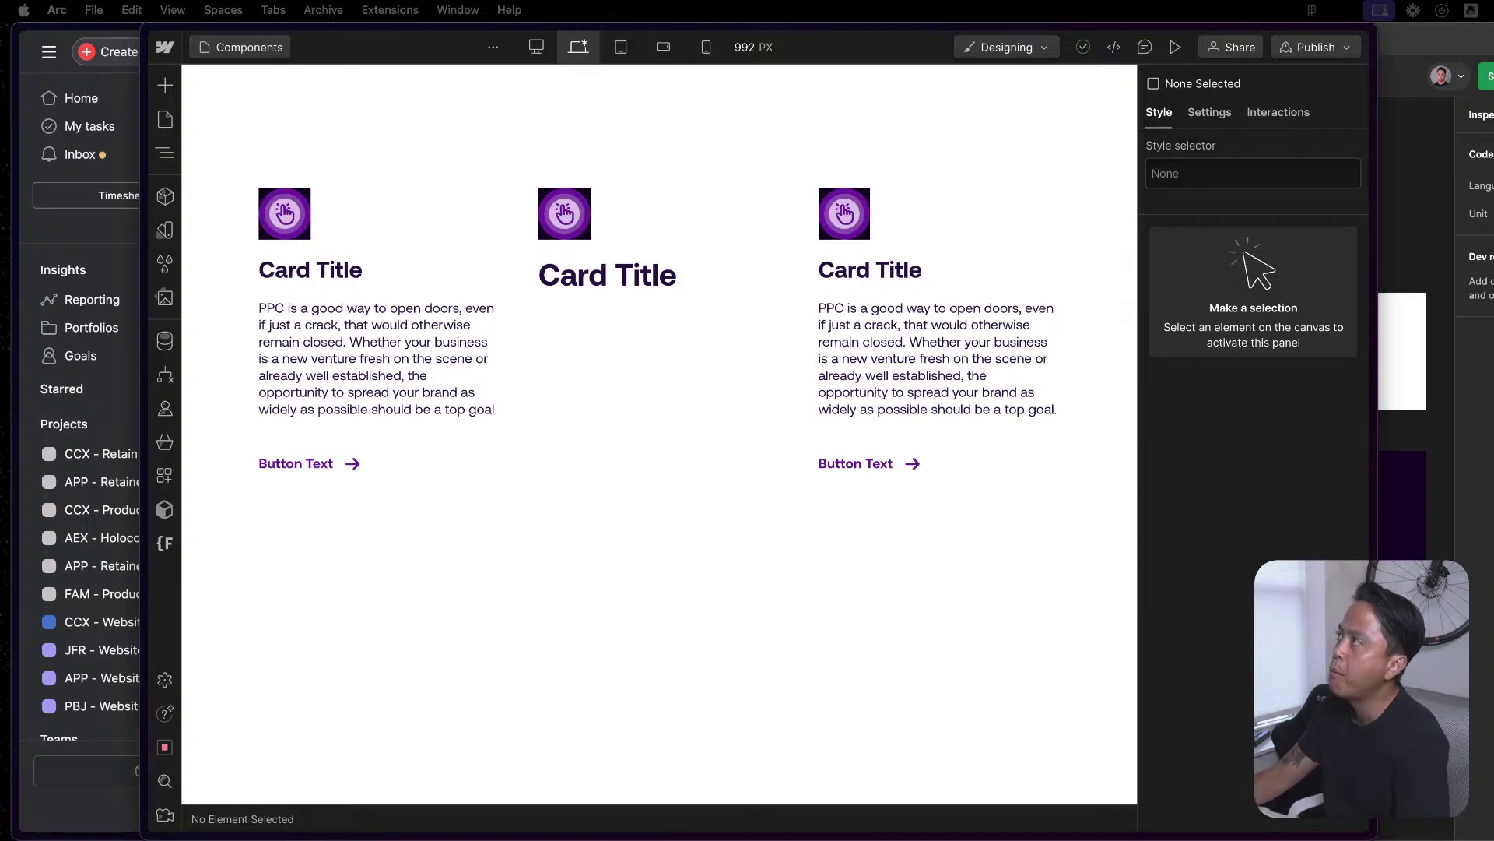
Examine the three card instances on the canvas and the middle card's style and element visibility properties.
{"action": "left_click", "coordinate": [599, 318]}
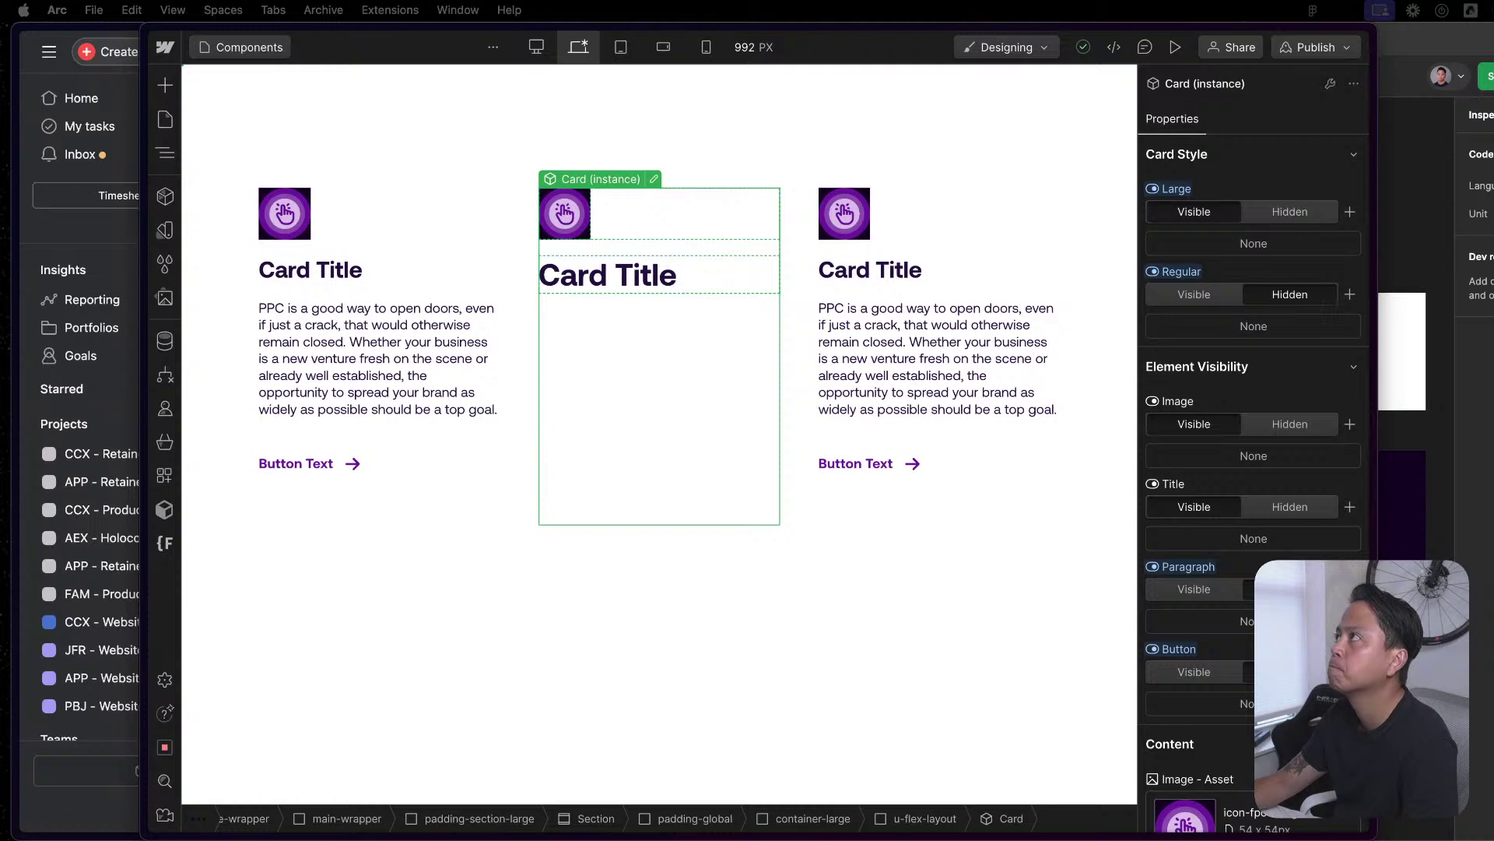
{"action": "key", "text": "XF86AudioRaiseVolume"}
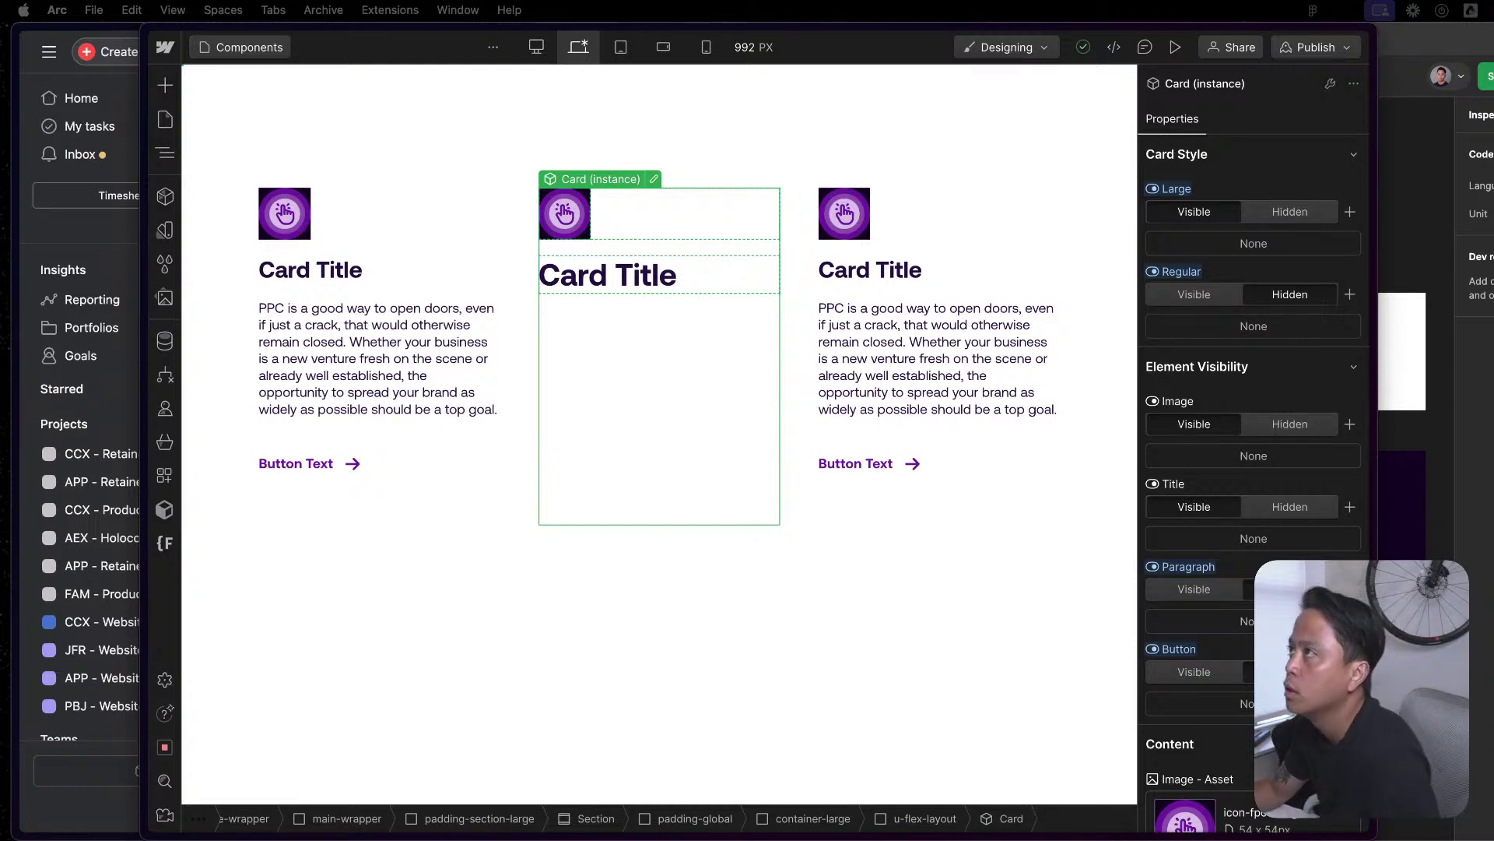
{"action": "left_click", "coordinate": [602, 136]}
{"action": "left_click", "coordinate": [620, 327]}
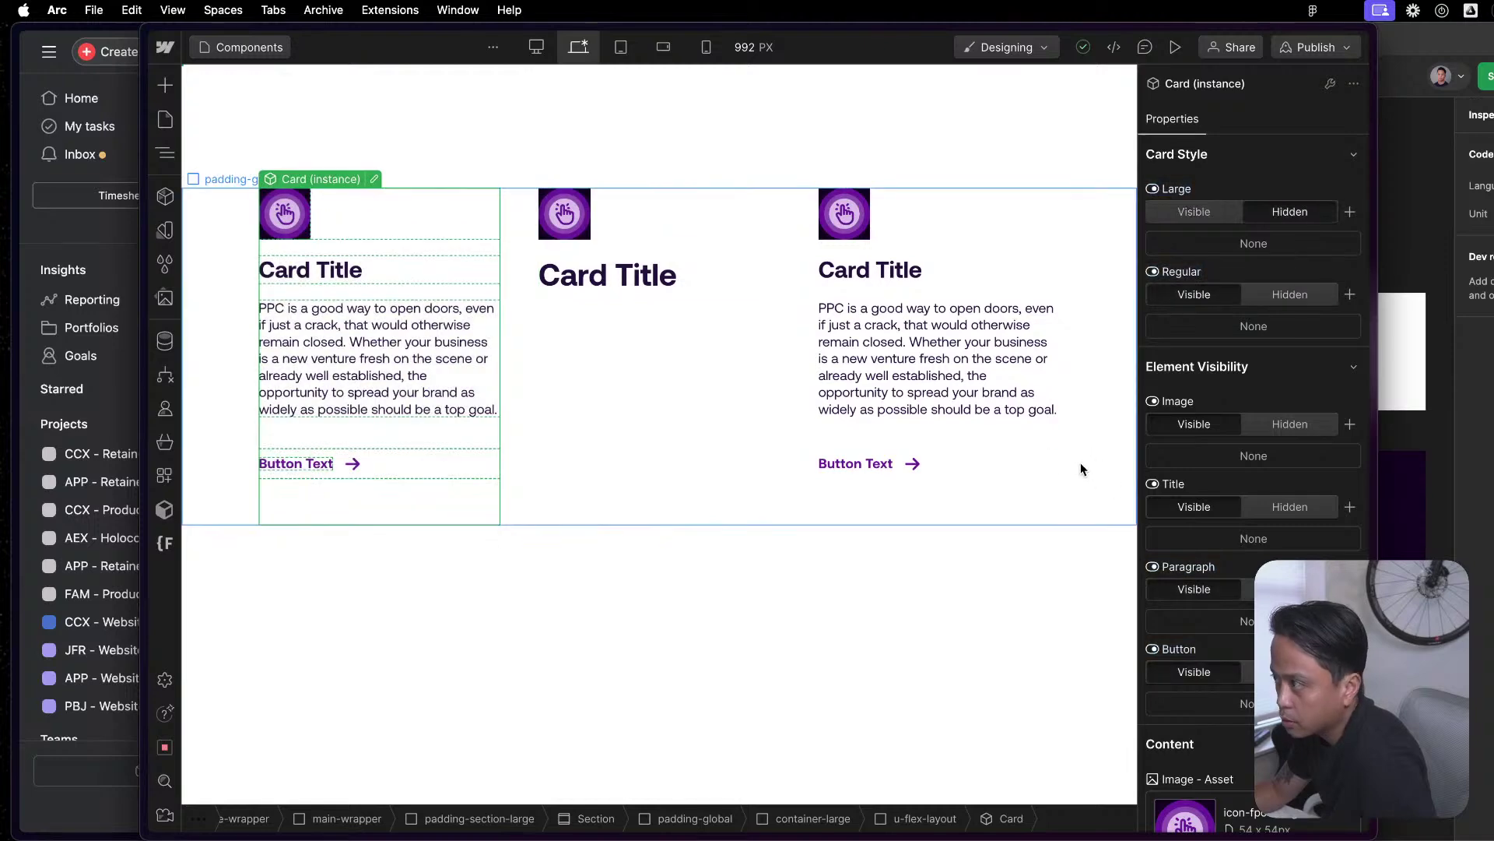
{"action": "left_click", "coordinate": [1054, 477]}
{"action": "left_click", "coordinate": [960, 582]}
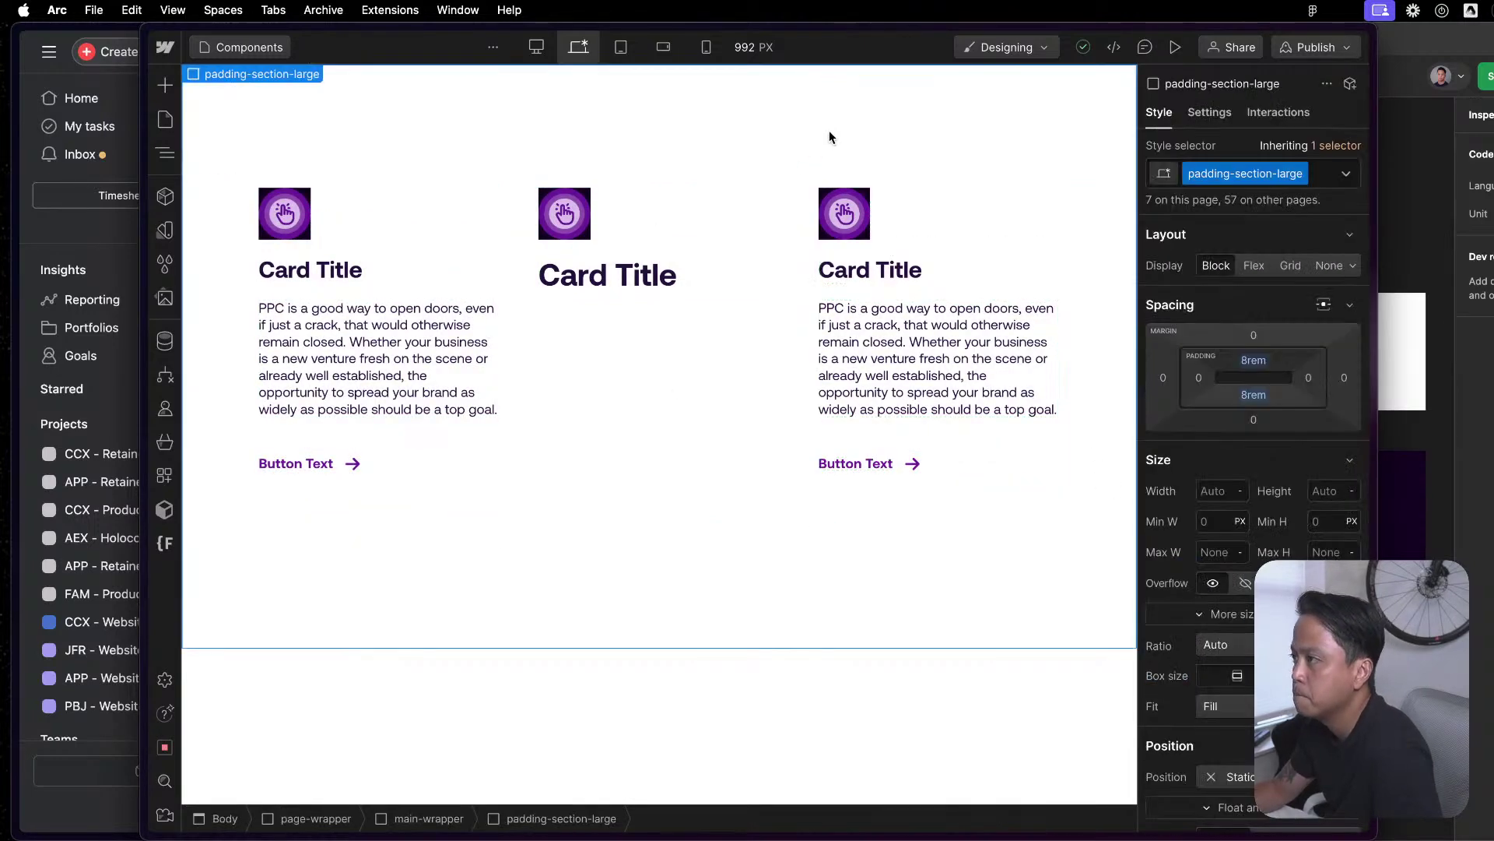
{"action": "left_click", "coordinate": [613, 450]}
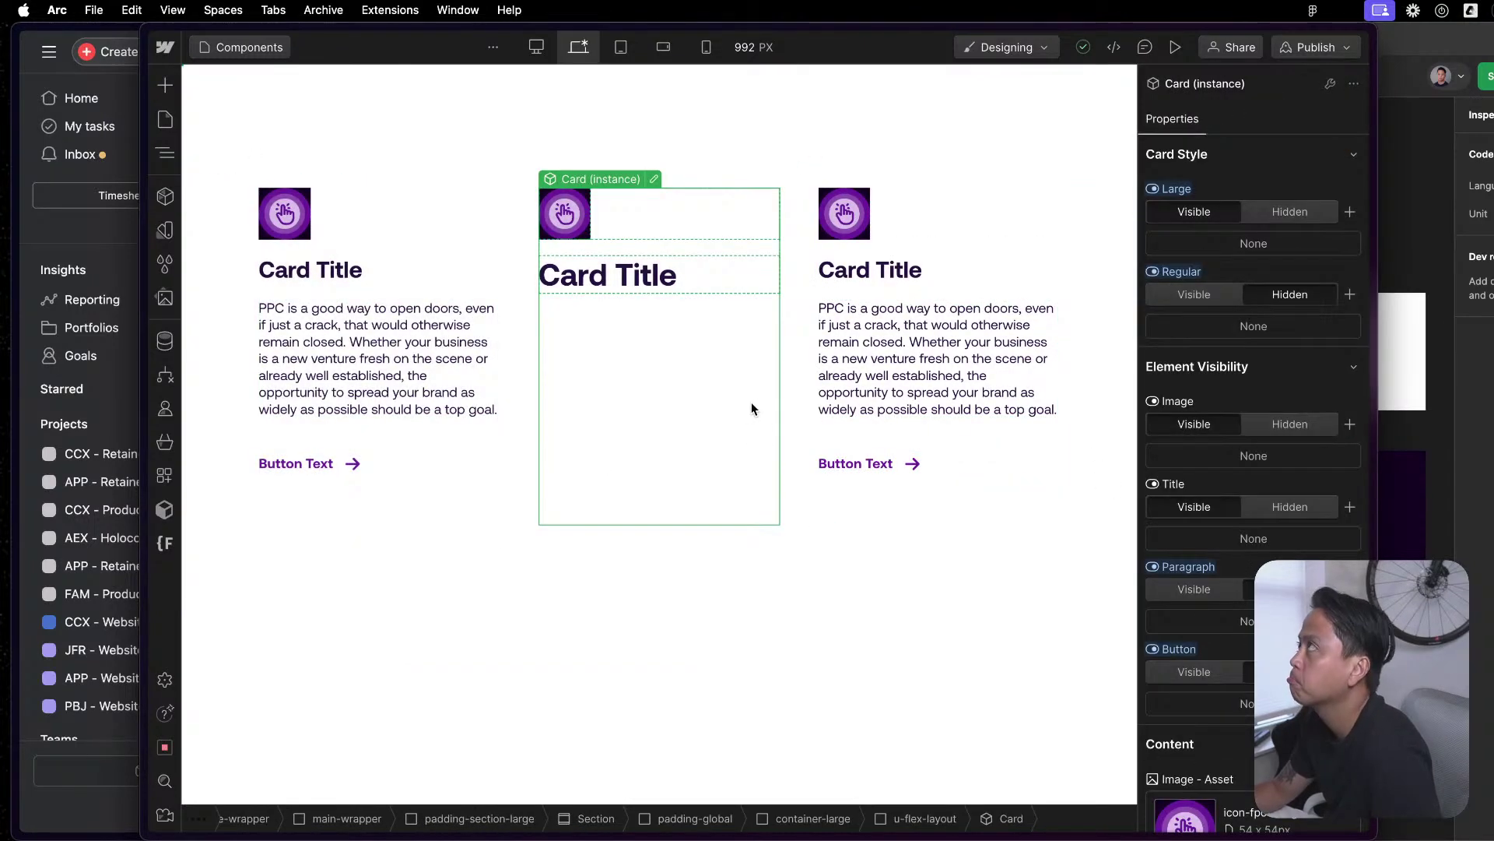
{"action": "key", "text": "ctrl+Up"}
{"action": "key", "text": "ctrl+Up"}
{"action": "scroll", "coordinate": [727, 433], "scroll_direction": "down", "scroll_amount": 1}
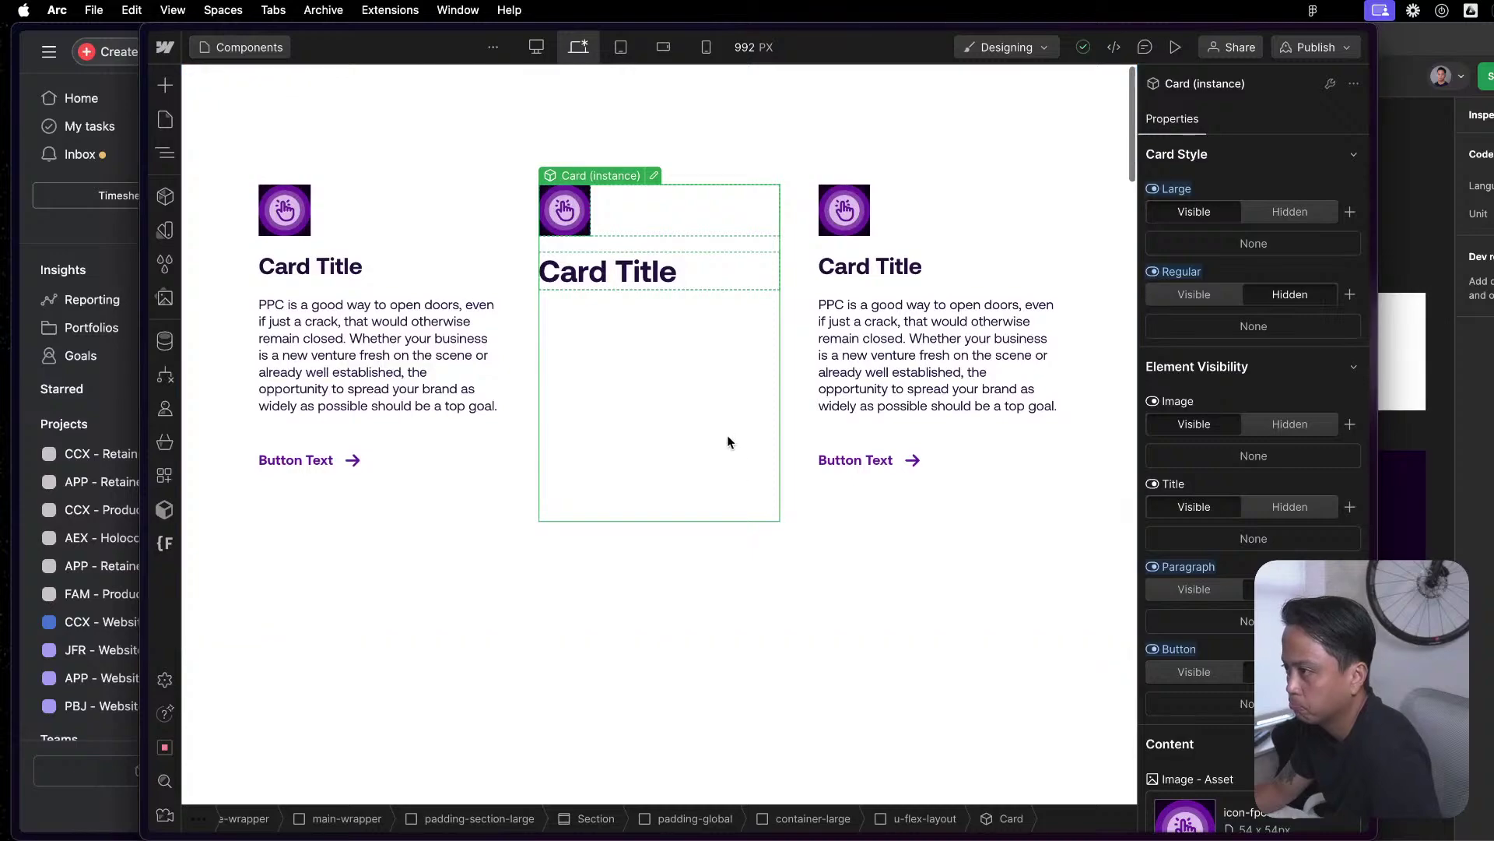
{"action": "left_click", "coordinate": [955, 547]}
Switch to Figma to check the dark card variants in the PBJ Website Style Guide, and return to Webflow's middle card instance.
{"action": "key", "text": "ctrl+Up"}
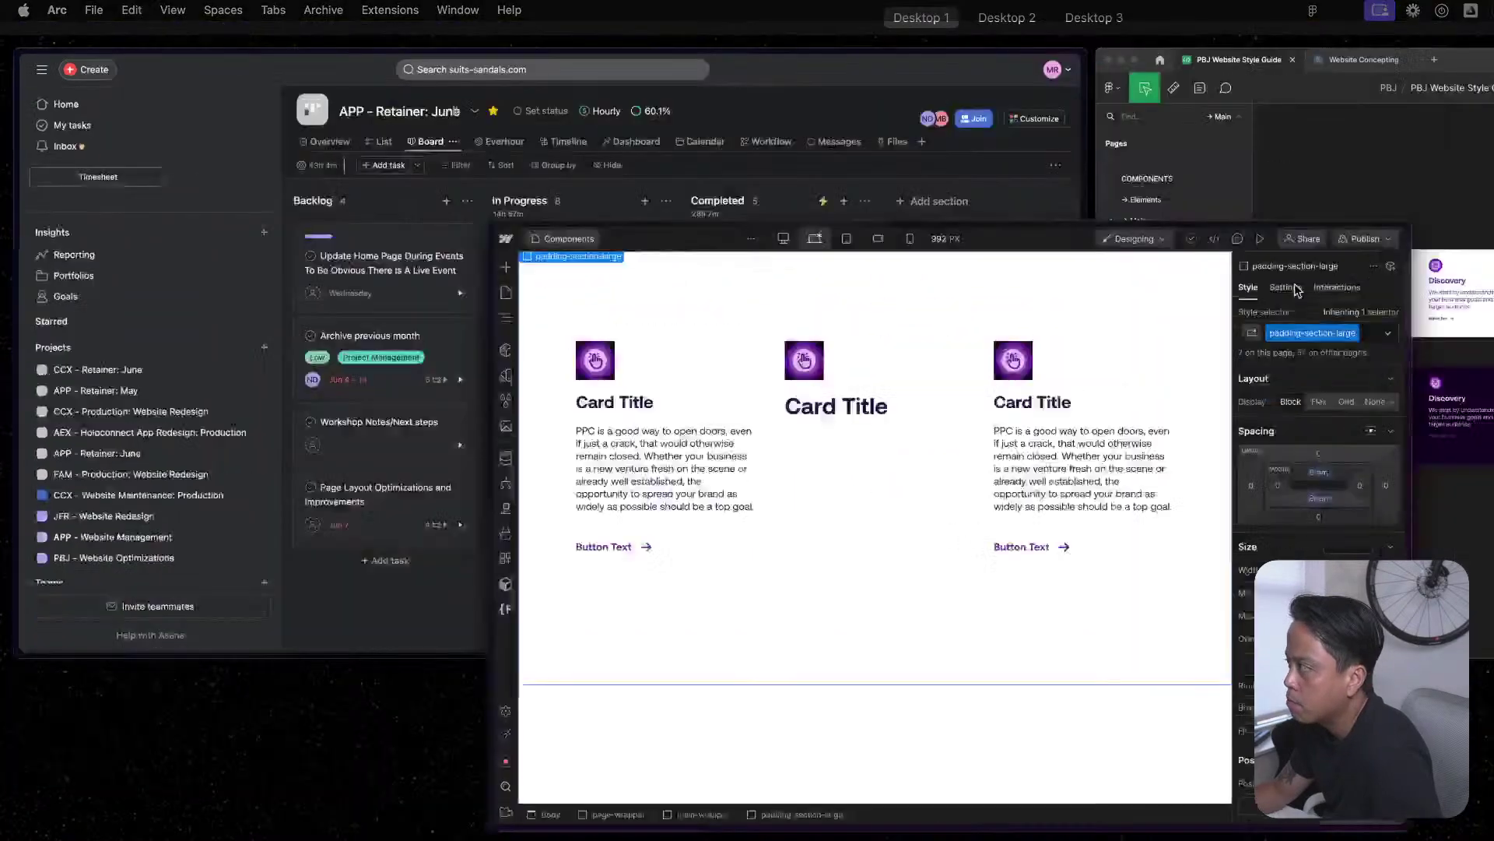
{"action": "left_click", "coordinate": [1471, 218]}
{"action": "left_click", "coordinate": [1121, 527]}
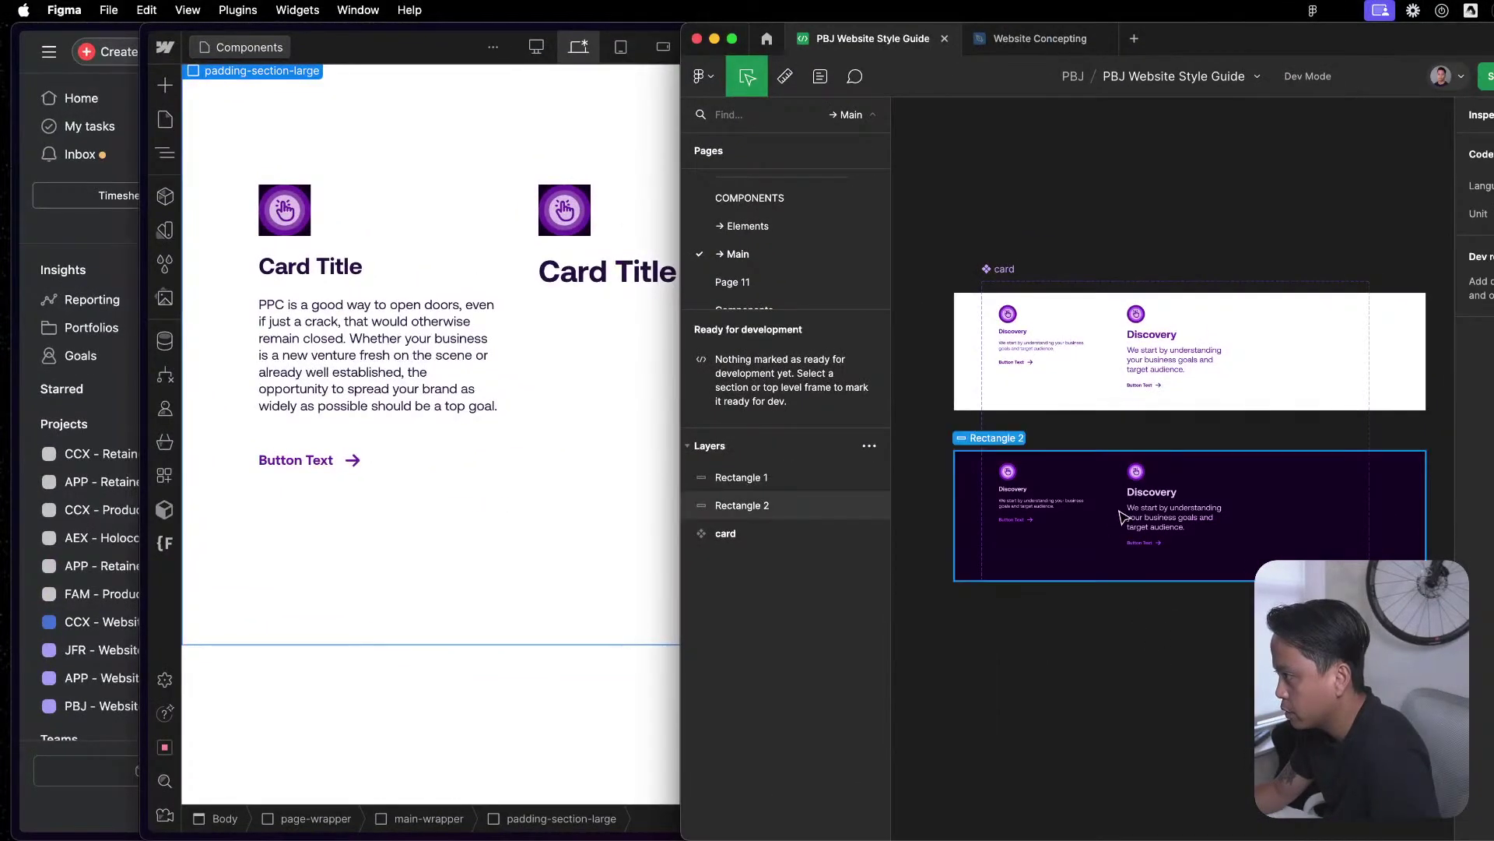
{"action": "left_click", "coordinate": [470, 444]}
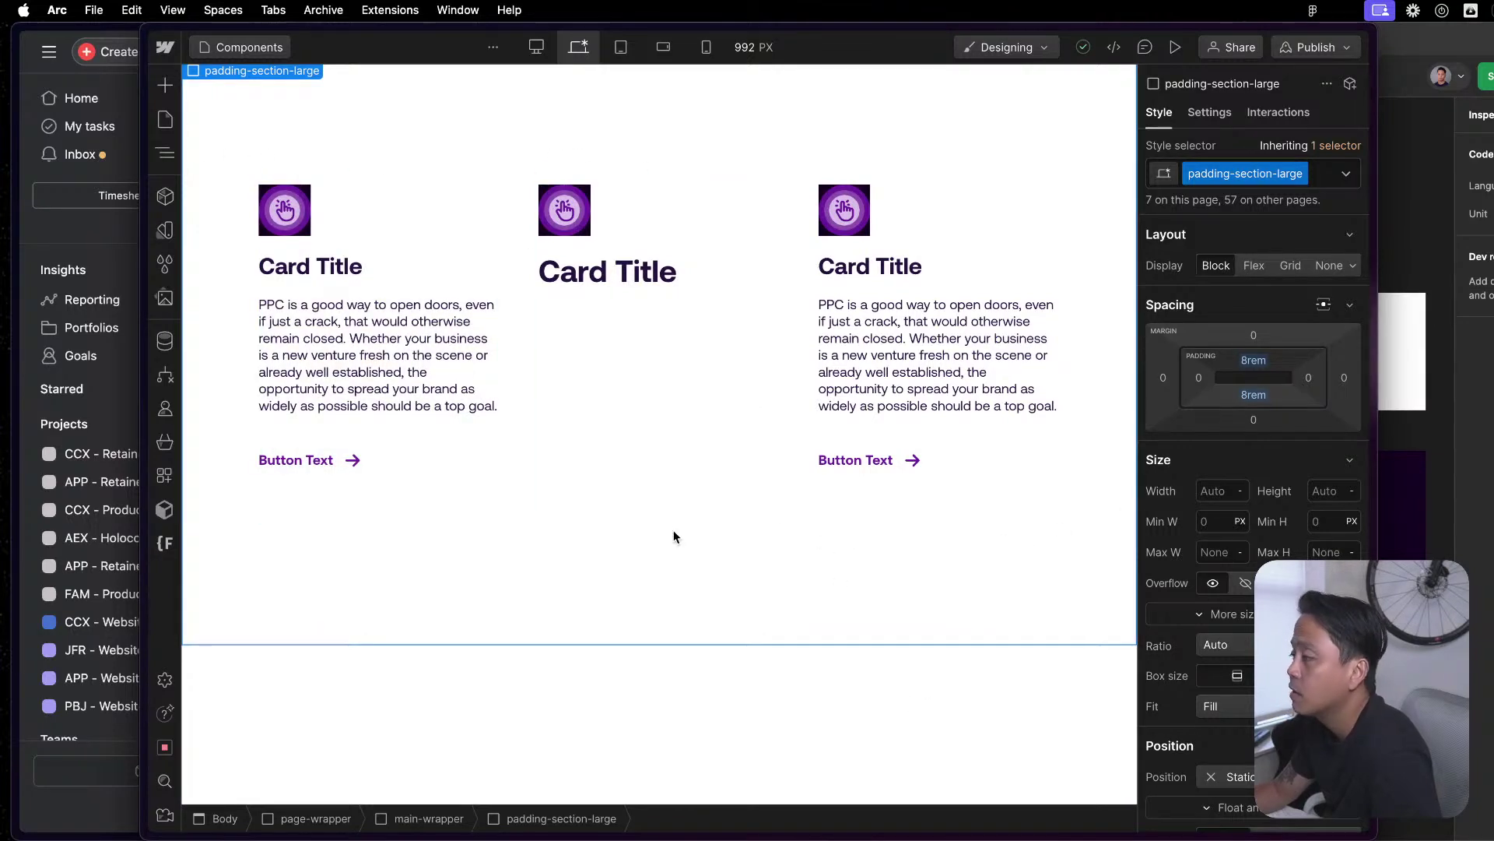
{"action": "left_click", "coordinate": [640, 438]}
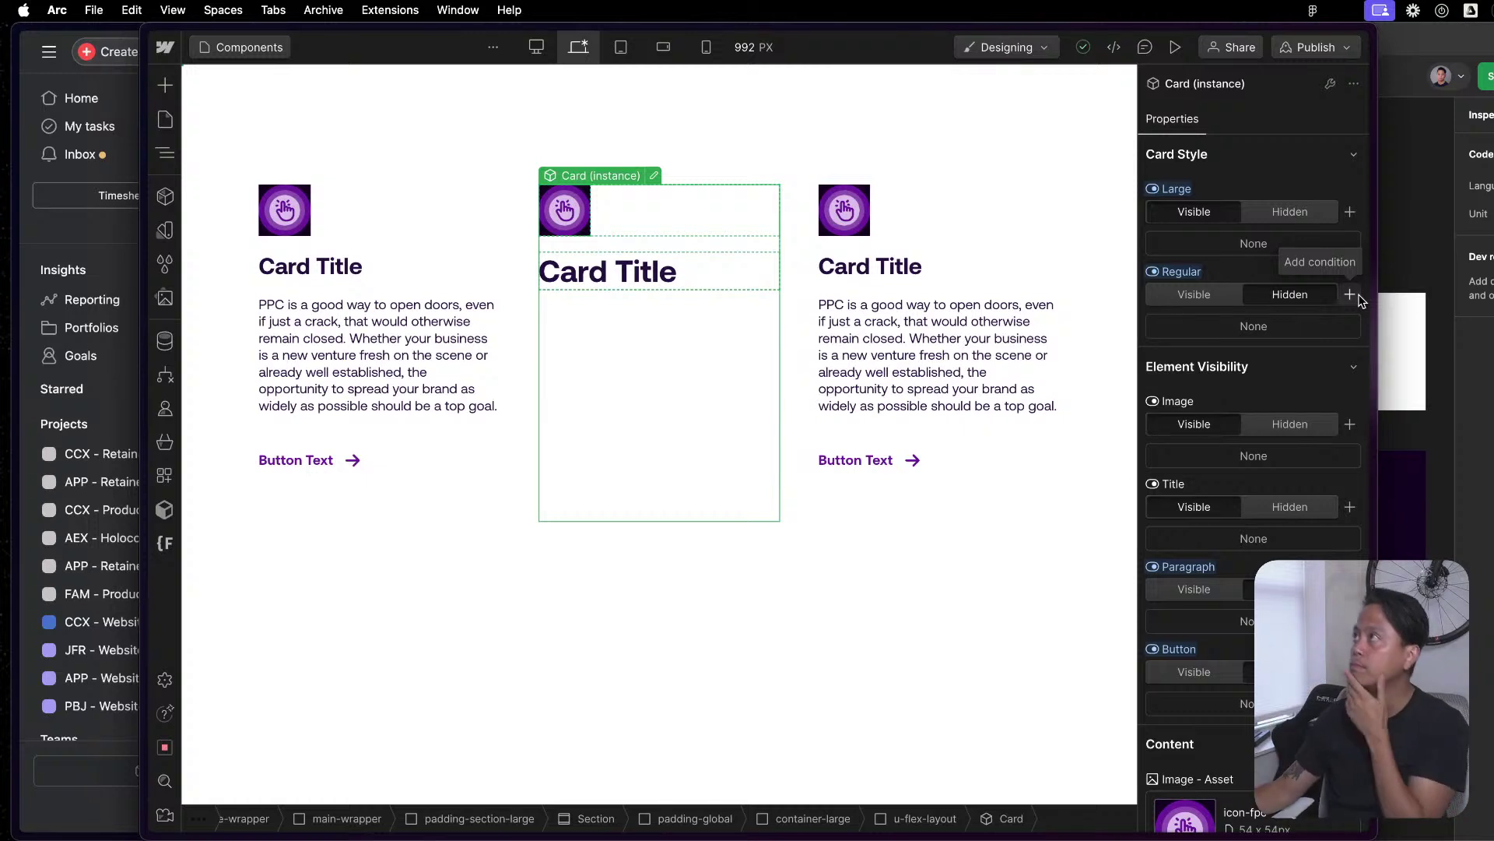
Open the site's variables and review the existing color variables, including the Base group.
{"action": "left_click", "coordinate": [164, 227]}
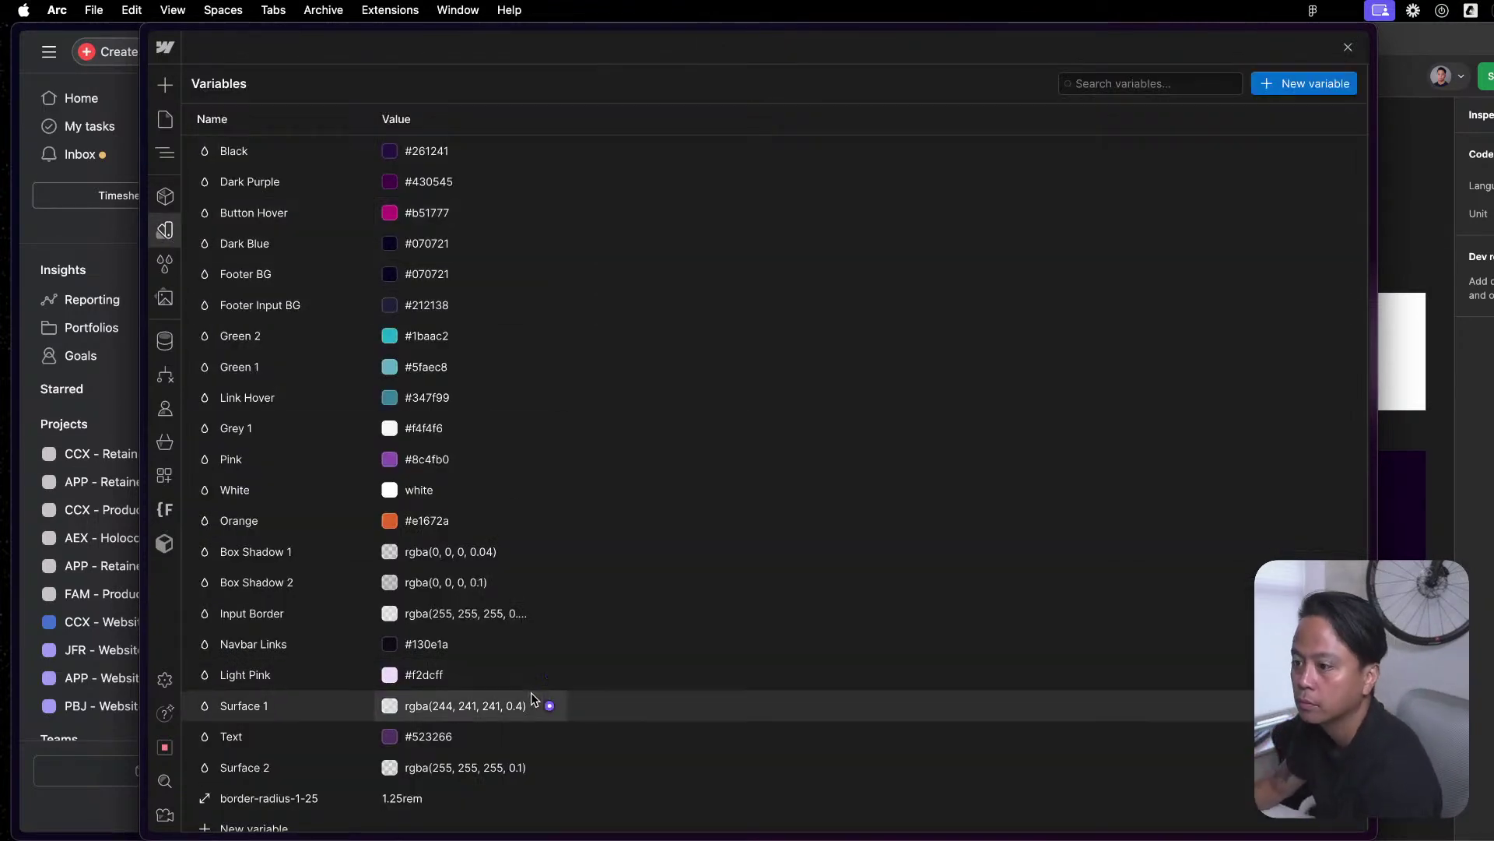
{"action": "scroll", "coordinate": [531, 692], "scroll_direction": "down", "scroll_amount": 5}
{"action": "scroll", "coordinate": [481, 683], "scroll_direction": "up", "scroll_amount": 5}
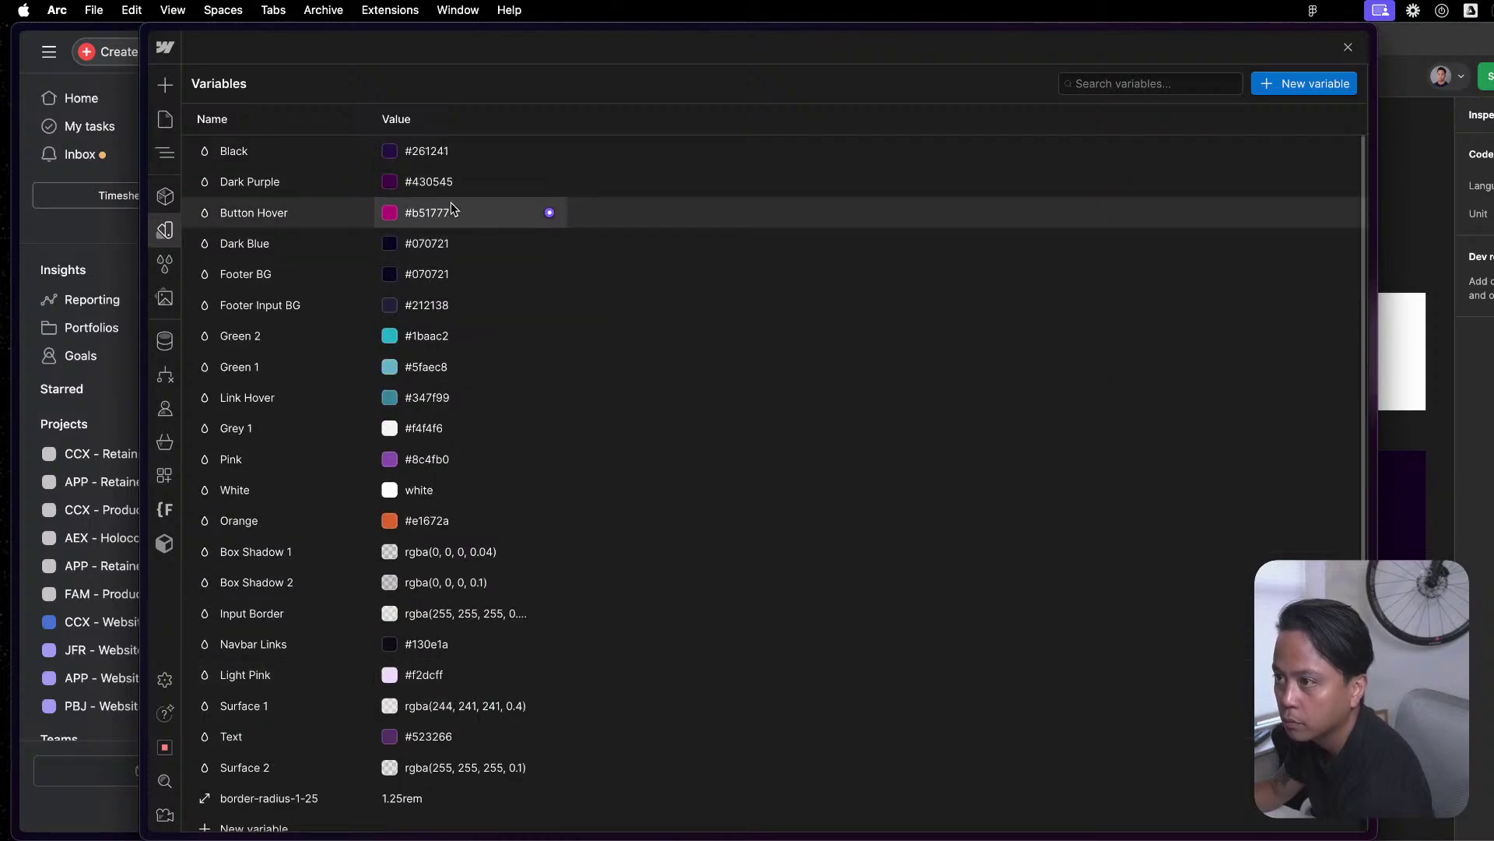
{"action": "scroll", "coordinate": [467, 335], "scroll_direction": "down", "scroll_amount": 5}
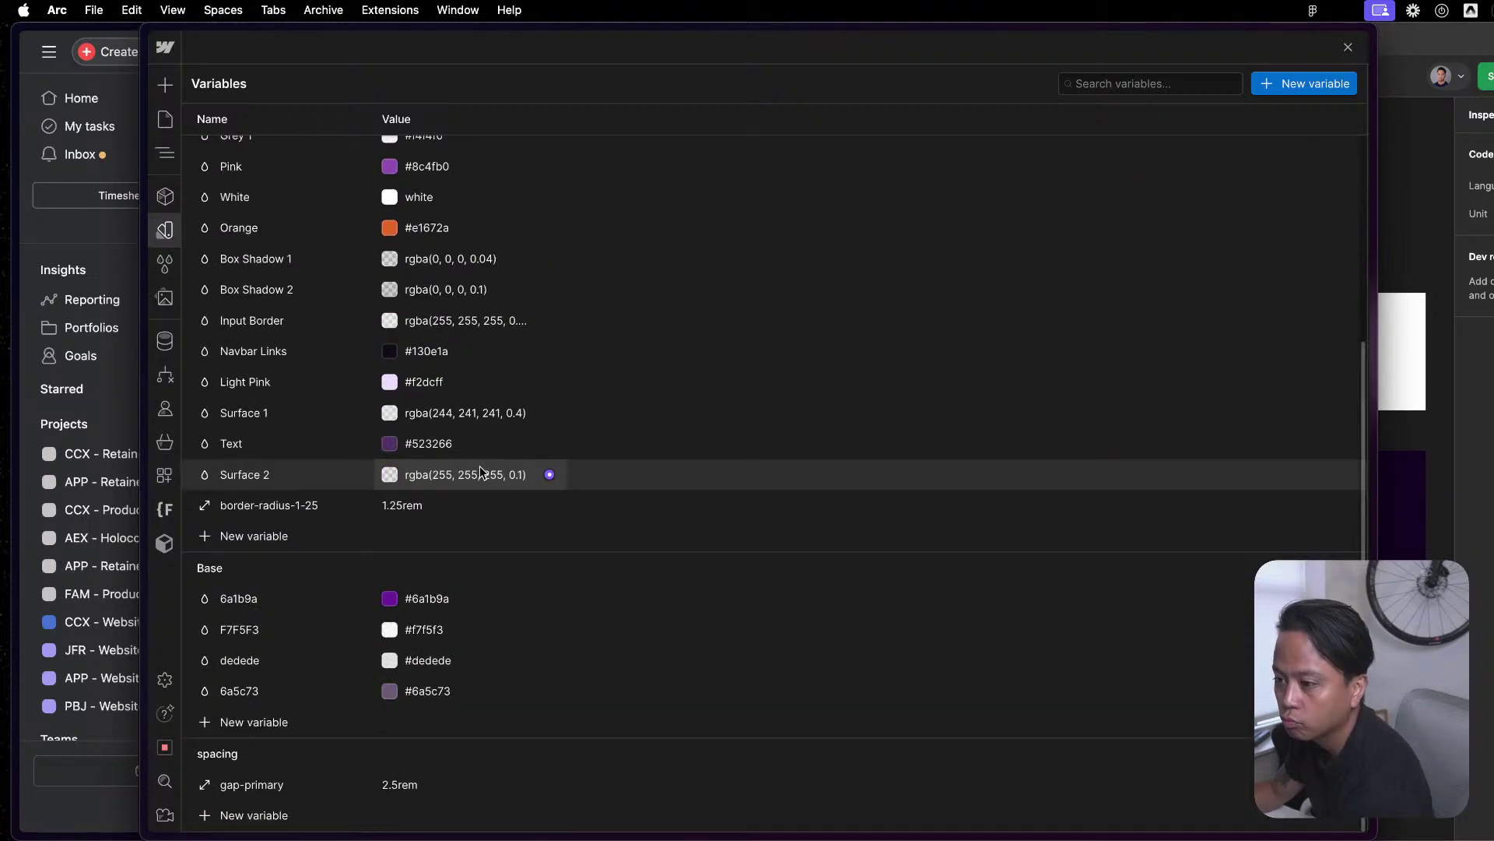
Switch to Figma and inspect the dark background rectangle behind the dark card variants.
{"action": "left_click", "coordinate": [1389, 366]}
{"action": "scroll", "coordinate": [778, 226], "scroll_direction": "up", "scroll_amount": 3}
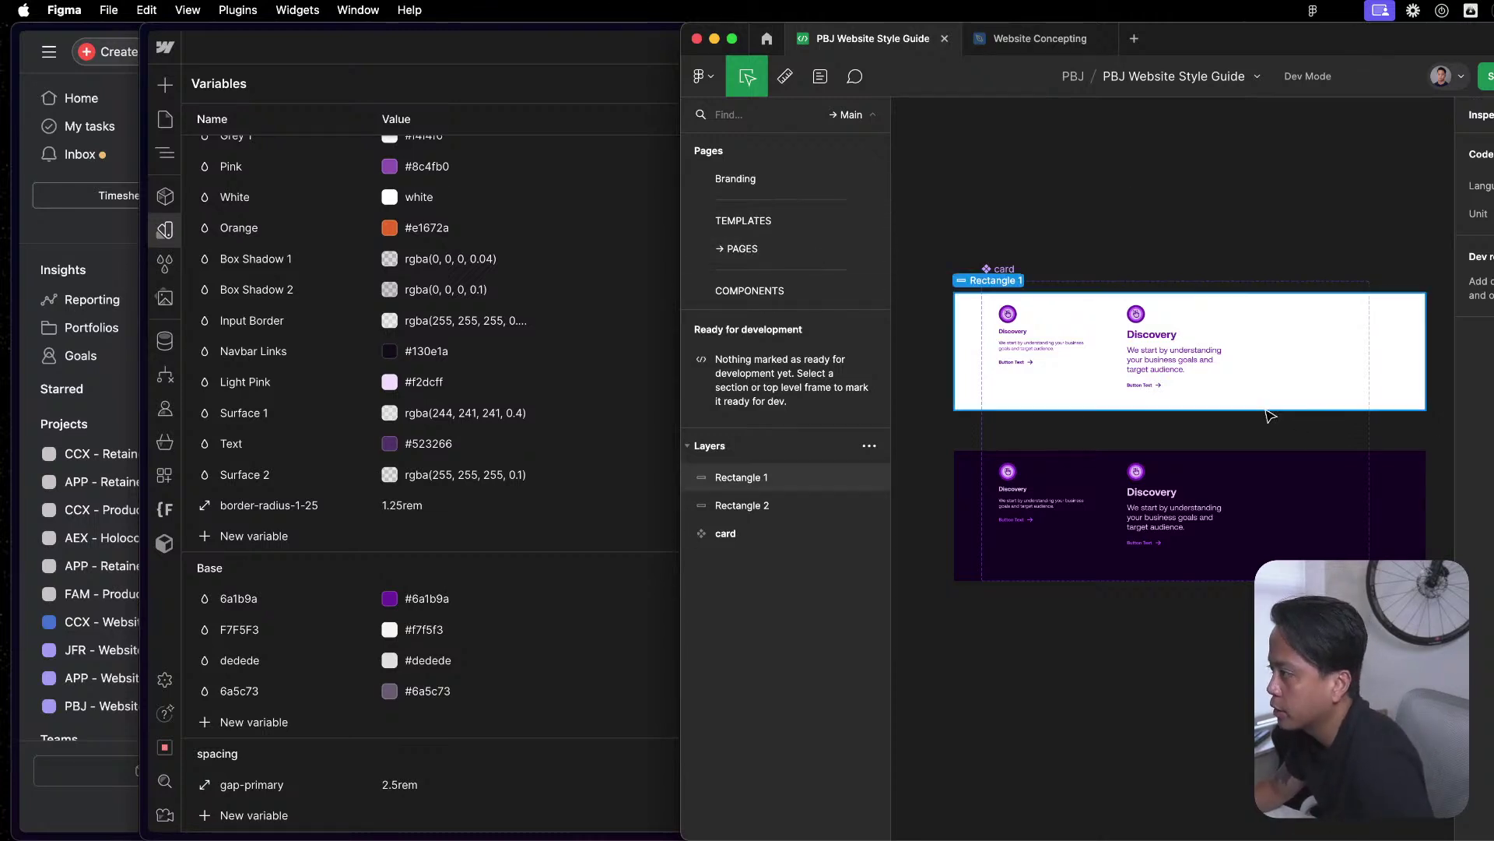
{"action": "left_click", "coordinate": [1057, 554]}
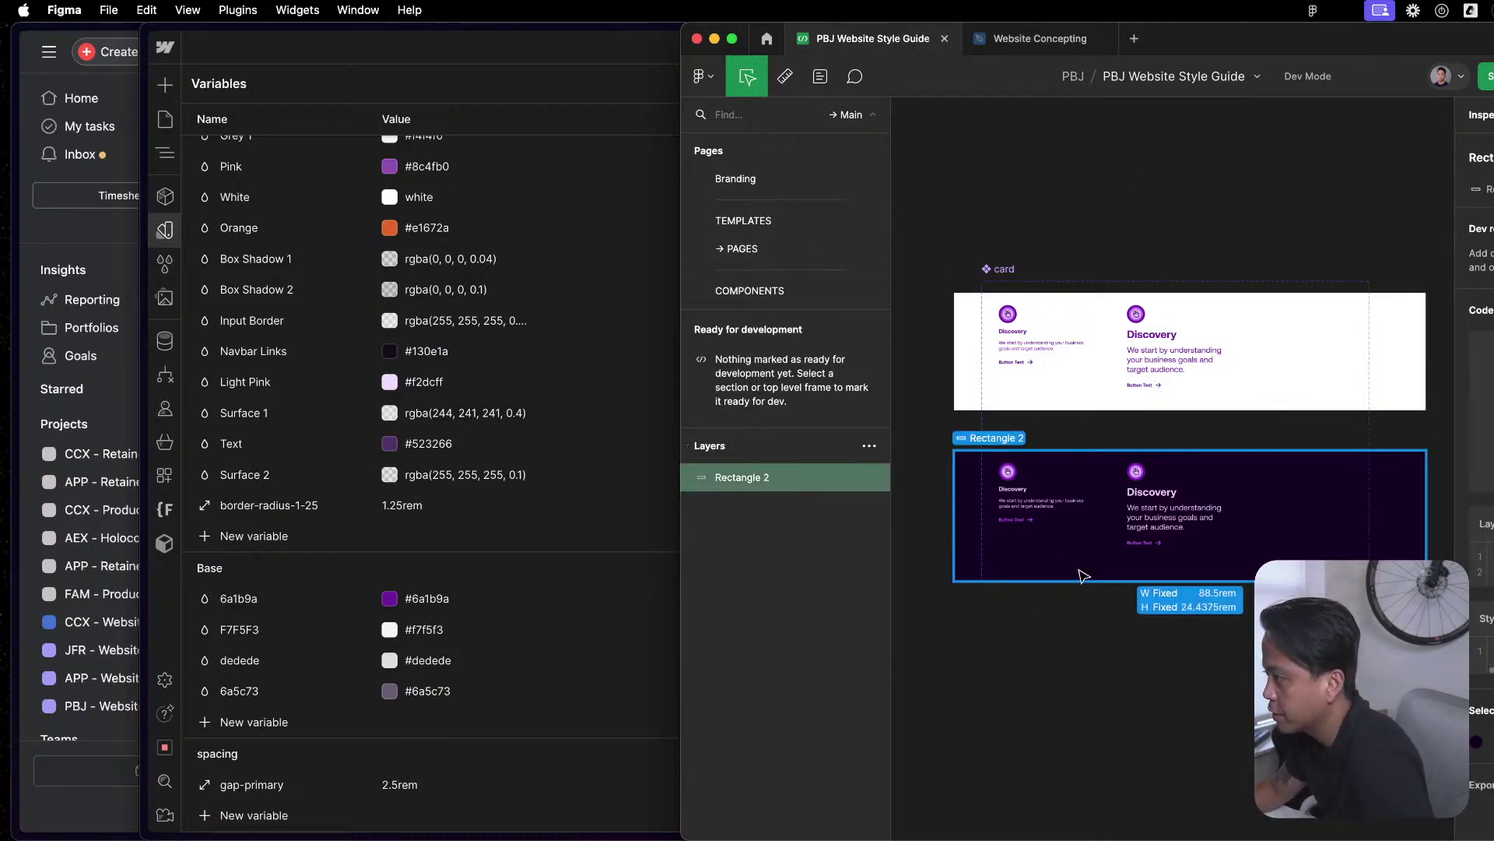
{"action": "left_click", "coordinate": [1036, 732]}
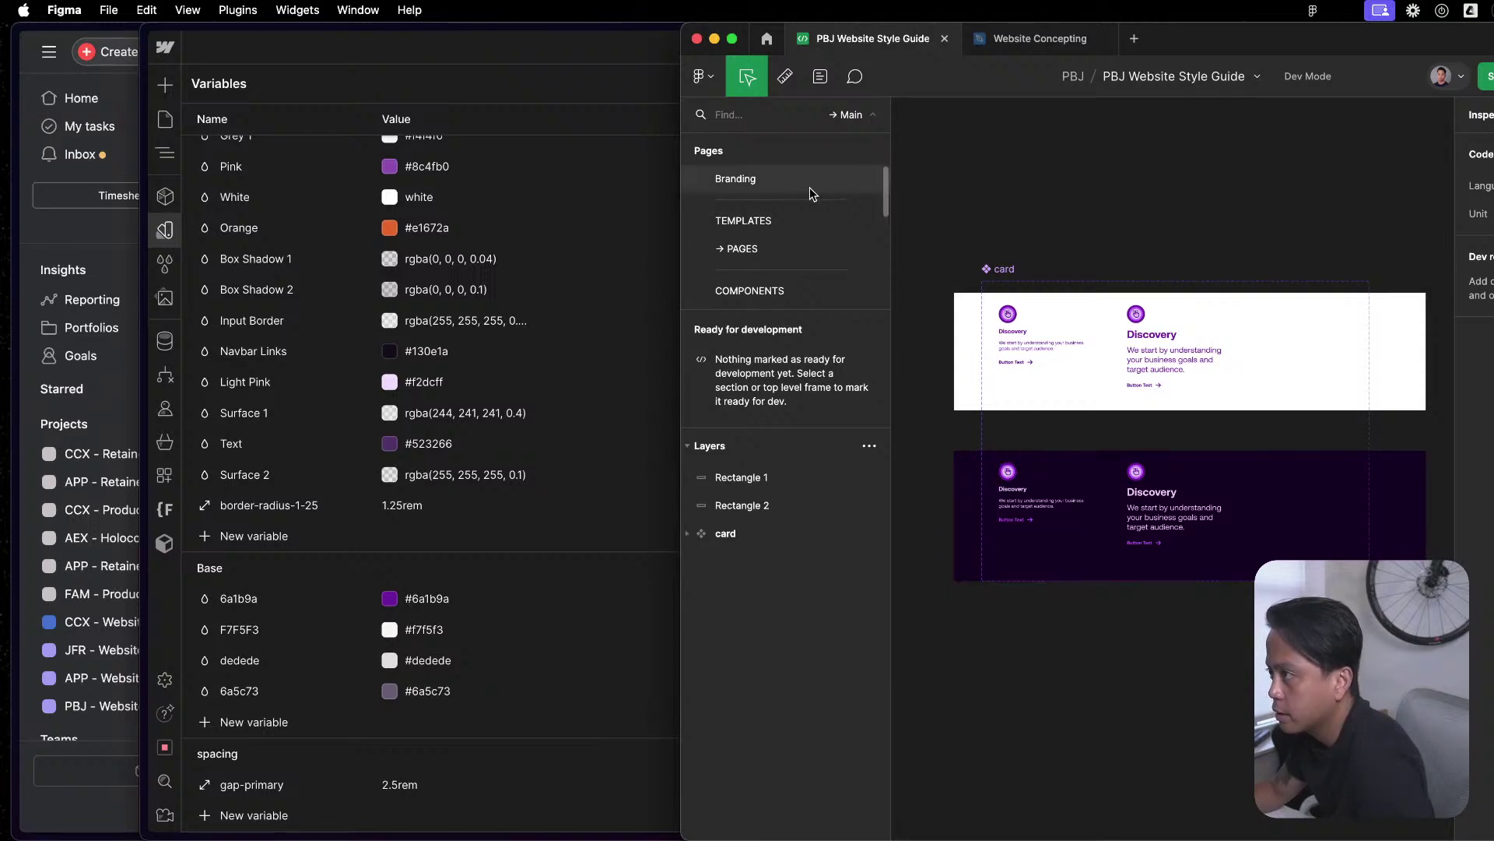
{"action": "left_click", "coordinate": [965, 502]}
{"action": "left_click", "coordinate": [1090, 708]}
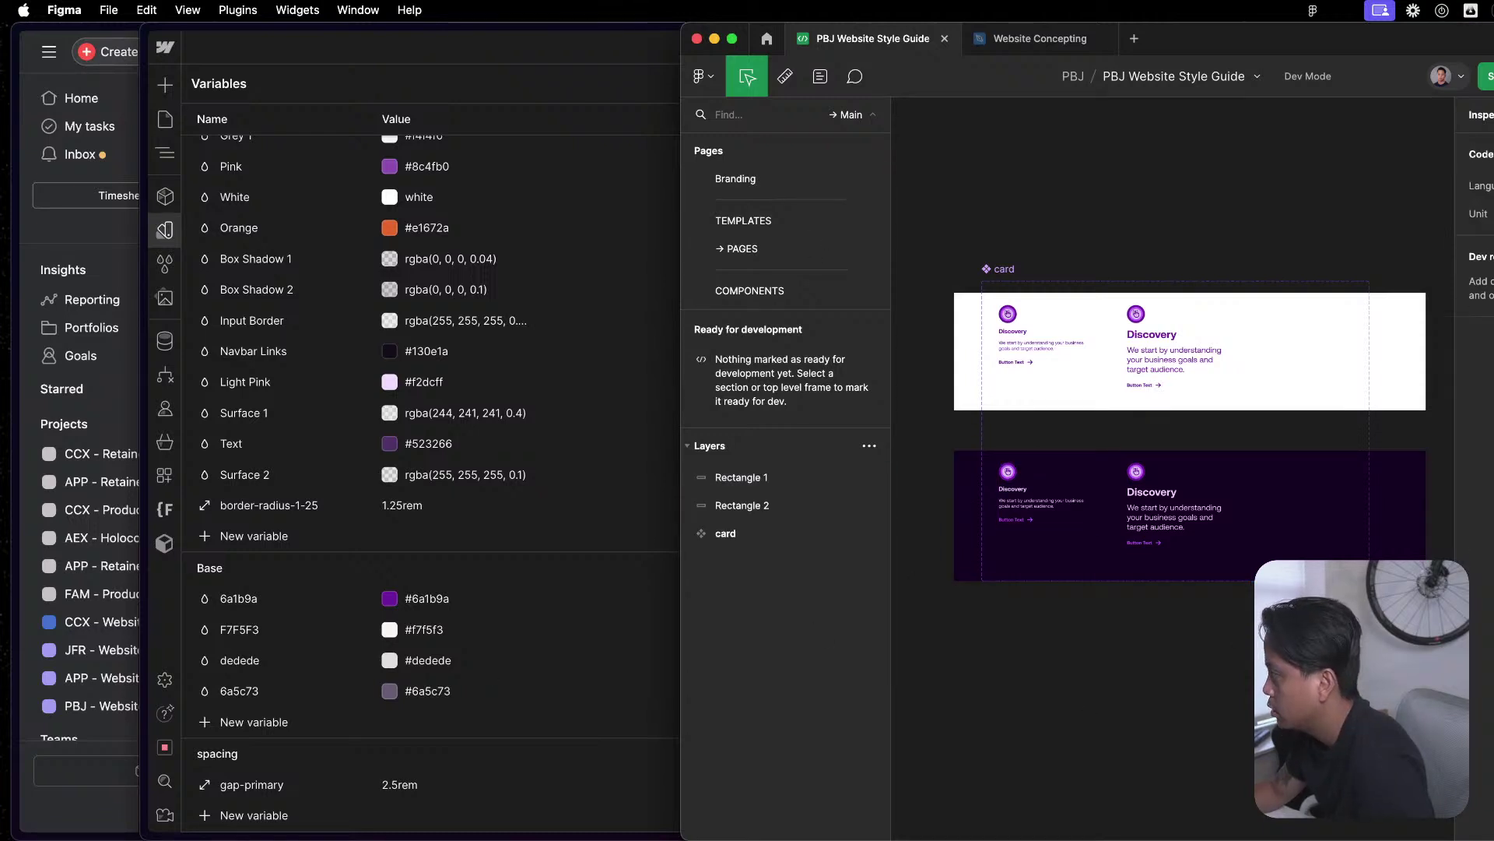
Leave Dev Mode and open the #c159ff color style for editing to copy its hex code.
{"action": "key", "text": "shift+d"}
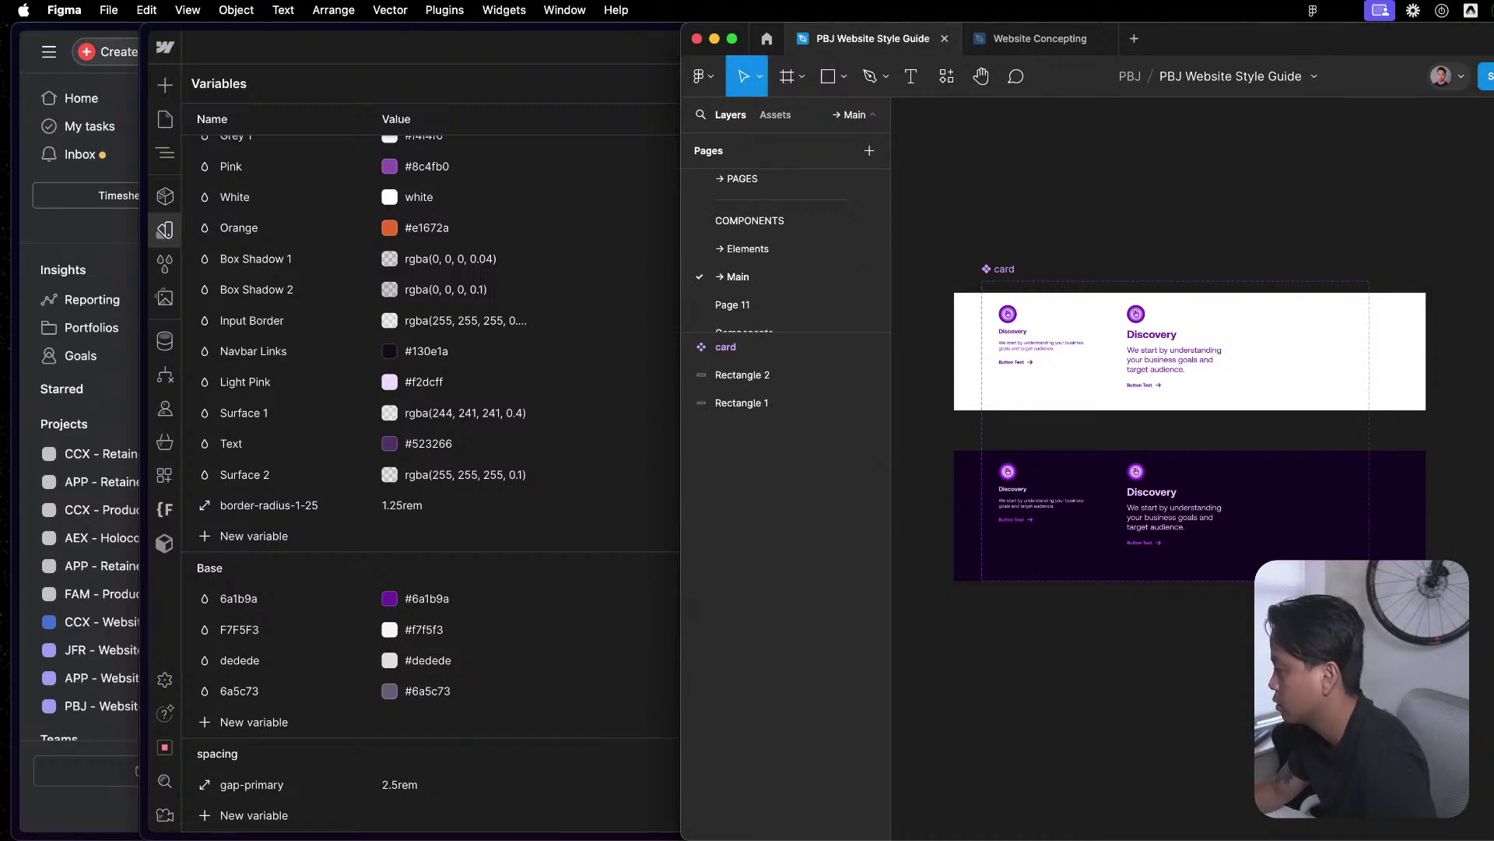
{"action": "left_click", "coordinate": [1298, 504]}
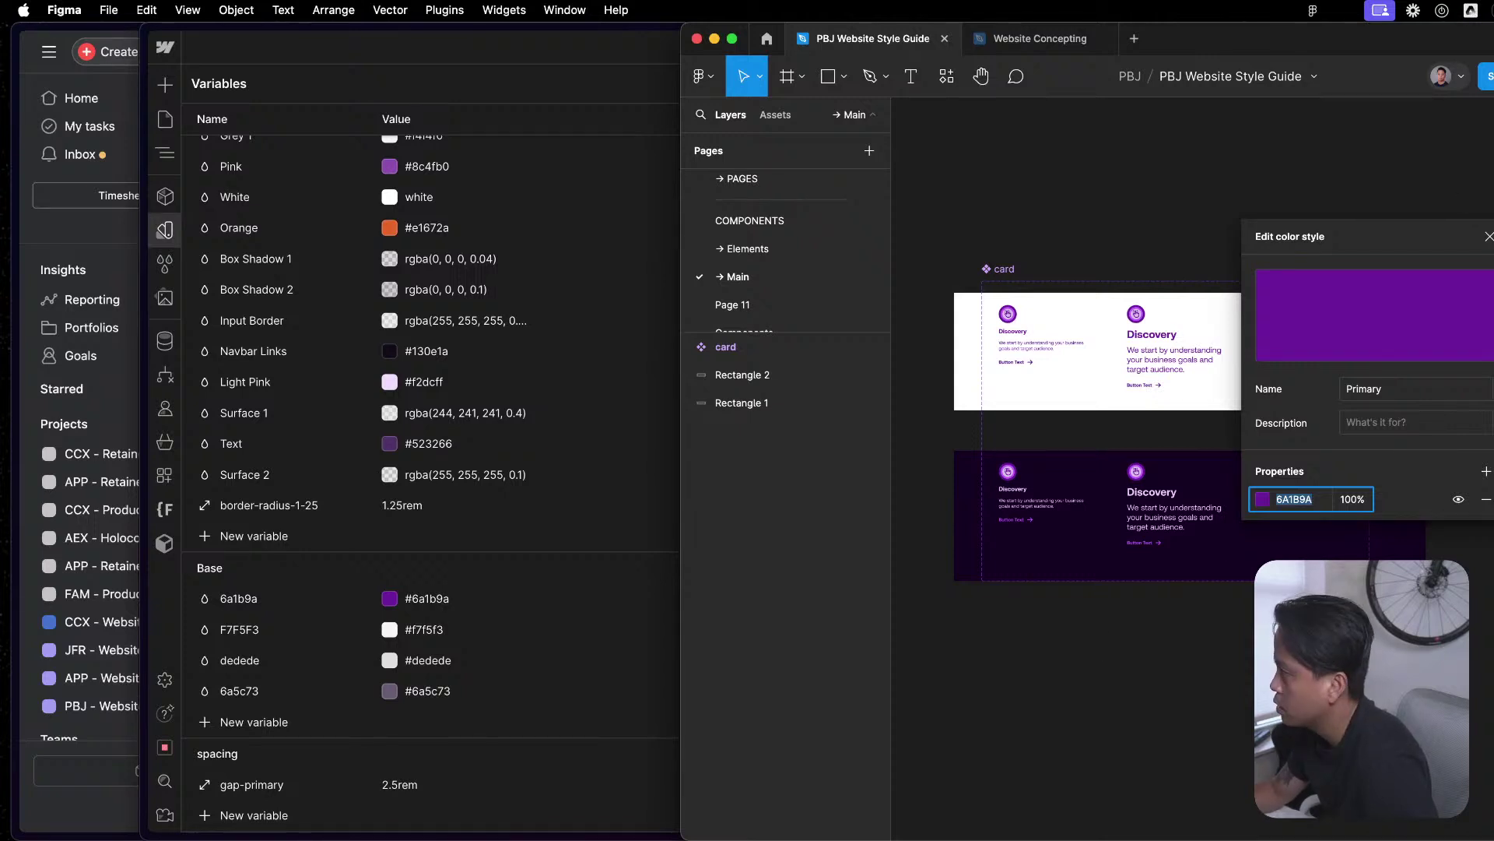
{"action": "type", "text": "C159FF"}
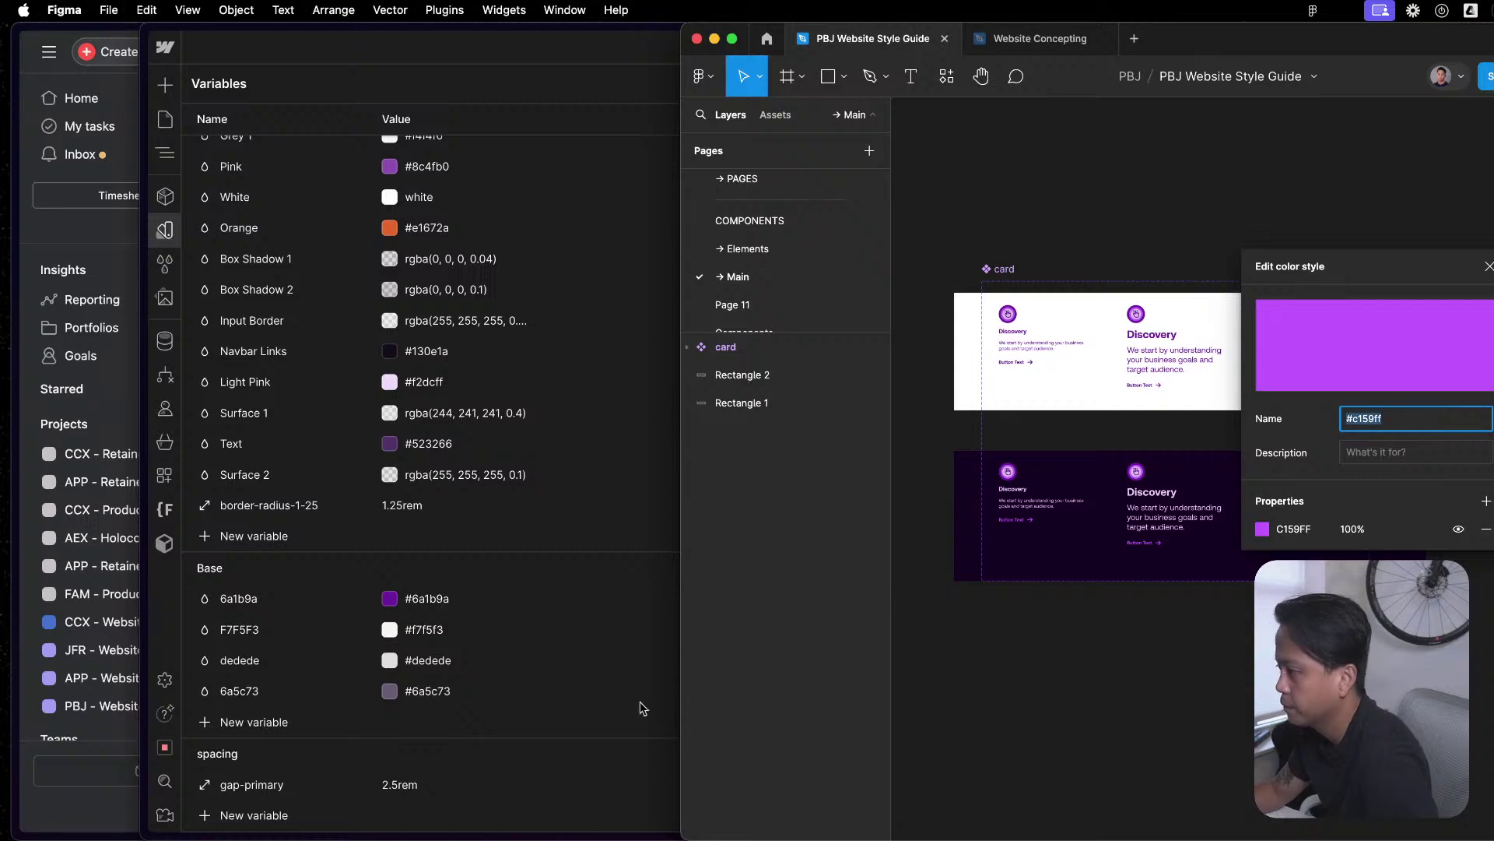
Switch to Webflow and add a color variable to the Base group with the value #c159ff.
{"action": "left_click", "coordinate": [537, 708]}
{"action": "left_click", "coordinate": [253, 723]}
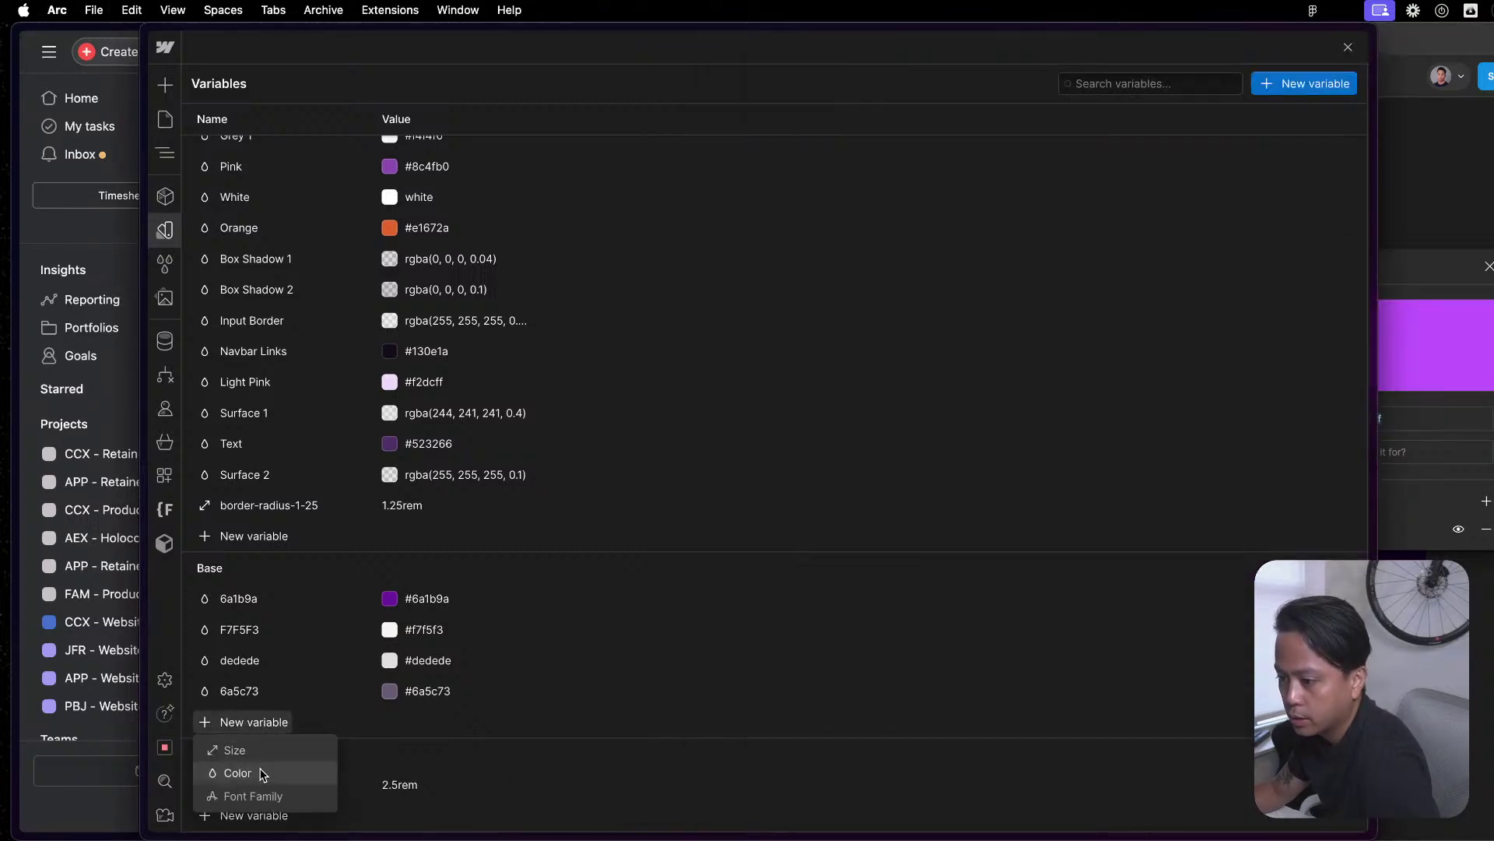
{"action": "left_click", "coordinate": [237, 772]}
{"action": "left_click", "coordinate": [411, 724]}
{"action": "left_click", "coordinate": [412, 722]}
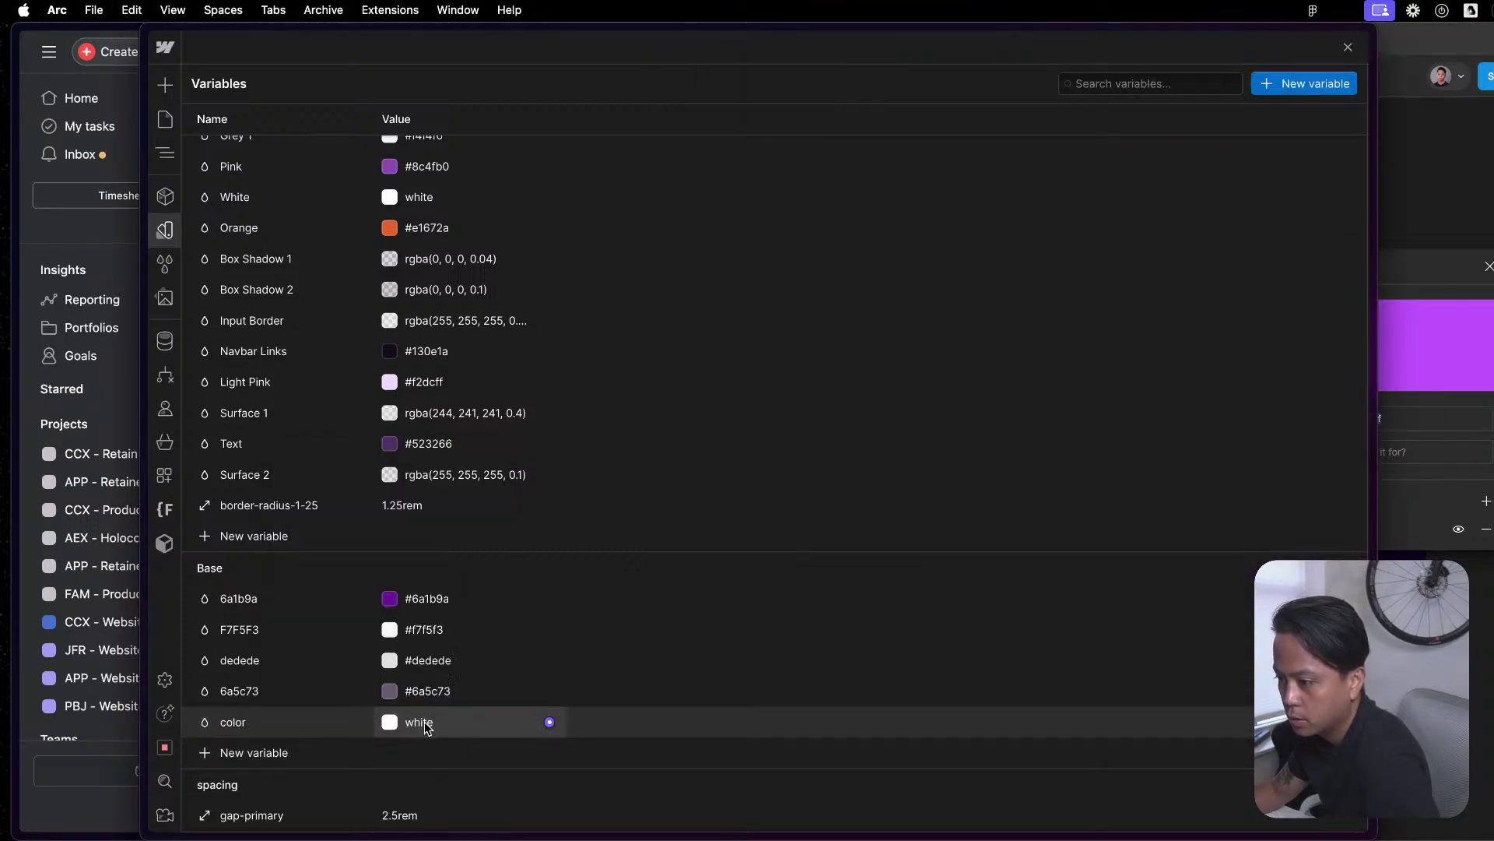
{"action": "type", "text": "#c159ff"}
{"action": "key", "text": "Return"}
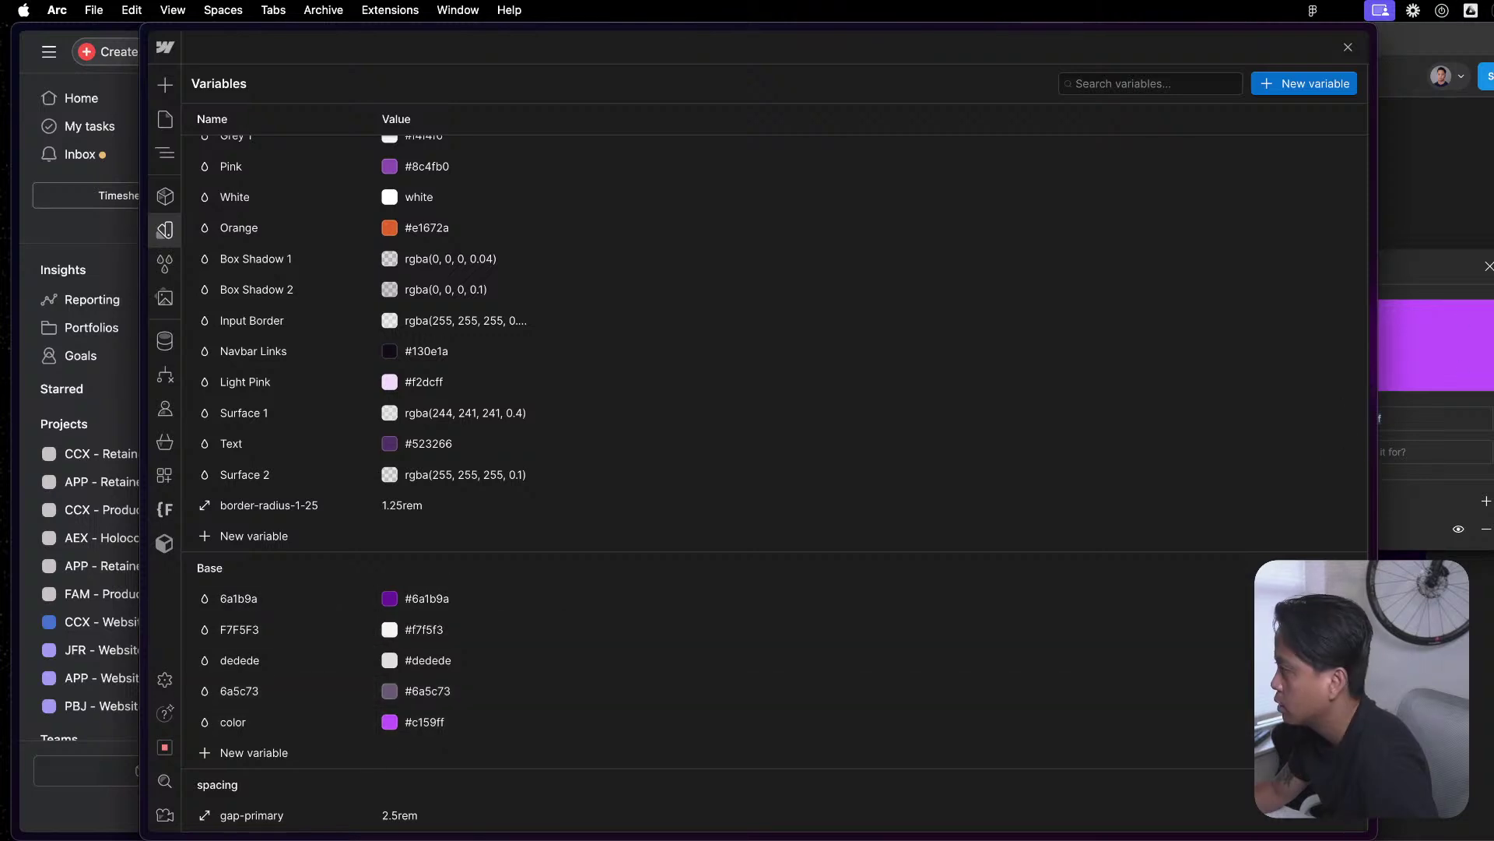
Switch to Figma, close the color style, and copy the #DAC0EA color from the Dark, B card in Dev Mode.
{"action": "key", "text": "super+Tab"}
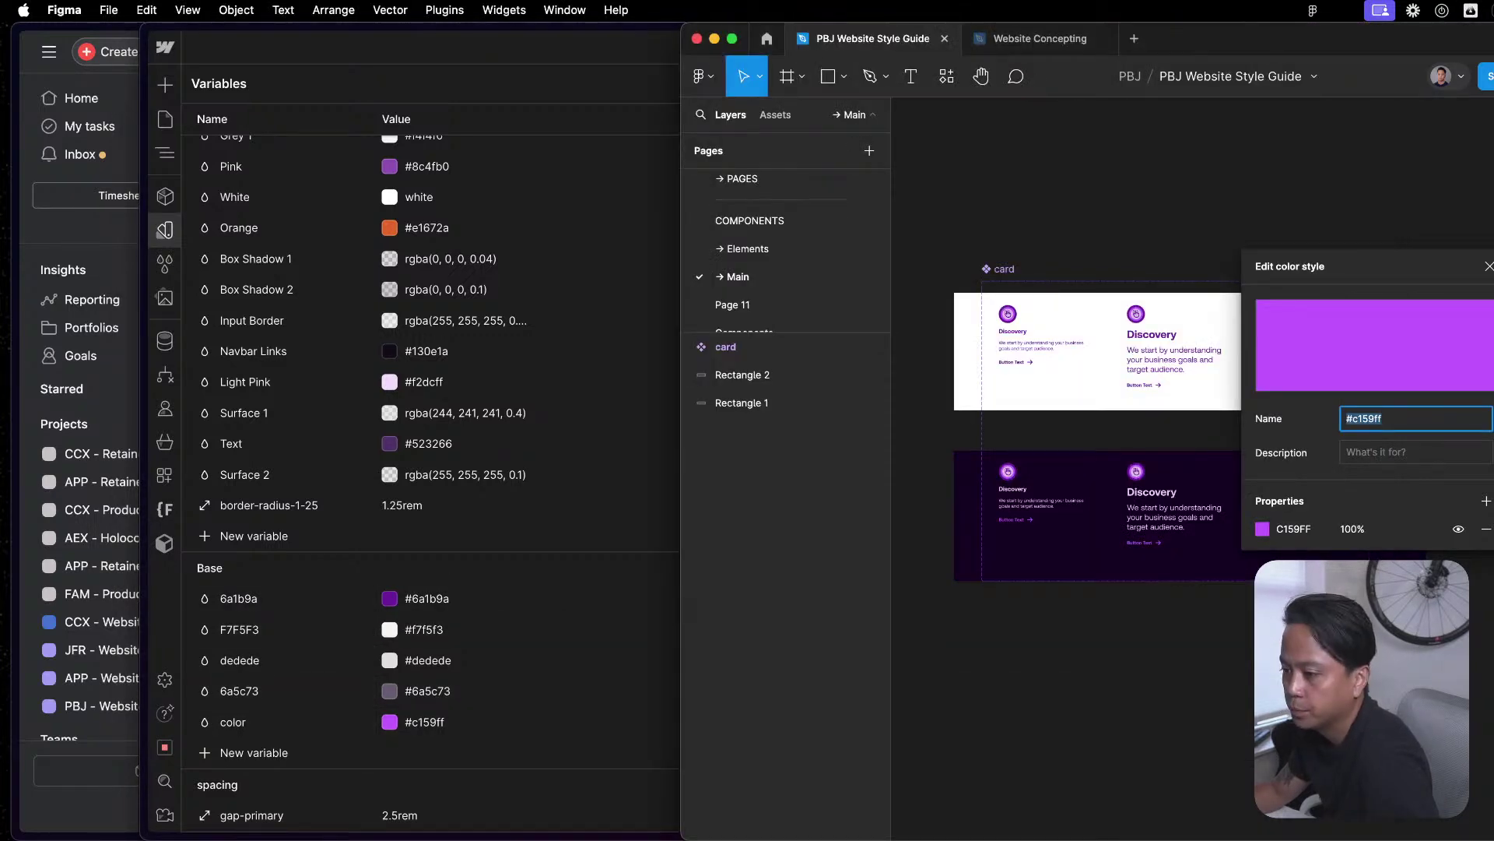
{"action": "key", "text": "Escape"}
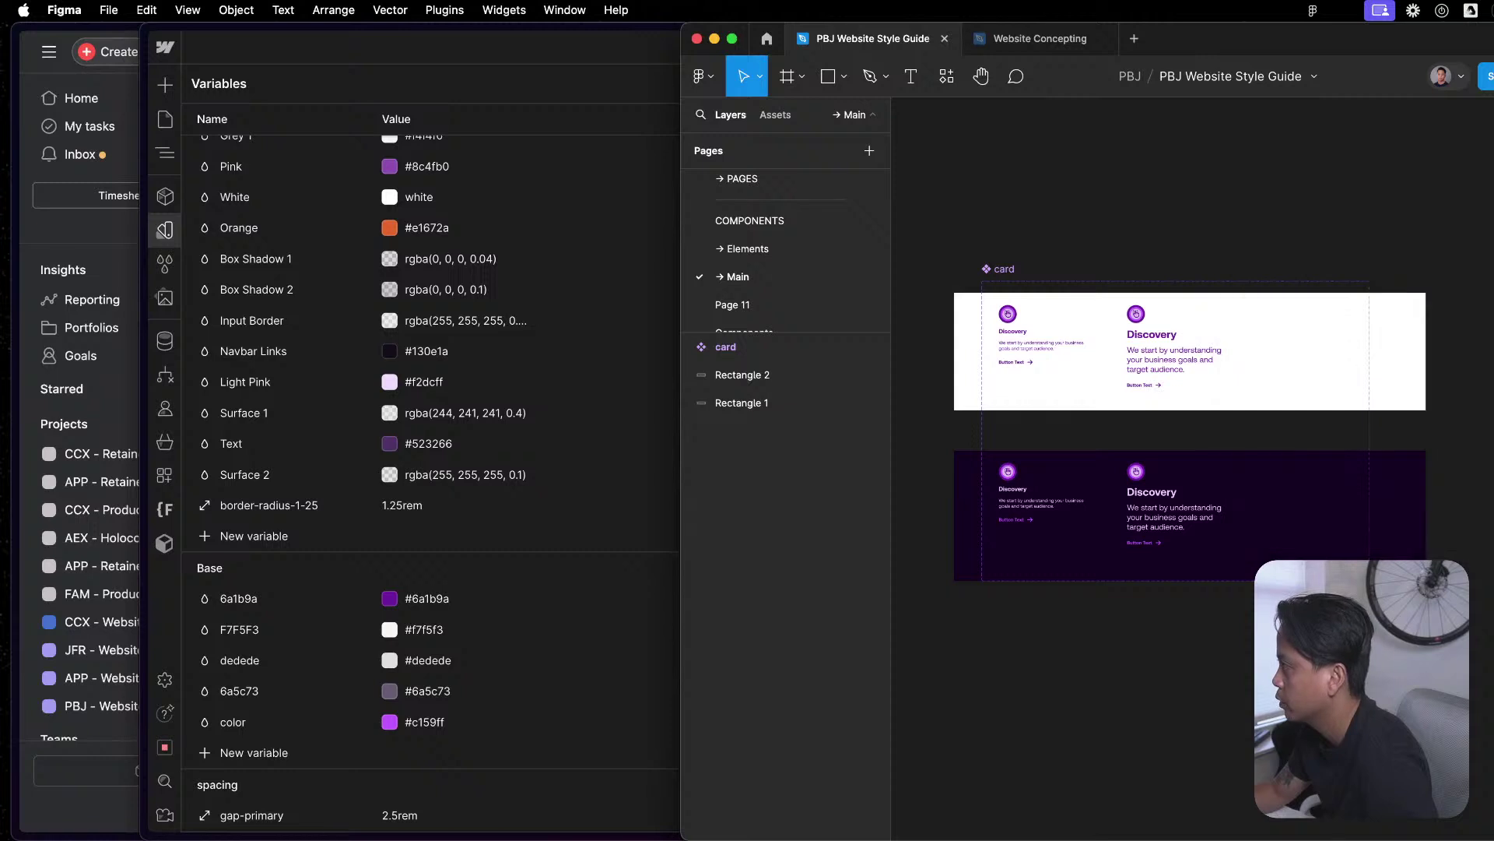
{"action": "left_click", "coordinate": [1195, 528]}
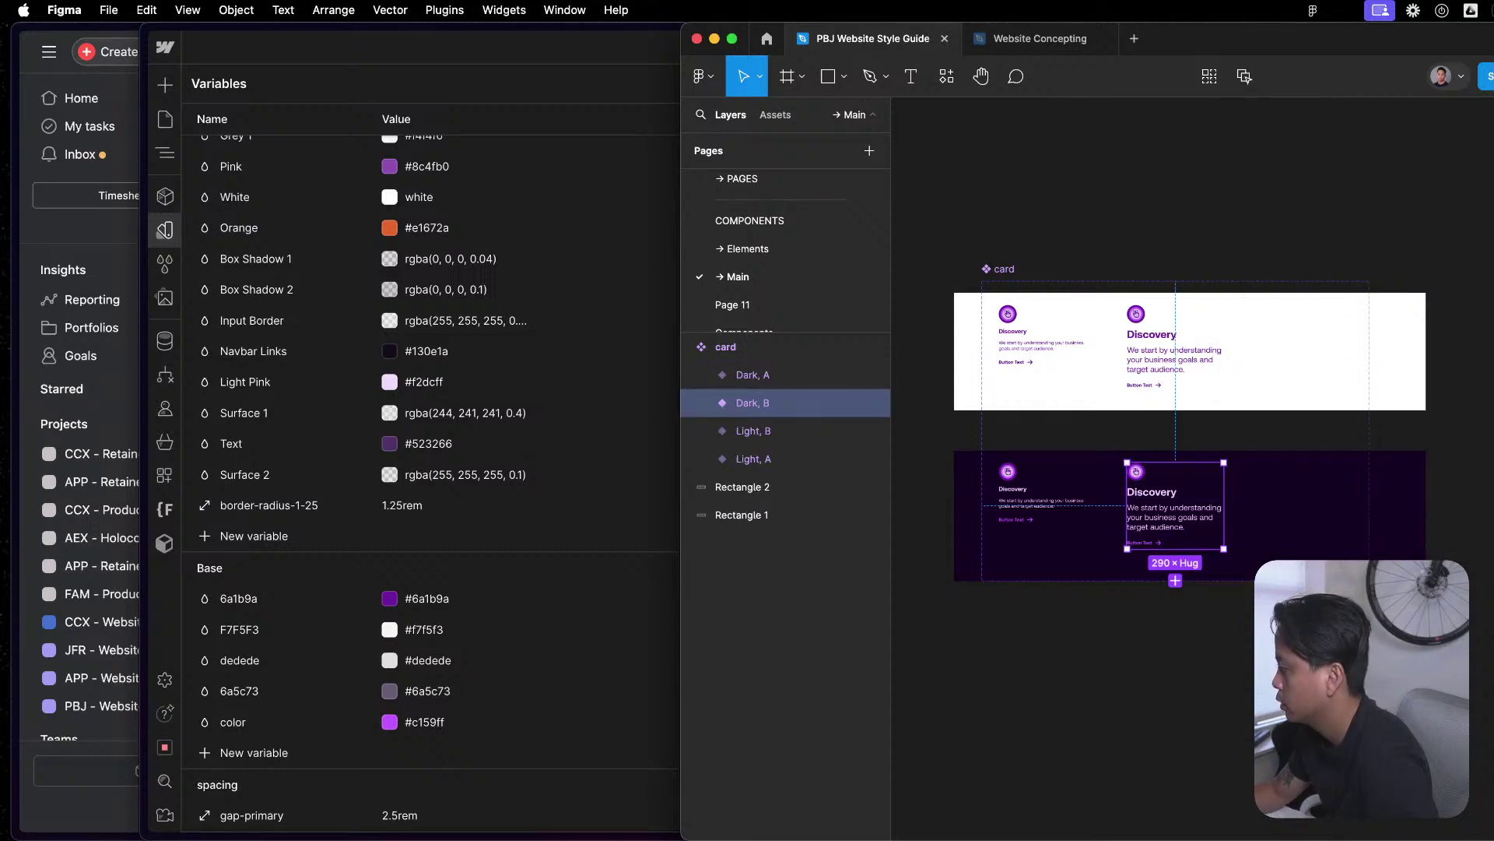
{"action": "key", "text": "shift+d"}
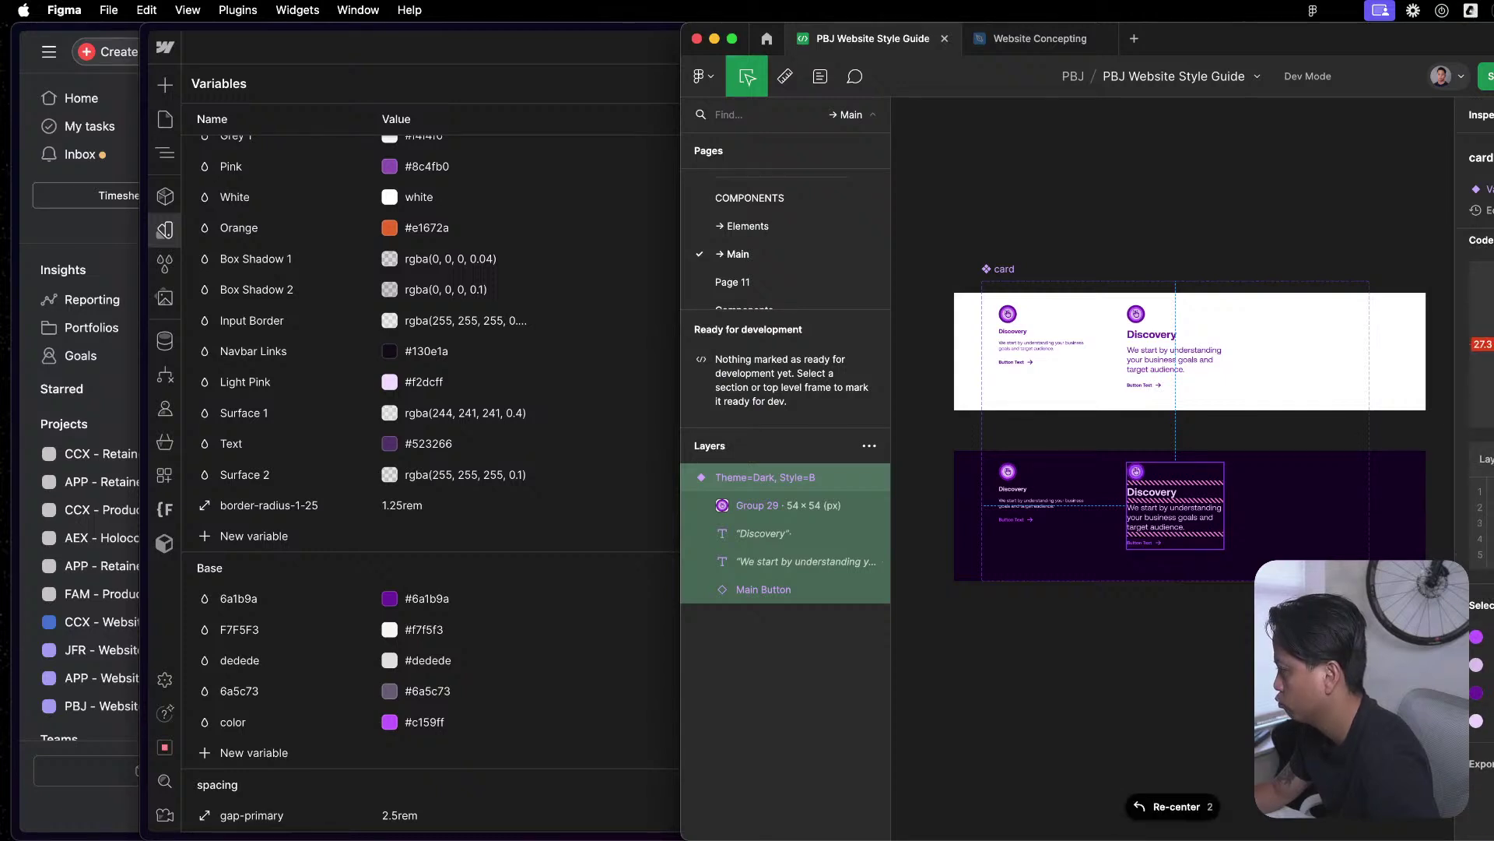
{"action": "key", "text": "super+c"}
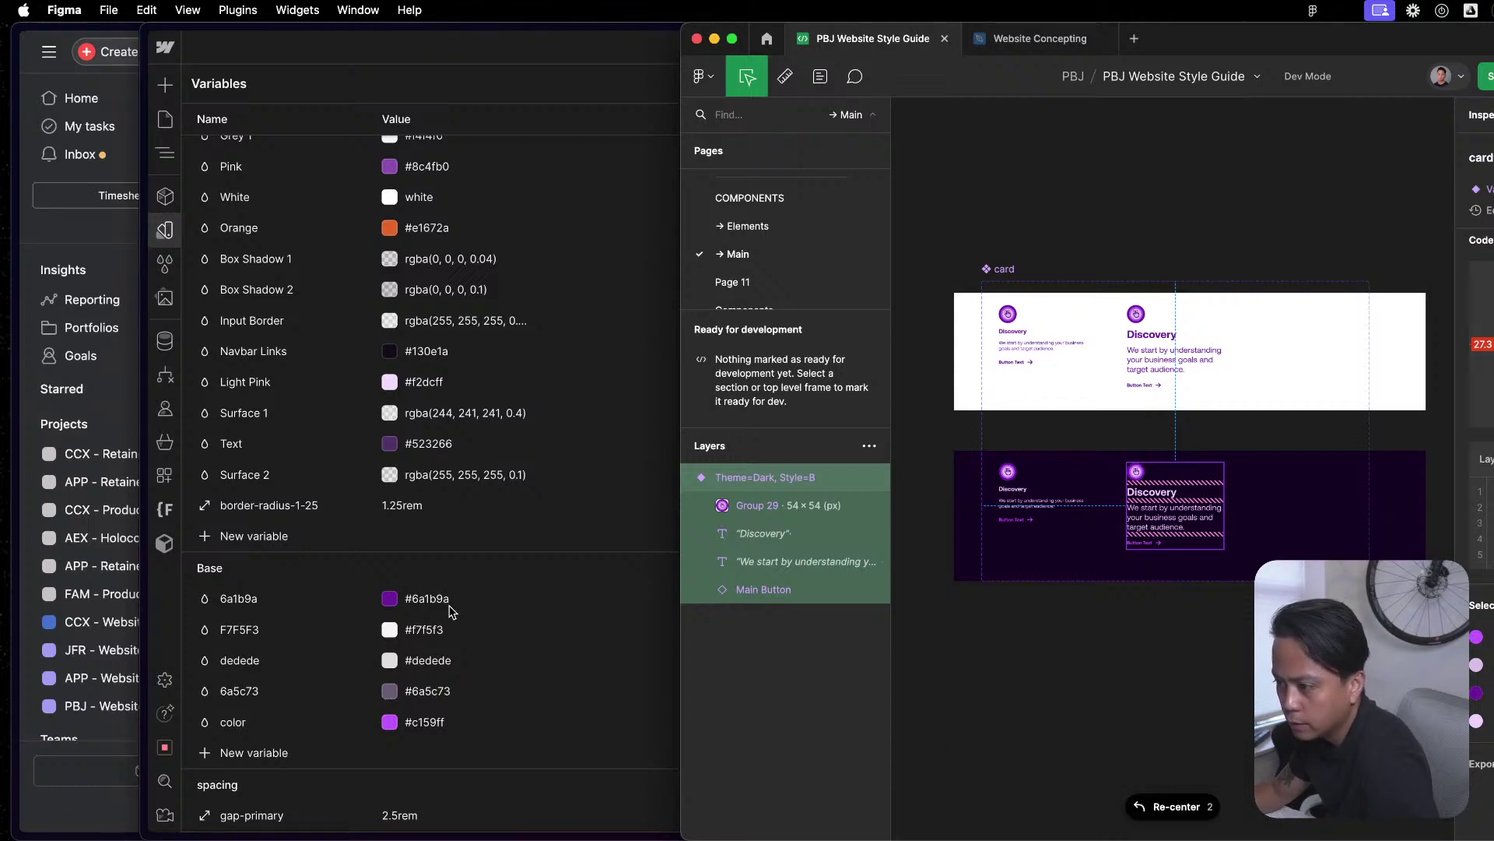
Switch to Webflow and add another color variable to the Base group with the value #DAC0EA.
{"action": "left_click", "coordinate": [470, 764]}
{"action": "scroll", "coordinate": [404, 763], "scroll_direction": "down", "scroll_amount": 1}
{"action": "left_click", "coordinate": [263, 726]}
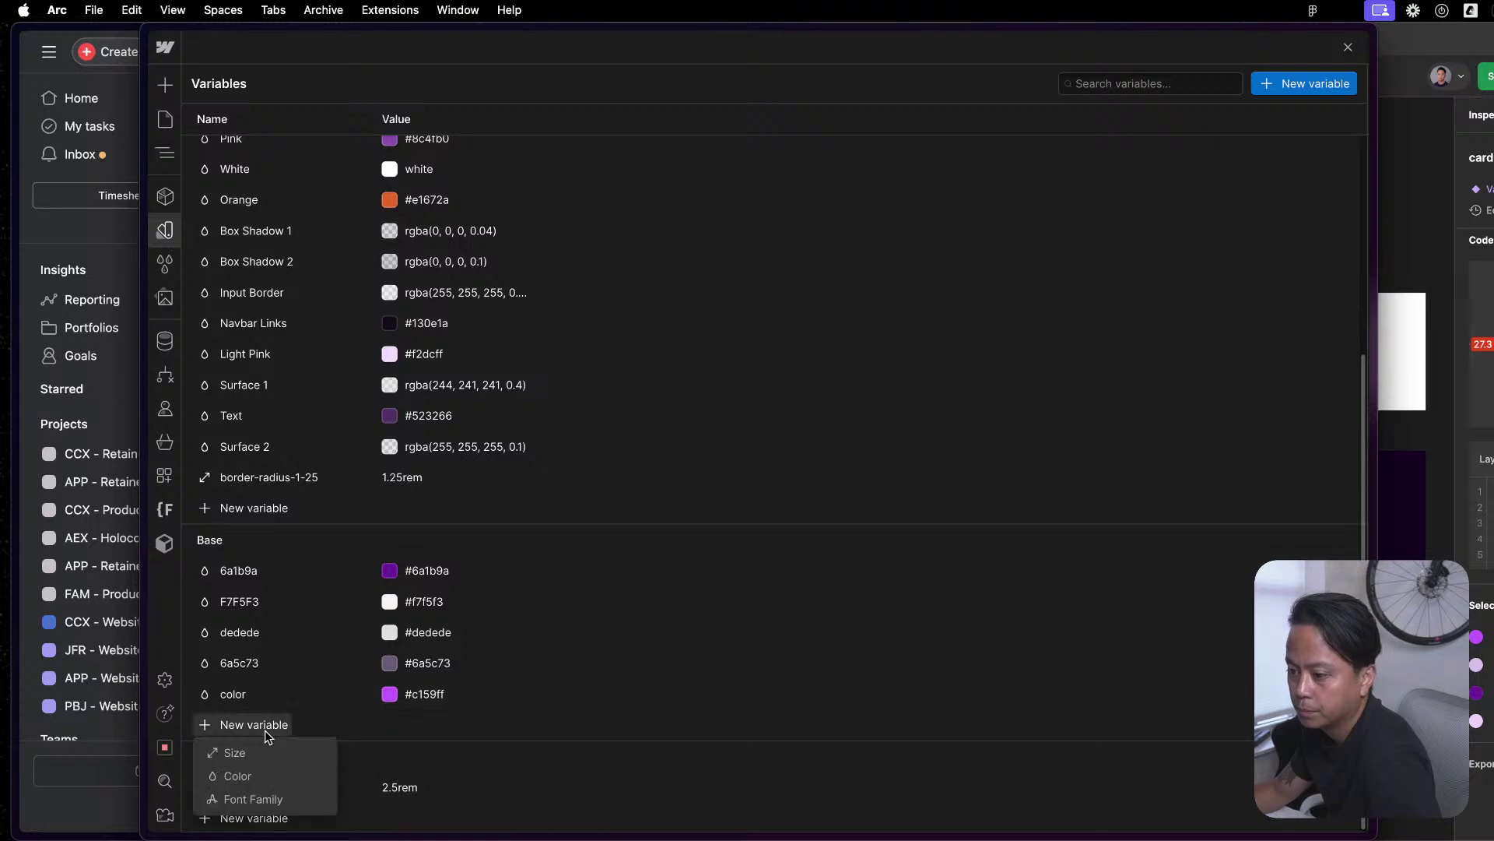
{"action": "left_click", "coordinate": [255, 753]}
{"action": "key", "text": "super+v"}
{"action": "left_click", "coordinate": [435, 725]}
{"action": "key", "text": "super+v"}
{"action": "left_click", "coordinate": [475, 695]}
{"action": "left_click", "coordinate": [460, 723]}
{"action": "key", "text": "super+v"}
{"action": "left_click", "coordinate": [493, 704]}
{"action": "left_click", "coordinate": [463, 725]}
{"action": "key", "text": "super+v"}
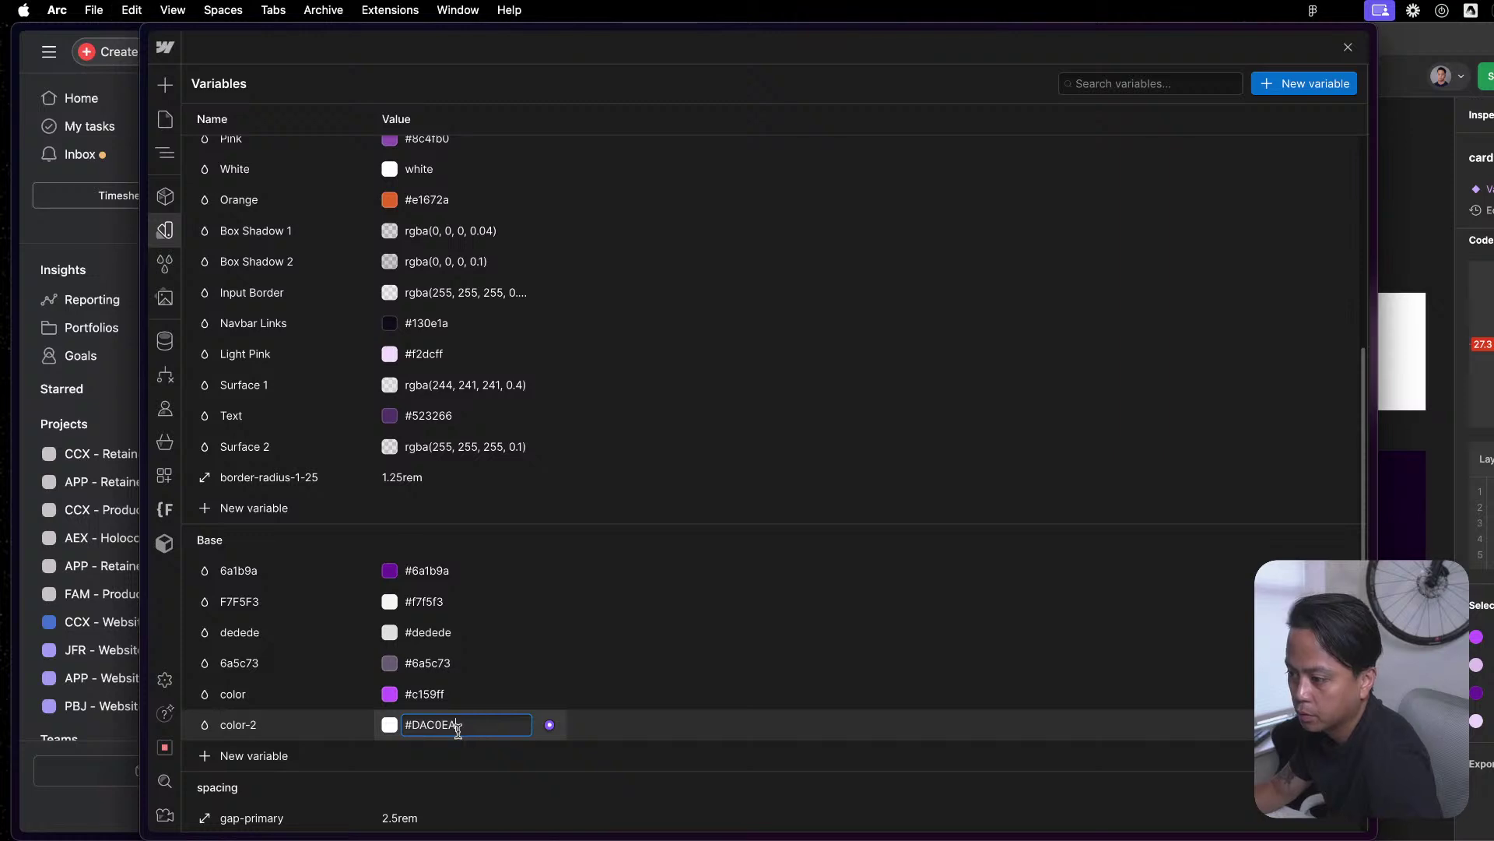
{"action": "key", "text": "Return"}
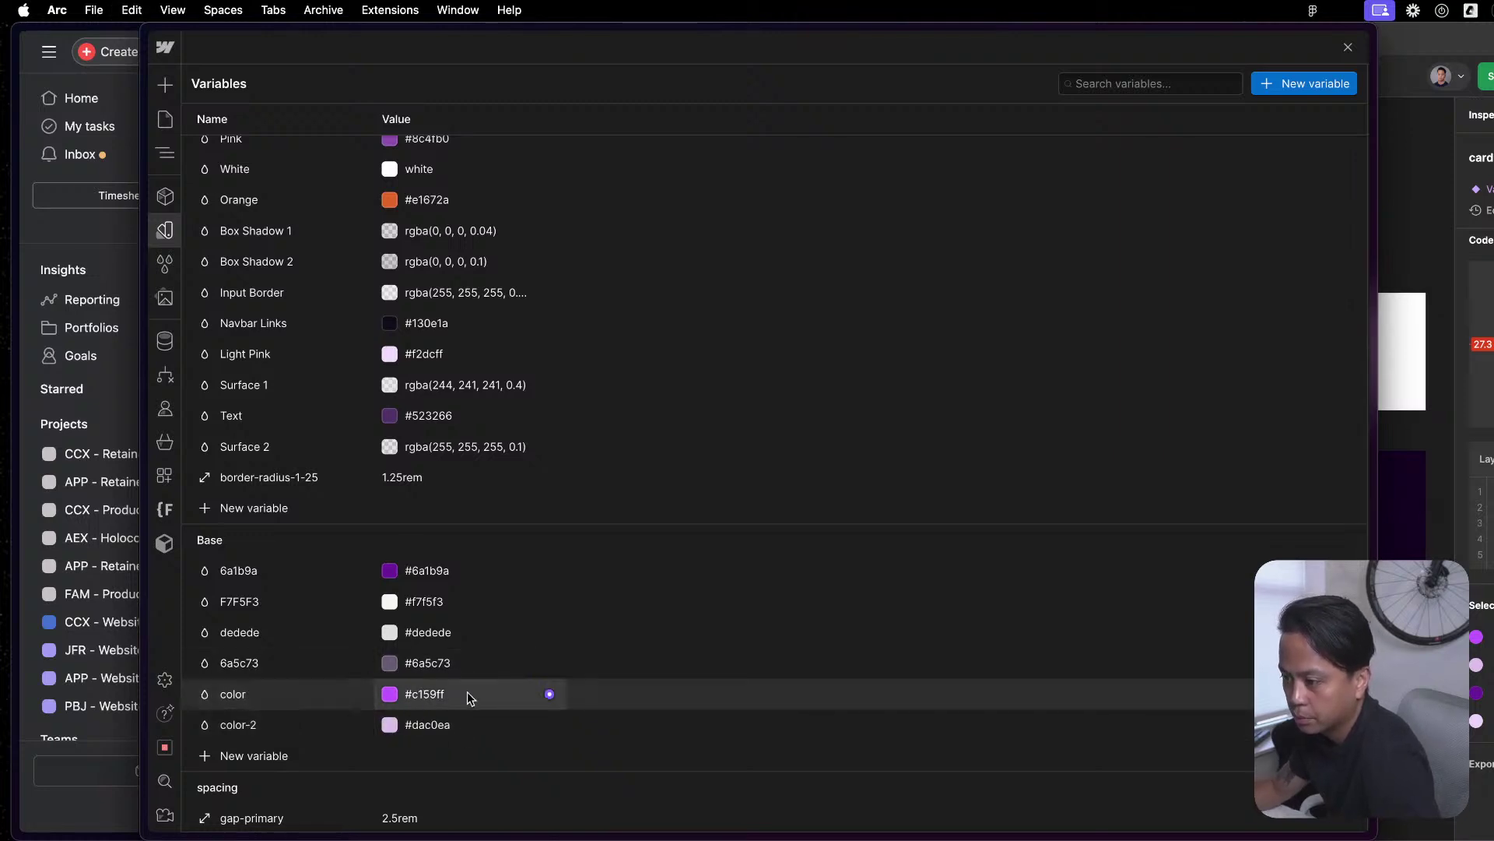
Rename the bright purple Base color variable as #c159ff by copying its value into the name.
{"action": "left_click", "coordinate": [507, 692]}
{"action": "key", "text": "super+c"}
{"action": "left_click", "coordinate": [297, 693]}
{"action": "key", "text": "super+v"}
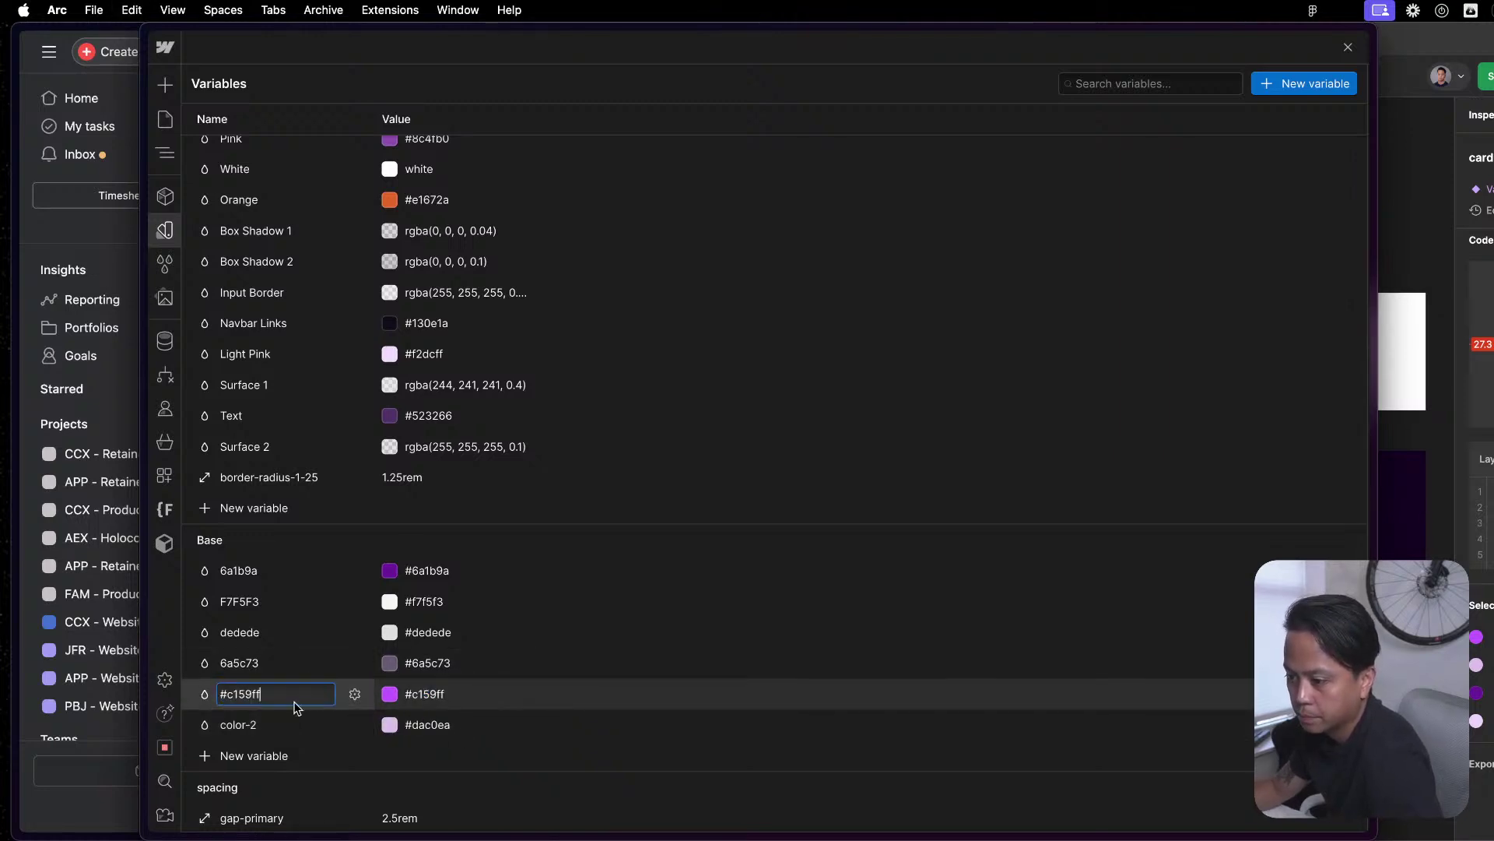
{"action": "key", "text": "Return"}
Rename the pale purple Base color variable as #dac0ea by copying its value into the name.
{"action": "left_click", "coordinate": [450, 724]}
{"action": "key", "text": "super+c"}
{"action": "left_click", "coordinate": [252, 725]}
{"action": "key", "text": "super+v"}
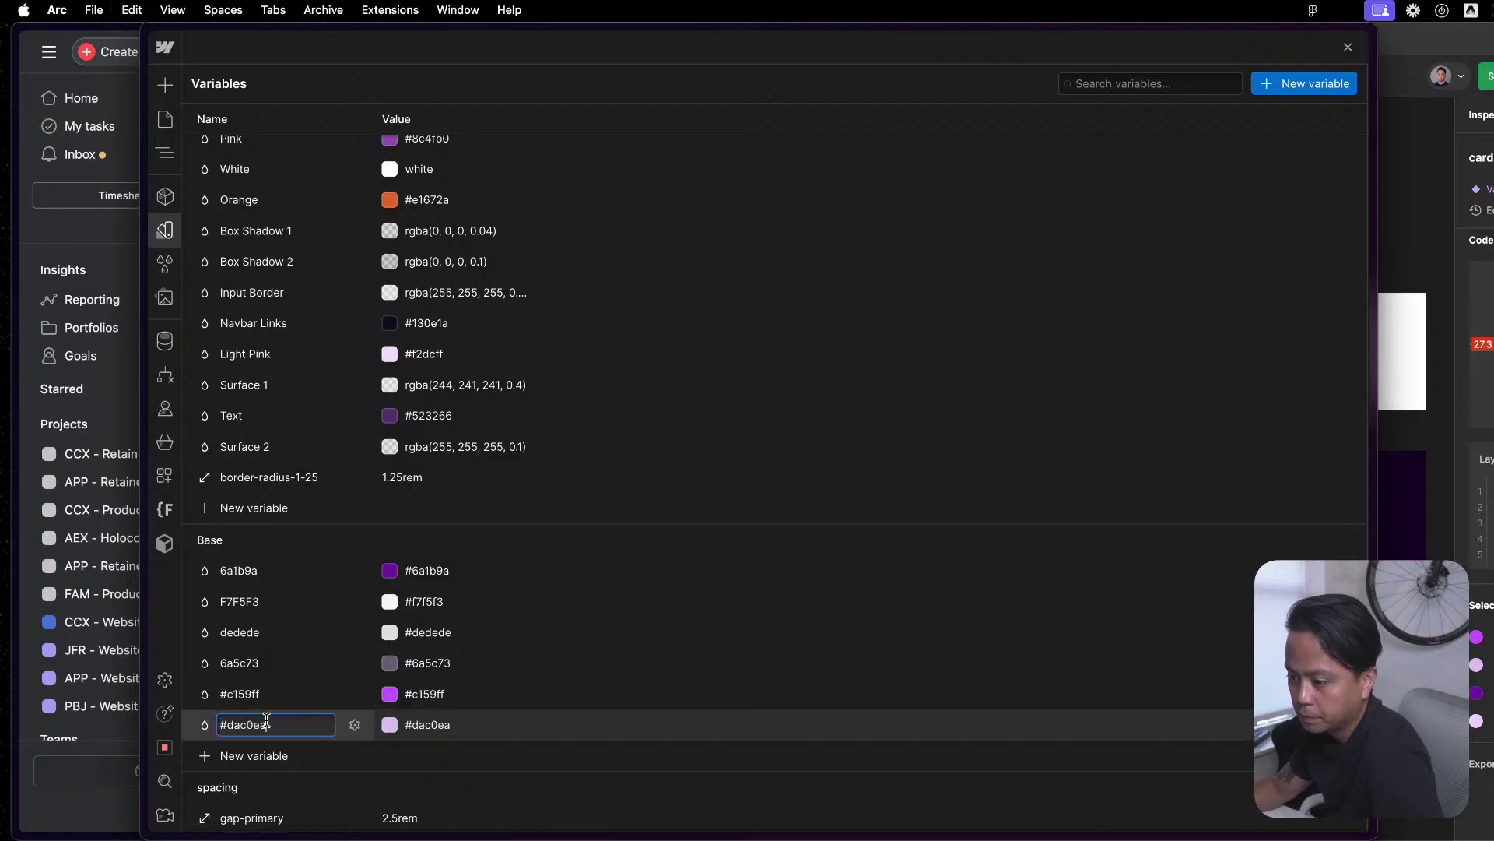
{"action": "key", "text": "Return"}
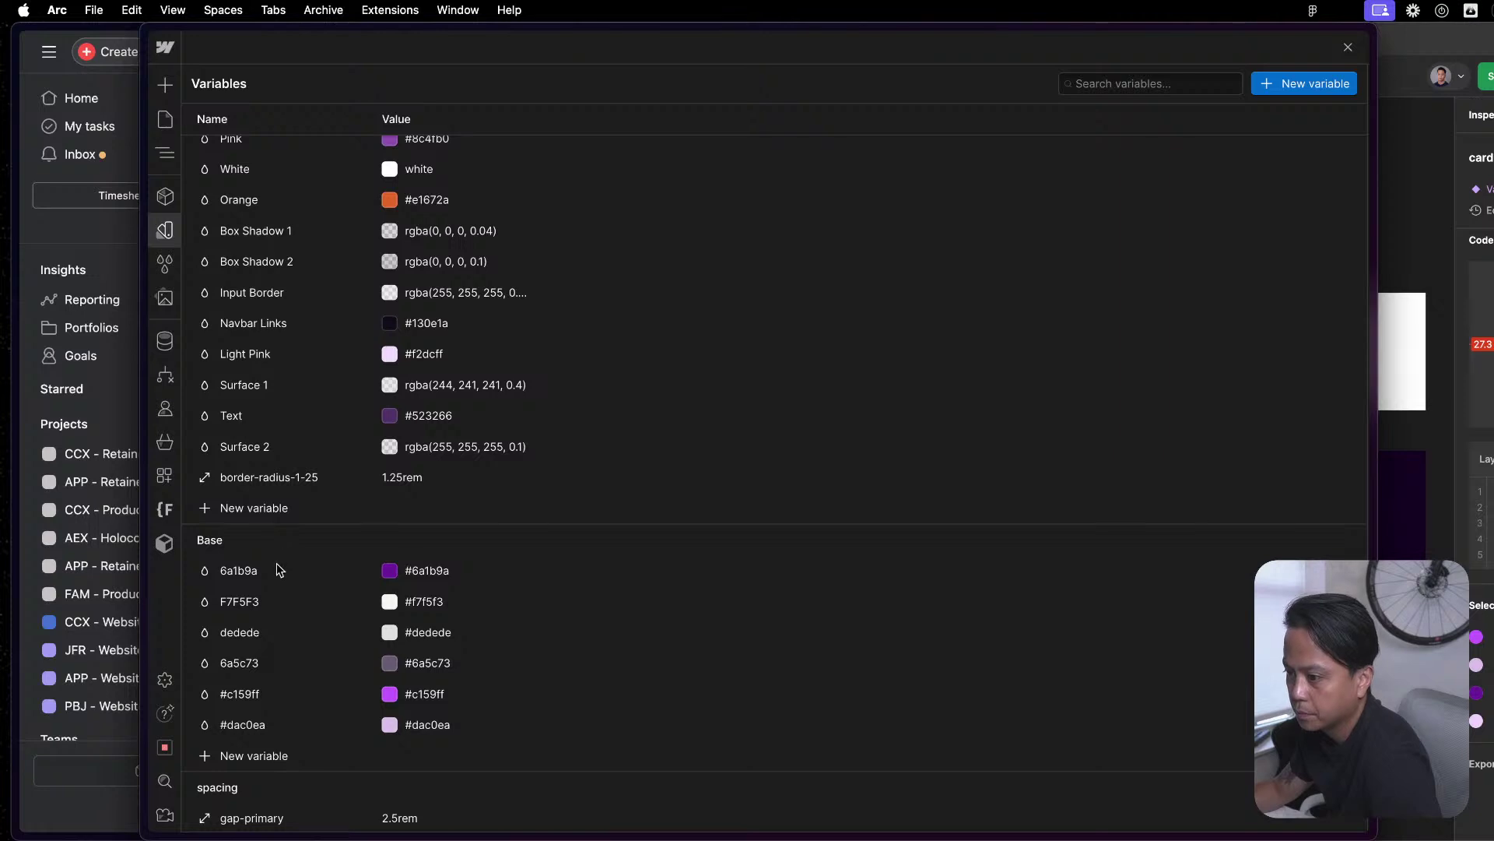
Try to remove the leading # from the names of the last two Base color variables, #dac0ea and #c159ff.
{"action": "double_click", "coordinate": [239, 728]}
{"action": "left_click", "coordinate": [226, 728]}
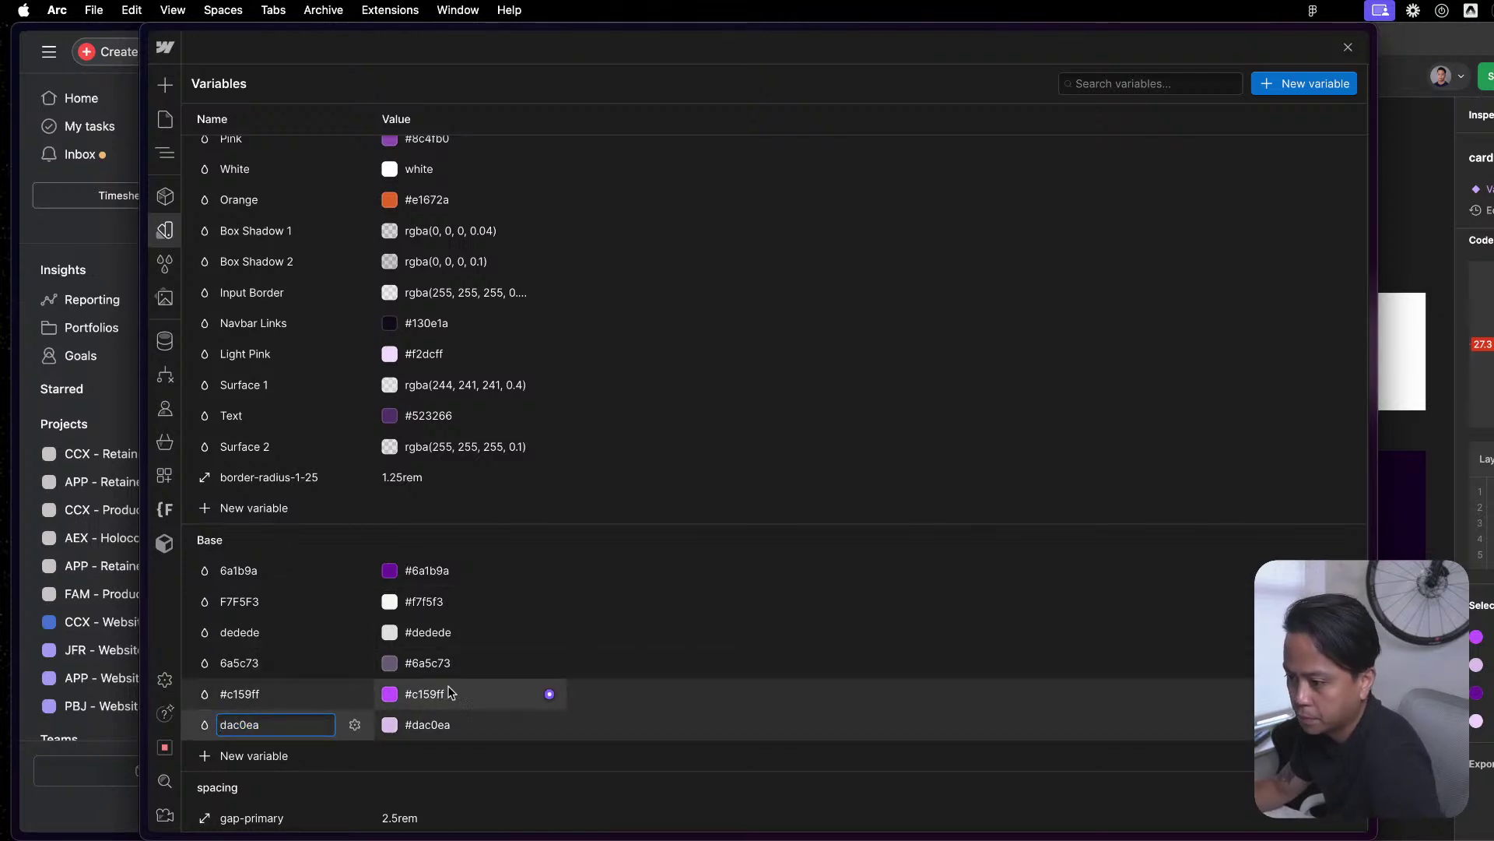
{"action": "double_click", "coordinate": [321, 695]}
{"action": "left_click", "coordinate": [242, 697]}
{"action": "left_click", "coordinate": [224, 694]}
{"action": "key", "text": "BackSpace"}
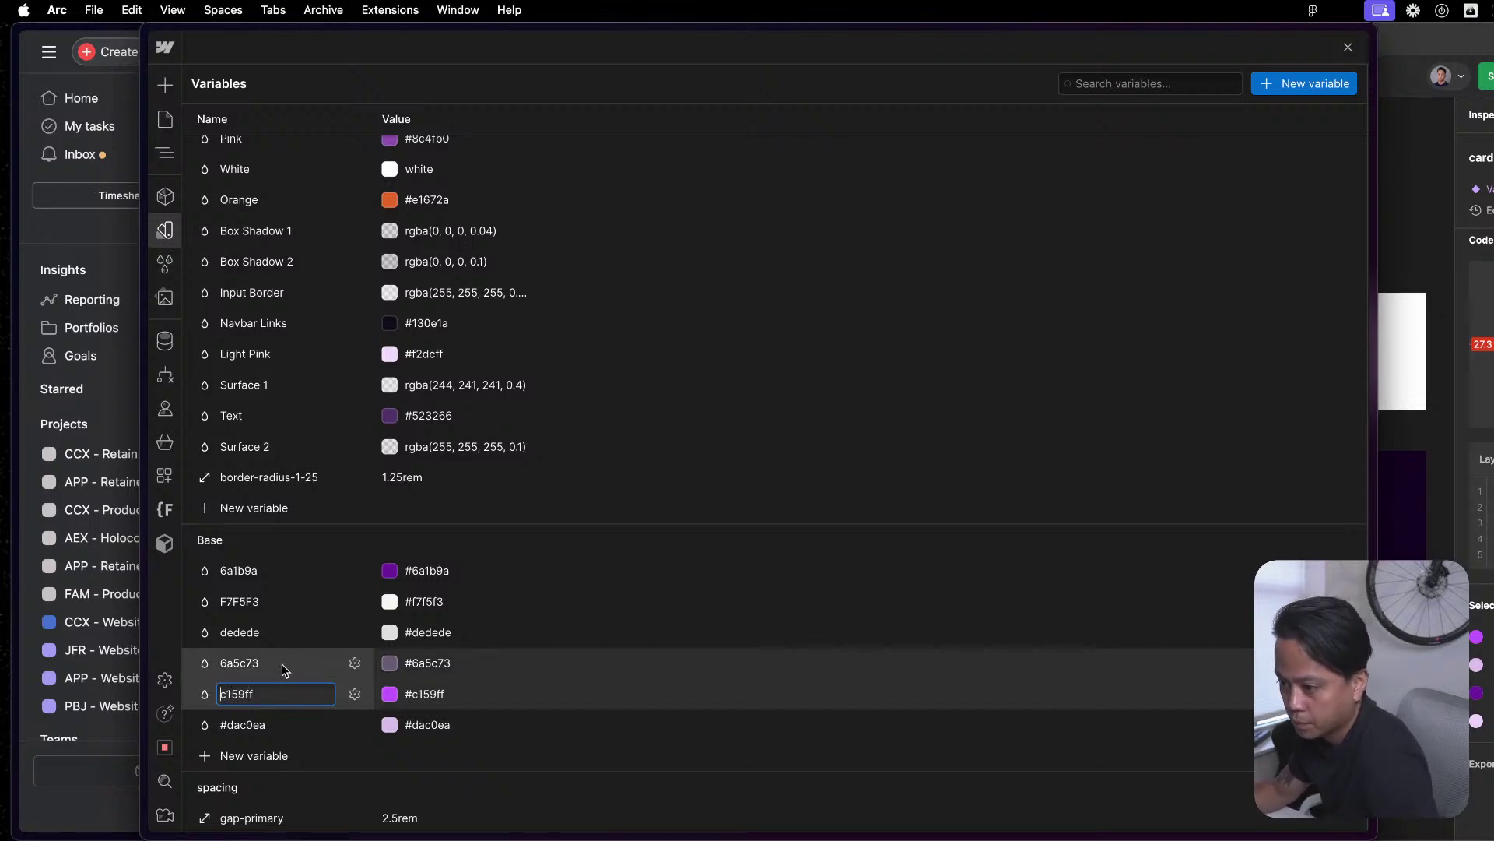
{"action": "double_click", "coordinate": [248, 662]}
{"action": "double_click", "coordinate": [265, 631]}
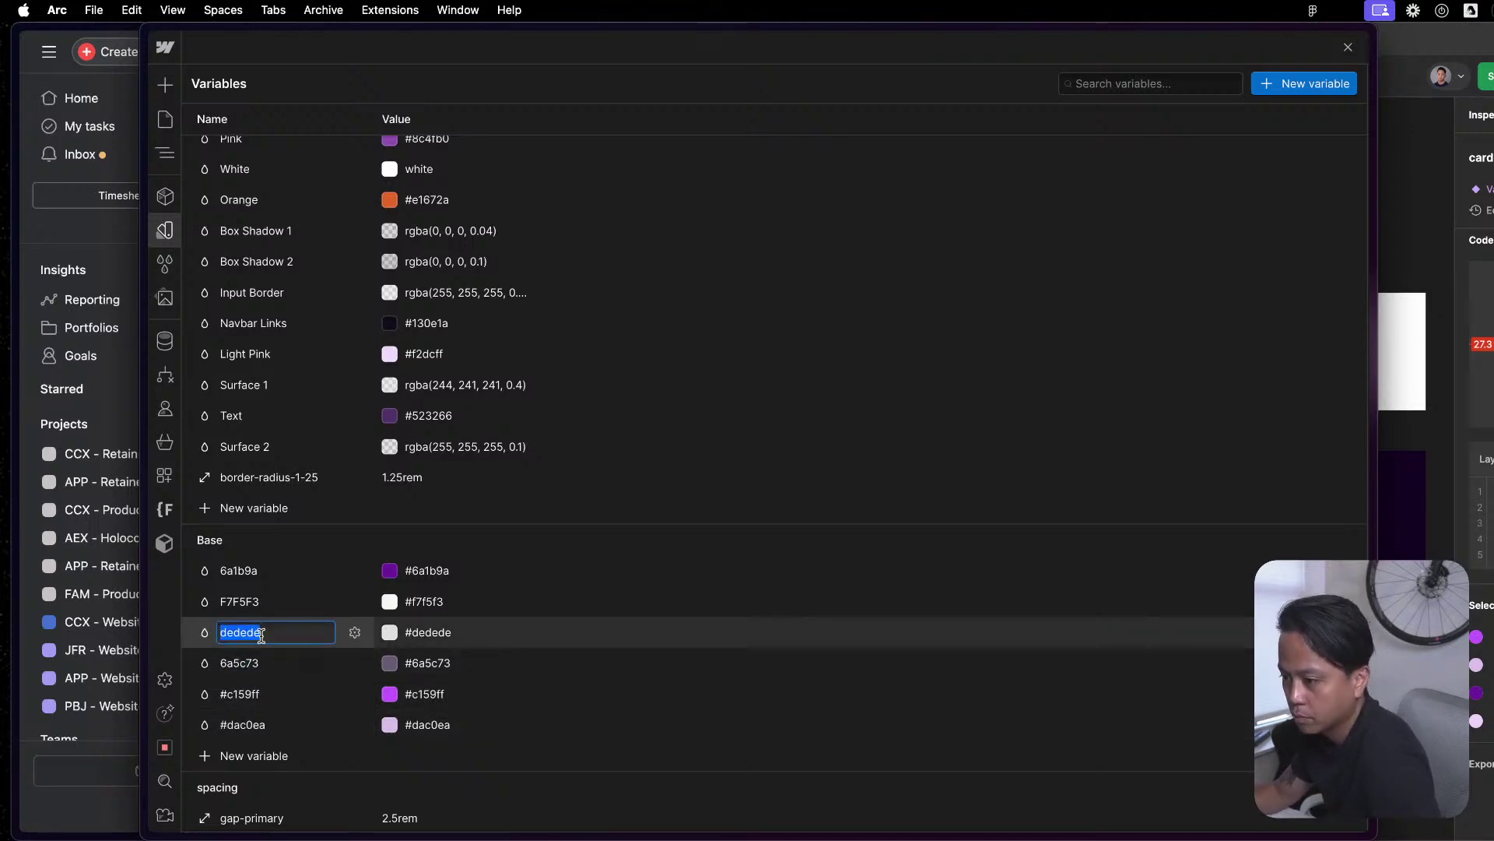
{"action": "key", "text": "super+Tab"}
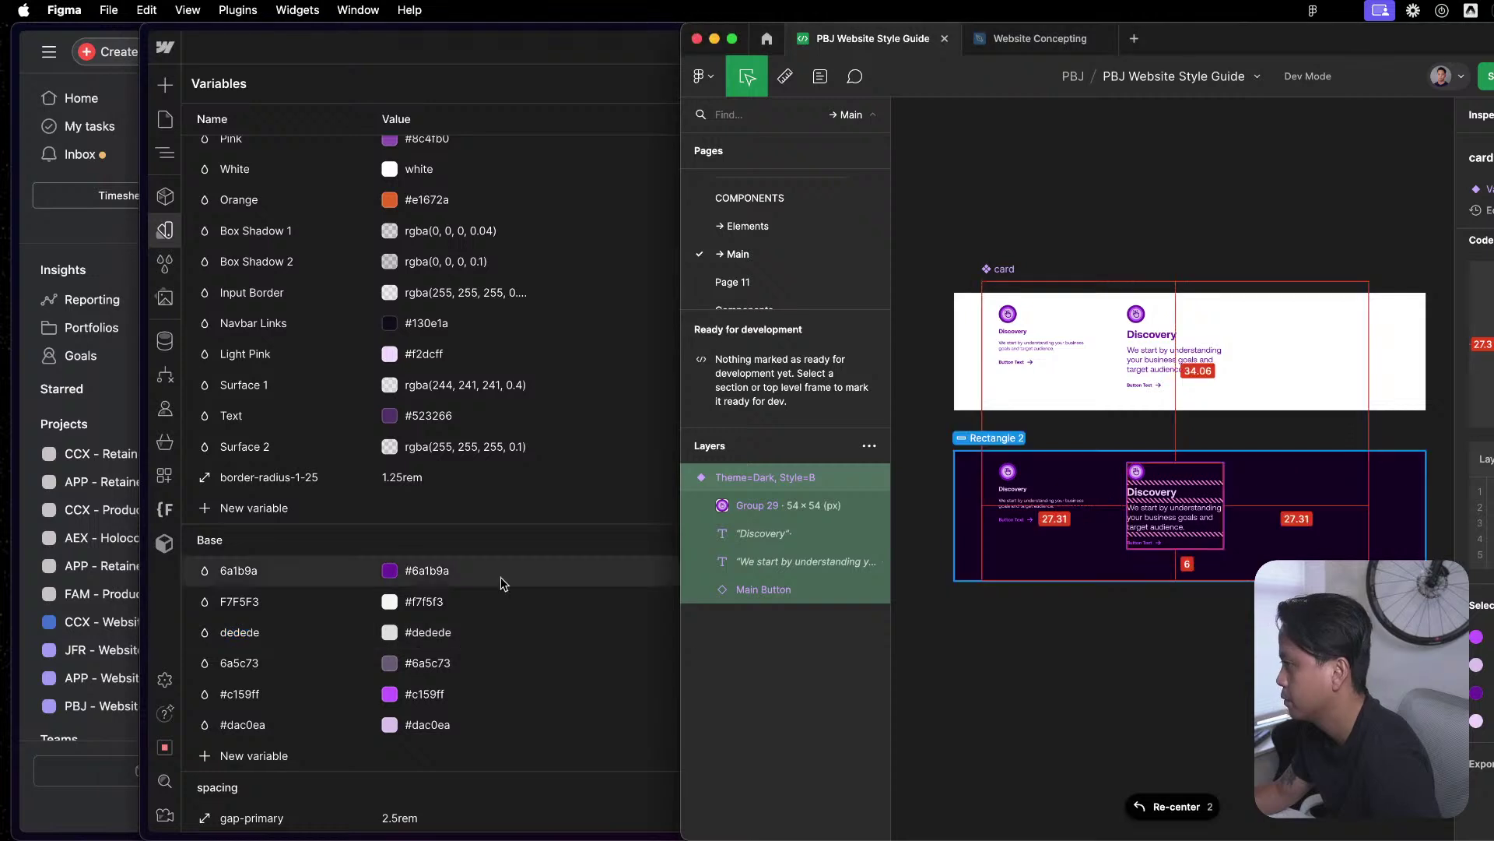
Rename the last two Base color variables in Webflow as dac0ea and c159ff, without the leading #.
{"action": "left_click", "coordinate": [269, 709]}
{"action": "double_click", "coordinate": [258, 726]}
{"action": "left_click", "coordinate": [226, 727]}
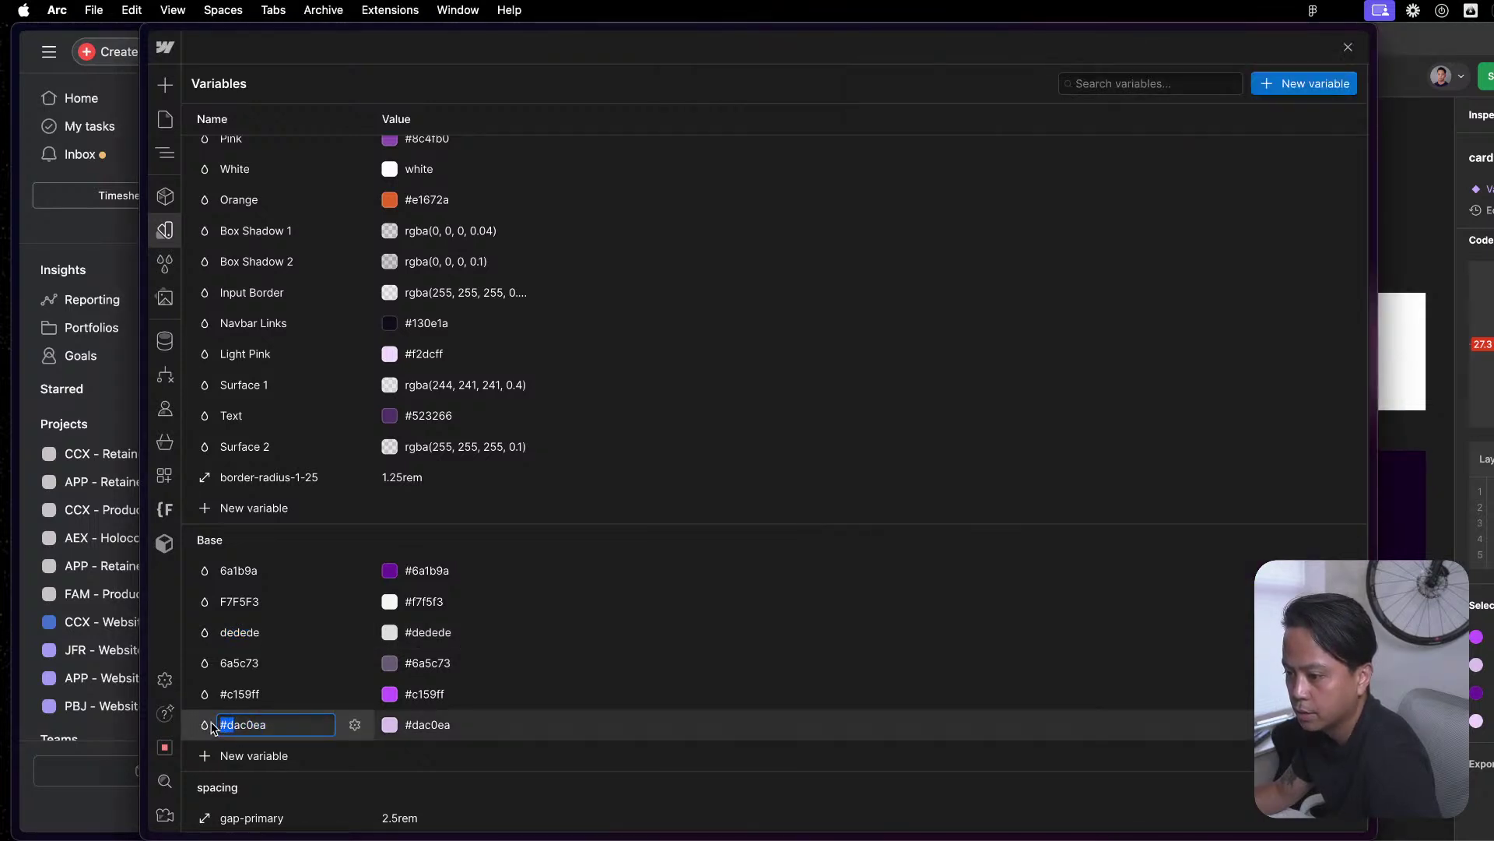
{"action": "key", "text": "BackSpace"}
{"action": "key", "text": "Return"}
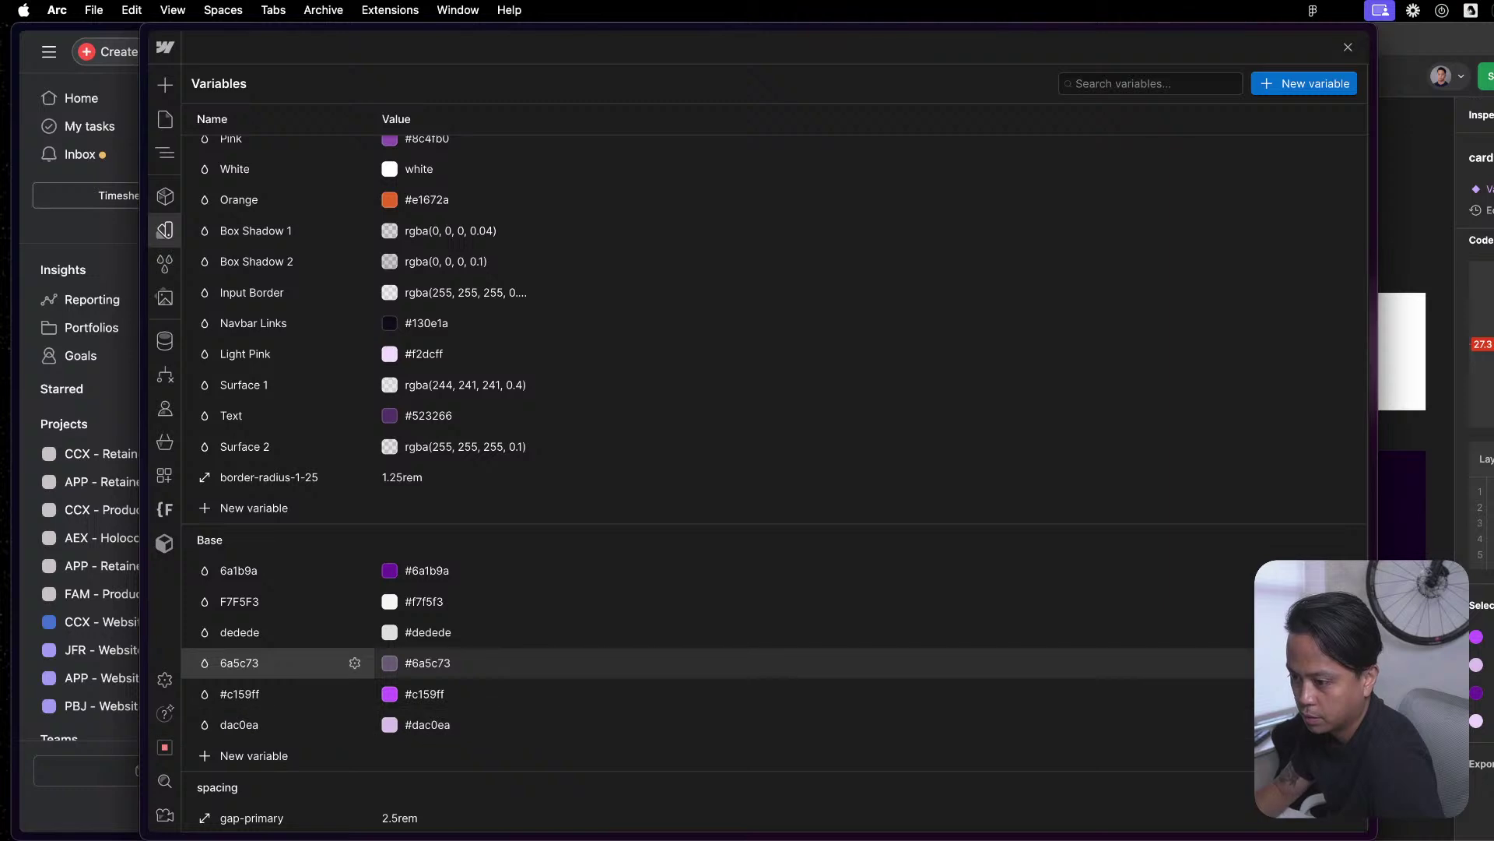
{"action": "double_click", "coordinate": [226, 695]}
{"action": "left_click", "coordinate": [224, 698]}
{"action": "key", "text": "BackSpace"}
{"action": "key", "text": "Return"}
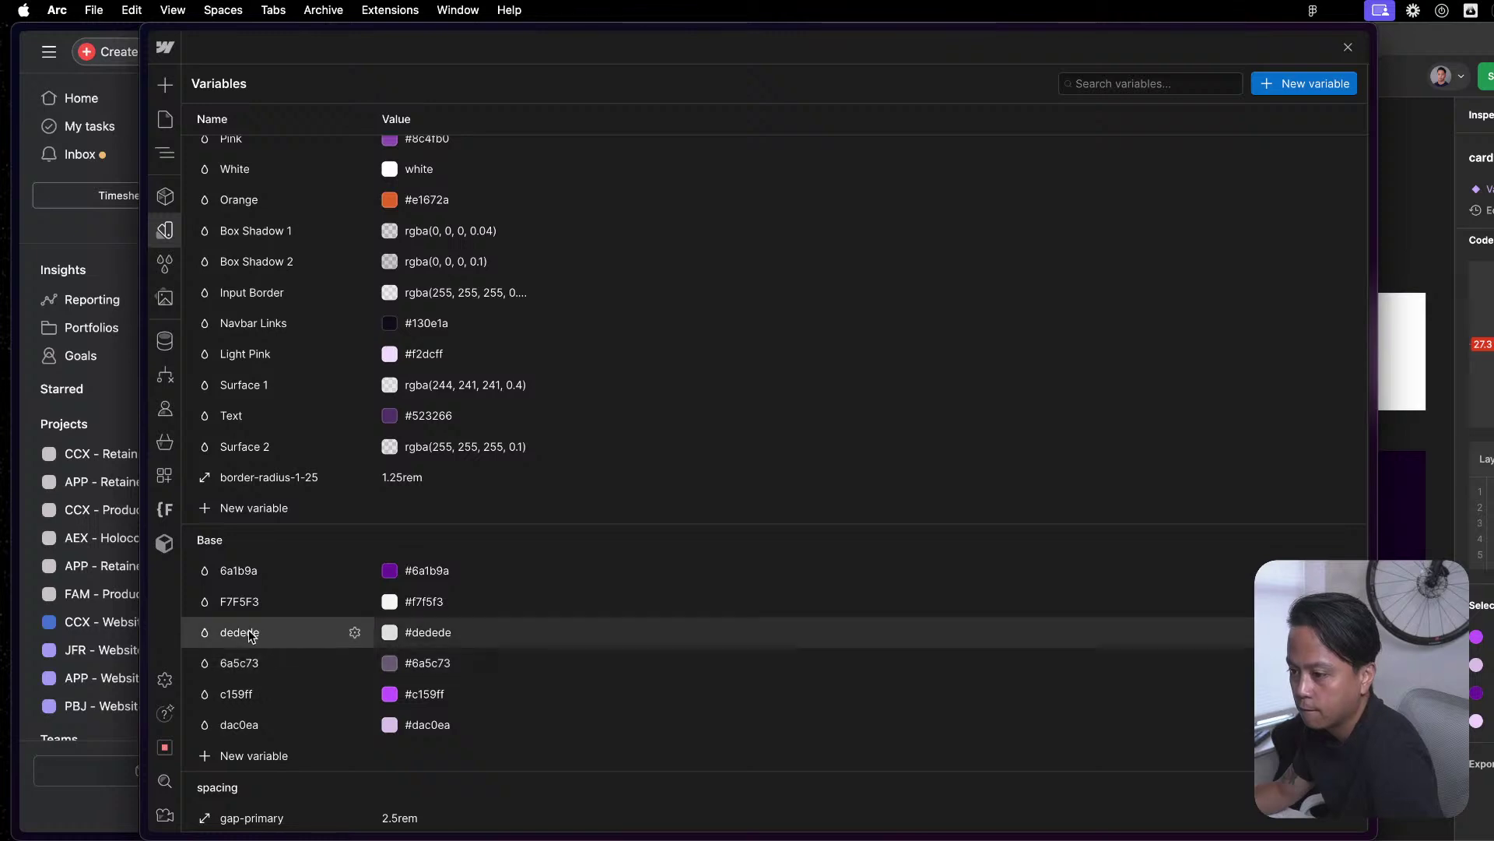
Copy the #EDD3FC color from the Dark, B card in Figma and add it to Webflow's Base group as variable EDD3FC.
{"action": "key", "text": "super+Tab"}
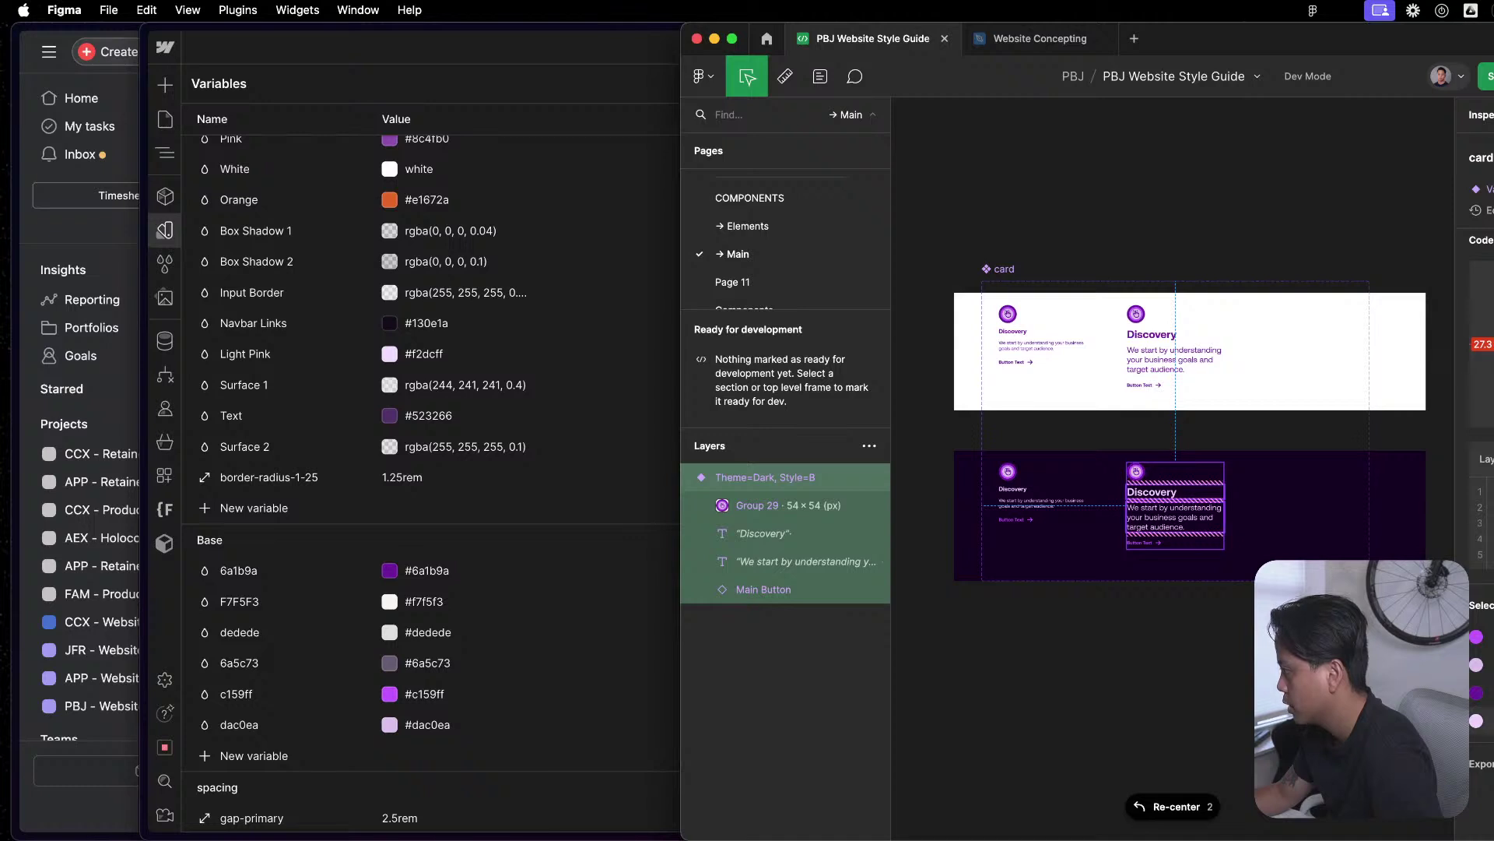
{"action": "key", "text": "super+c"}
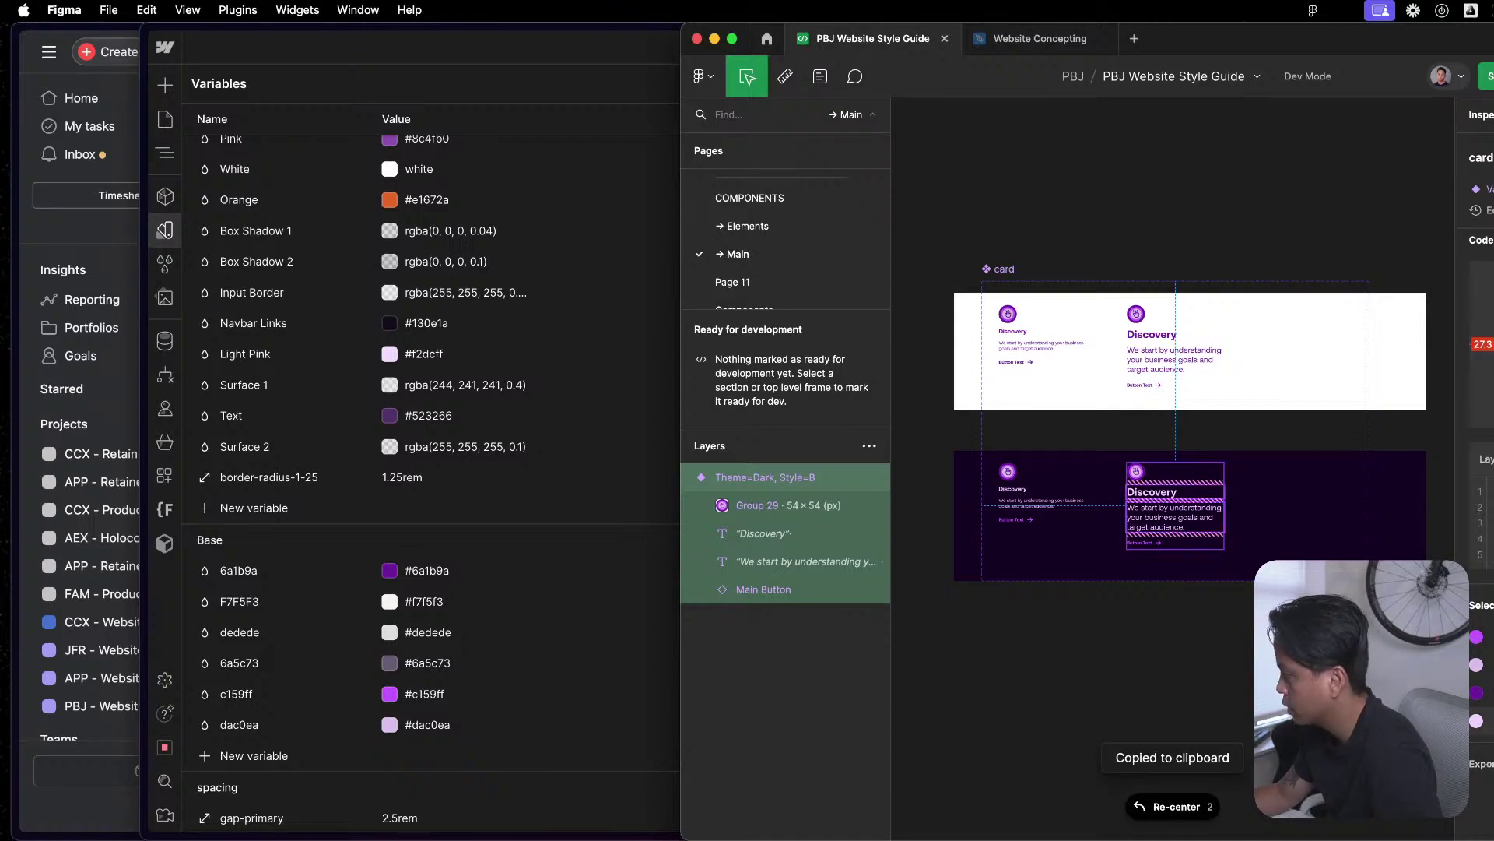
{"action": "left_click", "coordinate": [463, 572]}
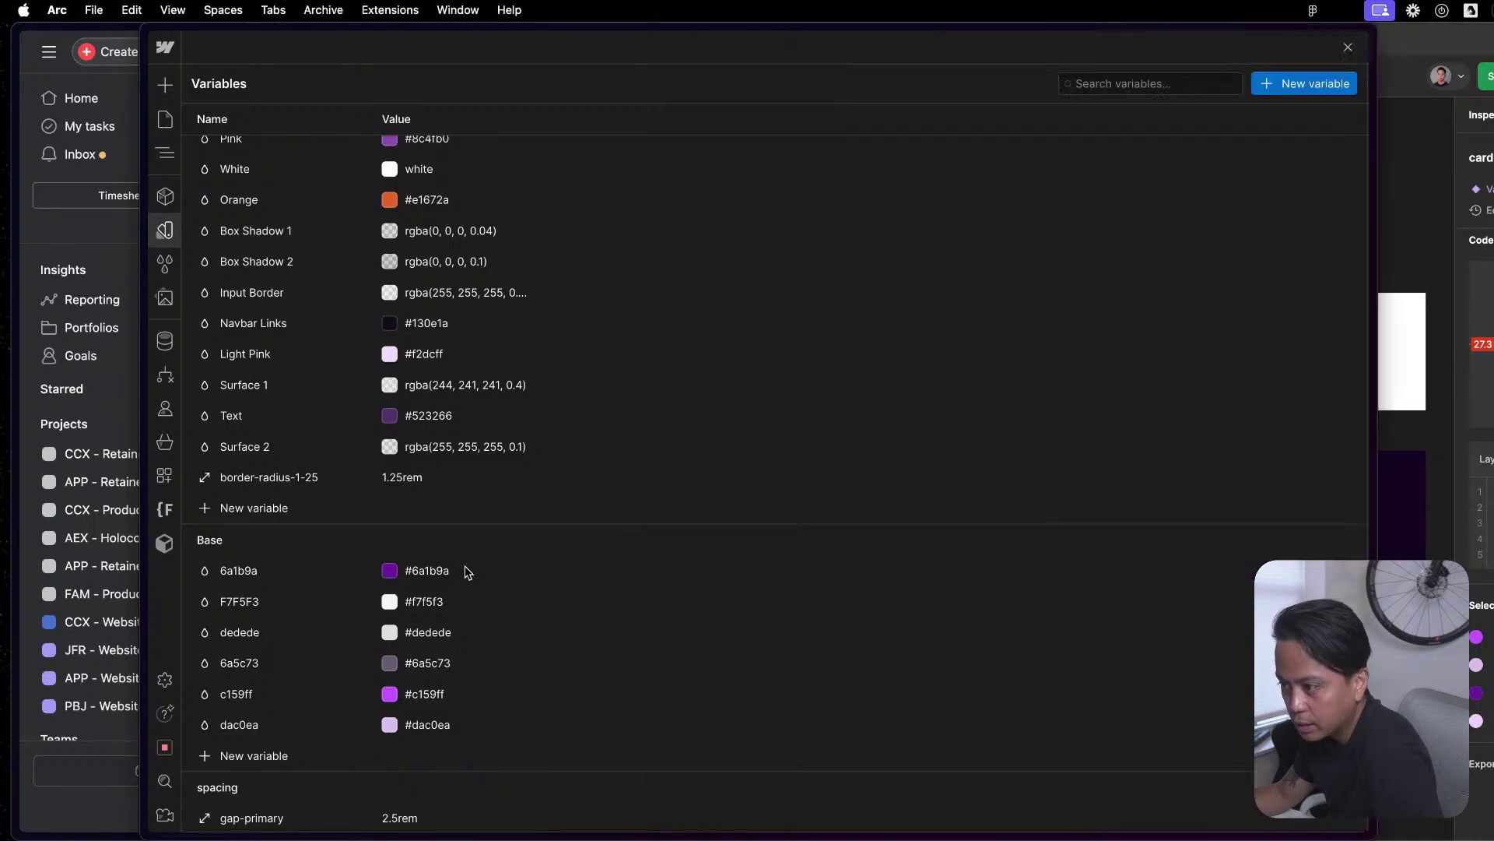
{"action": "left_click", "coordinate": [257, 760]}
{"action": "left_click", "coordinate": [234, 682]}
{"action": "key", "text": "super+v"}
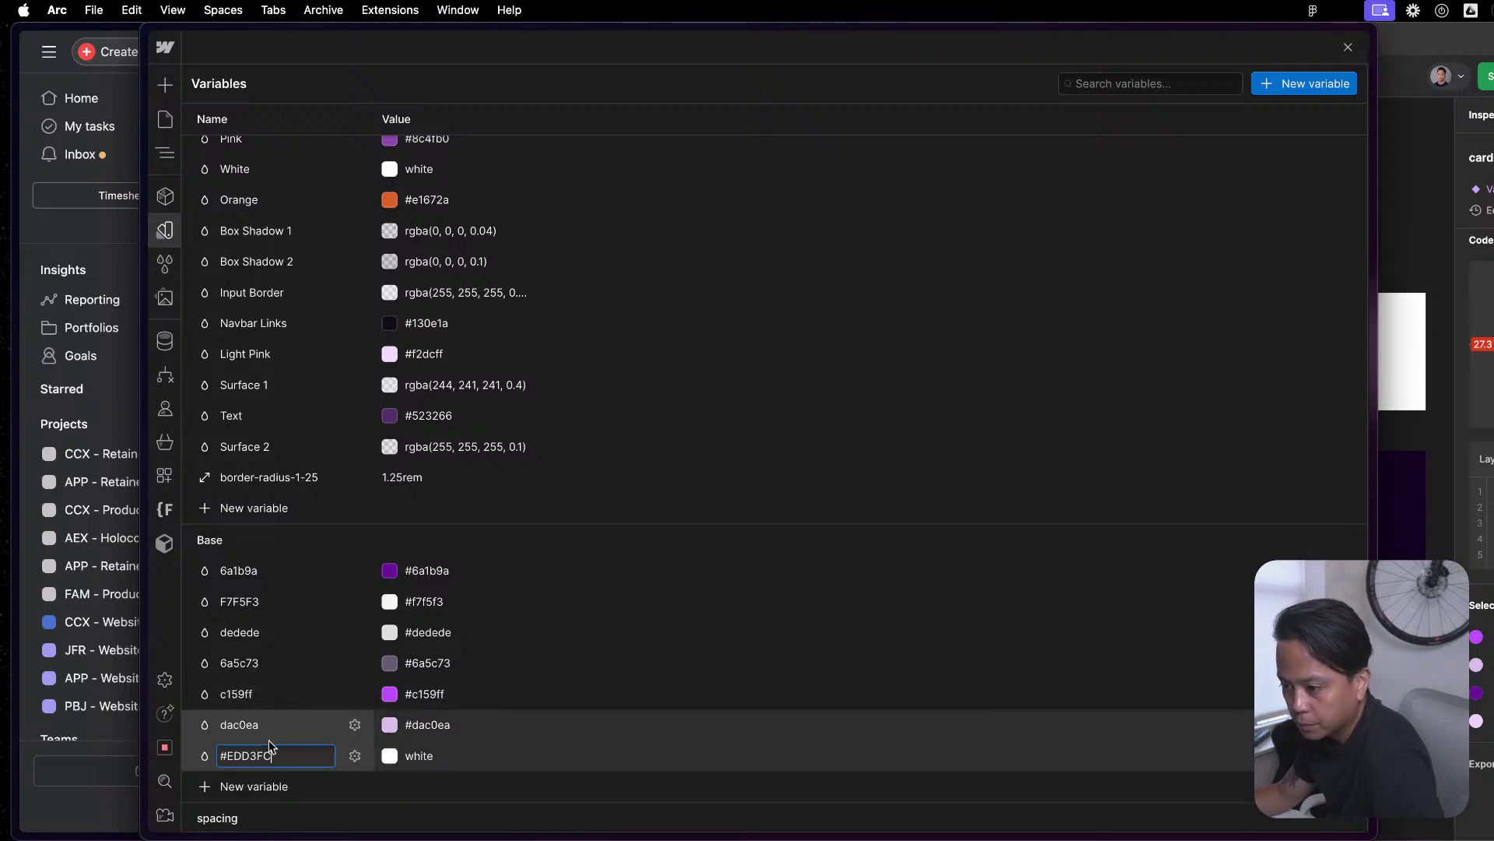
{"action": "key", "text": "BackSpace"}
{"action": "key", "text": "Return"}
{"action": "left_click", "coordinate": [418, 758]}
{"action": "key", "text": "super+v"}
{"action": "key", "text": "Return"}
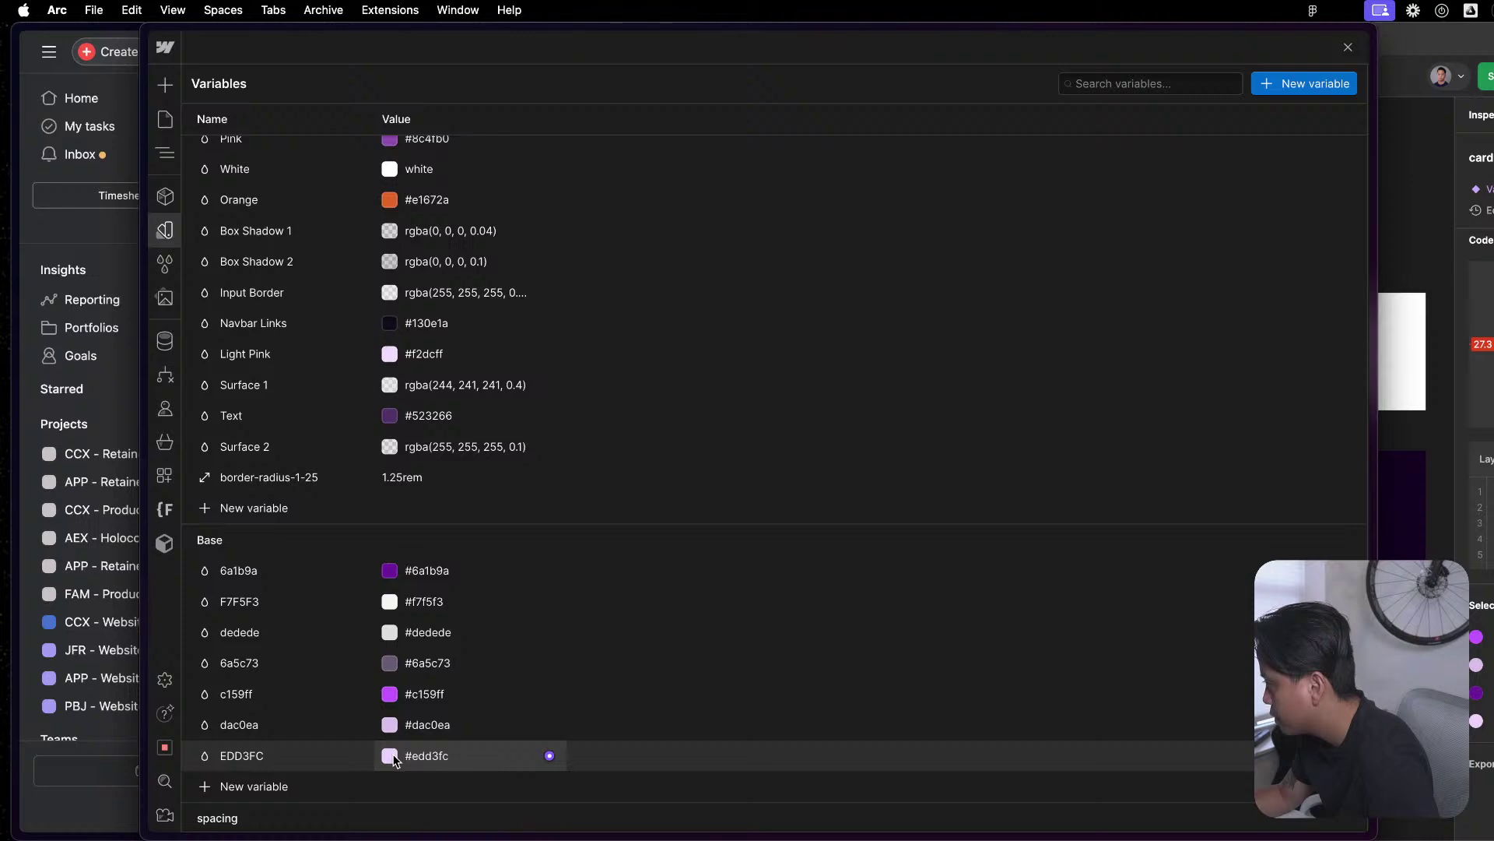
Compare the Dark, B card's colors in Figma with Webflow's variables, and set dac0ea to Light Pink's value, #f2dcff.
{"action": "key", "text": "super+Tab"}
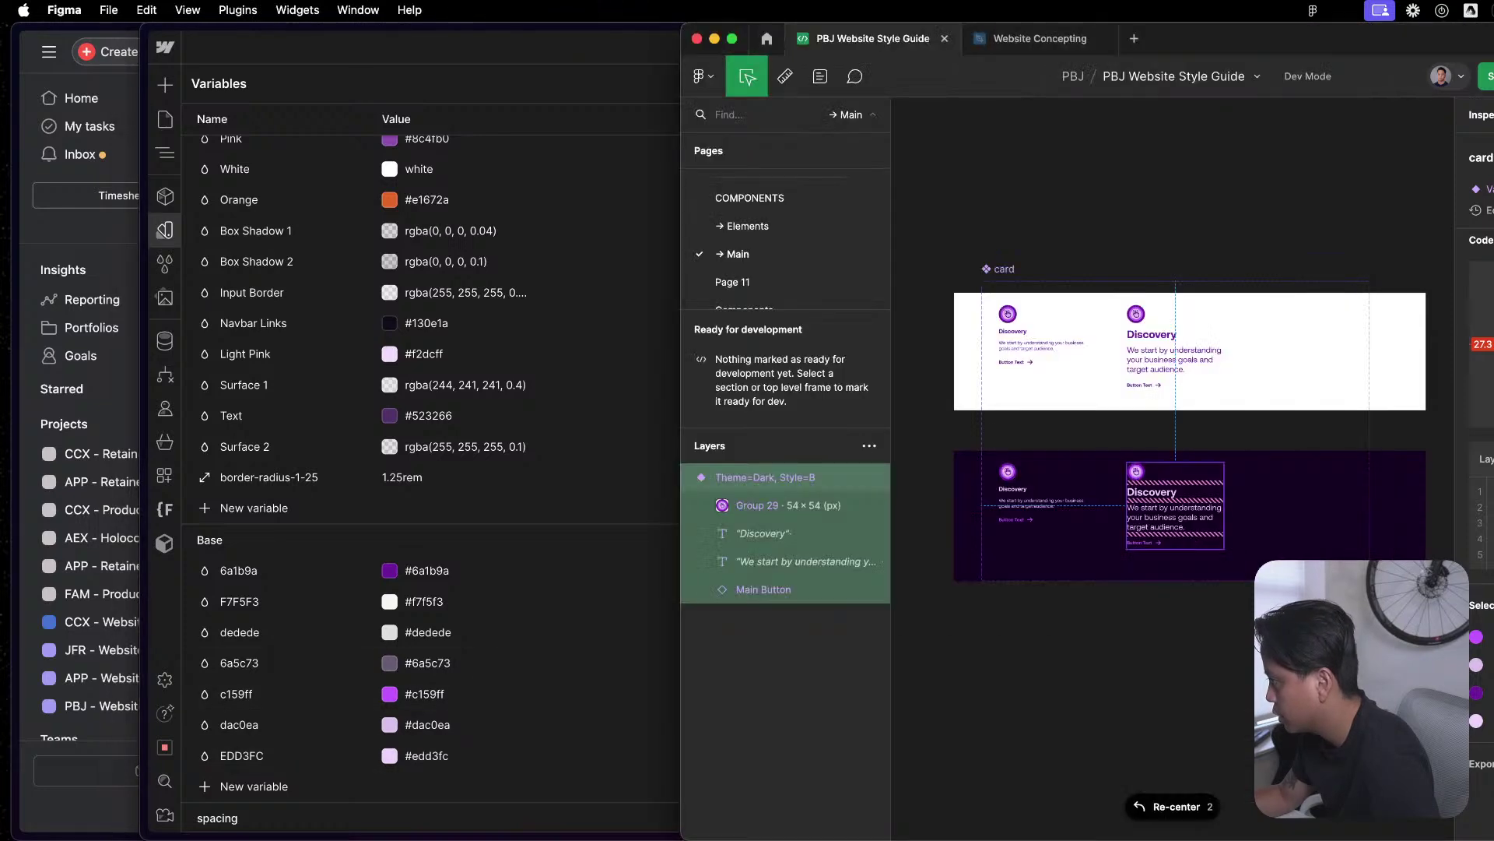
{"action": "scroll", "coordinate": [1152, 544], "scroll_direction": "up", "scroll_amount": 5}
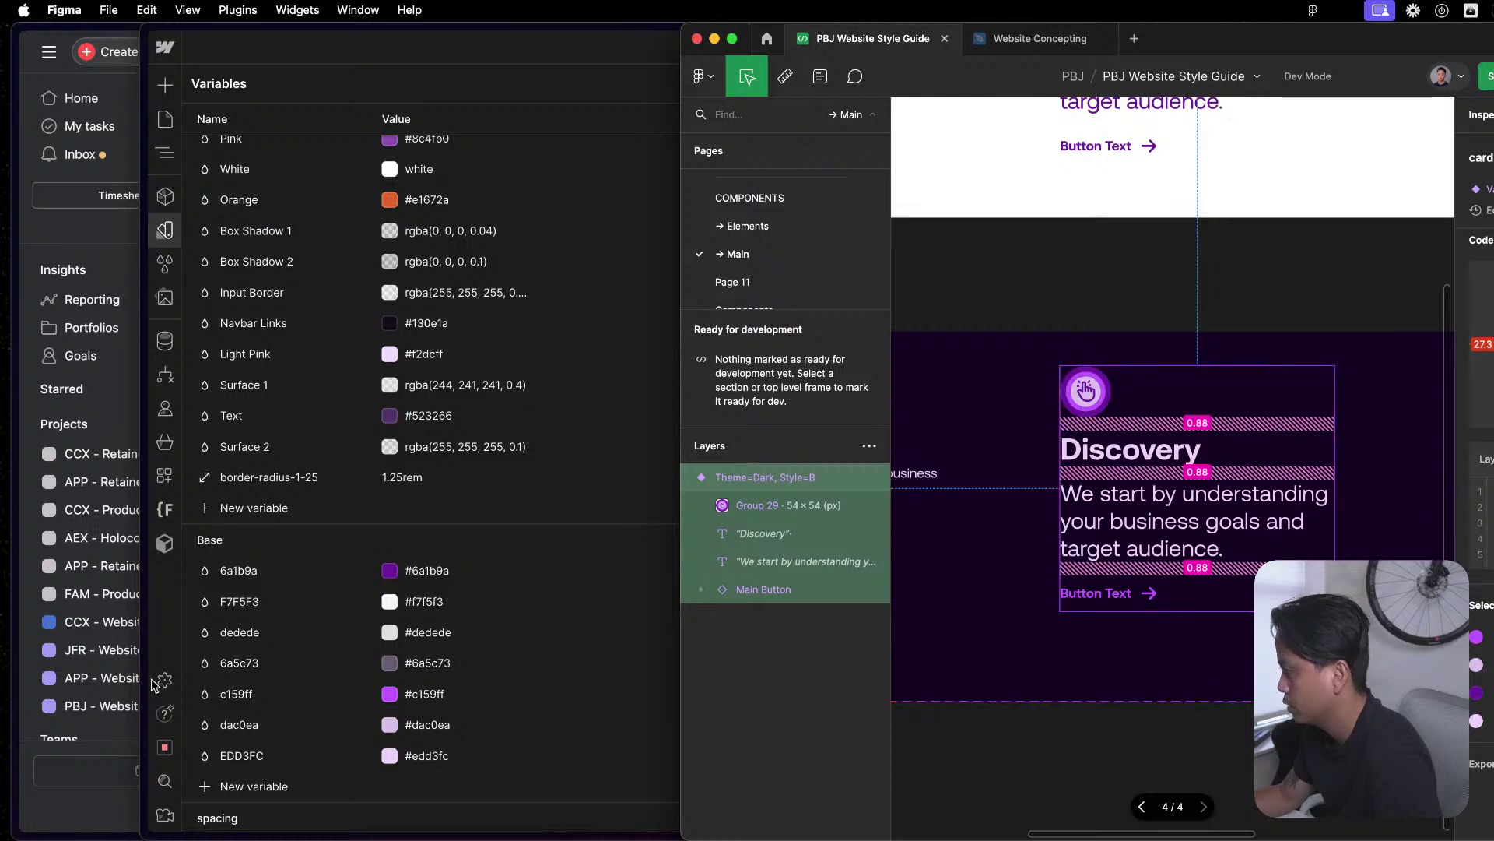
{"action": "scroll", "coordinate": [498, 561], "scroll_direction": "up", "scroll_amount": 5}
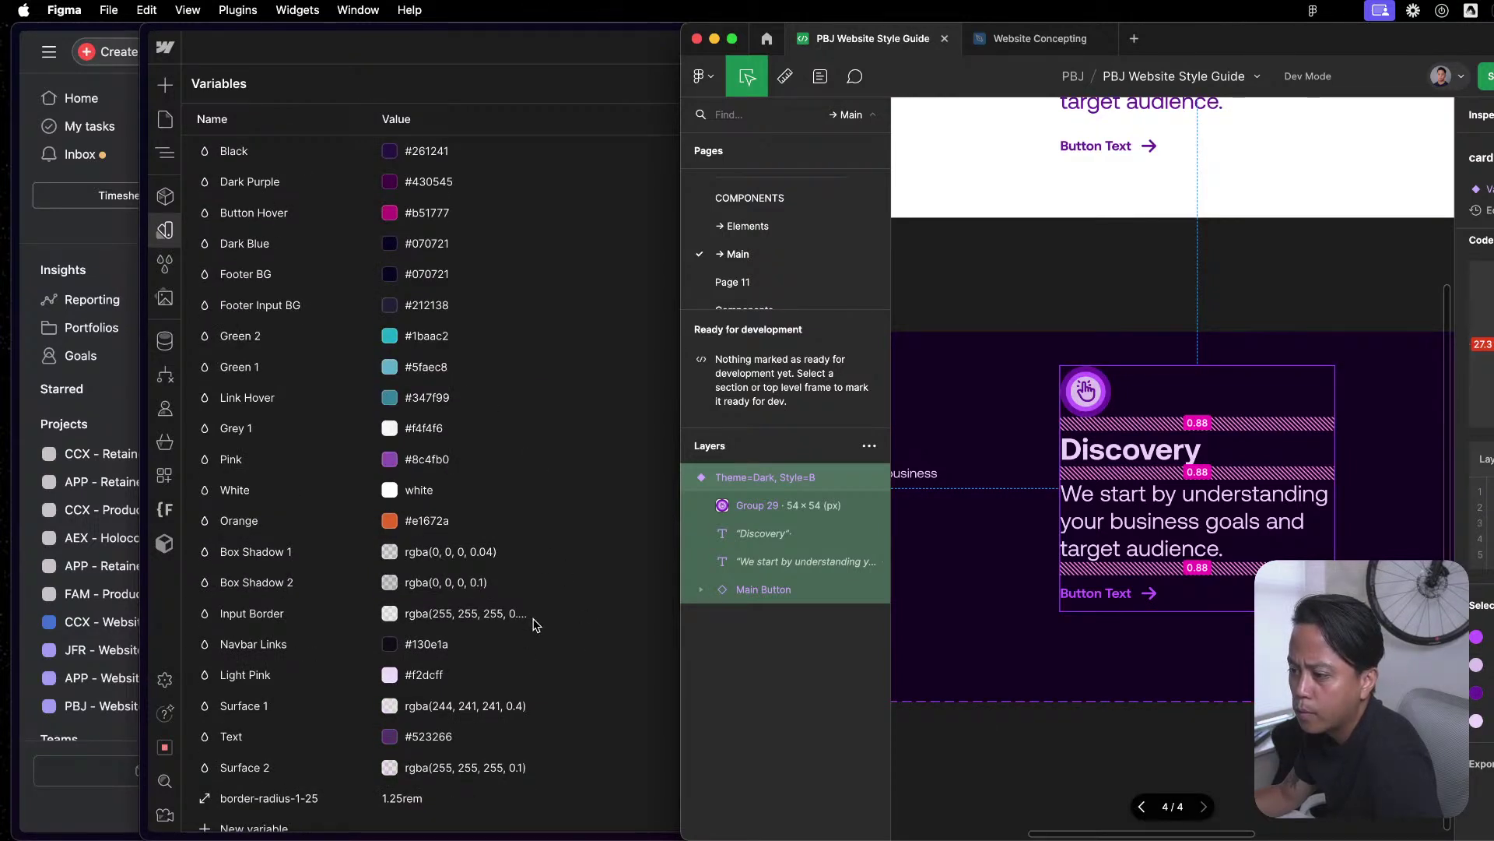
{"action": "scroll", "coordinate": [536, 625], "scroll_direction": "down", "scroll_amount": 5}
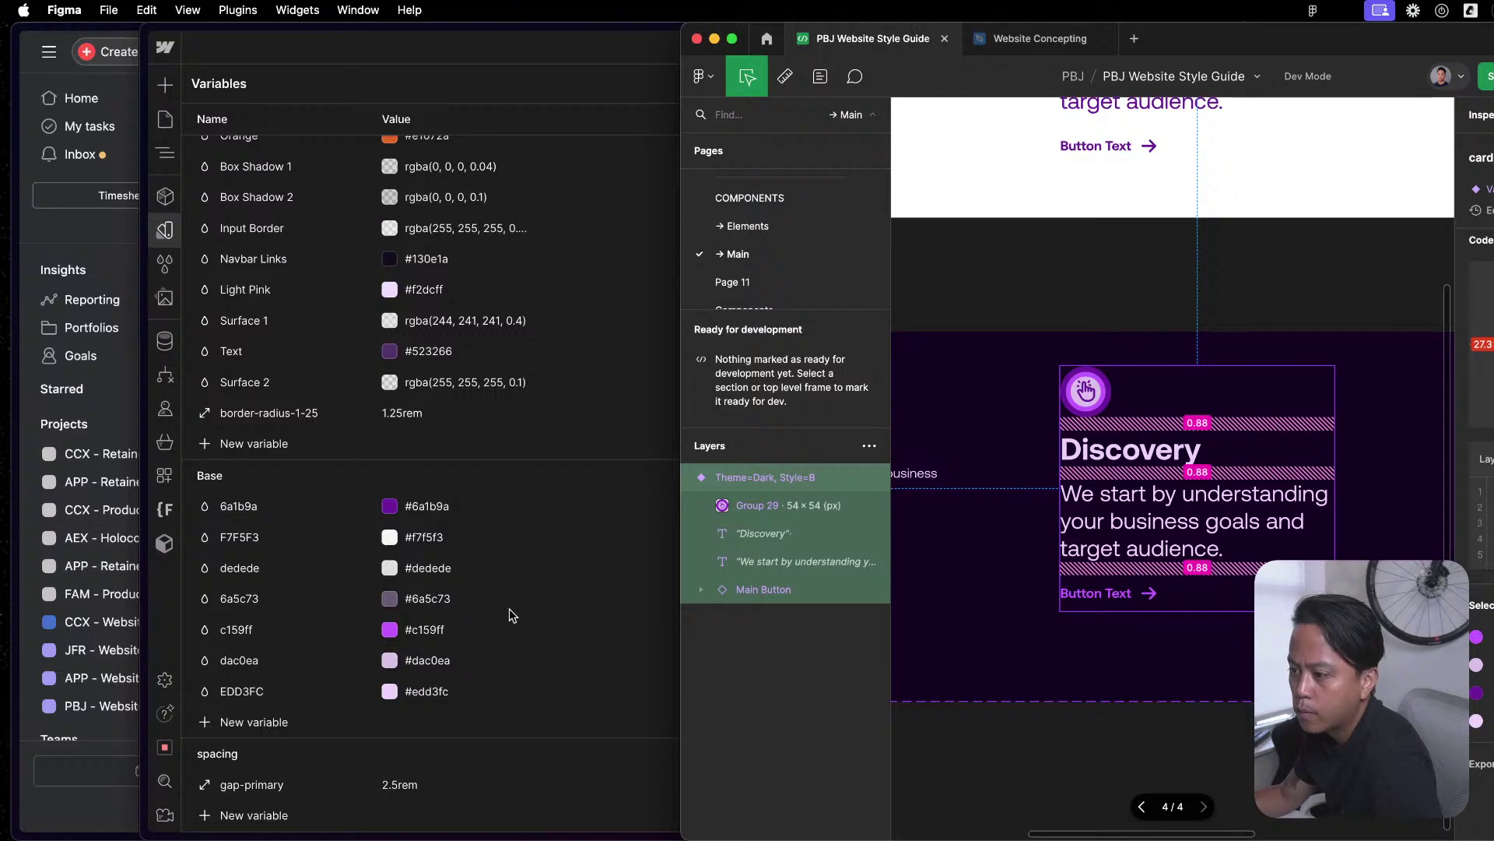
{"action": "left_click", "coordinate": [440, 295]}
{"action": "left_click", "coordinate": [444, 295]}
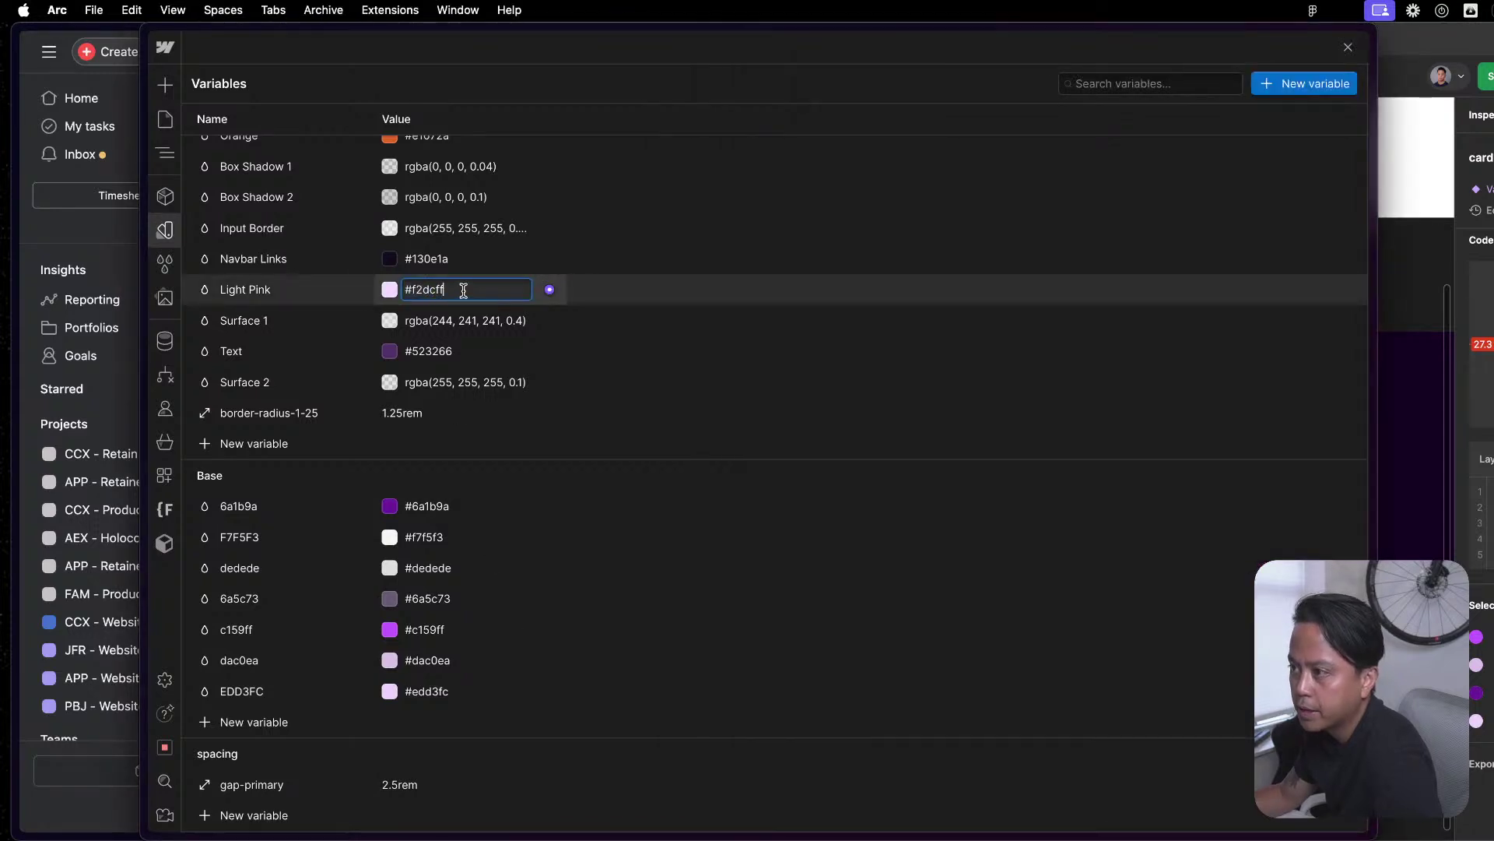
{"action": "left_click", "coordinate": [433, 658]}
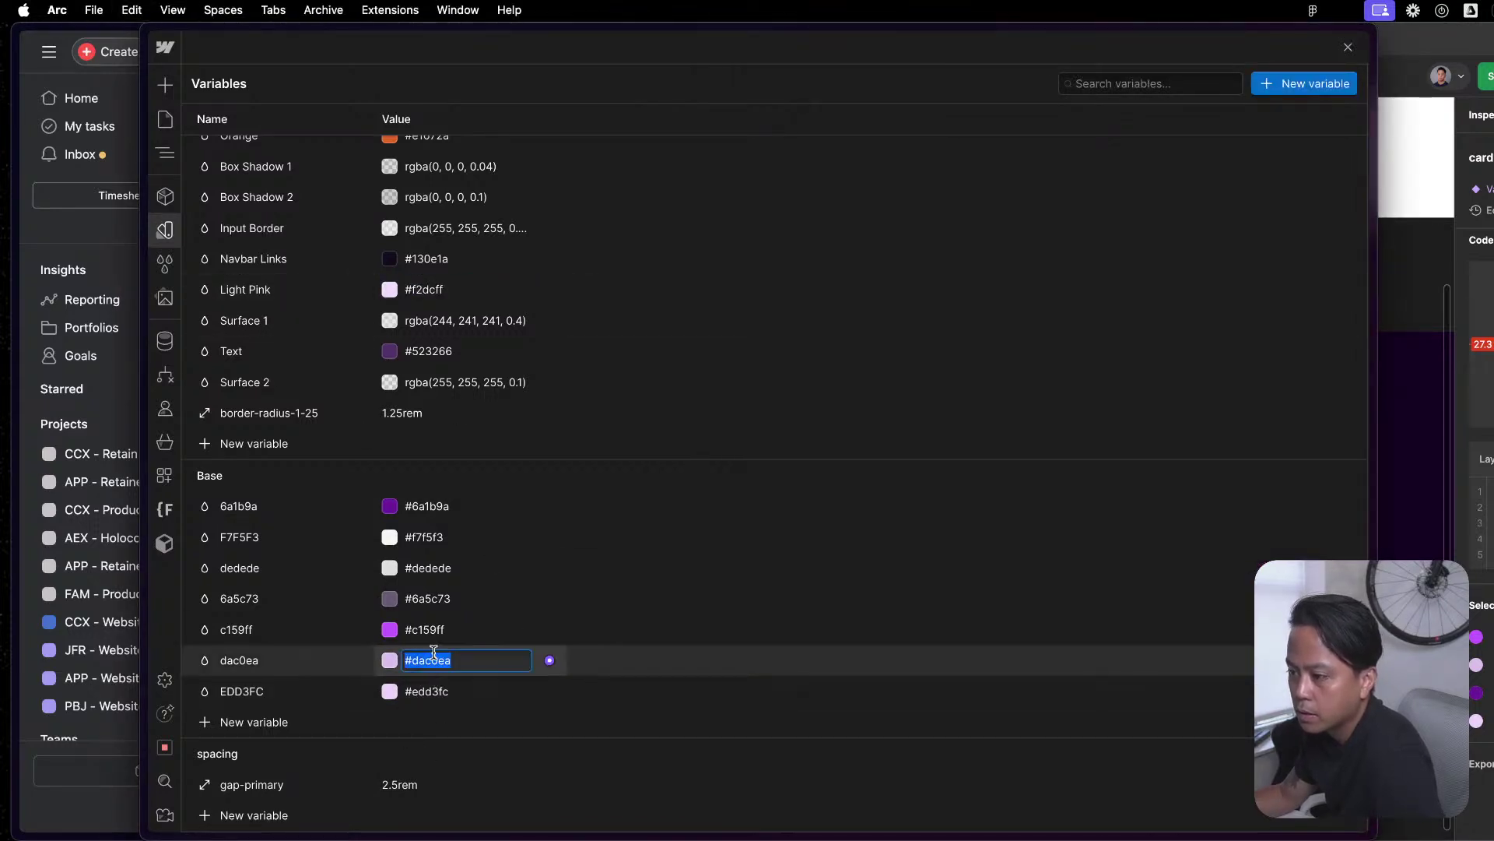
{"action": "left_click", "coordinate": [436, 689]}
{"action": "left_click", "coordinate": [437, 658]}
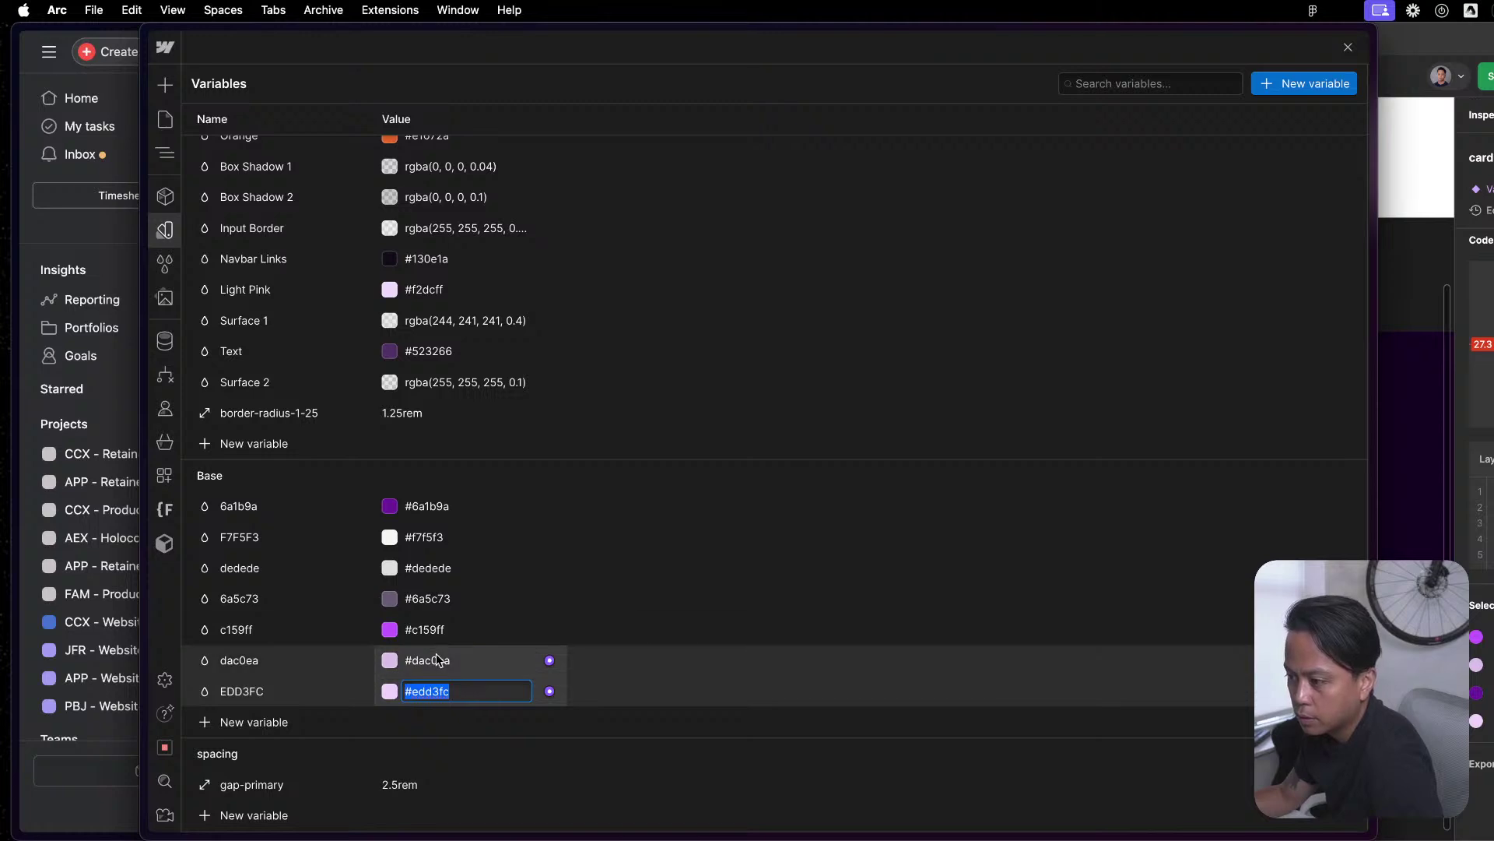
{"action": "key", "text": "ctrl+v"}
{"action": "key", "text": "Return"}
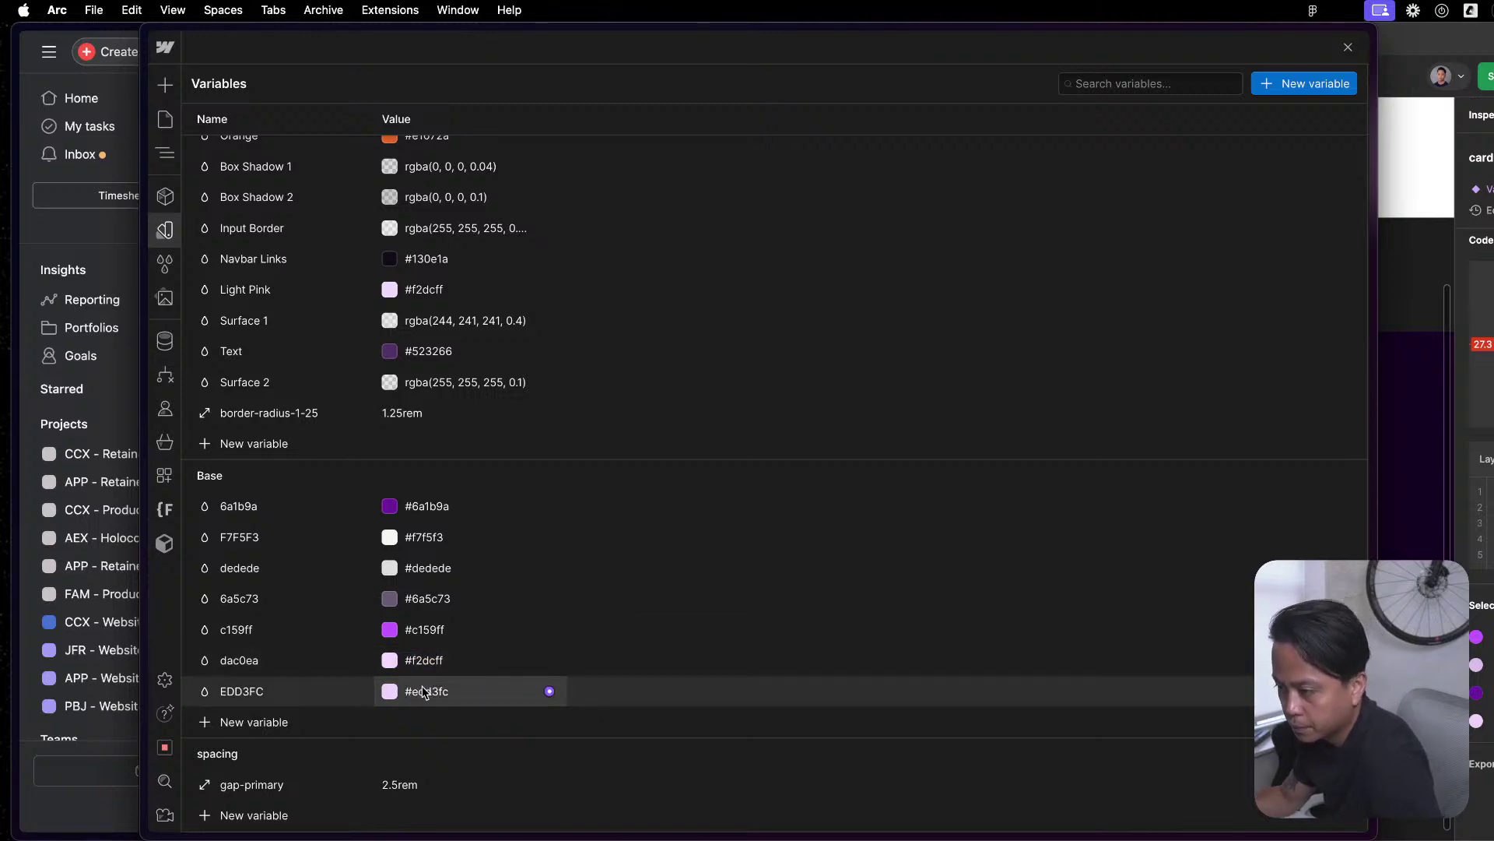
Delete the EDD3FC color variable from the Base group.
{"action": "left_click", "coordinate": [355, 692]}
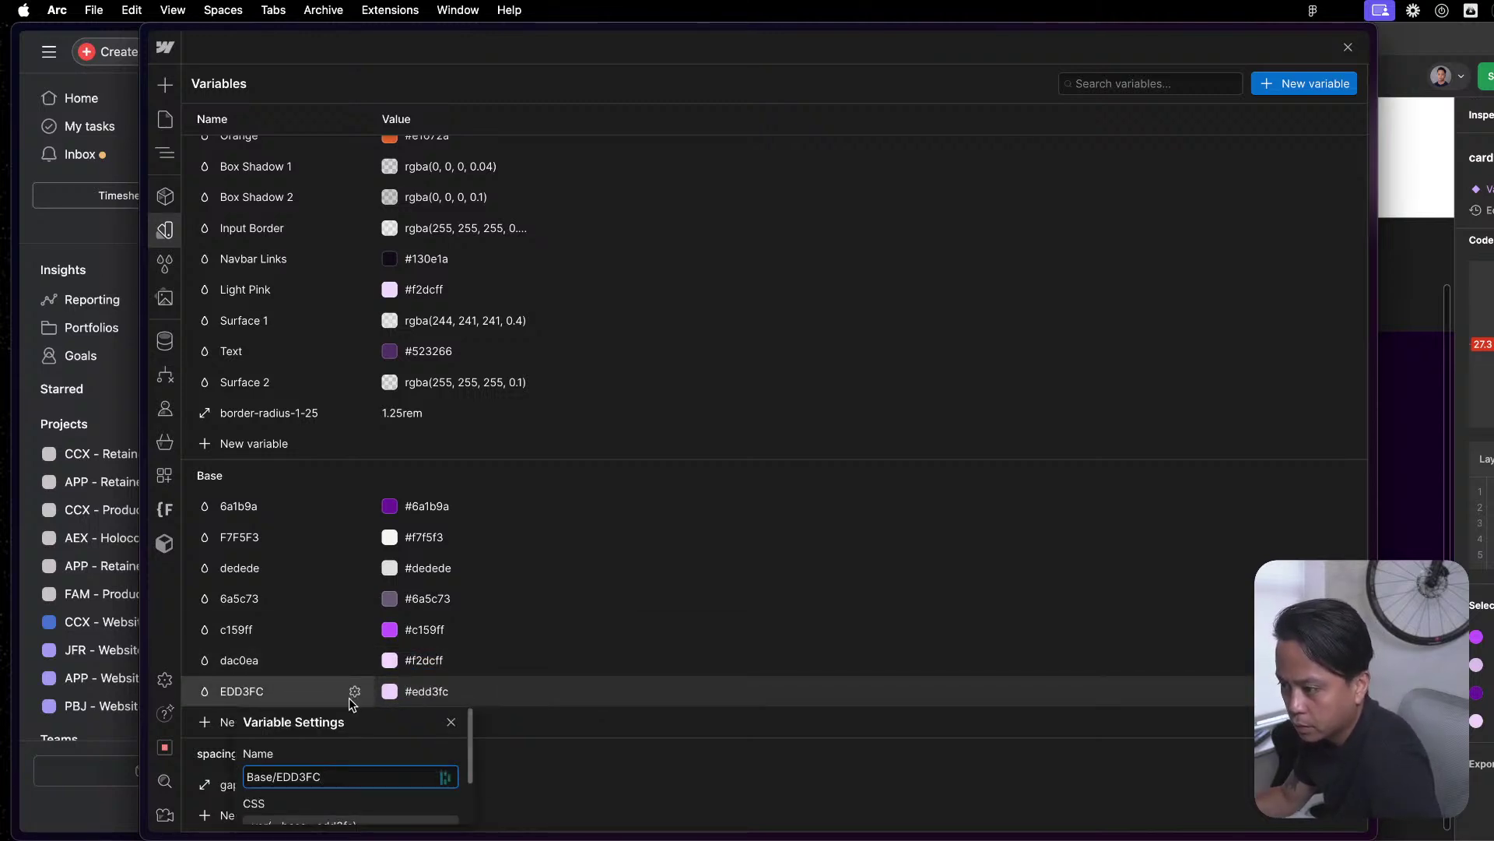
{"action": "left_click", "coordinate": [268, 809]}
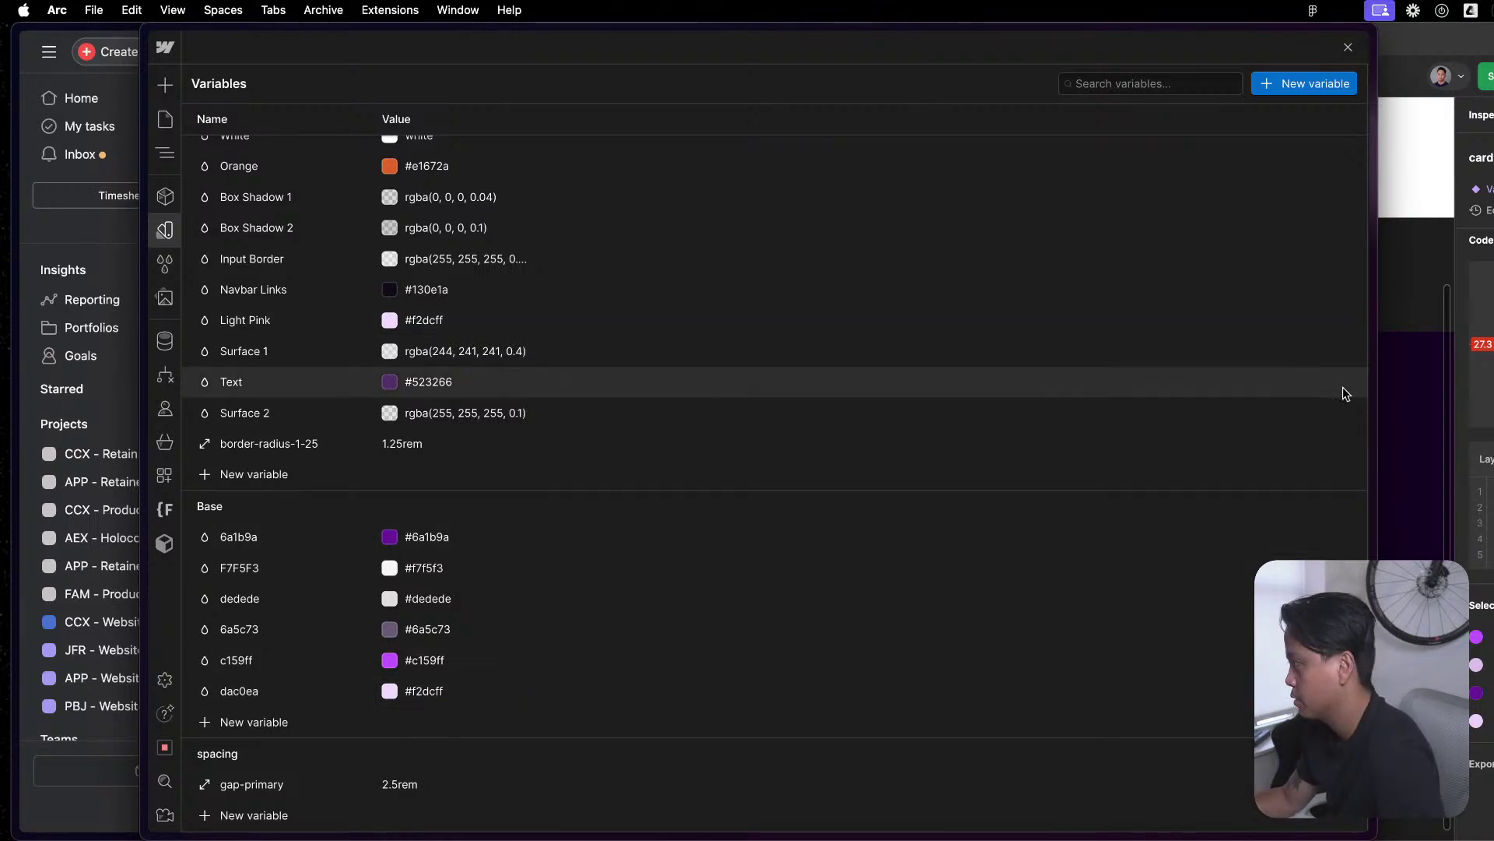
Resize the Webflow browser window to be slightly narrower while keeping it wide enough for design mode.
{"action": "left_click_drag", "start_coordinate": [1288, 286], "coordinate": [948, 288]}
{"action": "left_click", "coordinate": [1077, 300]}
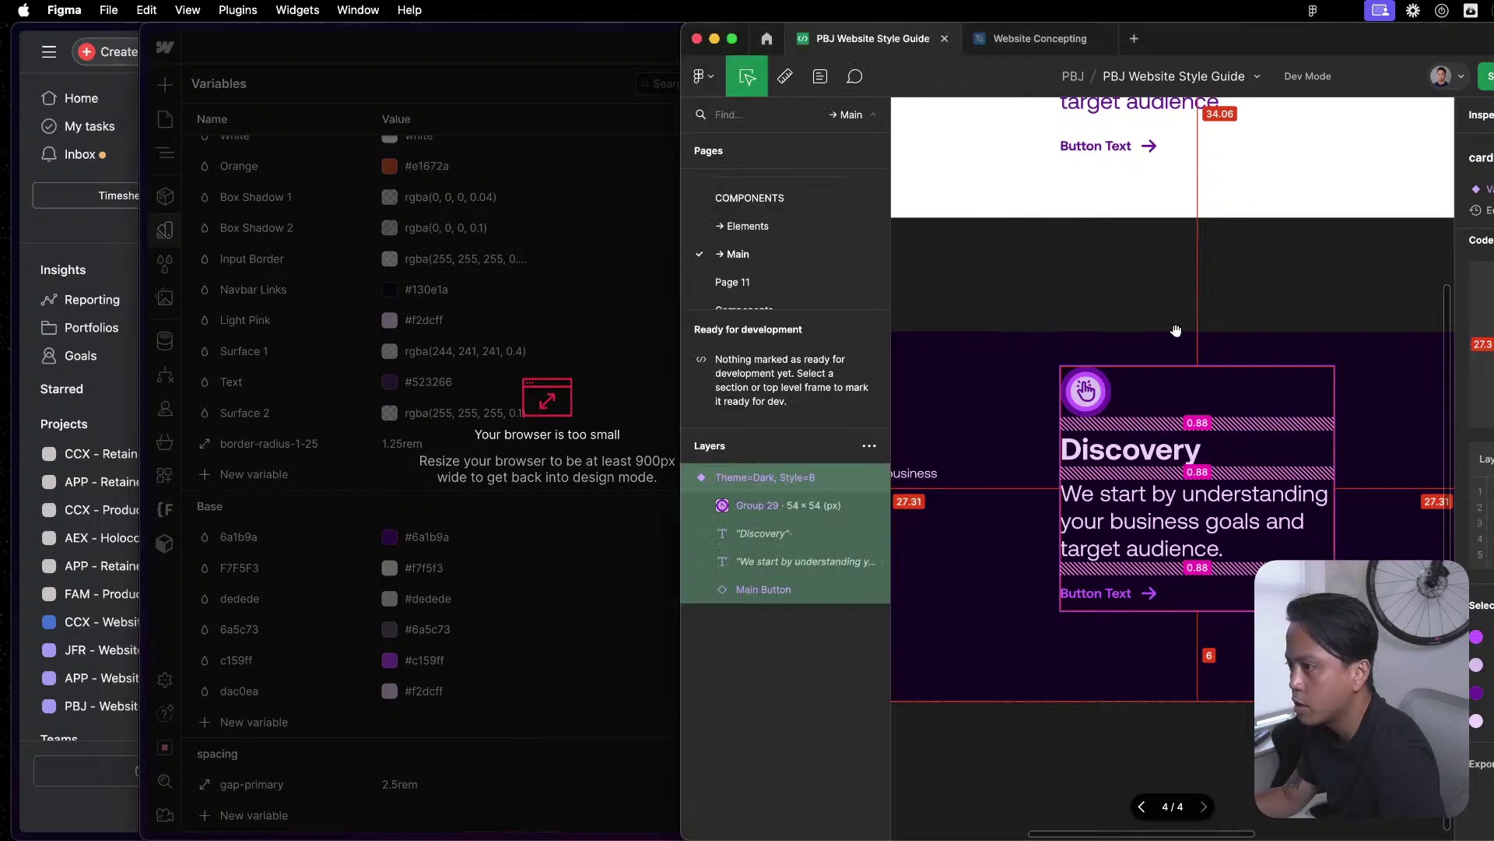
{"action": "left_click", "coordinate": [652, 294]}
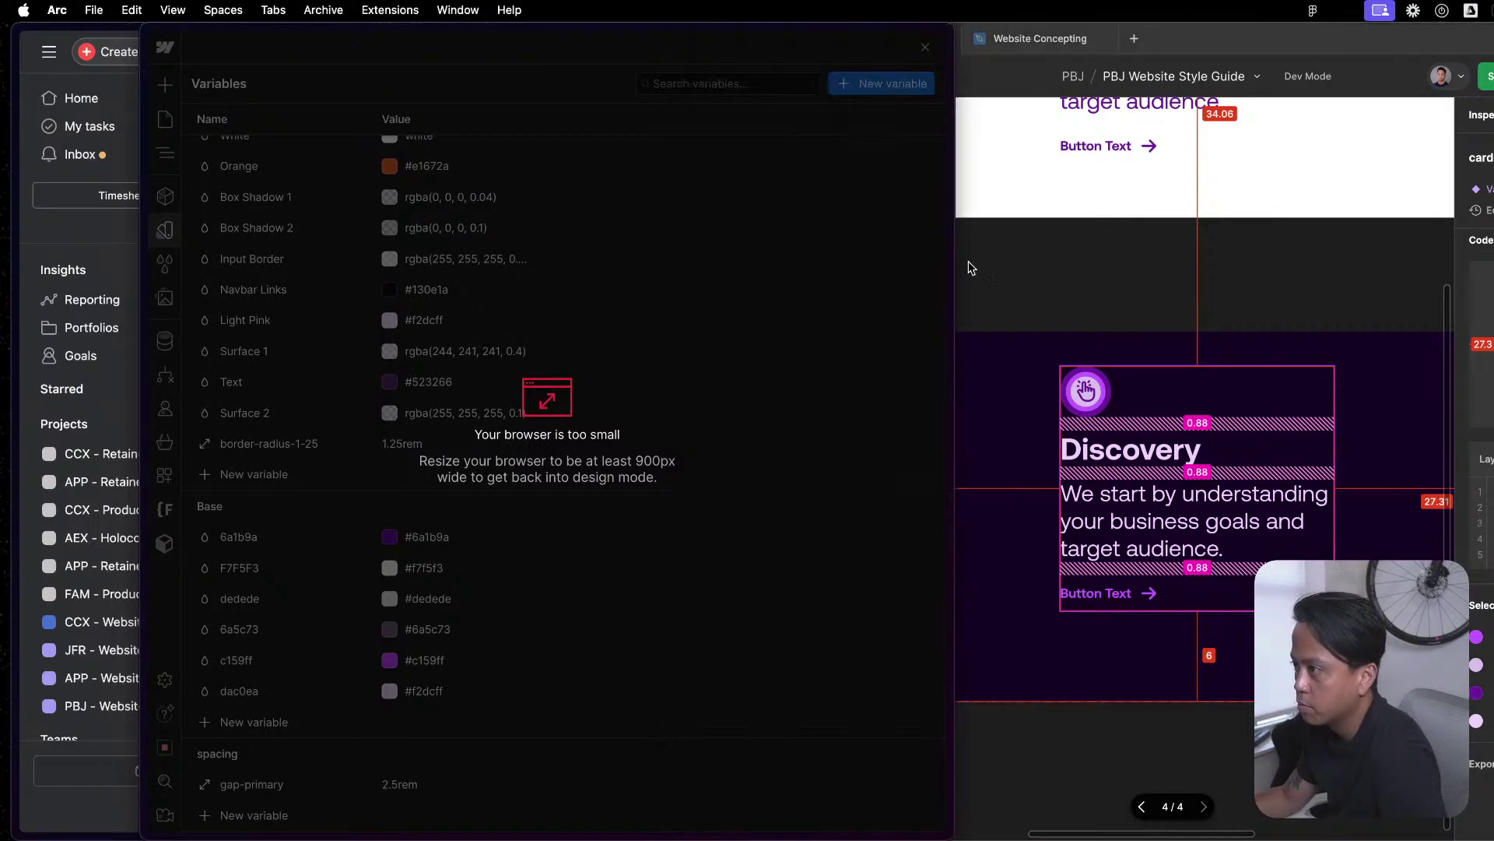
{"action": "left_click_drag", "start_coordinate": [987, 266], "coordinate": [1260, 307]}
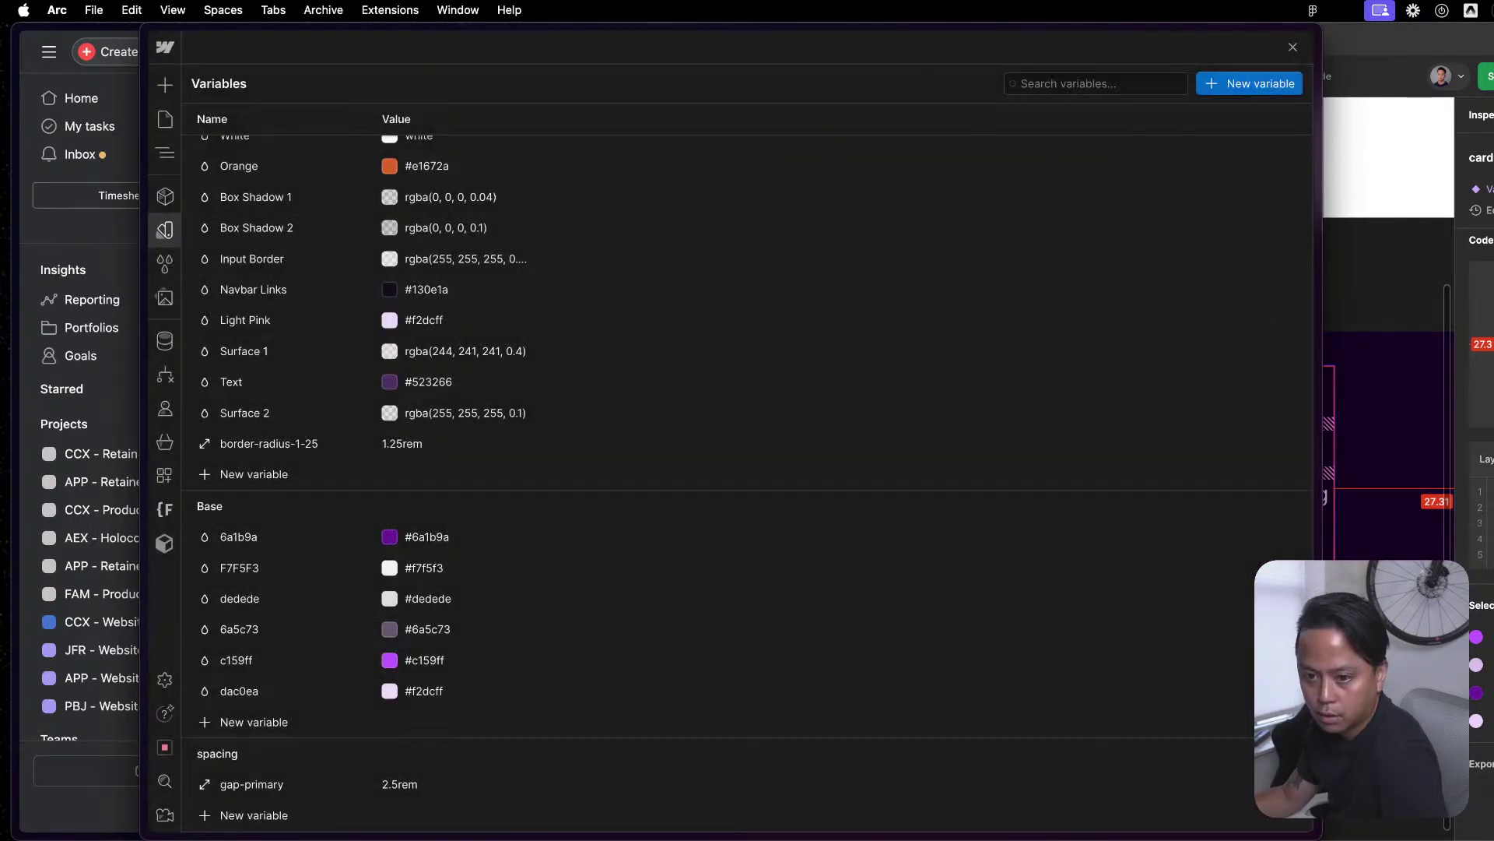
Switch to the other Arc window, search the web for "color names", narrow the window beside Webflow, and open HTML Color Codes' Color Names page.
{"action": "key", "text": "ctrl+Up"}
{"action": "left_click", "coordinate": [951, 334]}
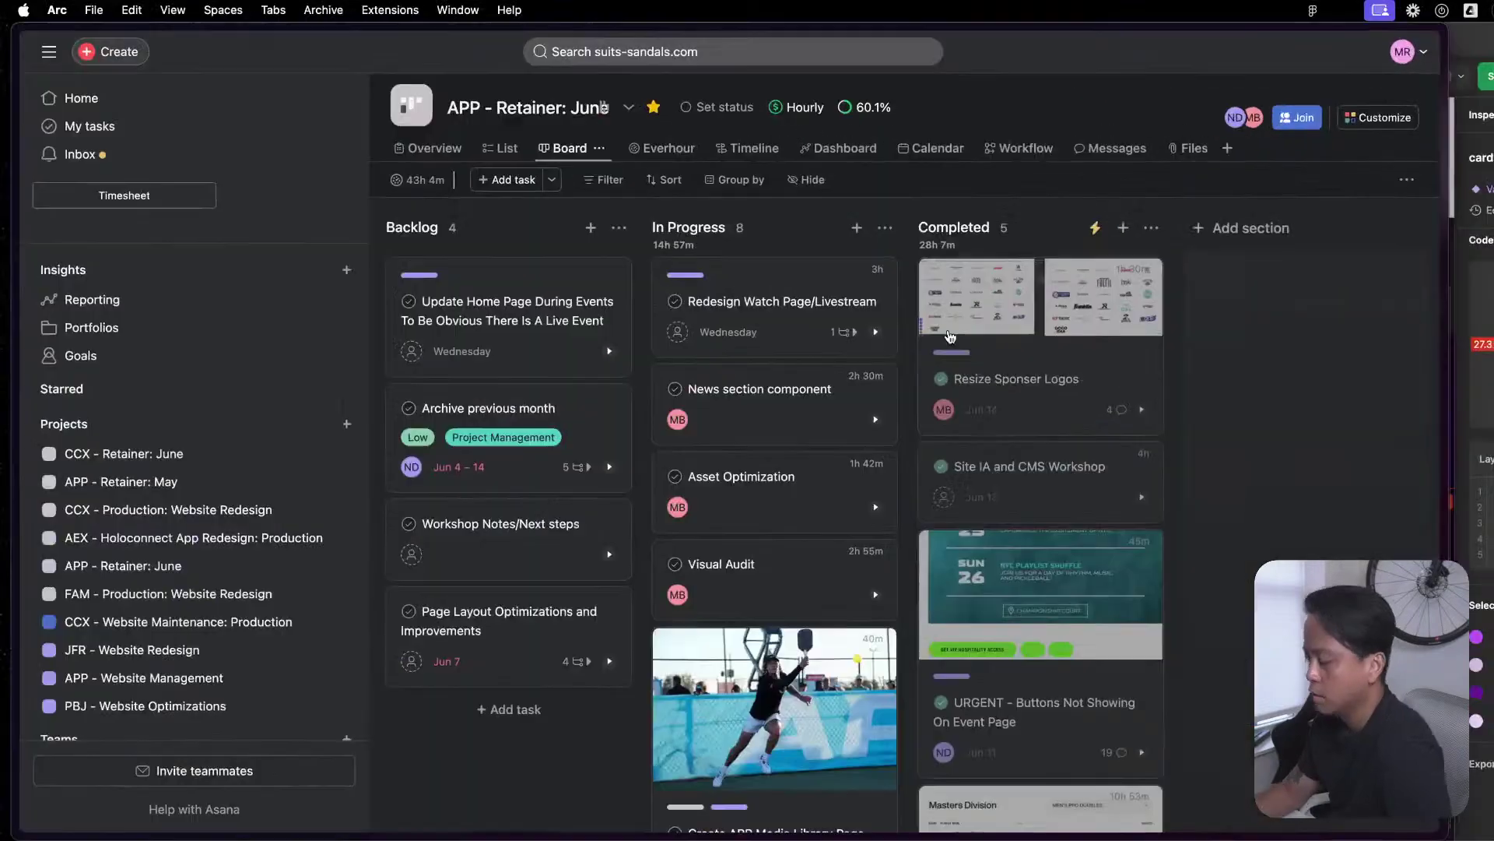
{"action": "key", "text": "super+t"}
{"action": "type", "text": "color names"}
{"action": "key", "text": "Return"}
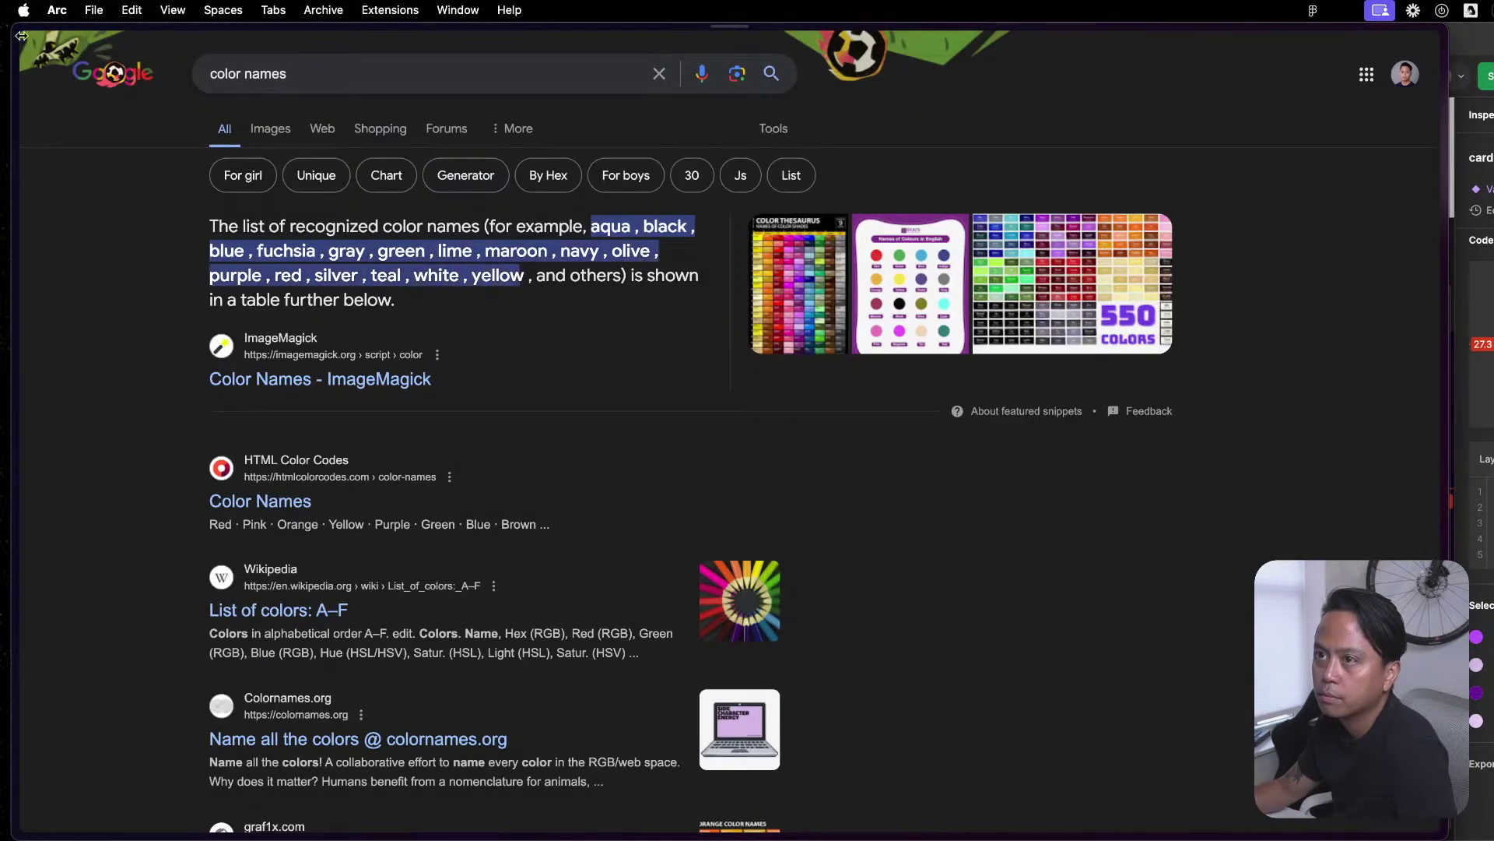
{"action": "left_click_drag", "start_coordinate": [14, 45], "coordinate": [640, 47]}
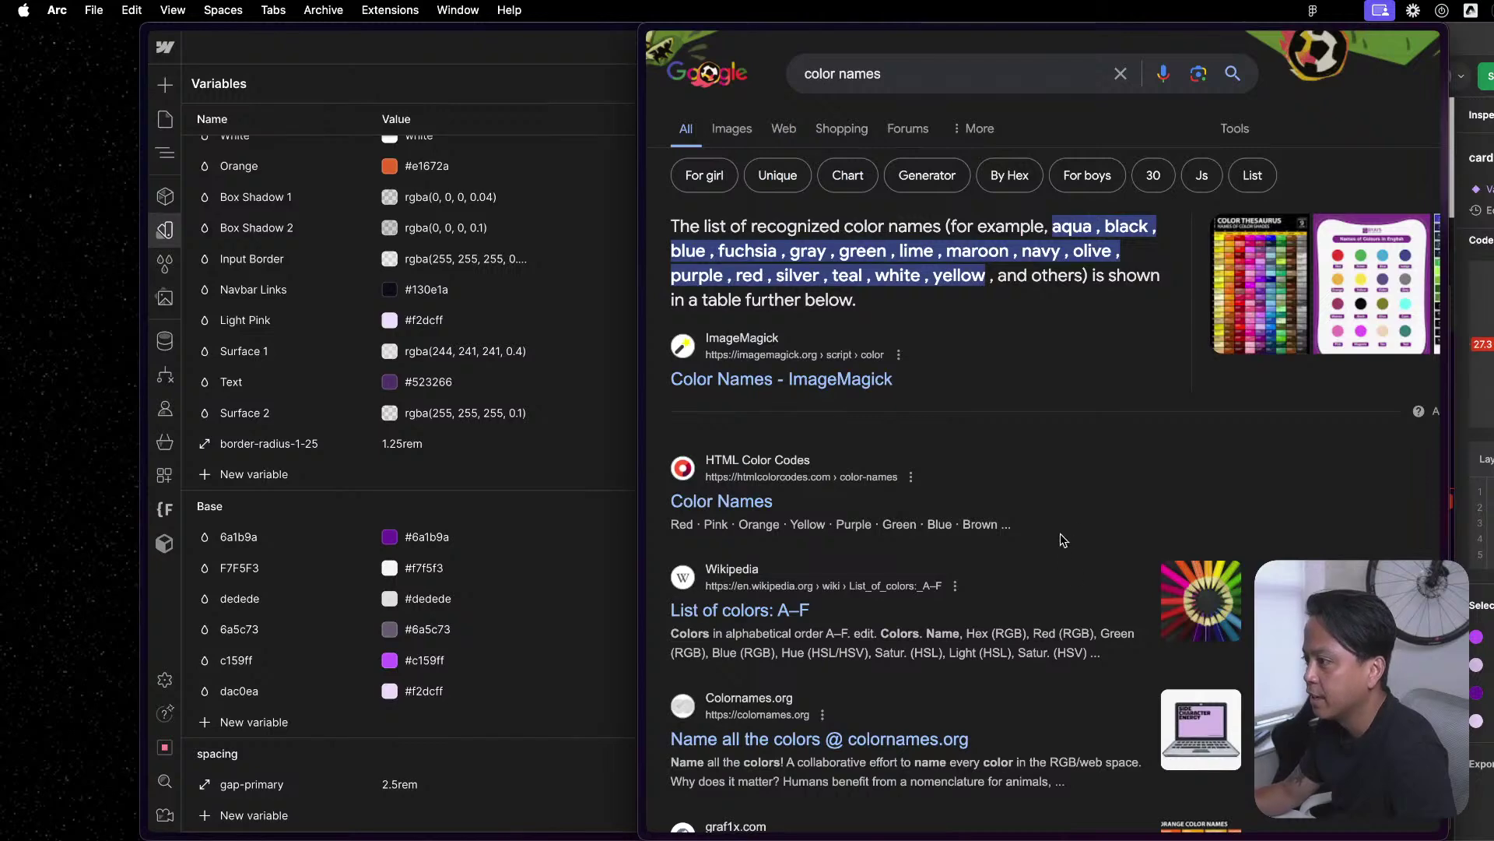
{"action": "left_click", "coordinate": [722, 502]}
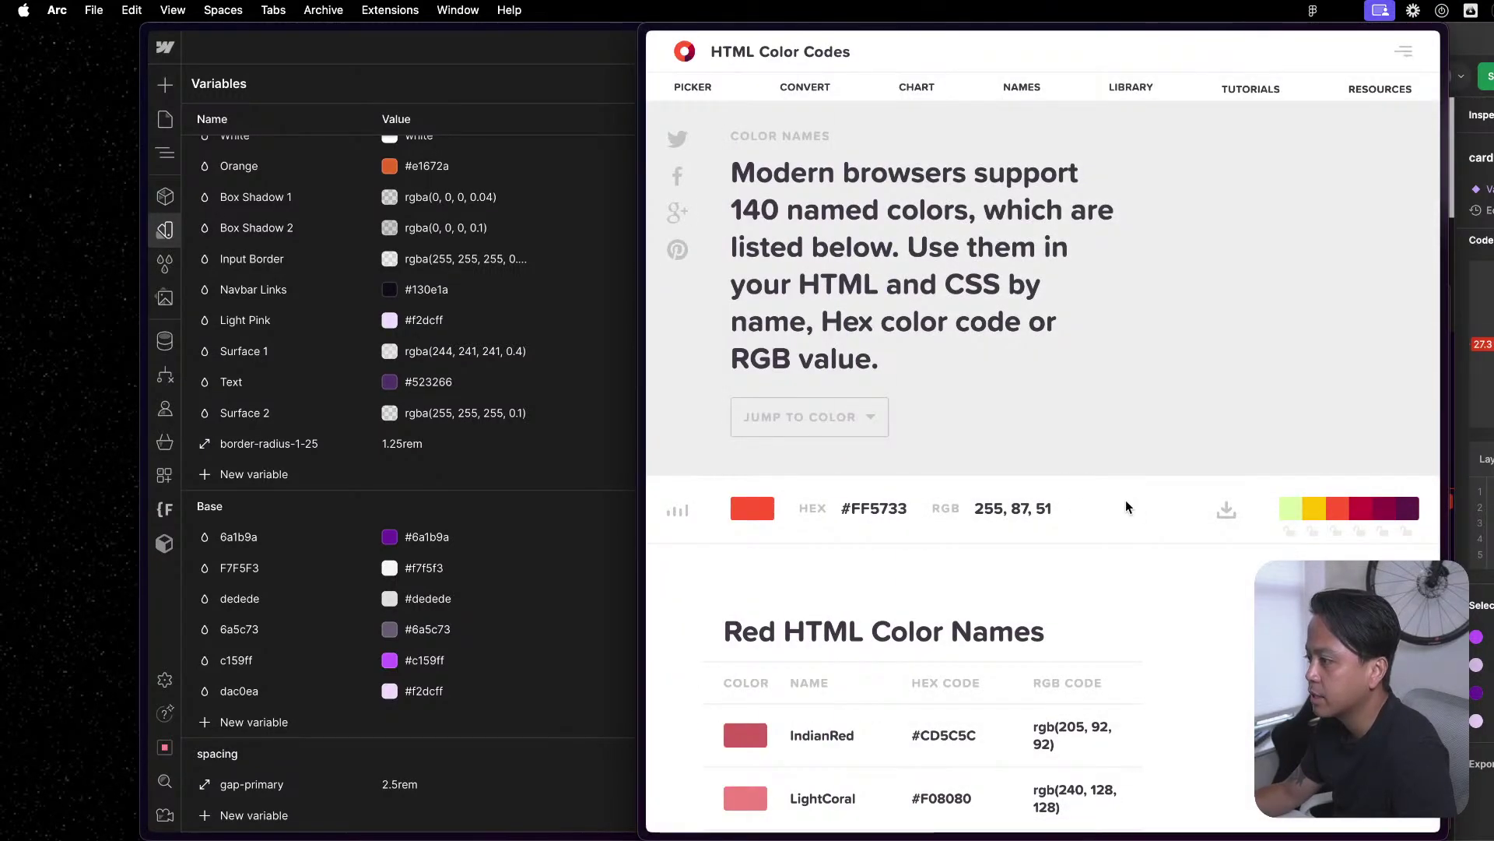
Select the #6a1b9a Base variable's value in Webflow and try to look it up at the #FF5733 hex code on HTML Color Codes.
{"action": "left_click", "coordinate": [450, 526]}
{"action": "double_click", "coordinate": [431, 537]}
{"action": "left_click", "coordinate": [1358, 377]}
{"action": "double_click", "coordinate": [889, 509]}
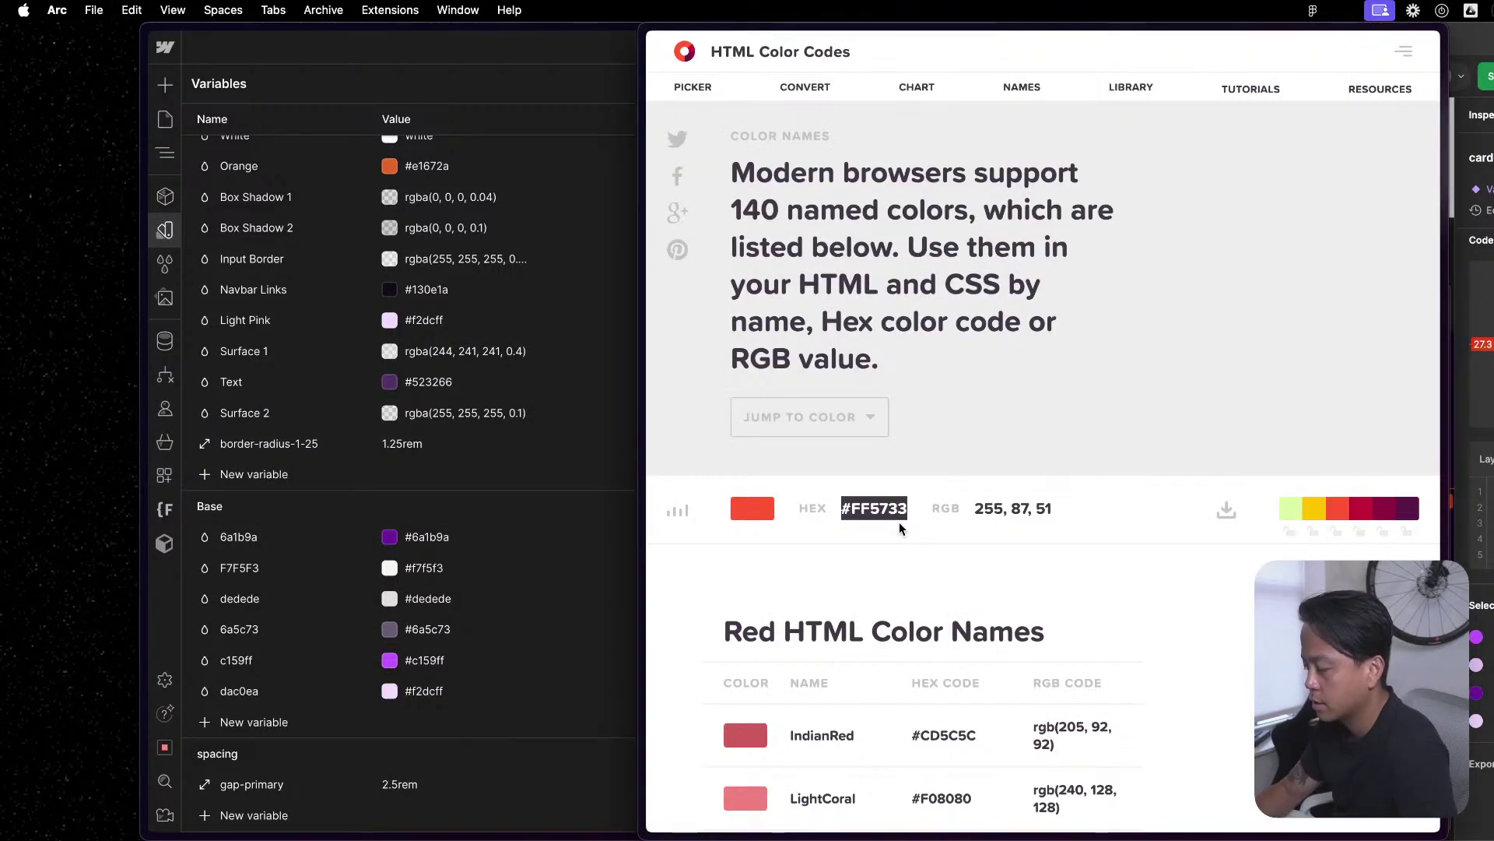
{"action": "left_click", "coordinate": [426, 536]}
{"action": "double_click", "coordinate": [426, 536]}
{"action": "left_click", "coordinate": [1393, 424]}
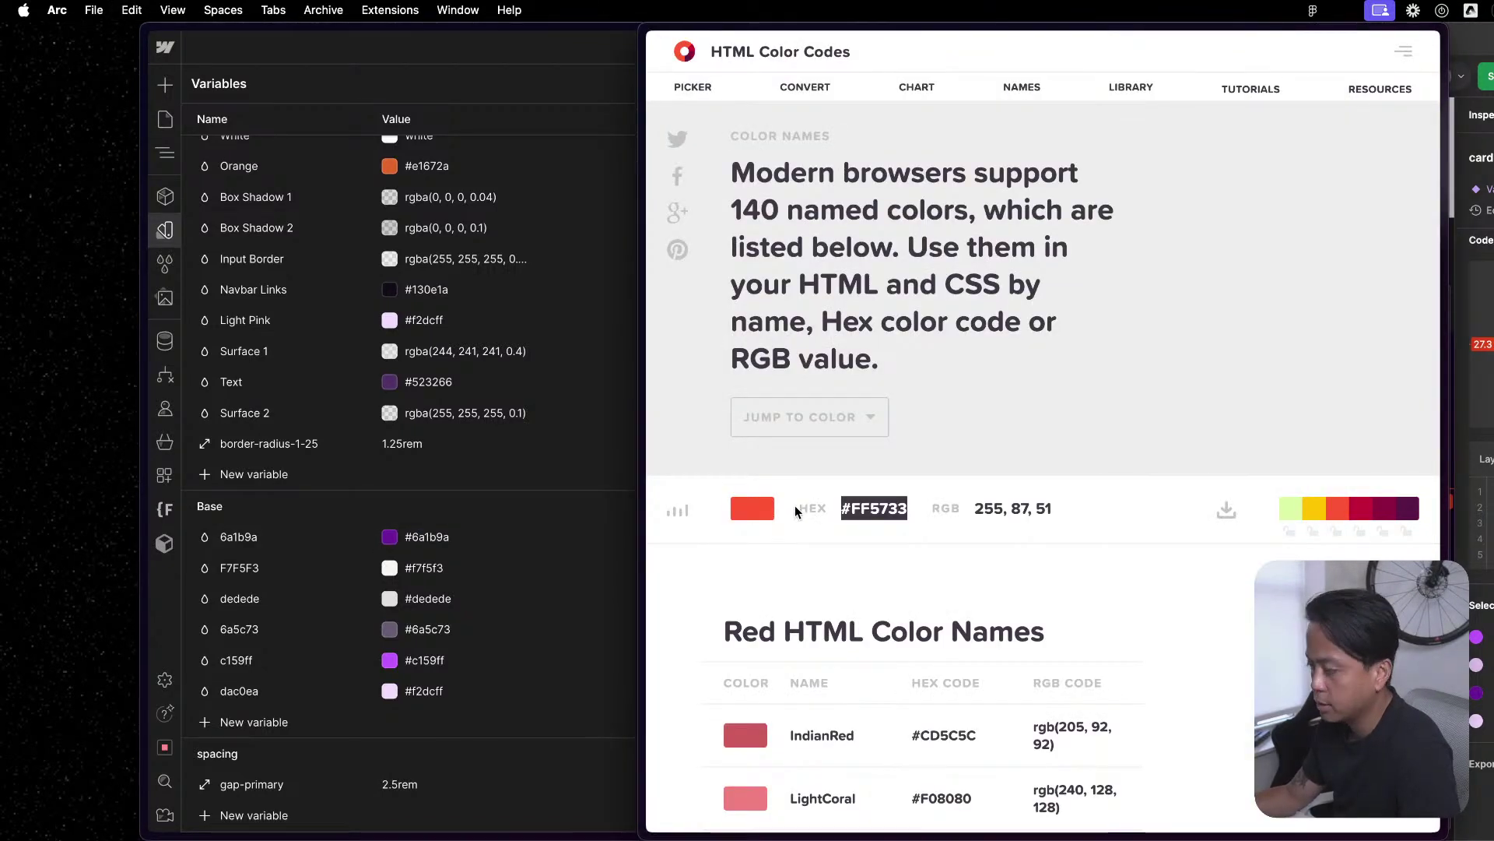
Copy the name of the 6a1b9a Base variable in Webflow and return to the HTML Color Codes page.
{"action": "double_click", "coordinate": [242, 537]}
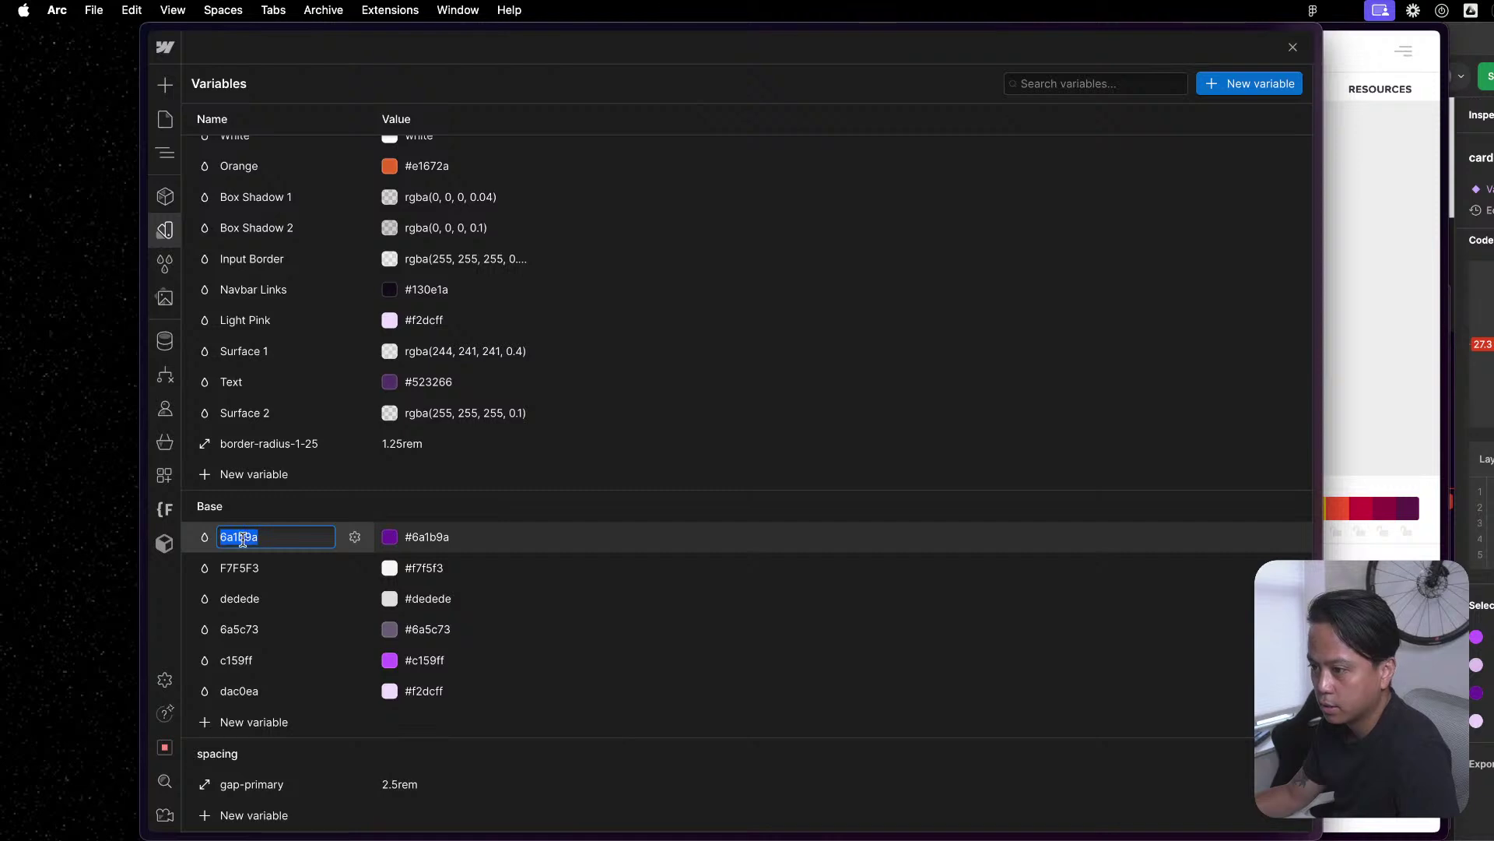
{"action": "right_click", "coordinate": [242, 538]}
{"action": "left_click", "coordinate": [307, 474]}
{"action": "left_click", "coordinate": [1332, 436]}
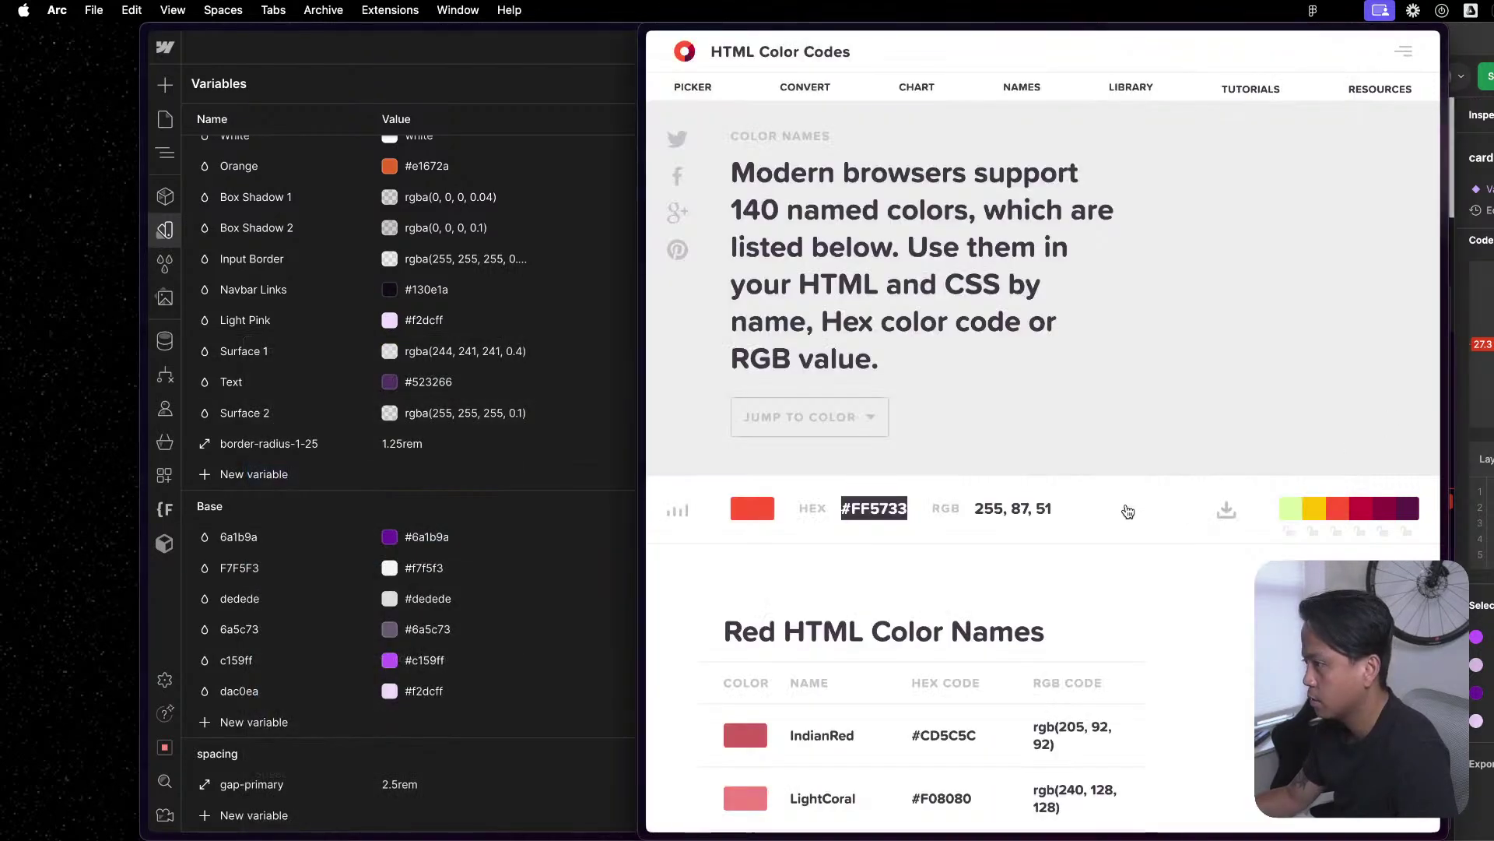
Widen the HTML Color Codes window and try to edit the #FF5733 hex code on the Color Names page.
{"action": "right_click", "coordinate": [884, 511]}
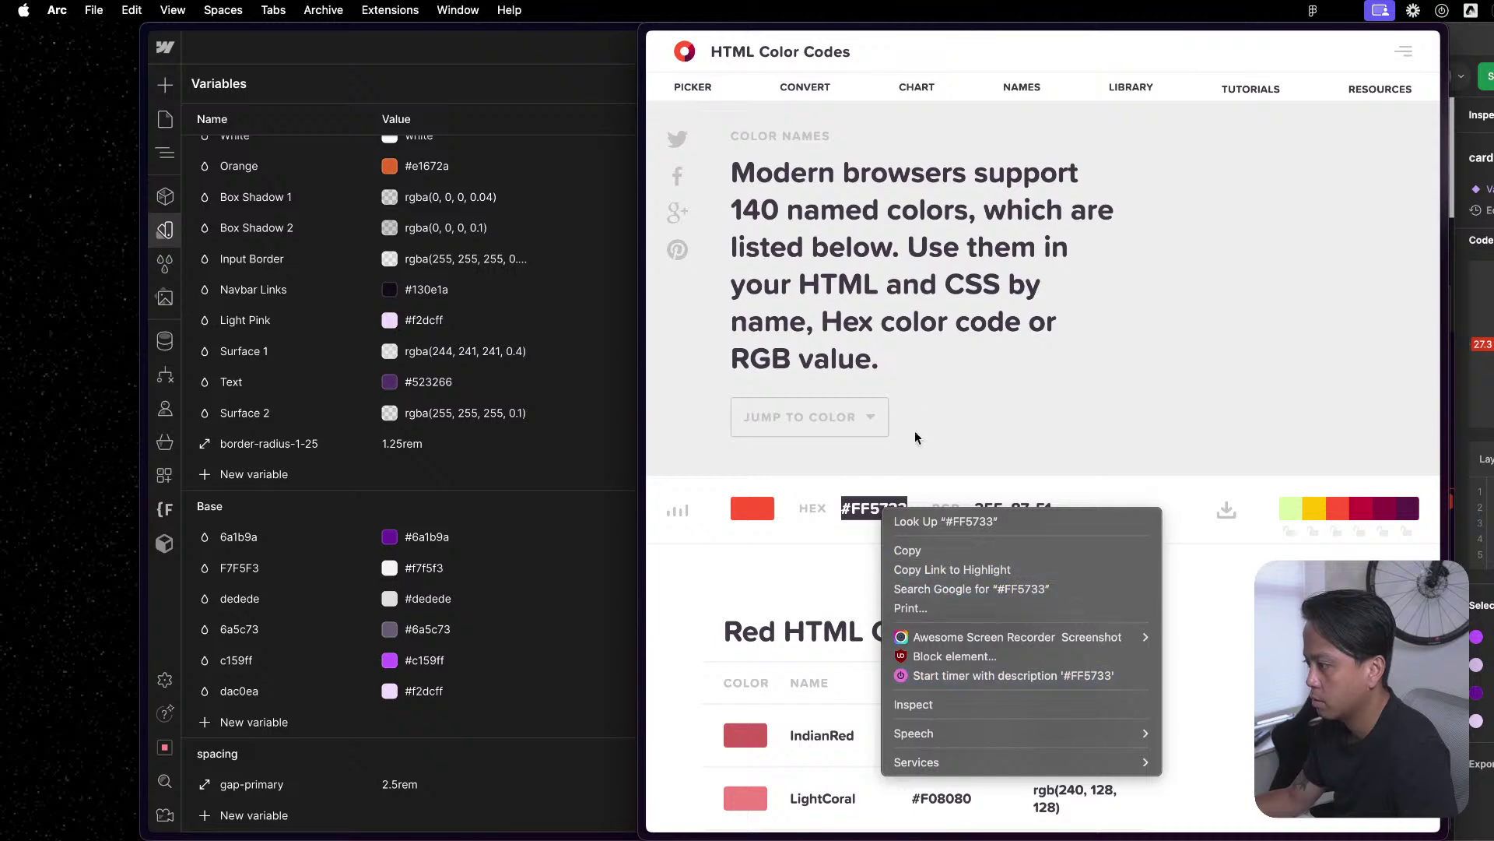
{"action": "left_click", "coordinate": [877, 513]}
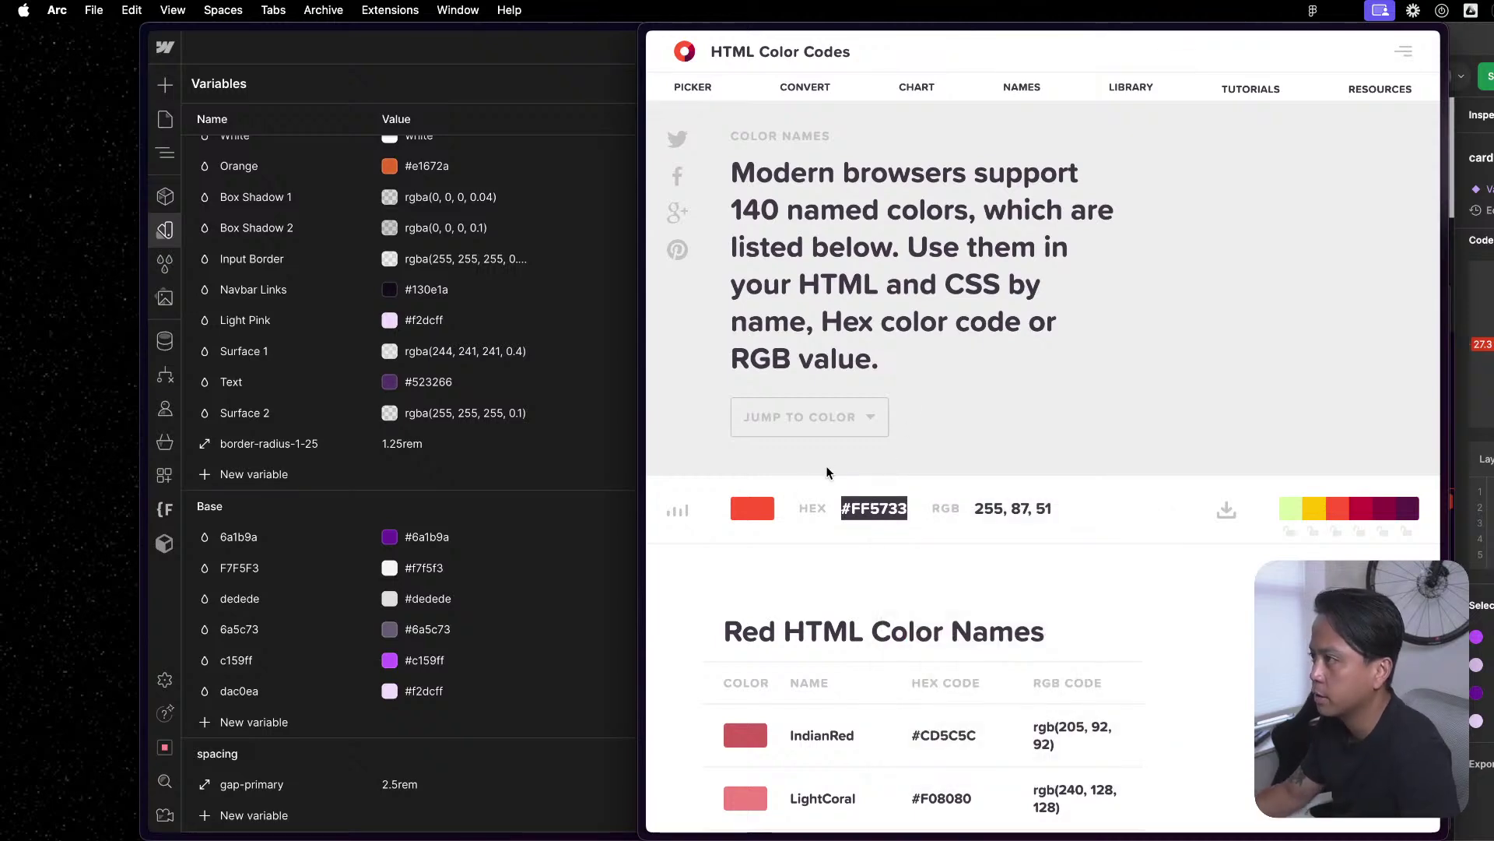
{"action": "scroll", "coordinate": [903, 459], "scroll_direction": "down", "scroll_amount": 2}
{"action": "scroll", "coordinate": [933, 483], "scroll_direction": "up", "scroll_amount": 2}
{"action": "left_click", "coordinate": [1021, 515]}
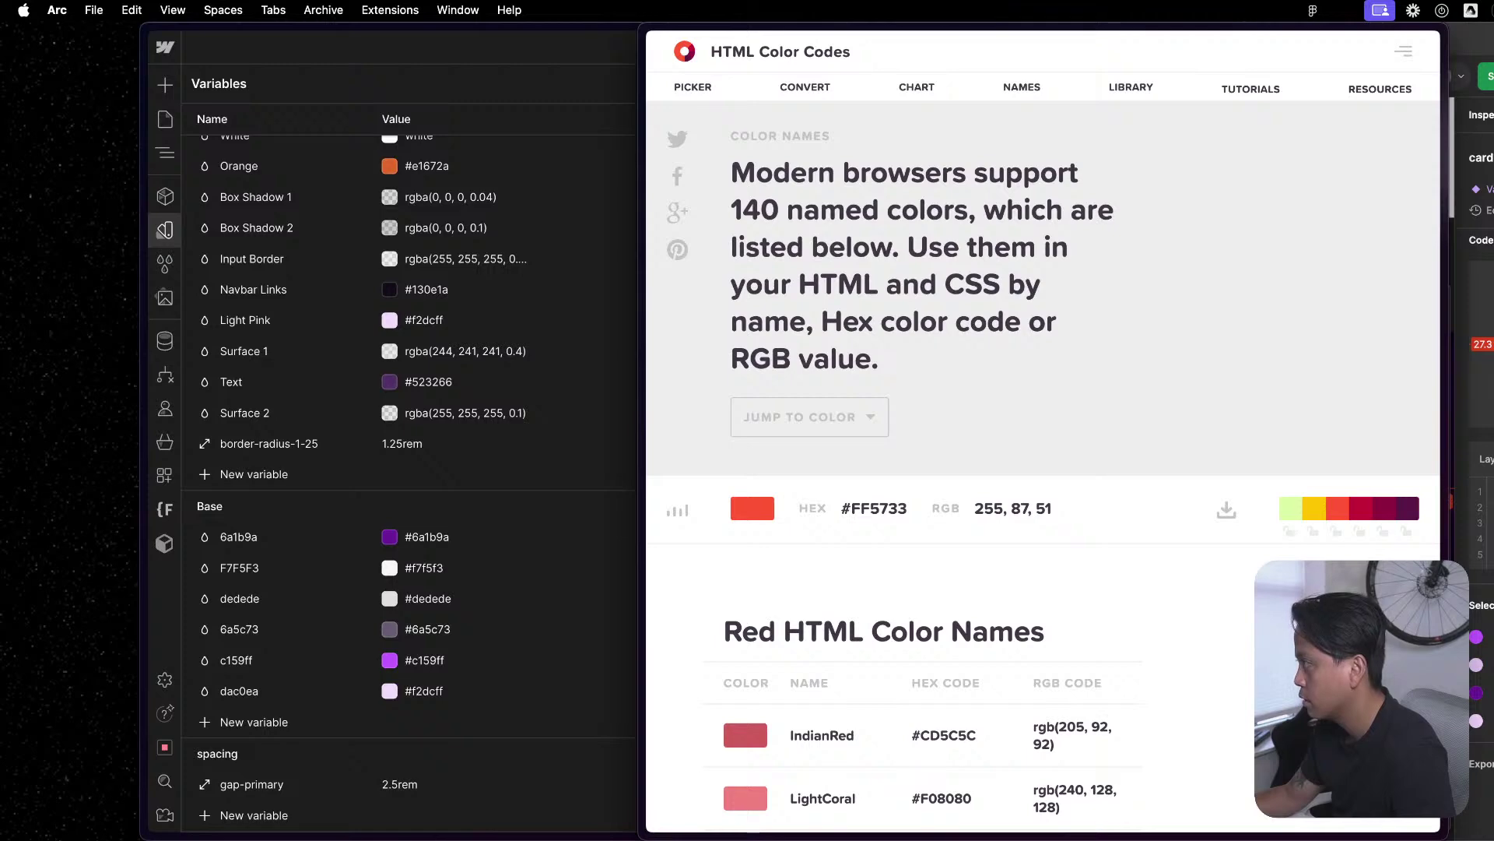
{"action": "left_click_drag", "start_coordinate": [1440, 27], "coordinate": [1490, 26]}
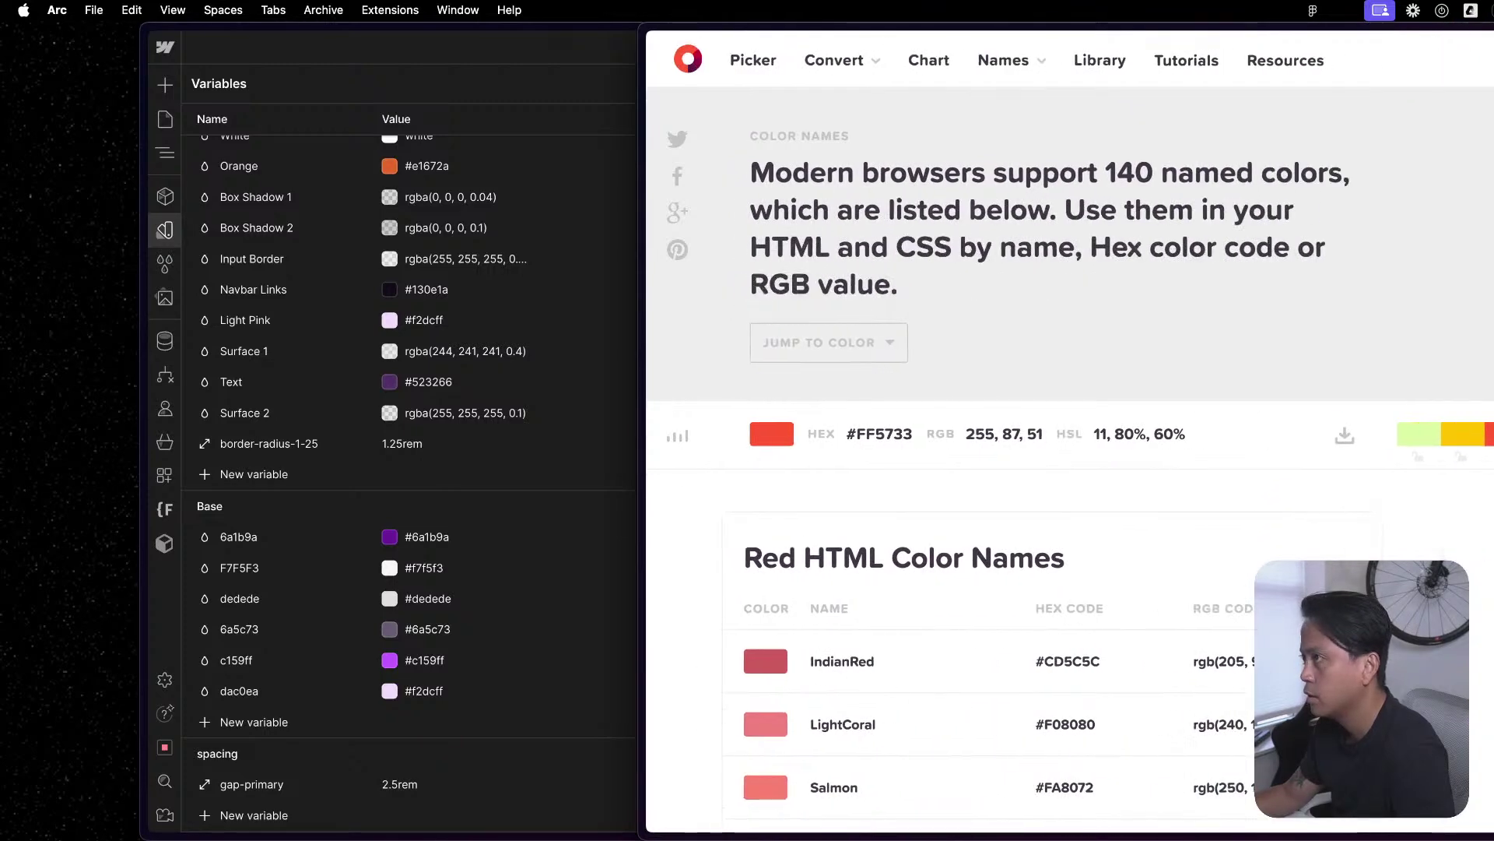
{"action": "scroll", "coordinate": [1012, 366], "scroll_direction": "down", "scroll_amount": 3}
{"action": "double_click", "coordinate": [891, 301]}
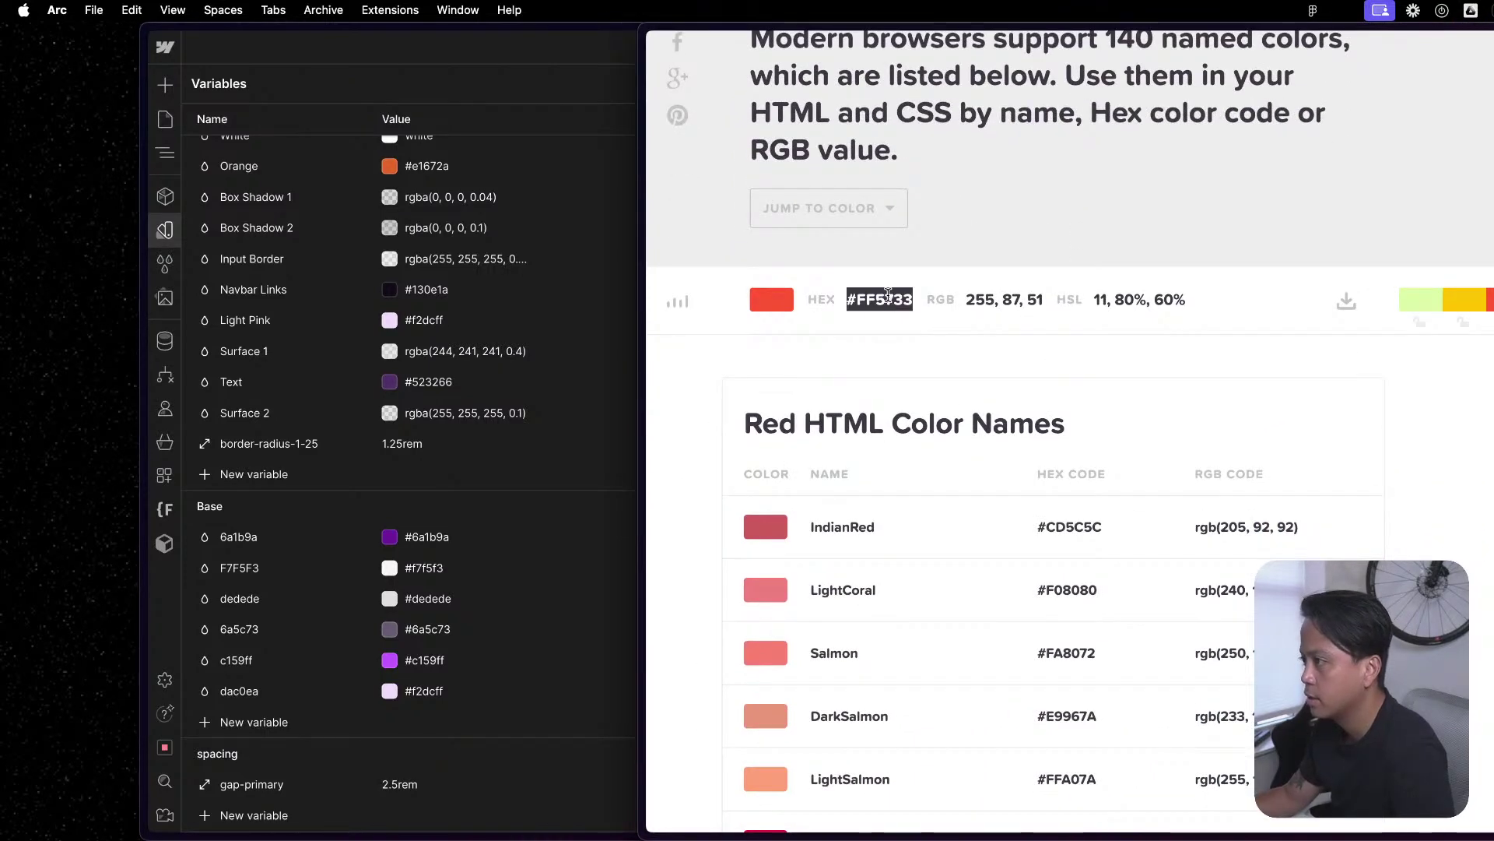
Examine the Color Names page and its site sections for a way to look up the name of a custom hex code.
{"action": "scroll", "coordinate": [868, 460], "scroll_direction": "down", "scroll_amount": 10}
{"action": "scroll", "coordinate": [891, 410], "scroll_direction": "up", "scroll_amount": 12}
{"action": "left_click", "coordinate": [777, 412]}
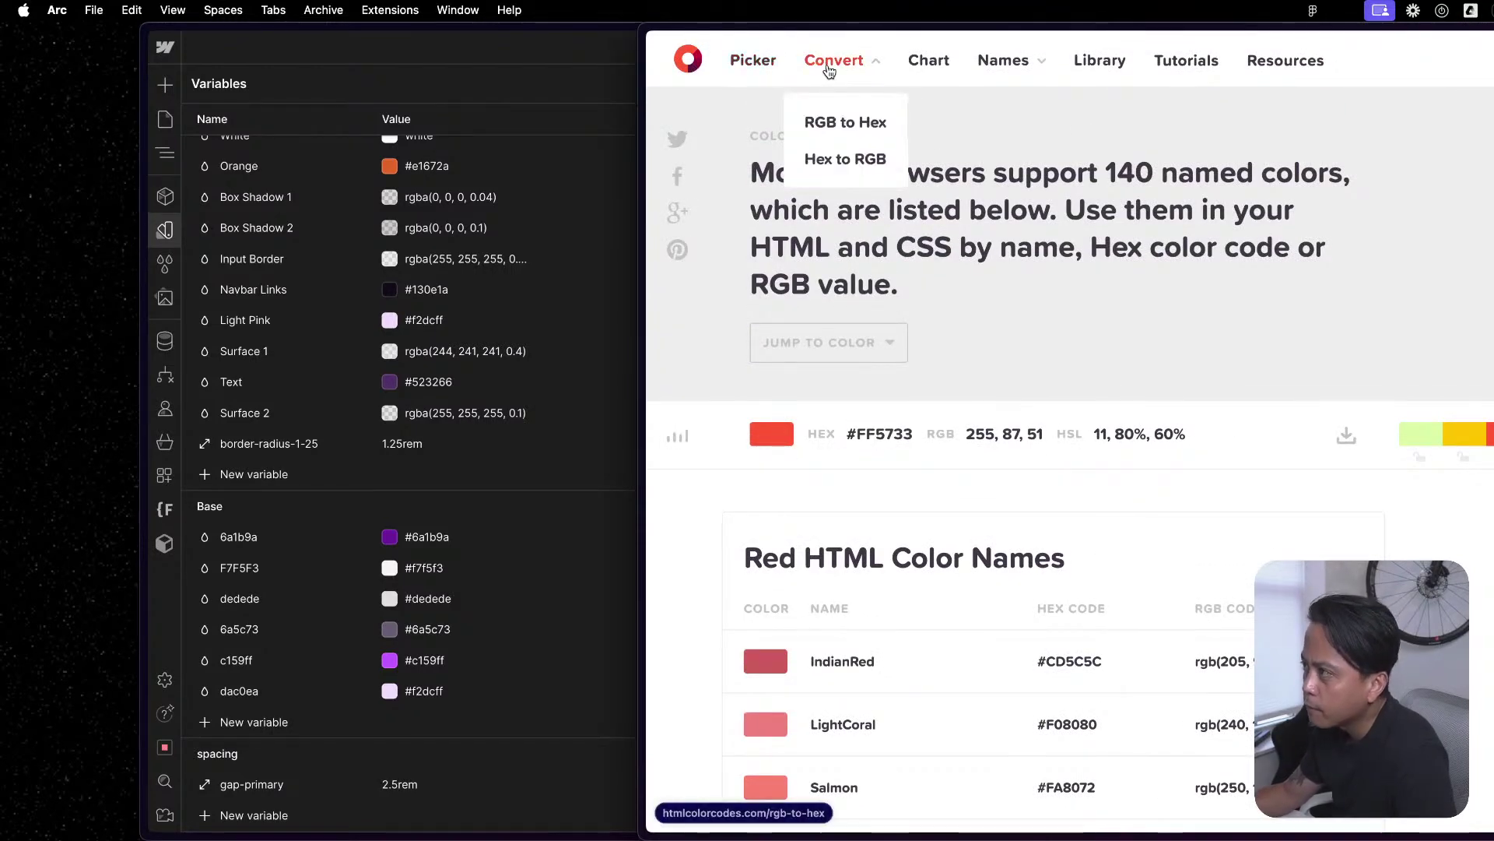
{"action": "mouse_move", "coordinate": [1032, 83]}
{"action": "scroll", "coordinate": [1035, 158], "scroll_direction": "down", "scroll_amount": 2}
{"action": "scroll", "coordinate": [1035, 157], "scroll_direction": "up", "scroll_amount": 2}
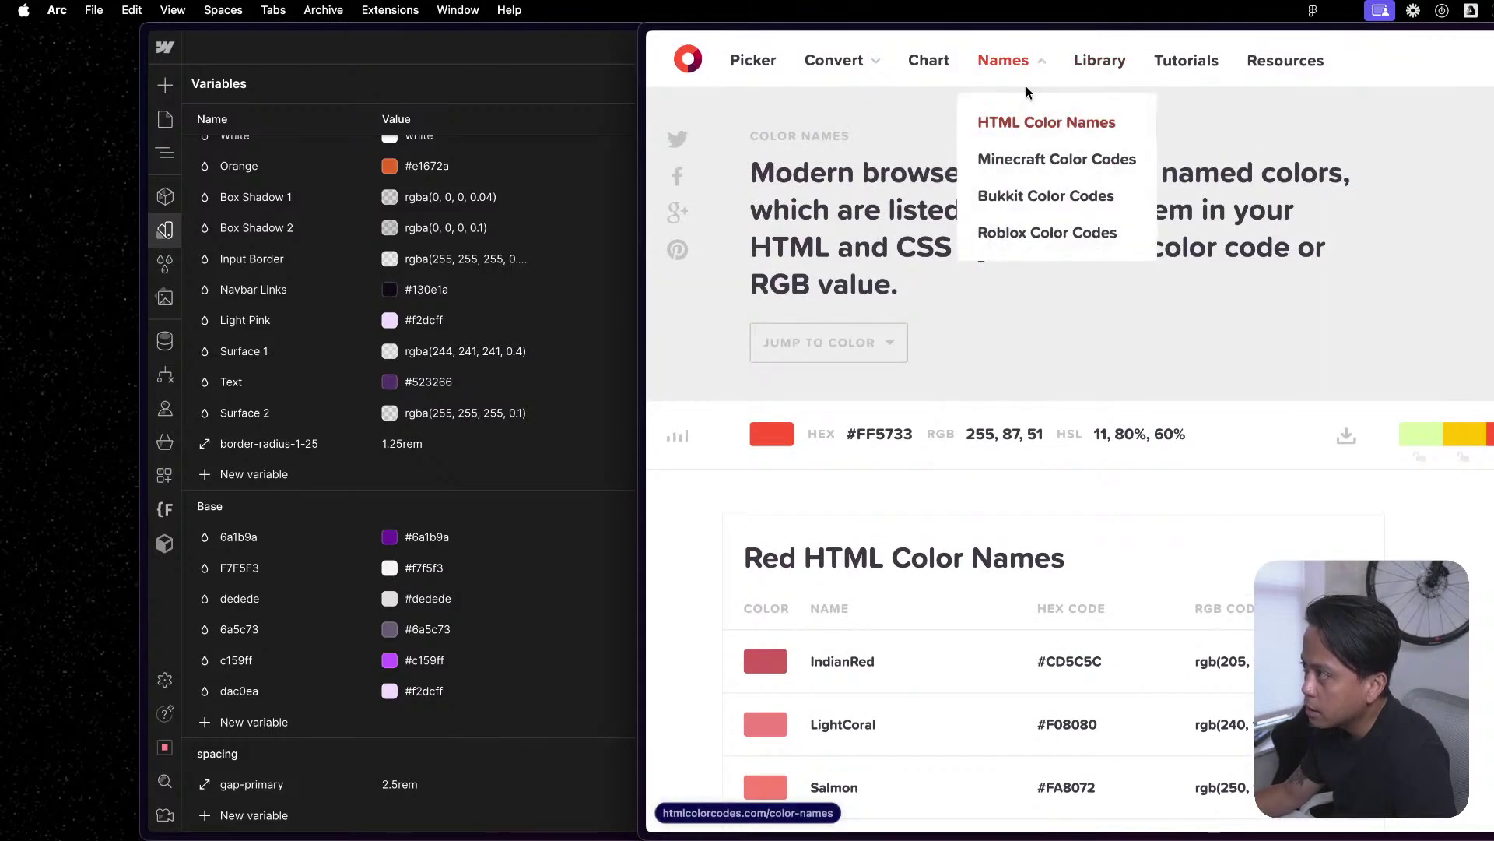
{"action": "left_click", "coordinate": [1026, 124]}
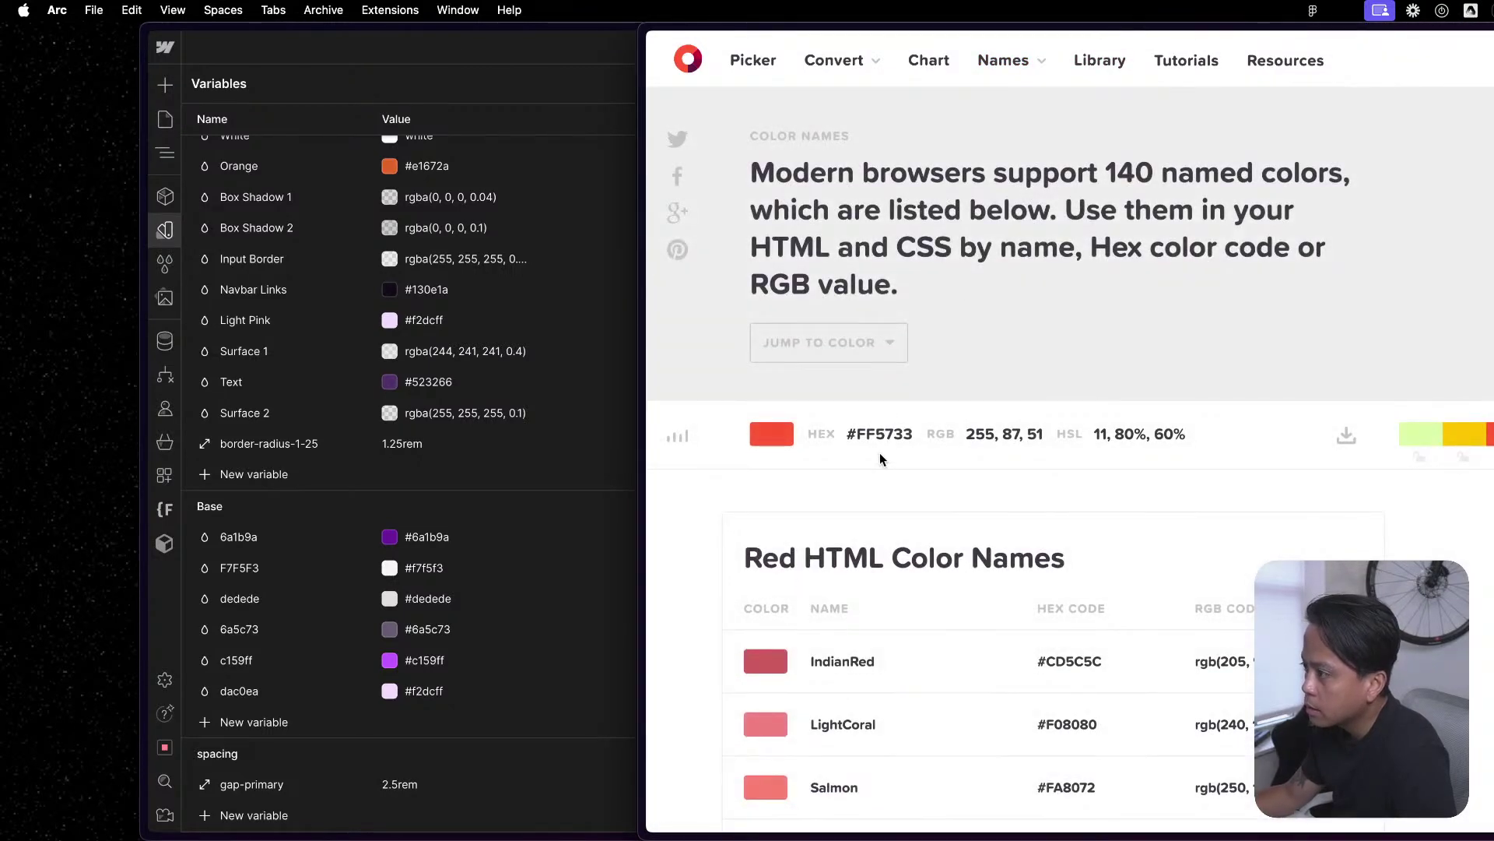
{"action": "key", "text": "super+c"}
{"action": "left_click", "coordinate": [879, 504]}
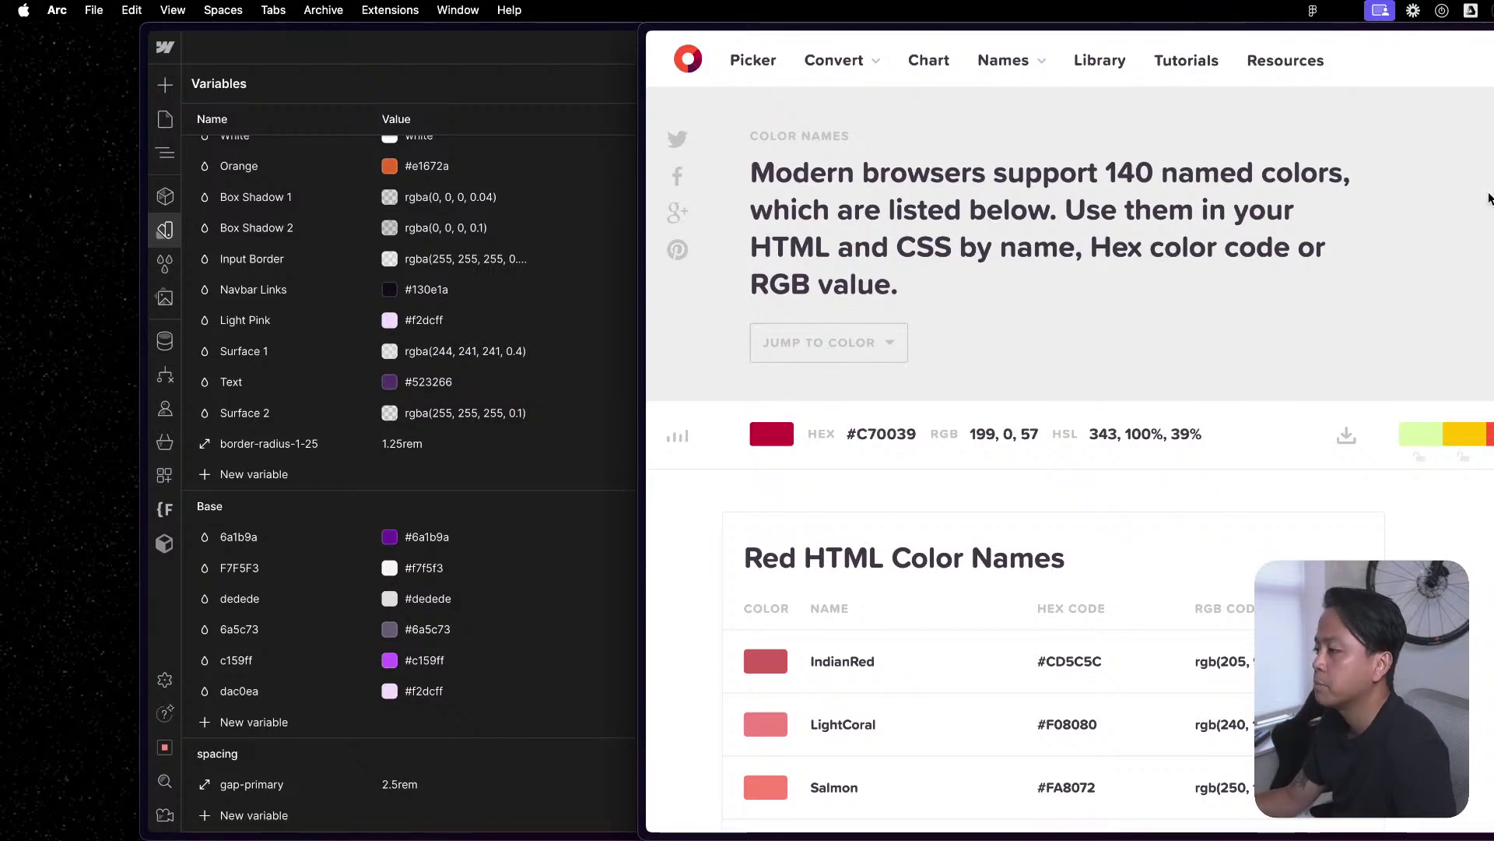
{"action": "scroll", "coordinate": [745, 575], "scroll_direction": "down", "scroll_amount": 15}
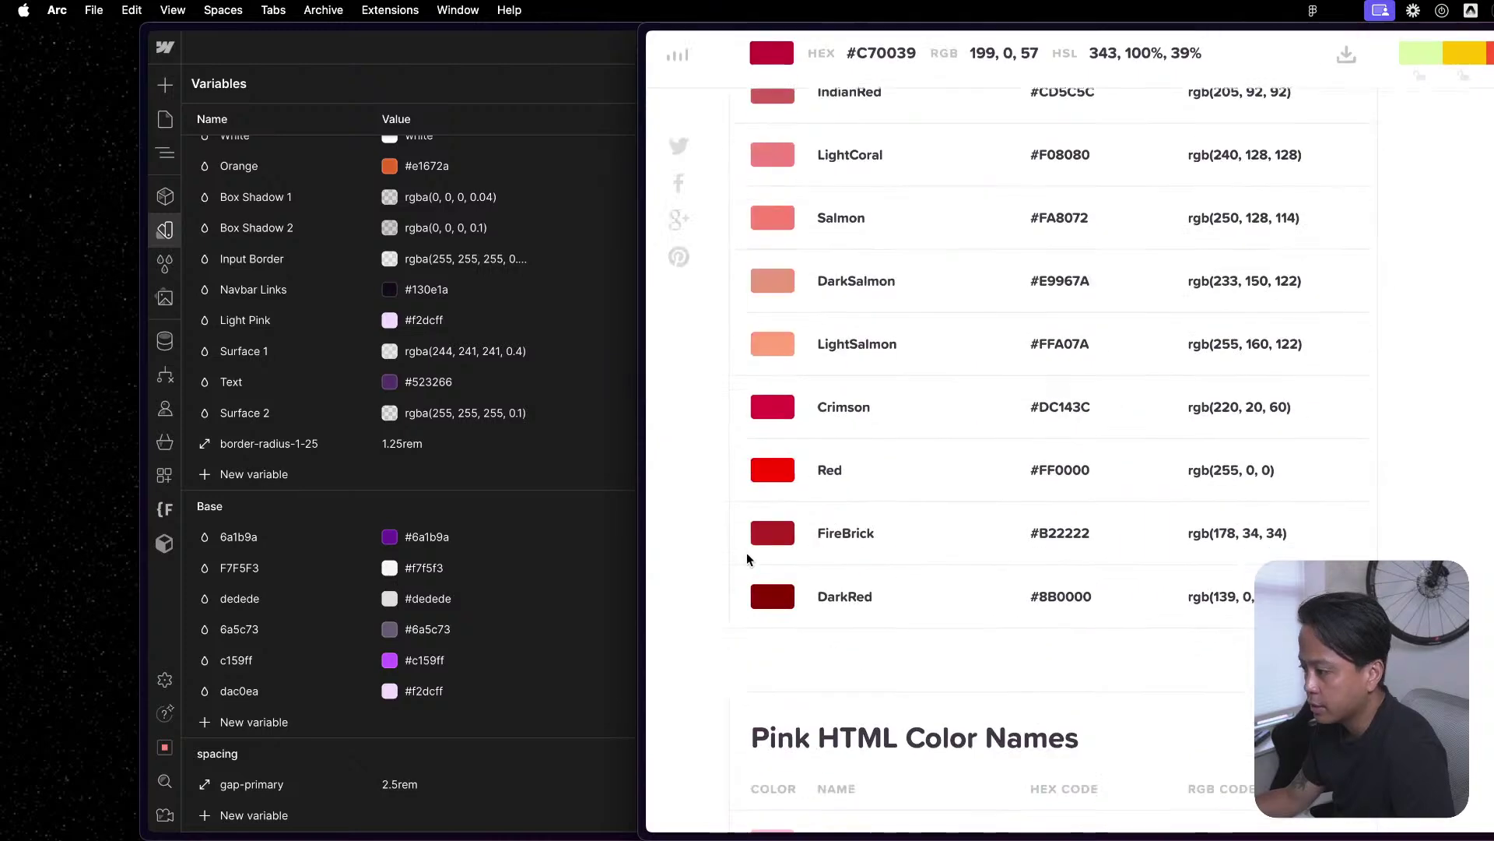
{"action": "scroll", "coordinate": [825, 506], "scroll_direction": "up", "scroll_amount": 15}
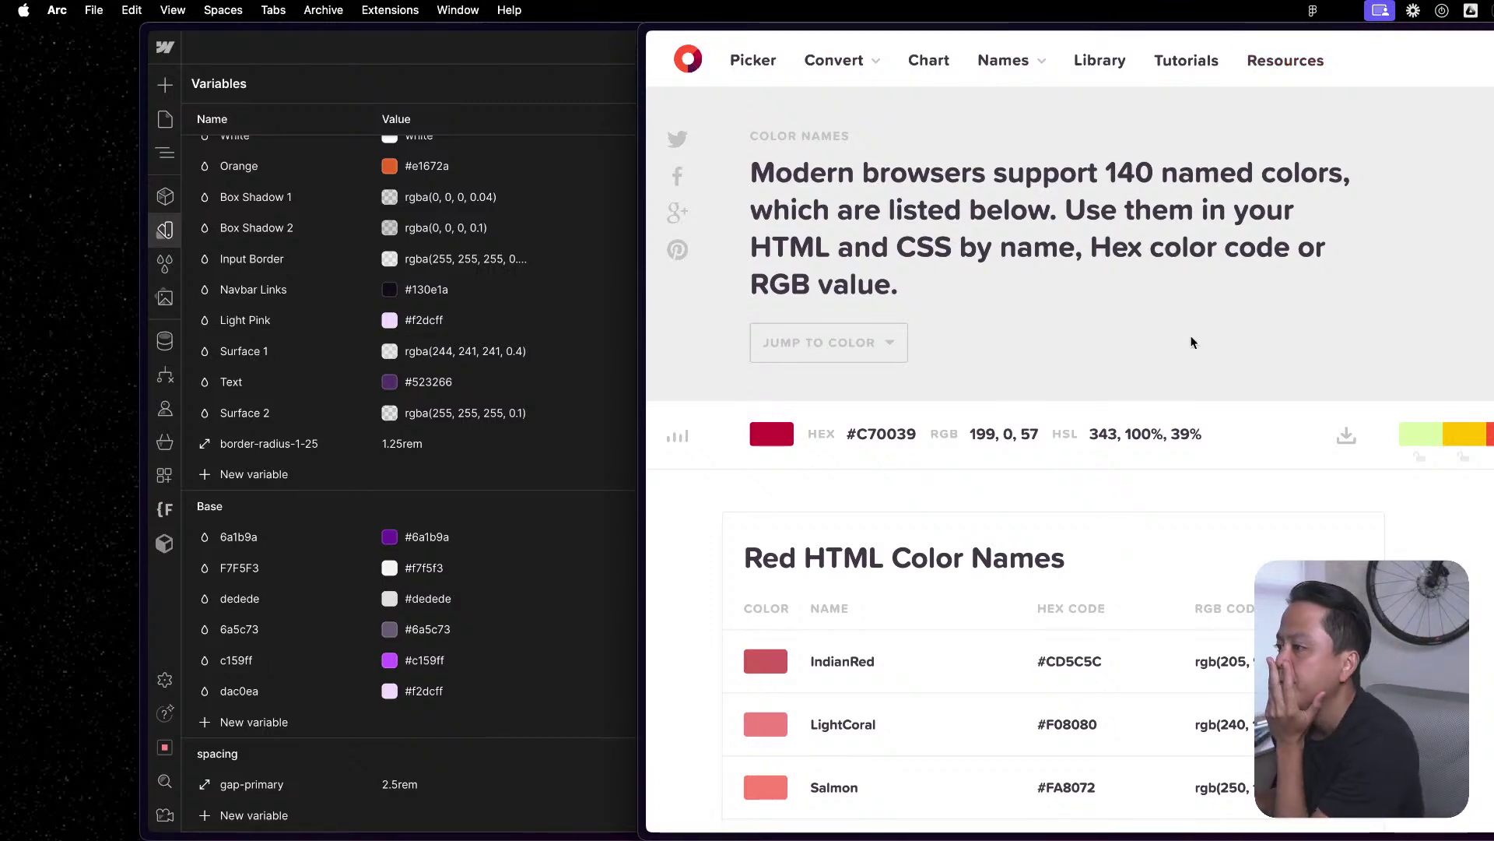
Switch to ChatGPT, start a new chat, and ask for help naming colors from supplied hex codes.
{"action": "mouse_move", "coordinate": [653, 205]}
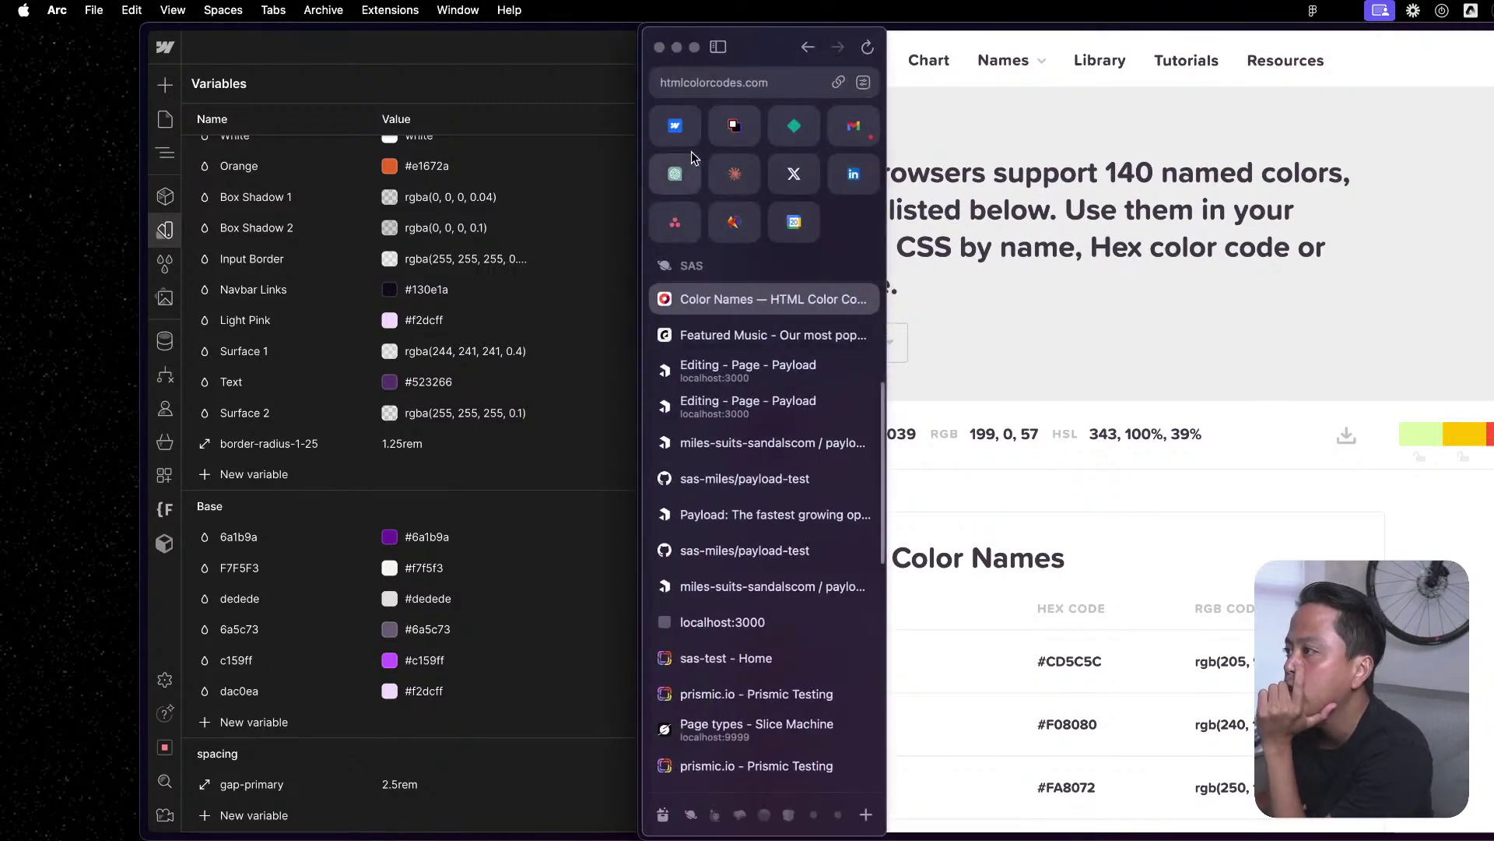
{"action": "left_click", "coordinate": [794, 174]}
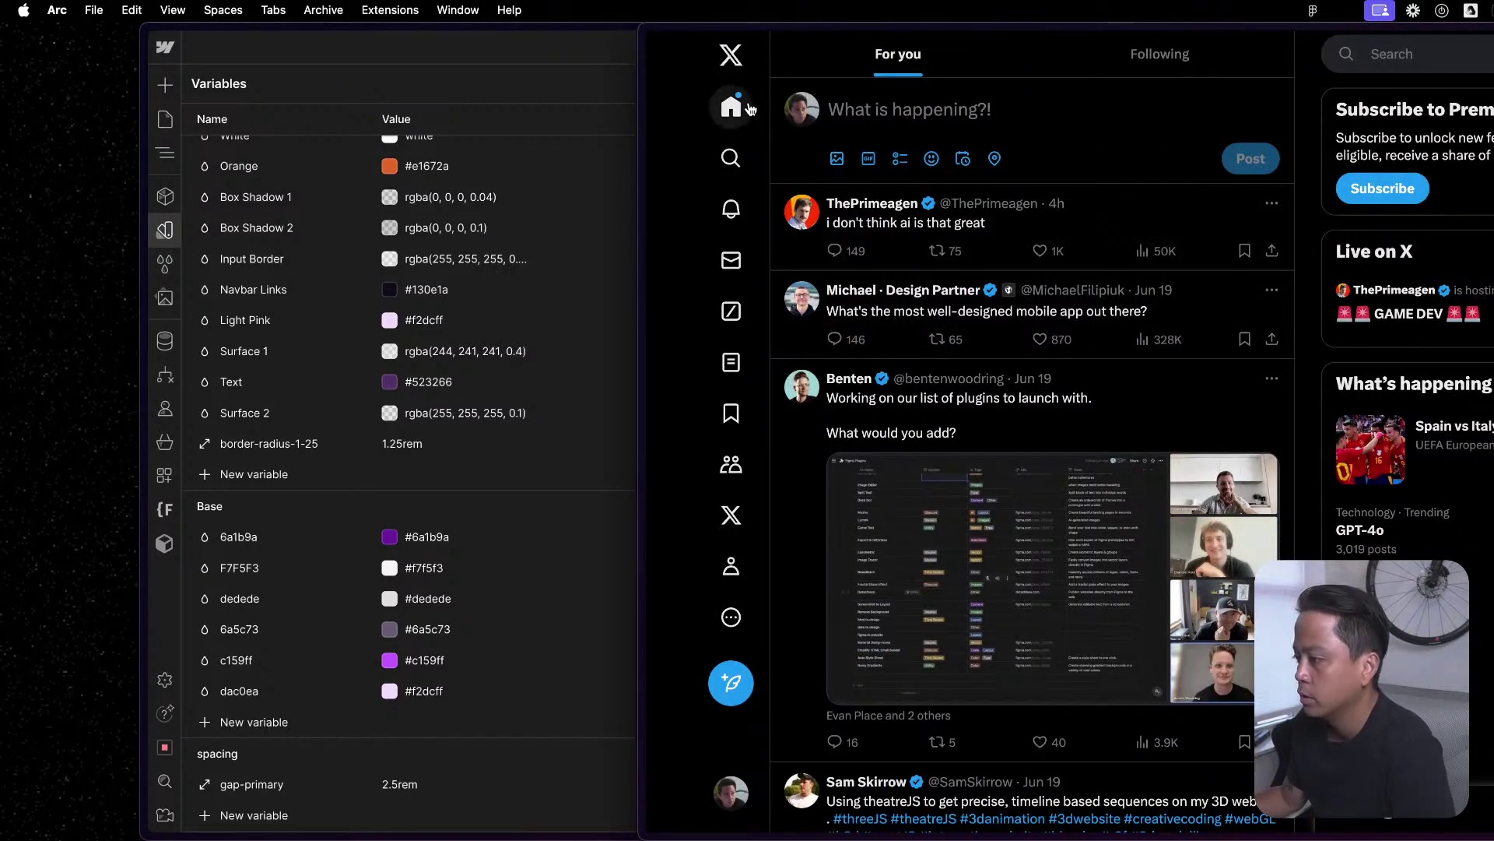
{"action": "mouse_move", "coordinate": [643, 342]}
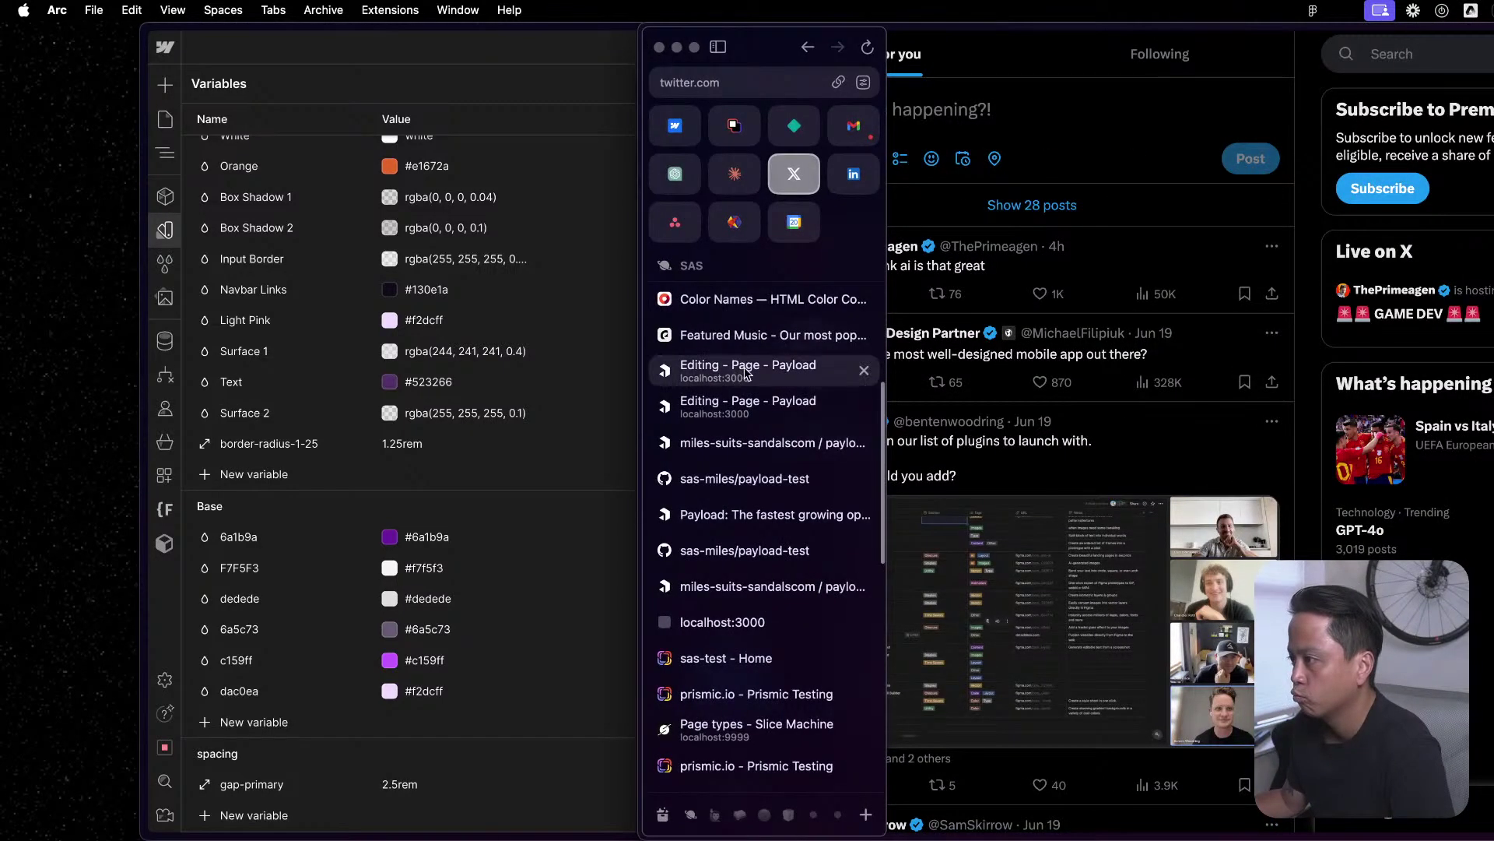
{"action": "left_click", "coordinate": [746, 301]}
{"action": "mouse_move", "coordinate": [642, 218]}
{"action": "left_click", "coordinate": [678, 172]}
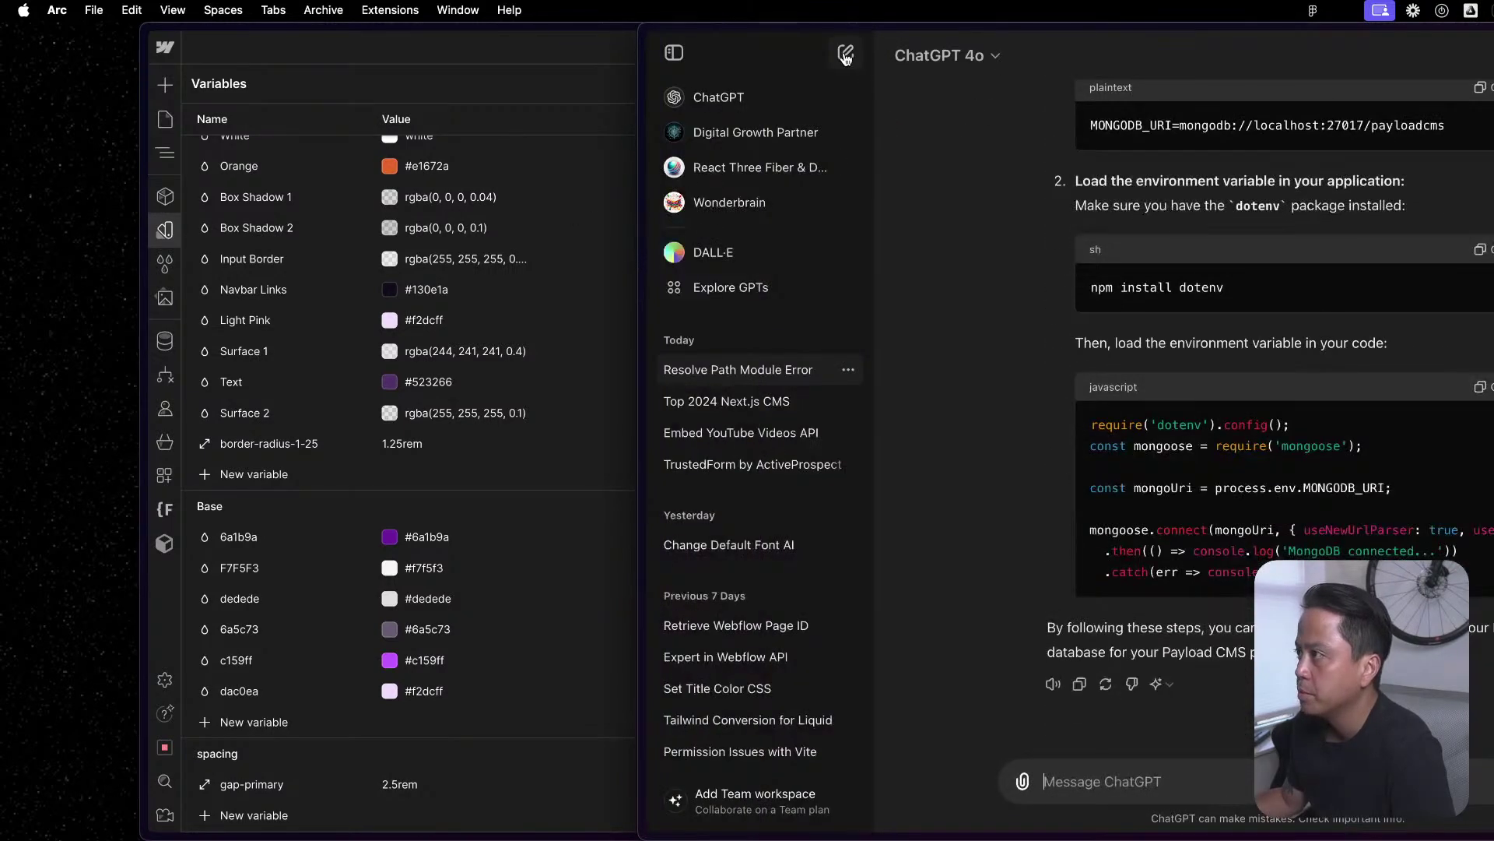
{"action": "left_click", "coordinate": [846, 54]}
{"action": "type", "text": "h"}
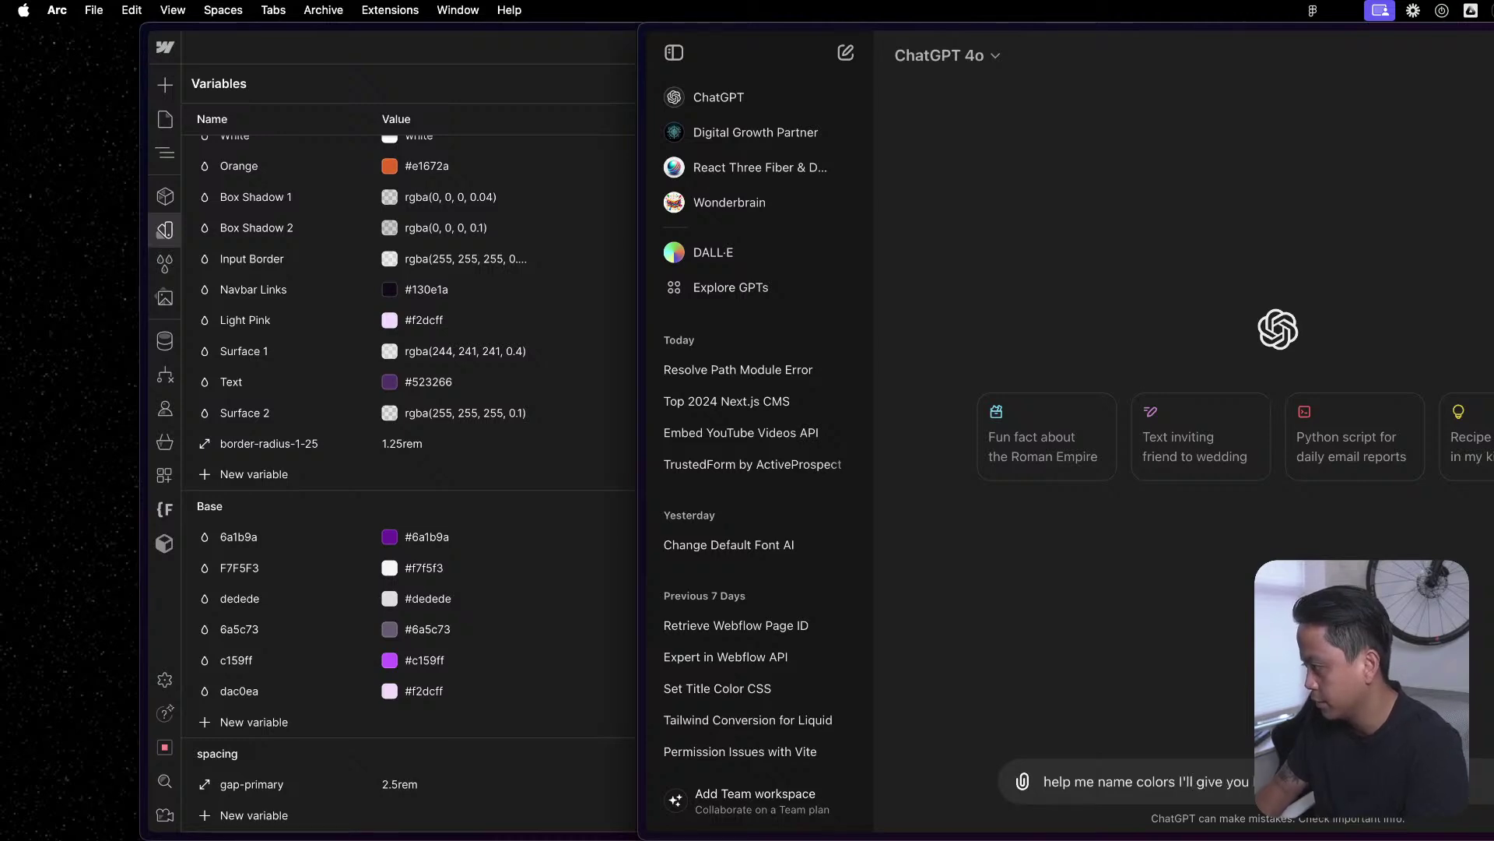
{"action": "key", "text": "Return"}
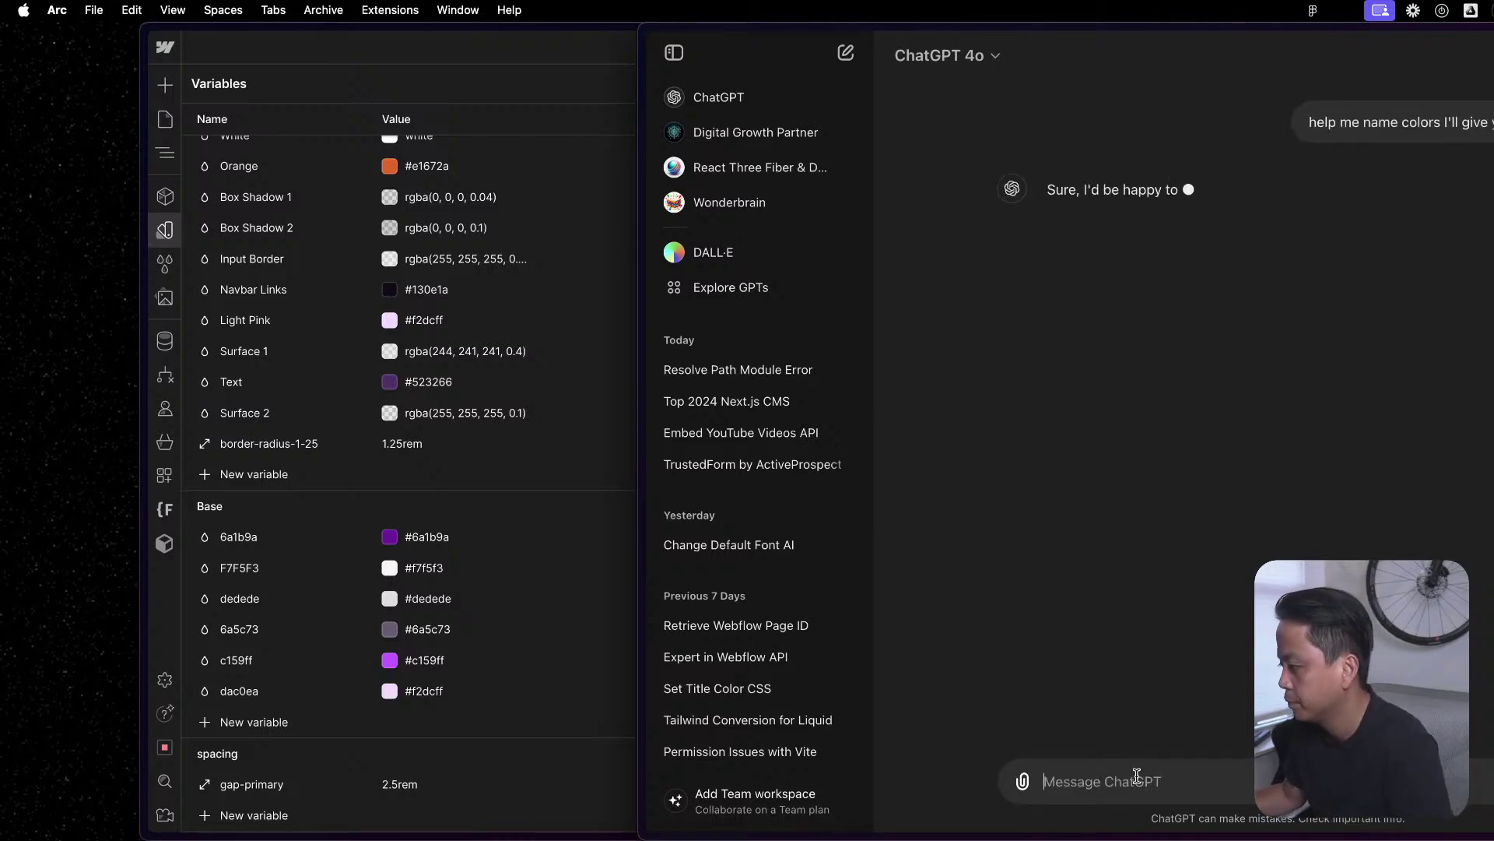
Submit the copied hex code 6a1b9a to ChatGPT for name suggestions.
{"action": "key", "text": "super+v"}
{"action": "key", "text": "shift+Return"}
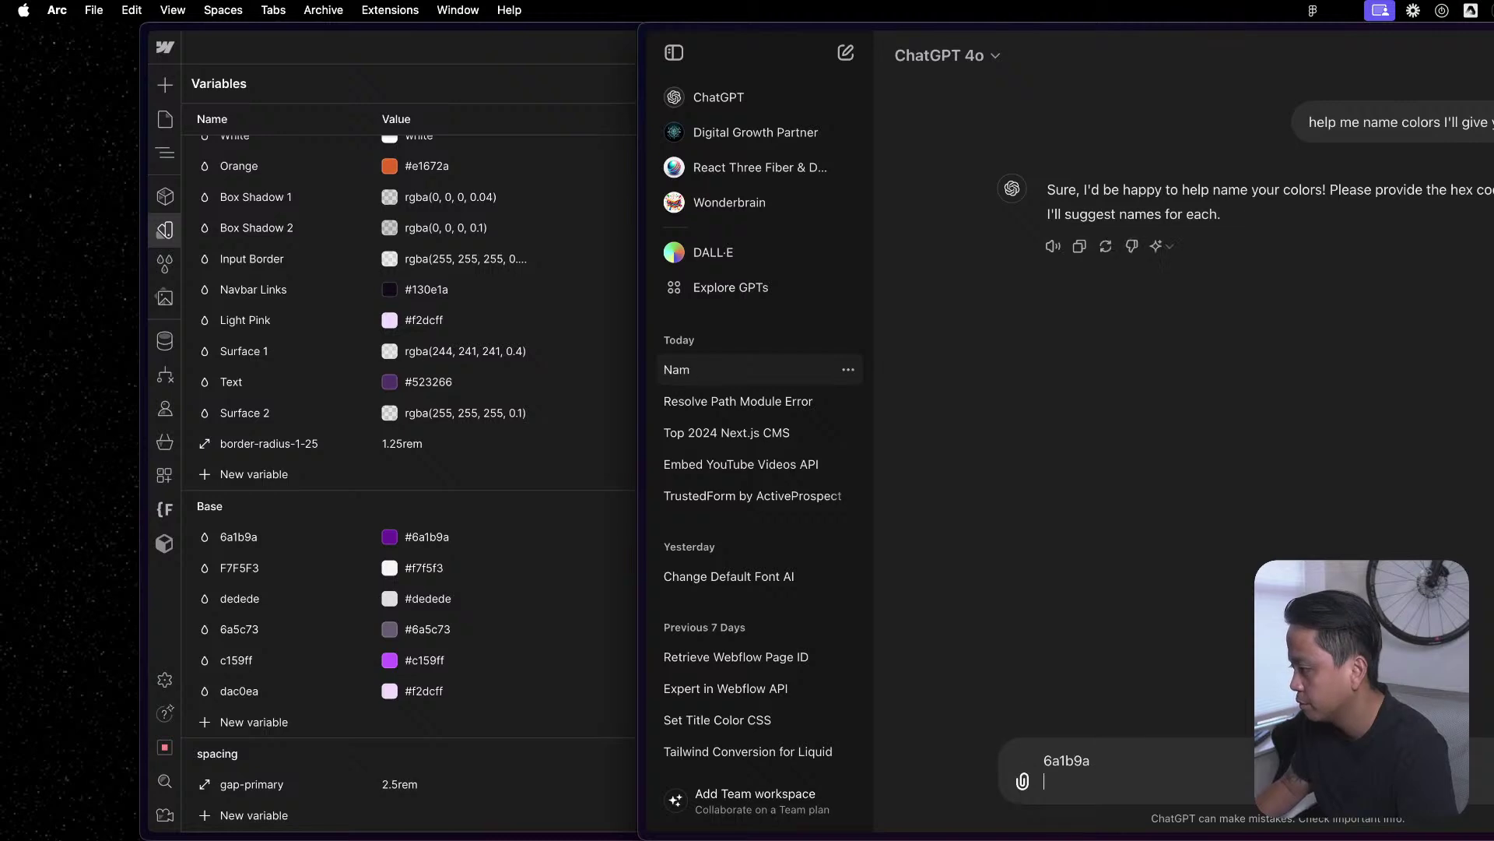
{"action": "key", "text": "BackSpace"}
{"action": "key", "text": "shift+Return"}
{"action": "key", "text": "BackSpace"}
{"action": "key", "text": "Return"}
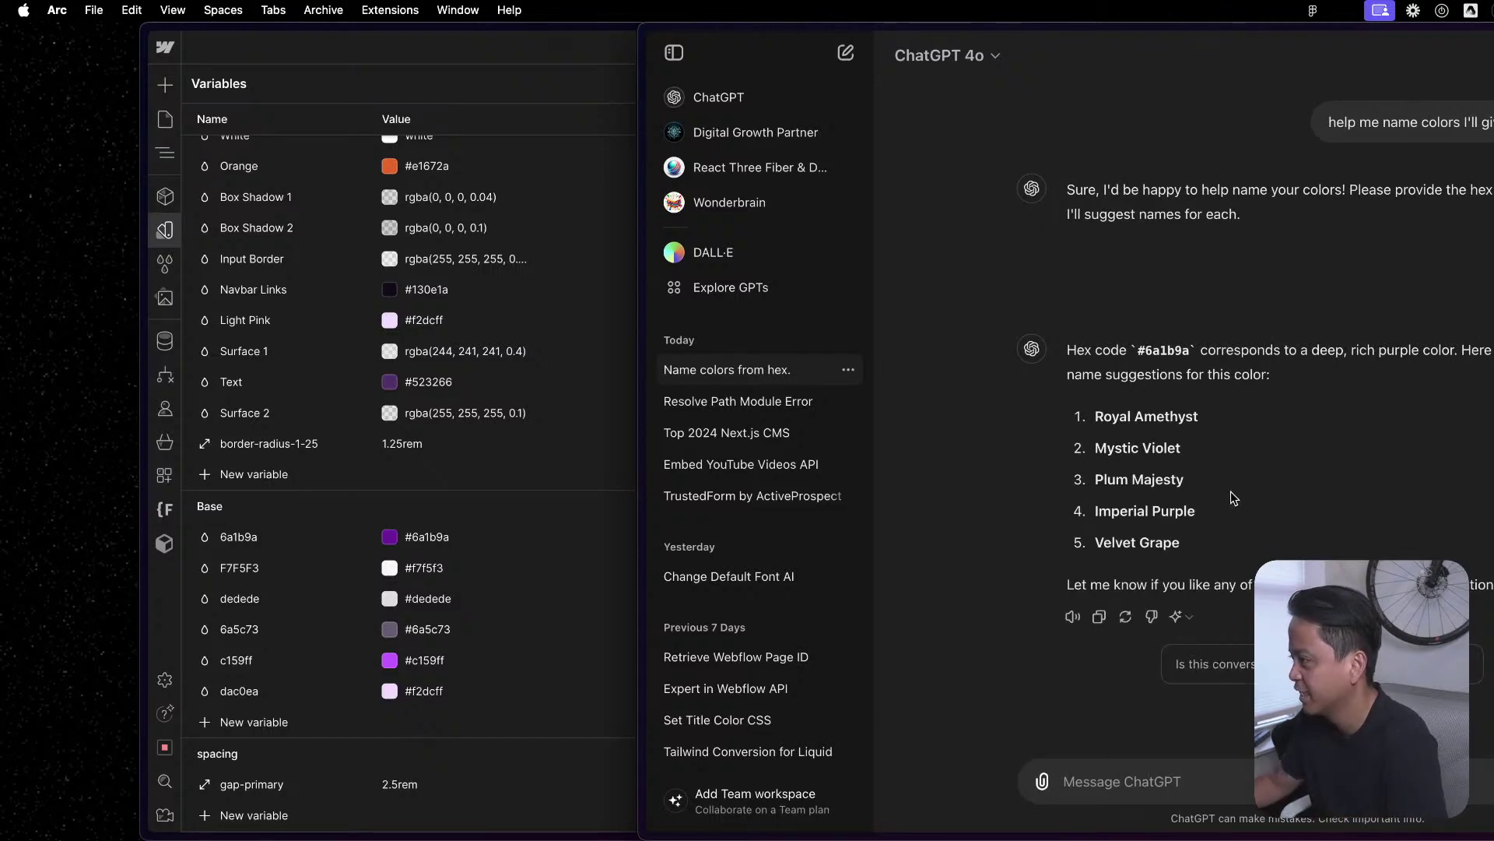
Copy "Purple" from the Imperial Purple suggestion and rename Webflow's 6a1b9a Base variable as purple.
{"action": "left_click_drag", "start_coordinate": [1162, 506], "coordinate": [1196, 511]}
{"action": "key", "text": "super+c"}
{"action": "left_click", "coordinate": [523, 620]}
{"action": "left_click", "coordinate": [240, 536]}
{"action": "type", "text": "purple"}
{"action": "key", "text": "Return"}
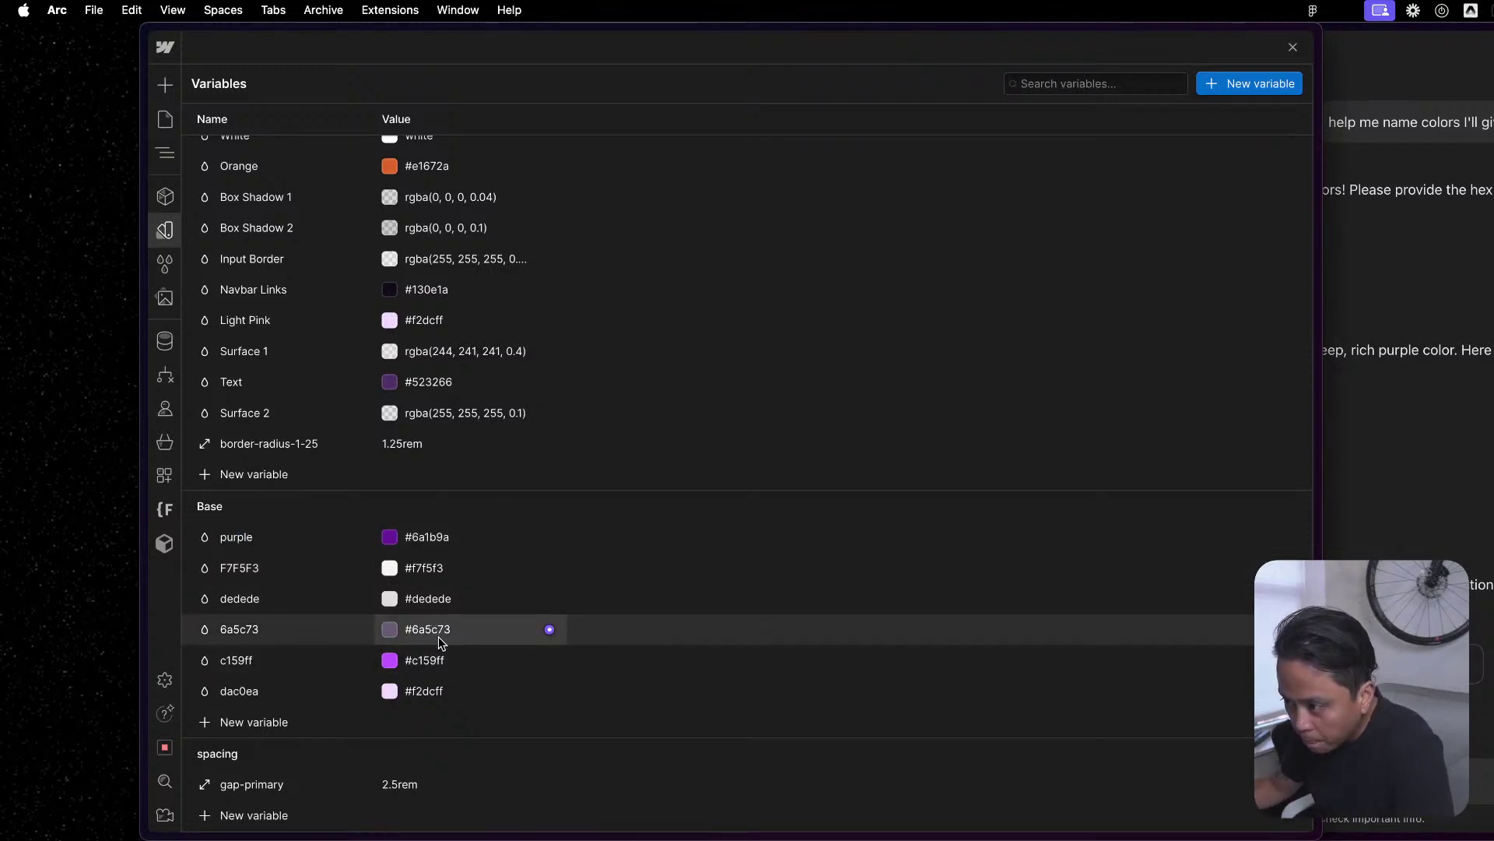
Copy the c159ff Base variable's hex value from Webflow and submit it to ChatGPT for name suggestions.
{"action": "left_click", "coordinate": [427, 660]}
{"action": "key", "text": "super+Tab"}
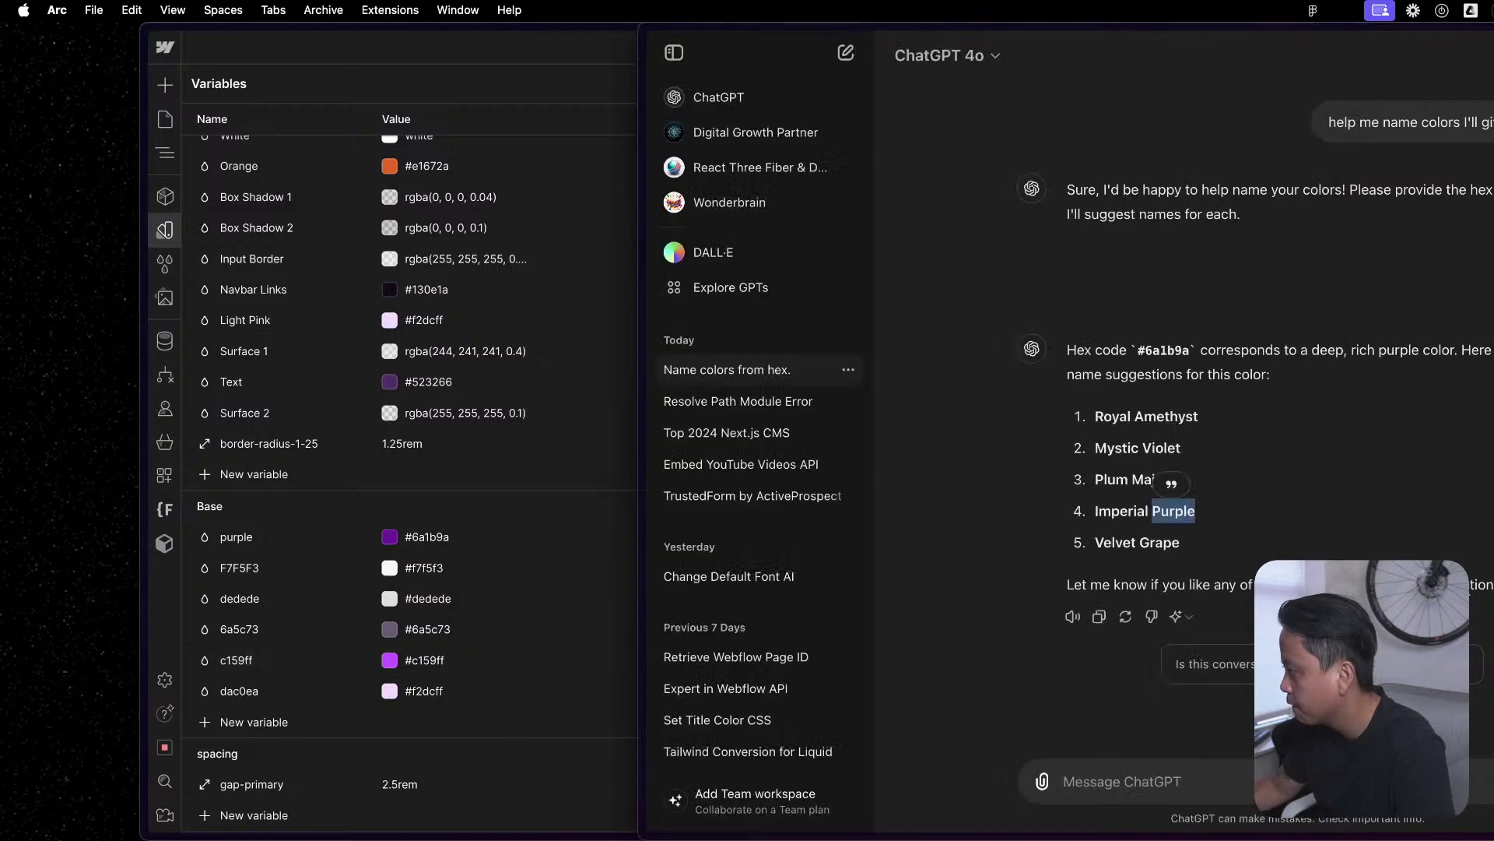
{"action": "key", "text": "super+v"}
{"action": "key", "text": "Return"}
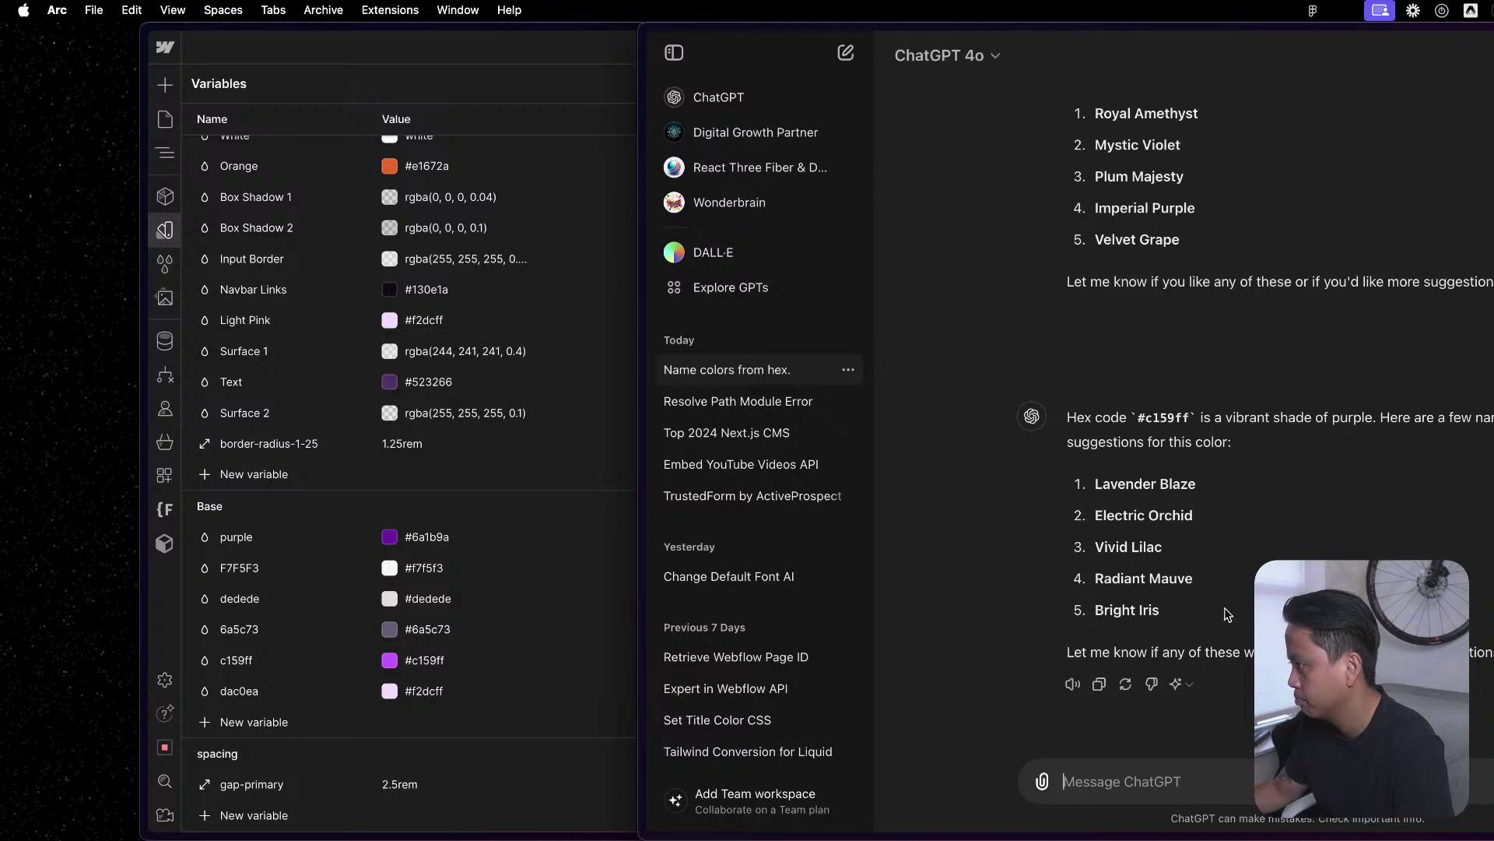
Consider the Vivid Lilac suggestion, and ask ChatGPT "do you have more official names" for the color.
{"action": "left_click_drag", "start_coordinate": [1164, 548], "coordinate": [1096, 548]}
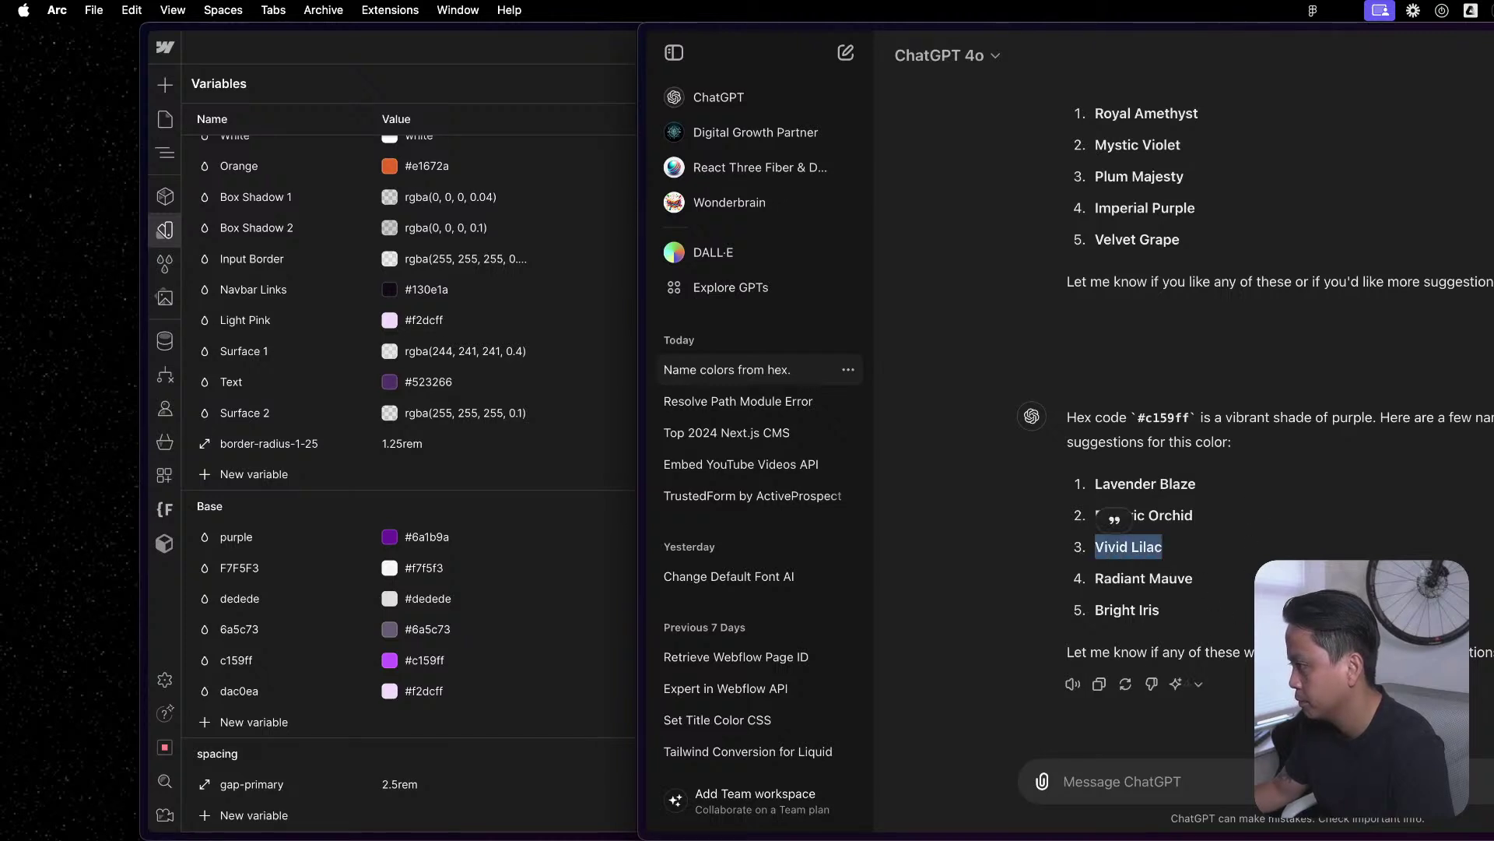
{"action": "left_click", "coordinate": [1352, 554]}
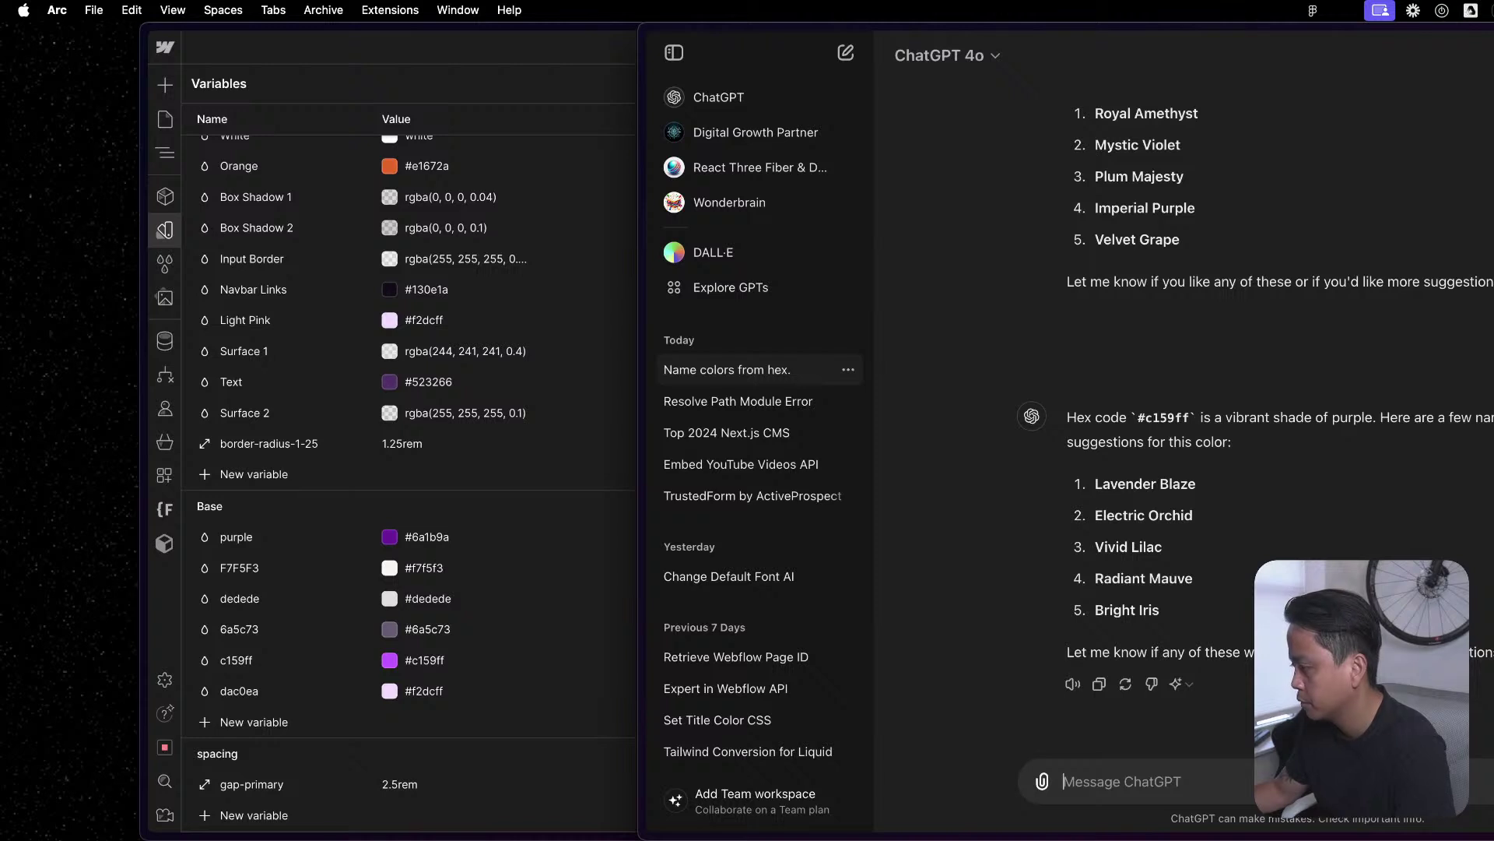
{"action": "type", "text": "do you ha"}
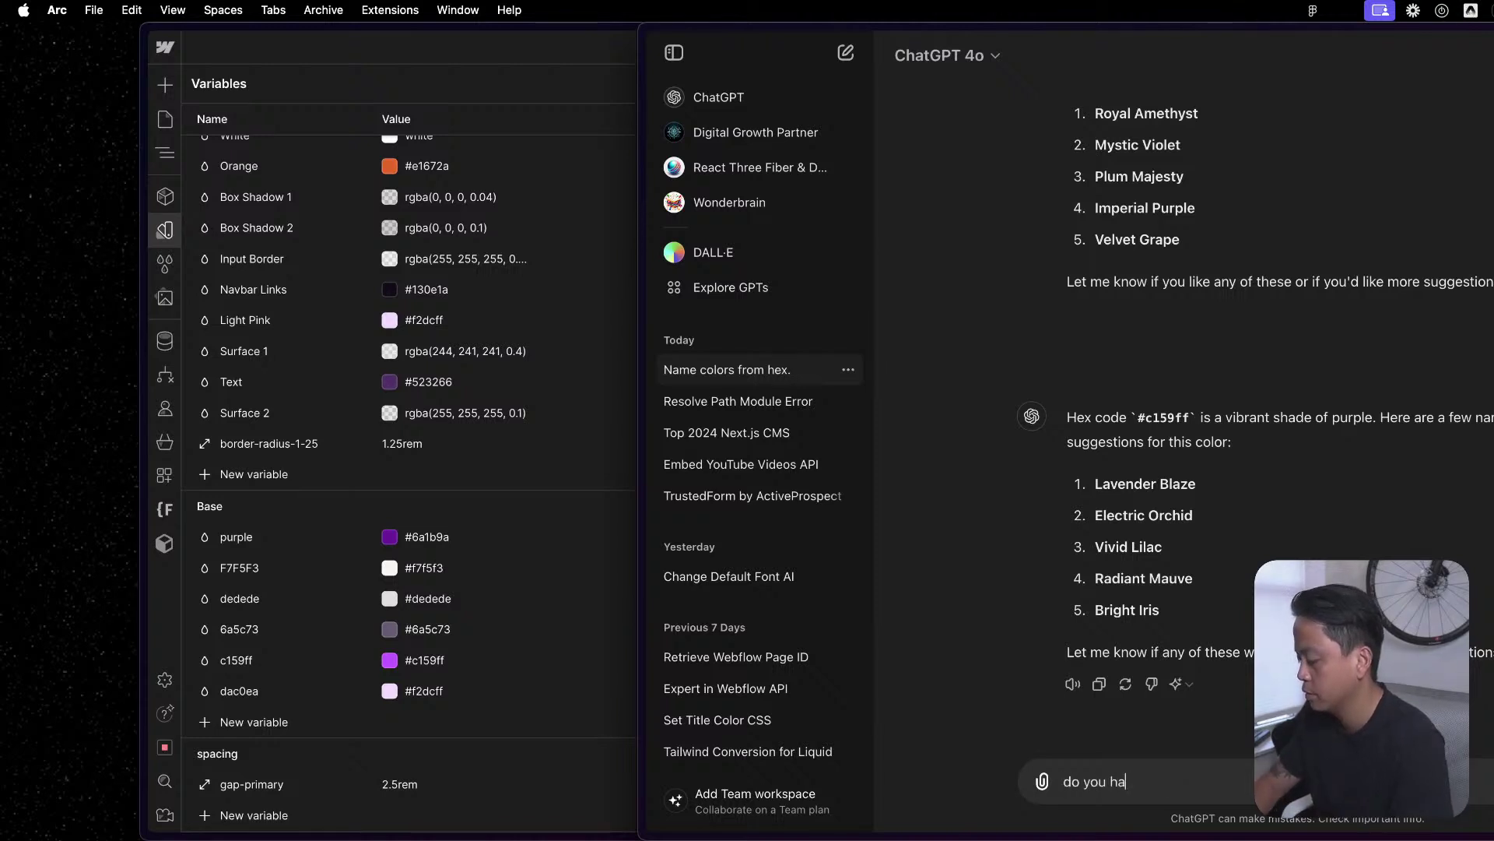
{"action": "type", "text": "ve more official nam"}
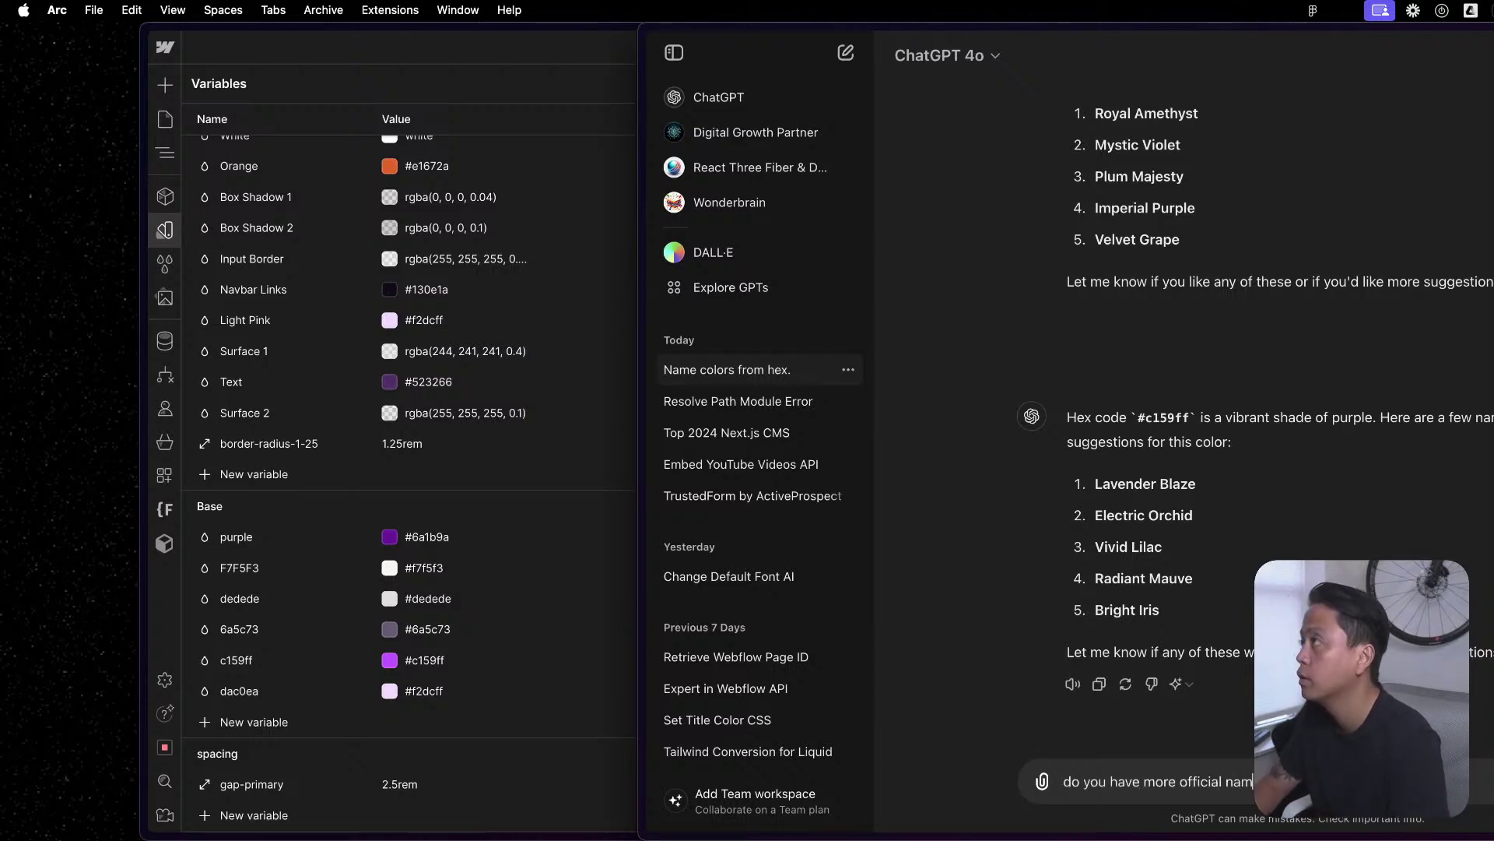
{"action": "type", "text": "es"}
{"action": "key", "text": "Return"}
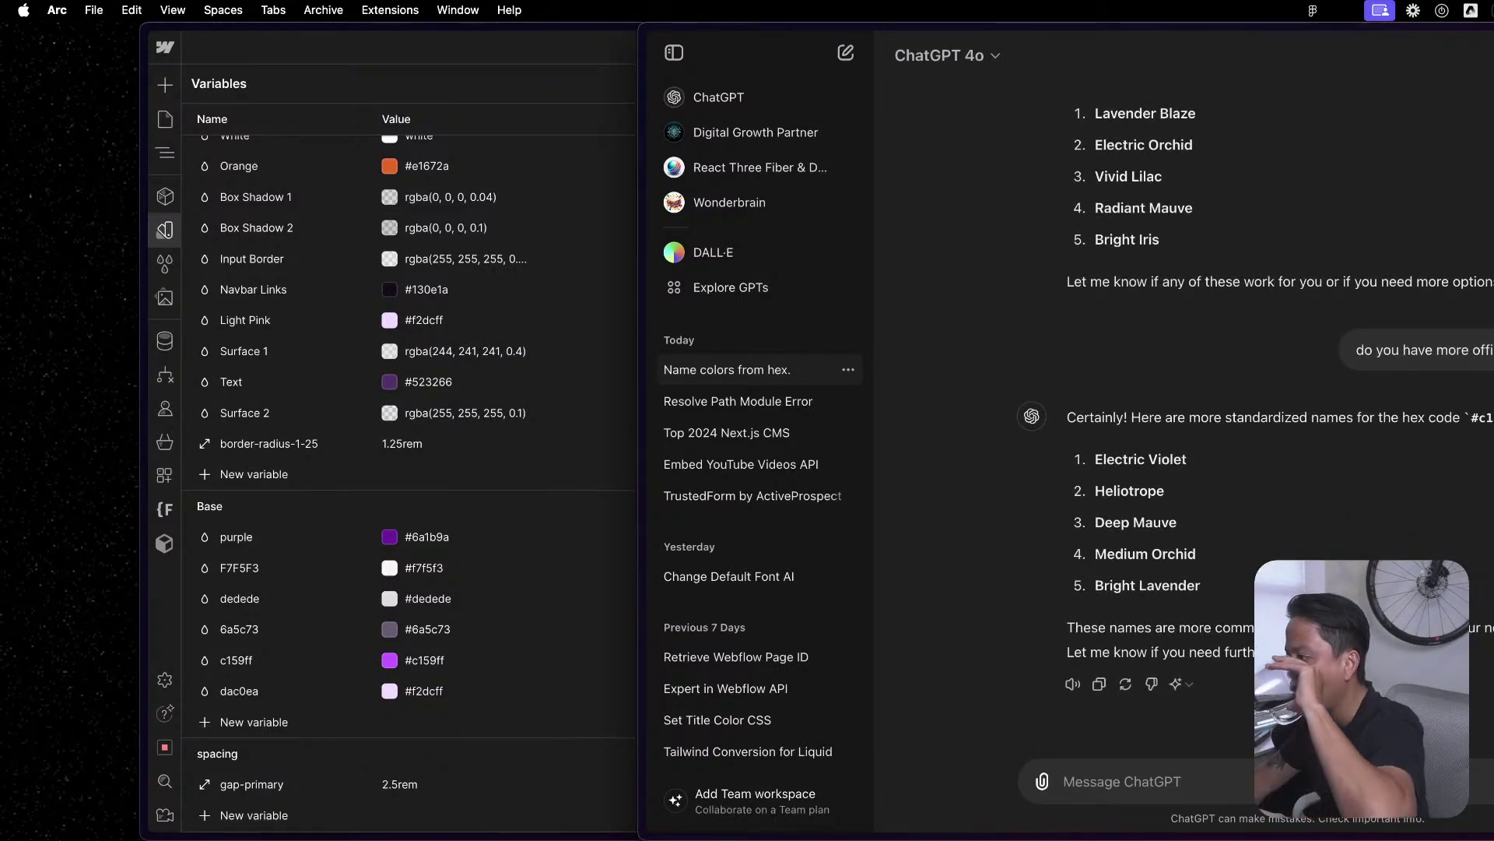
Copy the Bright Lavender suggestion and rename Webflow's c159ff Base variable as bright-lavender.
{"action": "left_click_drag", "start_coordinate": [1202, 585], "coordinate": [1096, 582]}
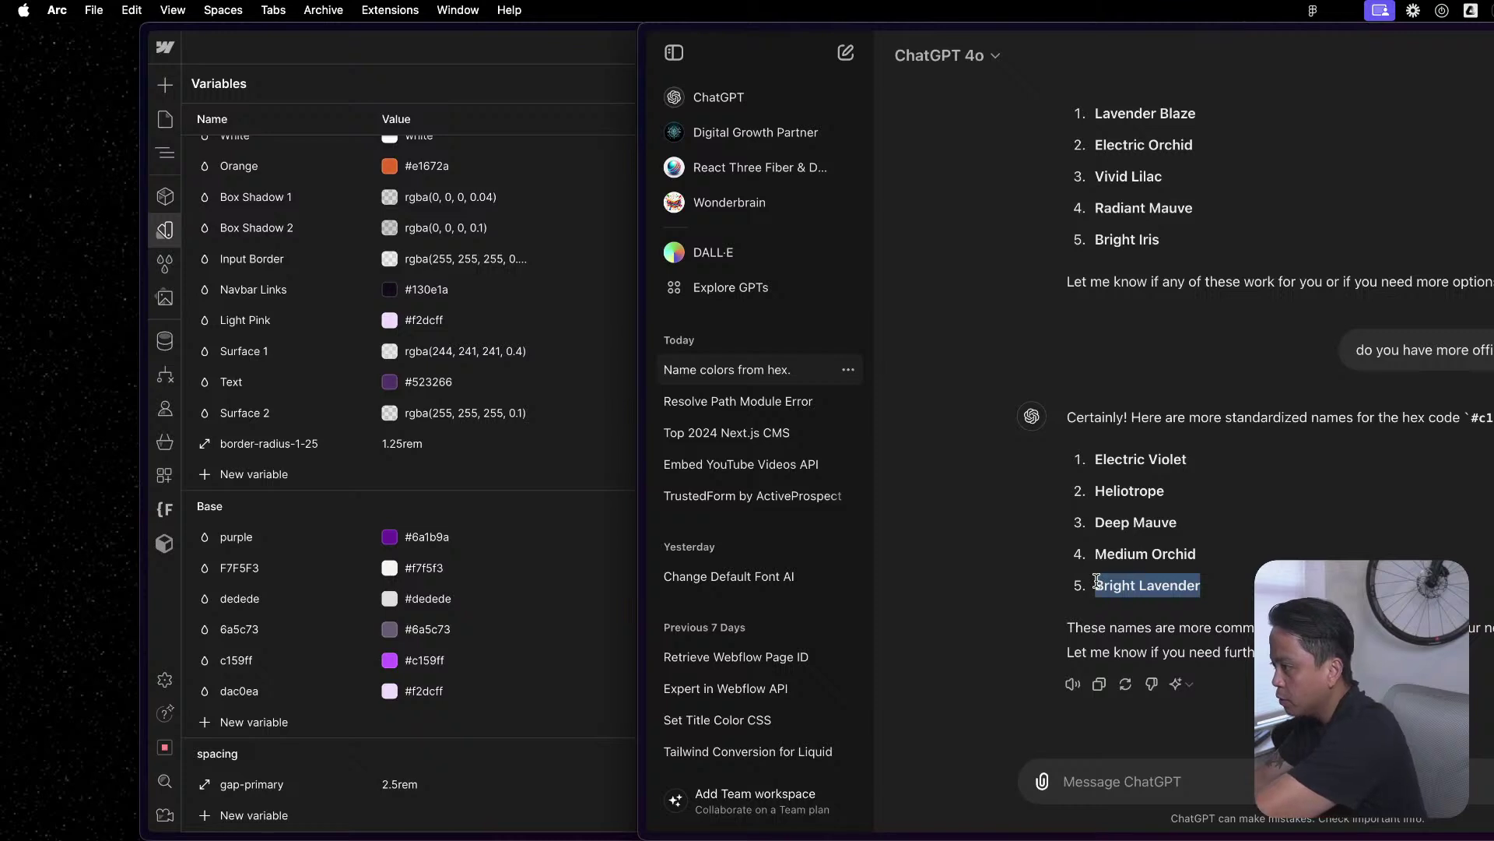
{"action": "right_click", "coordinate": [1097, 584]}
{"action": "left_click", "coordinate": [1133, 610]}
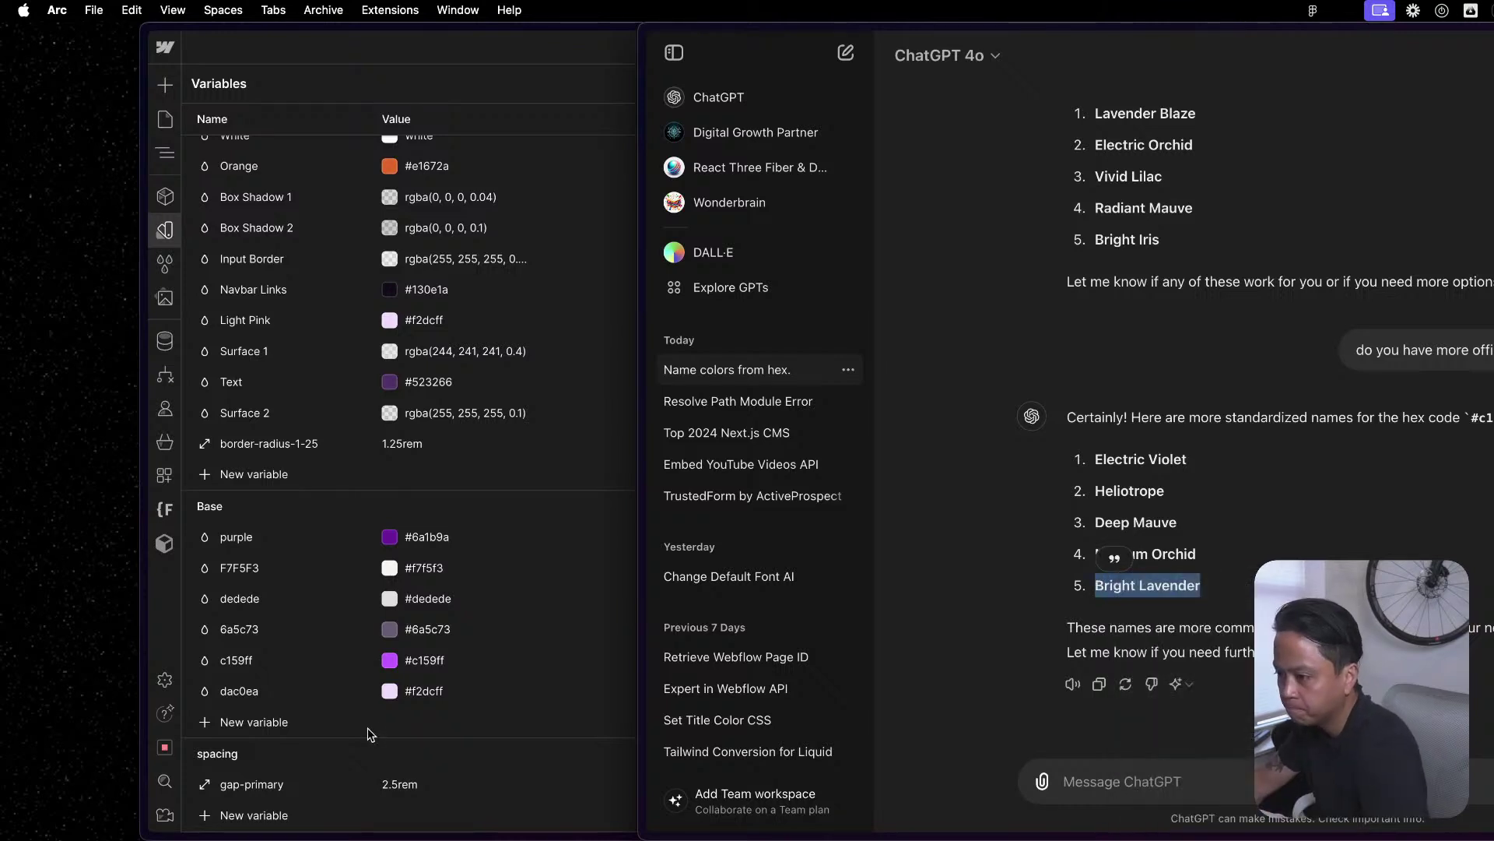
{"action": "left_click", "coordinate": [368, 736]}
{"action": "left_click", "coordinate": [241, 689]}
{"action": "left_click", "coordinate": [226, 660]}
{"action": "type", "text": "bright-laven"}
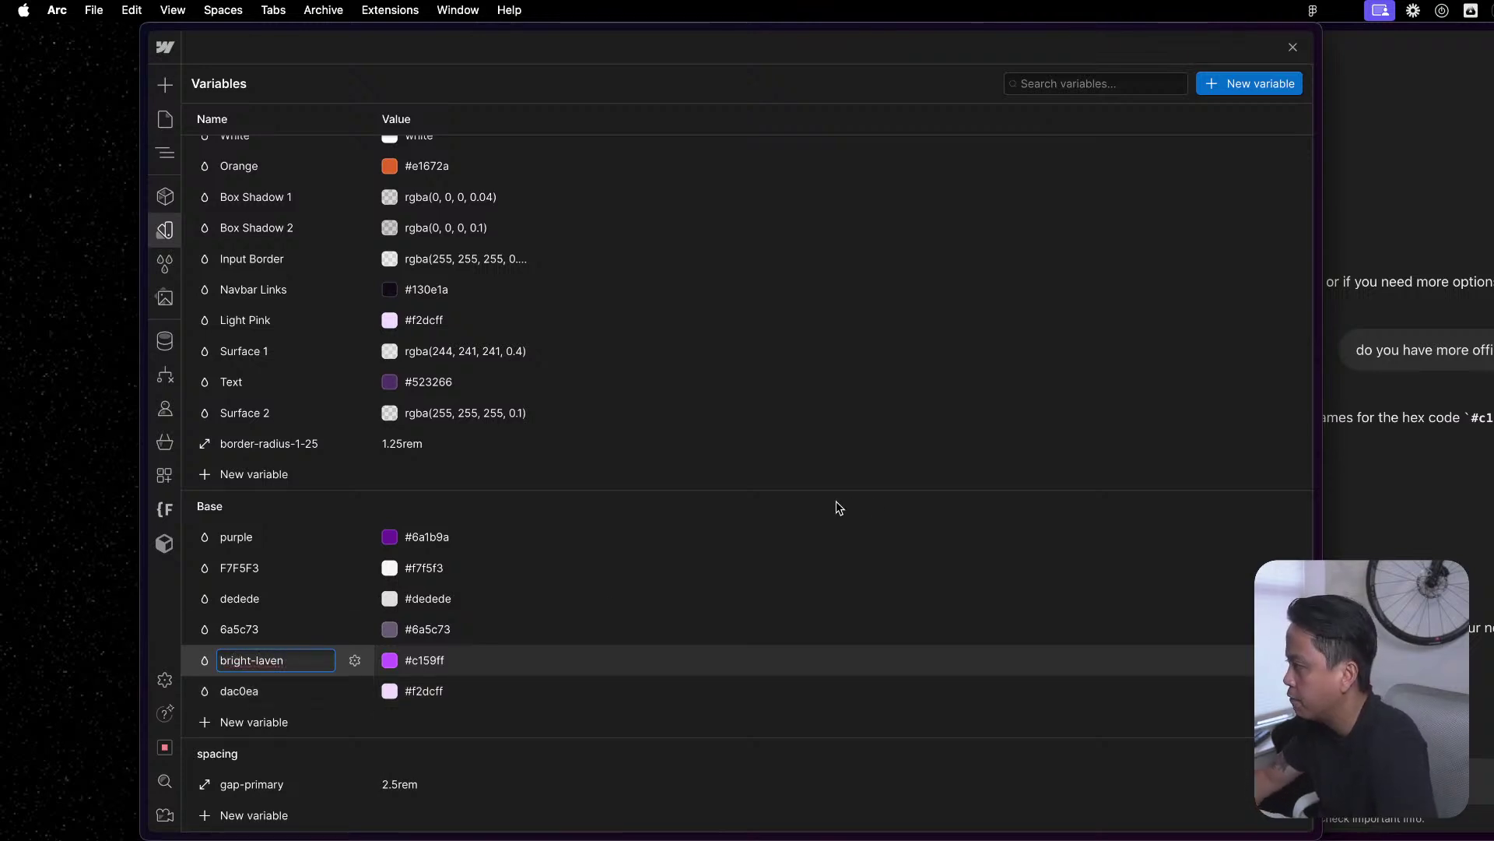
{"action": "type", "text": "der"}
{"action": "key", "text": "Return"}
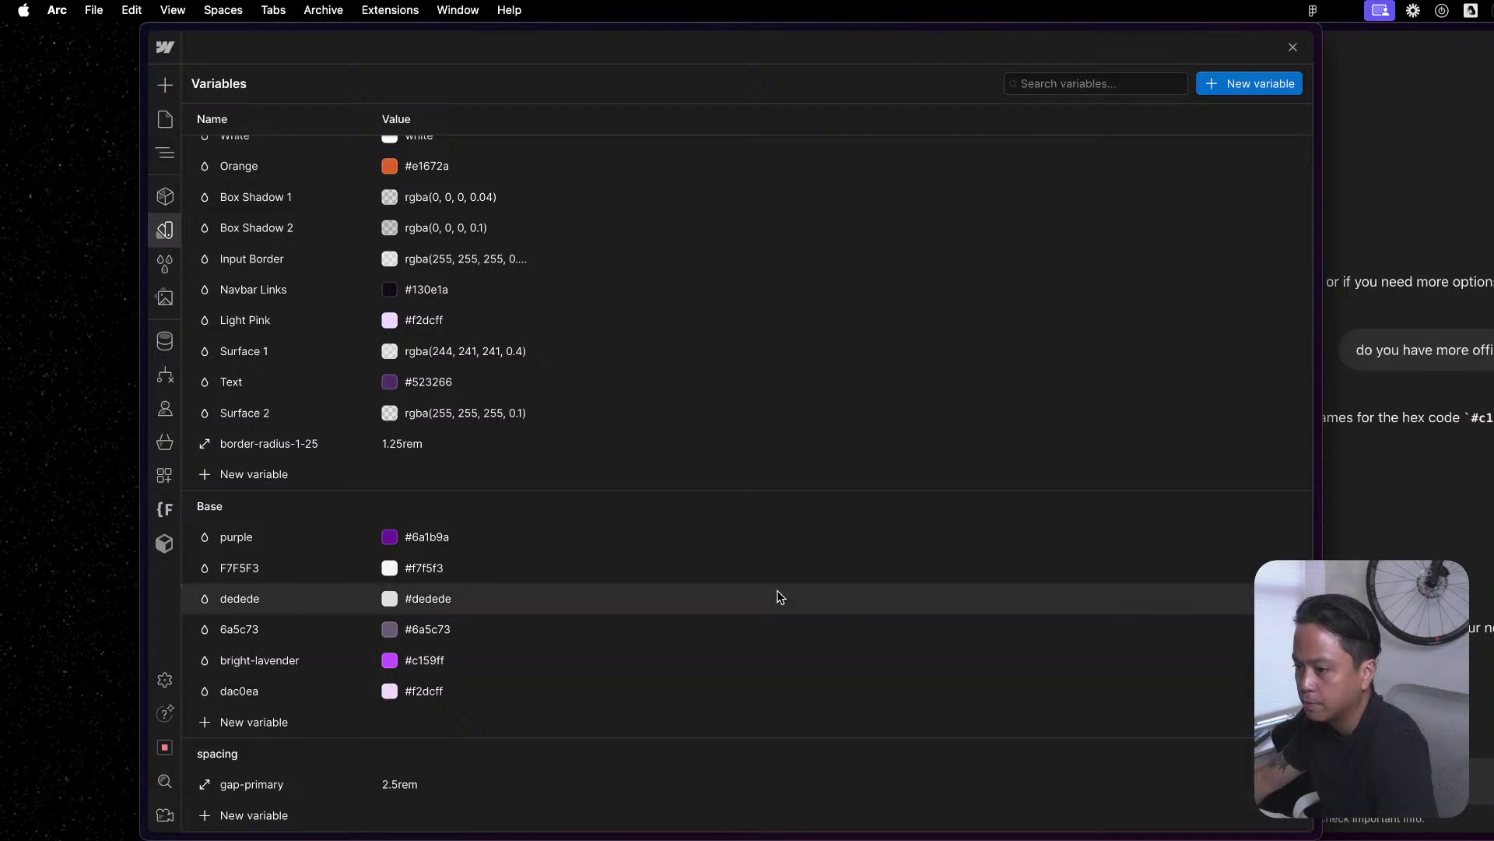
Check the ChatGPT suggestions again, return to Webflow, and review the existing color variables above the Base group.
{"action": "left_click", "coordinate": [1492, 592]}
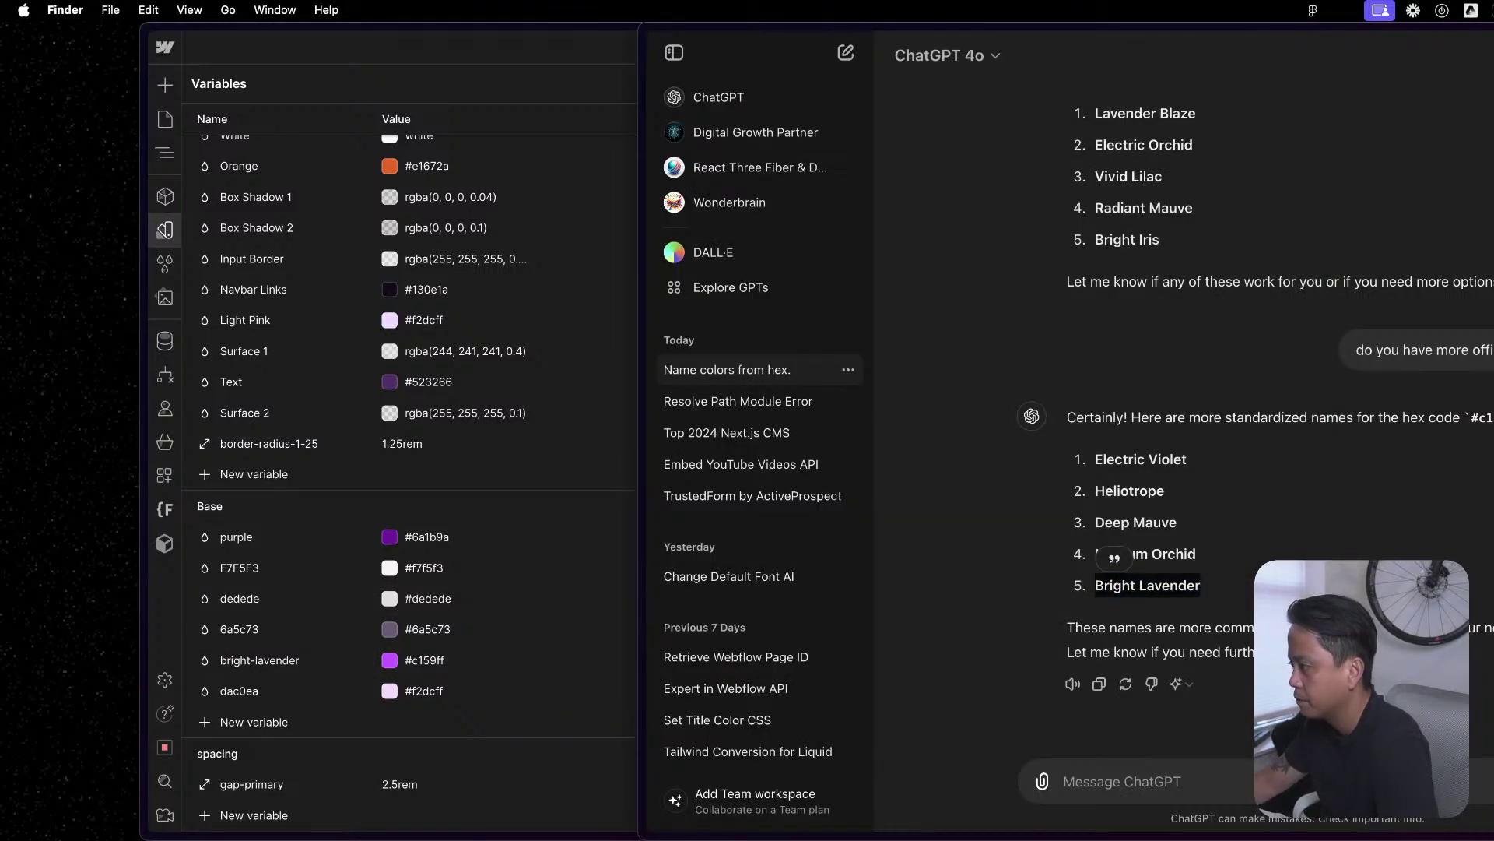
{"action": "key", "text": "super+Tab"}
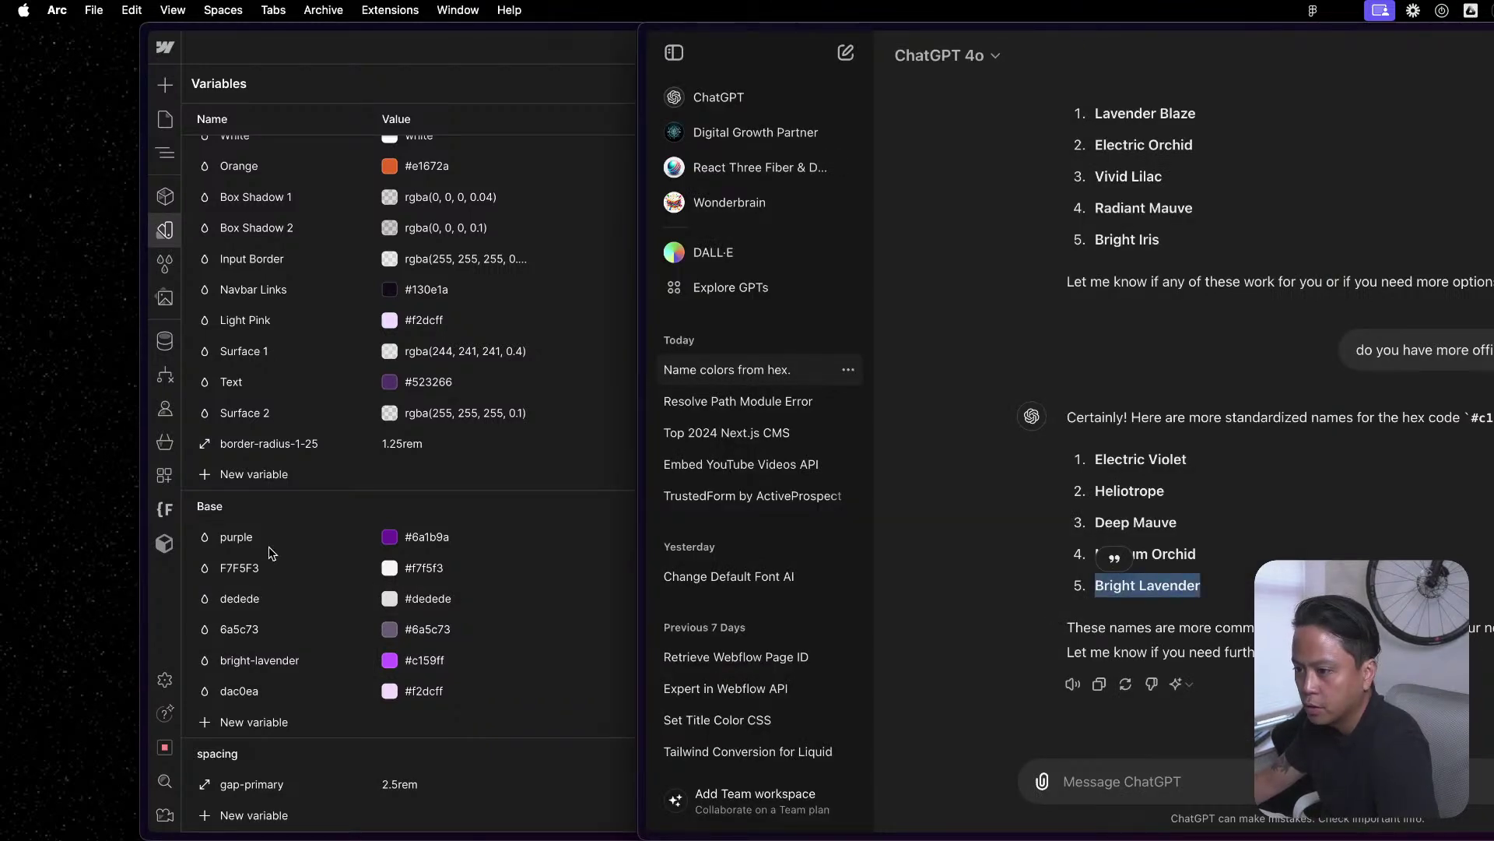
{"action": "left_click", "coordinate": [1236, 571]}
{"action": "left_click", "coordinate": [474, 562]}
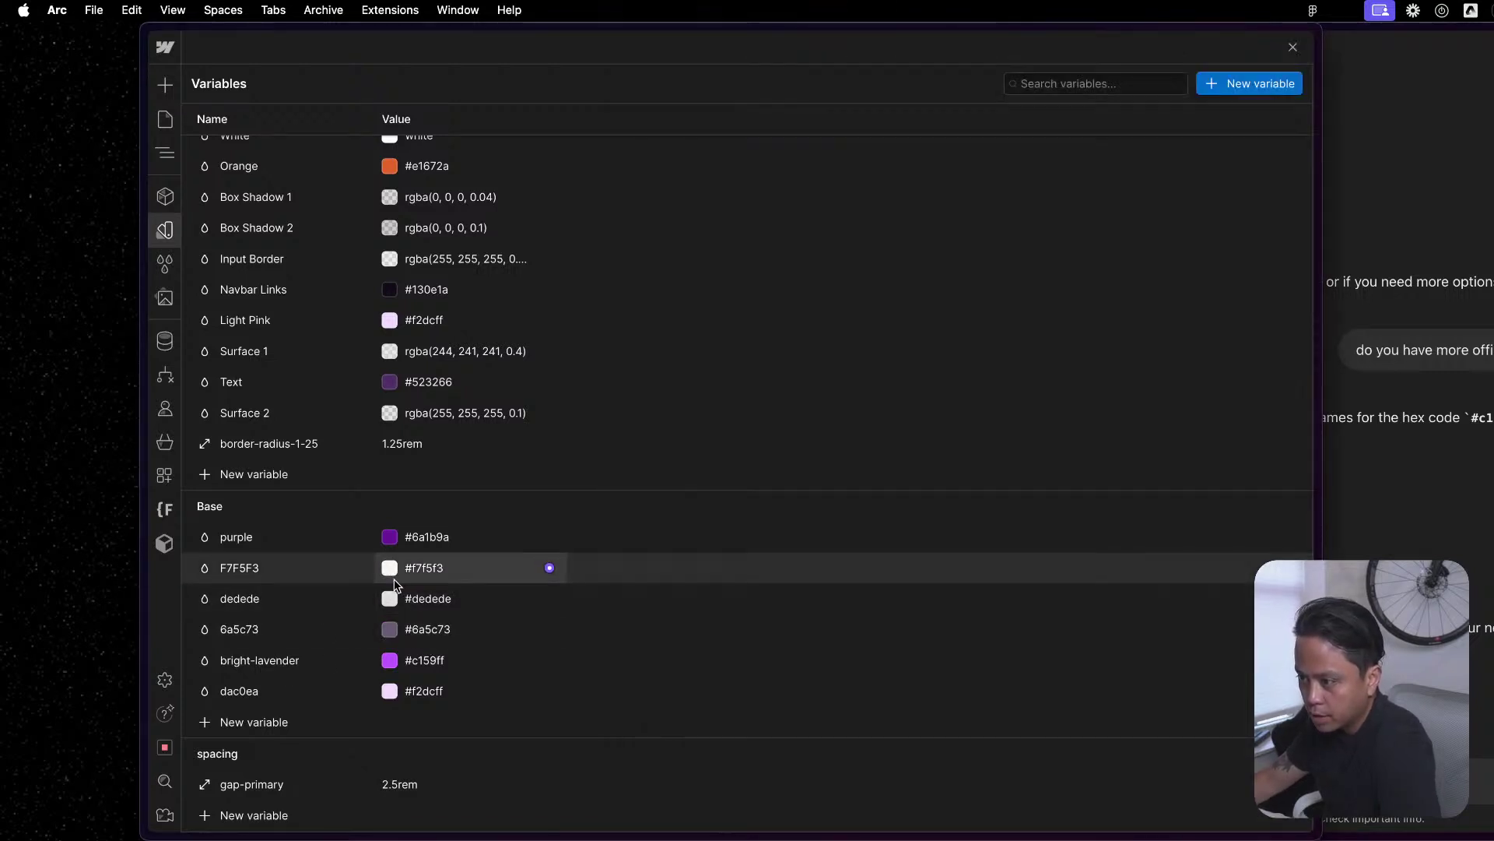
{"action": "scroll", "coordinate": [482, 491], "scroll_direction": "up", "scroll_amount": 5}
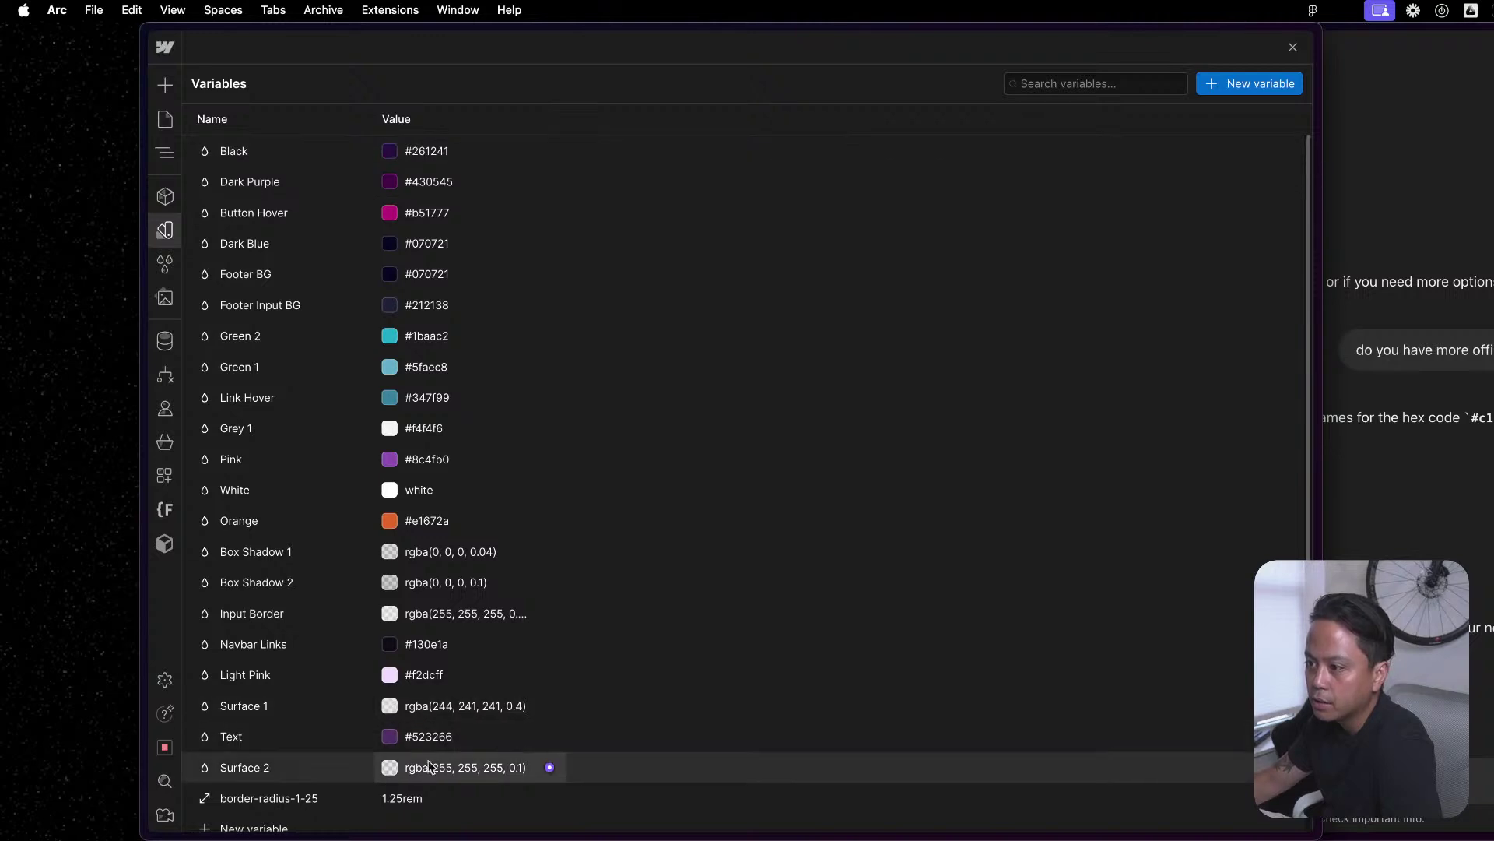
Delete the F7F5F3, dedede and 6a5c73 color variables from the Base group.
{"action": "scroll", "coordinate": [441, 773], "scroll_direction": "down", "scroll_amount": 5}
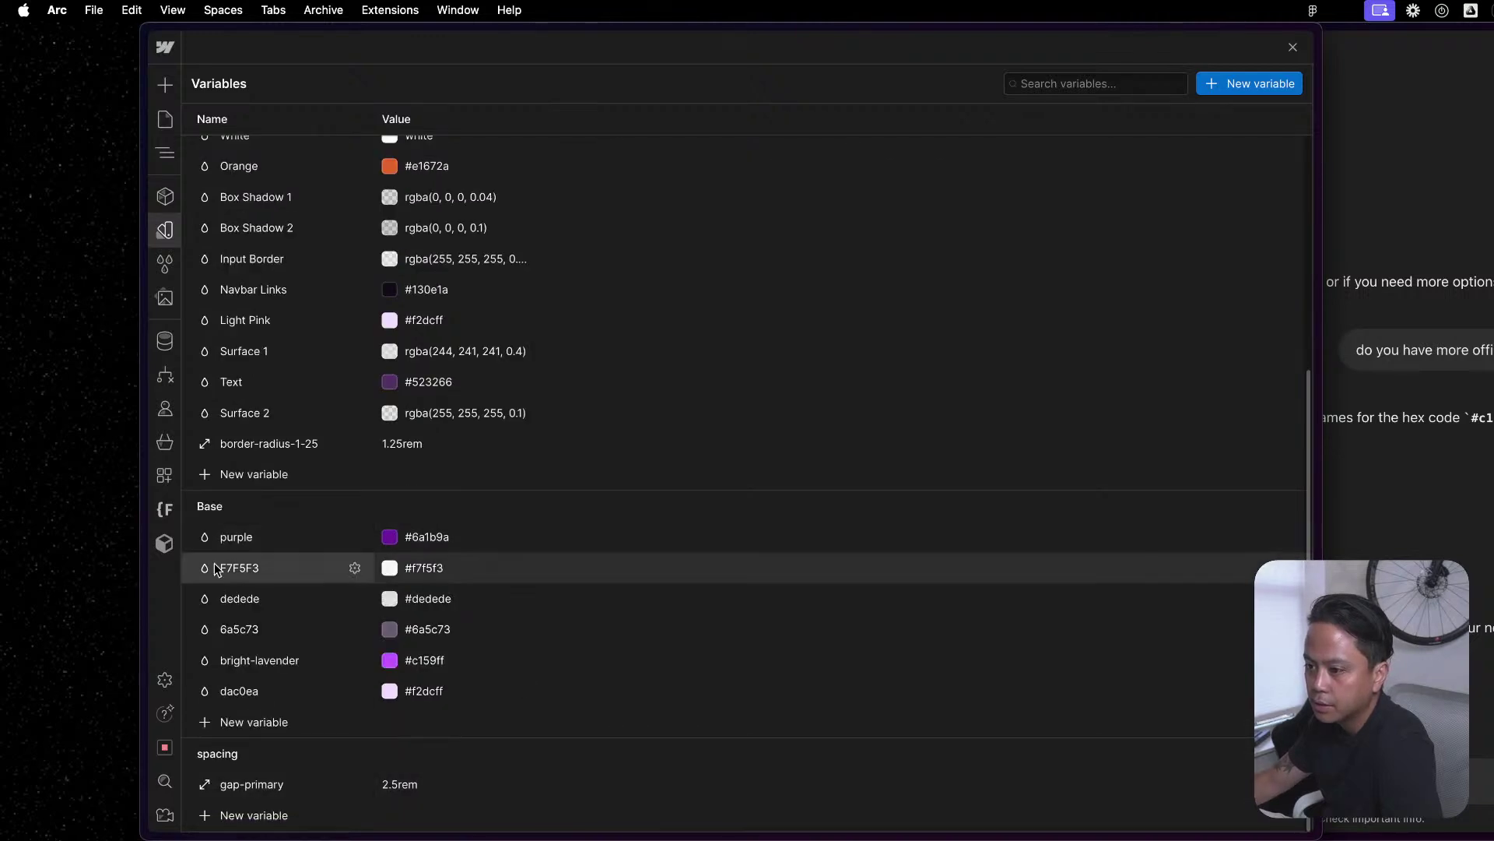
{"action": "left_click", "coordinate": [356, 569]}
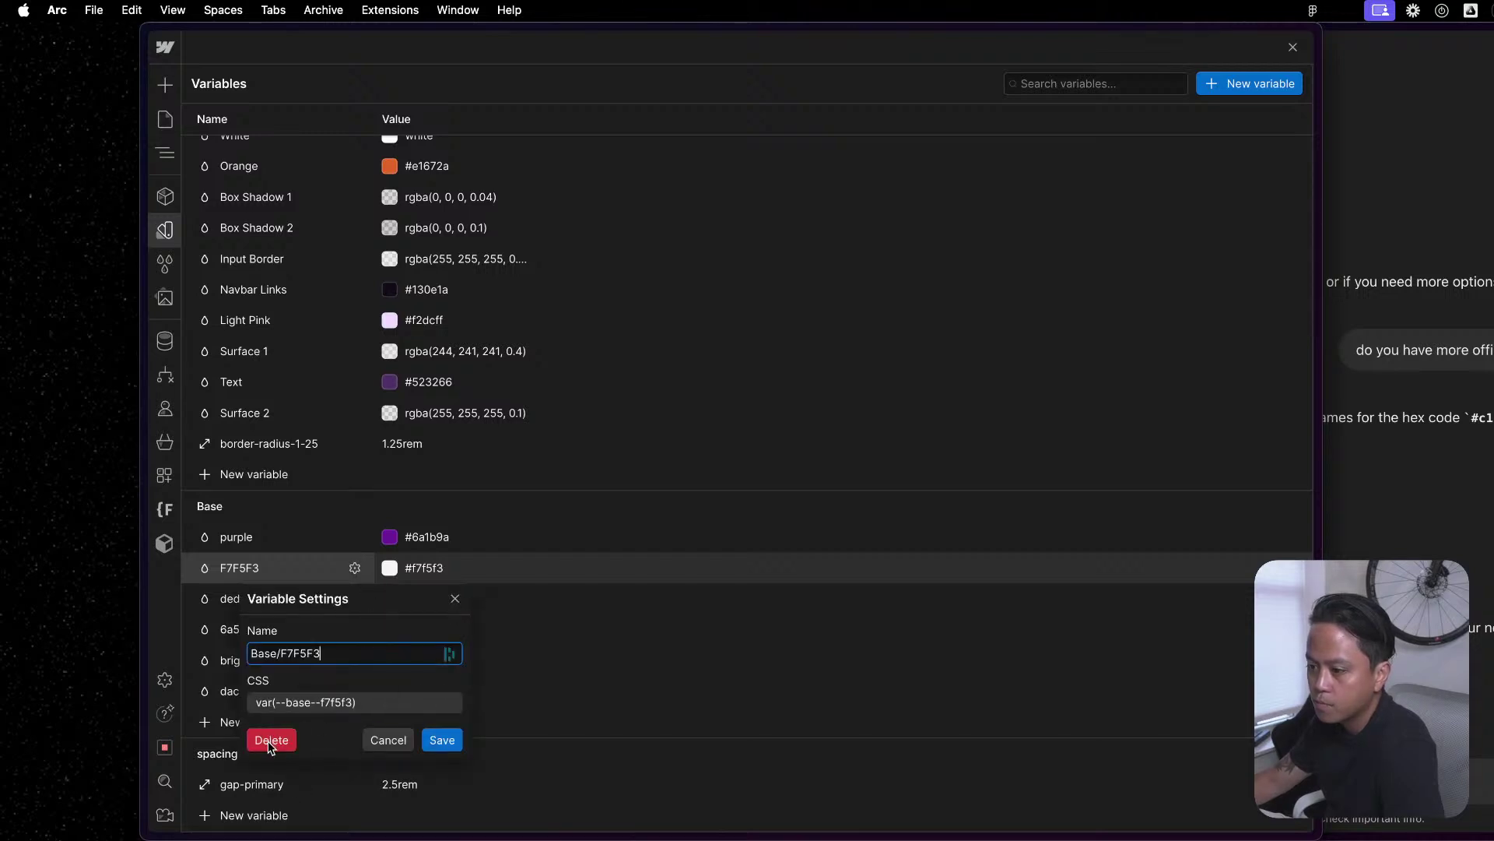
{"action": "left_click", "coordinate": [271, 740]}
{"action": "left_click", "coordinate": [355, 599]}
{"action": "left_click", "coordinate": [269, 771]}
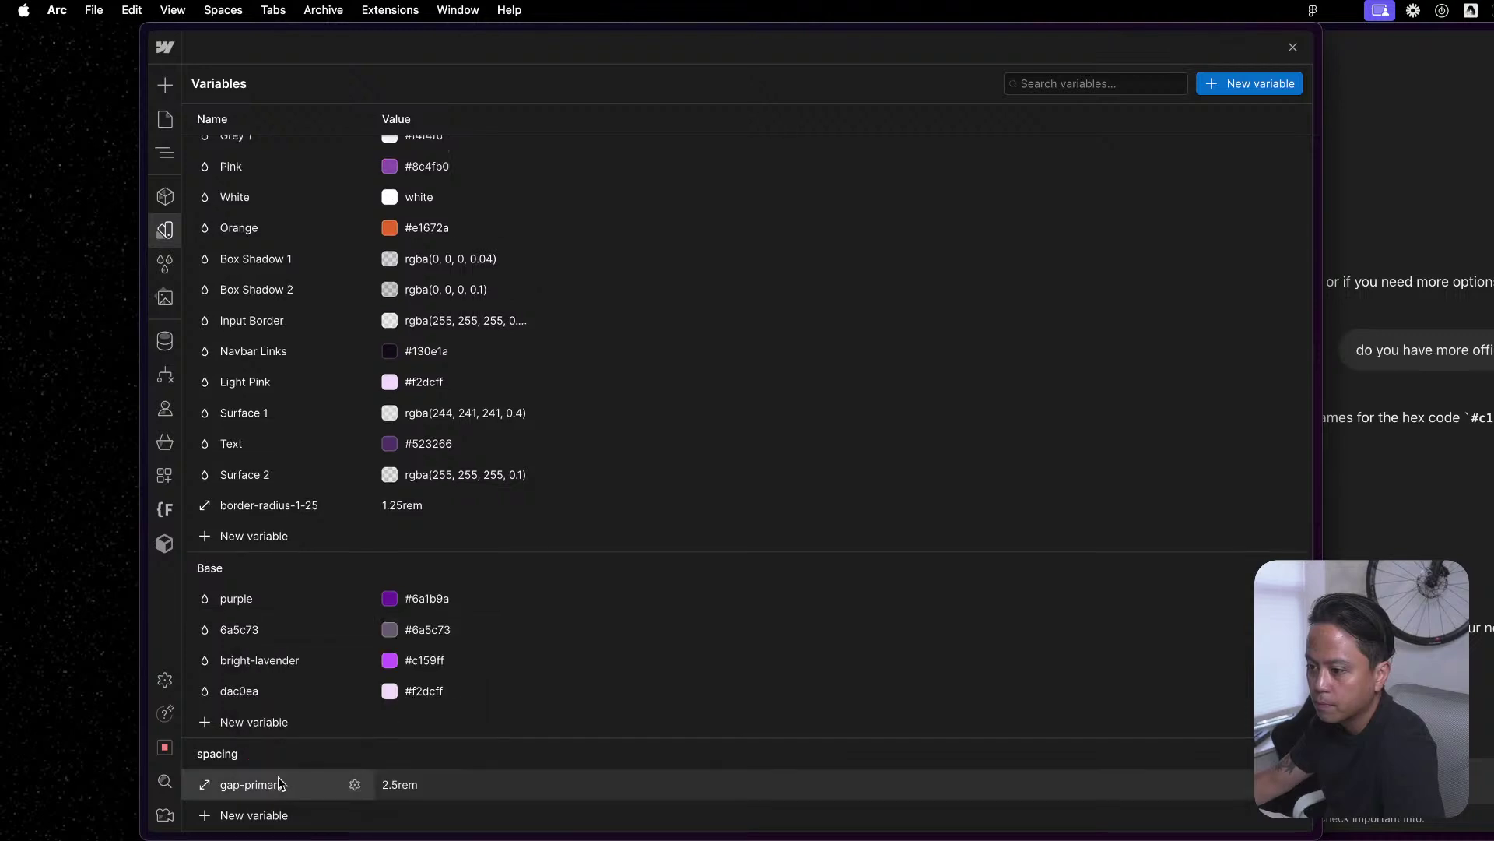
{"action": "left_click", "coordinate": [356, 630]}
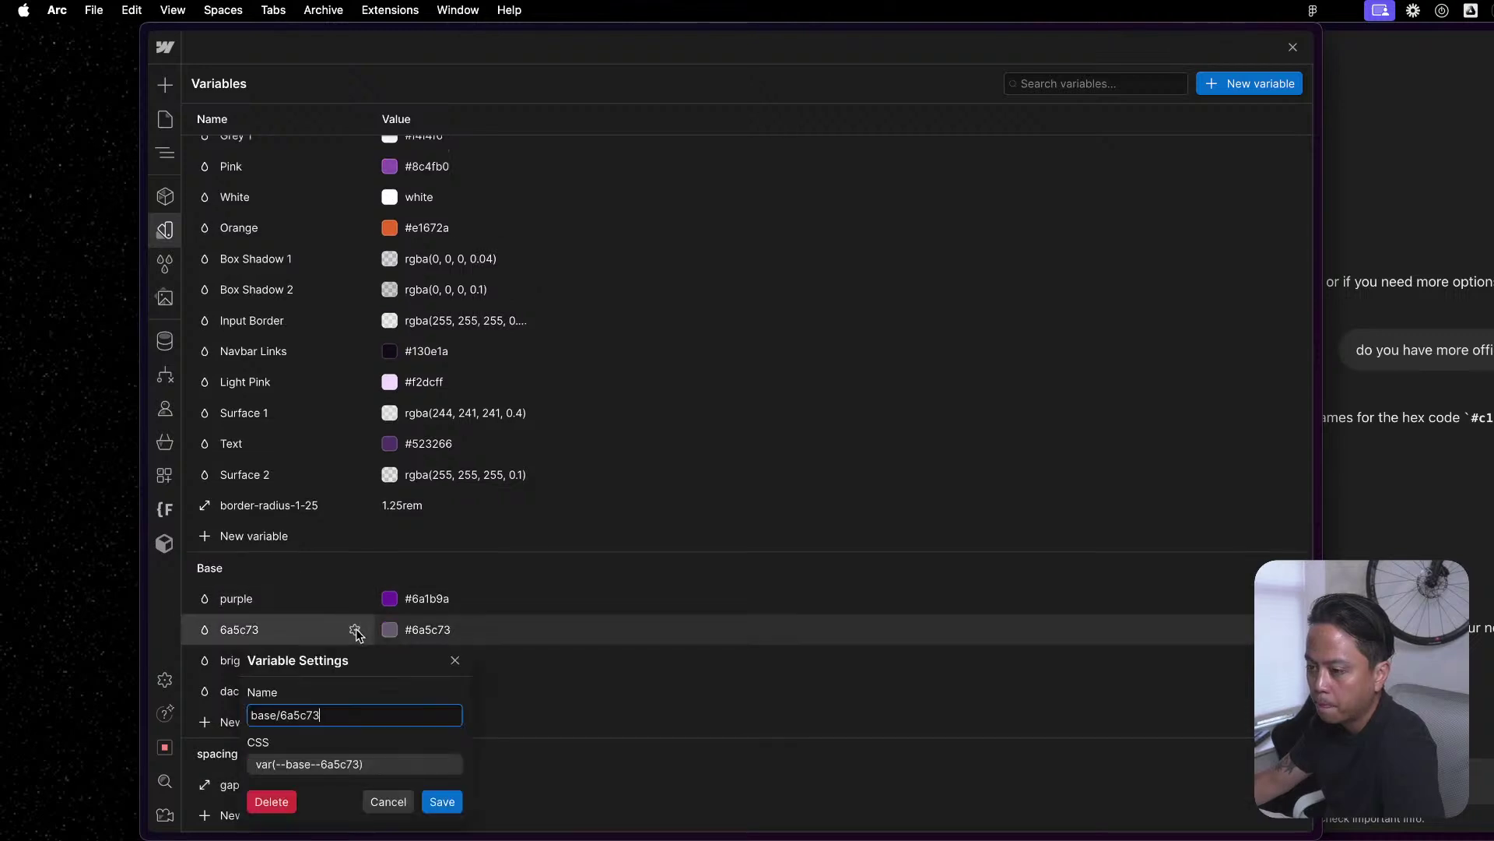
{"action": "left_click", "coordinate": [280, 794]}
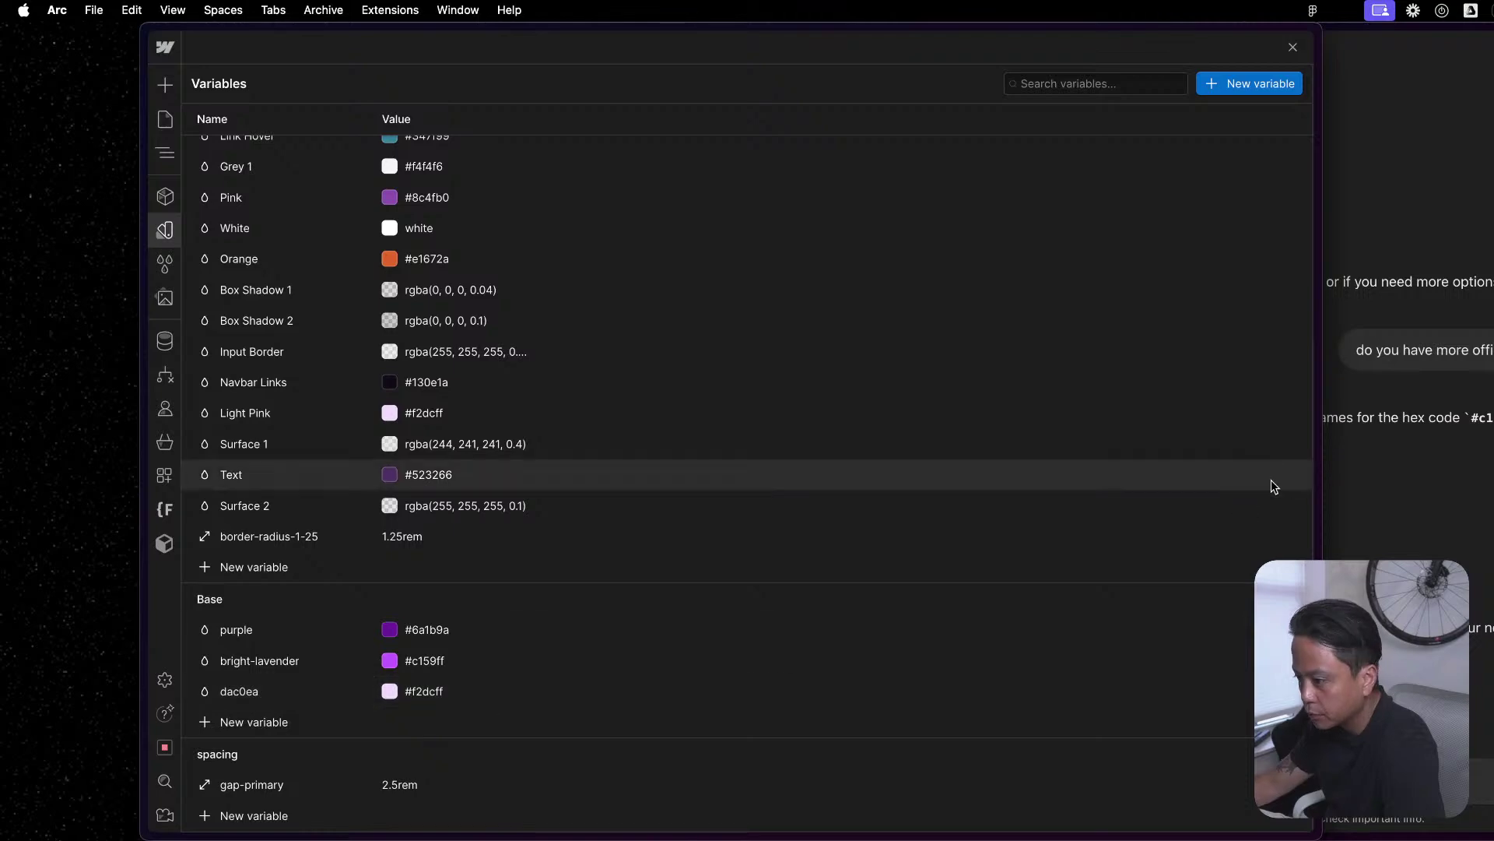
Switch to the PBJ Website Style Guide in Figma and open its Branding page to view the color palette.
{"action": "left_click", "coordinate": [1370, 483]}
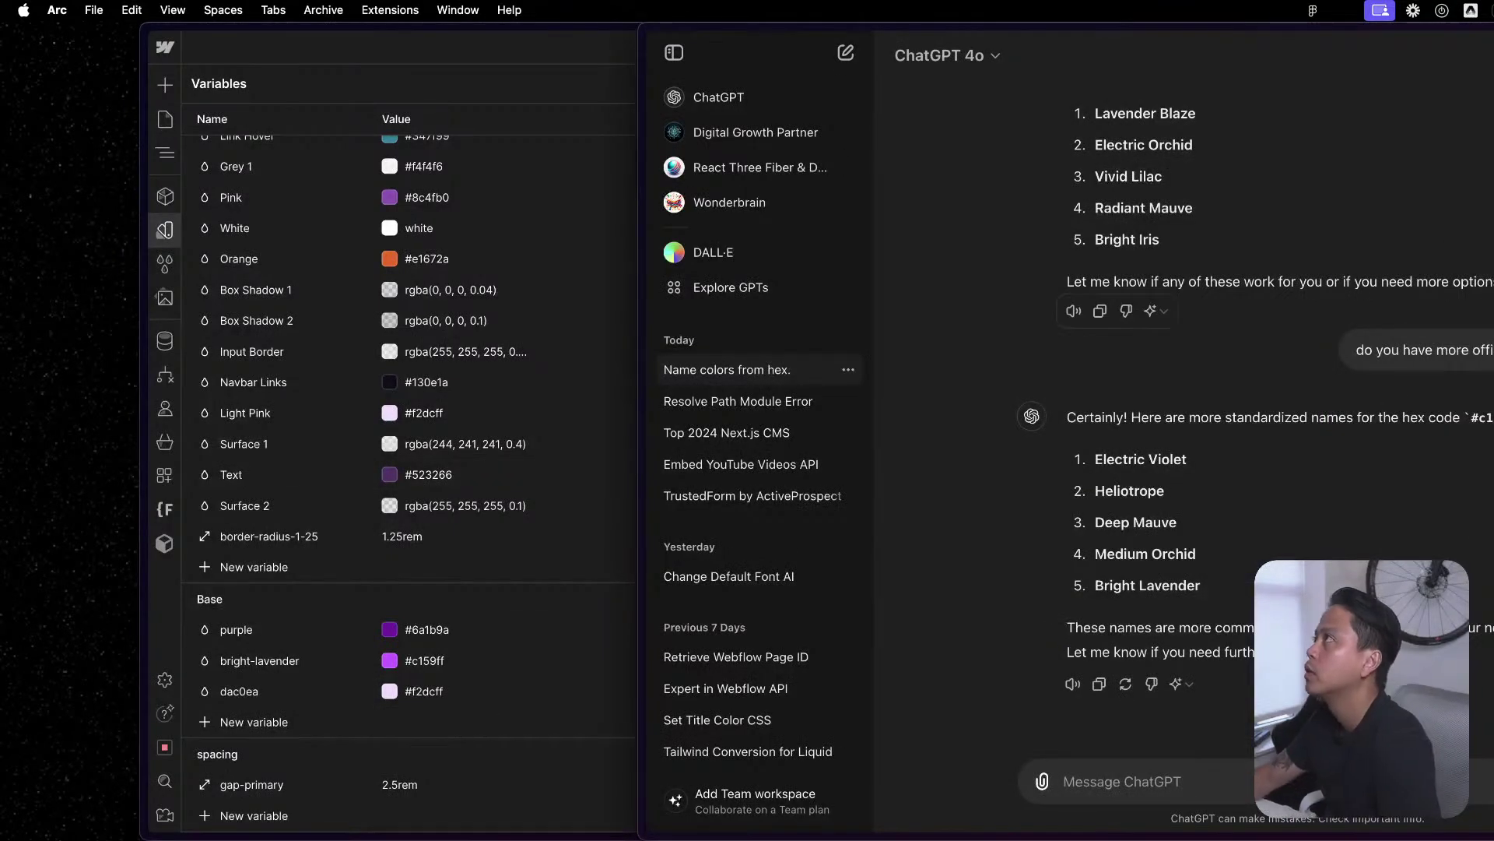
{"action": "key", "text": "ctrl+Up"}
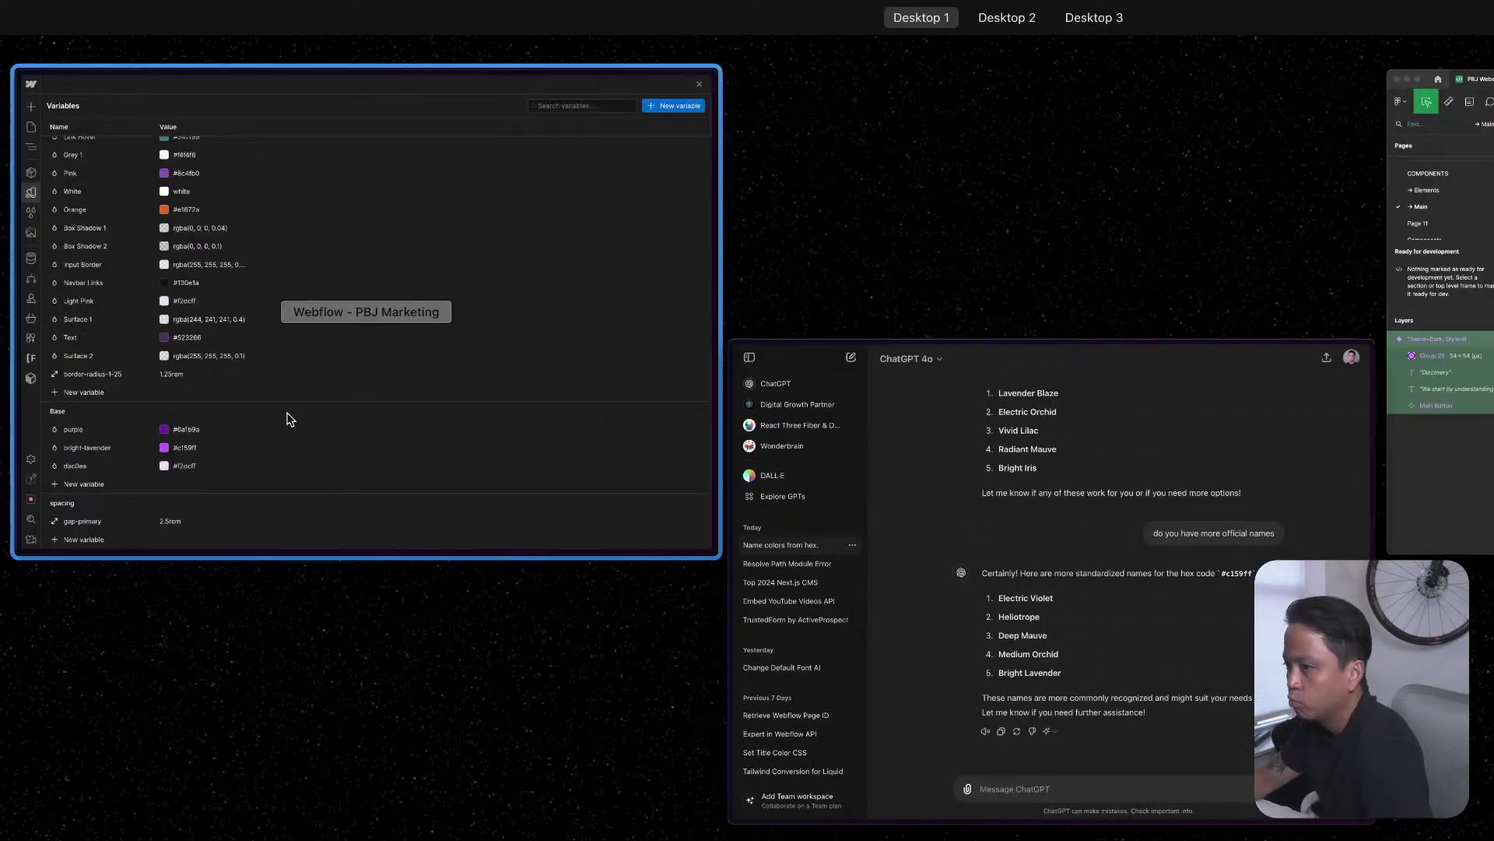
{"action": "left_click", "coordinate": [290, 420]}
{"action": "mouse_move", "coordinate": [911, 825]}
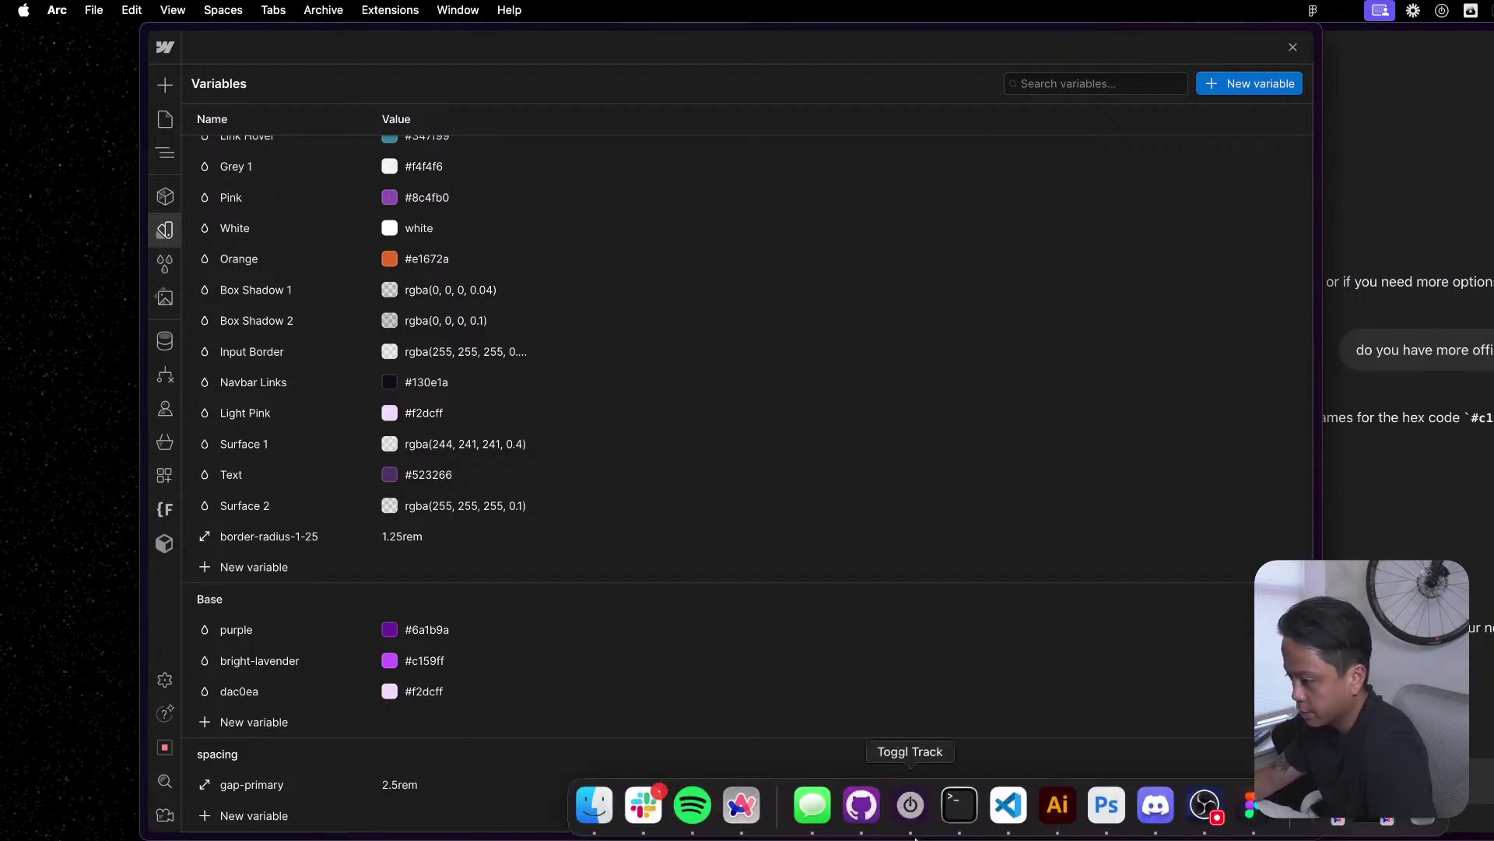
{"action": "left_click", "coordinate": [1268, 821]}
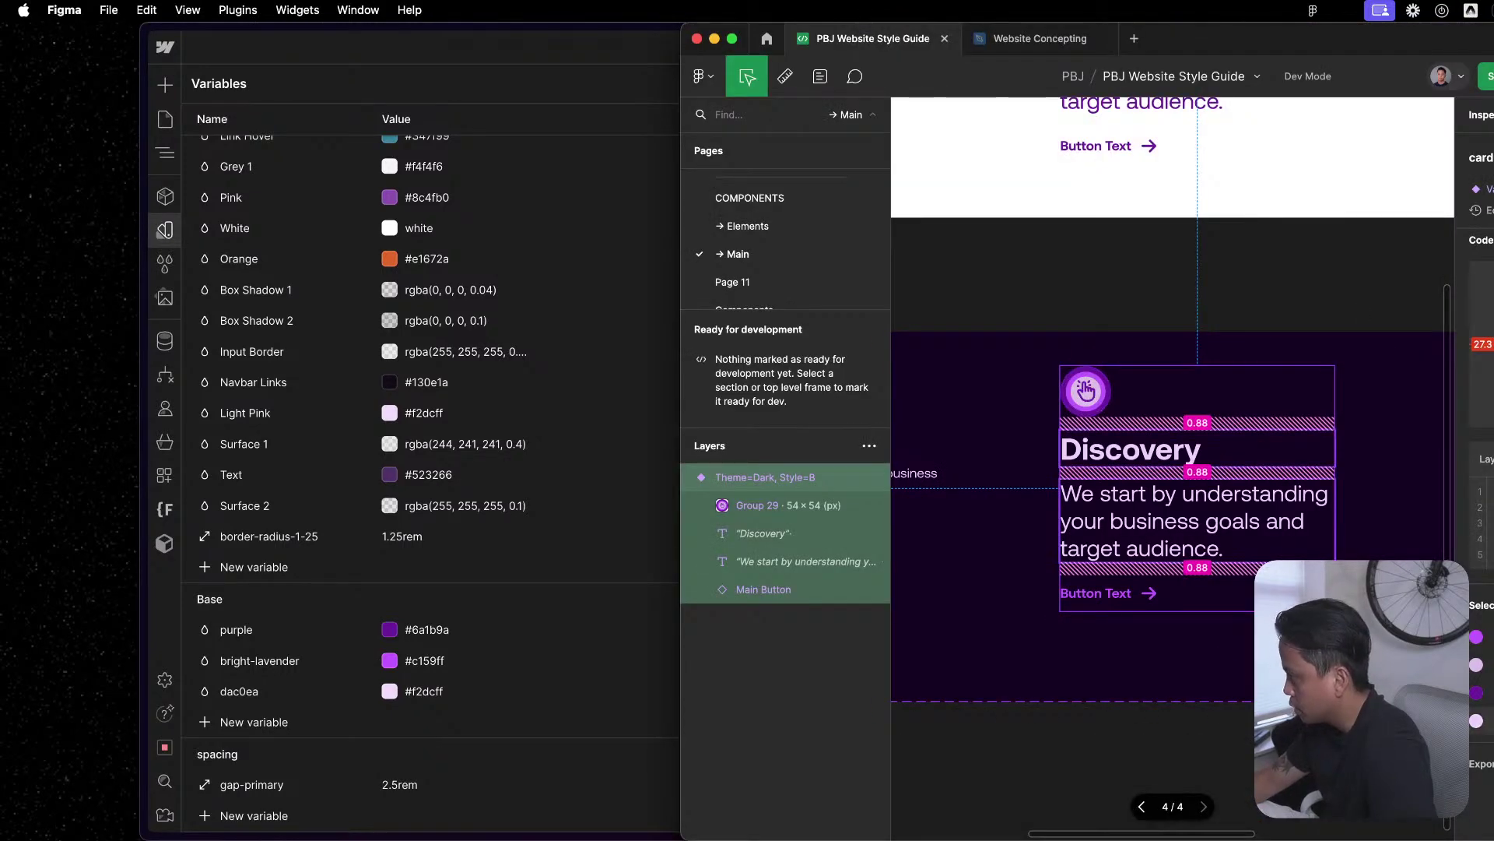
{"action": "left_click", "coordinate": [775, 197]}
{"action": "left_click", "coordinate": [770, 179]}
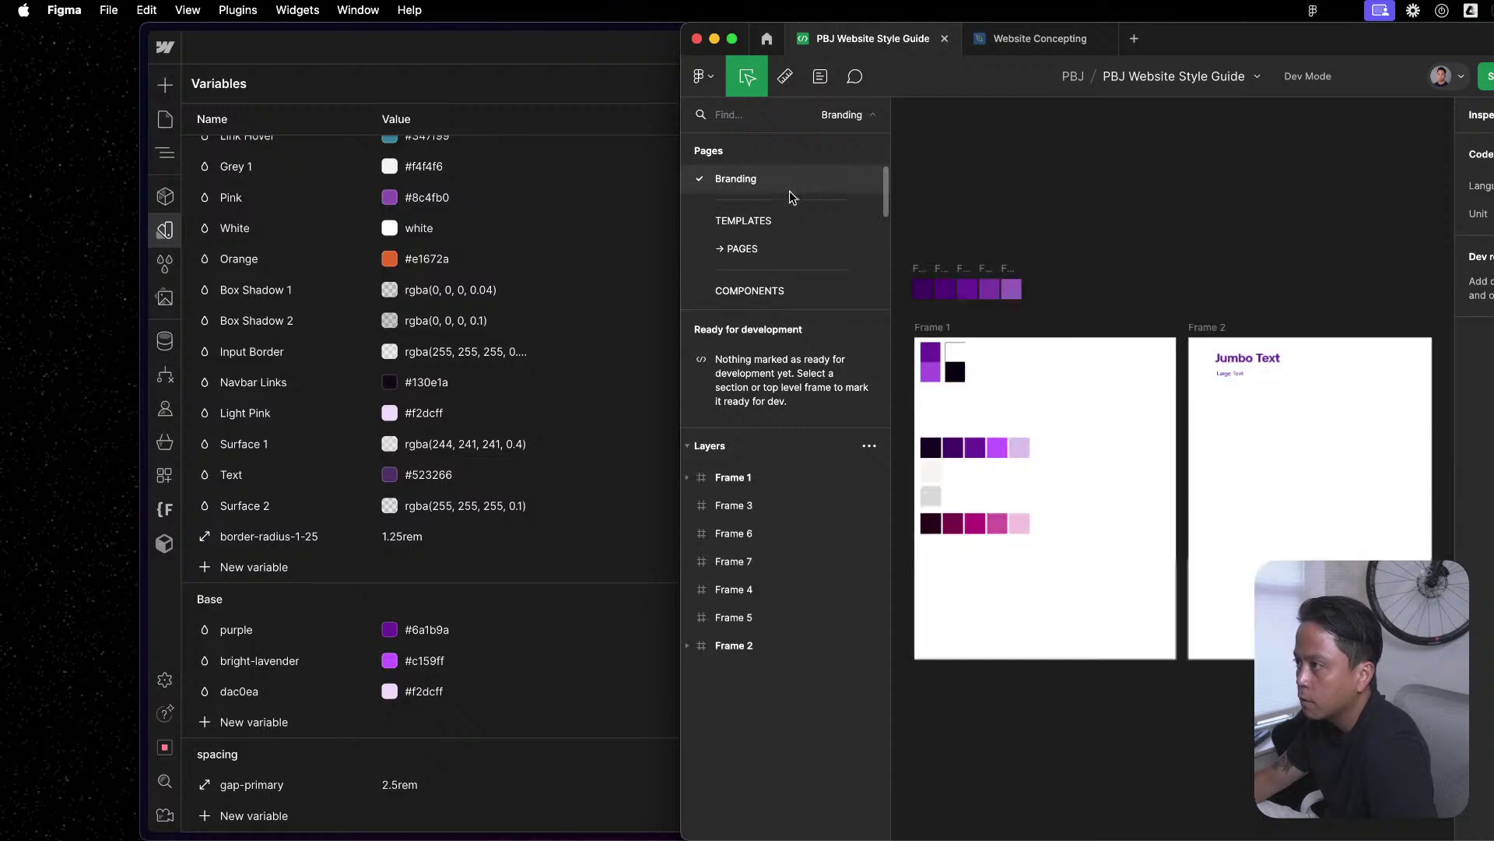
{"action": "scroll", "coordinate": [1144, 494], "scroll_direction": "up", "scroll_amount": 3}
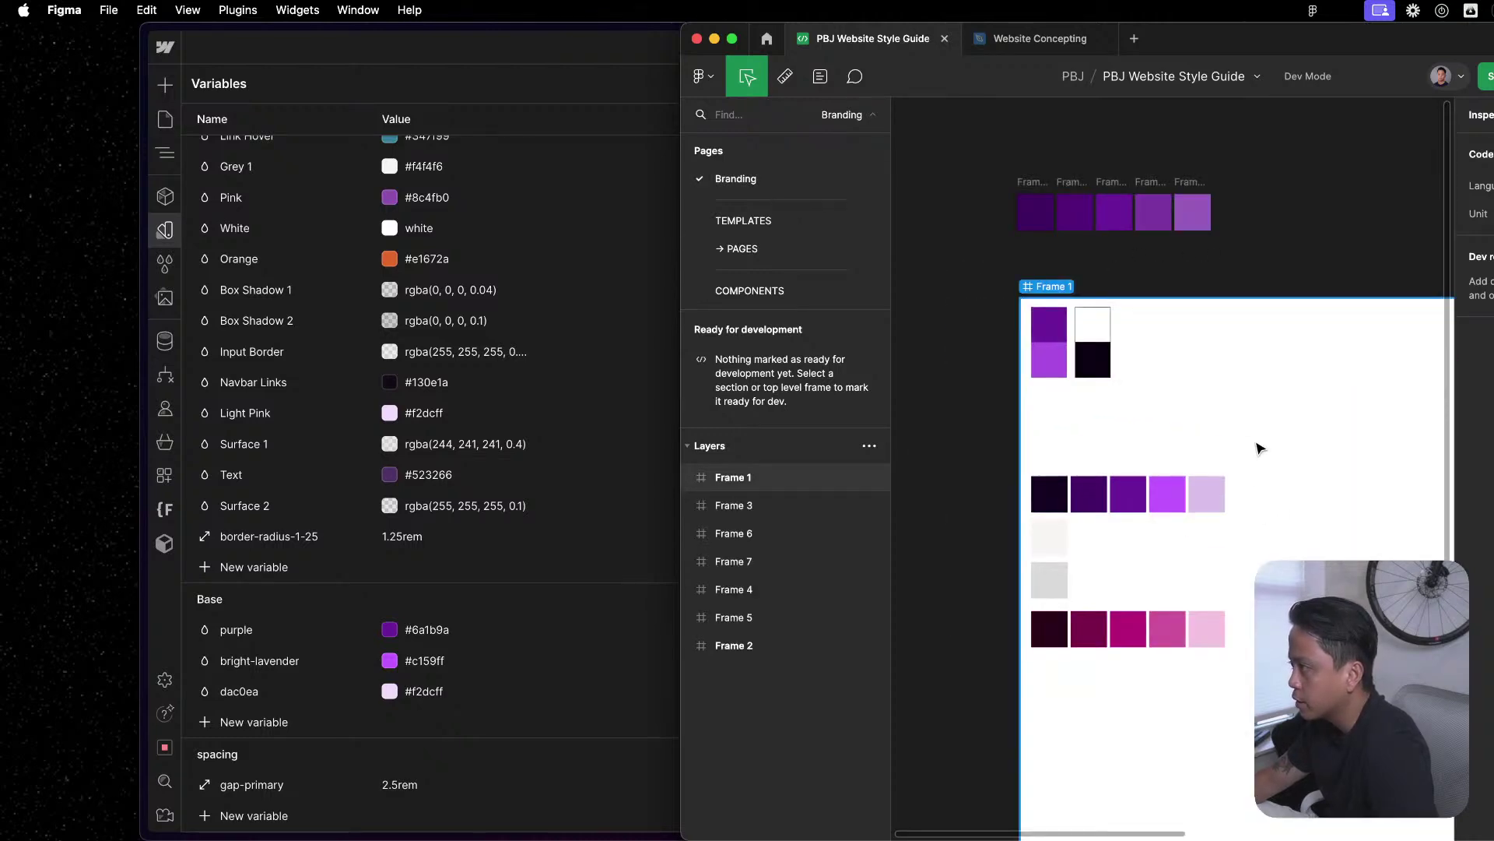
{"action": "scroll", "coordinate": [1276, 471], "scroll_direction": "down", "scroll_amount": 3}
{"action": "scroll", "coordinate": [1276, 471], "scroll_direction": "right", "scroll_amount": 2}
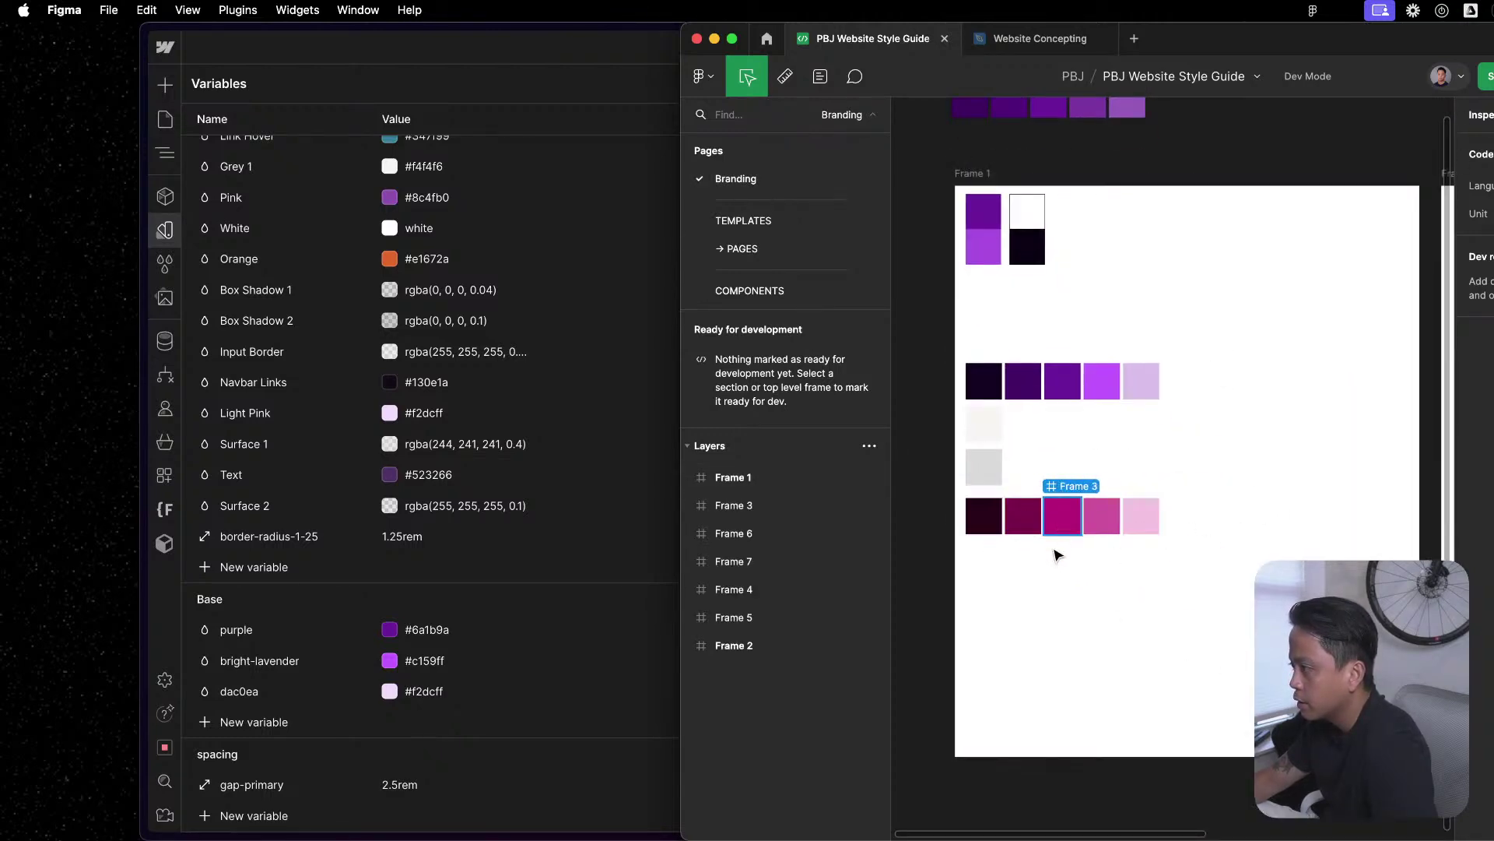
Examine the purple and magenta swatches in Frame 1 and the purple frames above it.
{"action": "left_click", "coordinate": [1080, 526]}
{"action": "key", "text": "Escape"}
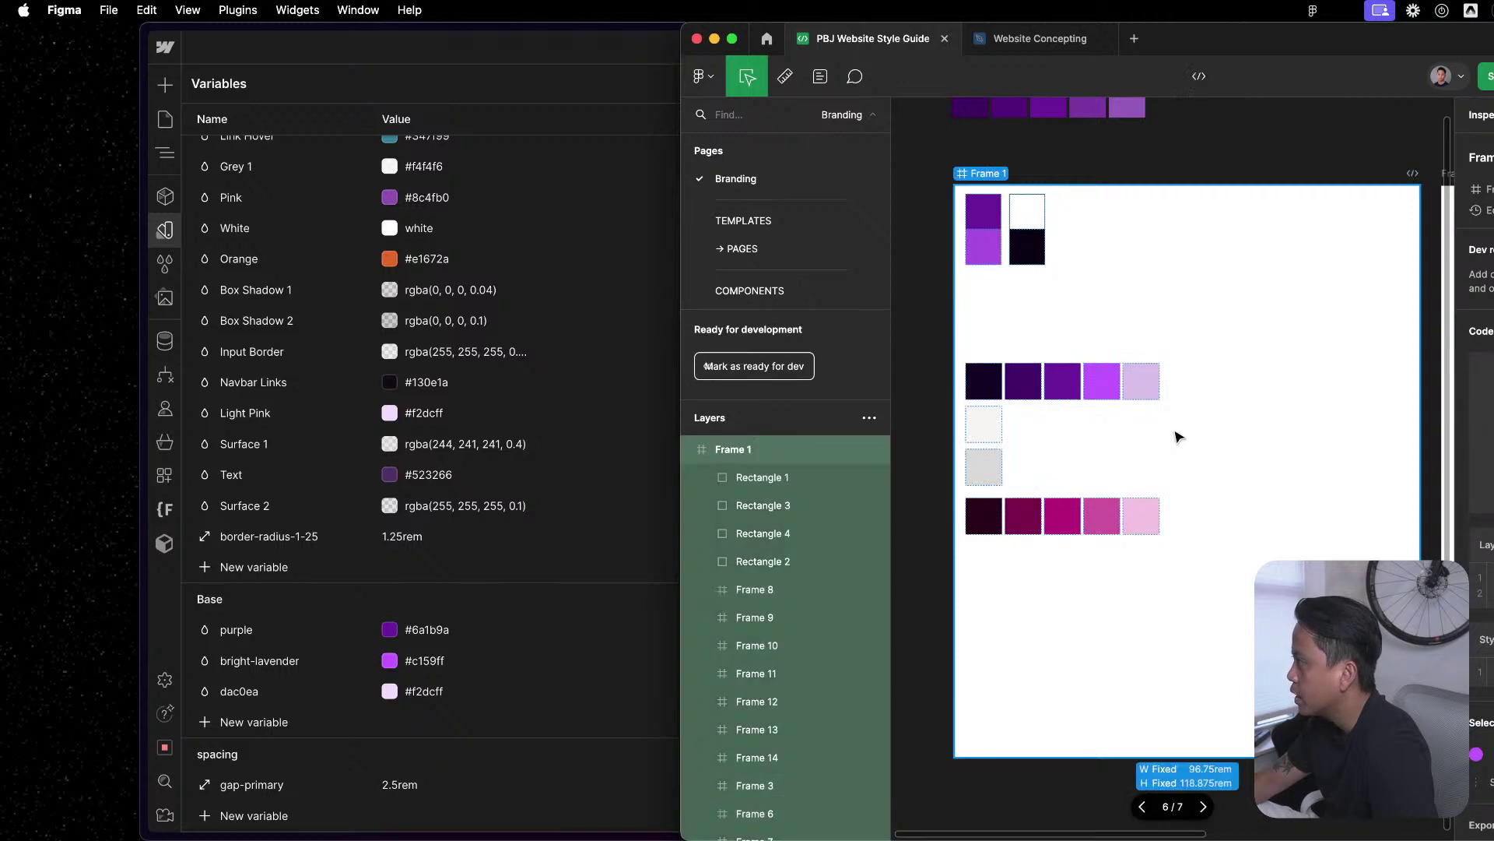
{"action": "scroll", "coordinate": [1082, 517], "scroll_direction": "down", "scroll_amount": 2}
{"action": "left_click", "coordinate": [1086, 502]}
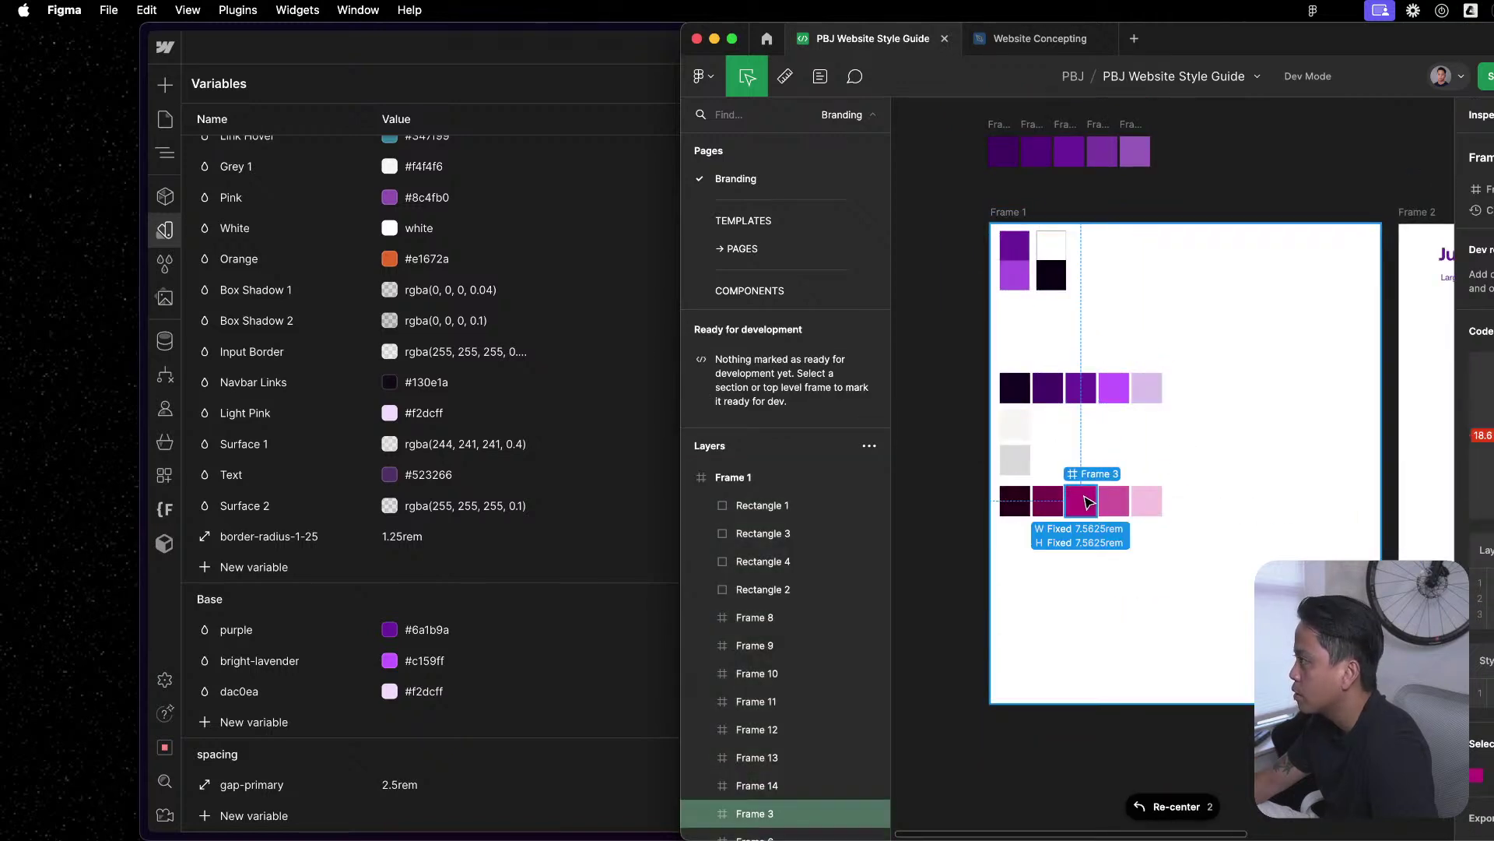
{"action": "left_click", "coordinate": [1145, 502]}
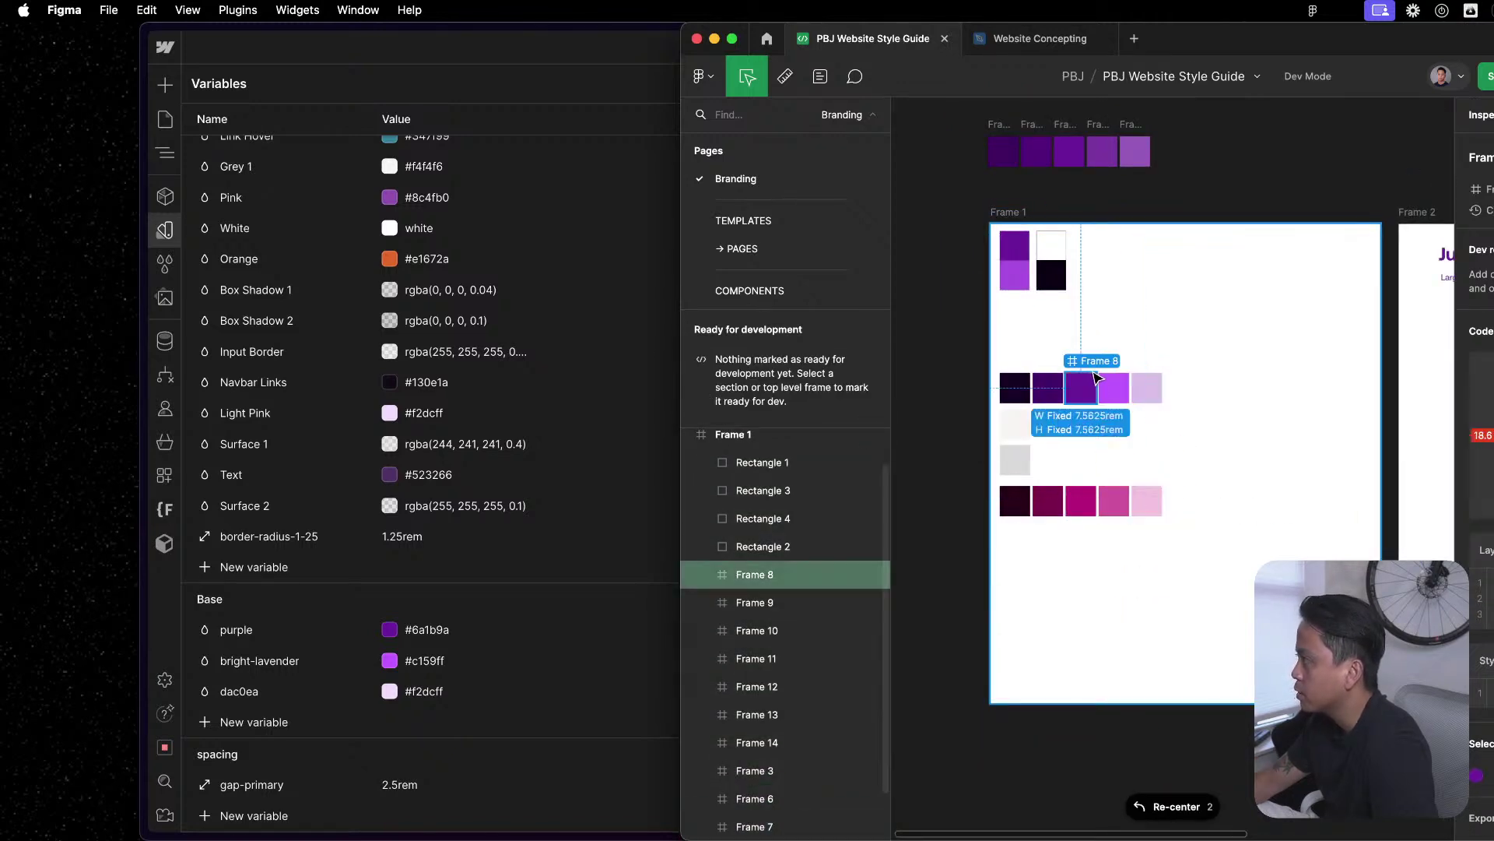
{"action": "key", "text": "Escape"}
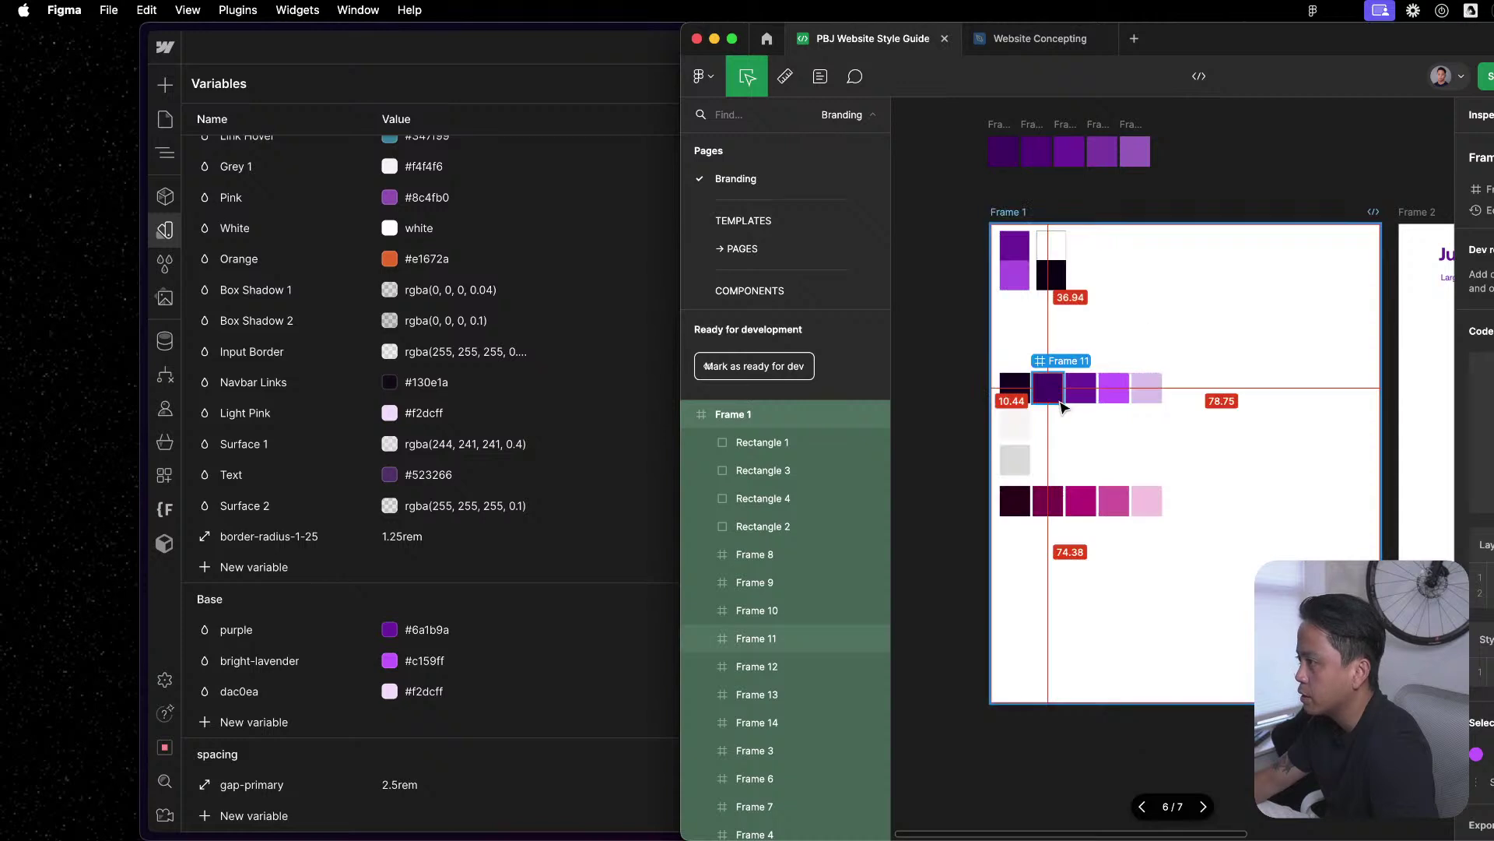
{"action": "left_click", "coordinate": [1037, 151]}
{"action": "key", "text": "shift+2"}
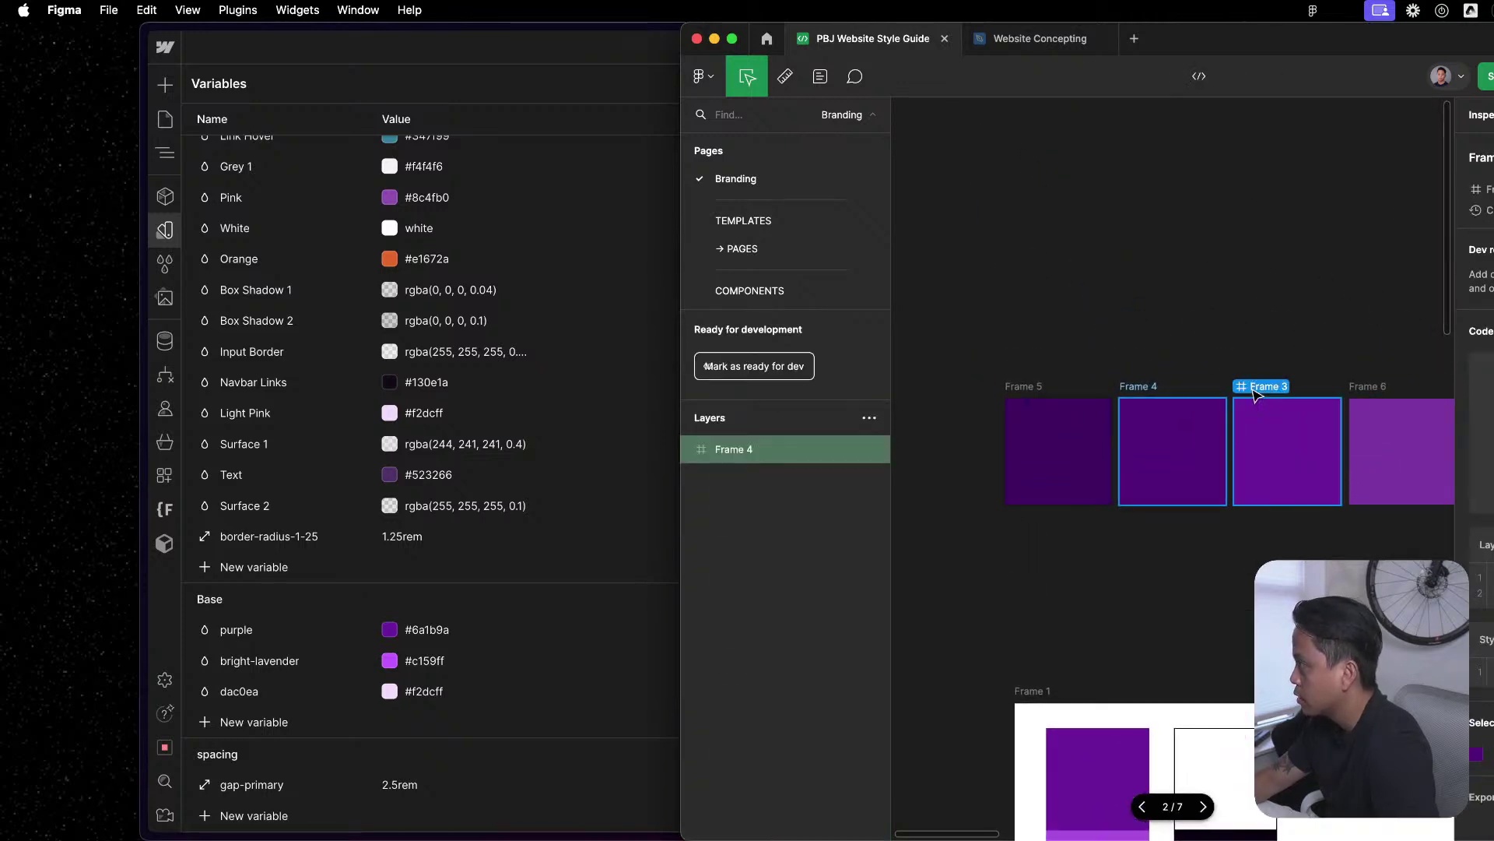
{"action": "scroll", "coordinate": [1284, 479], "scroll_direction": "down", "scroll_amount": 10}
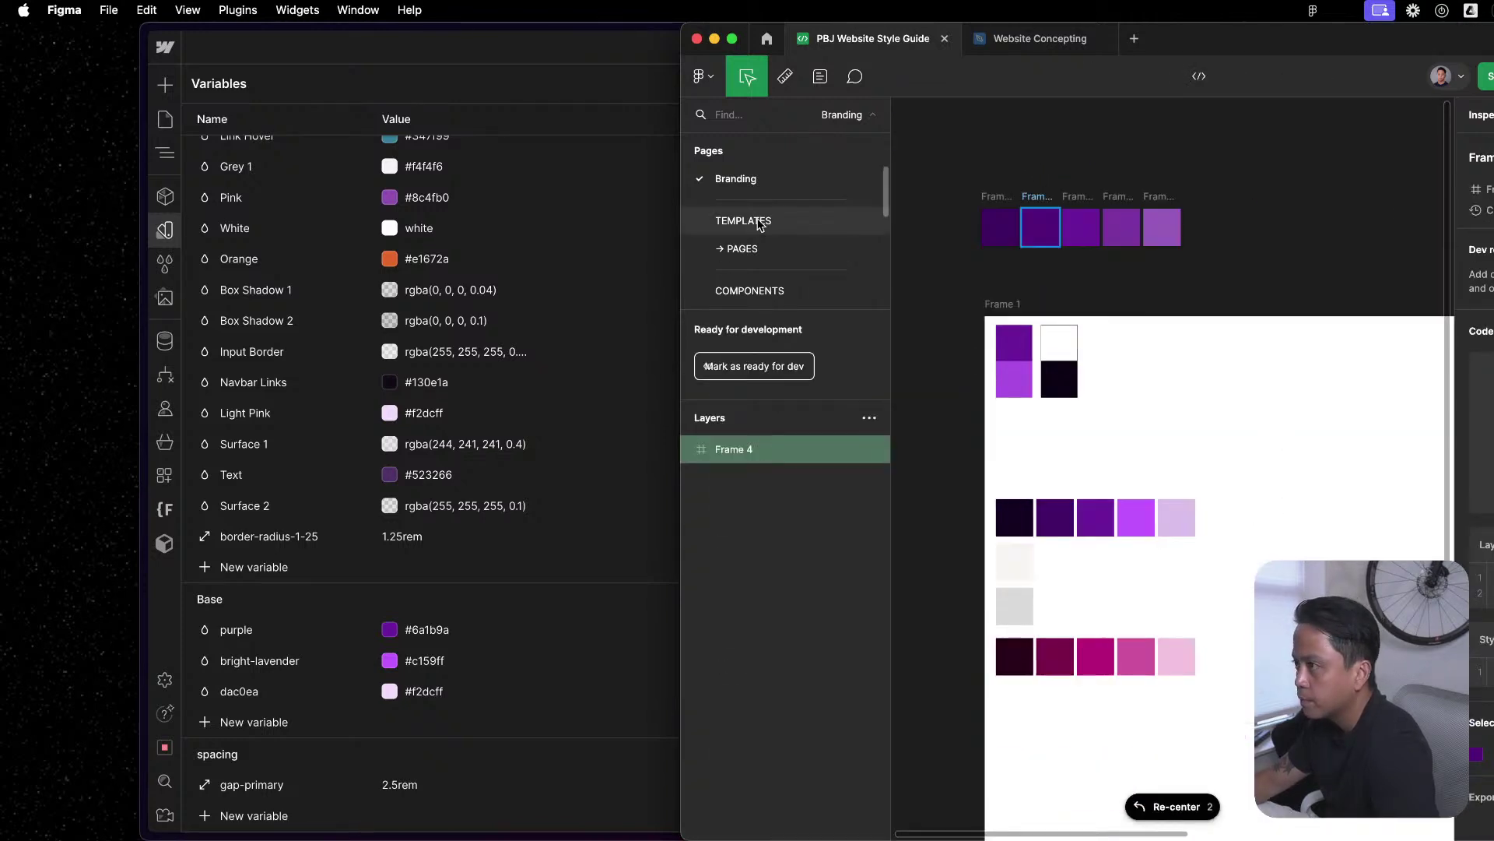
Open the PAGES page and inspect the color of the word "captivate" in the Services design's "We create stunning websites" heading.
{"action": "left_click", "coordinate": [739, 248]}
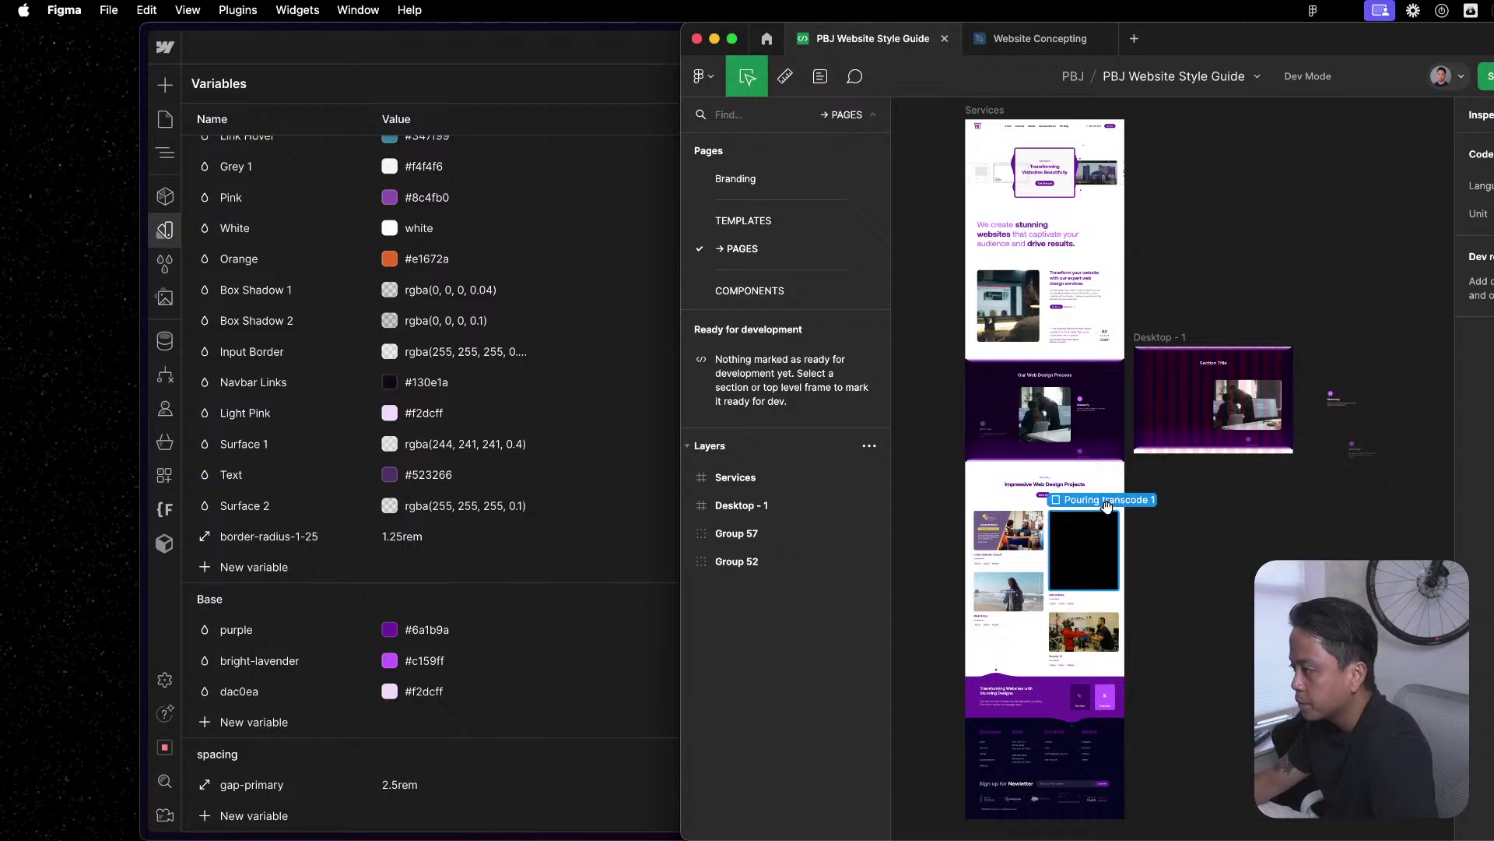
{"action": "scroll", "coordinate": [1167, 327], "scroll_direction": "up", "scroll_amount": 2}
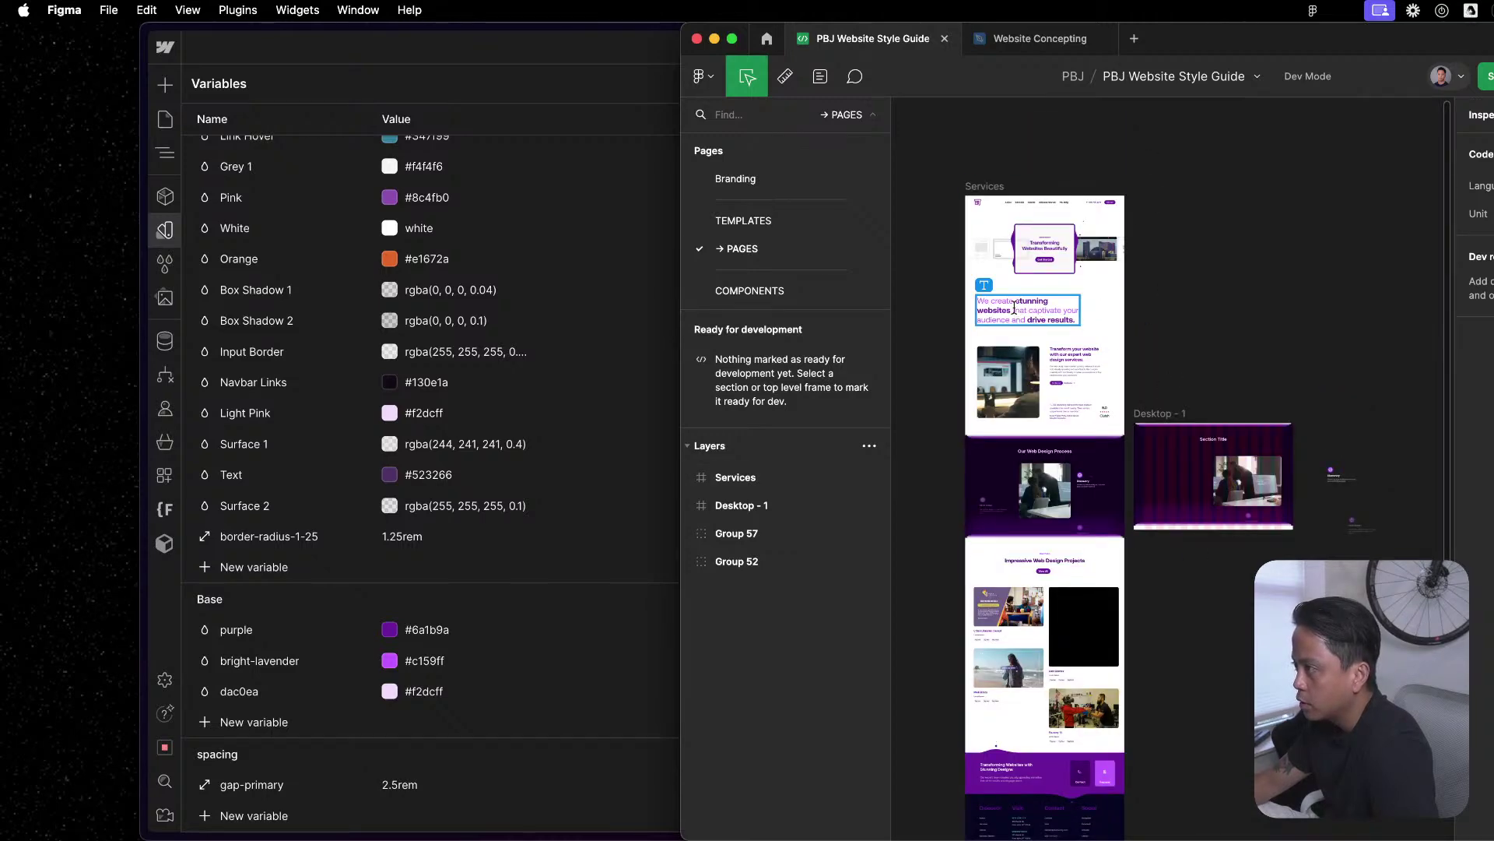
{"action": "left_click", "coordinate": [1014, 306]}
{"action": "scroll", "coordinate": [1014, 306], "scroll_direction": "up", "scroll_amount": 5}
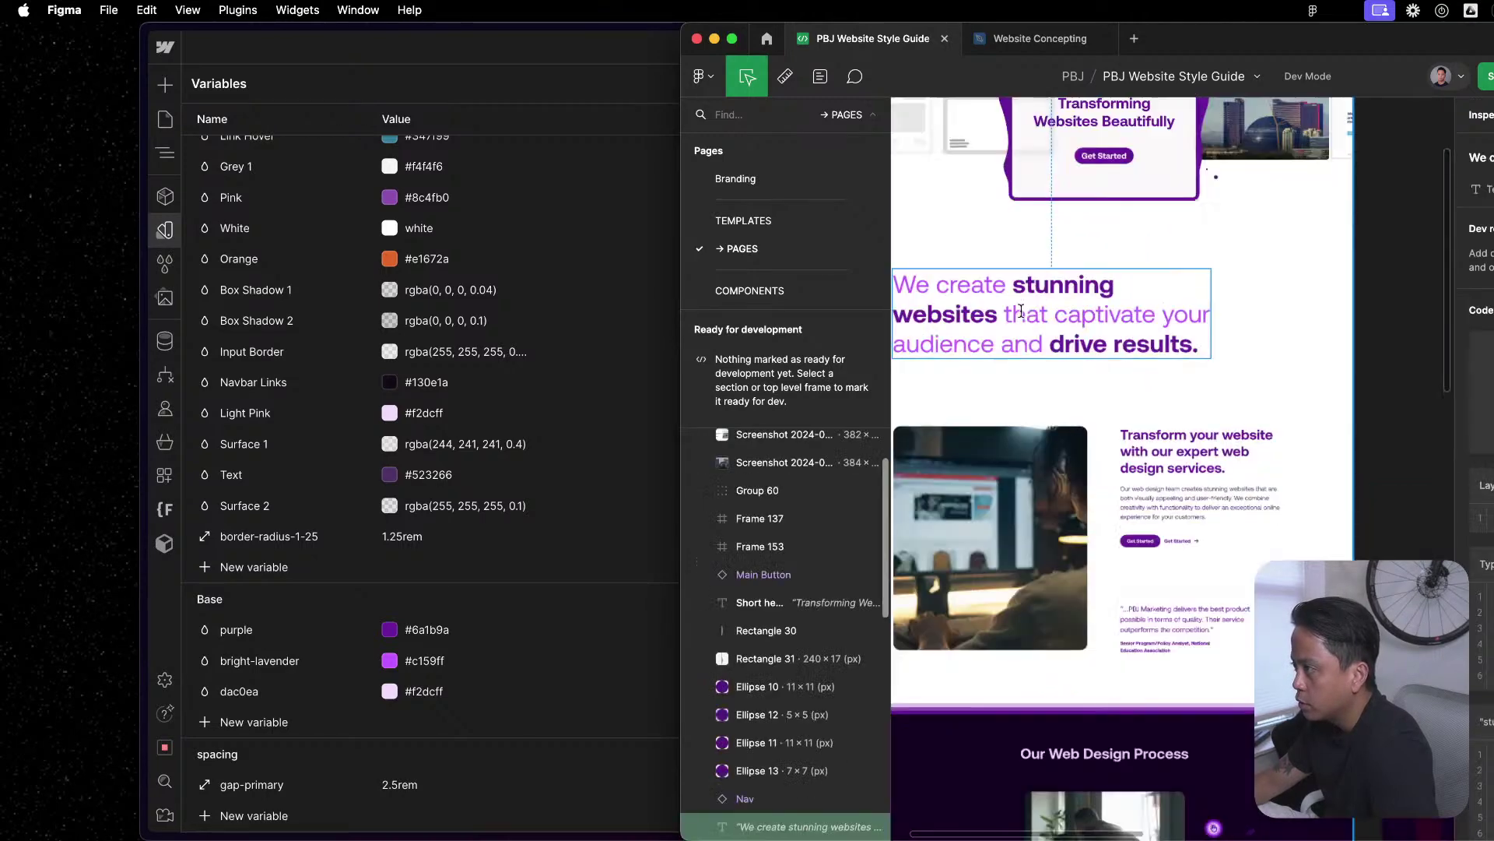
{"action": "double_click", "coordinate": [1144, 315]}
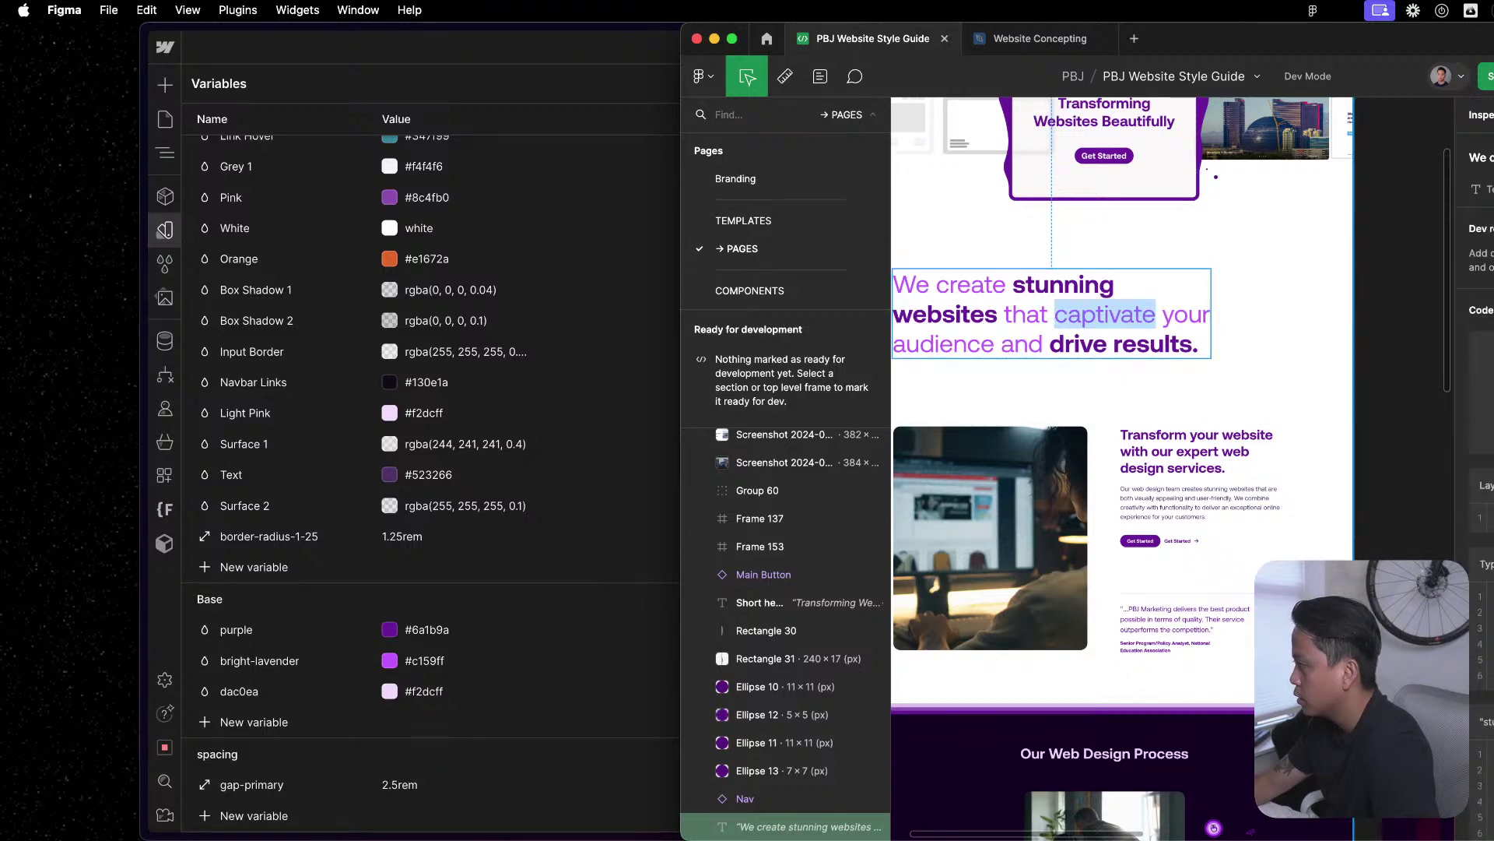
{"action": "left_click", "coordinate": [1298, 266]}
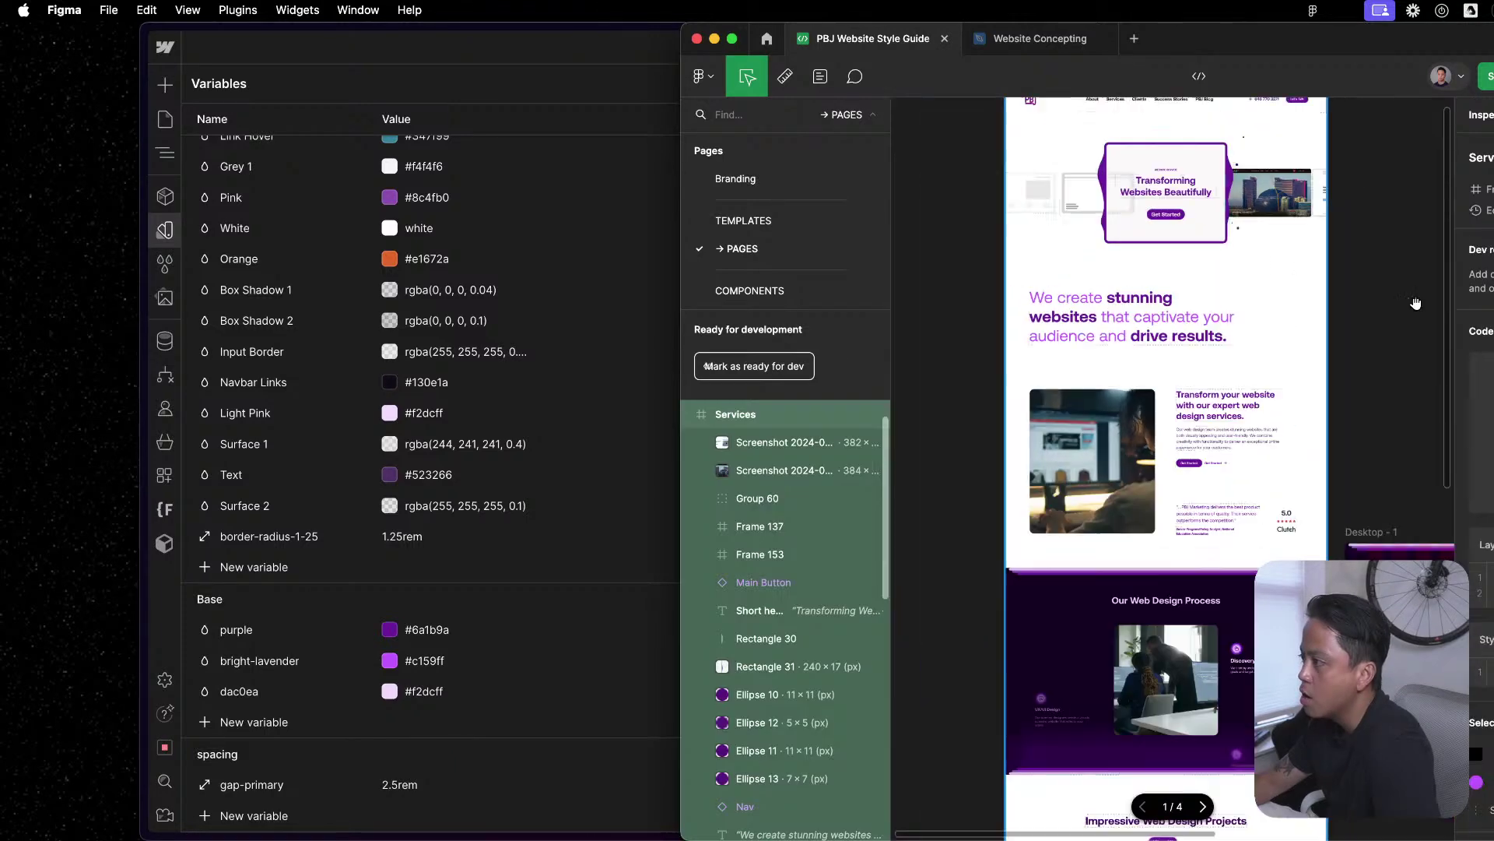
Return to Webflow and review the existing color variables above the Base group.
{"action": "left_click", "coordinate": [550, 675]}
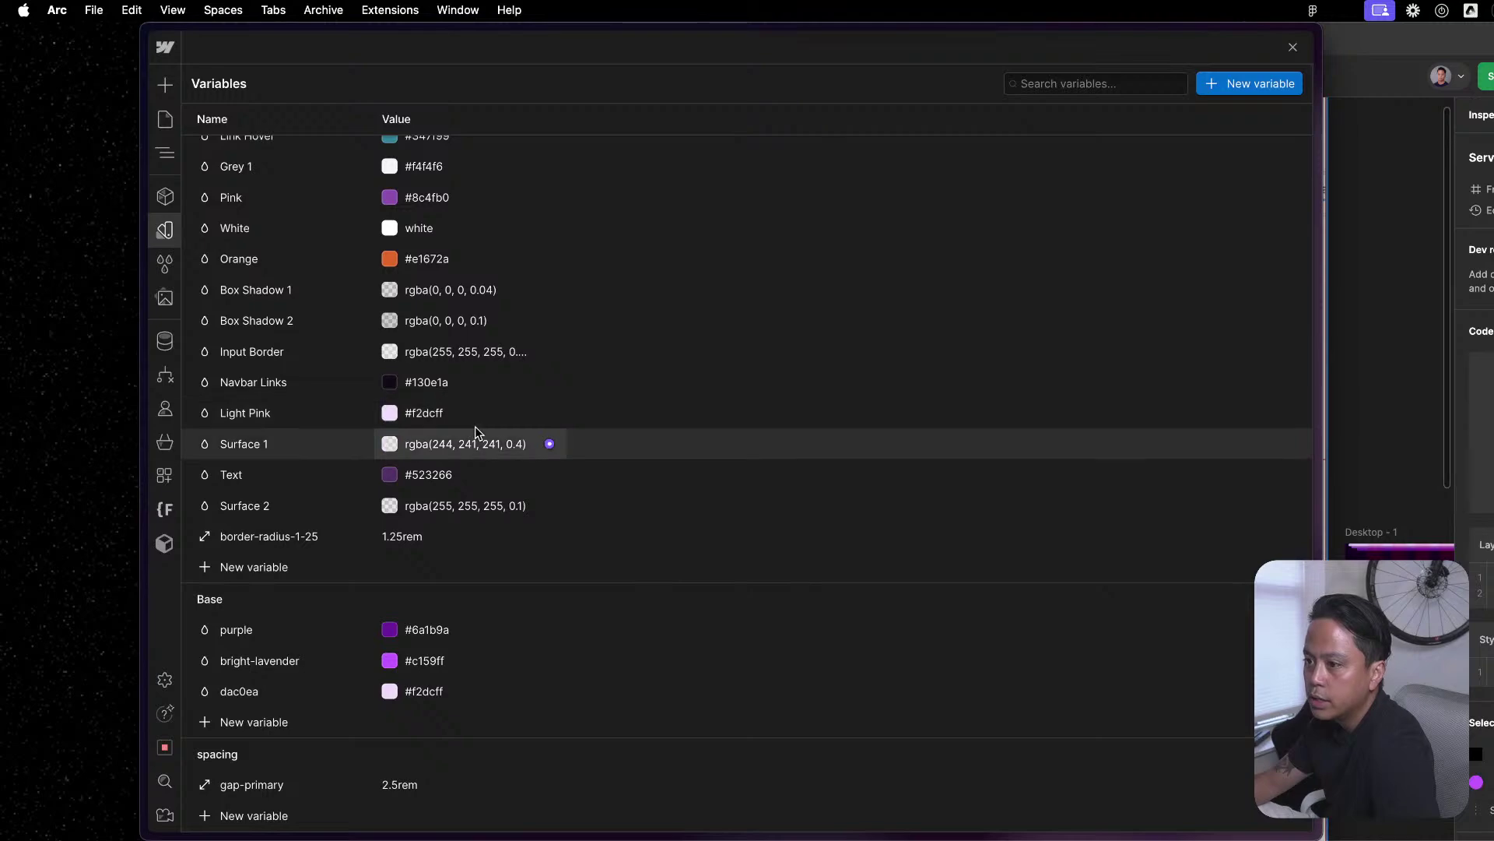
{"action": "scroll", "coordinate": [475, 426], "scroll_direction": "up", "scroll_amount": 5}
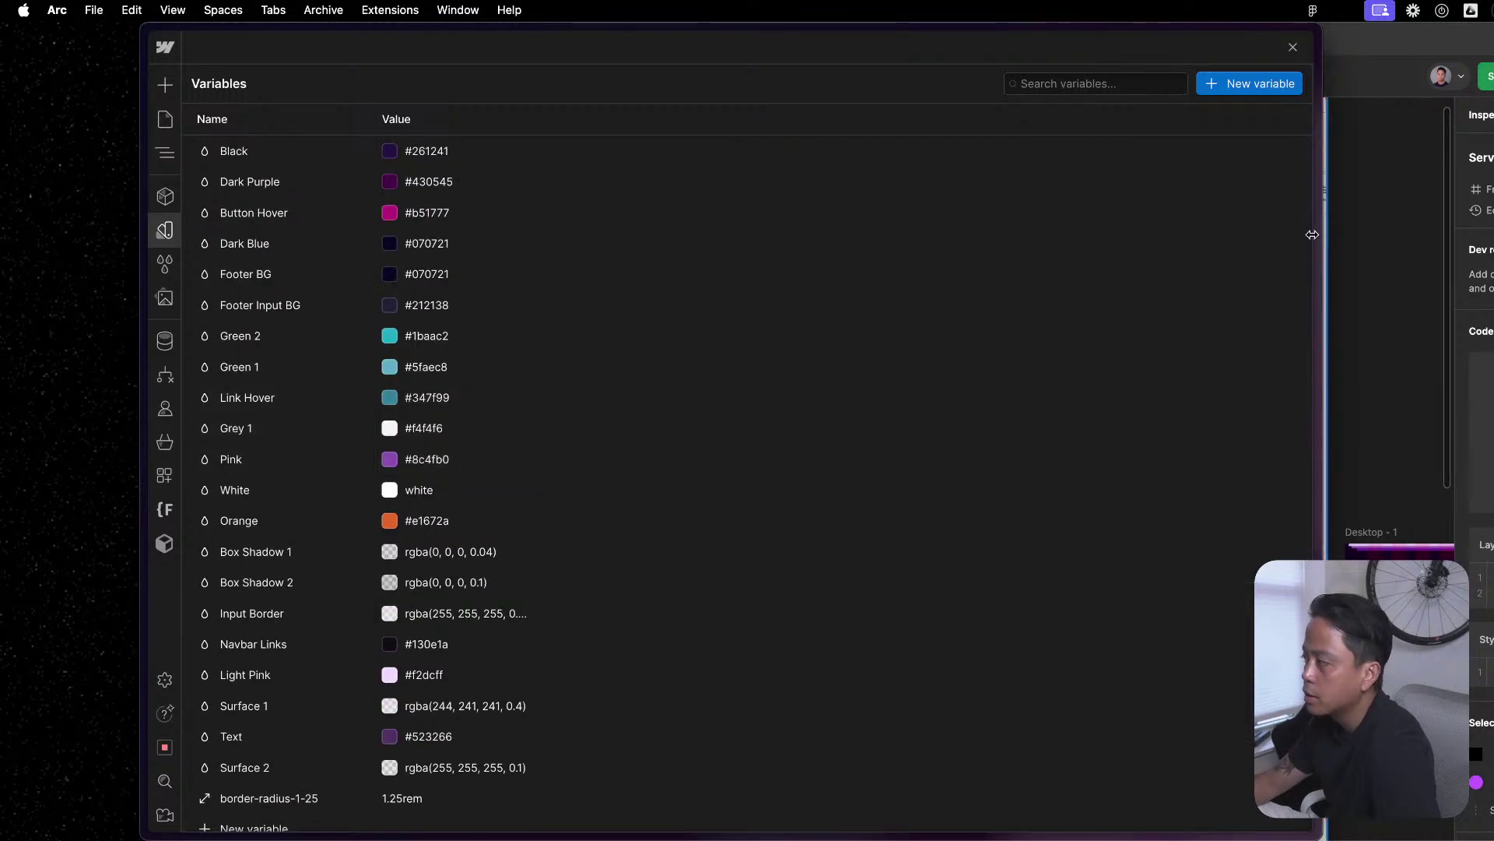
{"action": "left_click", "coordinate": [1367, 234]}
{"action": "left_click", "coordinate": [678, 207]}
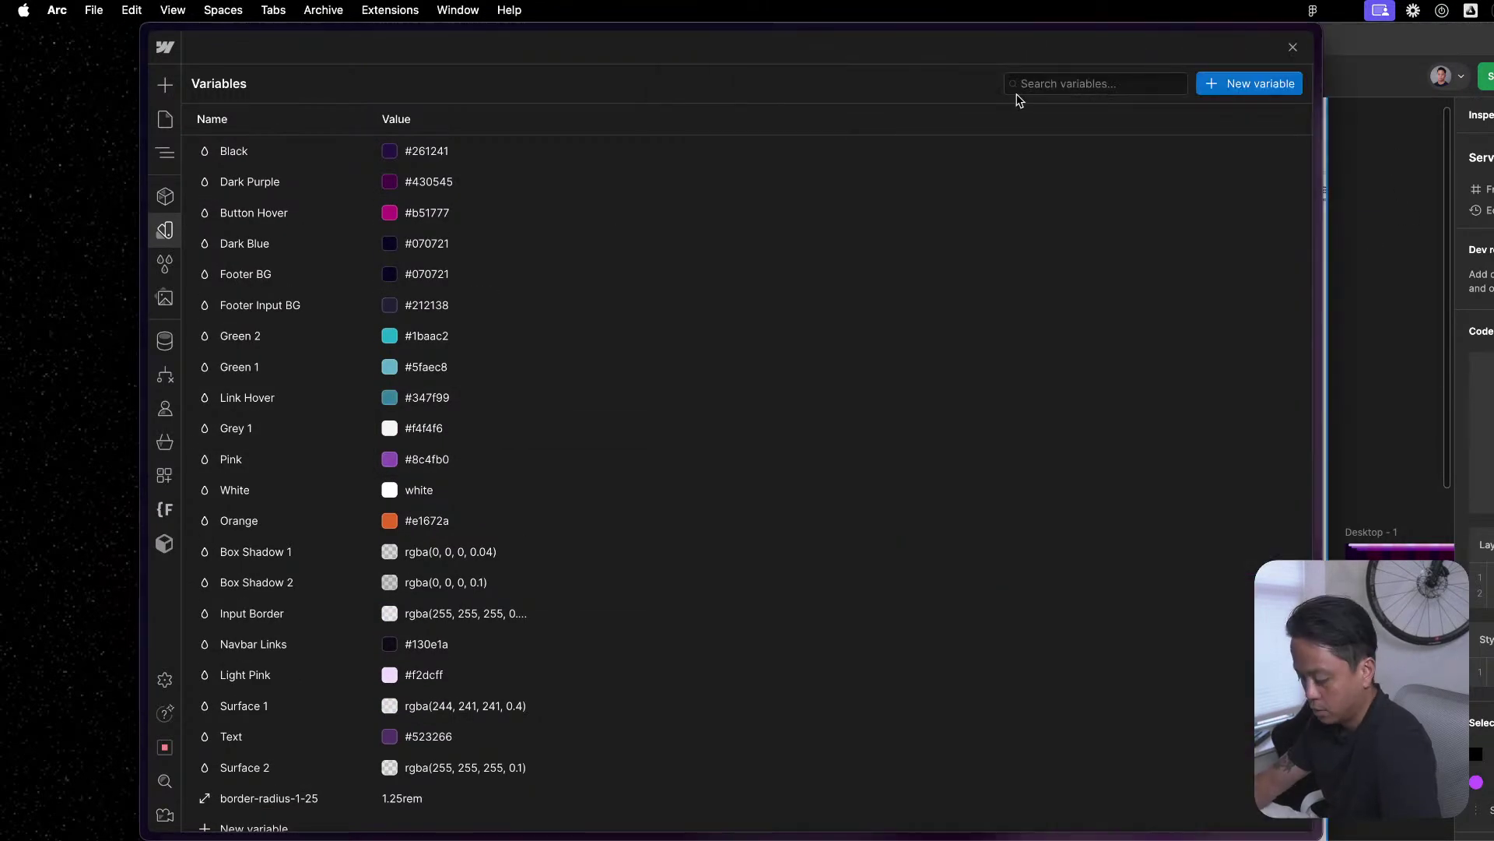
Open the live PBJ Marketing homepage in a new browser tab.
{"action": "key", "text": "super+t"}
{"action": "type", "text": "pbl"}
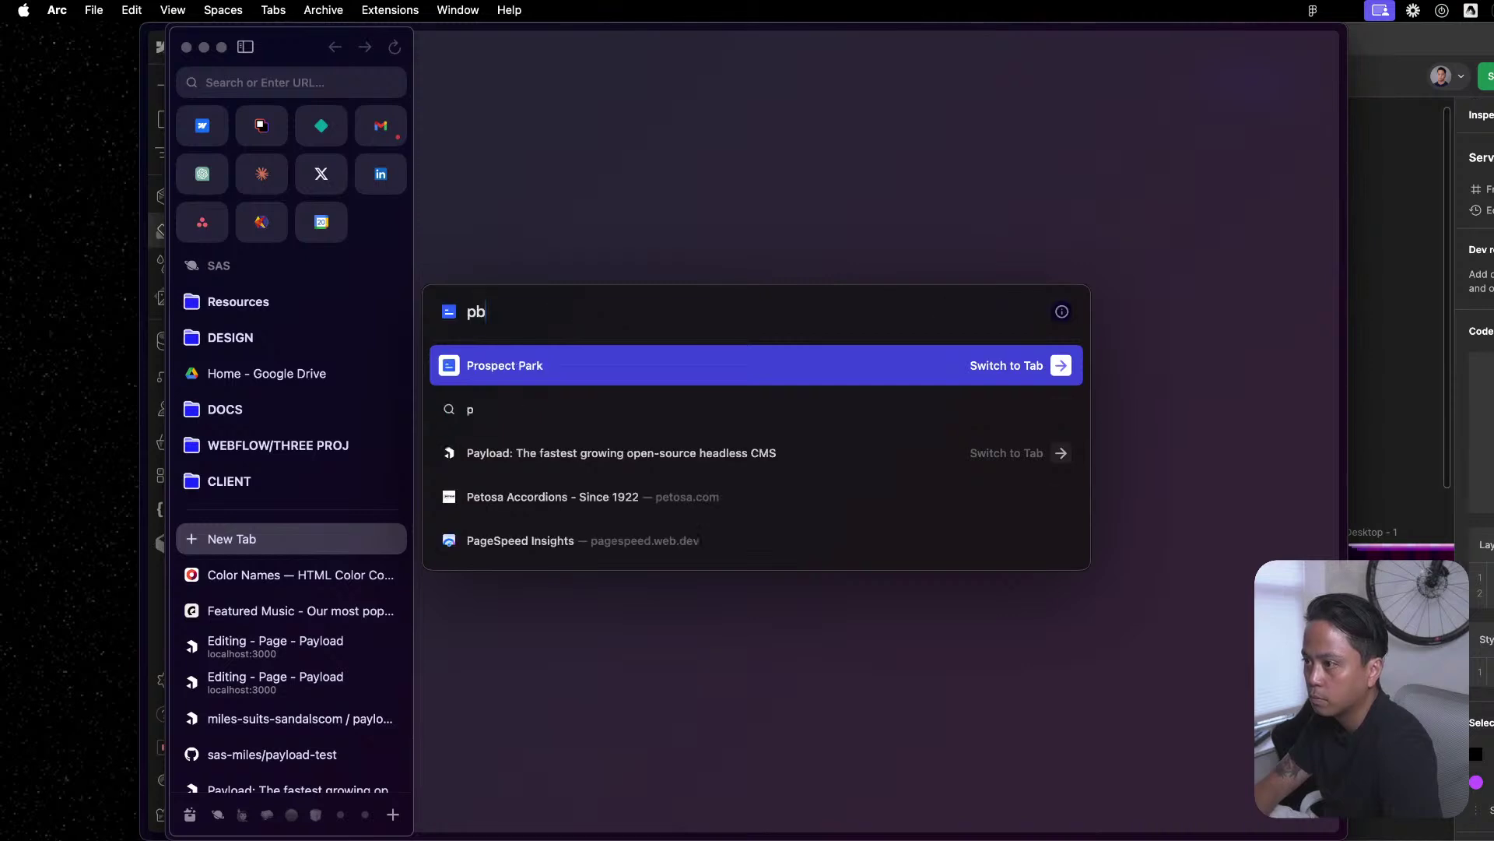
{"action": "key", "text": "Return"}
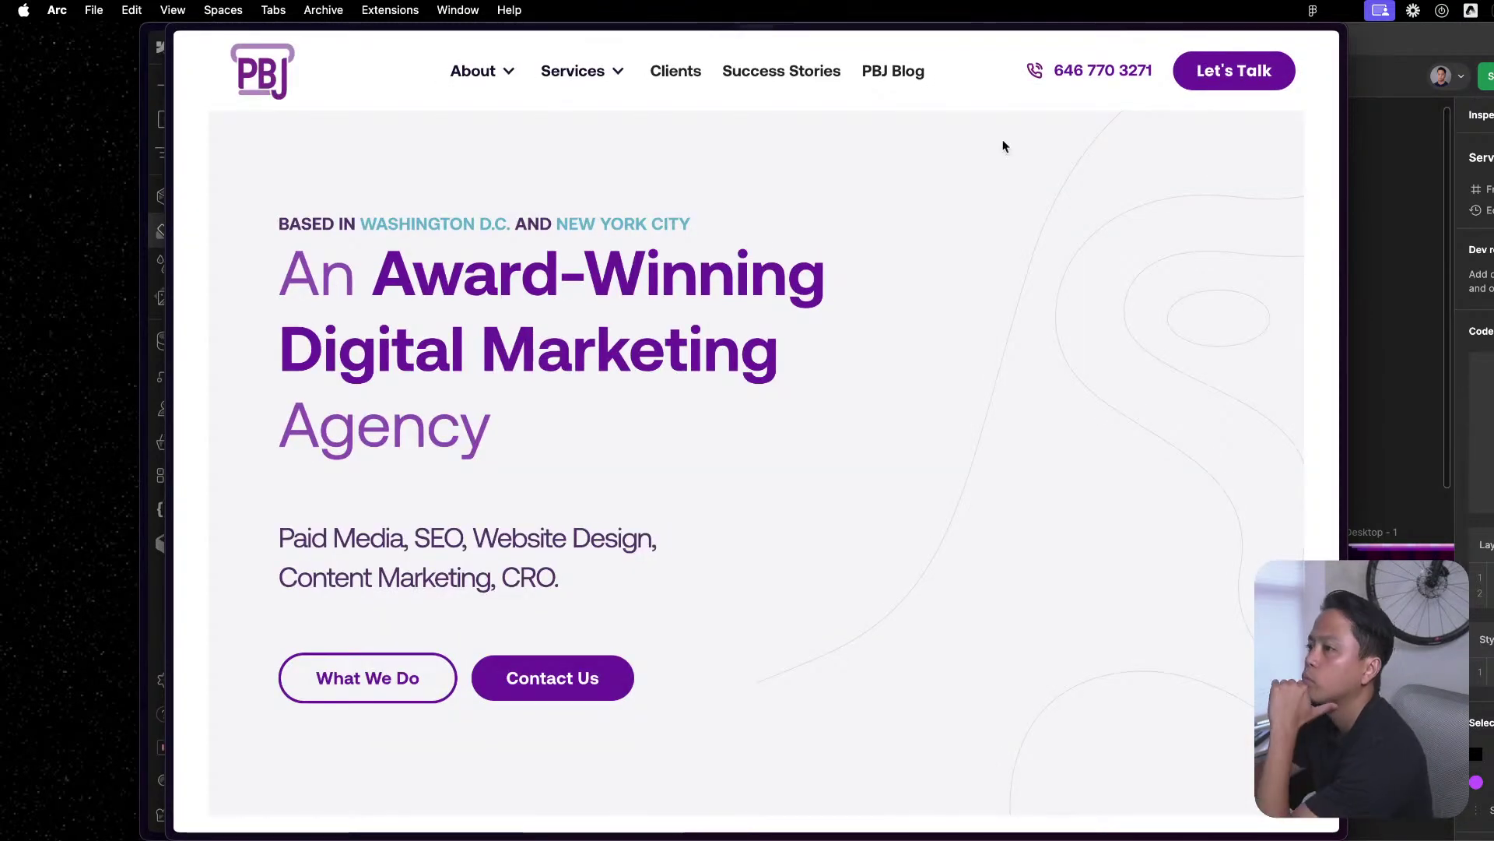
Inspect the word "An" in the homepage hero heading and check the hex value of its color variable.
{"action": "right_click", "coordinate": [346, 282]}
{"action": "key", "text": "Escape"}
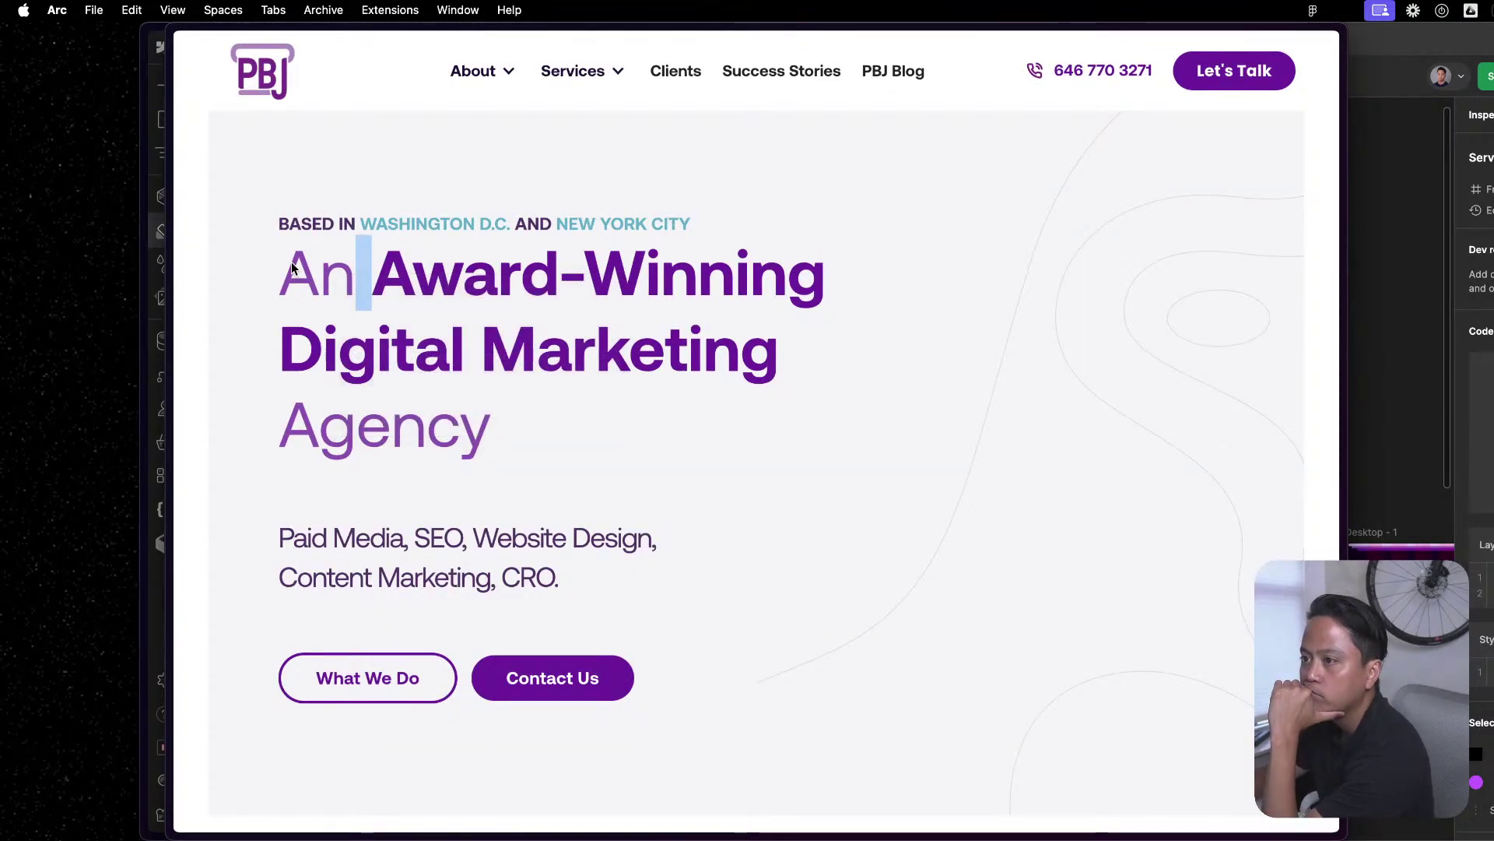
{"action": "left_click_drag", "start_coordinate": [280, 276], "coordinate": [317, 281]}
{"action": "right_click", "coordinate": [313, 287]}
{"action": "left_click", "coordinate": [346, 468]}
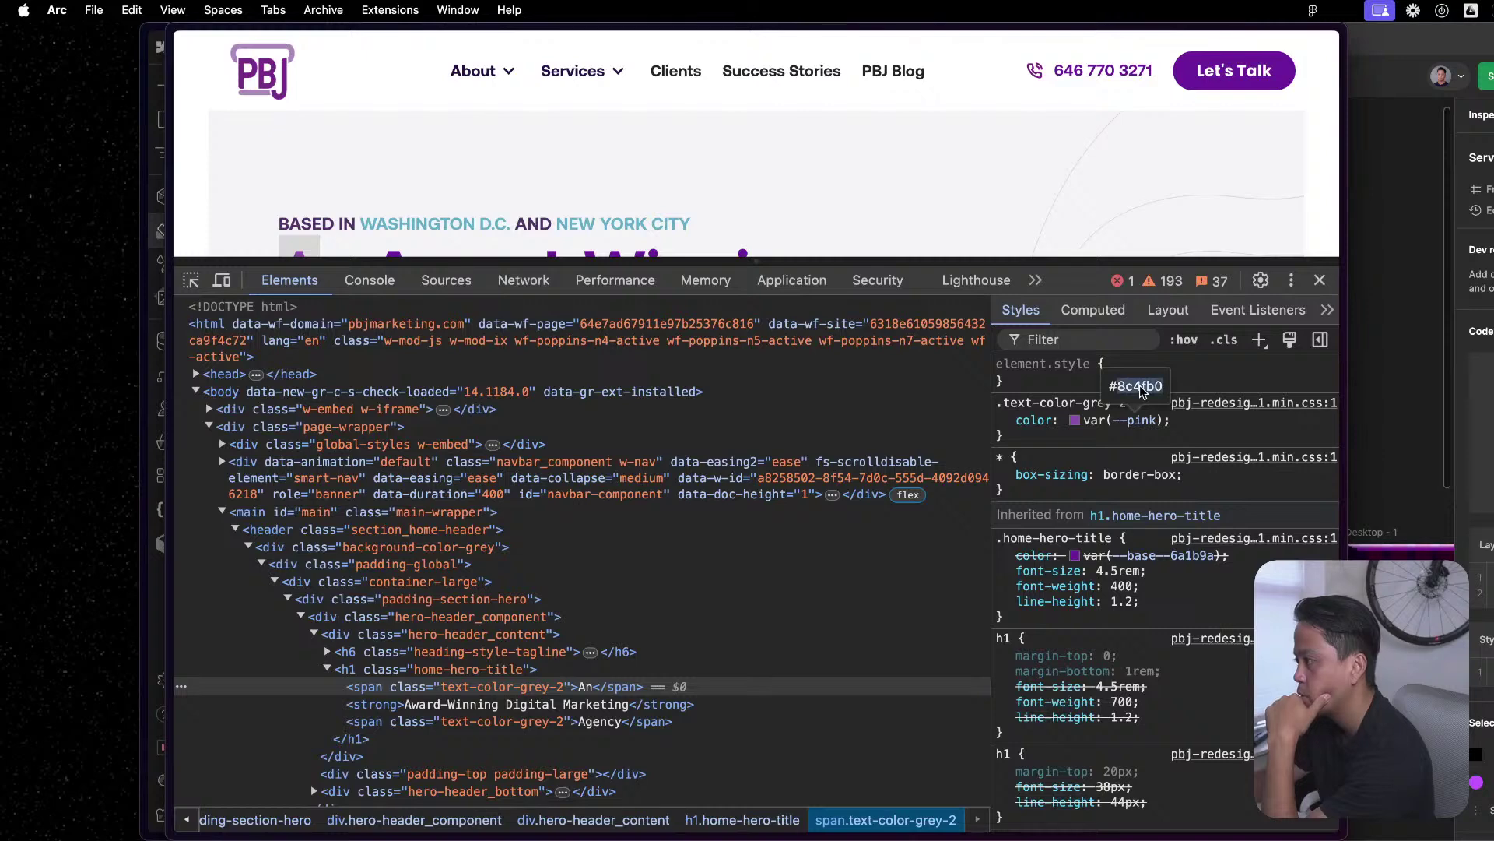
{"action": "key", "text": "Escape"}
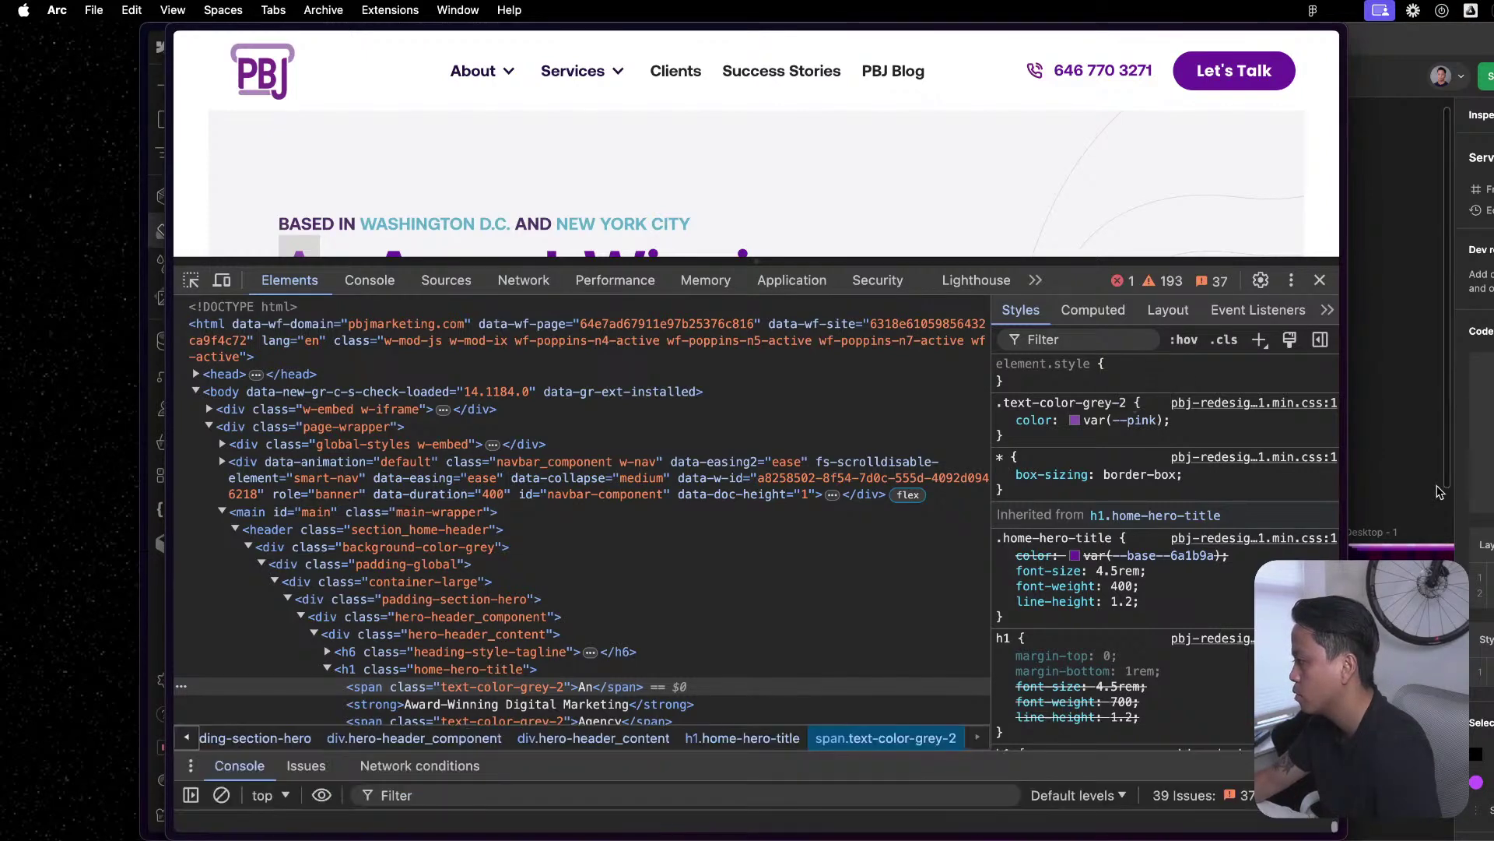
Return to the Webflow variables and compare the existing Pink color with the Base colors.
{"action": "key", "text": "ctrl+Up"}
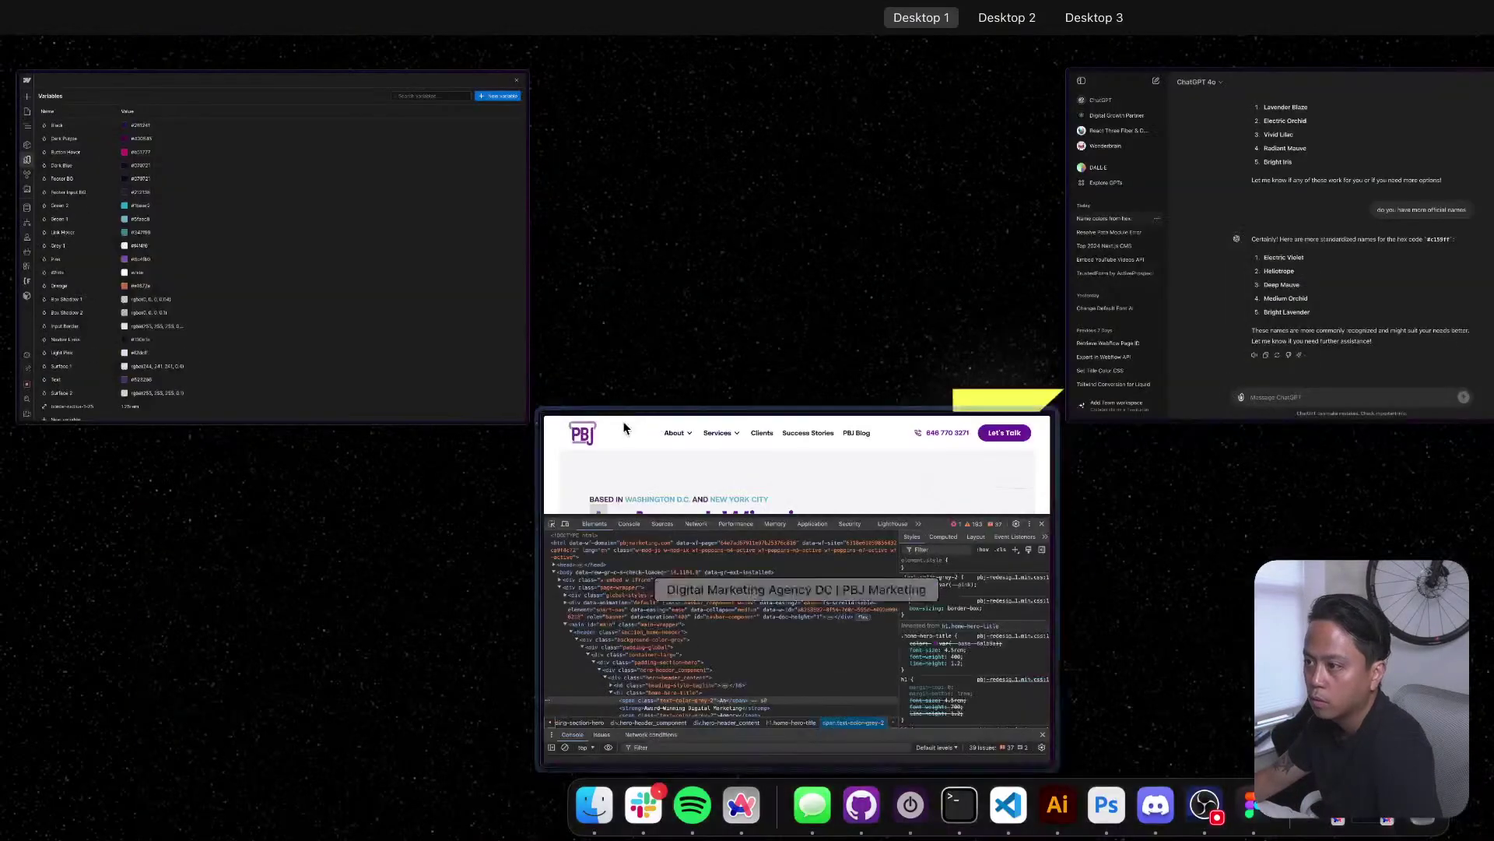
{"action": "left_click", "coordinate": [466, 378]}
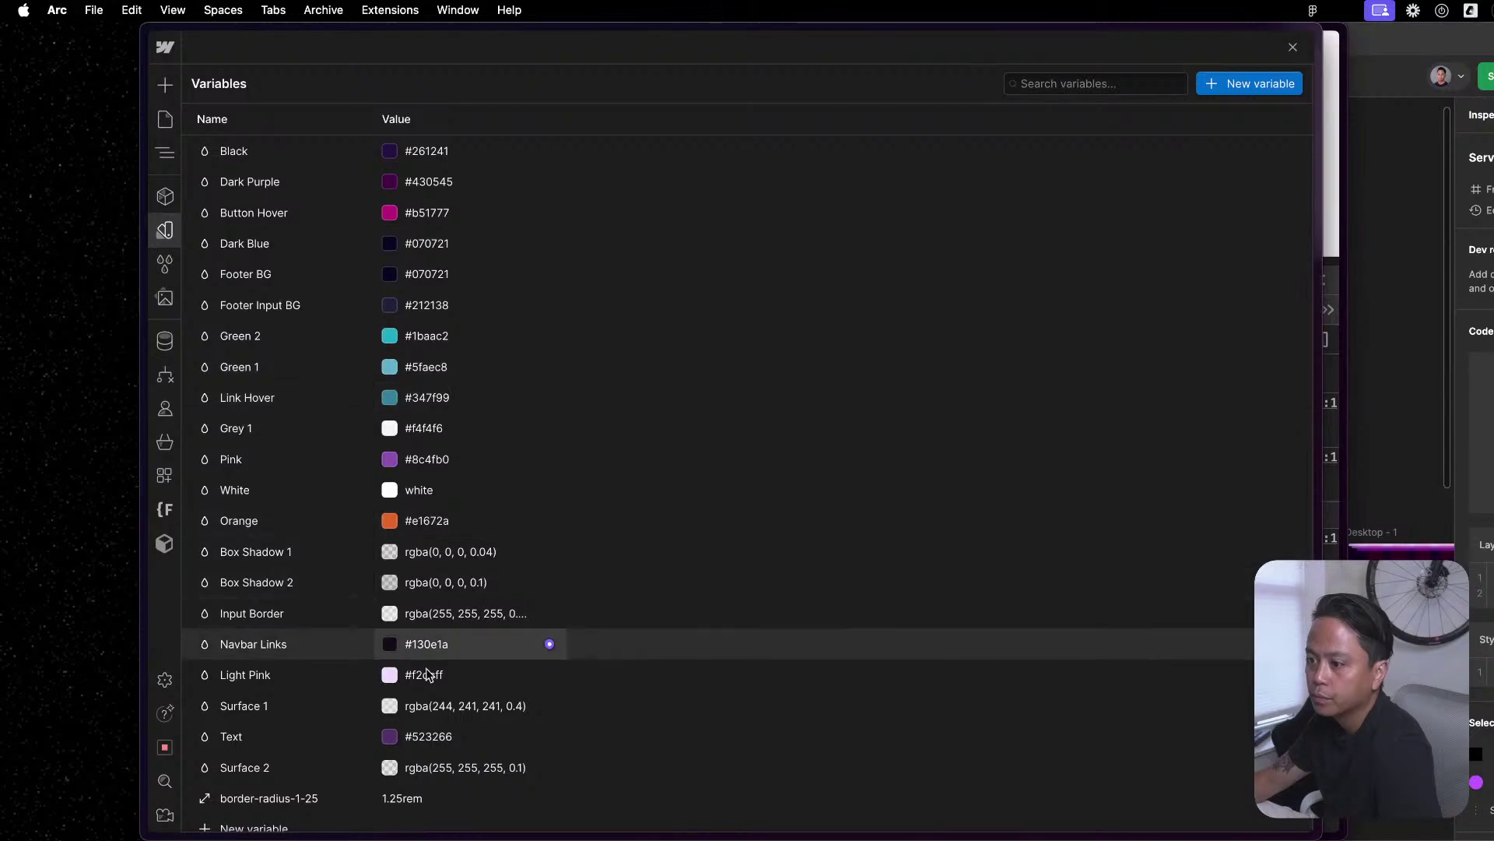
{"action": "scroll", "coordinate": [460, 708], "scroll_direction": "down", "scroll_amount": 4}
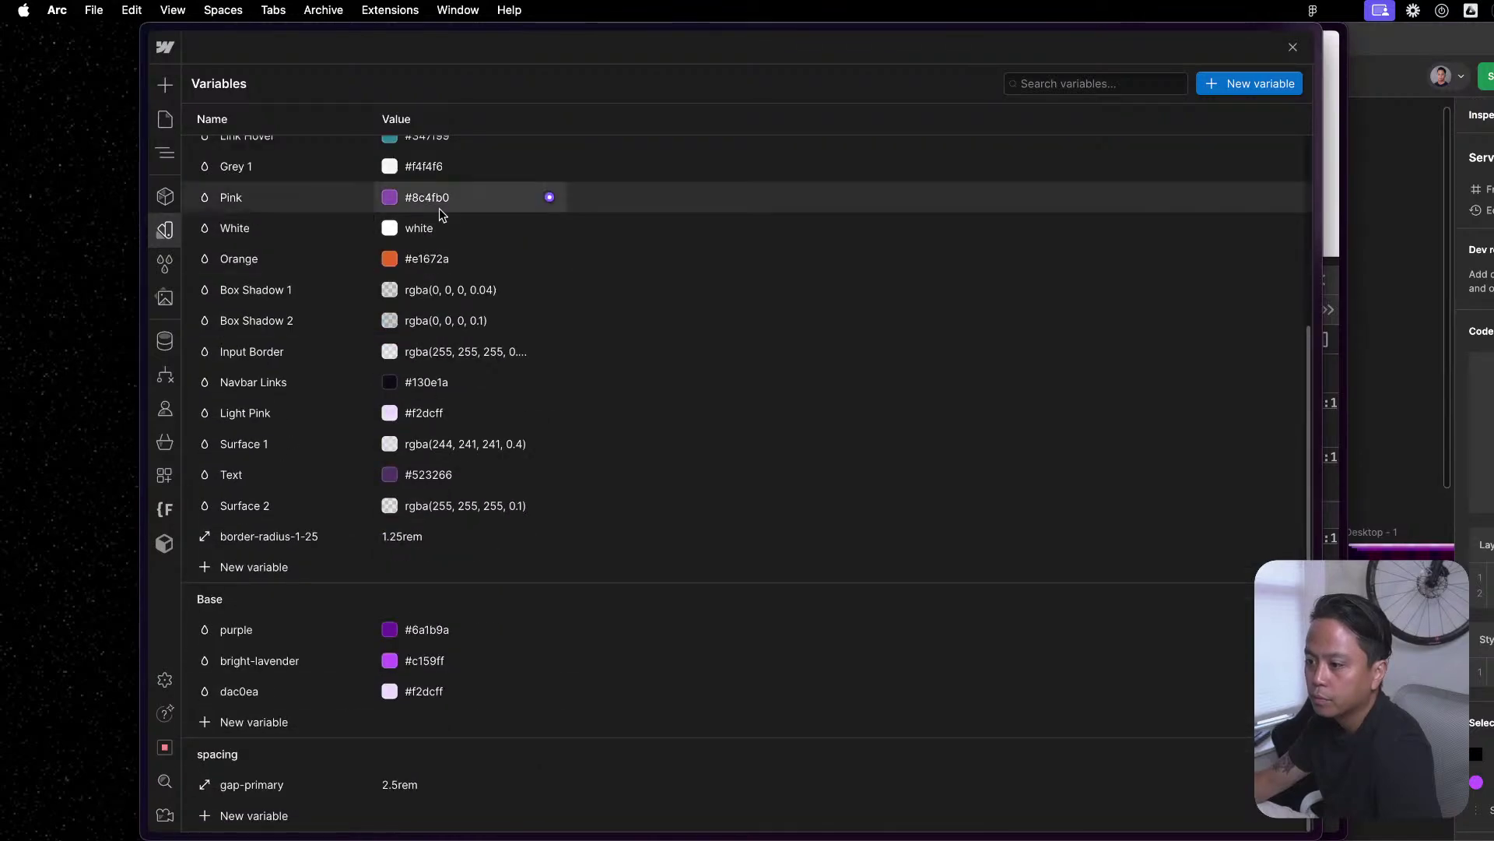
{"action": "scroll", "coordinate": [484, 357], "scroll_direction": "up", "scroll_amount": 4}
{"action": "scroll", "coordinate": [476, 736], "scroll_direction": "down", "scroll_amount": 3}
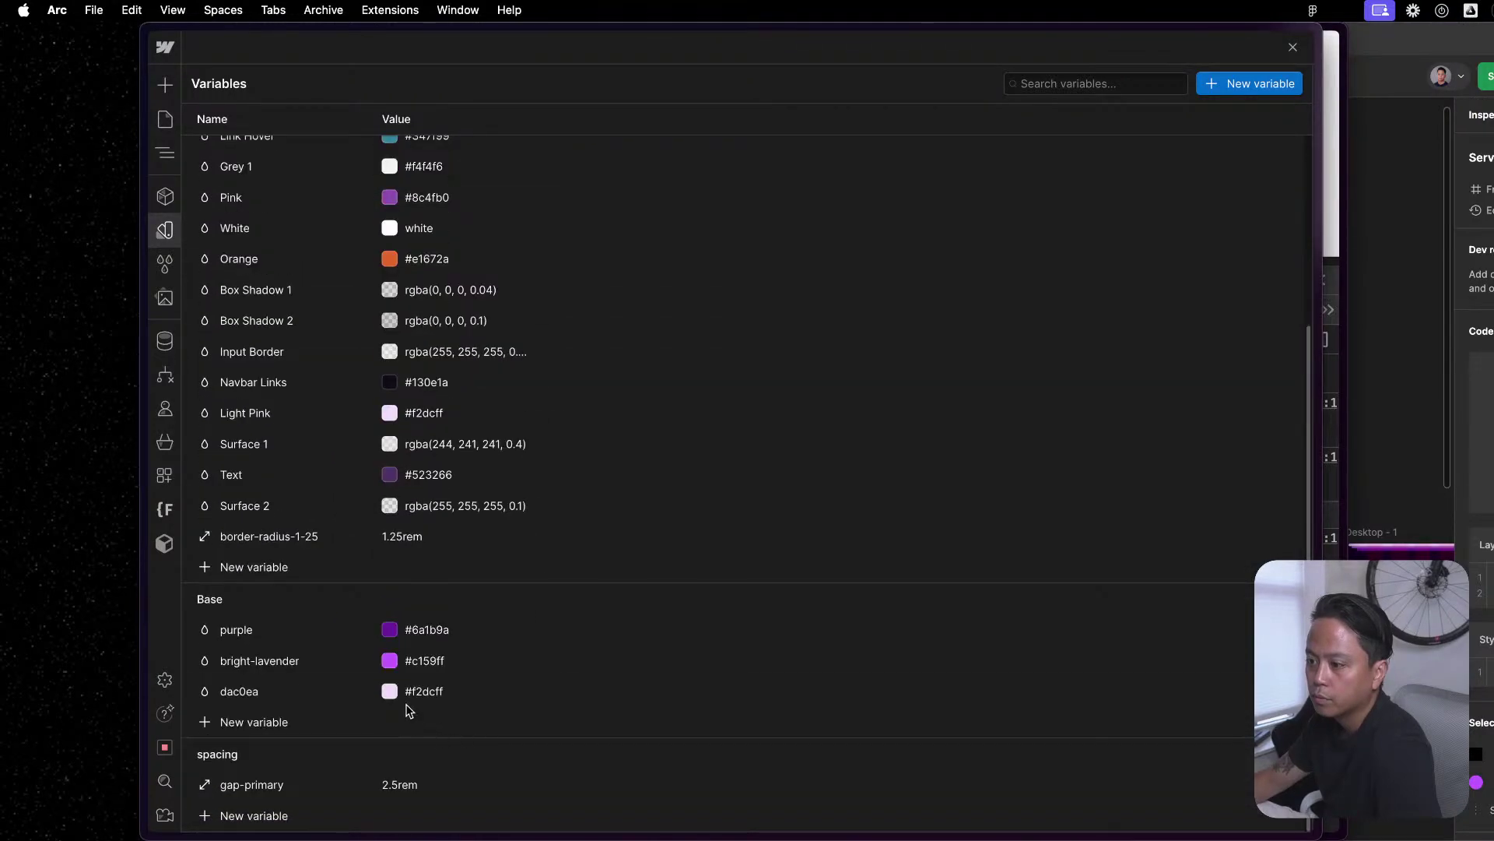
Add a color variable to the Base group with the value #8c4fb0.
{"action": "left_click", "coordinate": [269, 723]}
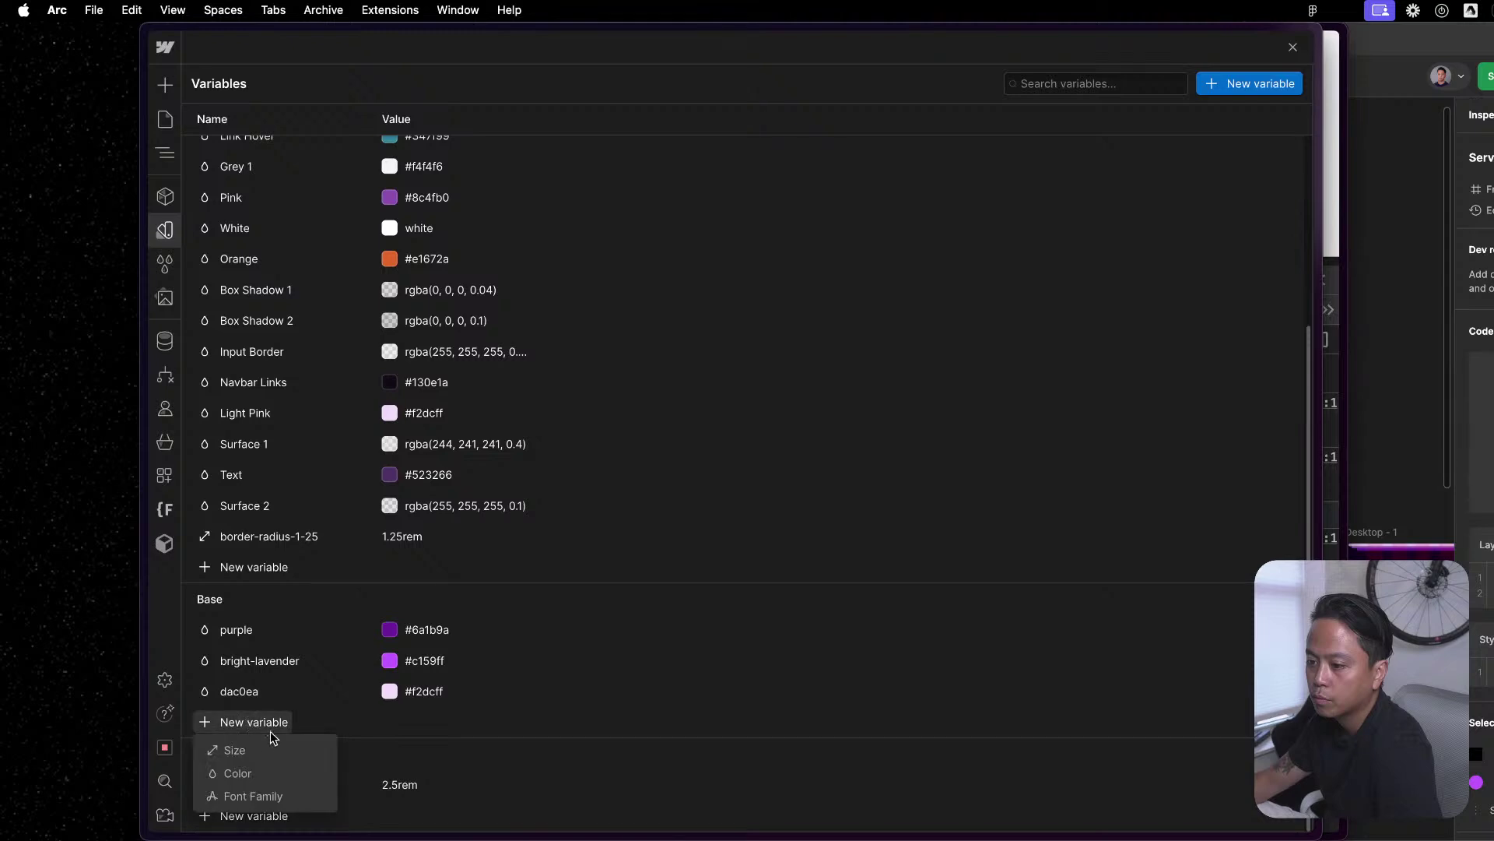
{"action": "left_click", "coordinate": [249, 771]}
{"action": "left_click", "coordinate": [427, 722]}
{"action": "type", "text": "8c4fb0"}
{"action": "key", "text": "Return"}
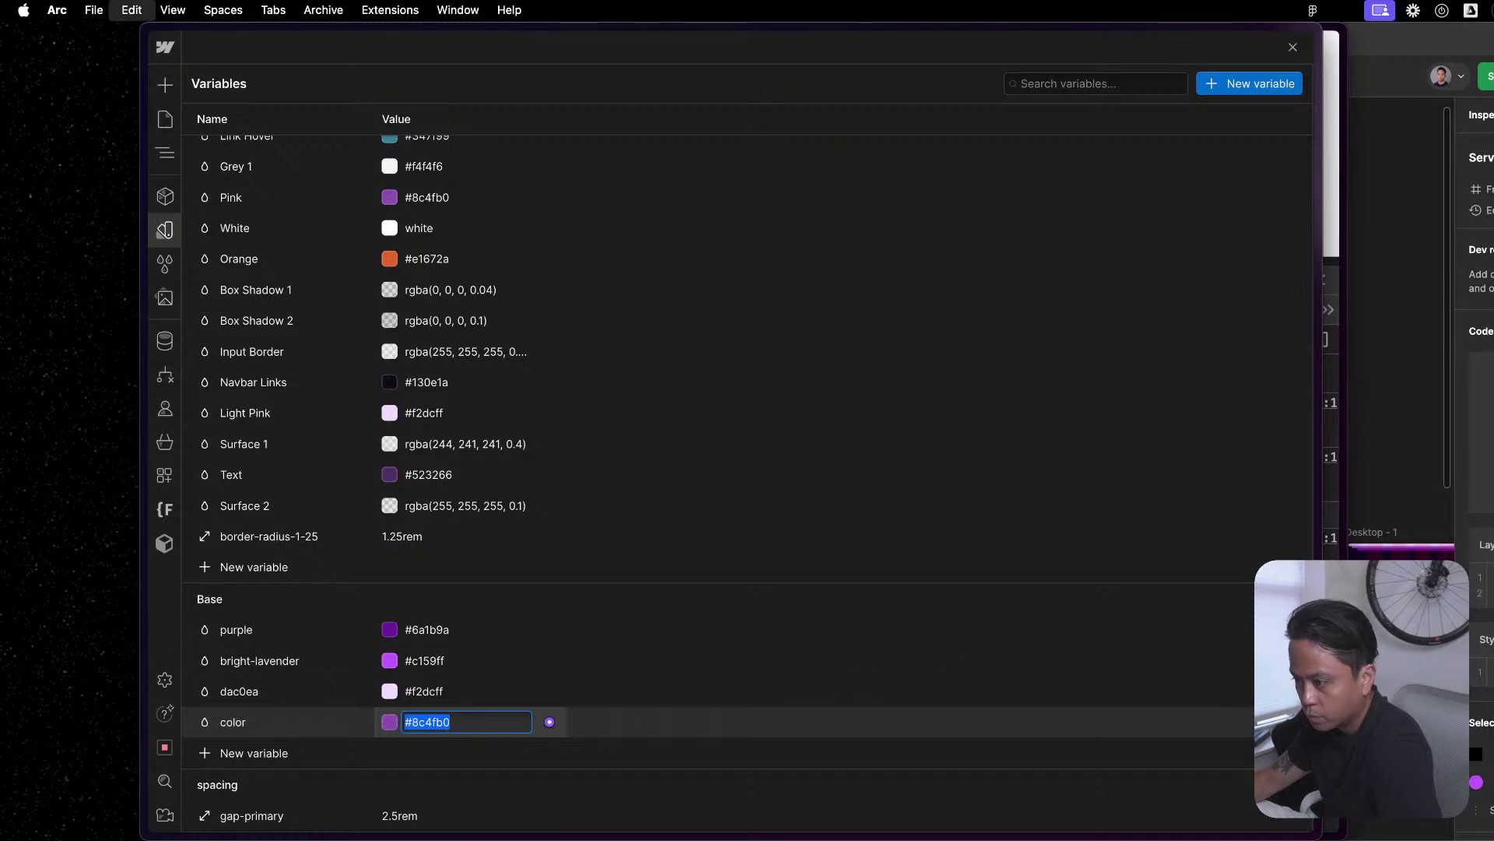
Switch to ChatGPT and ask for color names for the hex code #8c4fb0.
{"action": "left_click", "coordinate": [1453, 521]}
{"action": "key", "text": "ctrl+Up"}
{"action": "left_click", "coordinate": [1261, 233]}
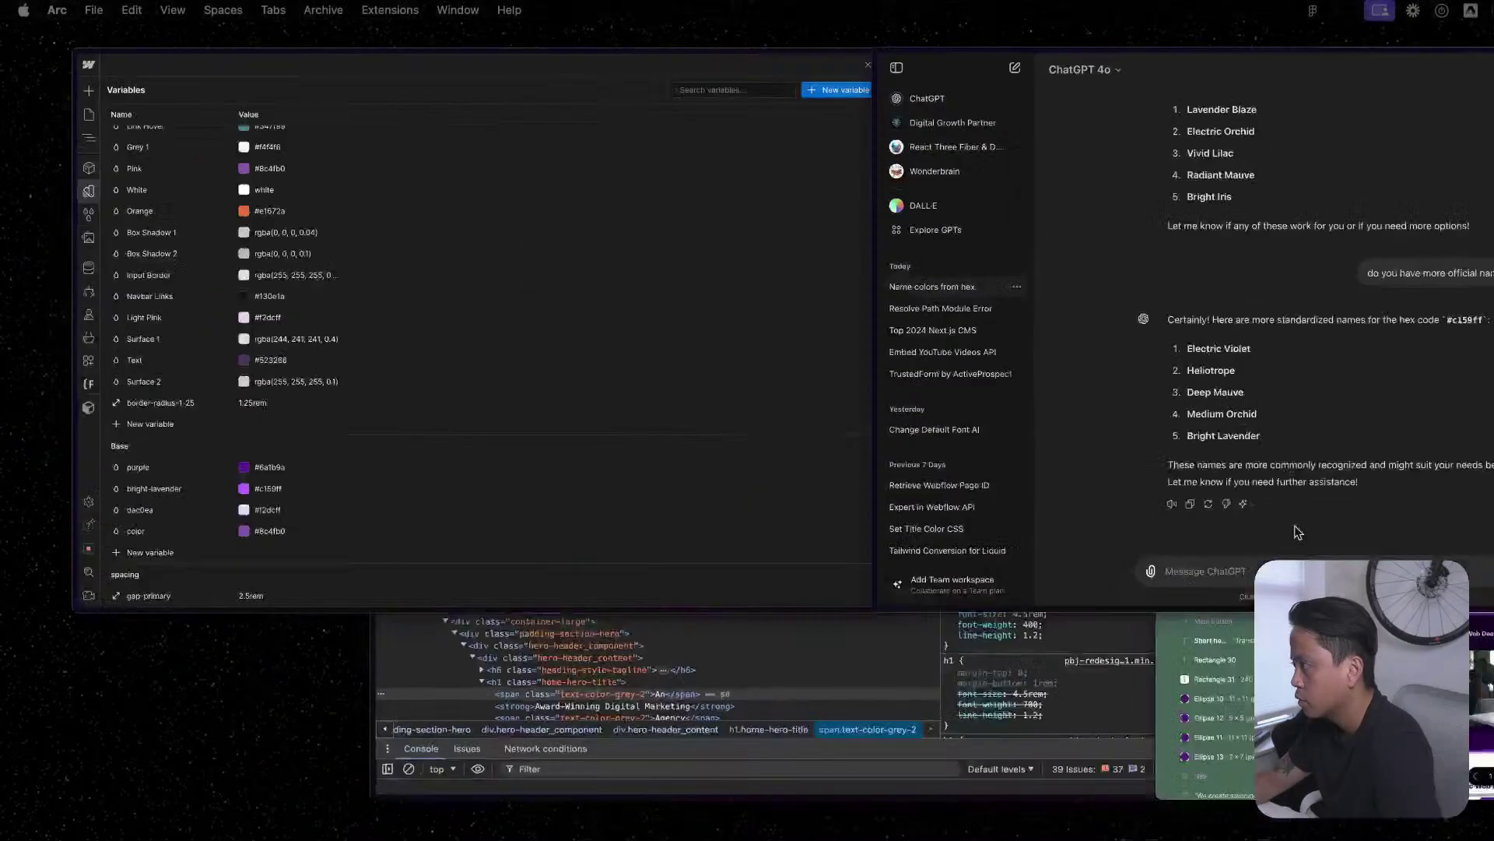
{"action": "type", "text": "#8c4fb0"}
{"action": "key", "text": "Return"}
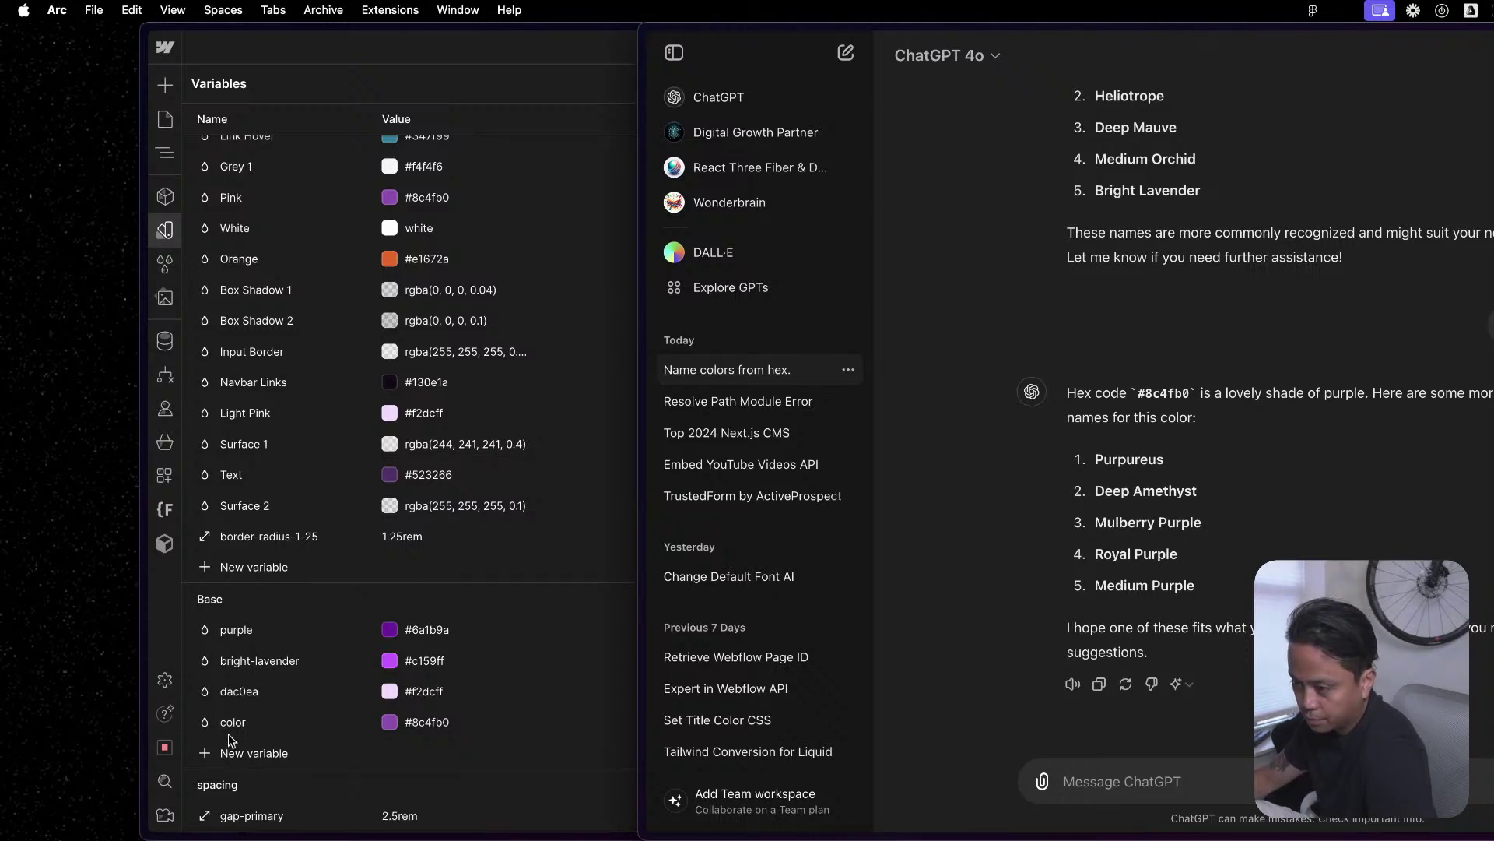
Return to the Webflow variables and rename the new Base color variable 8c4fb0, after its hex code.
{"action": "left_click", "coordinate": [439, 722]}
{"action": "left_click", "coordinate": [439, 722]}
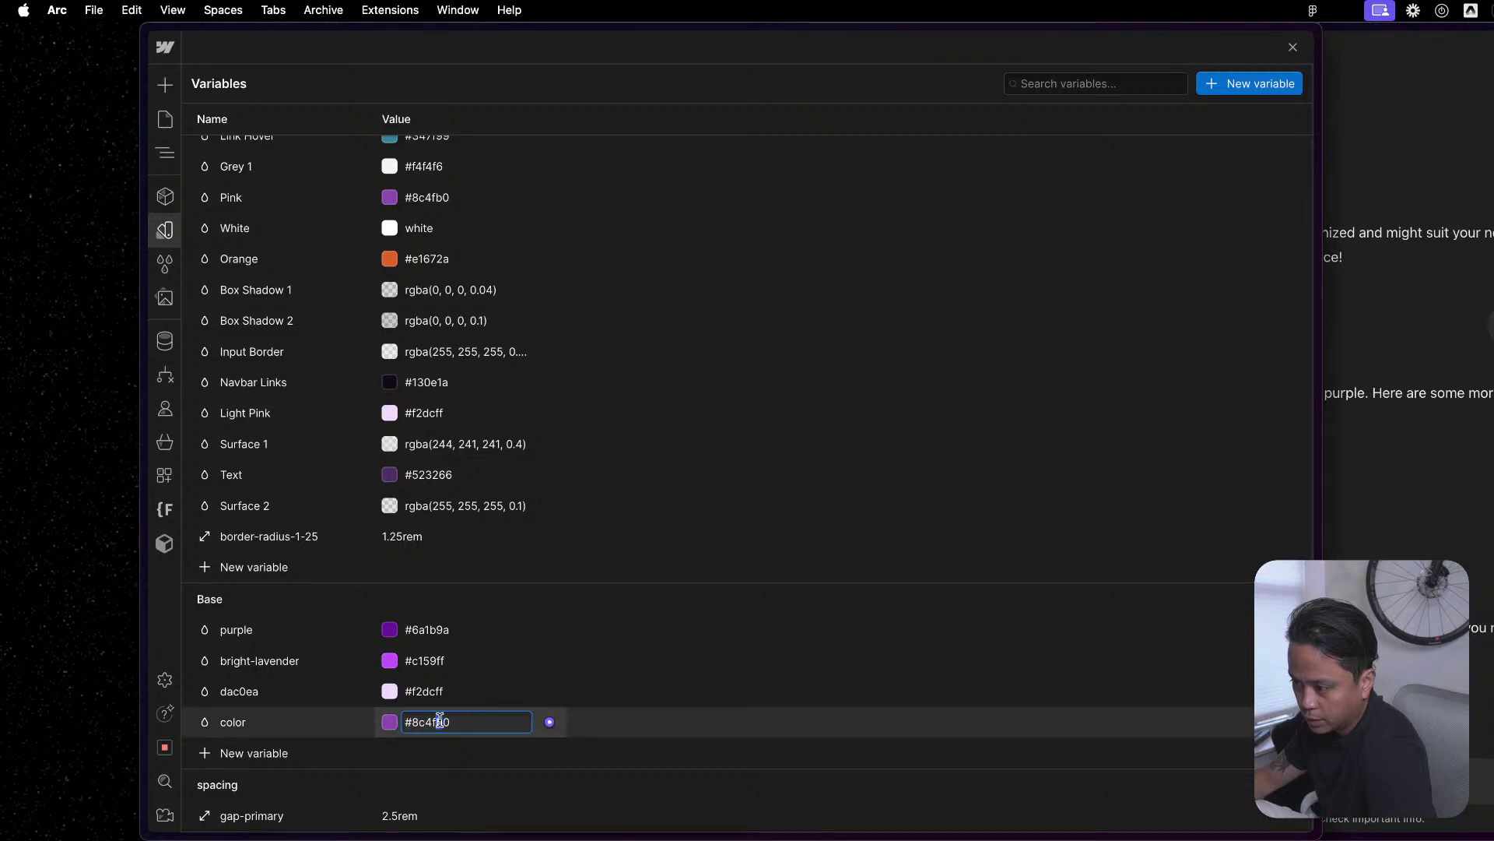
{"action": "double_click", "coordinate": [268, 730]}
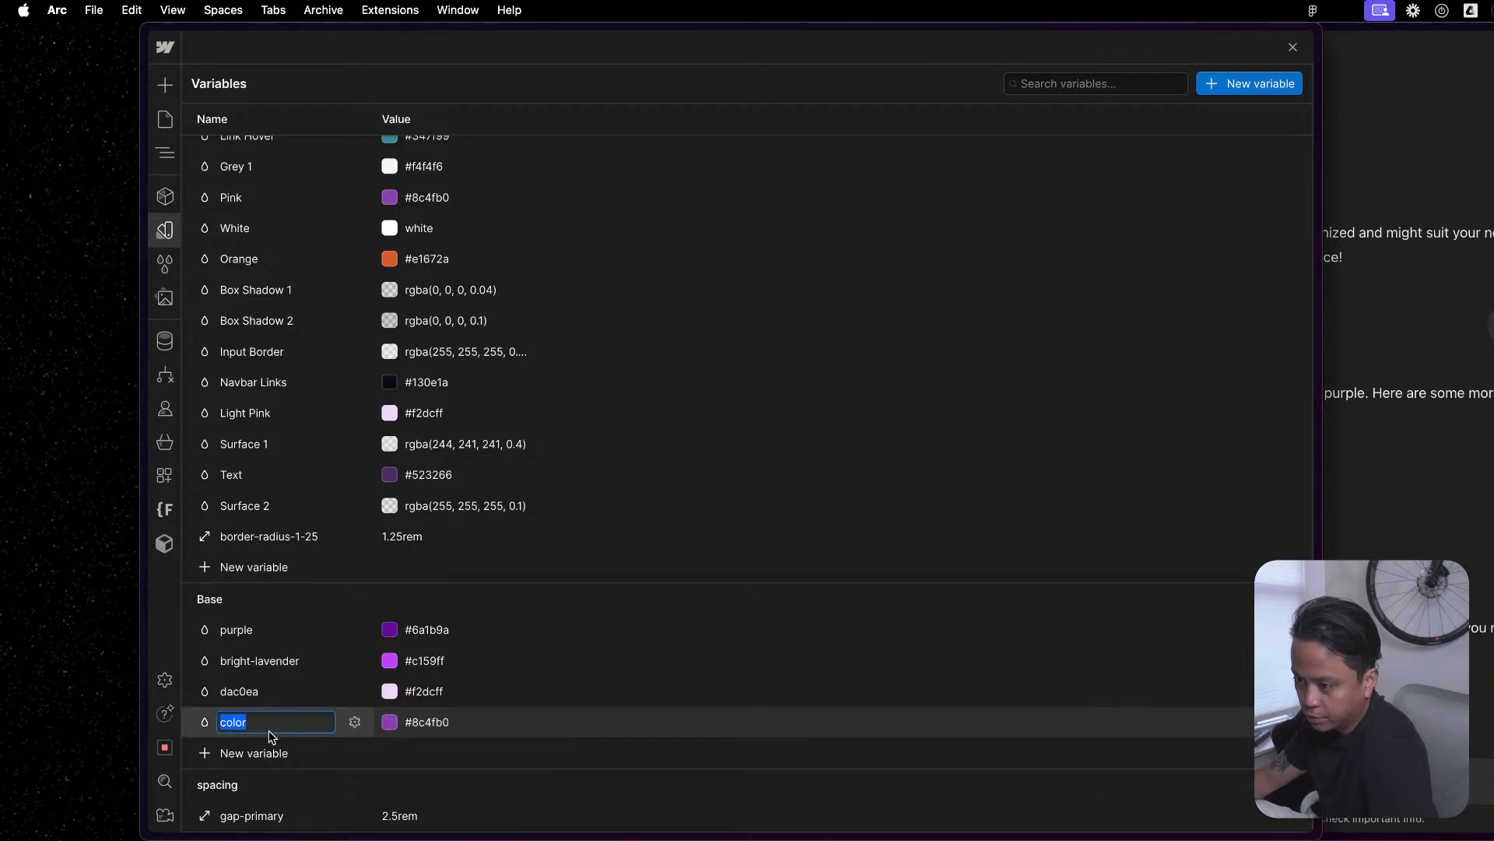
{"action": "type", "text": "8c4fb0"}
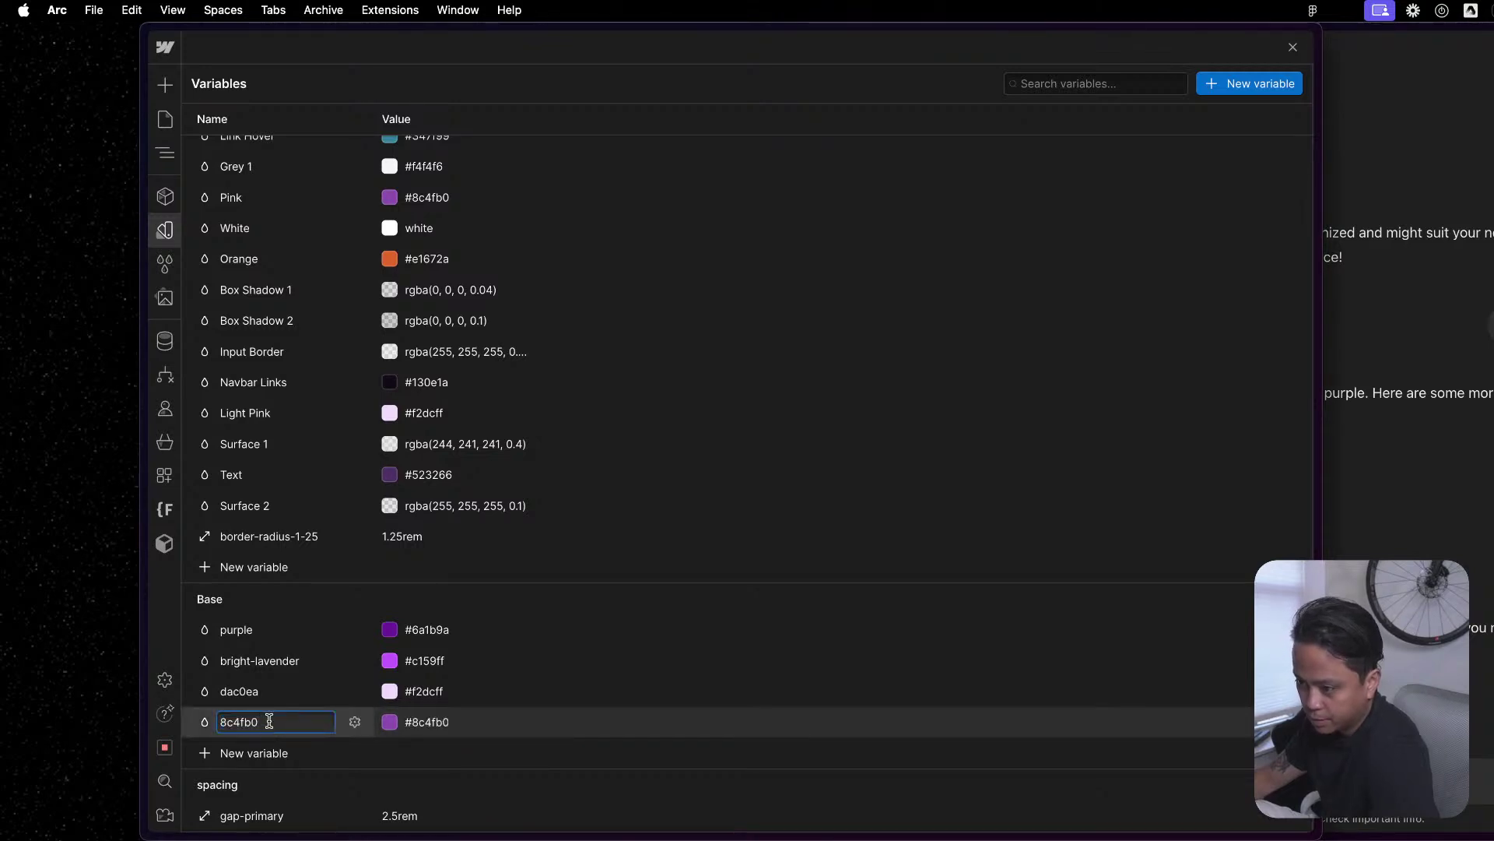
Rename the bright-lavender variable c159ff, after its hex code.
{"action": "left_click", "coordinate": [277, 660]}
{"action": "left_click", "coordinate": [394, 695]}
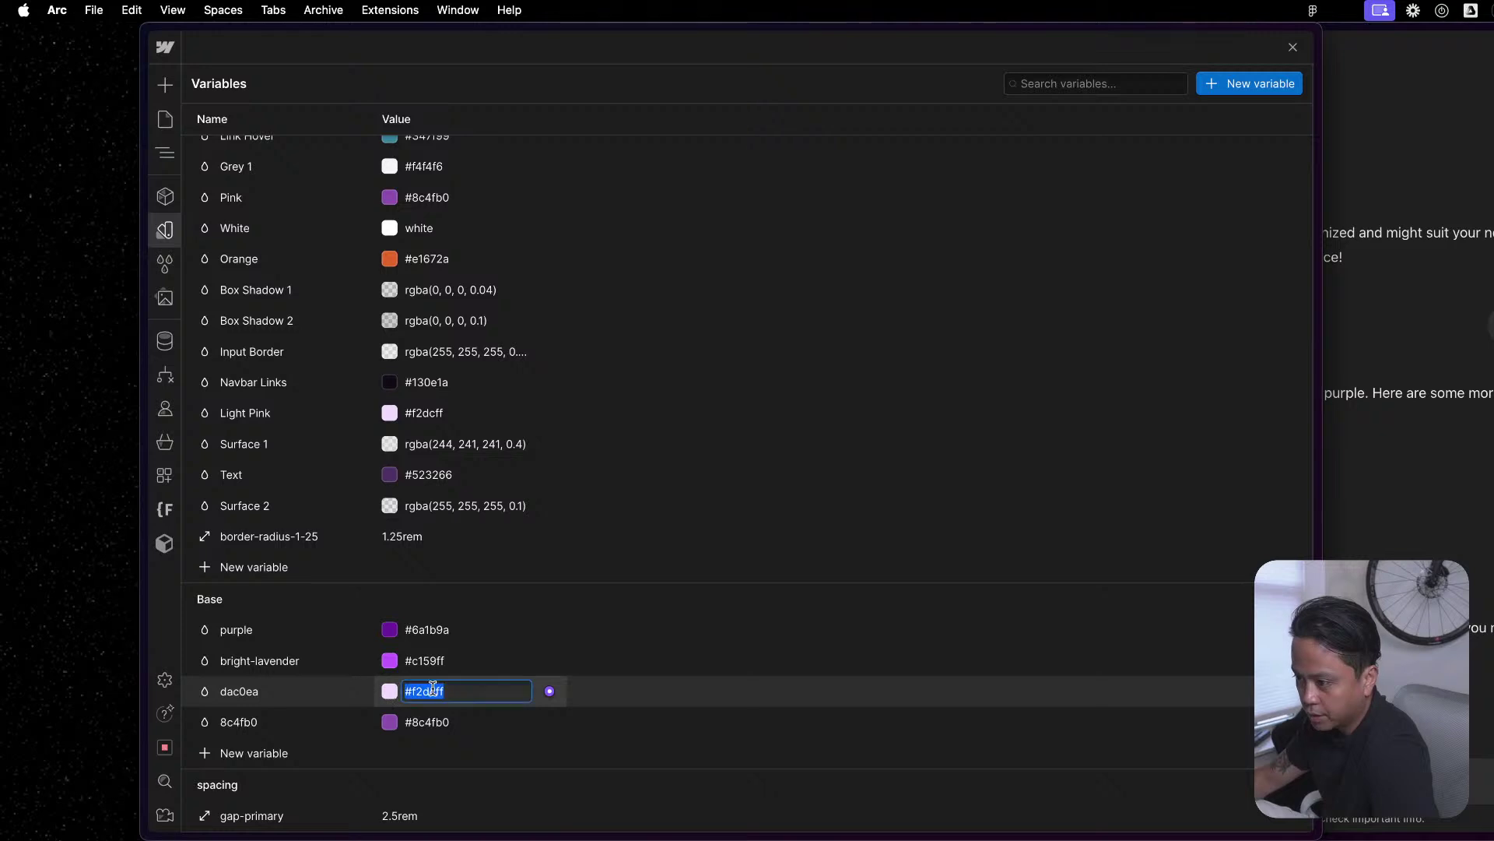
{"action": "left_click", "coordinate": [431, 661]}
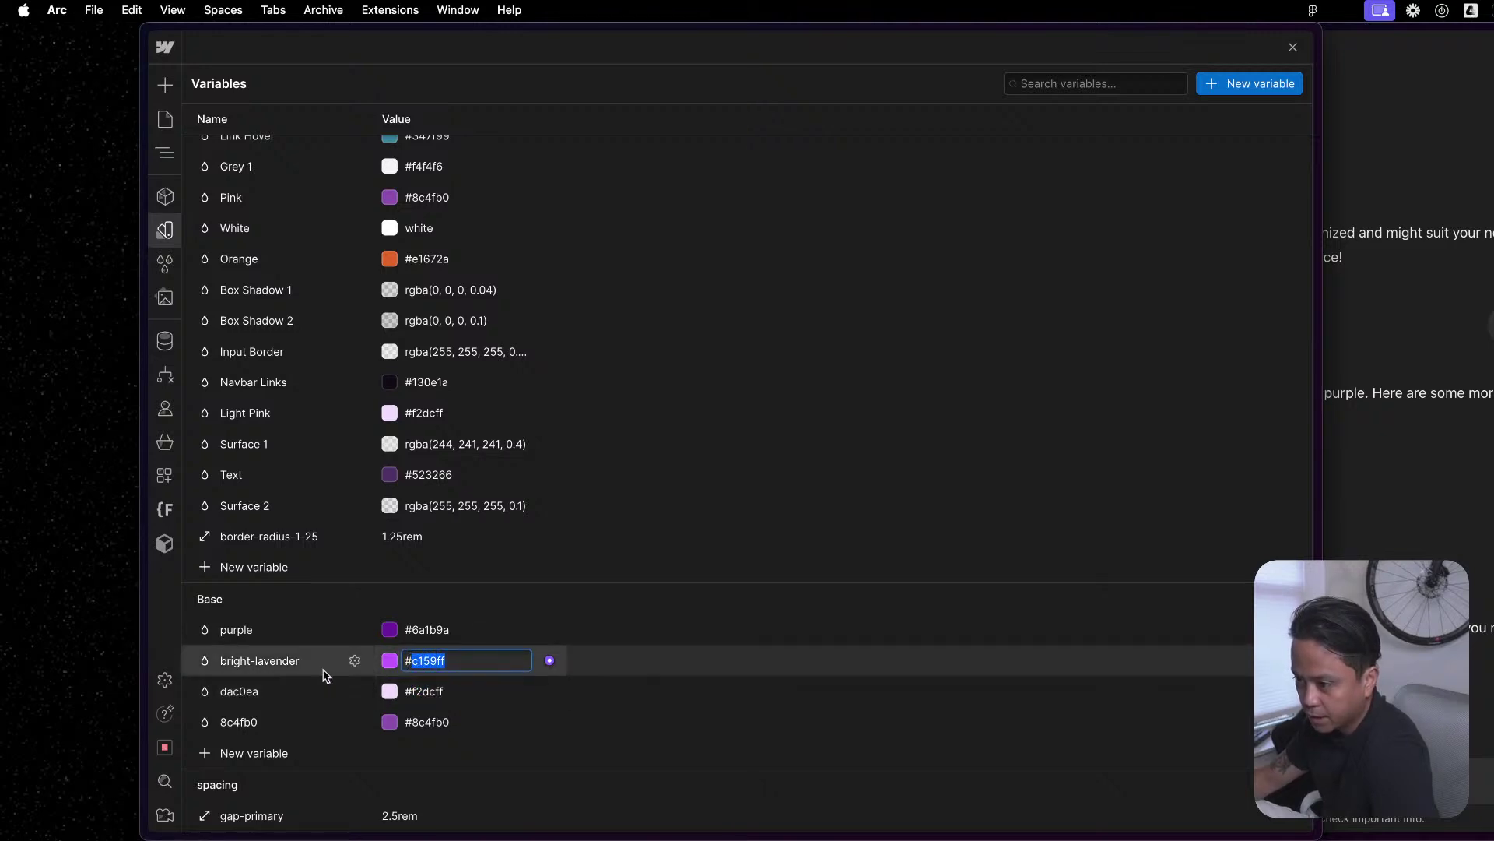
{"action": "left_click", "coordinate": [288, 668]}
{"action": "type", "text": "c159ff"}
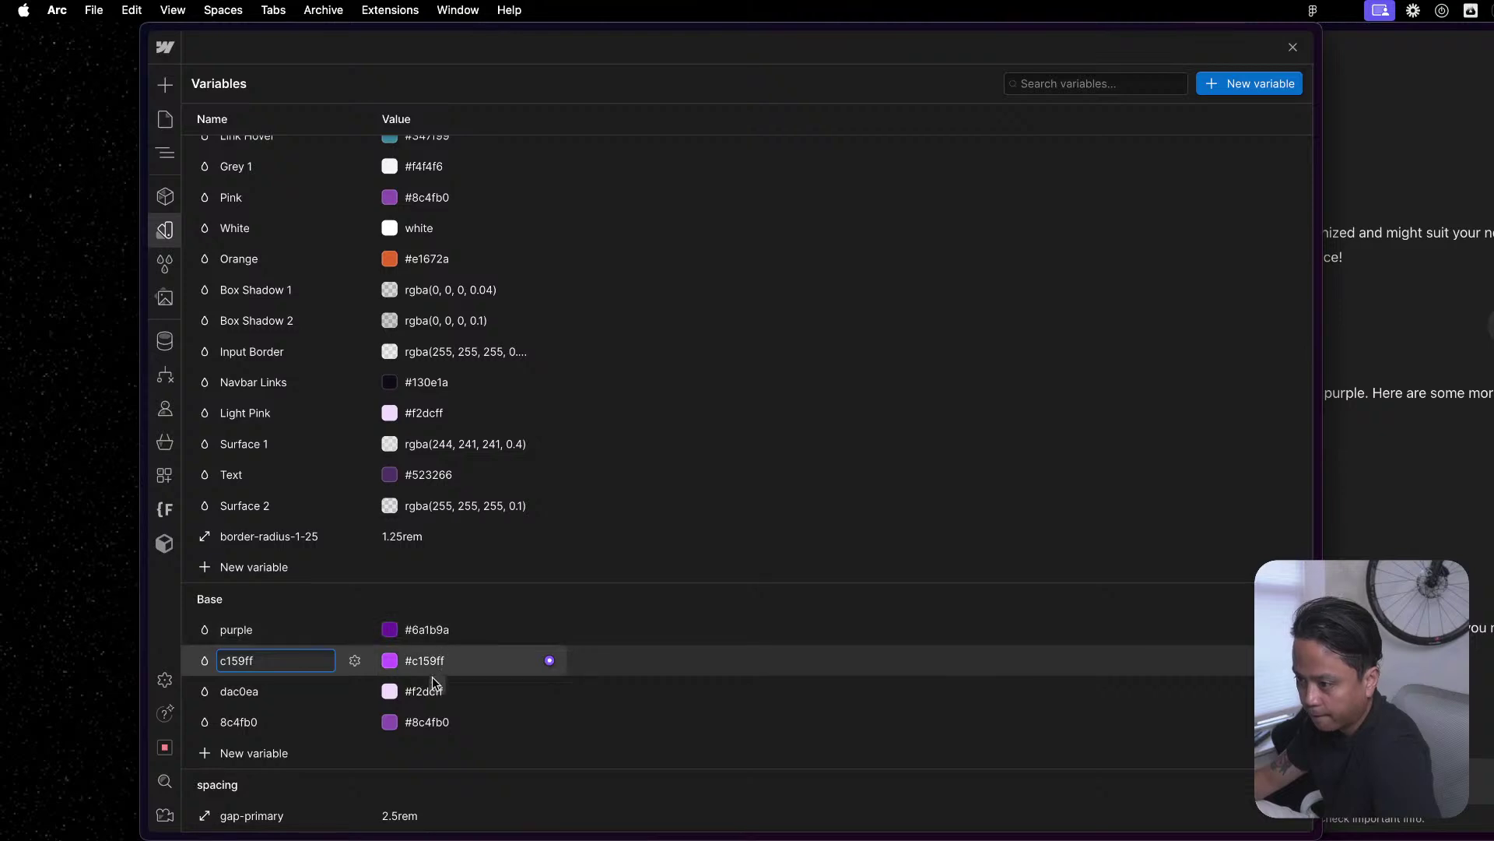
Rename the purple Base variable 6a1b9a, after its hex code.
{"action": "left_click", "coordinate": [427, 628]}
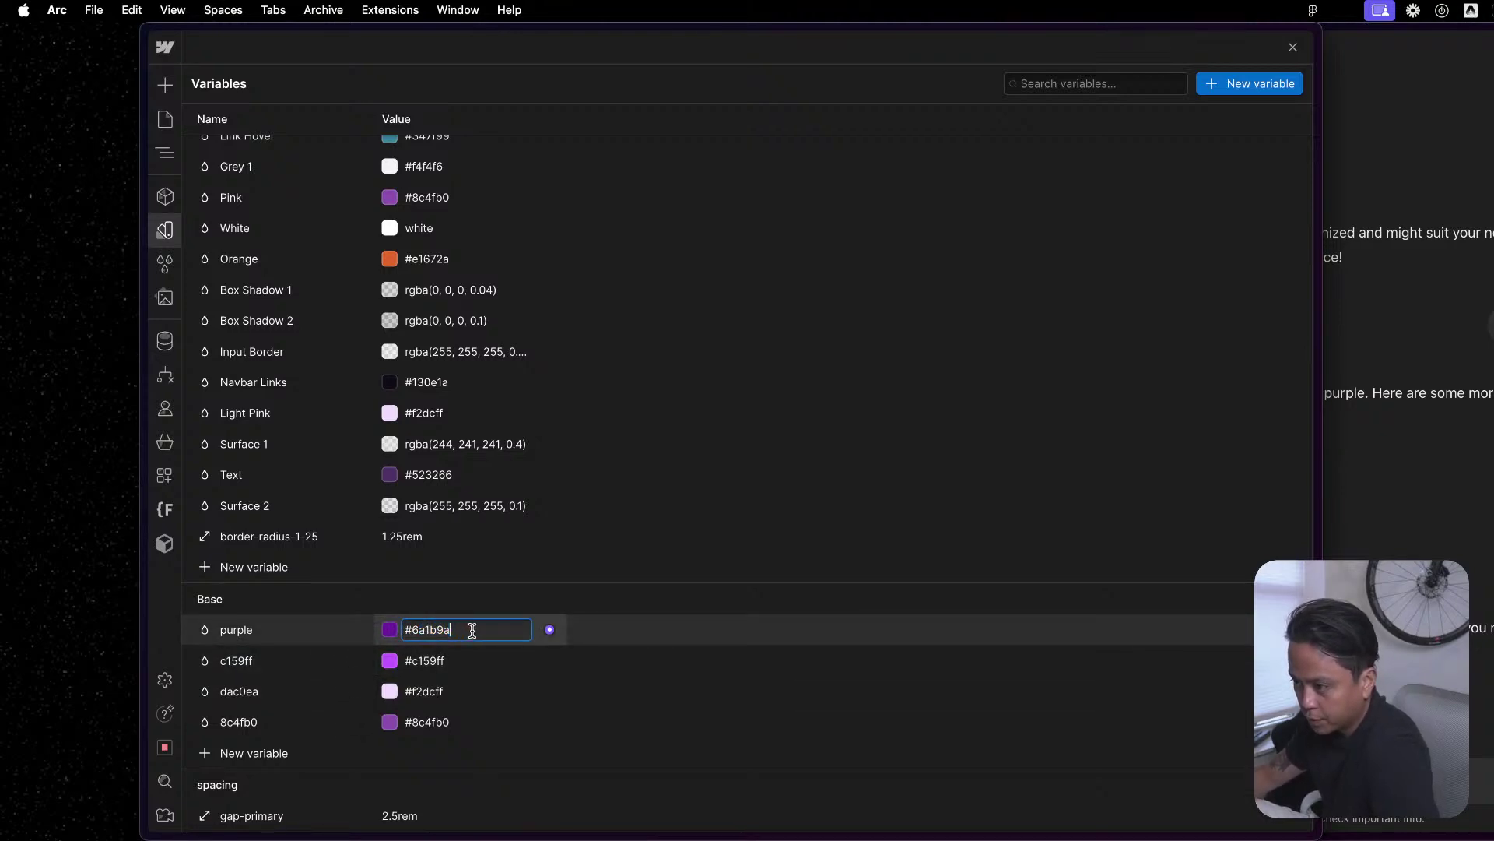
{"action": "key", "text": "super+c"}
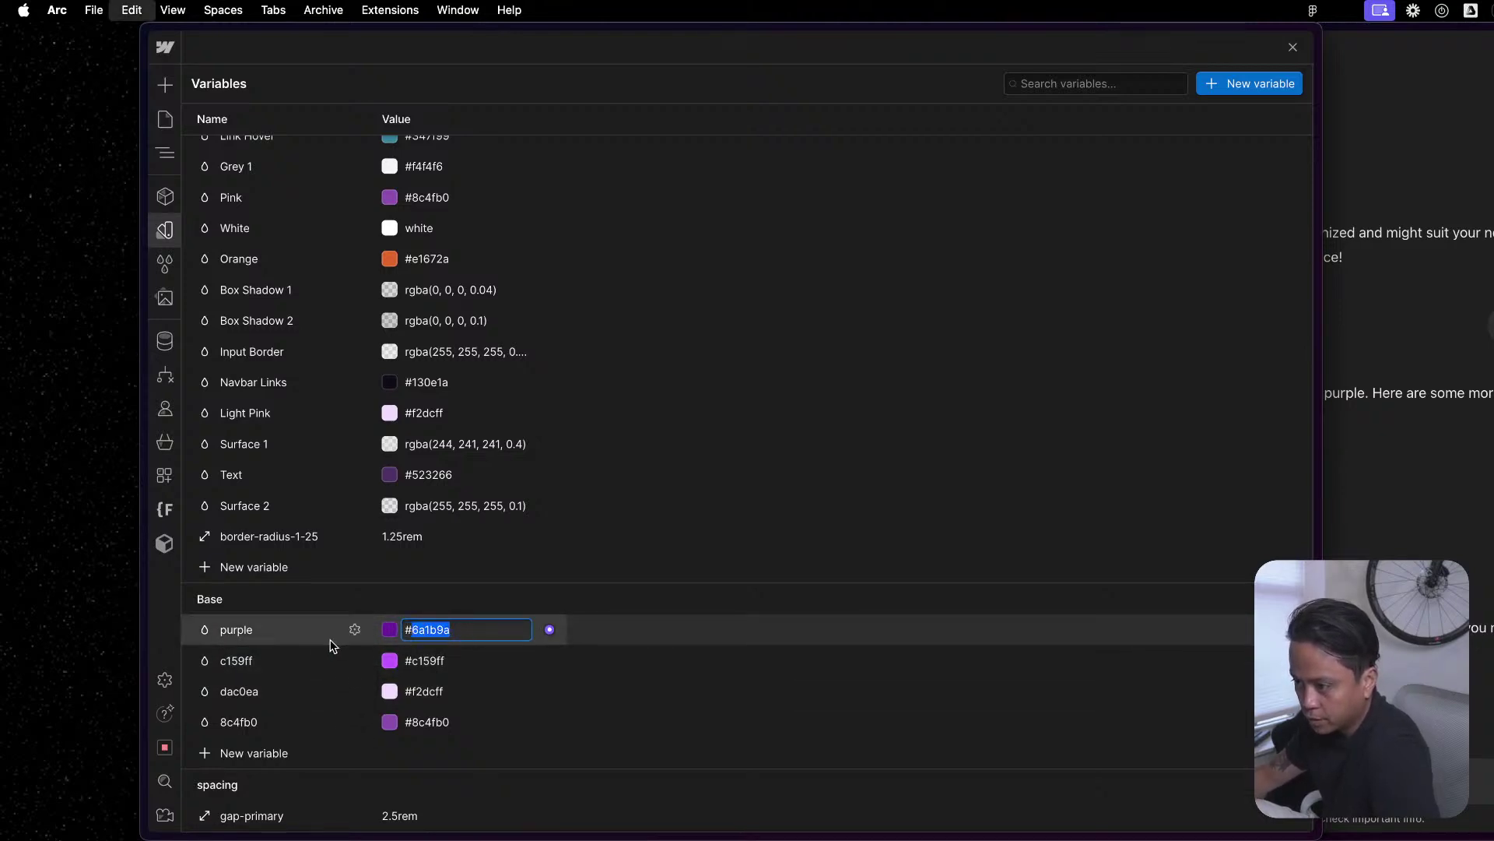
{"action": "left_click", "coordinate": [270, 632]}
{"action": "key", "text": "super+v"}
{"action": "key", "text": "Return"}
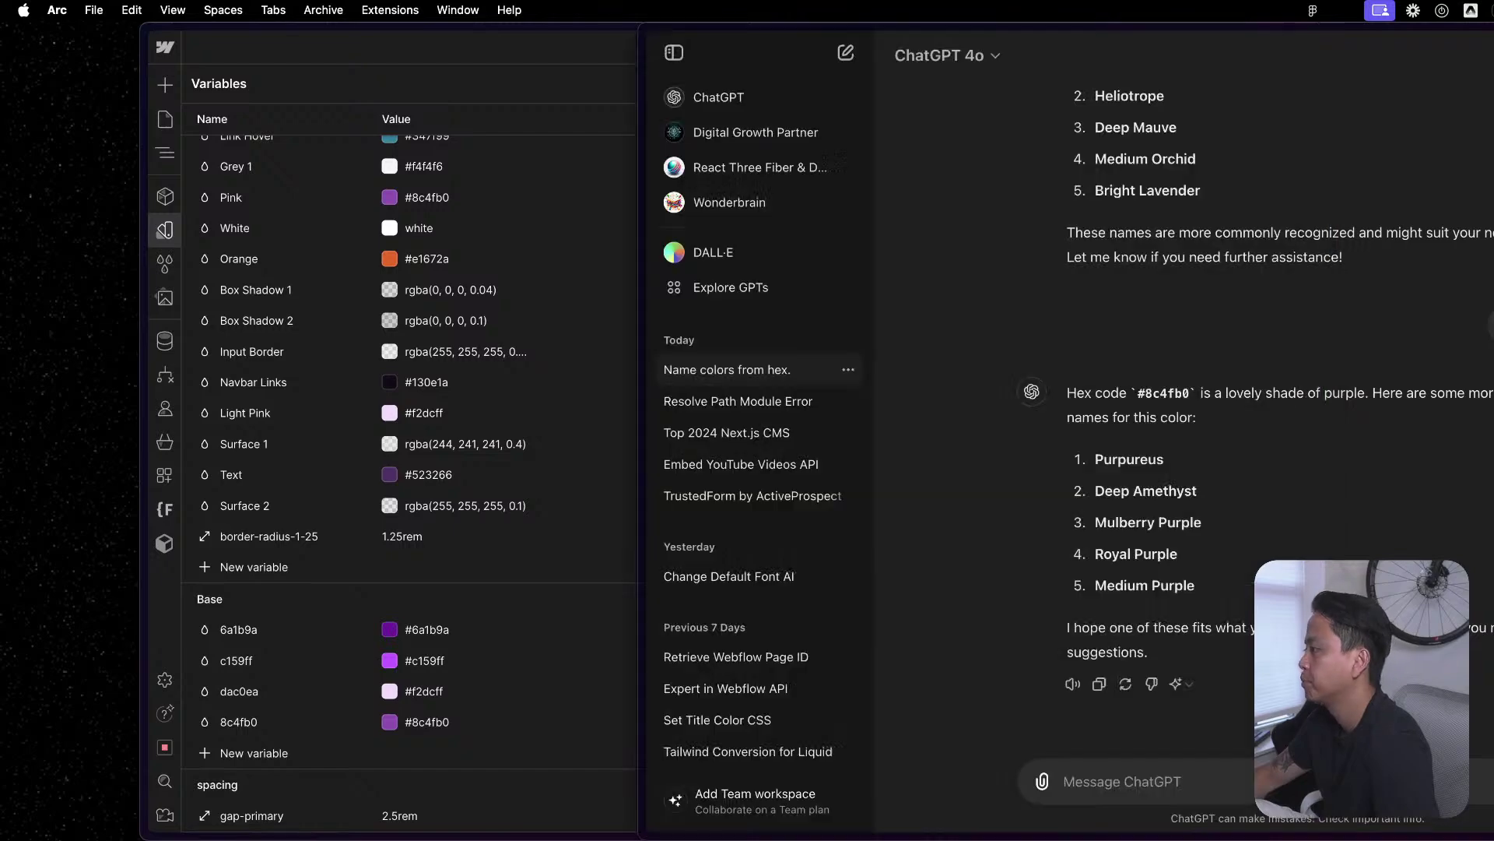
Switch to Figma, leave Dev Mode, and look over the Elements page's buttons and the Branding page's color swatches.
{"action": "key", "text": "ctrl+Up"}
{"action": "left_click", "coordinate": [1158, 726]}
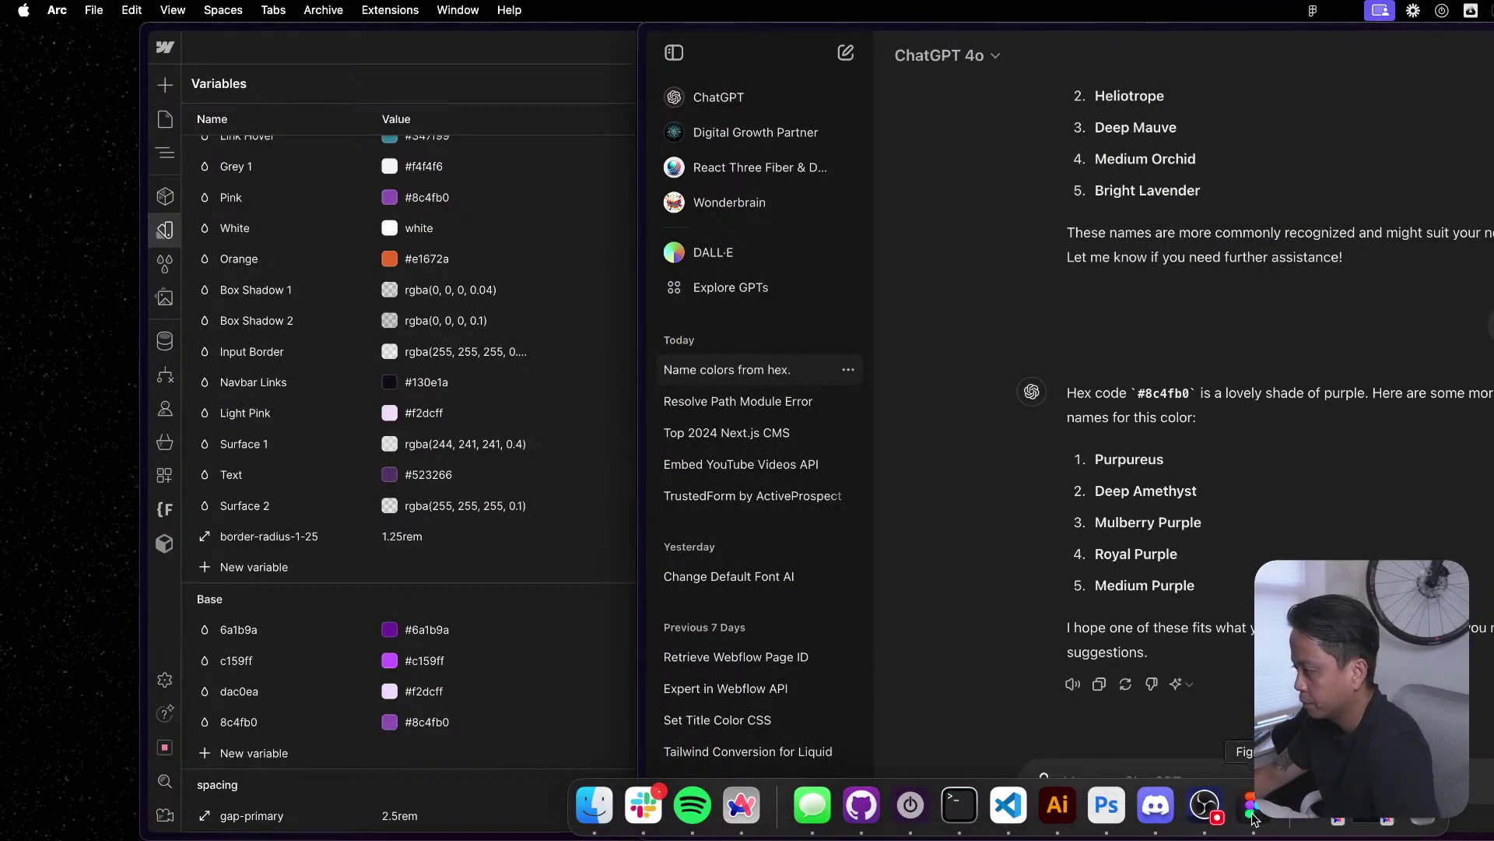
{"action": "left_click", "coordinate": [1253, 814]}
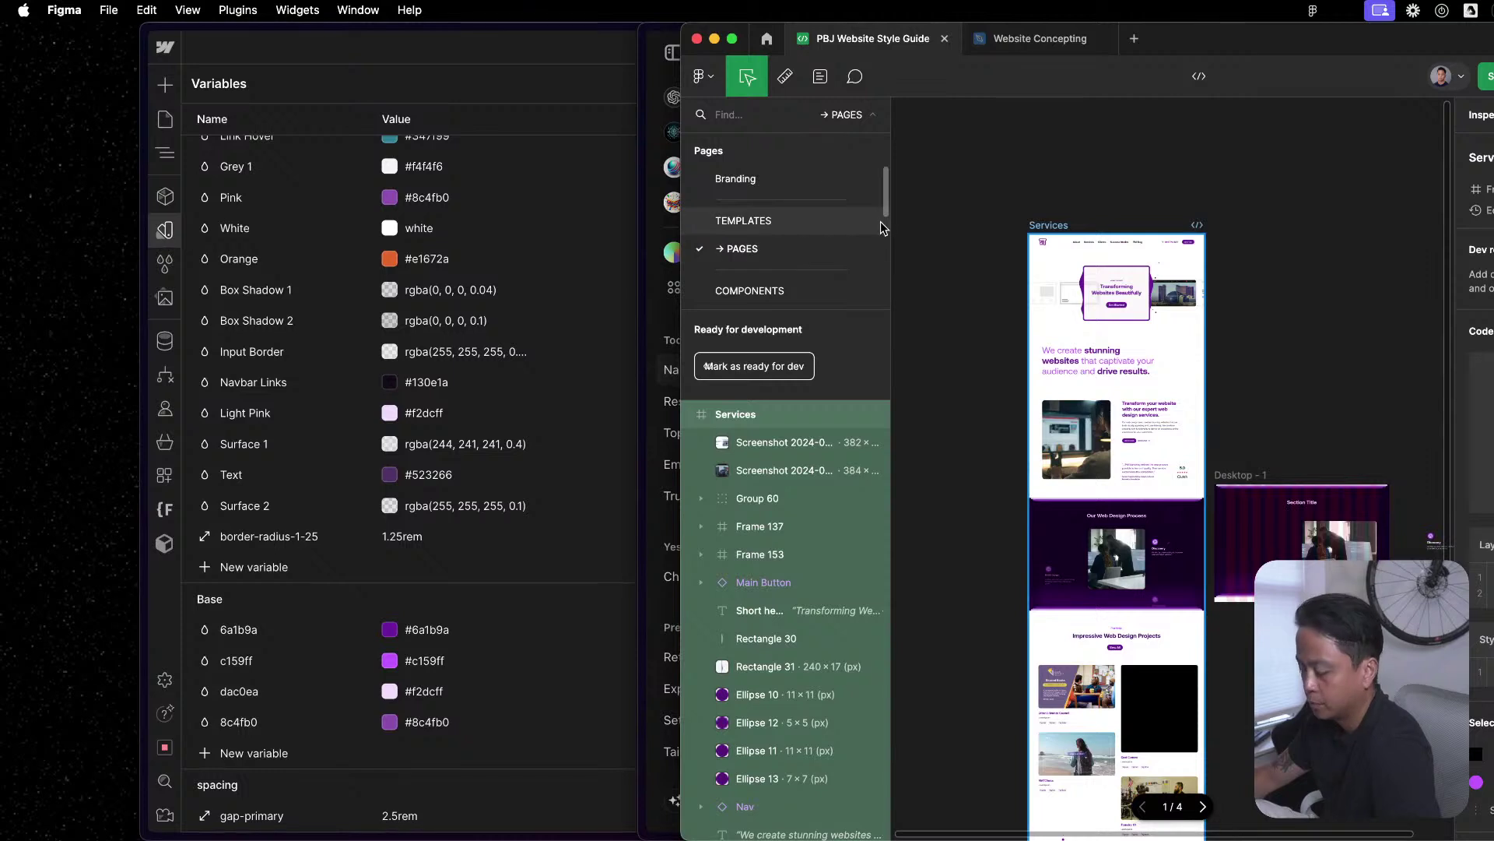
{"action": "key", "text": "shift+d"}
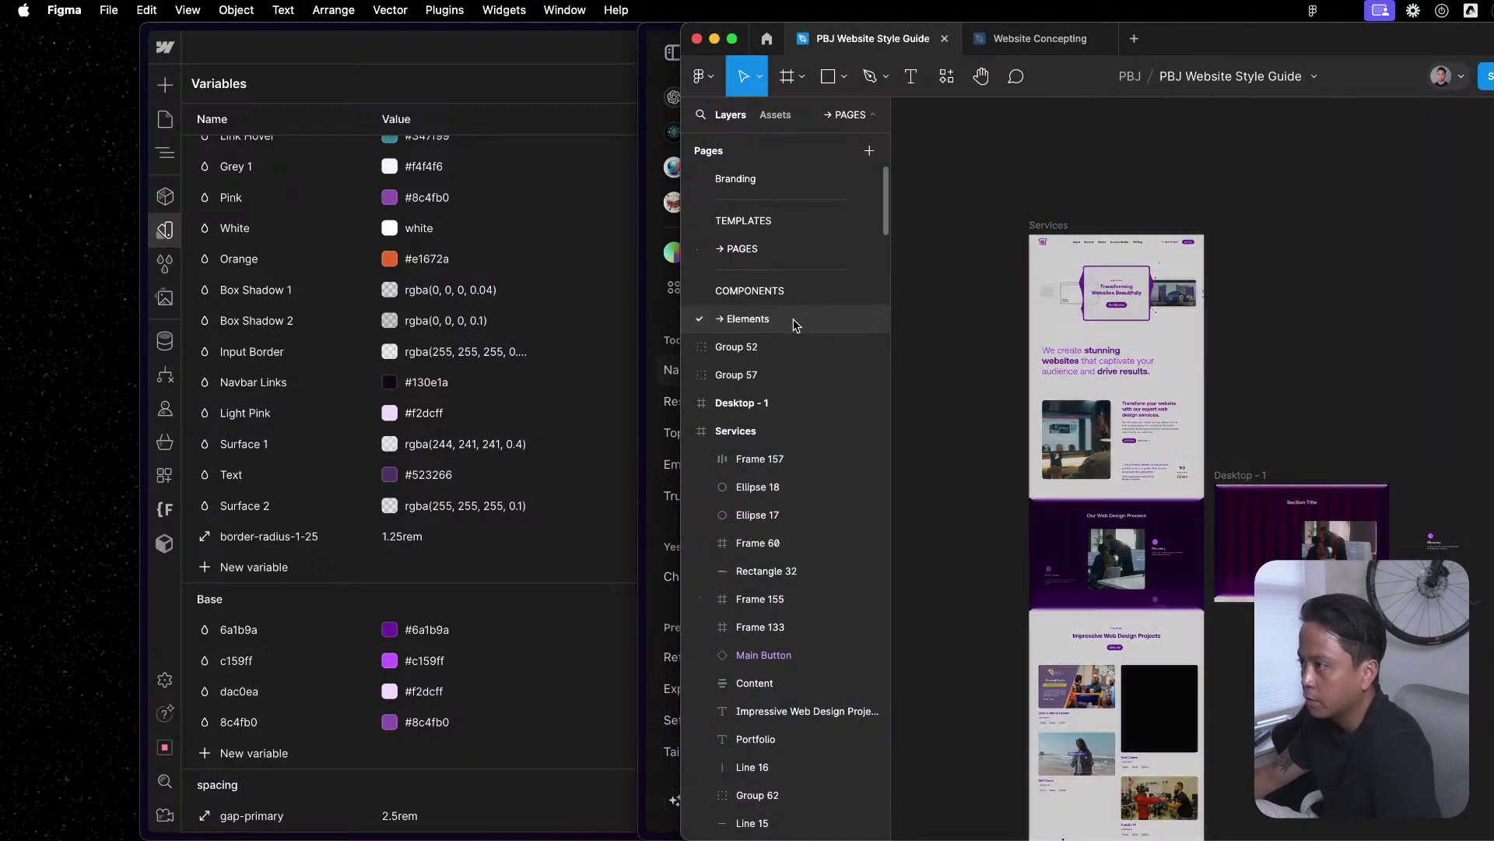
{"action": "scroll", "coordinate": [794, 277], "scroll_direction": "down", "scroll_amount": 3}
{"action": "scroll", "coordinate": [802, 280], "scroll_direction": "up", "scroll_amount": 3}
{"action": "scroll", "coordinate": [1043, 436], "scroll_direction": "down", "scroll_amount": 5}
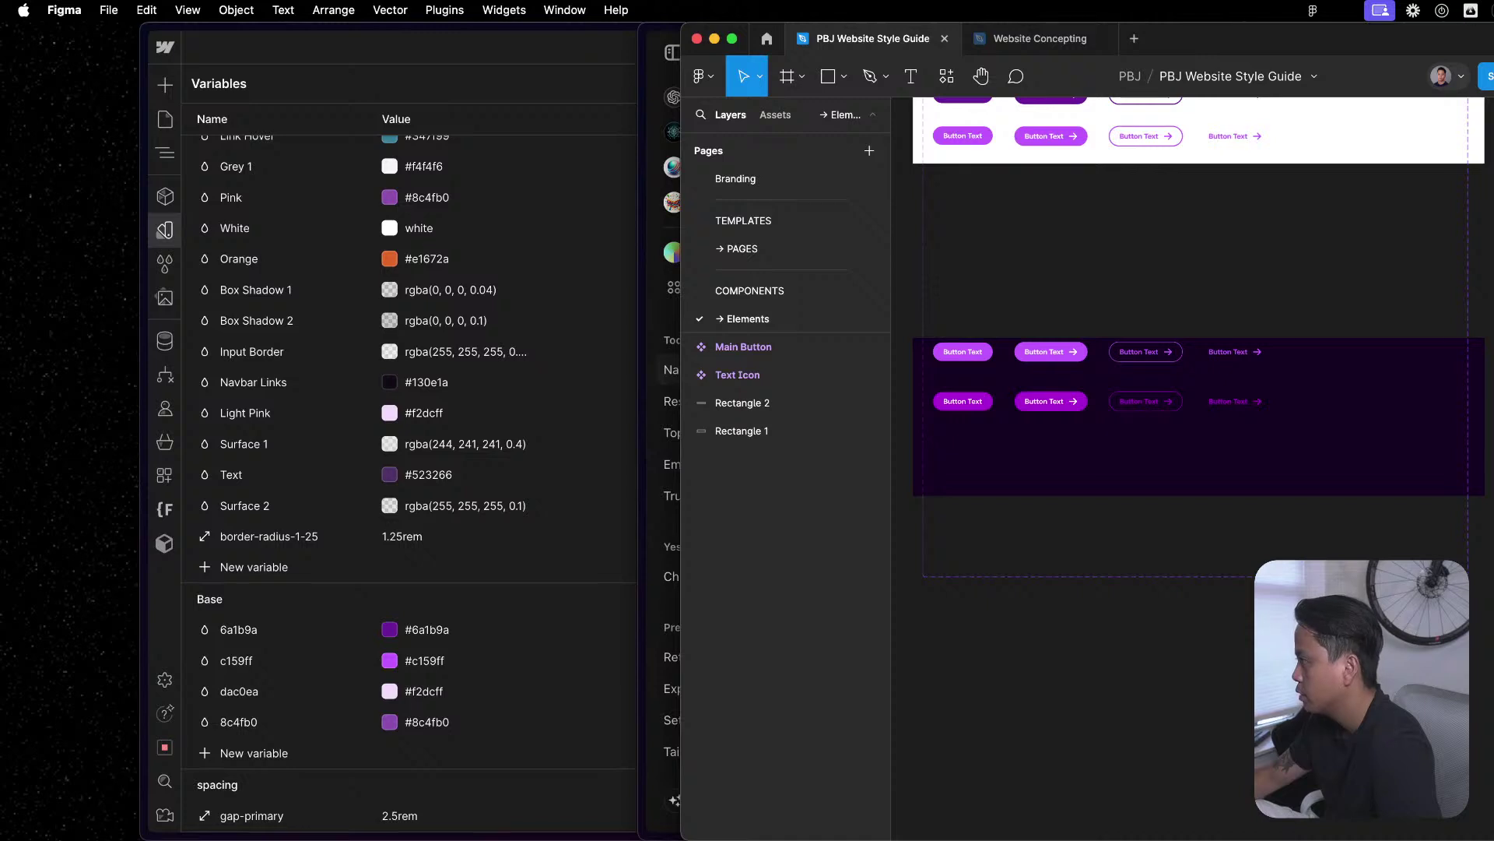
{"action": "scroll", "coordinate": [1411, 397], "scroll_direction": "up", "scroll_amount": 2}
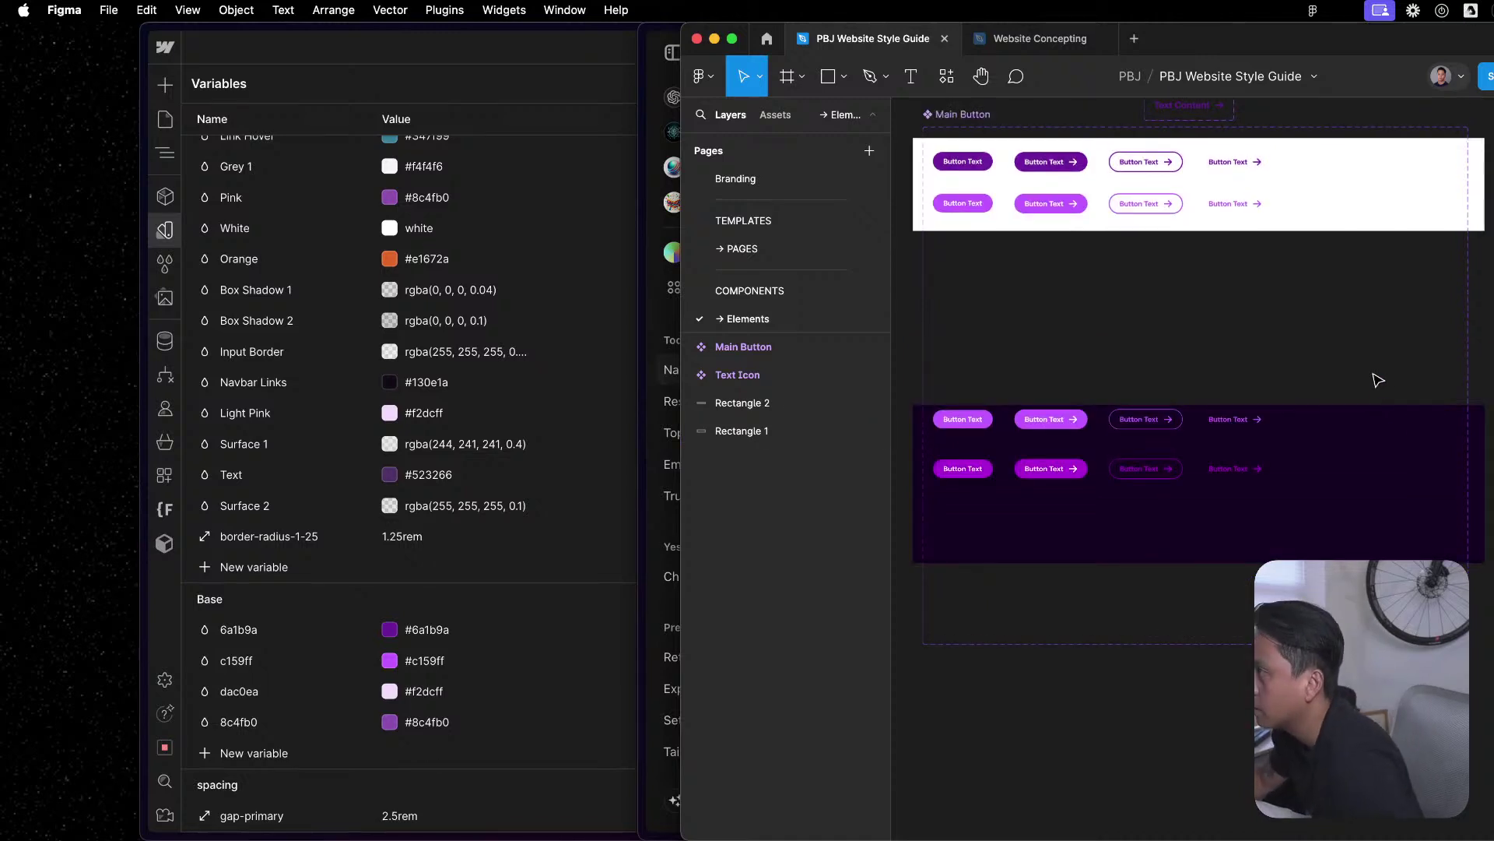
{"action": "scroll", "coordinate": [1378, 380], "scroll_direction": "up", "scroll_amount": 3}
{"action": "left_click", "coordinate": [775, 183]}
{"action": "key", "text": "Escape"}
{"action": "scroll", "coordinate": [1250, 557], "scroll_direction": "down", "scroll_amount": 4}
Draw a 111 × 111 square frame below the magenta swatch row and fill it with dark purple.
{"action": "key", "text": "f"}
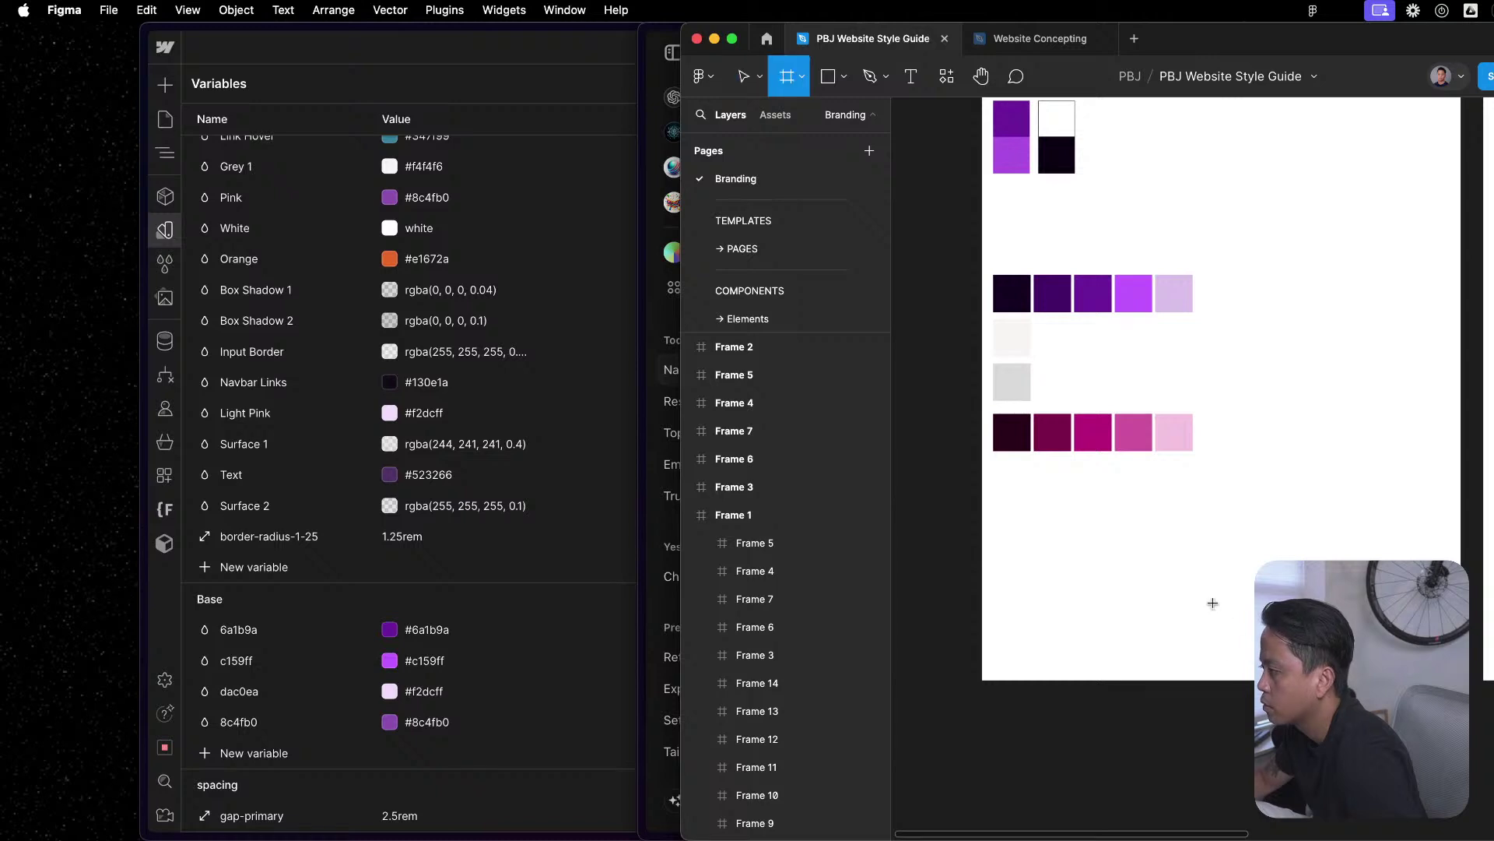
{"action": "left_click_drag", "start_coordinate": [997, 513], "coordinate": [1030, 549]}
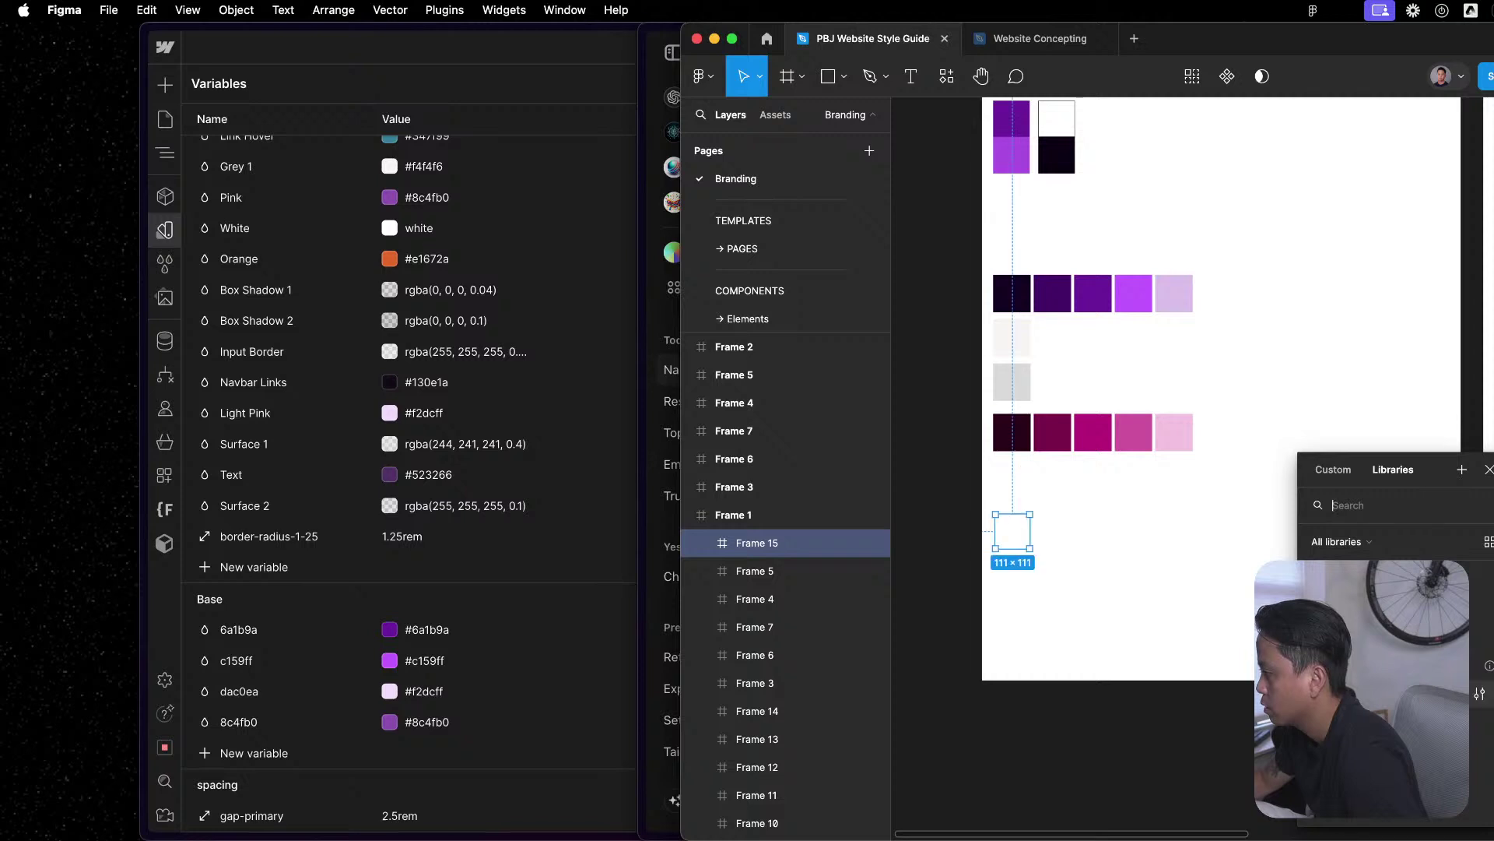
{"action": "left_click", "coordinate": [1485, 694]}
{"action": "left_click", "coordinate": [1078, 521]}
Duplicate the square into a row of four swatches, filling the copies bright purple, light lavender and deep purple.
{"action": "left_click_drag", "start_coordinate": [1027, 539], "coordinate": [1175, 542]}
{"action": "left_click", "coordinate": [1485, 483]}
{"action": "left_click", "coordinate": [1485, 592]}
{"action": "key", "text": "Escape"}
{"action": "left_click", "coordinate": [1485, 483]}
{"action": "left_click", "coordinate": [1485, 592]}
{"action": "left_click", "coordinate": [1485, 483]}
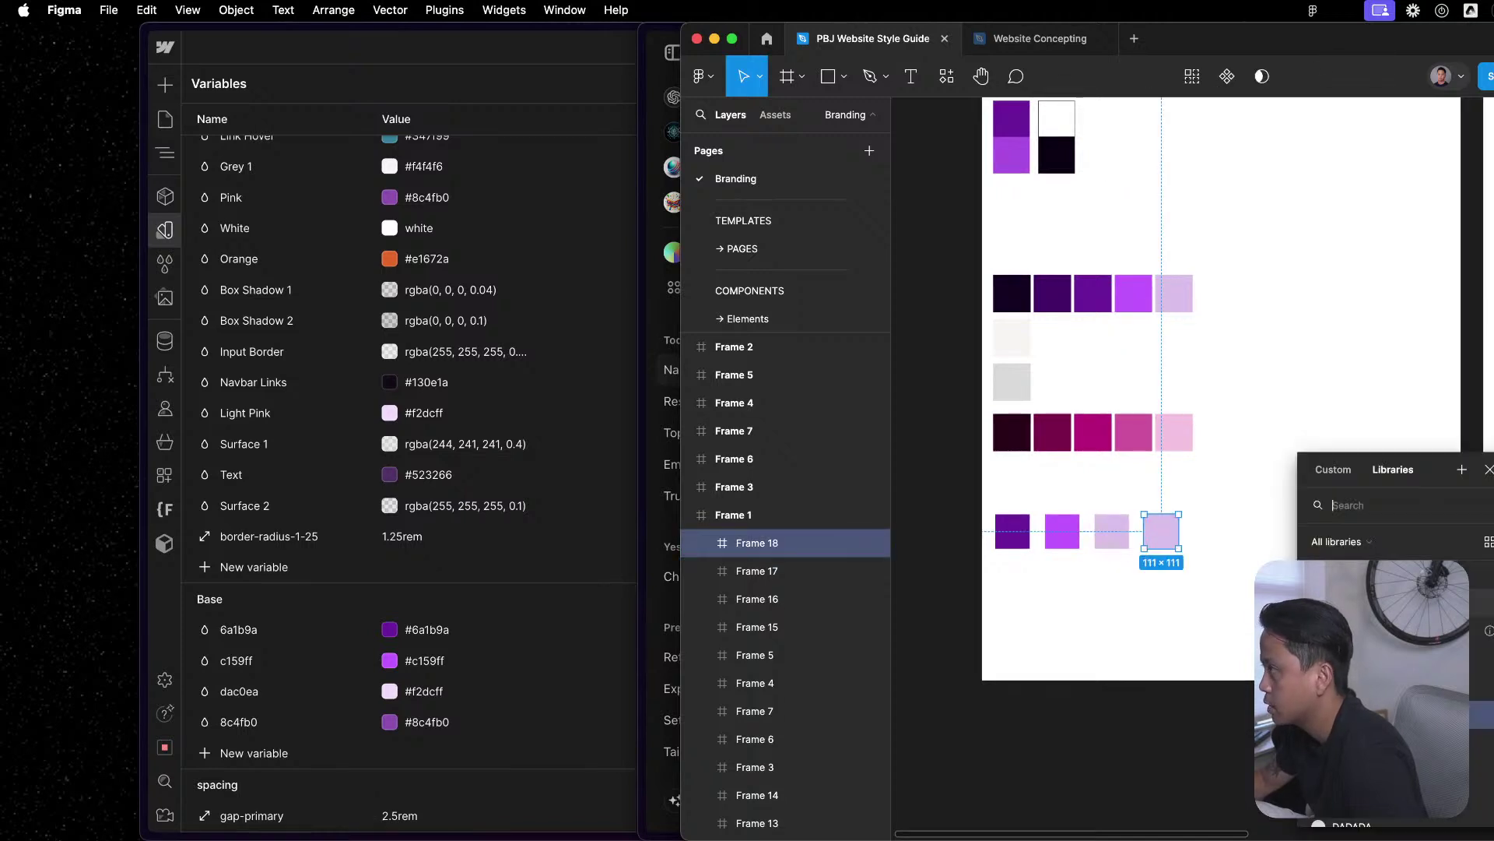
{"action": "scroll", "coordinate": [1138, 387], "scroll_direction": "up", "scroll_amount": 2}
{"action": "left_click", "coordinate": [1370, 608]}
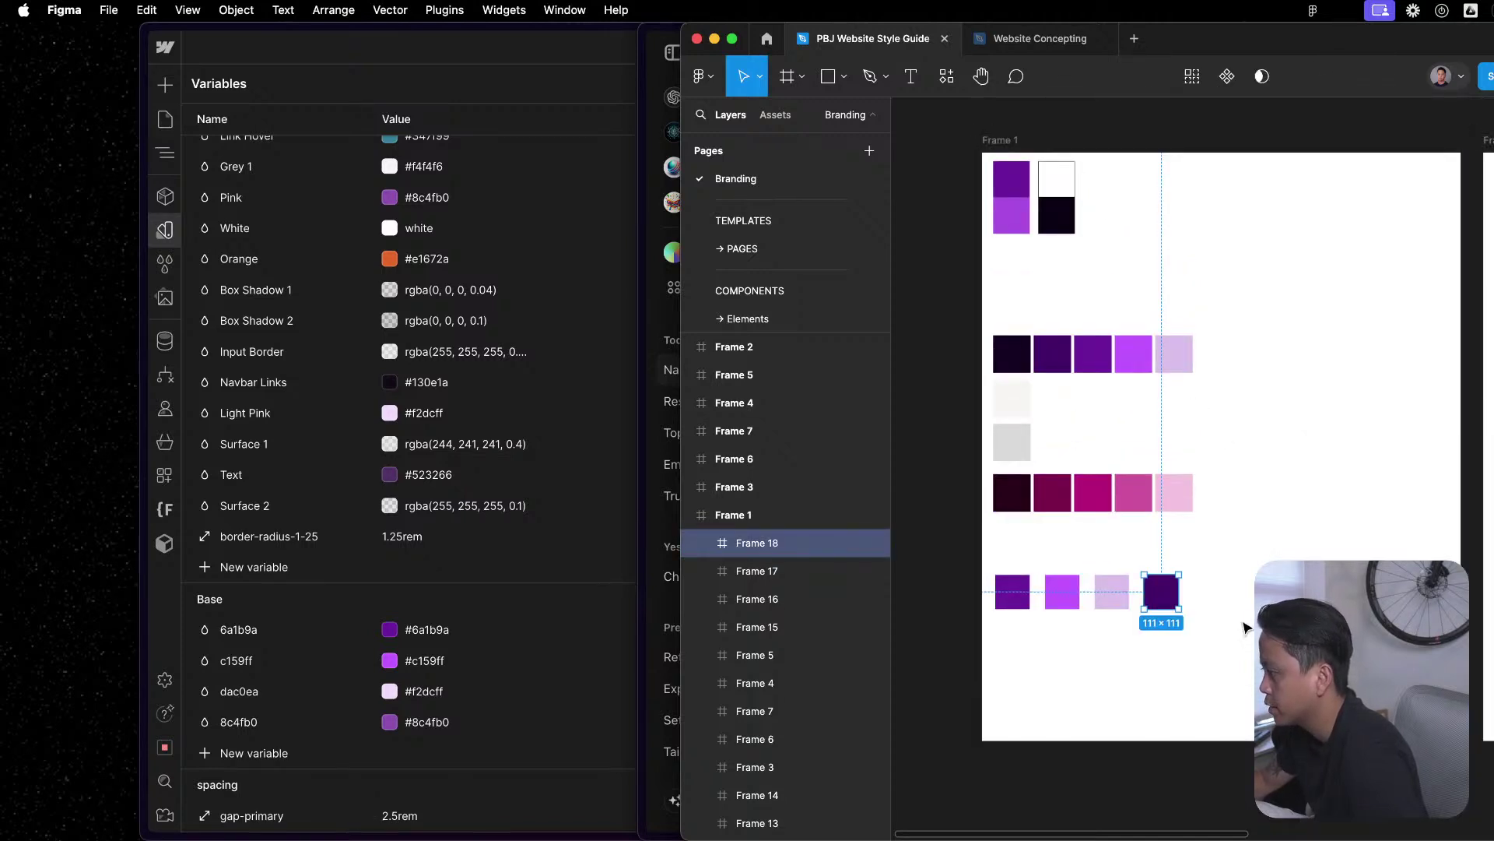
Add a fifth swatch to the new row by duplicating the deep purple one, and fill it near-black.
{"action": "left_click", "coordinate": [1097, 235]}
{"action": "left_click_drag", "start_coordinate": [1111, 593], "coordinate": [1176, 397]}
{"action": "key", "text": "Escape"}
{"action": "key", "text": "Escape"}
{"action": "left_click", "coordinate": [1249, 413]}
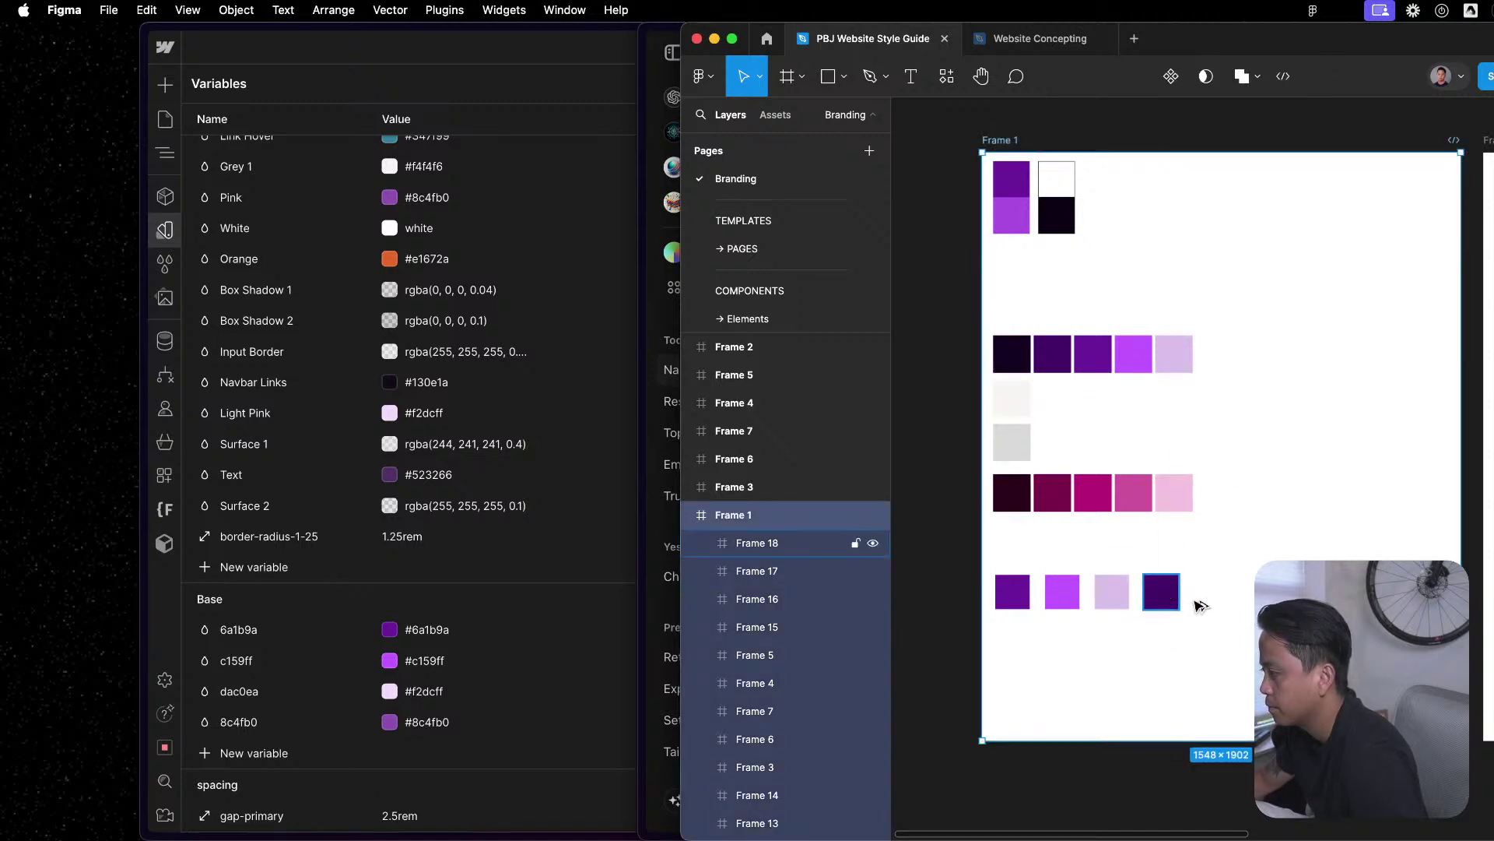
{"action": "left_click", "coordinate": [1167, 594]}
{"action": "left_click_drag", "start_coordinate": [1167, 594], "coordinate": [1225, 595]}
{"action": "key", "text": "Escape"}
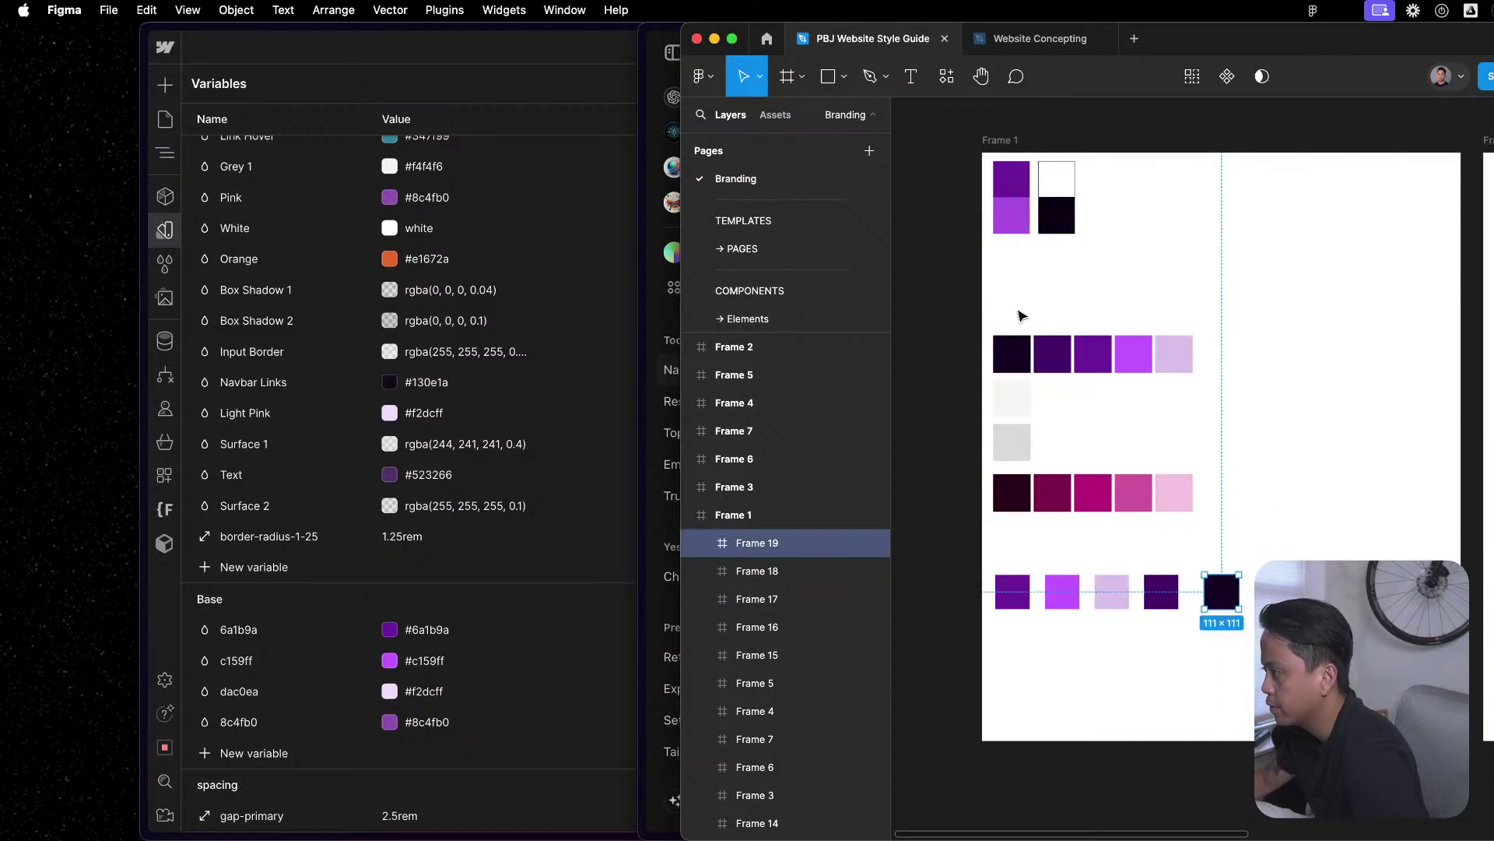
Check the five existing swatches in the purple row and the off-white swatch beneath them.
{"action": "left_click", "coordinate": [1026, 350]}
{"action": "left_click", "coordinate": [1052, 355]}
{"action": "left_click", "coordinate": [1093, 356]}
{"action": "left_click", "coordinate": [1133, 358]}
{"action": "left_click", "coordinate": [1176, 367]}
{"action": "left_click", "coordinate": [1012, 398]}
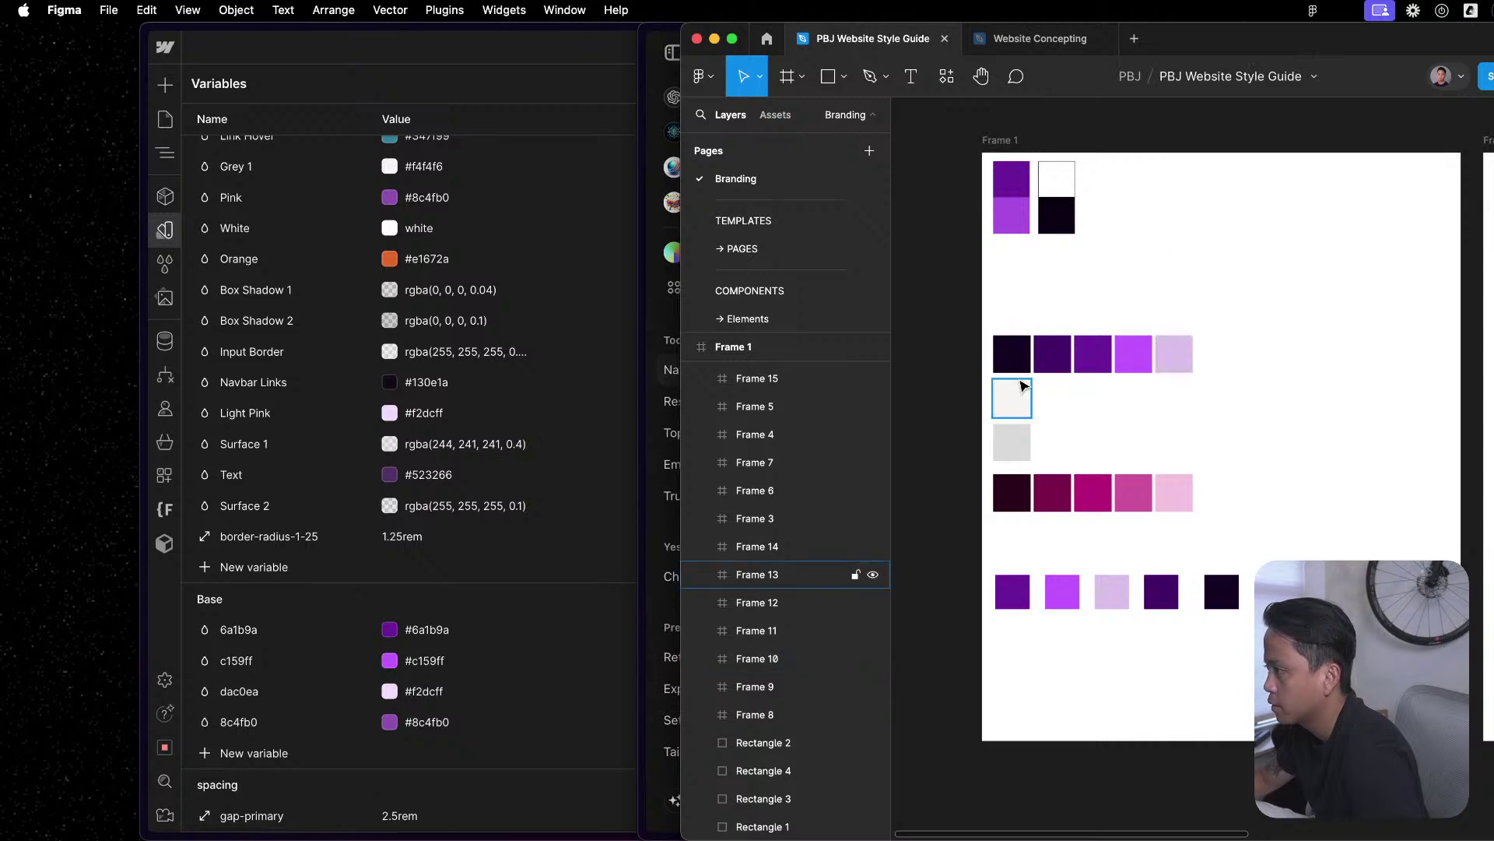
Delete the five newly drawn swatches below the magenta row.
{"action": "left_click", "coordinate": [1001, 605]}
{"action": "key", "text": "Return"}
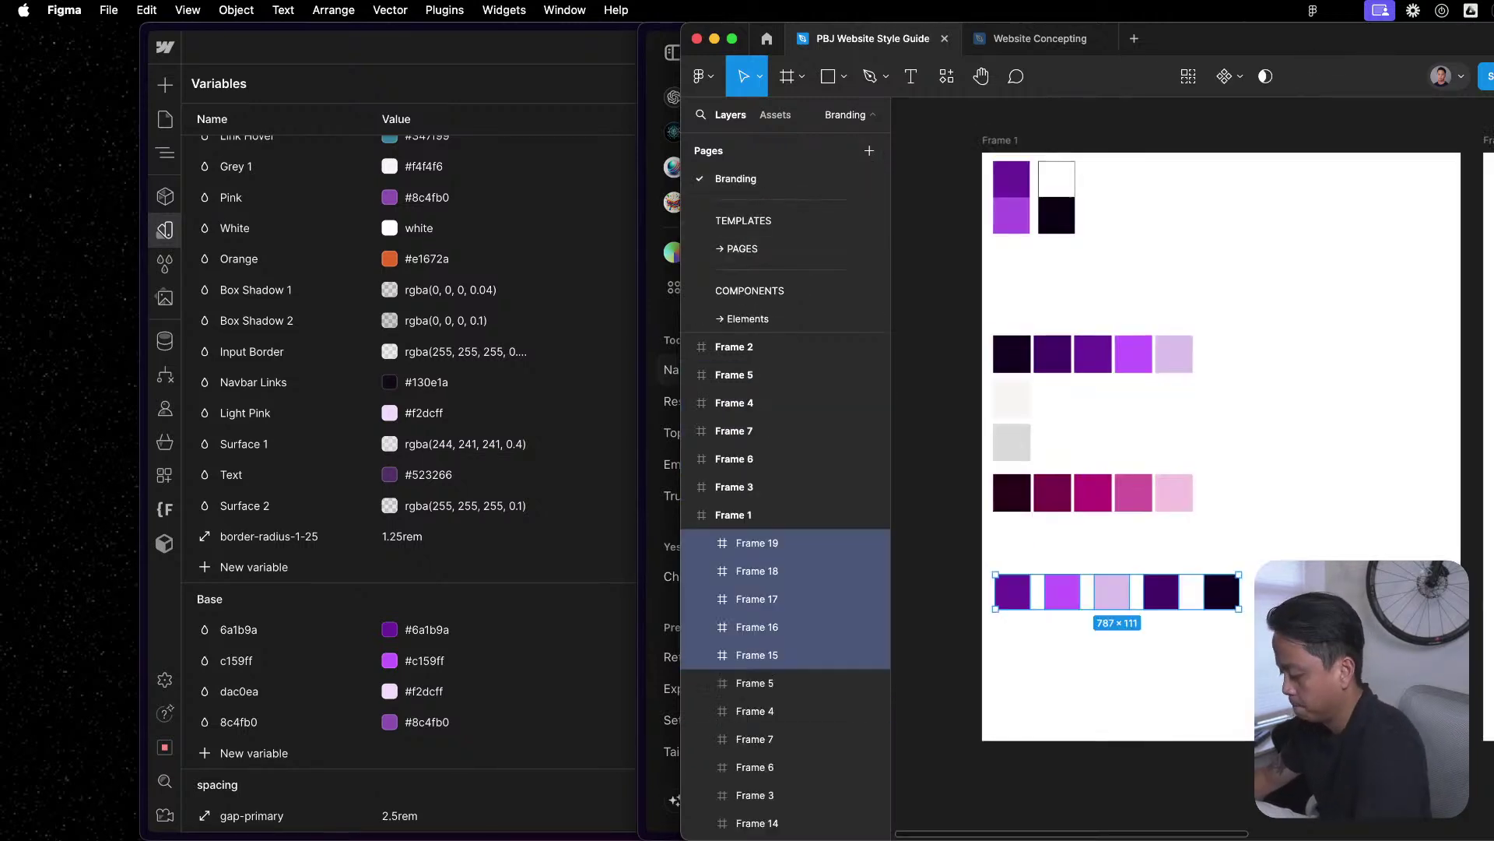
{"action": "key", "text": "Delete"}
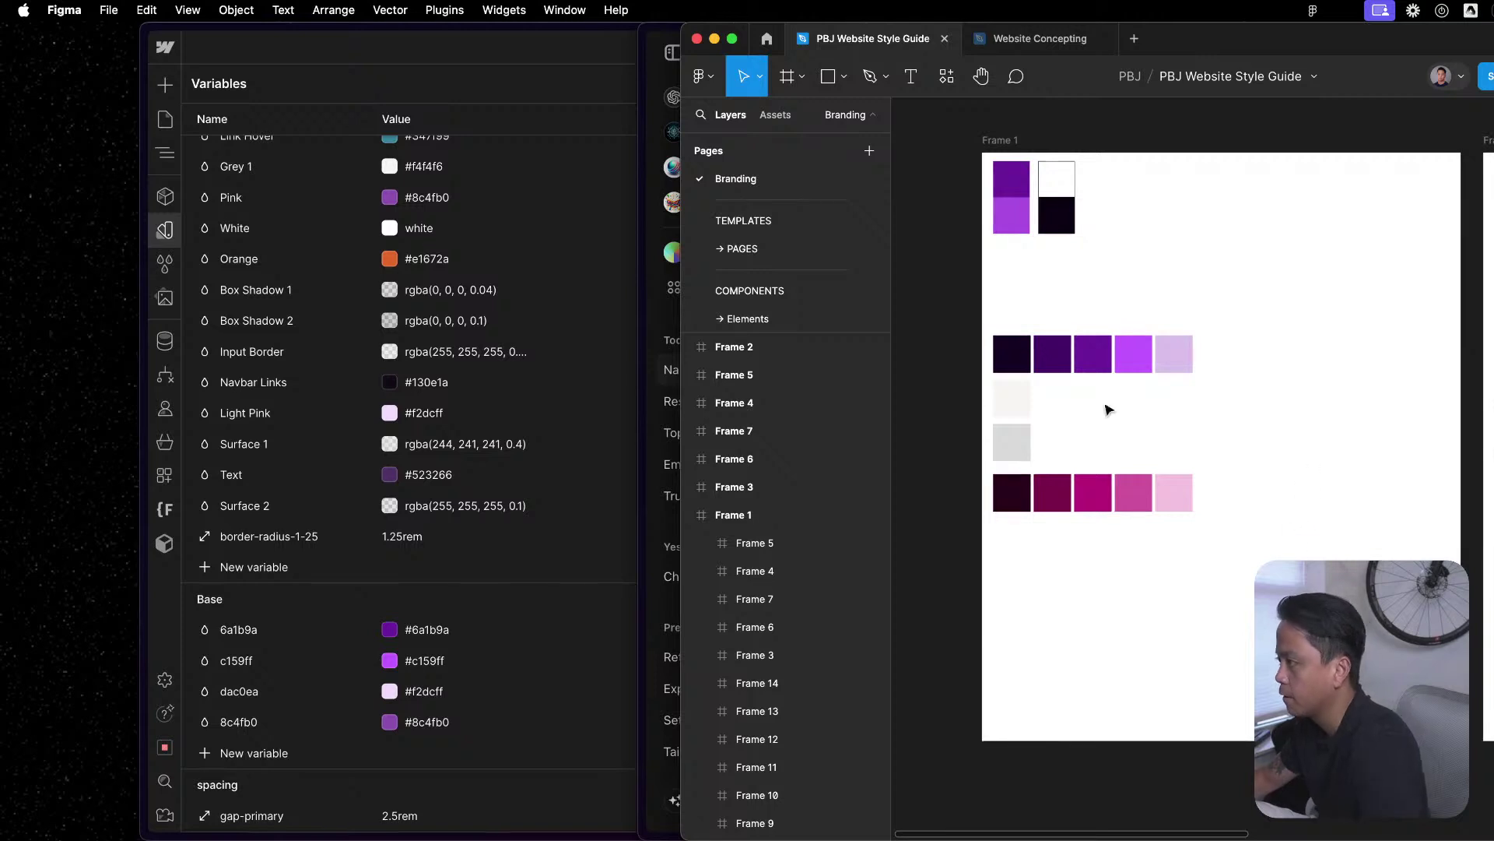
Compare the two stacked purple swatches at the top of Frame 1 with the dark purple in the row below.
{"action": "scroll", "coordinate": [1020, 405], "scroll_direction": "up", "scroll_amount": 3}
{"action": "left_click", "coordinate": [1011, 355]}
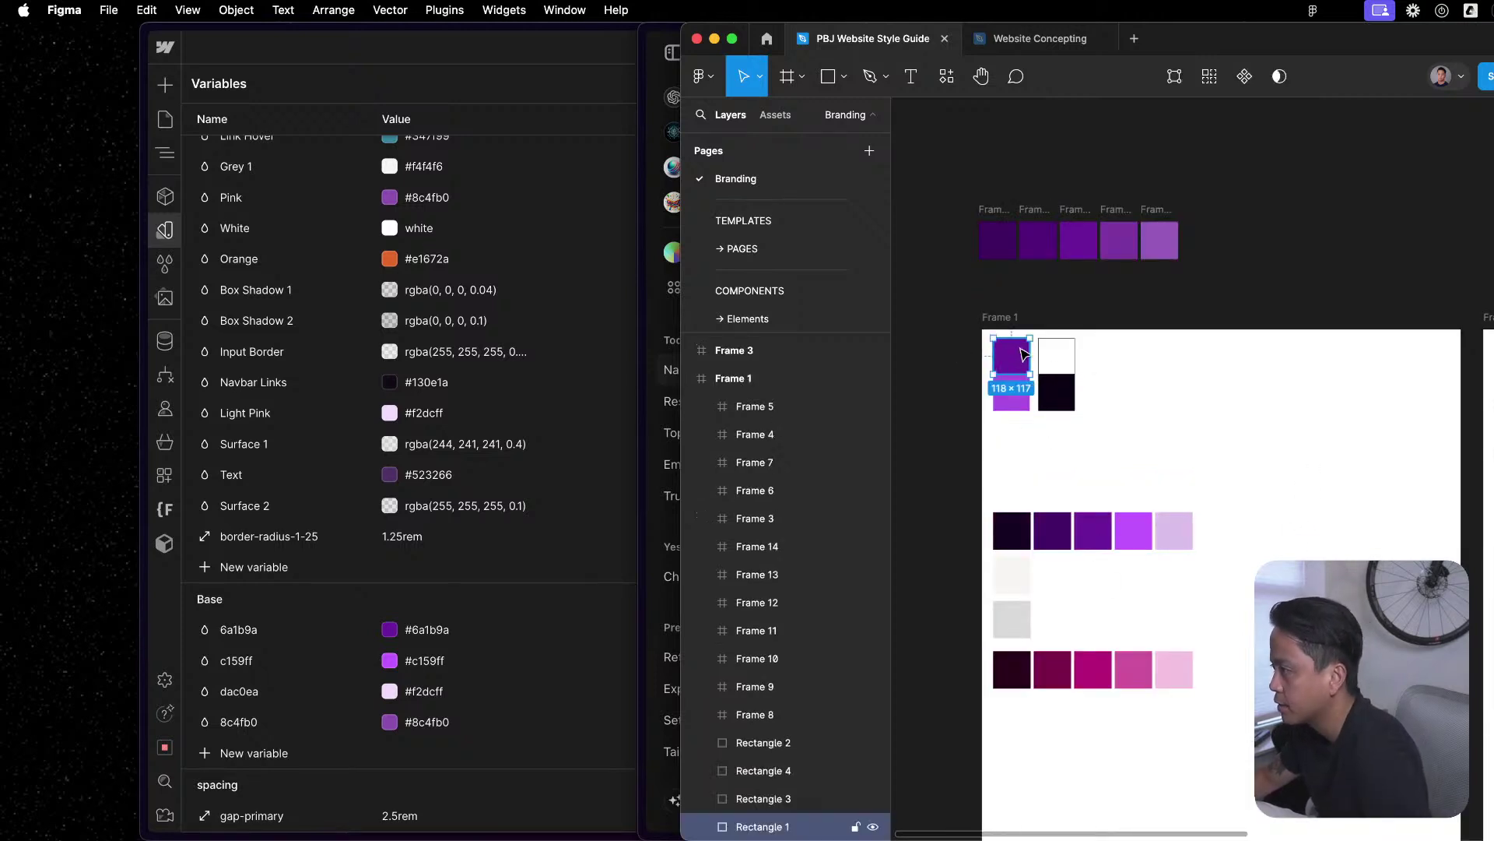
{"action": "left_click", "coordinate": [1108, 414]}
{"action": "left_click", "coordinate": [1090, 543]}
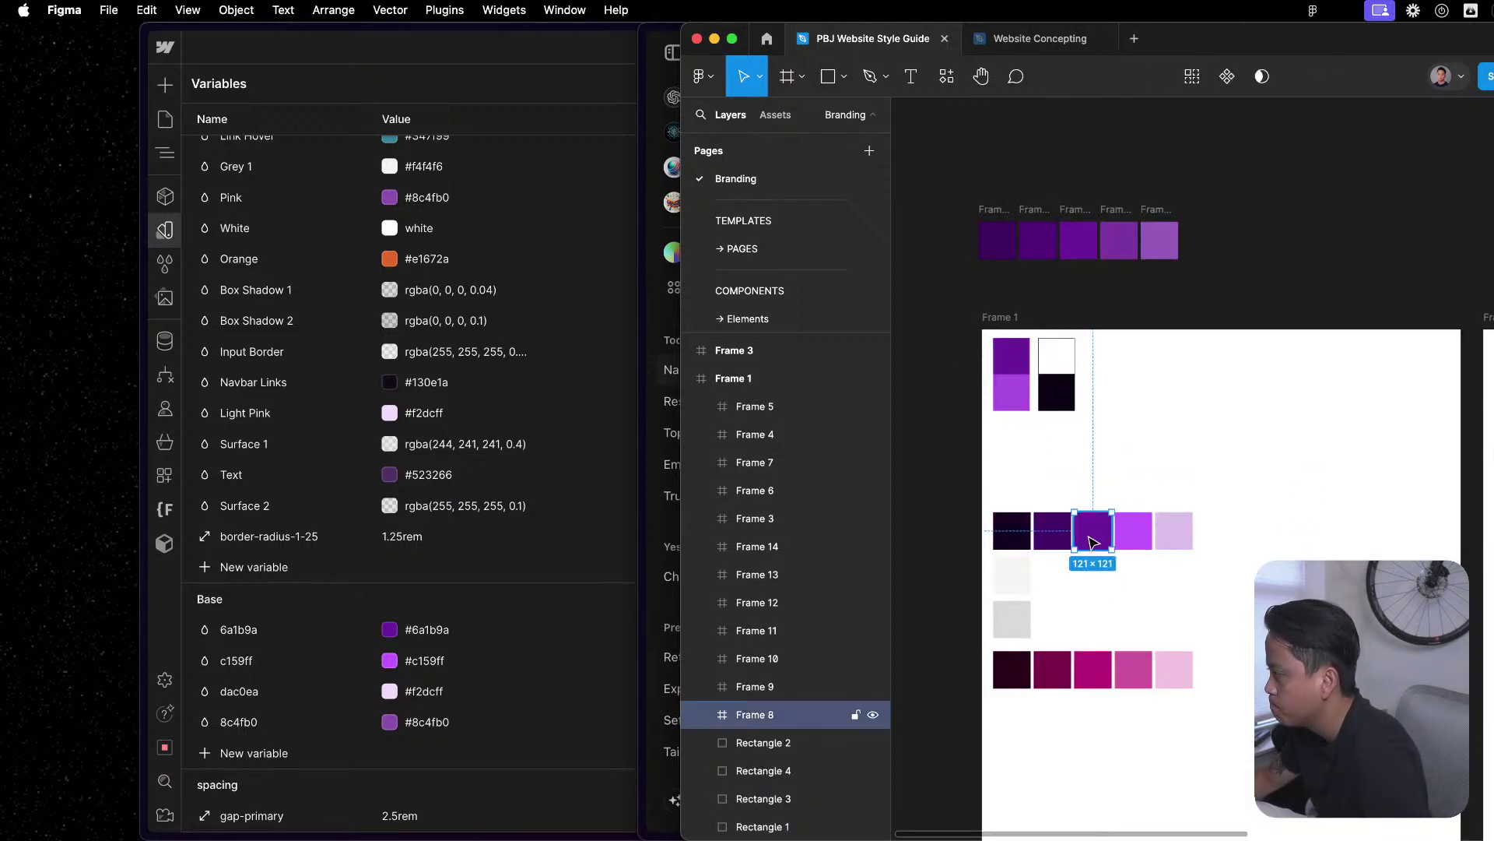
{"action": "left_click", "coordinate": [1014, 360]}
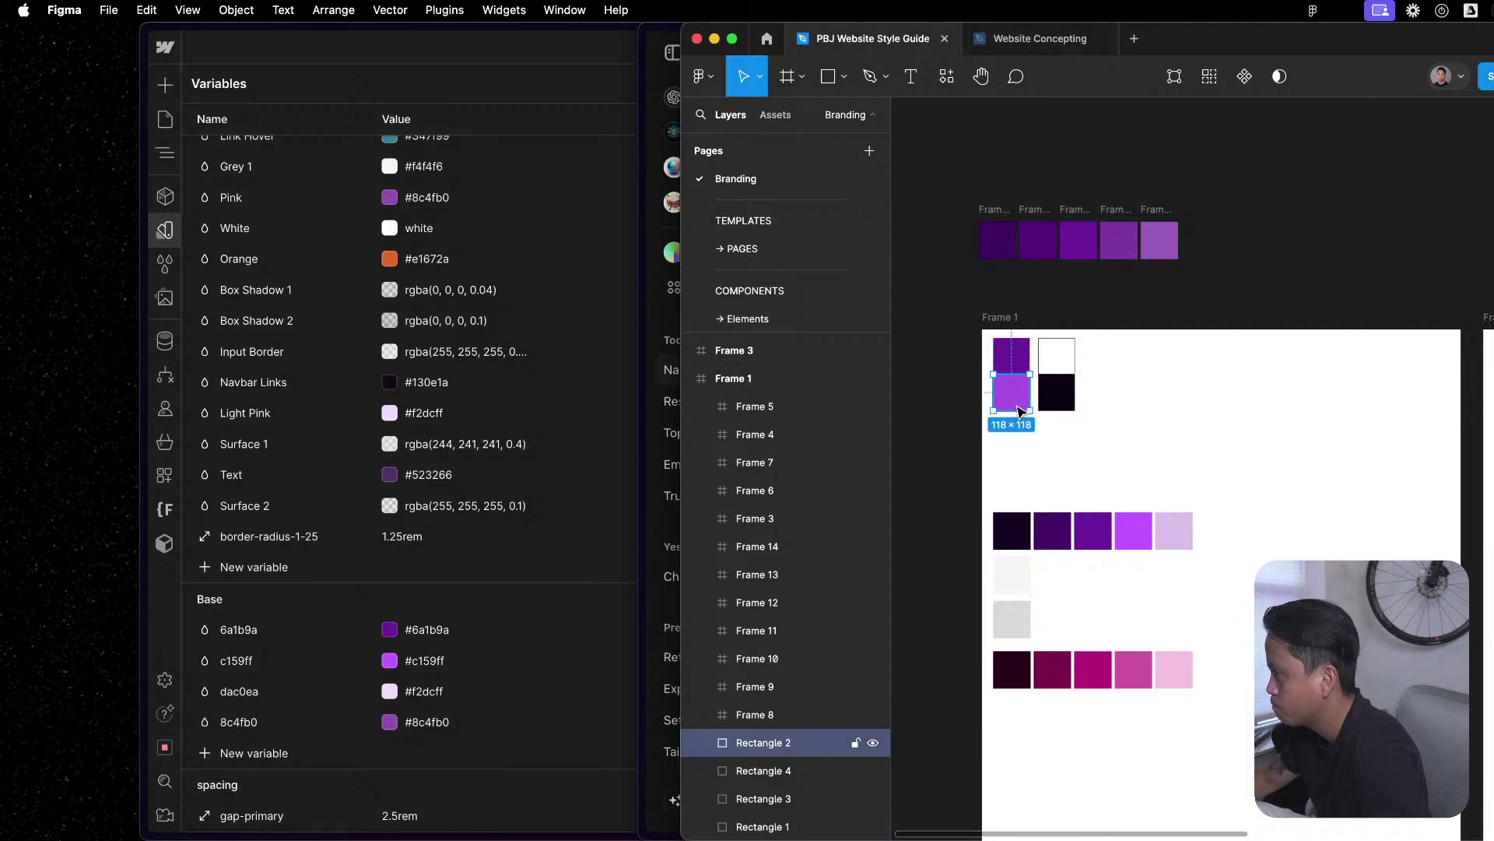
{"action": "left_click", "coordinate": [1184, 629]}
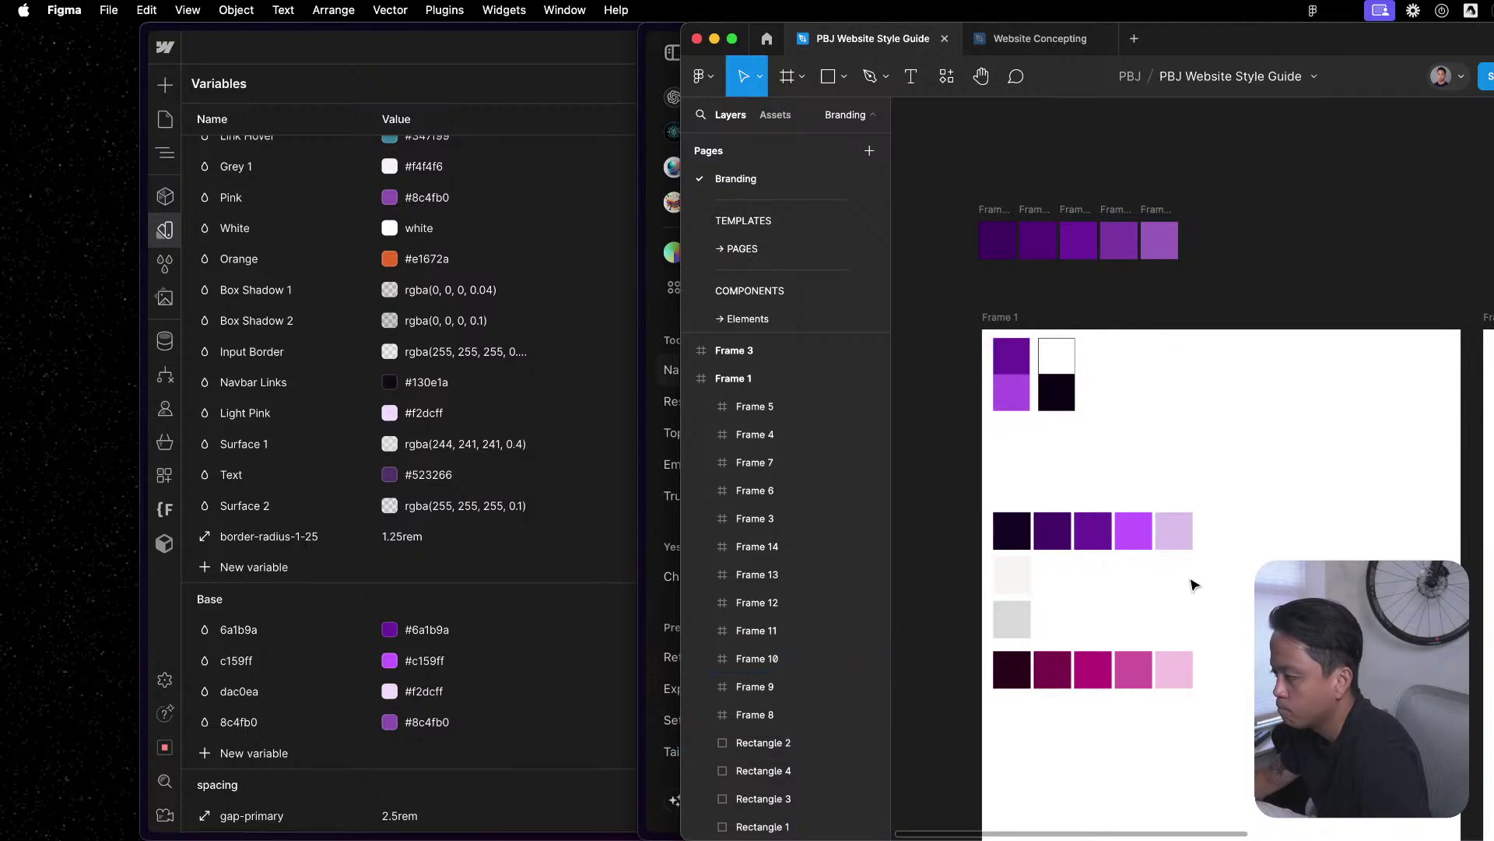
Copy the hex value of the 8c4fb0 variable in Webflow and return to Figma.
{"action": "left_click", "coordinate": [427, 728]}
{"action": "left_click", "coordinate": [426, 722]}
{"action": "key", "text": "super+c"}
{"action": "key", "text": "super+Tab"}
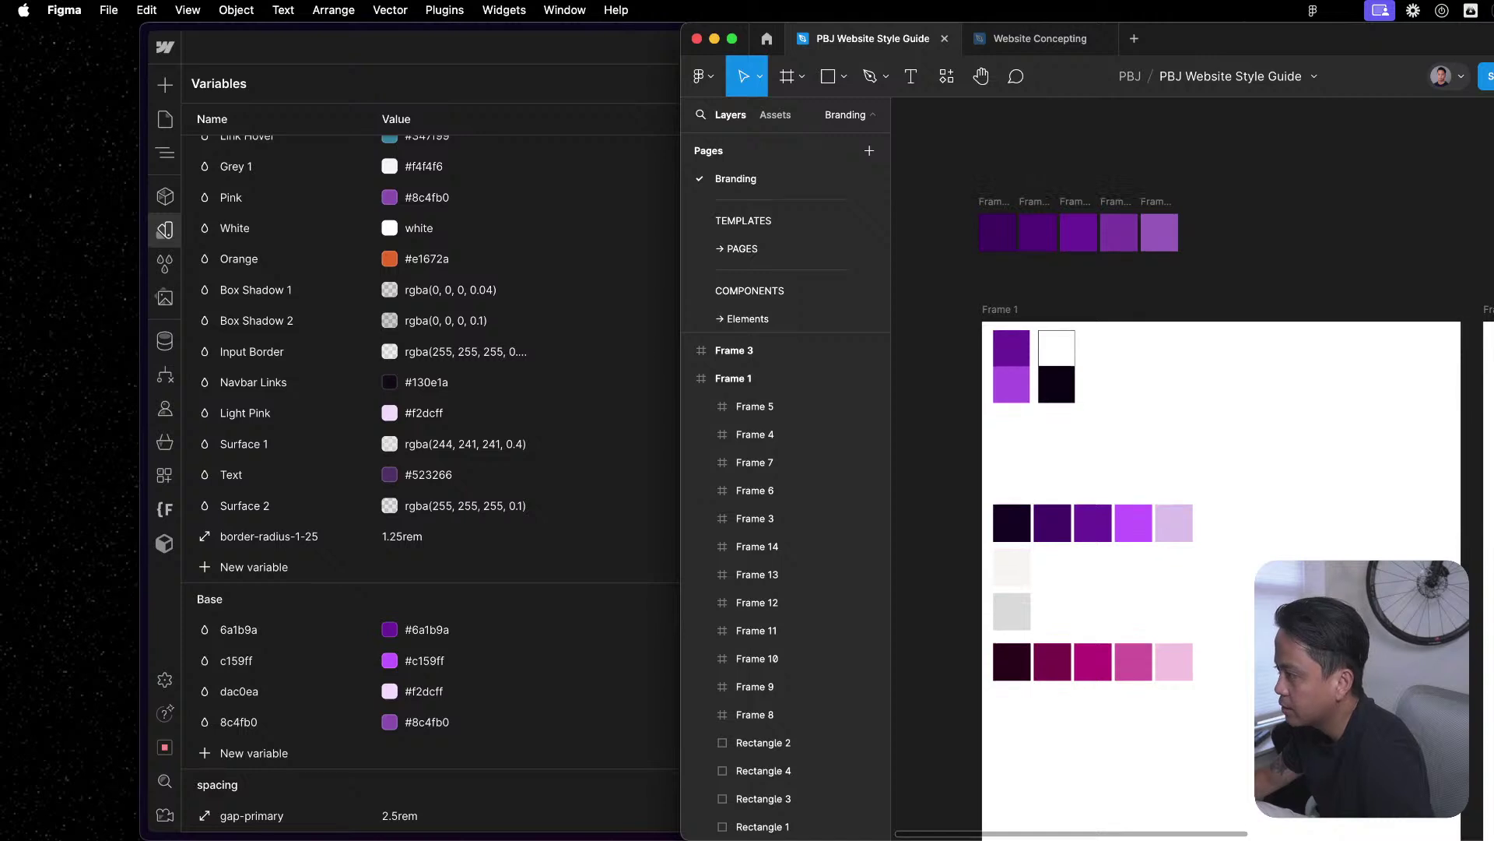
Duplicate the light lavender swatch, place the copy just beyond the end of the purple row, and fill it with #8c4fb0.
{"action": "scroll", "coordinate": [1251, 350], "scroll_direction": "down", "scroll_amount": 5}
{"action": "key", "text": "super+d"}
{"action": "left_click_drag", "start_coordinate": [1180, 353], "coordinate": [1248, 353]}
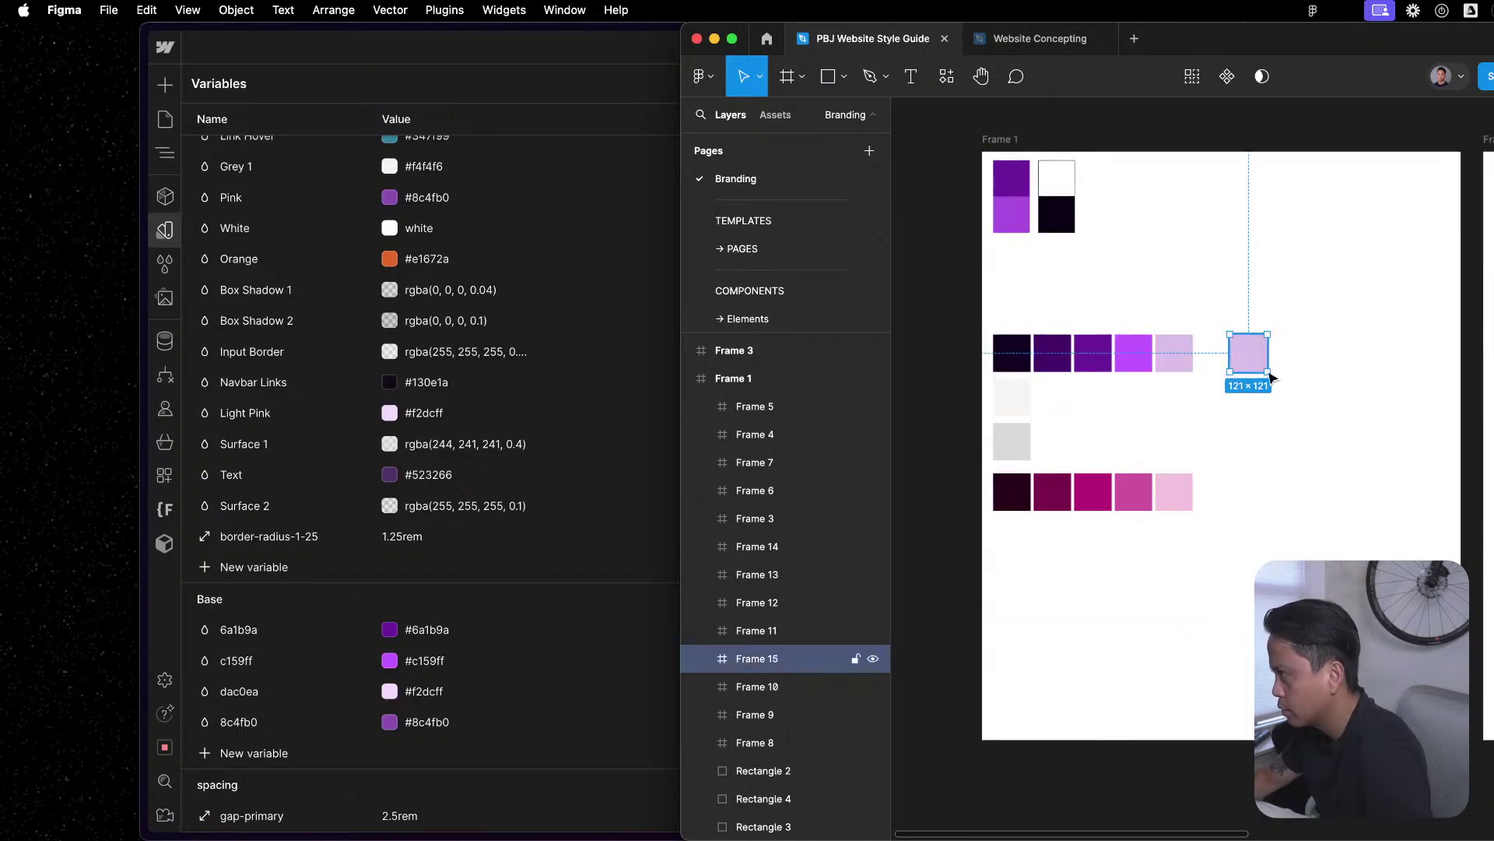
{"action": "key", "text": "Escape"}
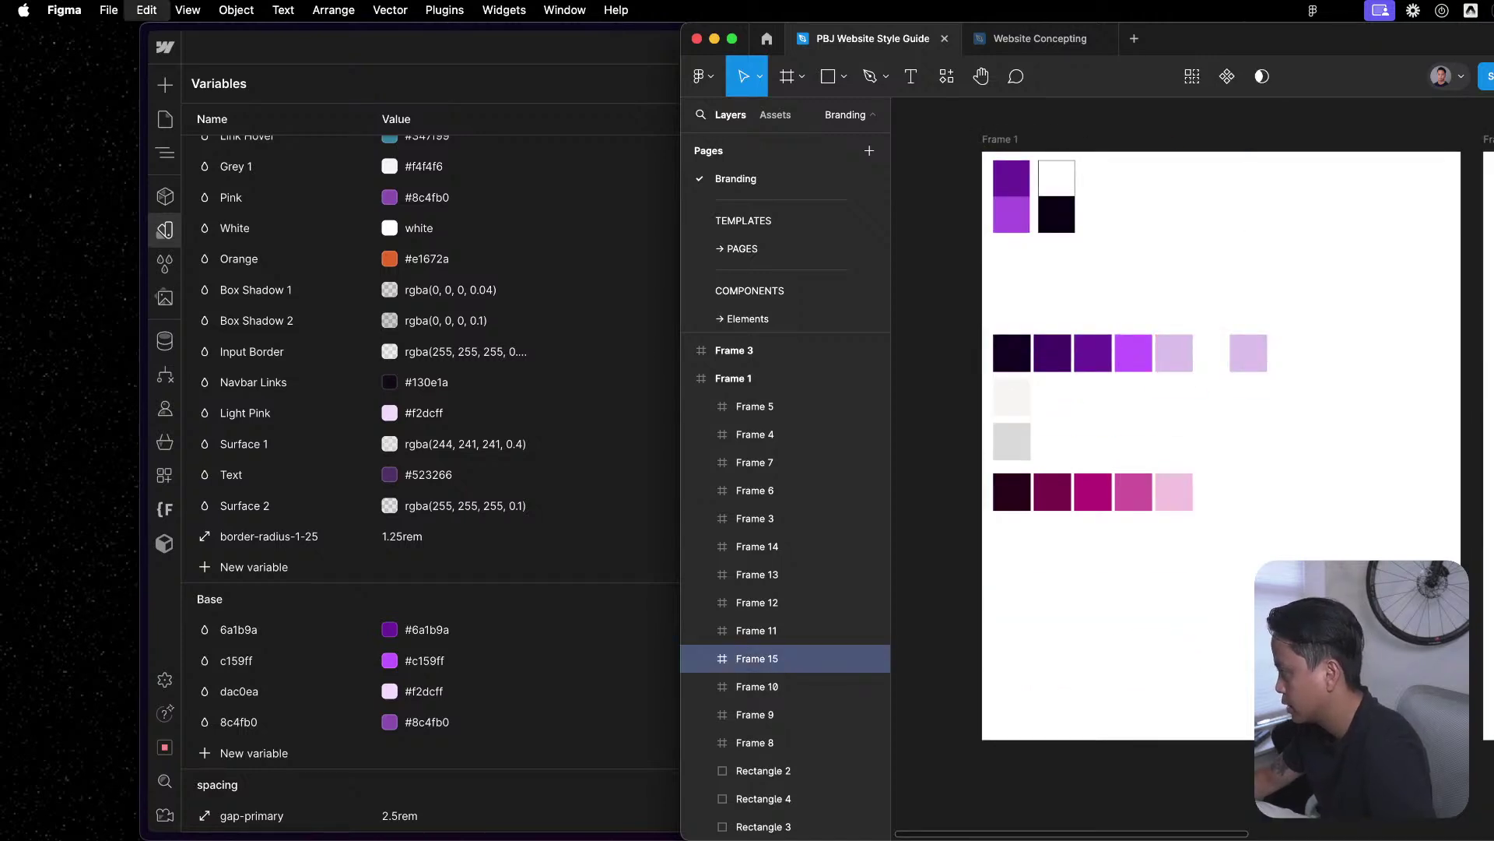
{"action": "left_click", "coordinate": [1248, 352]}
{"action": "key", "text": "super+v"}
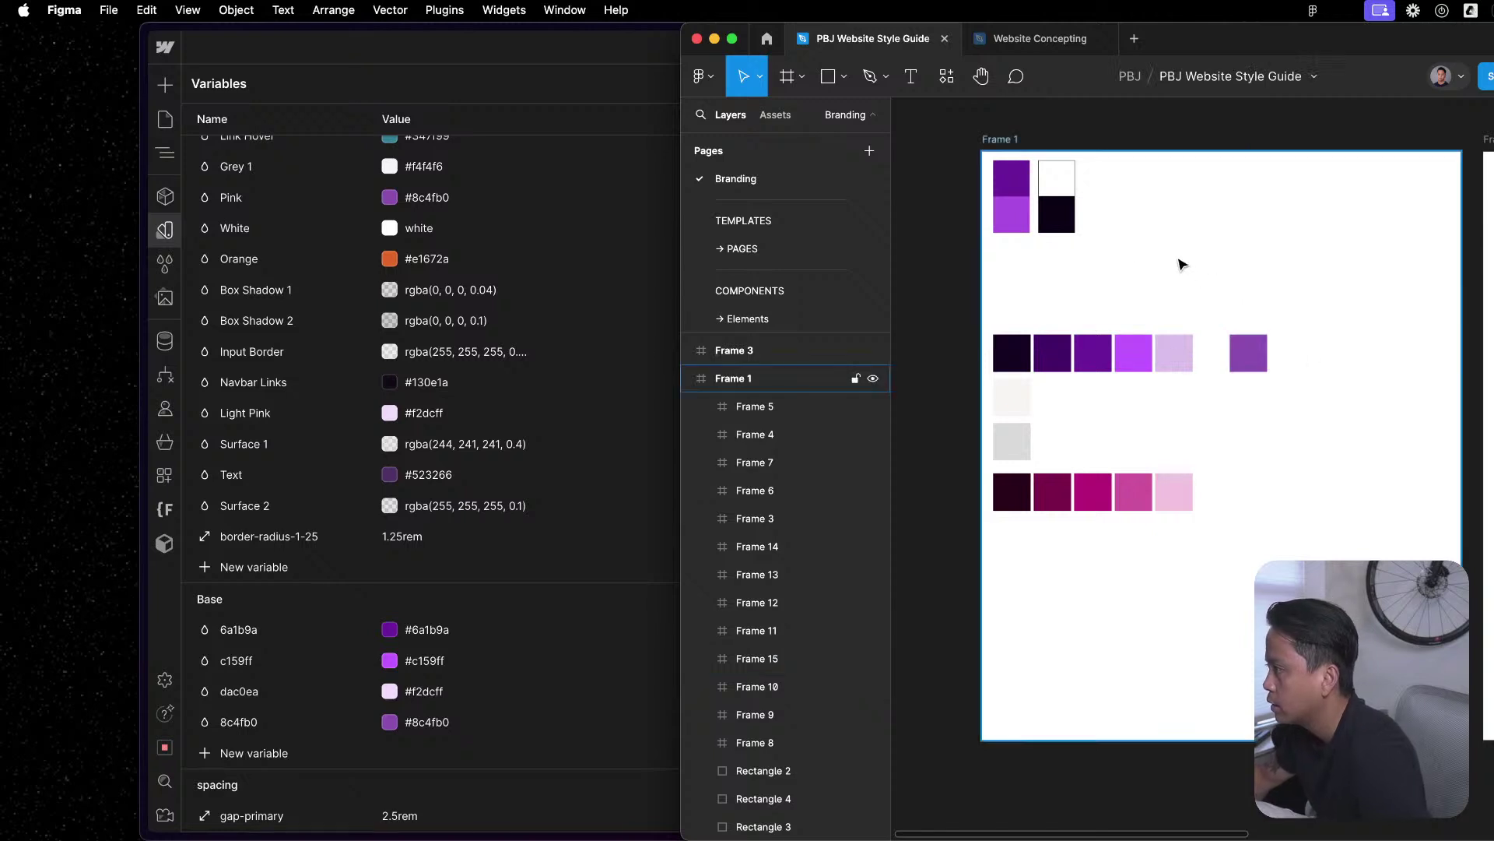
Move the #8c4fb0 swatch into the purple row after the third swatch, shifting the bright purple and lavender swatches along with equal 10 px gaps.
{"action": "scroll", "coordinate": [1201, 357], "scroll_direction": "up", "scroll_amount": 3}
{"action": "left_click_drag", "start_coordinate": [1311, 412], "coordinate": [1077, 473]}
{"action": "scroll", "coordinate": [1052, 382], "scroll_direction": "up", "scroll_amount": 3}
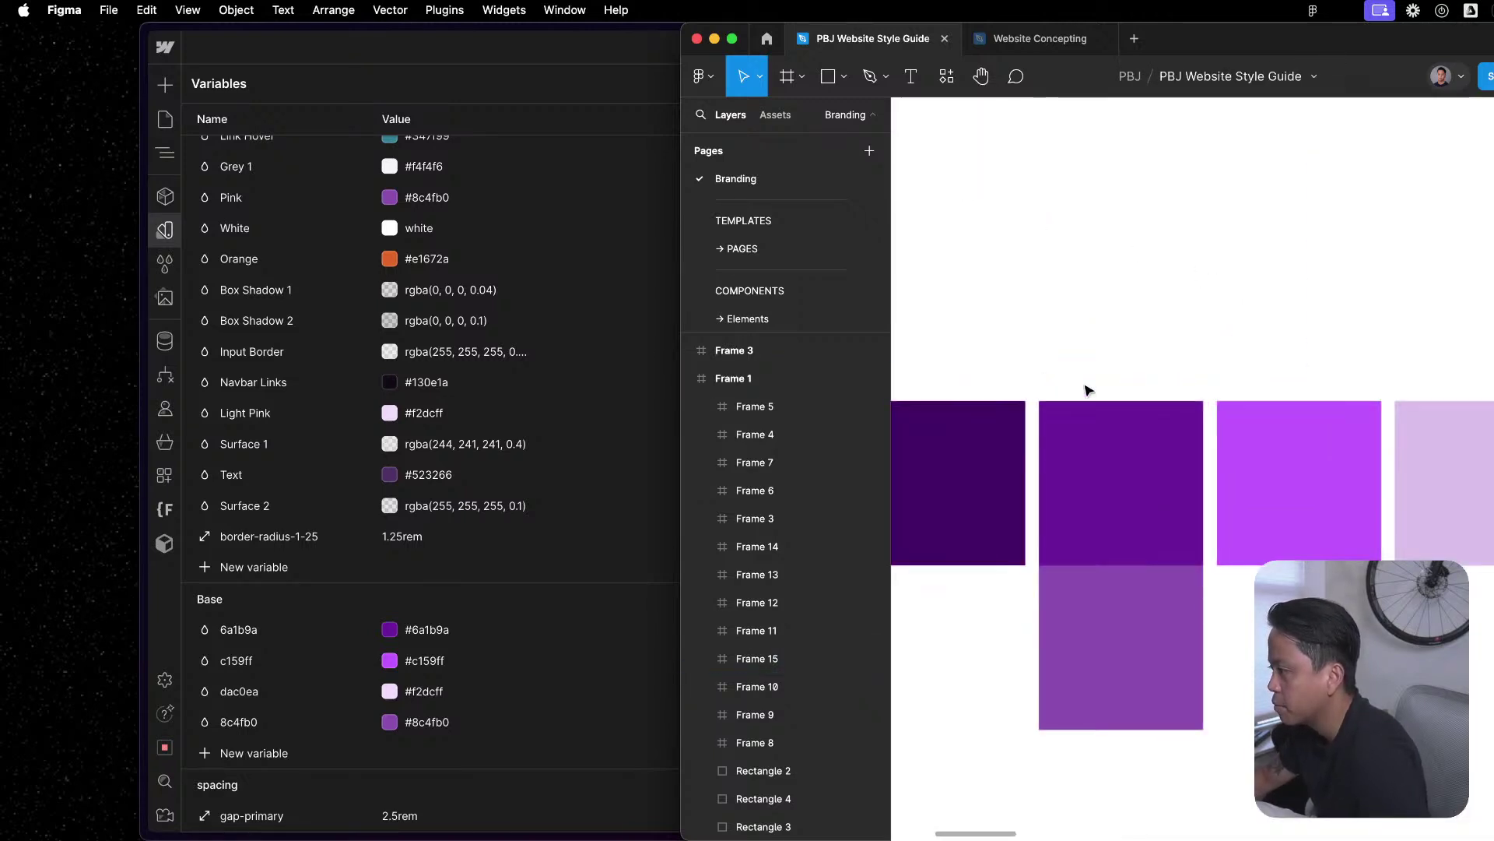
{"action": "scroll", "coordinate": [1089, 373], "scroll_direction": "down", "scroll_amount": 3}
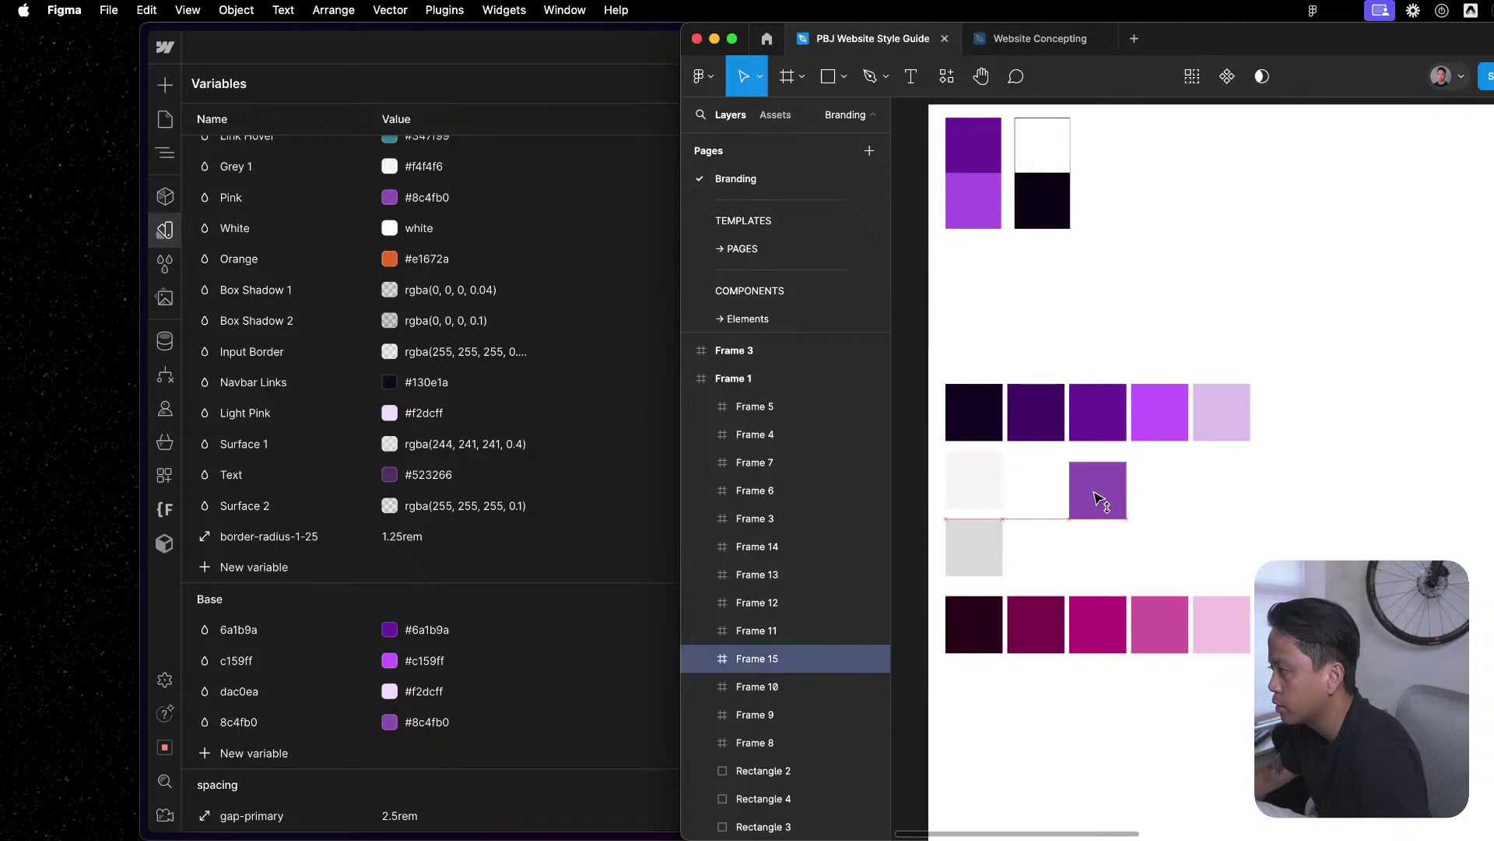
{"action": "left_click_drag", "start_coordinate": [1178, 477], "coordinate": [1297, 432]}
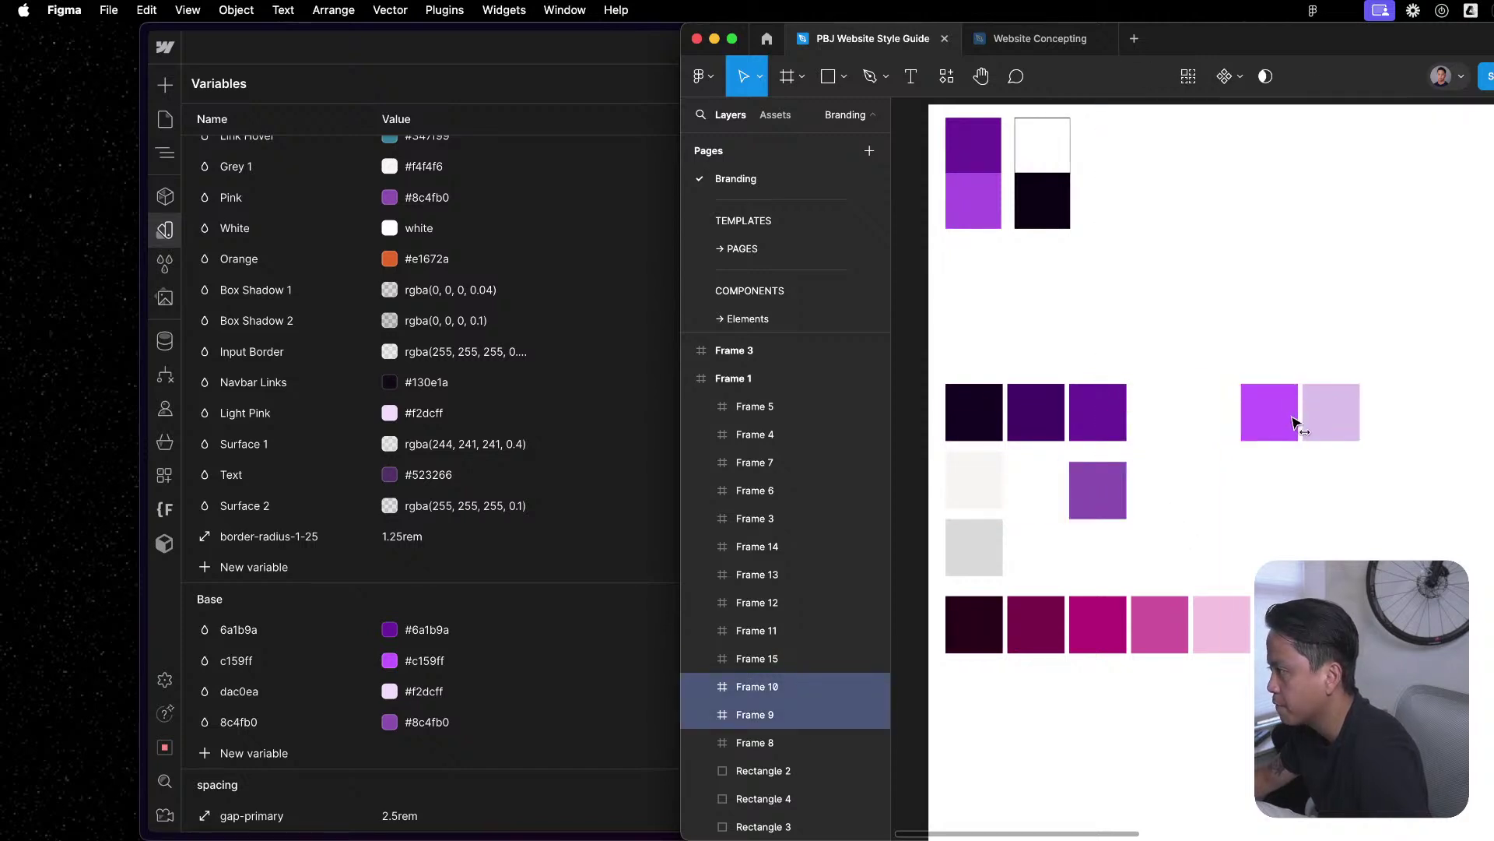
{"action": "left_click_drag", "start_coordinate": [1106, 493], "coordinate": [1172, 429]}
{"action": "left_click_drag", "start_coordinate": [1198, 494], "coordinate": [1243, 434]}
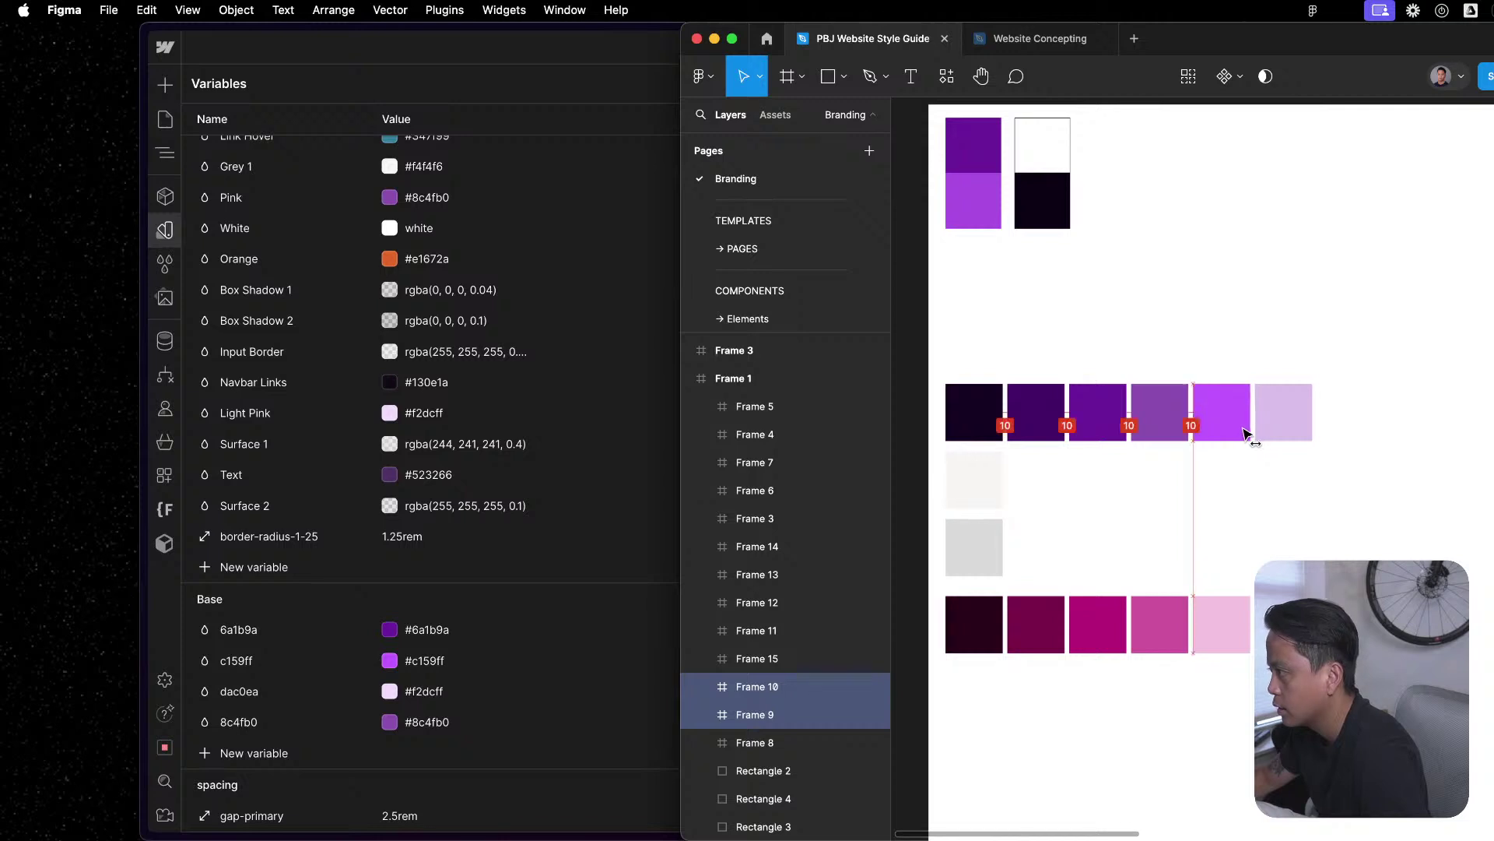
{"action": "left_click", "coordinate": [1278, 507]}
Compare the rearranged purple row in Frame 1 with the Base color variables in Webflow.
{"action": "scroll", "coordinate": [1043, 484], "scroll_direction": "down", "scroll_amount": 2}
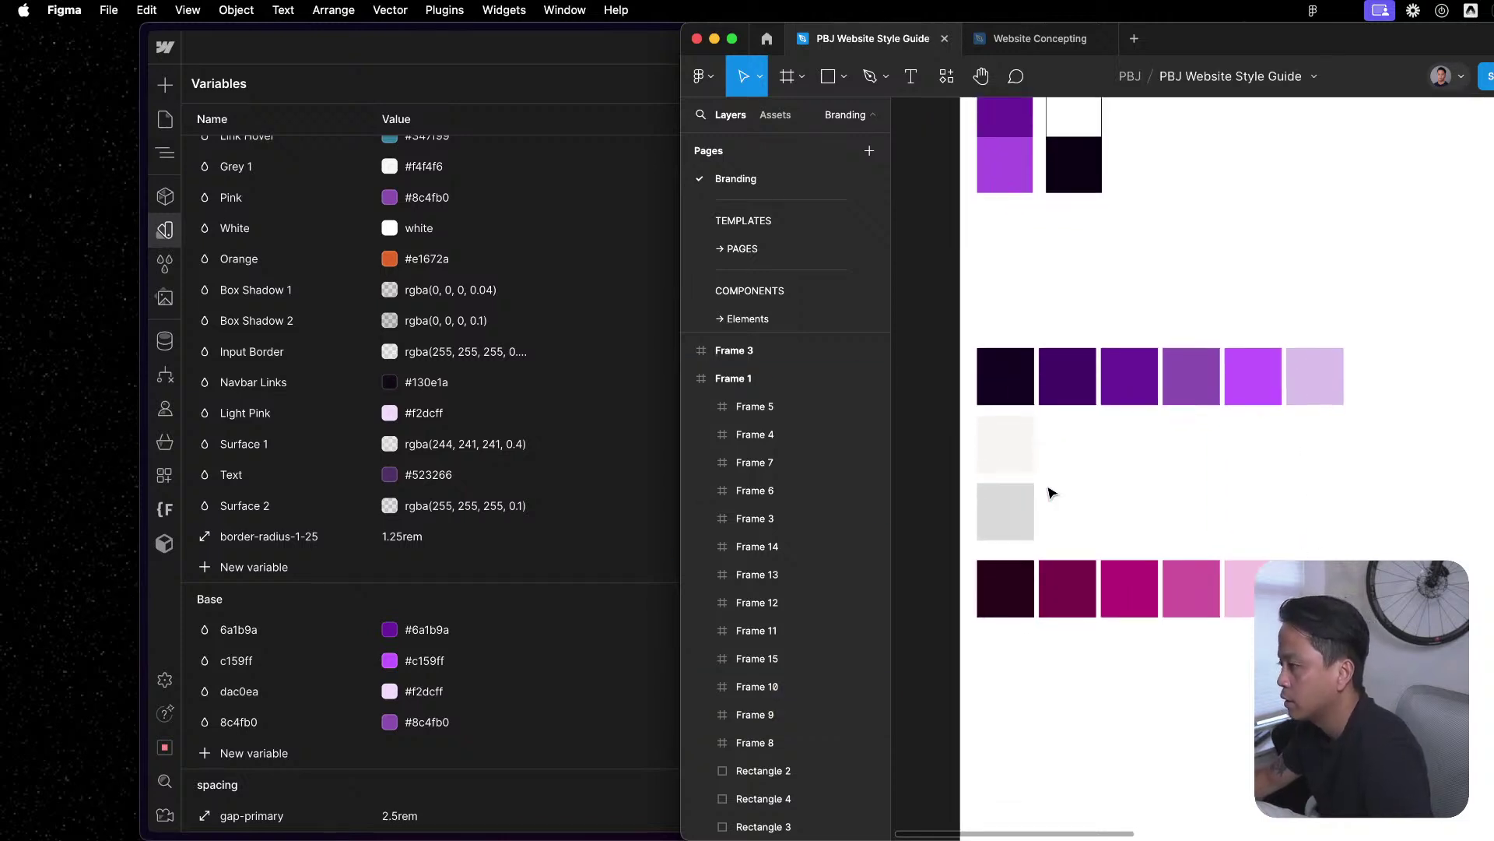
{"action": "scroll", "coordinate": [1167, 303], "scroll_direction": "up", "scroll_amount": 3}
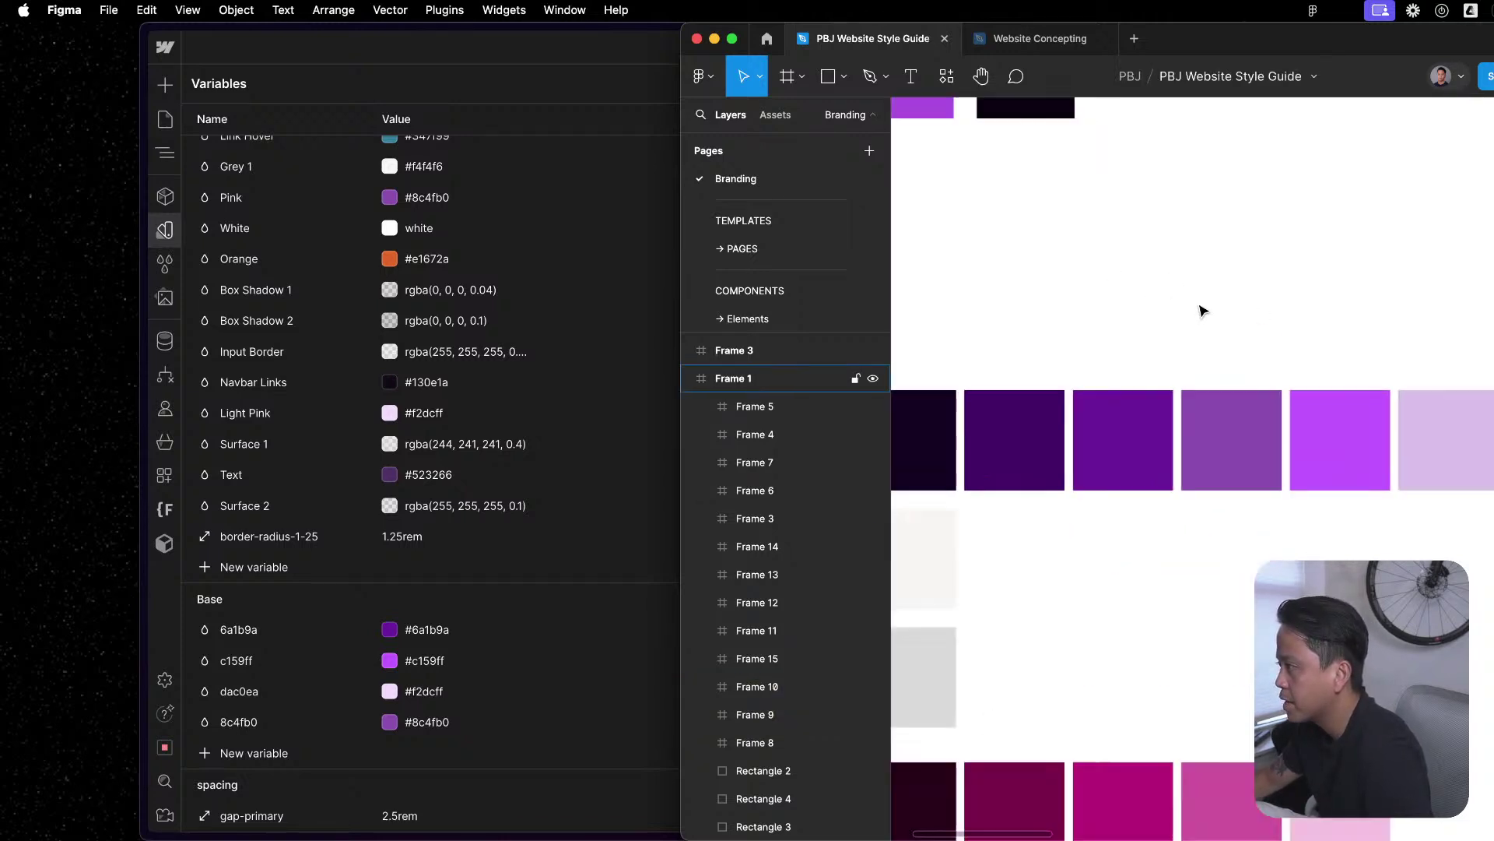
{"action": "scroll", "coordinate": [1370, 327], "scroll_direction": "down", "scroll_amount": 2}
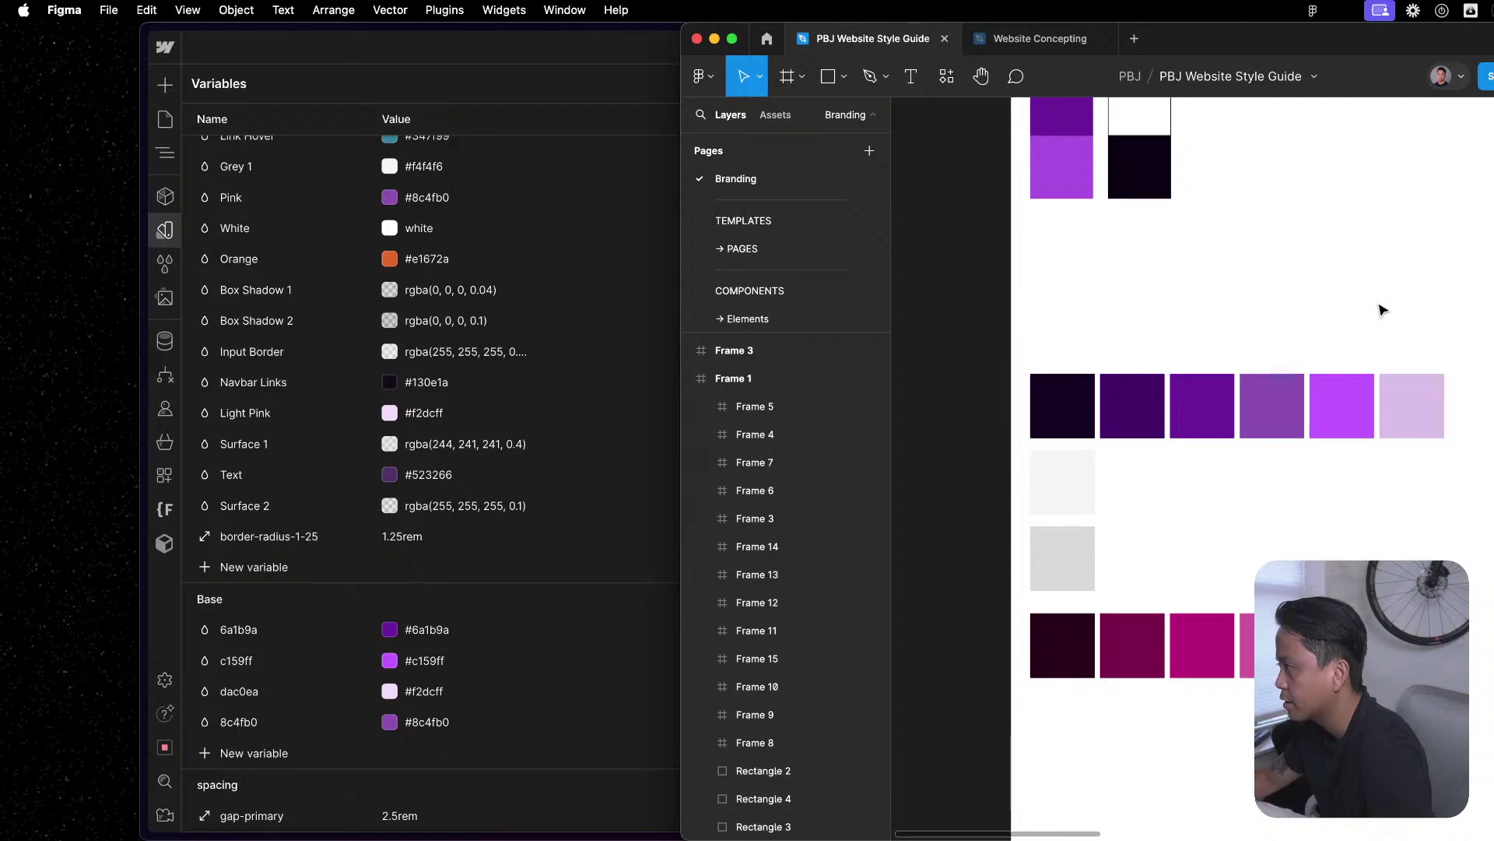
{"action": "scroll", "coordinate": [1267, 396], "scroll_direction": "up", "scroll_amount": 3}
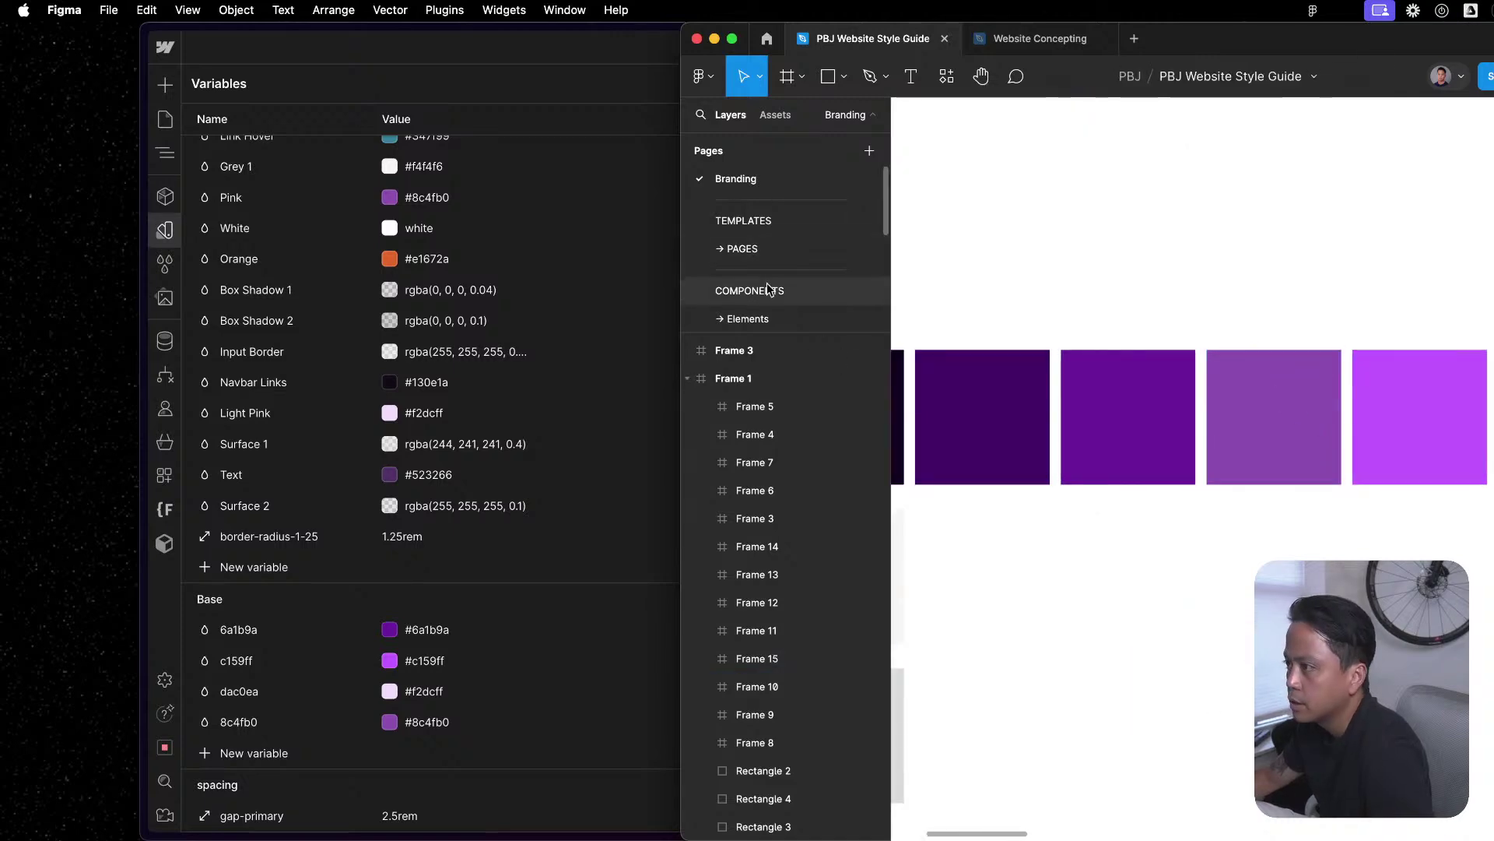
{"action": "key", "text": "ctrl+Up"}
{"action": "left_click", "coordinate": [272, 249]}
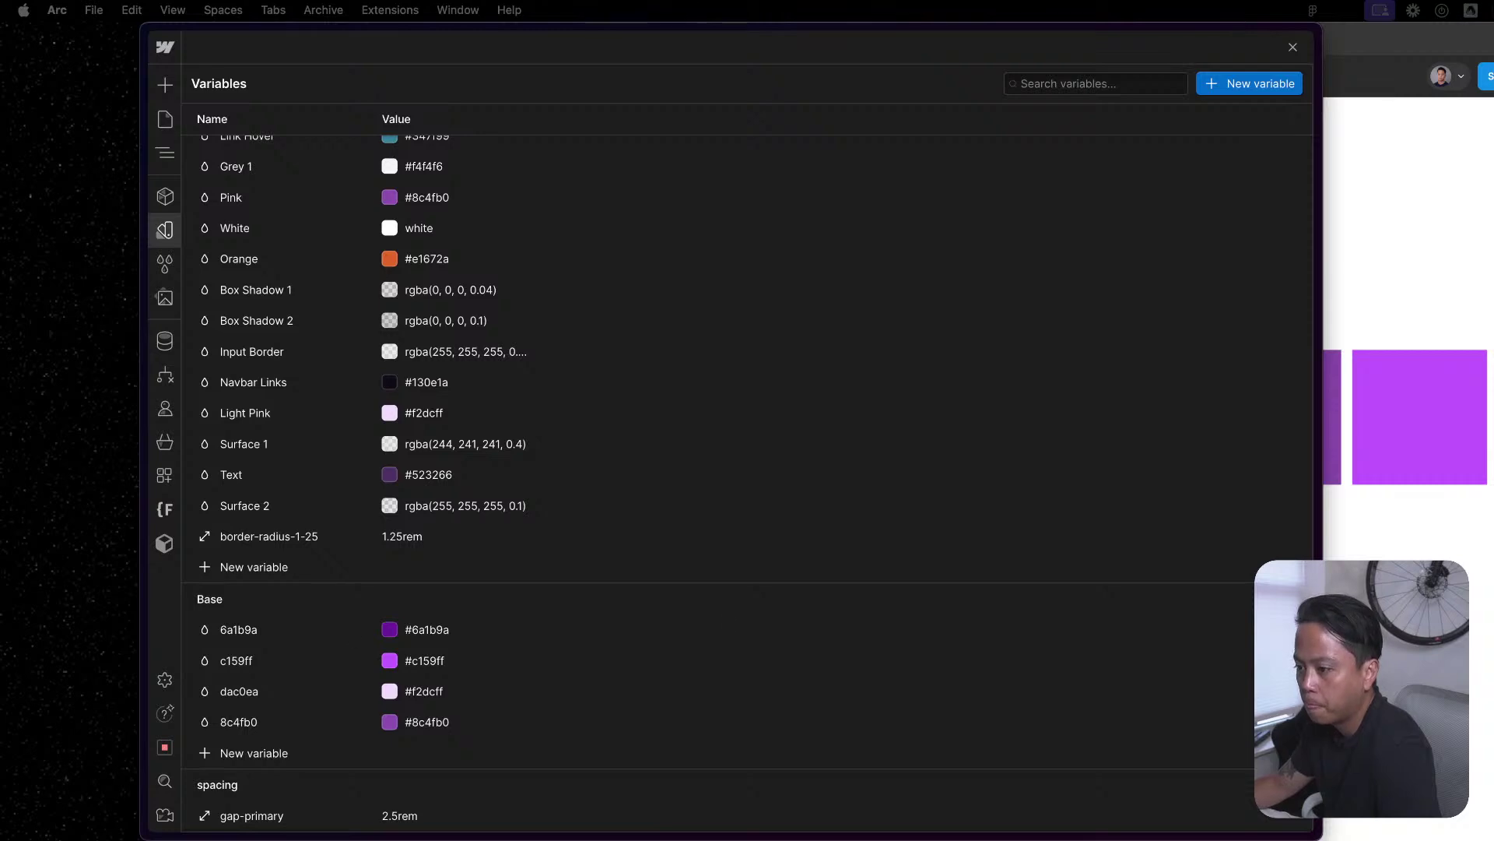
{"action": "scroll", "coordinate": [600, 704], "scroll_direction": "down", "scroll_amount": 1}
{"action": "left_click", "coordinate": [1333, 537]}
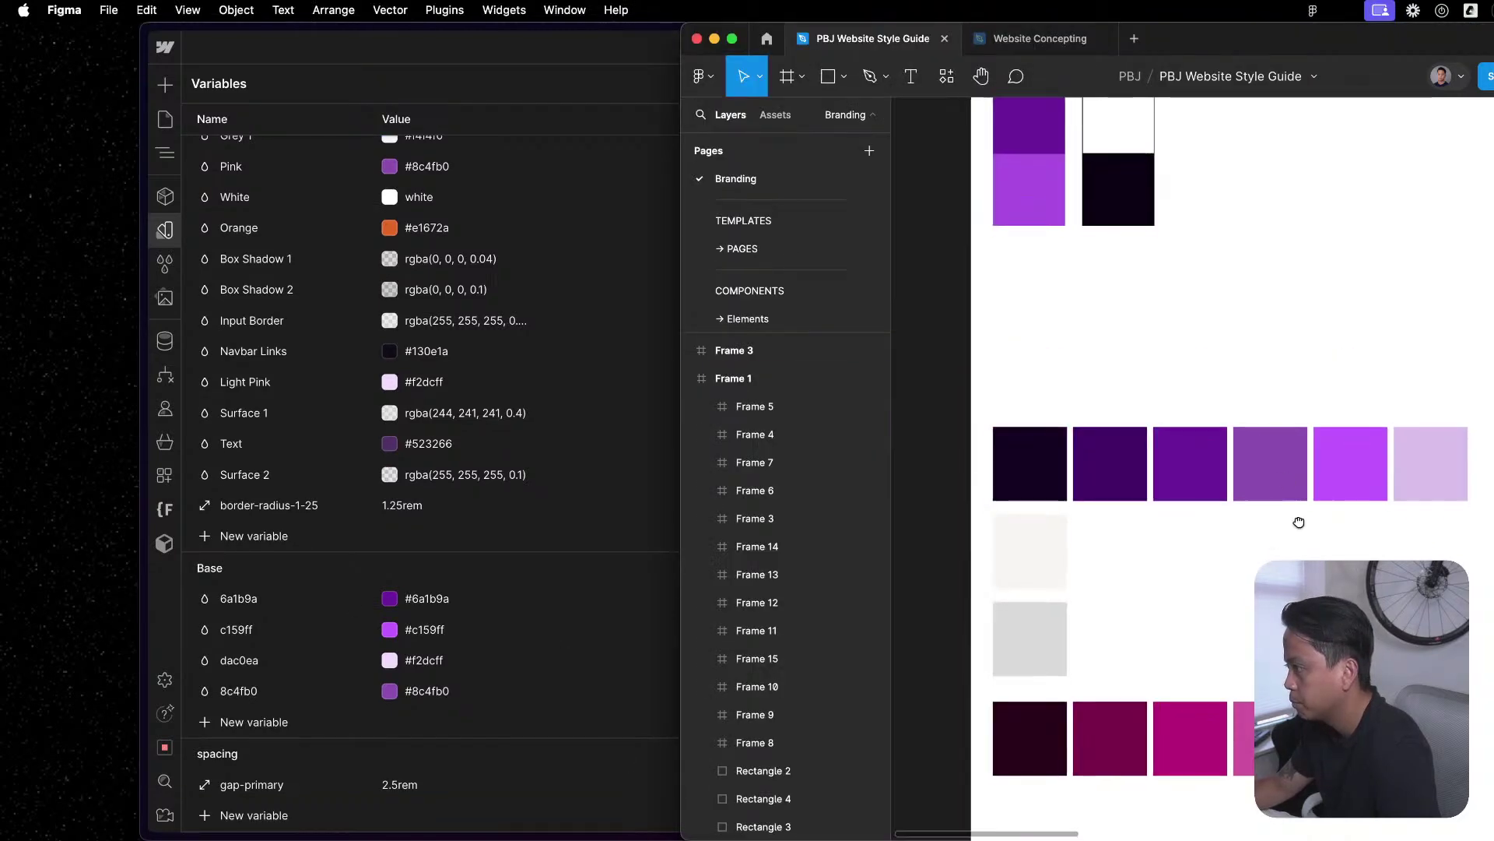
Switch Figma to Dev Mode and copy the color of the darkest swatch in the purple row.
{"action": "scroll", "coordinate": [1295, 555], "scroll_direction": "down", "scroll_amount": 3}
{"action": "left_click", "coordinate": [1019, 349]}
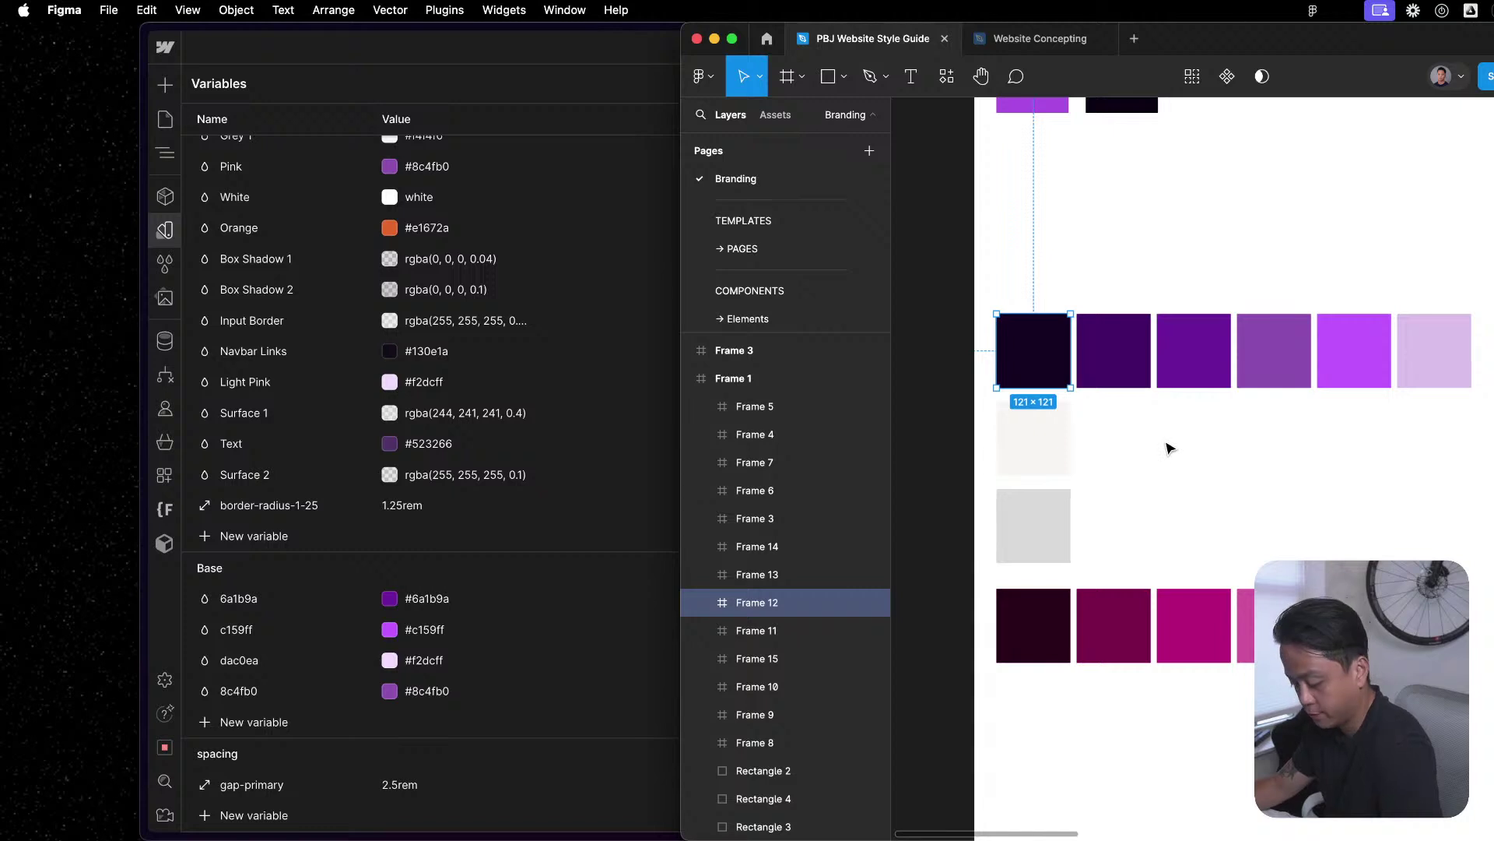
{"action": "key", "text": "shift+d"}
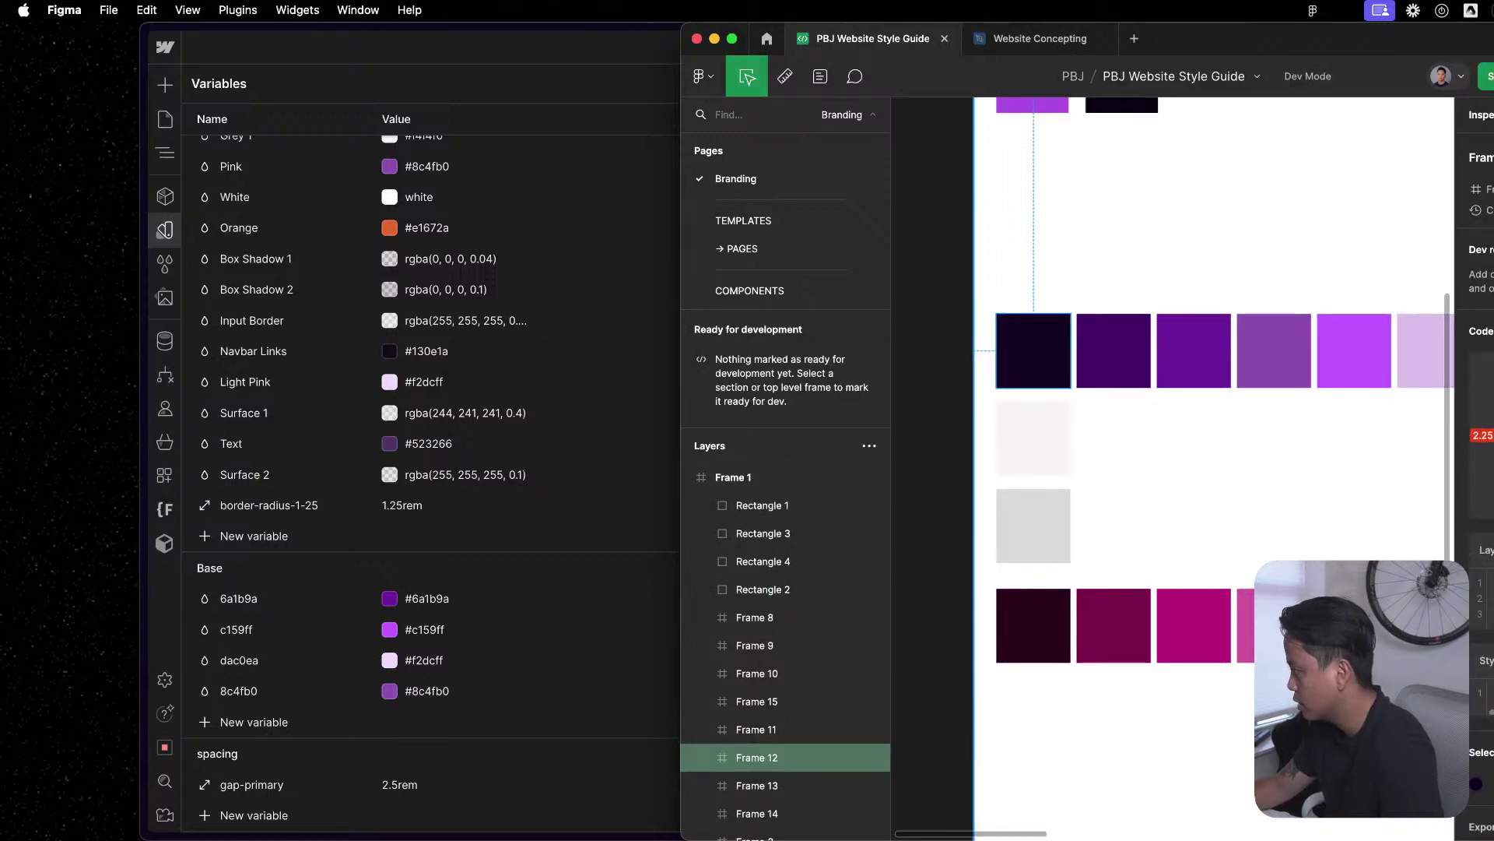
{"action": "key", "text": "super+c"}
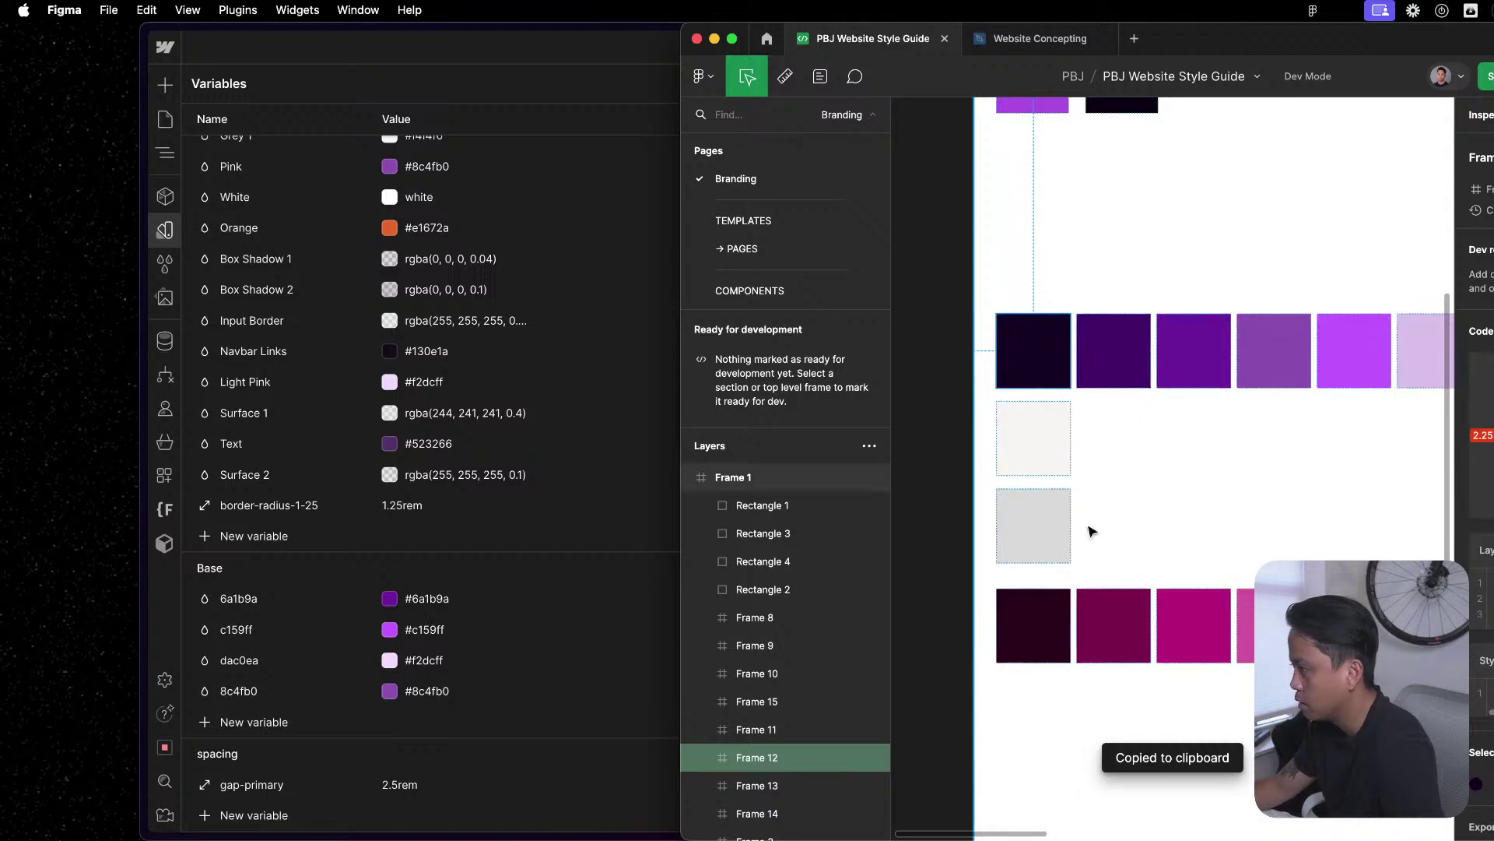
Switch to Webflow and add a color variable named 170124 to the Base group.
{"action": "left_click", "coordinate": [578, 680]}
{"action": "key", "text": "Return"}
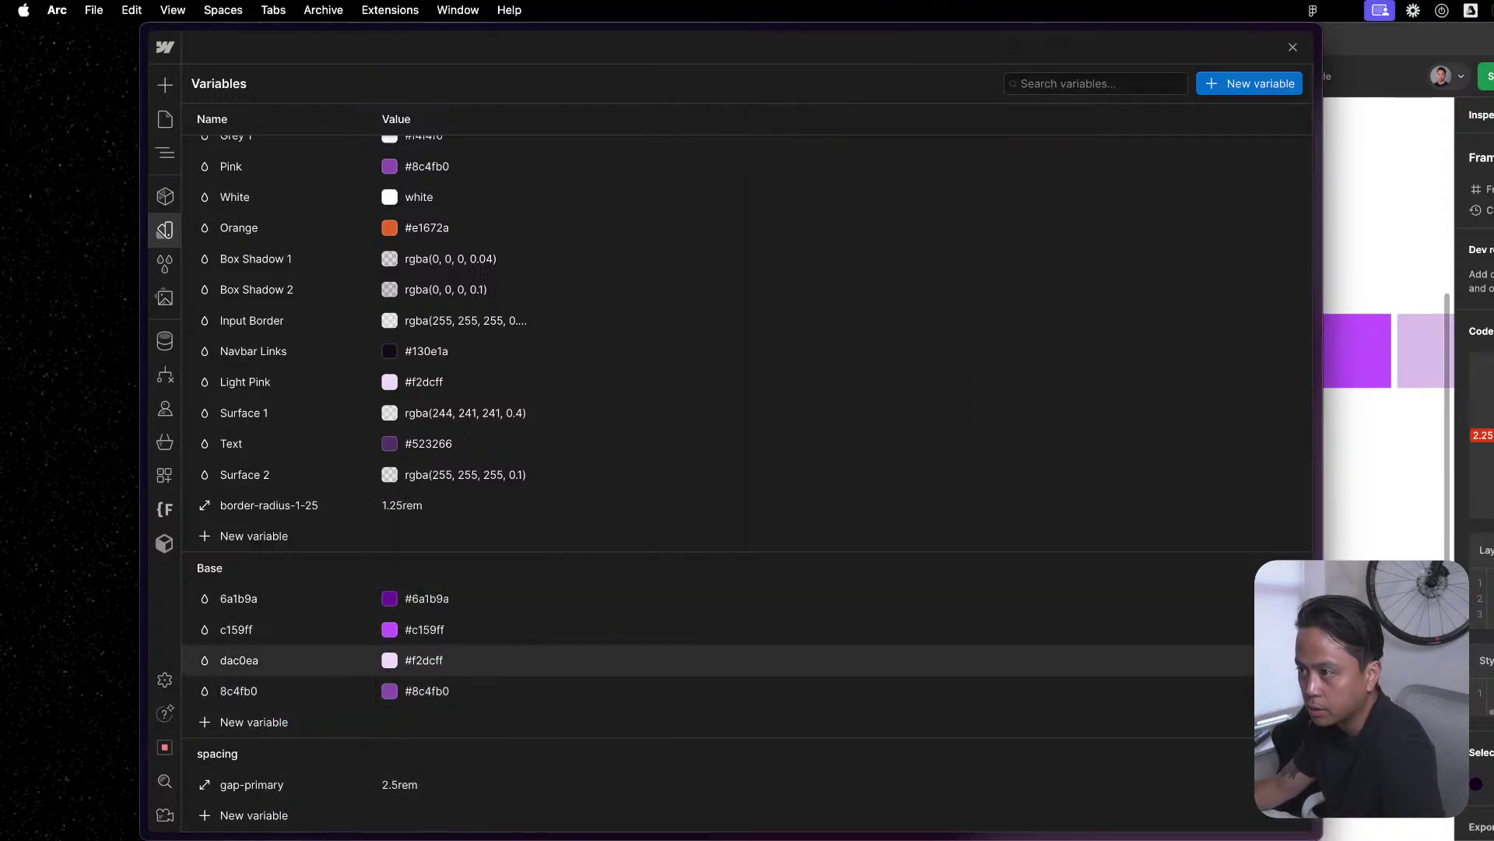
{"action": "scroll", "coordinate": [545, 477], "scroll_direction": "up", "scroll_amount": 1}
{"action": "left_click", "coordinate": [436, 386]}
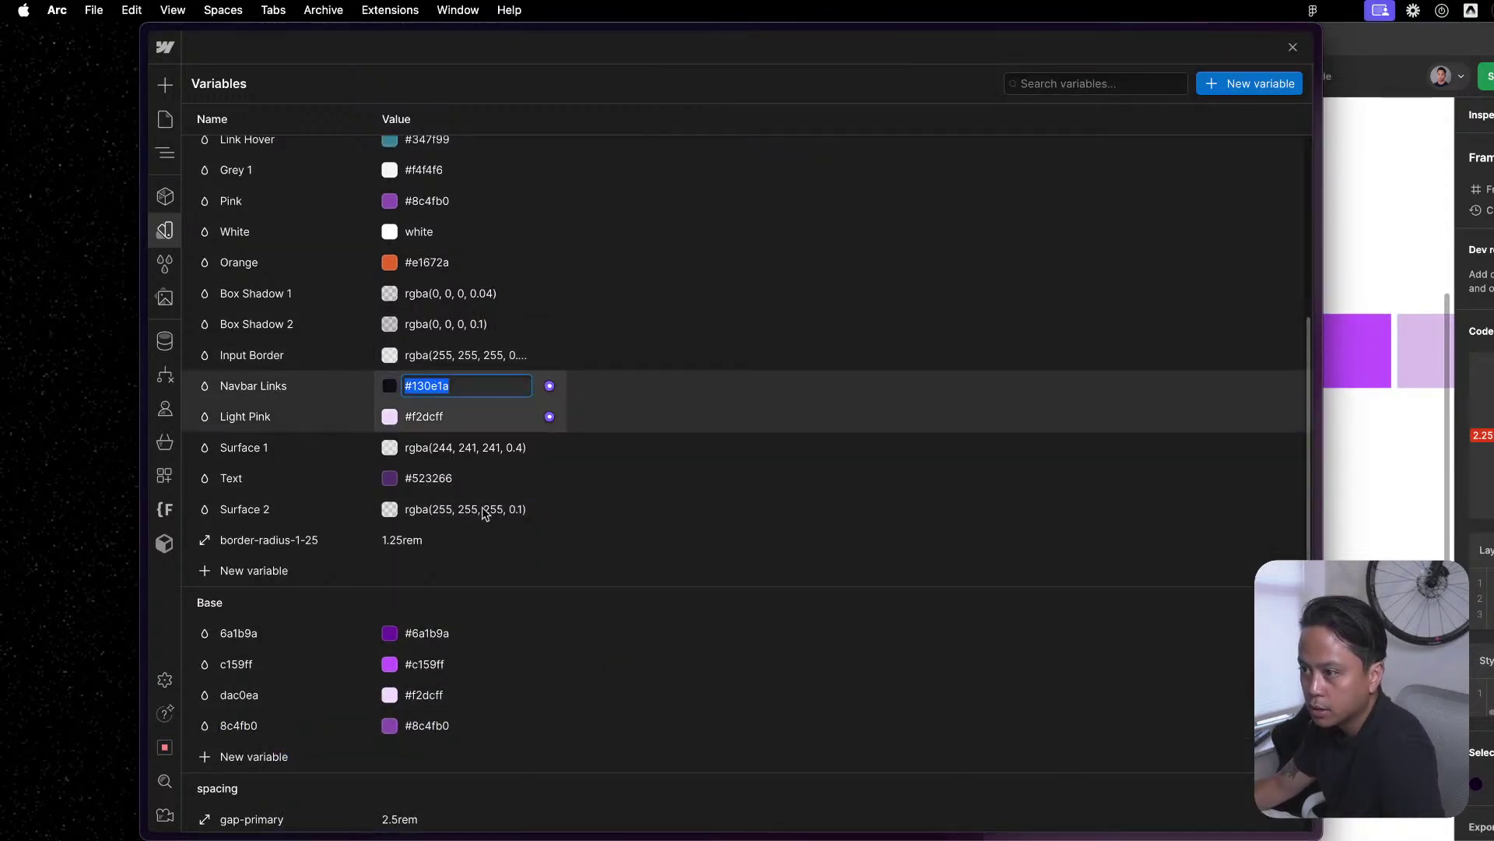
{"action": "scroll", "coordinate": [564, 754], "scroll_direction": "down", "scroll_amount": 1}
{"action": "left_click", "coordinate": [253, 722]}
{"action": "left_click", "coordinate": [237, 749]}
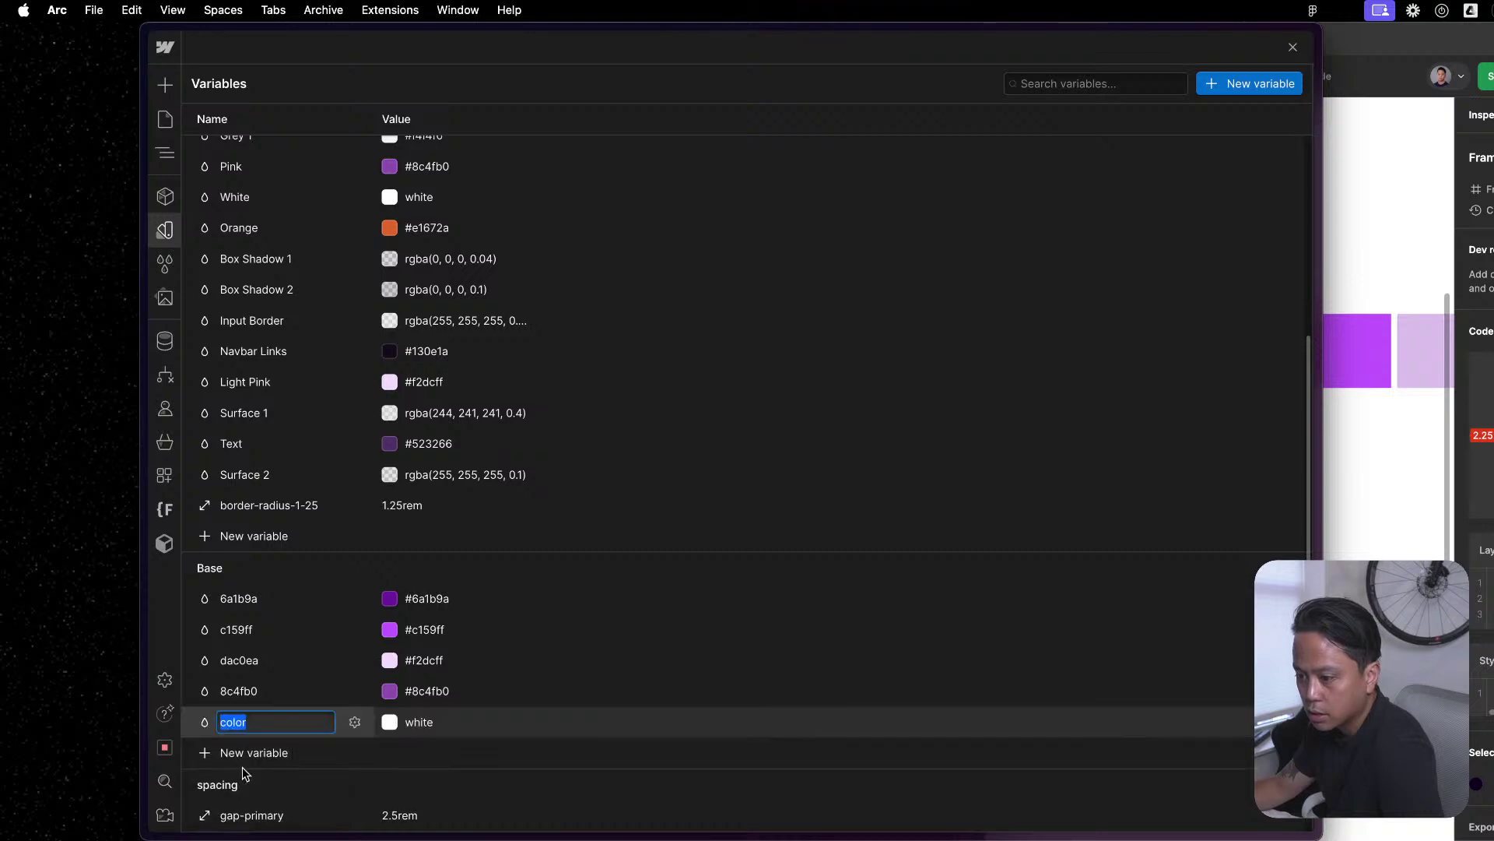
{"action": "type", "text": "#170124"}
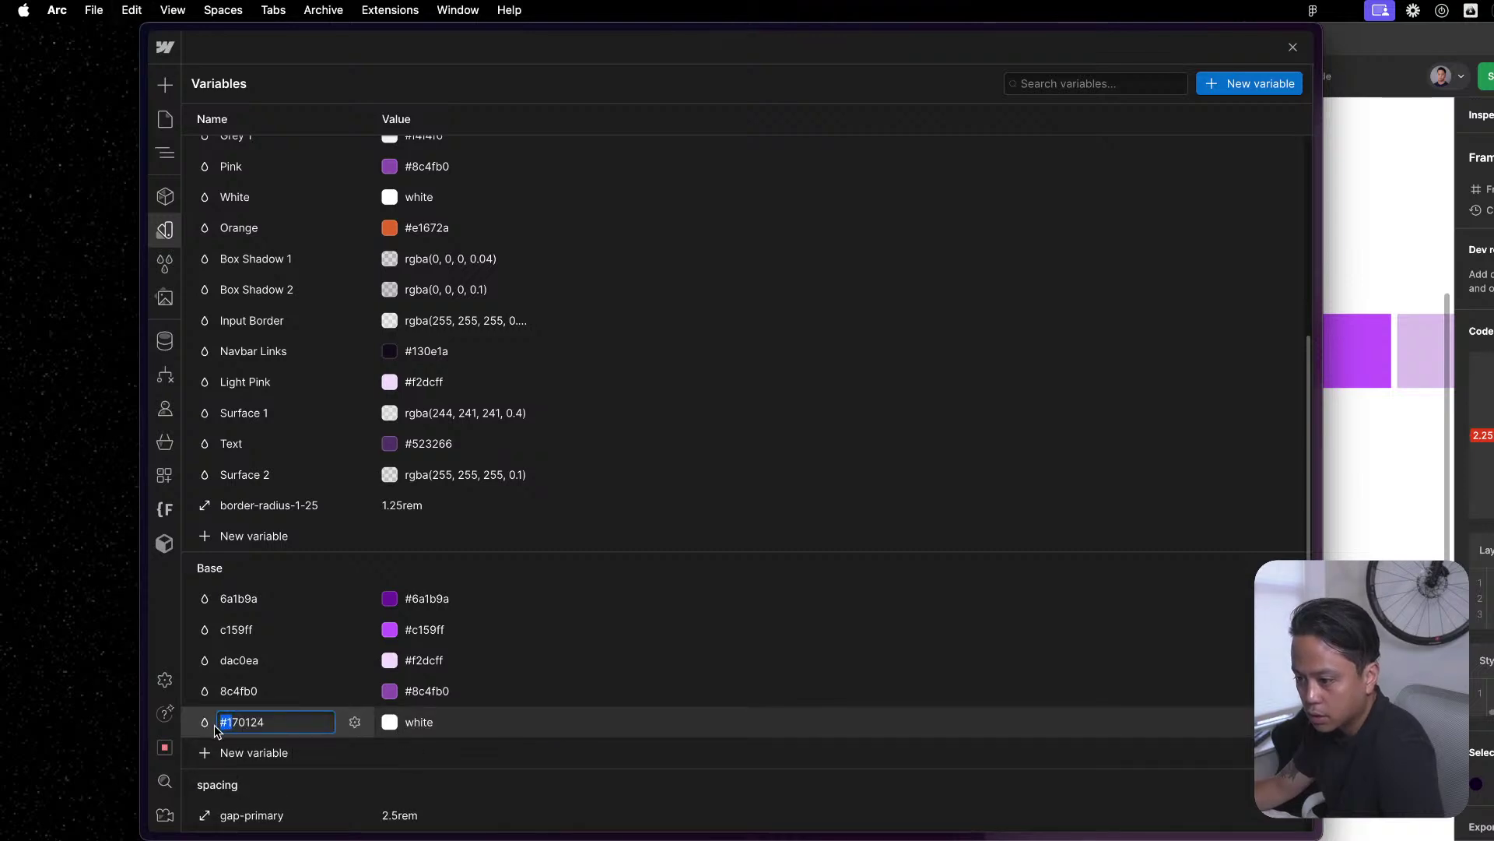
{"action": "key", "text": "BackSpace"}
Set the value of the 170124 variable to #170124.
{"action": "left_click", "coordinate": [416, 722]}
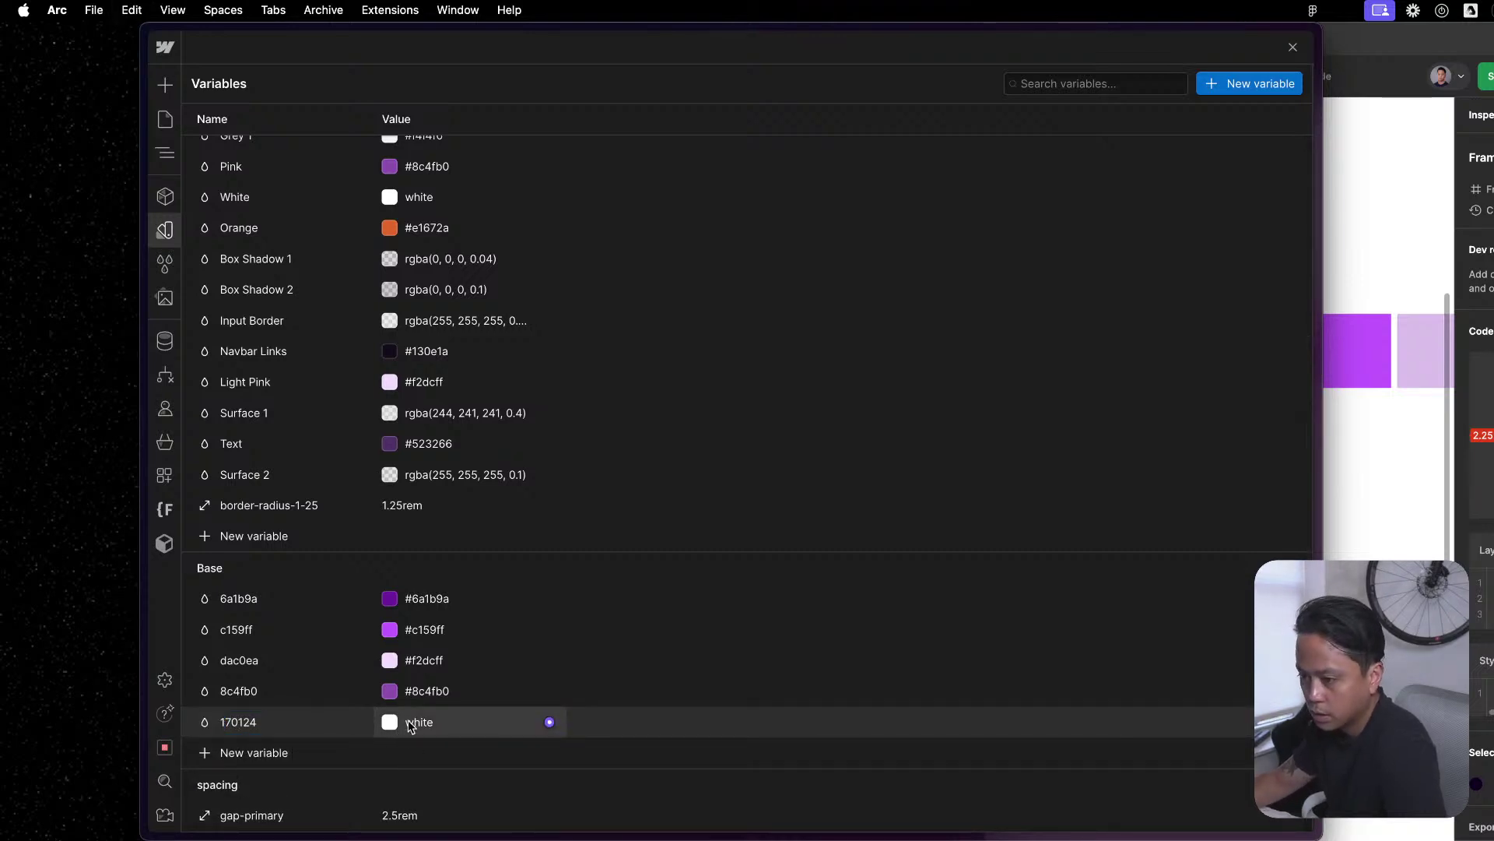
{"action": "key", "text": "ctrl+v"}
{"action": "key", "text": "Return"}
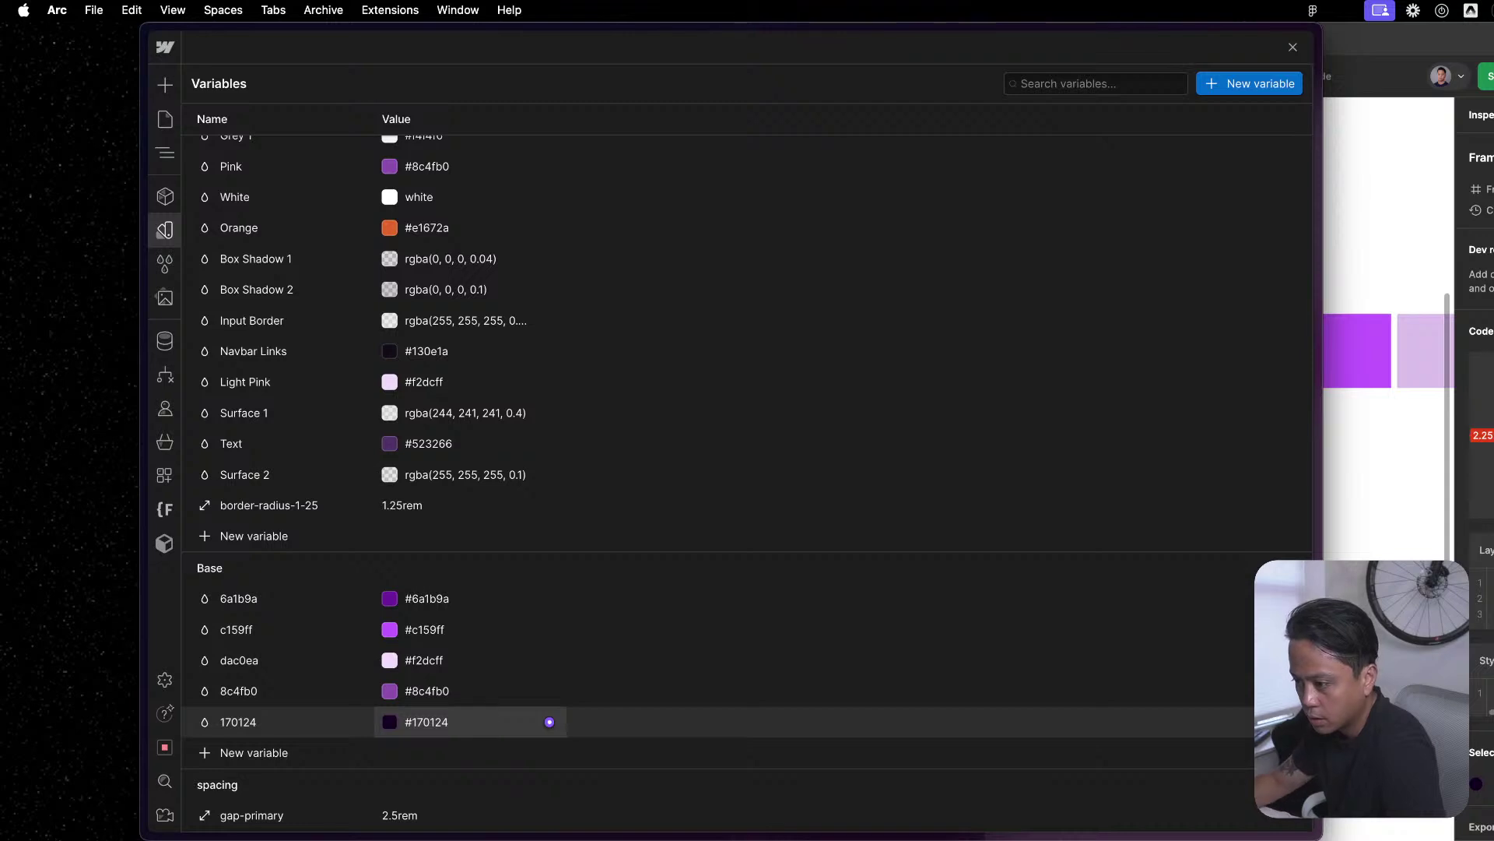
Return to Figma, inspect the second-darkest swatch in the purple row, and leave Dev Mode.
{"action": "left_click", "coordinate": [1485, 664]}
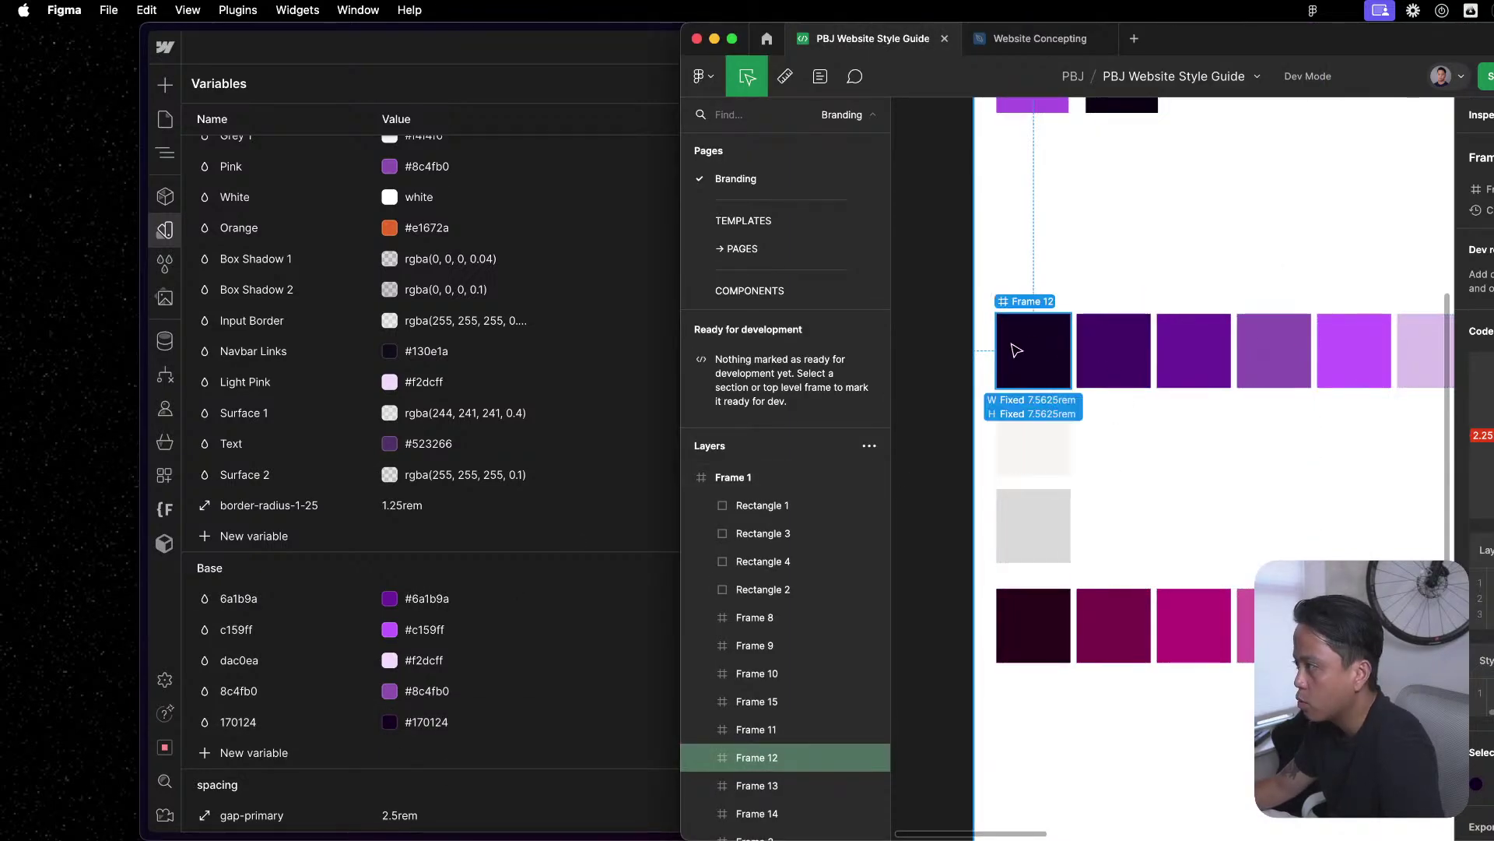
{"action": "scroll", "coordinate": [1212, 417], "scroll_direction": "right", "scroll_amount": 3}
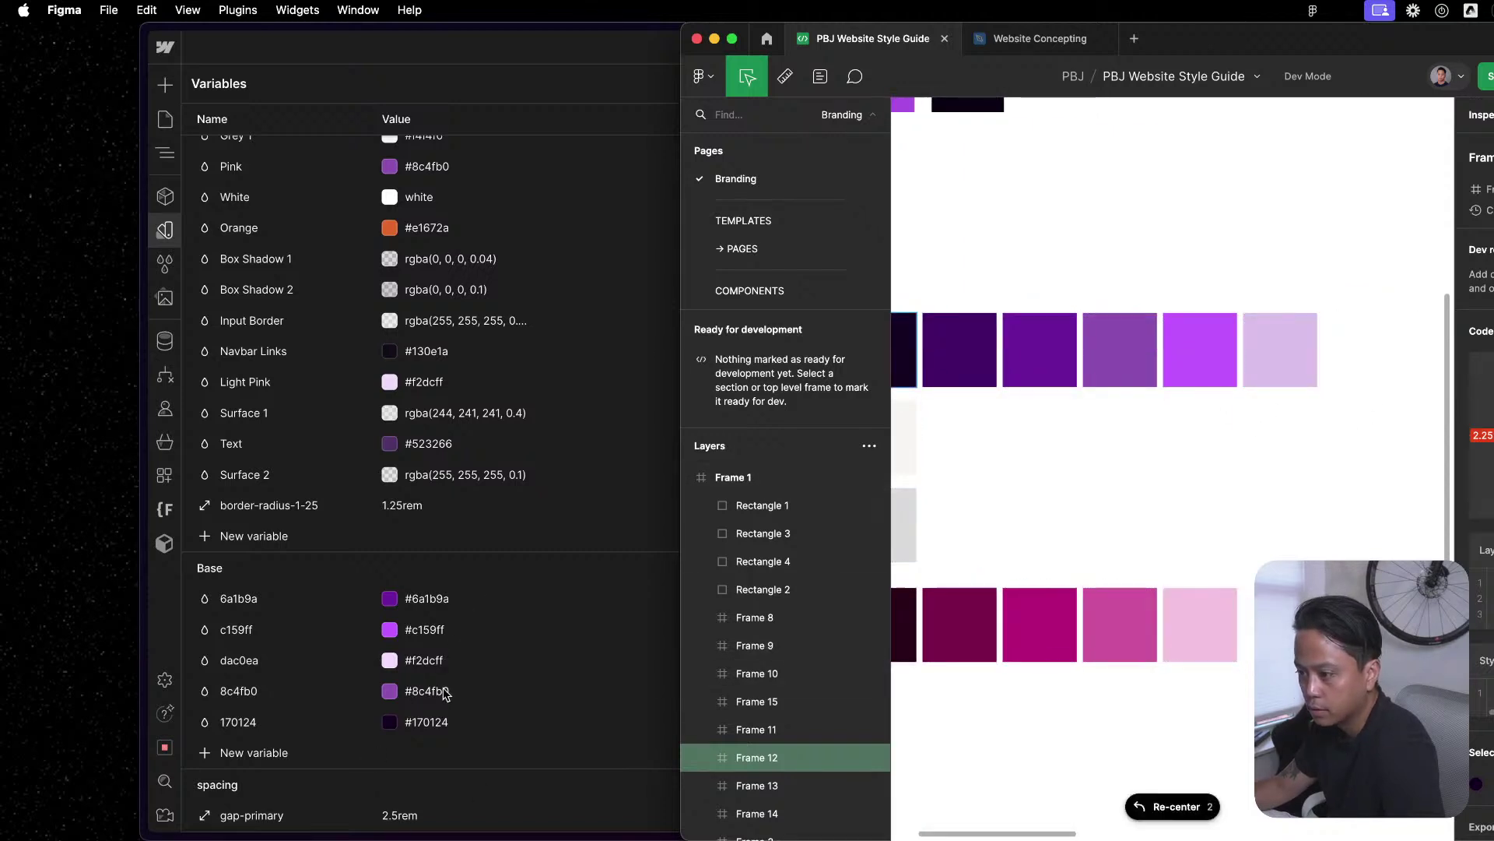
{"action": "left_click", "coordinate": [1221, 444]}
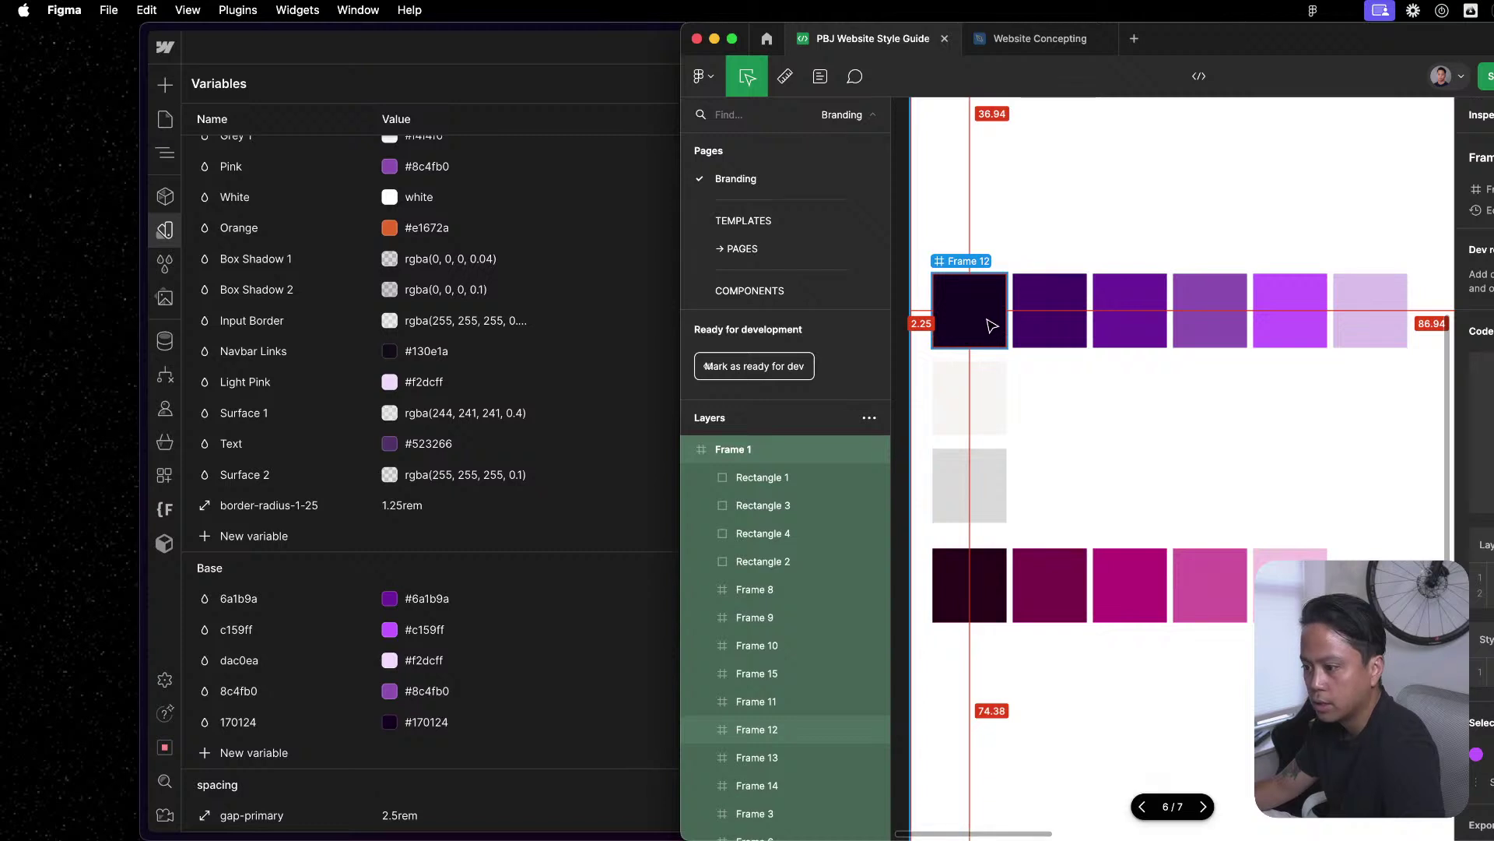
{"action": "left_click", "coordinate": [1047, 323]}
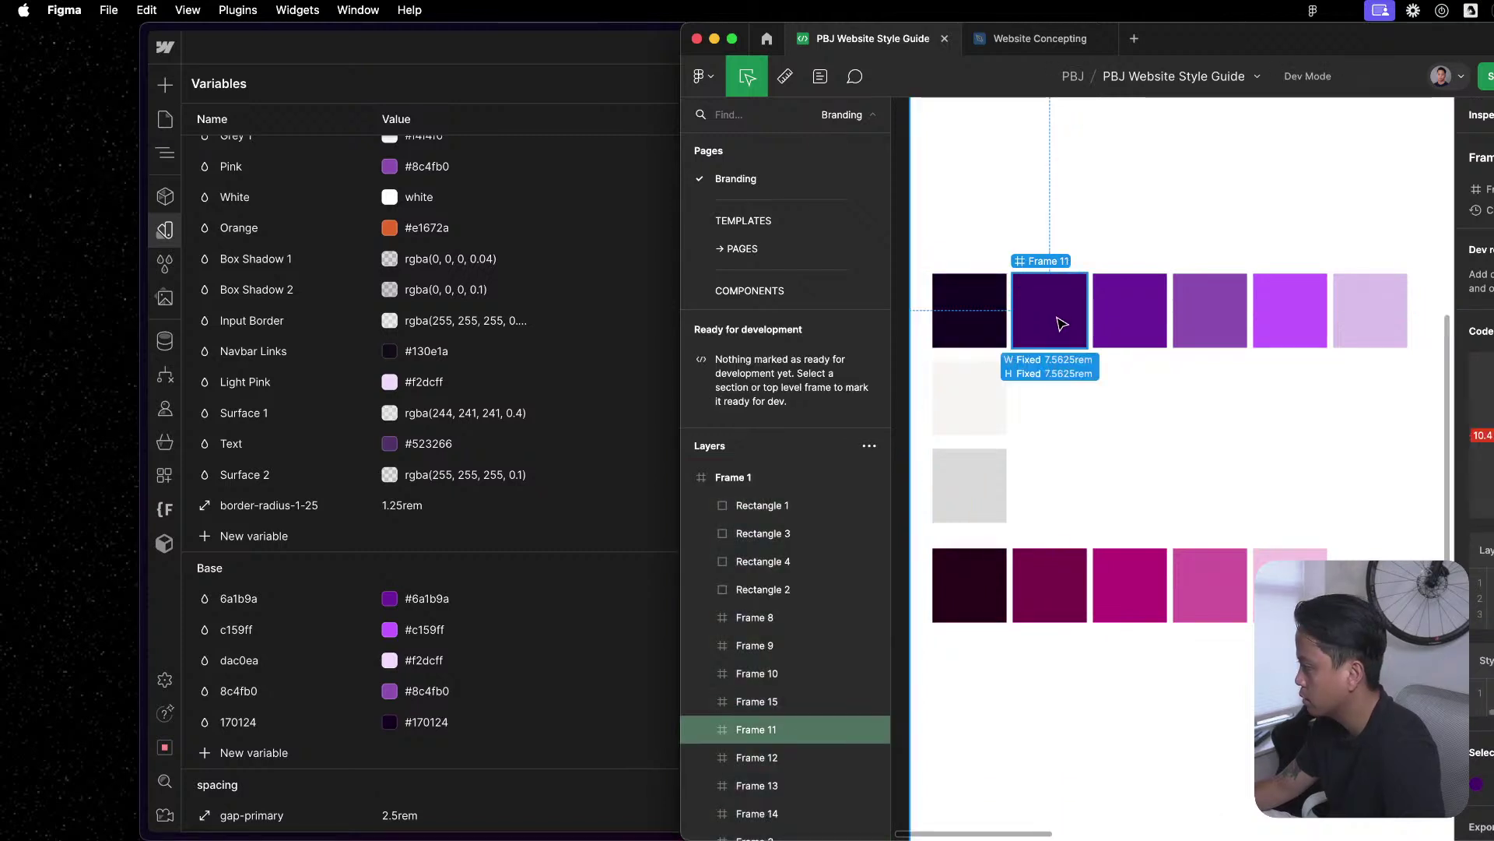
{"action": "scroll", "coordinate": [1066, 379], "scroll_direction": "down", "scroll_amount": 2, "text": "ctrl"}
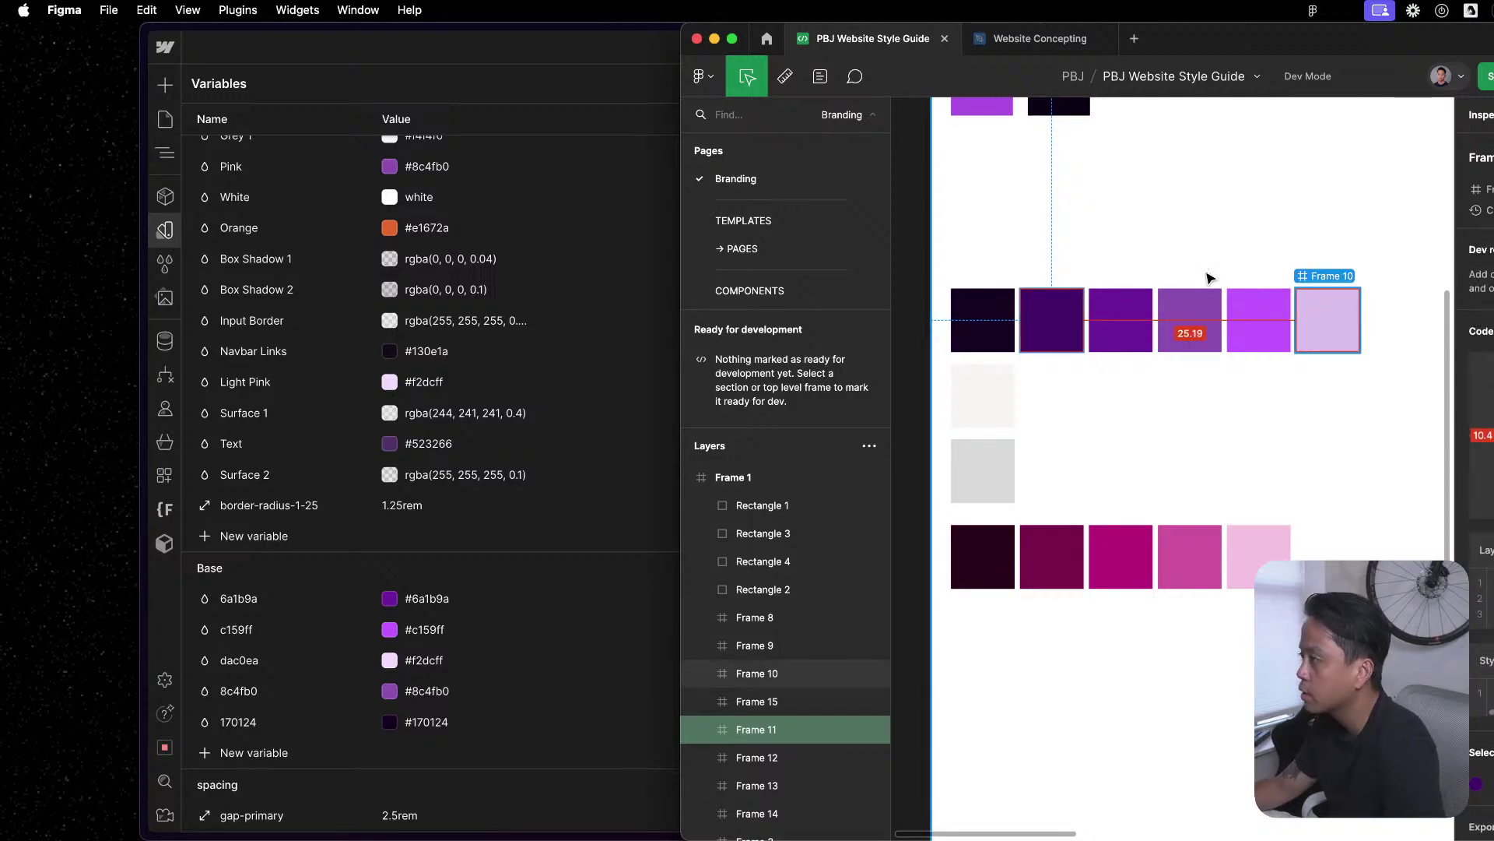
{"action": "key", "text": "shift+d"}
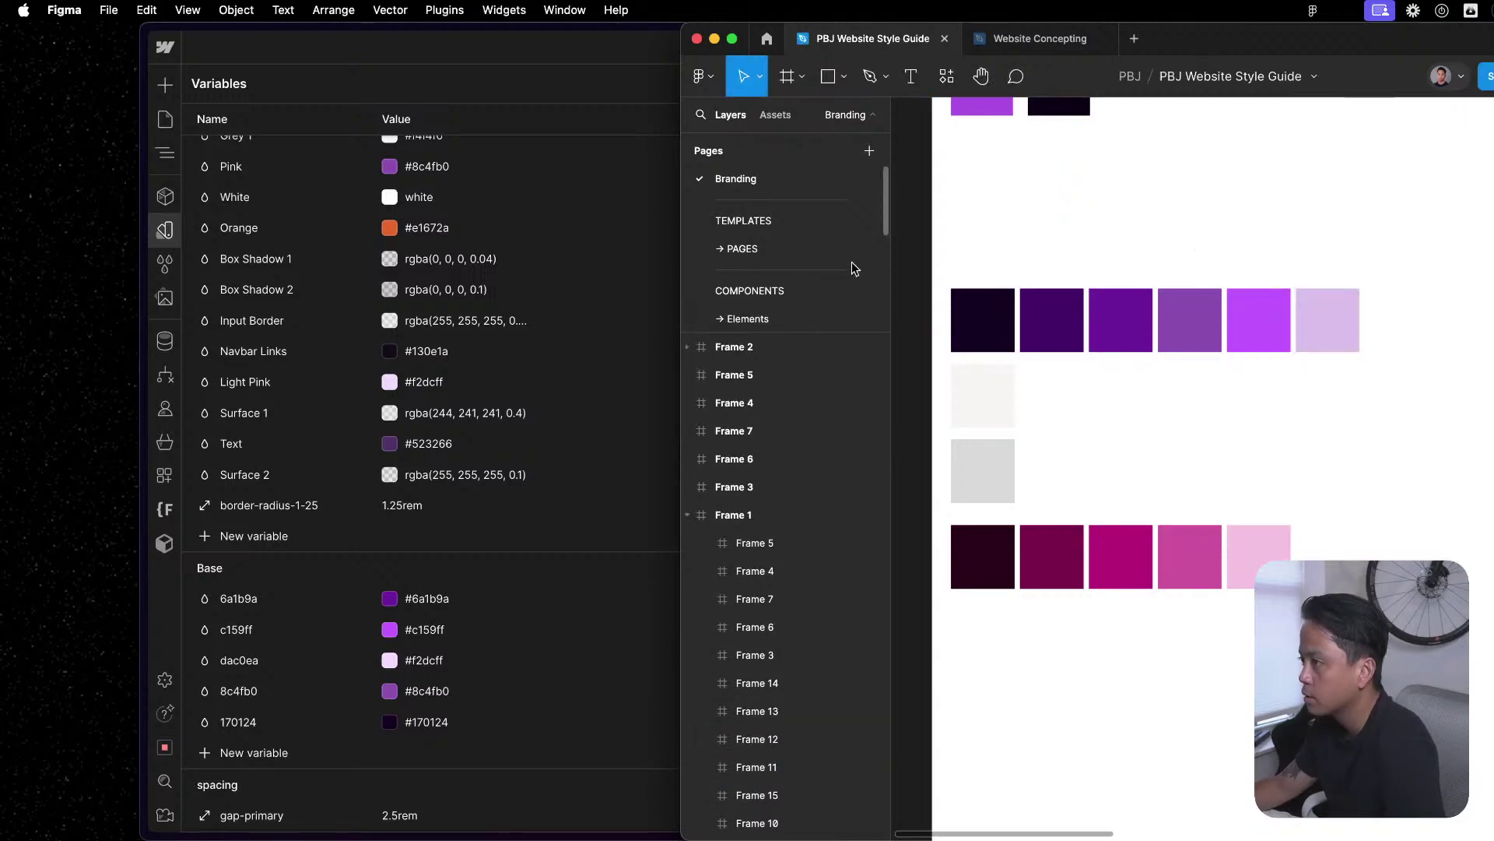
Open the → PAGES page and select the dark "Our Web Design Process" section in the Services frame.
{"action": "left_click", "coordinate": [783, 225]}
{"action": "left_click", "coordinate": [776, 245]}
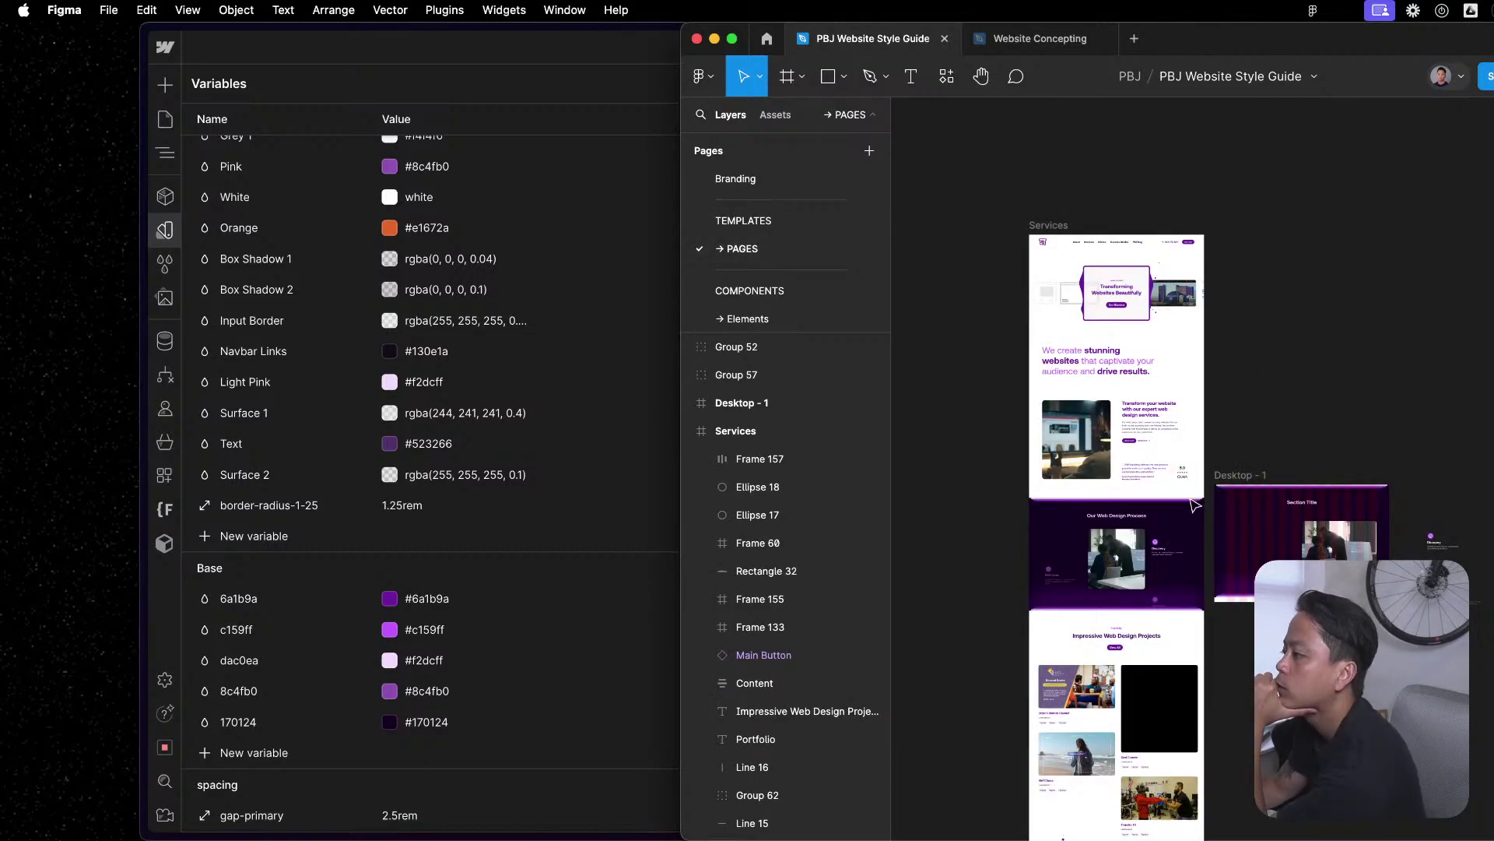
{"action": "left_click", "coordinate": [759, 542]}
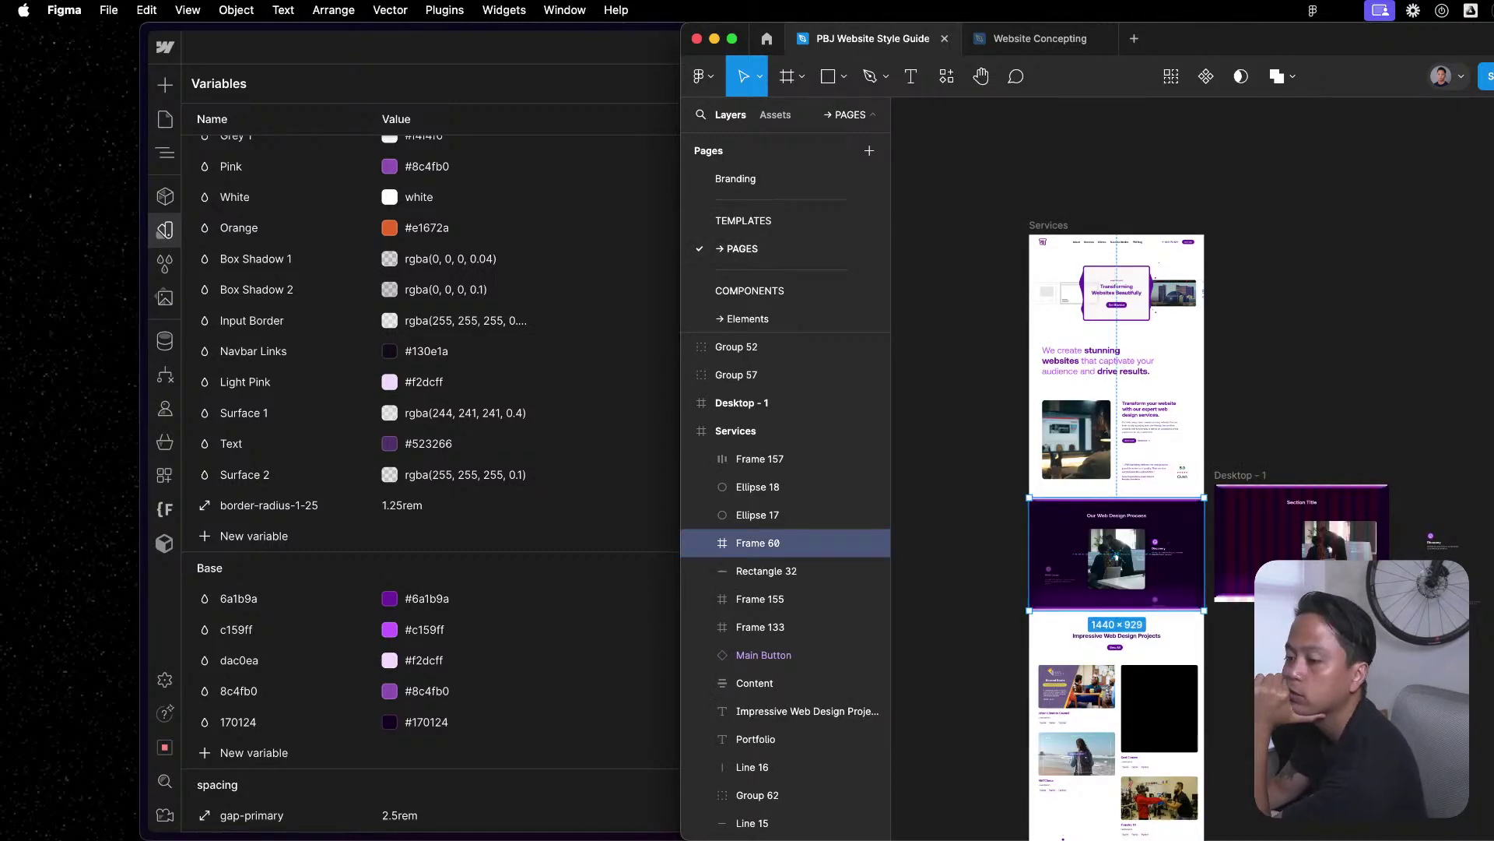
Try a darker library color on the regular-weight words of the "We create stunning websites" headline.
{"action": "left_click", "coordinate": [1105, 364]}
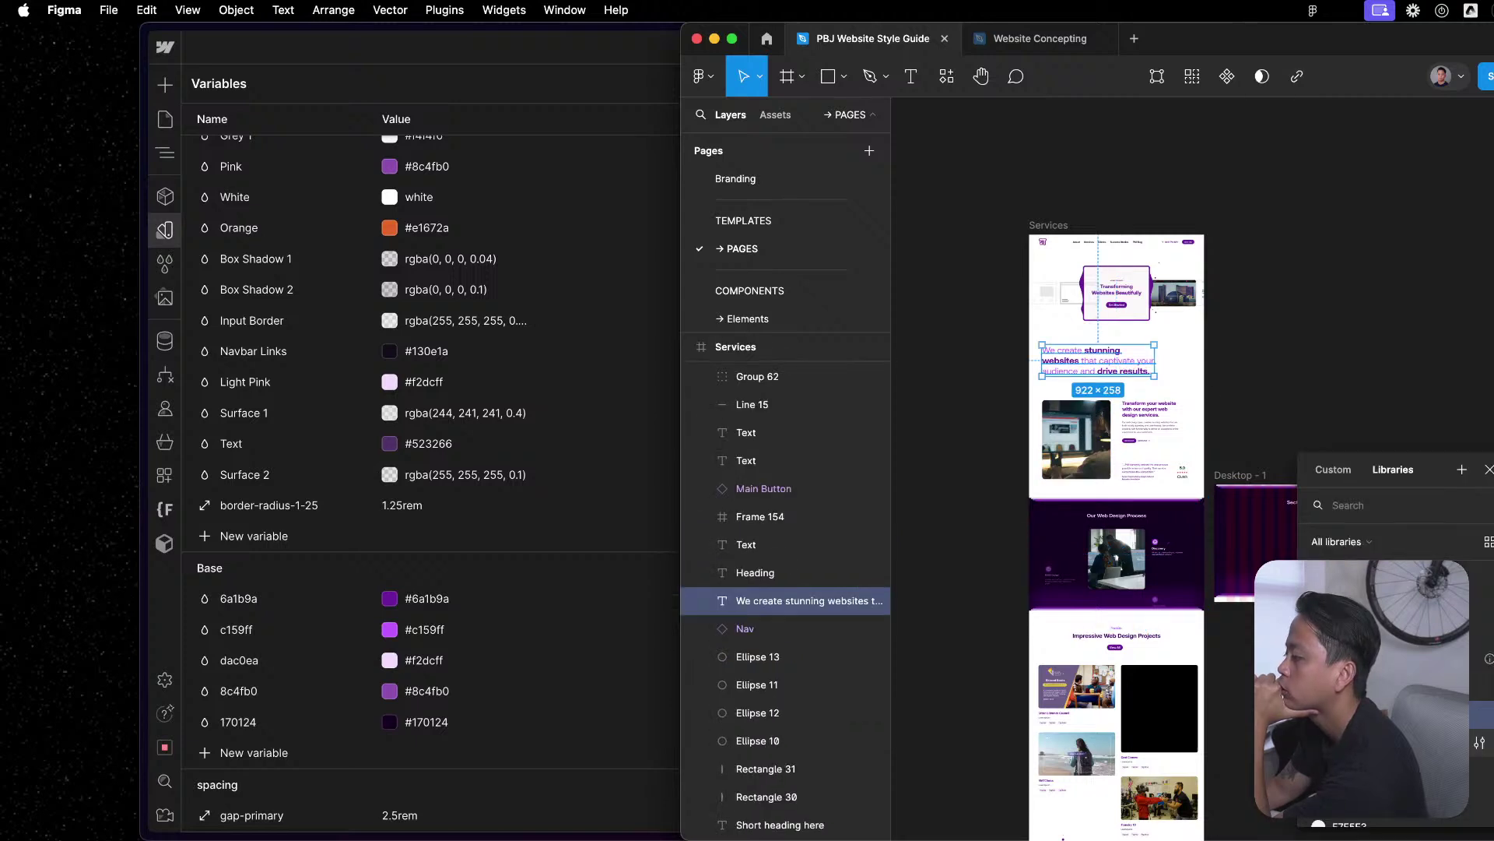
{"action": "key", "text": "Escape"}
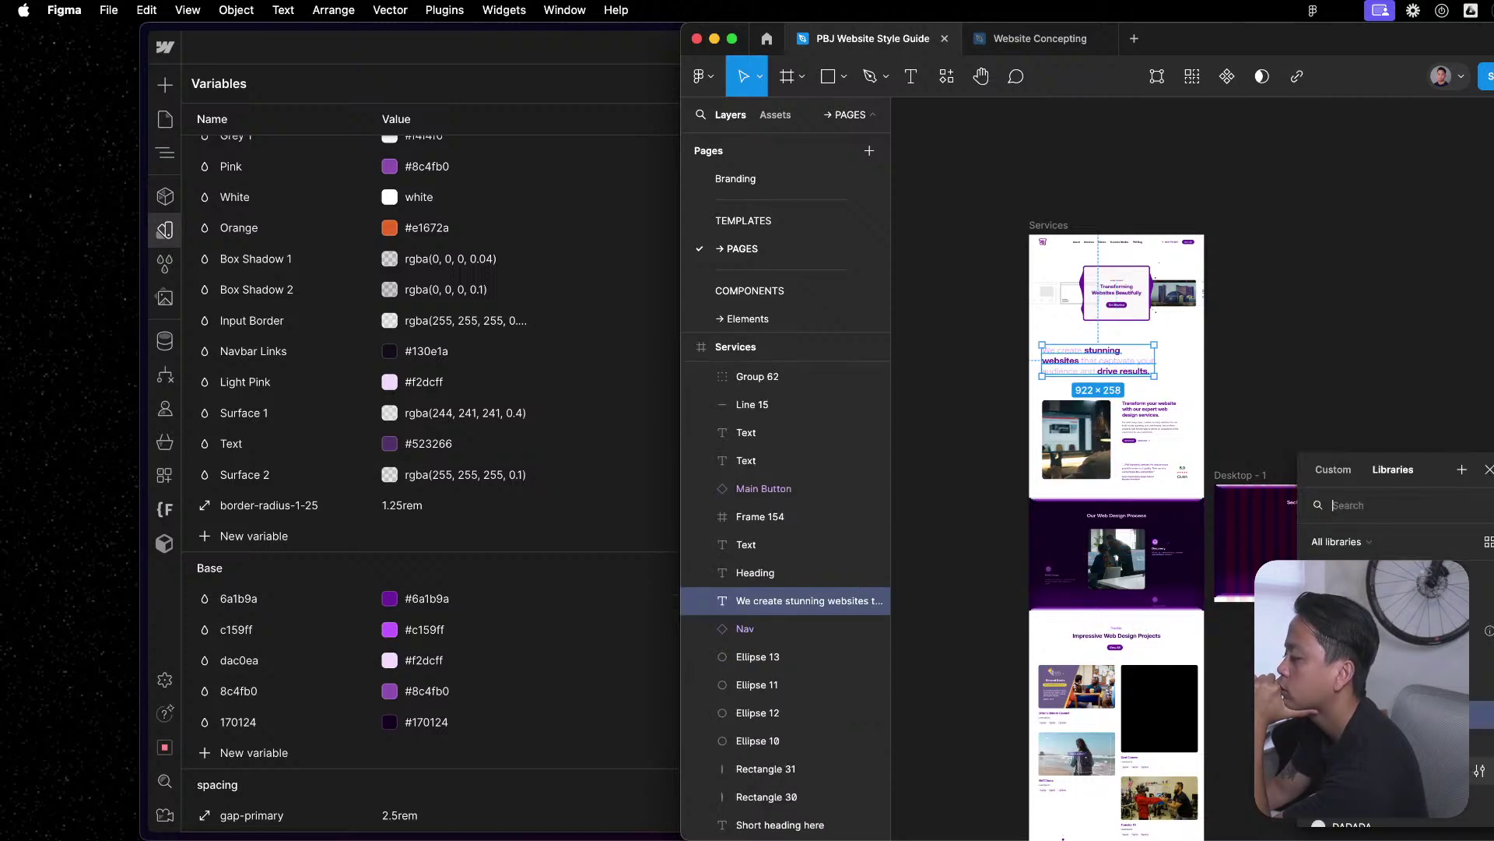
{"action": "key", "text": "Escape"}
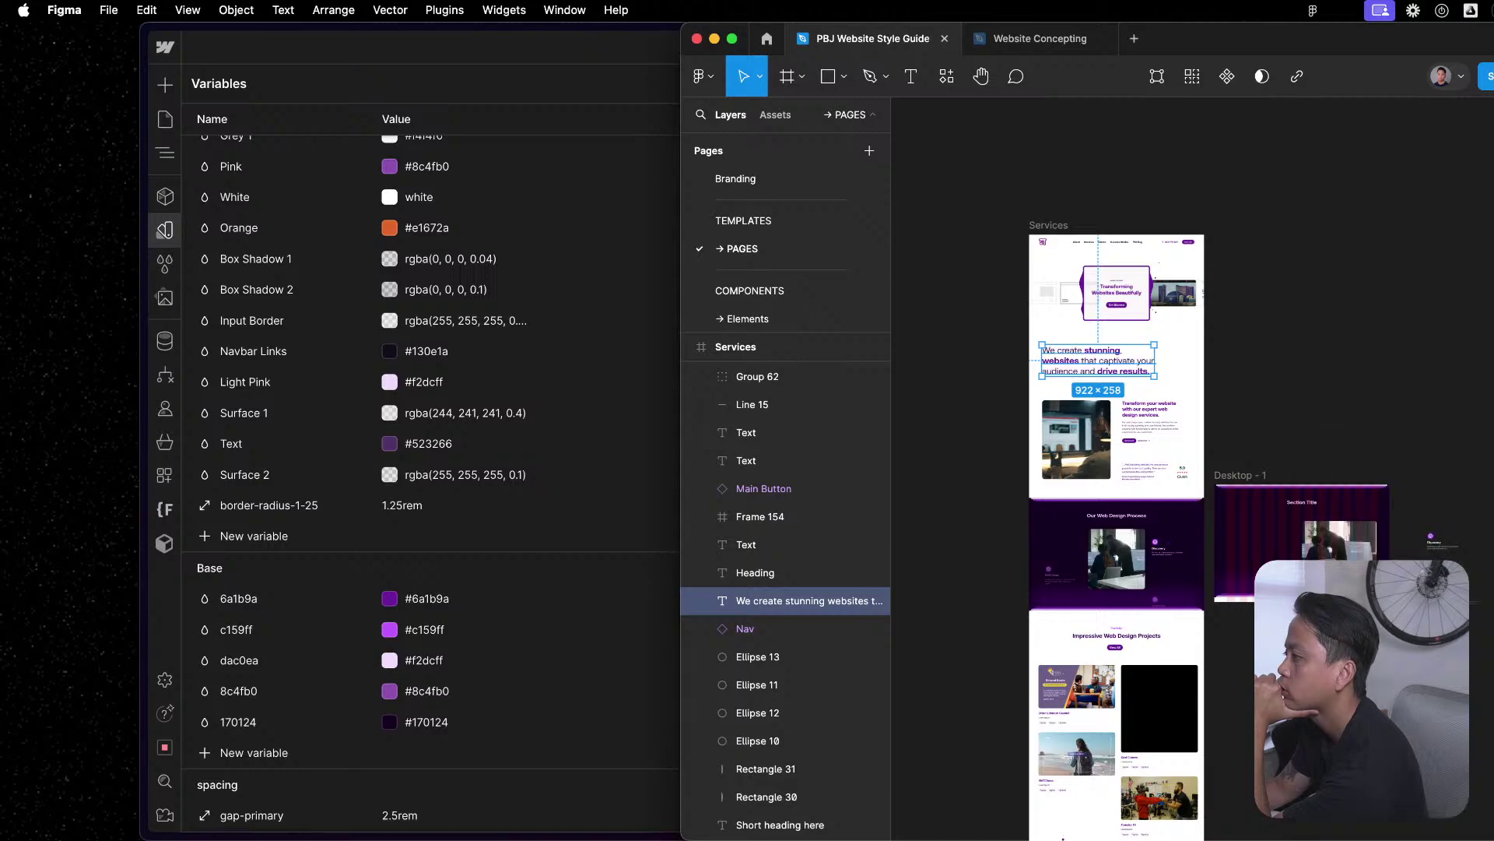
{"action": "left_click", "coordinate": [1355, 404]}
Try near-black, muted purple and pale lilac library colors on the headline's regular-weight words, then restore the original purple and deselect it.
{"action": "scroll", "coordinate": [1160, 595], "scroll_direction": "up", "scroll_amount": 5}
{"action": "scroll", "coordinate": [1160, 596], "scroll_direction": "up", "scroll_amount": 10}
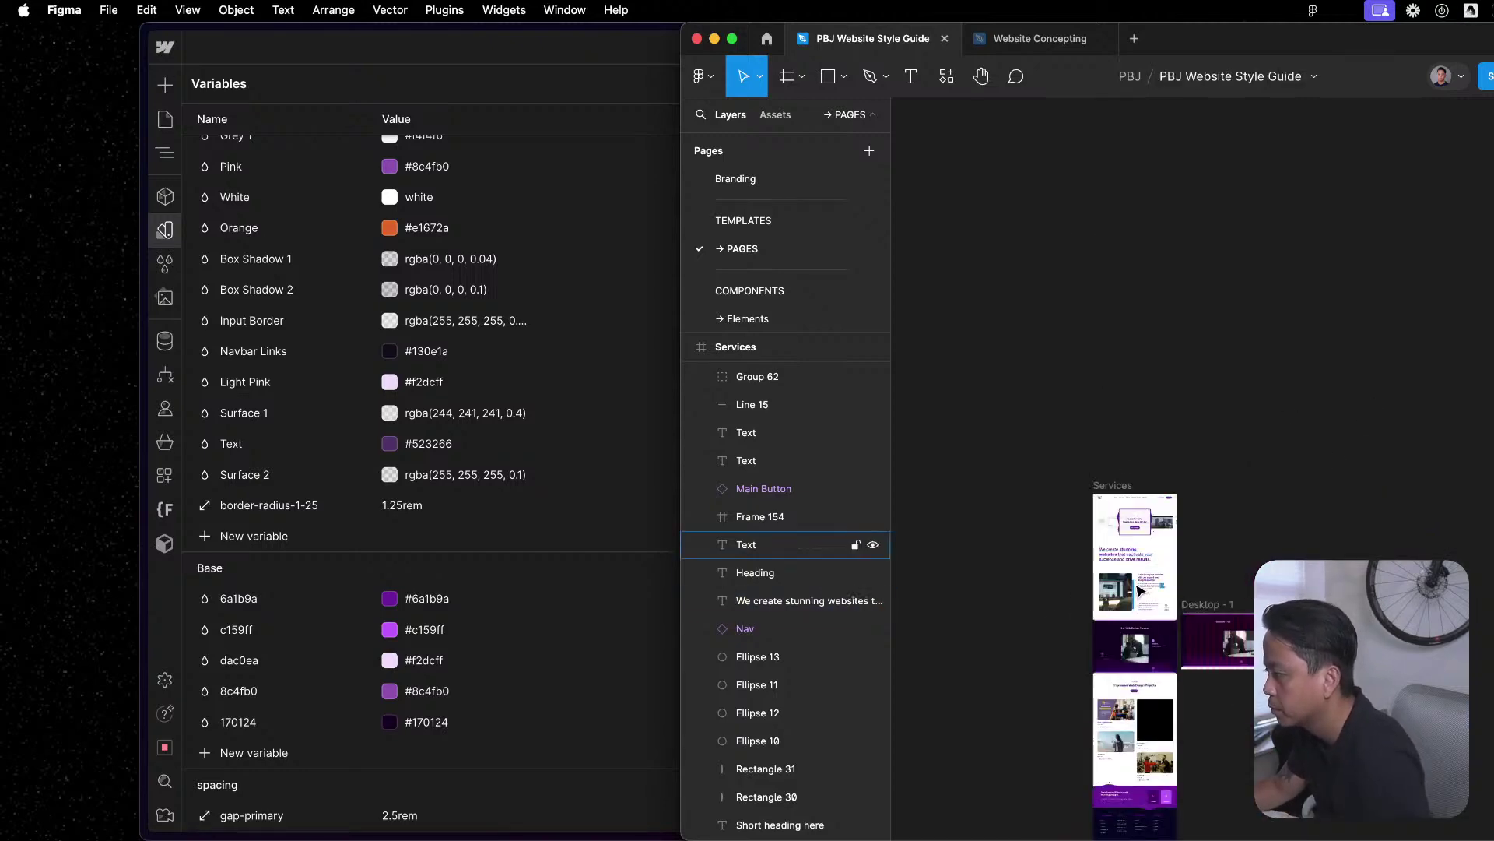
{"action": "scroll", "coordinate": [1077, 395], "scroll_direction": "left", "scroll_amount": 3}
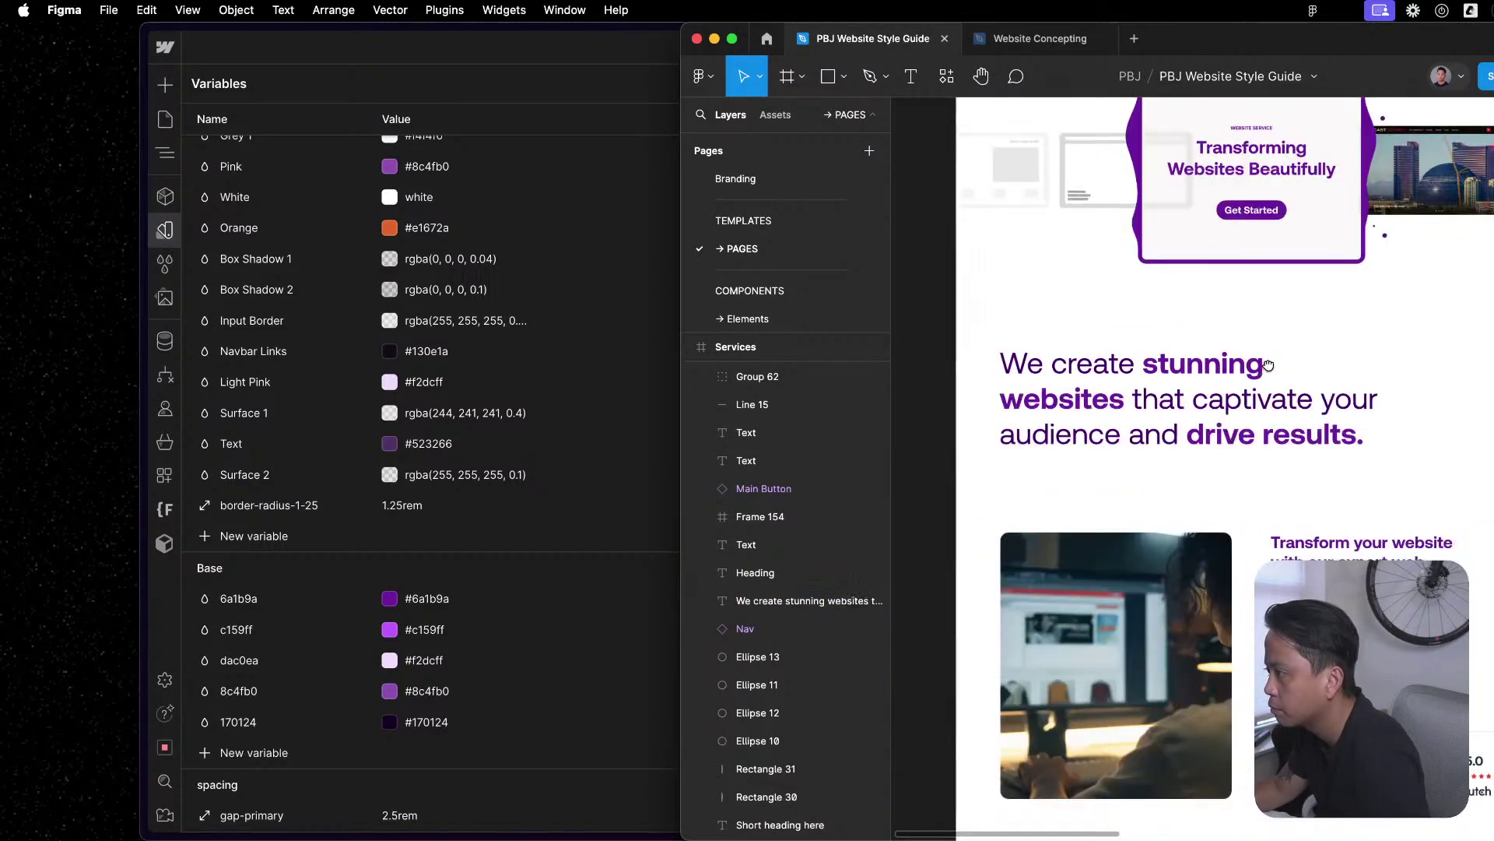
{"action": "left_click", "coordinate": [1077, 395]}
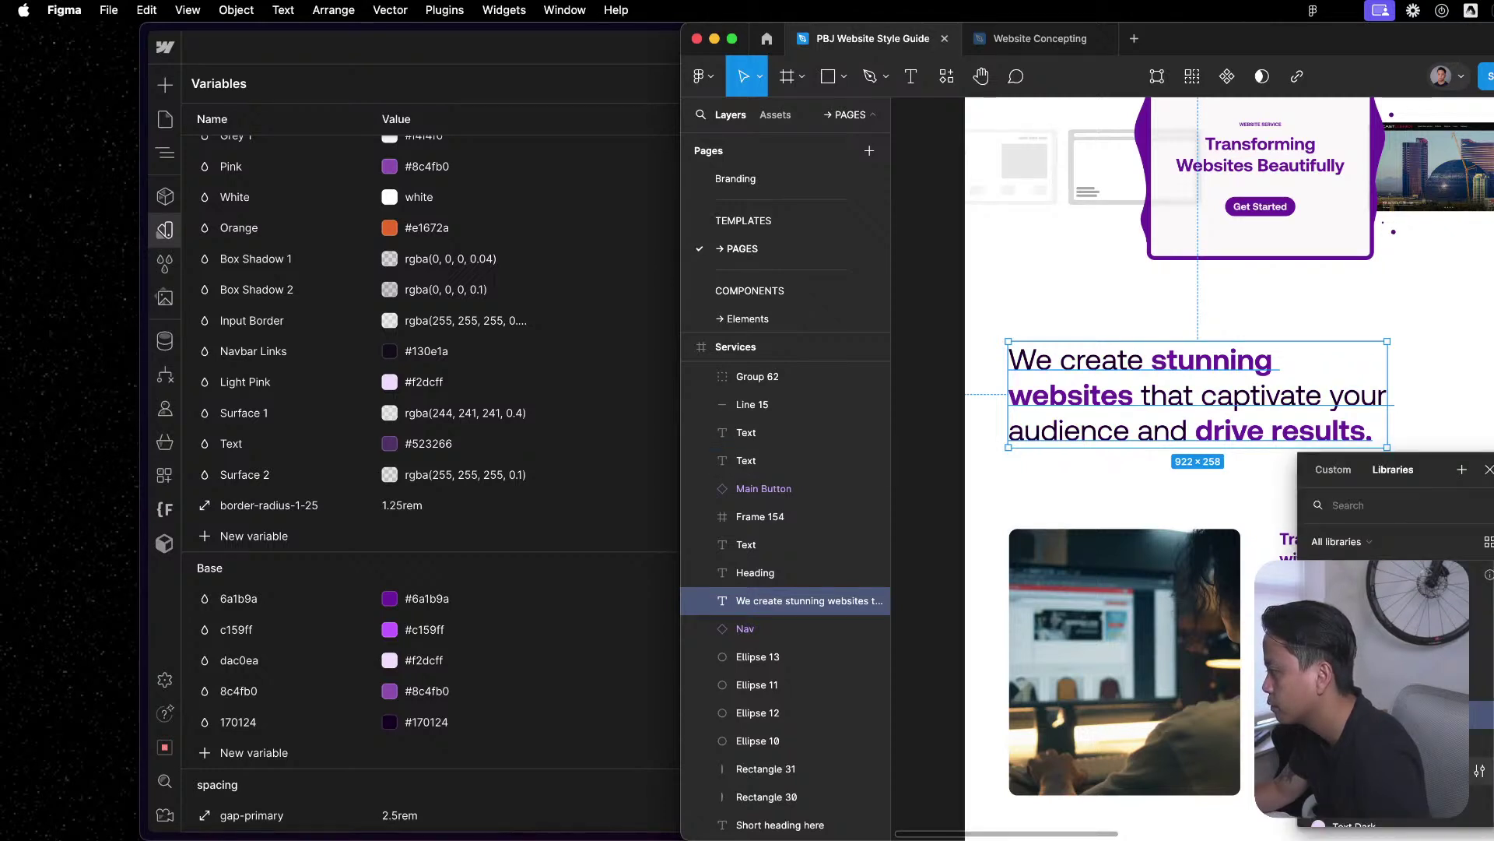
{"action": "key", "text": "Escape"}
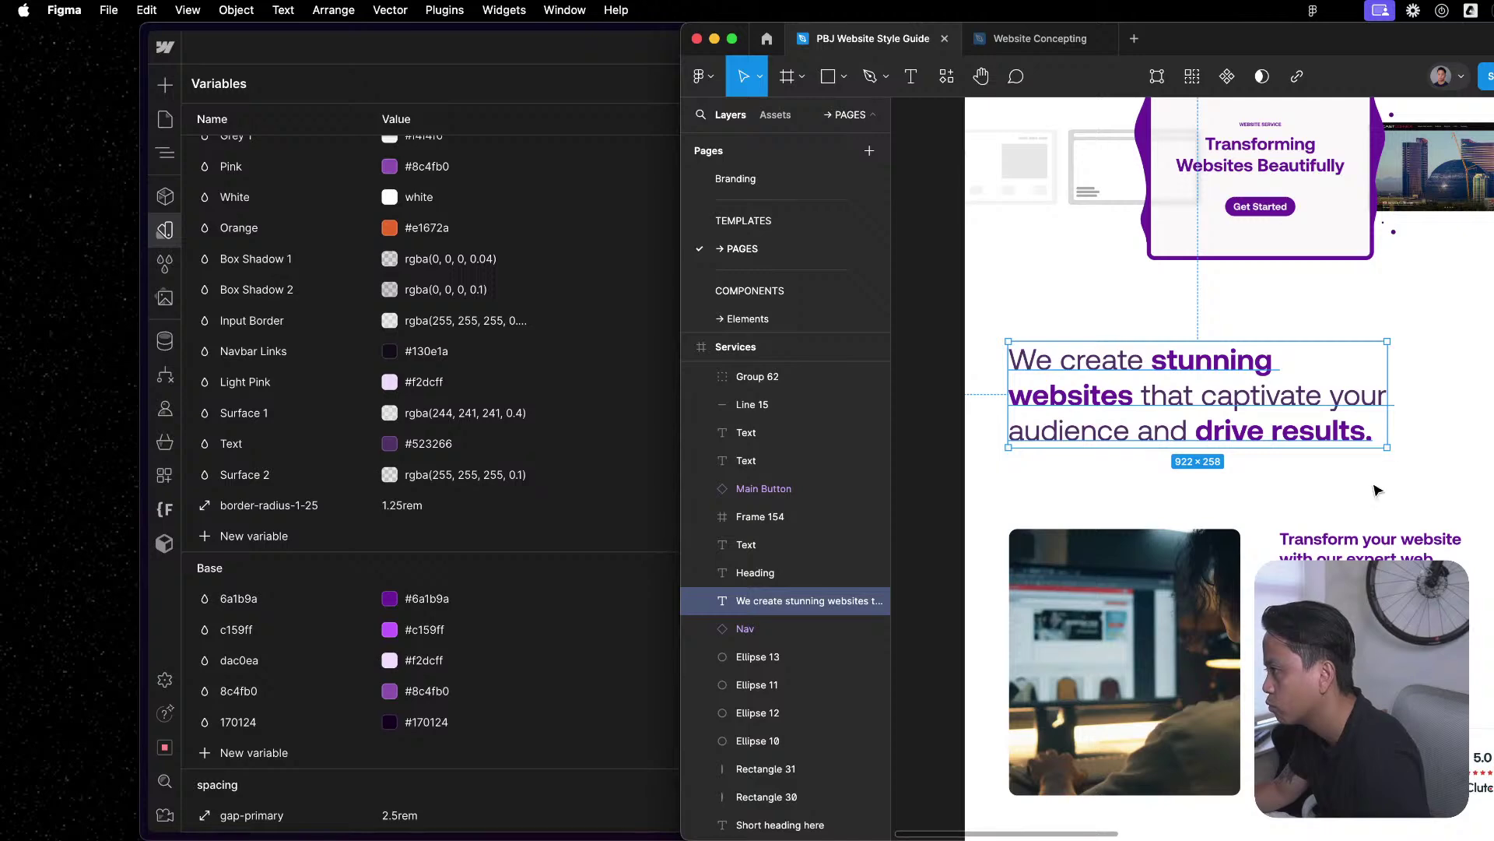
{"action": "scroll", "coordinate": [1240, 410], "scroll_direction": "up", "scroll_amount": 3}
{"action": "scroll", "coordinate": [1241, 410], "scroll_direction": "down", "scroll_amount": 2}
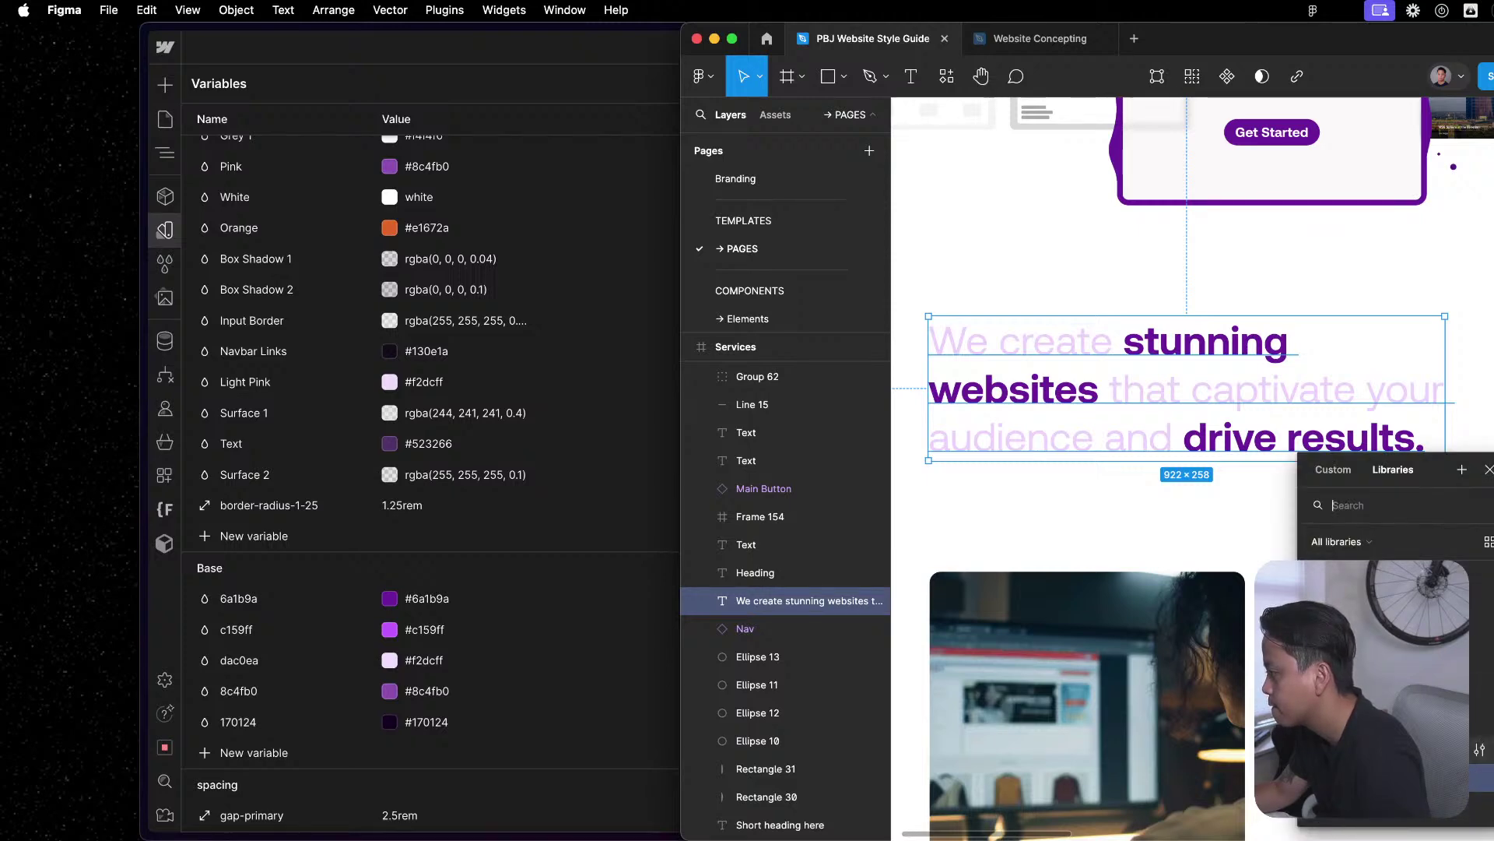
{"action": "key", "text": "Escape"}
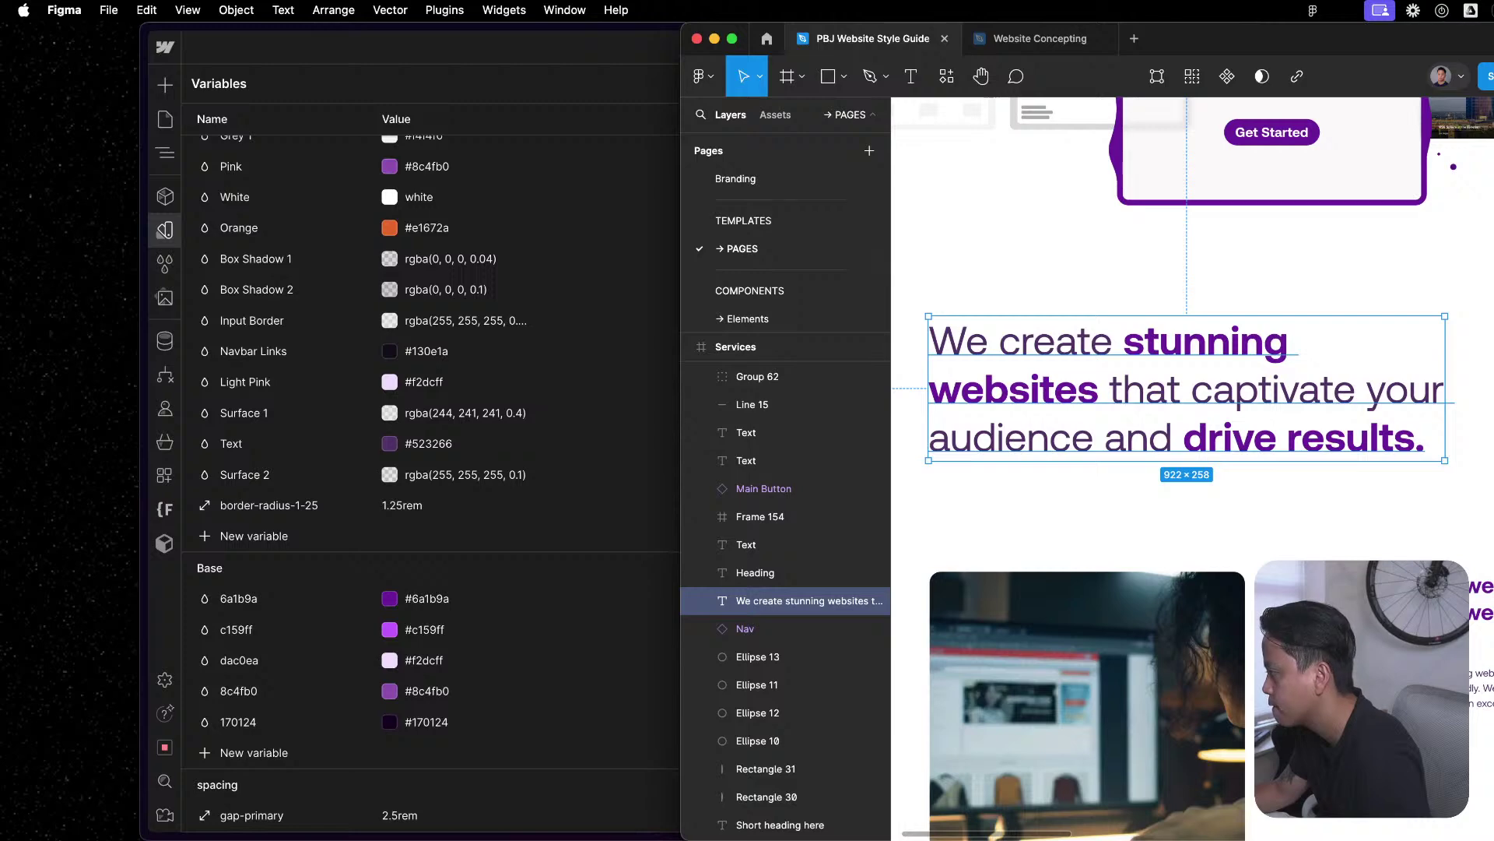
{"action": "left_click", "coordinate": [1355, 524]}
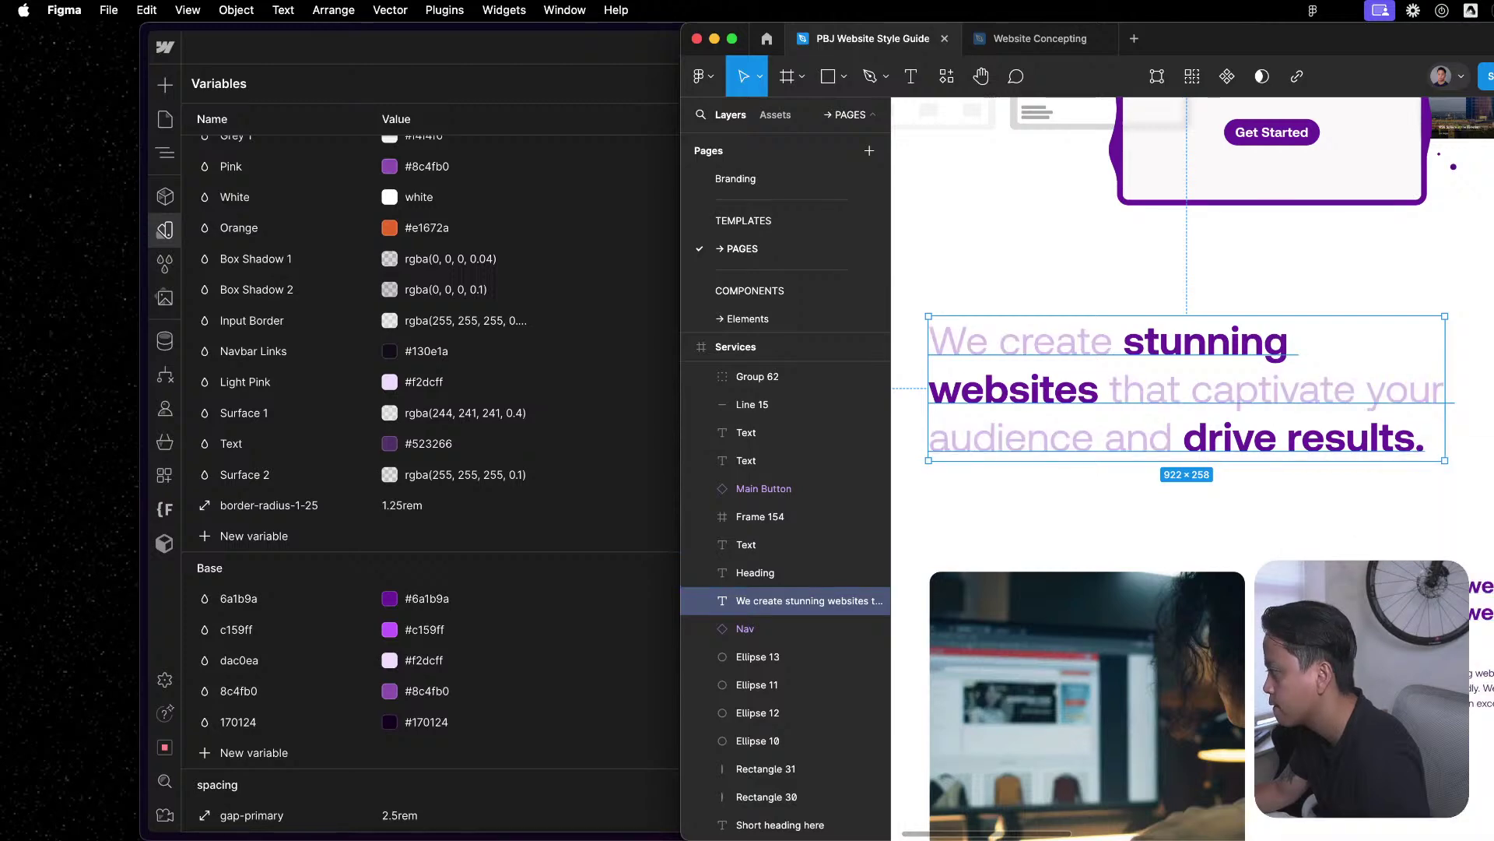
{"action": "key", "text": "Escape"}
{"action": "left_click", "coordinate": [1117, 481]}
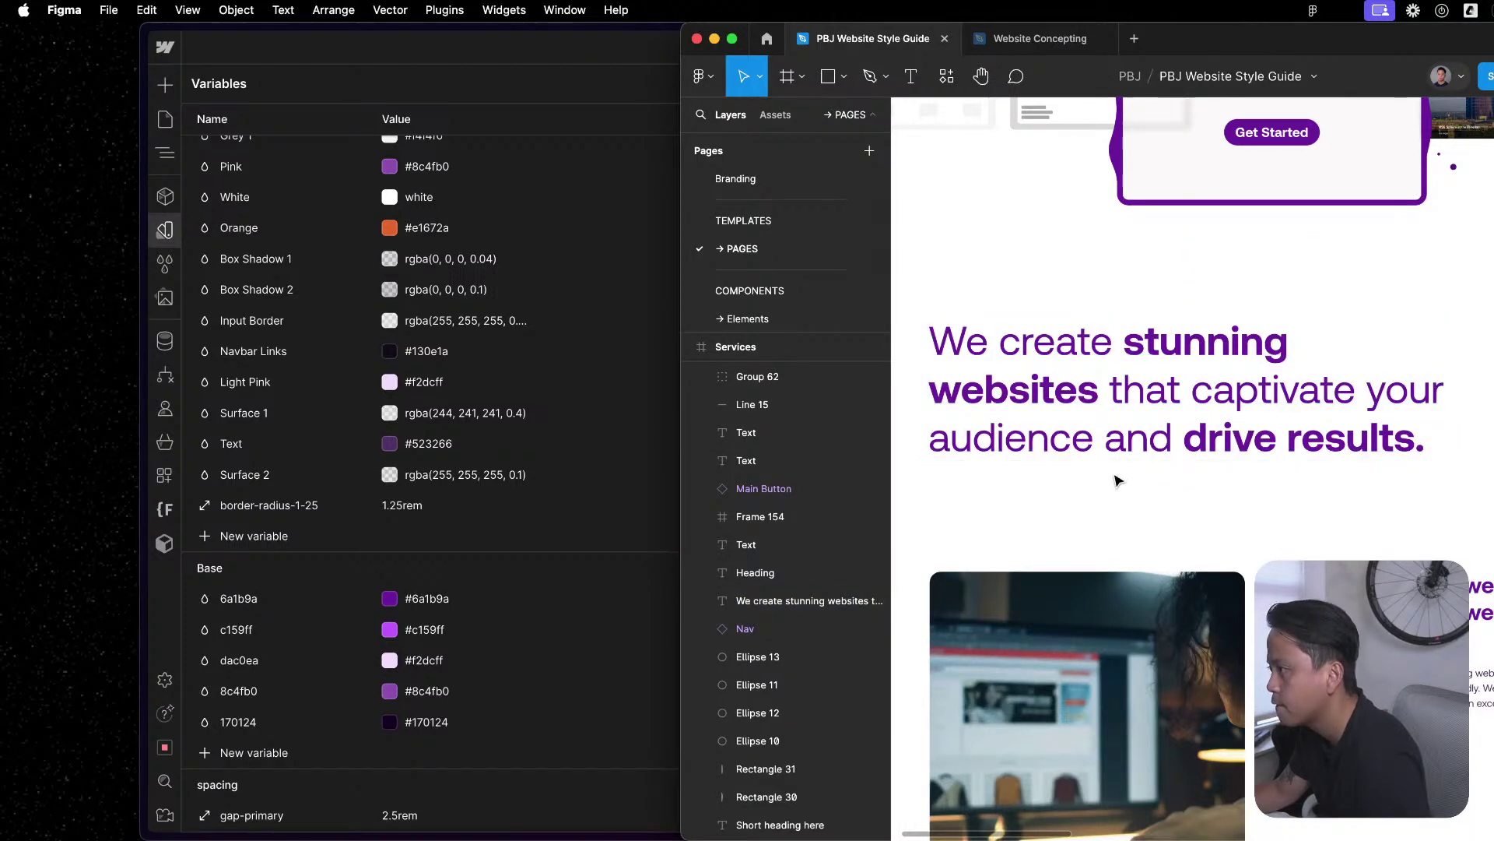
Open the Text color style of the paragraph under "Transform your website" and copy its hex code 523266.
{"action": "scroll", "coordinate": [1118, 482], "scroll_direction": "down", "scroll_amount": 3}
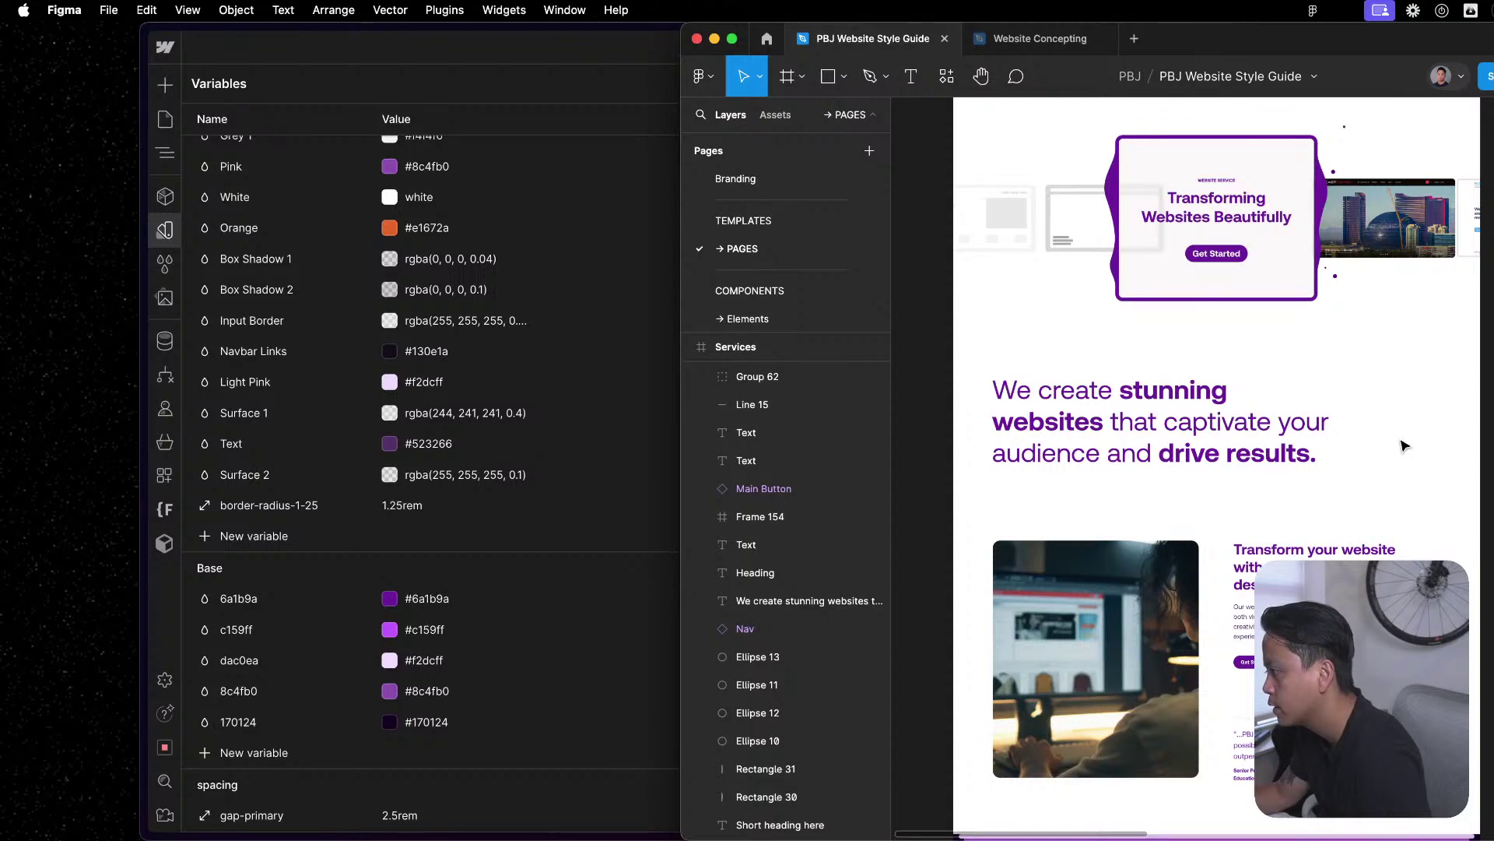
{"action": "left_click", "coordinate": [745, 544]}
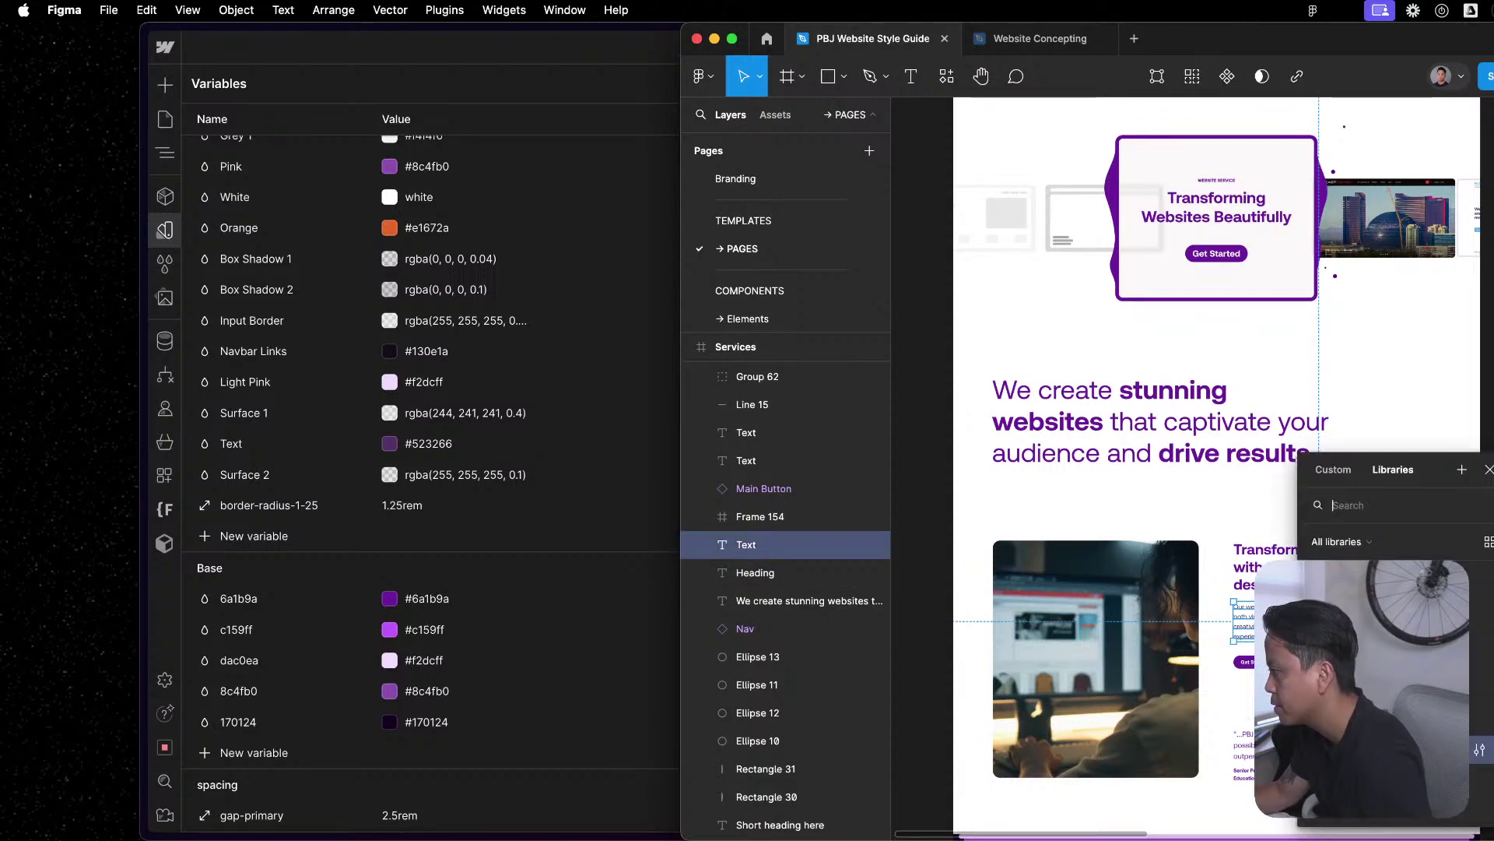
{"action": "left_click", "coordinate": [1479, 749]}
{"action": "left_click", "coordinate": [1087, 807]}
{"action": "key", "text": "cmd+c"}
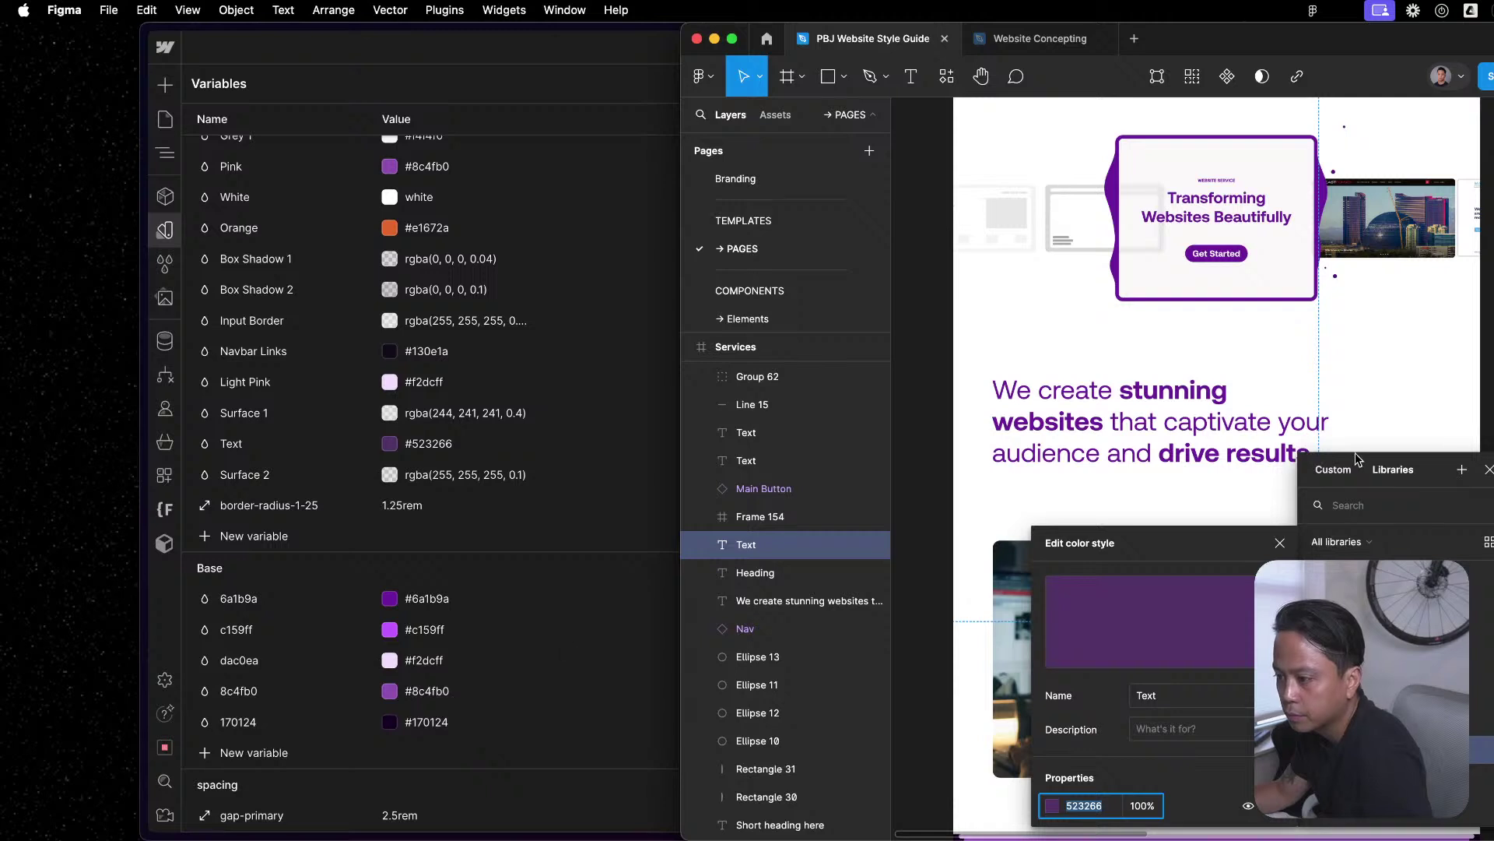
On the Branding page, duplicate the bright purple swatch below its row and fill the copy with 523266.
{"action": "left_click", "coordinate": [1124, 360]}
{"action": "left_click", "coordinate": [789, 179]}
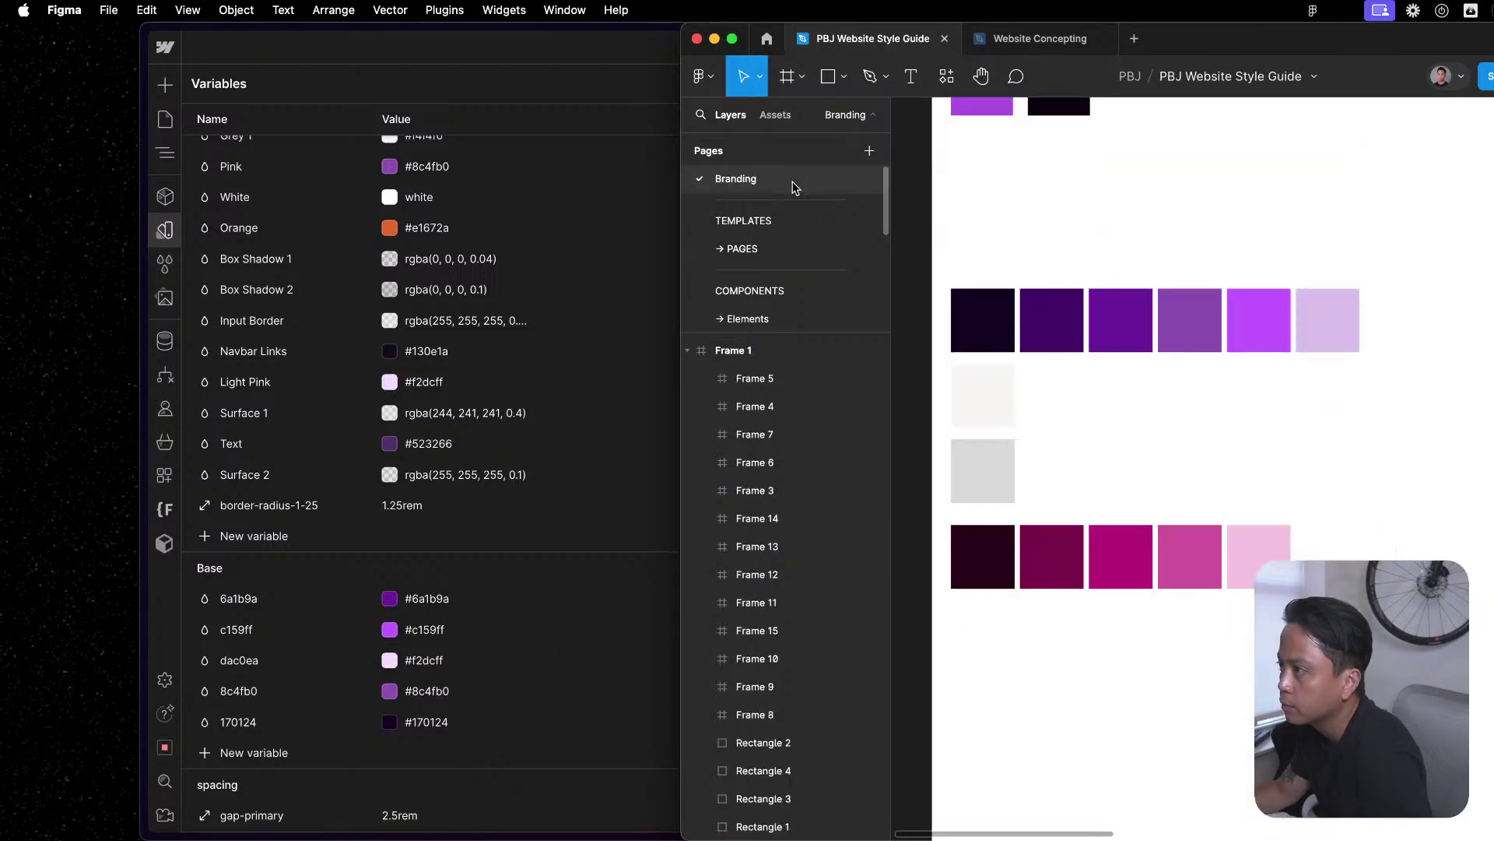
{"action": "key", "text": "cmd+v"}
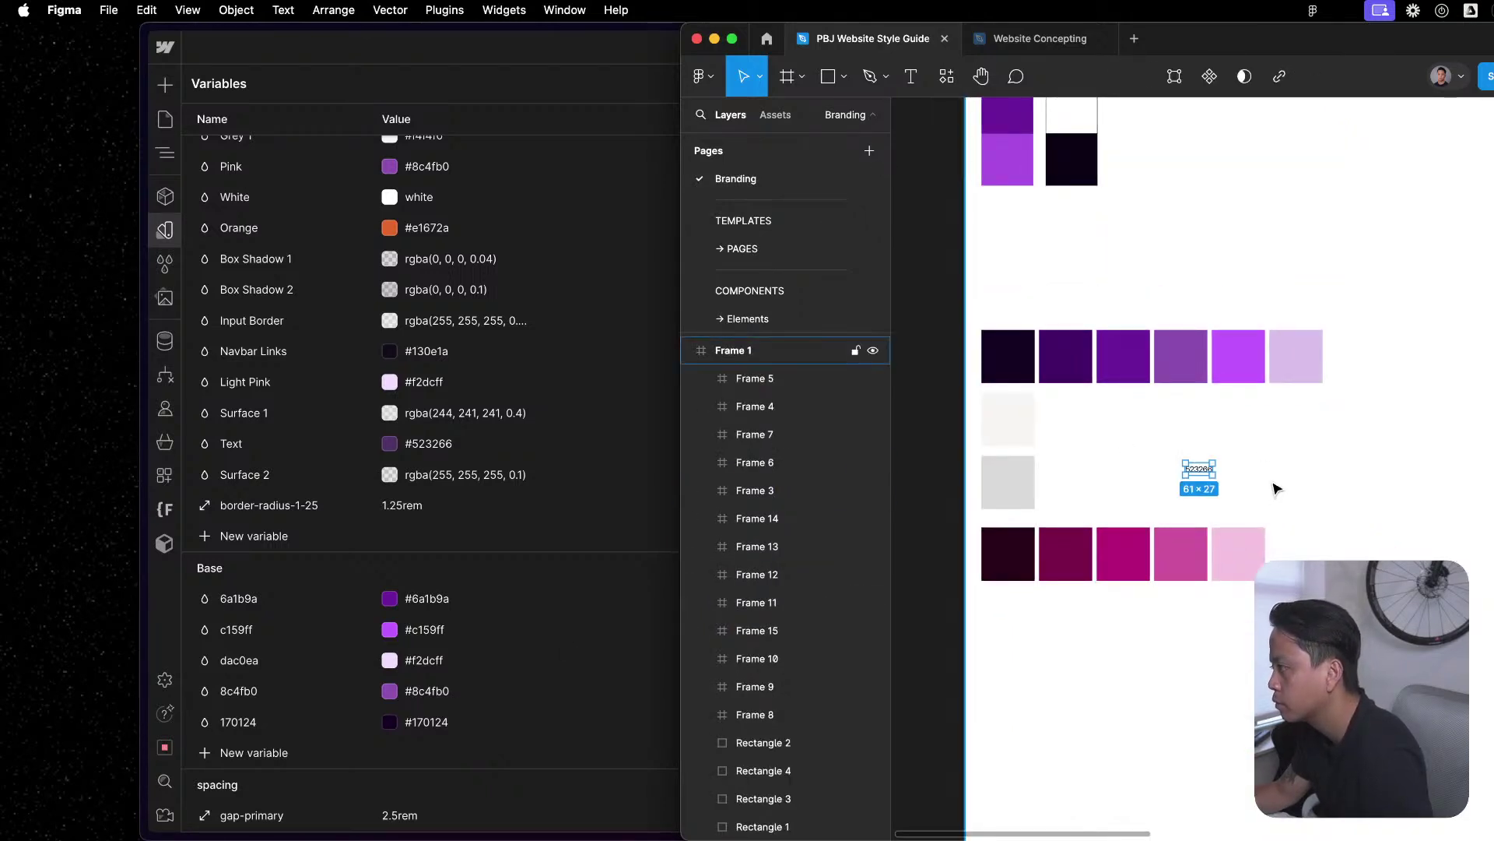
{"action": "left_click_drag", "start_coordinate": [1246, 362], "coordinate": [1246, 460]}
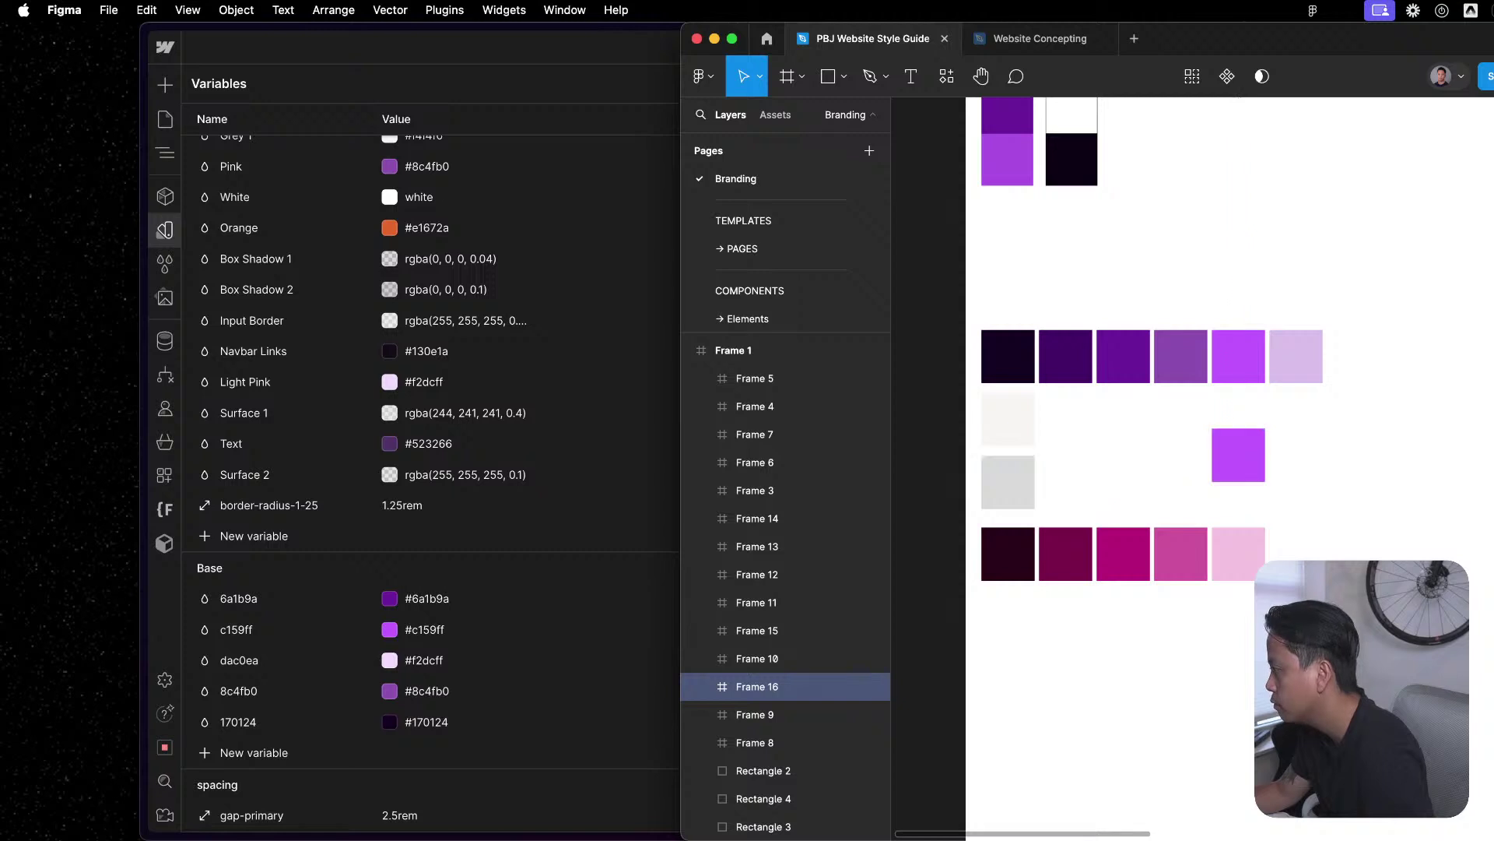
{"action": "key", "text": "cmd+v"}
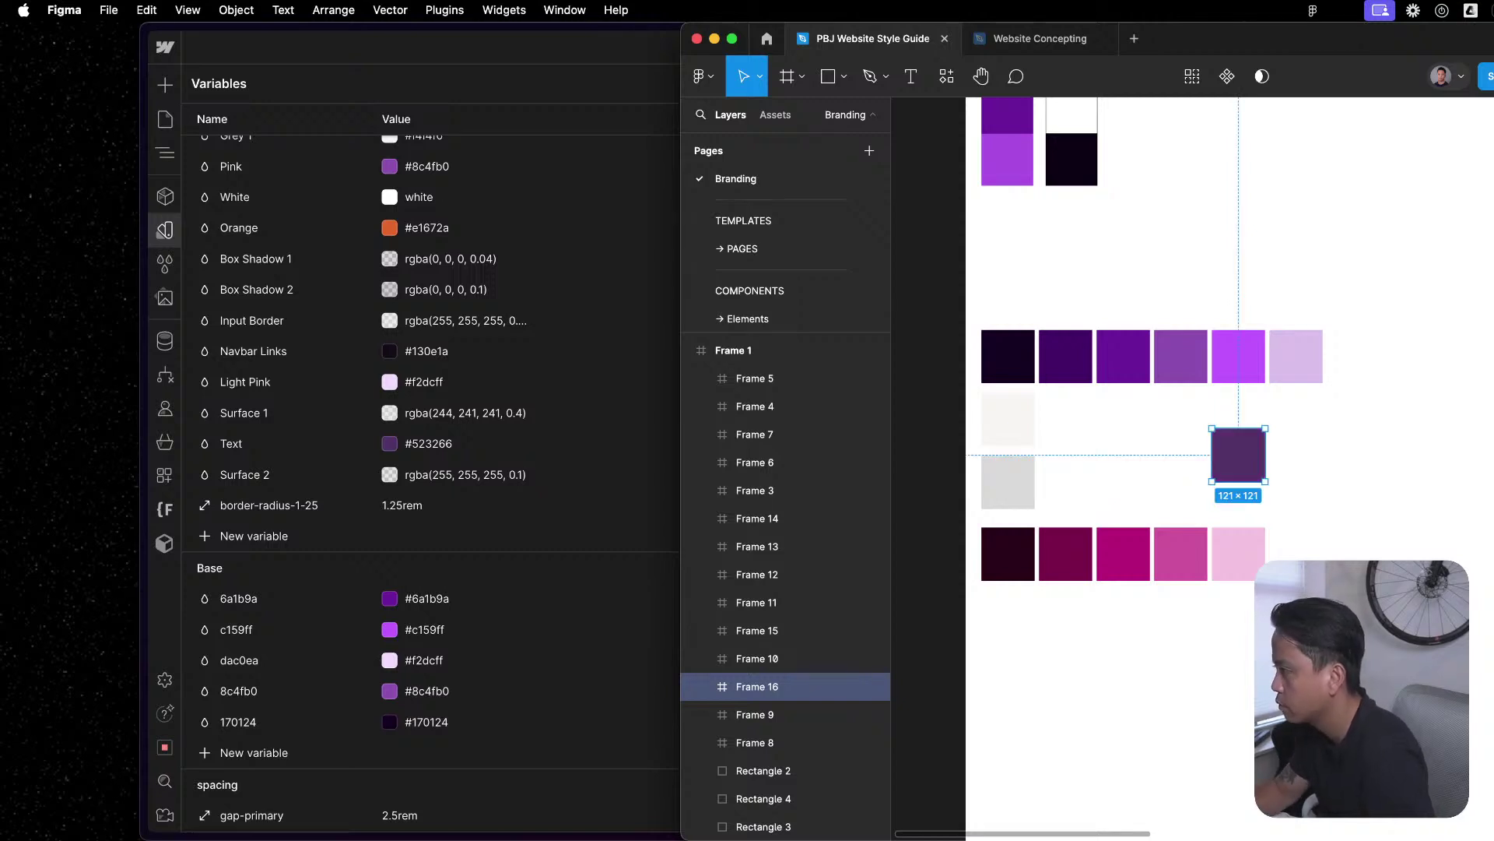
Move the new muted purple swatch directly beneath the third swatch of the purple row and deselect it.
{"action": "left_click", "coordinate": [1484, 635]}
{"action": "left_click_drag", "start_coordinate": [1251, 454], "coordinate": [1142, 418]}
{"action": "left_click", "coordinate": [1233, 493]}
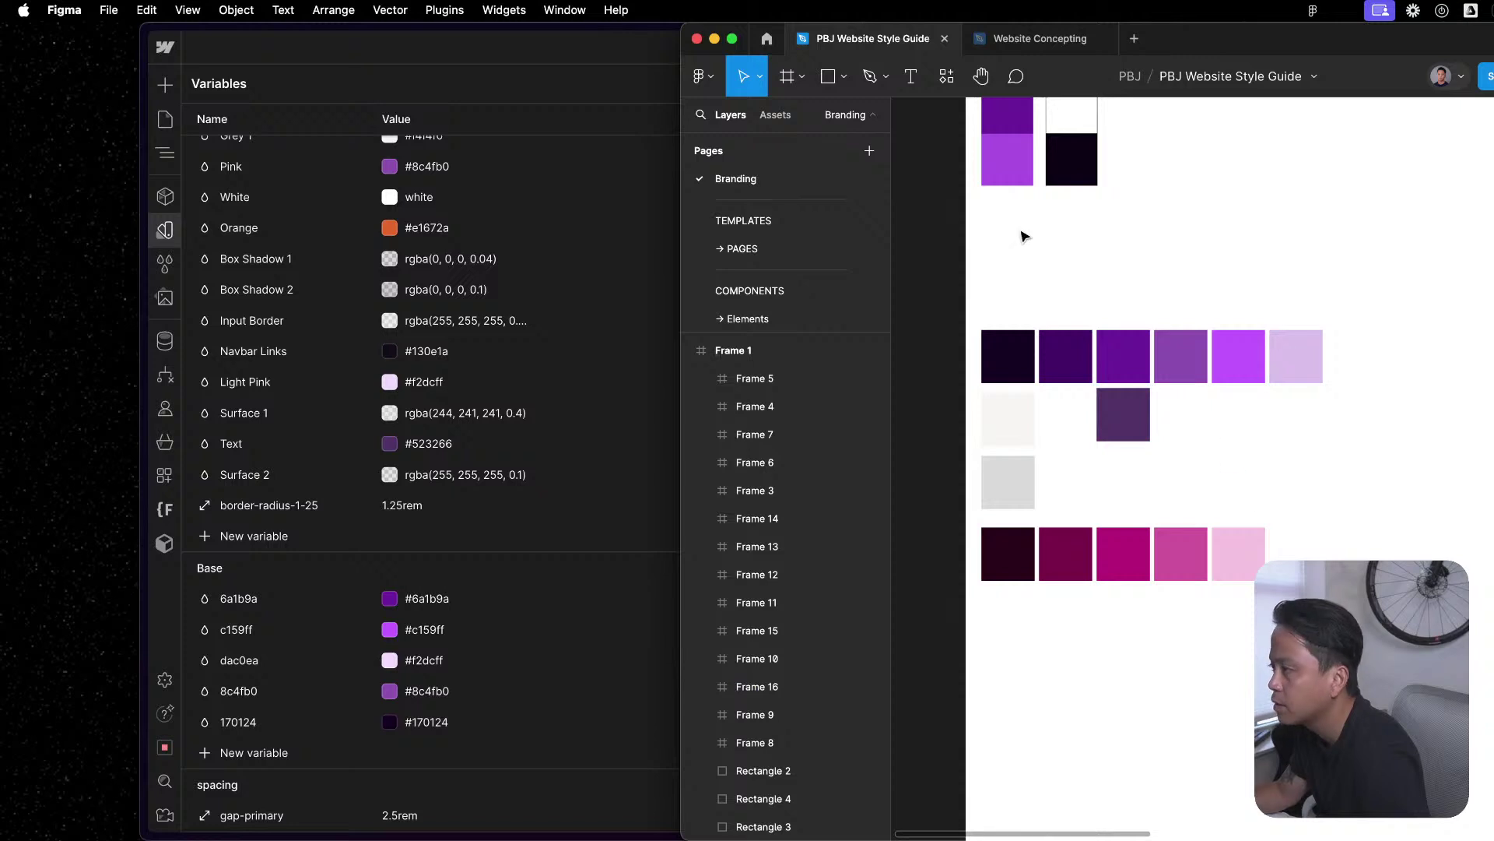
Select the paragraph under "Transform your website" on the → PAGES page, then open the Text variable's value in Webflow.
{"action": "left_click", "coordinate": [774, 222]}
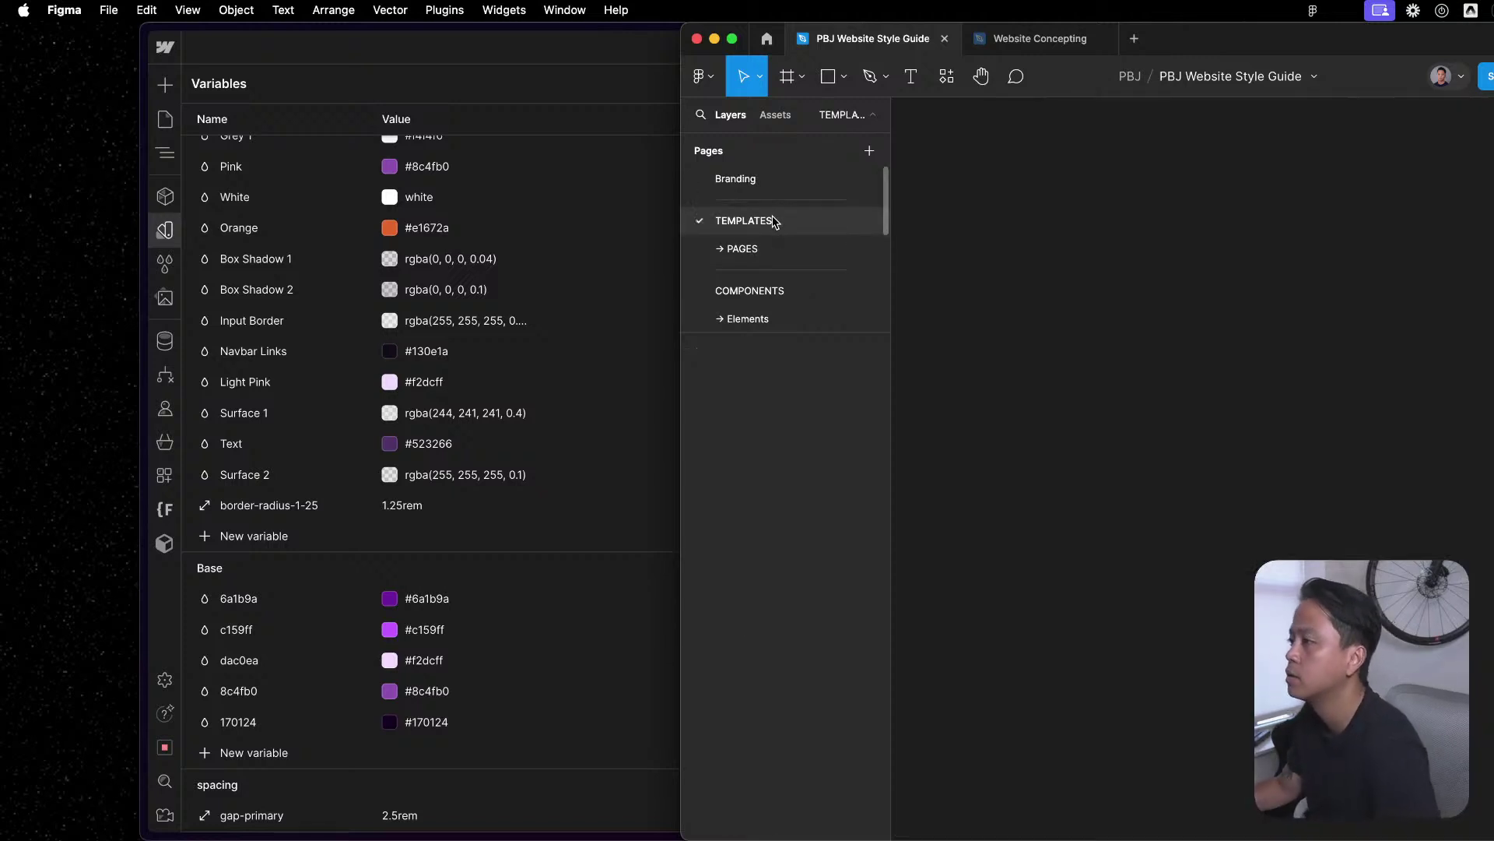
{"action": "left_click", "coordinate": [759, 249]}
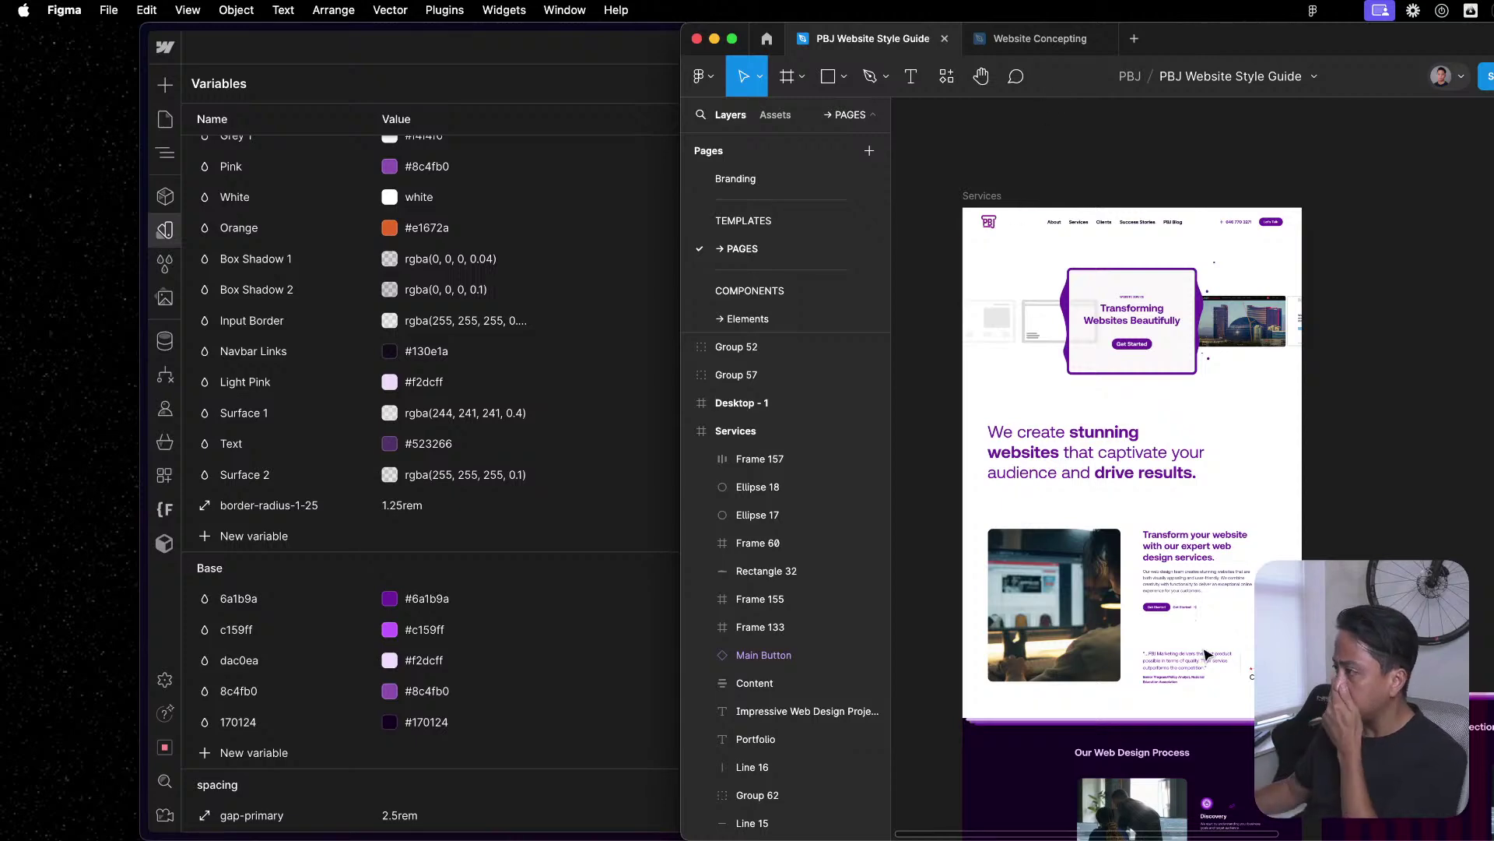
{"action": "left_click", "coordinate": [1151, 581]}
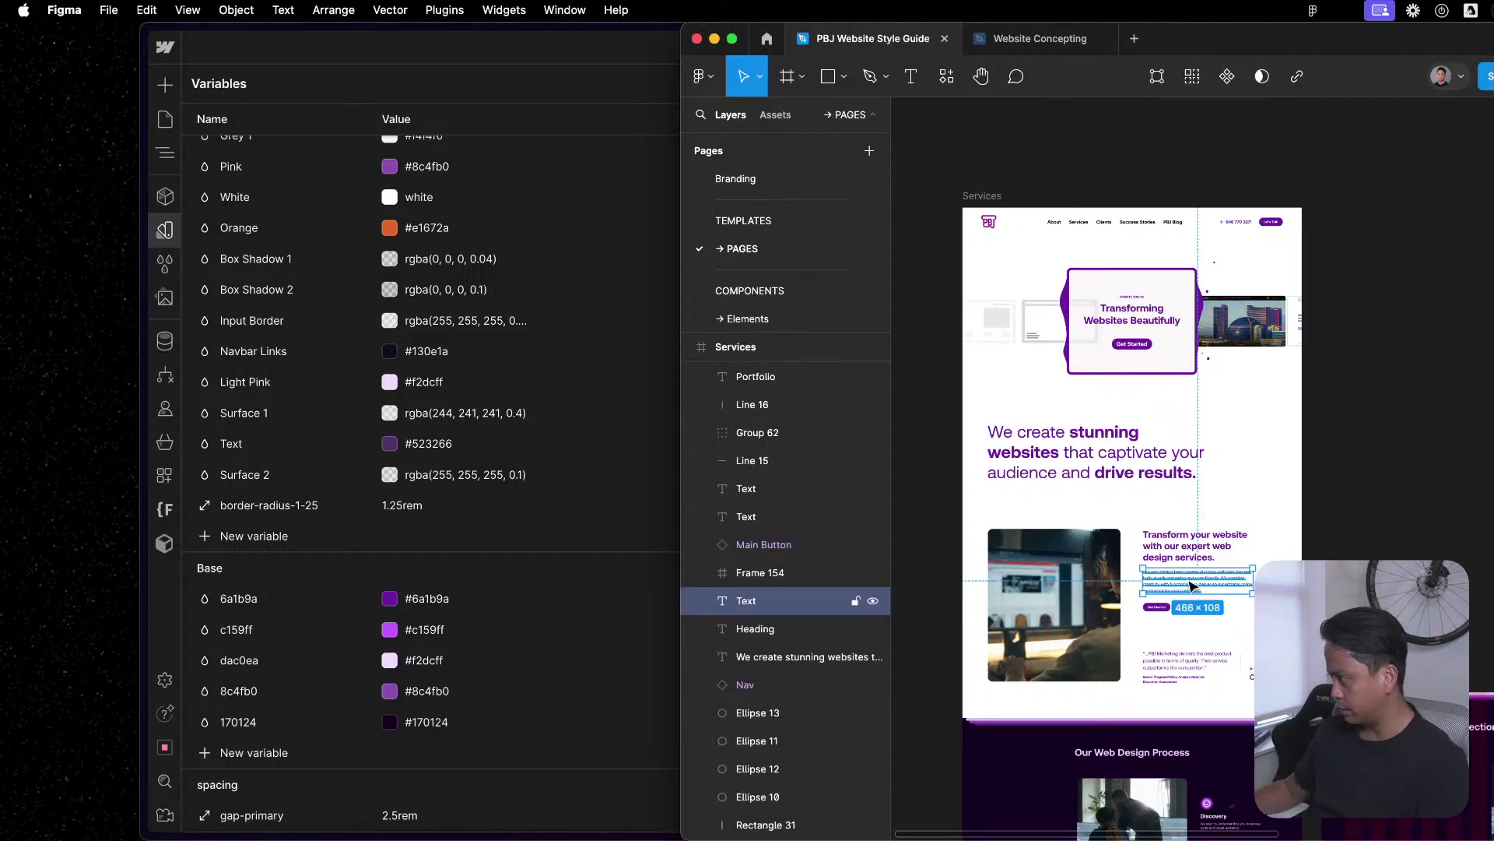
{"action": "scroll", "coordinate": [1187, 579], "scroll_direction": "up", "scroll_amount": 5}
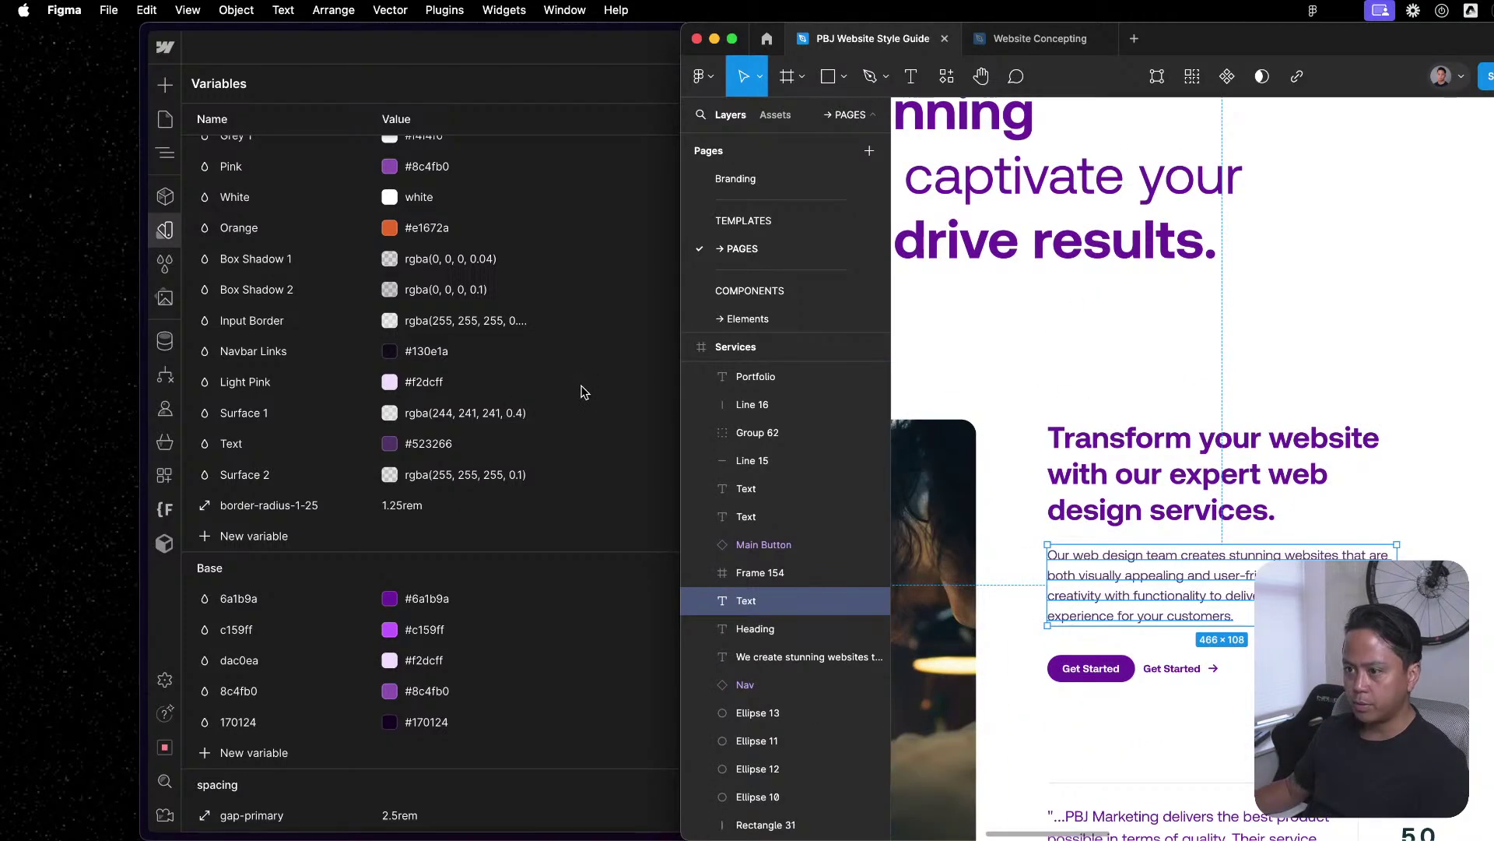
{"action": "left_click", "coordinate": [434, 458]}
{"action": "left_click", "coordinate": [436, 443]}
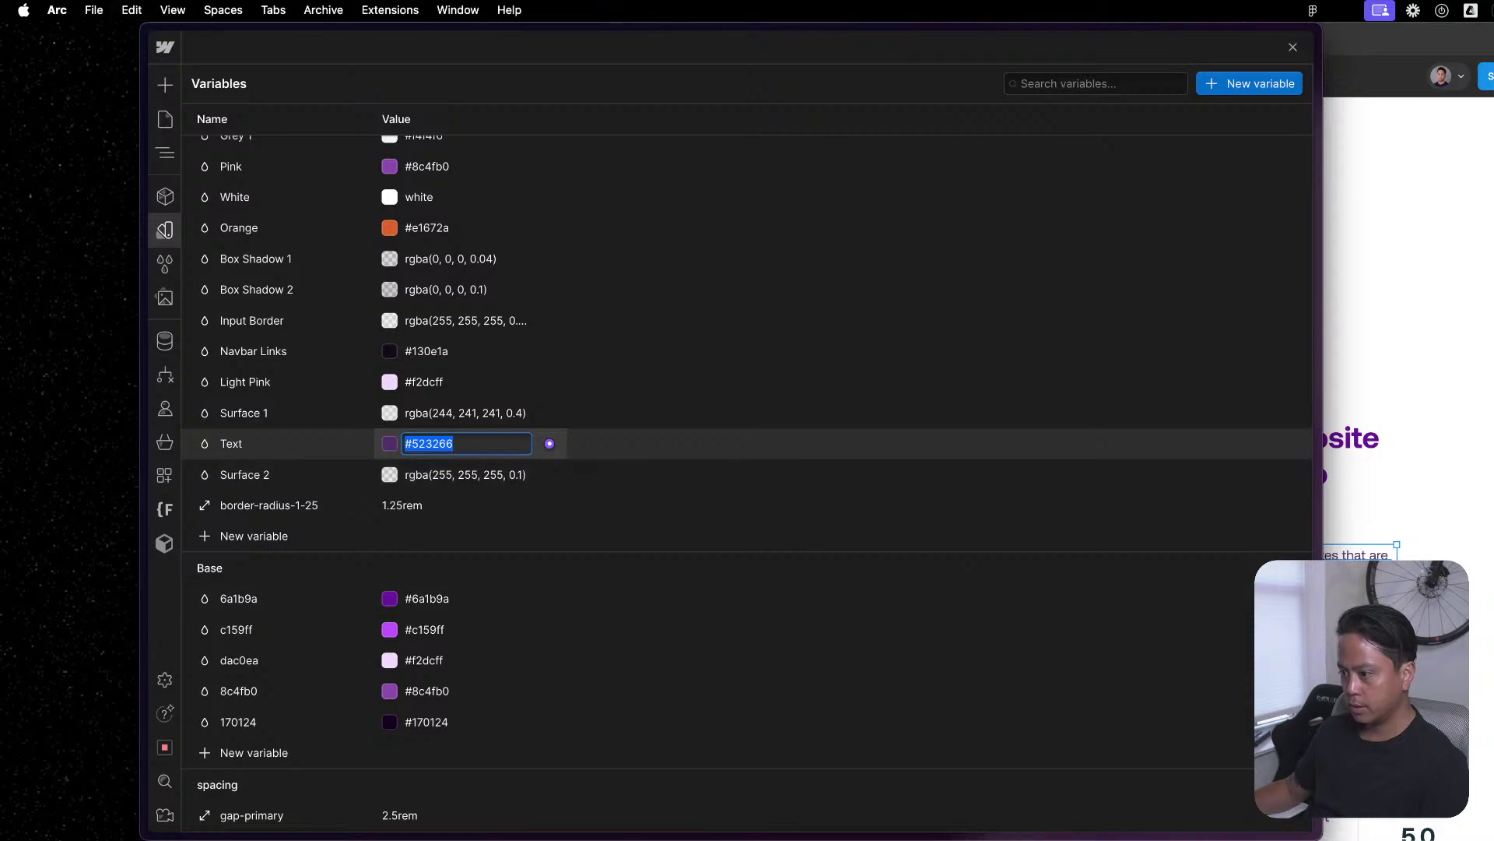
Return to Figma, turn on Dev Mode and select the Services frame.
{"action": "key", "text": "super+Tab"}
{"action": "key", "text": "shift+d"}
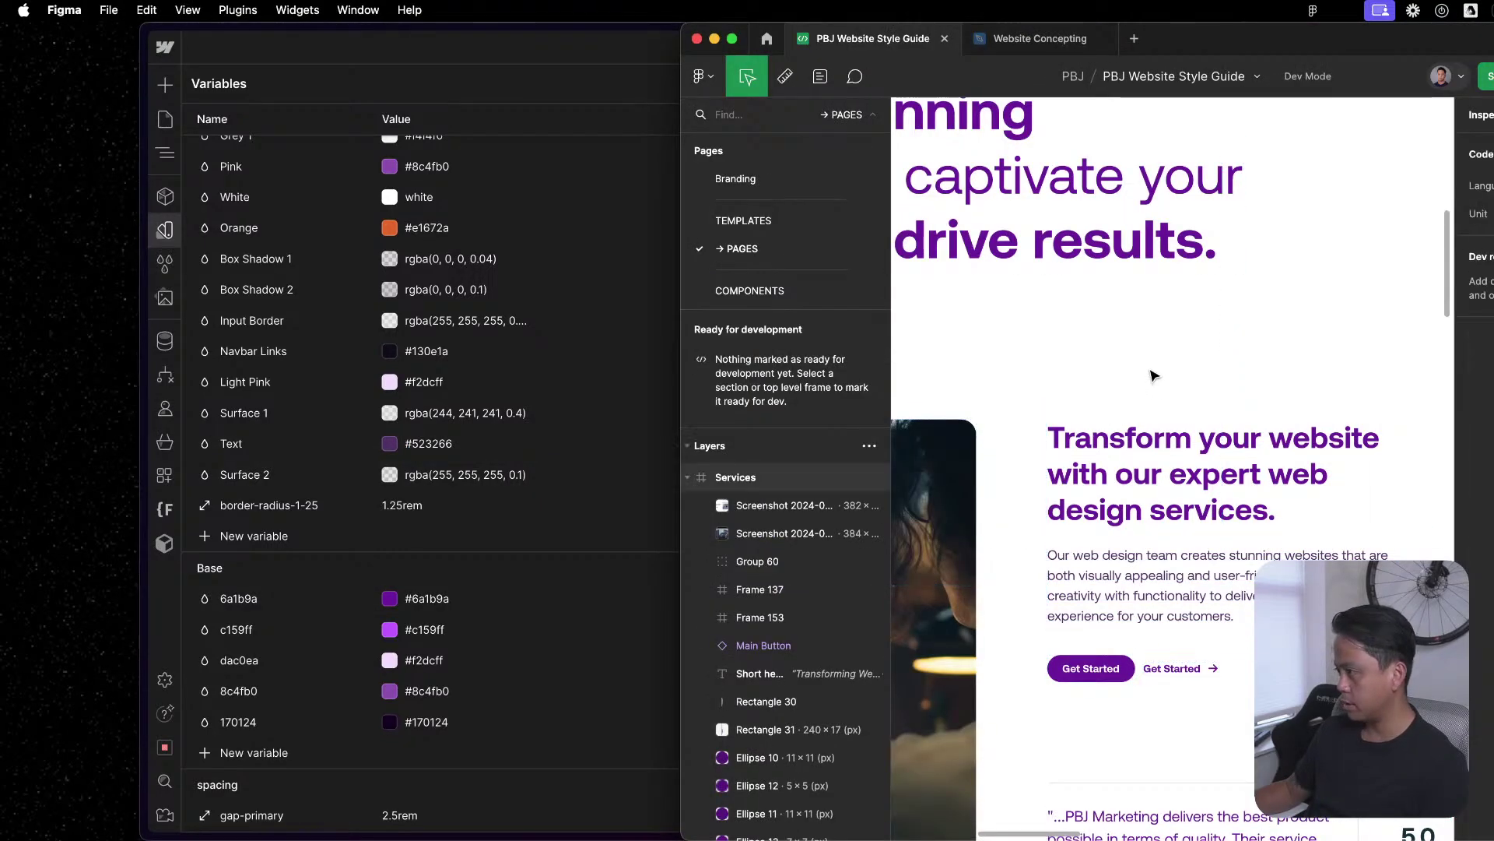
{"action": "left_click", "coordinate": [1151, 373]}
Copy the hex value #523266 from the Text variable in Webflow, leaving the variable as it is.
{"action": "left_click", "coordinate": [434, 442]}
{"action": "left_click", "coordinate": [433, 443]}
{"action": "key", "text": "super+c"}
{"action": "key", "text": "Escape"}
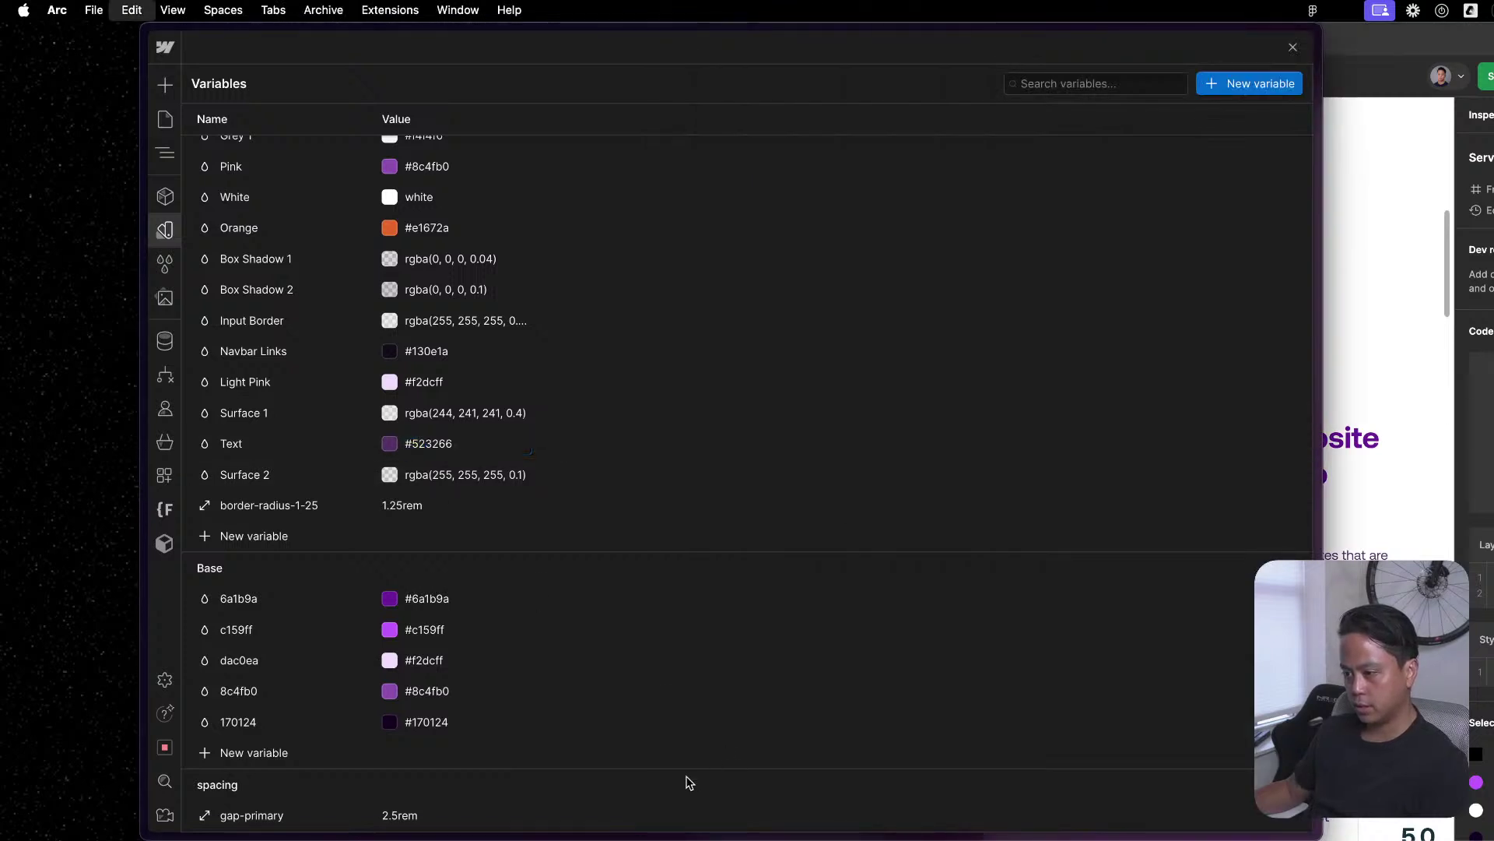
Add a color variable named 523266 to the Base group.
{"action": "left_click", "coordinate": [269, 759]}
{"action": "left_click", "coordinate": [268, 704]}
{"action": "key", "text": "super+v"}
{"action": "left_click", "coordinate": [215, 752]}
{"action": "key", "text": "Delete"}
{"action": "key", "text": "Return"}
Set the value of the 523266 variable to #523266.
{"action": "left_click", "coordinate": [432, 751]}
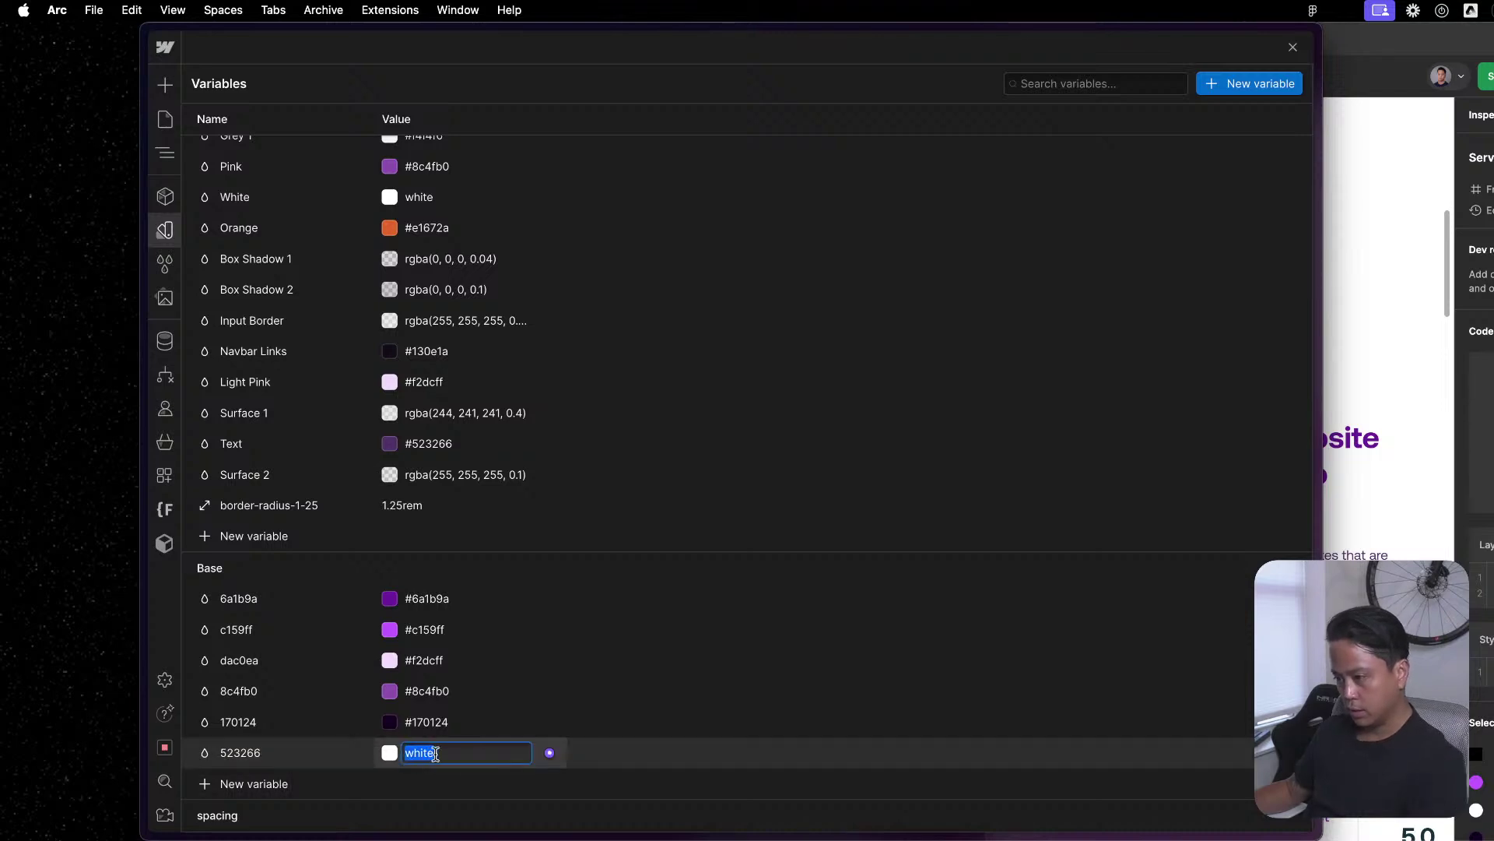
{"action": "key", "text": "cmd+v"}
{"action": "key", "text": "Return"}
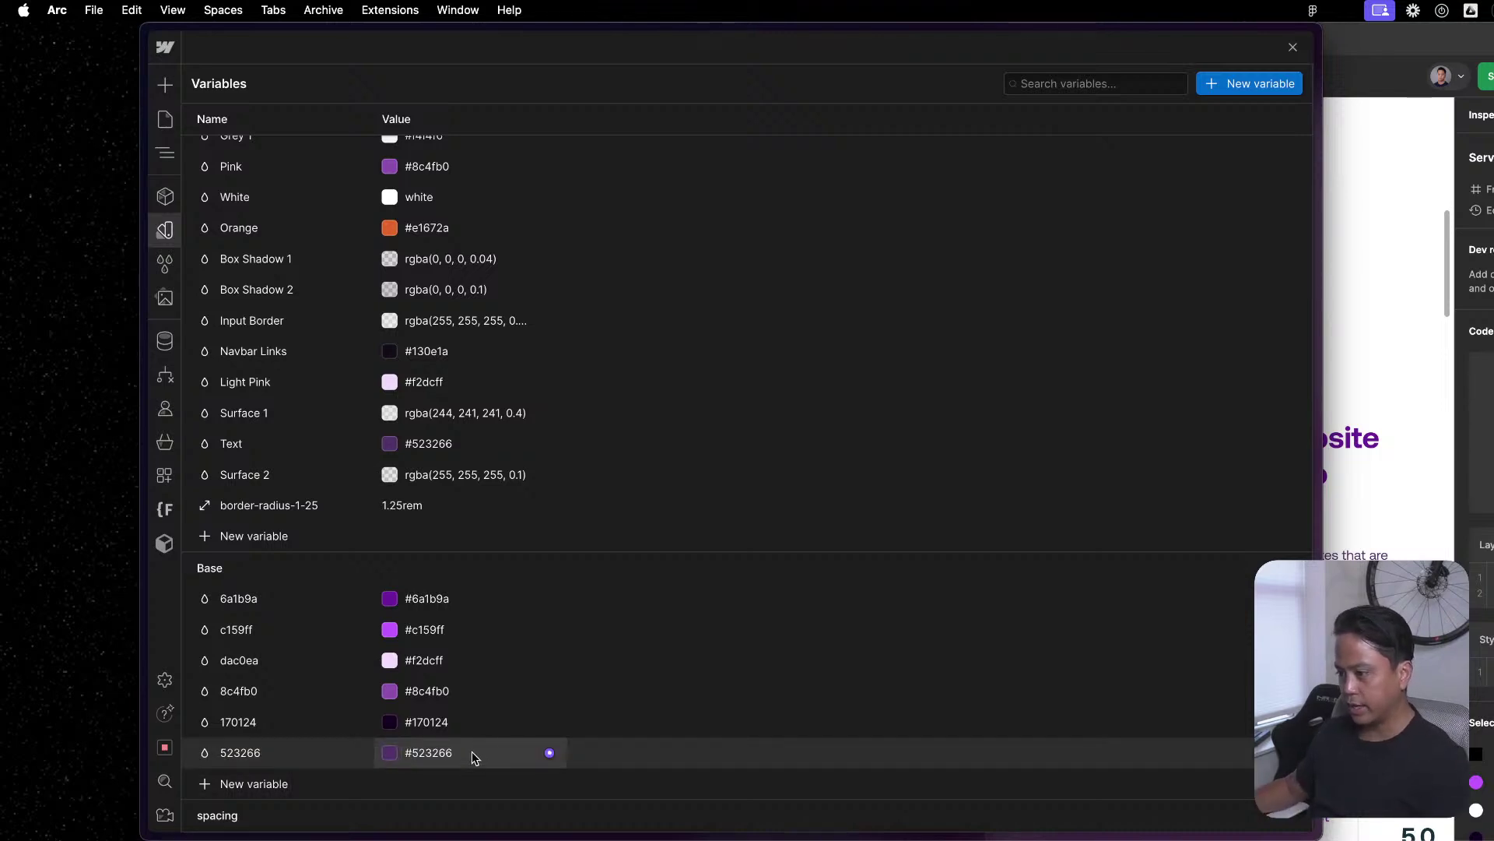
Back in Figma, inspect the paragraph under "Transform your website" and the "We create stunning websites" headline in Dev Mode.
{"action": "left_click", "coordinate": [1348, 446]}
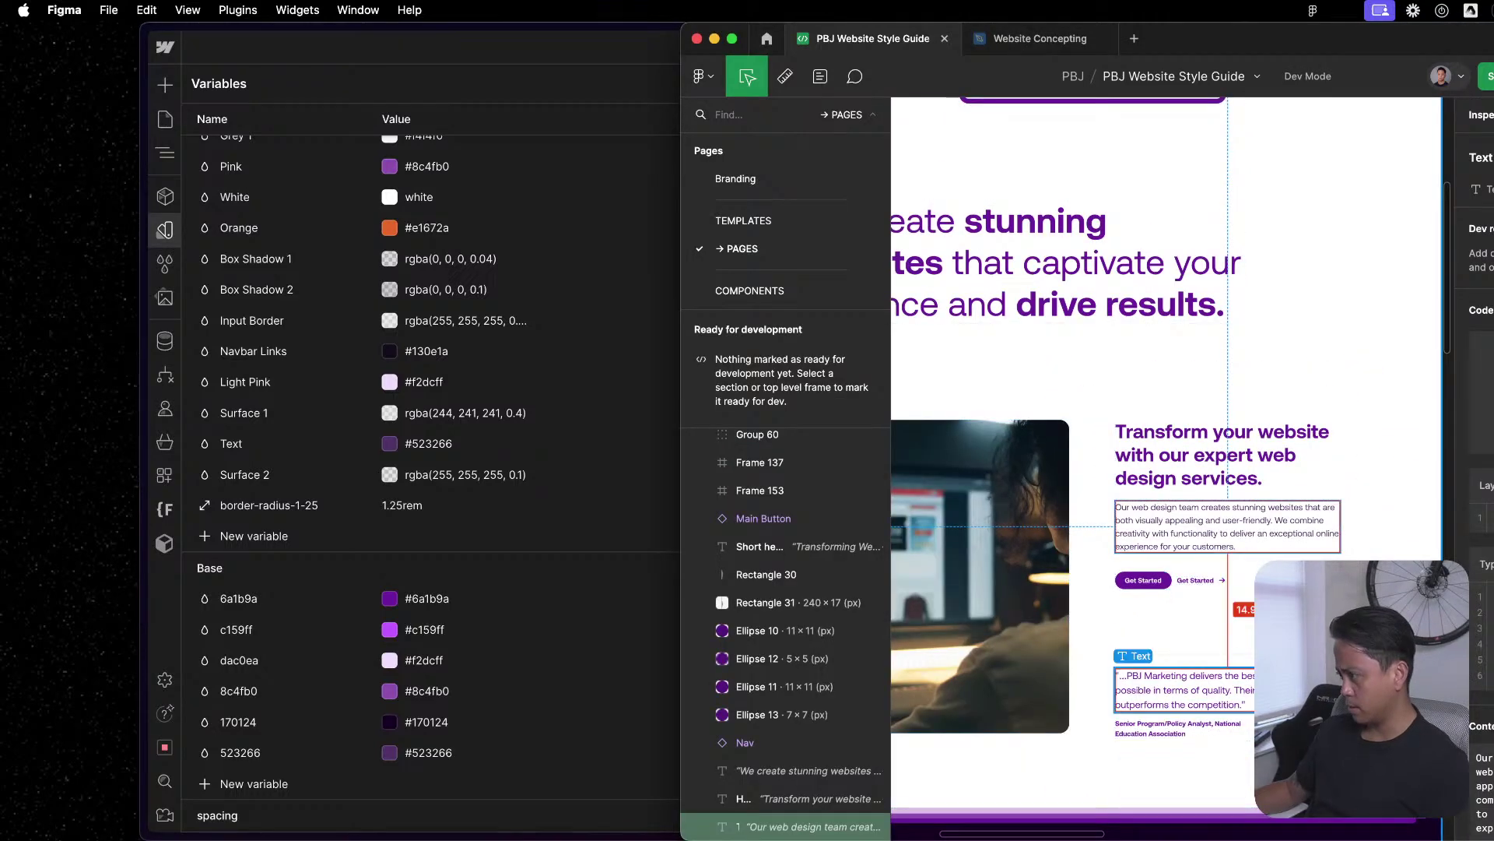
{"action": "scroll", "coordinate": [1090, 420], "scroll_direction": "down", "scroll_amount": 5}
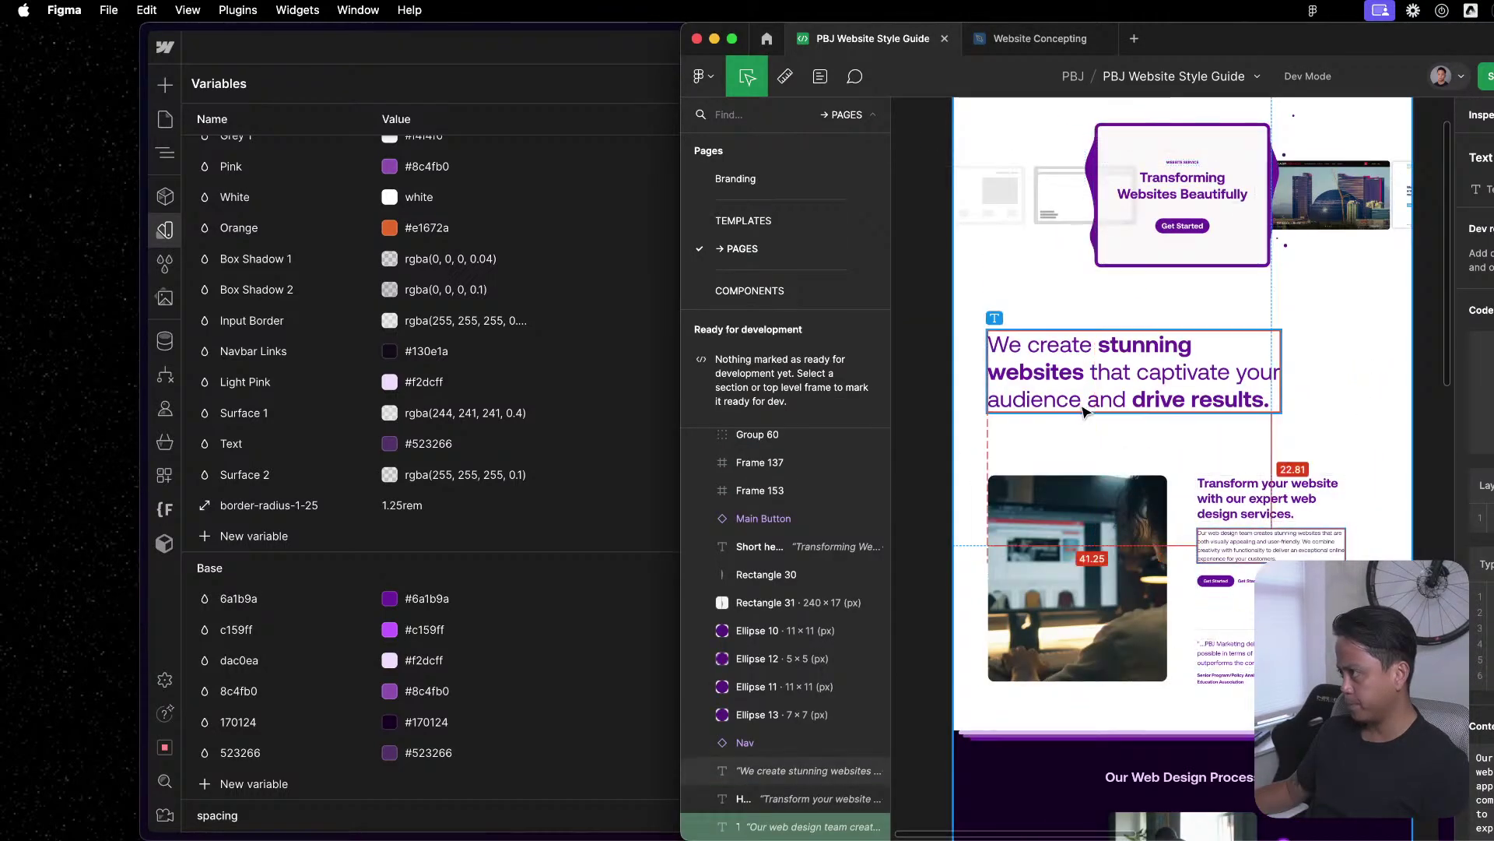
{"action": "left_click", "coordinate": [1082, 410]}
{"action": "scroll", "coordinate": [1189, 365], "scroll_direction": "down", "scroll_amount": 5}
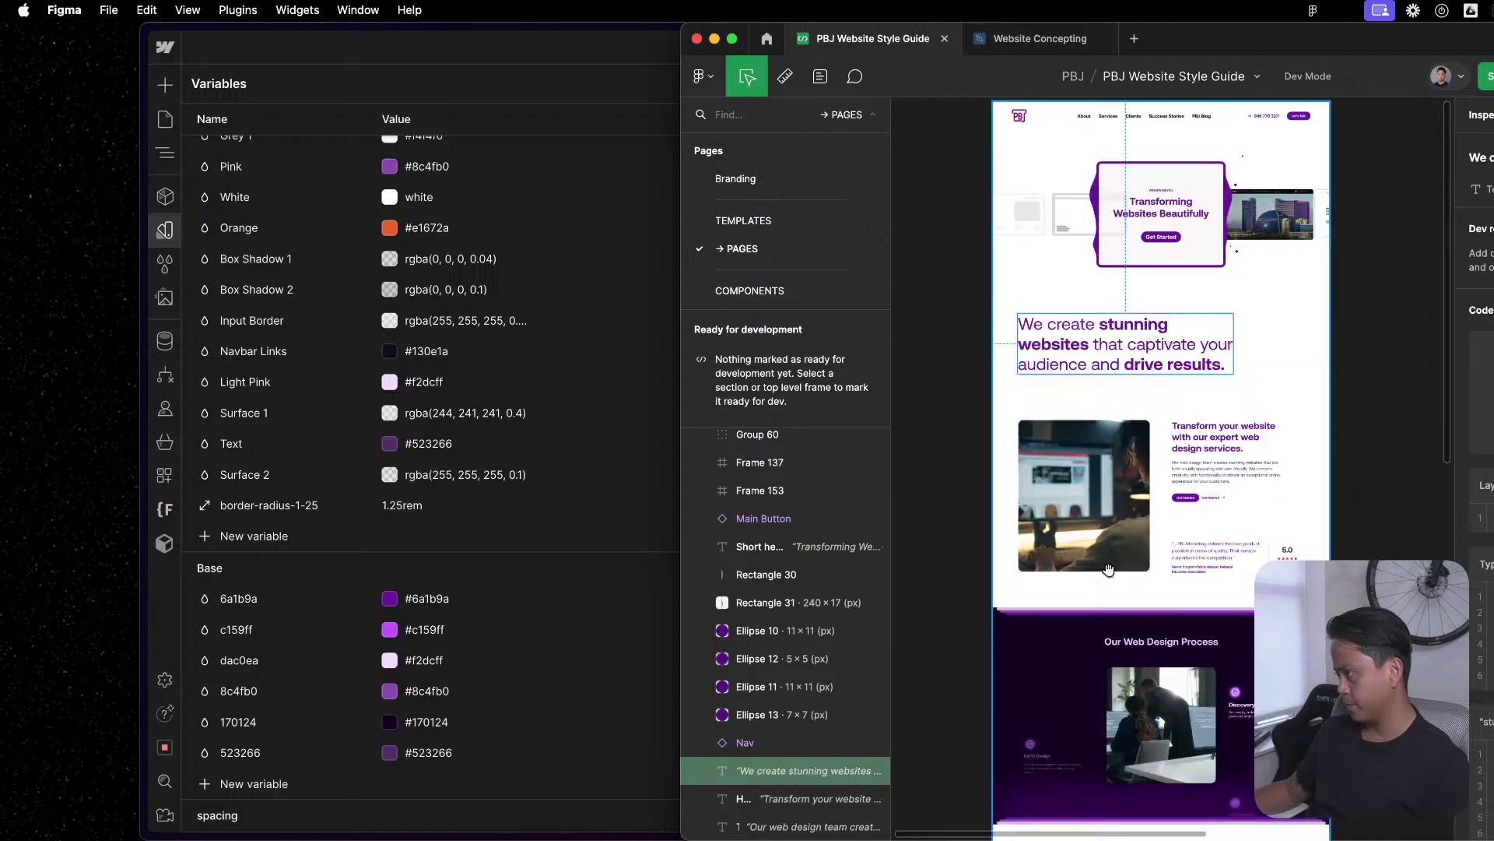
Switch to the Website Concepting file and examine the Rd1, Rd2 and Rd2b designs on the presentation Home page.
{"action": "left_click", "coordinate": [1040, 38]}
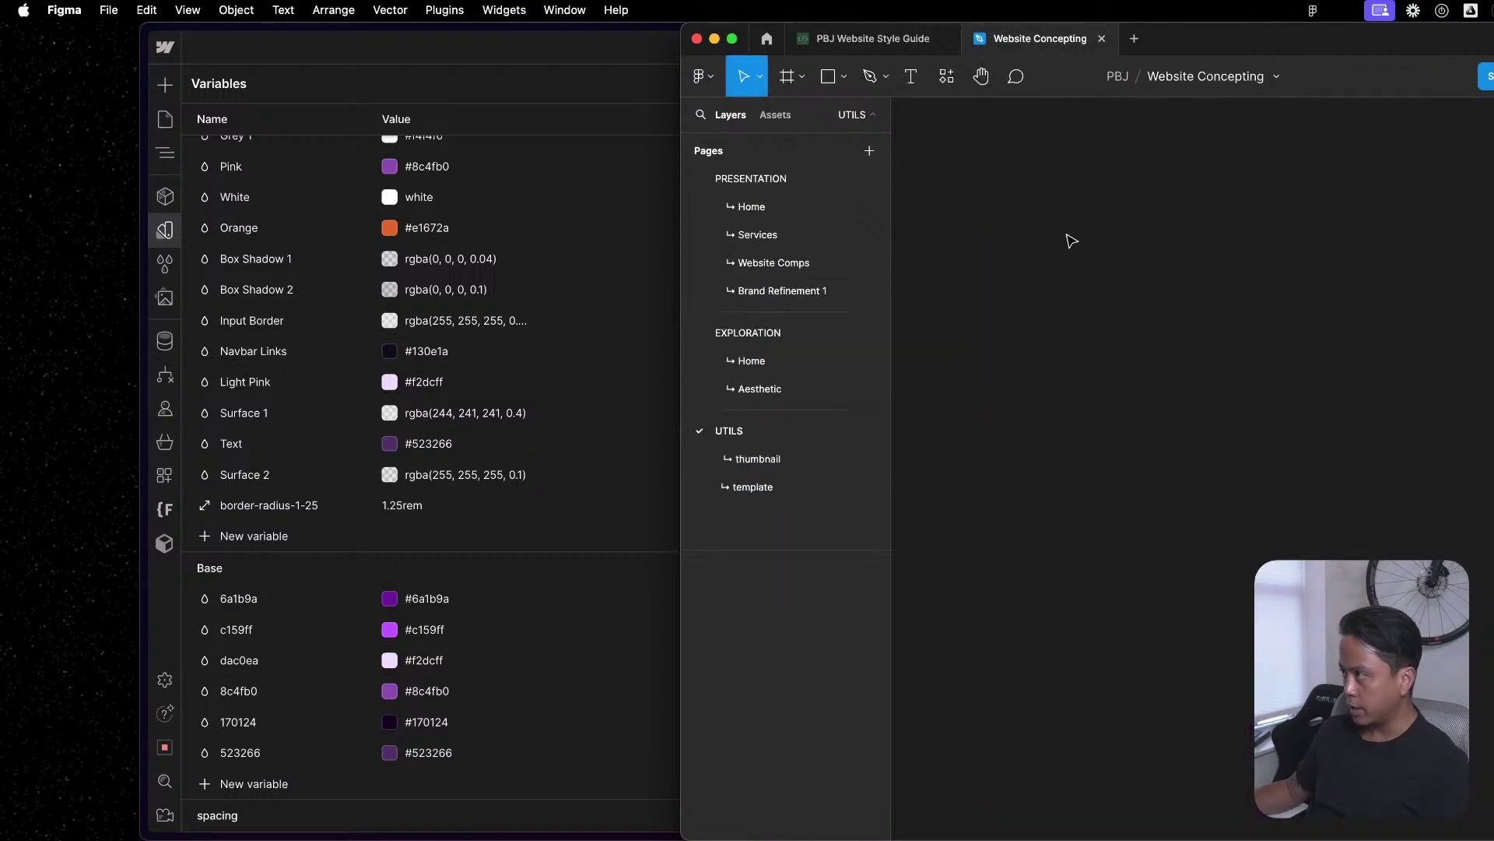
{"action": "left_click", "coordinate": [747, 207]}
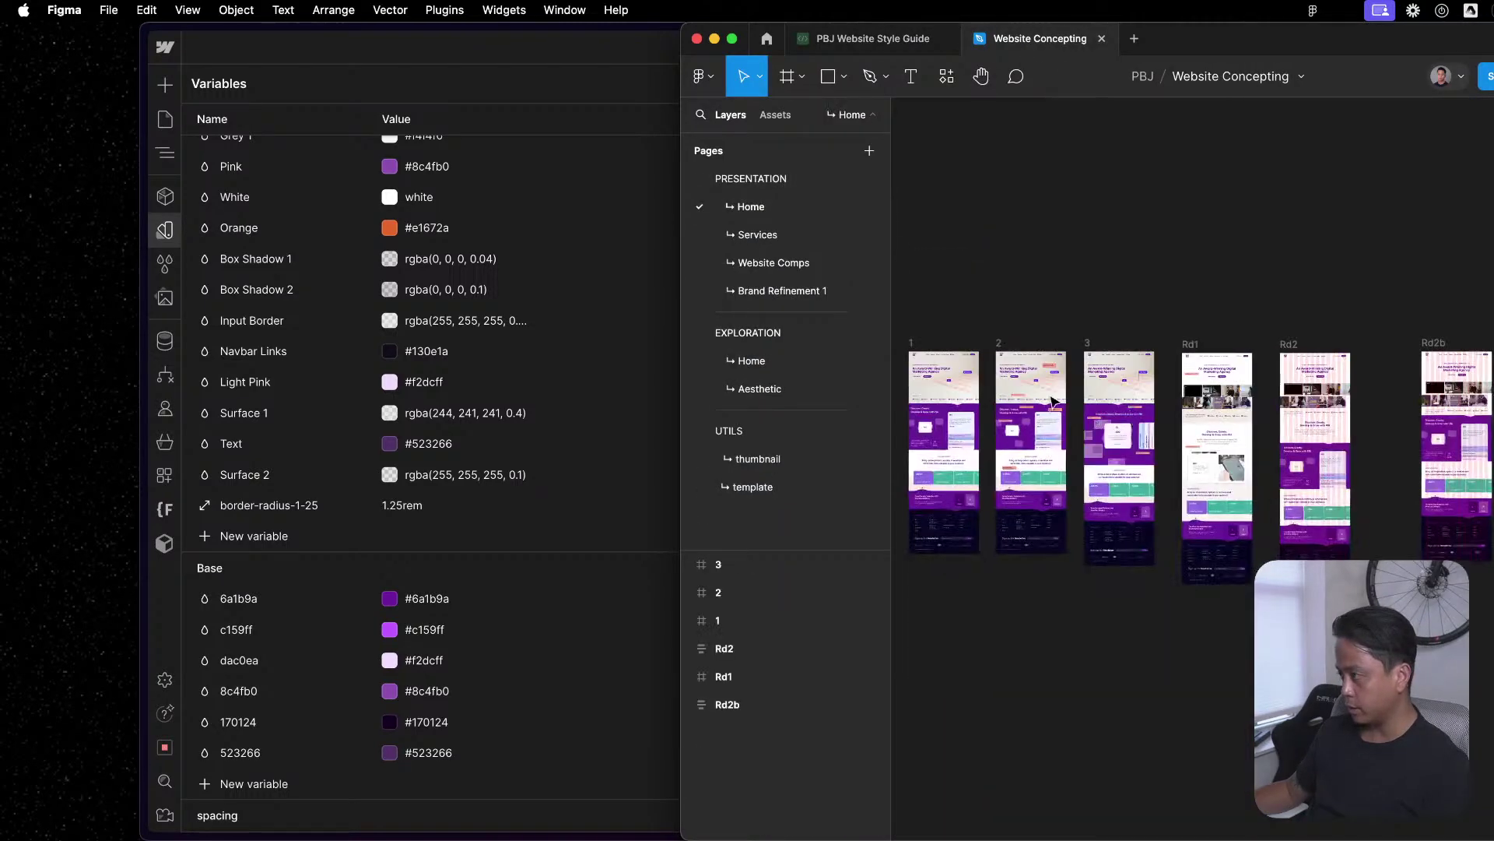
{"action": "scroll", "coordinate": [886, 402], "scroll_direction": "down", "scroll_amount": 3}
{"action": "scroll", "coordinate": [1124, 426], "scroll_direction": "up", "scroll_amount": 1}
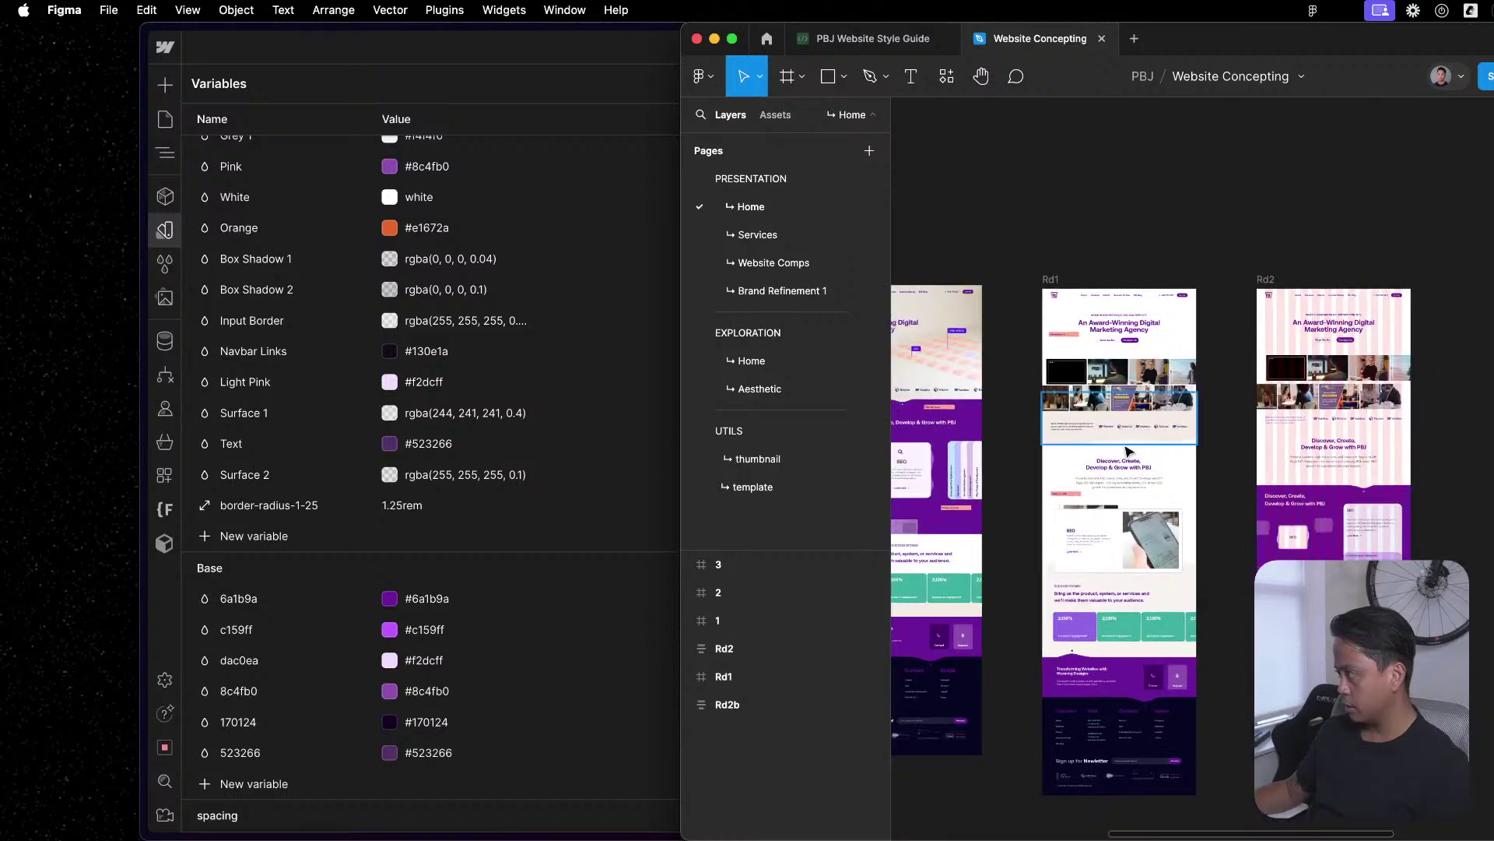
{"action": "scroll", "coordinate": [1128, 498], "scroll_direction": "right", "scroll_amount": 5}
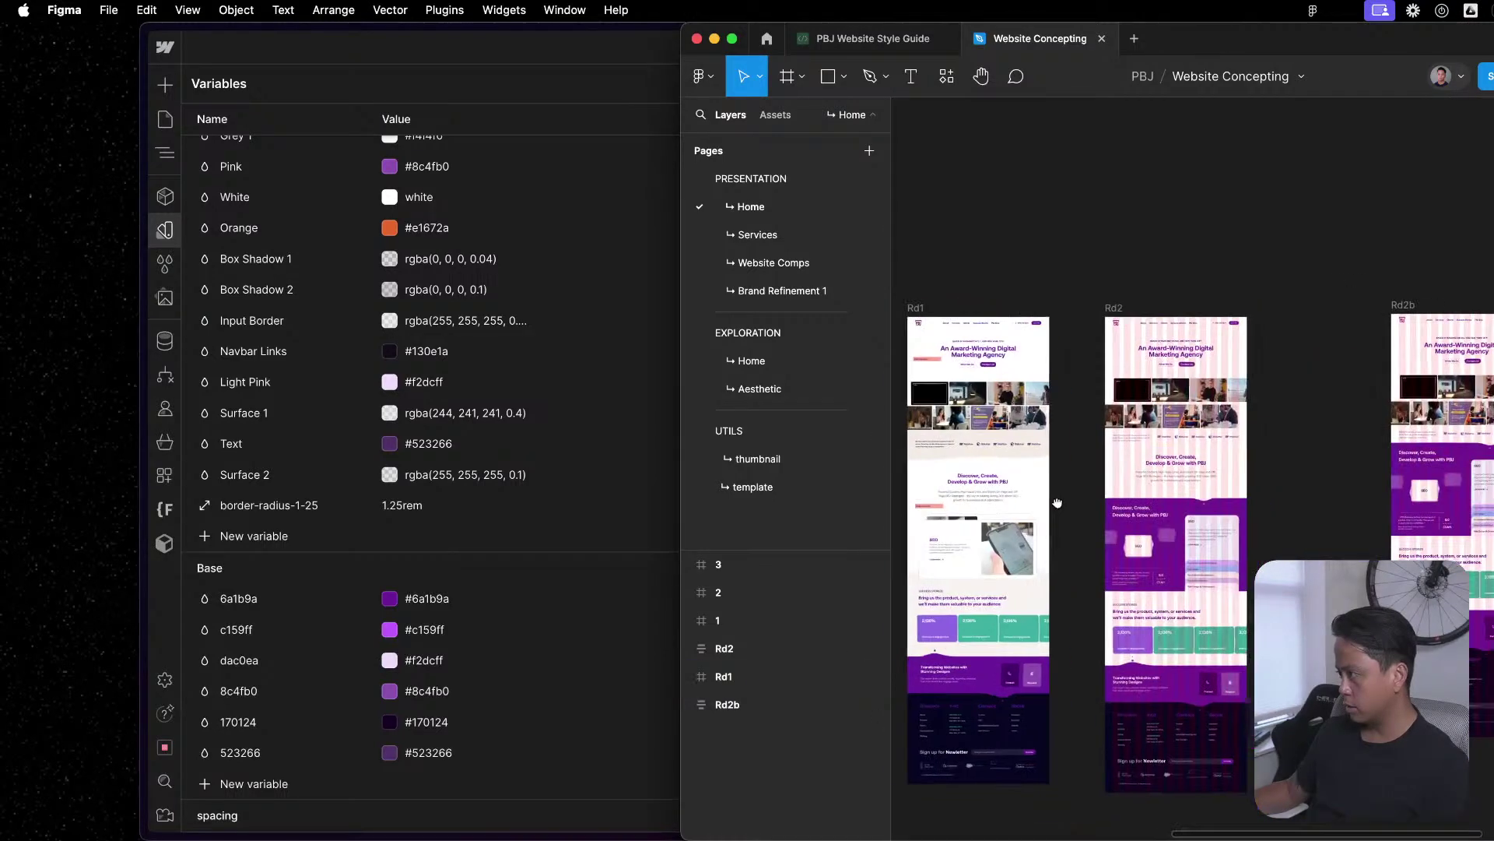
Look through the Brand Refinement 1, Services and Website Comps pages, then examine the desktop designs on the exploration Home page.
{"action": "left_click", "coordinate": [768, 292]}
{"action": "left_click", "coordinate": [759, 233]}
{"action": "left_click", "coordinate": [765, 262]}
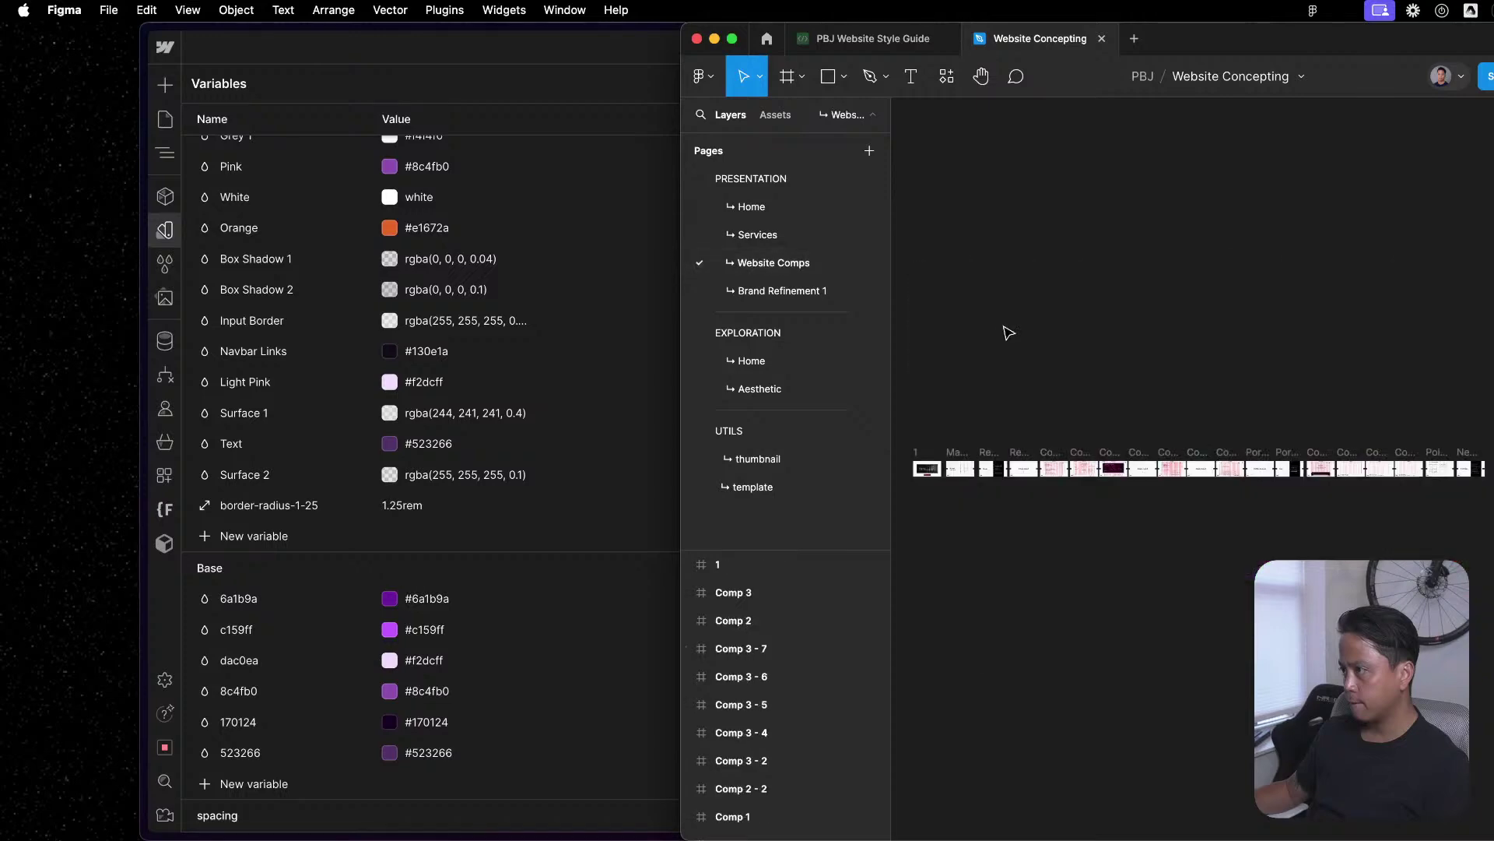
{"action": "left_click", "coordinate": [780, 361]}
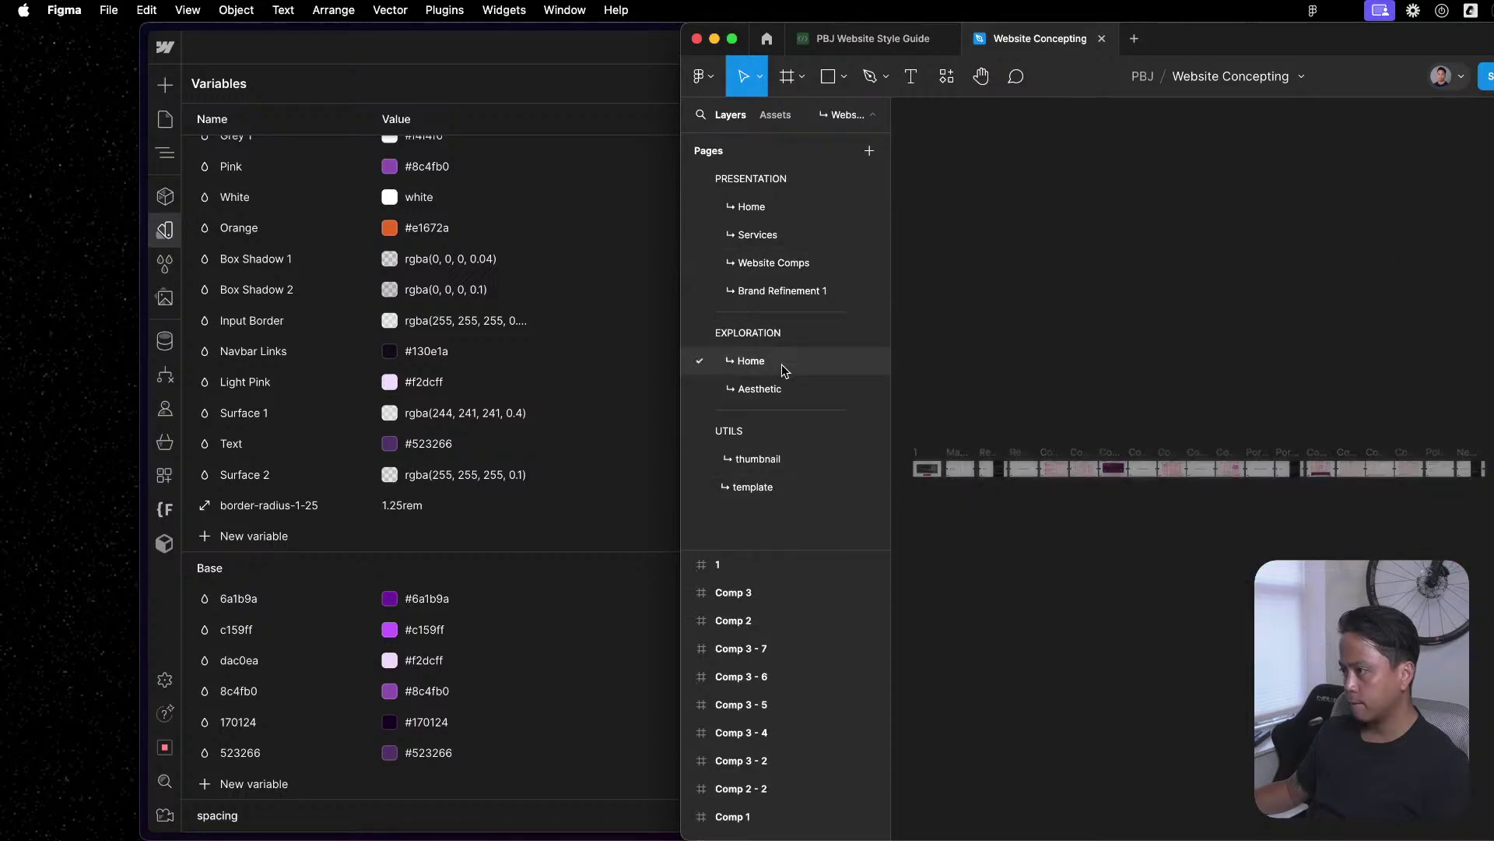
{"action": "scroll", "coordinate": [972, 554], "scroll_direction": "up", "scroll_amount": 5}
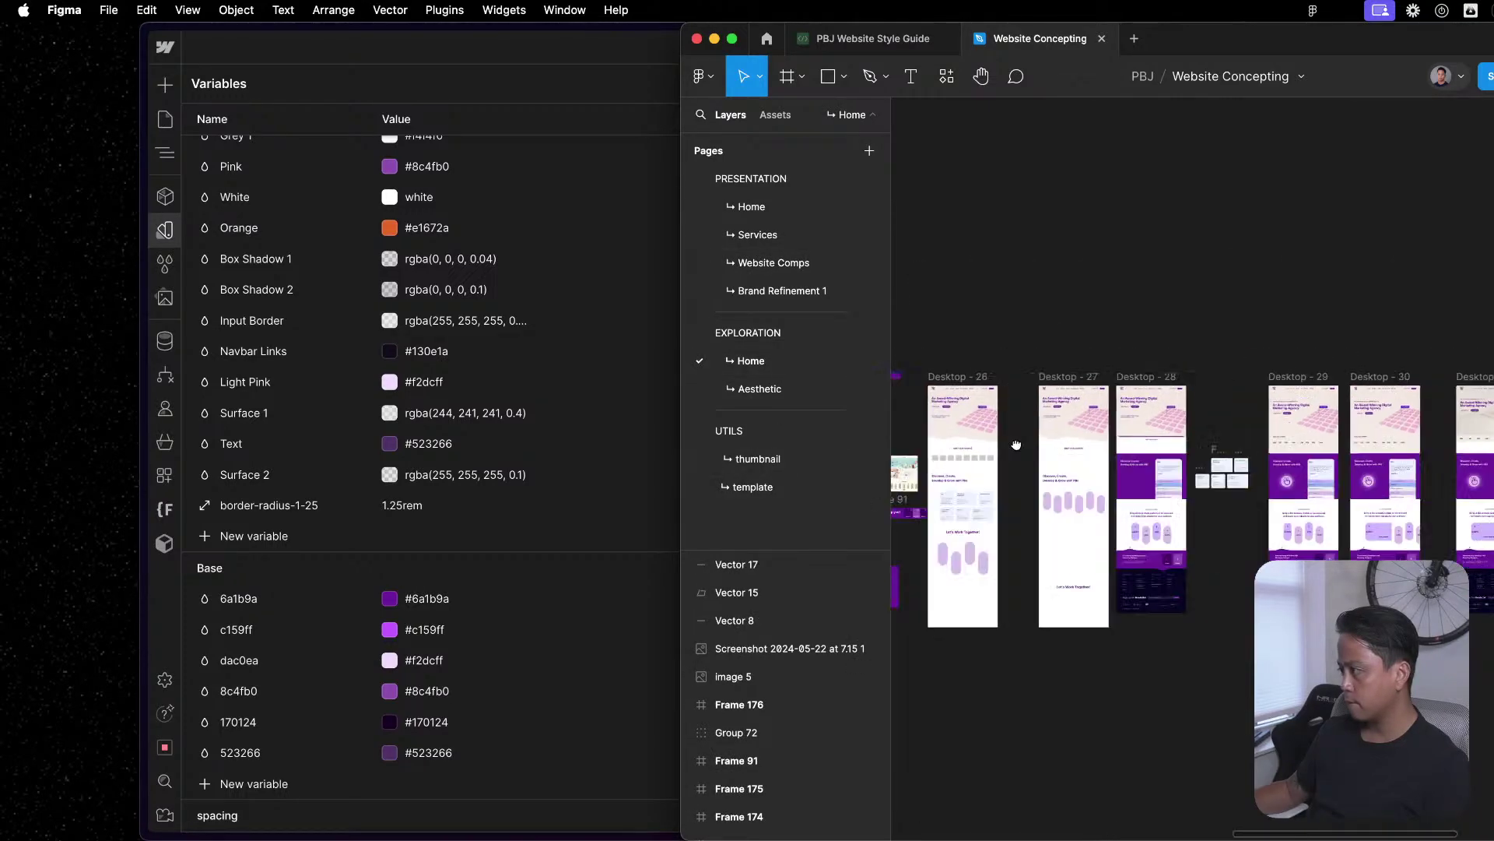
Survey the row of desktop explorations on the exploration Home page, from the latest designs back to Desktop - 17.
{"action": "scroll", "coordinate": [1373, 442], "scroll_direction": "down", "scroll_amount": 10}
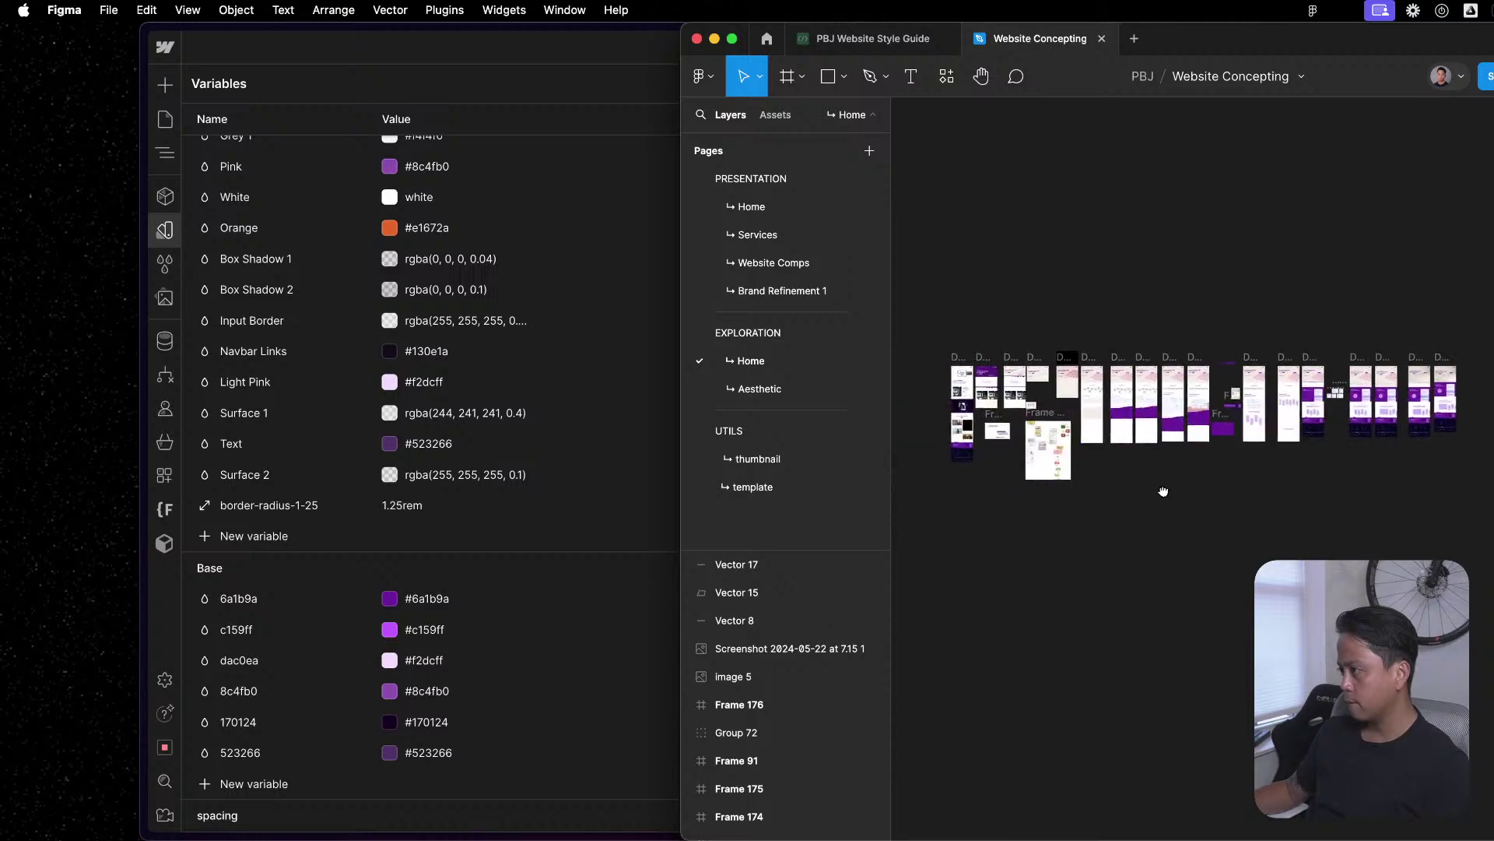
{"action": "scroll", "coordinate": [966, 441], "scroll_direction": "up", "scroll_amount": 5}
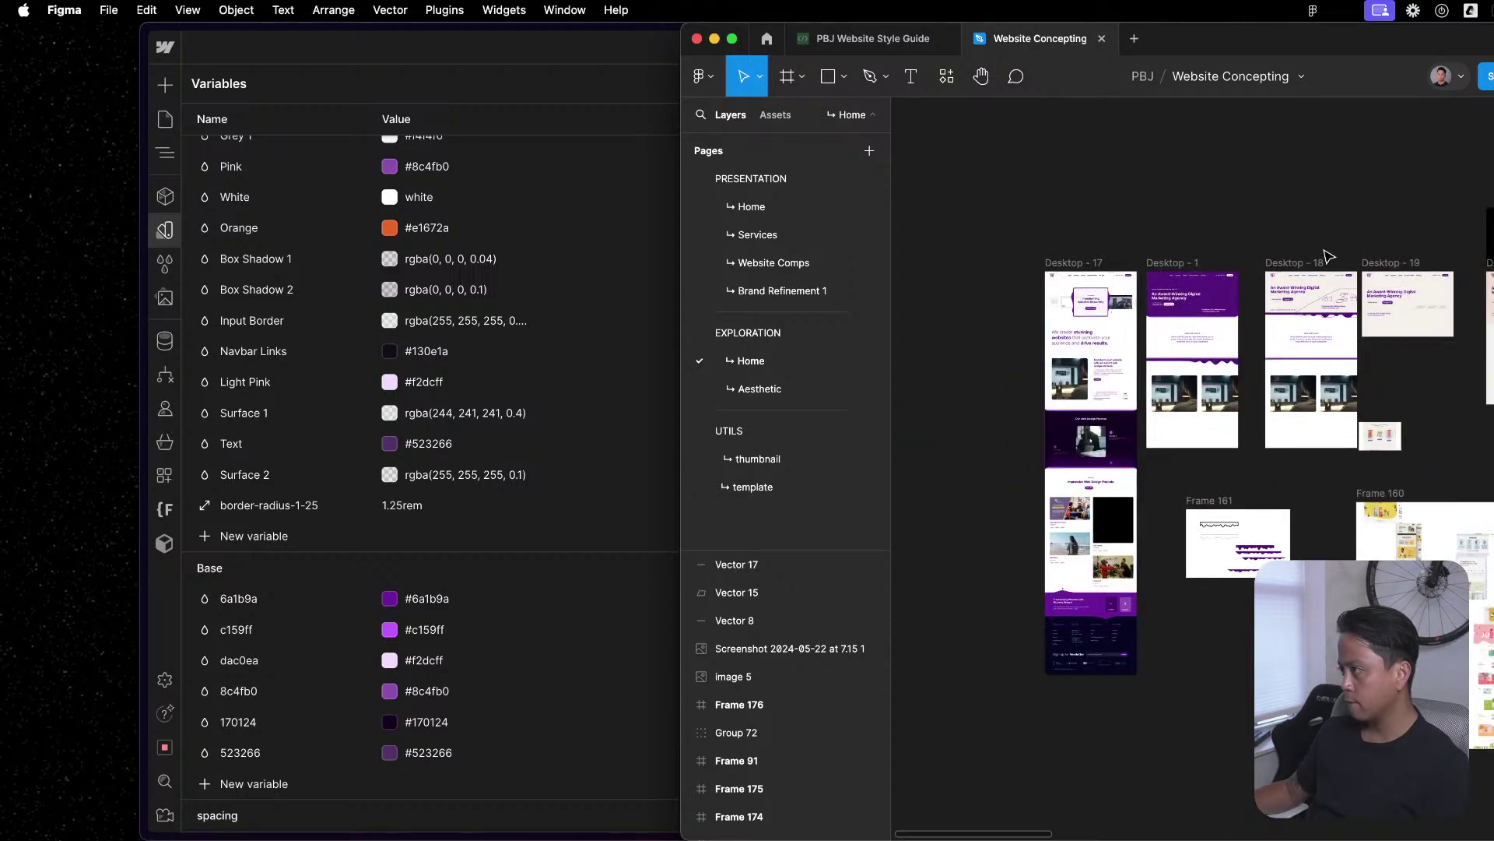
{"action": "left_click", "coordinate": [775, 389]}
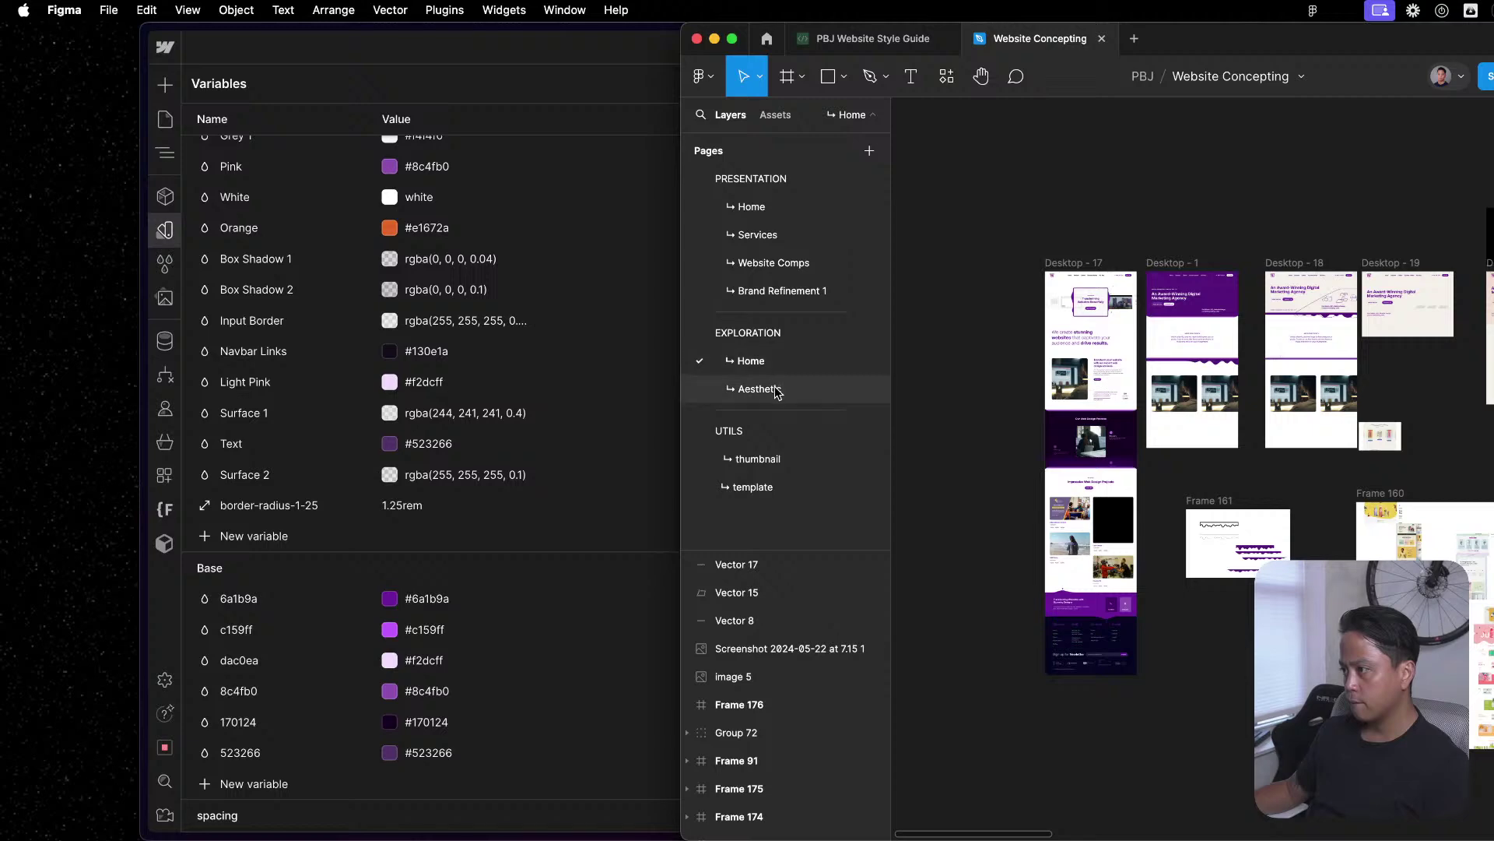
Return to the presentation Home page and compare the colors across designs 1, 2, 3, Rd1, Rd2 and Rd2b.
{"action": "left_click", "coordinate": [783, 208]}
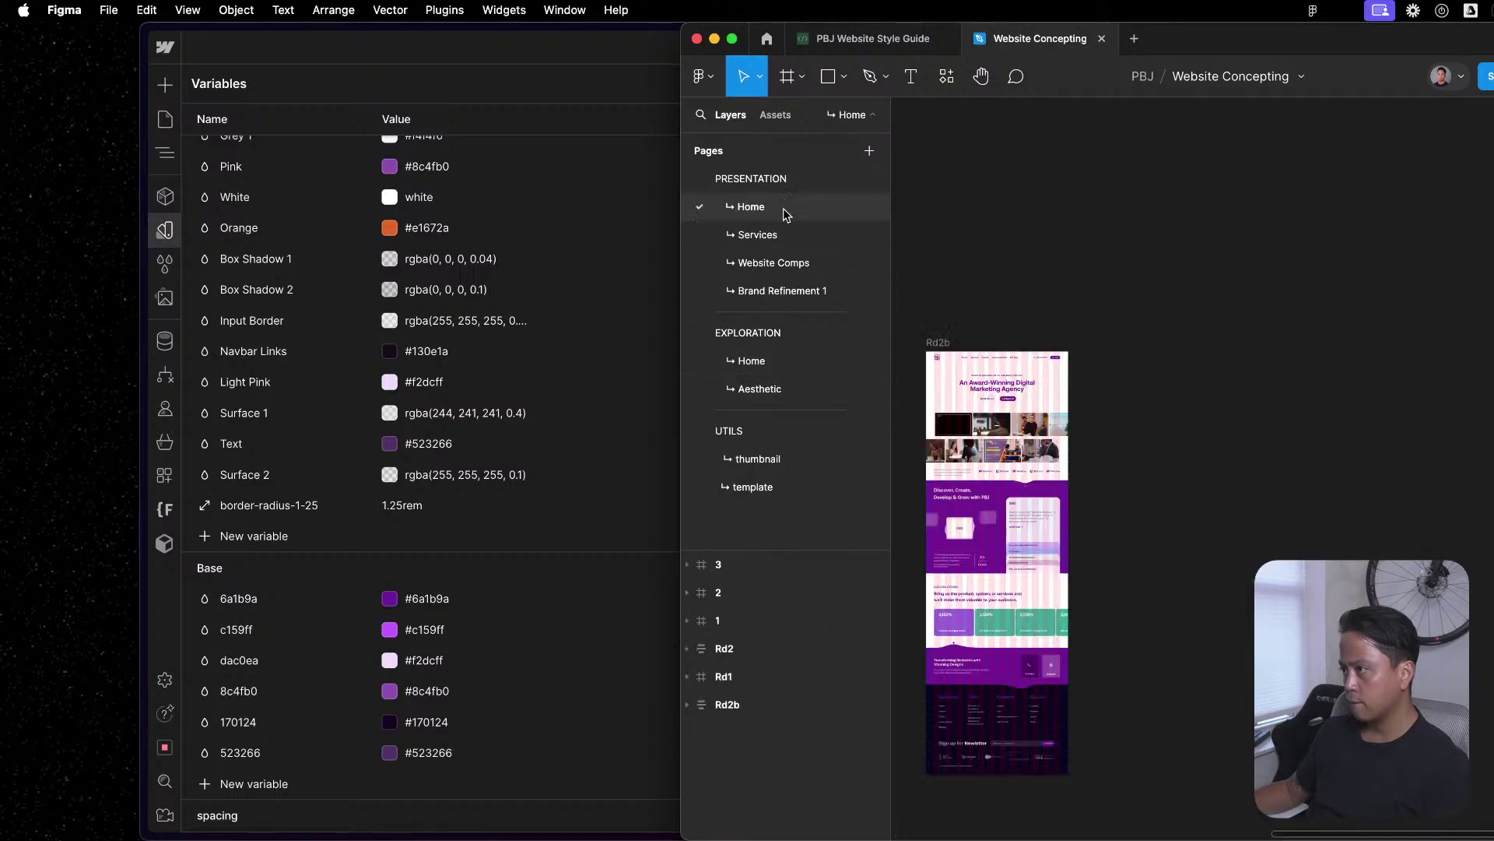
{"action": "scroll", "coordinate": [1043, 410], "scroll_direction": "down", "scroll_amount": 5}
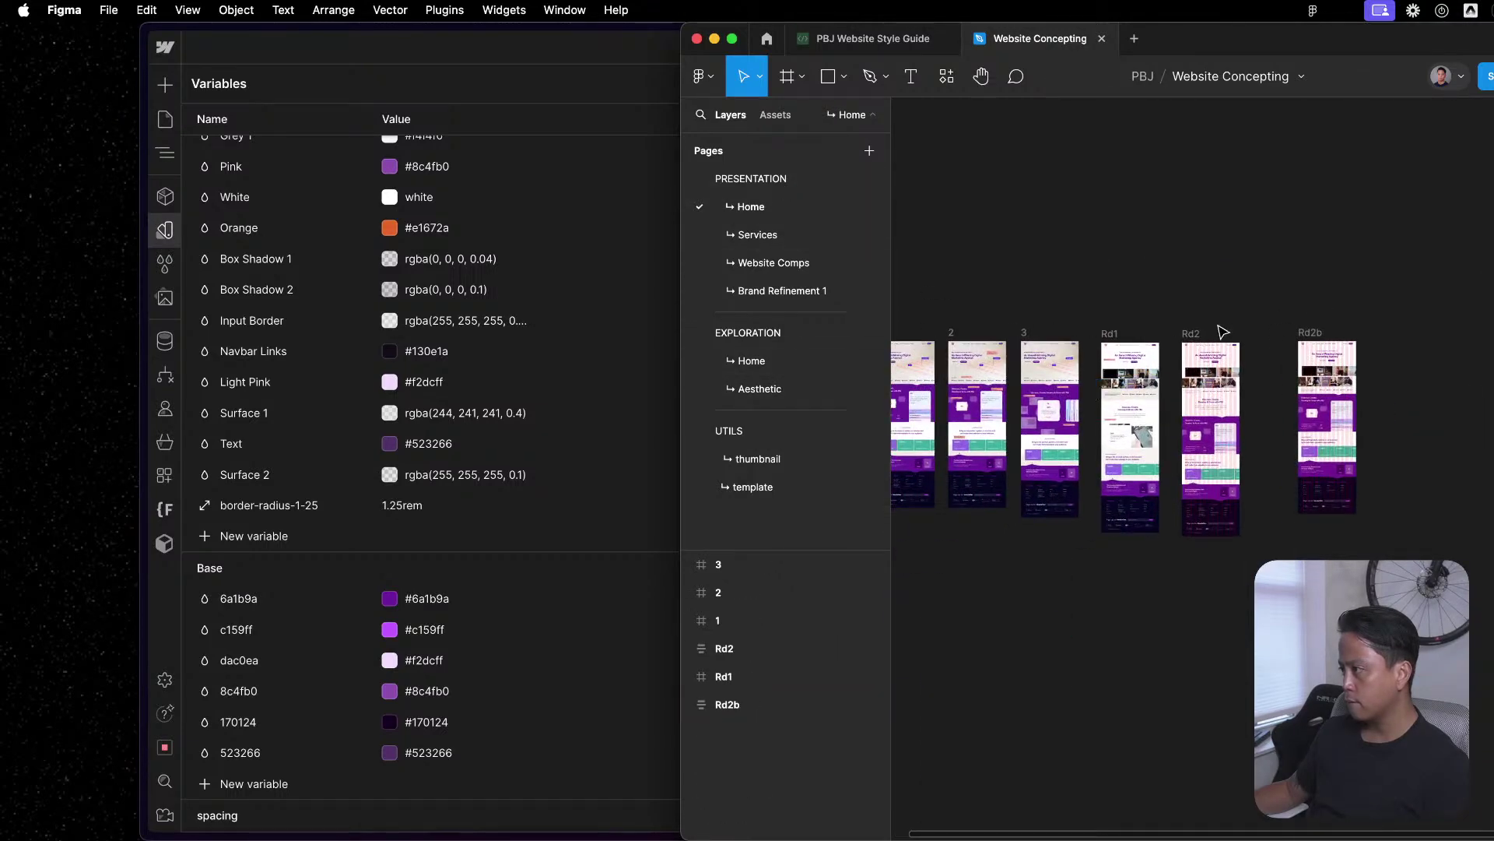
{"action": "scroll", "coordinate": [1187, 338], "scroll_direction": "up", "scroll_amount": 5}
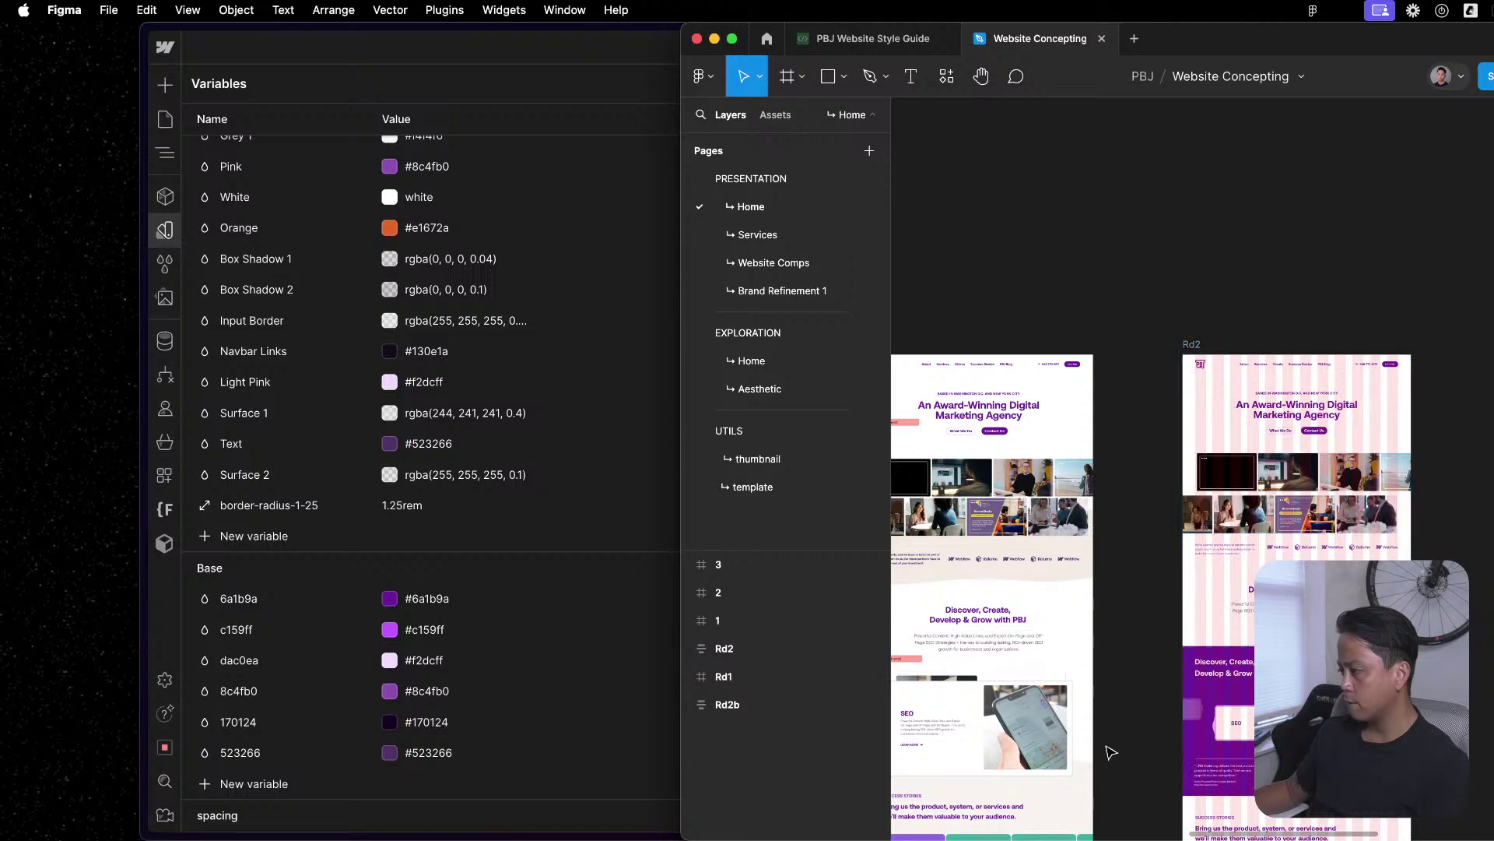
{"action": "scroll", "coordinate": [1113, 545], "scroll_direction": "left", "scroll_amount": 10}
{"action": "scroll", "coordinate": [1119, 541], "scroll_direction": "left", "scroll_amount": 6}
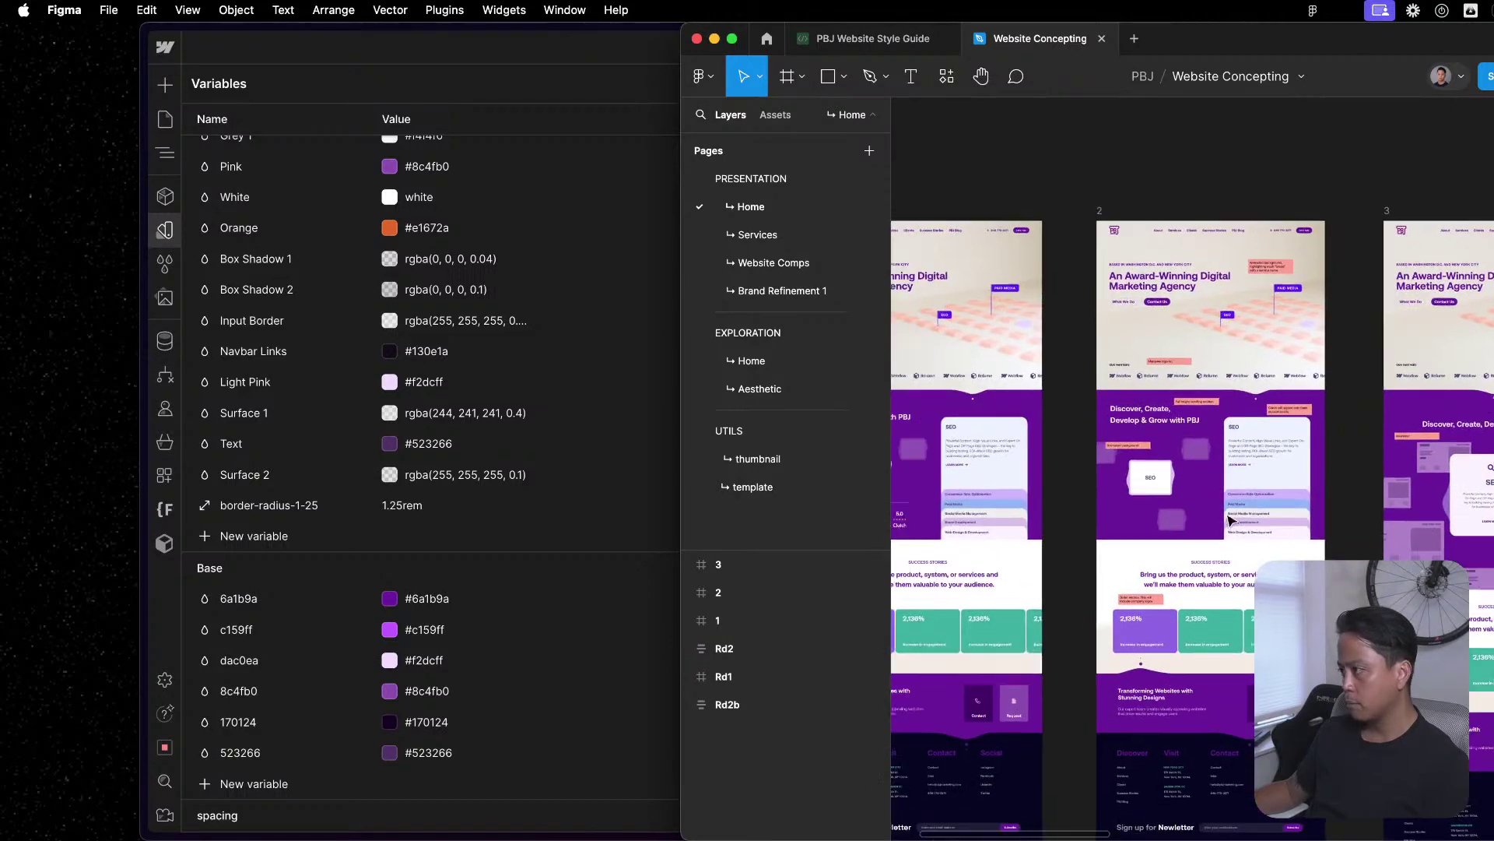
{"action": "scroll", "coordinate": [1130, 529], "scroll_direction": "left", "scroll_amount": 6}
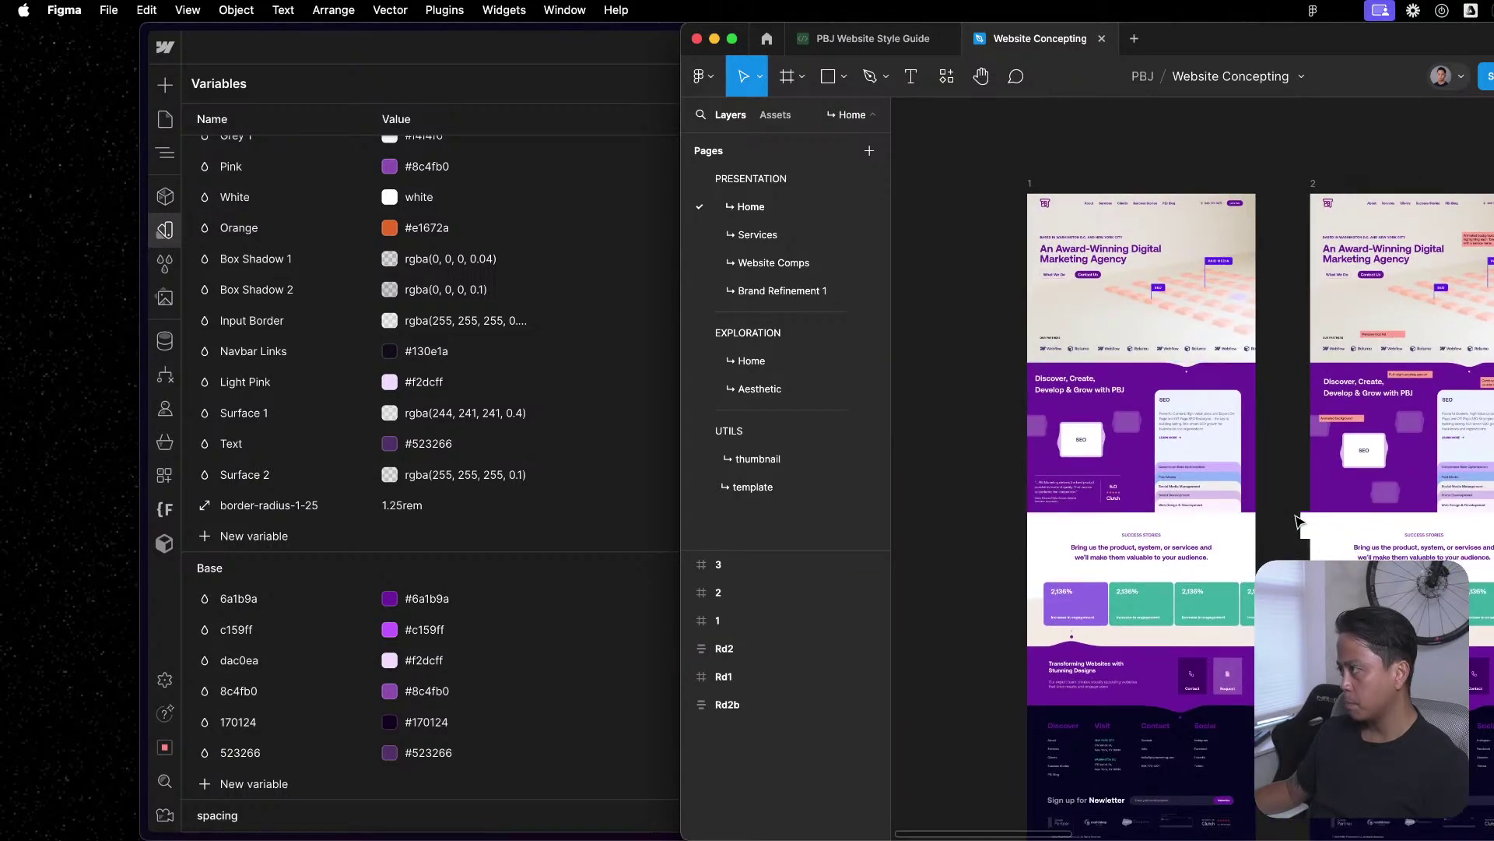
{"action": "scroll", "coordinate": [1239, 530], "scroll_direction": "right", "scroll_amount": 20}
{"action": "scroll", "coordinate": [1210, 473], "scroll_direction": "right", "scroll_amount": 16}
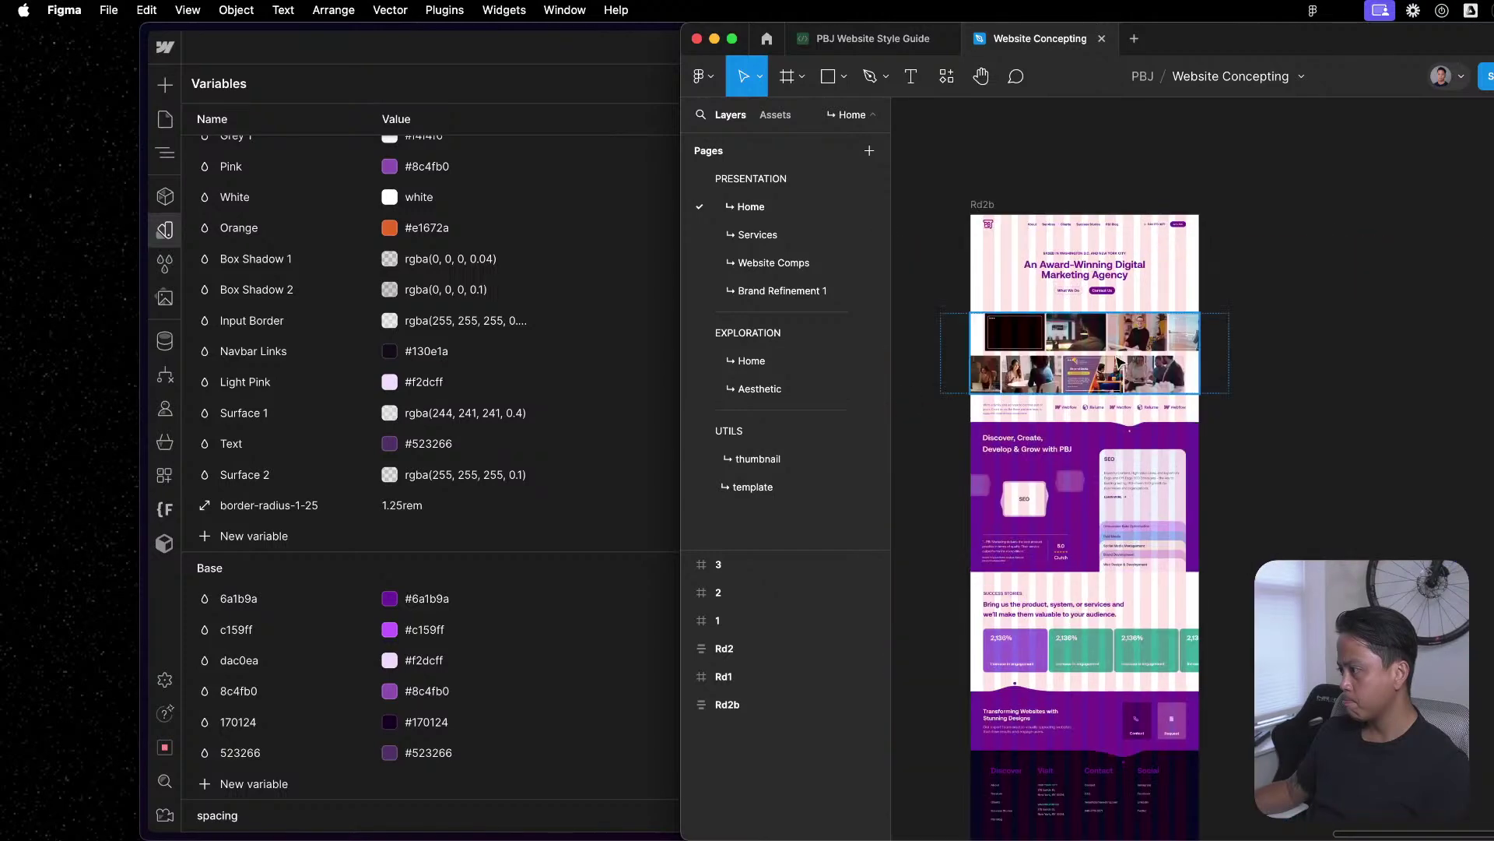
{"action": "left_click", "coordinate": [1086, 260]}
{"action": "scroll", "coordinate": [1086, 261], "scroll_direction": "up", "scroll_amount": 5}
Open the Services page and inspect the "We create stunning websites" headline in the Desktop - 21 design.
{"action": "left_click", "coordinate": [817, 233]}
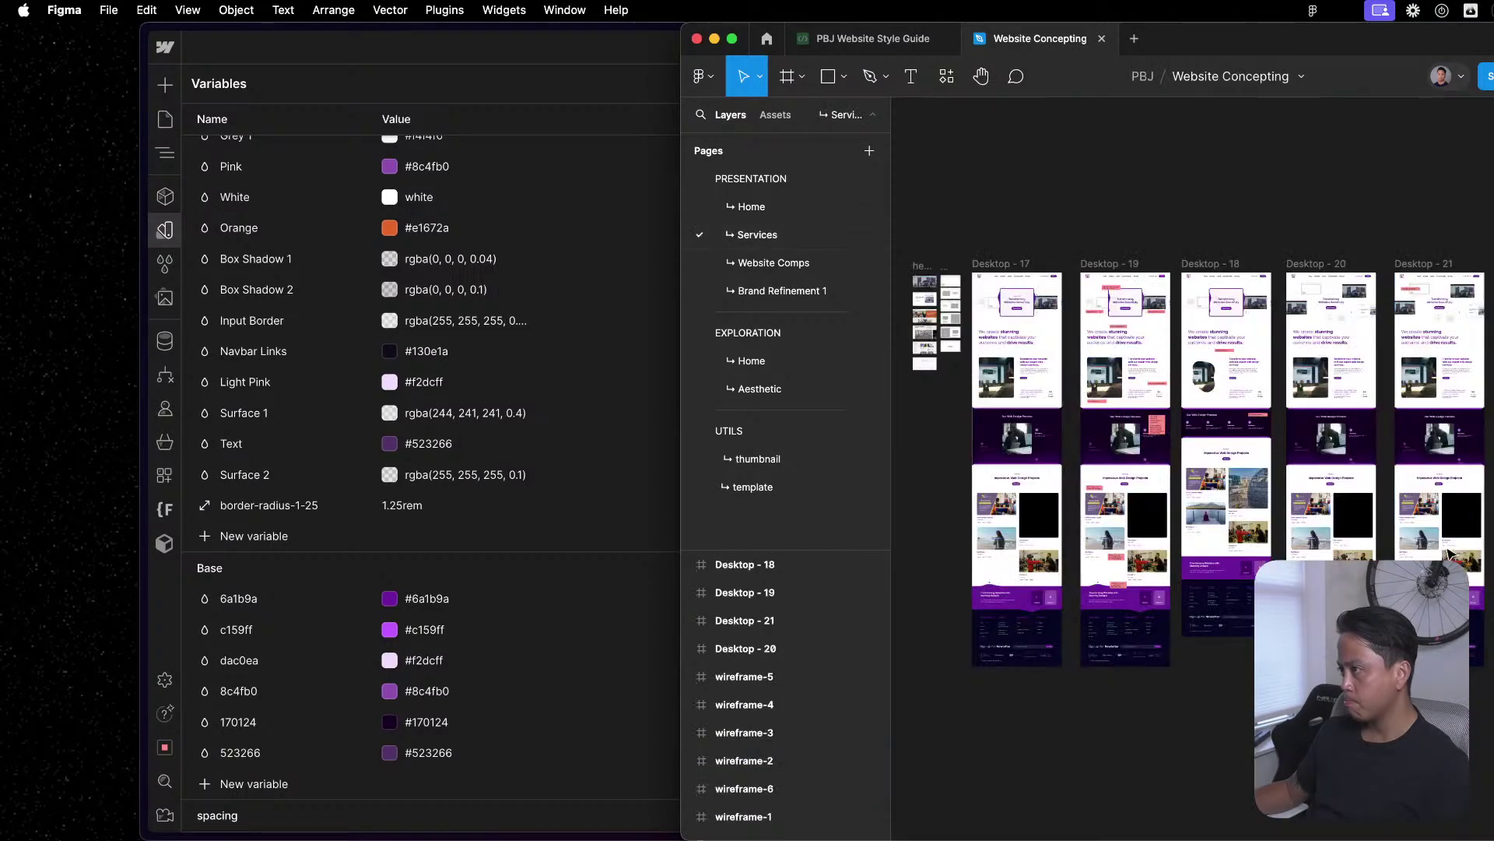
{"action": "scroll", "coordinate": [1301, 414], "scroll_direction": "up", "scroll_amount": 5}
{"action": "scroll", "coordinate": [1302, 414], "scroll_direction": "up", "scroll_amount": 5}
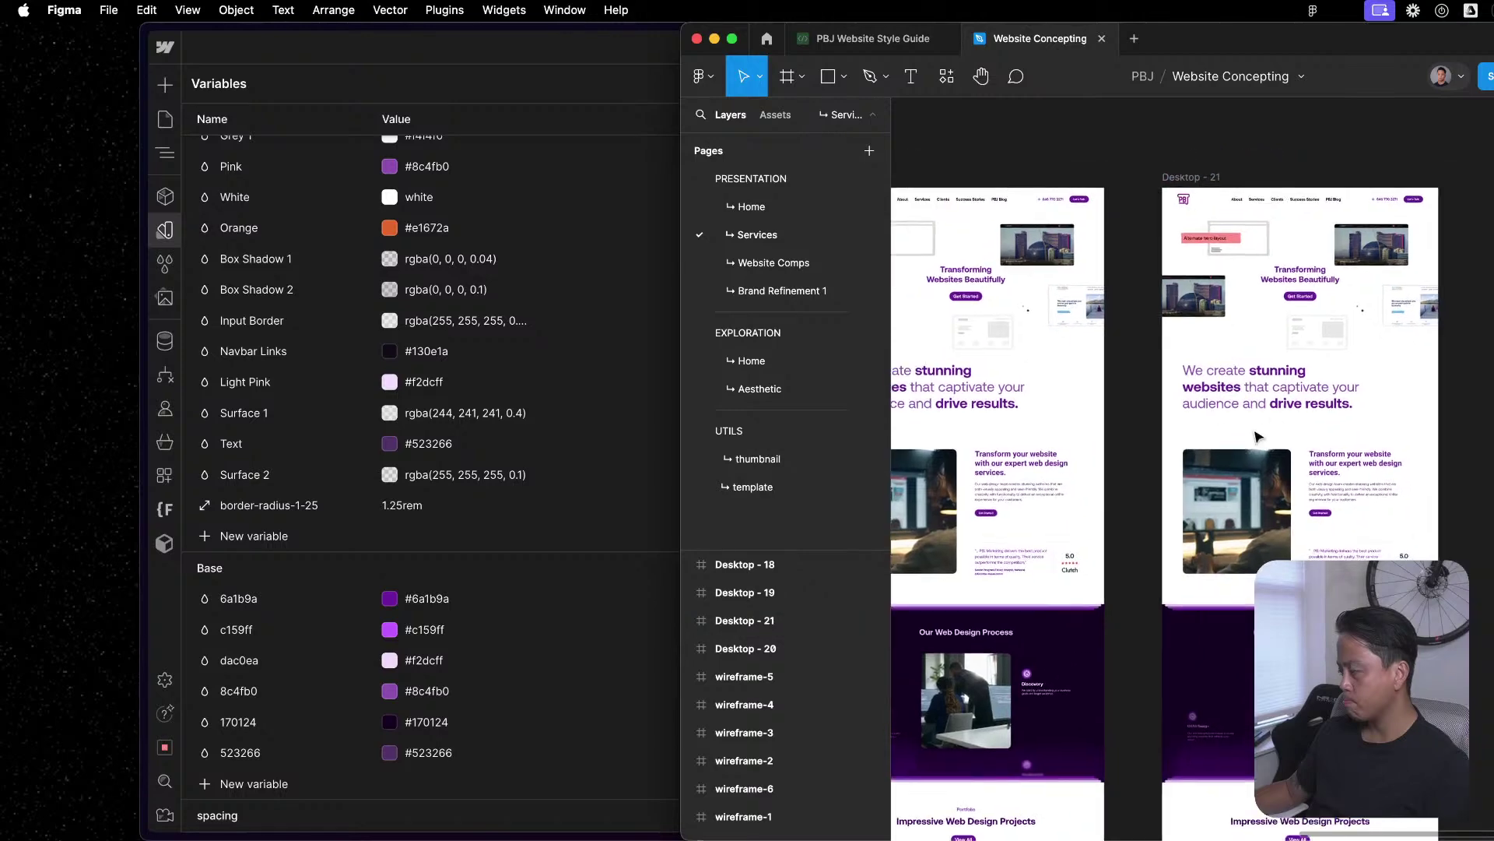
{"action": "left_click", "coordinate": [1268, 404]}
{"action": "double_click", "coordinate": [1261, 402]}
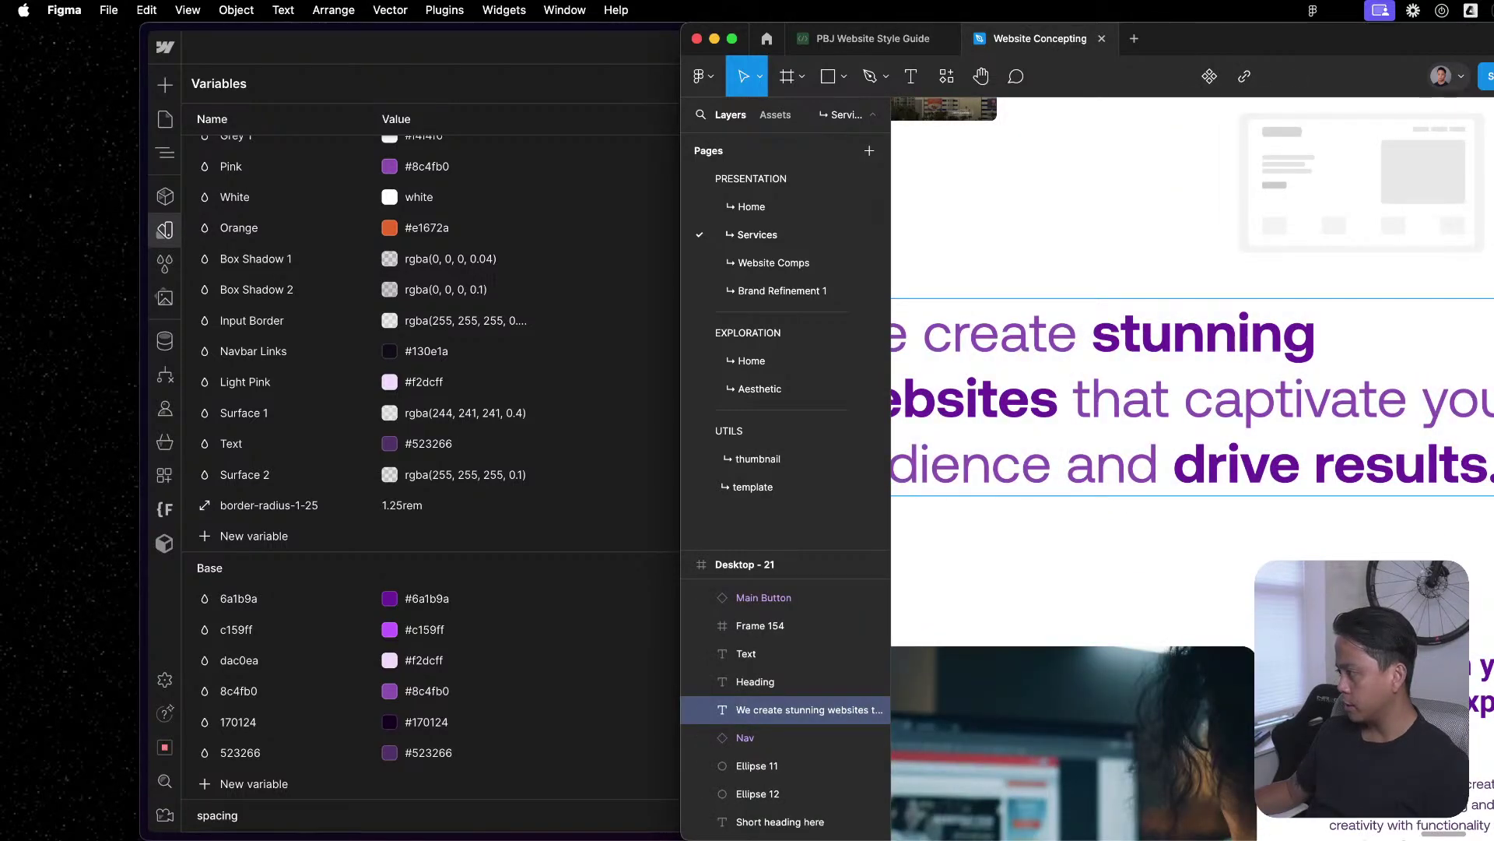
In Webflow, try to add a Base color variable named 8C4FB0, and delete the leftover new variable.
{"action": "left_click", "coordinate": [446, 745]}
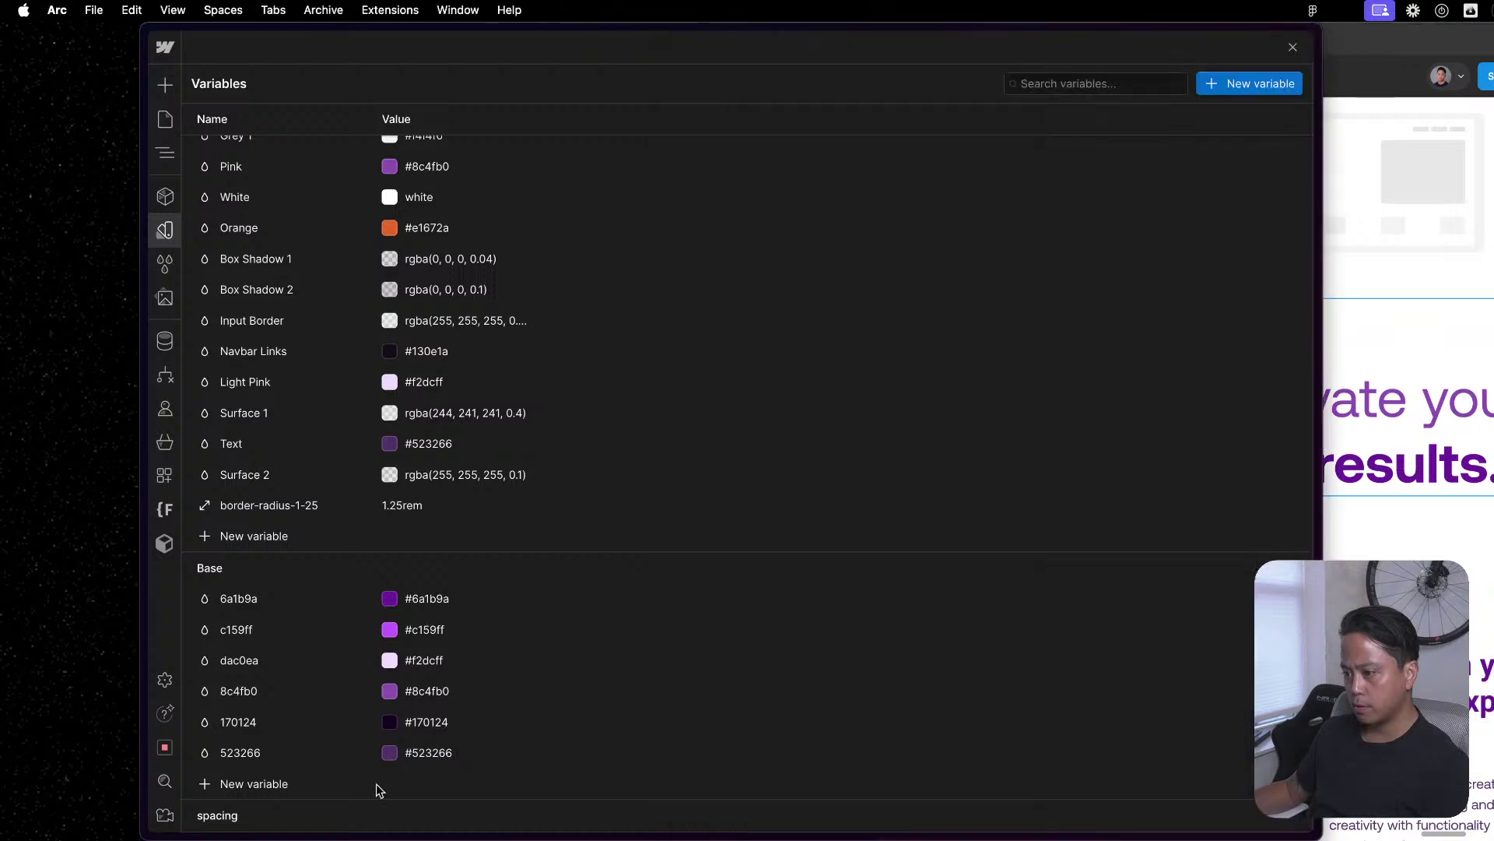
{"action": "left_click", "coordinate": [265, 783]}
{"action": "left_click", "coordinate": [268, 710]}
{"action": "type", "text": "8C4FB0"}
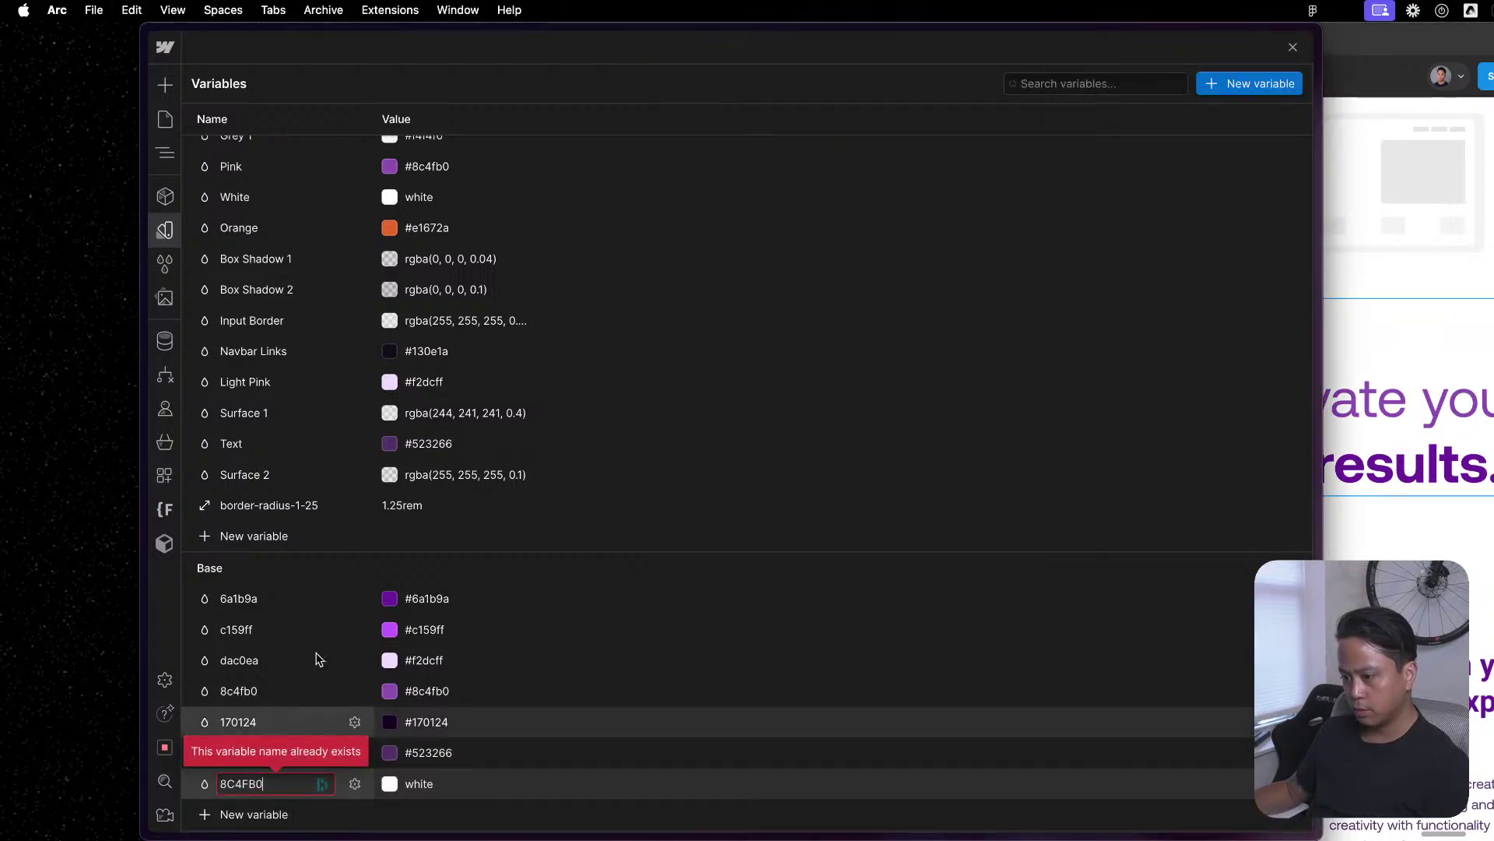
{"action": "key", "text": "Escape"}
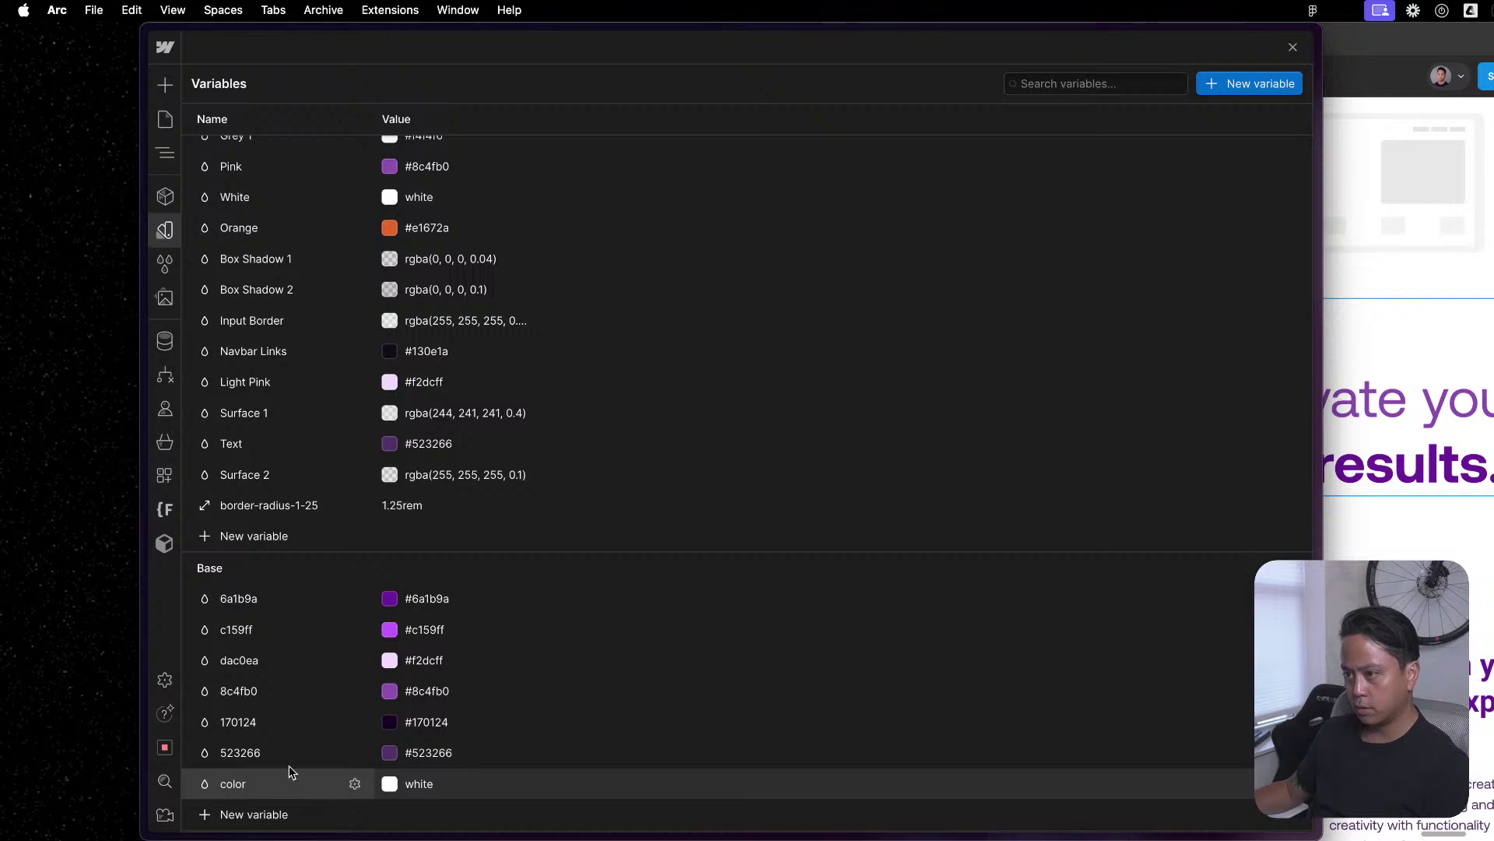
{"action": "left_click", "coordinate": [356, 784]}
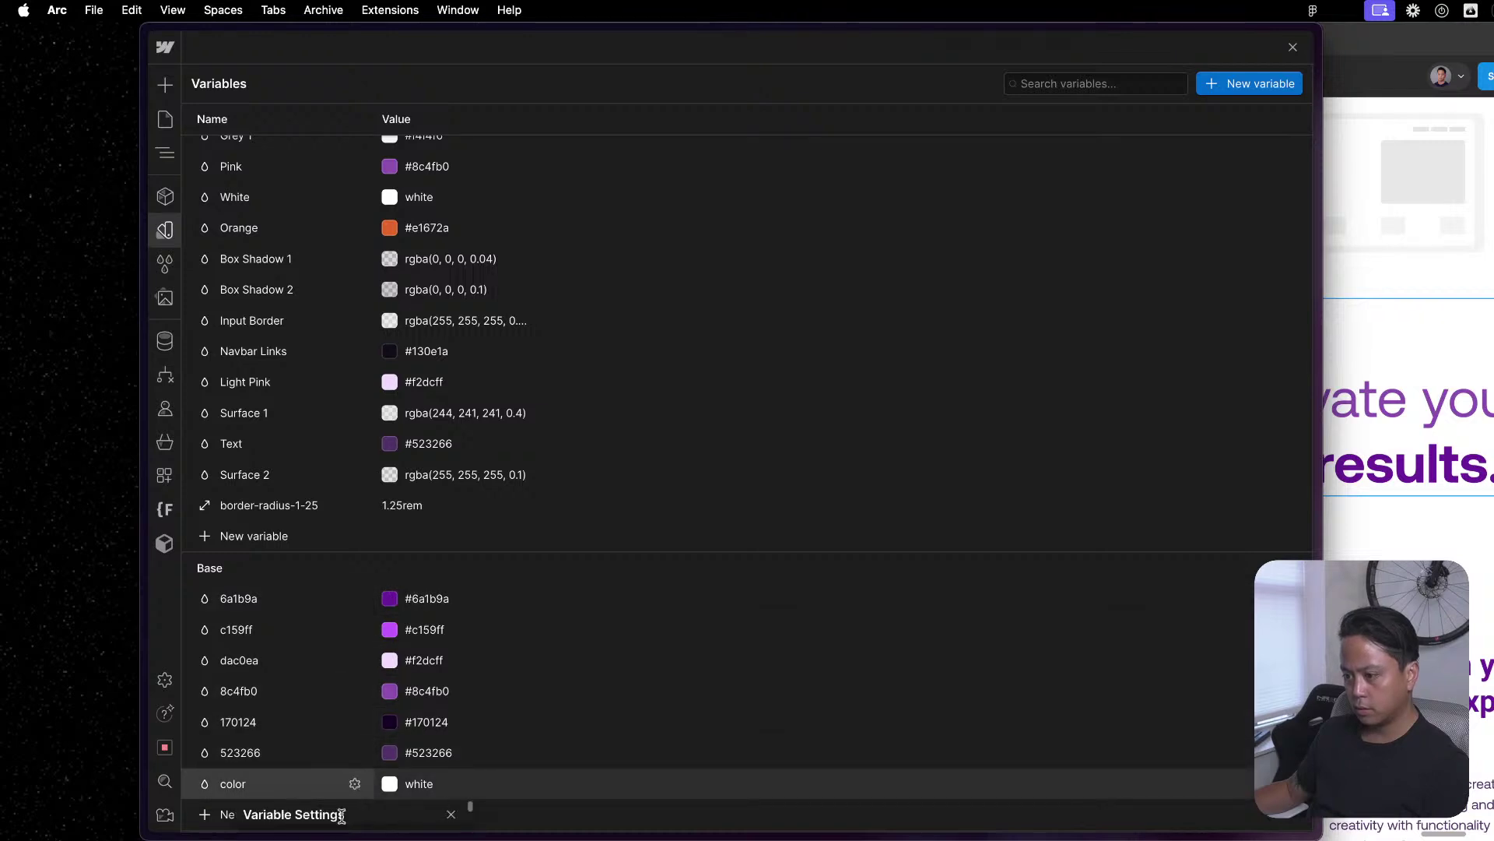
{"action": "left_click", "coordinate": [267, 803]}
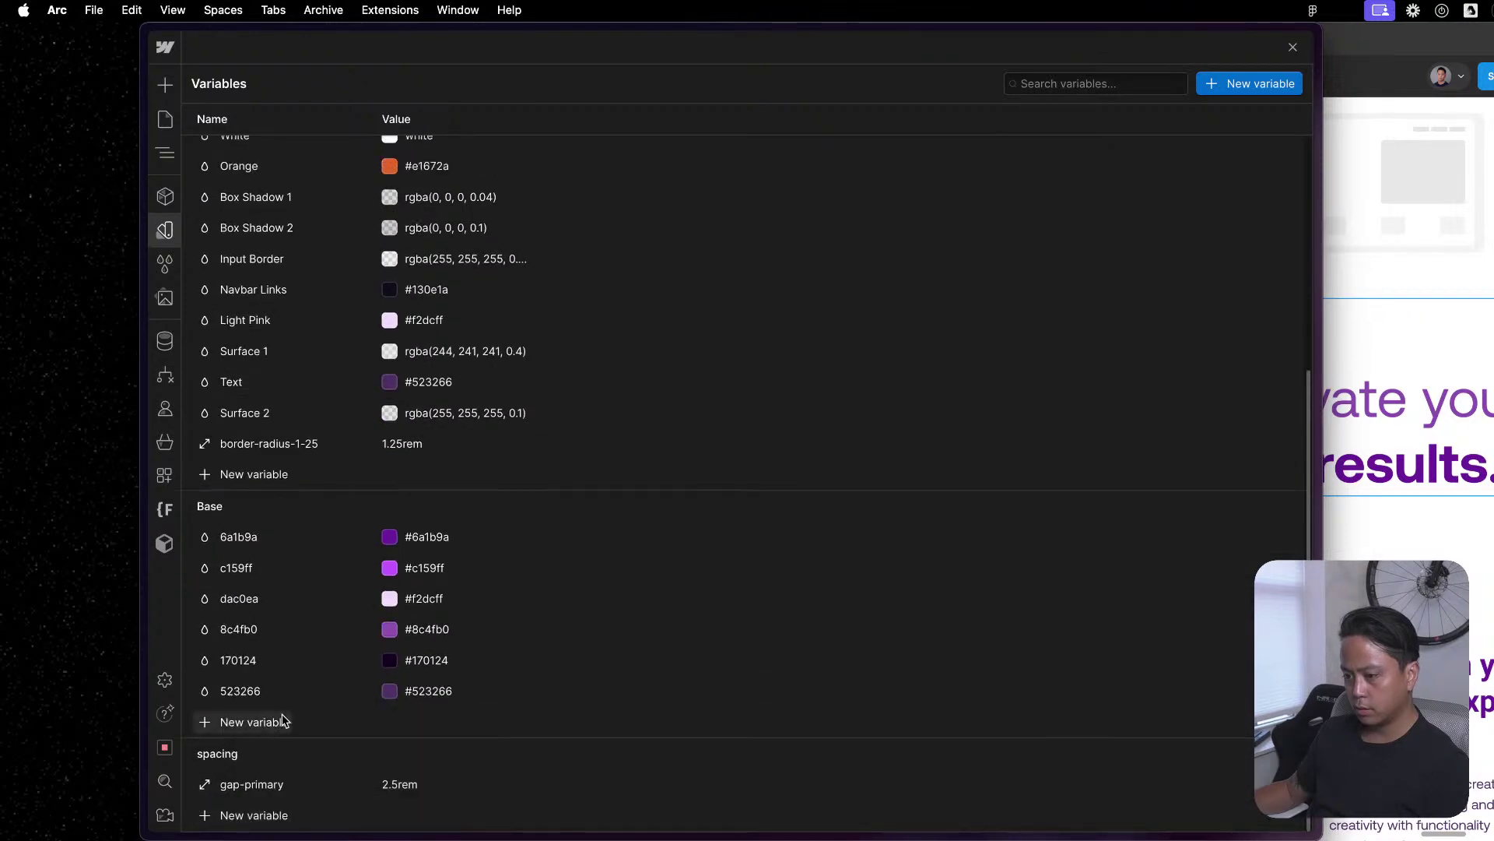
Review the full Webflow variable list, comparing its colors with the Desktop - 21 headline in Figma.
{"action": "scroll", "coordinate": [434, 685], "scroll_direction": "up", "scroll_amount": 5}
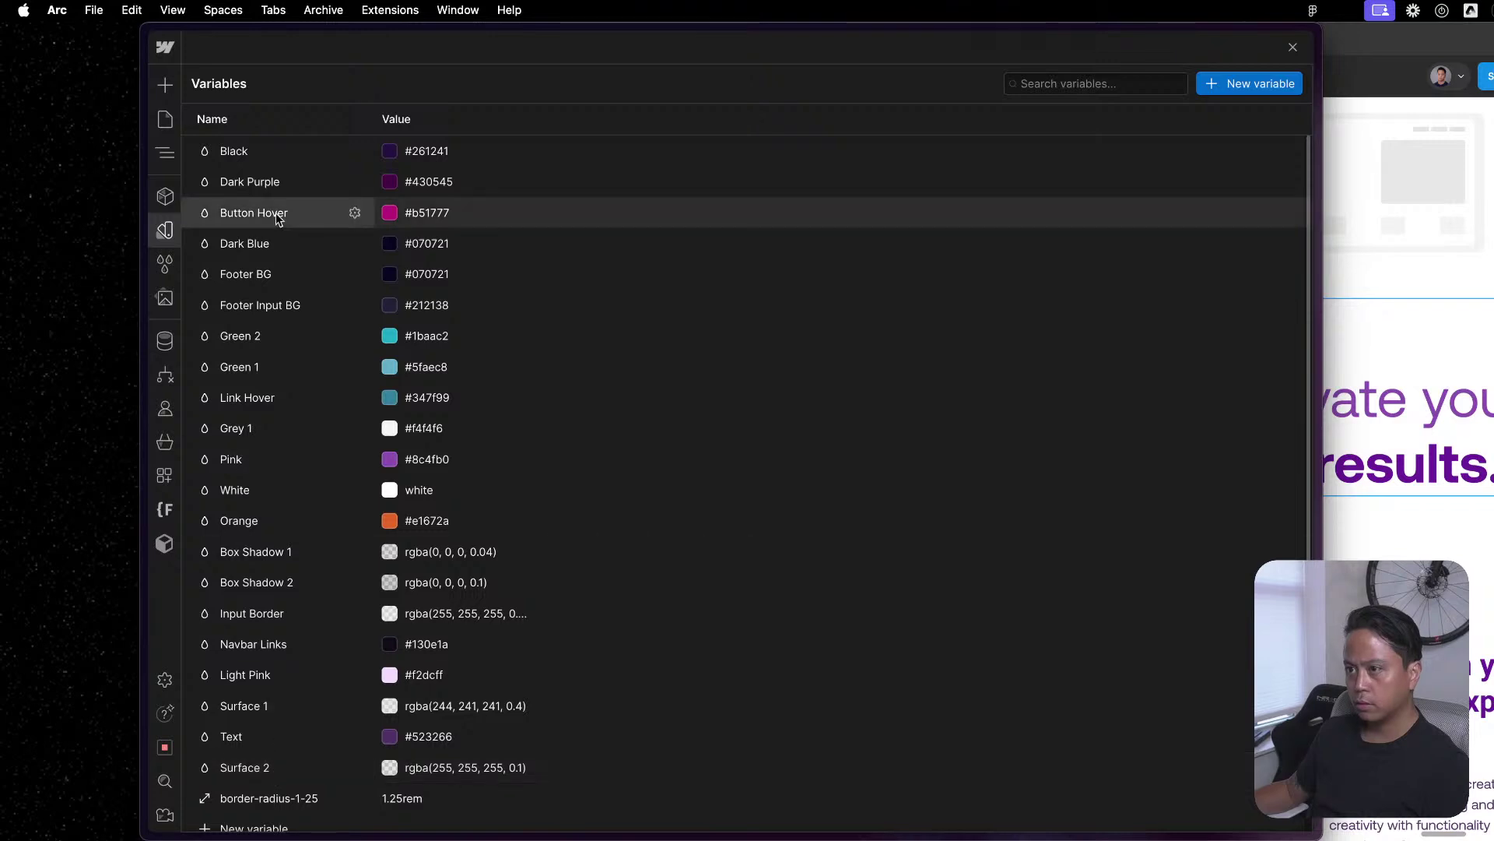
{"action": "scroll", "coordinate": [273, 592], "scroll_direction": "down", "scroll_amount": 3}
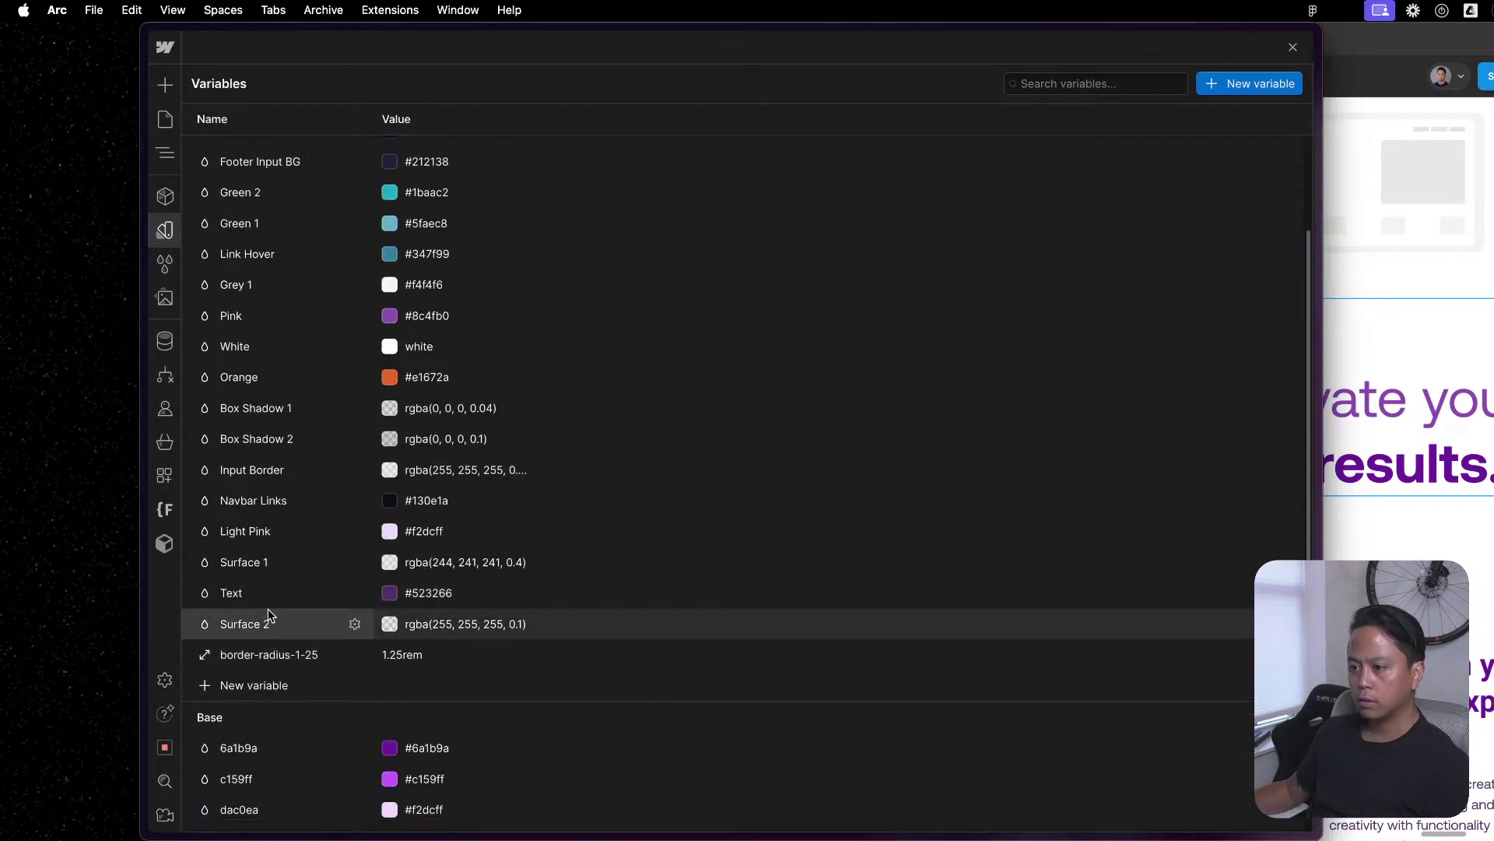
{"action": "scroll", "coordinate": [283, 465], "scroll_direction": "up", "scroll_amount": 3}
{"action": "scroll", "coordinate": [292, 456], "scroll_direction": "down", "scroll_amount": 7}
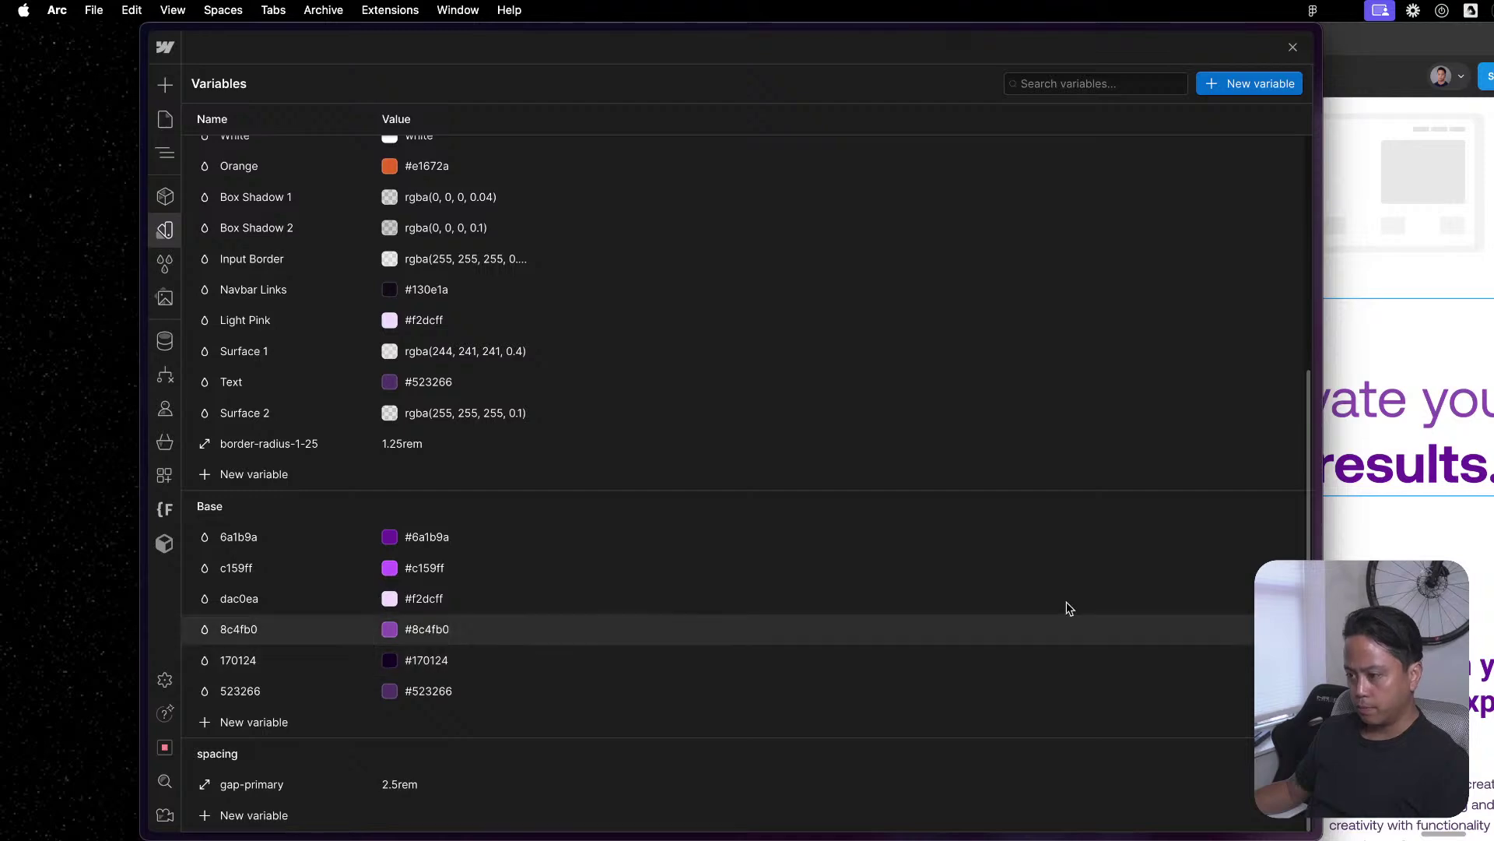
{"action": "left_click", "coordinate": [1413, 511]}
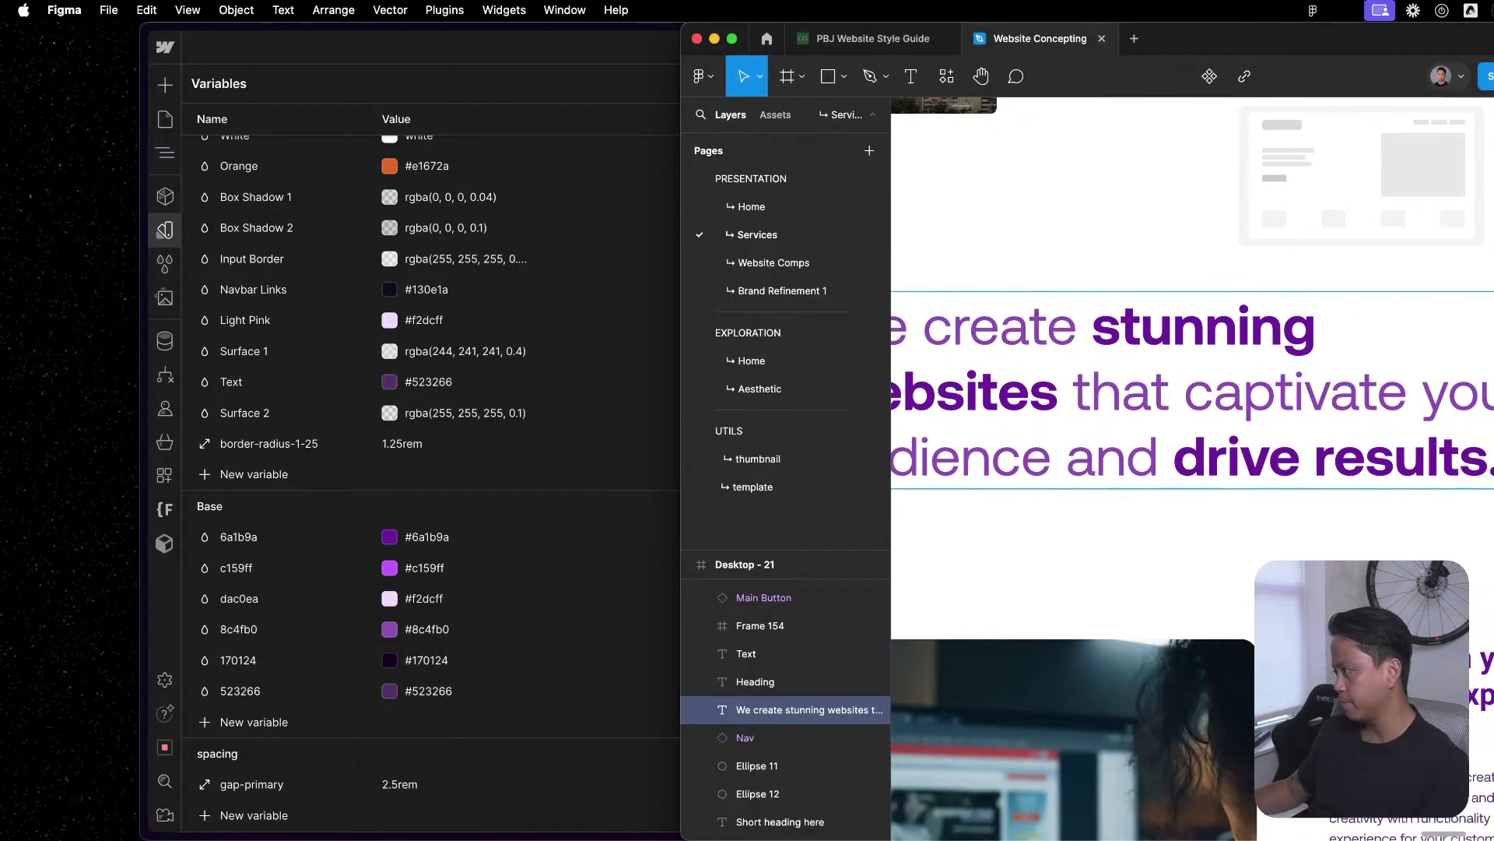
{"action": "scroll", "coordinate": [1284, 483], "scroll_direction": "down", "scroll_amount": 5}
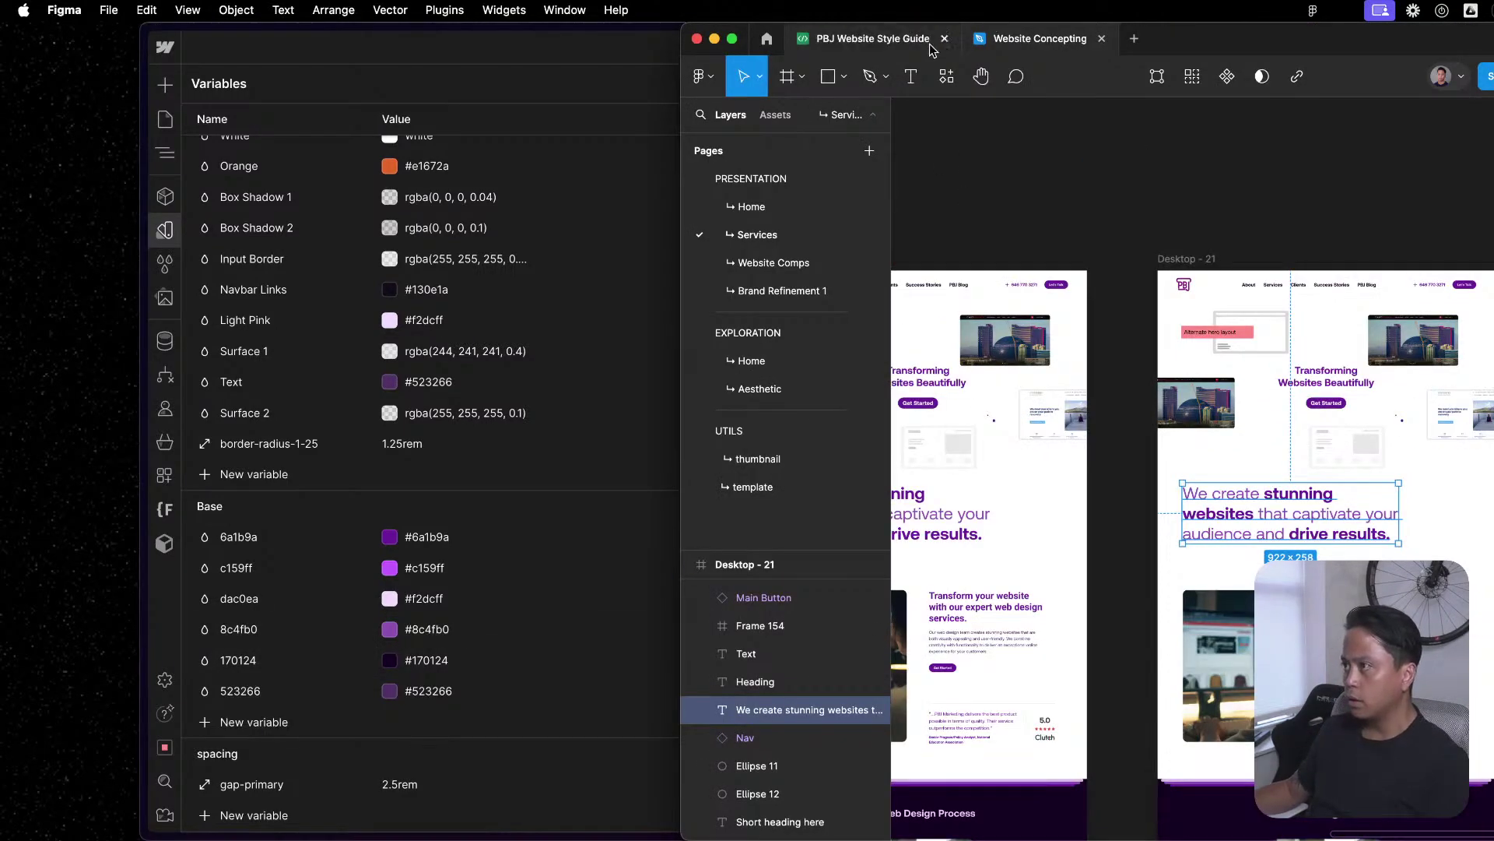
Switch to the PBJ Website Style Guide file, leave Dev Mode, and inspect the purple swatches on the Branding page.
{"action": "left_click", "coordinate": [902, 45]}
{"action": "key", "text": "shift+d"}
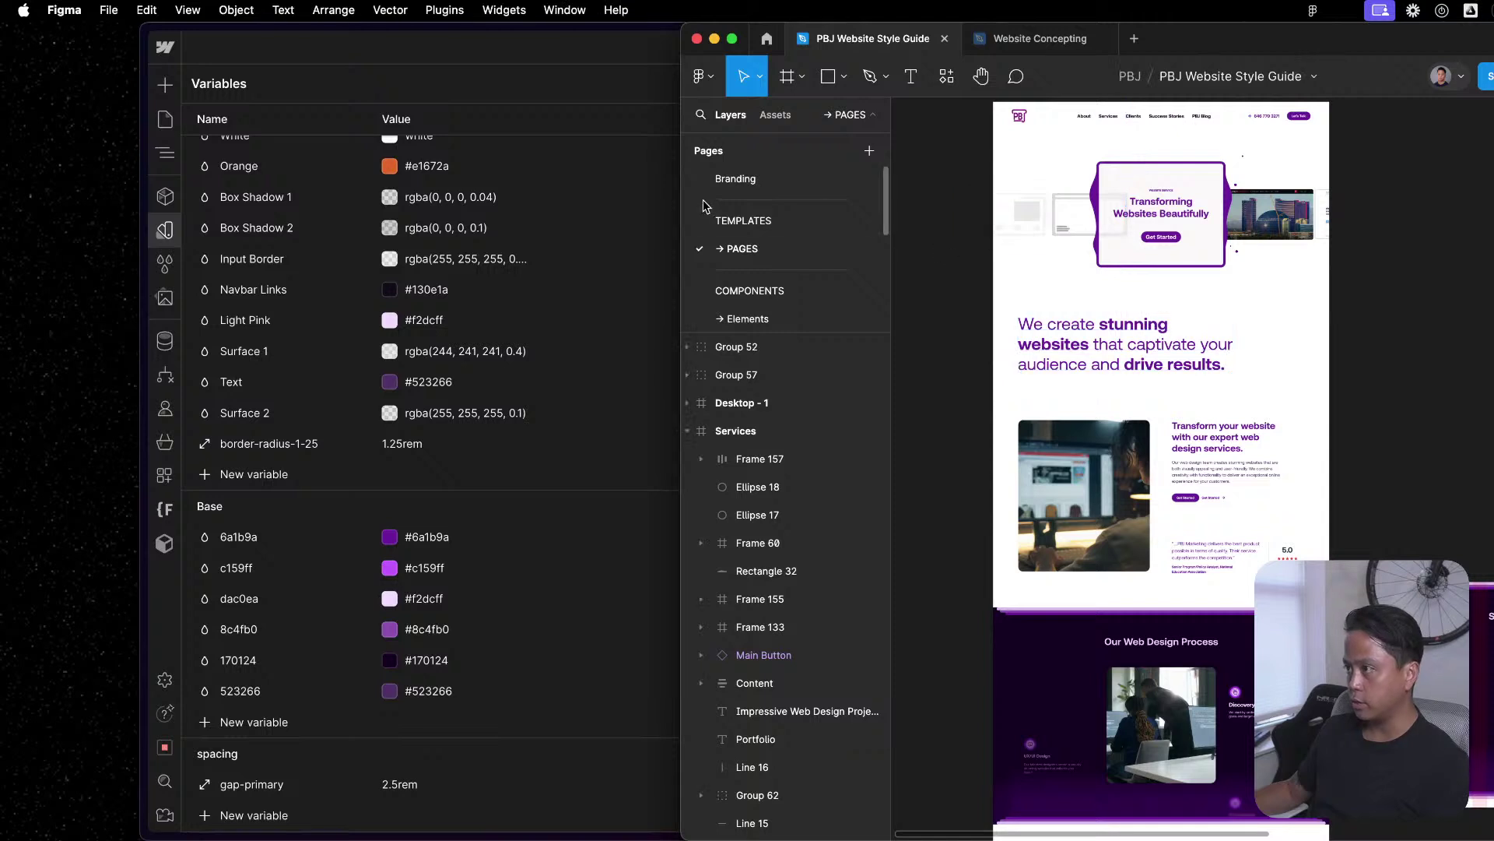
{"action": "left_click", "coordinate": [802, 177]}
{"action": "left_click", "coordinate": [1230, 362]}
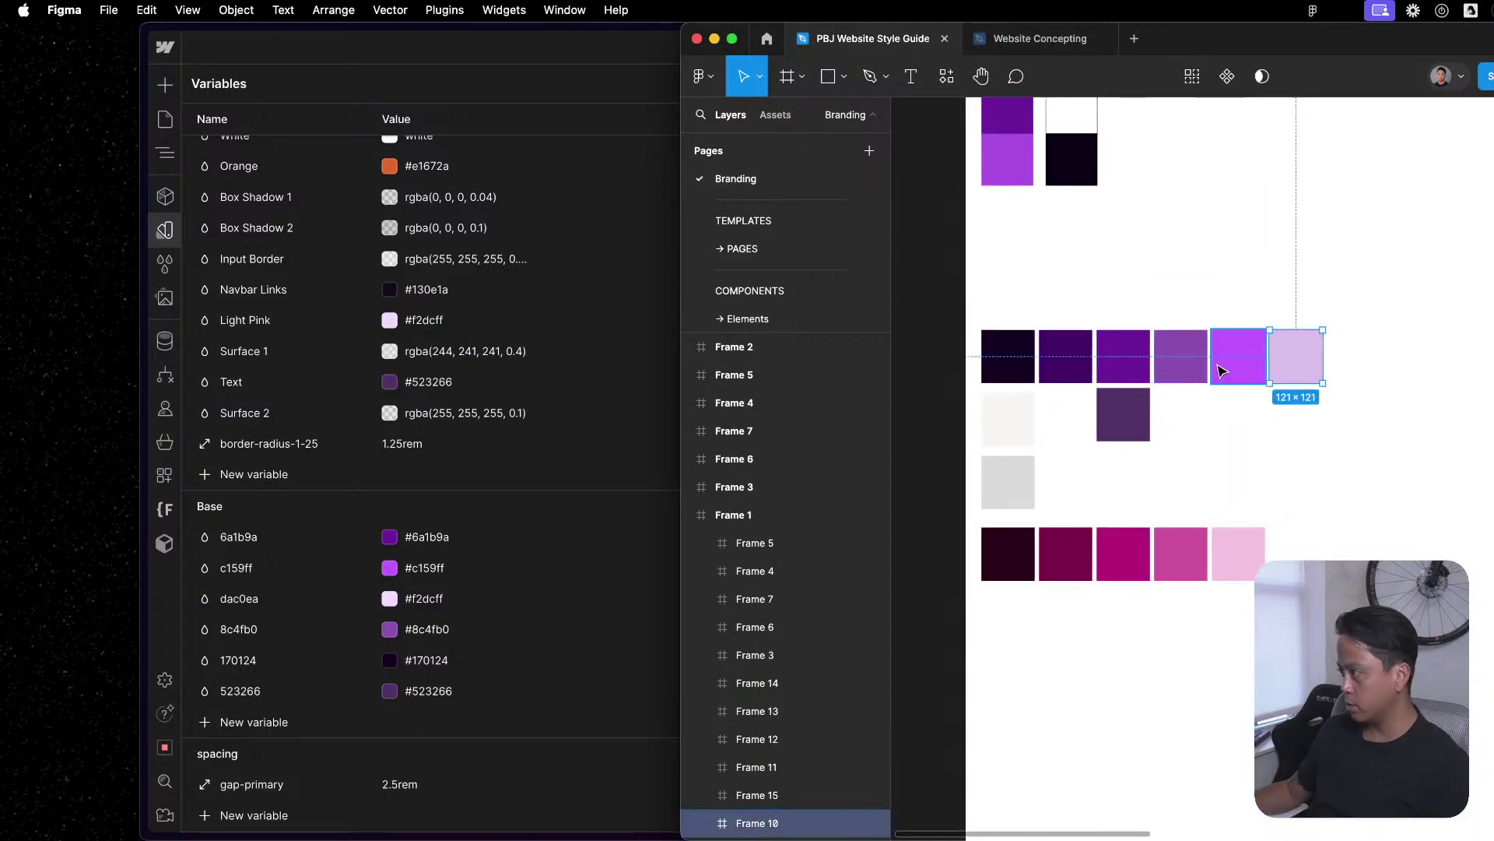
{"action": "left_click", "coordinate": [1091, 432]}
{"action": "left_click", "coordinate": [1121, 412]}
{"action": "left_click", "coordinate": [1138, 360]}
{"action": "left_click", "coordinate": [1024, 360]}
{"action": "left_click", "coordinate": [1128, 364]}
{"action": "left_click", "coordinate": [1181, 366]}
{"action": "left_click", "coordinate": [1219, 411]}
{"action": "left_click", "coordinate": [1195, 371]}
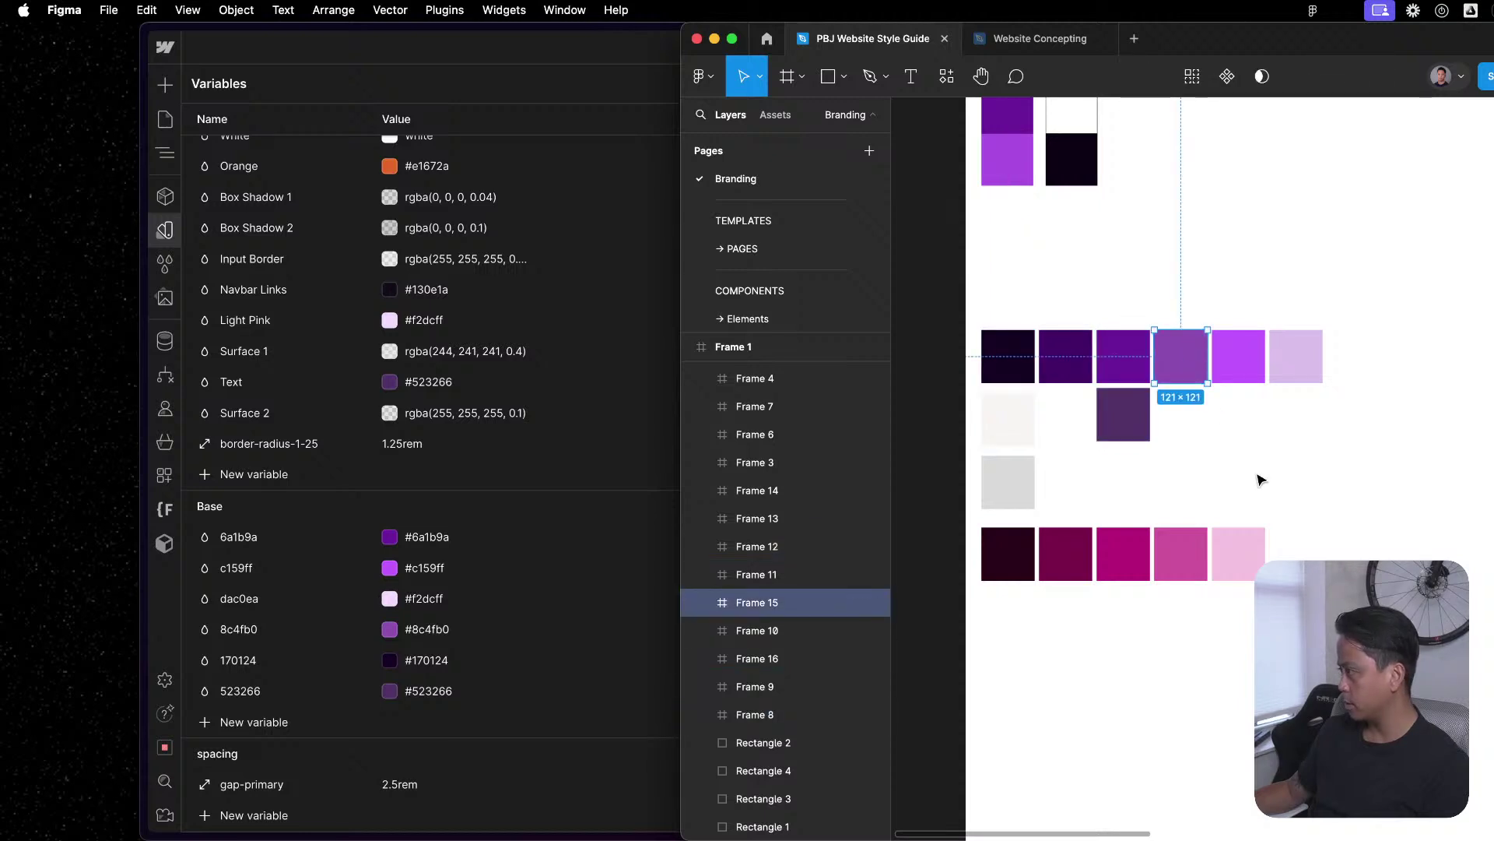
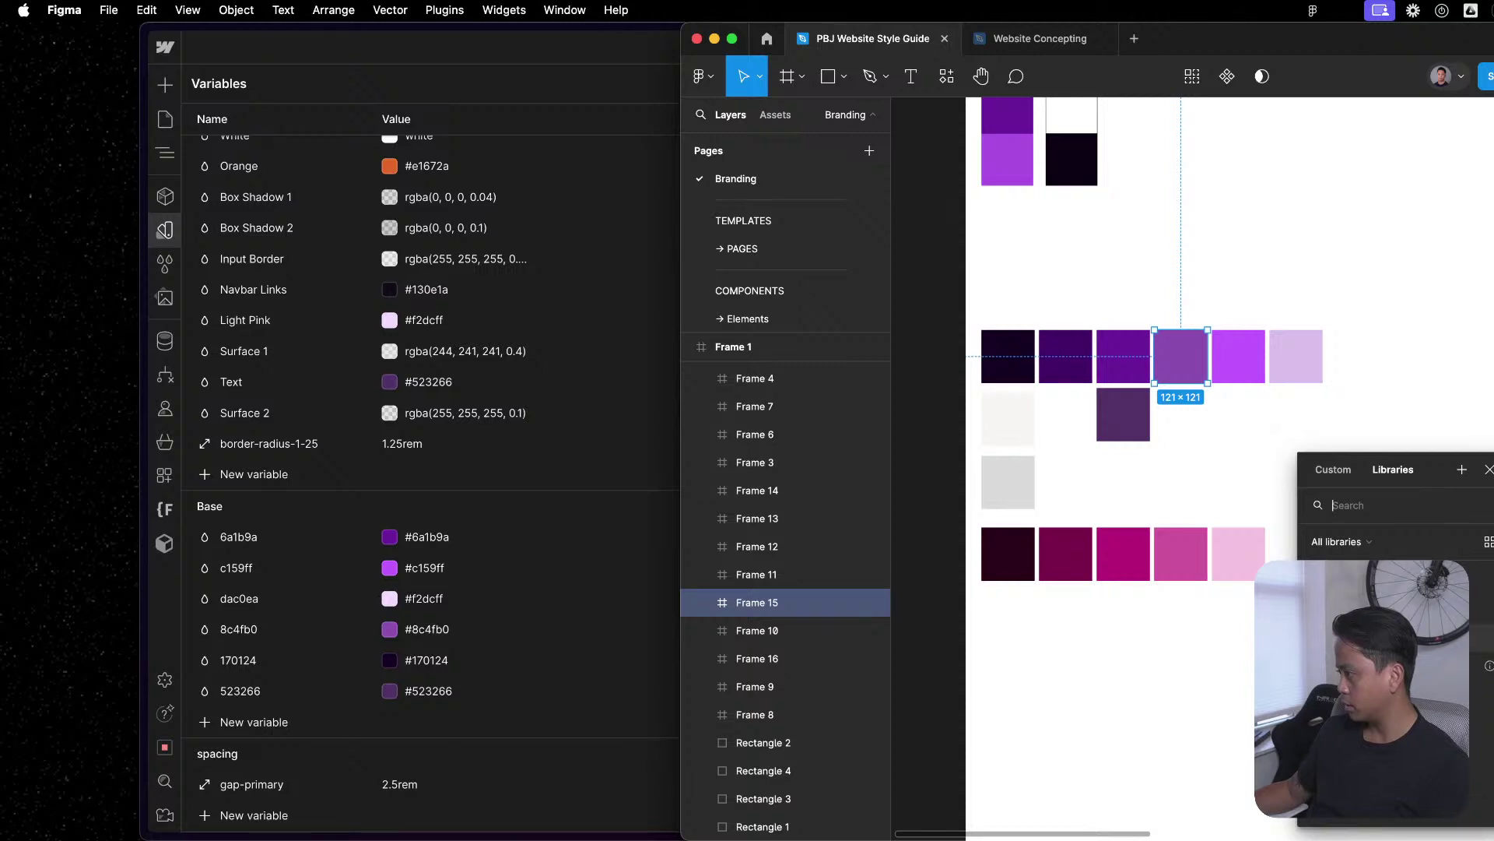
Open the style guide's local variables, show all variables in the Primitive collection, and enlarge the Figma window to fill the screen.
{"action": "left_click", "coordinate": [1358, 387]}
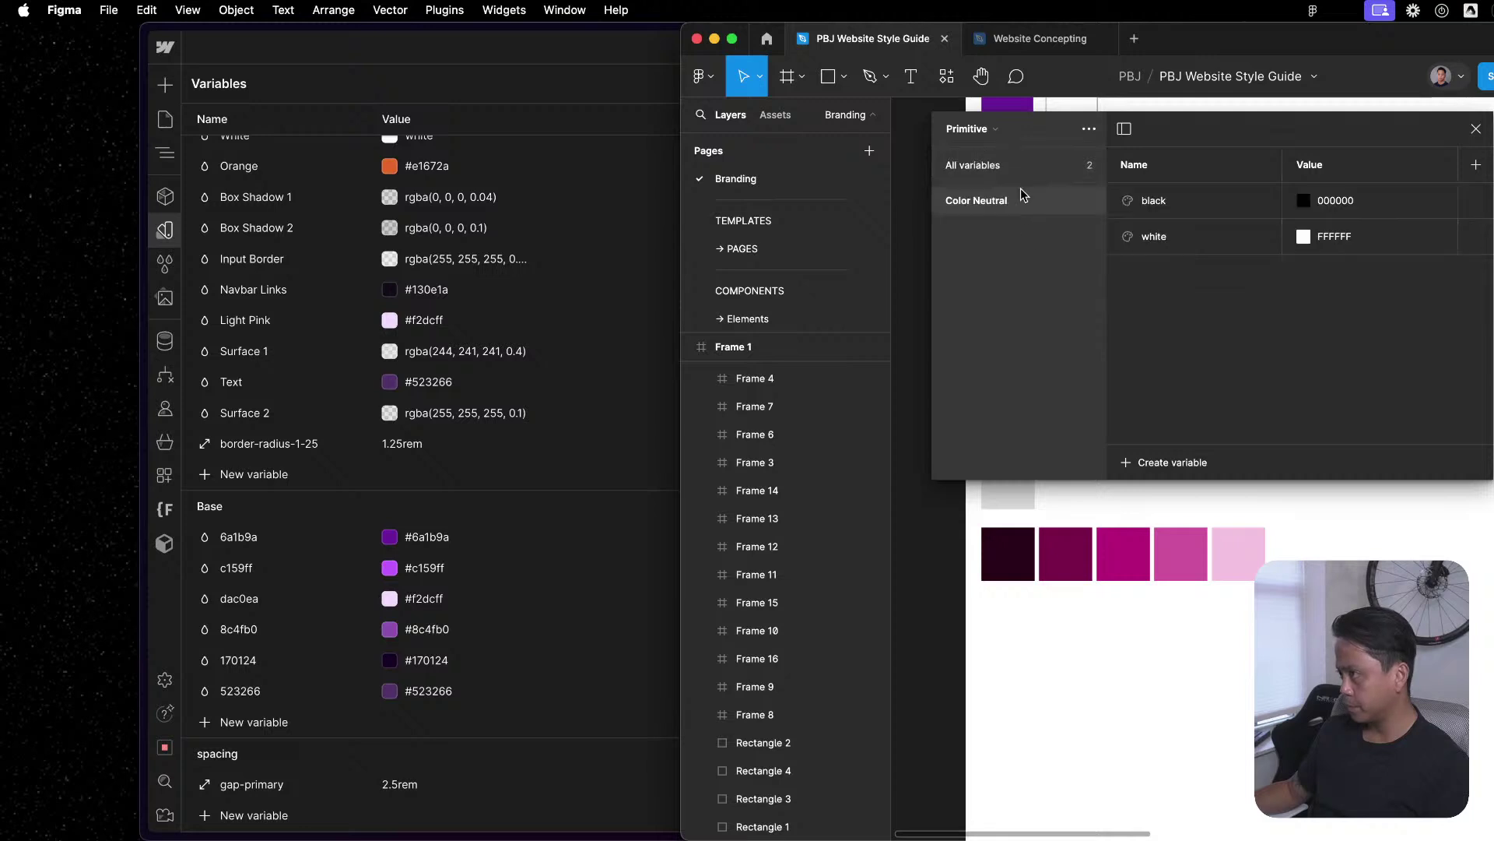
{"action": "left_click", "coordinate": [1004, 130]}
{"action": "left_click", "coordinate": [990, 149]}
{"action": "left_click", "coordinate": [973, 128]}
{"action": "left_click", "coordinate": [987, 119]}
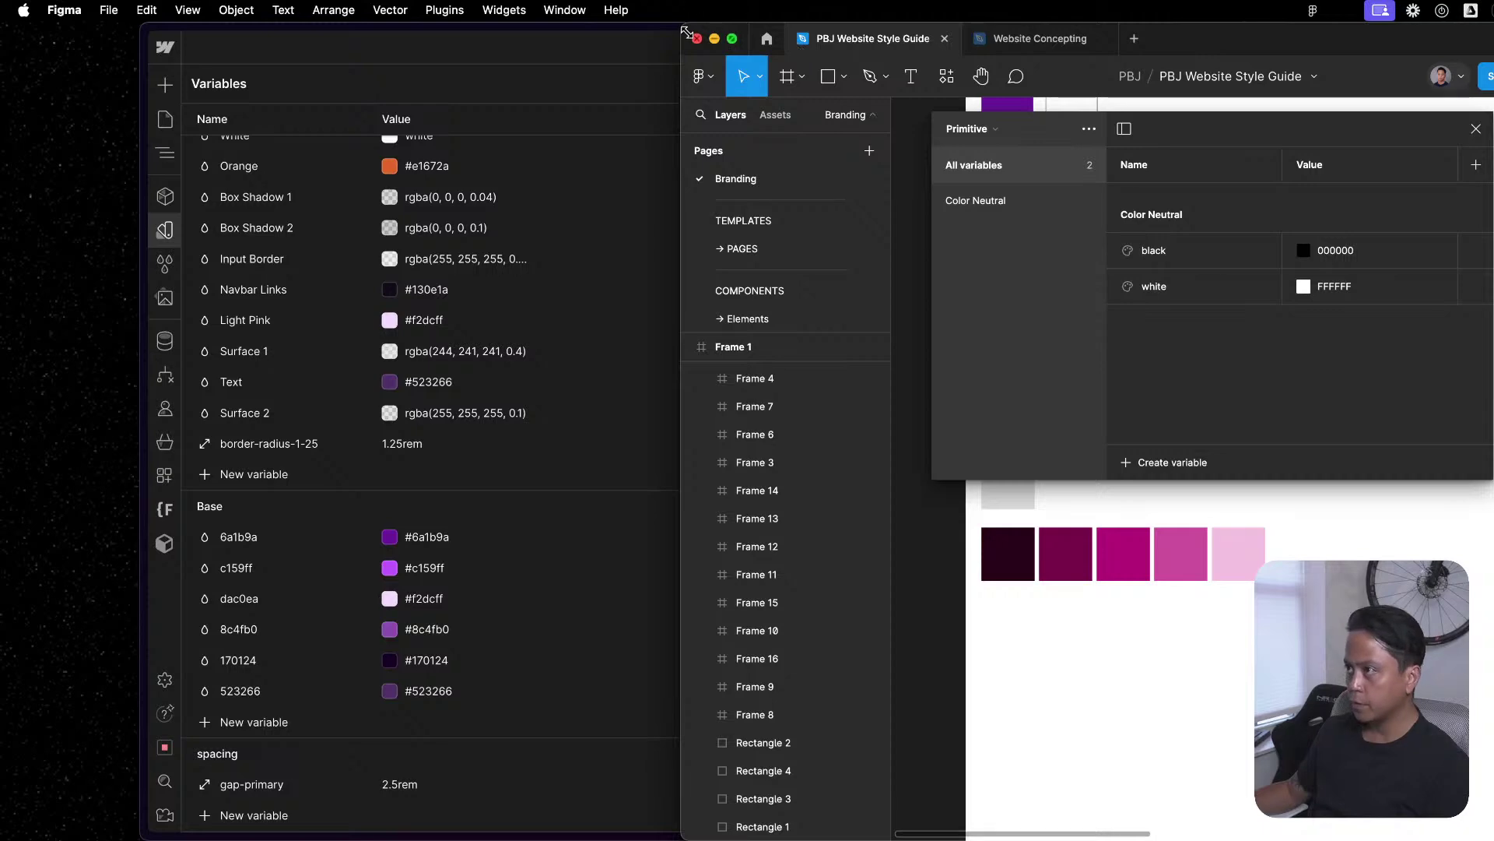
{"action": "key", "text": "ctrl+alt+Return"}
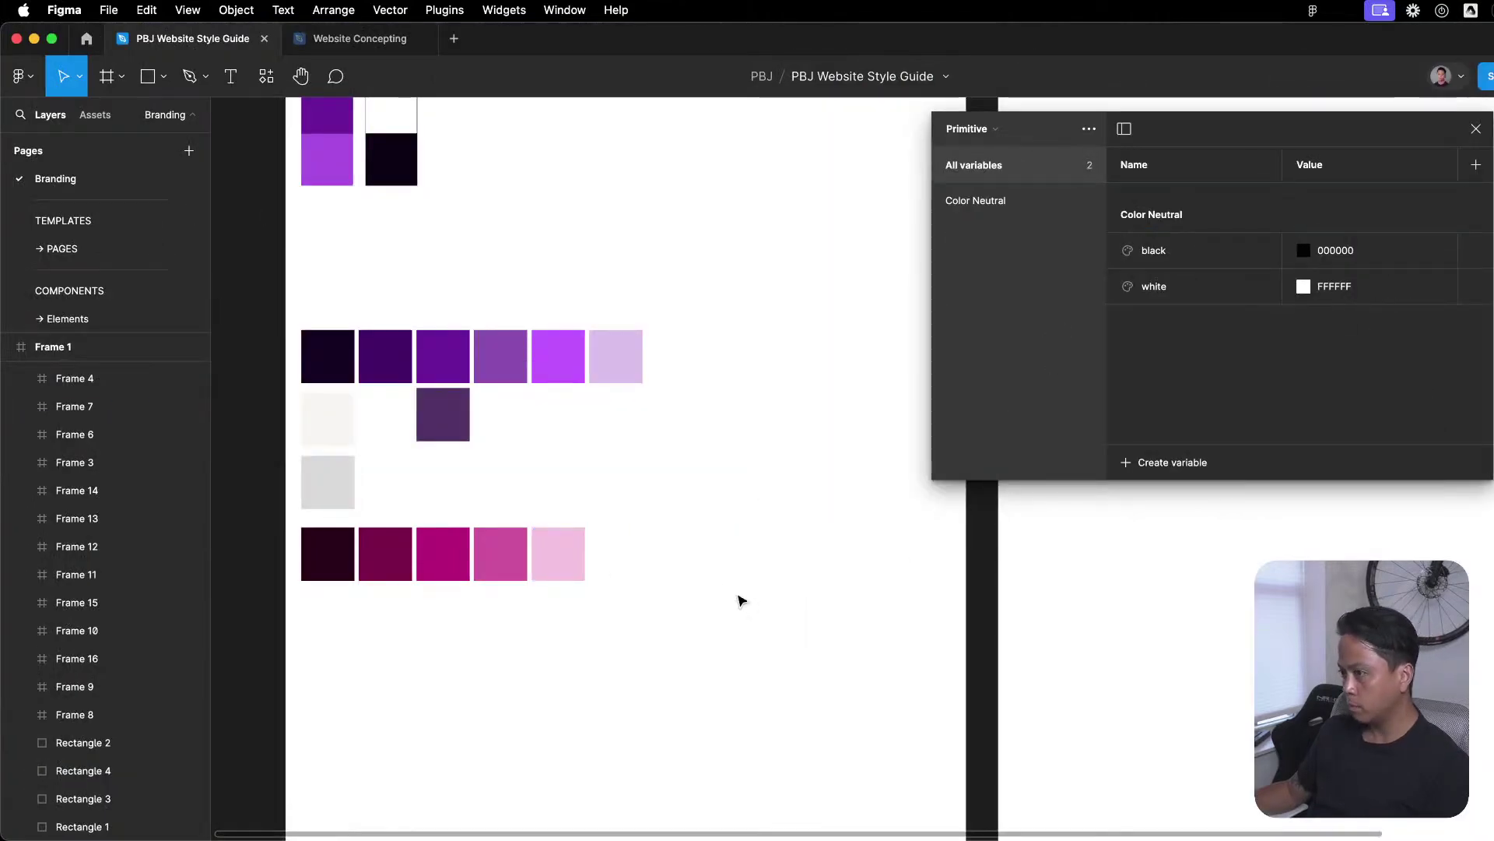
Create a color variable named 170124 in the Primitive collection with value 170124, taken from the near-black swatch's color style.
{"action": "scroll", "coordinate": [703, 467], "scroll_direction": "up", "scroll_amount": 3}
{"action": "left_click", "coordinate": [1166, 462]}
{"action": "left_click", "coordinate": [1150, 502]}
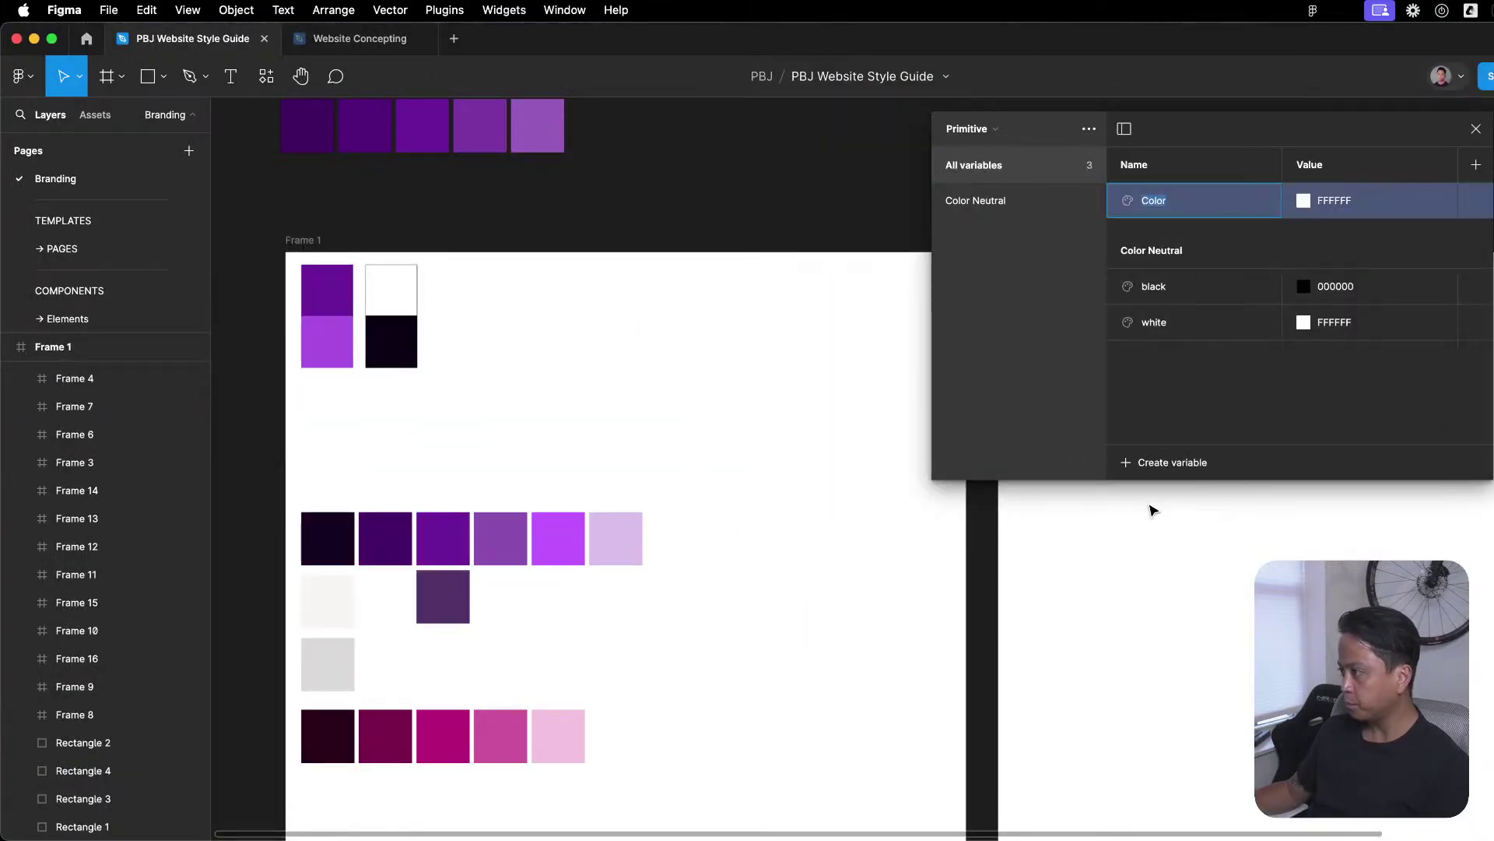
{"action": "left_click", "coordinate": [337, 545]}
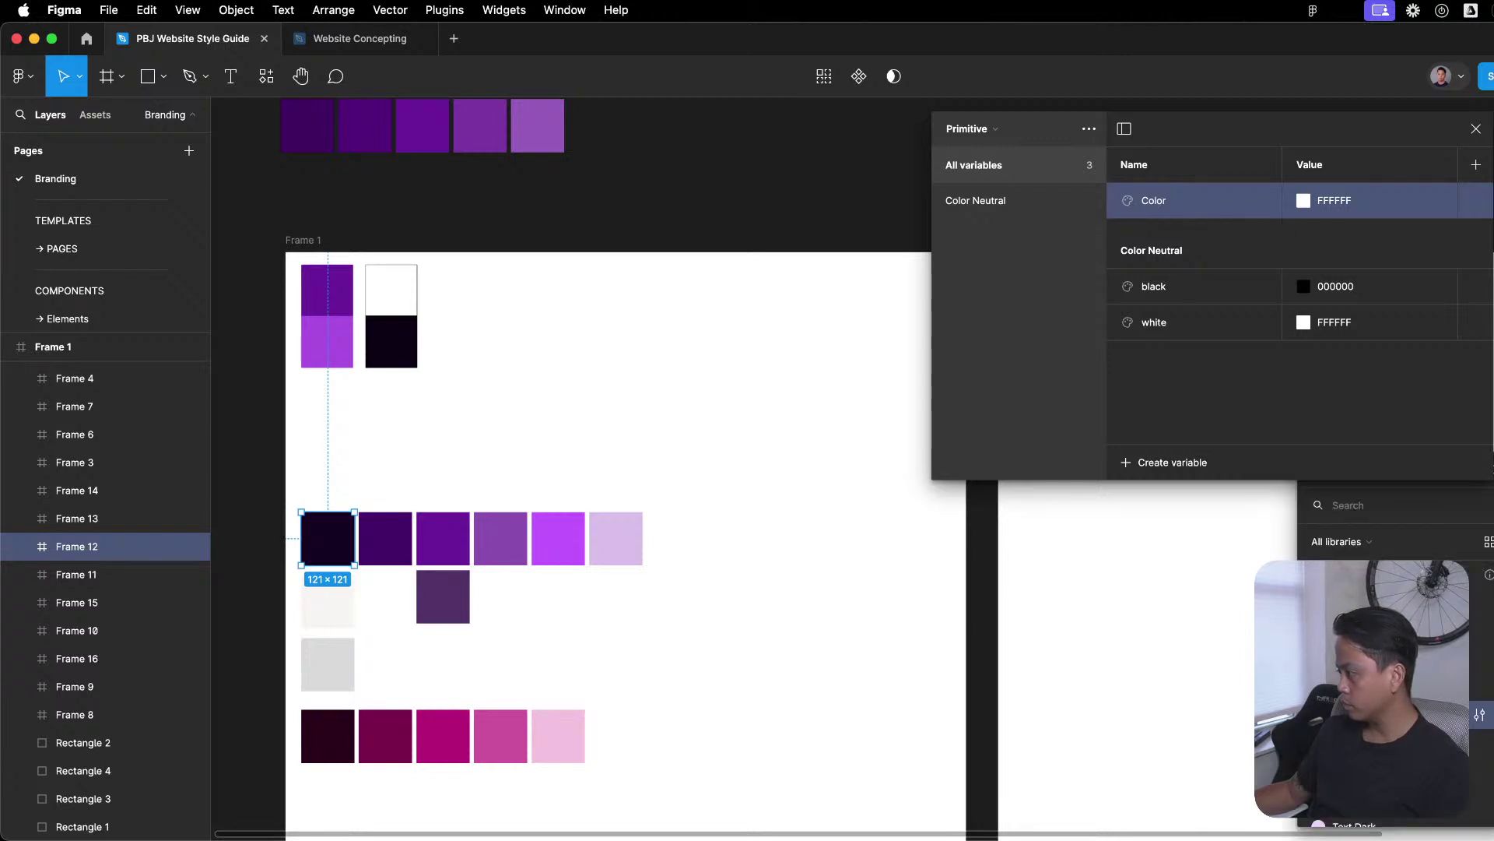
{"action": "left_click", "coordinate": [1479, 716]}
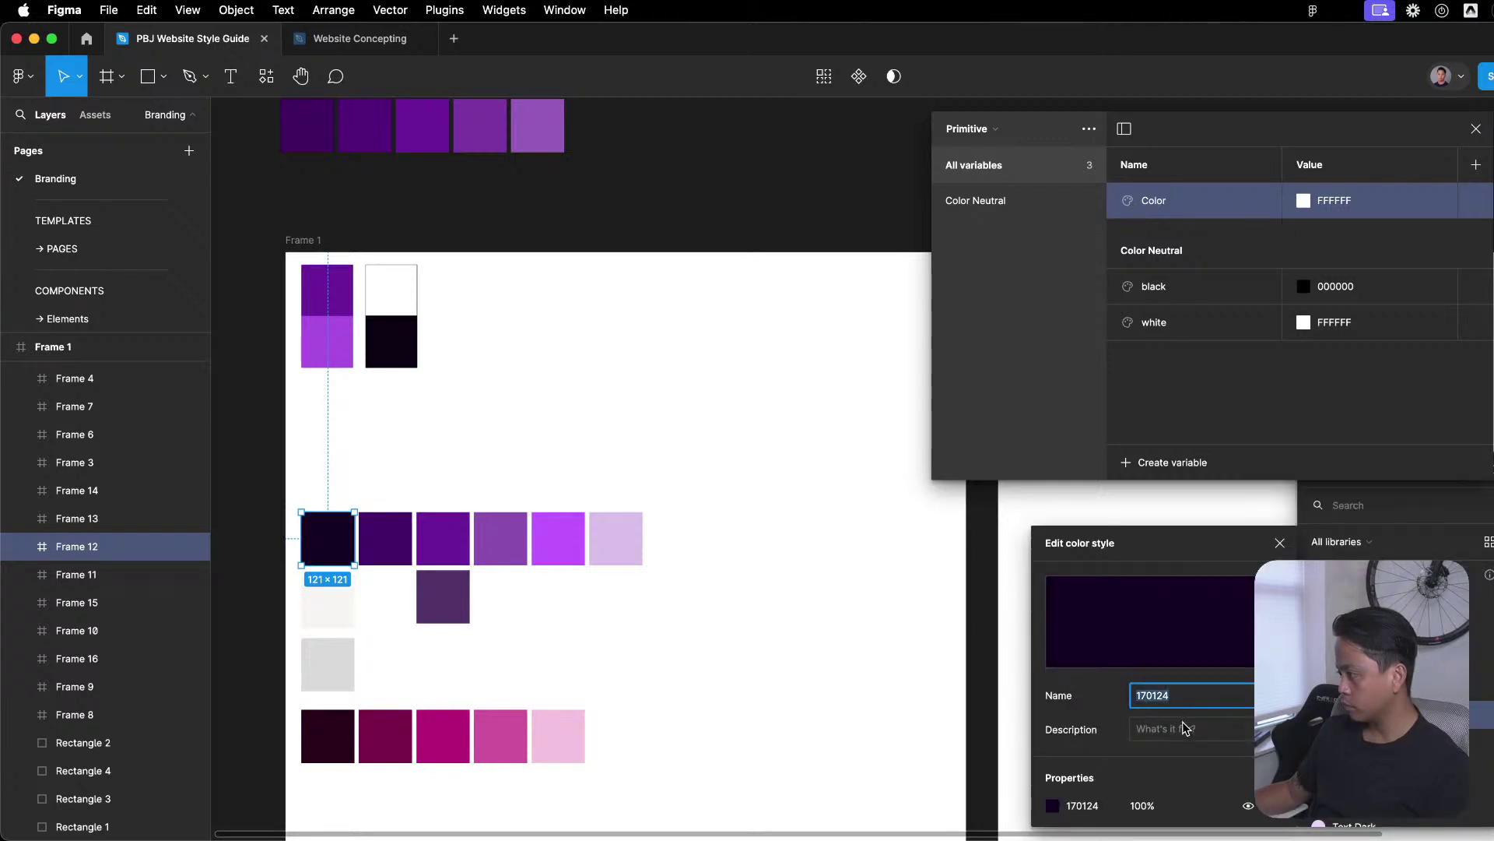
{"action": "left_click", "coordinate": [1248, 219]}
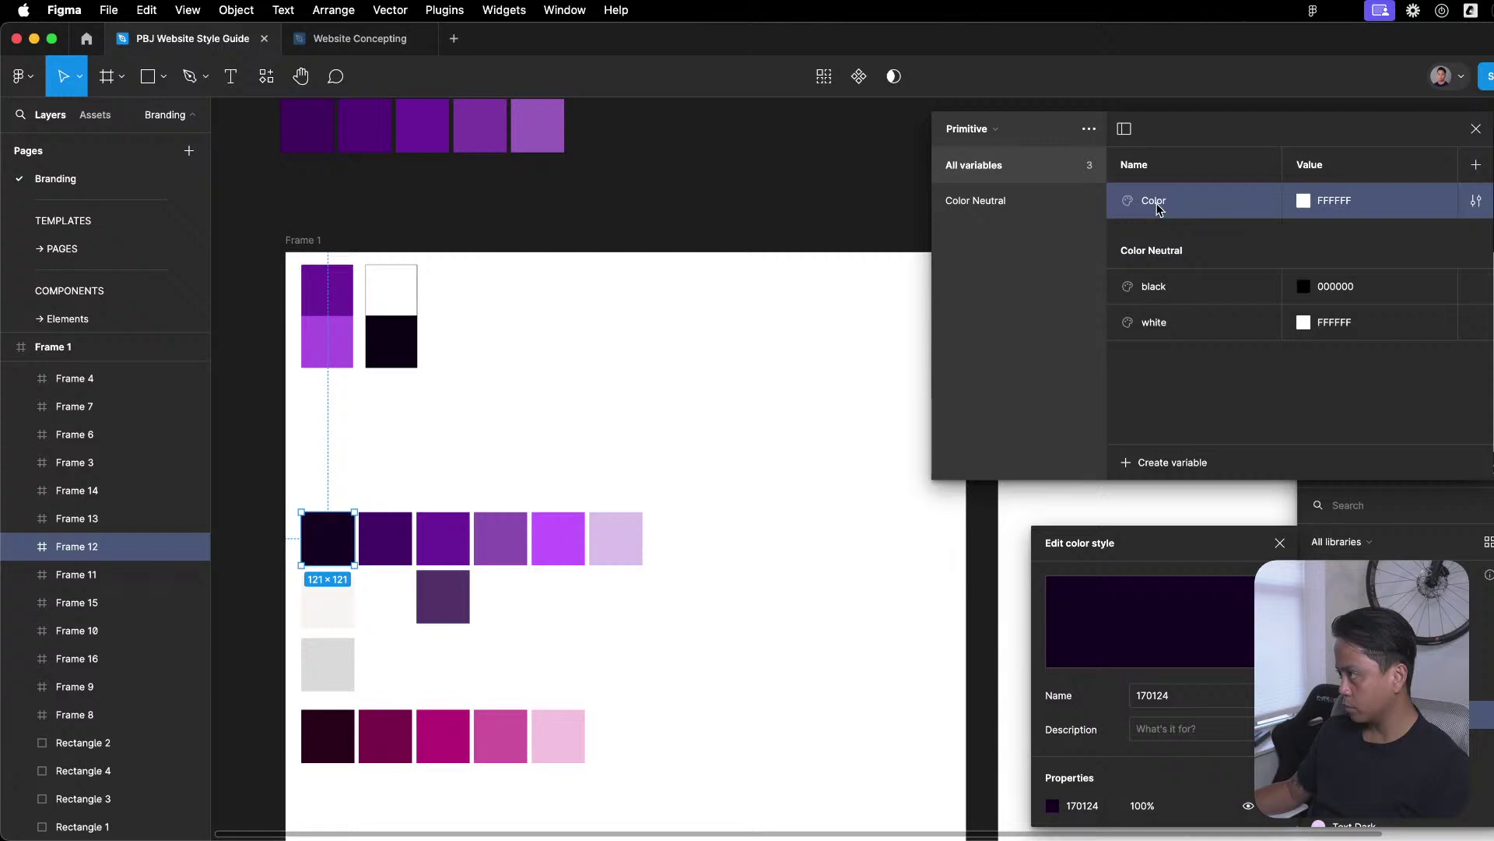
{"action": "left_click", "coordinate": [1364, 209]}
{"action": "key", "text": "Return"}
{"action": "key", "text": "Escape"}
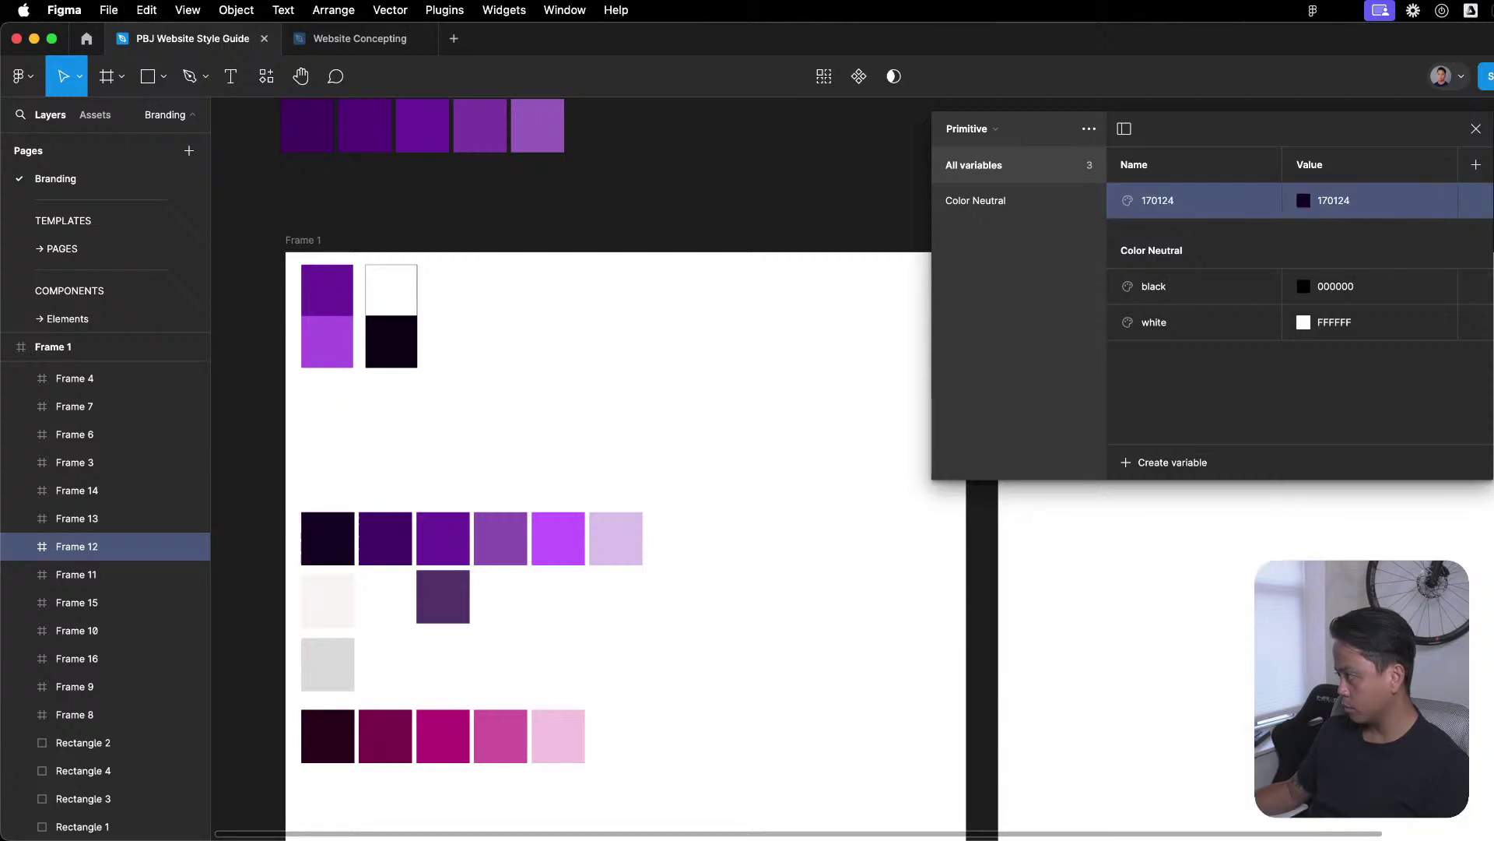
Inspect the near-black swatch's fill and library colors, moving the variables window clear of the leading swatches.
{"action": "left_click", "coordinate": [328, 538]}
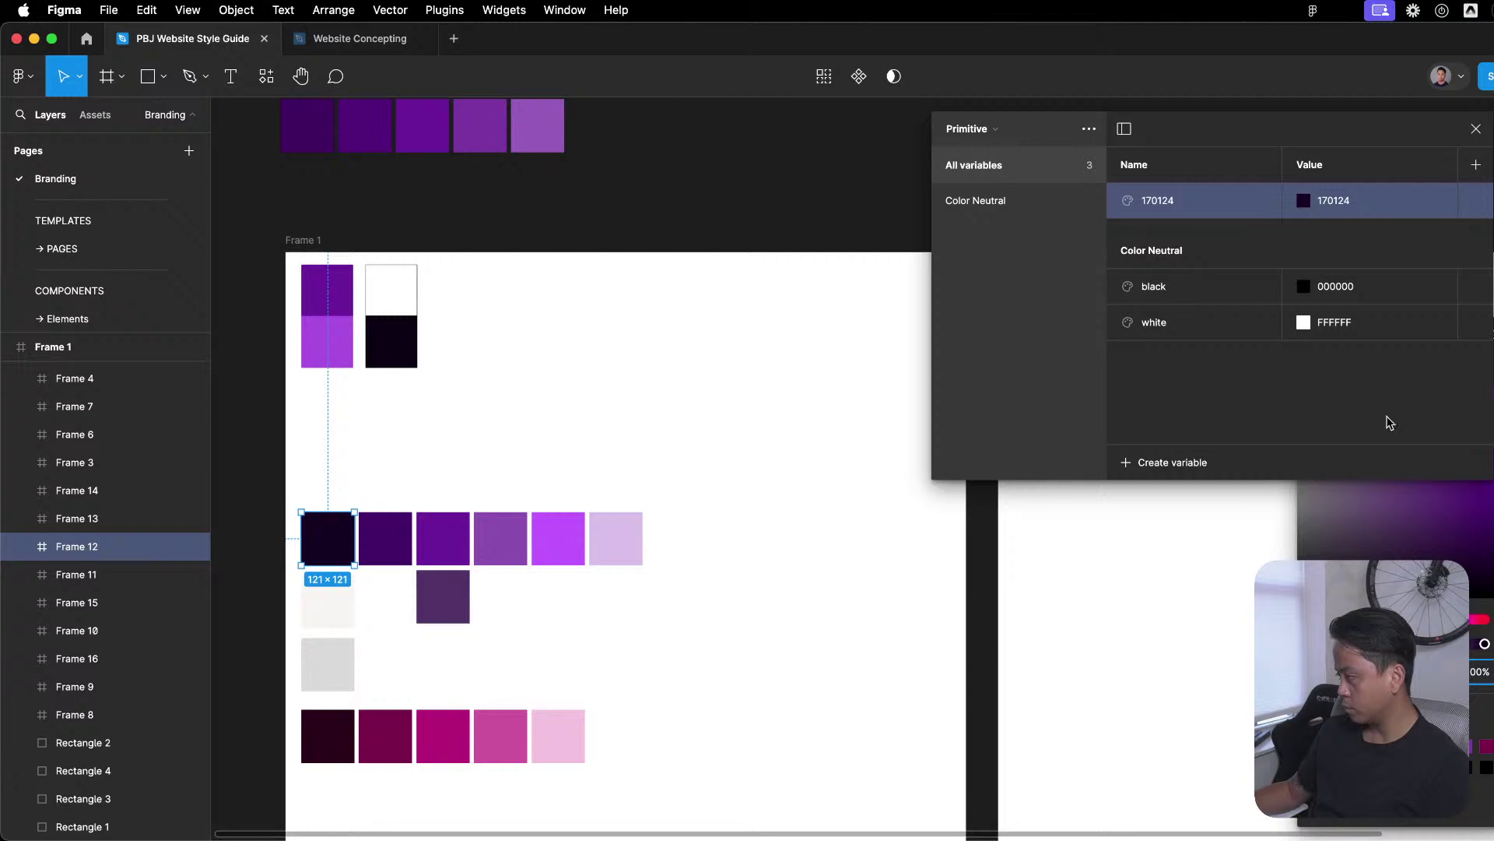
{"action": "left_click_drag", "start_coordinate": [1386, 140], "coordinate": [886, 198]}
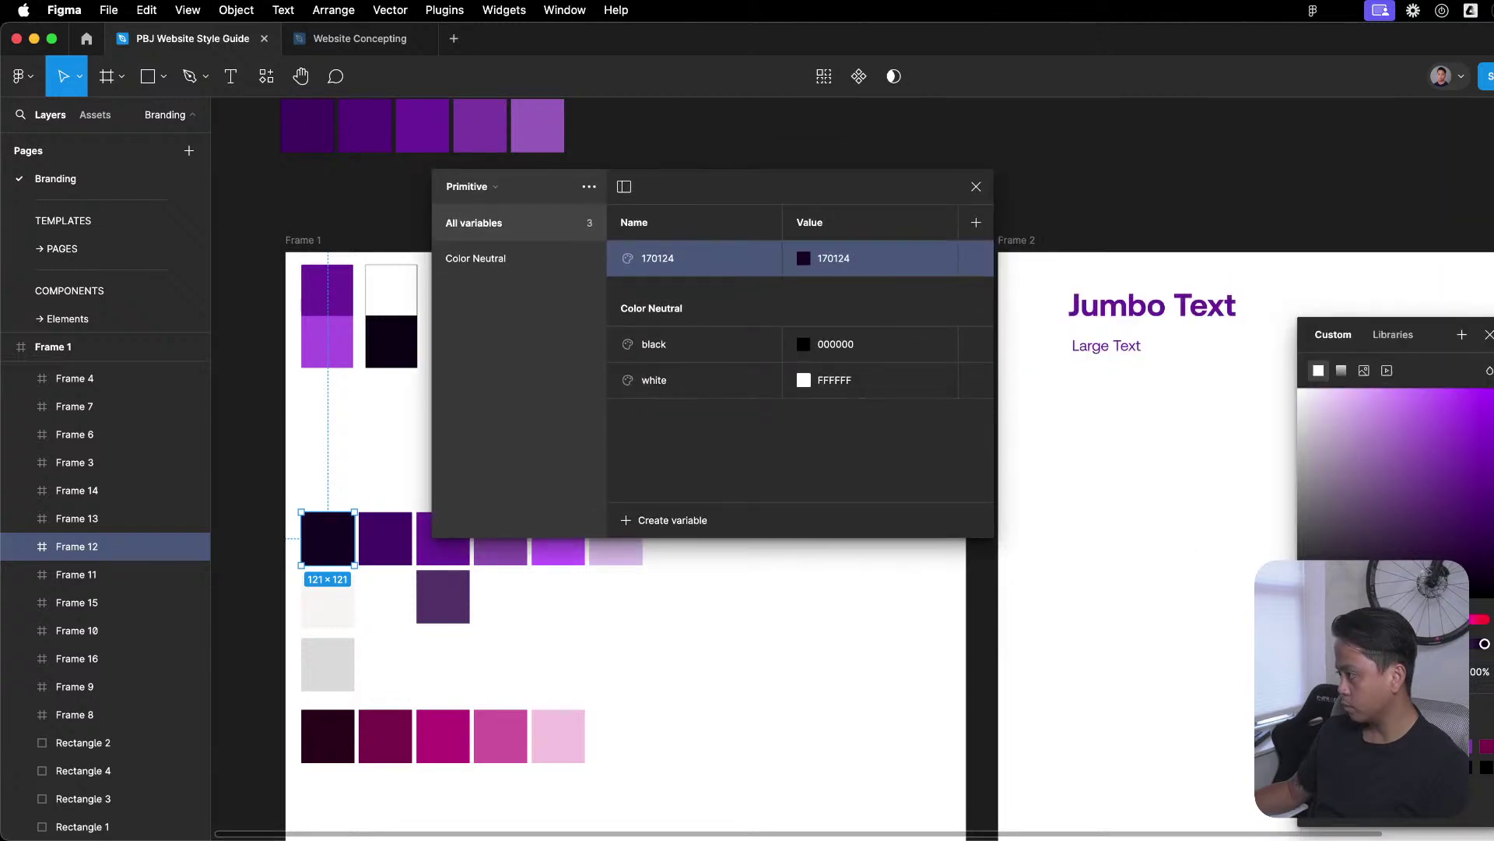
{"action": "left_click", "coordinate": [1393, 334]}
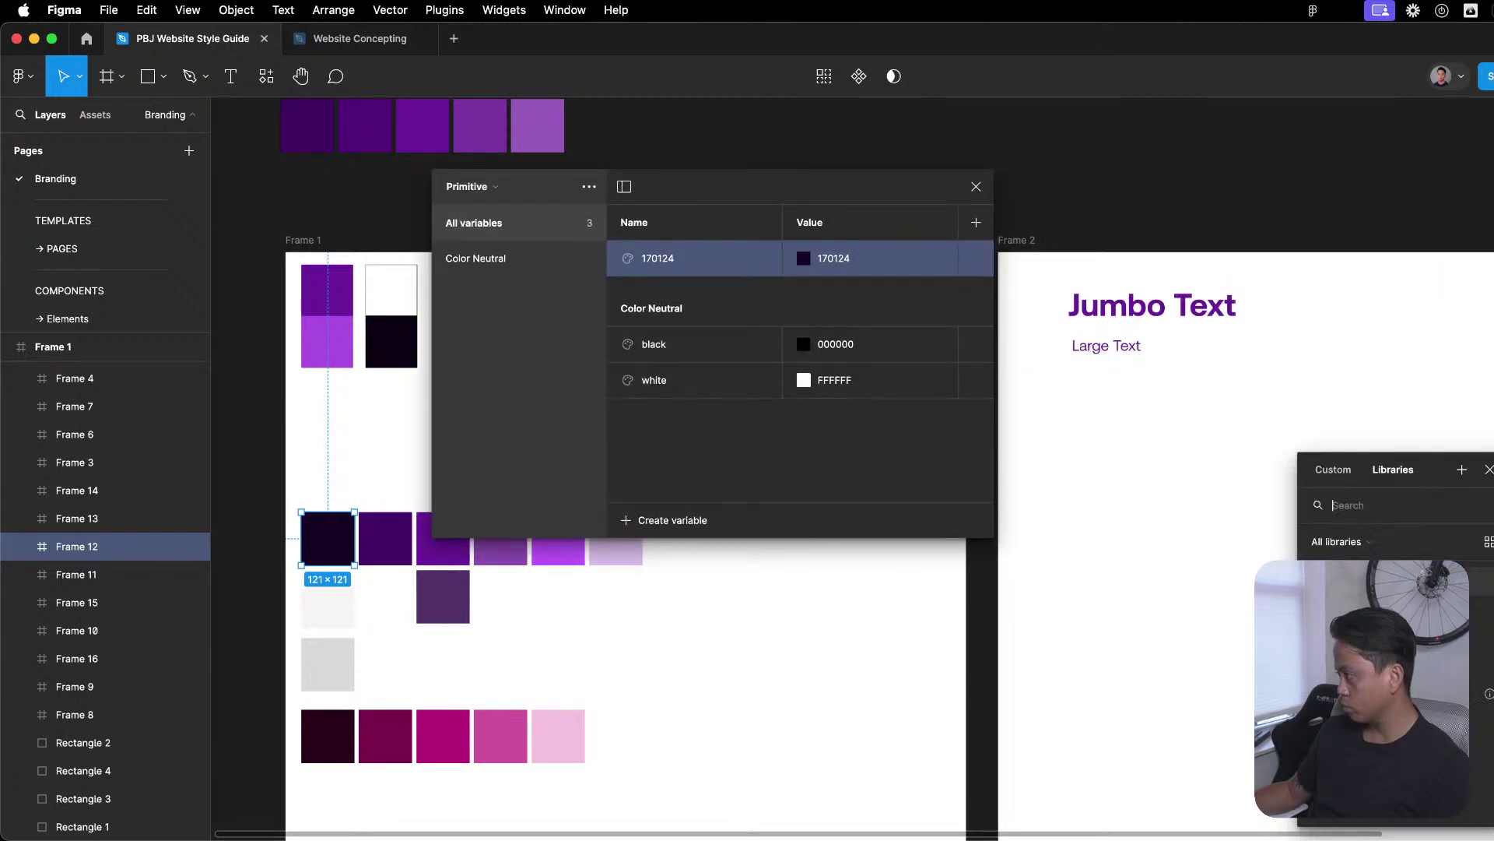
{"action": "key", "text": "Escape"}
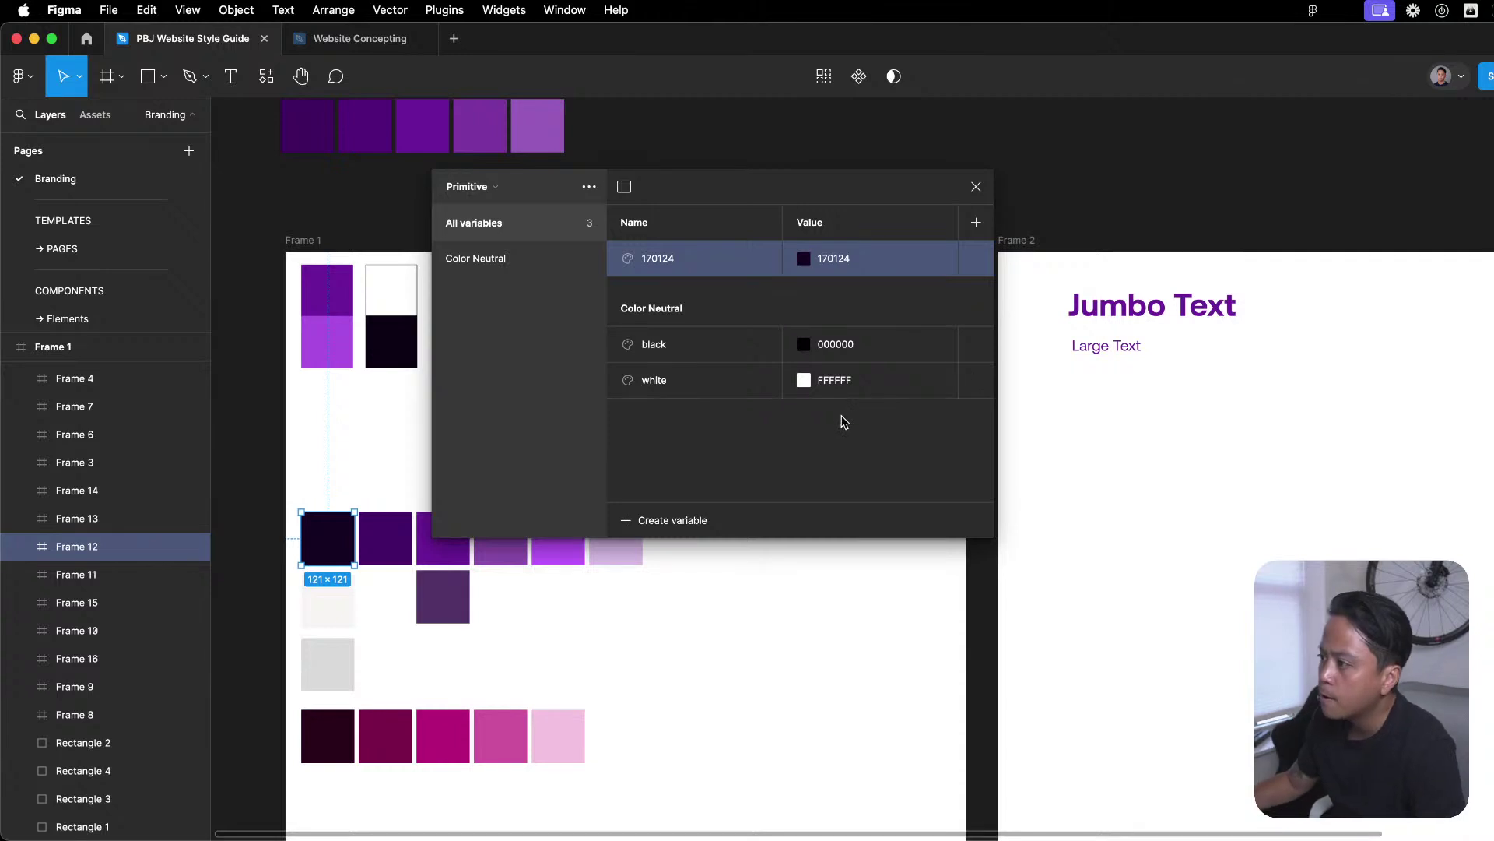
{"action": "left_click_drag", "start_coordinate": [816, 189], "coordinate": [638, 292]}
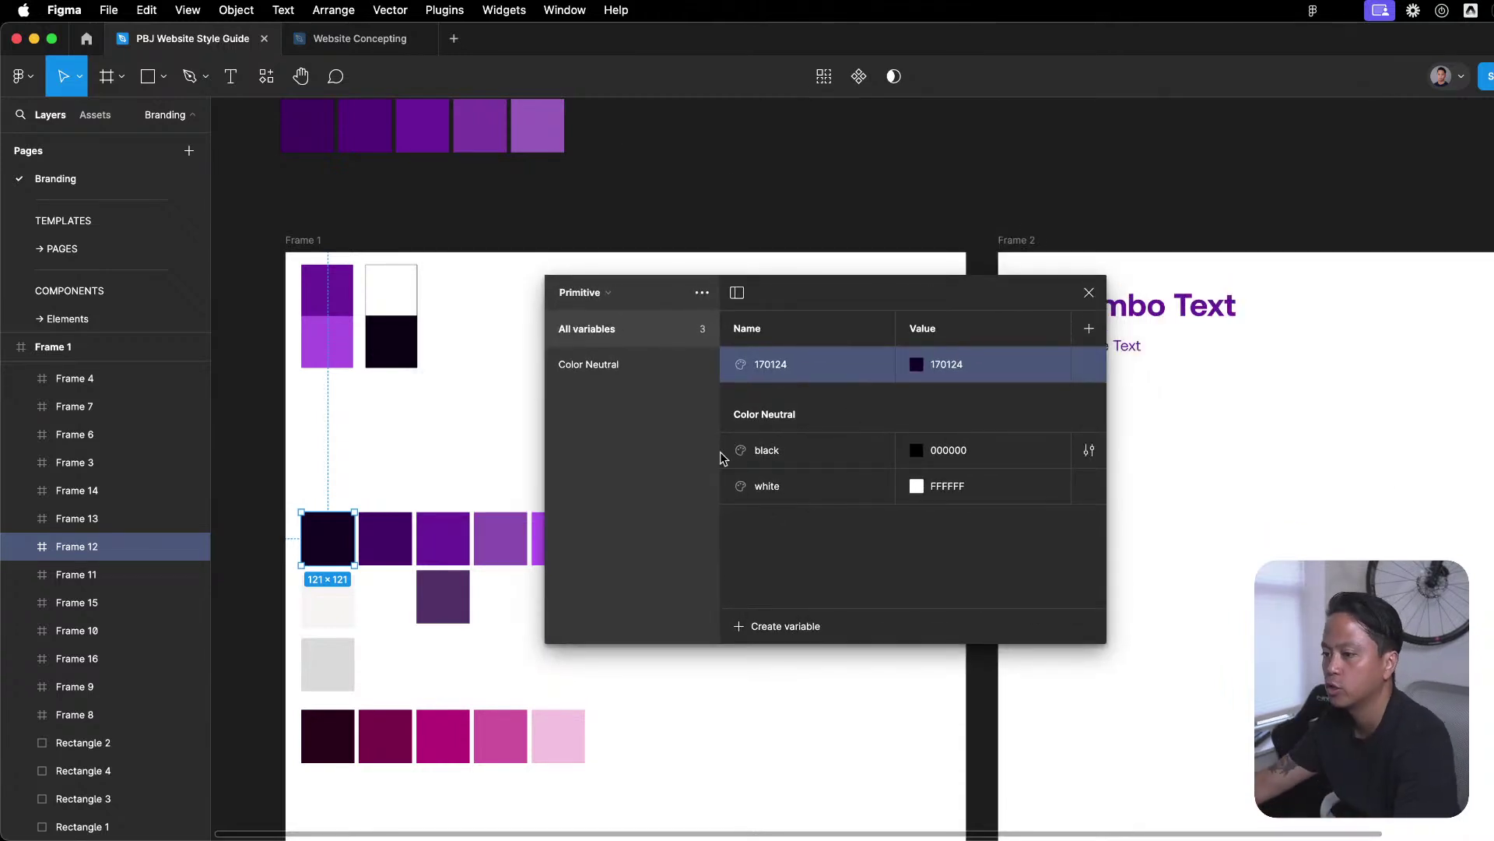
Create a color variable named 6A1B9A in the Primitive collection with value 6A1B9A, matching the third swatch of the purple row.
{"action": "left_click", "coordinate": [401, 550]}
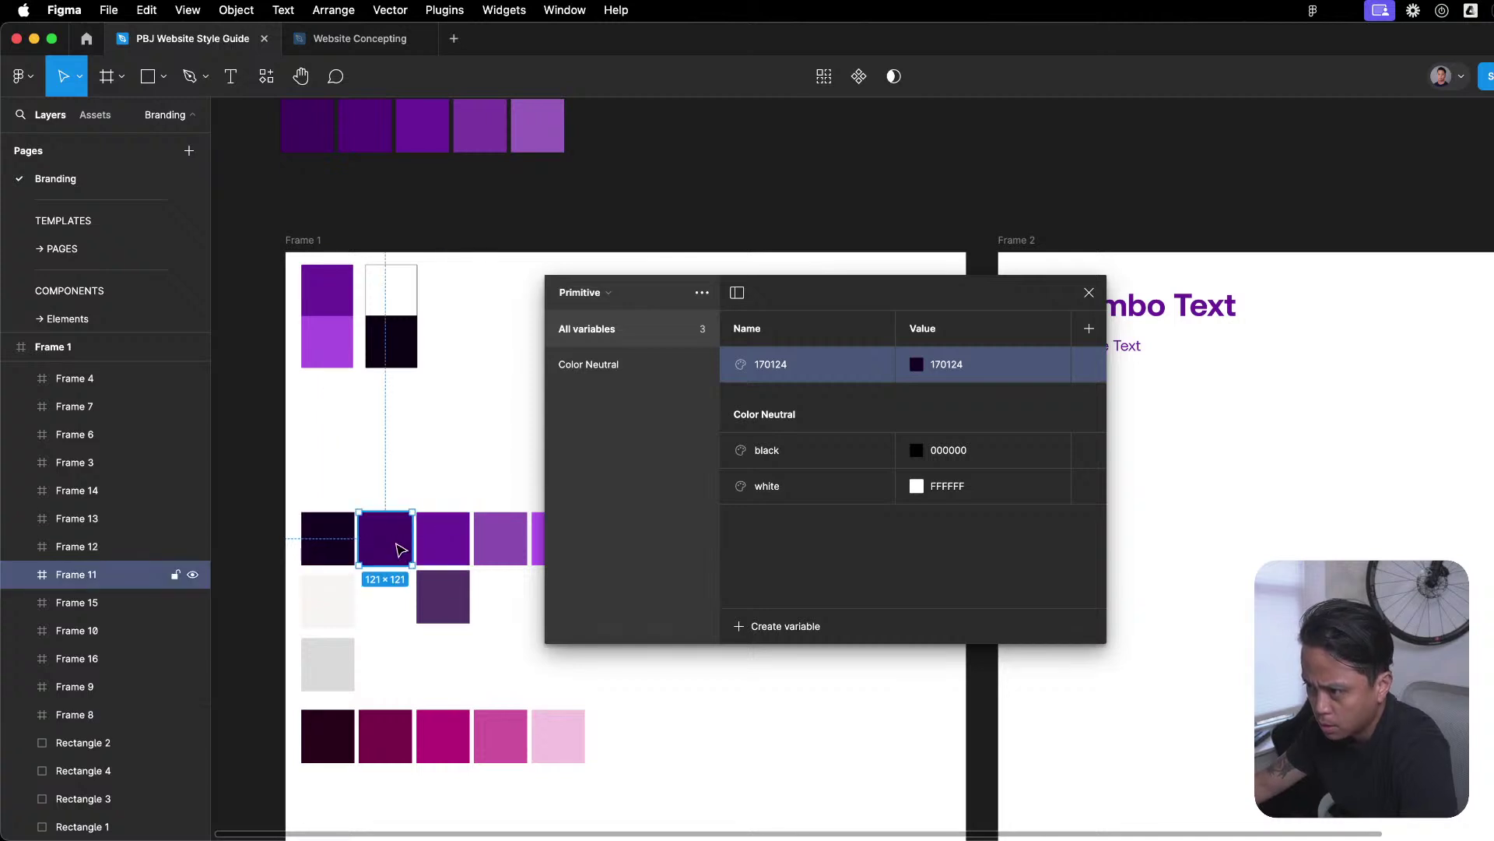
{"action": "left_click", "coordinate": [449, 551]}
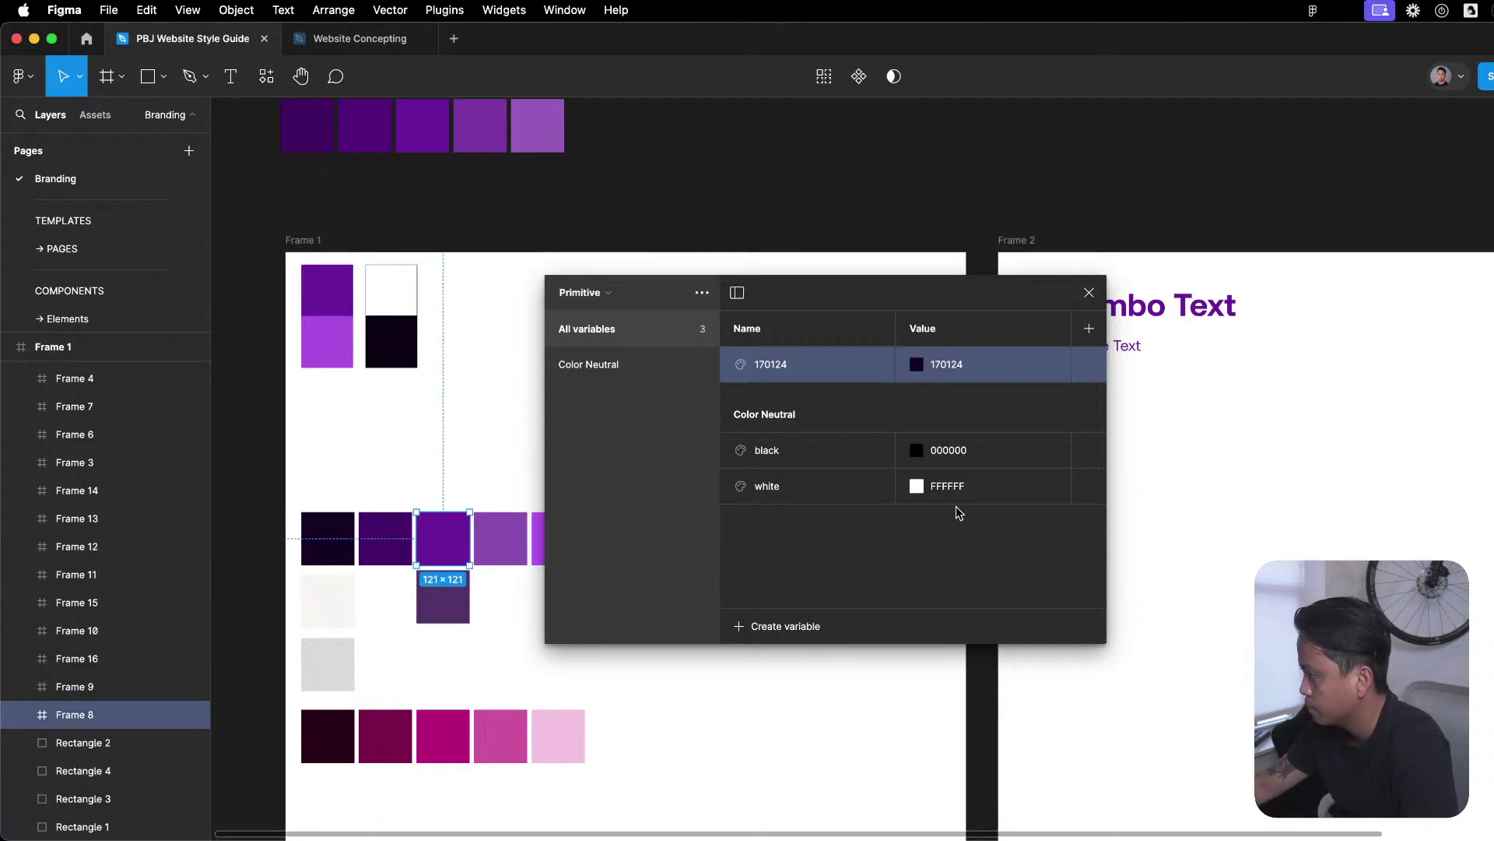
{"action": "left_click", "coordinate": [1089, 328]}
{"action": "key", "text": "ctrl+z"}
{"action": "left_click", "coordinate": [780, 628]}
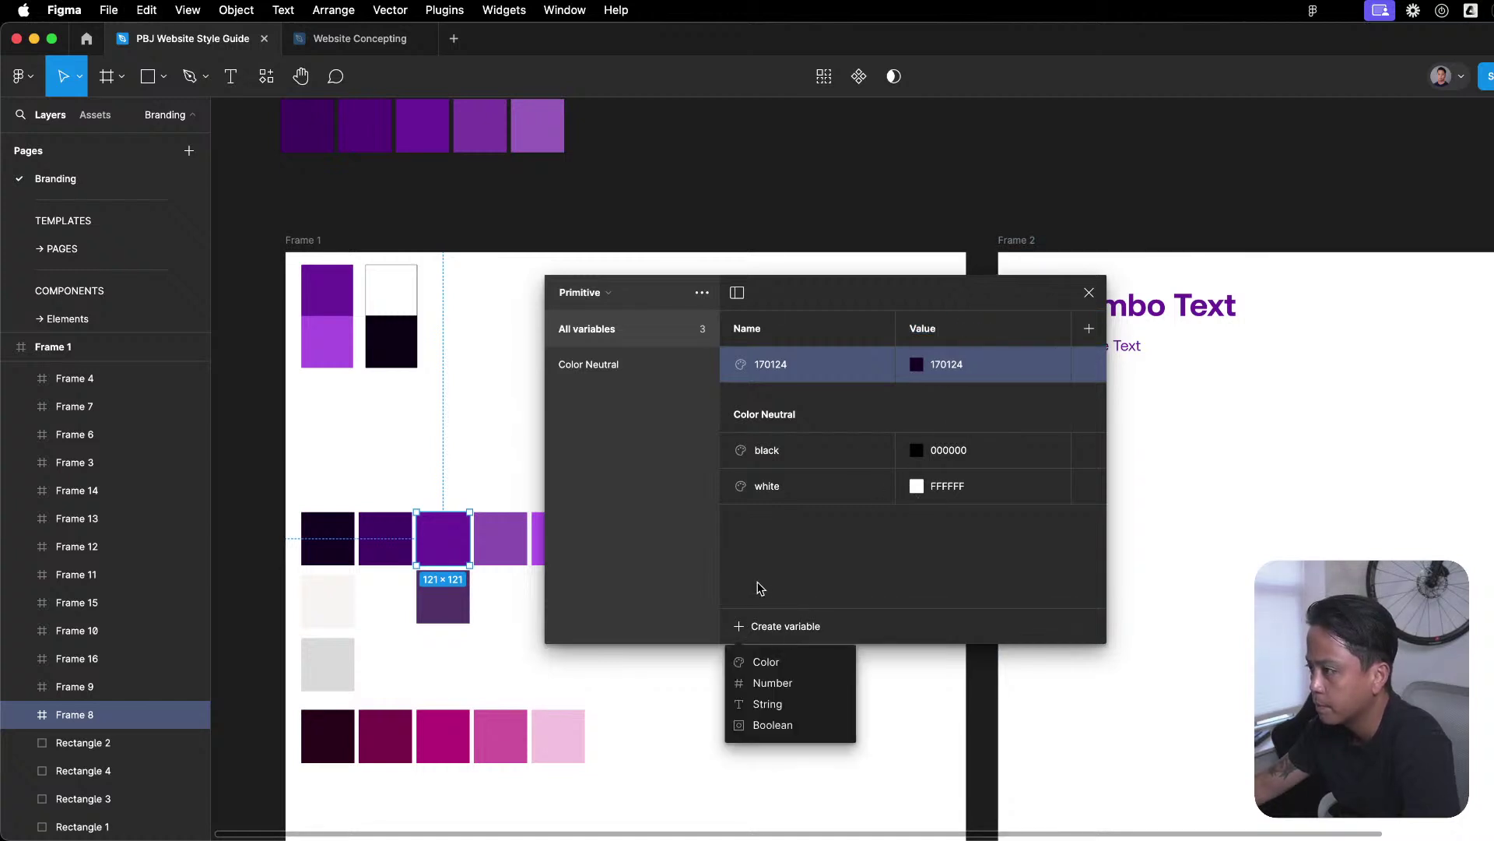
{"action": "left_click", "coordinate": [767, 656]}
{"action": "type", "text": "6A1B9A"}
{"action": "left_click", "coordinate": [962, 404]}
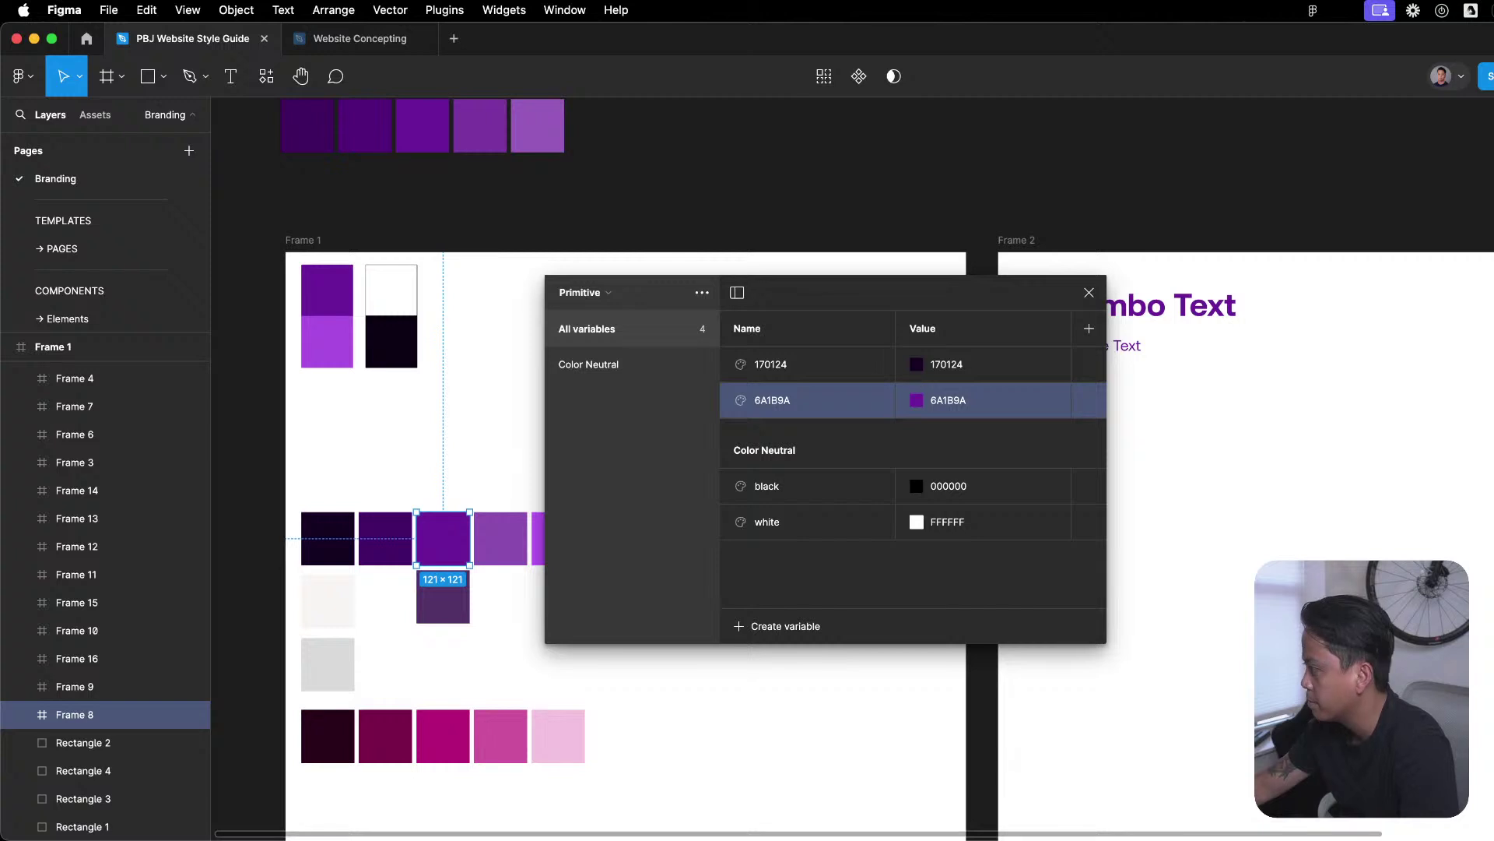
Create a color variable named 8C4FB0 in the Primitive collection with value 8C4FB0, matching the fourth purple swatch.
{"action": "left_click", "coordinate": [513, 540]}
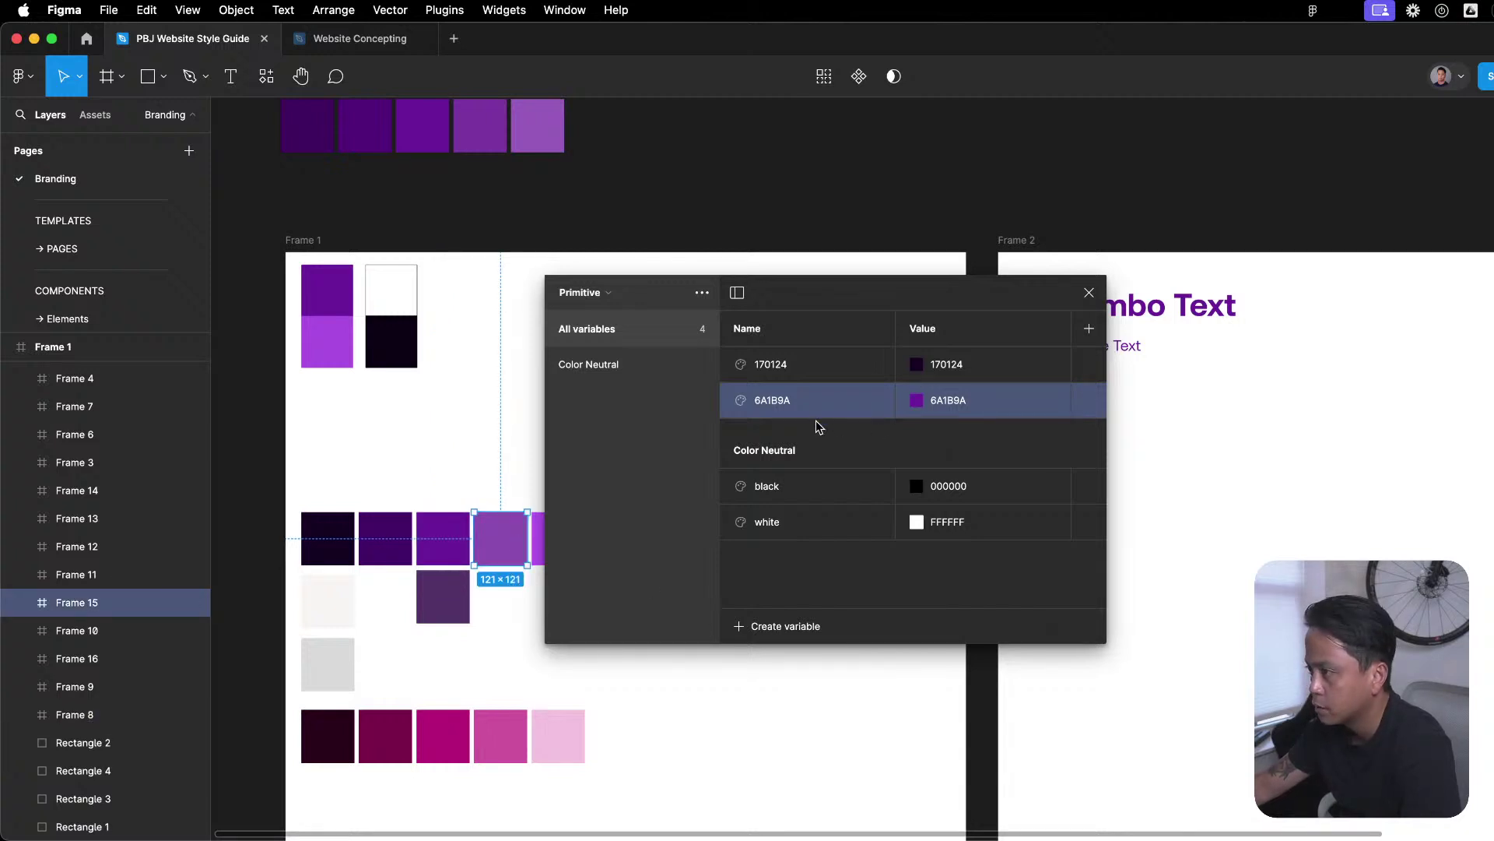
{"action": "left_click", "coordinate": [790, 626]}
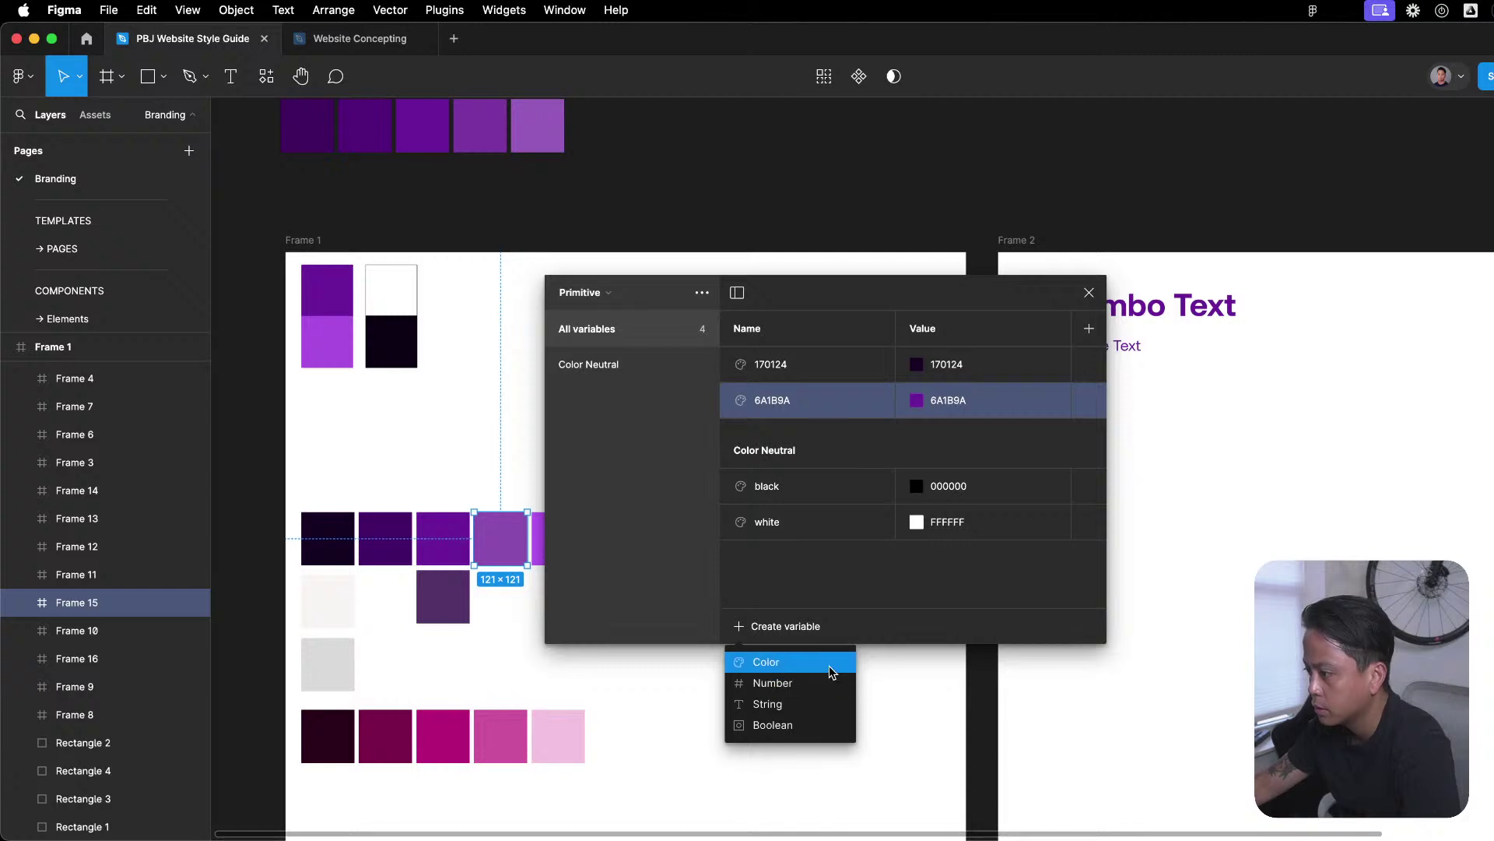
{"action": "left_click", "coordinate": [833, 670]}
{"action": "type", "text": "8C4FB0"}
{"action": "left_click", "coordinate": [963, 440]}
{"action": "key", "text": "super+a"}
{"action": "type", "text": "8C4FB0"}
{"action": "key", "text": "Return"}
{"action": "scroll", "coordinate": [483, 545], "scroll_direction": "right", "scroll_amount": 3}
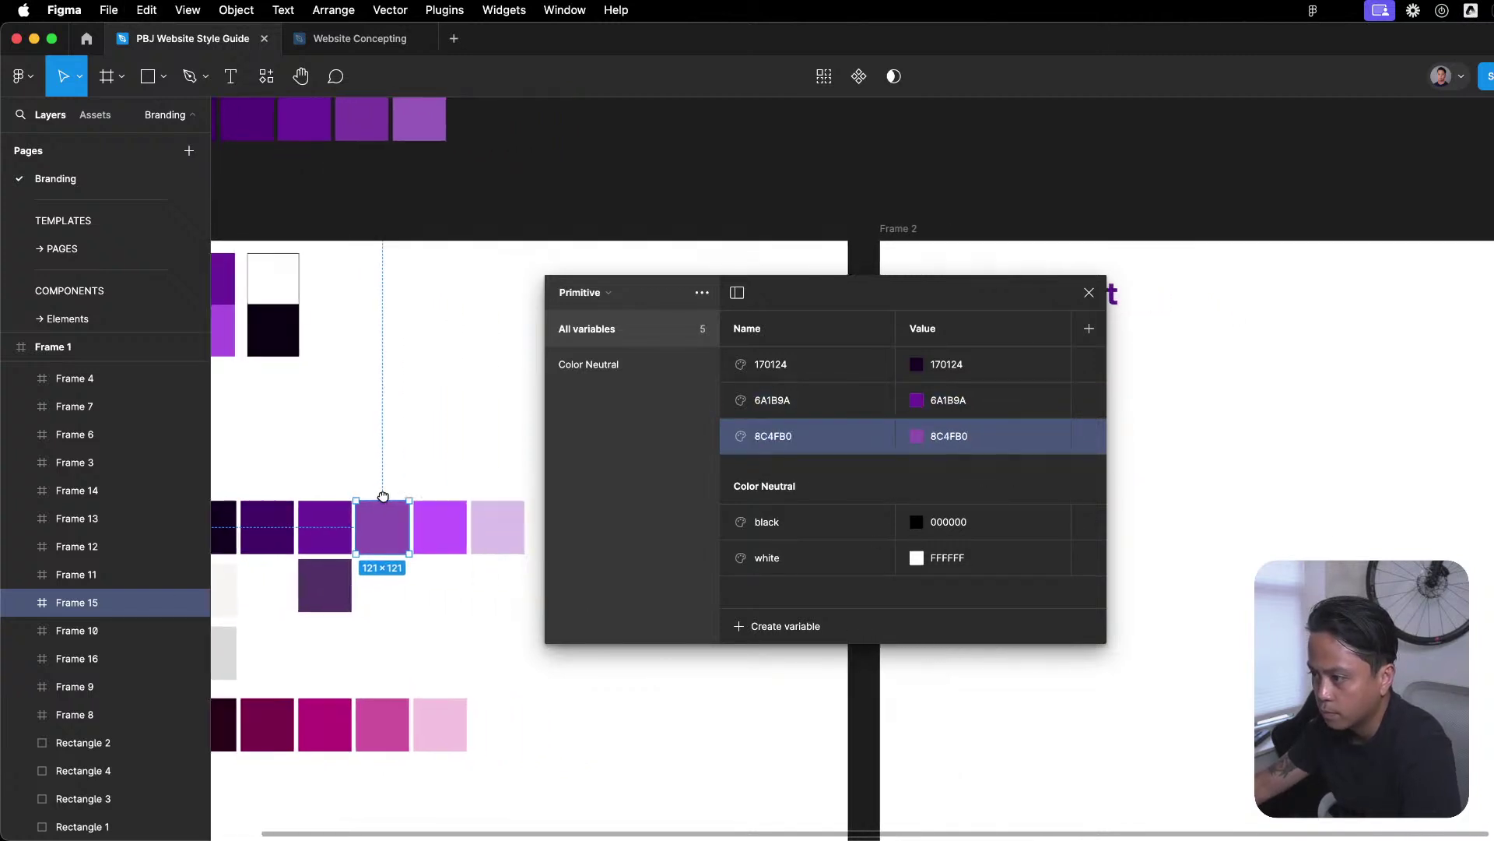
Add the bright purple swatch's color to the Primitive collection as a color variable named C159FF with value C159FF.
{"action": "left_click", "coordinate": [461, 550]}
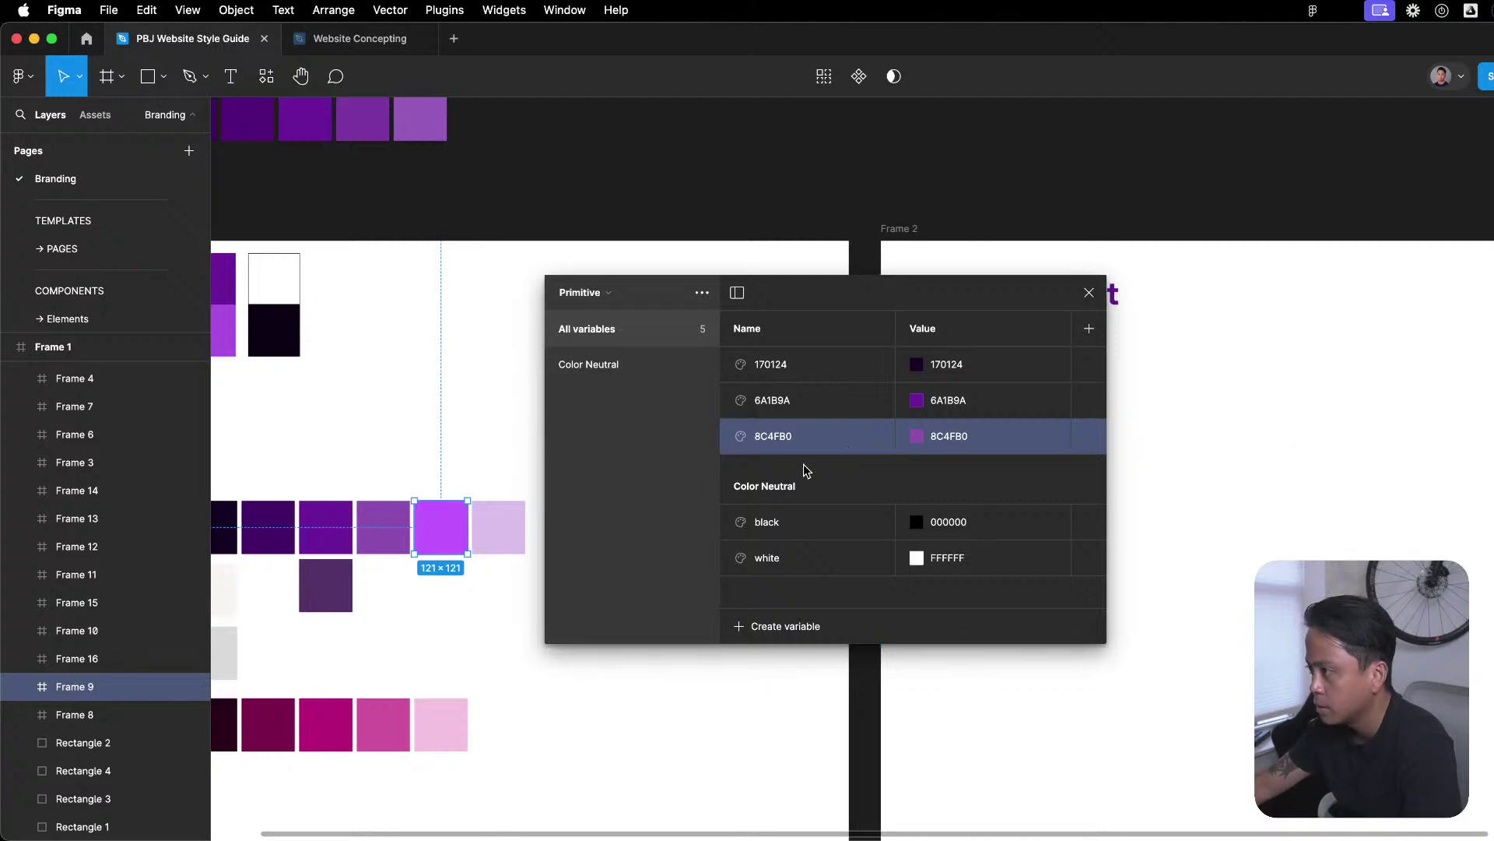
{"action": "left_click", "coordinate": [754, 625]}
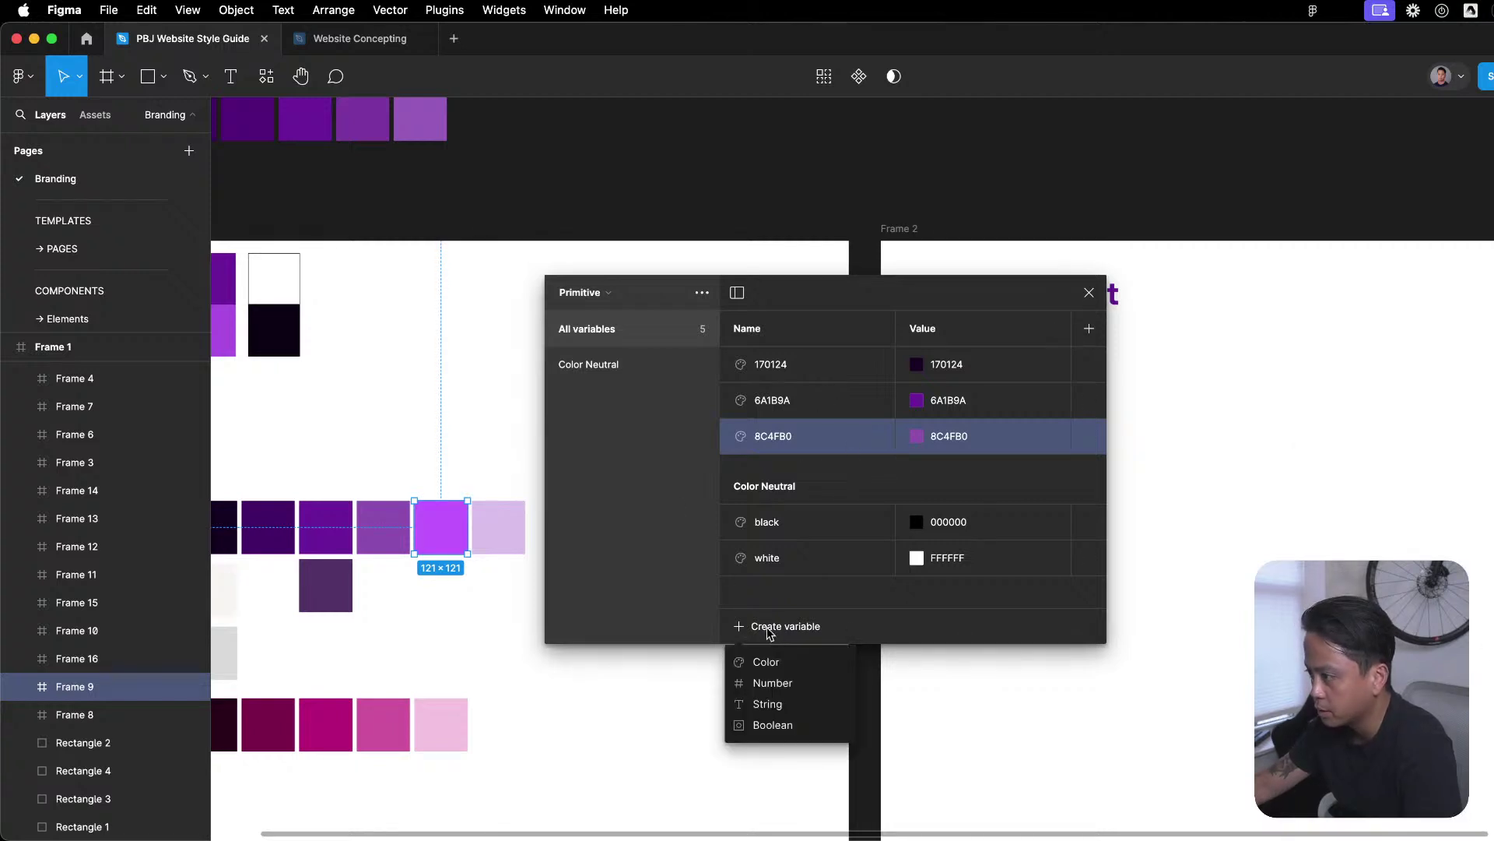
{"action": "left_click", "coordinate": [823, 662]}
{"action": "type", "text": "C159FF"}
{"action": "left_click", "coordinate": [964, 488]}
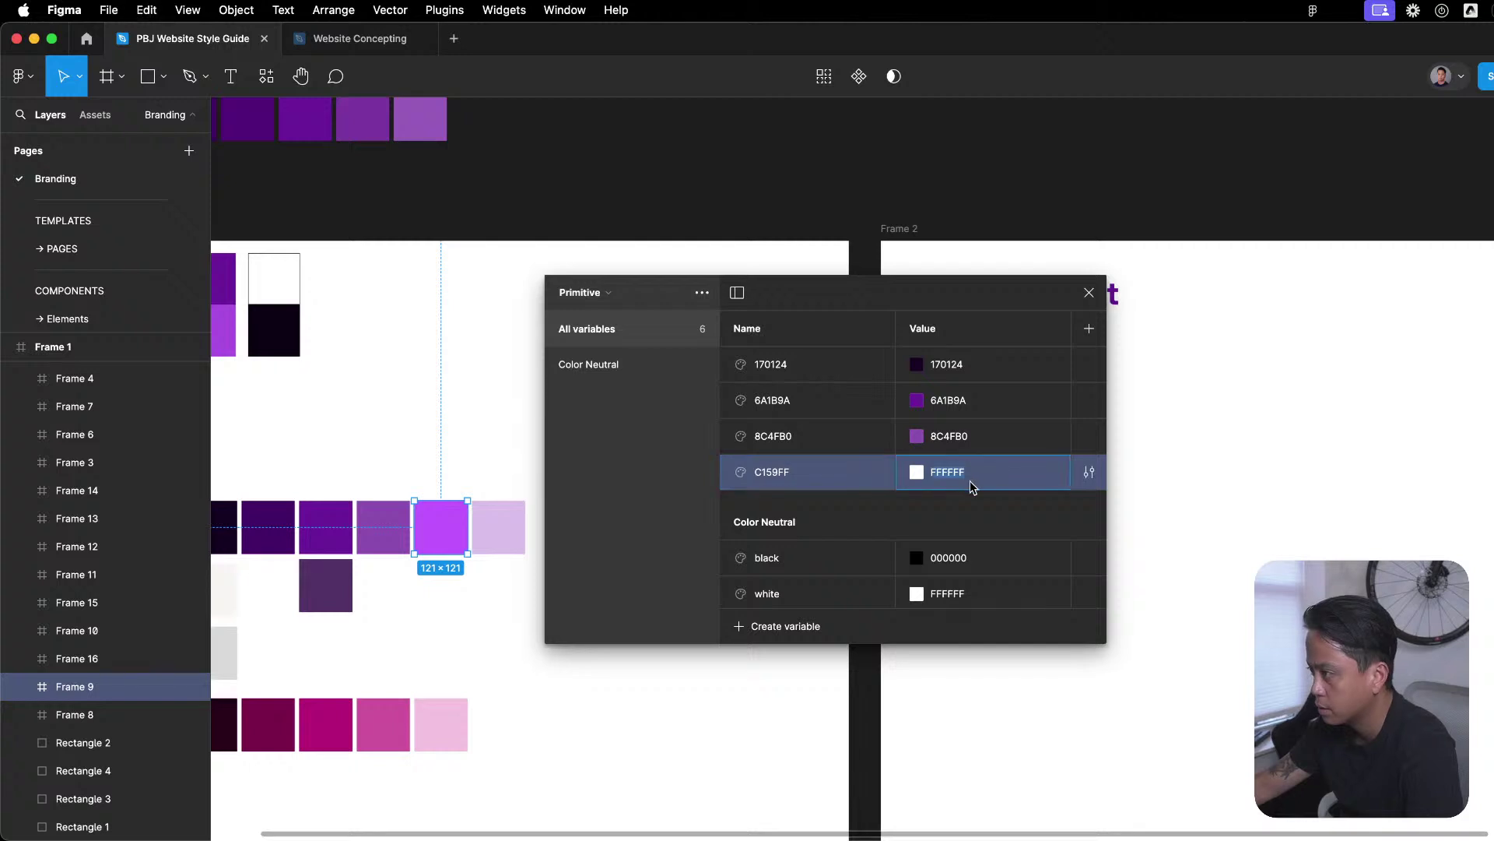
{"action": "key", "text": "Return"}
Add the pale lavender swatch's color to the Primitive collection as a color variable named DAC0EA with value DAC0EA.
{"action": "left_click", "coordinate": [514, 537]}
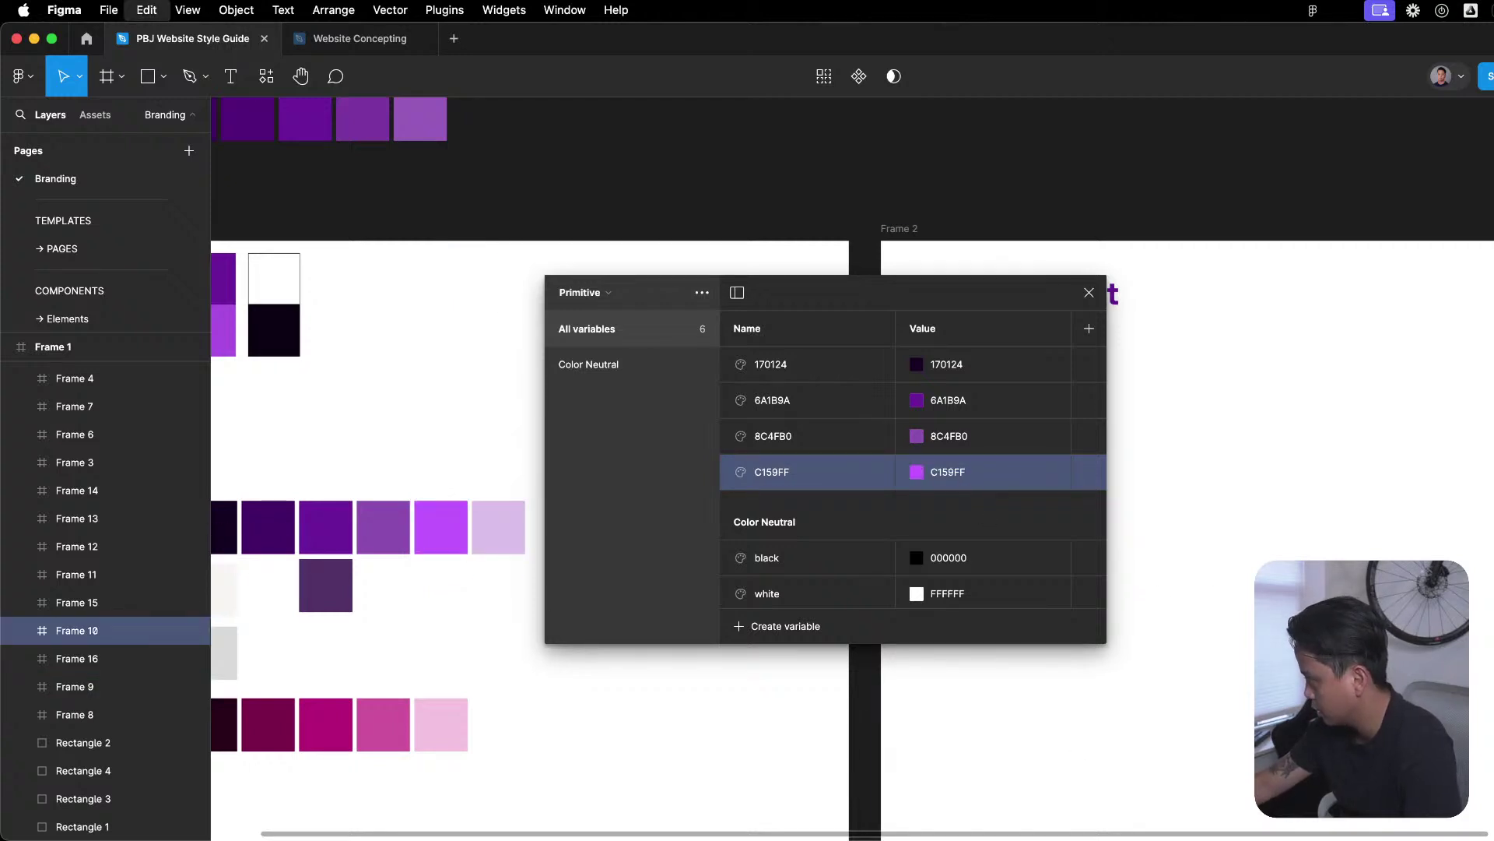
{"action": "left_click", "coordinate": [769, 627]}
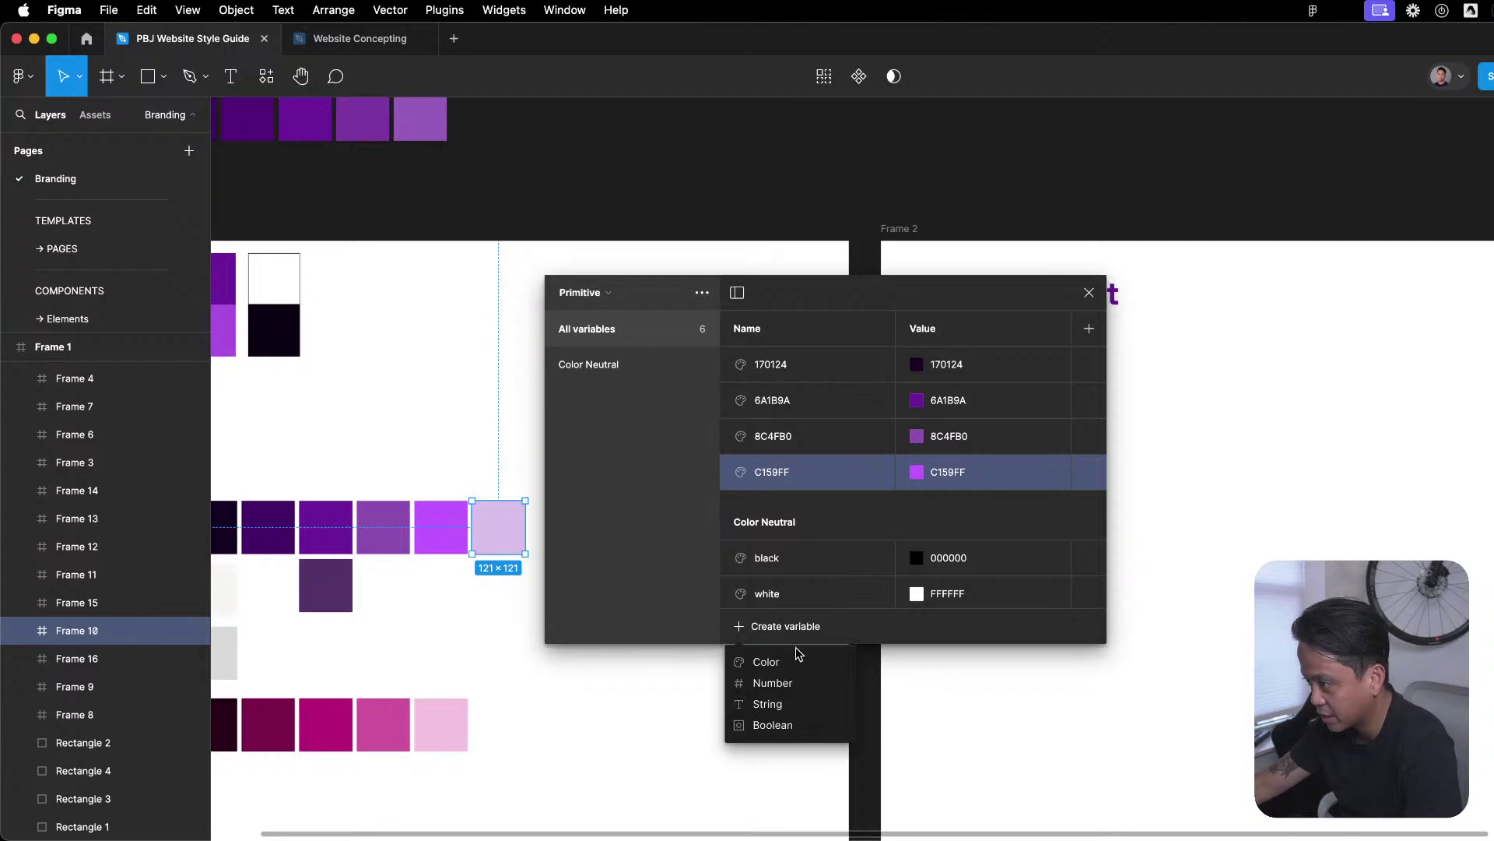
{"action": "left_click", "coordinate": [801, 658]}
{"action": "type", "text": "DAC0EA"}
{"action": "left_click", "coordinate": [968, 510]}
{"action": "type", "text": "DAC0EA"}
{"action": "key", "text": "Return"}
Inspect the muted dark purple swatch below the purple row and look over the remaining swatches in Frame 1.
{"action": "scroll", "coordinate": [484, 354], "scroll_direction": "down", "scroll_amount": 3}
{"action": "scroll", "coordinate": [484, 354], "scroll_direction": "left", "scroll_amount": 3}
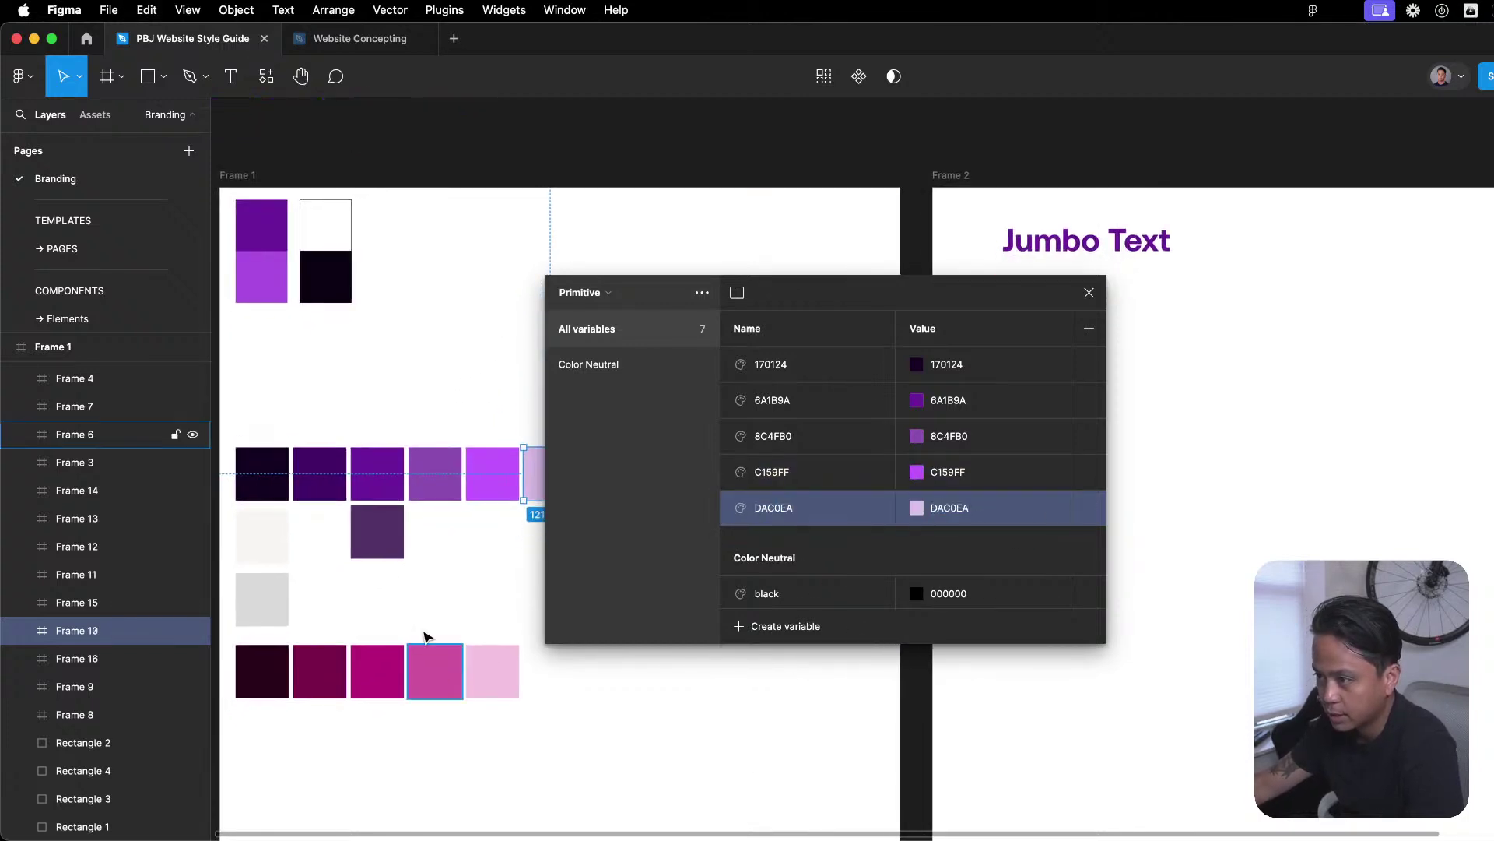
{"action": "left_click", "coordinate": [377, 531]}
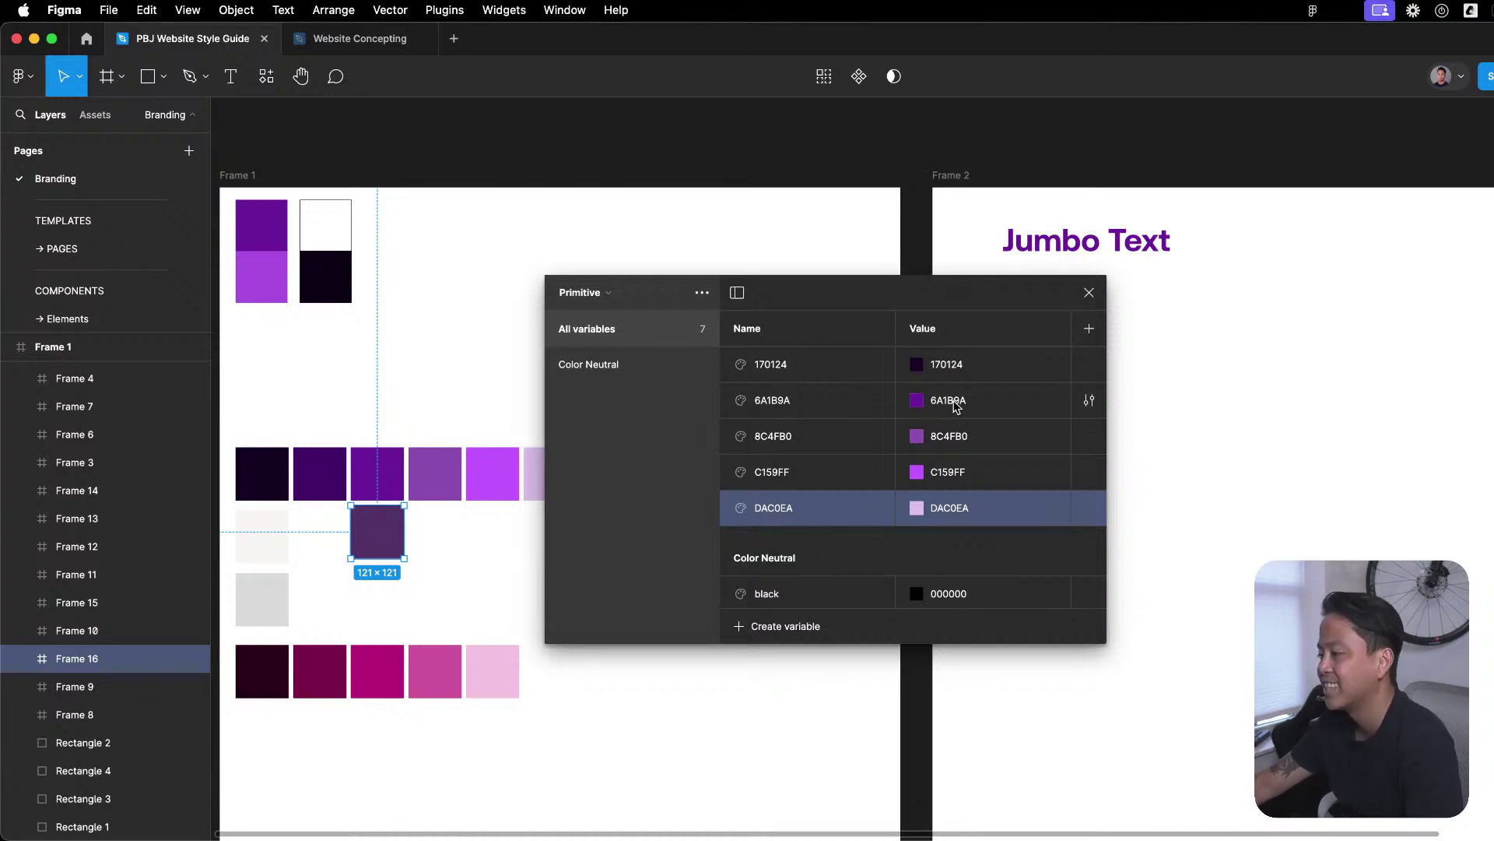
{"action": "scroll", "coordinate": [785, 539], "scroll_direction": "down", "scroll_amount": 1}
{"action": "left_click", "coordinate": [391, 378]}
{"action": "scroll", "coordinate": [392, 378], "scroll_direction": "down", "scroll_amount": 5}
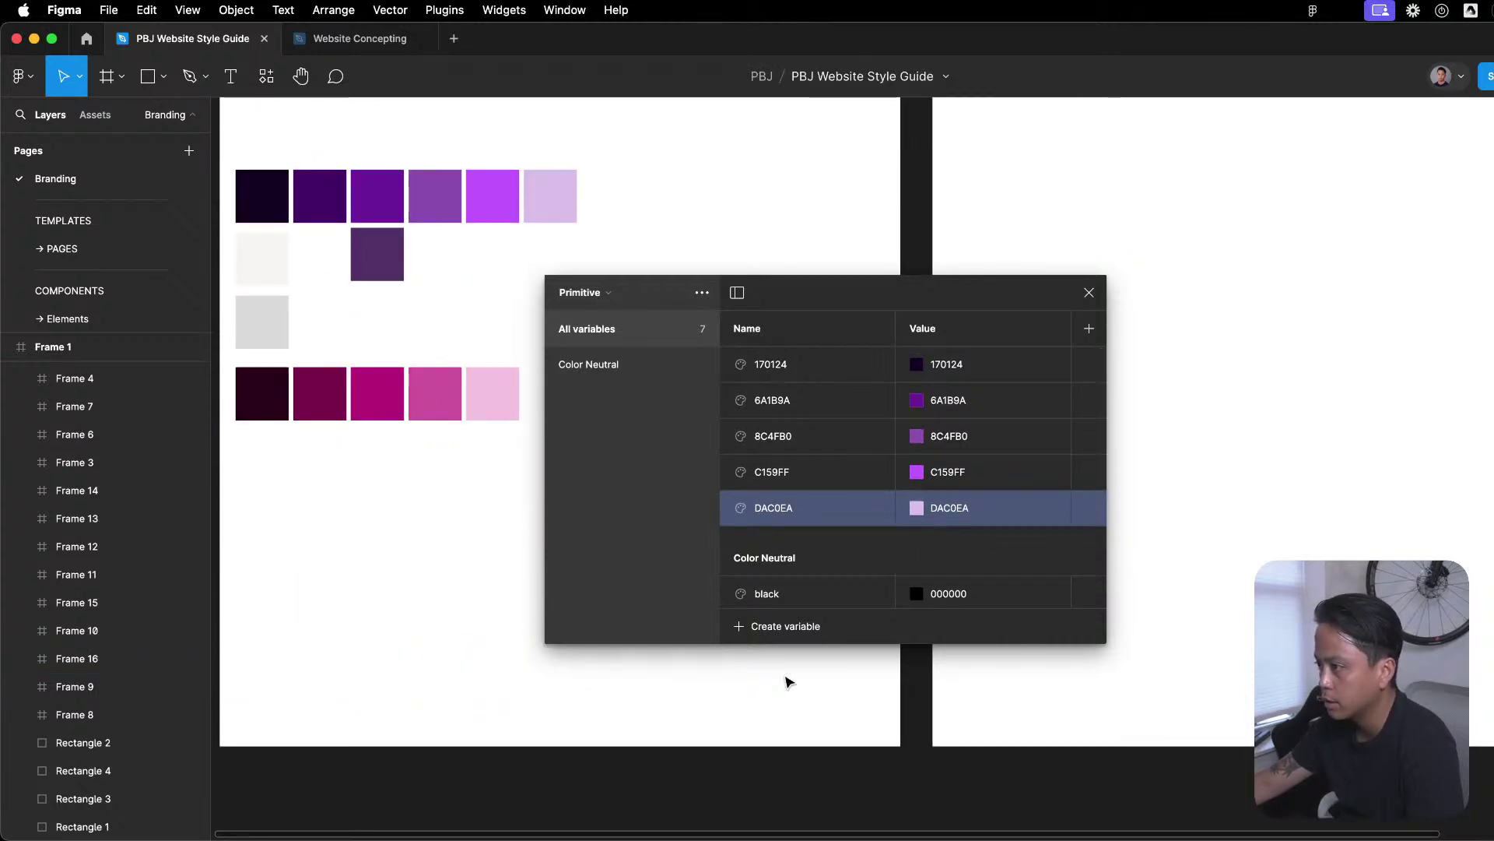
{"action": "left_click", "coordinate": [784, 628]}
{"action": "left_click", "coordinate": [788, 664]}
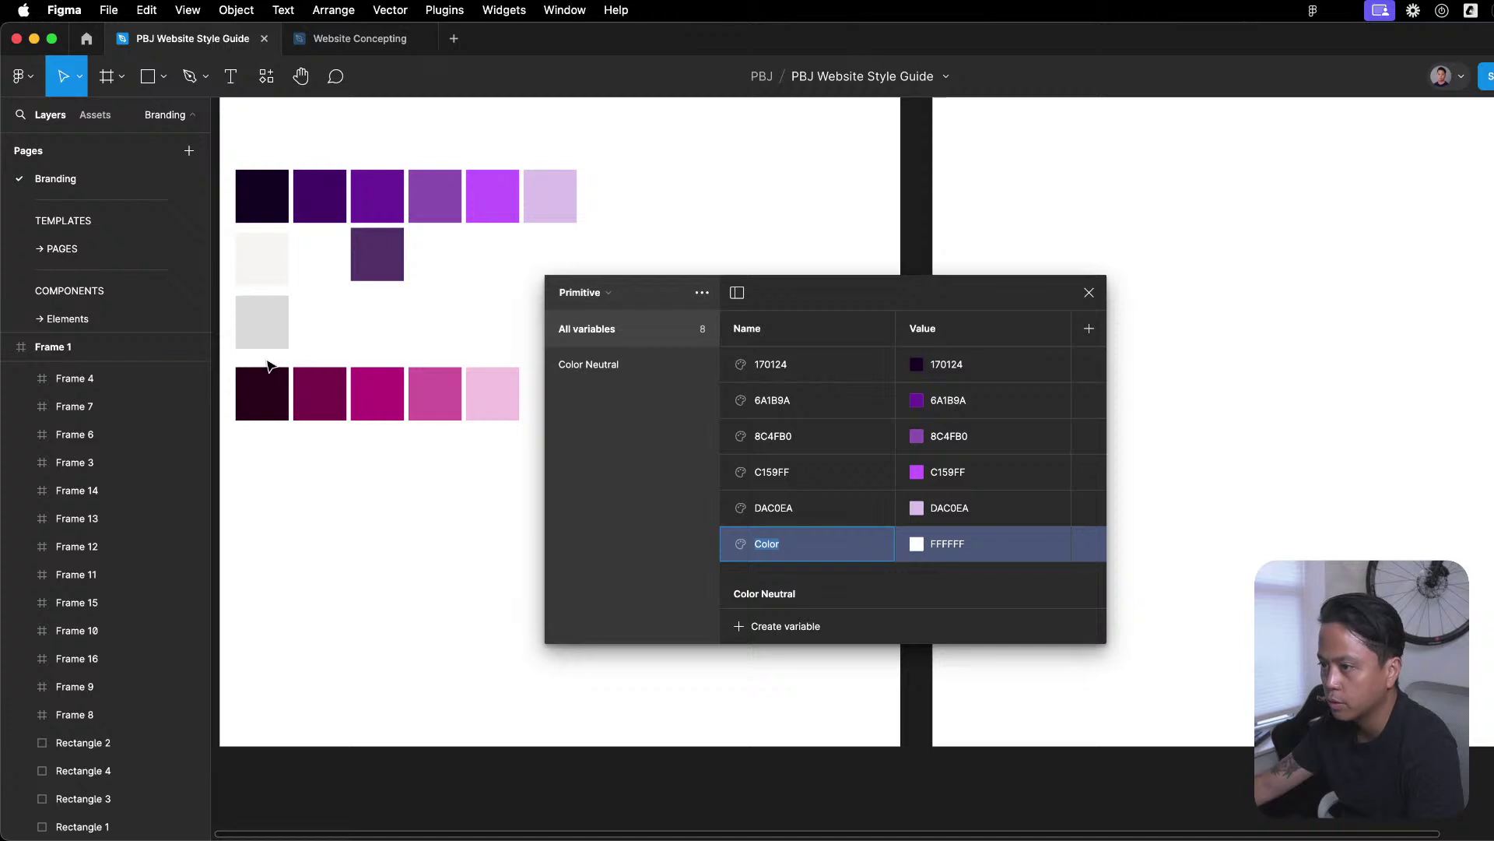
{"action": "left_click", "coordinate": [267, 399]}
{"action": "left_click", "coordinate": [357, 401]}
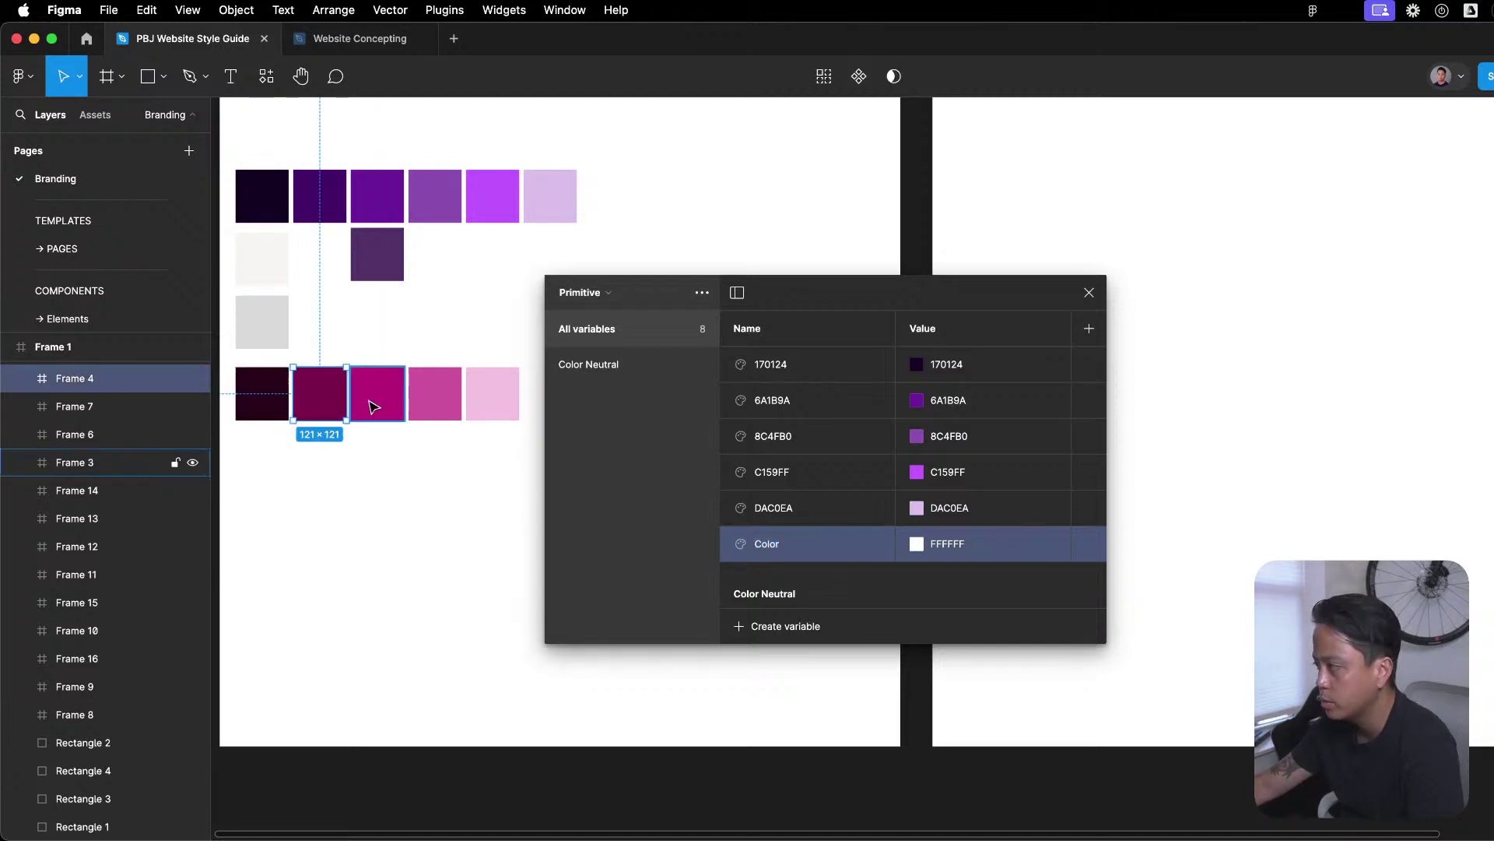
{"action": "left_click", "coordinate": [944, 597]}
{"action": "right_click", "coordinate": [886, 555]}
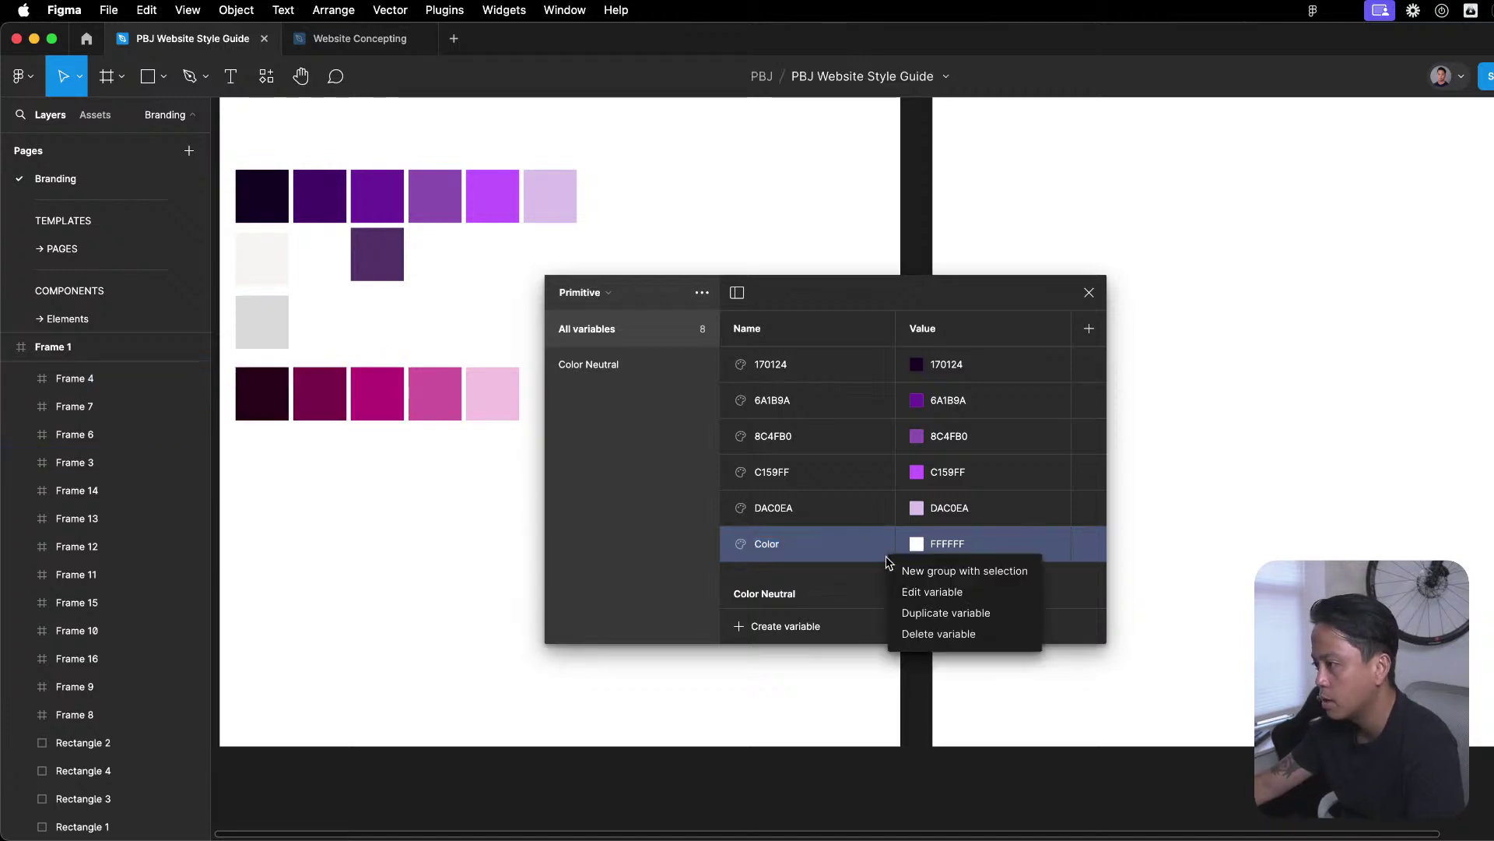
{"action": "left_click", "coordinate": [912, 632]}
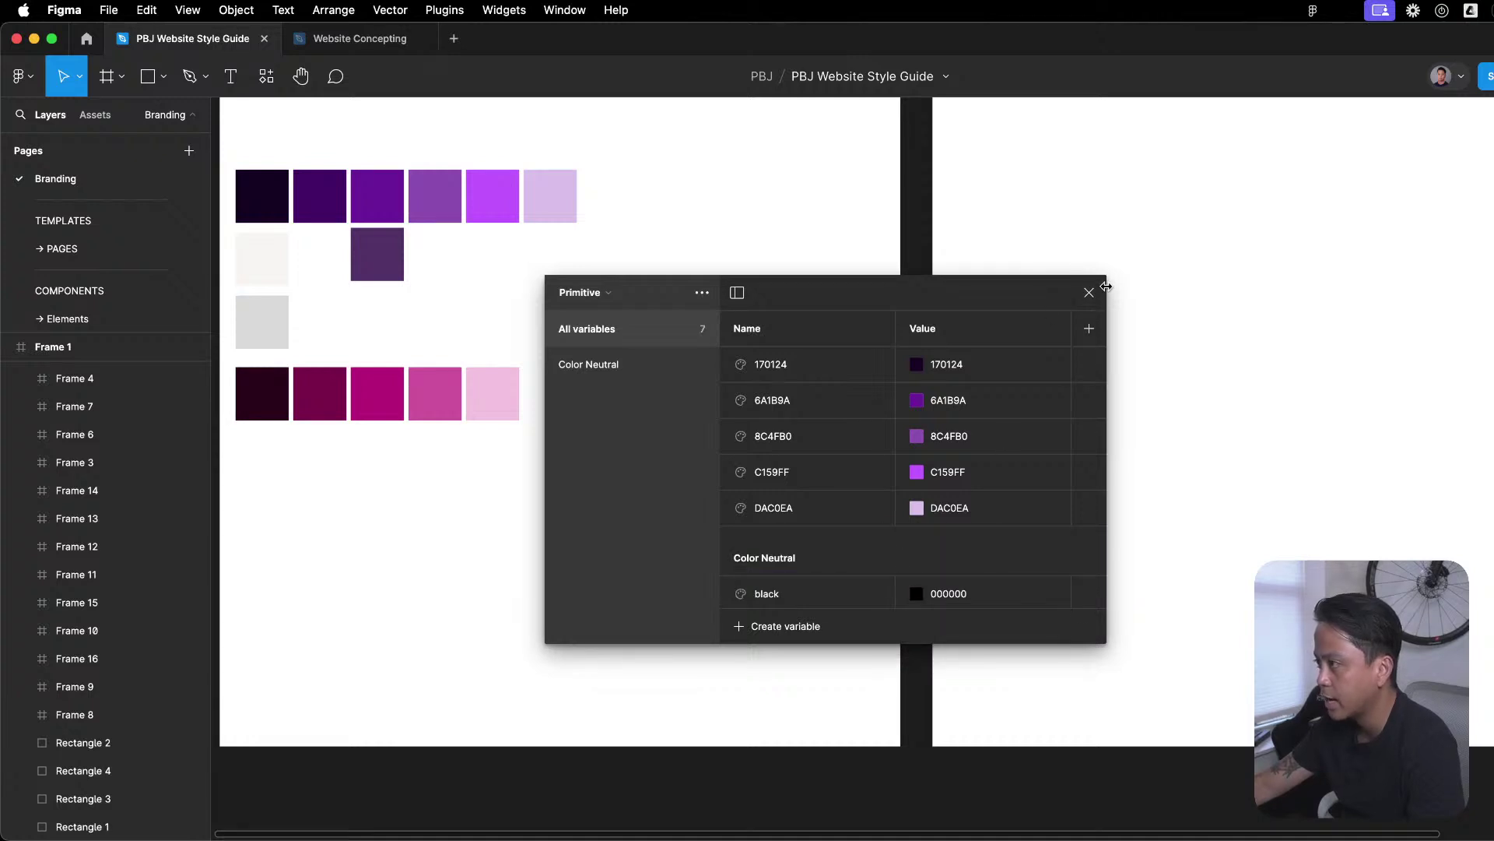
Look through the PAGES page, then inspect the default primary light button of the Main Button component on the Elements page.
{"action": "scroll", "coordinate": [444, 336], "scroll_direction": "down", "scroll_amount": 3}
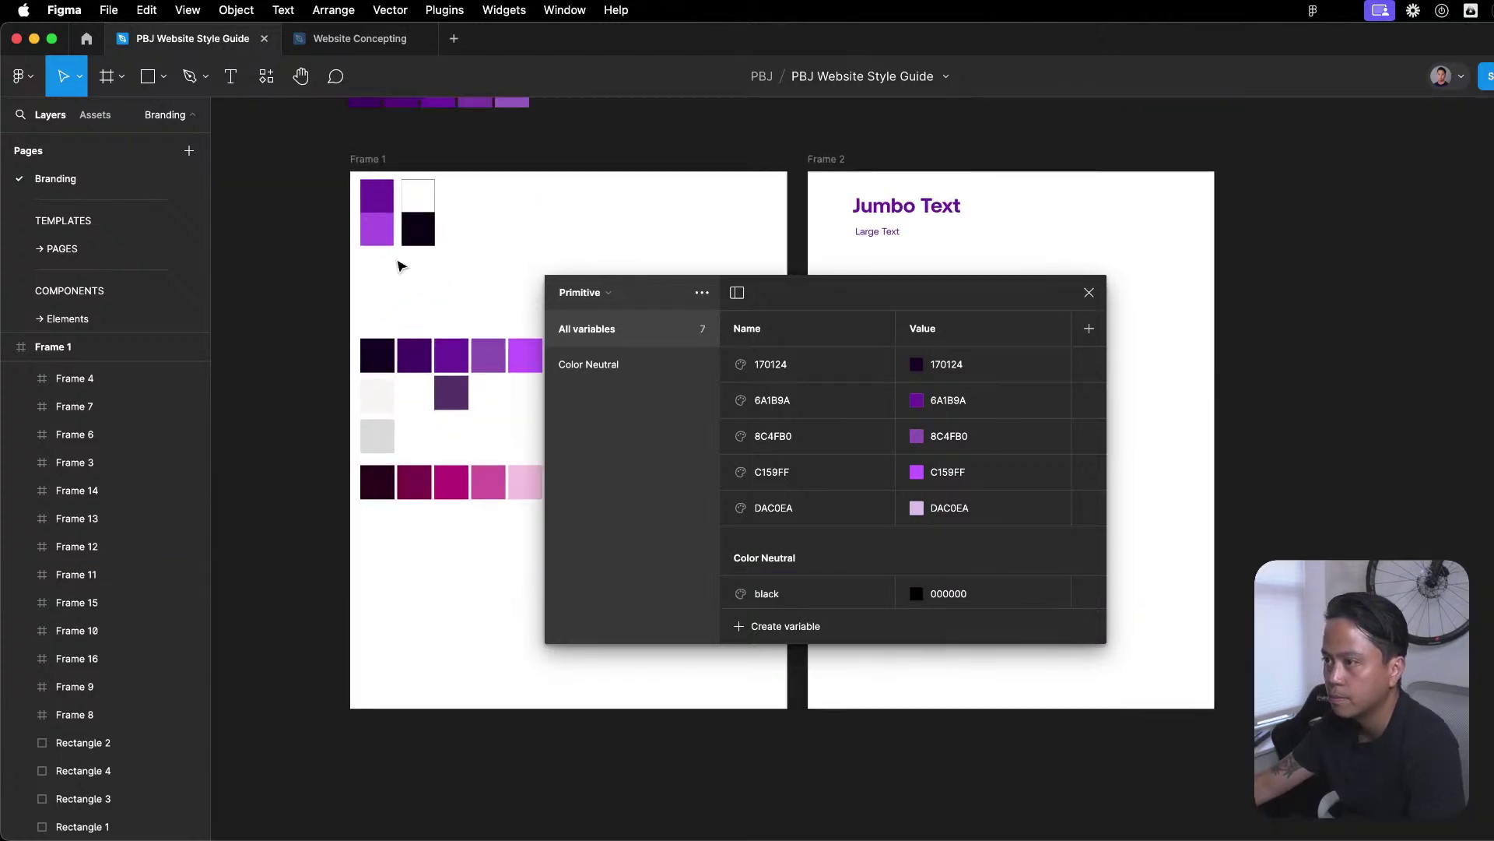
{"action": "left_click", "coordinate": [117, 249]}
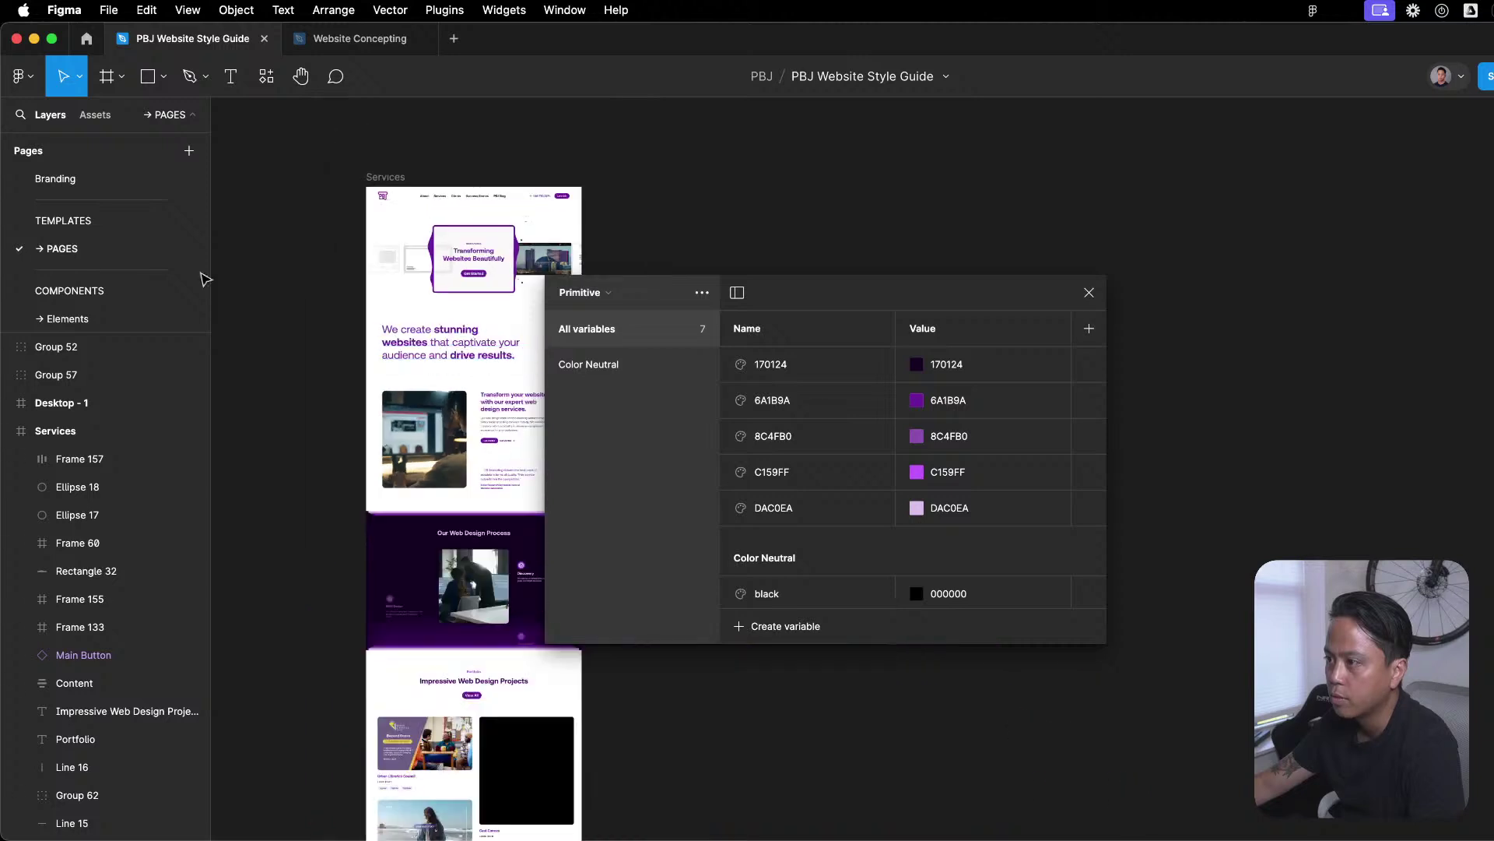
{"action": "left_click", "coordinate": [93, 319]}
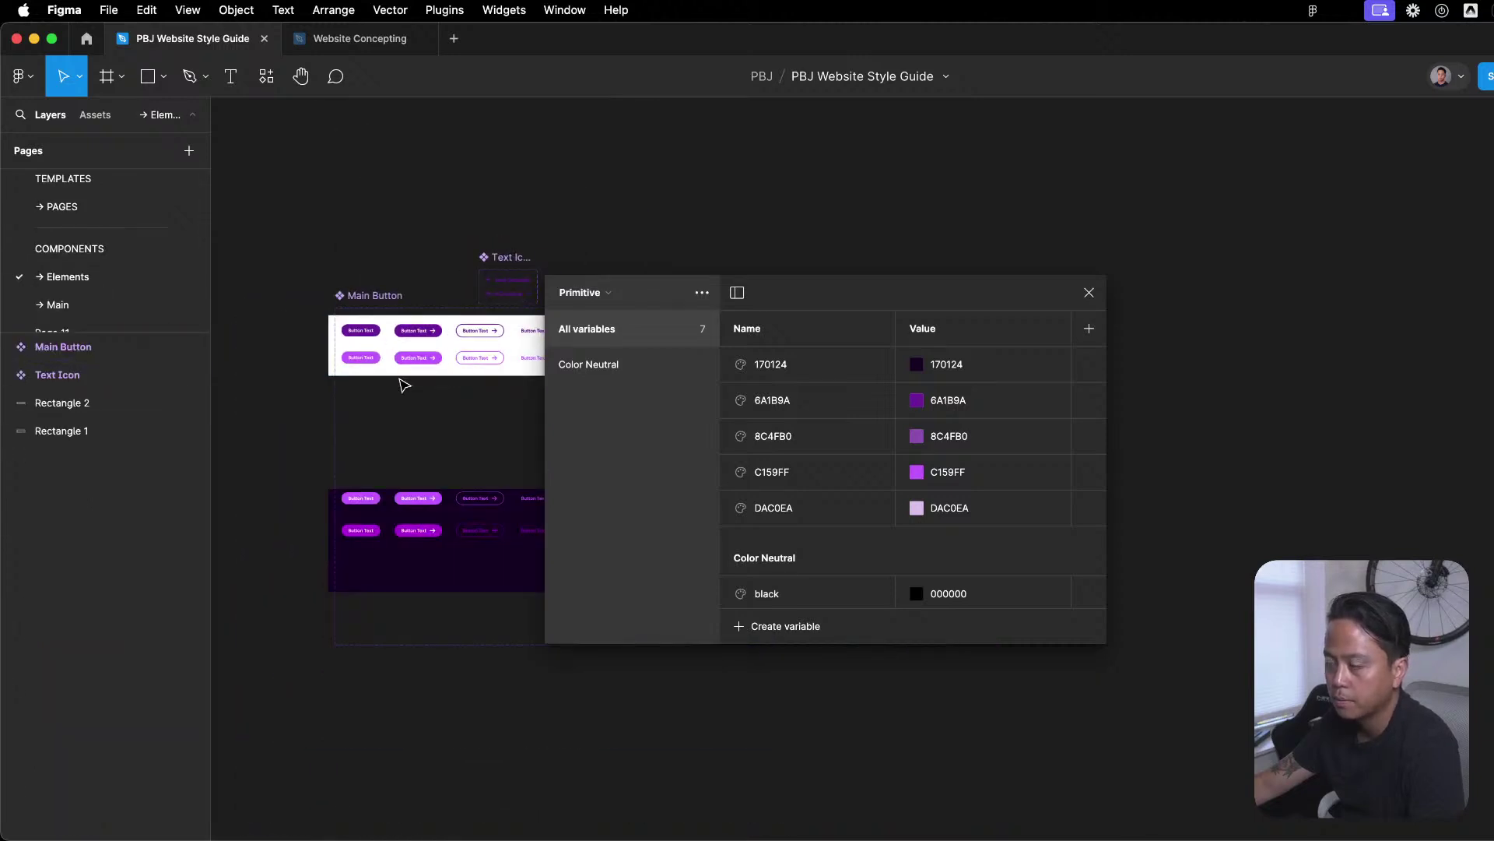
{"action": "left_click", "coordinate": [363, 333]}
{"action": "scroll", "coordinate": [362, 340], "scroll_direction": "up", "scroll_amount": 5}
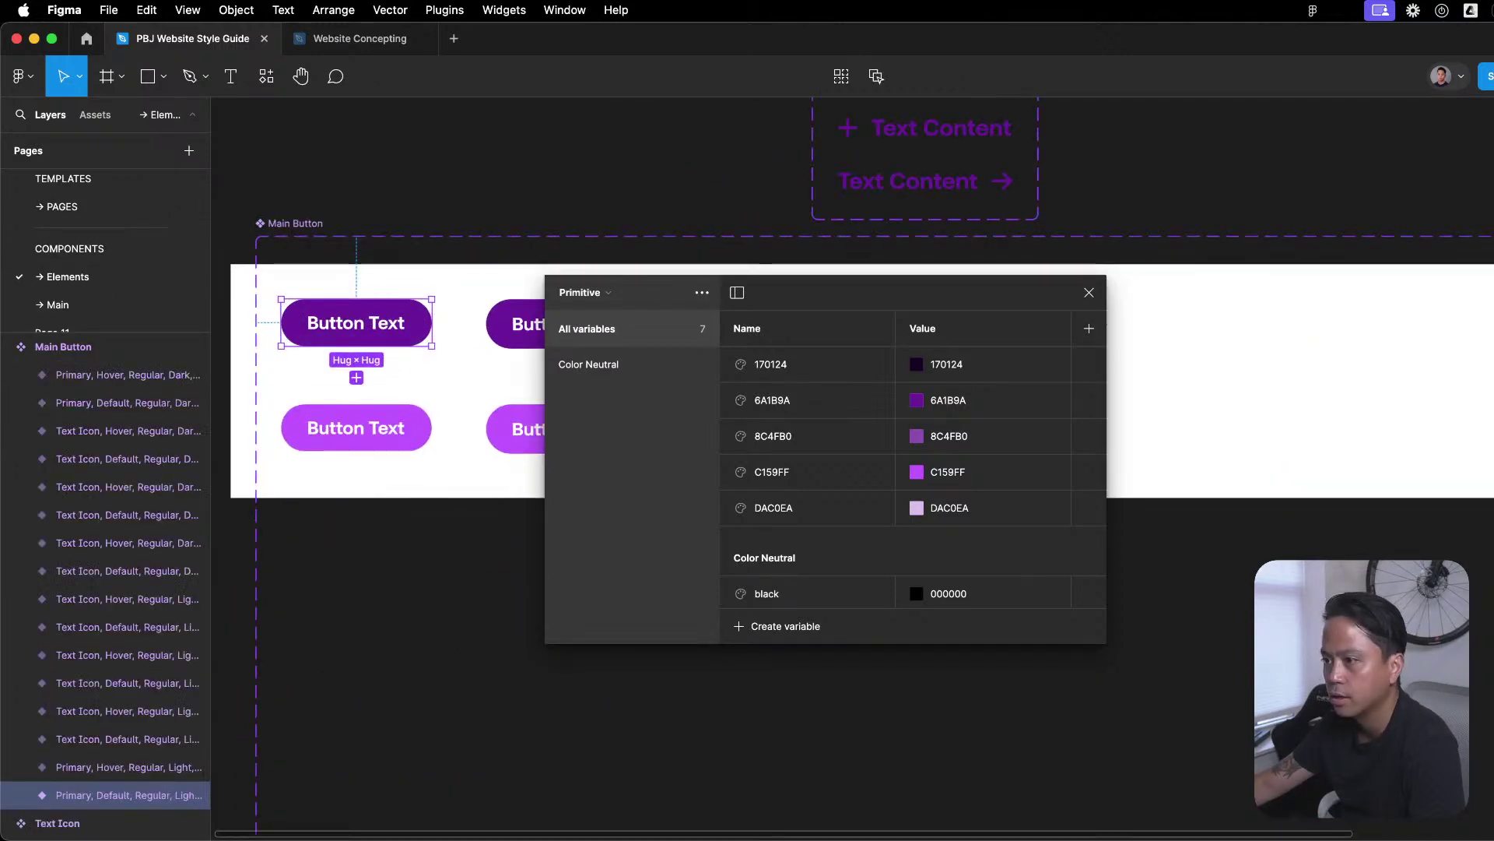
{"action": "left_click_drag", "start_coordinate": [814, 301], "coordinate": [691, 255]}
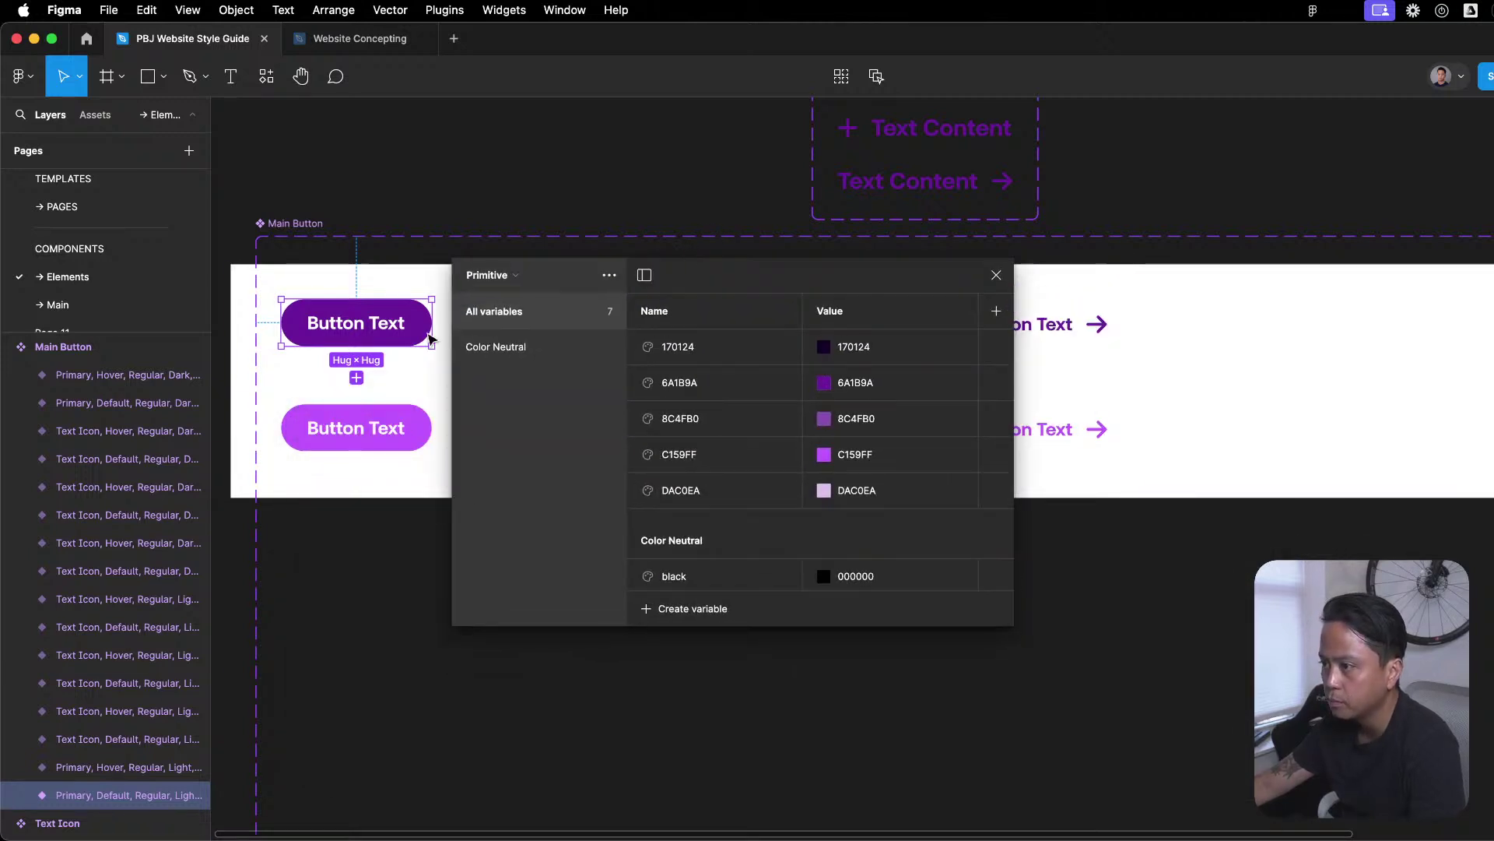
Move the variables window below the top button row and compare the groups of the Primitive and Semantic collections.
{"action": "left_click", "coordinate": [506, 277]}
{"action": "left_click", "coordinate": [530, 279]}
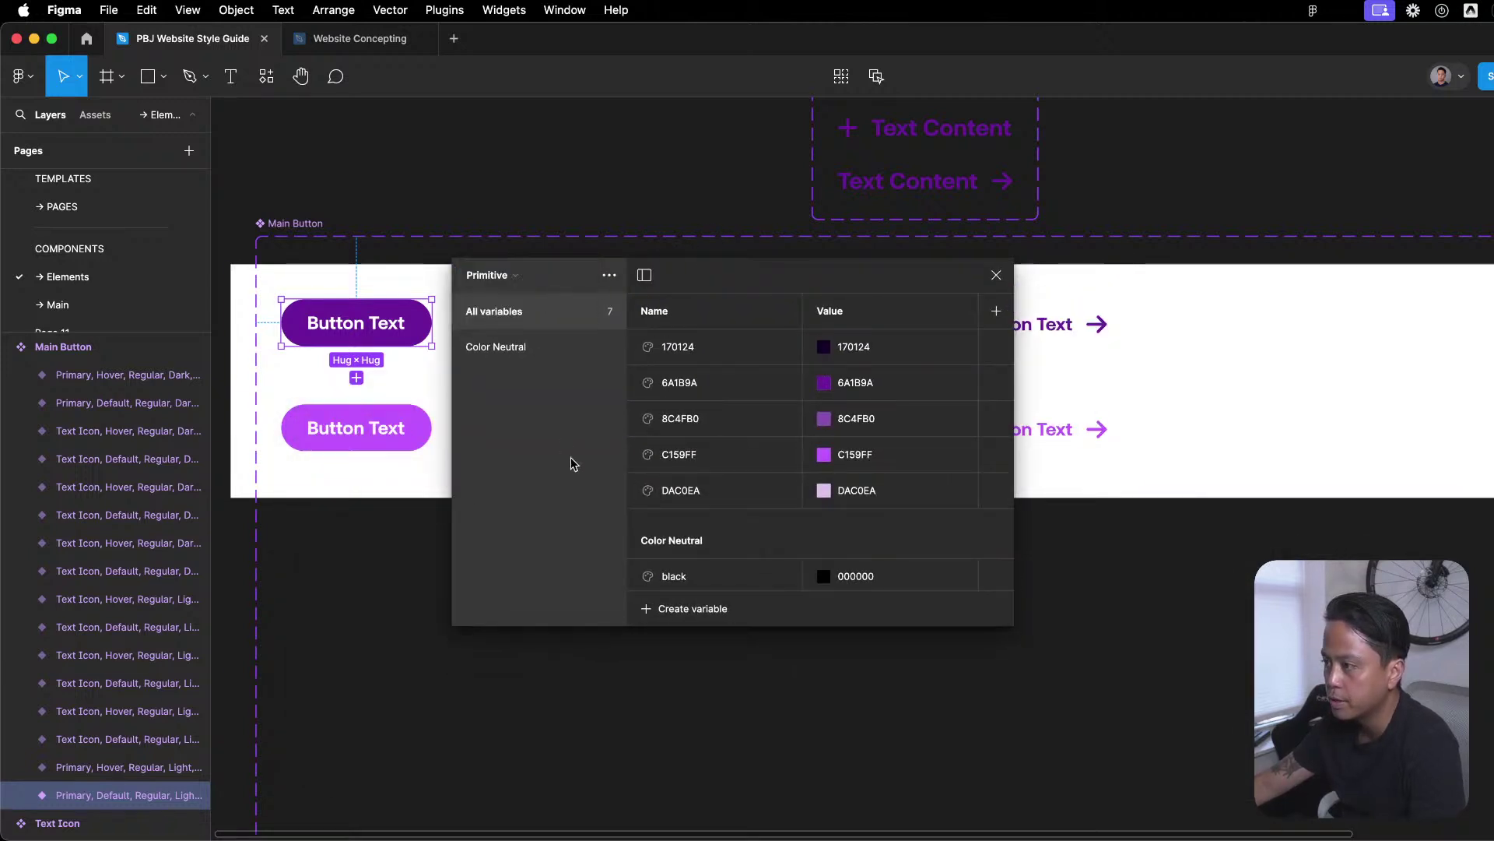
{"action": "left_click_drag", "start_coordinate": [828, 274], "coordinate": [718, 445]}
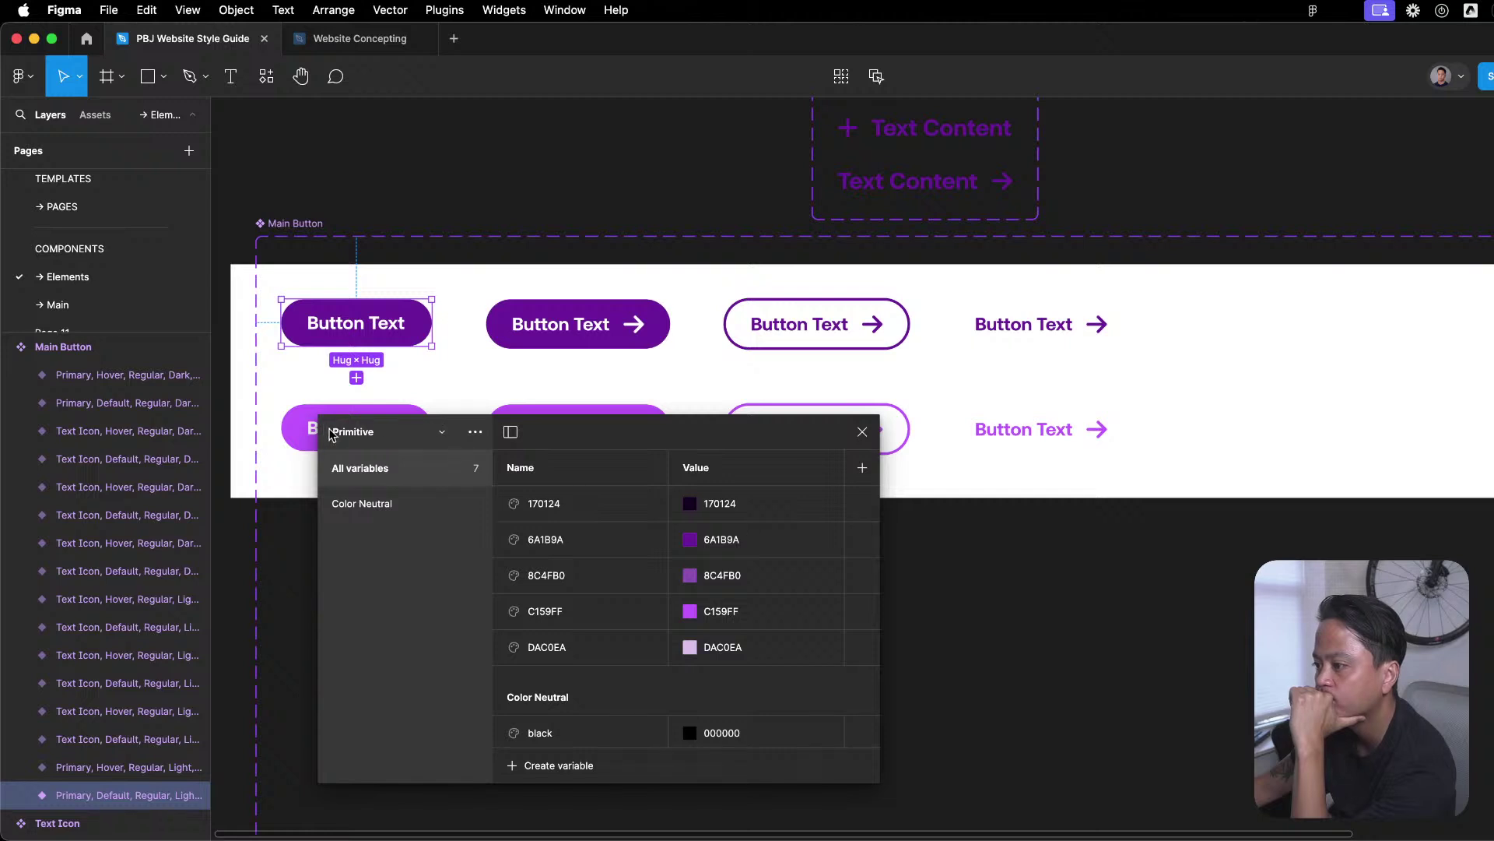
{"action": "left_click", "coordinate": [383, 506]}
{"action": "left_click", "coordinate": [396, 472]}
{"action": "left_click", "coordinate": [359, 431]}
{"action": "left_click", "coordinate": [401, 453]}
{"action": "left_click", "coordinate": [378, 504]}
{"action": "left_click", "coordinate": [413, 467]}
{"action": "left_click", "coordinate": [343, 510]}
{"action": "left_click", "coordinate": [383, 472]}
{"action": "left_click", "coordinate": [369, 507]}
{"action": "left_click", "coordinate": [391, 476]}
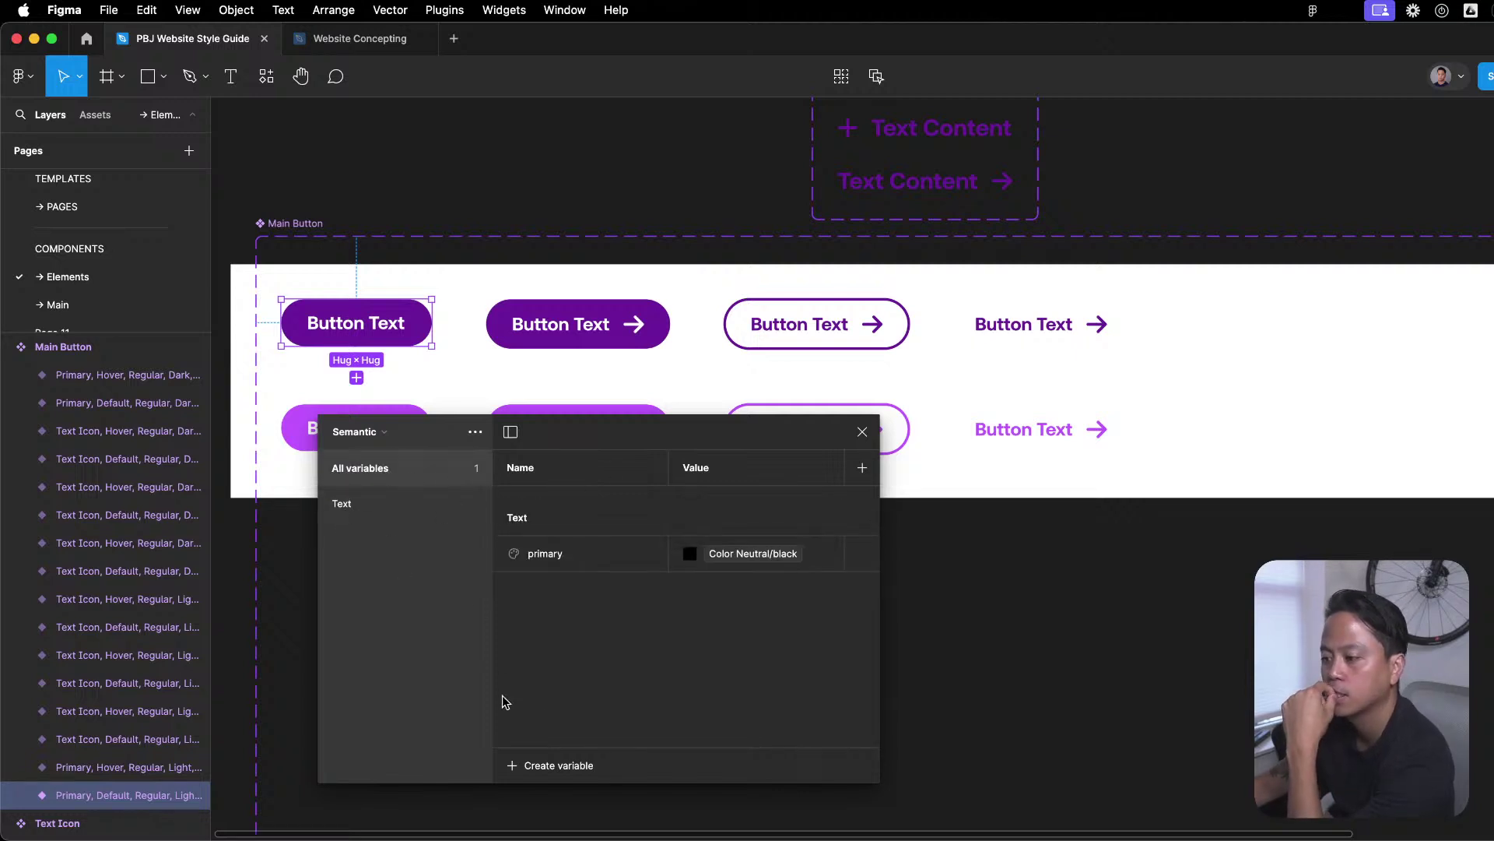
Switch to Webflow in Arc and review the variable list from the Base group up to the older named colors.
{"action": "key", "text": "ctrl+Up"}
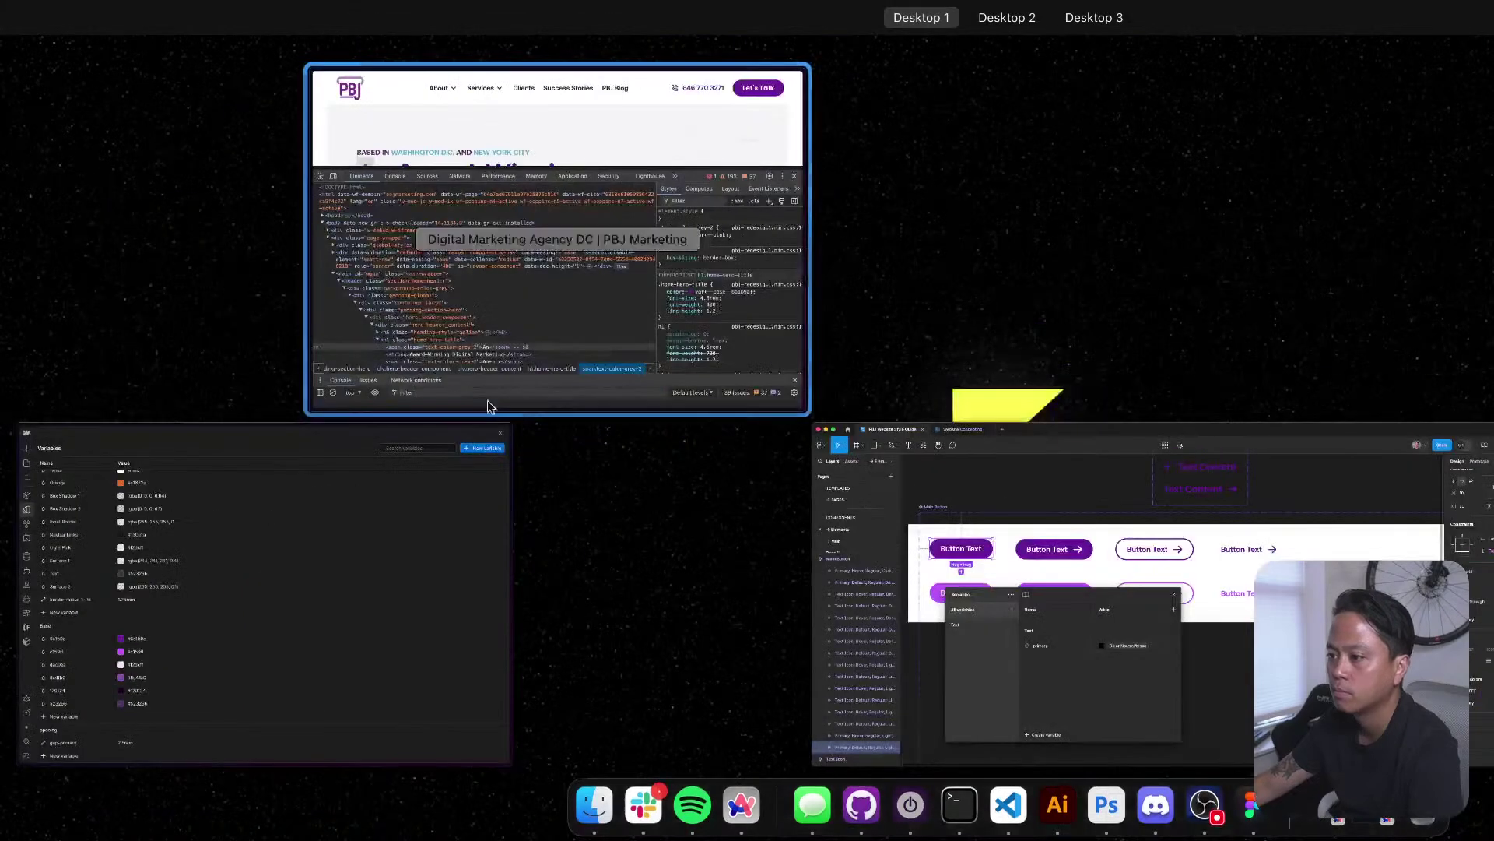
{"action": "left_click", "coordinate": [333, 604]}
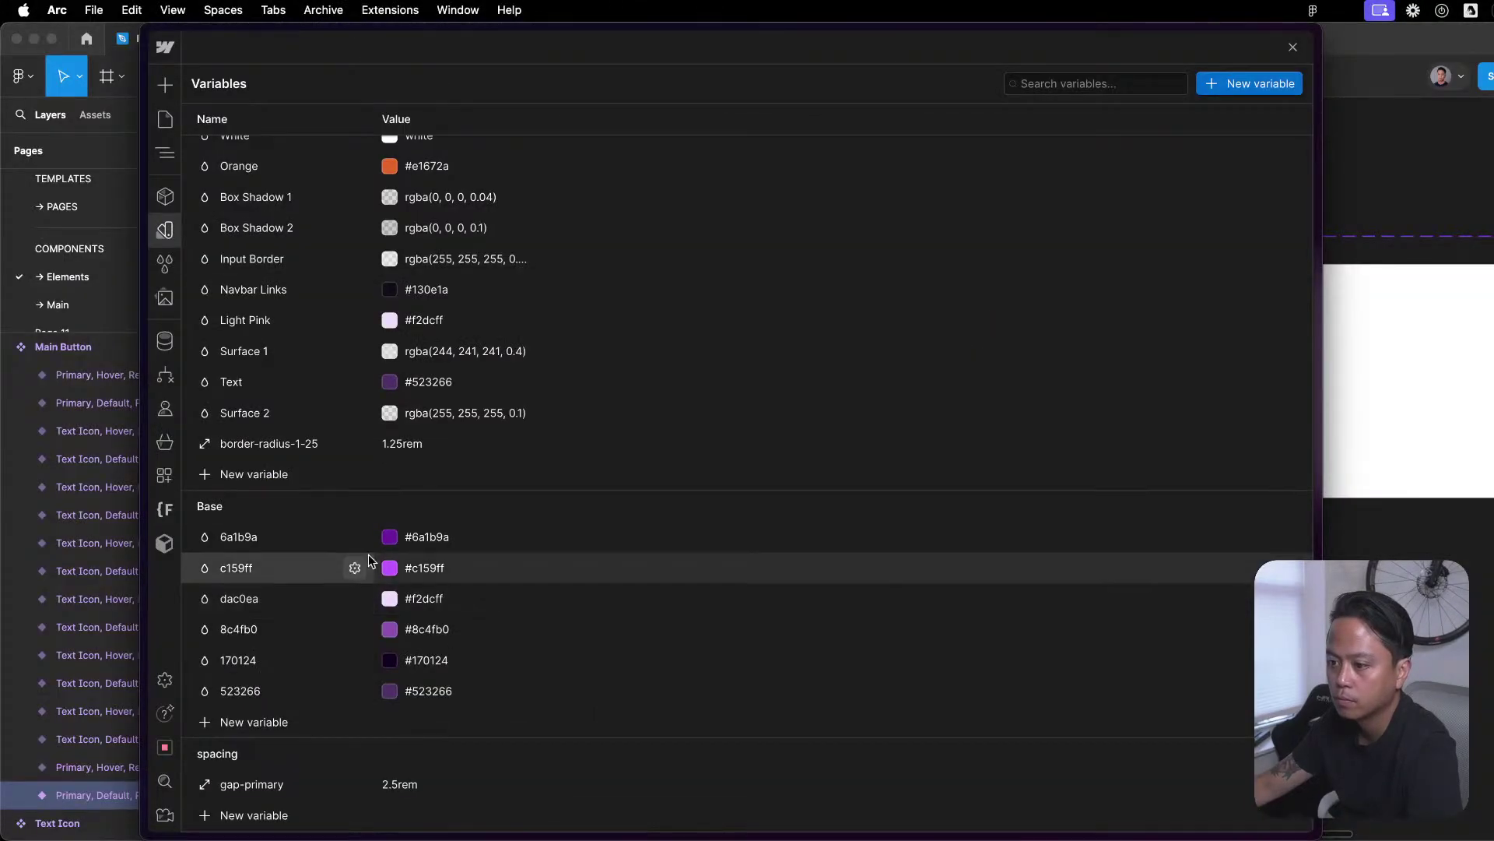
{"action": "scroll", "coordinate": [360, 579], "scroll_direction": "up", "scroll_amount": 5}
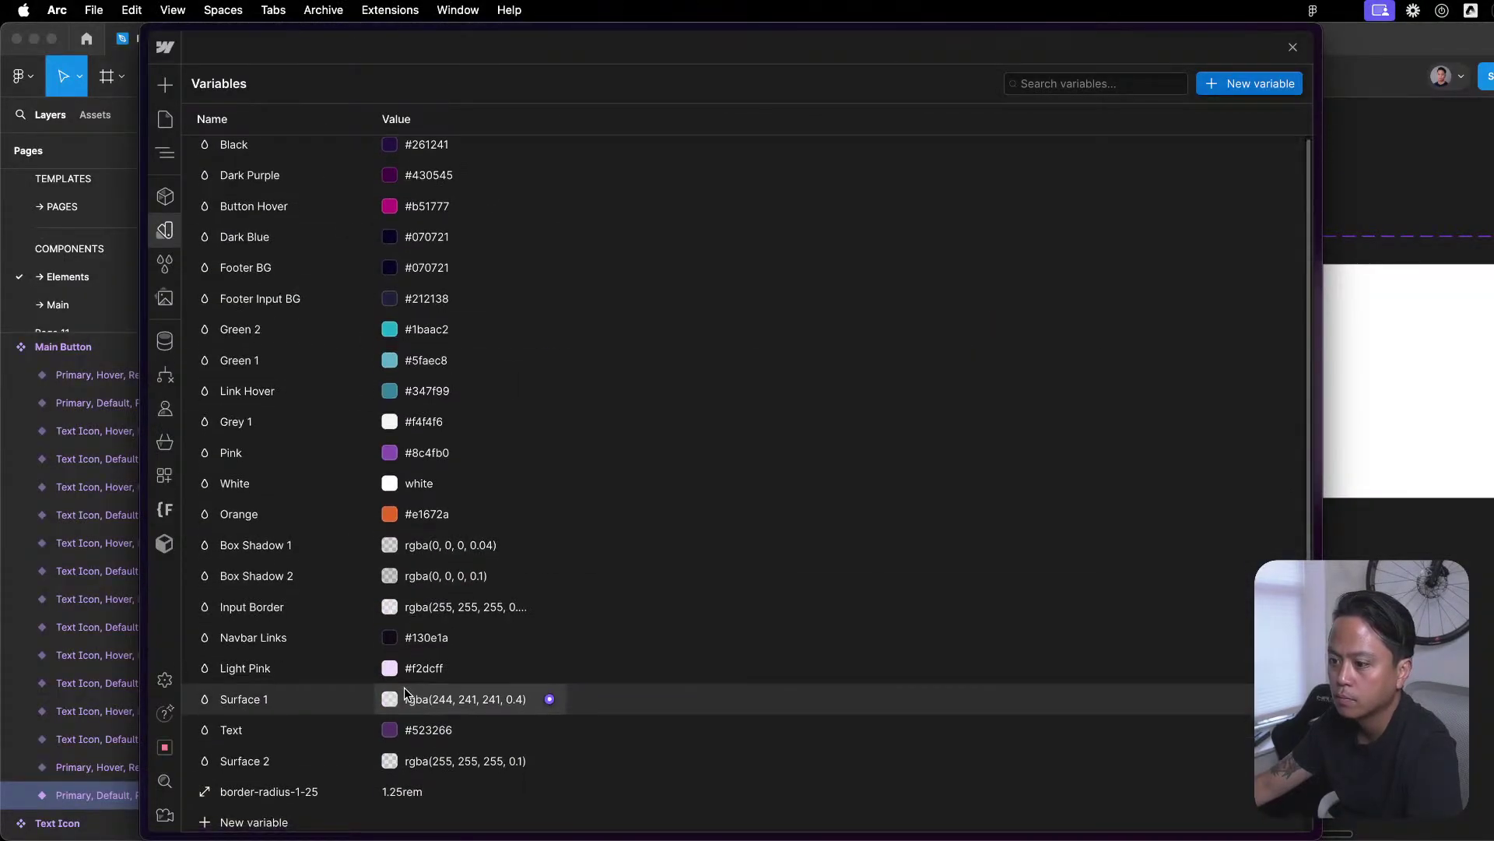
Review the rest of the Webflow variable list down to the Spacing group, and return to the PBJ Website Style Guide in Figma.
{"action": "scroll", "coordinate": [404, 693], "scroll_direction": "down", "scroll_amount": 5}
{"action": "key", "text": "ctrl+Up"}
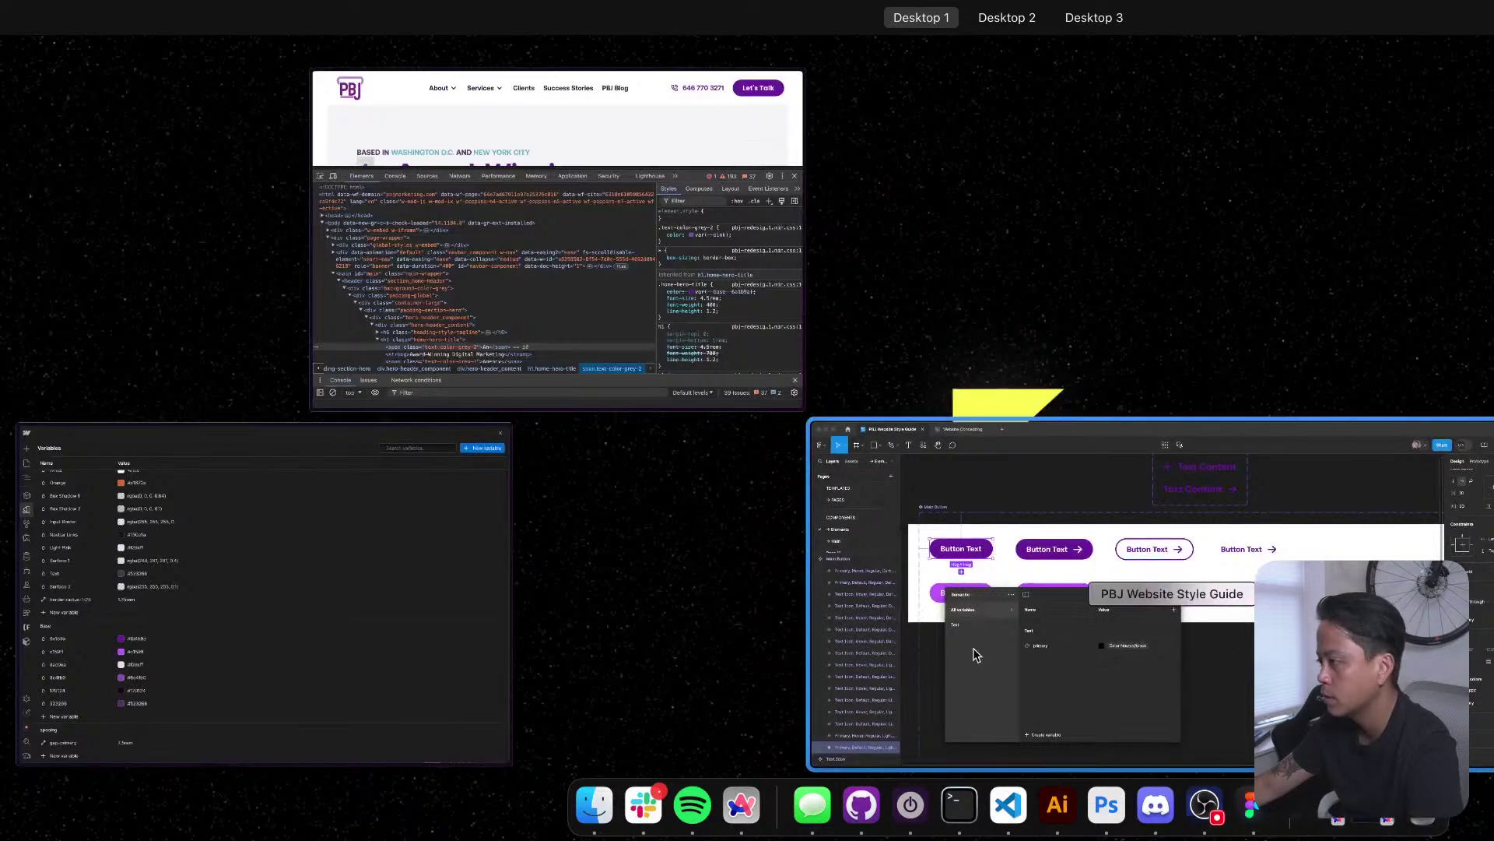
{"action": "left_click", "coordinate": [976, 655]}
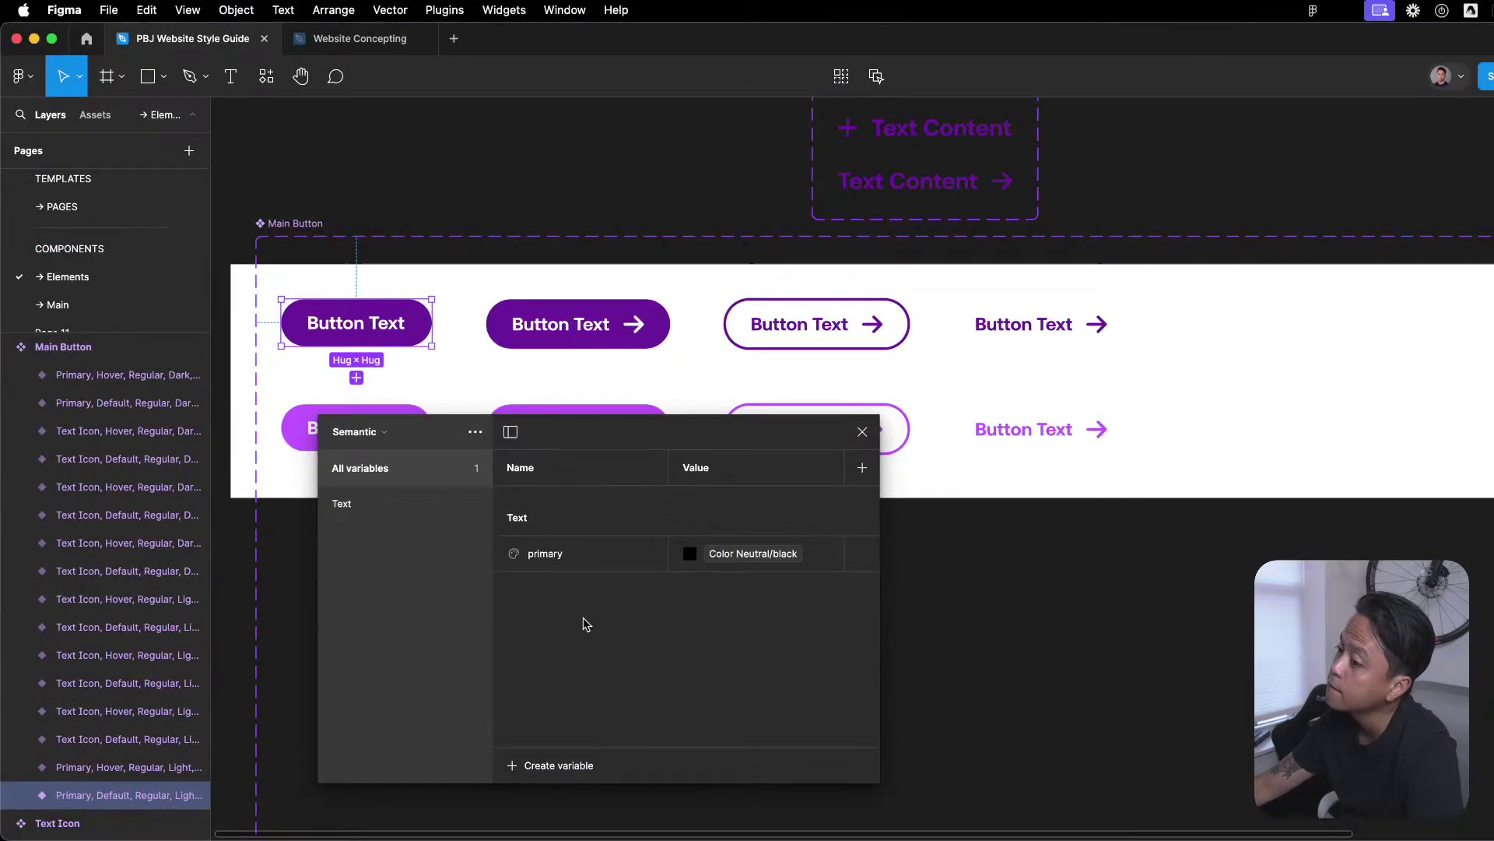
Check the Semantic collection's variables, then review the Primitive collection down to the Color Neutral group.
{"action": "left_click", "coordinate": [410, 503]}
{"action": "left_click", "coordinate": [424, 479]}
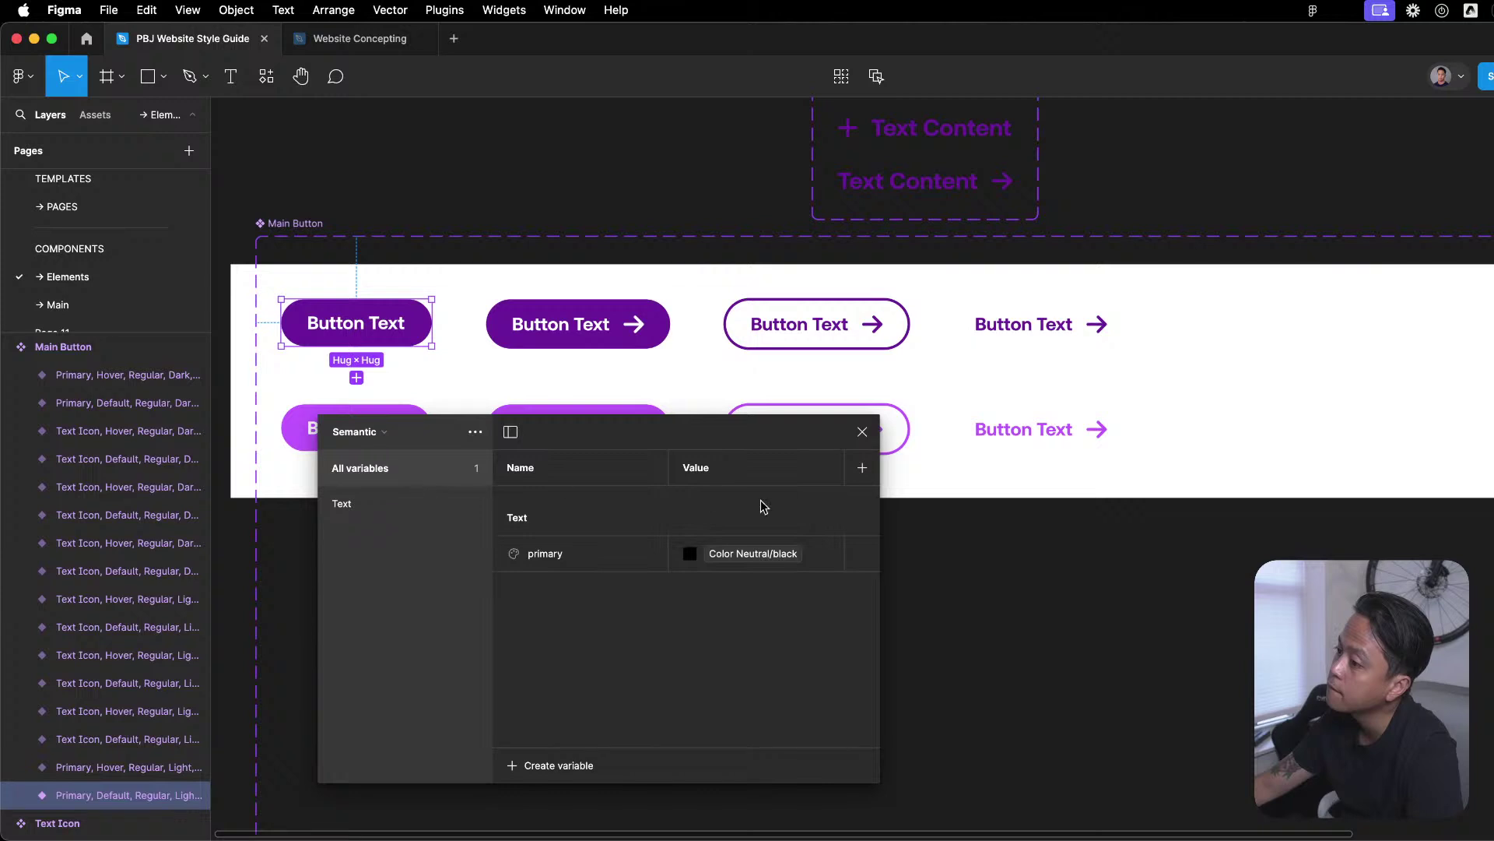
{"action": "left_click", "coordinate": [382, 500]}
{"action": "left_click", "coordinate": [398, 471]}
{"action": "left_click", "coordinate": [356, 431]}
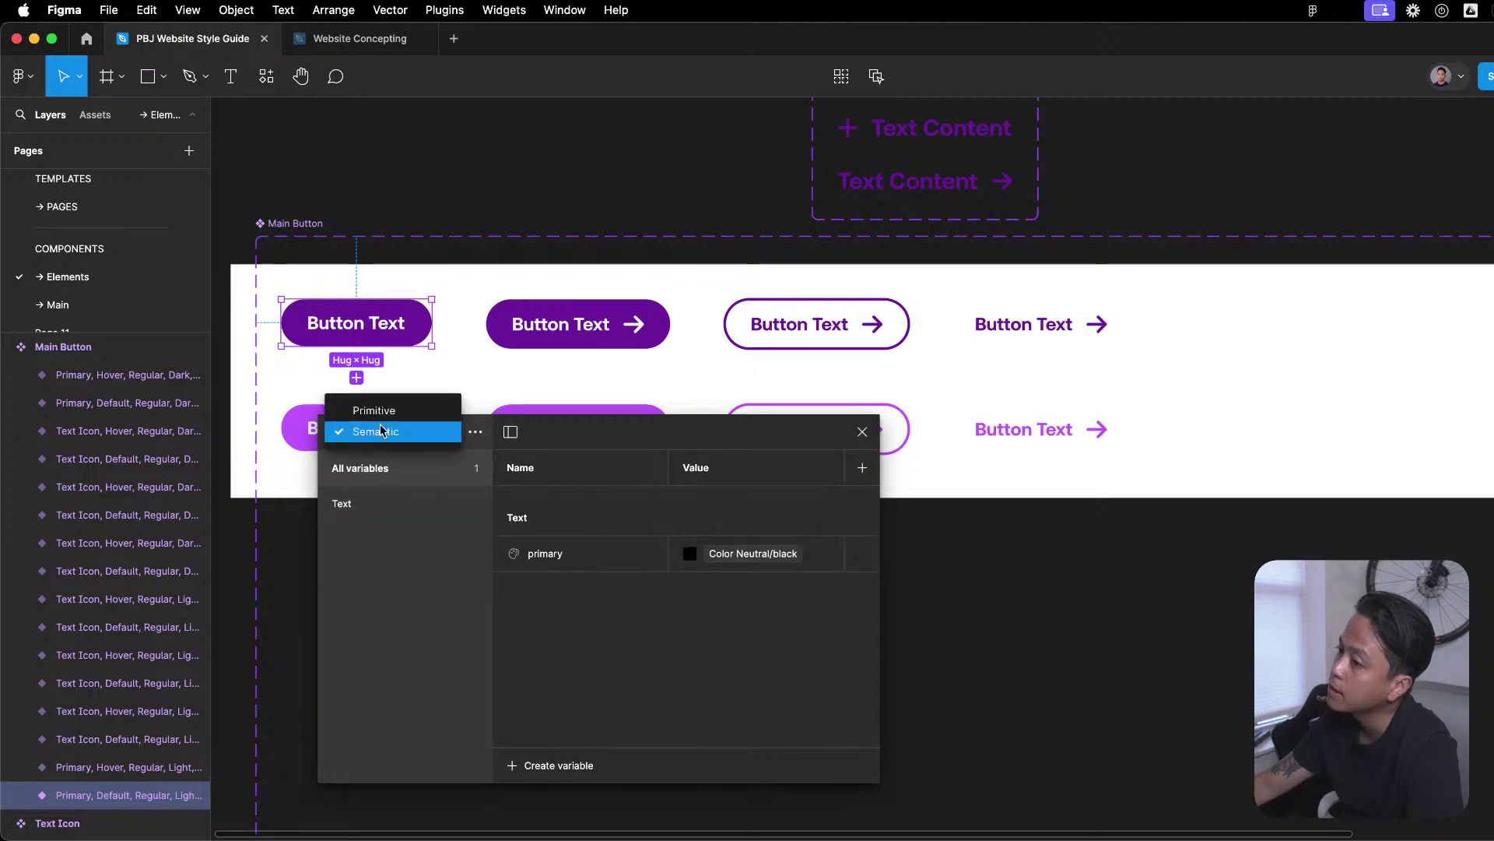
{"action": "left_click", "coordinate": [370, 428]}
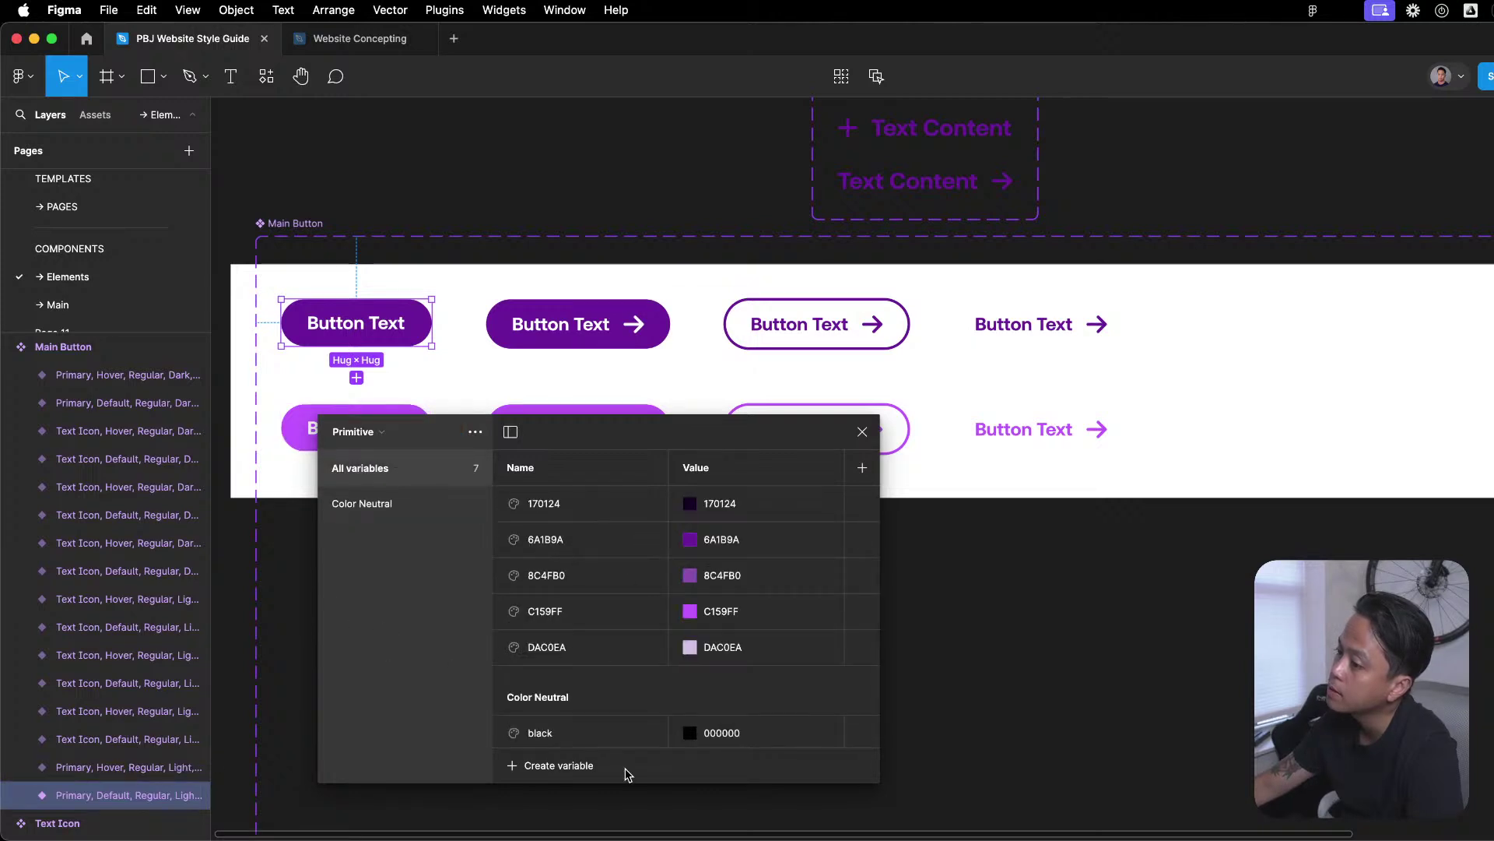
{"action": "scroll", "coordinate": [622, 710], "scroll_direction": "down", "scroll_amount": 2}
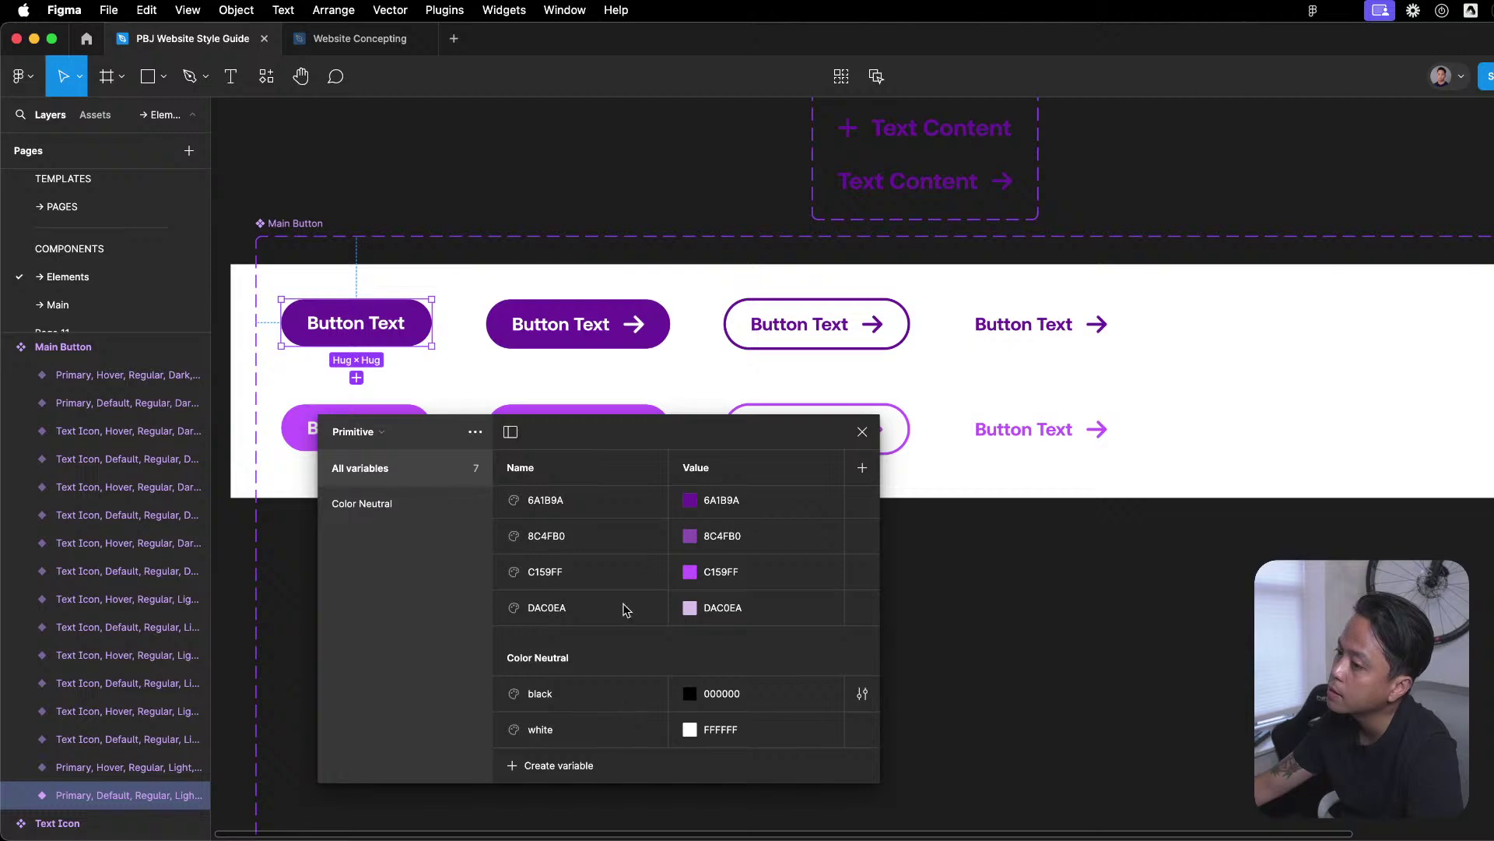
Look through the files of the starred projects in the Figma file browser, ending at the PBJ project.
{"action": "left_click", "coordinate": [87, 38]}
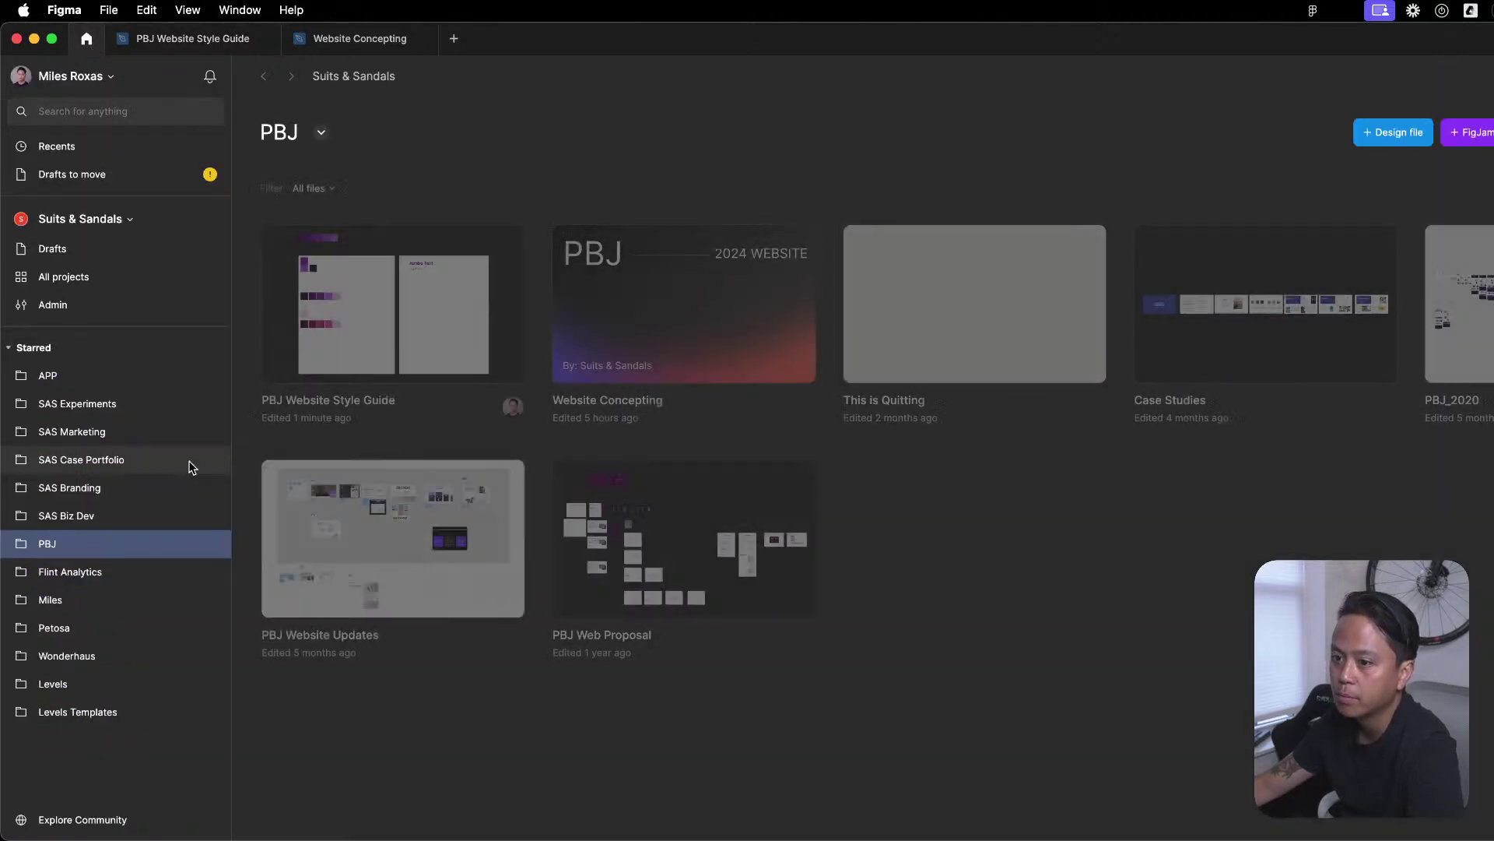
{"action": "left_click", "coordinate": [109, 406]}
{"action": "left_click", "coordinate": [99, 378]}
{"action": "left_click", "coordinate": [96, 517]}
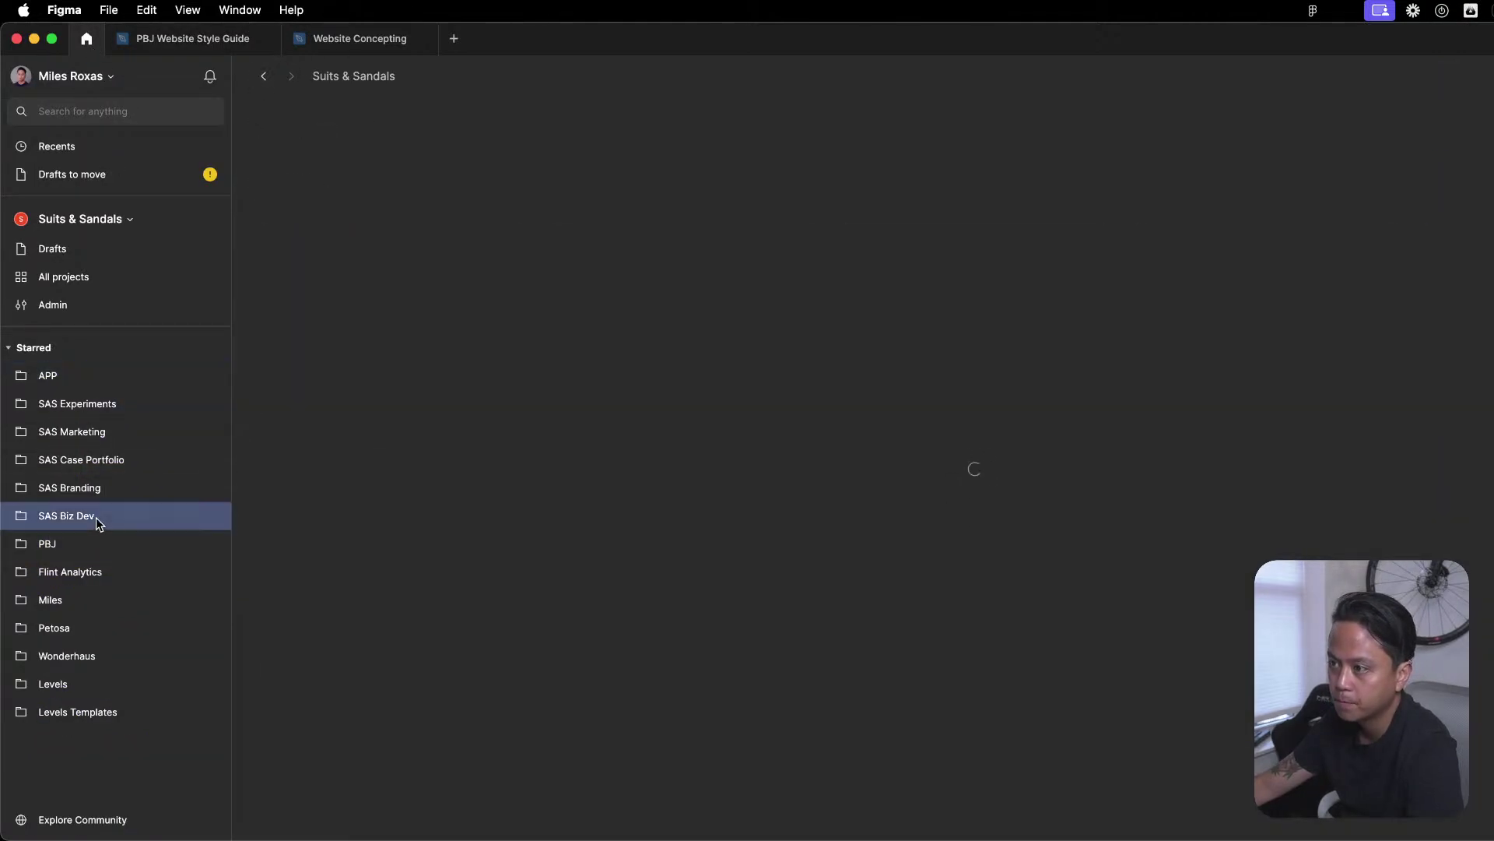
{"action": "left_click", "coordinate": [98, 487]}
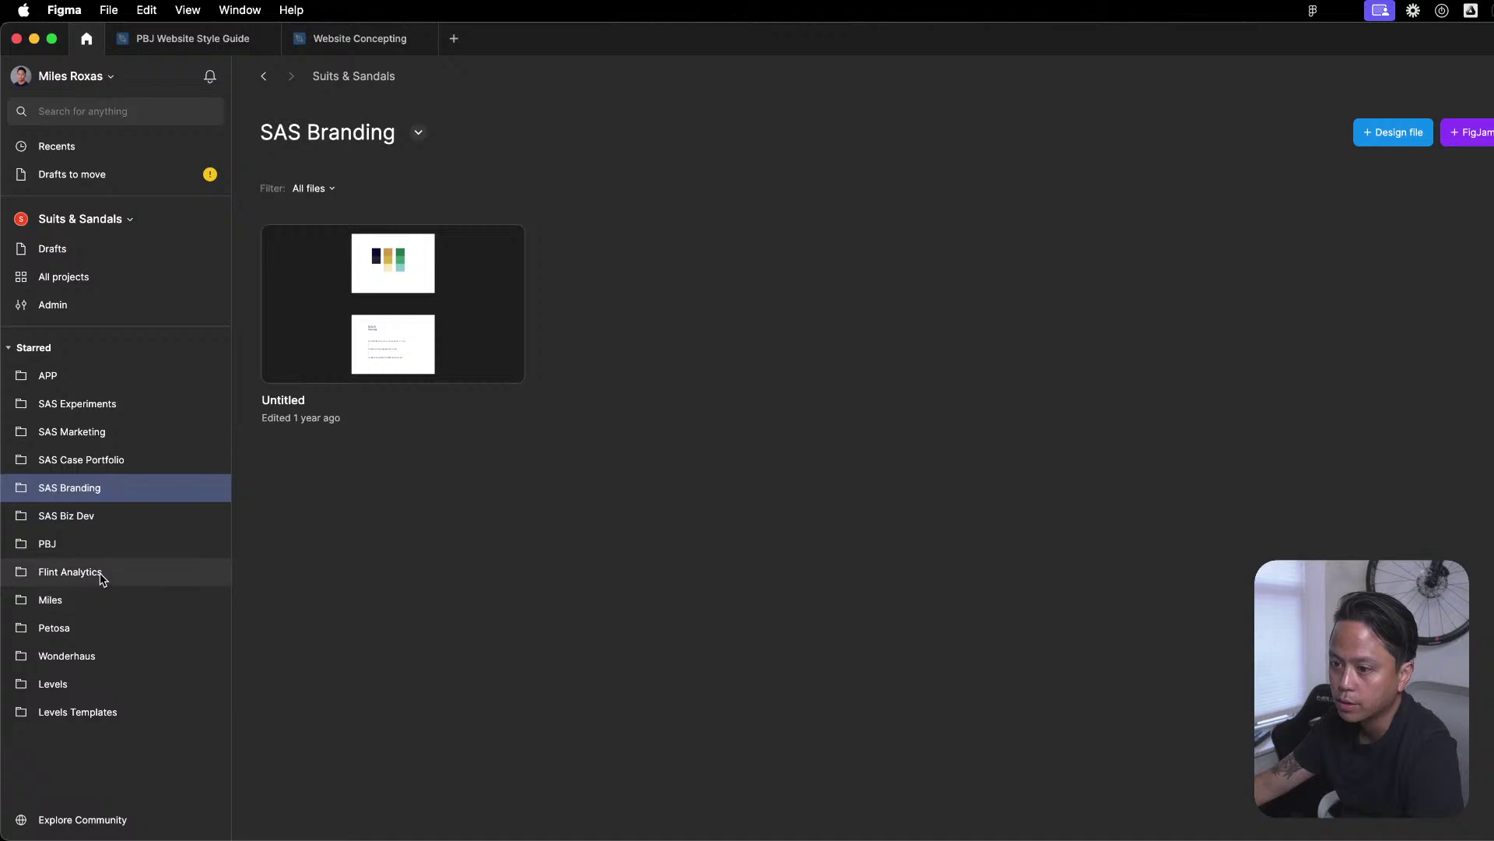
{"action": "left_click", "coordinate": [101, 574]}
{"action": "left_click", "coordinate": [99, 598]}
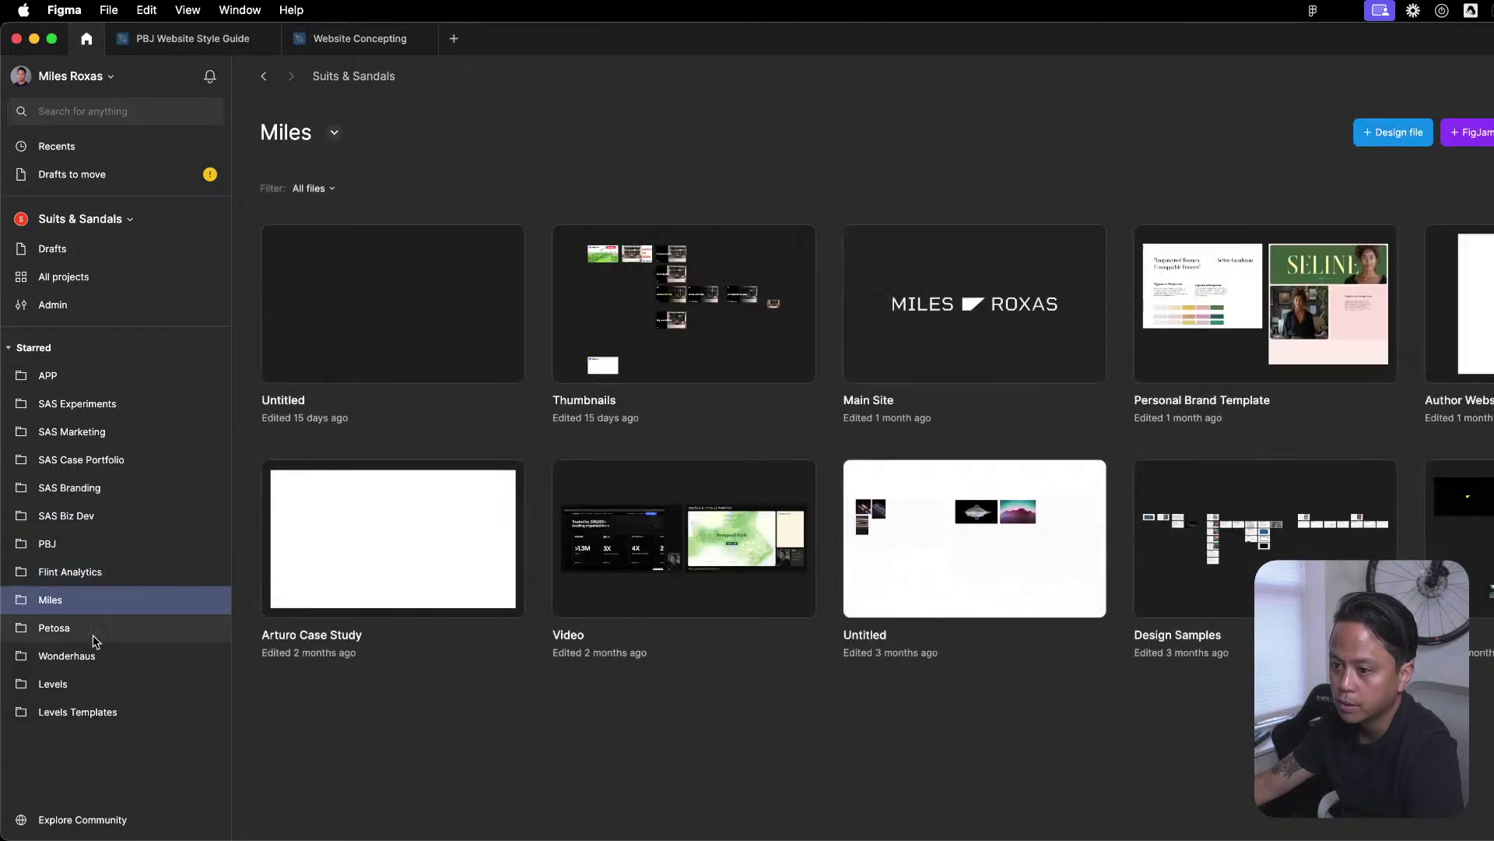
{"action": "left_click", "coordinate": [95, 629]}
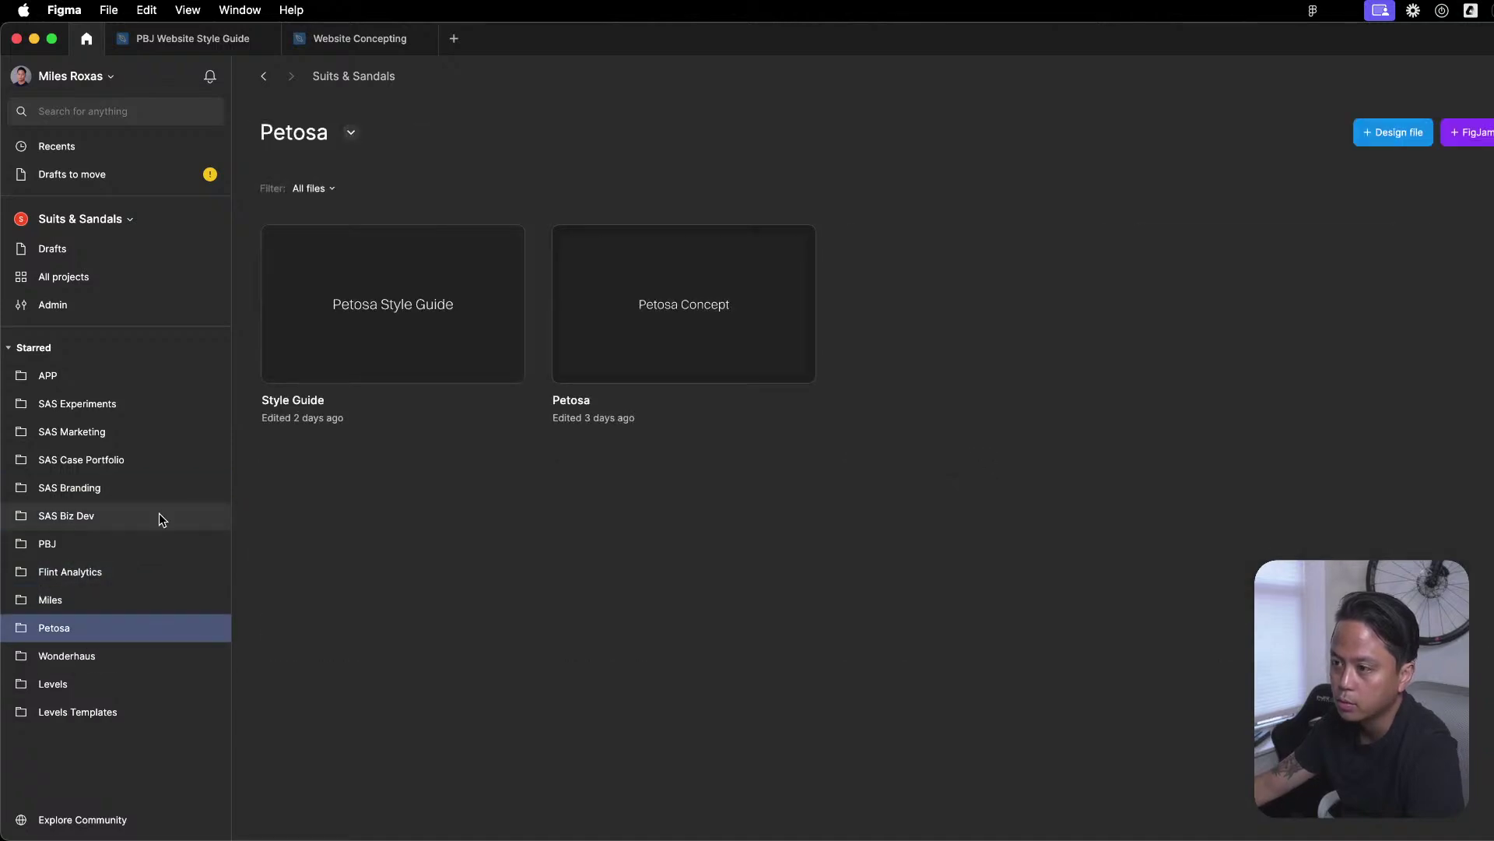
{"action": "left_click", "coordinate": [86, 544]}
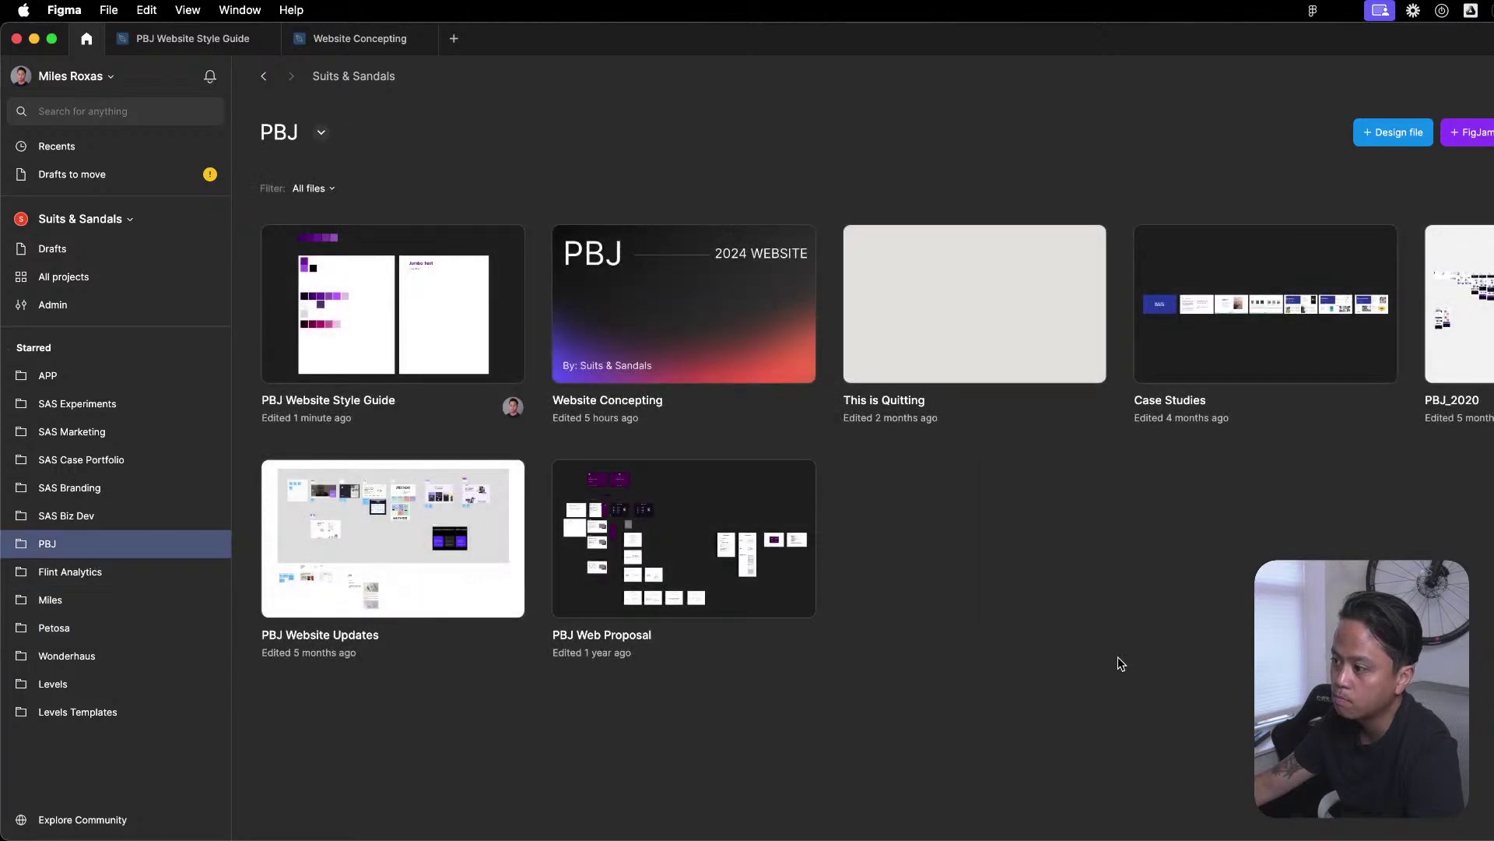
Search the files for "relume", open the most recently edited FREE - Relume Library Figma Kit (v1.14), and check its variables.
{"action": "key", "text": "ctrl+Up"}
{"action": "left_click", "coordinate": [1067, 492]}
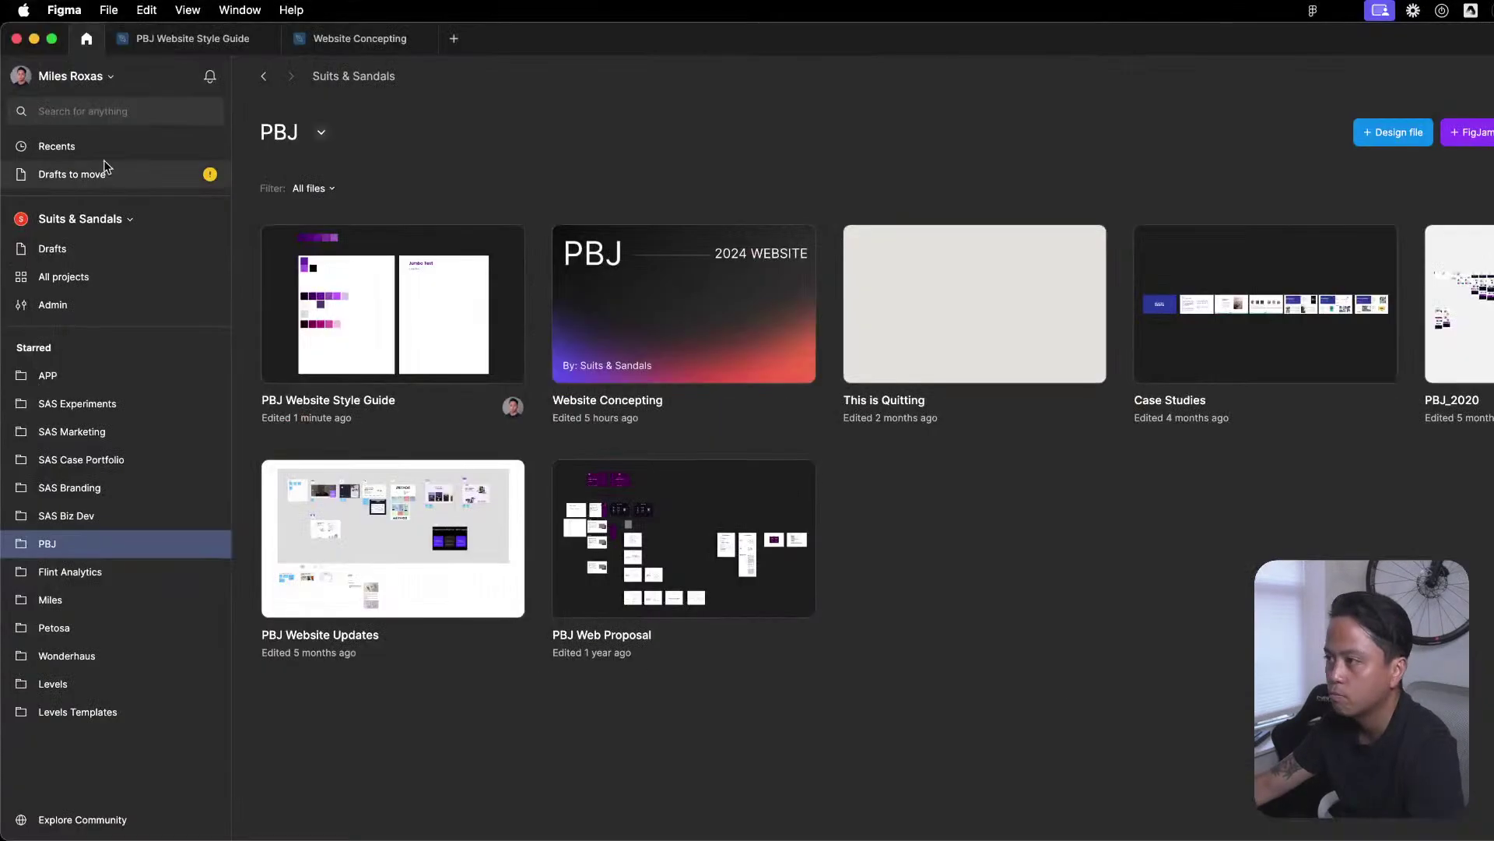
{"action": "left_click", "coordinate": [87, 110]}
{"action": "type", "text": "relume"}
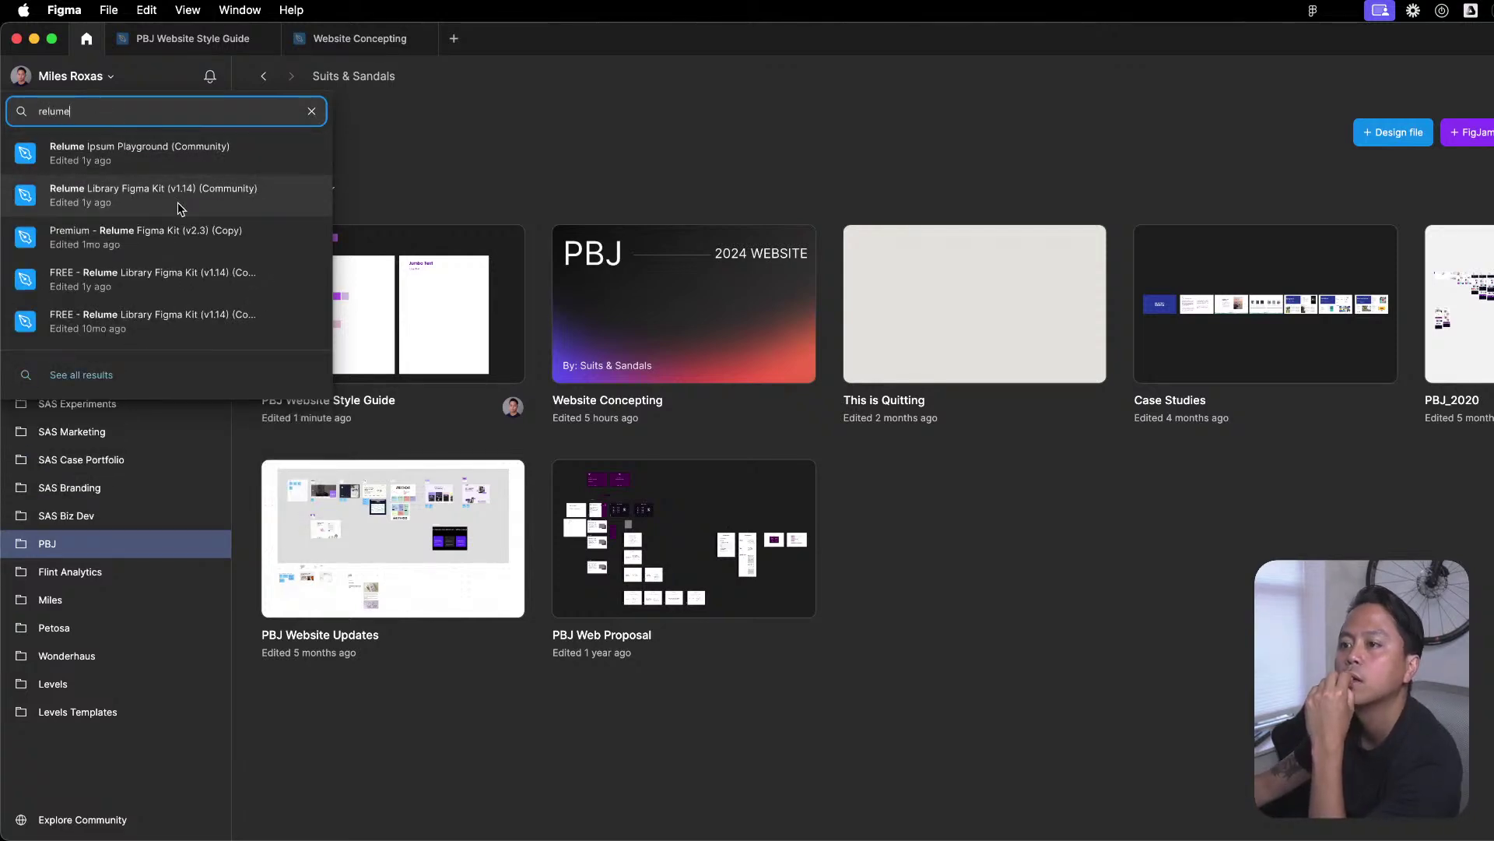
{"action": "left_click", "coordinate": [167, 322]}
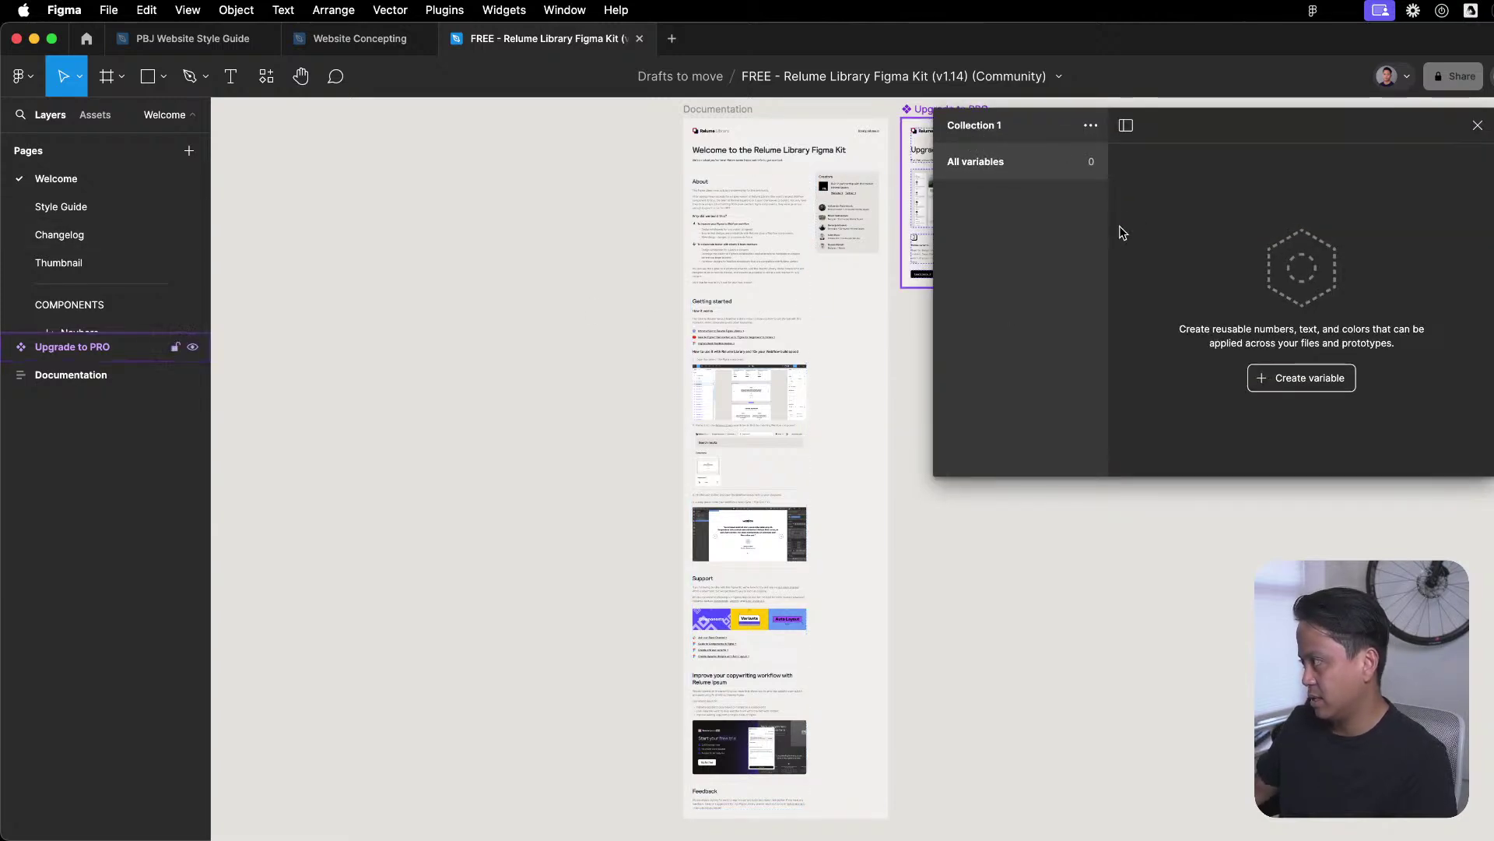
{"action": "left_click", "coordinate": [1478, 127]}
{"action": "scroll", "coordinate": [812, 269], "scroll_direction": "up", "scroll_amount": 5}
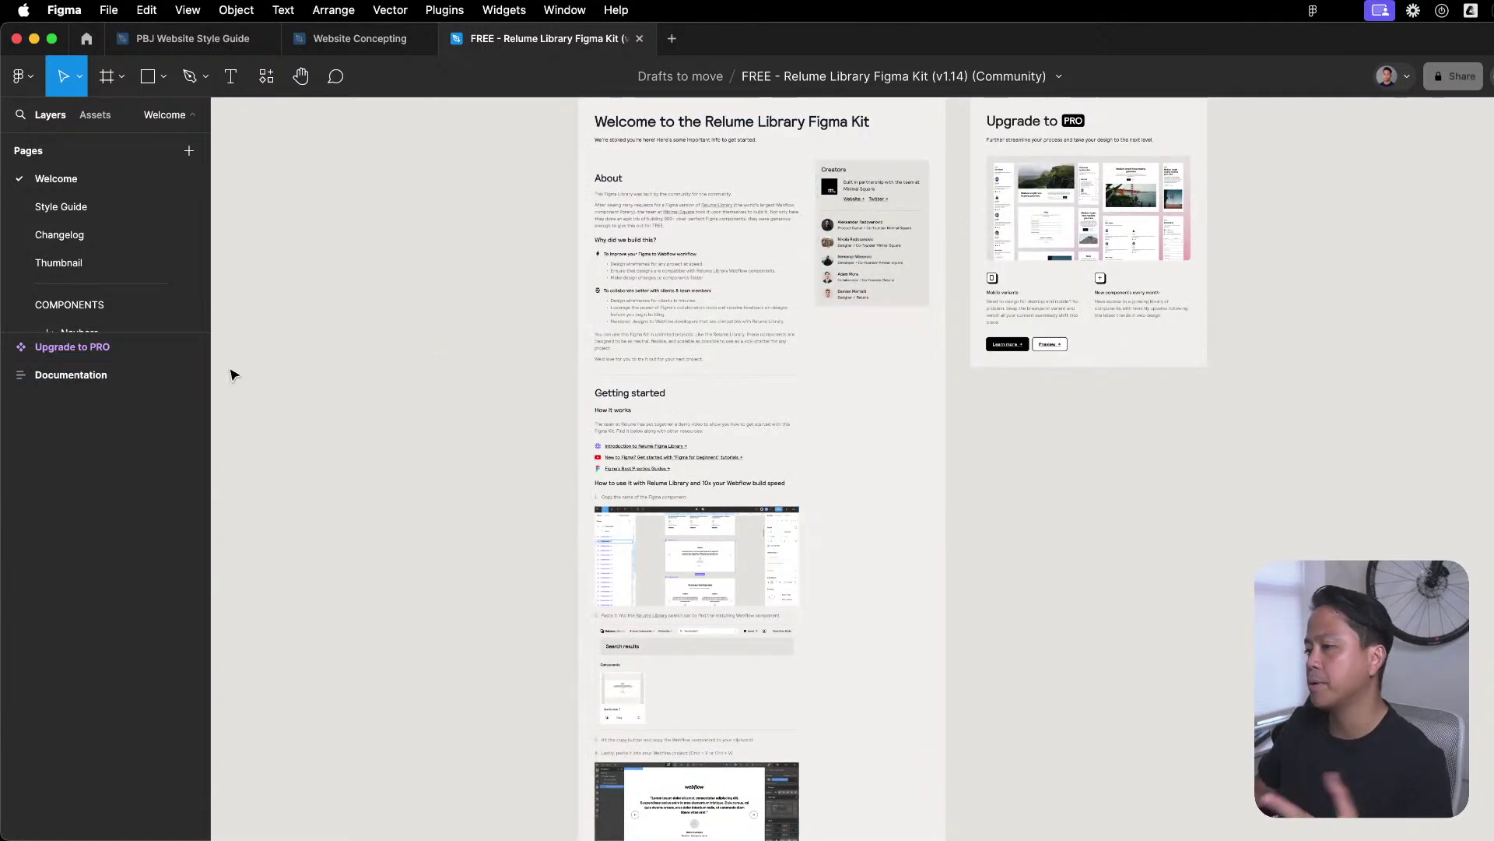
Revisit the PBJ Website Style Guide, then look over the desktop designs on the Services page of the Website Concepting file.
{"action": "left_click", "coordinate": [249, 41]}
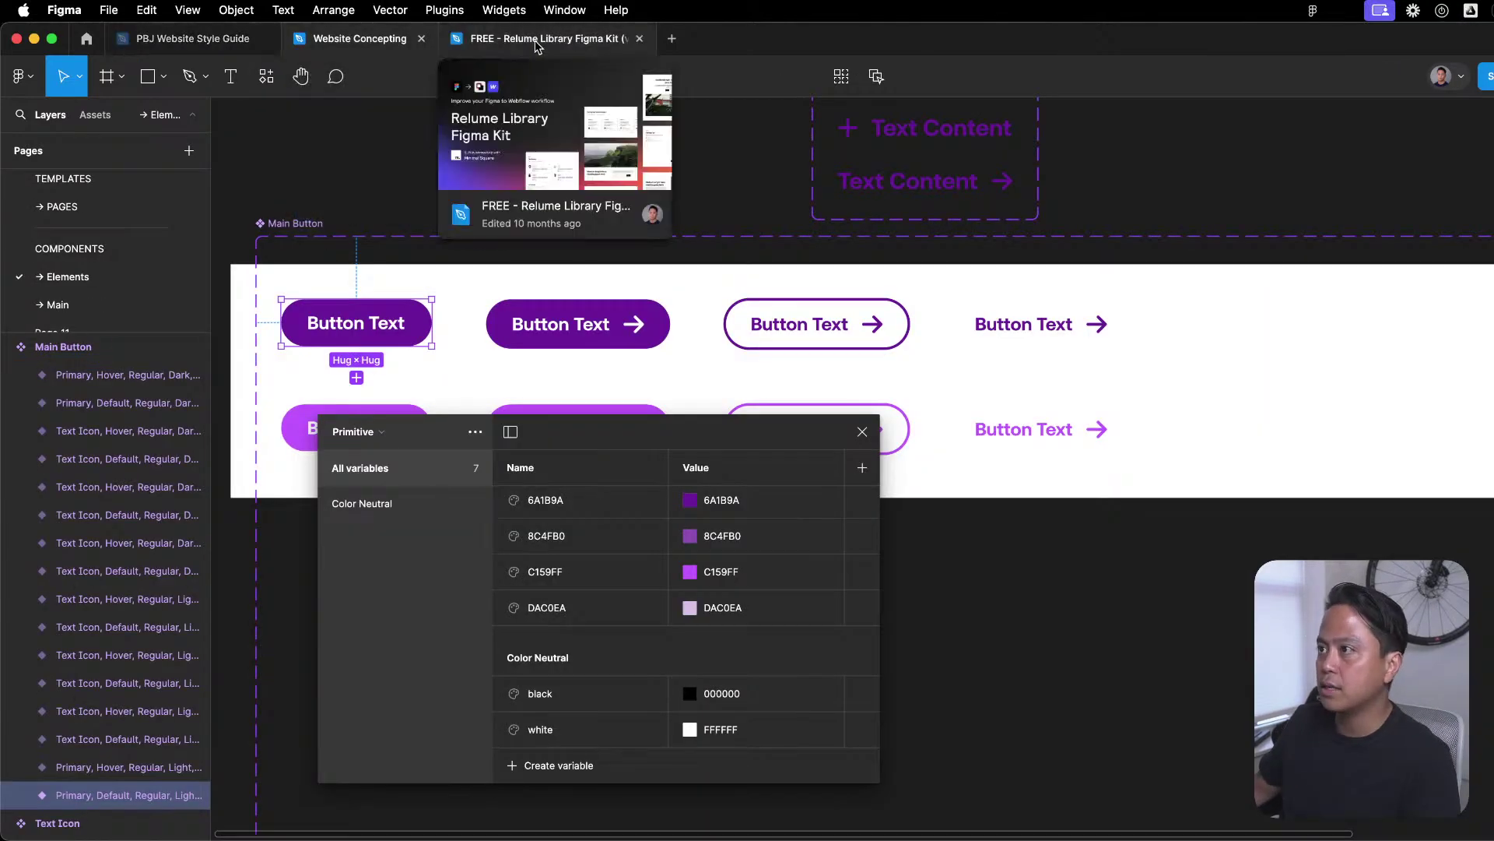
{"action": "left_click", "coordinate": [447, 40]}
{"action": "left_click", "coordinate": [397, 43]}
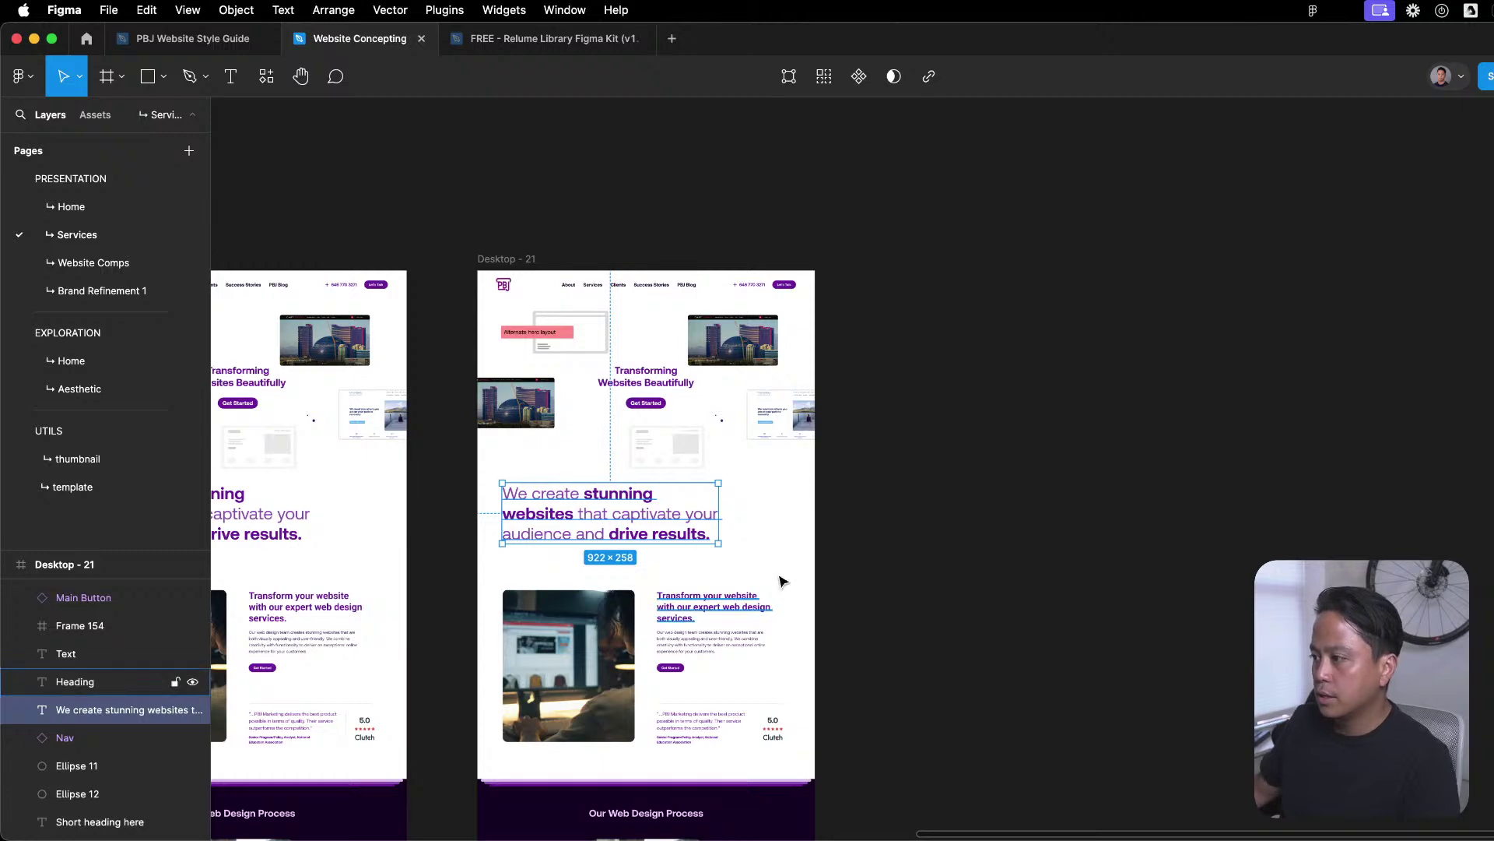
{"action": "scroll", "coordinate": [827, 534], "scroll_direction": "left", "scroll_amount": 5}
{"action": "scroll", "coordinate": [827, 534], "scroll_direction": "down", "scroll_amount": 4}
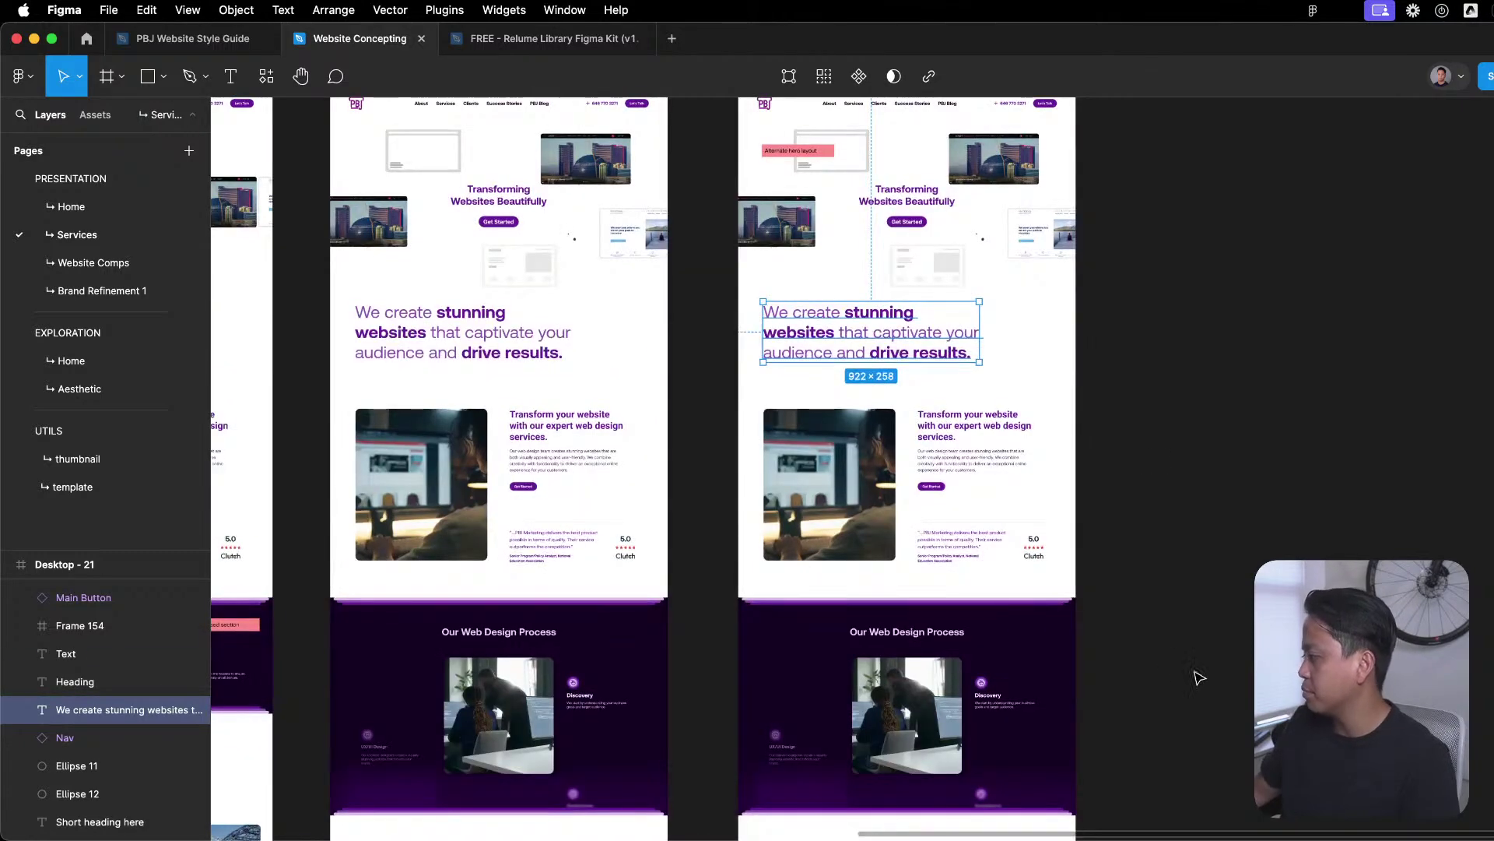
Switch to the PBJ Website Style Guide file and review the Primitive color variables, including the Color Neutral group.
{"action": "left_click", "coordinate": [160, 50]}
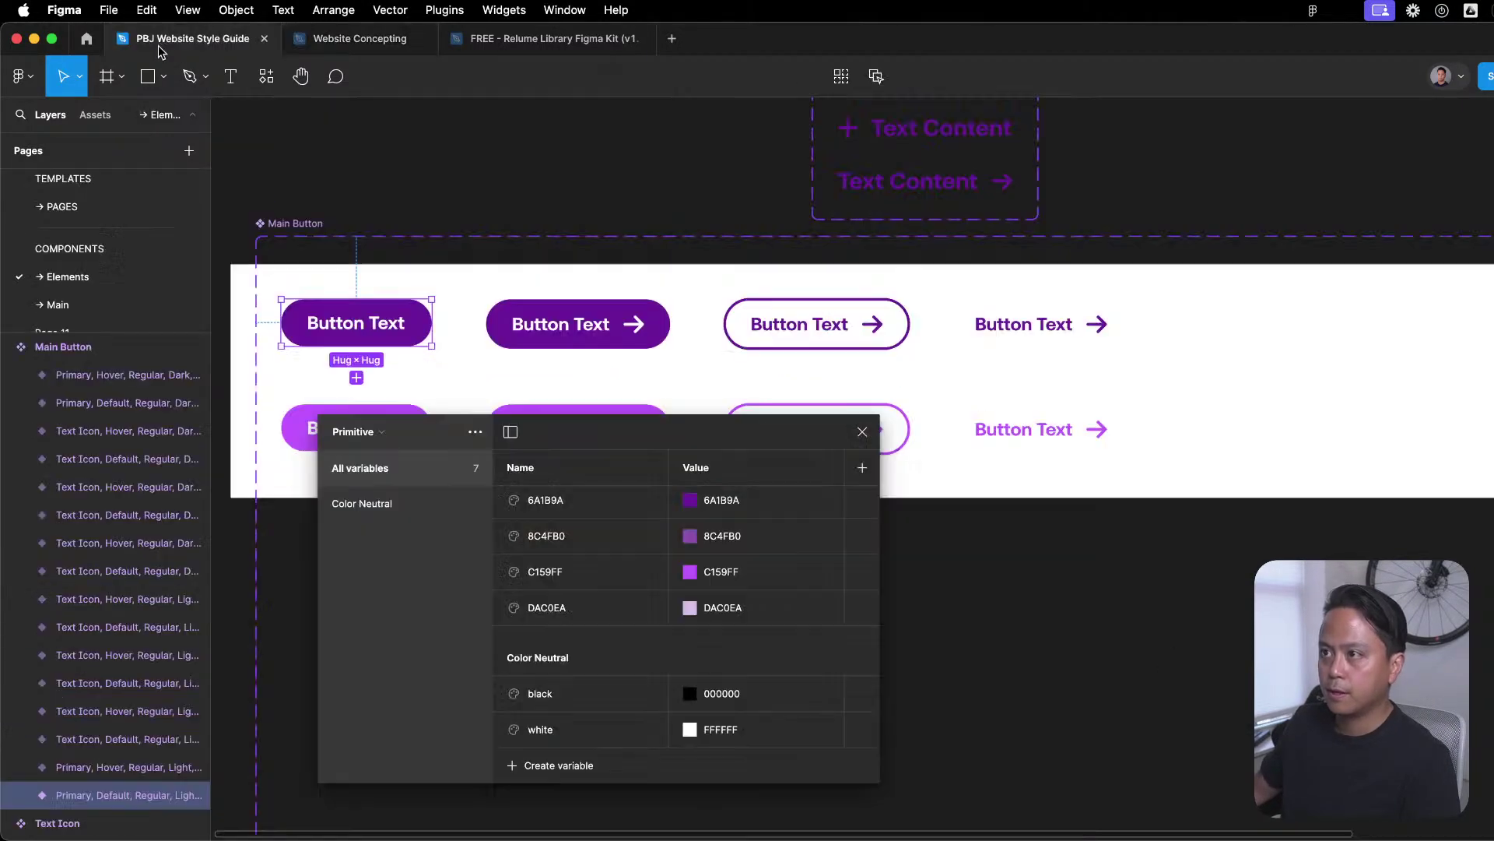
{"action": "left_click_drag", "start_coordinate": [646, 432], "coordinate": [674, 489]}
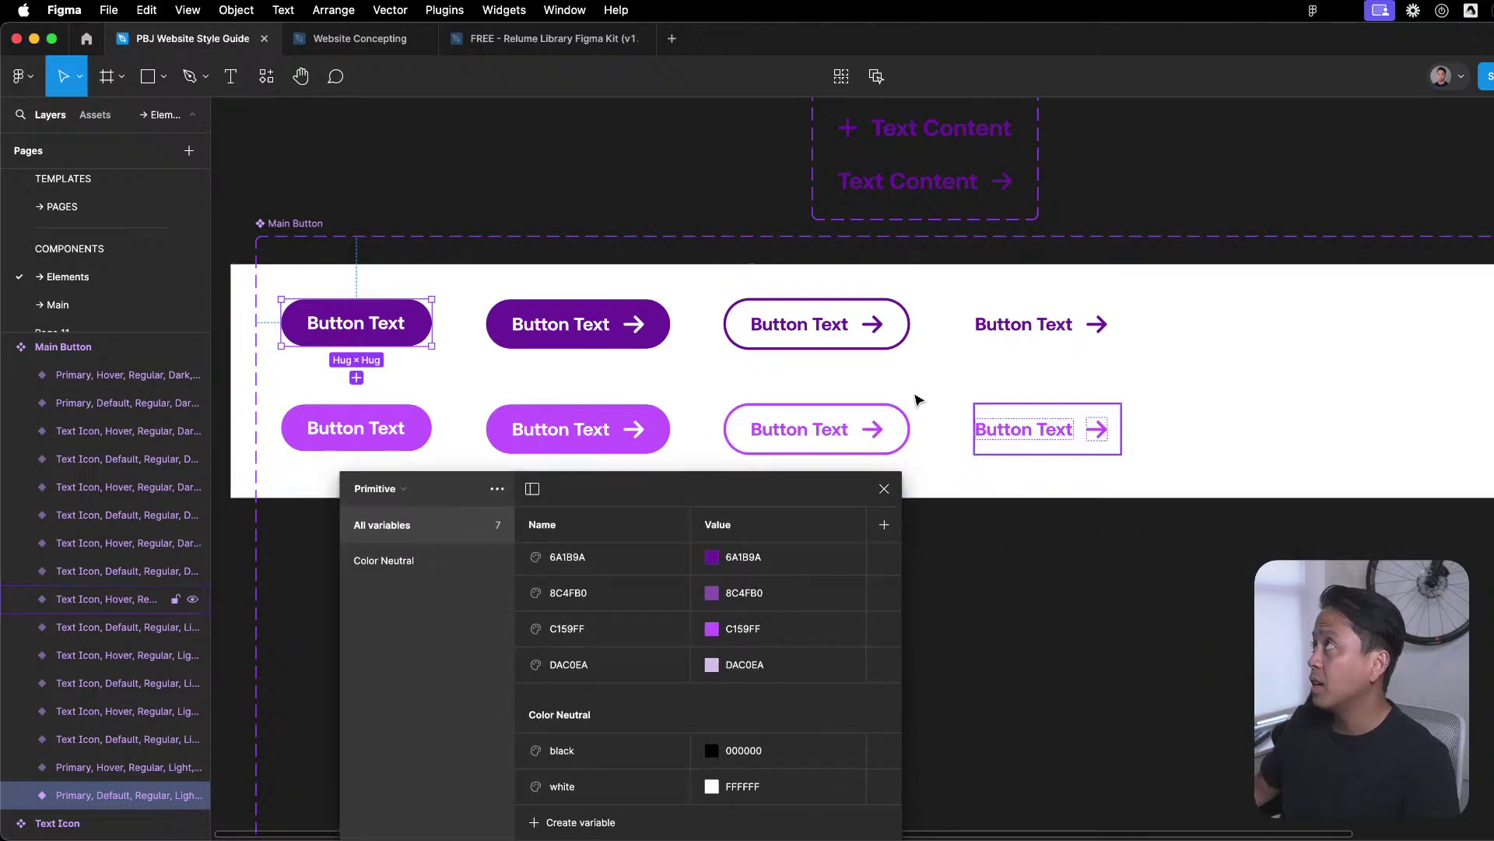
{"action": "scroll", "coordinate": [801, 576], "scroll_direction": "up", "scroll_amount": 1}
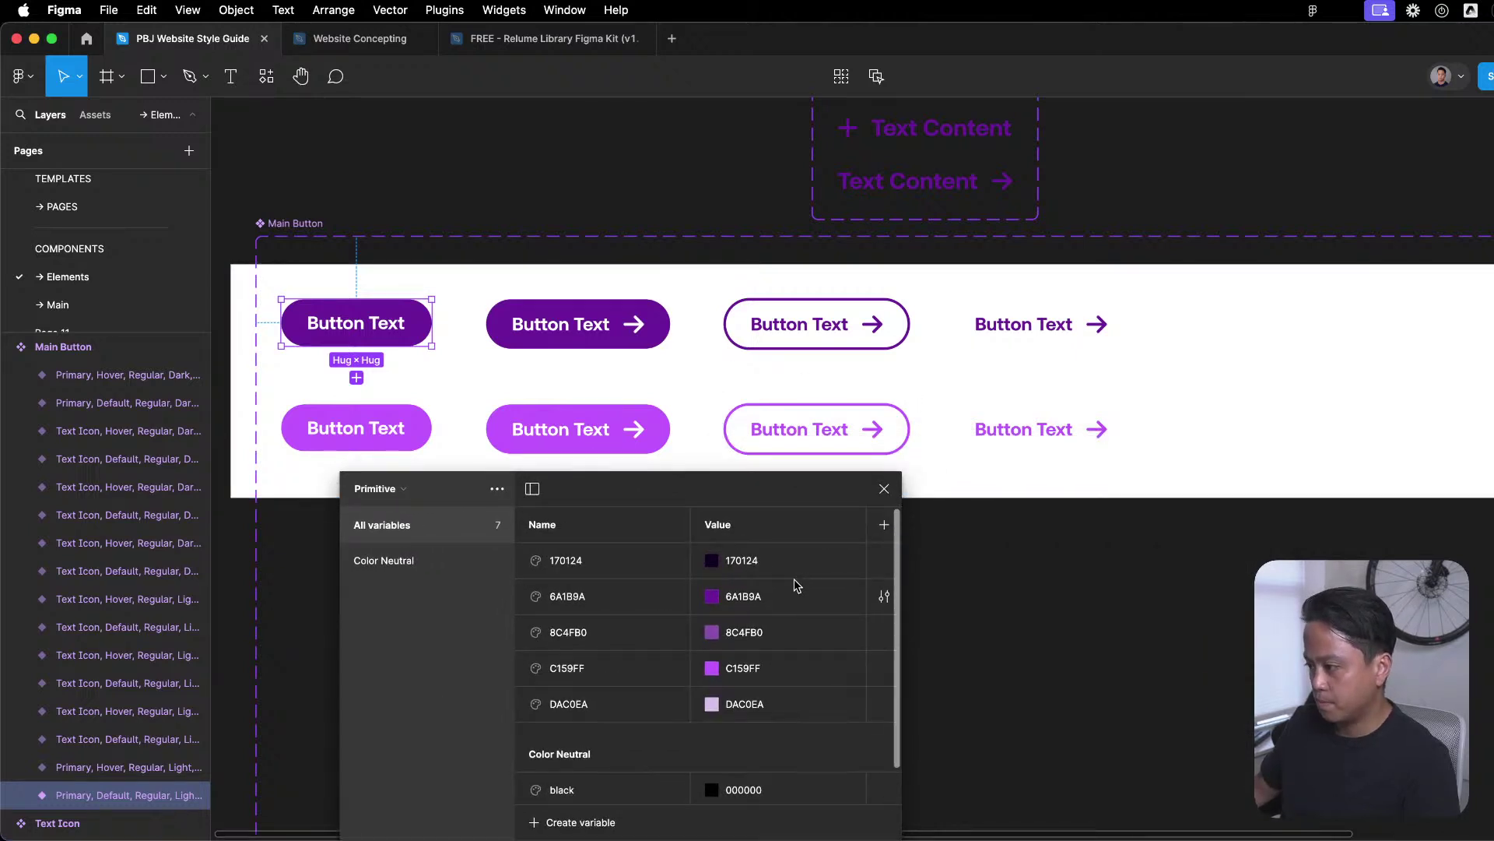
{"action": "scroll", "coordinate": [747, 763], "scroll_direction": "down", "scroll_amount": 2}
{"action": "scroll", "coordinate": [754, 736], "scroll_direction": "up", "scroll_amount": 2}
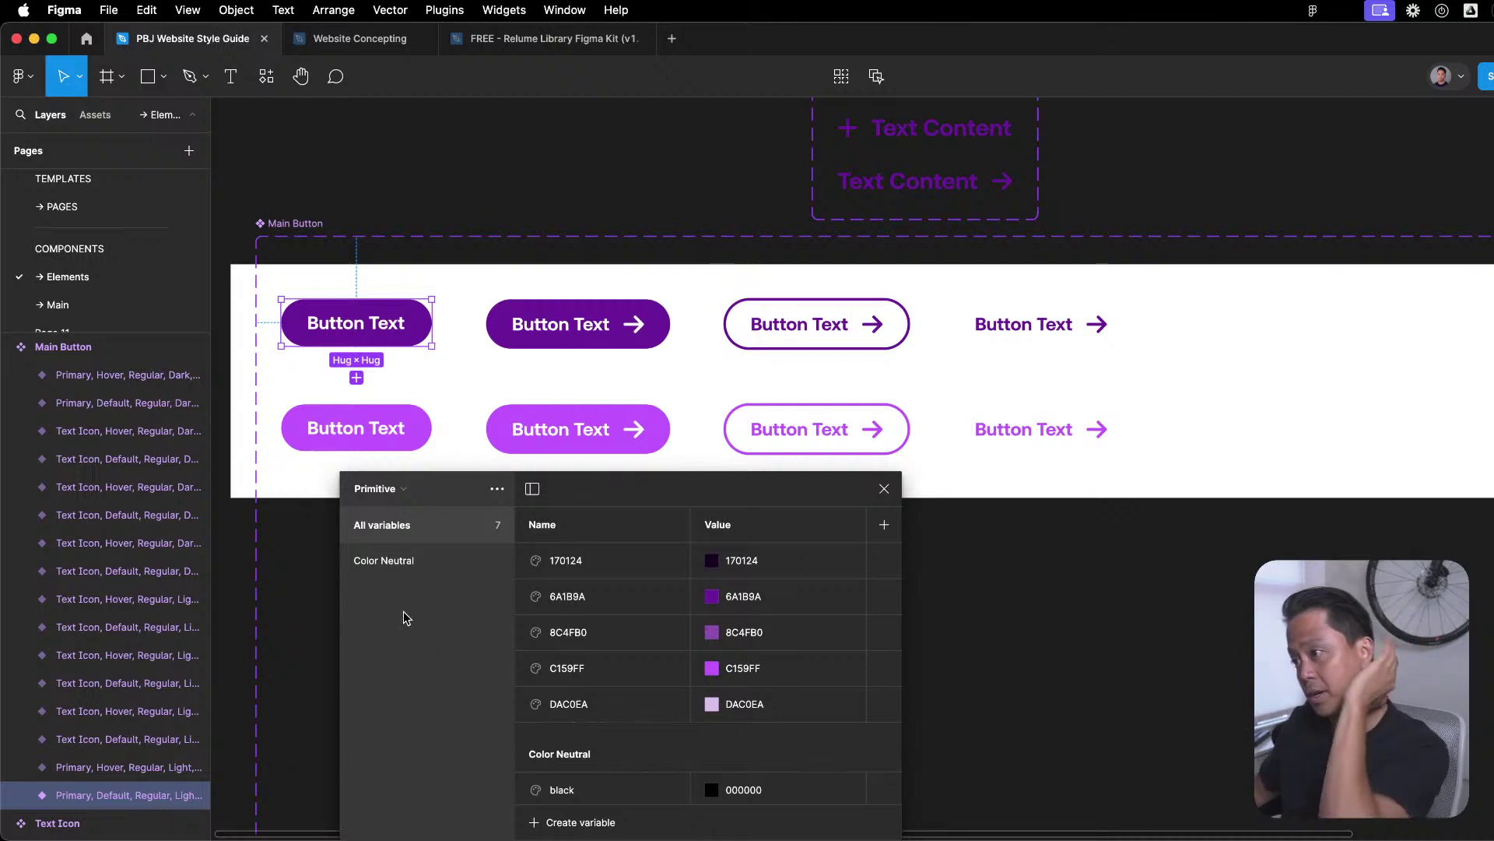
{"action": "left_click", "coordinate": [402, 569]}
{"action": "left_click", "coordinate": [415, 527]}
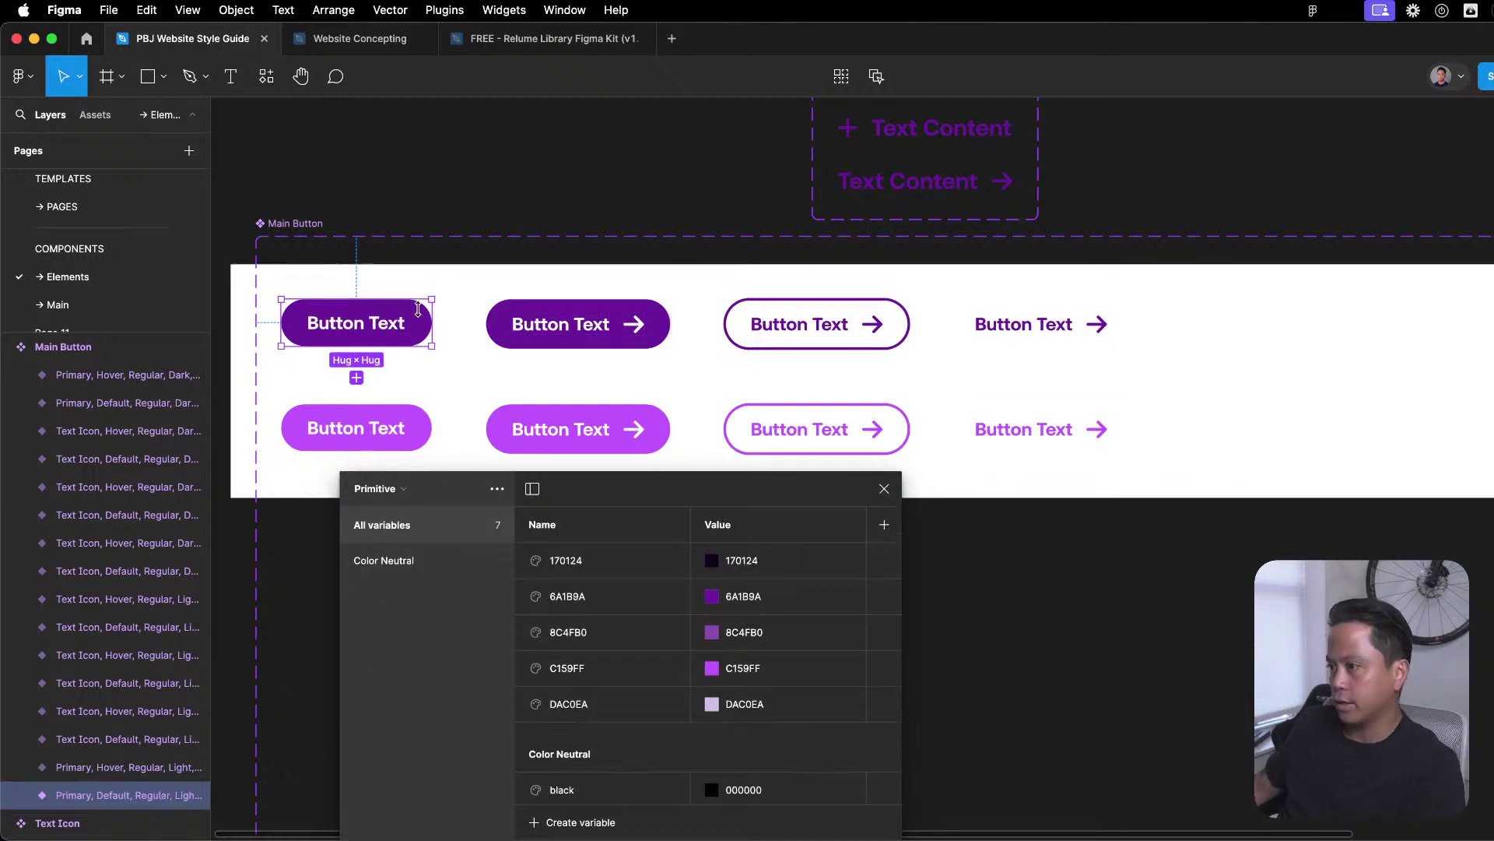
Select all four default button variants on the light background to check the colors they use.
{"action": "left_click", "coordinate": [576, 324], "text": "shift"}
{"action": "left_click", "coordinate": [814, 323], "text": "shift"}
{"action": "left_click", "coordinate": [1016, 325], "text": "shift"}
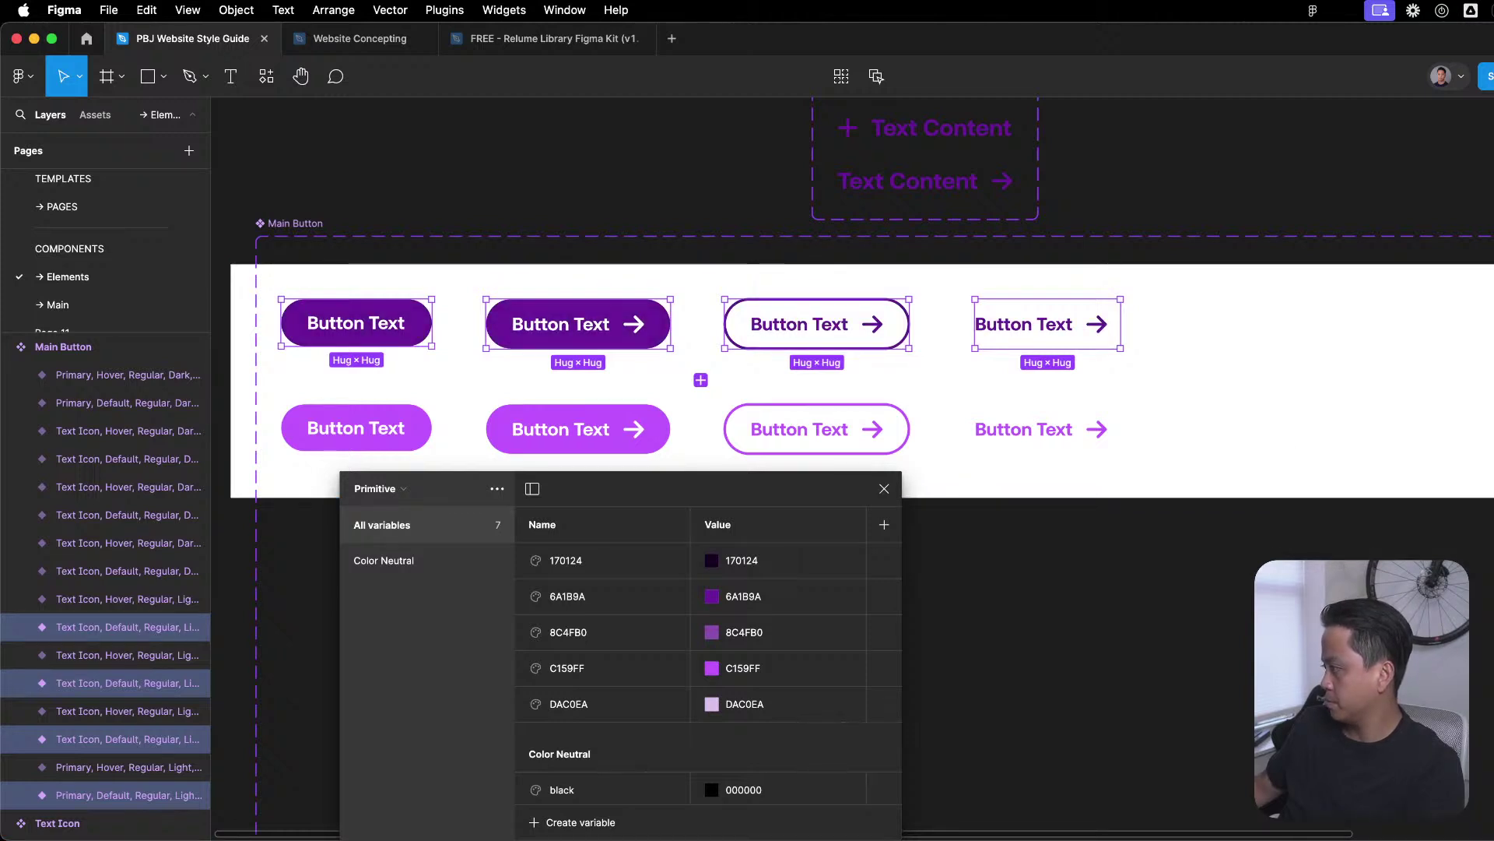
Try to apply a library color to the four hover button variants on the light background.
{"action": "left_click", "coordinate": [366, 426]}
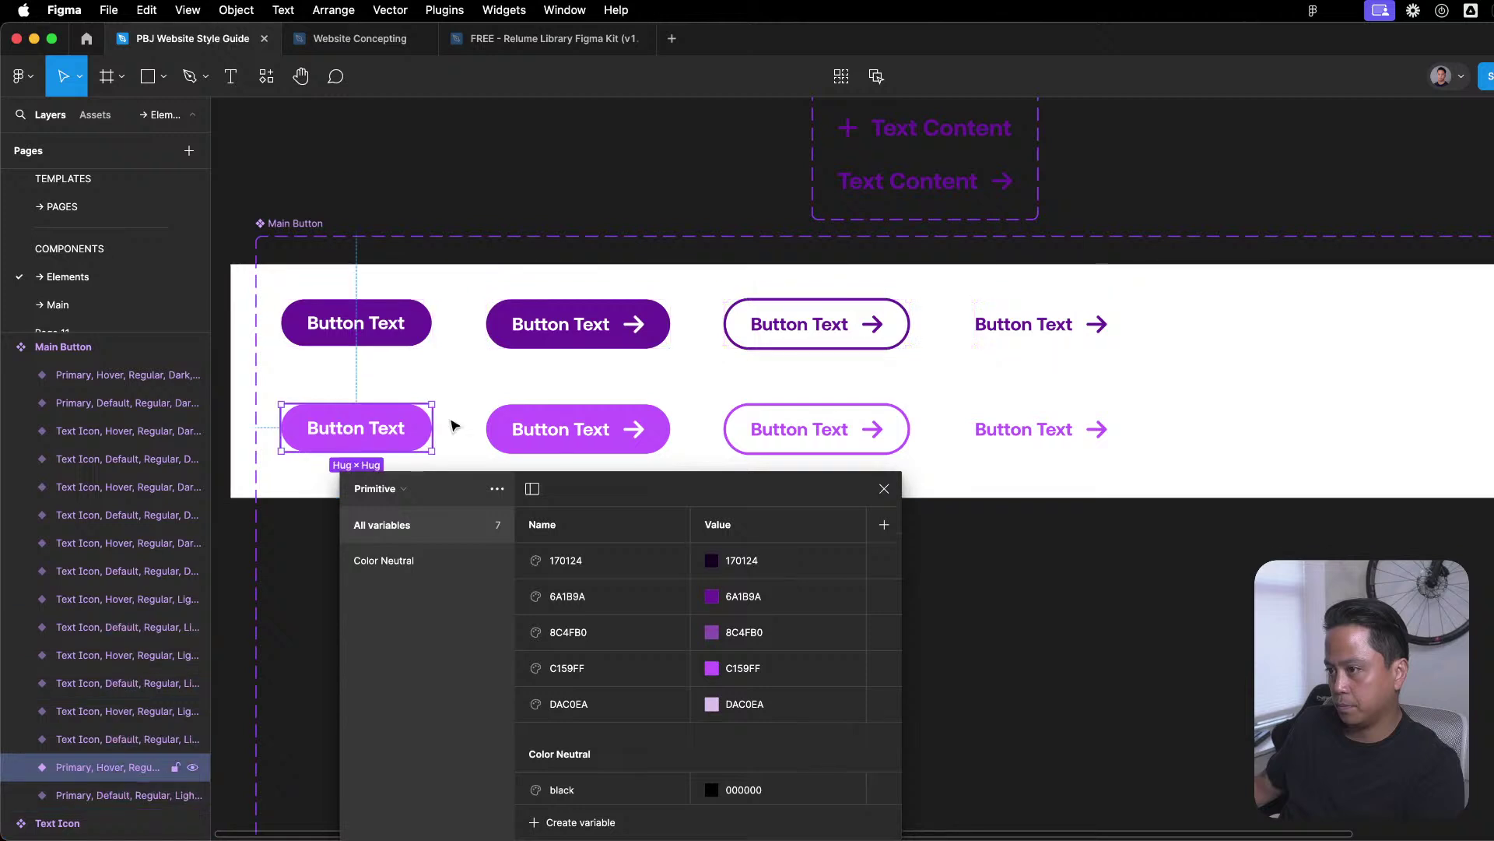
{"action": "left_click", "coordinate": [576, 428], "text": "shift"}
{"action": "left_click", "coordinate": [751, 427], "text": "shift"}
{"action": "left_click", "coordinate": [1091, 424], "text": "shift"}
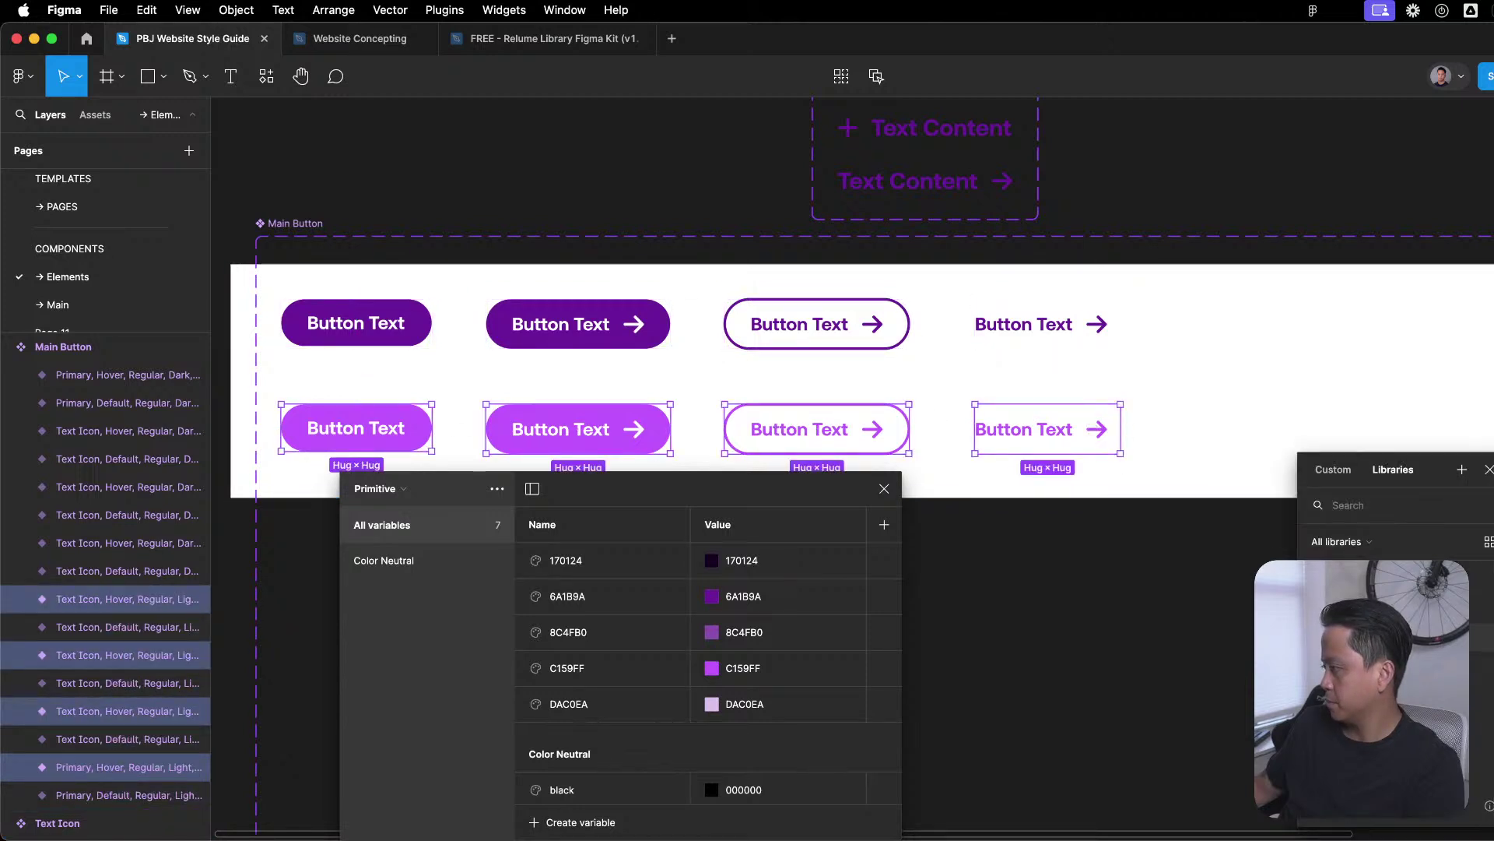
{"action": "left_click", "coordinate": [1483, 654]}
{"action": "key", "text": "ctrl+z"}
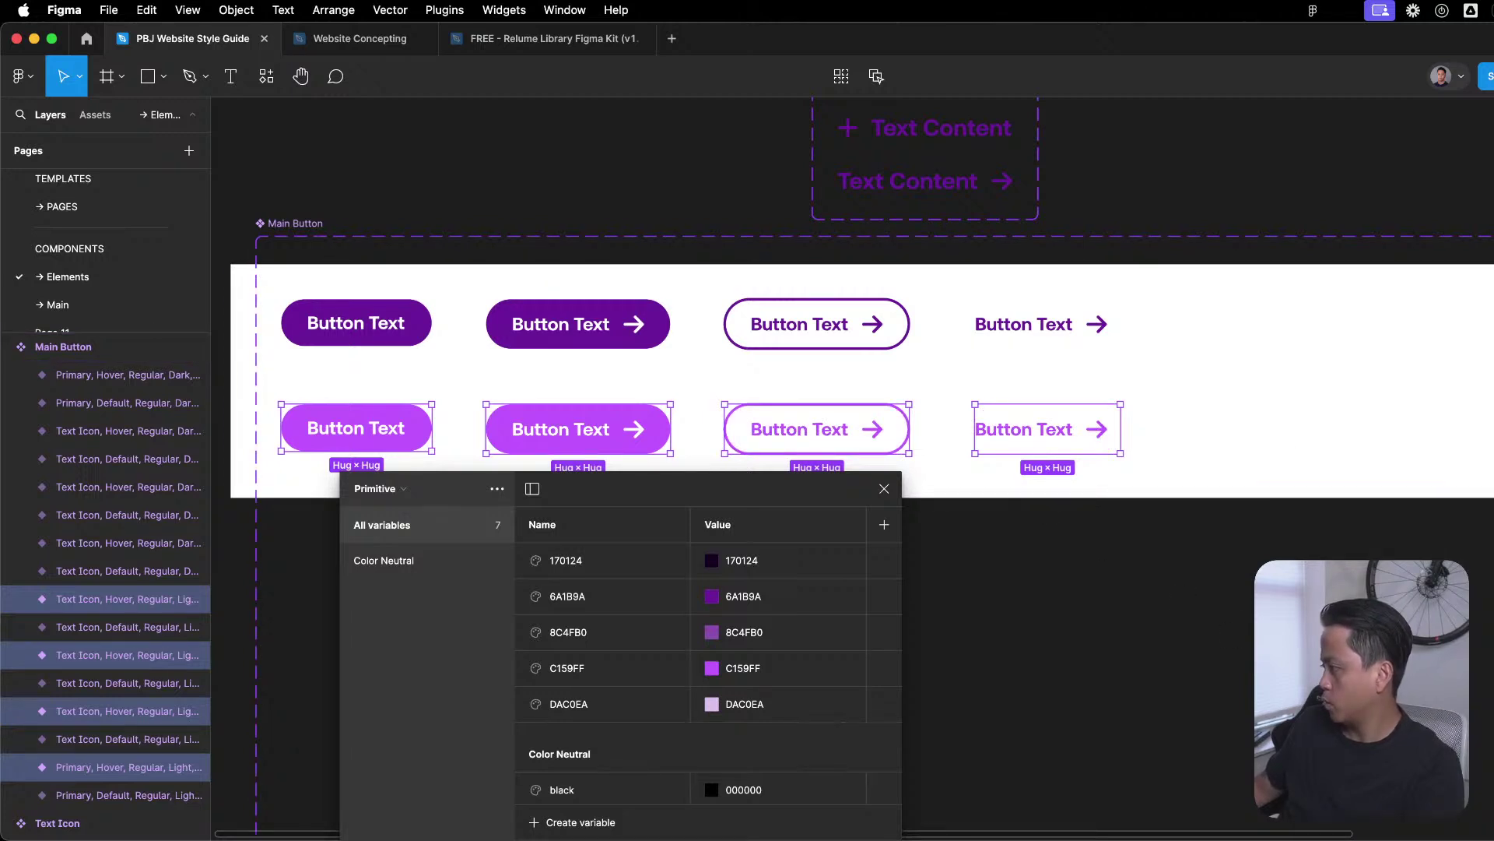
{"action": "left_click", "coordinate": [1152, 634]}
Move the Primitive variables window aside, switch to the Webflow project in Arc, and narrow the browser so both variable lists sit side by side.
{"action": "scroll", "coordinate": [1134, 621], "scroll_direction": "down", "scroll_amount": 3}
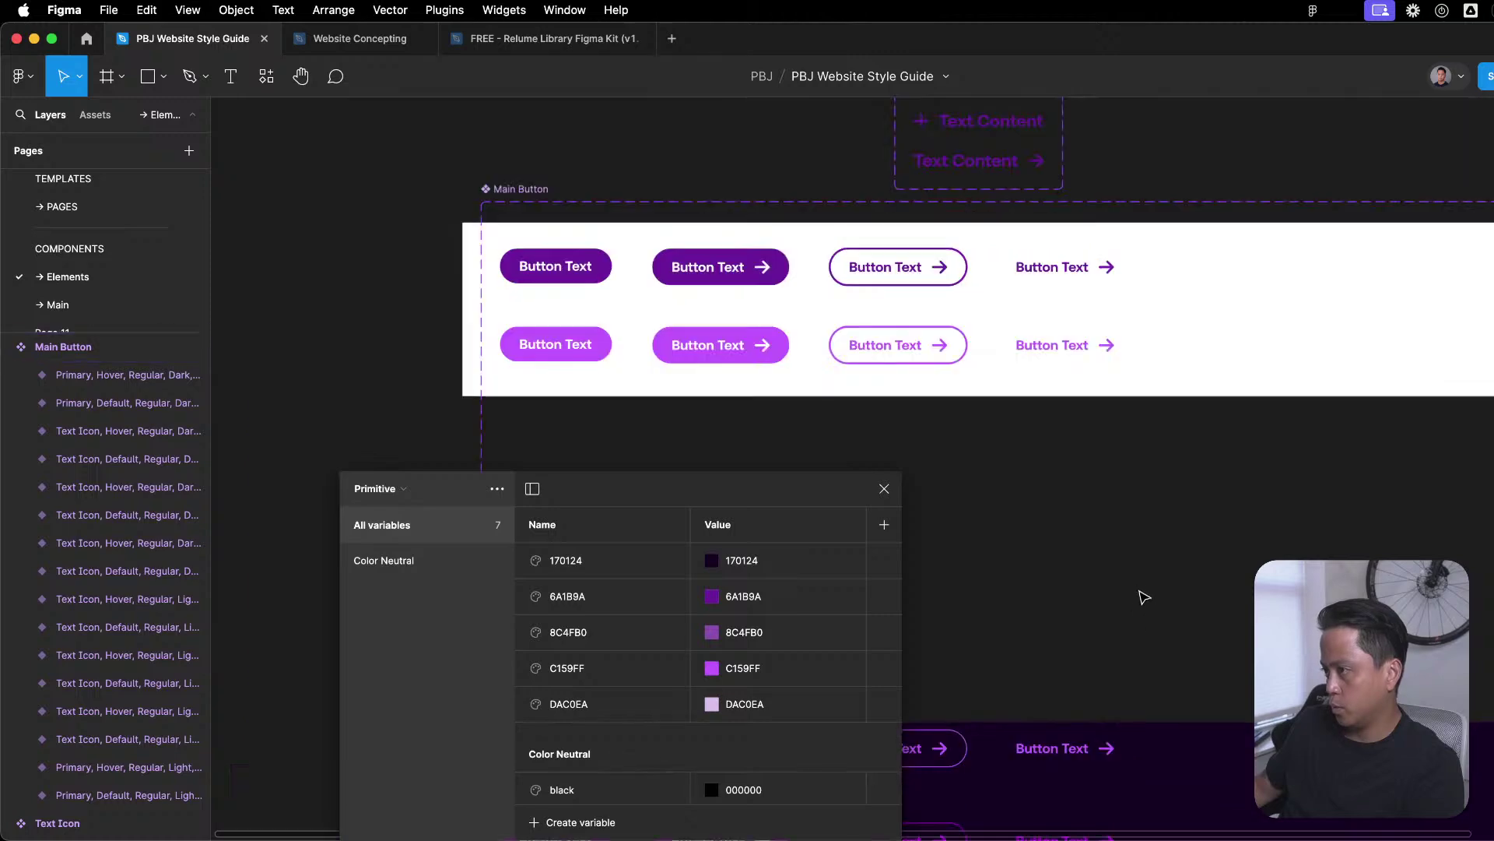
{"action": "left_click_drag", "start_coordinate": [737, 492], "coordinate": [1289, 336]}
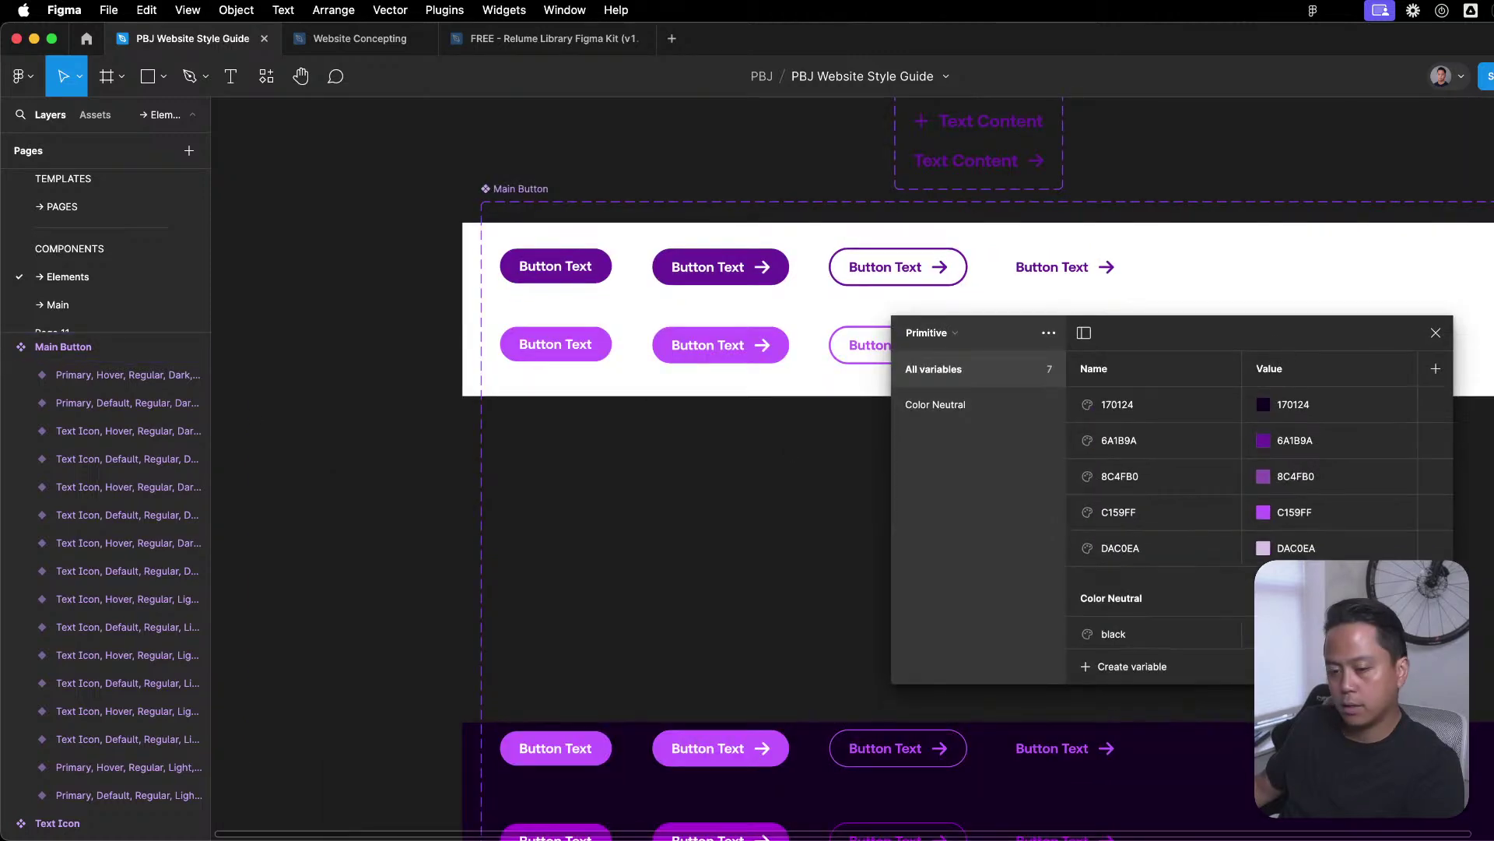
{"action": "key", "text": "ctrl+Up"}
{"action": "left_click", "coordinate": [226, 704]}
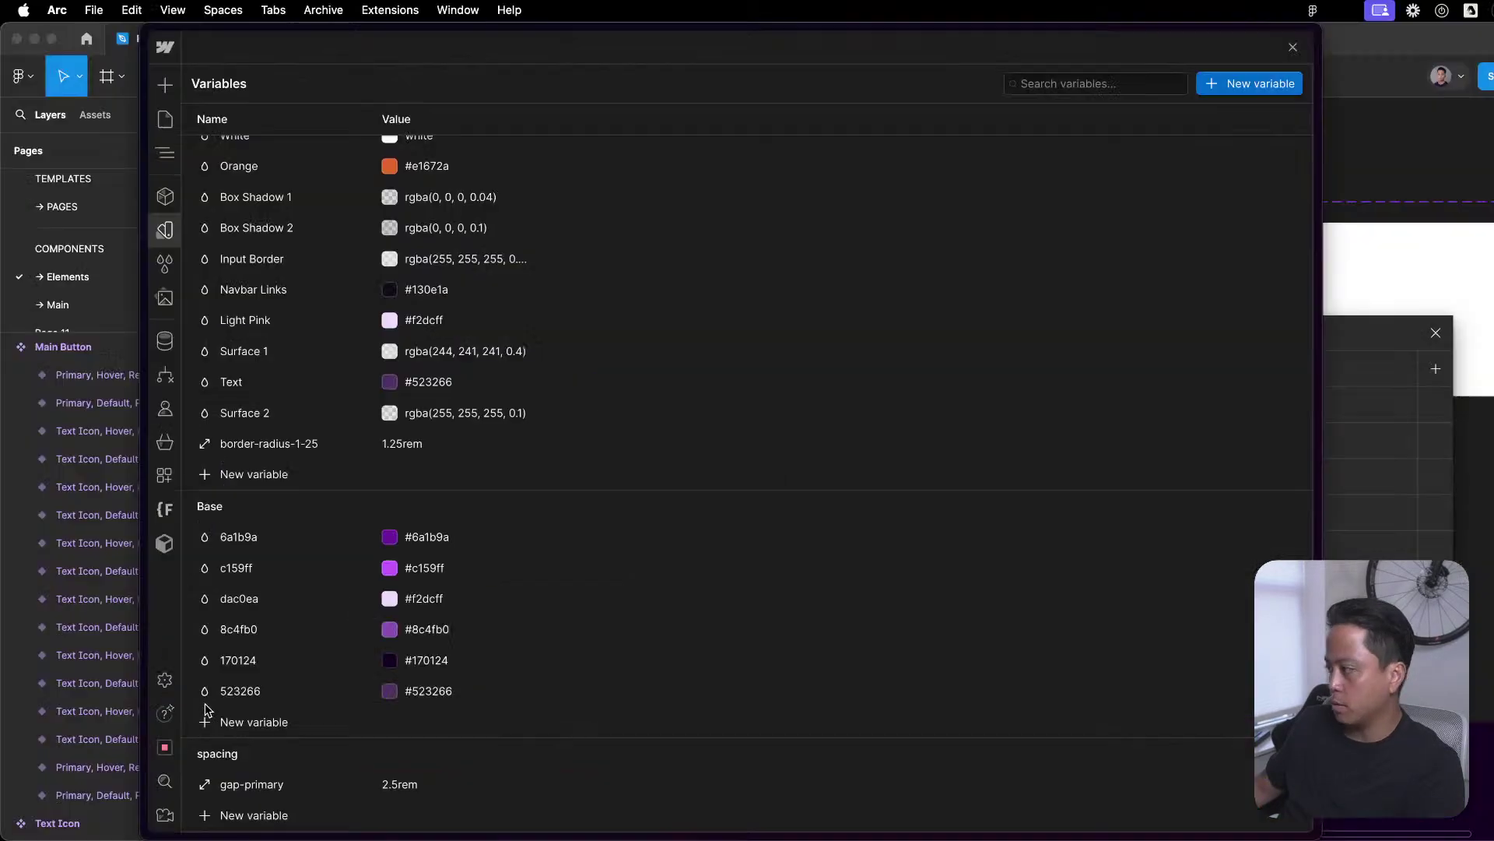
{"action": "left_click_drag", "start_coordinate": [1320, 493], "coordinate": [977, 498]}
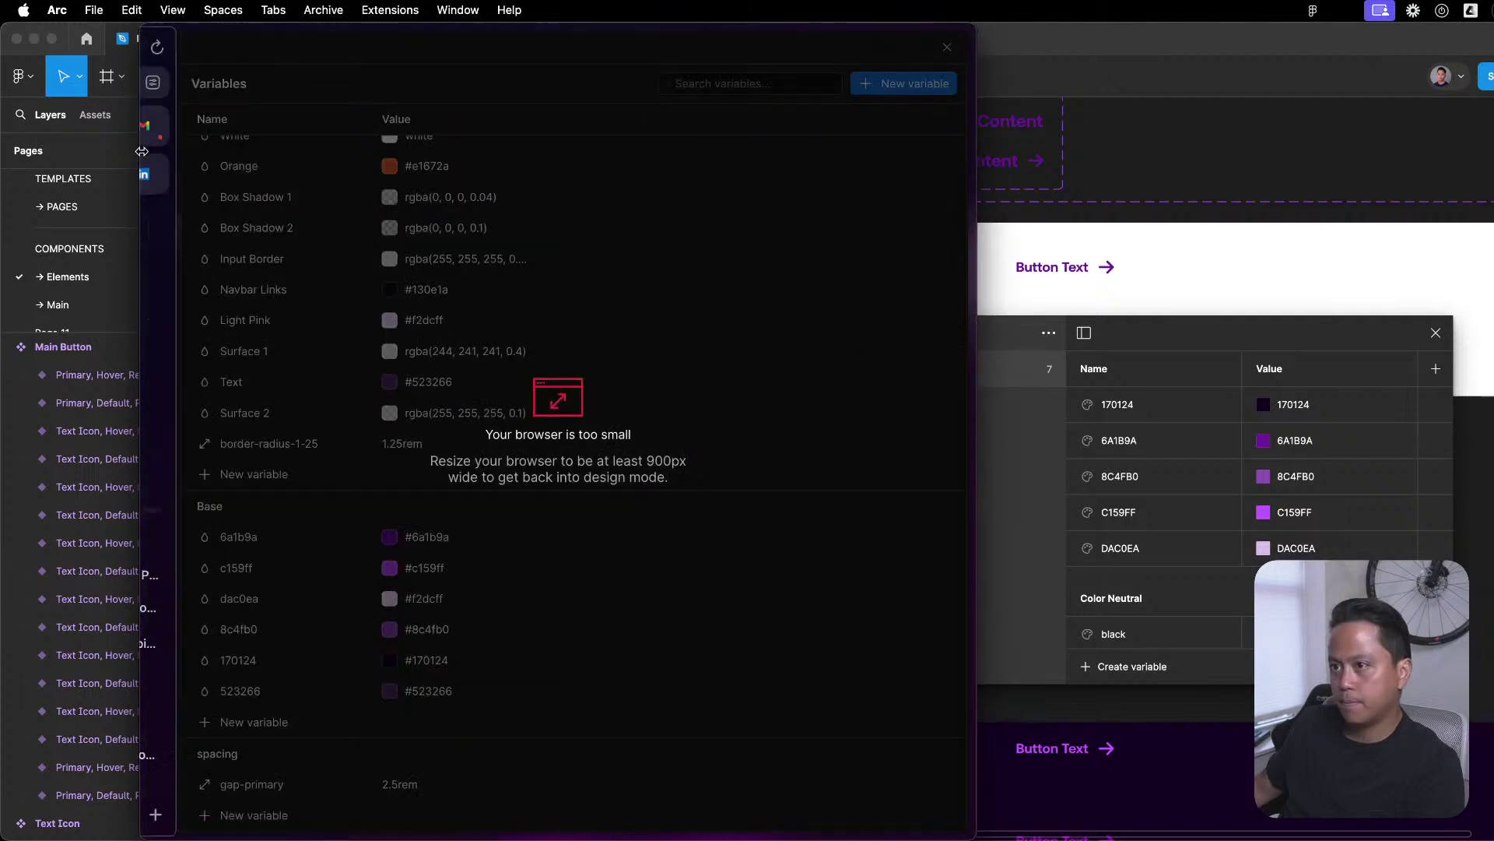
{"action": "key", "text": "super+s"}
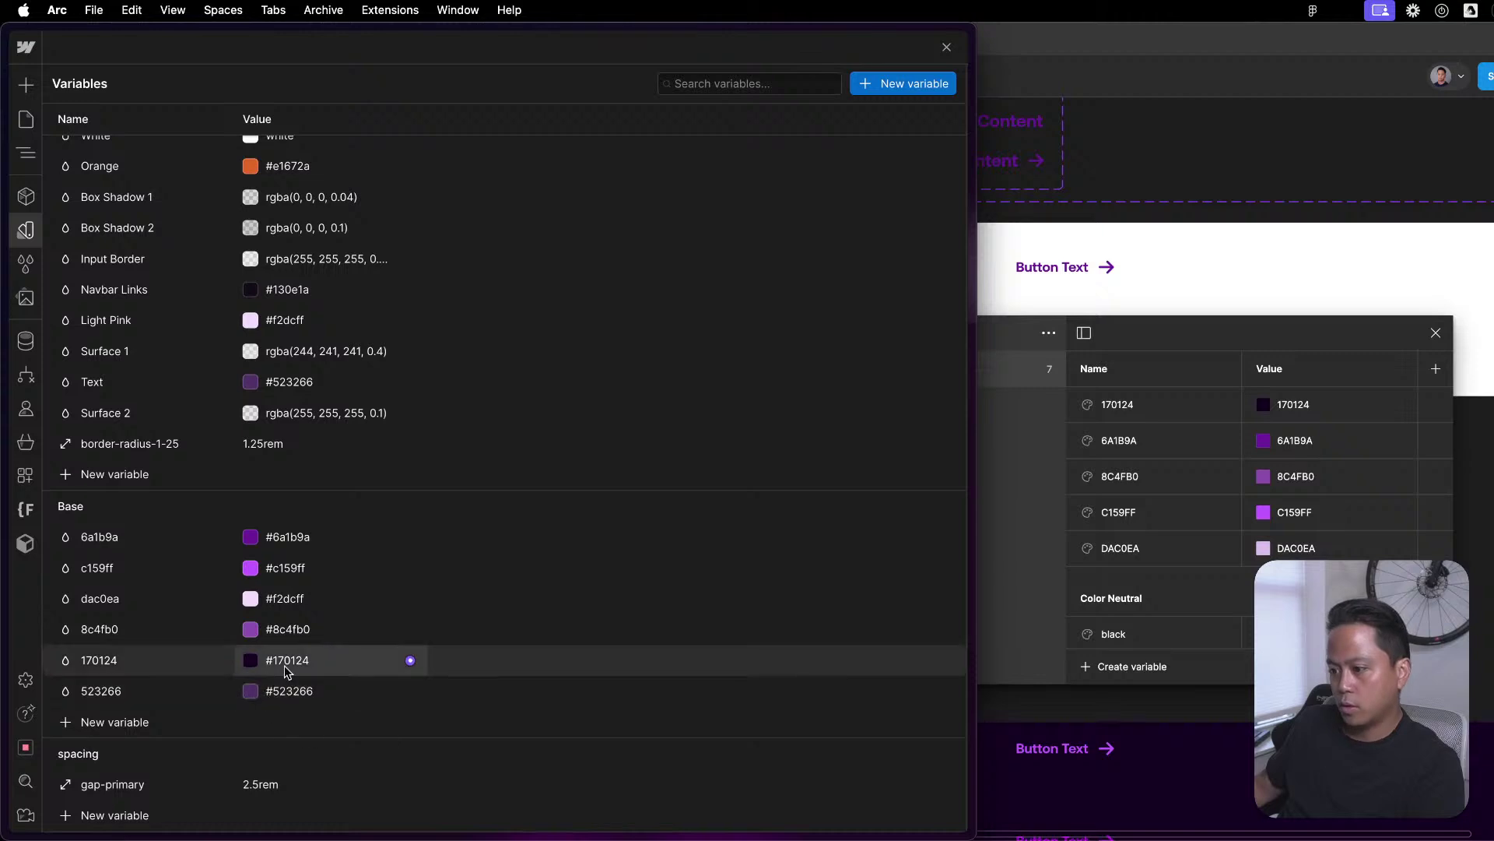
Compare Webflow's Base color variables with the Figma primitives and close the variables list.
{"action": "left_click", "coordinate": [149, 669]}
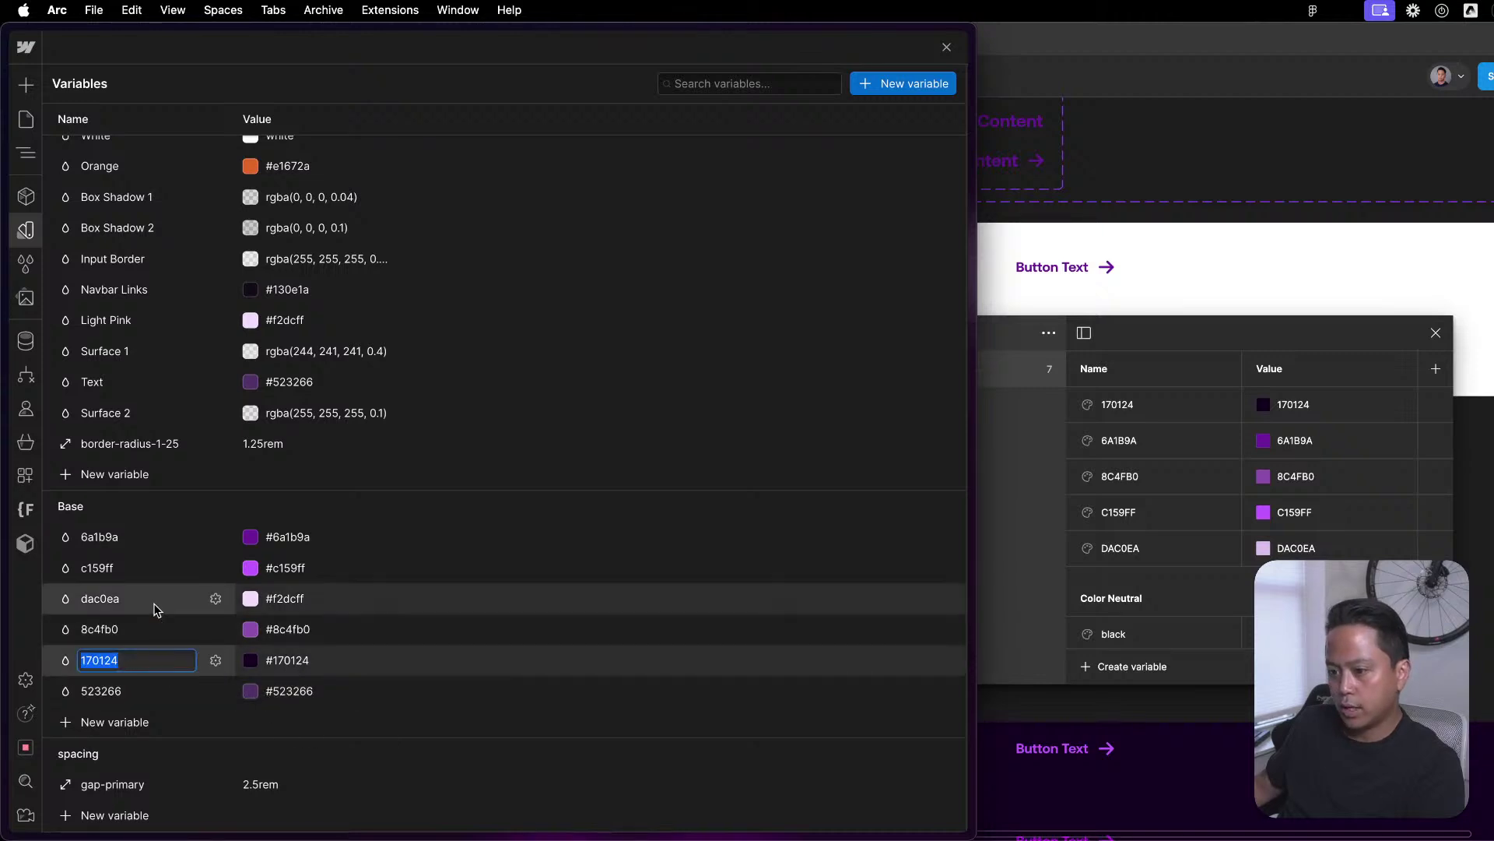
{"action": "left_click", "coordinate": [62, 663]}
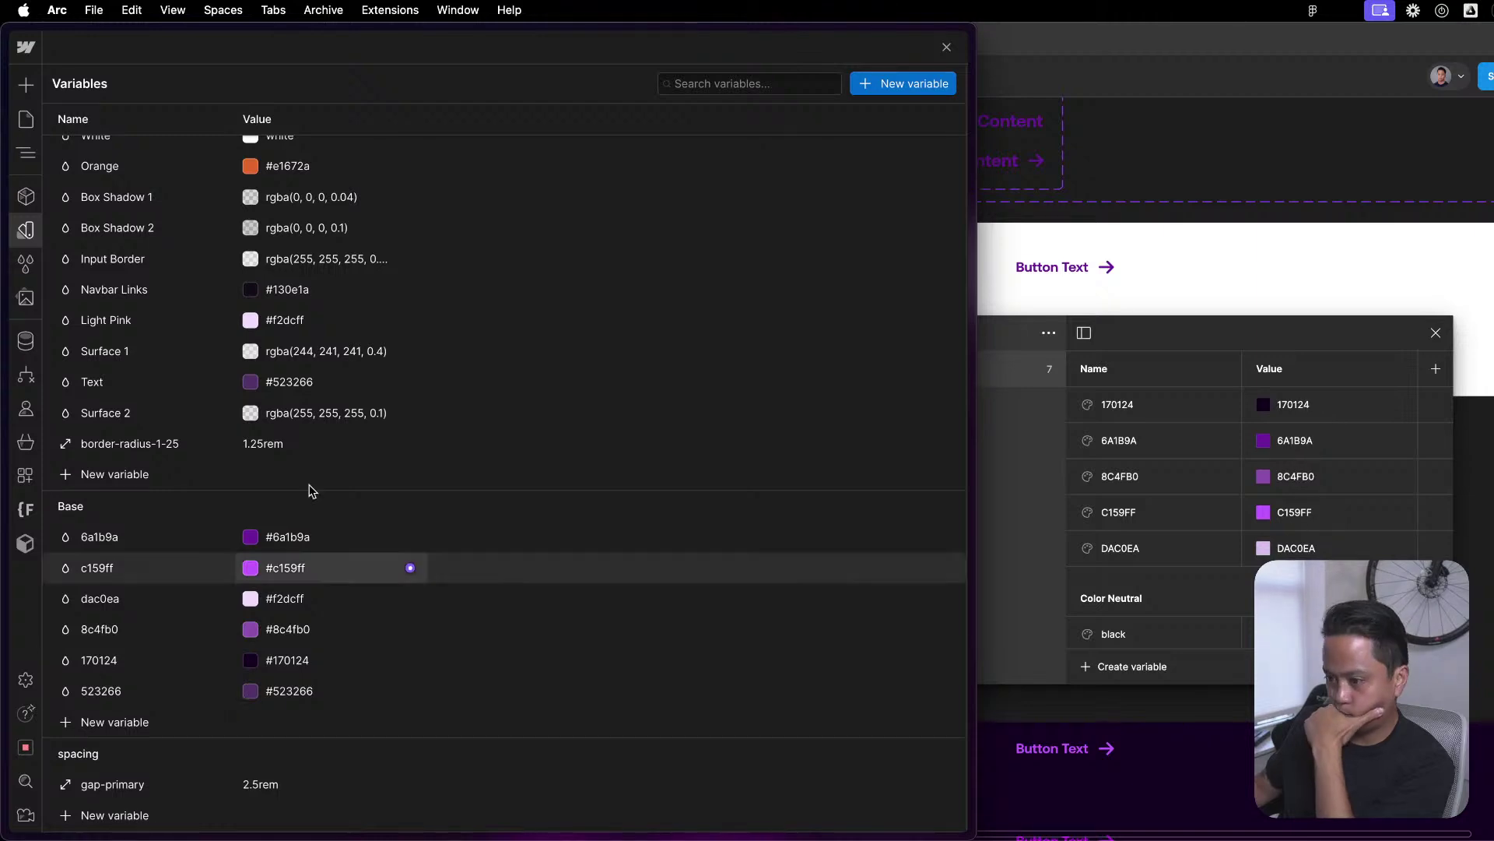
{"action": "left_click", "coordinate": [948, 48]}
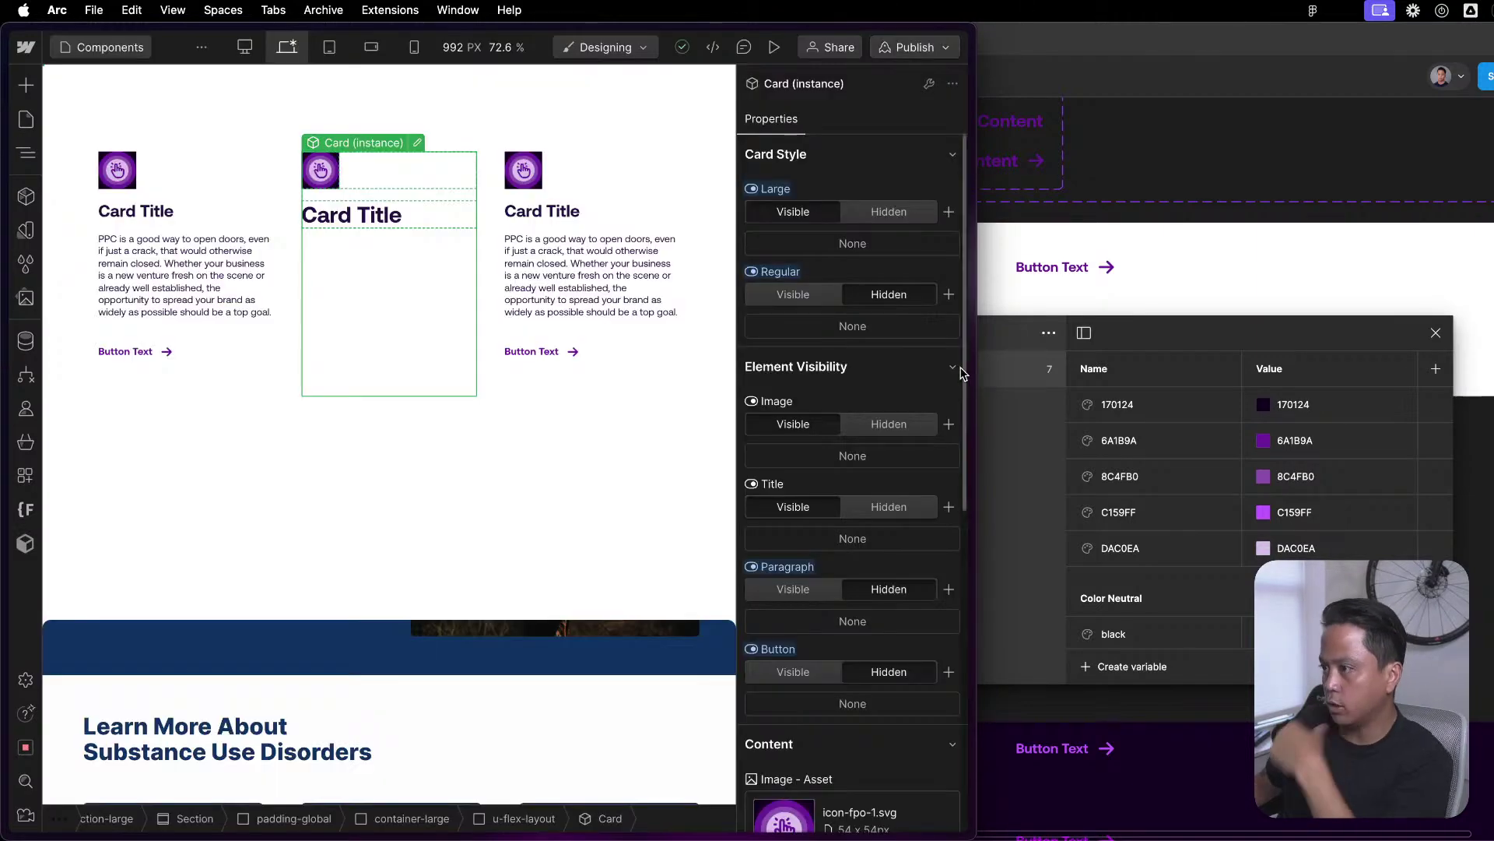
Edit the Card component and set its heading-style-h5 title color to the Base variable 170124.
{"action": "left_click", "coordinate": [146, 215]}
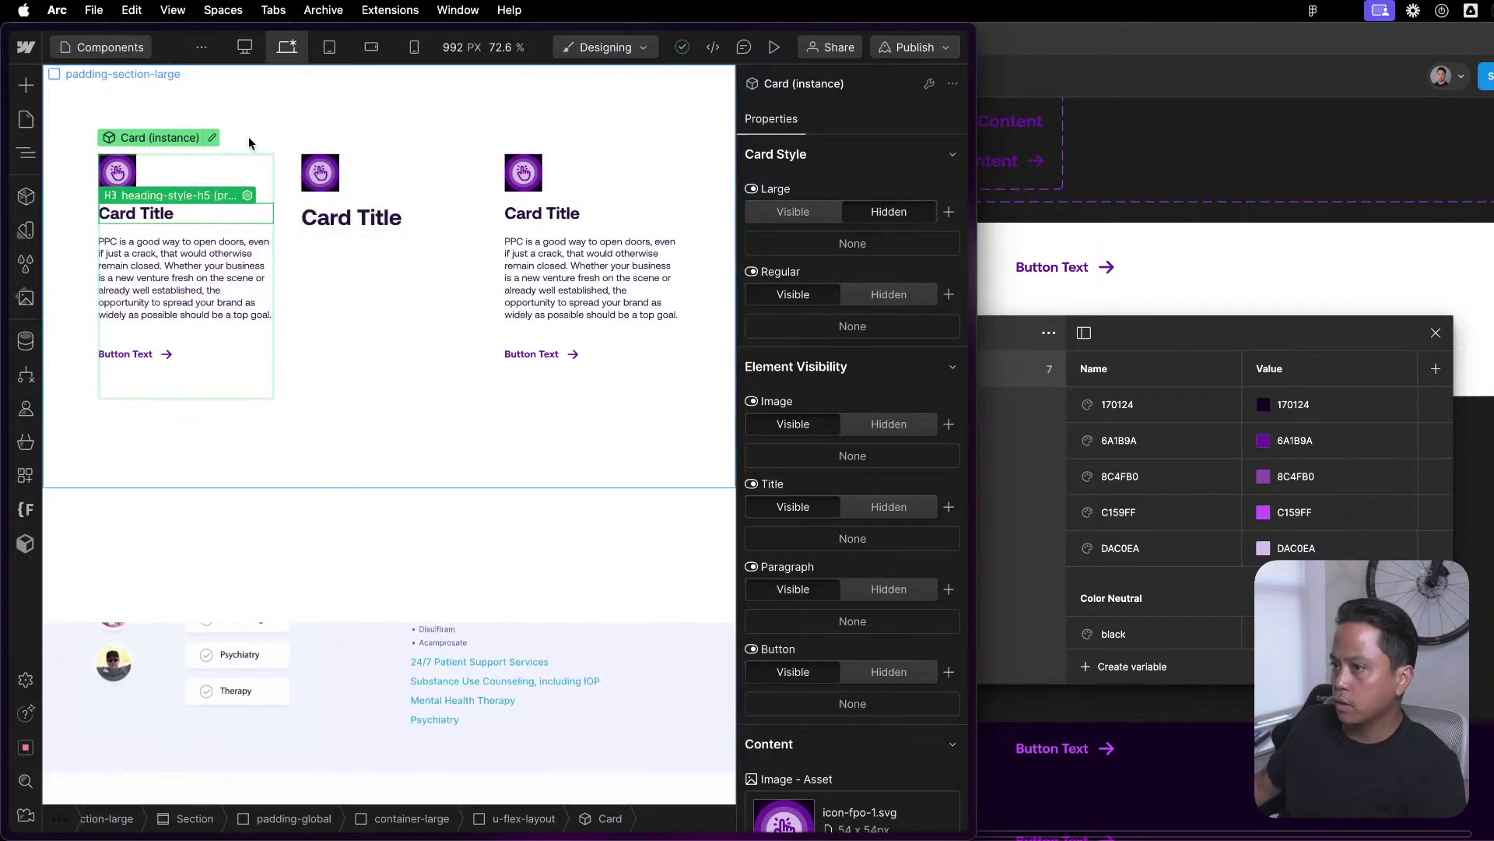
{"action": "left_click", "coordinate": [212, 138]}
{"action": "left_click", "coordinate": [179, 221]}
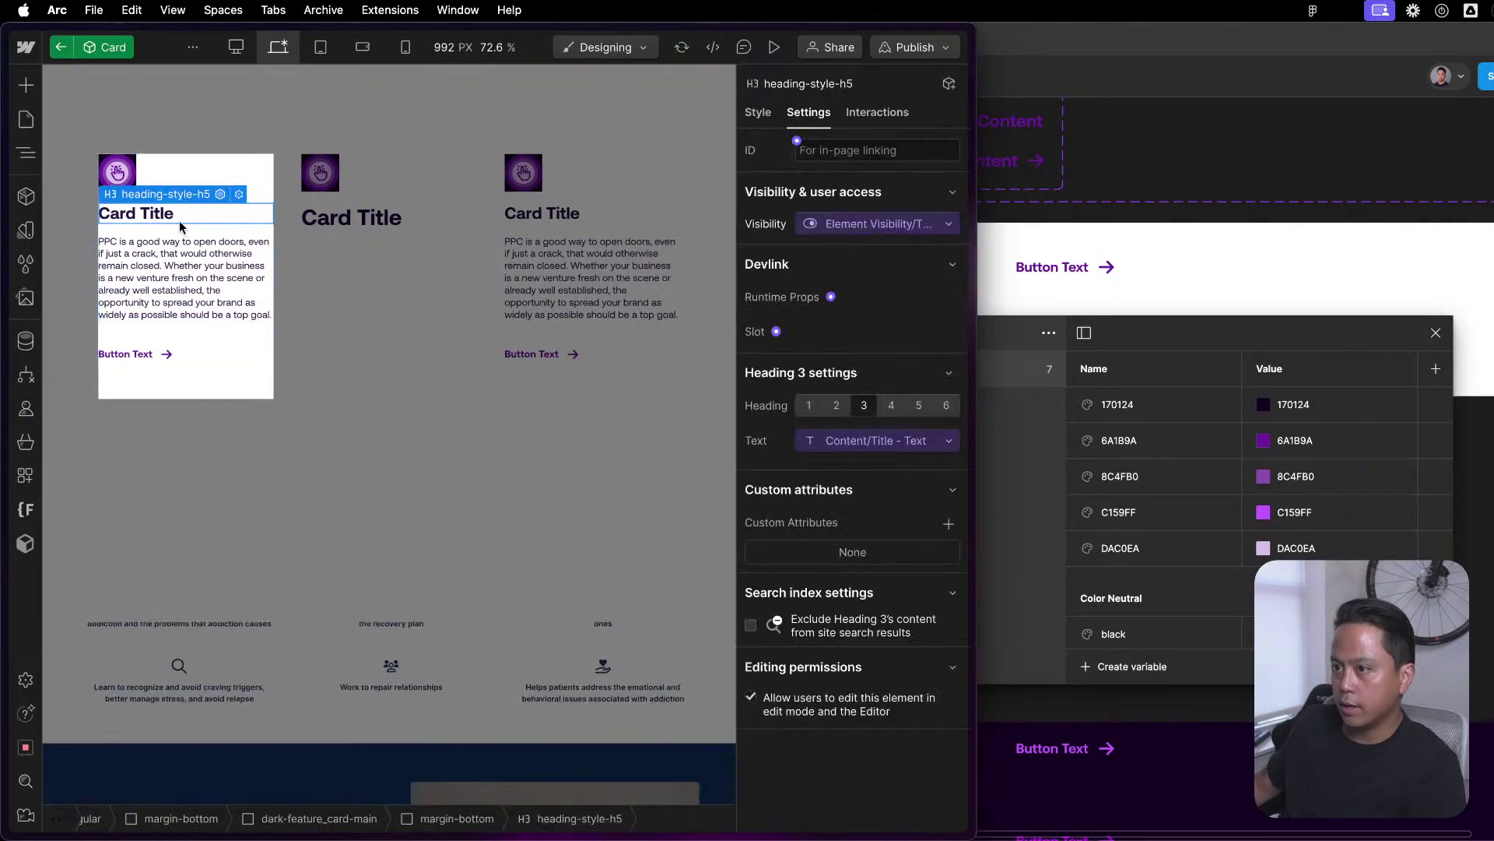
{"action": "left_click", "coordinate": [758, 115]}
{"action": "scroll", "coordinate": [915, 685], "scroll_direction": "down", "scroll_amount": 10}
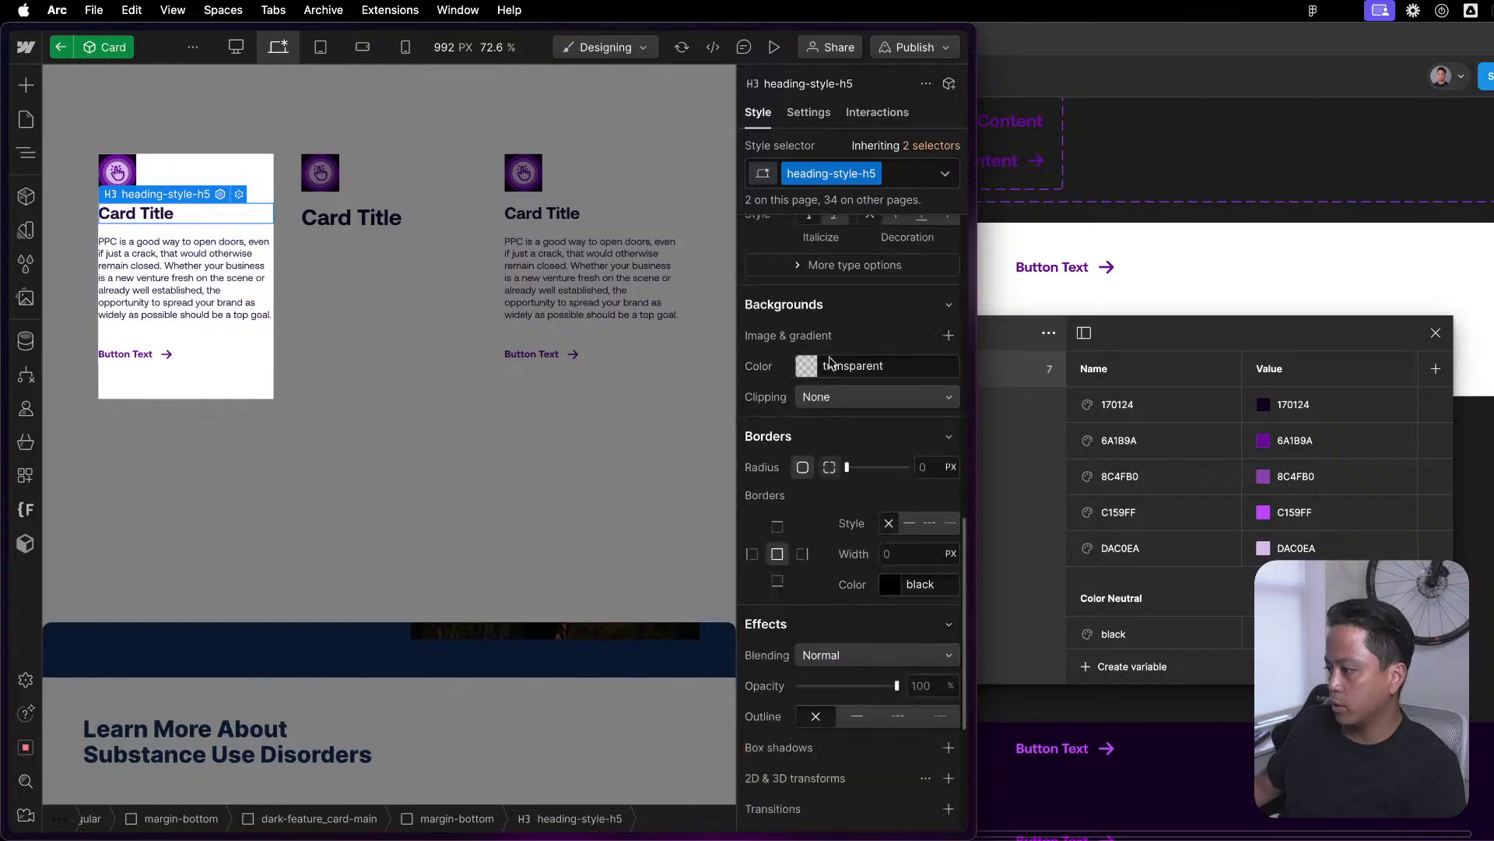
{"action": "scroll", "coordinate": [840, 346], "scroll_direction": "up", "scroll_amount": 2}
{"action": "scroll", "coordinate": [843, 349], "scroll_direction": "up", "scroll_amount": 1}
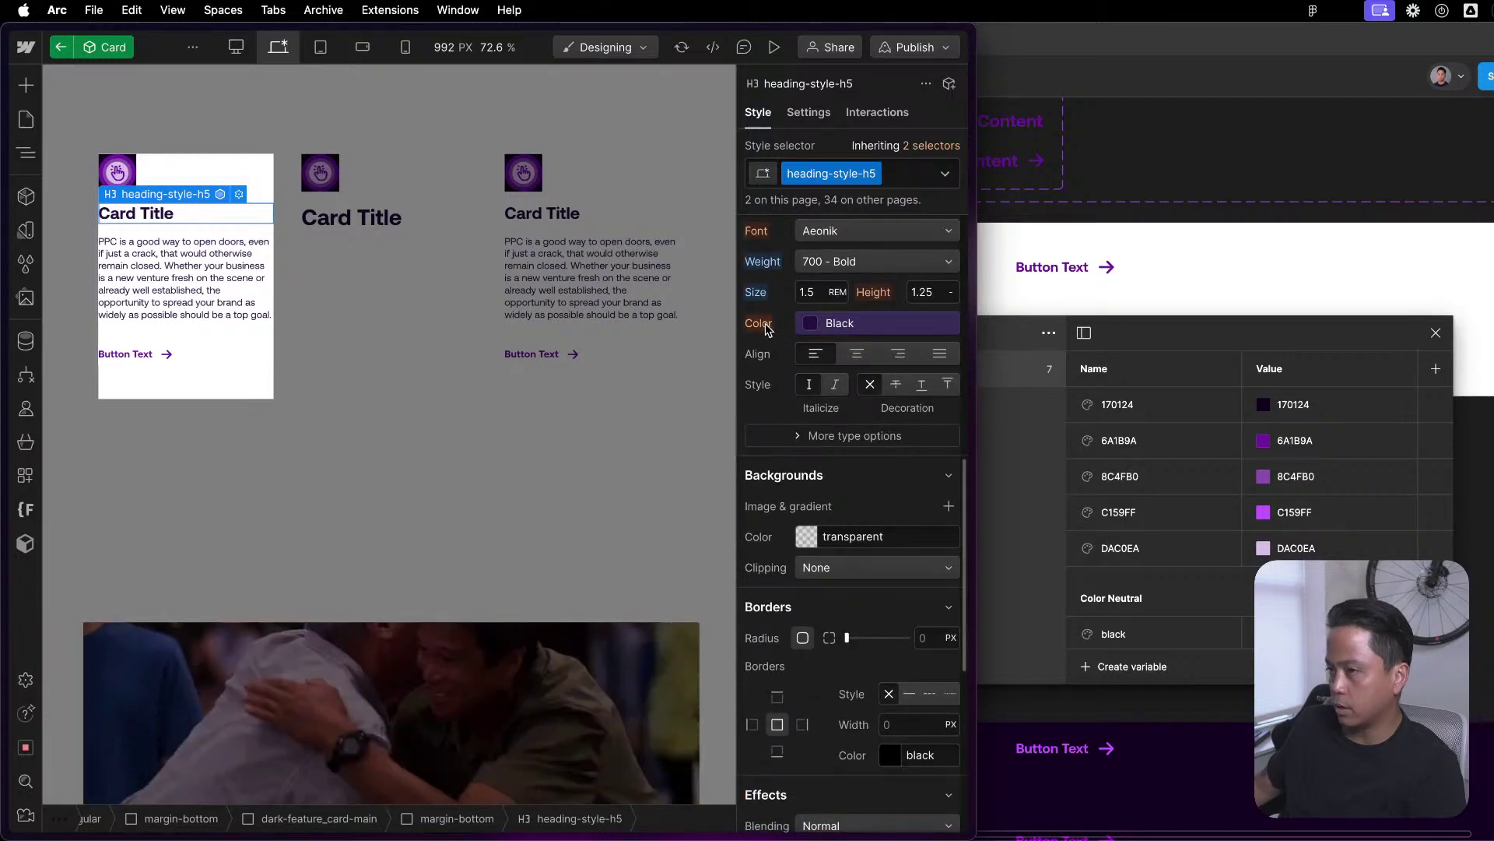
{"action": "left_click", "coordinate": [894, 333]}
{"action": "scroll", "coordinate": [852, 529], "scroll_direction": "down", "scroll_amount": 8}
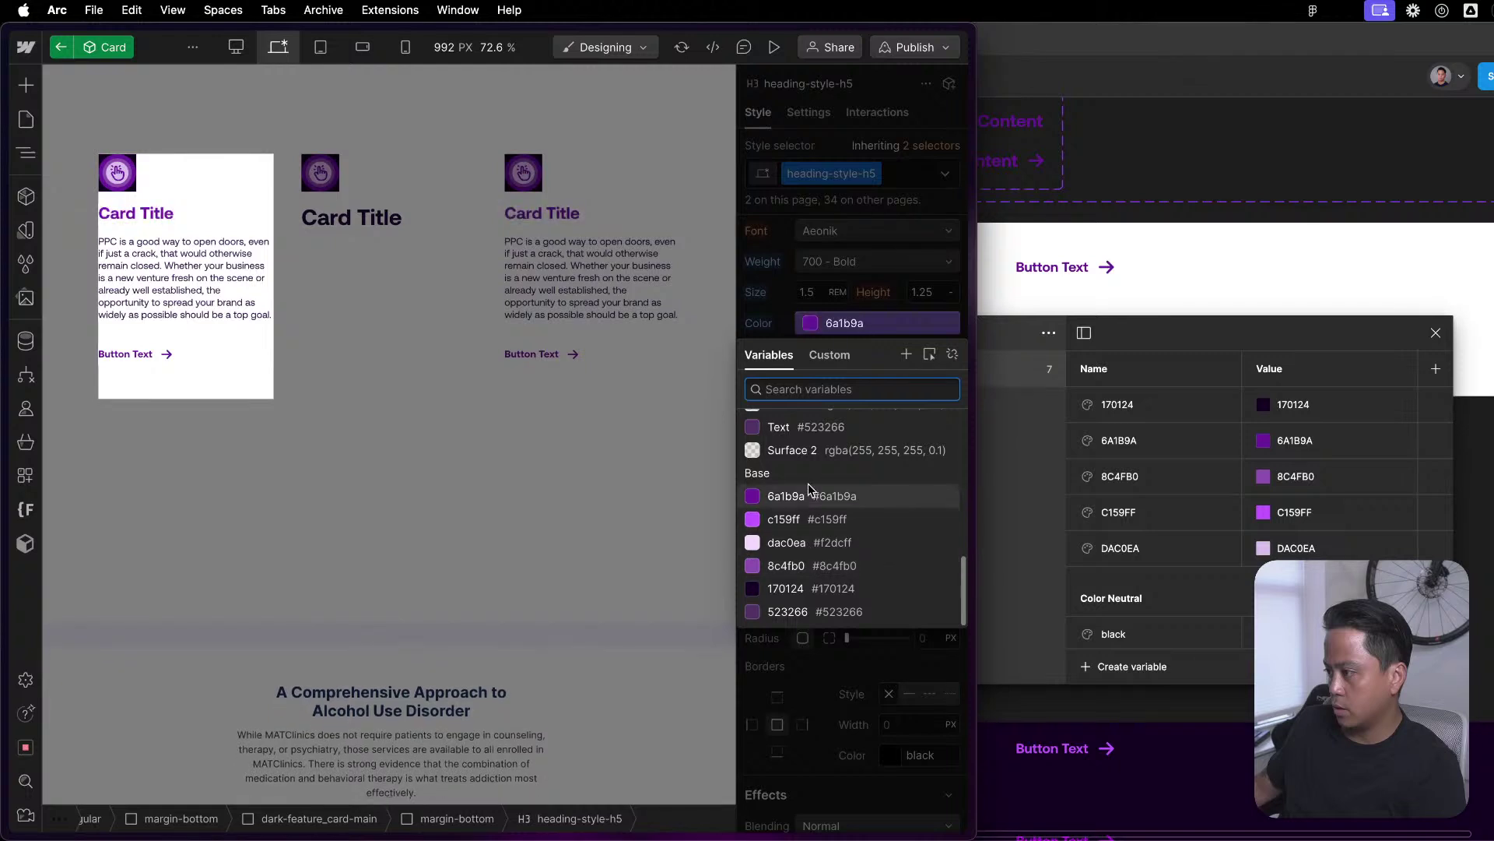
{"action": "left_click", "coordinate": [798, 590]}
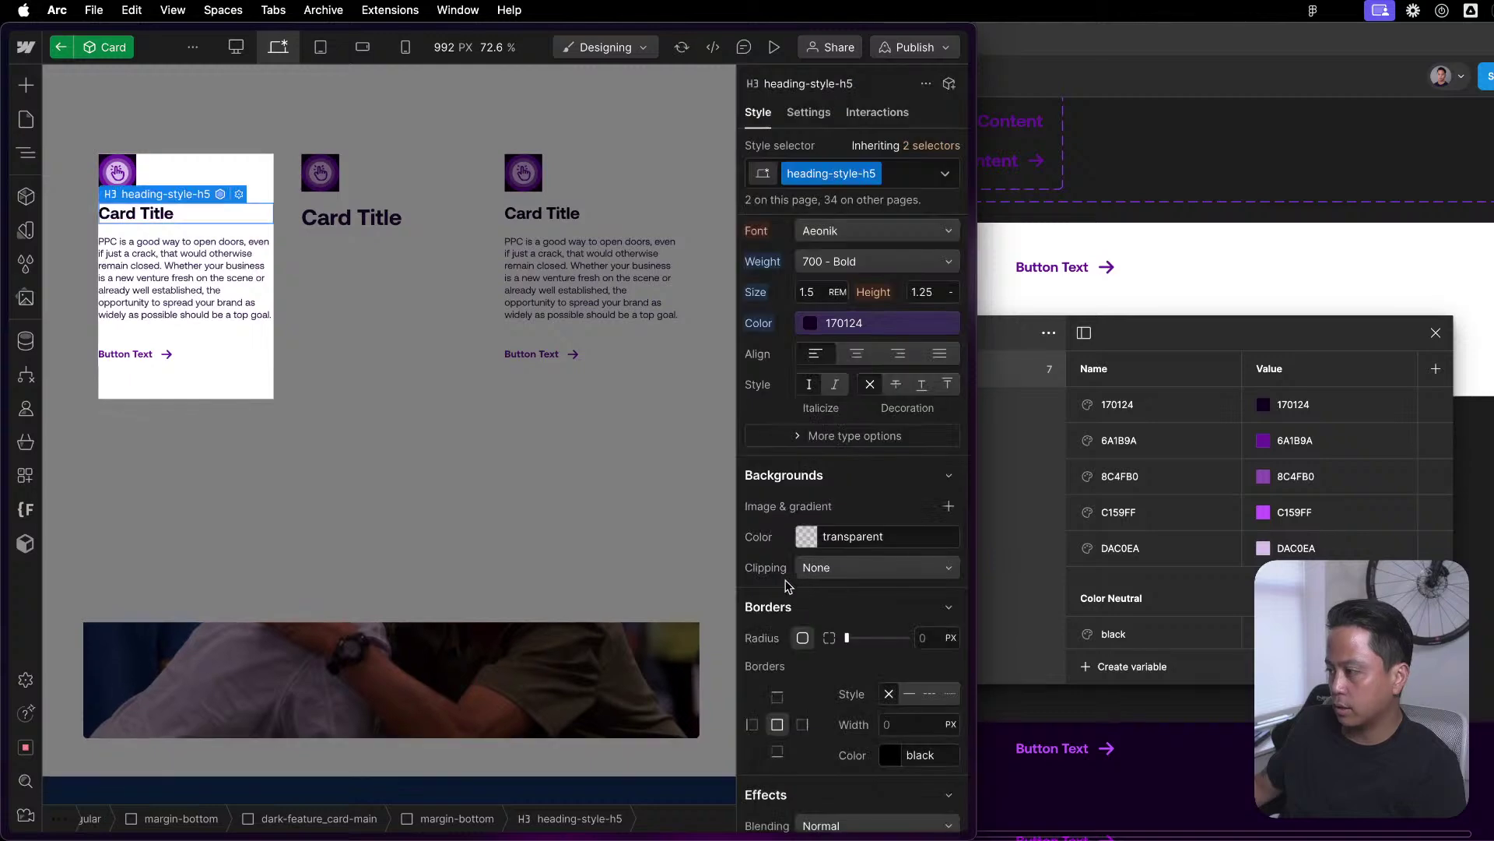
{"action": "key", "text": "Escape"}
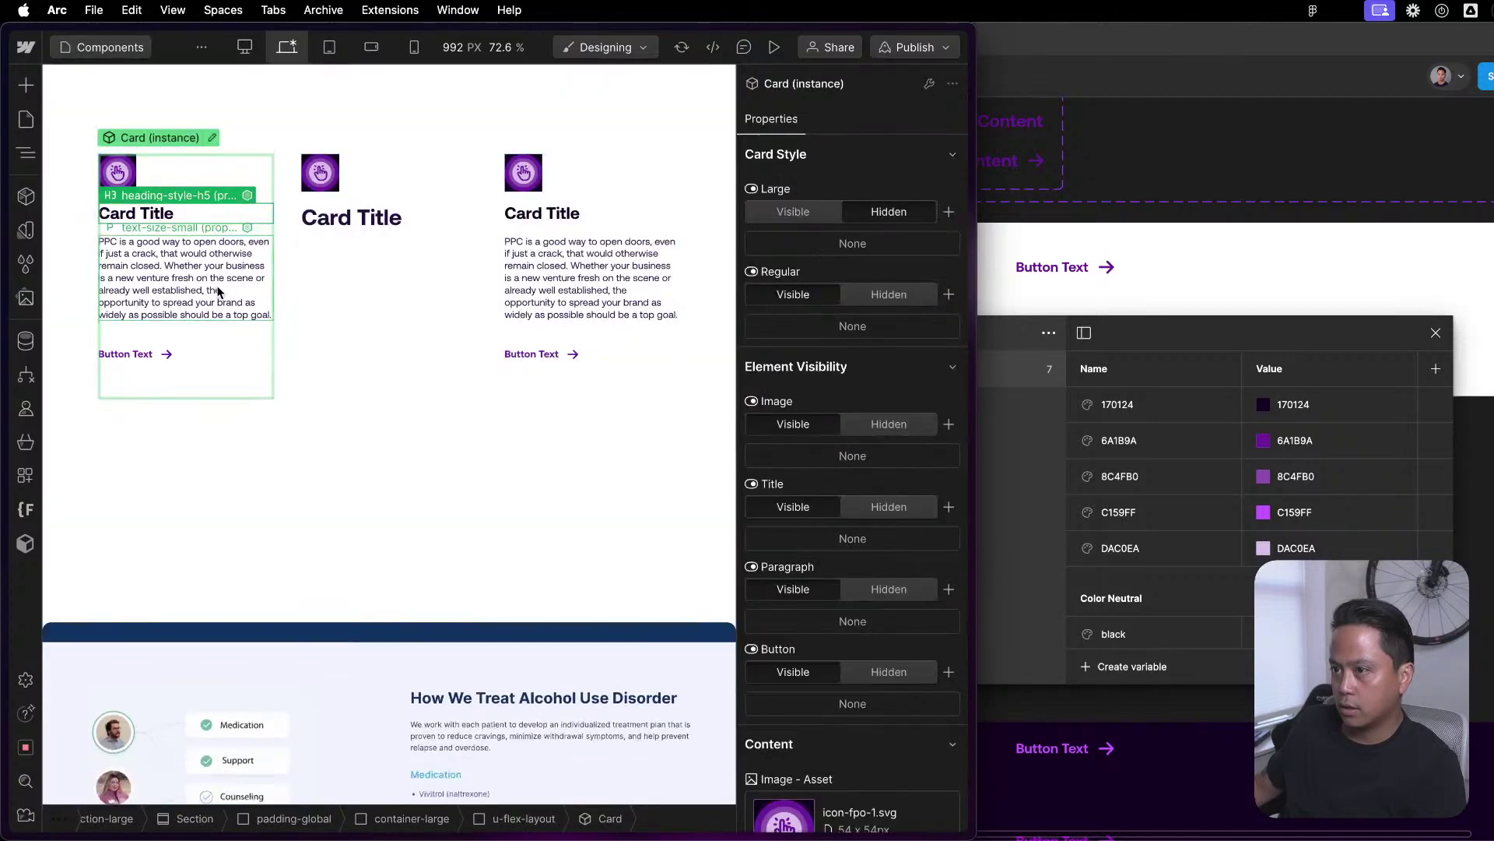
Inspect the text color source of the Card component's text-size-small paragraph and leave the component.
{"action": "double_click", "coordinate": [156, 294]}
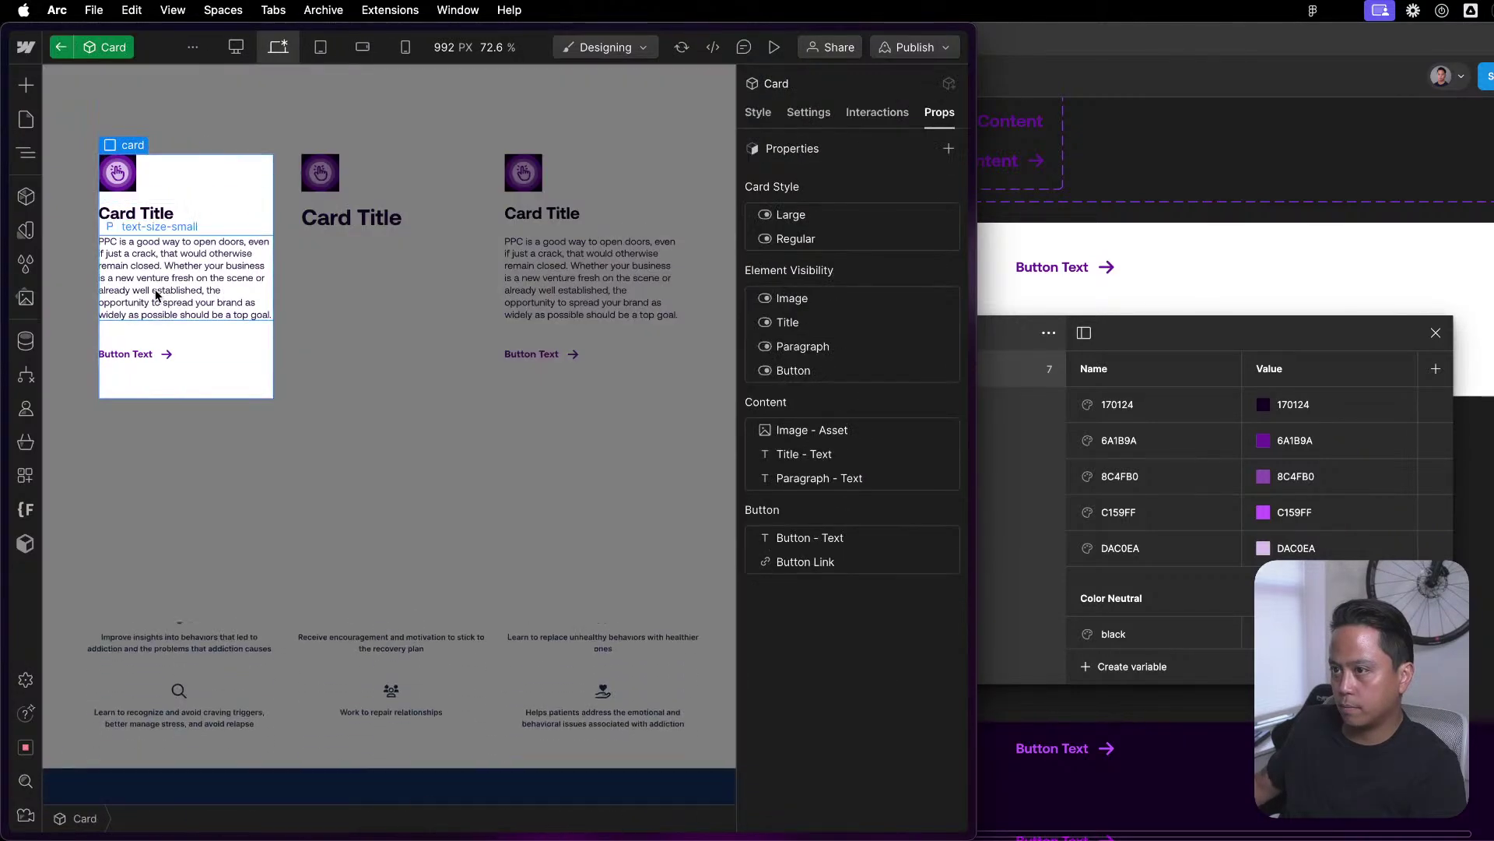
{"action": "left_click", "coordinate": [156, 294]}
{"action": "left_click", "coordinate": [755, 115]}
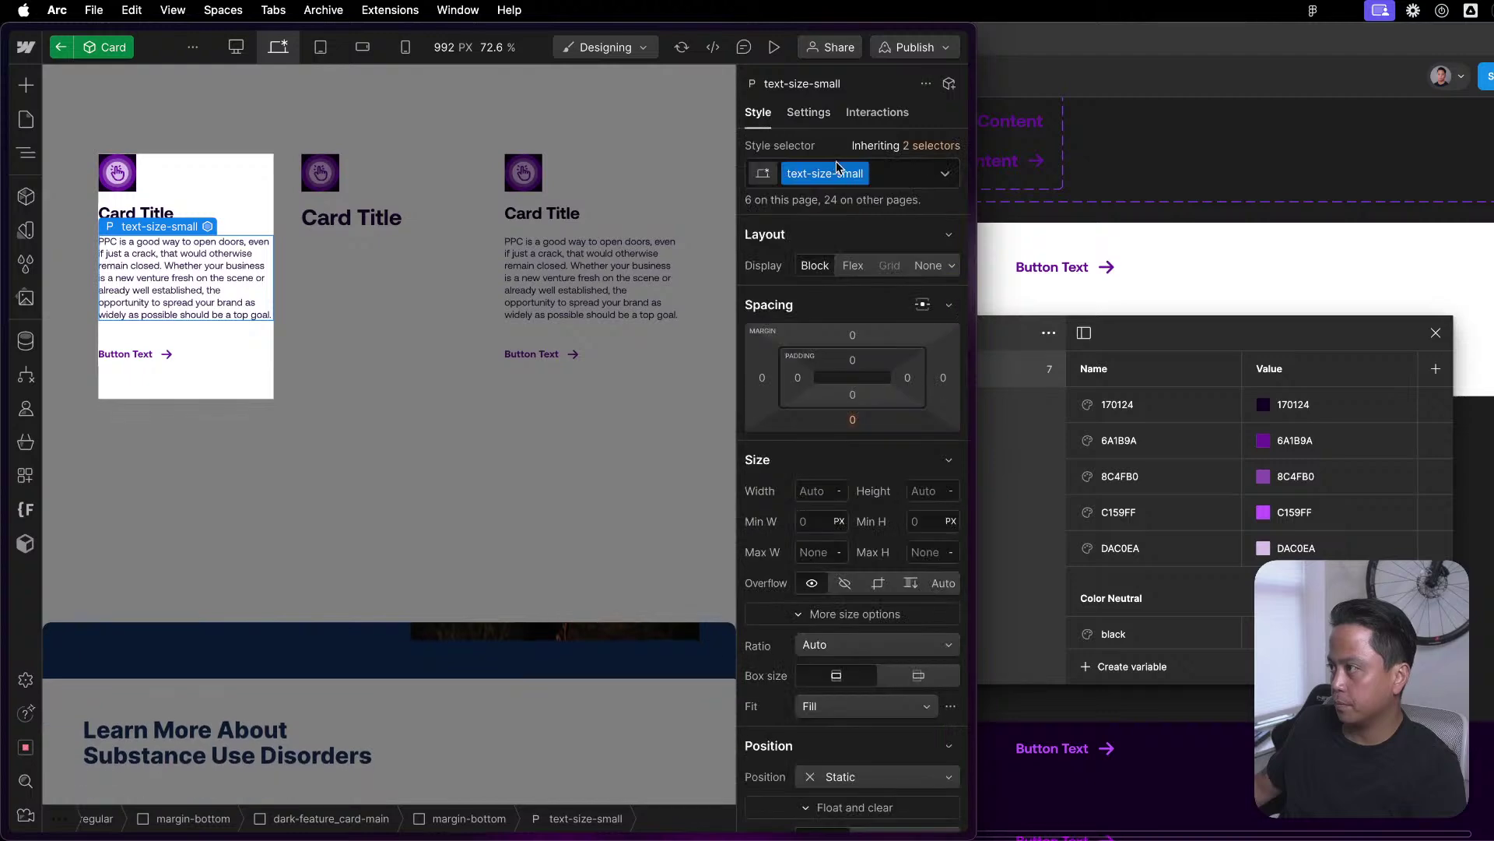
{"action": "scroll", "coordinate": [842, 533], "scroll_direction": "down", "scroll_amount": 10}
{"action": "scroll", "coordinate": [851, 596], "scroll_direction": "up", "scroll_amount": 5}
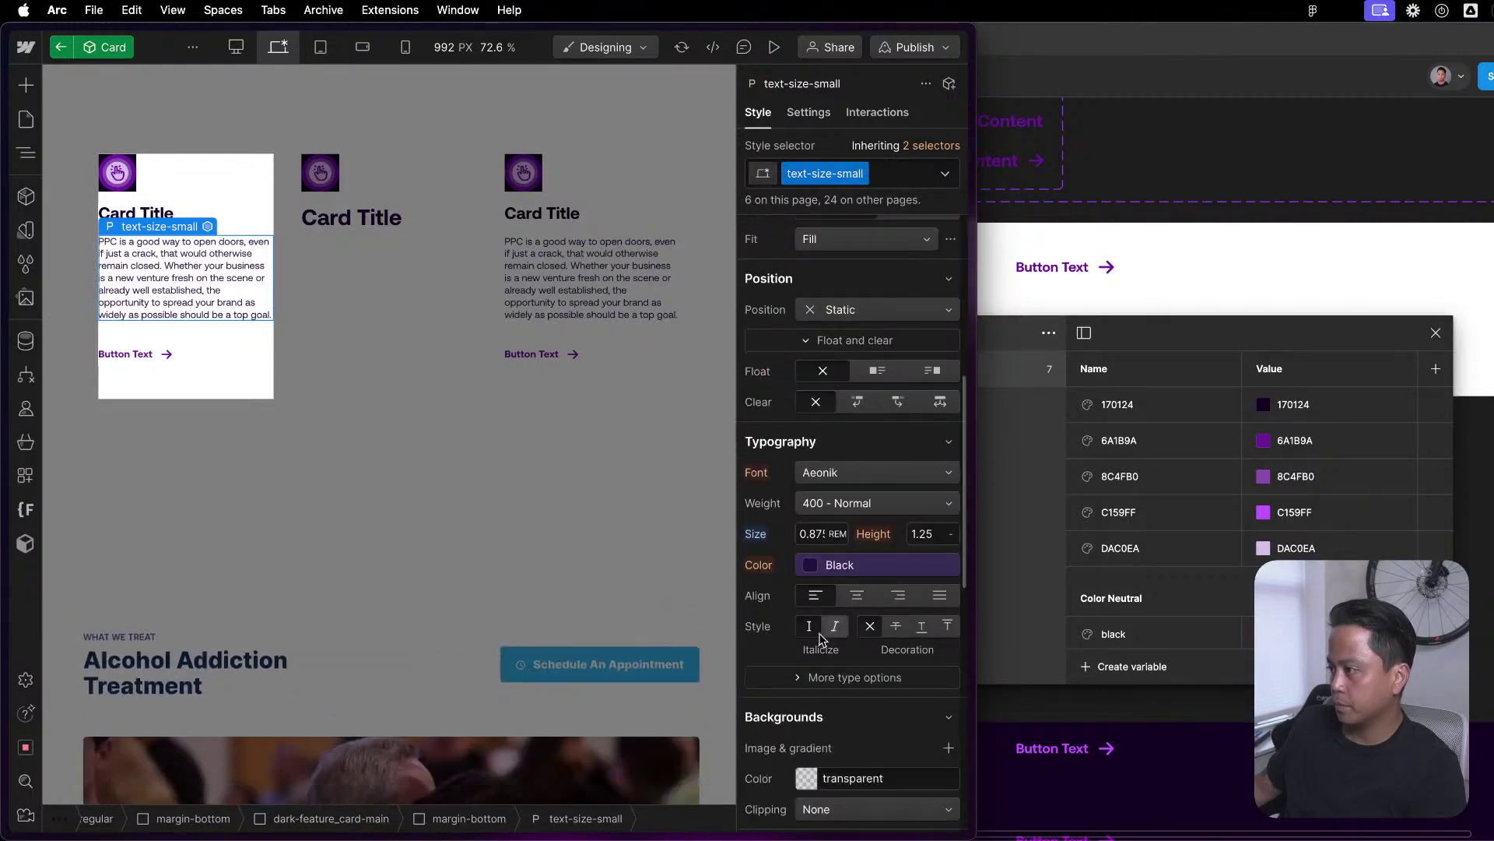
{"action": "left_click", "coordinate": [766, 564]}
{"action": "left_click", "coordinate": [382, 413]}
Select the page body's Body (All Pages) tag and open its text color variable choices.
{"action": "left_click", "coordinate": [25, 153]}
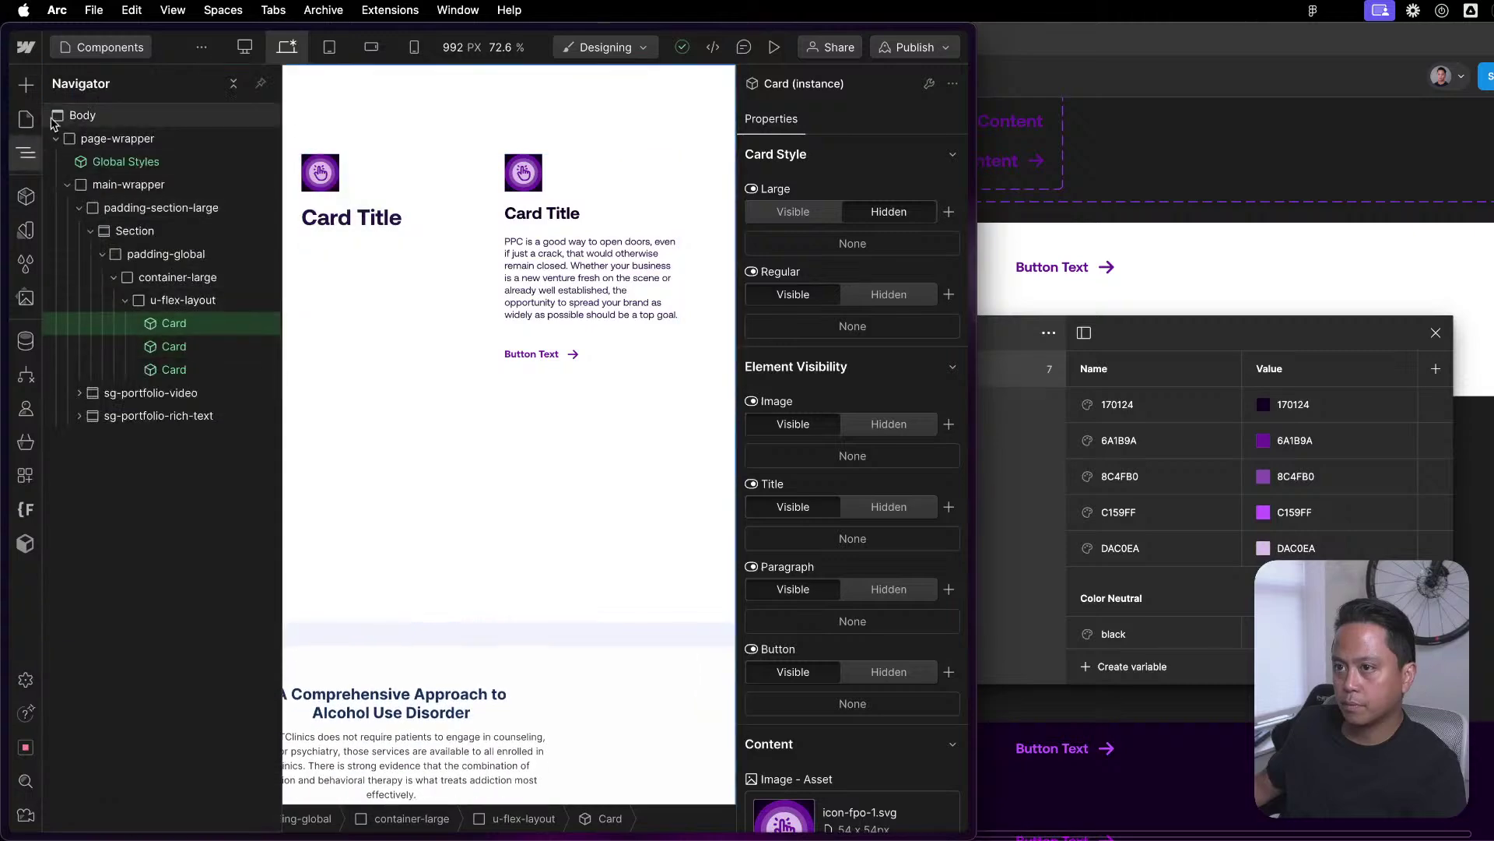
{"action": "left_click", "coordinate": [82, 115]}
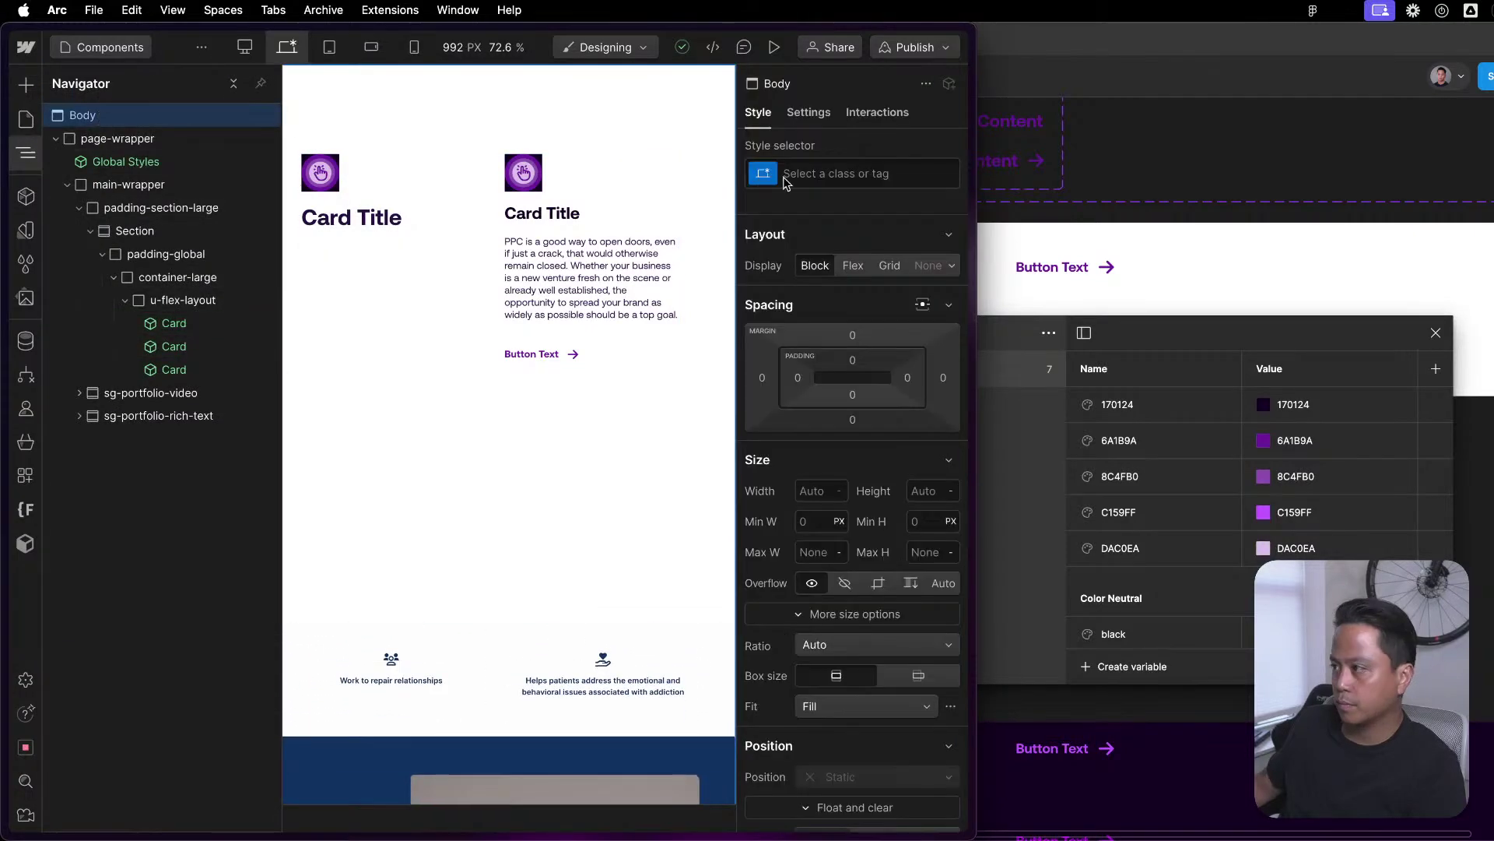
{"action": "left_click", "coordinate": [826, 173]}
{"action": "left_click", "coordinate": [810, 284]}
{"action": "scroll", "coordinate": [810, 498], "scroll_direction": "down", "scroll_amount": 5}
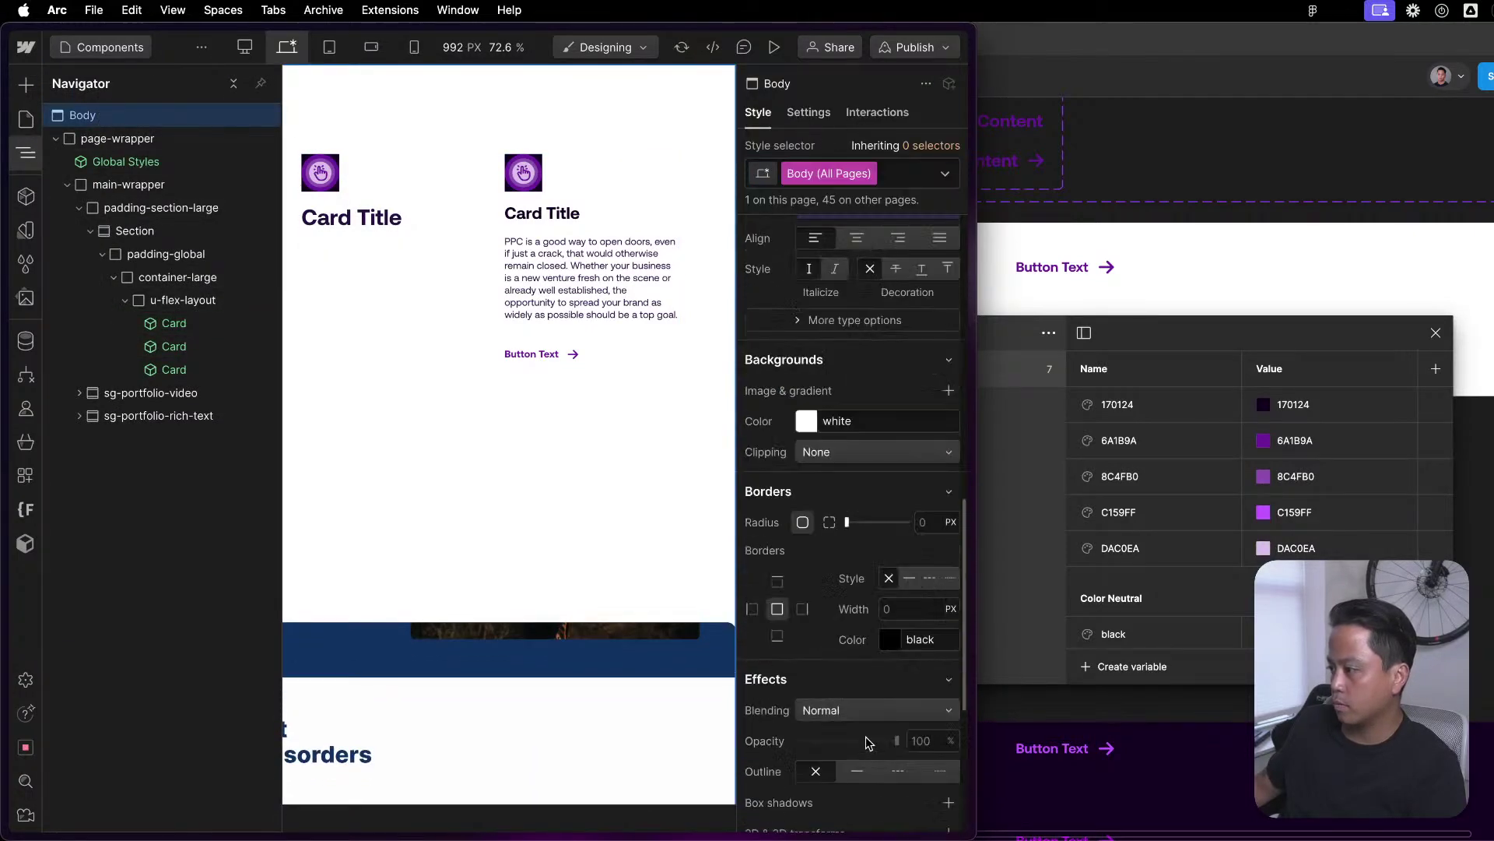
{"action": "scroll", "coordinate": [810, 498], "scroll_direction": "up", "scroll_amount": 5}
{"action": "left_click", "coordinate": [815, 544]}
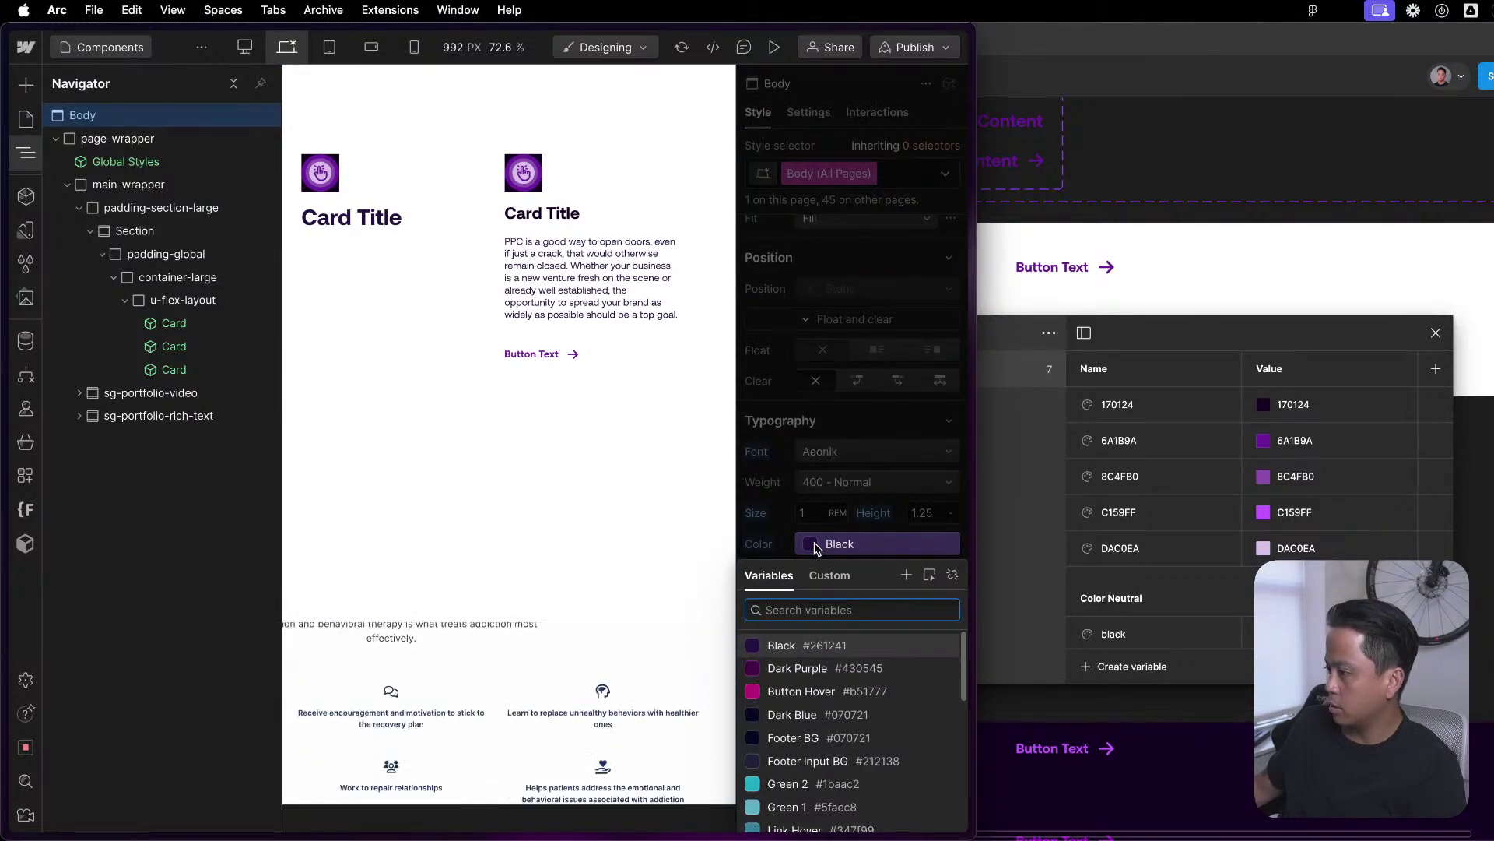
Switch to Figma's Branding page and place a copy of the darkest purple swatch above the purple palette row in Frame 1.
{"action": "left_click", "coordinate": [1176, 306]}
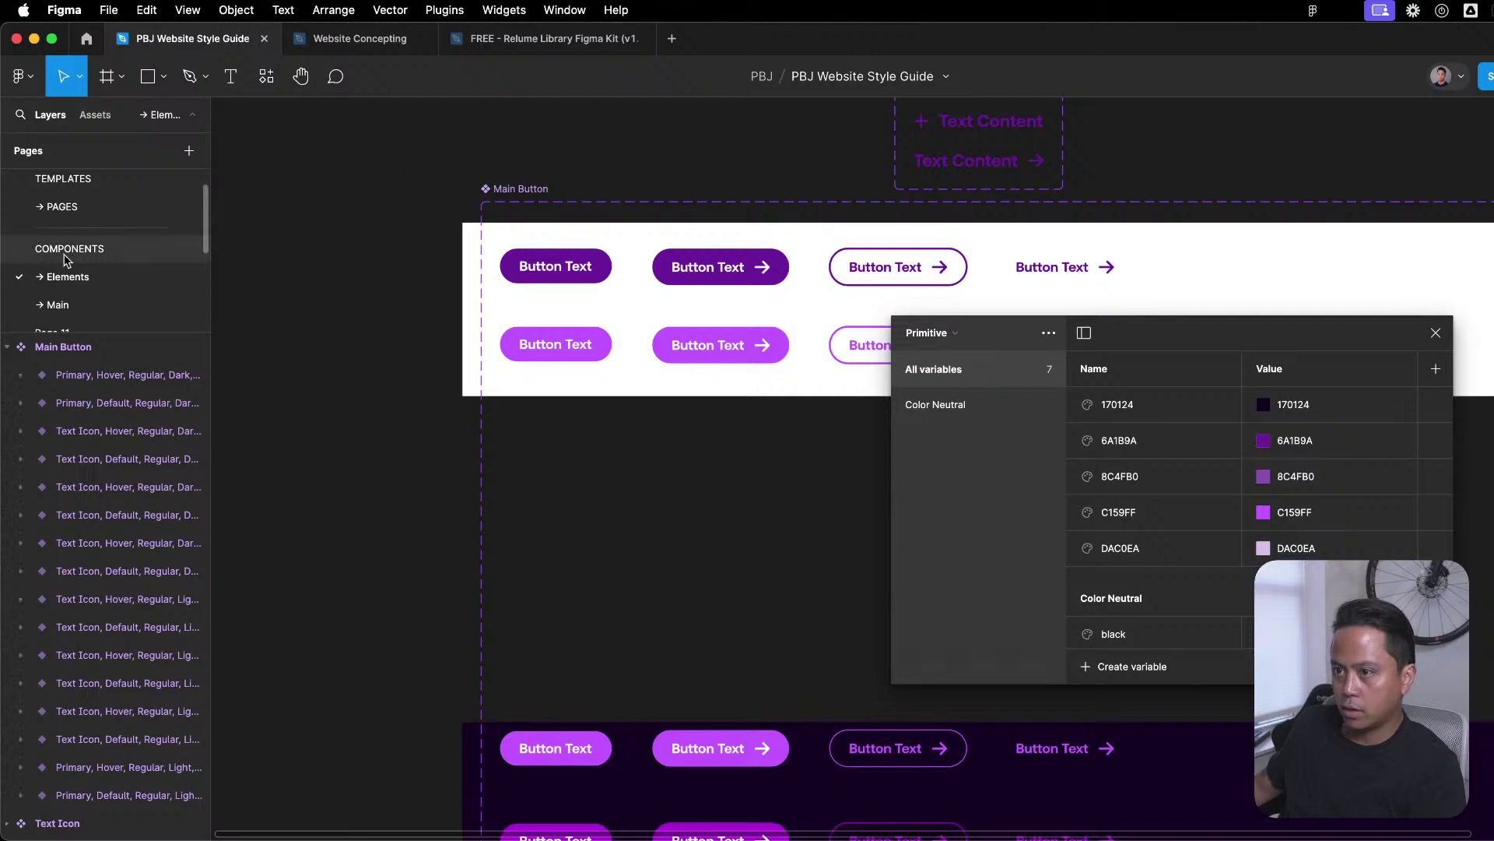
{"action": "left_click", "coordinate": [103, 185]}
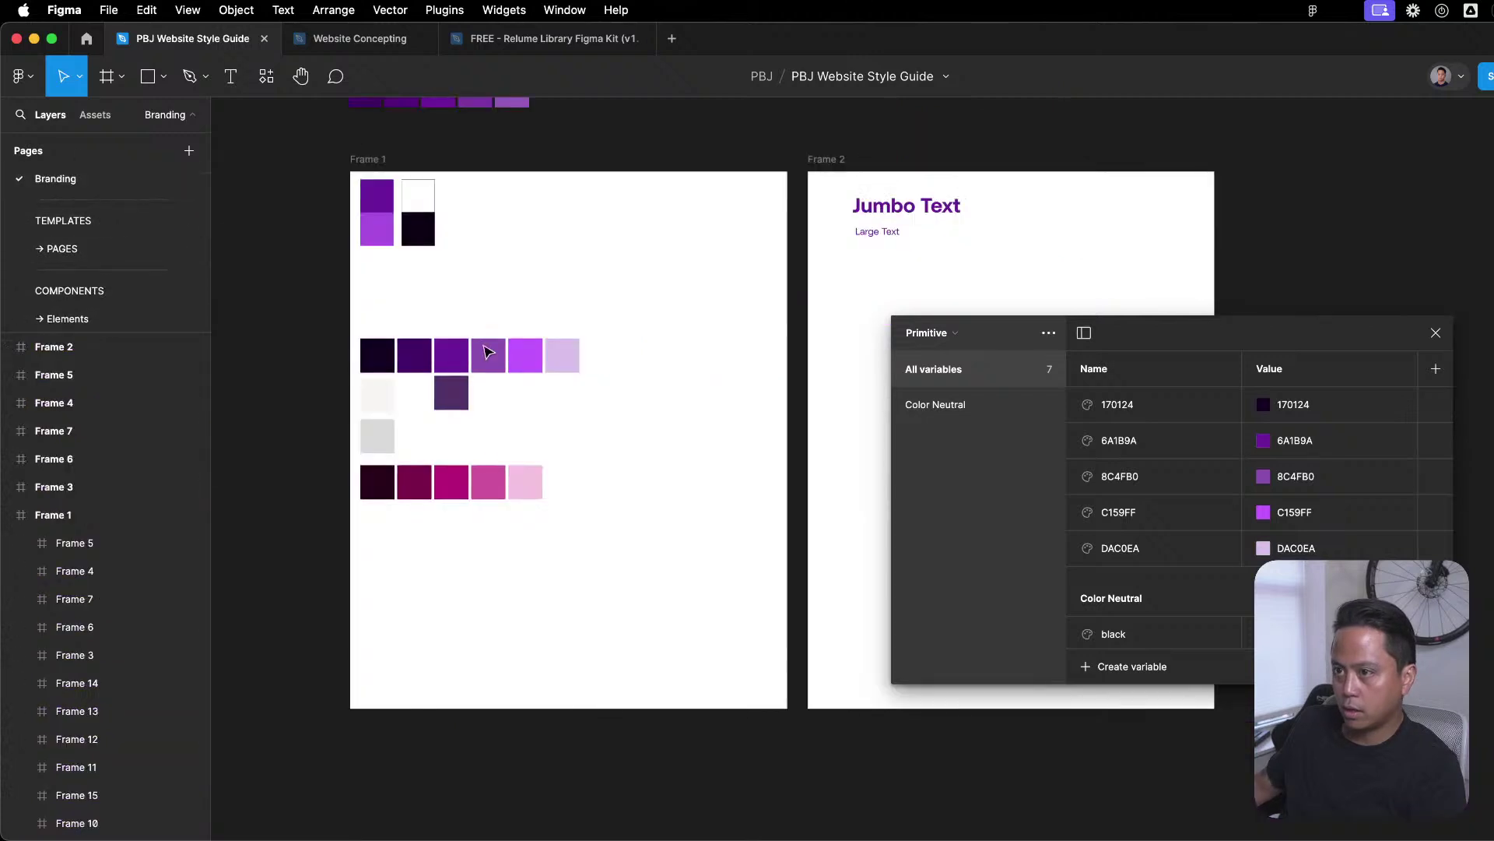
{"action": "left_click", "coordinate": [383, 360]}
{"action": "left_click", "coordinate": [418, 229]}
{"action": "left_click", "coordinate": [500, 296]}
{"action": "left_click", "coordinate": [373, 358]}
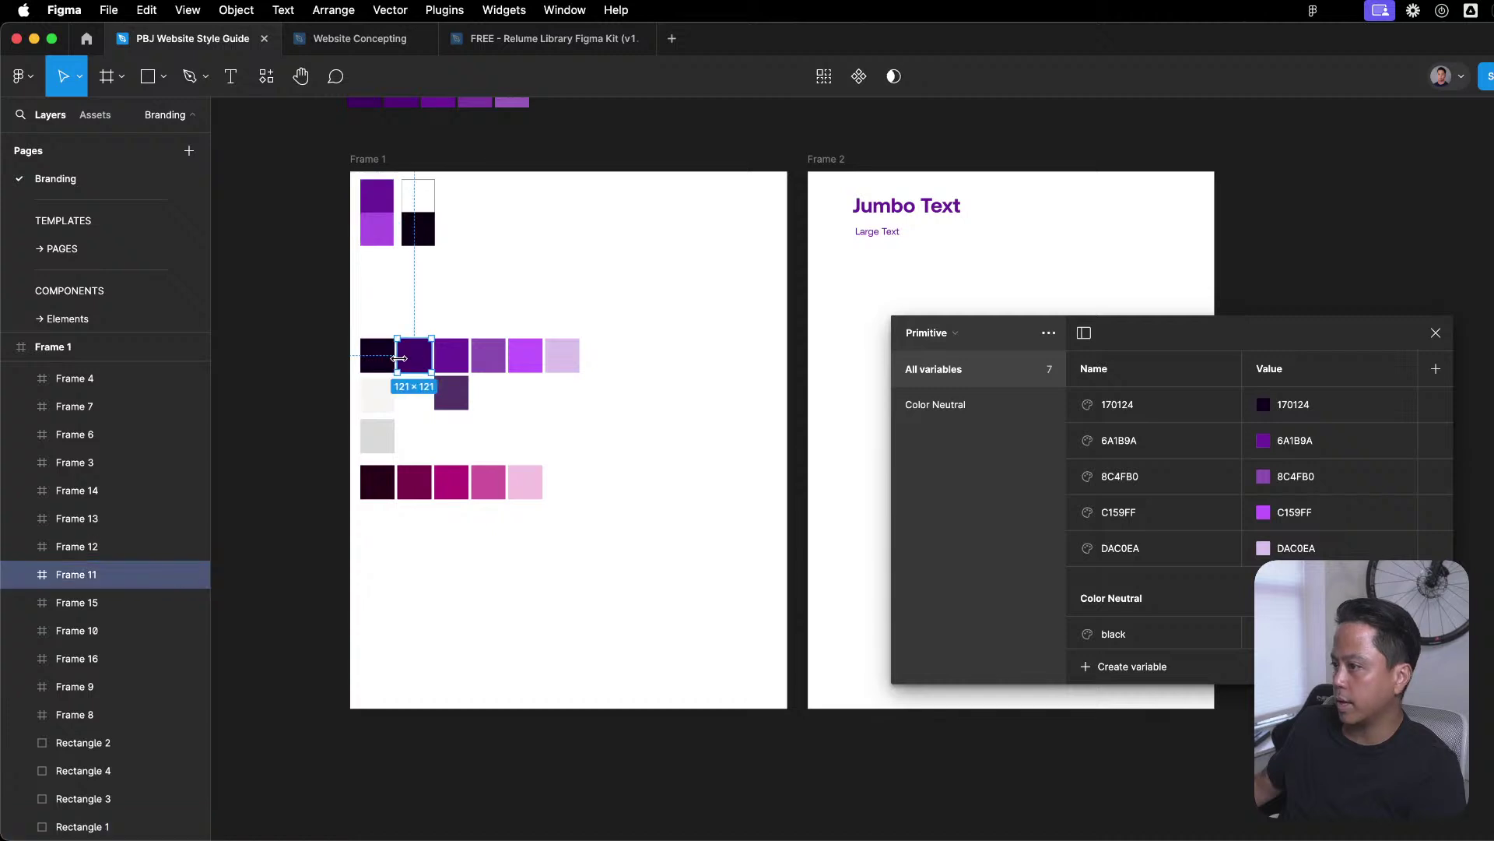
{"action": "left_click_drag", "start_coordinate": [374, 359], "coordinate": [373, 284]}
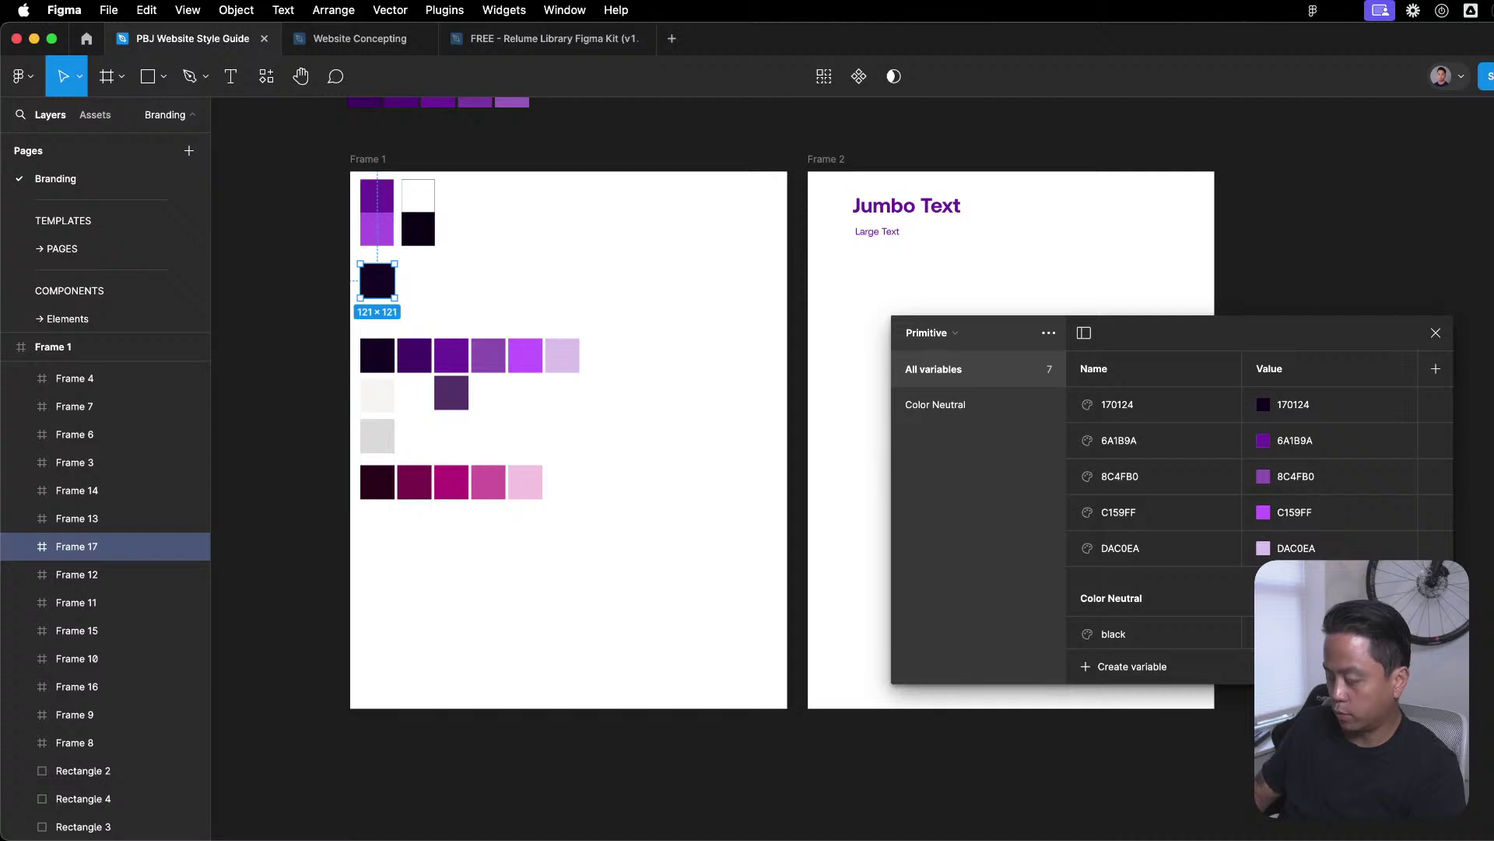
Recolor the copied swatch above the purple palette row to the slightly lighter dark purple 261241.
{"action": "scroll", "coordinate": [389, 281], "scroll_direction": "up", "scroll_amount": 5}
{"action": "left_click", "coordinate": [634, 380]}
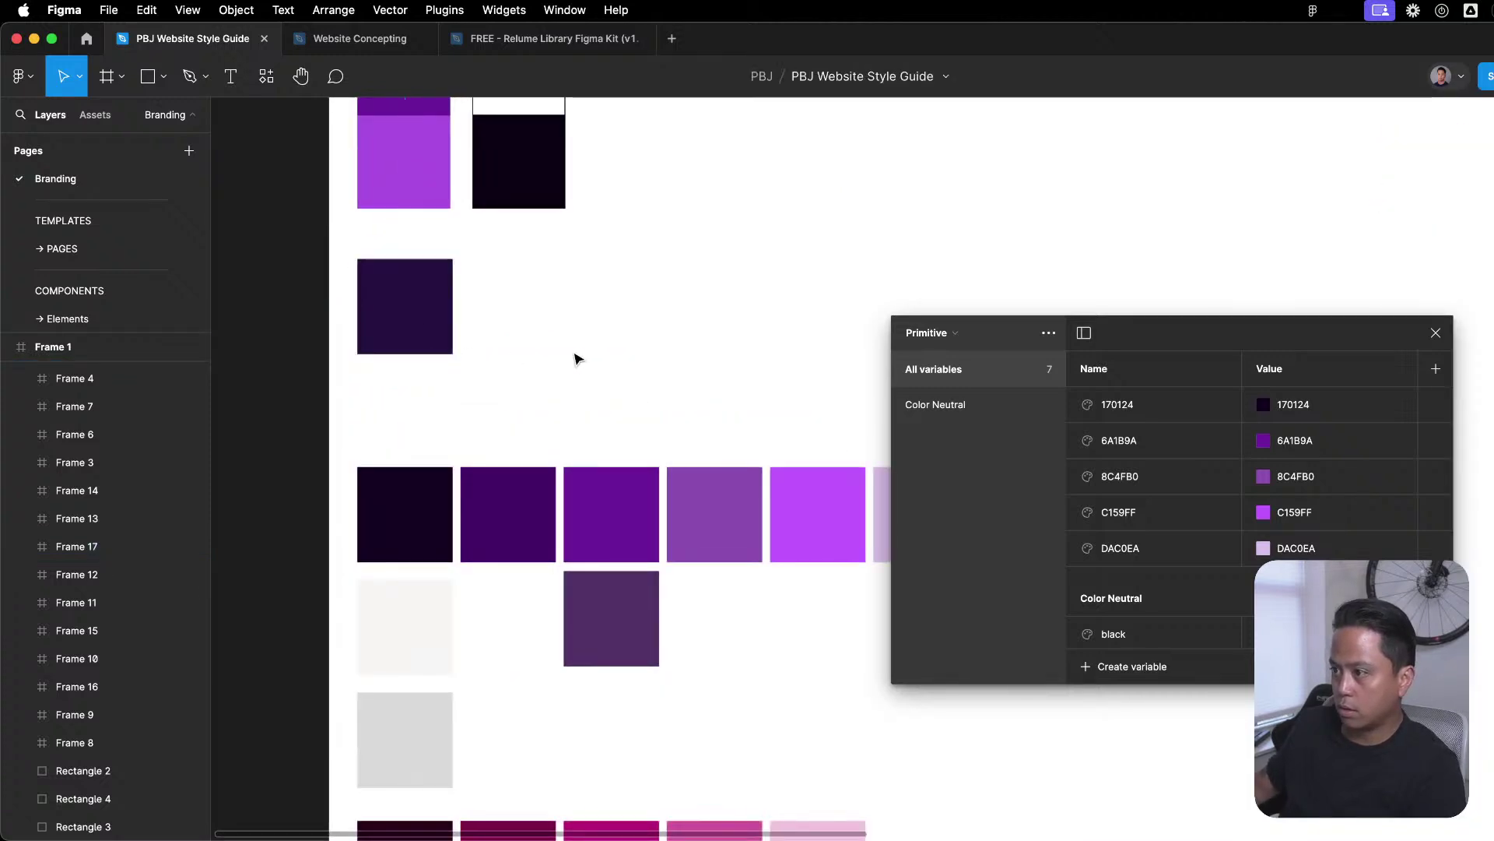
Try overlaying the recolored swatch on the darkest purple swatch to compare the two tones, and undo the placement.
{"action": "left_click_drag", "start_coordinate": [434, 320], "coordinate": [545, 436]}
{"action": "left_click", "coordinate": [479, 412]}
{"action": "key", "text": "super+z"}
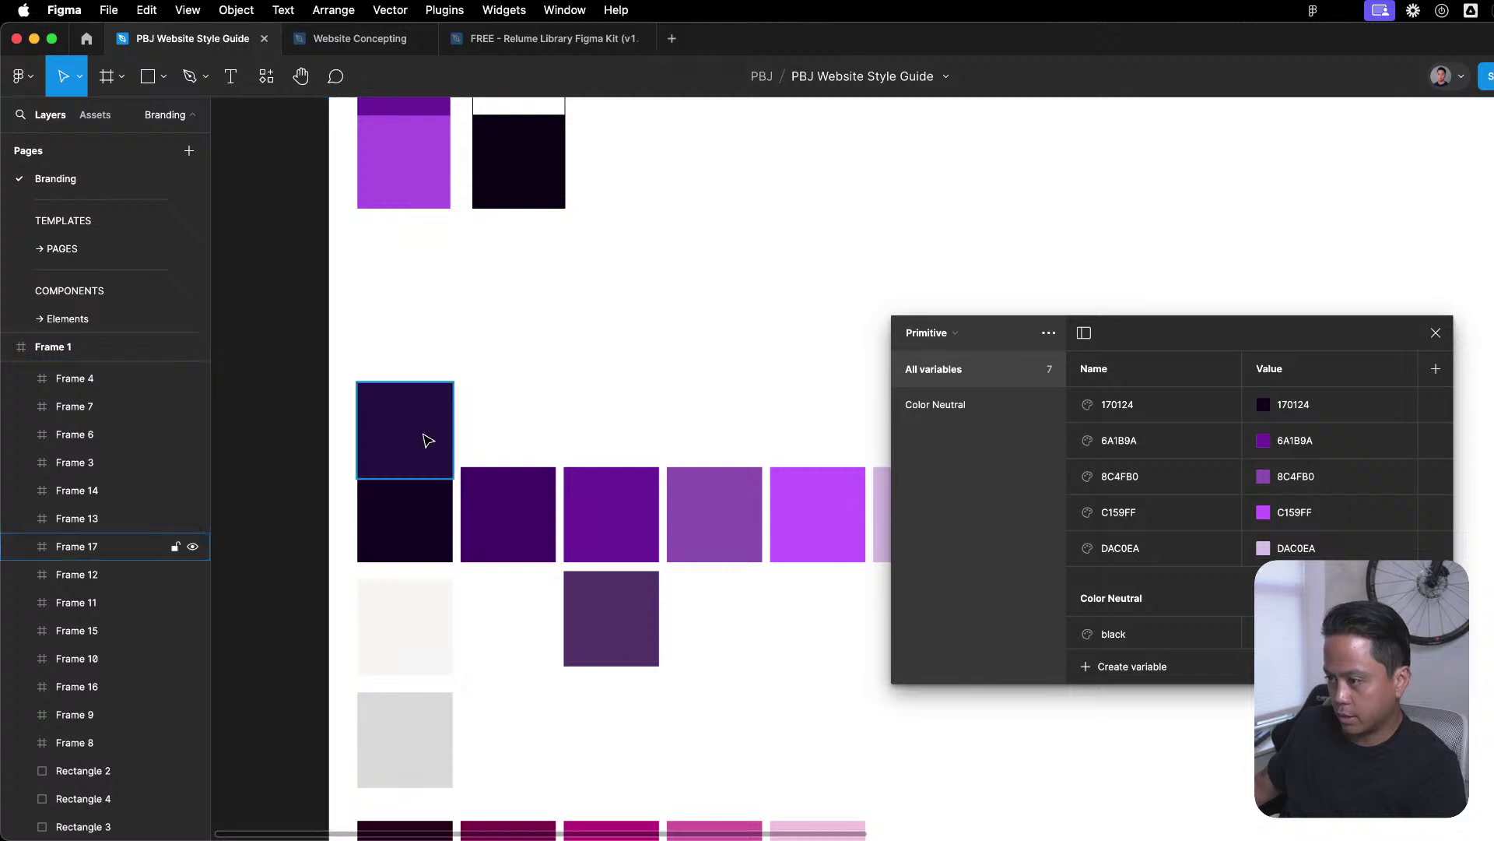
{"action": "left_click_drag", "start_coordinate": [427, 441], "coordinate": [434, 477]}
{"action": "scroll", "coordinate": [424, 514], "scroll_direction": "up", "scroll_amount": 5}
{"action": "left_click", "coordinate": [664, 286]}
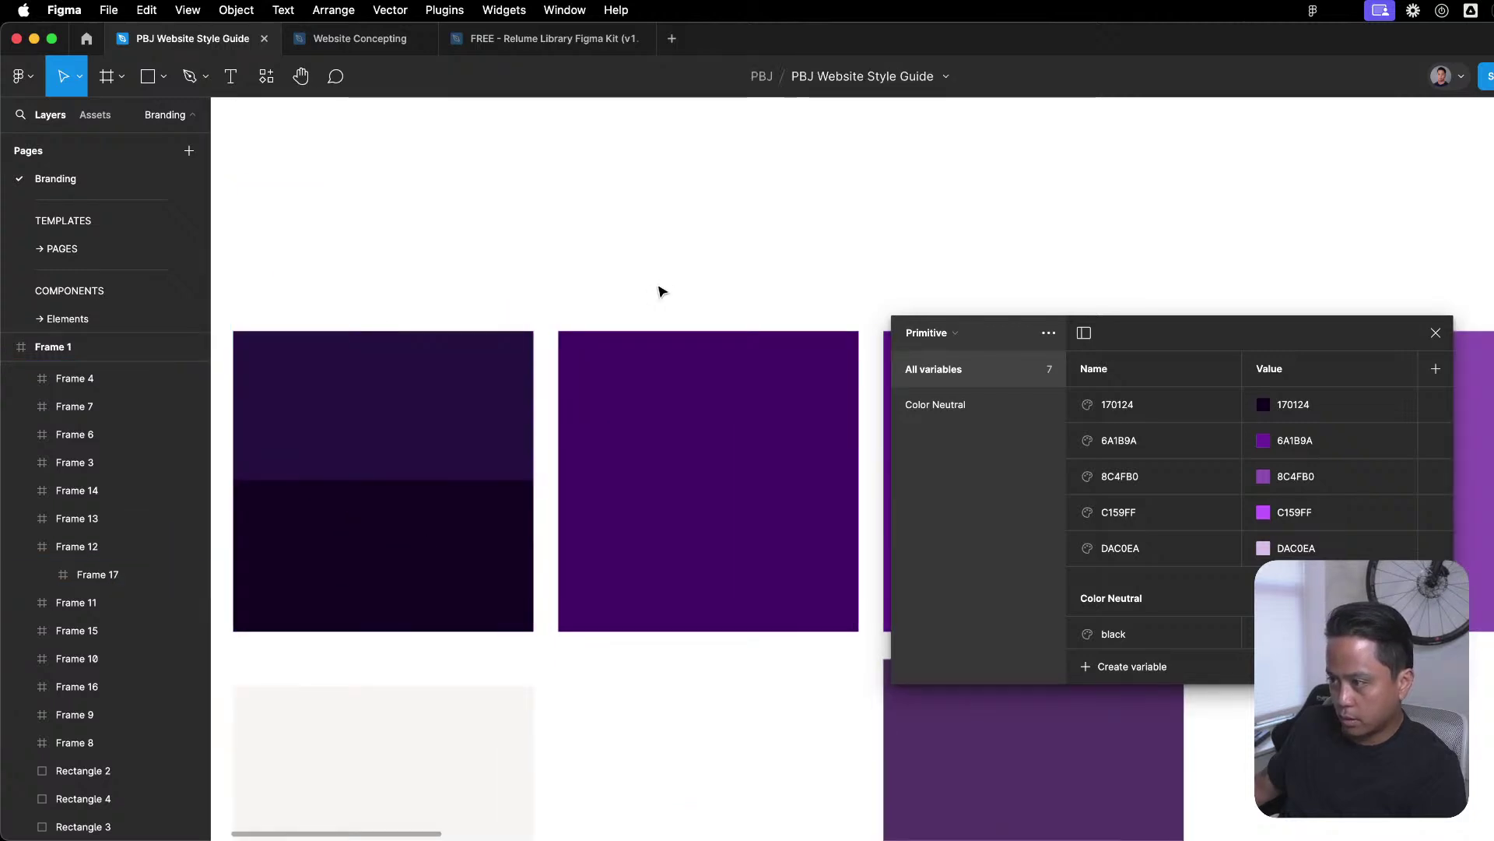
{"action": "scroll", "coordinate": [661, 291], "scroll_direction": "down", "scroll_amount": 5}
{"action": "key", "text": "super+z"}
Shift the lighter purple swatches over to open a gap and place the recolored swatch beside the darkest one.
{"action": "scroll", "coordinate": [677, 267], "scroll_direction": "down", "scroll_amount": 3}
{"action": "left_click_drag", "start_coordinate": [603, 347], "coordinate": [565, 341]}
{"action": "left_click", "coordinate": [637, 389]}
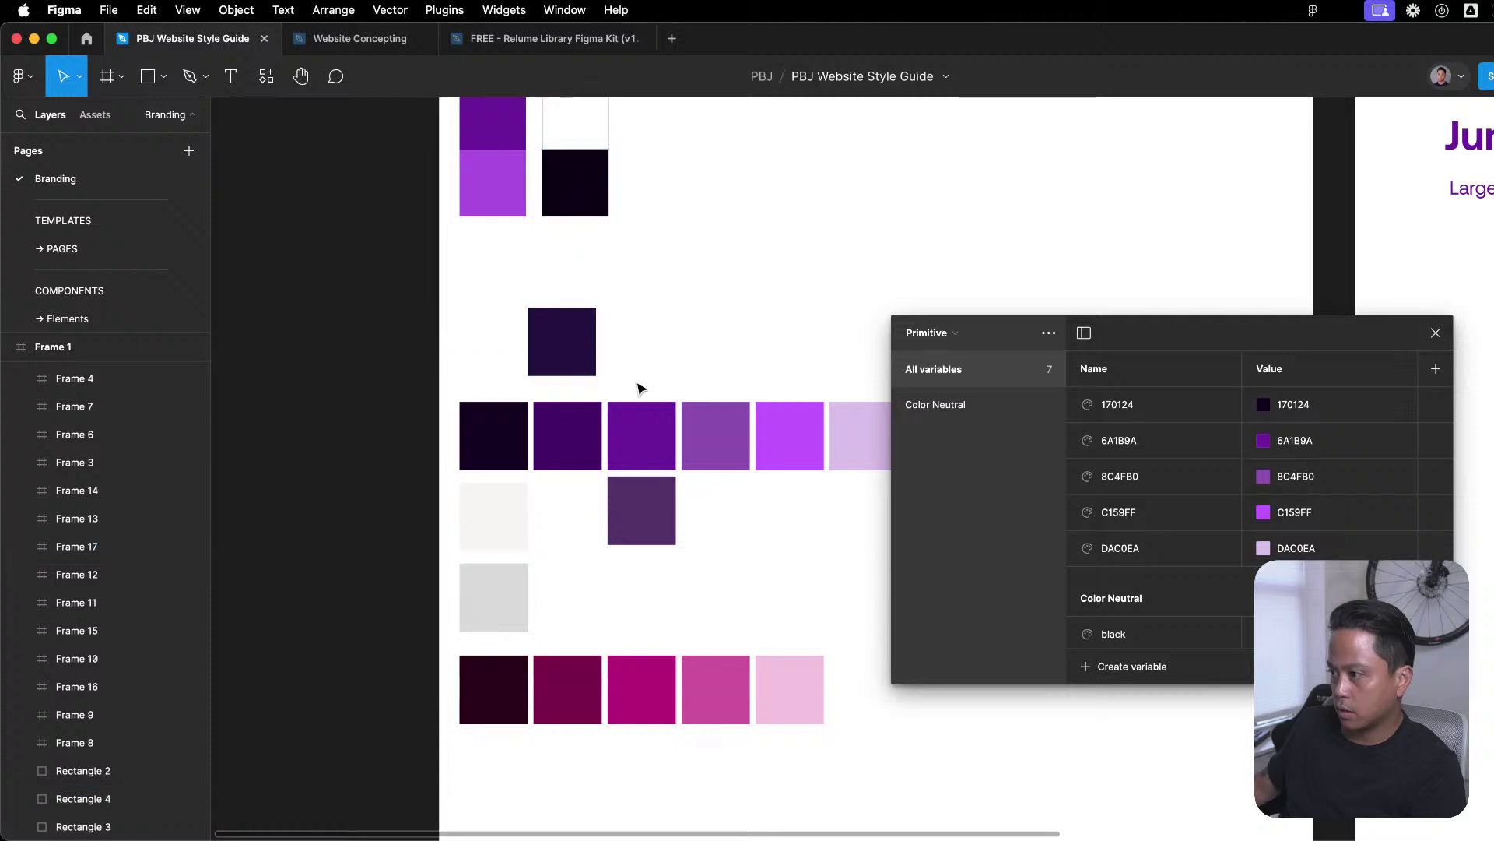
{"action": "scroll", "coordinate": [636, 389], "scroll_direction": "right", "scroll_amount": 3}
{"action": "left_click_drag", "start_coordinate": [856, 578], "coordinate": [598, 447]}
{"action": "left_click_drag", "start_coordinate": [545, 372], "coordinate": [554, 467]}
{"action": "scroll", "coordinate": [463, 410], "scroll_direction": "up", "scroll_amount": 5}
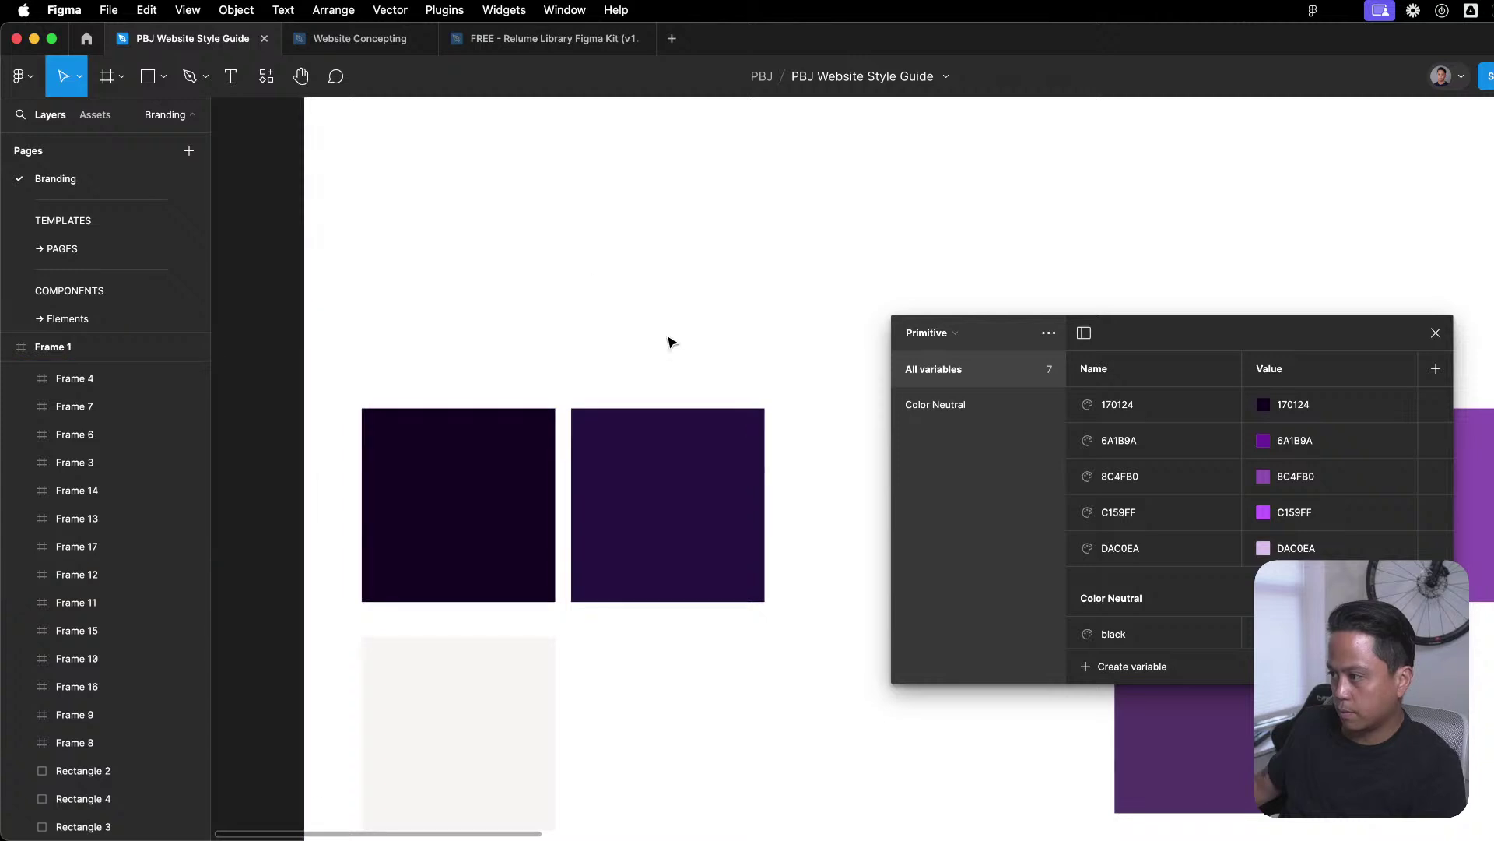
Add a text label reading "saturation" in Frame 1 above the gap in the purple palette row.
{"action": "key", "text": "t"}
{"action": "left_click", "coordinate": [734, 310]}
{"action": "type", "text": "saturation"}
{"action": "key", "text": "Escape"}
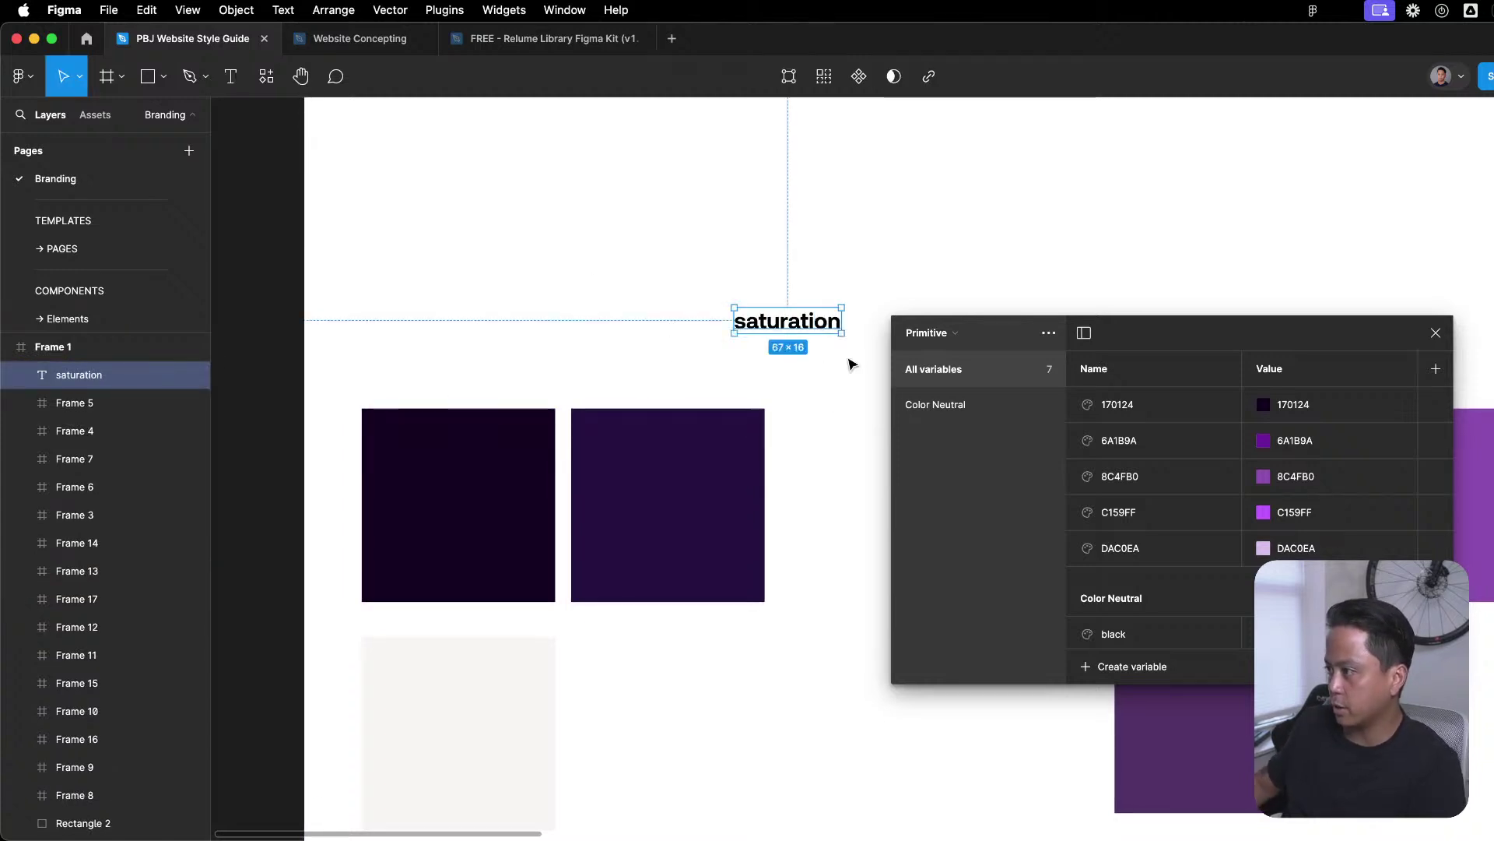
Duplicate the "saturation" label, color the two labels with the two darkest purples, and compare them up close.
{"action": "left_click", "coordinate": [817, 377]}
{"action": "left_click_drag", "start_coordinate": [809, 323], "coordinate": [803, 352]}
{"action": "left_click", "coordinate": [825, 391]}
{"action": "scroll", "coordinate": [824, 391], "scroll_direction": "up", "scroll_amount": 5}
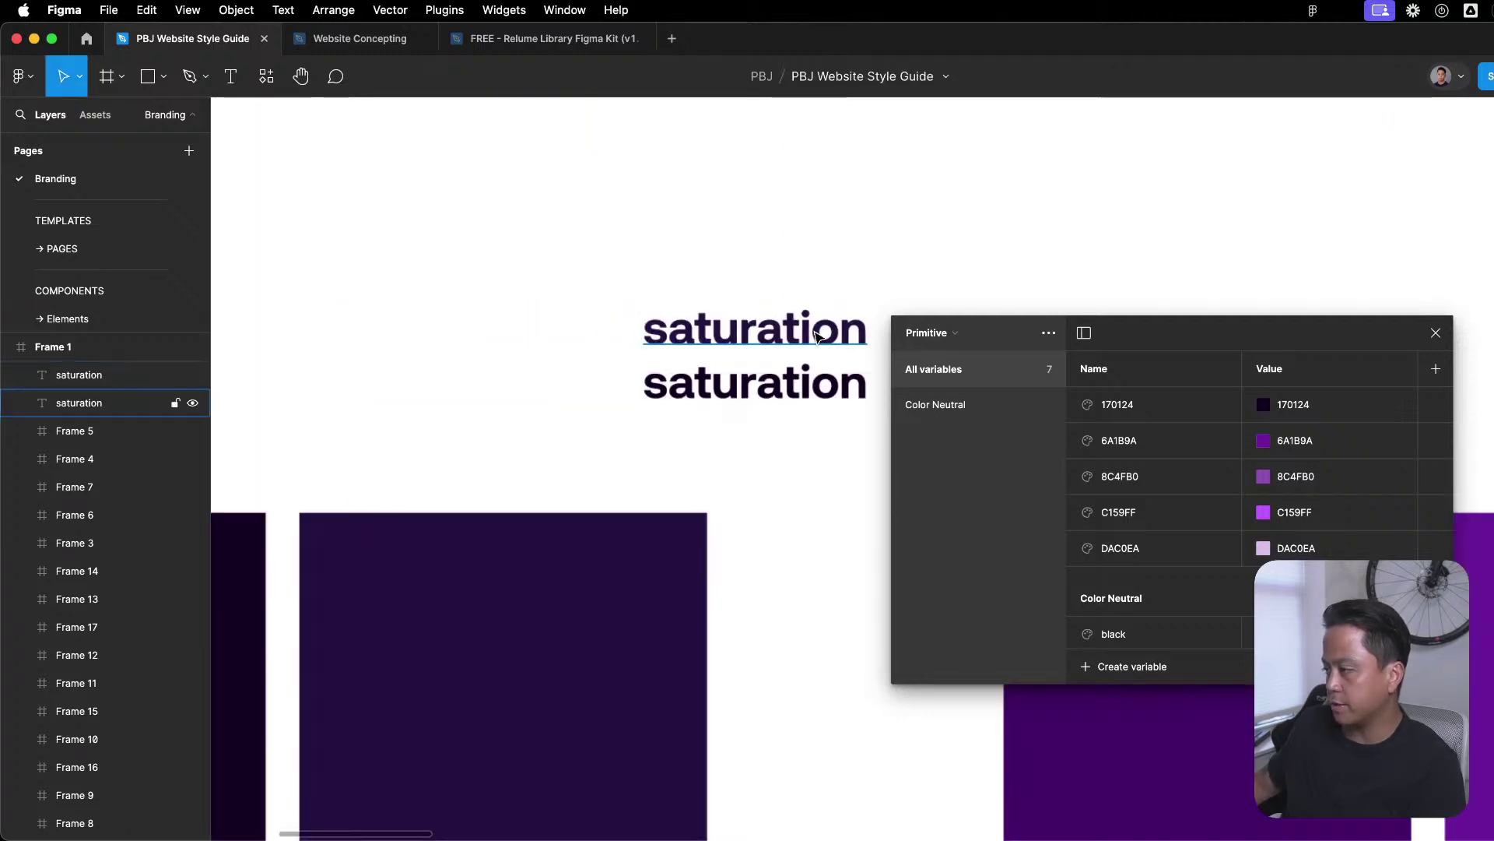
{"action": "scroll", "coordinate": [815, 511], "scroll_direction": "up", "scroll_amount": 5}
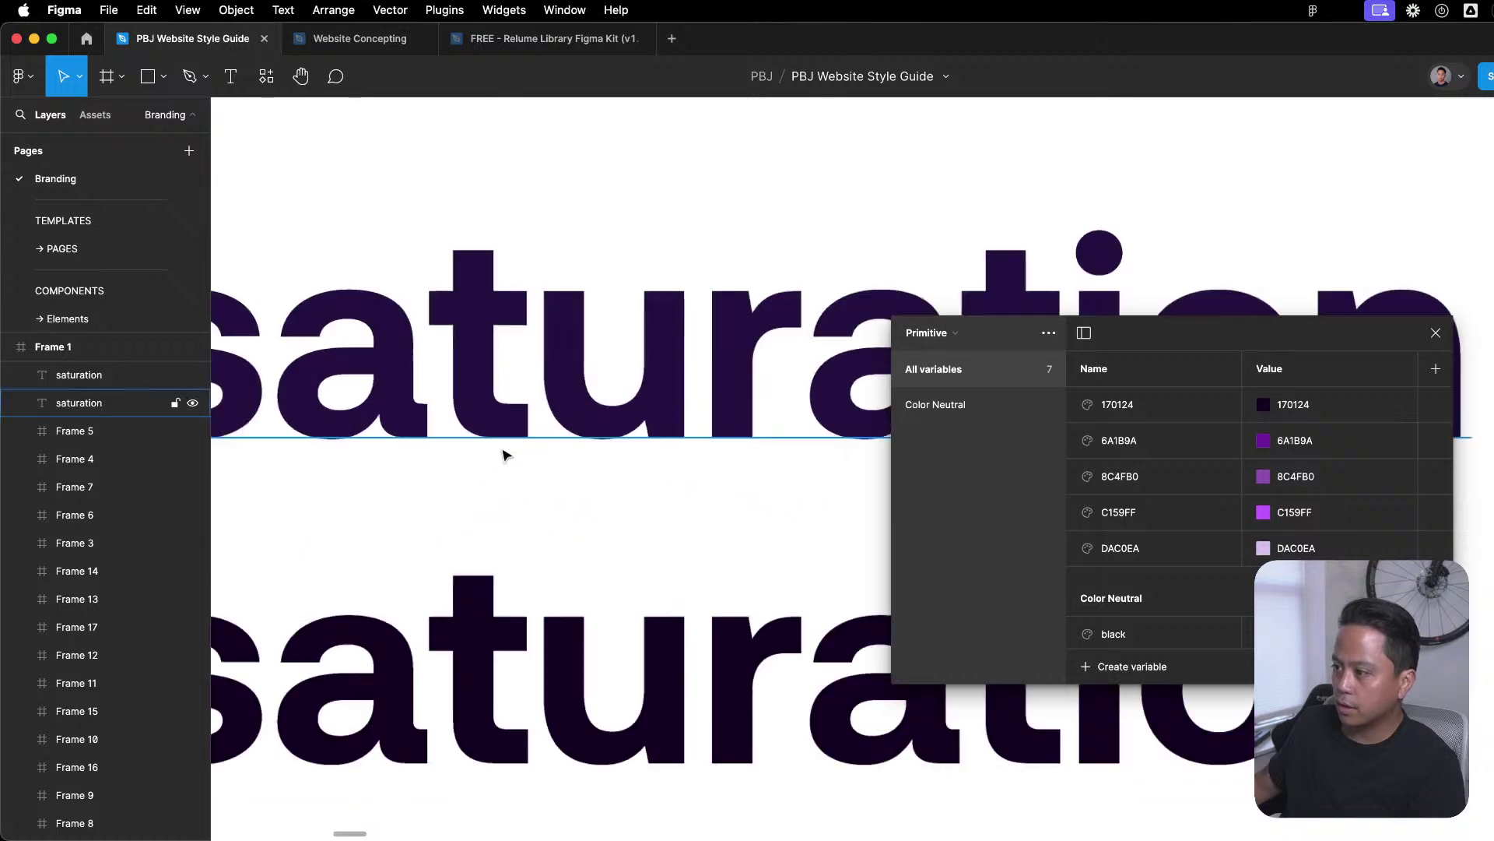
{"action": "scroll", "coordinate": [626, 631], "scroll_direction": "down", "scroll_amount": 5}
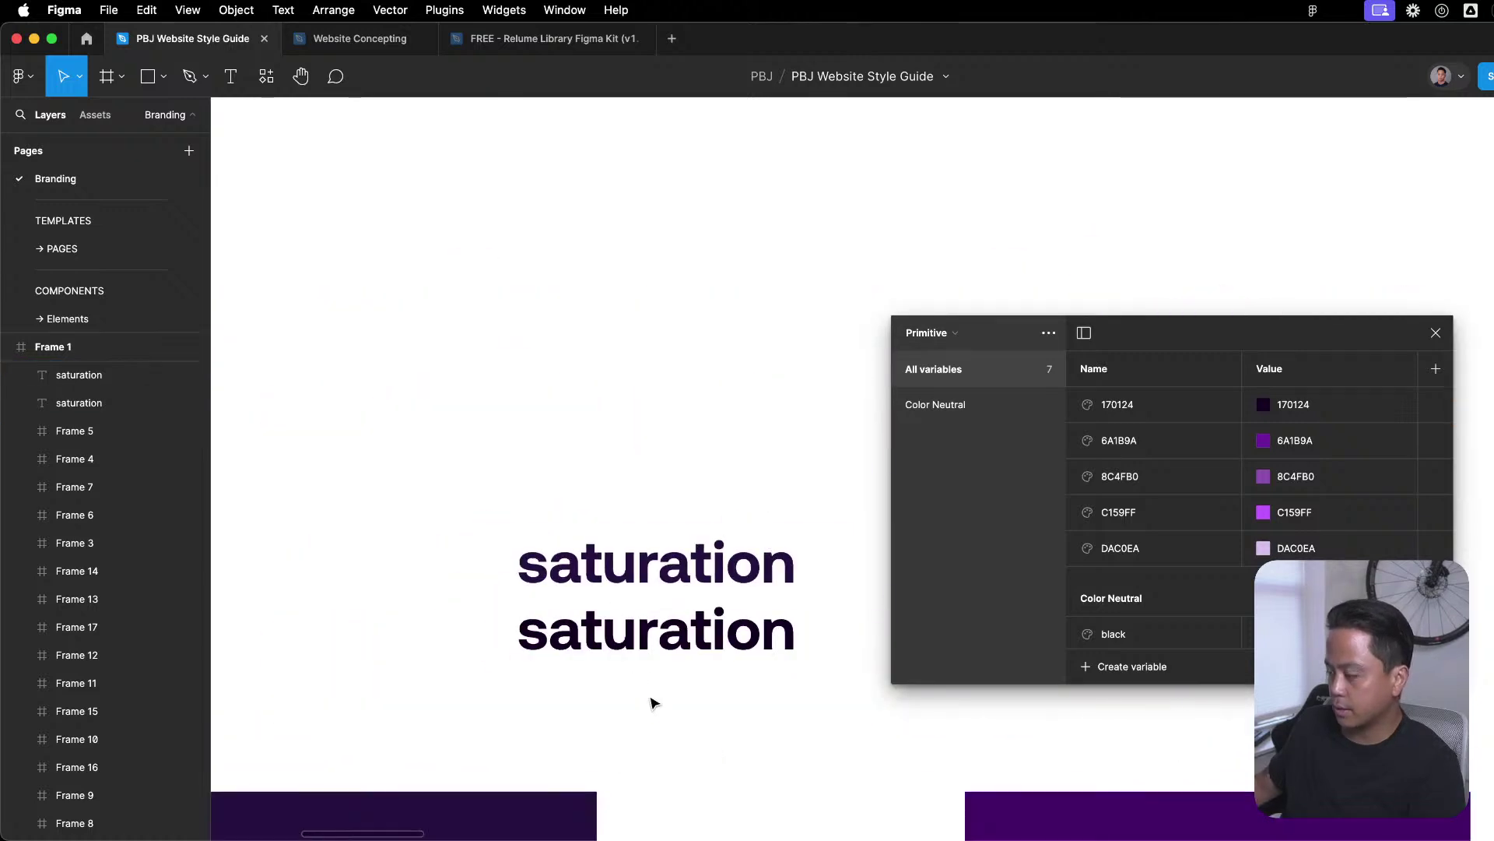
{"action": "scroll", "coordinate": [711, 564], "scroll_direction": "down", "scroll_amount": 5}
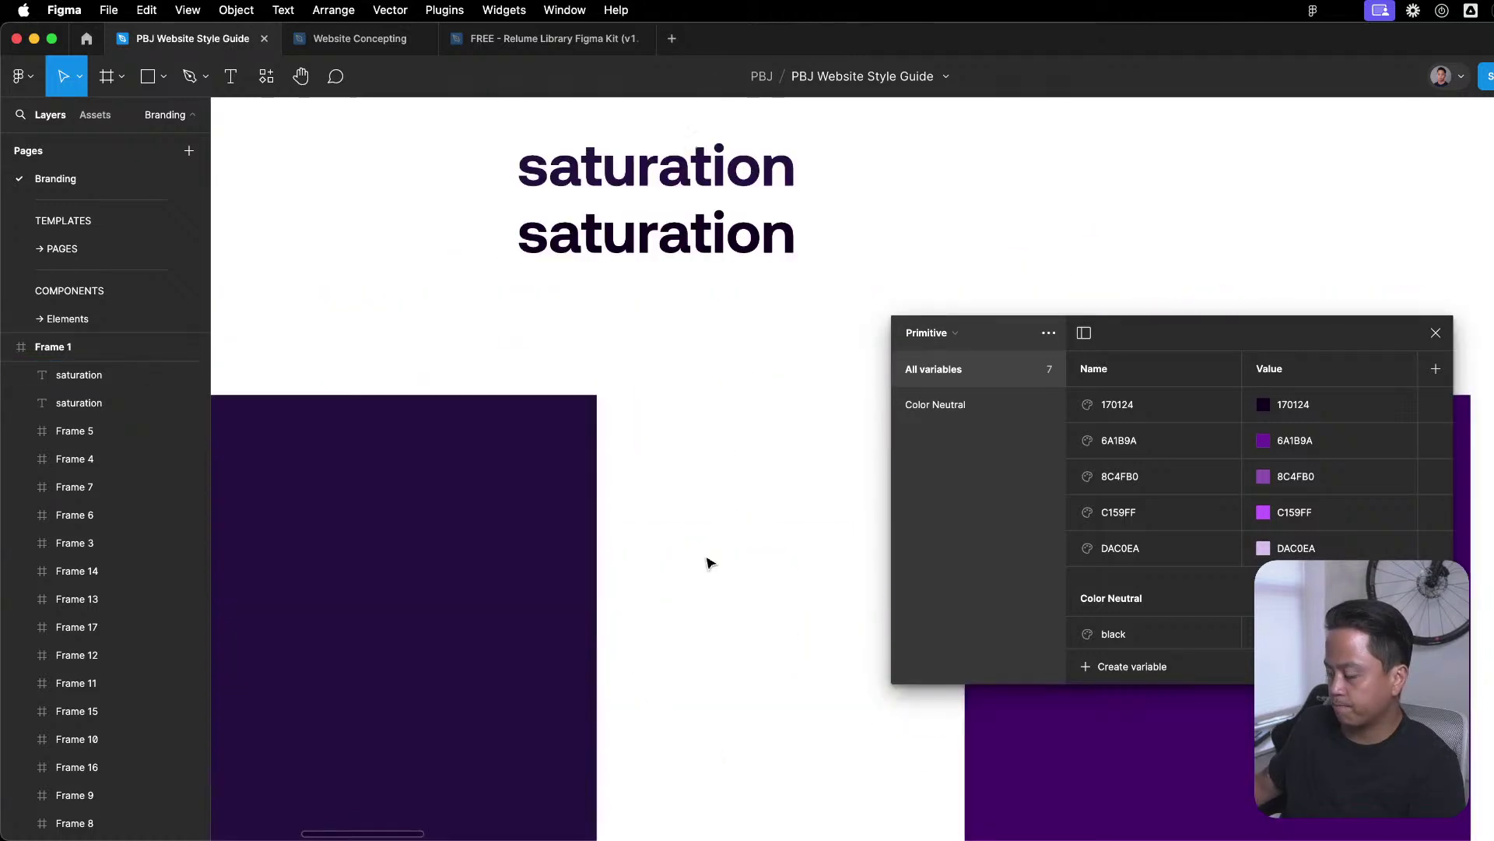
Create a color variable named 261241 with value 261241 in the Primitive collection, taking the color from the recolored swatch.
{"action": "scroll", "coordinate": [707, 561], "scroll_direction": "down", "scroll_amount": 5}
{"action": "left_click", "coordinate": [654, 657]}
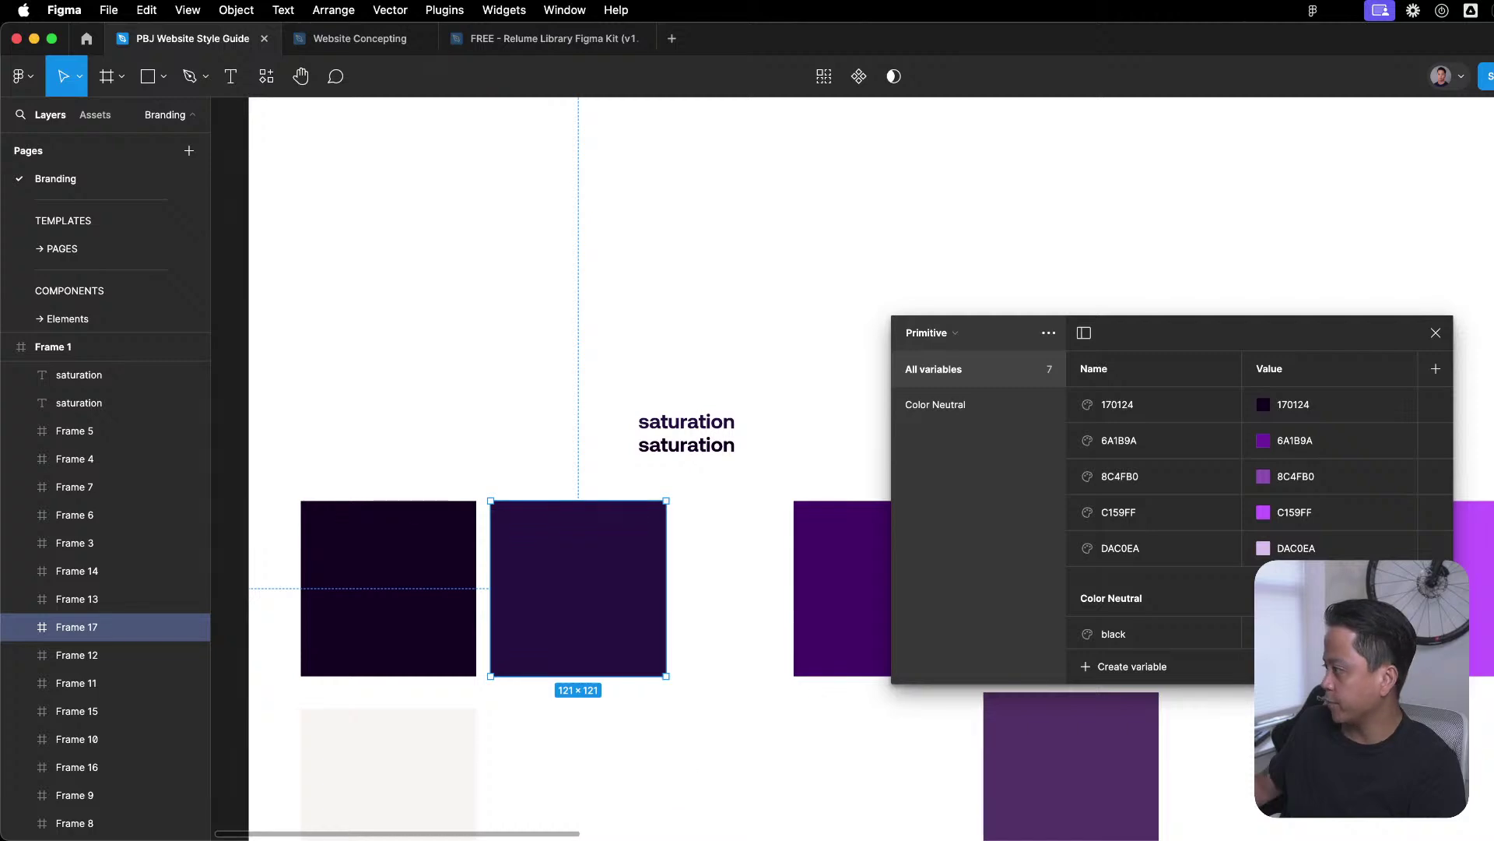
{"action": "left_click", "coordinate": [643, 330]}
{"action": "key", "text": "ctrl+Up"}
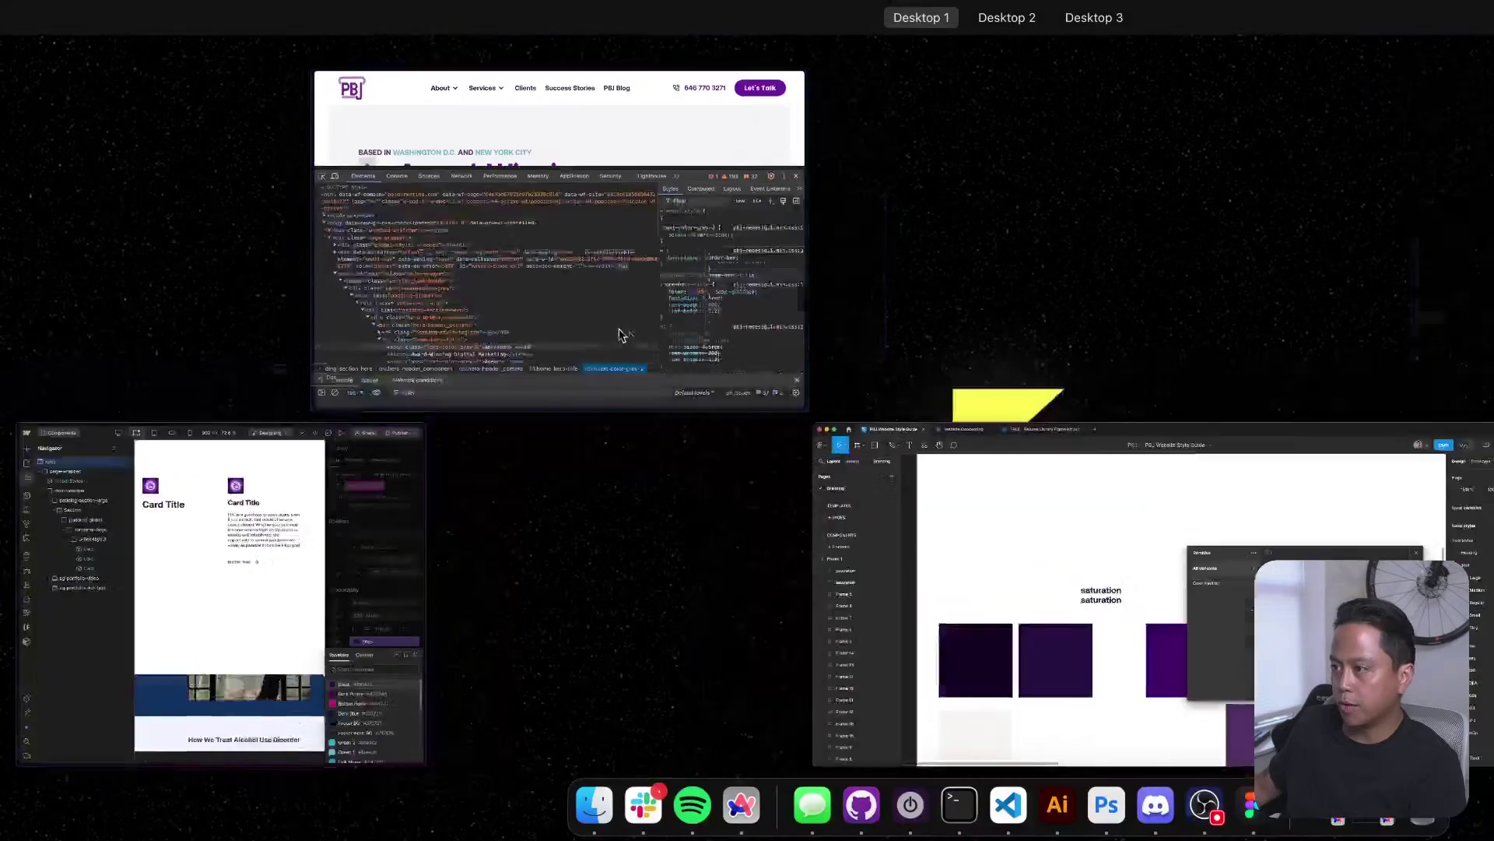
{"action": "left_click", "coordinate": [1118, 613]}
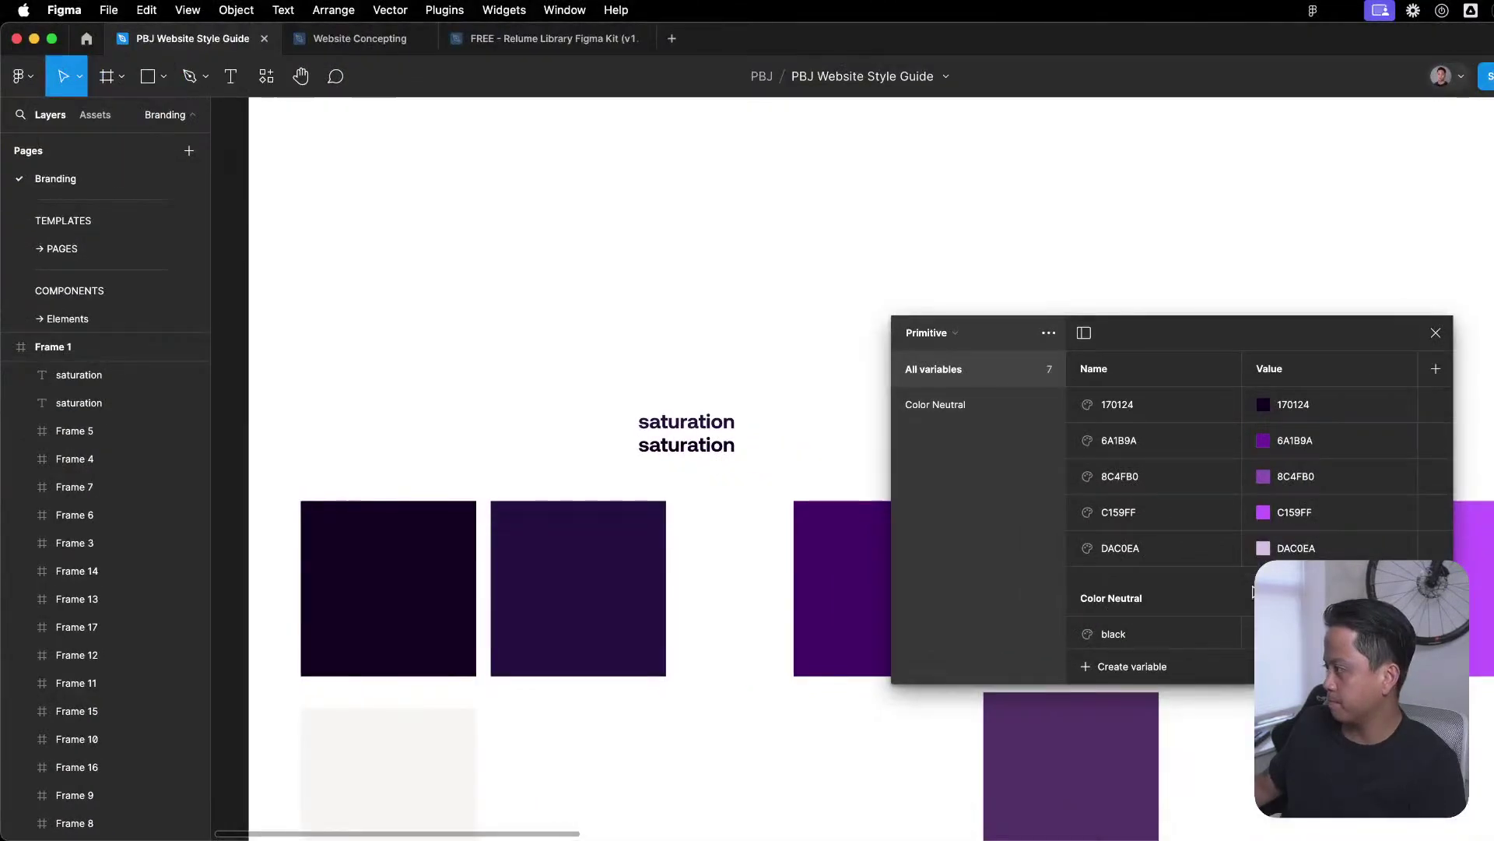
{"action": "left_click_drag", "start_coordinate": [1168, 321], "coordinate": [721, 253]}
{"action": "left_click", "coordinate": [677, 598]}
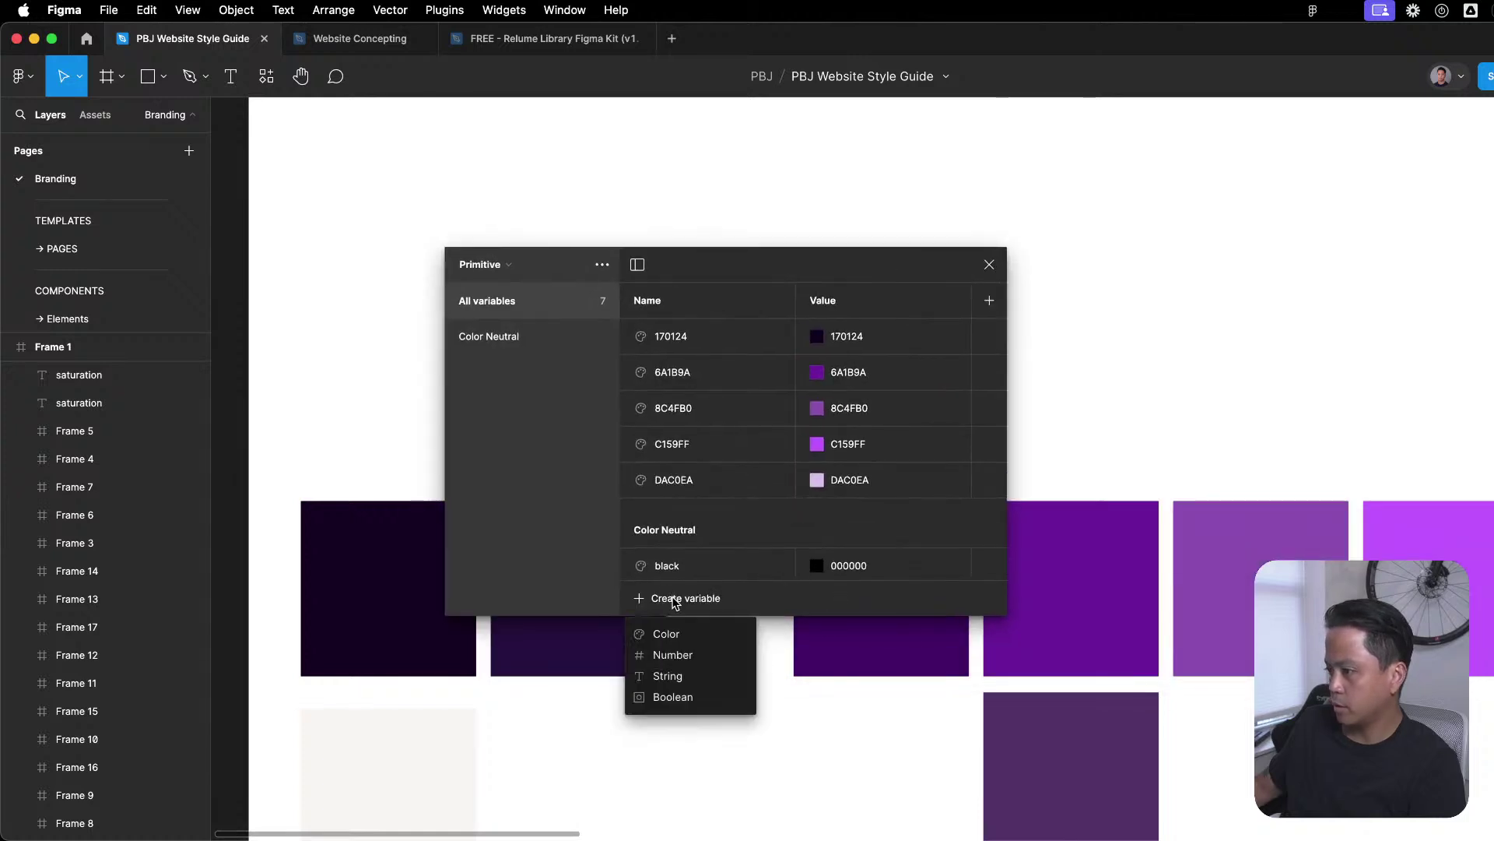
{"action": "left_click", "coordinate": [682, 634]}
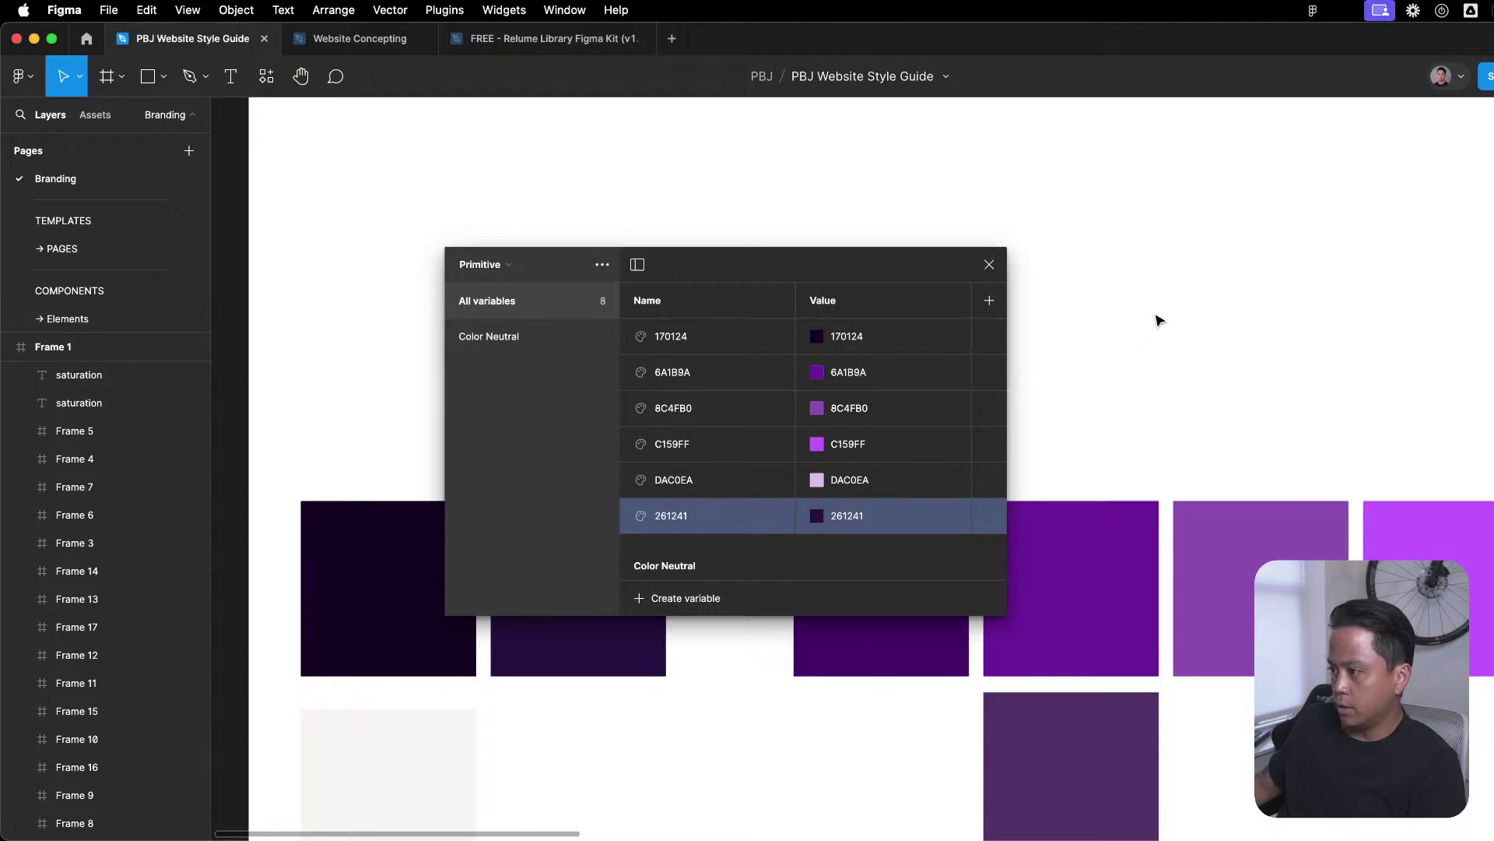
{"action": "key", "text": "ctrl+Up"}
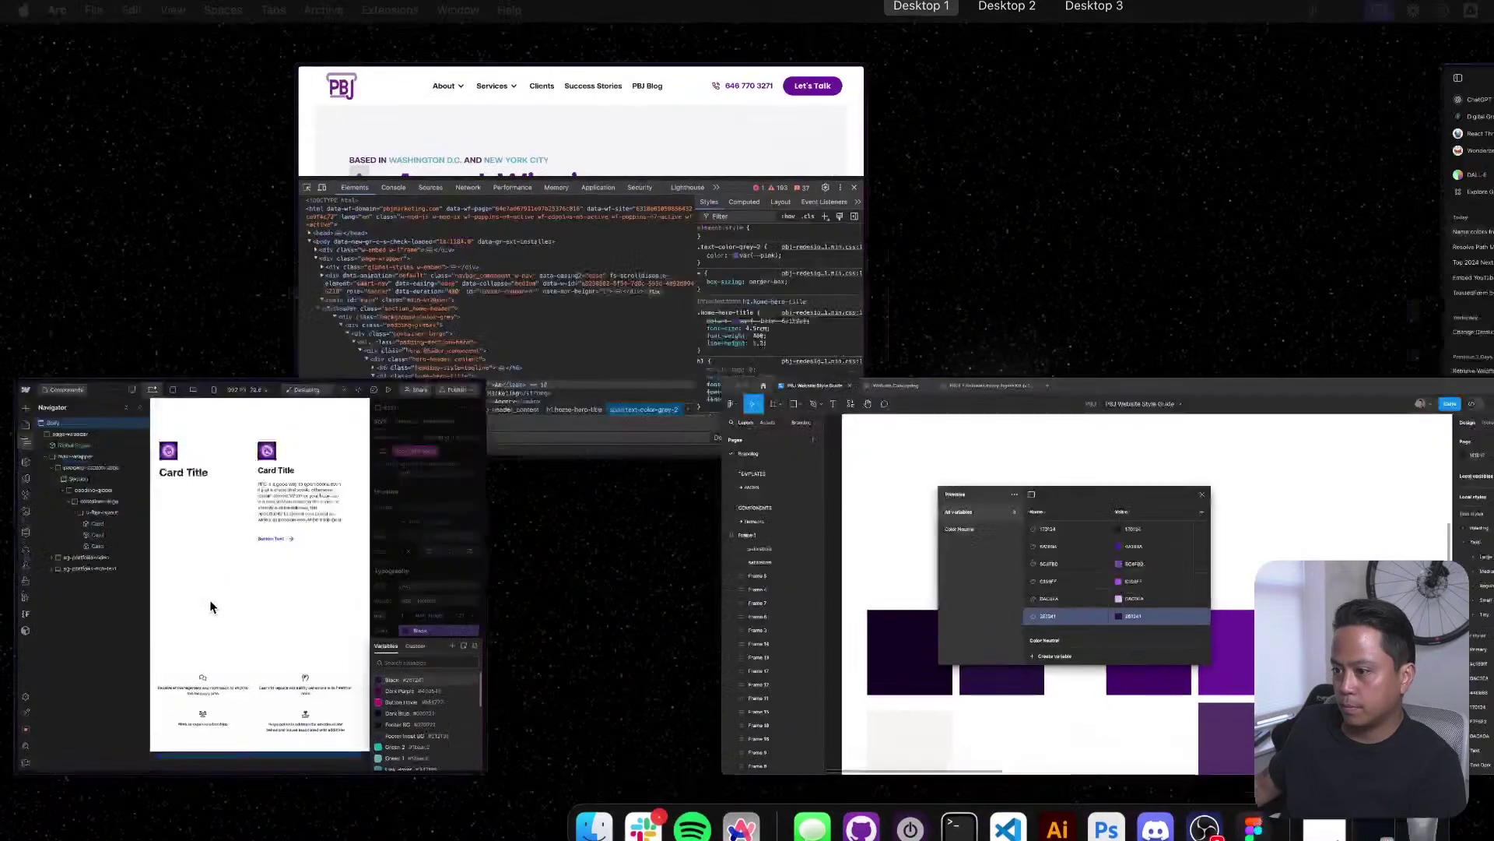
{"action": "left_click", "coordinate": [207, 605]}
{"action": "key", "text": "super+Tab"}
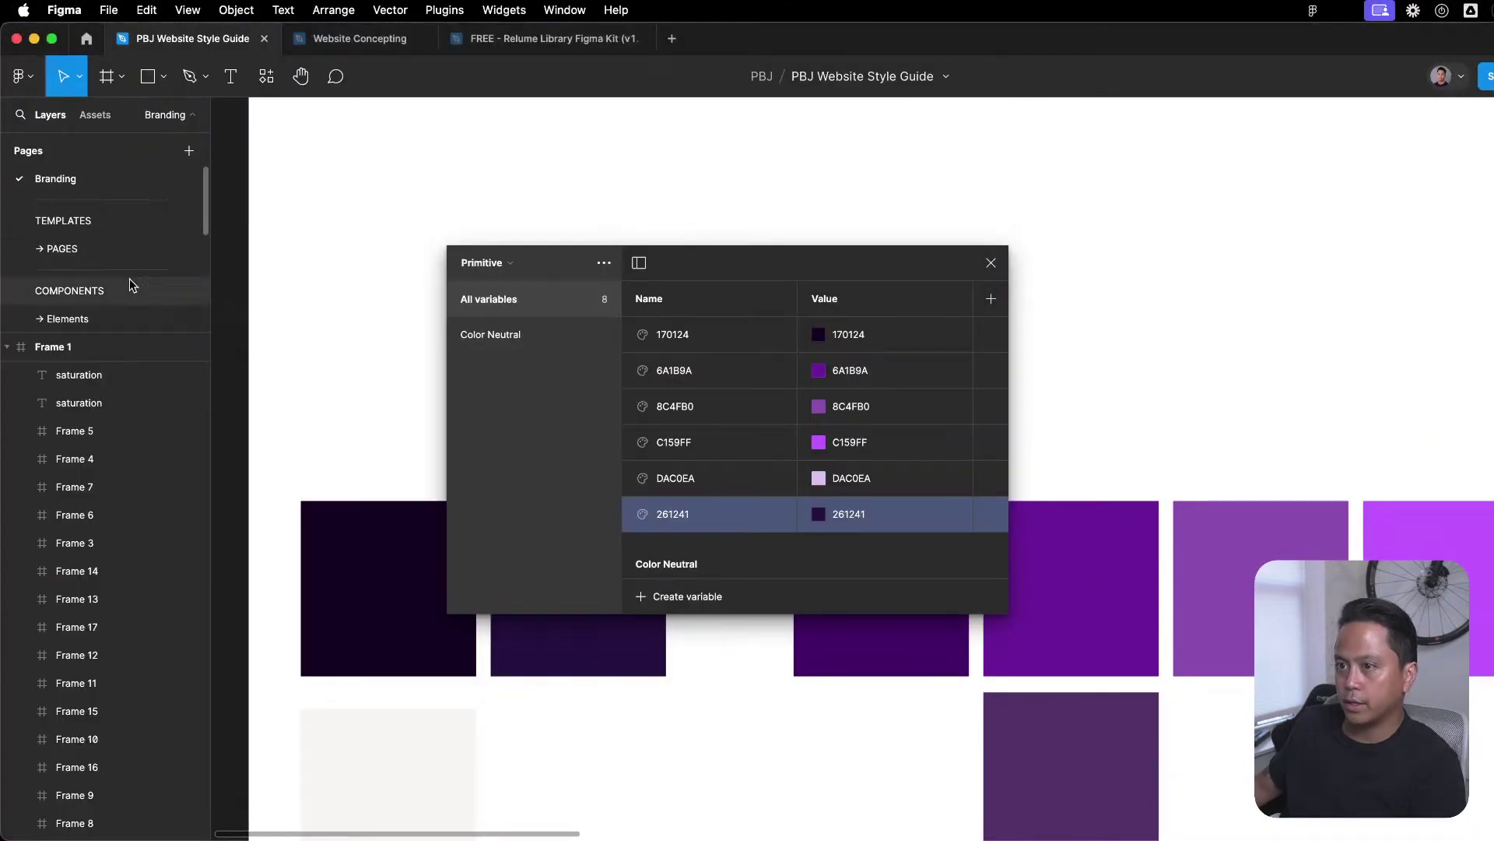
Open the Elements page and close the variables window to reach the Main Button component.
{"action": "left_click", "coordinate": [71, 318]}
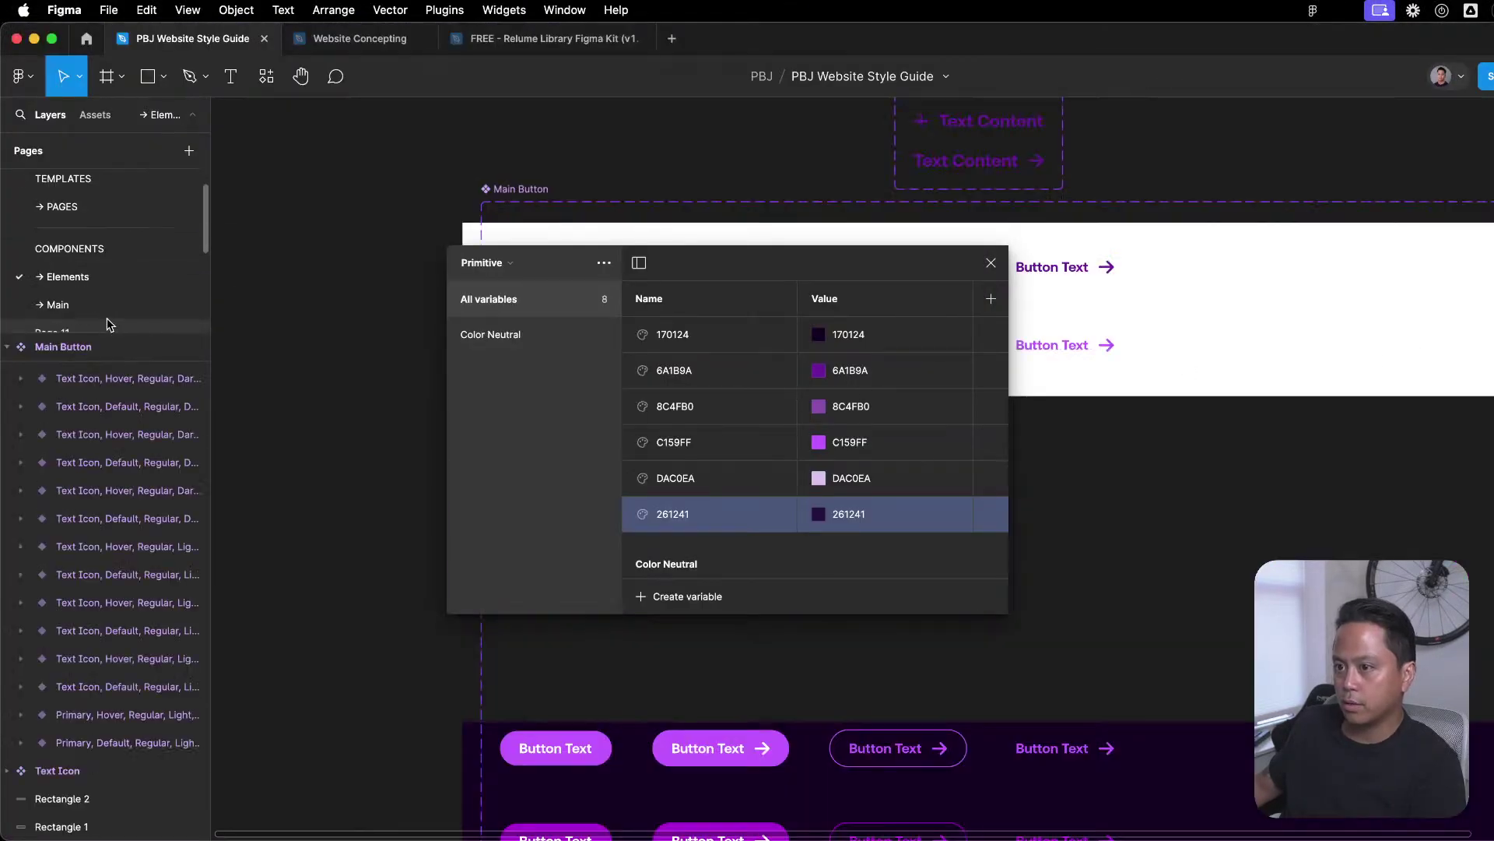
{"action": "left_click", "coordinate": [991, 264]}
{"action": "scroll", "coordinate": [937, 666], "scroll_direction": "down", "scroll_amount": 5}
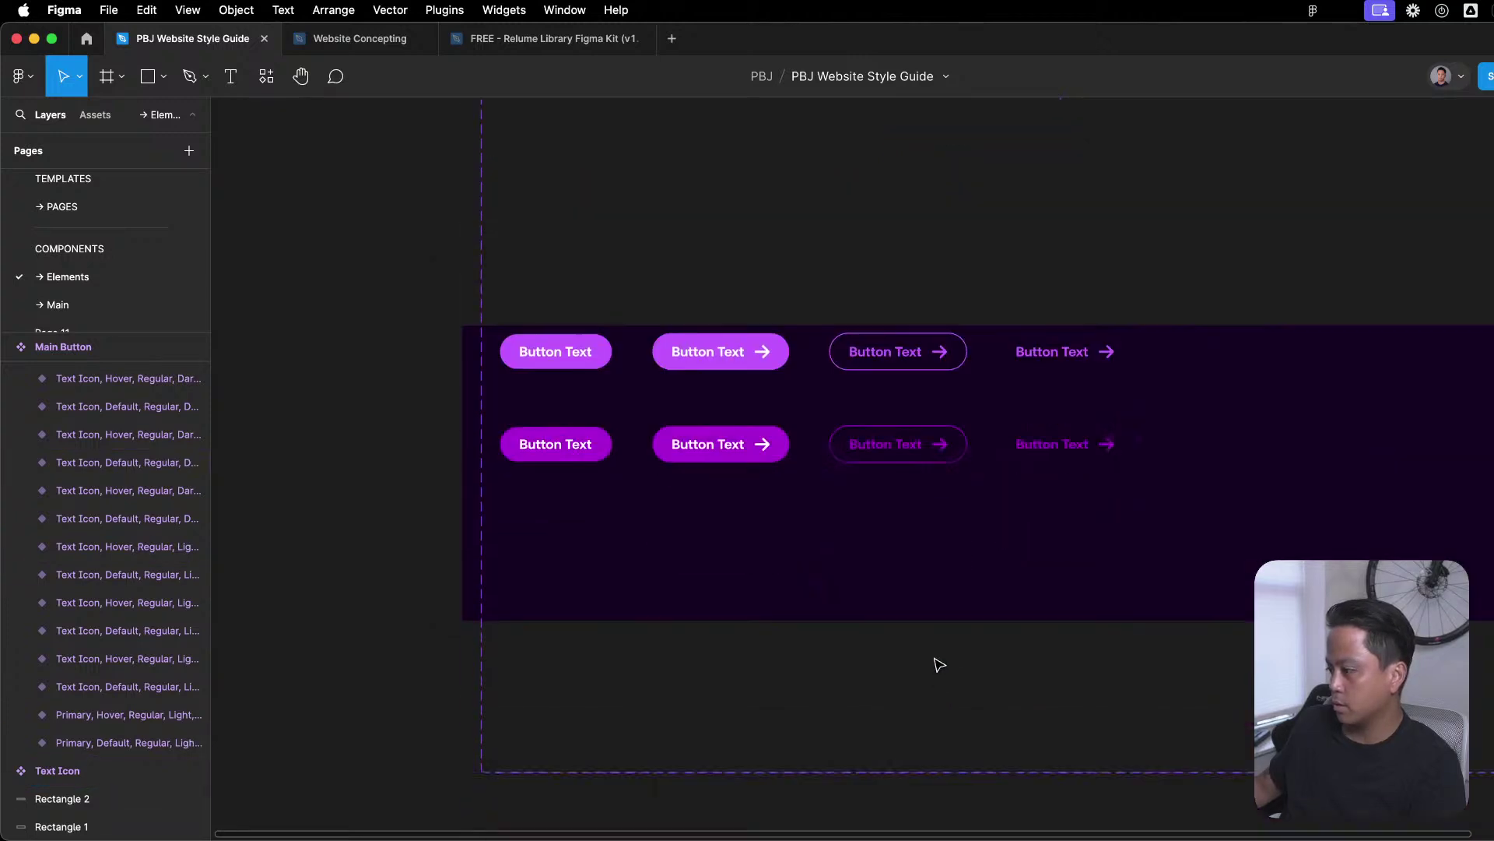
Try variable 261241 as the fill of the dark rectangle behind the Main Button variants, and settle on variable 170124.
{"action": "left_click", "coordinate": [844, 563]}
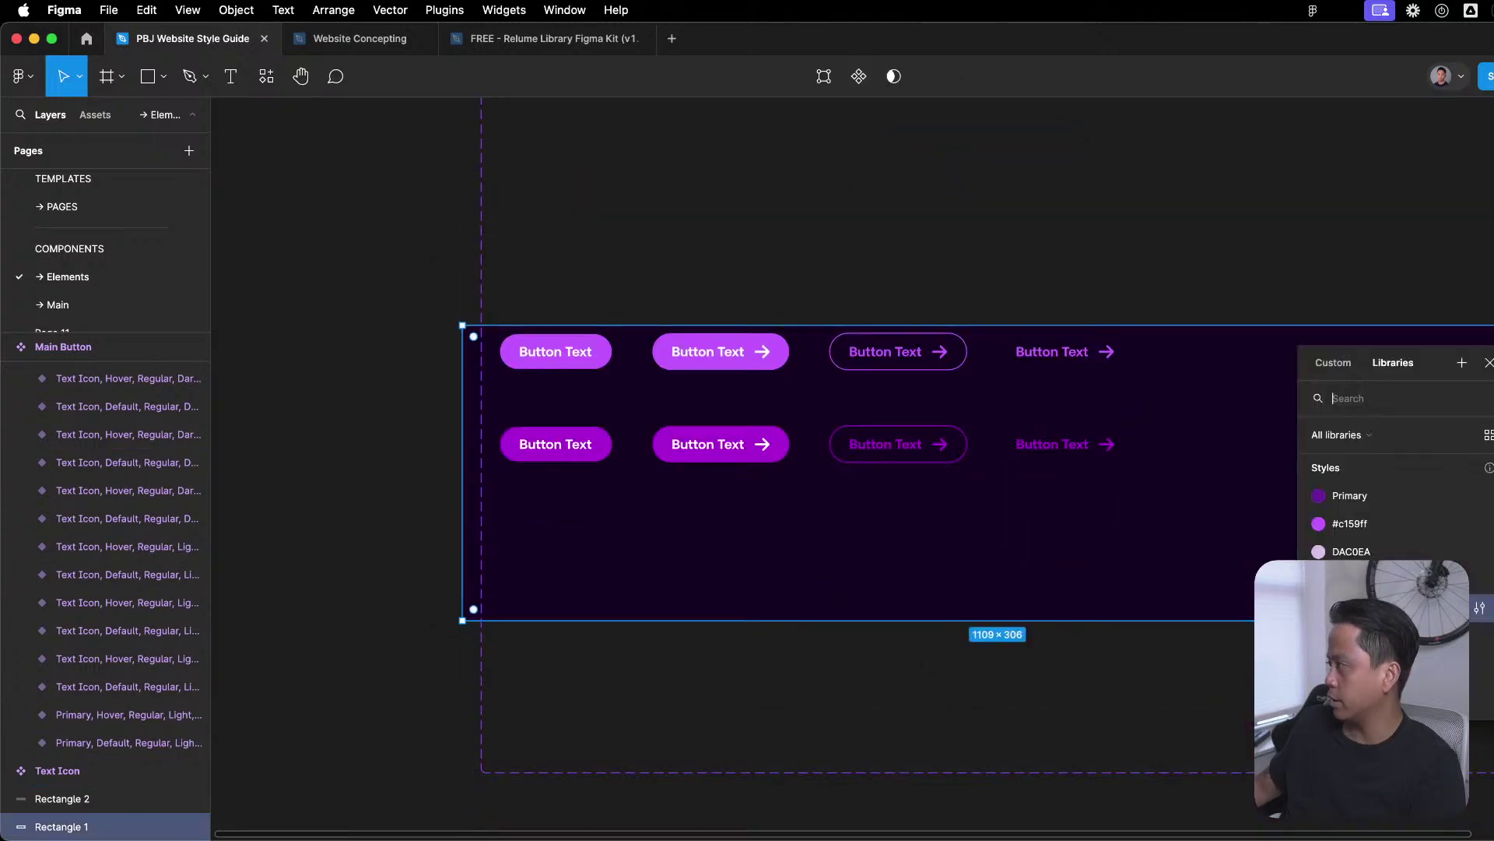
{"action": "left_click", "coordinate": [1405, 478]}
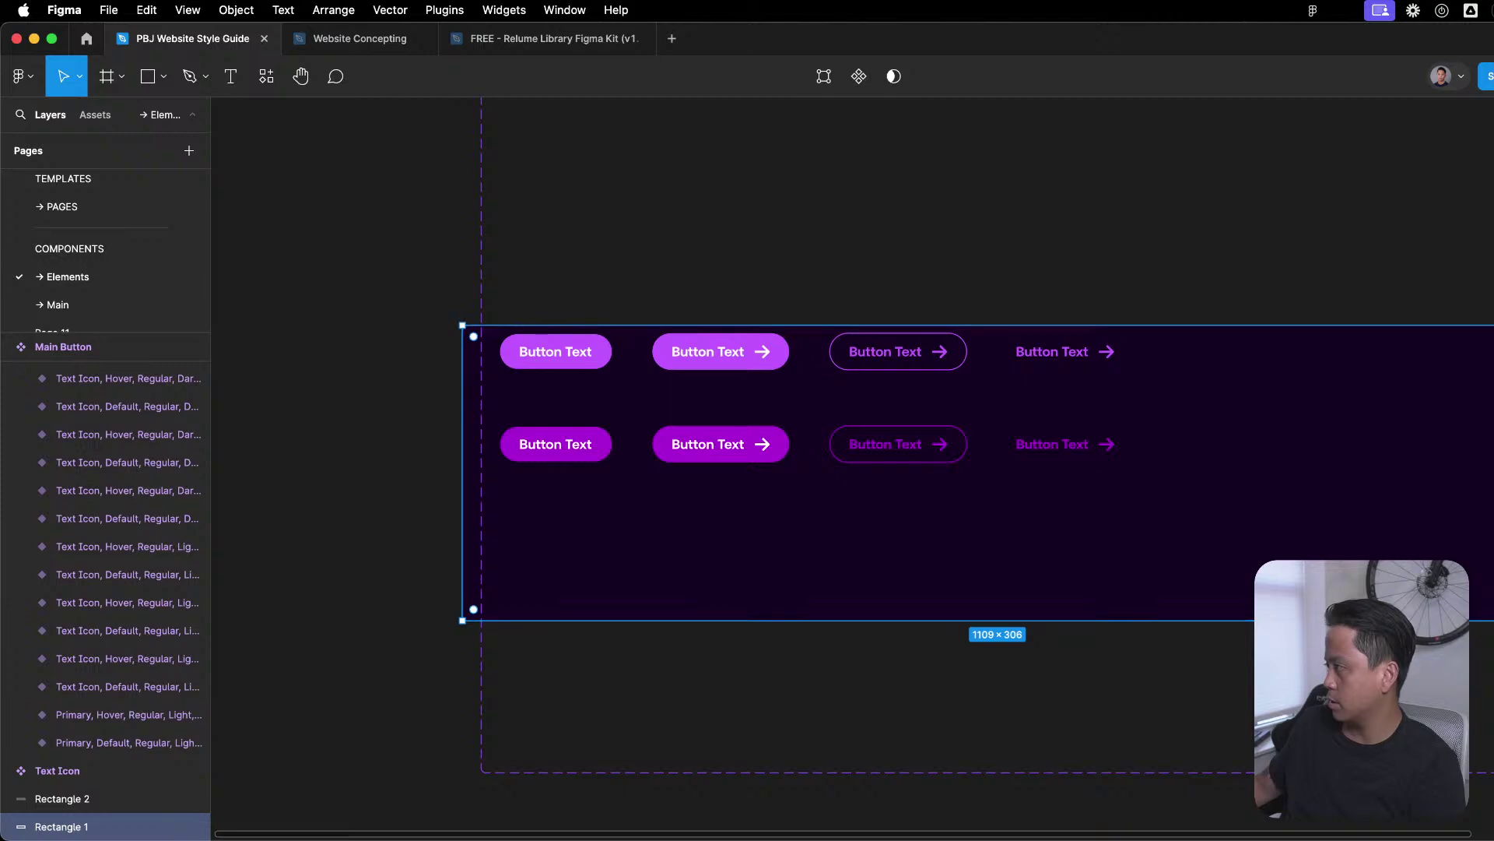
{"action": "left_click", "coordinate": [1349, 530]}
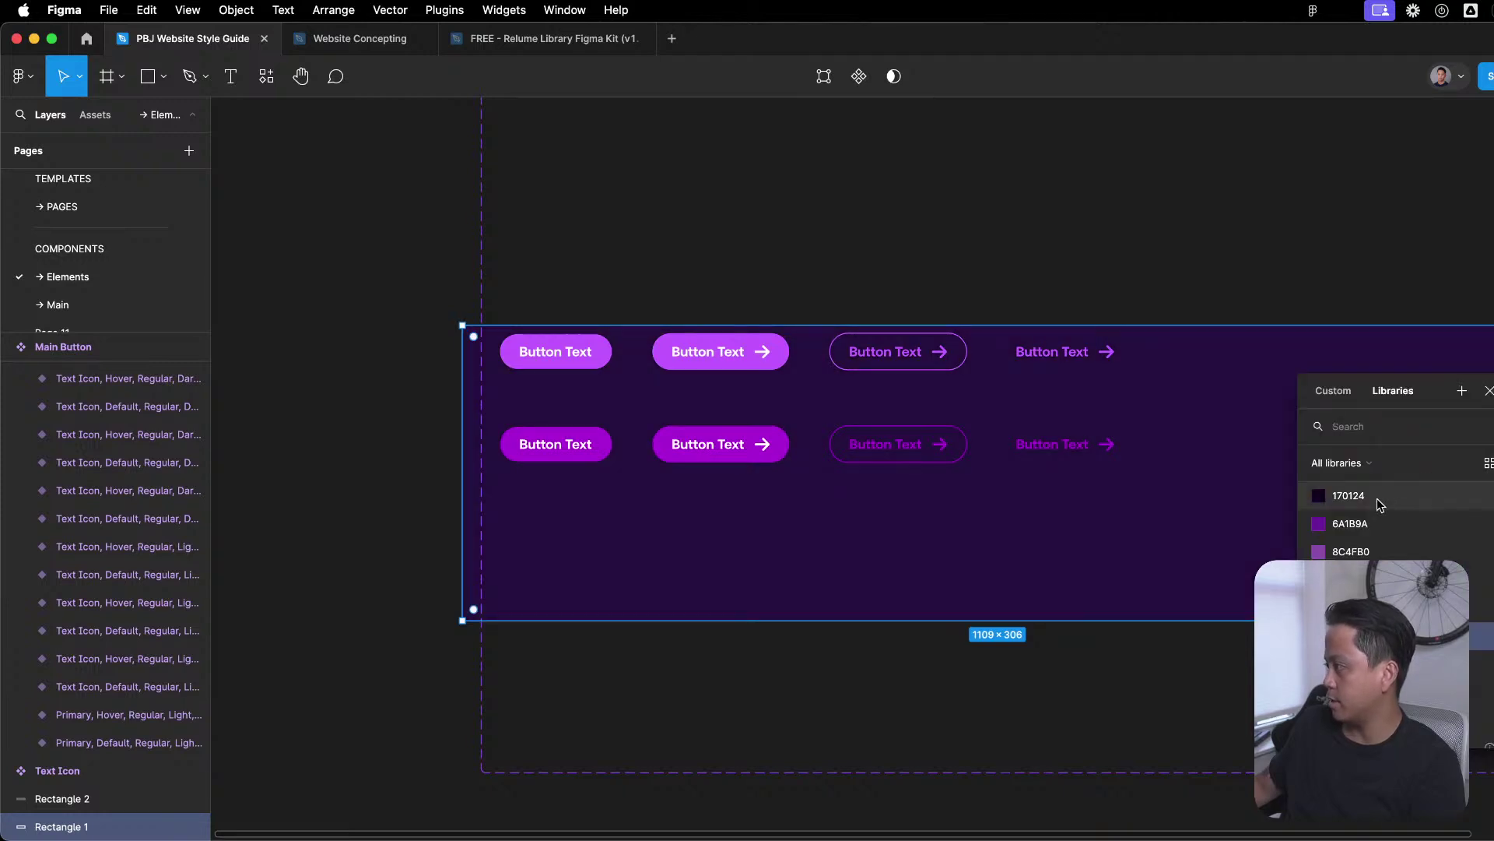
{"action": "left_click", "coordinate": [1376, 504]}
Extend the dark background rectangle upward above its buttons to a size of about 1109 × 409.
{"action": "scroll", "coordinate": [998, 668], "scroll_direction": "up", "scroll_amount": 10}
{"action": "scroll", "coordinate": [1028, 513], "scroll_direction": "down", "scroll_amount": 7}
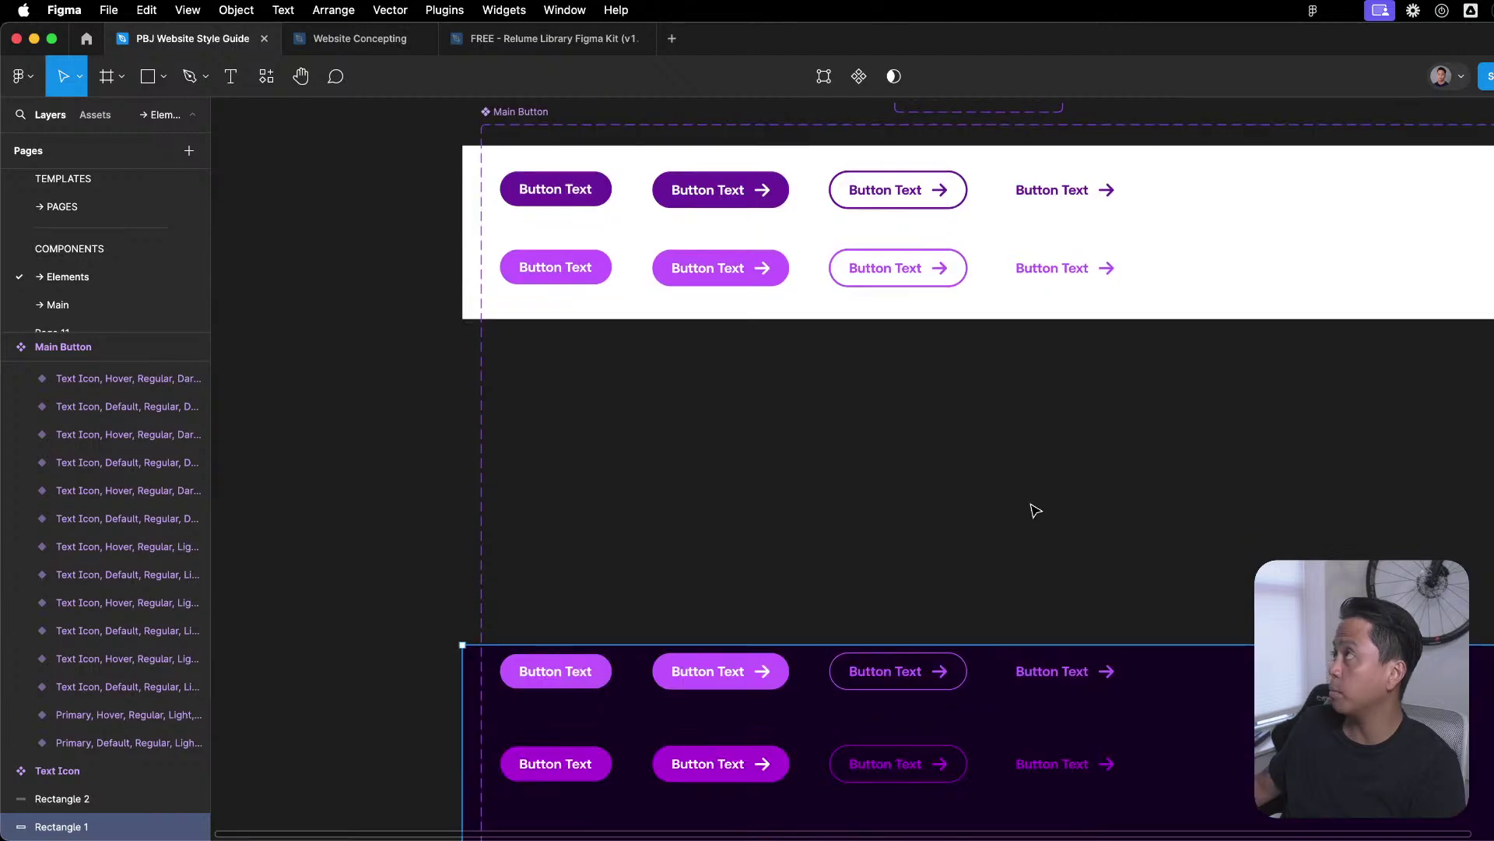
{"action": "scroll", "coordinate": [807, 398], "scroll_direction": "down", "scroll_amount": 3}
{"action": "scroll", "coordinate": [845, 280], "scroll_direction": "up", "scroll_amount": 4}
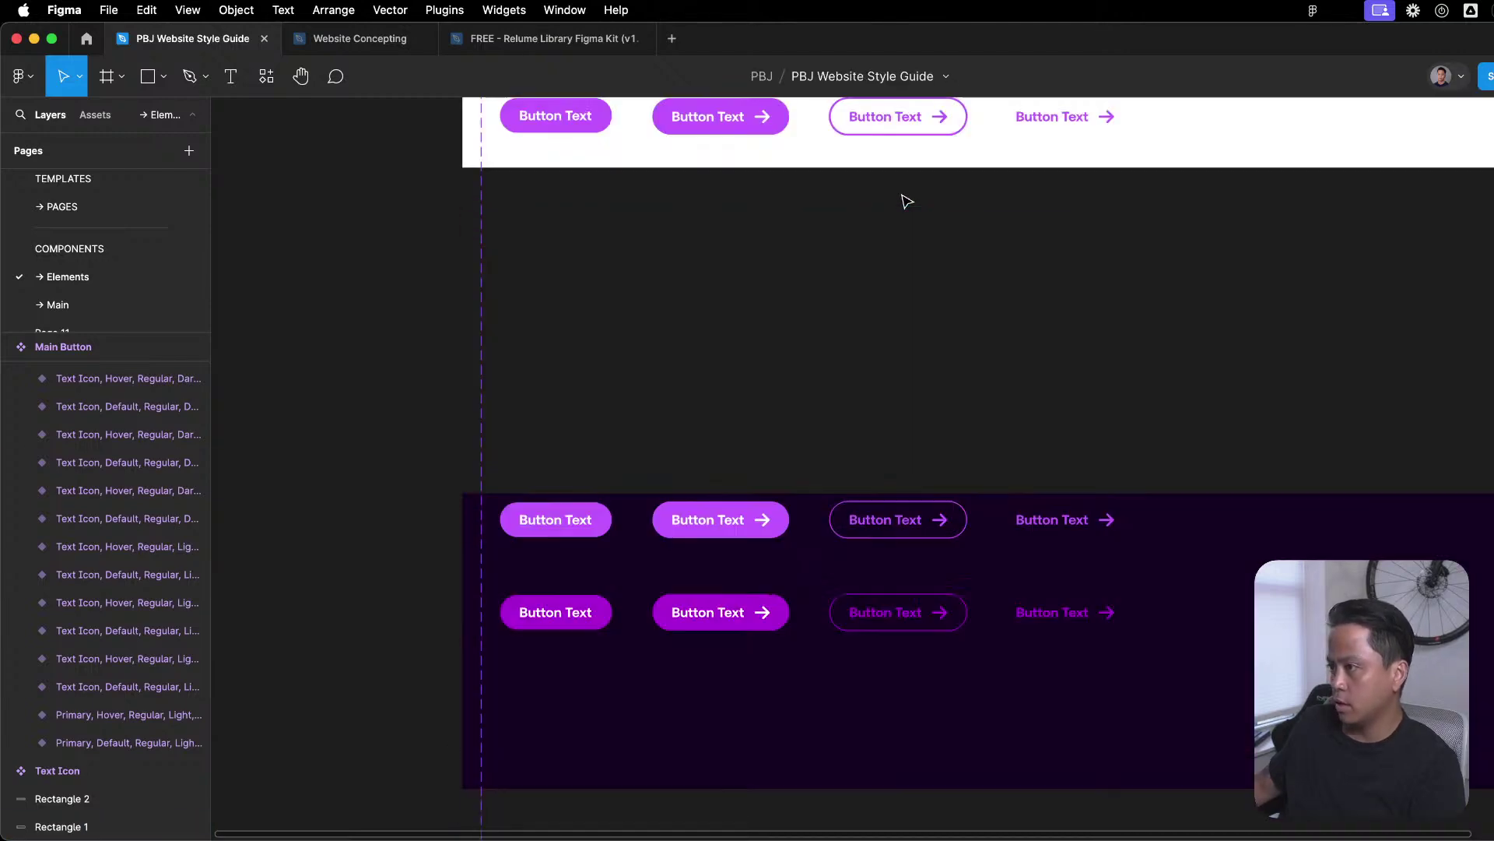
{"action": "left_click", "coordinate": [1159, 510]}
{"action": "left_click_drag", "start_coordinate": [1169, 496], "coordinate": [1165, 394]}
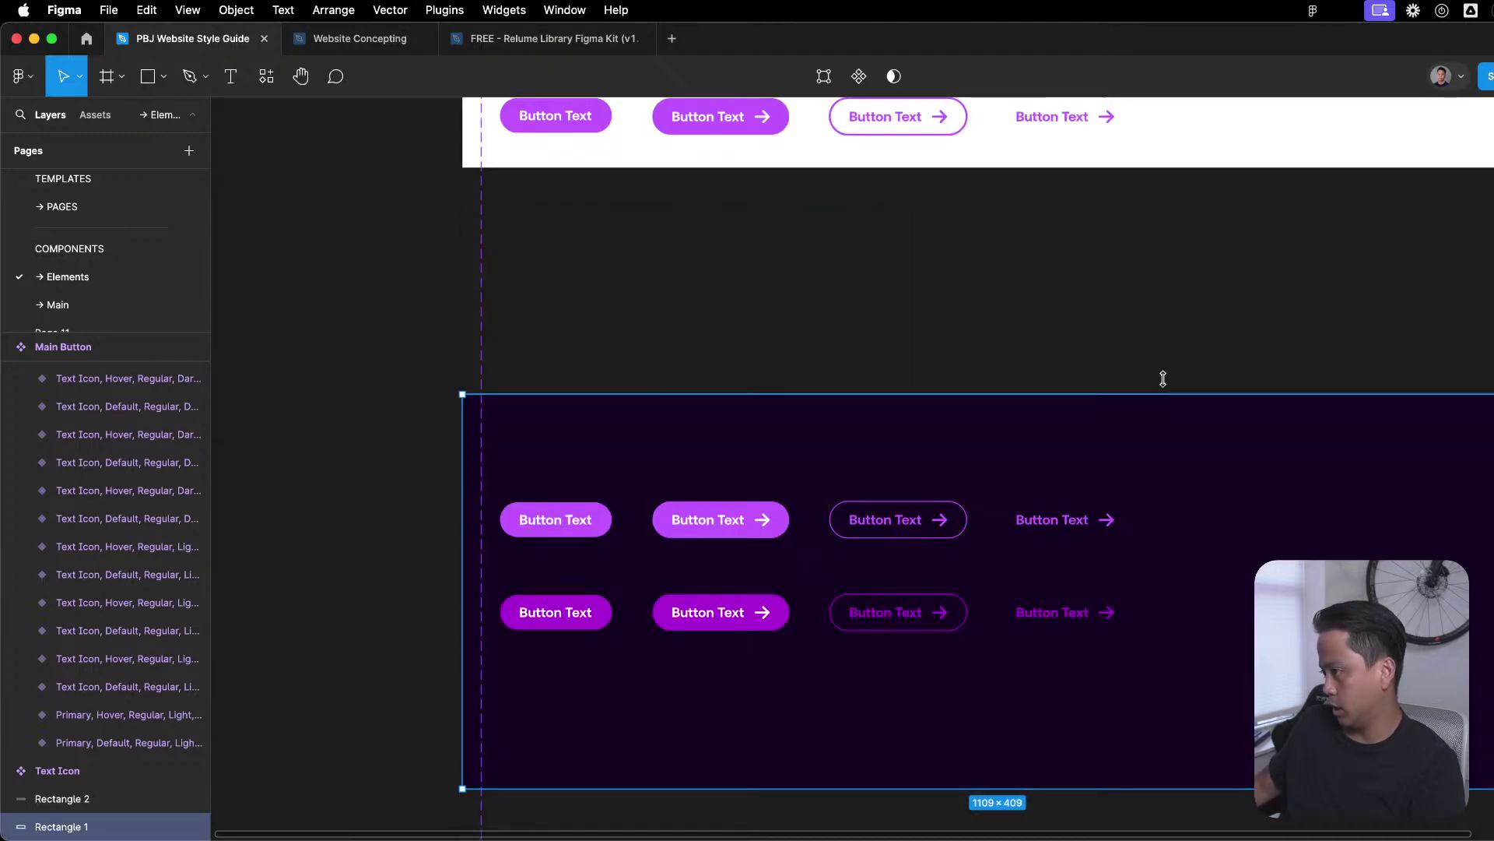
{"action": "key", "text": "Escape"}
Examine the colors of the default and hover Main Button variants on the white background.
{"action": "scroll", "coordinate": [1151, 324], "scroll_direction": "up", "scroll_amount": 5}
{"action": "scroll", "coordinate": [1146, 358], "scroll_direction": "down", "scroll_amount": 2}
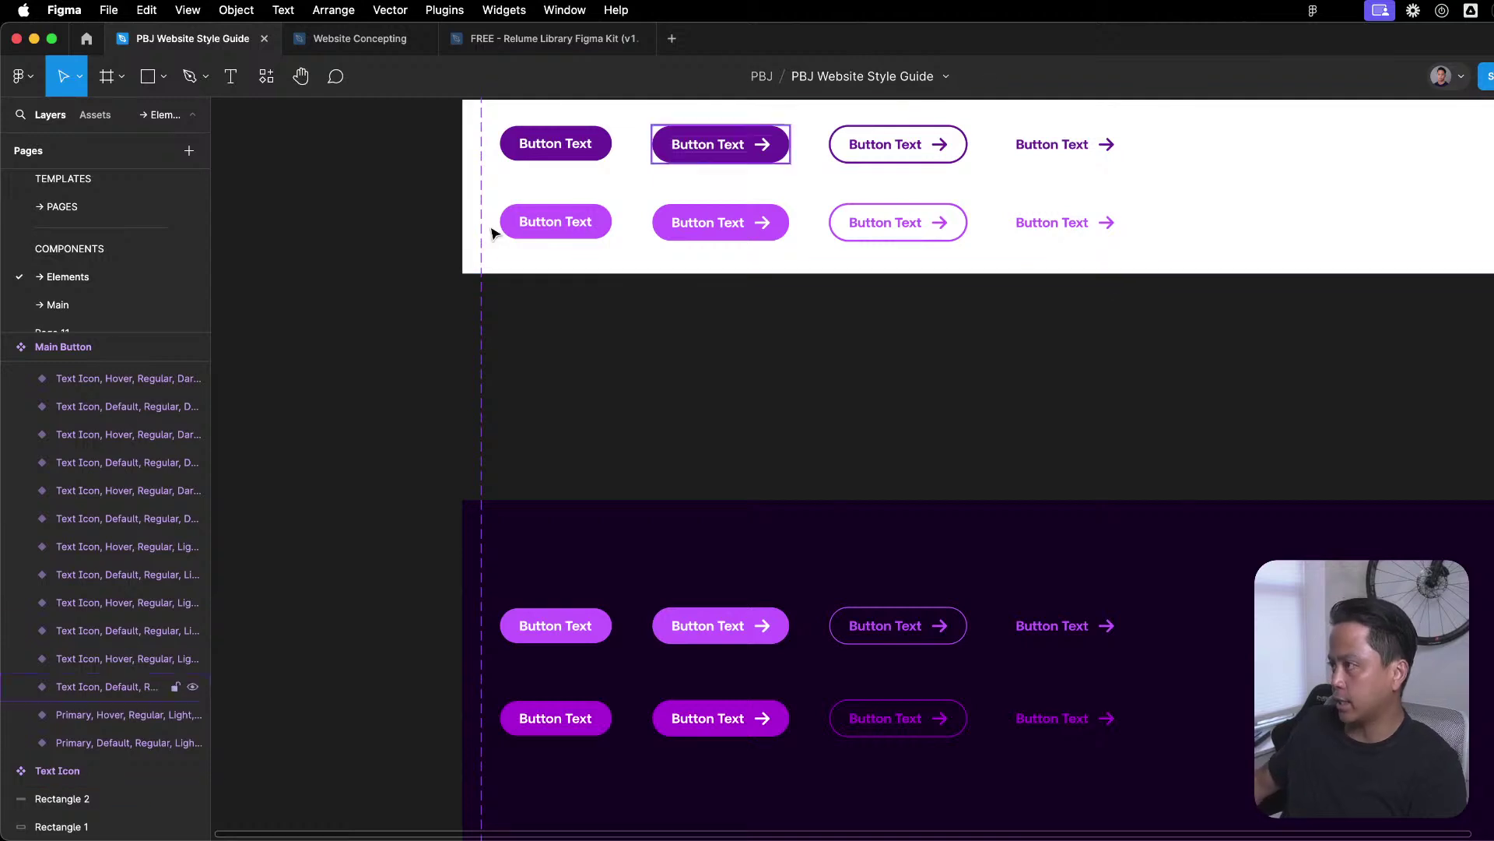
{"action": "left_click", "coordinate": [568, 149]}
{"action": "left_click", "coordinate": [937, 155]}
{"action": "left_click", "coordinate": [1062, 148]}
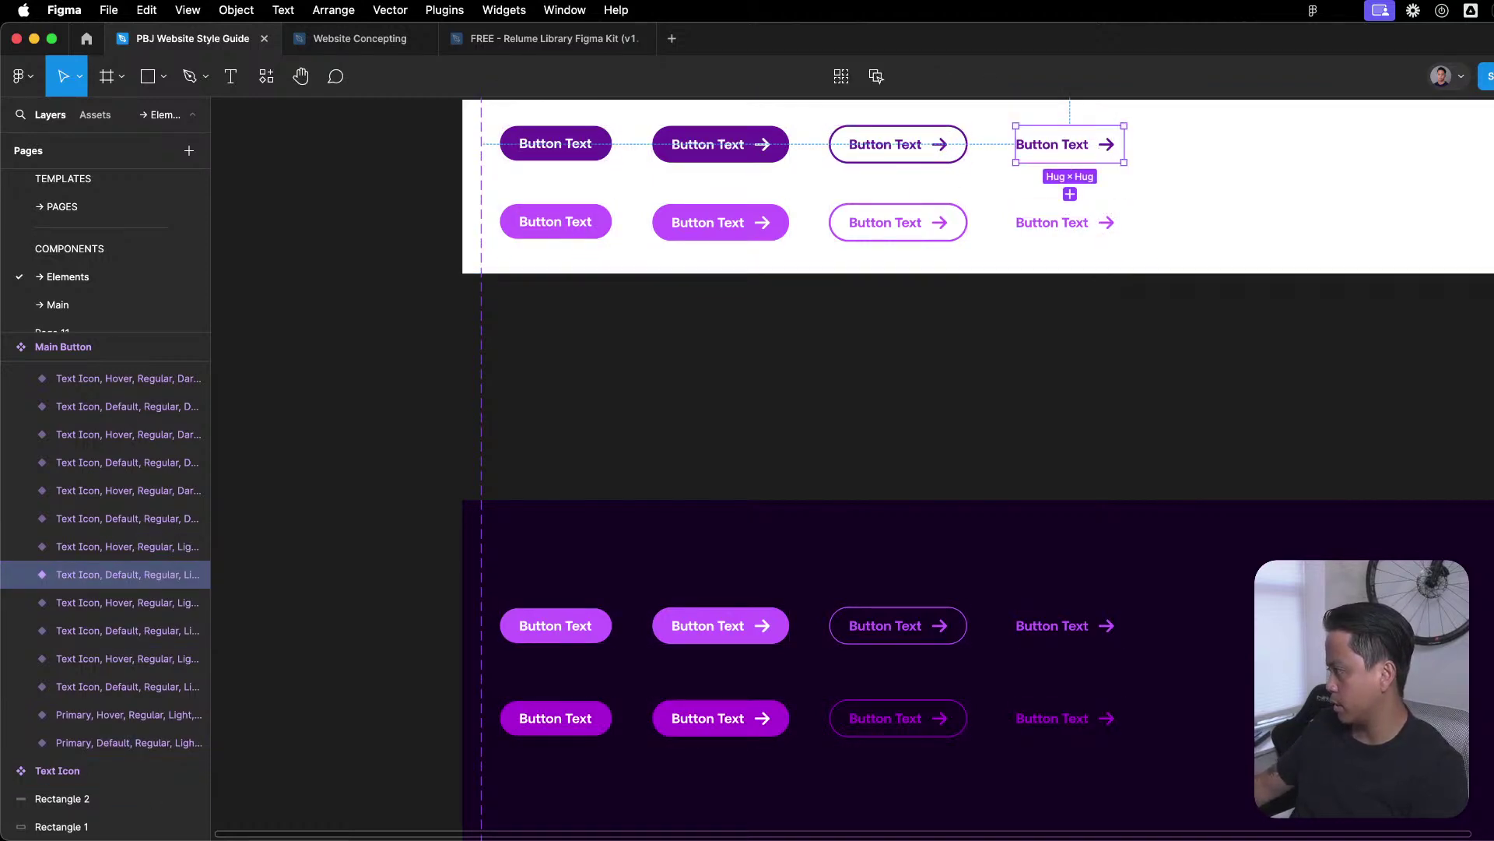
{"action": "left_click_drag", "start_coordinate": [624, 243], "coordinate": [1030, 236]}
{"action": "key", "text": "ctrl+z"}
{"action": "left_click", "coordinate": [504, 221]}
{"action": "left_click", "coordinate": [724, 226], "text": "shift"}
{"action": "left_click", "coordinate": [960, 229], "text": "shift"}
{"action": "left_click", "coordinate": [1043, 231], "text": "shift"}
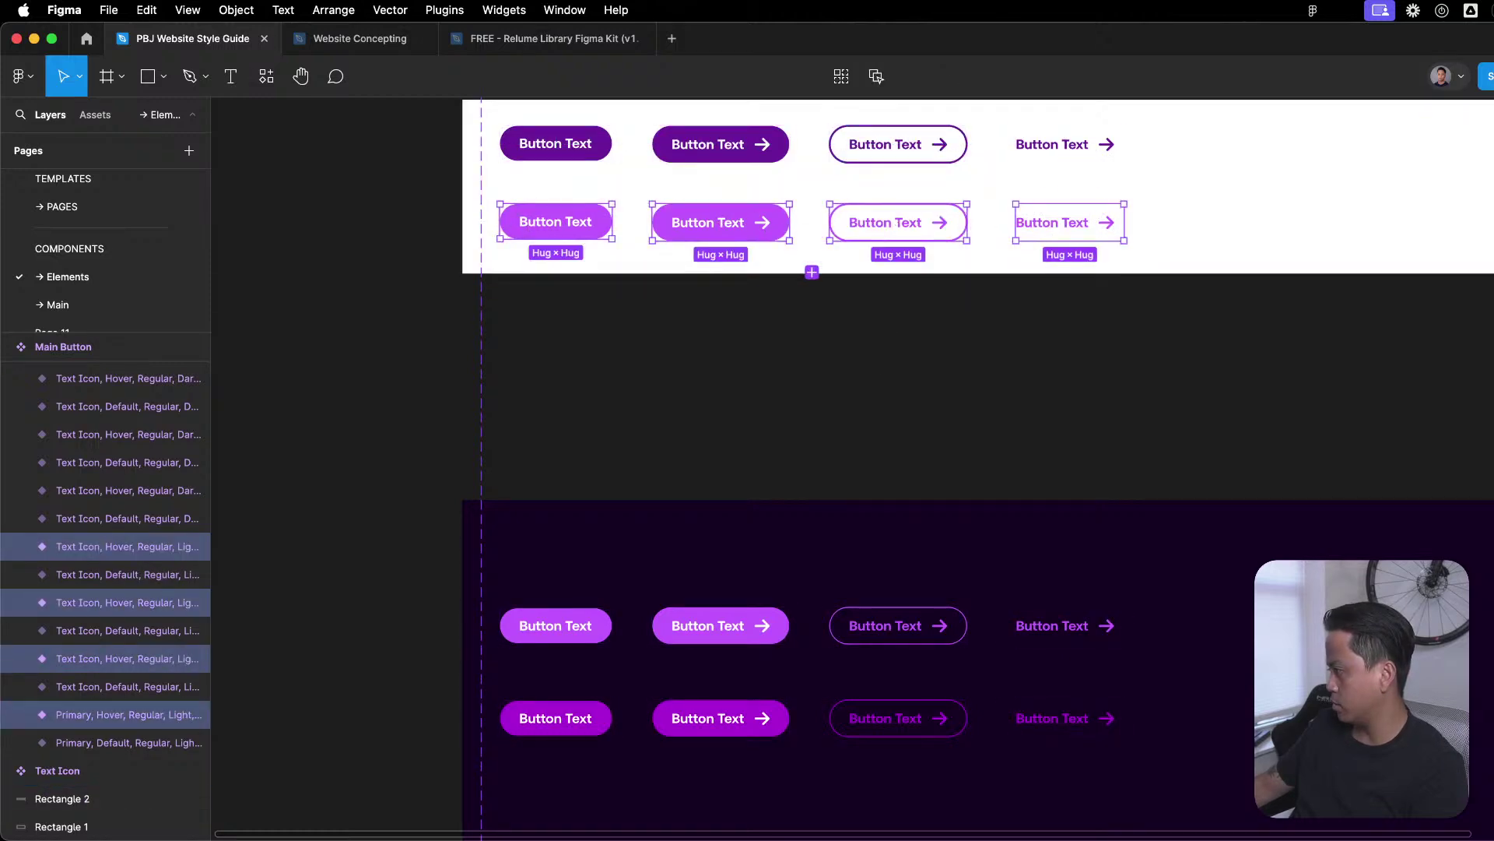
{"action": "left_click", "coordinate": [1078, 354]}
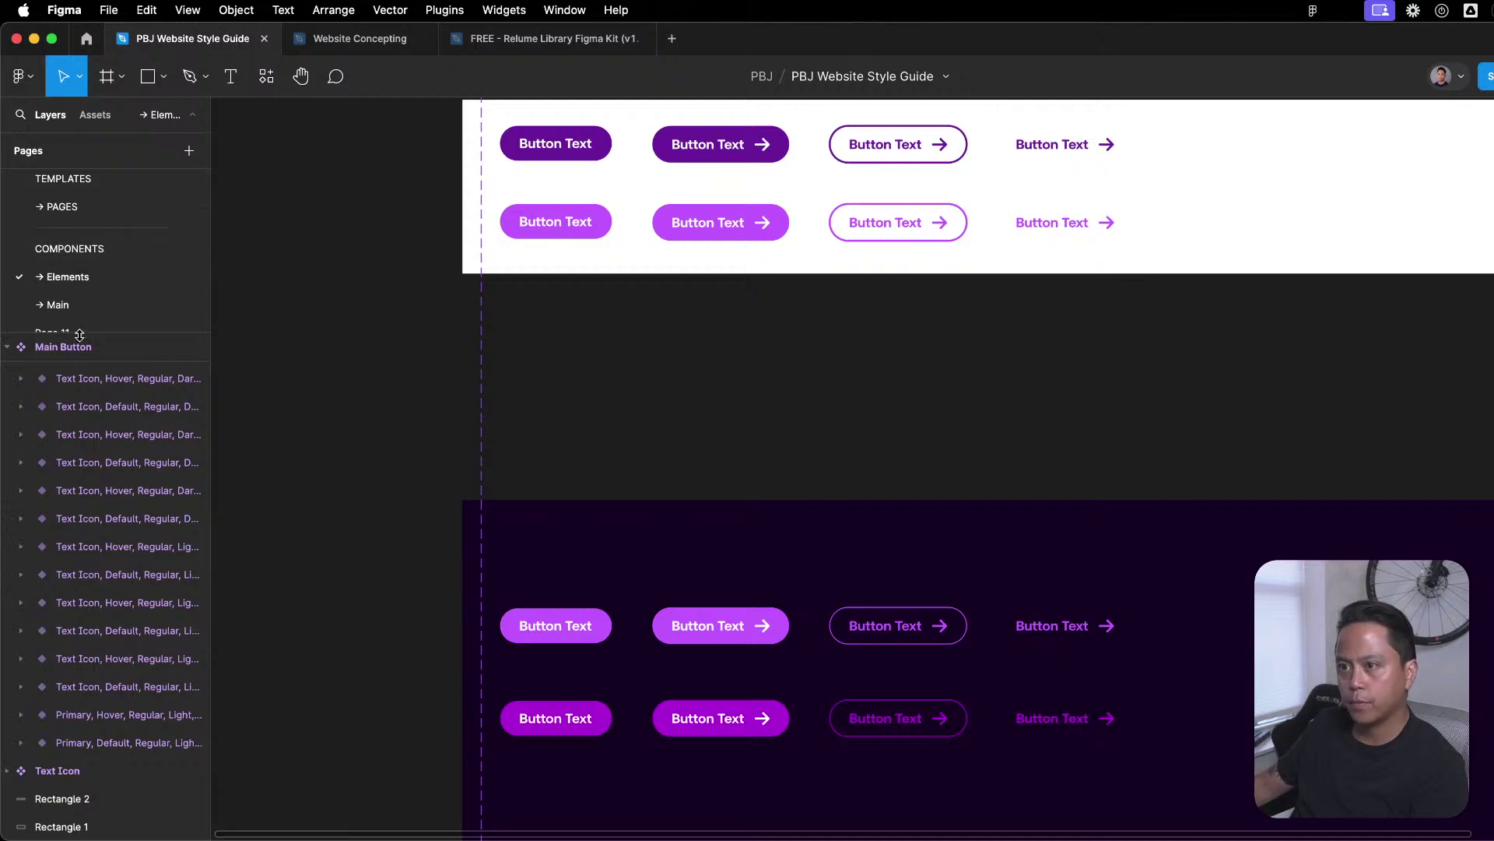
Return to the Branding page and place a copy of the white swatch in the empty upper area of Frame 1.
{"action": "scroll", "coordinate": [74, 214], "scroll_direction": "up", "scroll_amount": 2}
{"action": "left_click", "coordinate": [74, 180]}
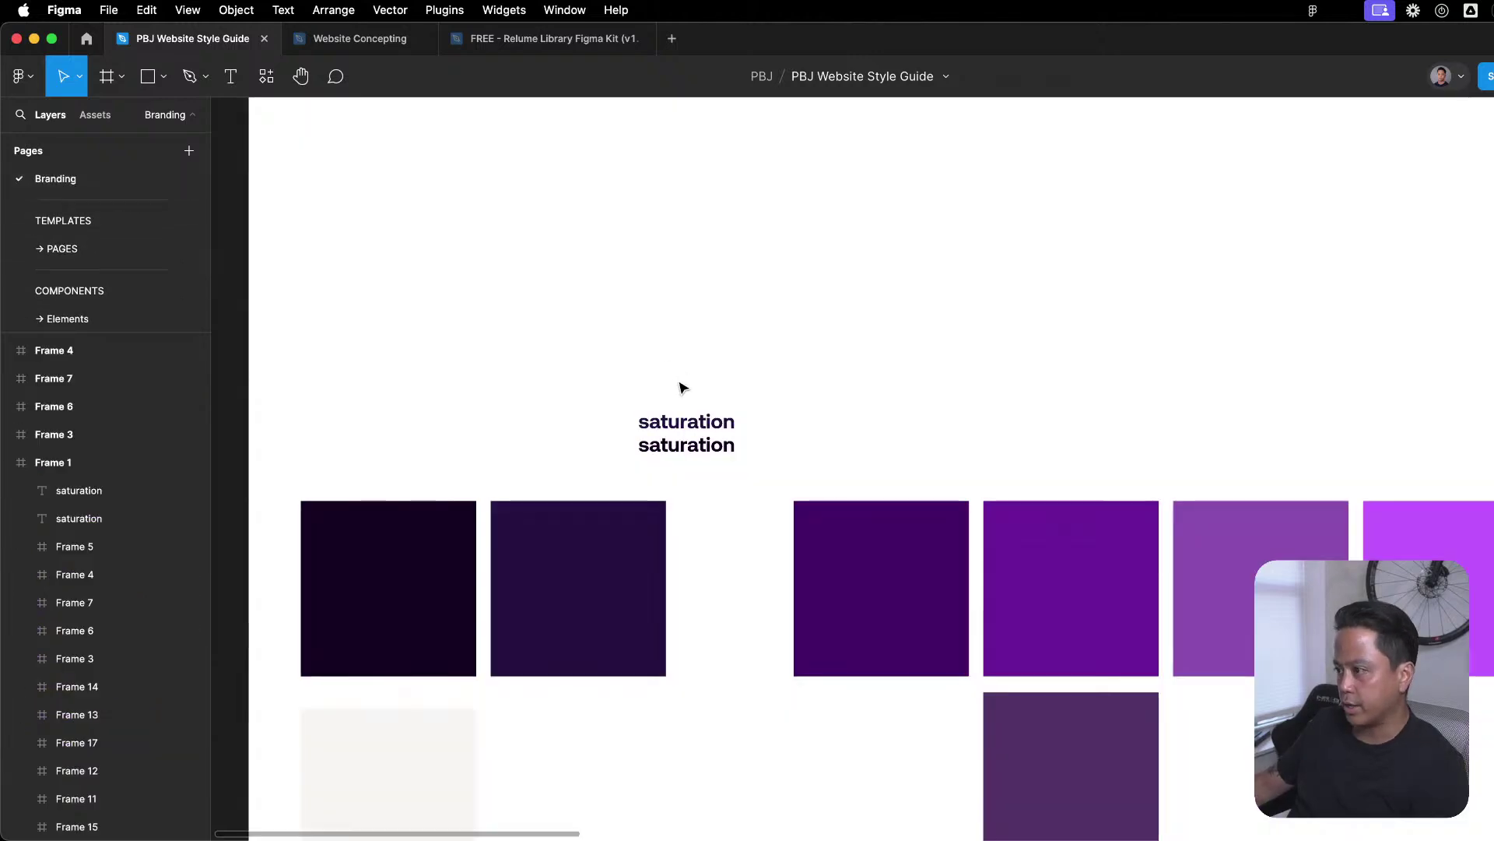
{"action": "left_click_drag", "start_coordinate": [676, 232], "coordinate": [843, 291]}
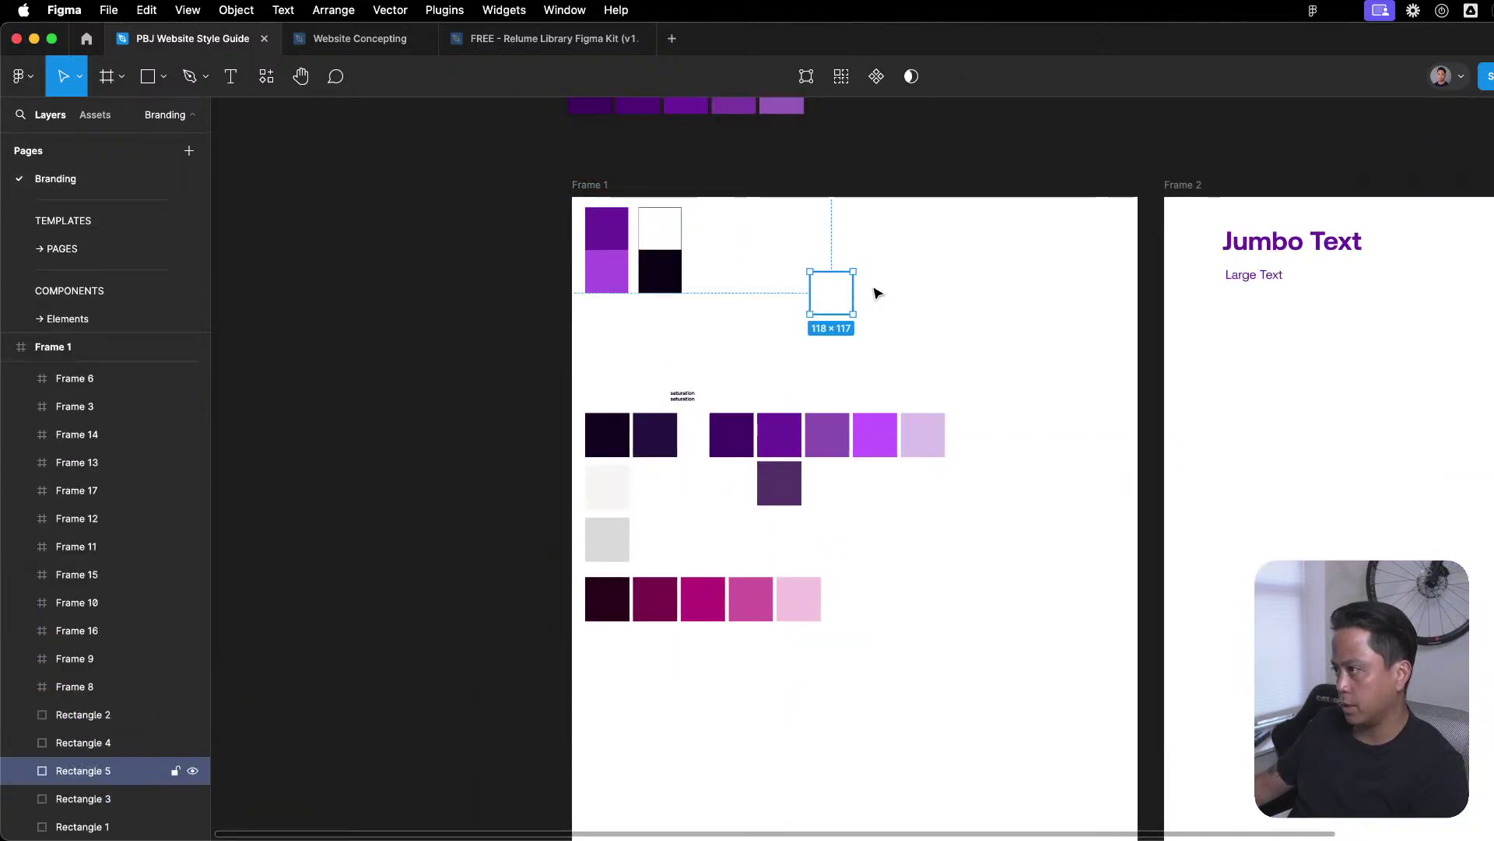
{"action": "key", "text": "Escape"}
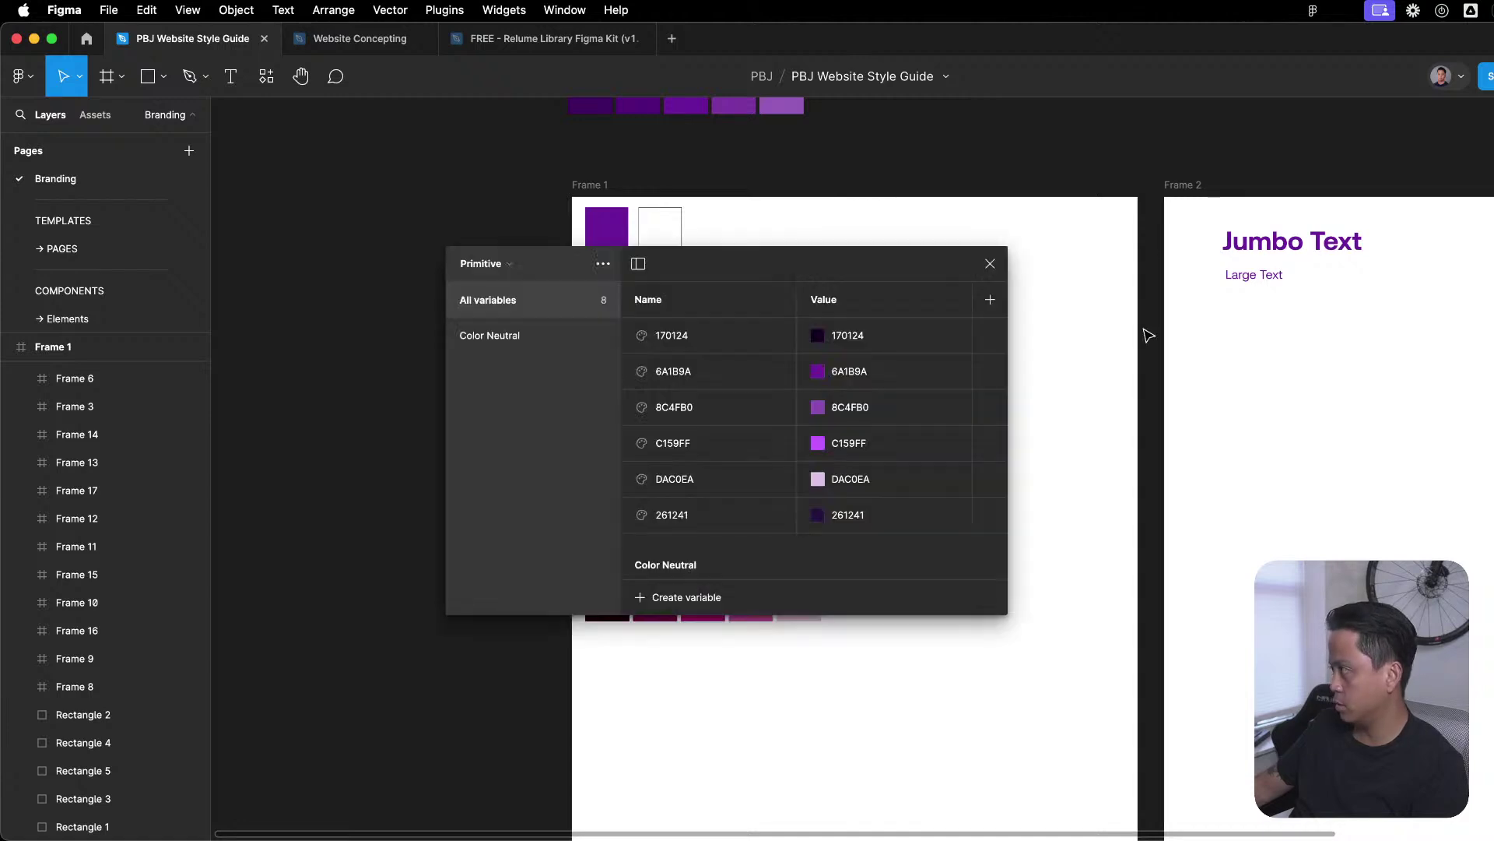
Create a color variable named FFFFFF with value FFFFFF in the Primitive collection and close the variables window.
{"action": "left_click", "coordinate": [665, 597]}
{"action": "left_click", "coordinate": [669, 632]}
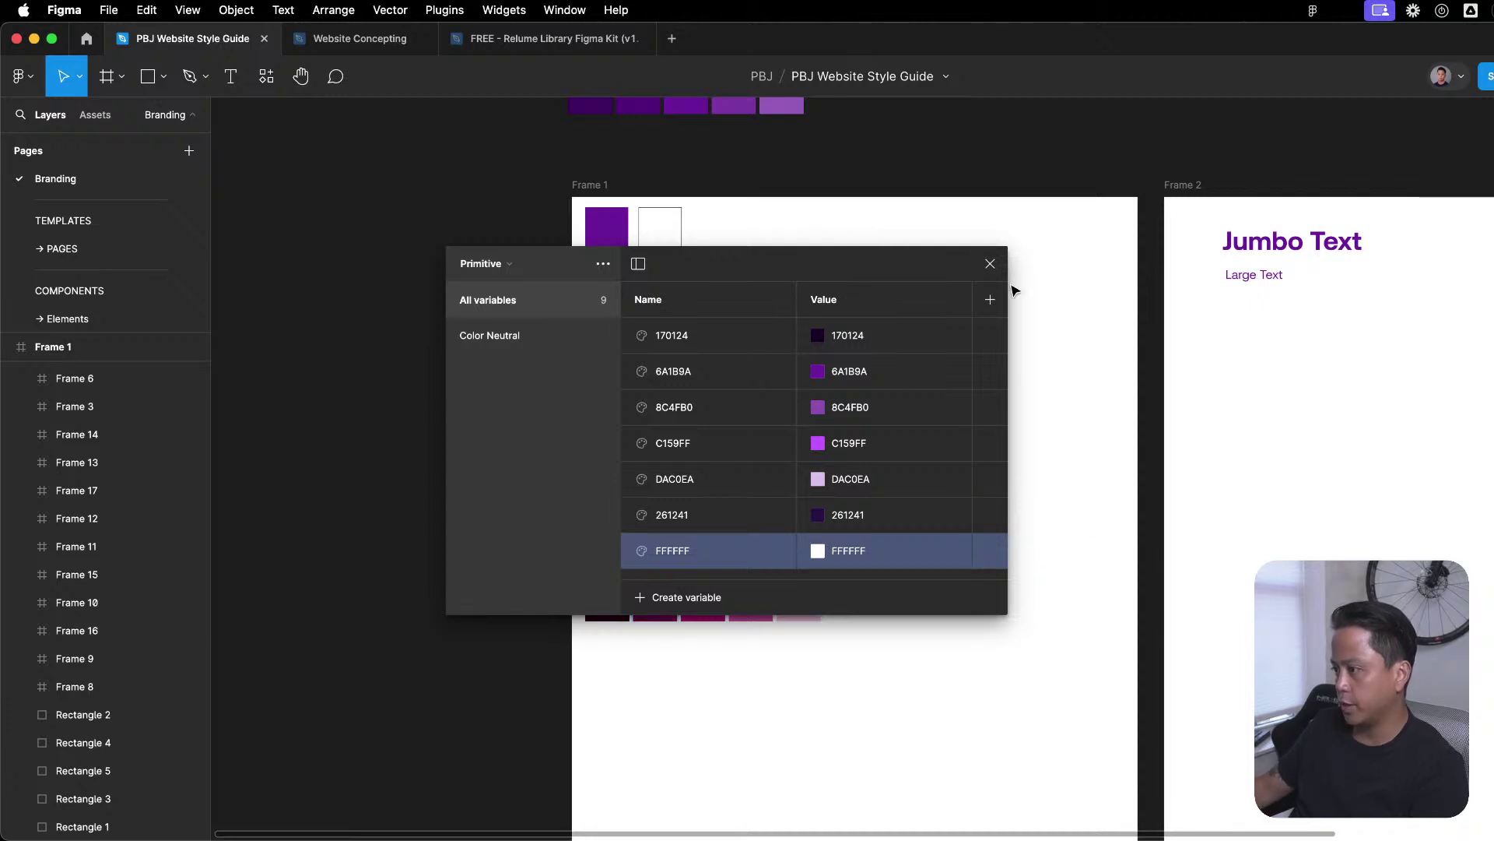
{"action": "left_click", "coordinate": [990, 263]}
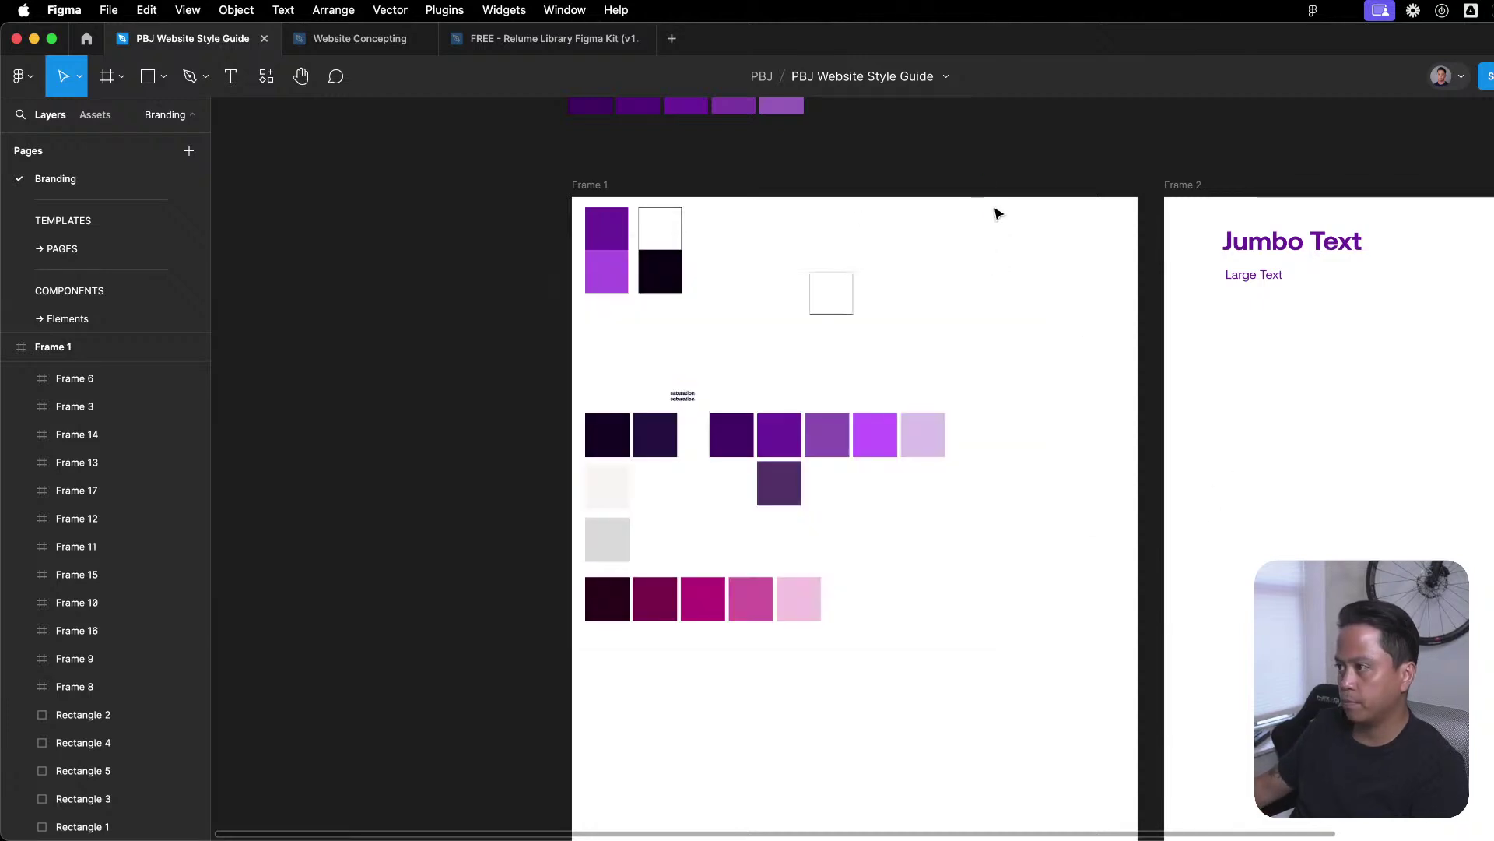
Examine the Main Button variants on their light and dark backgrounds on the Elements page.
{"action": "left_click", "coordinate": [101, 244]}
{"action": "left_click", "coordinate": [127, 223]}
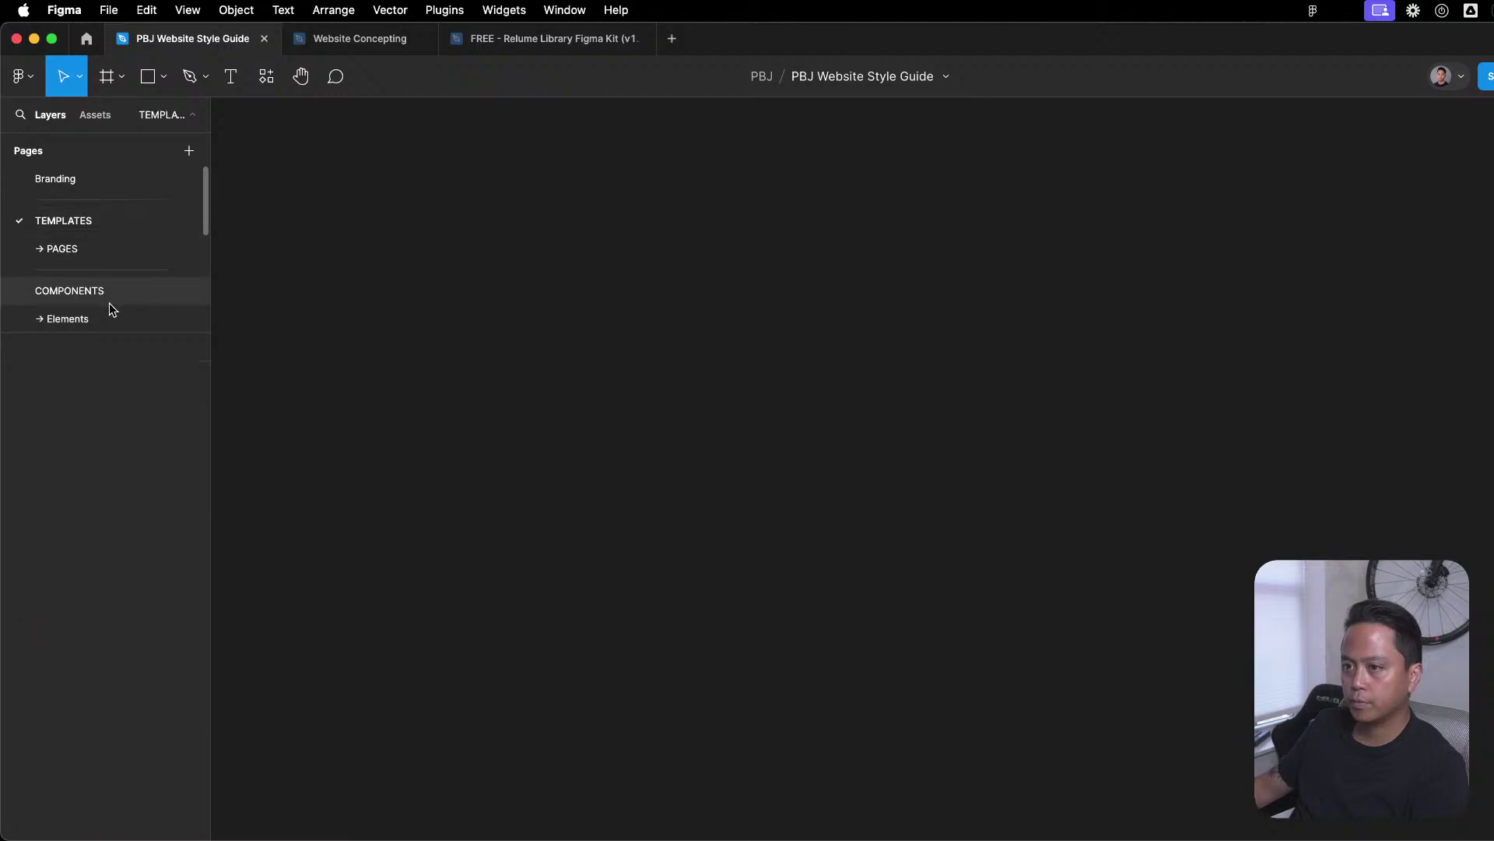
{"action": "left_click", "coordinate": [108, 294]}
{"action": "left_click", "coordinate": [100, 321]}
{"action": "scroll", "coordinate": [857, 674], "scroll_direction": "down", "scroll_amount": 5, "text": "ctrl"}
{"action": "scroll", "coordinate": [774, 534], "scroll_direction": "down", "scroll_amount": 4}
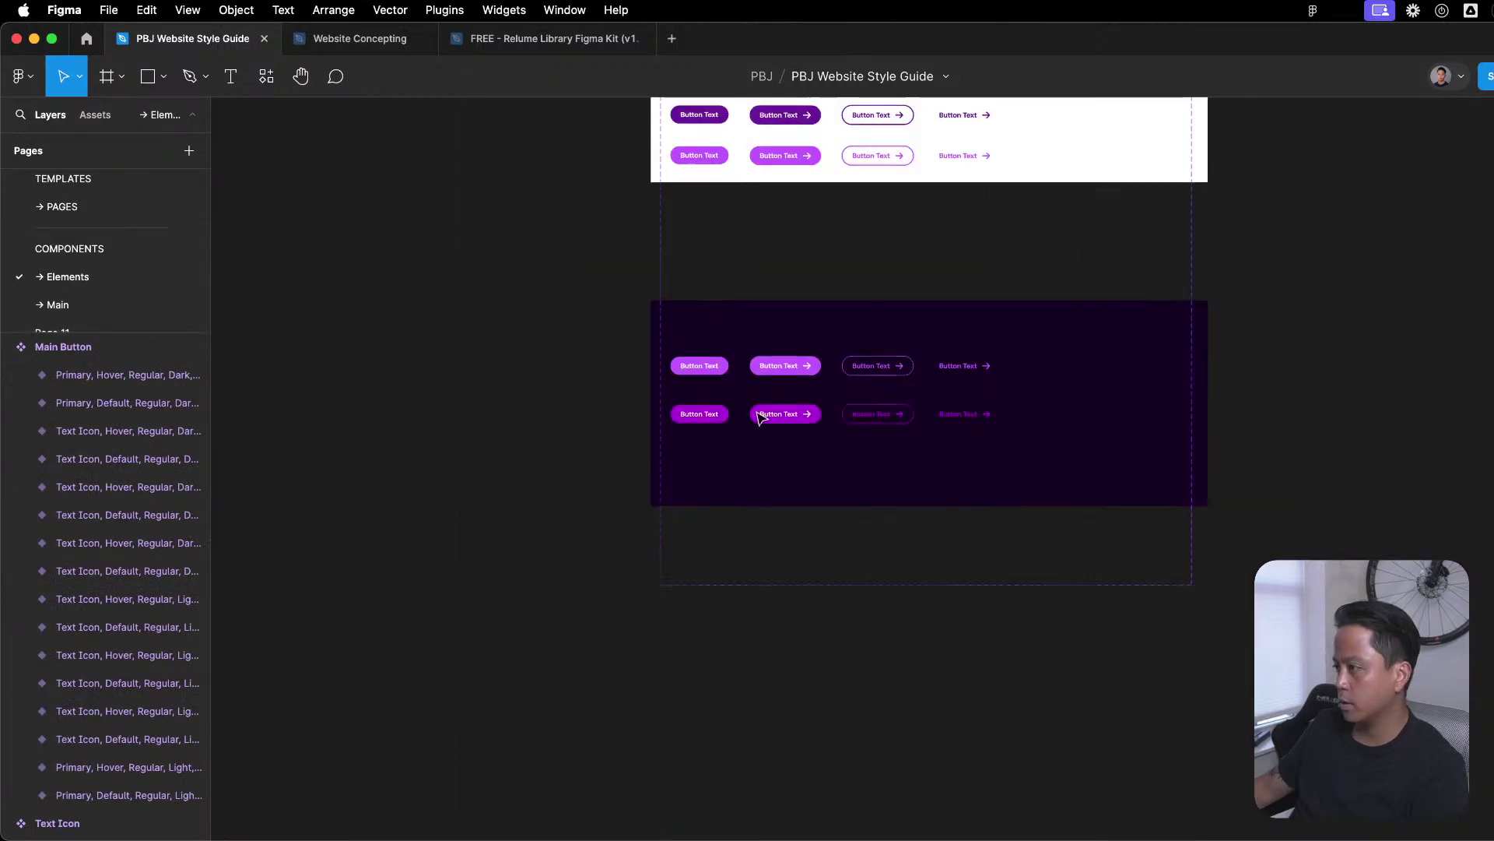
{"action": "scroll", "coordinate": [883, 194], "scroll_direction": "up", "scroll_amount": 3}
{"action": "left_click_drag", "start_coordinate": [899, 197], "coordinate": [1081, 158]}
{"action": "left_click", "coordinate": [801, 220]}
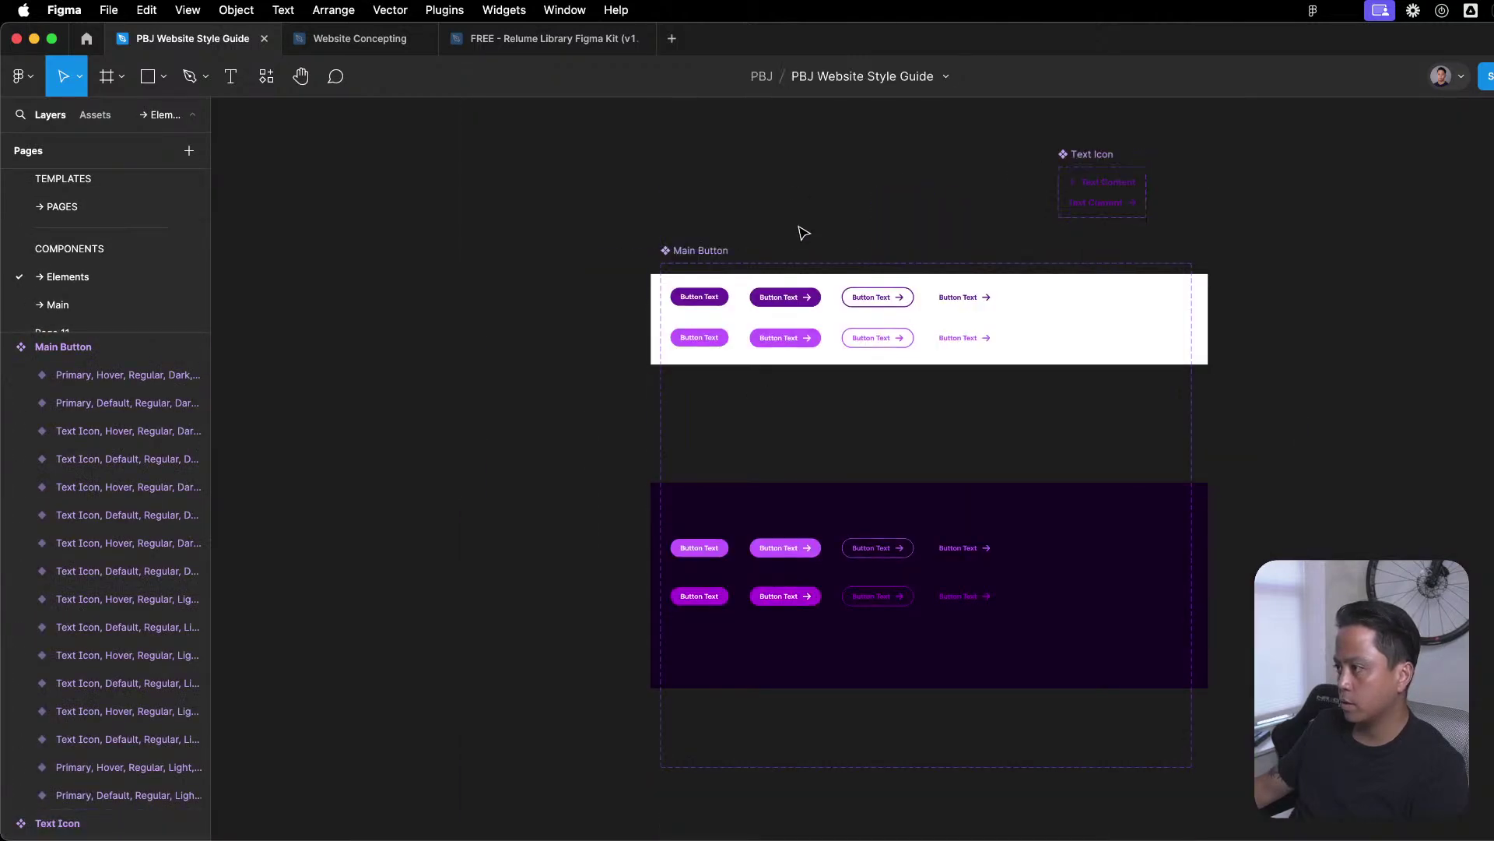
Look over the light and dark card variants on the Main page.
{"action": "left_click", "coordinate": [132, 305]}
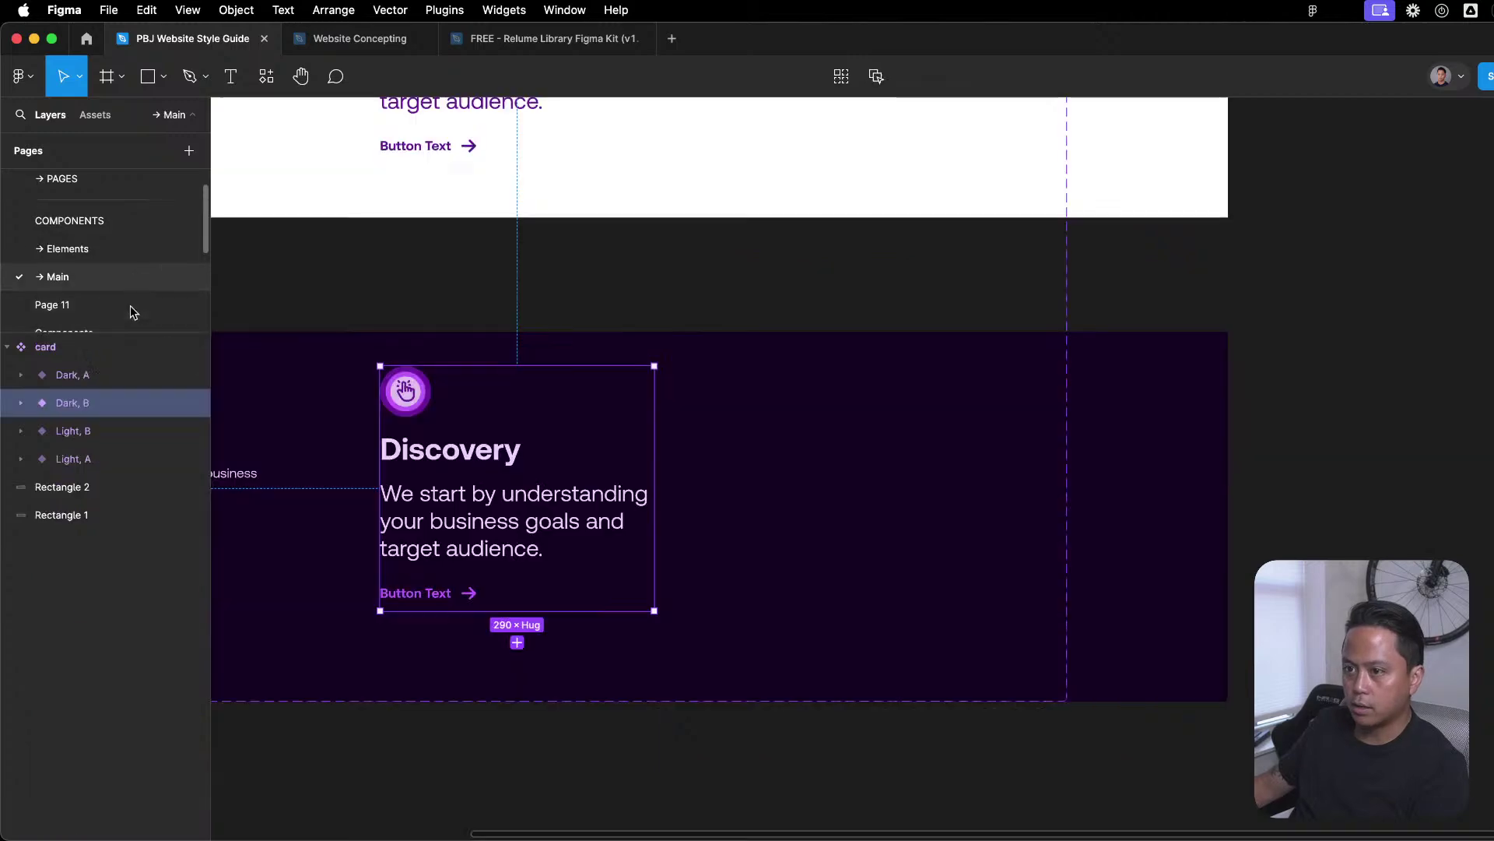
{"action": "scroll", "coordinate": [610, 470], "scroll_direction": "left", "scroll_amount": 6}
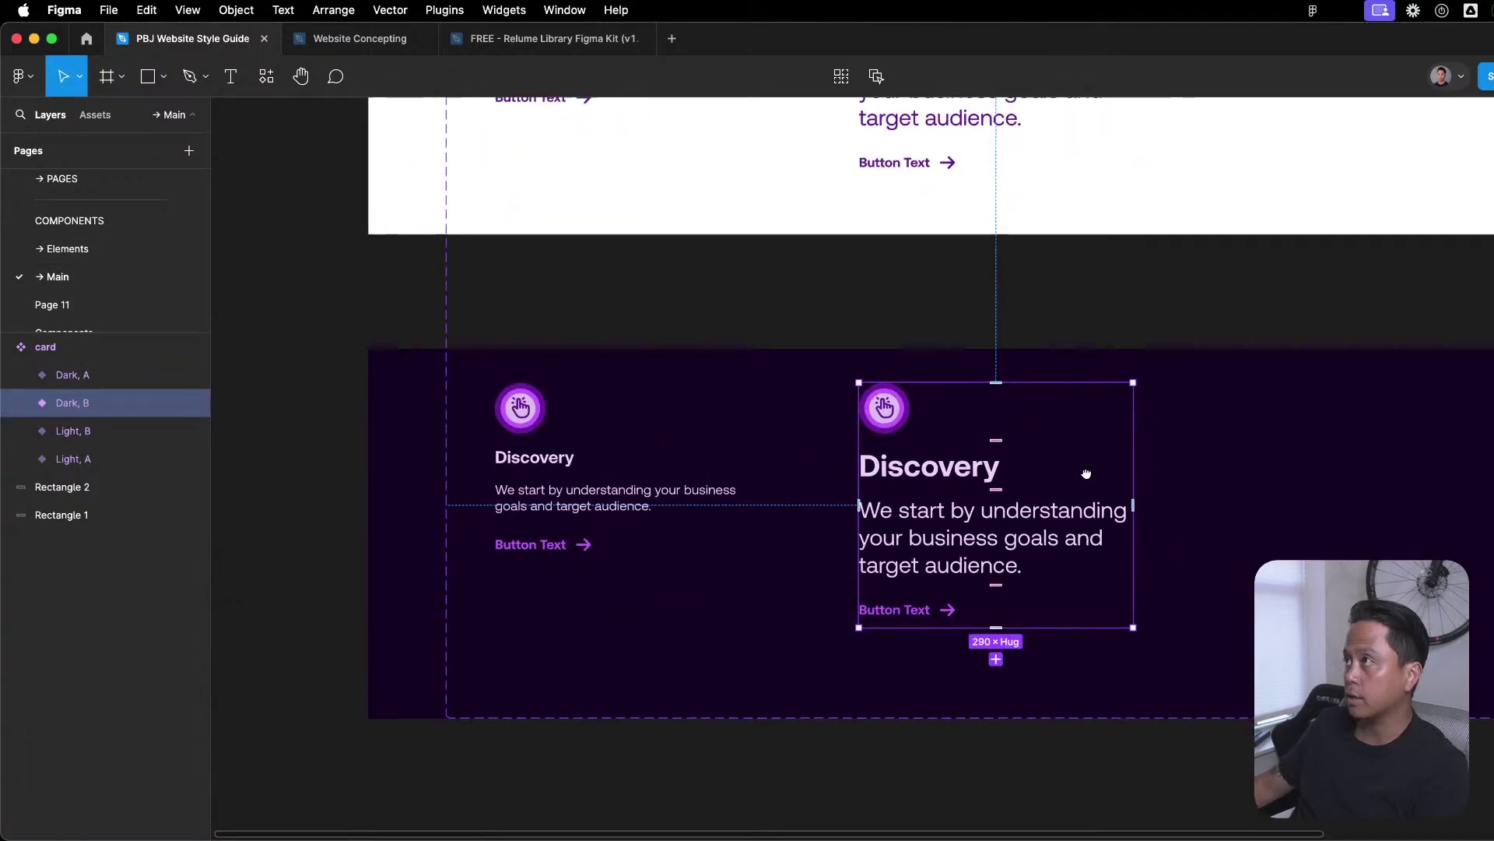
{"action": "scroll", "coordinate": [864, 470], "scroll_direction": "down", "scroll_amount": 3, "text": "ctrl"}
{"action": "scroll", "coordinate": [880, 488], "scroll_direction": "up", "scroll_amount": 3, "text": "ctrl"}
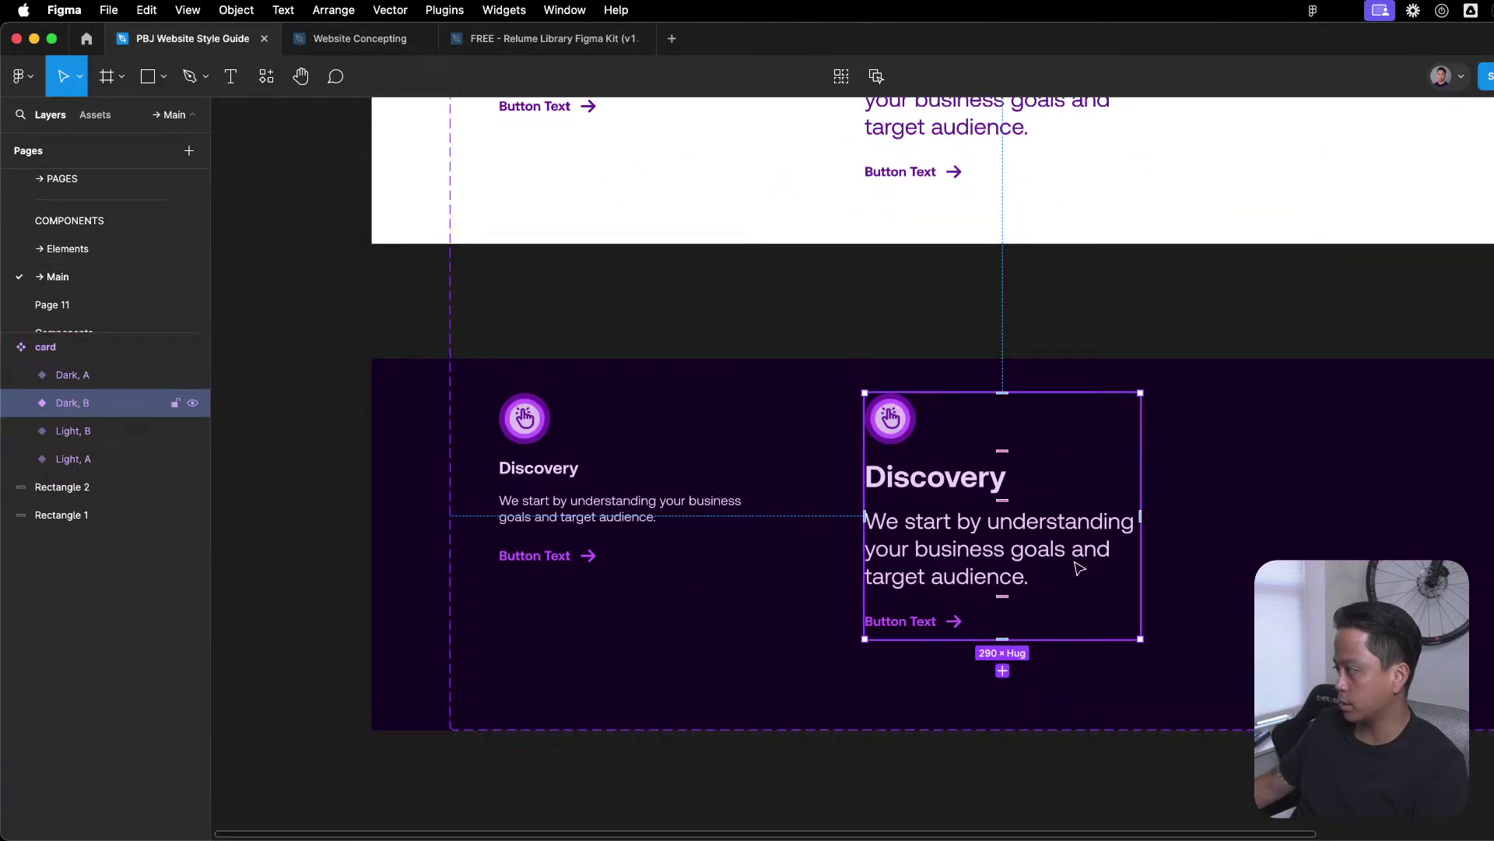
{"action": "scroll", "coordinate": [1049, 518], "scroll_direction": "up", "scroll_amount": 5}
{"action": "left_click", "coordinate": [975, 350]}
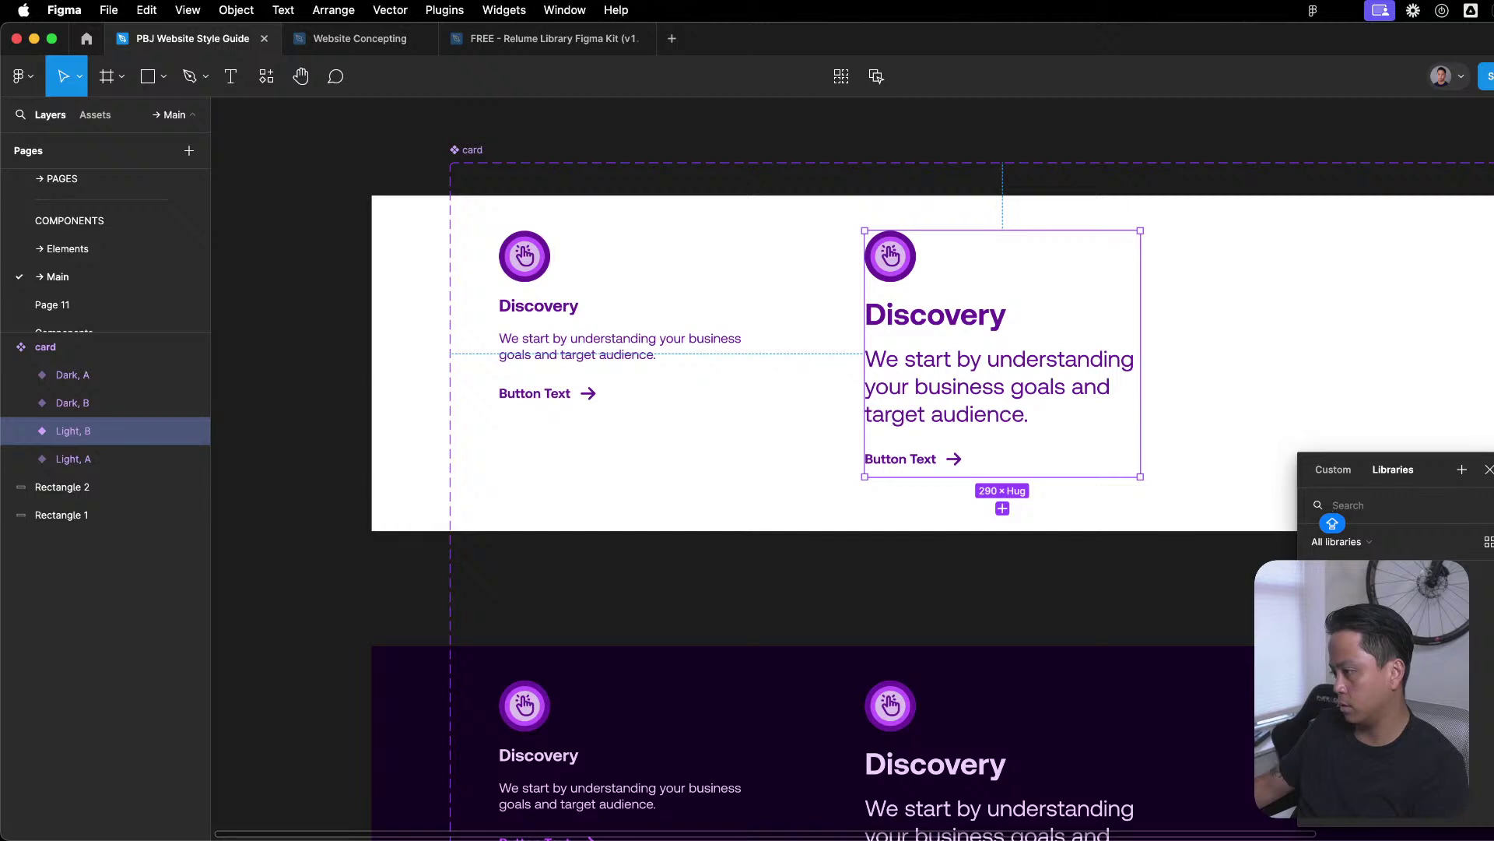
Place a copy of the large dark card's circular hand icon on the empty canvas beside the card component.
{"action": "double_click", "coordinate": [903, 269]}
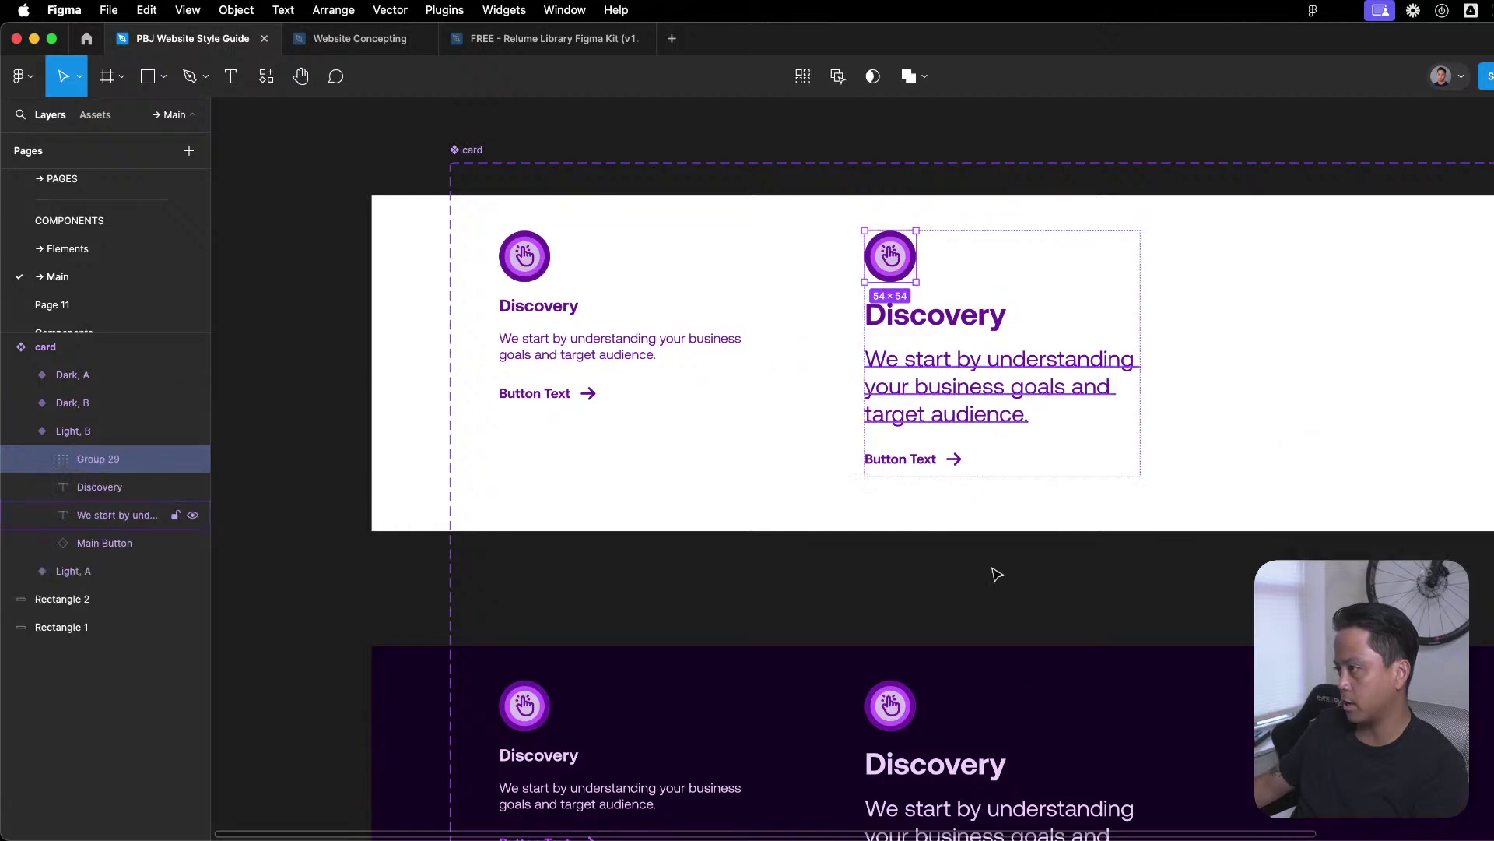
{"action": "double_click", "coordinate": [889, 710]}
{"action": "left_click_drag", "start_coordinate": [898, 721], "coordinate": [310, 374]}
{"action": "right_click", "coordinate": [309, 374]}
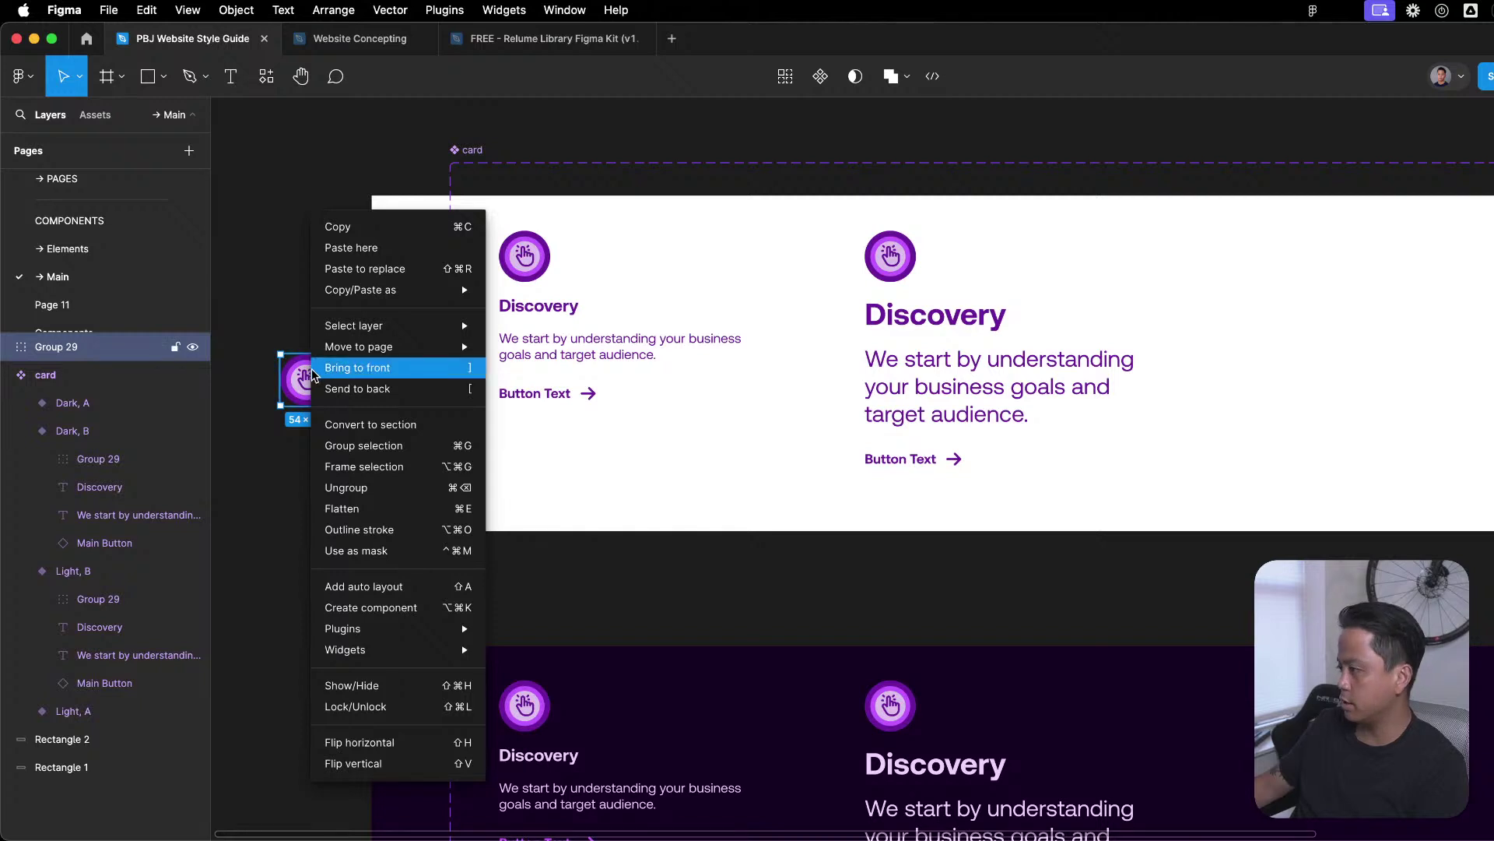
{"action": "key", "text": "Escape"}
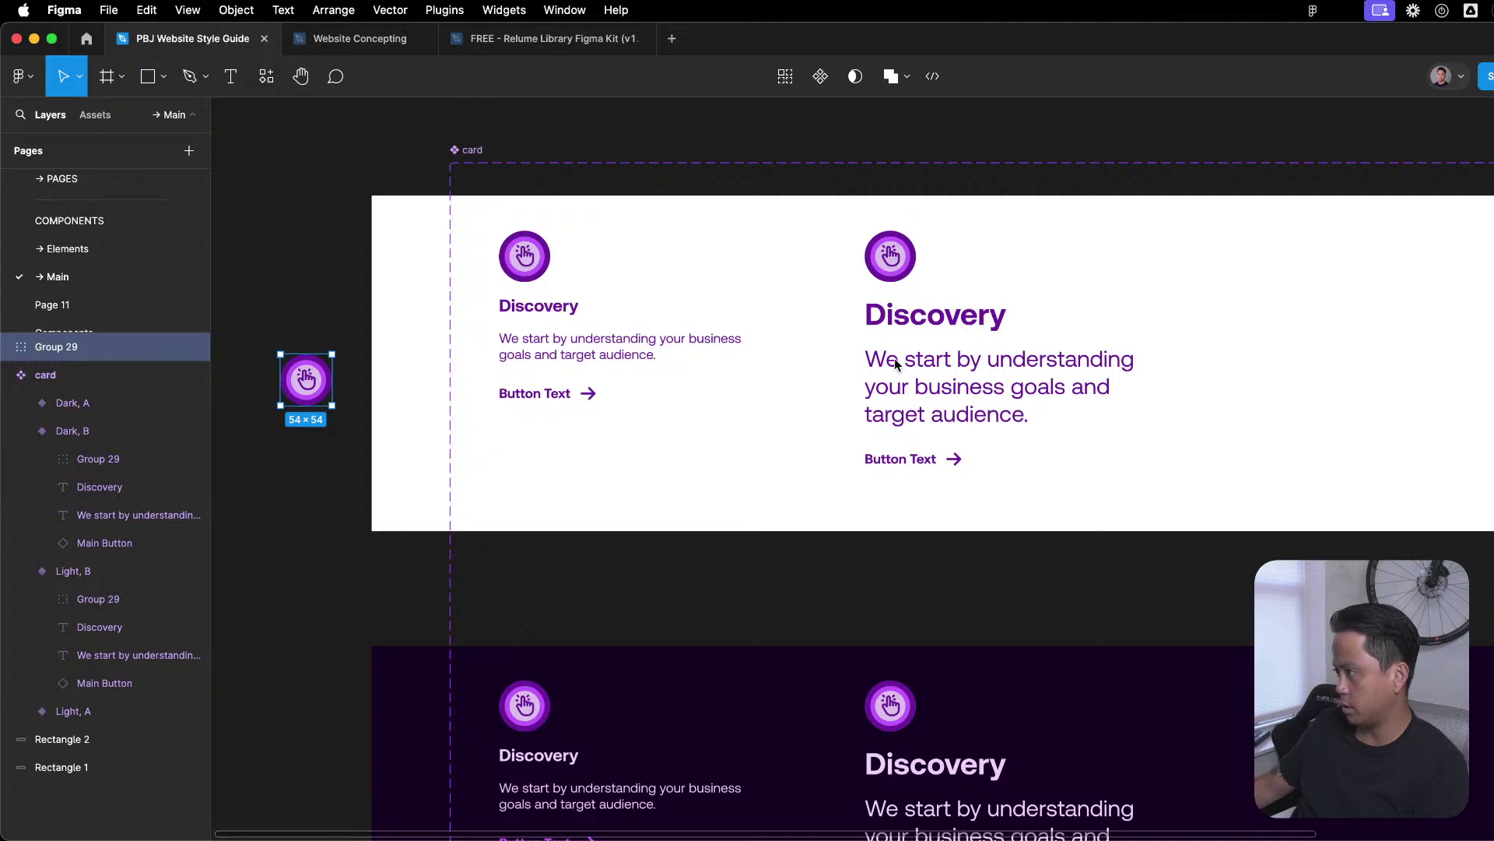
Export the copied hand icon to the Desktop as fpo-icon.svg.
{"action": "key", "text": "super+shift+e"}
{"action": "type", "text": "TE"}
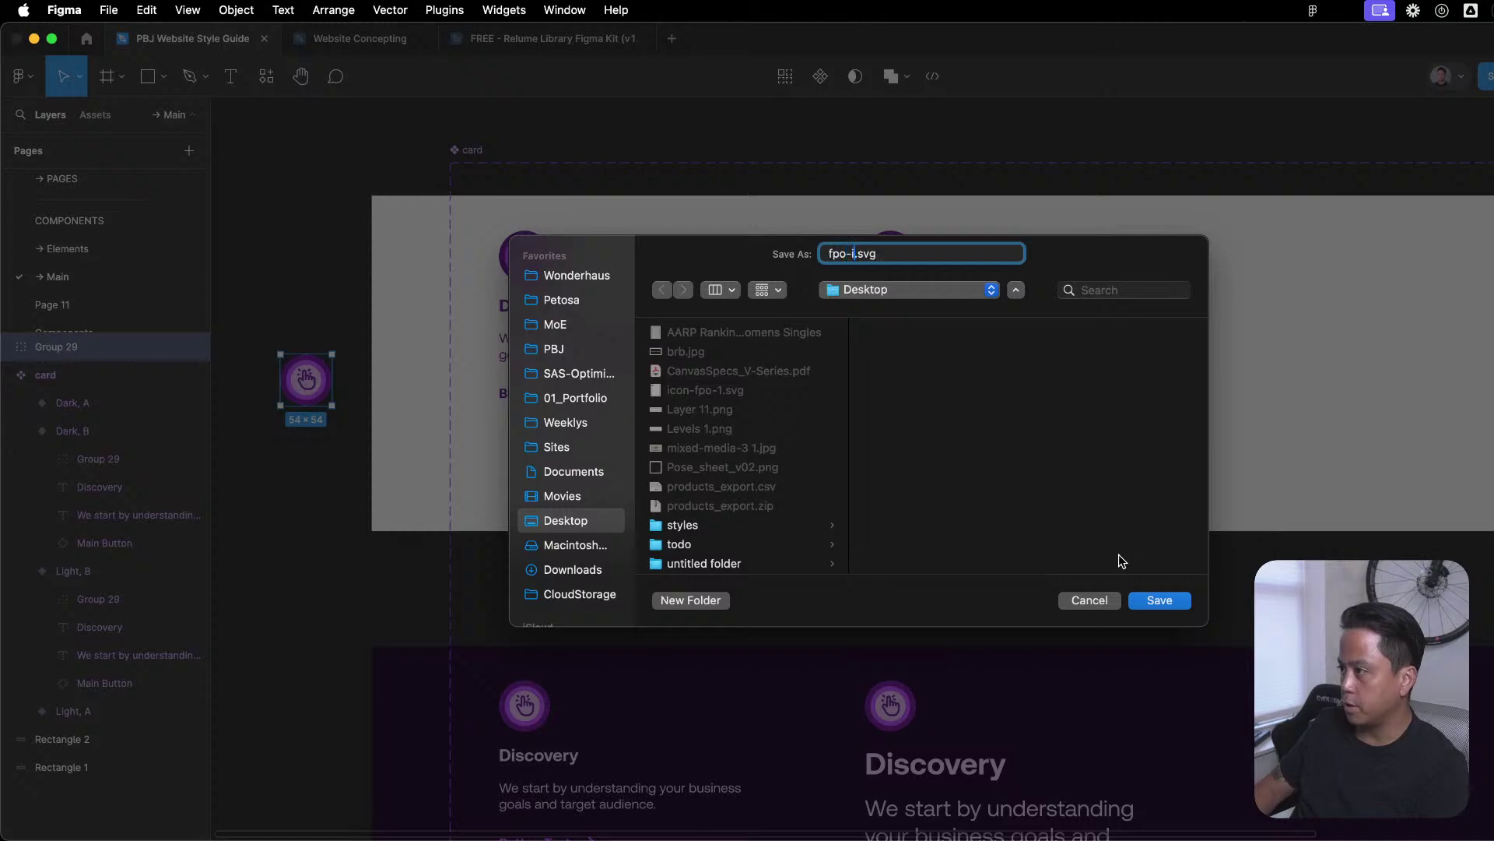
{"action": "key", "text": "Return"}
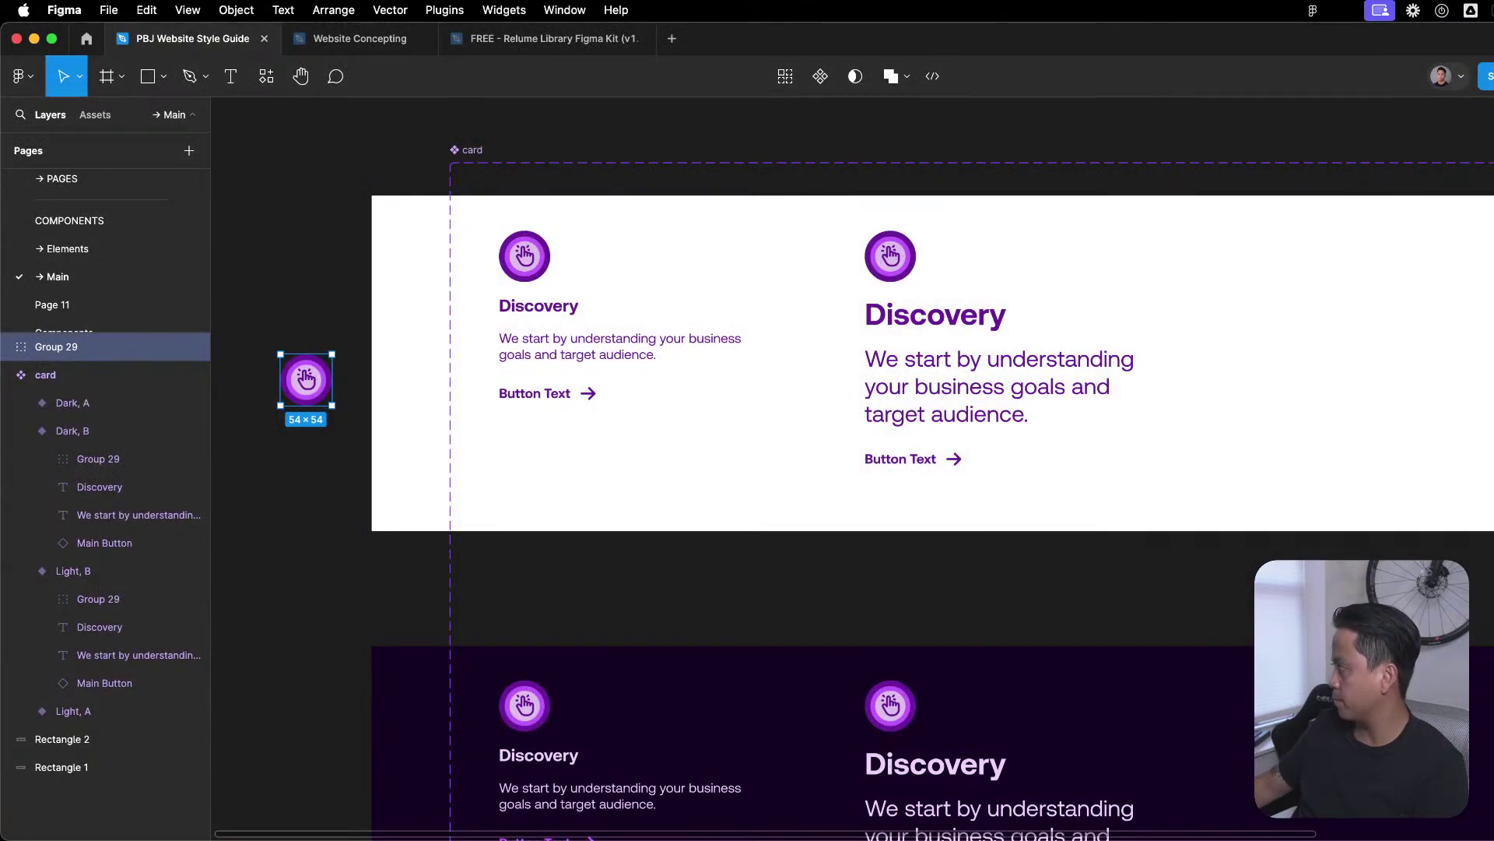
Import fpo-icon.svg onto the canvas and position it outside the white card background, below the copied hand icon.
{"action": "left_click_drag", "start_coordinate": [684, 663], "coordinate": [661, 520]}
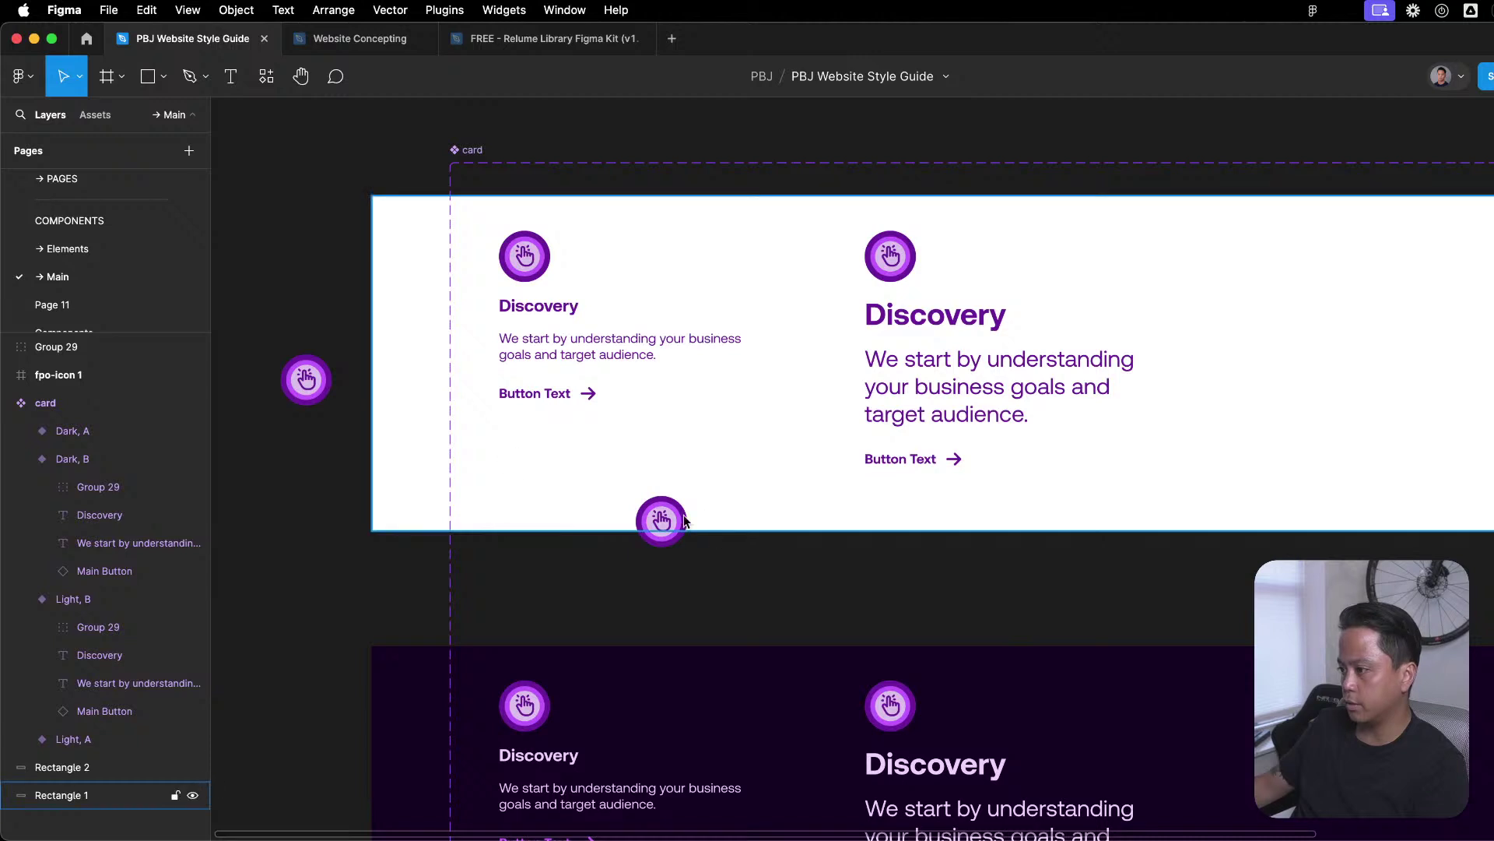
{"action": "left_click", "coordinate": [662, 520]}
{"action": "left_click", "coordinate": [788, 557]}
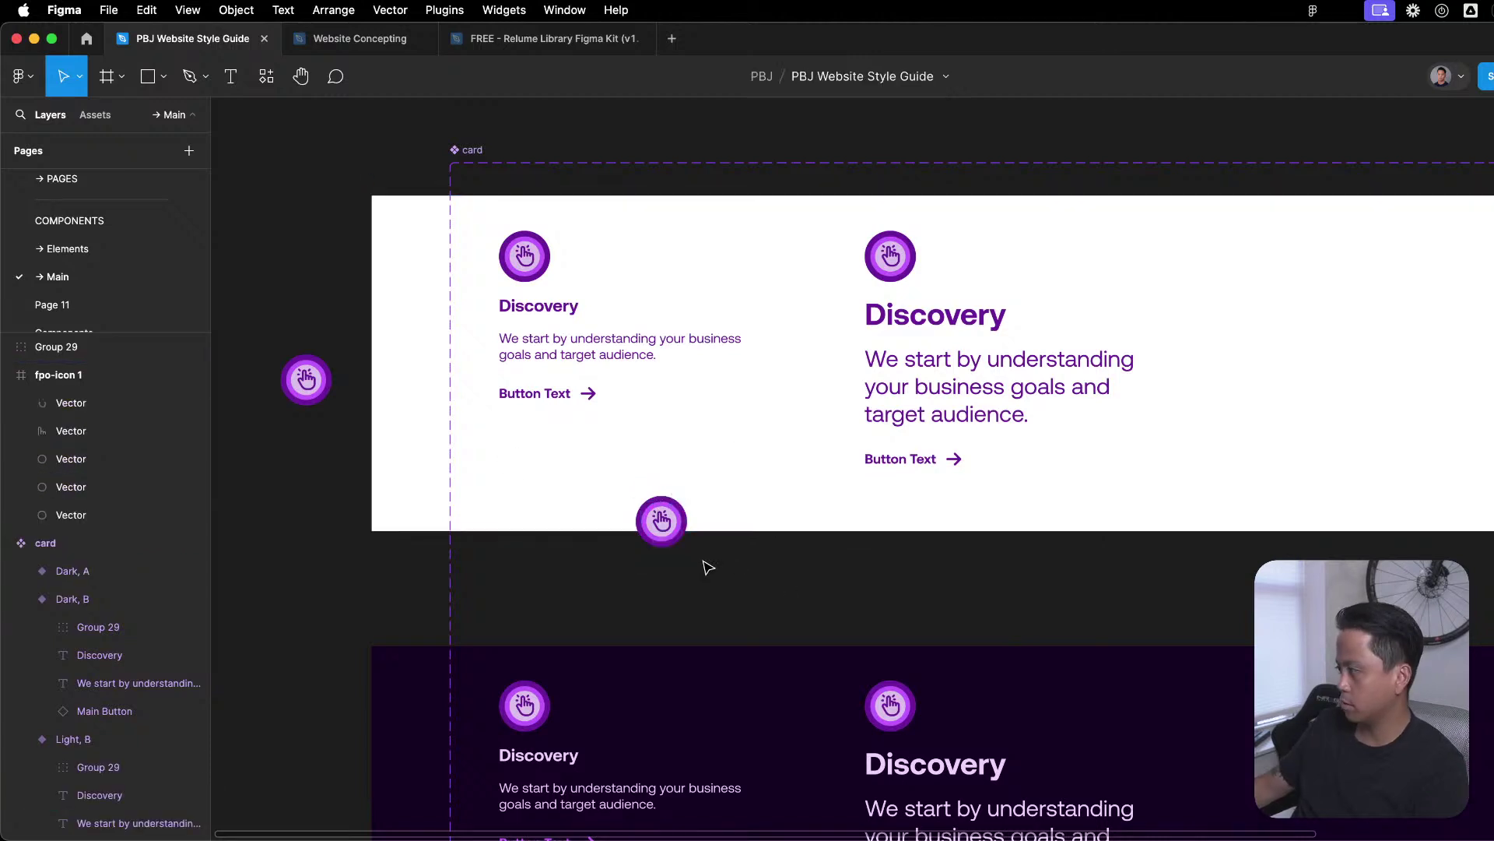
{"action": "left_click", "coordinate": [659, 488]}
{"action": "left_click_drag", "start_coordinate": [659, 489], "coordinate": [280, 470]}
{"action": "left_click", "coordinate": [286, 424]}
Try flattening the imported fpo-icon 1 frame into a single vector and undo it.
{"action": "scroll", "coordinate": [420, 452], "scroll_direction": "left", "scroll_amount": 3}
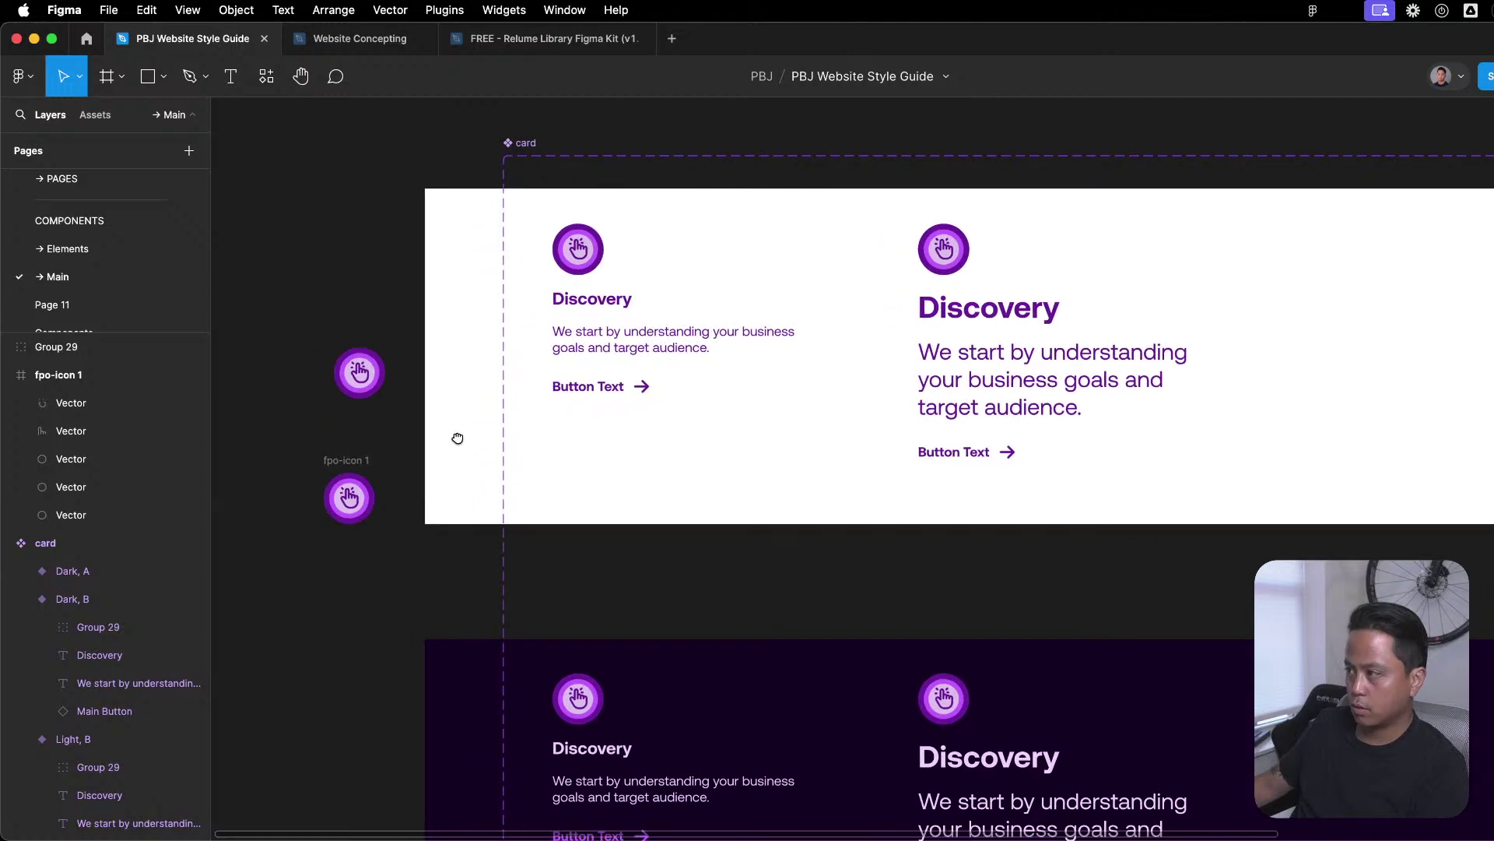
{"action": "scroll", "coordinate": [346, 370], "scroll_direction": "up", "scroll_amount": 5}
{"action": "scroll", "coordinate": [417, 651], "scroll_direction": "down", "scroll_amount": 5}
{"action": "scroll", "coordinate": [373, 463], "scroll_direction": "down", "scroll_amount": 5}
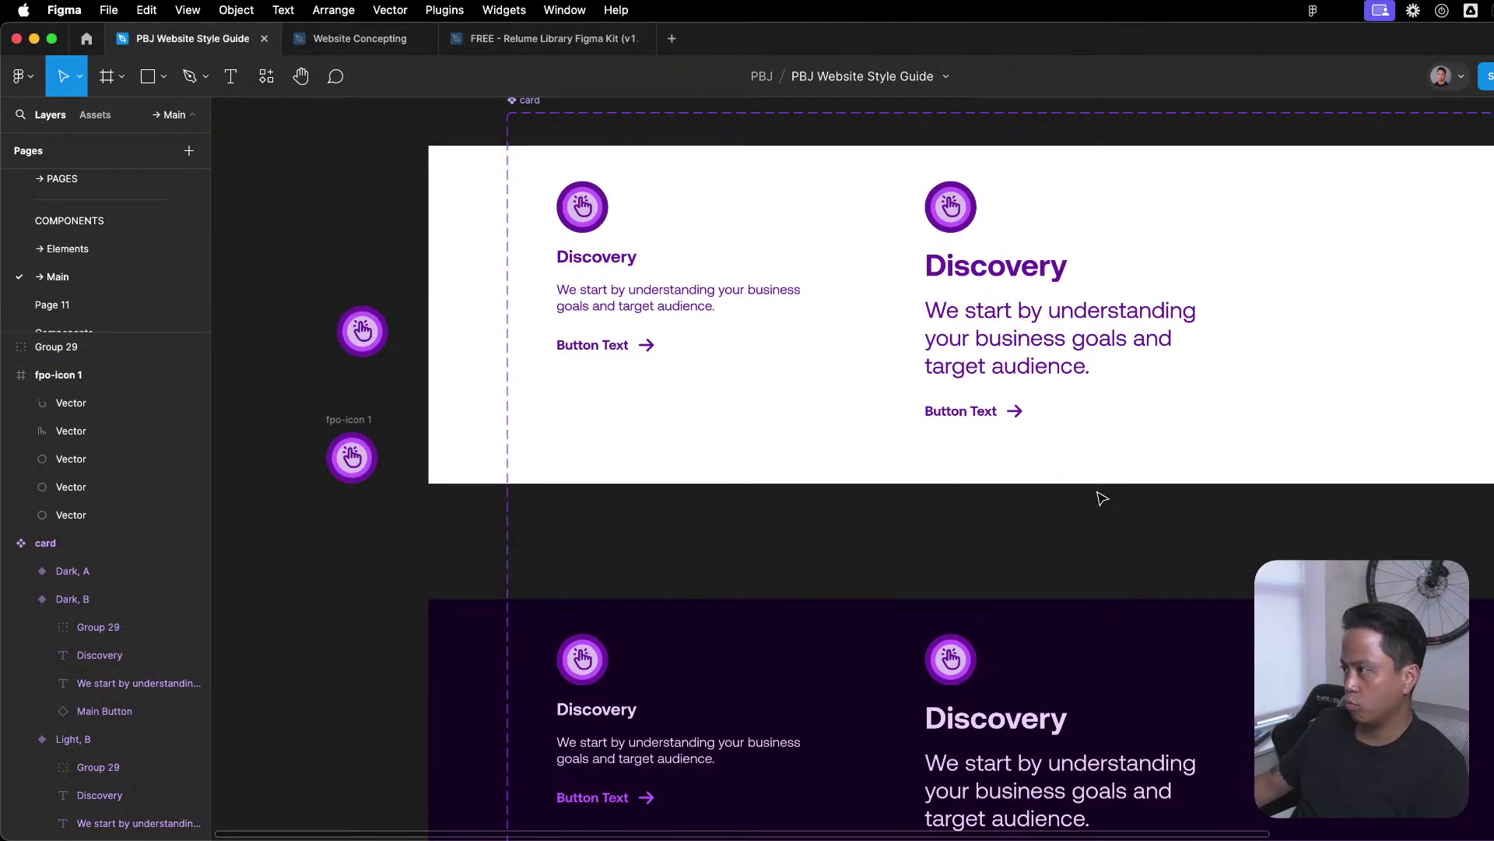
{"action": "scroll", "coordinate": [1024, 557], "scroll_direction": "up", "scroll_amount": 3}
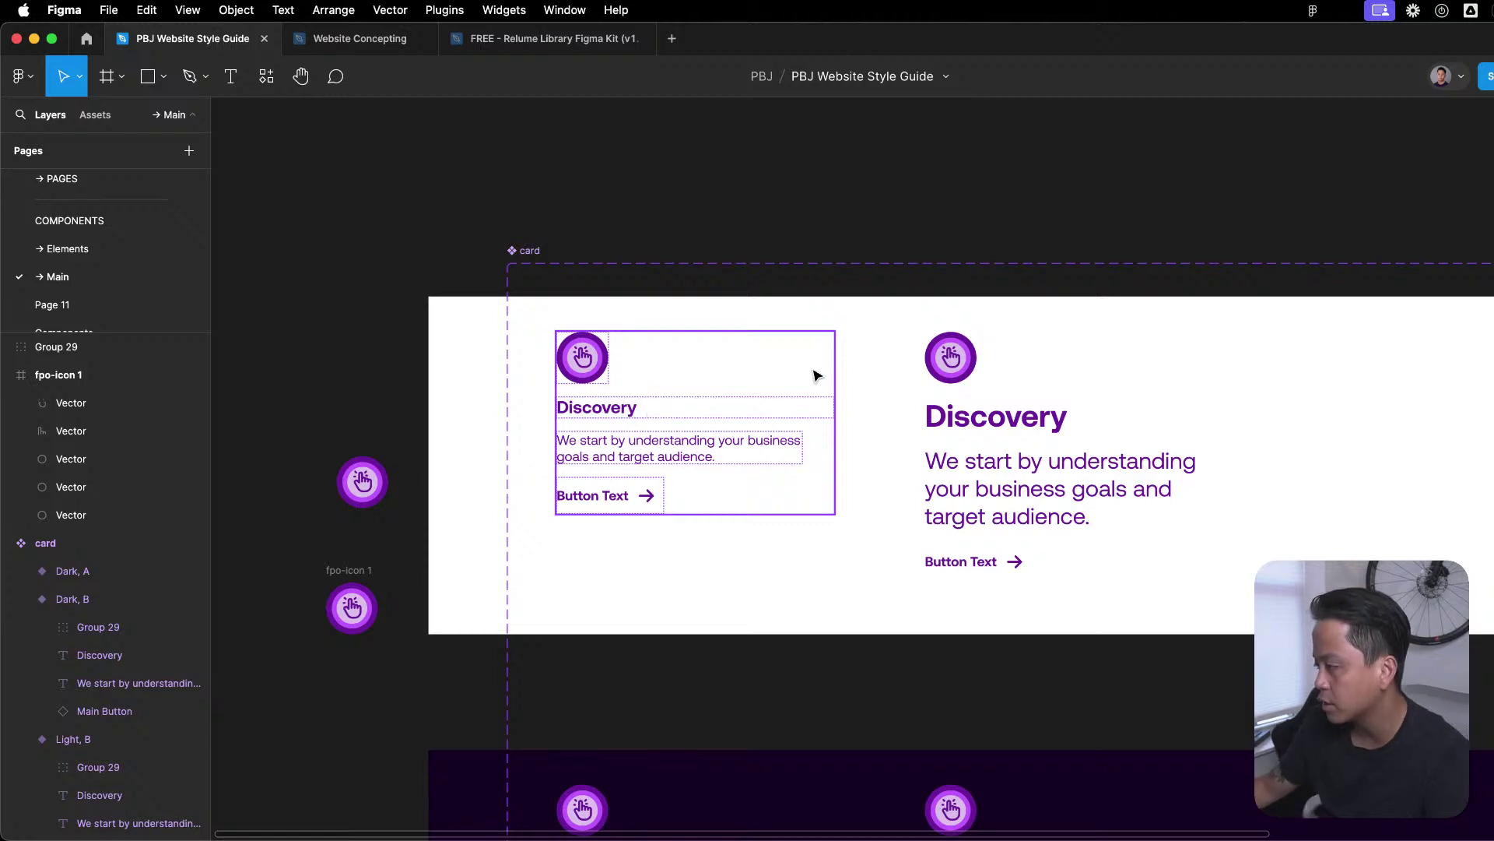
{"action": "left_click", "coordinate": [352, 605]}
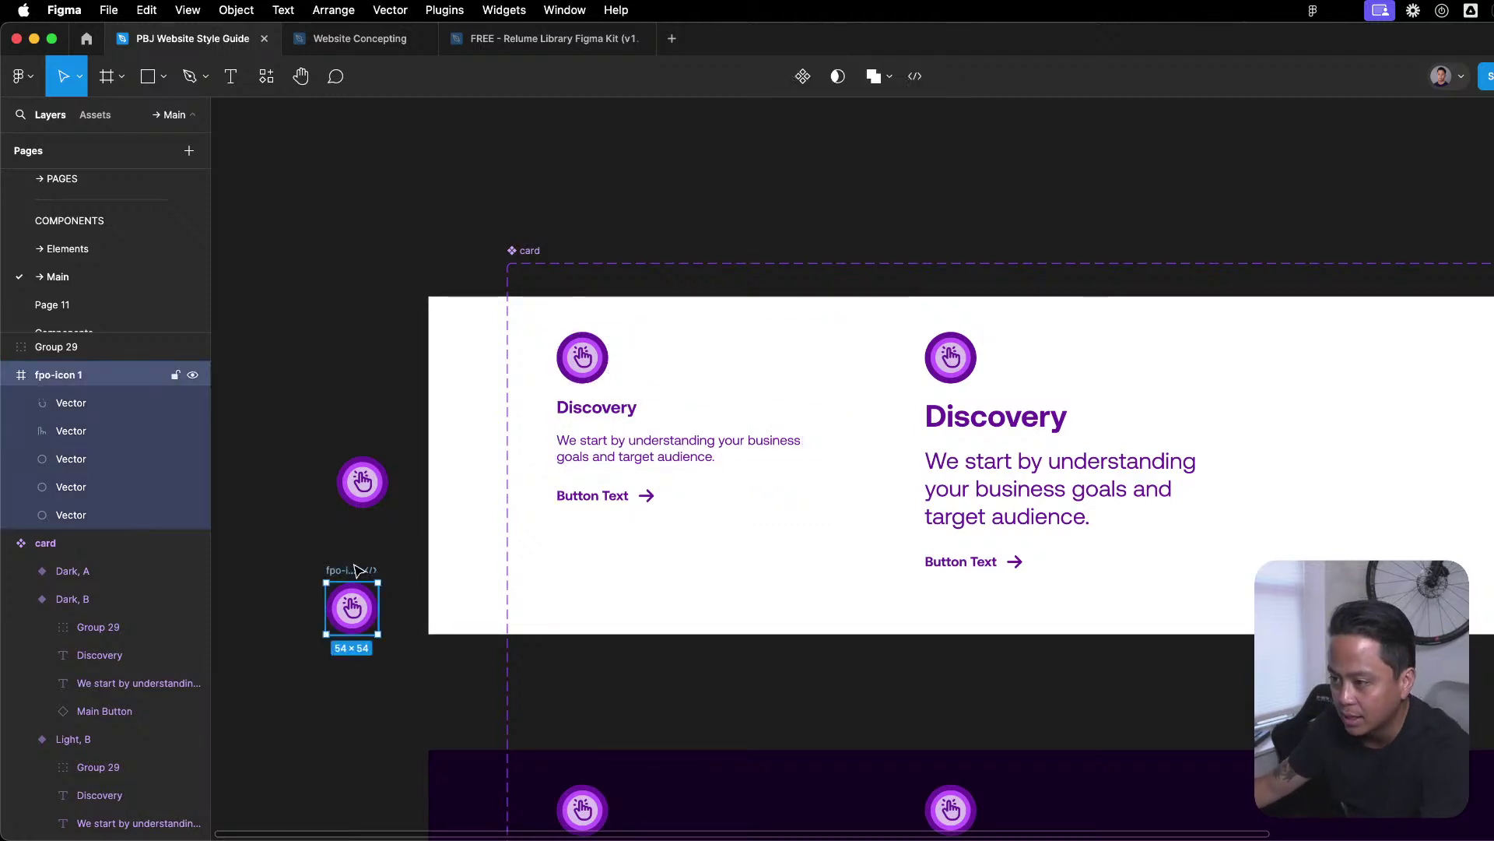
{"action": "scroll", "coordinate": [354, 608], "scroll_direction": "up", "scroll_amount": 3}
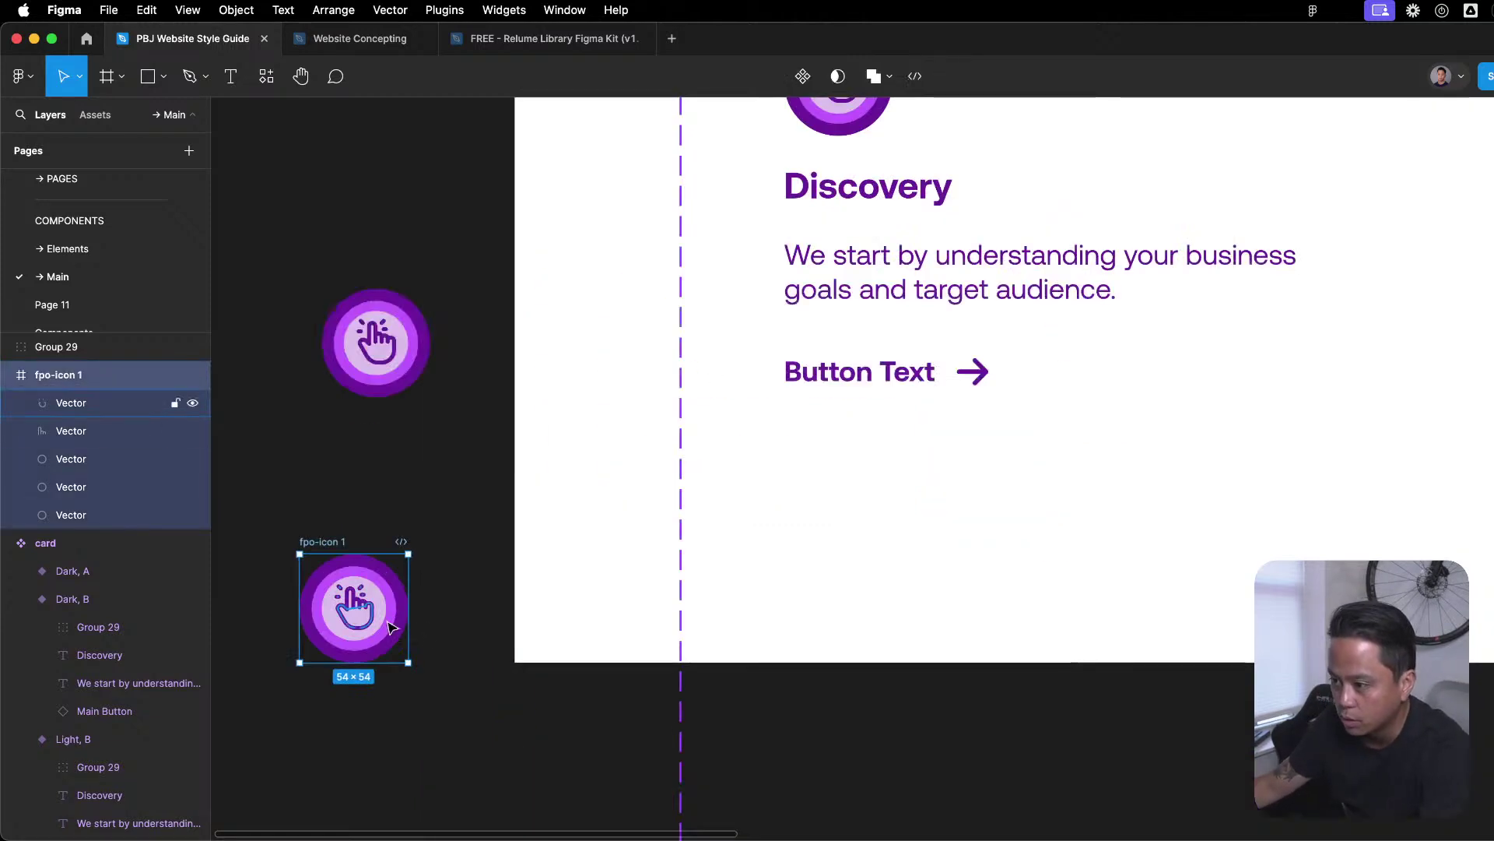
{"action": "left_click", "coordinate": [8, 374]}
{"action": "right_click", "coordinate": [61, 381]}
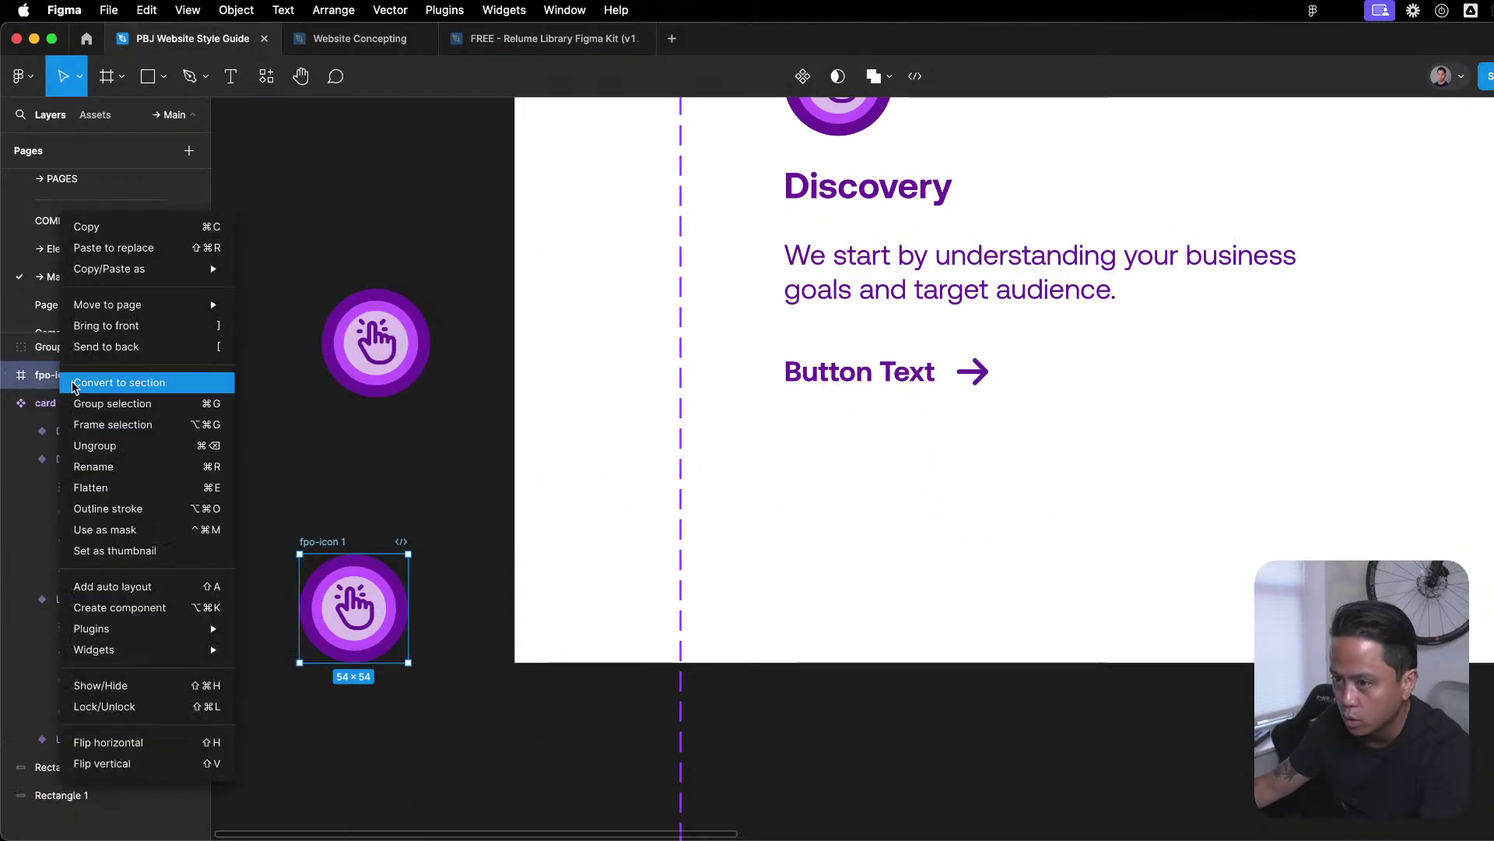
{"action": "left_click", "coordinate": [101, 487]}
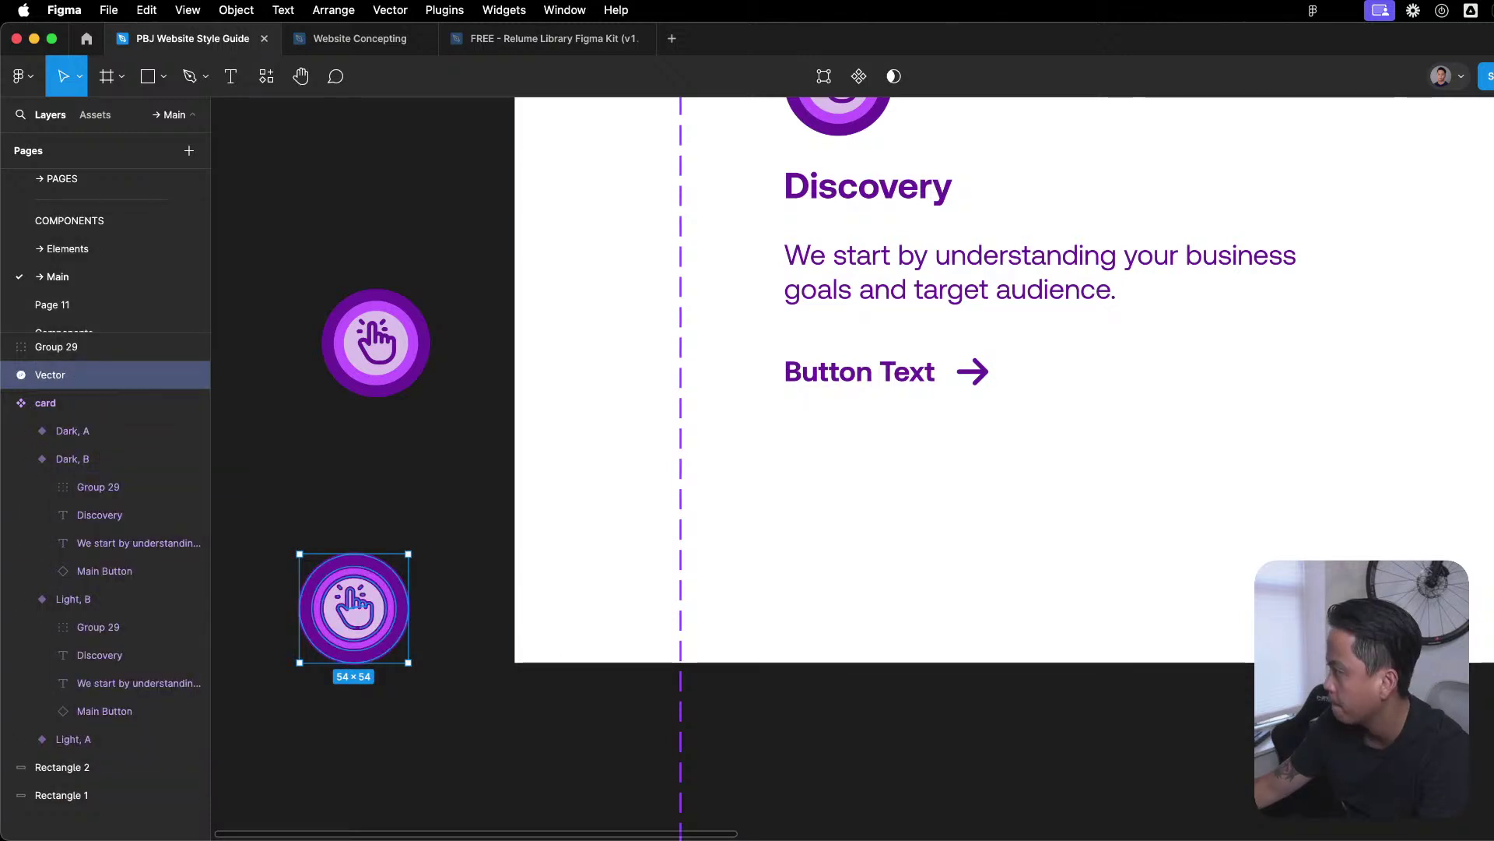
{"action": "key", "text": "super+z"}
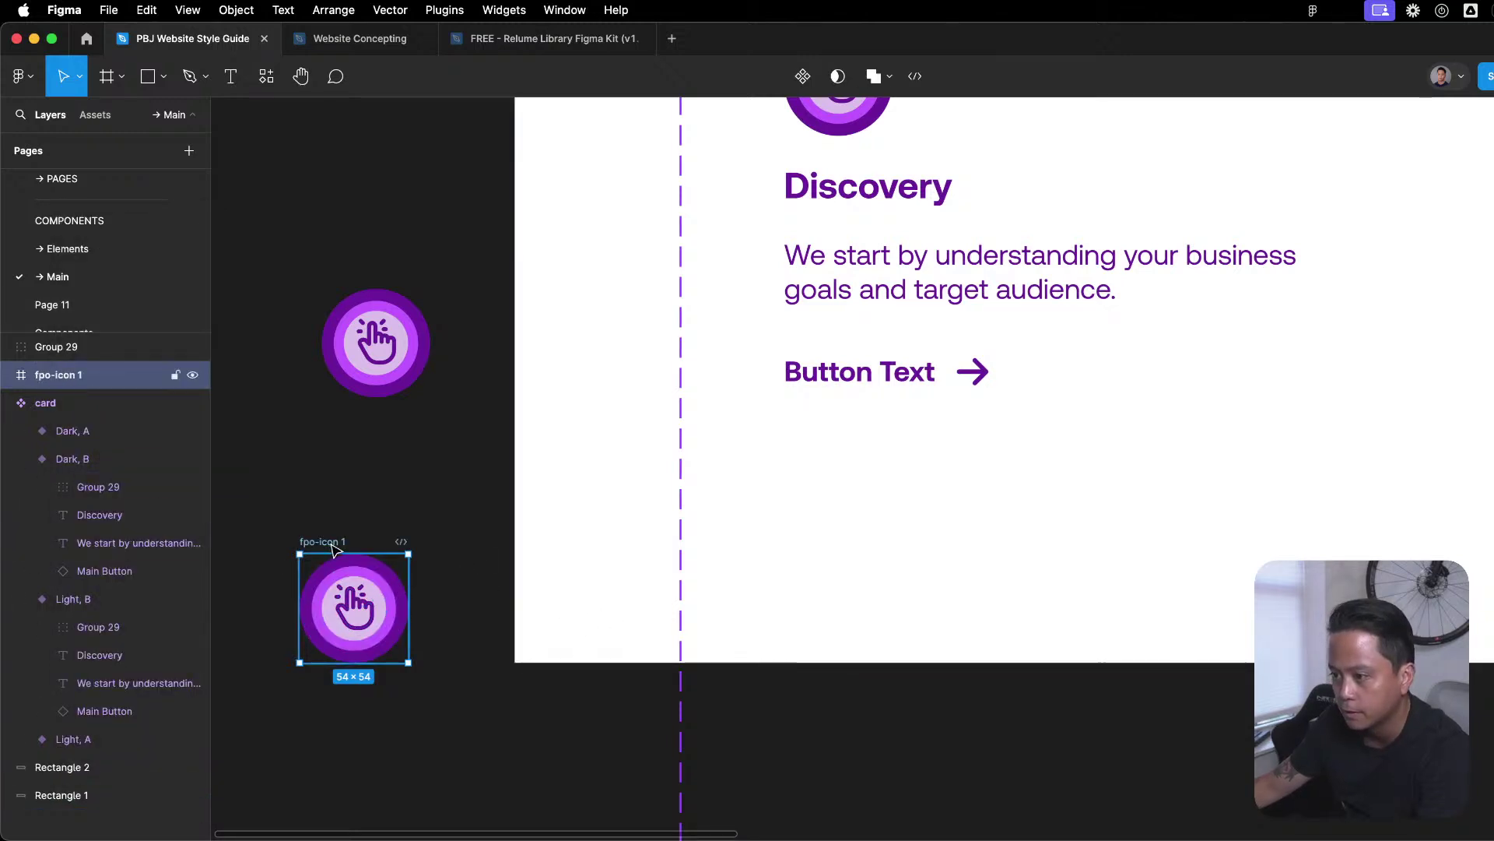
{"action": "right_click", "coordinate": [343, 599]}
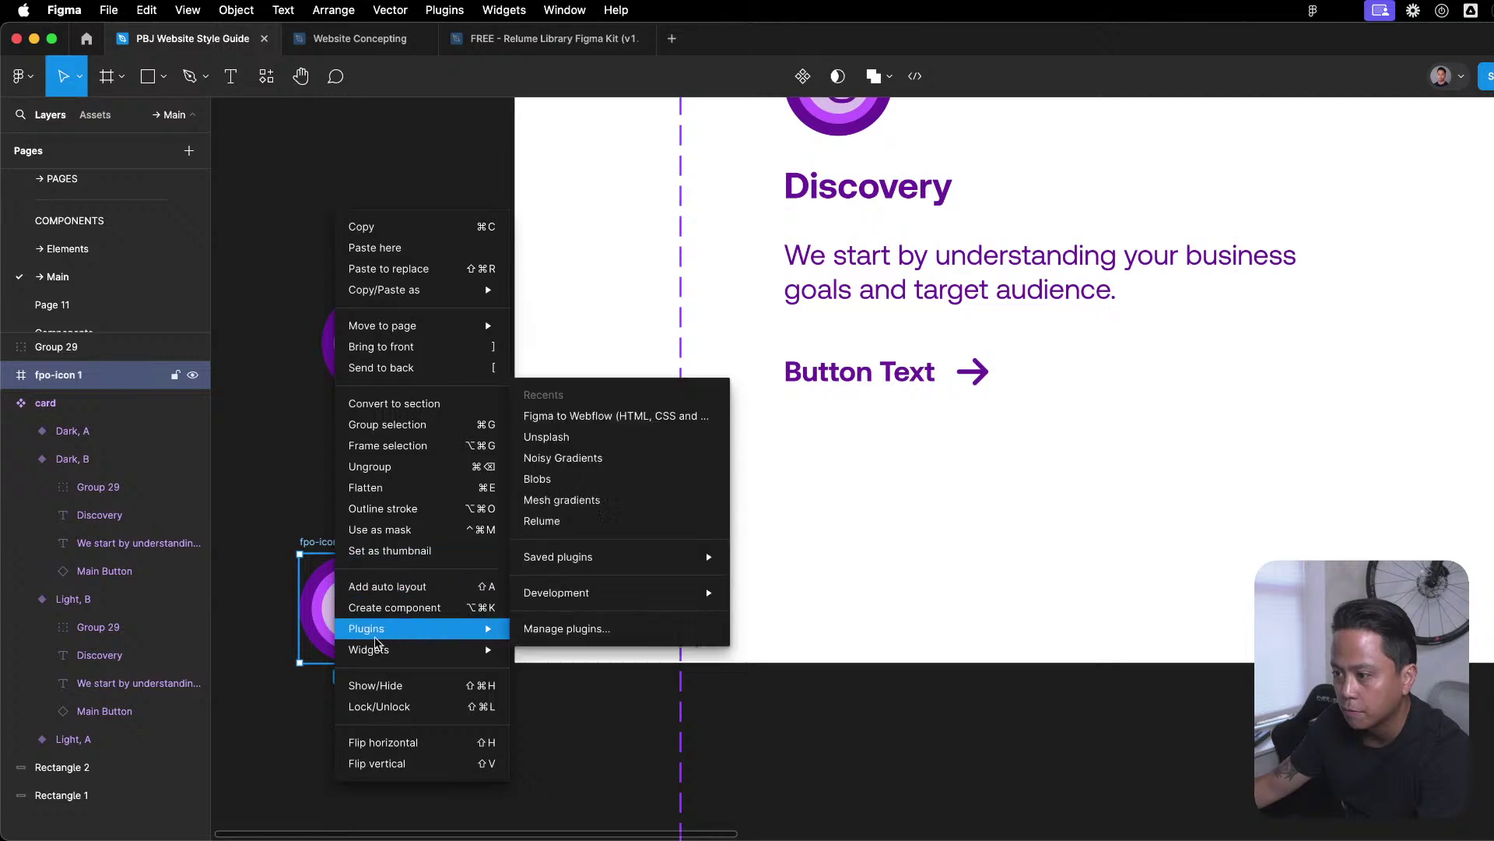
{"action": "left_click", "coordinate": [337, 262]}
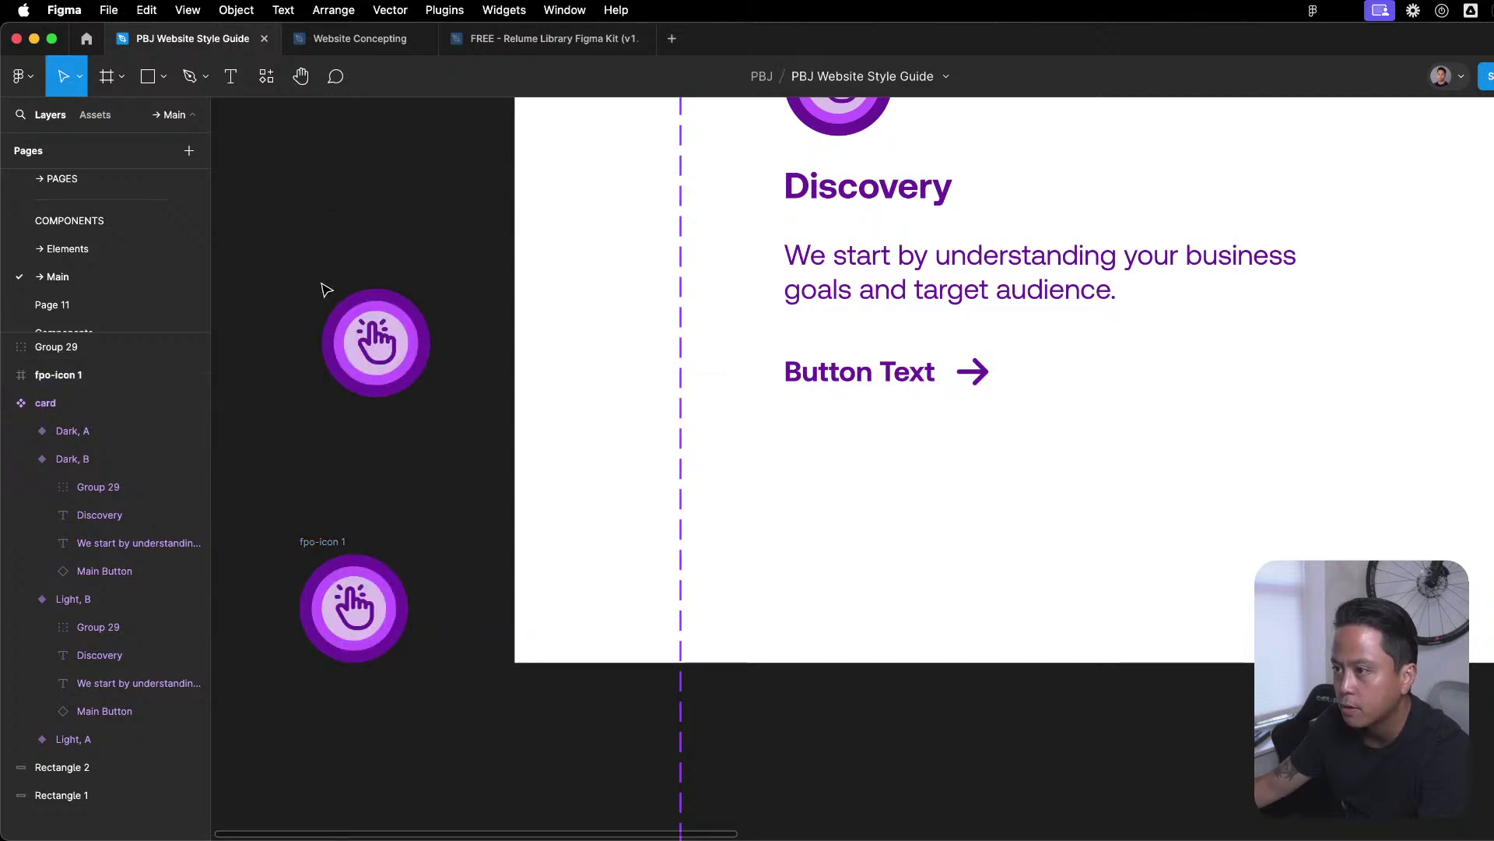
Export the copied hand icon group to the Desktop as fpo-icon.png.
{"action": "left_click", "coordinate": [370, 309]}
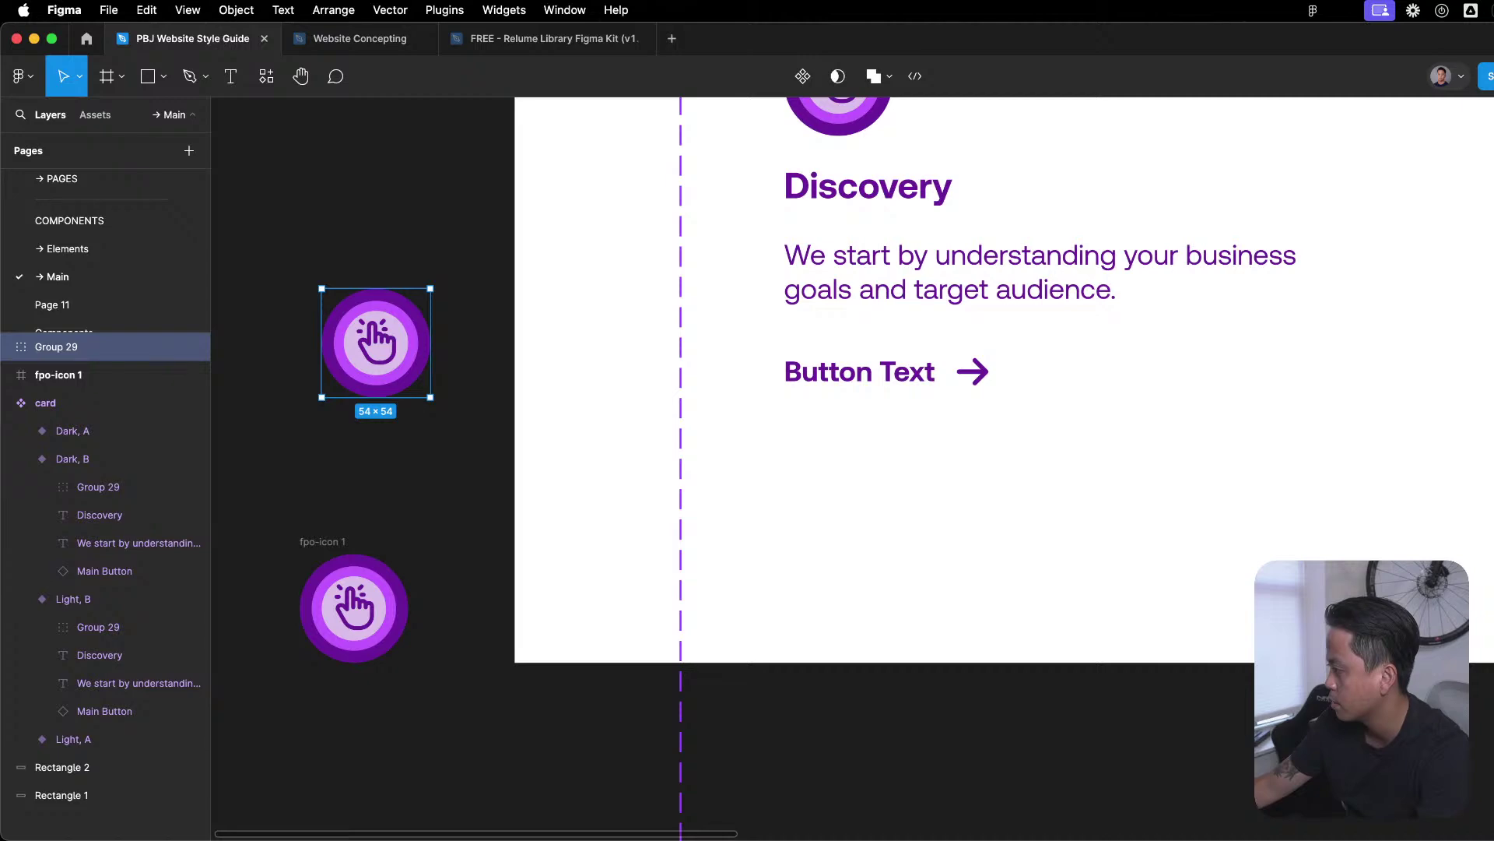
{"action": "key", "text": "super+shift+e"}
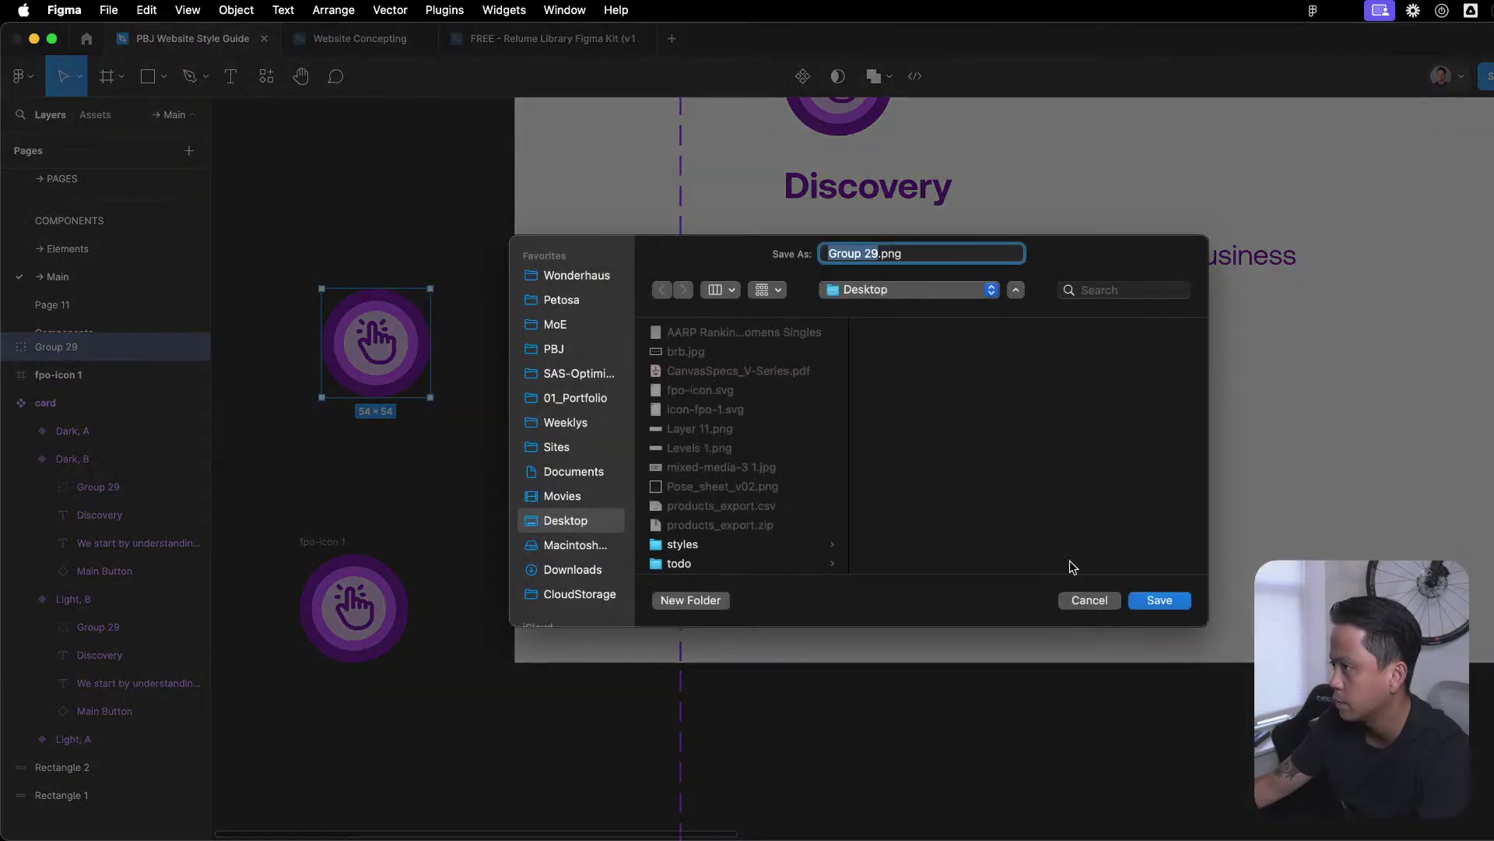
{"action": "type", "text": "fpo-icon"}
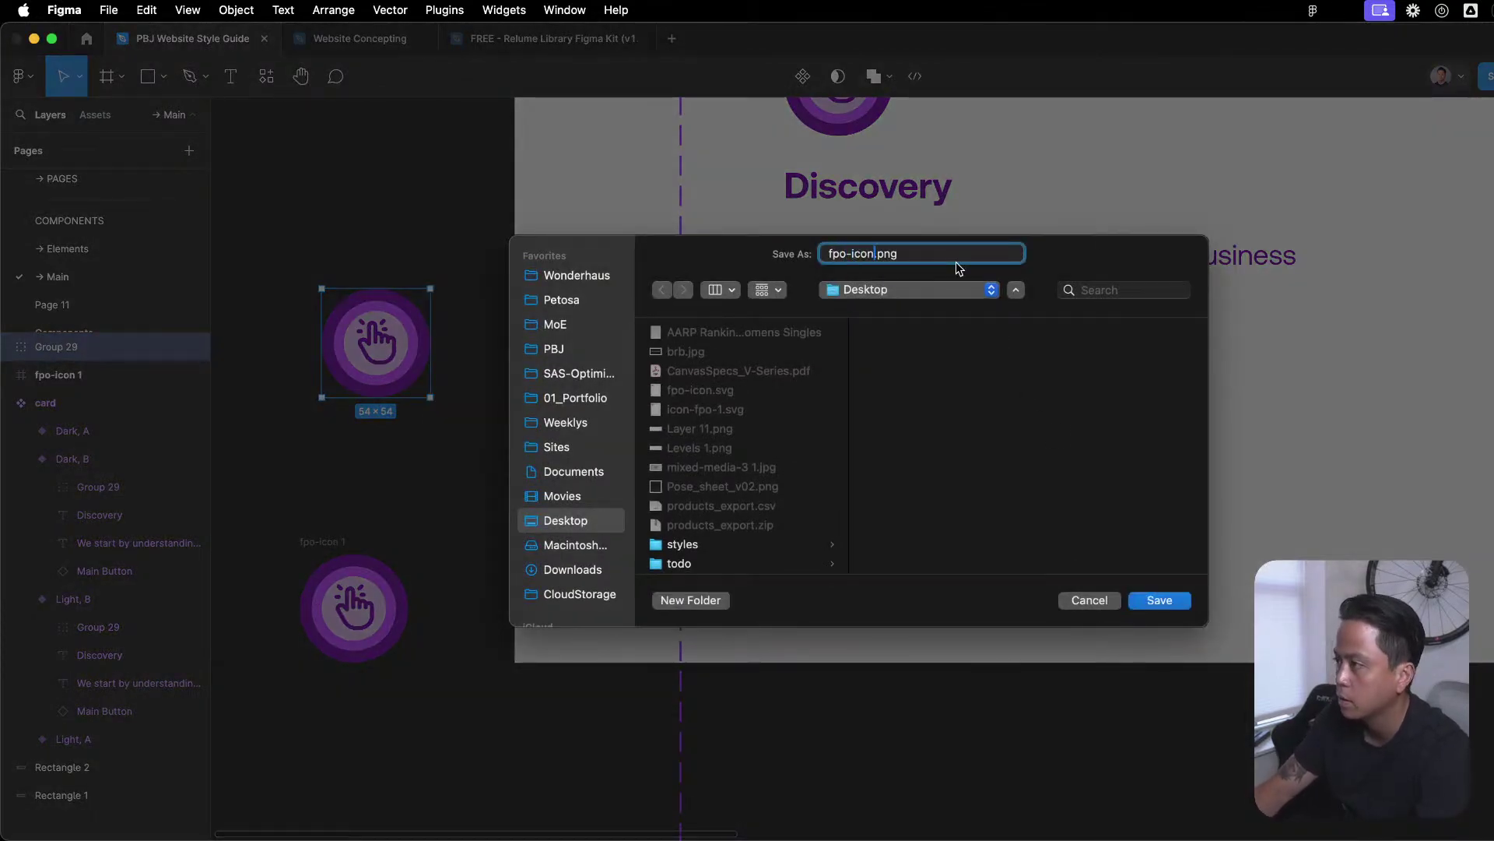
{"action": "key", "text": "Return"}
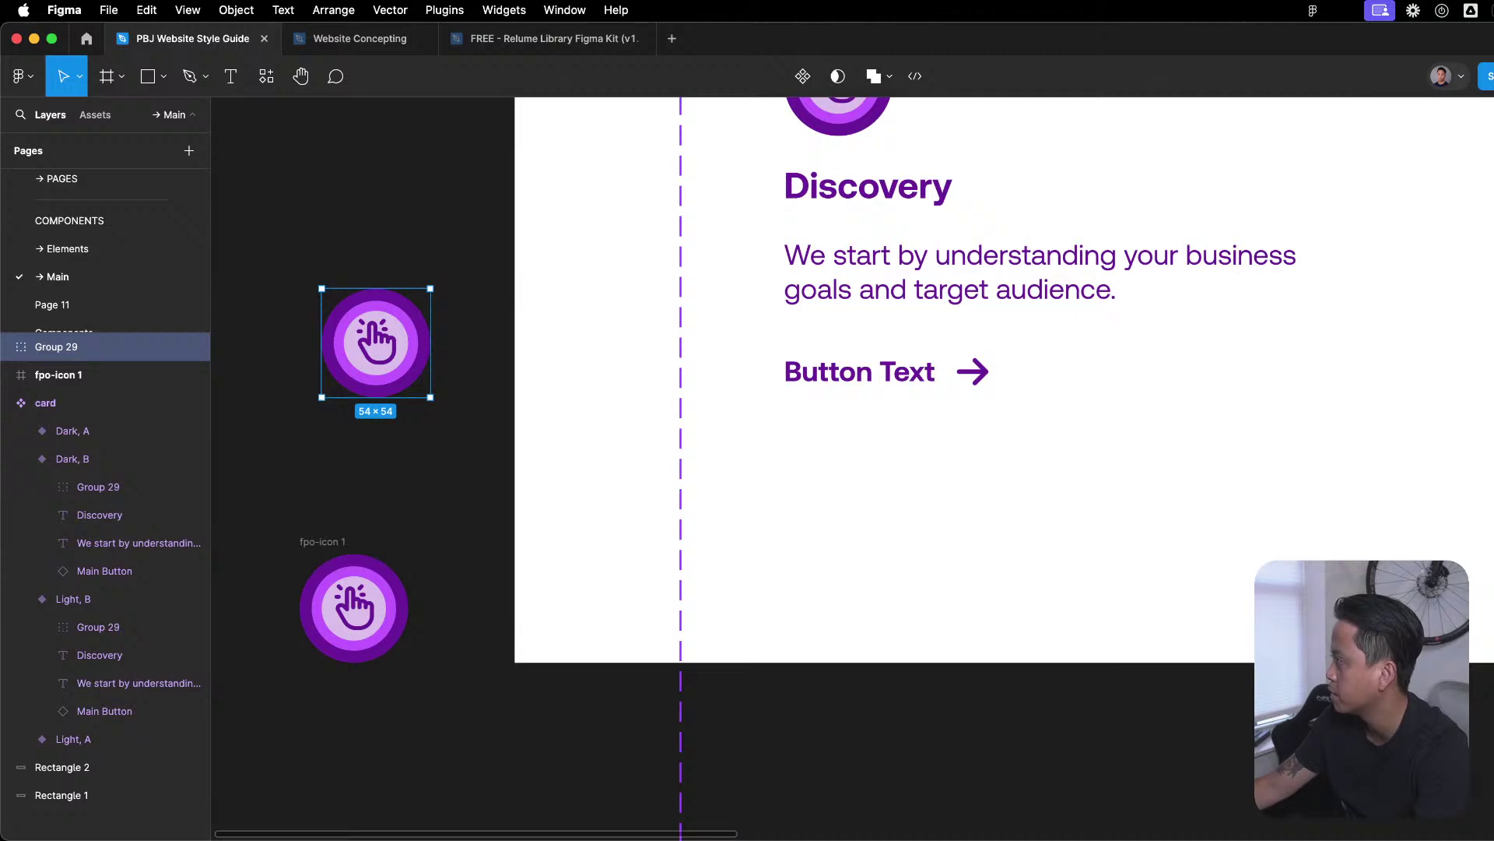
Import fpo-icon.png, move it beside the other hand icons outside the card and delete it.
{"action": "left_click_drag", "start_coordinate": [1053, 497], "coordinate": [1059, 517]}
{"action": "scroll", "coordinate": [1059, 517], "scroll_direction": "down", "scroll_amount": 3}
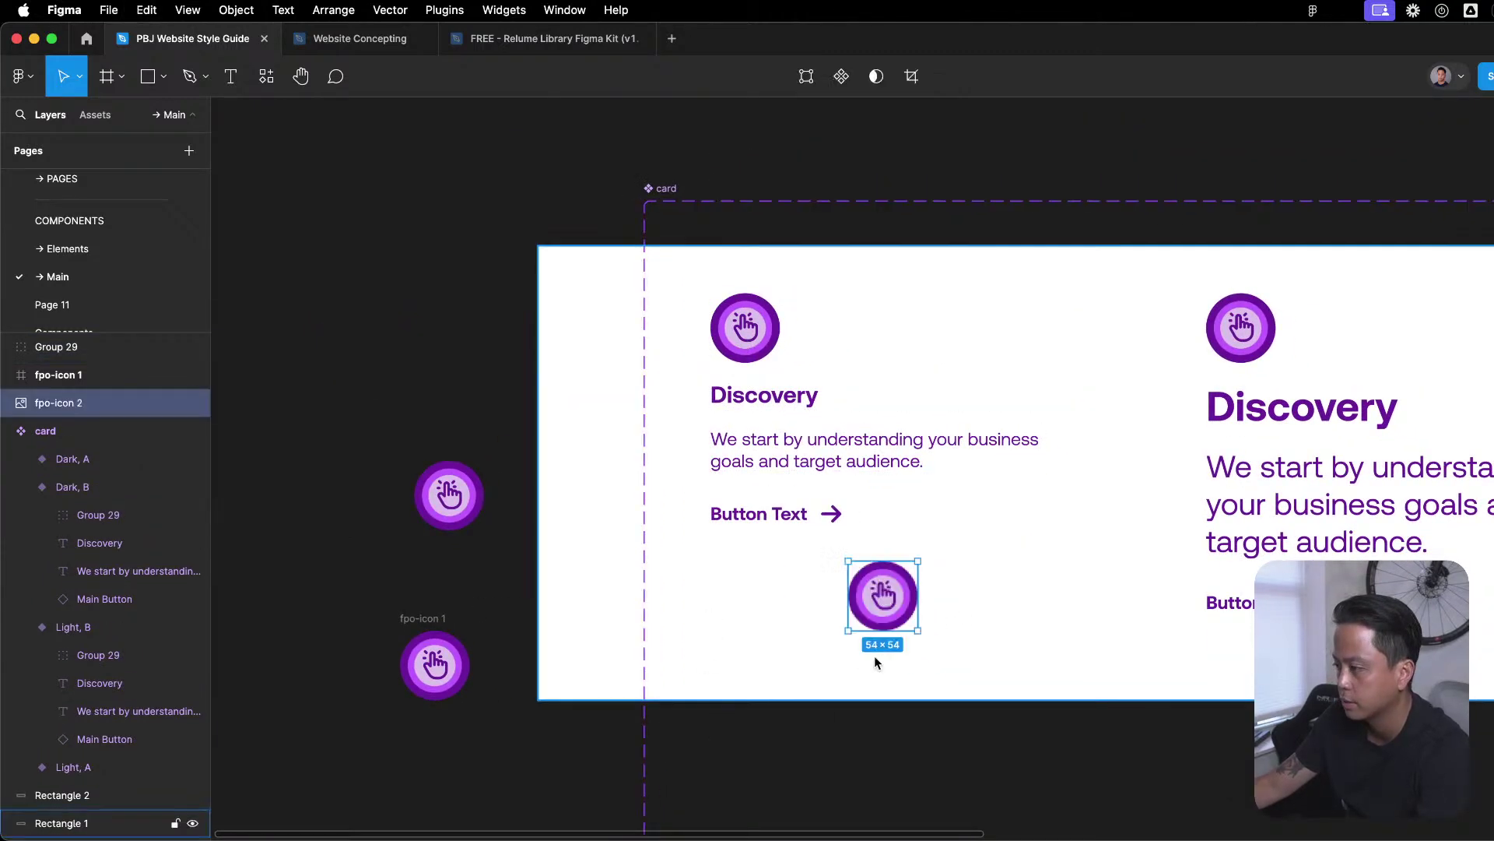
{"action": "left_click_drag", "start_coordinate": [883, 595], "coordinate": [294, 413]}
{"action": "left_click", "coordinate": [362, 401]}
{"action": "left_click", "coordinate": [292, 415]}
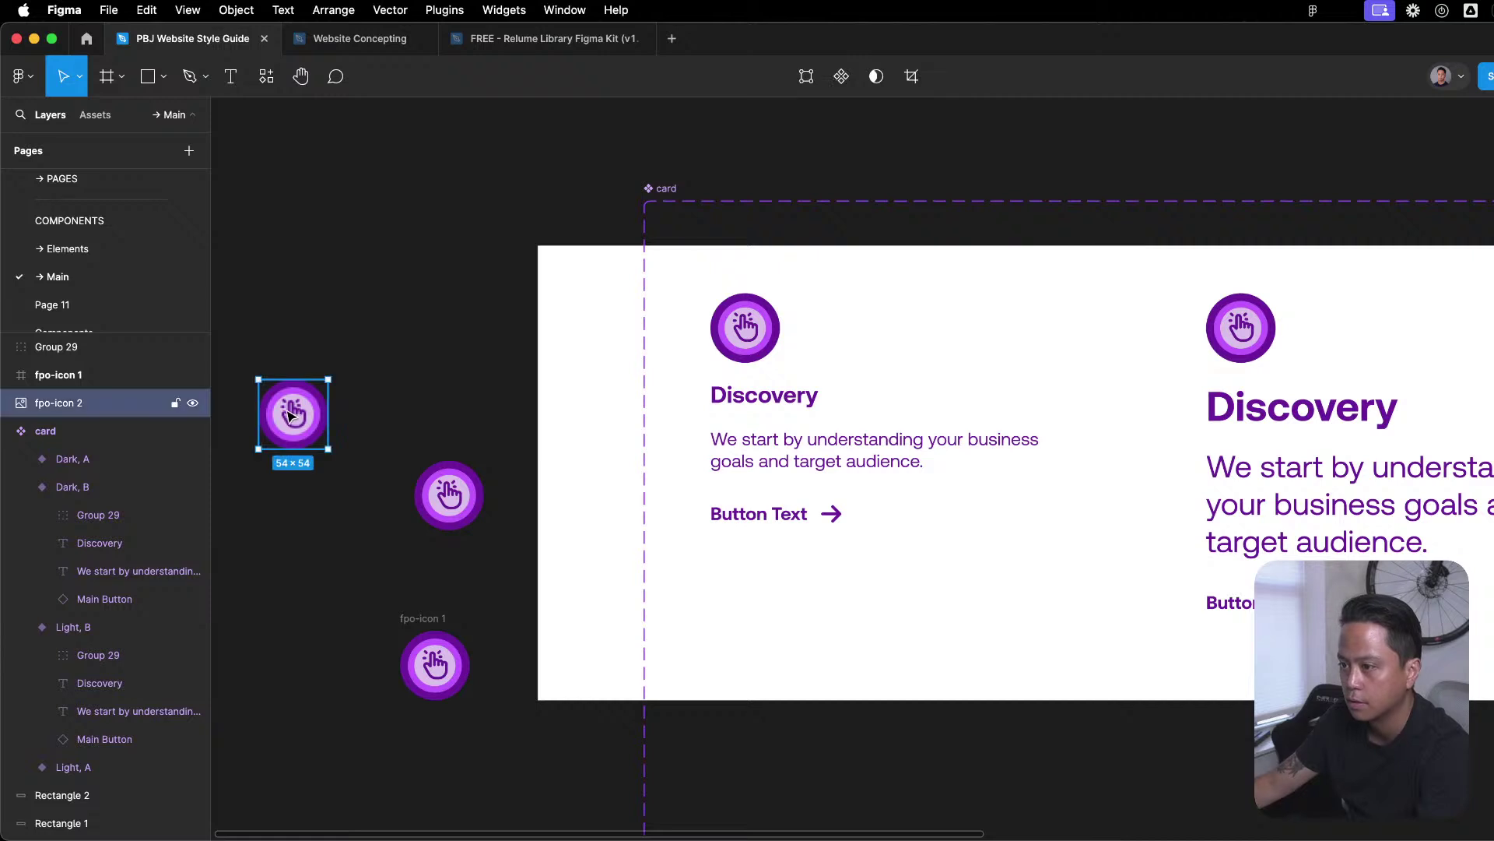
{"action": "key", "text": "Delete"}
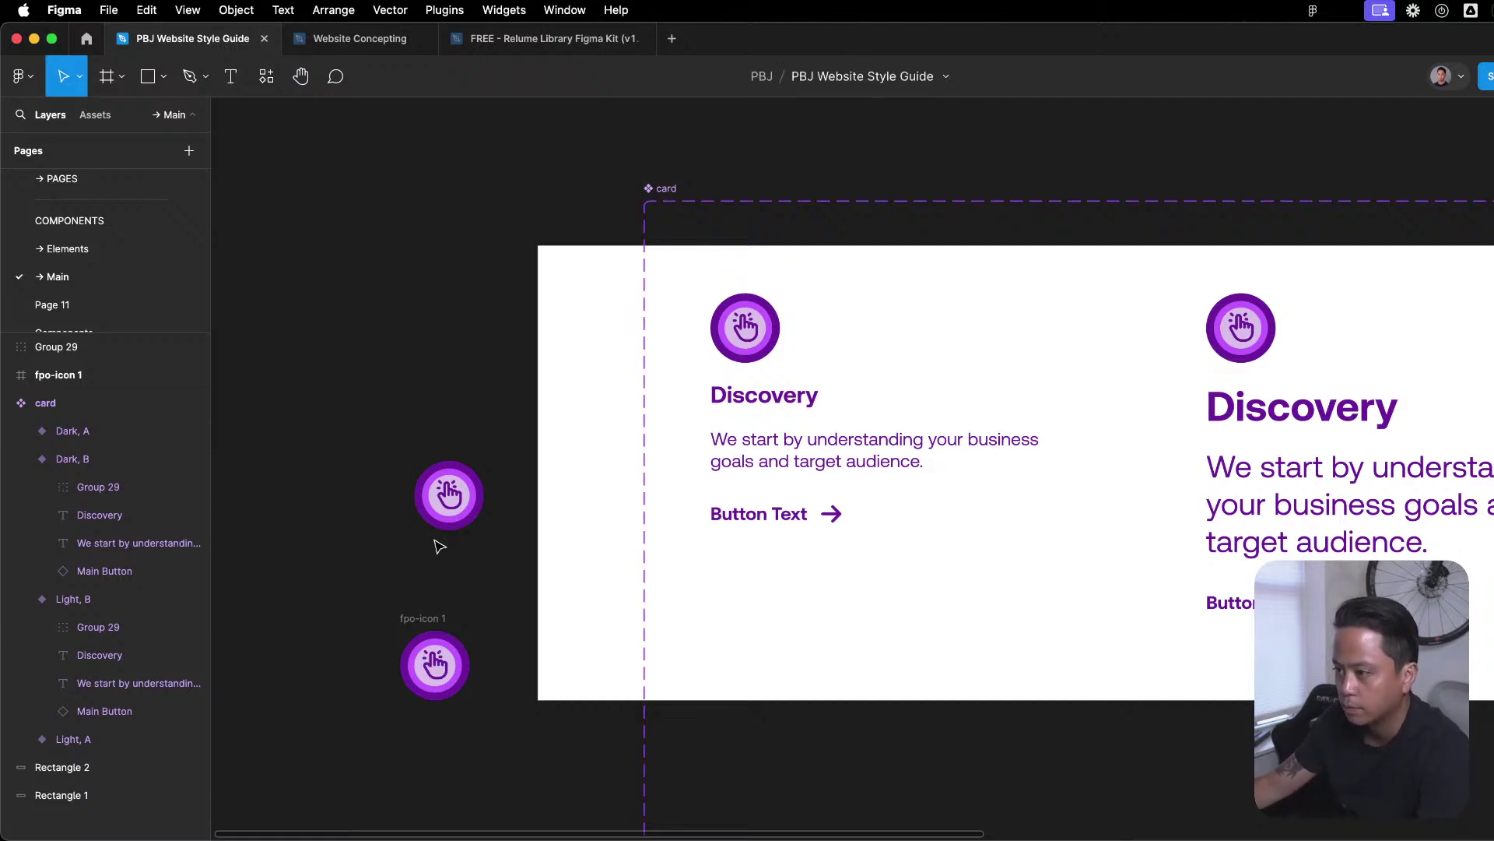
Lock all five vectors inside the fpo-icon 1 frame and move the frame up closer to the copied hand icon.
{"action": "left_click", "coordinate": [432, 625]}
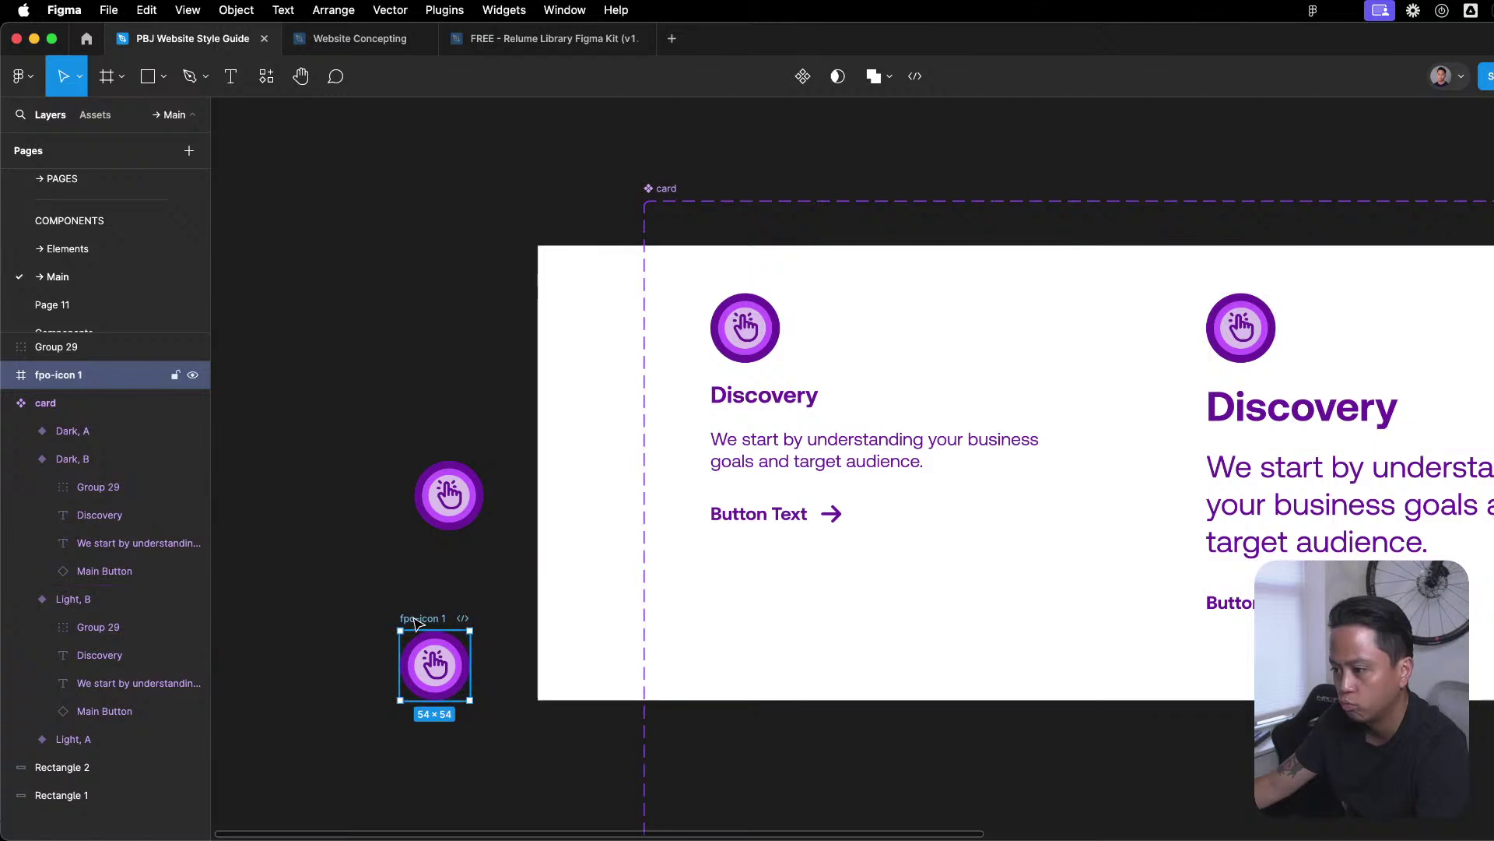
{"action": "left_click", "coordinate": [7, 375]}
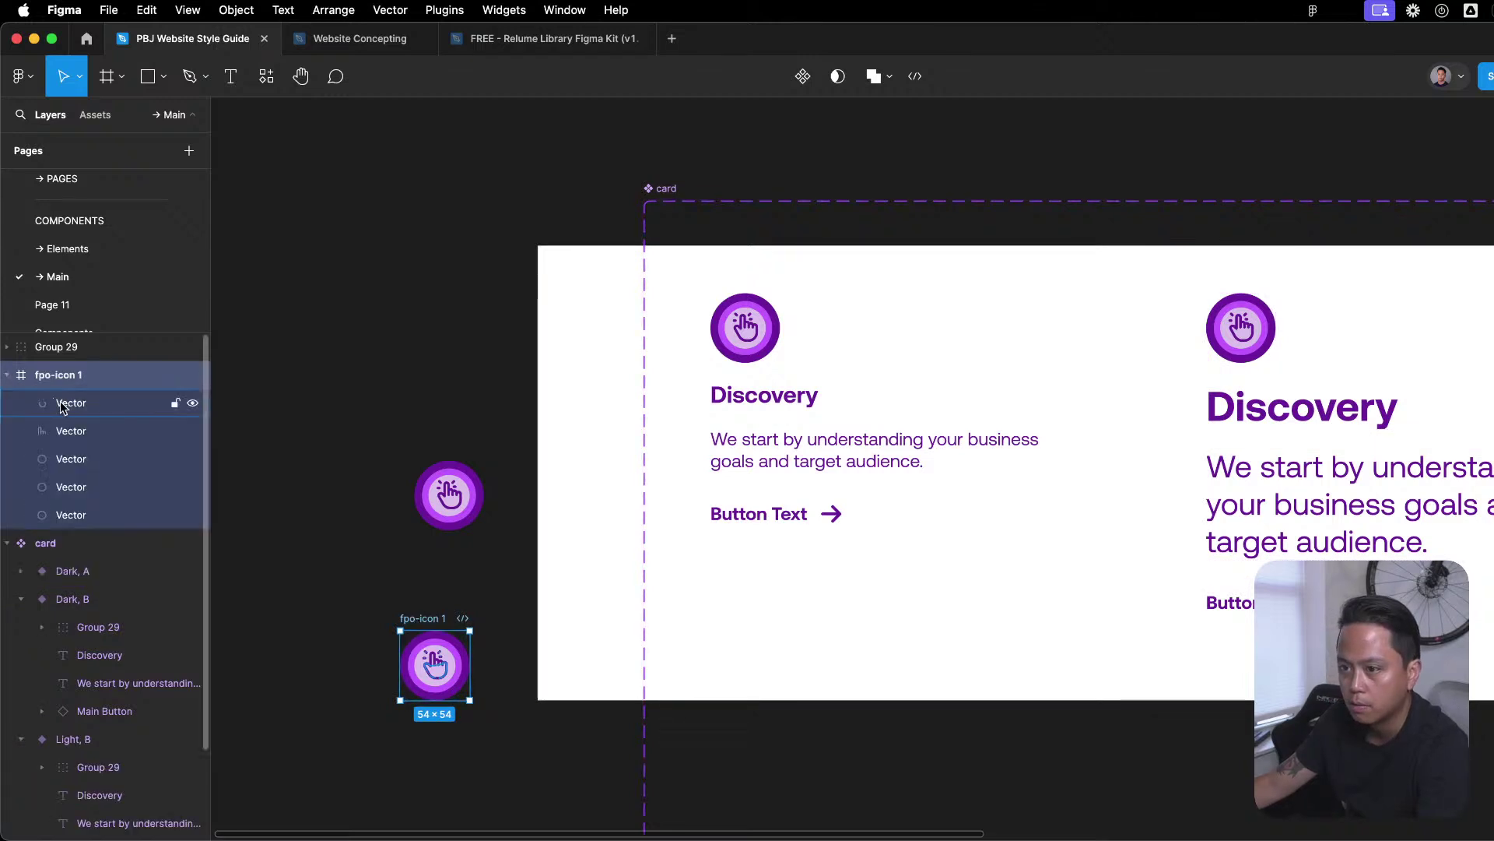
{"action": "left_click", "coordinate": [70, 403]}
{"action": "left_click", "coordinate": [62, 514], "text": "shift"}
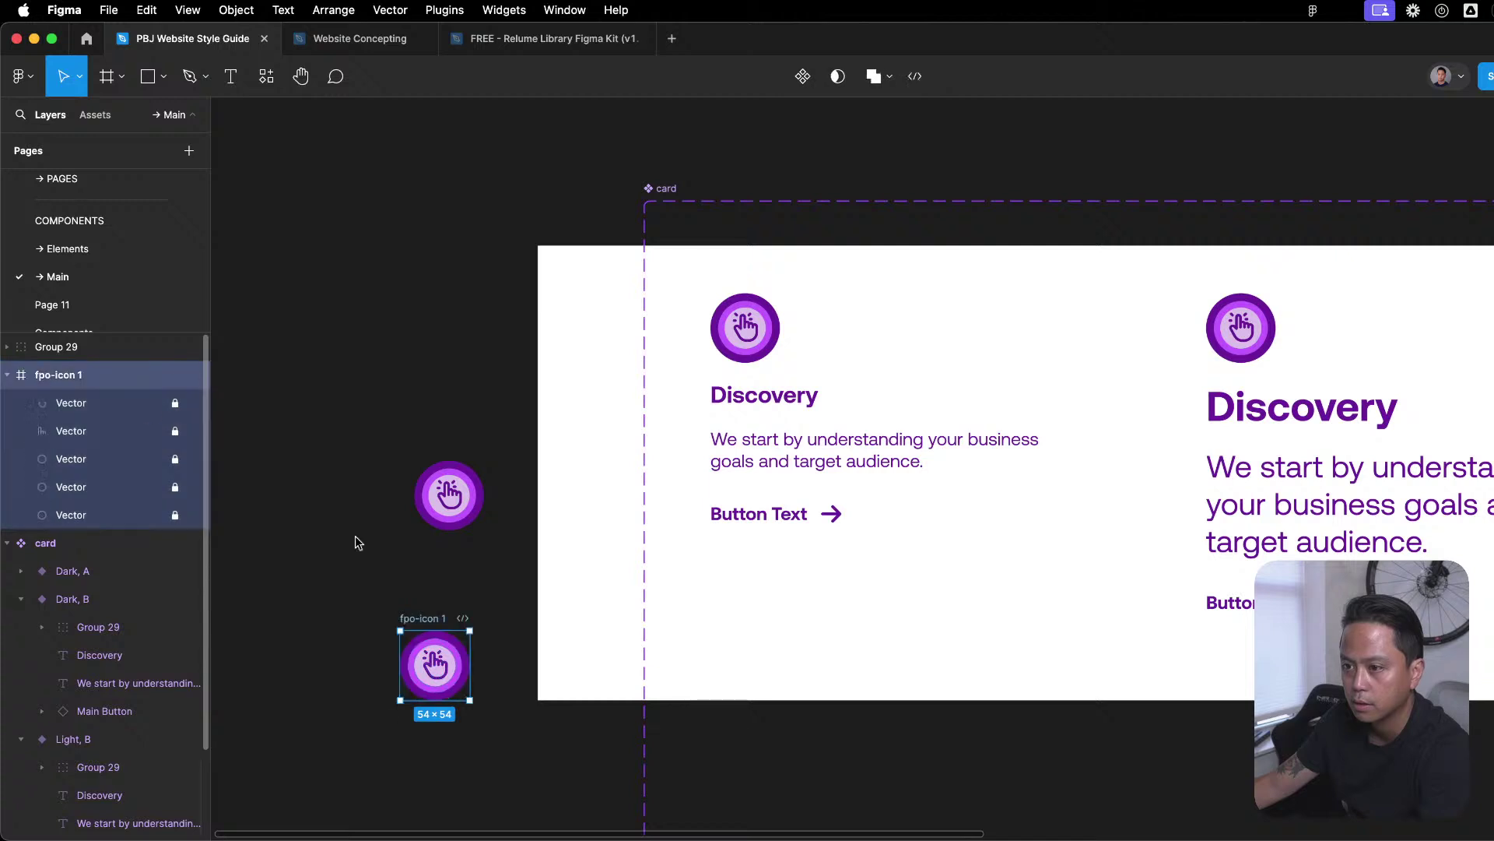
{"action": "left_click_drag", "start_coordinate": [440, 628], "coordinate": [469, 574]}
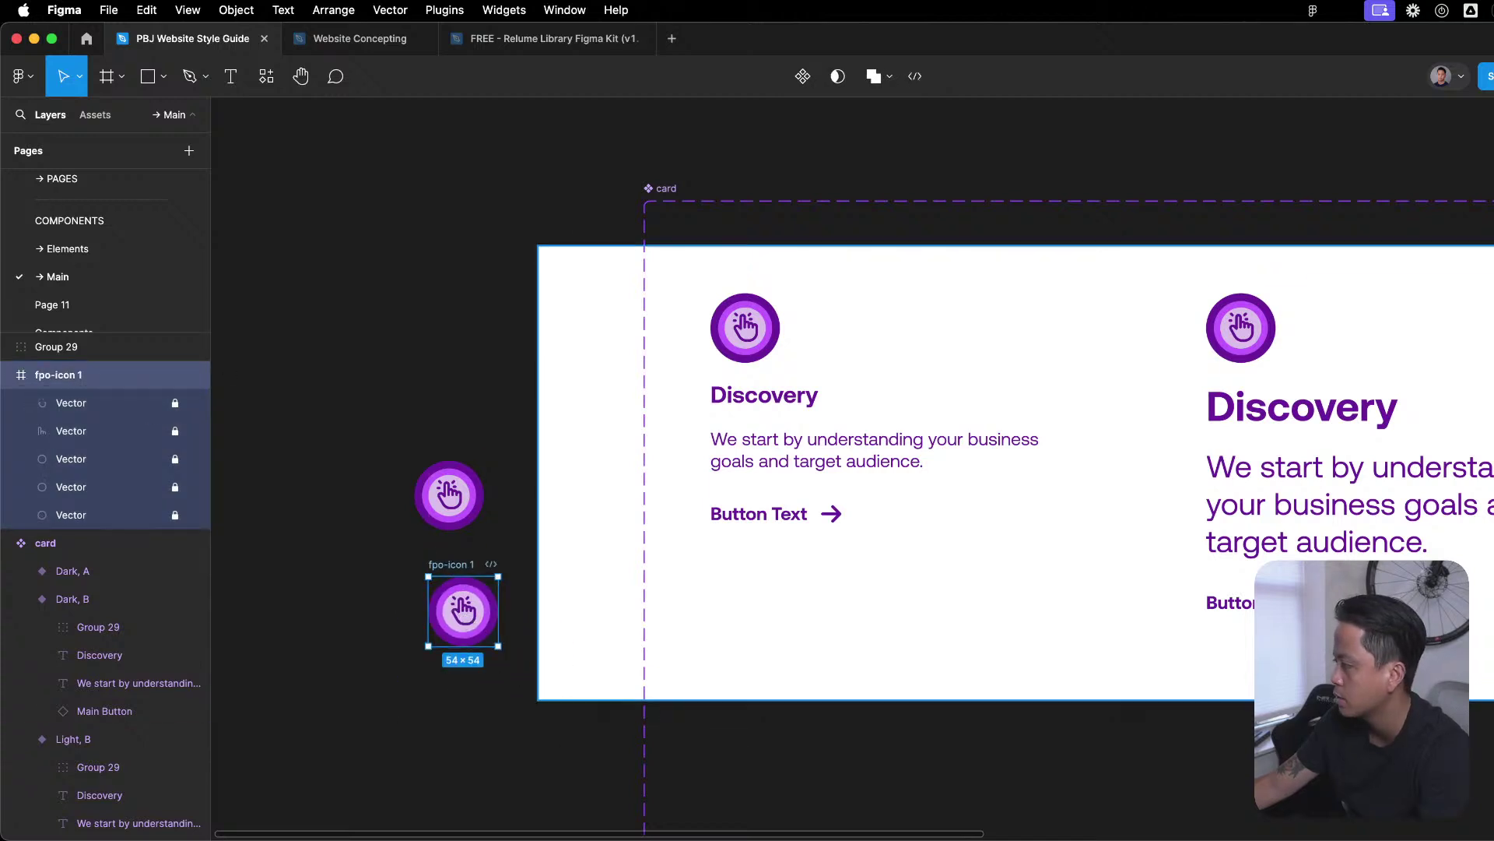
Try recoloring a circle of the fpo-icon 1 frame and move the frame up beside the card component's upper-left corner.
{"action": "left_click", "coordinate": [435, 378]}
{"action": "left_click", "coordinate": [463, 610]}
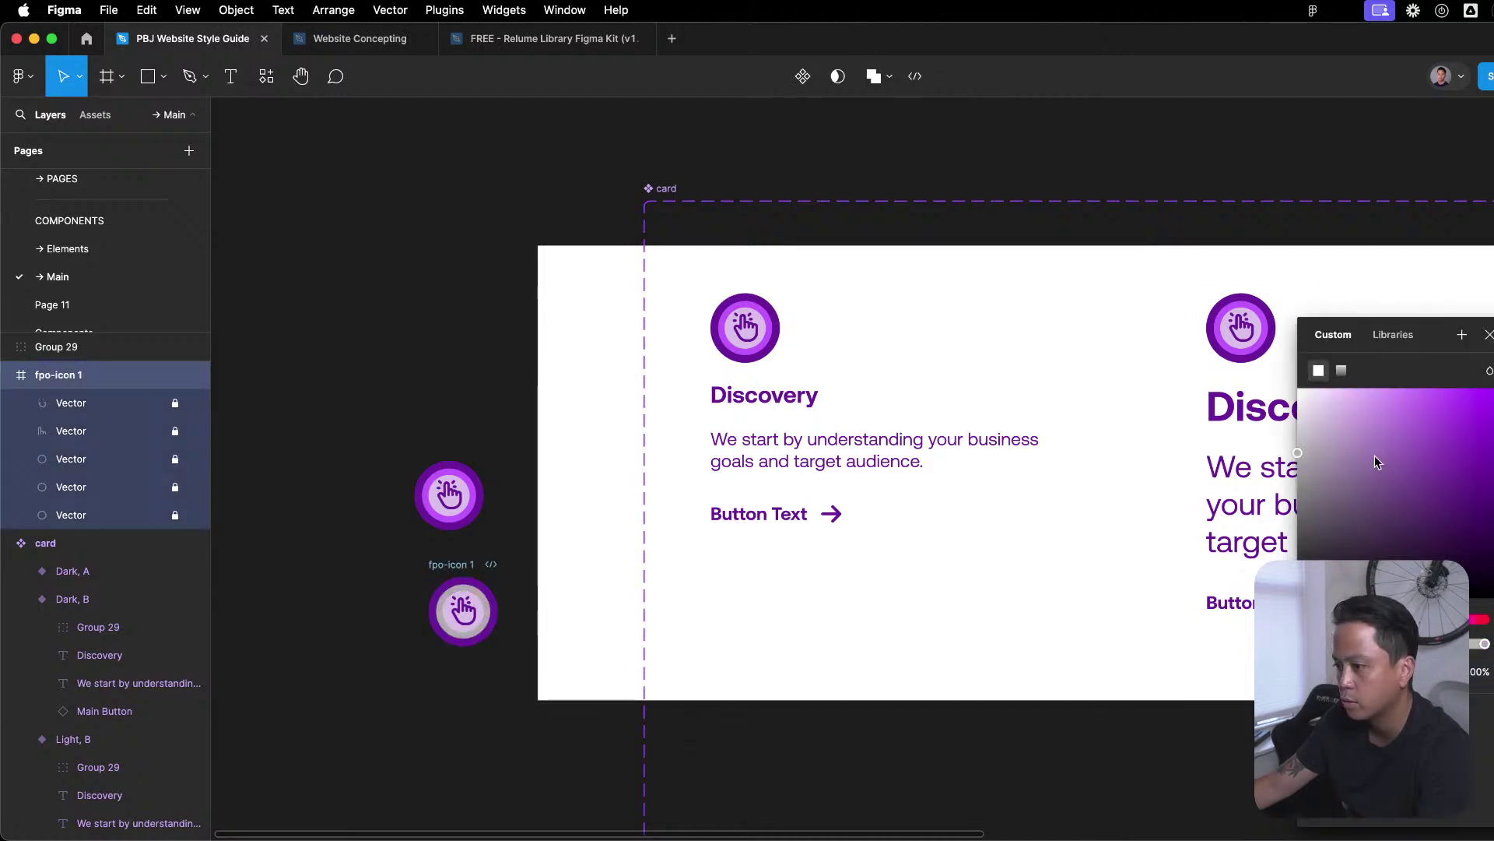
{"action": "left_click", "coordinate": [406, 576]}
{"action": "left_click_drag", "start_coordinate": [444, 580], "coordinate": [464, 277]}
{"action": "left_click", "coordinate": [526, 161]}
{"action": "left_click", "coordinate": [493, 262]}
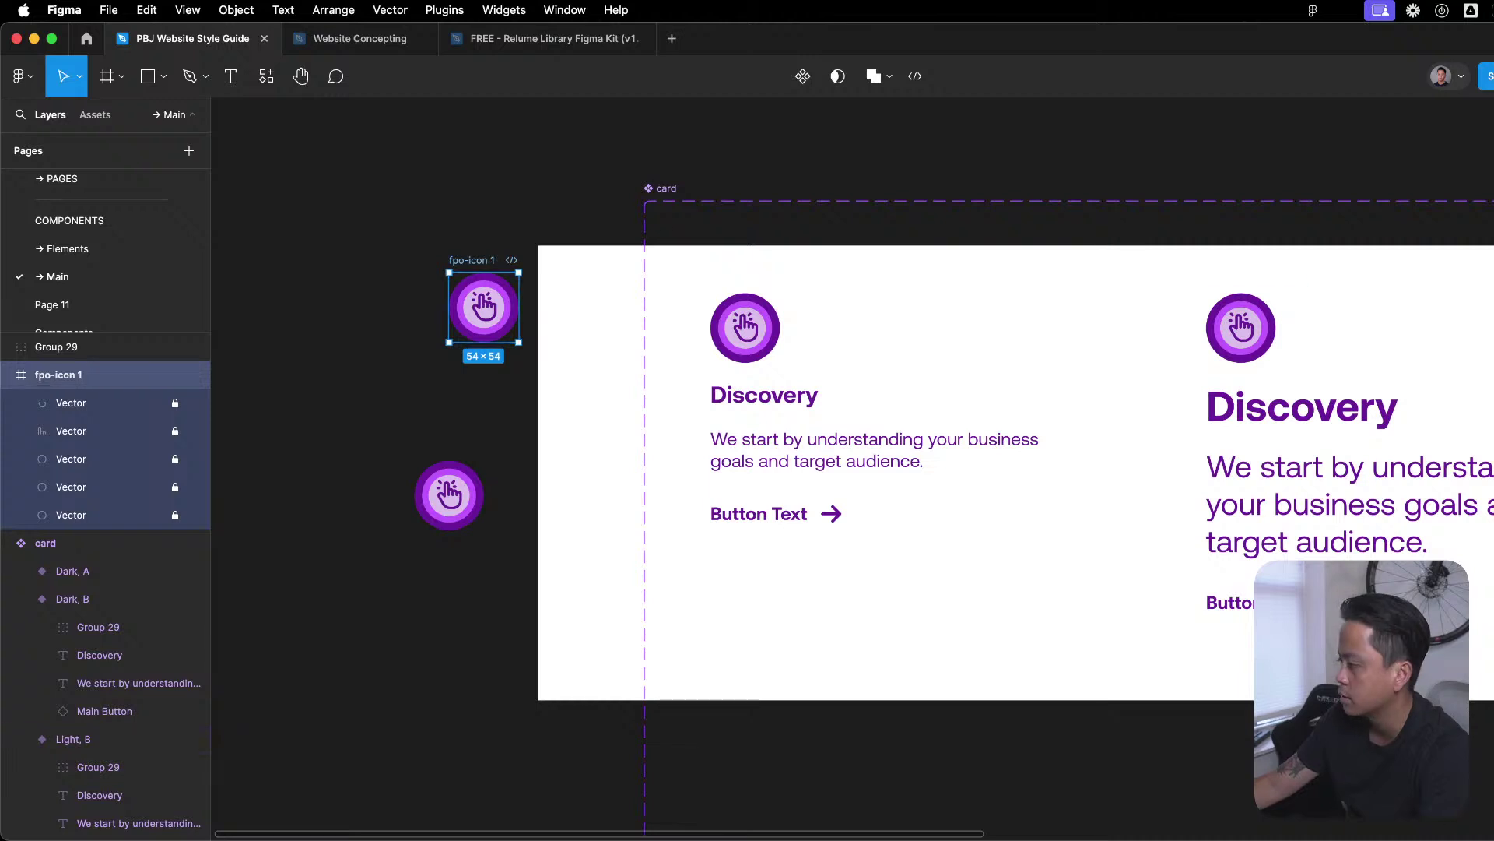
{"action": "left_click", "coordinate": [626, 189]}
{"action": "left_click", "coordinate": [490, 268]}
Unlock the five vectors inside the fpo-icon 1 frame and apply a library color to its outer 54 × 54 circle.
{"action": "scroll", "coordinate": [488, 306], "scroll_direction": "up", "scroll_amount": 5}
{"action": "left_click", "coordinate": [553, 251]}
{"action": "left_click", "coordinate": [422, 201]}
{"action": "left_click_drag", "start_coordinate": [175, 406], "coordinate": [175, 515]}
{"action": "left_click", "coordinate": [517, 477]}
{"action": "left_click", "coordinate": [529, 392]}
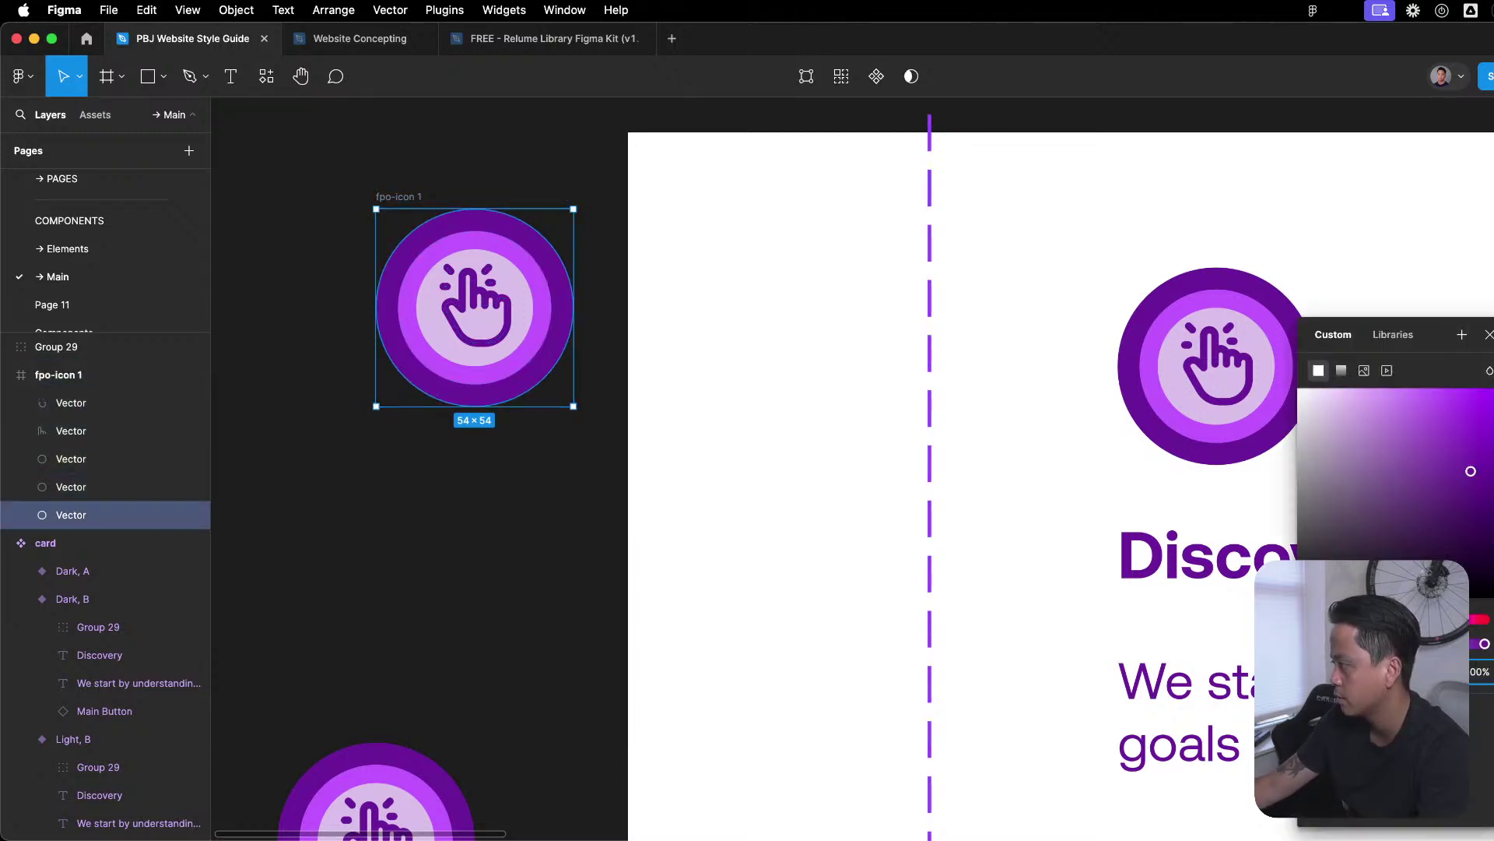
{"action": "key", "text": "Escape"}
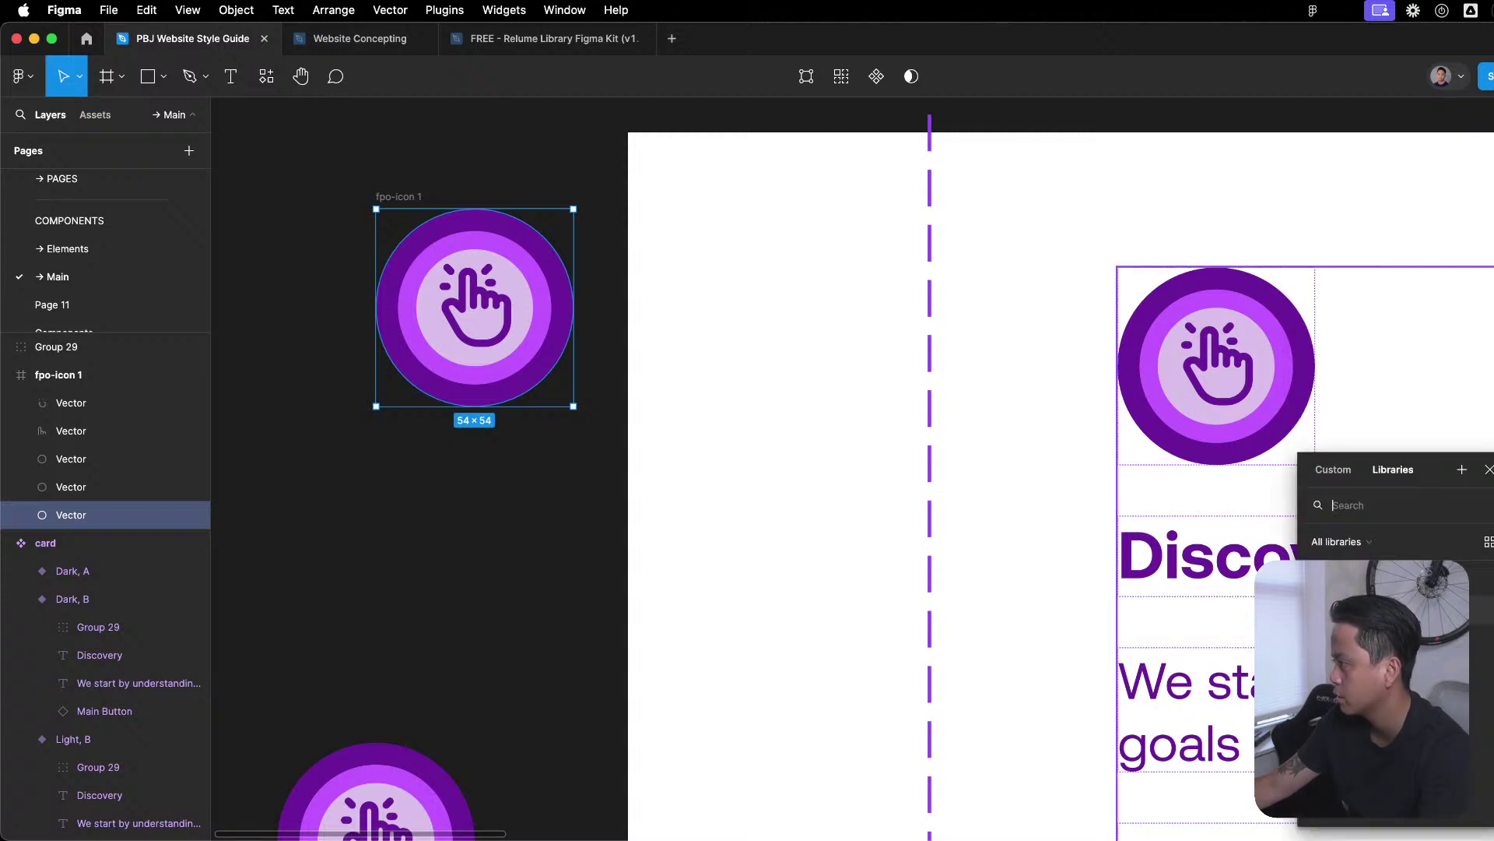
{"action": "key", "text": "Escape"}
Apply a library color to the middle 42 × 42 circle of fpo-icon 1 and fill its inner 32 × 32 circle with white.
{"action": "left_click", "coordinate": [498, 356]}
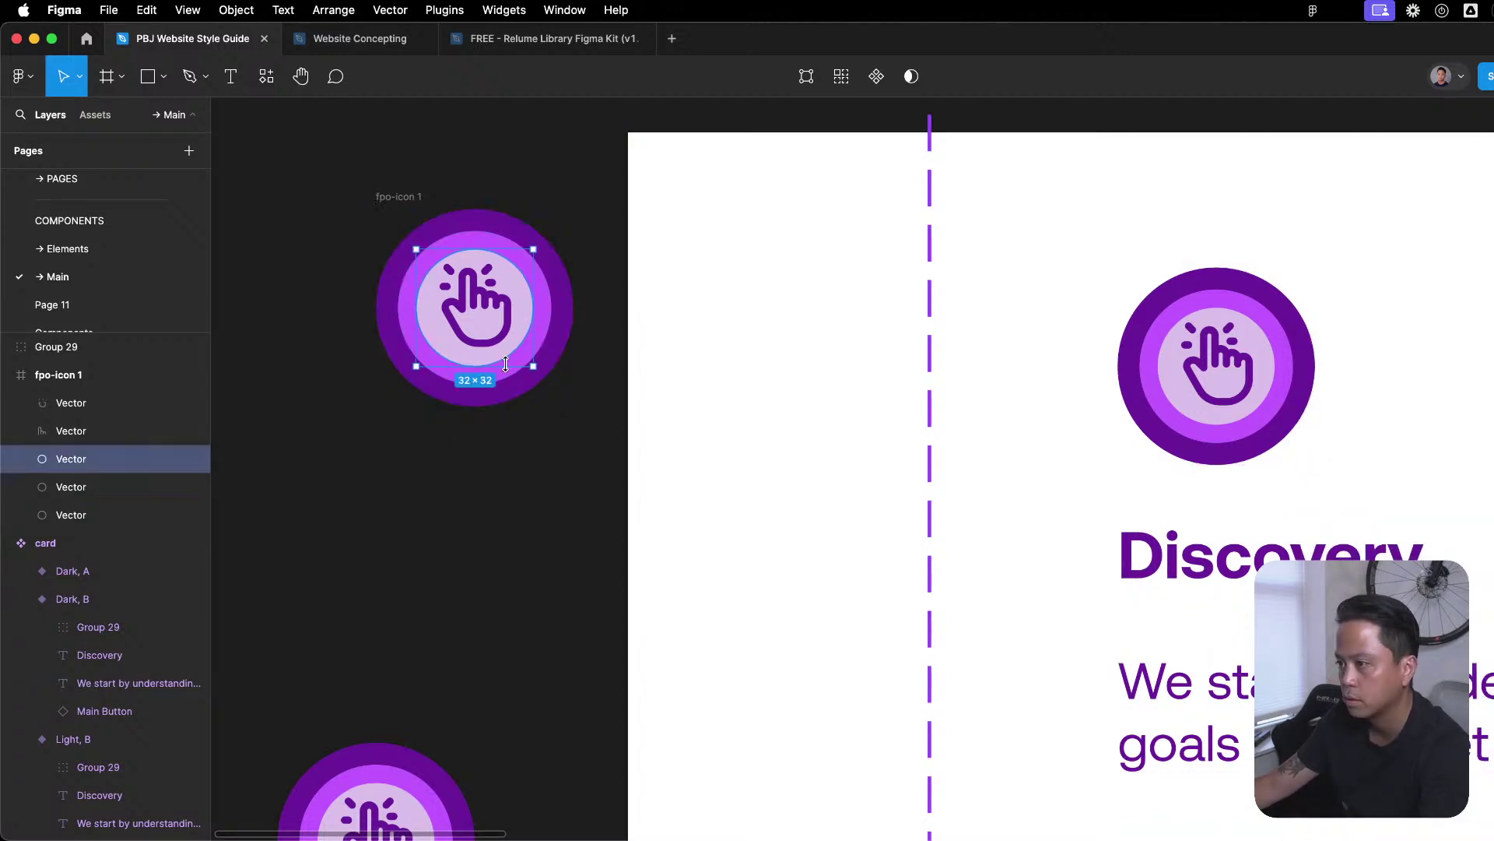
{"action": "left_click", "coordinate": [505, 382]}
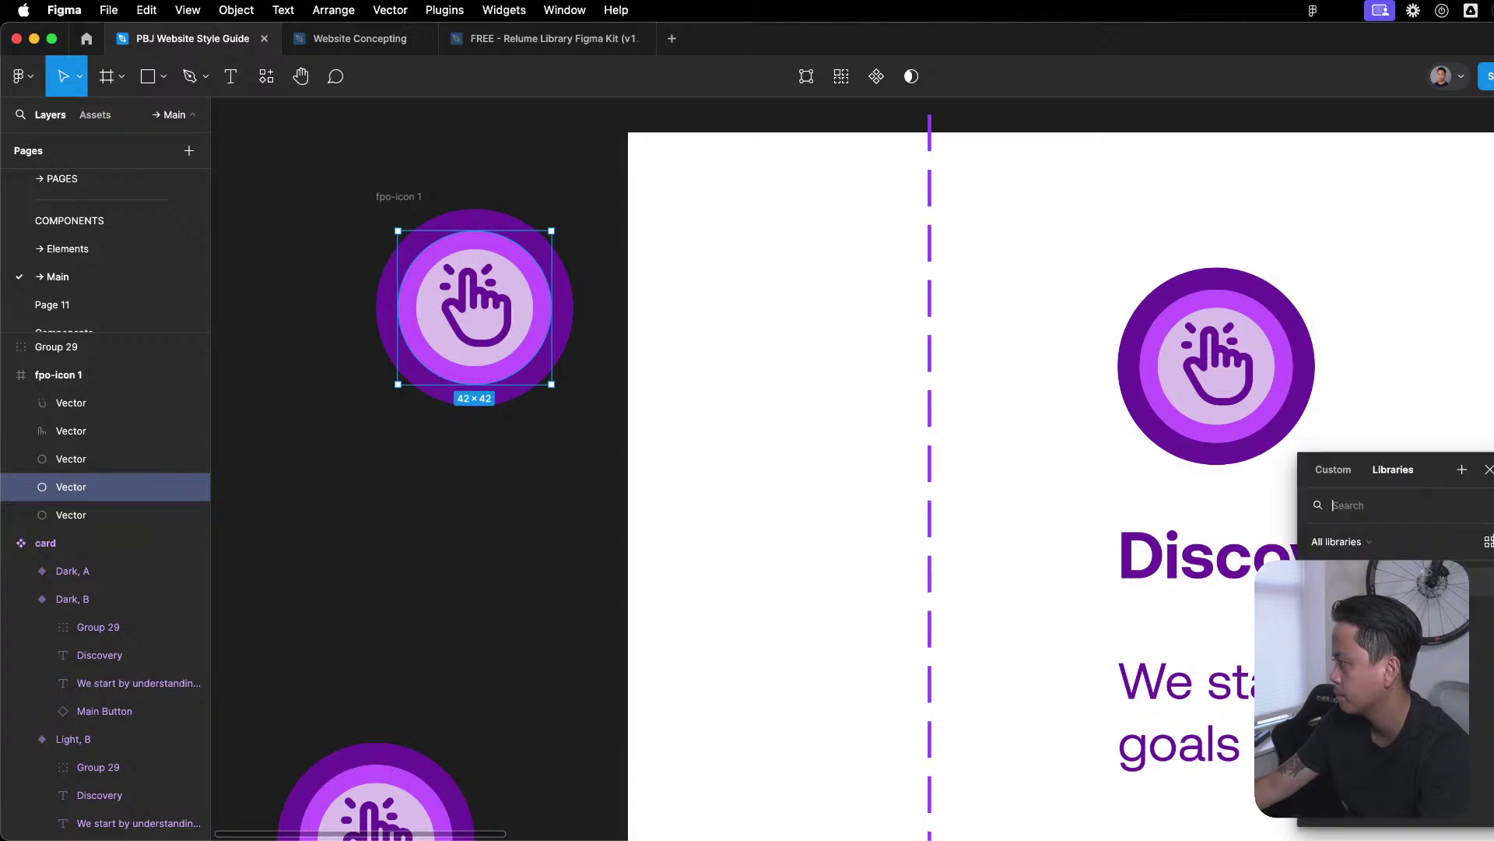
{"action": "key", "text": "Escape"}
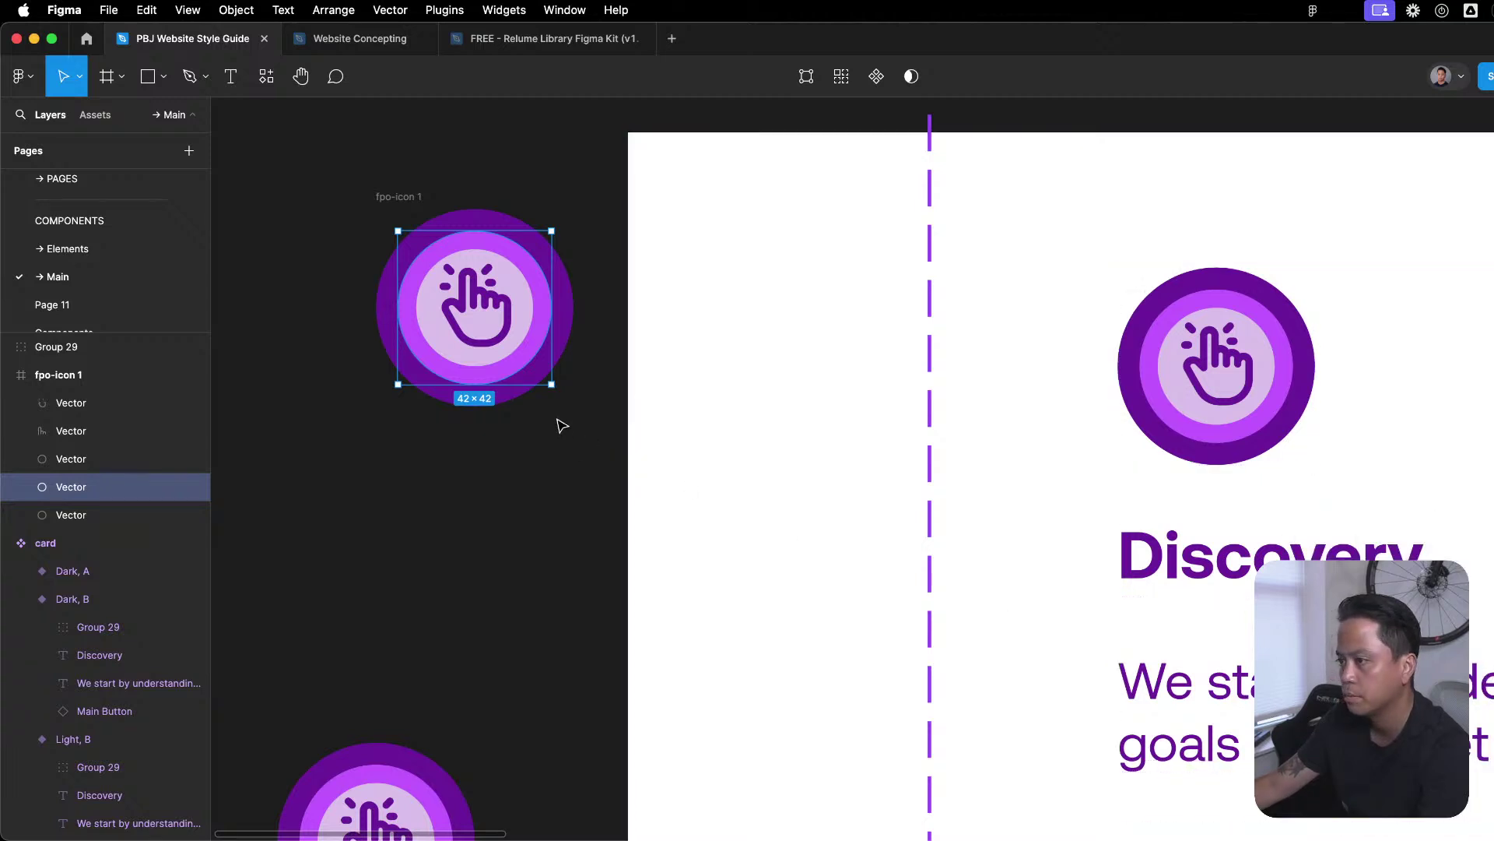
{"action": "left_click", "coordinate": [70, 458]}
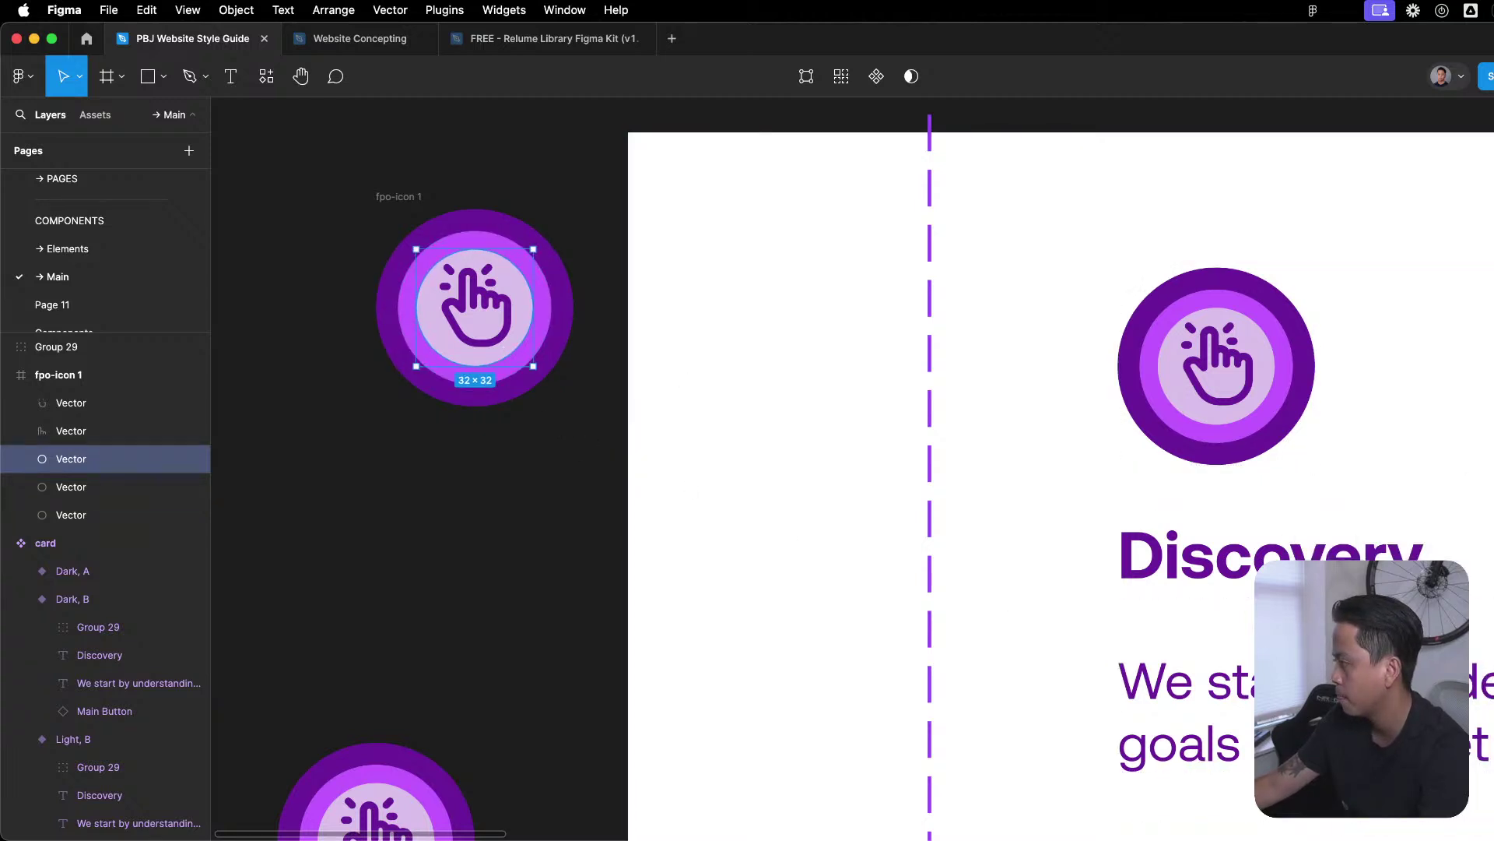
{"action": "key", "text": "Escape"}
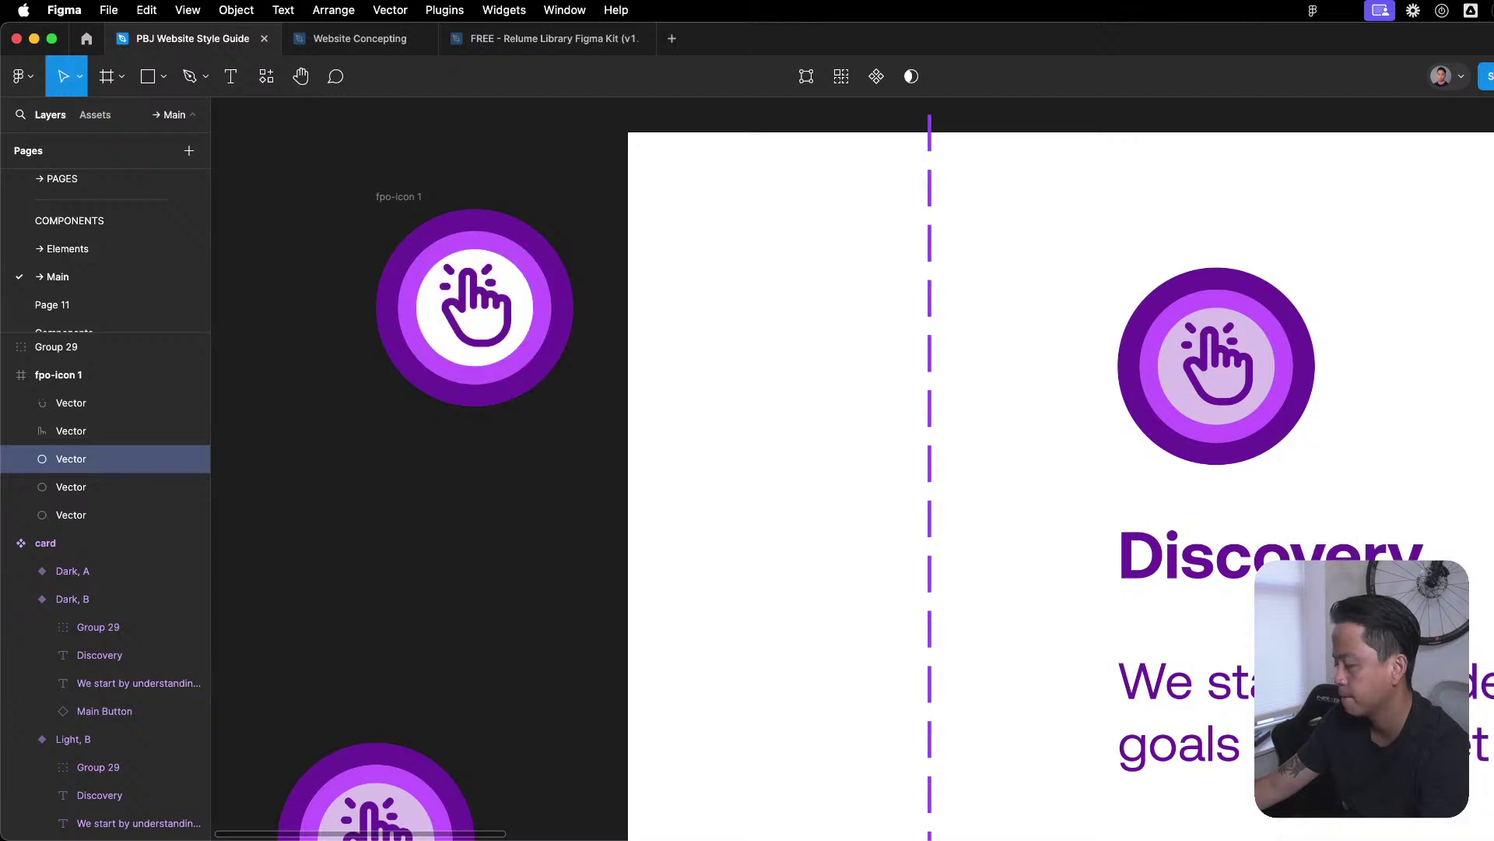
{"action": "left_click", "coordinate": [540, 551]}
{"action": "scroll", "coordinate": [540, 564], "scroll_direction": "down", "scroll_amount": 5}
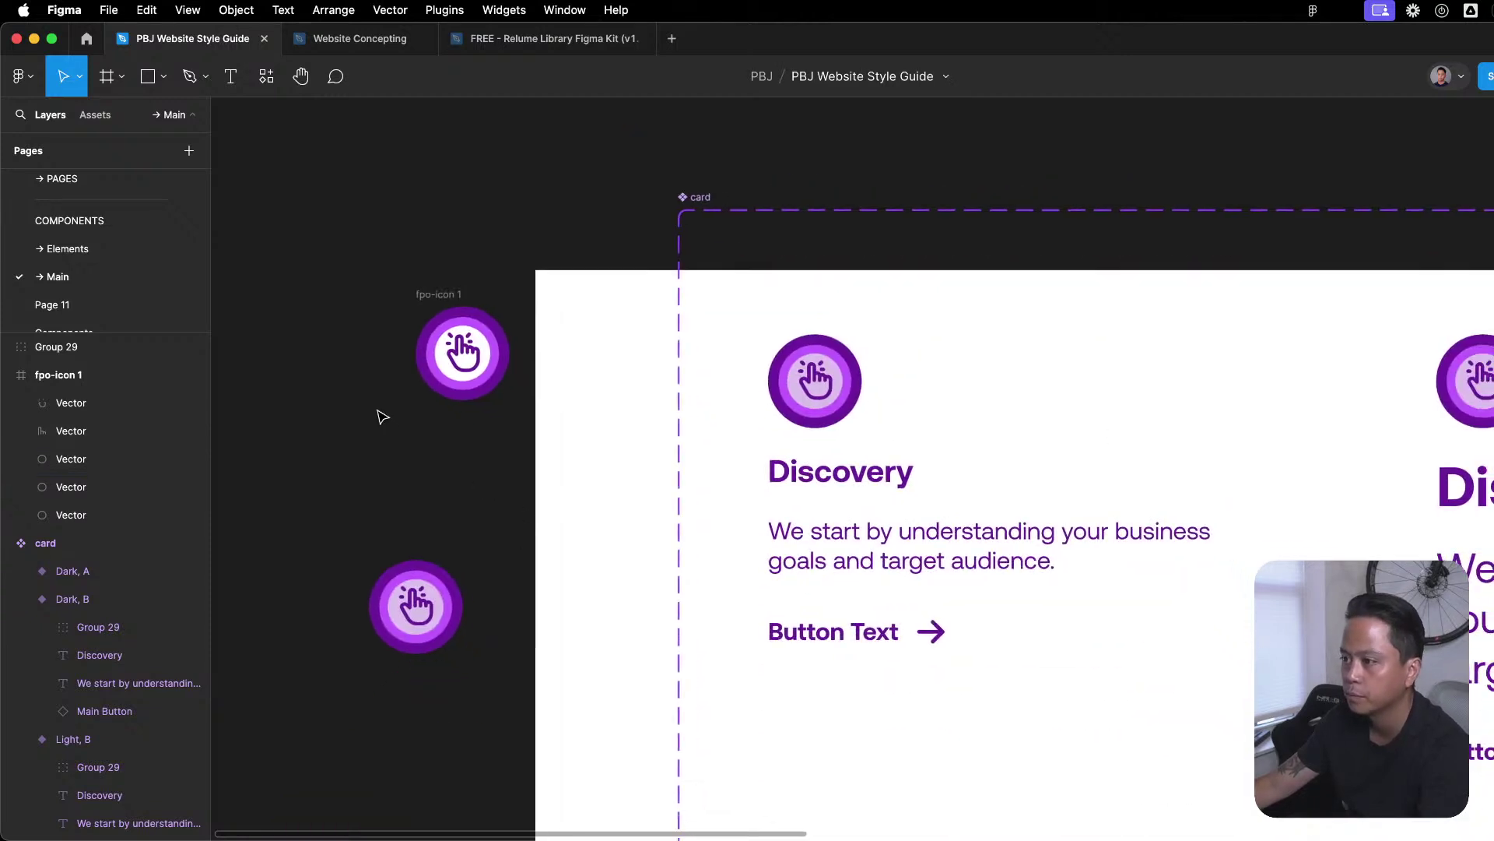
Delete the fpo-icon 1 frame beside the card component.
{"action": "left_click", "coordinate": [441, 290]}
{"action": "key", "text": "Delete"}
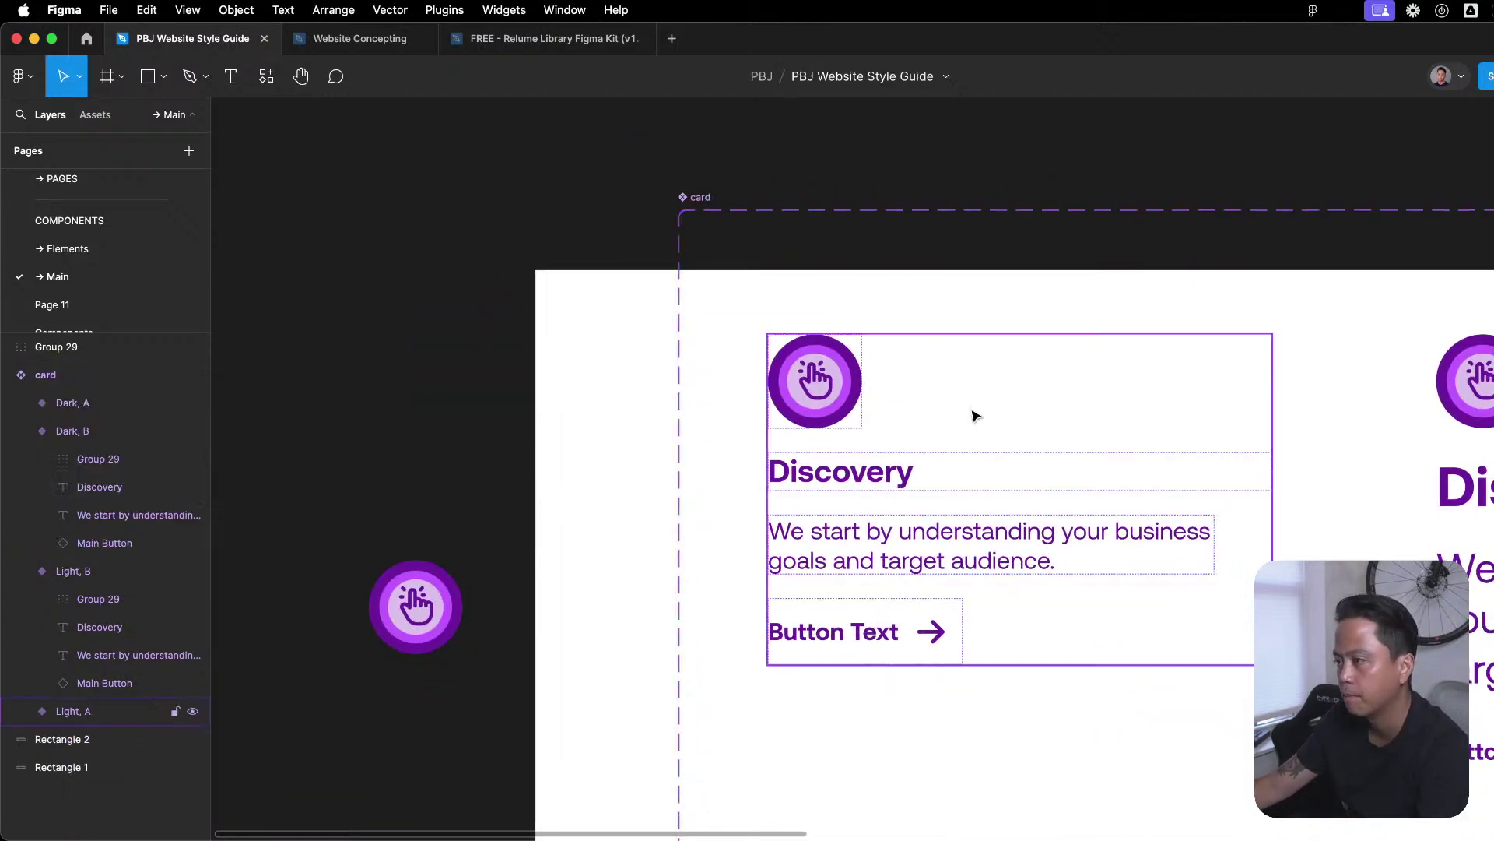
Apply library colors to the outer 54 × 54 and middle 42 × 42 circles of the hand icon in the Light, A card variant.
{"action": "double_click", "coordinate": [847, 413]}
{"action": "double_click", "coordinate": [848, 414]}
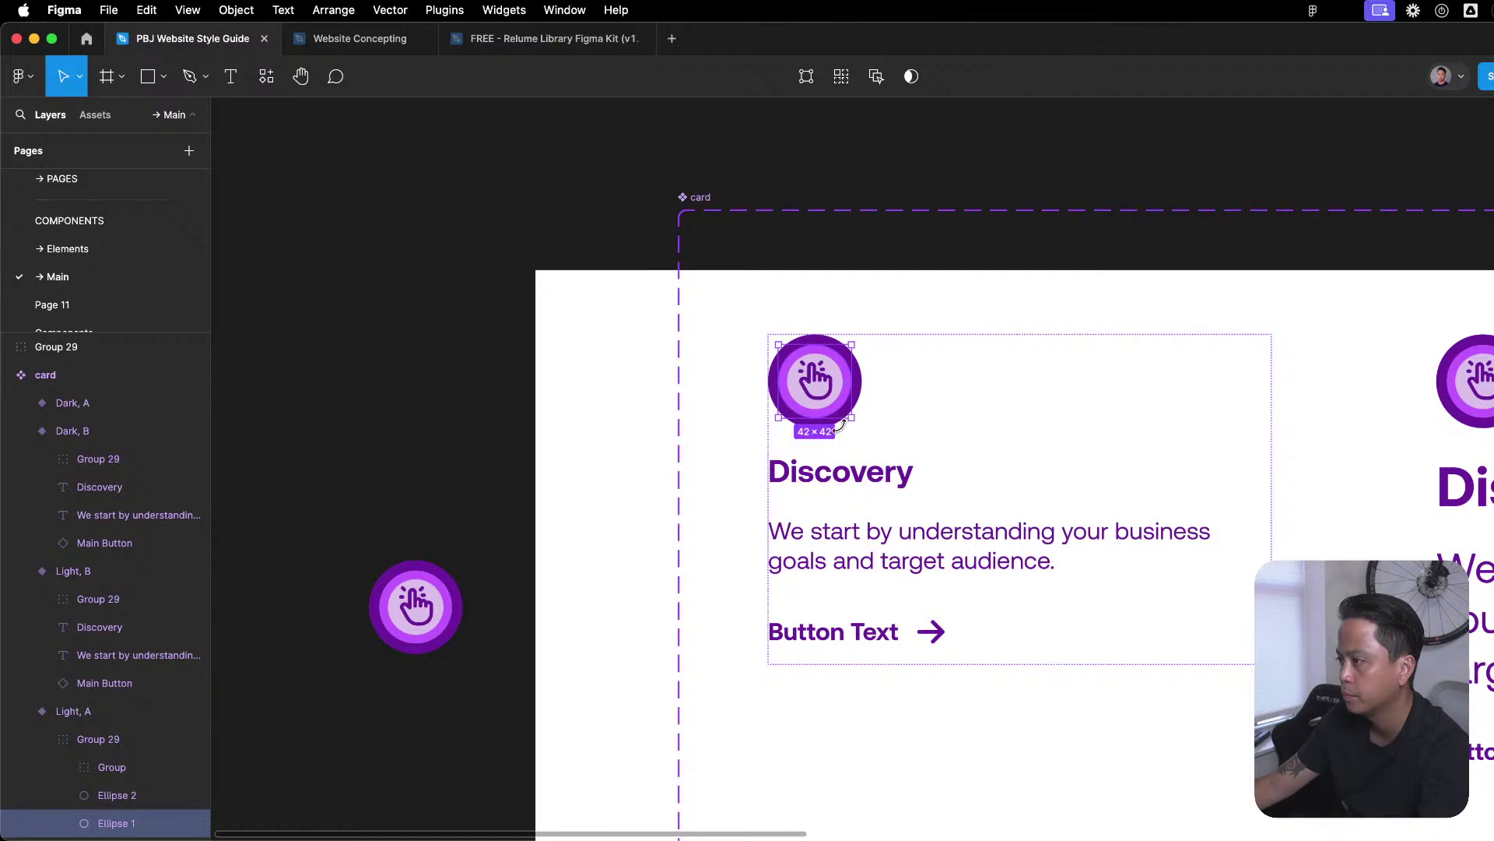
{"action": "scroll", "coordinate": [840, 425], "scroll_direction": "up", "scroll_amount": 5}
{"action": "left_click", "coordinate": [812, 433]}
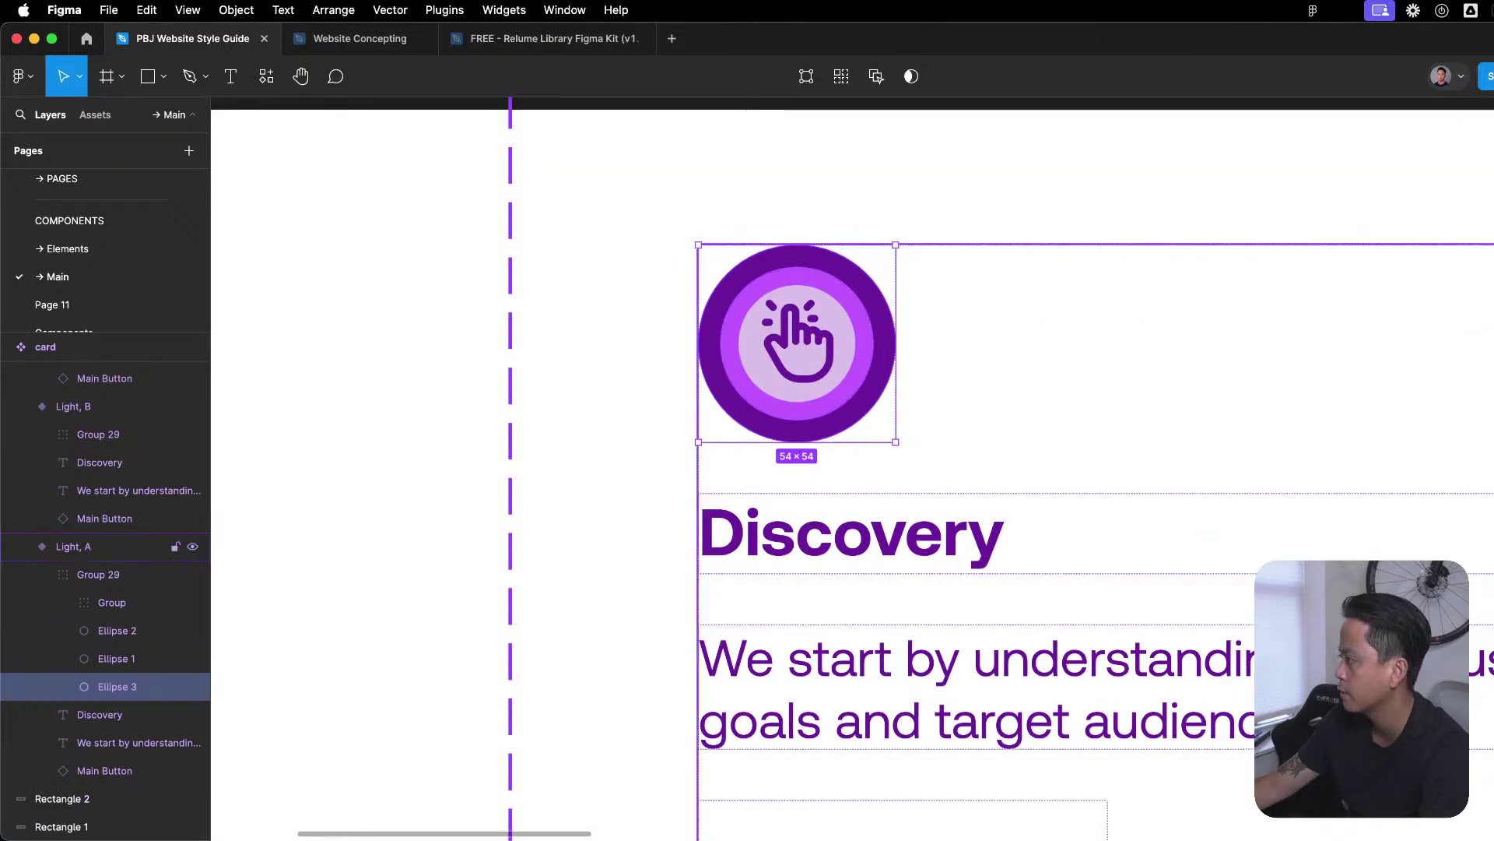
{"action": "left_click", "coordinate": [1491, 523]}
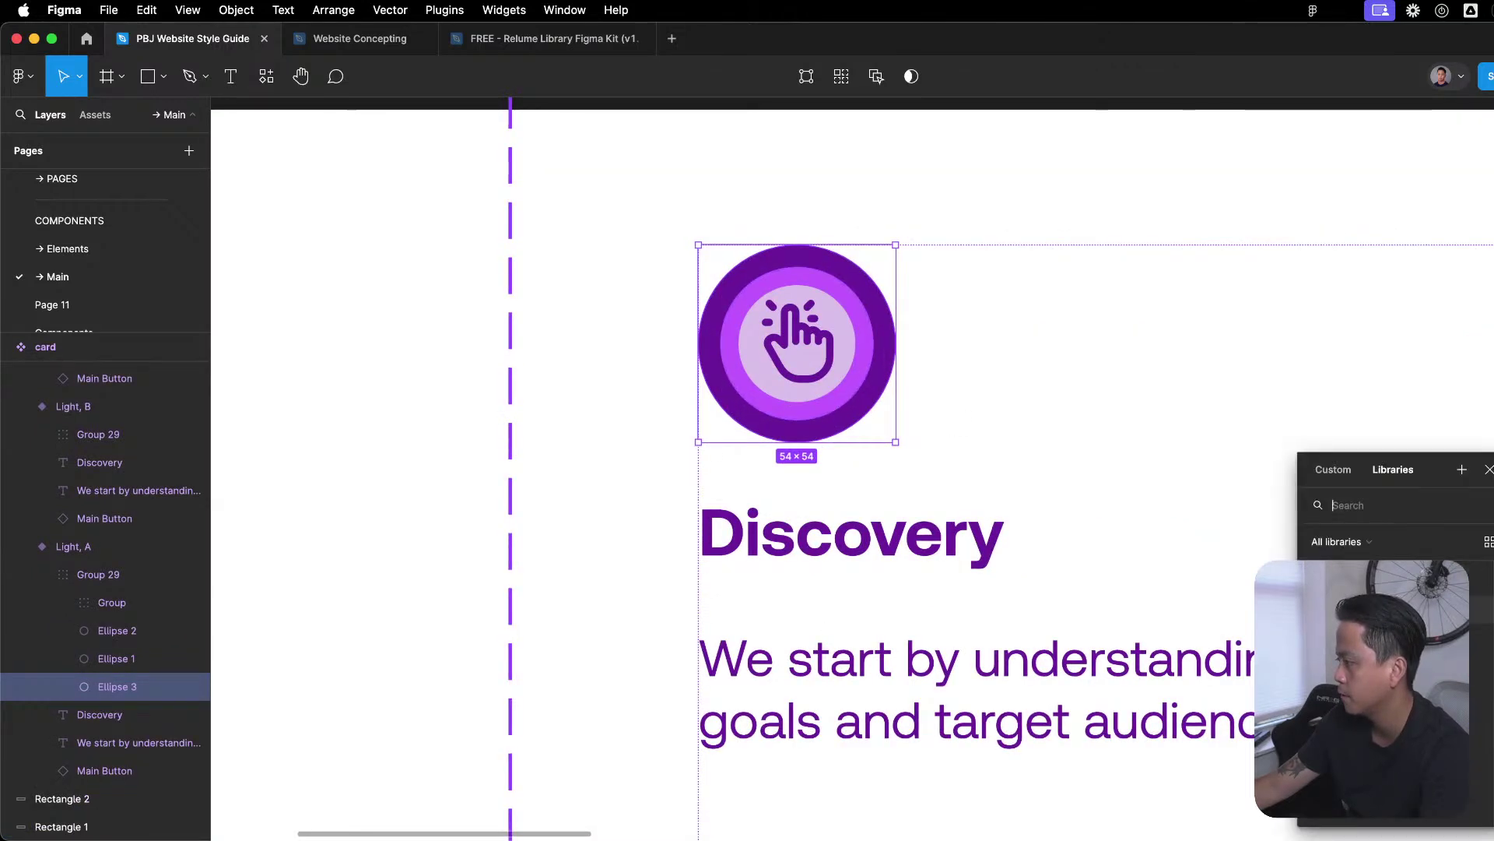
{"action": "key", "text": "Escape"}
{"action": "left_click", "coordinate": [866, 418]}
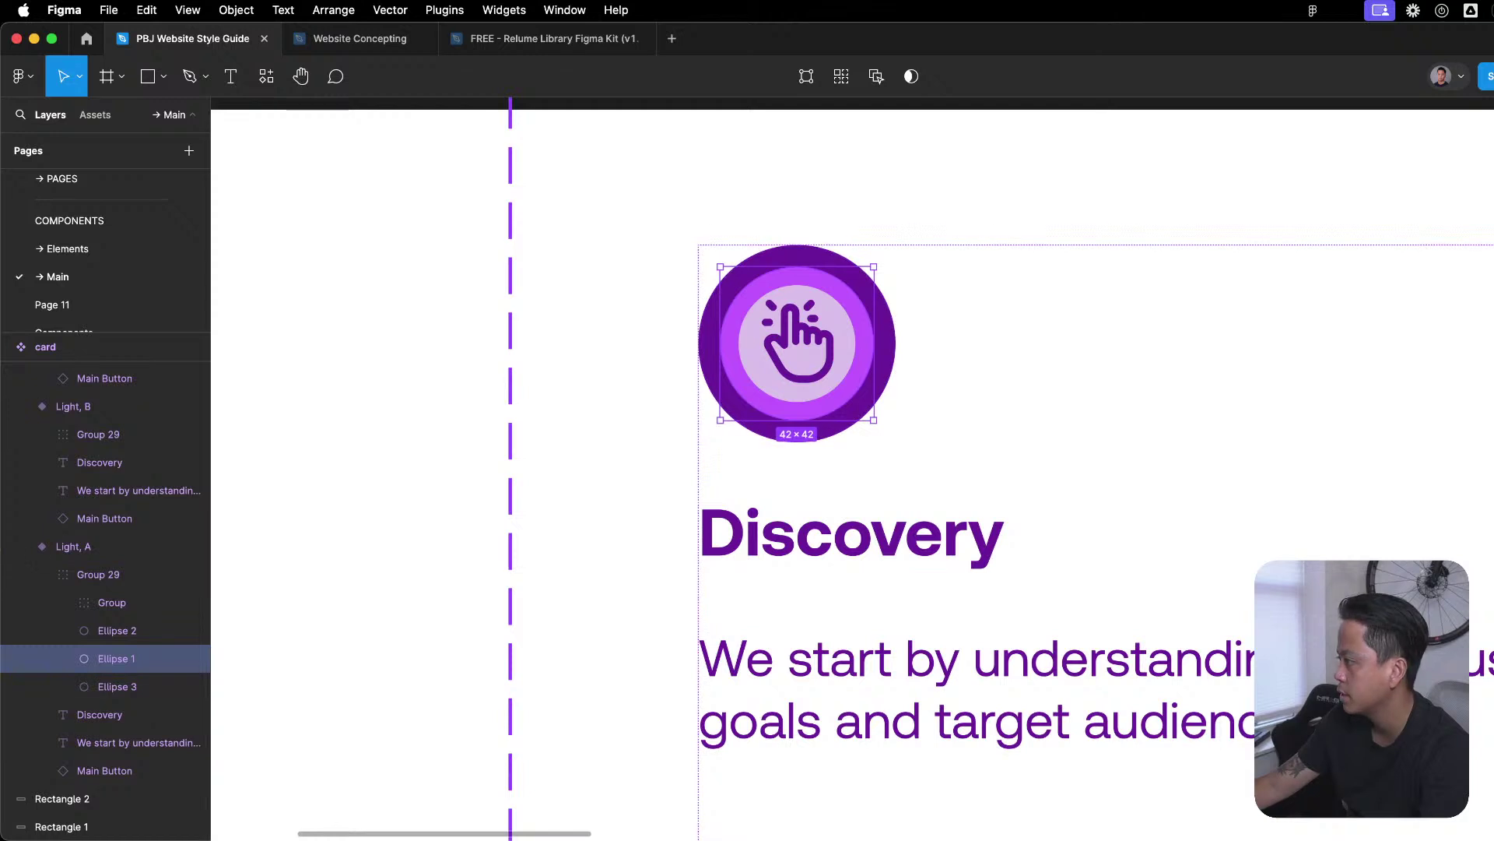
{"action": "left_click", "coordinate": [1490, 523]}
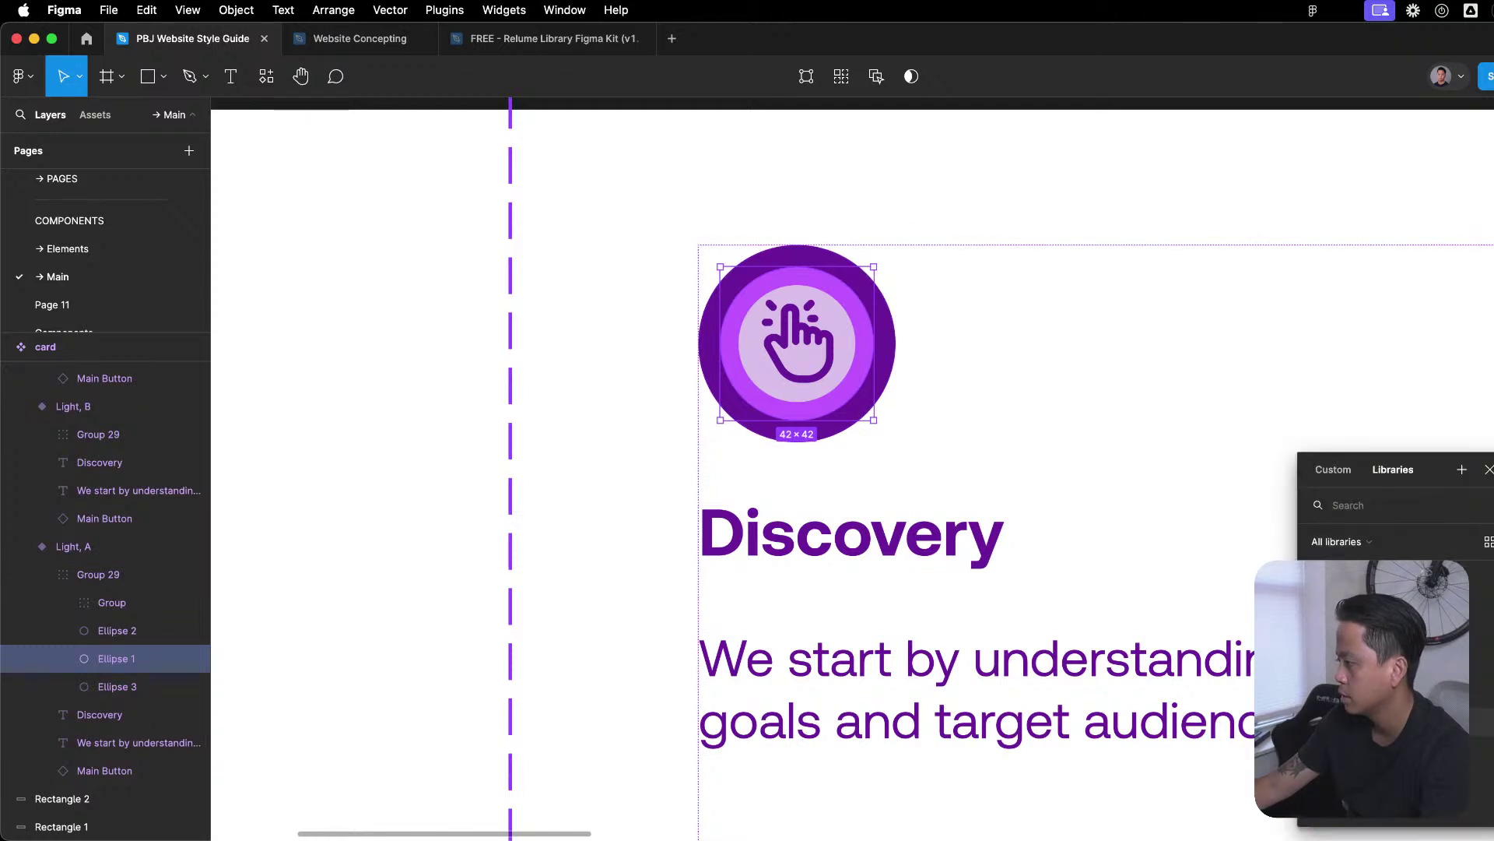
{"action": "key", "text": "Escape"}
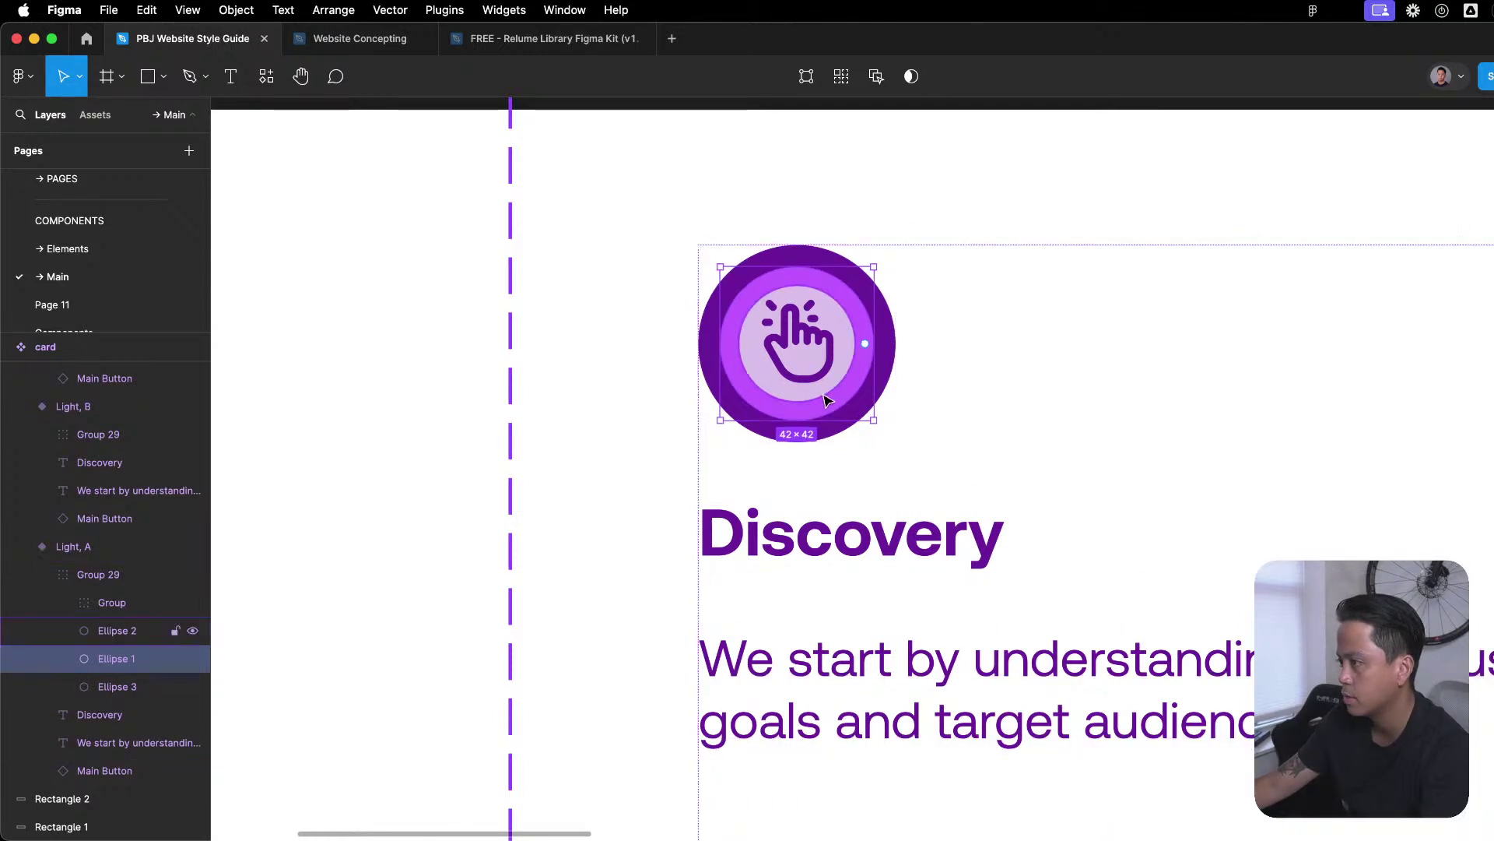
Fill the inner 32 × 32 circle of the Light, A hand icon with white from the library colors.
{"action": "left_click", "coordinate": [795, 398]}
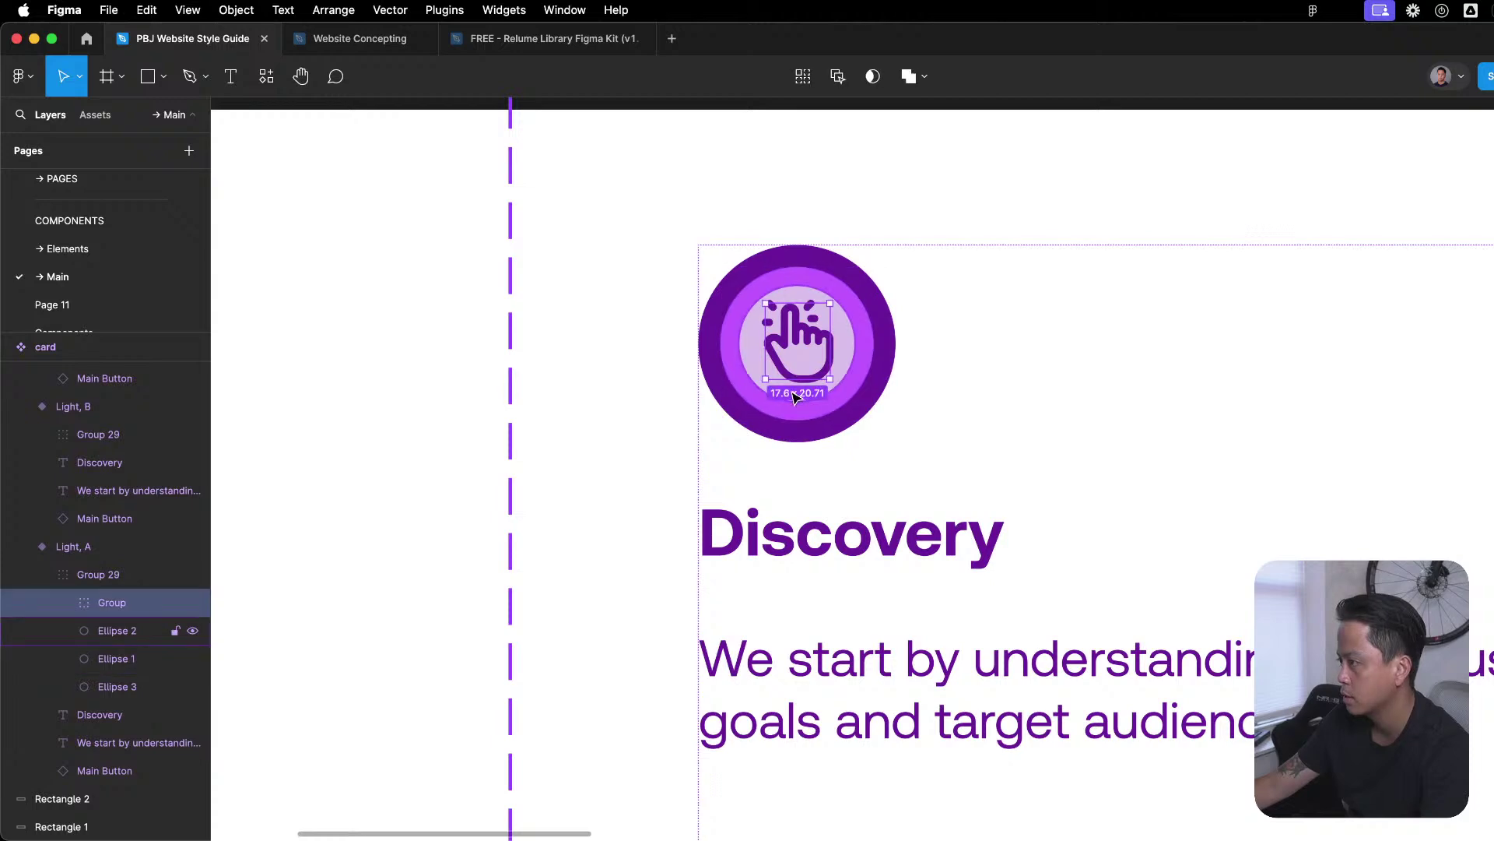
{"action": "left_click", "coordinate": [1491, 523]}
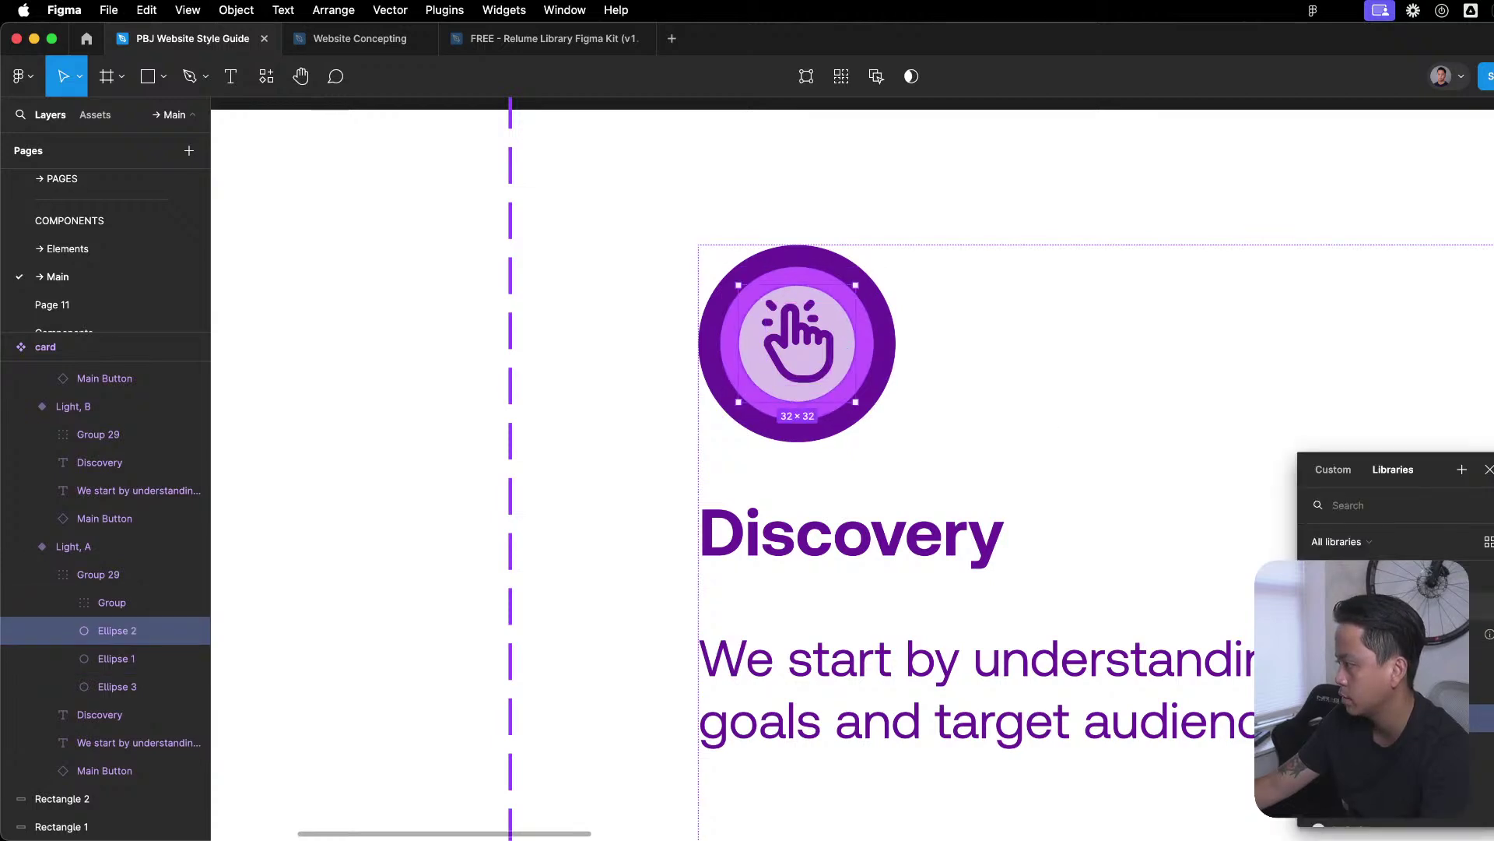
{"action": "key", "text": "Escape"}
{"action": "scroll", "coordinate": [967, 420], "scroll_direction": "down", "scroll_amount": 5}
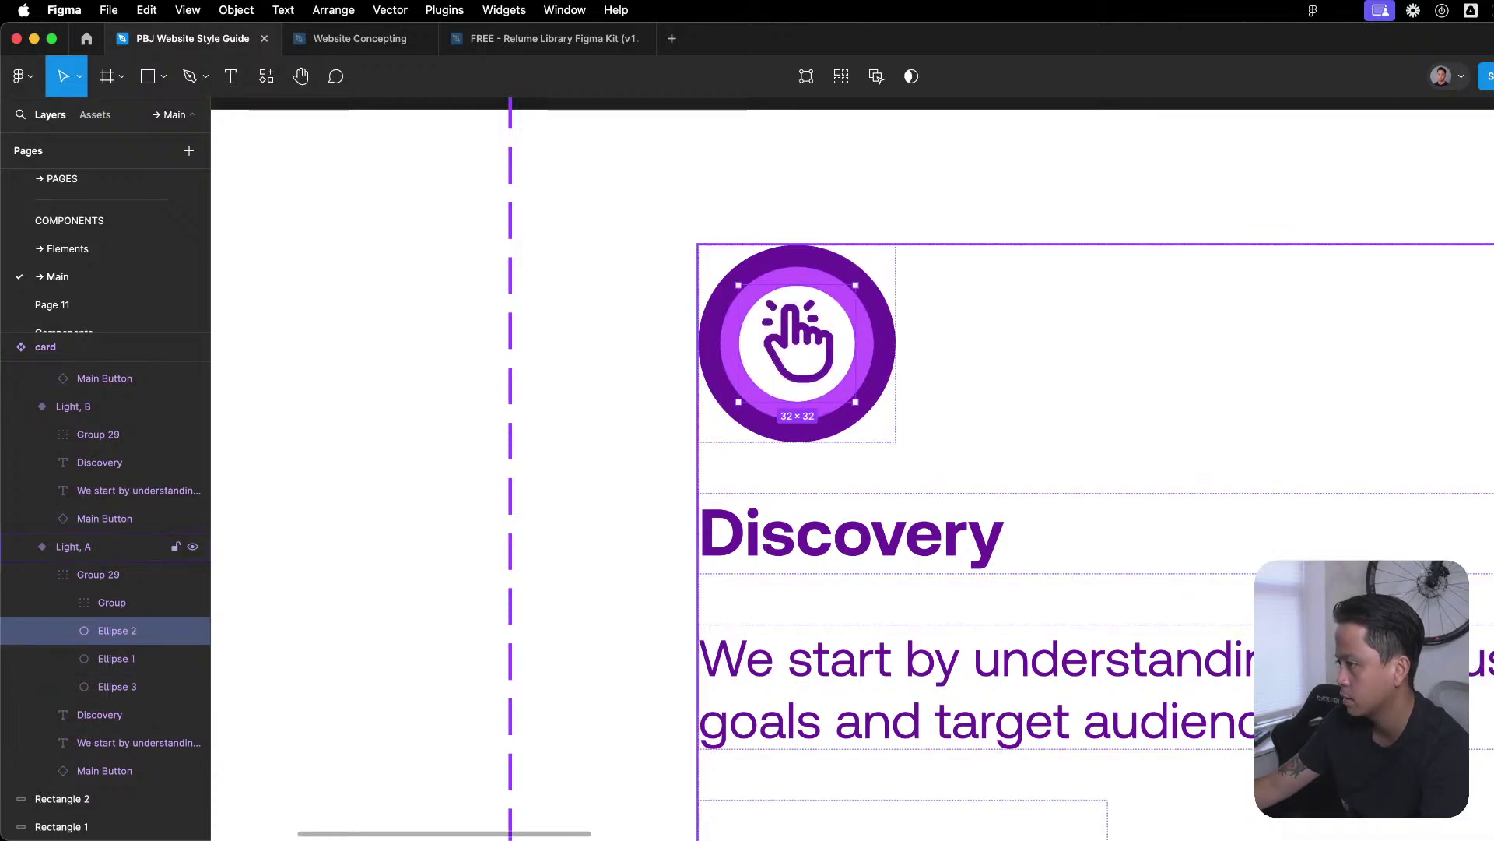
{"action": "scroll", "coordinate": [551, 435], "scroll_direction": "right", "scroll_amount": 6}
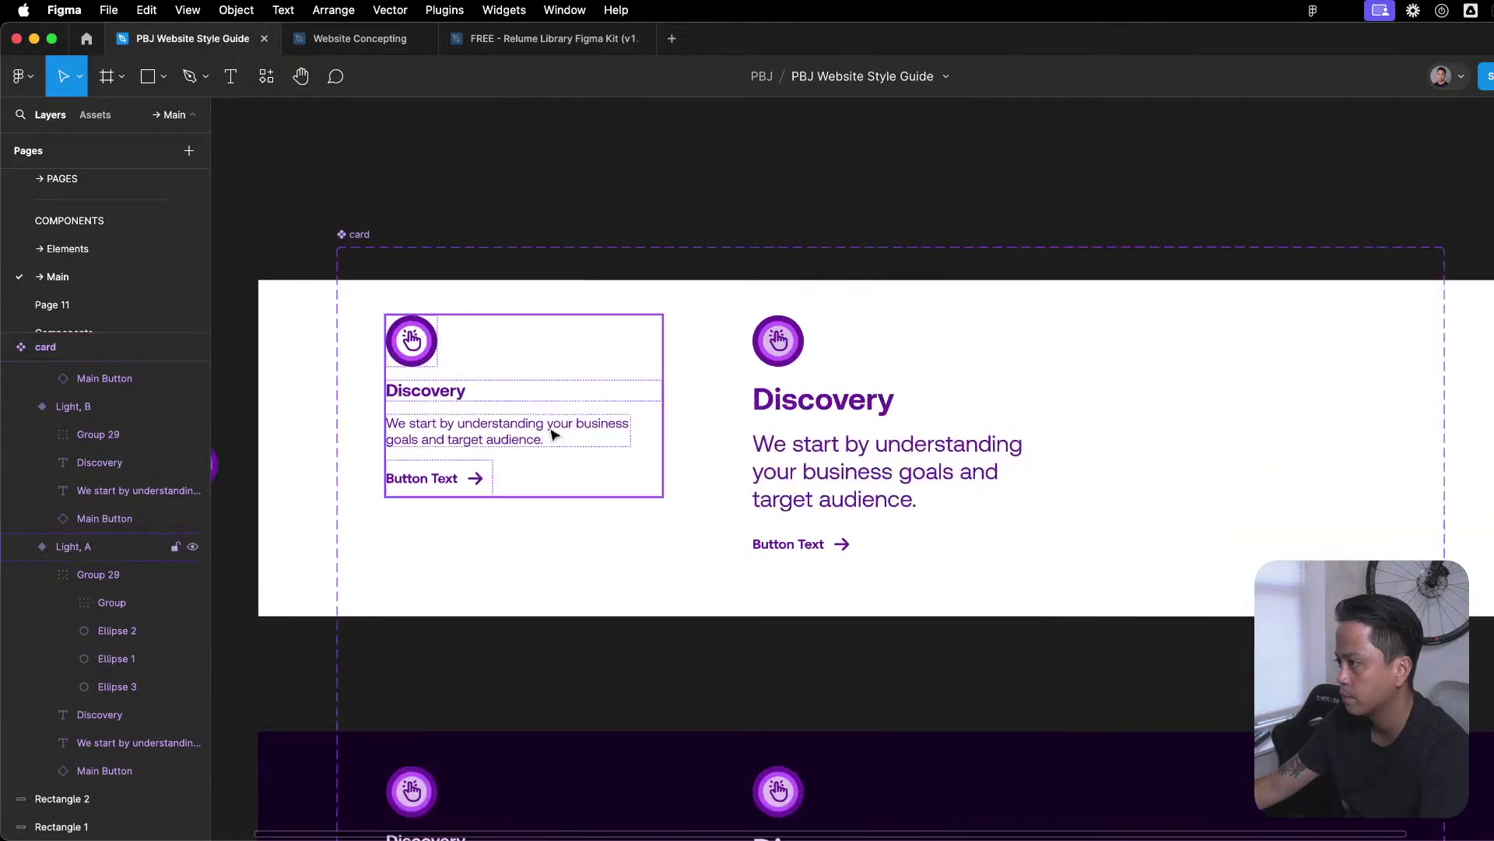
Rename the hand icon's Group 29 in the Light, A variant as fpo-icon and collapse it.
{"action": "double_click", "coordinate": [413, 342]}
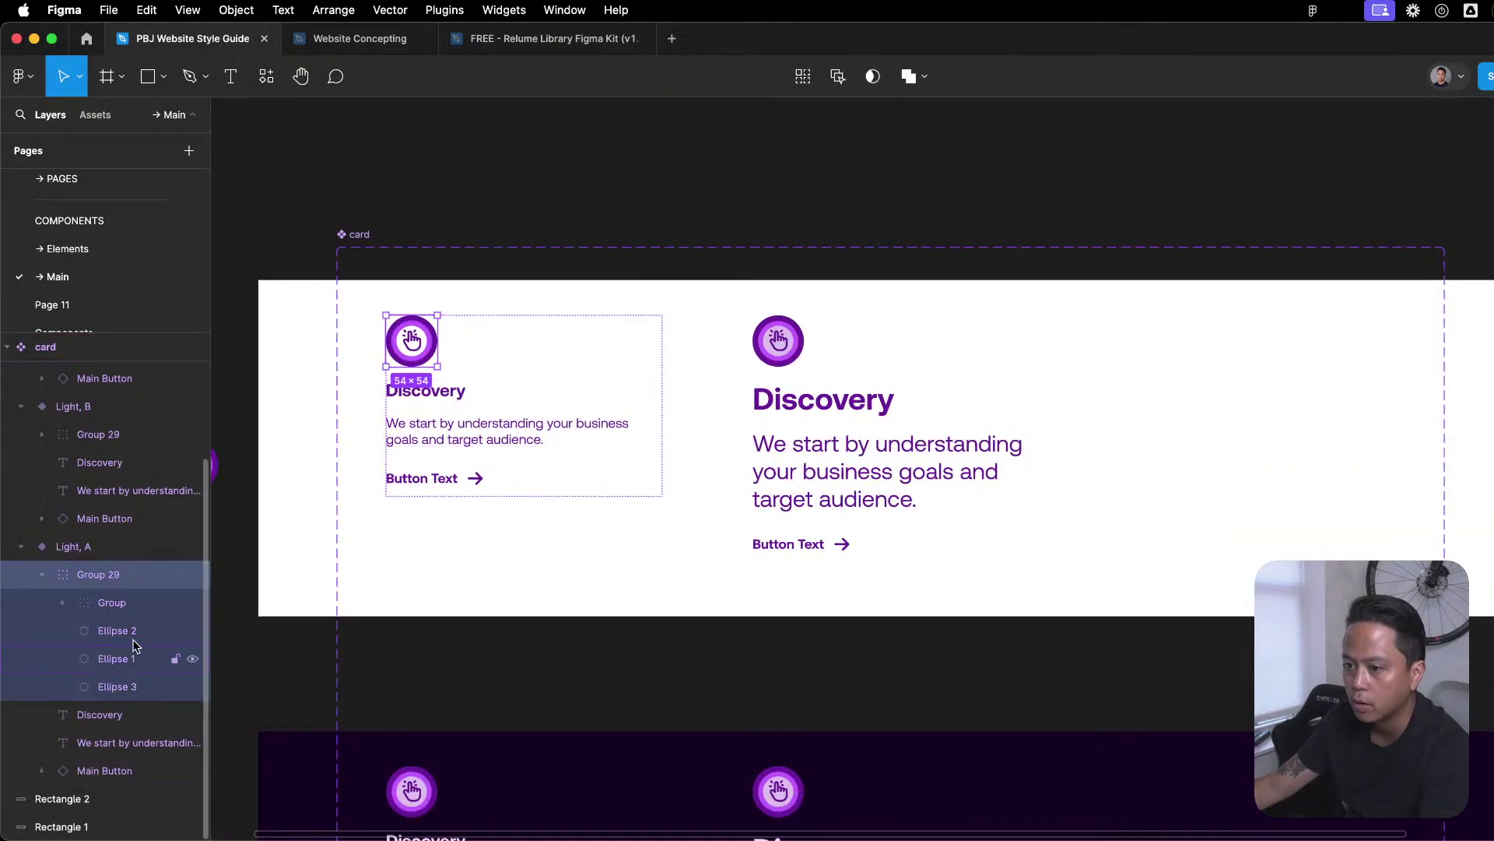
{"action": "double_click", "coordinate": [119, 580]}
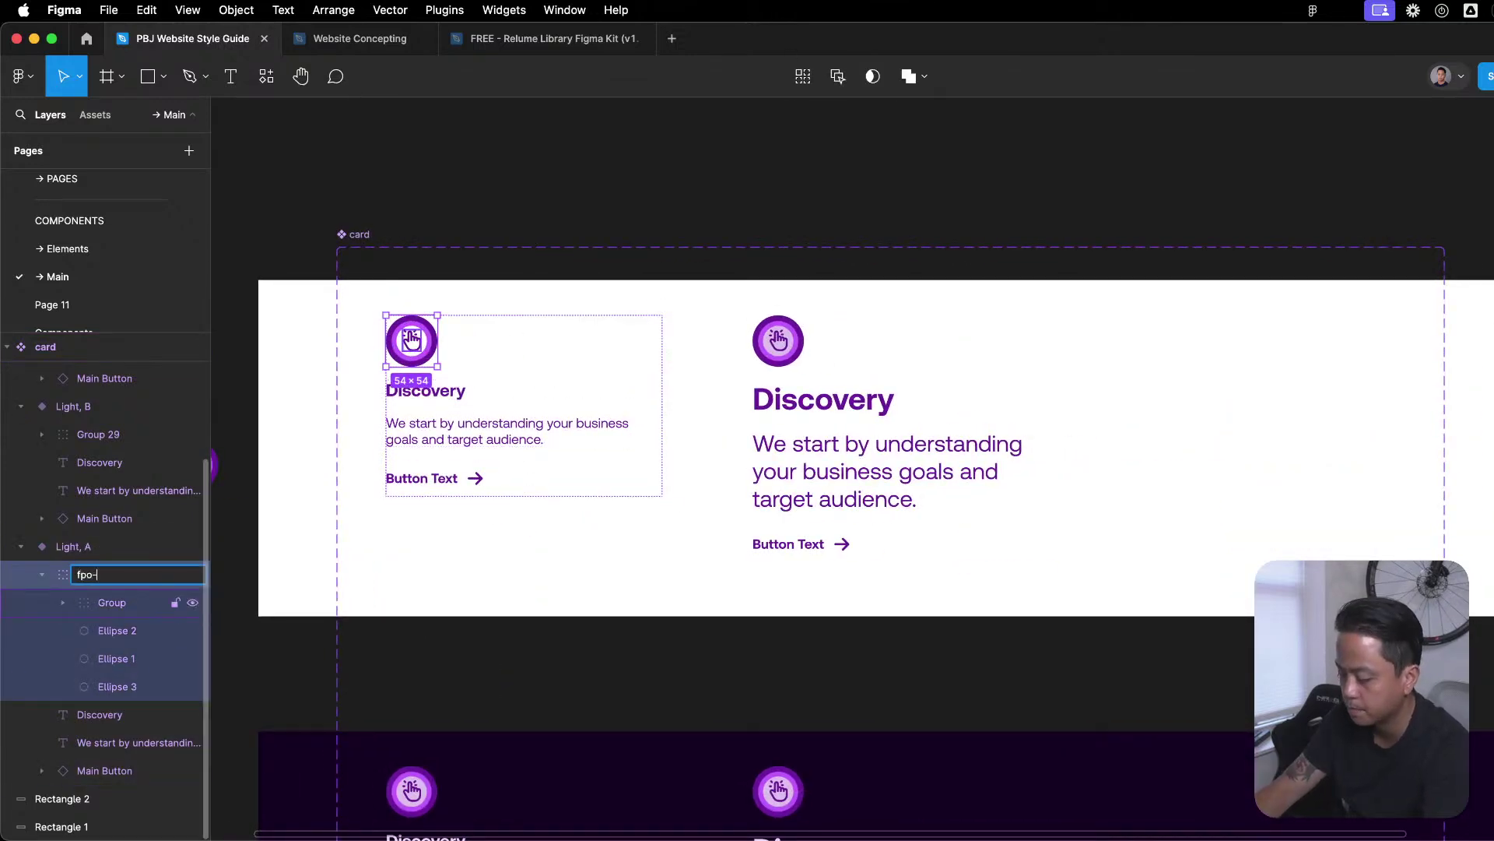
{"action": "type", "text": "fpo-icon"}
{"action": "key", "text": "Return"}
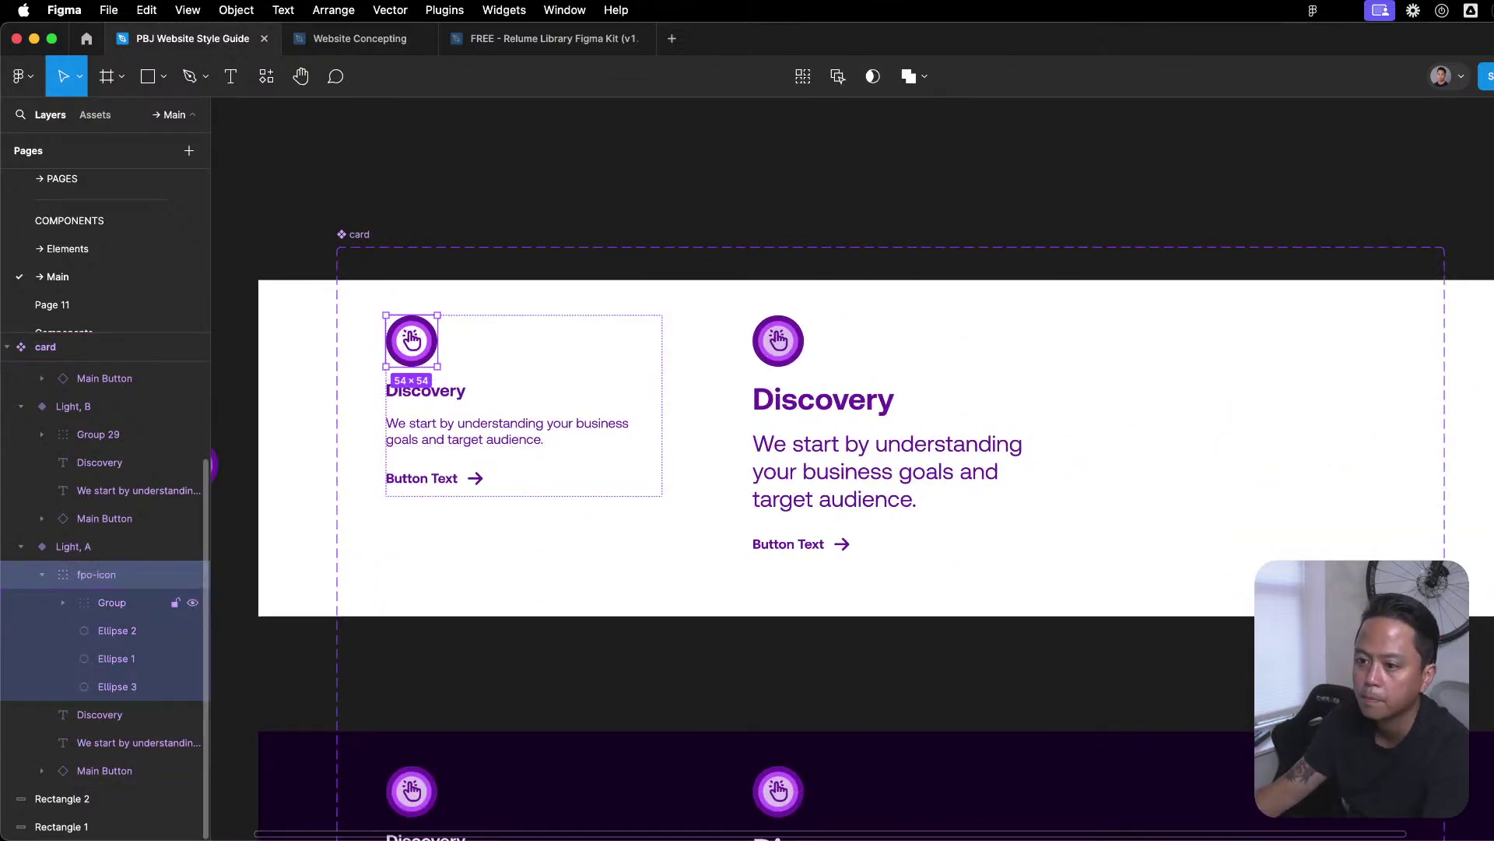
{"action": "left_click", "coordinate": [42, 574]}
Copy the fpo-icon group into the Light, B variant and place it above the heading, replacing the old hand icon.
{"action": "key", "text": "ctrl+c"}
{"action": "left_click", "coordinate": [821, 360]}
{"action": "key", "text": "ctrl+v"}
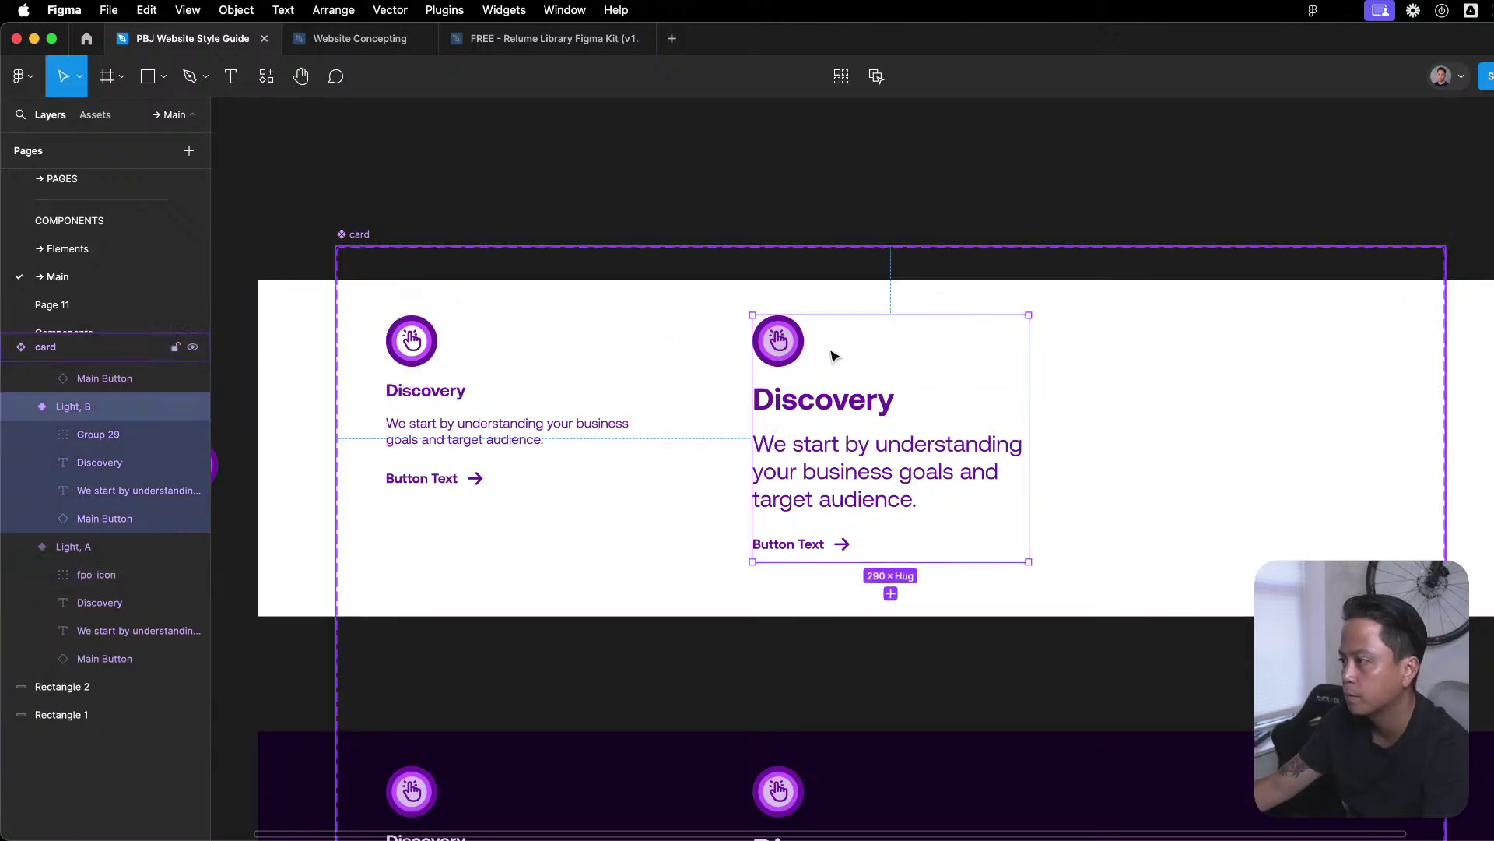
{"action": "left_click_drag", "start_coordinate": [778, 601], "coordinate": [782, 343]}
Paste the fpo-icon group into the Dark, A variant, move it above the heading and delete the old hand icon.
{"action": "scroll", "coordinate": [793, 407], "scroll_direction": "down", "scroll_amount": 5}
{"action": "left_click", "coordinate": [538, 524]}
{"action": "key", "text": "ctrl+v"}
{"action": "left_click_drag", "start_coordinate": [411, 693], "coordinate": [414, 572]}
{"action": "left_click", "coordinate": [414, 572]}
{"action": "key", "text": "Delete"}
Fill the inner 32 × 32 circle of the Dark, A fpo-icon with a dark purple library color.
{"action": "left_click", "coordinate": [417, 518]}
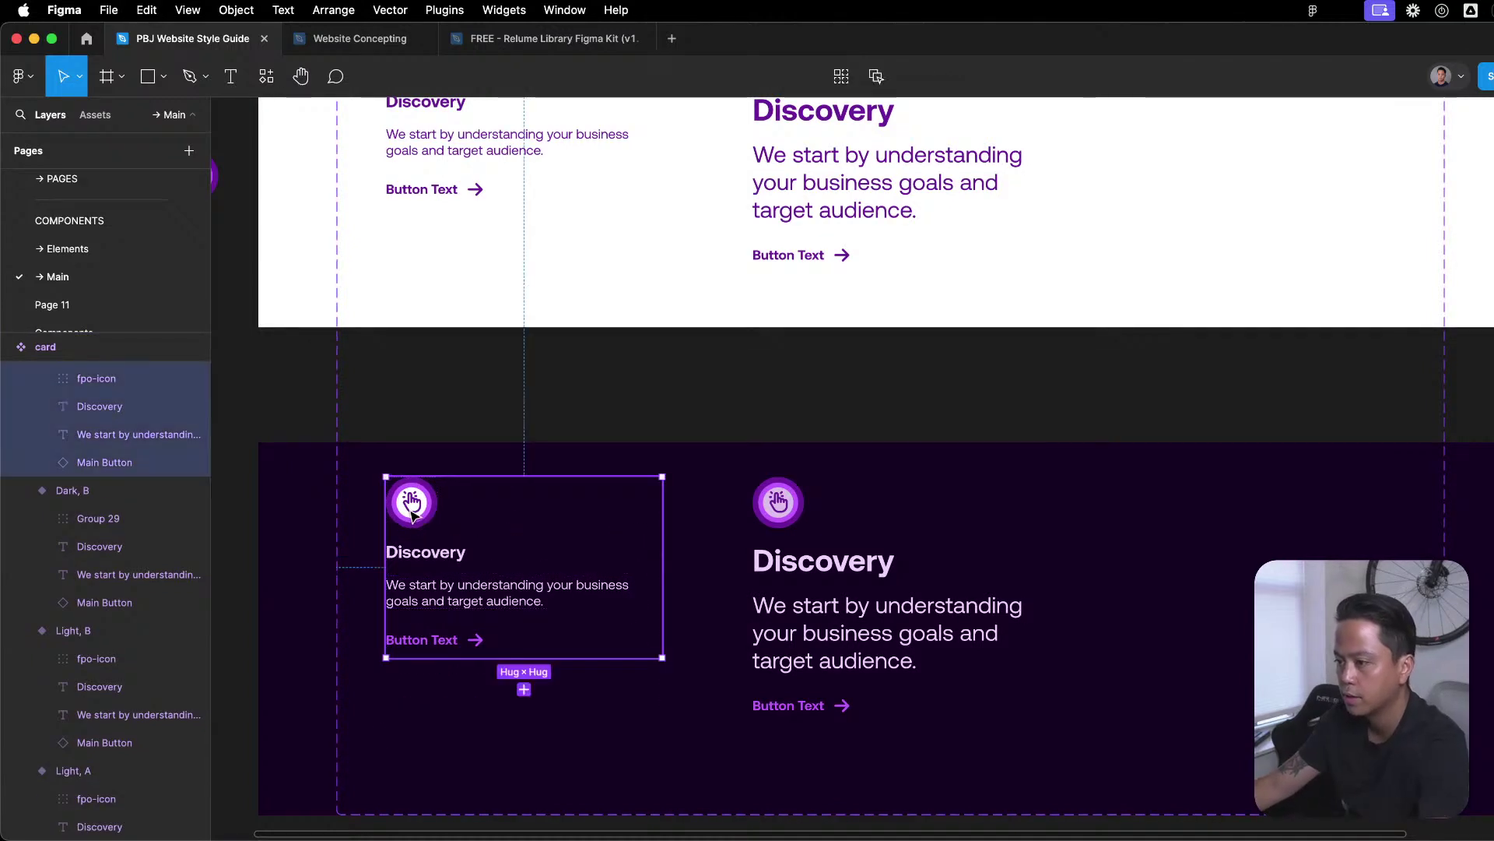
{"action": "scroll", "coordinate": [416, 523], "scroll_direction": "up", "scroll_amount": 5}
{"action": "left_click", "coordinate": [416, 523]}
{"action": "left_click", "coordinate": [417, 523]}
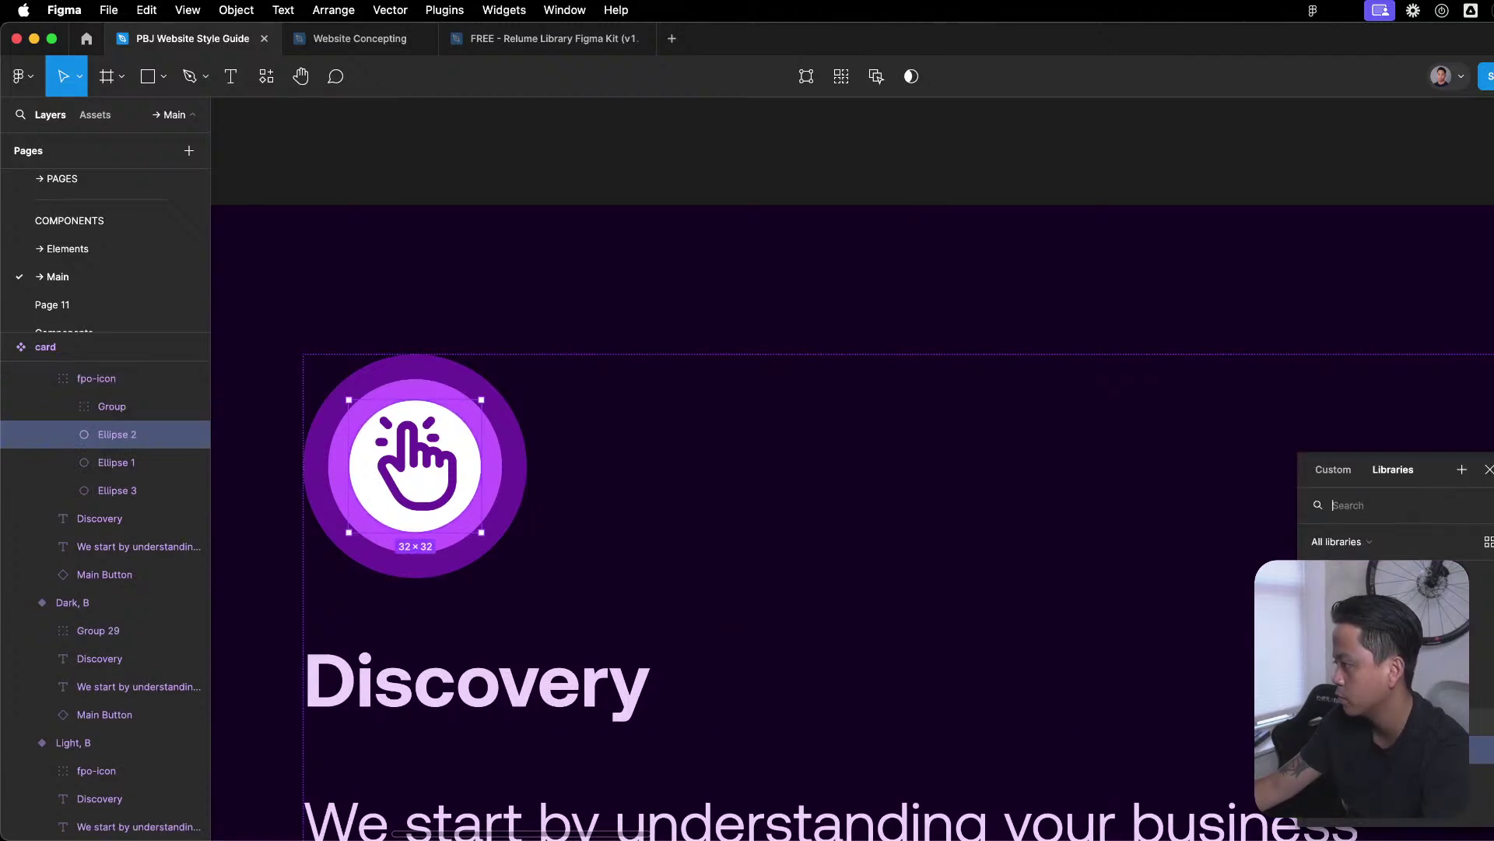
{"action": "left_click", "coordinate": [1370, 580]}
Apply a light lavender library color to the hand symbol inside the Dark, A fpo-icon.
{"action": "left_click", "coordinate": [449, 496]}
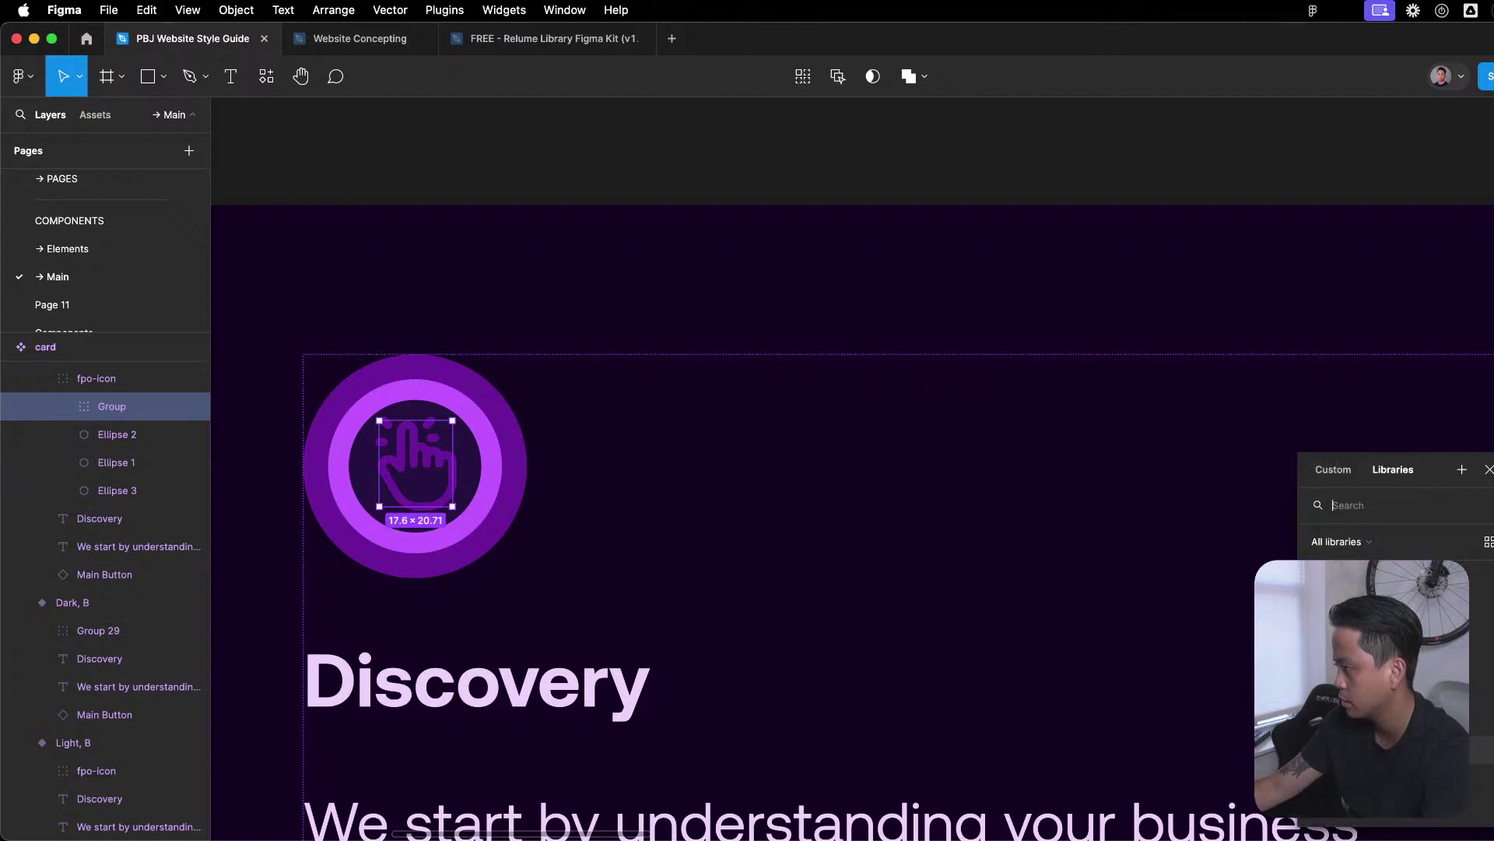
{"action": "key", "text": "Escape"}
{"action": "scroll", "coordinate": [654, 502], "scroll_direction": "down", "scroll_amount": 3}
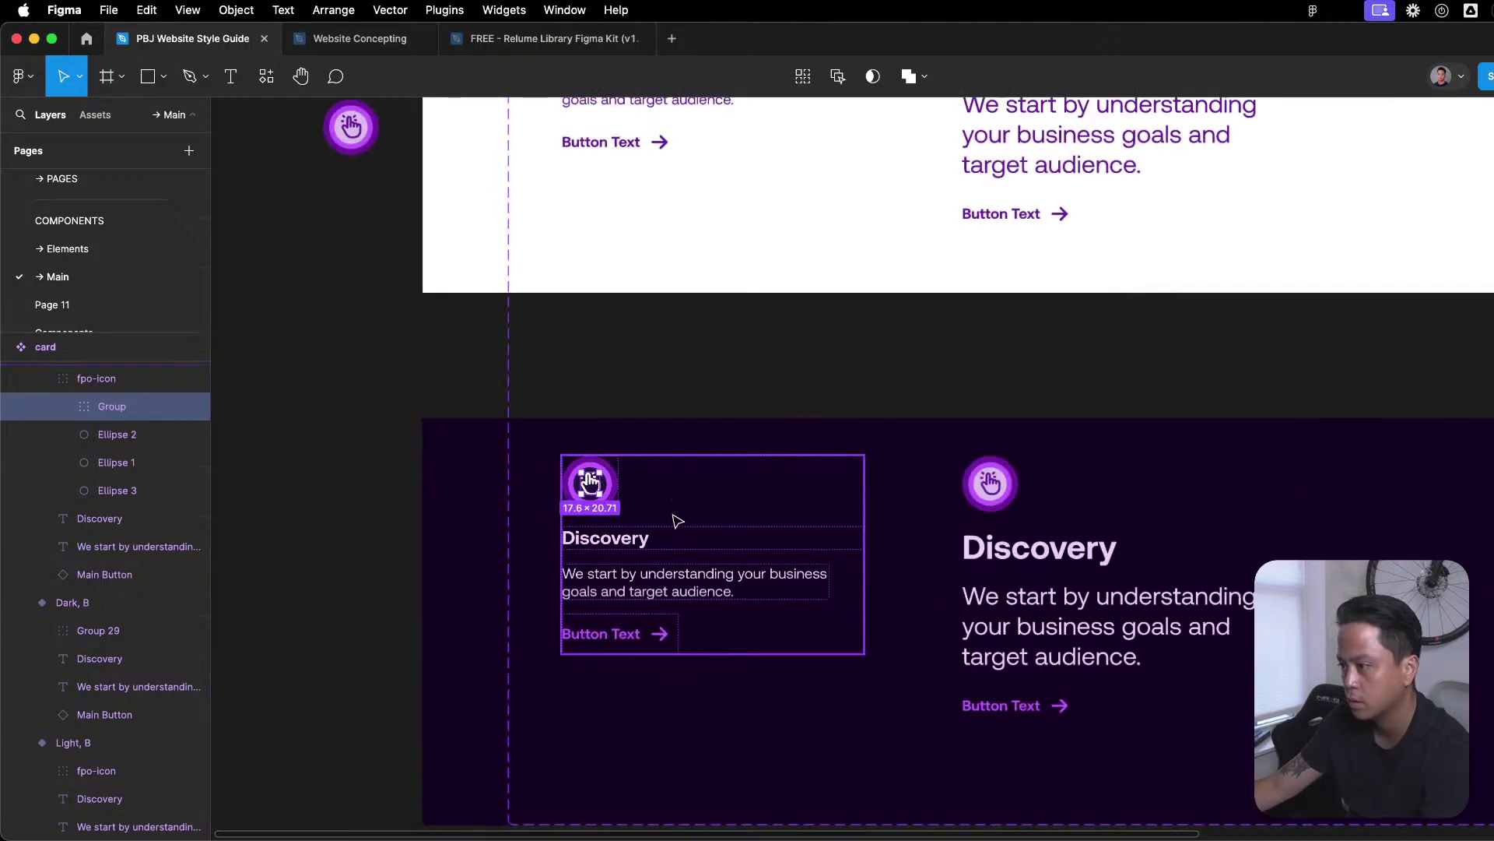
{"action": "scroll", "coordinate": [580, 482], "scroll_direction": "up", "scroll_amount": 5}
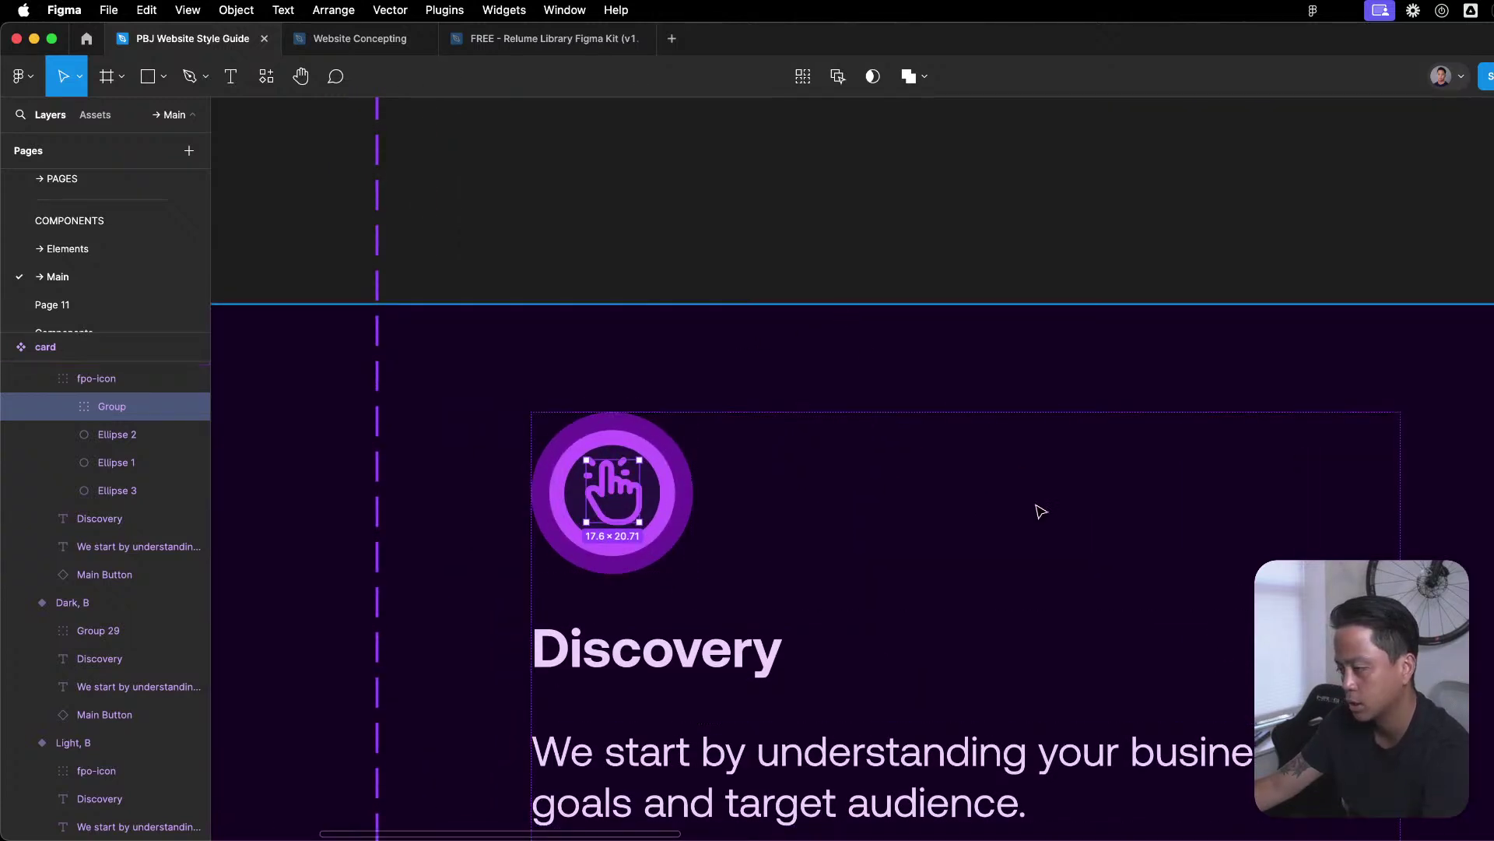
{"action": "key", "text": "Escape"}
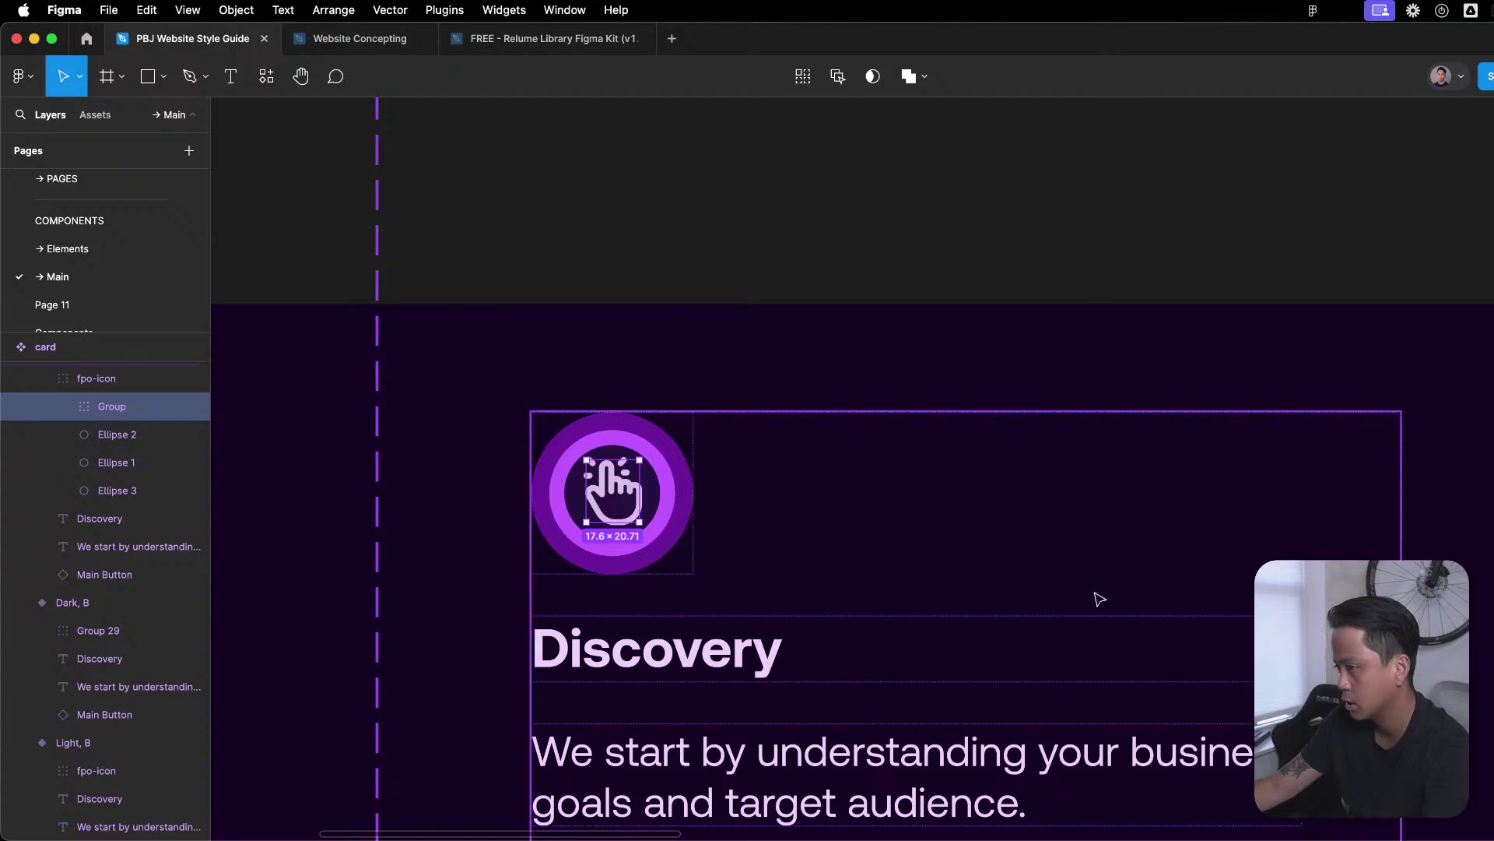
Check the library colors of the outer 54 × 54 and middle 42 × 42 circles in the Dark, A fpo-icon.
{"action": "scroll", "coordinate": [831, 407], "scroll_direction": "down", "scroll_amount": 5}
{"action": "left_click", "coordinate": [962, 340]}
{"action": "left_click_drag", "start_coordinate": [962, 341], "coordinate": [487, 265]}
{"action": "scroll", "coordinate": [487, 265], "scroll_direction": "left", "scroll_amount": 5}
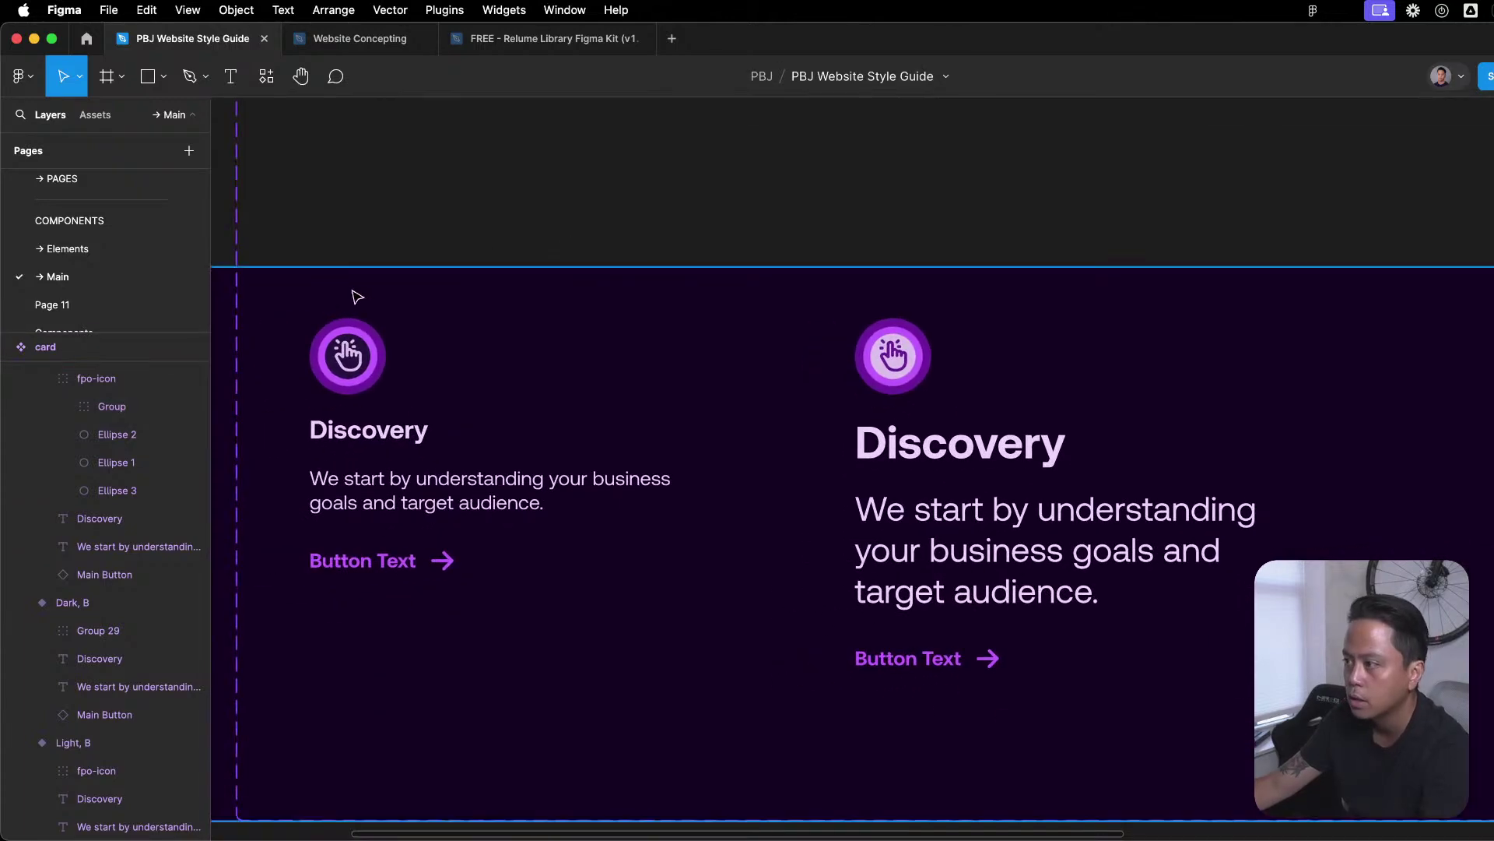
{"action": "left_click", "coordinate": [513, 390]}
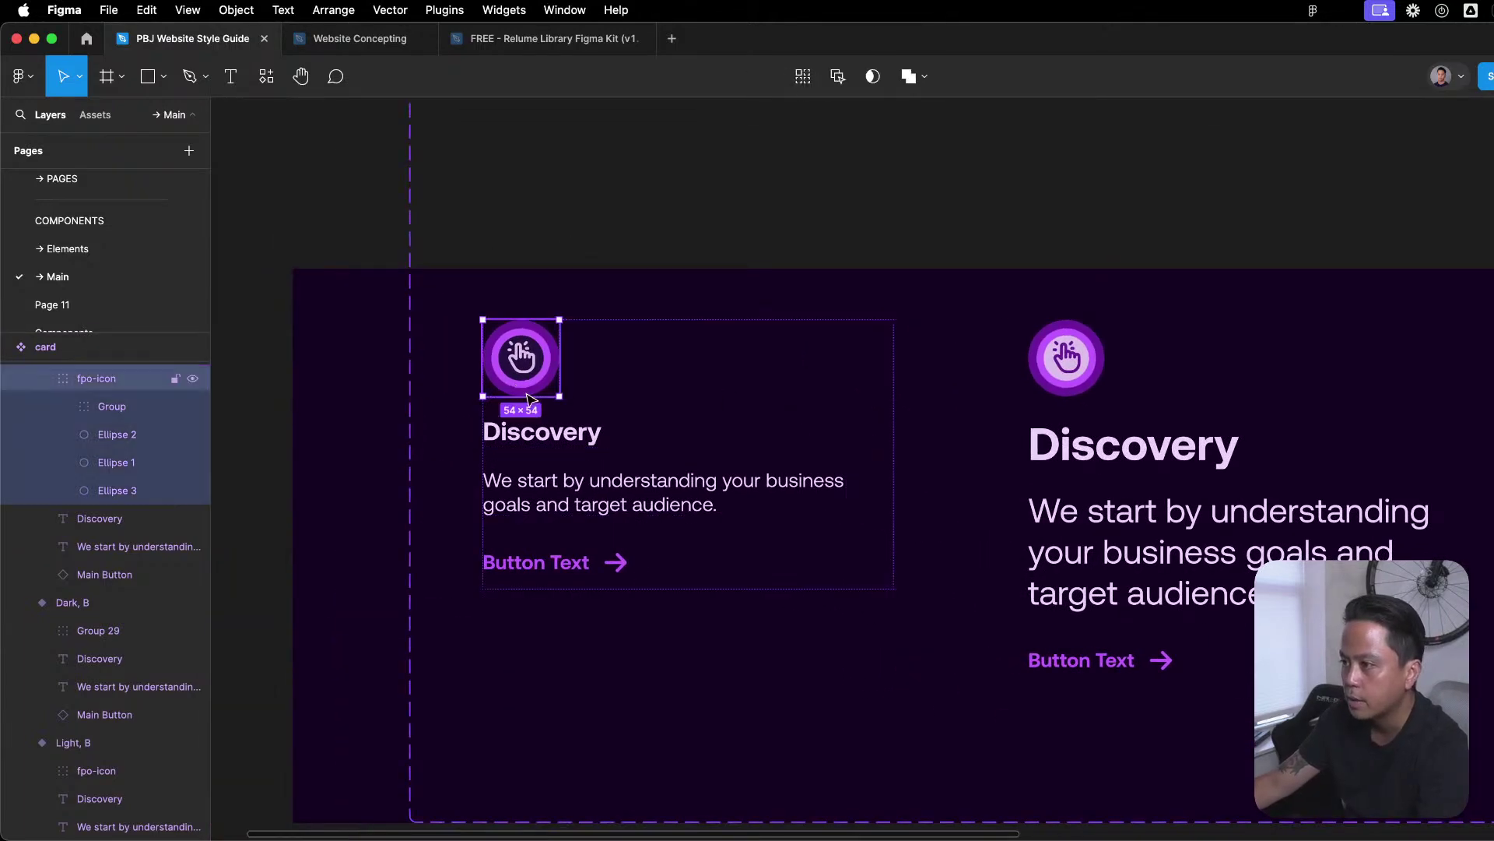
{"action": "double_click", "coordinate": [518, 392]}
{"action": "scroll", "coordinate": [520, 394], "scroll_direction": "up", "scroll_amount": 5}
{"action": "left_click", "coordinate": [523, 413]}
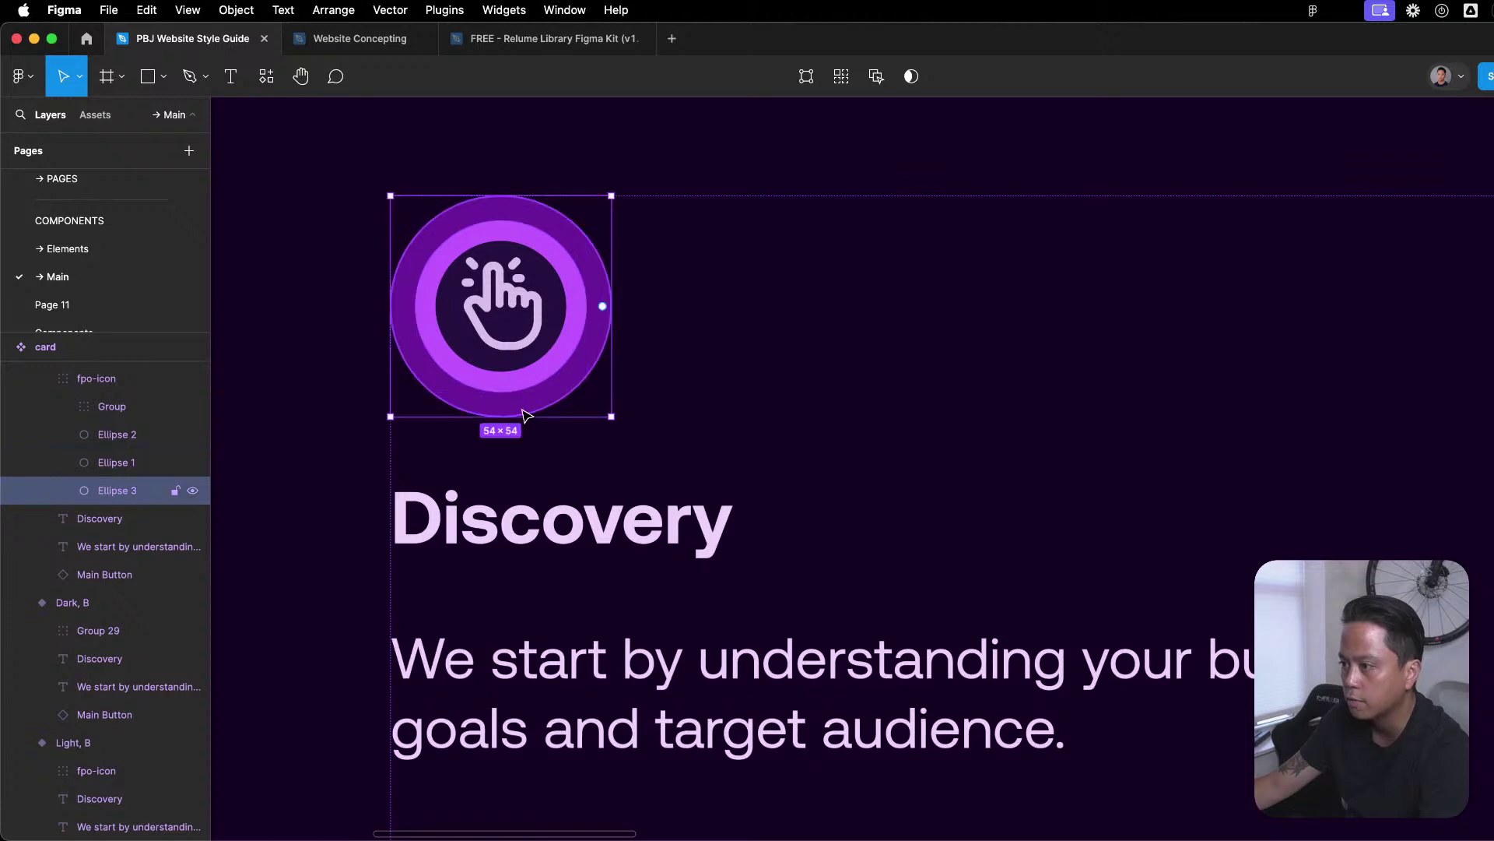
{"action": "key", "text": "shift+i"}
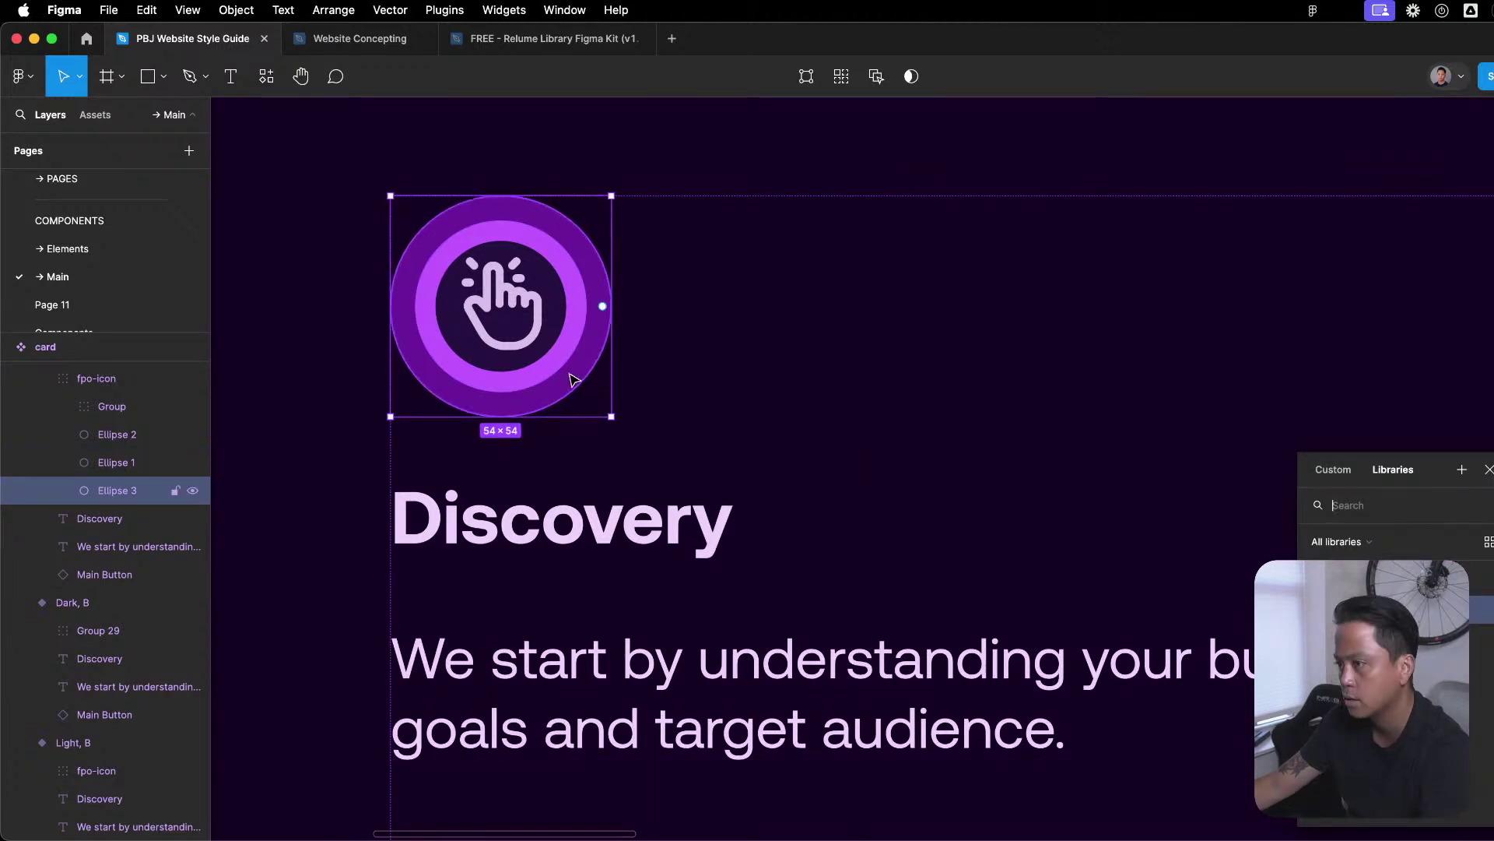
{"action": "key", "text": "shift+Tab"}
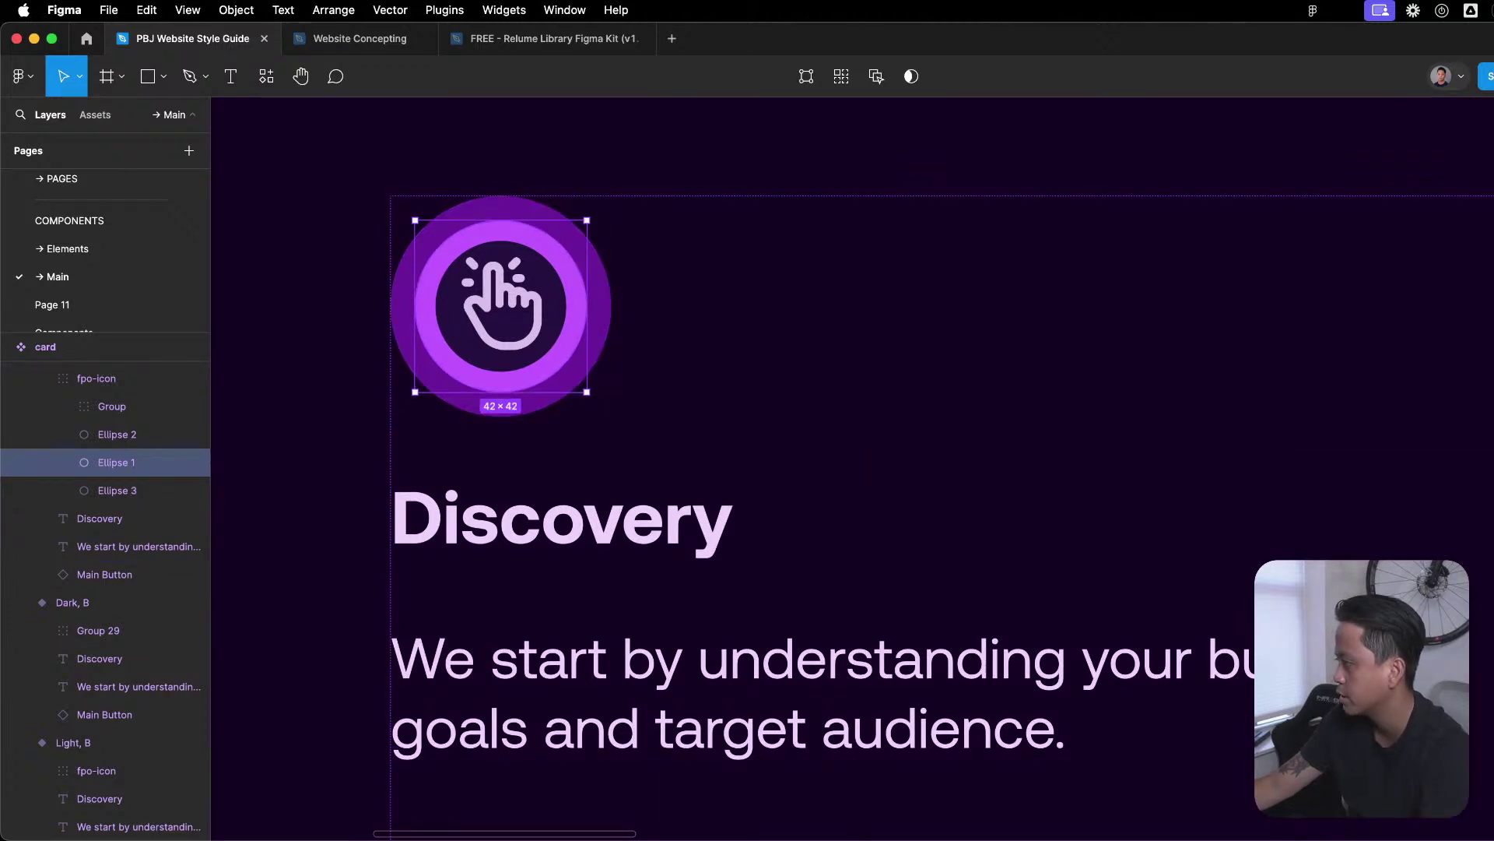
{"action": "key", "text": "shift+i"}
{"action": "key", "text": "shift+i"}
{"action": "scroll", "coordinate": [740, 371], "scroll_direction": "down", "scroll_amount": 5}
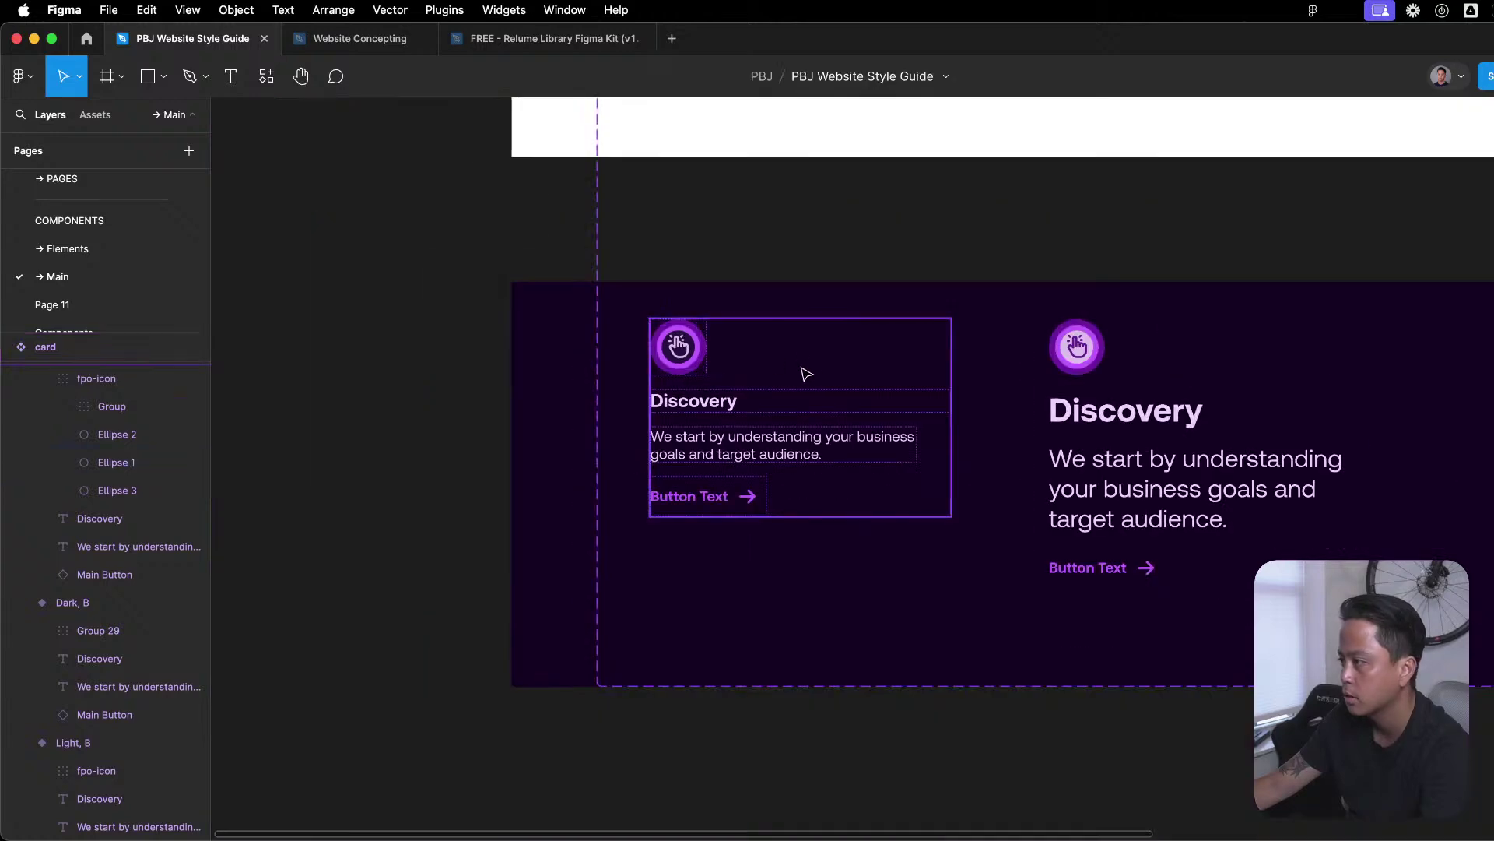
Change the inner circle of the Dark, A fpo-icon to a light lavender library color.
{"action": "left_click", "coordinate": [693, 364]}
{"action": "scroll", "coordinate": [688, 359], "scroll_direction": "up", "scroll_amount": 5}
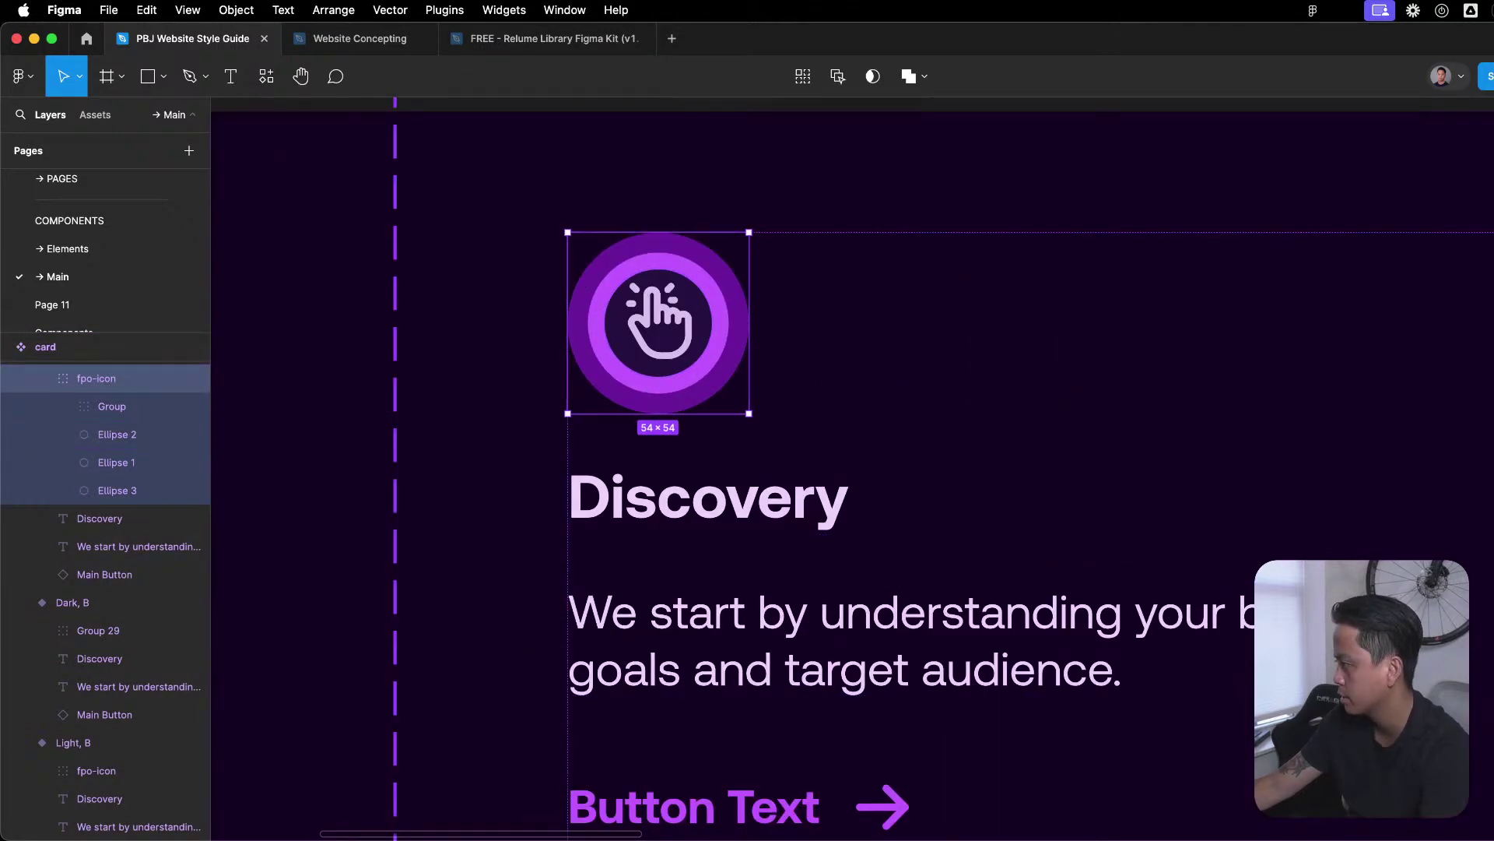
{"action": "key", "text": "shift+i"}
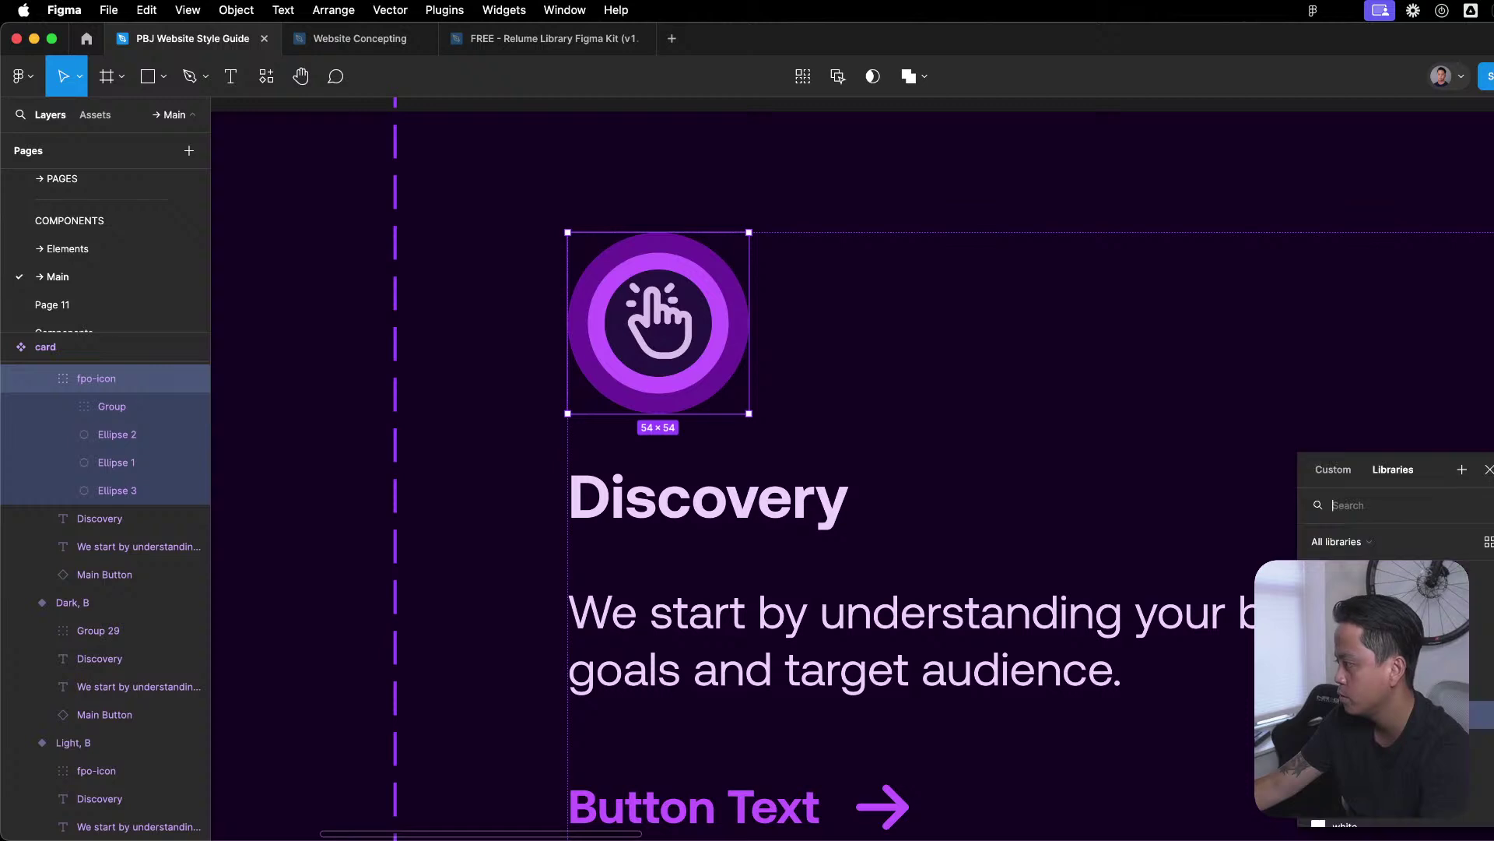
{"action": "key", "text": "shift+i"}
Recolor the hand symbol group inside the Dark, A fpo-icon with the dark library color 170124.
{"action": "double_click", "coordinate": [661, 331]}
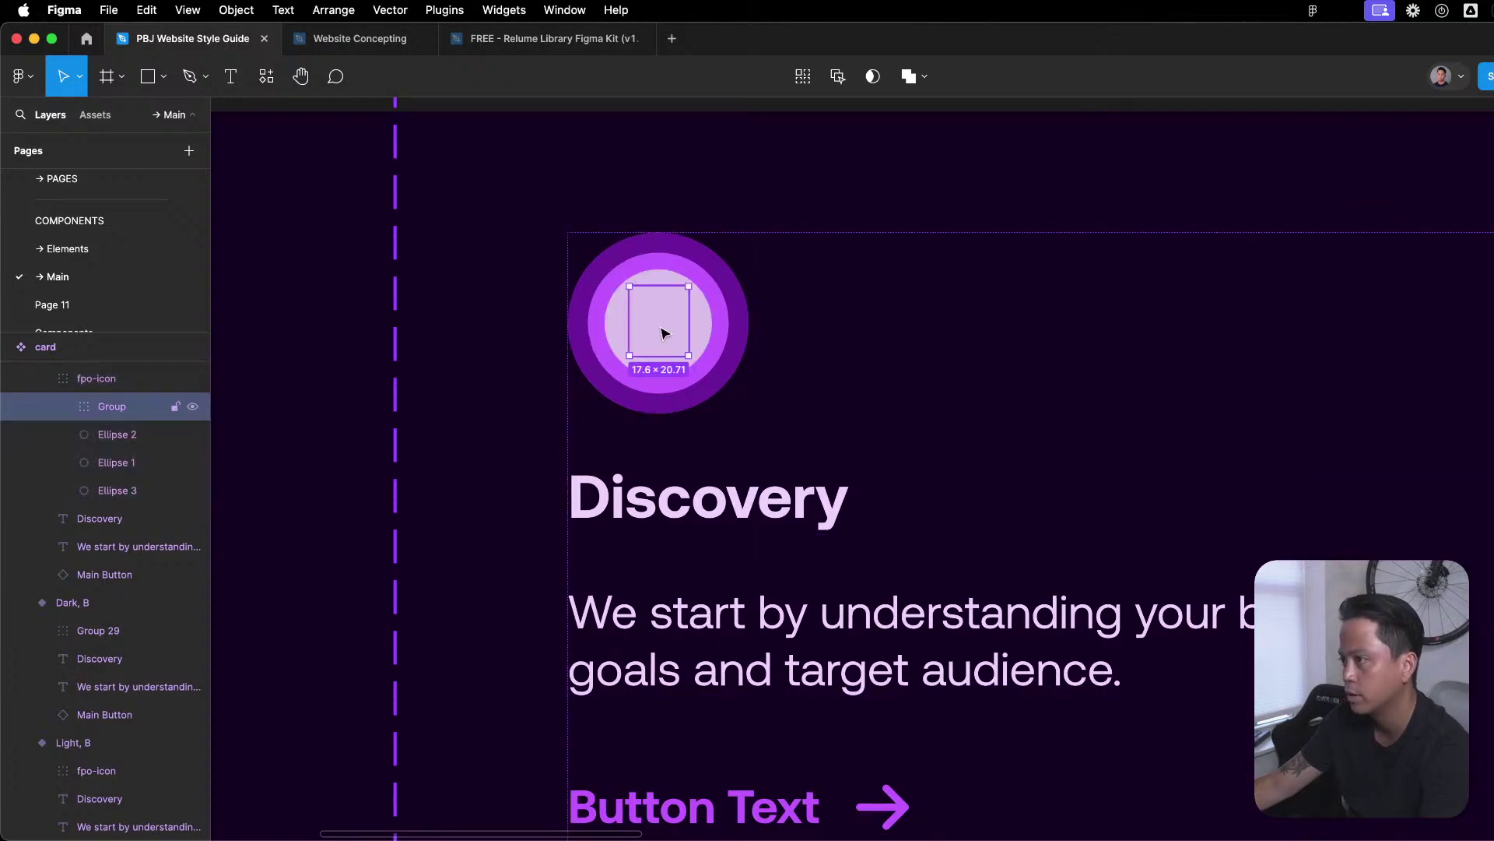
{"action": "key", "text": "shift+i"}
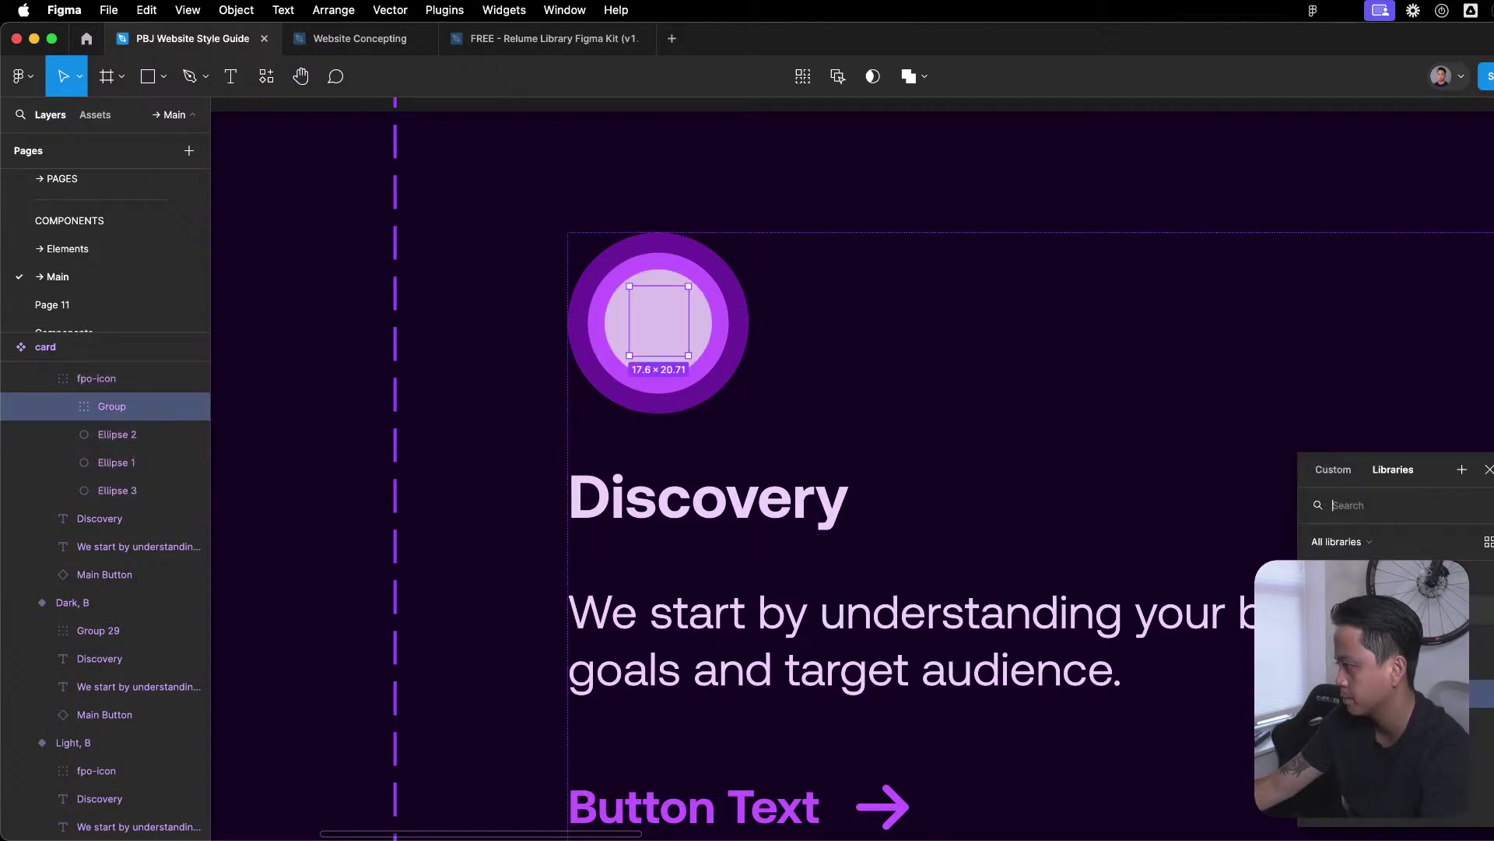
{"action": "left_click", "coordinate": [1401, 584]}
{"action": "left_click", "coordinate": [1491, 584]}
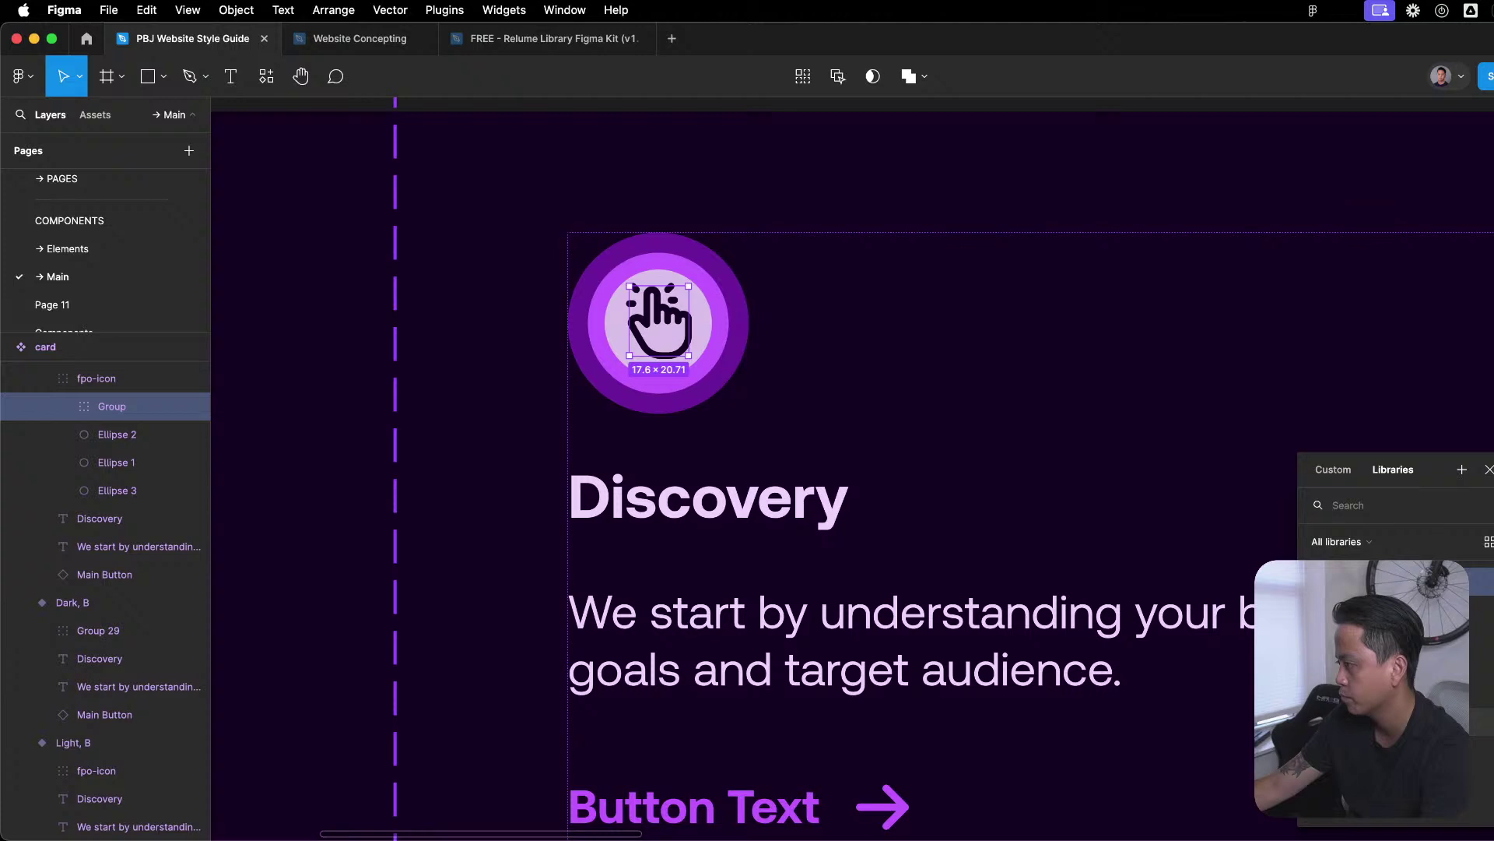
{"action": "key", "text": "shift+i"}
Fill the dark background rectangle behind the dark cards with the library color 170124.
{"action": "scroll", "coordinate": [991, 384], "scroll_direction": "down", "scroll_amount": 3}
{"action": "scroll", "coordinate": [1147, 456], "scroll_direction": "down", "scroll_amount": 2}
{"action": "left_click", "coordinate": [833, 347]}
{"action": "left_click", "coordinate": [726, 180]}
{"action": "left_click", "coordinate": [704, 260]}
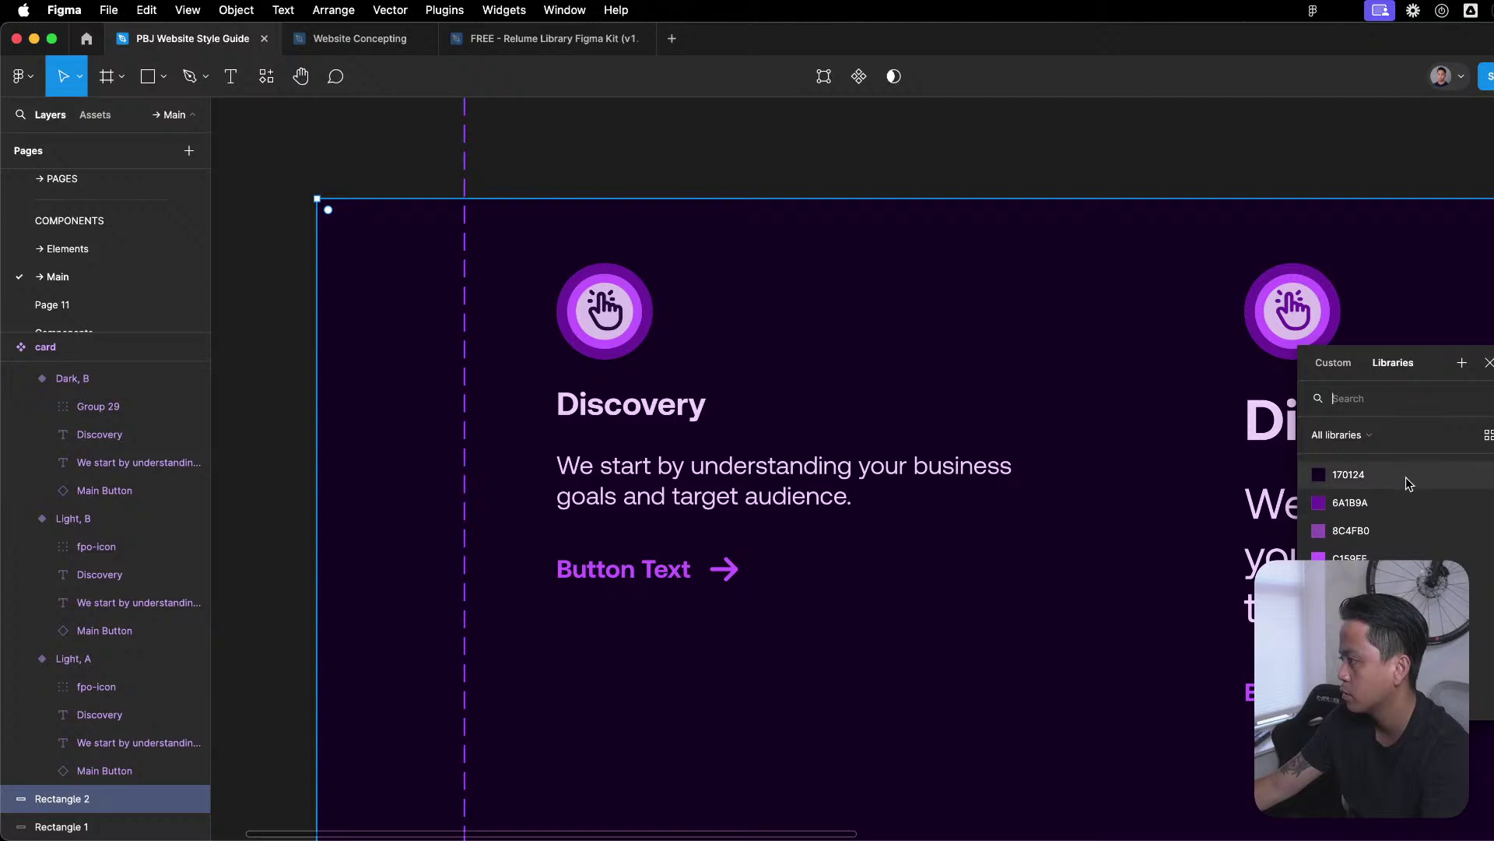
{"action": "left_click", "coordinate": [1404, 479]}
Link the fill of the white background rectangle behind the light cards to a library color.
{"action": "scroll", "coordinate": [763, 244], "scroll_direction": "down", "scroll_amount": 3}
{"action": "scroll", "coordinate": [774, 233], "scroll_direction": "up", "scroll_amount": 3}
{"action": "left_click", "coordinate": [769, 280]}
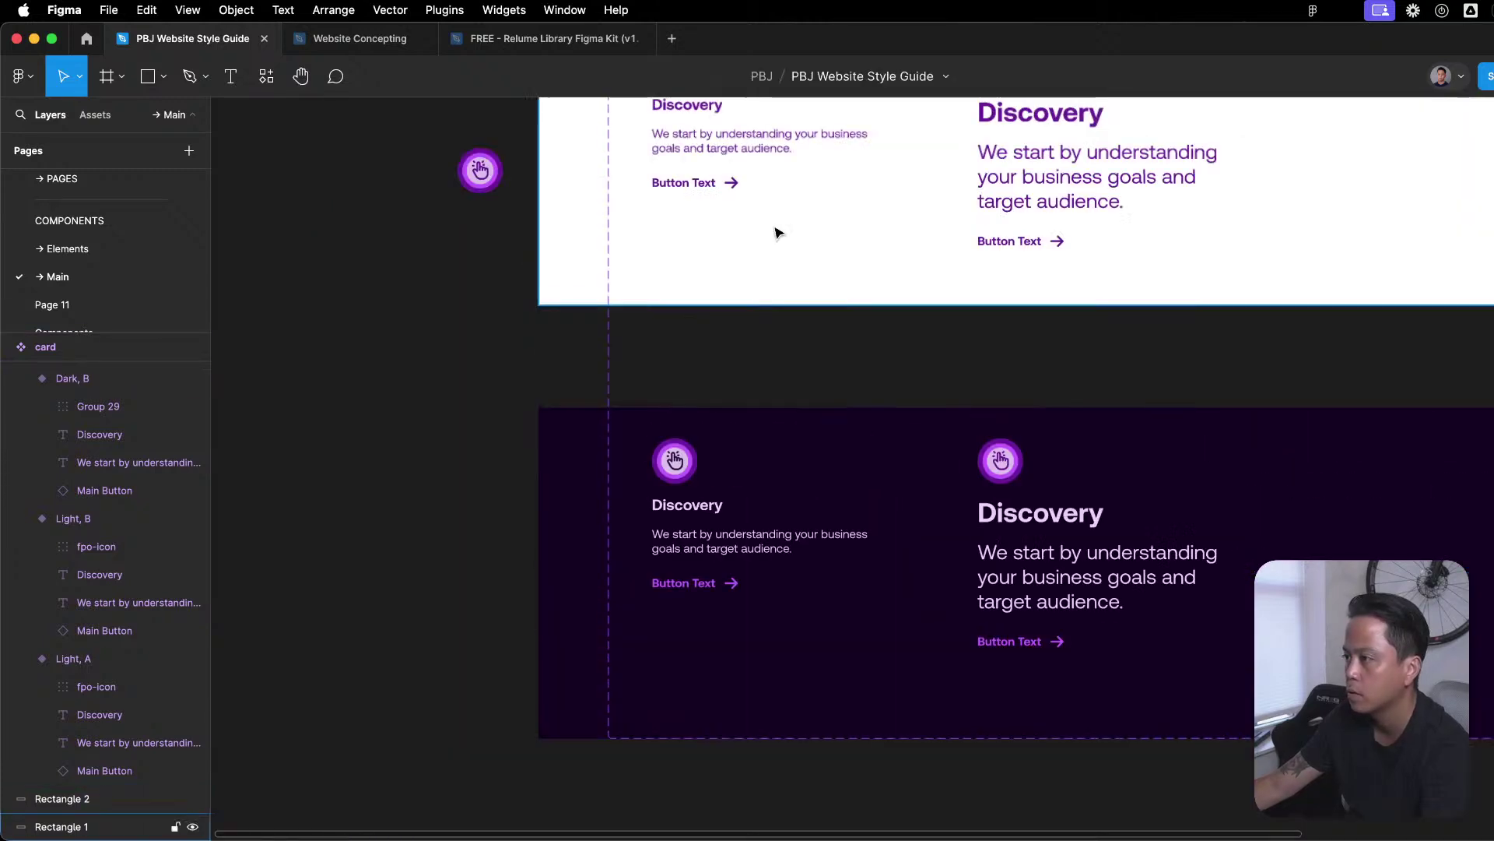
{"action": "scroll", "coordinate": [1458, 510], "scroll_direction": "down", "scroll_amount": 3}
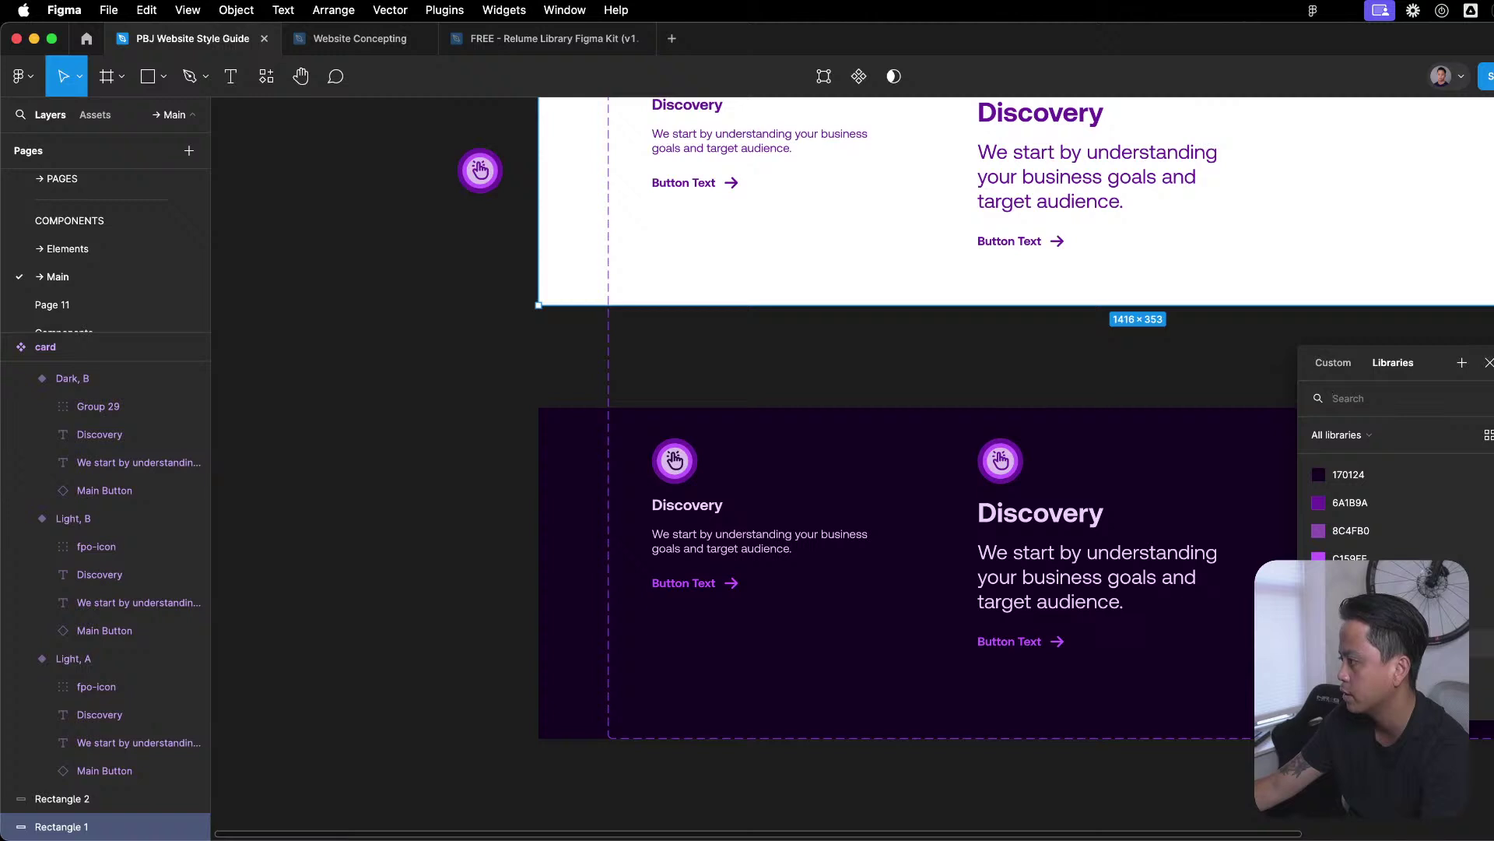
{"action": "key", "text": "Escape"}
{"action": "left_click", "coordinate": [995, 357]}
Check the Dark, A card's button color and apply a light lavender library color to its paragraph and heading.
{"action": "scroll", "coordinate": [974, 370], "scroll_direction": "down", "scroll_amount": 5}
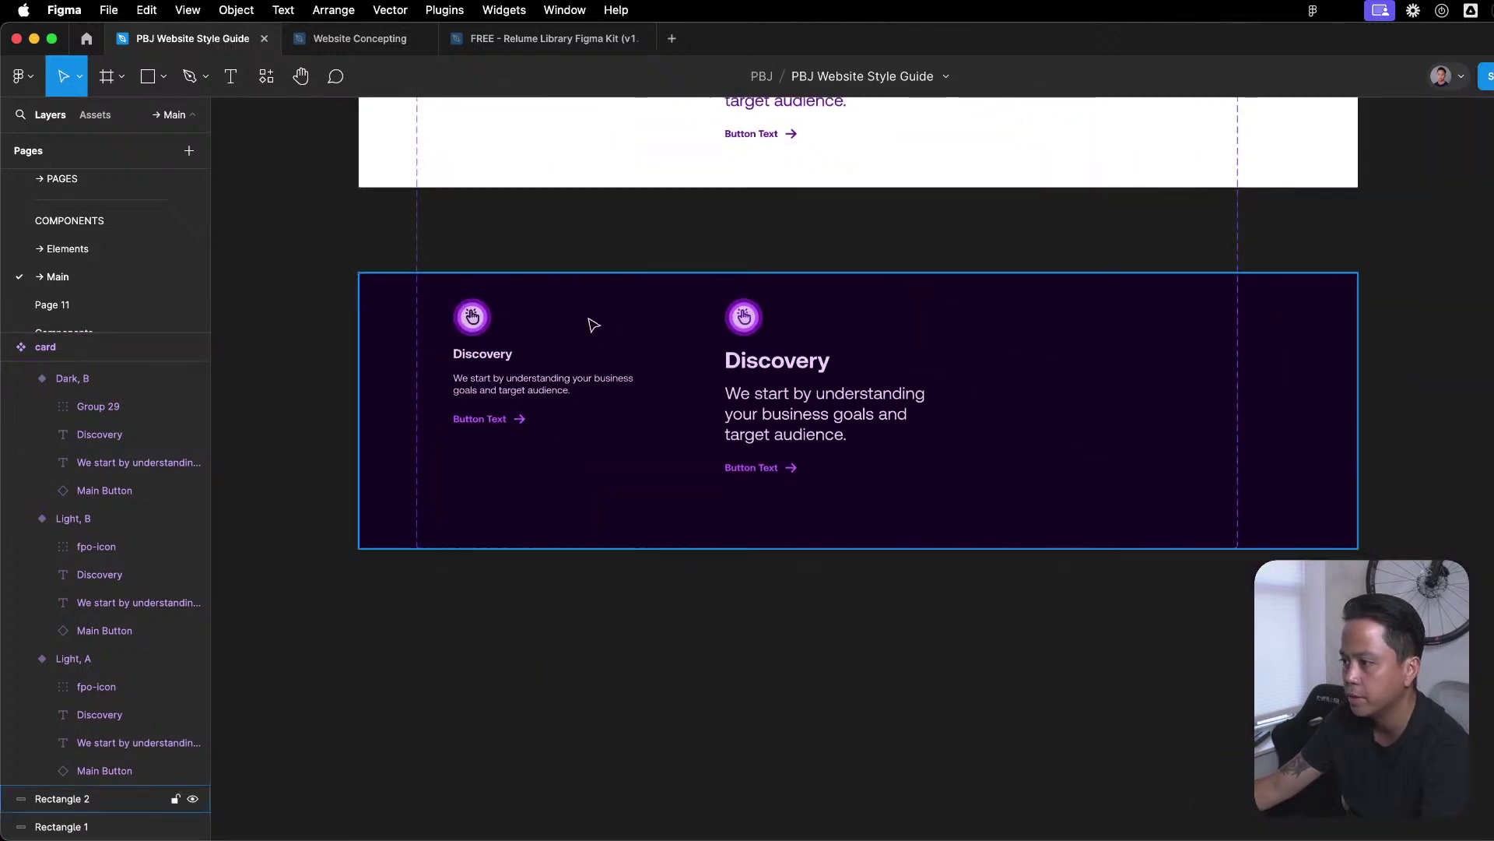
{"action": "scroll", "coordinate": [506, 386], "scroll_direction": "up", "scroll_amount": 3}
{"action": "double_click", "coordinate": [483, 437]}
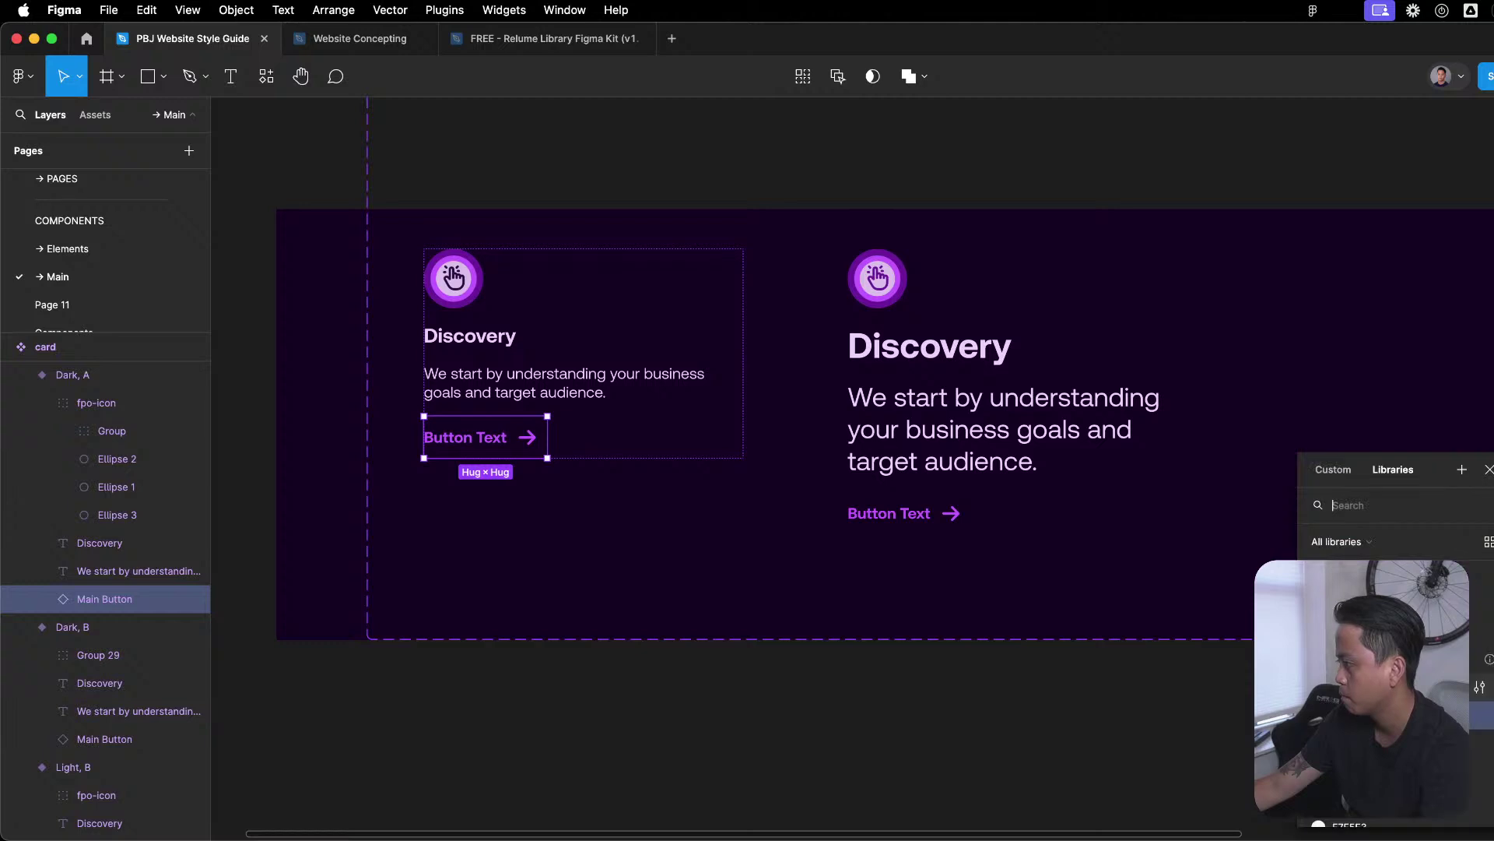
{"action": "key", "text": "Escape"}
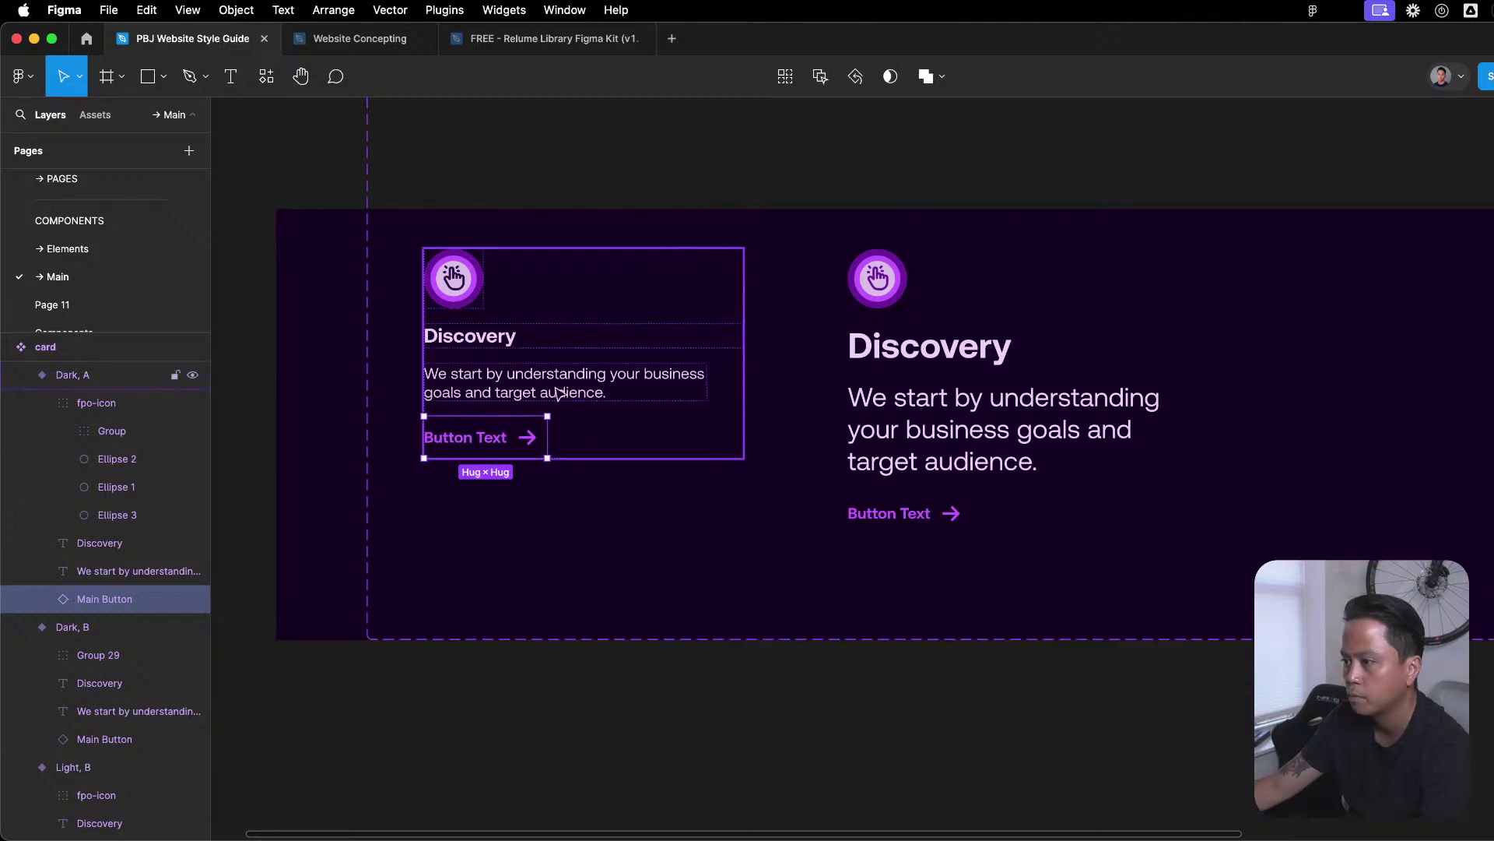
{"action": "left_click", "coordinate": [590, 395]}
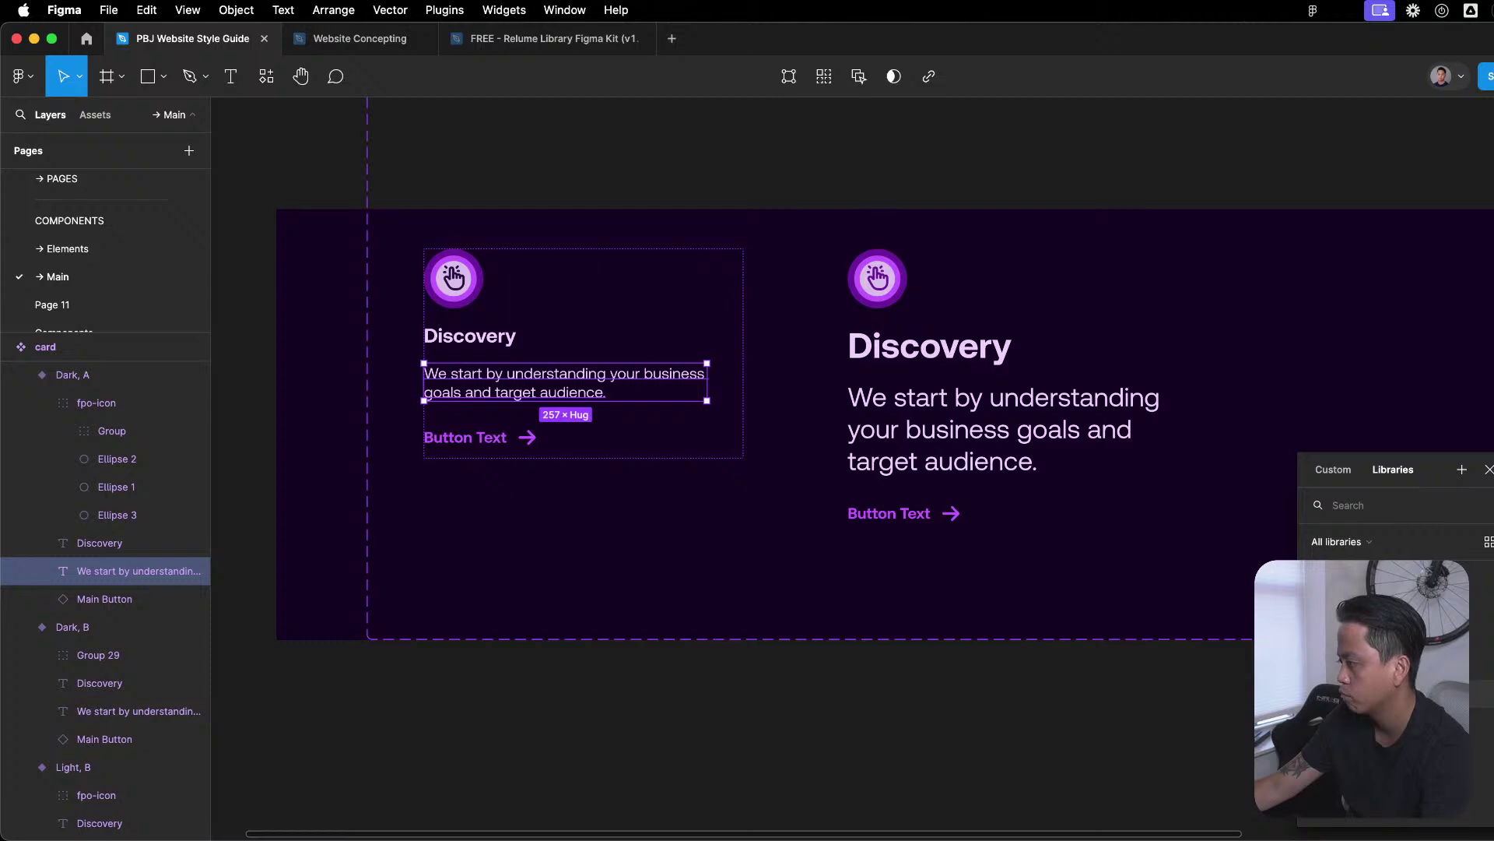
{"action": "key", "text": "Escape"}
{"action": "left_click", "coordinate": [457, 344]}
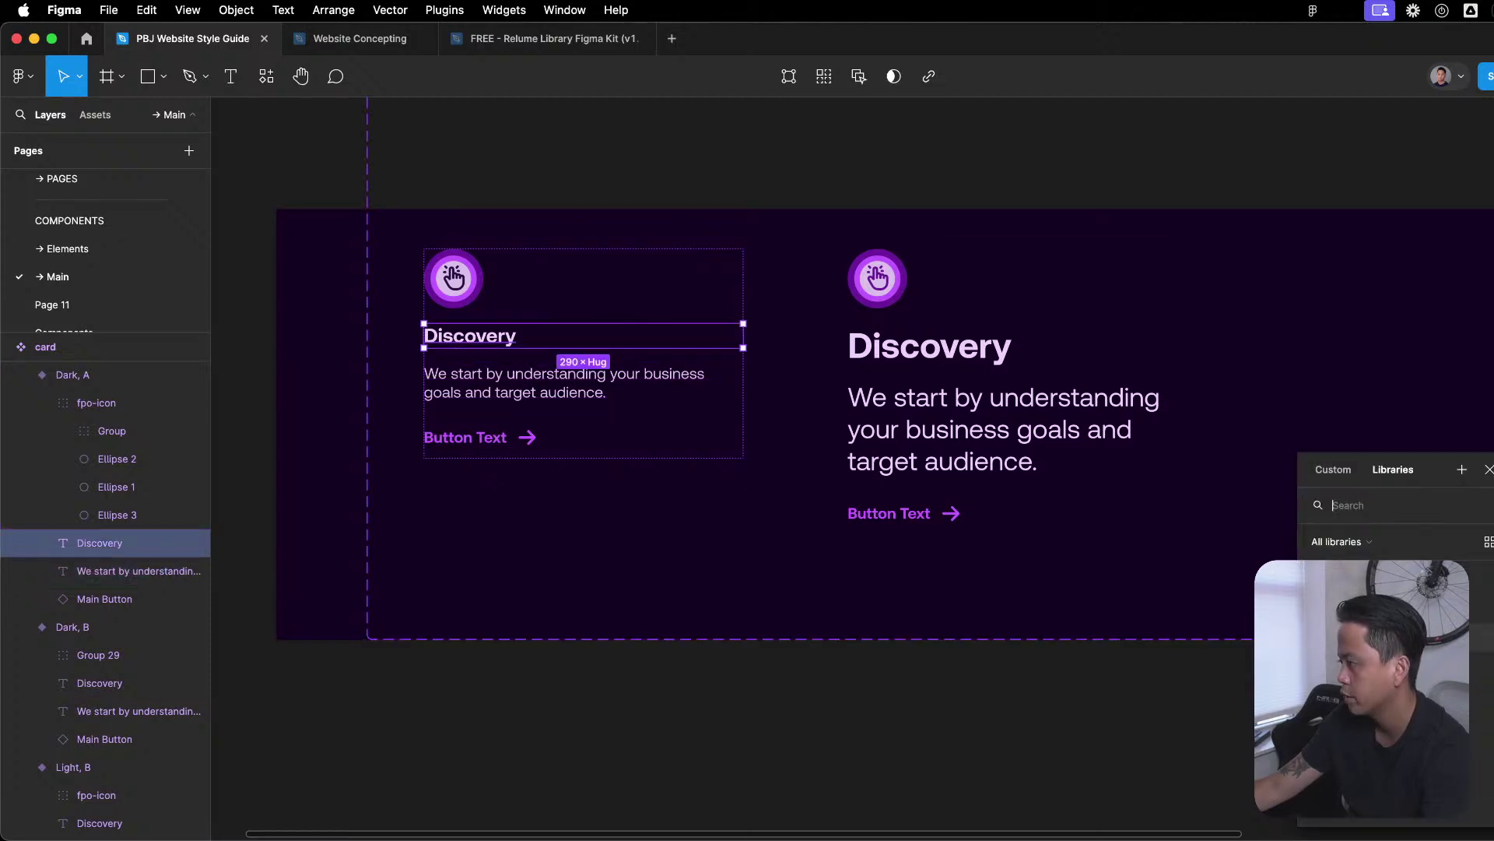
{"action": "key", "text": "Escape"}
{"action": "left_click", "coordinate": [944, 717]}
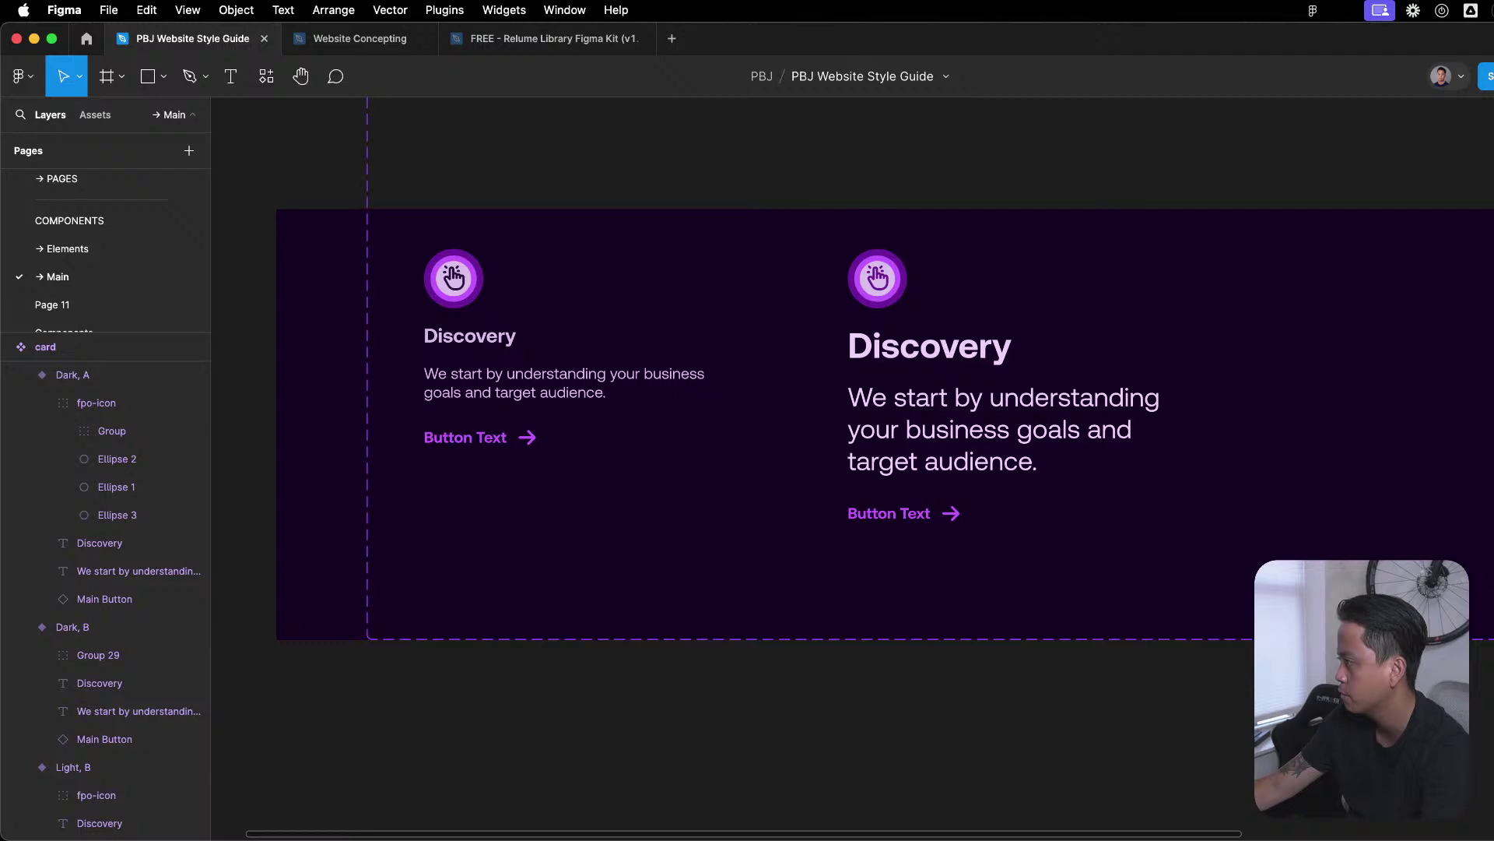
Apply a light lavender library color to the paragraph and heading of the Dark, B card variant.
{"action": "scroll", "coordinate": [632, 251], "scroll_direction": "up", "scroll_amount": 4}
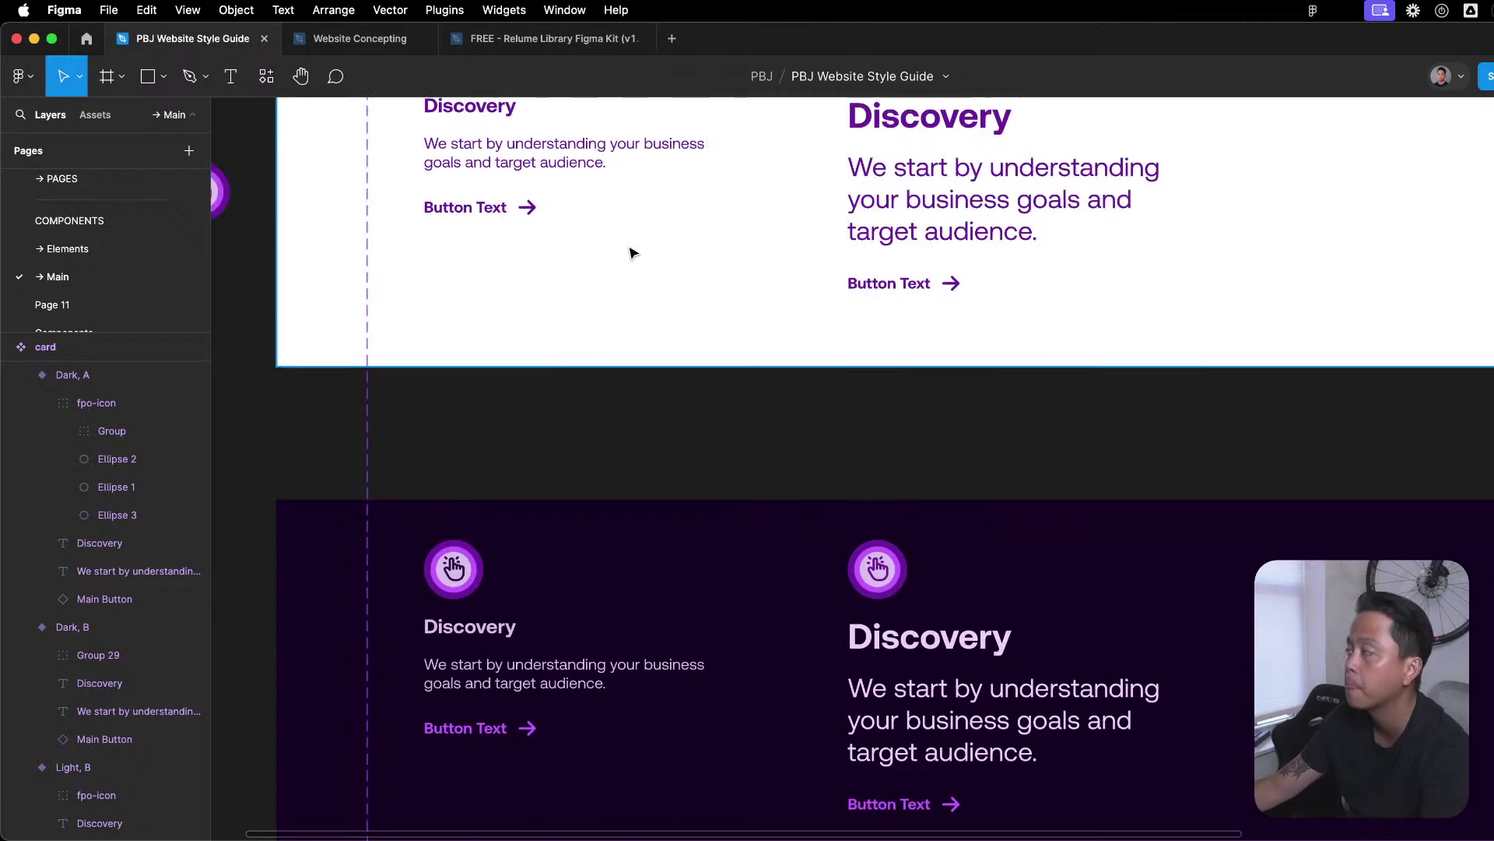
{"action": "scroll", "coordinate": [895, 407], "scroll_direction": "down", "scroll_amount": 1}
{"action": "left_click", "coordinate": [476, 613]}
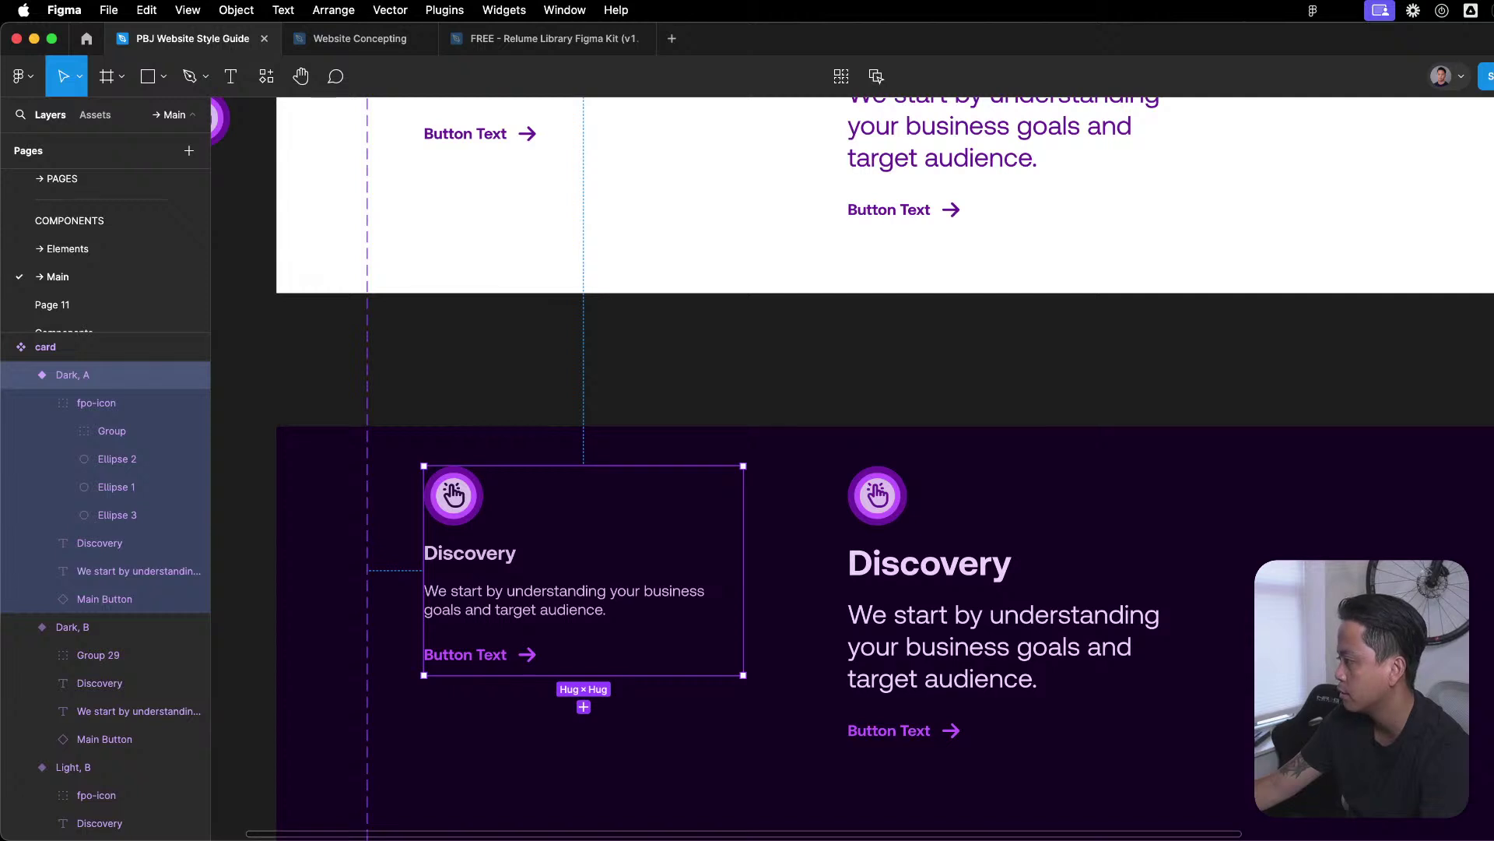
{"action": "left_click", "coordinate": [1084, 569]}
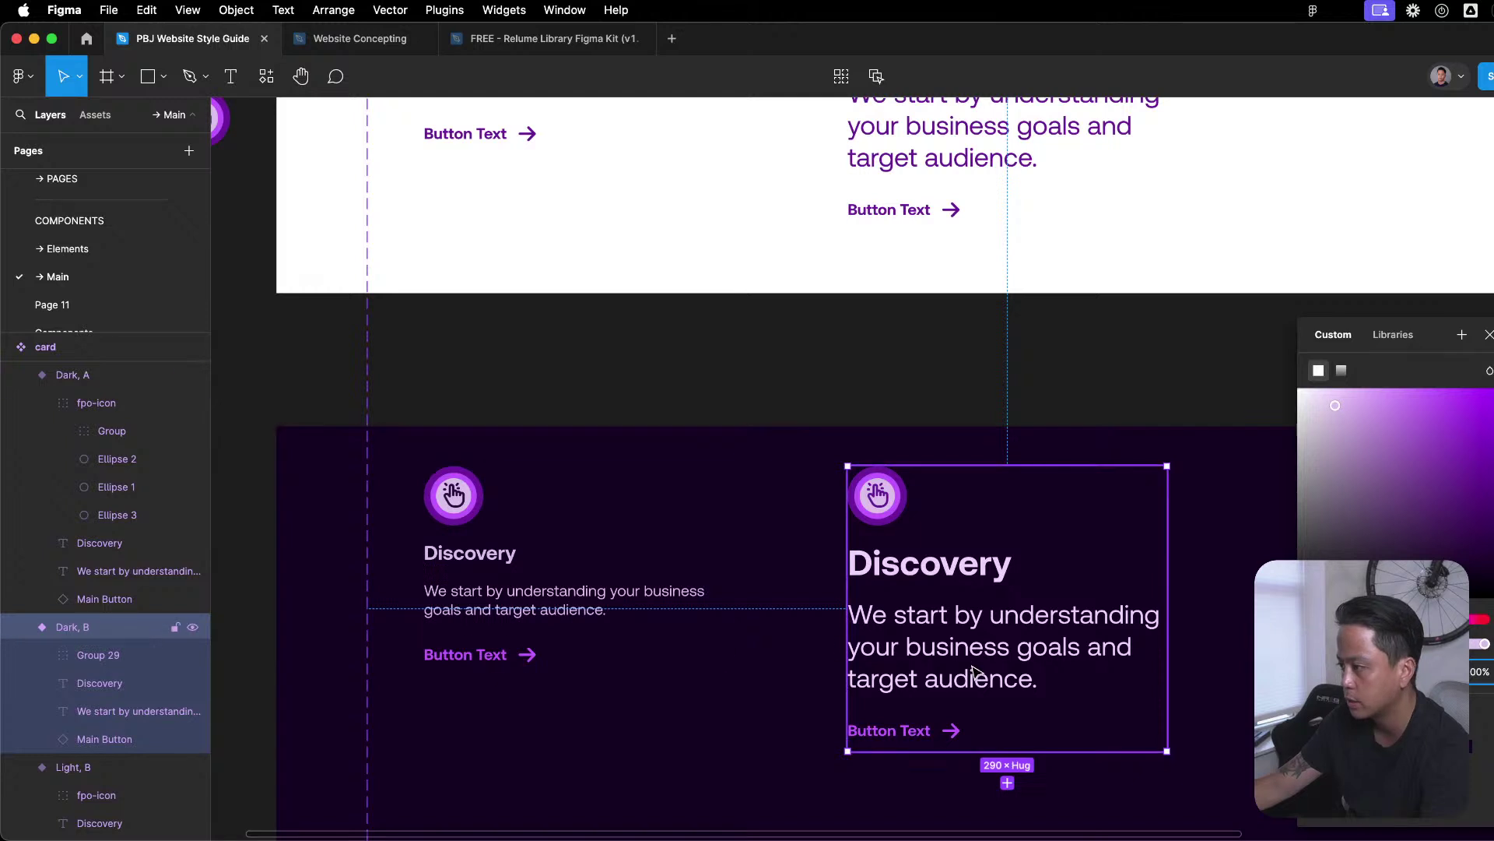
{"action": "left_click", "coordinate": [1004, 661]}
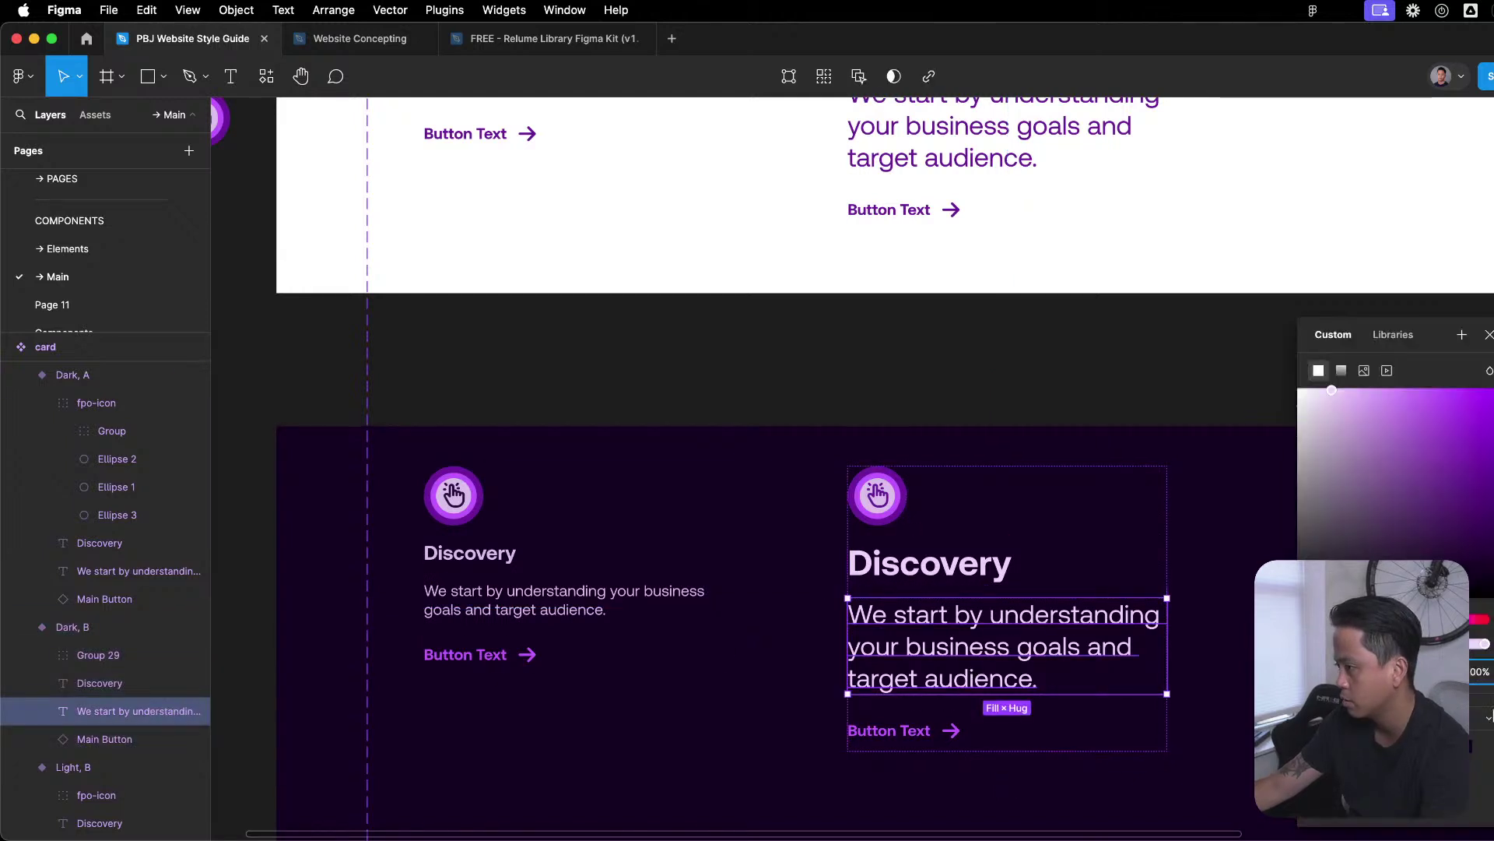
{"action": "key", "text": "Escape"}
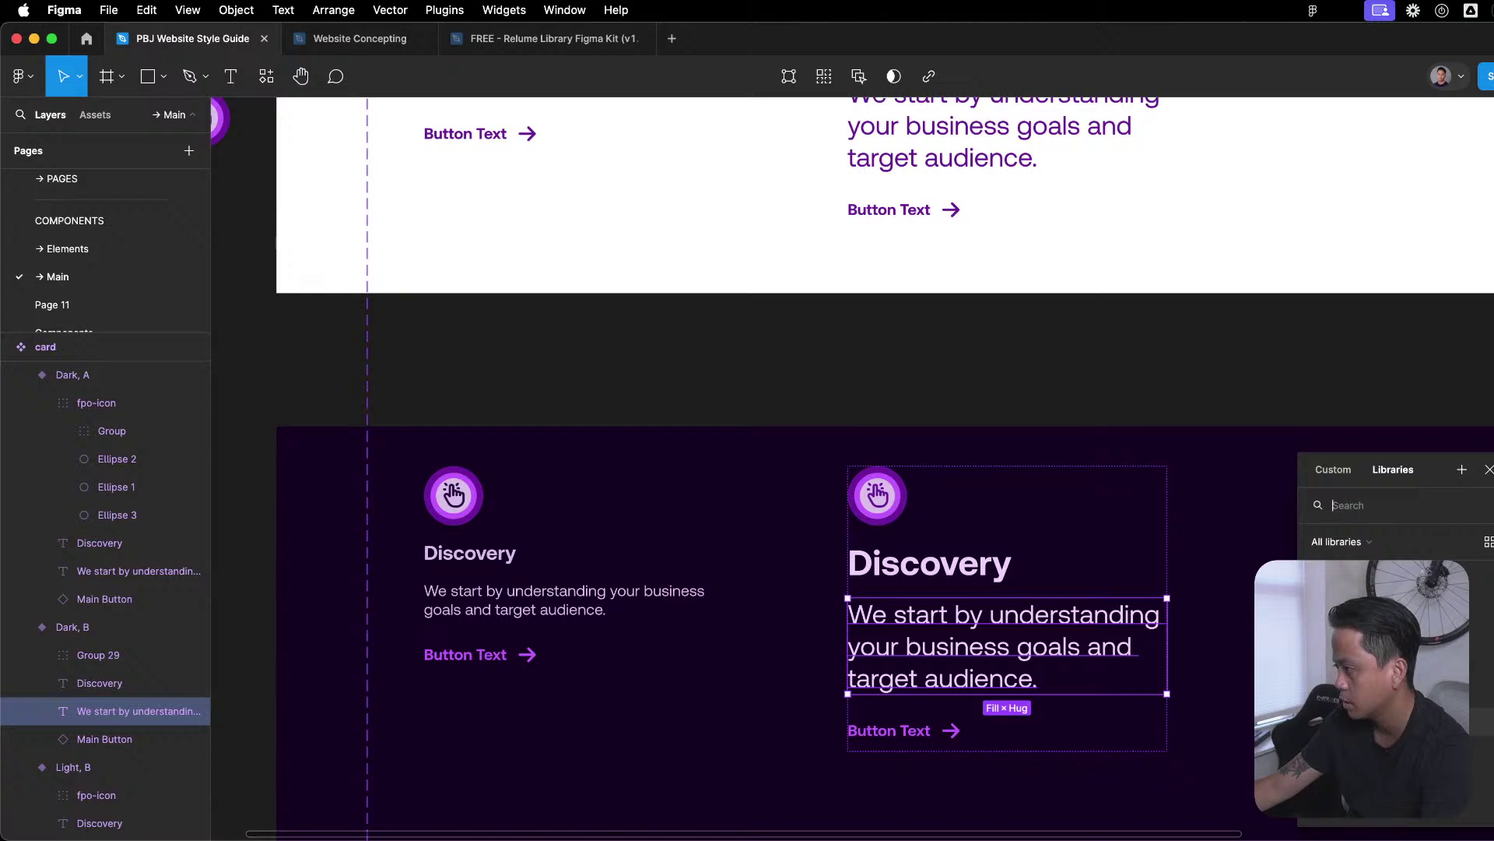
{"action": "key", "text": "Escape"}
{"action": "key", "text": "shift+Tab"}
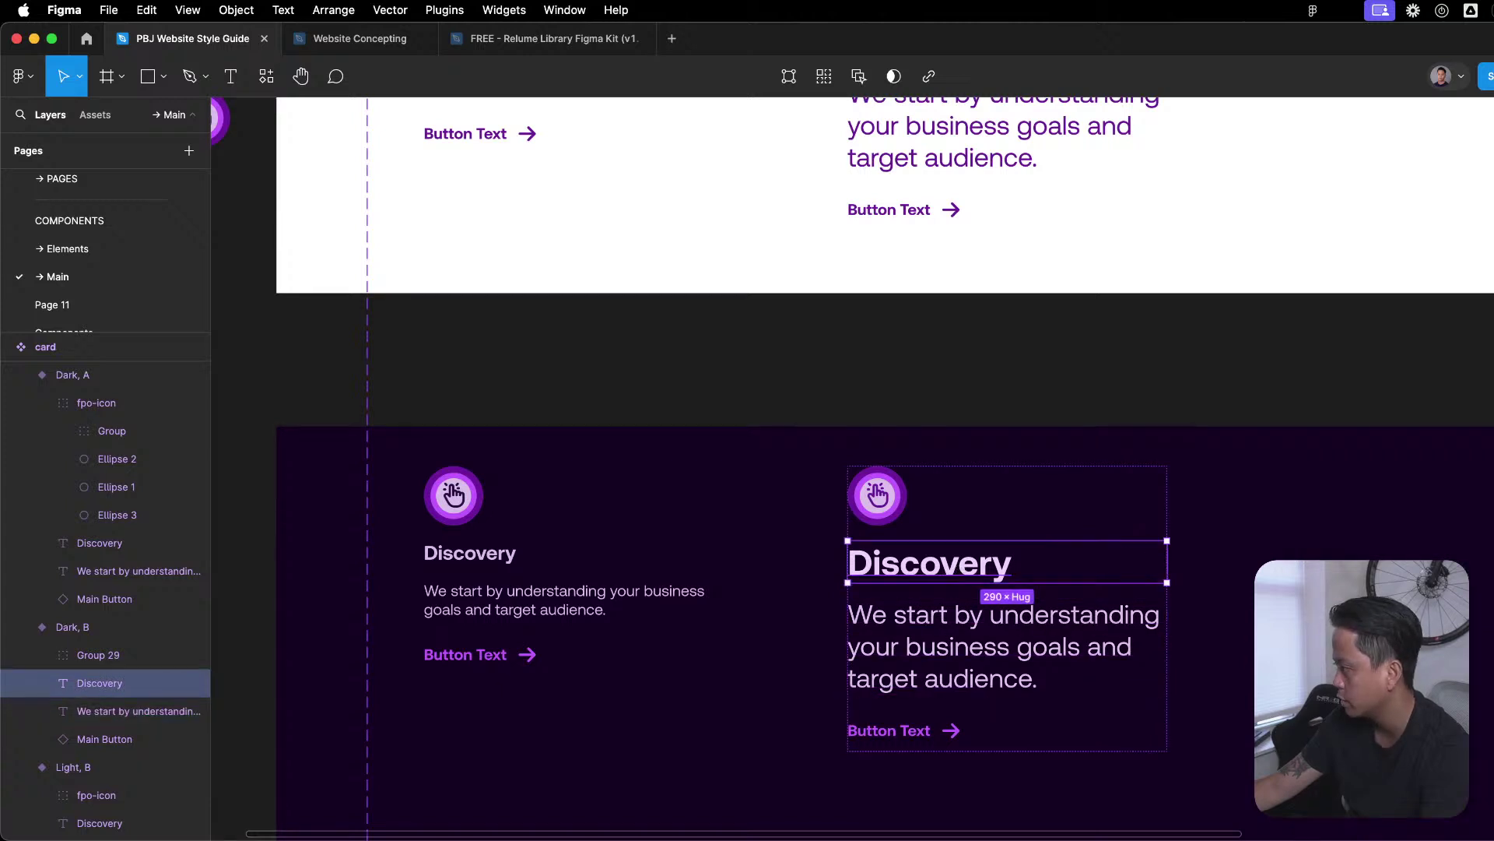
{"action": "key", "text": "Escape"}
Inspect the main component of the Dark, B card's button on the Elements page, and return to the Main page.
{"action": "left_click", "coordinate": [910, 741]}
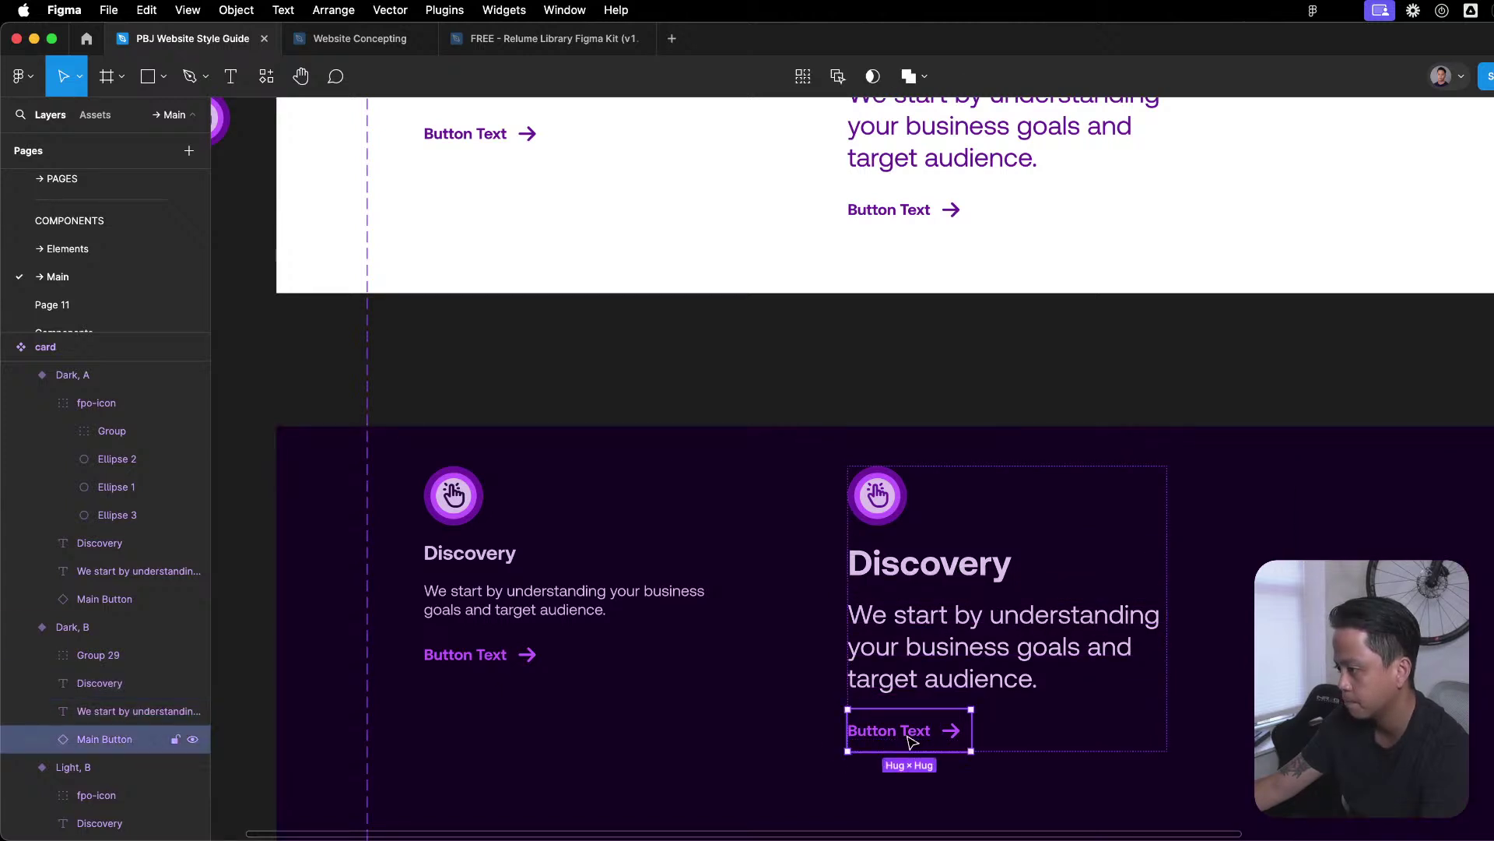
{"action": "right_click", "coordinate": [954, 730]}
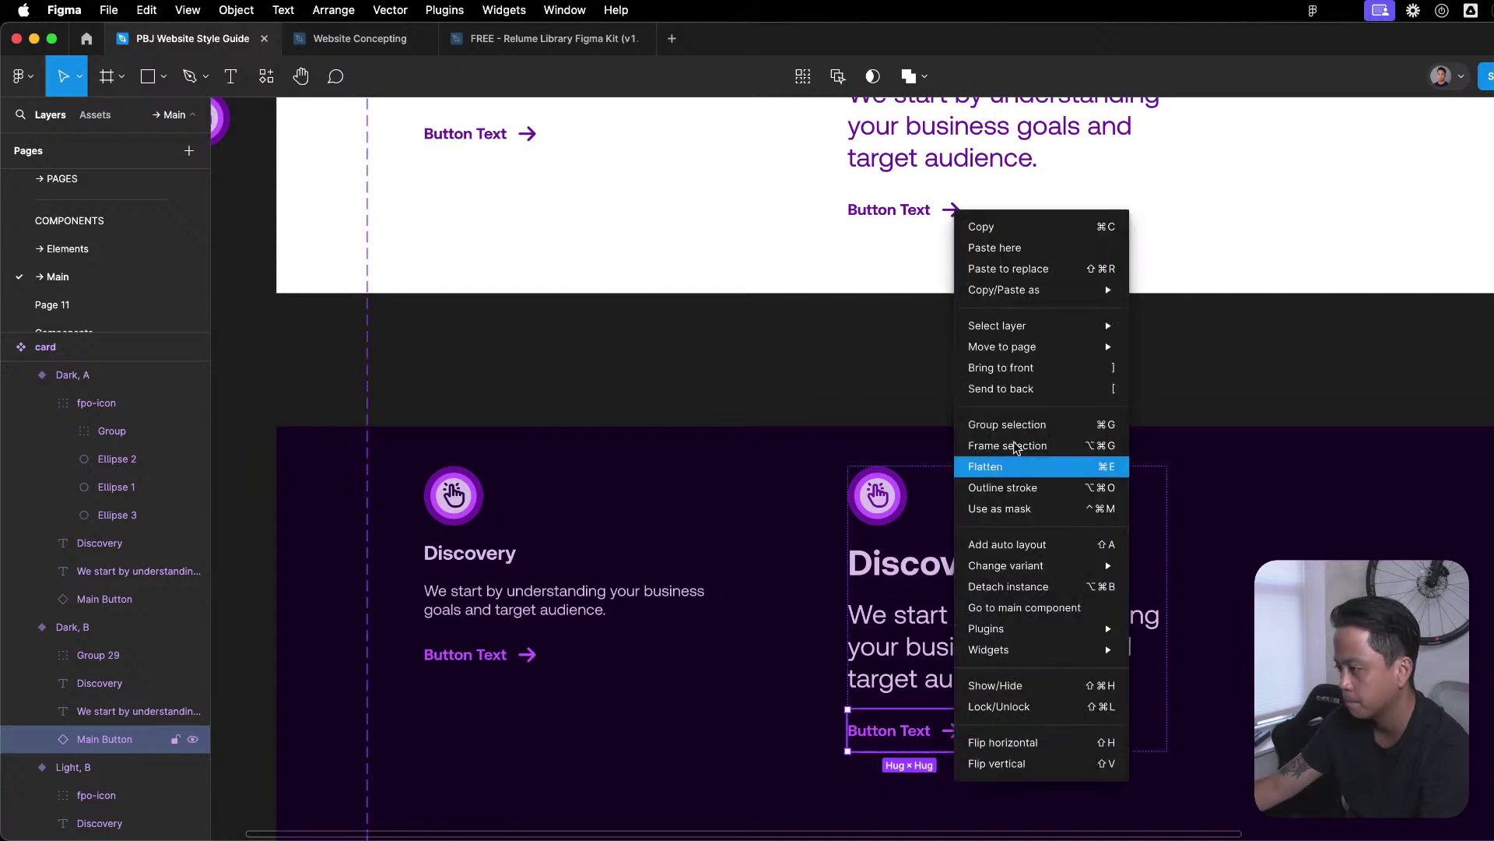
{"action": "left_click", "coordinate": [1035, 608]}
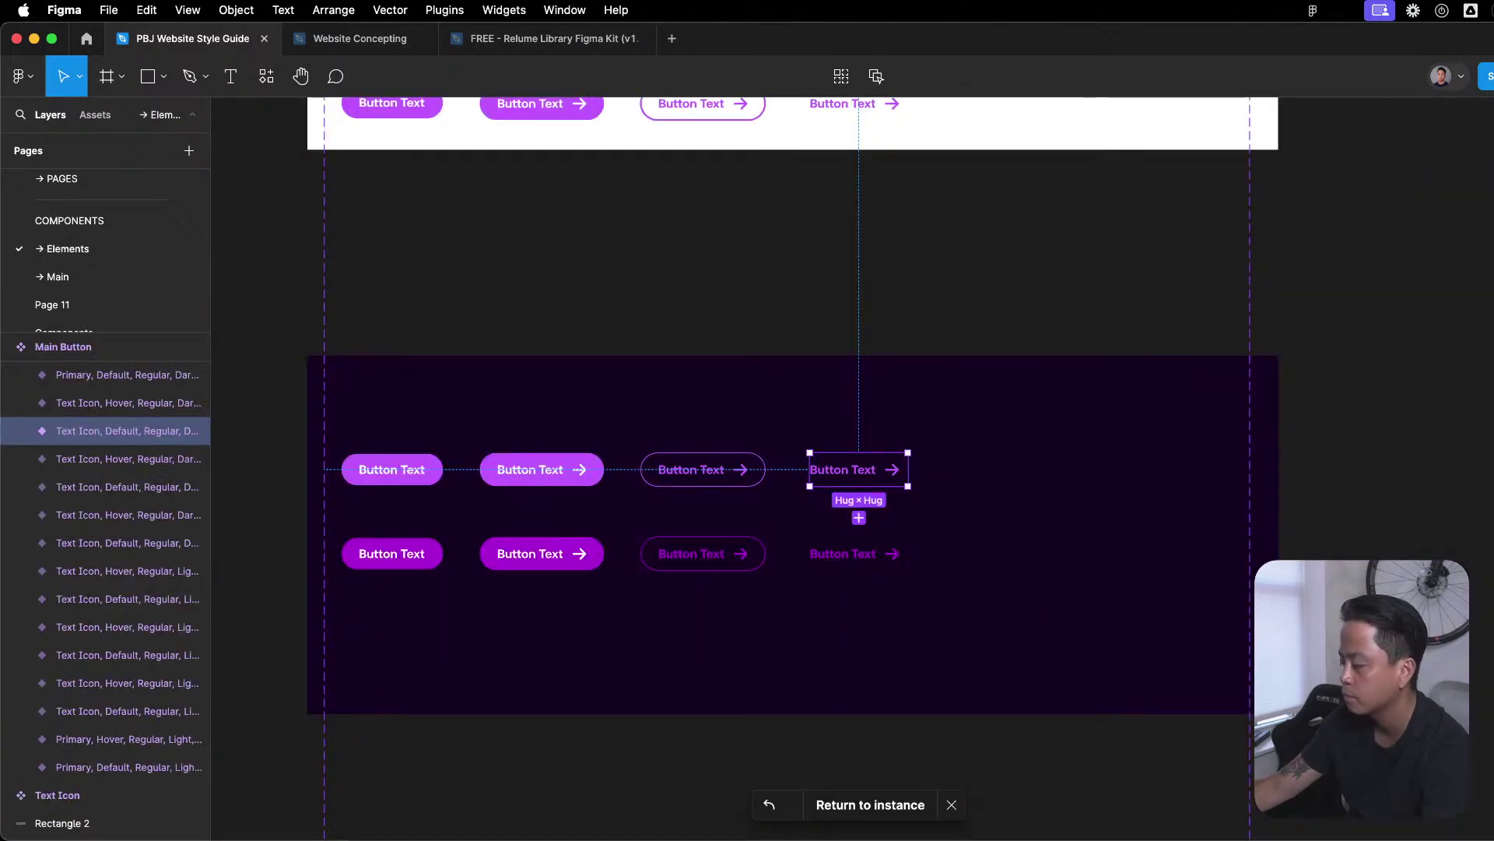
{"action": "left_click", "coordinate": [73, 181]}
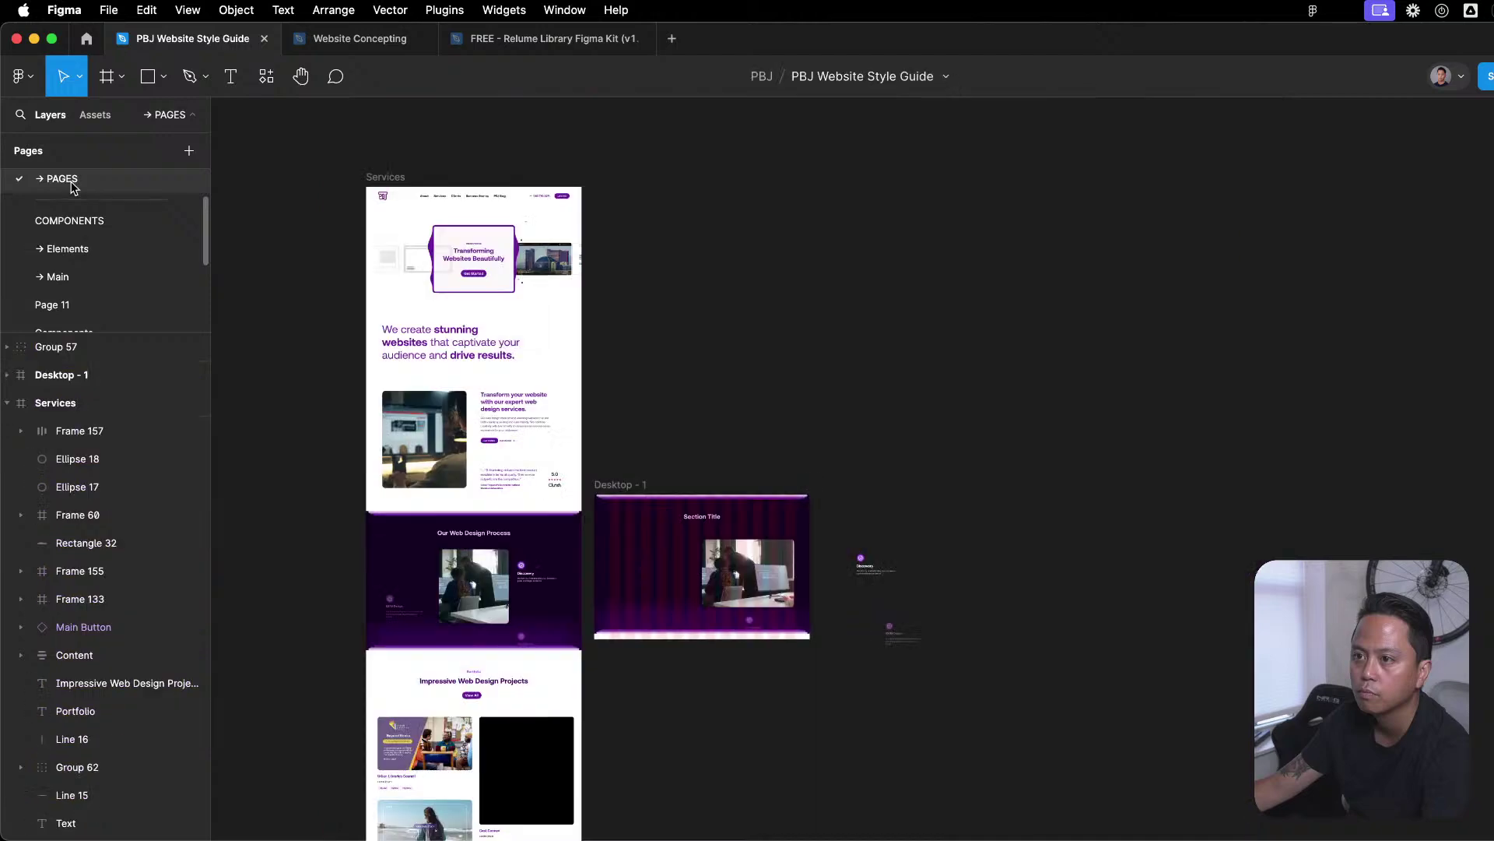
{"action": "left_click", "coordinate": [73, 248]}
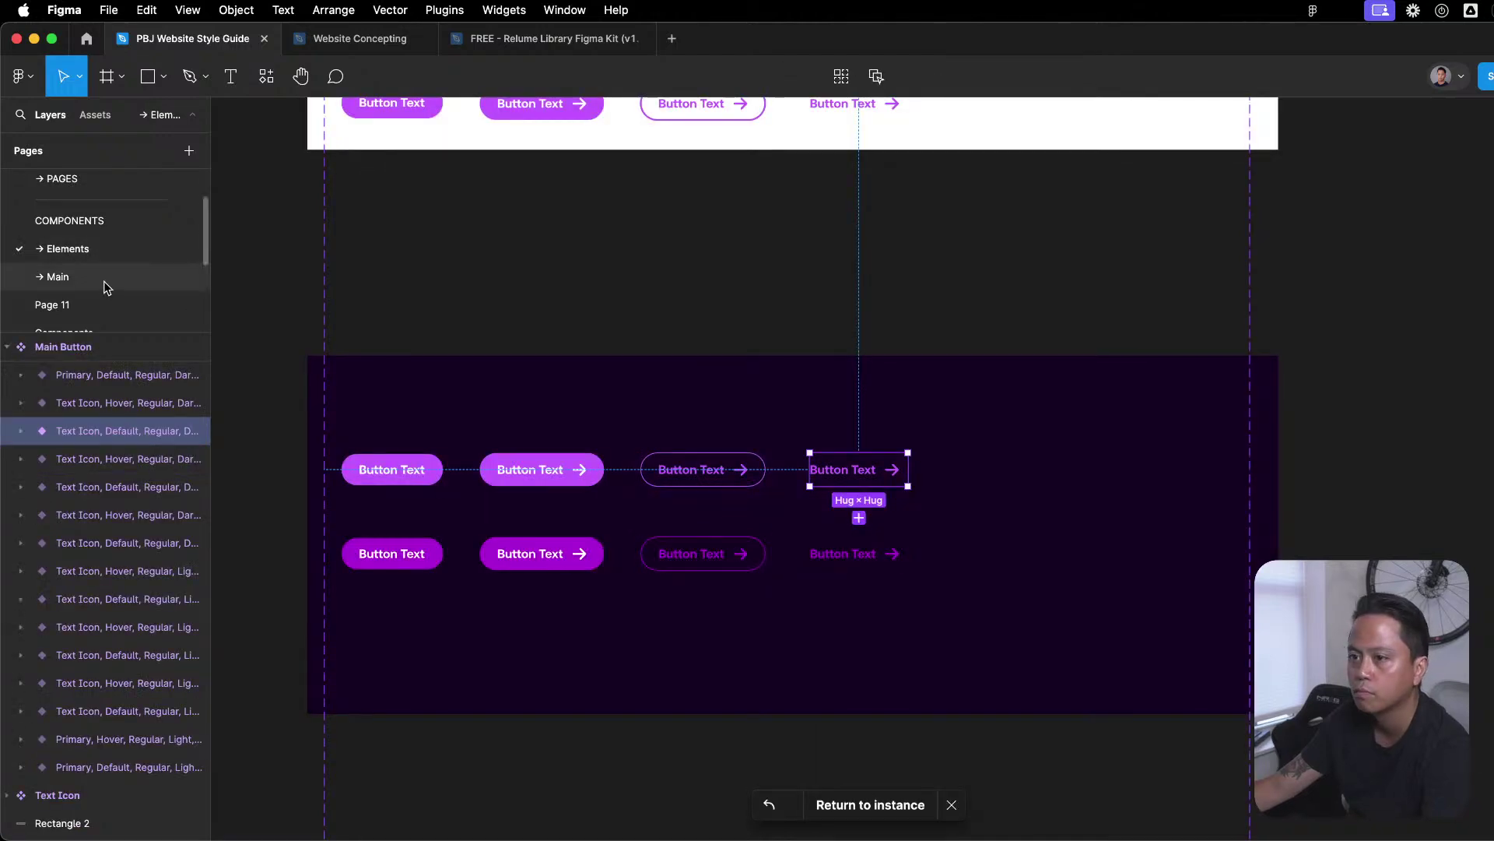
{"action": "left_click", "coordinate": [101, 278]}
Select the whole Dark, B card variant and assign a library color to its selection colors.
{"action": "left_click", "coordinate": [971, 656]}
{"action": "left_click", "coordinate": [1048, 727]}
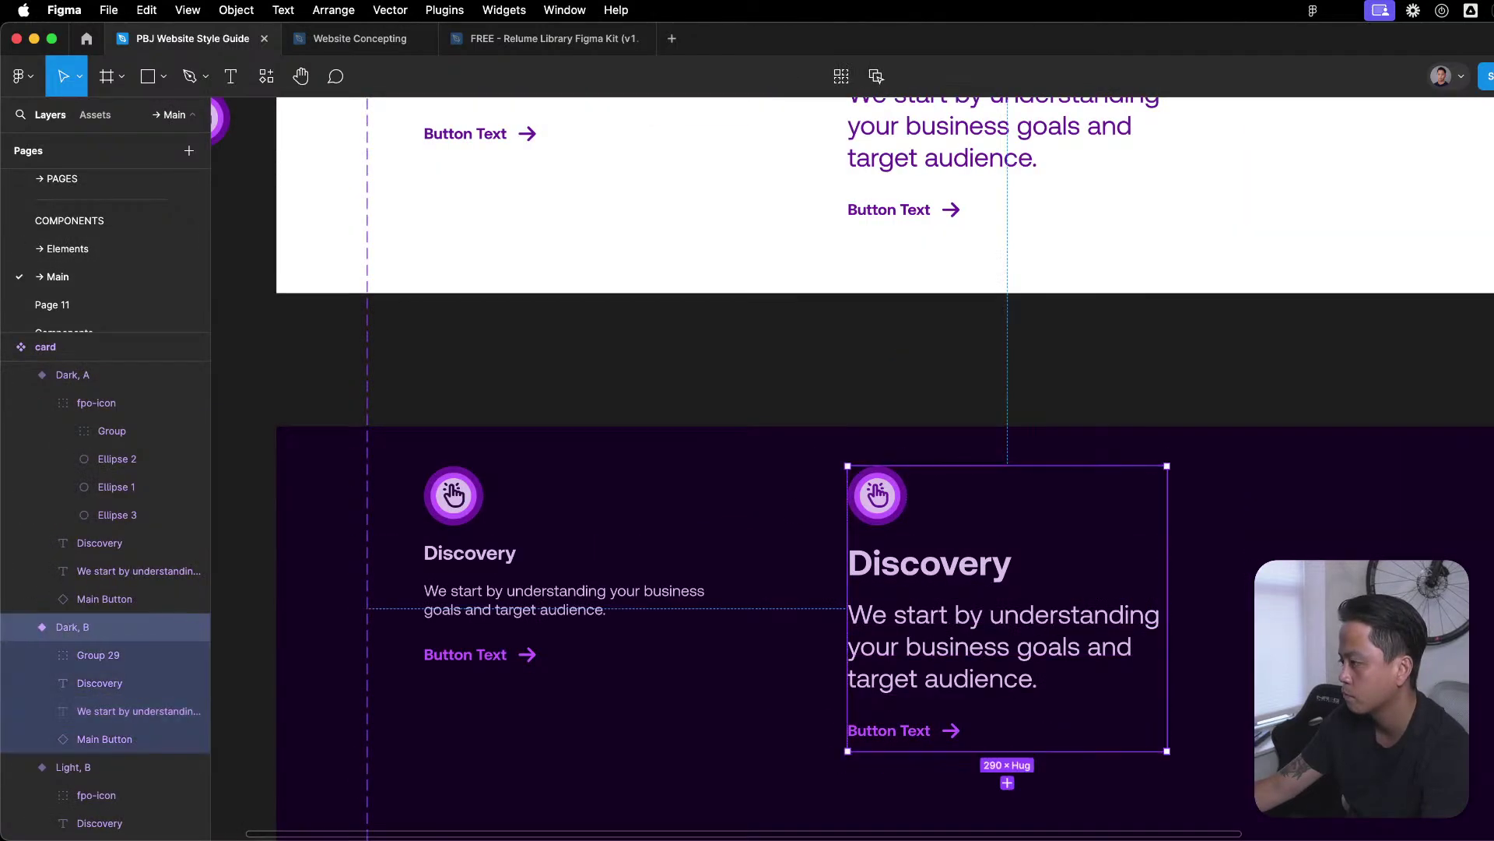
{"action": "scroll", "coordinate": [1048, 727], "scroll_direction": "down", "scroll_amount": 7}
{"action": "scroll", "coordinate": [885, 405], "scroll_direction": "up", "scroll_amount": 5}
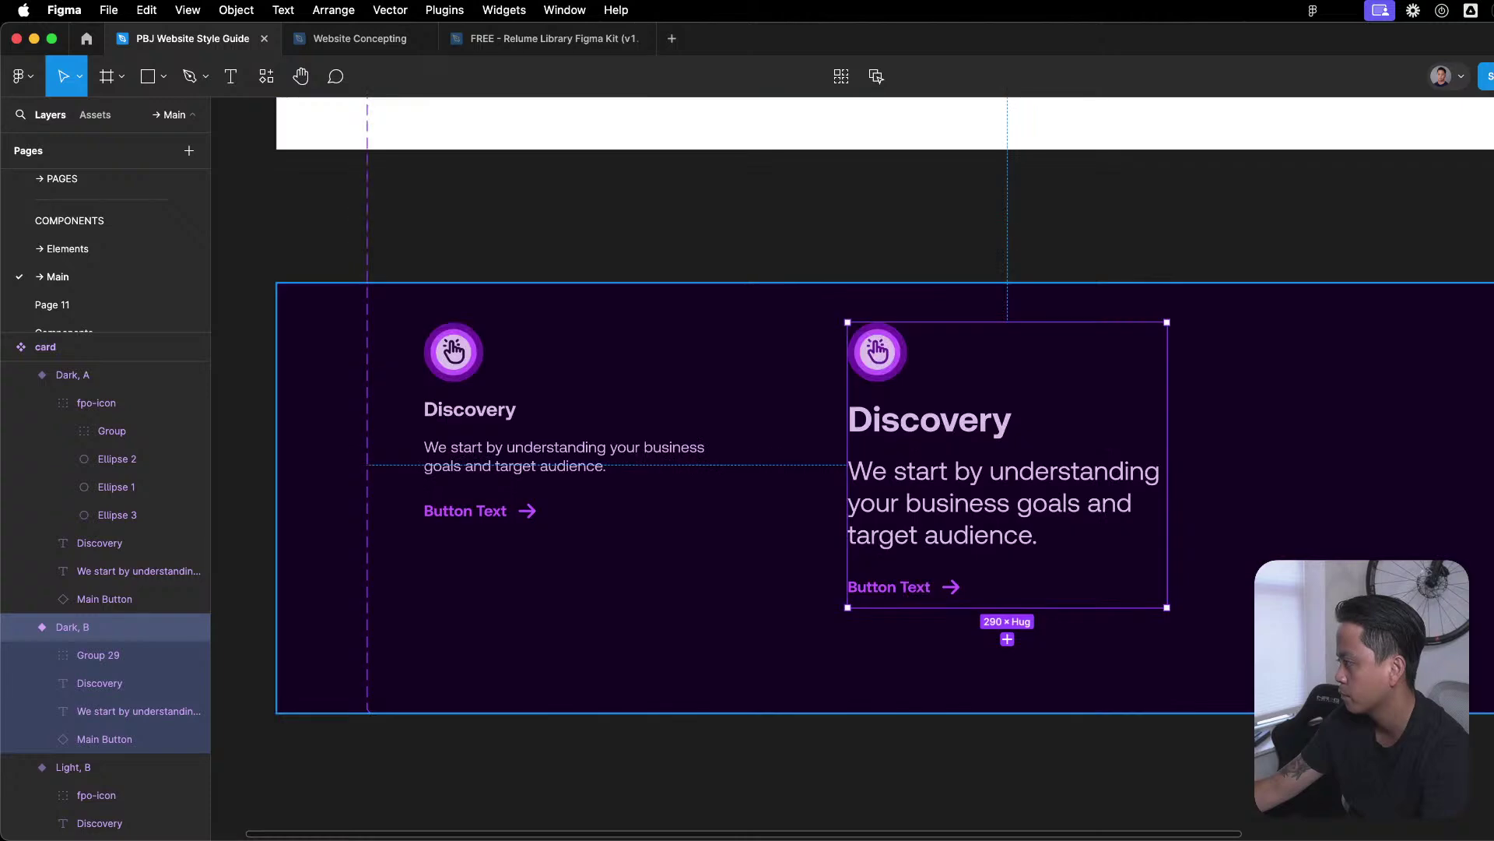
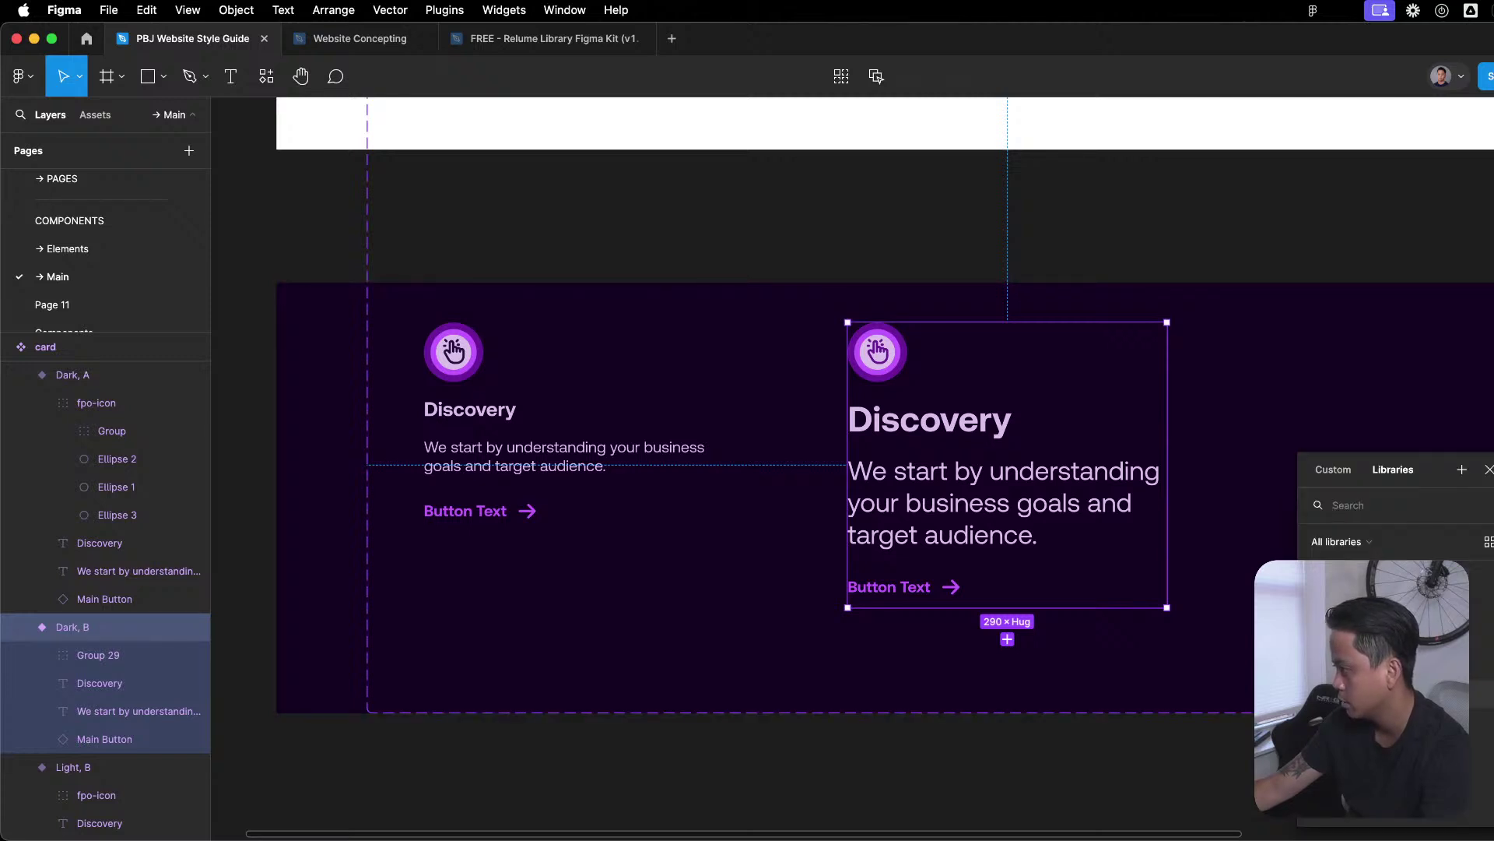
{"action": "left_click", "coordinate": [957, 730]}
{"action": "scroll", "coordinate": [901, 740], "scroll_direction": "down", "scroll_amount": 5}
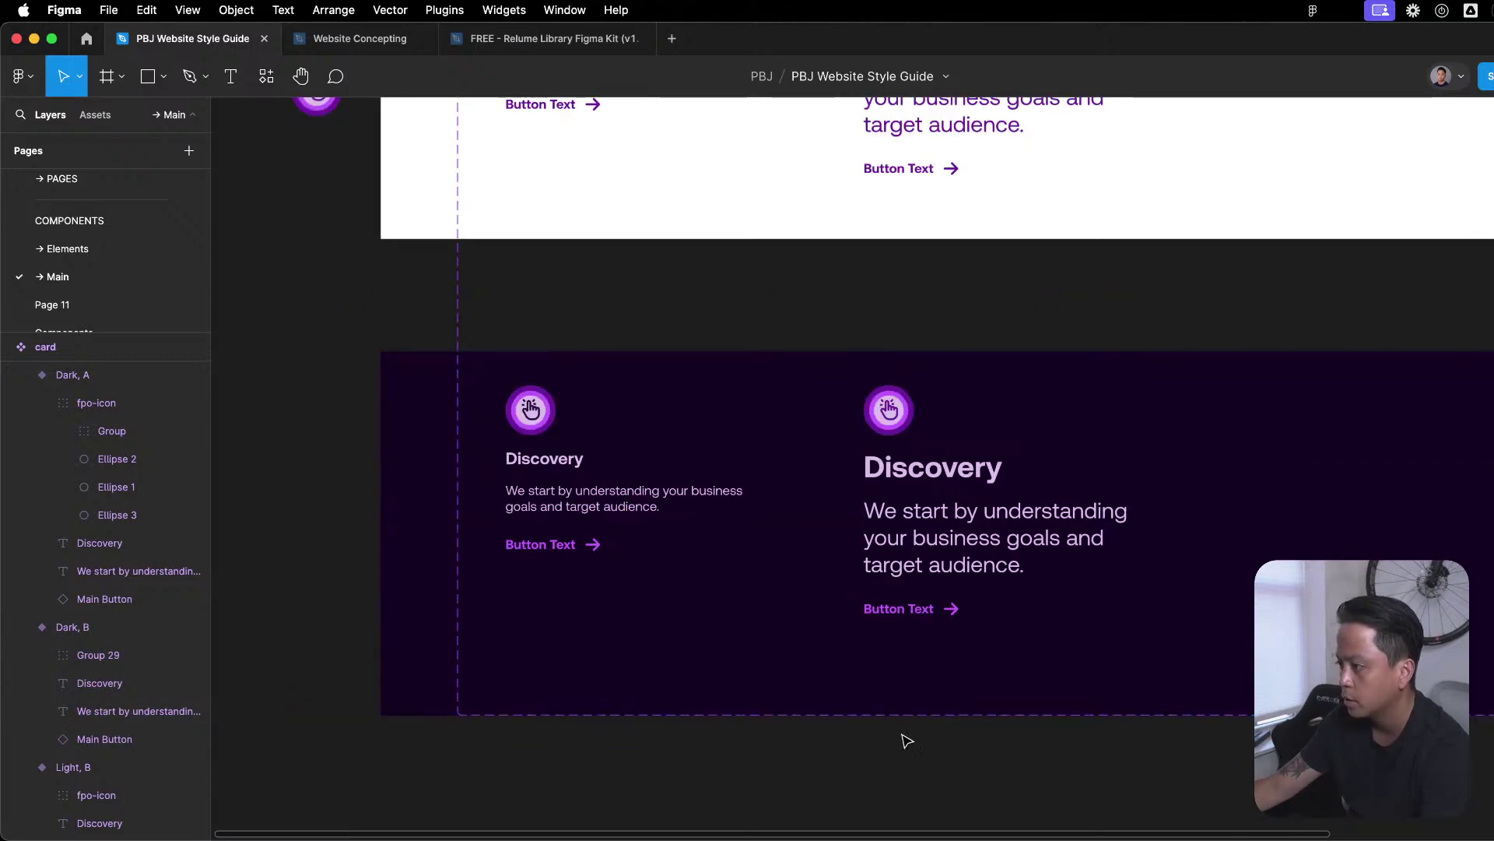
Delete the stray icon lying outside the card component set beside the light background.
{"action": "scroll", "coordinate": [888, 545], "scroll_direction": "down", "scroll_amount": 5}
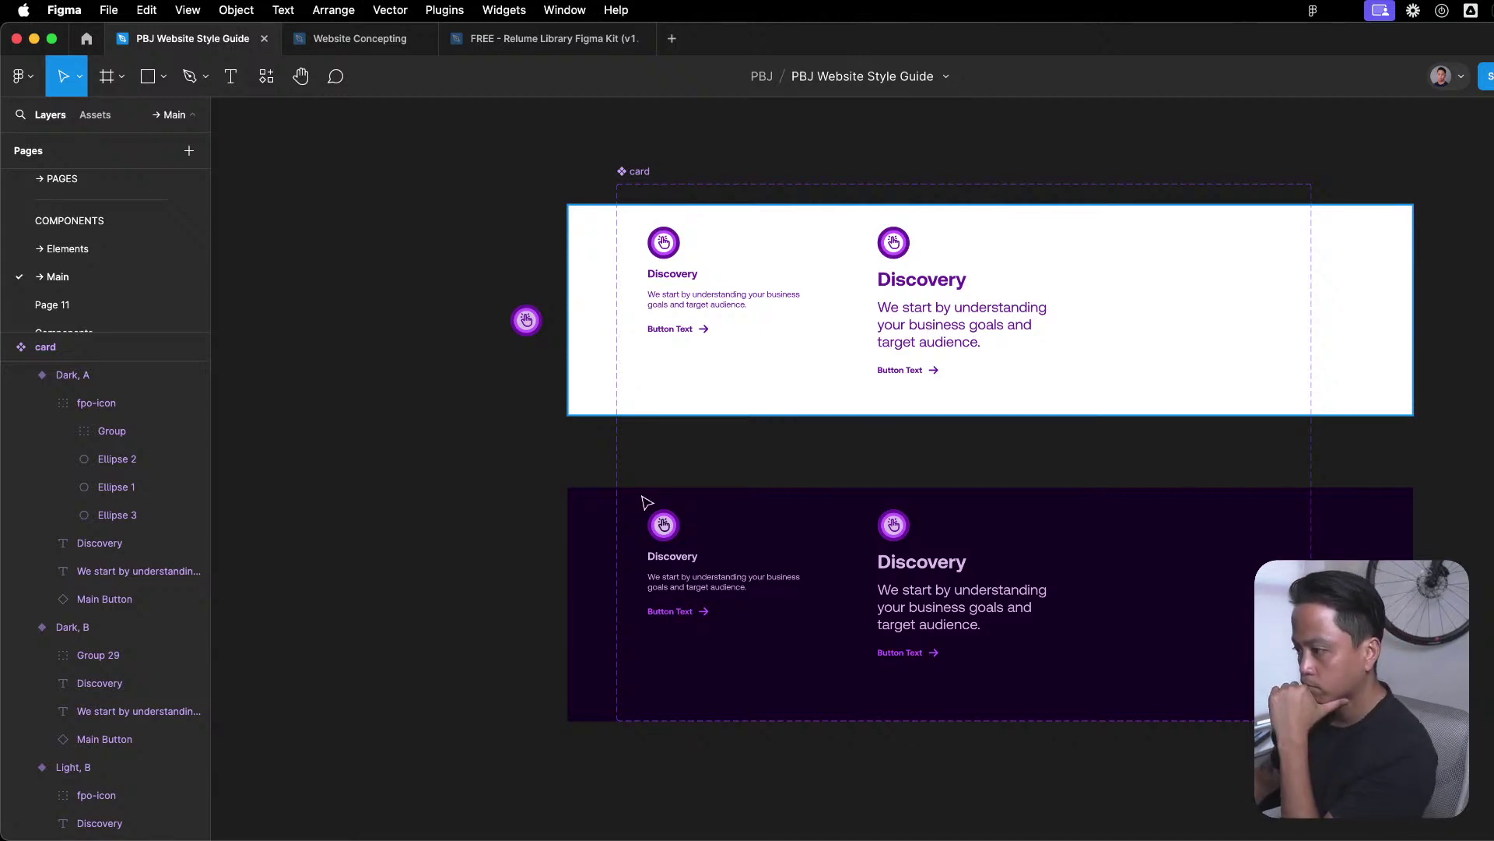
{"action": "left_click_drag", "start_coordinate": [425, 269], "coordinate": [524, 418]}
{"action": "key", "text": "Delete"}
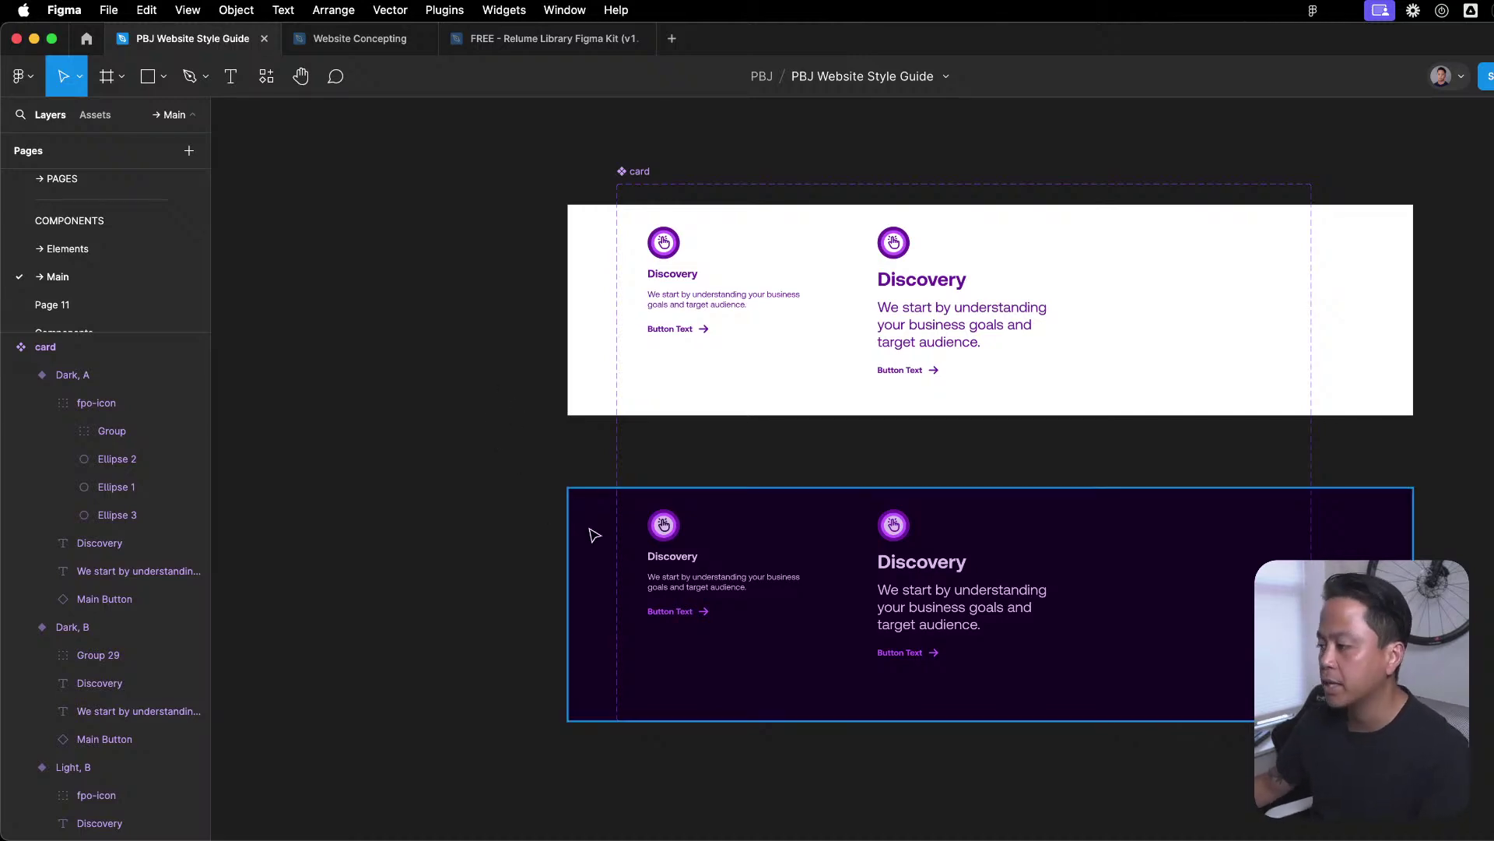
{"action": "scroll", "coordinate": [584, 513], "scroll_direction": "down", "scroll_amount": 5}
{"action": "scroll", "coordinate": [573, 502], "scroll_direction": "up", "scroll_amount": 7}
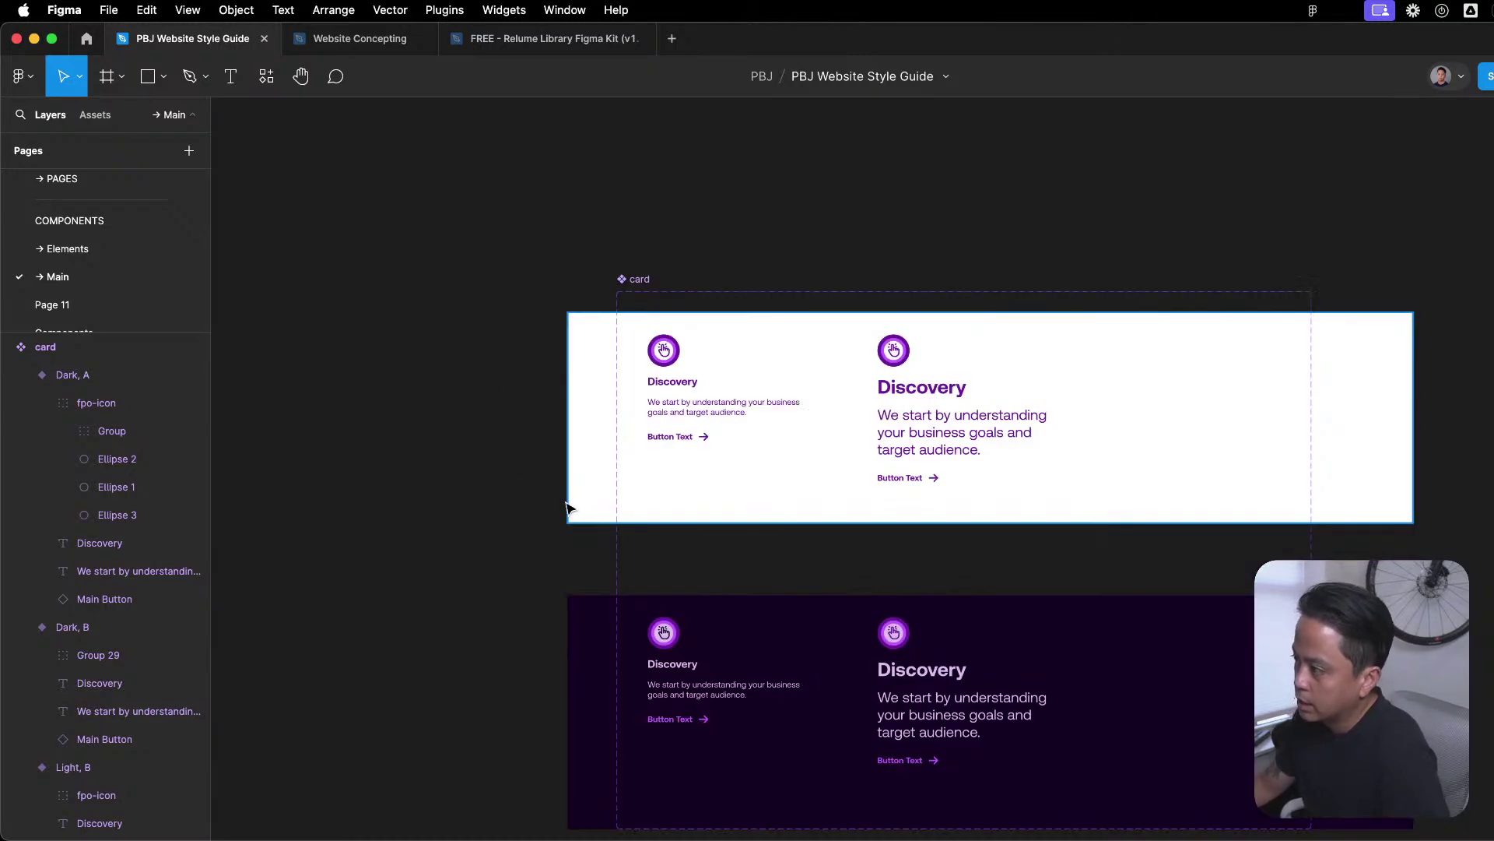
{"action": "scroll", "coordinate": [572, 506], "scroll_direction": "down", "scroll_amount": 4}
{"action": "scroll", "coordinate": [646, 467], "scroll_direction": "up", "scroll_amount": 2}
{"action": "scroll", "coordinate": [977, 336], "scroll_direction": "up", "scroll_amount": 5}
{"action": "scroll", "coordinate": [976, 336], "scroll_direction": "down", "scroll_amount": 5}
{"action": "key", "text": "ctrl+Up"}
{"action": "left_click", "coordinate": [1077, 604]}
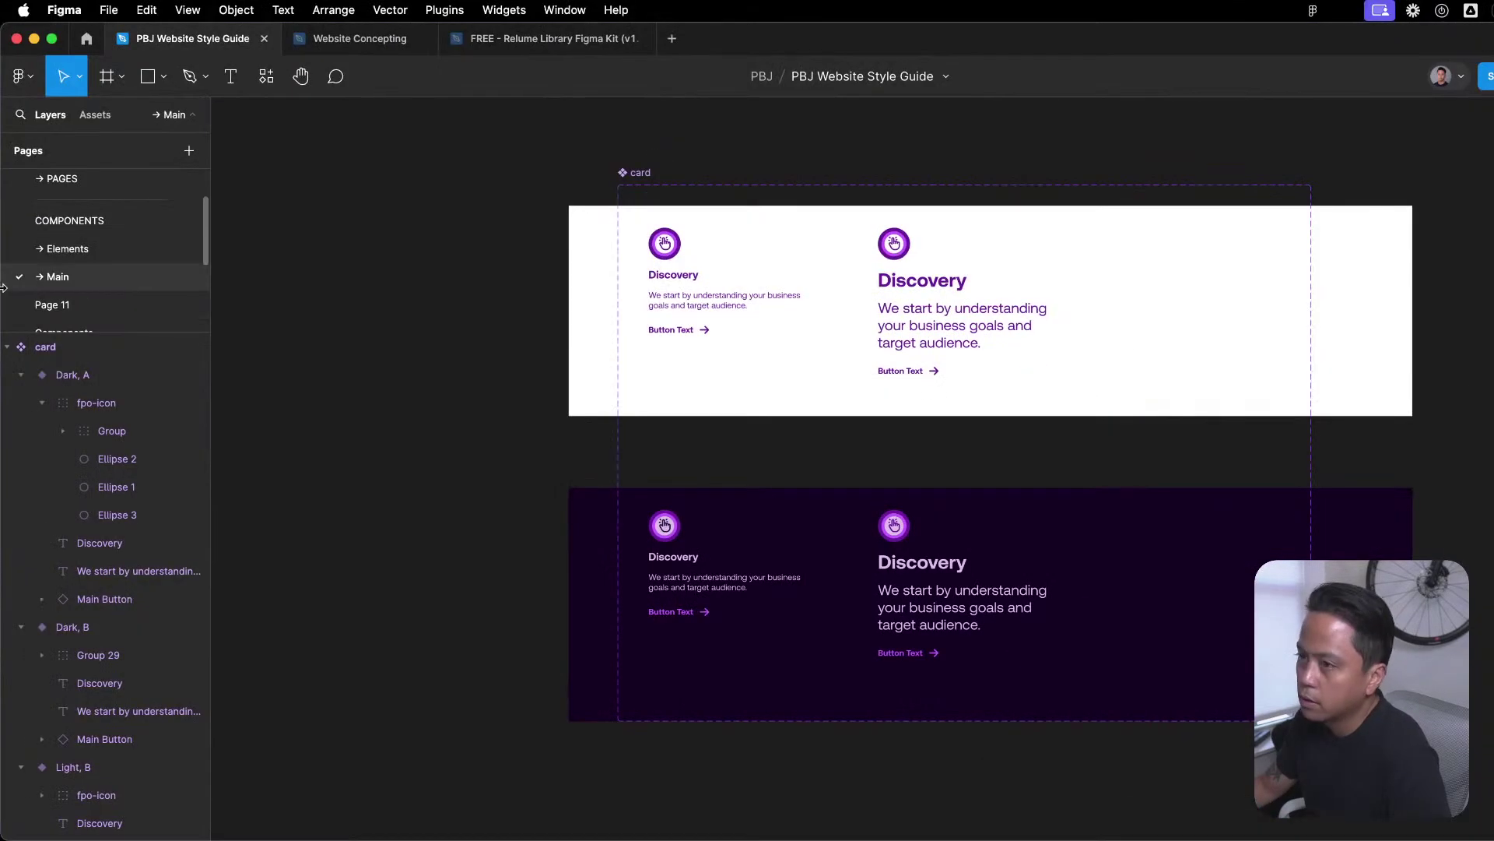
Open the PAGES page that holds the Services design.
{"action": "left_click", "coordinate": [68, 248]}
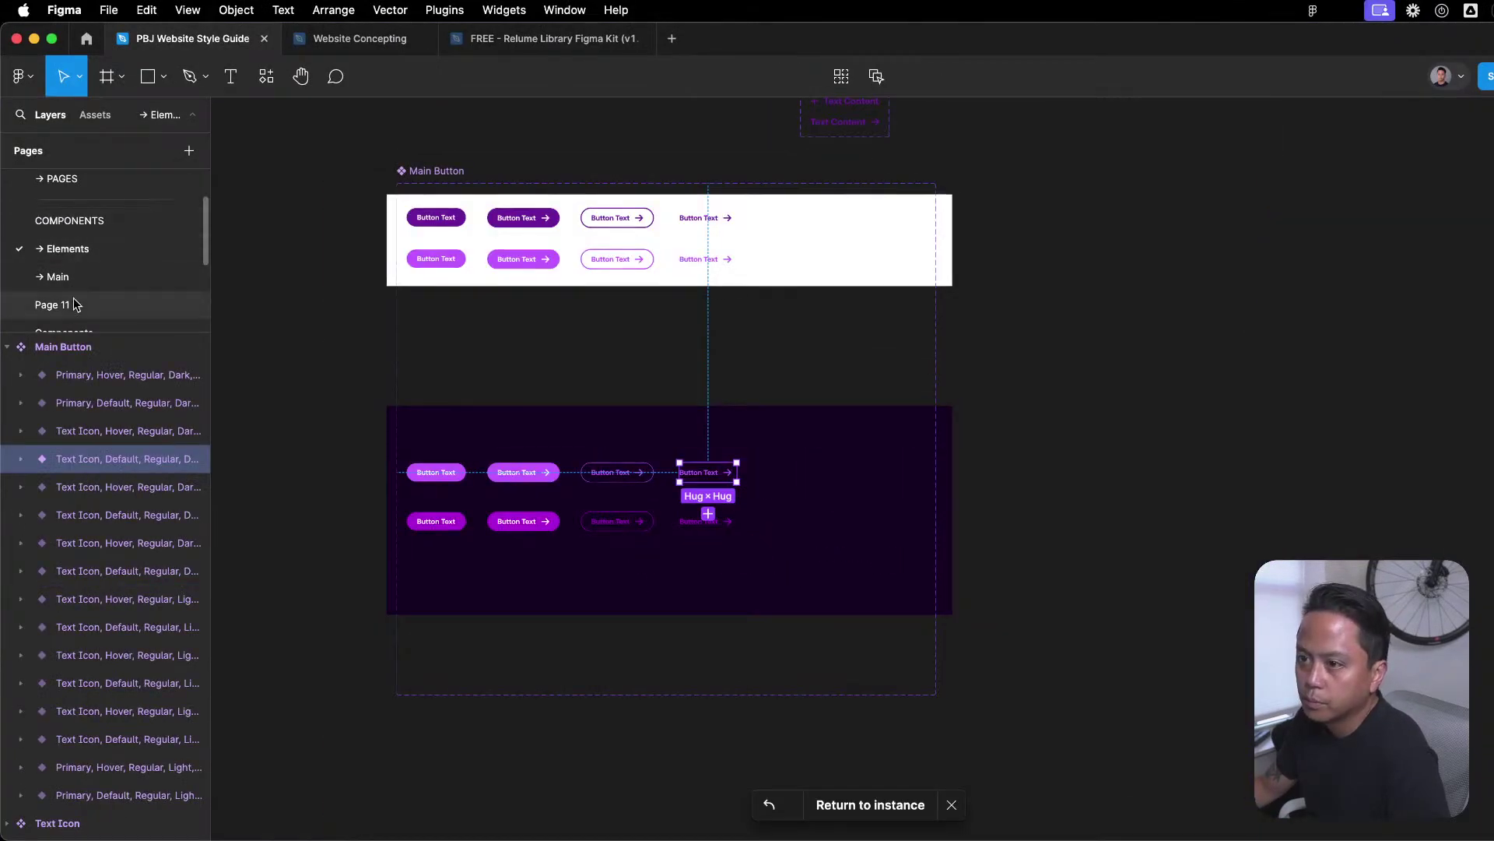
{"action": "left_click", "coordinate": [81, 280]}
{"action": "scroll", "coordinate": [81, 280], "scroll_direction": "down", "scroll_amount": 4}
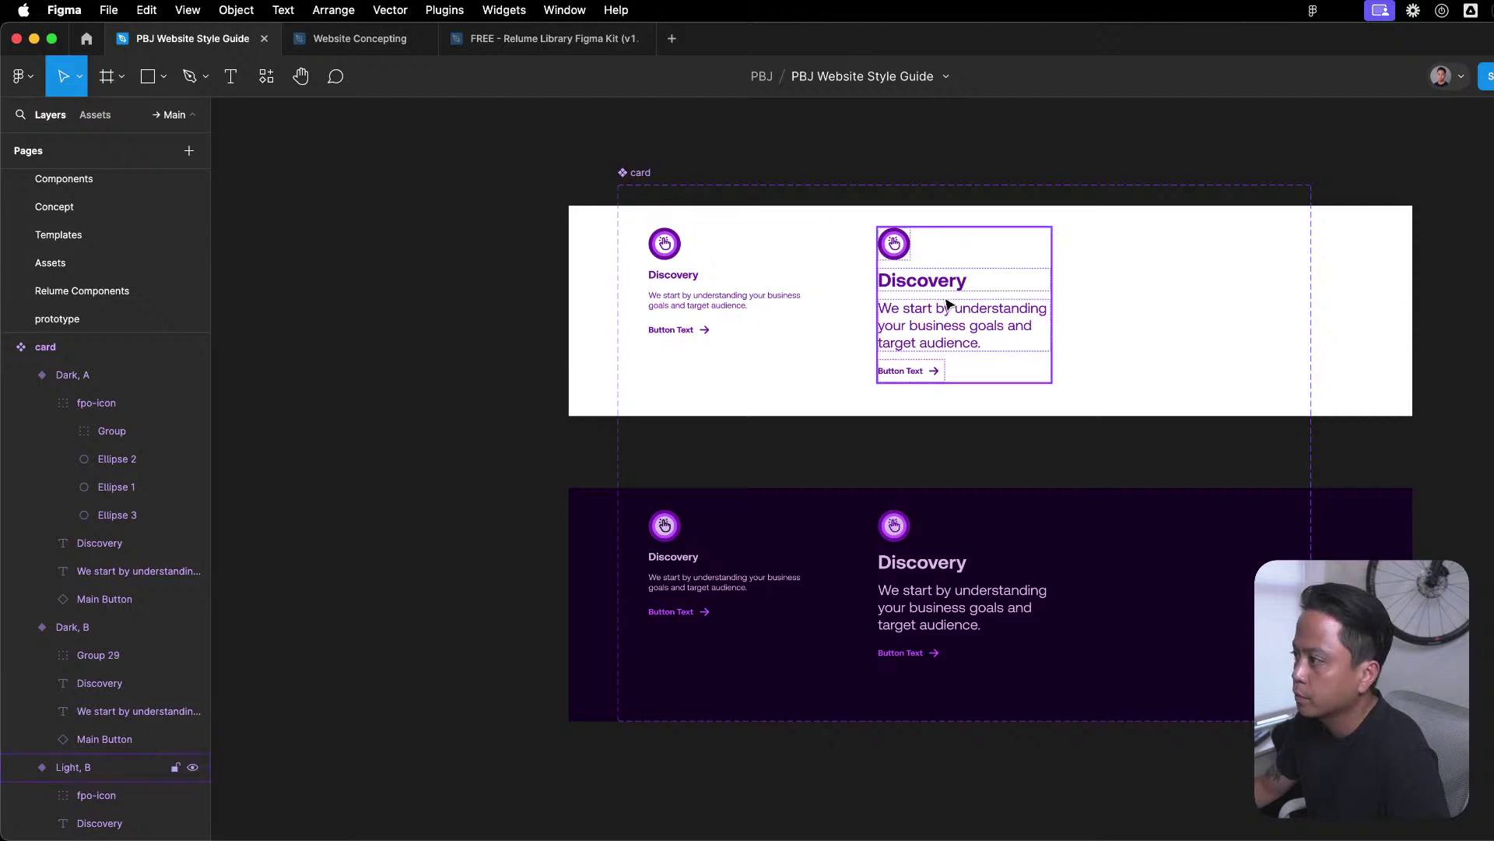
{"action": "double_click", "coordinate": [905, 323]}
{"action": "left_click", "coordinate": [179, 236]}
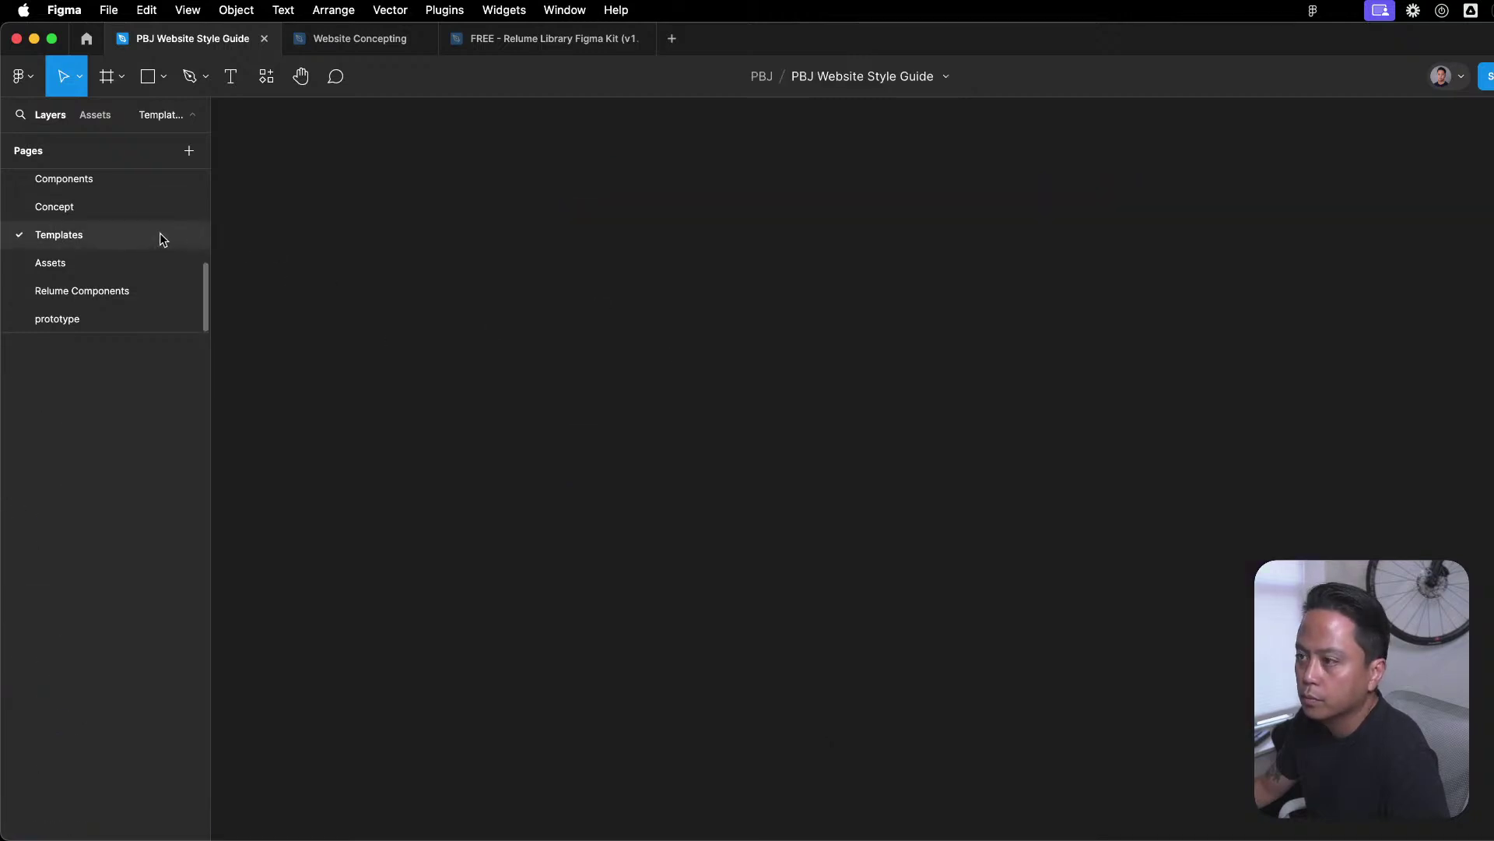
{"action": "scroll", "coordinate": [150, 230], "scroll_direction": "up", "scroll_amount": 5}
{"action": "left_click", "coordinate": [90, 248]}
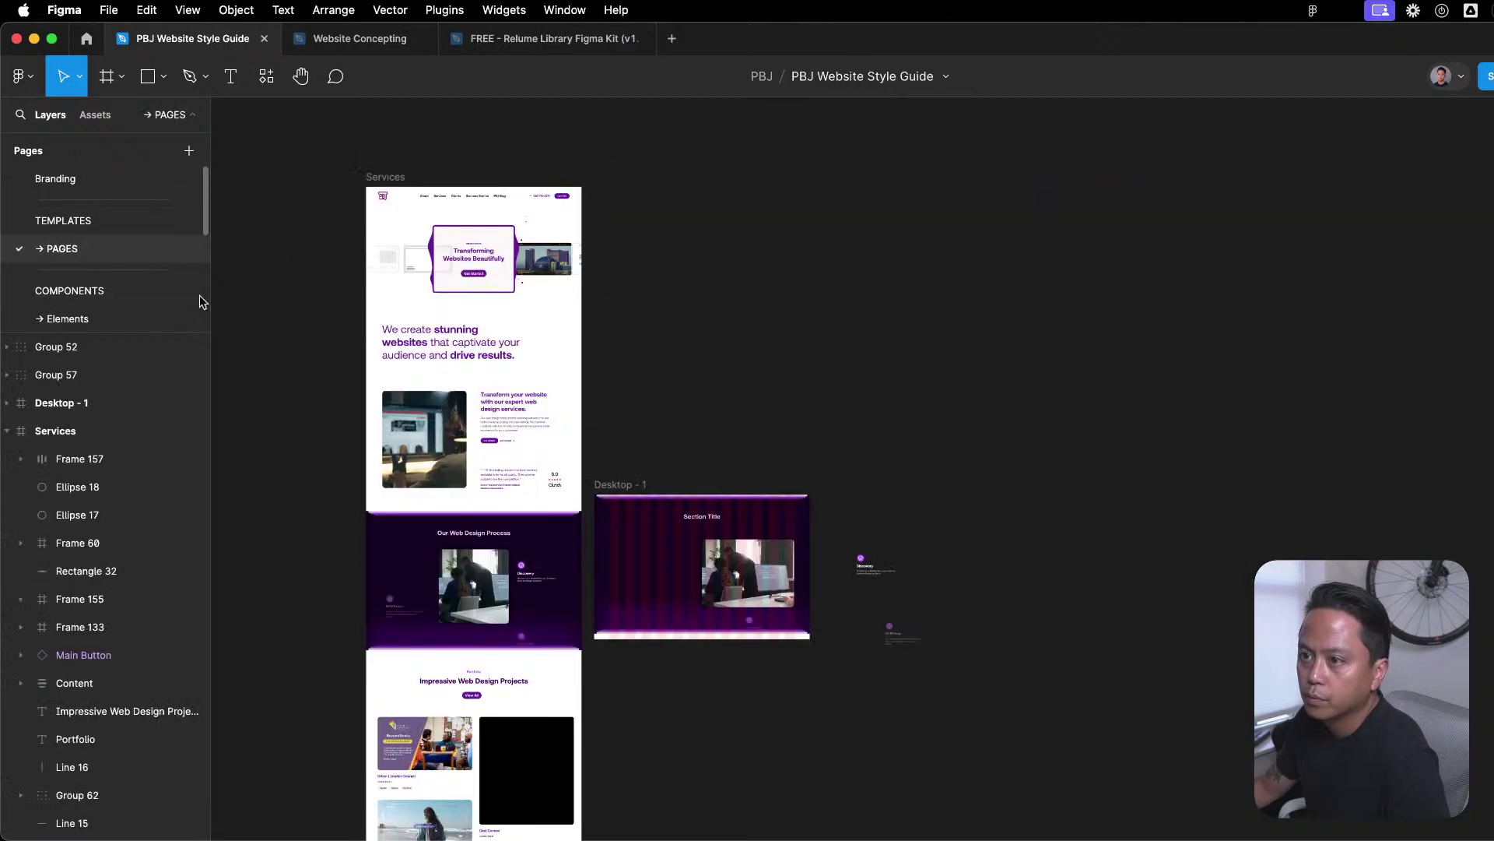
Try a library color on the paragraph below the "Transform your website" heading in the Services design.
{"action": "scroll", "coordinate": [1133, 643], "scroll_direction": "left", "scroll_amount": 2}
{"action": "scroll", "coordinate": [1134, 644], "scroll_direction": "up", "scroll_amount": 5}
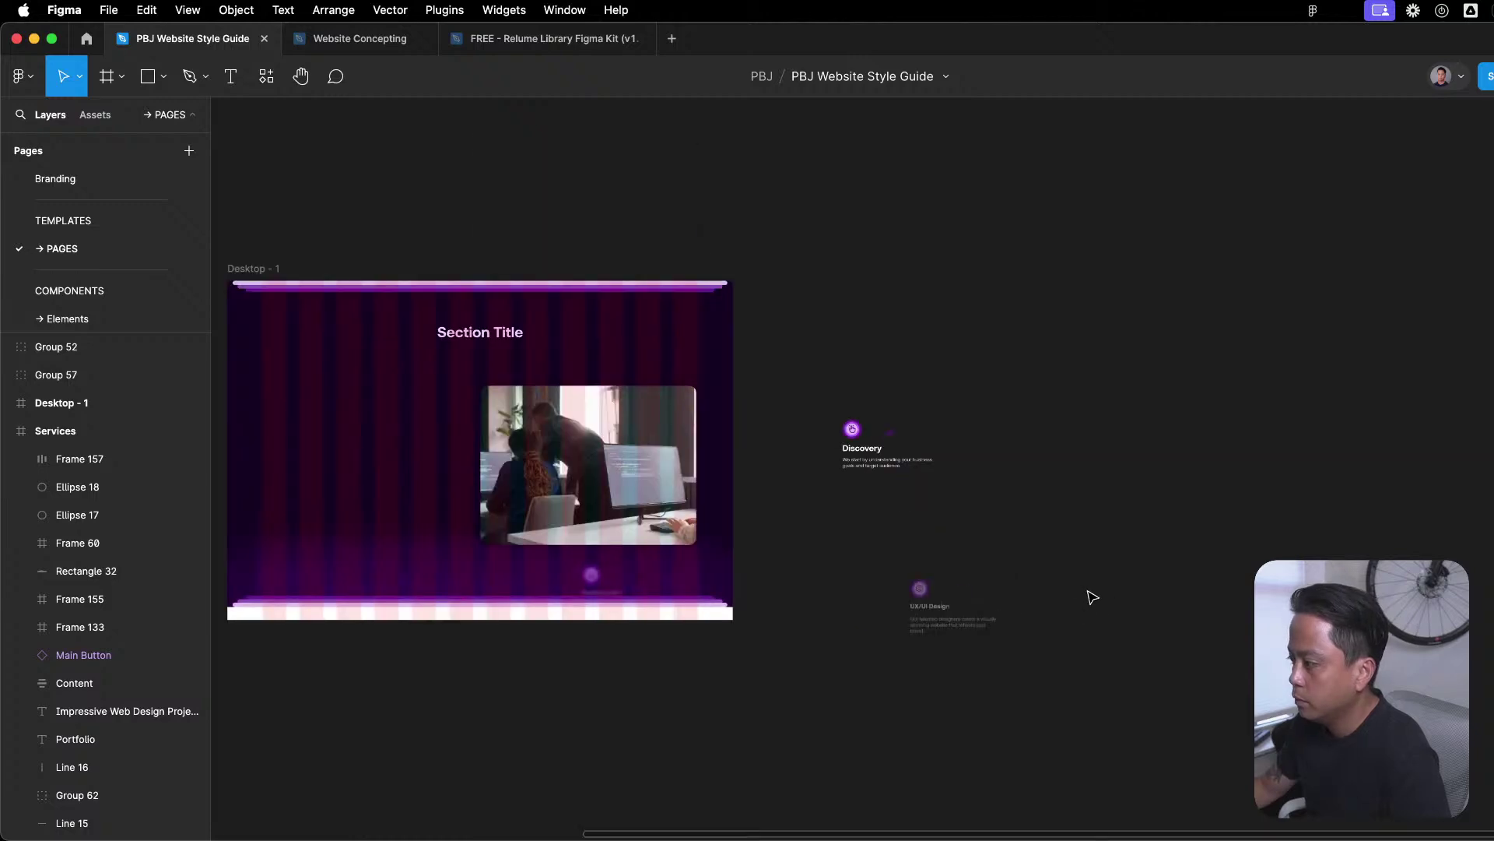
{"action": "scroll", "coordinate": [1091, 597], "scroll_direction": "down", "scroll_amount": 5}
{"action": "scroll", "coordinate": [753, 487], "scroll_direction": "up", "scroll_amount": 5}
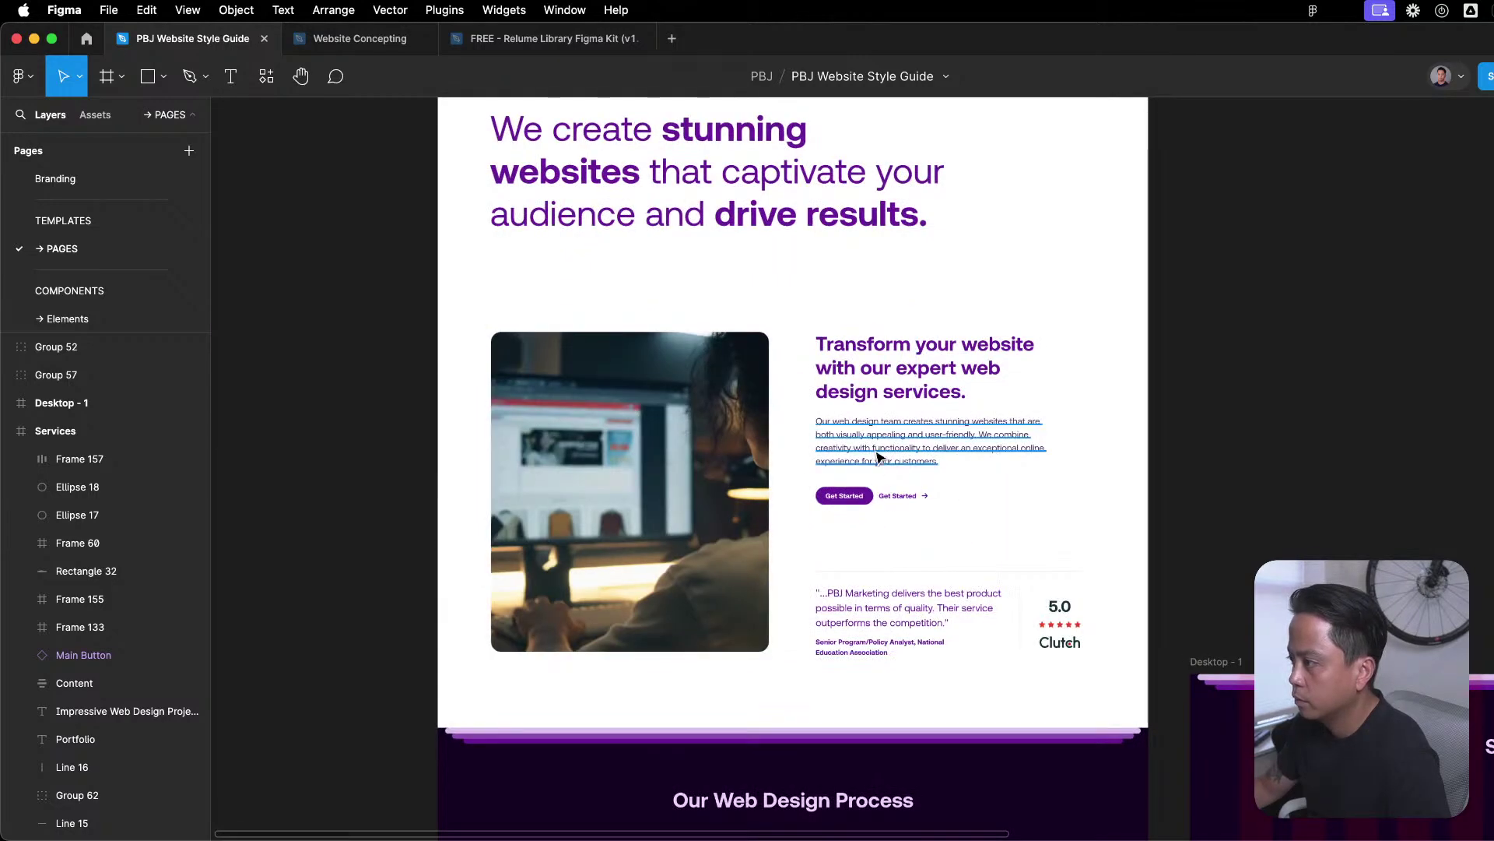
{"action": "left_click", "coordinate": [890, 420]}
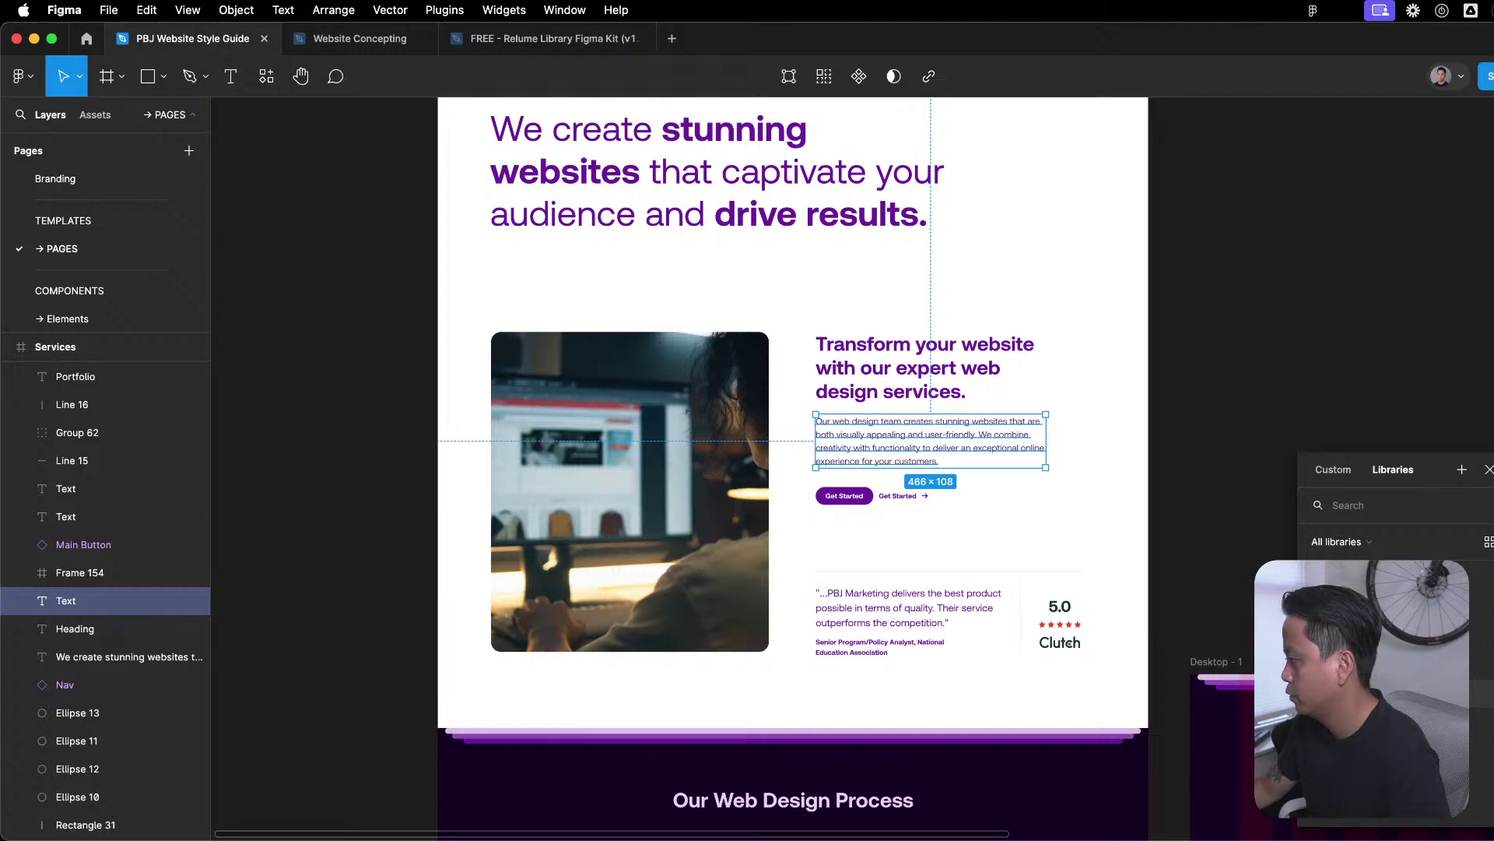
{"action": "key", "text": "Escape"}
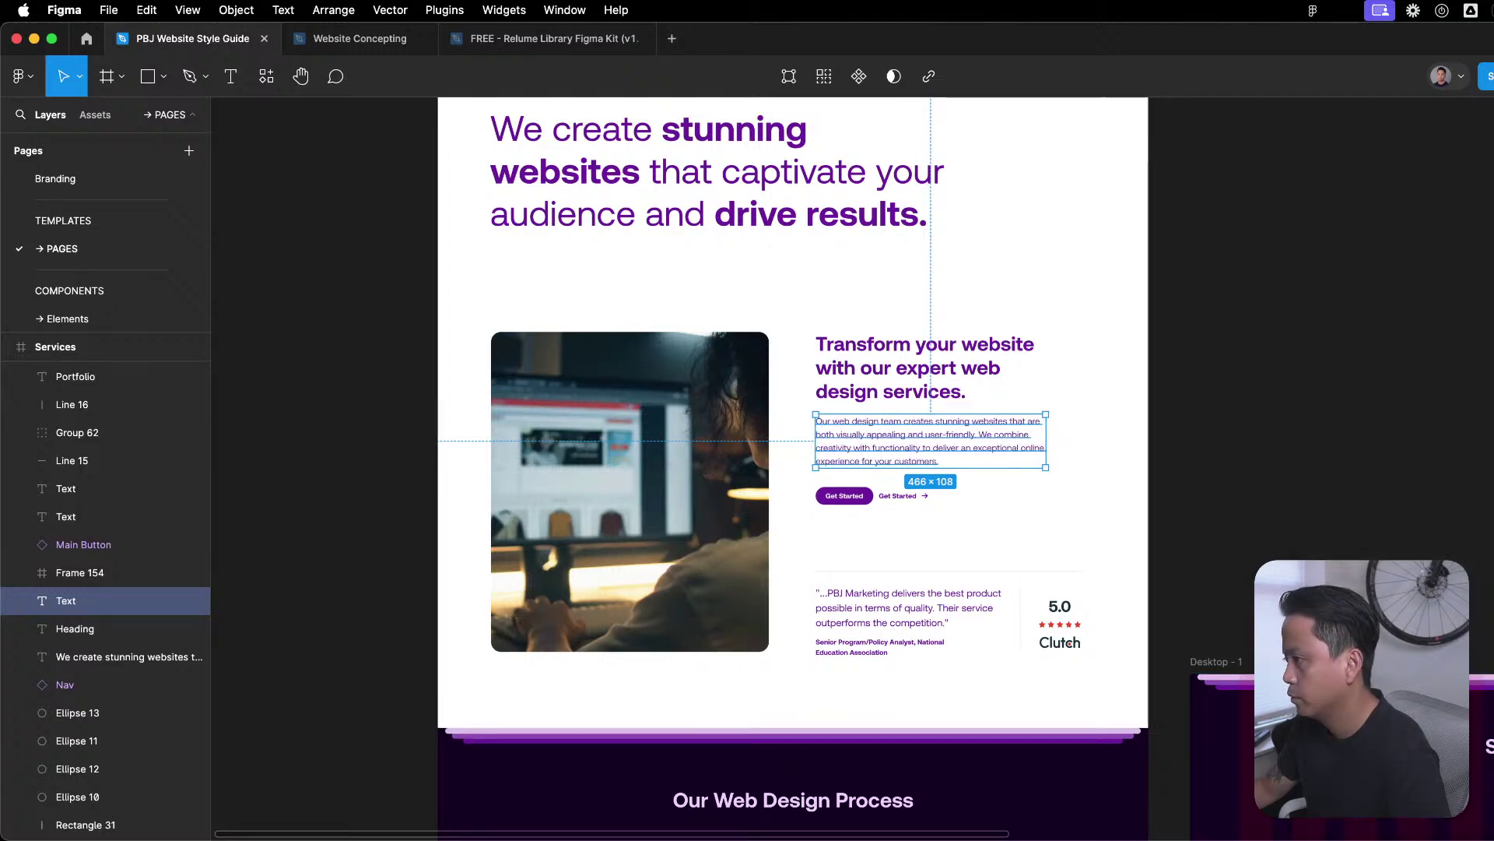
{"action": "scroll", "coordinate": [934, 382], "scroll_direction": "up", "scroll_amount": 3}
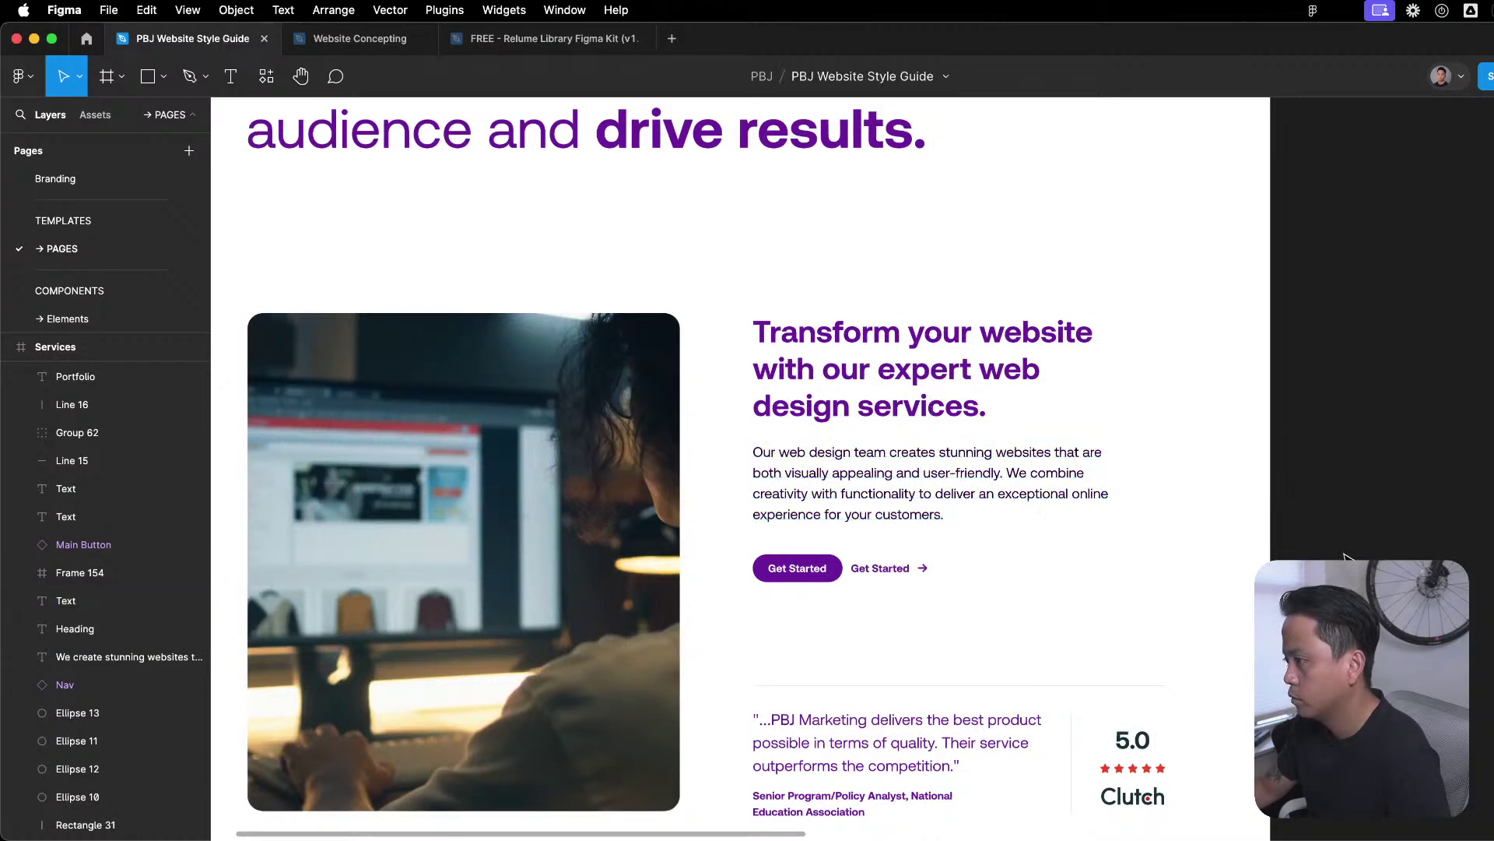
{"action": "left_click", "coordinate": [1341, 525]}
{"action": "scroll", "coordinate": [1342, 524], "scroll_direction": "down", "scroll_amount": 3}
{"action": "scroll", "coordinate": [1342, 525], "scroll_direction": "down", "scroll_amount": 2}
{"action": "scroll", "coordinate": [1167, 537], "scroll_direction": "right", "scroll_amount": 5}
Try a custom muted purple on the paragraph below the "Transform your website" heading.
{"action": "left_click", "coordinate": [762, 523]}
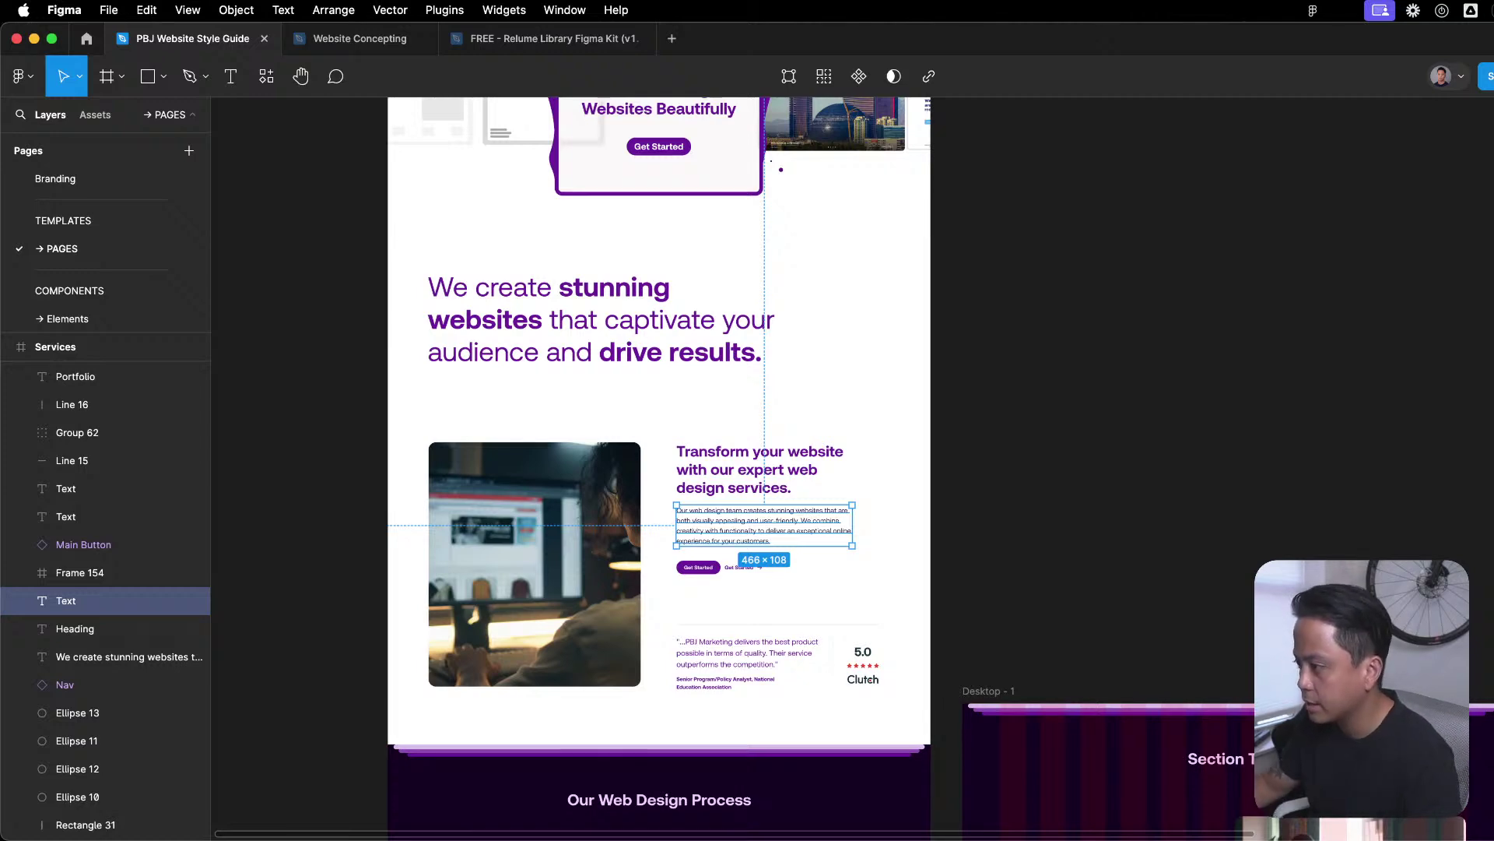
{"action": "left_click", "coordinate": [708, 553]}
{"action": "scroll", "coordinate": [708, 554], "scroll_direction": "up", "scroll_amount": 5}
{"action": "left_click", "coordinate": [708, 541]}
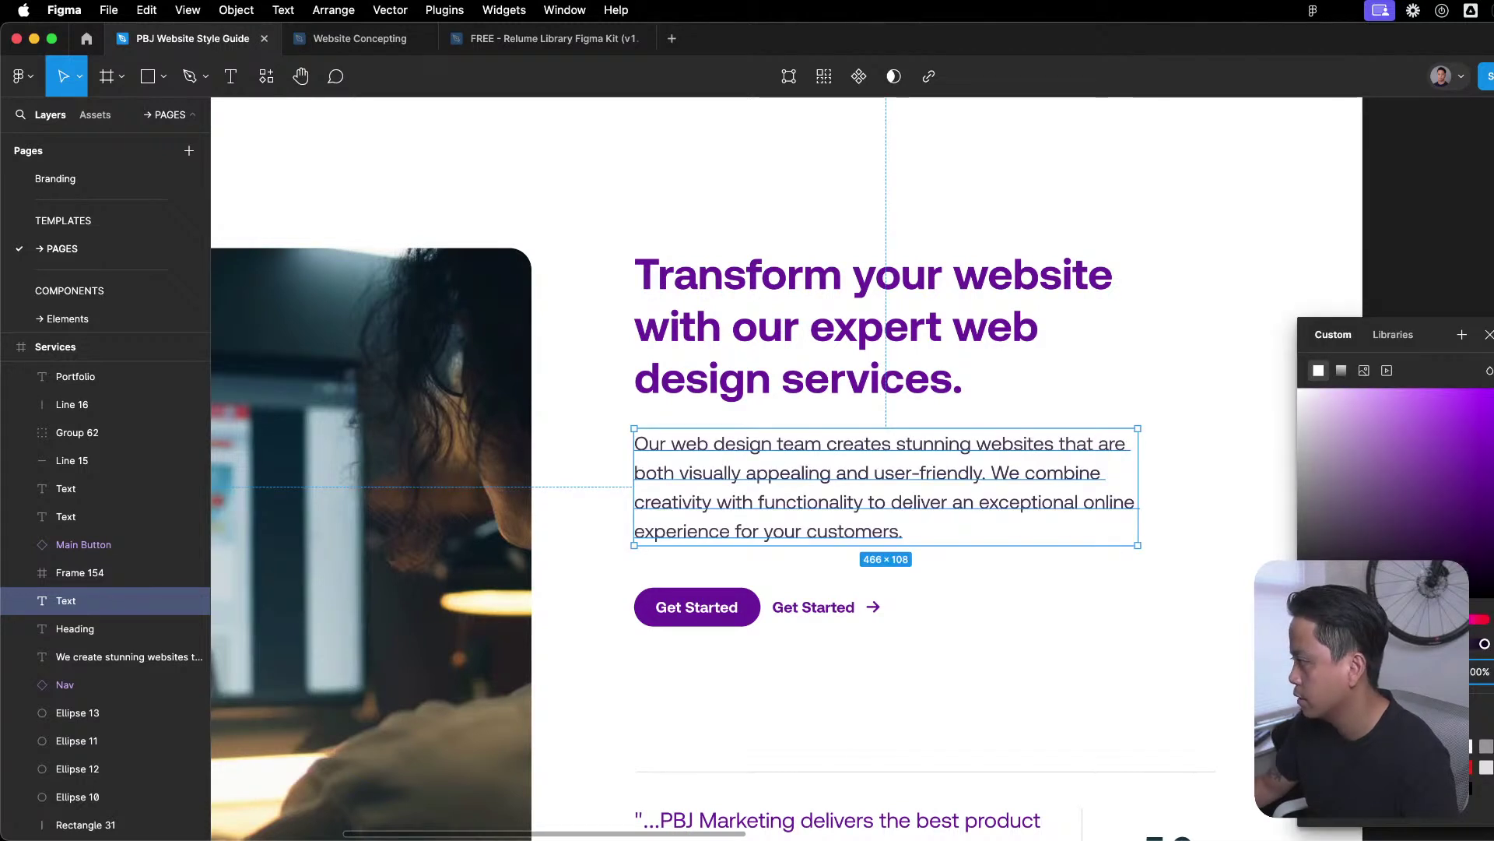
{"action": "left_click_drag", "start_coordinate": [1414, 433], "coordinate": [1453, 467]}
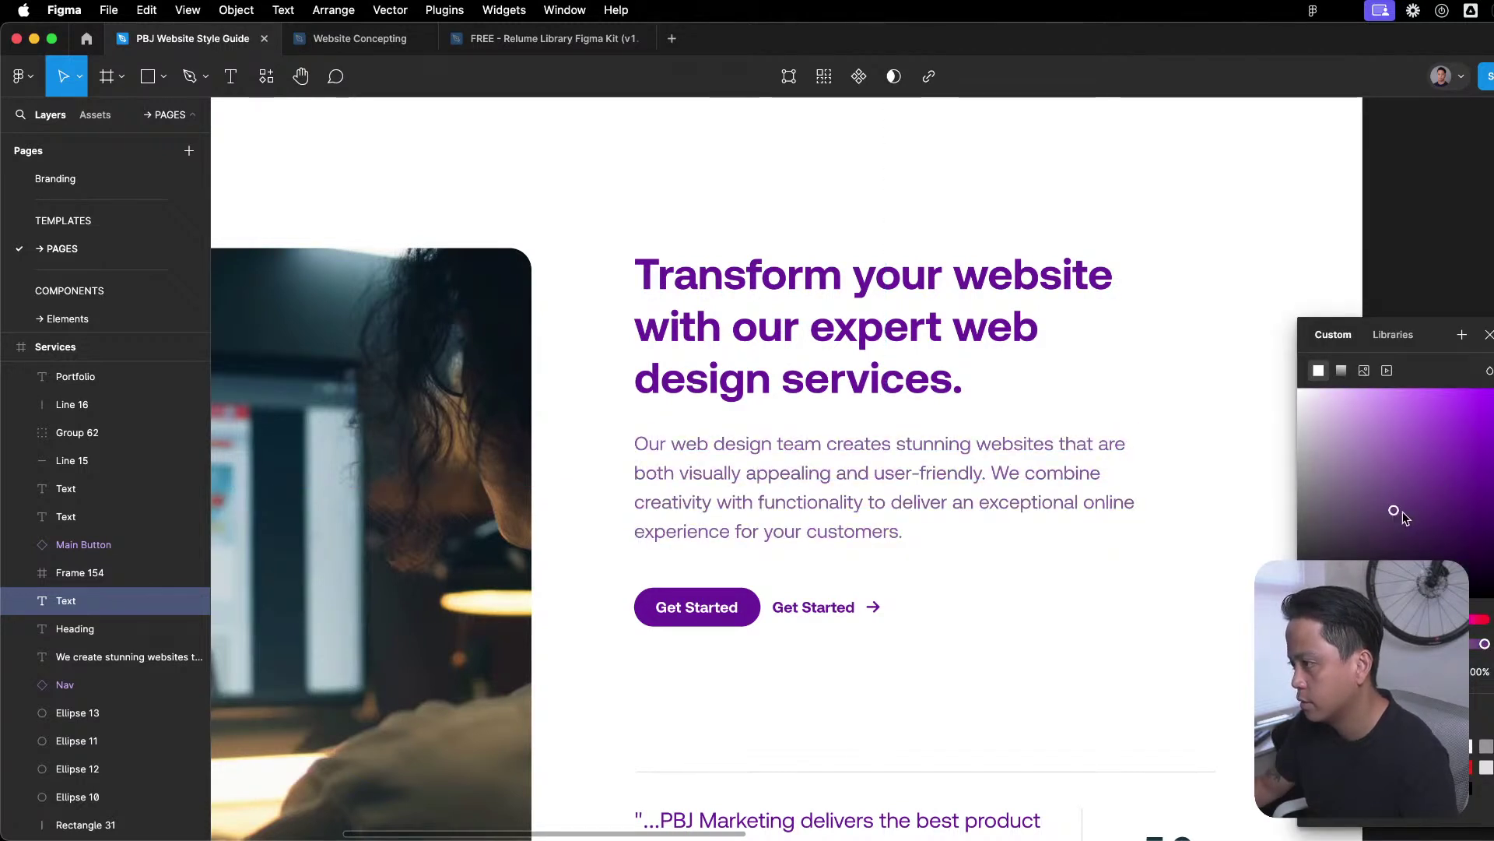
{"action": "left_click_drag", "start_coordinate": [1465, 495], "coordinate": [1468, 521]}
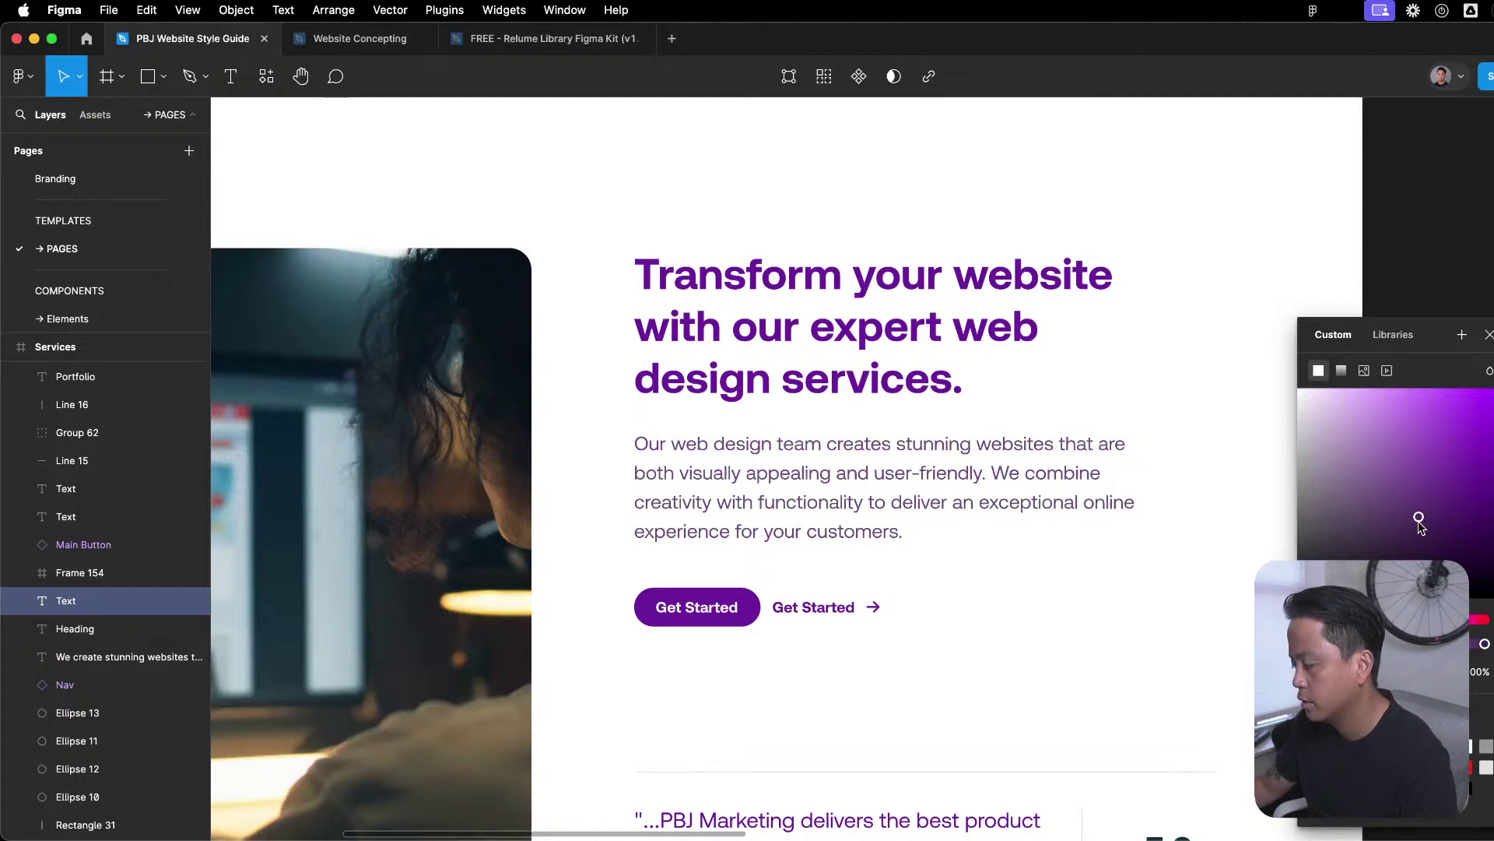
{"action": "left_click", "coordinate": [1039, 646]}
{"action": "scroll", "coordinate": [1027, 622], "scroll_direction": "down", "scroll_amount": 5}
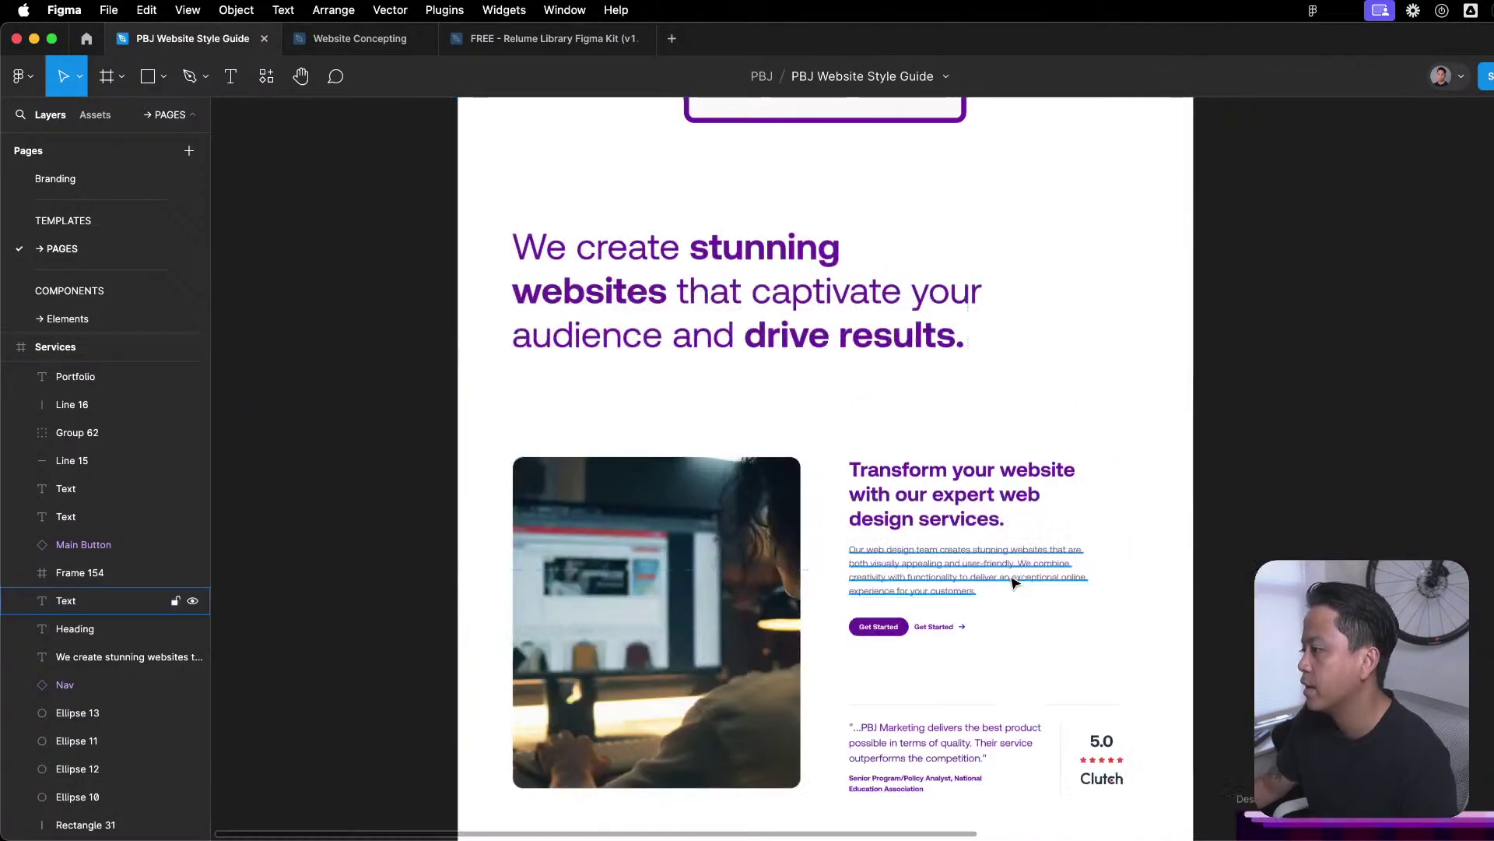
Assign a dark library color to the paragraph below the "Transform your website" heading and check its legibility.
{"action": "left_click", "coordinate": [1010, 577]}
{"action": "scroll", "coordinate": [1167, 636], "scroll_direction": "down", "scroll_amount": 5}
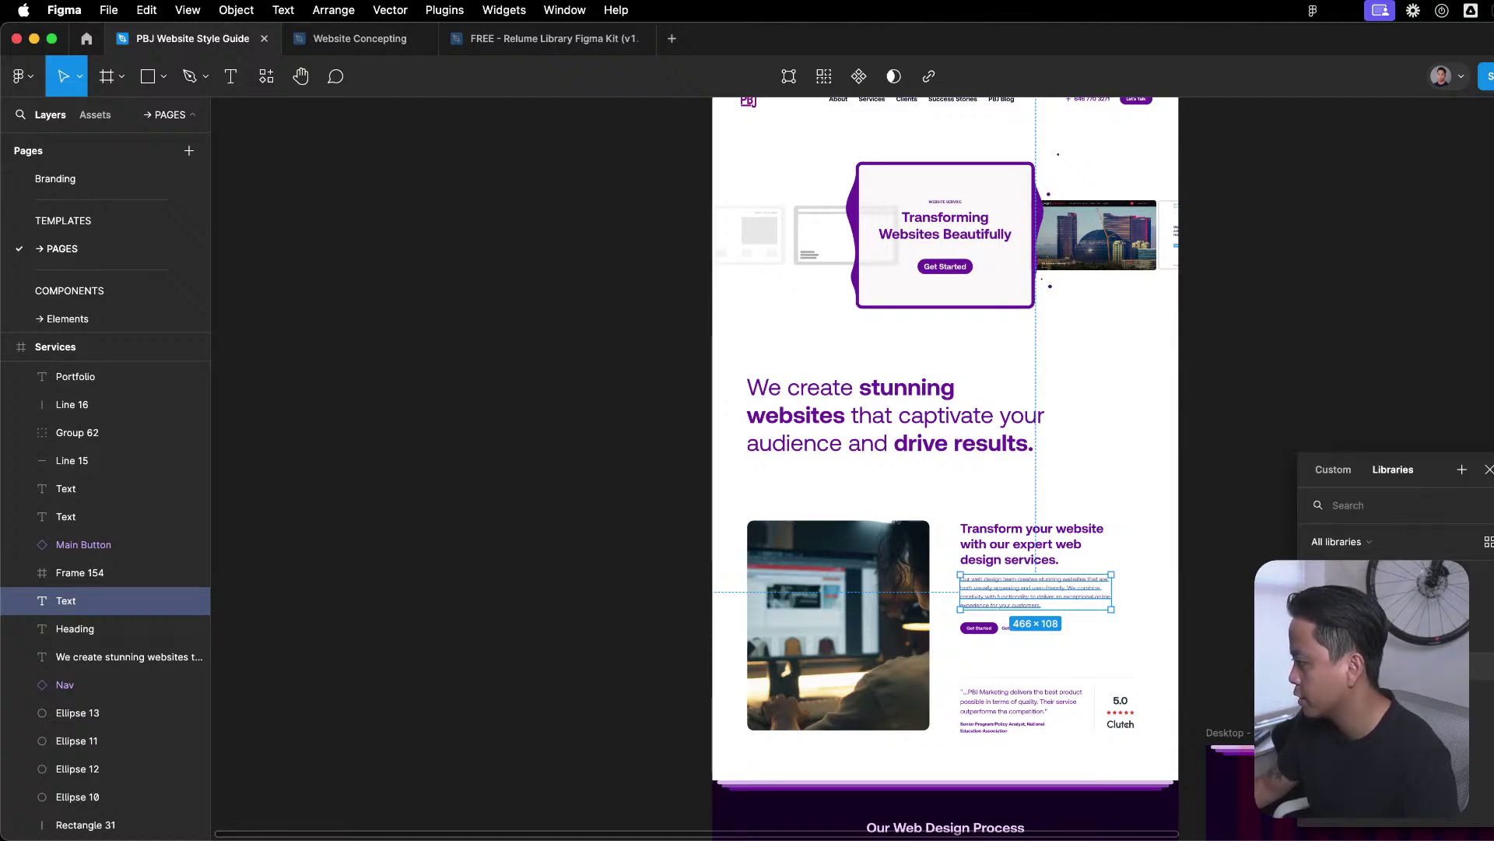
{"action": "left_click", "coordinate": [1245, 551]}
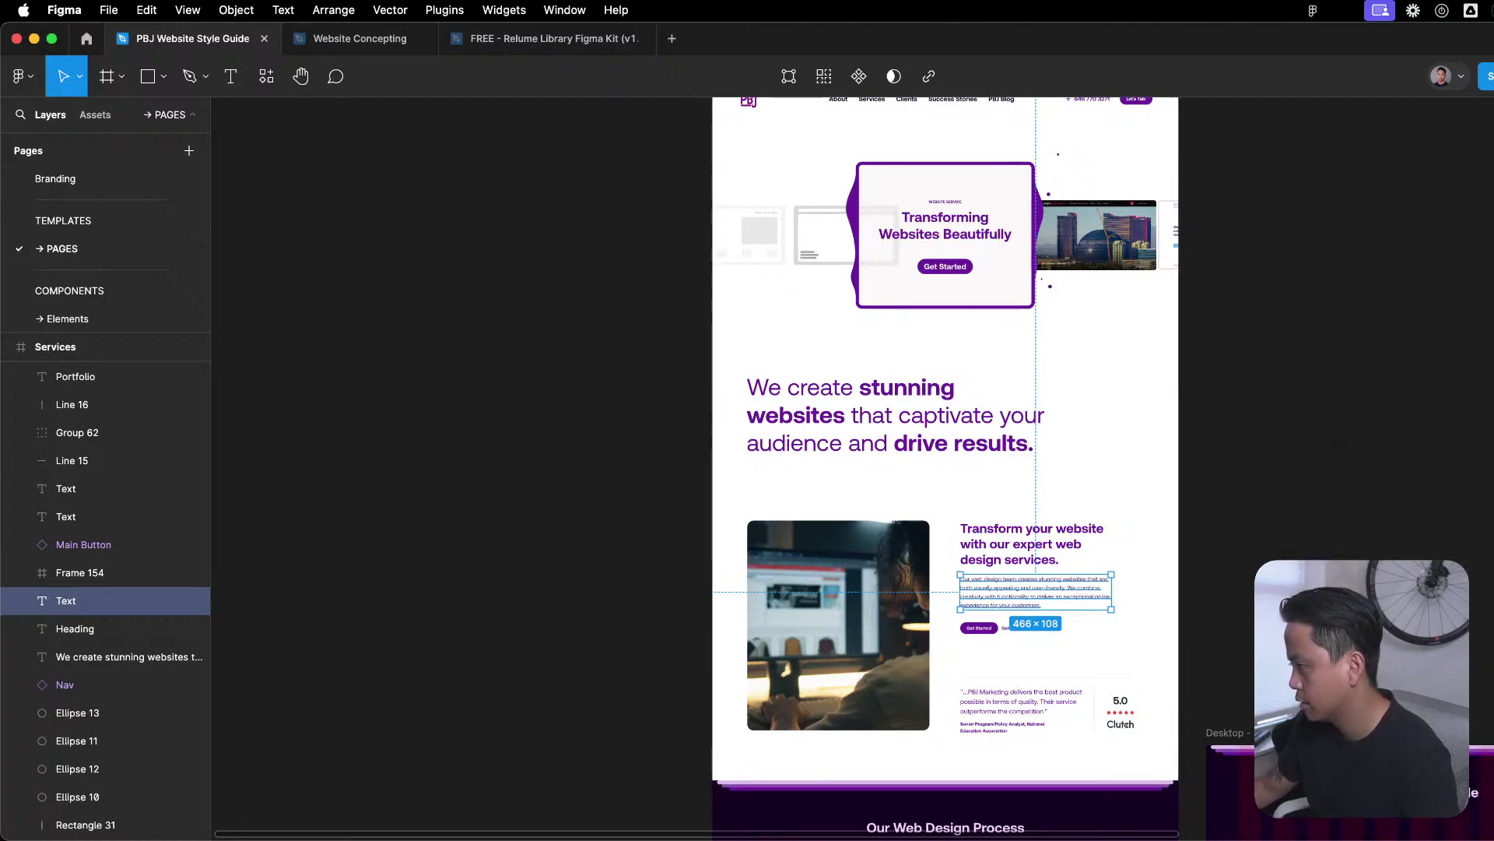
{"action": "left_click", "coordinate": [1244, 551]}
{"action": "scroll", "coordinate": [1147, 607], "scroll_direction": "up", "scroll_amount": 5}
{"action": "left_click", "coordinate": [827, 567]}
{"action": "left_click", "coordinate": [1108, 641]}
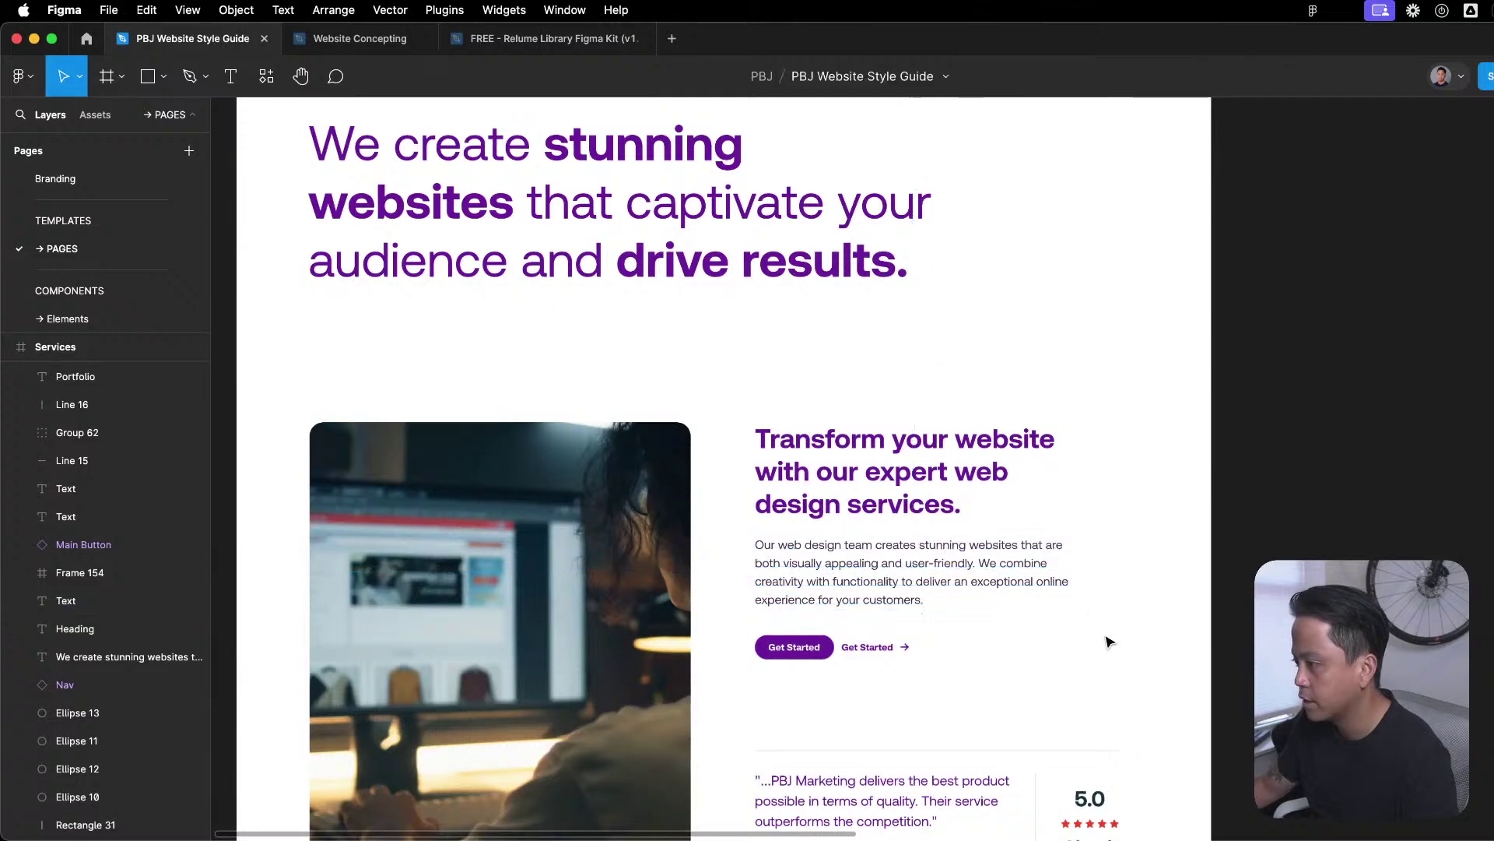
{"action": "scroll", "coordinate": [1058, 627], "scroll_direction": "down", "scroll_amount": 3}
{"action": "left_click", "coordinate": [1057, 609]}
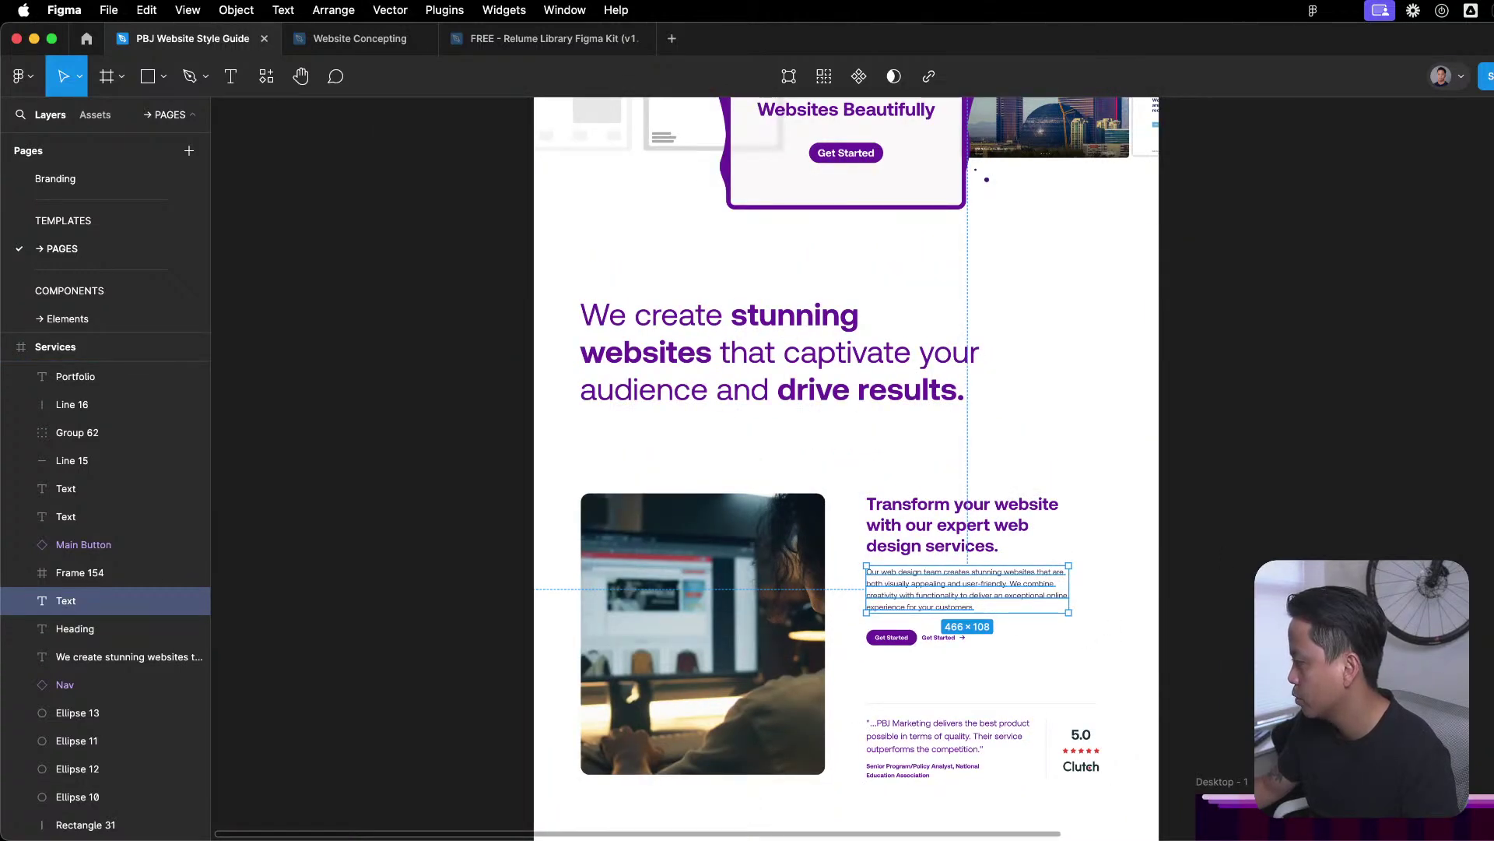
{"action": "left_click", "coordinate": [1314, 555]}
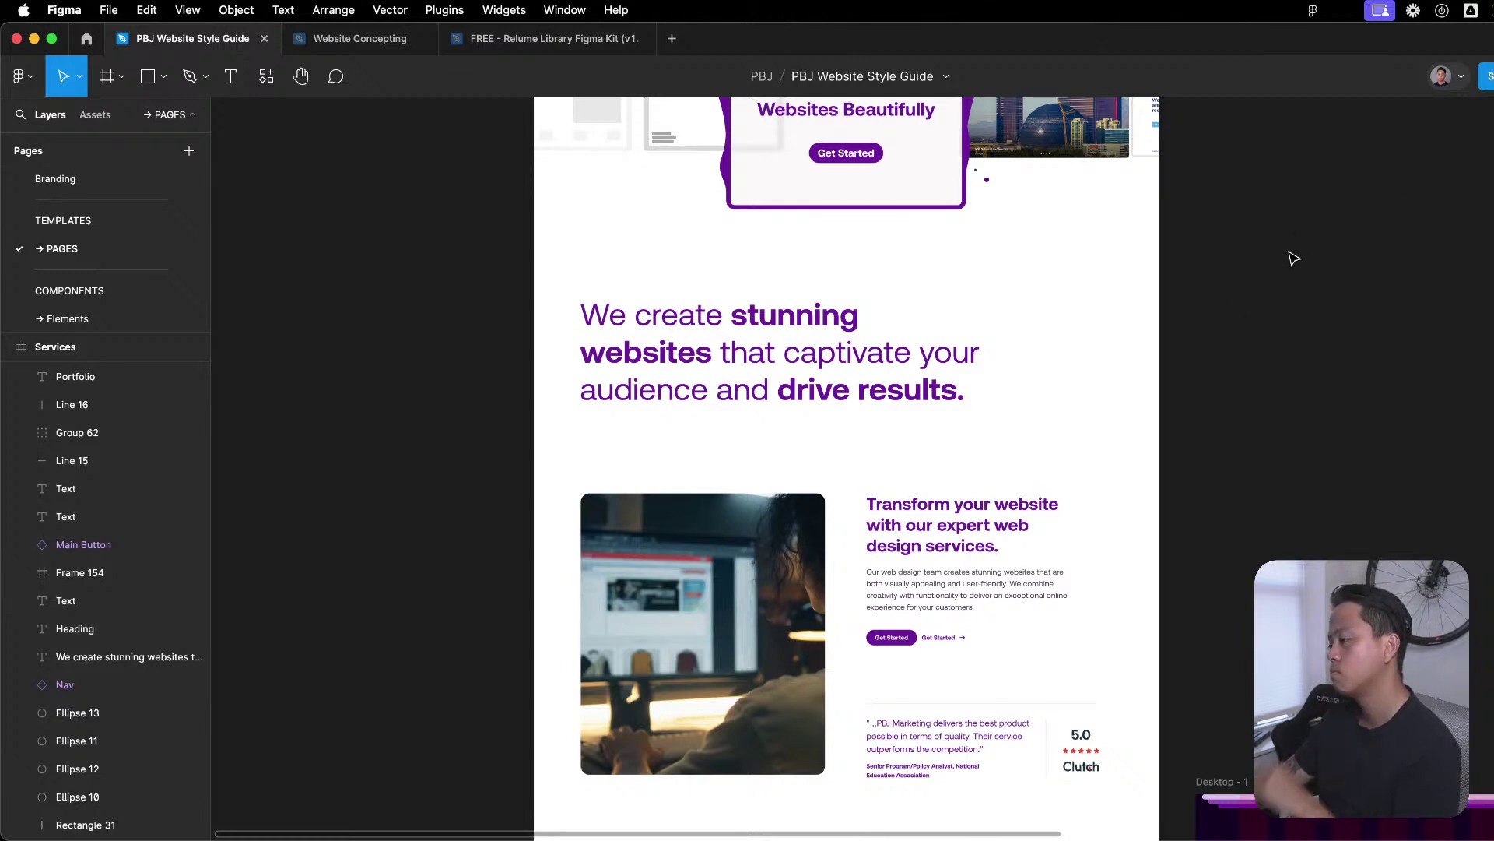
Open the Semantic variable collection and link the Text group's primary color to the primitive 170124.
{"action": "left_click", "coordinate": [1491, 335]}
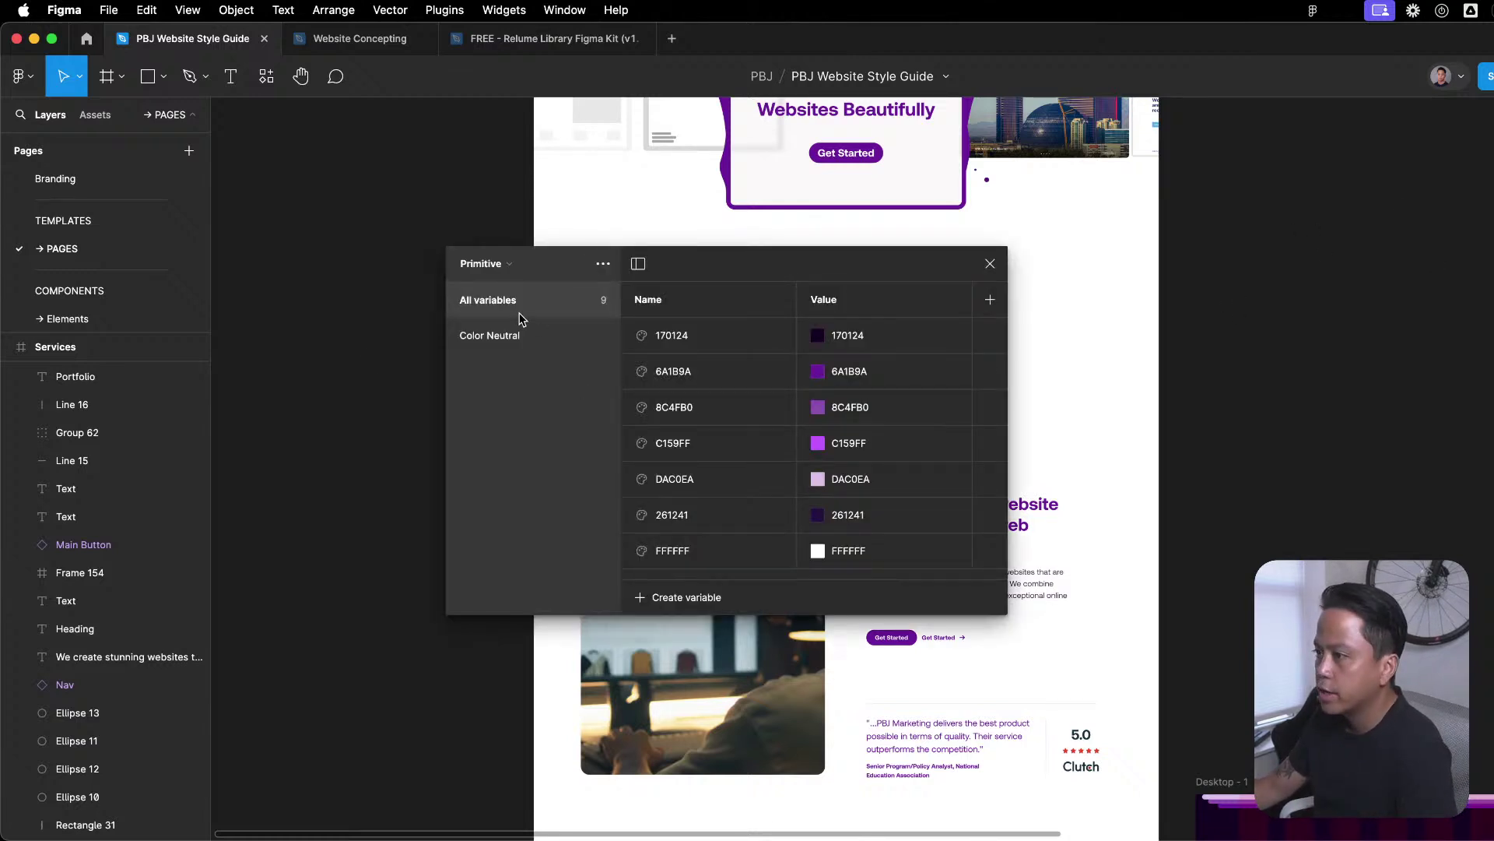
{"action": "left_click", "coordinate": [513, 279]}
{"action": "left_click", "coordinate": [510, 285]}
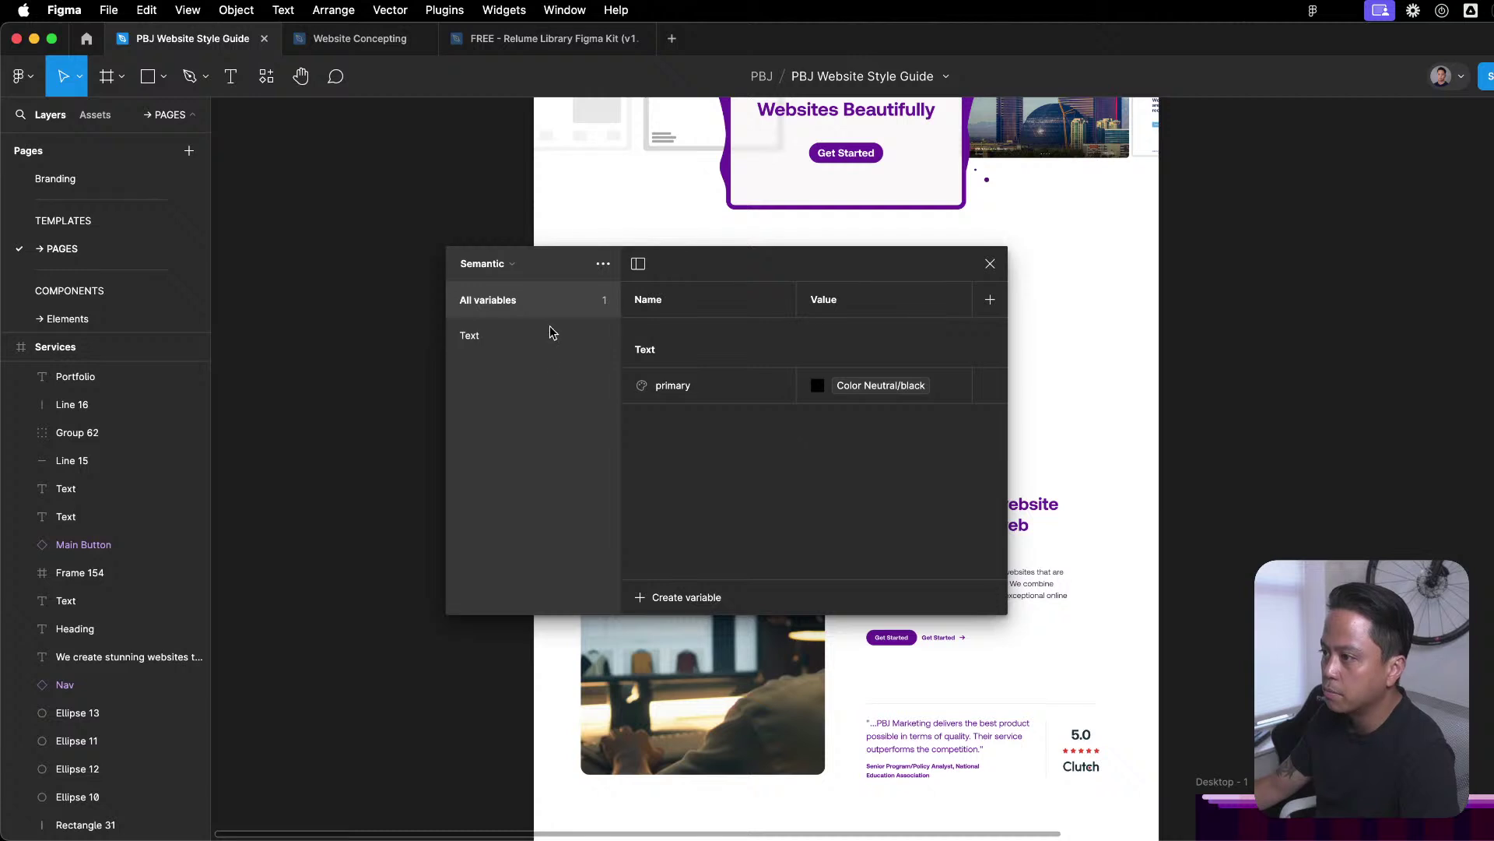
{"action": "left_click", "coordinate": [549, 343]}
{"action": "left_click", "coordinate": [834, 335]}
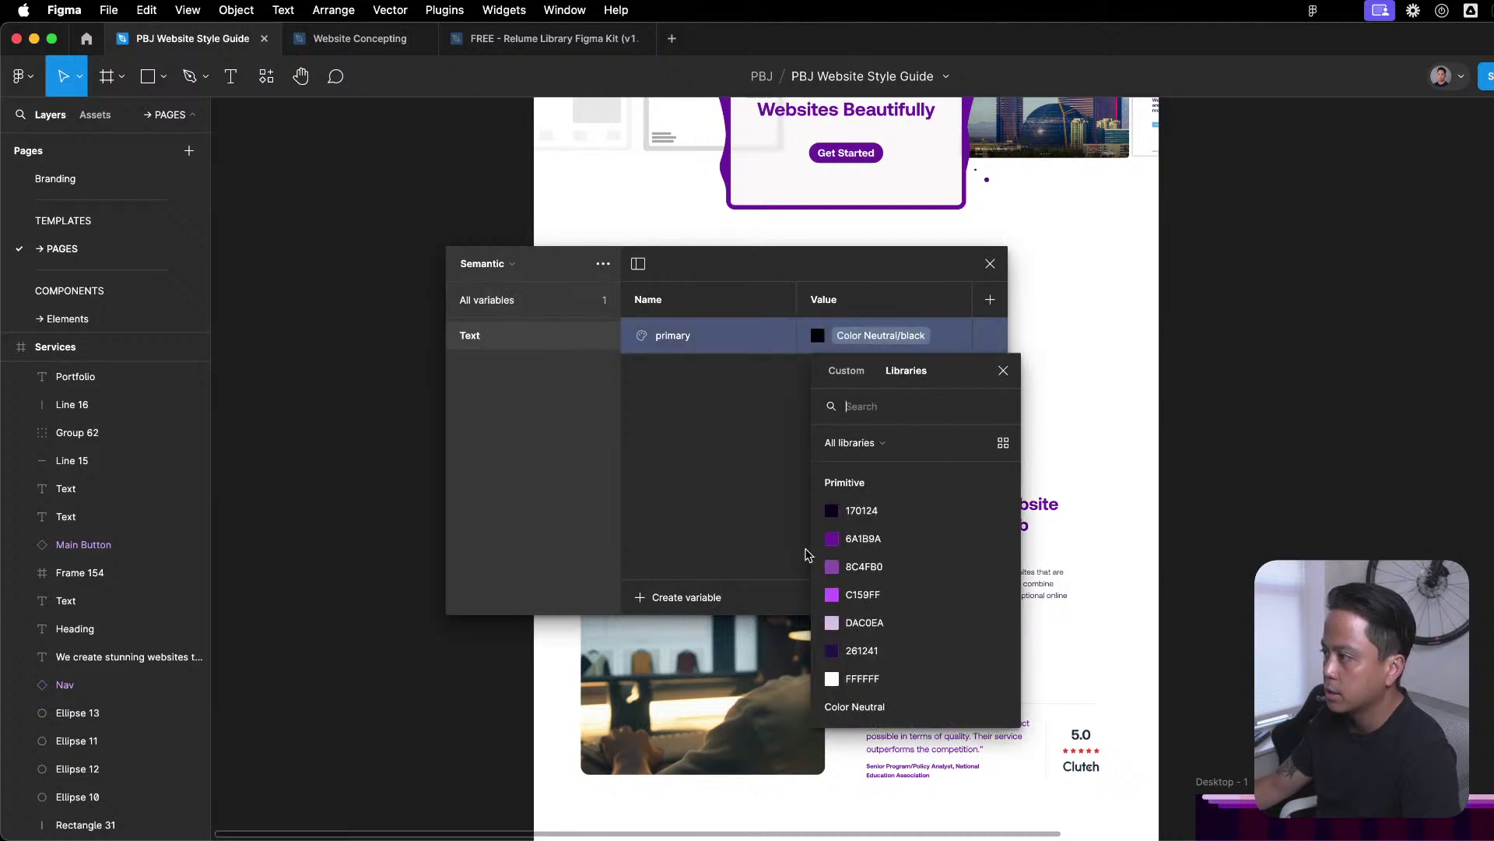
{"action": "left_click", "coordinate": [908, 508]}
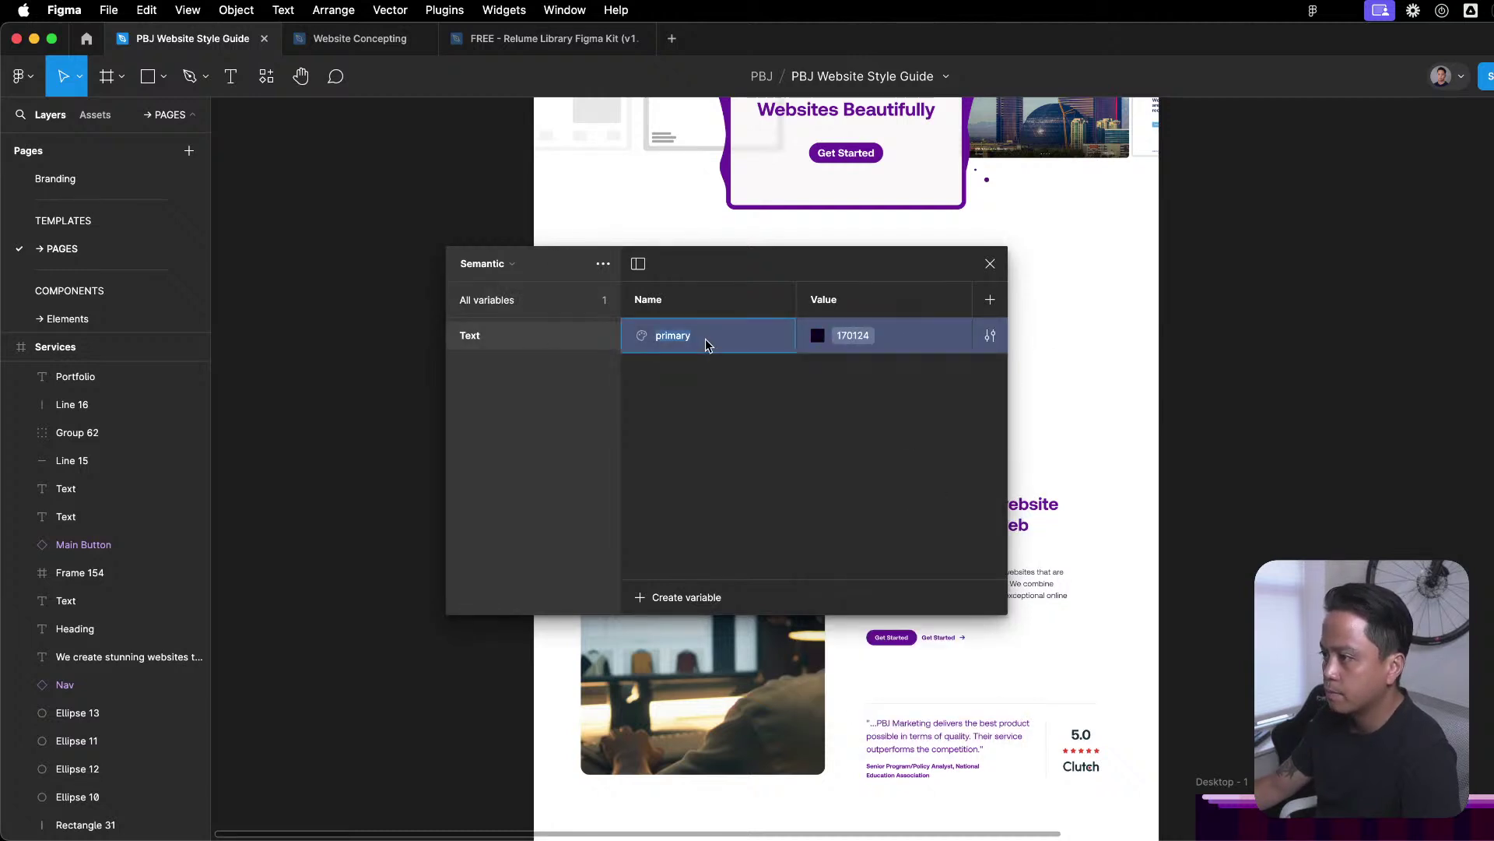
Create a color variable named headline in the Semantic collection's Text group.
{"action": "left_click_drag", "start_coordinate": [887, 268], "coordinate": [1493, 155]}
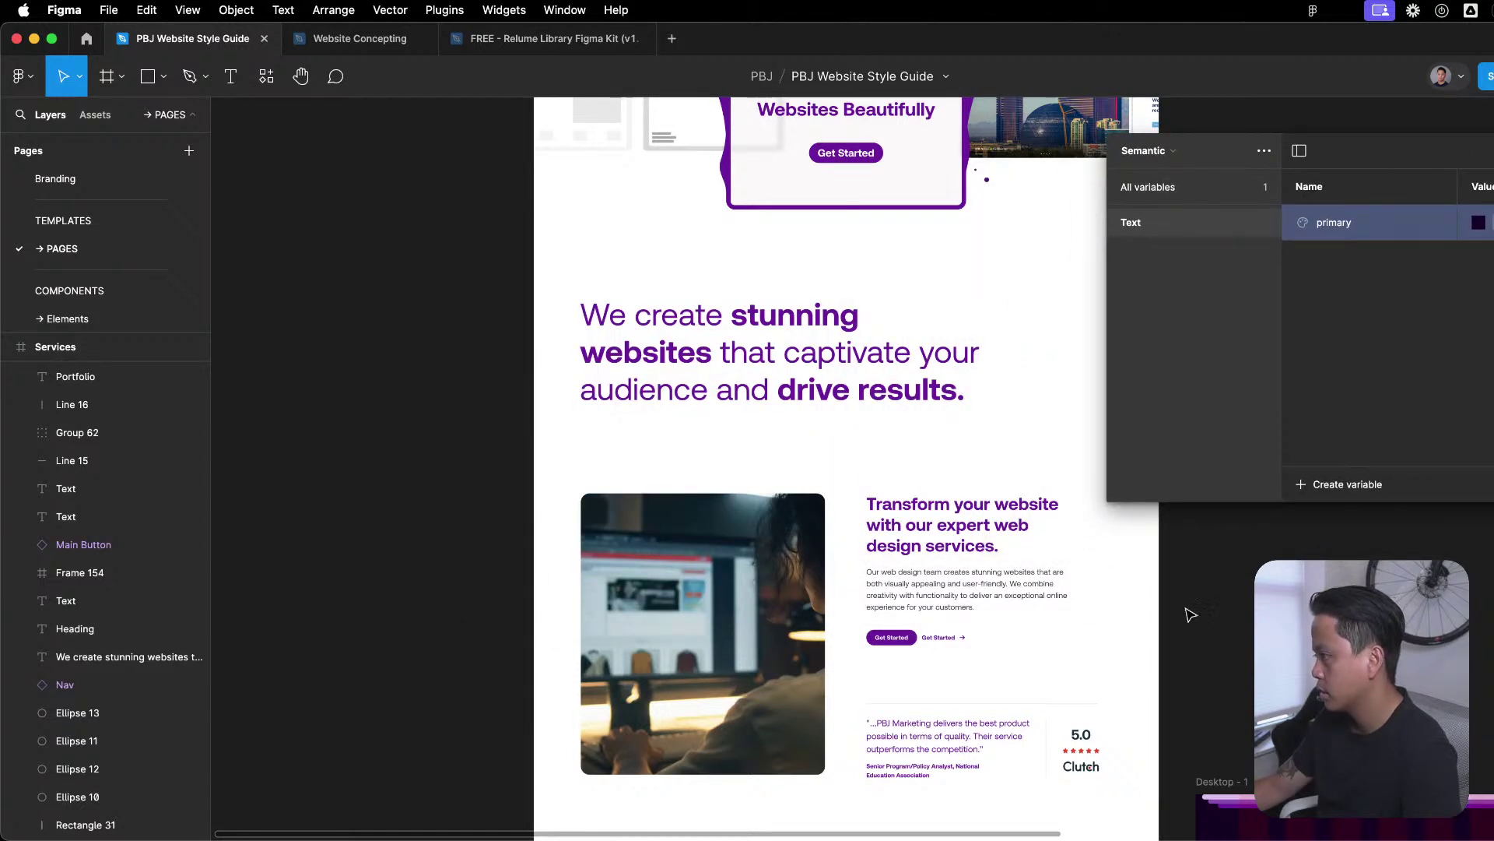
{"action": "left_click", "coordinate": [1335, 486]}
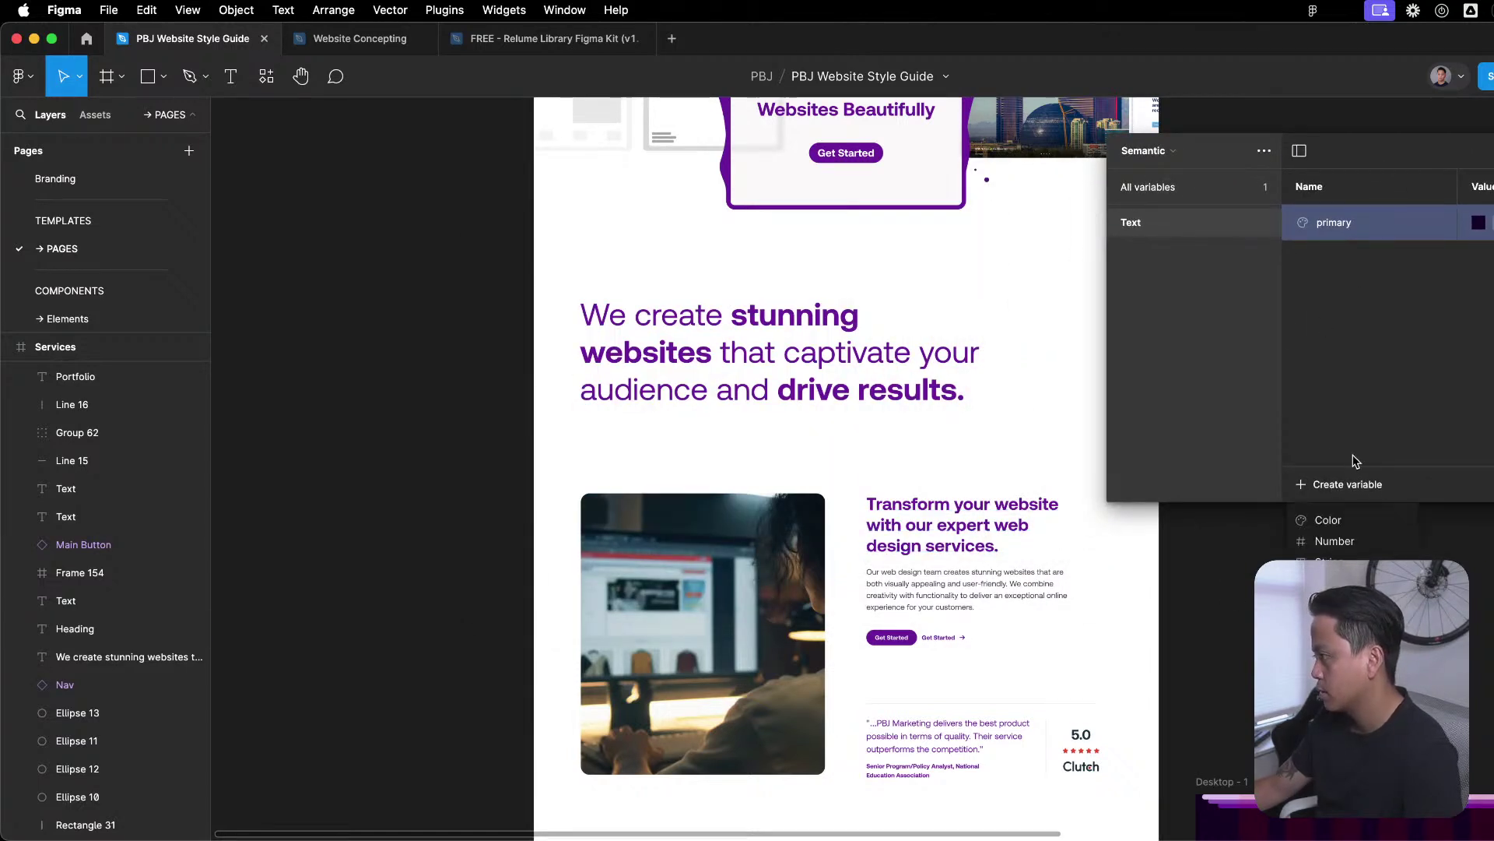
{"action": "left_click", "coordinate": [1328, 519]}
{"action": "type", "text": "headline"}
{"action": "key", "text": "Return"}
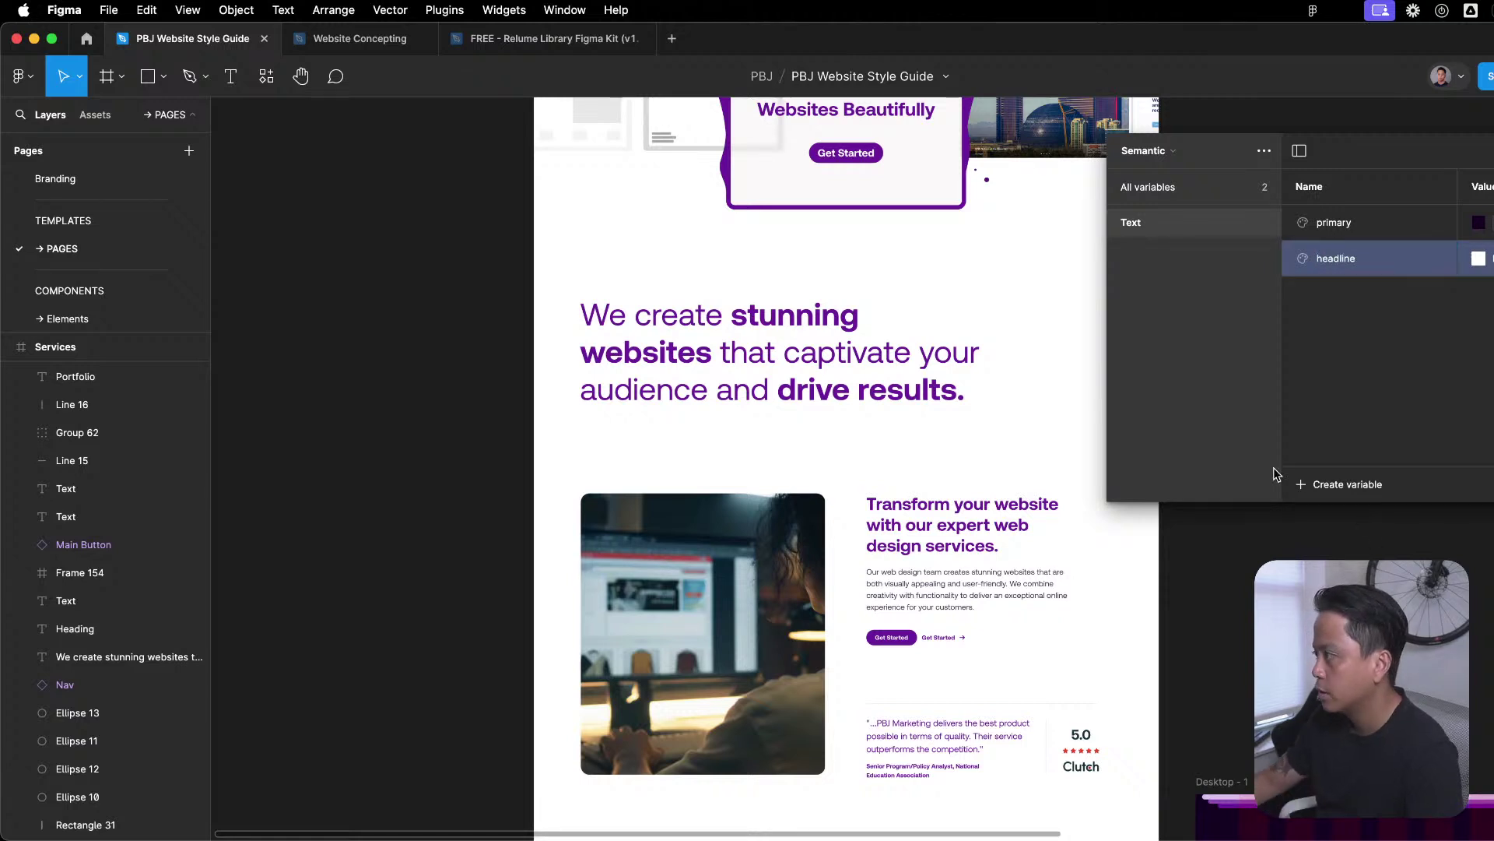
Set the headline variable to the dark purple of the "We create stunning websites" text.
{"action": "left_click", "coordinate": [778, 358]}
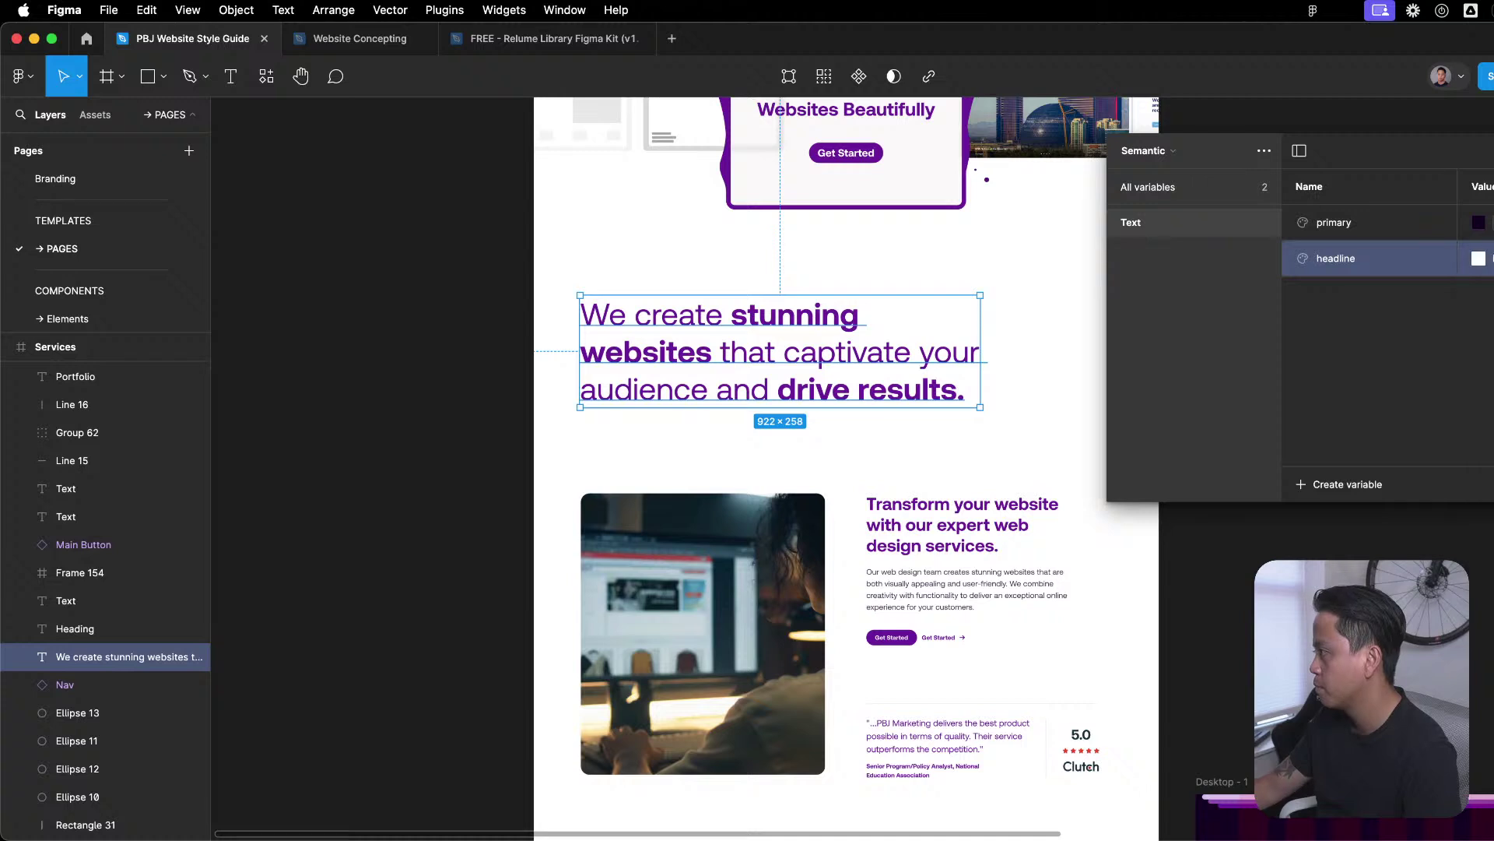
{"action": "left_click", "coordinate": [1478, 258]}
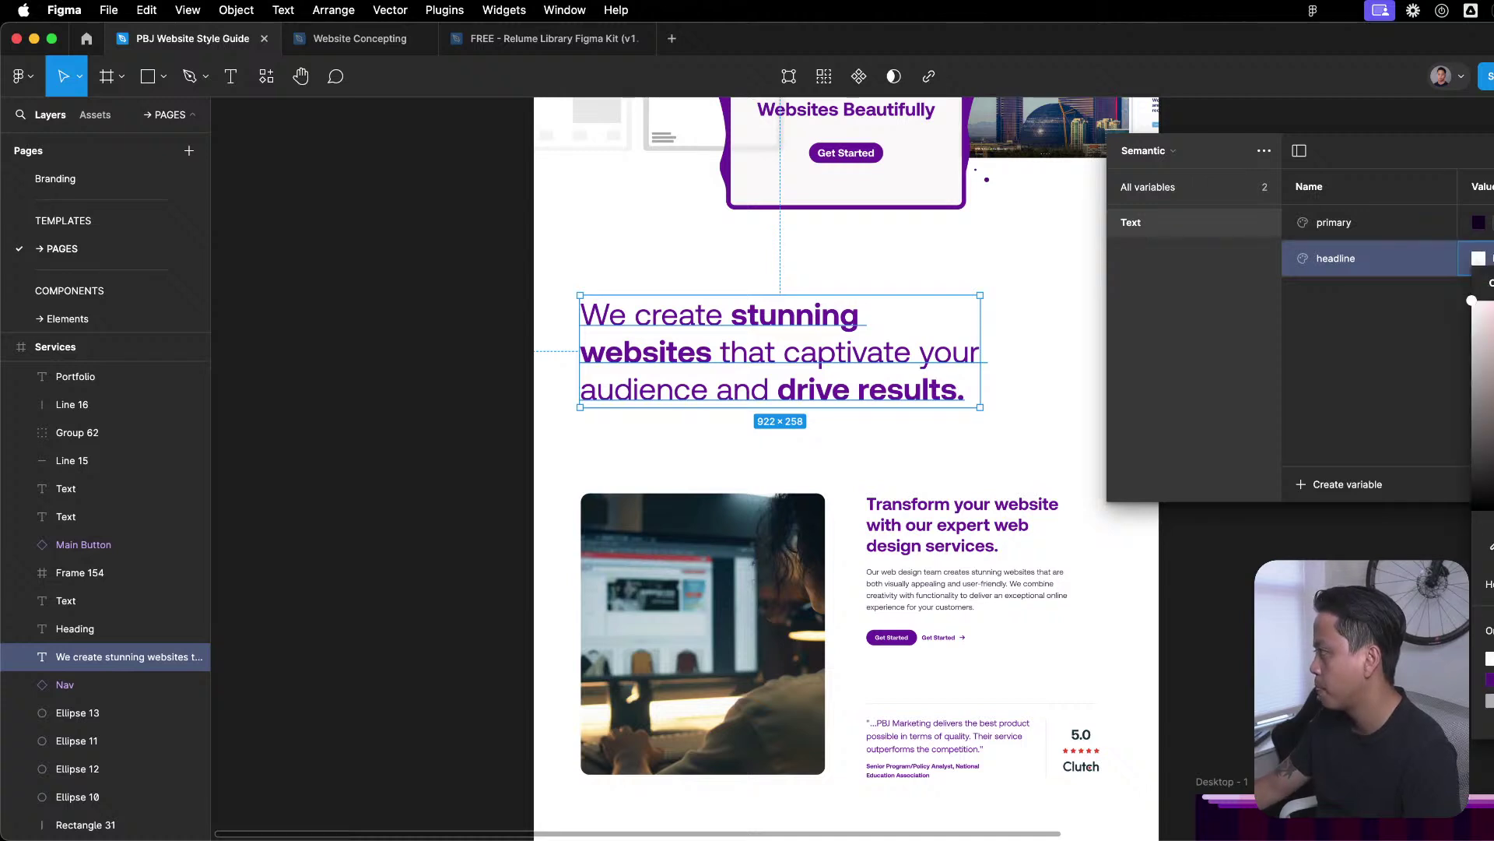
{"action": "key", "text": "Escape"}
{"action": "left_click", "coordinate": [1493, 258]}
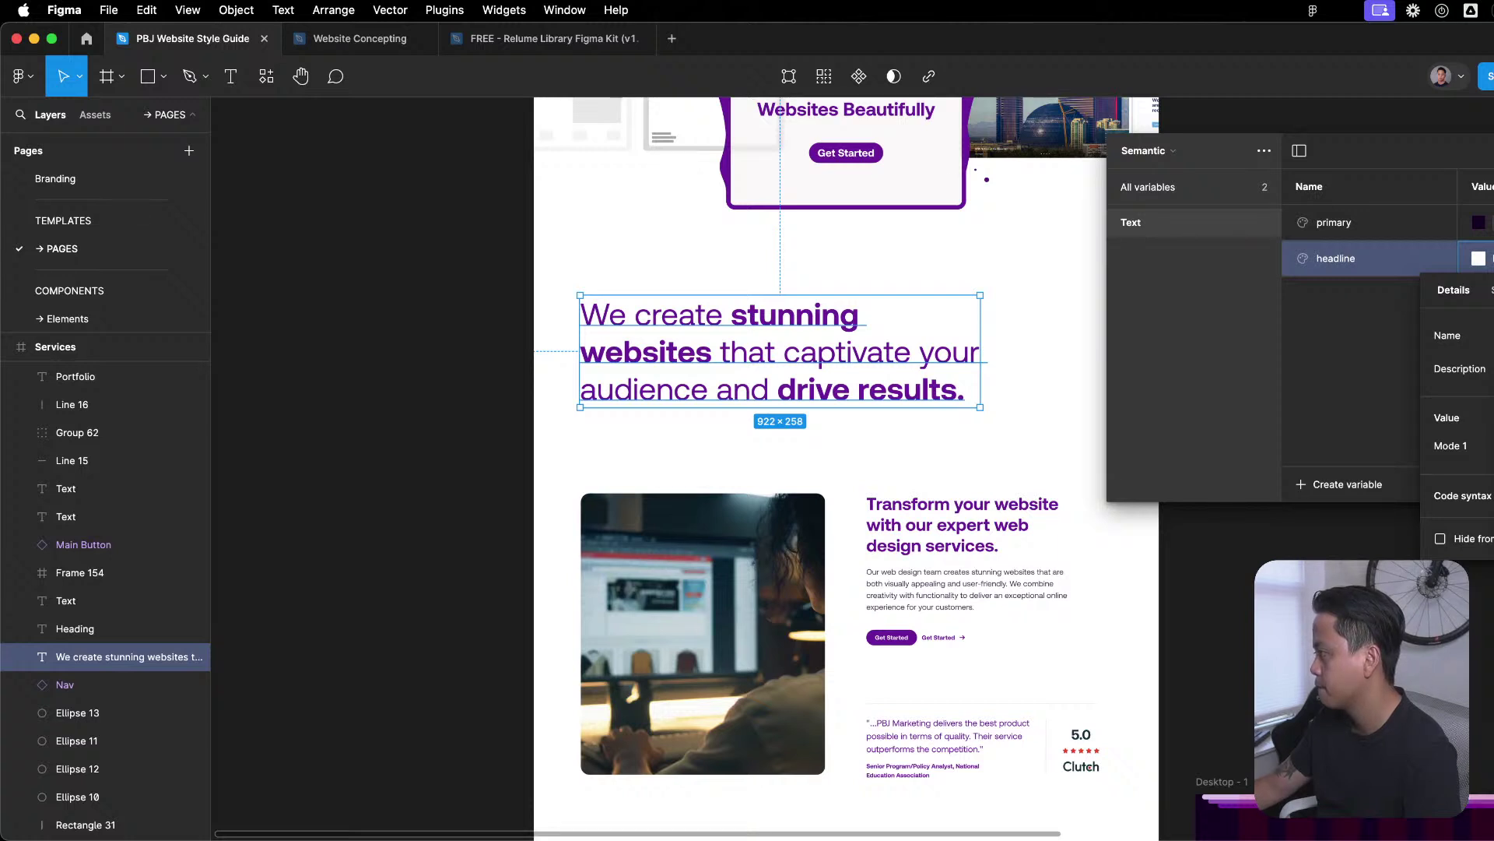
{"action": "key", "text": "Escape"}
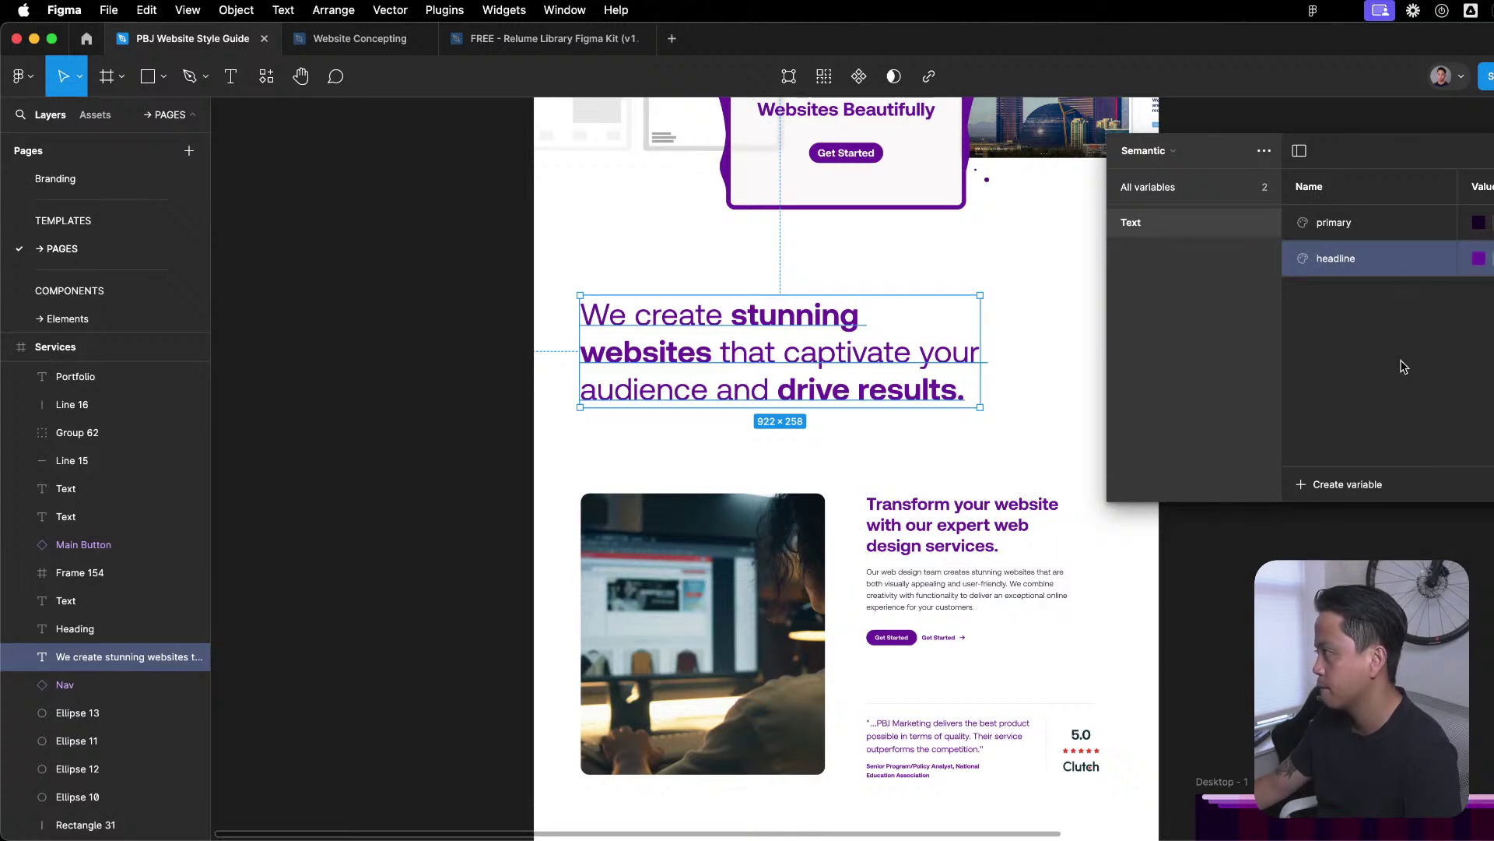
{"action": "scroll", "coordinate": [887, 644], "scroll_direction": "down", "scroll_amount": 2}
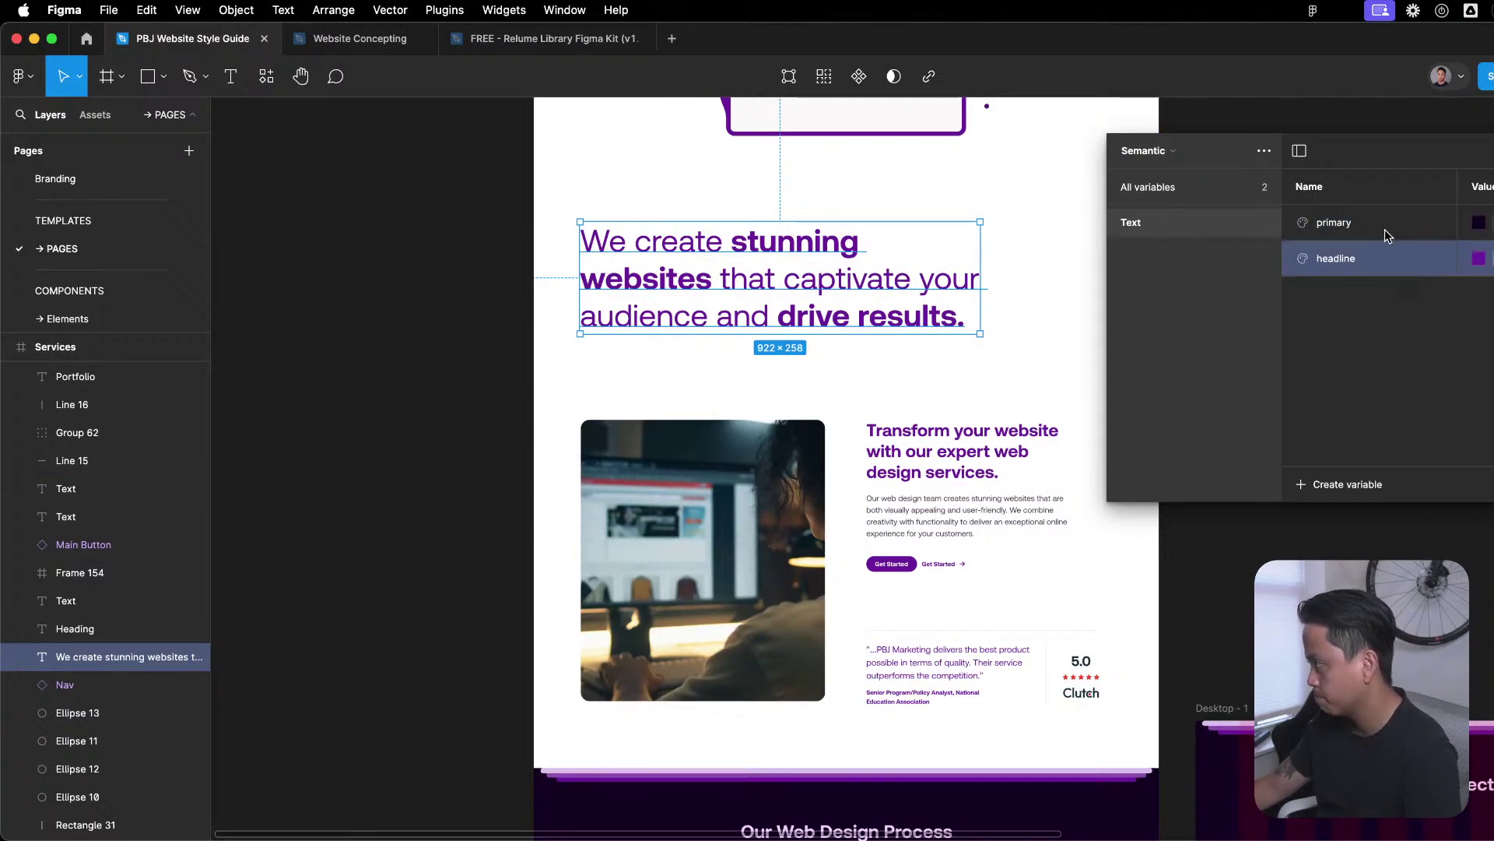
Show all variables of the Semantic collection and look over the text on the Services page.
{"action": "key", "text": "Up"}
{"action": "left_click", "coordinate": [1240, 199]}
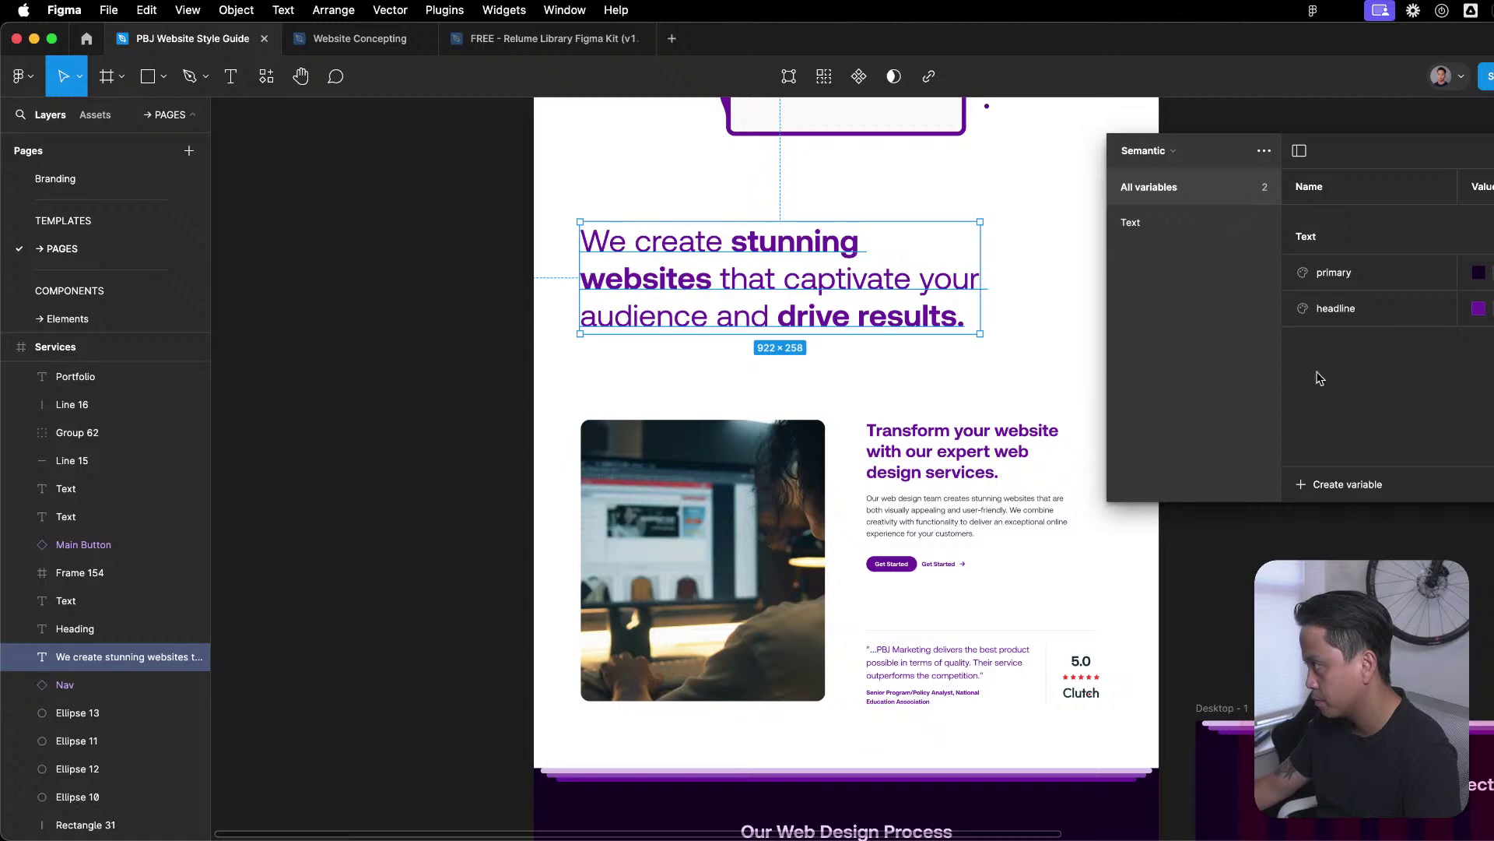
{"action": "left_click", "coordinate": [797, 374]}
{"action": "scroll", "coordinate": [797, 373], "scroll_direction": "down", "scroll_amount": 5}
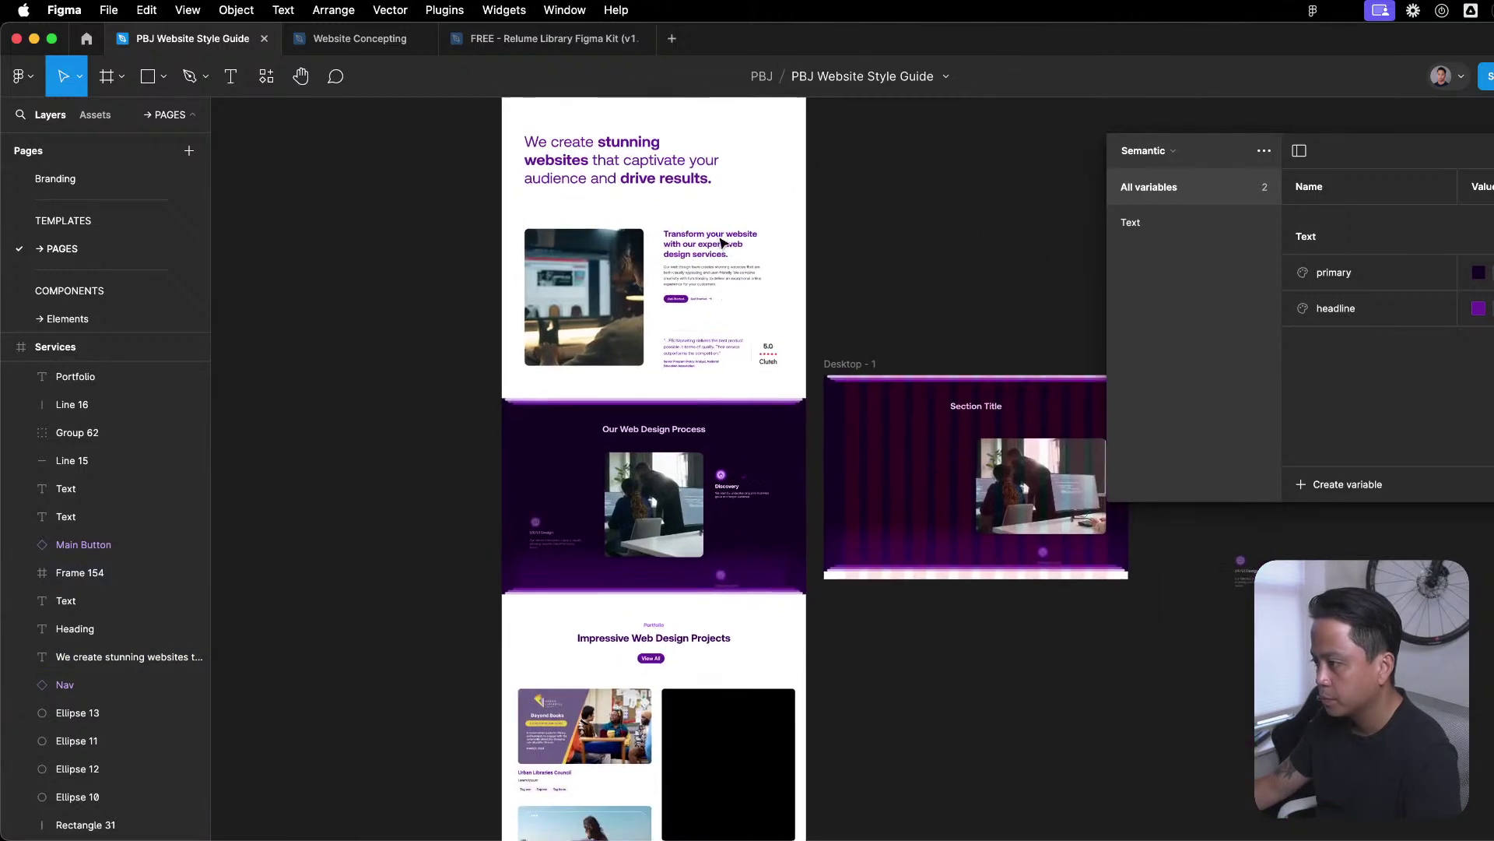
{"action": "scroll", "coordinate": [716, 226], "scroll_direction": "up", "scroll_amount": 5}
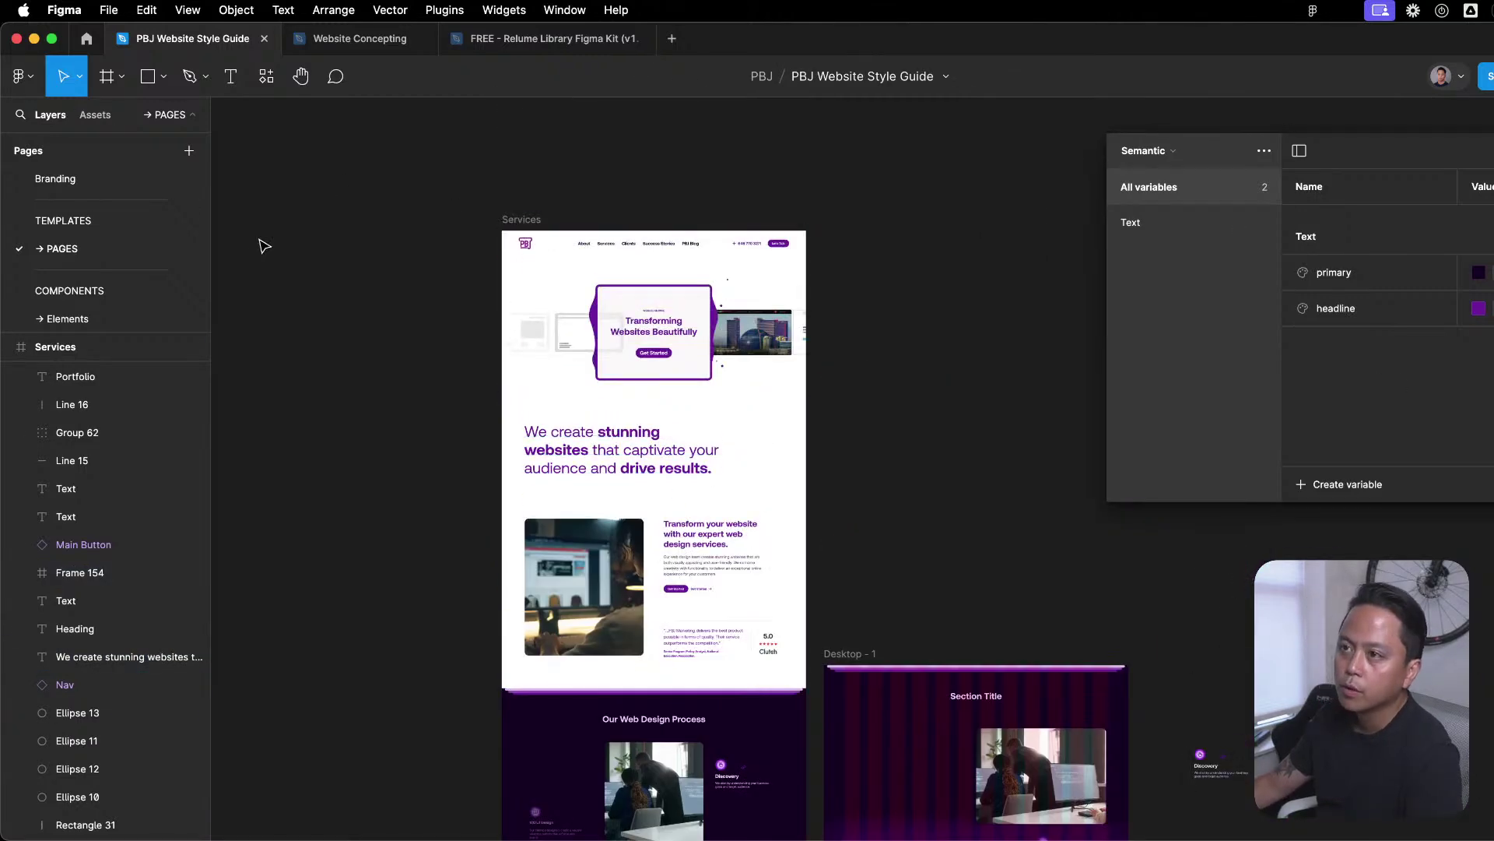
Switch to the Webflow project in Arc and open its Variables list to review the existing variable groups.
{"action": "key", "text": "ctrl+Up"}
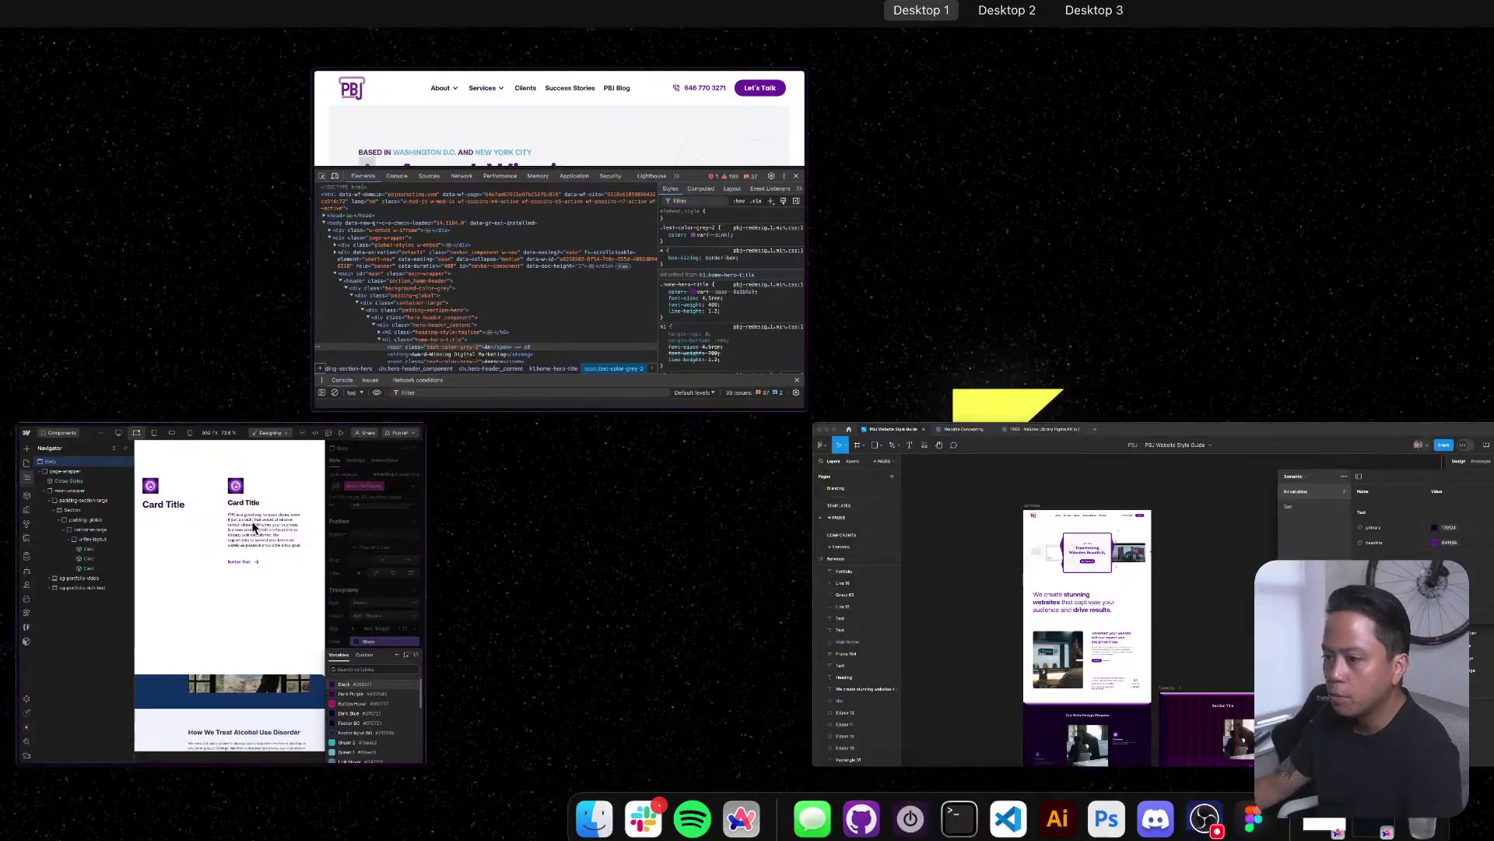
{"action": "left_click", "coordinate": [140, 561]}
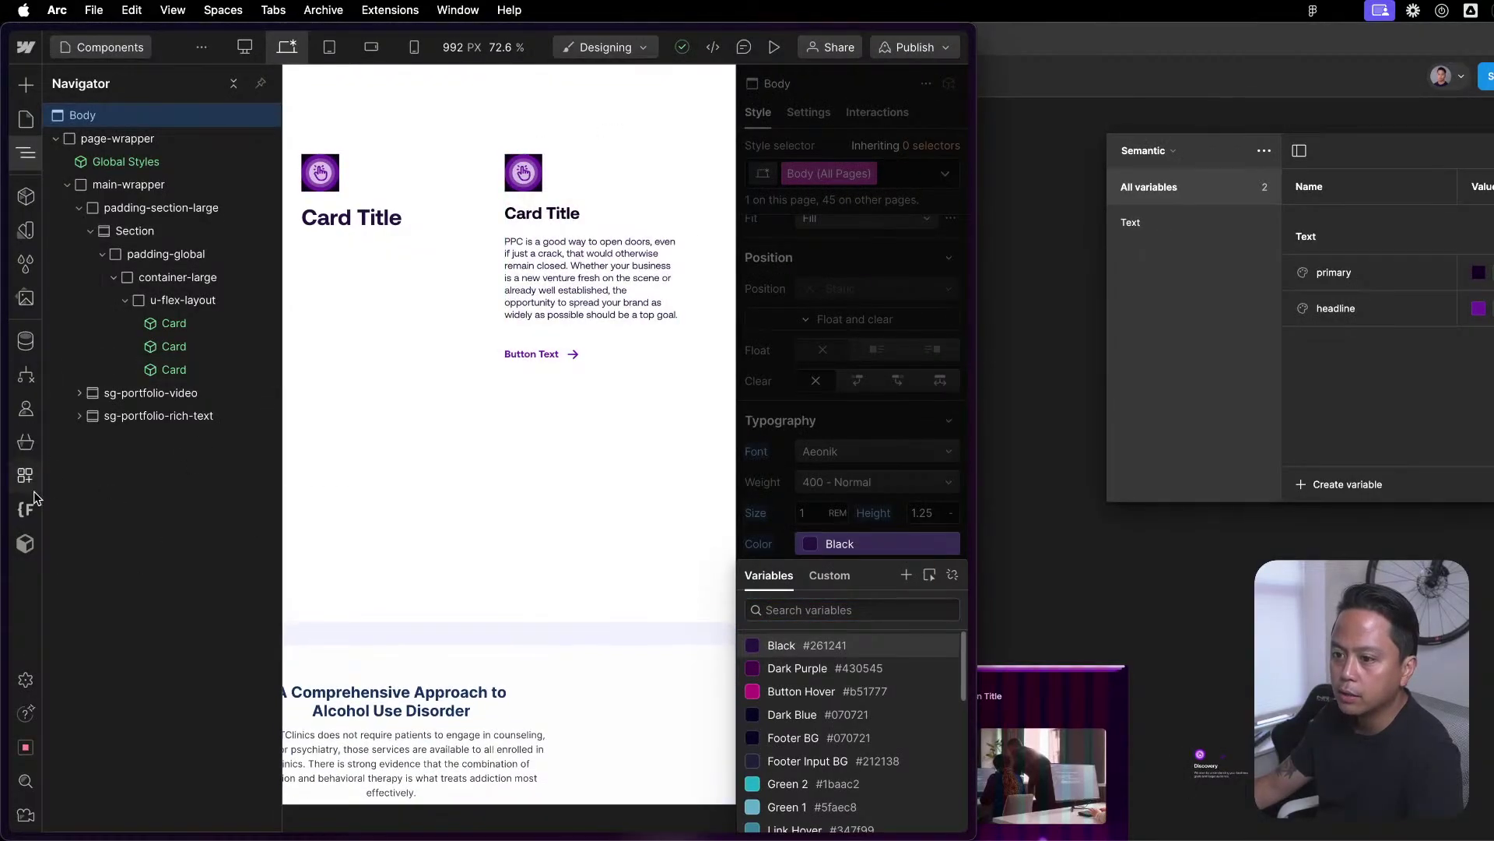
{"action": "left_click", "coordinate": [25, 230]}
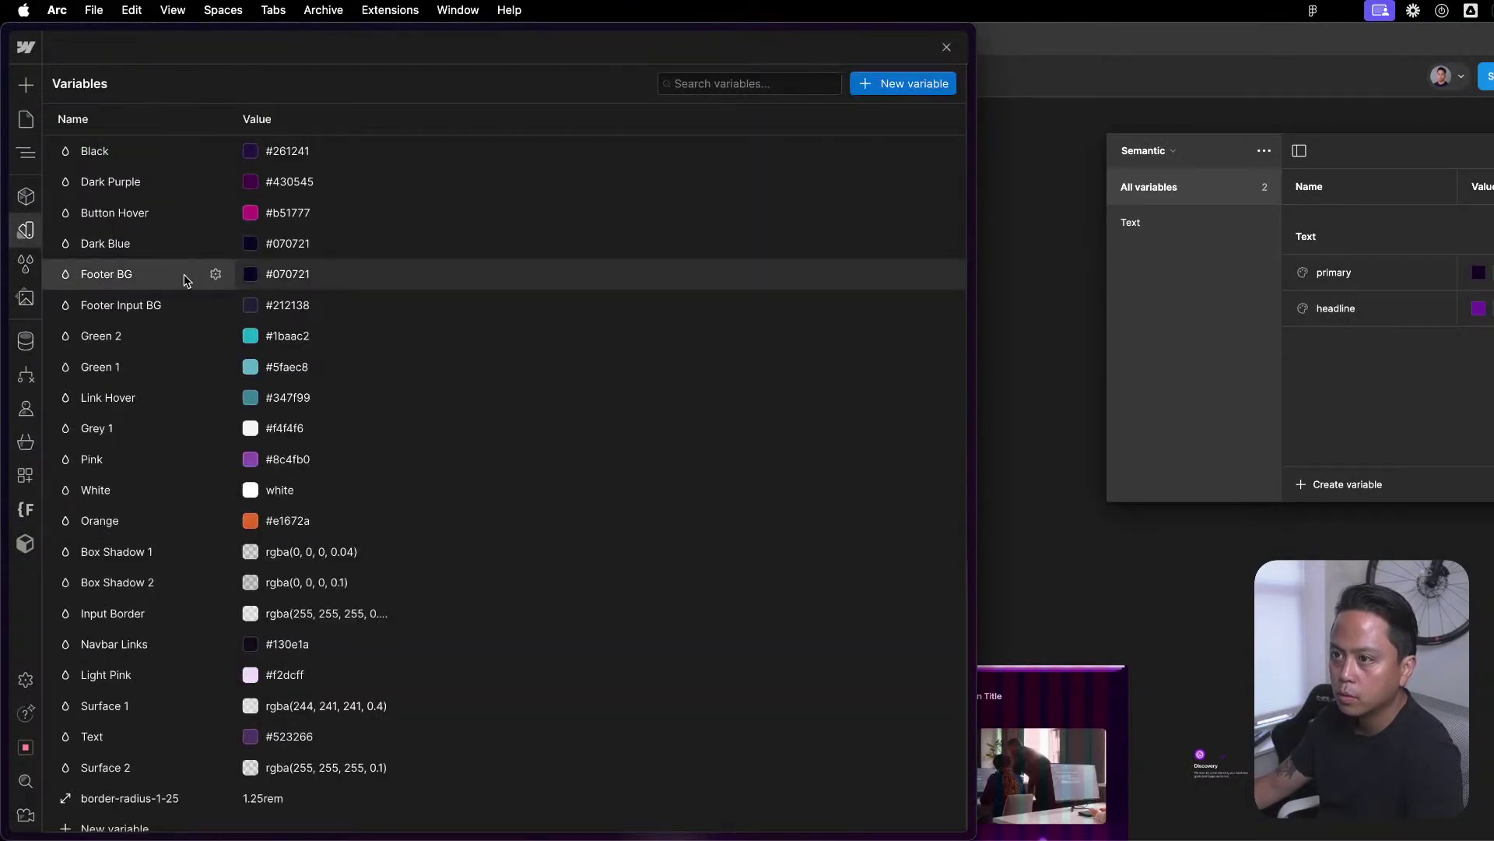
{"action": "scroll", "coordinate": [199, 284], "scroll_direction": "down", "scroll_amount": 5}
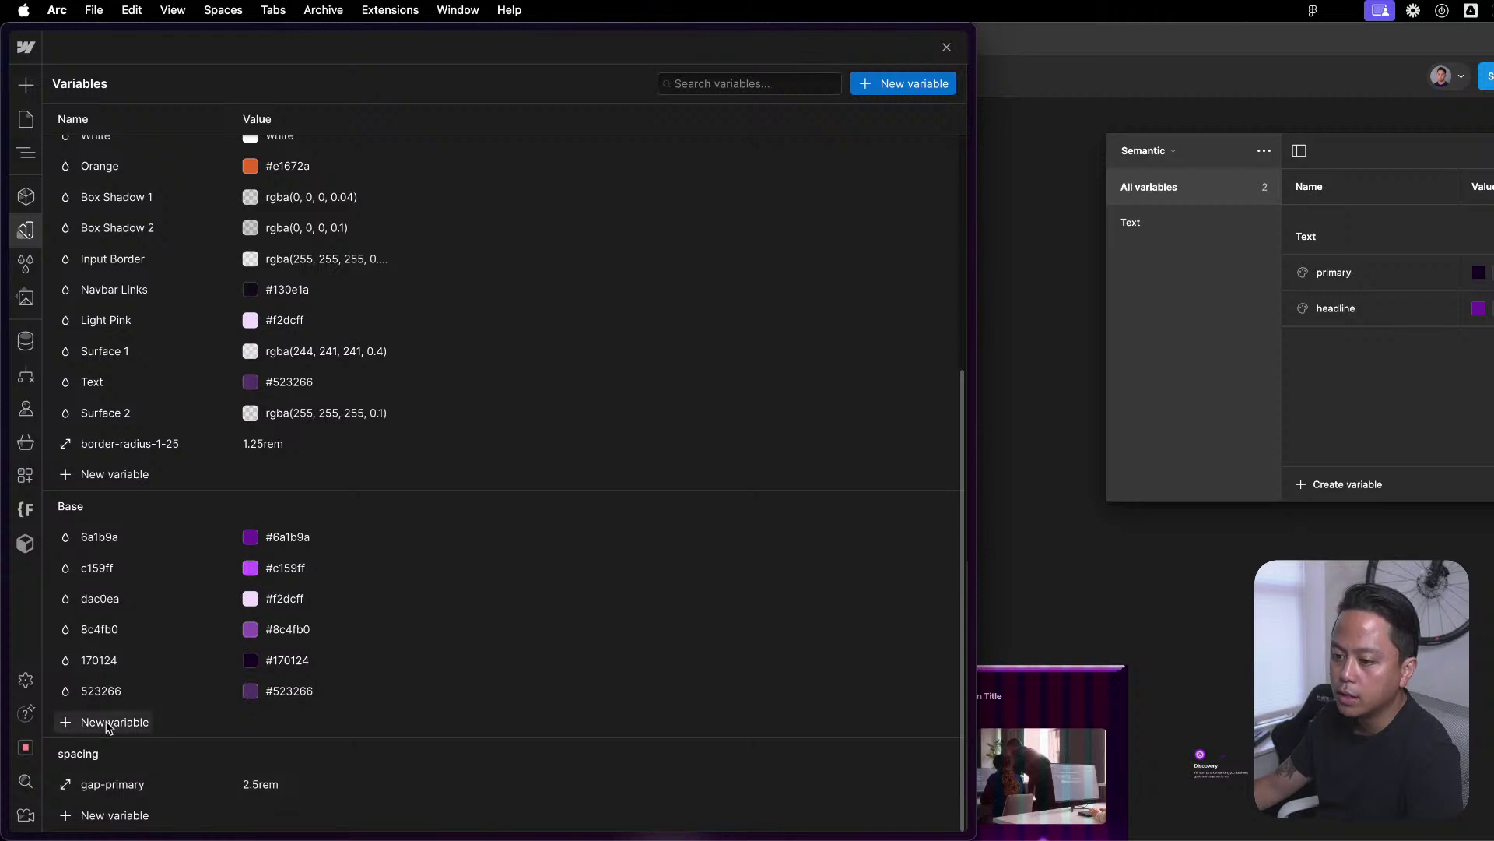
{"action": "scroll", "coordinate": [113, 747], "scroll_direction": "up", "scroll_amount": 5}
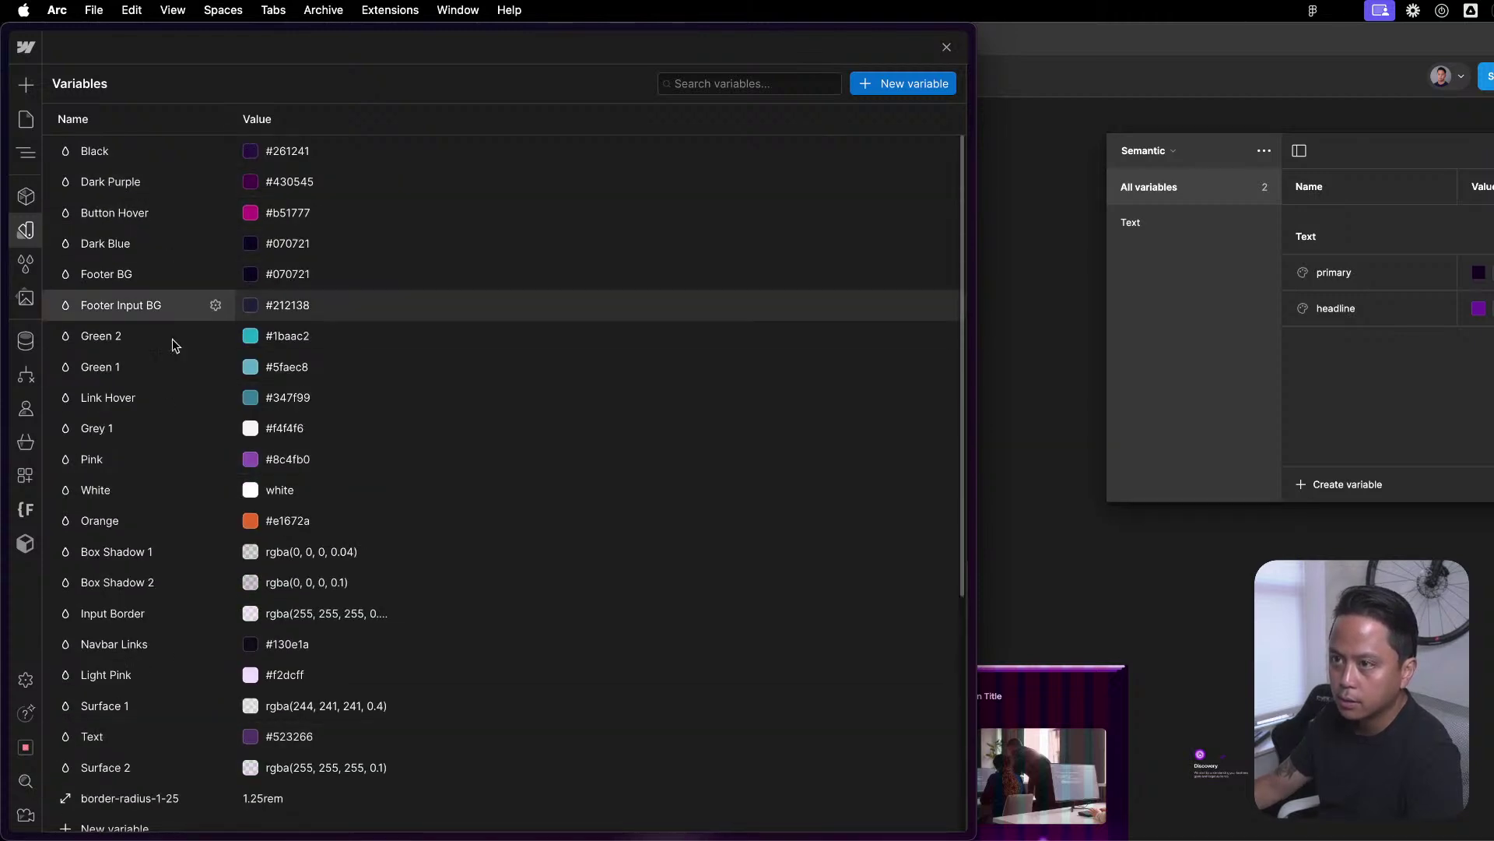
{"action": "scroll", "coordinate": [190, 644], "scroll_direction": "down", "scroll_amount": 5}
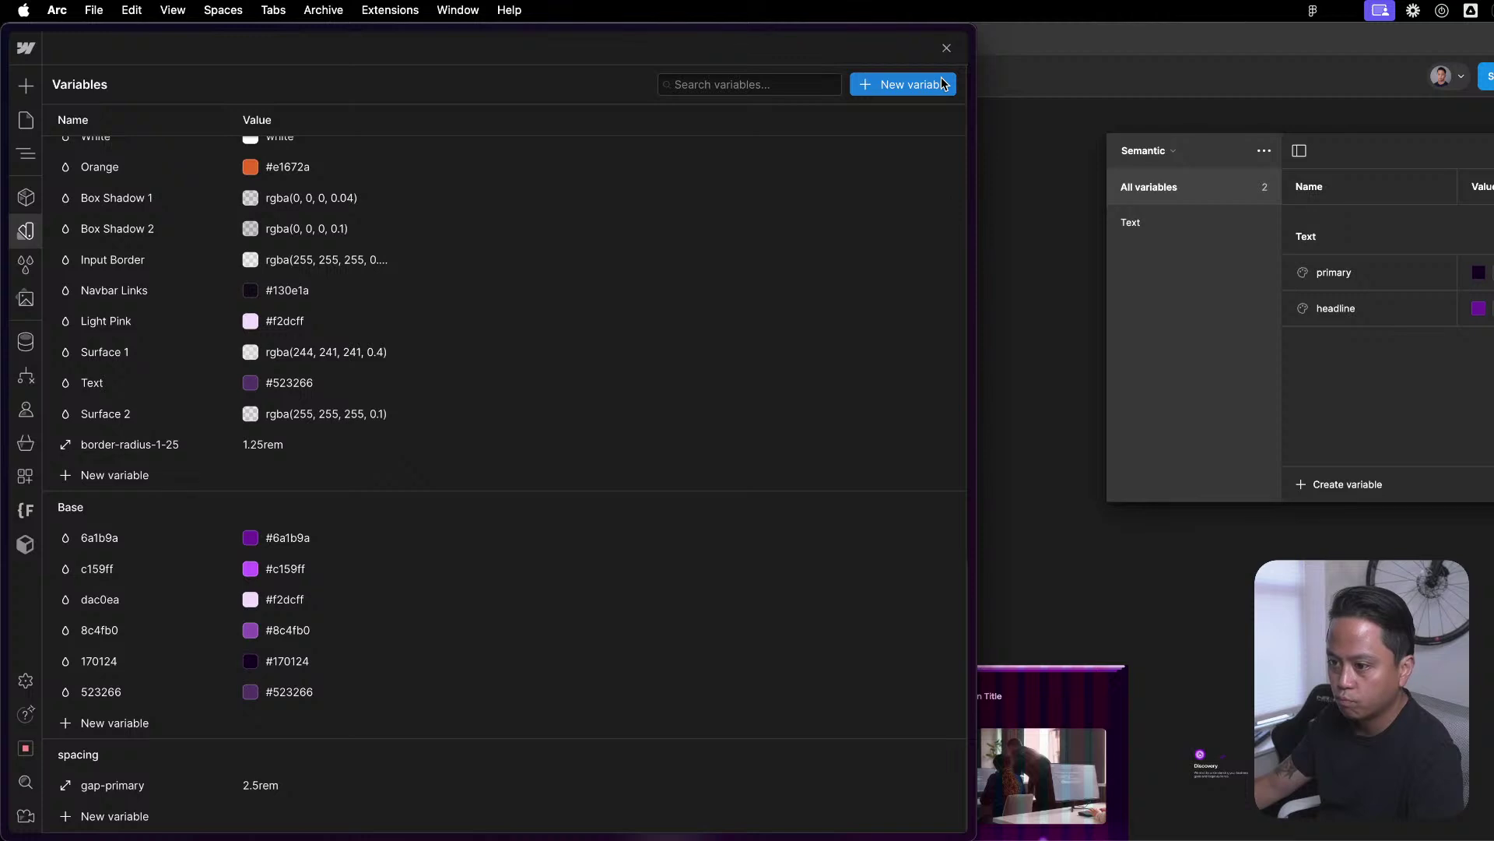
Create a color variable named Colors/Background/Dark.
{"action": "left_click", "coordinate": [909, 87]}
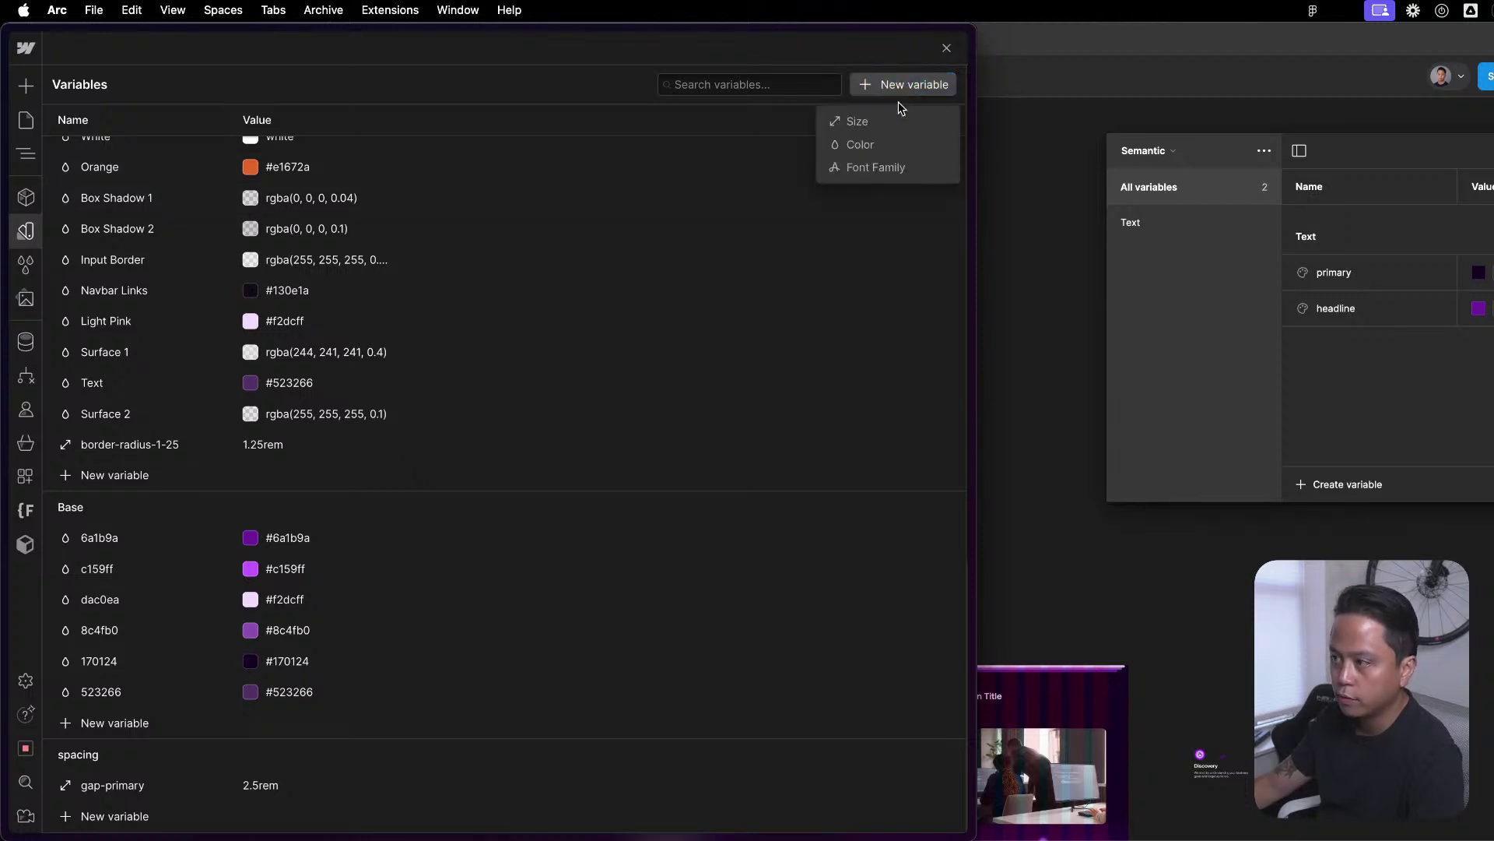
{"action": "left_click", "coordinate": [878, 152]}
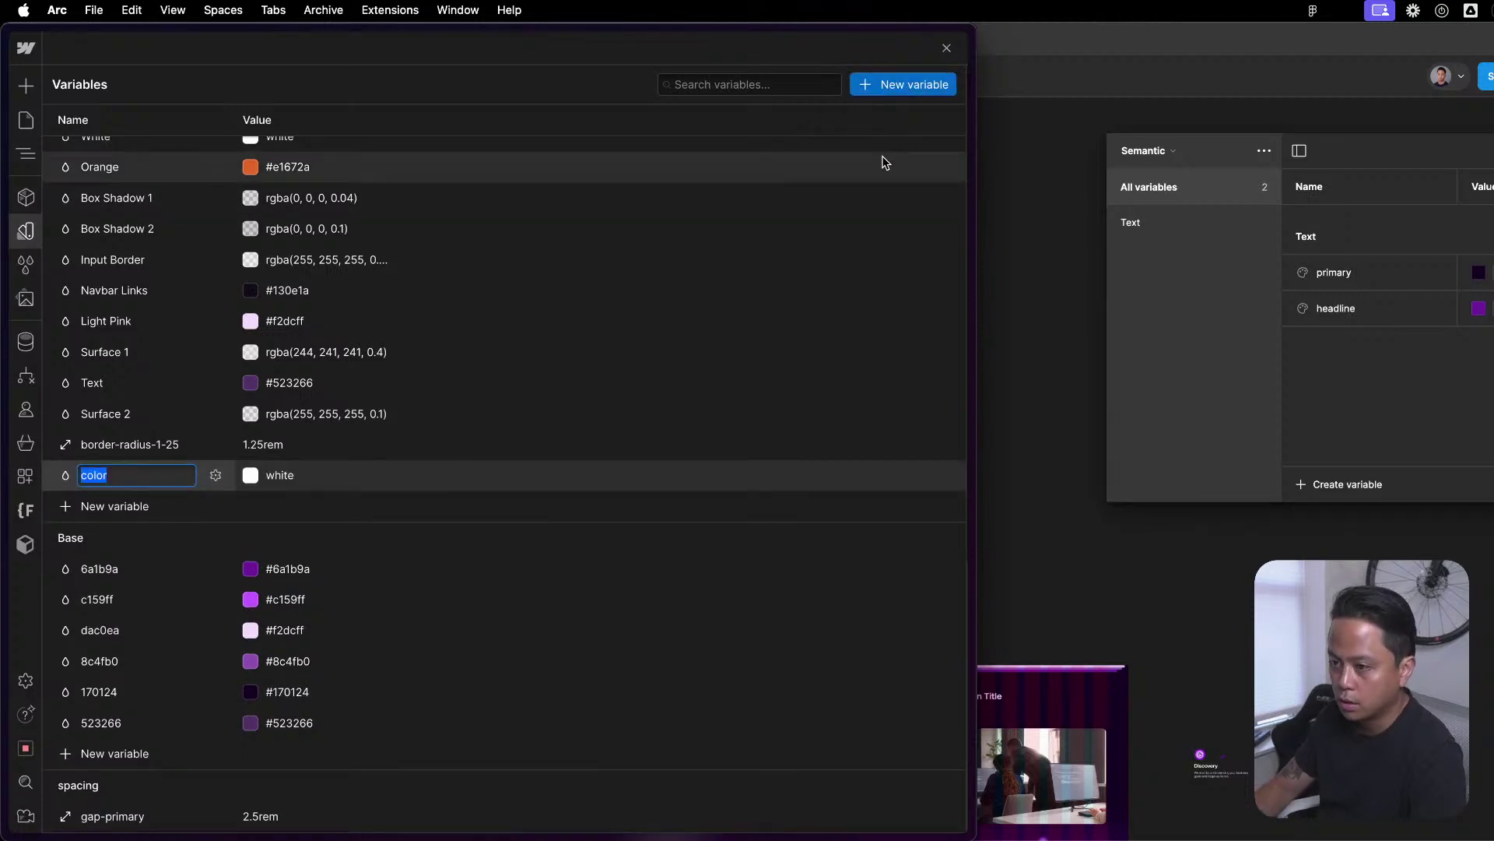
{"action": "type", "text": "Backgro"}
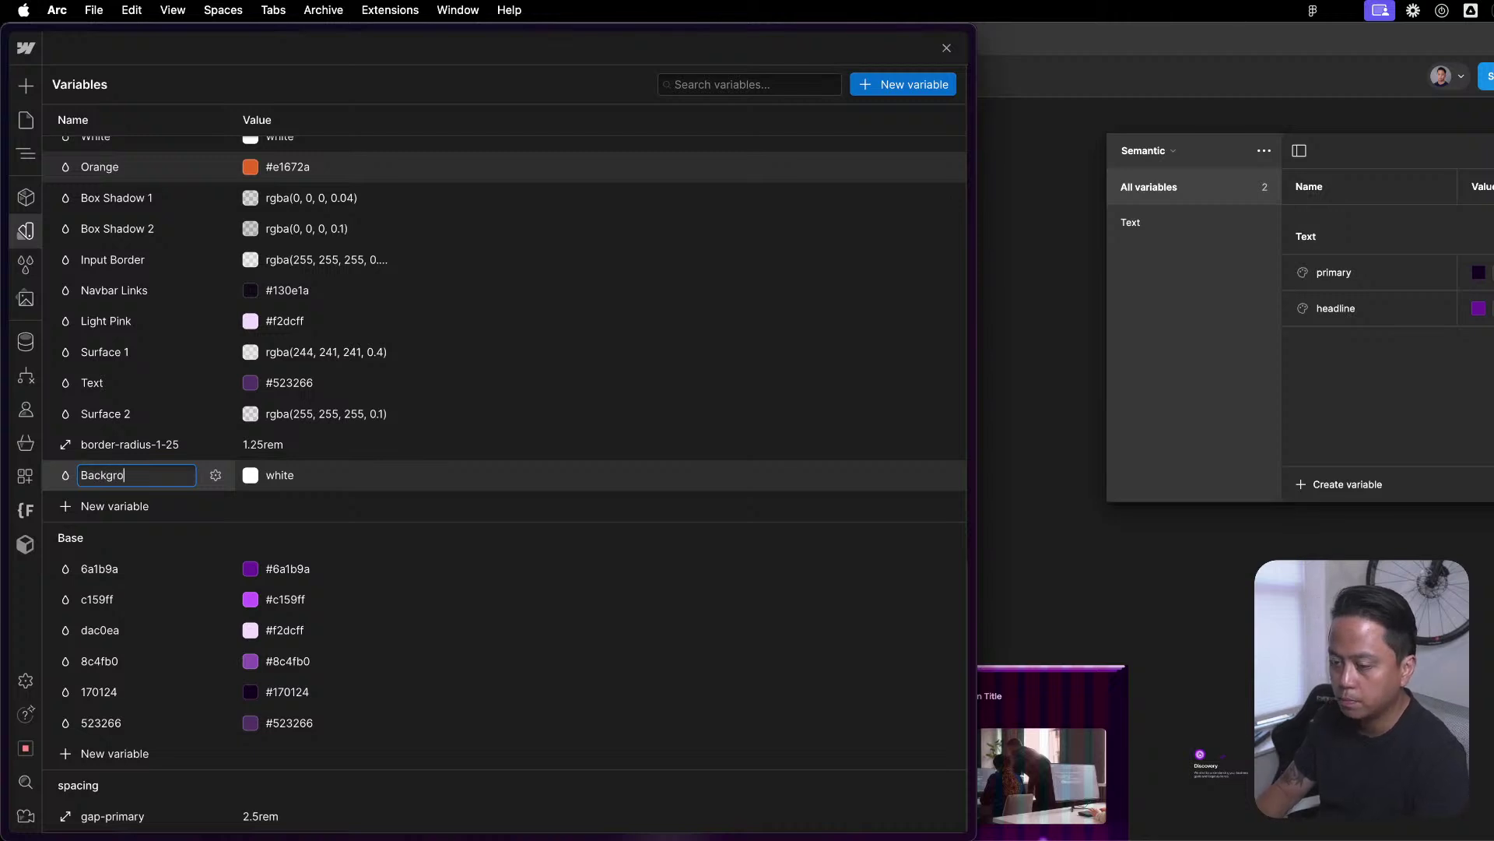
{"action": "key", "text": "super+a"}
{"action": "type", "text": "Colors/Backg"}
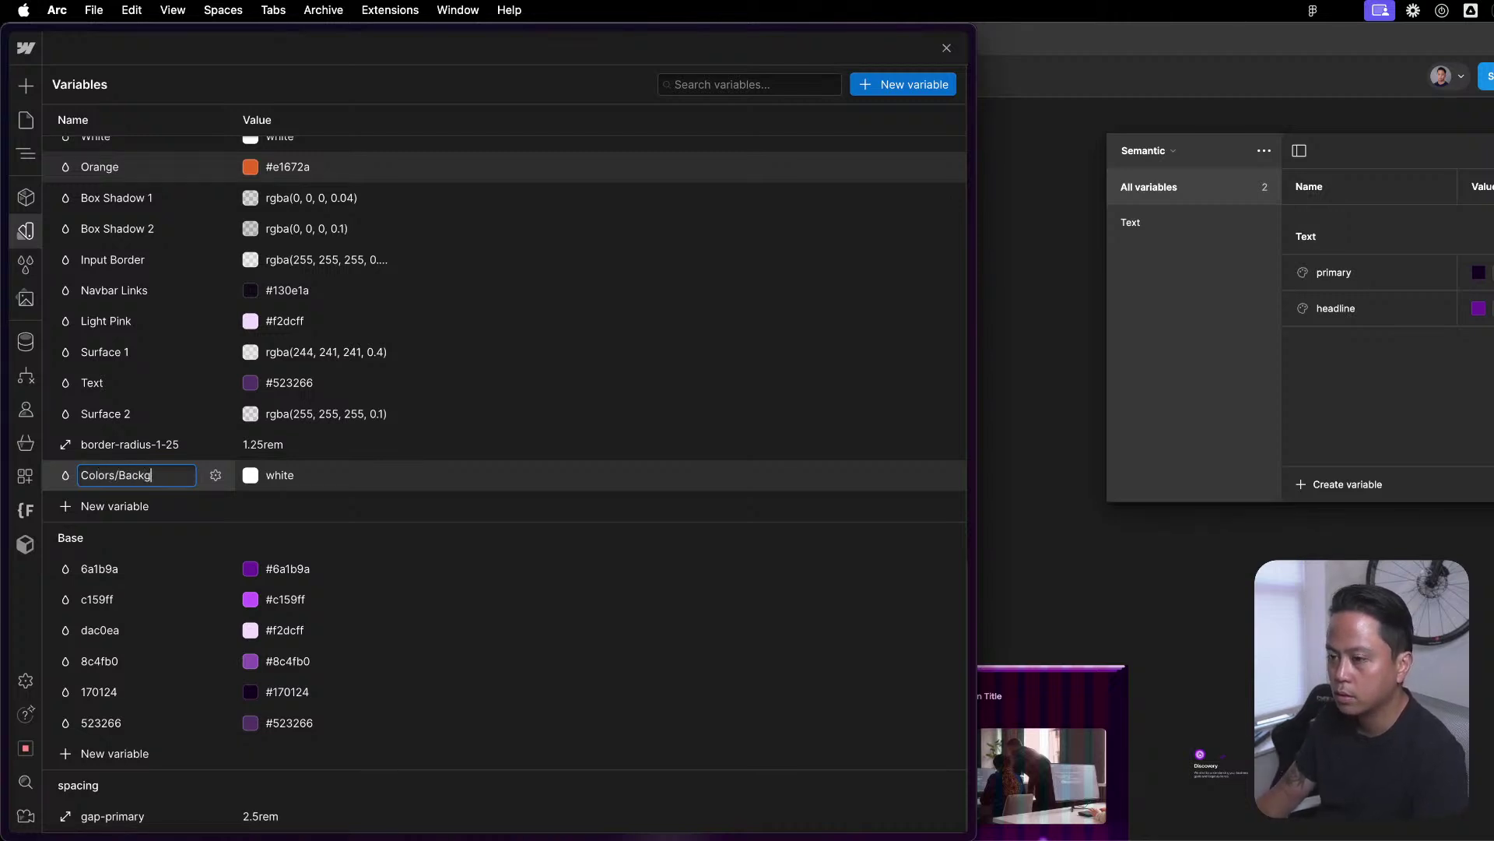
{"action": "type", "text": "round/"}
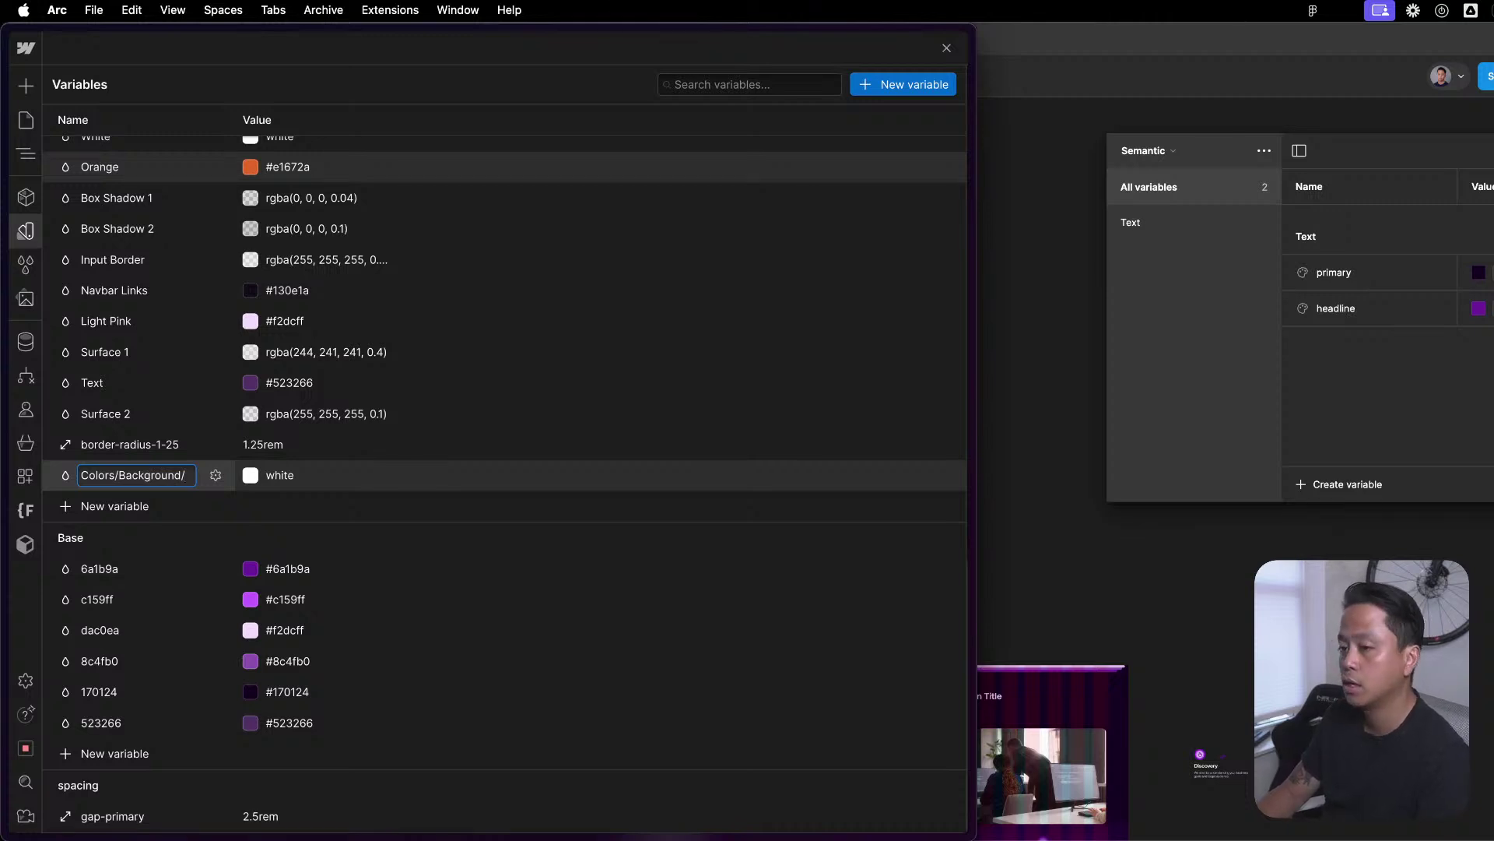
{"action": "type", "text": "Dark"}
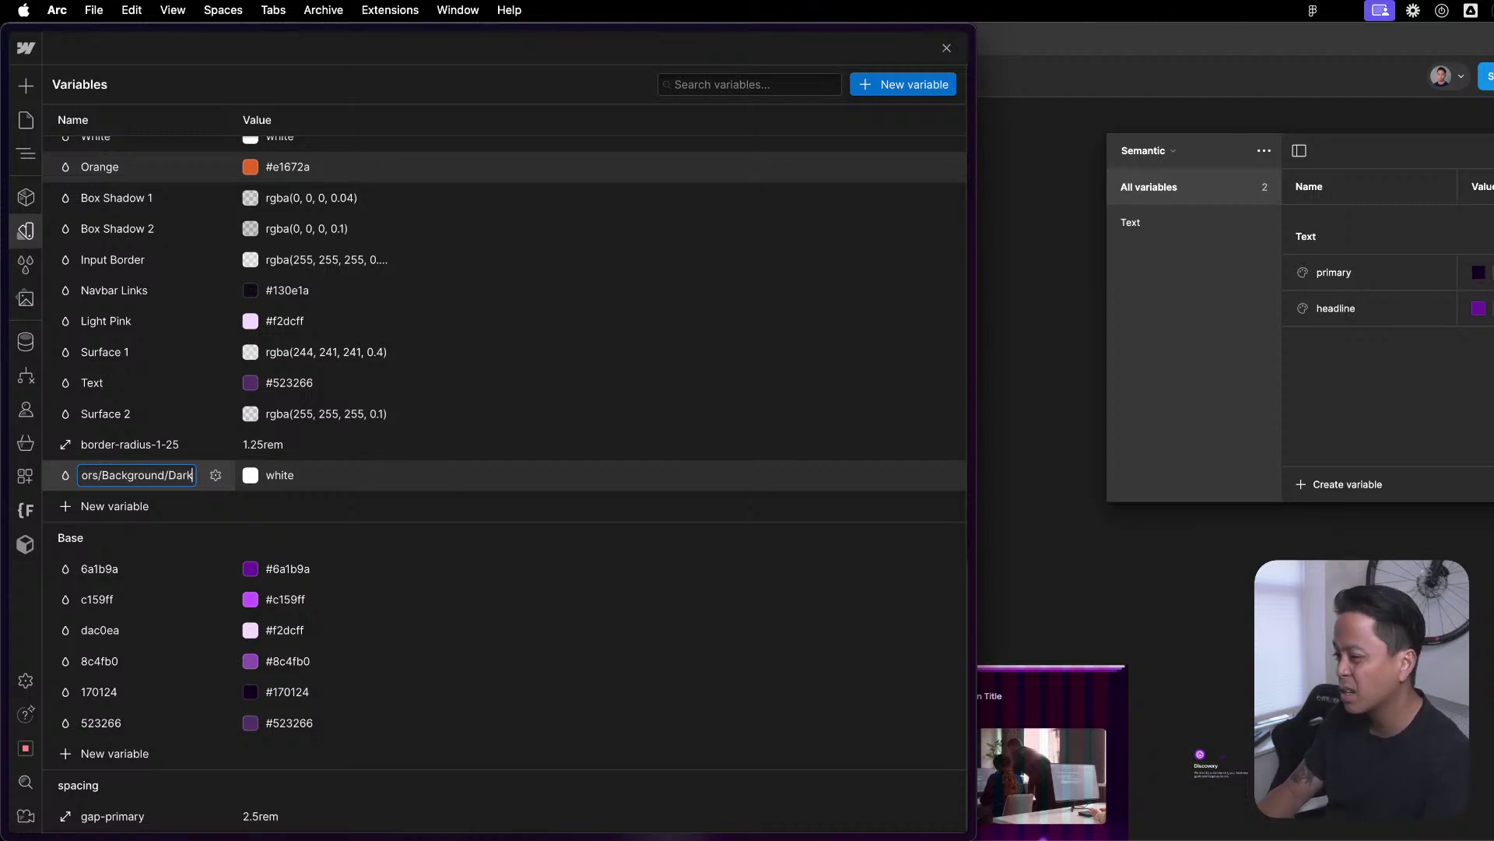
{"action": "key", "text": "Return"}
{"action": "scroll", "coordinate": [594, 507], "scroll_direction": "down", "scroll_amount": 2}
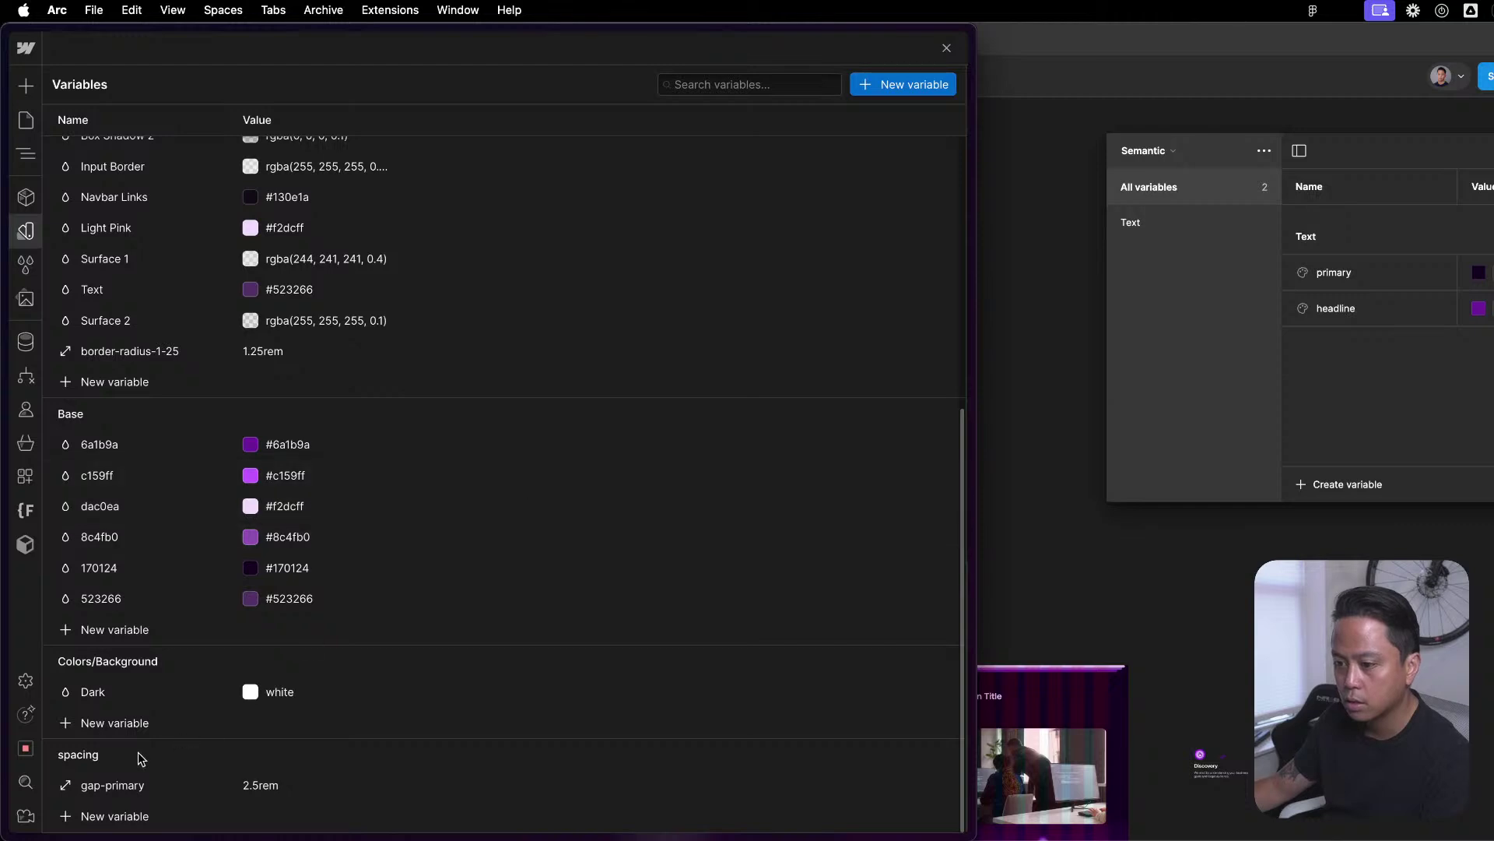
Rename the Colors/Background variable group to Backgrounds.
{"action": "double_click", "coordinate": [119, 658]}
{"action": "left_click_drag", "start_coordinate": [96, 661], "coordinate": [21, 660]}
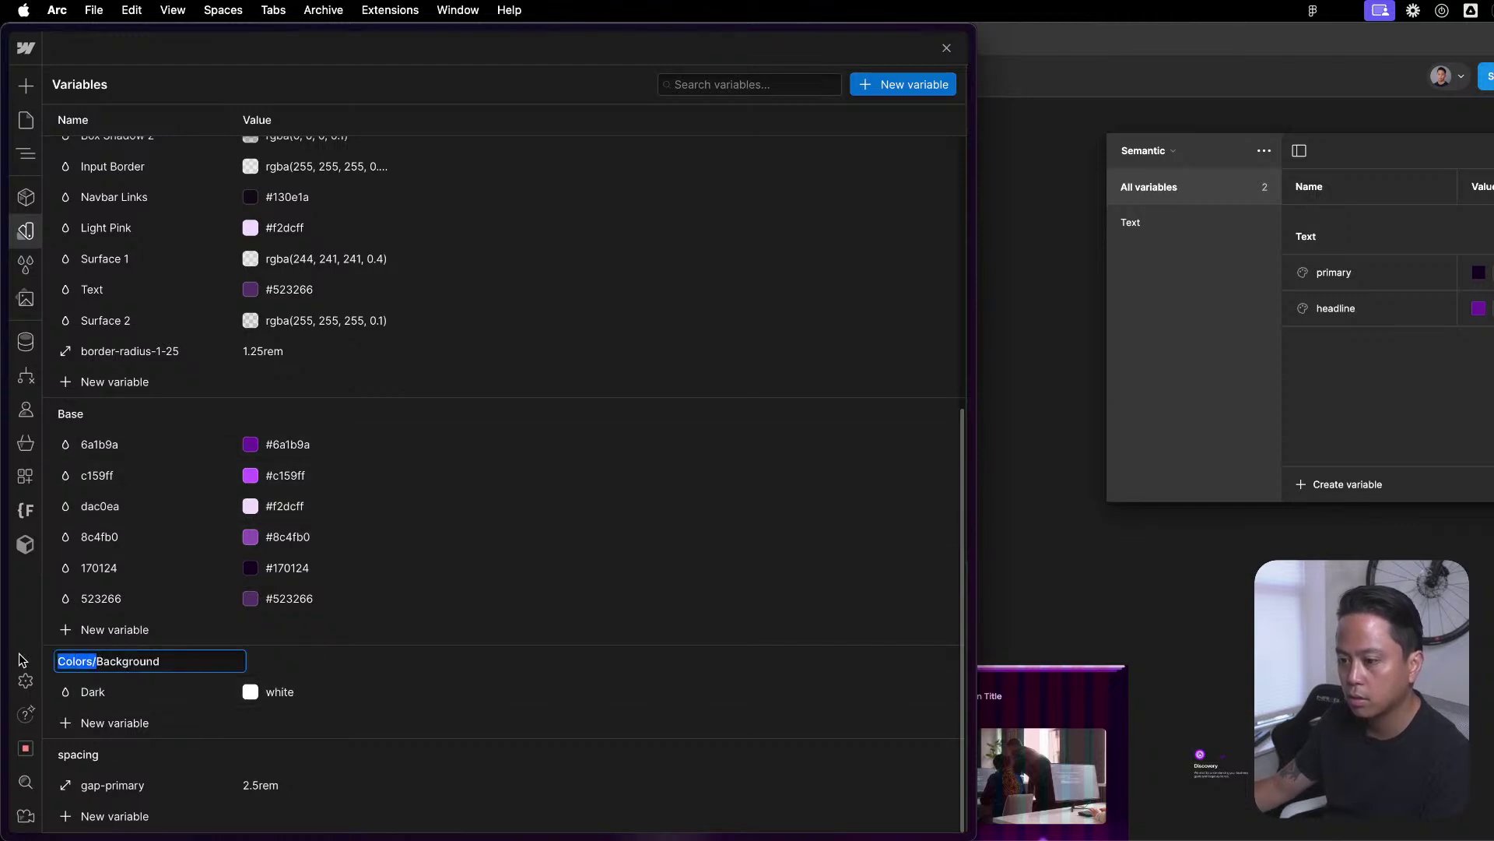
{"action": "key", "text": "Right"}
{"action": "key", "text": "BackSpace"}
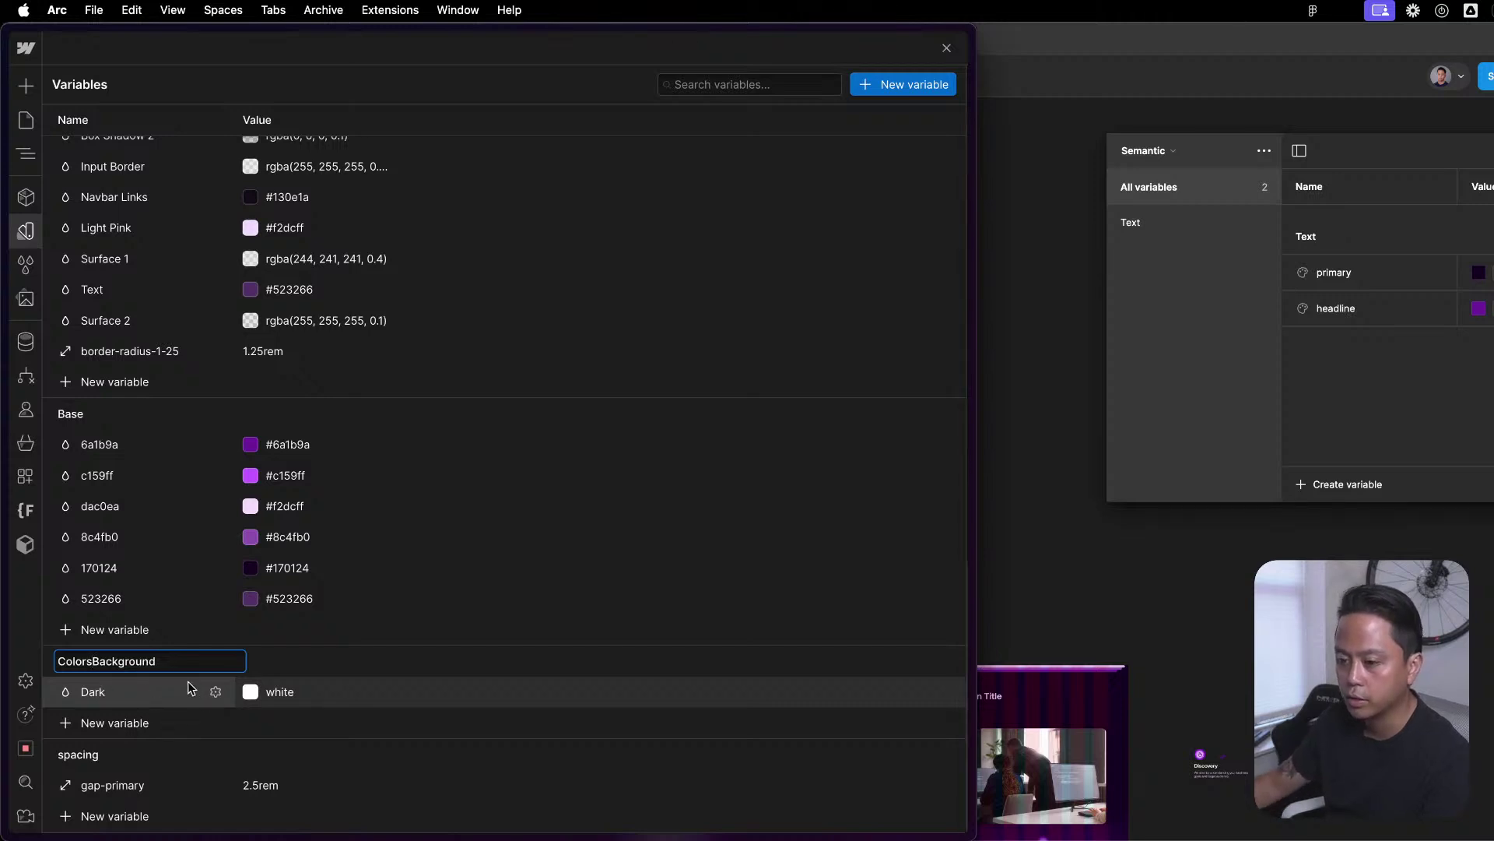
{"action": "left_click_drag", "start_coordinate": [92, 661], "coordinate": [58, 667]}
{"action": "key", "text": "BackSpace"}
{"action": "type", "text": "s"}
{"action": "key", "text": "Return"}
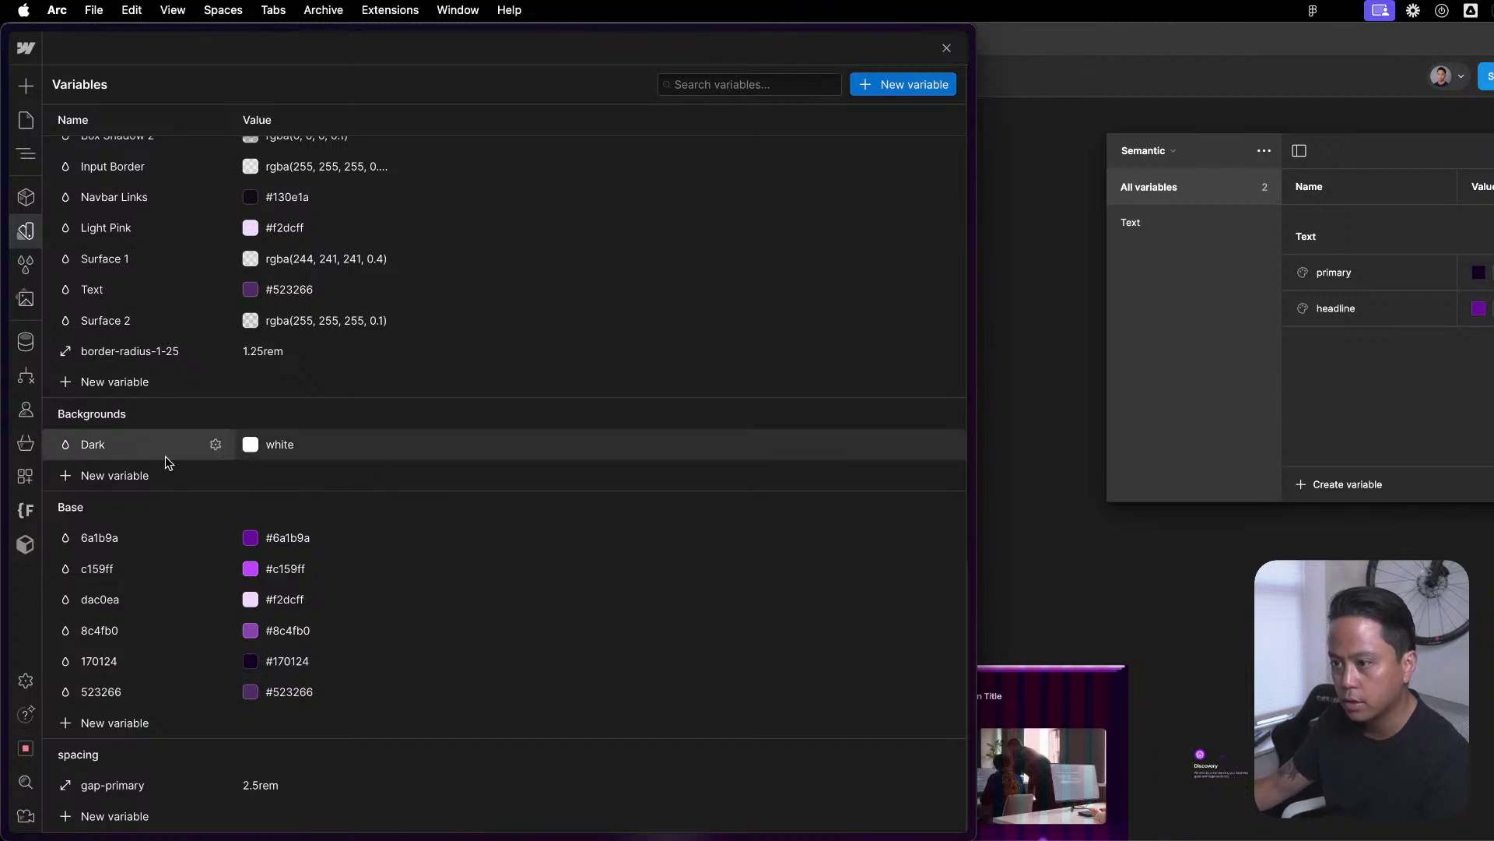
Link the Dark variable in the Backgrounds group to the Base color 170124.
{"action": "left_click", "coordinate": [410, 445]}
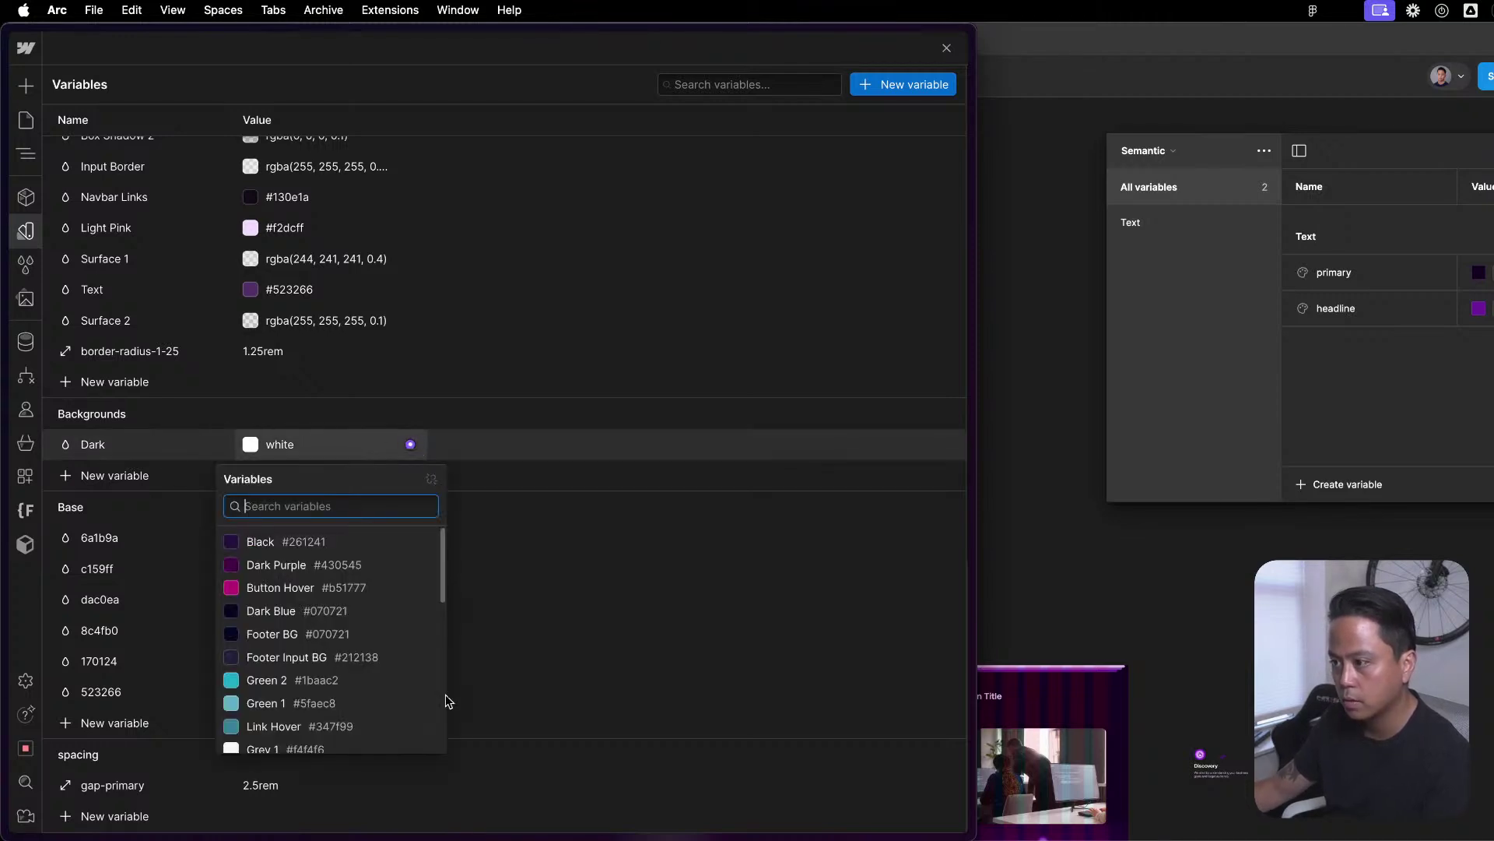
{"action": "left_click", "coordinate": [363, 541]}
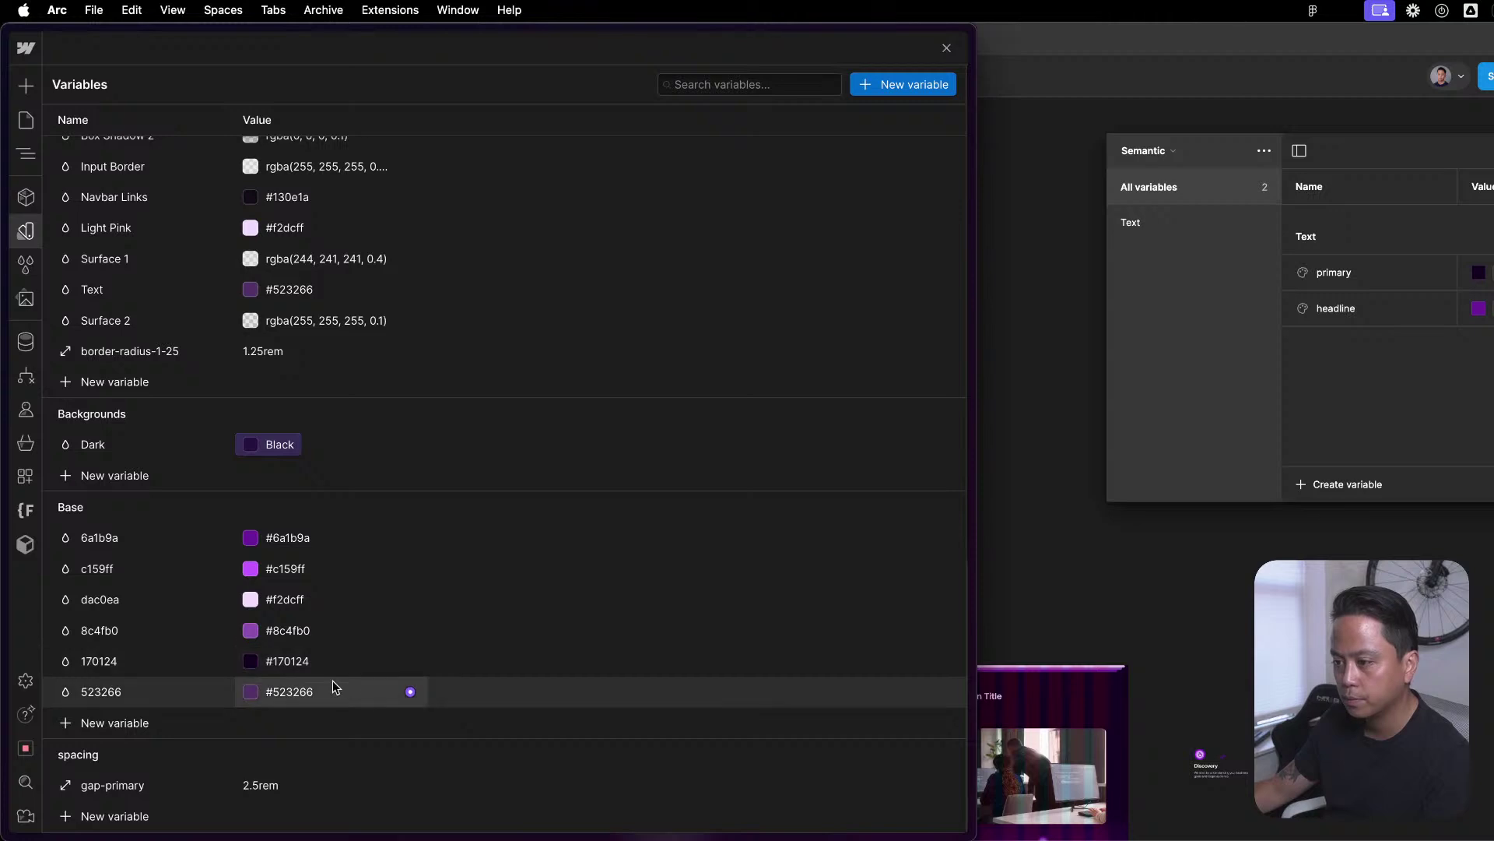
{"action": "left_click", "coordinate": [294, 448]}
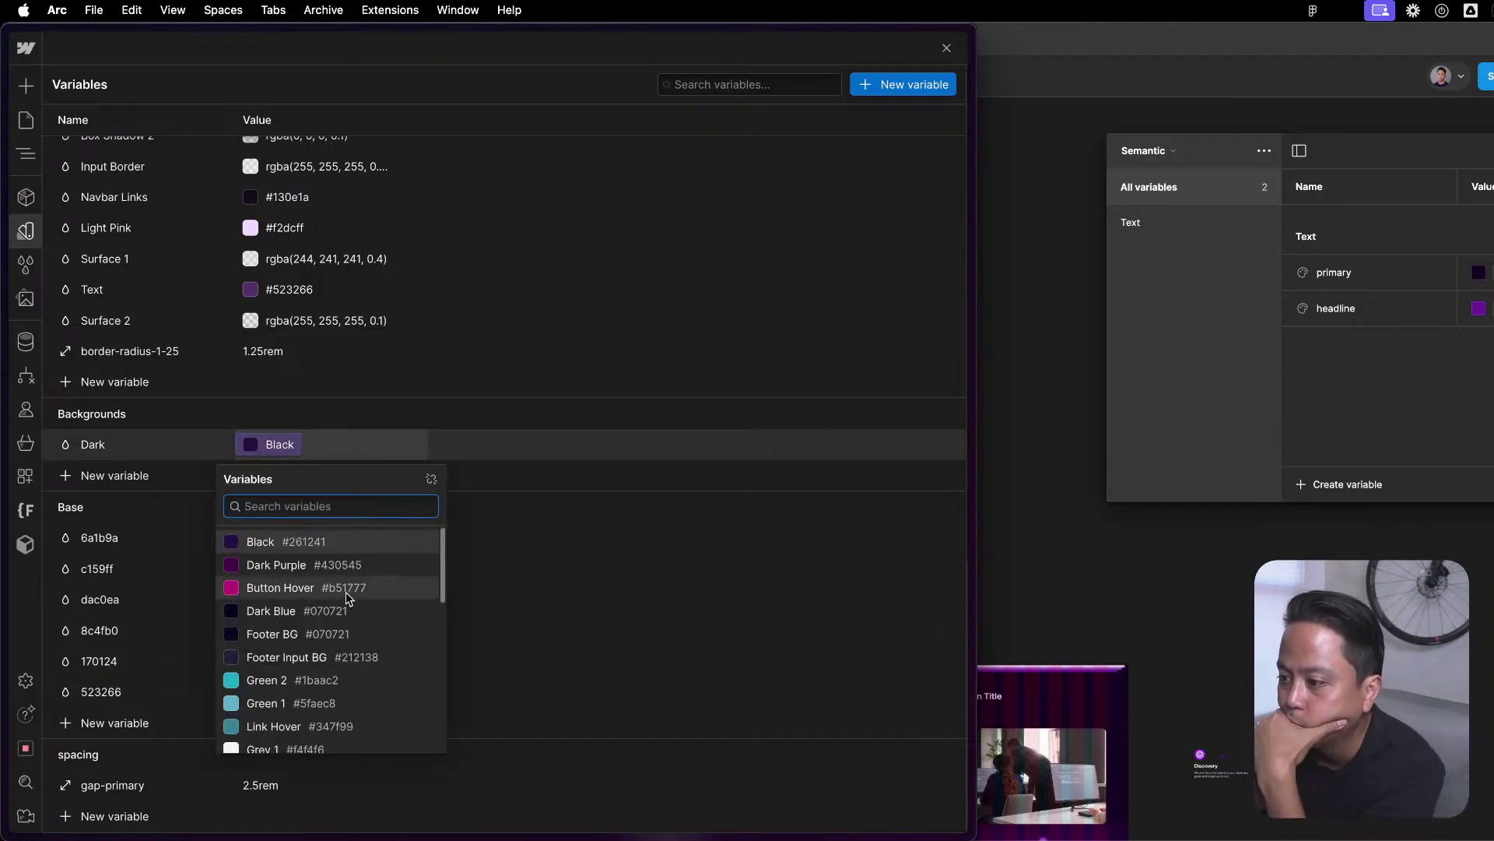
{"action": "scroll", "coordinate": [319, 627], "scroll_direction": "down", "scroll_amount": 10}
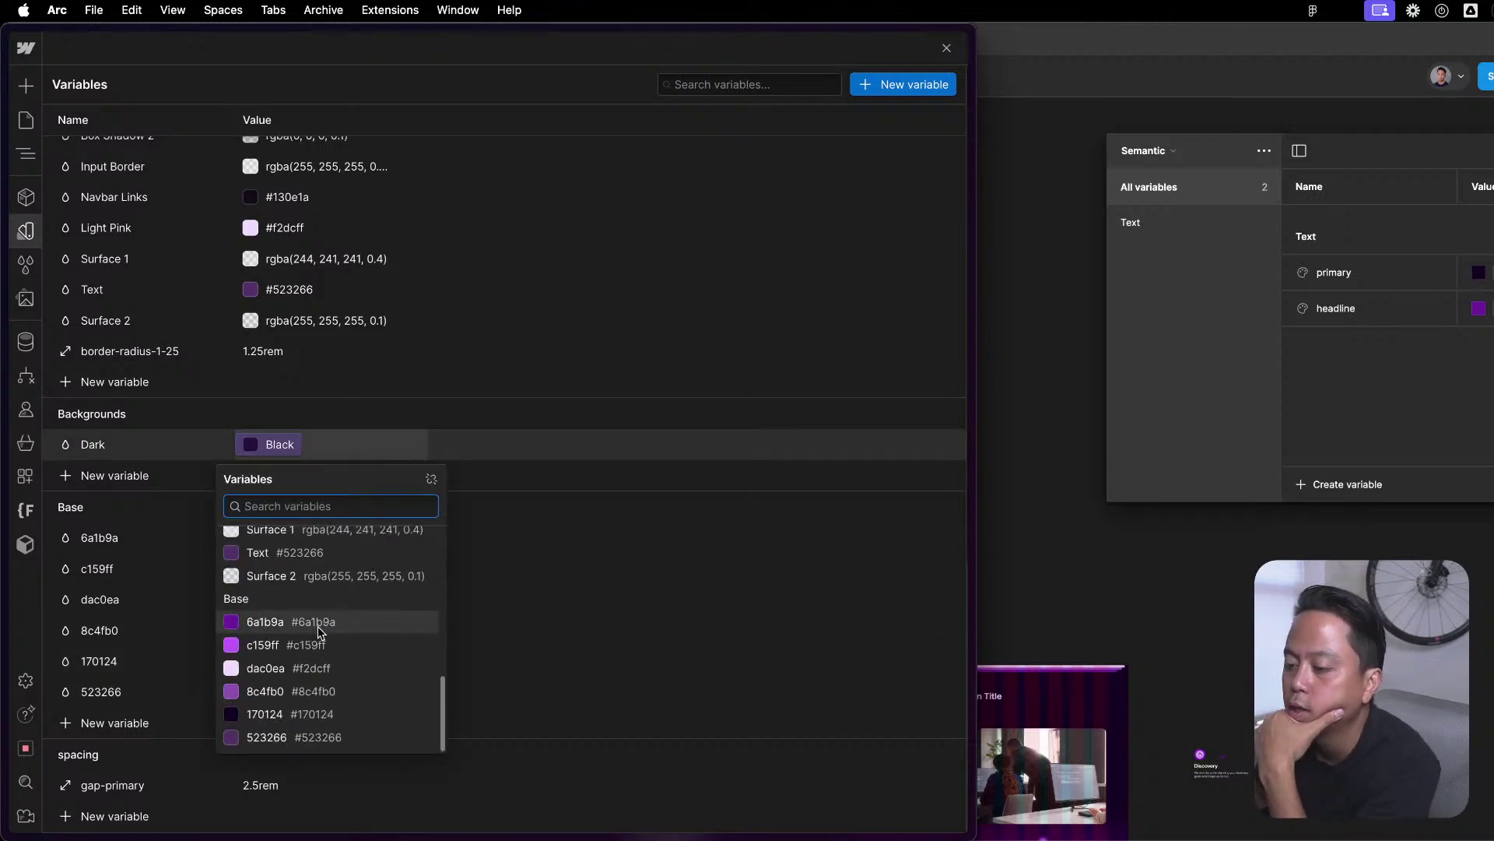
{"action": "left_click", "coordinate": [290, 714]}
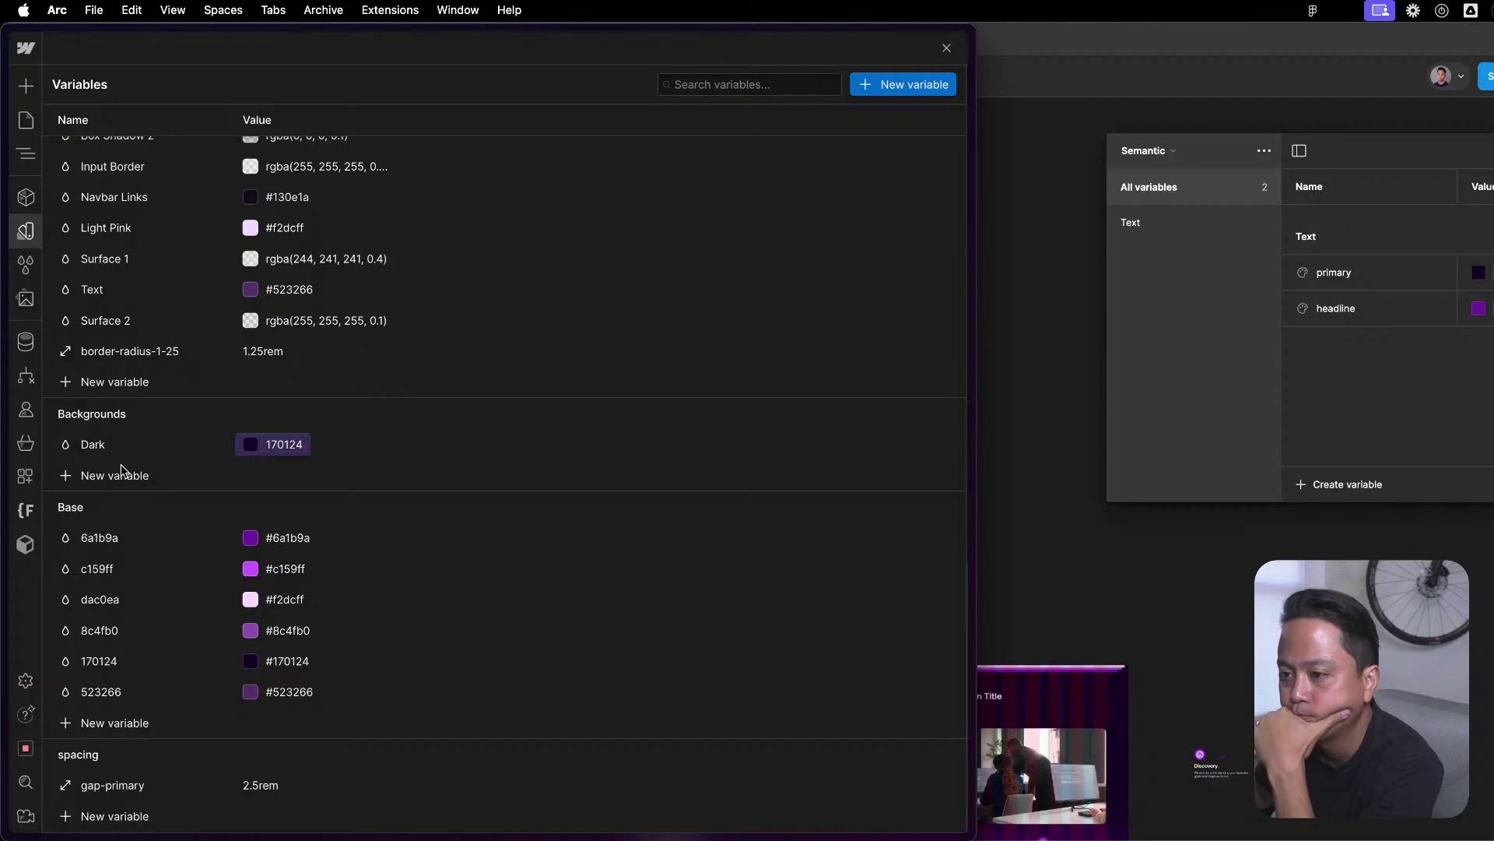
Add a color variable named Light to the Backgrounds group.
{"action": "left_click", "coordinate": [107, 476]}
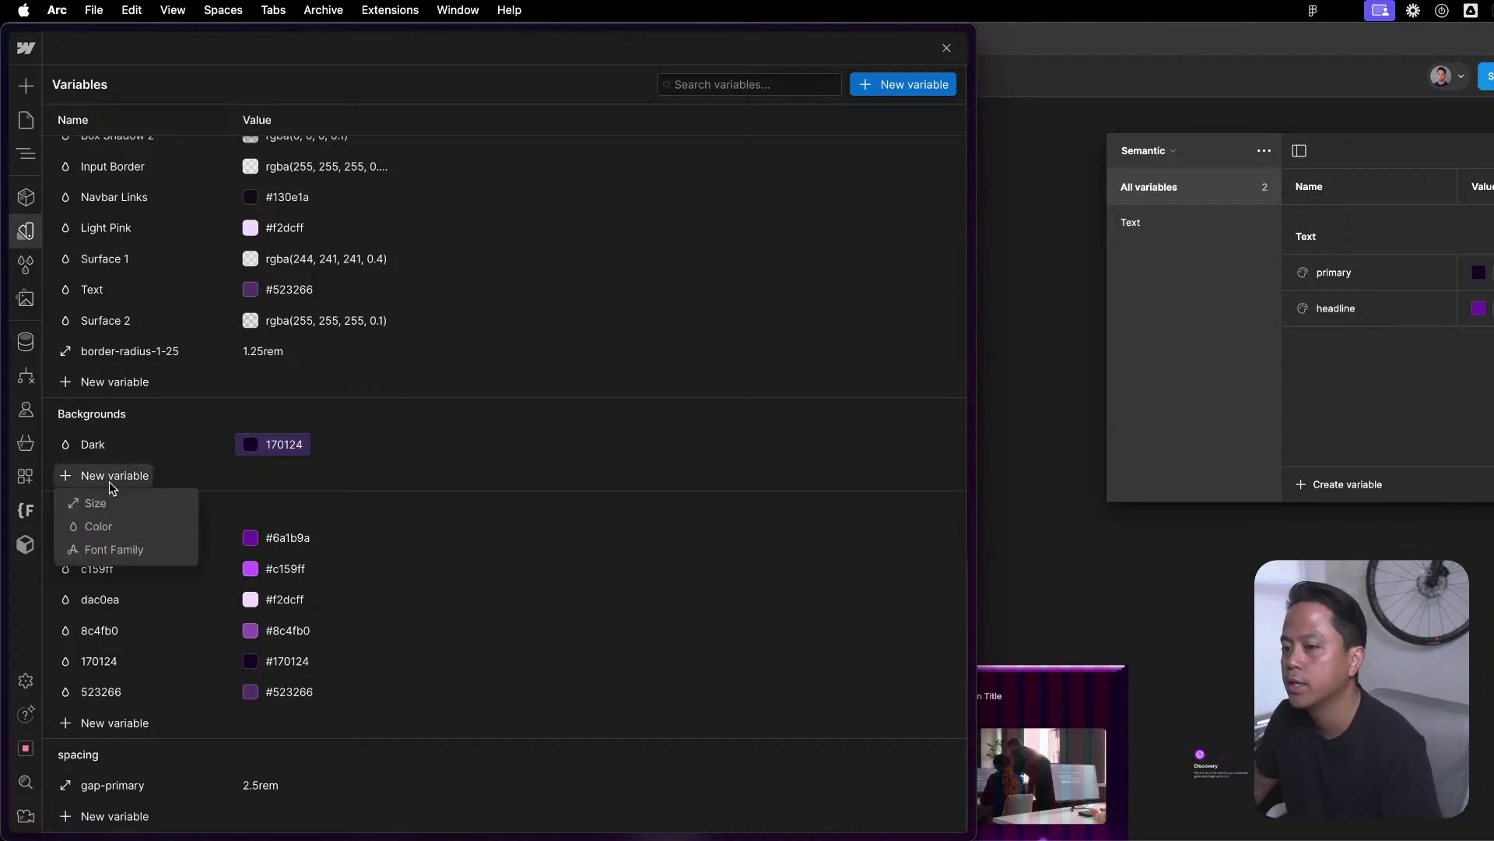
{"action": "left_click", "coordinate": [86, 502]}
{"action": "type", "text": "Light"}
{"action": "key", "text": "Return"}
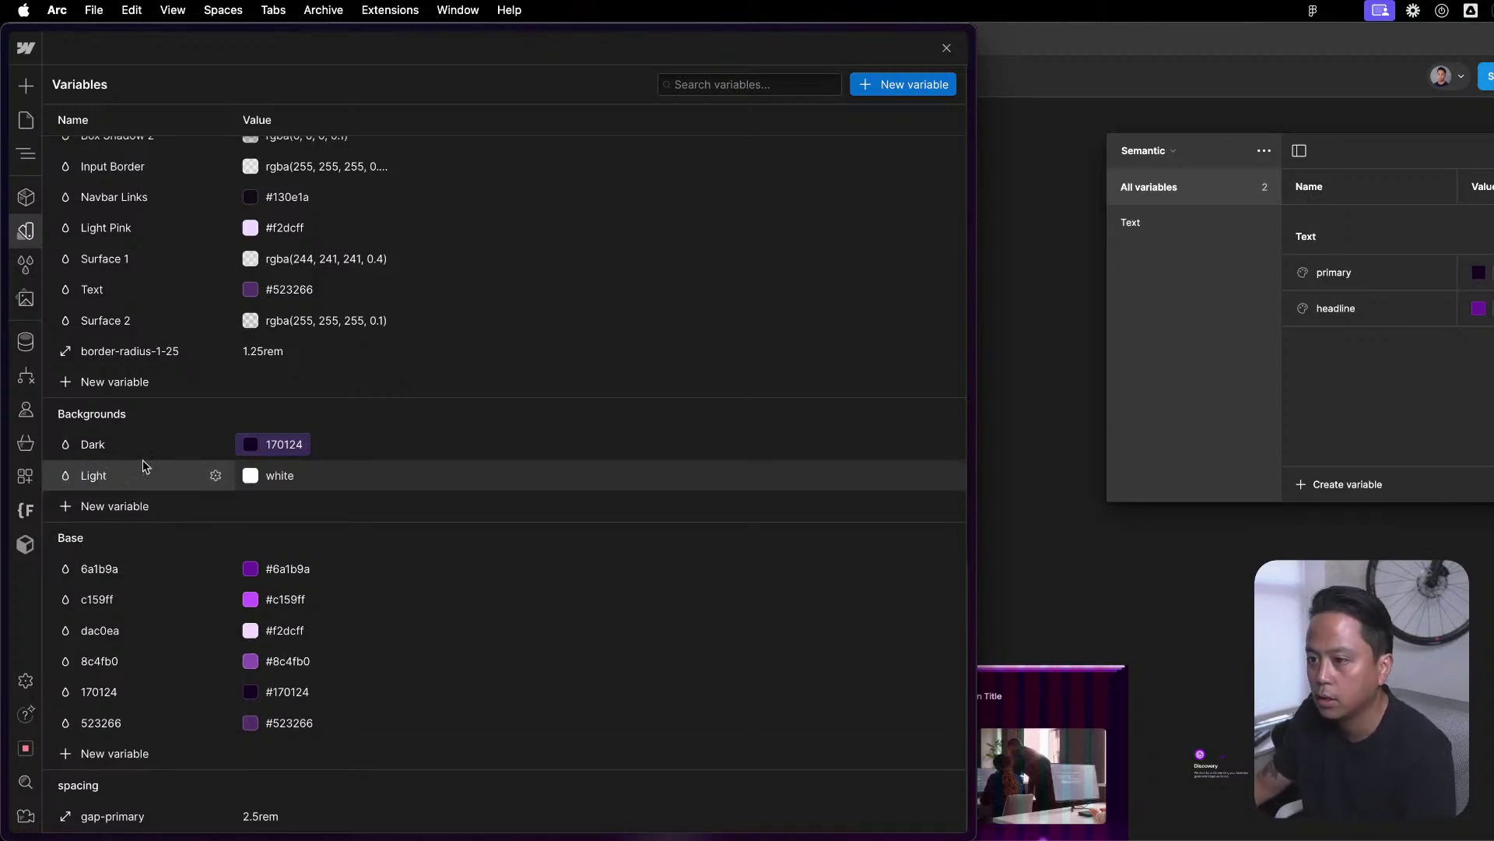
{"action": "left_click", "coordinate": [251, 476]}
{"action": "left_click", "coordinate": [411, 475]}
{"action": "left_click", "coordinate": [410, 474]}
{"action": "scroll", "coordinate": [364, 610], "scroll_direction": "down", "scroll_amount": 5}
{"action": "left_click", "coordinate": [657, 410]}
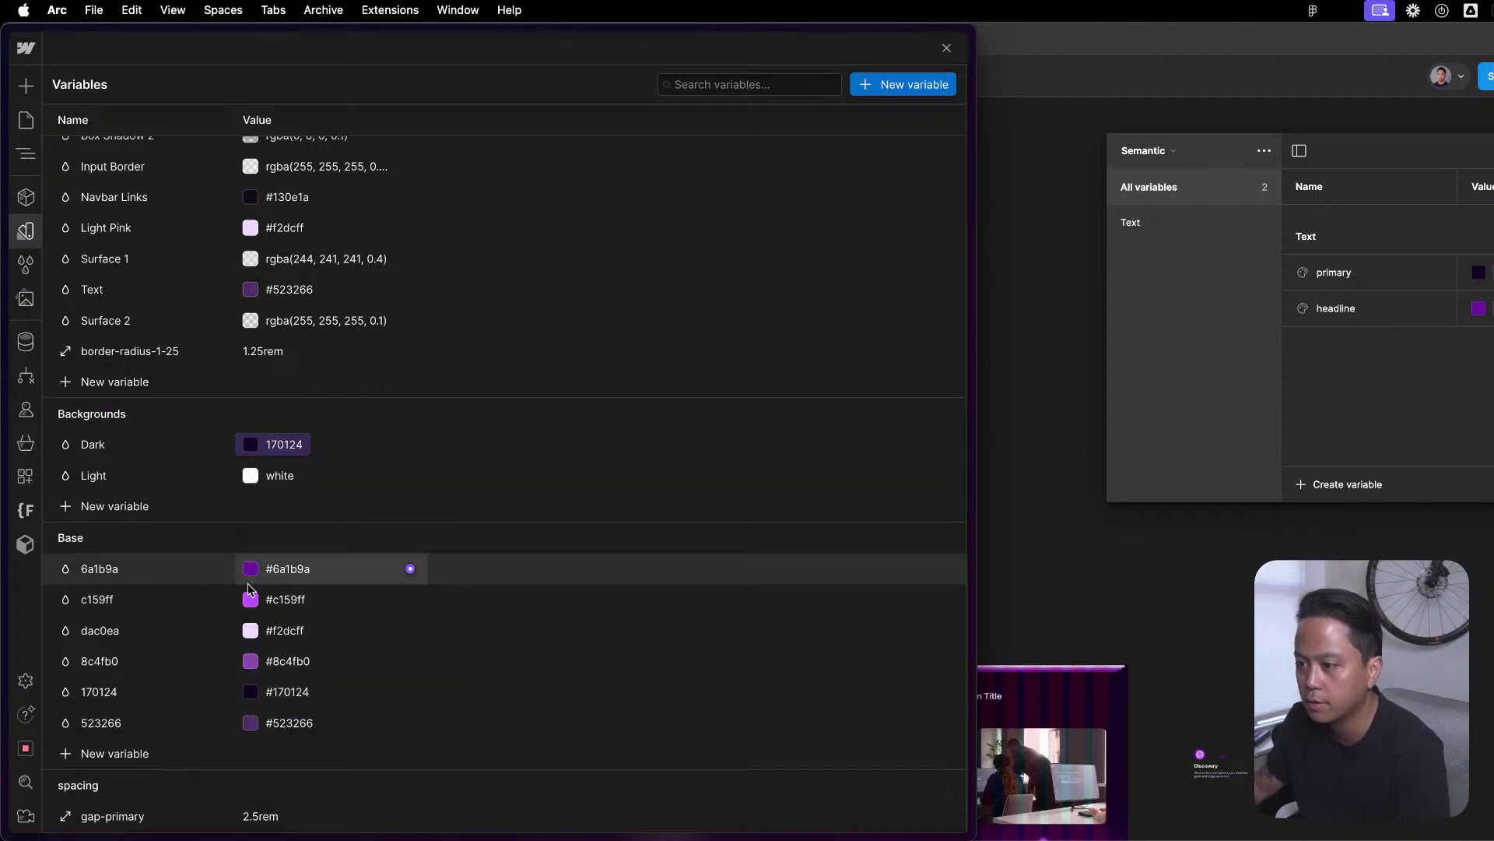
Add a color variable to the Base group and check the settings of the existing White variable.
{"action": "left_click", "coordinate": [121, 753]}
{"action": "left_click", "coordinate": [116, 703]}
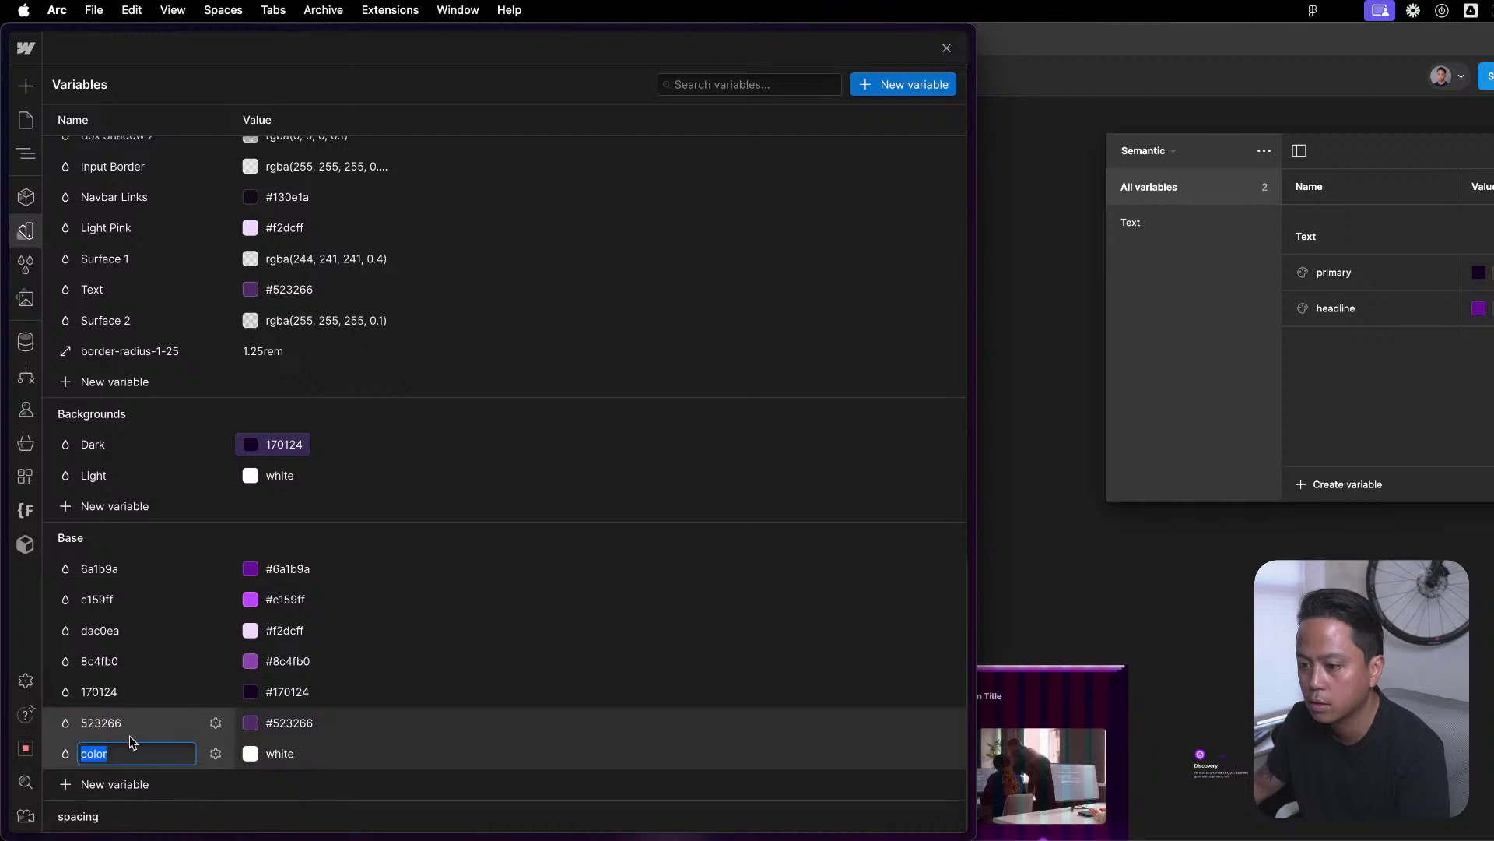
{"action": "scroll", "coordinate": [440, 421], "scroll_direction": "up", "scroll_amount": 10}
{"action": "scroll", "coordinate": [434, 418], "scroll_direction": "down", "scroll_amount": 4}
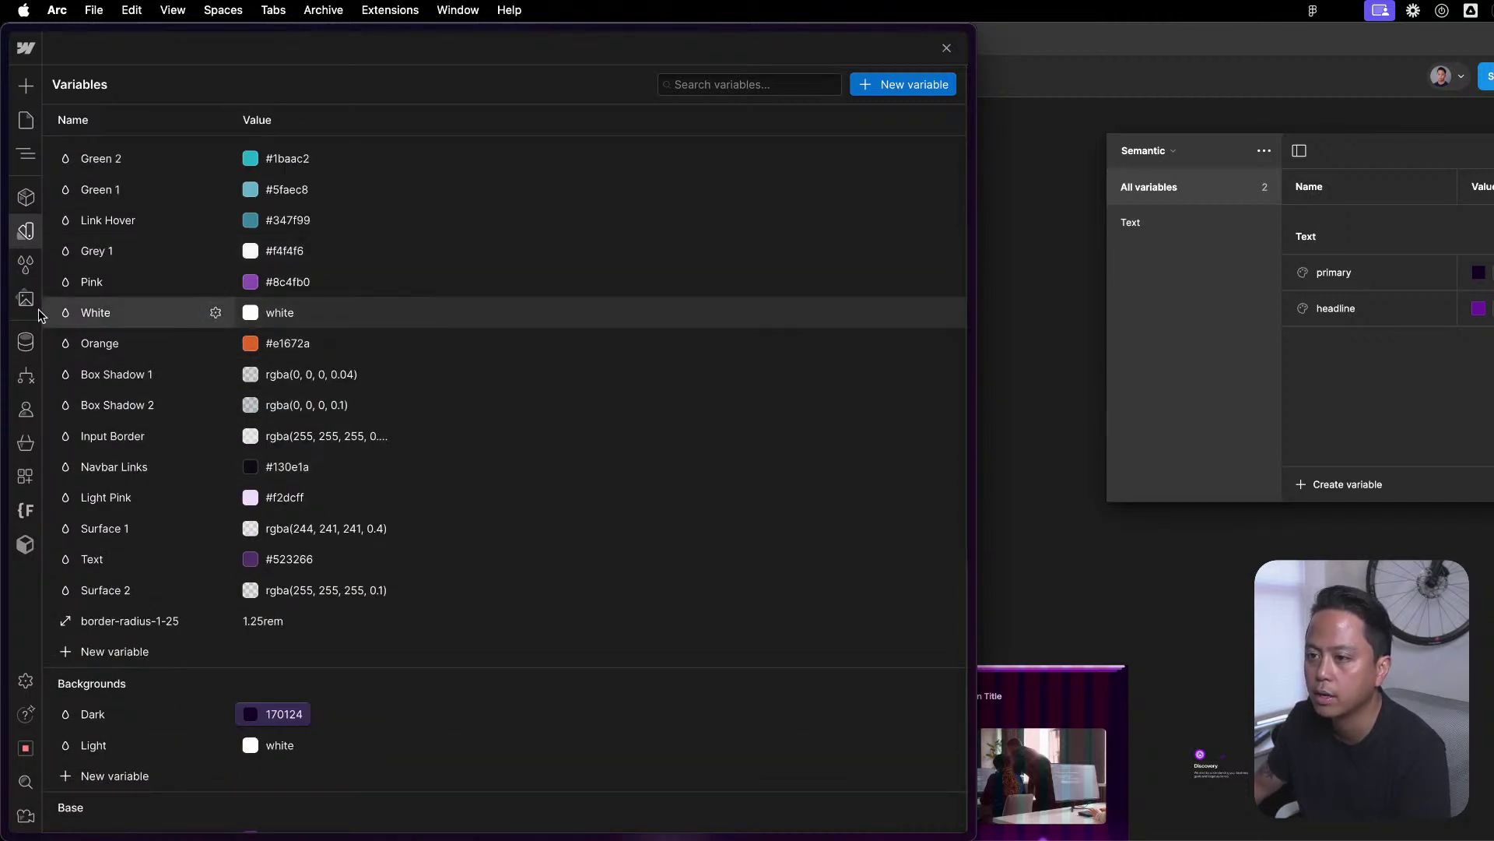
{"action": "left_click", "coordinate": [215, 313]}
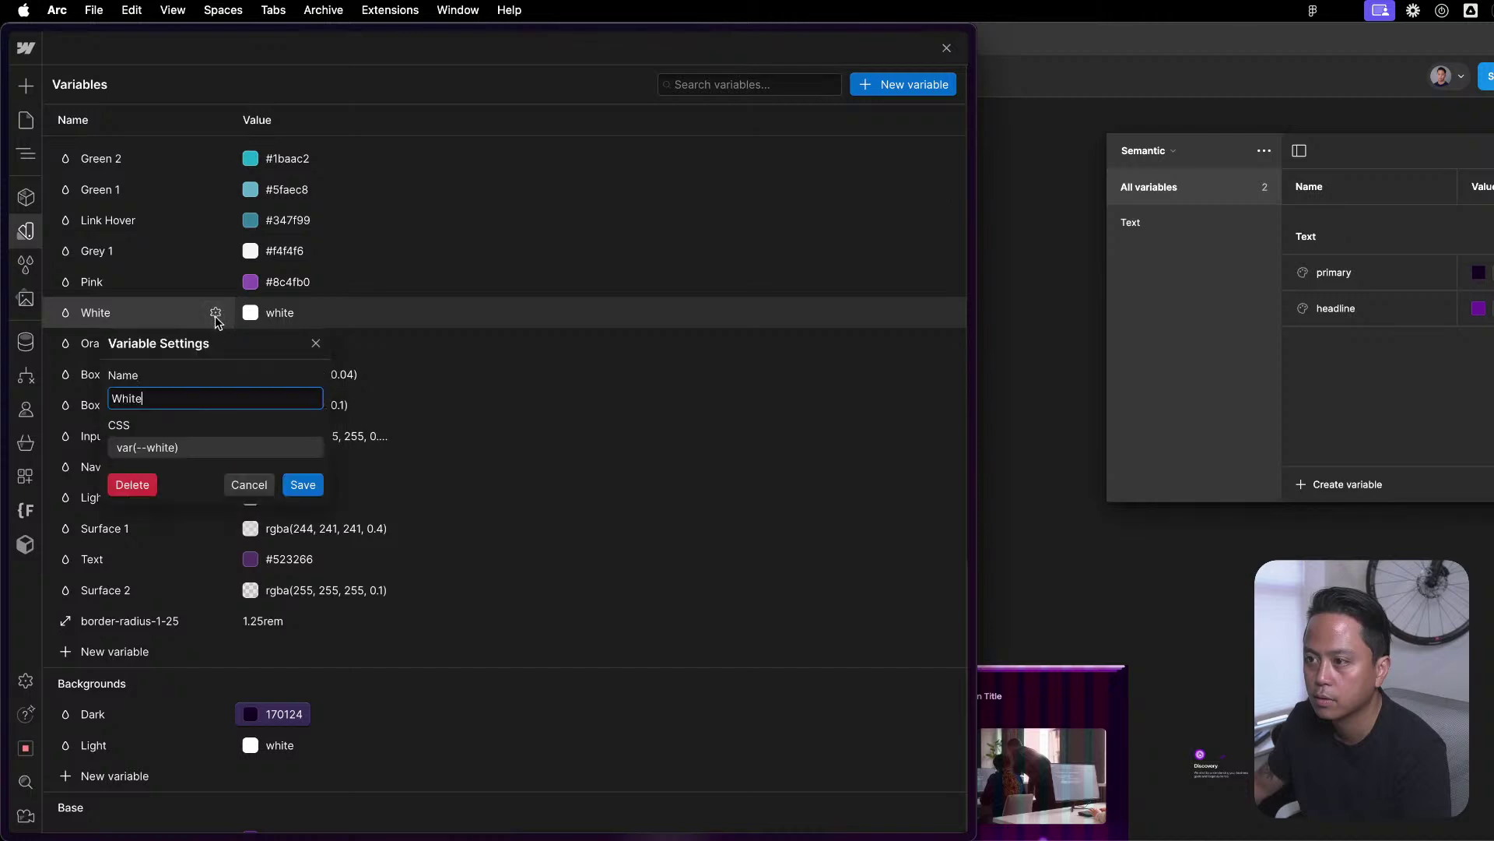
{"action": "left_click", "coordinate": [249, 485]}
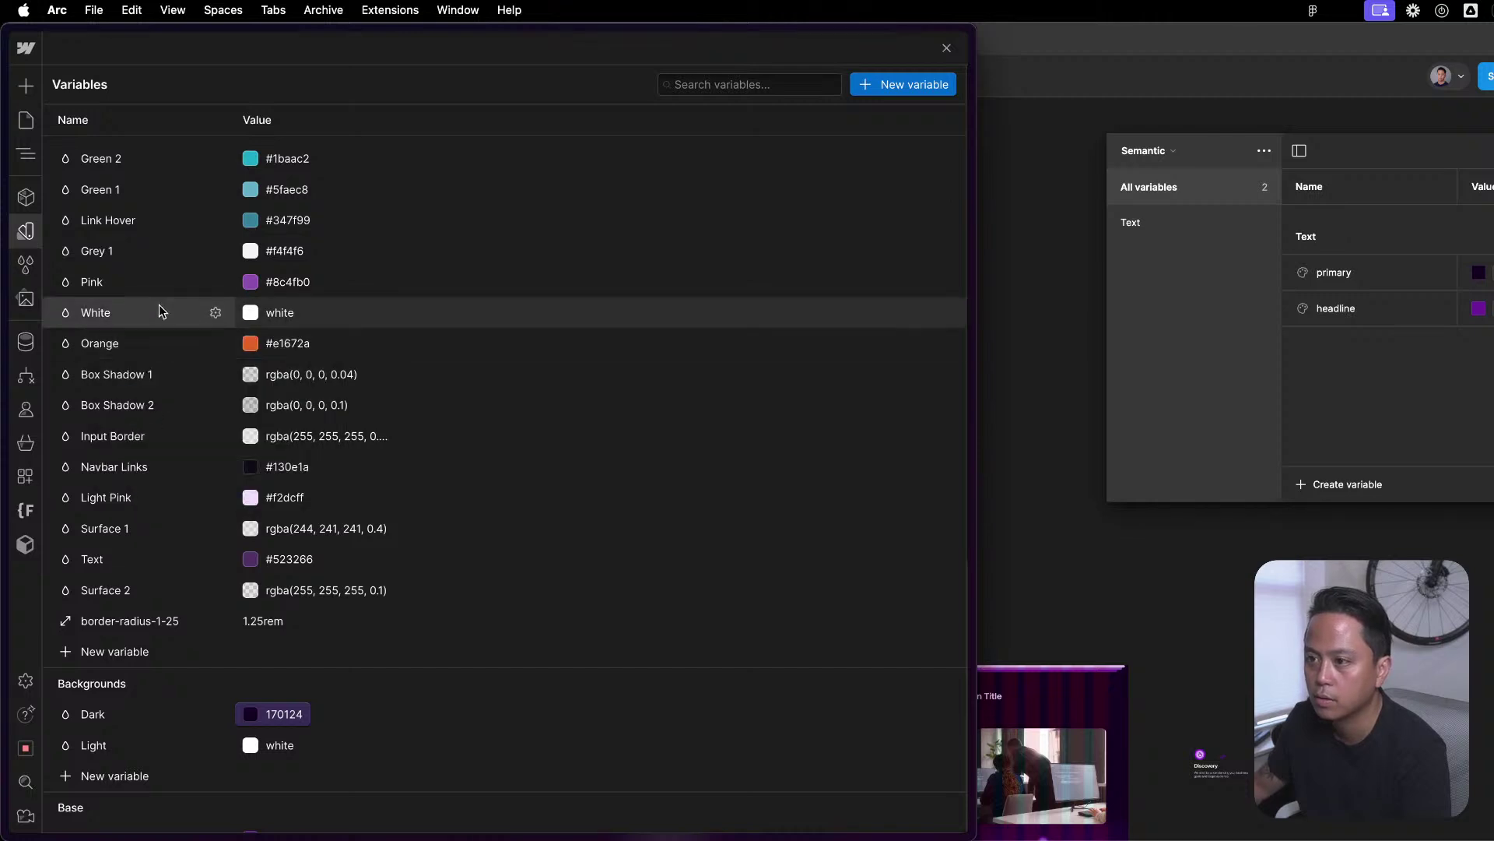
{"action": "double_click", "coordinate": [156, 310]}
{"action": "left_click", "coordinate": [216, 313]}
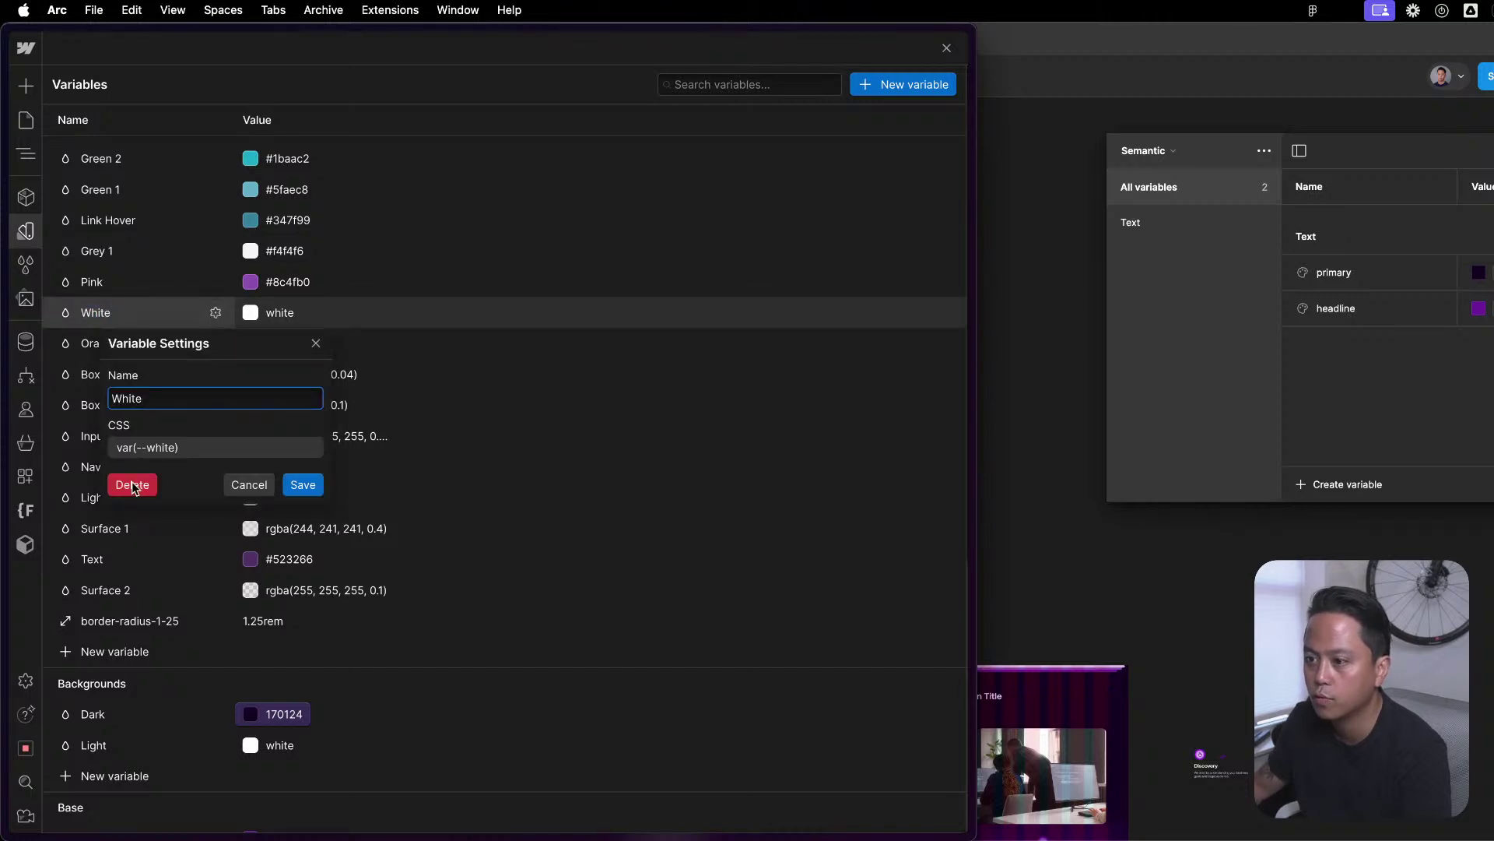
{"action": "left_click", "coordinate": [249, 485]}
Delete the unnamed white color variable from the Base group.
{"action": "scroll", "coordinate": [497, 657], "scroll_direction": "down", "scroll_amount": 5}
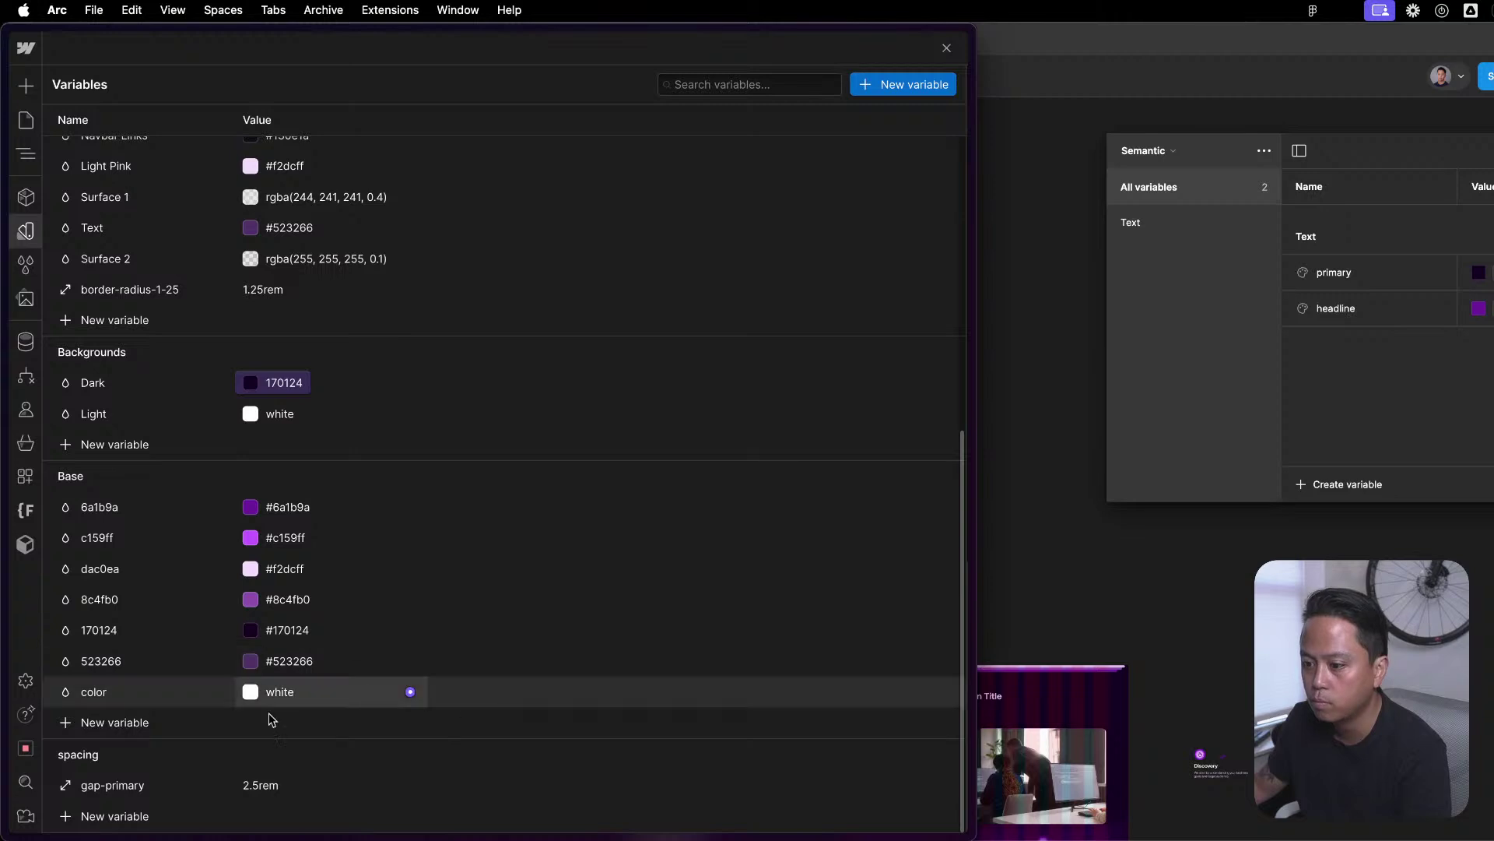
{"action": "left_click", "coordinate": [216, 692]}
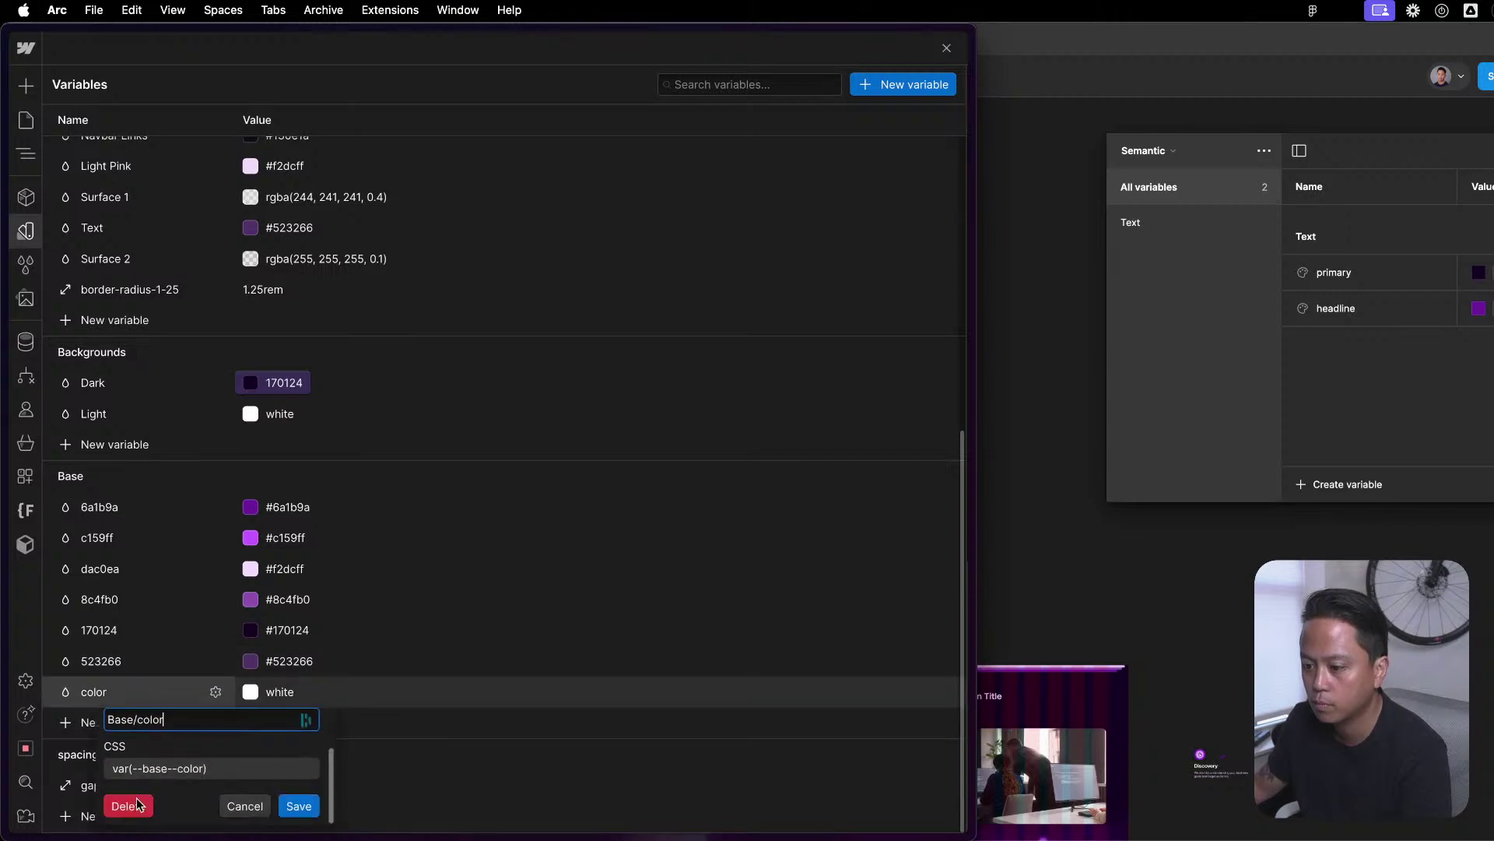
{"action": "left_click", "coordinate": [144, 803]}
{"action": "scroll", "coordinate": [191, 593], "scroll_direction": "up", "scroll_amount": 10}
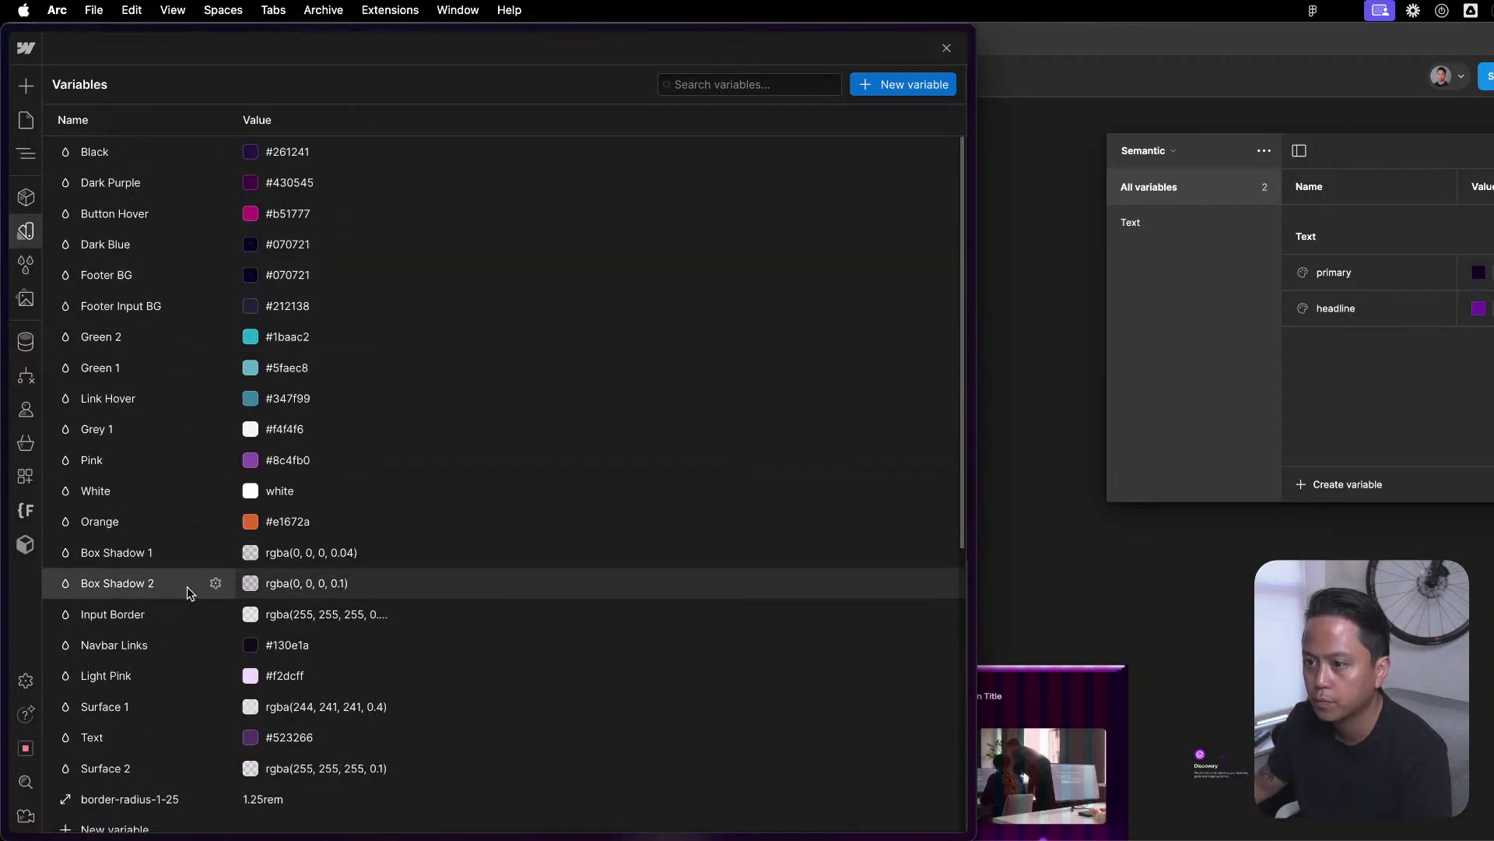
Move the White color variable into the Base group by renaming it Base/White.
{"action": "left_click", "coordinate": [215, 490]}
{"action": "double_click", "coordinate": [203, 586]}
{"action": "type", "text": "Base/White"}
{"action": "key", "text": "Return"}
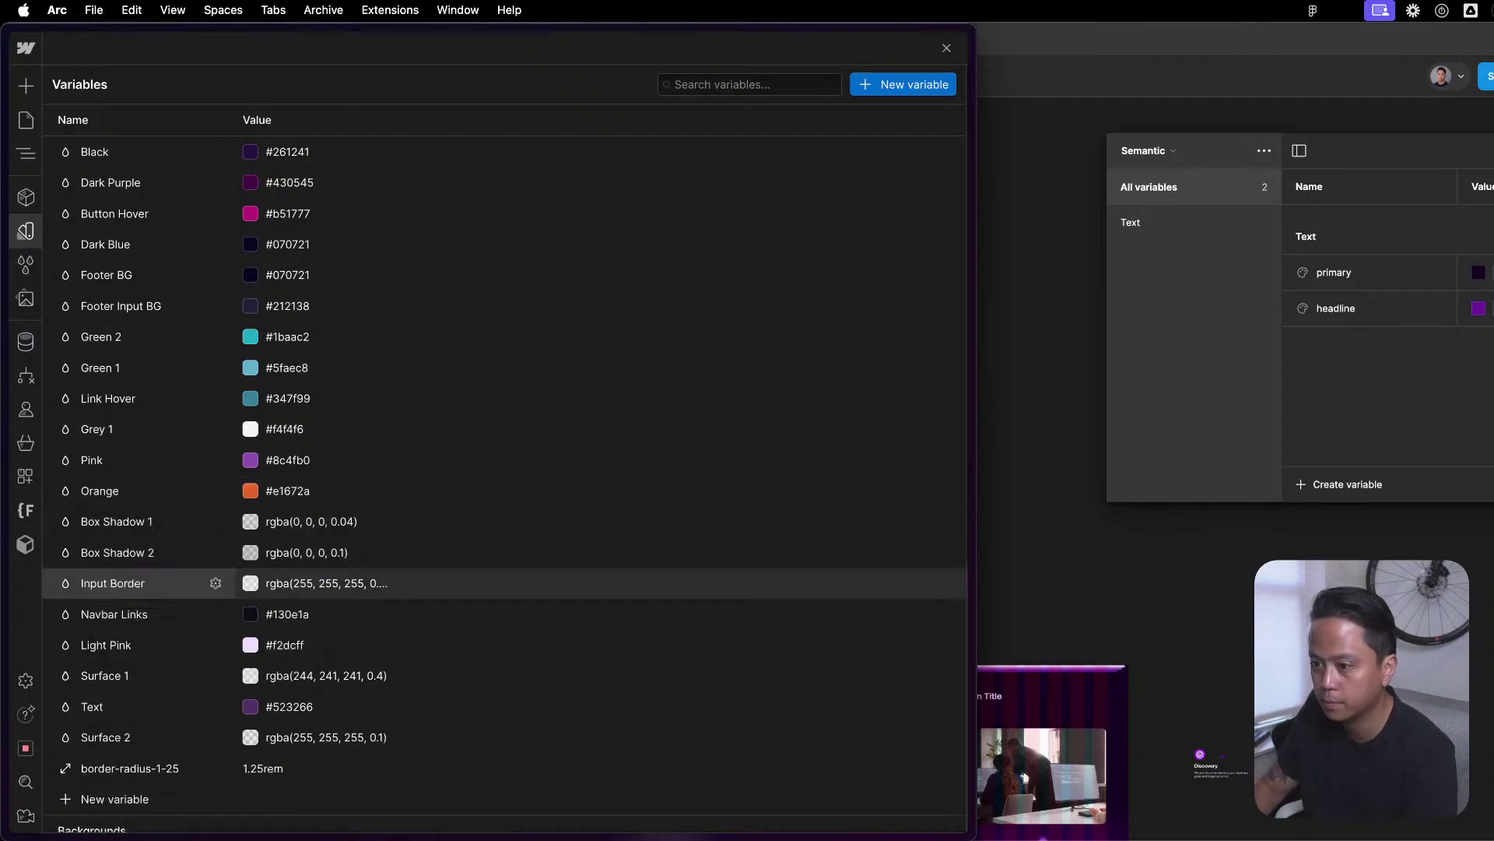
Rename the White variable in the Base group to FFFFFF.
{"action": "scroll", "coordinate": [397, 477], "scroll_direction": "down", "scroll_amount": 6}
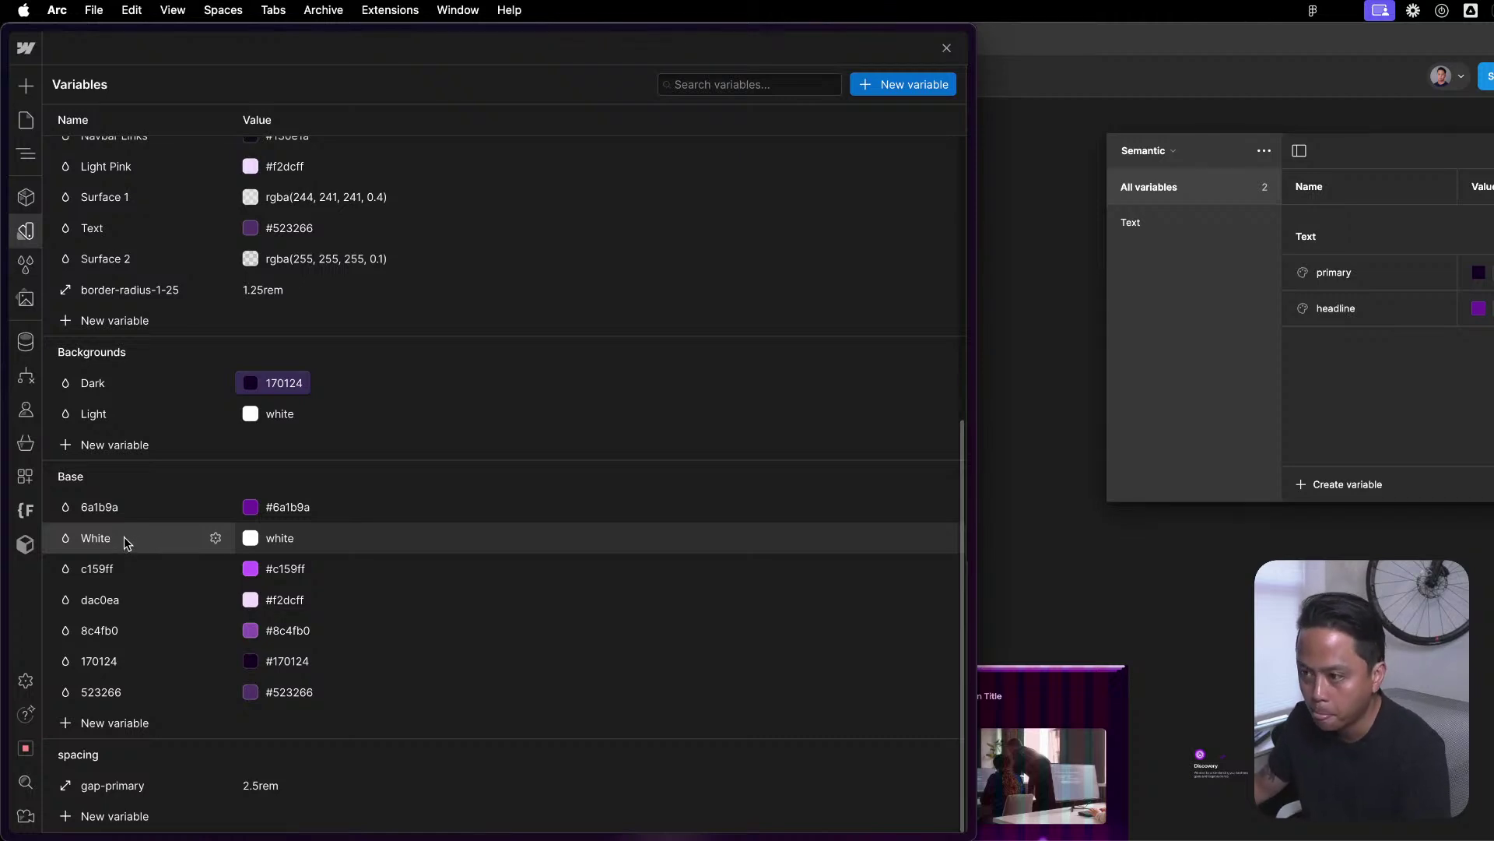
{"action": "left_click", "coordinate": [250, 414]}
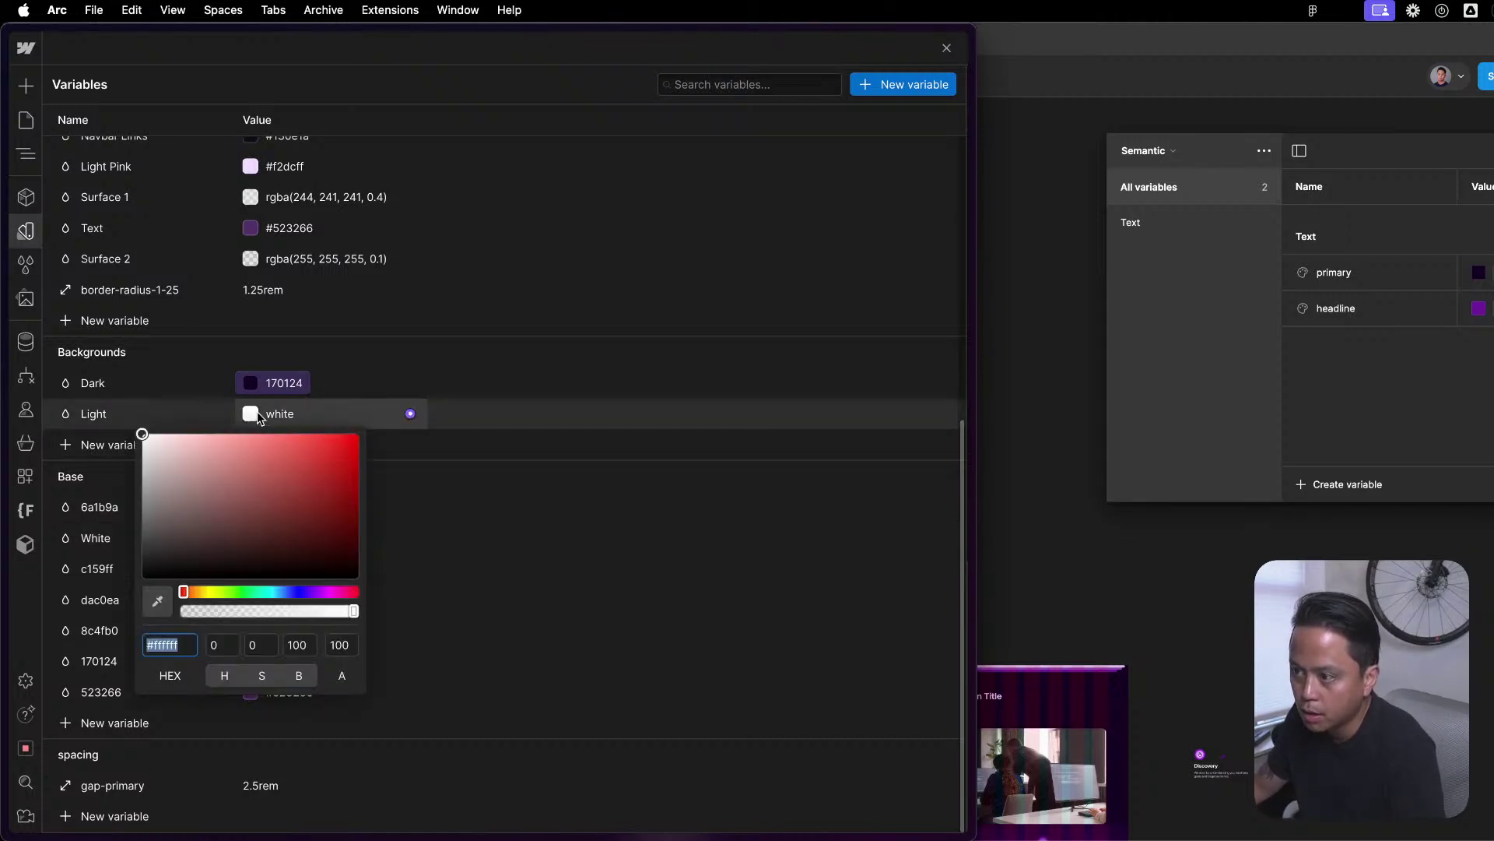
{"action": "left_click", "coordinate": [160, 524]}
{"action": "left_click", "coordinate": [149, 534]}
{"action": "type", "text": "f"}
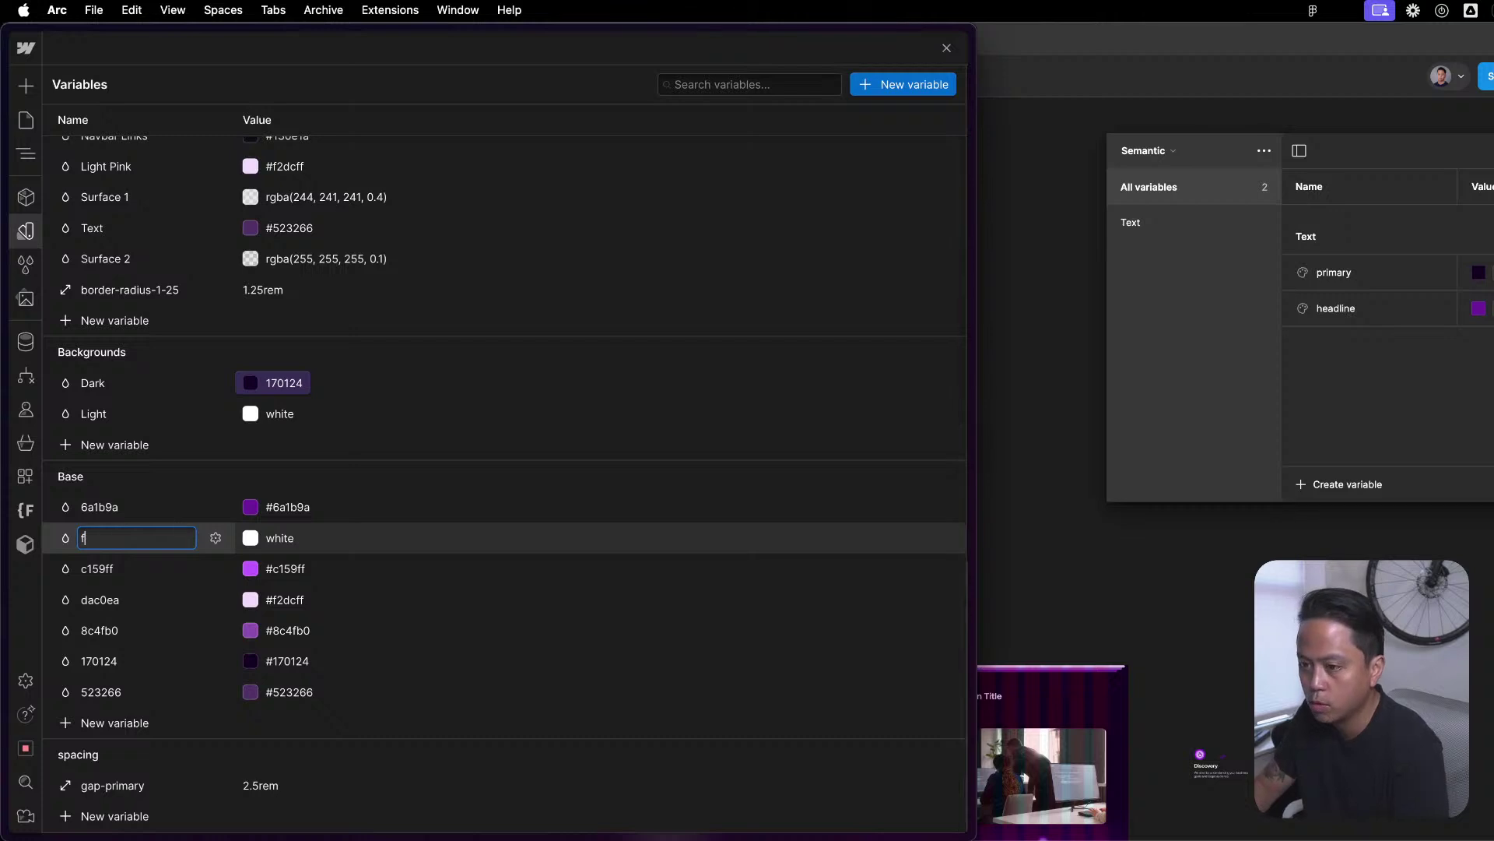
{"action": "type", "text": "FFFFF"}
{"action": "key", "text": "Return"}
Try to replace the named color value of the Base variable FFFFFF with the code FFFFFF.
{"action": "left_click", "coordinate": [294, 537]}
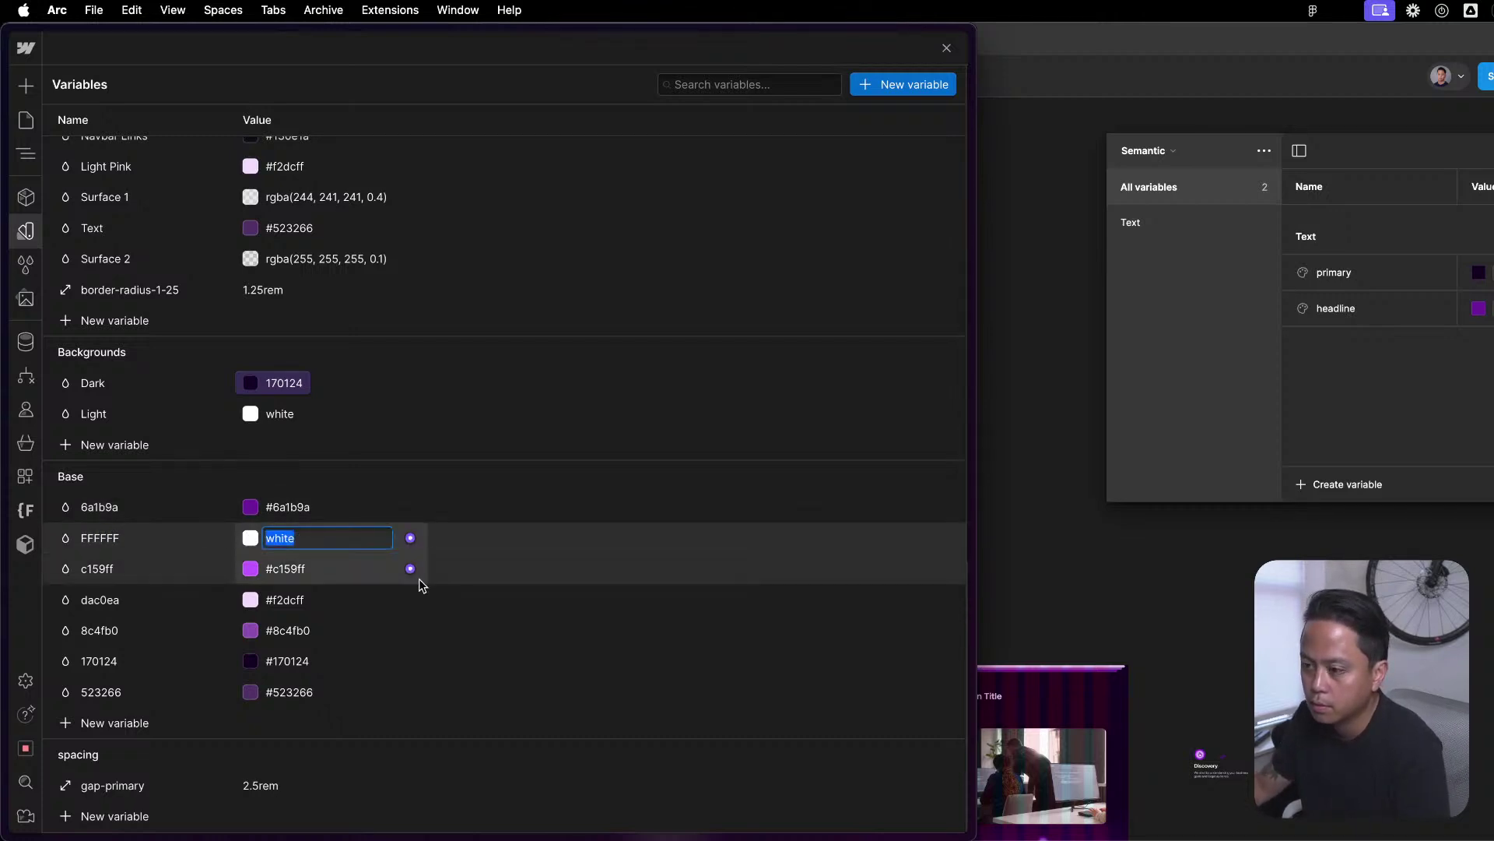
{"action": "type", "text": "FFFFFF"}
{"action": "key", "text": "Return"}
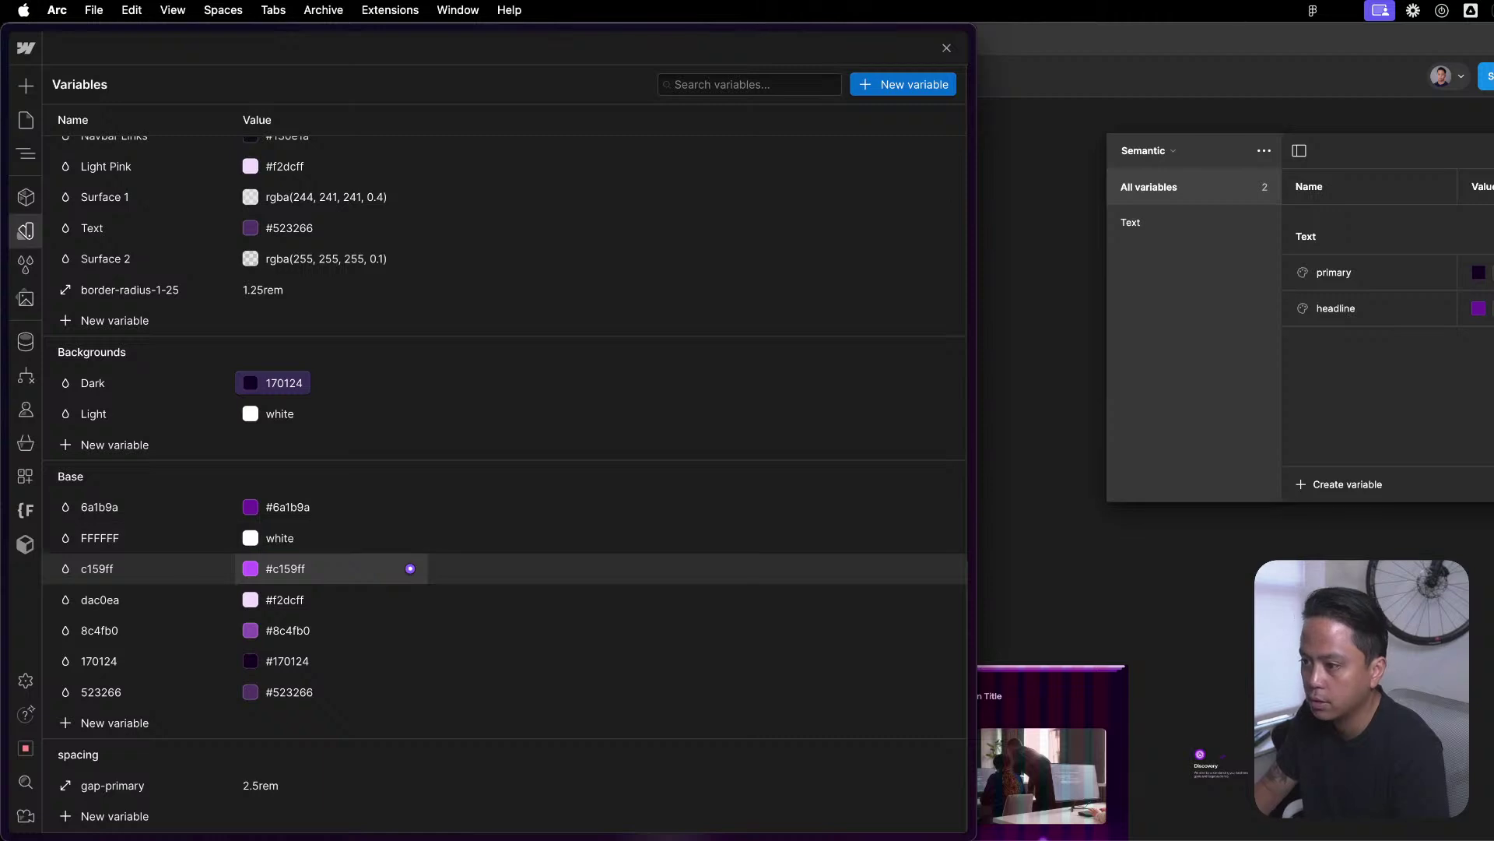
{"action": "left_click", "coordinate": [313, 538]}
{"action": "type", "text": "FFFFFF"}
{"action": "key", "text": "Return"}
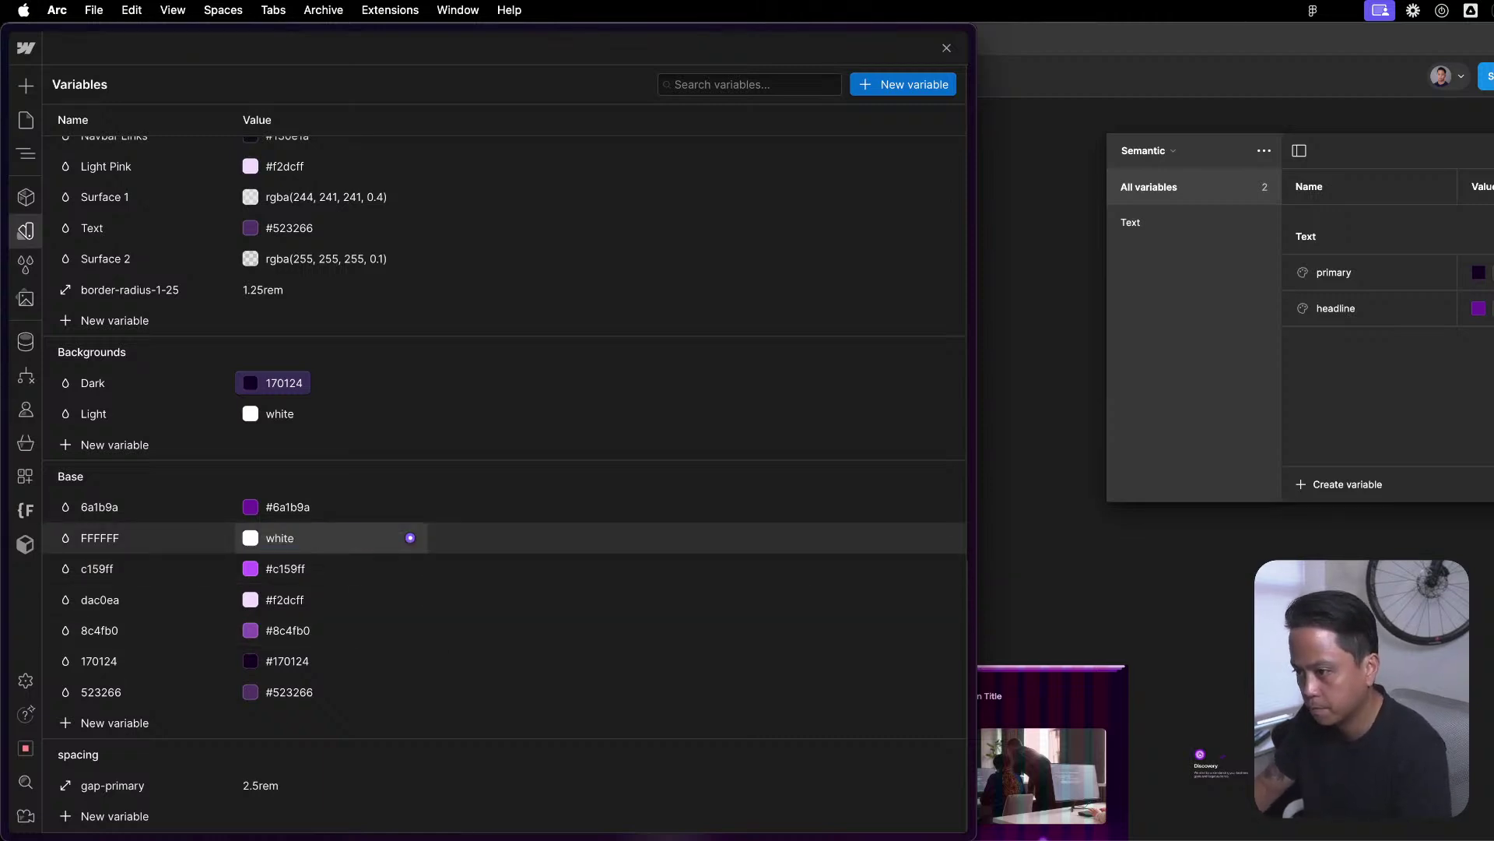
Check the FFFFFF variable's hex code in the color picker and try to enter its value as #ffffff.
{"action": "left_click", "coordinate": [258, 540]}
{"action": "left_click", "coordinate": [251, 538]}
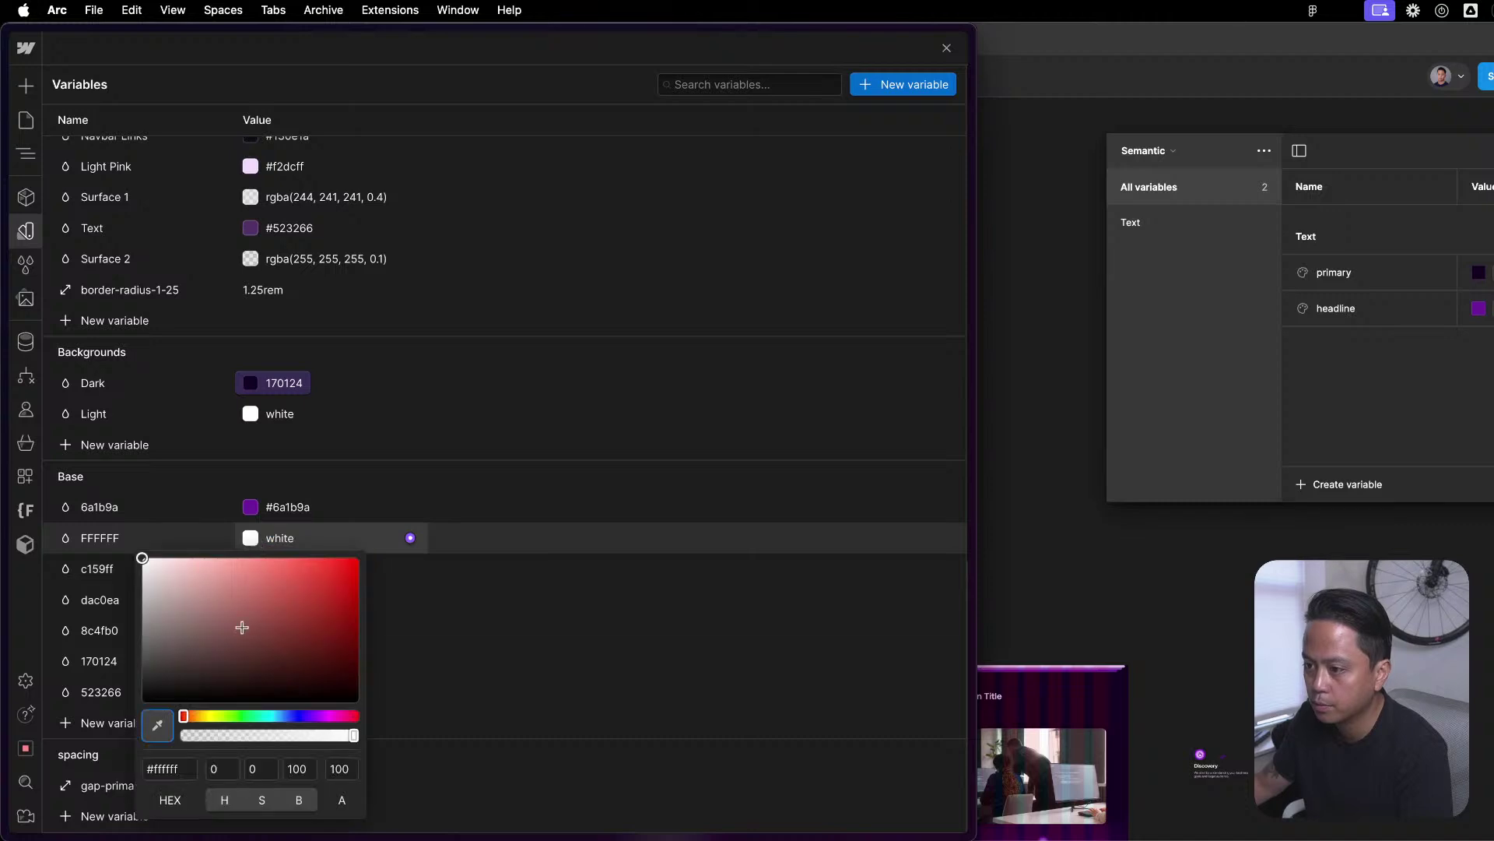
{"action": "left_click", "coordinate": [161, 766]}
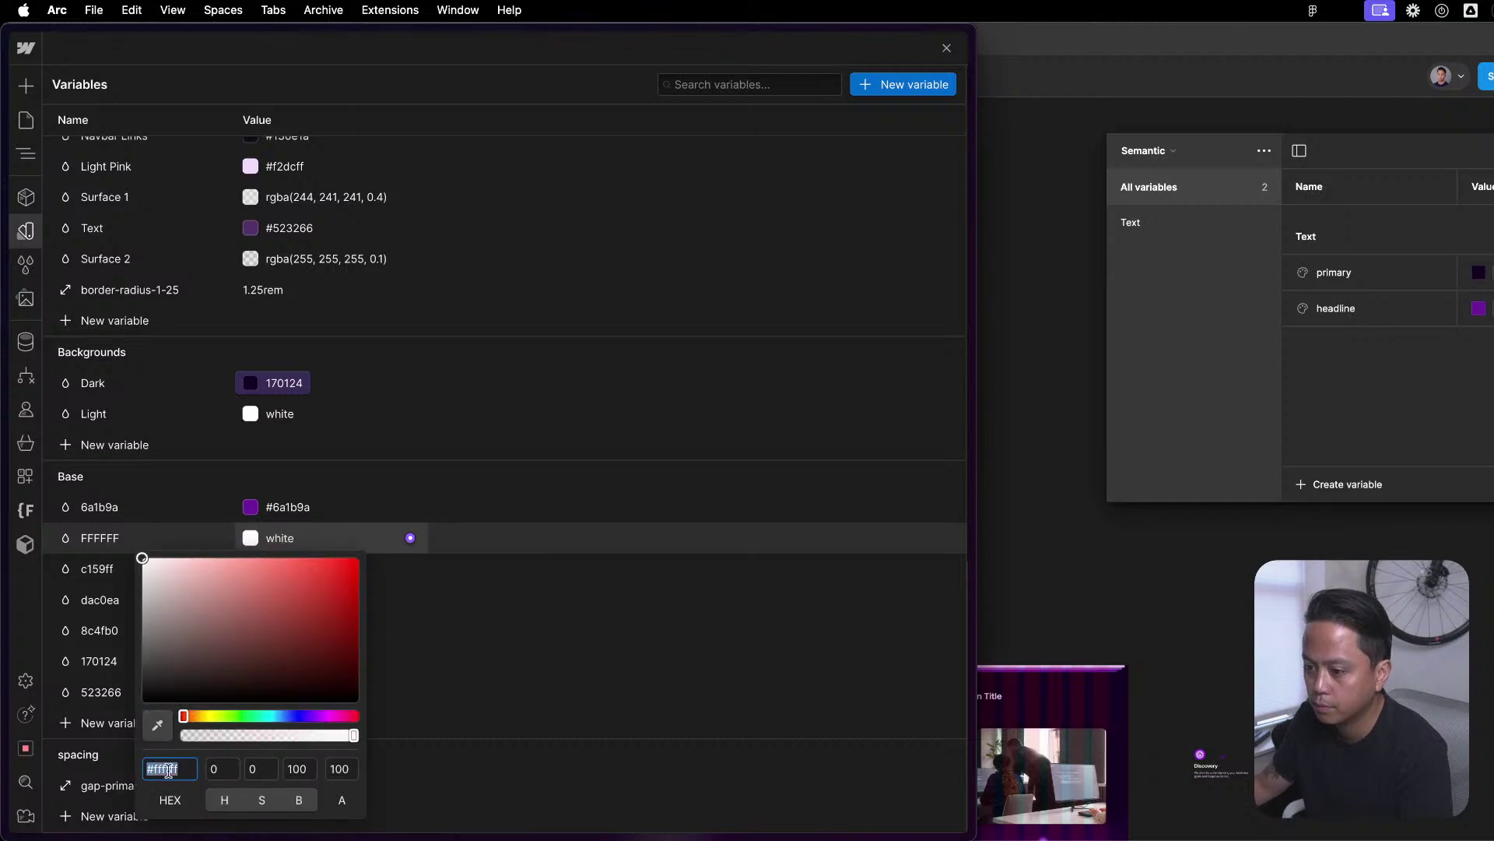
{"action": "left_click", "coordinate": [286, 538]}
{"action": "left_click", "coordinate": [287, 538]}
{"action": "key", "text": "cmd+a"}
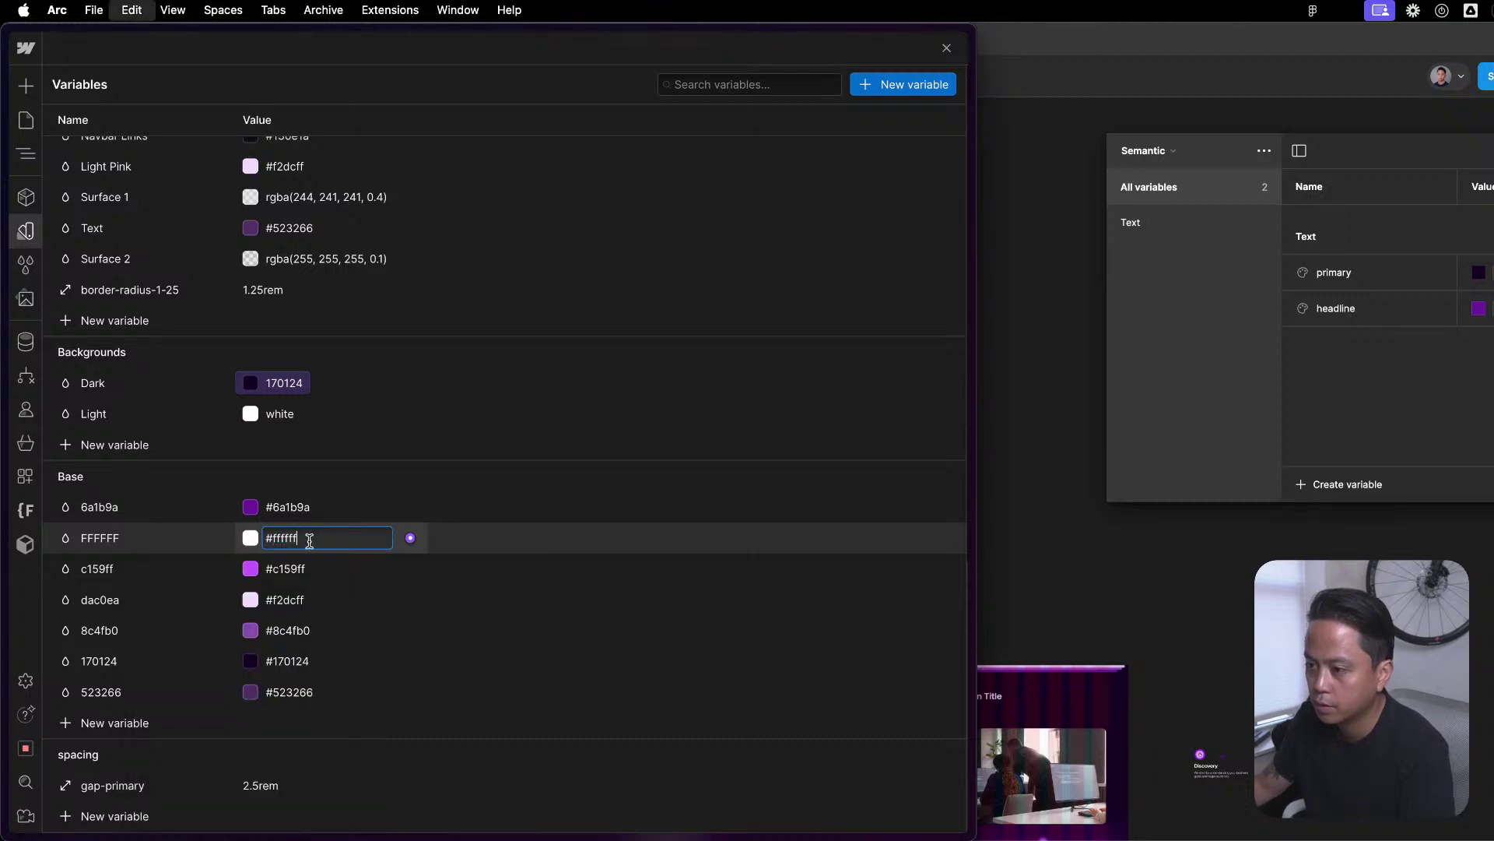
{"action": "key", "text": "Return"}
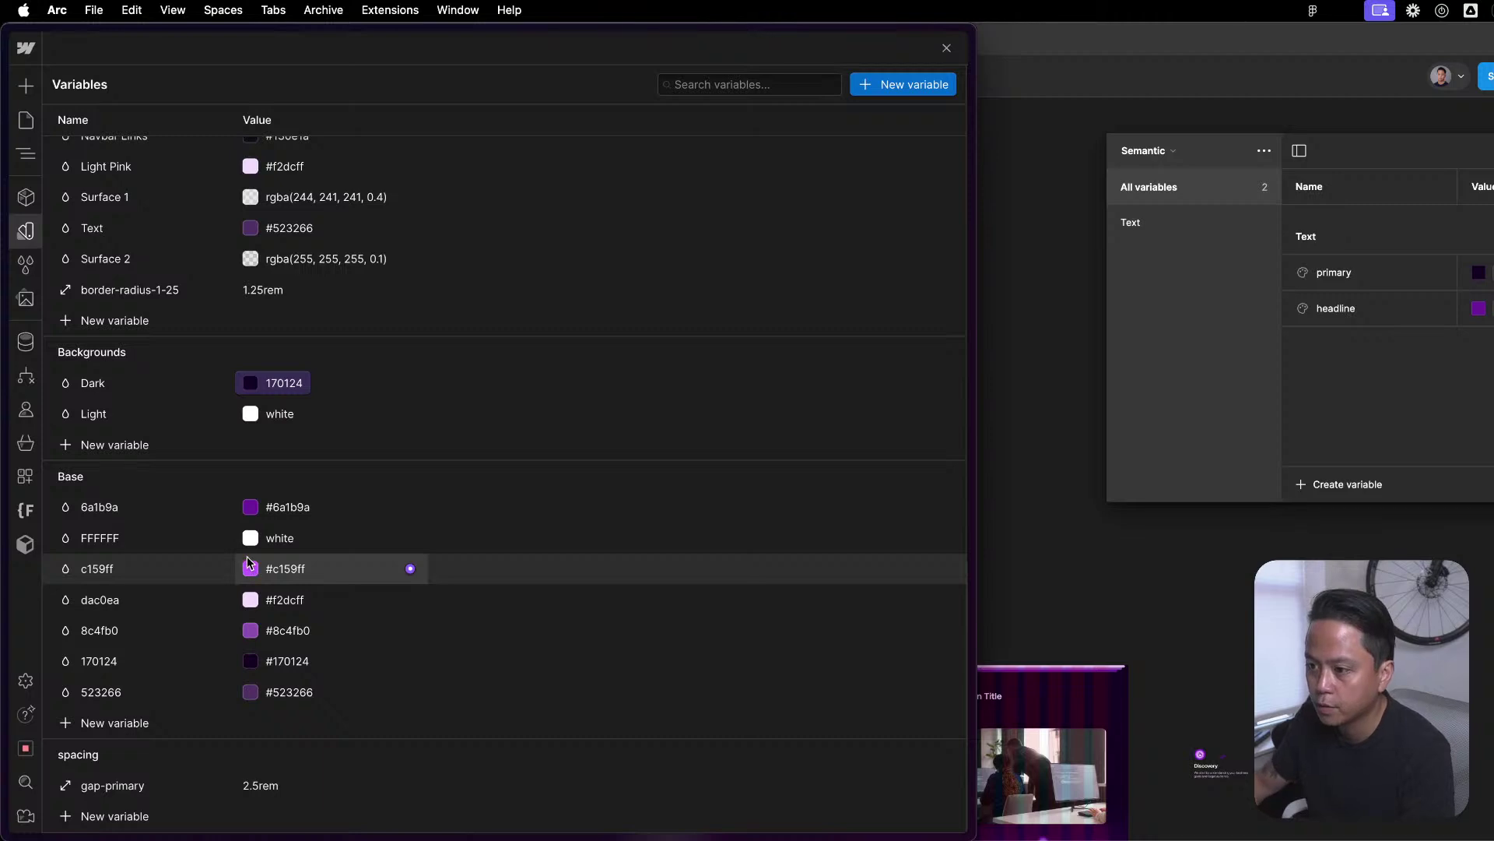
{"action": "left_click", "coordinate": [302, 538]}
{"action": "type", "text": "#"}
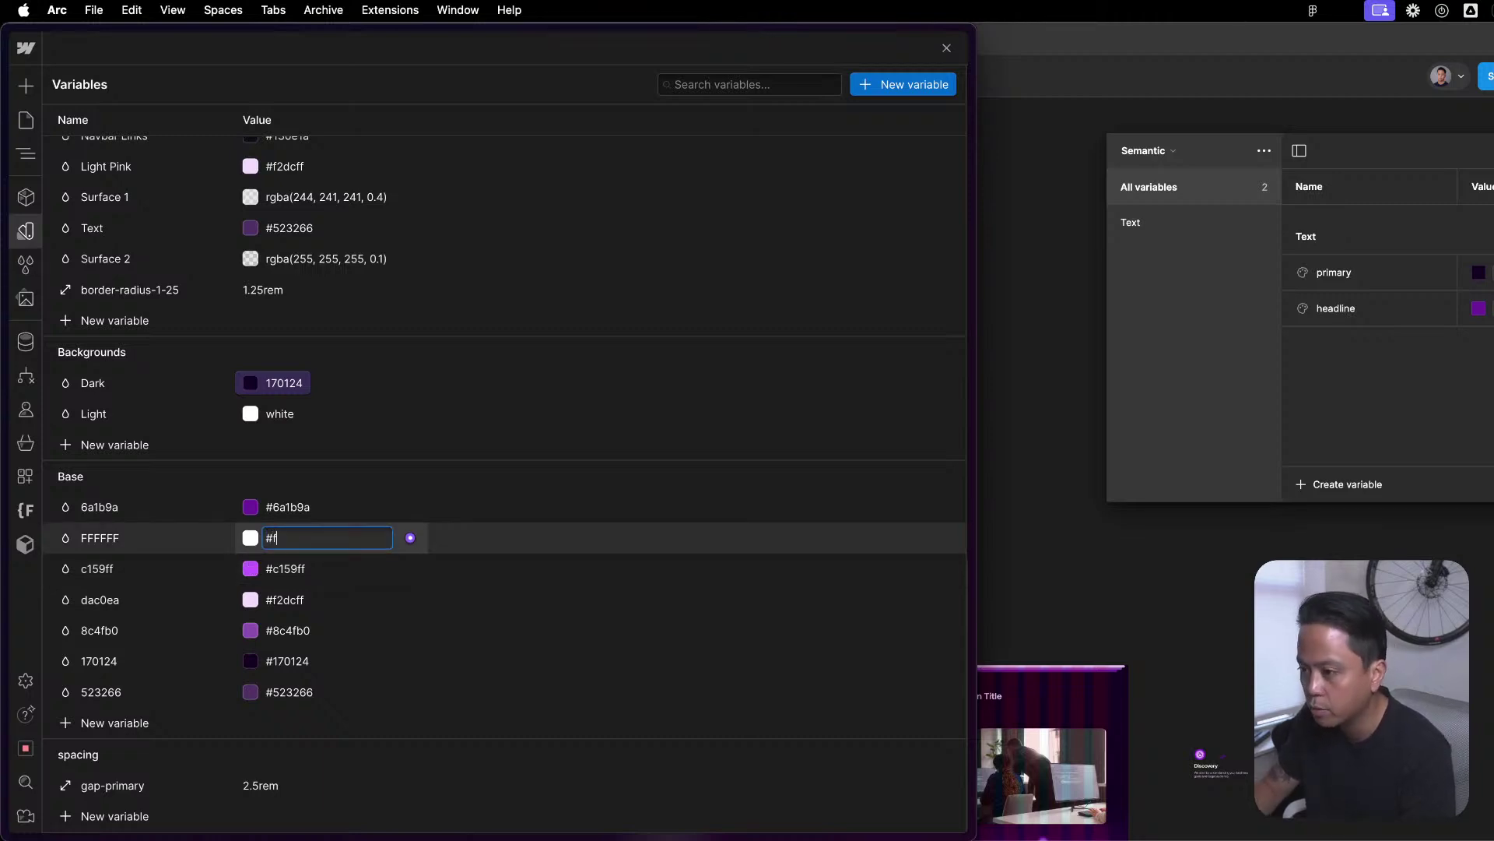
{"action": "type", "text": "ffffff"}
{"action": "key", "text": "Return"}
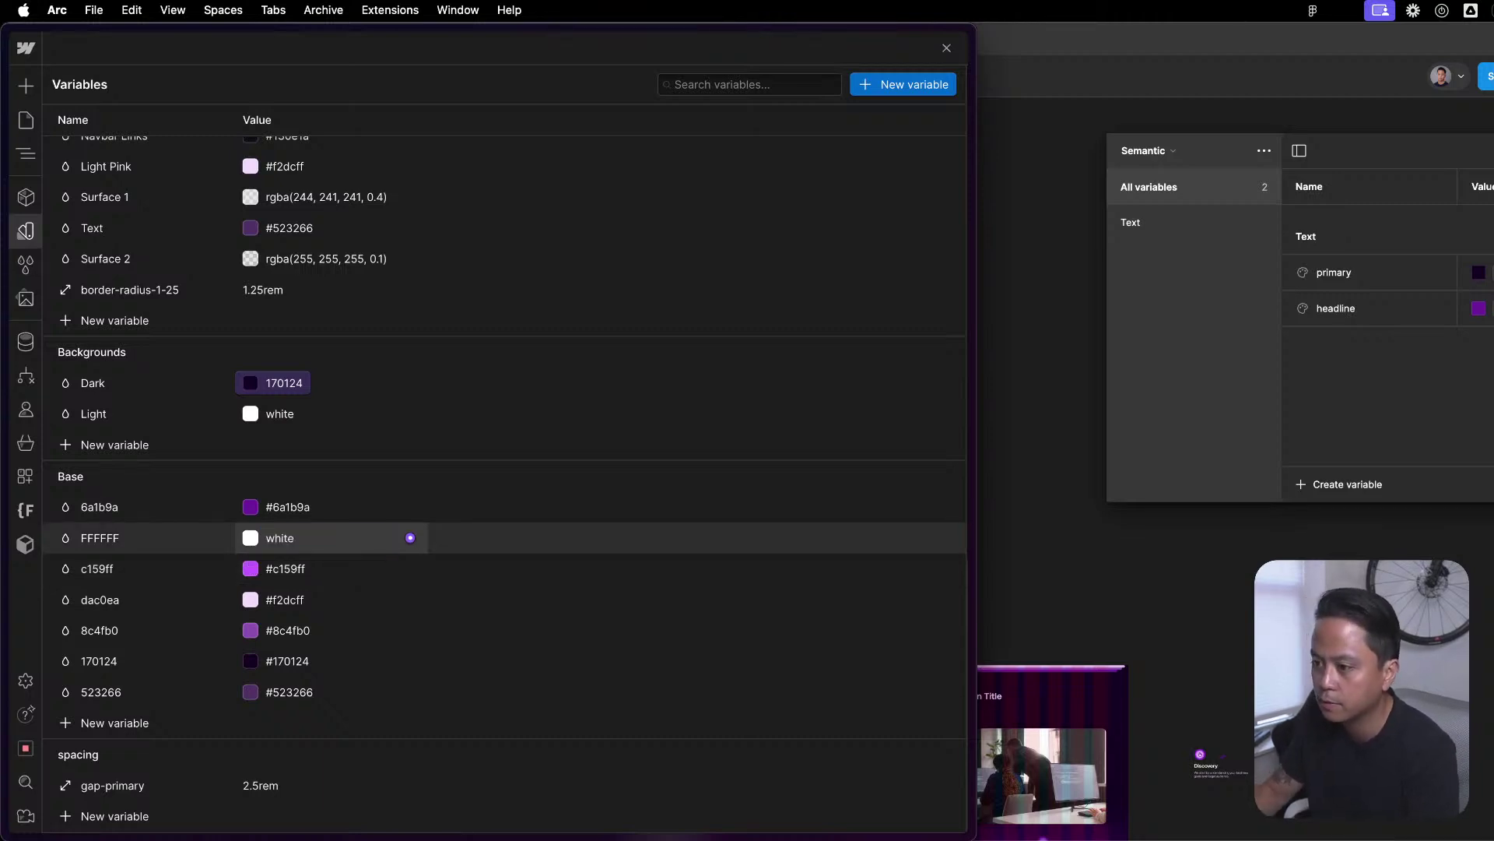
Switch to Figma, show only the Text group of the Semantic collection and widen the variables window to reveal all mode columns.
{"action": "scroll", "coordinate": [156, 264], "scroll_direction": "up", "scroll_amount": 10}
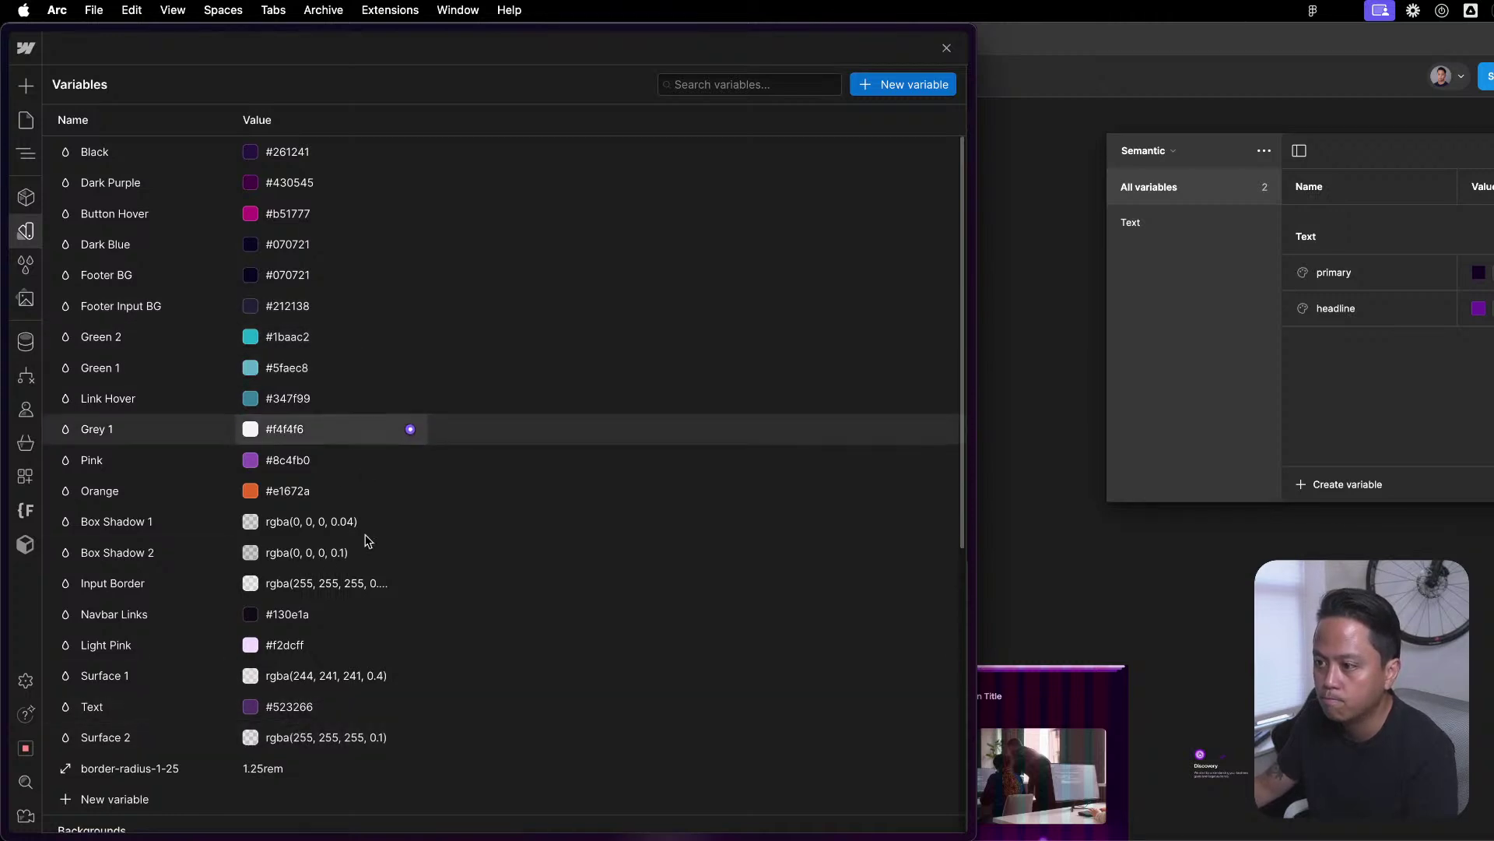
{"action": "scroll", "coordinate": [368, 476], "scroll_direction": "down", "scroll_amount": 6}
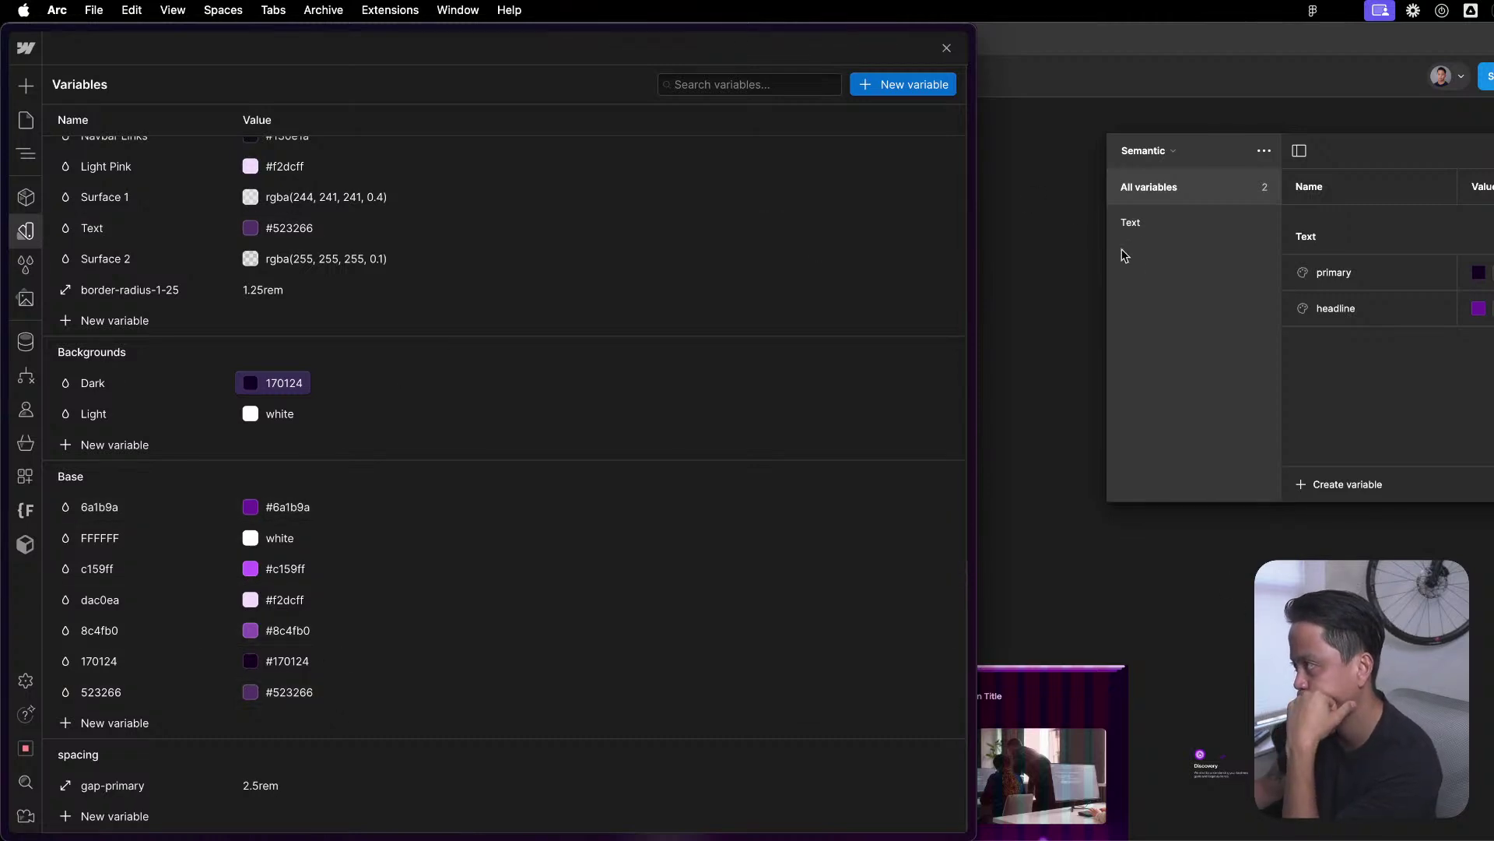
{"action": "left_click", "coordinate": [1183, 205]}
{"action": "left_click", "coordinate": [1179, 219]}
{"action": "left_click", "coordinate": [1220, 192]}
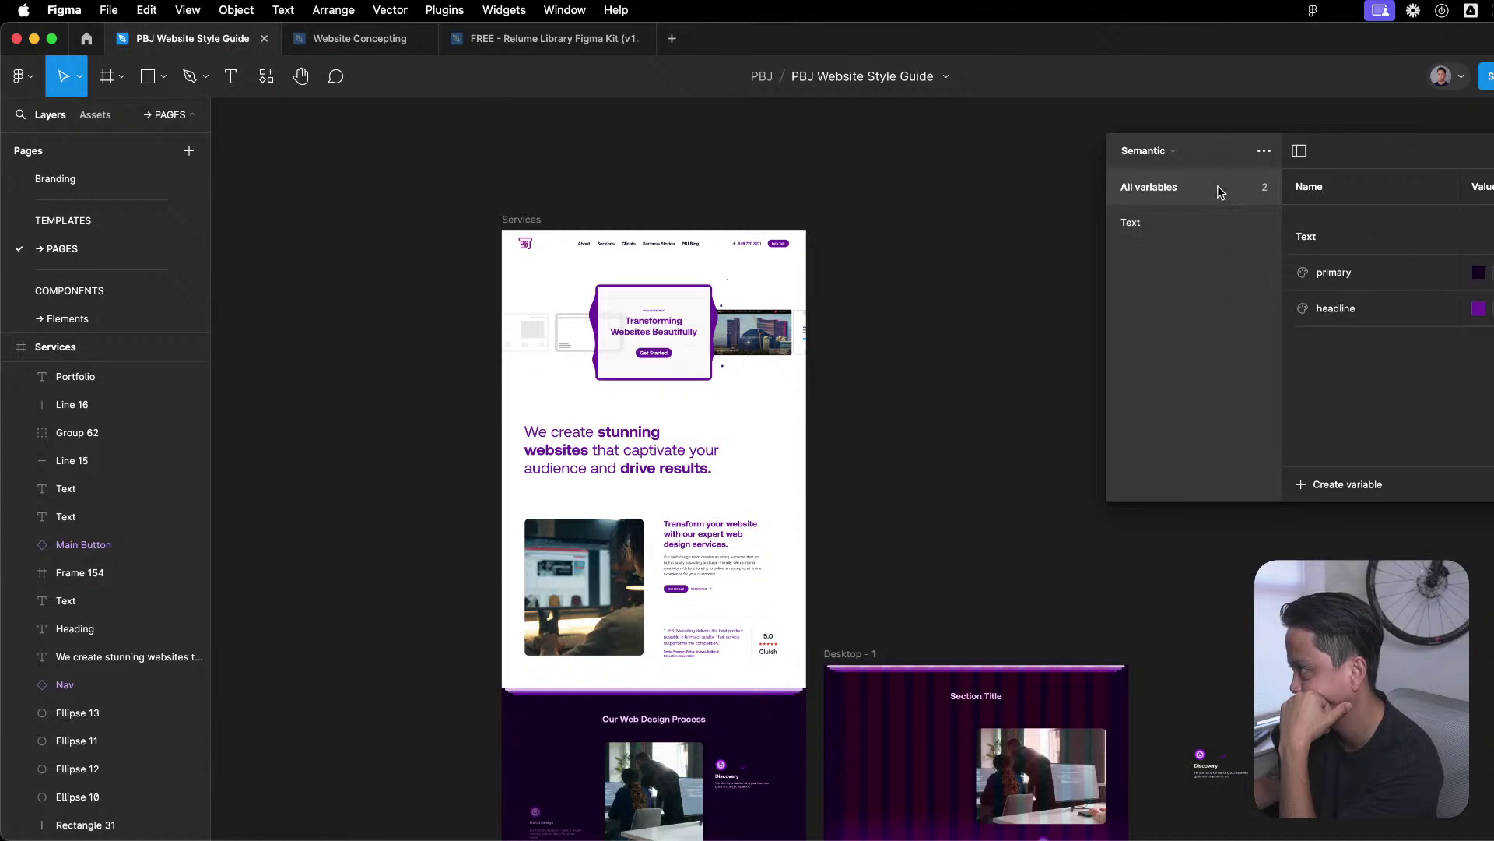
{"action": "left_click", "coordinate": [1175, 222]}
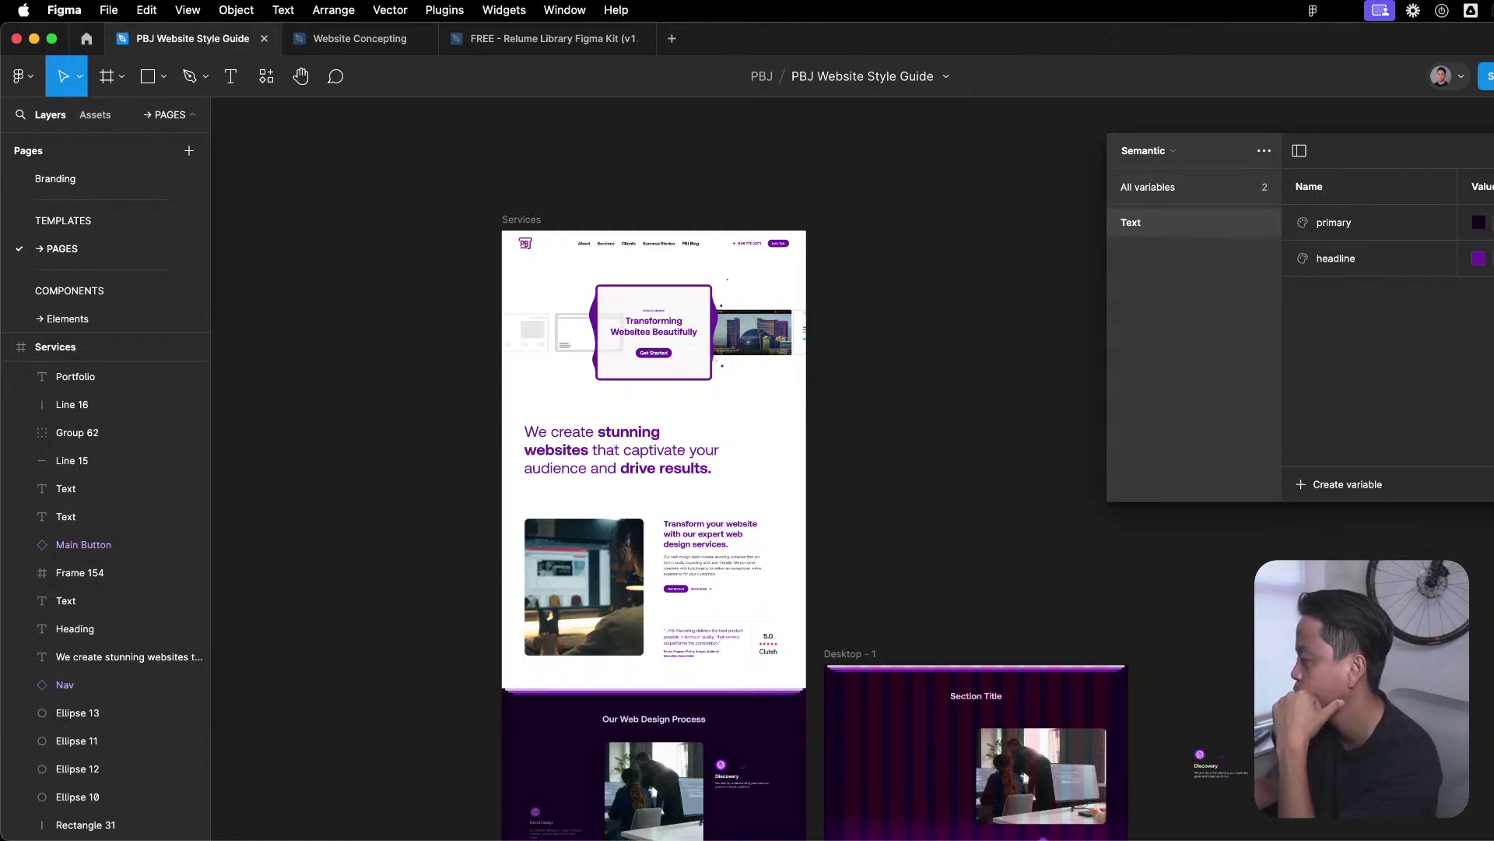
{"action": "scroll", "coordinate": [1385, 327], "scroll_direction": "right", "scroll_amount": 2}
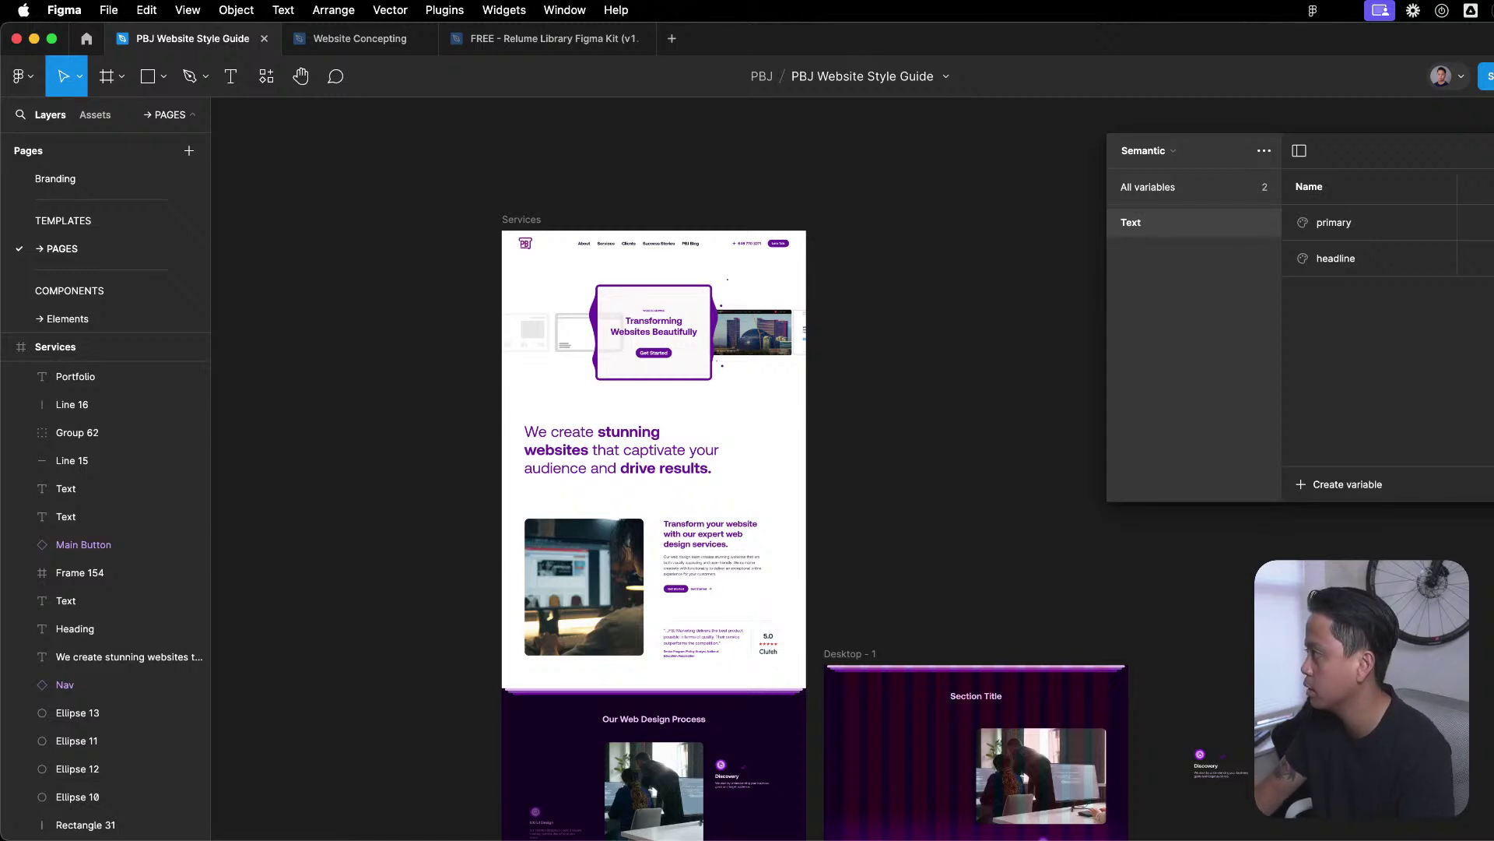
{"action": "left_click", "coordinate": [1484, 222]}
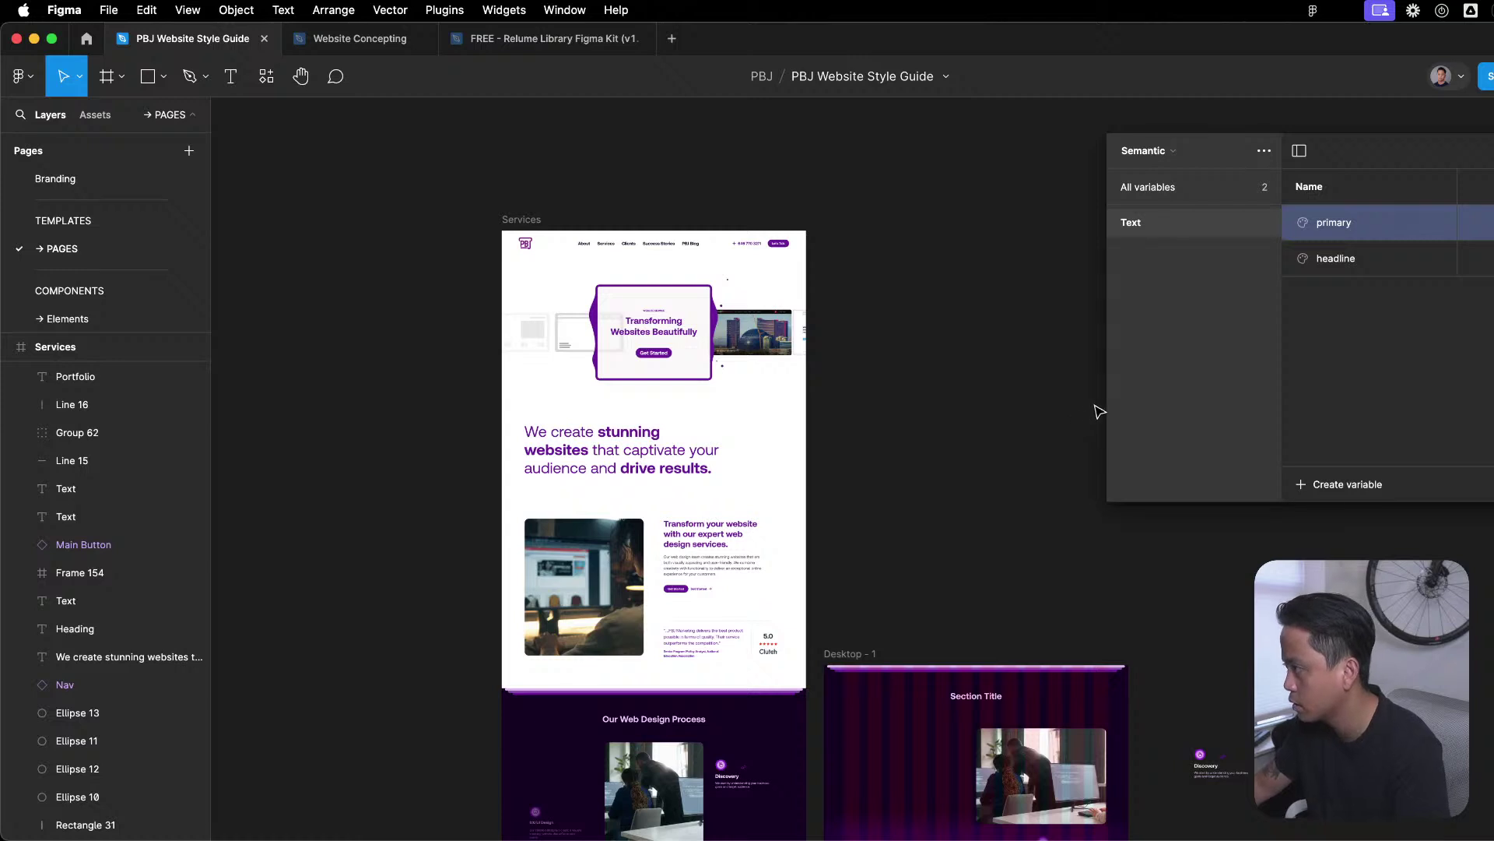
{"action": "left_click_drag", "start_coordinate": [1108, 404], "coordinate": [501, 374]}
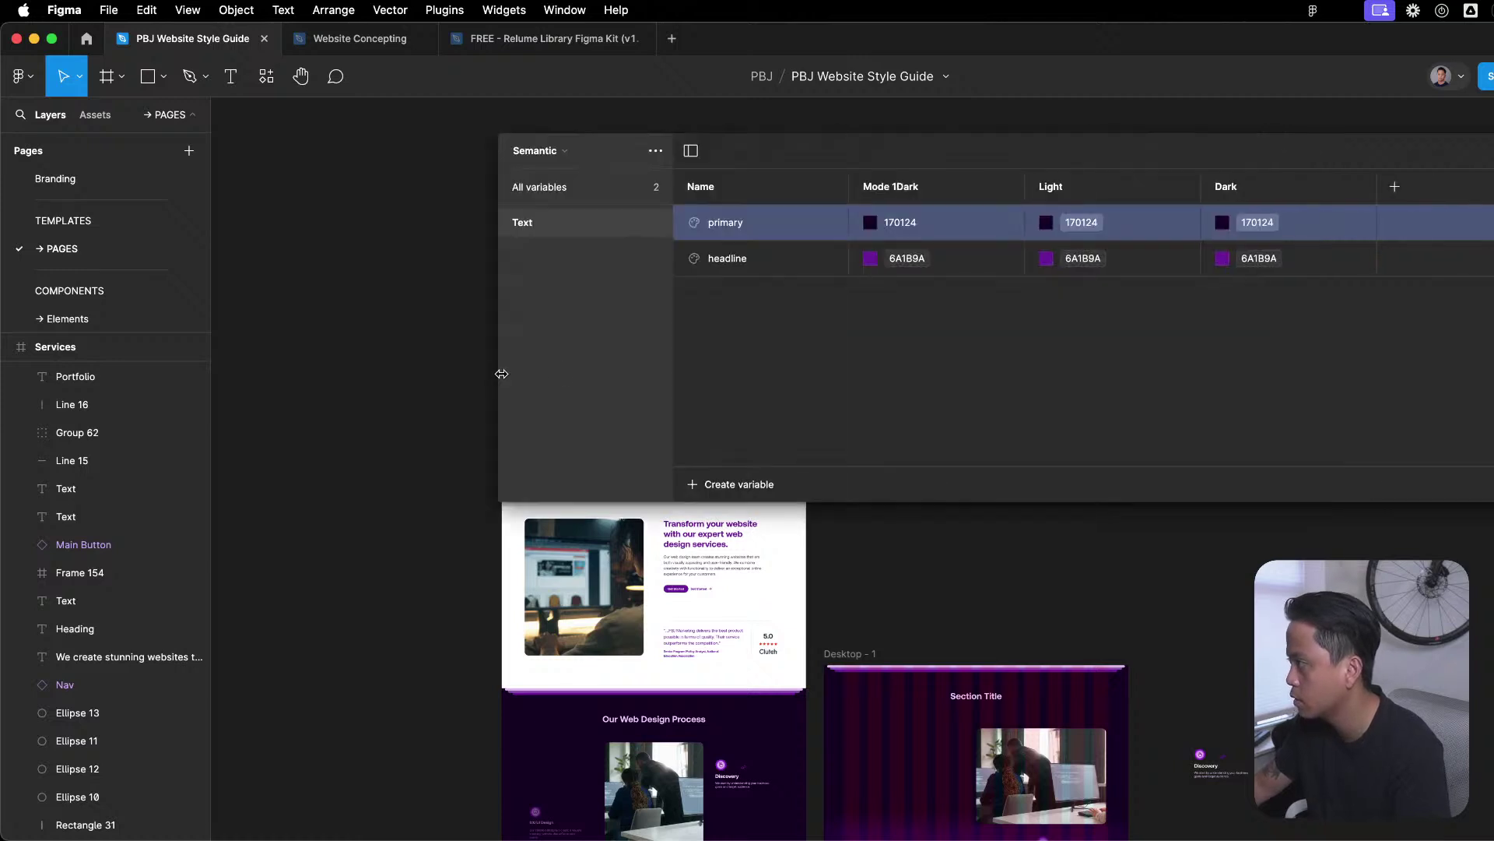
Rename the first two modes of the Semantic collection to Light and Dark, and delete the extra third mode.
{"action": "double_click", "coordinate": [908, 191]}
{"action": "type", "text": "L"}
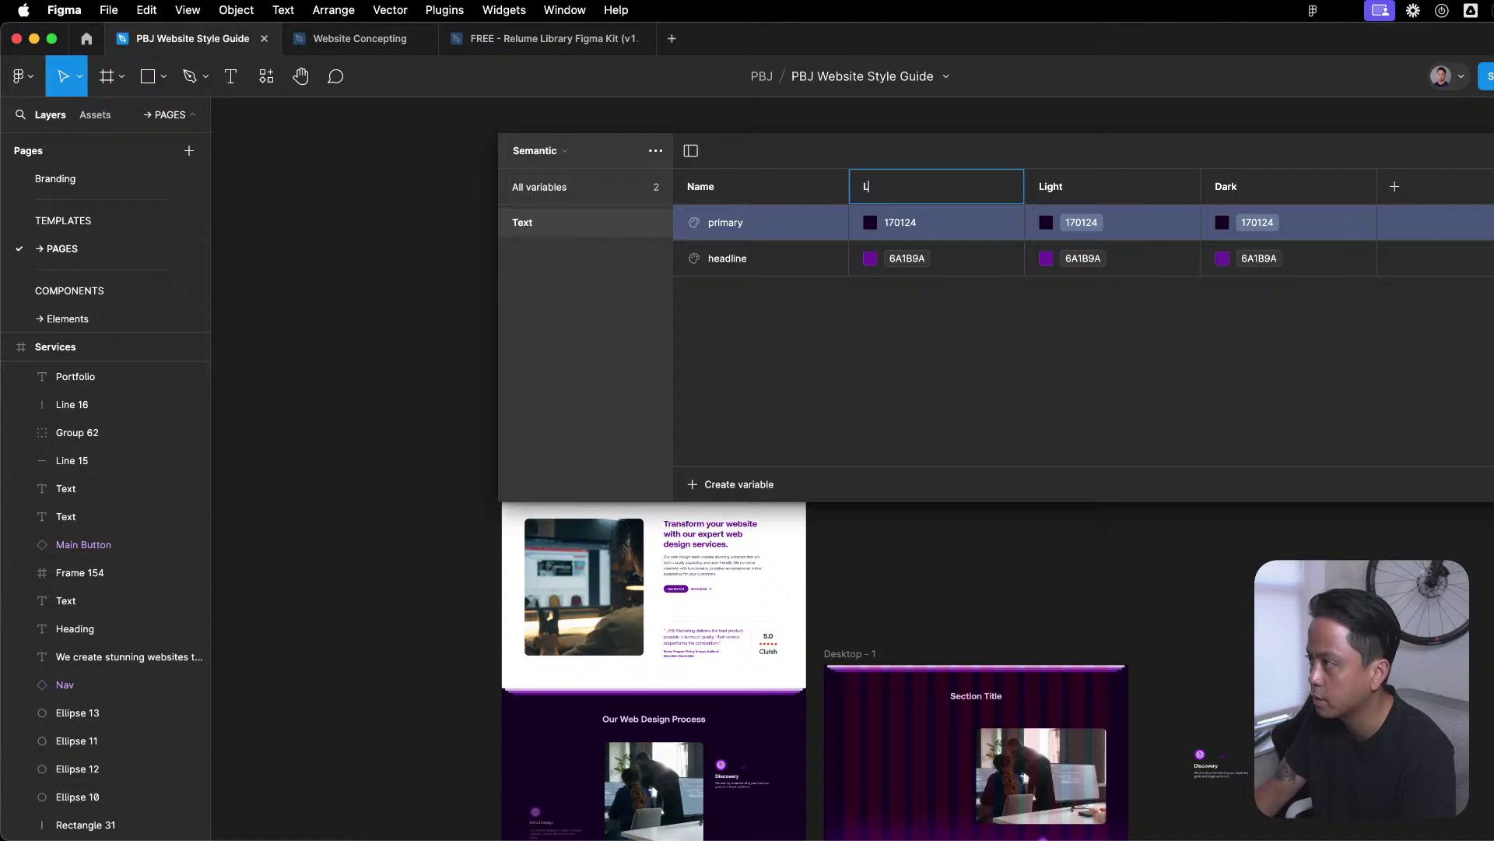
{"action": "type", "text": "gght"}
{"action": "key", "text": "Return"}
{"action": "double_click", "coordinate": [1047, 188]}
{"action": "type", "text": "Dark"}
{"action": "key", "text": "Return"}
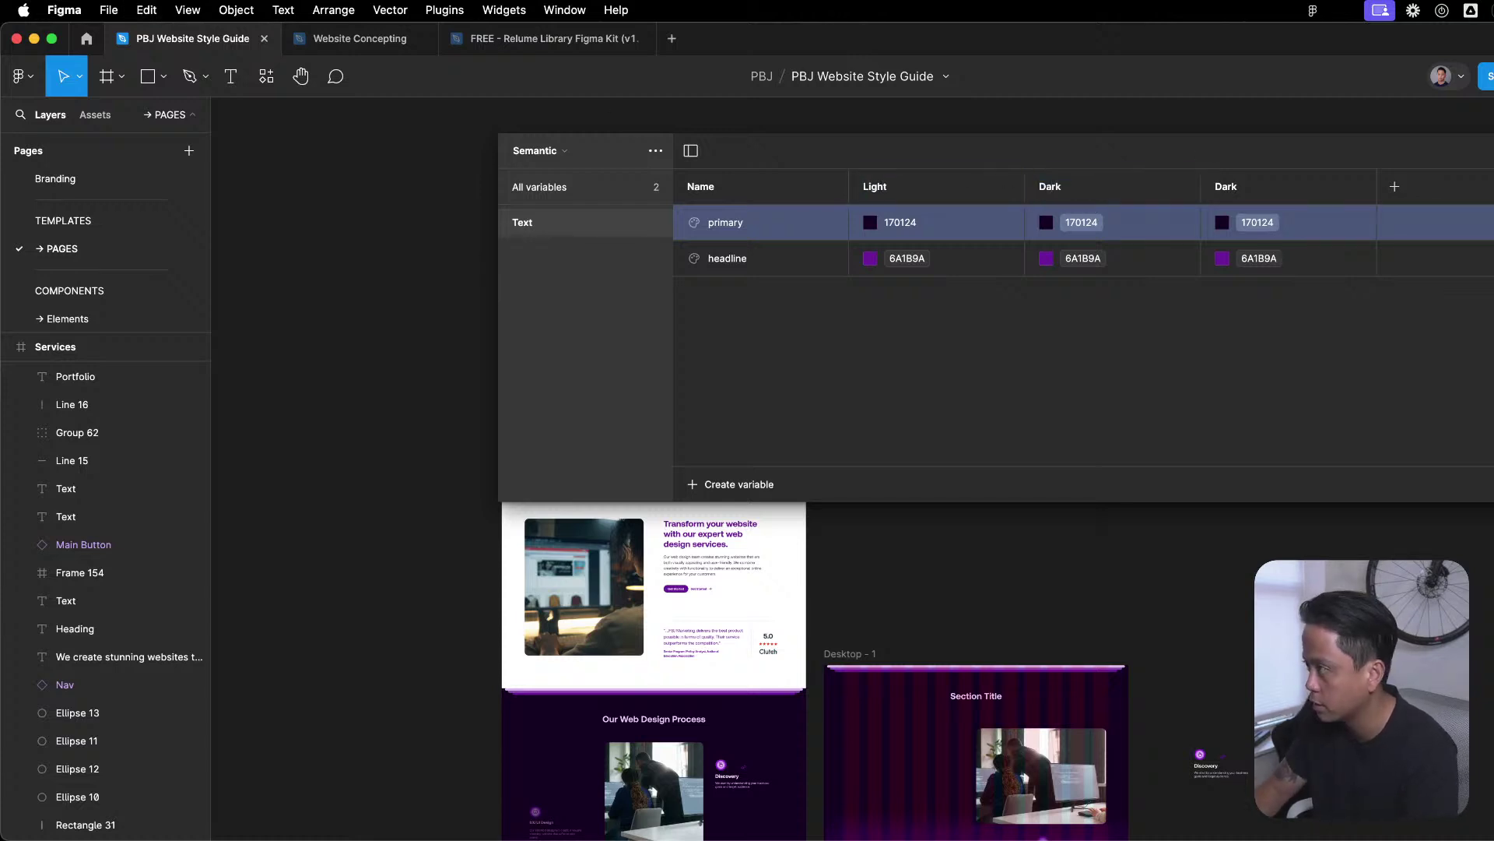
{"action": "right_click", "coordinate": [1242, 183]}
{"action": "left_click", "coordinate": [1315, 247]}
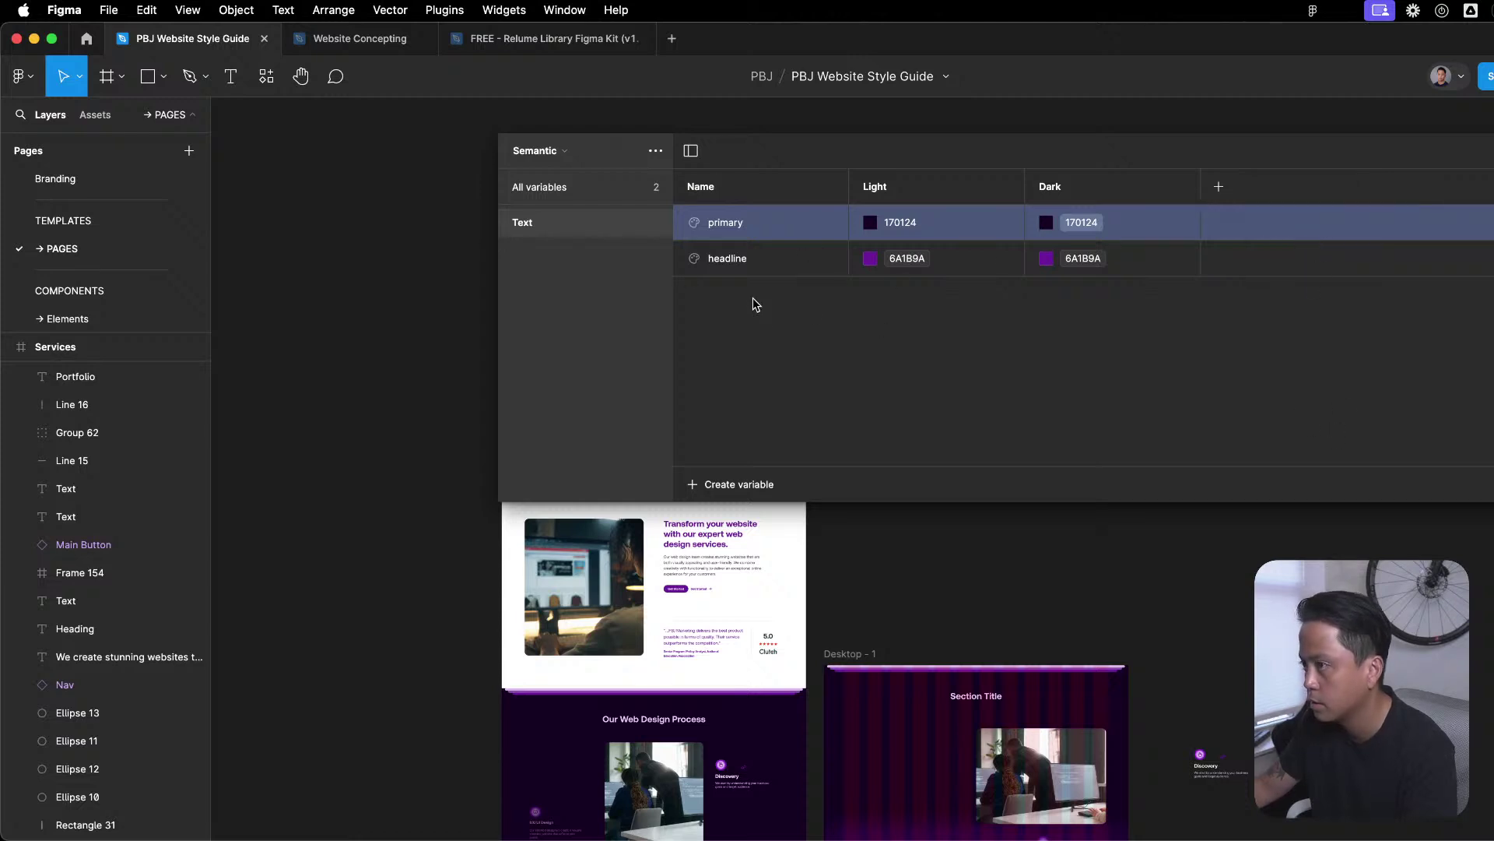
Recolor the Our Web Design Process heading in the dark section with a light lavender library color.
{"action": "scroll", "coordinate": [809, 634], "scroll_direction": "down", "scroll_amount": 5}
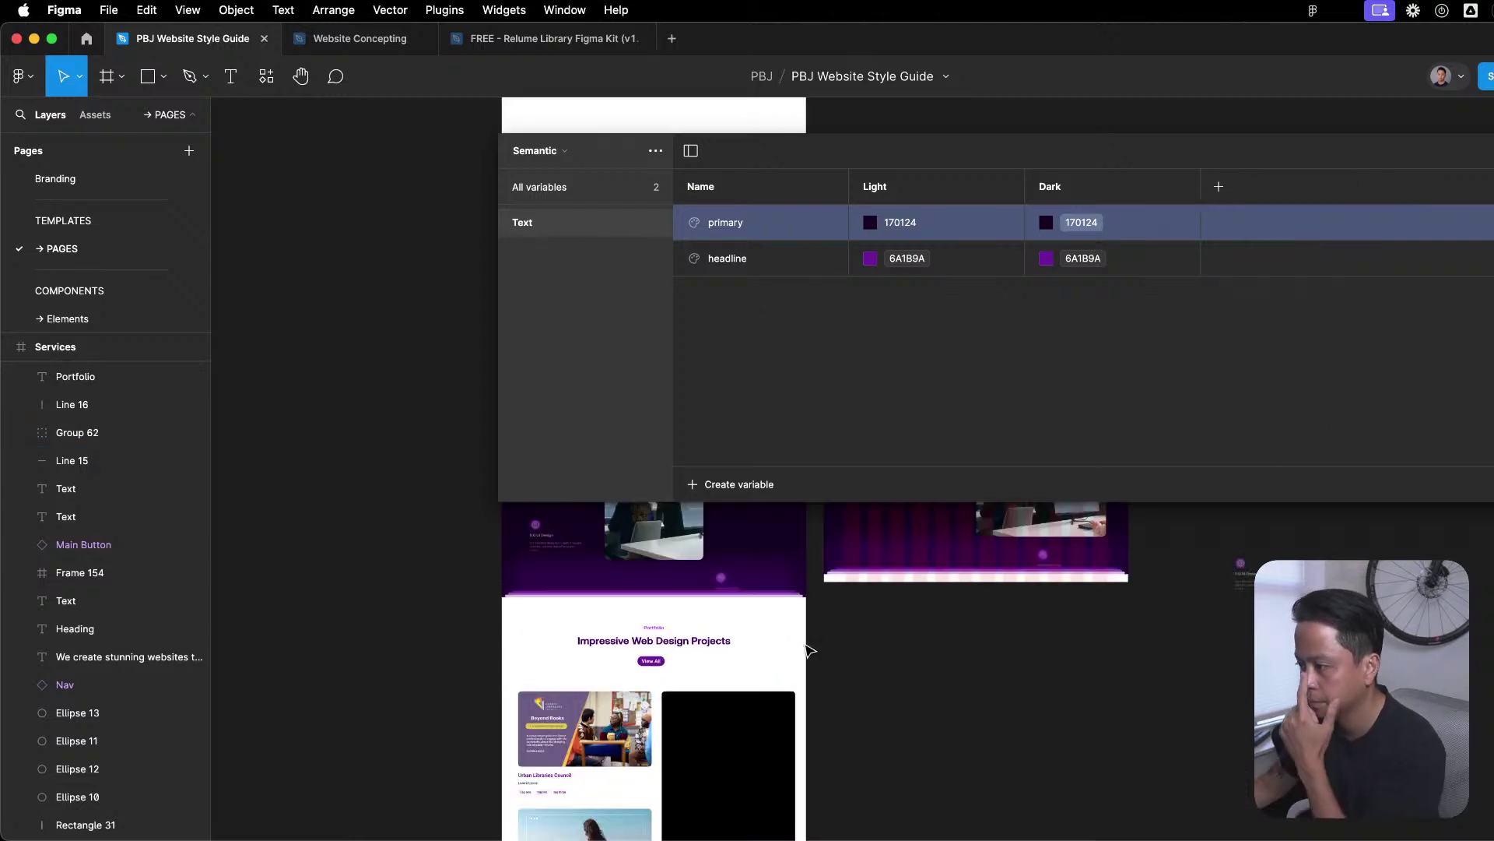
{"action": "scroll", "coordinate": [809, 623], "scroll_direction": "up", "scroll_amount": 3}
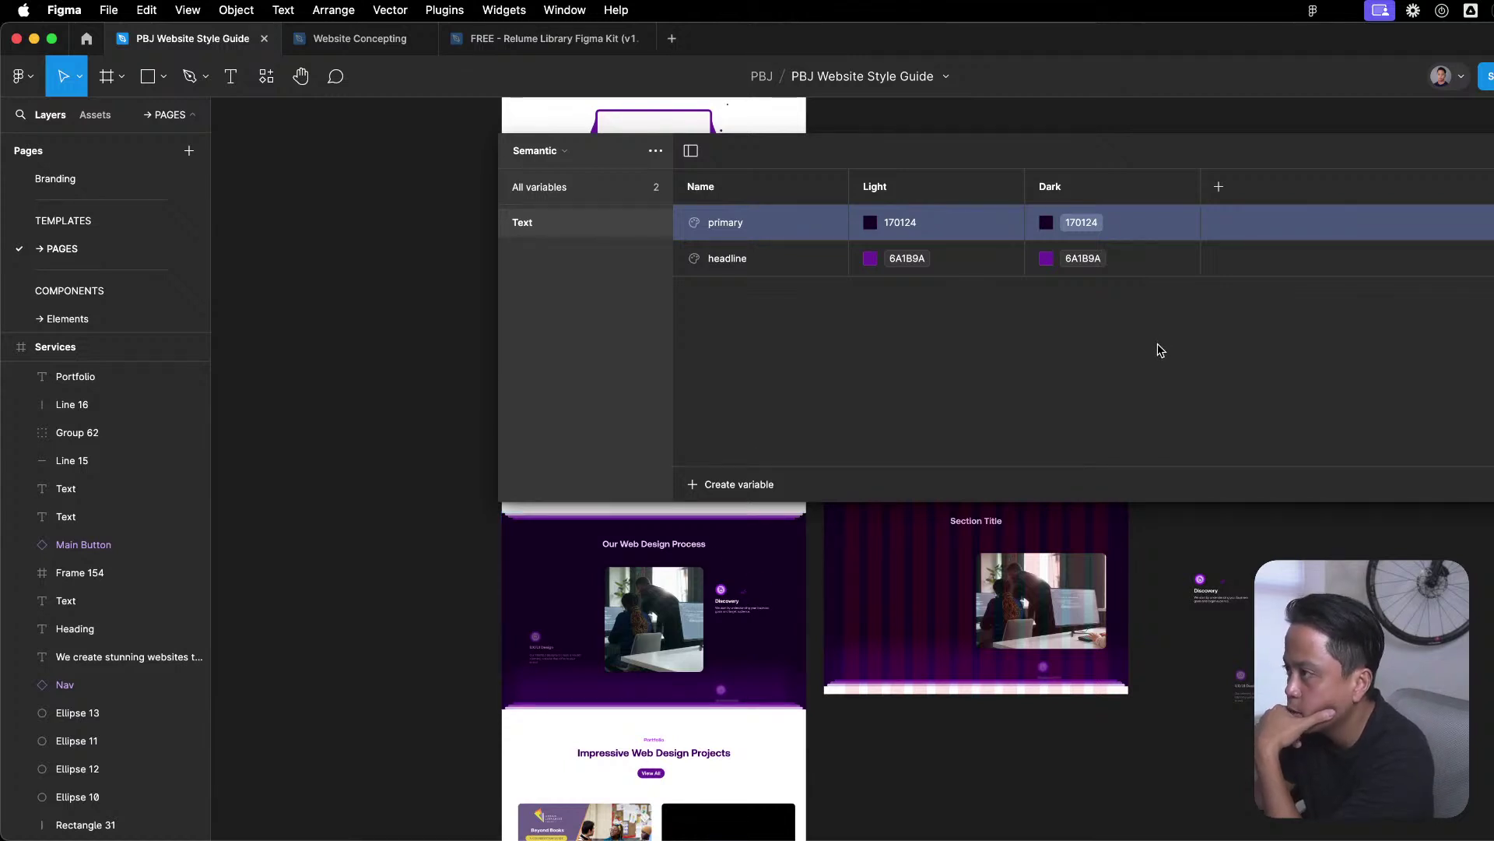
{"action": "left_click", "coordinate": [650, 549]}
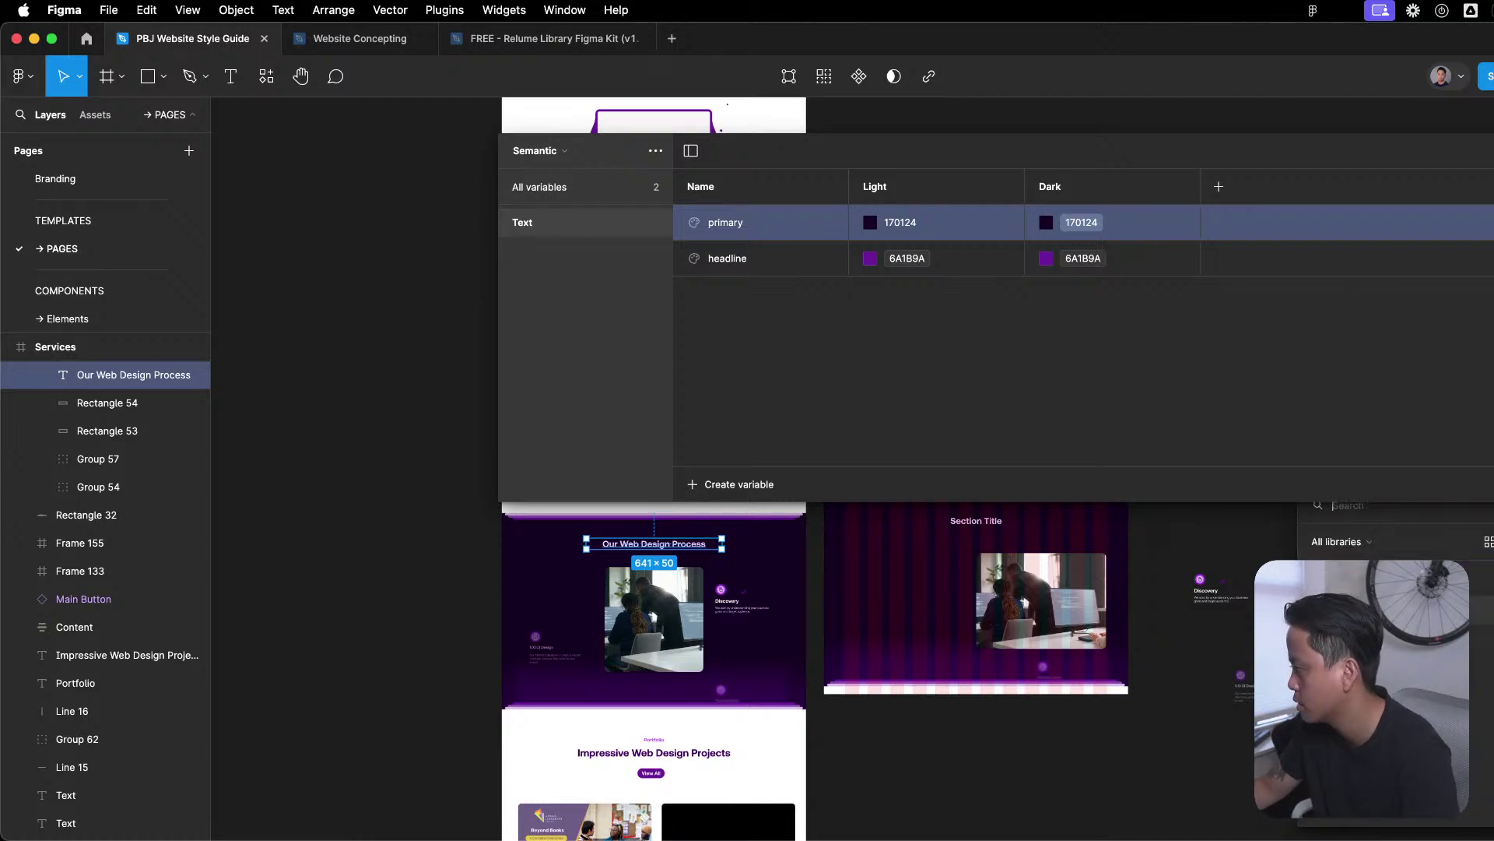
{"action": "key", "text": "Escape"}
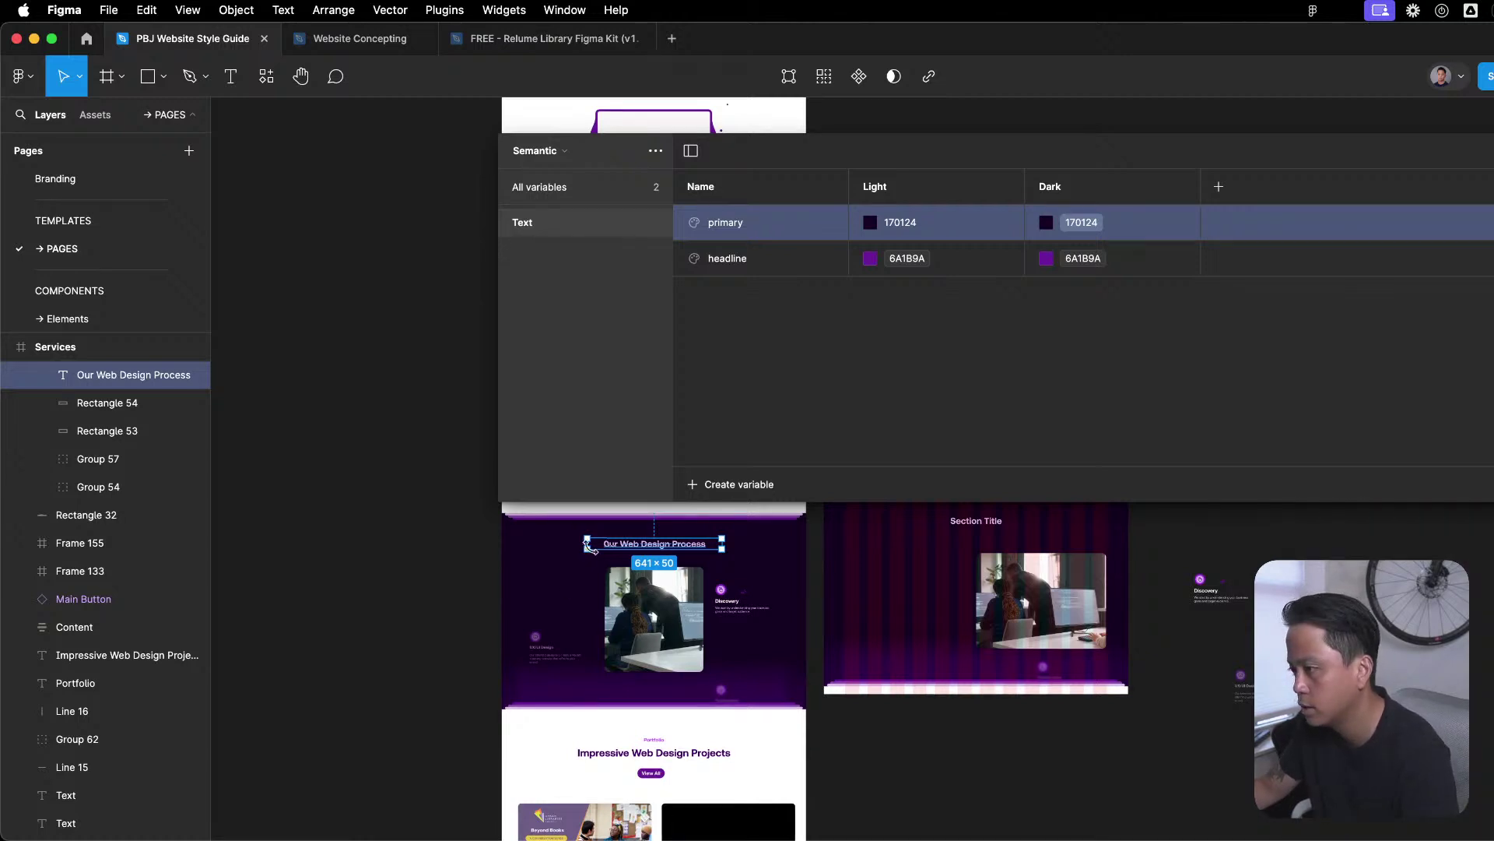
{"action": "scroll", "coordinate": [595, 547], "scroll_direction": "up", "scroll_amount": 5}
{"action": "left_click", "coordinate": [876, 539]}
{"action": "left_click", "coordinate": [876, 540]}
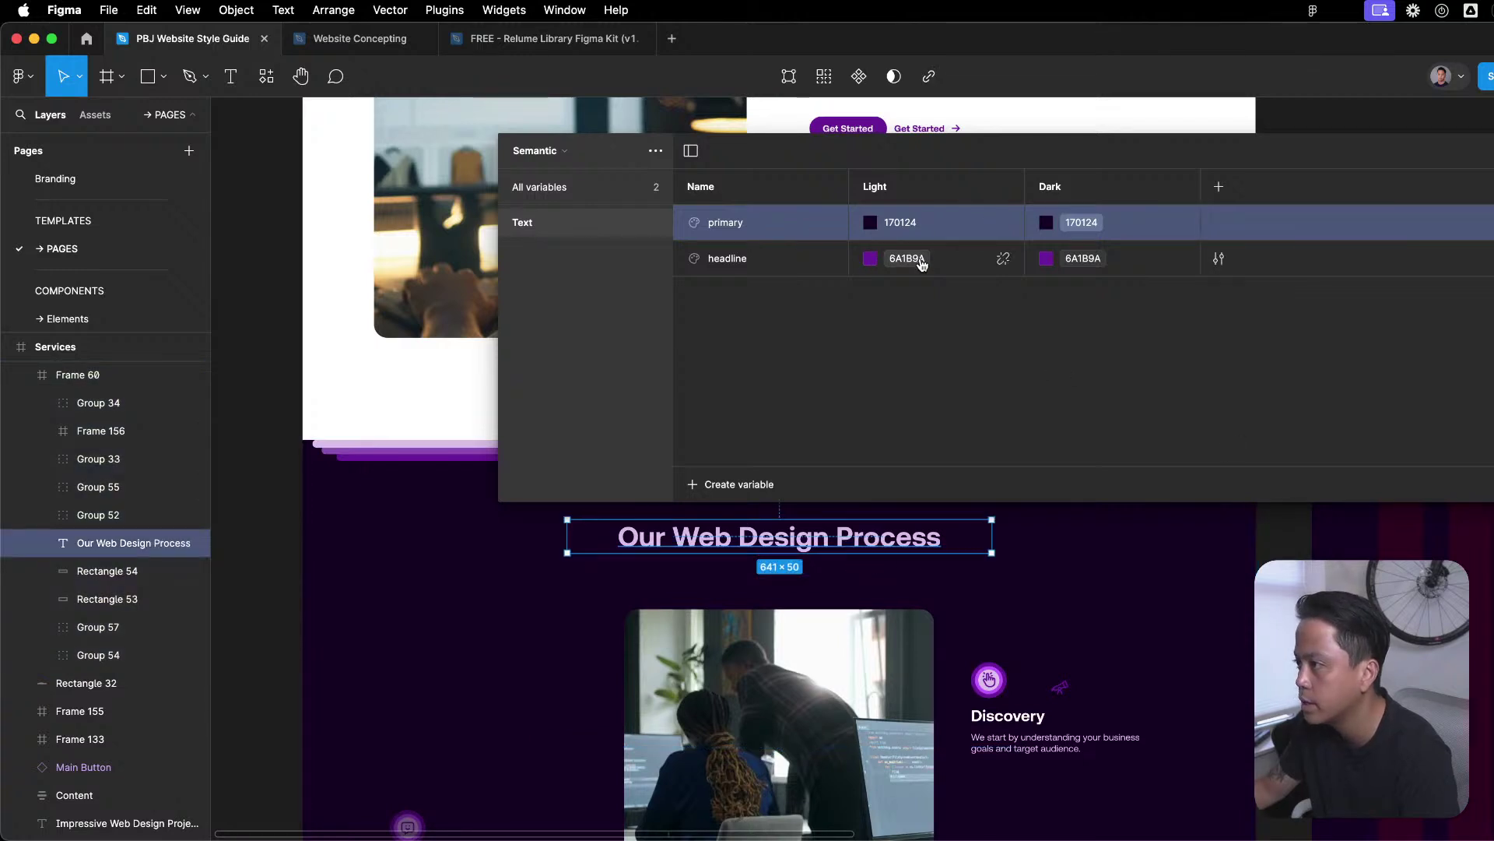
Link the Dark mode value of the primary text variable to the primitive DAC0EA.
{"action": "left_click", "coordinate": [1082, 223]}
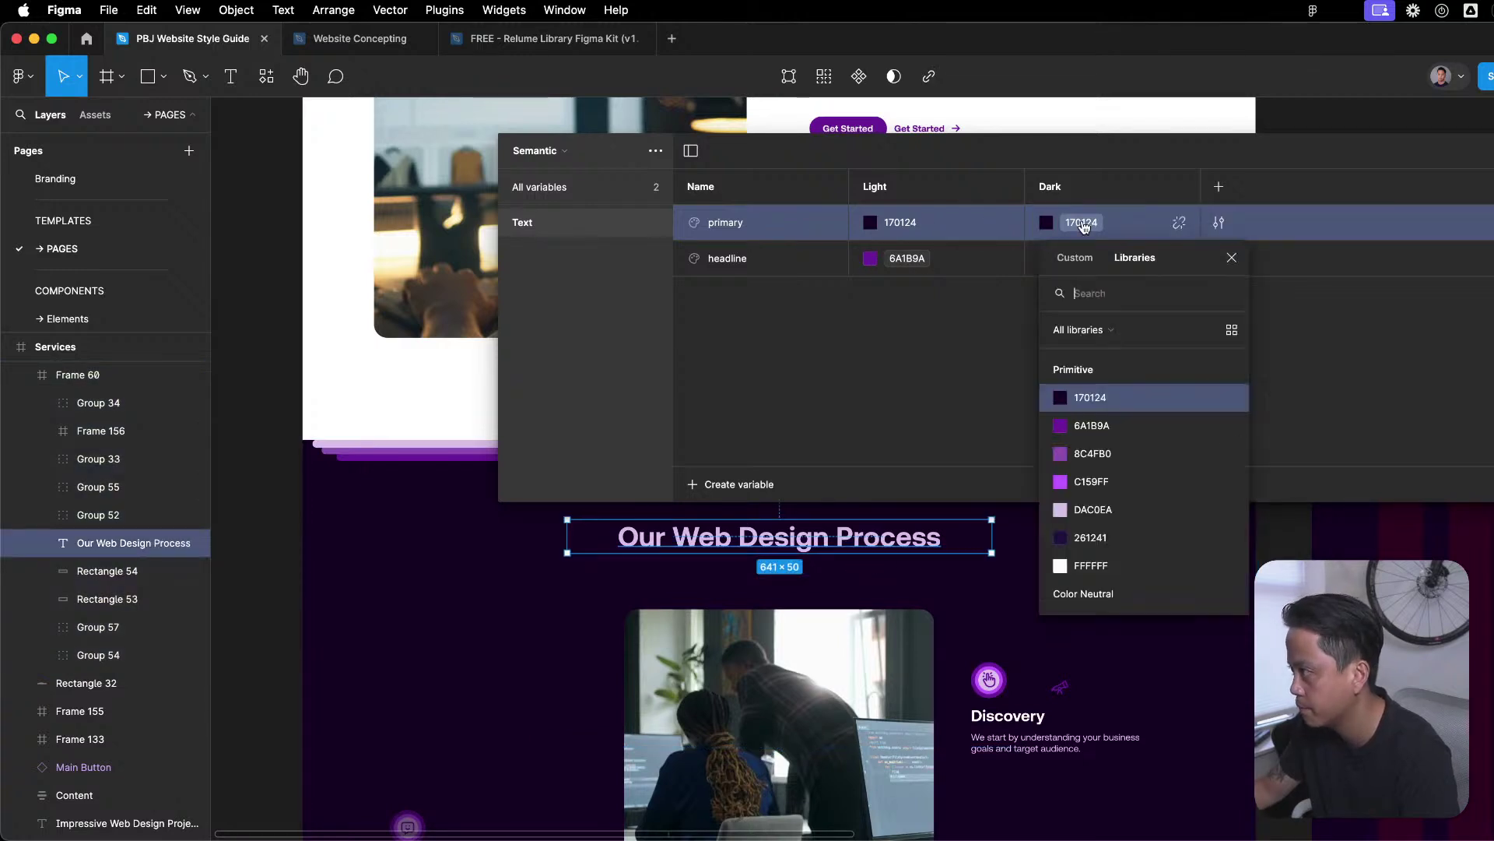
{"action": "left_click", "coordinate": [1093, 510]}
{"action": "left_click", "coordinate": [1077, 260]}
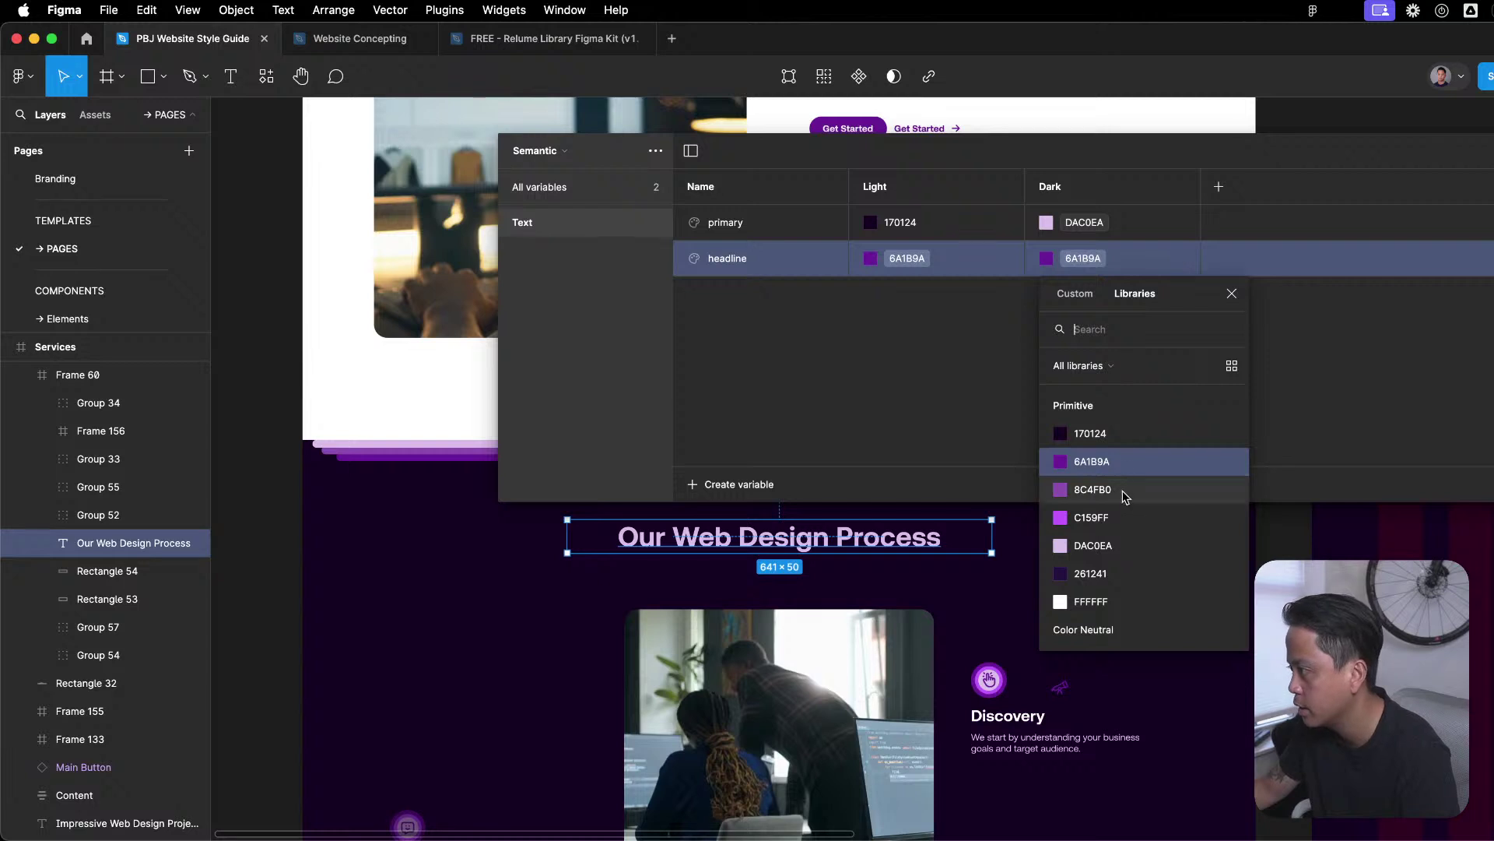
Link the Dark mode value of the primary text variable to the primitive 8C4FB0.
{"action": "left_click", "coordinate": [1094, 225]}
{"action": "left_click", "coordinate": [1100, 226]}
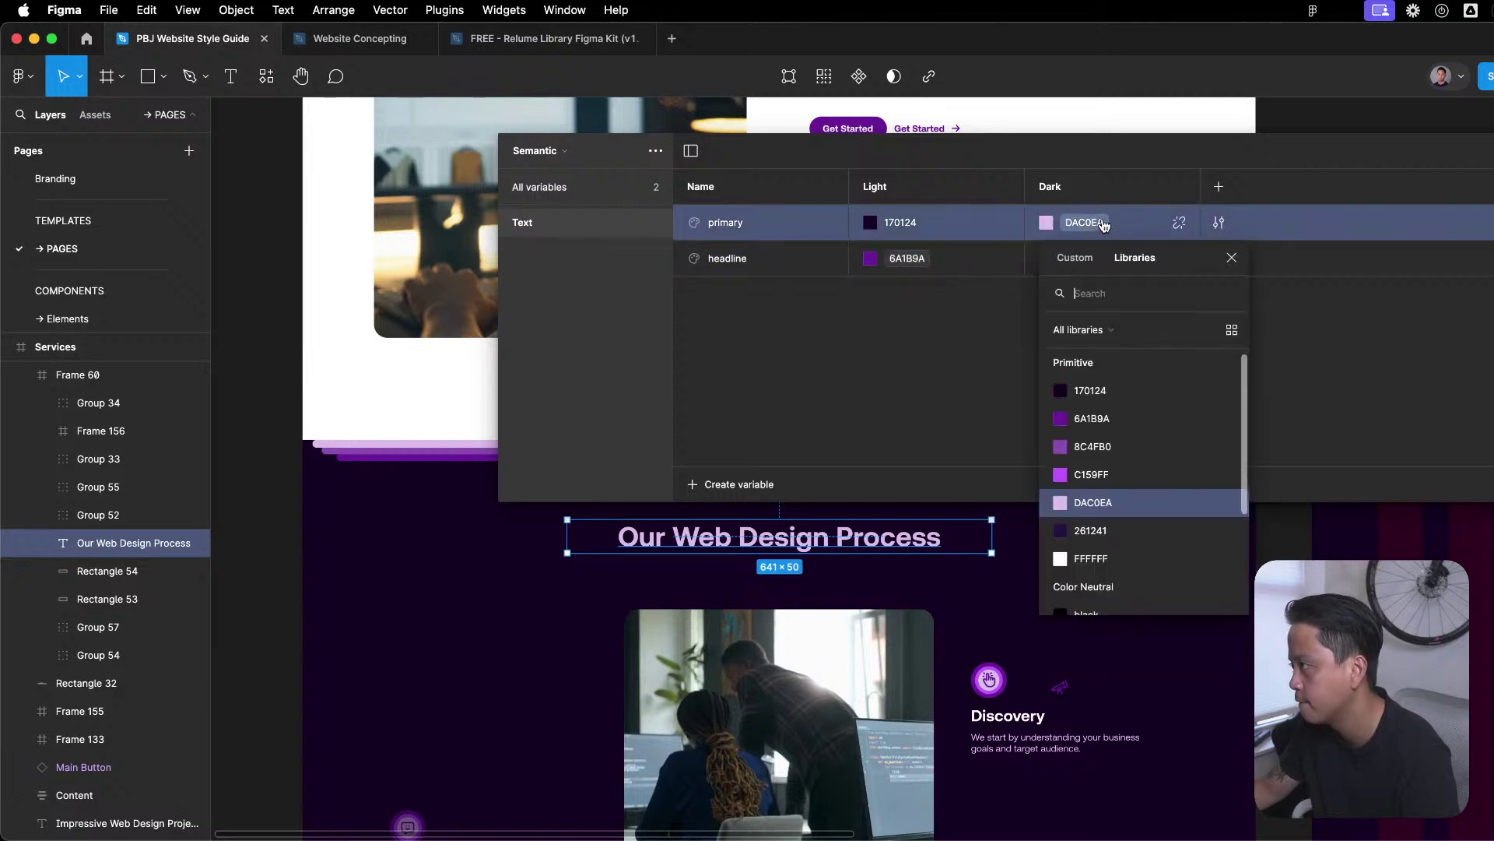
{"action": "left_click", "coordinate": [1155, 450]}
Recolor the description text below Discovery with a library color and check how it reads on the dark section.
{"action": "double_click", "coordinate": [1018, 746]}
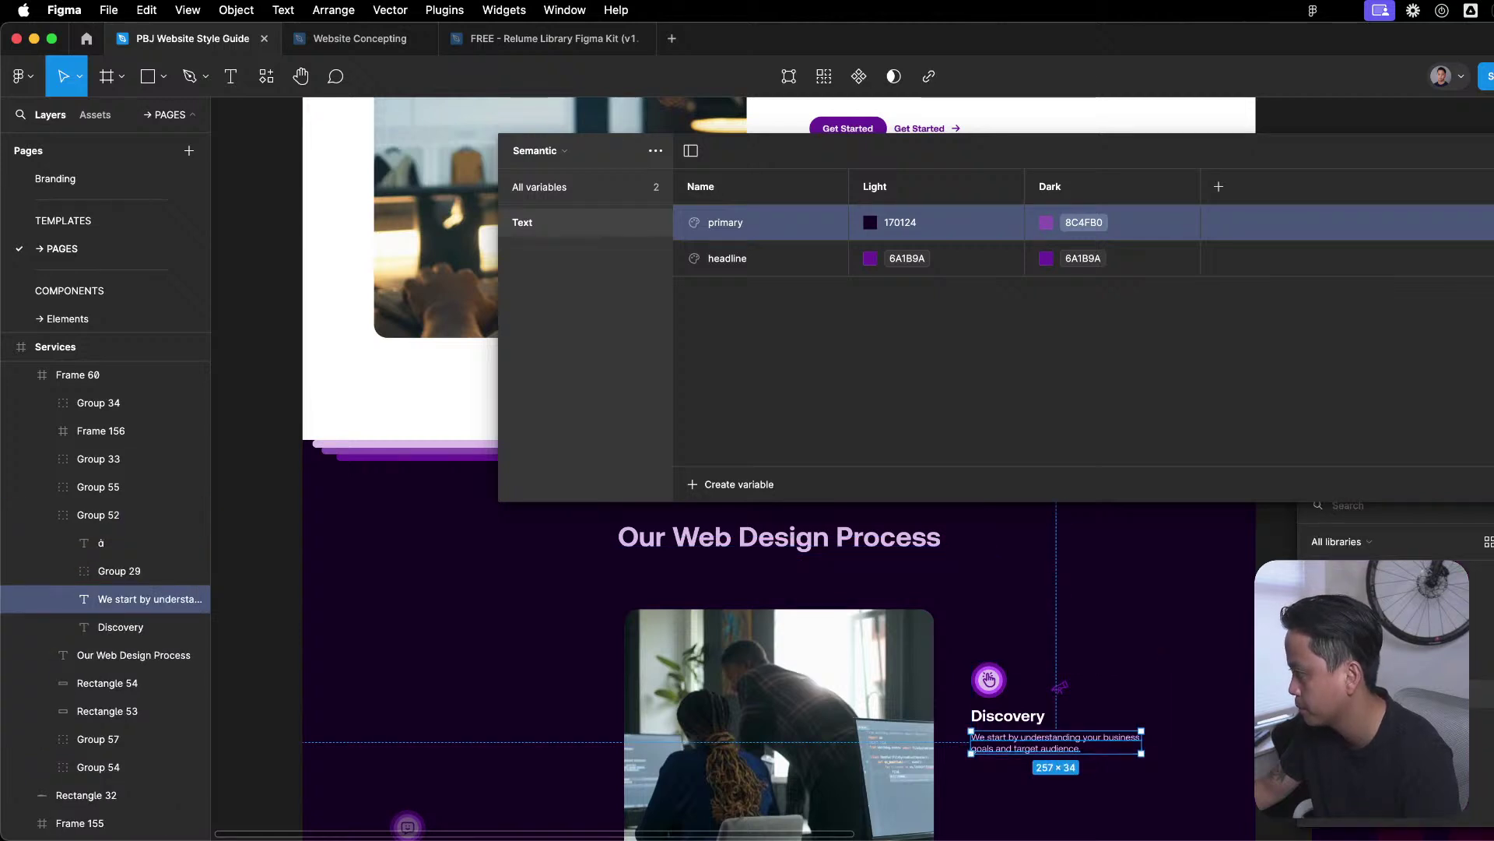
{"action": "key", "text": "Escape"}
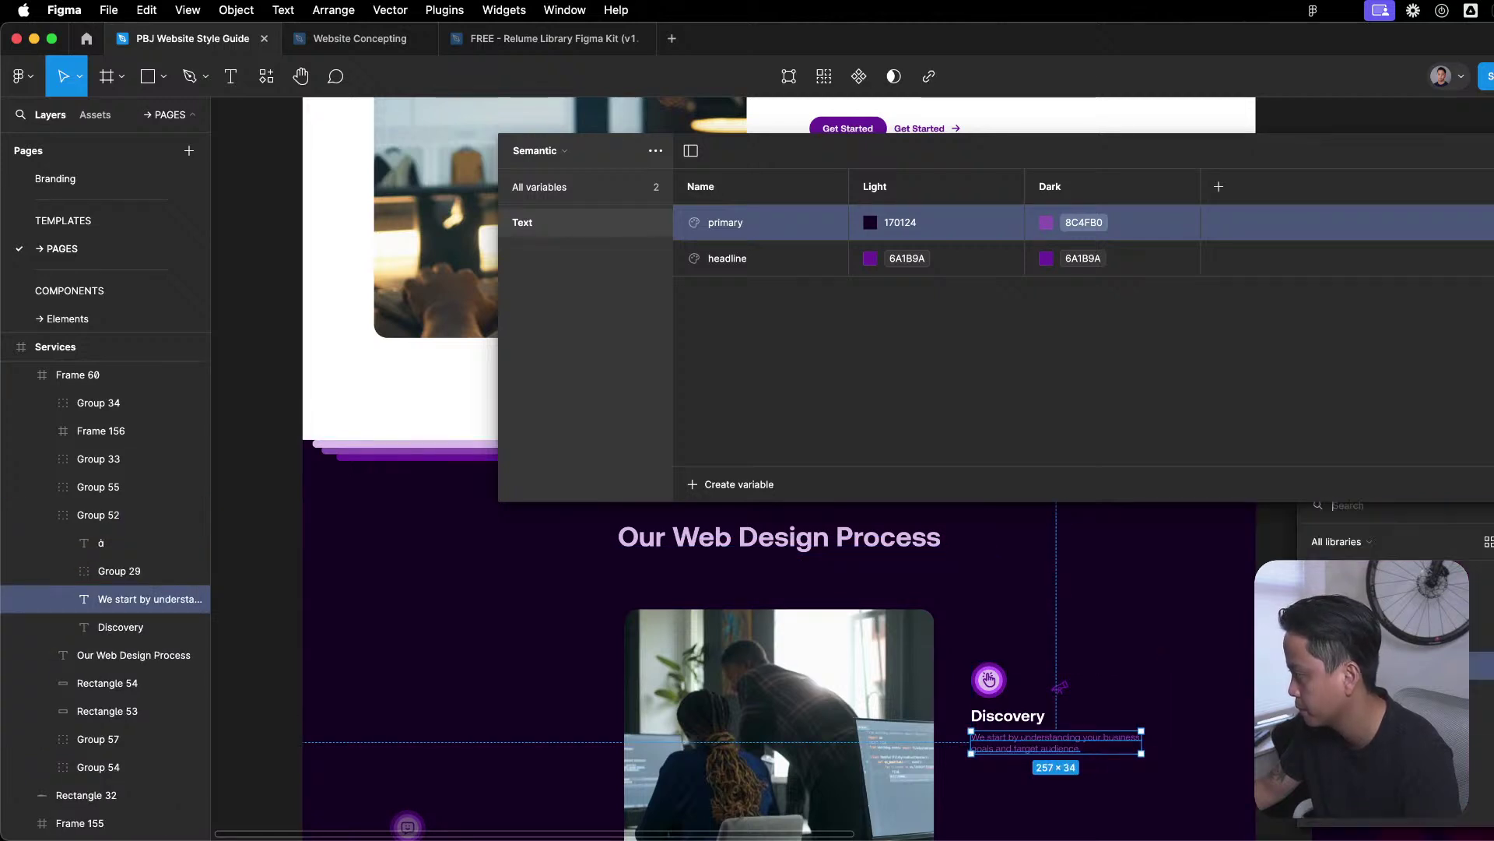
{"action": "left_click", "coordinate": [1208, 715]}
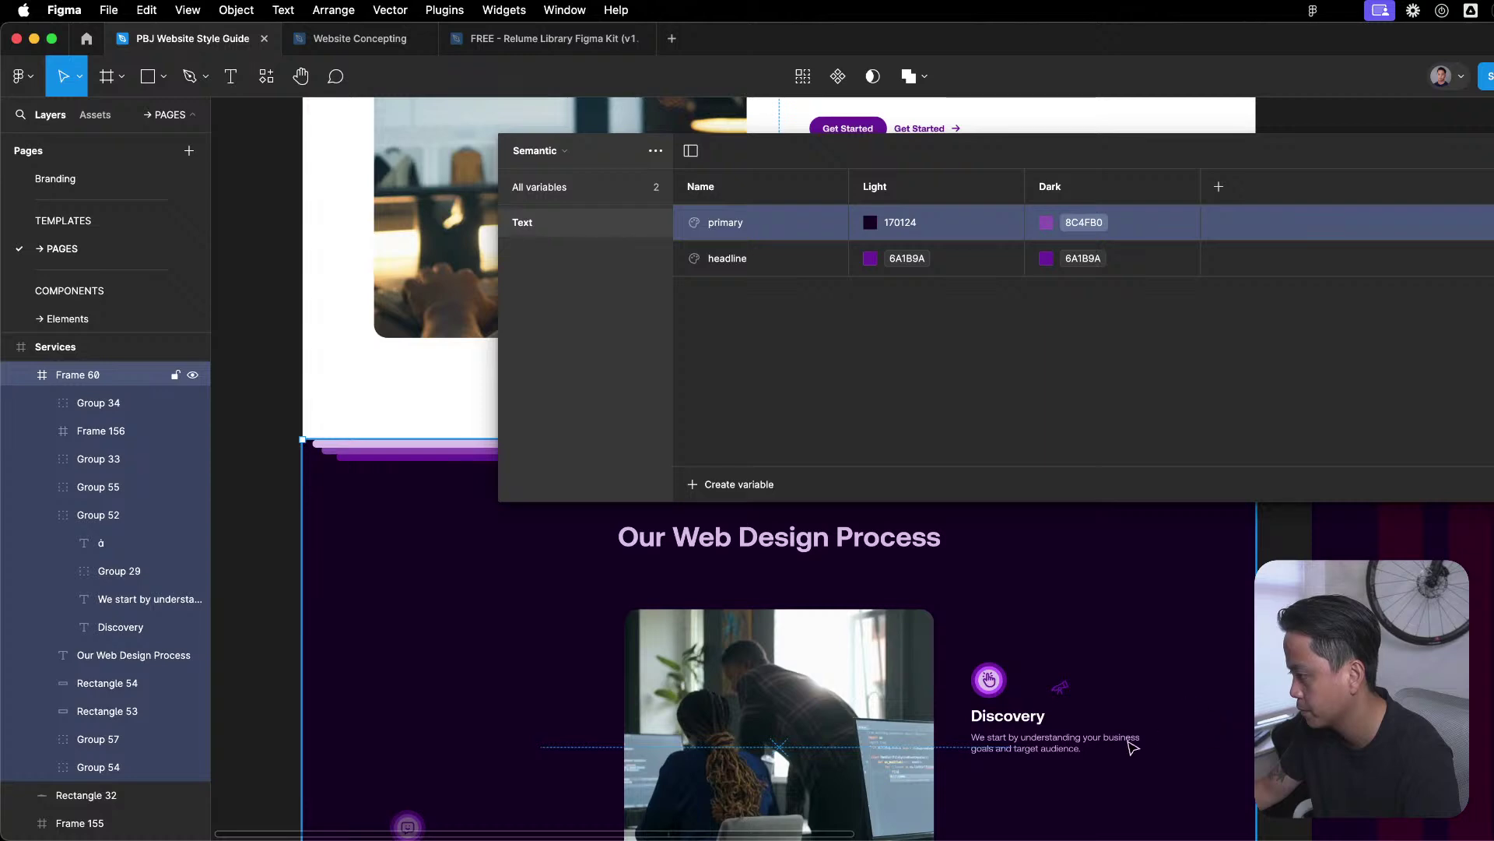
{"action": "scroll", "coordinate": [1137, 747], "scroll_direction": "down", "scroll_amount": 3}
{"action": "scroll", "coordinate": [1129, 753], "scroll_direction": "up", "scroll_amount": 4}
{"action": "scroll", "coordinate": [1144, 740], "scroll_direction": "down", "scroll_amount": 1}
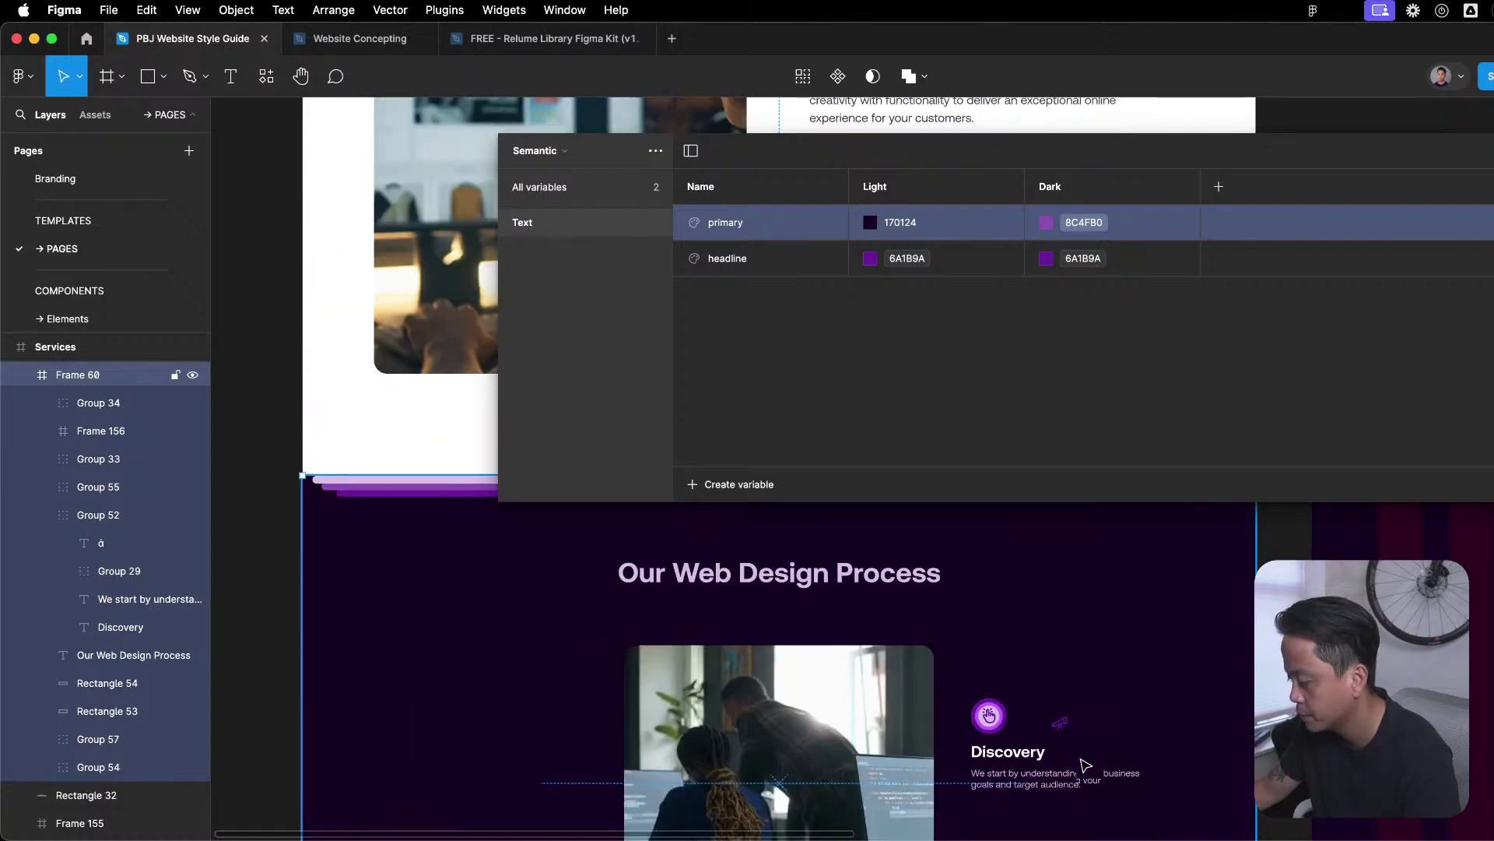
Recolor the Discovery heading in the dark section with a bright purple library color.
{"action": "scroll", "coordinate": [1090, 757], "scroll_direction": "up", "scroll_amount": 1}
{"action": "scroll", "coordinate": [1100, 747], "scroll_direction": "up", "scroll_amount": 3}
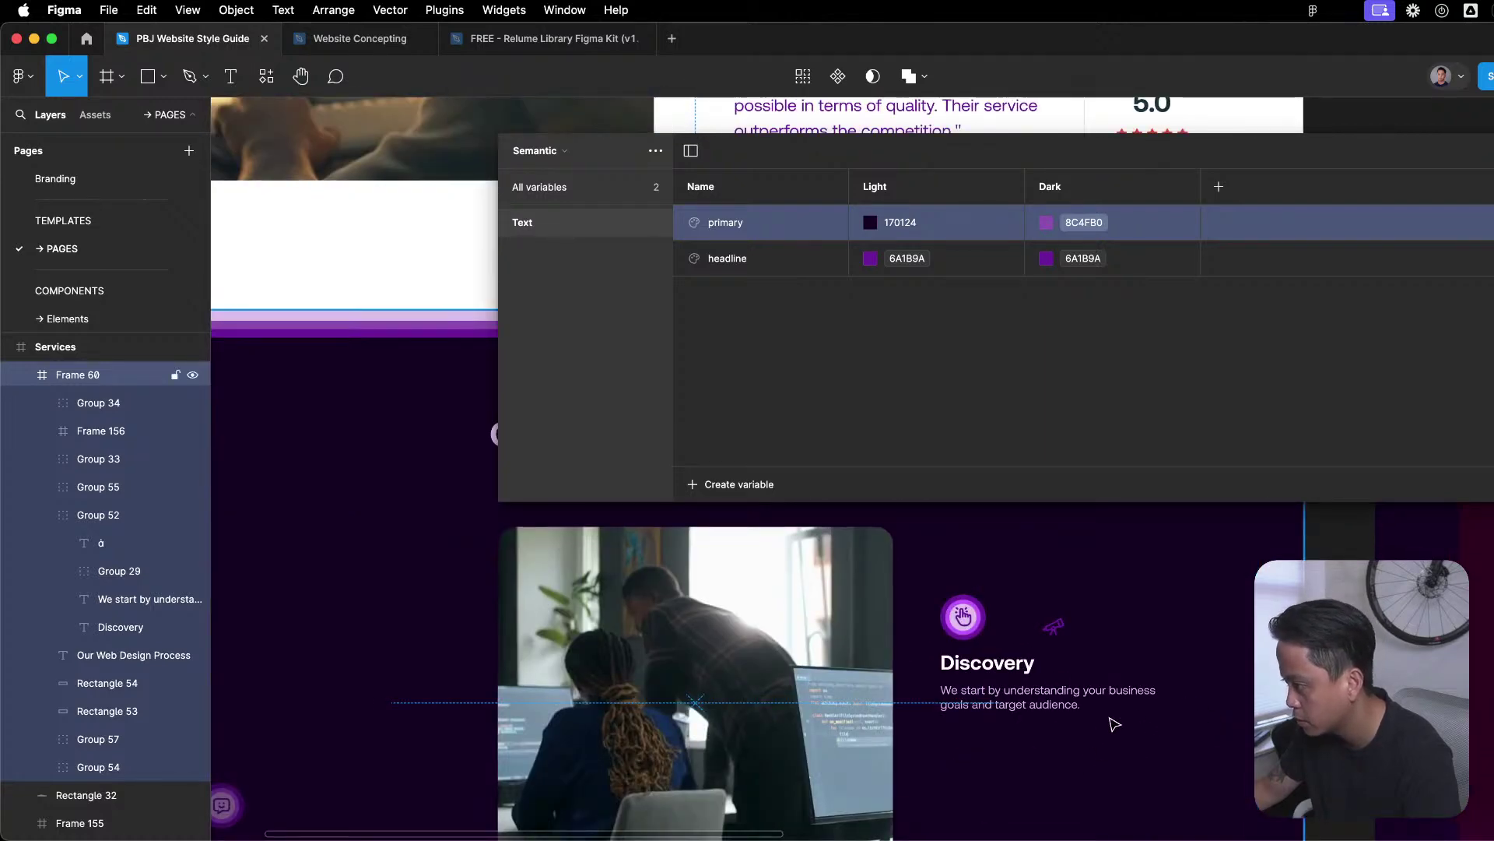
{"action": "left_click", "coordinate": [978, 665]}
{"action": "left_click", "coordinate": [983, 667]}
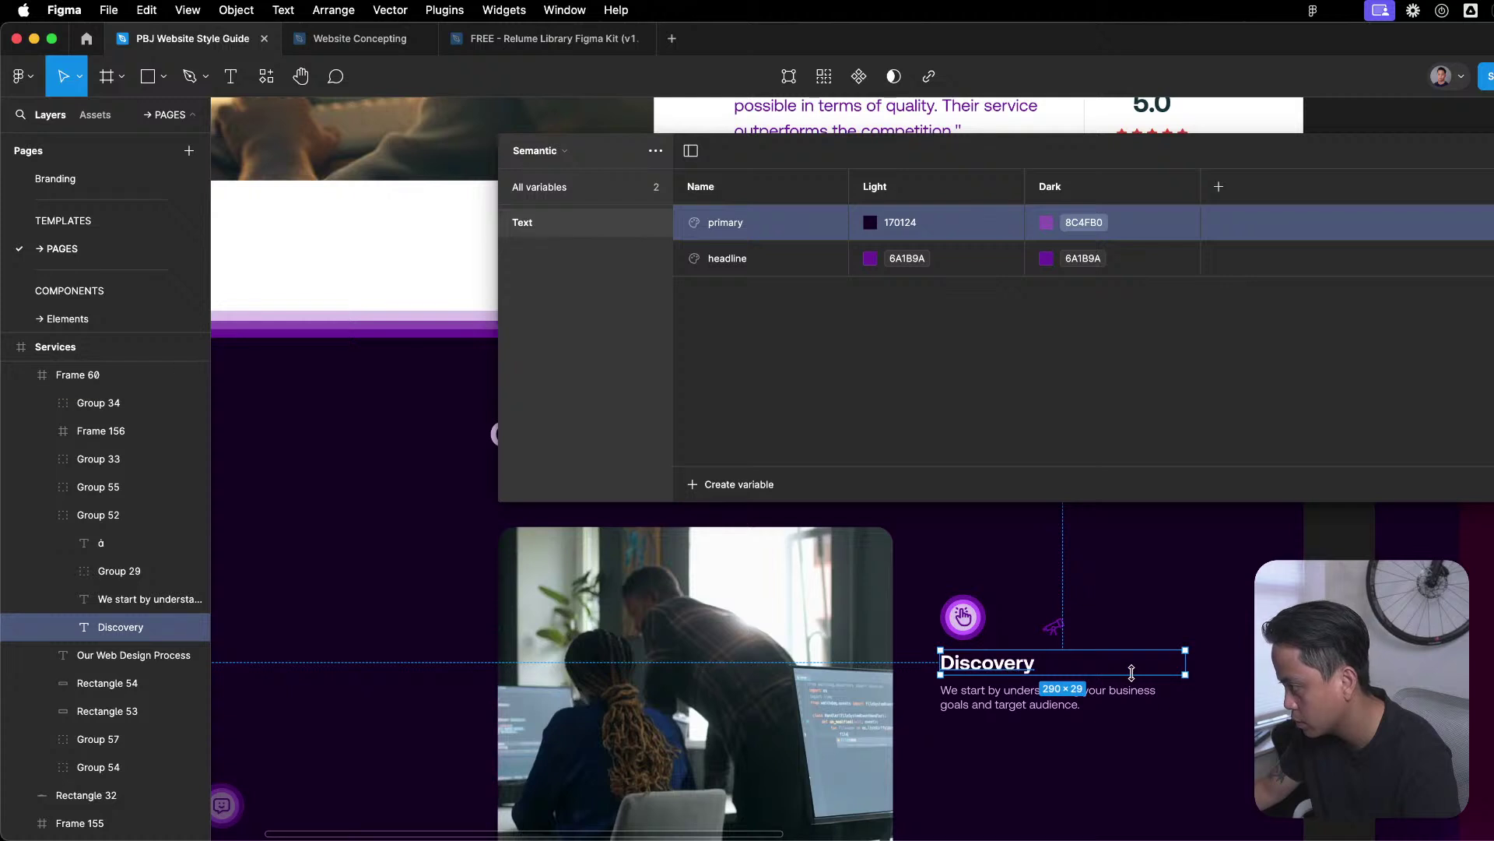
{"action": "left_click", "coordinate": [1121, 743]}
{"action": "left_click", "coordinate": [1023, 668]}
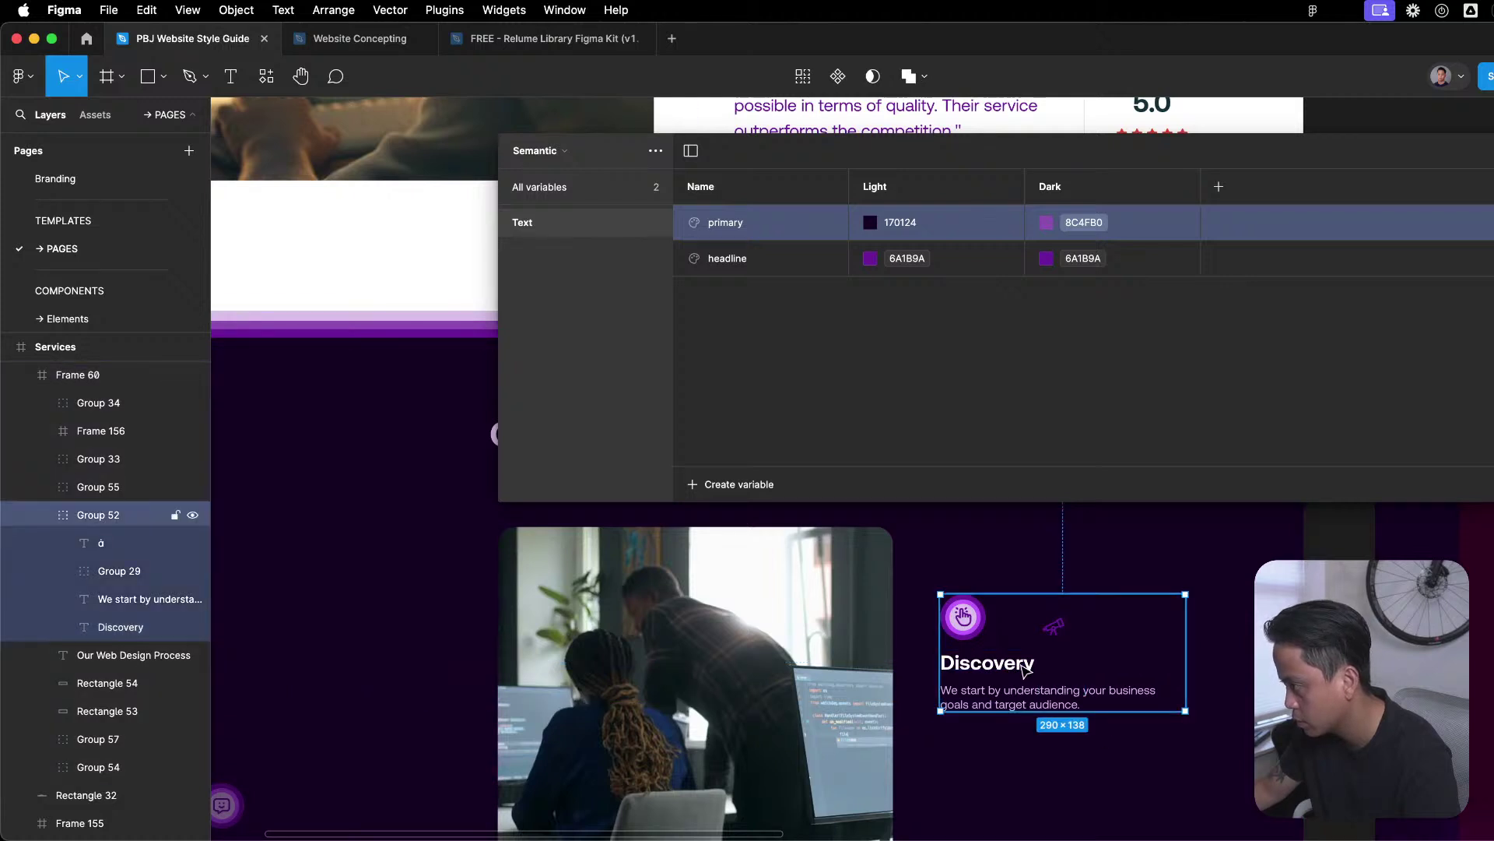
{"action": "left_click", "coordinate": [1043, 671]}
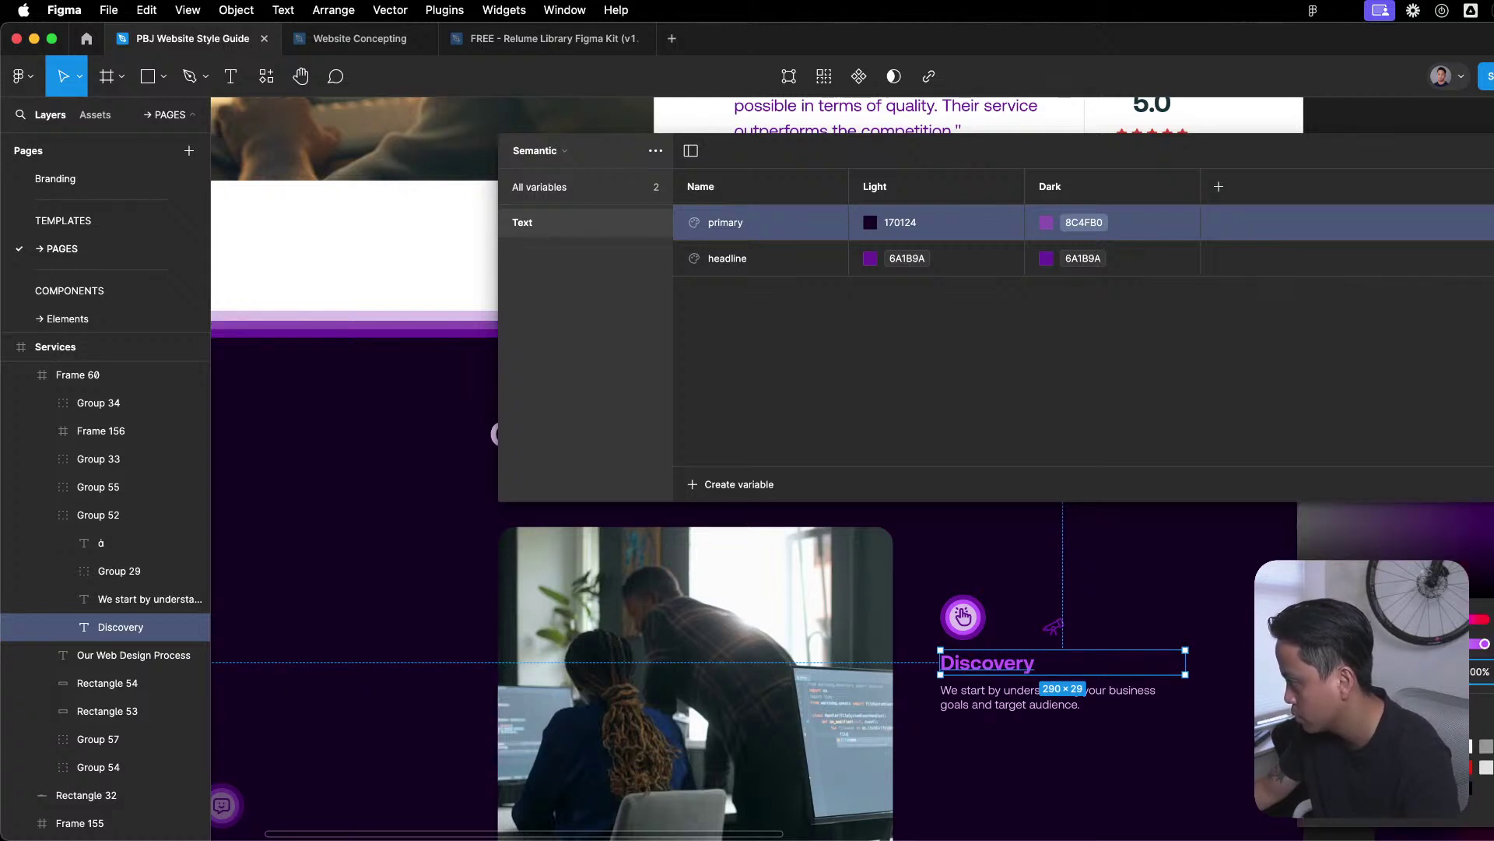
Compare the Discovery heading with its description text and try a light lavender color on the heading.
{"action": "left_click", "coordinate": [148, 599]}
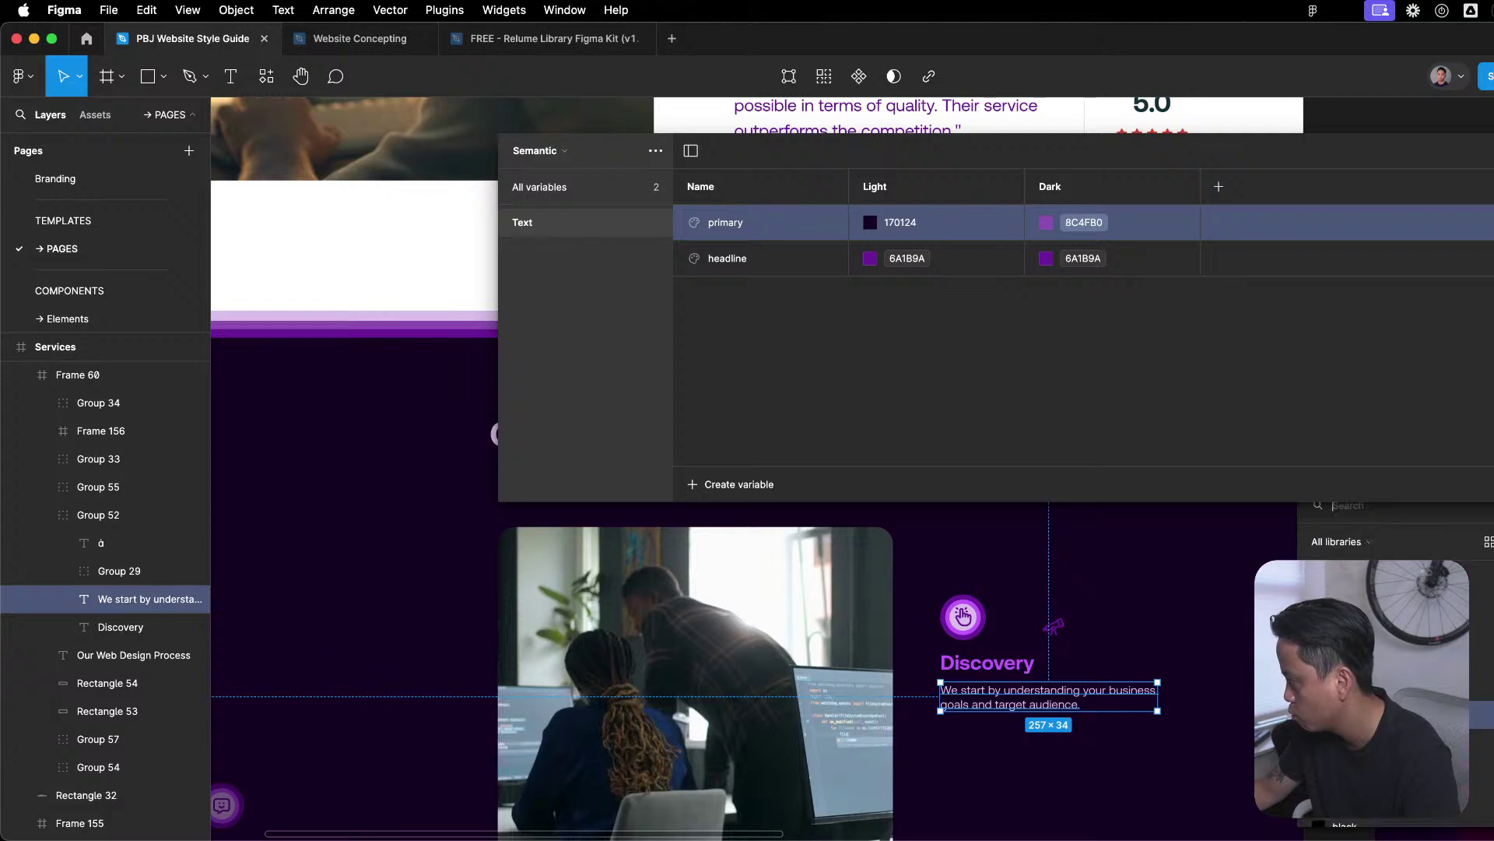
{"action": "key", "text": "Escape"}
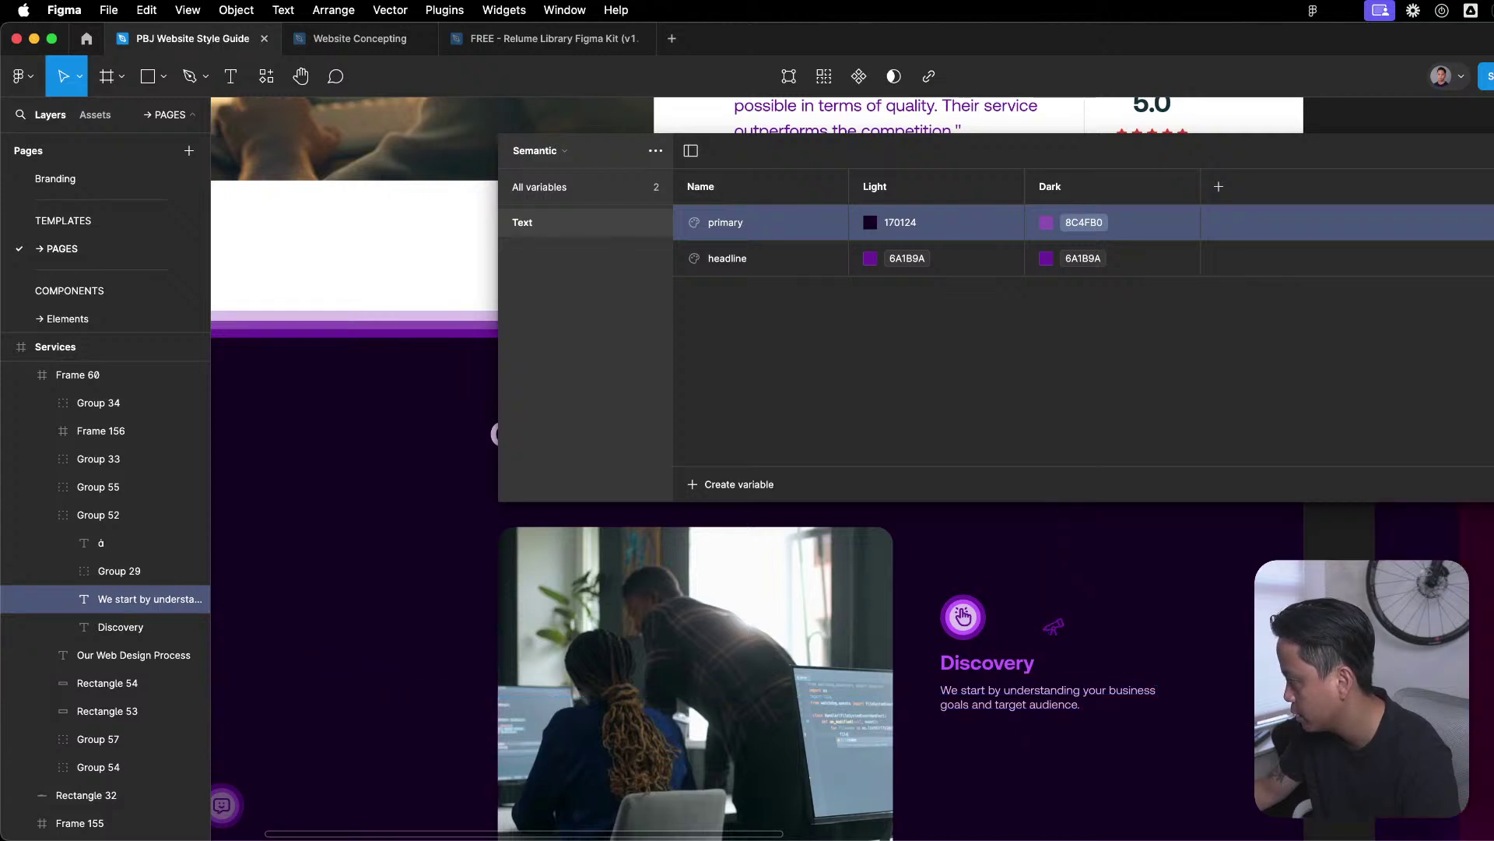
{"action": "key", "text": "Tab"}
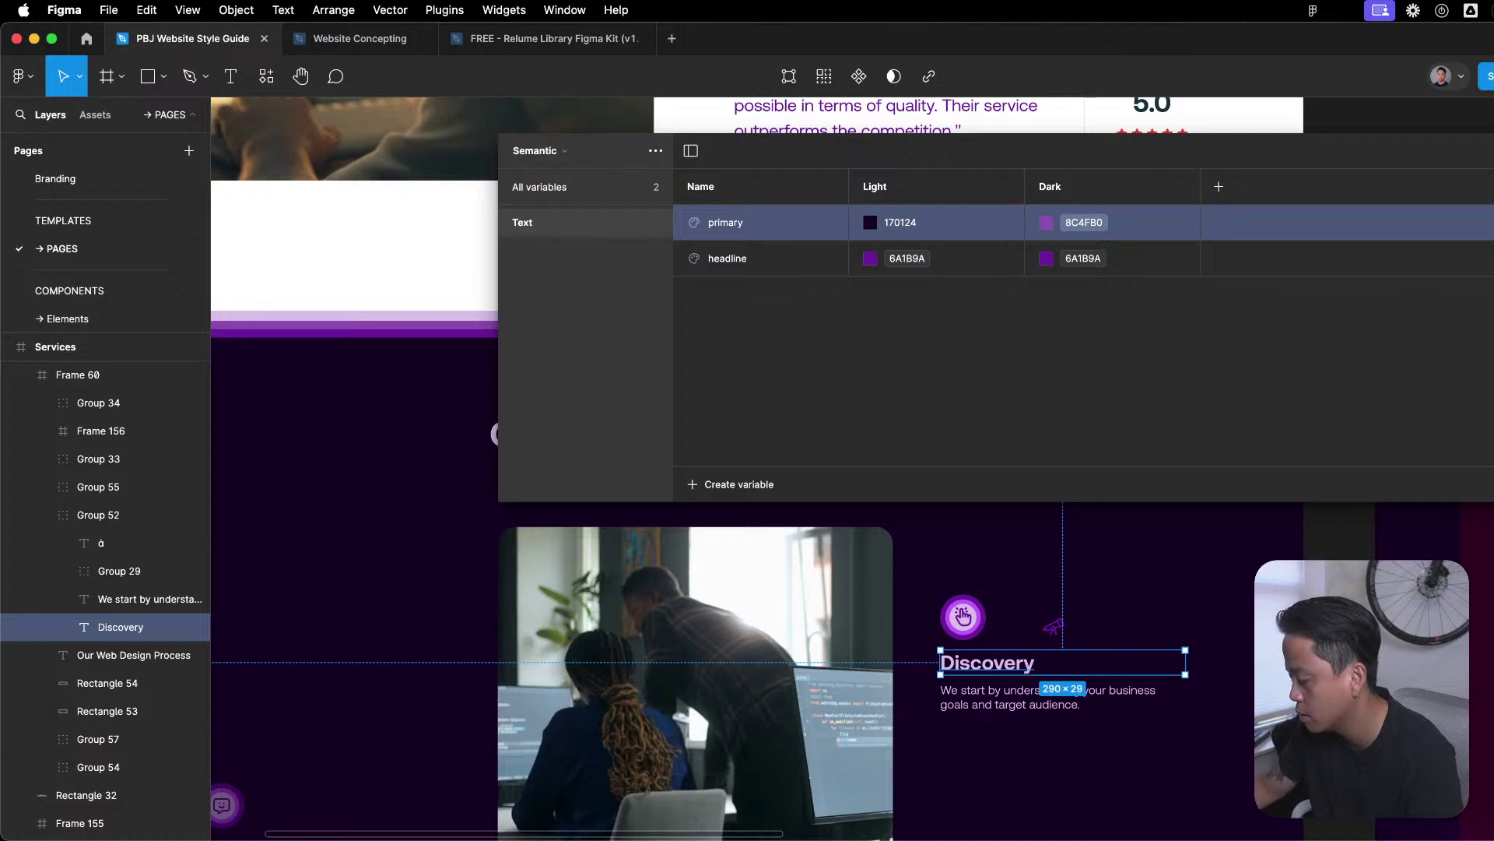
Move the variables window clear of the color picker and try custom light purple shades on the Discovery heading.
{"action": "left_click", "coordinate": [1490, 655]}
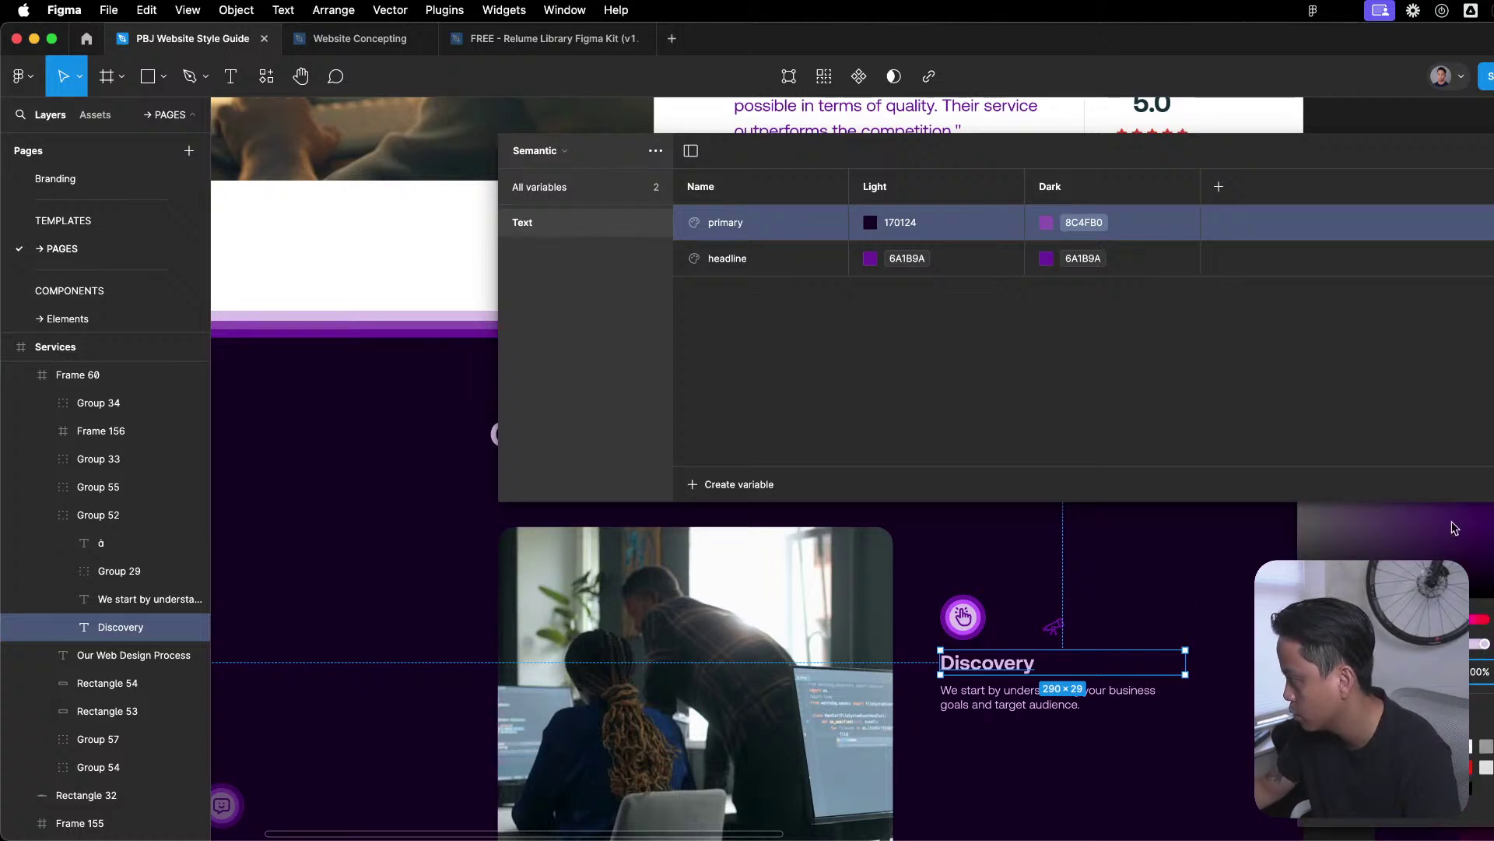
{"action": "left_click_drag", "start_coordinate": [1429, 153], "coordinate": [988, 182]}
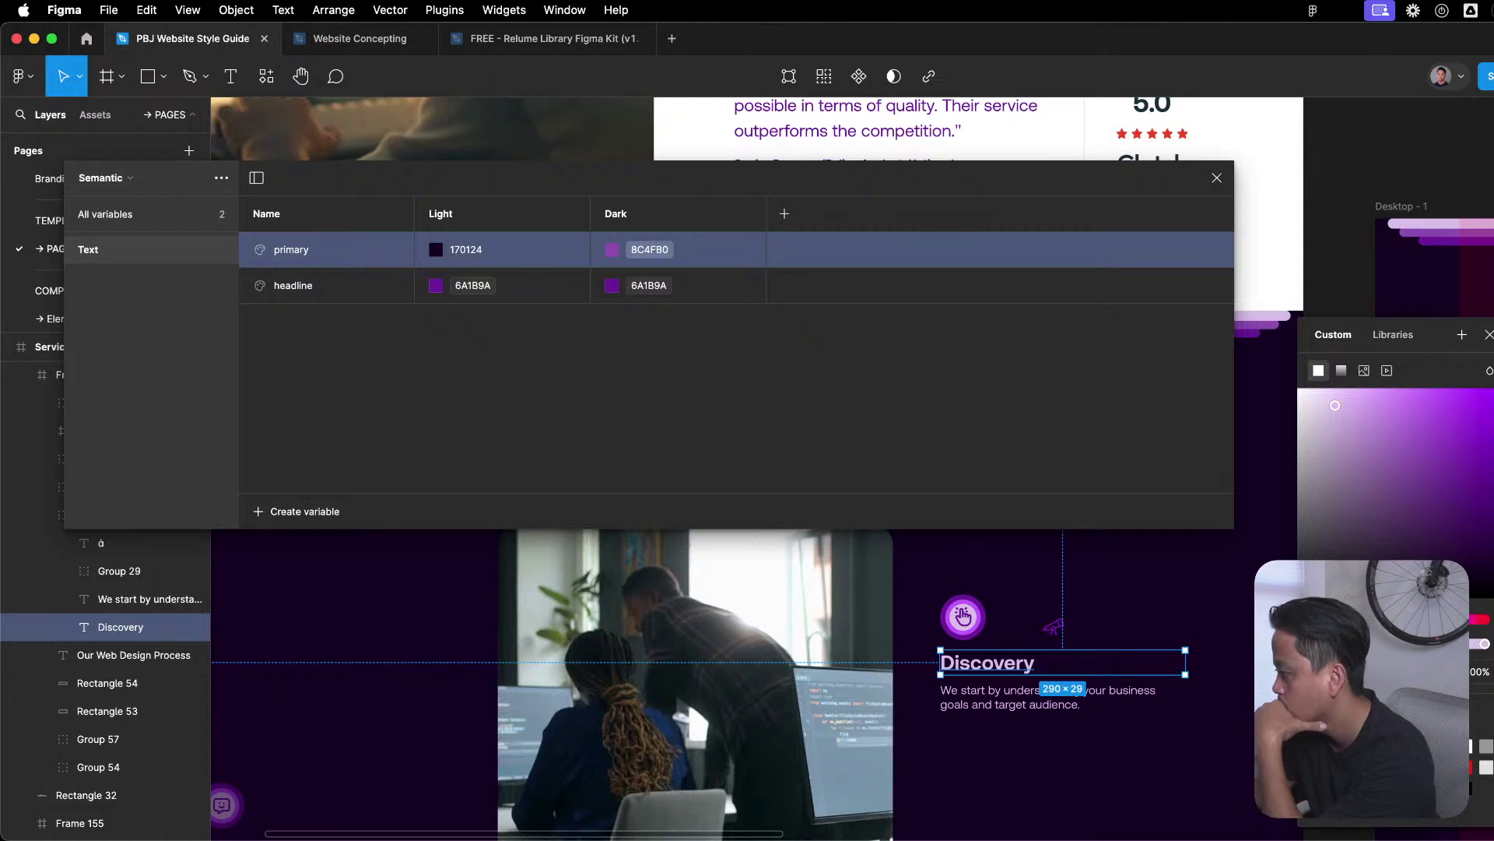
{"action": "left_click", "coordinate": [1402, 421]}
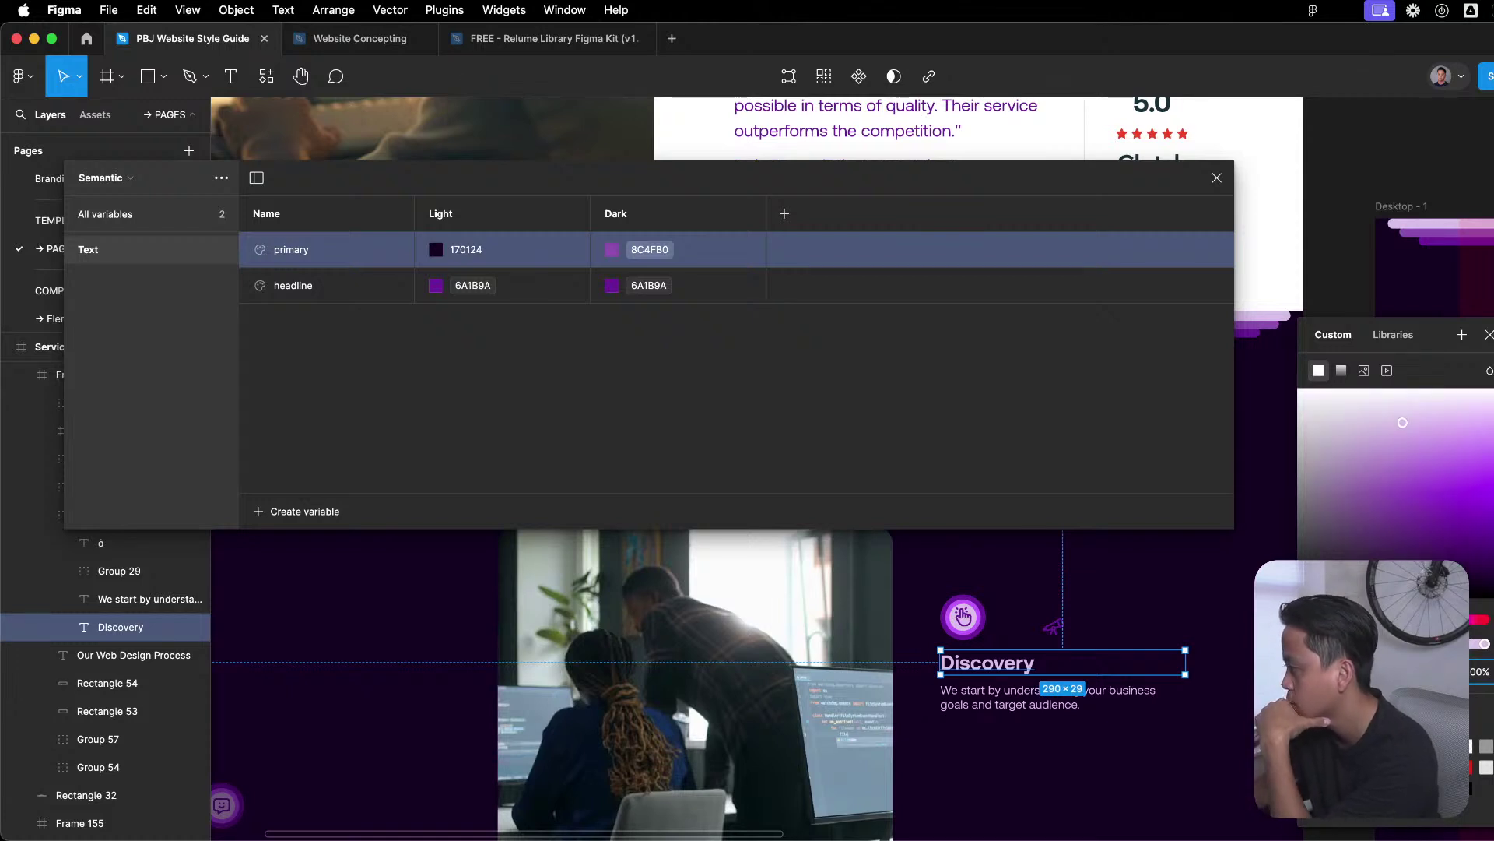
{"action": "left_click", "coordinate": [1419, 416]}
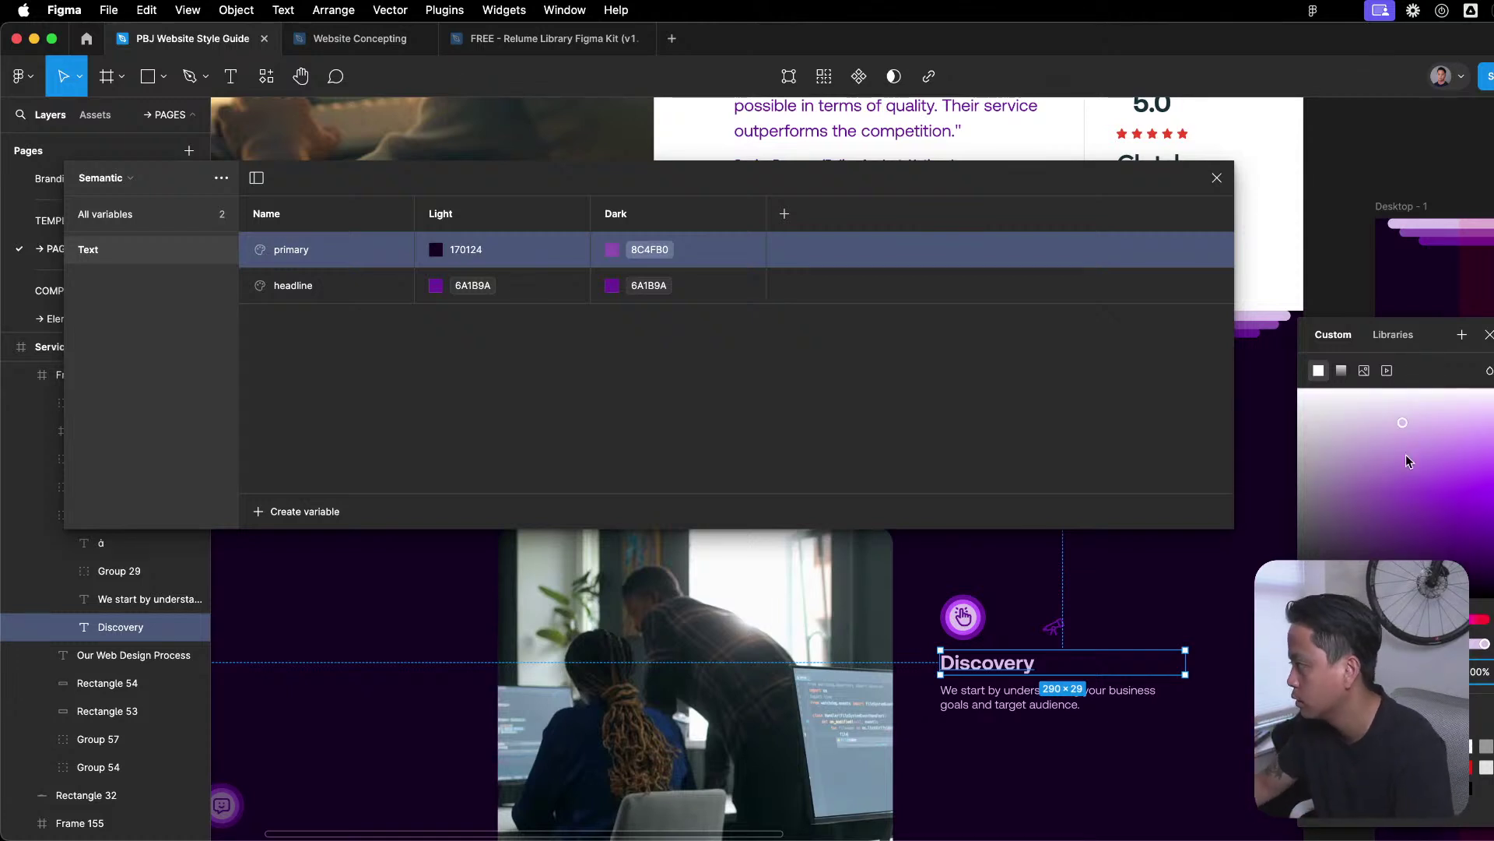
{"action": "left_click_drag", "start_coordinate": [1487, 434], "coordinate": [1486, 430]}
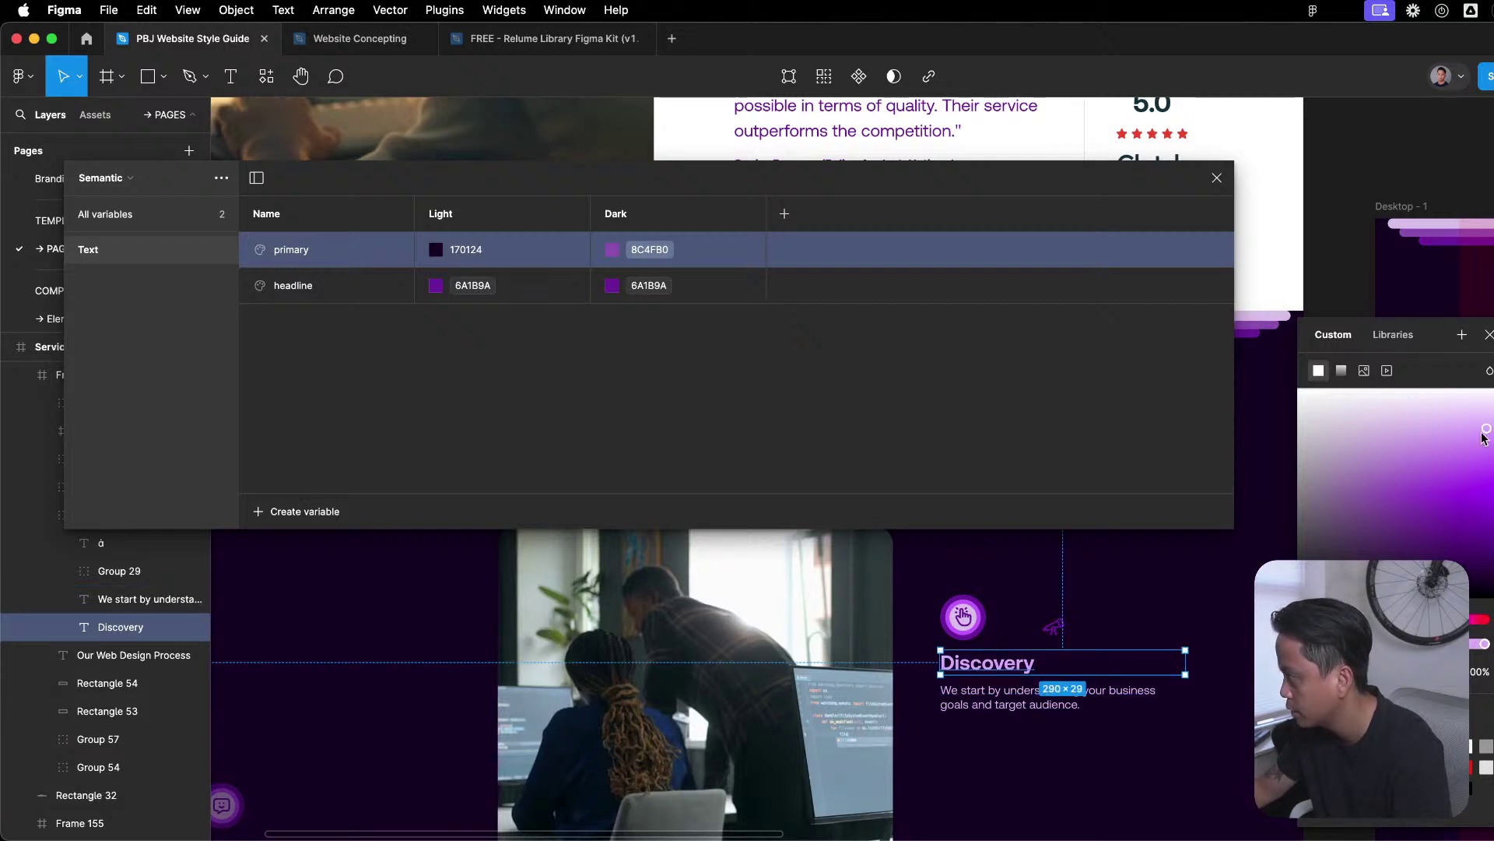
{"action": "left_click_drag", "start_coordinate": [1483, 440], "coordinate": [1457, 428]}
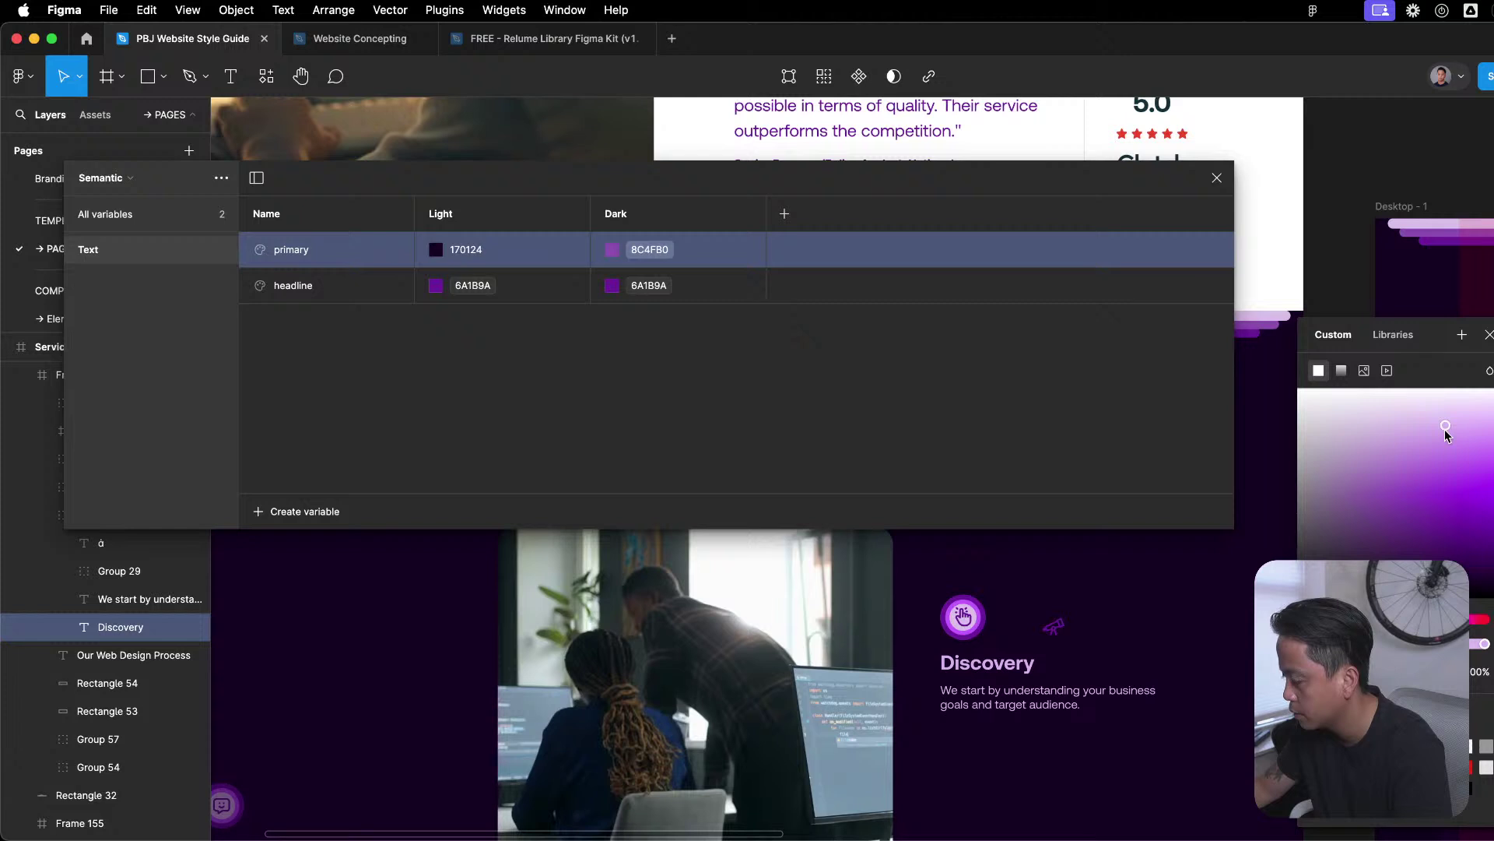
{"action": "left_click_drag", "start_coordinate": [1445, 430], "coordinate": [1462, 410]}
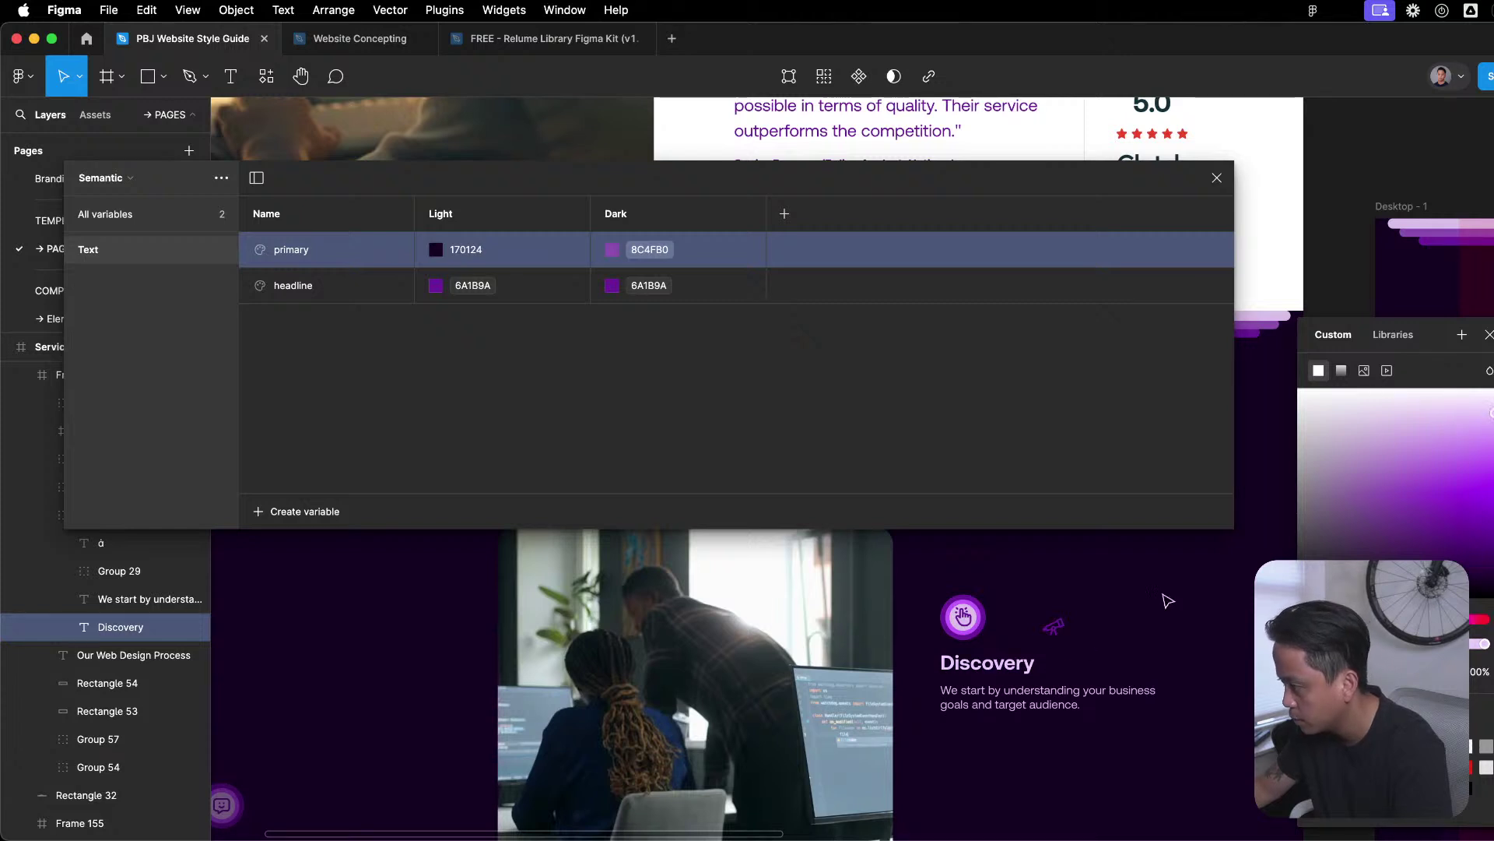
Set the Discovery heading's custom color to a bluish light violet and compare it with the description text.
{"action": "scroll", "coordinate": [1412, 464], "scroll_direction": "up", "scroll_amount": 5}
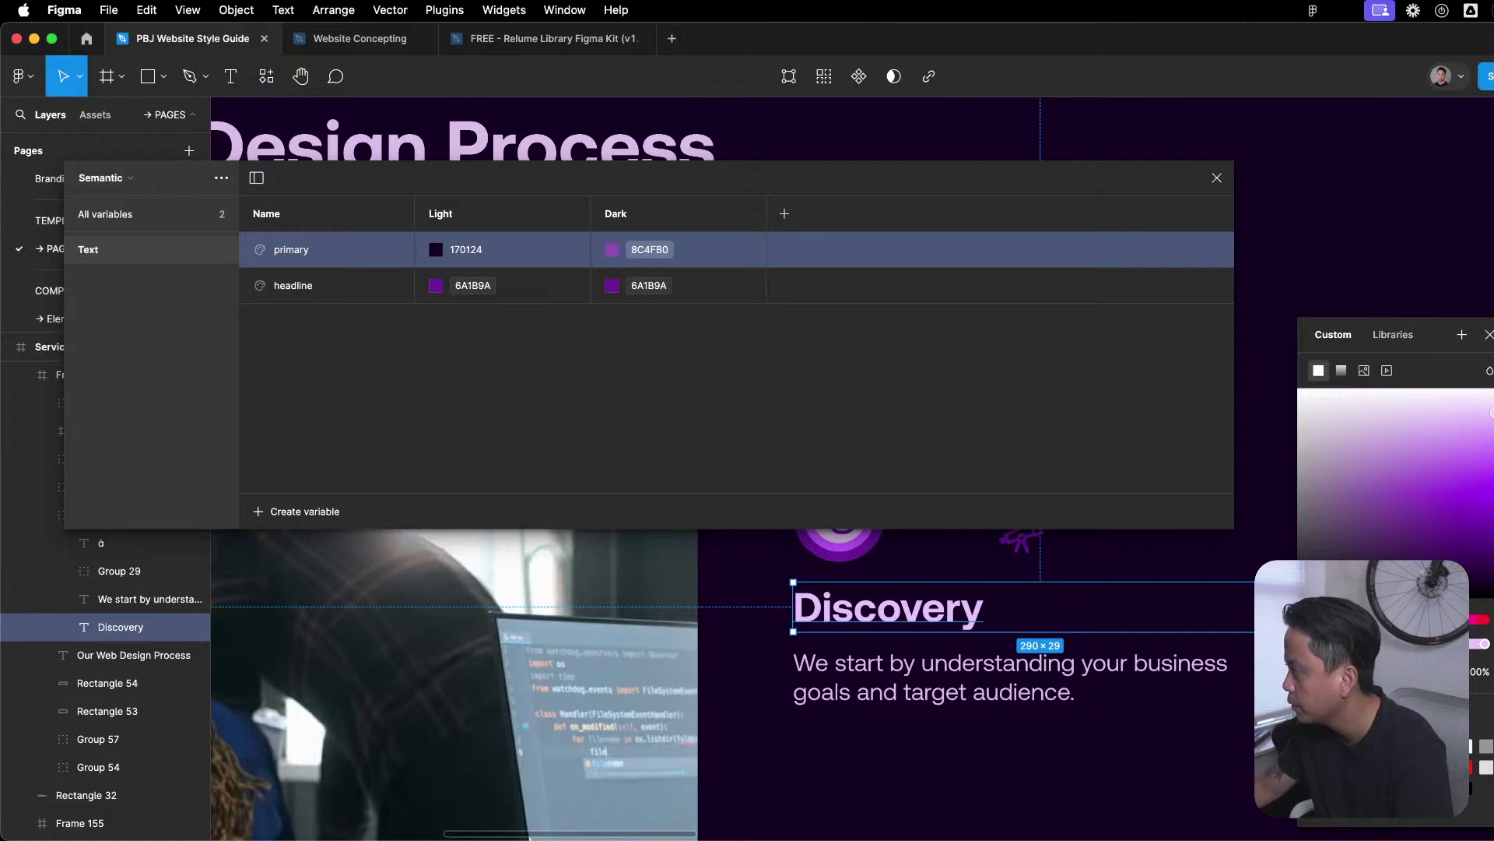
{"action": "left_click_drag", "start_coordinate": [1442, 422], "coordinate": [1449, 439]}
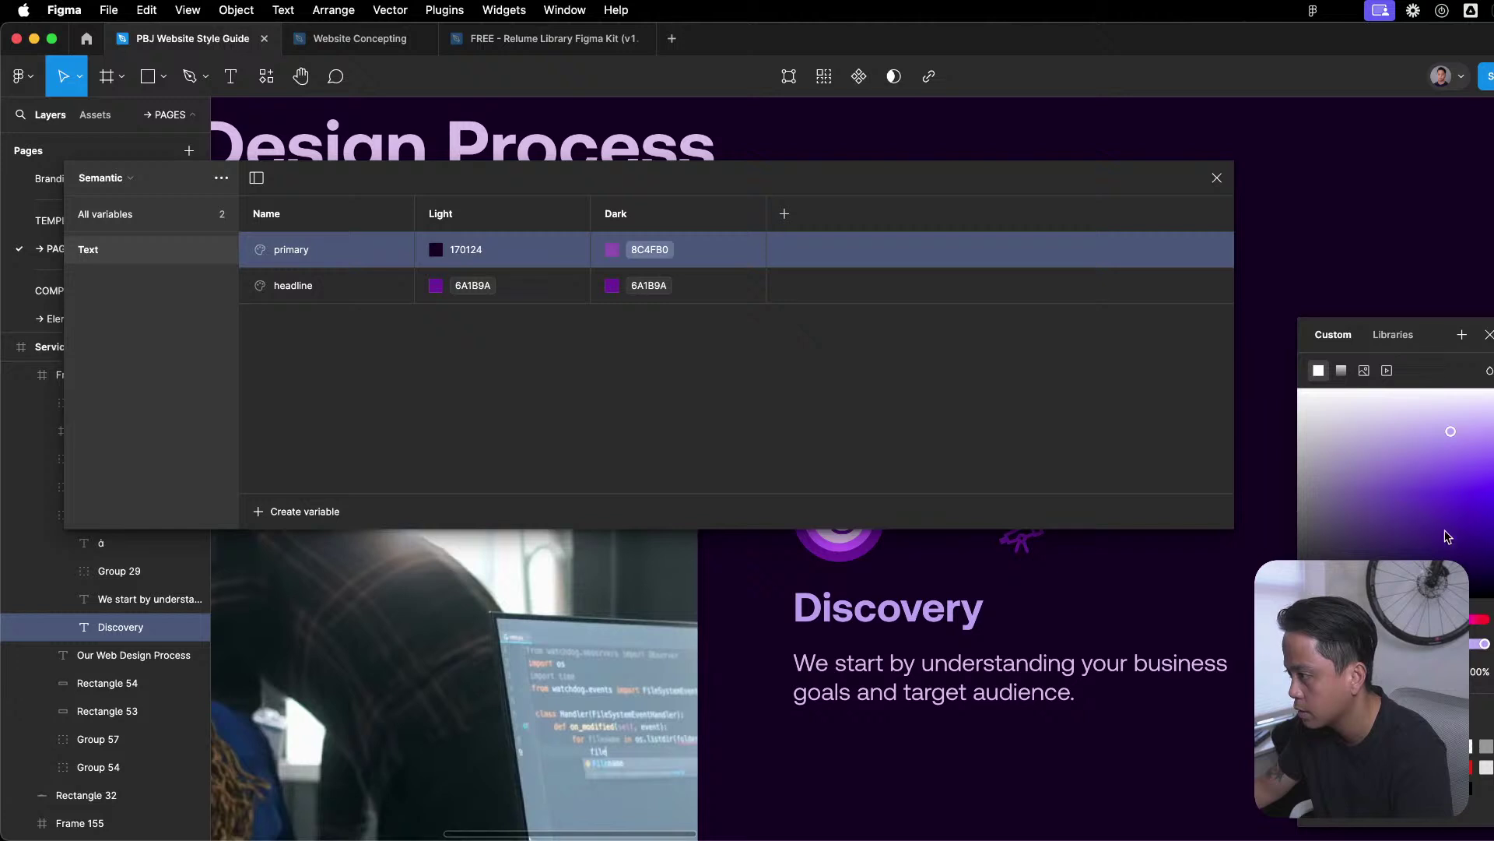
{"action": "left_click_drag", "start_coordinate": [1476, 436], "coordinate": [1485, 447]}
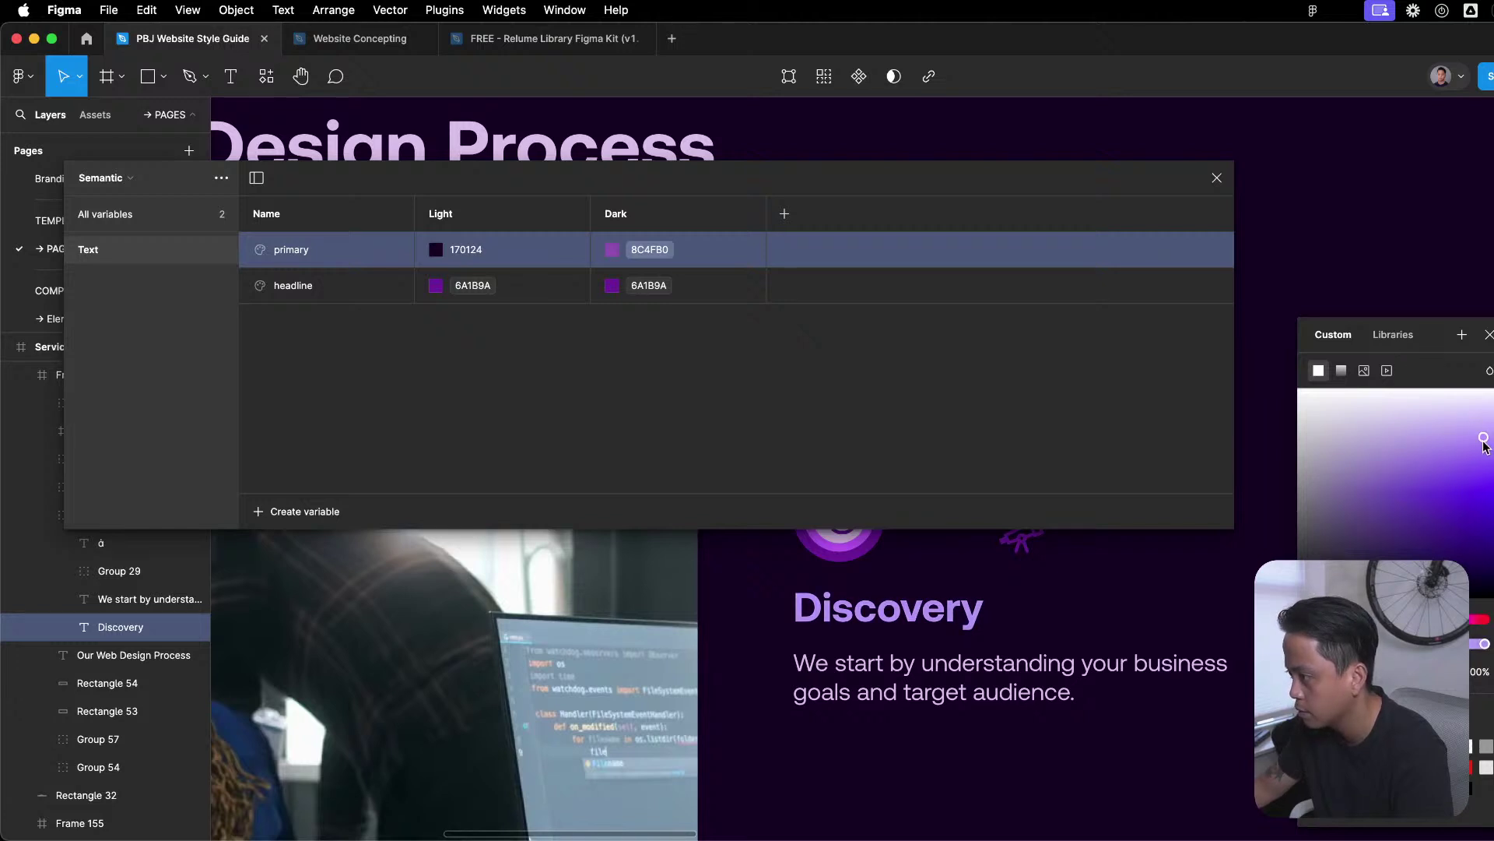
{"action": "scroll", "coordinate": [1004, 661], "scroll_direction": "down", "scroll_amount": 3}
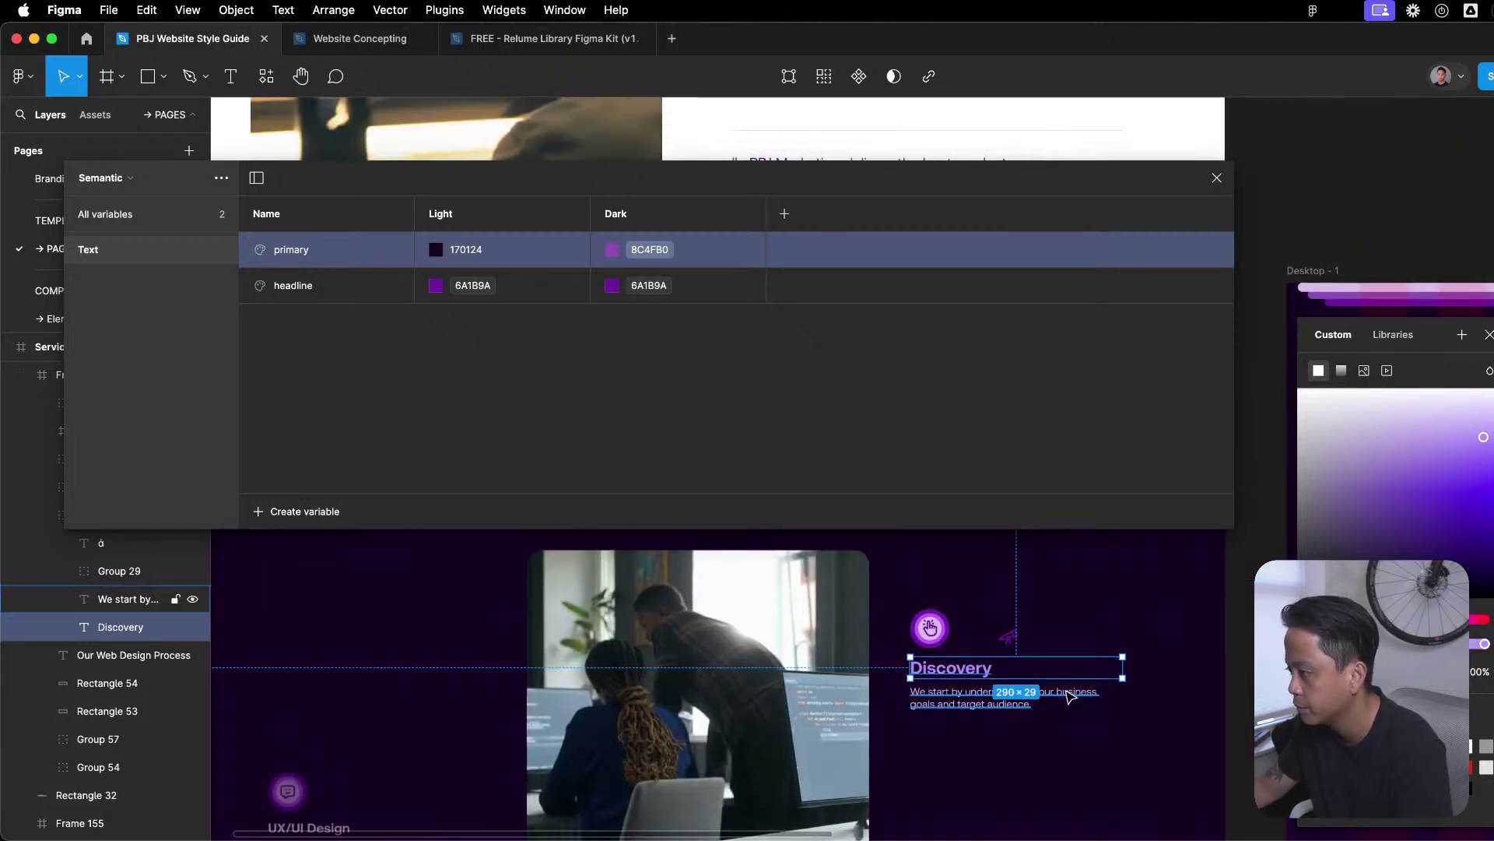
{"action": "left_click", "coordinate": [1058, 696]}
{"action": "left_click", "coordinate": [962, 667]}
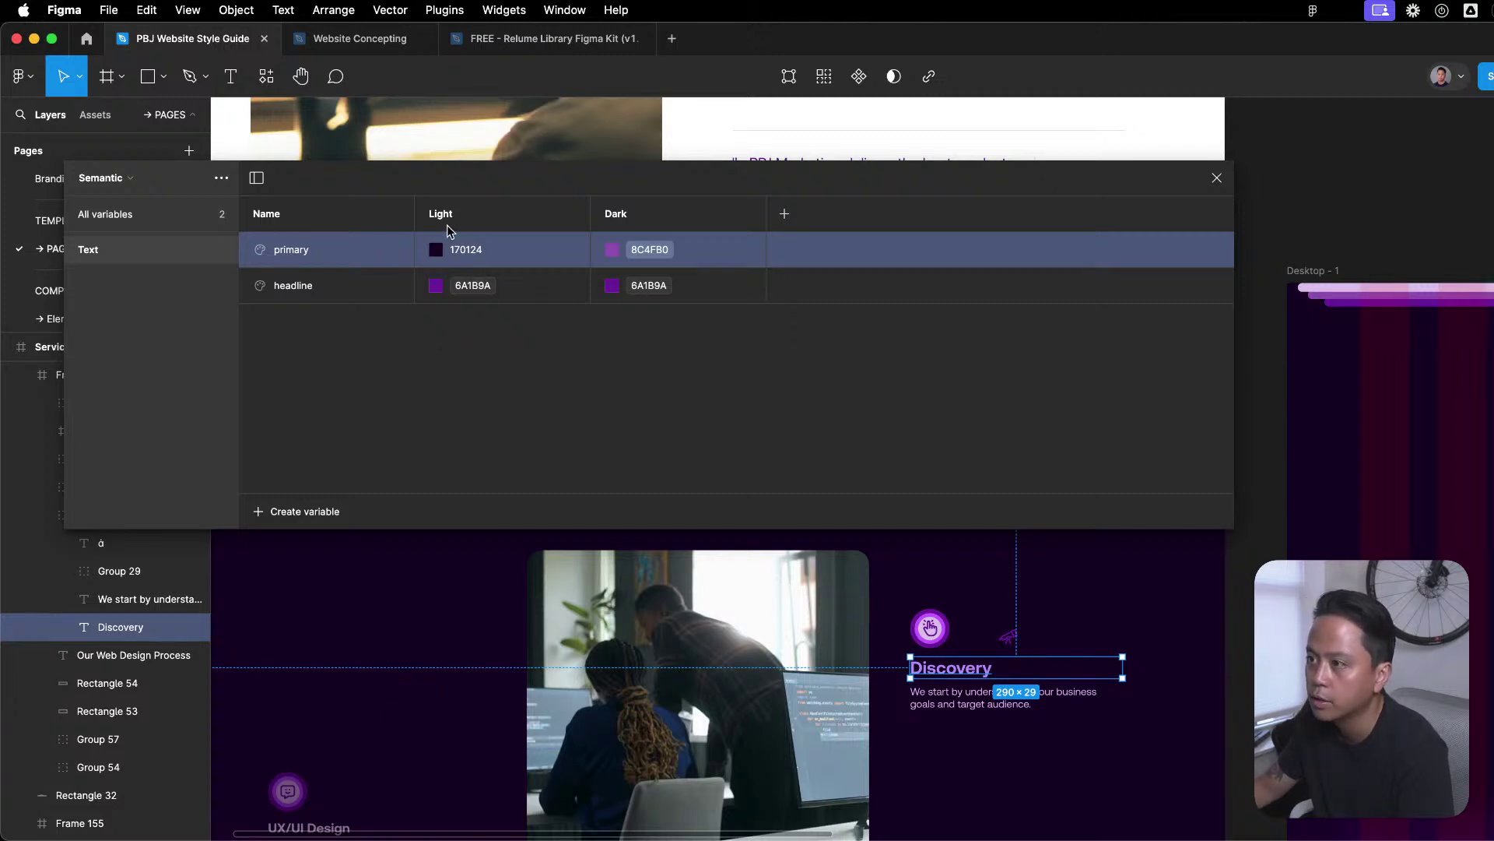
Create a color variable named B18FF8 with the value B18FF8 in the Primitive collection.
{"action": "left_click", "coordinate": [102, 217]}
{"action": "left_click", "coordinate": [109, 178]}
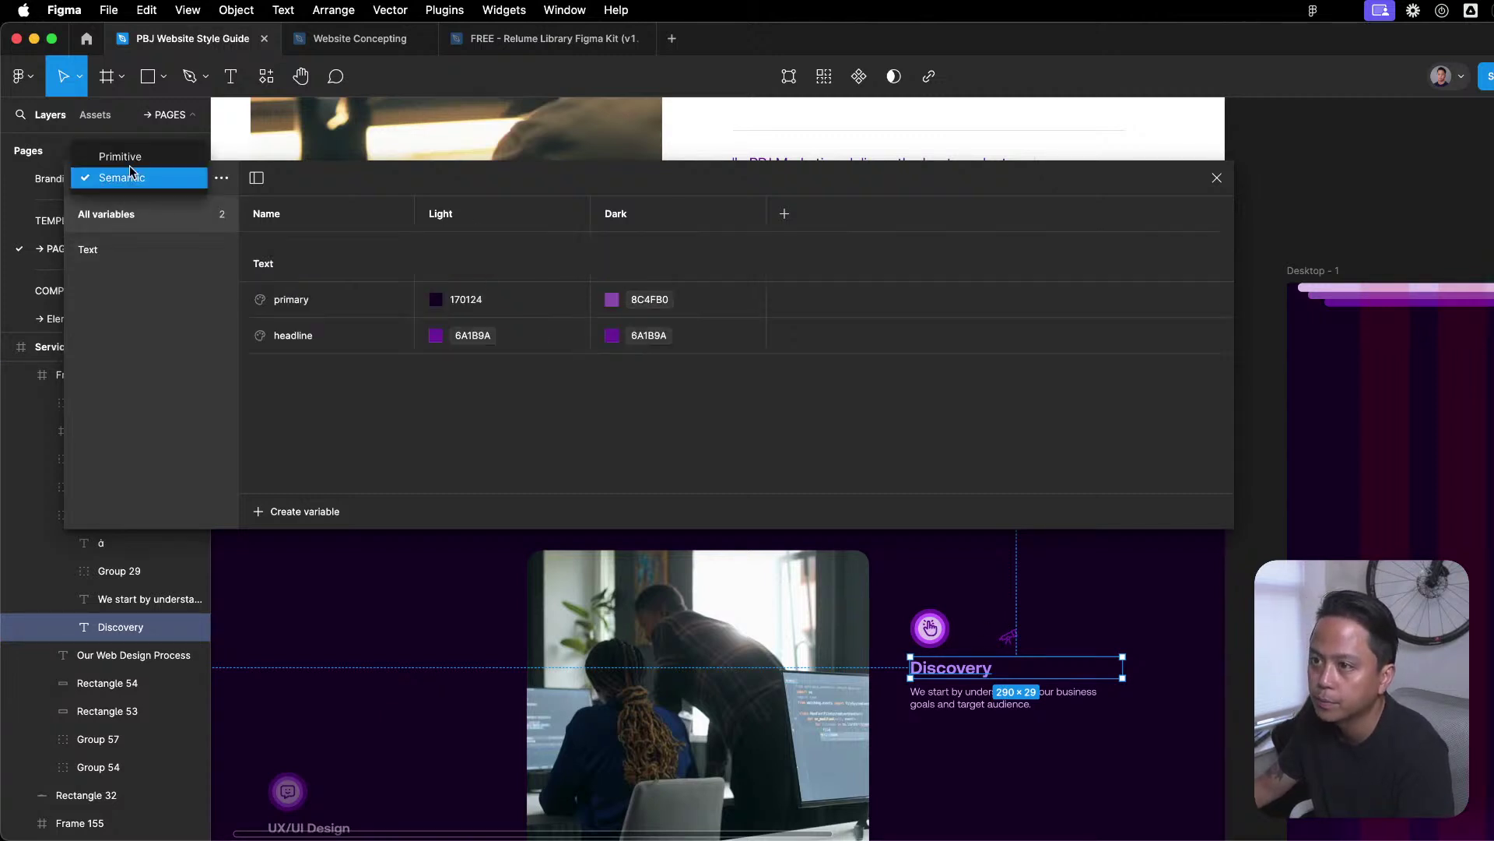
{"action": "left_click", "coordinate": [178, 158]}
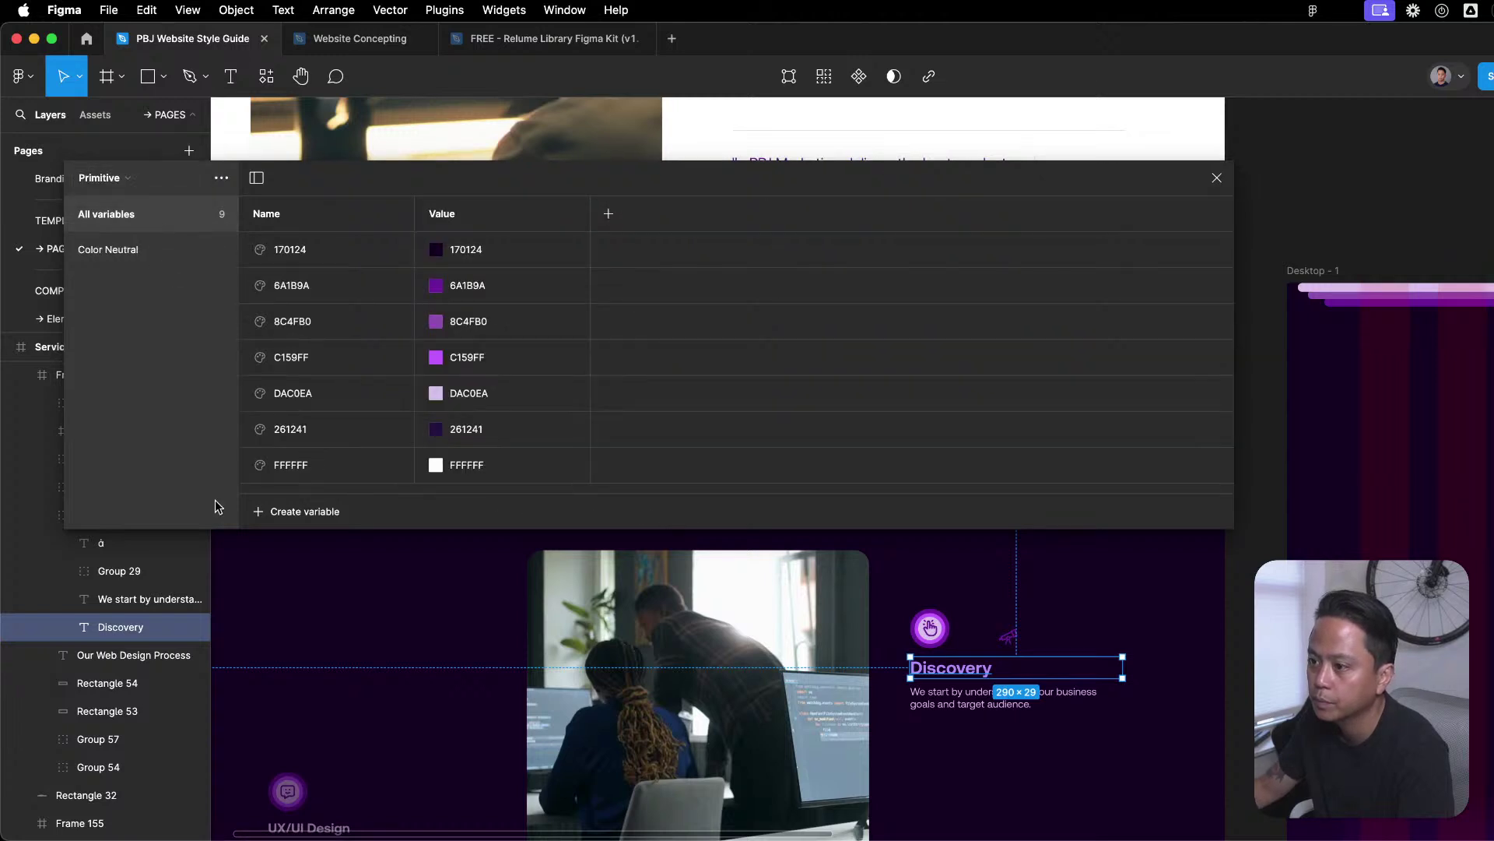
{"action": "left_click", "coordinate": [300, 512]}
{"action": "left_click", "coordinate": [298, 567]}
{"action": "type", "text": "B18FF8"}
{"action": "left_click", "coordinate": [496, 484]}
{"action": "key", "text": "Return"}
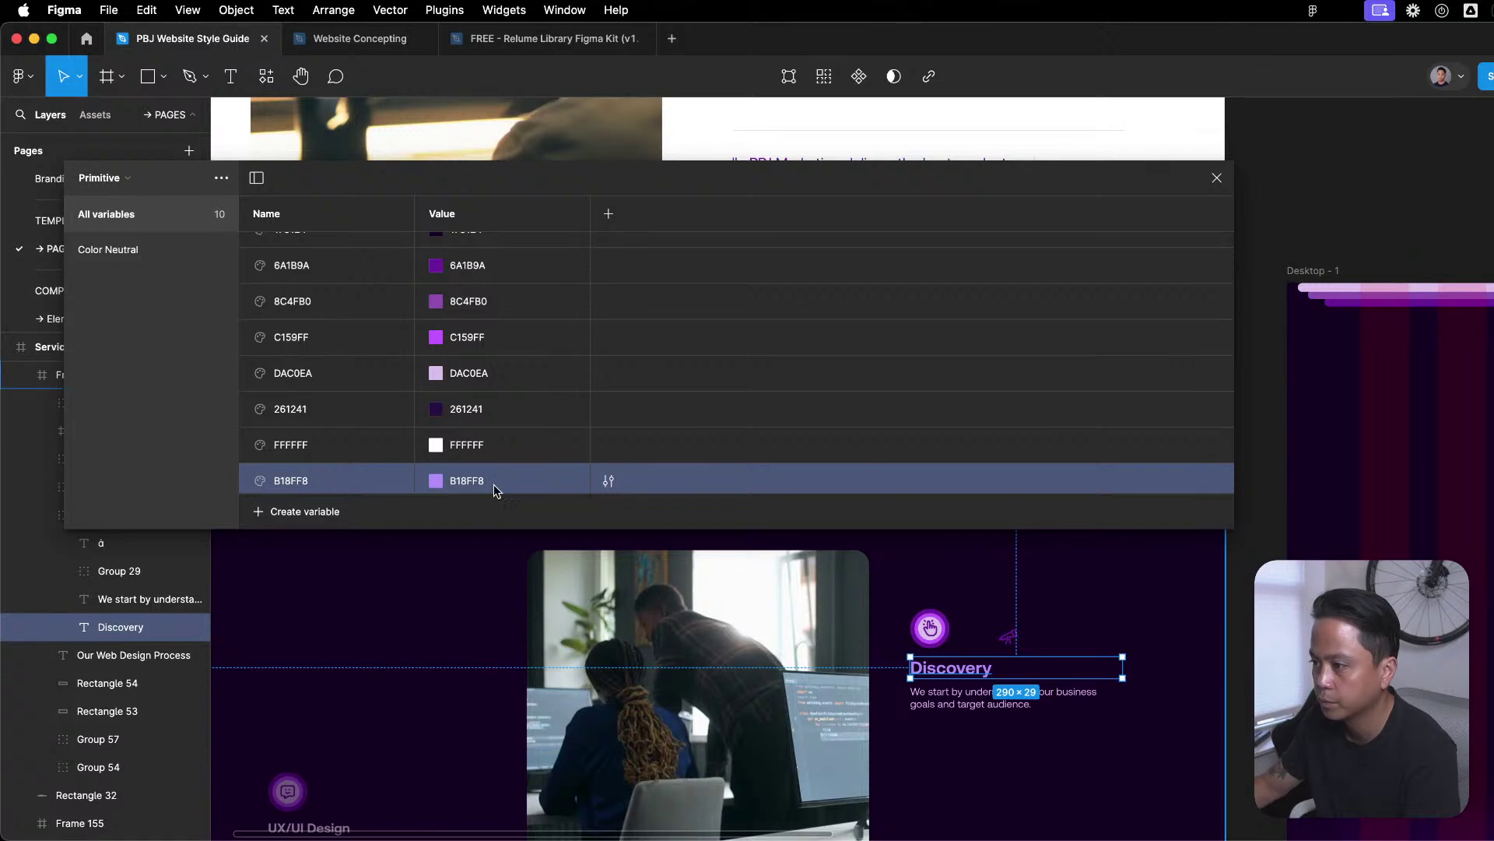
Link the Dark mode value of the primary text variable in the Semantic collection to the primitive B18FF8.
{"action": "left_click", "coordinate": [187, 256]}
{"action": "left_click", "coordinate": [116, 179]}
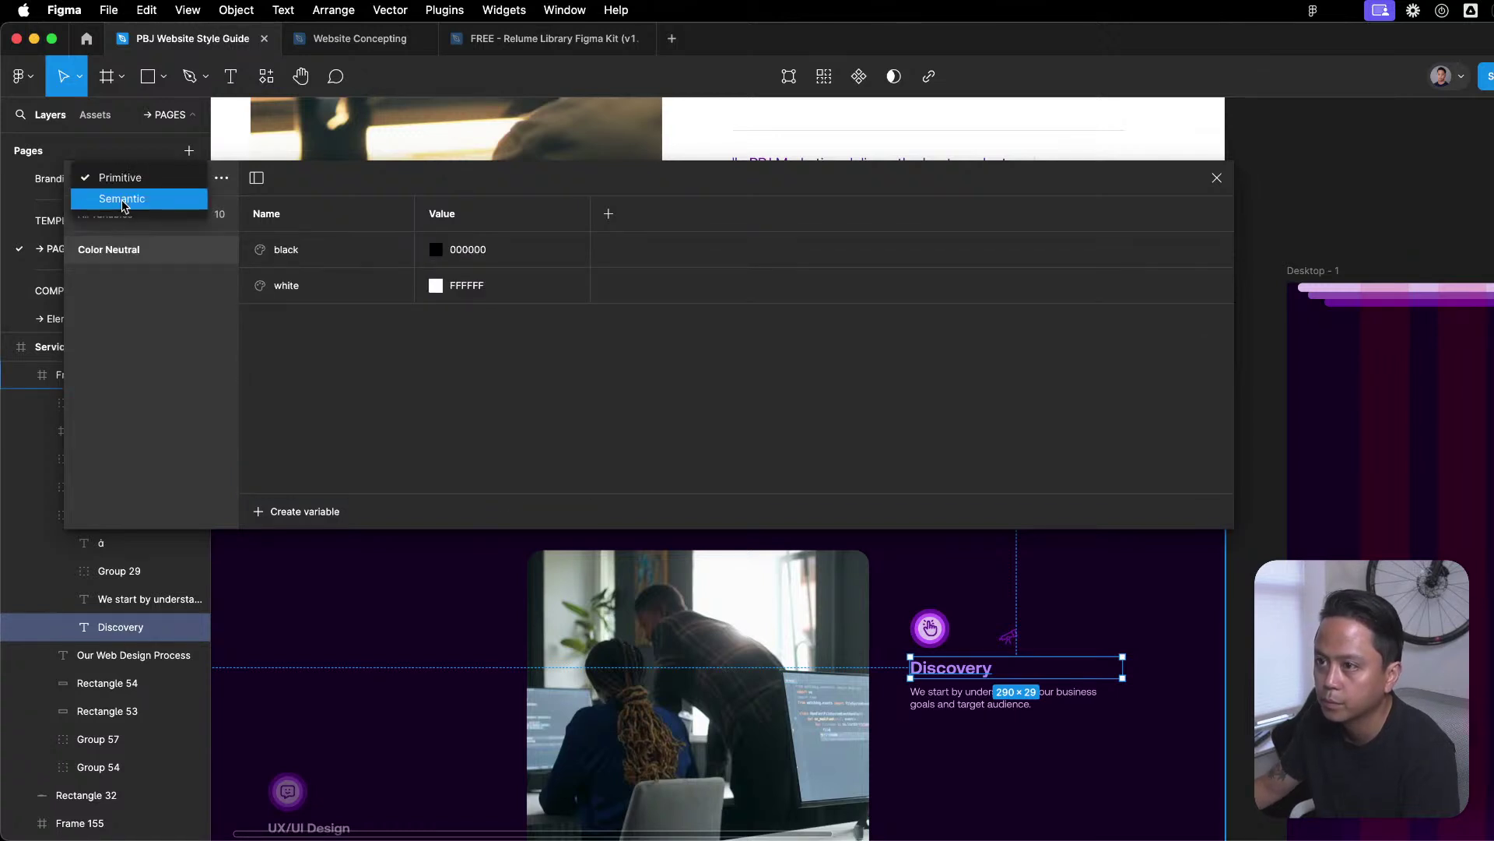
{"action": "left_click", "coordinate": [117, 194]}
{"action": "left_click", "coordinate": [658, 302]}
{"action": "left_click", "coordinate": [657, 302]}
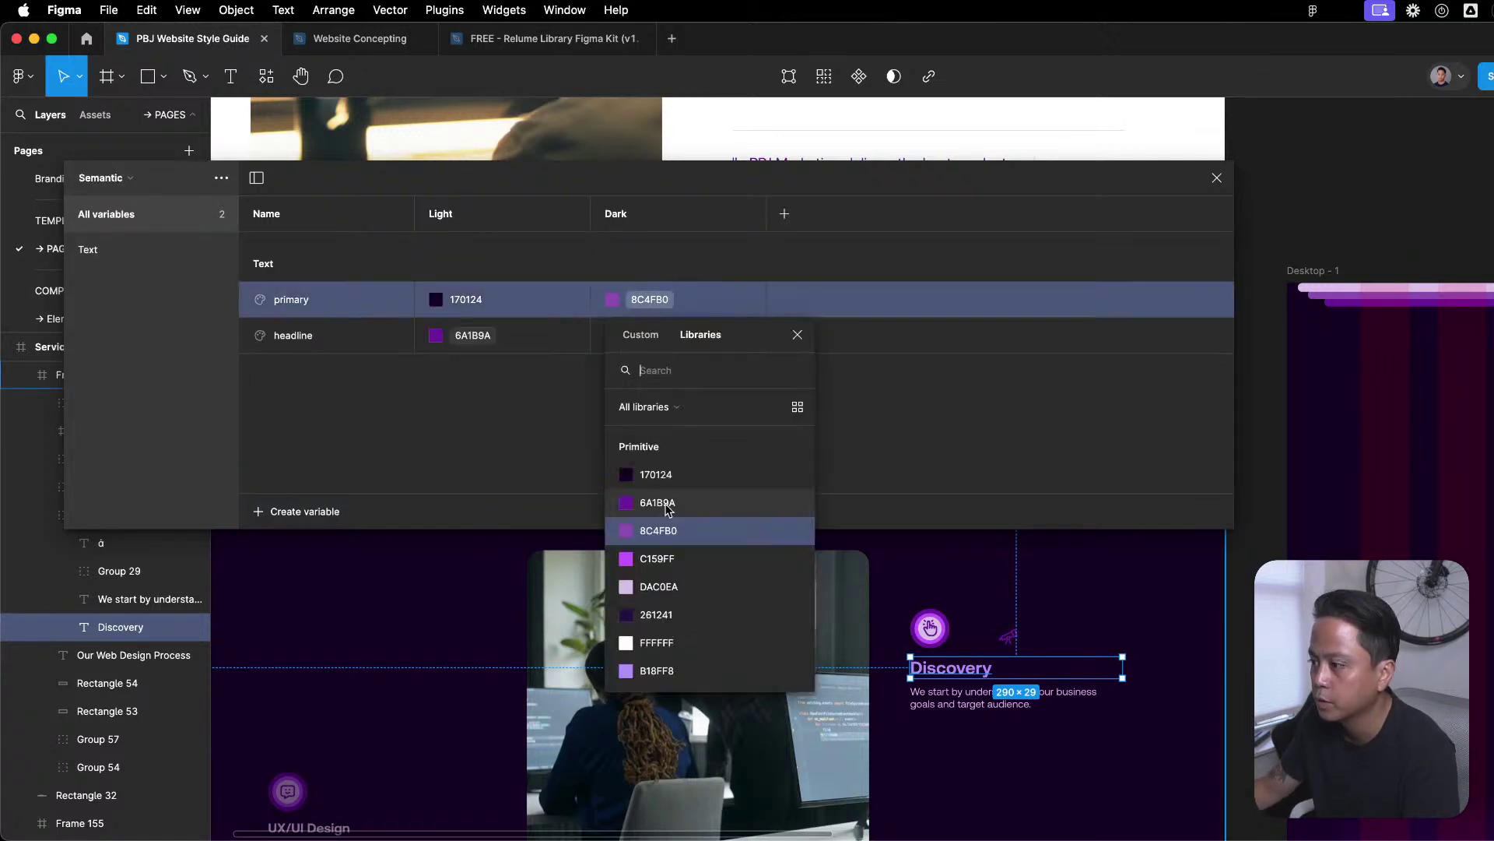
{"action": "scroll", "coordinate": [698, 618], "scroll_direction": "down", "scroll_amount": 5}
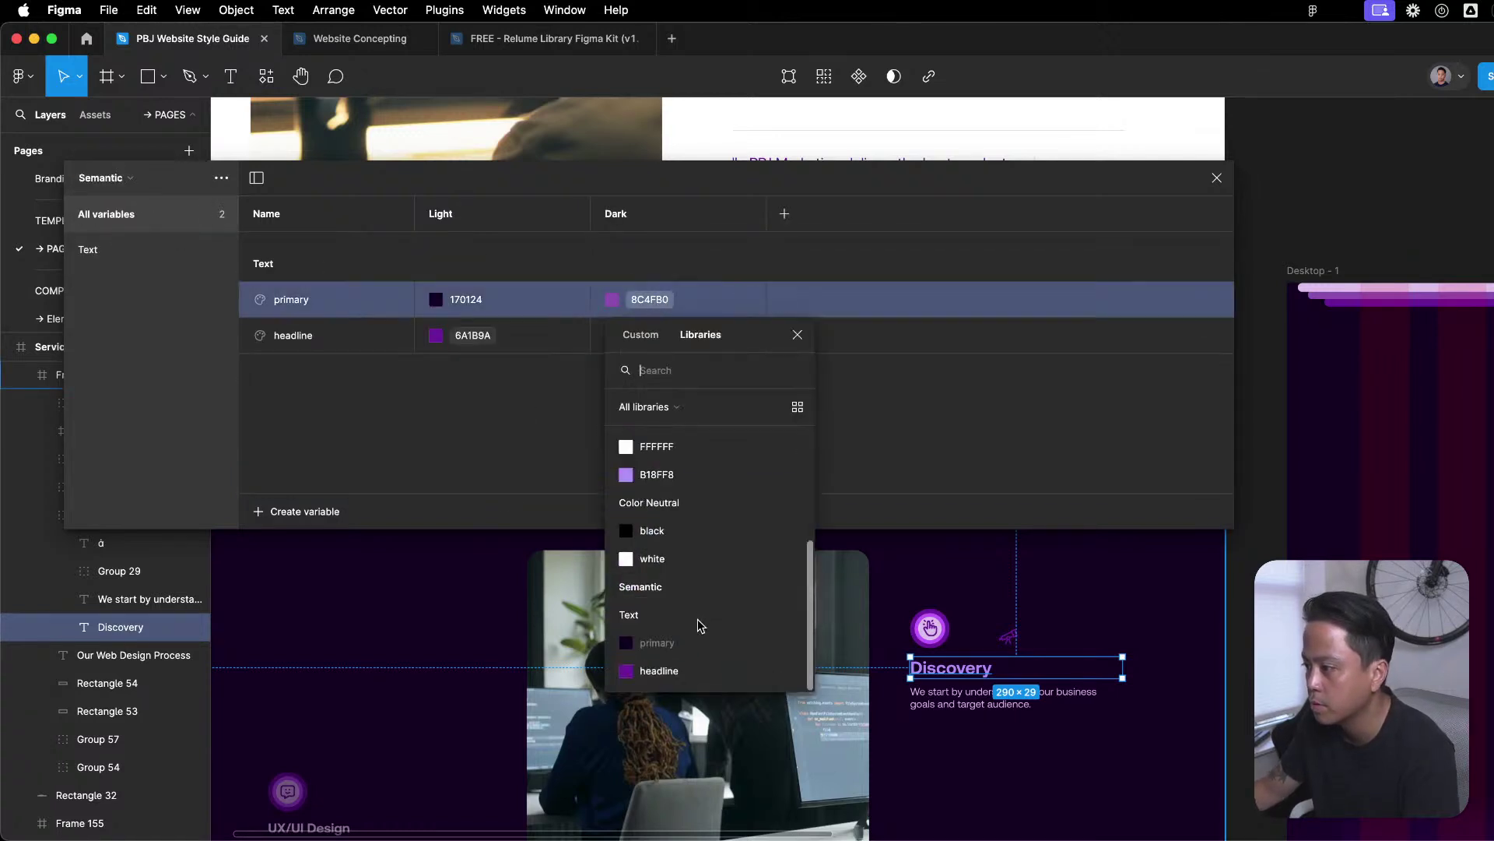
{"action": "left_click", "coordinate": [706, 477]}
{"action": "key", "text": "Escape"}
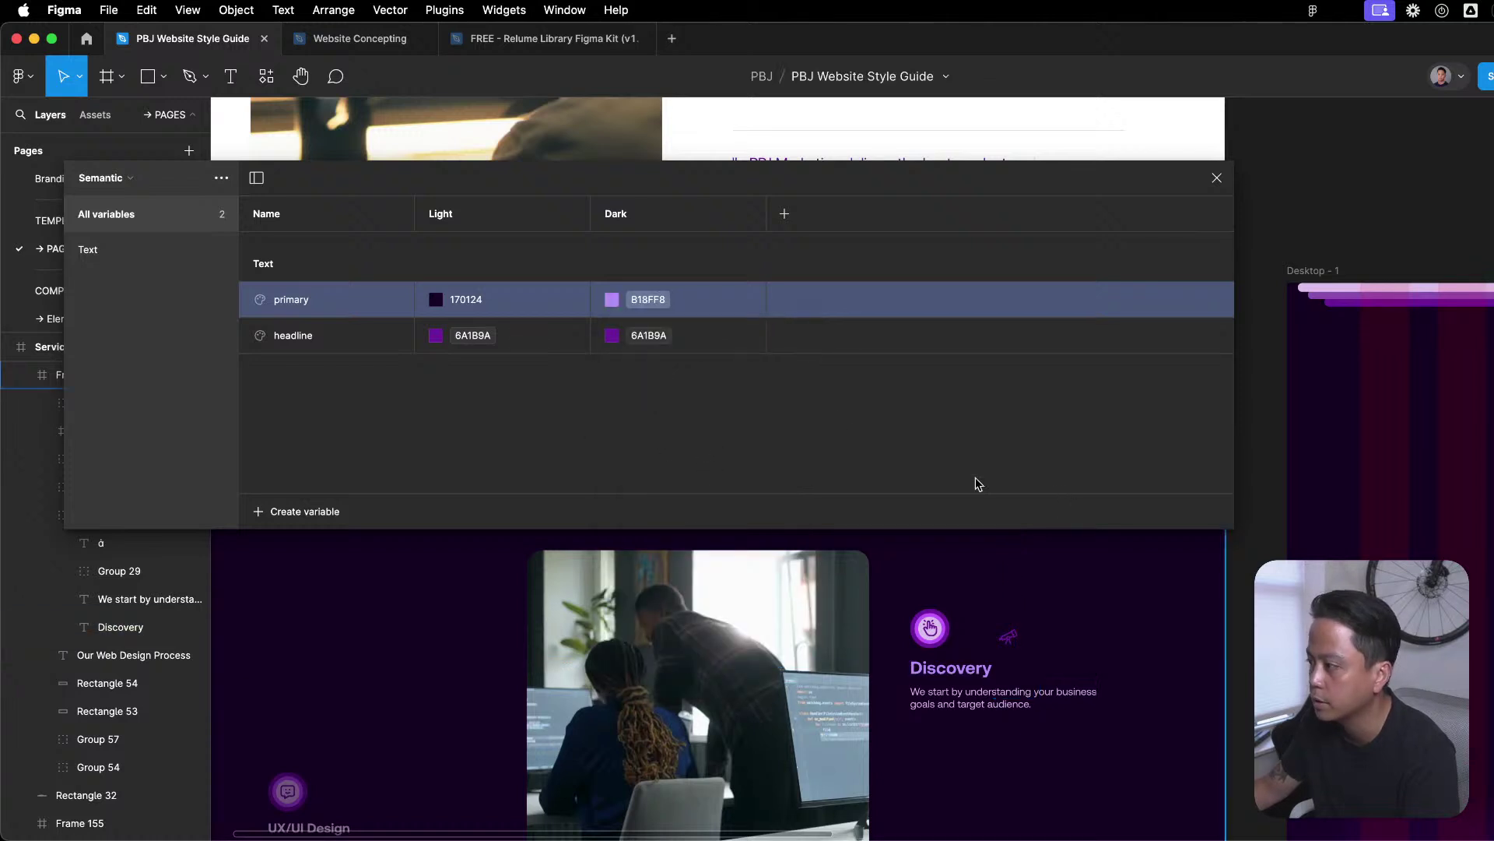
Detach the Light mode value of the headline text variable and relink it to the primitive 6A1B9A.
{"action": "left_click", "coordinate": [558, 342]}
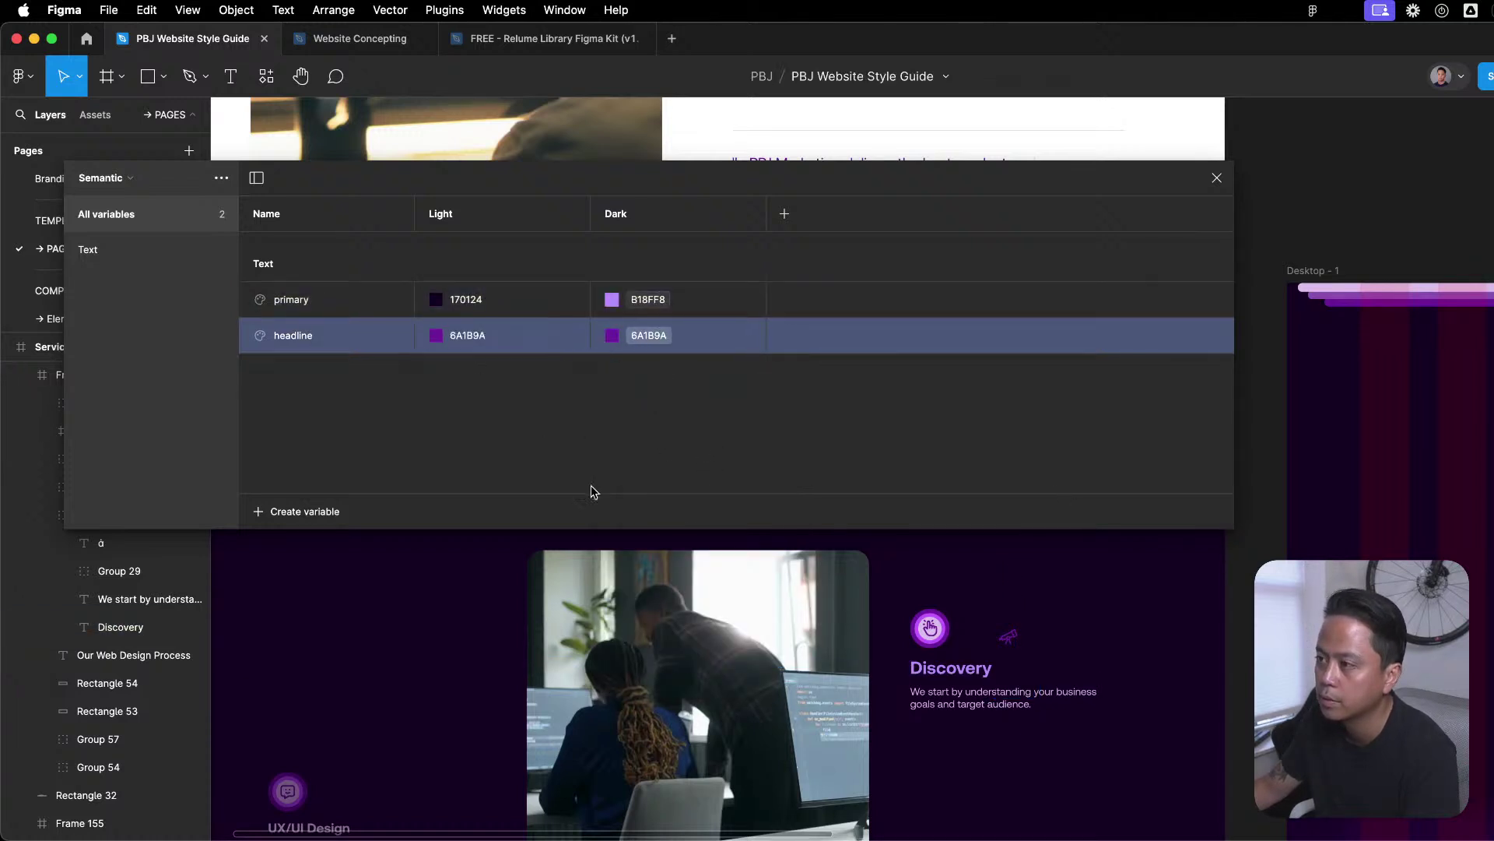
{"action": "left_click", "coordinate": [521, 336]}
{"action": "left_click", "coordinate": [436, 335]}
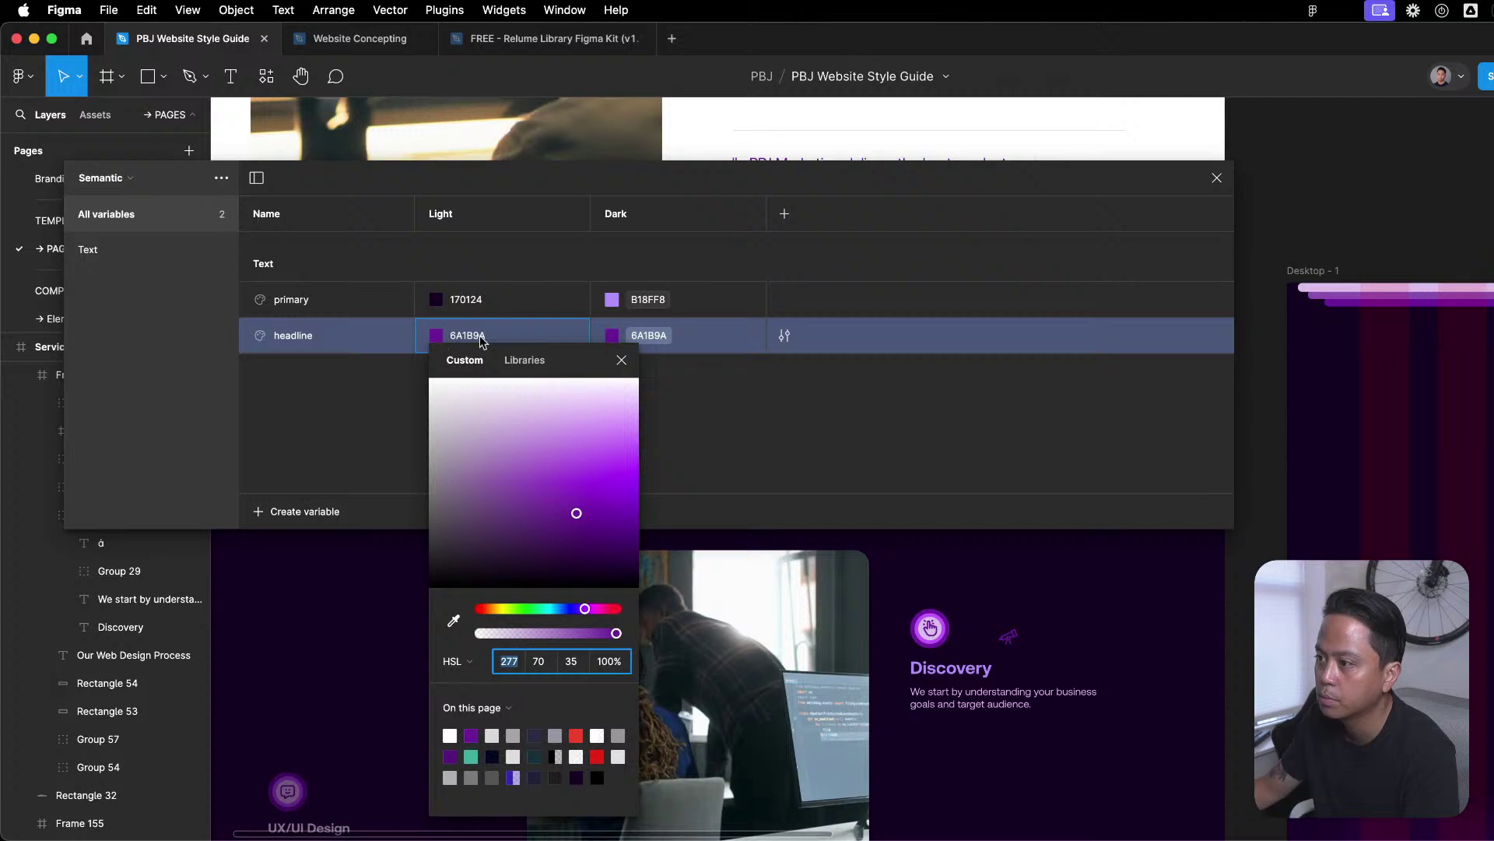
{"action": "left_click", "coordinate": [526, 360]}
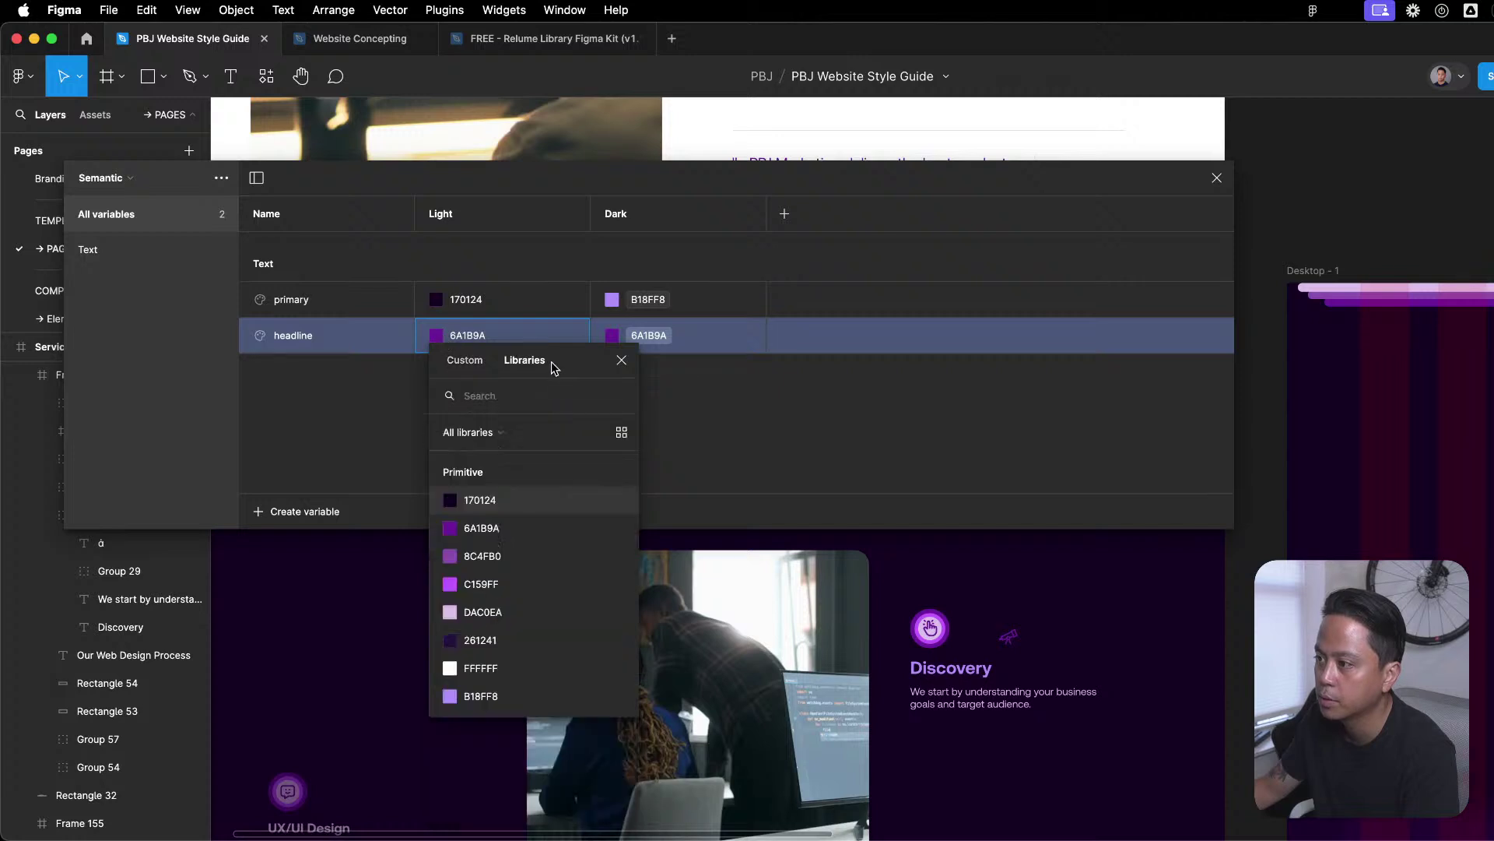
{"action": "left_click", "coordinate": [481, 528]}
Link the Light mode value of the primary text variable to the primitive 170124.
{"action": "left_click", "coordinate": [470, 303]}
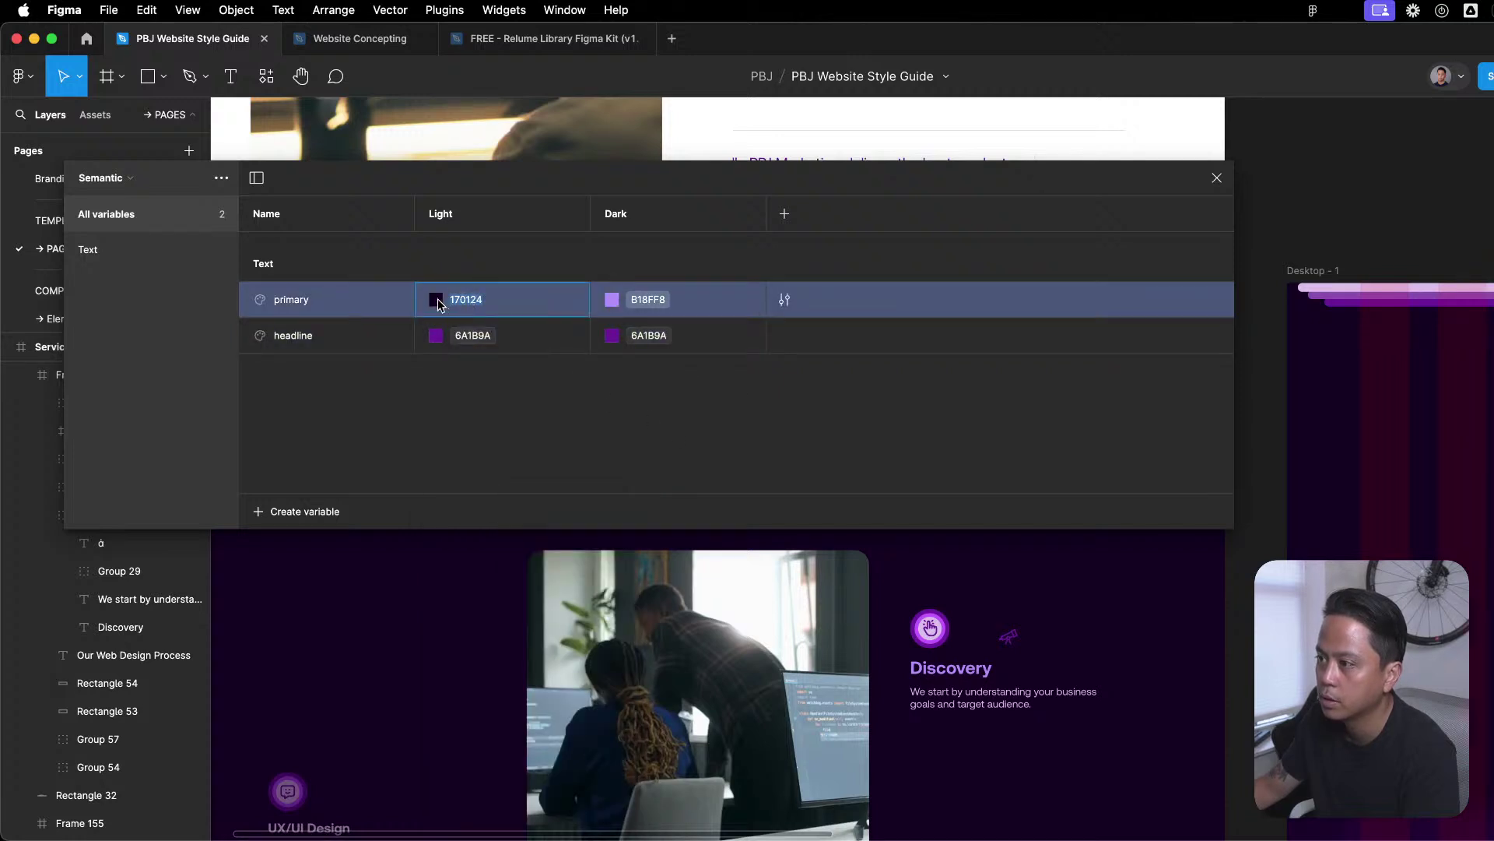
{"action": "left_click", "coordinate": [437, 300]}
{"action": "left_click", "coordinate": [523, 328]}
{"action": "left_click", "coordinate": [491, 468]}
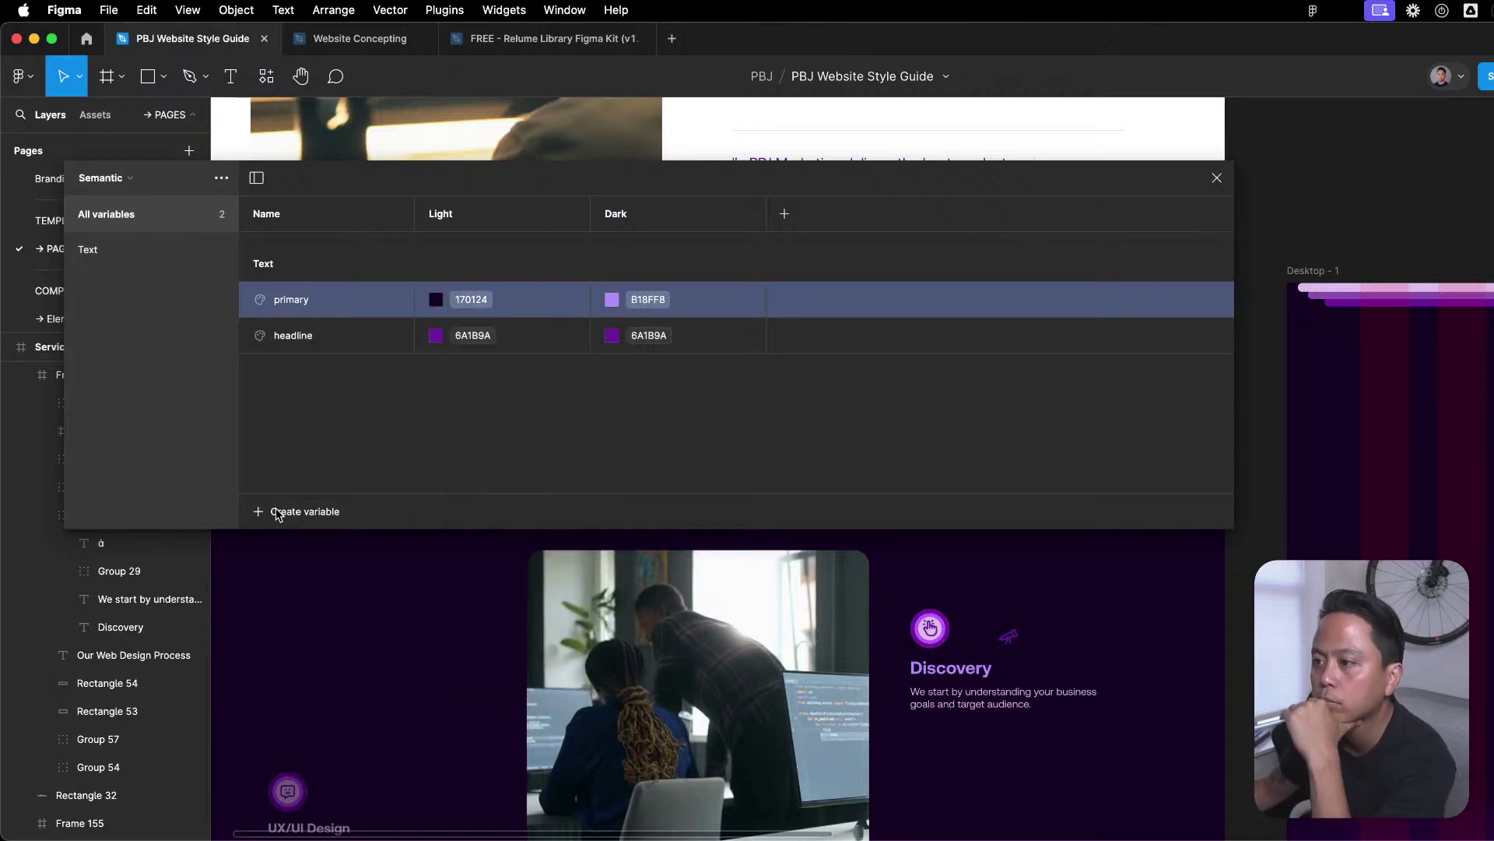
Create a color variable named Background/Primary in the Semantic collection.
{"action": "left_click", "coordinate": [109, 178]}
{"action": "left_click", "coordinate": [115, 181]}
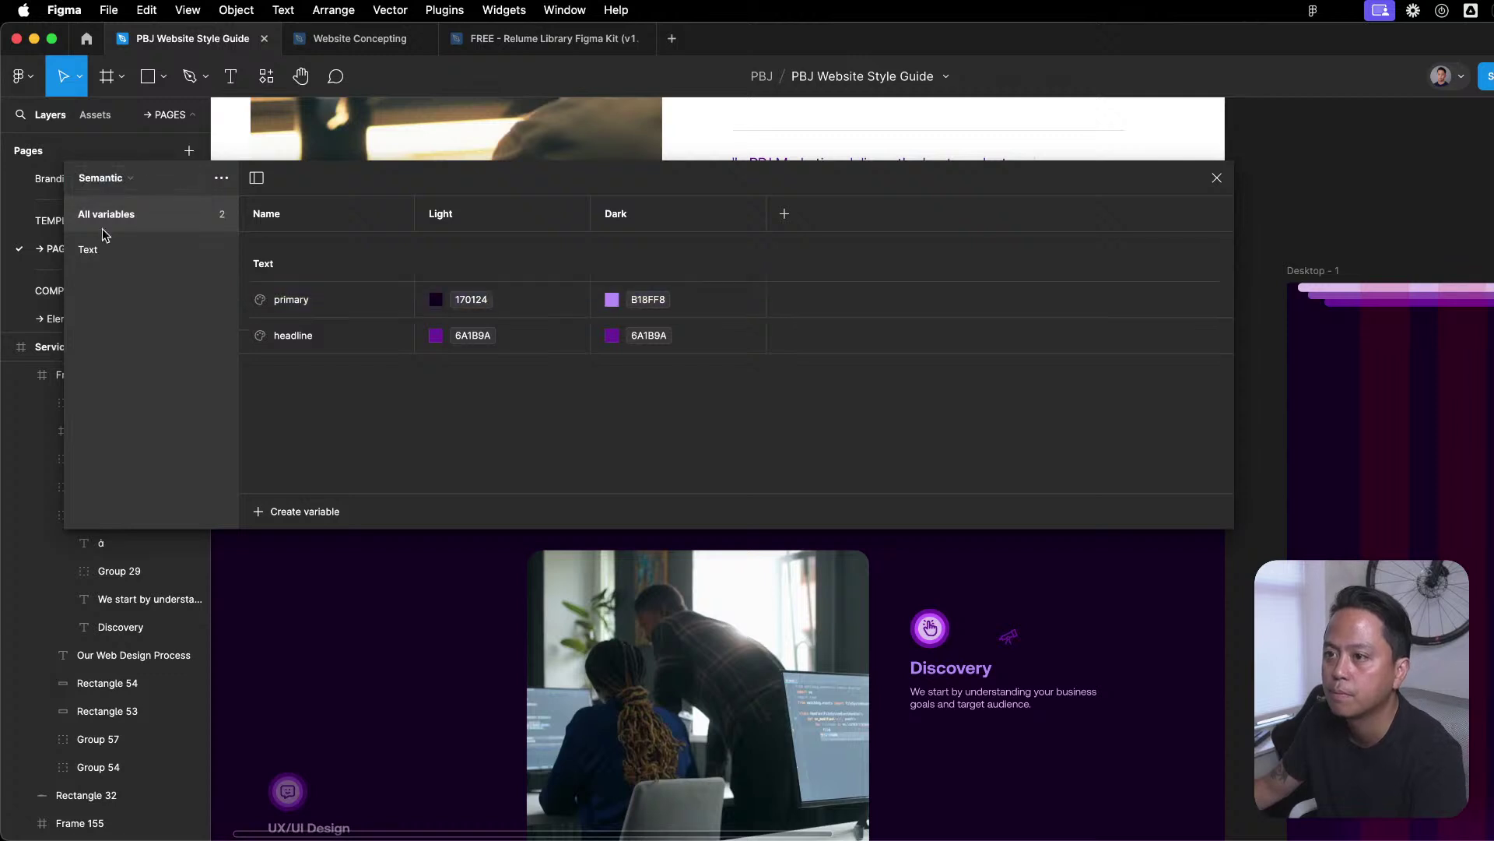
{"action": "left_click", "coordinate": [338, 512]}
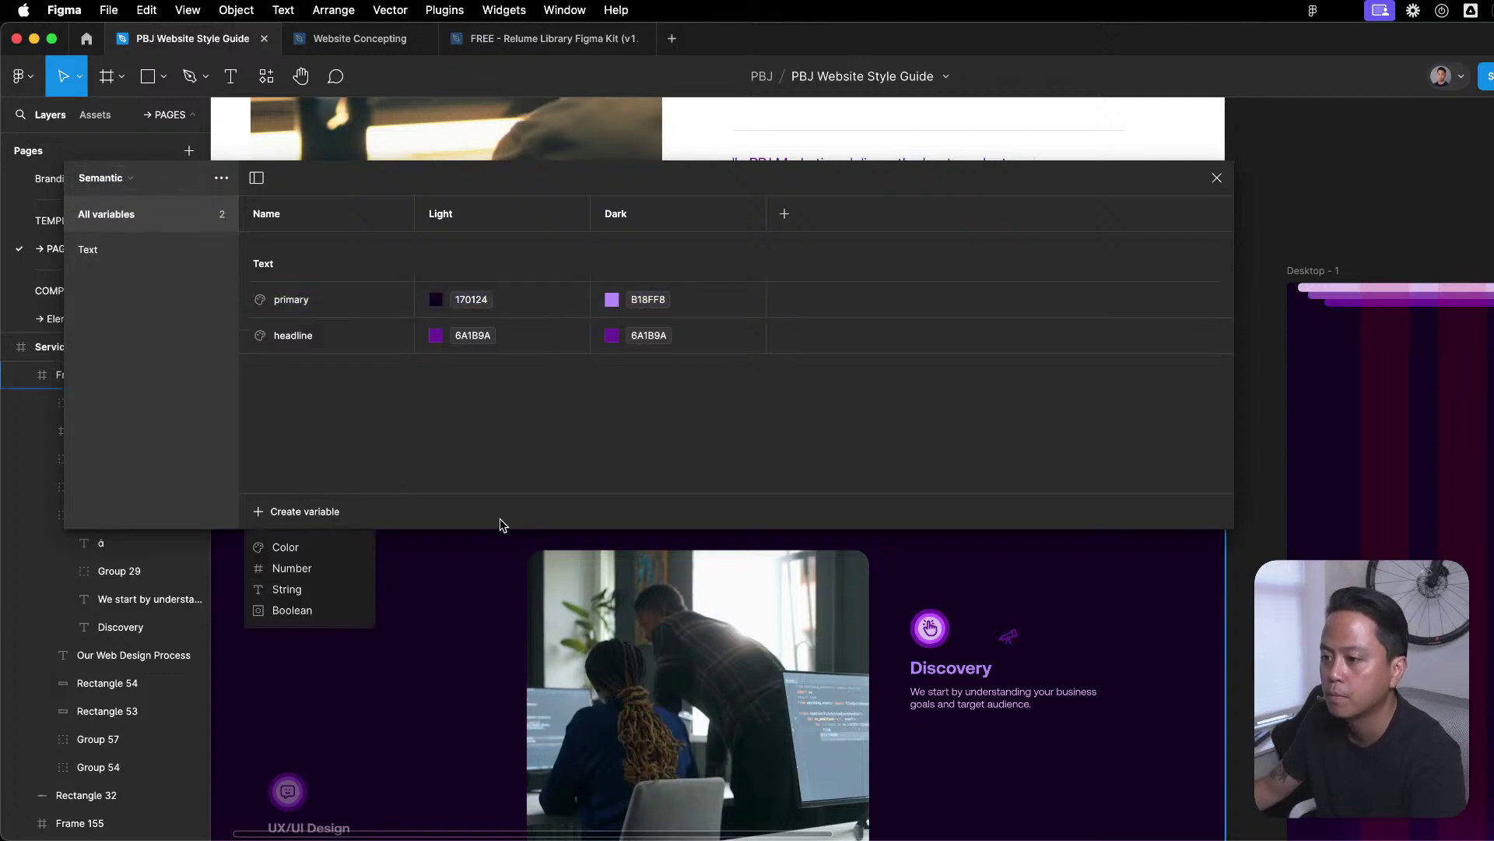
{"action": "left_click", "coordinate": [268, 543]}
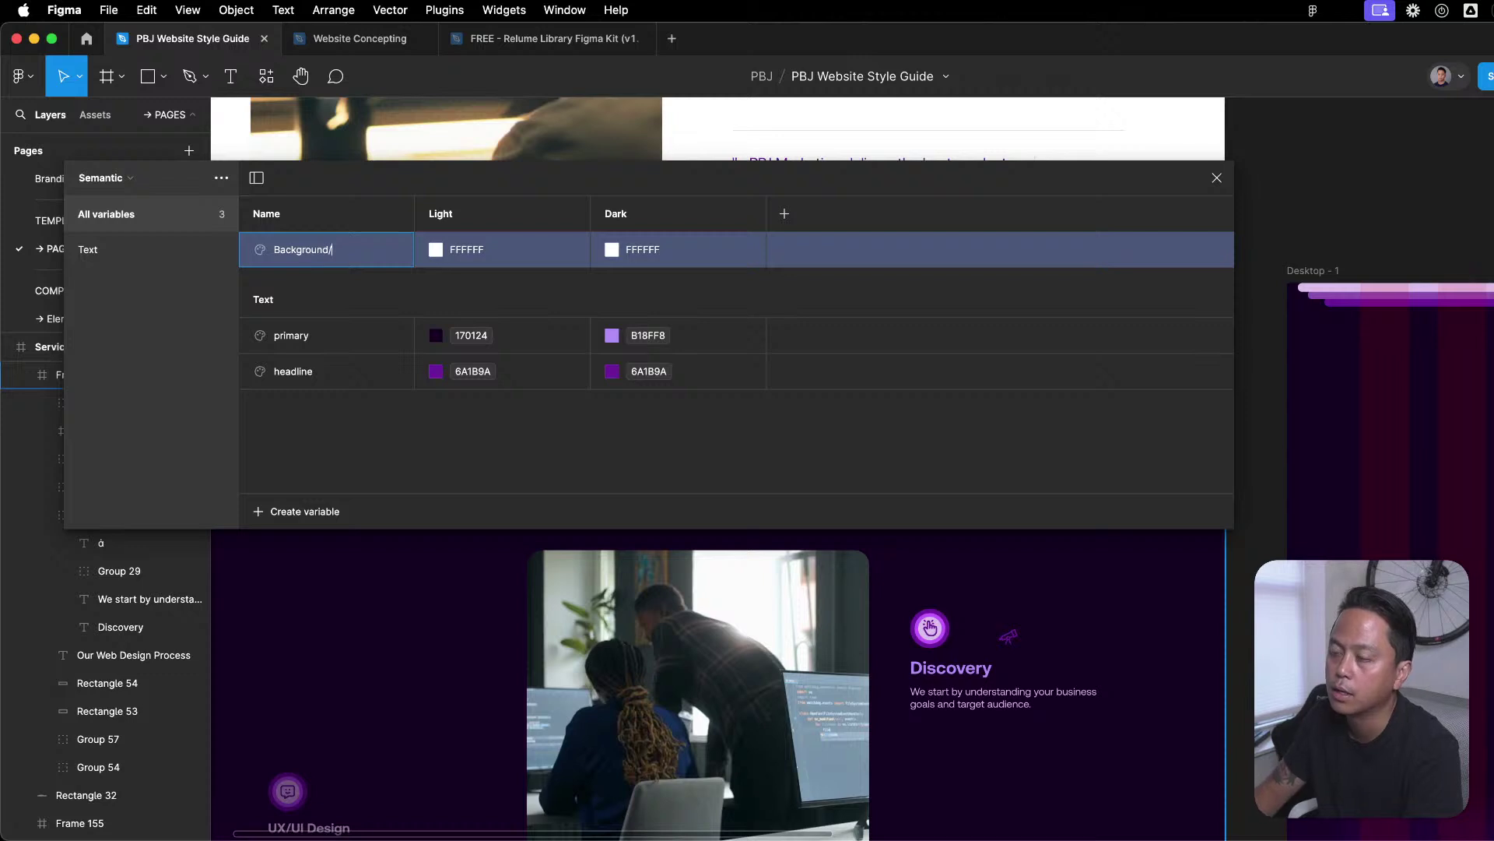
{"action": "key", "text": "super+a"}
{"action": "type", "text": "Co"}
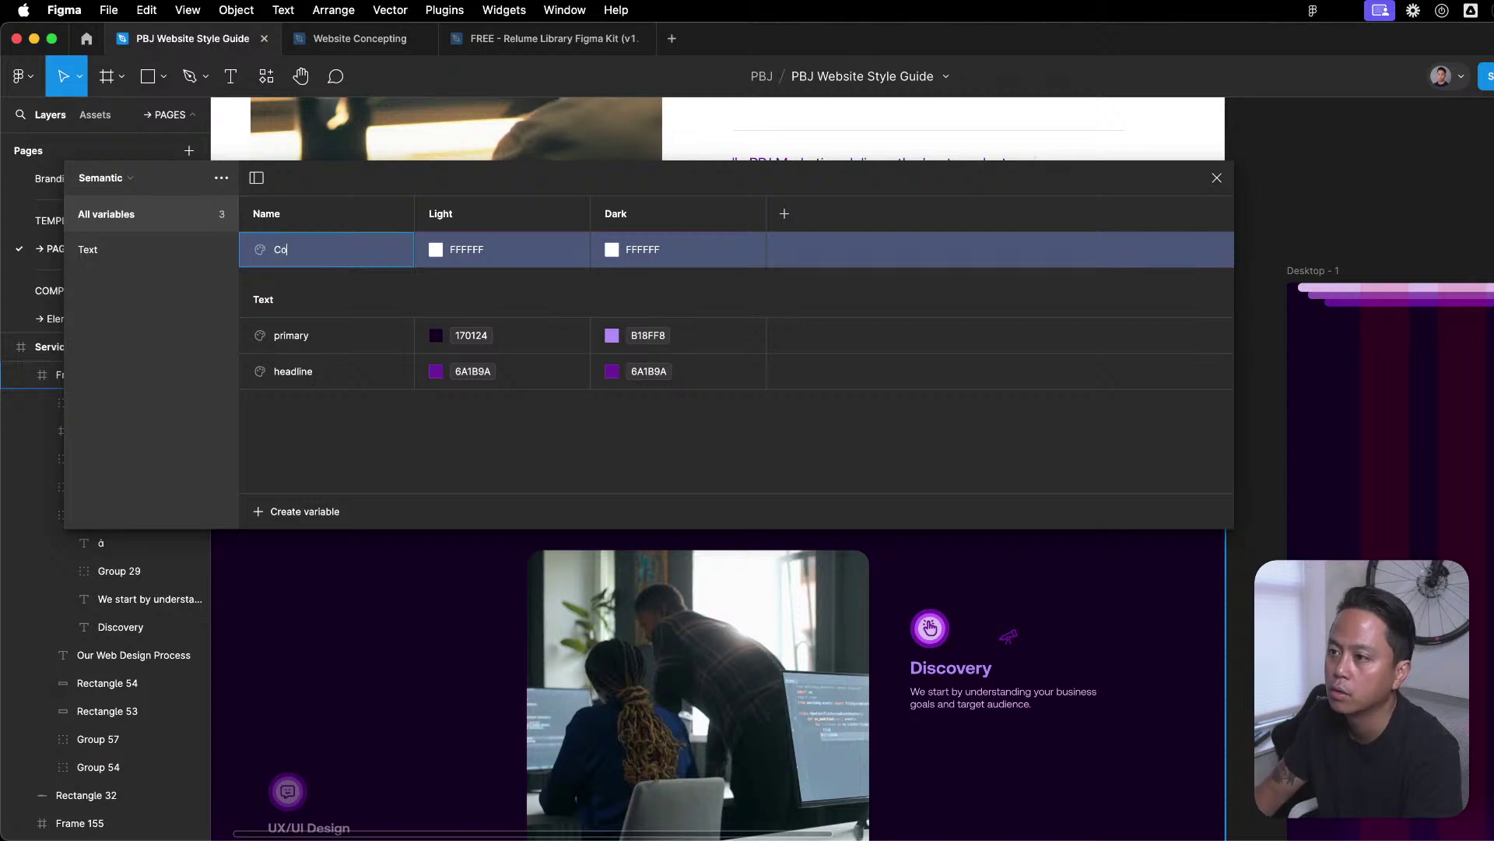
{"action": "type", "text": "lor"}
{"action": "key", "text": "super+a"}
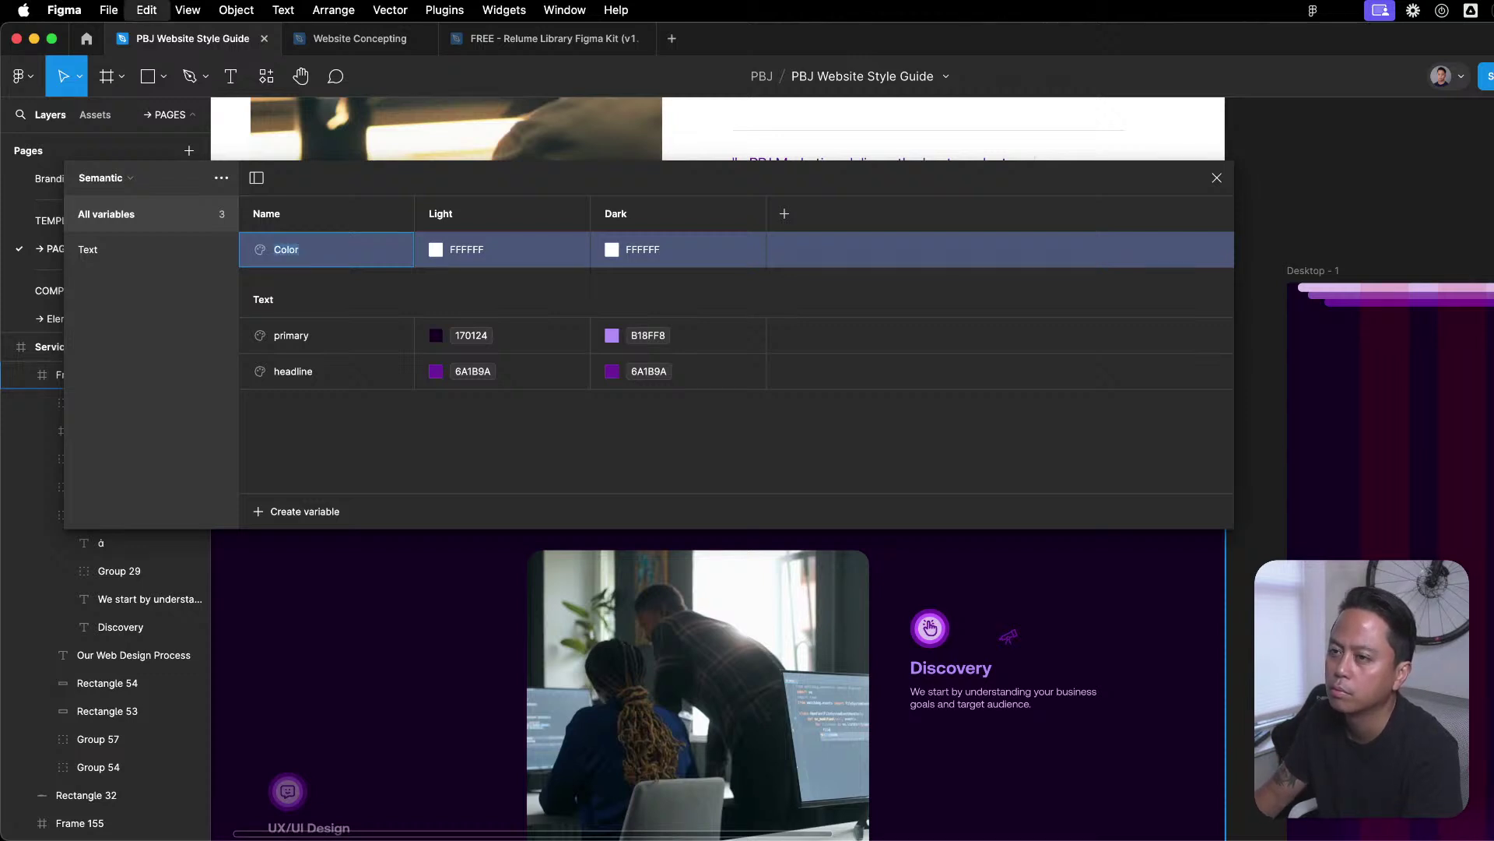
{"action": "type", "text": "Background"}
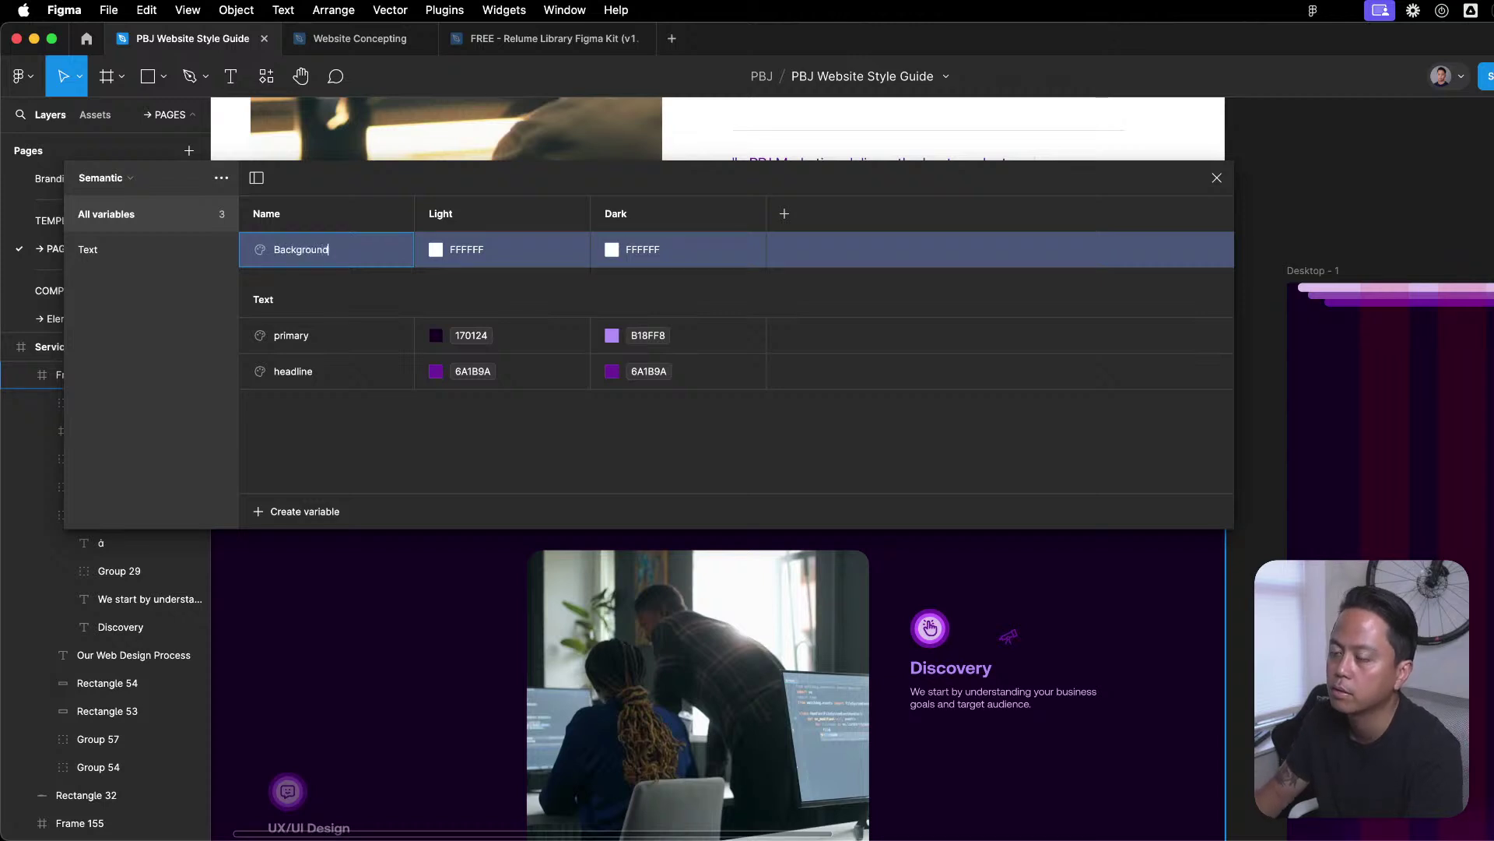
{"action": "type", "text": "/Primary"}
{"action": "key", "text": "Return"}
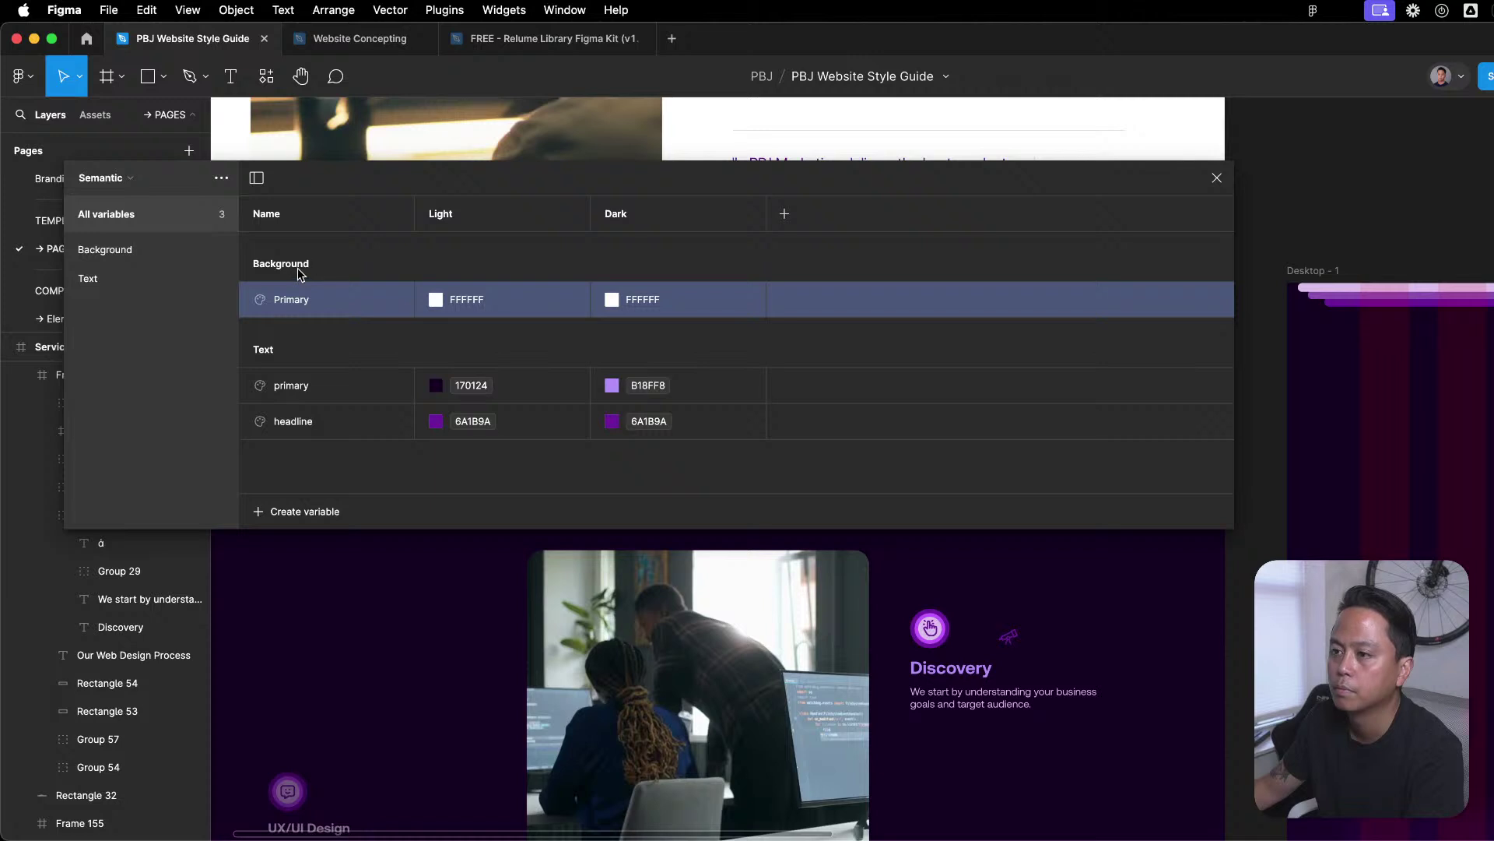
Link the Light mode value of the Background Primary variable to the primitive FFFFFF.
{"action": "left_click", "coordinate": [436, 300]}
{"action": "left_click", "coordinate": [525, 323]}
{"action": "scroll", "coordinate": [501, 500], "scroll_direction": "down", "scroll_amount": 2}
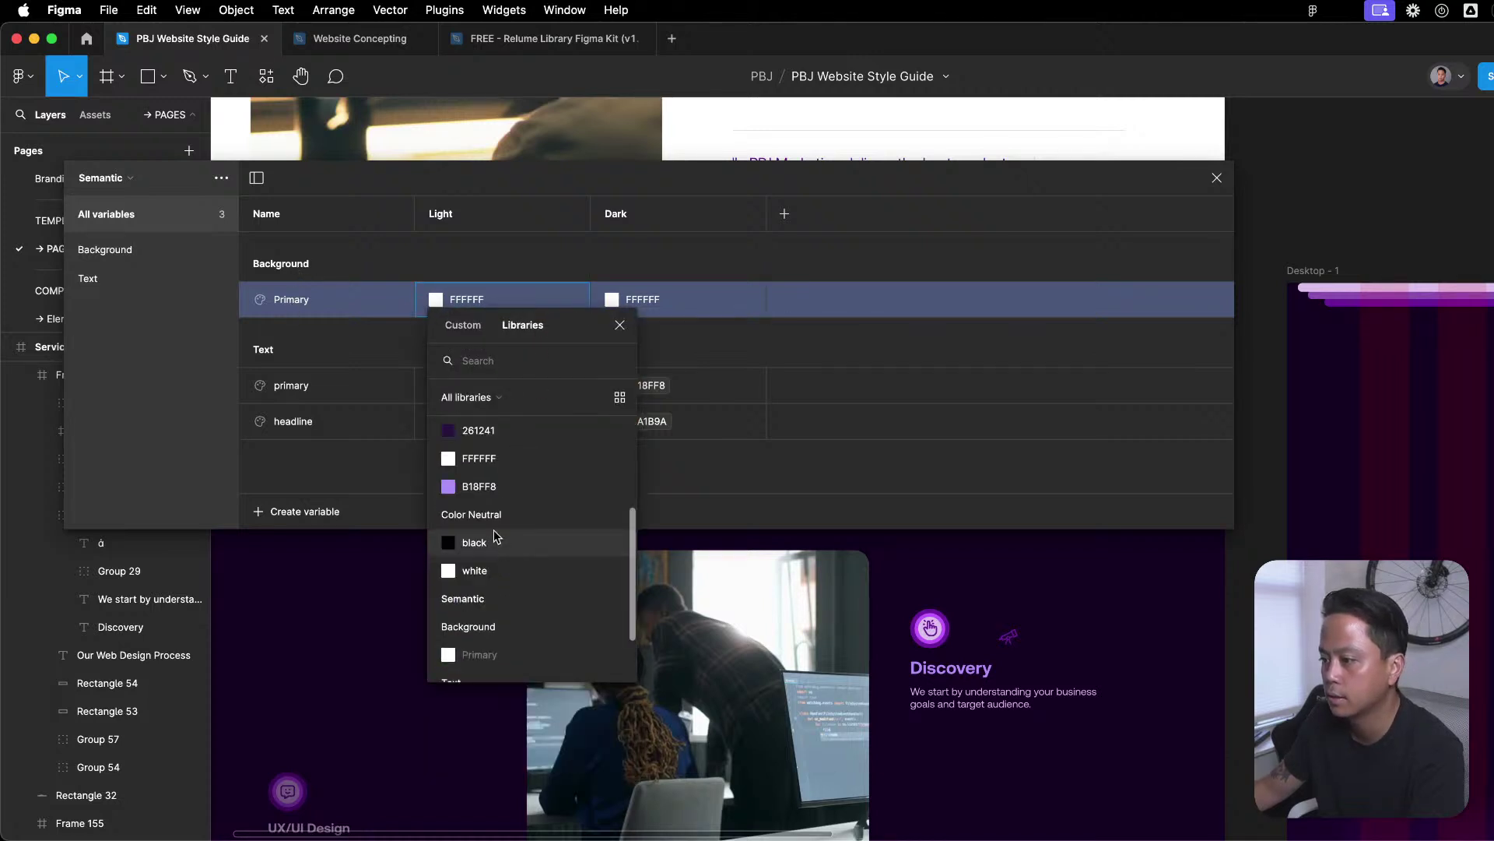
{"action": "left_click", "coordinate": [502, 543]}
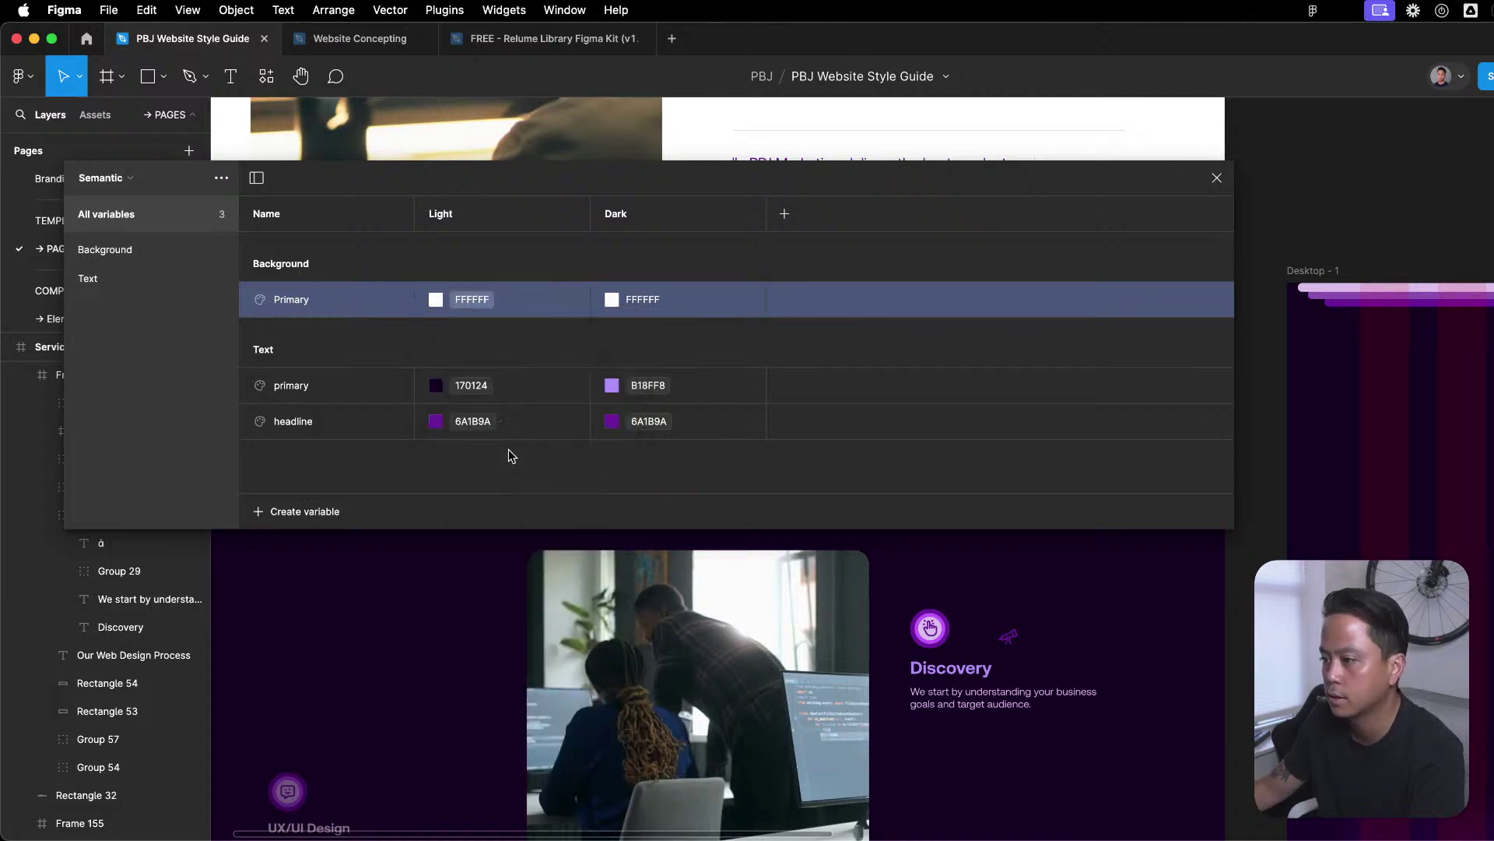
Link the Dark mode value of the Background Primary variable to the primitive 170124.
{"action": "left_click", "coordinate": [611, 300]}
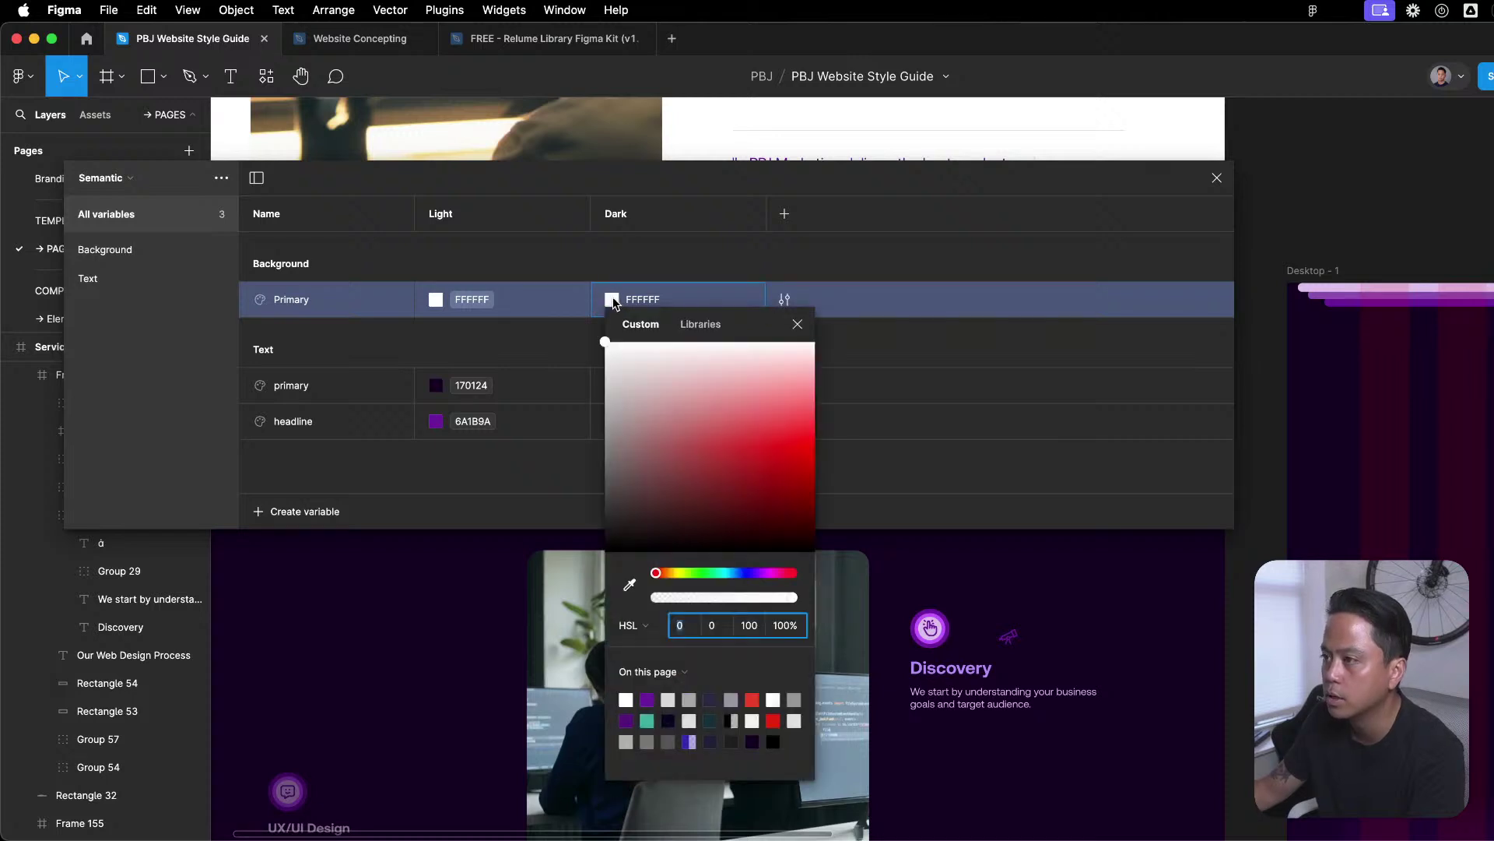
{"action": "key", "text": "Escape"}
{"action": "key", "text": "Escape"}
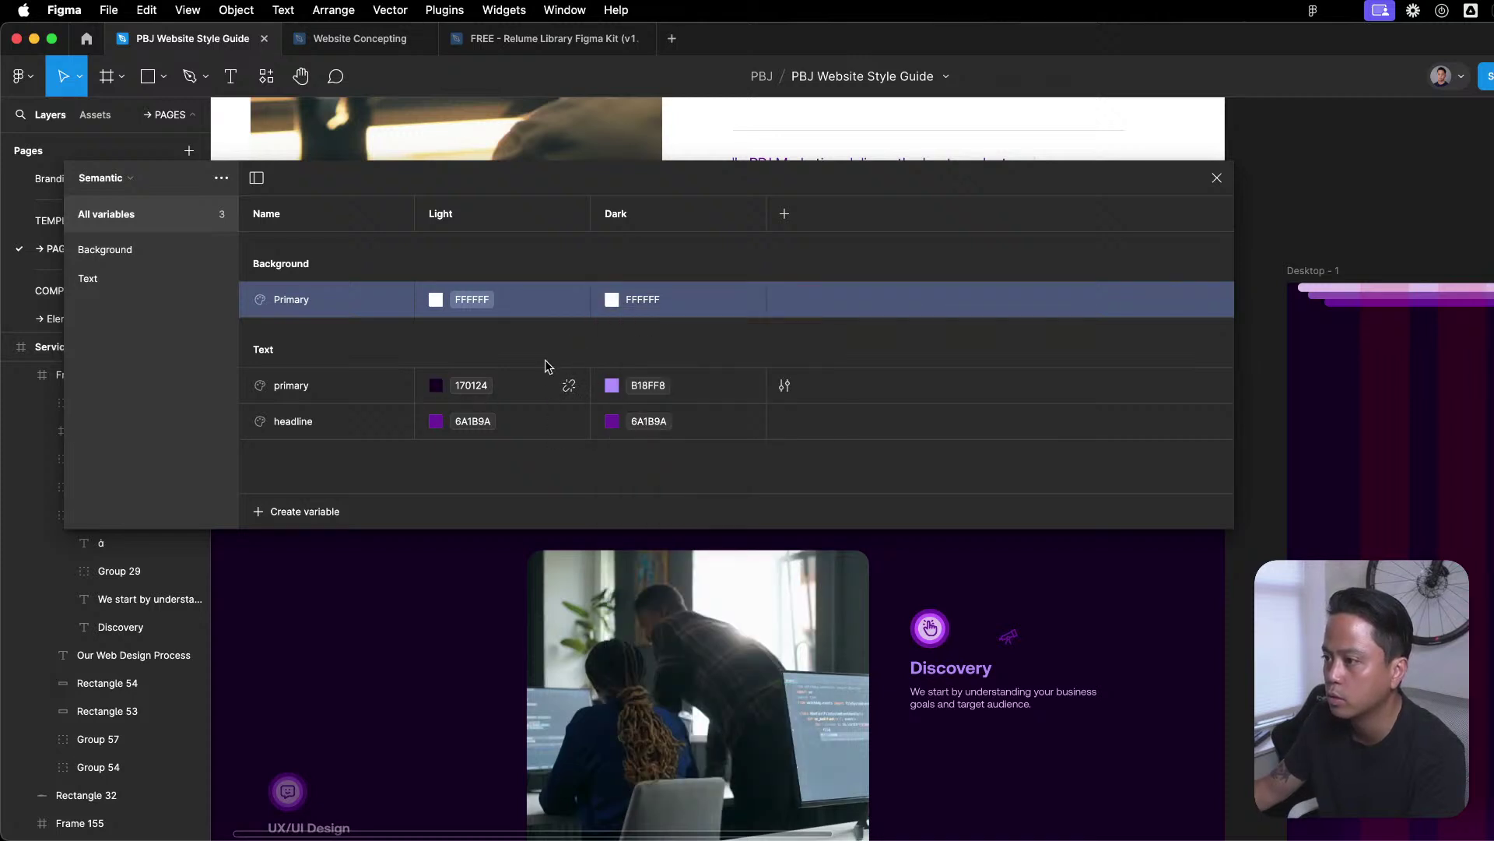
{"action": "left_click", "coordinate": [611, 302]}
{"action": "left_click", "coordinate": [701, 324]}
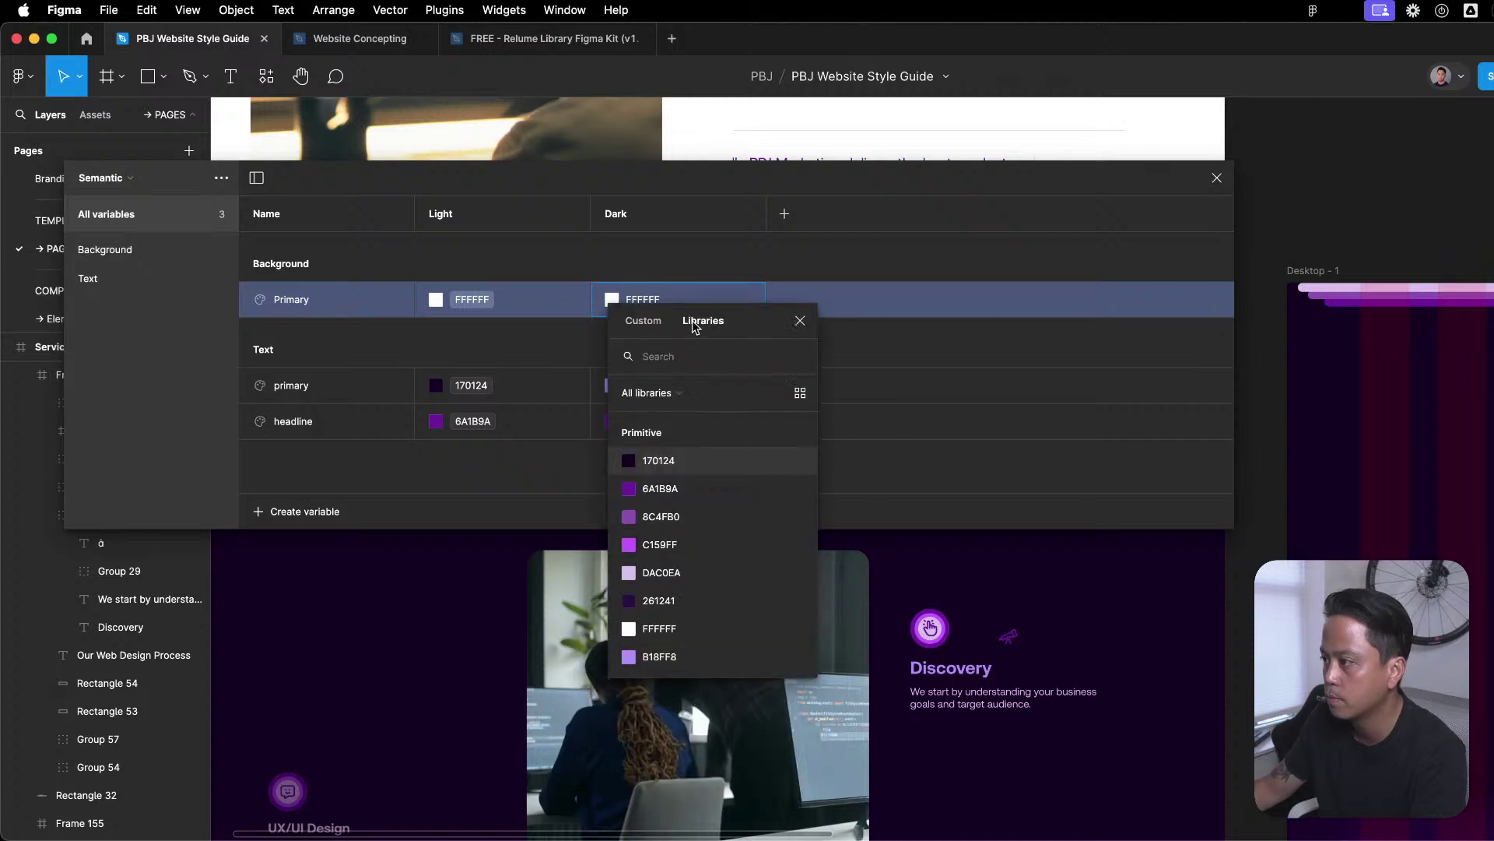
{"action": "left_click", "coordinate": [665, 465]}
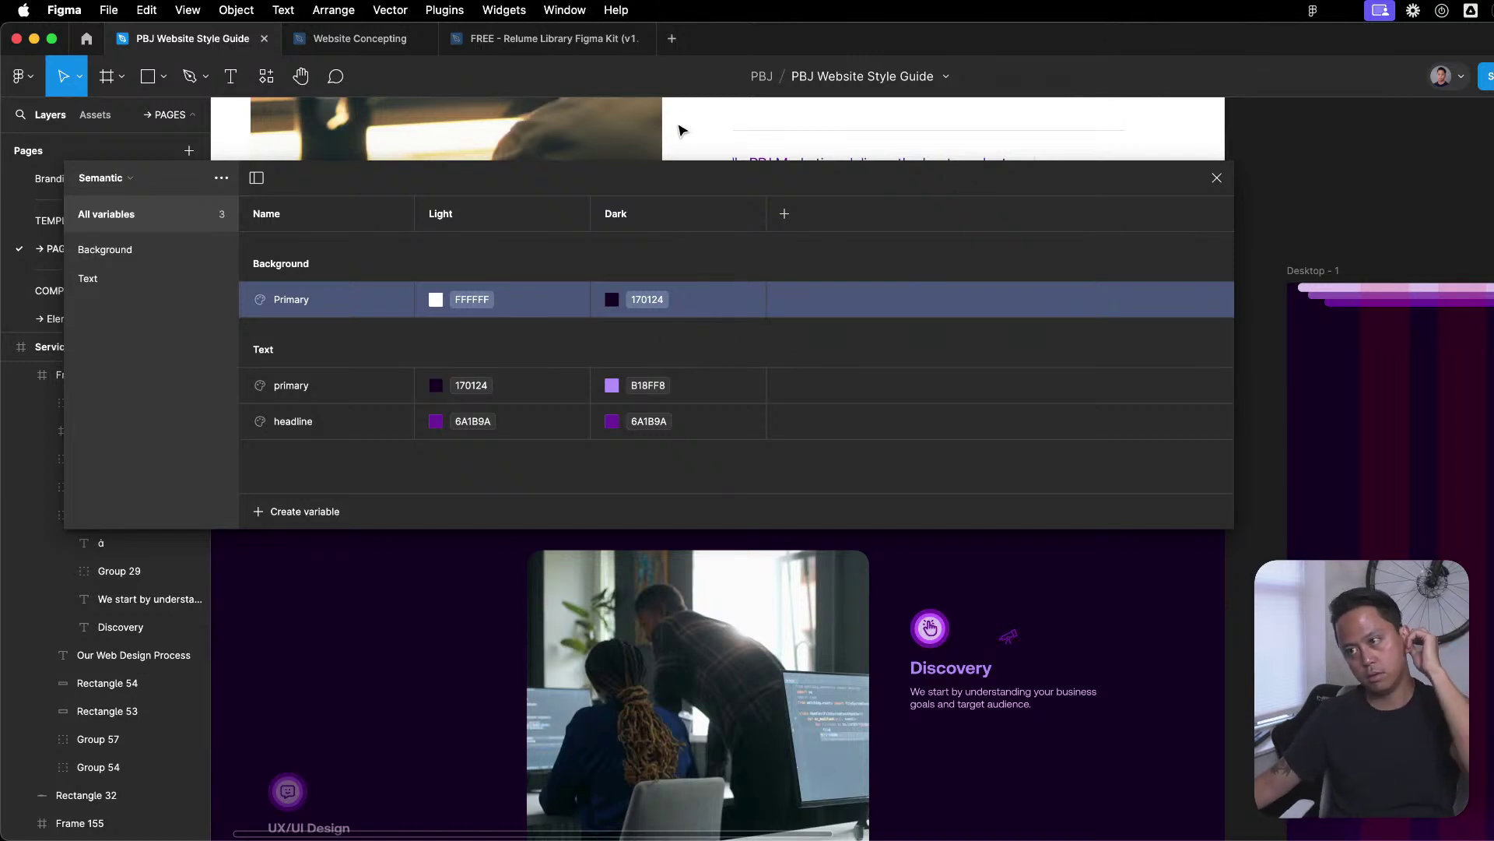
Relink the Dark mode value of the headline text variable to the primitive B18FF8.
{"action": "left_click", "coordinate": [1106, 685]}
{"action": "scroll", "coordinate": [946, 618], "scroll_direction": "down", "scroll_amount": 5}
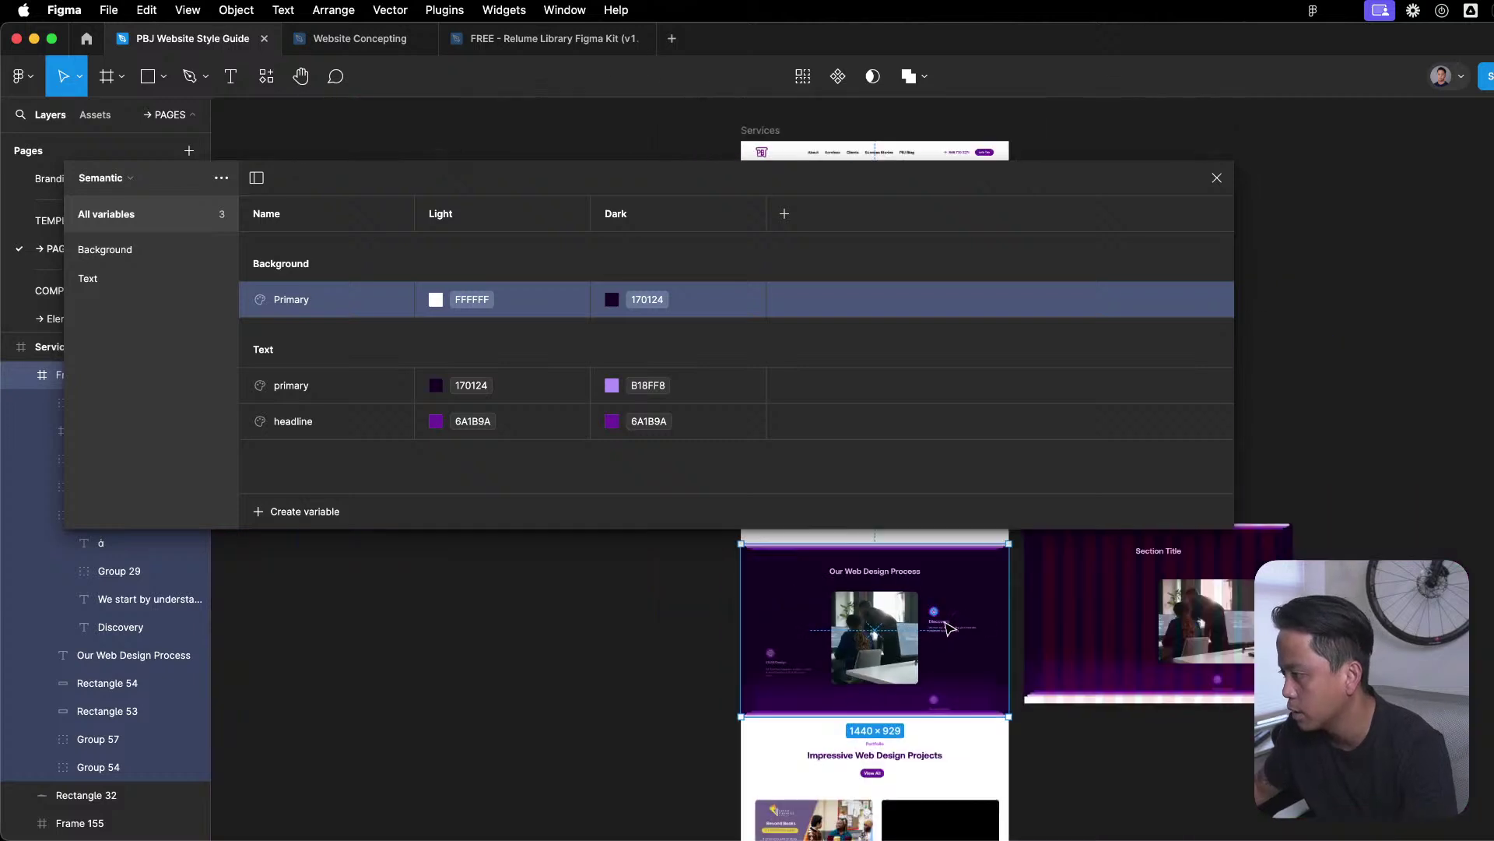
{"action": "scroll", "coordinate": [944, 619], "scroll_direction": "up", "scroll_amount": 5}
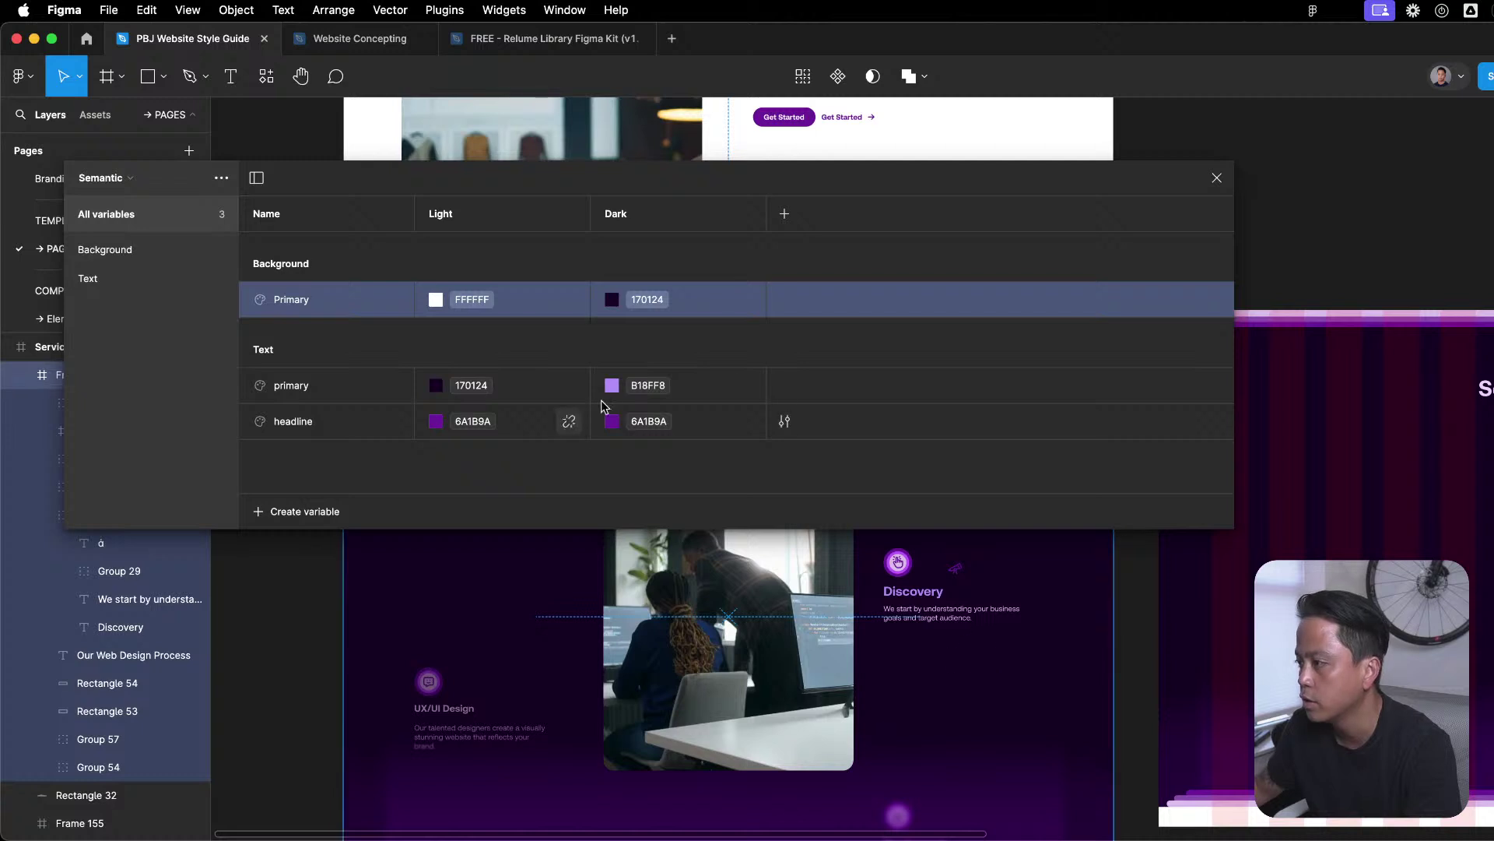
{"action": "left_click", "coordinate": [660, 383]}
{"action": "left_click", "coordinate": [660, 383]}
{"action": "left_click", "coordinate": [657, 424]}
{"action": "left_click", "coordinate": [654, 421]}
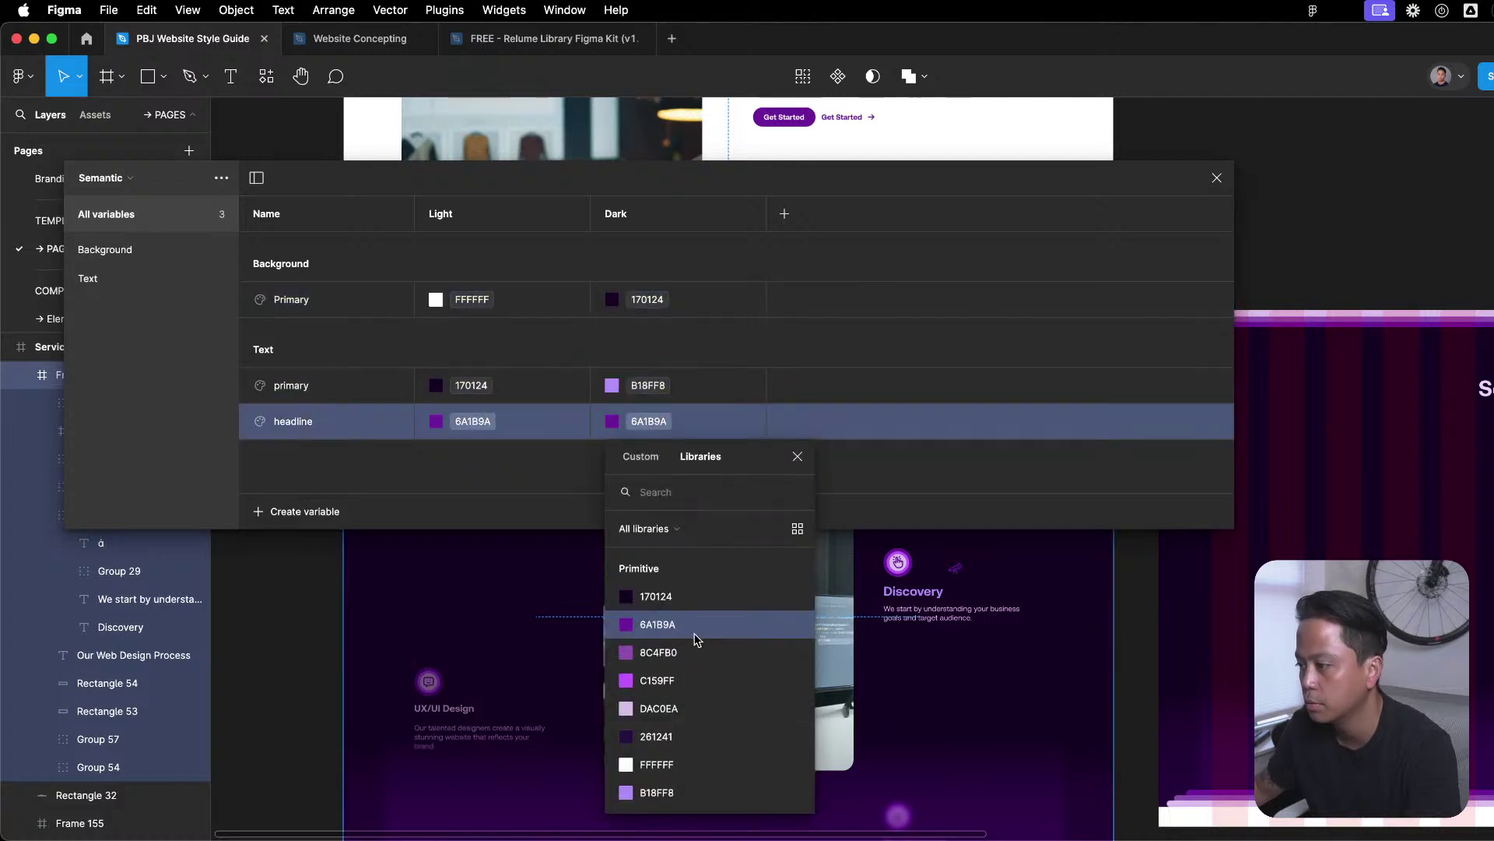
{"action": "scroll", "coordinate": [691, 731], "scroll_direction": "down", "scroll_amount": 1}
{"action": "left_click", "coordinate": [679, 754]}
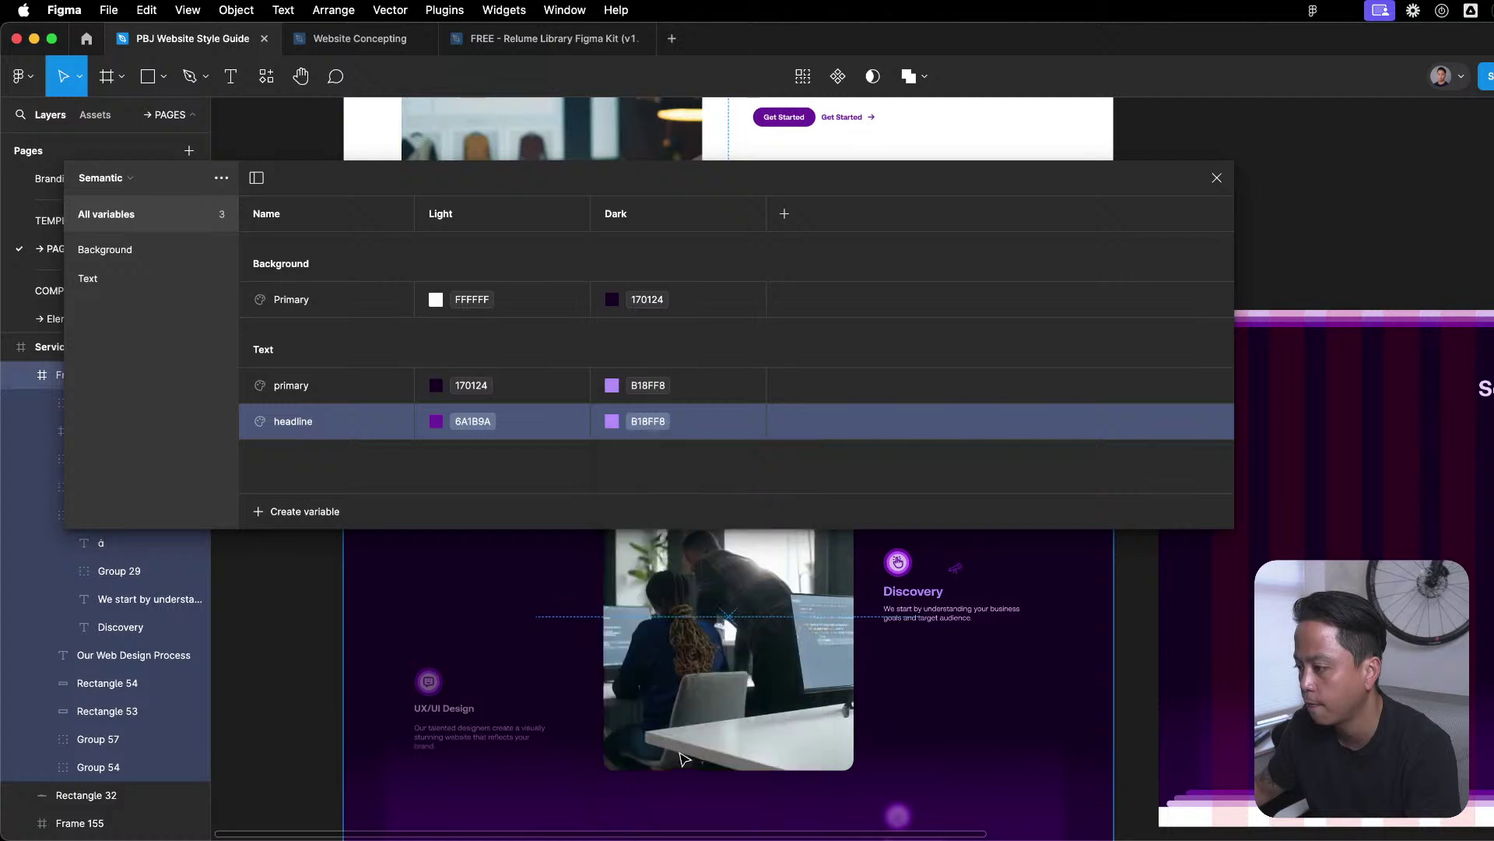
Check the primary text variable's Dark mode color options and select the description text under the Discovery heading in the design.
{"action": "left_click", "coordinate": [658, 387]}
{"action": "left_click", "coordinate": [660, 393]}
{"action": "left_click", "coordinate": [660, 397]}
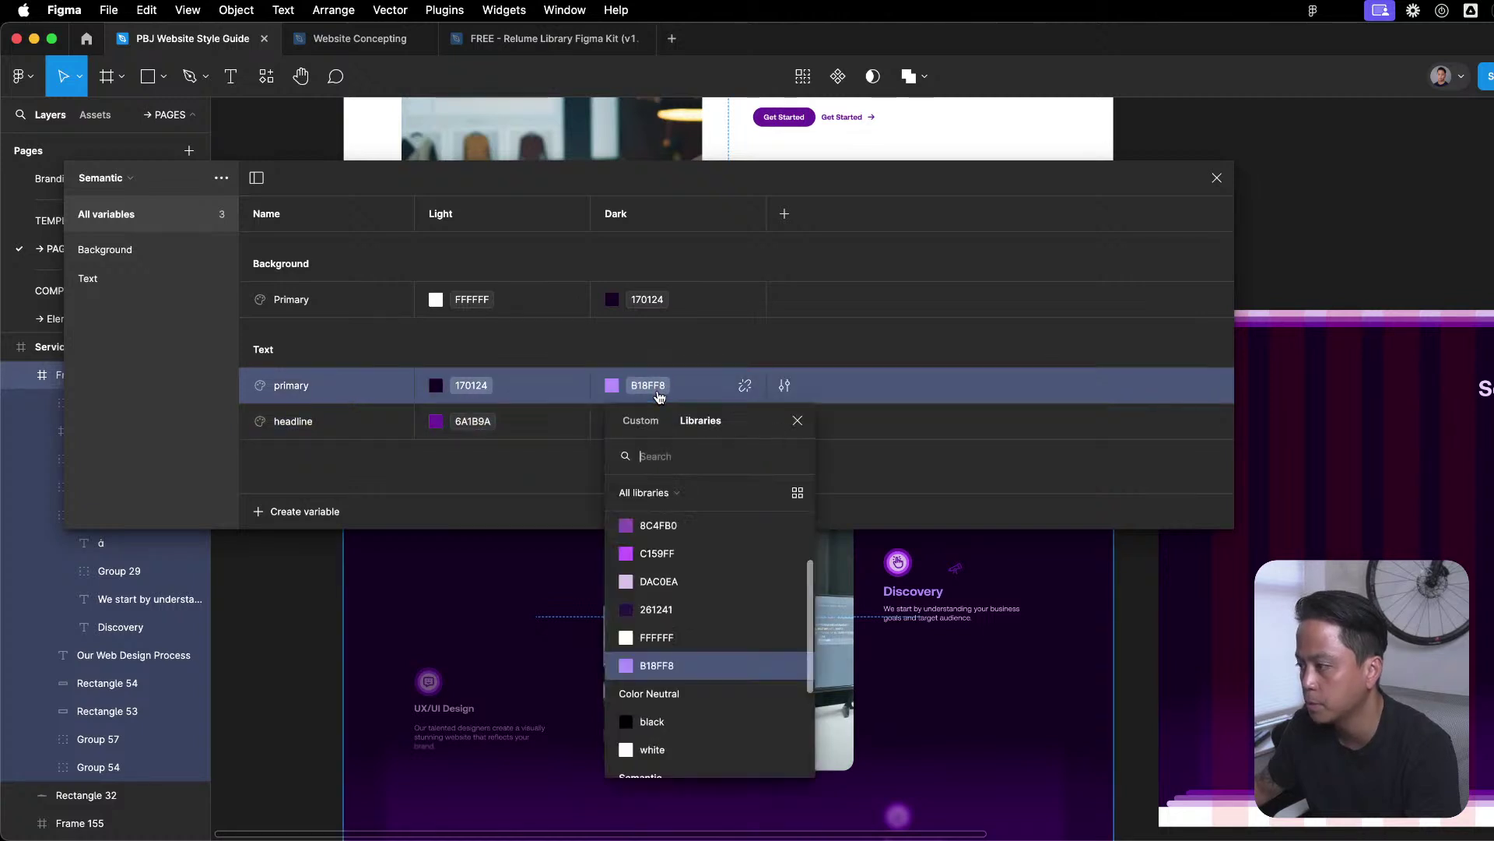
{"action": "left_click", "coordinate": [917, 622]}
{"action": "double_click", "coordinate": [903, 617]}
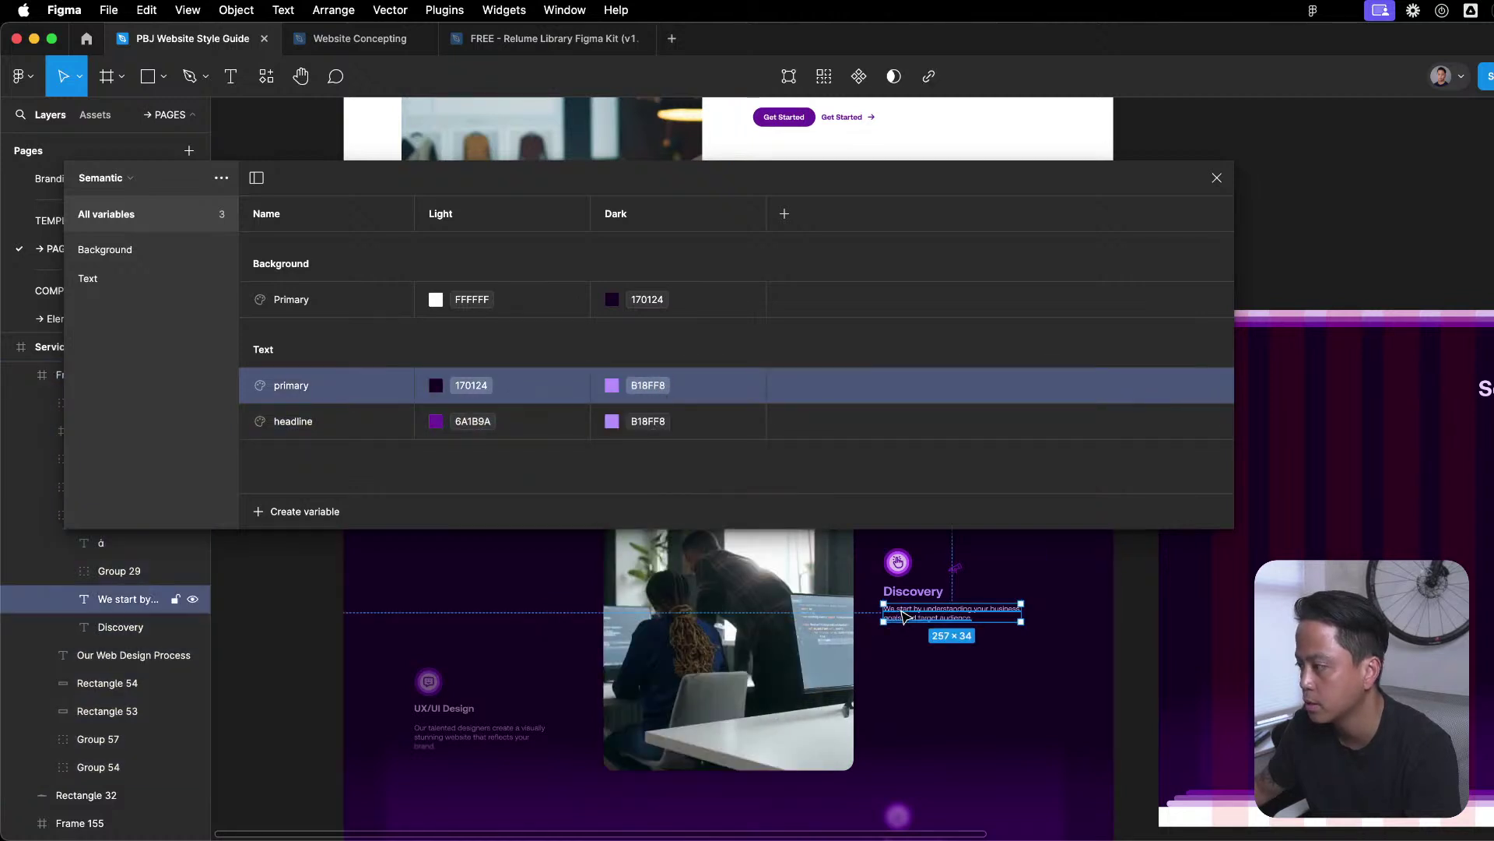
Set the Dark mode value of the primary text variable to the library color DAC0EA.
{"action": "left_click", "coordinate": [643, 386]}
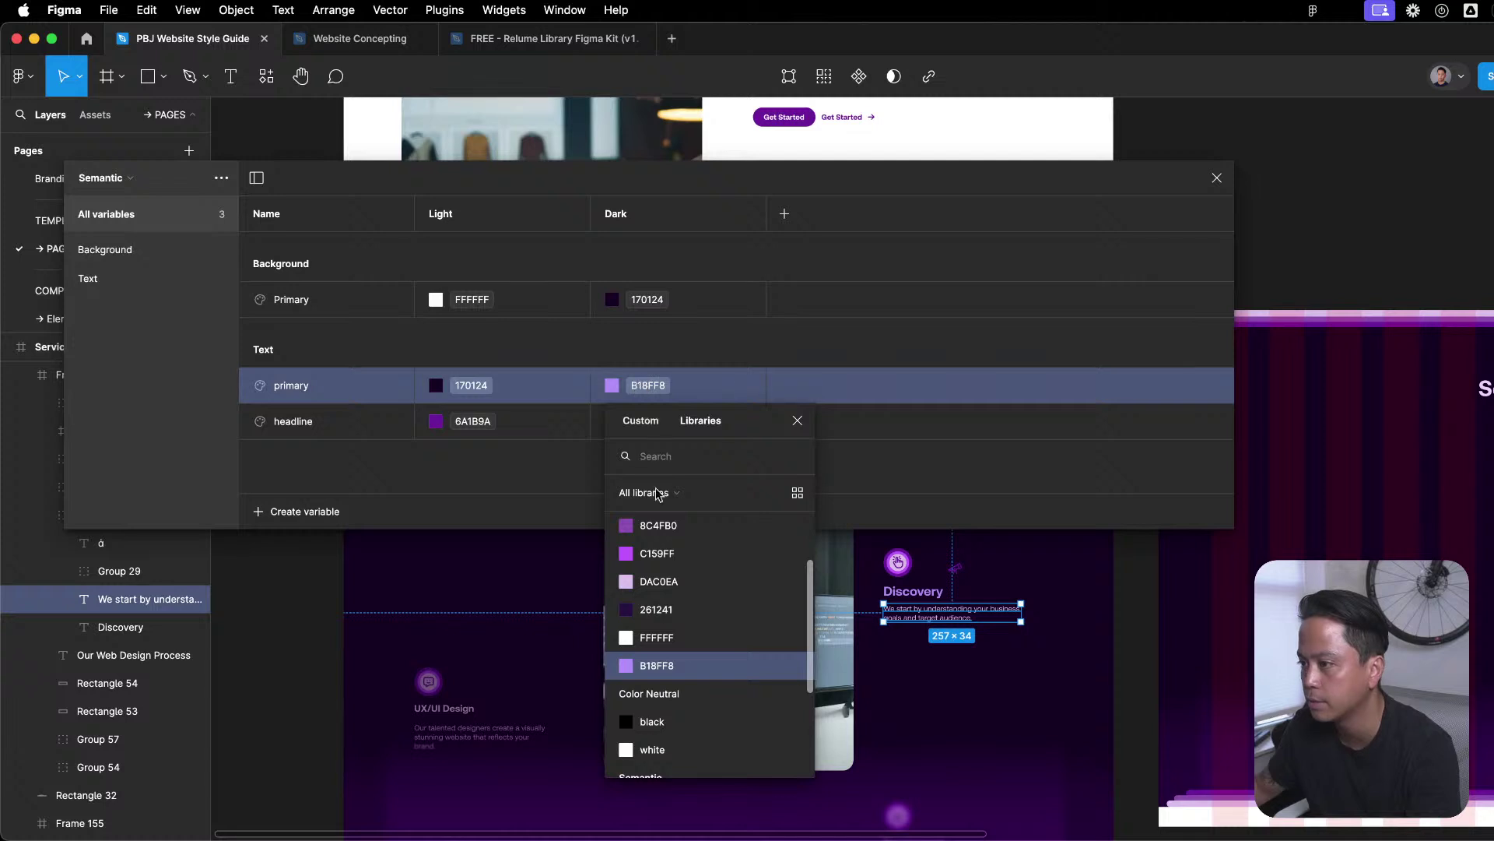
{"action": "scroll", "coordinate": [685, 654], "scroll_direction": "up", "scroll_amount": 3}
{"action": "left_click", "coordinate": [683, 667]}
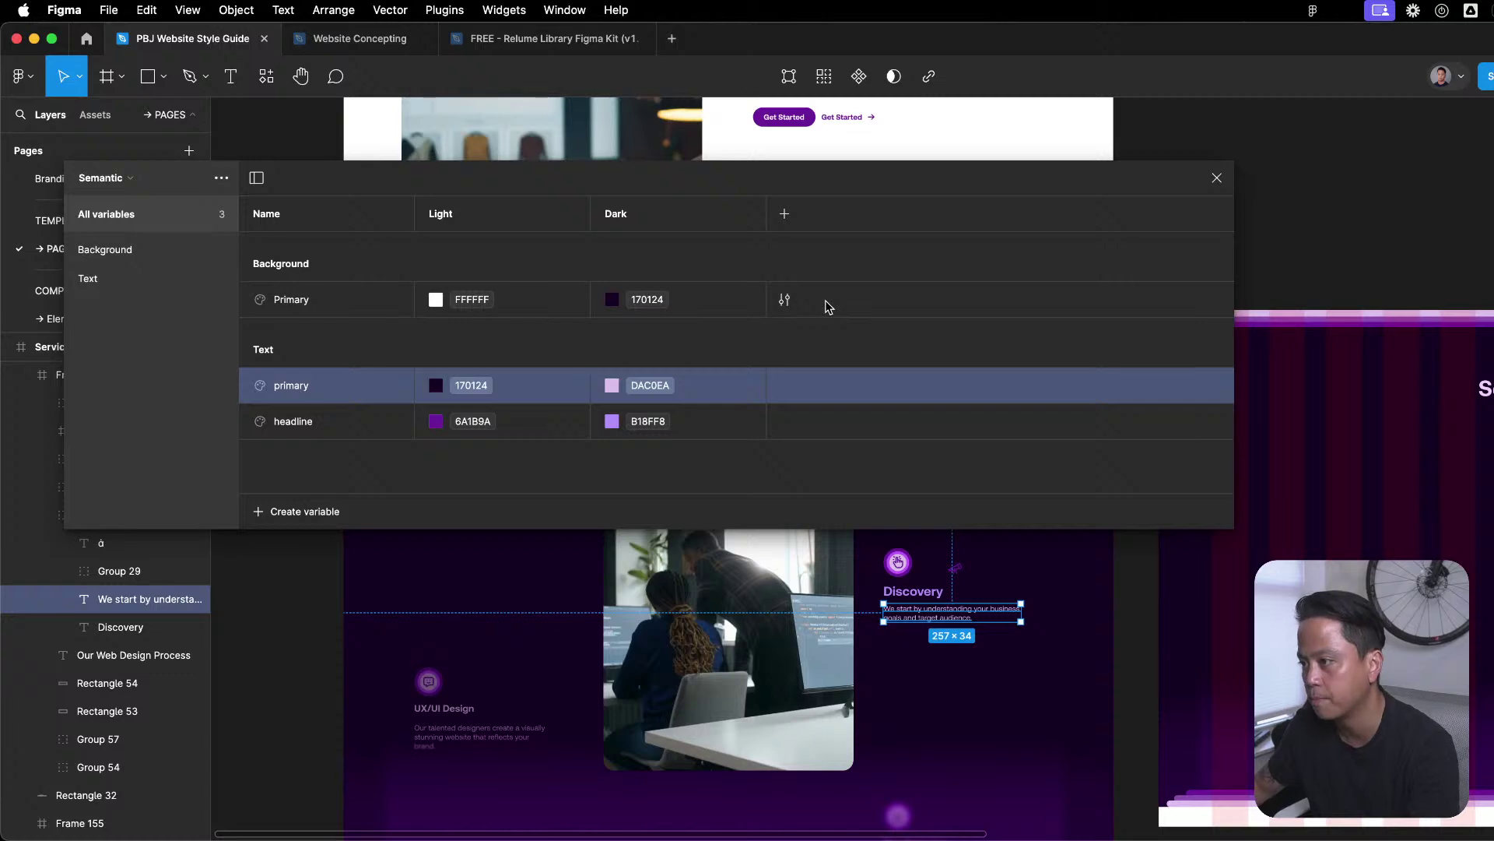
Examine the headline, body text and testimonial colors on the Services page.
{"action": "scroll", "coordinate": [937, 674], "scroll_direction": "up", "scroll_amount": 5}
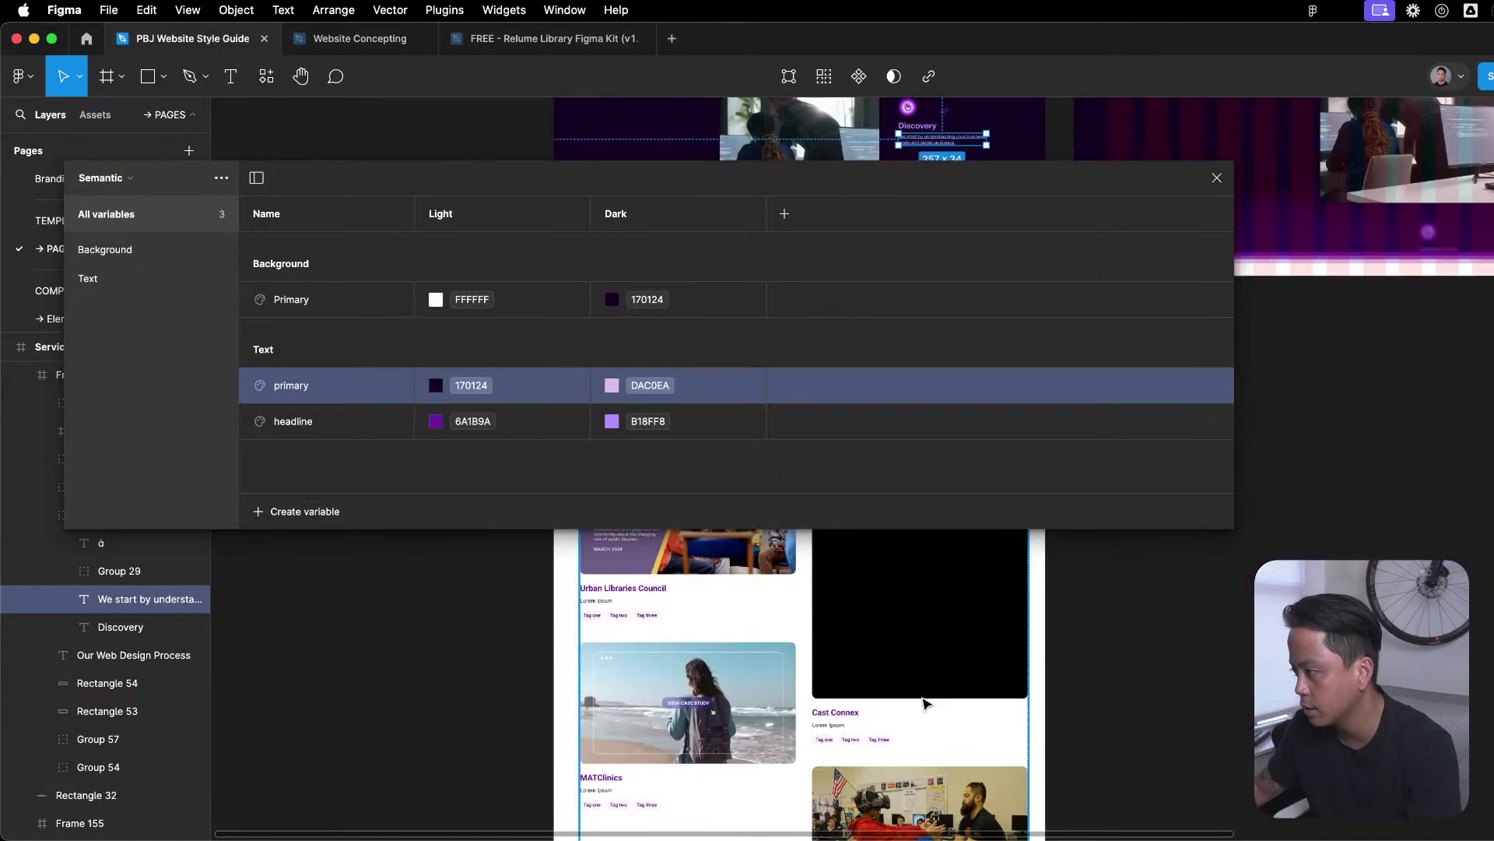
{"action": "scroll", "coordinate": [880, 775], "scroll_direction": "up", "scroll_amount": 5}
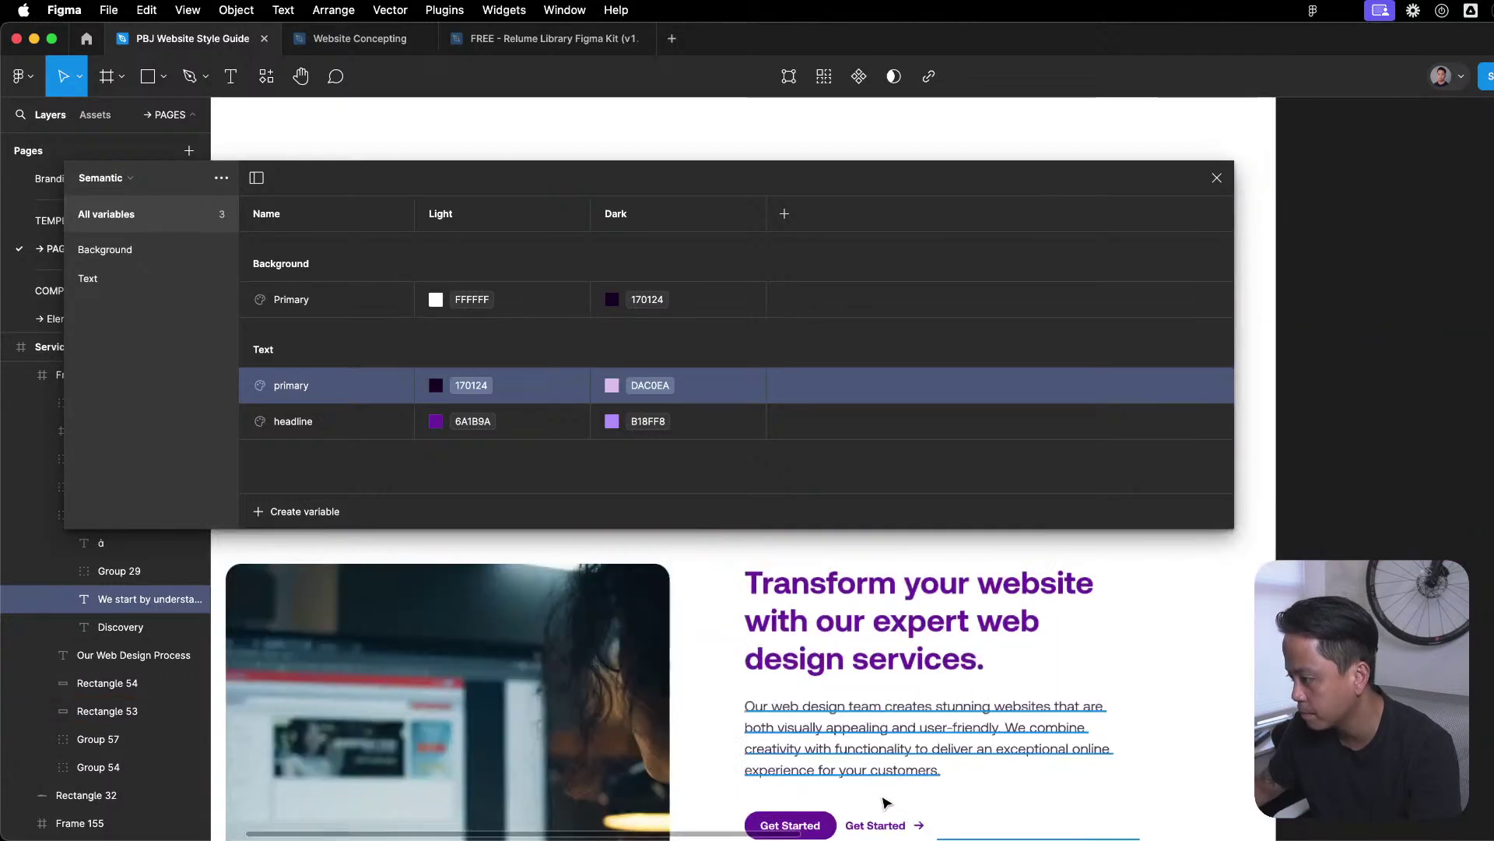
{"action": "left_click", "coordinate": [877, 761]}
{"action": "scroll", "coordinate": [906, 766], "scroll_direction": "down", "scroll_amount": 4}
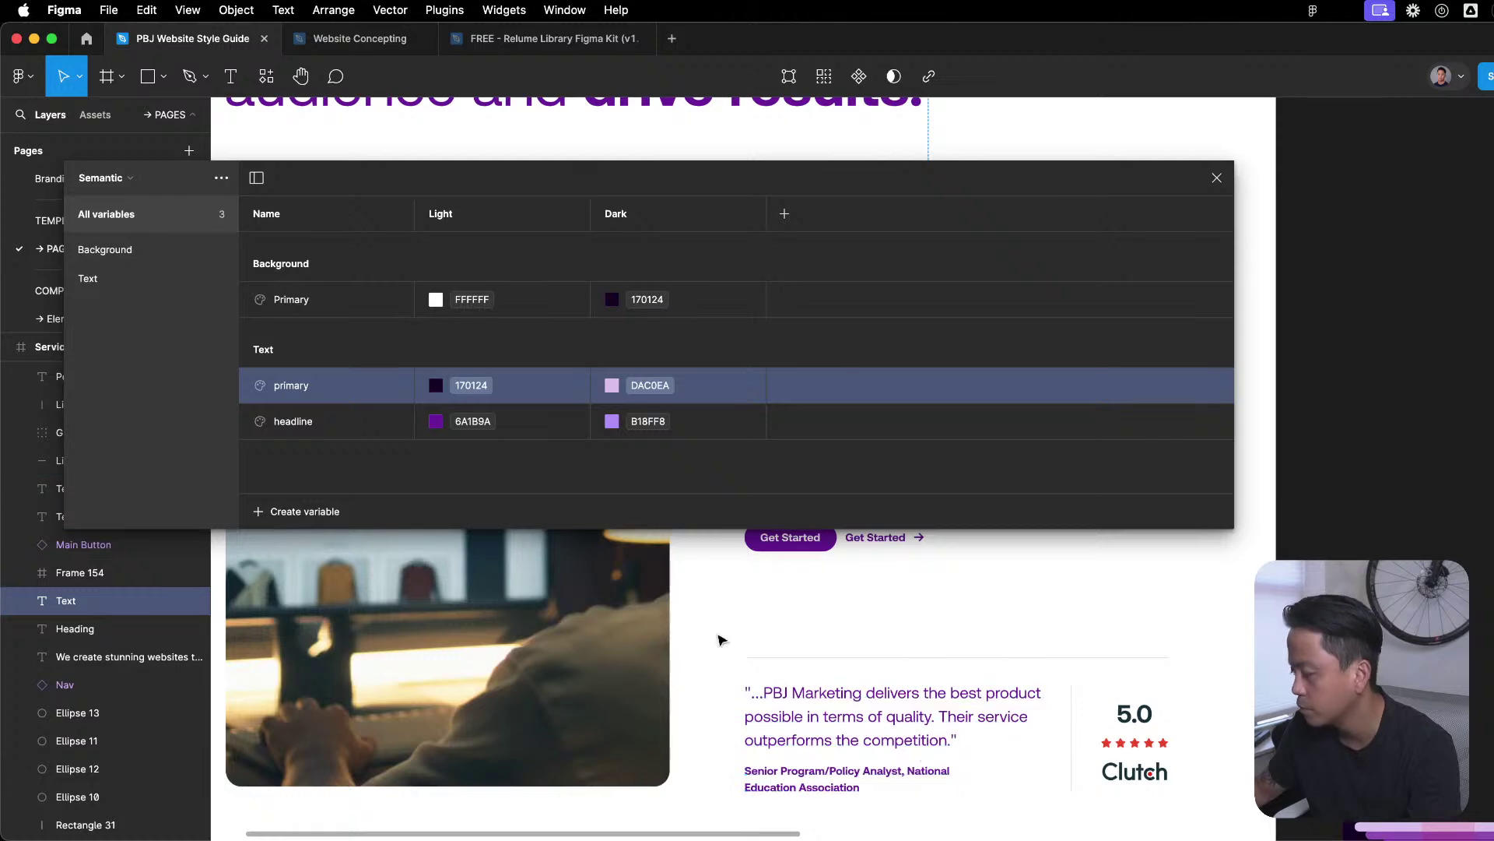
{"action": "scroll", "coordinate": [919, 669], "scroll_direction": "up", "scroll_amount": 4}
{"action": "scroll", "coordinate": [929, 710], "scroll_direction": "down", "scroll_amount": 10}
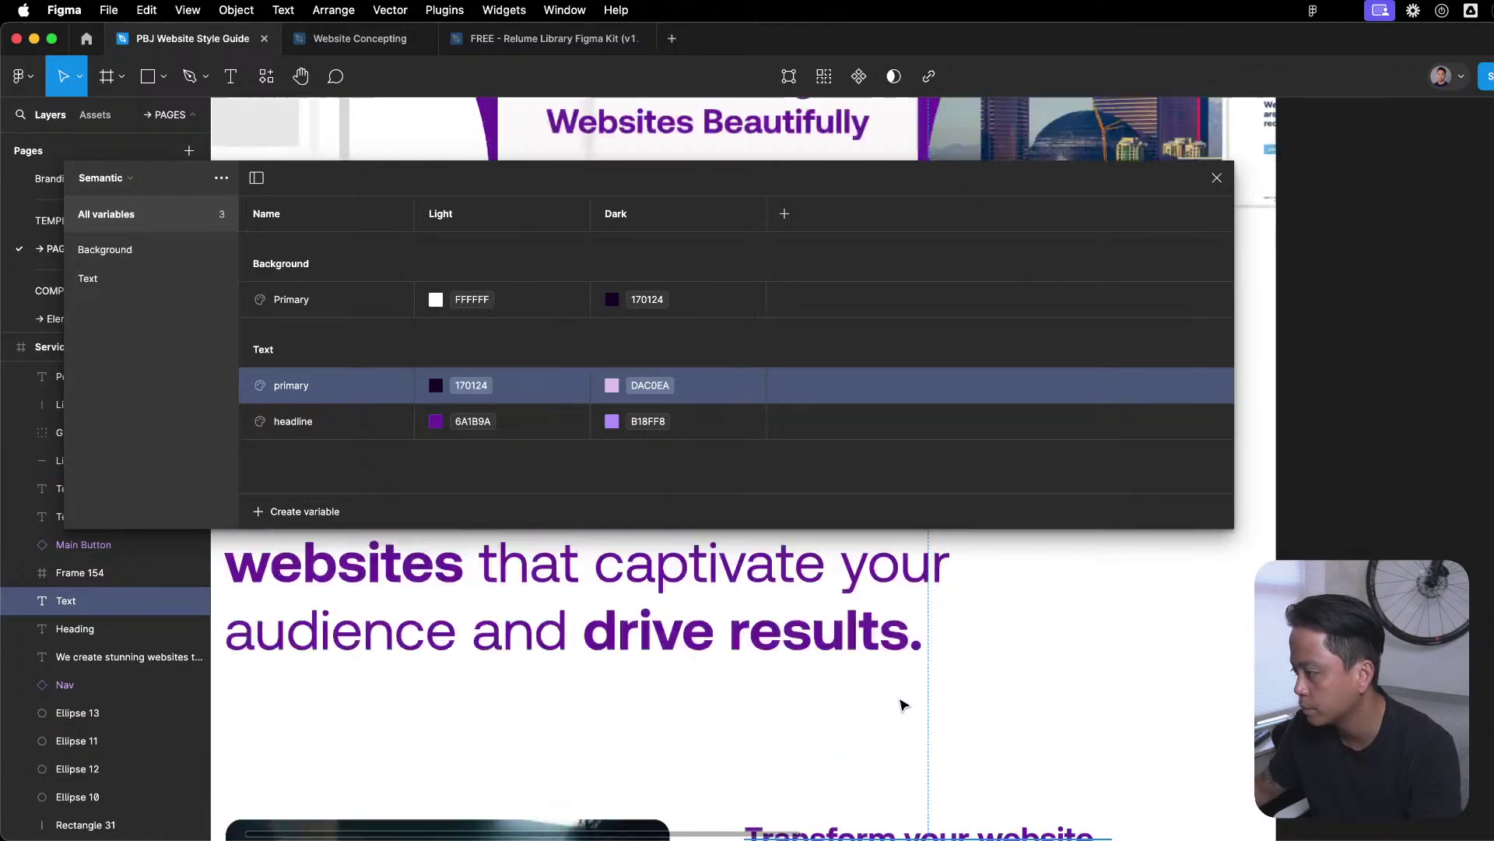
{"action": "scroll", "coordinate": [888, 669], "scroll_direction": "up", "scroll_amount": 8}
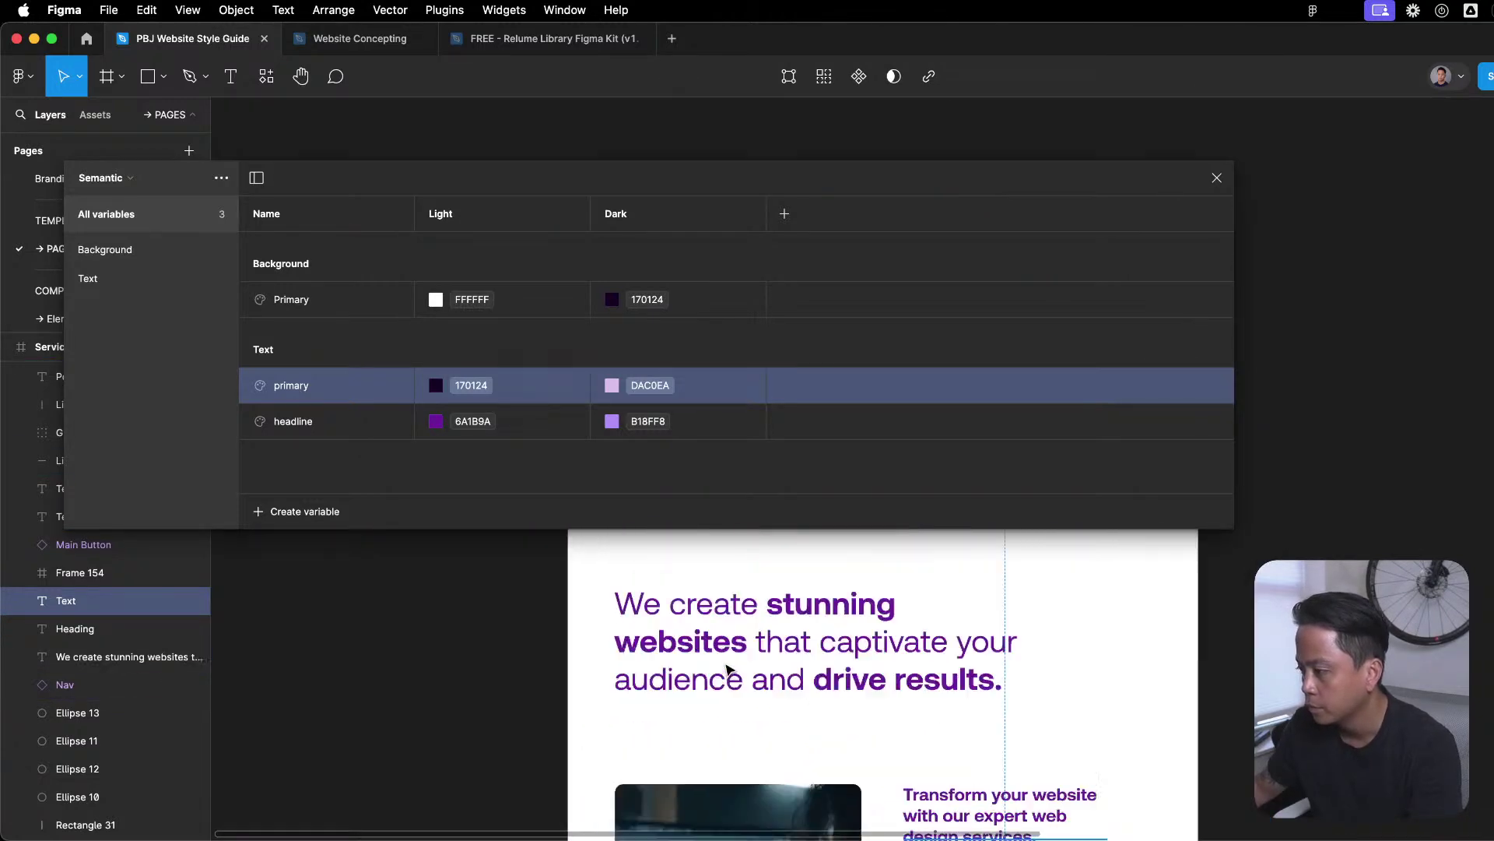
{"action": "left_click", "coordinate": [623, 585]}
{"action": "left_click", "coordinate": [352, 600]}
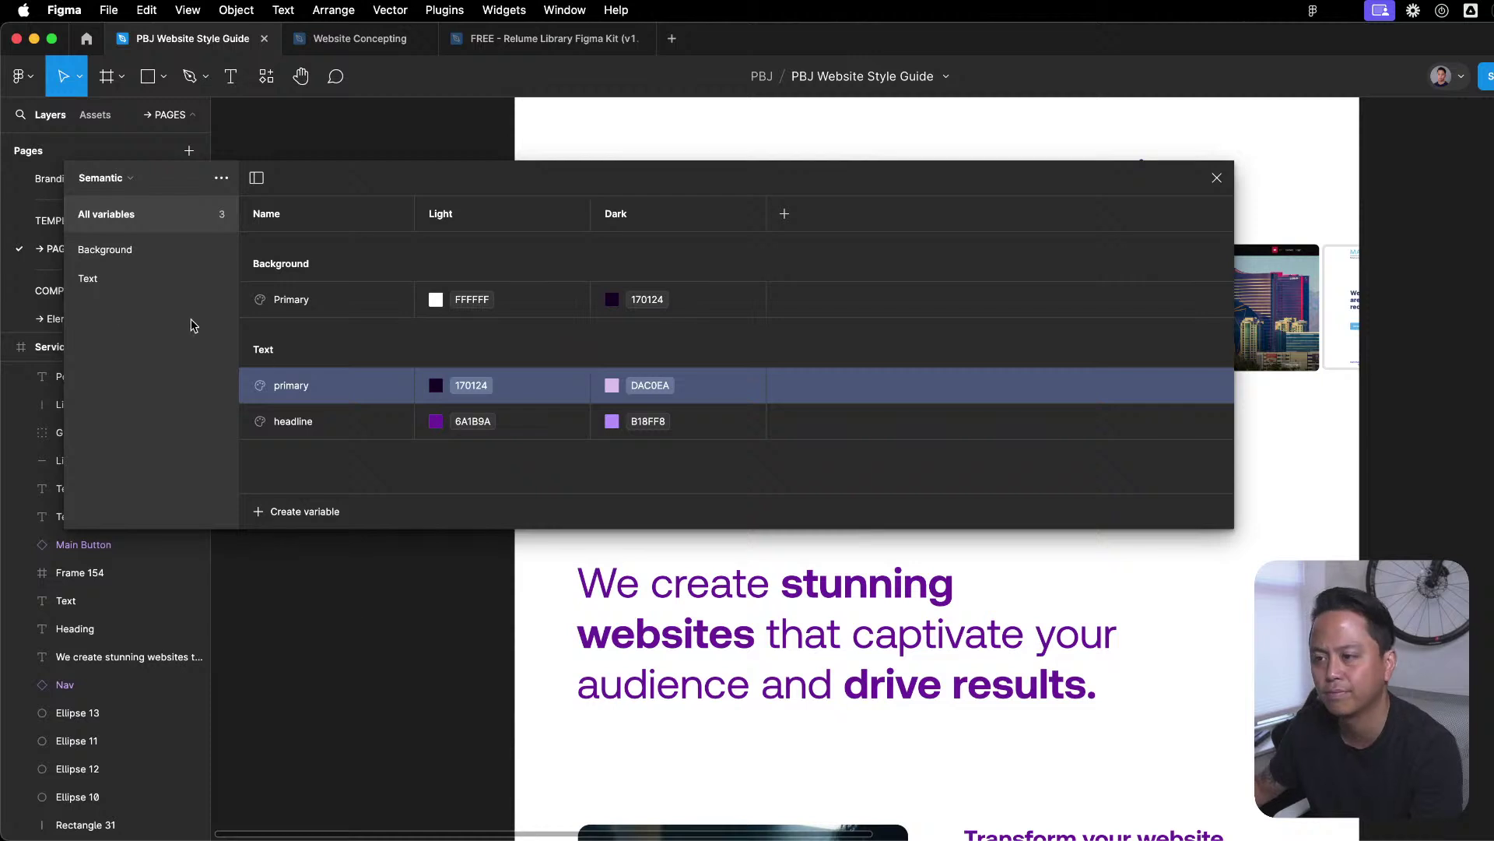
Review the Background variable group, show all semantic variables again and close the variables window.
{"action": "left_click", "coordinate": [91, 250]}
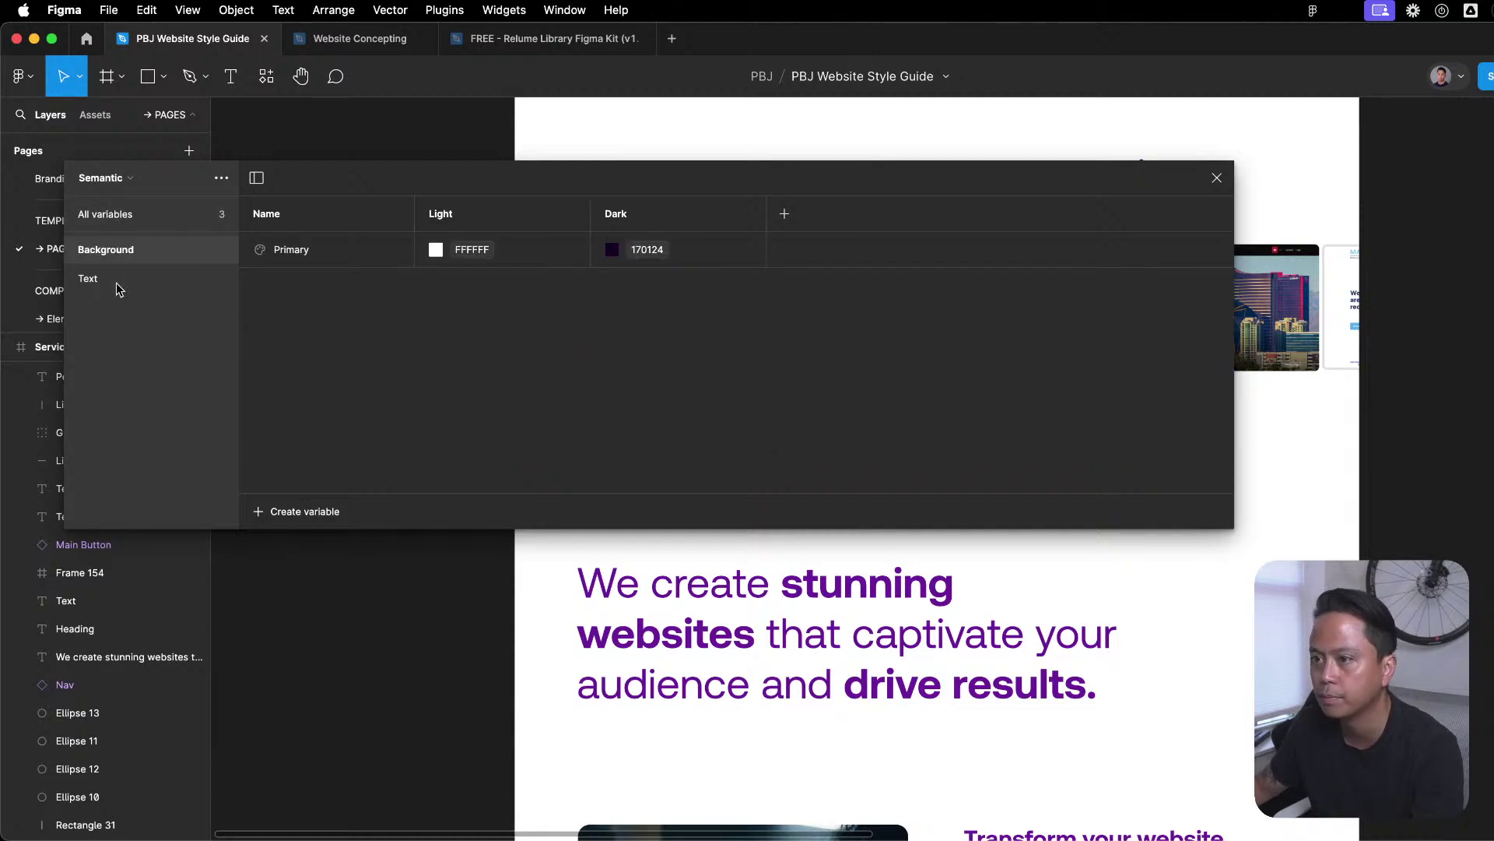
{"action": "left_click", "coordinate": [134, 224]}
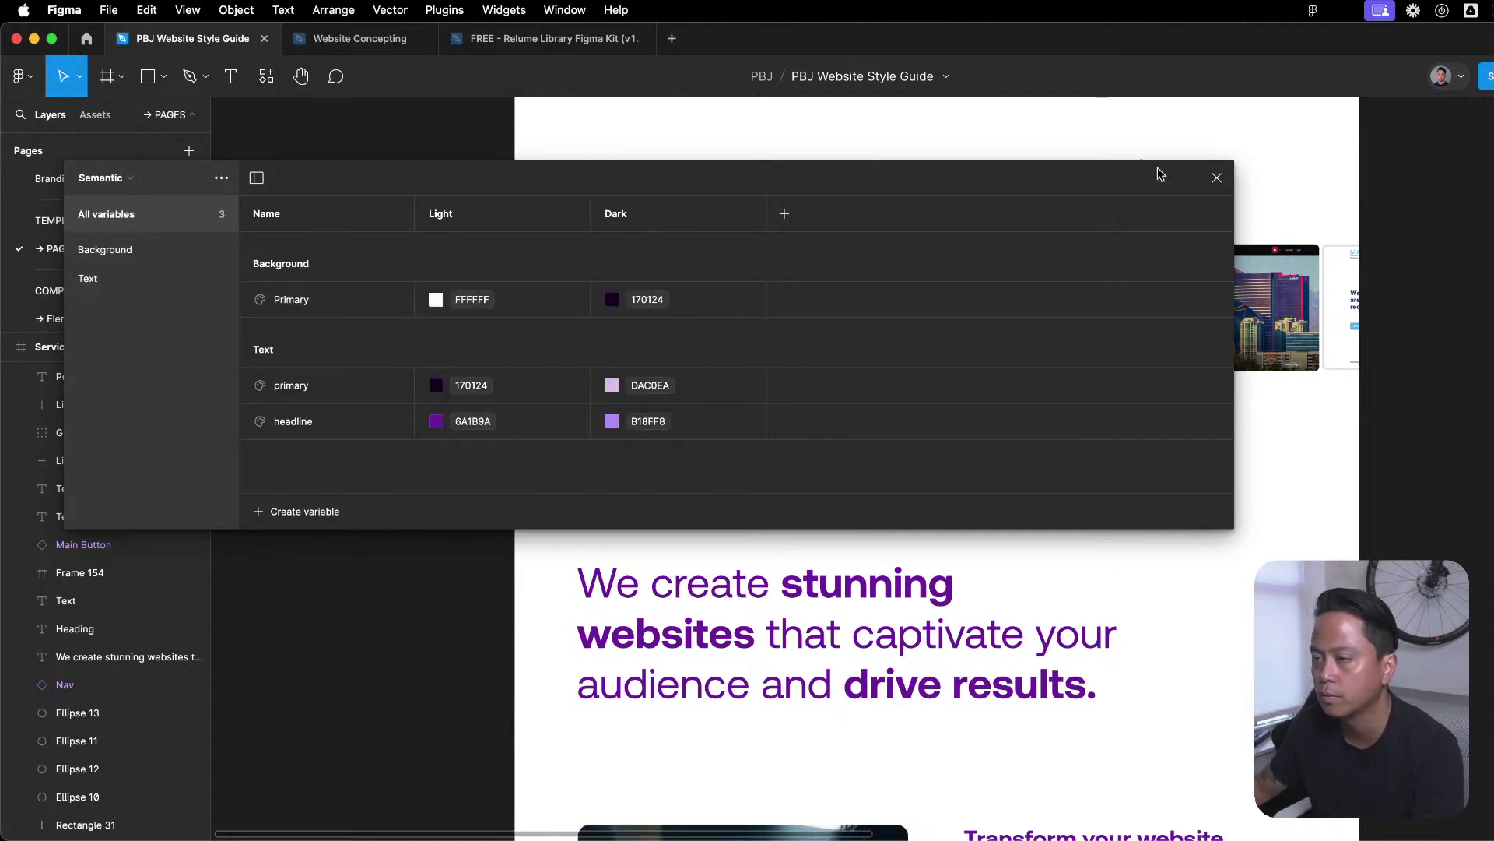
{"action": "left_click", "coordinate": [1217, 178]}
{"action": "scroll", "coordinate": [971, 679], "scroll_direction": "down", "scroll_amount": 5}
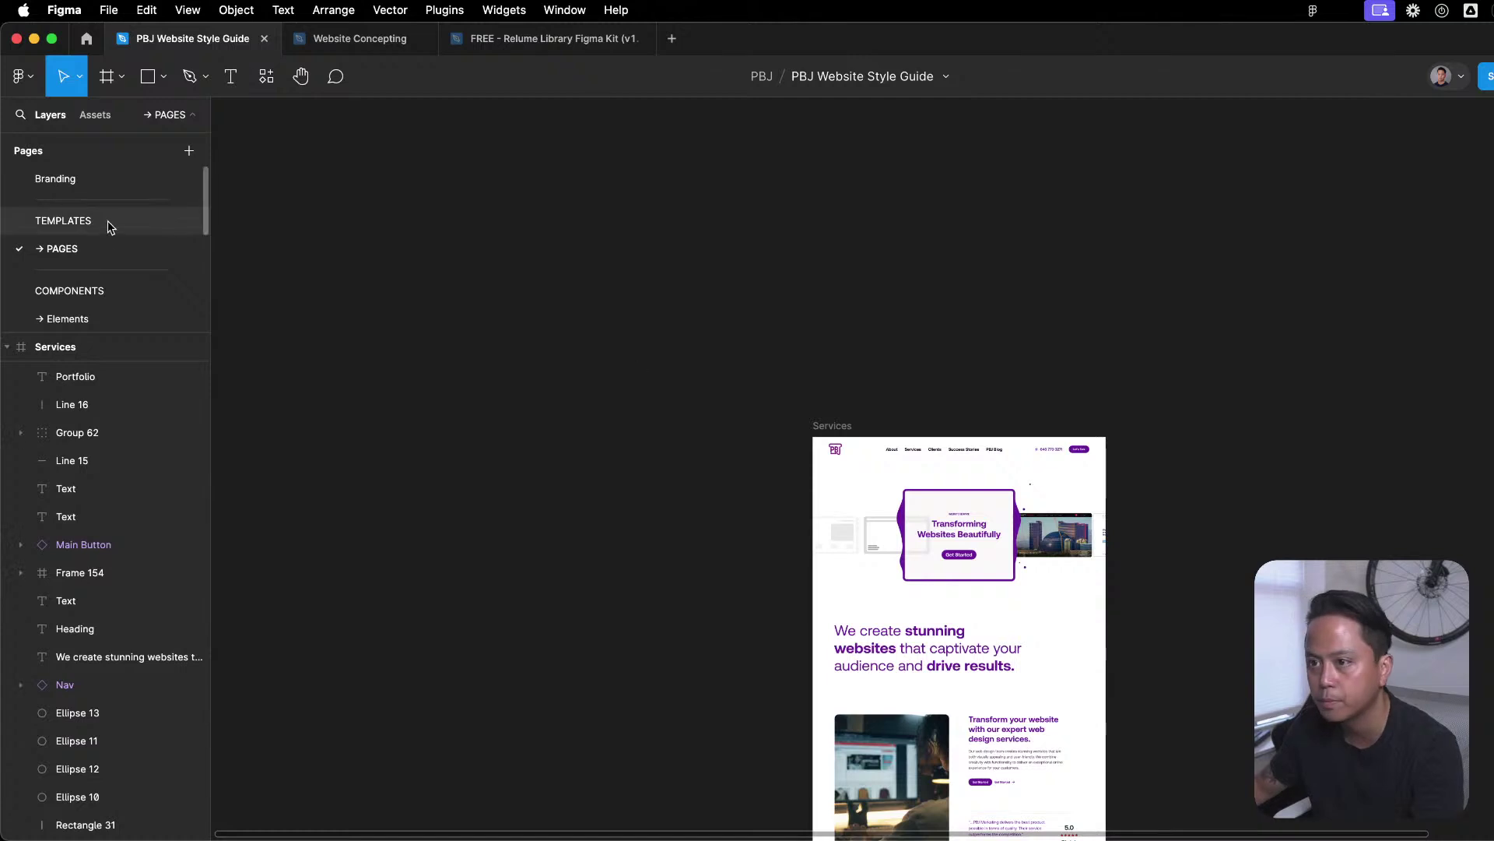
Look through the COMPONENTS and TEMPLATES pages and open the Elements page.
{"action": "left_click", "coordinate": [86, 281]}
{"action": "left_click", "coordinate": [91, 248]}
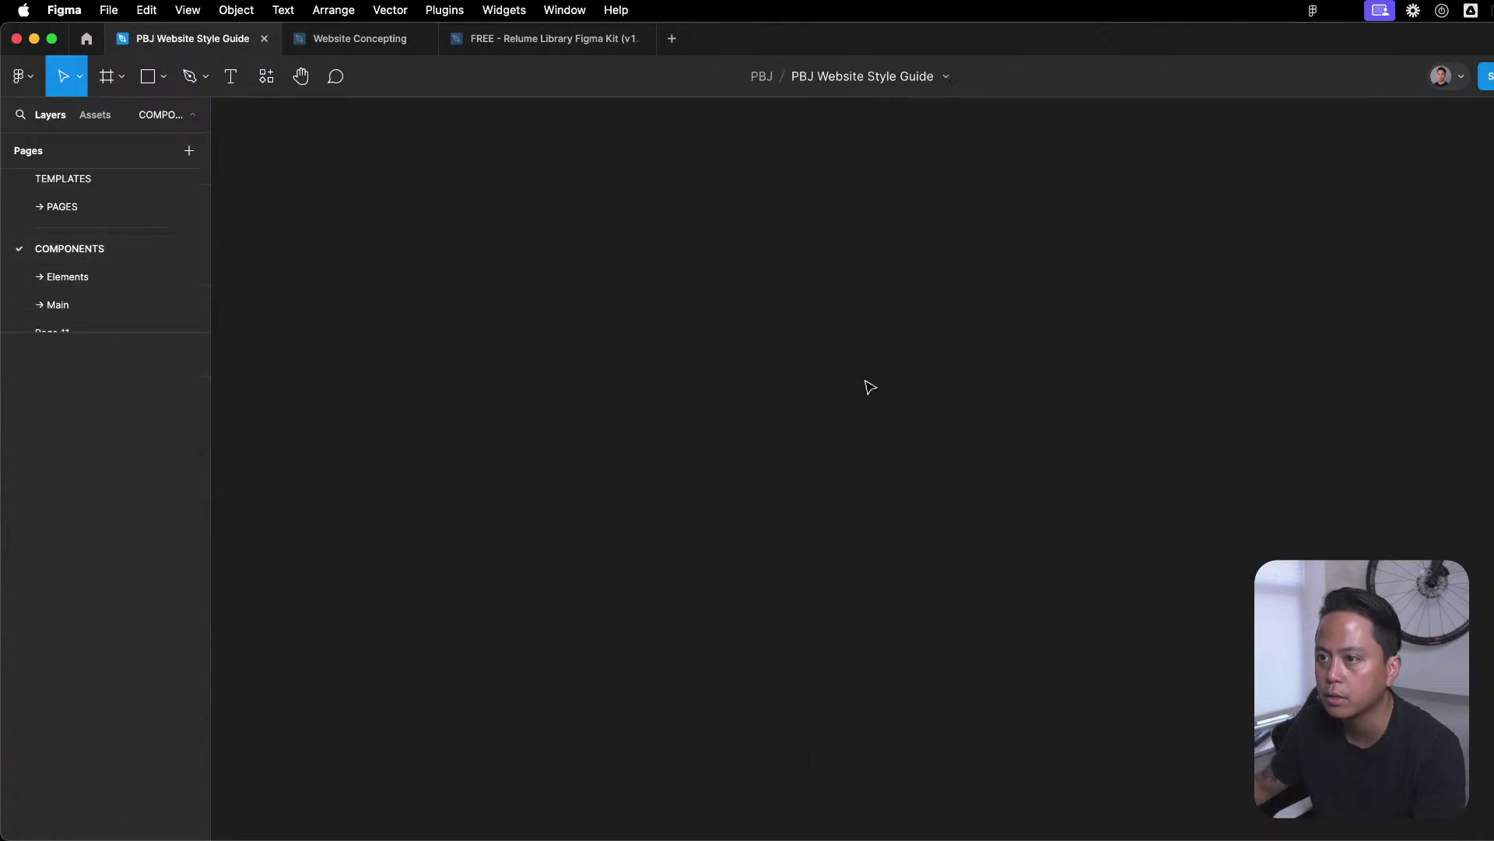
{"action": "scroll", "coordinate": [68, 204], "scroll_direction": "up", "scroll_amount": 1}
{"action": "left_click", "coordinate": [81, 212]}
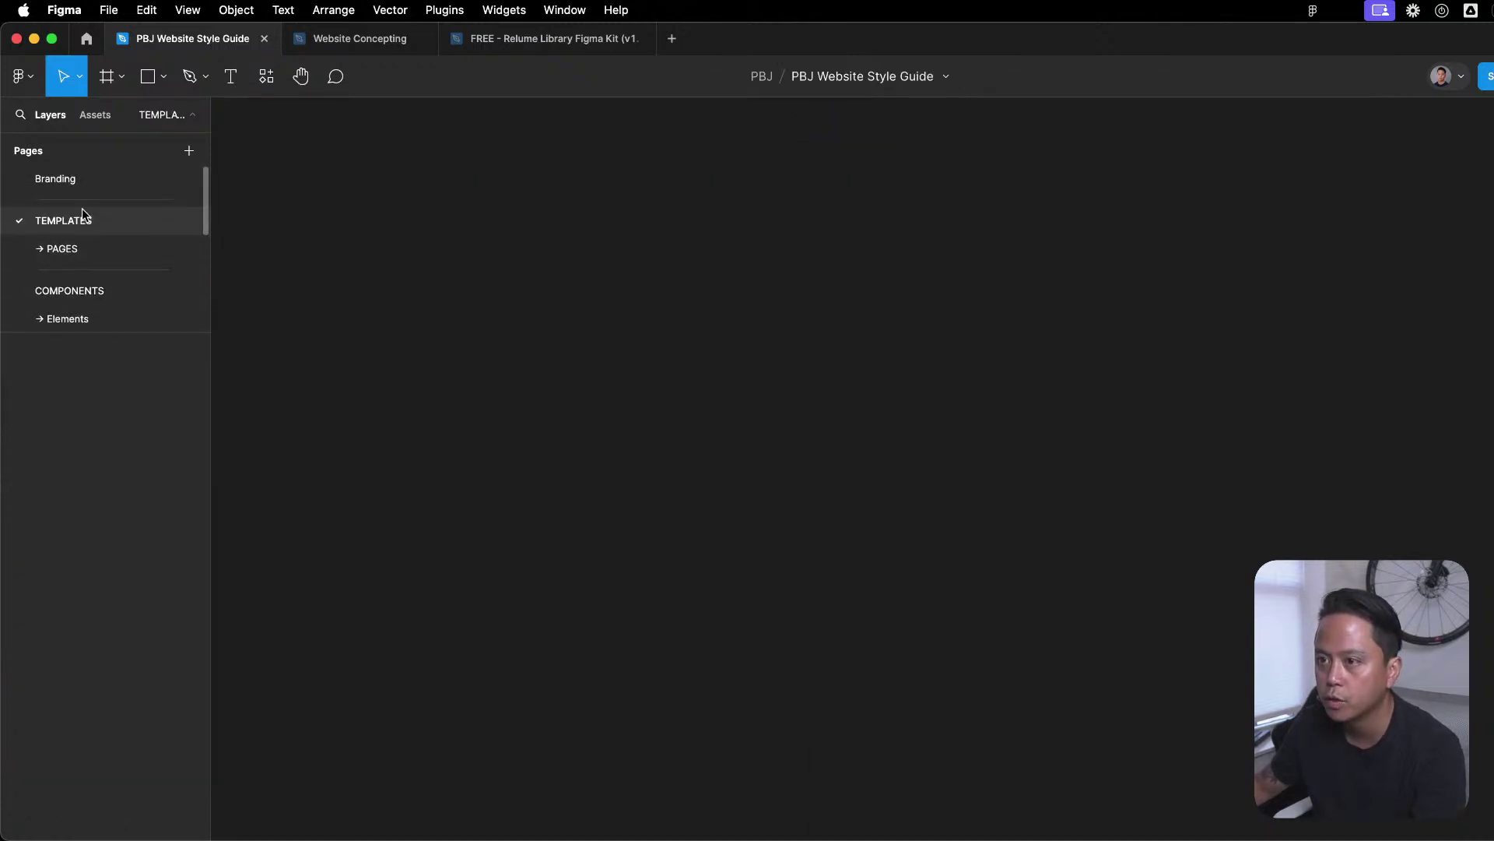
{"action": "scroll", "coordinate": [101, 218], "scroll_direction": "down", "scroll_amount": 2}
{"action": "scroll", "coordinate": [90, 250], "scroll_direction": "up", "scroll_amount": 2}
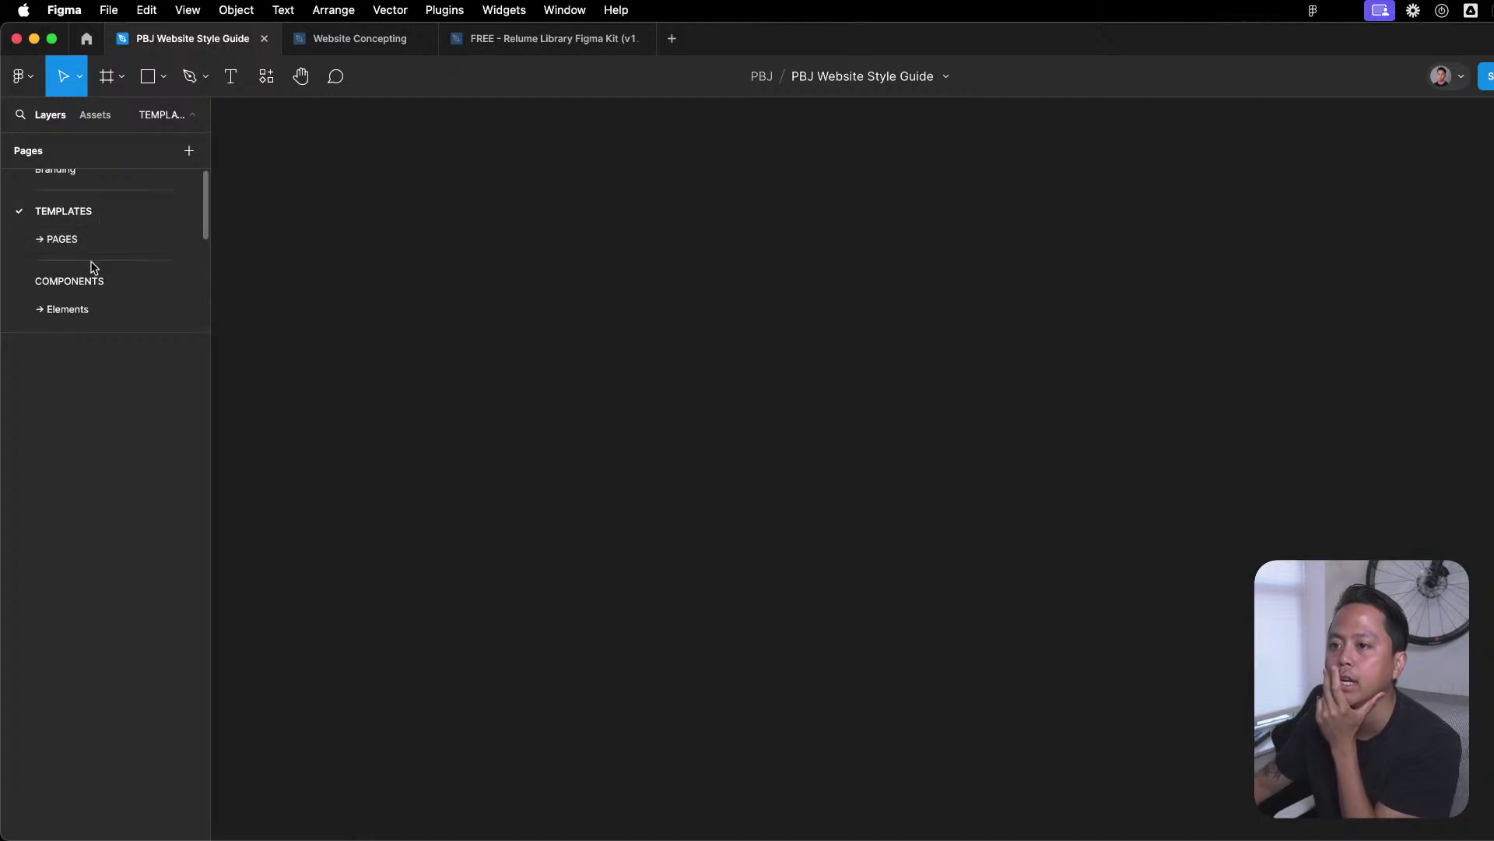
{"action": "left_click", "coordinate": [76, 310]}
Try replacing the dark rectangle behind the dark button variants with a new frame about 766 × 261.
{"action": "left_click", "coordinate": [1111, 483]}
{"action": "left_click", "coordinate": [790, 454]}
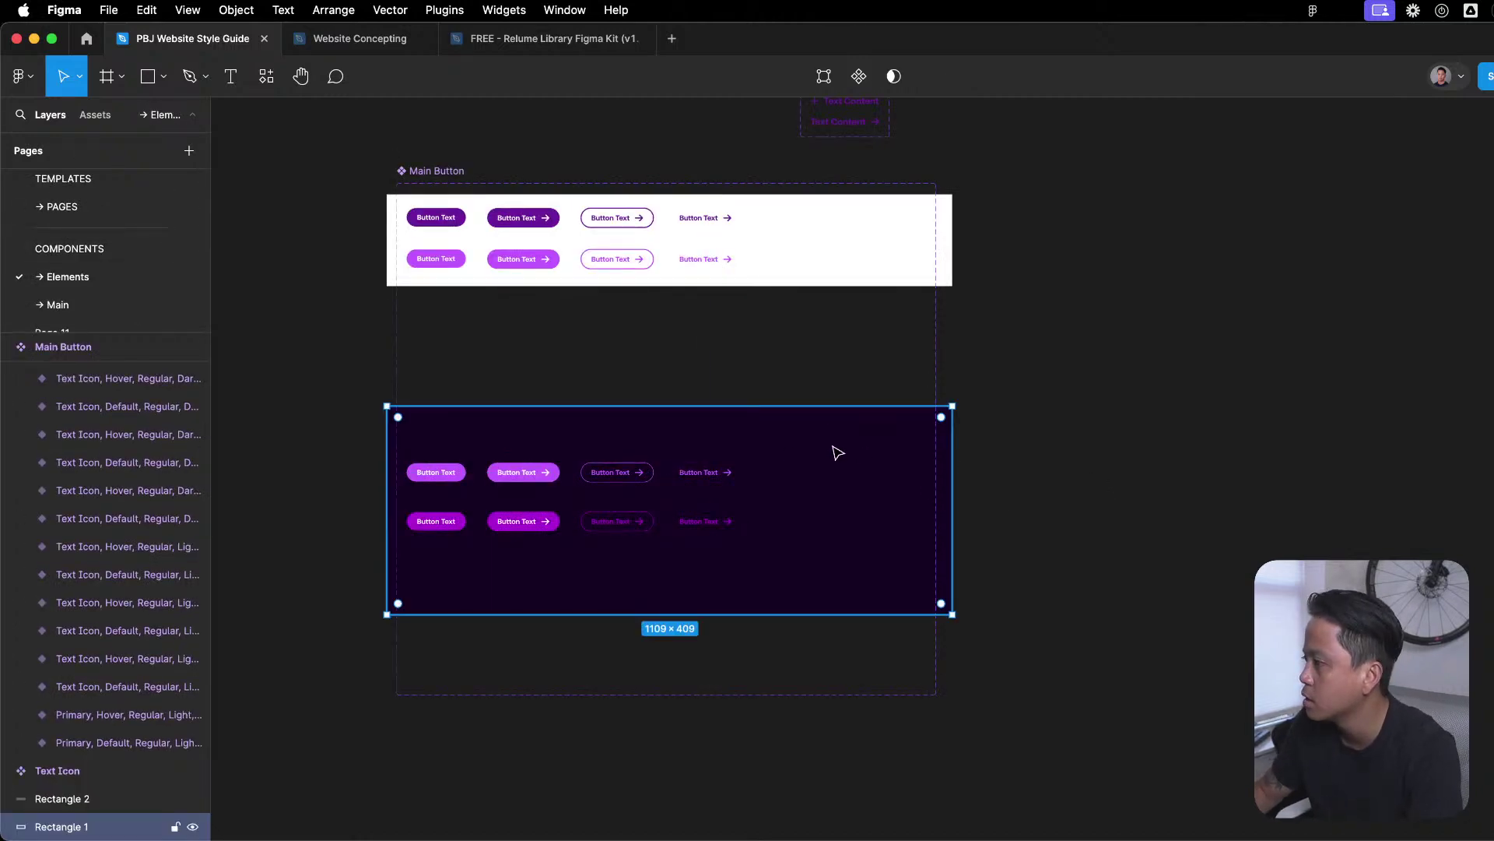
{"action": "key", "text": "Delete"}
{"action": "key", "text": "f"}
{"action": "left_click_drag", "start_coordinate": [396, 448], "coordinate": [788, 581]}
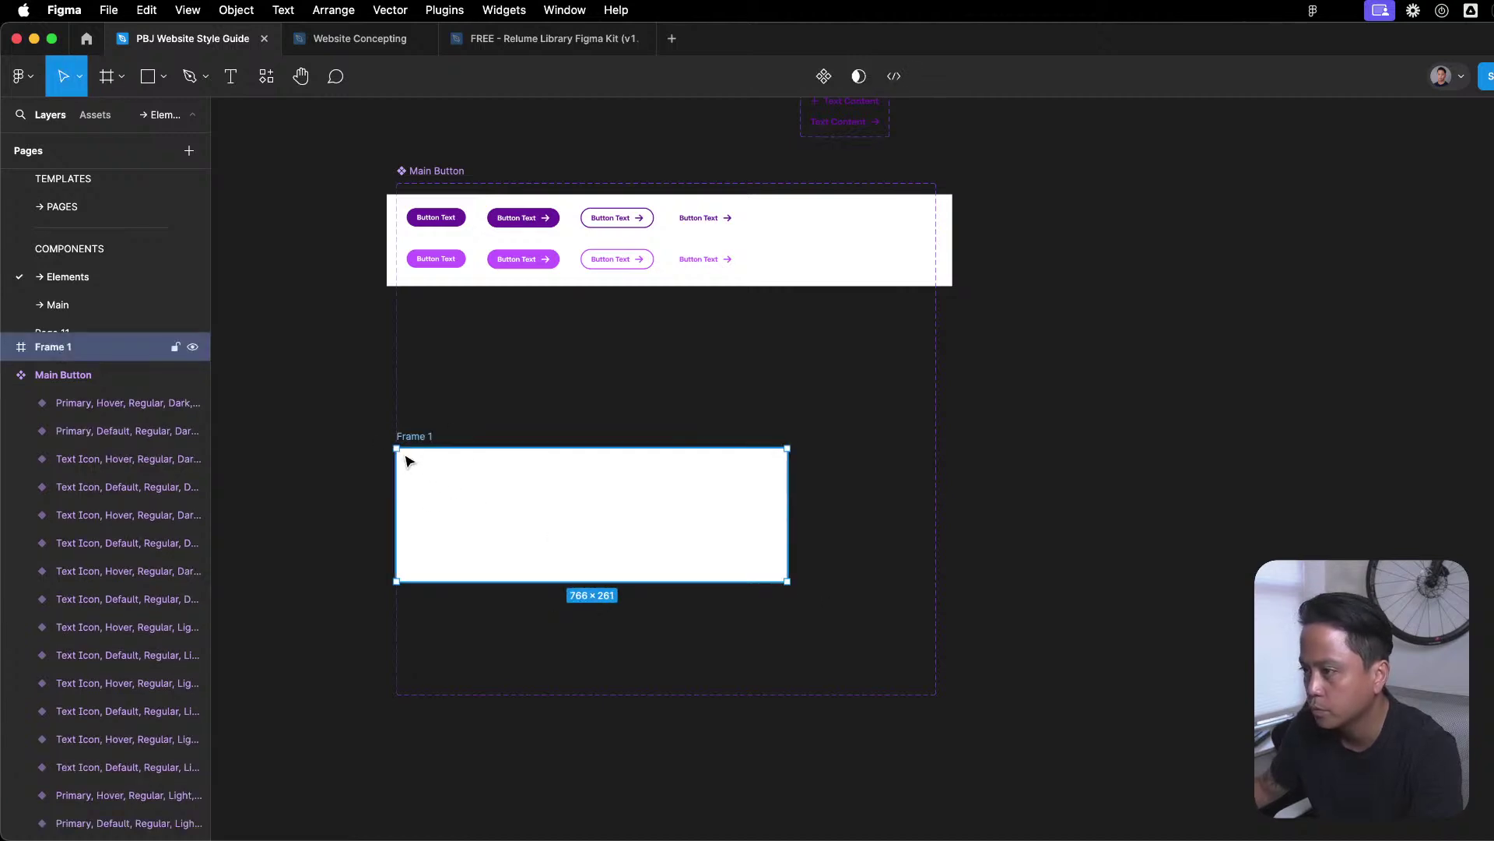
{"action": "left_click_drag", "start_coordinate": [425, 436], "coordinate": [573, 366]}
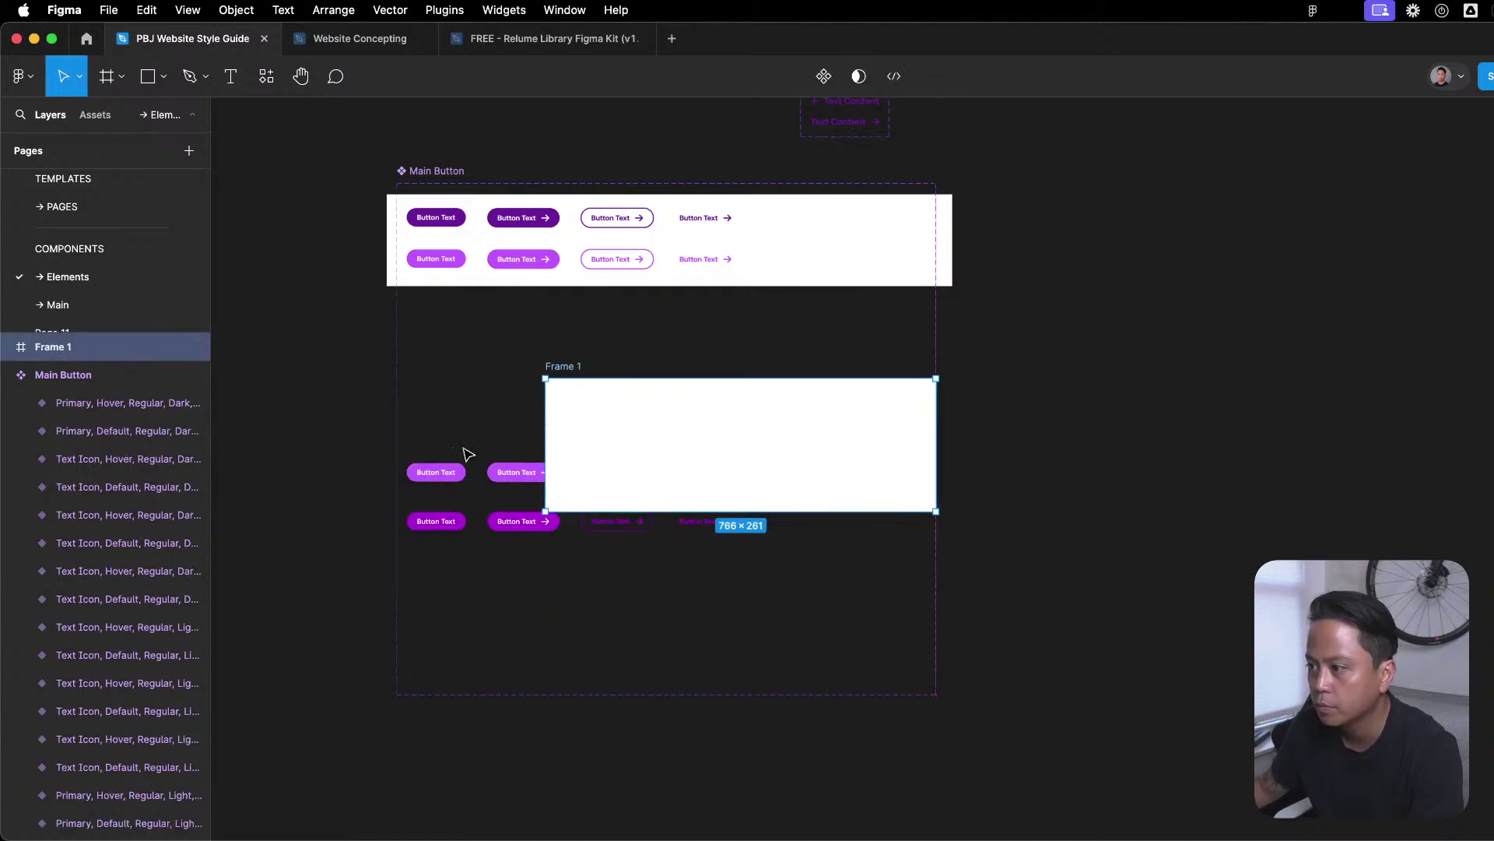
Open and close the configuration of the primary default dark button variant, and delete the new white frame.
{"action": "left_click", "coordinate": [441, 473]}
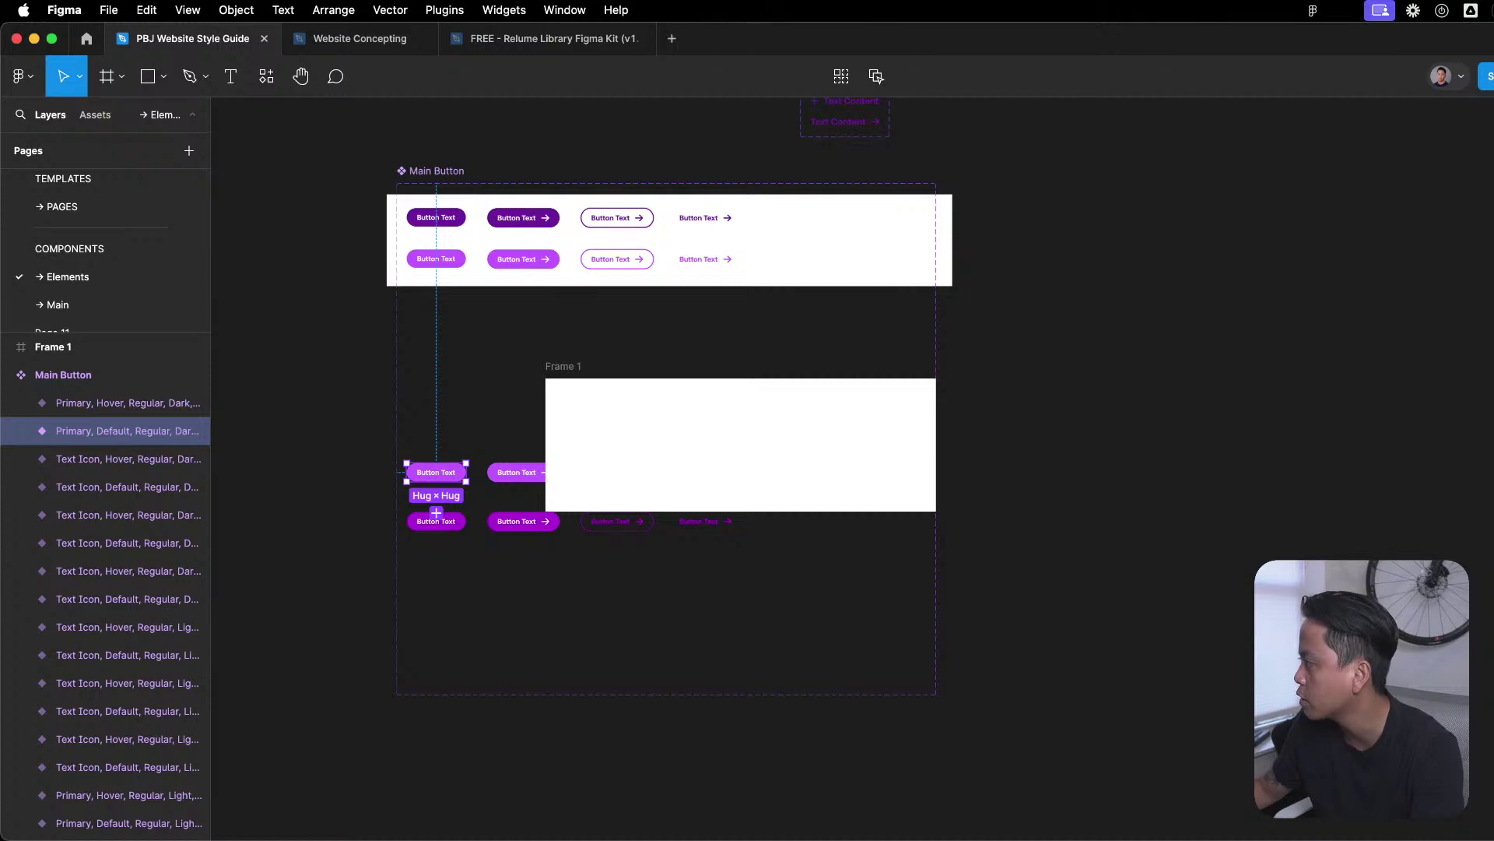
{"action": "left_click", "coordinate": [1488, 350]}
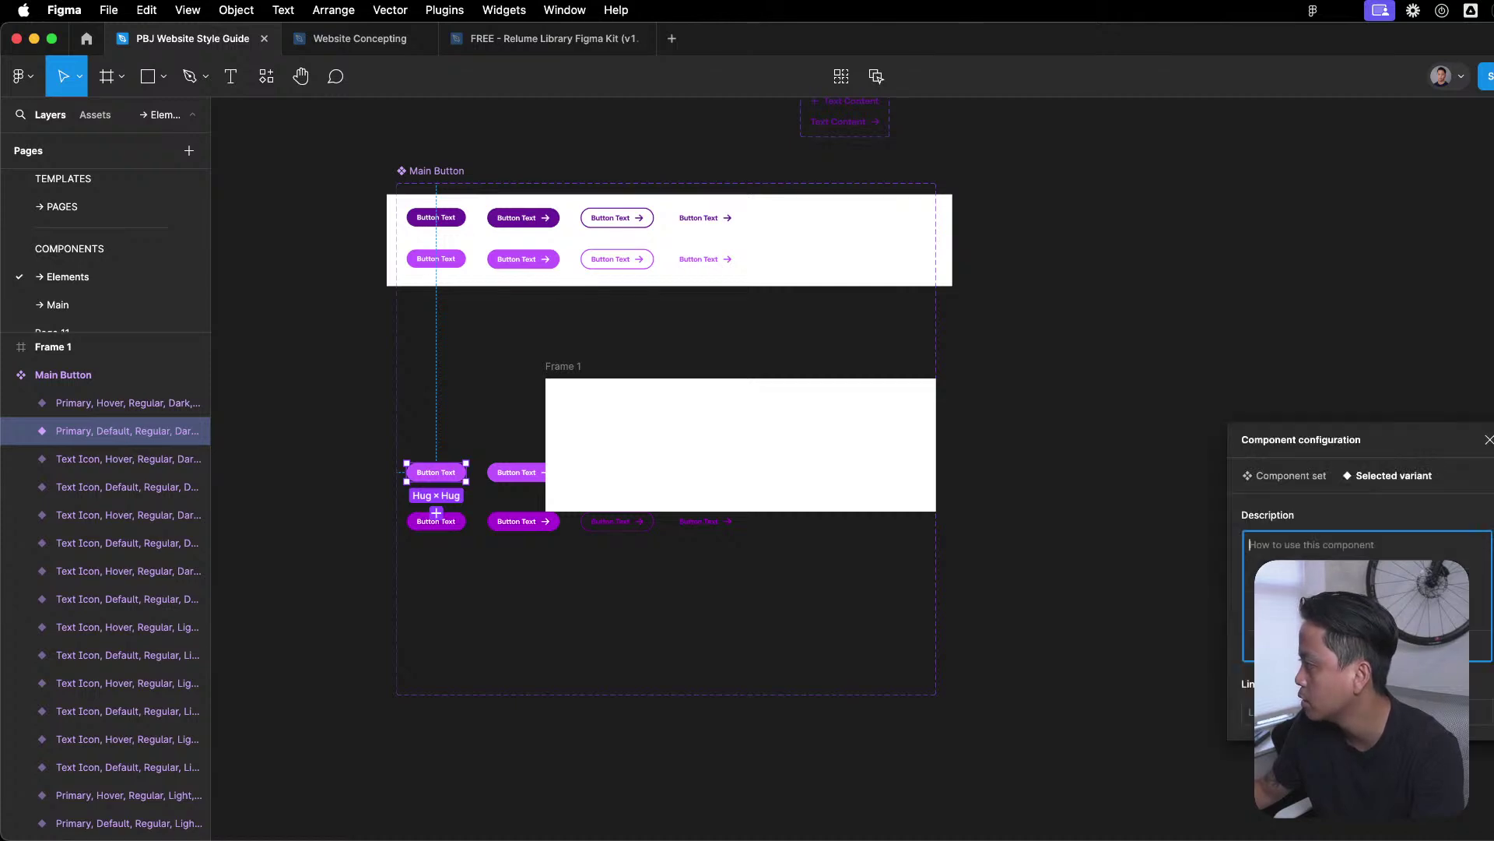
{"action": "left_click", "coordinate": [1240, 357]}
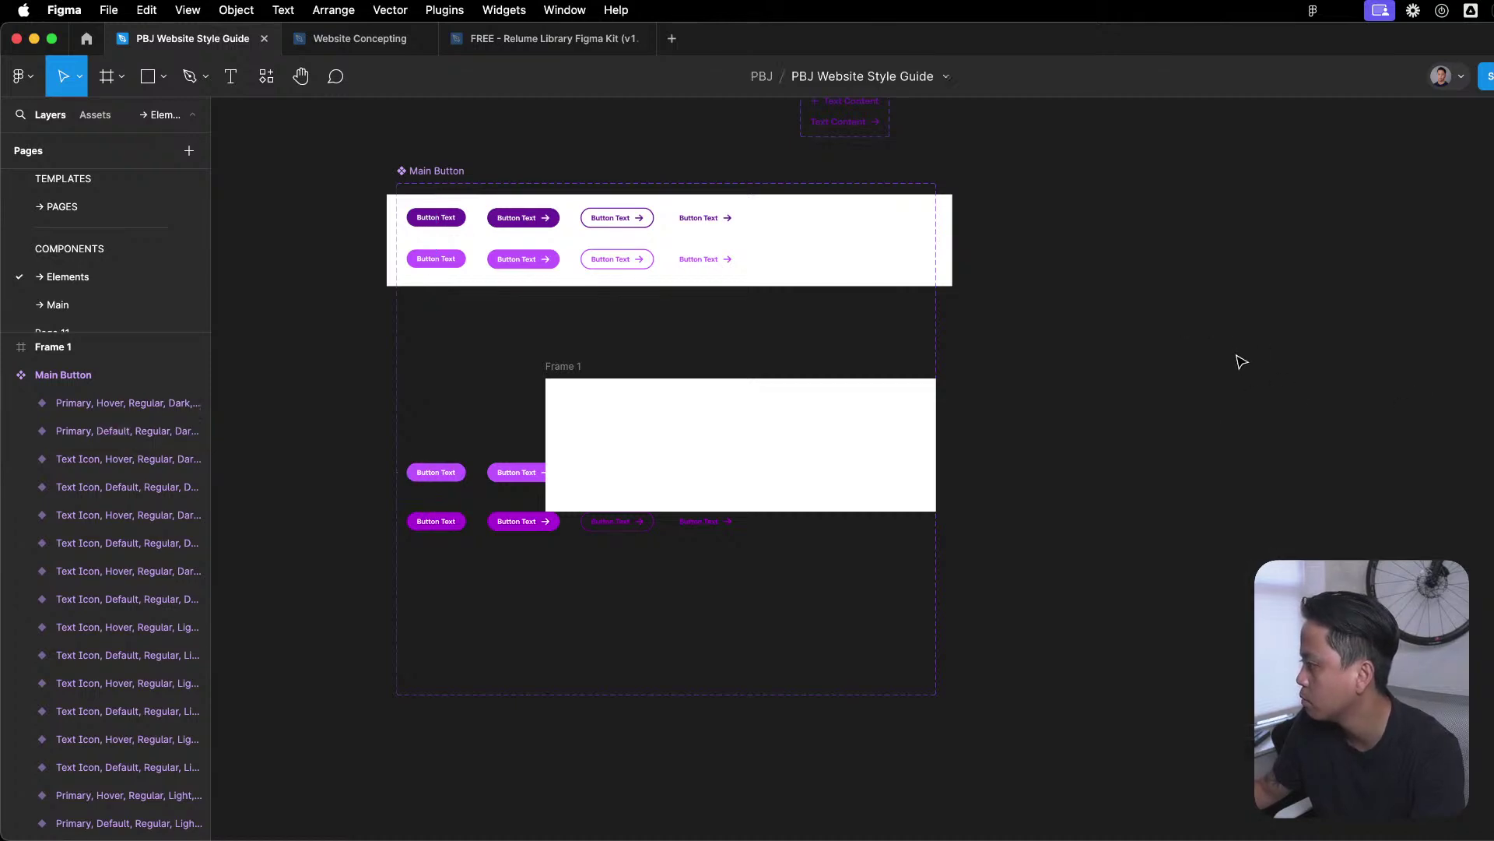
{"action": "left_click", "coordinate": [623, 426]}
{"action": "key", "text": "Delete"}
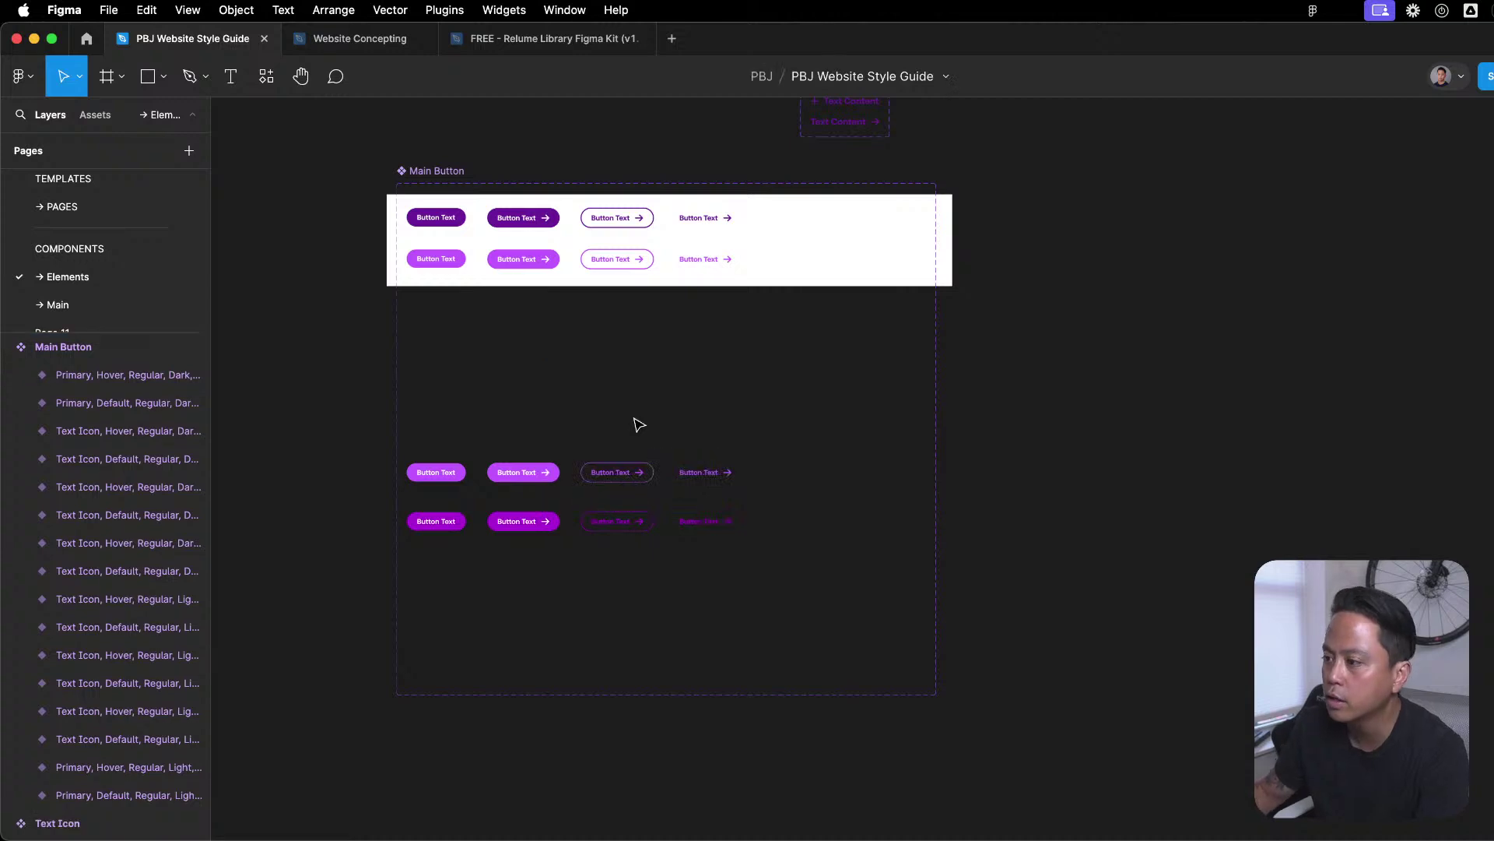
{"action": "left_click", "coordinate": [448, 172]}
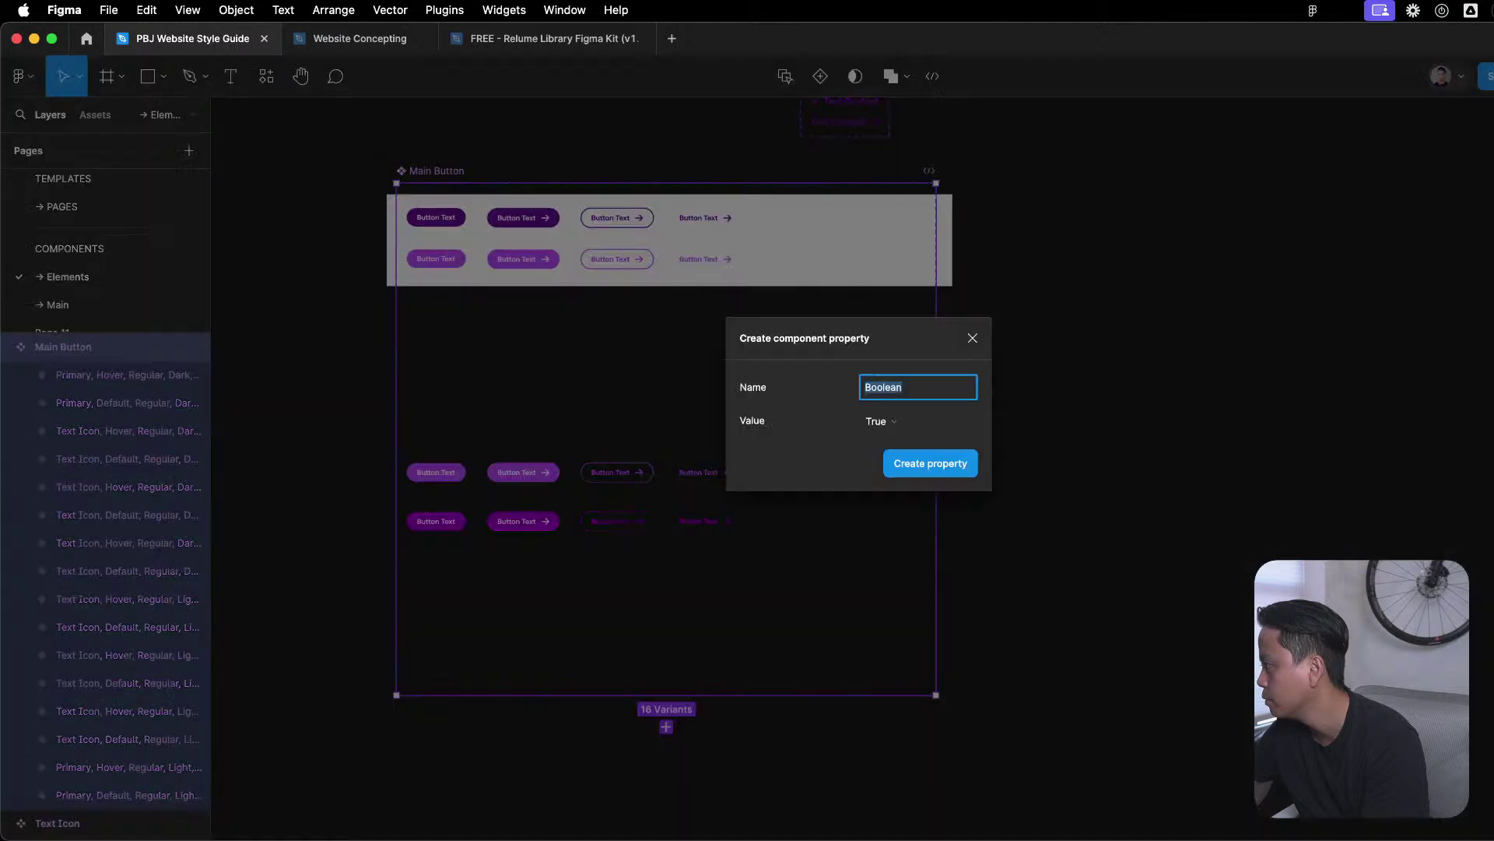
{"action": "left_click", "coordinate": [892, 423]}
{"action": "left_click", "coordinate": [972, 339]}
{"action": "left_click", "coordinate": [972, 339]}
{"action": "left_click", "coordinate": [1105, 441]}
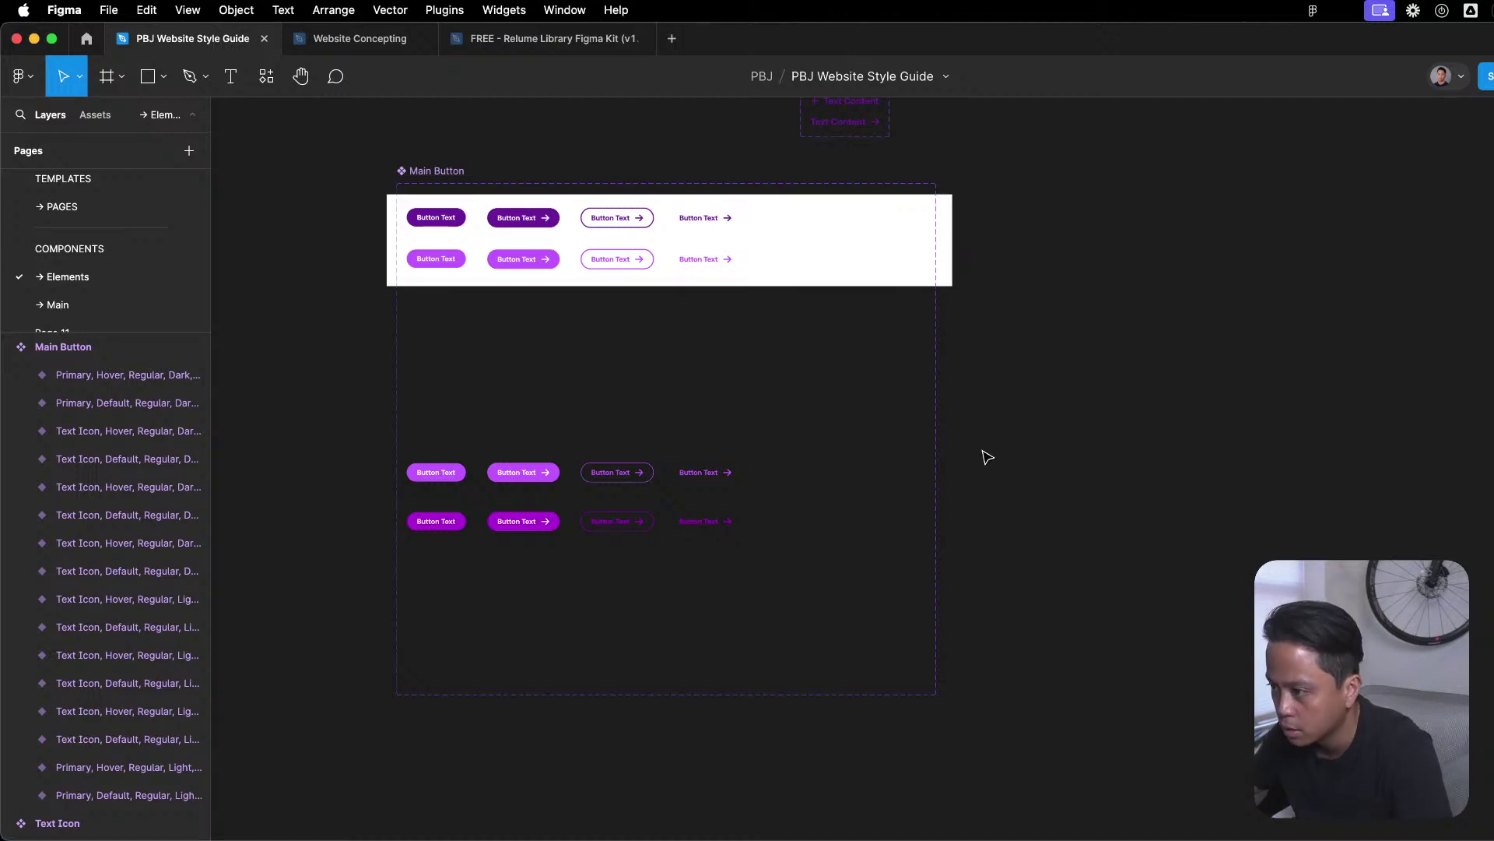
Undo the frame edits and the deletion of the dark rectangle behind the dark button variants.
{"action": "key", "text": "ctrl+z"}
{"action": "key", "text": "ctrl+z"}
{"action": "key", "text": "ctrl+z"}
{"action": "key", "text": "ctrl+z"}
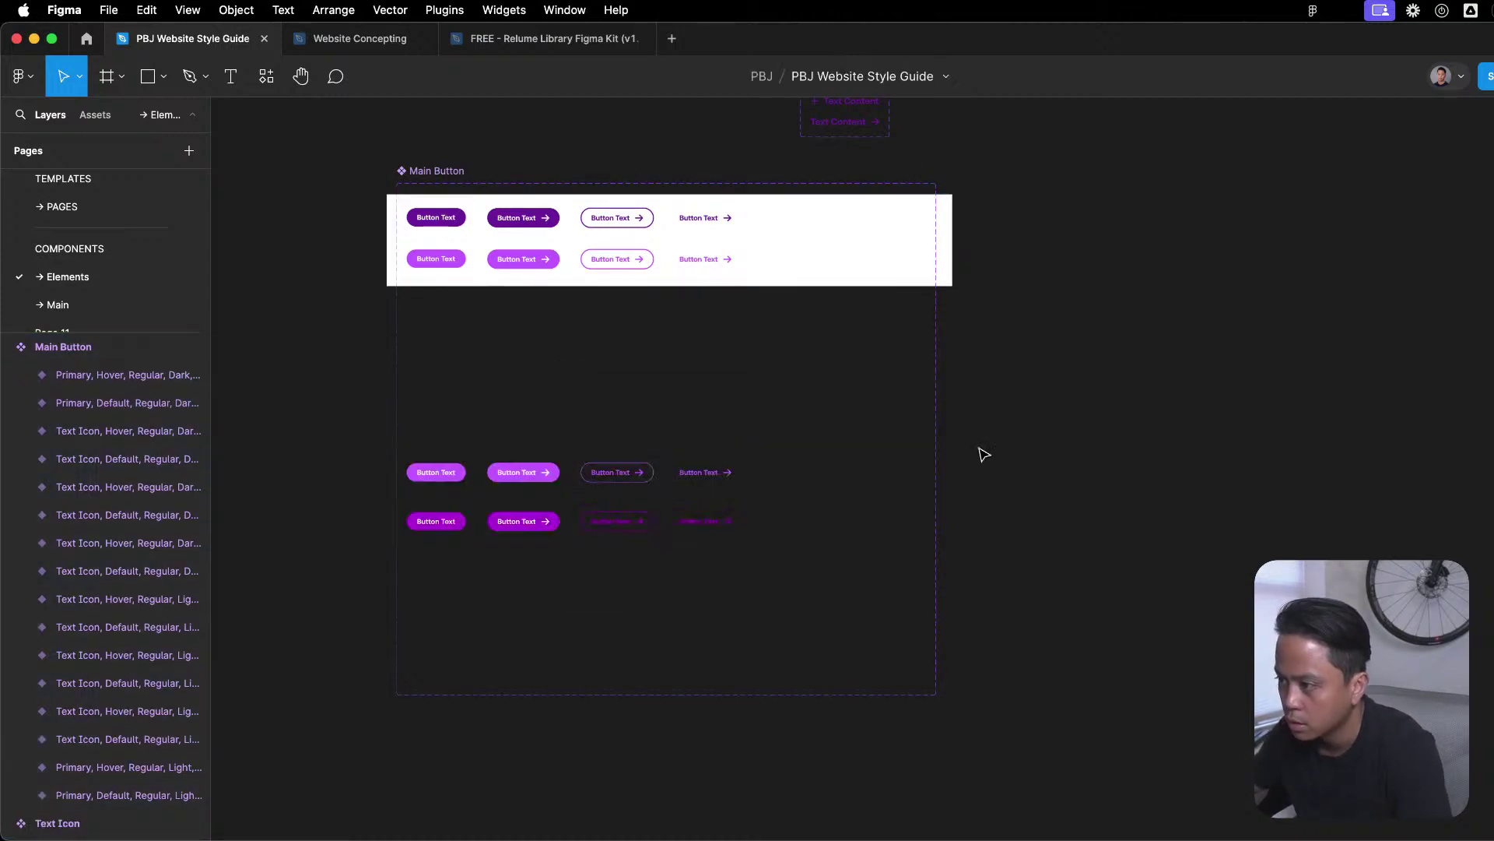
{"action": "key", "text": "ctrl+z"}
{"action": "key", "text": "ctrl+z"}
{"action": "key", "text": "ctrl+z"}
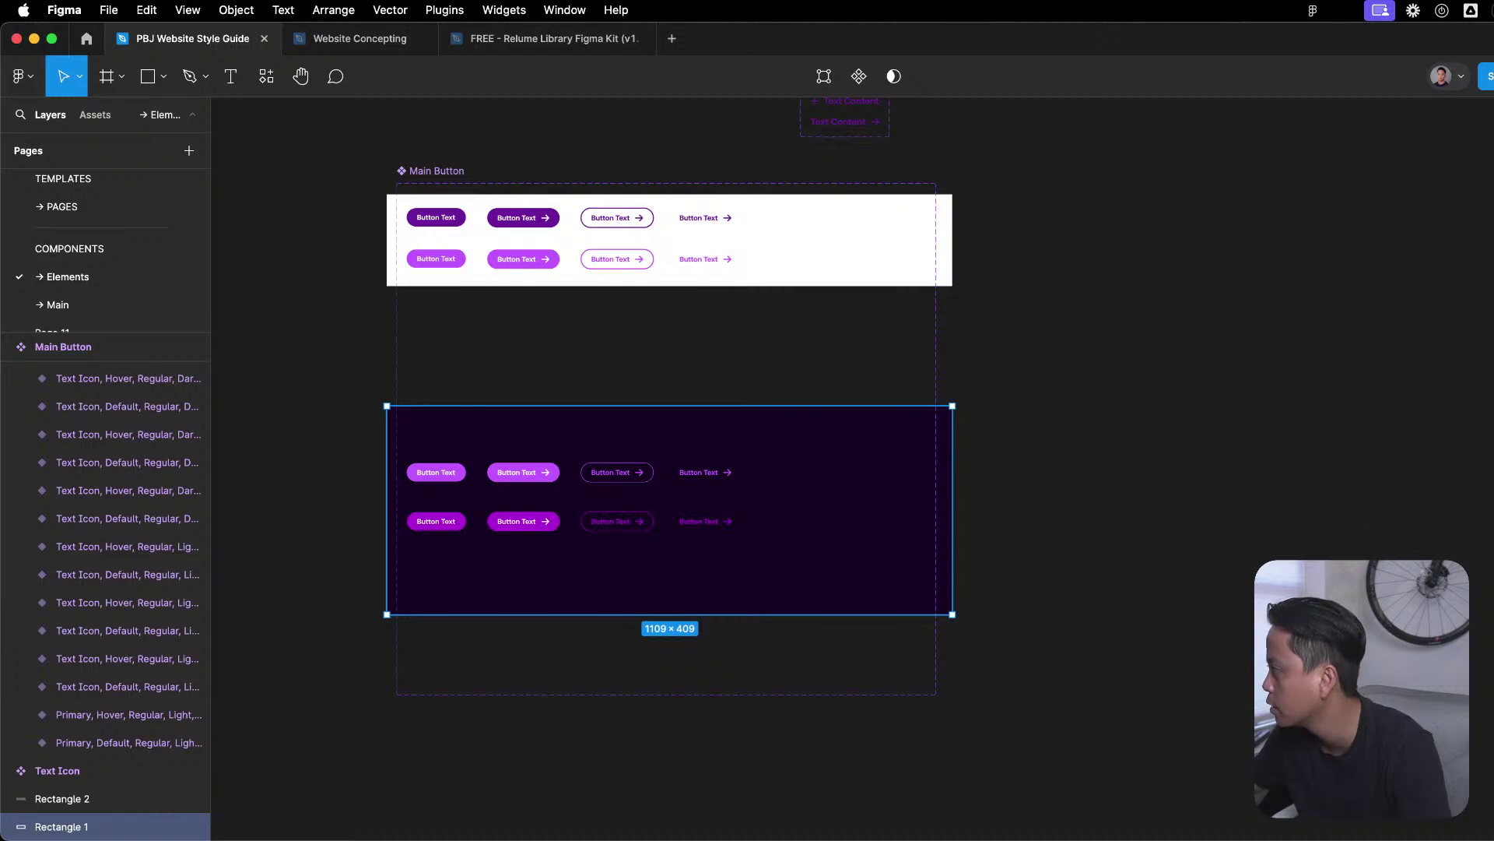
Draw a frame about 422 × 402 on the empty canvas beside the Main Button set and move it closer to the set.
{"action": "key", "text": "Escape"}
{"action": "key", "text": "f"}
{"action": "left_click_drag", "start_coordinate": [1147, 347], "coordinate": [1364, 553]}
{"action": "scroll", "coordinate": [1264, 214], "scroll_direction": "right", "scroll_amount": 5}
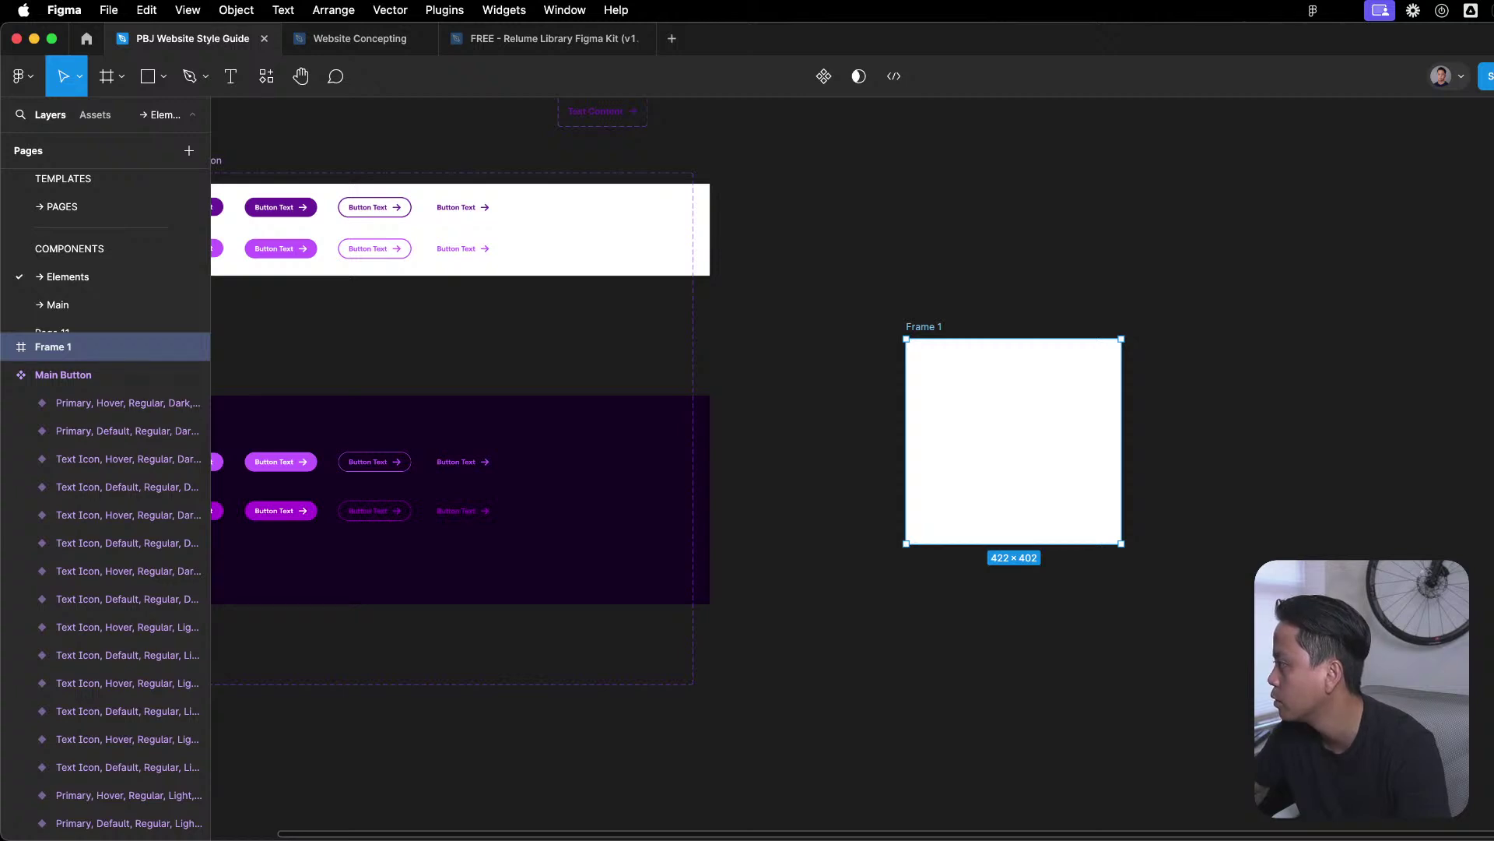
{"action": "left_click_drag", "start_coordinate": [954, 384], "coordinate": [830, 400]}
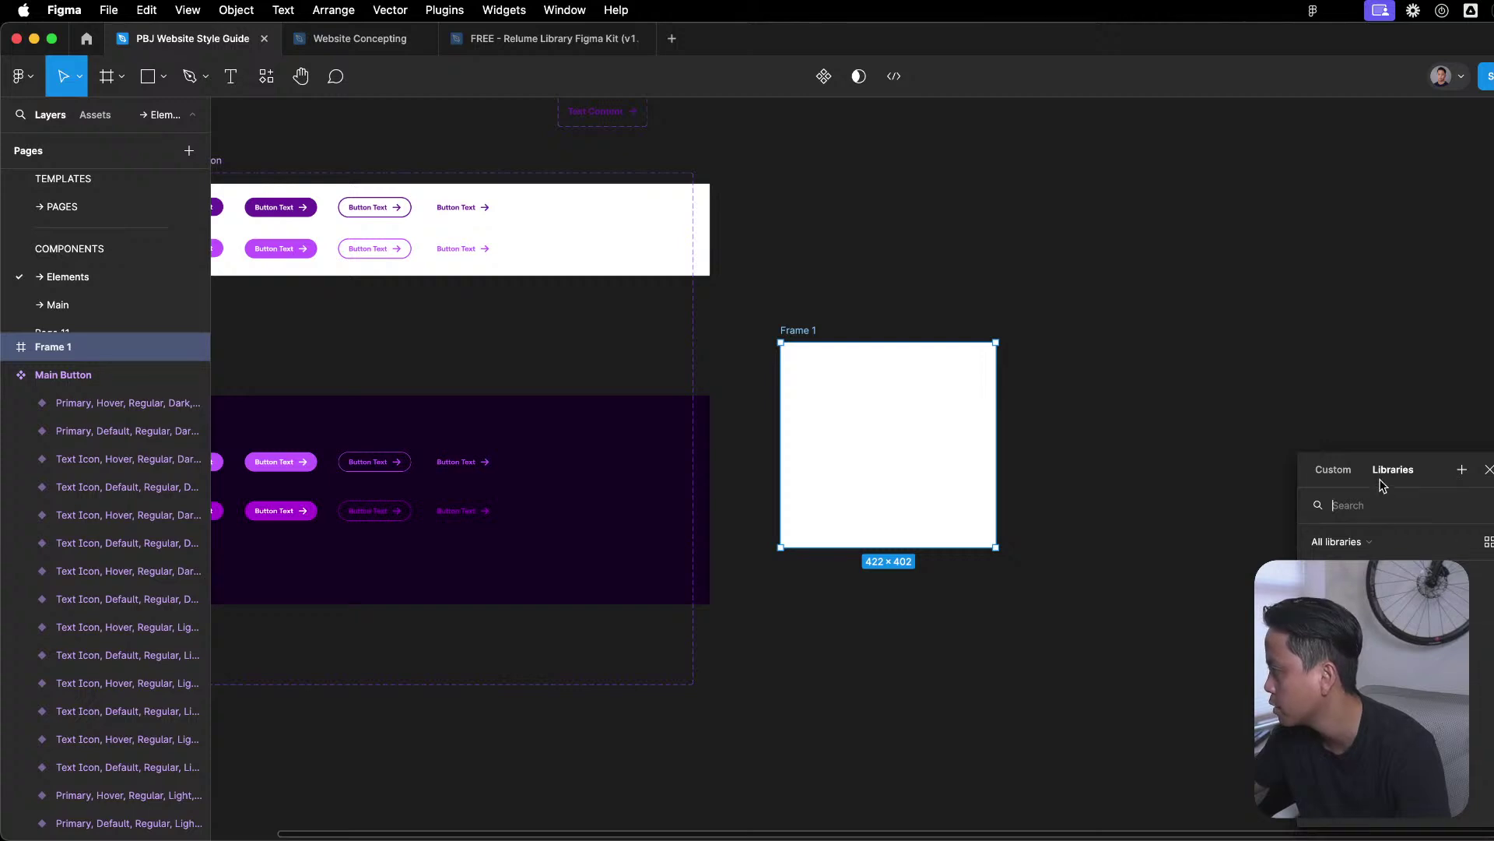
{"action": "left_click", "coordinate": [1333, 469]}
{"action": "left_click", "coordinate": [1061, 521]}
{"action": "left_click", "coordinate": [927, 487]}
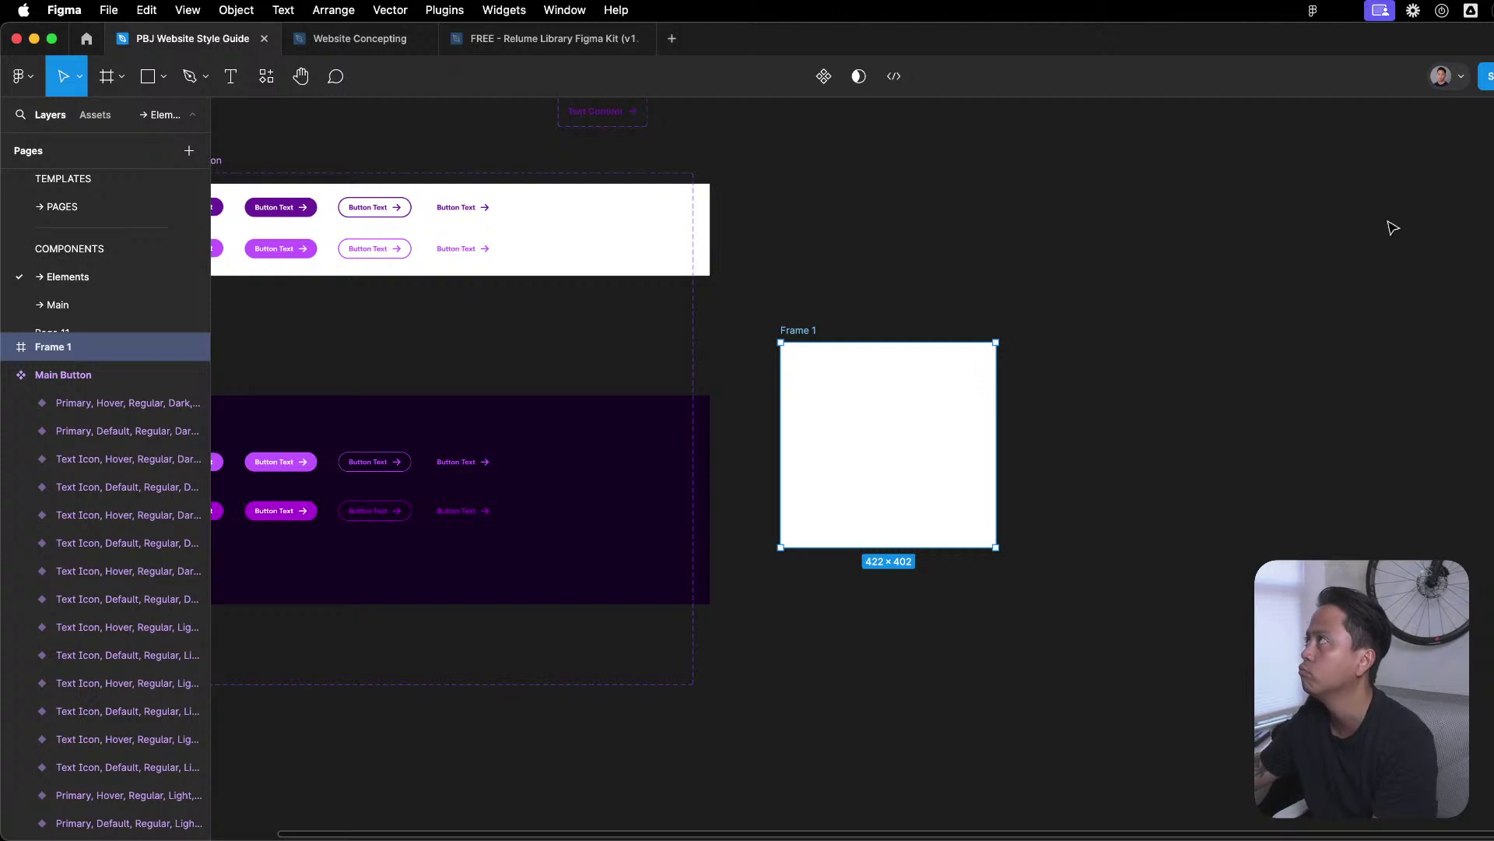
{"action": "left_click", "coordinate": [1056, 421]}
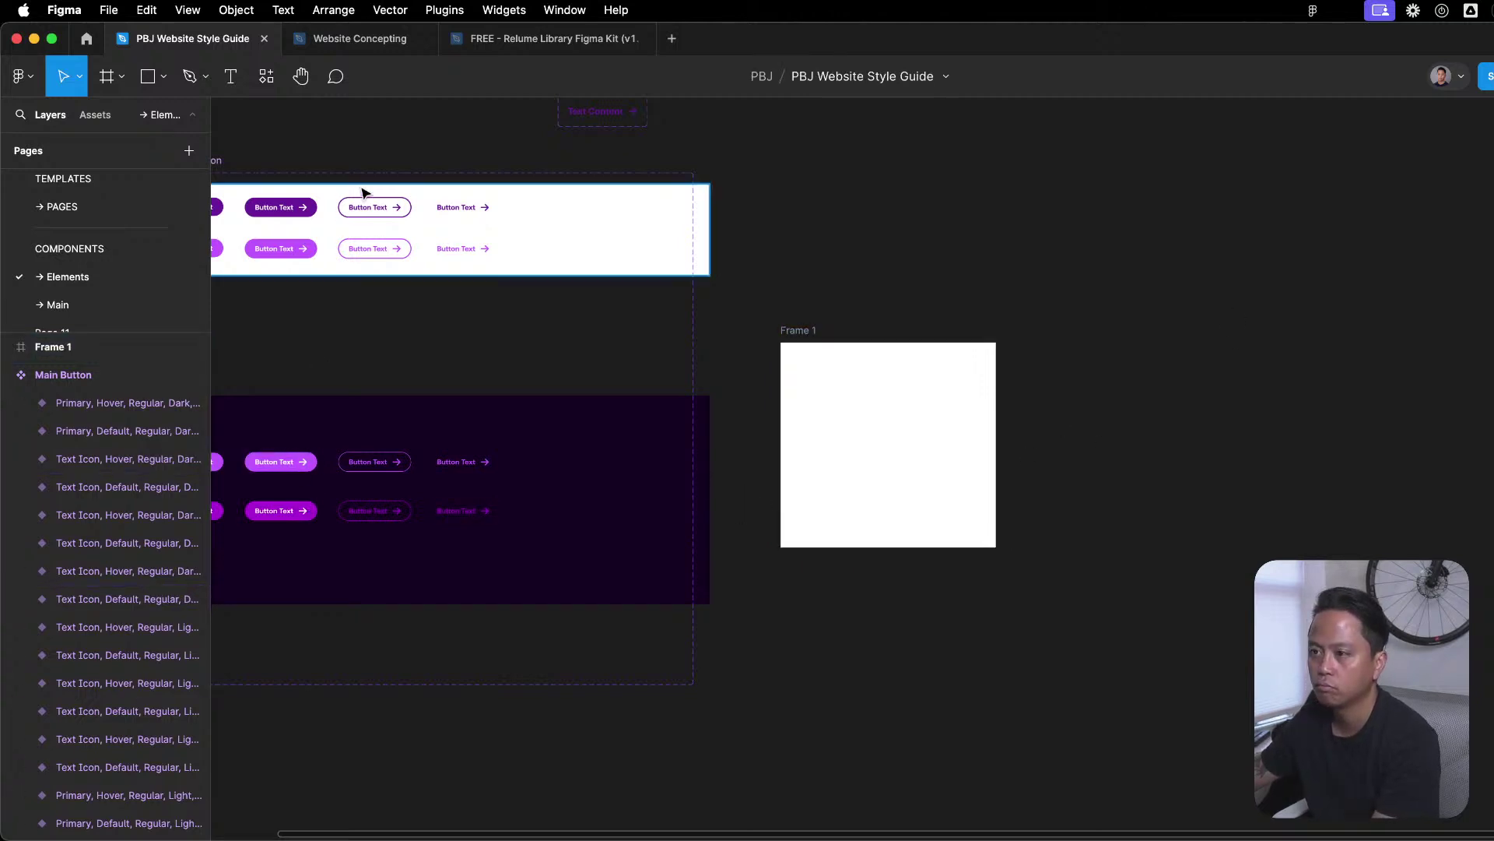
{"action": "key", "text": "Tab"}
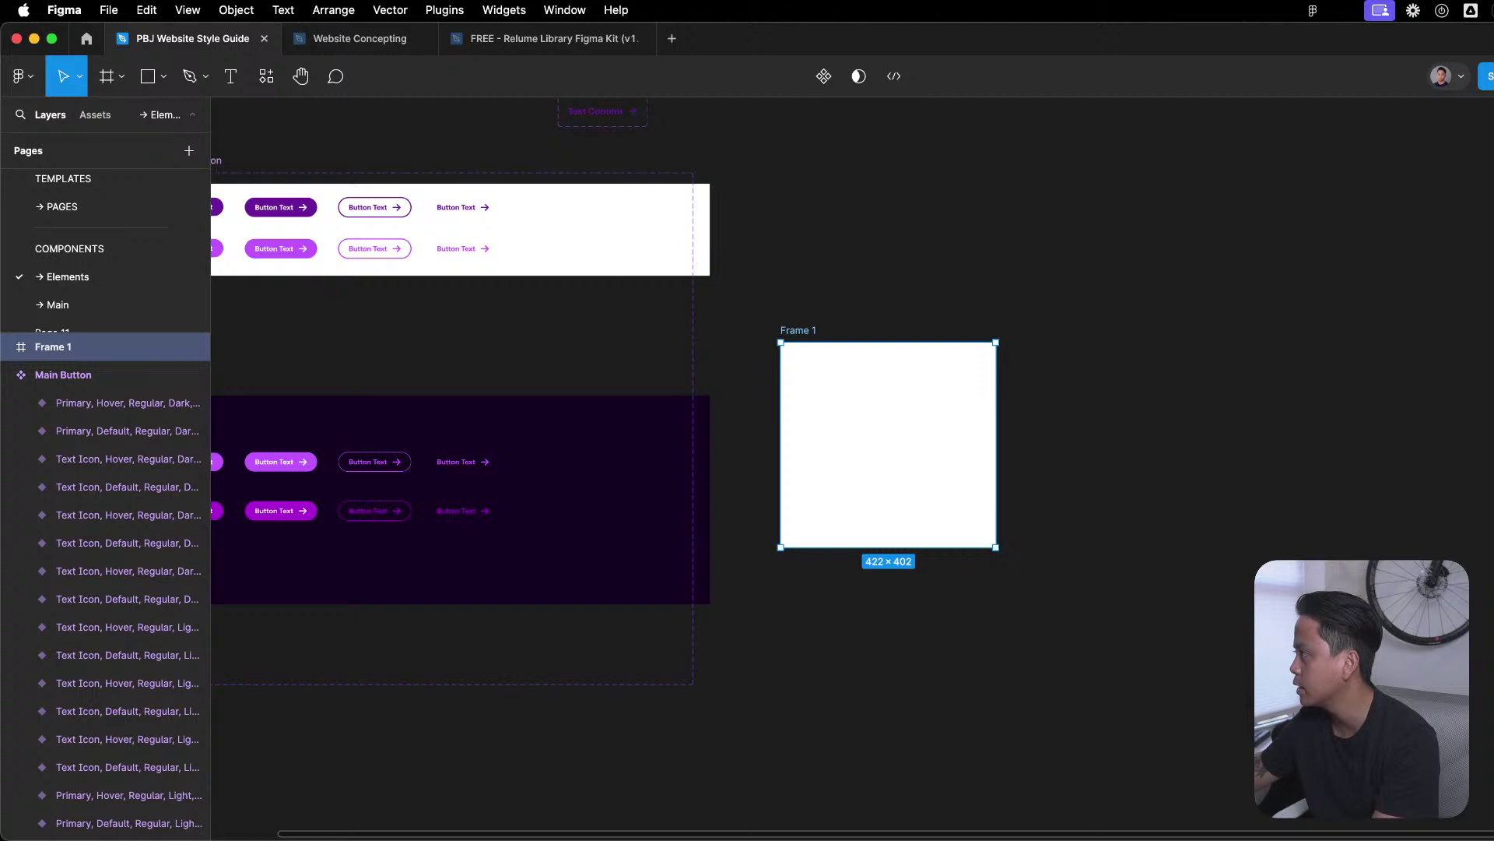
Set the page's variable mode to Dark and move the new white frame lower on the canvas.
{"action": "key", "text": "Escape"}
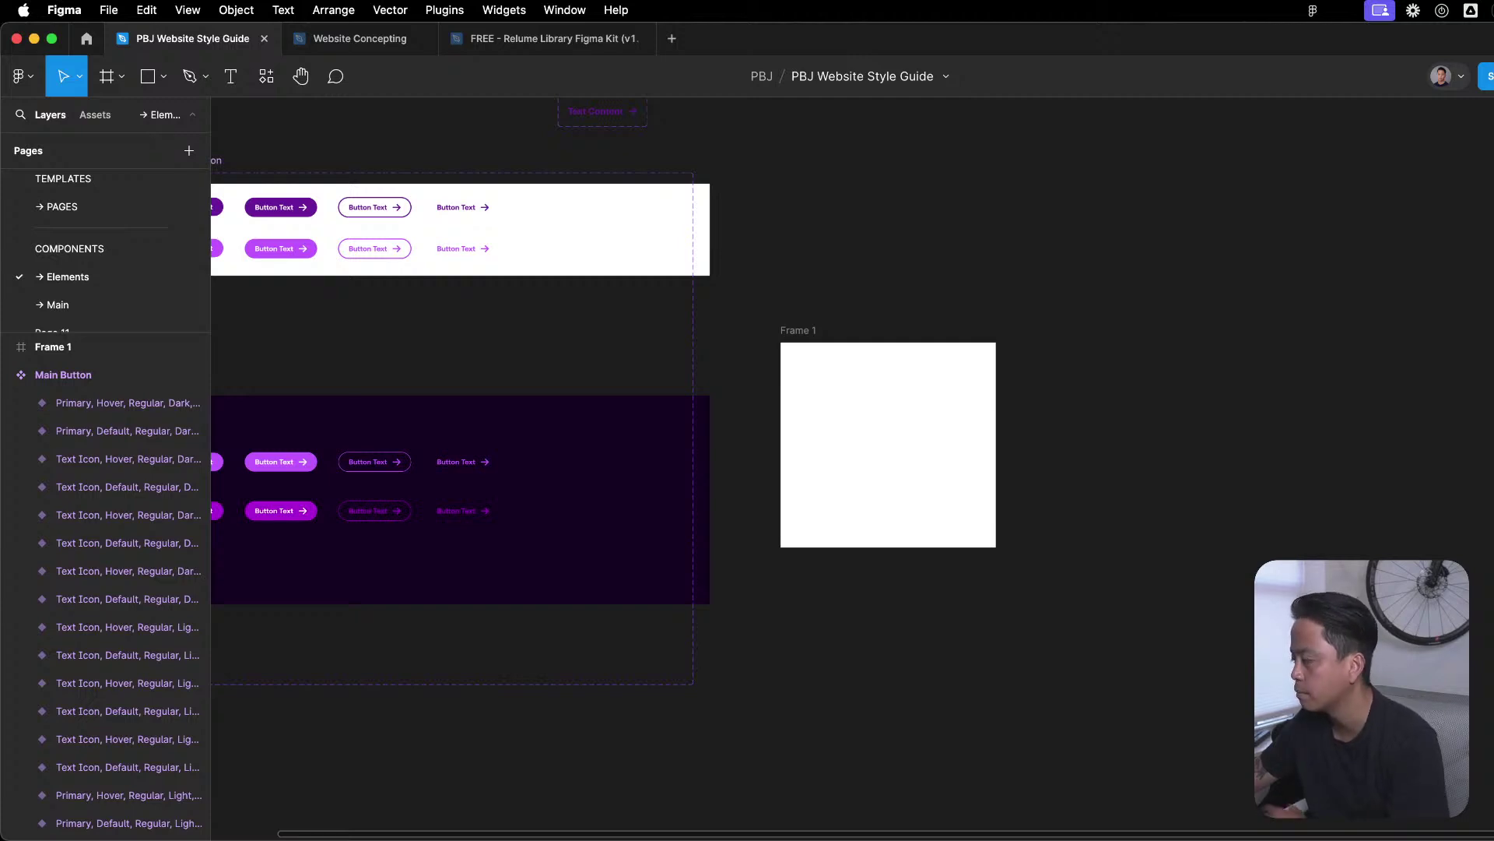
{"action": "left_click", "coordinate": [1488, 211]}
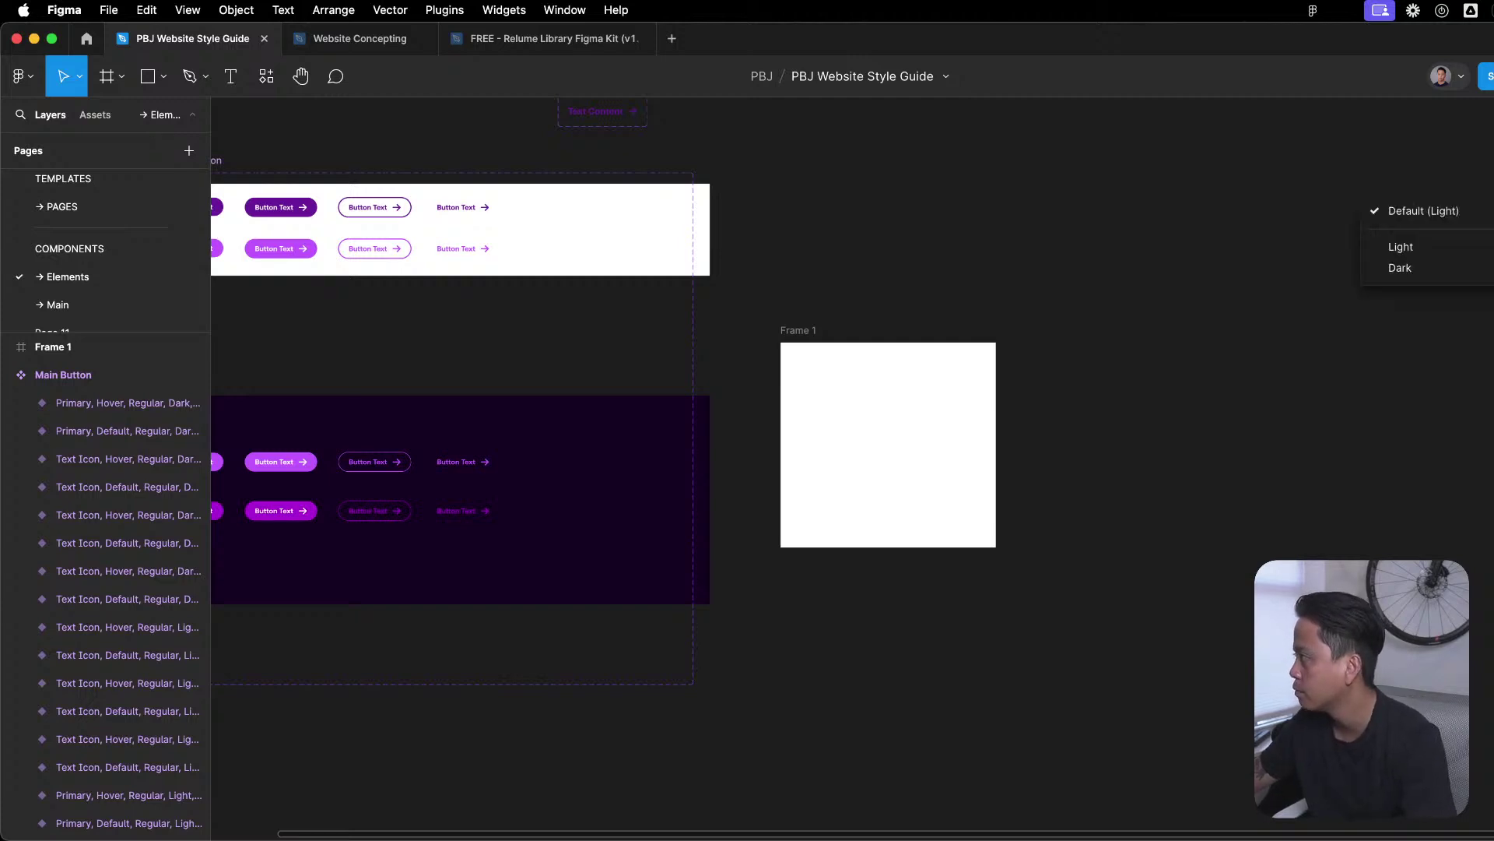
{"action": "left_click", "coordinate": [1464, 269]}
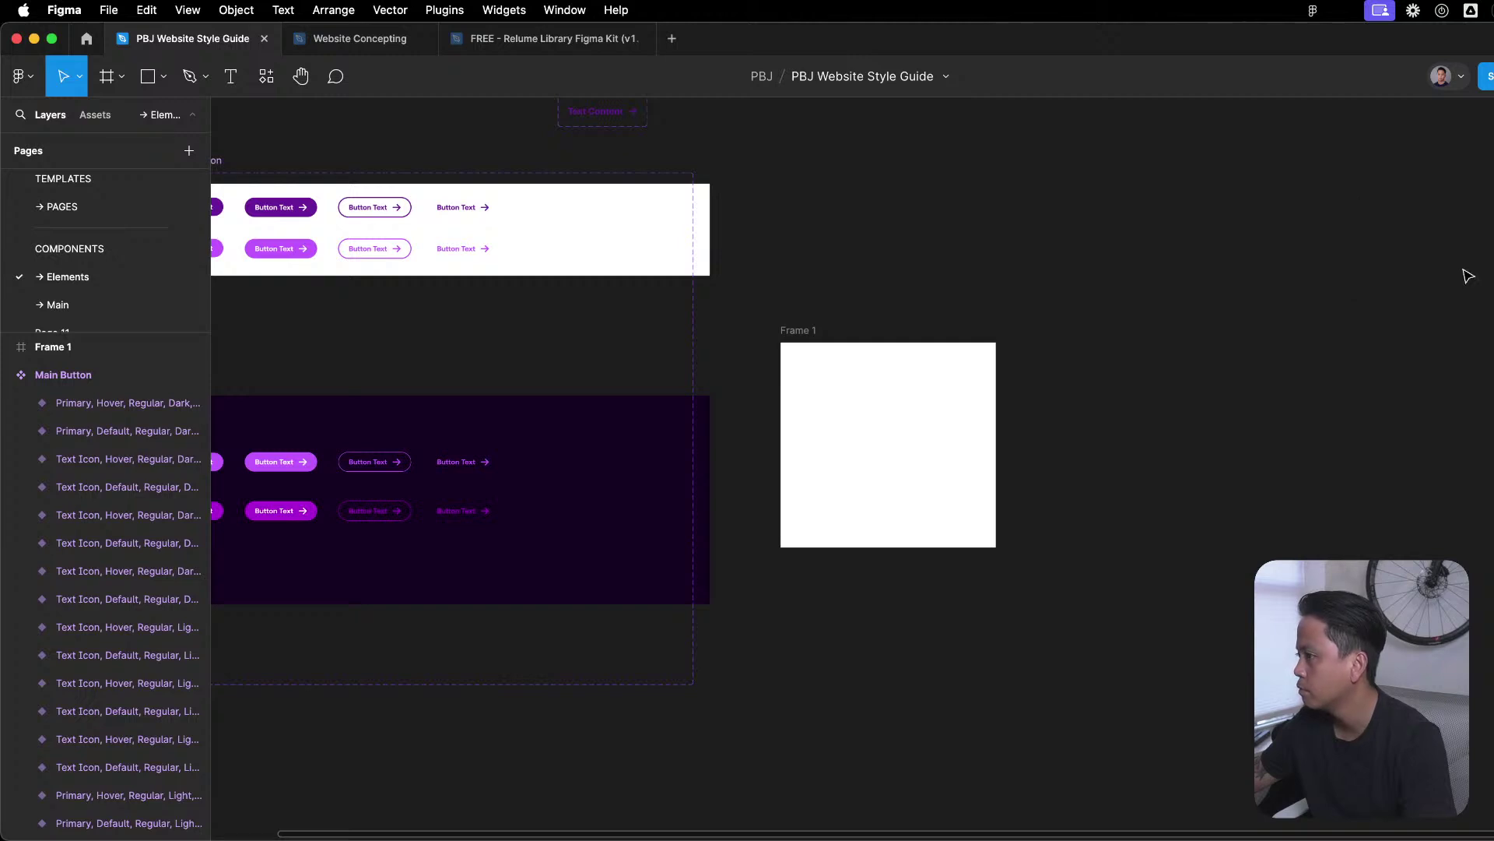
{"action": "left_click_drag", "start_coordinate": [923, 412], "coordinate": [944, 511]}
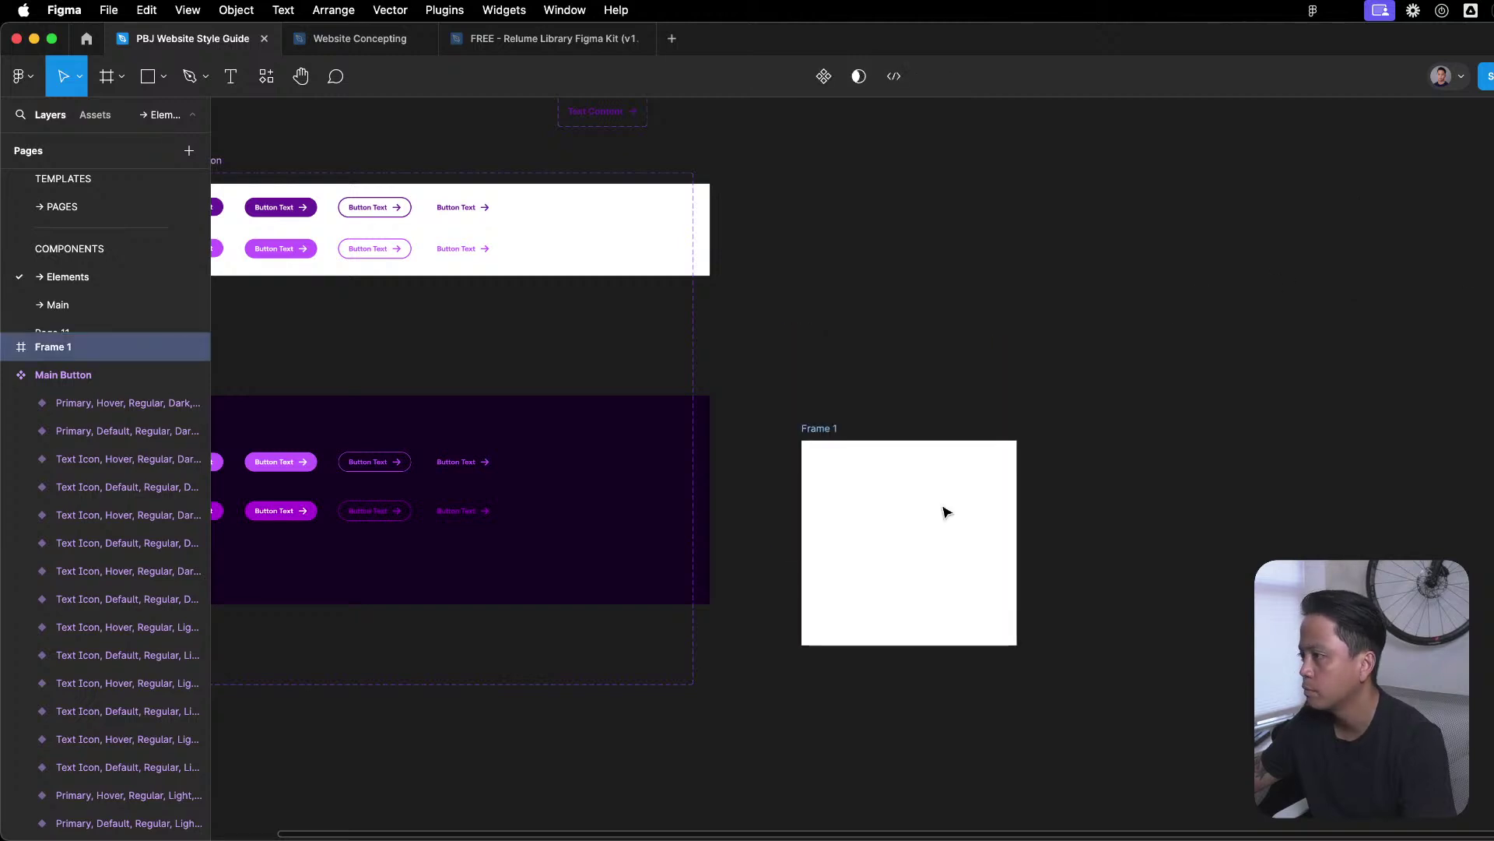
{"action": "left_click", "coordinate": [1136, 336]}
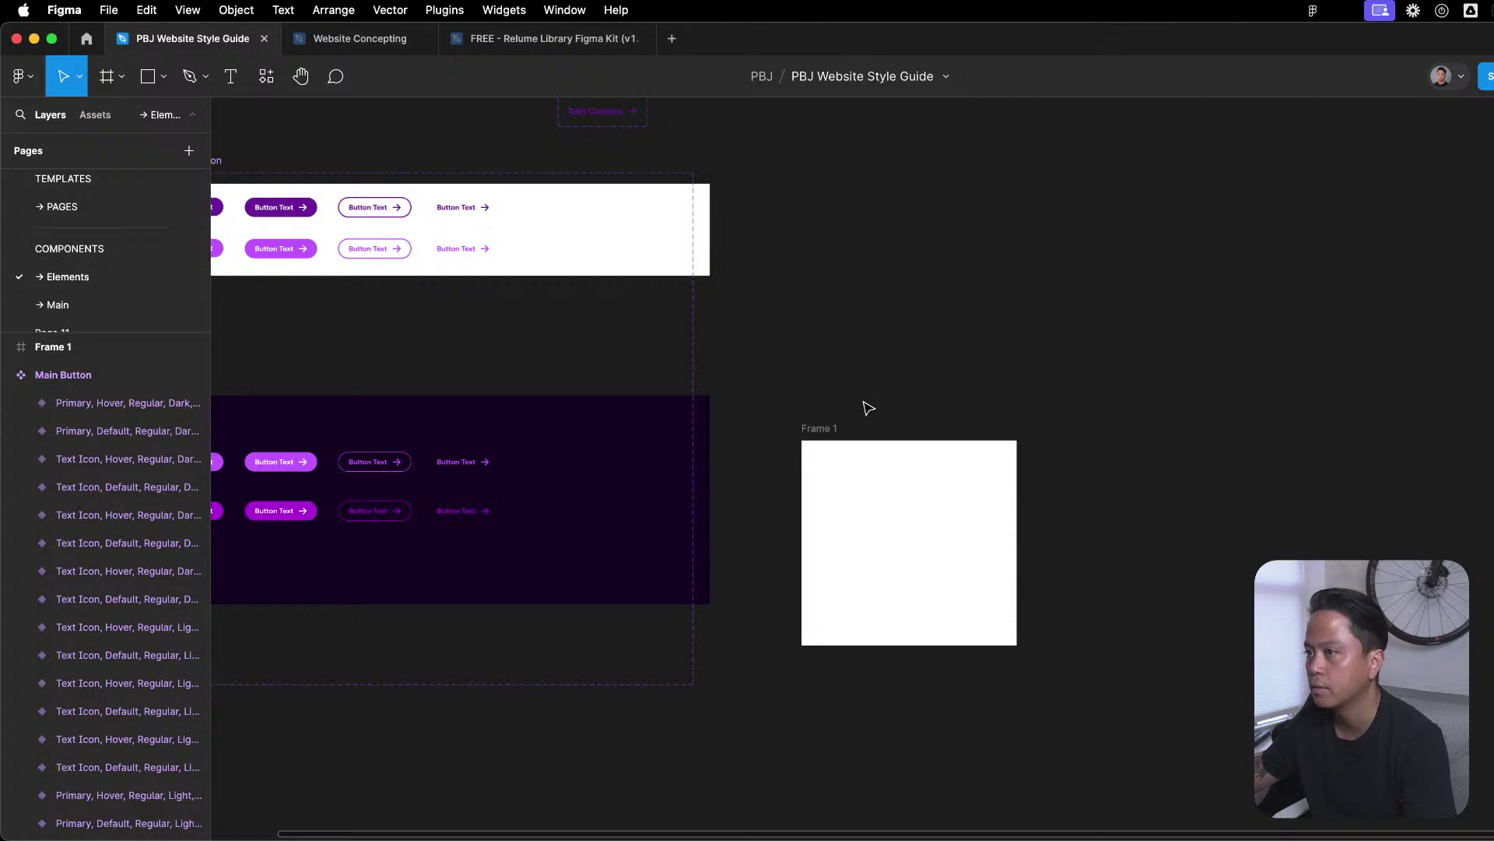
Try converting the white frame into a section, and try adding auto layout to it, undoing each change.
{"action": "key", "text": "Tab"}
{"action": "left_click", "coordinate": [967, 378]}
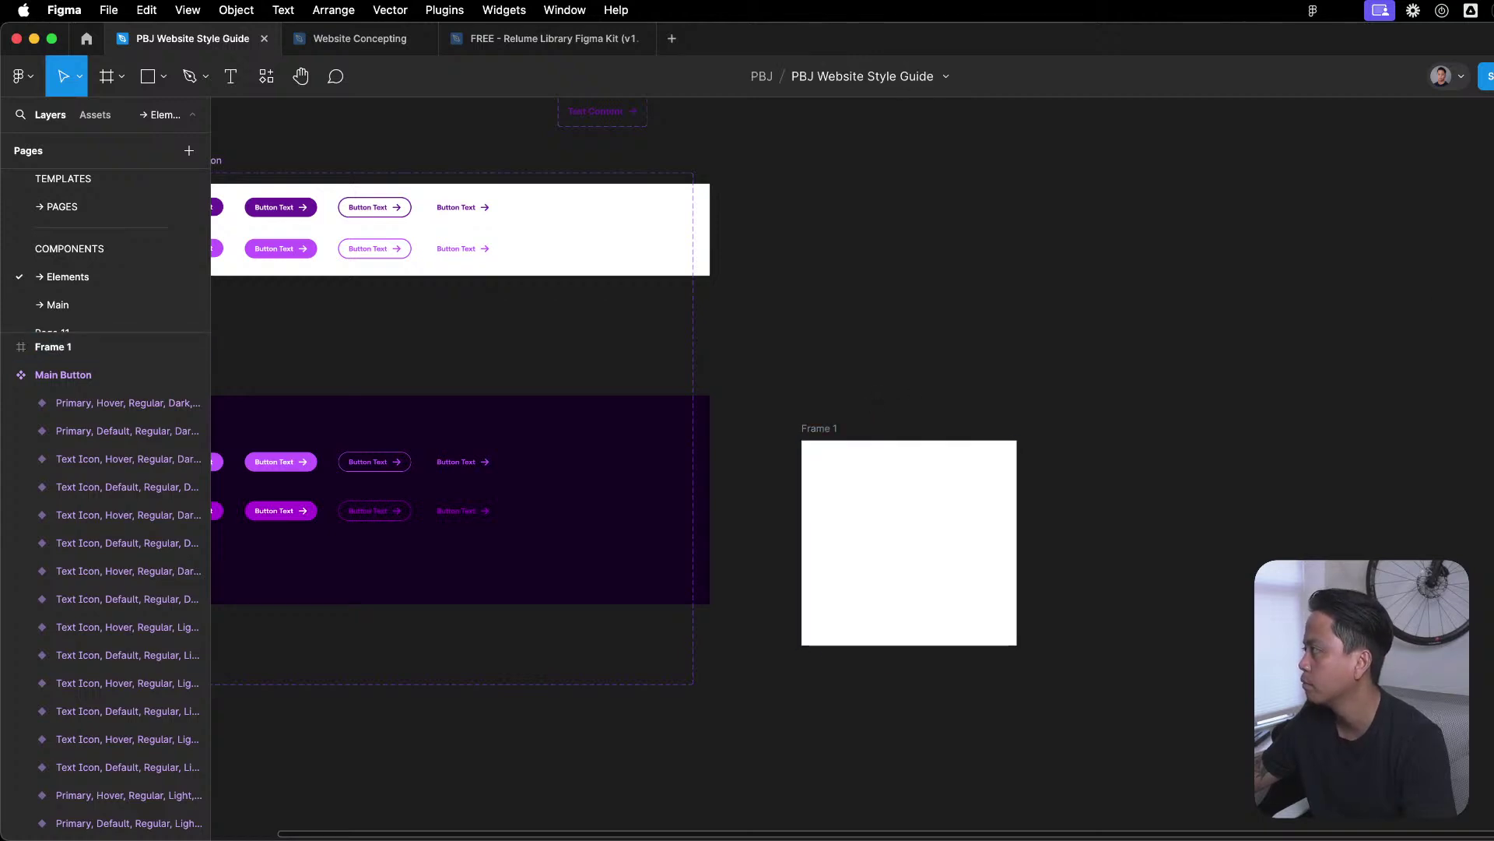
{"action": "key", "text": "Tab"}
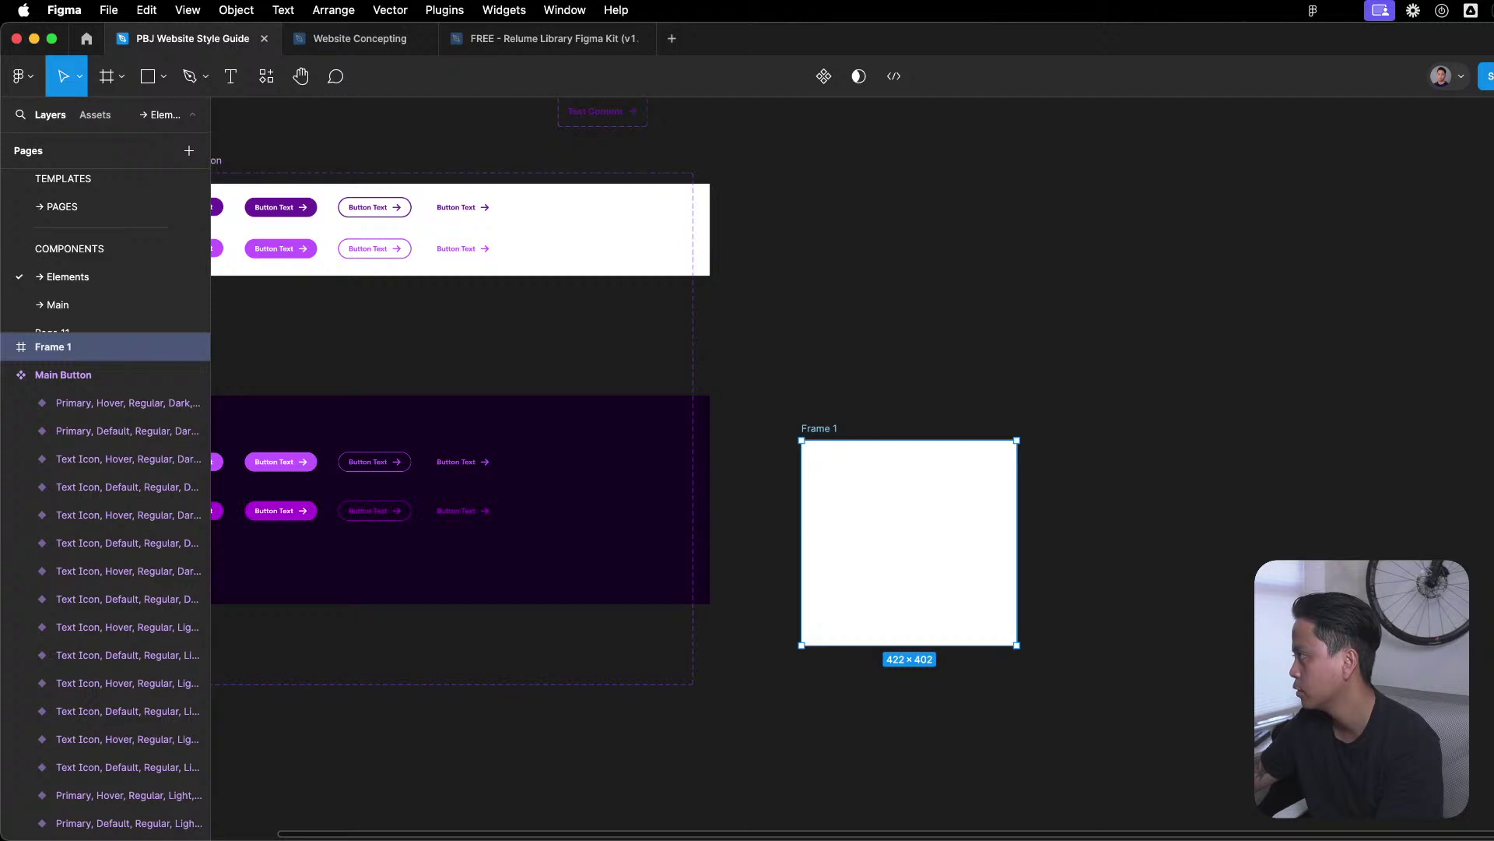
{"action": "key", "text": "super+alt+s"}
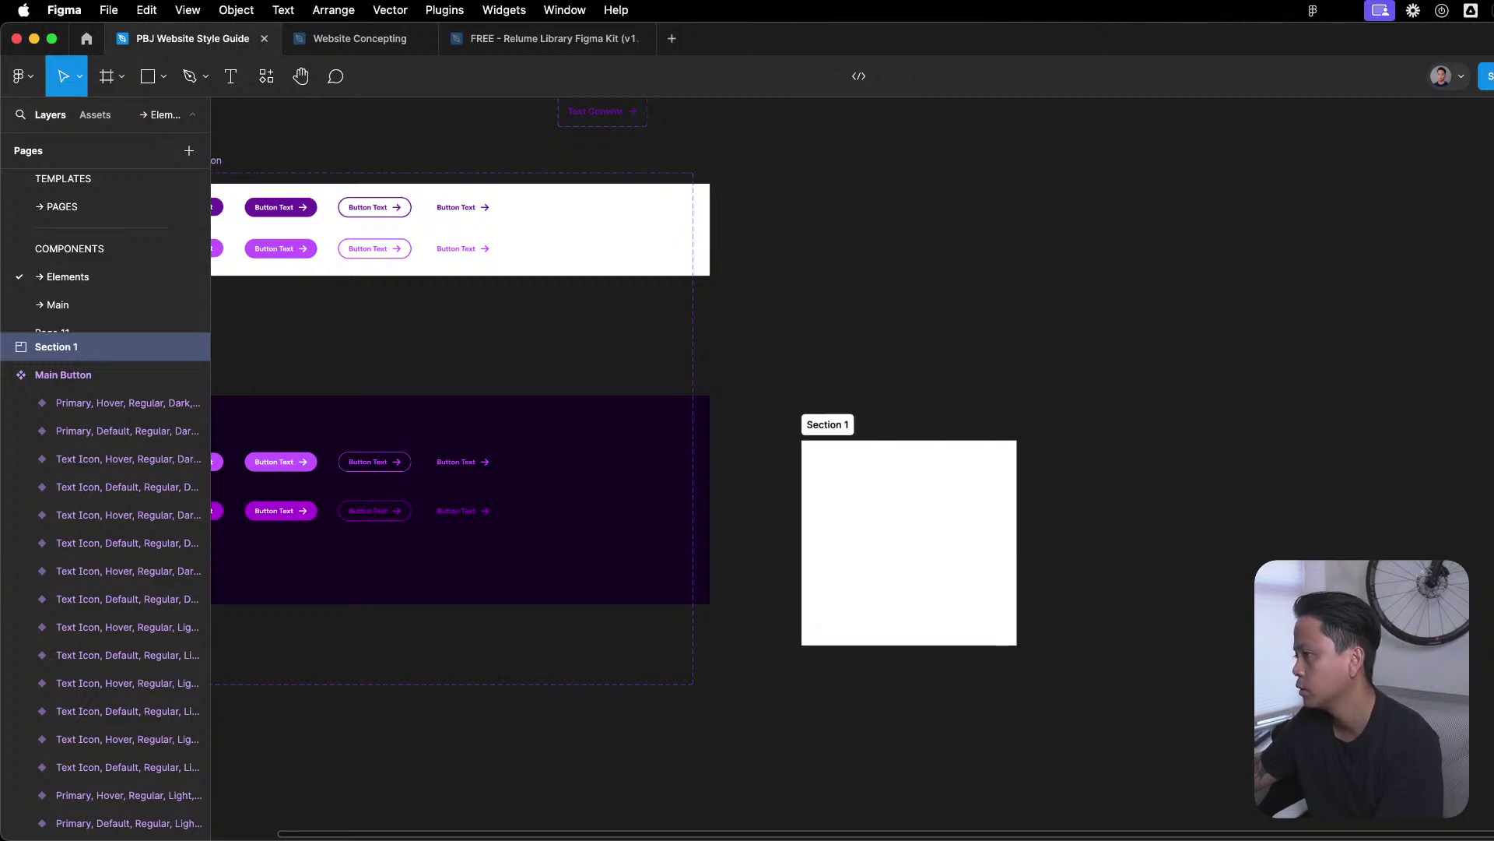
{"action": "key", "text": "super+z"}
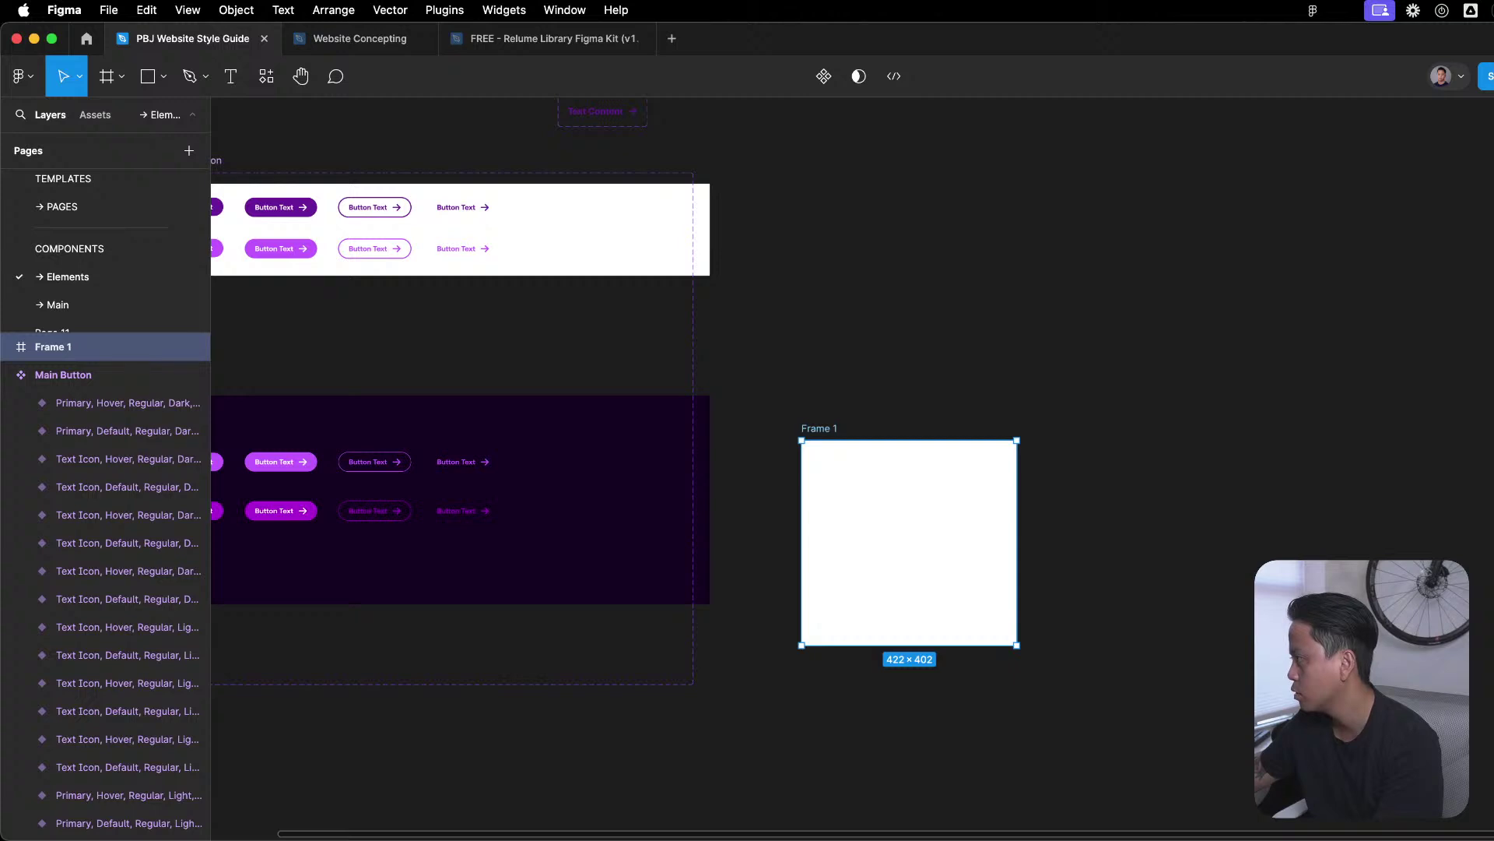
{"action": "key", "text": "shift+a"}
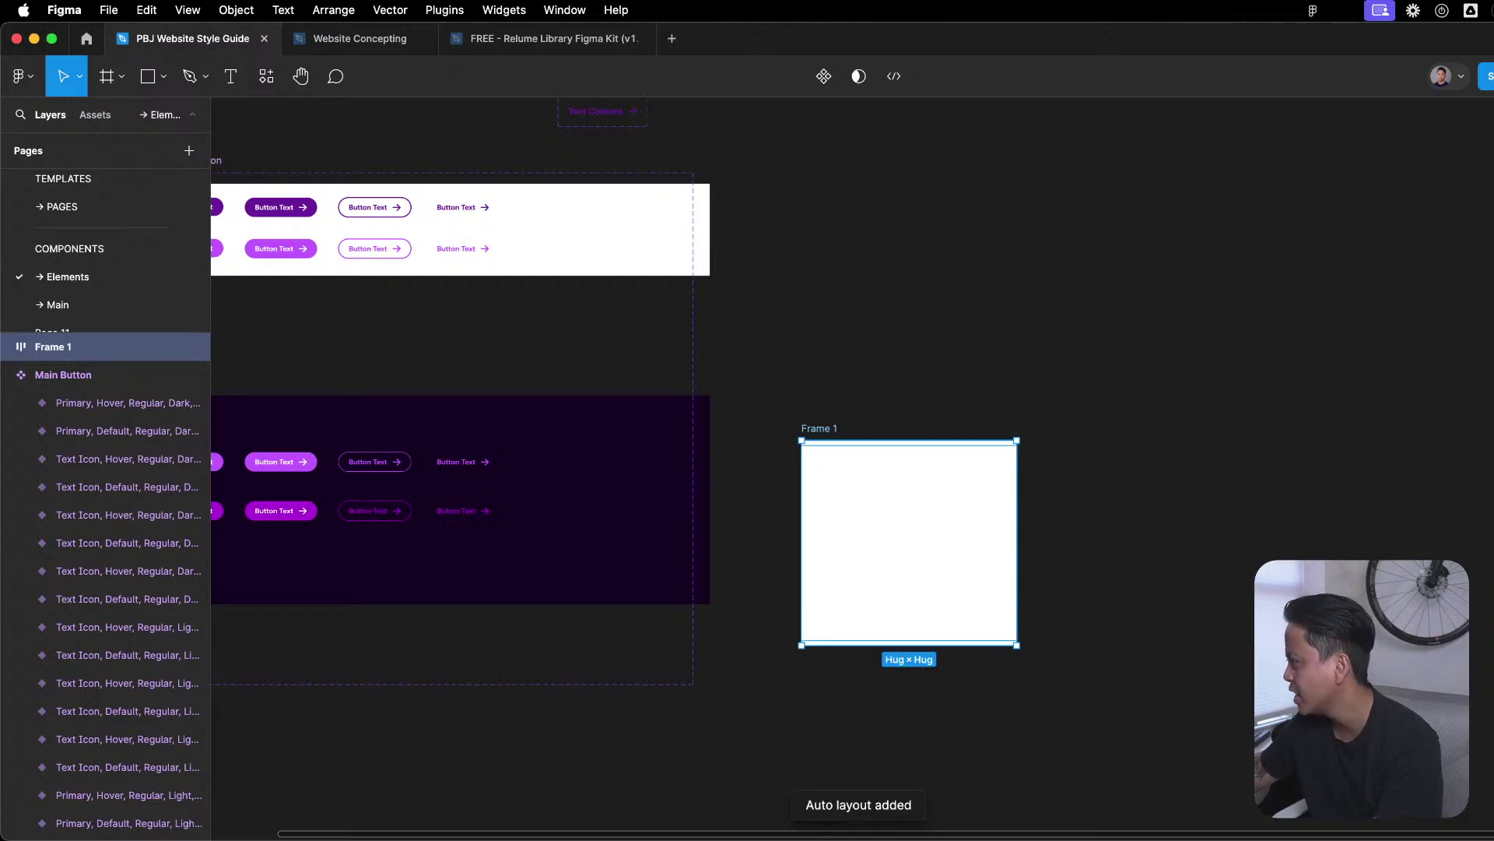
{"action": "key", "text": "super+z"}
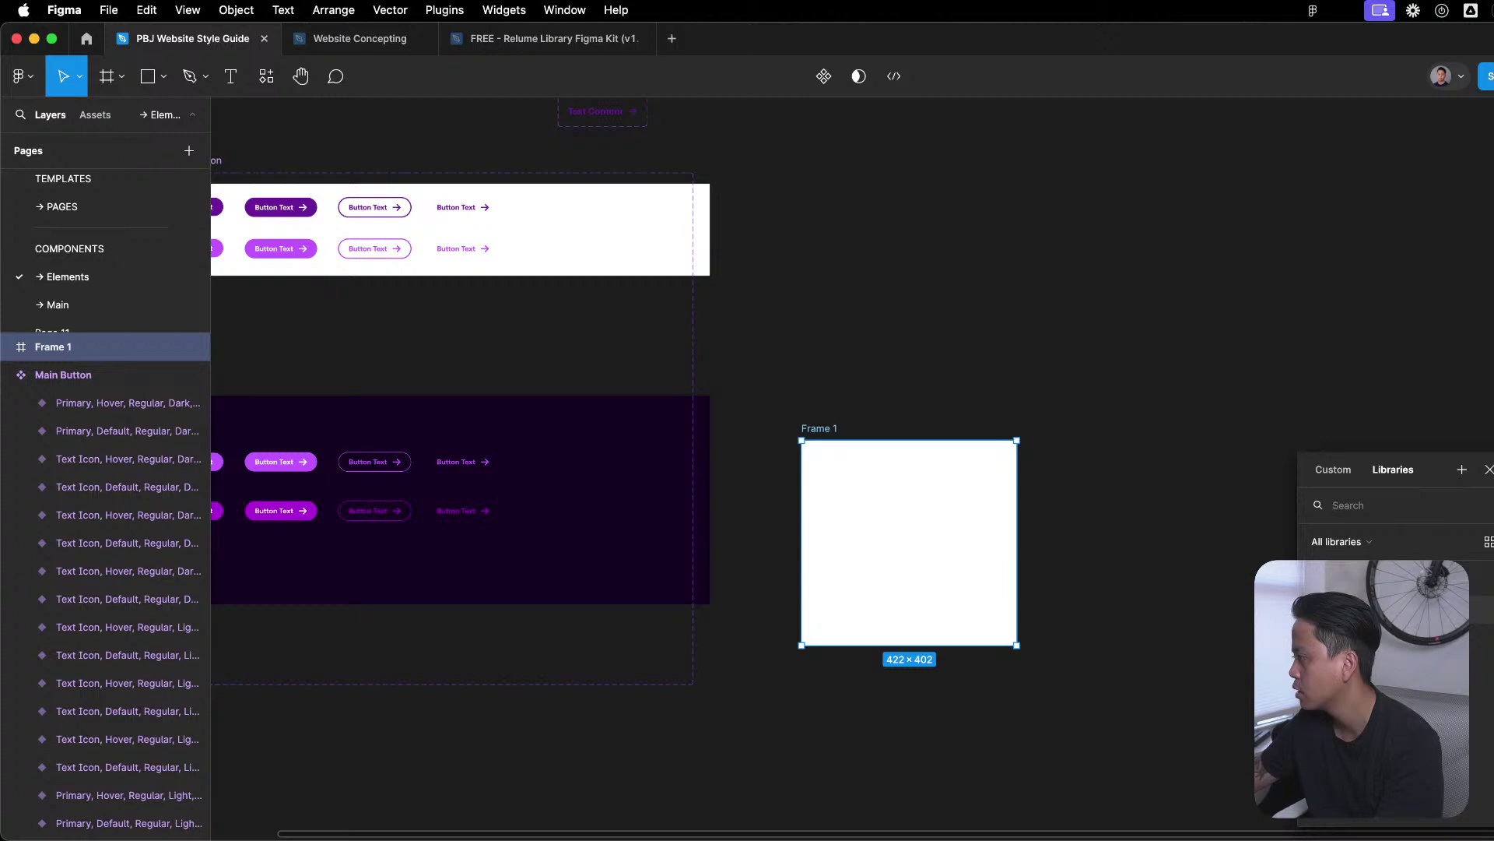
Check the white frame's custom fill settings and its available commands, and close both.
{"action": "left_click", "coordinate": [1342, 470]}
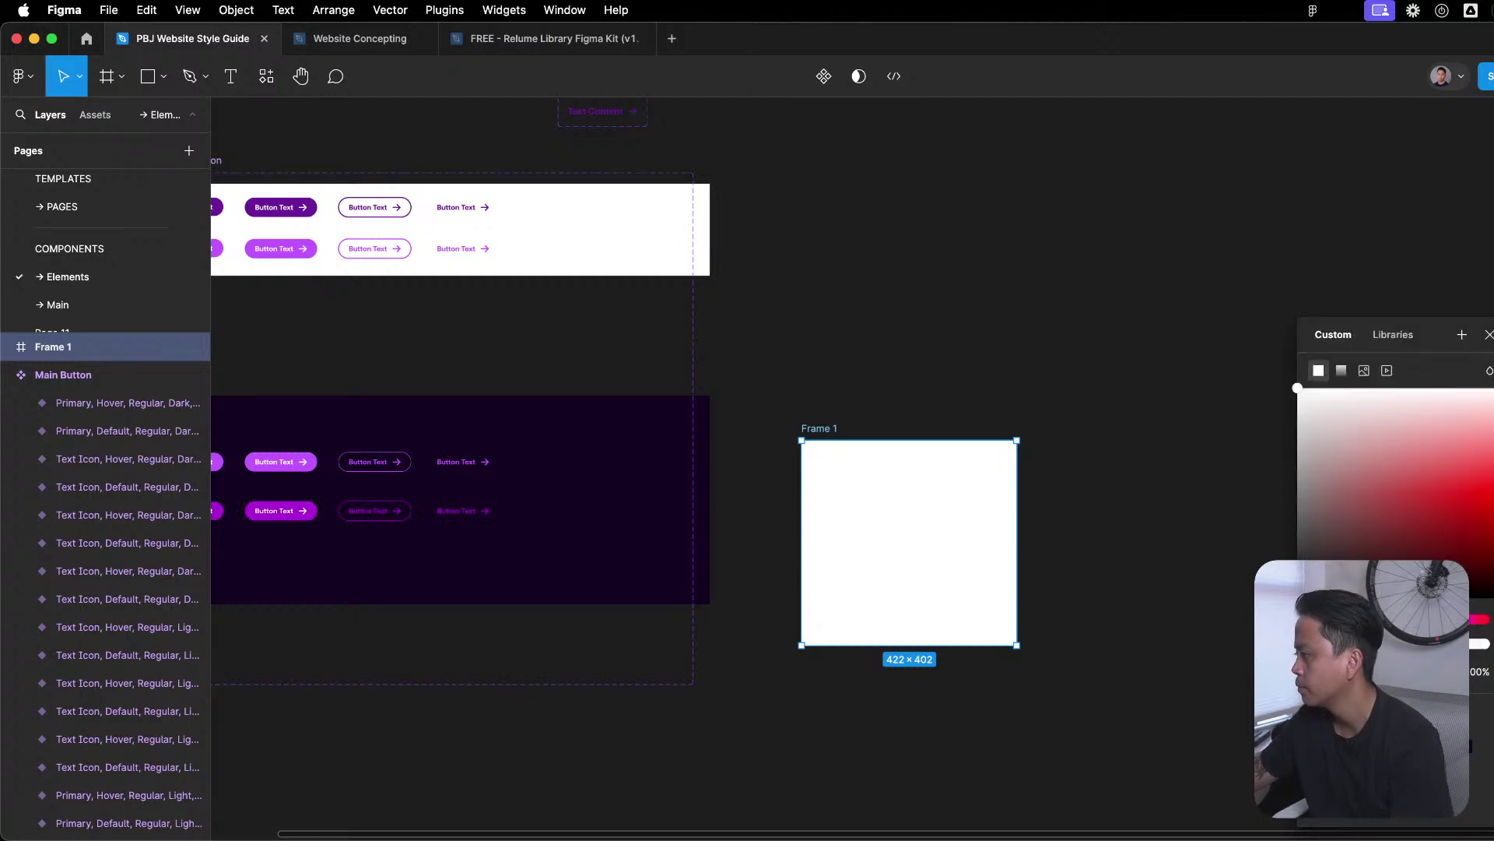
{"action": "key", "text": "Escape"}
{"action": "right_click", "coordinate": [901, 506]}
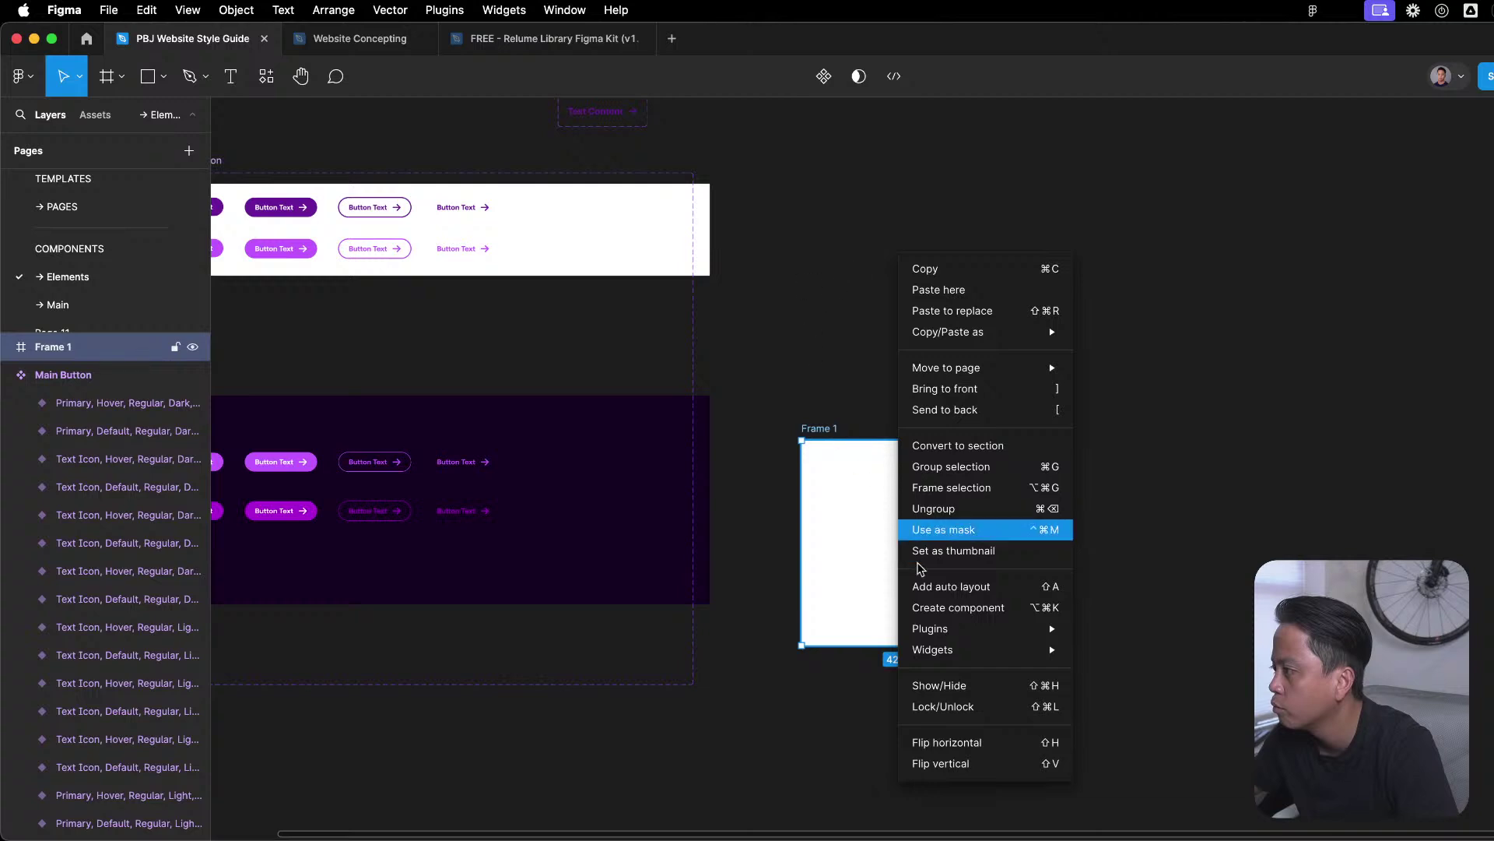
{"action": "key", "text": "Escape"}
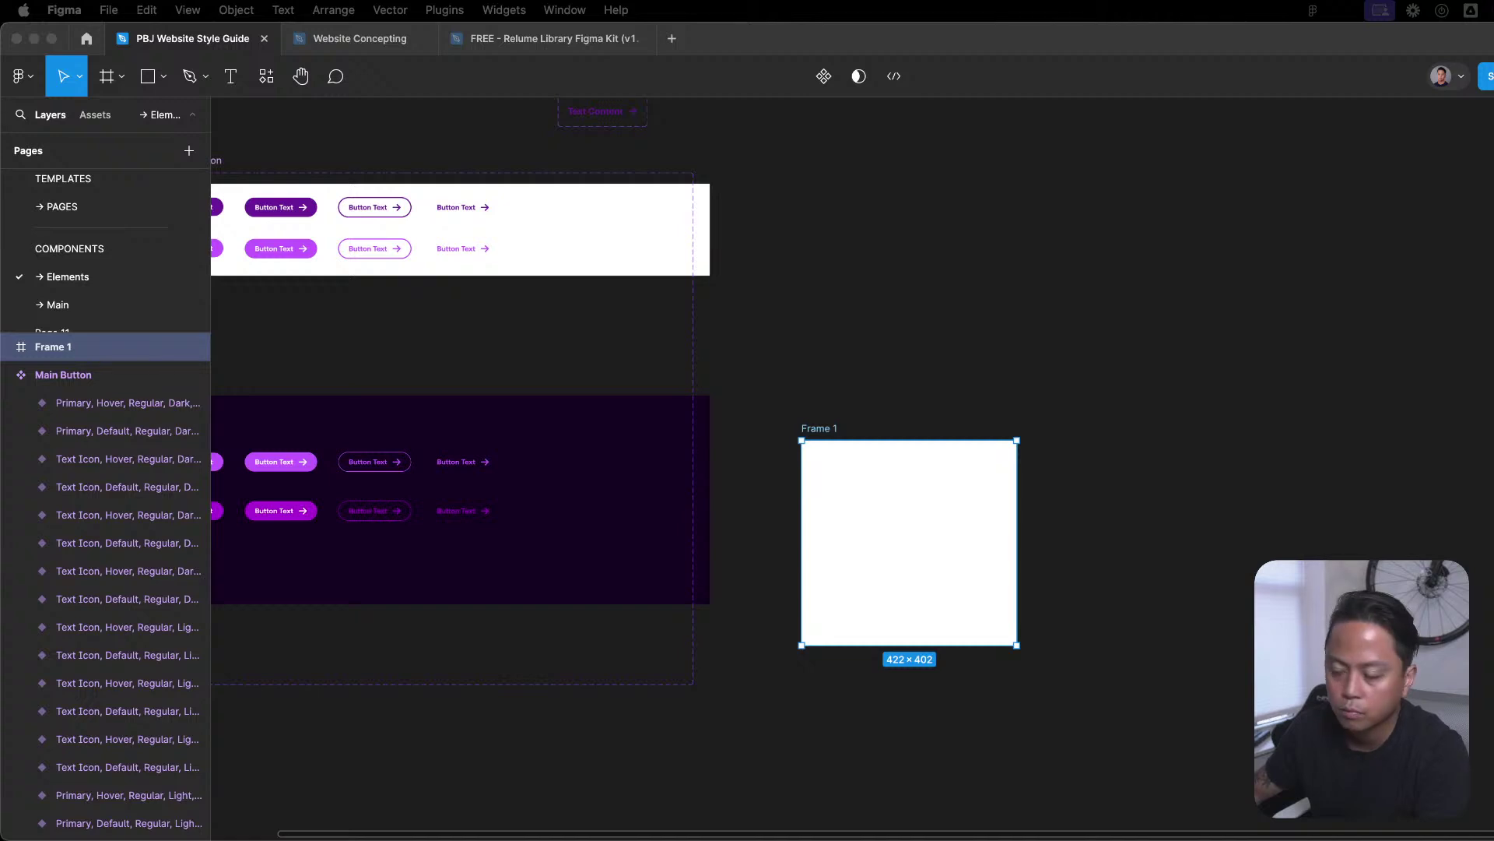
Search the commands for "theme" and apply the dark interface mode.
{"action": "left_click", "coordinate": [921, 534]}
{"action": "key", "text": "super+slash"}
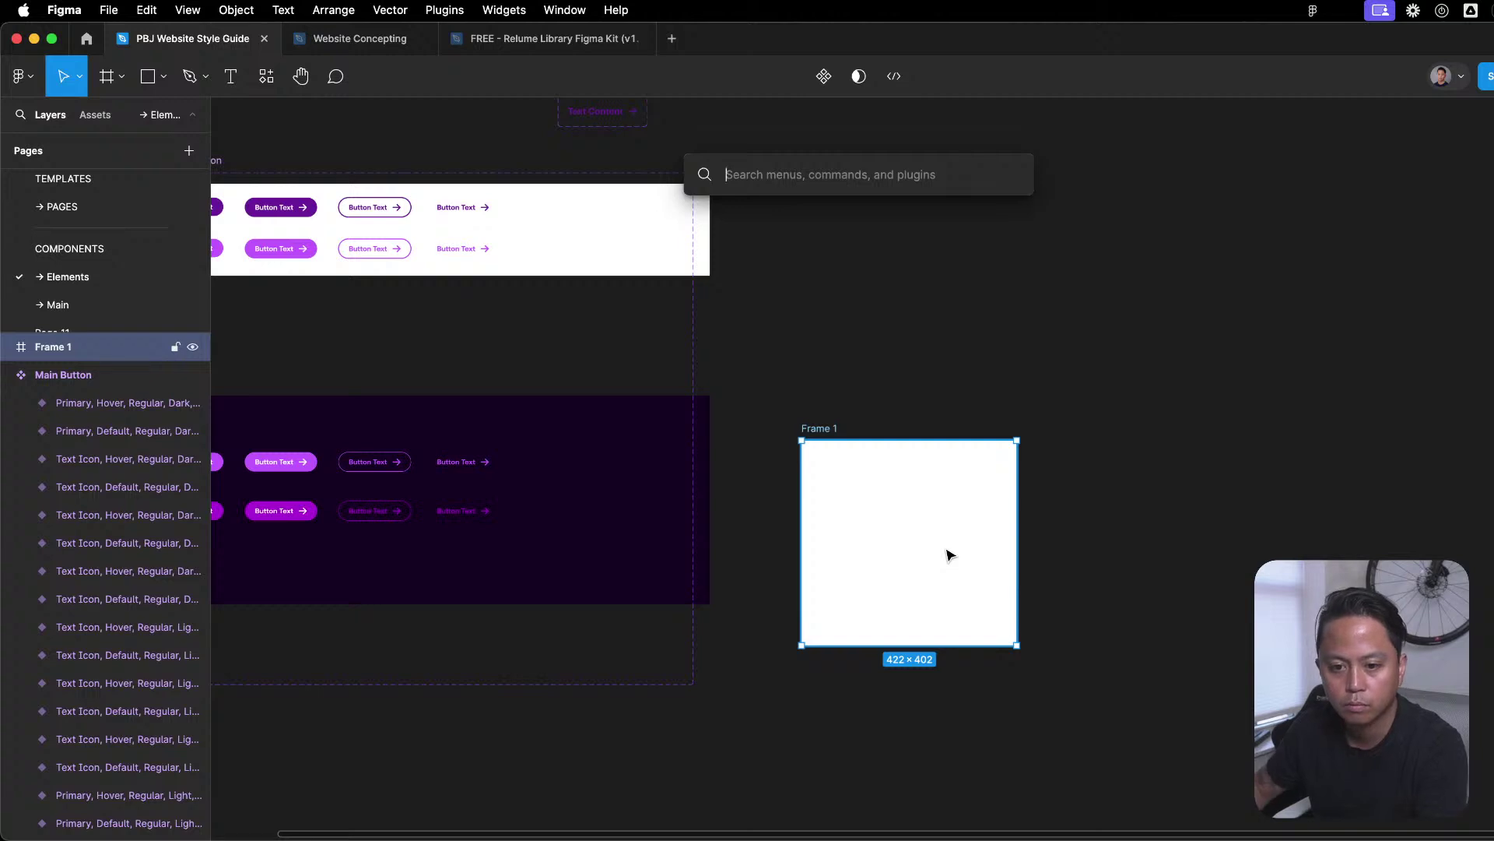
{"action": "type", "text": "theme"}
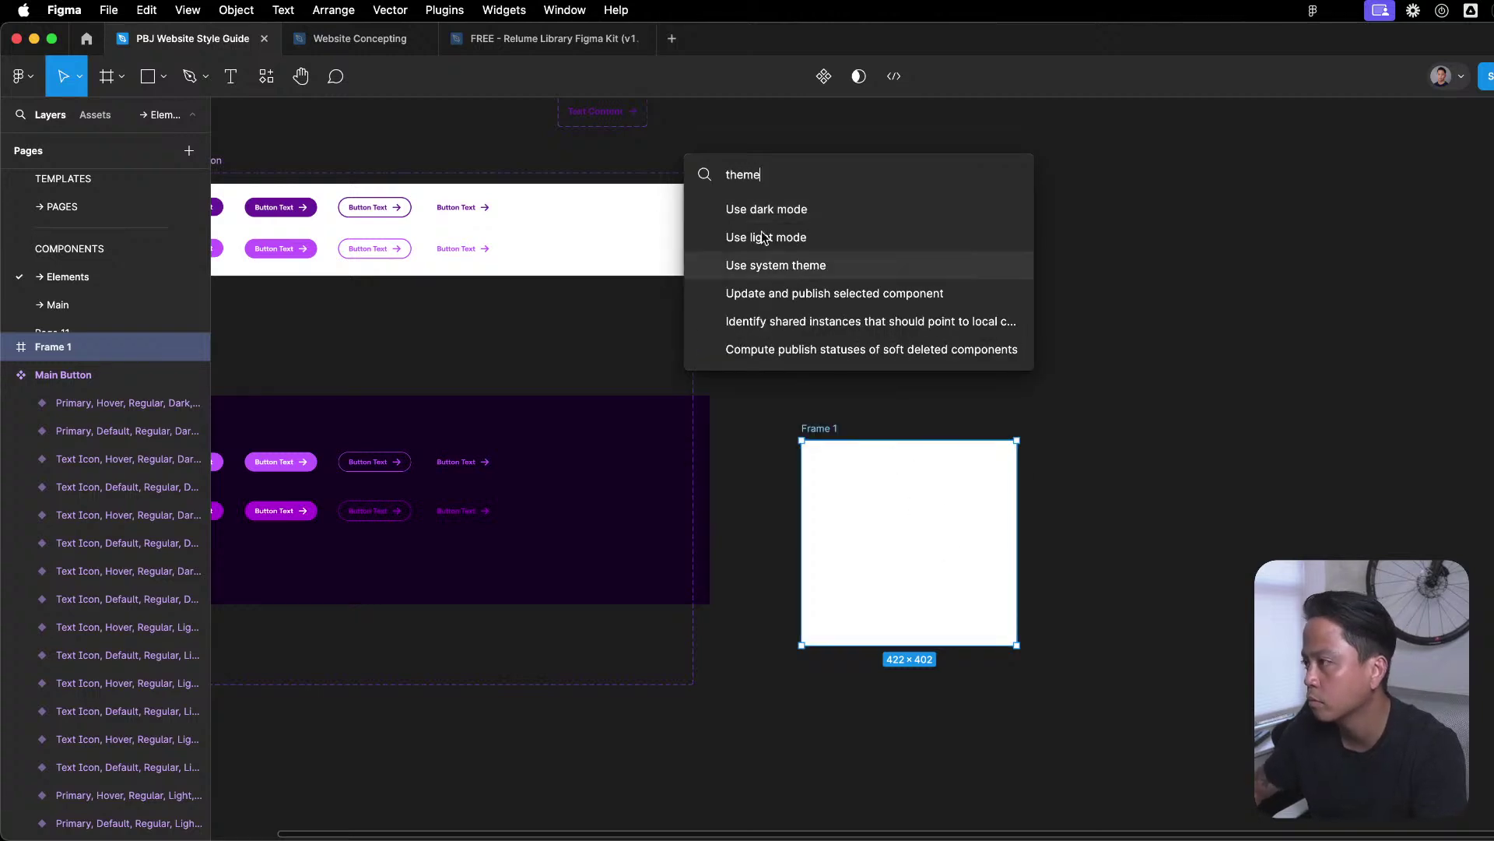
{"action": "left_click", "coordinate": [773, 209]}
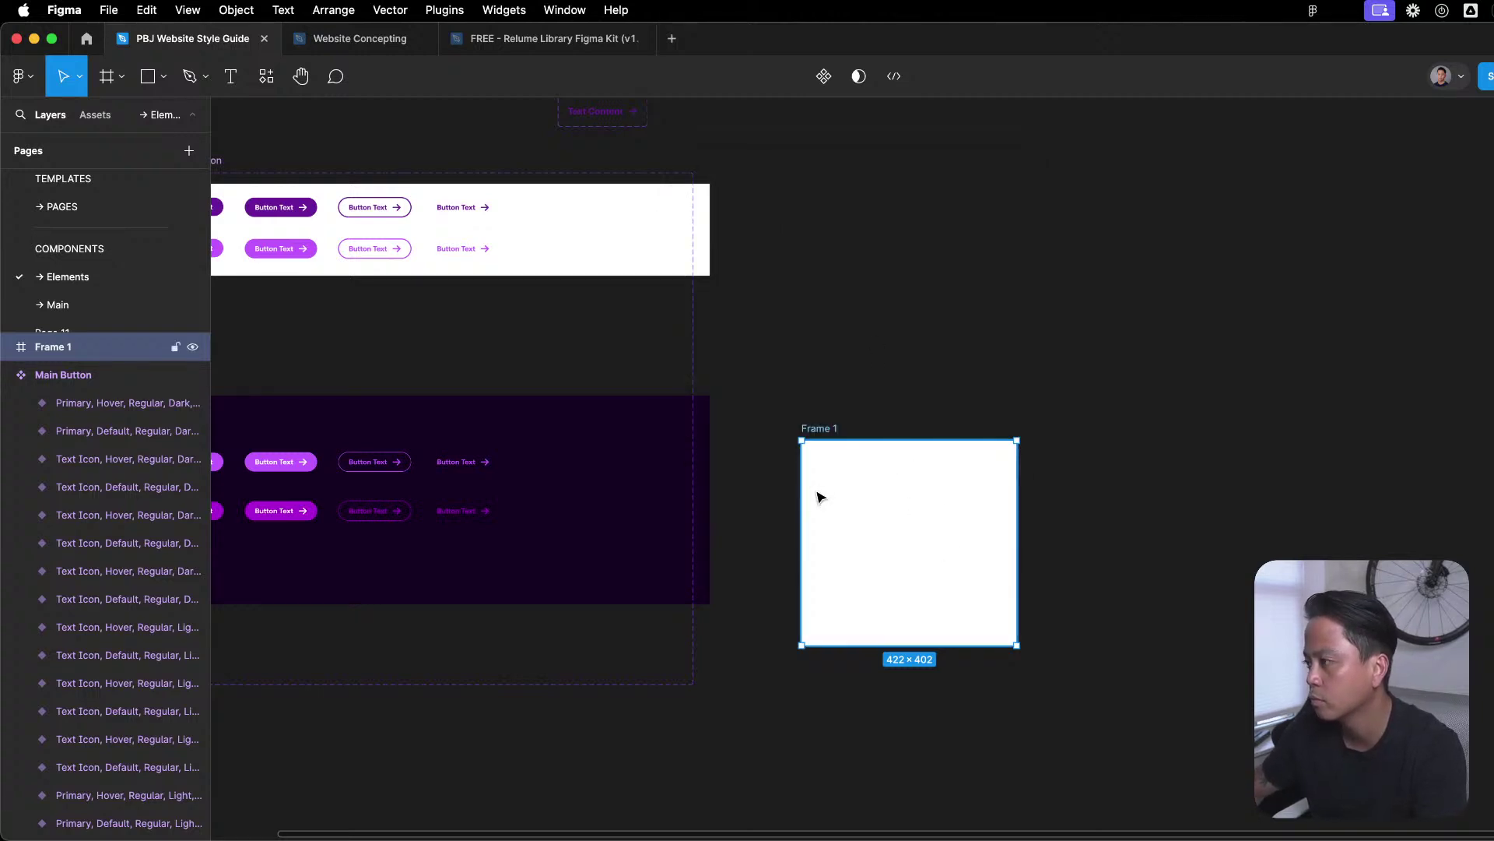
Switch the interface theme to light mode and back to dark mode through the command search.
{"action": "key", "text": "super+slash"}
{"action": "type", "text": "theme"}
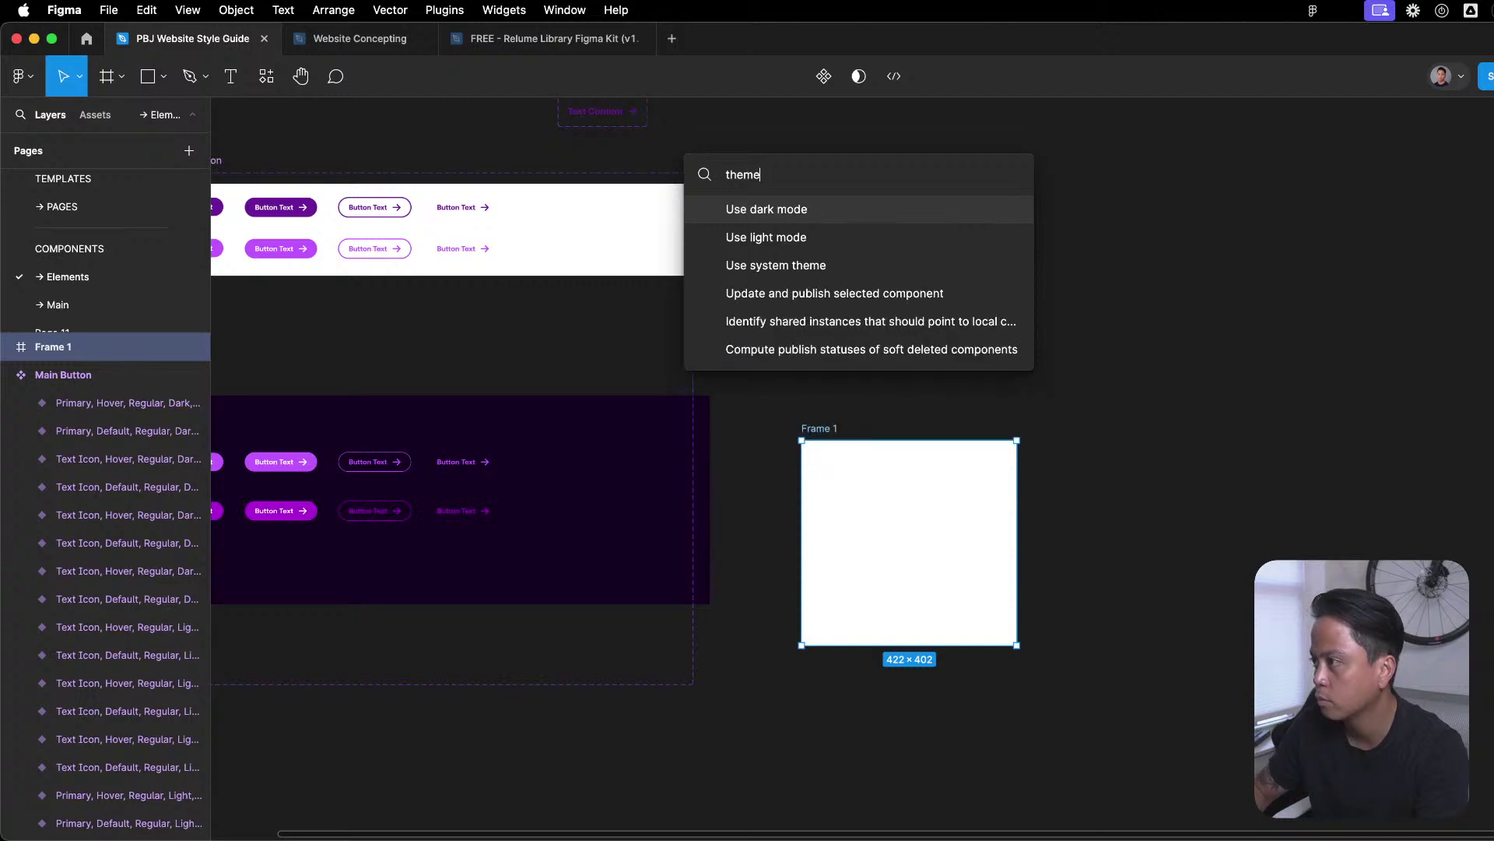
{"action": "left_click", "coordinate": [969, 249]}
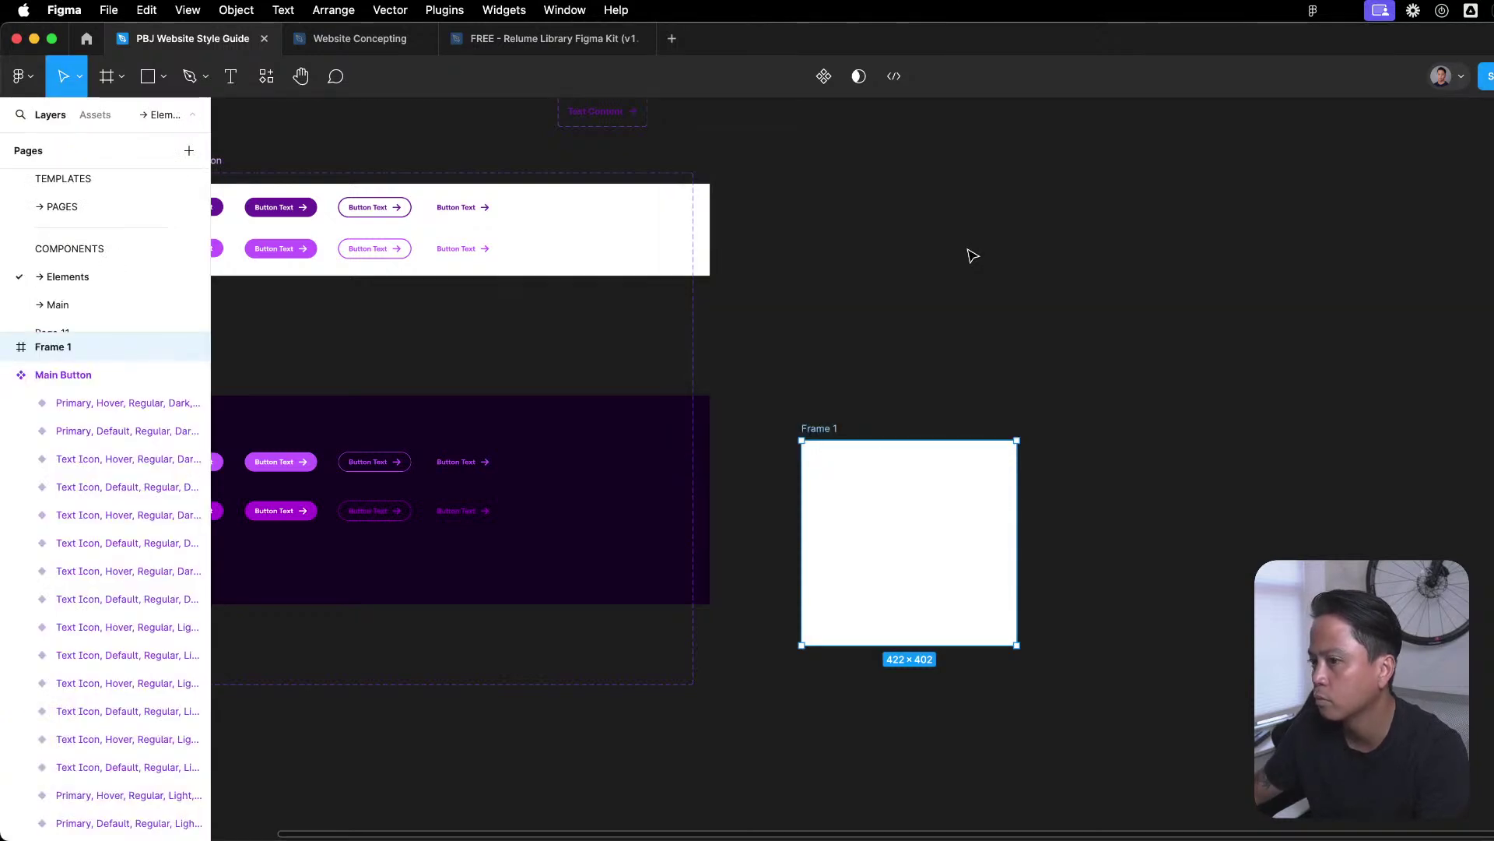
{"action": "key", "text": "super+slash"}
{"action": "type", "text": "theme"}
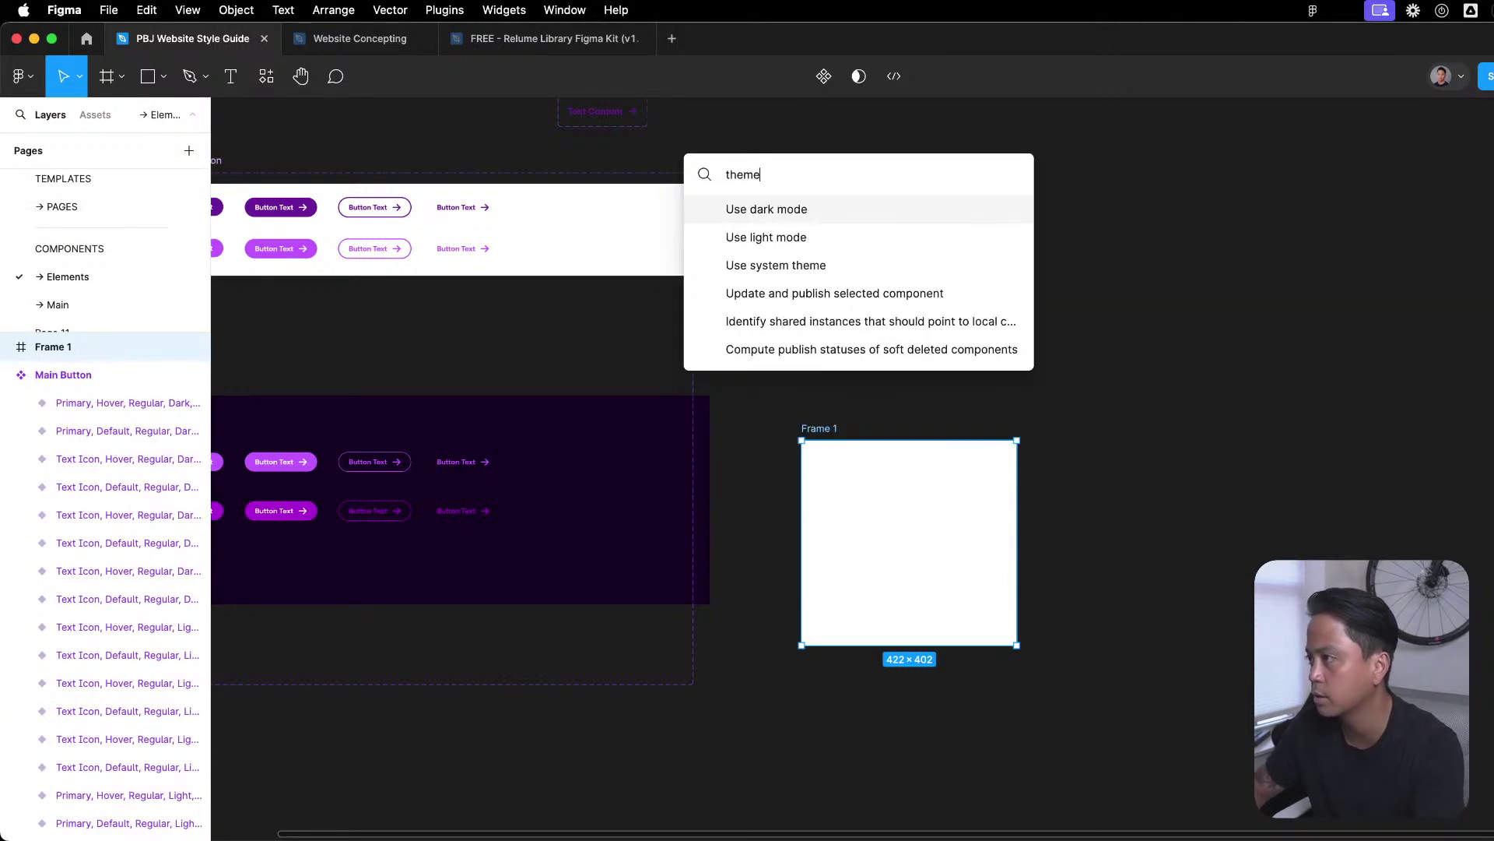
{"action": "key", "text": "Return"}
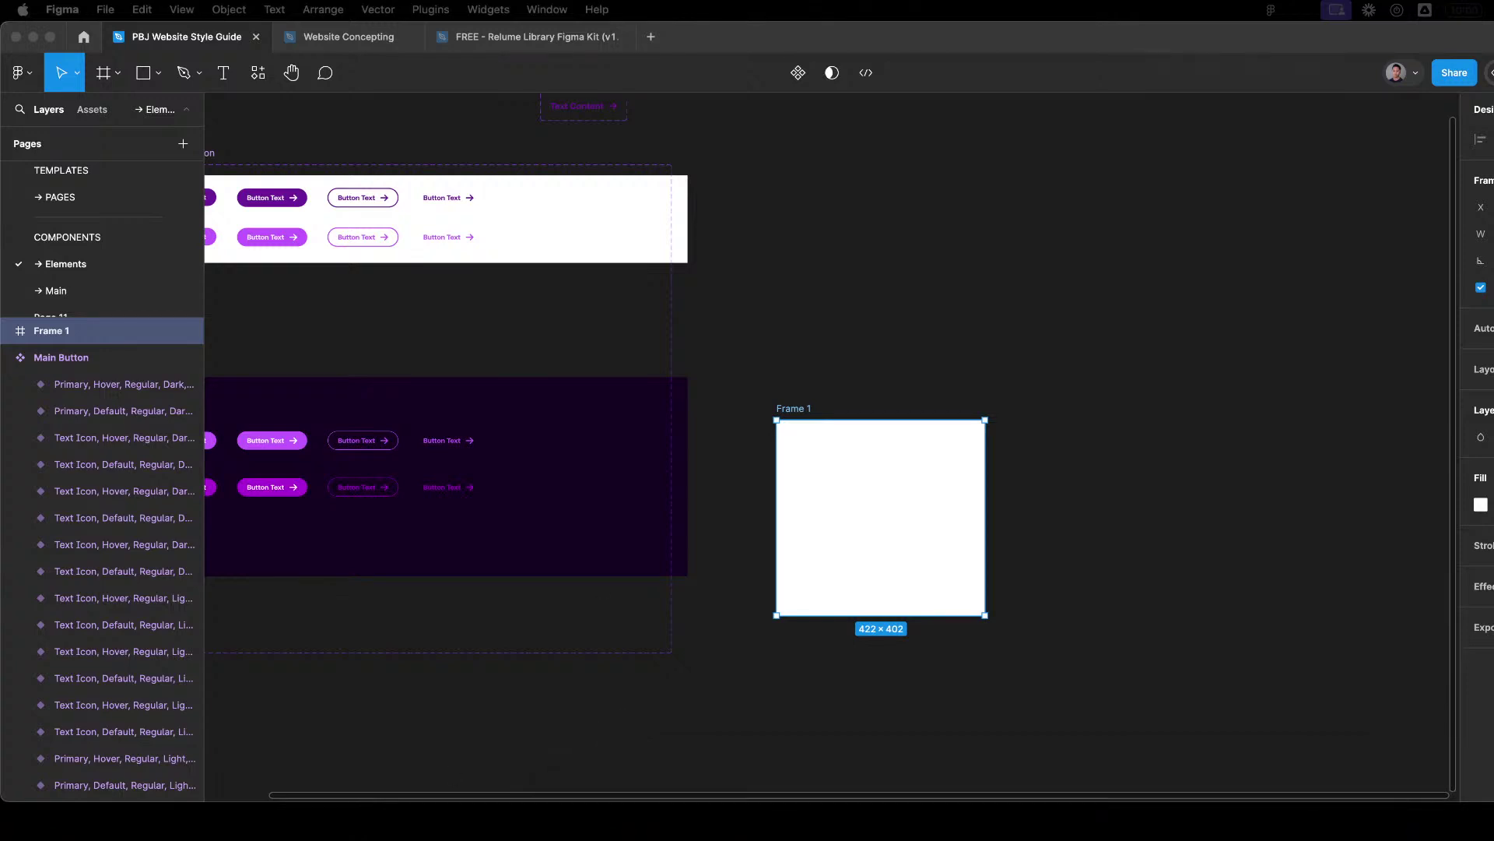
Place an instance of the default filled icon button from the dark set in the centre of the white frame.
{"action": "left_click", "coordinate": [987, 434]}
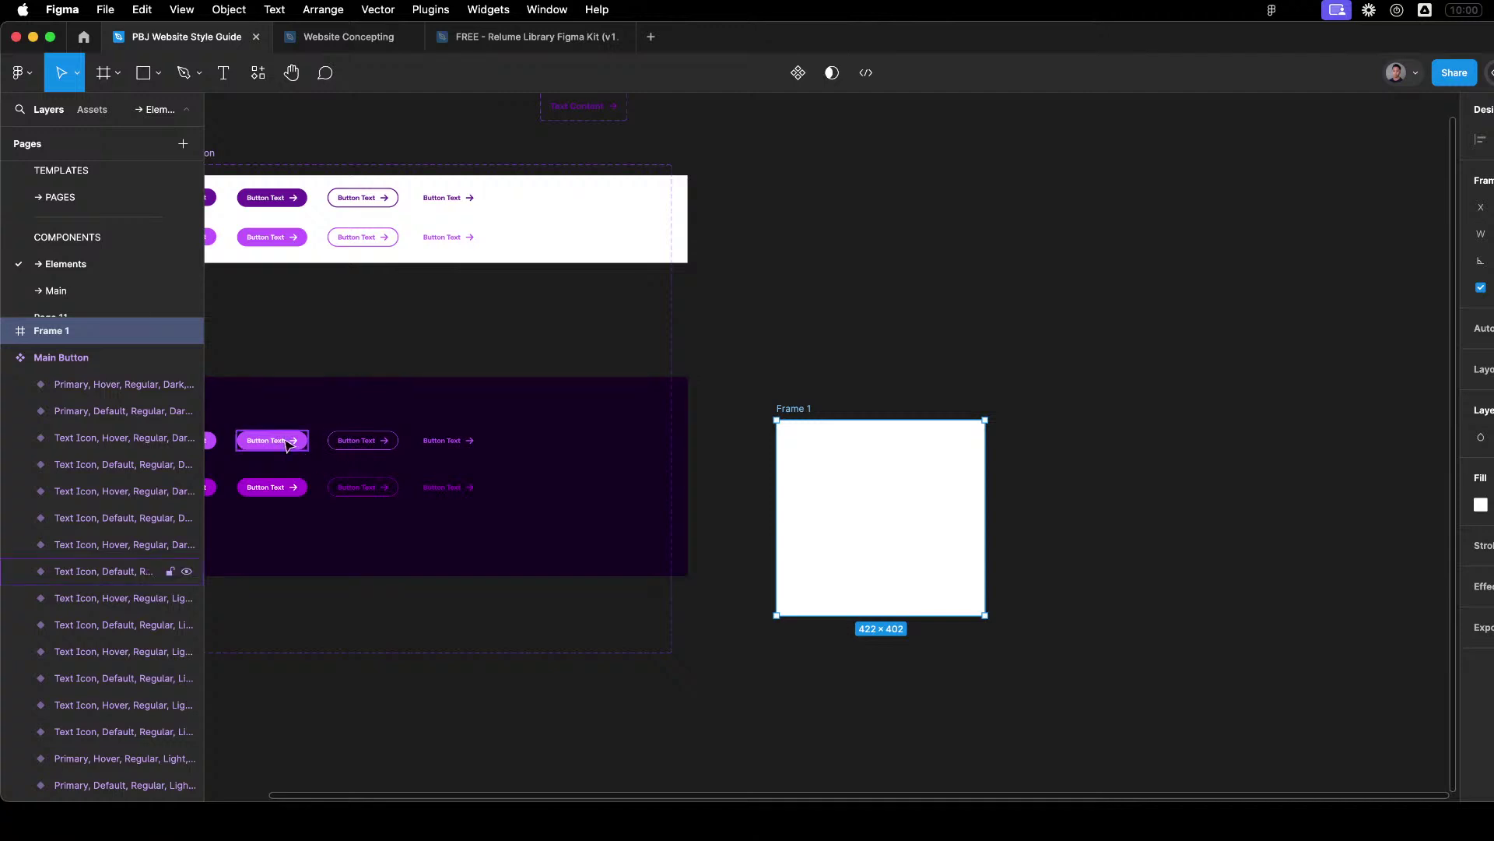
{"action": "left_click_drag", "start_coordinate": [286, 443], "coordinate": [899, 510]}
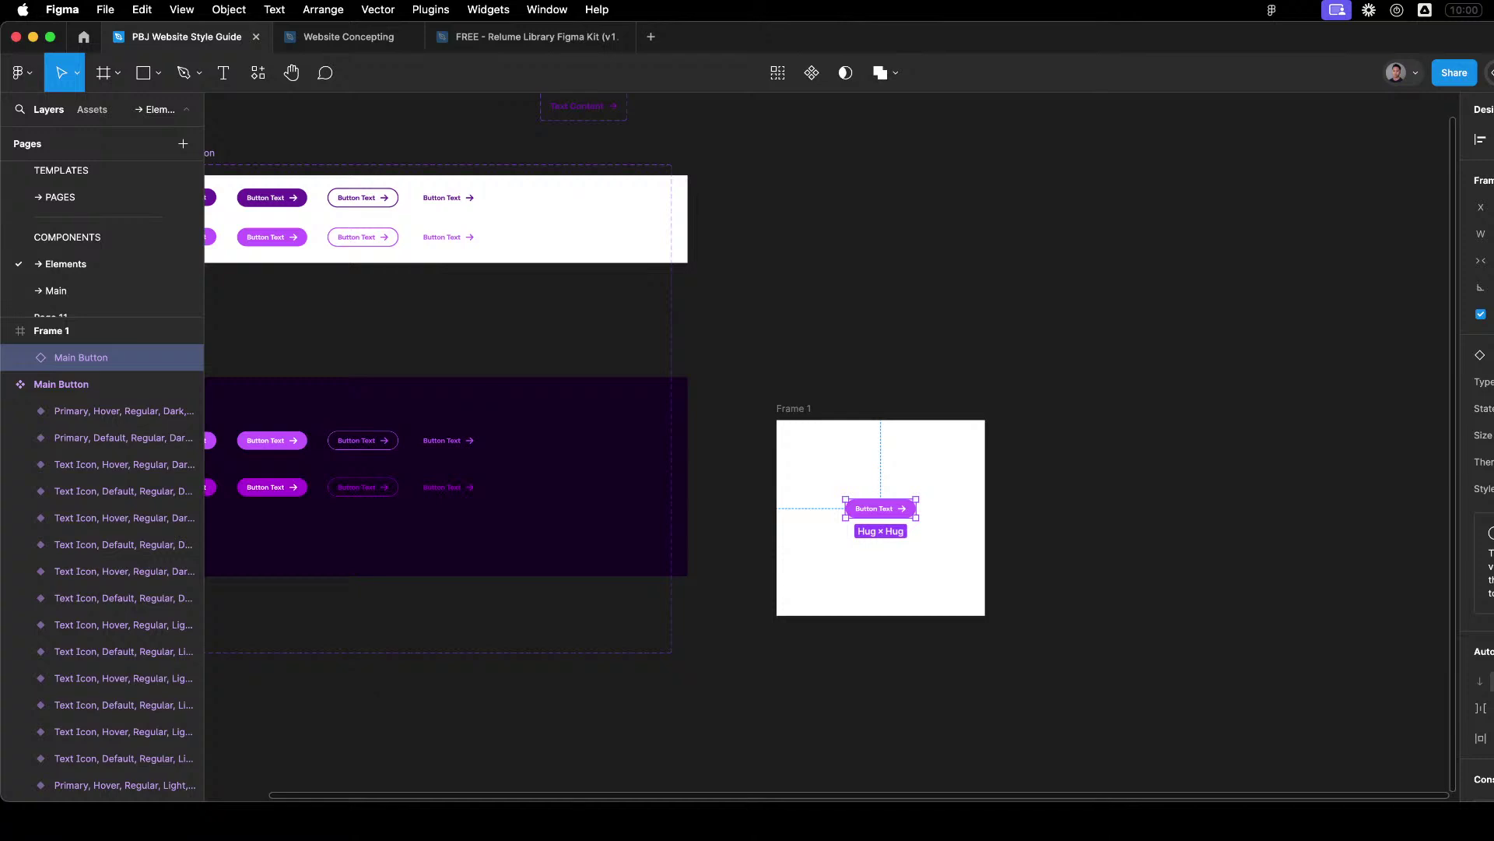
{"action": "left_click", "coordinate": [922, 313]}
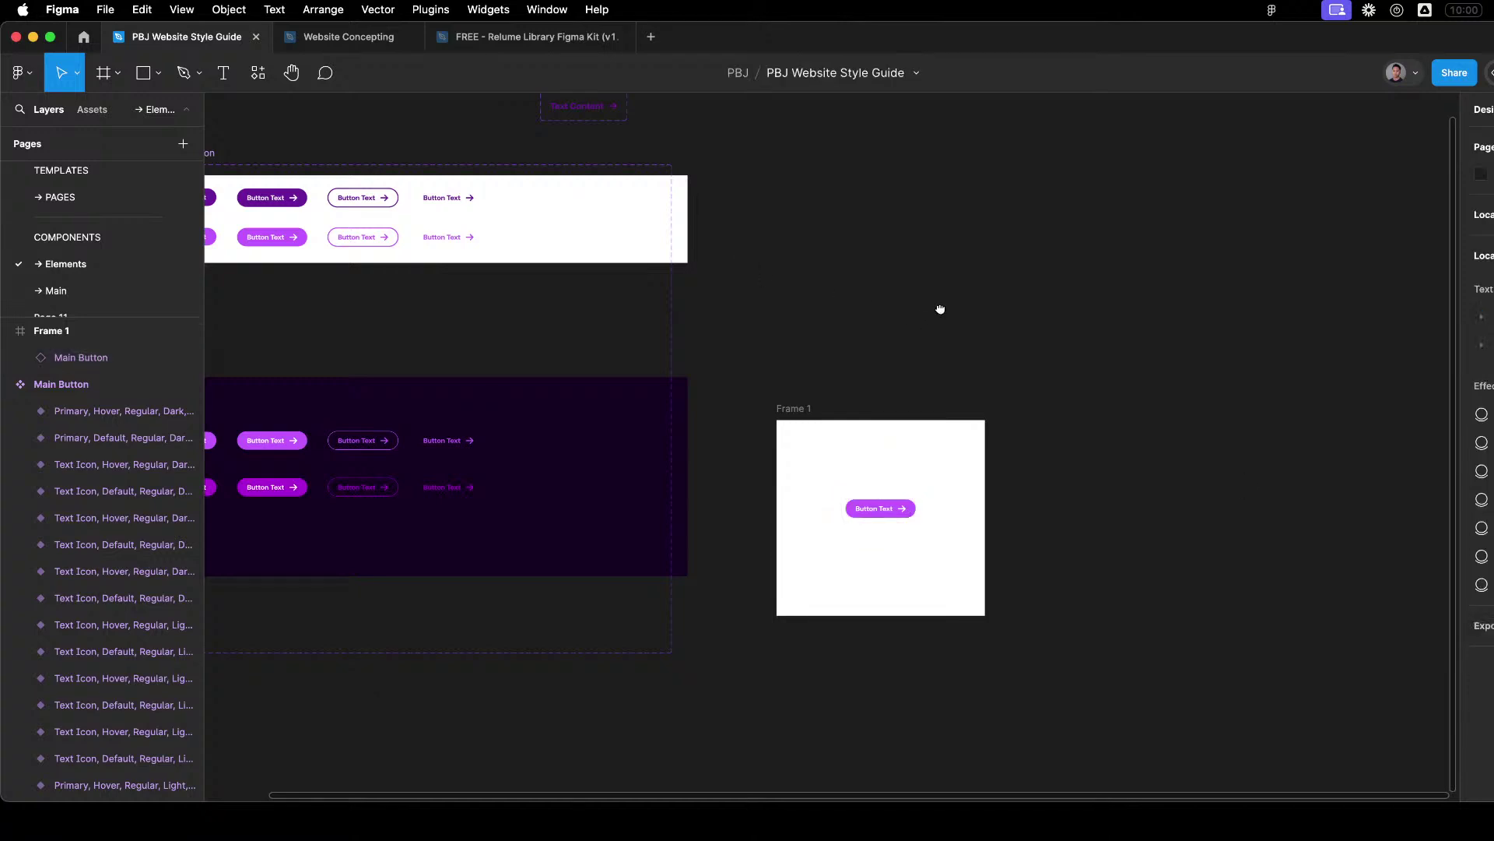
{"action": "scroll", "coordinate": [922, 314], "scroll_direction": "left", "scroll_amount": 5}
{"action": "left_click", "coordinate": [1119, 470]}
{"action": "scroll", "coordinate": [1214, 489], "scroll_direction": "right", "scroll_amount": 5}
{"action": "scroll", "coordinate": [1214, 488], "scroll_direction": "down", "scroll_amount": 3}
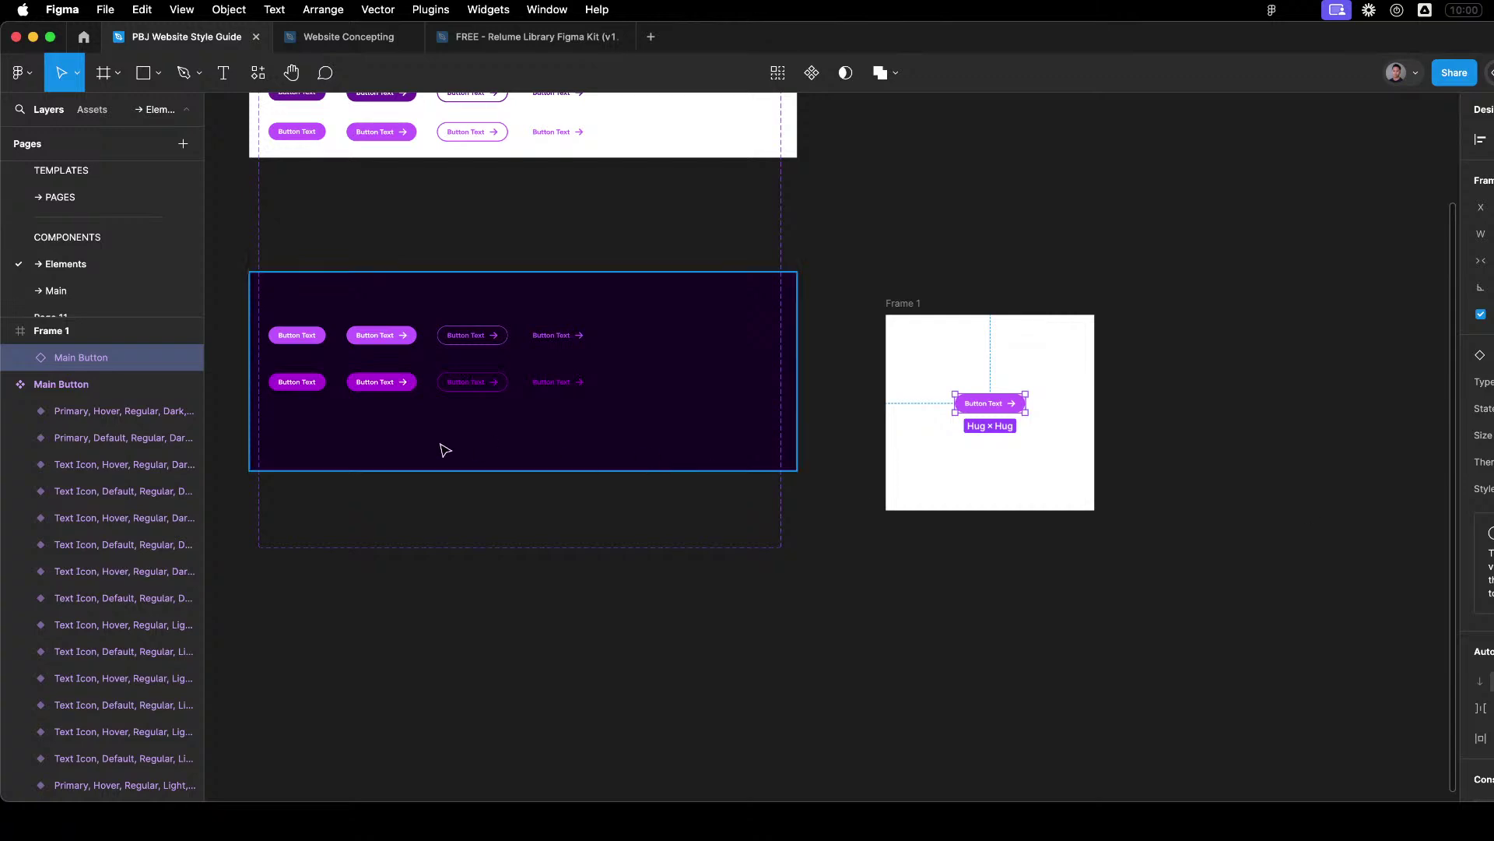
Try duplicating the default filled icon button variant in the dark set, and undo the duplicate.
{"action": "left_click", "coordinate": [390, 382]}
{"action": "left_click", "coordinate": [406, 335]}
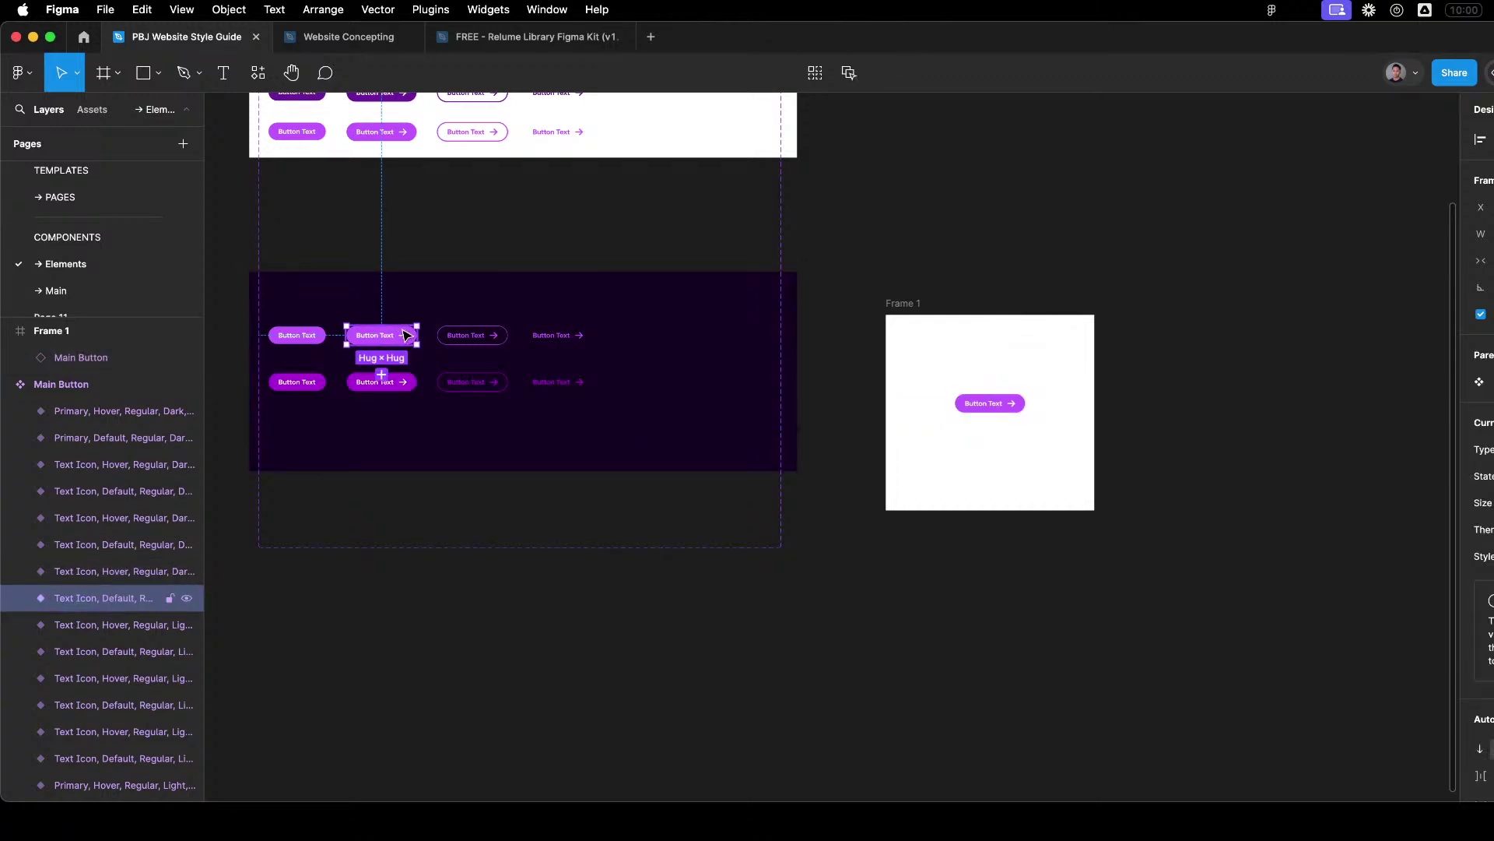
{"action": "key", "text": "super+d"}
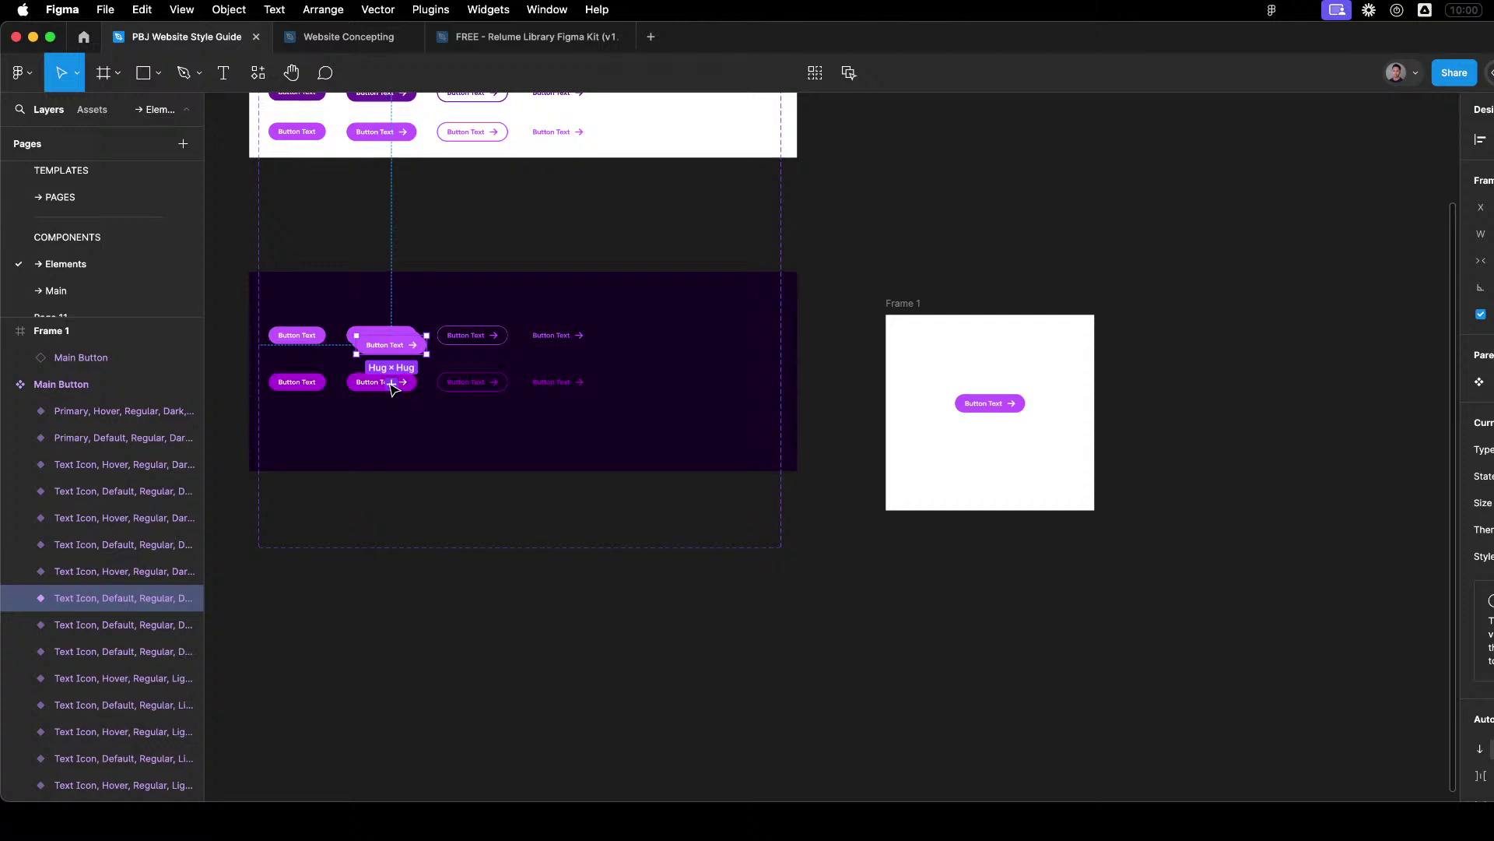
{"action": "key", "text": "super+z"}
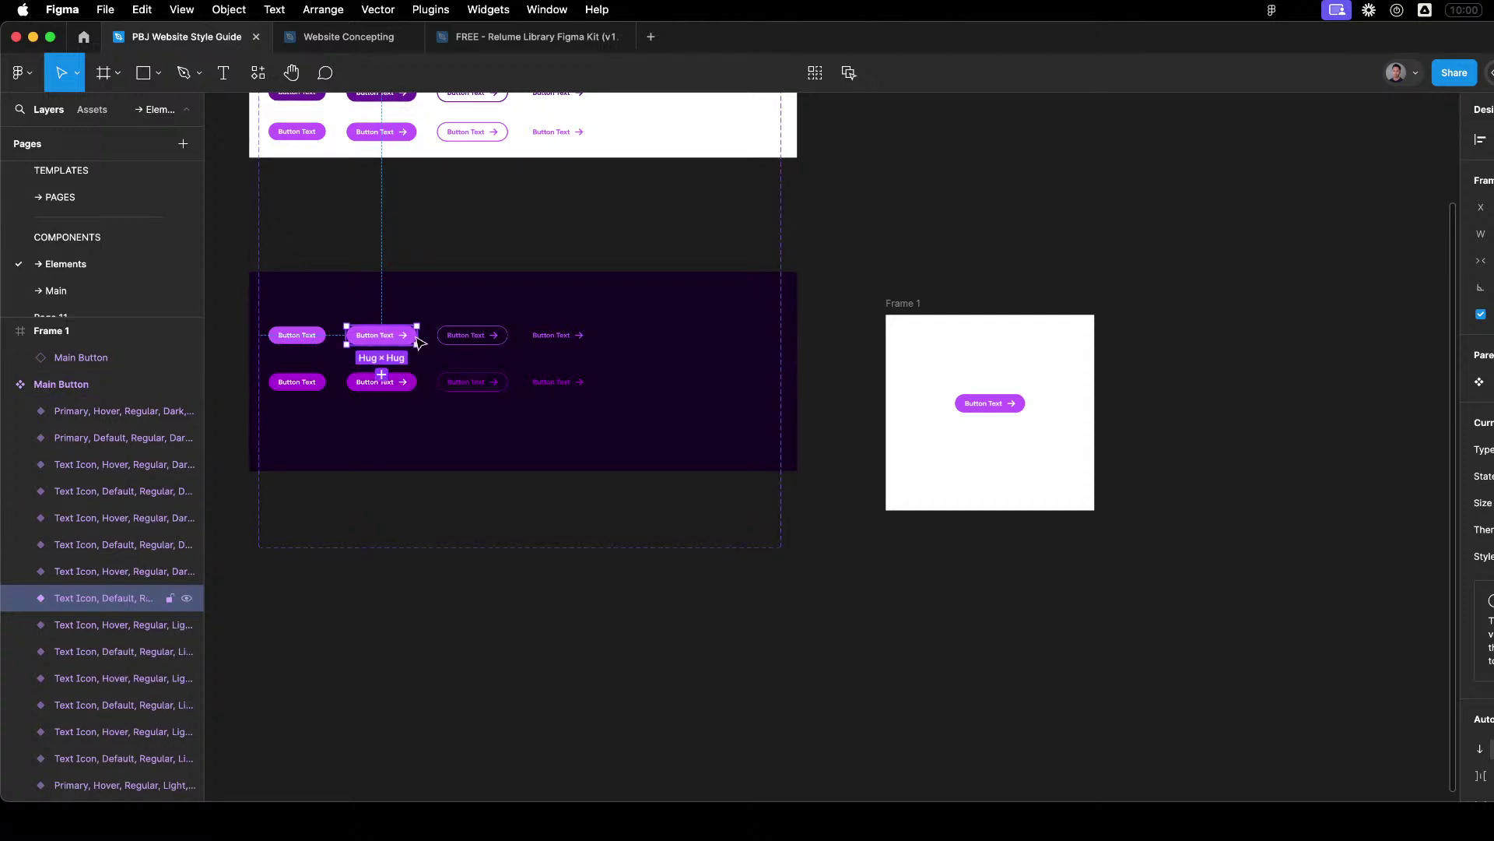
Examine the properties of the filled, outlined and text-only button variants in the dark set, and clear the selection.
{"action": "left_click", "coordinate": [385, 382]}
{"action": "left_click", "coordinate": [507, 291]}
{"action": "left_click", "coordinate": [404, 389]}
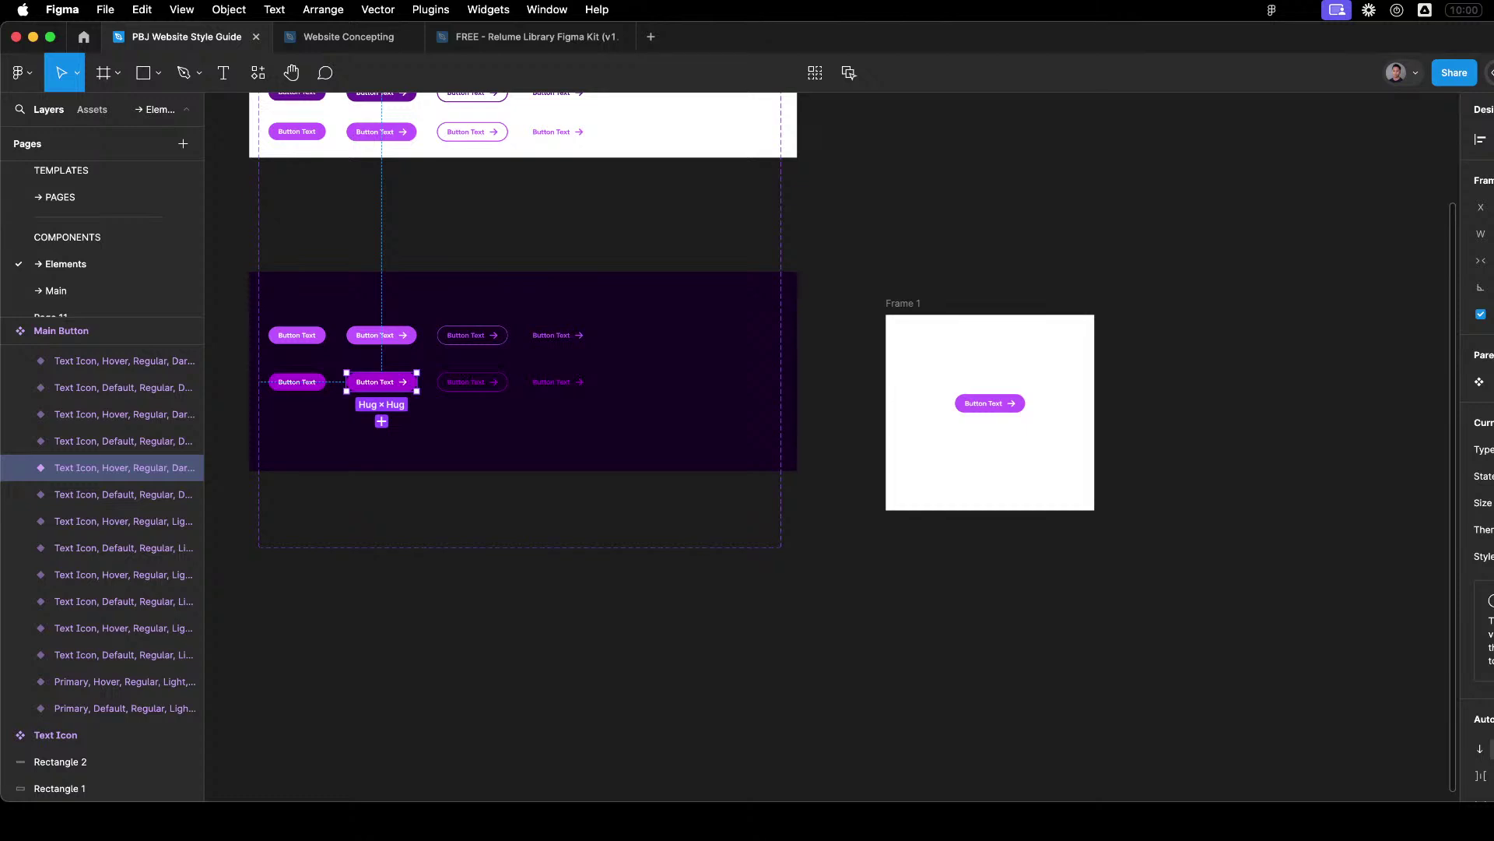
{"action": "left_click", "coordinate": [302, 383]}
{"action": "left_click", "coordinate": [414, 386]}
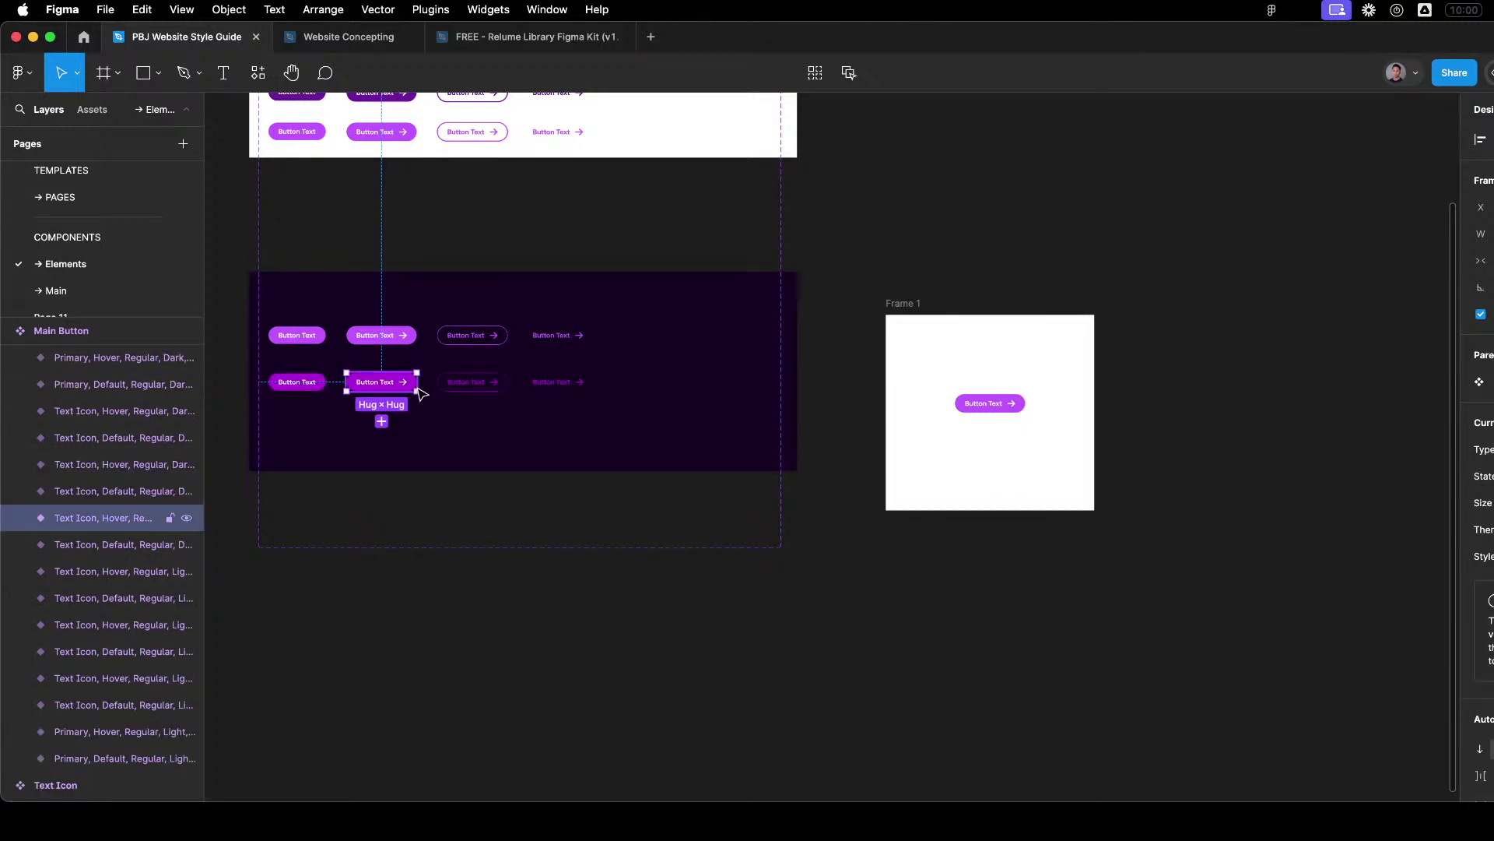
{"action": "left_click", "coordinate": [489, 382]}
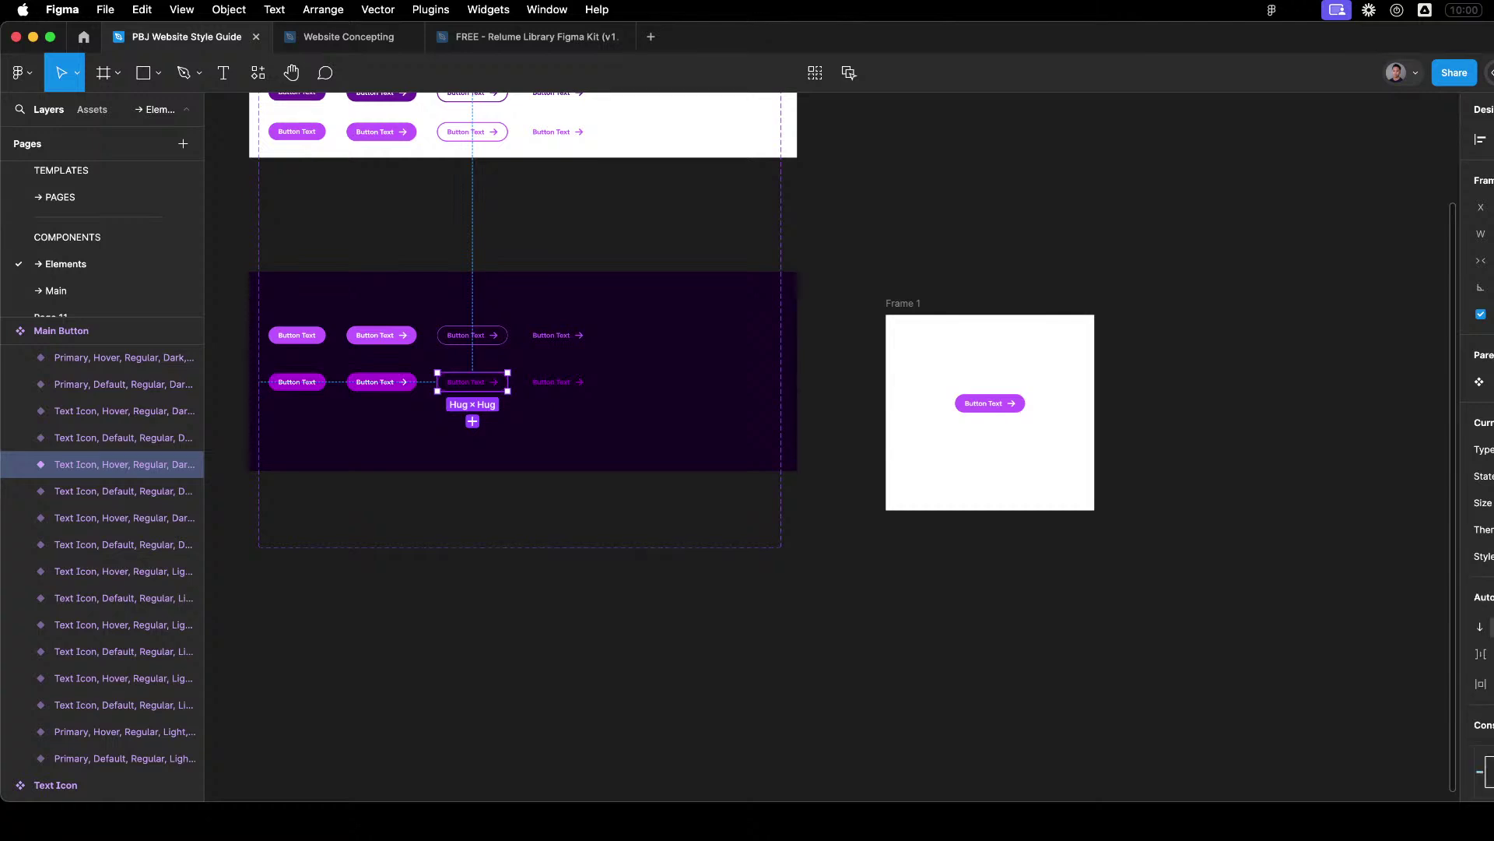
{"action": "key", "text": "Right"}
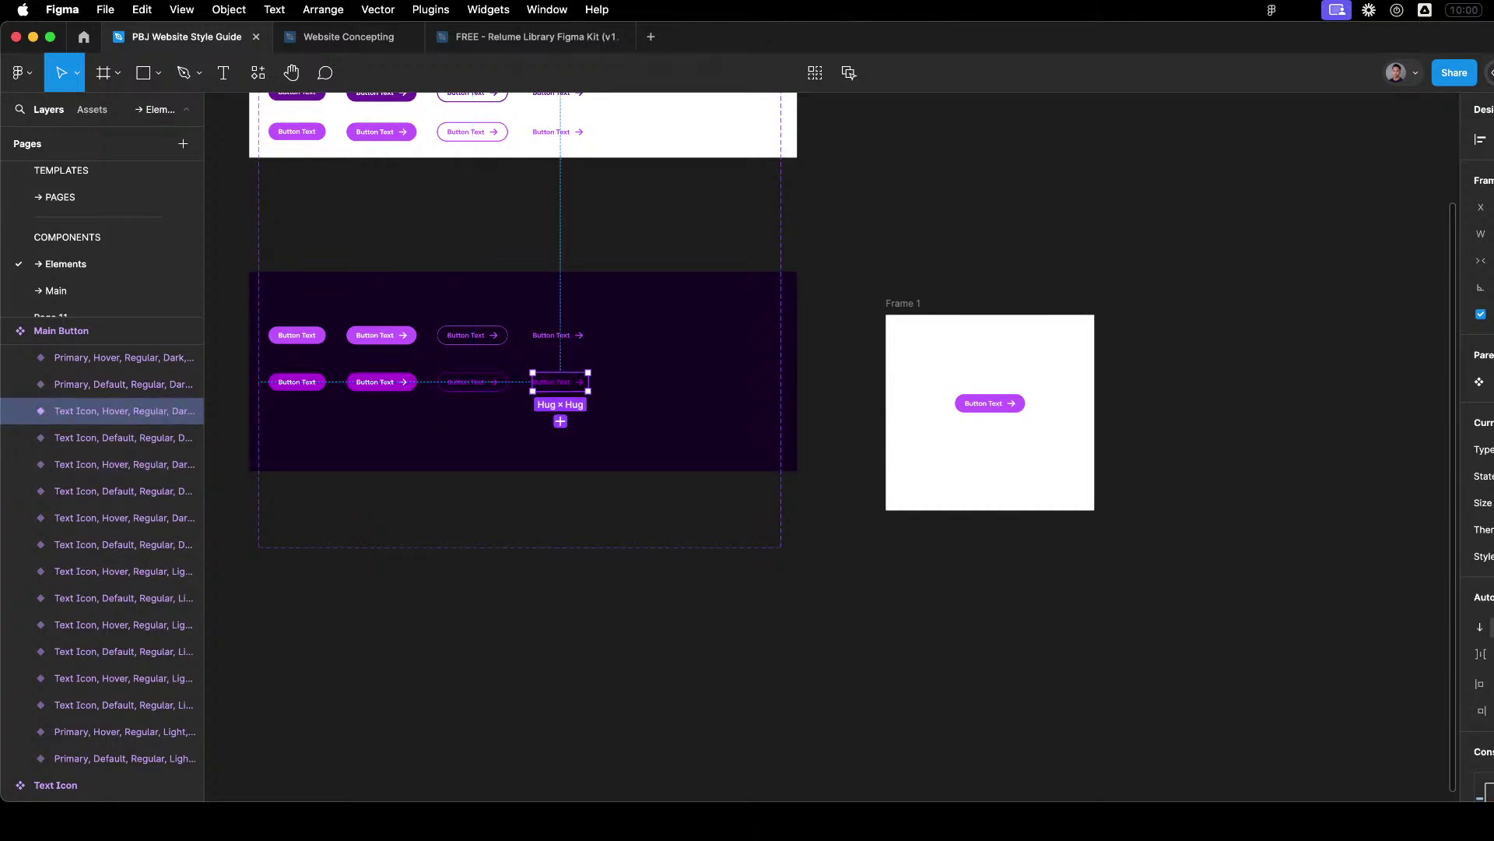
{"action": "key", "text": "Tab"}
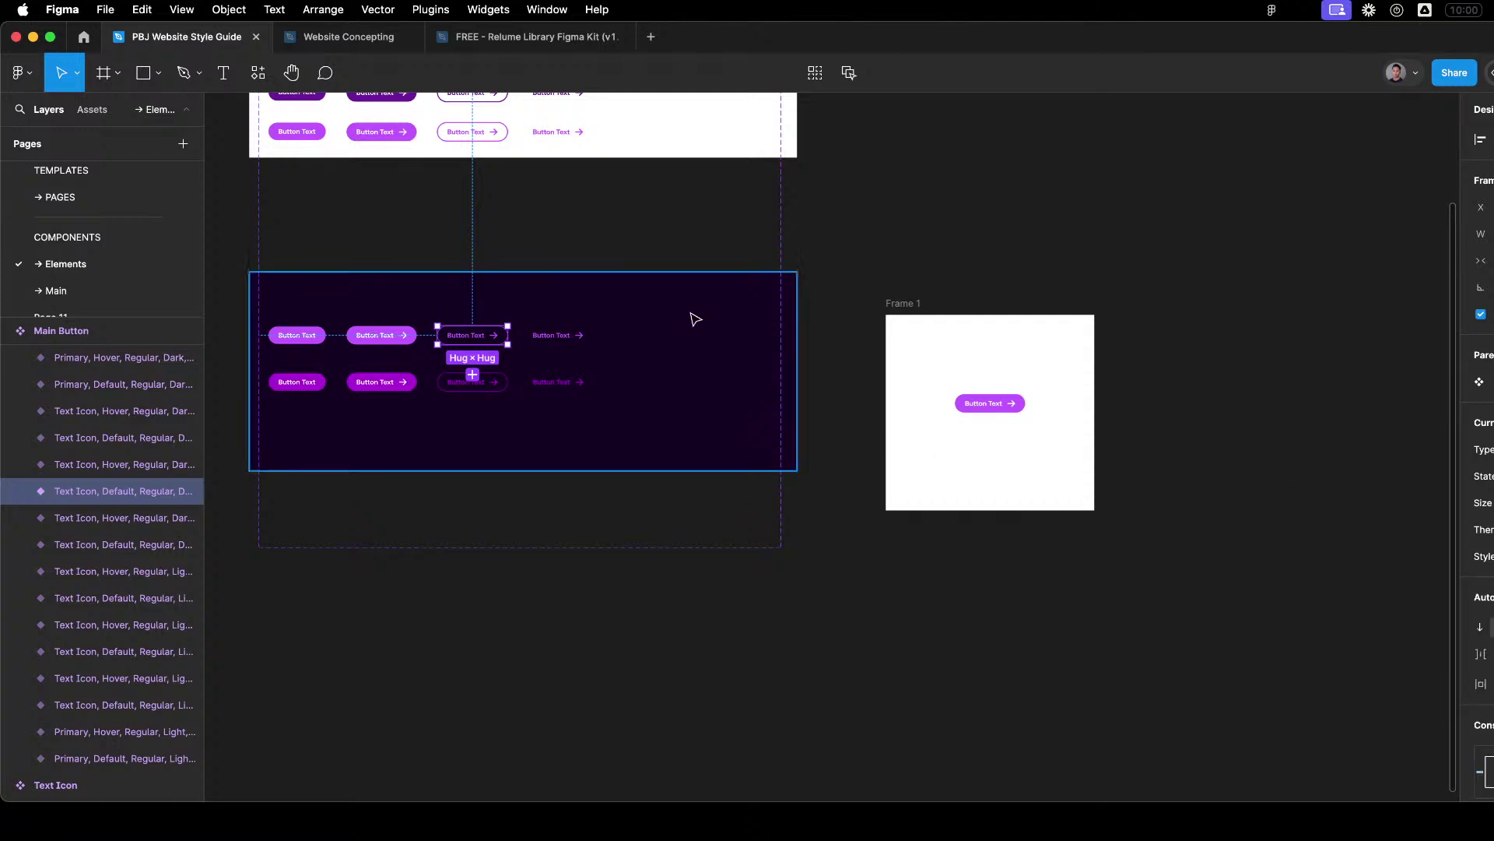
{"action": "key", "text": "Tab"}
{"action": "left_click", "coordinate": [971, 321]}
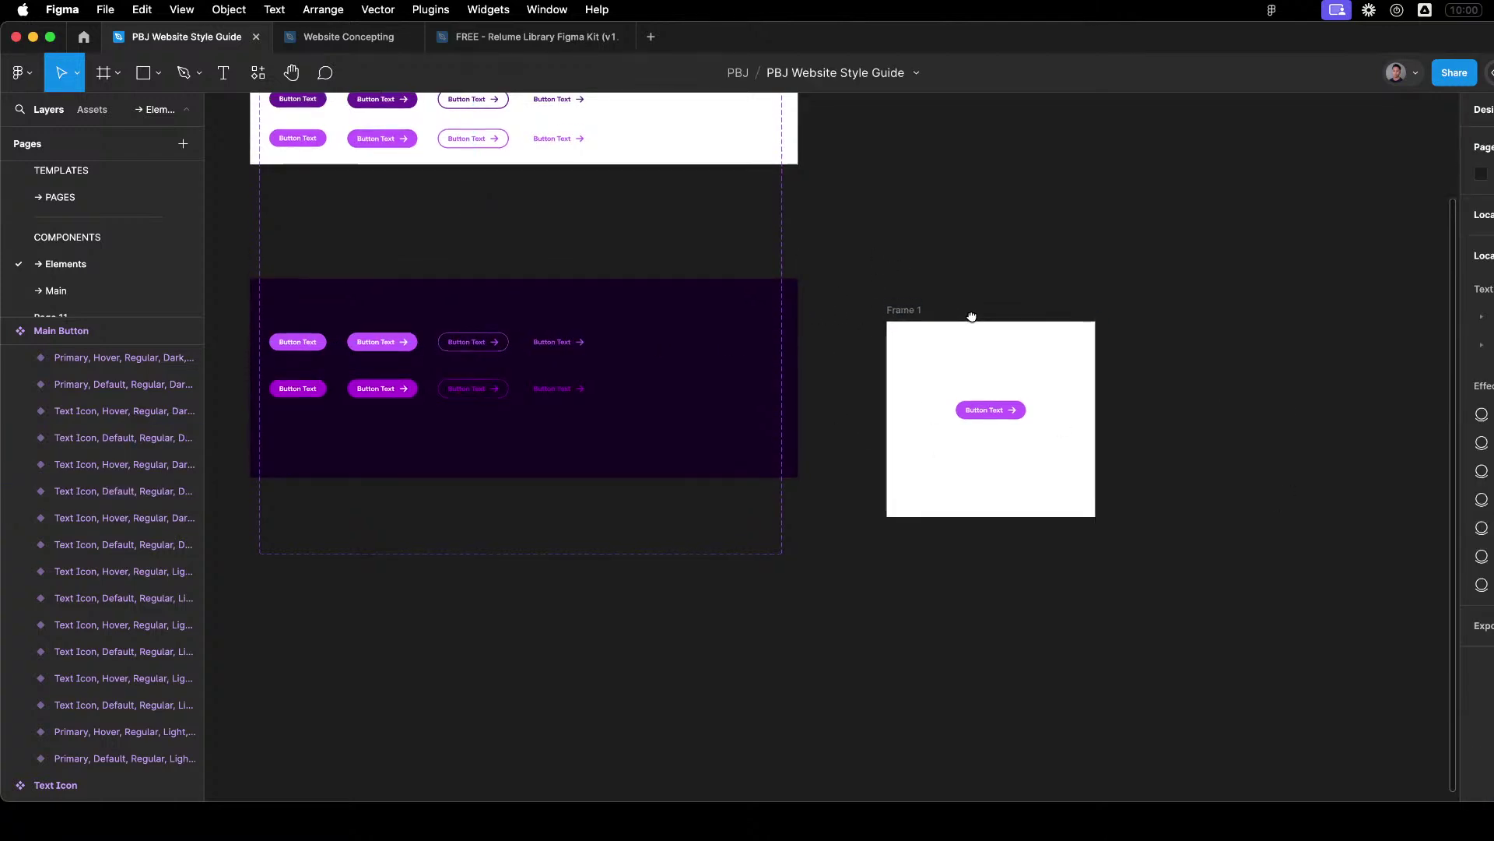
Mark the white frame as ready for development and remove that status again.
{"action": "left_click", "coordinate": [906, 311]}
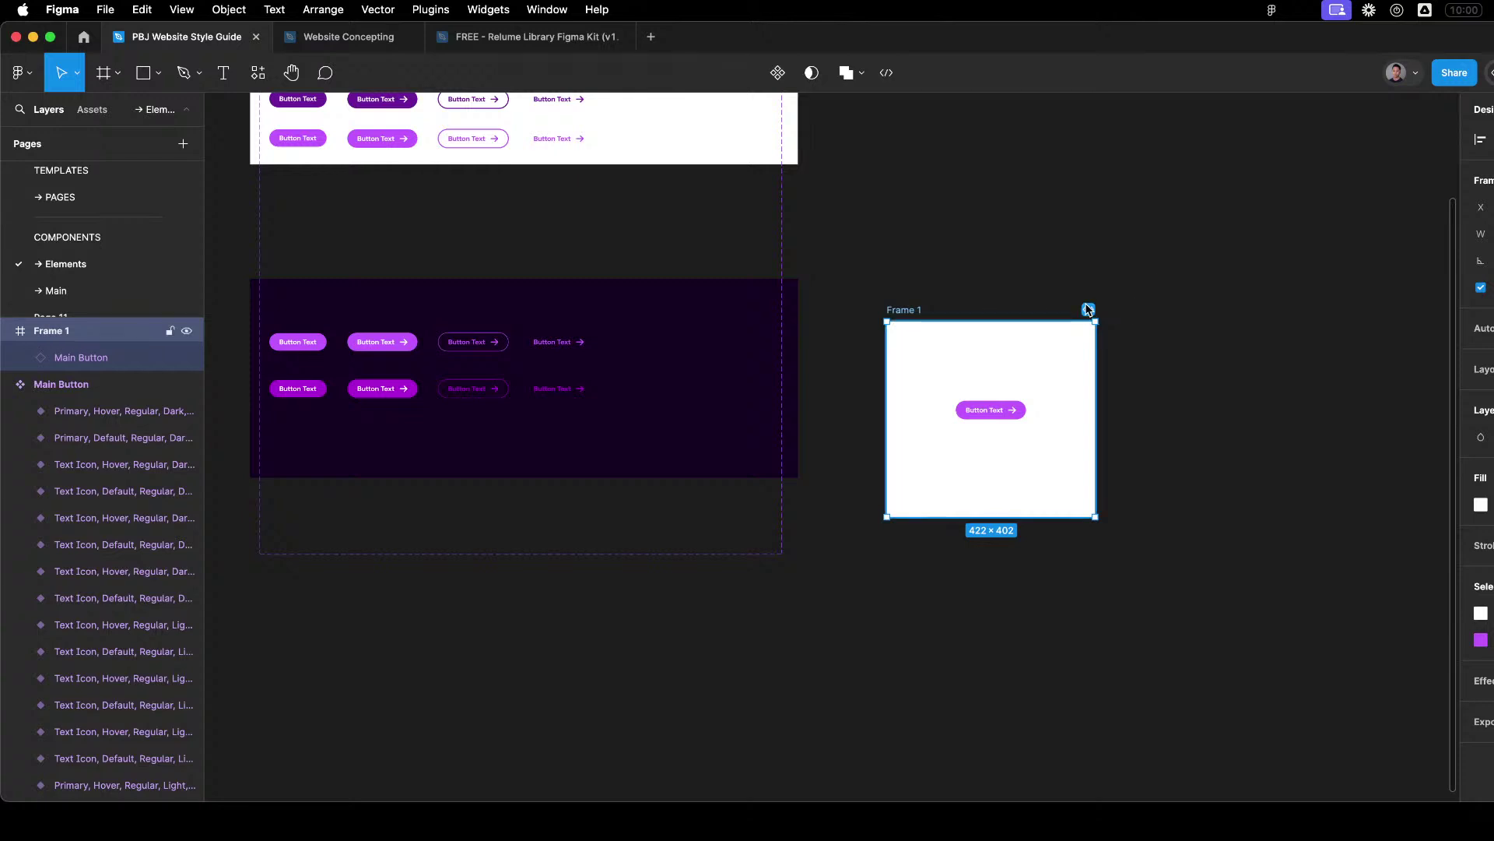
{"action": "left_click", "coordinate": [1088, 310]}
{"action": "left_click", "coordinate": [1088, 310]}
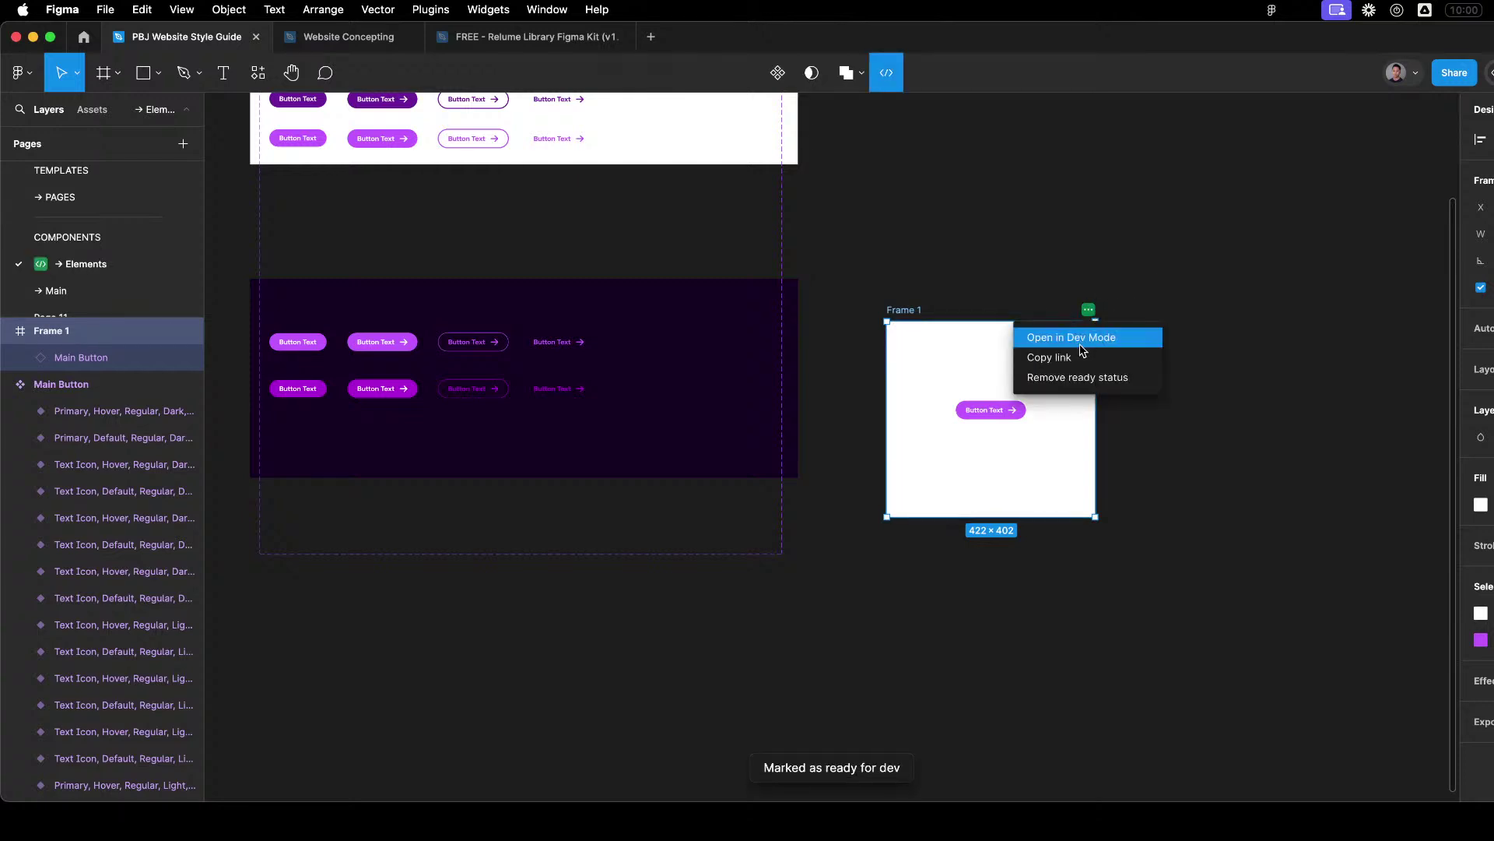
{"action": "left_click", "coordinate": [1094, 386]}
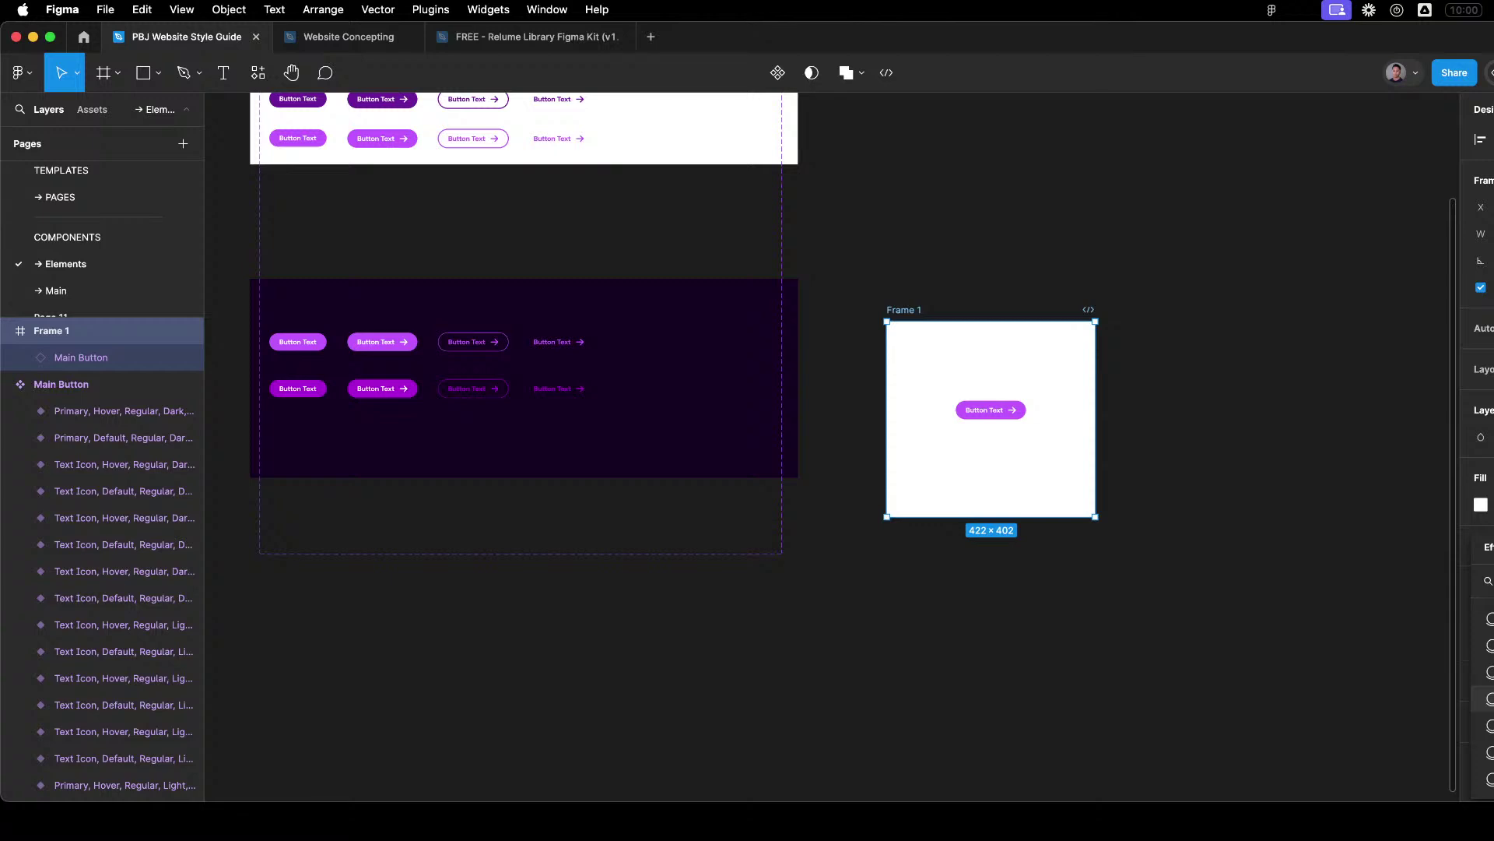
Close the frame's effect styles, check its prototype settings, and return to the page's design settings.
{"action": "key", "text": "Escape"}
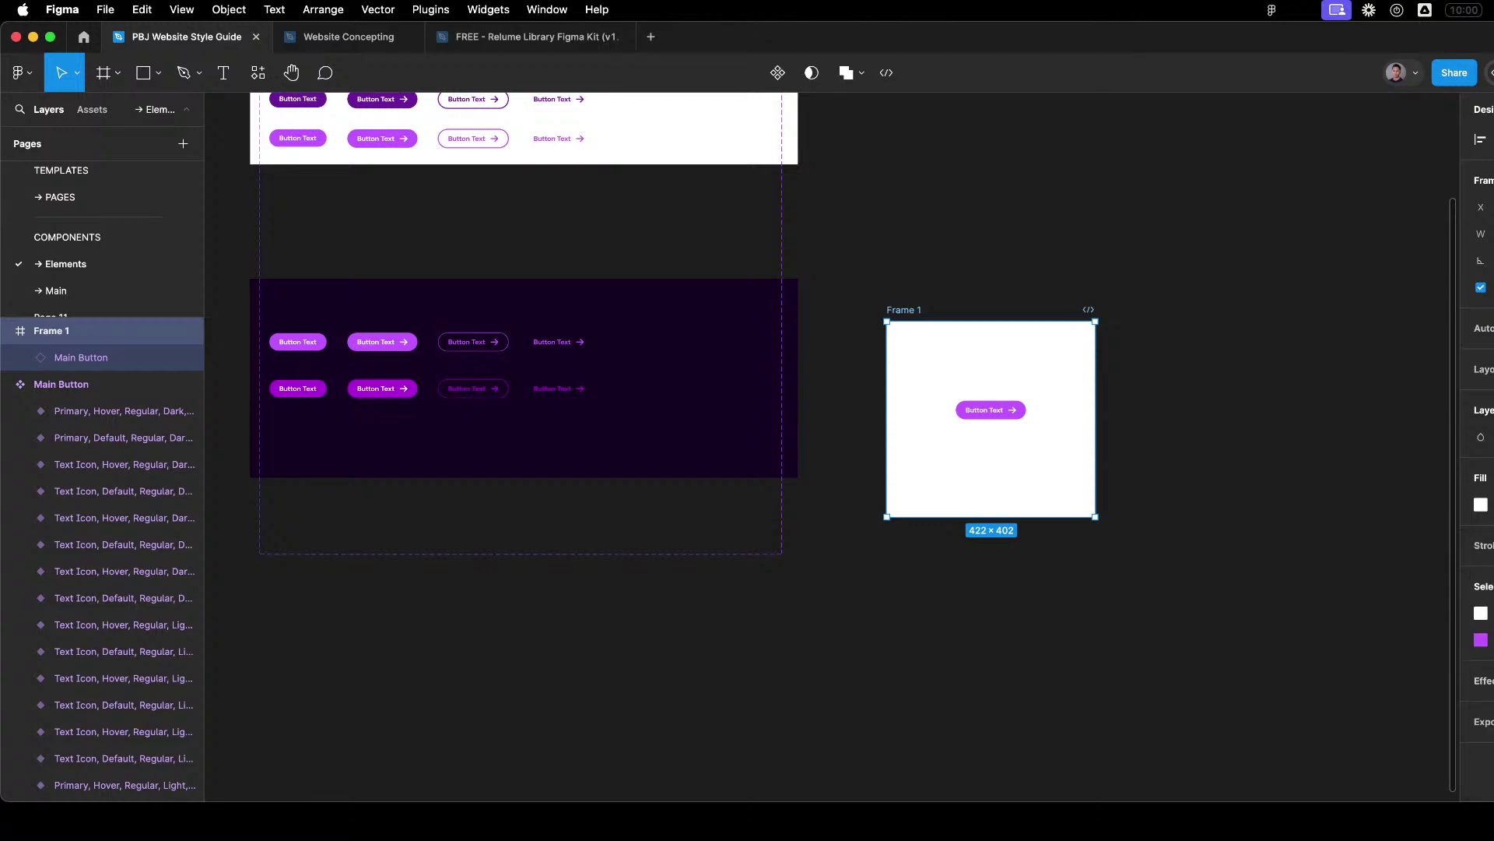
{"action": "key", "text": "shift+e"}
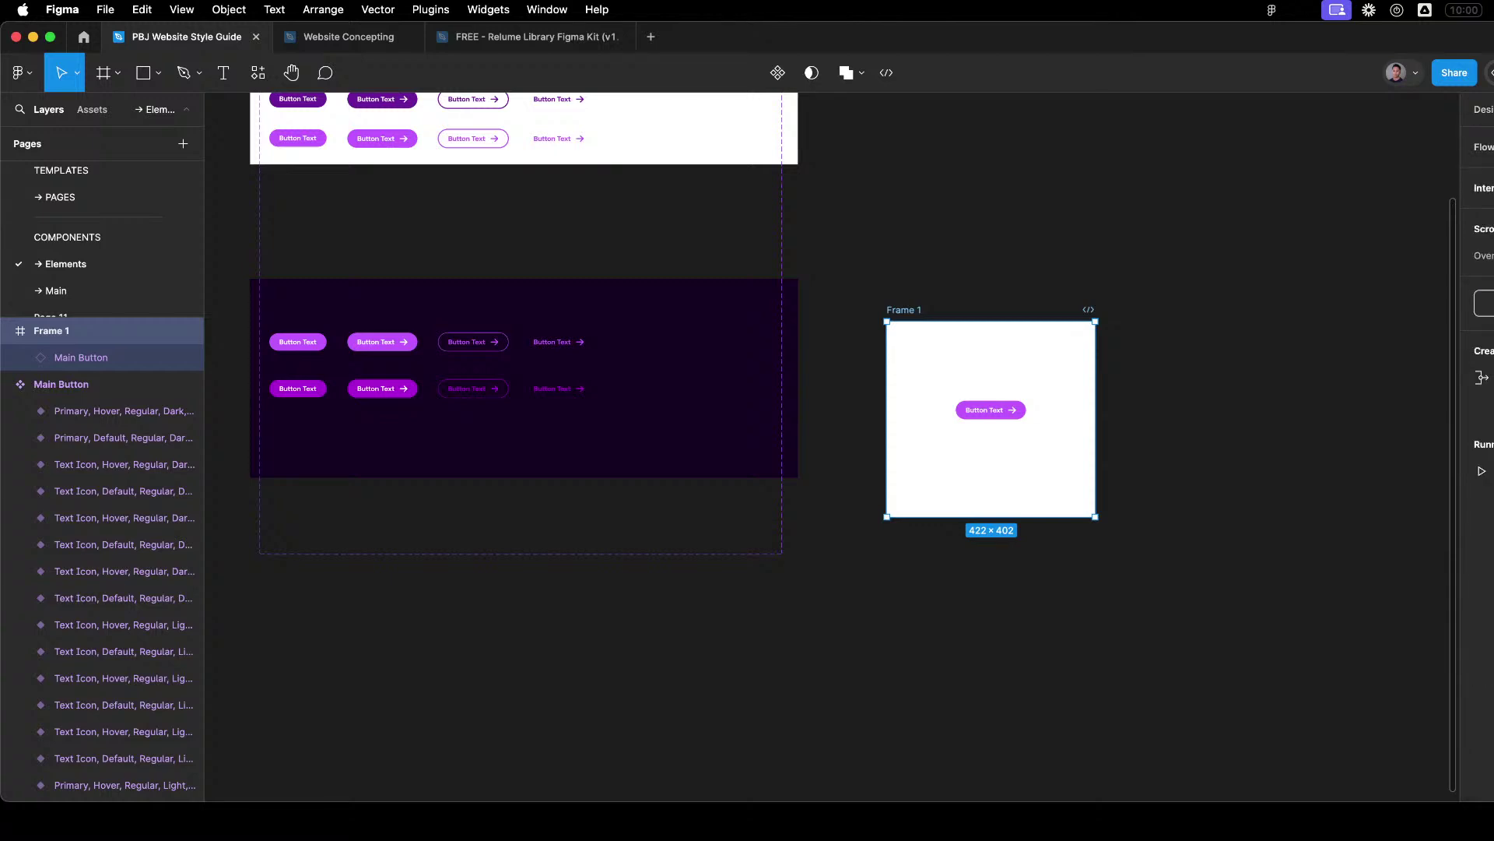
{"action": "key", "text": "Escape"}
{"action": "left_click", "coordinate": [1485, 110]}
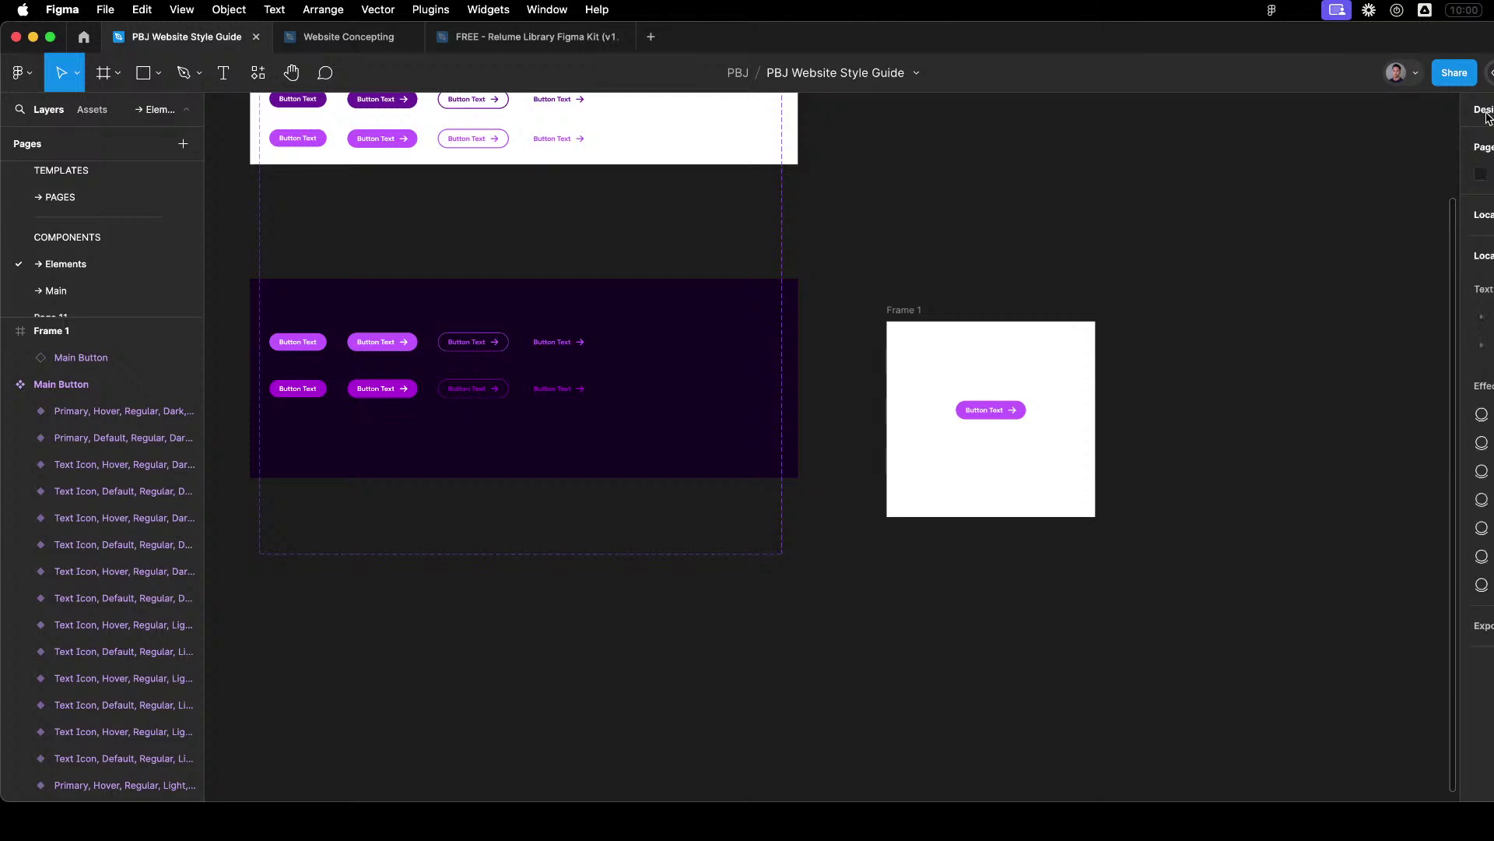
Look through the context commands available for the white Frame 1.
{"action": "left_click", "coordinate": [917, 311]}
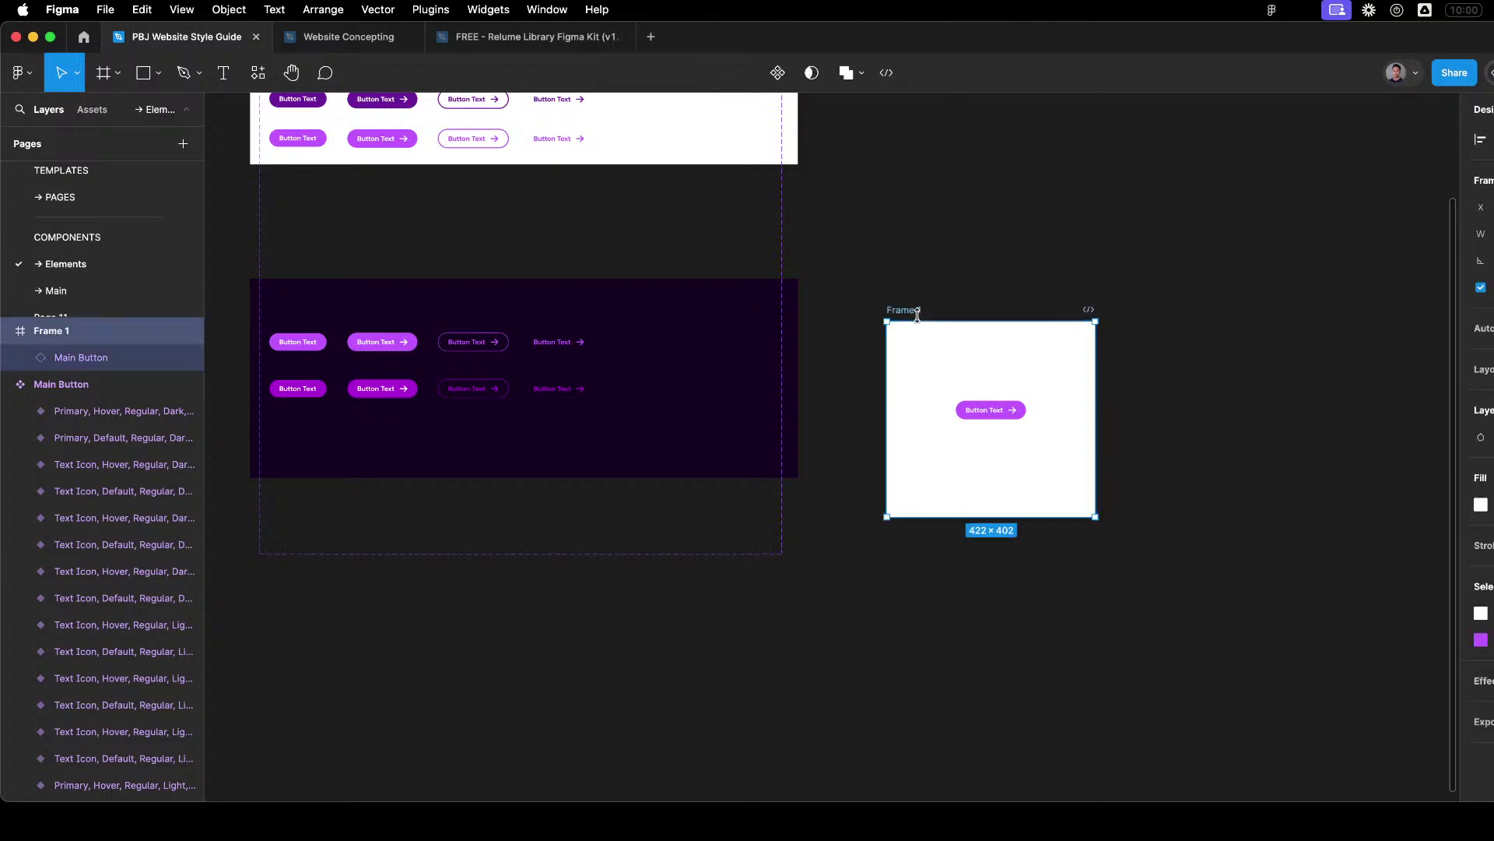
{"action": "right_click", "coordinate": [912, 319]}
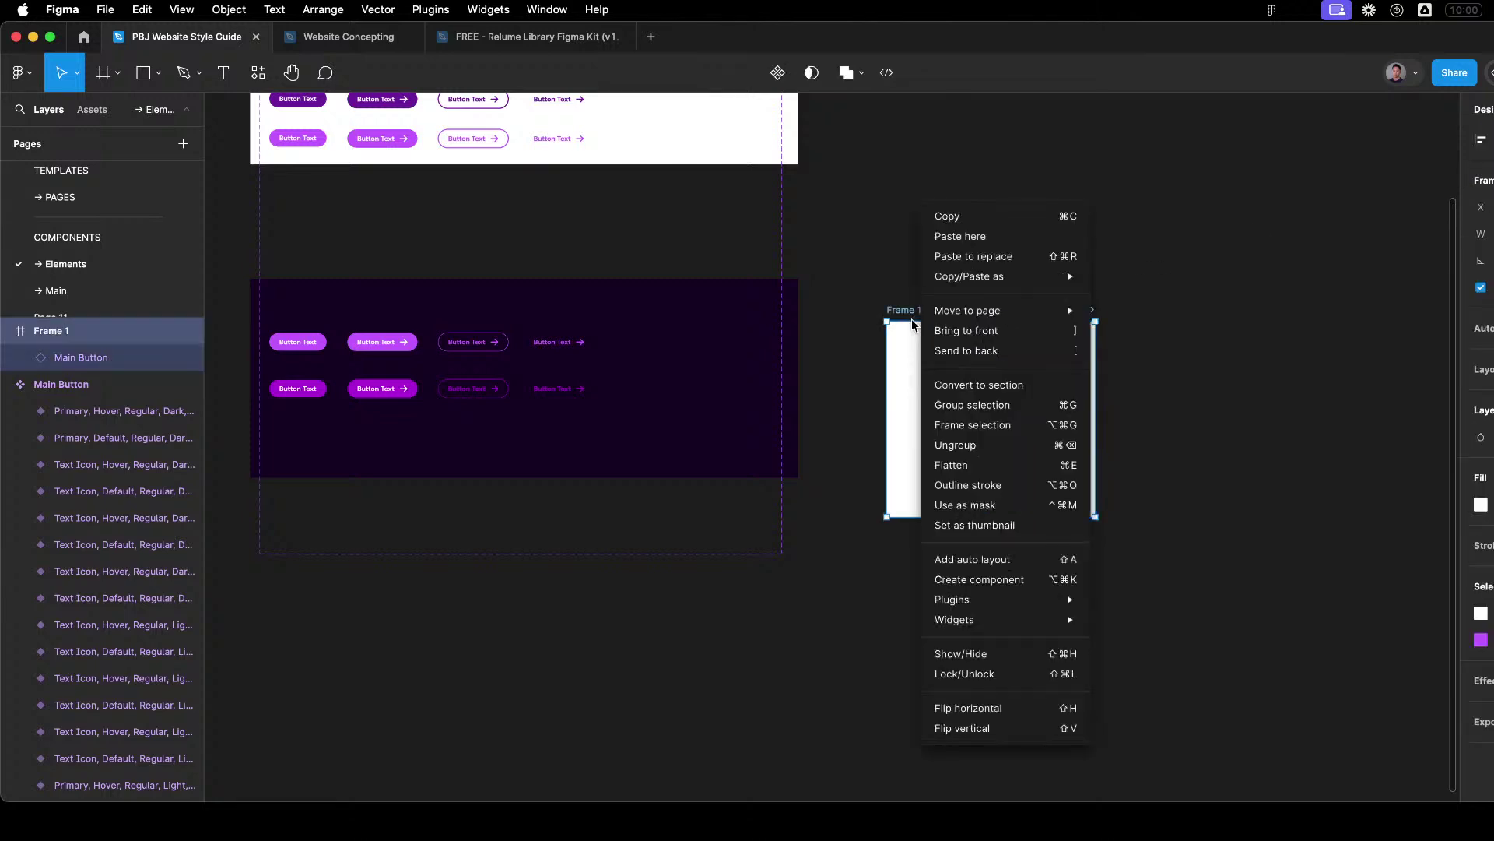
{"action": "left_click", "coordinate": [1016, 559]}
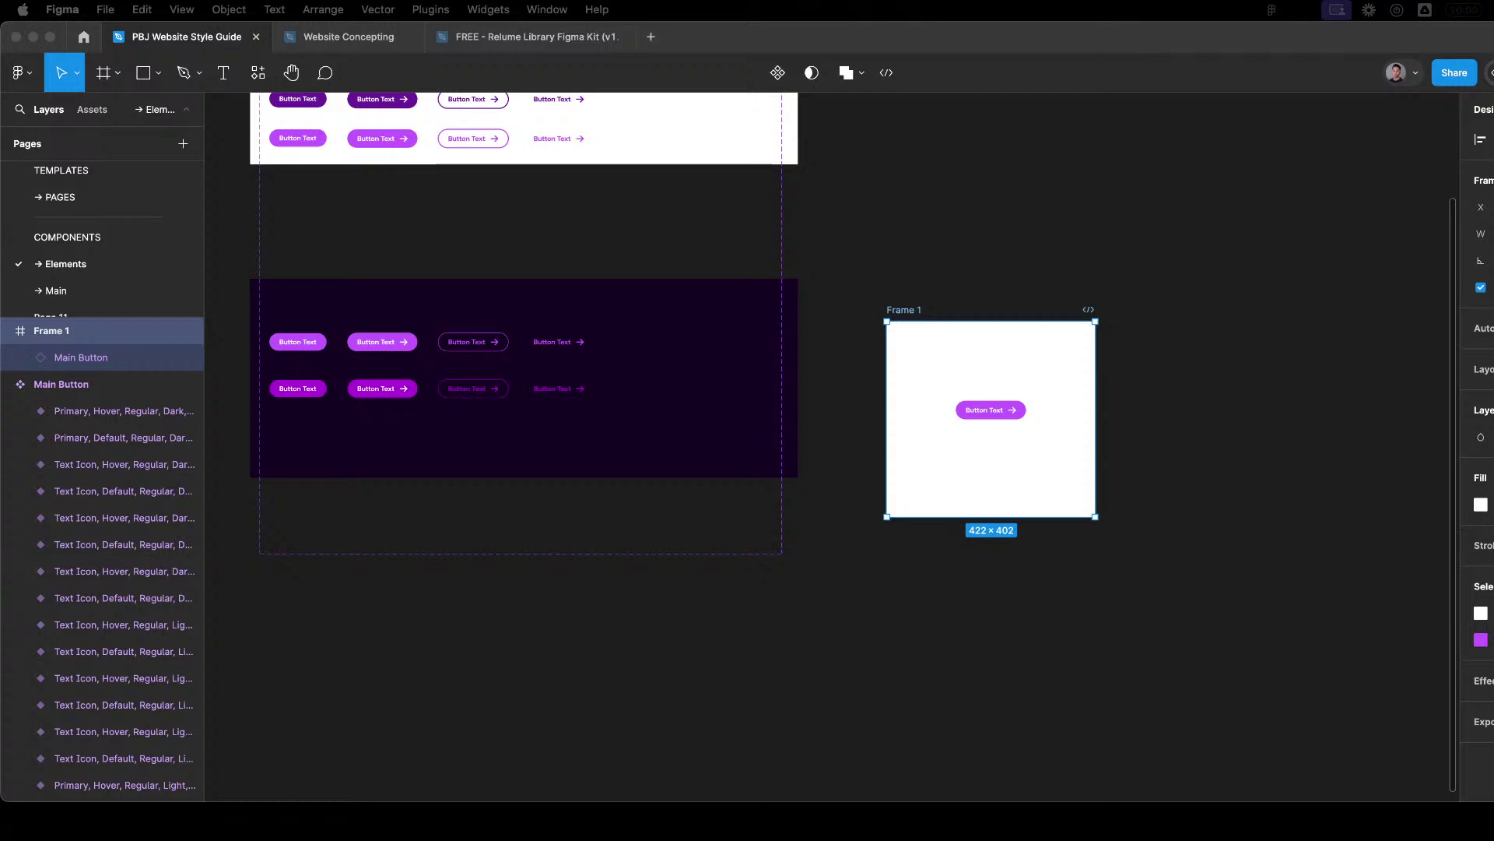
Switch to the Figma variables tutorial in Arc and skim its Create Color Variables chapter.
{"action": "key", "text": "super+Tab"}
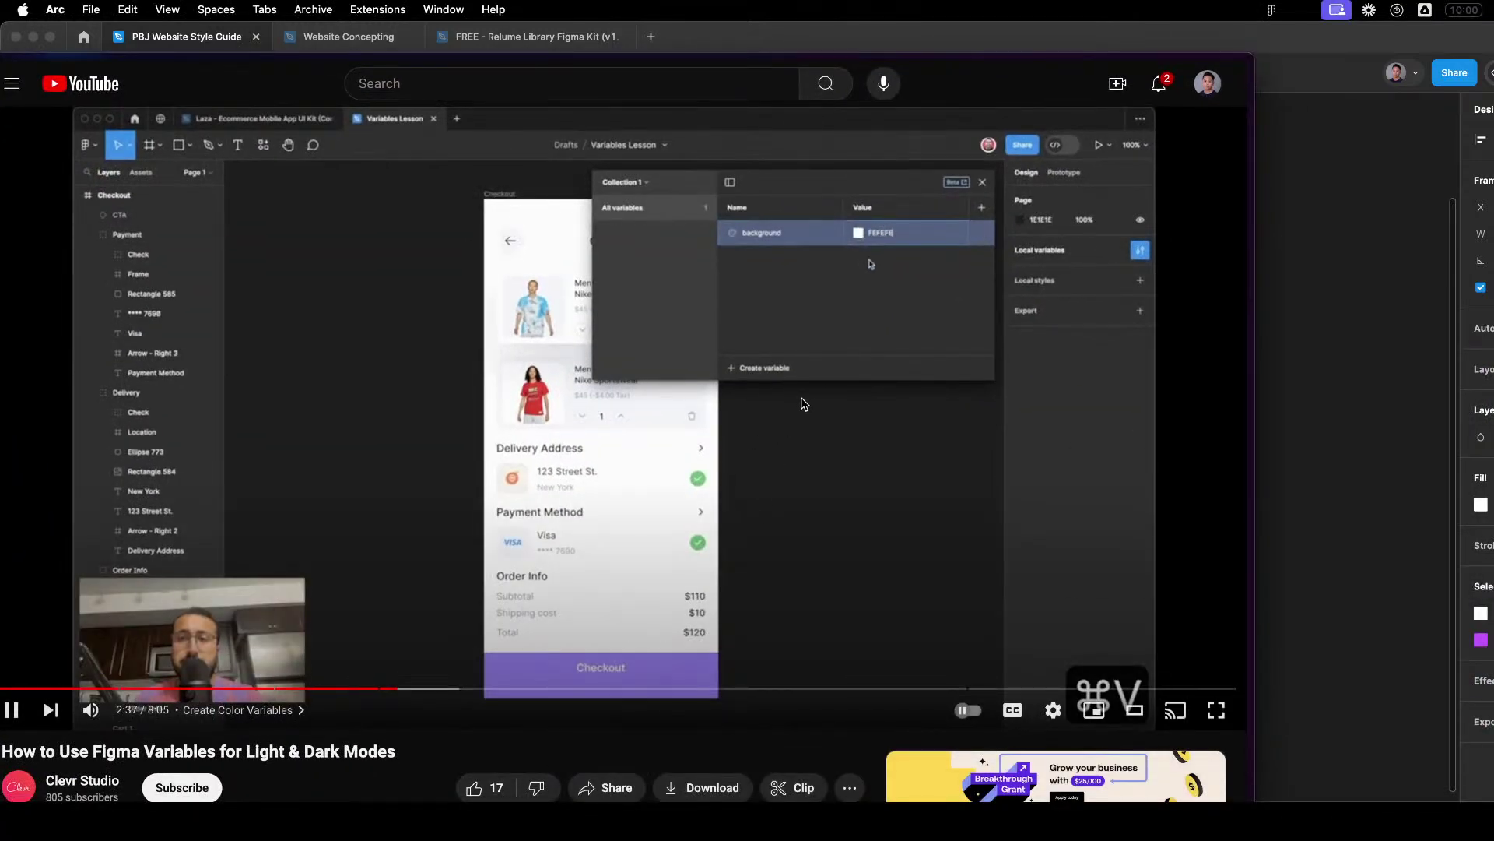
{"action": "key", "text": "l"}
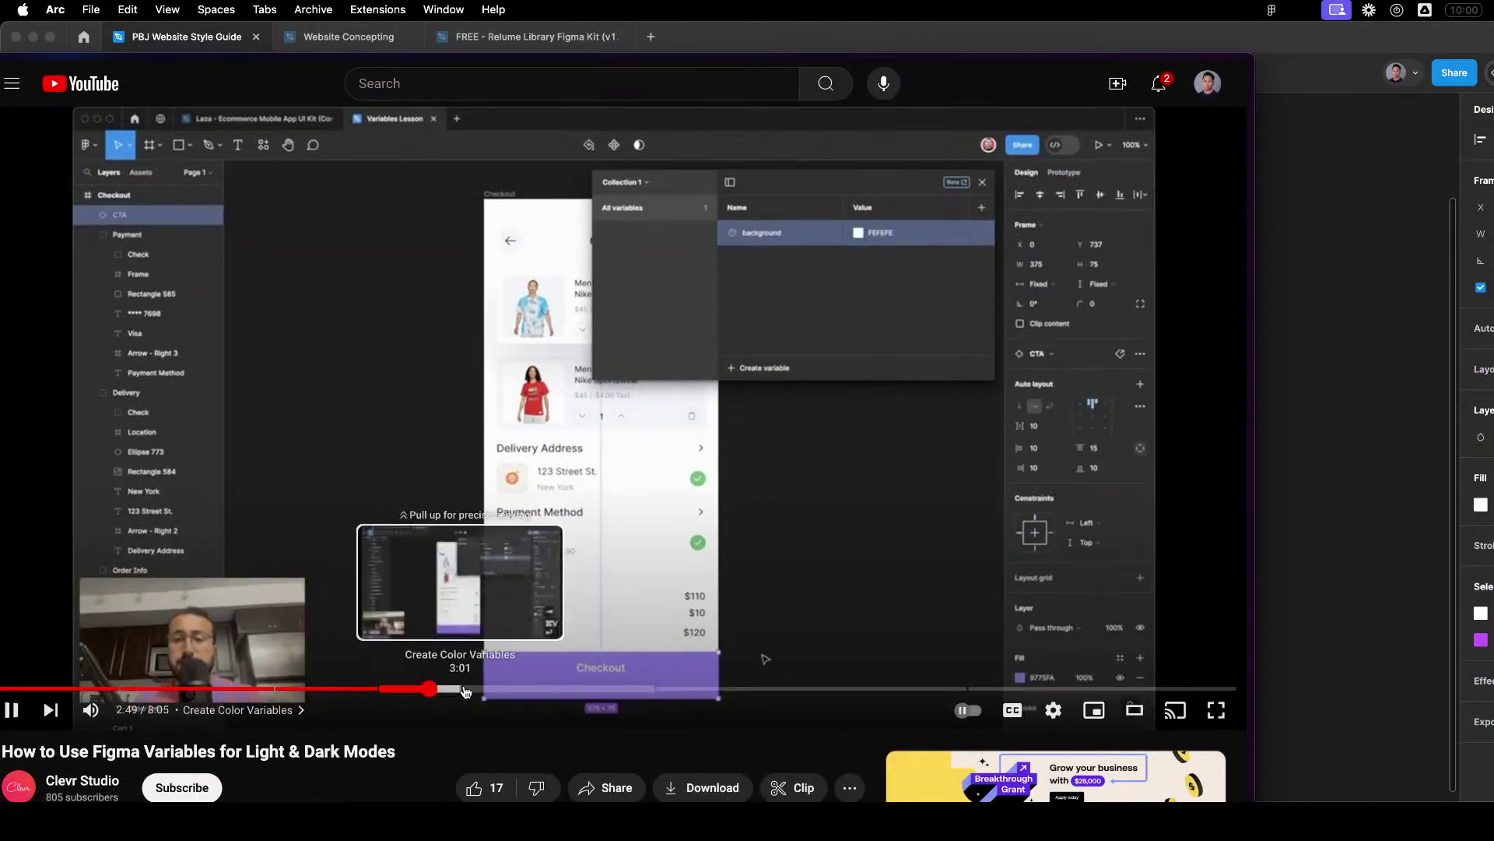
{"action": "left_click", "coordinate": [464, 692]}
{"action": "left_click", "coordinate": [549, 690]}
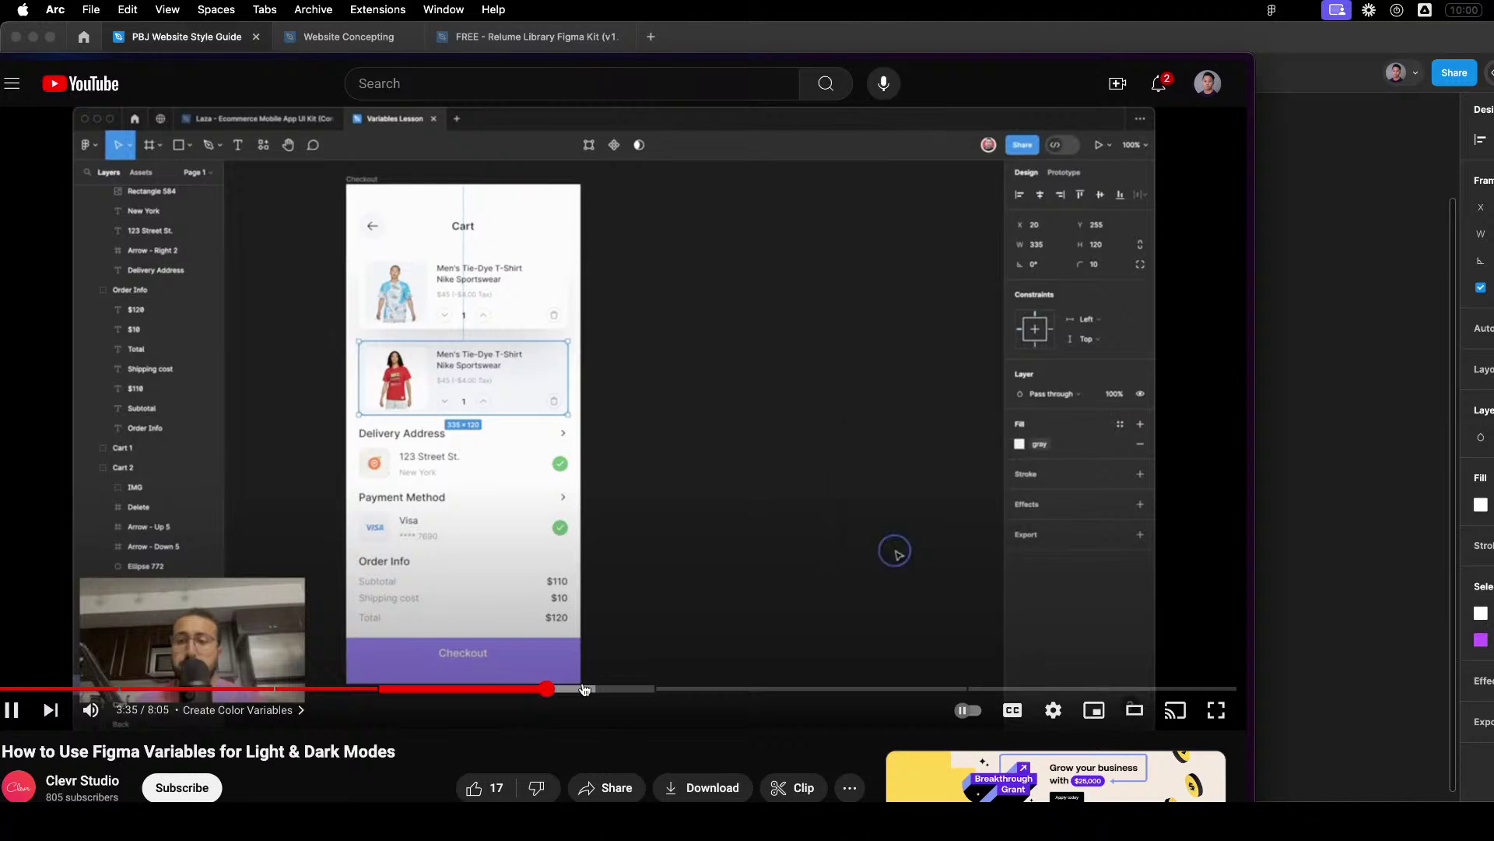
Skim the tutorial's Create Modes chapter for how the light and dark modes are set up.
{"action": "left_click_drag", "start_coordinate": [585, 690], "coordinate": [660, 690]}
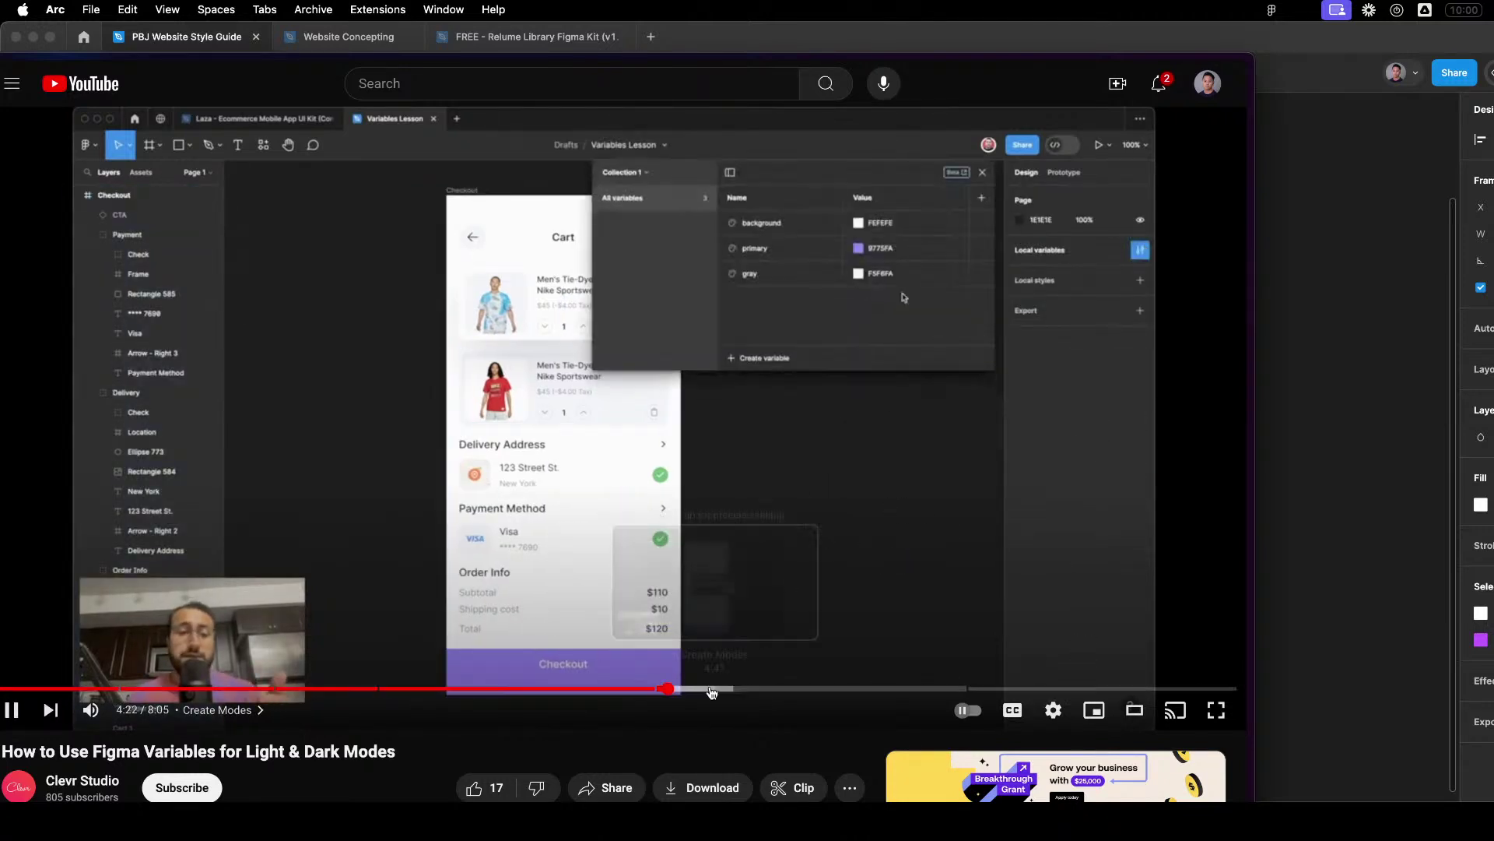
{"action": "left_click", "coordinate": [696, 690]}
{"action": "left_click_drag", "start_coordinate": [726, 692], "coordinate": [832, 693]}
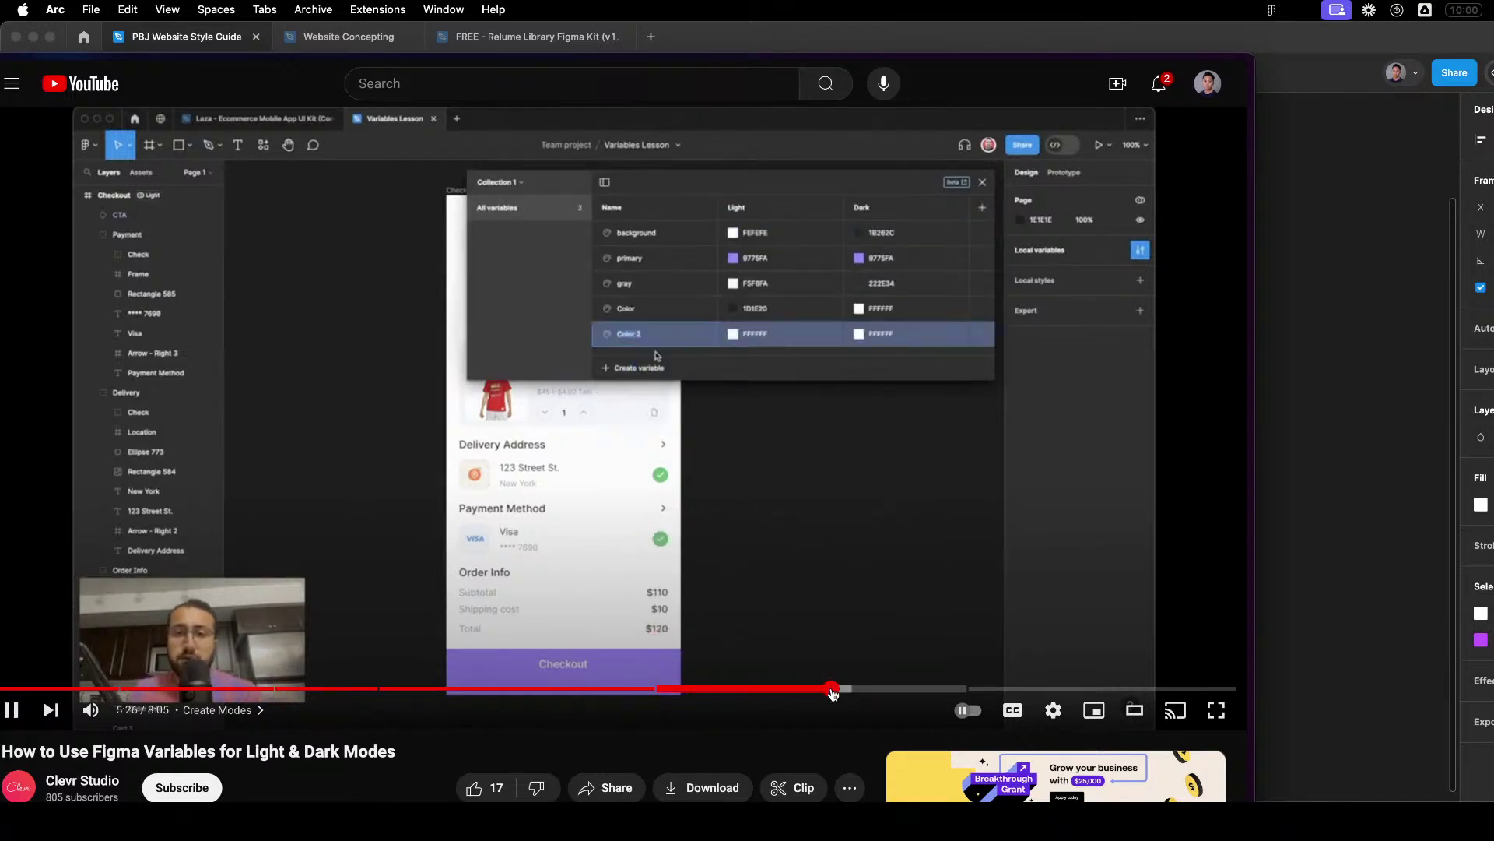
{"action": "left_click", "coordinate": [887, 692]}
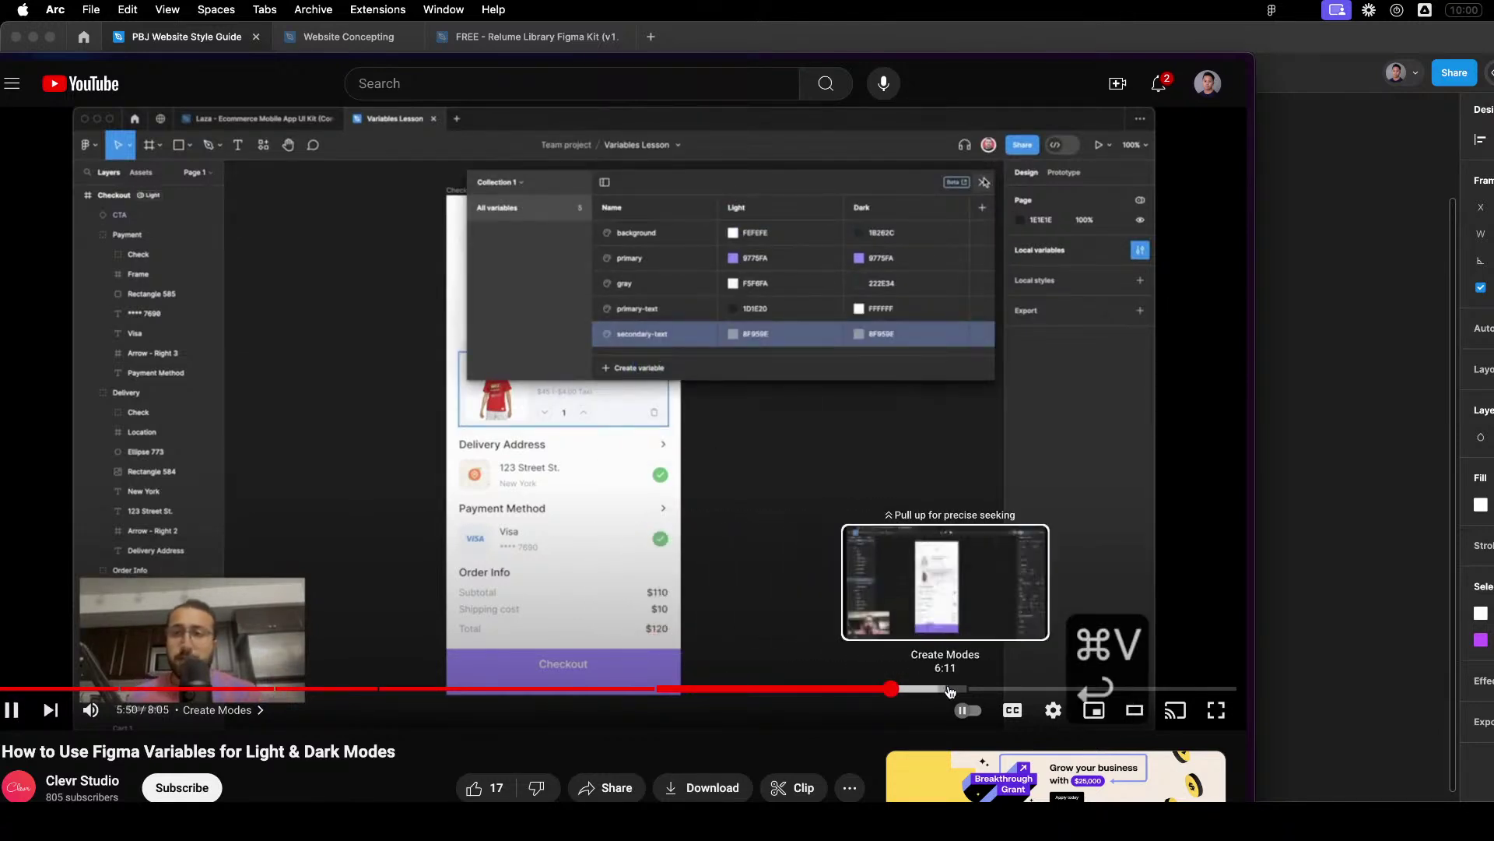
{"action": "left_click", "coordinate": [945, 692]}
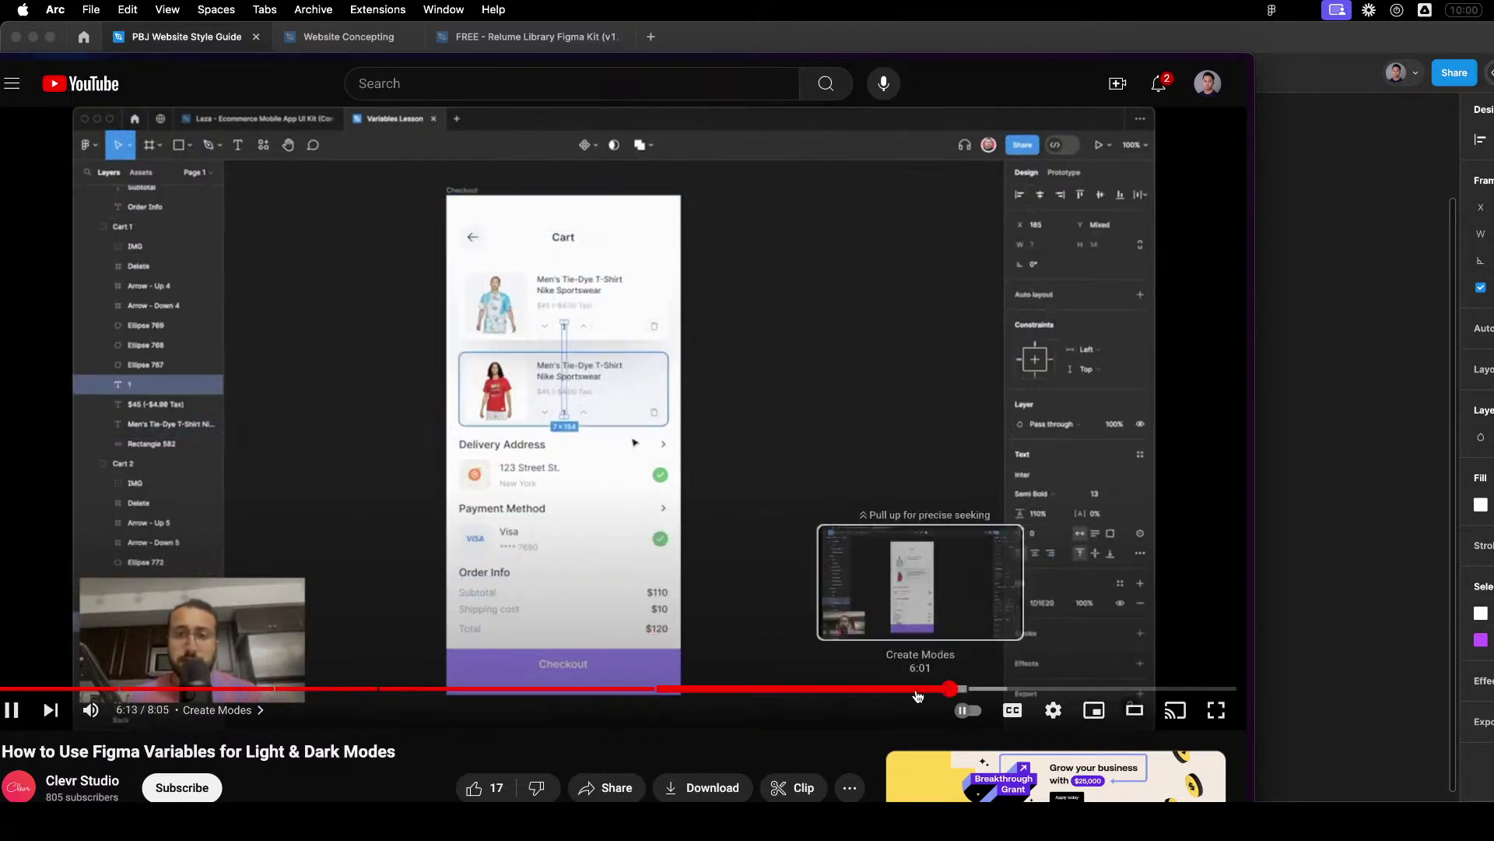
{"action": "left_click", "coordinate": [915, 692]}
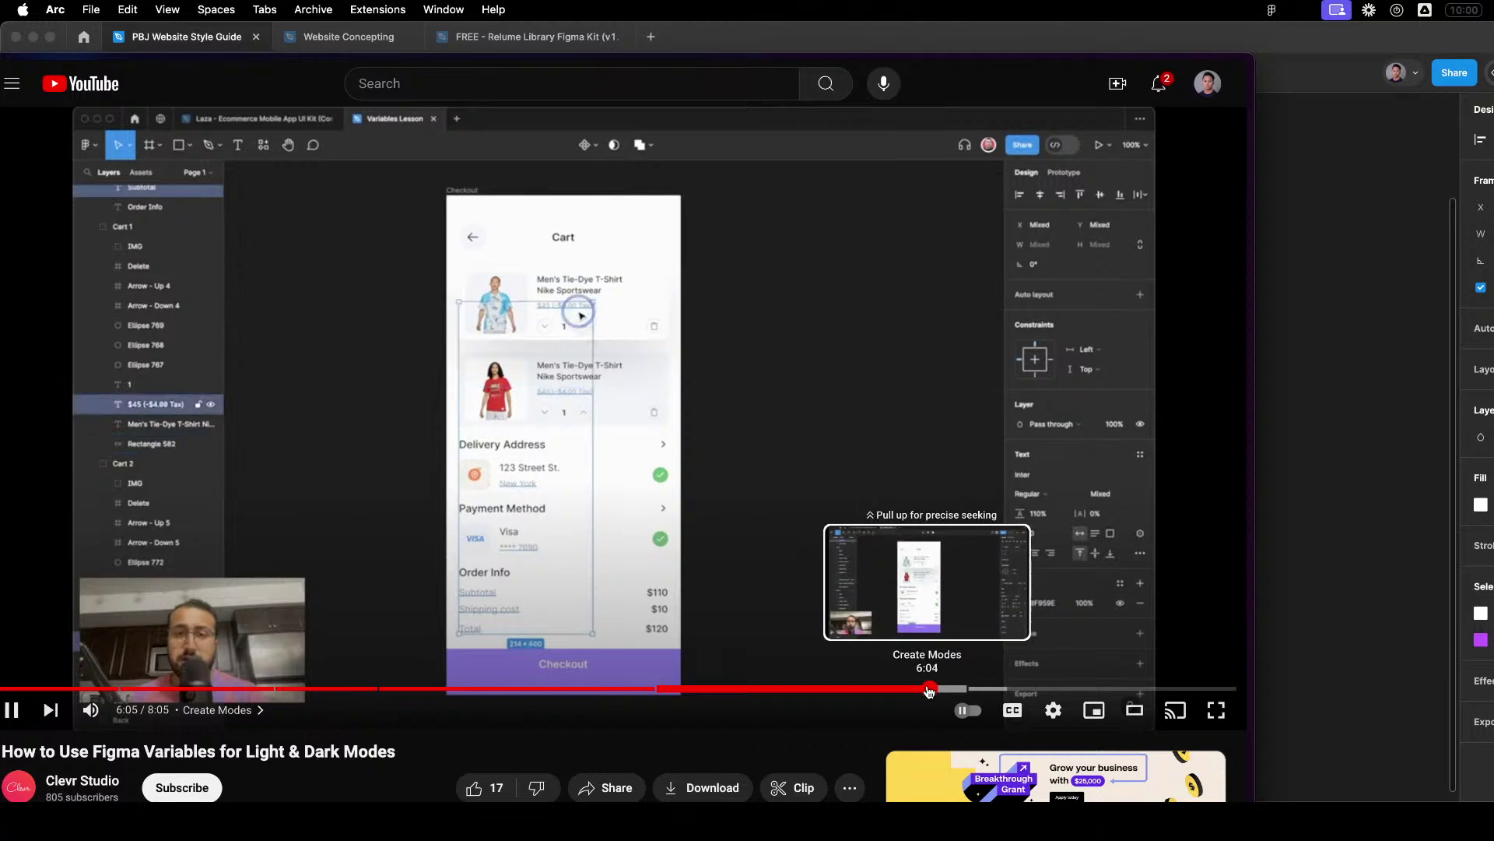
{"action": "left_click_drag", "start_coordinate": [916, 690], "coordinate": [835, 689]}
Review the tutorial's Create Modes chapter from its start up to Changing Frame Variable Modes, and pause playback.
{"action": "left_click", "coordinate": [658, 689]}
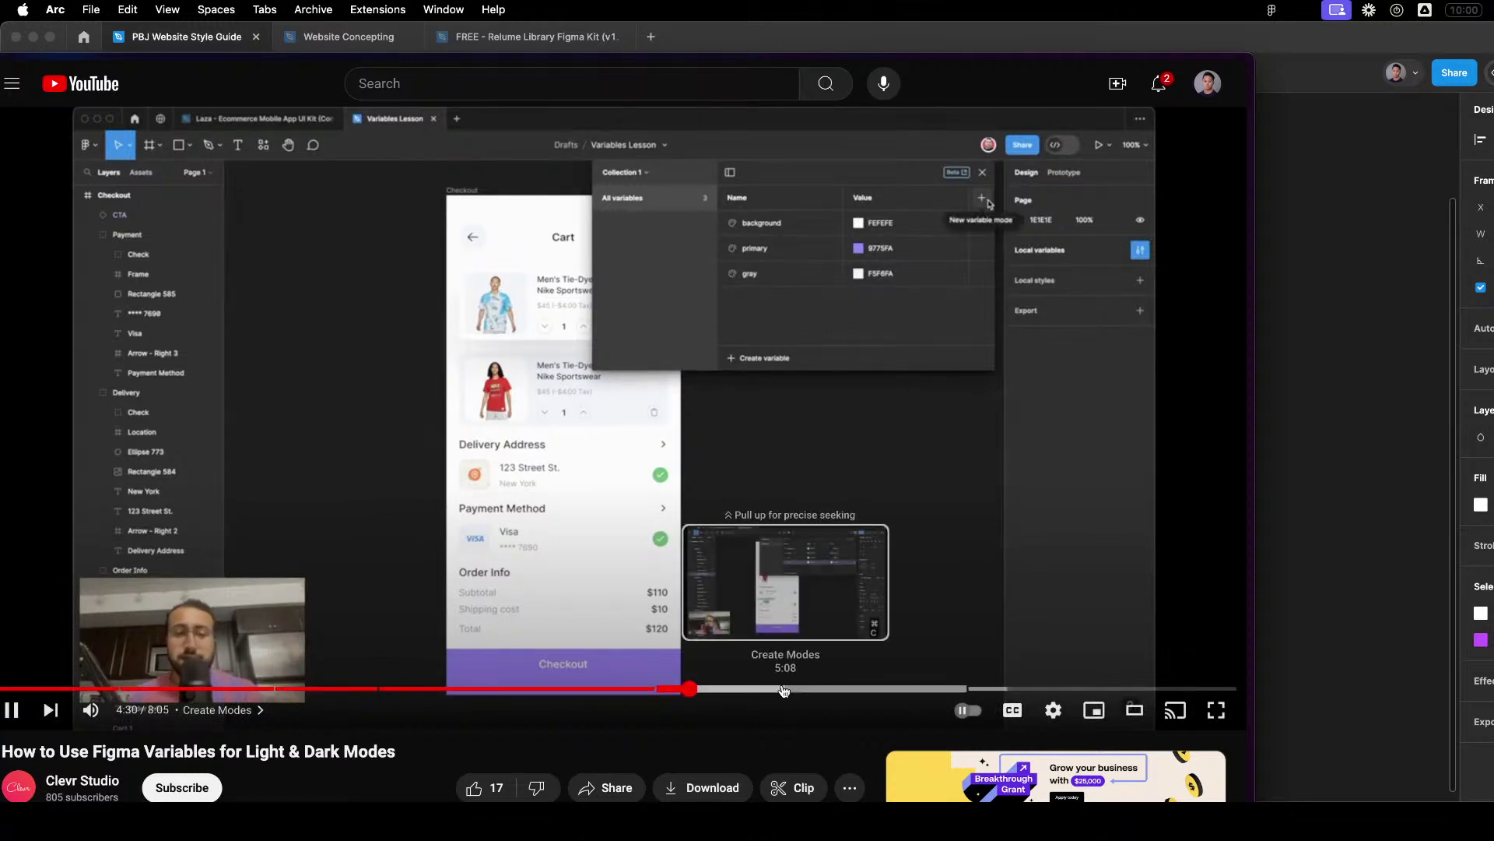
{"action": "left_click", "coordinate": [705, 688]}
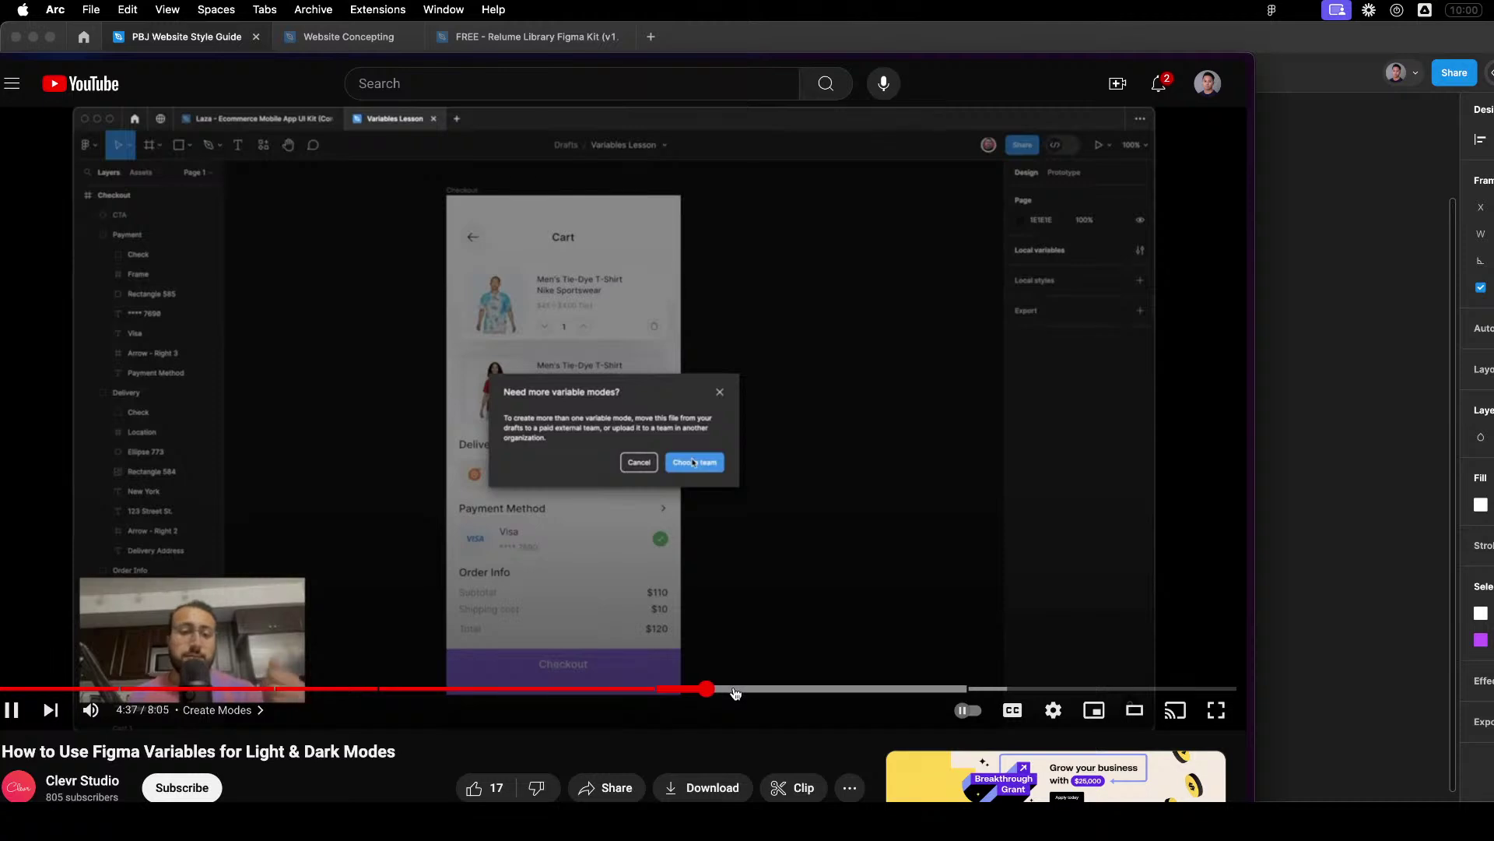
{"action": "left_click", "coordinate": [739, 690]}
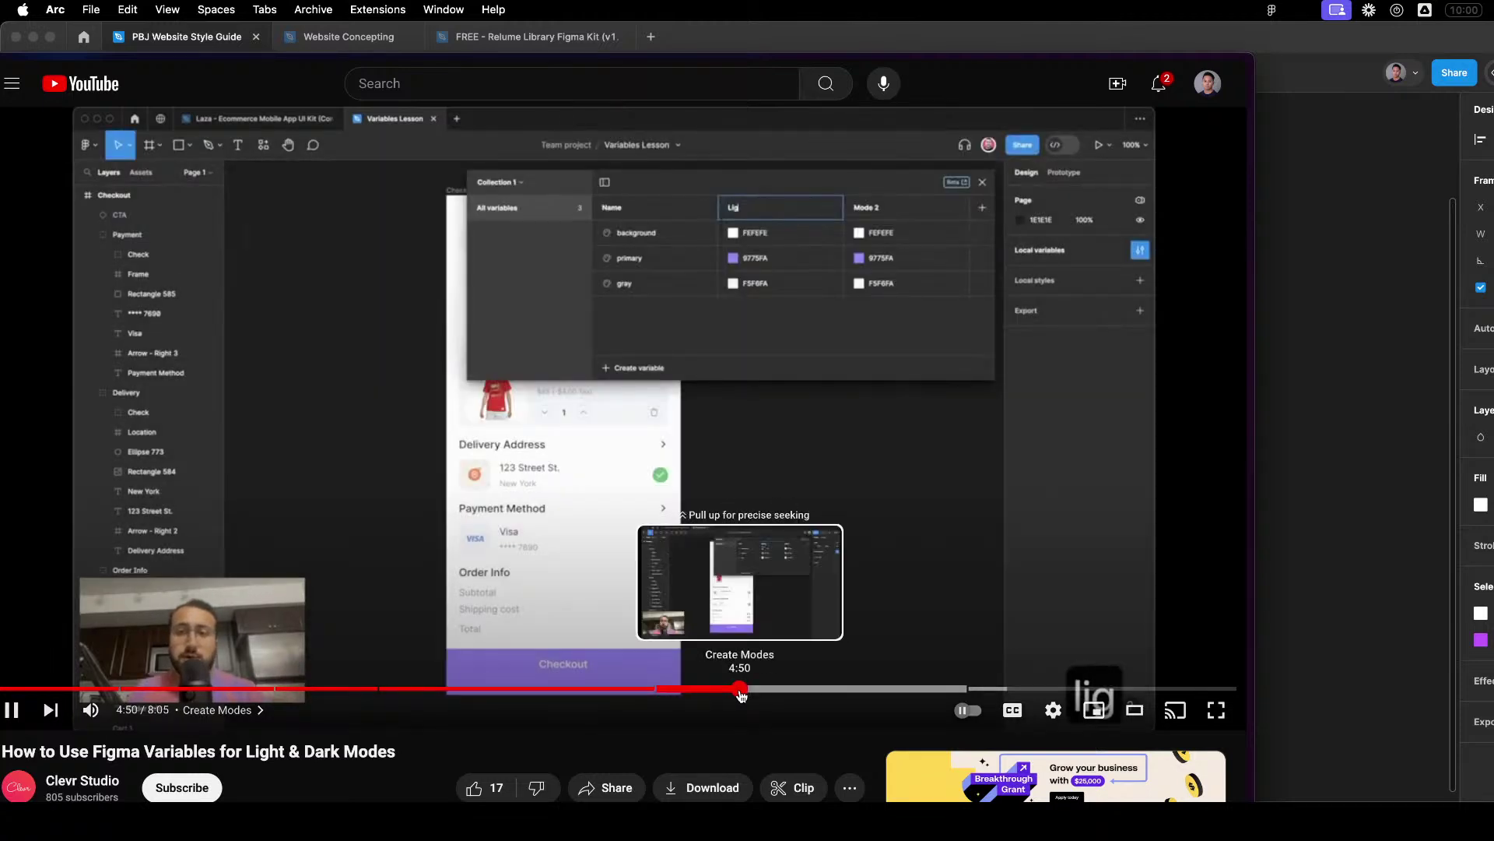
{"action": "left_click", "coordinate": [807, 689]}
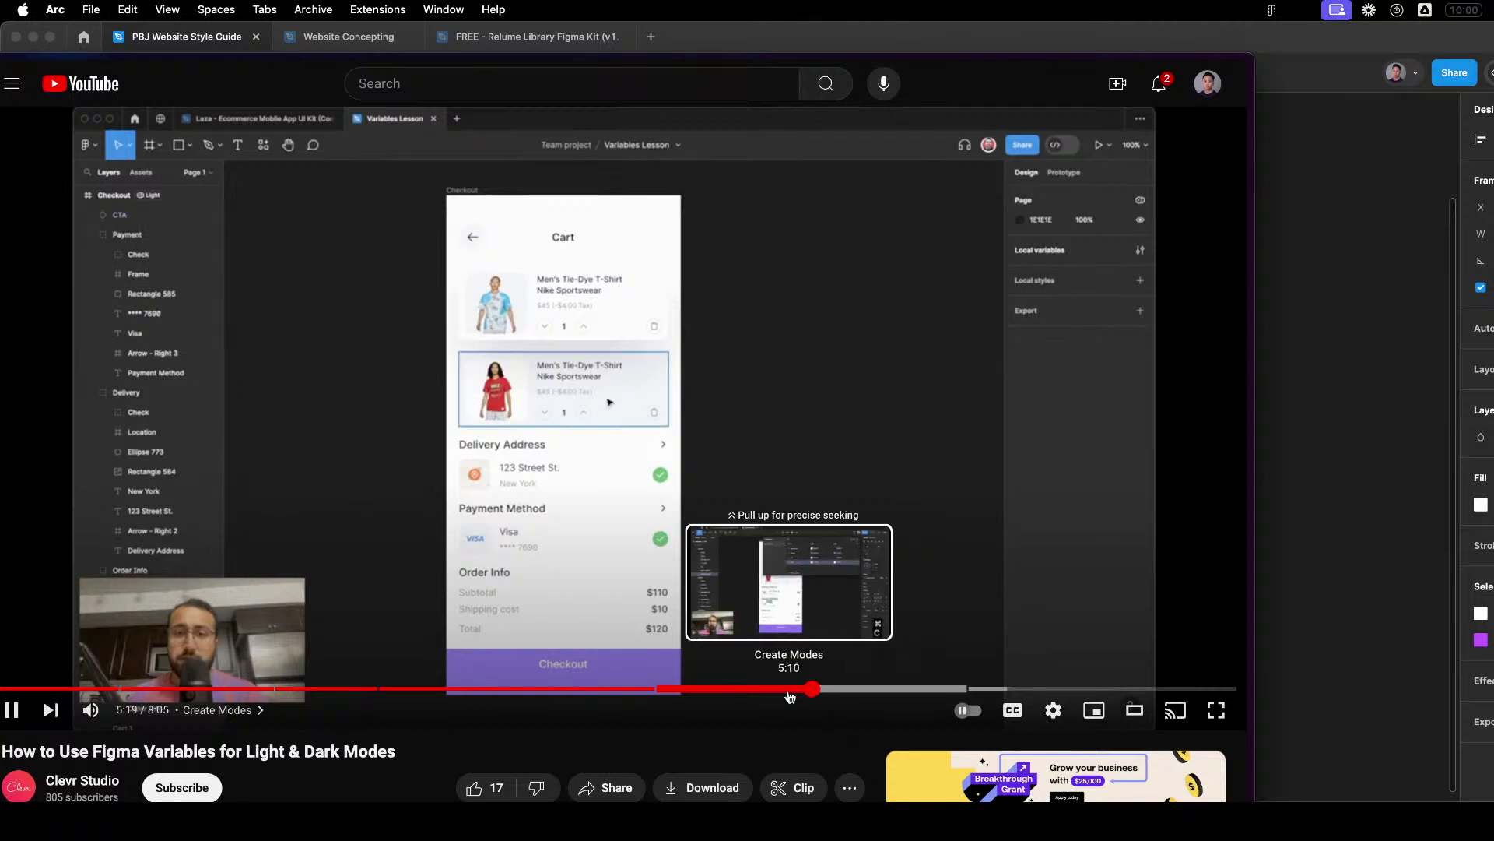
{"action": "left_click", "coordinate": [790, 689]}
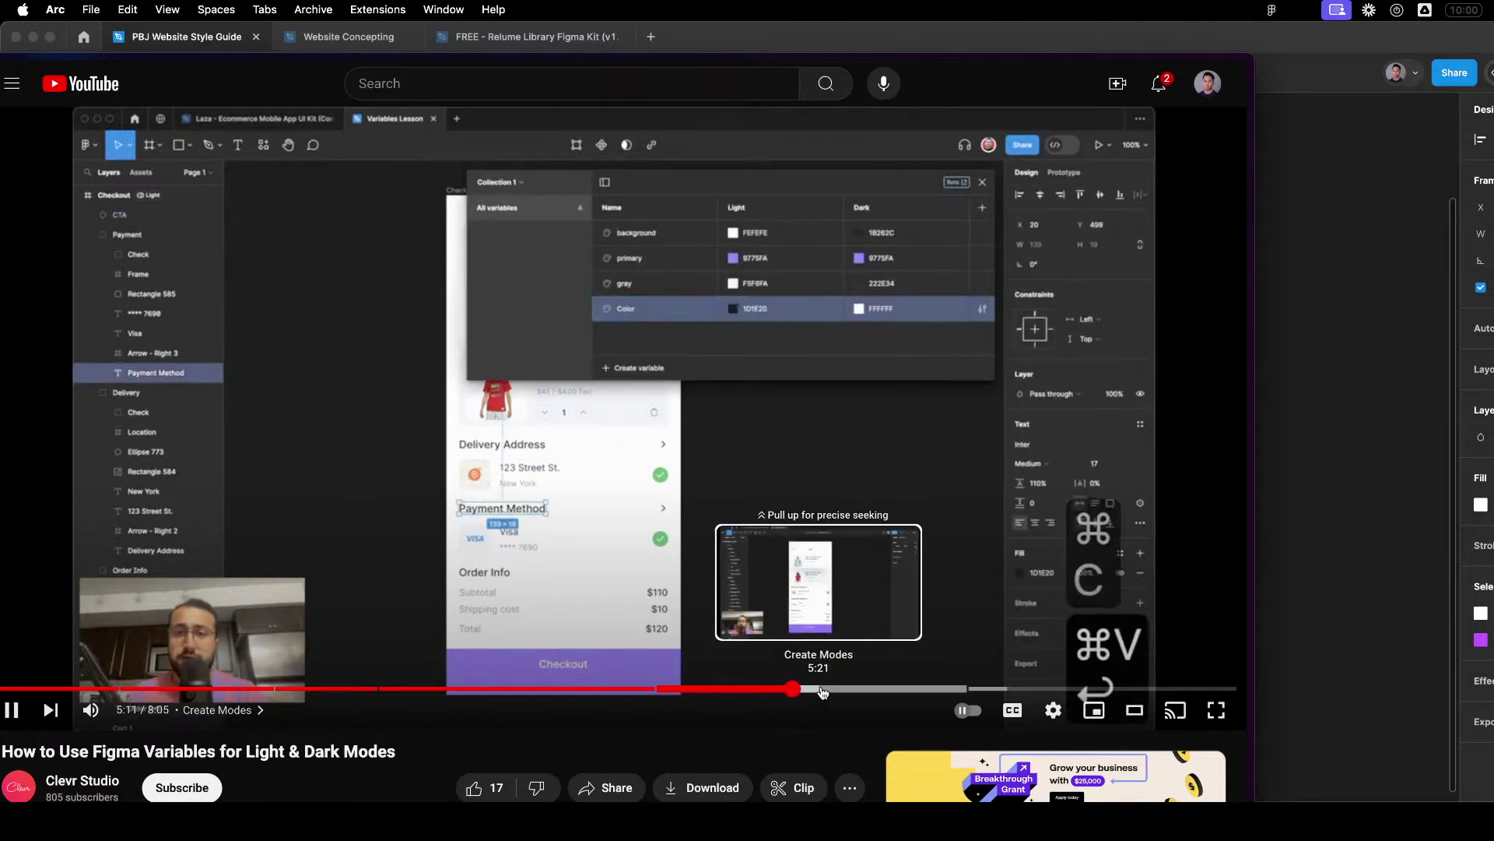
{"action": "left_click", "coordinate": [853, 689]}
{"action": "left_click", "coordinate": [878, 691]}
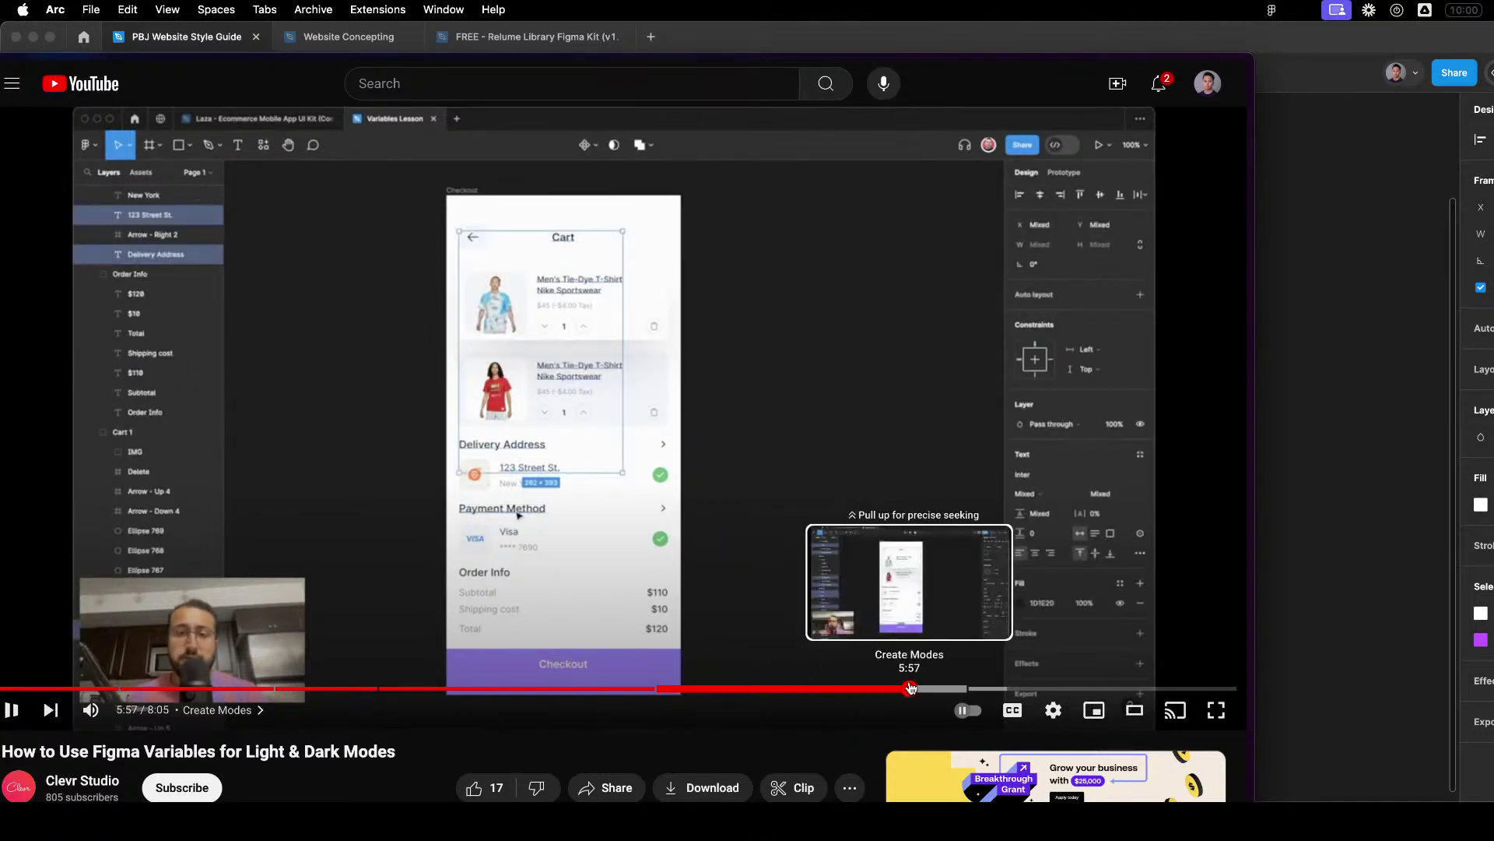
{"action": "left_click", "coordinate": [943, 690]}
{"action": "left_click", "coordinate": [965, 689]}
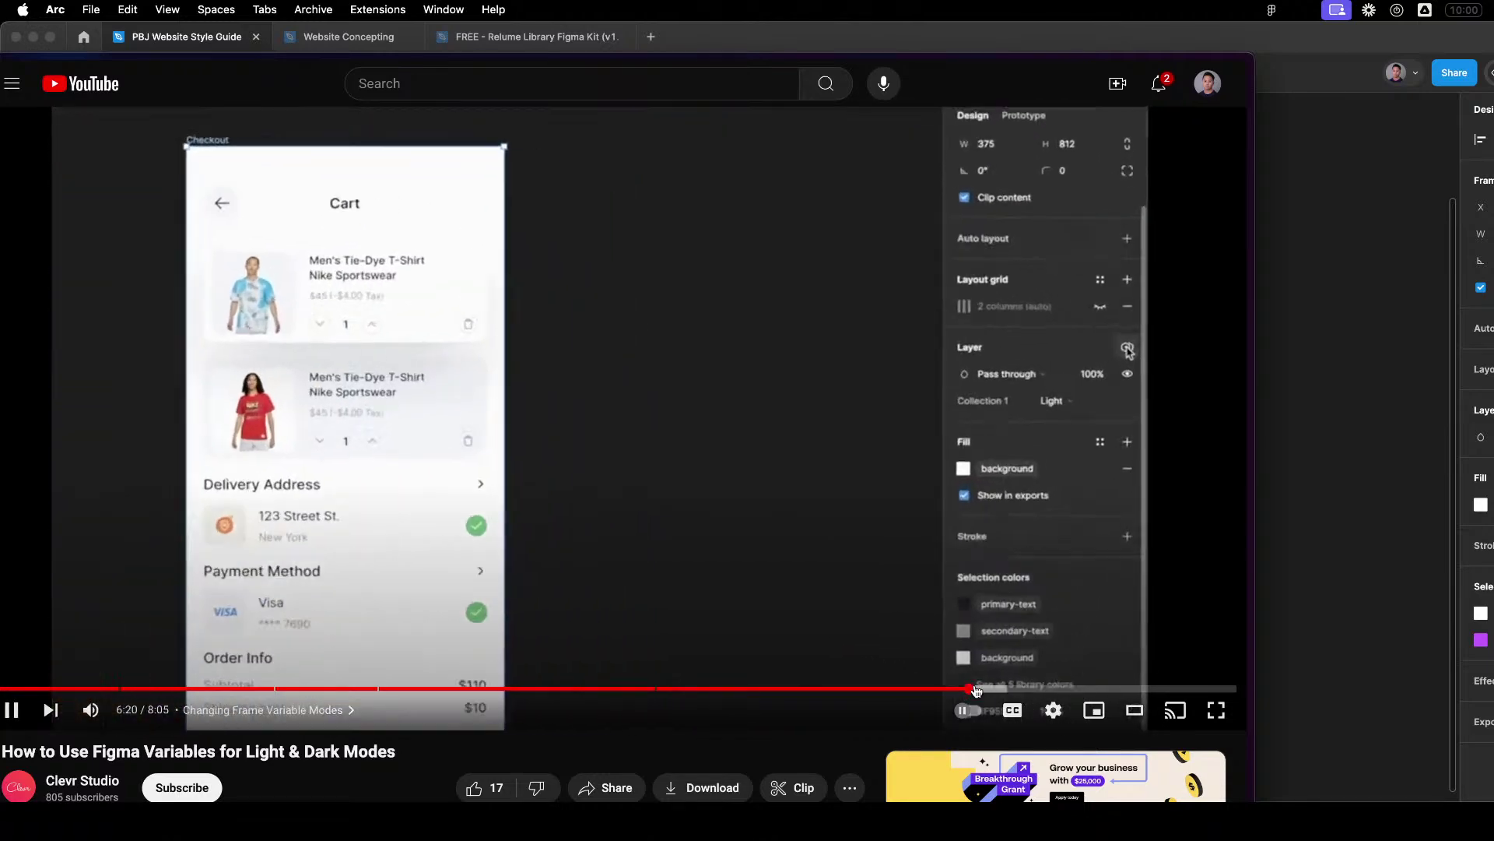
{"action": "left_click", "coordinate": [827, 521]}
Switch back to Figma and check the layer blend mode options of Frame 1.
{"action": "key", "text": "super+Tab"}
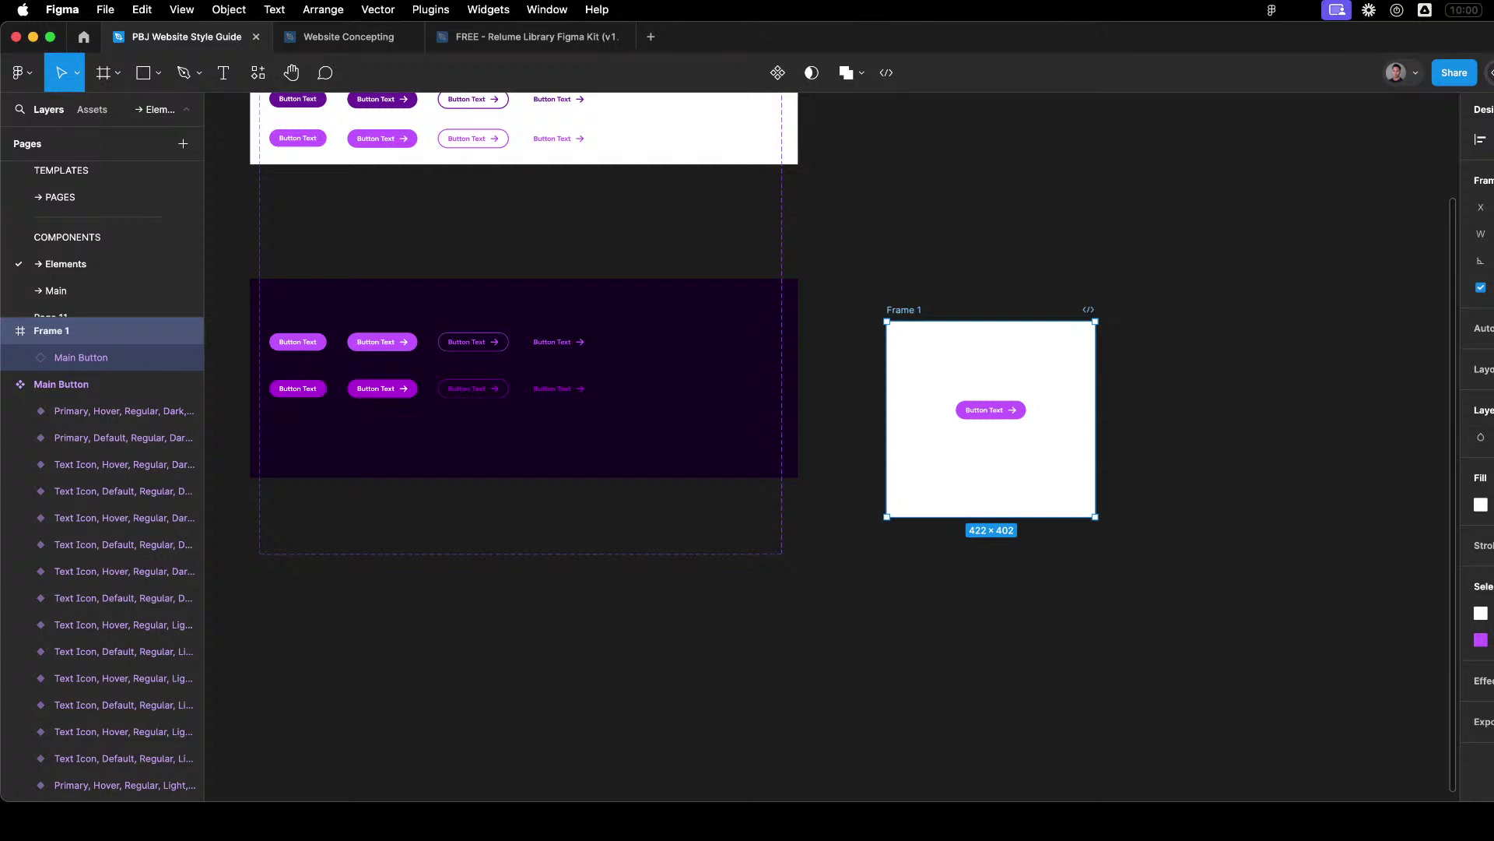
{"action": "left_click", "coordinate": [1481, 437]}
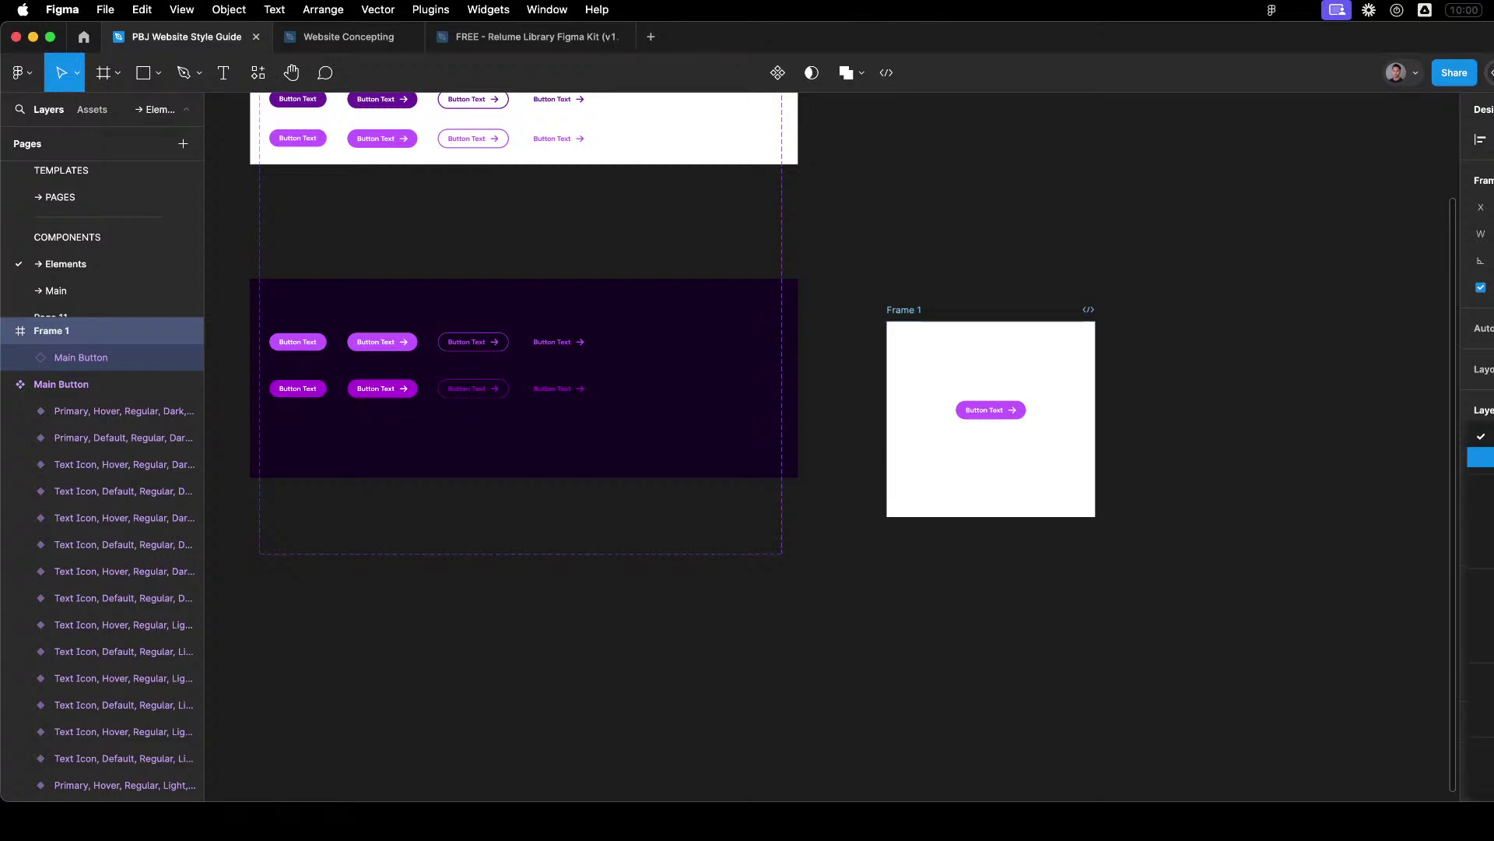
{"action": "key", "text": "Escape"}
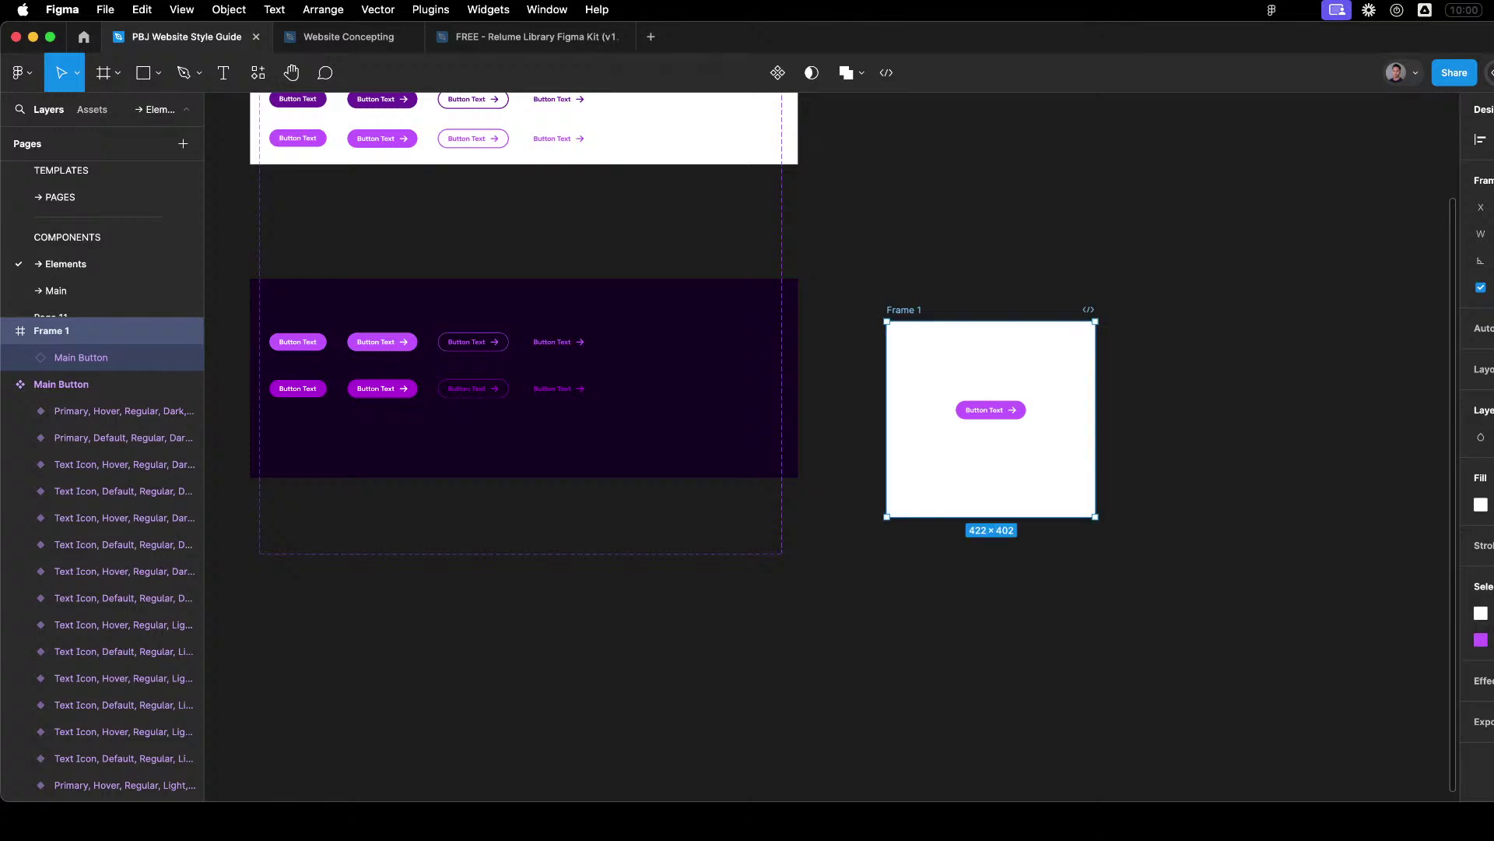
Clear the selection and compare the local variables in the Semantic and Primitive collections.
{"action": "left_click", "coordinate": [1183, 240]}
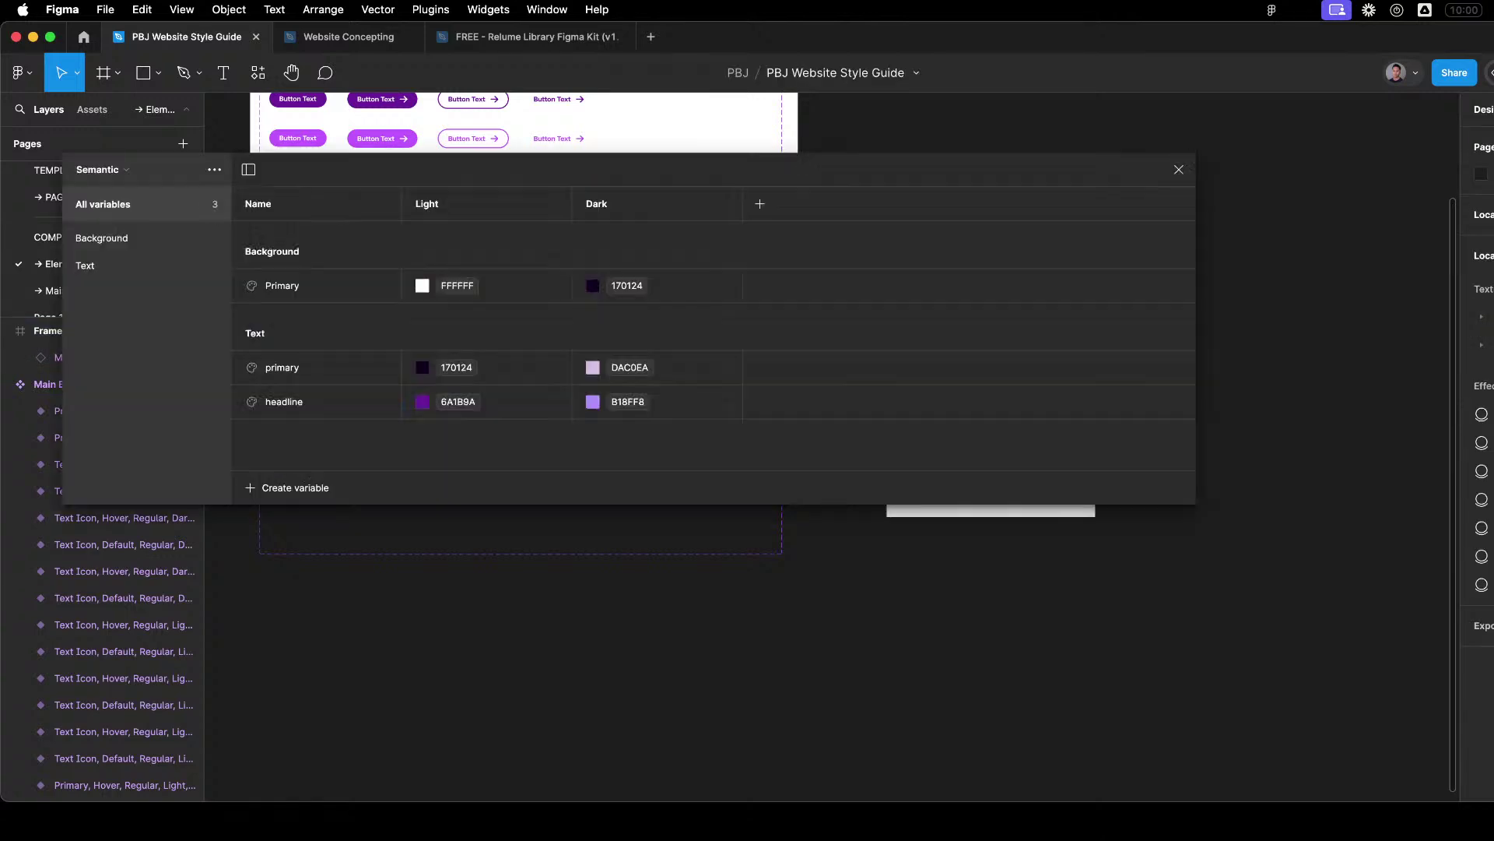
{"action": "double_click", "coordinate": [435, 207]}
{"action": "left_click", "coordinate": [101, 170]}
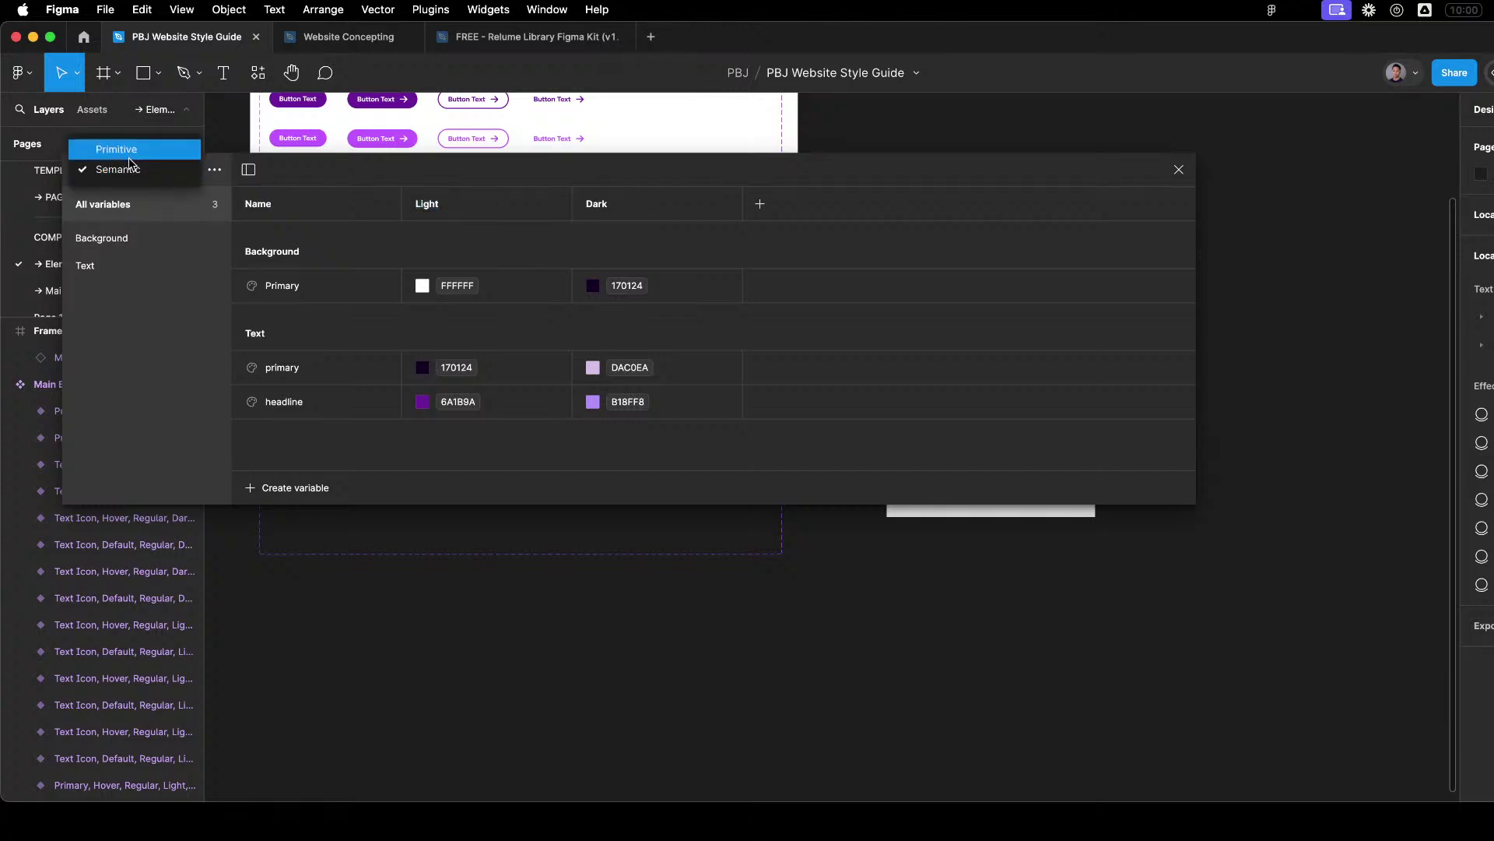
{"action": "left_click", "coordinate": [124, 152]}
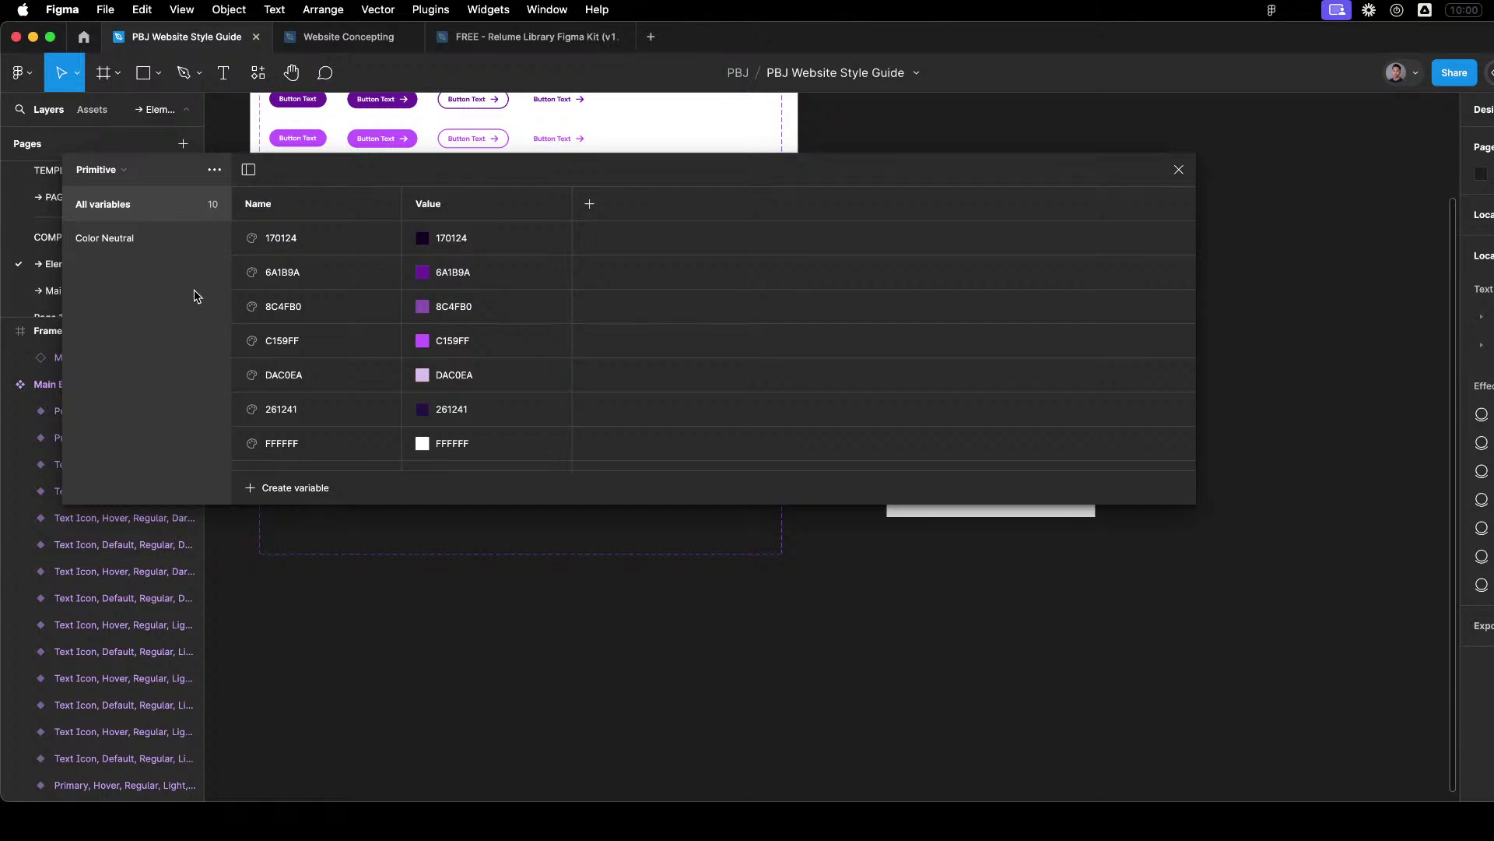
{"action": "left_click", "coordinate": [173, 241]}
{"action": "left_click", "coordinate": [153, 204]}
{"action": "left_click", "coordinate": [127, 169]}
{"action": "left_click", "coordinate": [141, 172]}
{"action": "left_click", "coordinate": [141, 177]}
{"action": "left_click", "coordinate": [140, 190]}
Check the commands for the Semantic collection and its Dark mode, and close the local variables.
{"action": "left_click", "coordinate": [215, 169]}
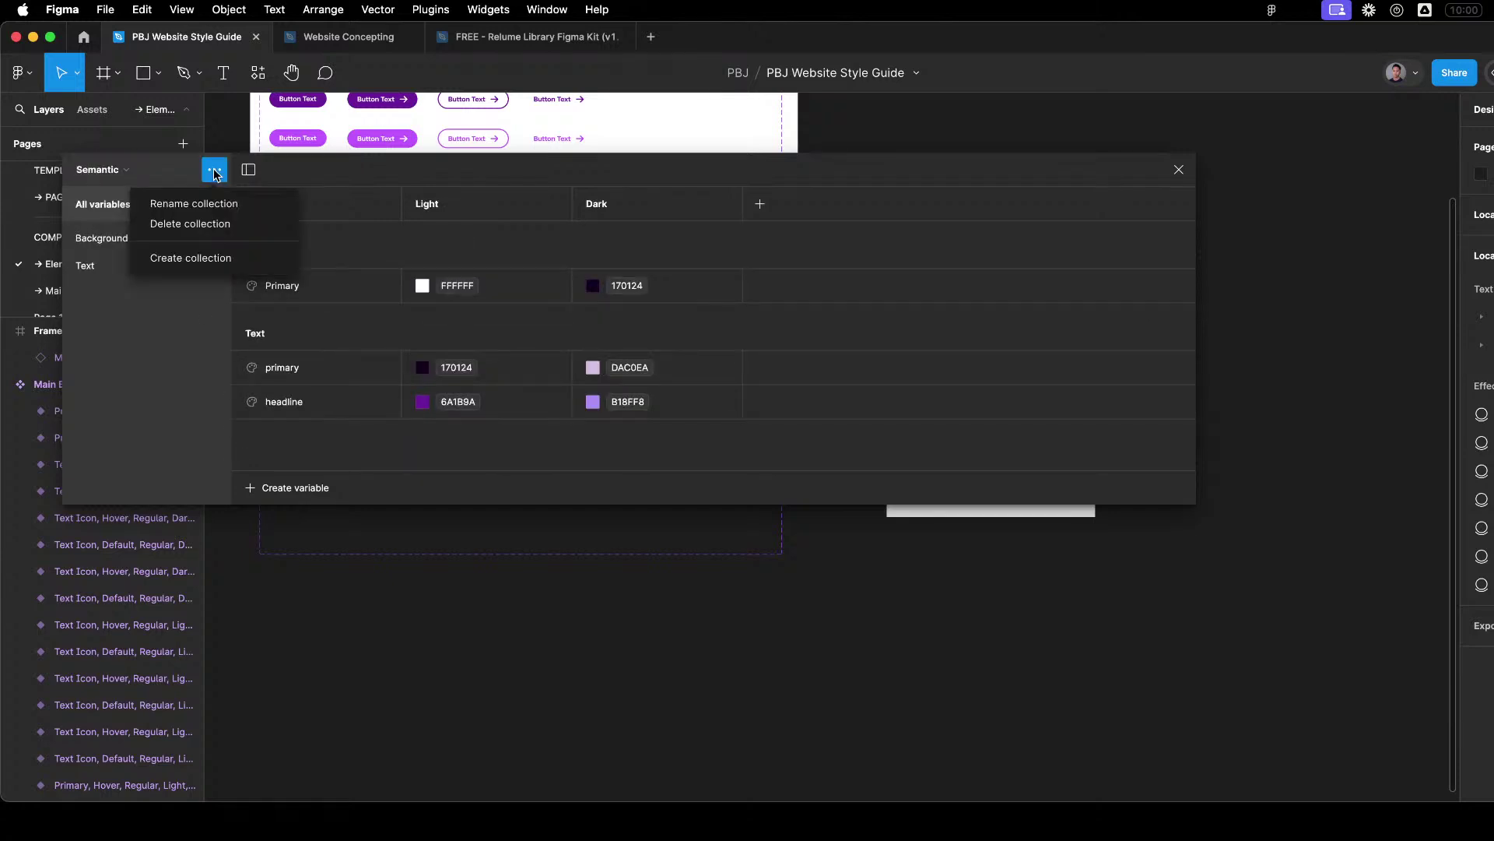
{"action": "left_click", "coordinate": [180, 358]}
{"action": "right_click", "coordinate": [615, 213]}
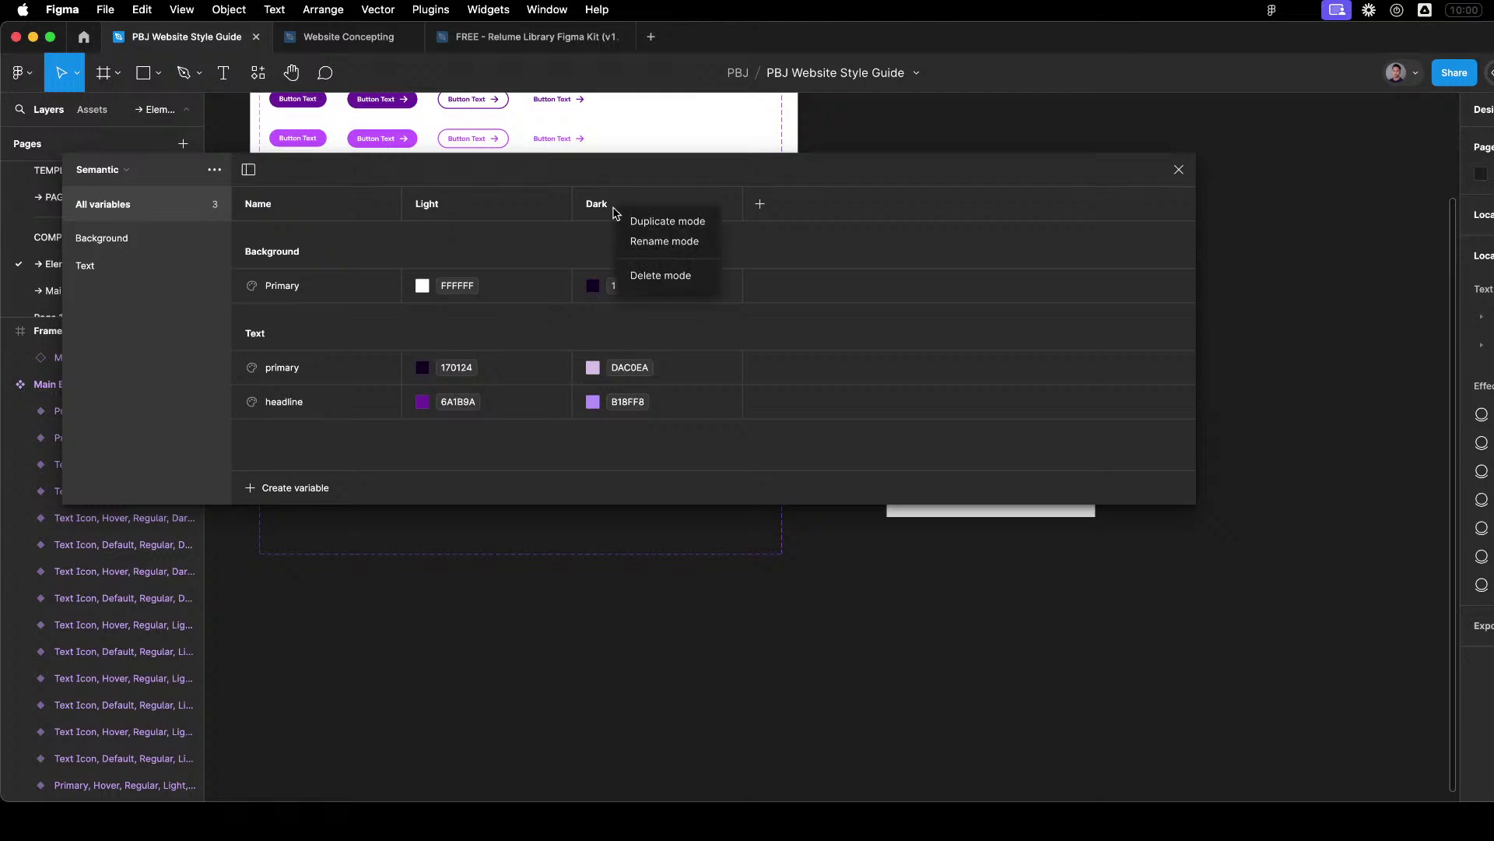
{"action": "left_click", "coordinate": [1022, 247]}
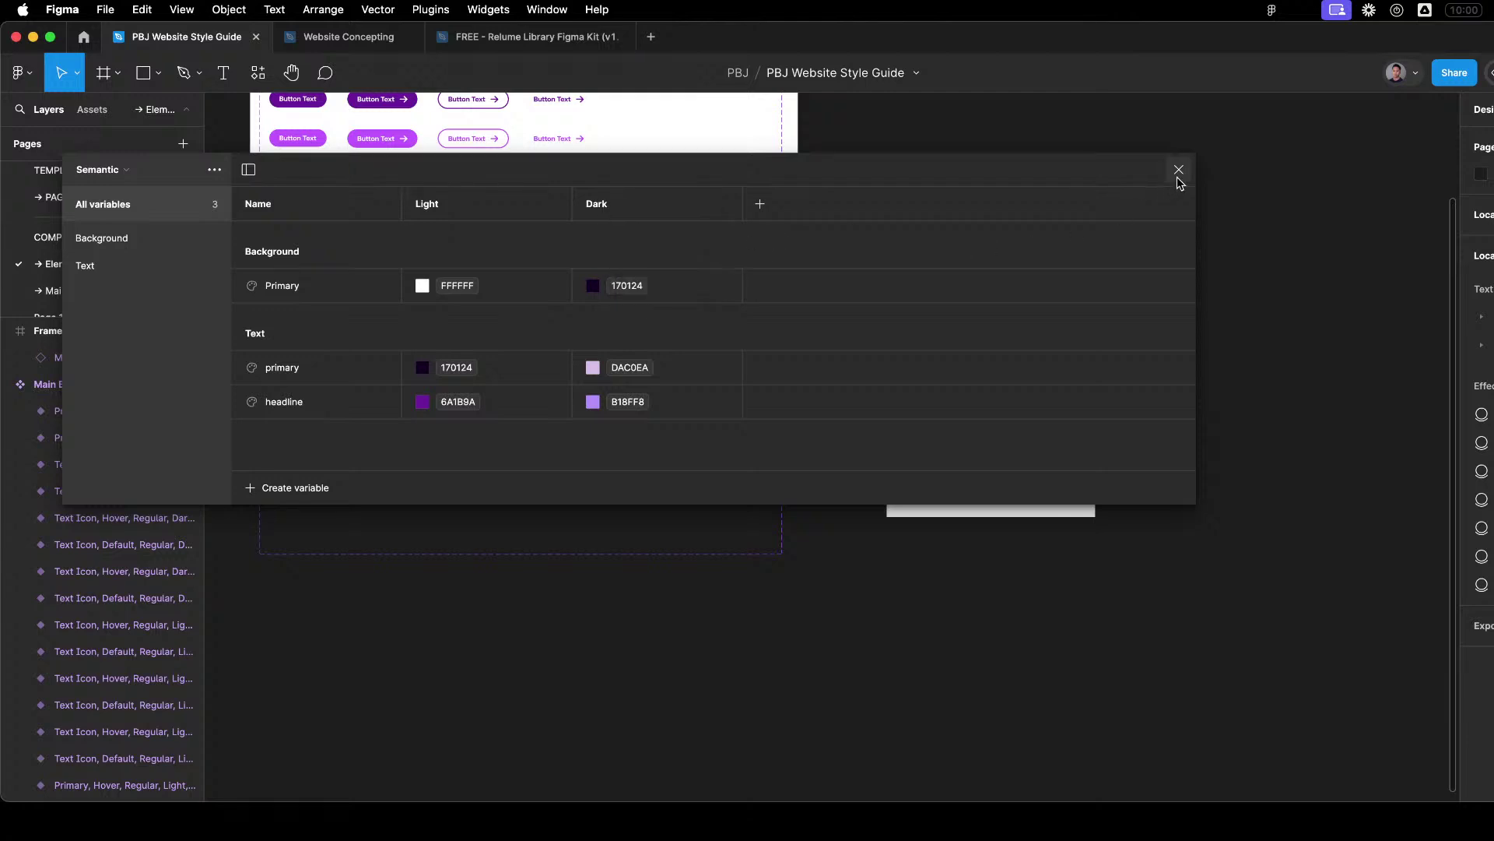
{"action": "left_click", "coordinate": [1179, 170]}
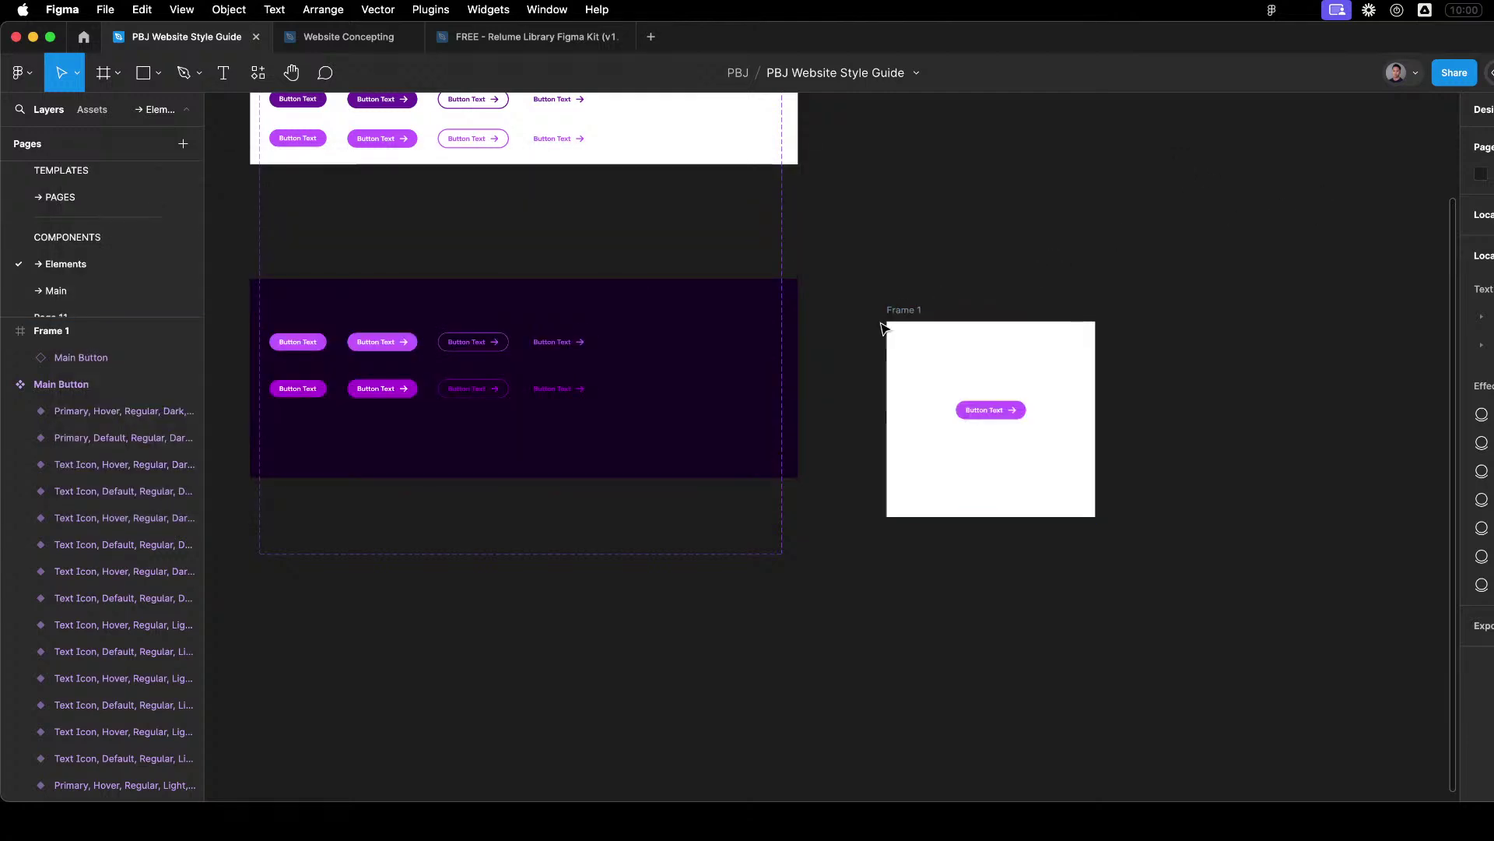
Select Frame 1 and look through its layer options for a variable mode setting.
{"action": "left_click", "coordinate": [904, 311]}
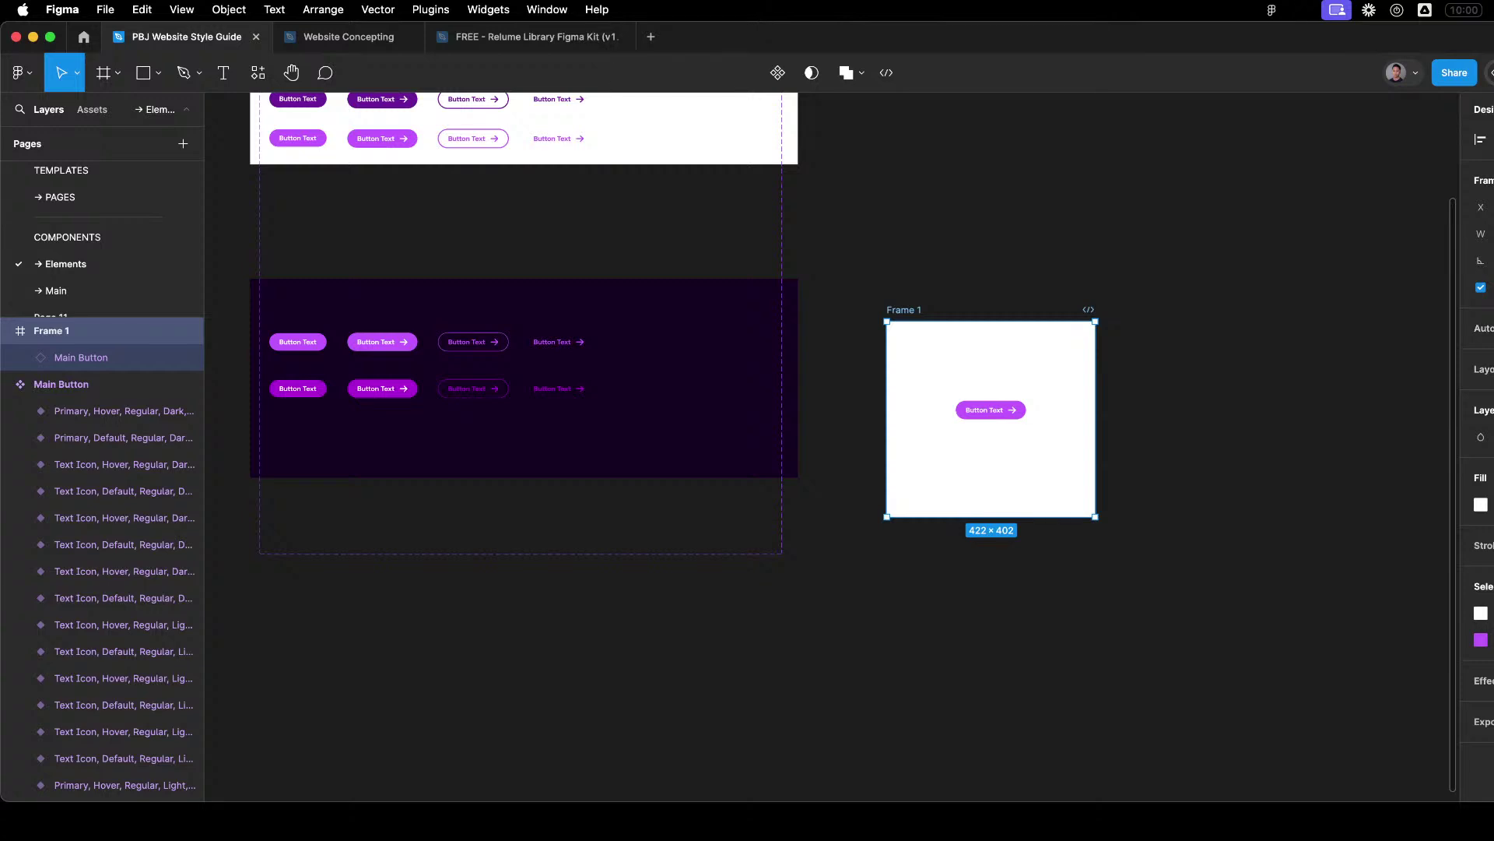
{"action": "left_click", "coordinate": [1481, 436]}
{"action": "left_click", "coordinate": [1481, 458]}
{"action": "left_click", "coordinate": [1481, 437]}
{"action": "left_click", "coordinate": [1481, 413]}
Return to the tutorial in Arc, resume it near the end of Create Modes, and shrink the browser window.
{"action": "key", "text": "ctrl+Up"}
{"action": "left_click", "coordinate": [670, 350]}
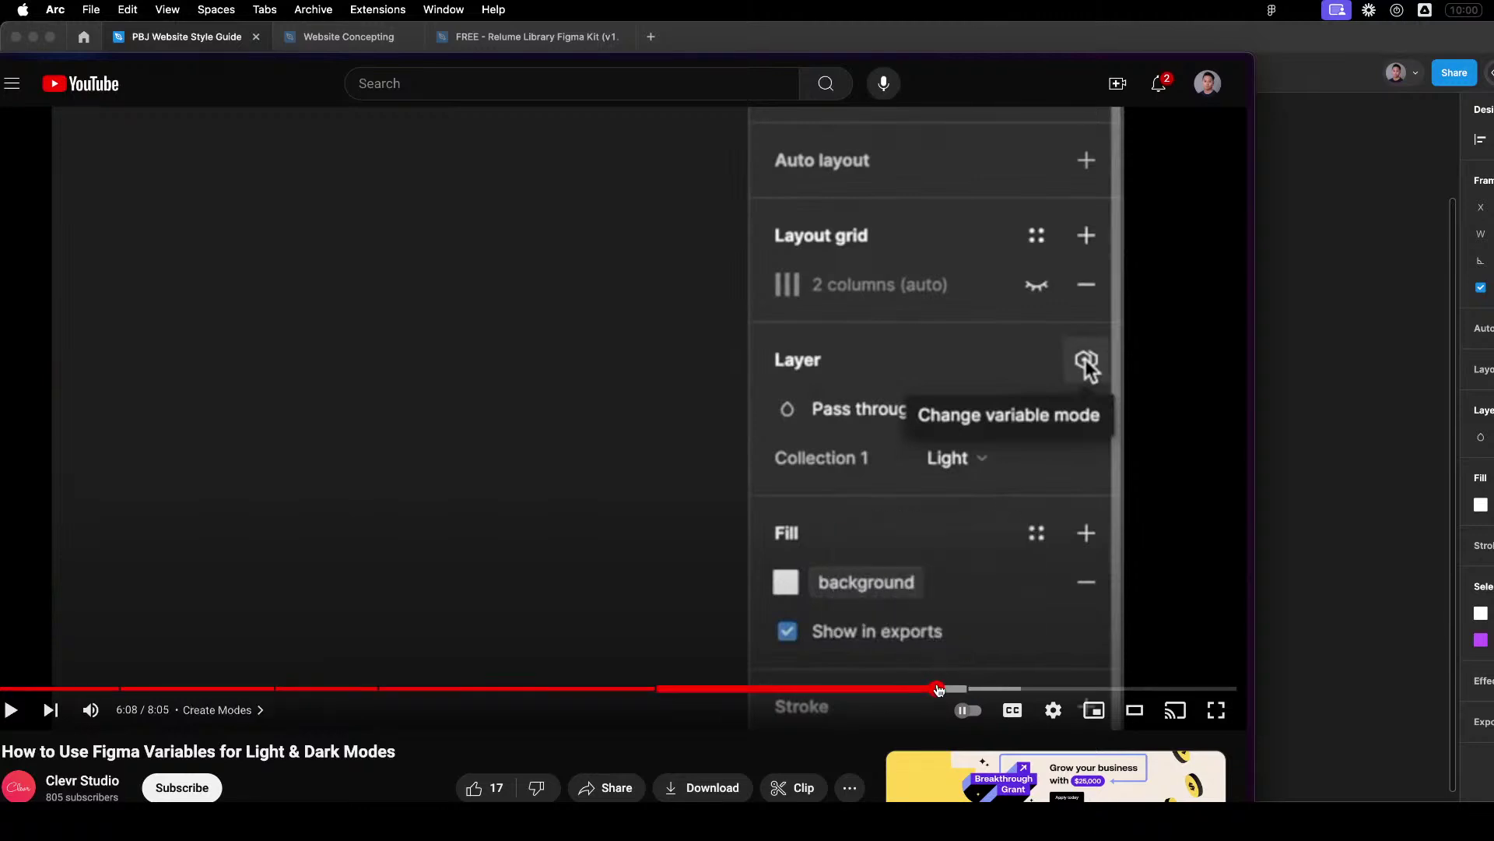
{"action": "left_click", "coordinate": [938, 688]}
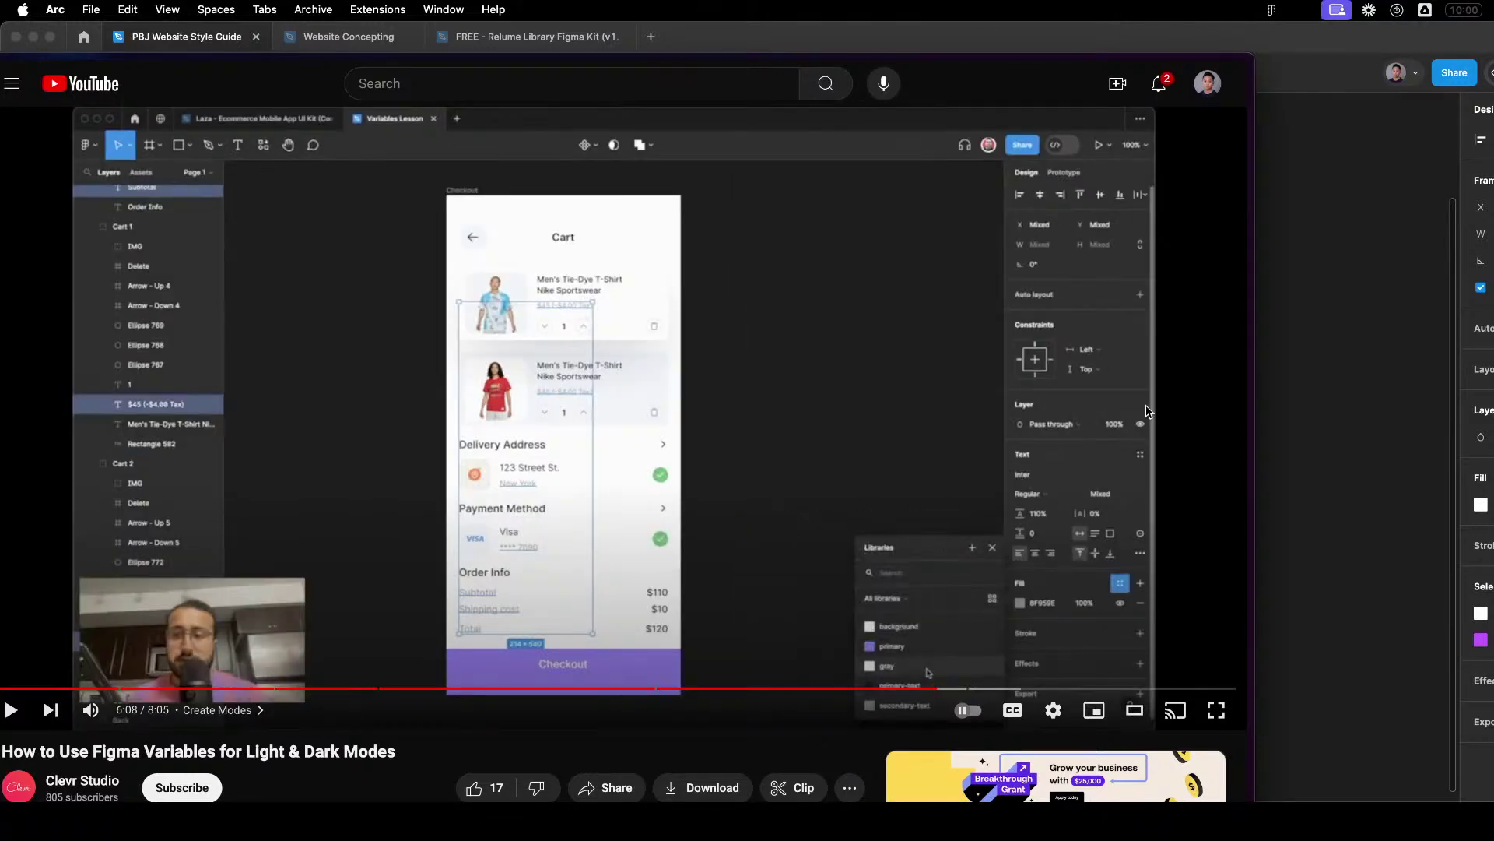
{"action": "left_click", "coordinate": [728, 498]}
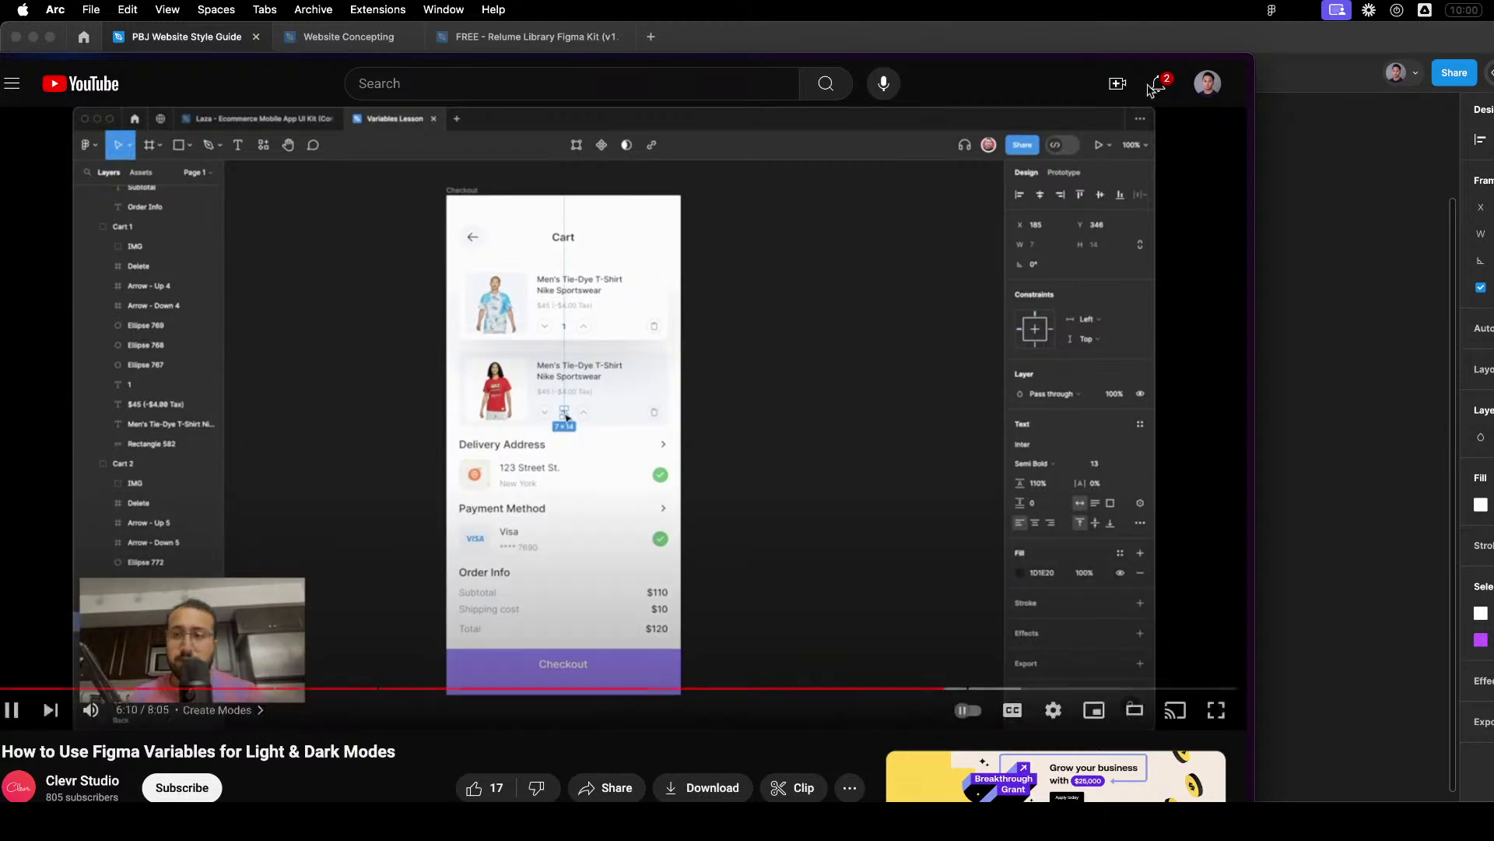
{"action": "left_click_drag", "start_coordinate": [1245, 76], "coordinate": [743, 35]}
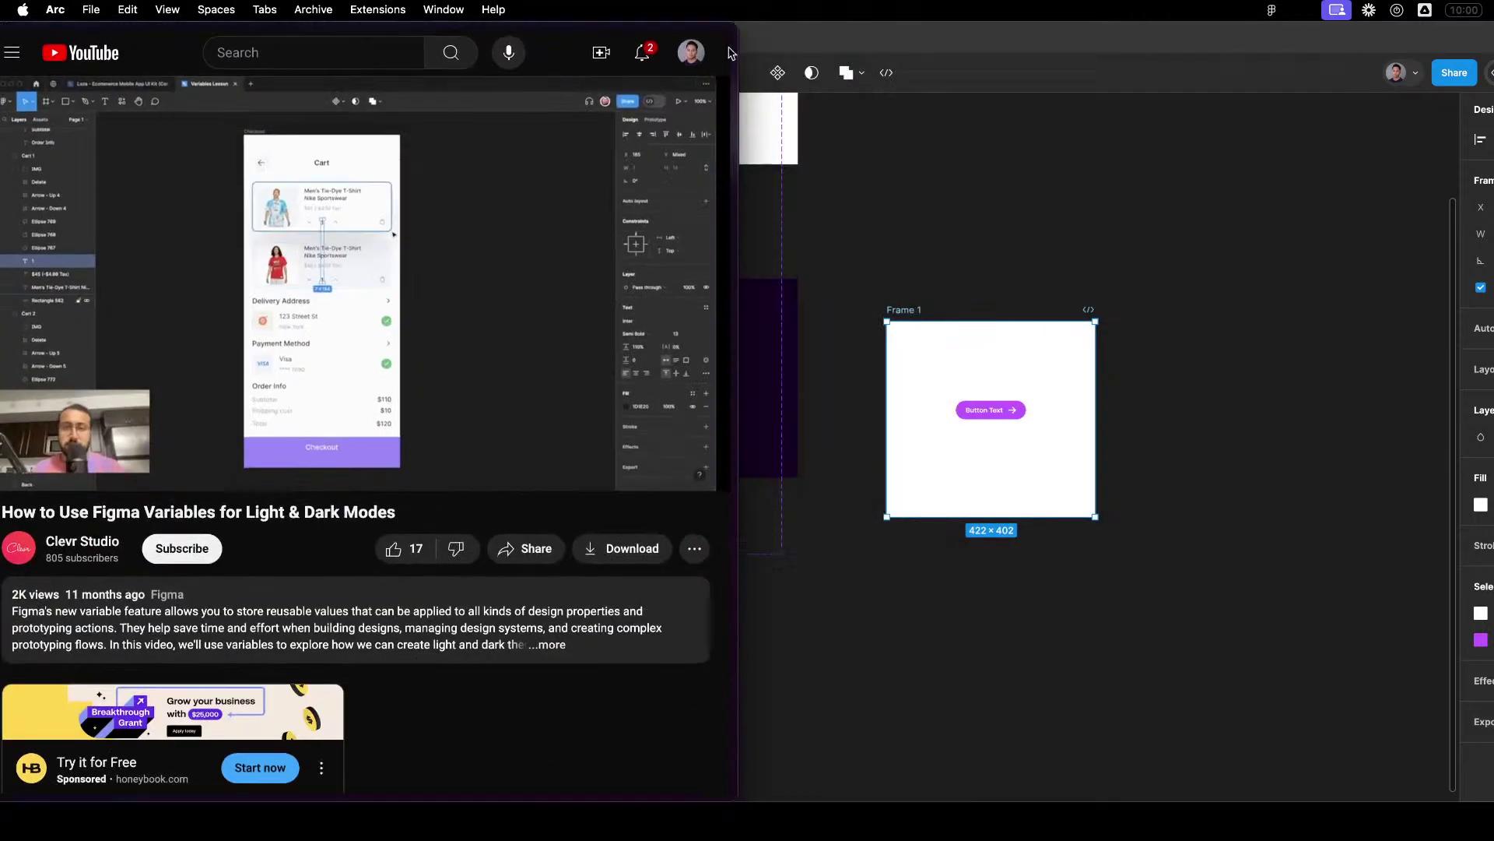
Switch to Figma and draw a new frame about 521 × 573, placing it beside Frame 1 with their upper edges aligned.
{"action": "left_click", "coordinate": [1111, 285]}
{"action": "key", "text": "f"}
{"action": "left_click_drag", "start_coordinate": [1223, 310], "coordinate": [1455, 589]}
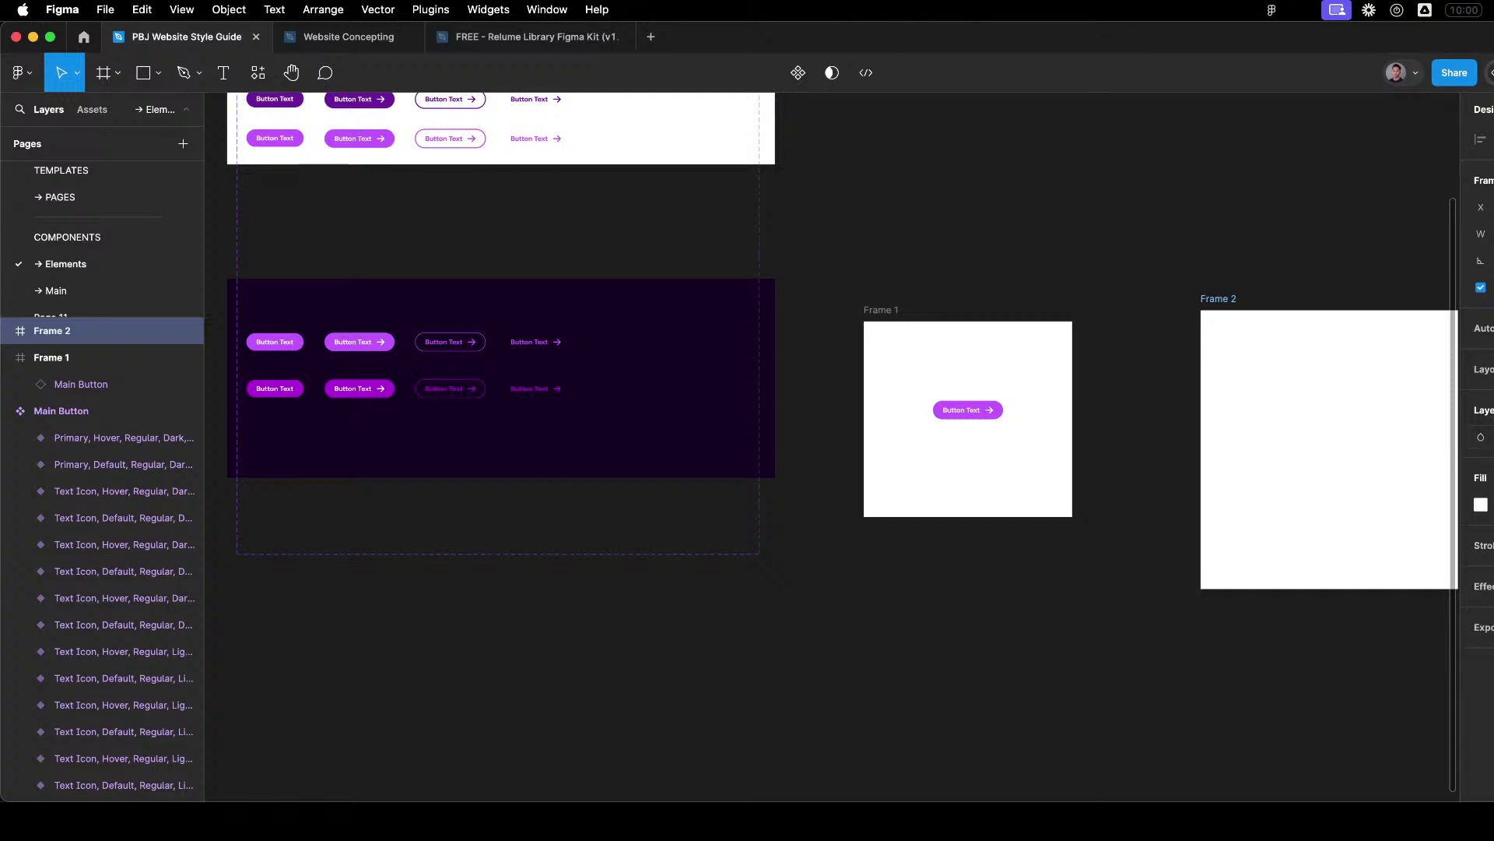
{"action": "left_click_drag", "start_coordinate": [1323, 407], "coordinate": [1217, 418]}
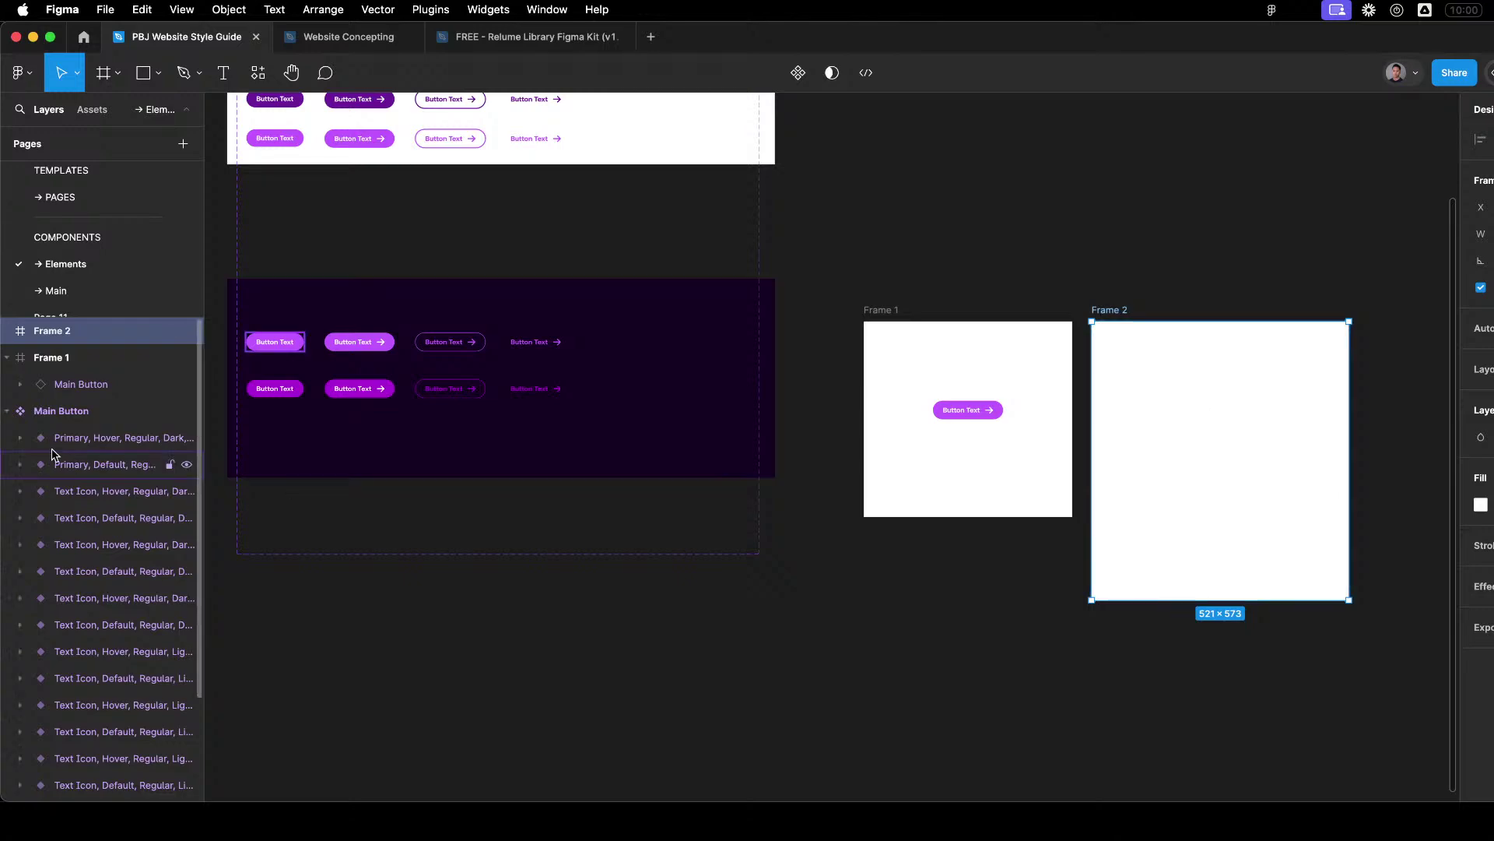
Check Frame 2's layer commands against the tutorial in Arc, replaying the passage around 6:16 to 6:23 and pausing it.
{"action": "right_click", "coordinate": [66, 328]}
{"action": "mouse_move", "coordinate": [158, 594]}
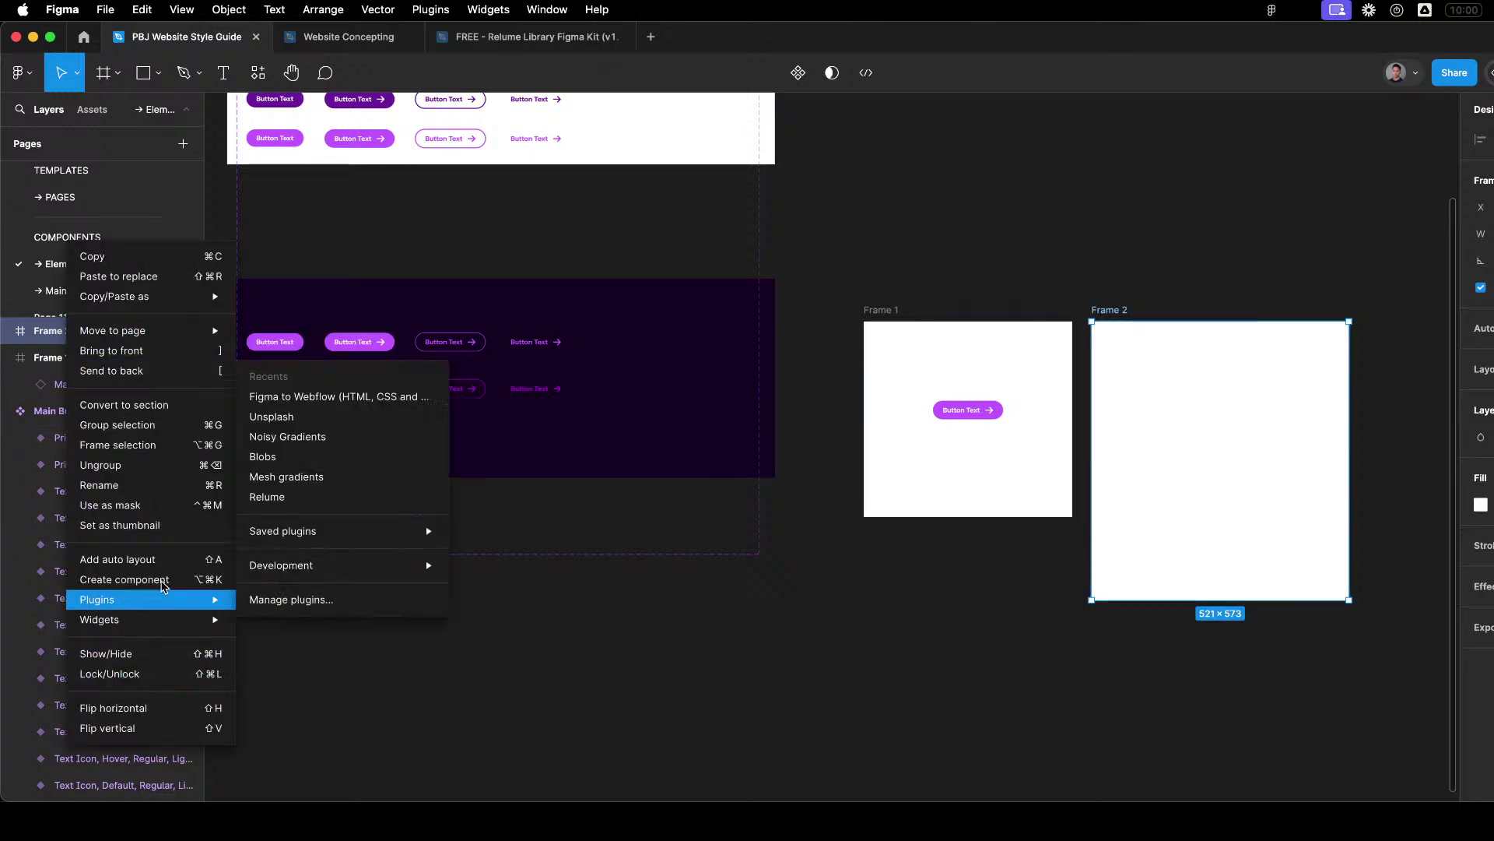
{"action": "key", "text": "ctrl+Up"}
{"action": "left_click", "coordinate": [360, 273]}
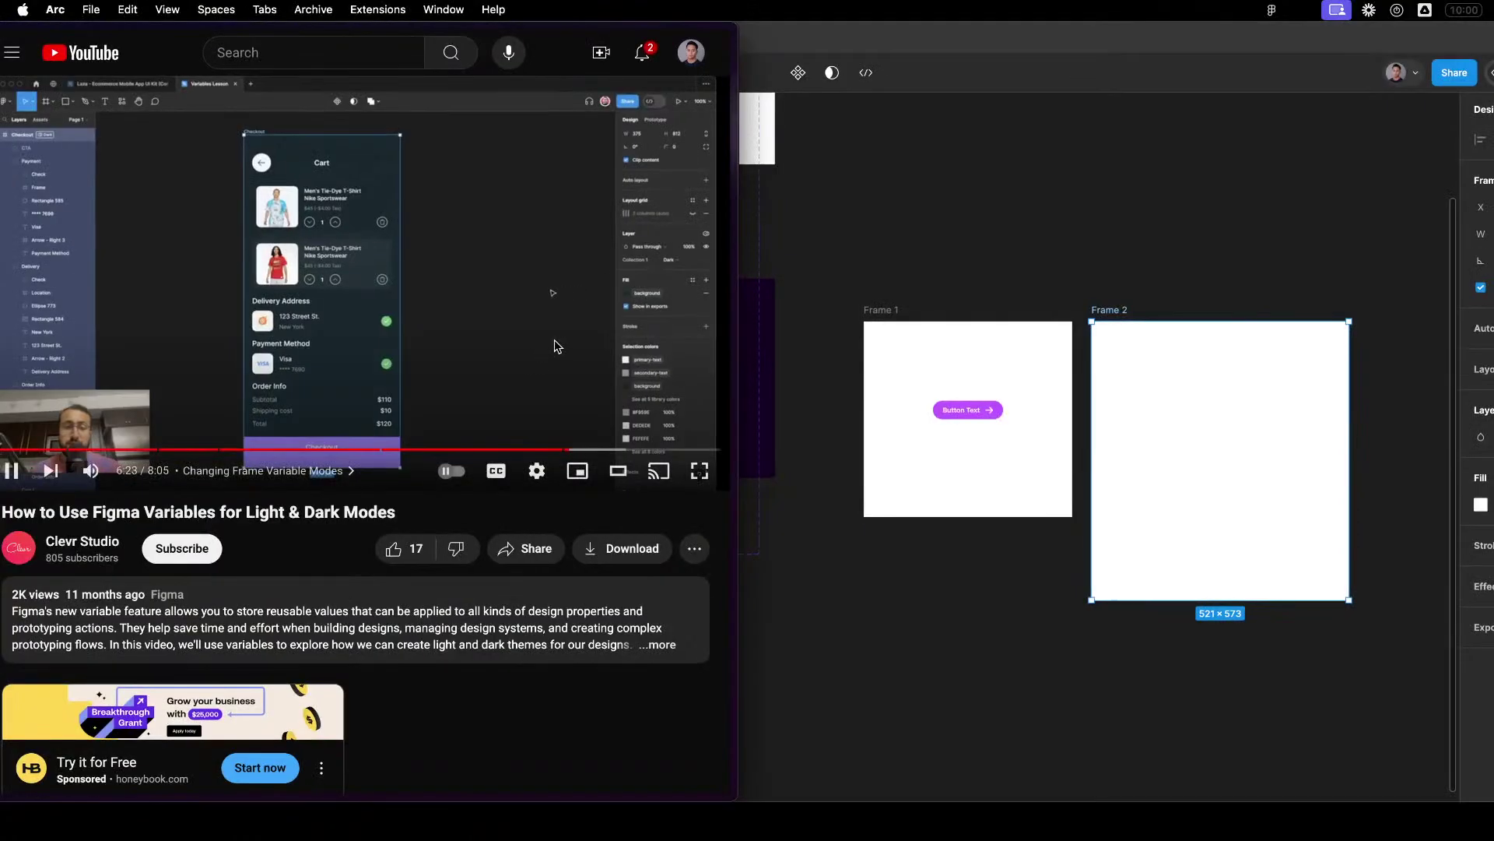
{"action": "key", "text": "Left"}
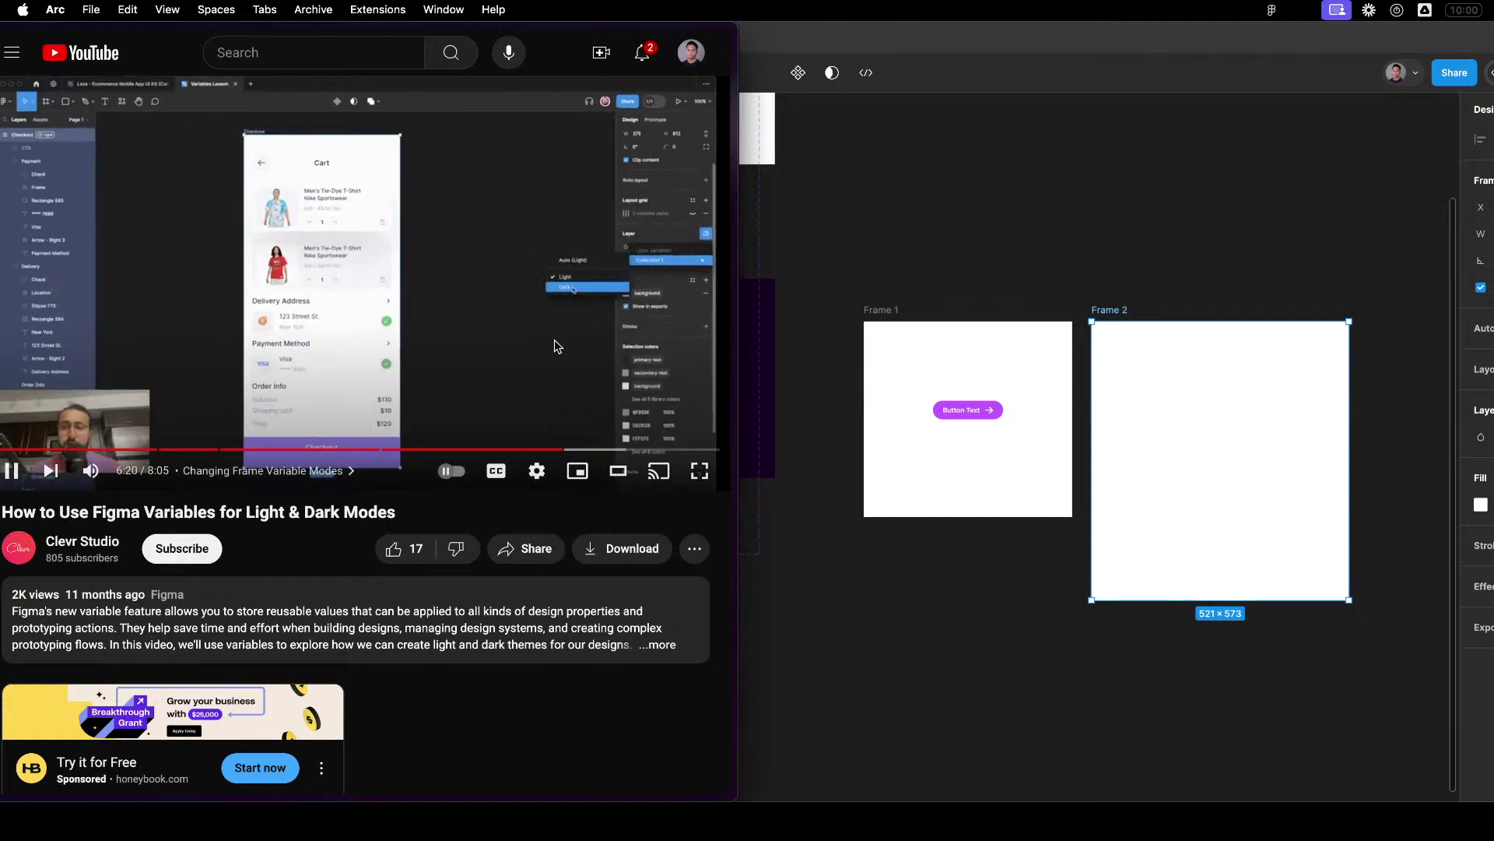
{"action": "key", "text": "Left"}
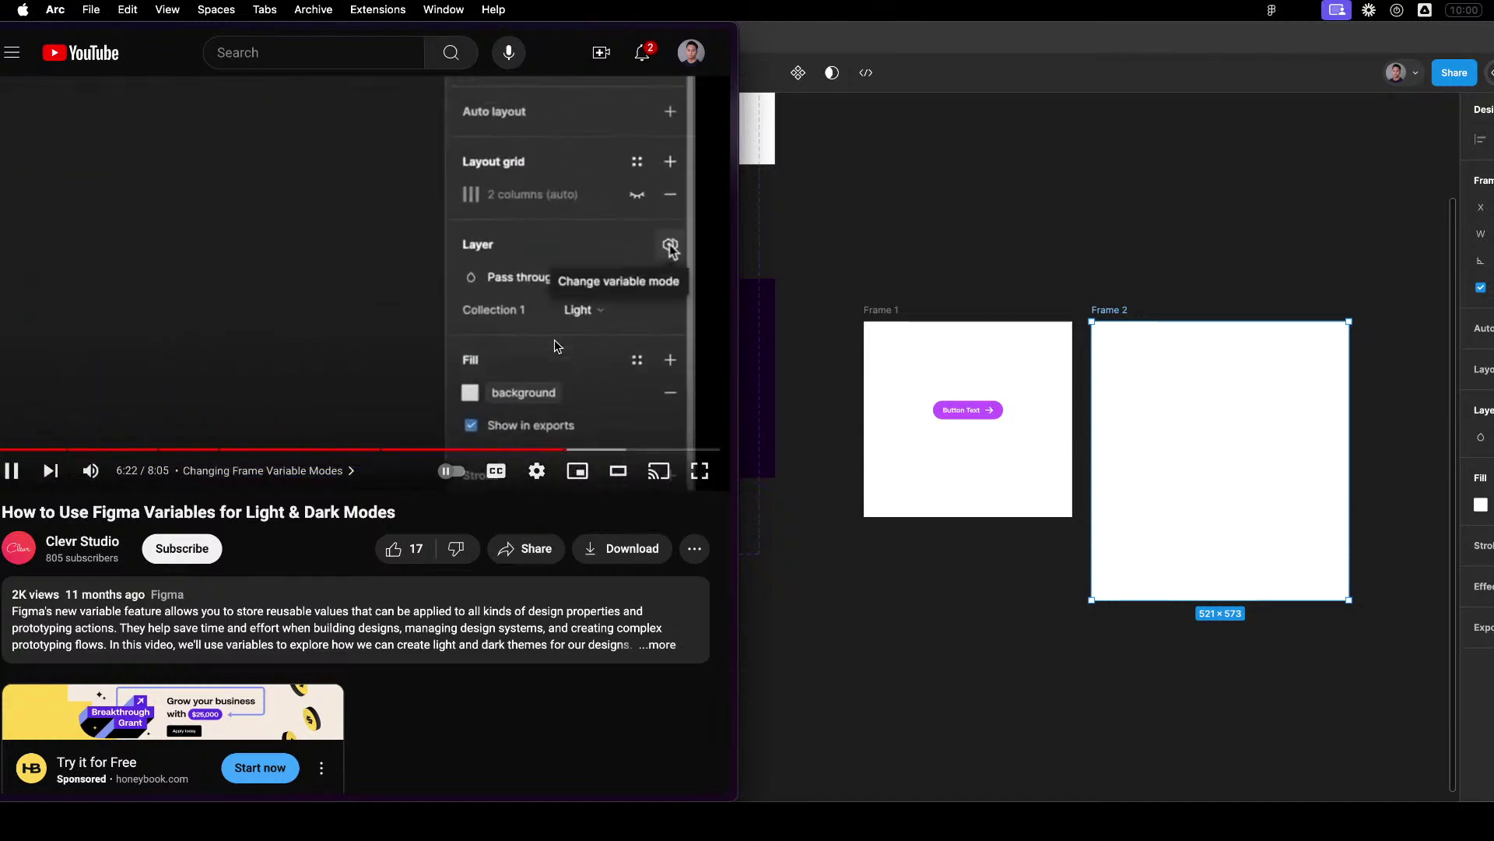
{"action": "key", "text": "Left"}
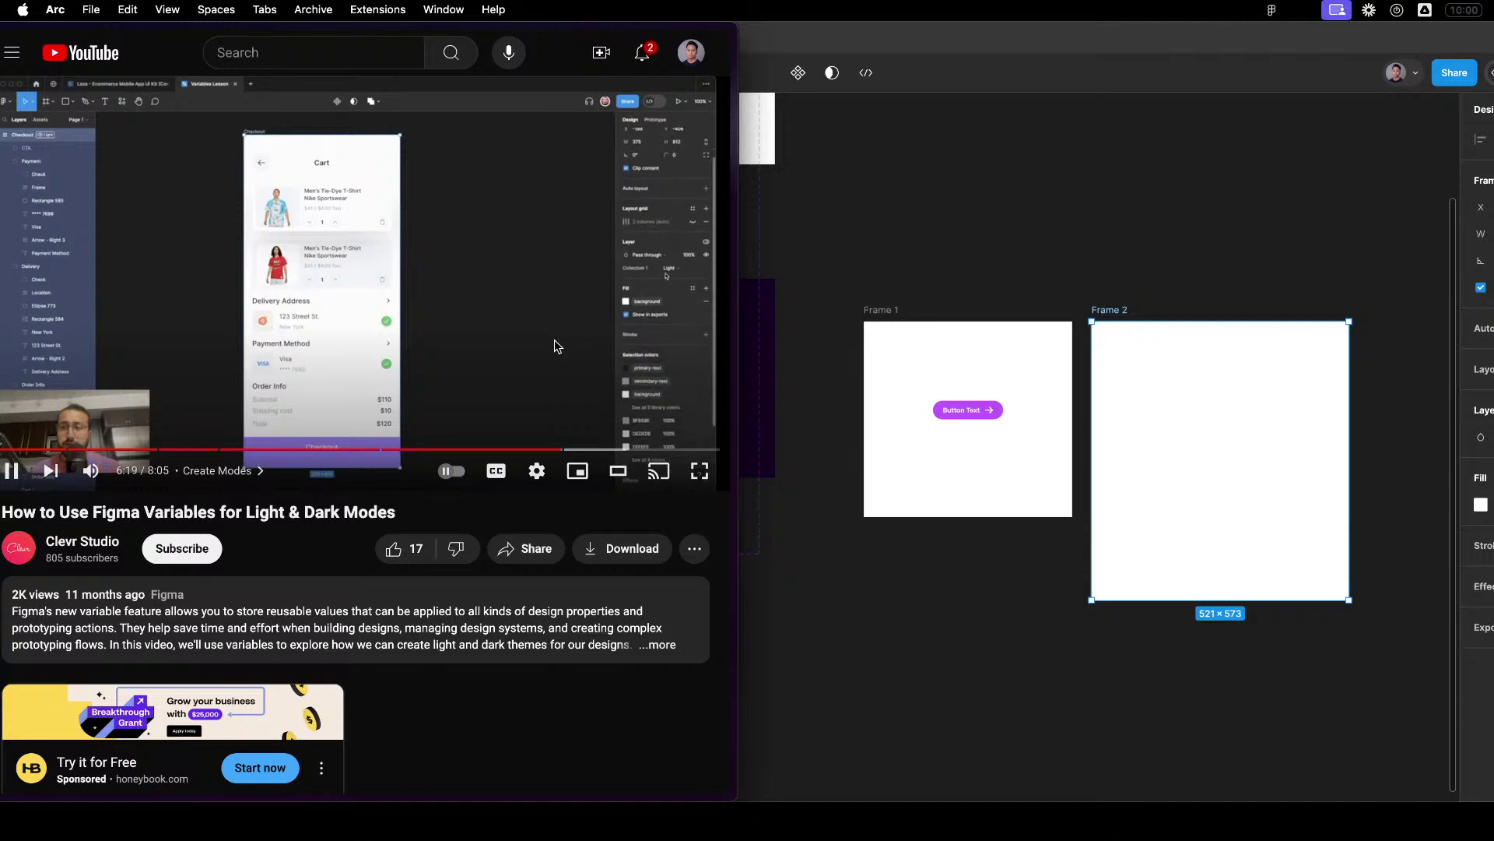
{"action": "key", "text": "Left"}
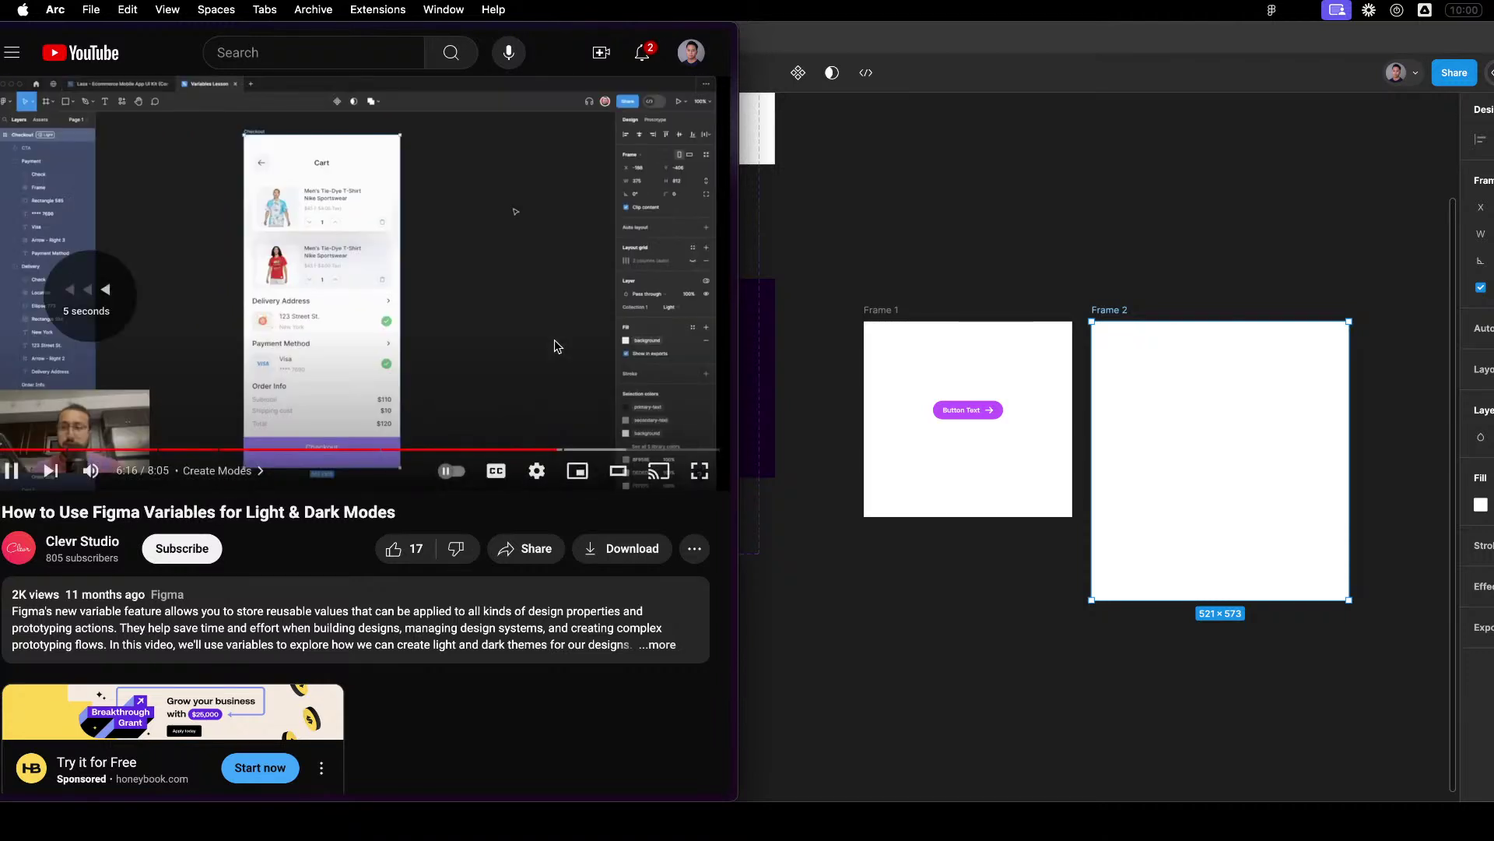
{"action": "key", "text": "Left"}
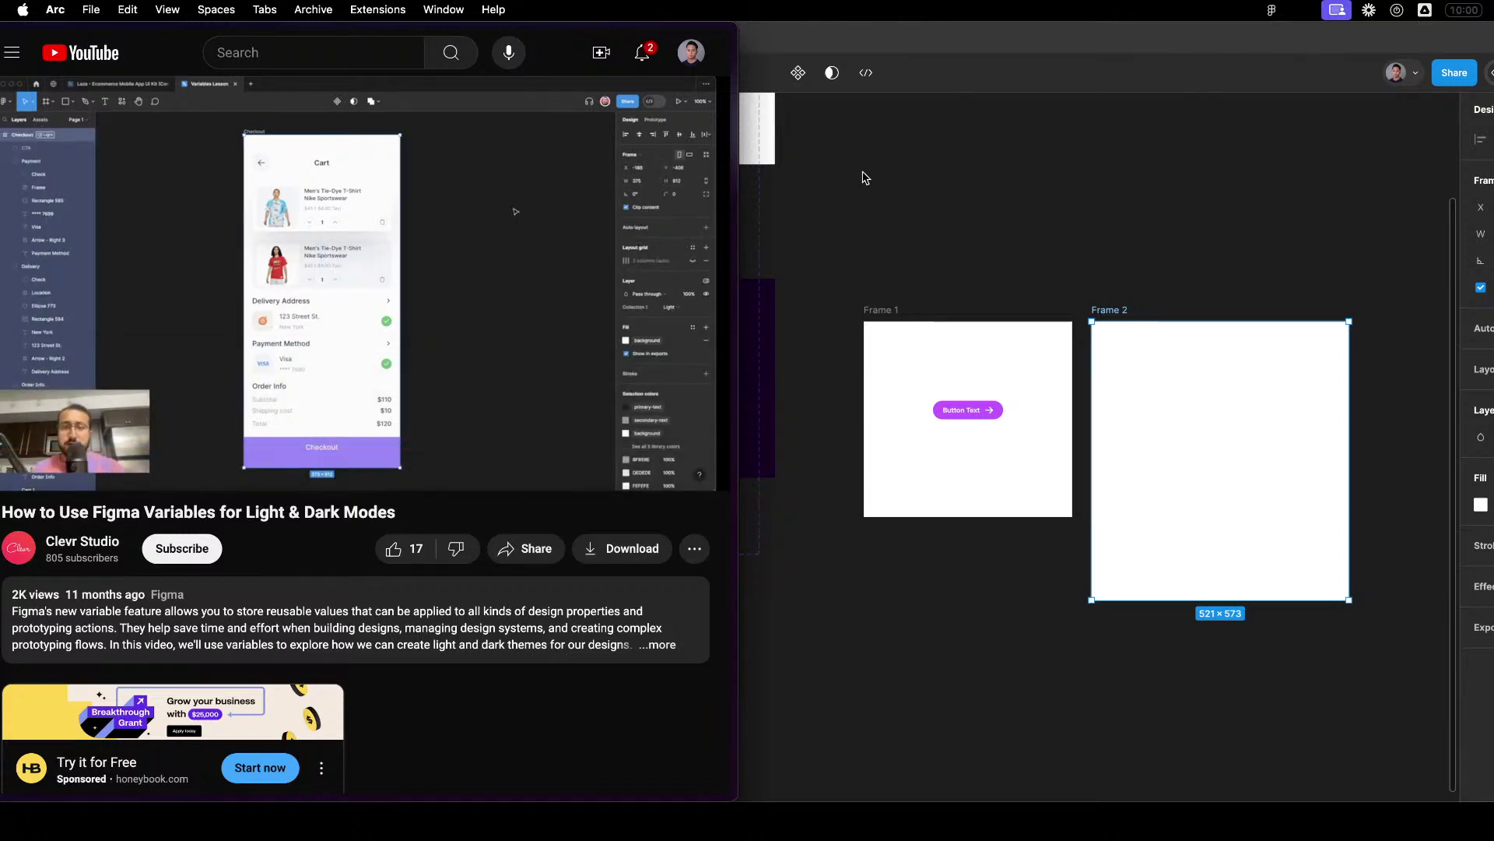
{"action": "left_click", "coordinate": [418, 335]}
Switch to Figma and look through Frame 2's layer commands again for a variable mode setting.
{"action": "left_click", "coordinate": [909, 305]}
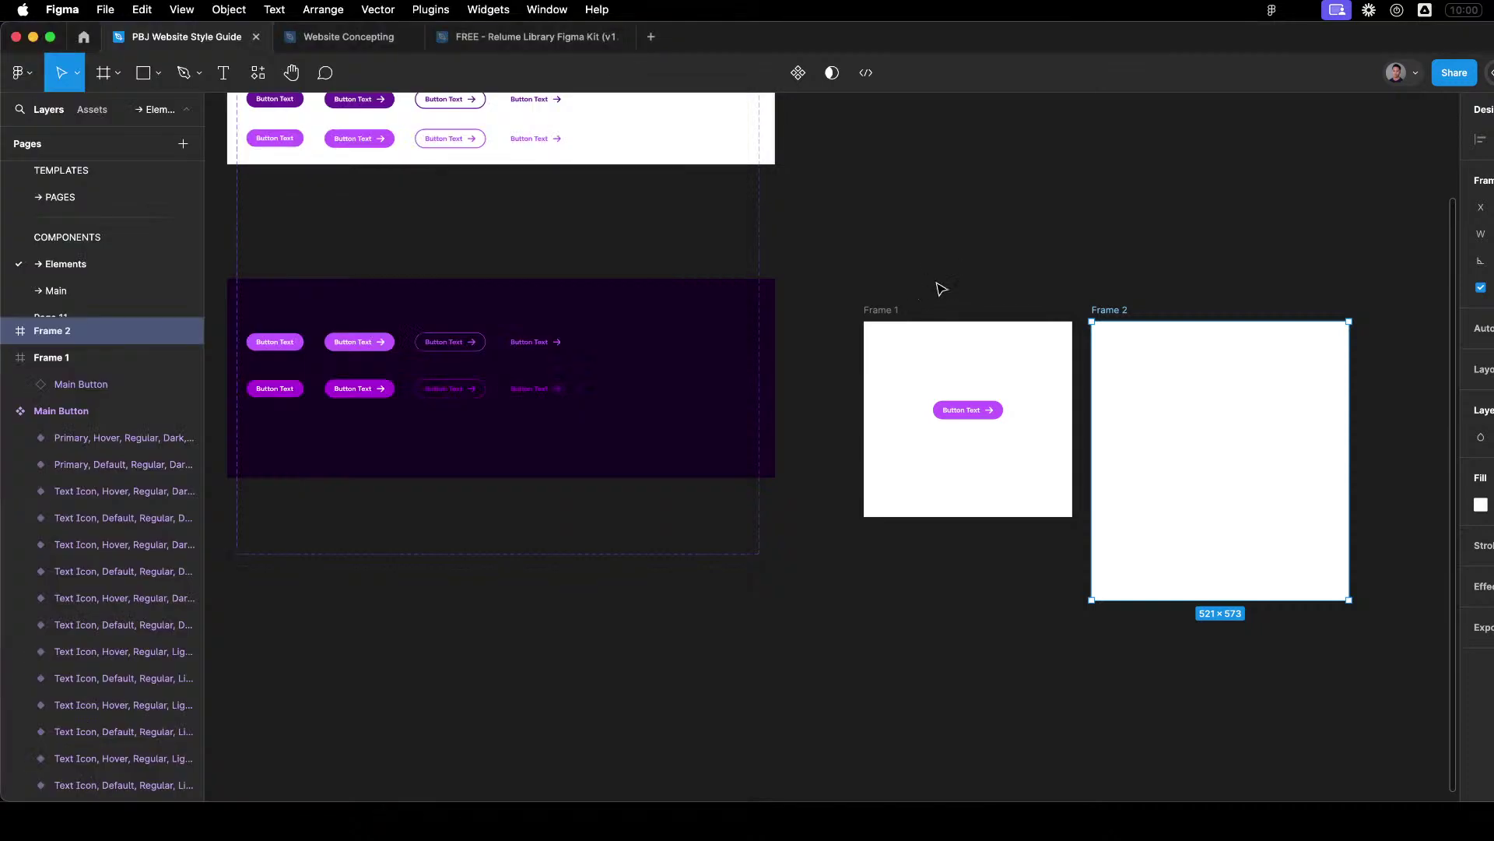
{"action": "right_click", "coordinate": [38, 331]}
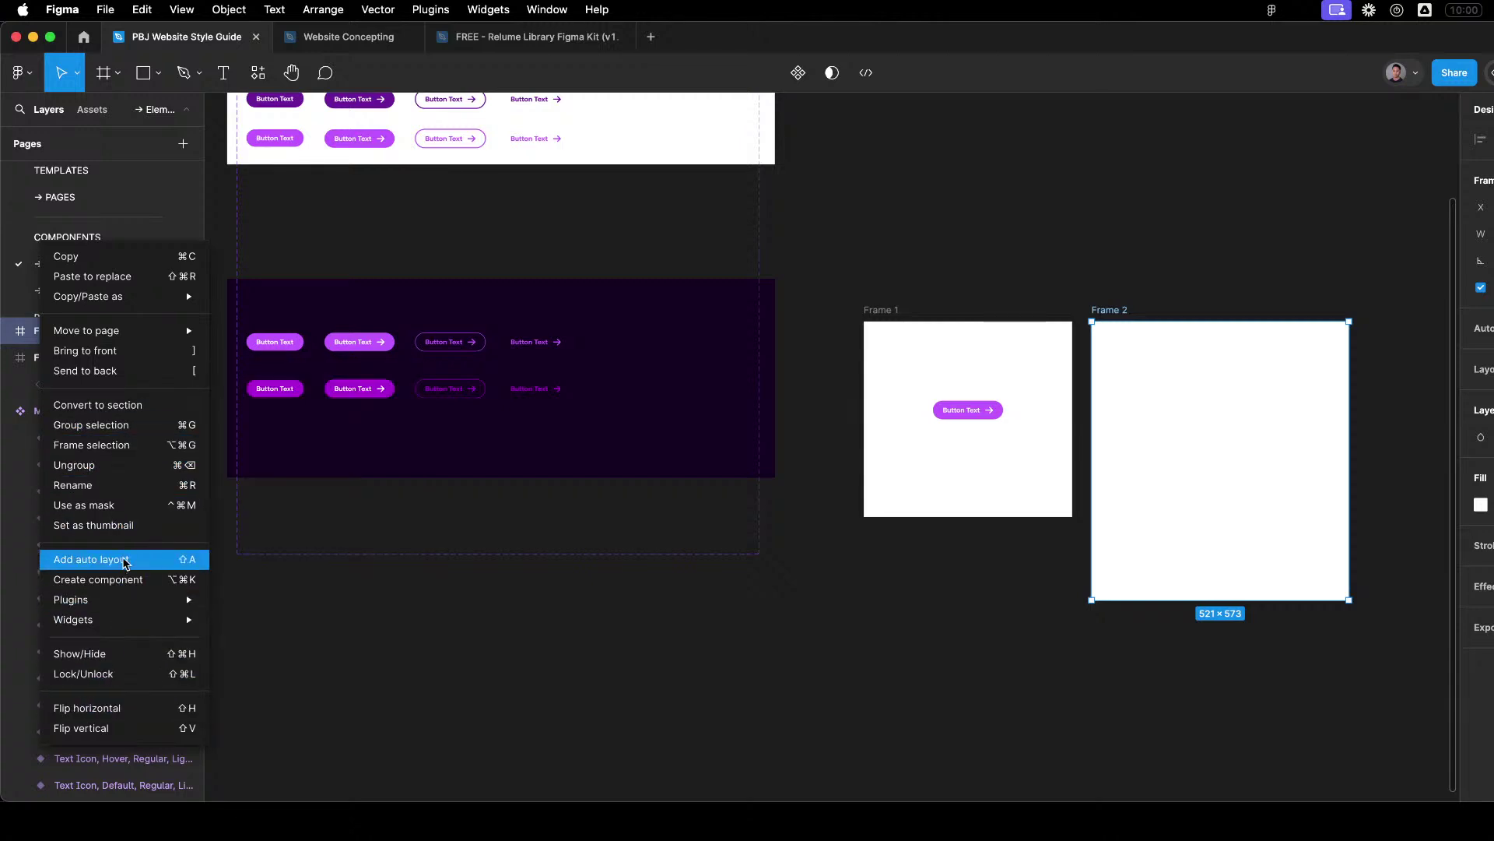
{"action": "mouse_move", "coordinate": [118, 607]}
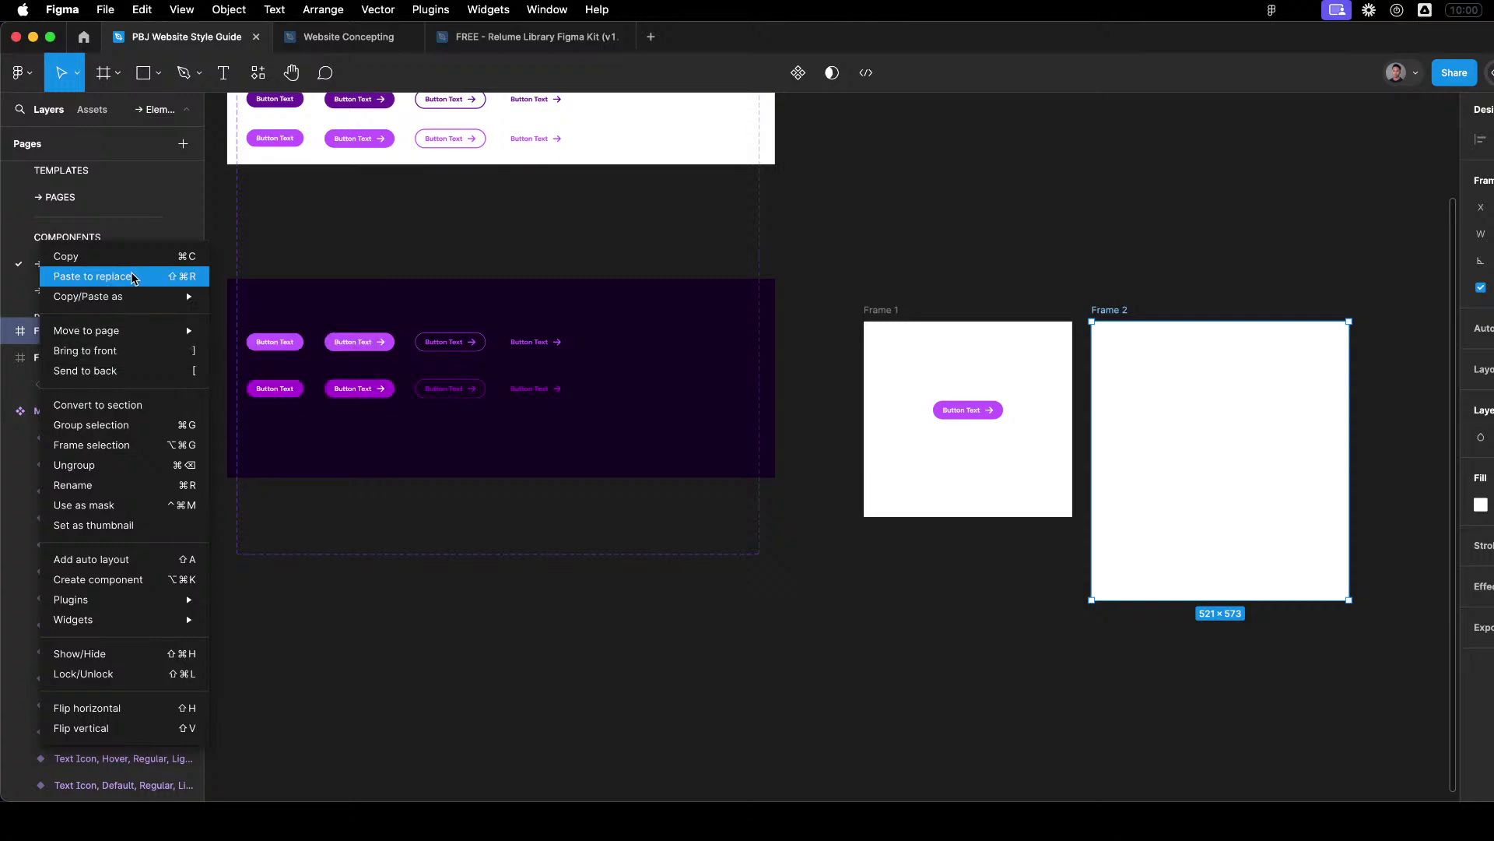
{"action": "left_click", "coordinate": [979, 242]}
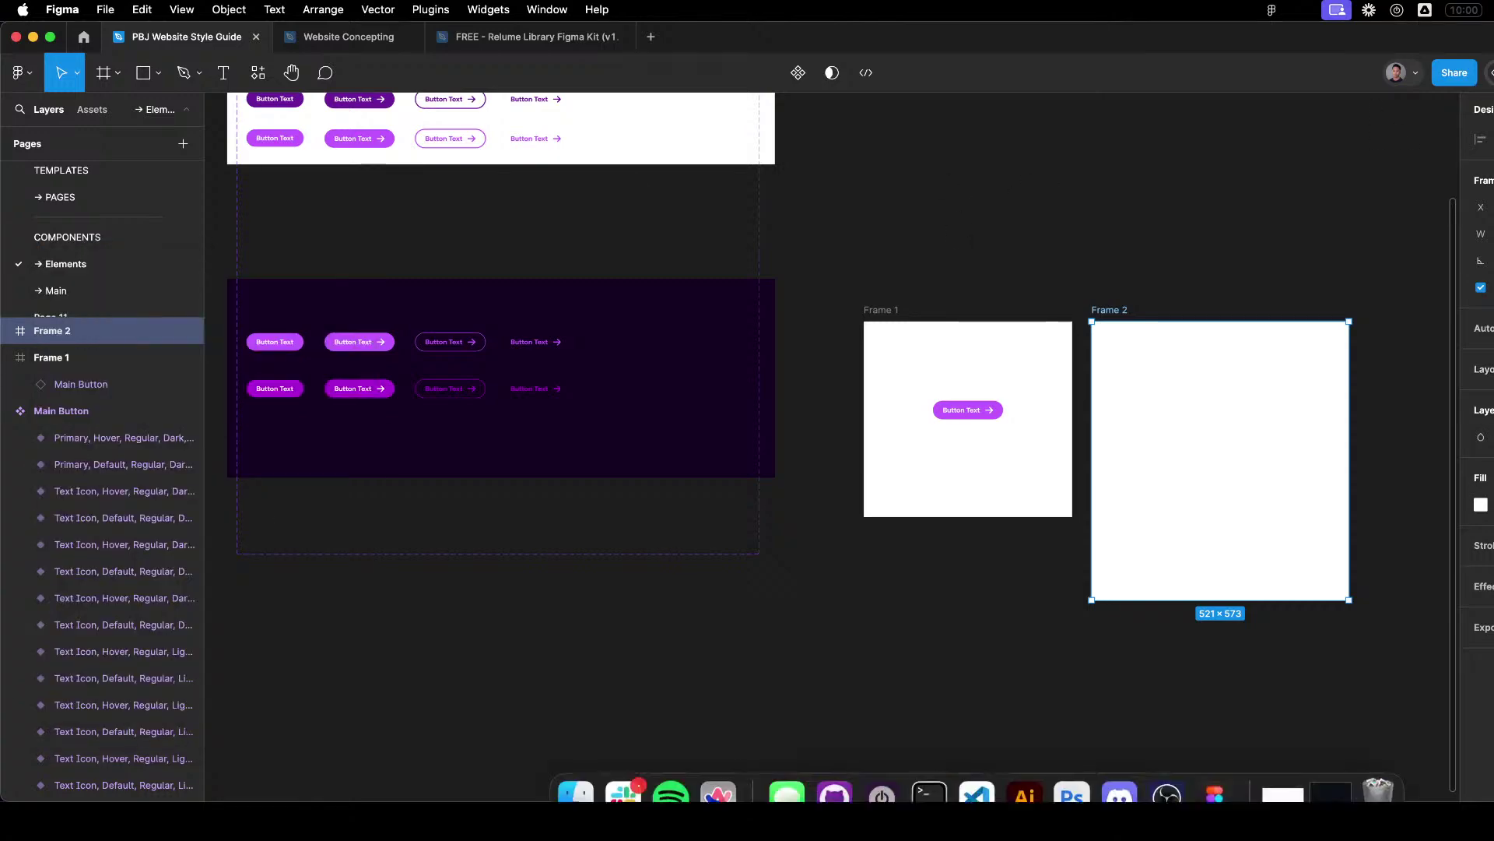
Return to the tutorial in Arc and expand its description to read the chapter list.
{"action": "key", "text": "ctrl+Up"}
{"action": "left_click", "coordinate": [106, 507]}
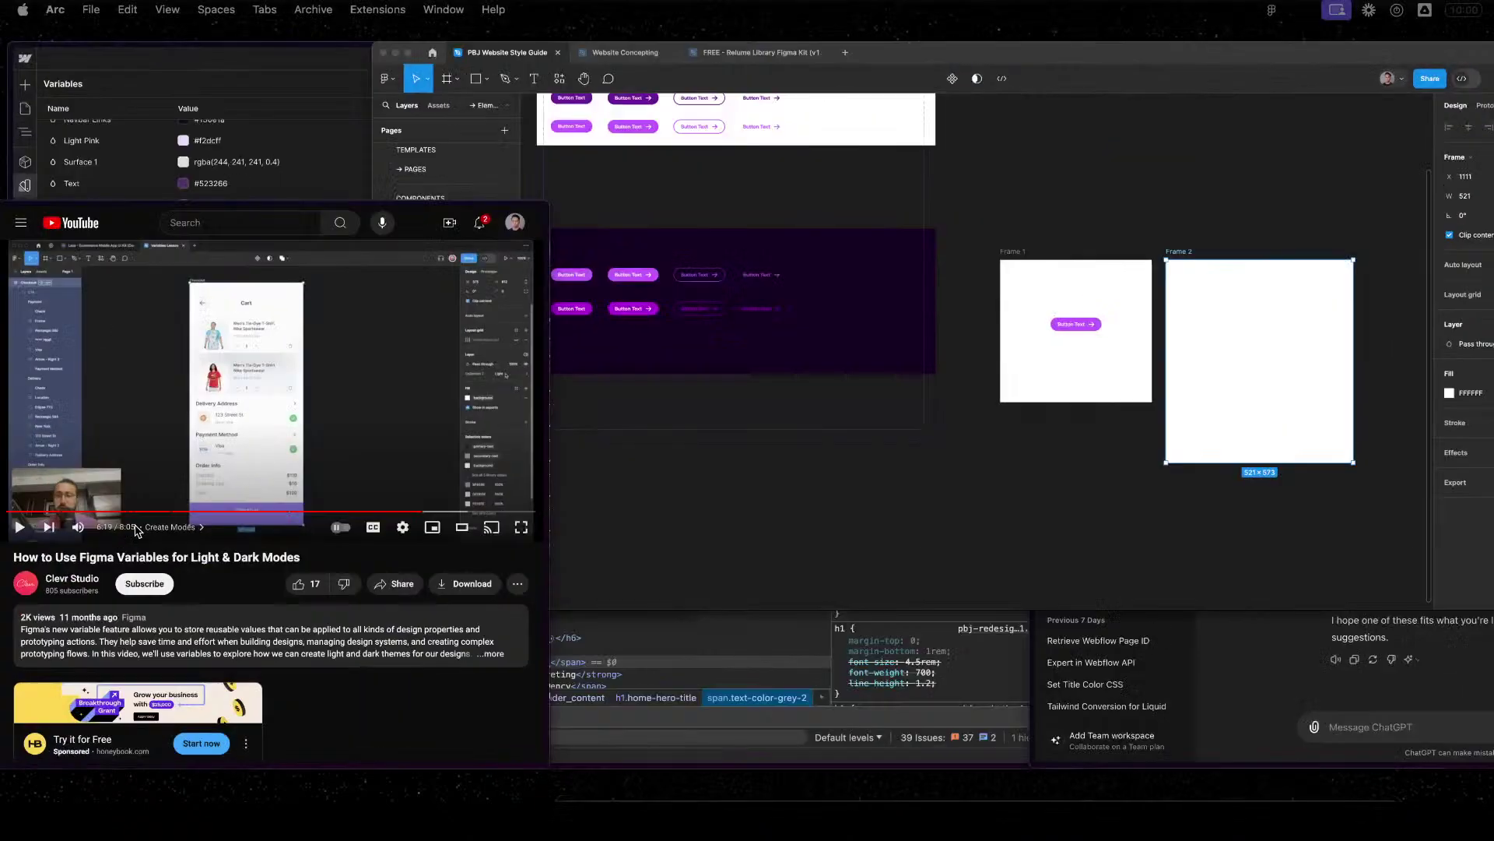
{"action": "left_click", "coordinate": [426, 632]}
{"action": "scroll", "coordinate": [467, 608], "scroll_direction": "down", "scroll_amount": 3}
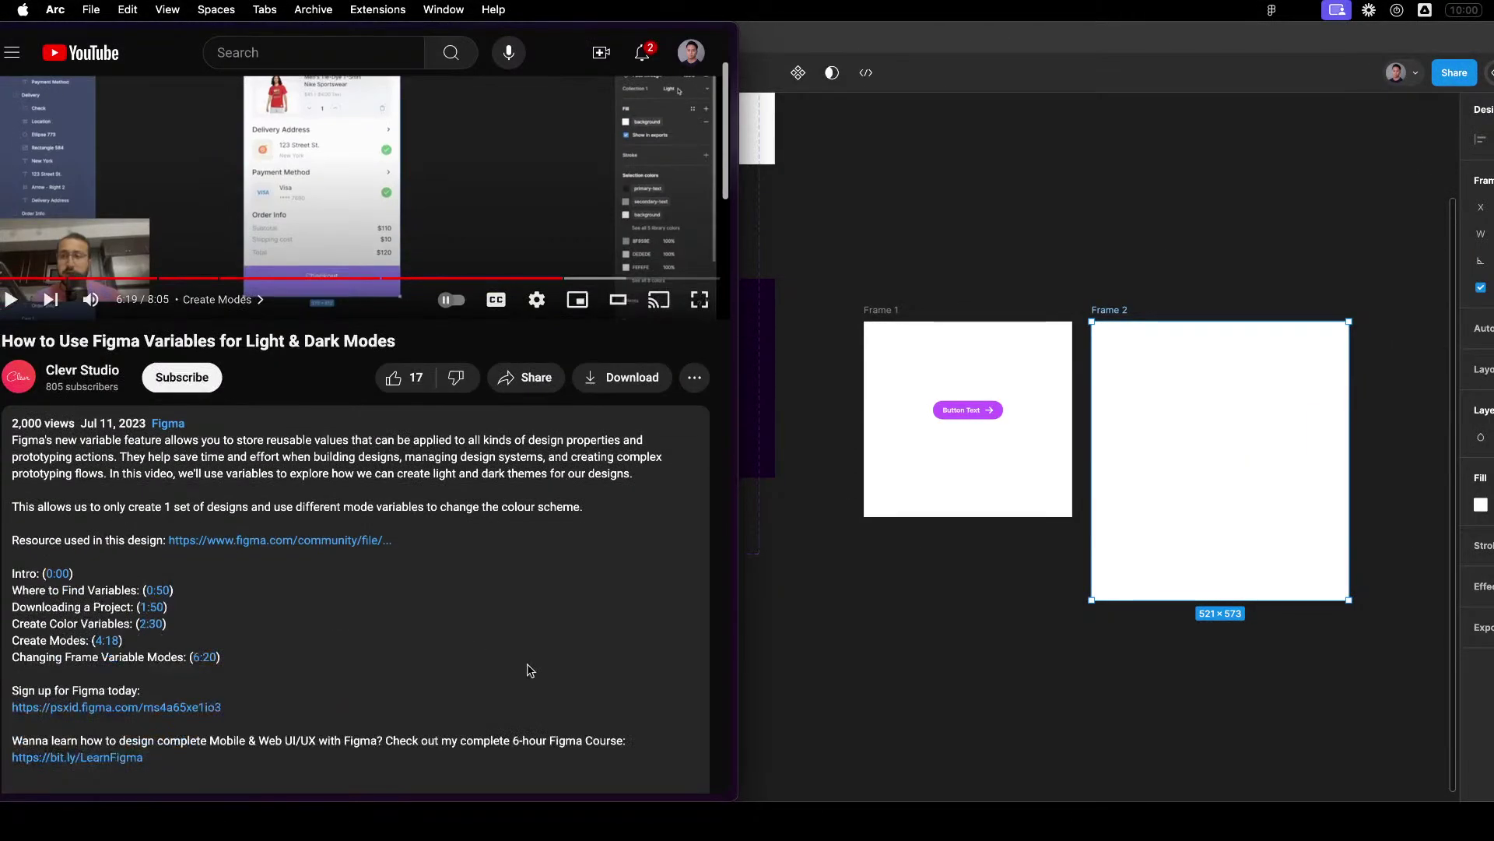
{"action": "scroll", "coordinate": [516, 567], "scroll_direction": "up", "scroll_amount": 3}
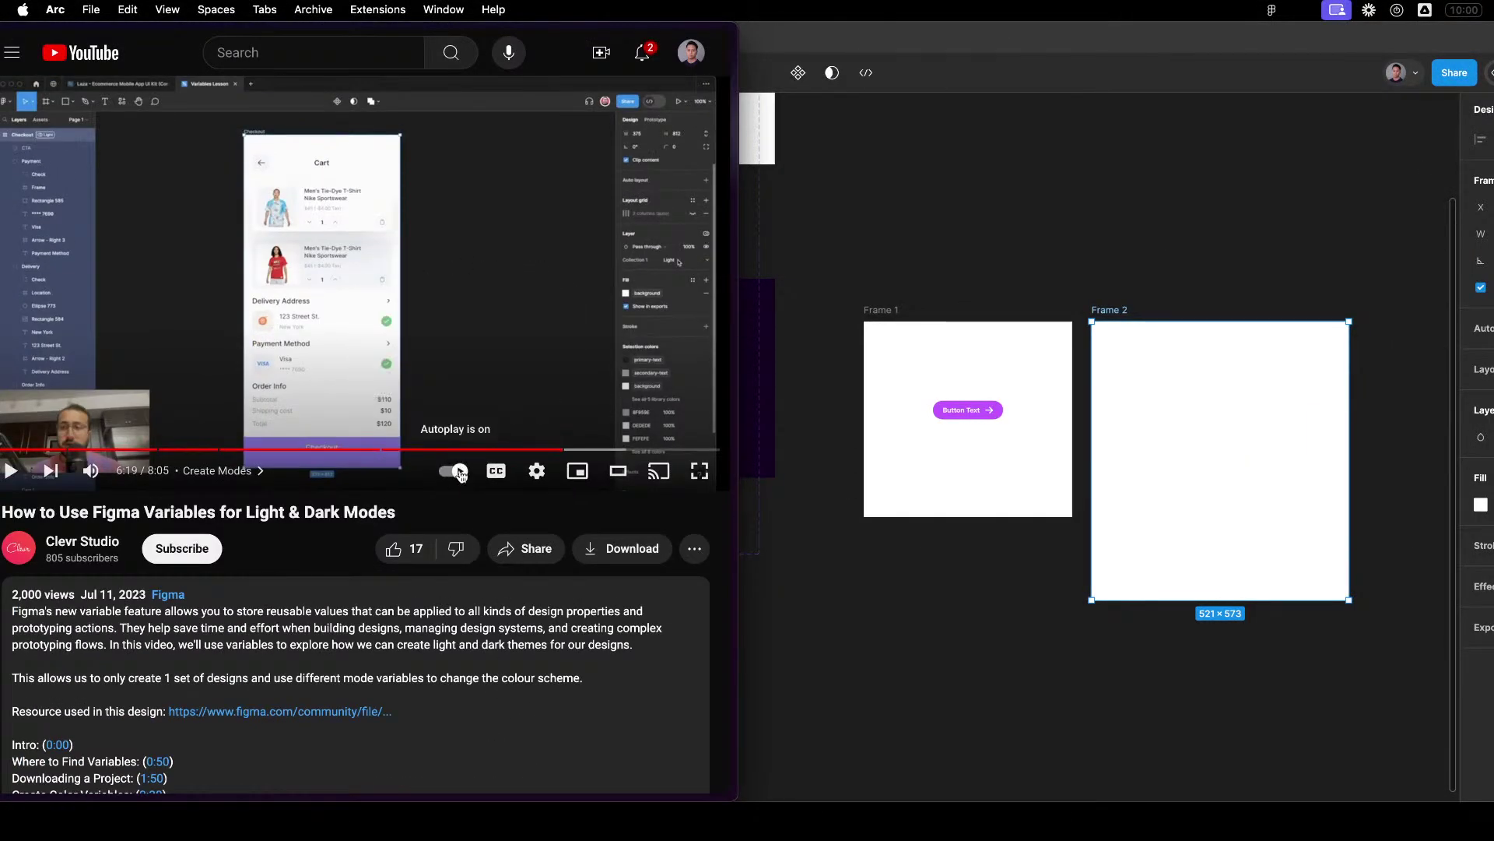
Skim the tutorial at 4:58 and 6:13, and replay it from the start of the Create Modes chapter.
{"action": "left_click", "coordinate": [442, 449]}
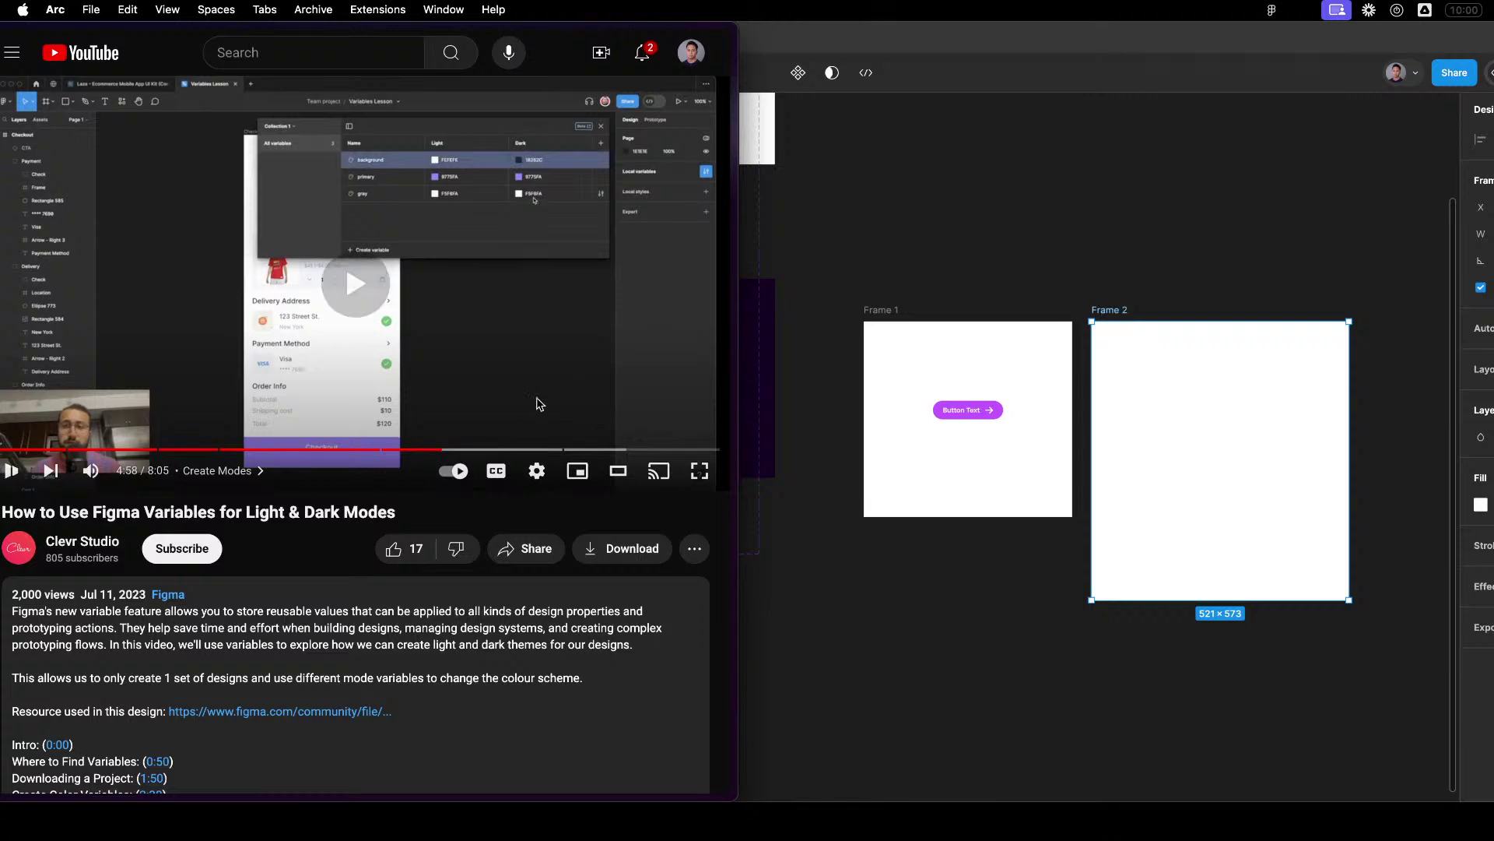
{"action": "left_click", "coordinate": [464, 450]}
{"action": "left_click_drag", "start_coordinate": [465, 450], "coordinate": [535, 451]}
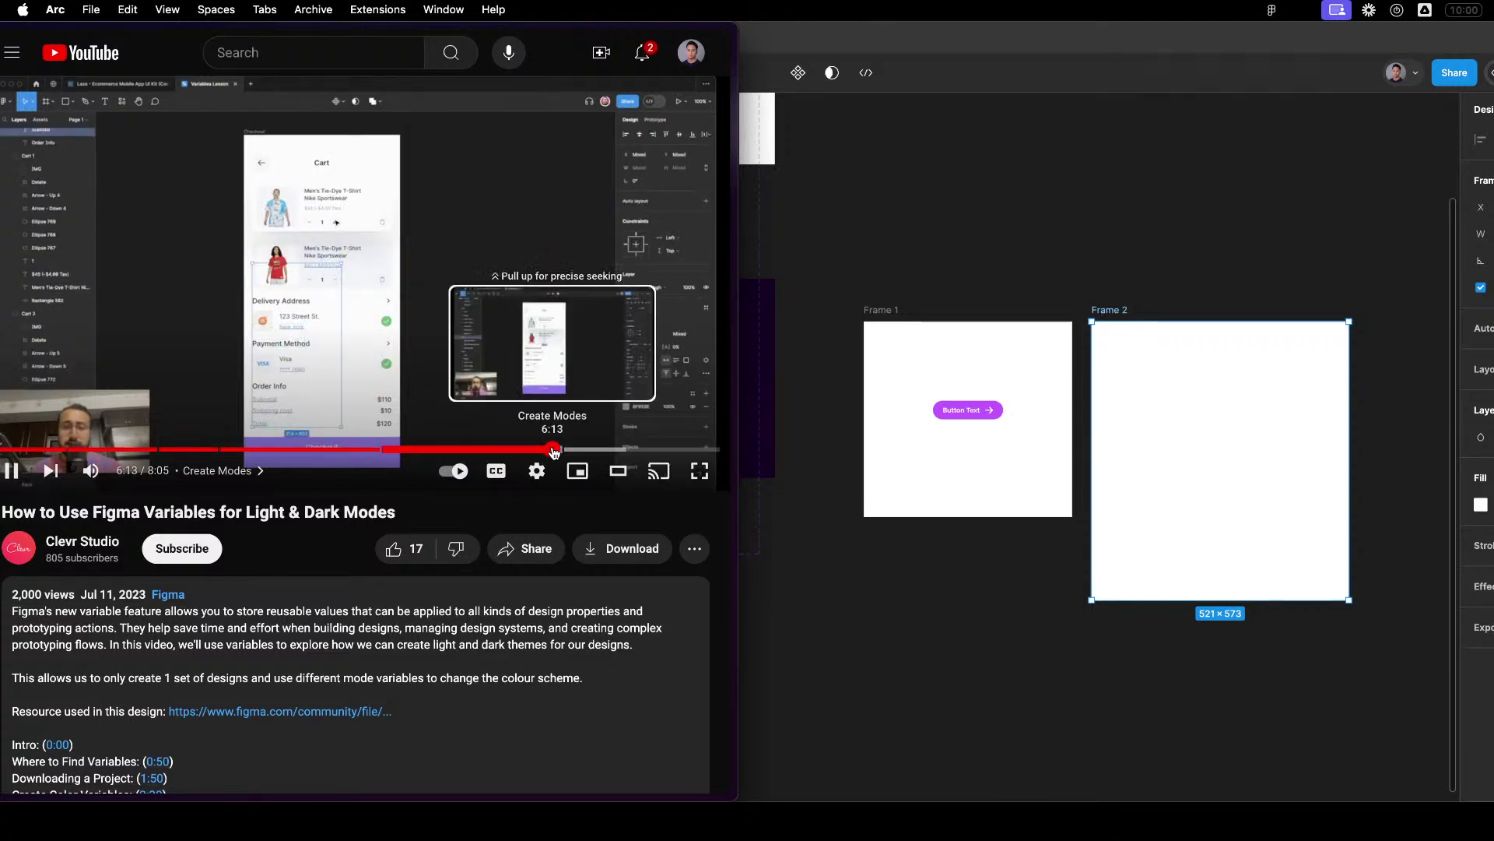
{"action": "left_click", "coordinate": [554, 453]}
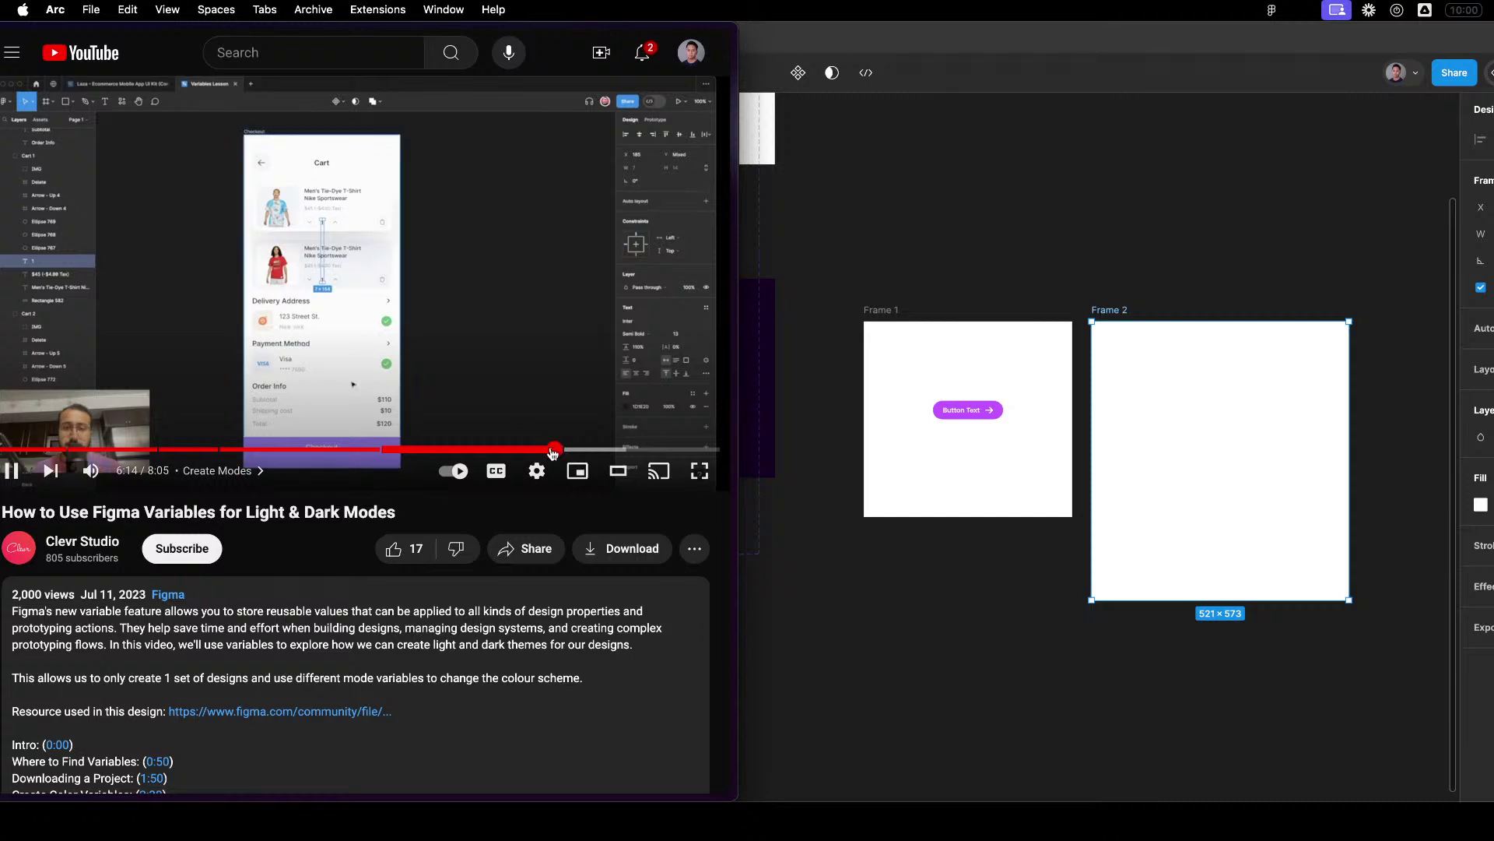
{"action": "left_click", "coordinate": [386, 451]}
{"action": "left_click", "coordinate": [379, 453]}
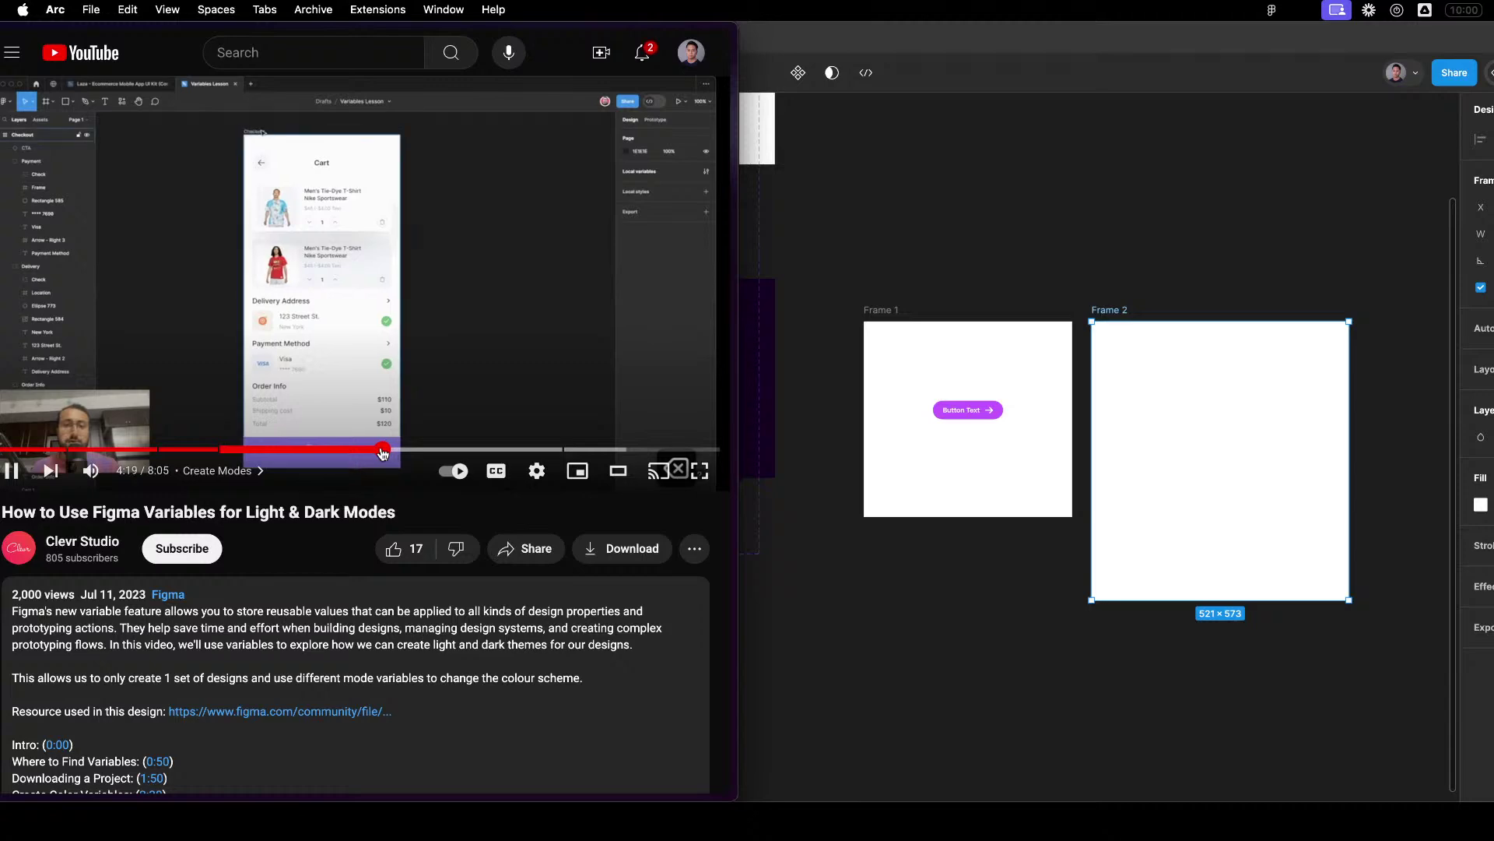
Switch to Figma, place its window beside the playing tutorial, and look through the main menu's commands.
{"action": "left_click", "coordinate": [954, 251]}
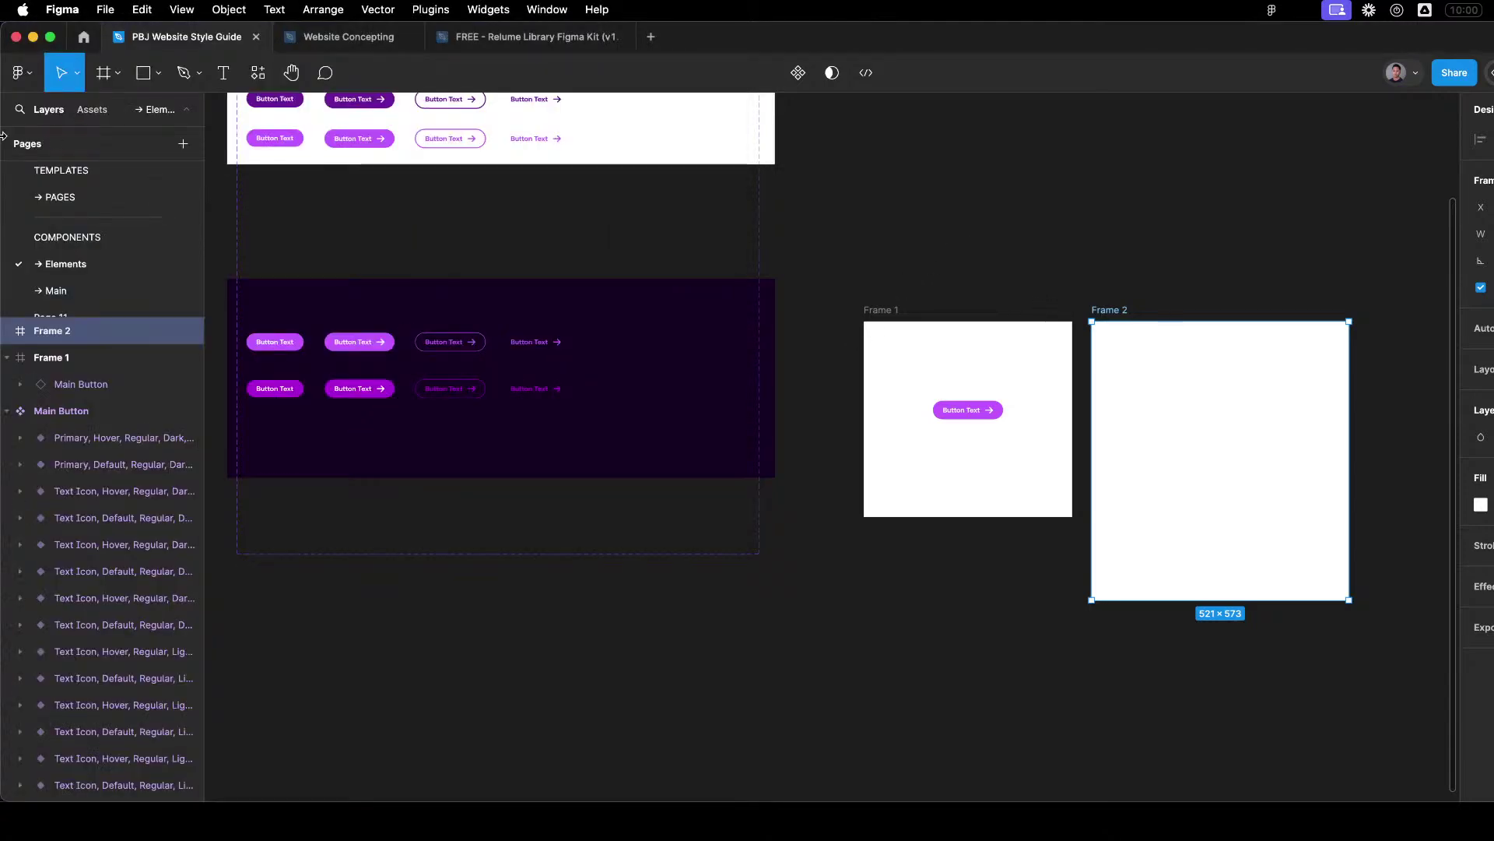
{"action": "key", "text": "super+Tab"}
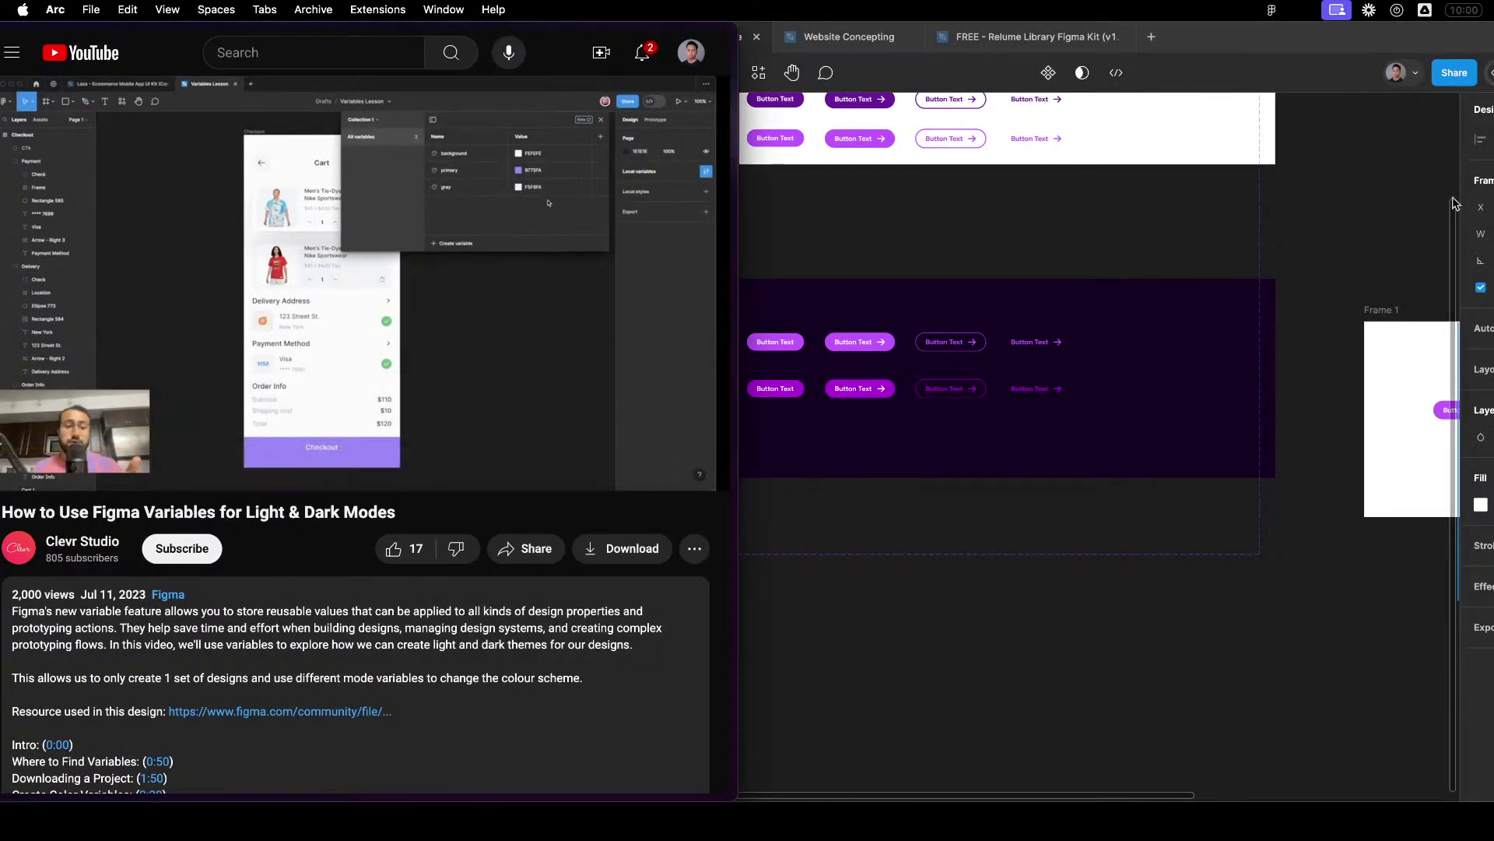
{"action": "key", "text": "super+Tab"}
{"action": "scroll", "coordinate": [1301, 236], "scroll_direction": "right", "scroll_amount": 3}
{"action": "key", "text": "alt+9"}
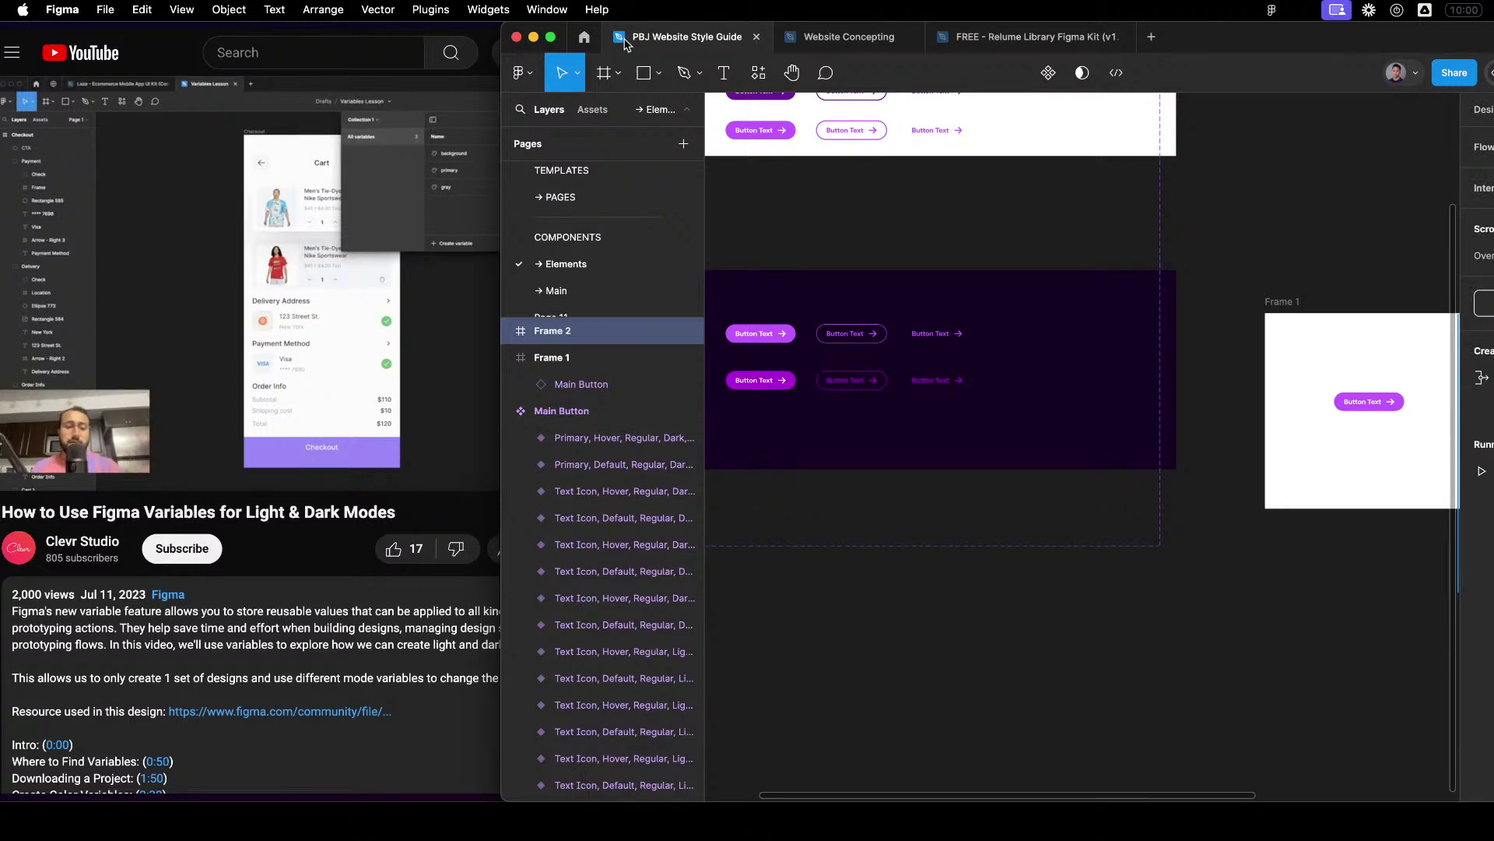
{"action": "left_click", "coordinate": [523, 73]}
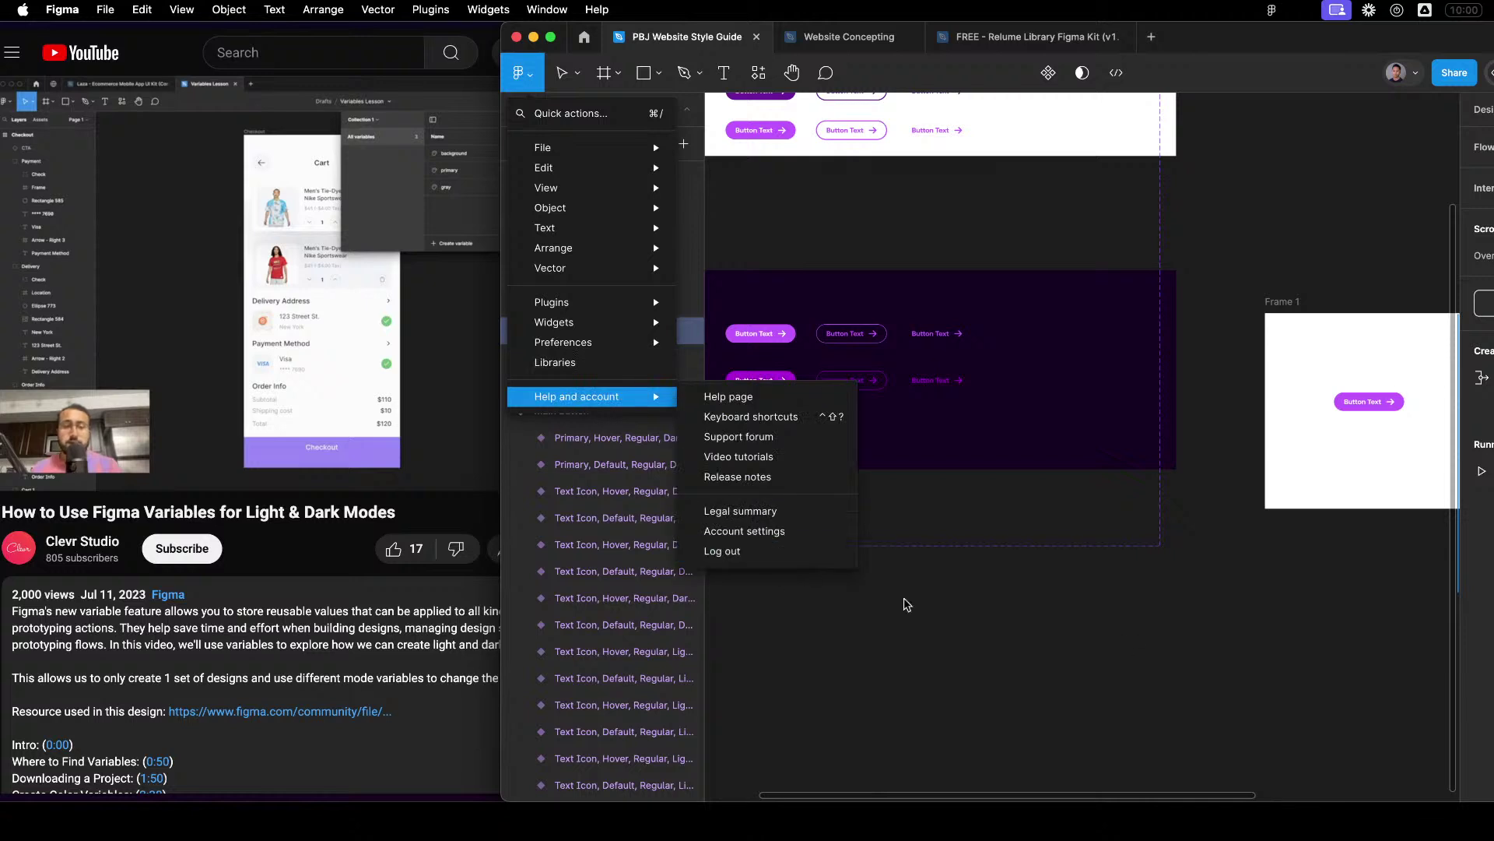
{"action": "left_click", "coordinate": [1362, 274]}
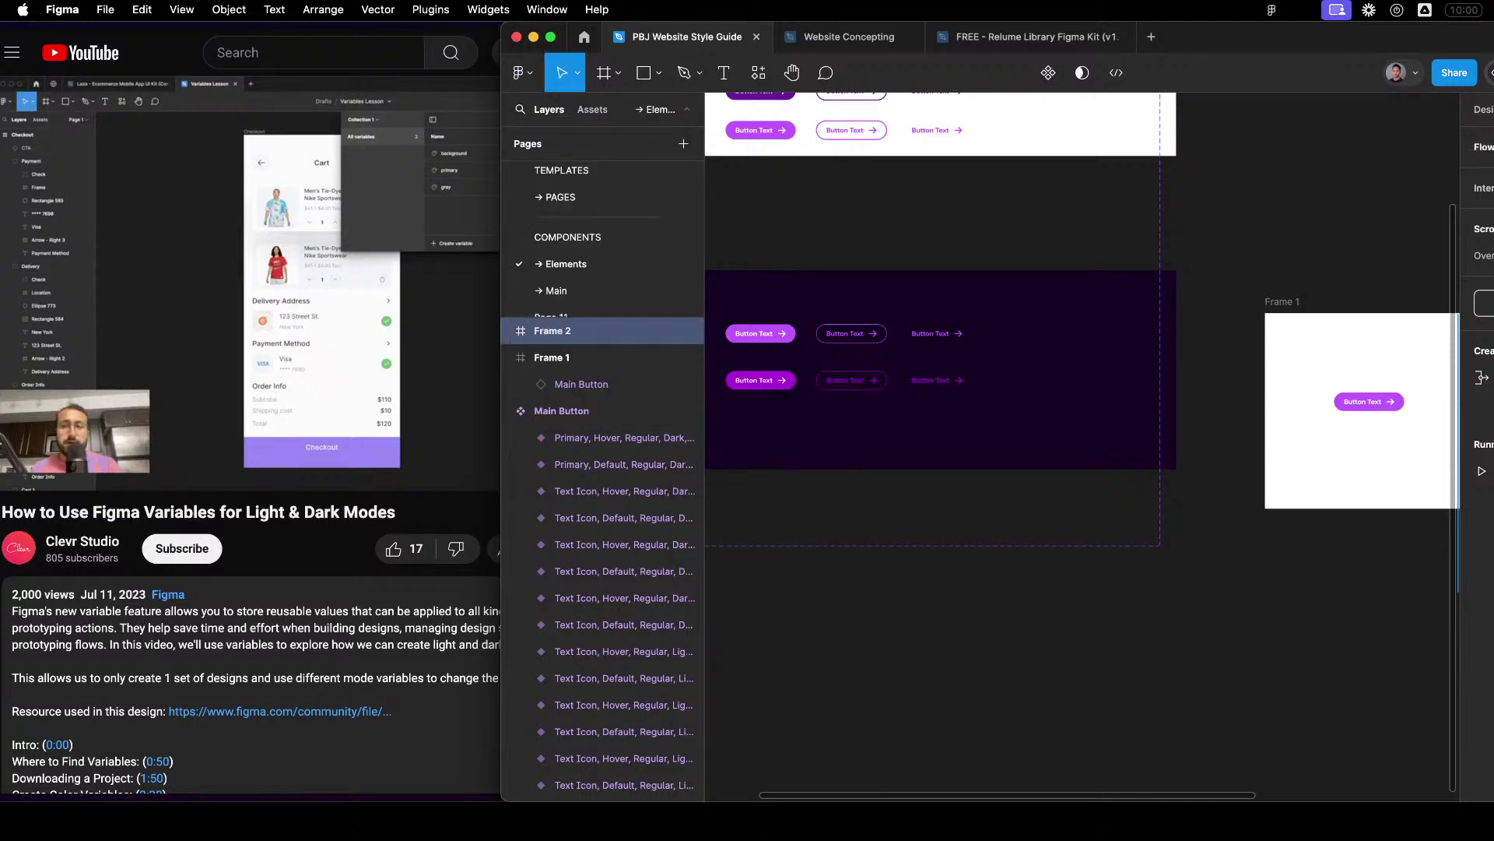
Deselect Frame 2 and open the style guide's local variables from the page's design settings.
{"action": "left_click", "coordinate": [460, 229]}
{"action": "left_click", "coordinate": [1345, 348]}
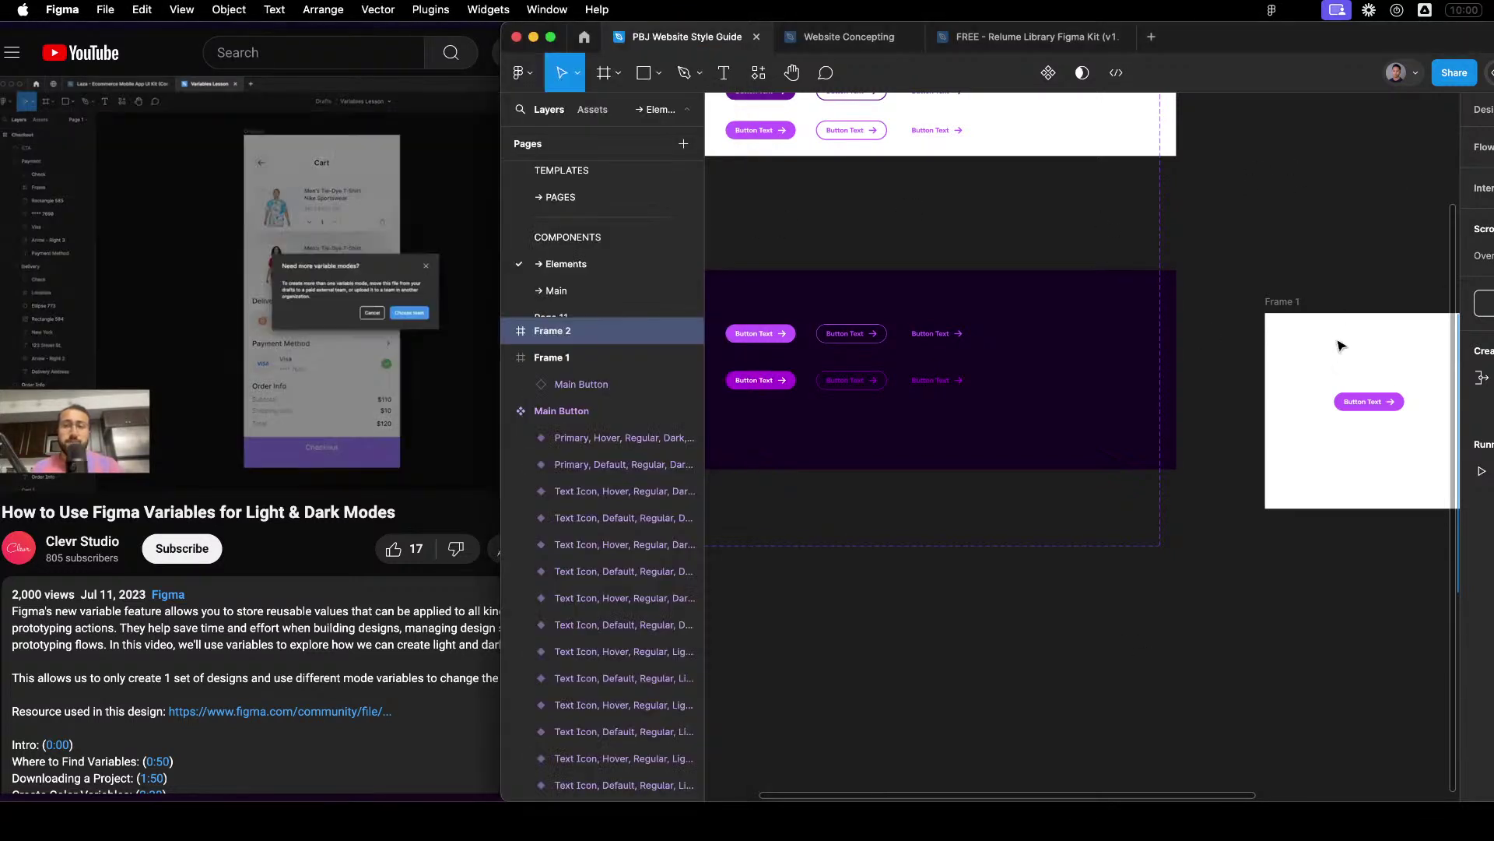
{"action": "left_click", "coordinate": [1354, 284]}
{"action": "scroll", "coordinate": [1401, 233], "scroll_direction": "right", "scroll_amount": 2}
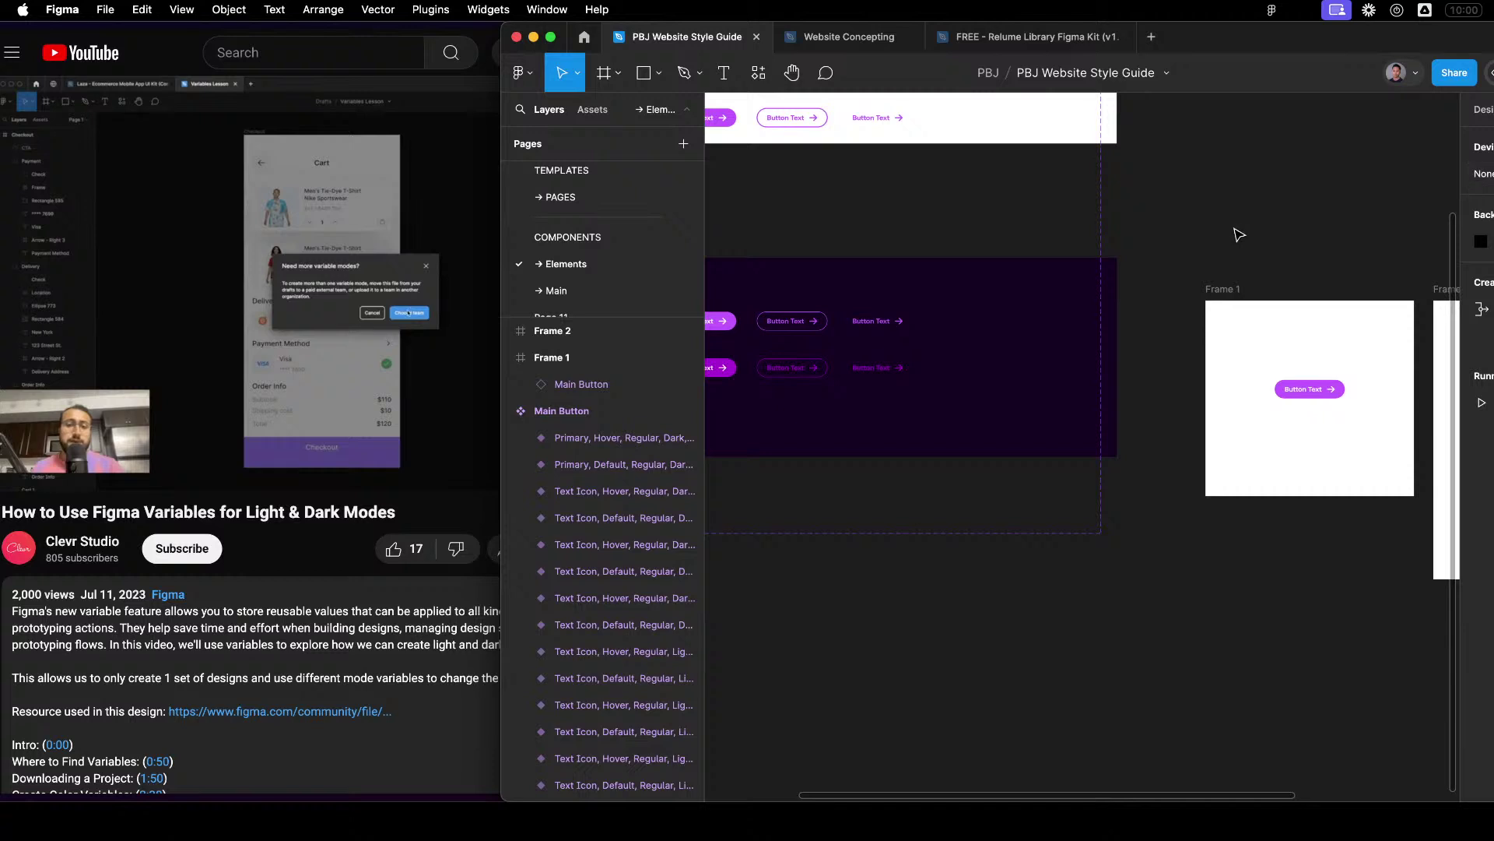
{"action": "left_click", "coordinate": [1483, 109]}
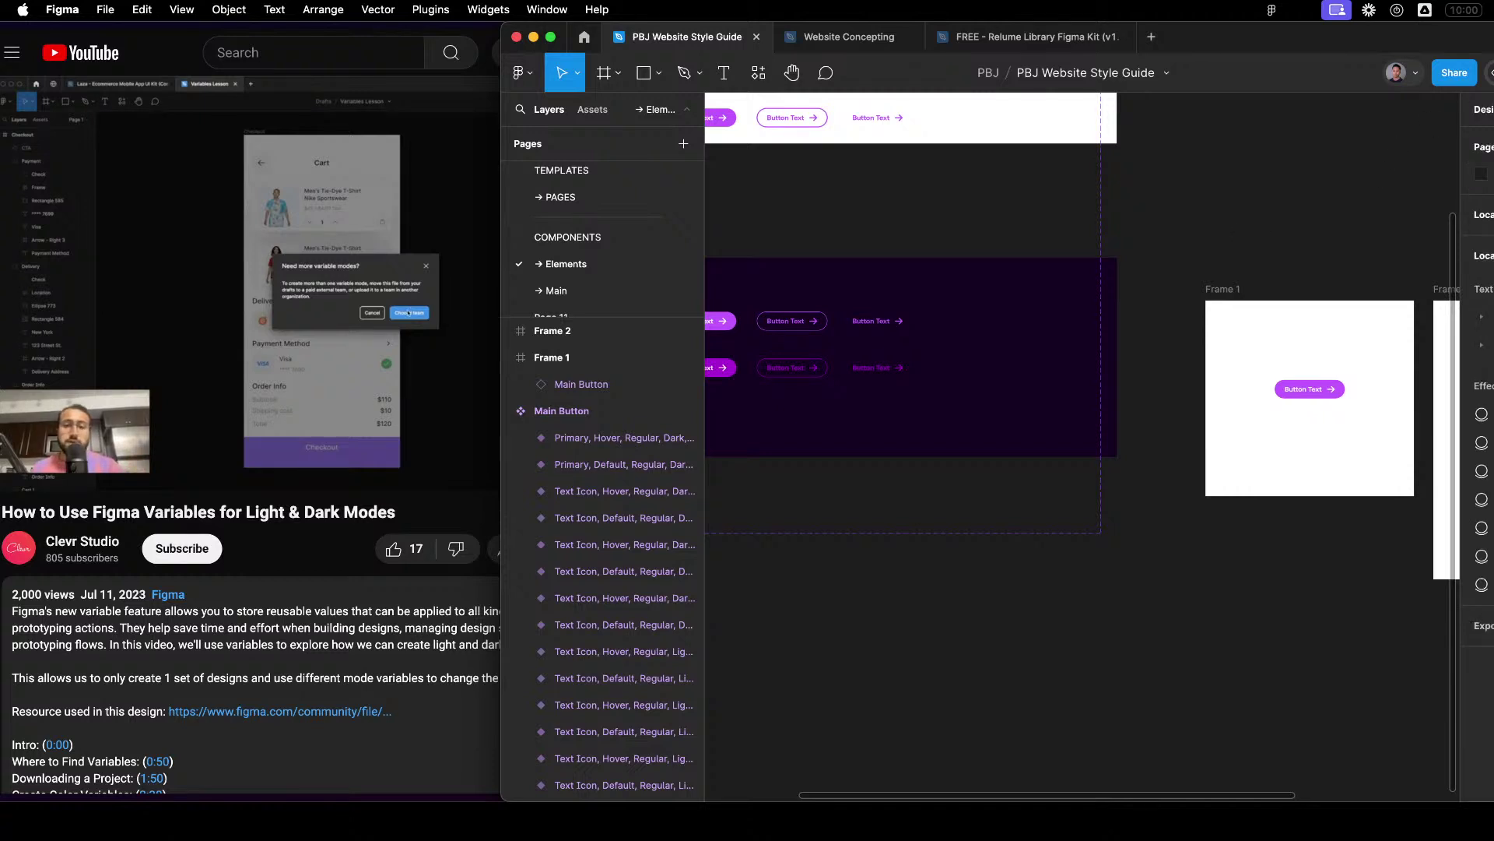
{"action": "left_click", "coordinate": [1482, 255]}
Try adding a third mode to the Semantic collection, and delete it again.
{"action": "left_click", "coordinate": [1260, 203]}
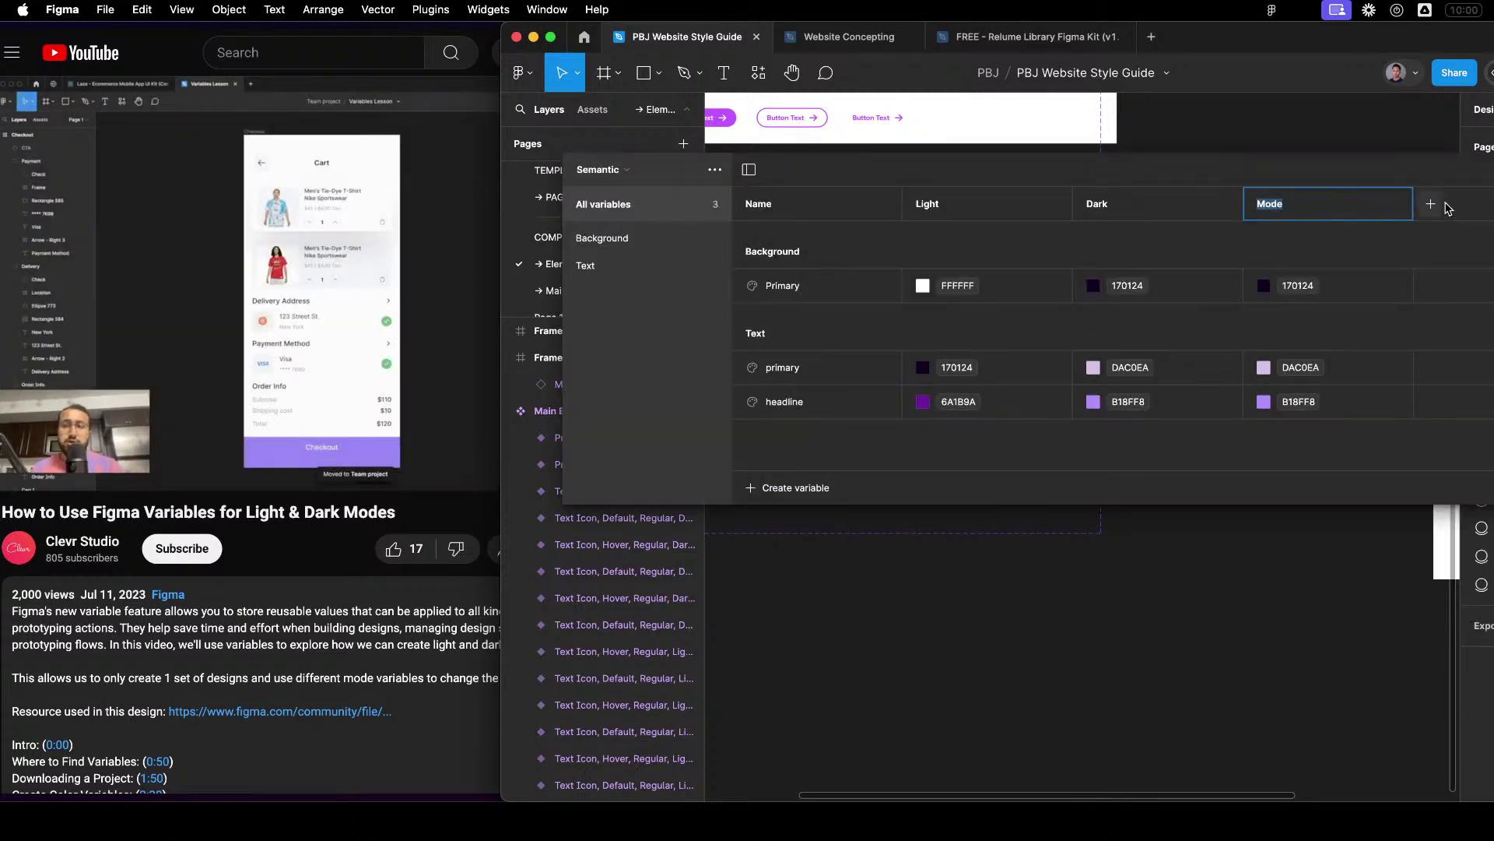
{"action": "left_click", "coordinate": [1350, 178]}
{"action": "right_click", "coordinate": [1307, 211]}
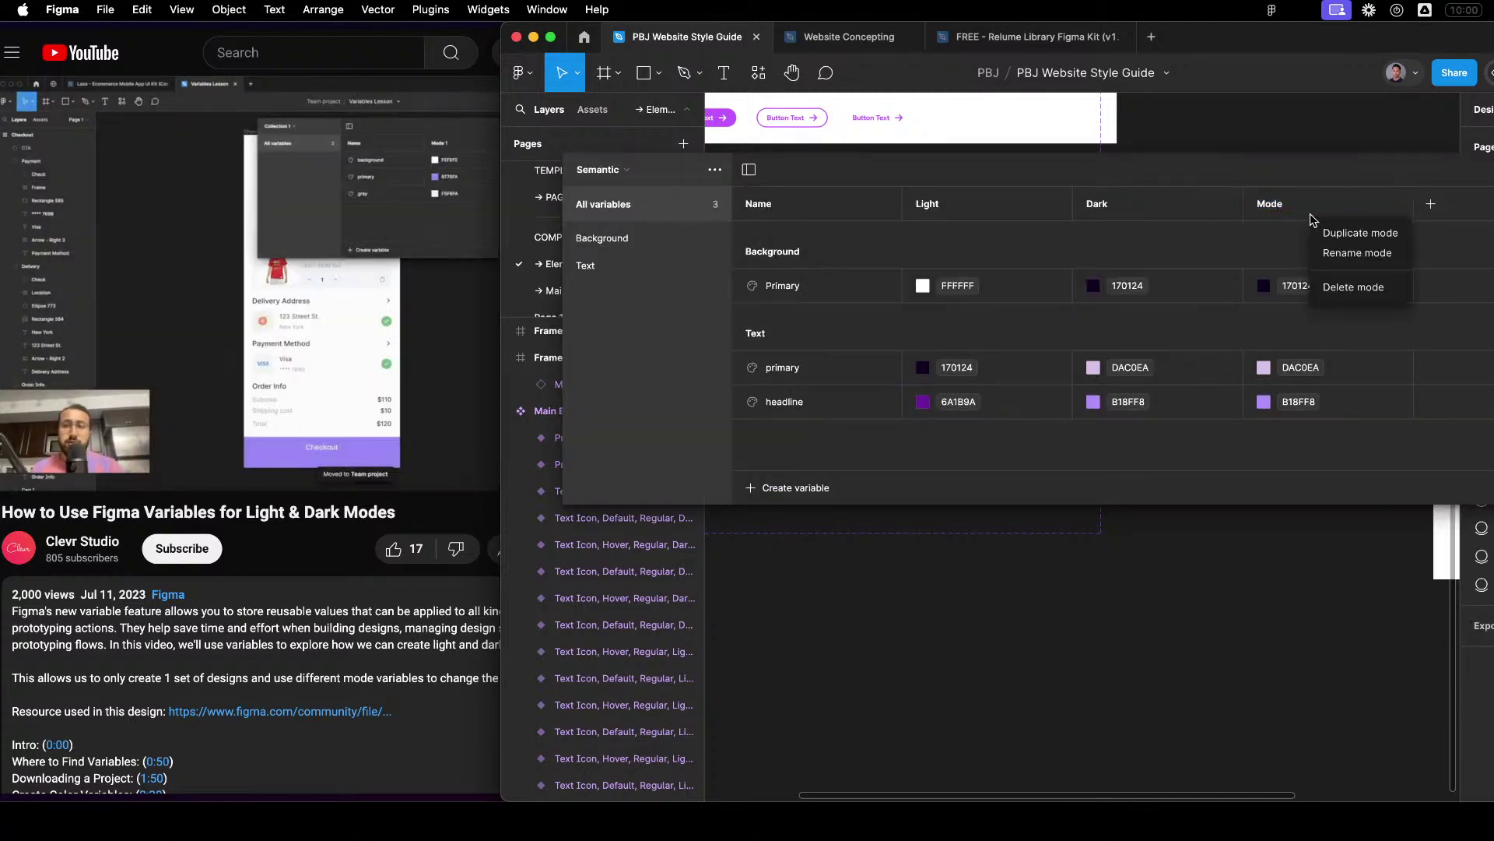
{"action": "left_click", "coordinate": [1351, 283]}
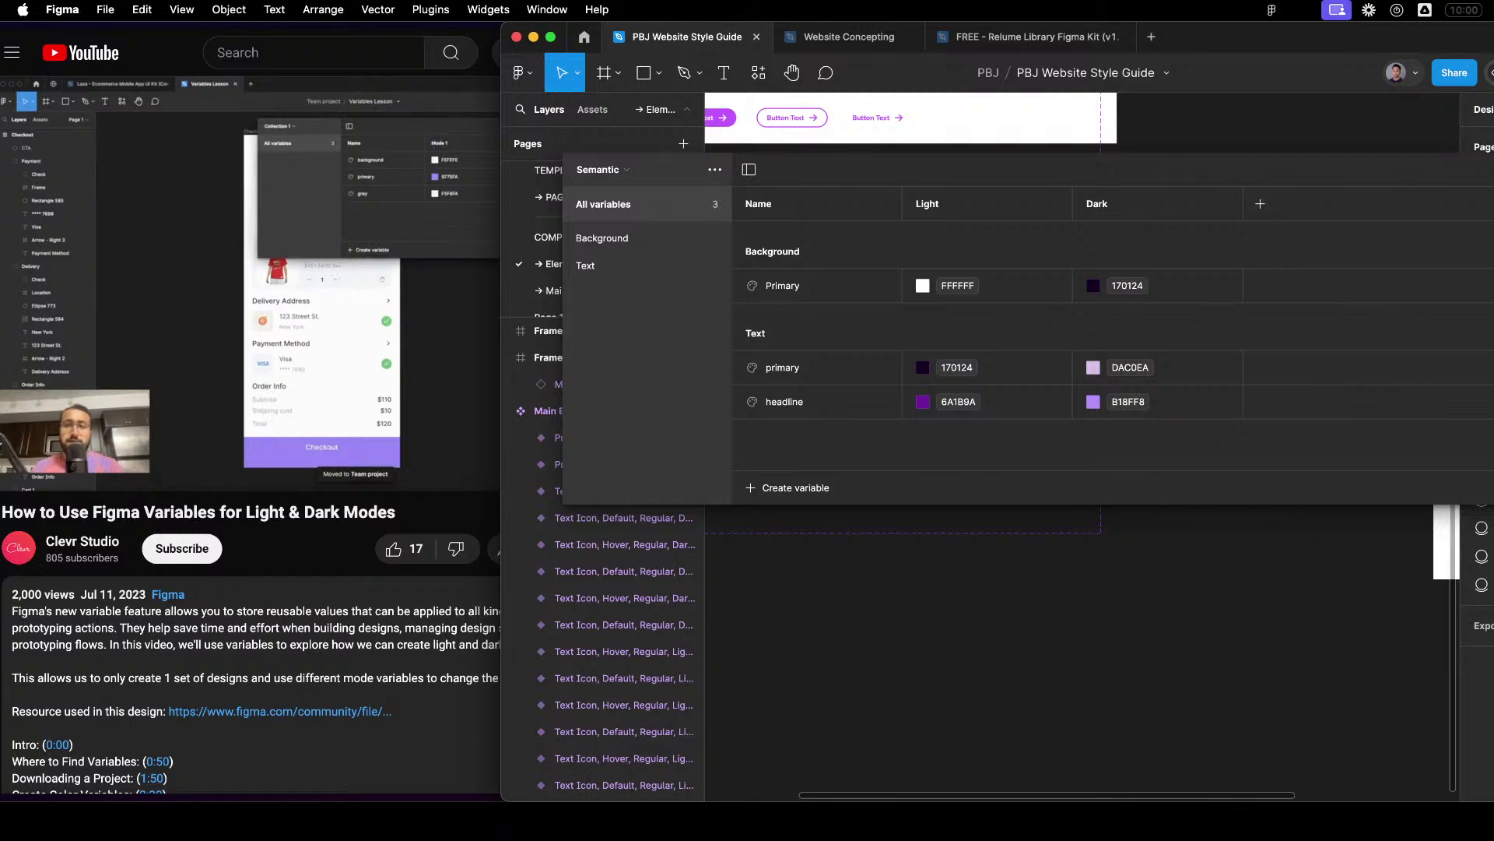
Check the variable mode options for the page, and move the local variables window fully into view.
{"action": "left_click", "coordinate": [1489, 201]}
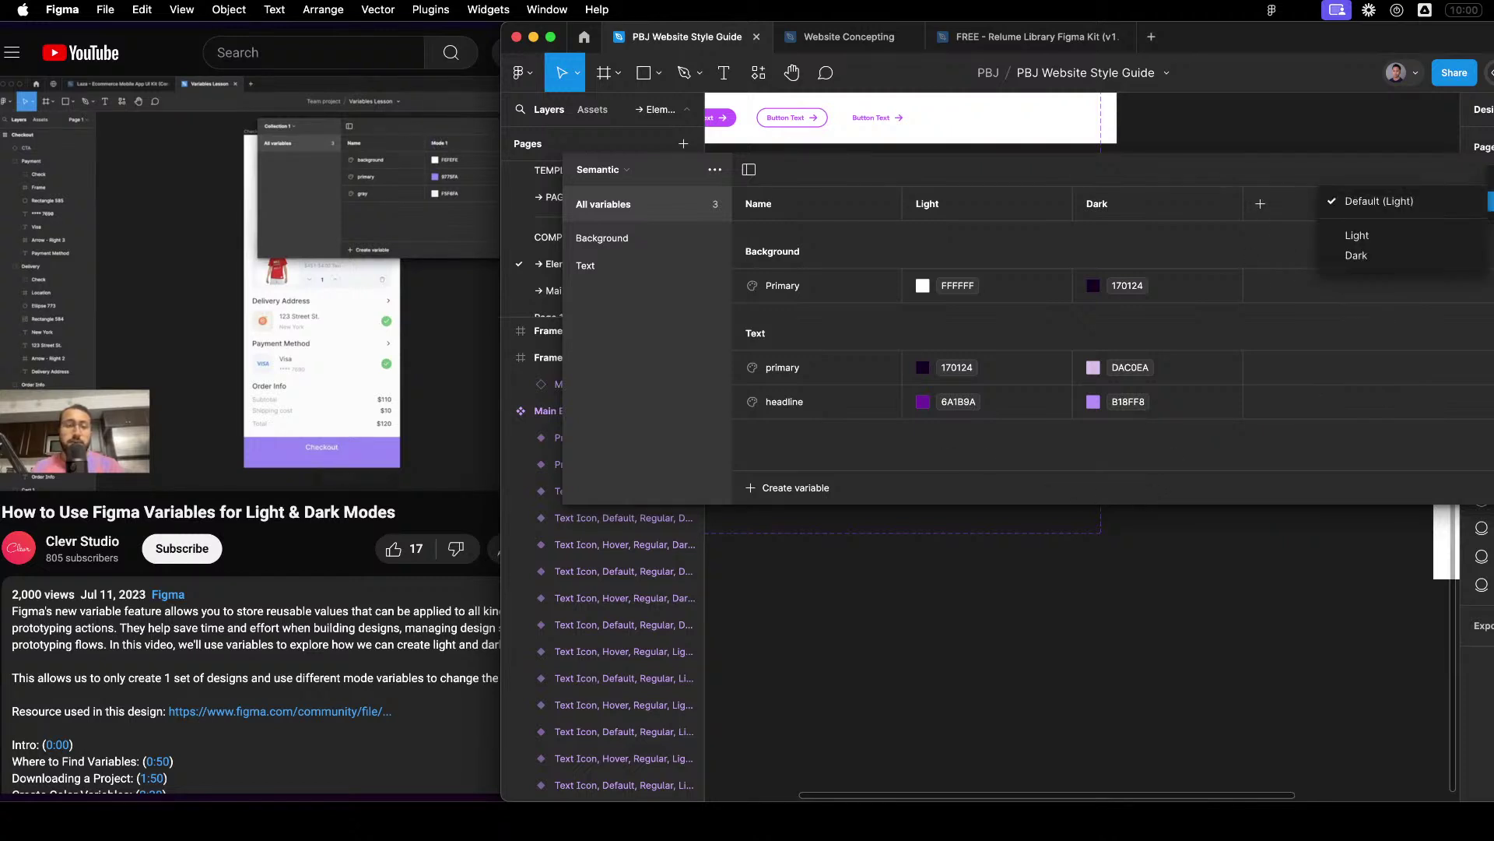
{"action": "left_click", "coordinate": [1333, 159]}
{"action": "left_click_drag", "start_coordinate": [1439, 175], "coordinate": [1108, 281]}
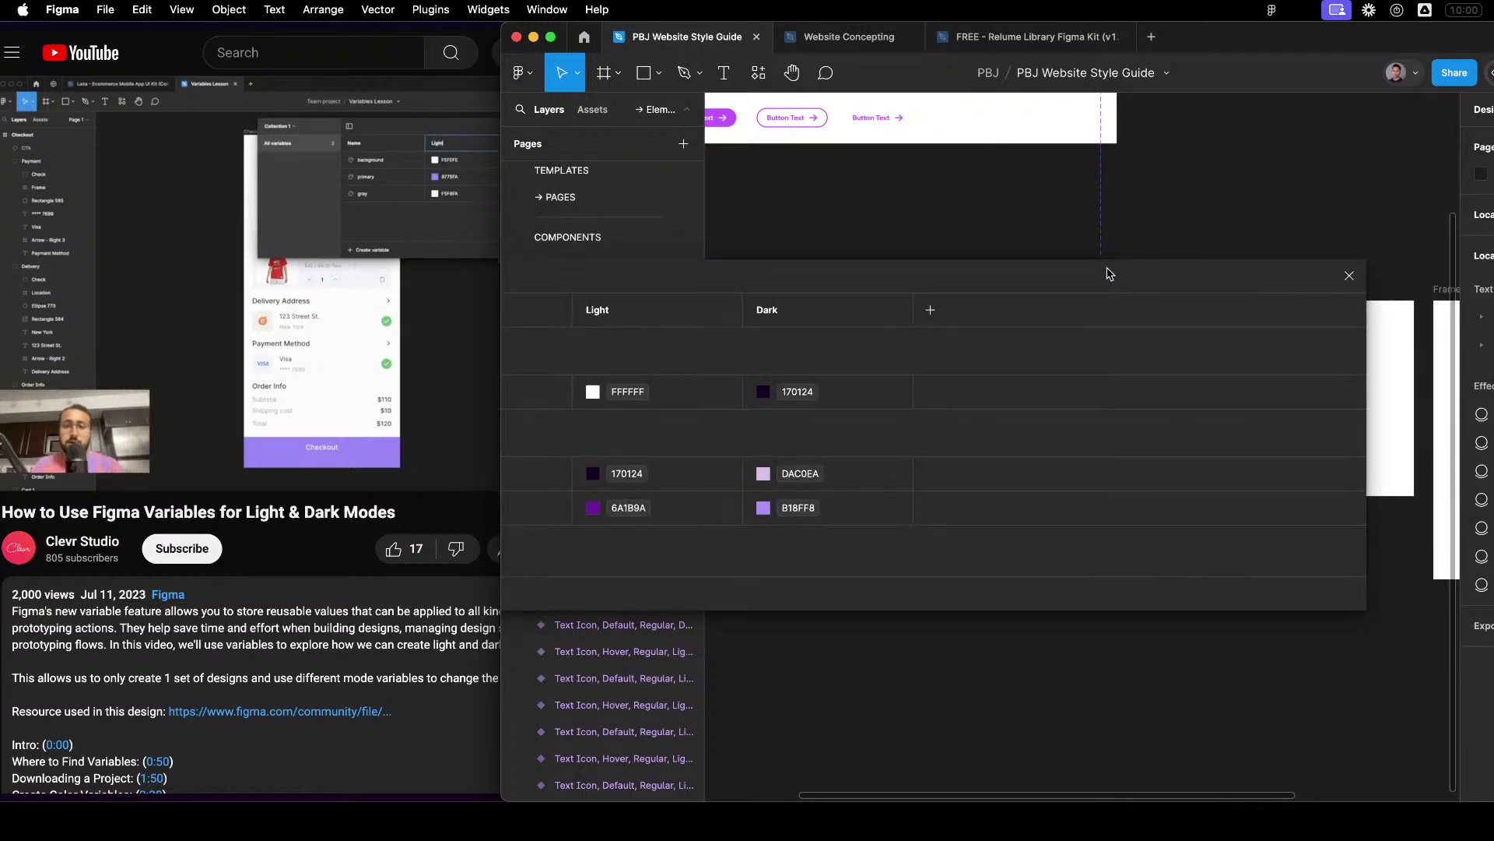
{"action": "left_click_drag", "start_coordinate": [1004, 288], "coordinate": [1027, 350]}
{"action": "left_click_drag", "start_coordinate": [1387, 324], "coordinate": [1214, 252]}
{"action": "left_click_drag", "start_coordinate": [1012, 265], "coordinate": [1144, 295]}
{"action": "left_click_drag", "start_coordinate": [667, 311], "coordinate": [579, 312]}
Check the list of variable collections and the Semantic collection's commands, and close the local variables.
{"action": "left_click", "coordinate": [621, 298]}
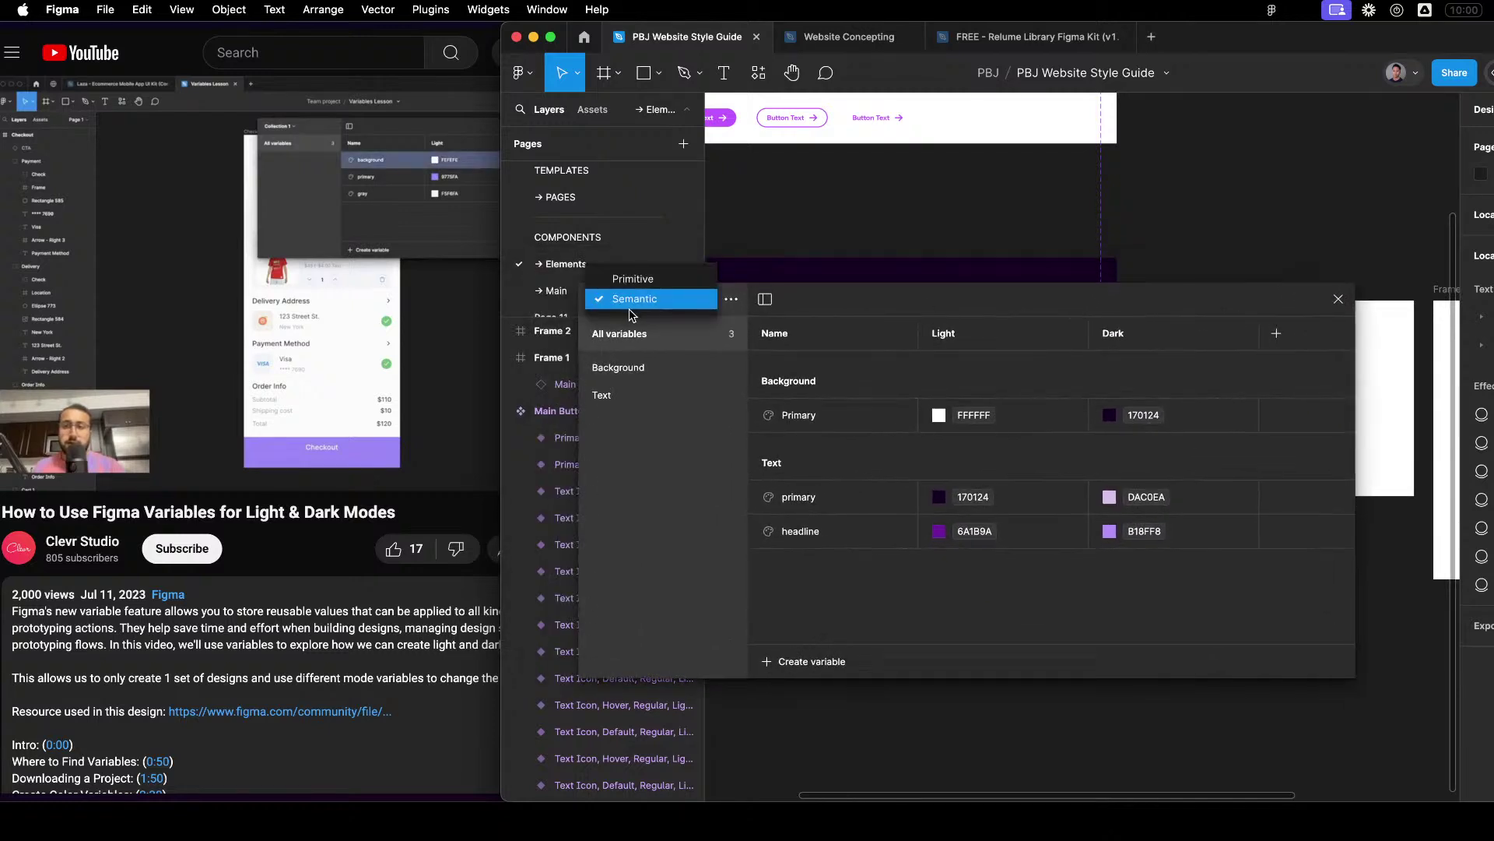
{"action": "left_click", "coordinate": [634, 456]}
{"action": "left_click", "coordinate": [731, 300]}
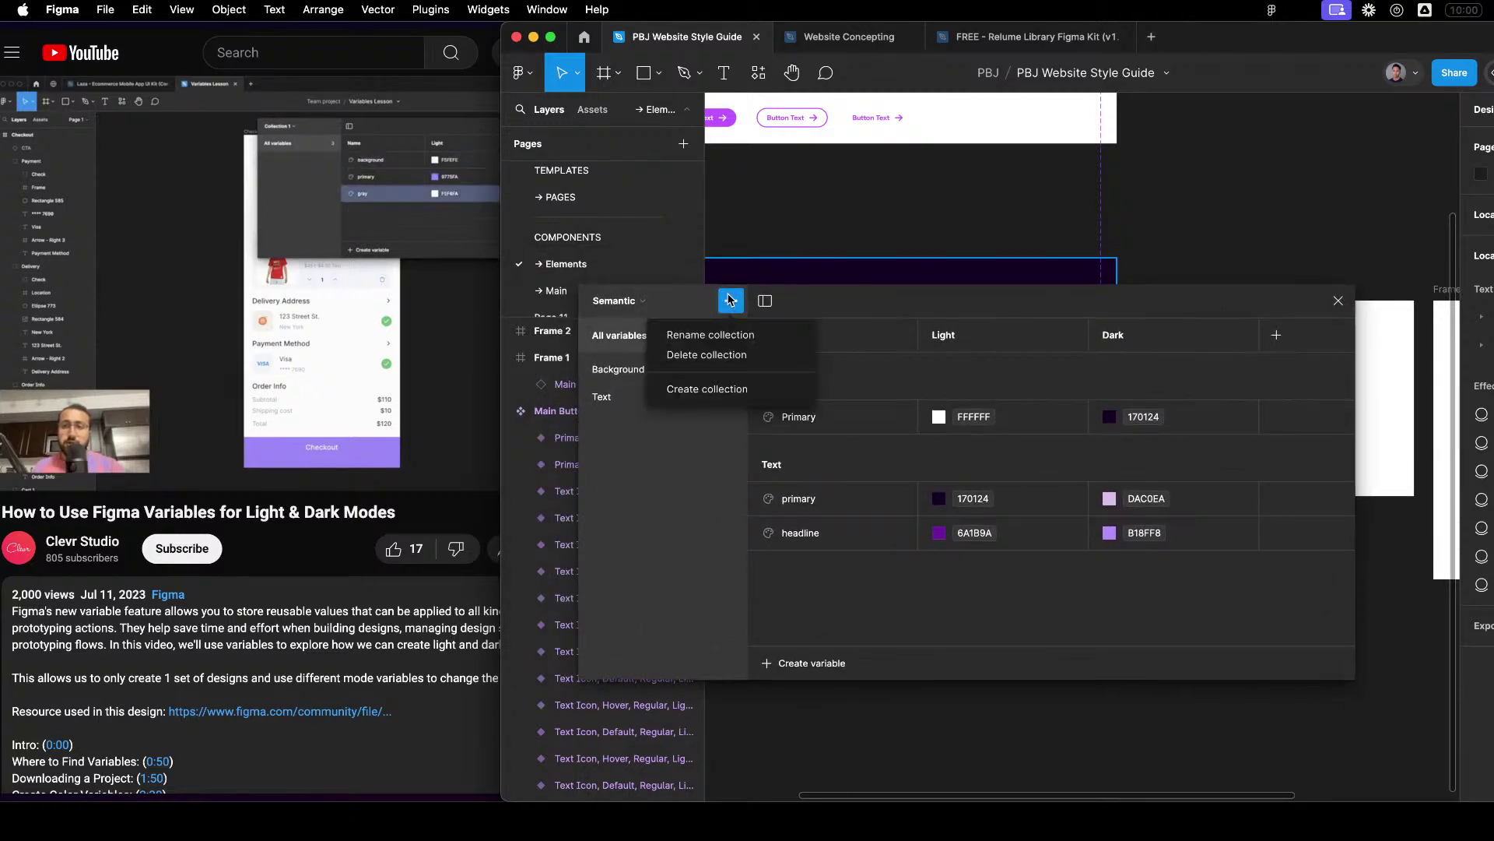
{"action": "left_click", "coordinate": [1261, 241]}
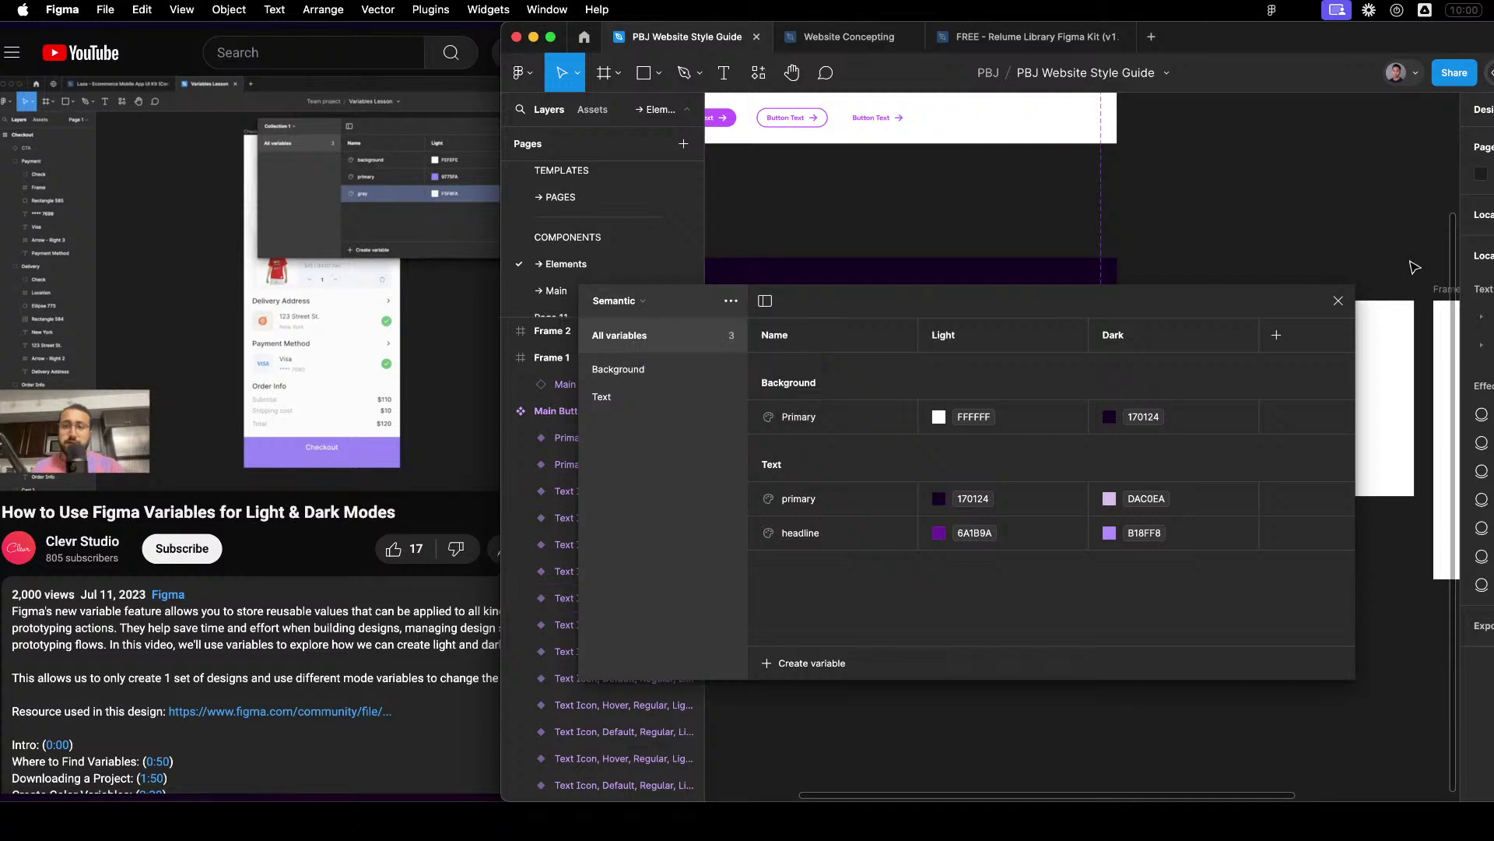
{"action": "left_click", "coordinate": [1337, 300]}
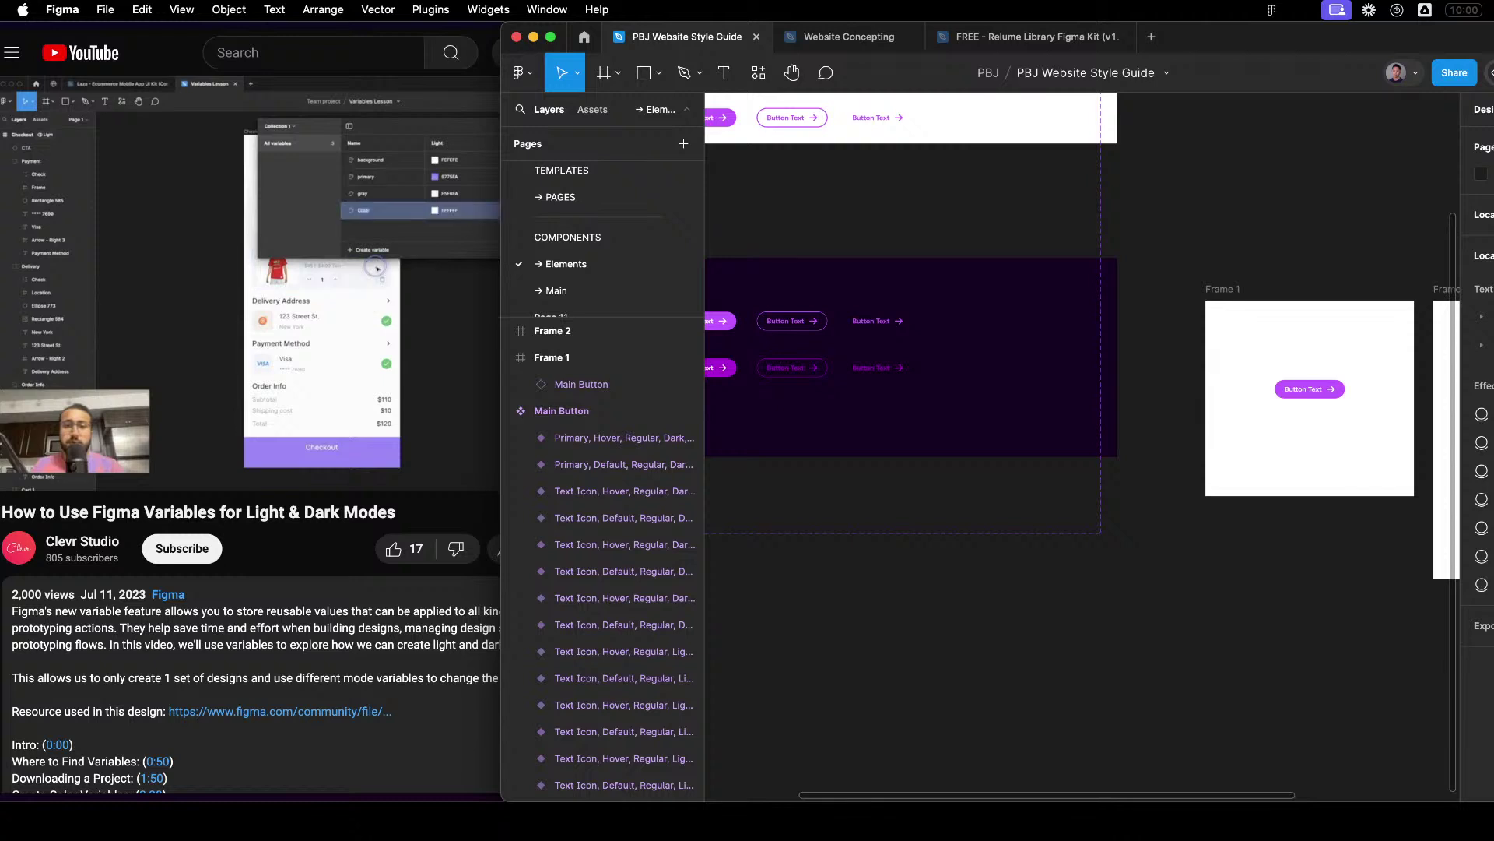
Check the library colors available for Frame 1's fill, and close the color picker.
{"action": "left_click", "coordinate": [1224, 293]}
{"action": "scroll", "coordinate": [1294, 217], "scroll_direction": "right", "scroll_amount": 5}
{"action": "scroll", "coordinate": [1294, 217], "scroll_direction": "down", "scroll_amount": 1}
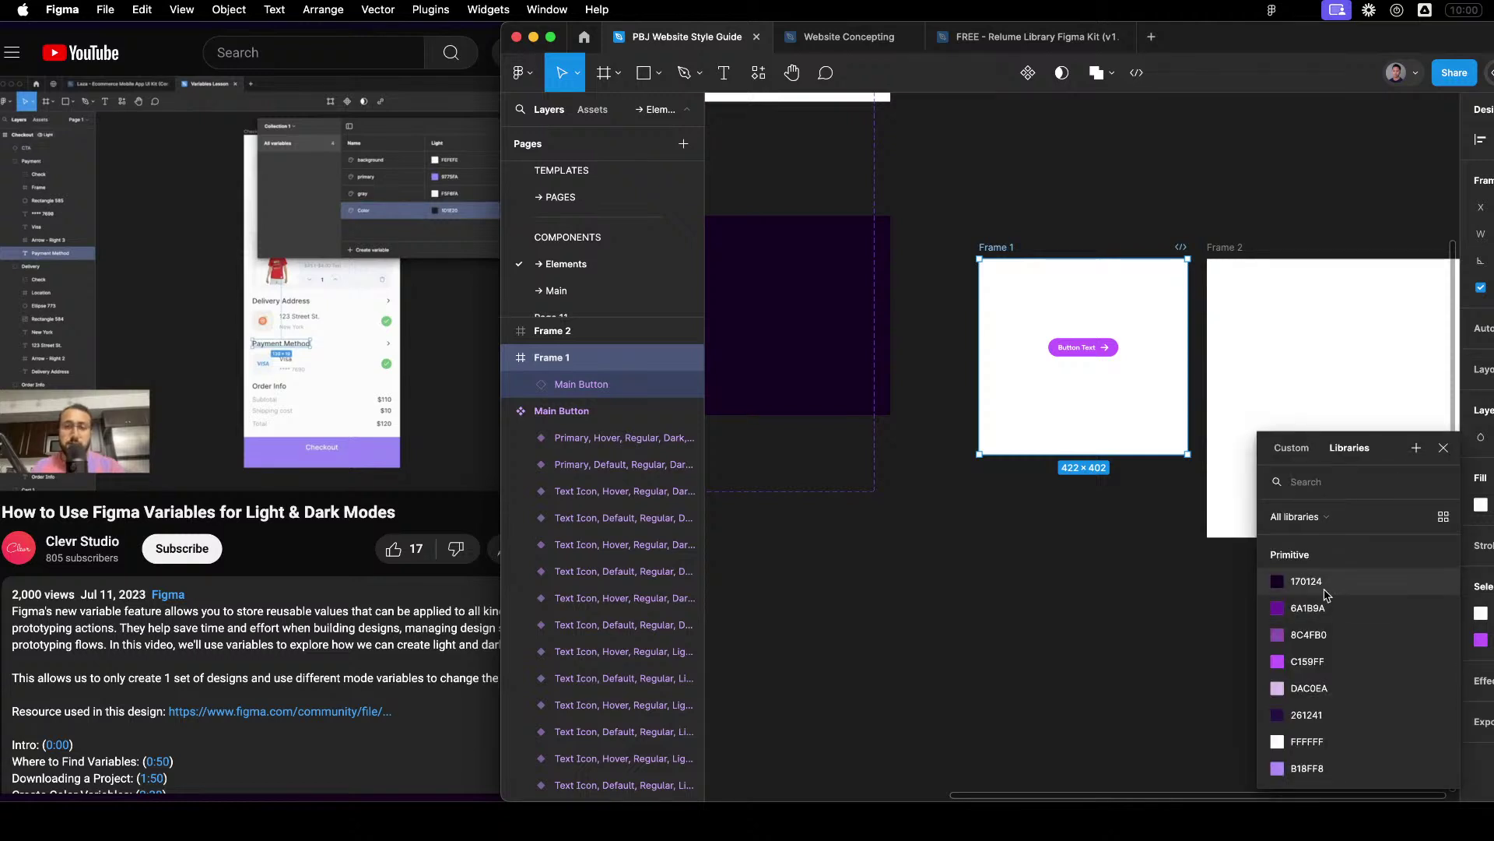
{"action": "scroll", "coordinate": [1325, 593], "scroll_direction": "down", "scroll_amount": 5}
{"action": "scroll", "coordinate": [1331, 592], "scroll_direction": "up", "scroll_amount": 5}
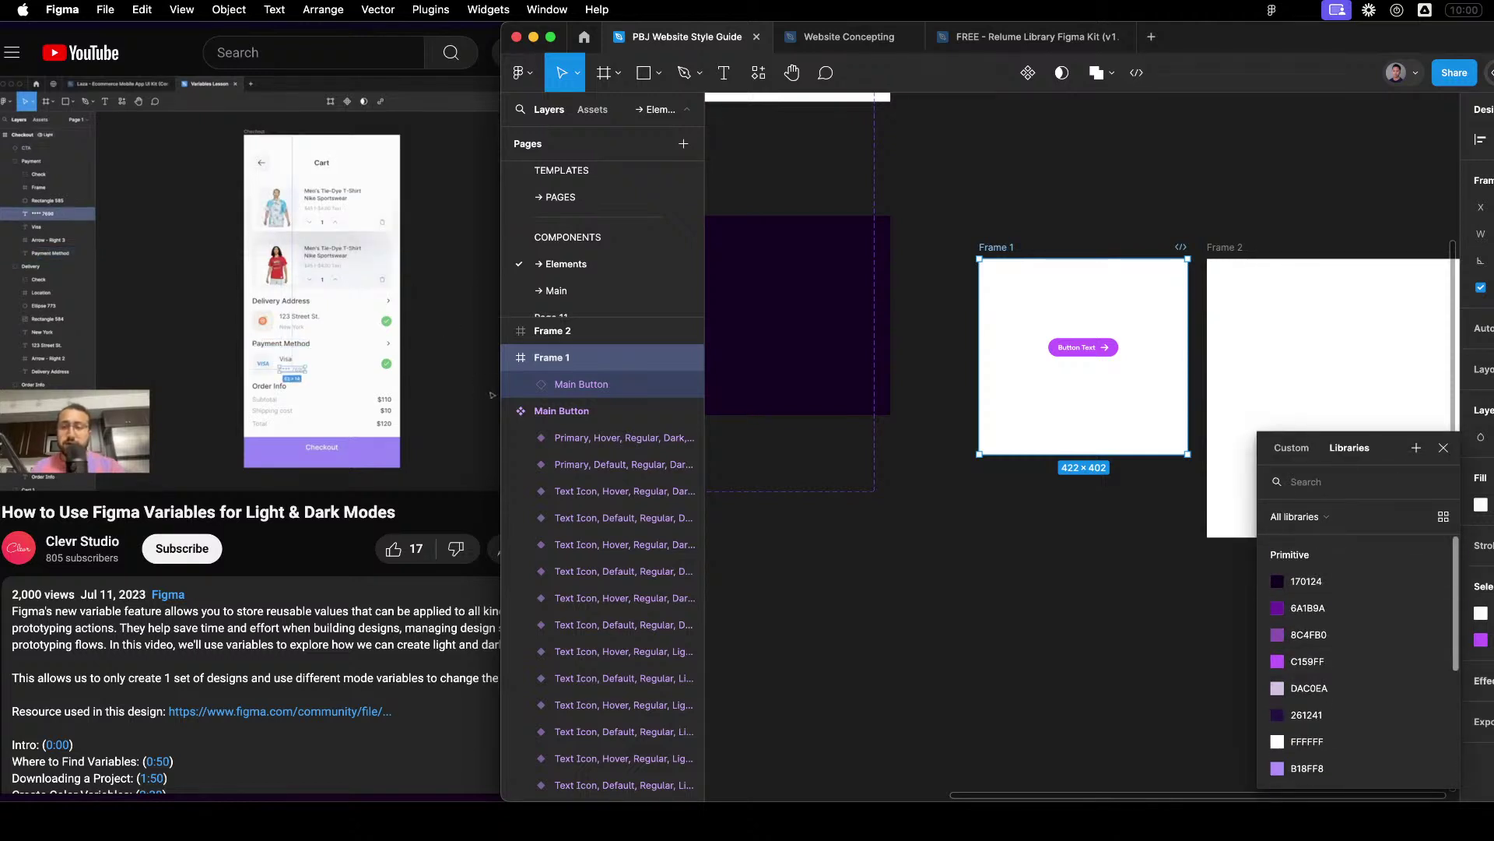
{"action": "key", "text": "Escape"}
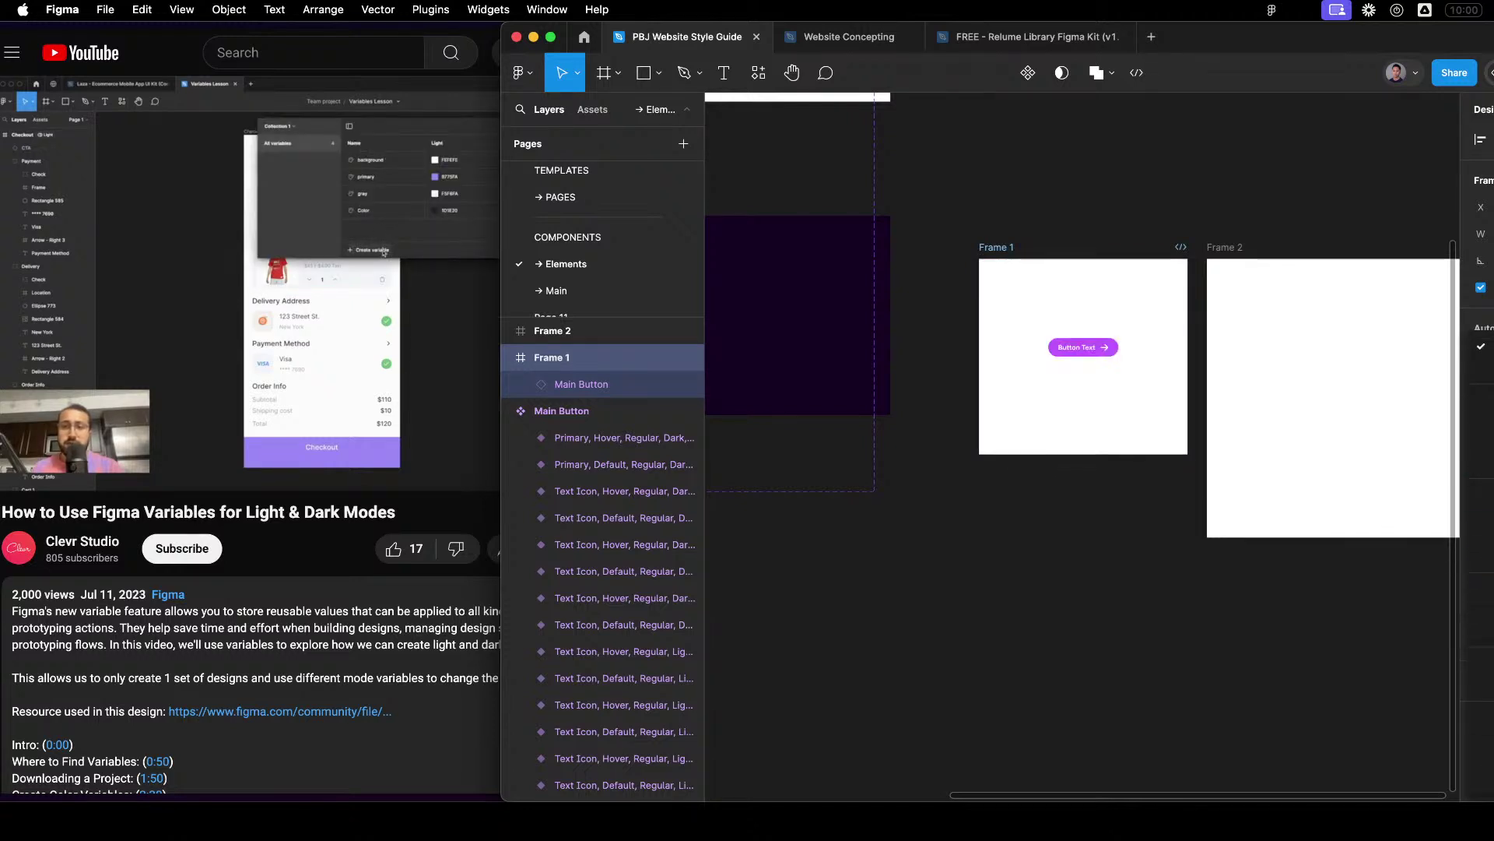
Skip ahead in the YouTube tutorial to the chapter on changing frame variable modes, and pause it there.
{"action": "left_click", "coordinate": [346, 319]}
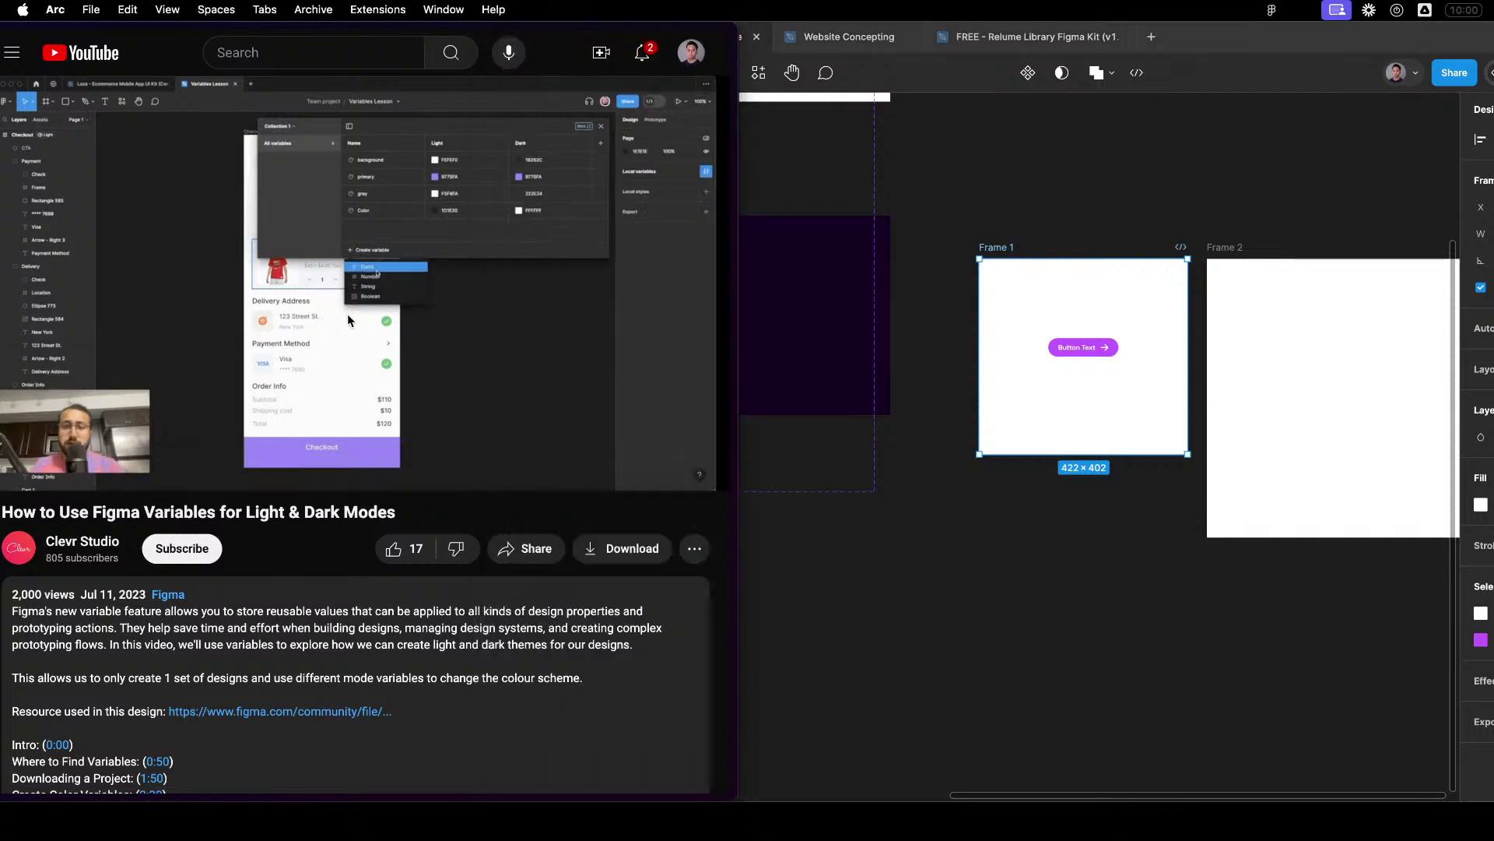
{"action": "key", "text": "Right"}
{"action": "key", "text": "Right"}
{"action": "key", "text": "Right"}
{"action": "key", "text": "Right"}
{"action": "key", "text": "Right"}
{"action": "key", "text": "Right"}
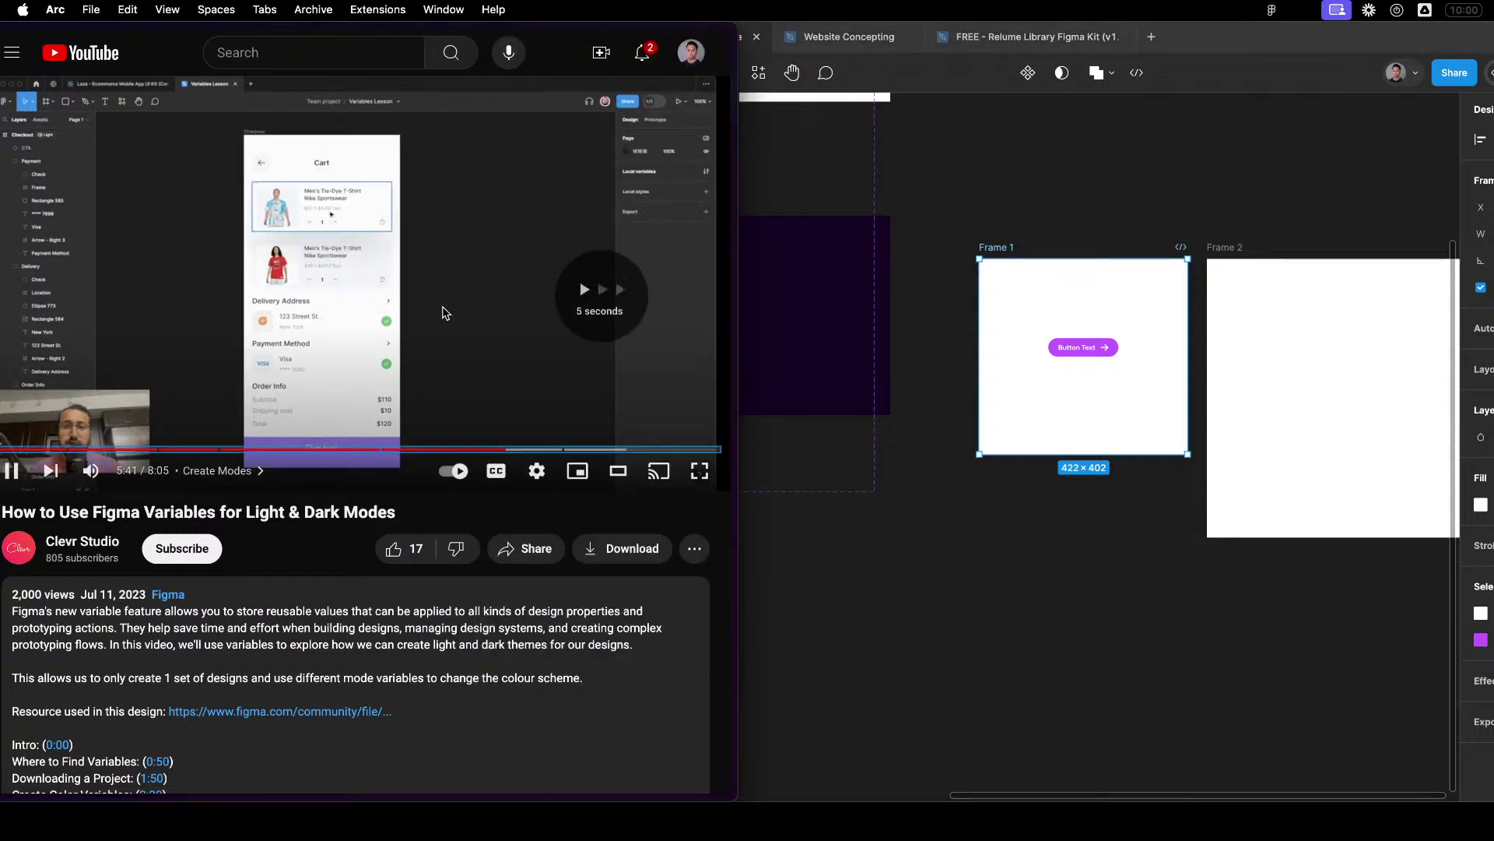
{"action": "key", "text": "Right"}
{"action": "key", "text": "Right"}
{"action": "key", "text": "Right"}
{"action": "key", "text": "Right"}
{"action": "key", "text": "Right"}
{"action": "key", "text": "Right"}
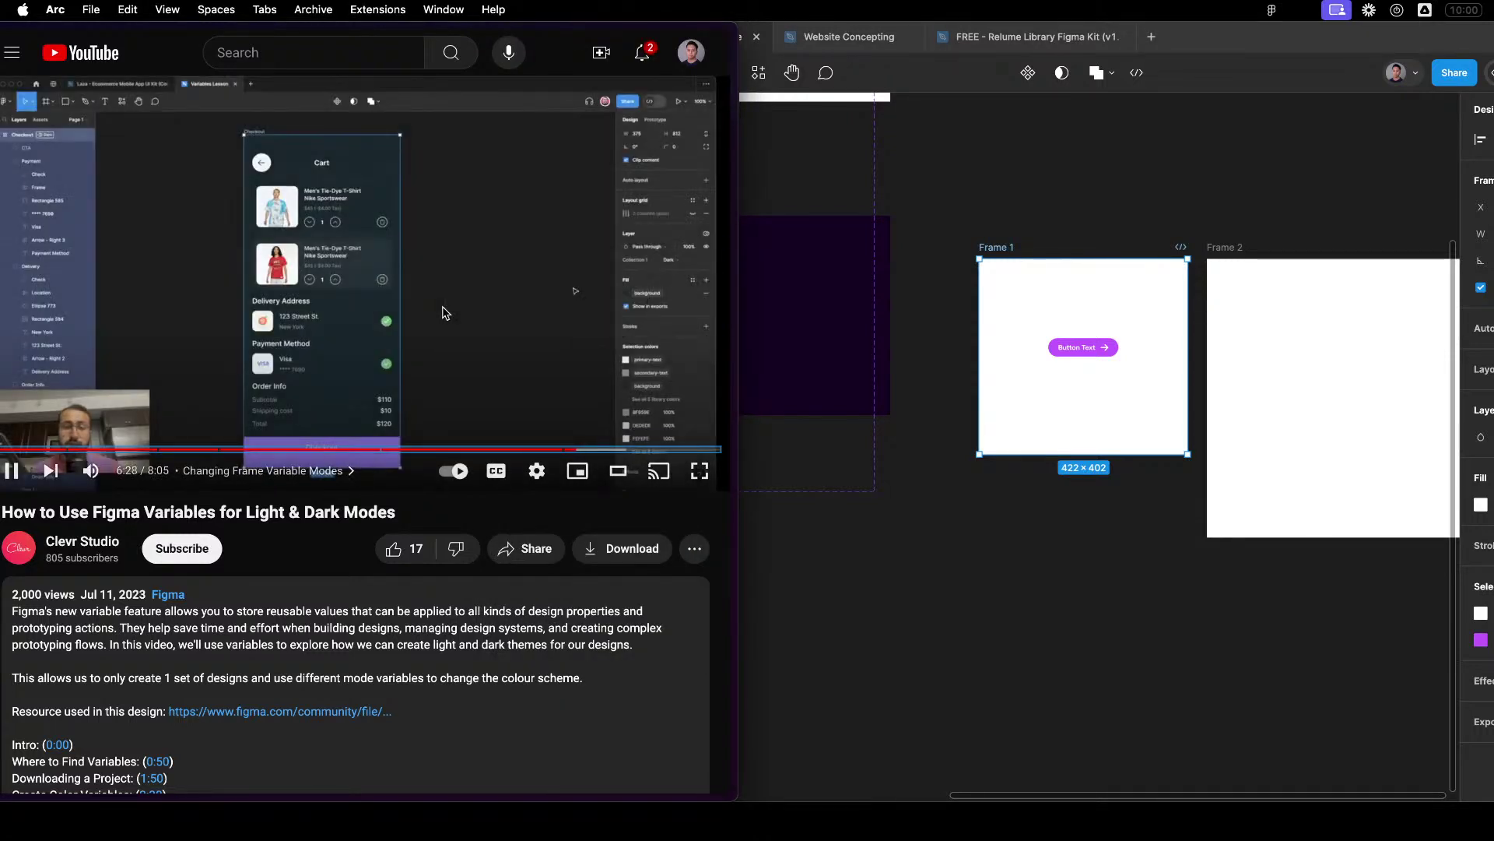
{"action": "key", "text": "space"}
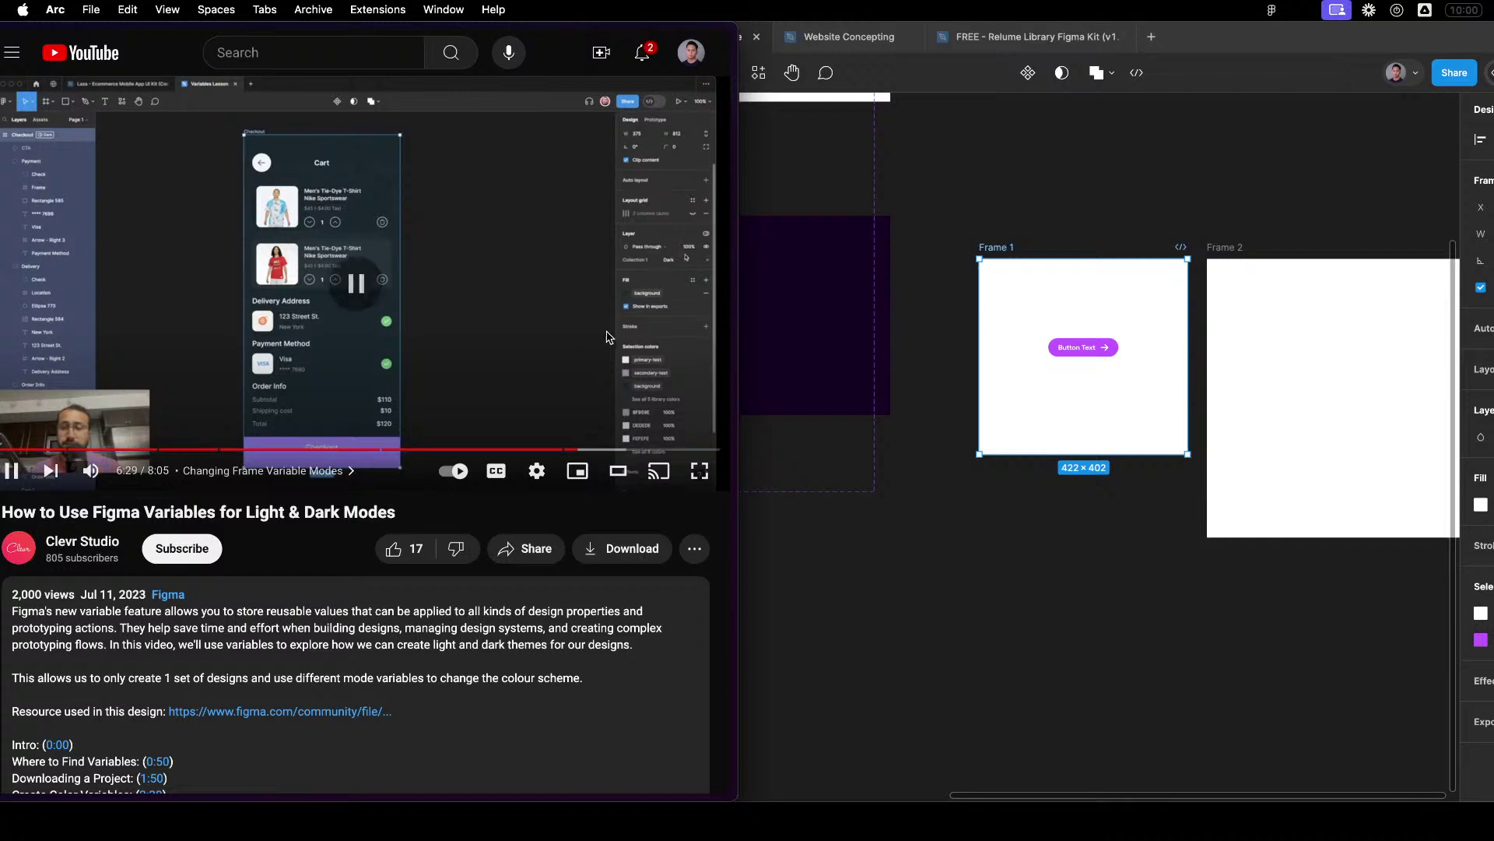
Step back in the paused tutorial to the moments just before the frame's mode is switched to dark.
{"action": "key", "text": "Left"}
{"action": "key", "text": "Left"}
{"action": "key", "text": "Right"}
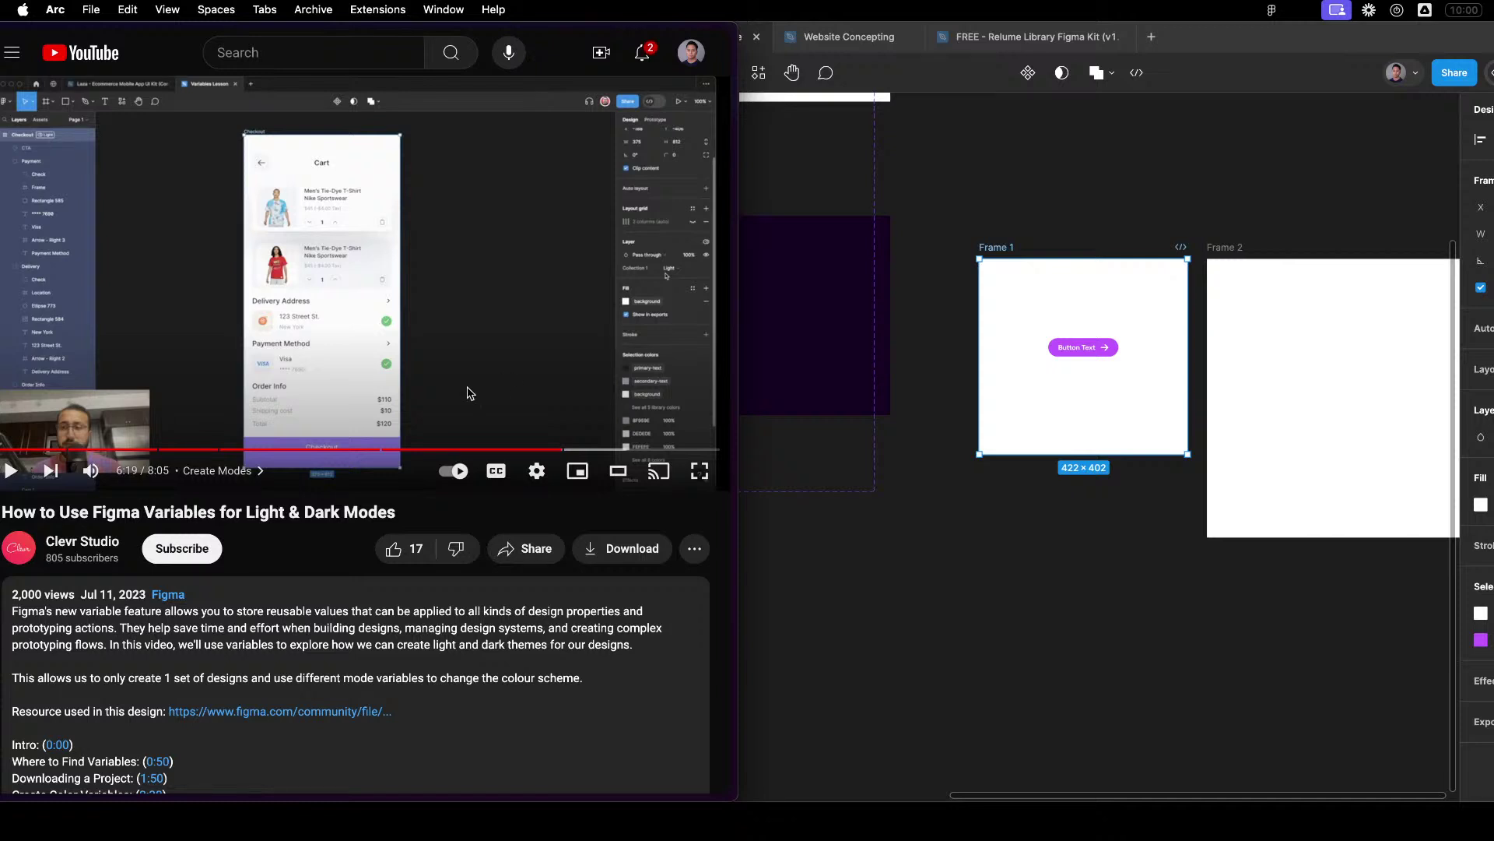
{"action": "key", "text": "Left"}
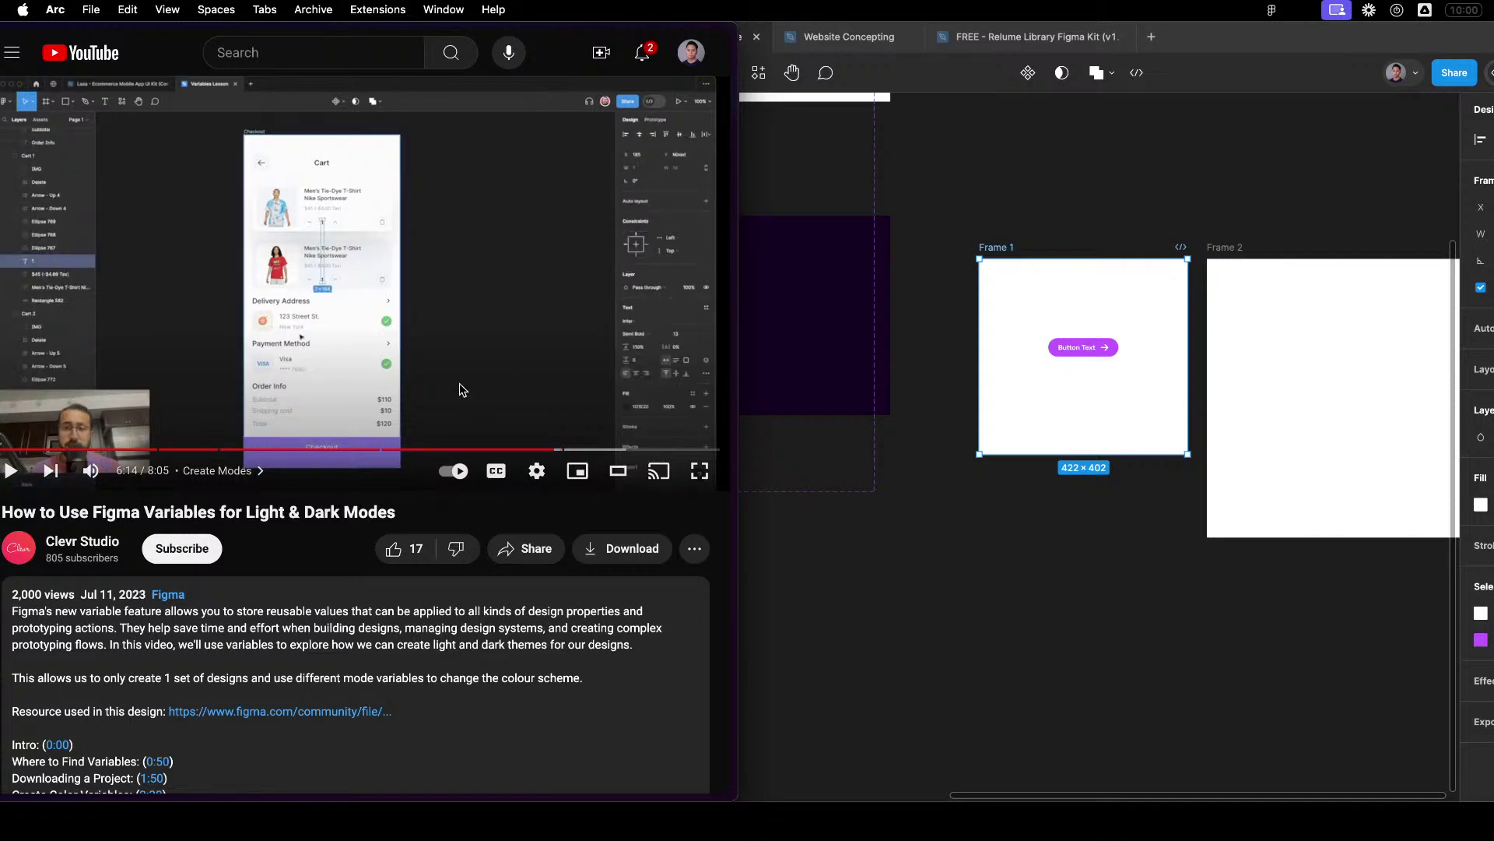
Skim the tutorial's earlier parts, from downloading the project through creating the color variables.
{"action": "left_click", "coordinate": [107, 450]}
{"action": "left_click", "coordinate": [164, 449]}
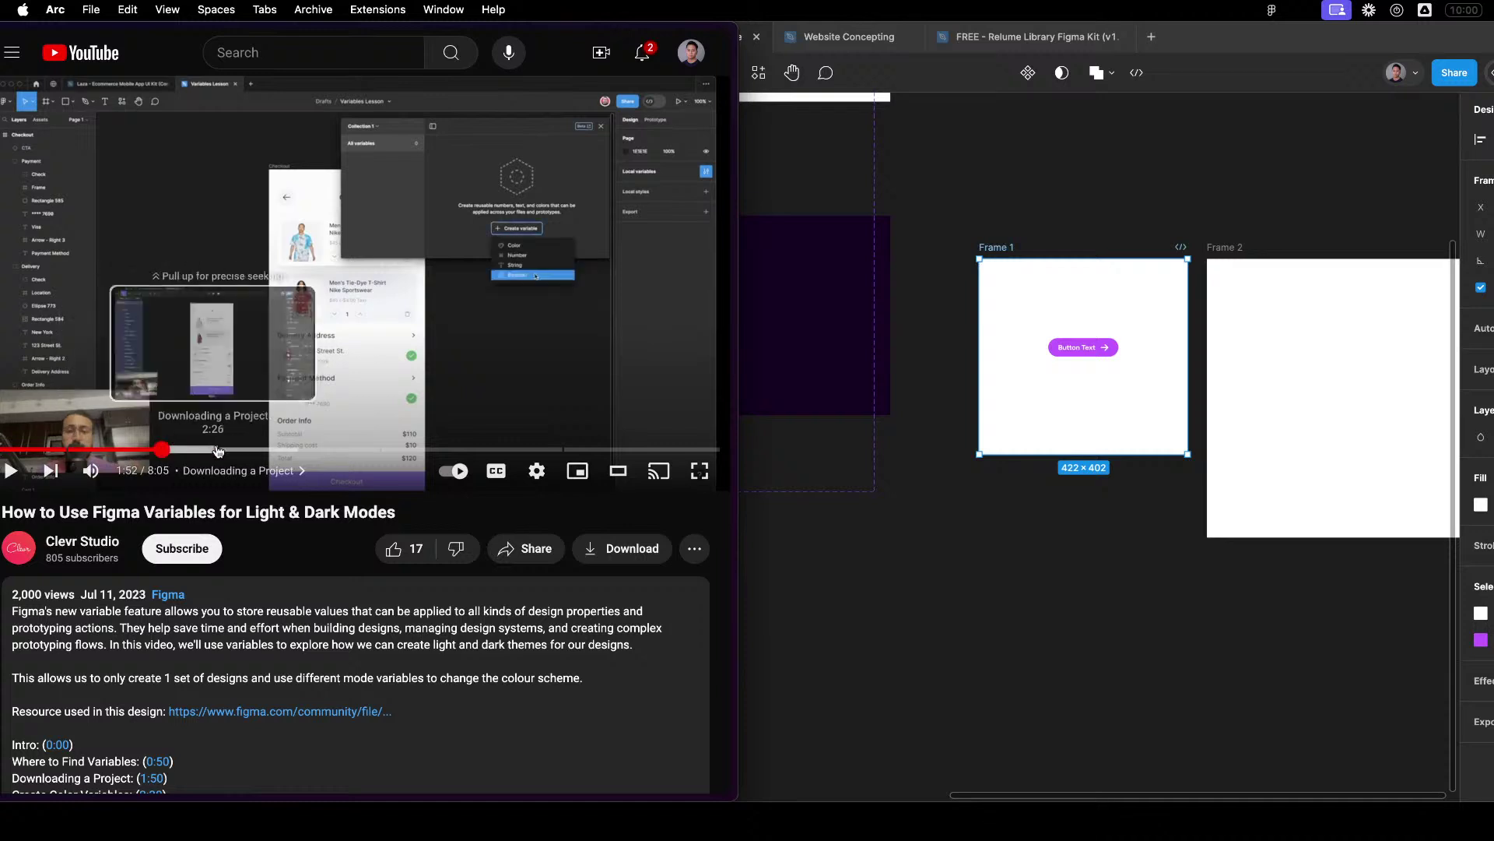
{"action": "left_click", "coordinate": [217, 450]}
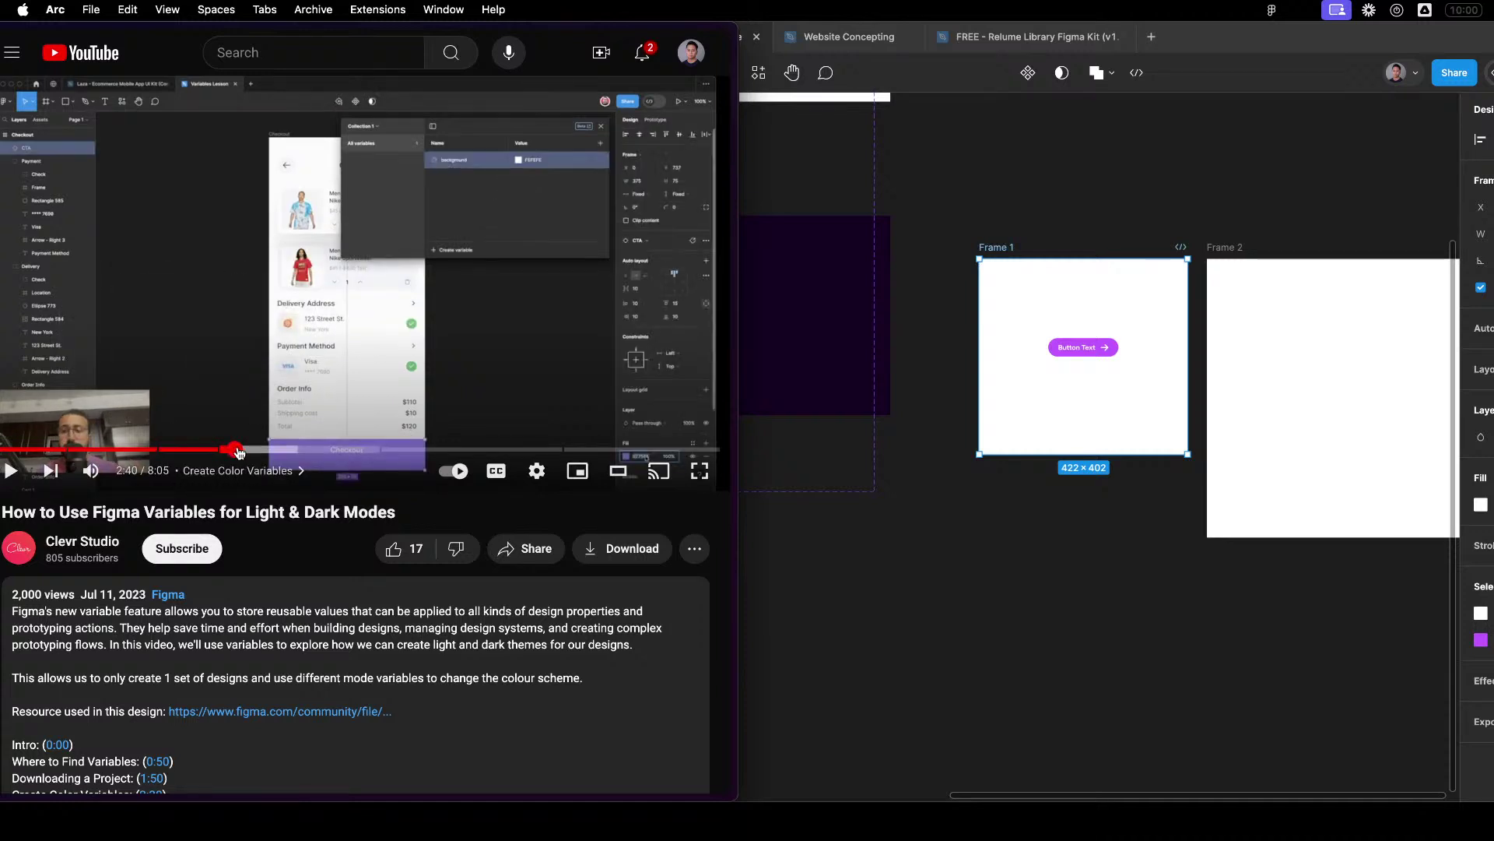
{"action": "left_click", "coordinate": [282, 450]}
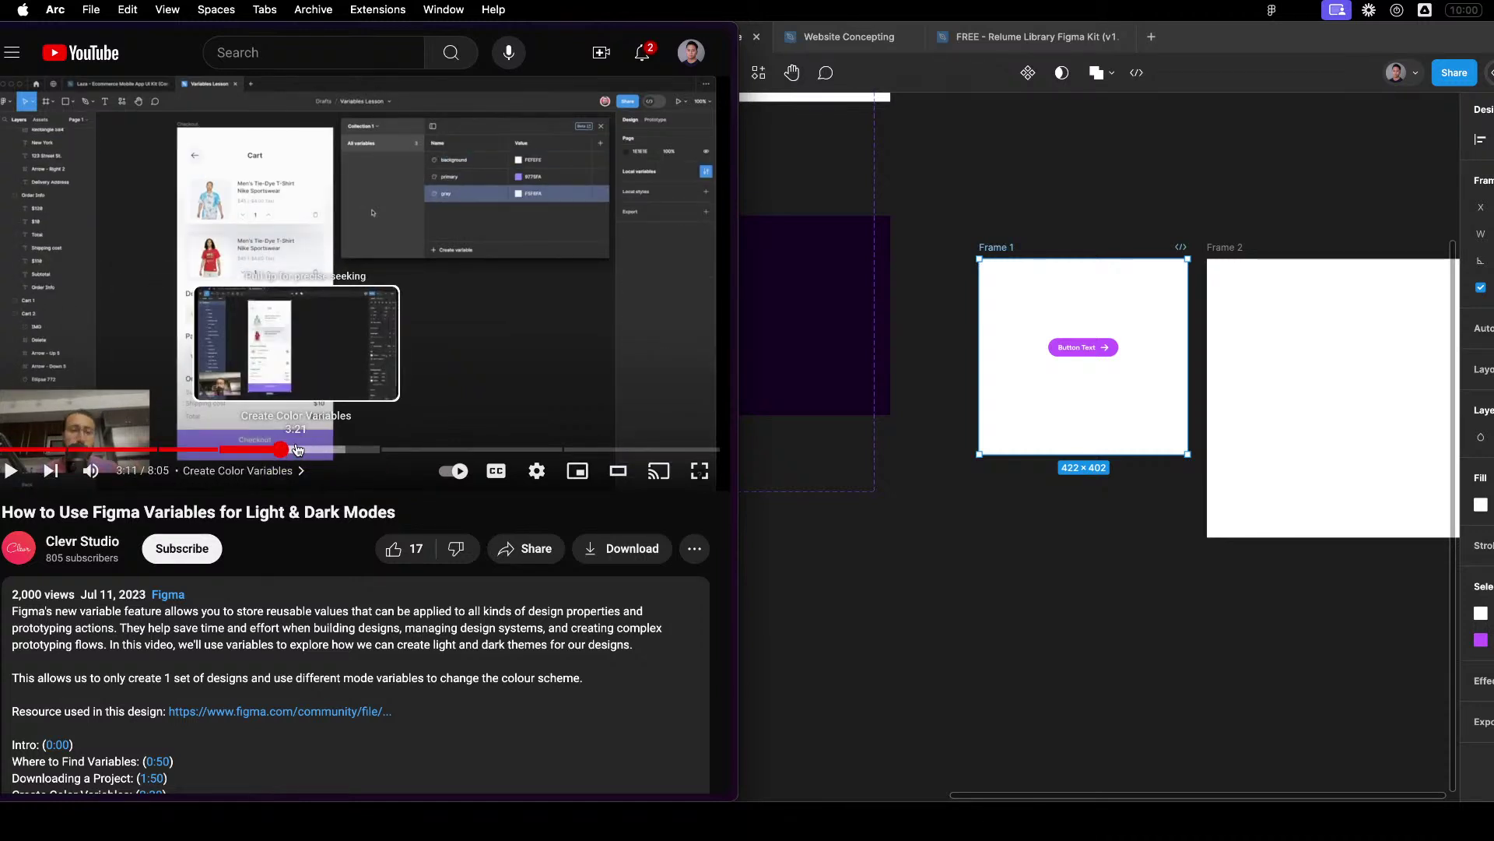
{"action": "left_click", "coordinate": [297, 449]}
{"action": "left_click", "coordinate": [333, 450]}
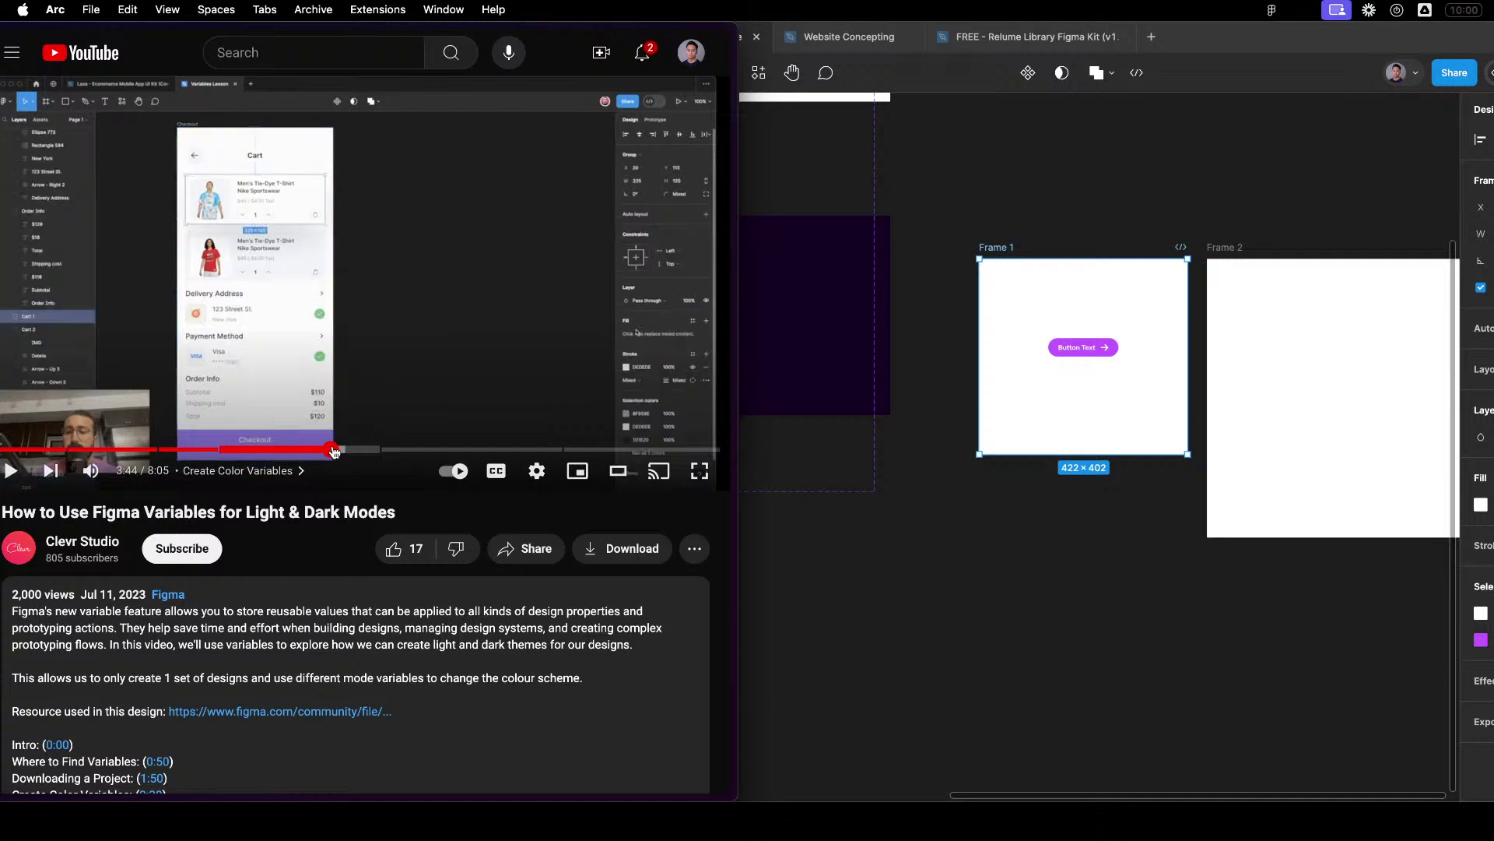
{"action": "left_click", "coordinate": [348, 450]}
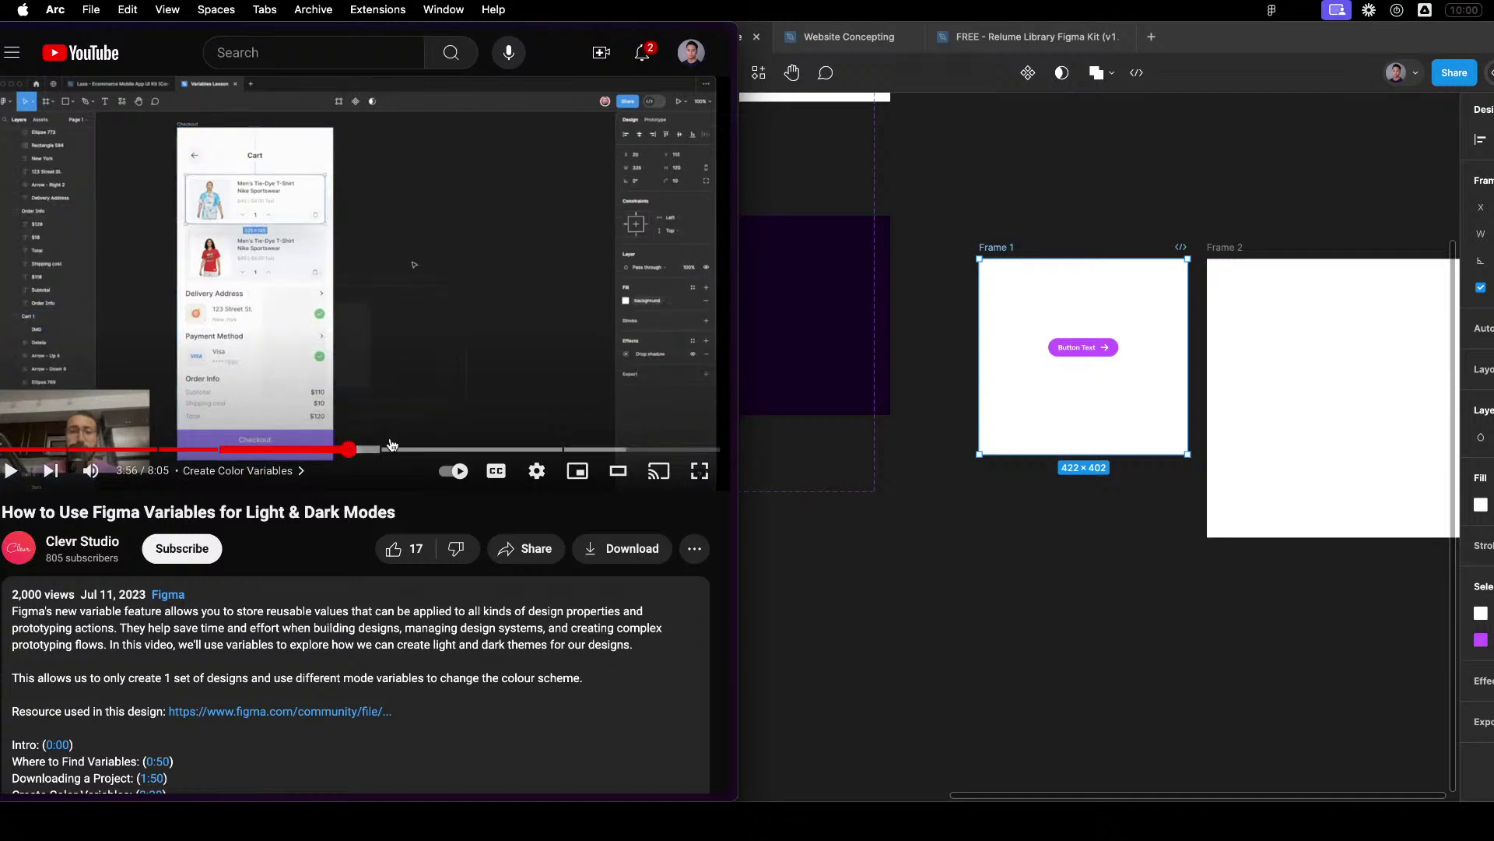
Delete the test frames Frame 1 and Frame 2 from the style guide's Elements page.
{"action": "left_click", "coordinate": [1358, 150]}
{"action": "scroll", "coordinate": [1219, 212], "scroll_direction": "down", "scroll_amount": 5}
{"action": "left_click_drag", "start_coordinate": [1035, 204], "coordinate": [1291, 429]}
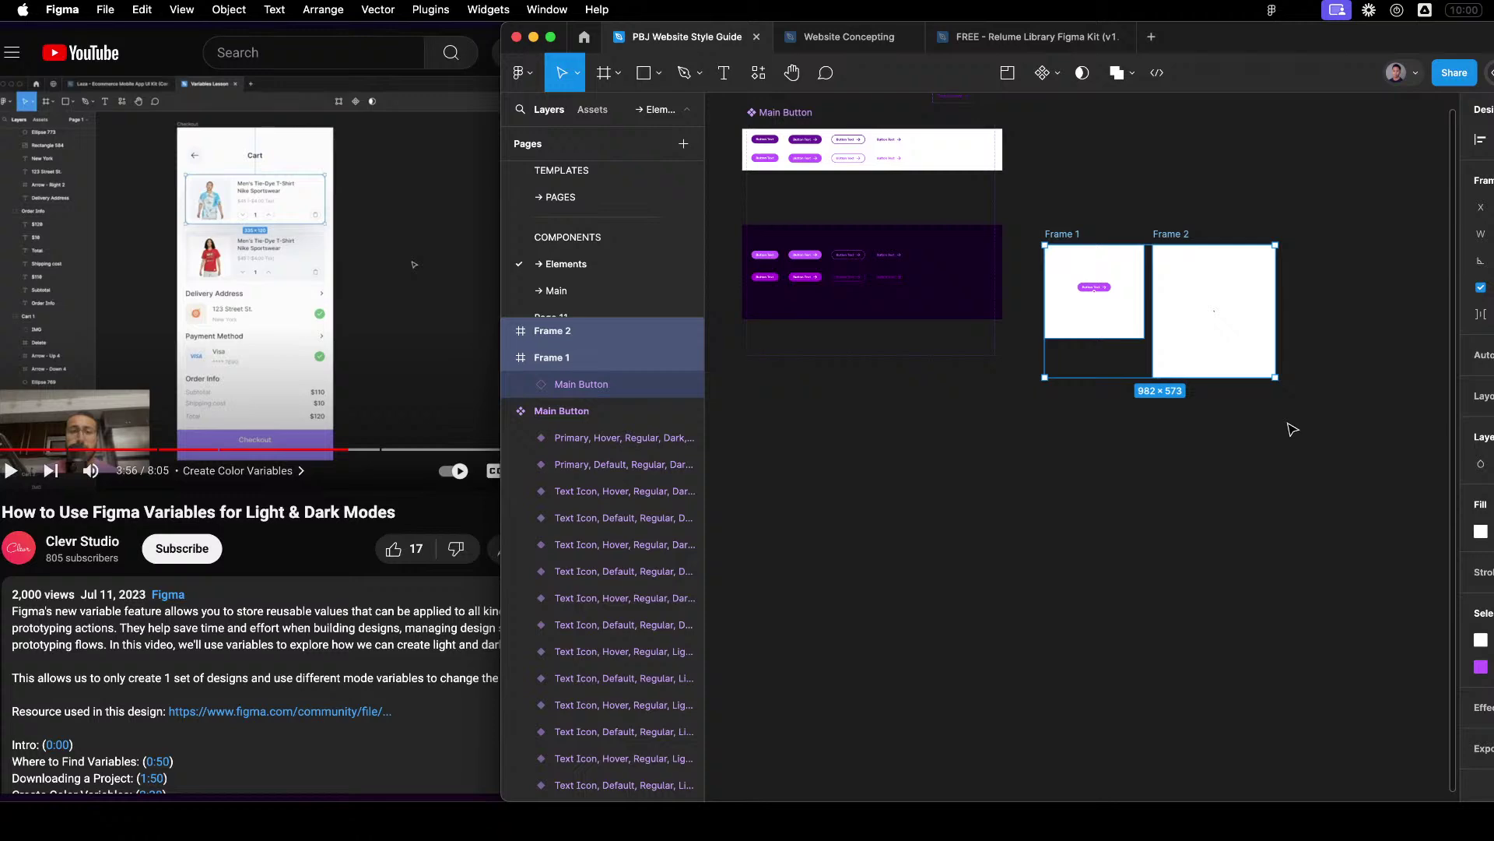
{"action": "key", "text": "Delete"}
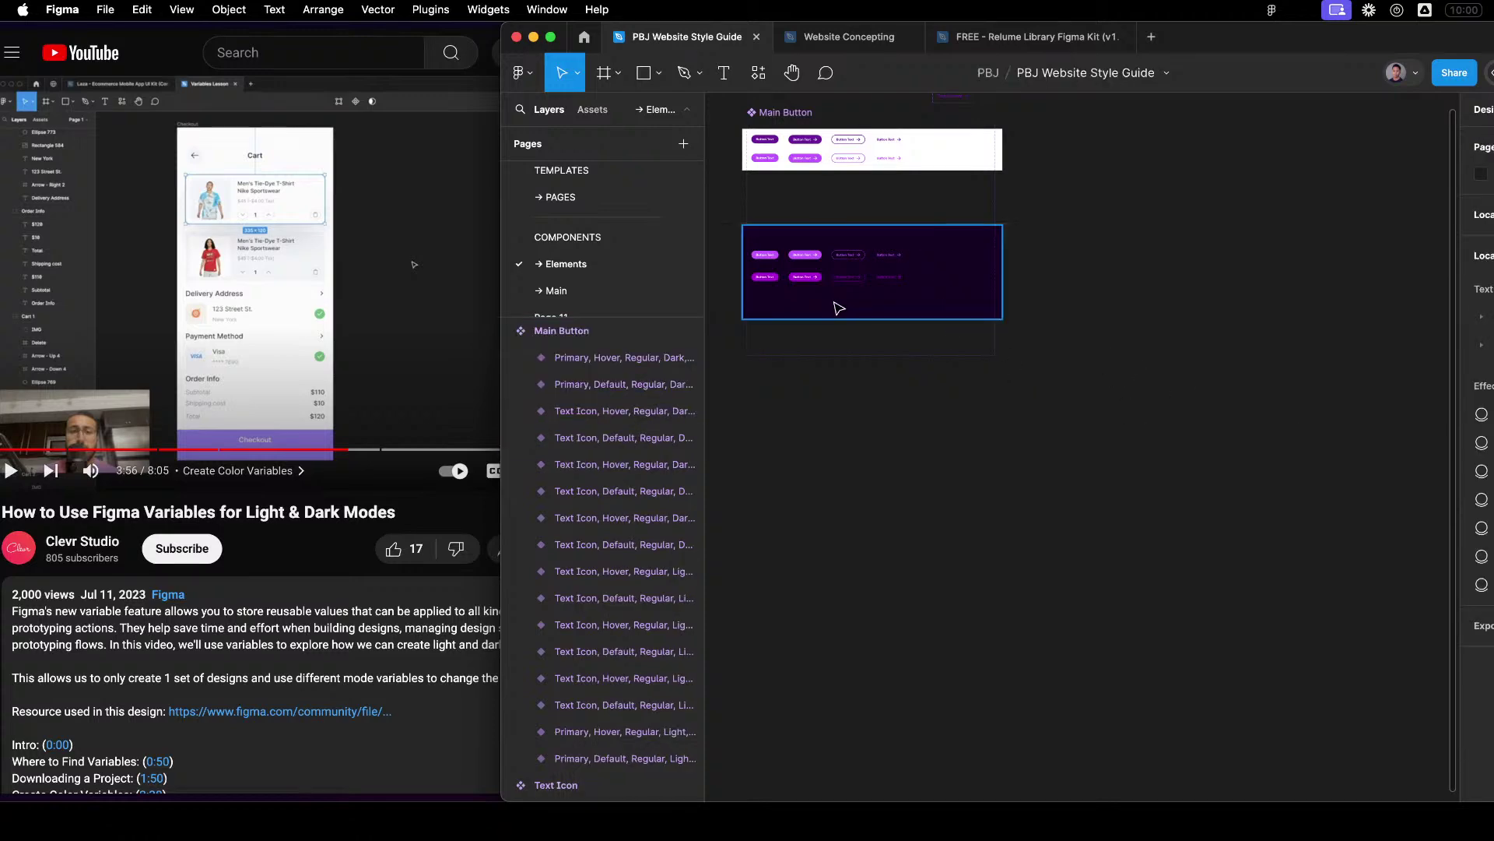
Open the Main components page, inspect the "Dark, B" card variant, and clear the selection.
{"action": "left_click", "coordinate": [610, 294]}
{"action": "scroll", "coordinate": [1230, 475], "scroll_direction": "right", "scroll_amount": 5}
{"action": "scroll", "coordinate": [1229, 475], "scroll_direction": "down", "scroll_amount": 2}
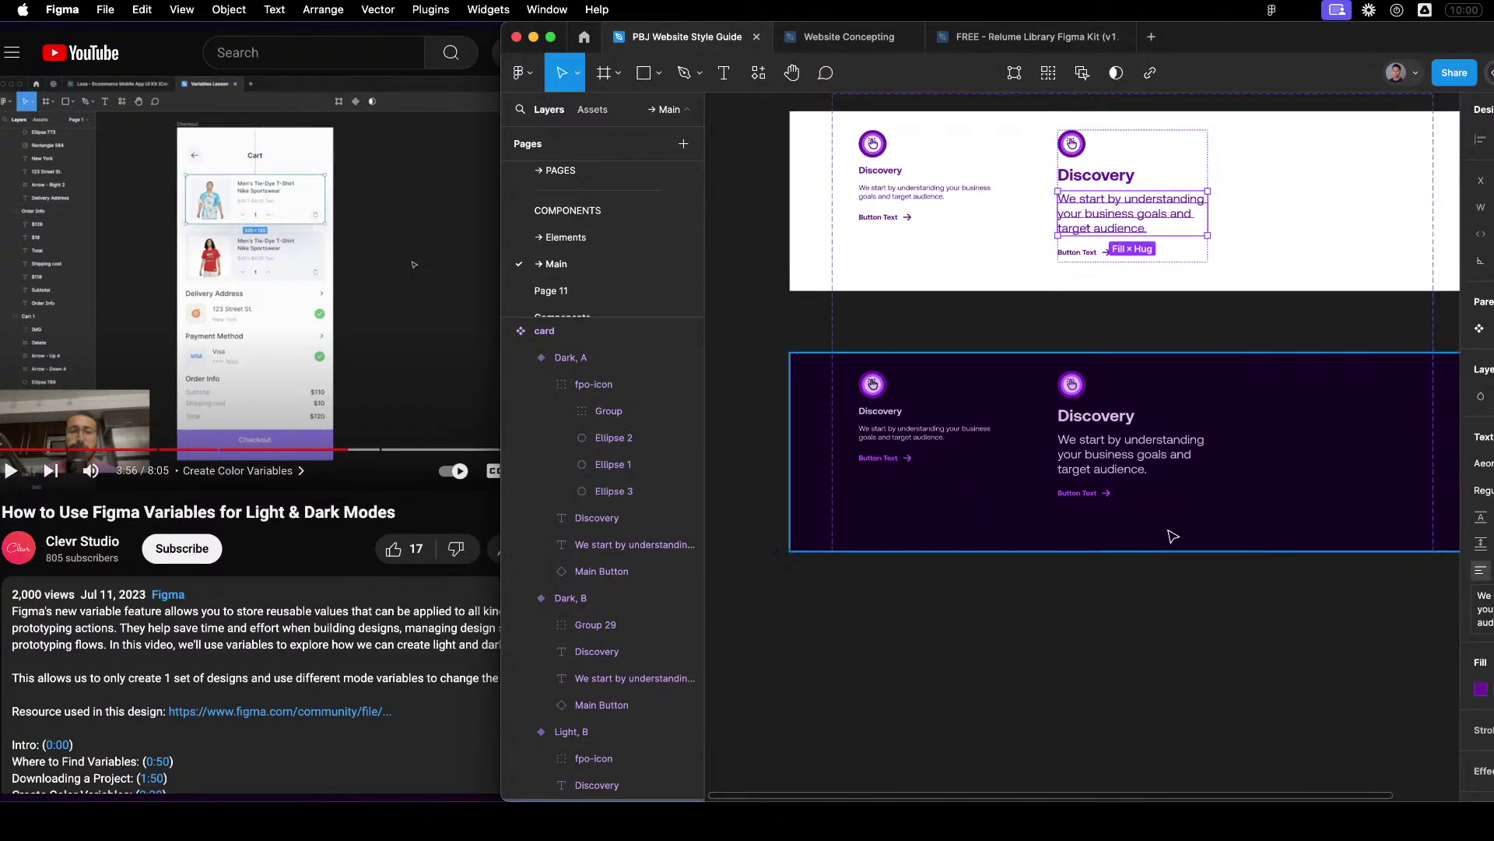
{"action": "left_click", "coordinate": [1148, 467]}
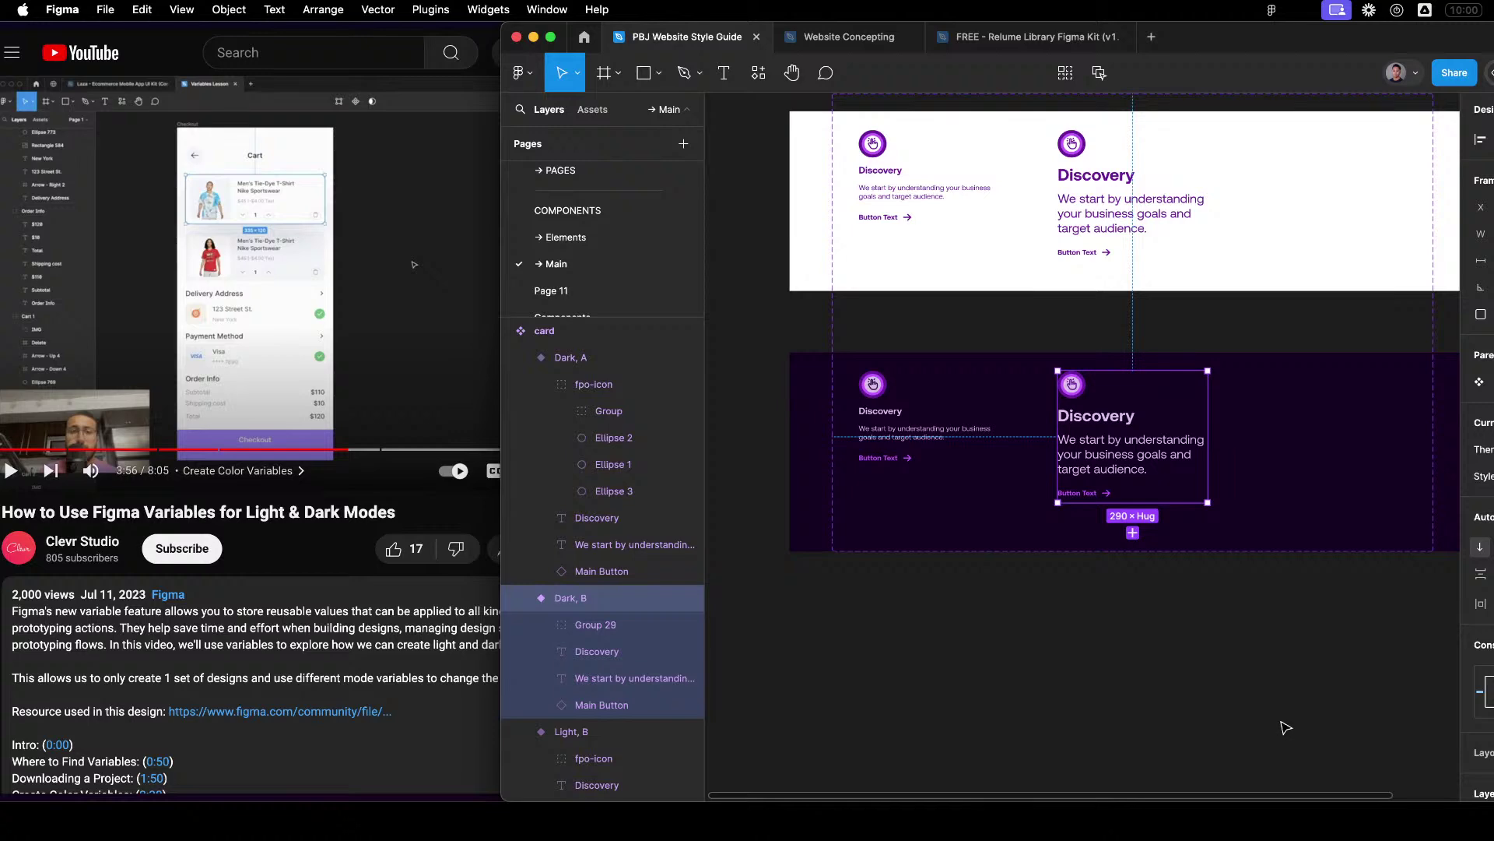
{"action": "left_click", "coordinate": [1277, 622]}
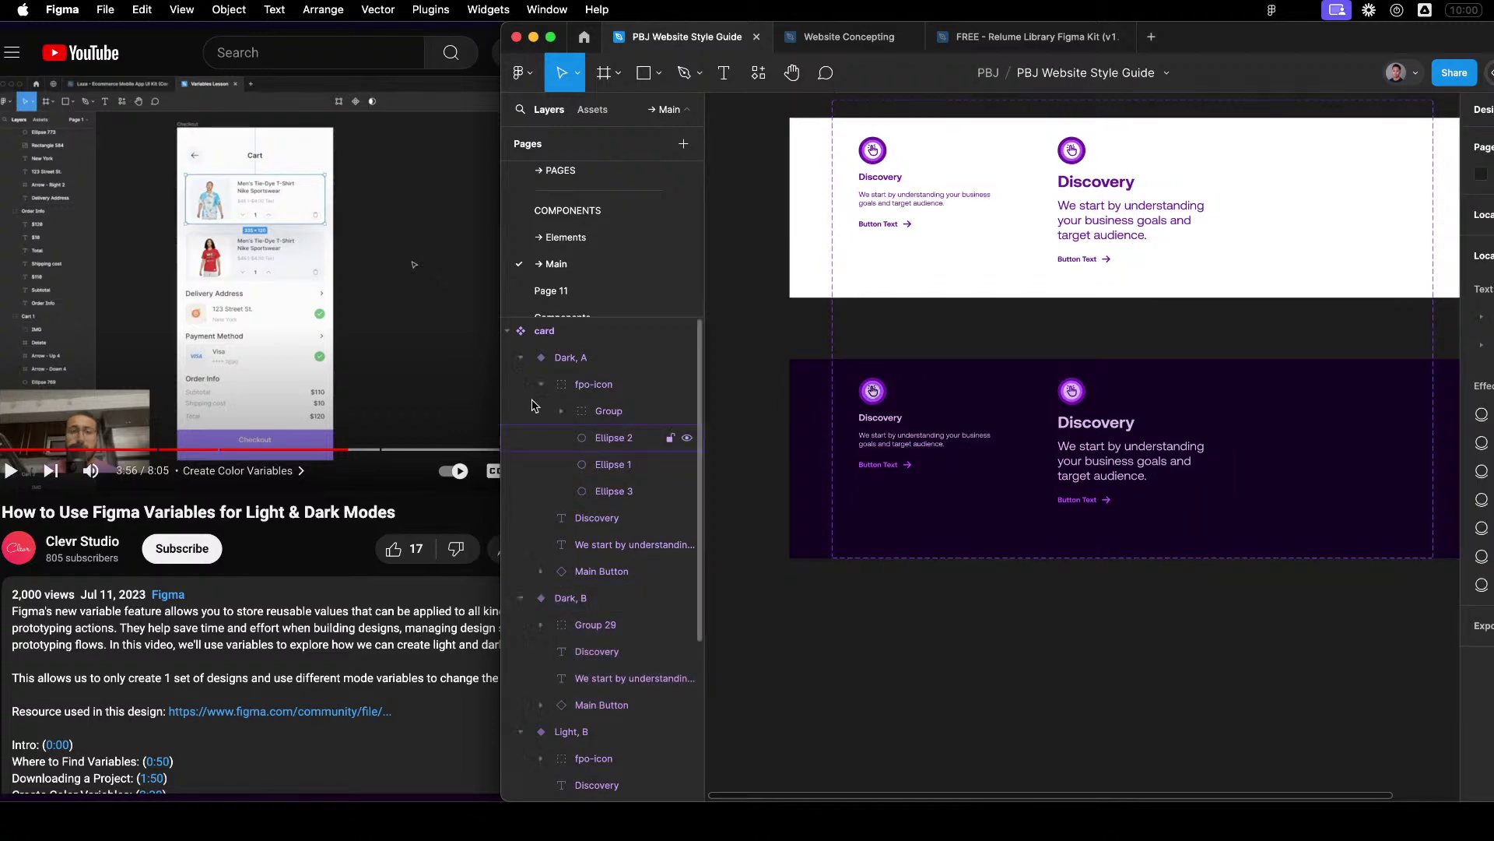
Switch to the PBJ Marketing project in Webflow and review its list of variables.
{"action": "left_click", "coordinate": [4, 305]}
{"action": "key", "text": "super+s"}
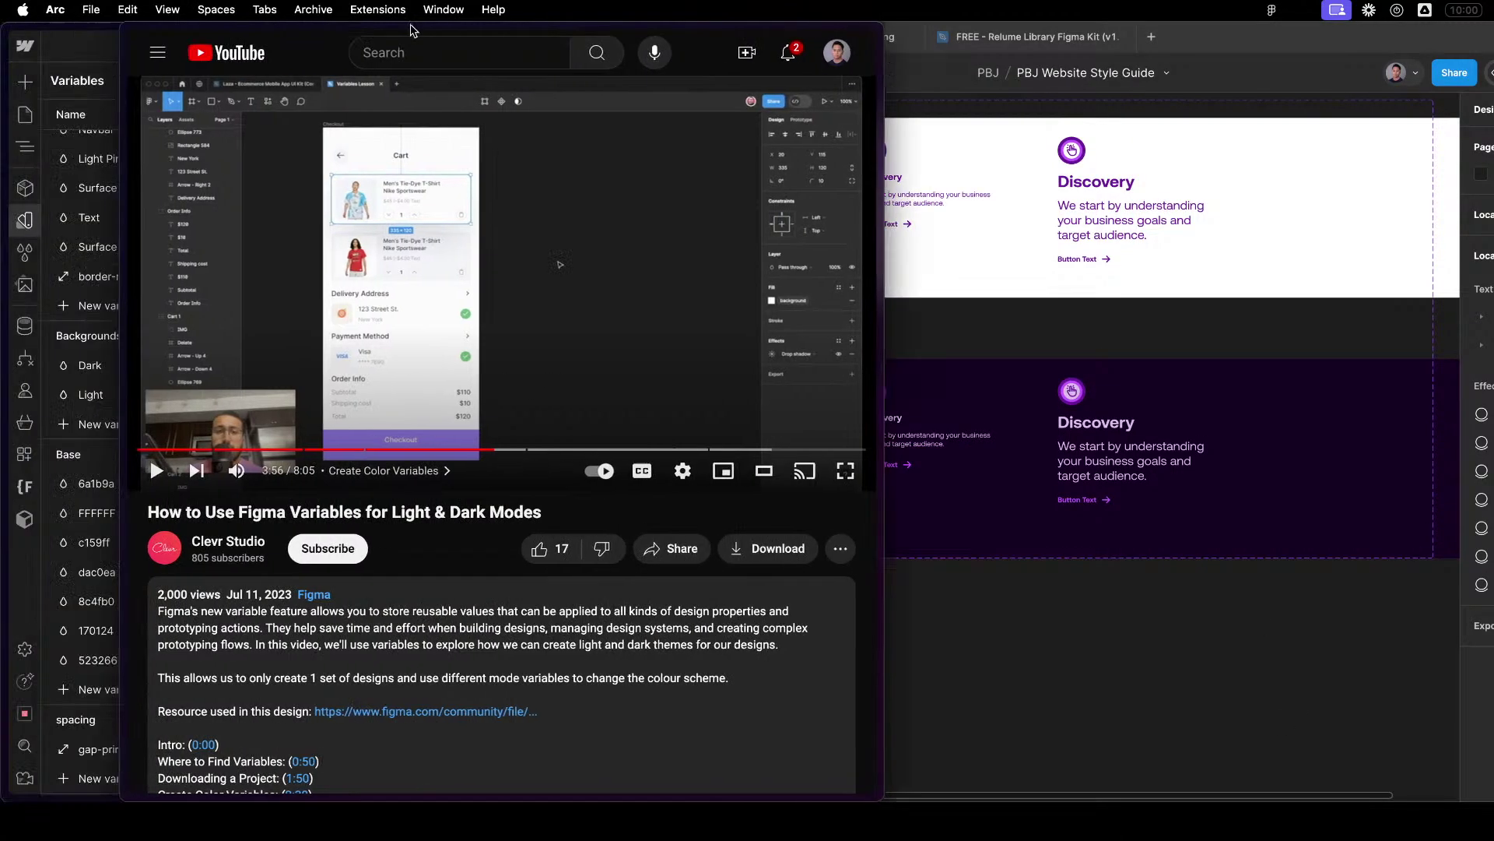
{"action": "key", "text": "ctrl+Up"}
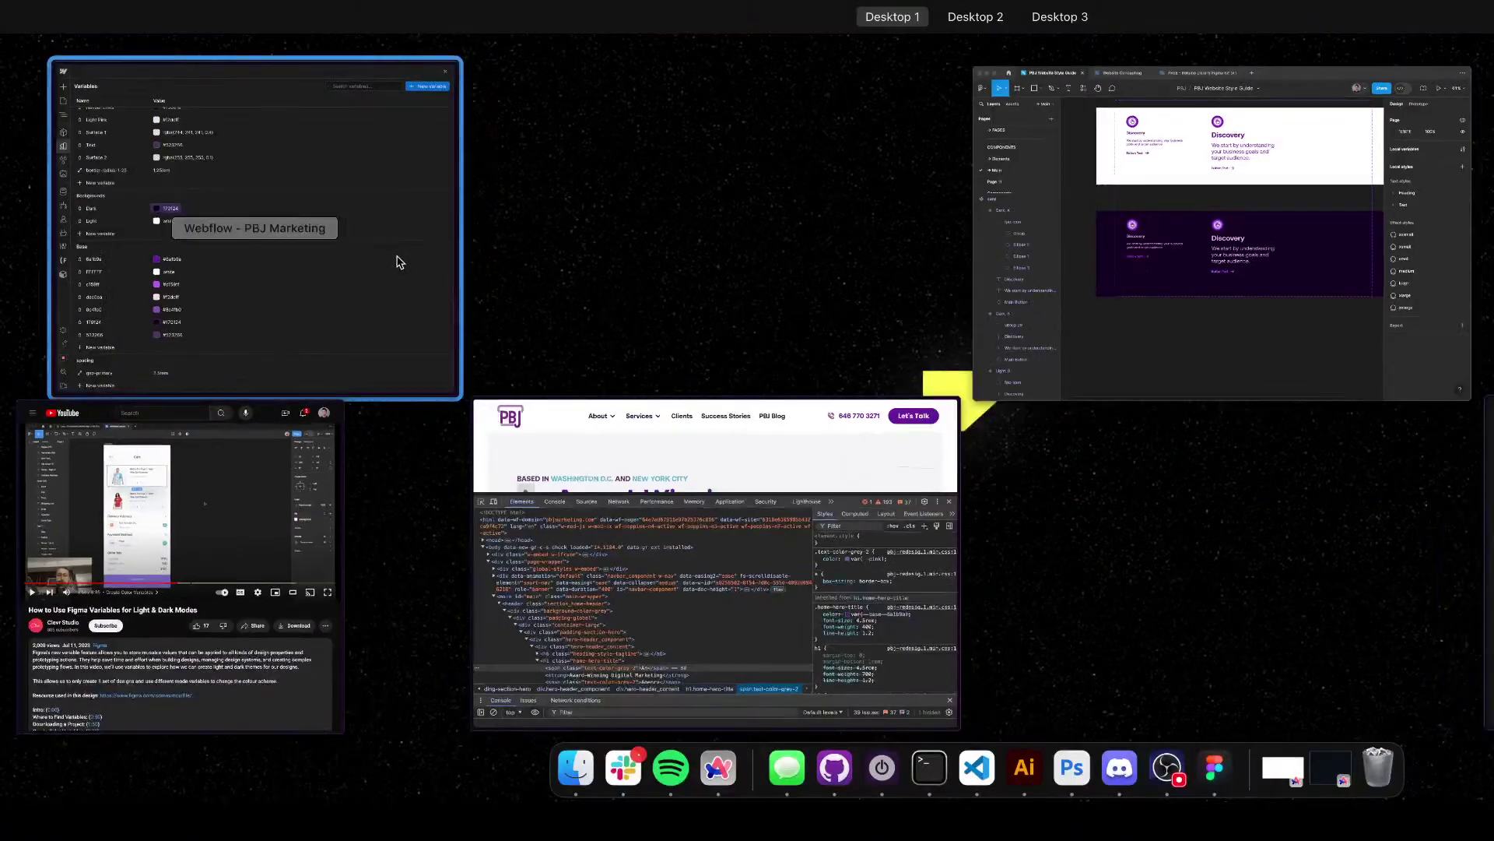
{"action": "left_click", "coordinate": [394, 260]}
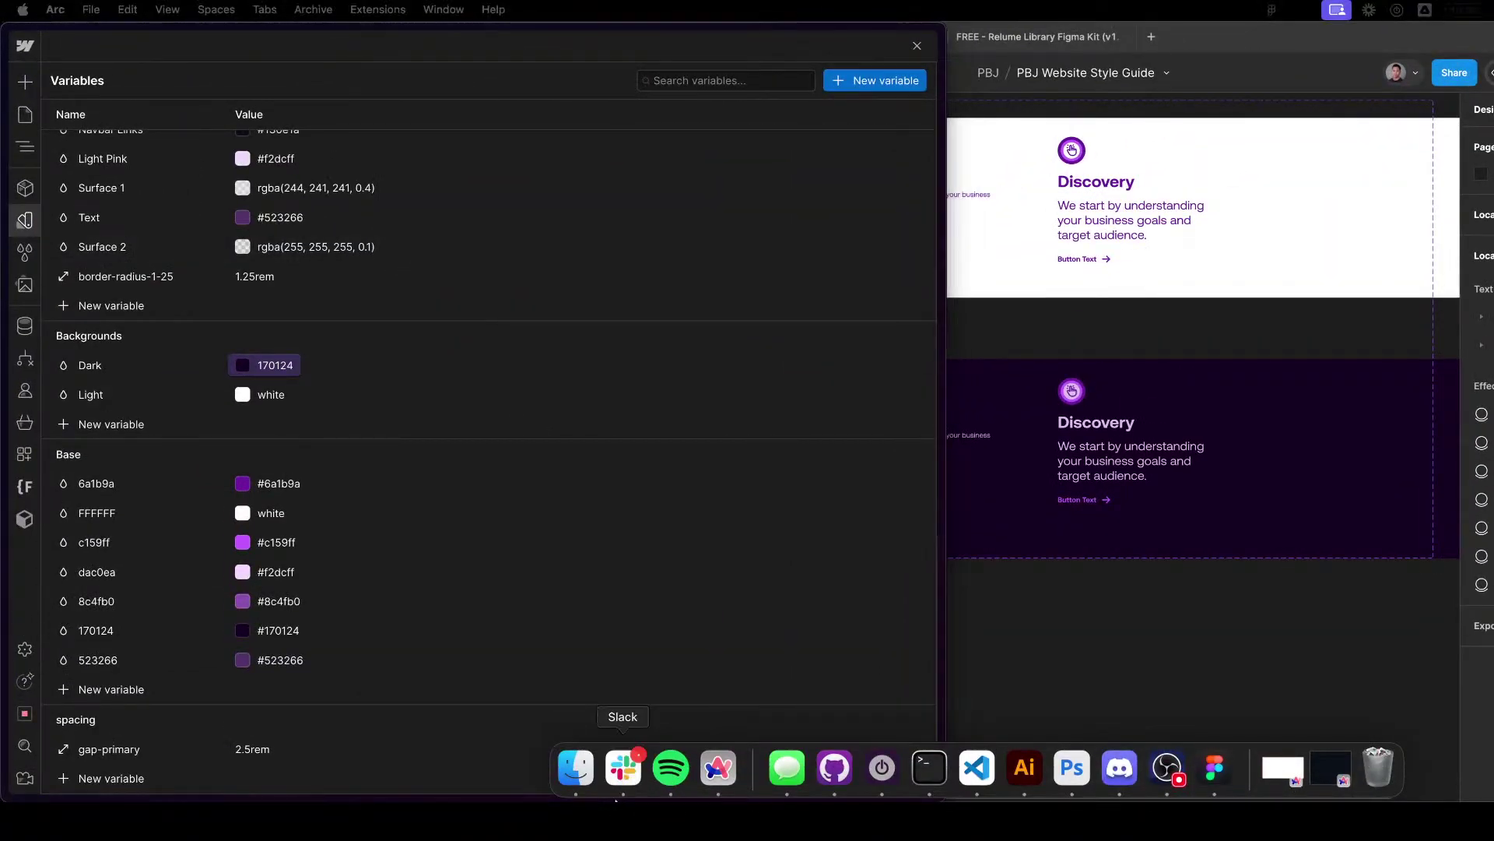
{"action": "key", "text": "ctrl+Up"}
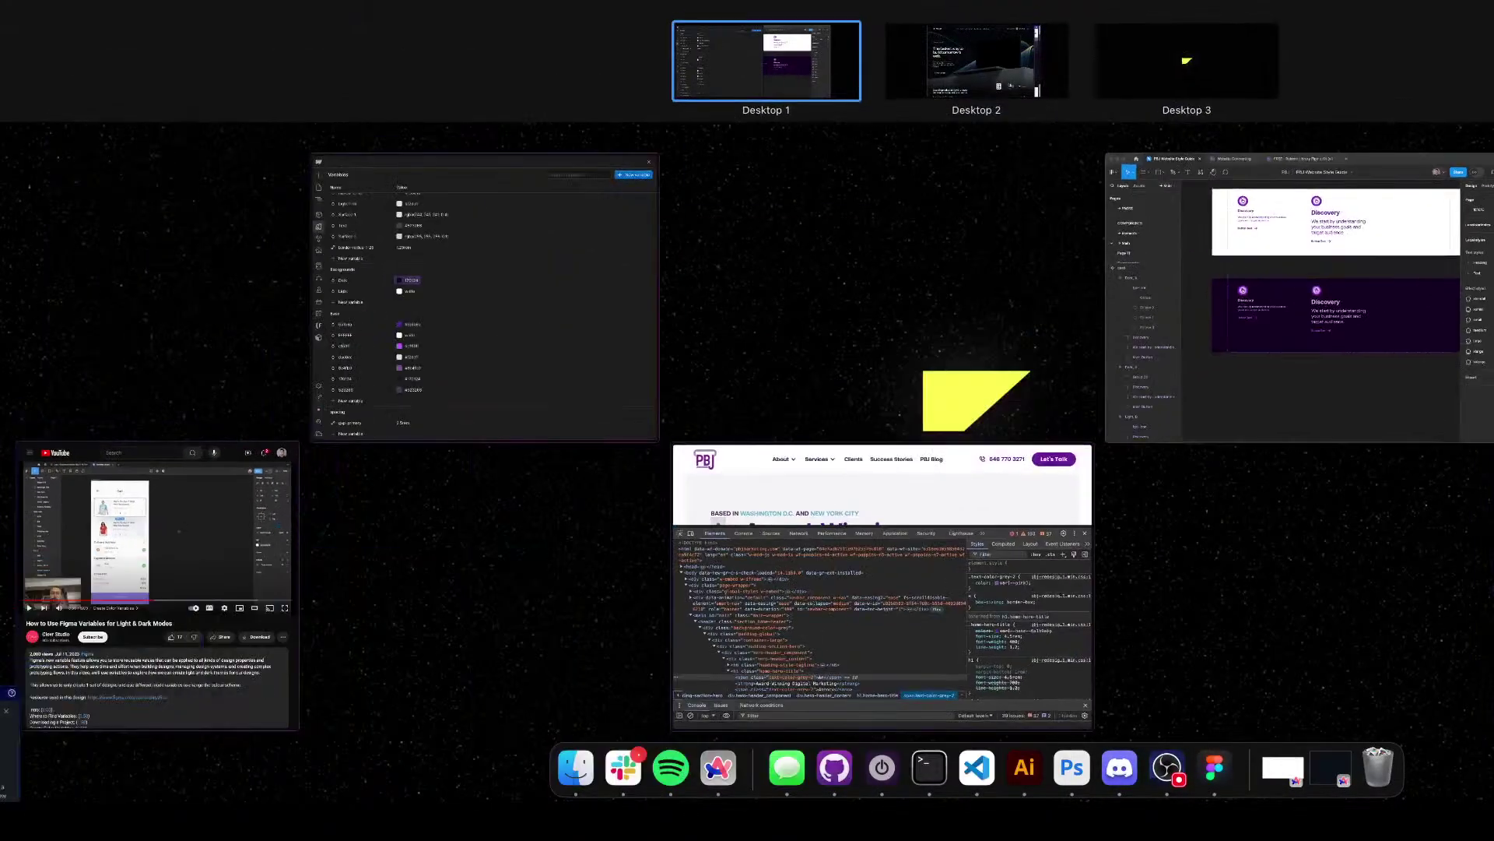
{"action": "key", "text": "ctrl+Up"}
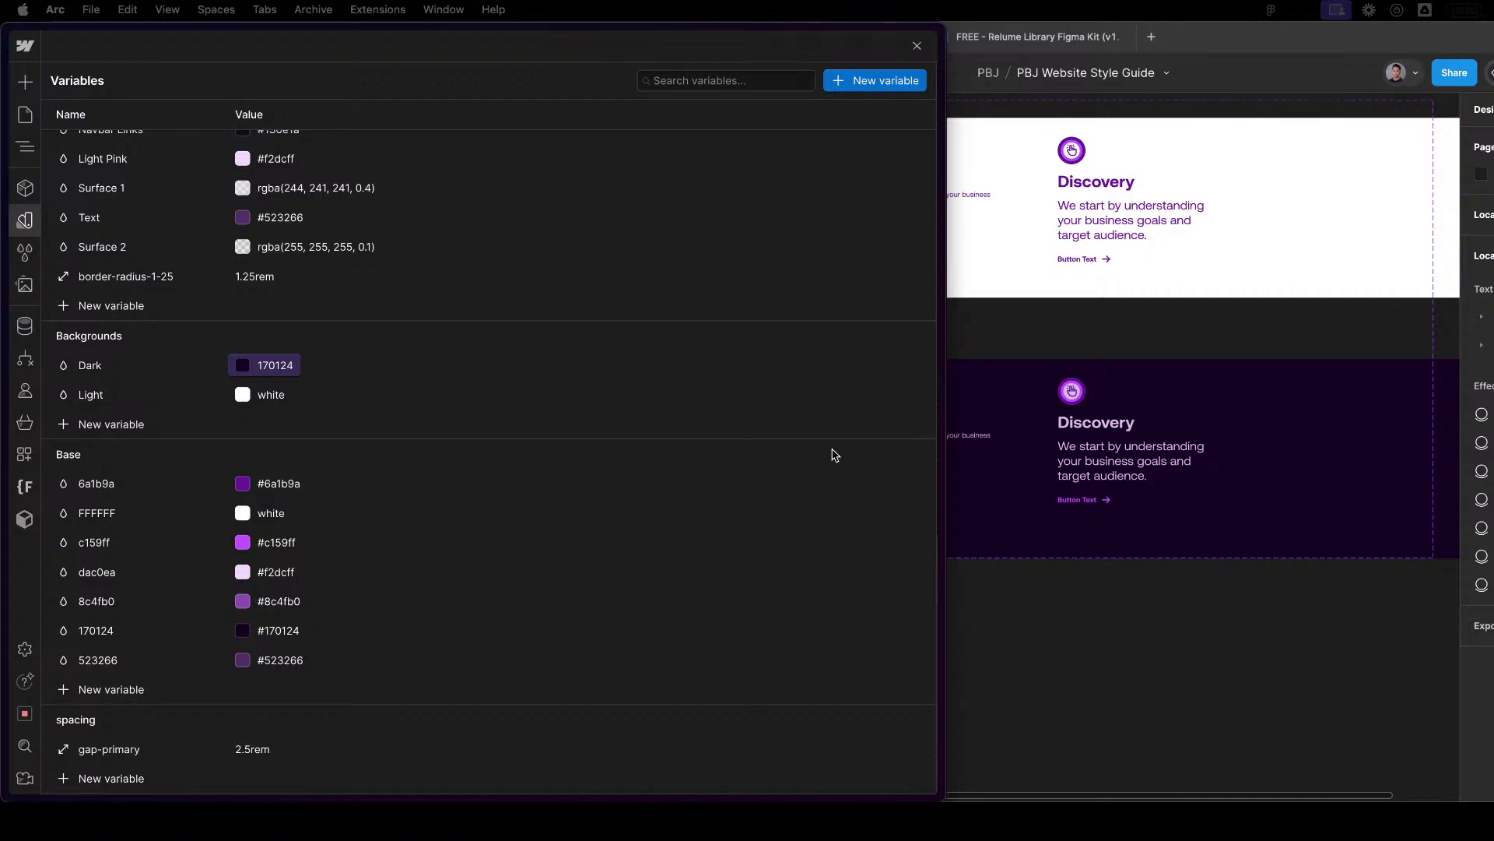
{"action": "scroll", "coordinate": [681, 408], "scroll_direction": "up", "scroll_amount": 1}
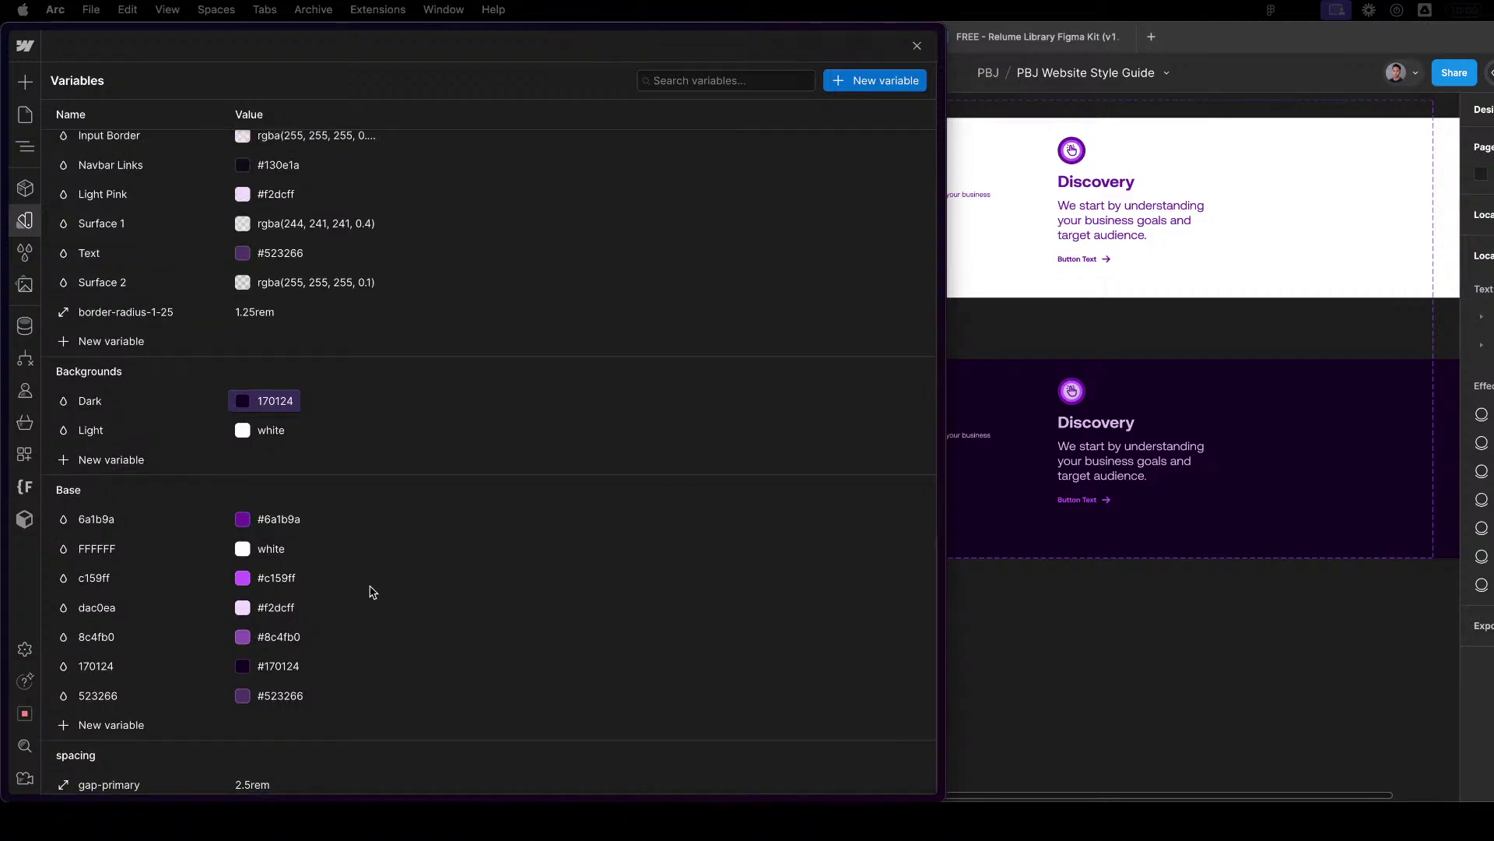
{"action": "scroll", "coordinate": [370, 590], "scroll_direction": "down", "scroll_amount": 1}
{"action": "scroll", "coordinate": [371, 589], "scroll_direction": "up", "scroll_amount": 13}
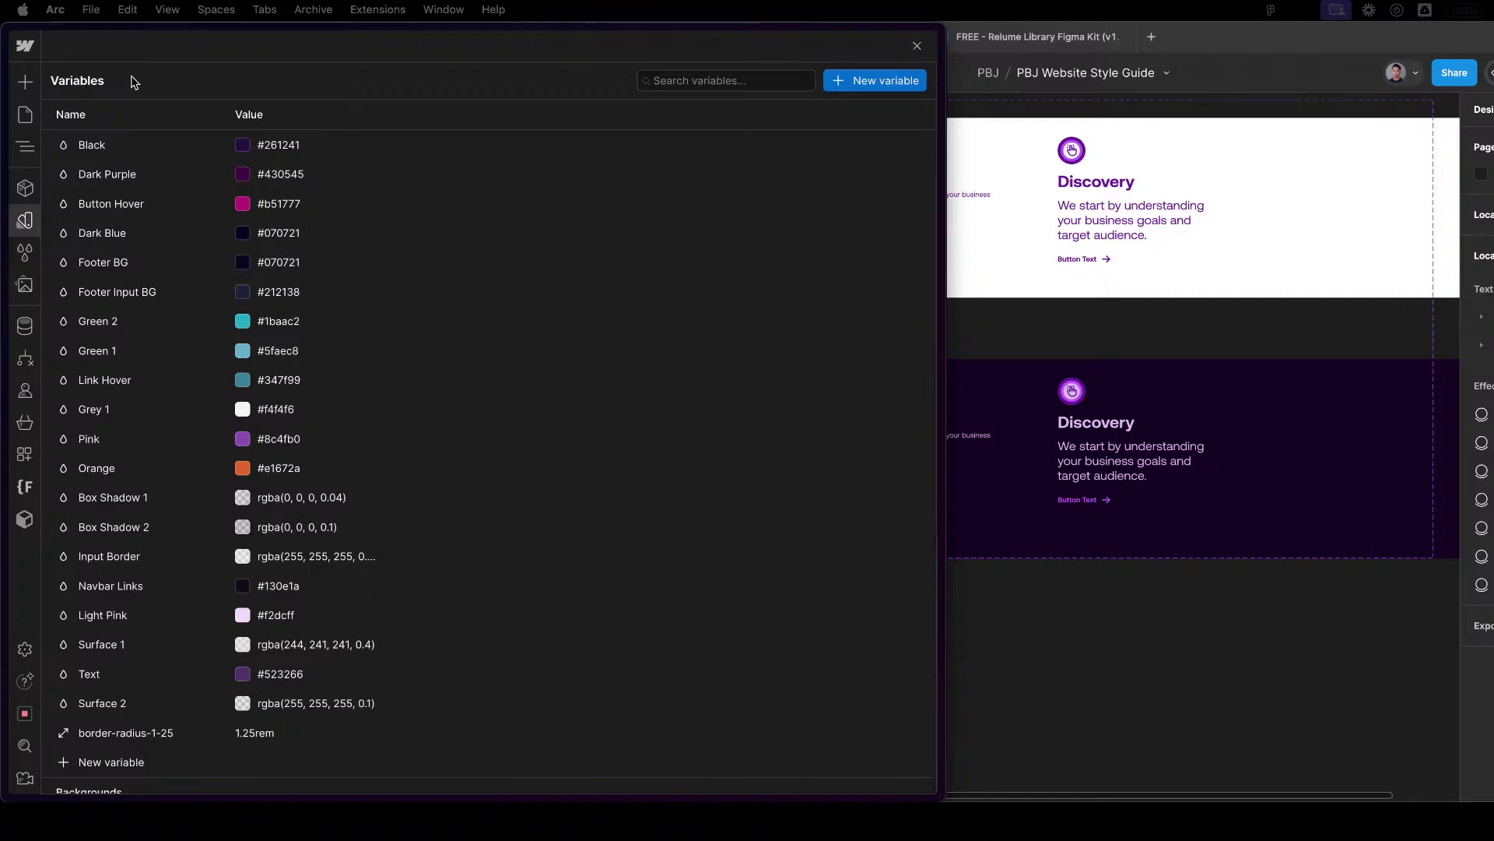
Close the variables list and the text color picker, and widen the Webflow window.
{"action": "left_click", "coordinate": [917, 45]}
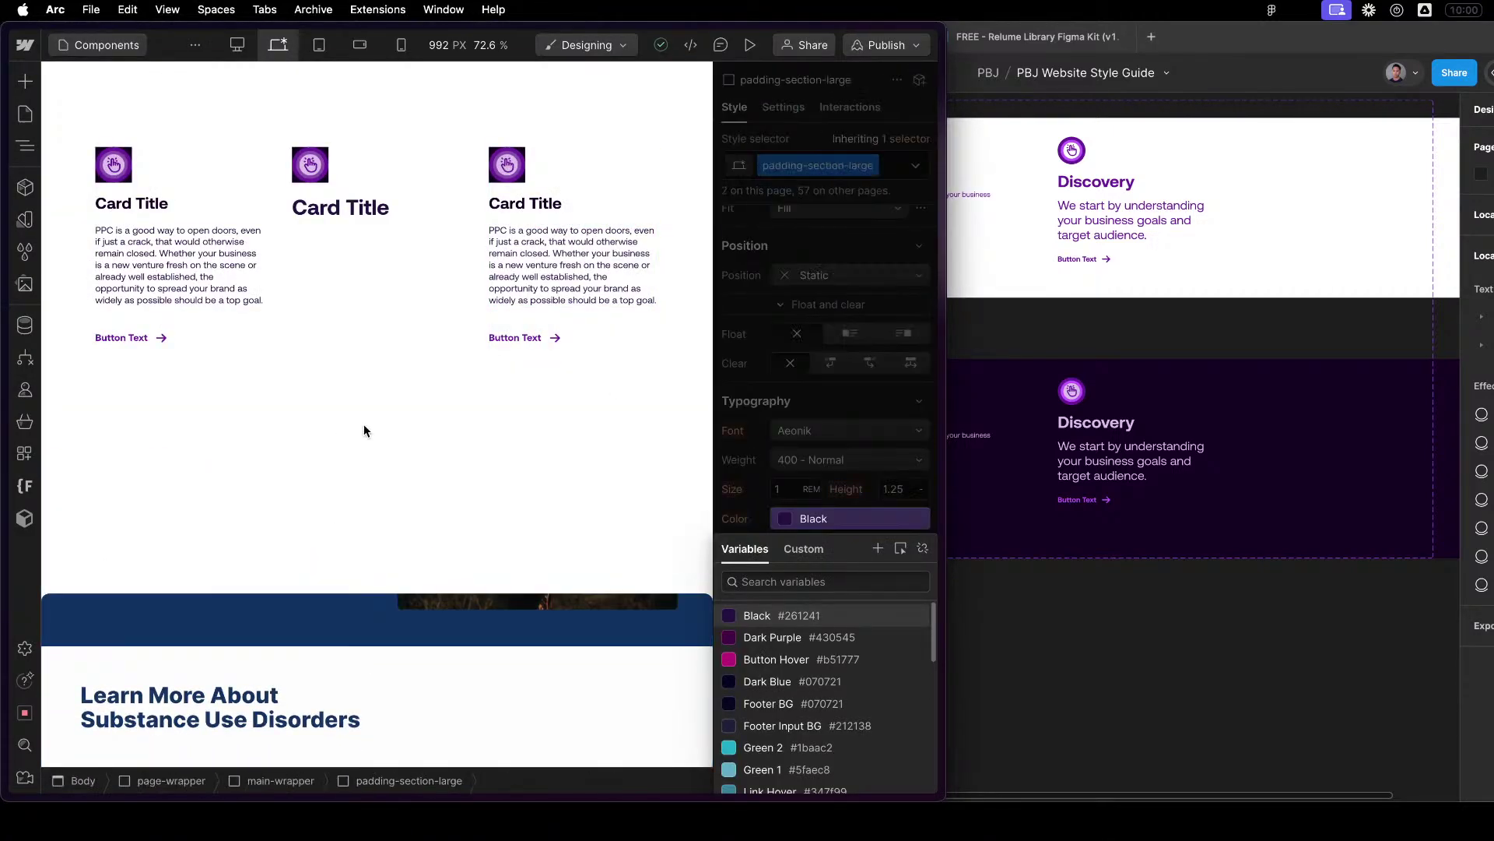
{"action": "left_click", "coordinate": [412, 330]}
{"action": "left_click", "coordinate": [390, 420]}
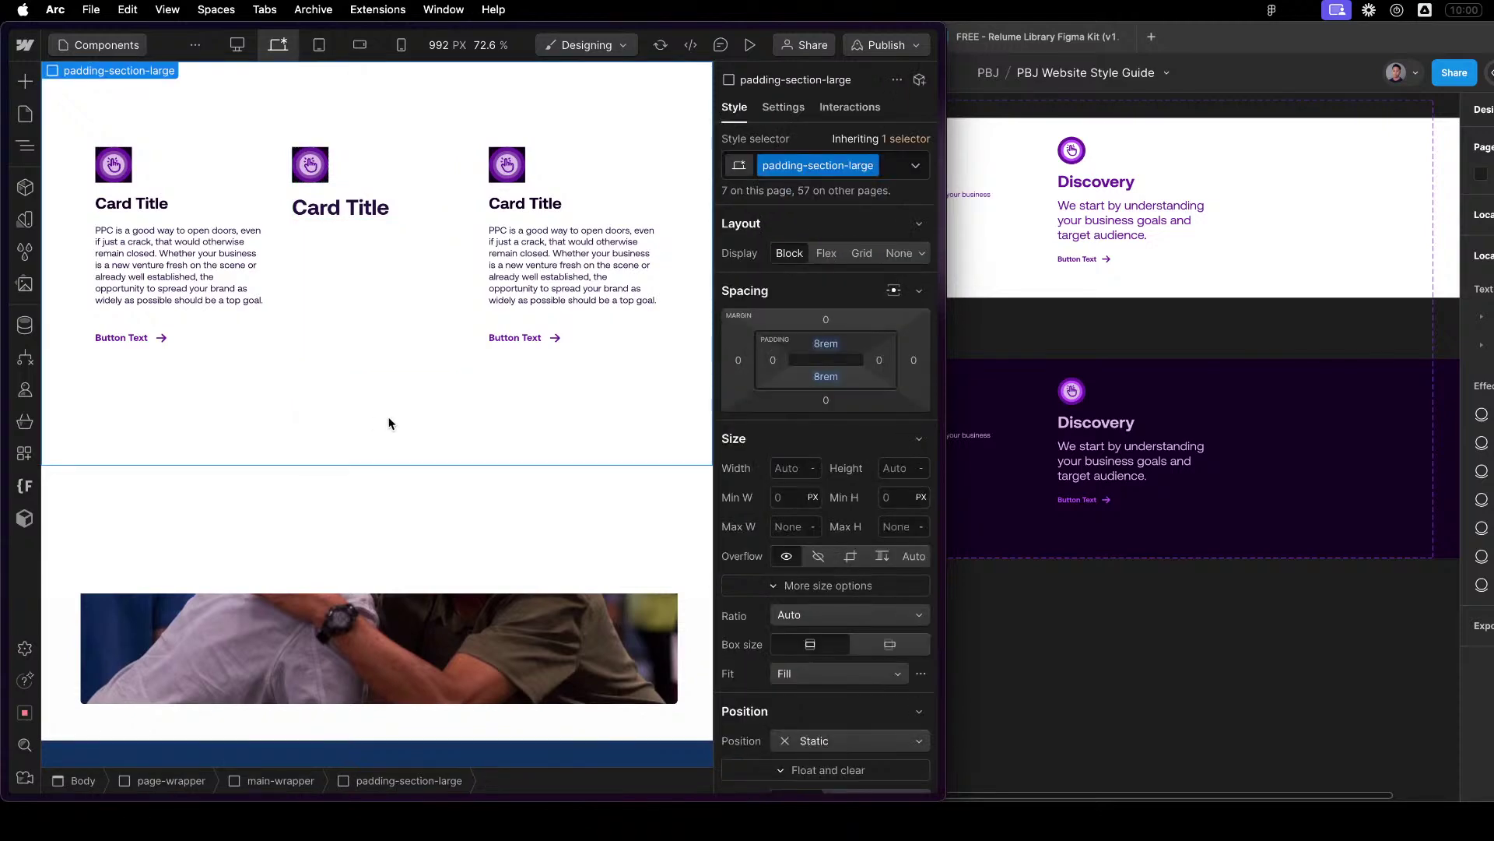
{"action": "left_click_drag", "start_coordinate": [947, 595], "coordinate": [1302, 545]}
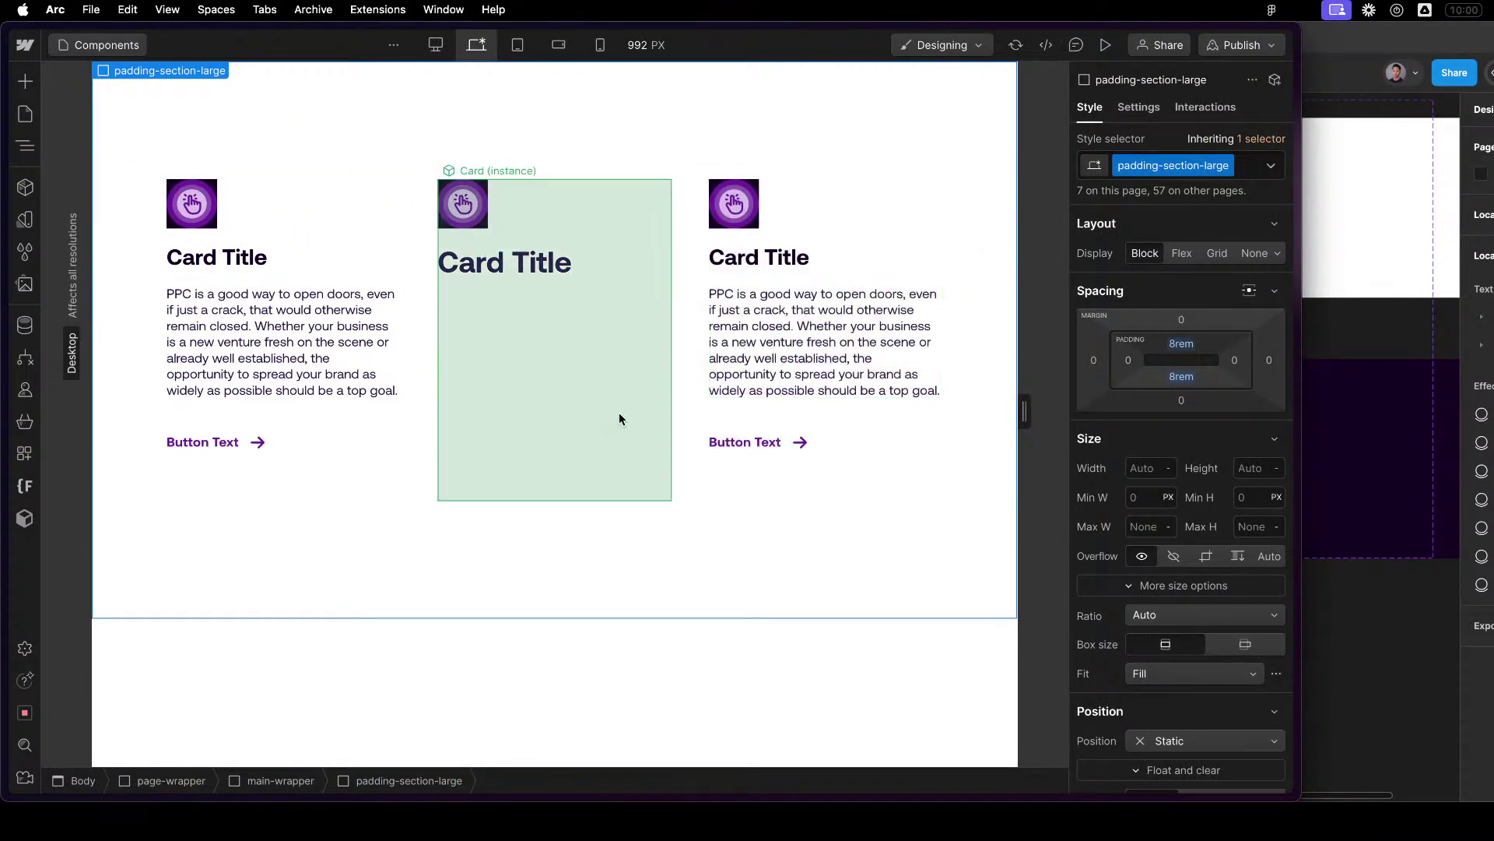
Check the interactions and element settings of the u-flex-layout block that holds the three cards.
{"action": "left_click", "coordinate": [685, 403]}
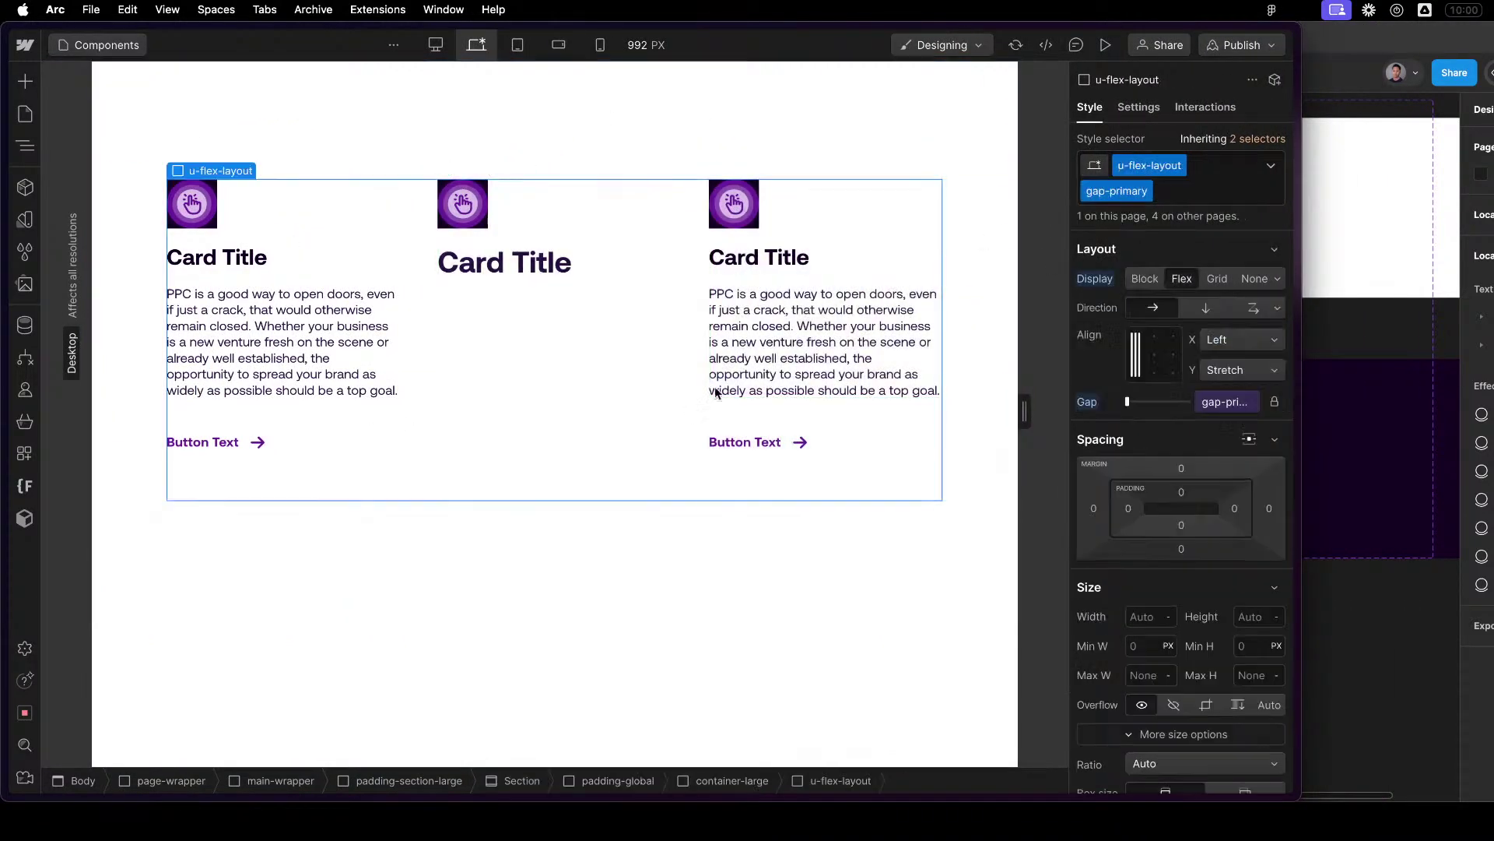
{"action": "left_click", "coordinate": [1214, 108]}
{"action": "left_click", "coordinate": [1132, 113]}
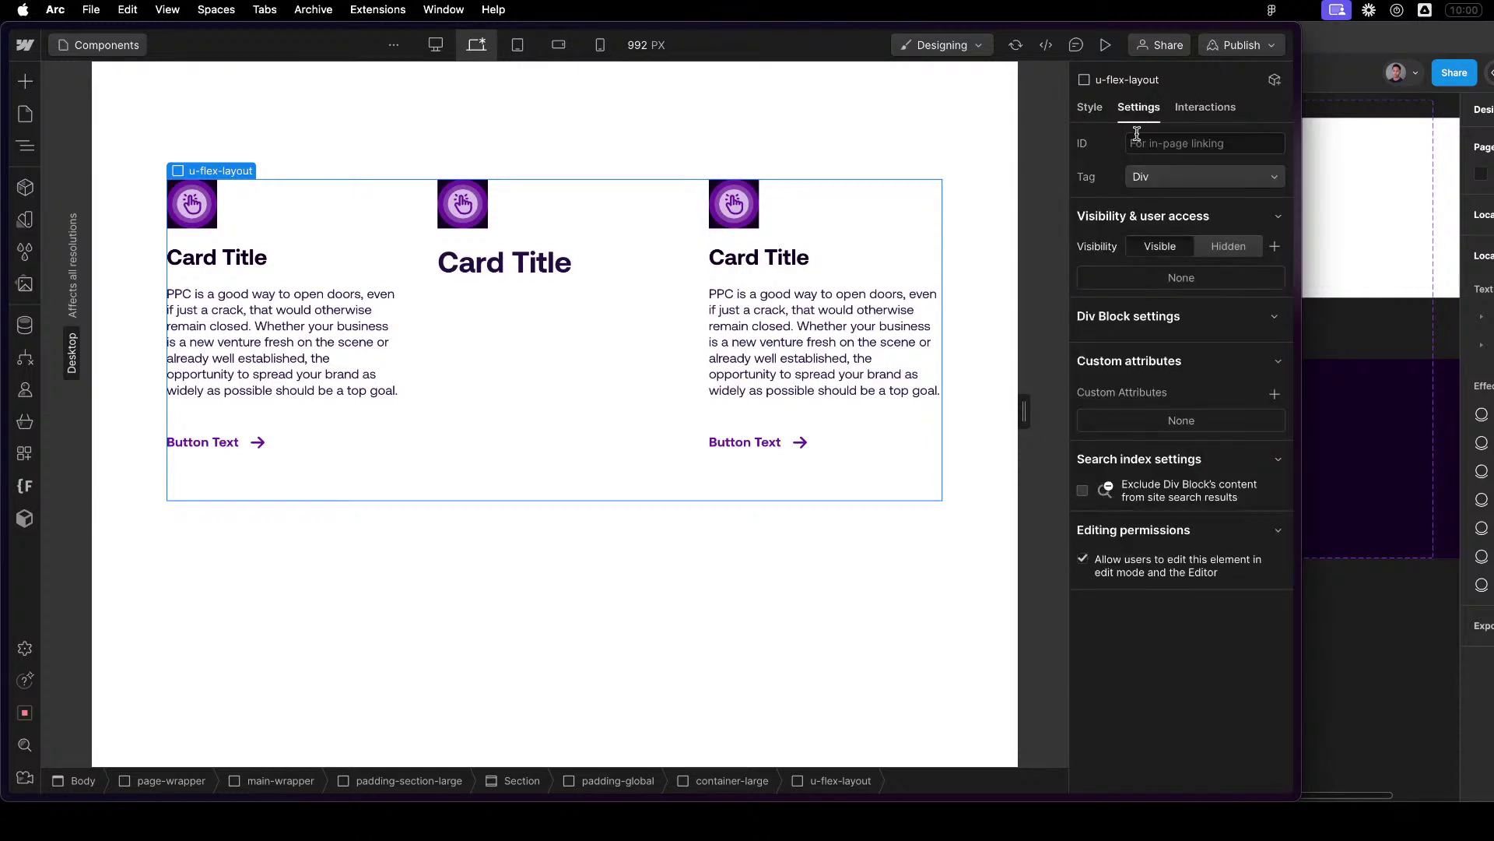
Select the first card instance and collapse its Card Style, Element Visibility, Content and Button property groups.
{"action": "left_click", "coordinate": [338, 268]}
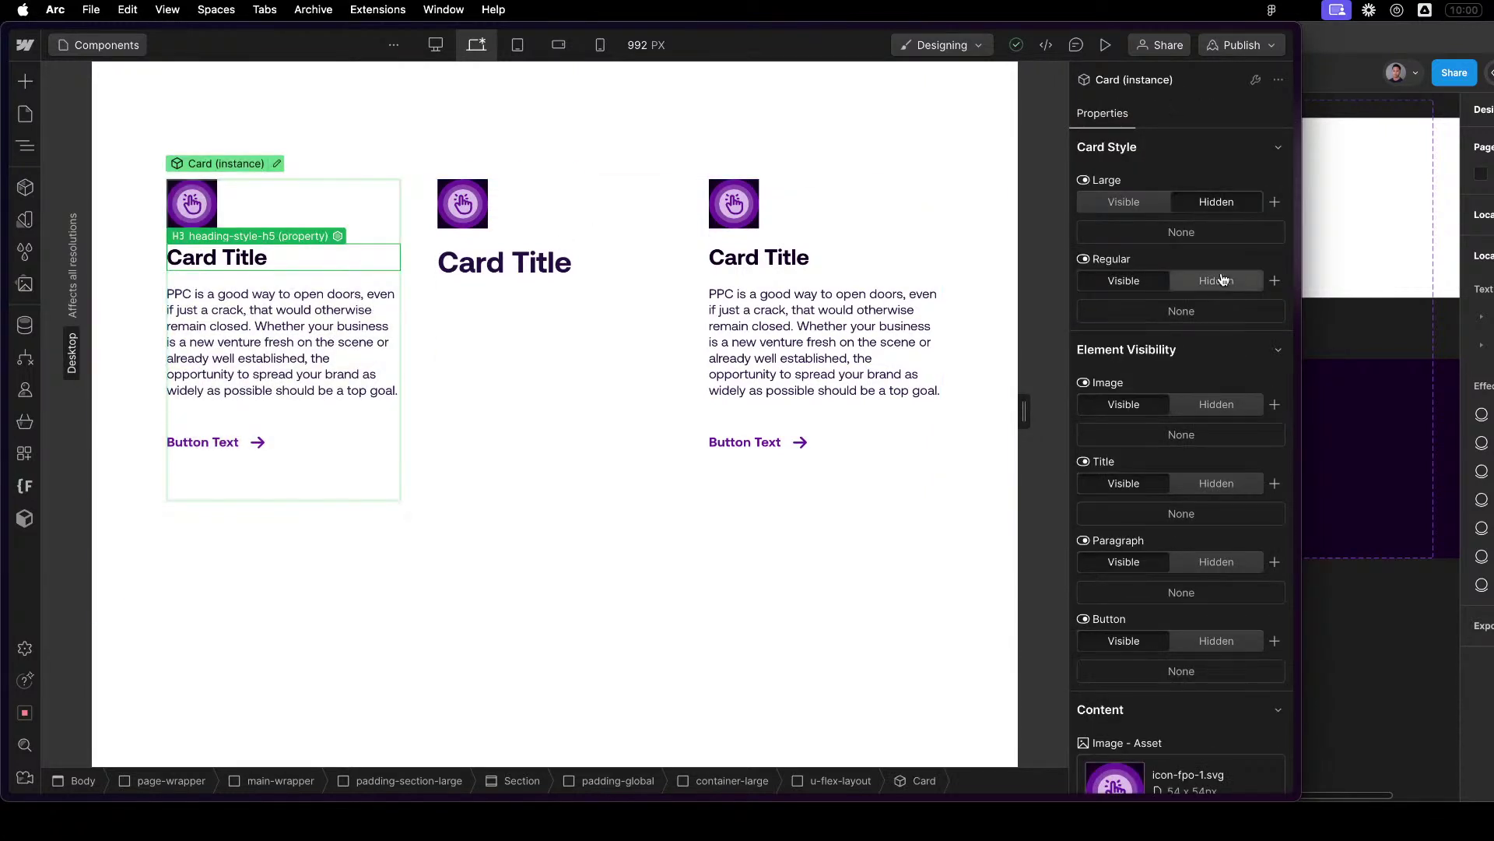
{"action": "left_click", "coordinate": [1226, 151]}
{"action": "left_click", "coordinate": [1198, 199]}
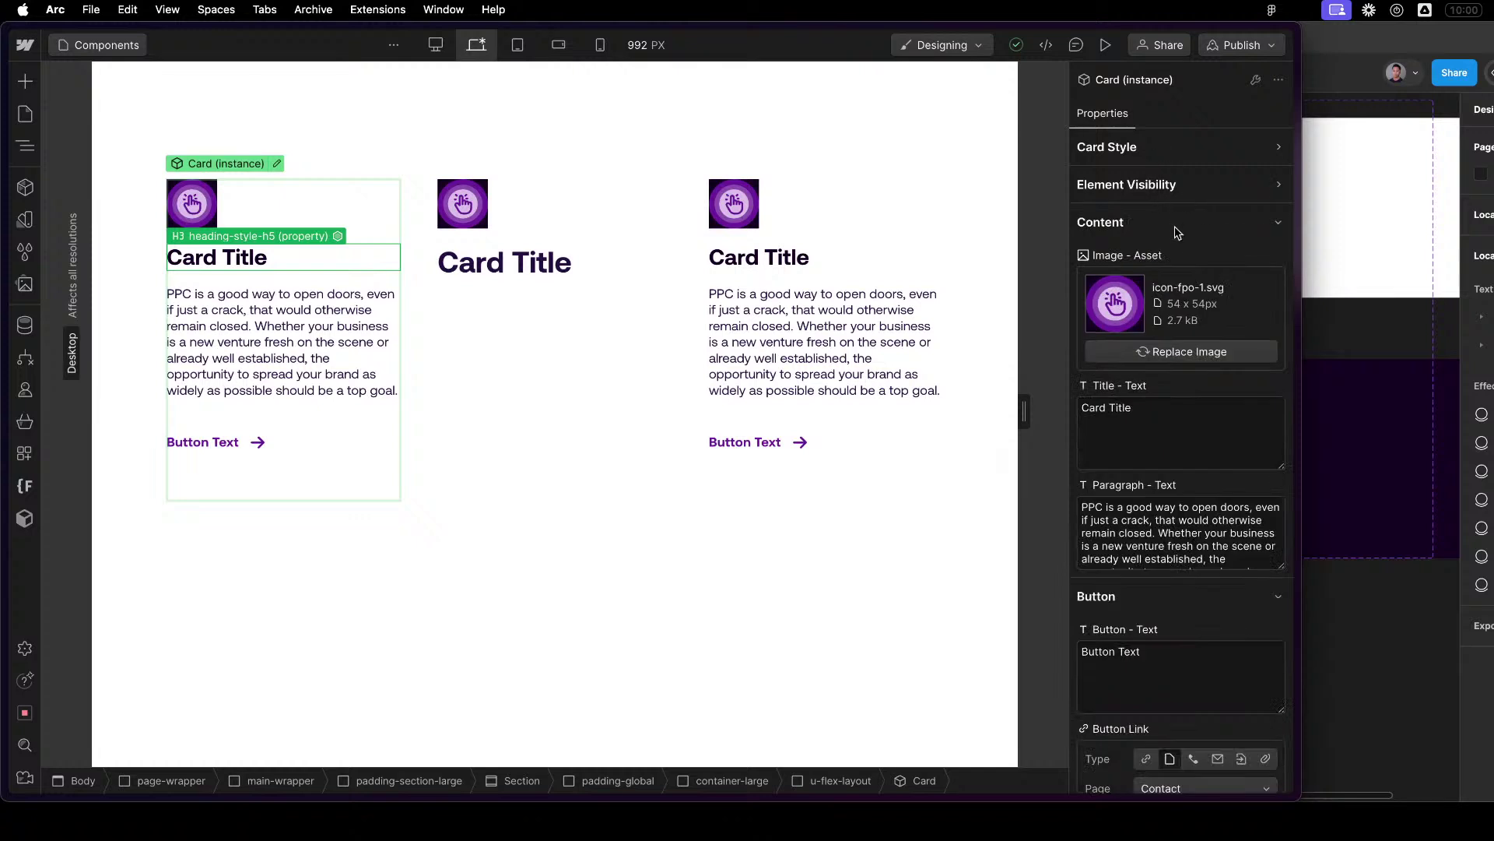
{"action": "left_click", "coordinate": [1174, 225]}
{"action": "left_click", "coordinate": [1129, 257]}
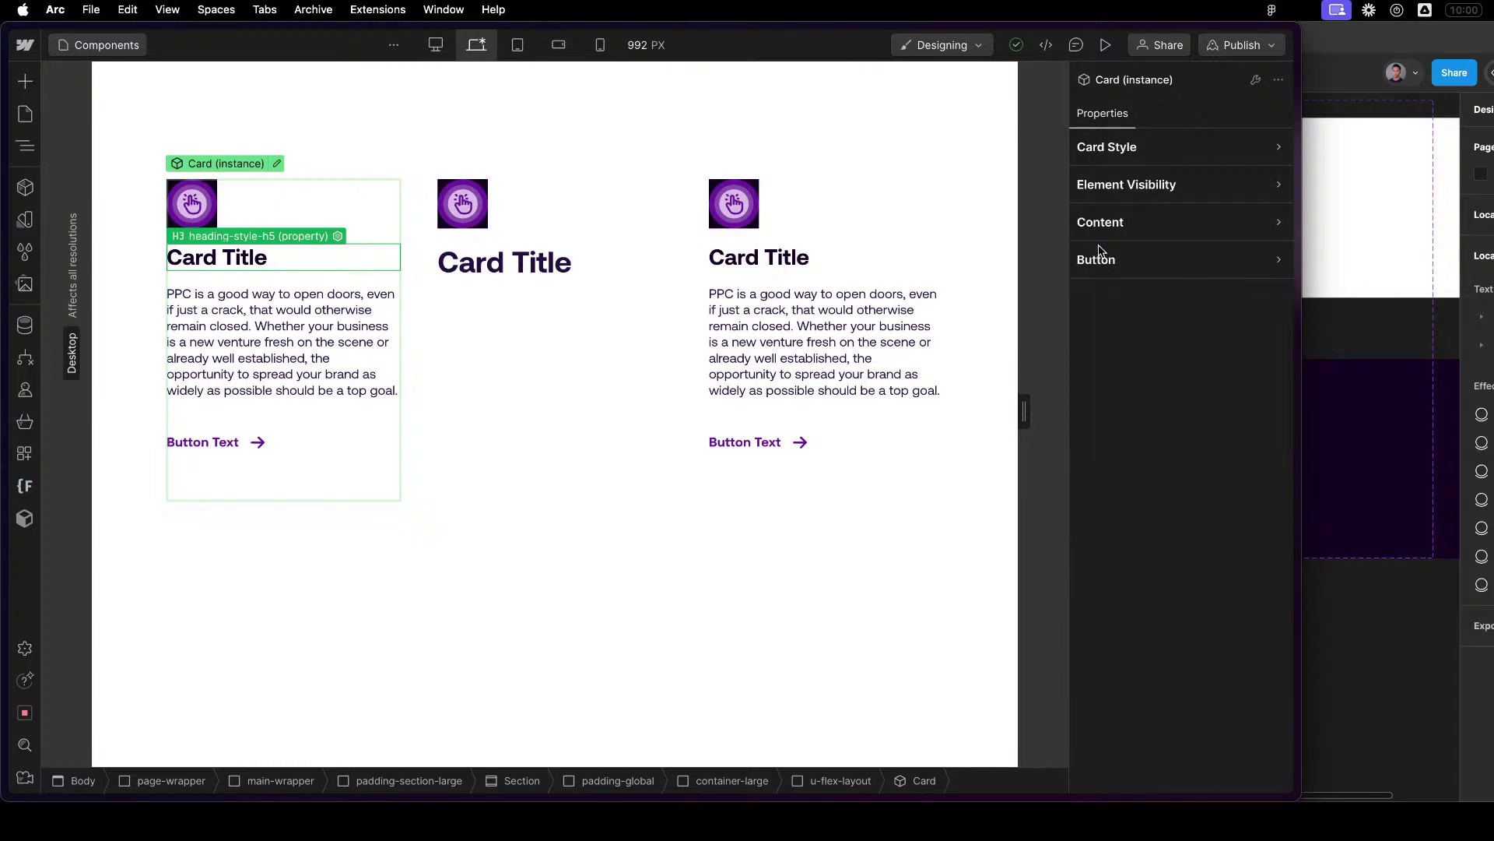
Select the u-flex-layout block around the cards and bring up the page's element hierarchy.
{"action": "left_click", "coordinate": [430, 449]}
{"action": "key", "text": "z"}
{"action": "key", "text": "super+Up"}
{"action": "key", "text": "super+Up"}
{"action": "key", "text": "super+Up"}
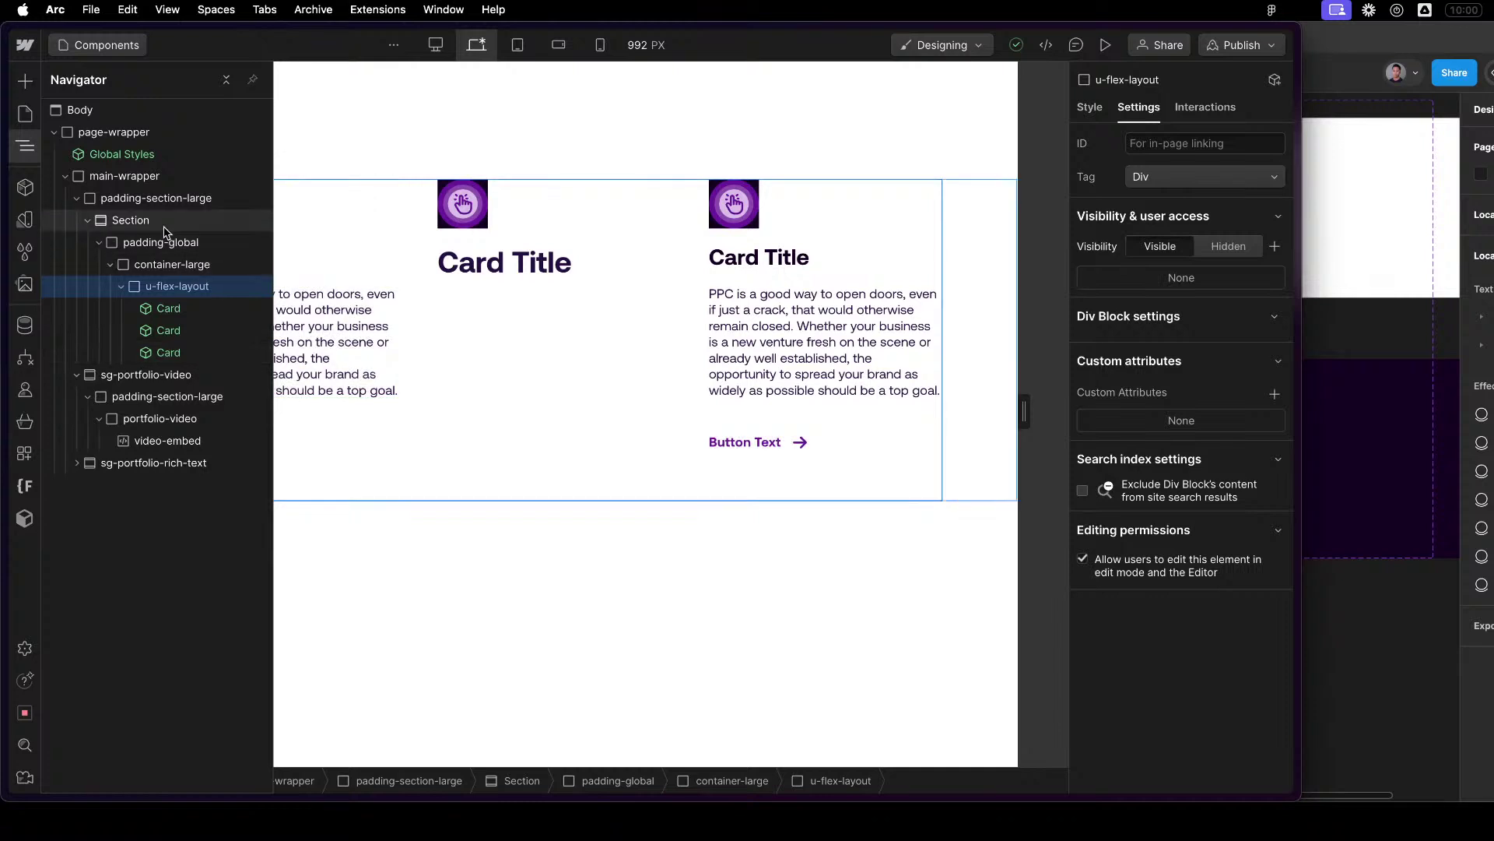
Inspect the section, u-flex-layout, padding-global and first card elements that make up the three-card layout.
{"action": "key", "text": "s"}
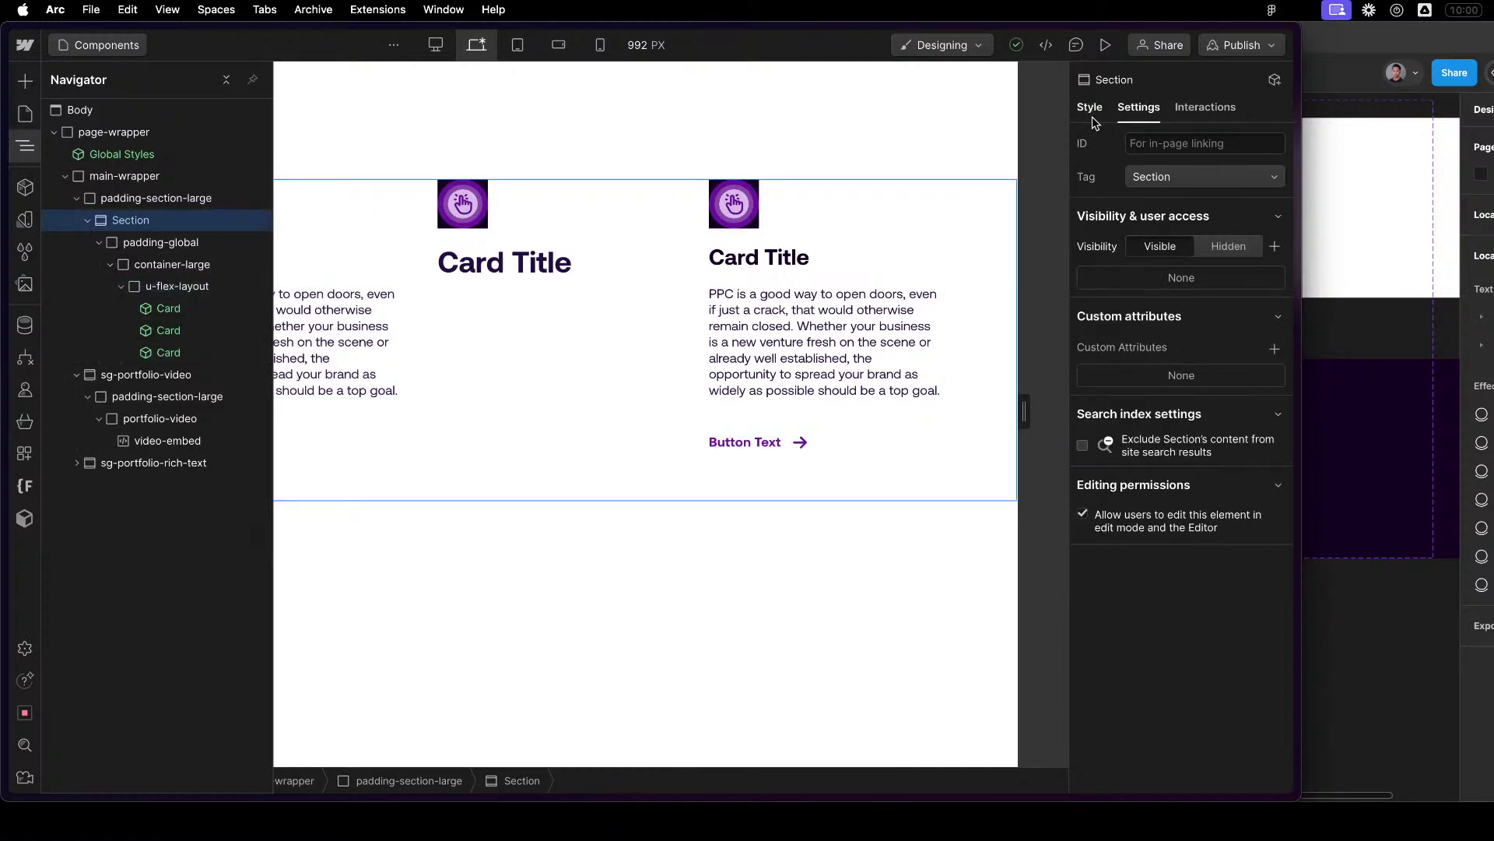
{"action": "left_click", "coordinate": [1150, 108]}
{"action": "left_click", "coordinate": [565, 431]}
{"action": "left_click", "coordinate": [425, 400]}
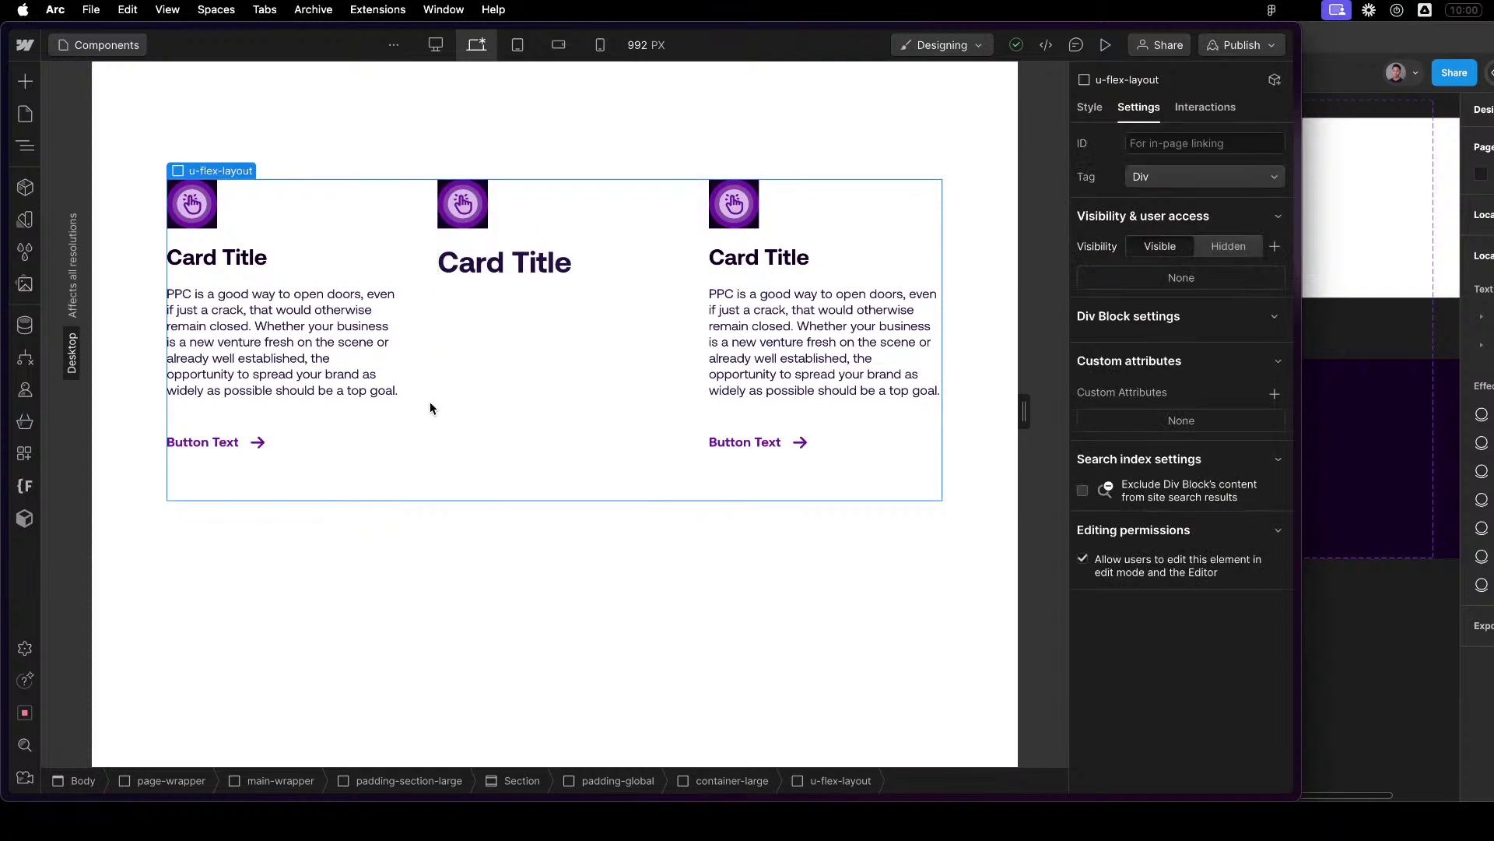
{"action": "left_click", "coordinate": [363, 417]}
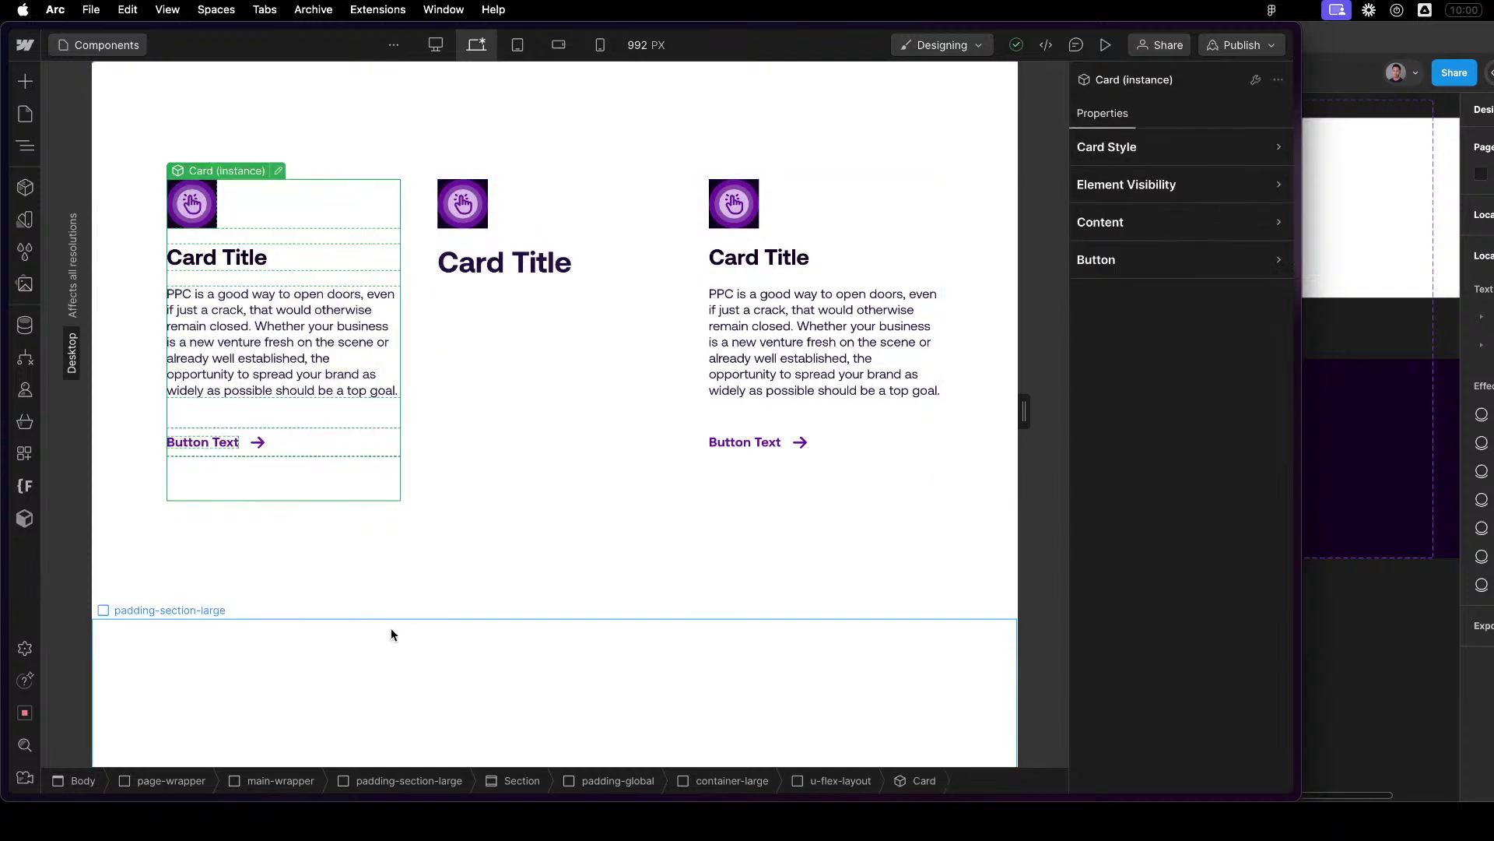
{"action": "left_click", "coordinate": [403, 584]}
{"action": "left_click", "coordinate": [134, 430]}
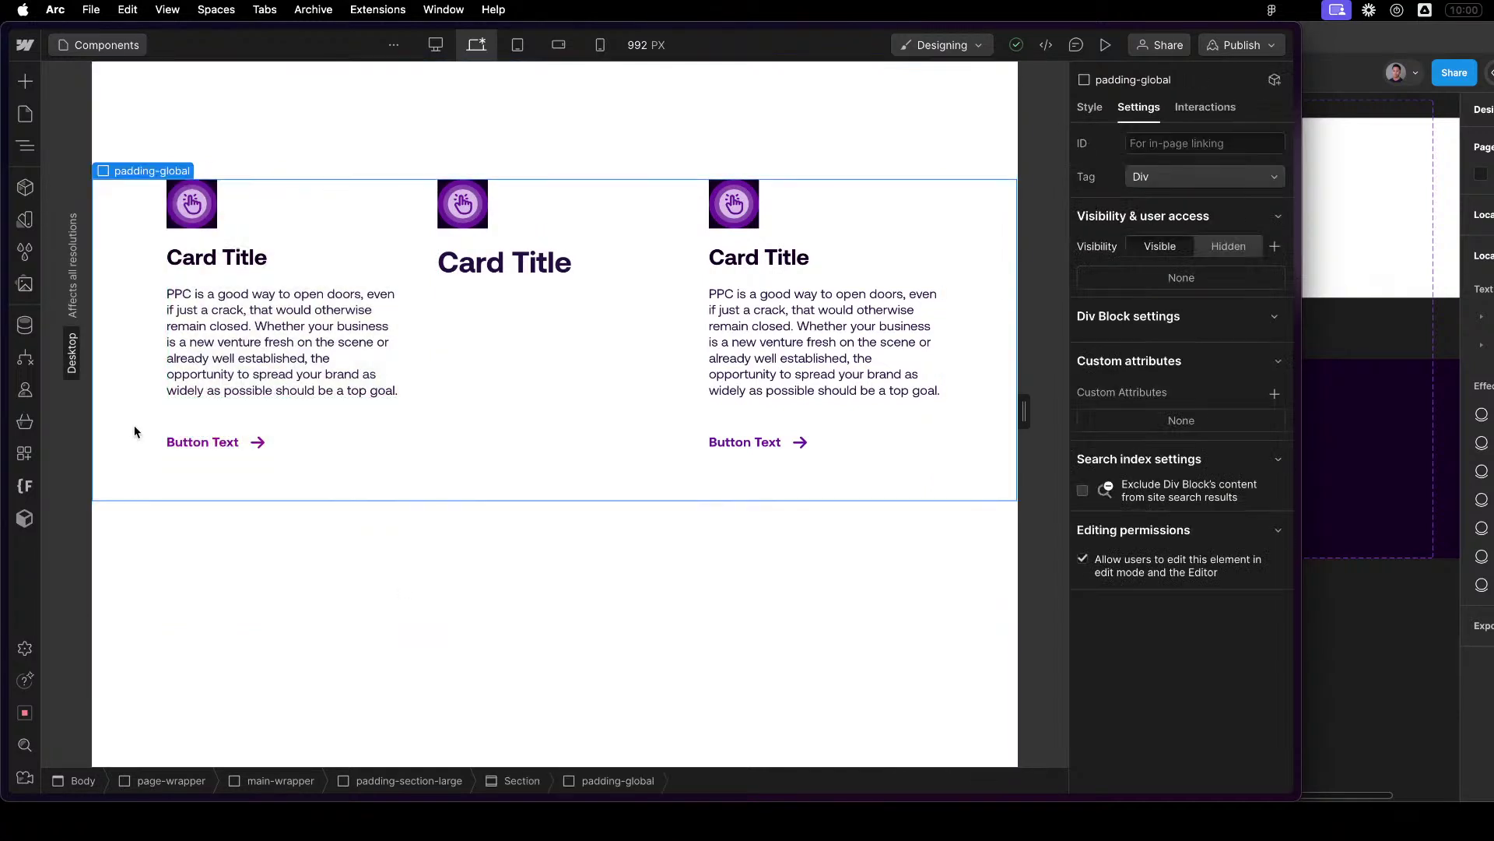
{"action": "left_click", "coordinate": [250, 428]}
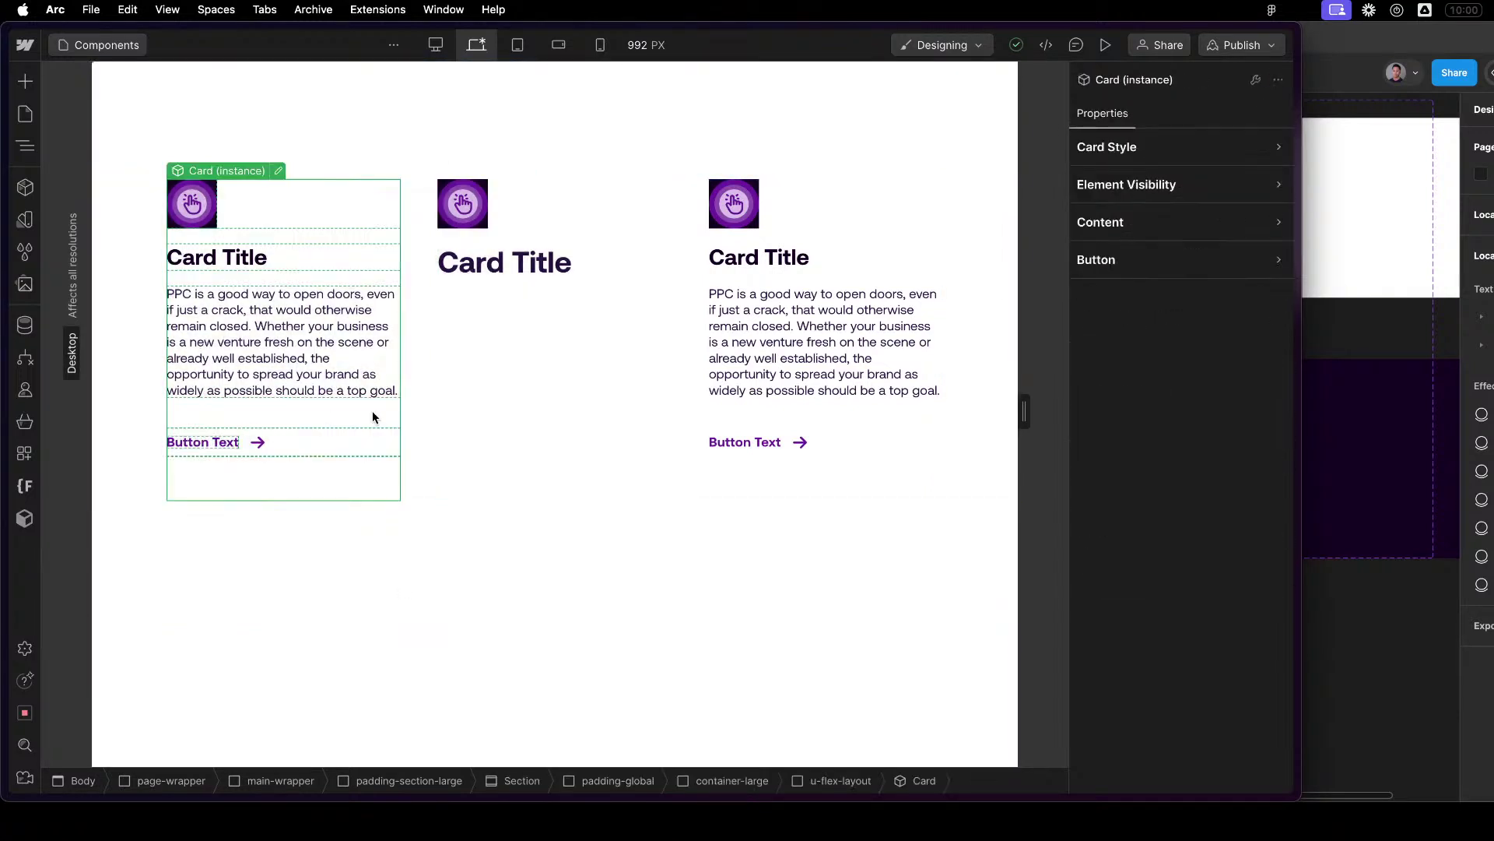
{"action": "left_click", "coordinate": [417, 420]}
{"action": "left_click", "coordinate": [418, 516]}
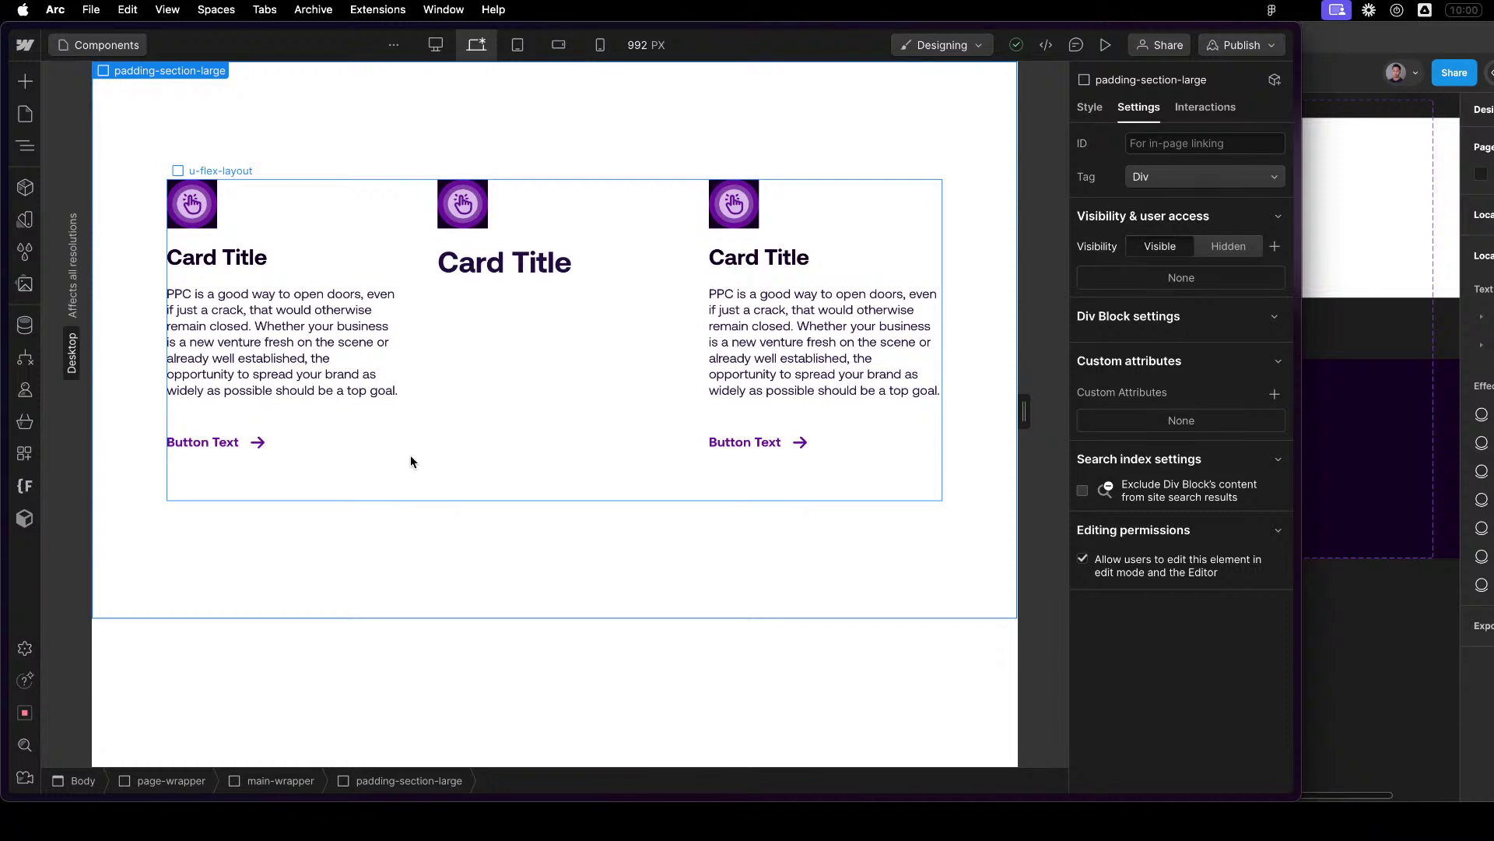
Delete the middle card from the u-flex-layout block.
{"action": "left_click", "coordinate": [528, 237]}
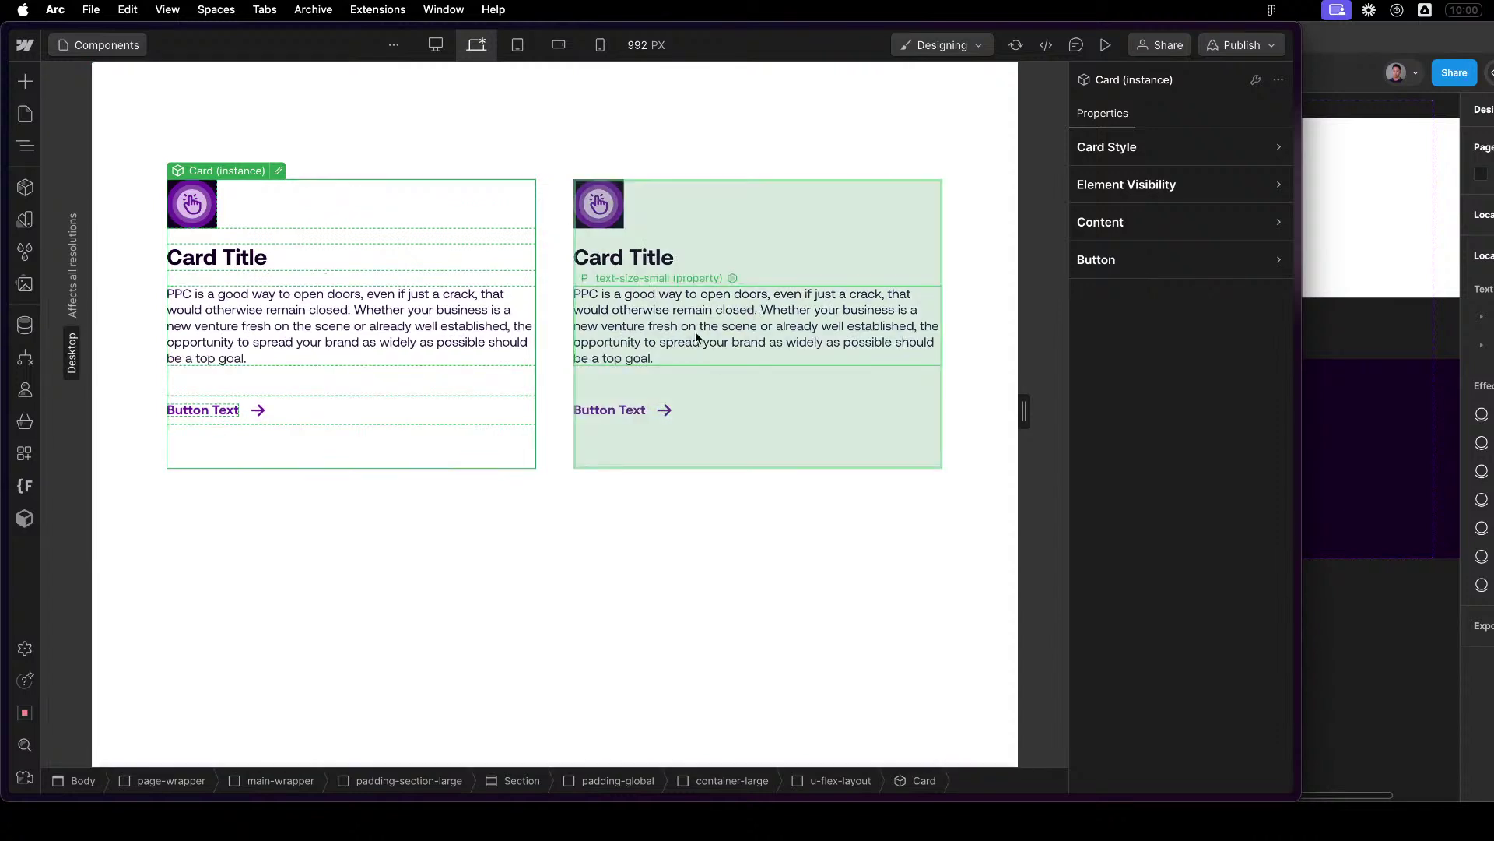
{"action": "left_click", "coordinate": [704, 562]}
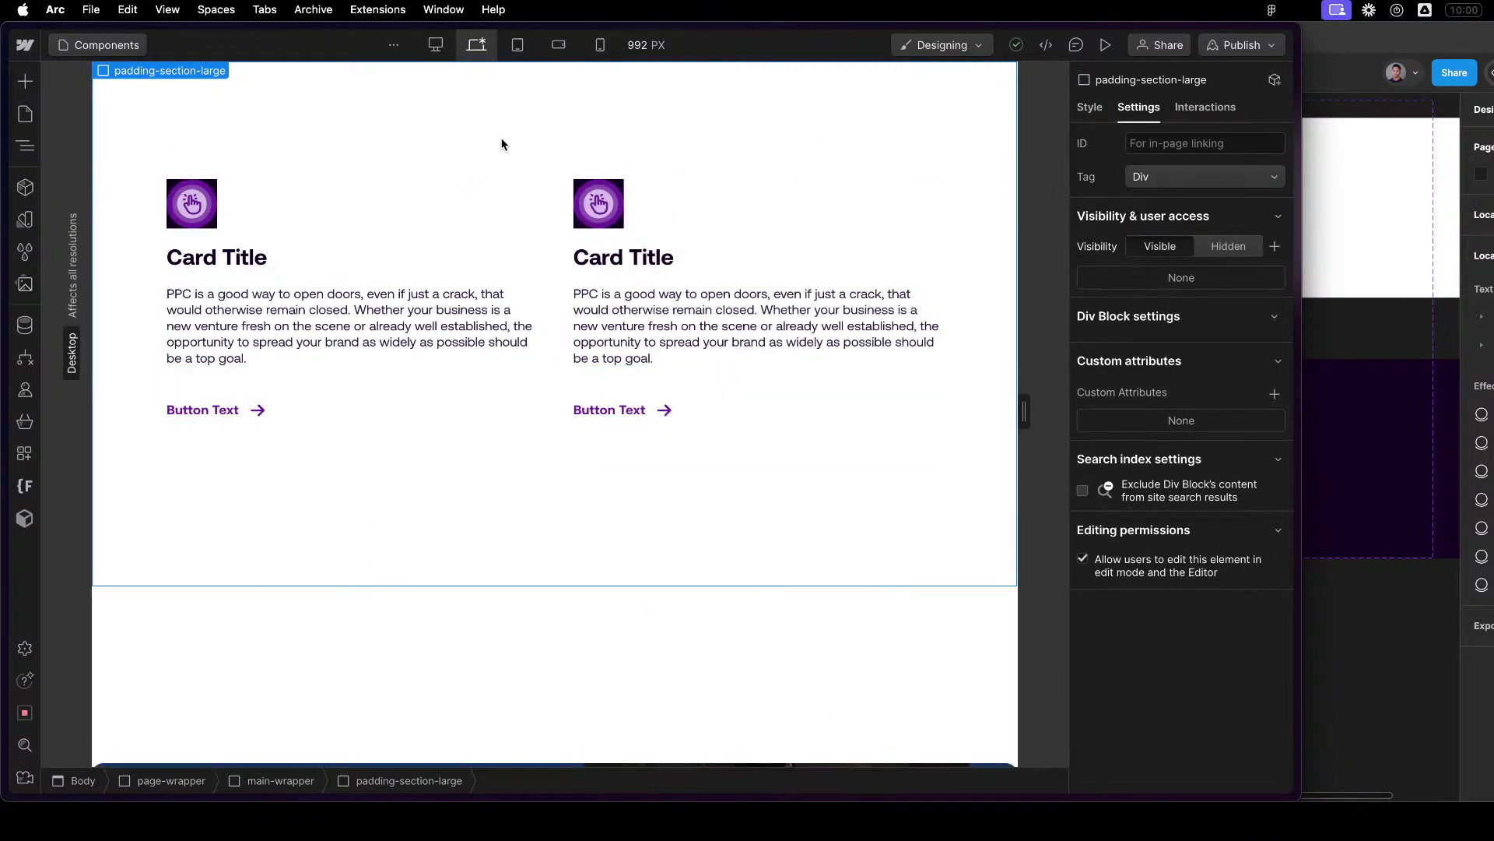
Examine how the Section, padding-global, container-large and u-flex-layout elements are nested around the two cards.
{"action": "left_click", "coordinate": [544, 280]}
{"action": "key", "text": "z"}
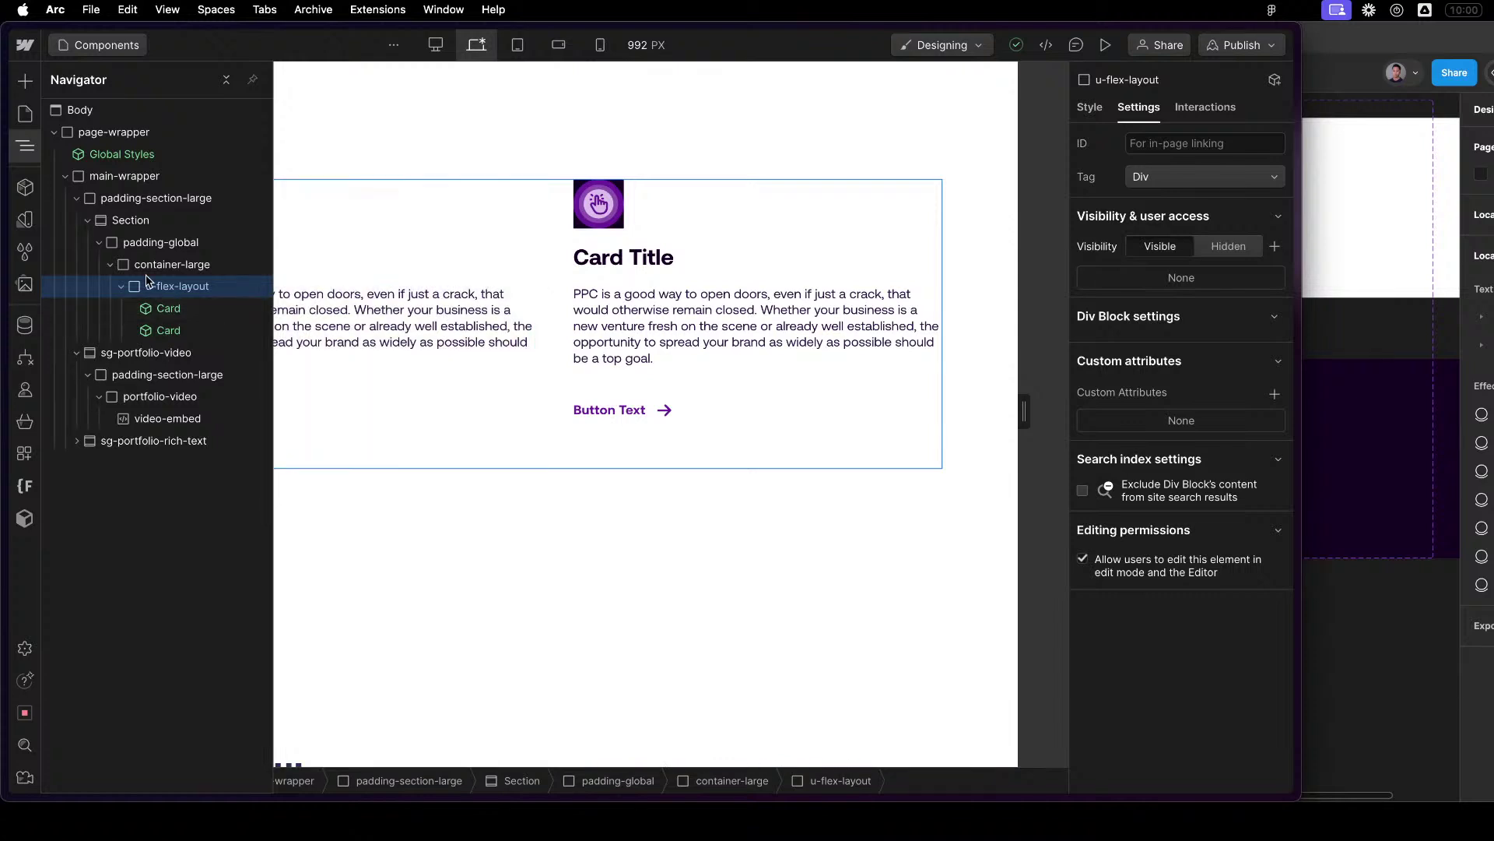
{"action": "left_click", "coordinate": [172, 263]}
{"action": "left_click", "coordinate": [110, 264]}
{"action": "left_click", "coordinate": [98, 242]}
{"action": "left_click", "coordinate": [131, 220]}
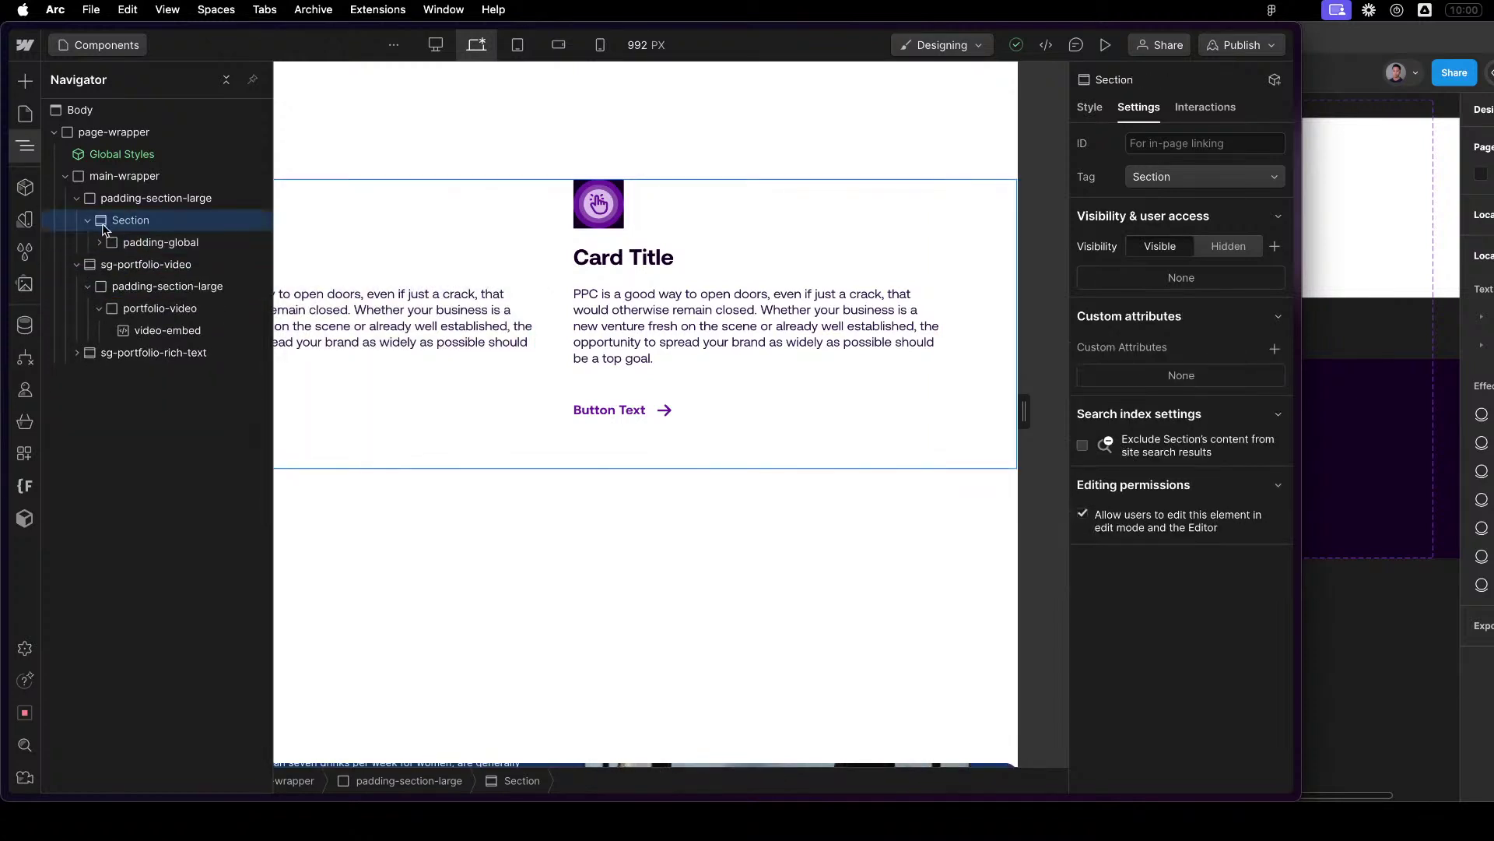
{"action": "left_click", "coordinate": [88, 221]}
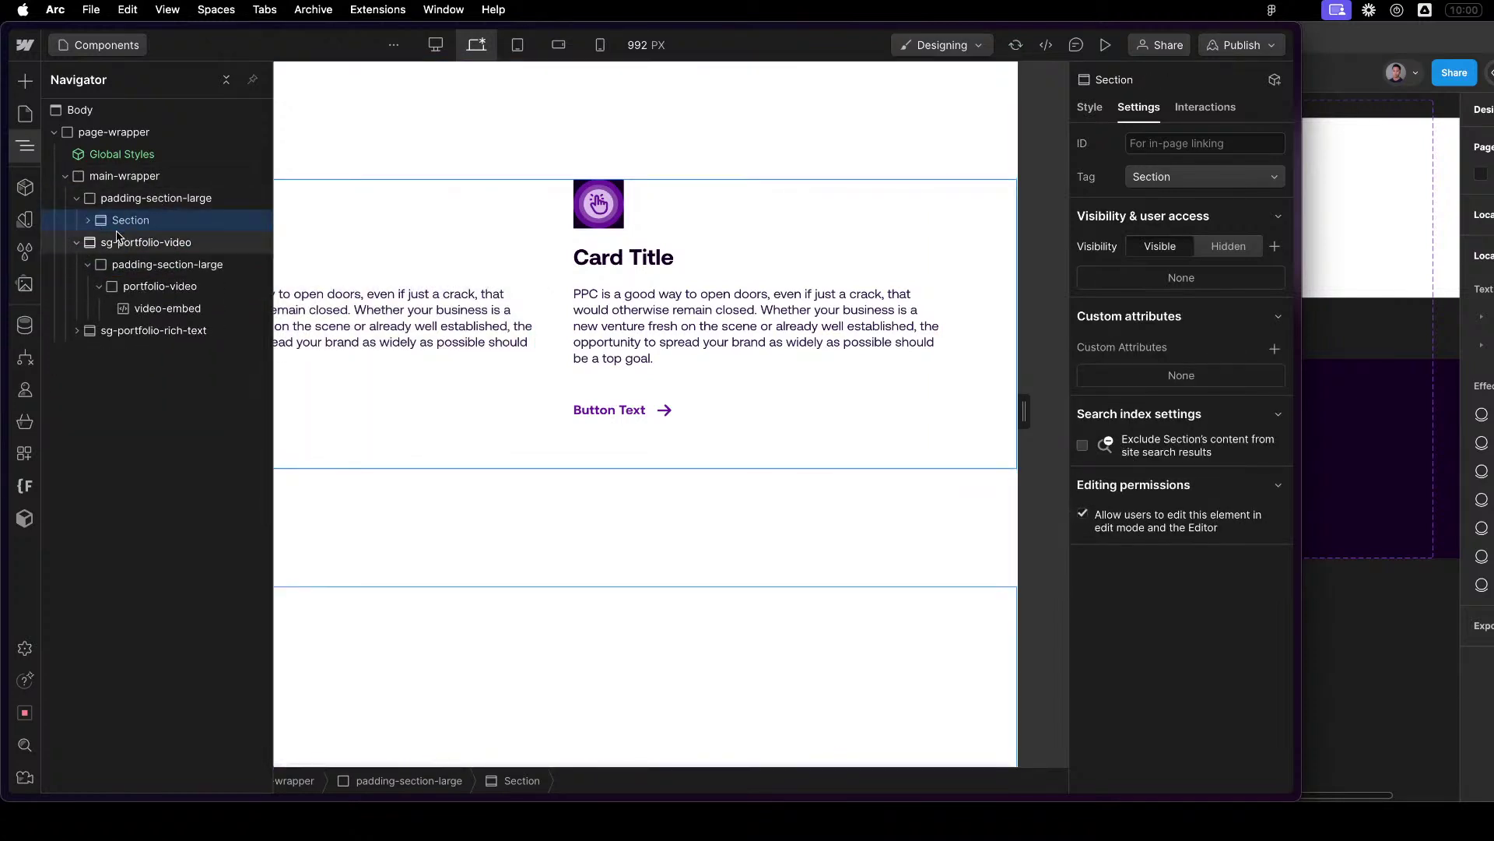
{"action": "left_click", "coordinate": [90, 222]}
{"action": "left_click", "coordinate": [91, 242]}
{"action": "left_click", "coordinate": [94, 242]}
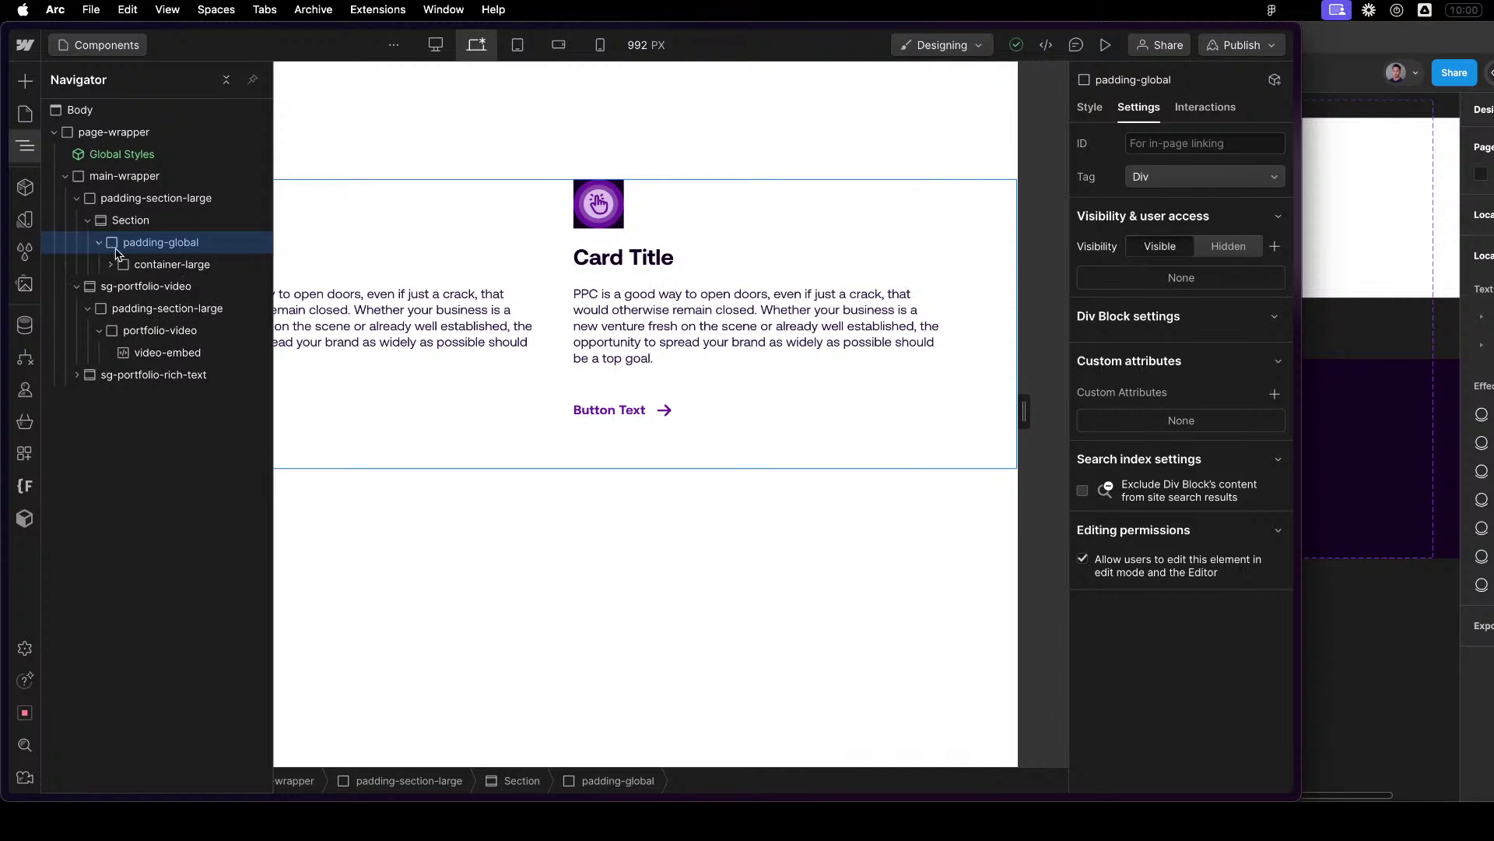
{"action": "left_click", "coordinate": [110, 263]}
{"action": "left_click", "coordinate": [123, 287]}
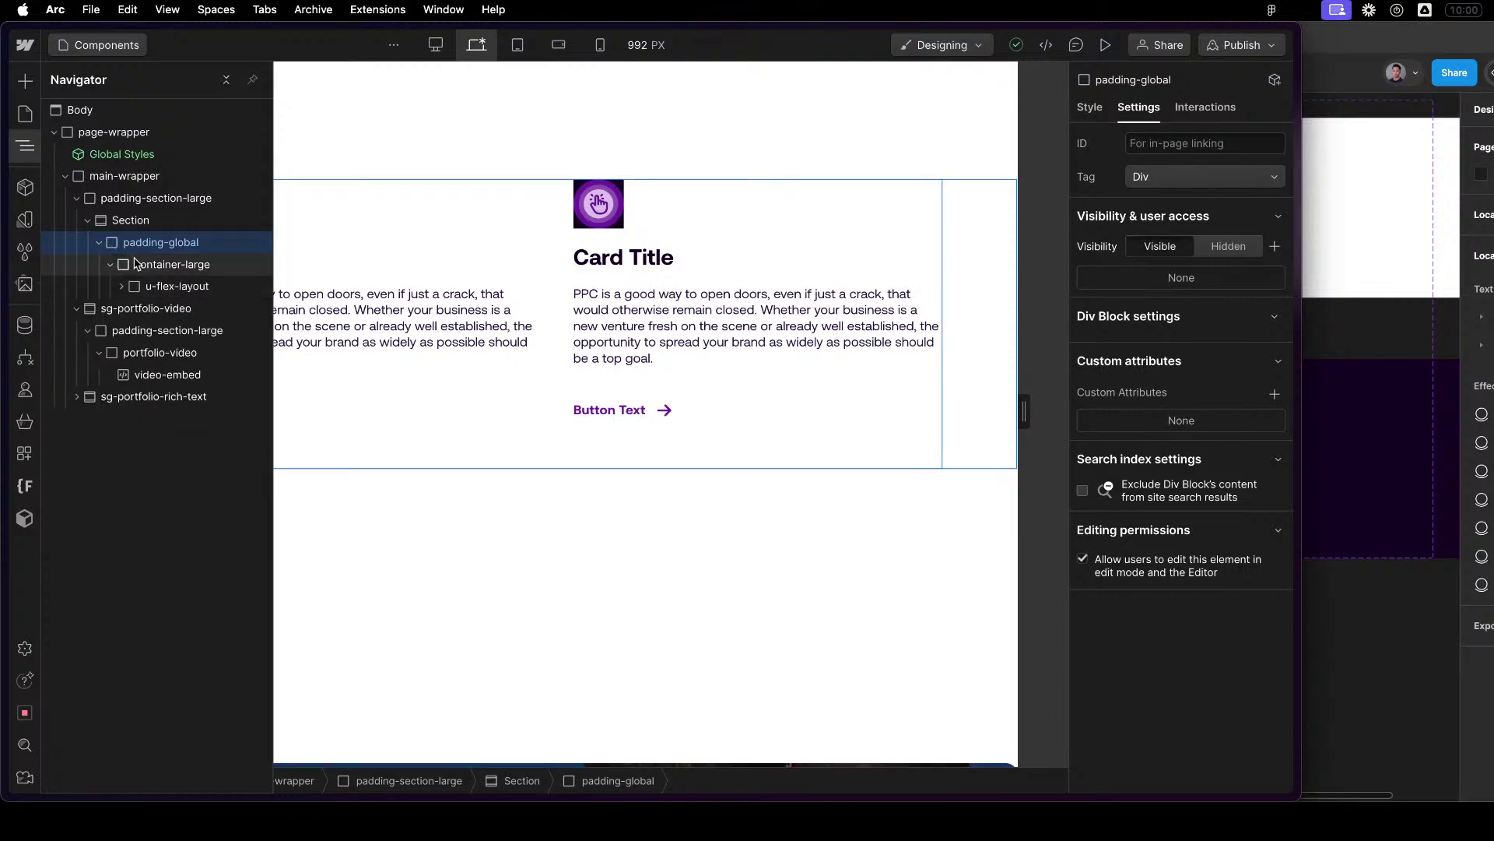
{"action": "left_click", "coordinate": [98, 242]}
{"action": "left_click", "coordinate": [88, 222]}
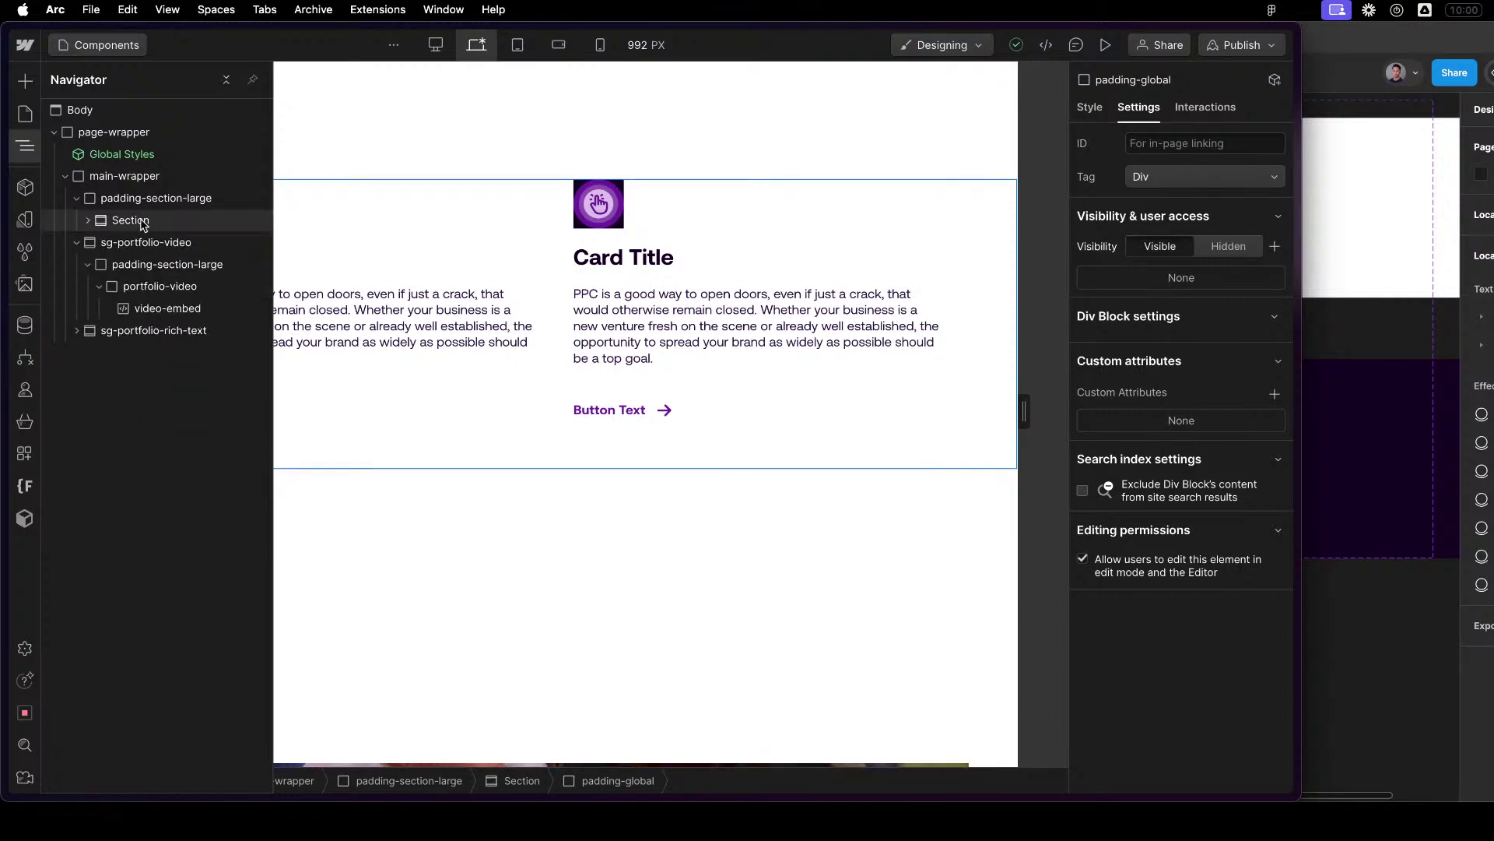
Create the class card-2_light on the Section inside padding-section-large.
{"action": "left_click", "coordinate": [140, 198]}
{"action": "left_click", "coordinate": [128, 220]}
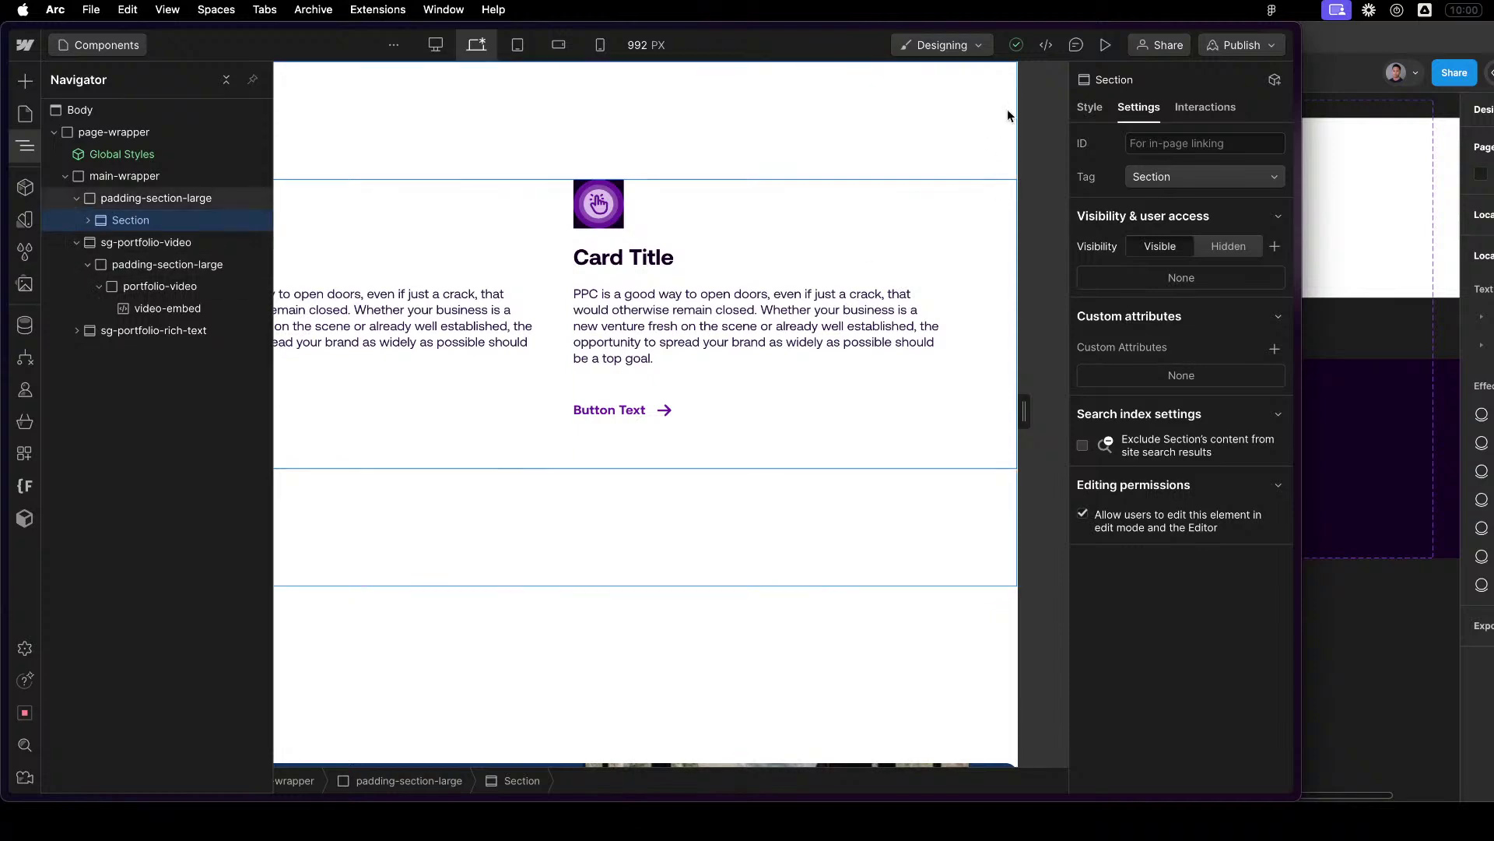
{"action": "left_click", "coordinate": [1090, 108]}
{"action": "left_click", "coordinate": [1189, 164]}
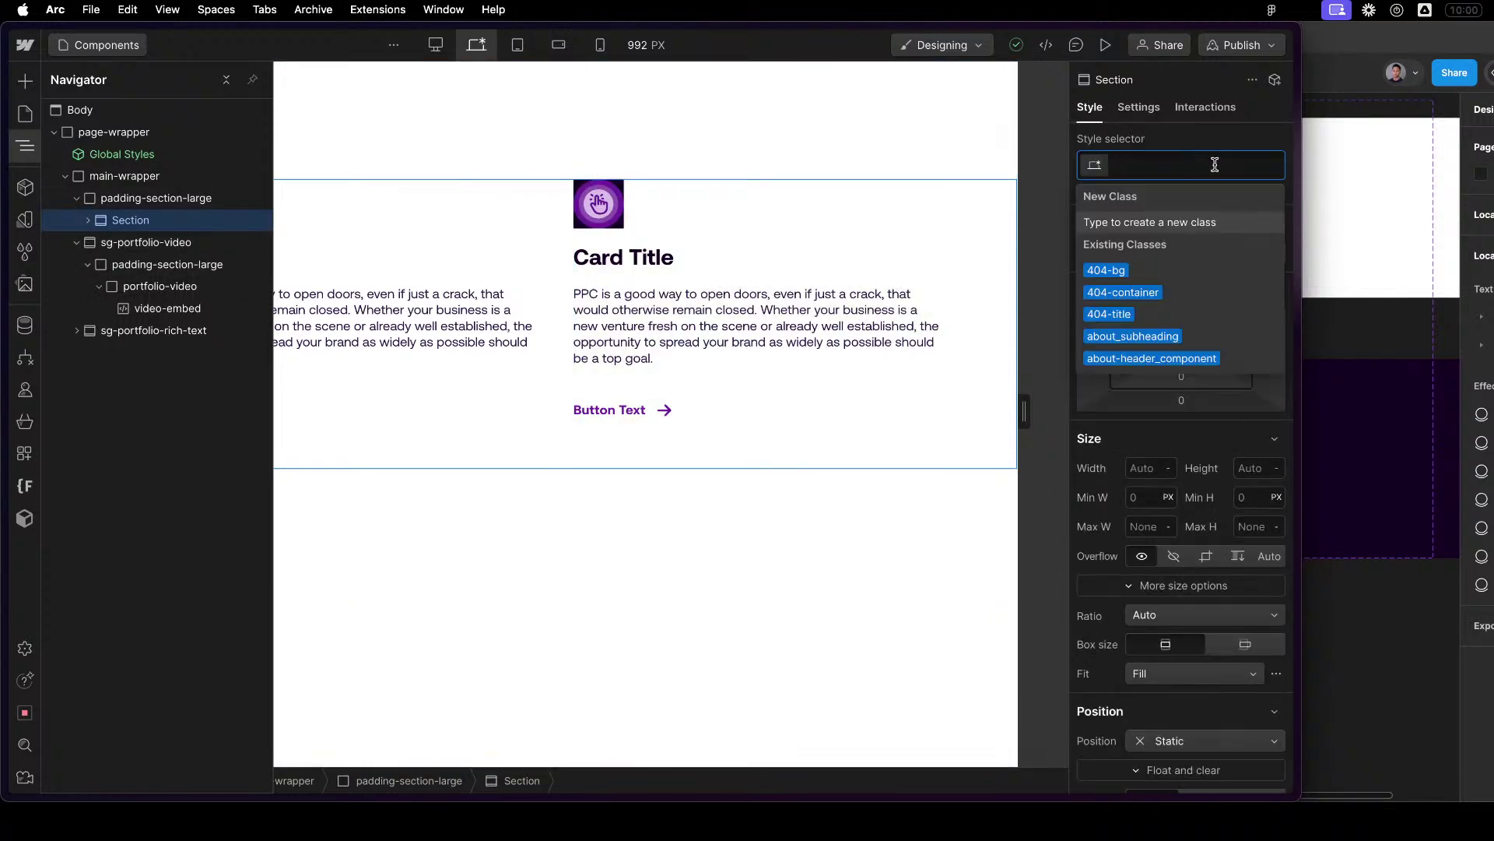
{"action": "type", "text": "card-2"}
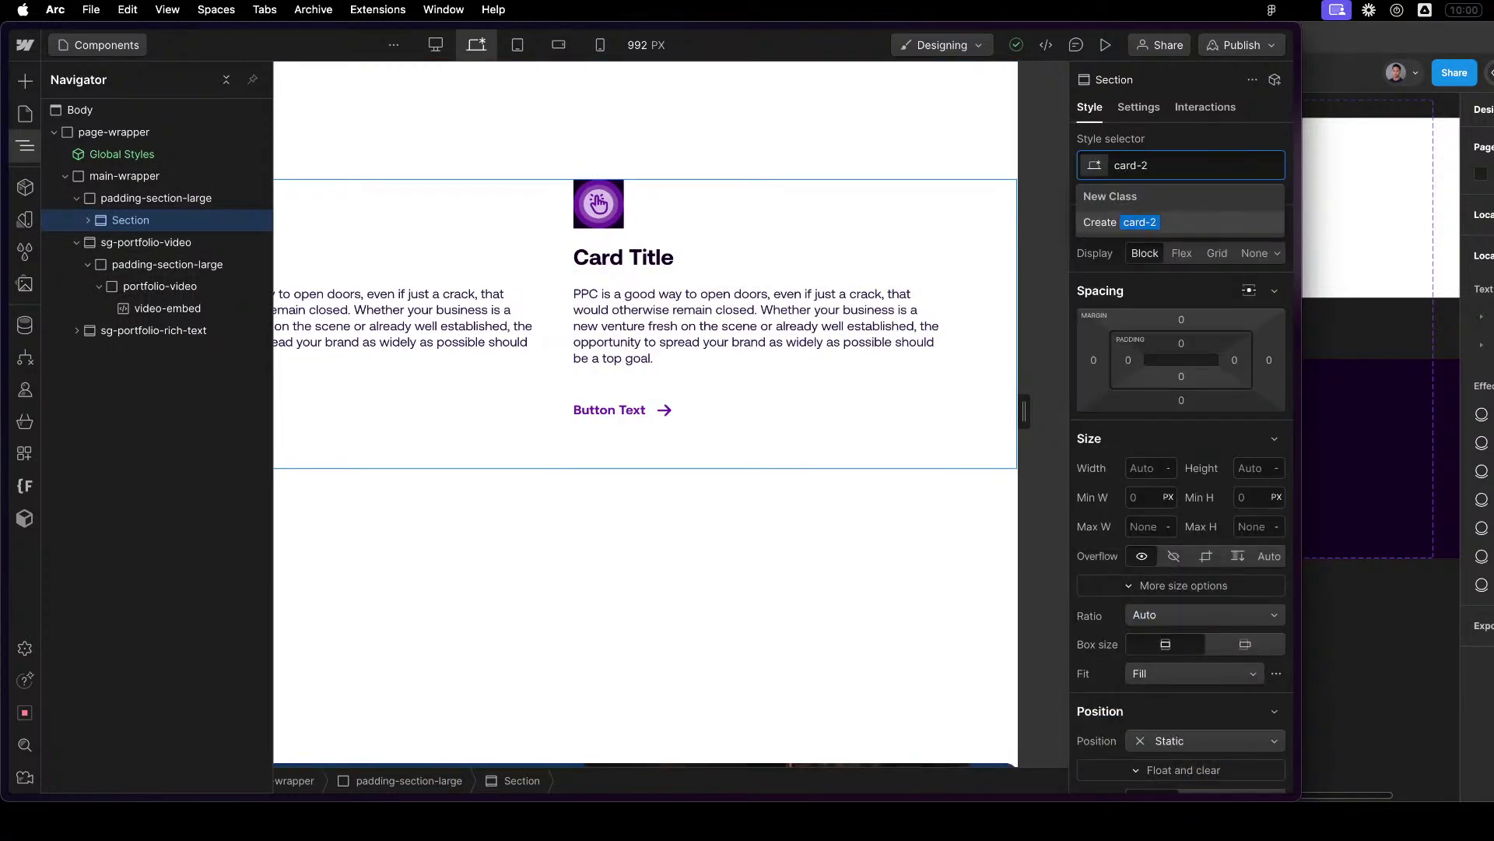
{"action": "type", "text": "_light"}
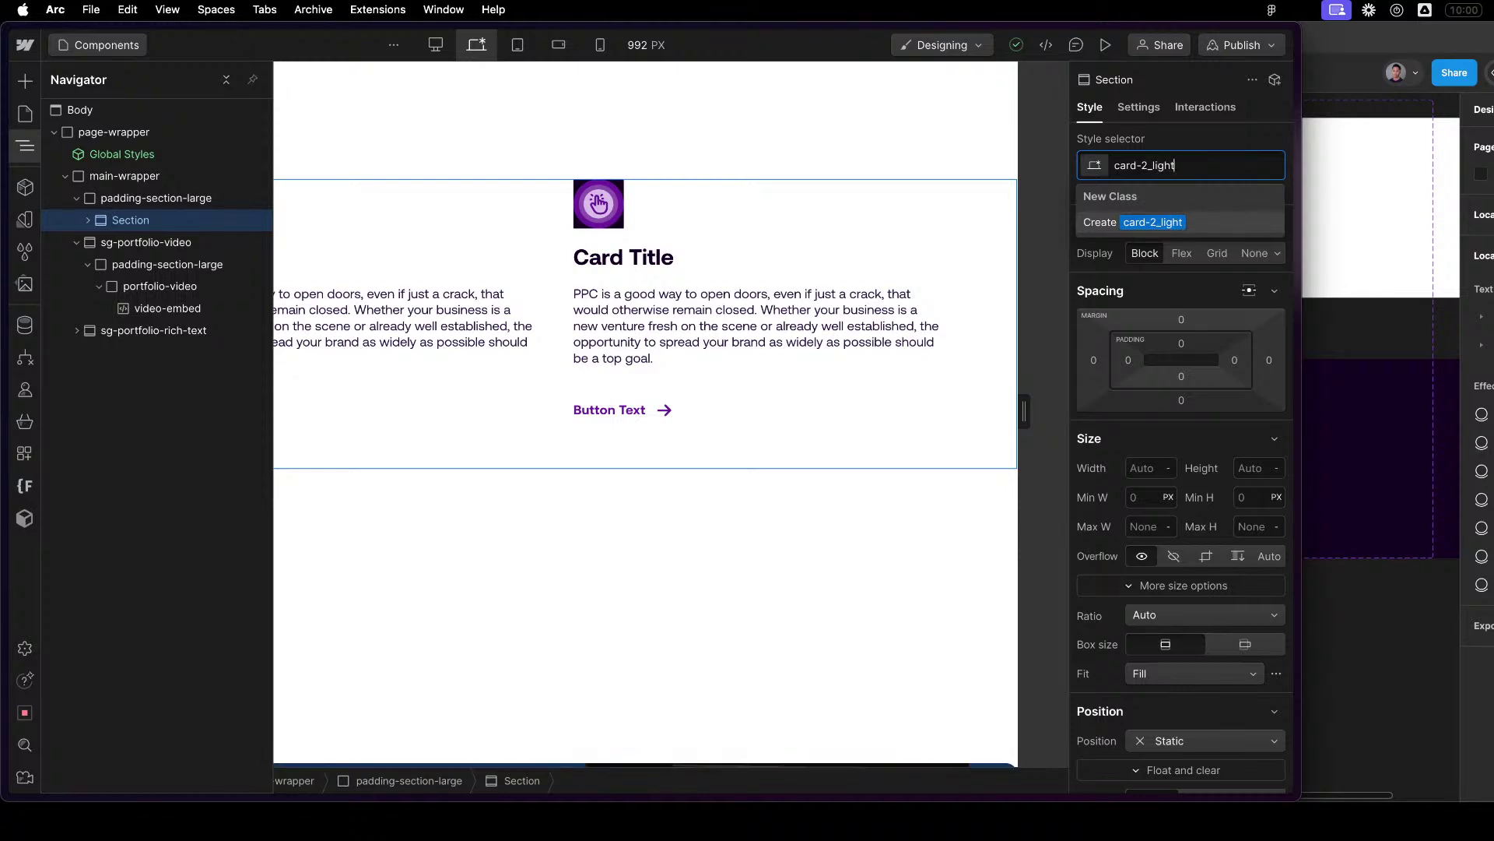
{"action": "key", "text": "Return"}
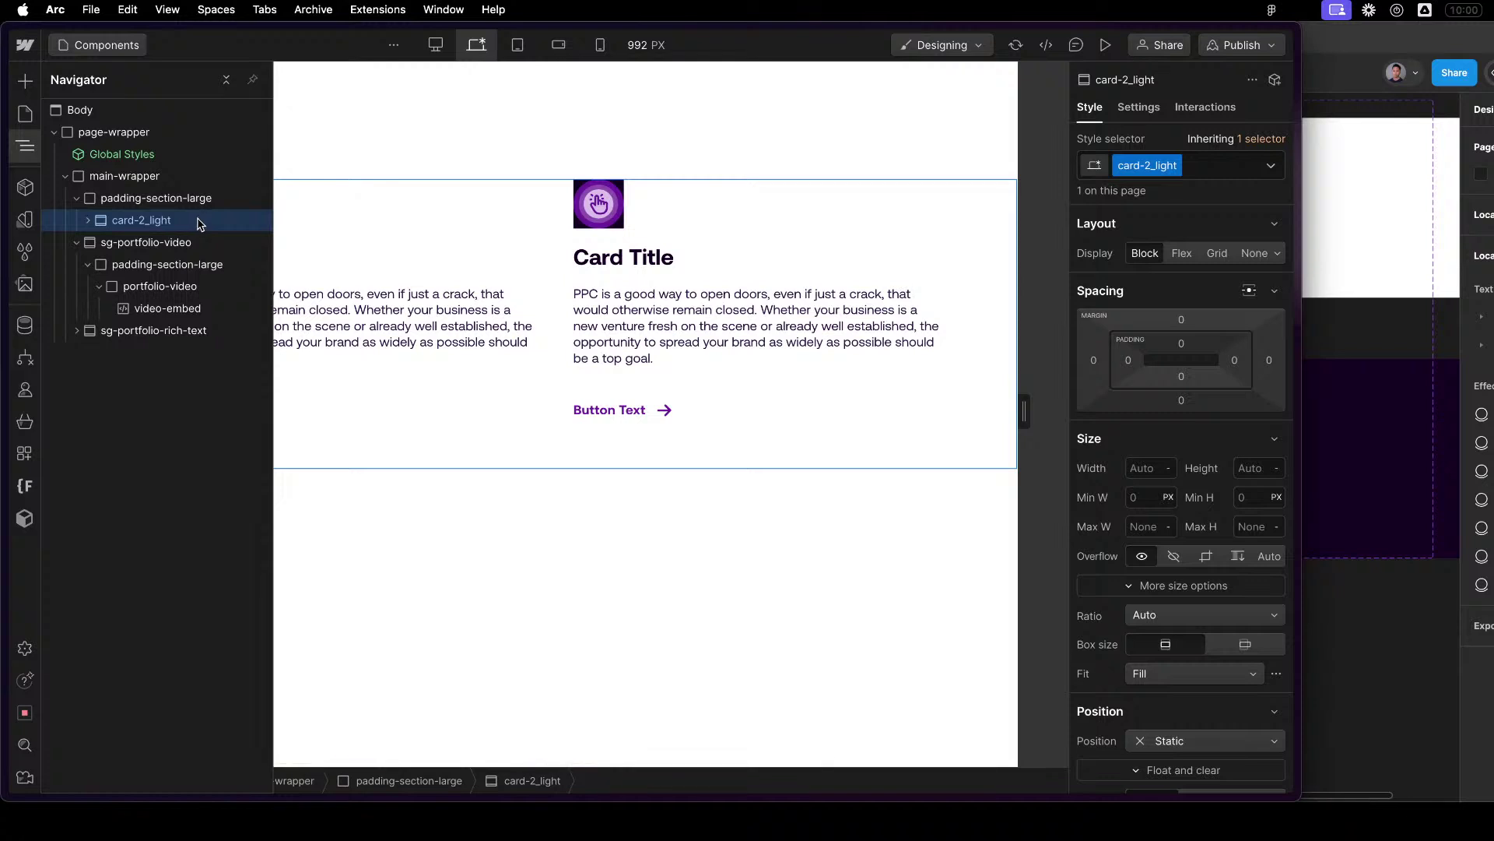
Rename the section's card-2_light class to columns-light_2.
{"action": "double_click", "coordinate": [1145, 166]}
{"action": "type", "text": "card-"}
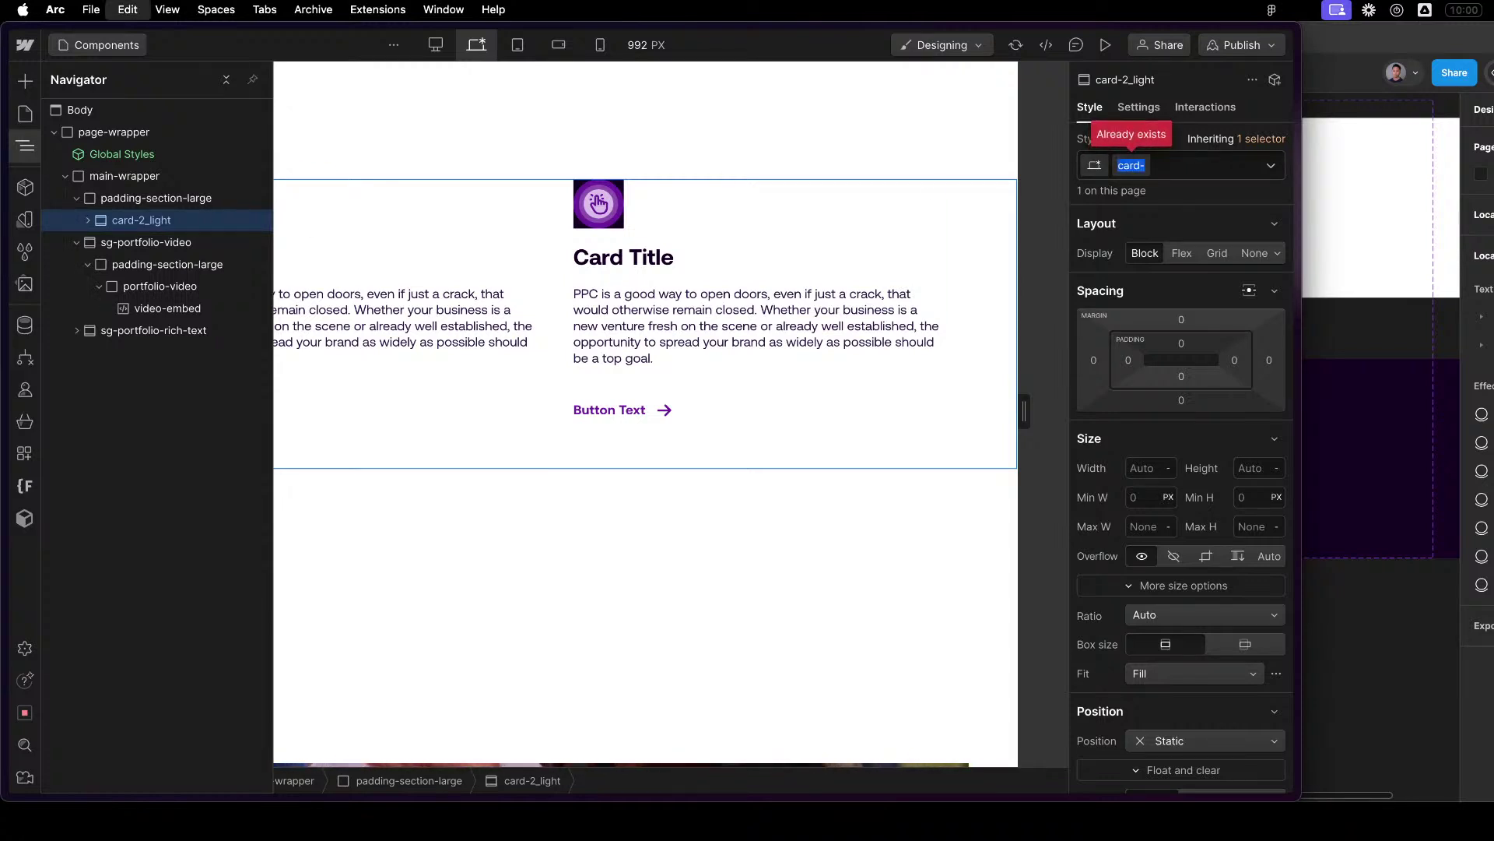
{"action": "type", "text": "columns-"}
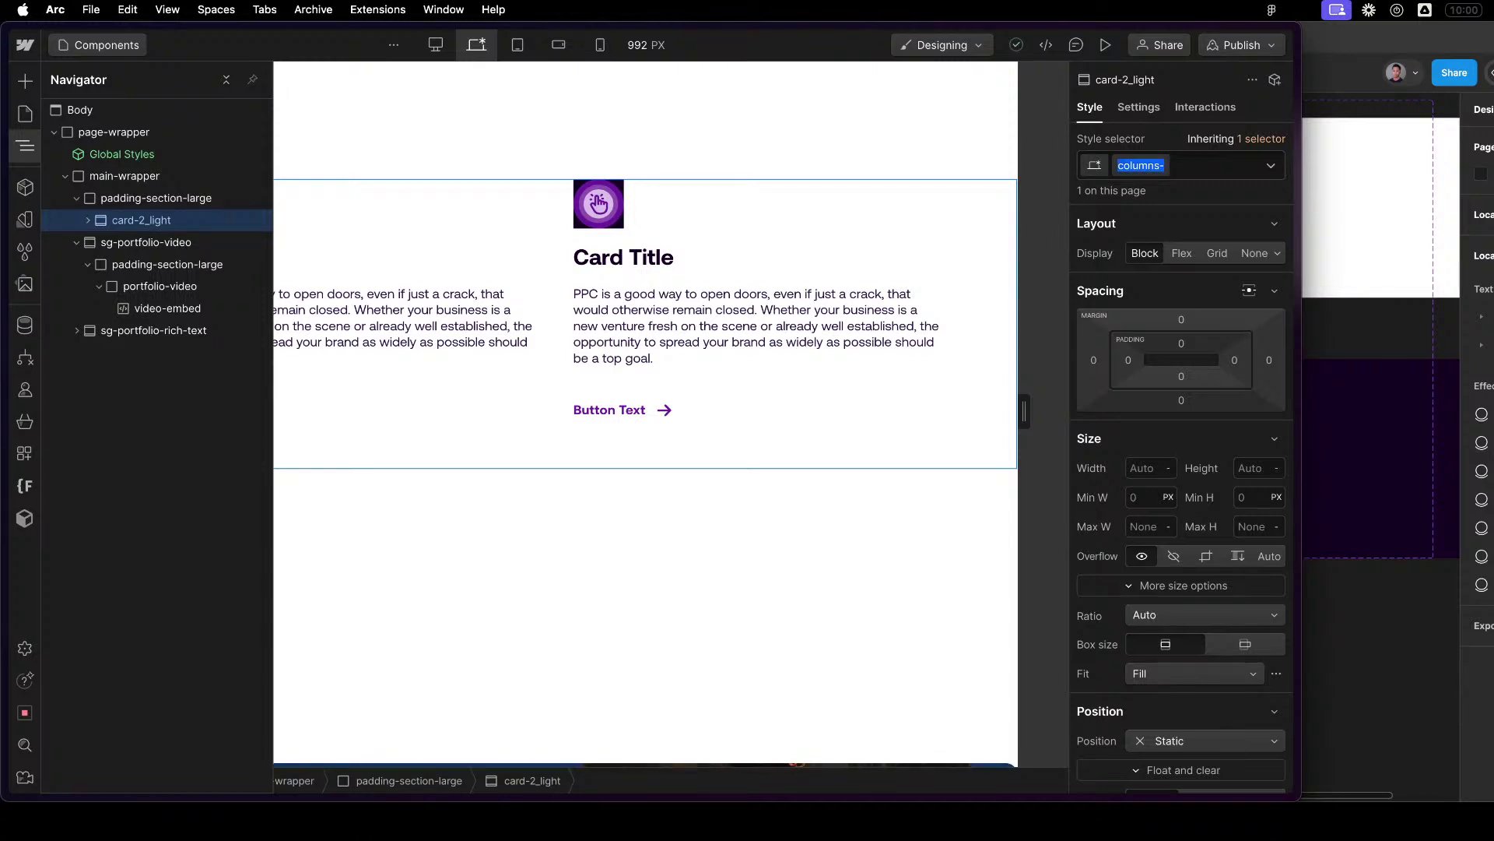
{"action": "type", "text": "rds"}
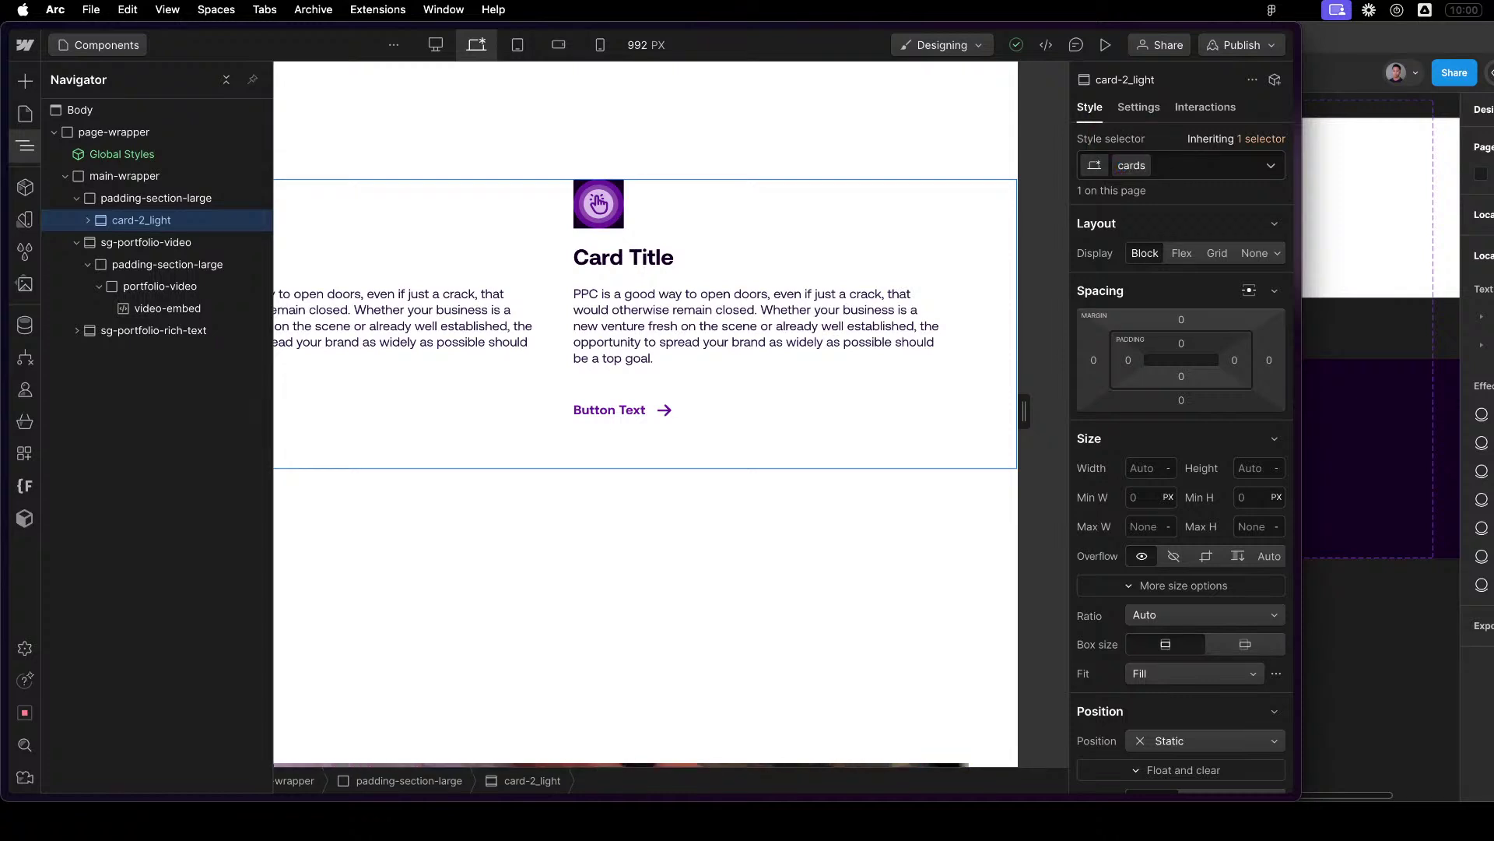
{"action": "type", "text": "co"}
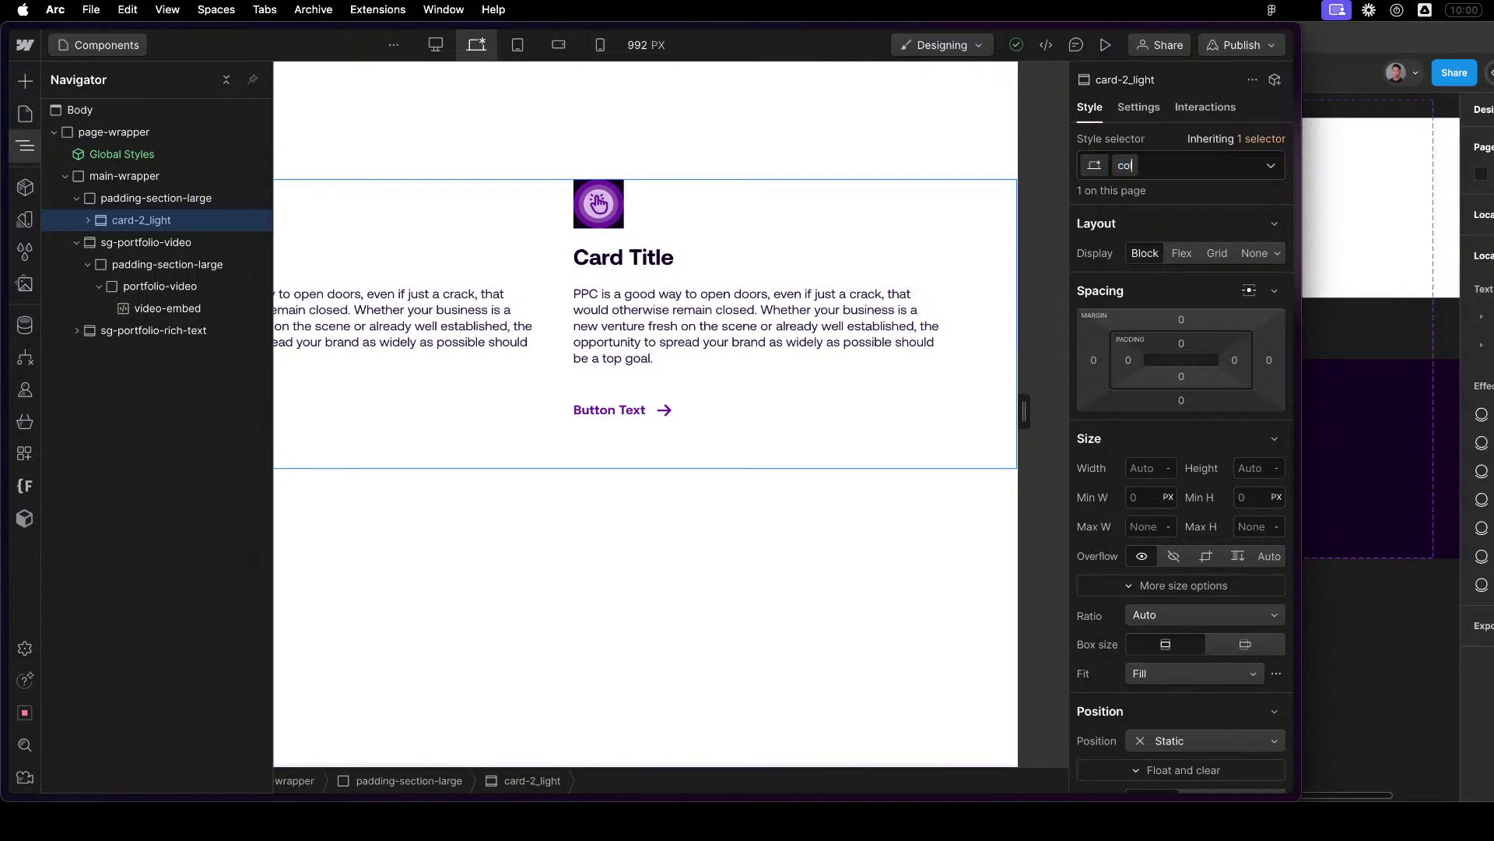
{"action": "type", "text": "lumns-light"}
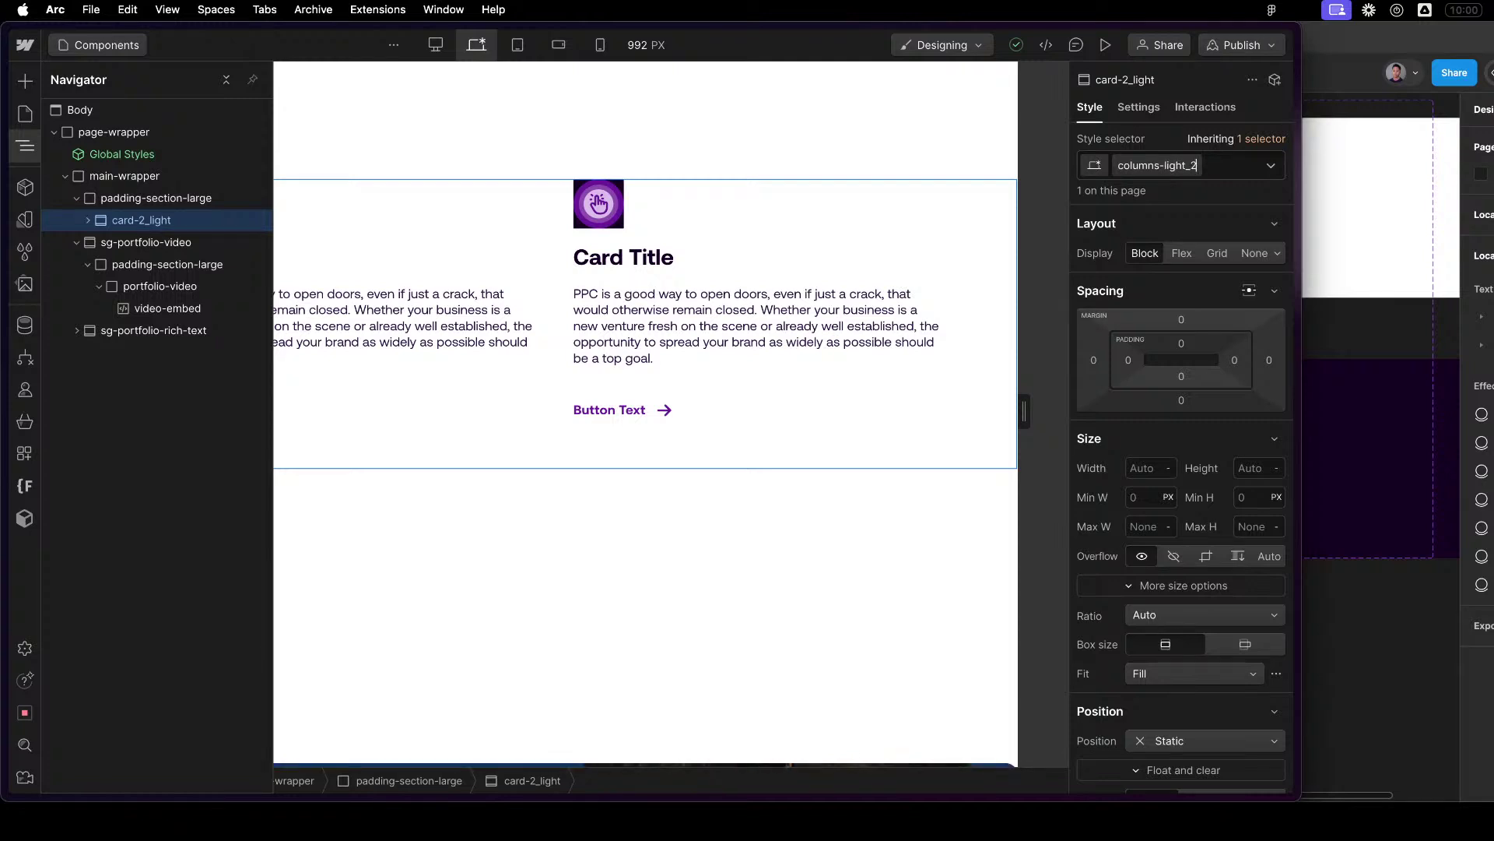
{"action": "type", "text": "_2"}
{"action": "key", "text": "Return"}
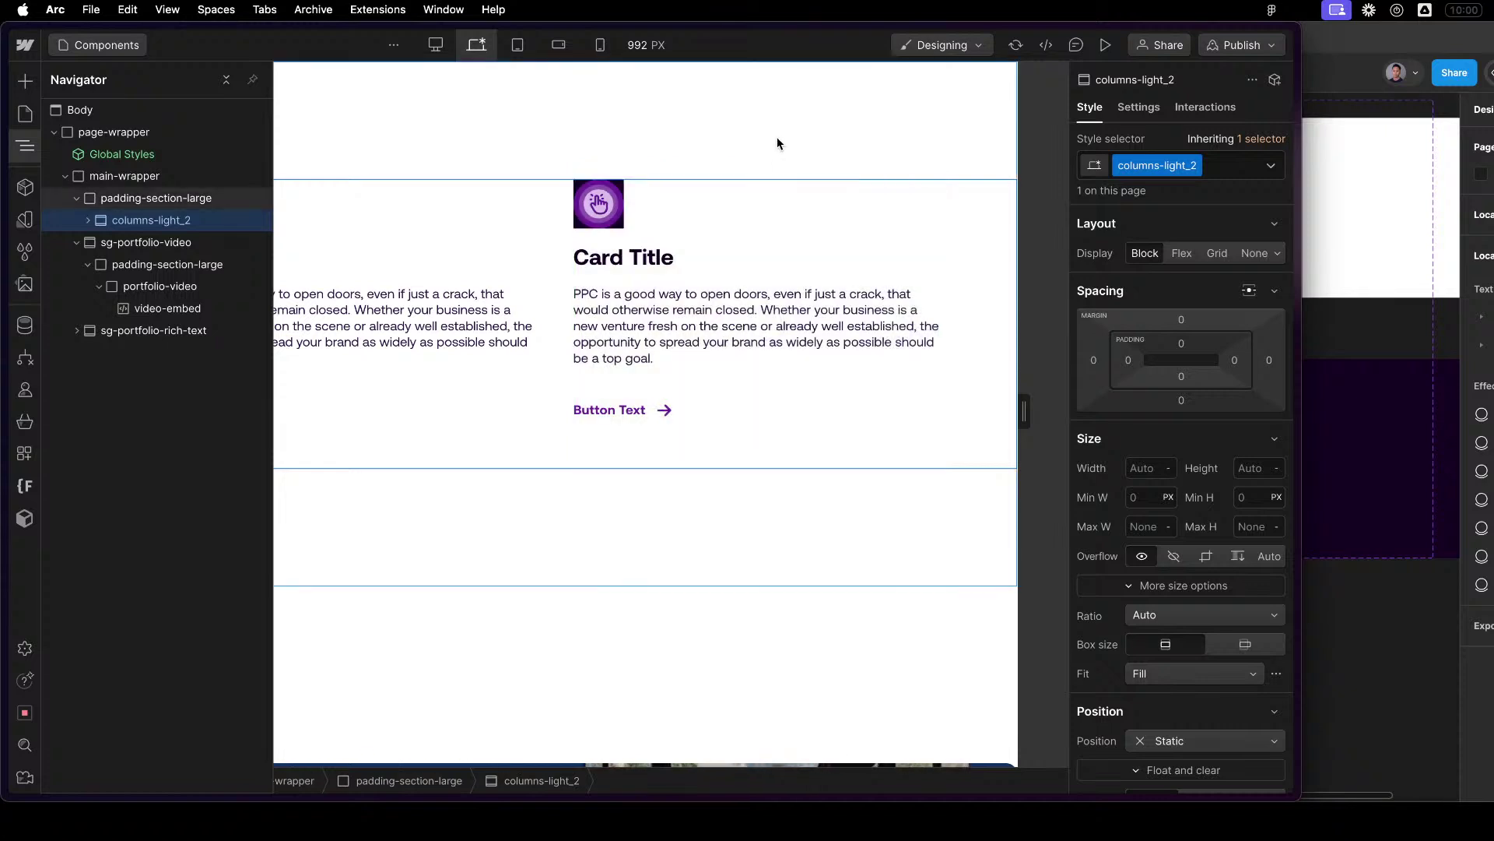
Check how the columns-light_2 section sits inside padding-section-large and inspect the u-flex-layout block nested in it.
{"action": "left_click", "coordinate": [88, 221]}
{"action": "left_click", "coordinate": [88, 221]}
{"action": "left_click", "coordinate": [128, 196]}
{"action": "left_click", "coordinate": [129, 195]}
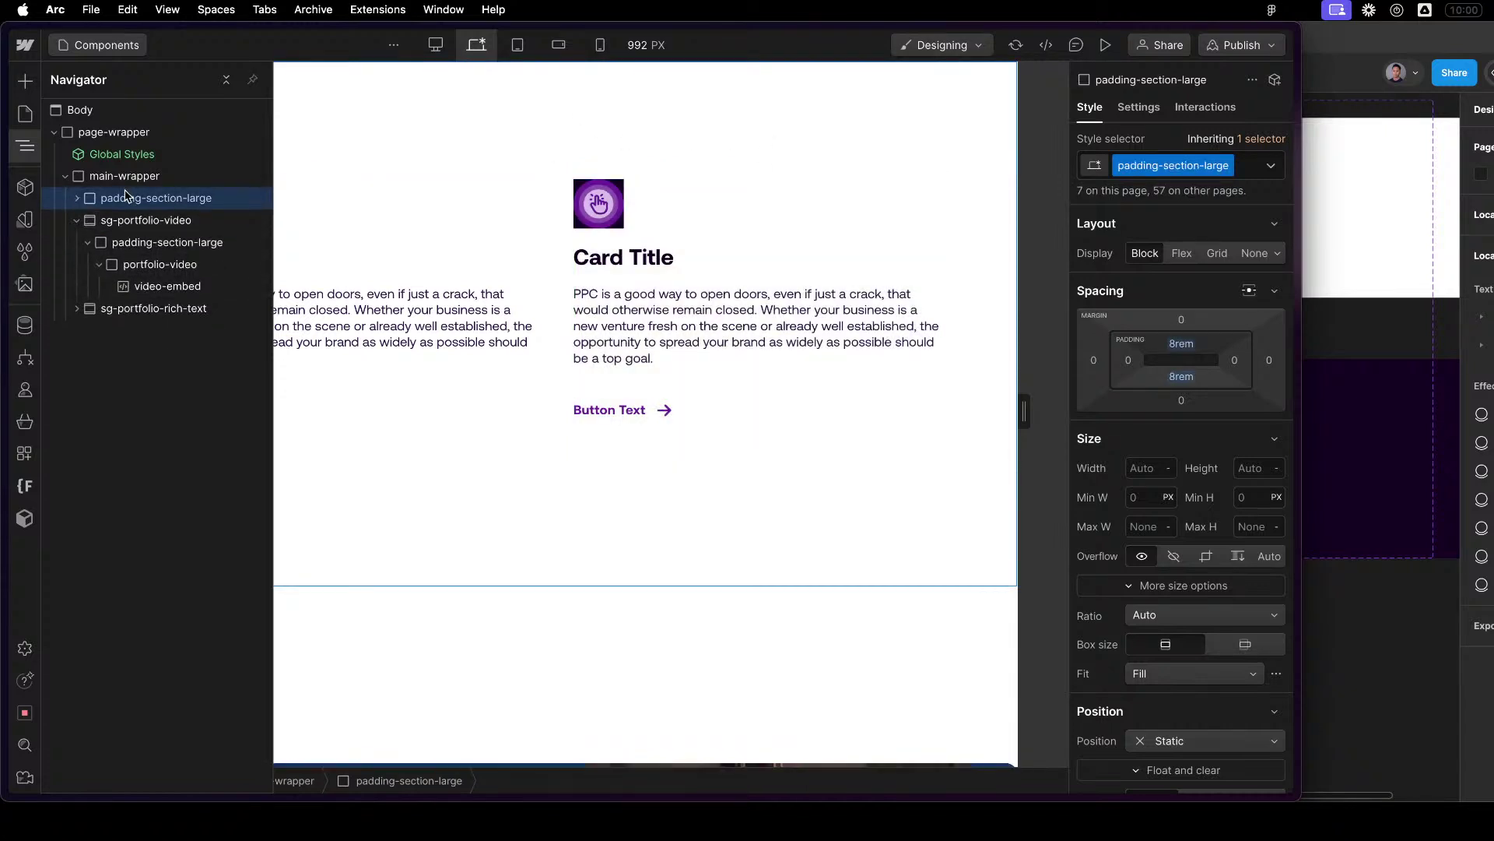
{"action": "left_click", "coordinate": [77, 199]}
{"action": "left_click", "coordinate": [148, 220]}
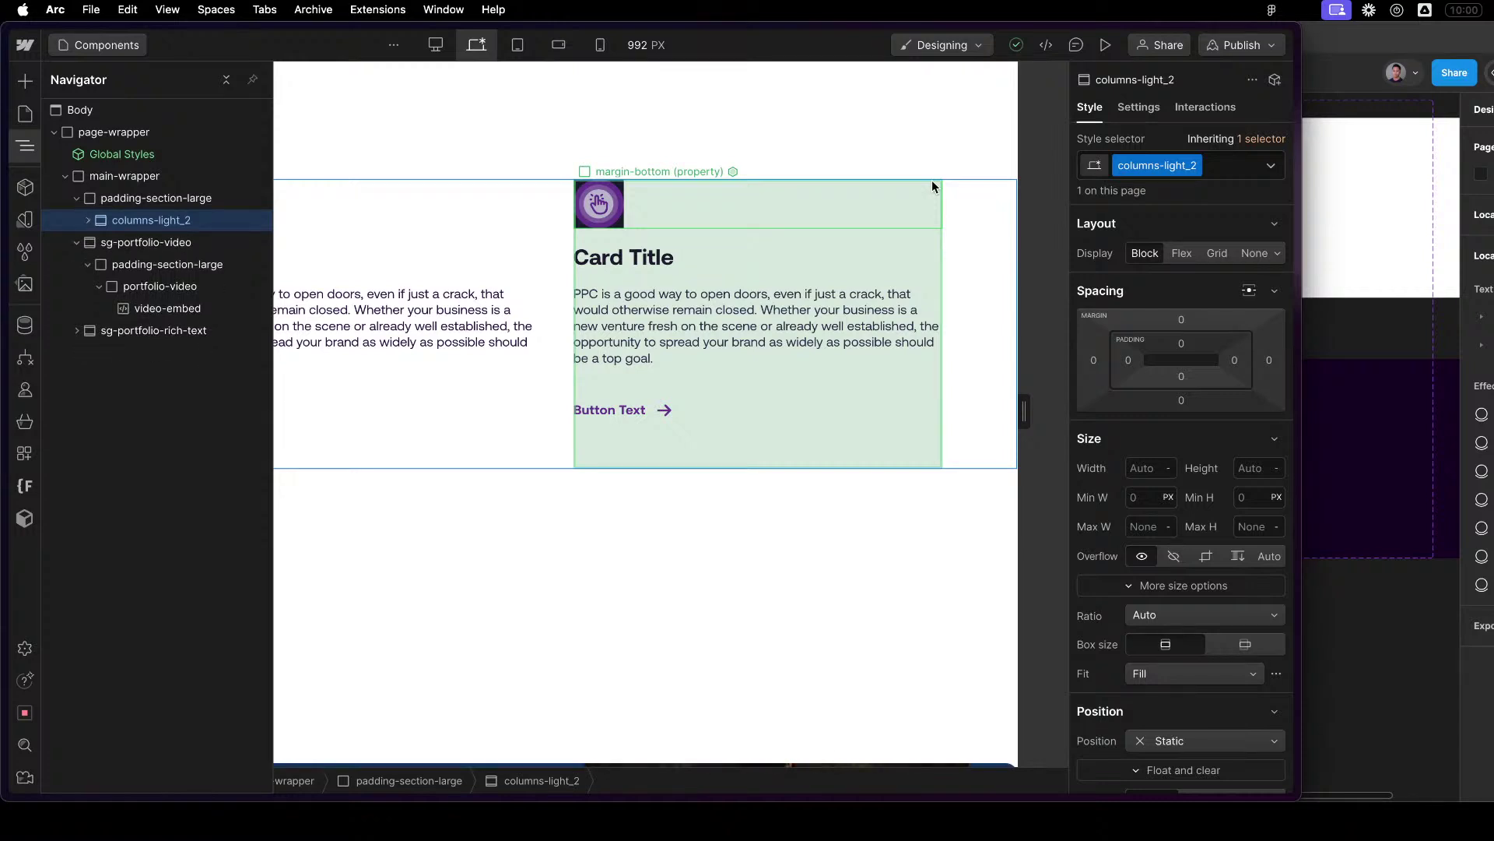
{"action": "left_click", "coordinate": [578, 210]}
{"action": "left_click", "coordinate": [564, 226]}
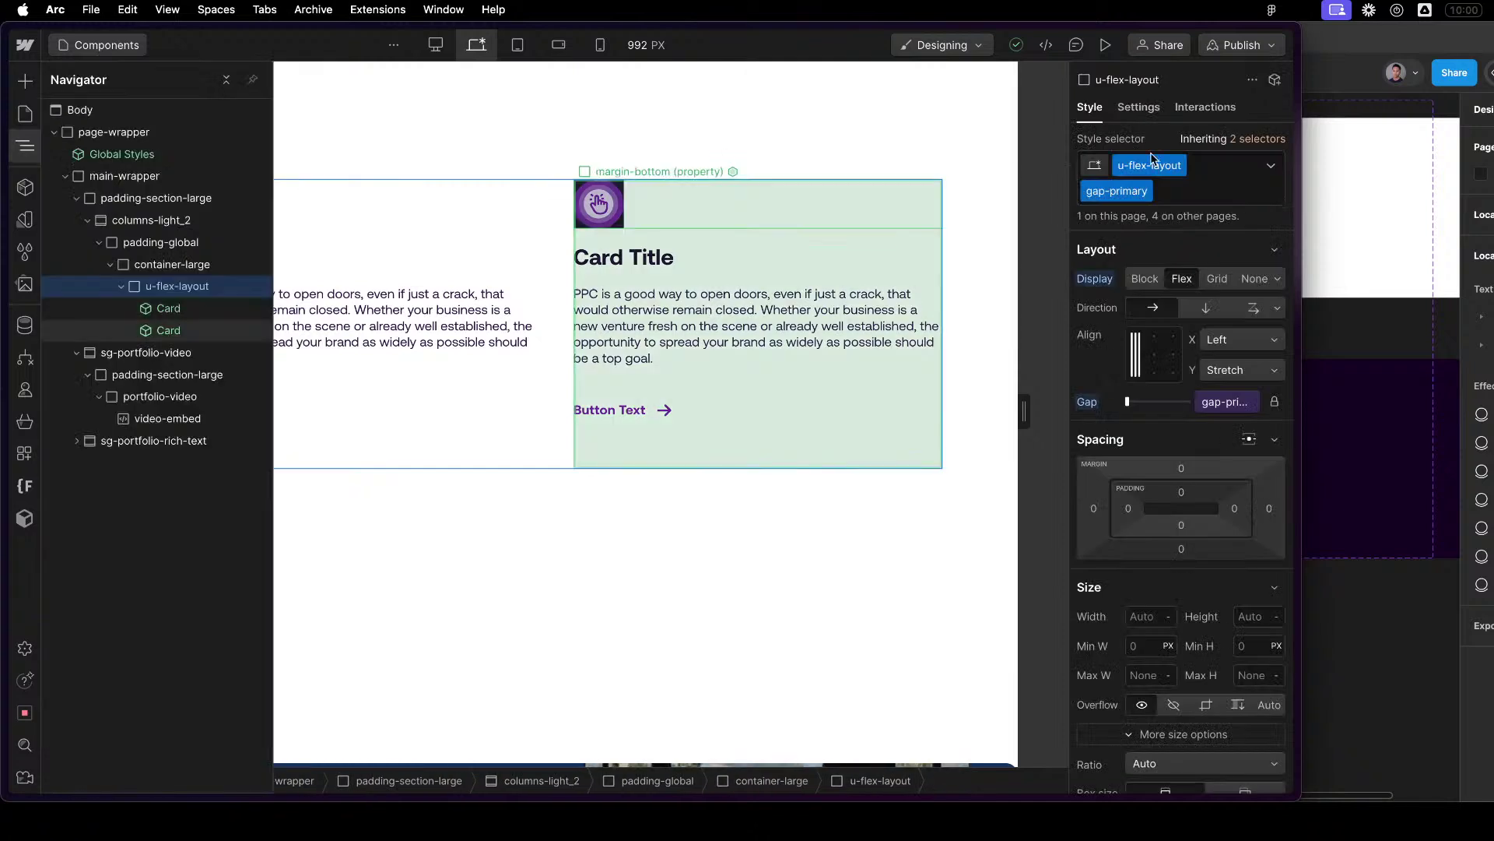
Remove the columns-light_2 class from the section inside padding-section-large.
{"action": "left_click", "coordinate": [151, 221]}
{"action": "left_click", "coordinate": [1242, 164]}
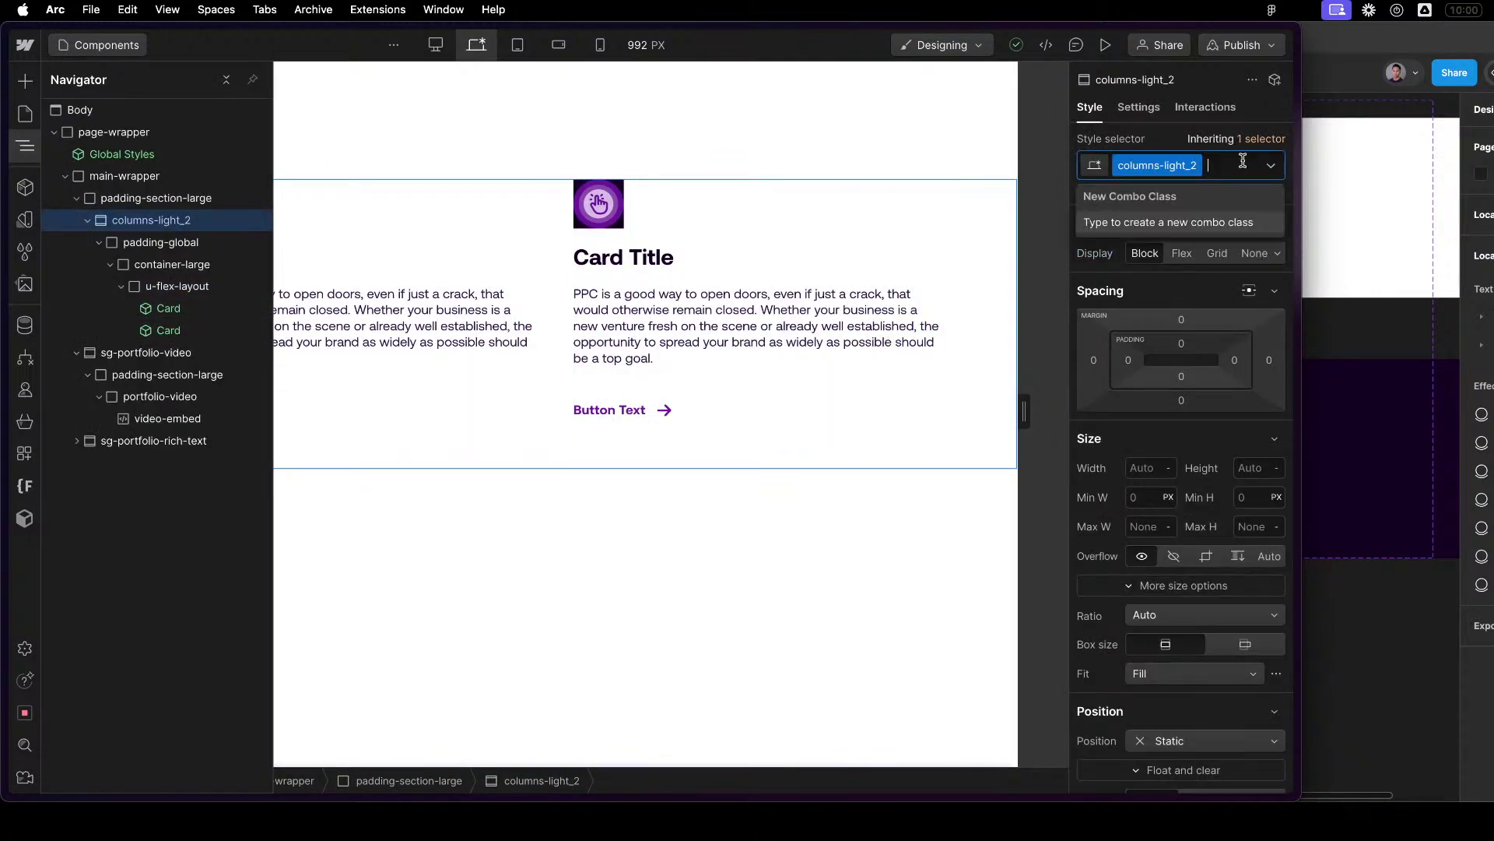
{"action": "key", "text": "BackSpace"}
{"action": "key", "text": "Escape"}
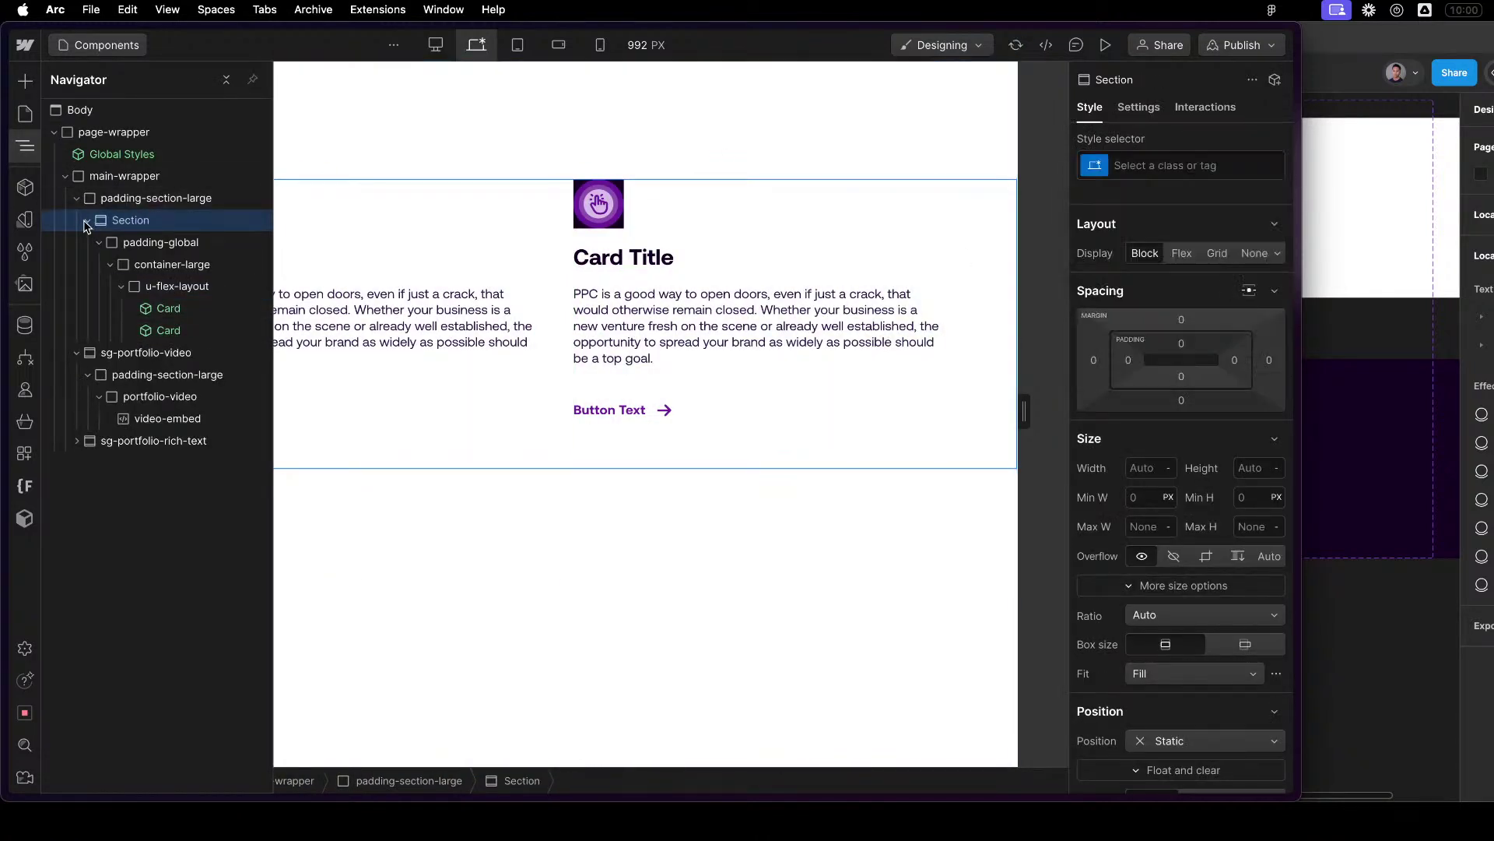
Restructure the hierarchy so the Section sits directly in main-wrapper and contains padding-section-large.
{"action": "left_click", "coordinate": [88, 220]}
{"action": "left_click", "coordinate": [99, 242]}
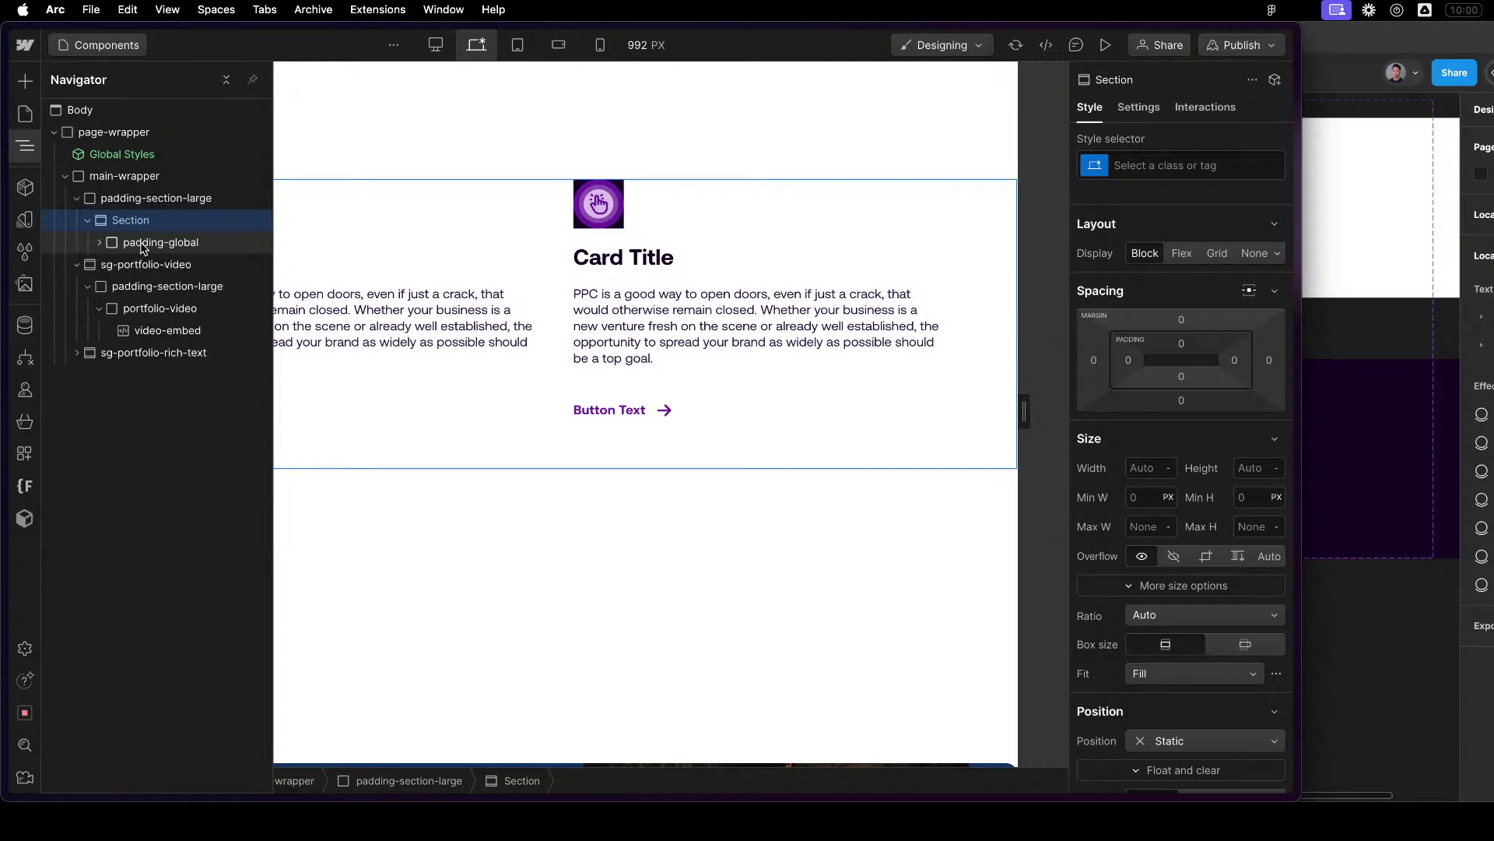
{"action": "left_click", "coordinate": [90, 220]}
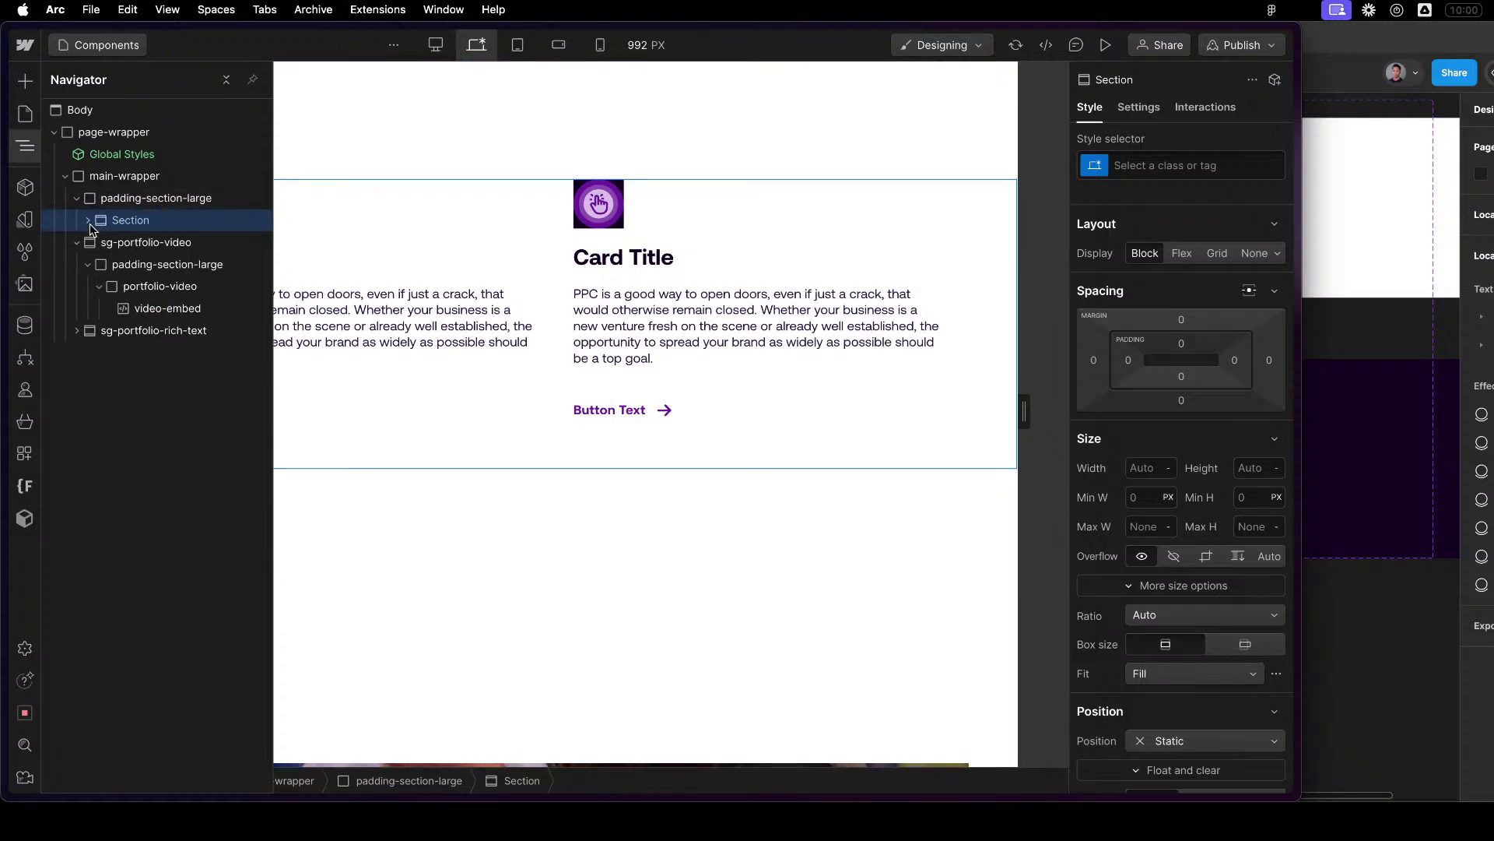
{"action": "left_click", "coordinate": [89, 220]}
{"action": "left_click_drag", "start_coordinate": [106, 244], "coordinate": [117, 203]}
{"action": "left_click", "coordinate": [117, 197]}
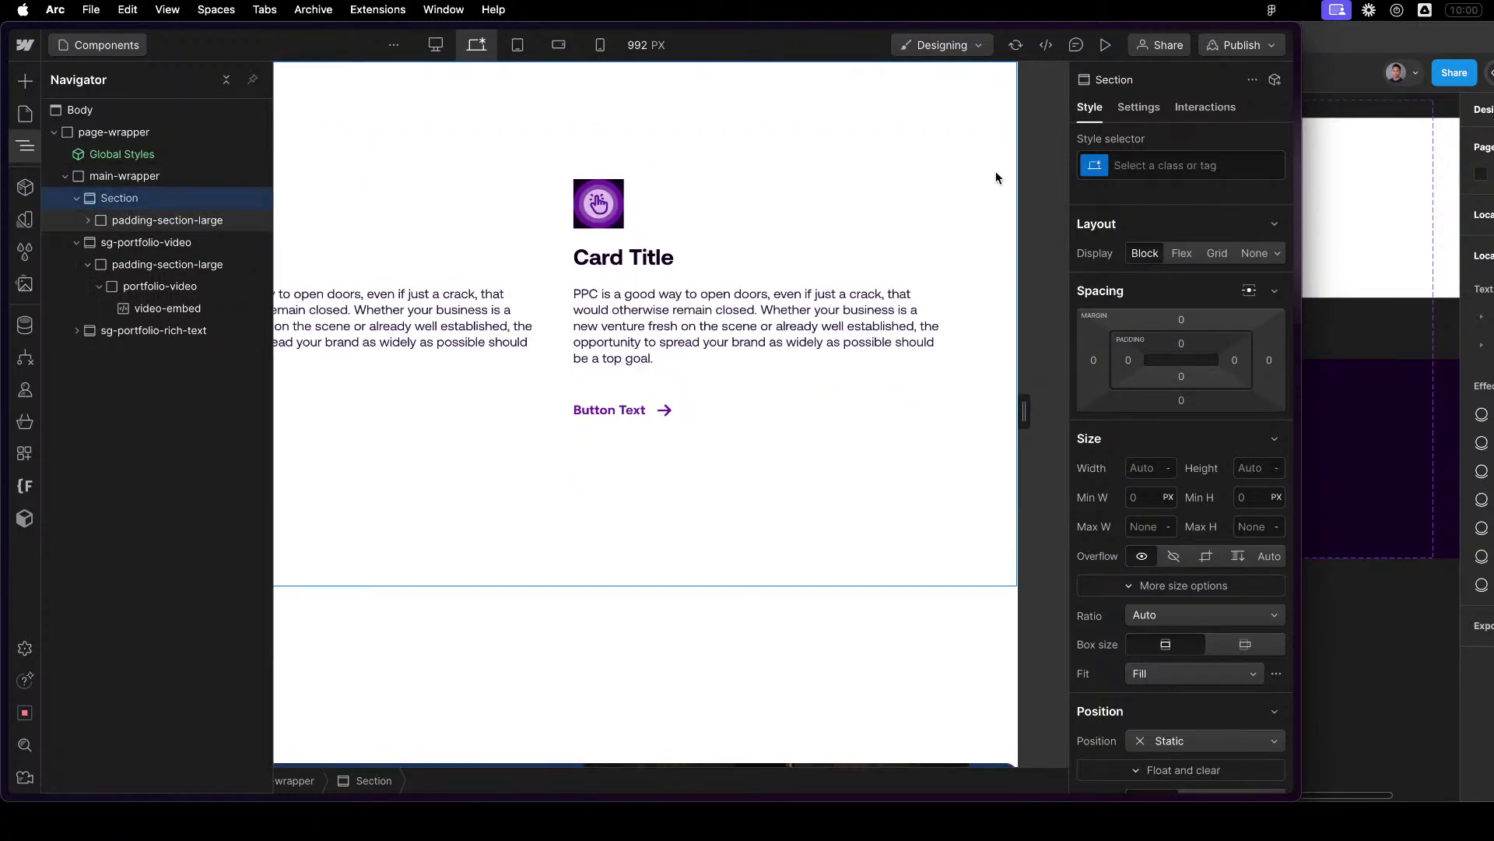
Apply the existing columns-light_2 class to the outer Section that wraps padding-section-large.
{"action": "key", "text": "super+Return"}
{"action": "type", "text": "columns-"}
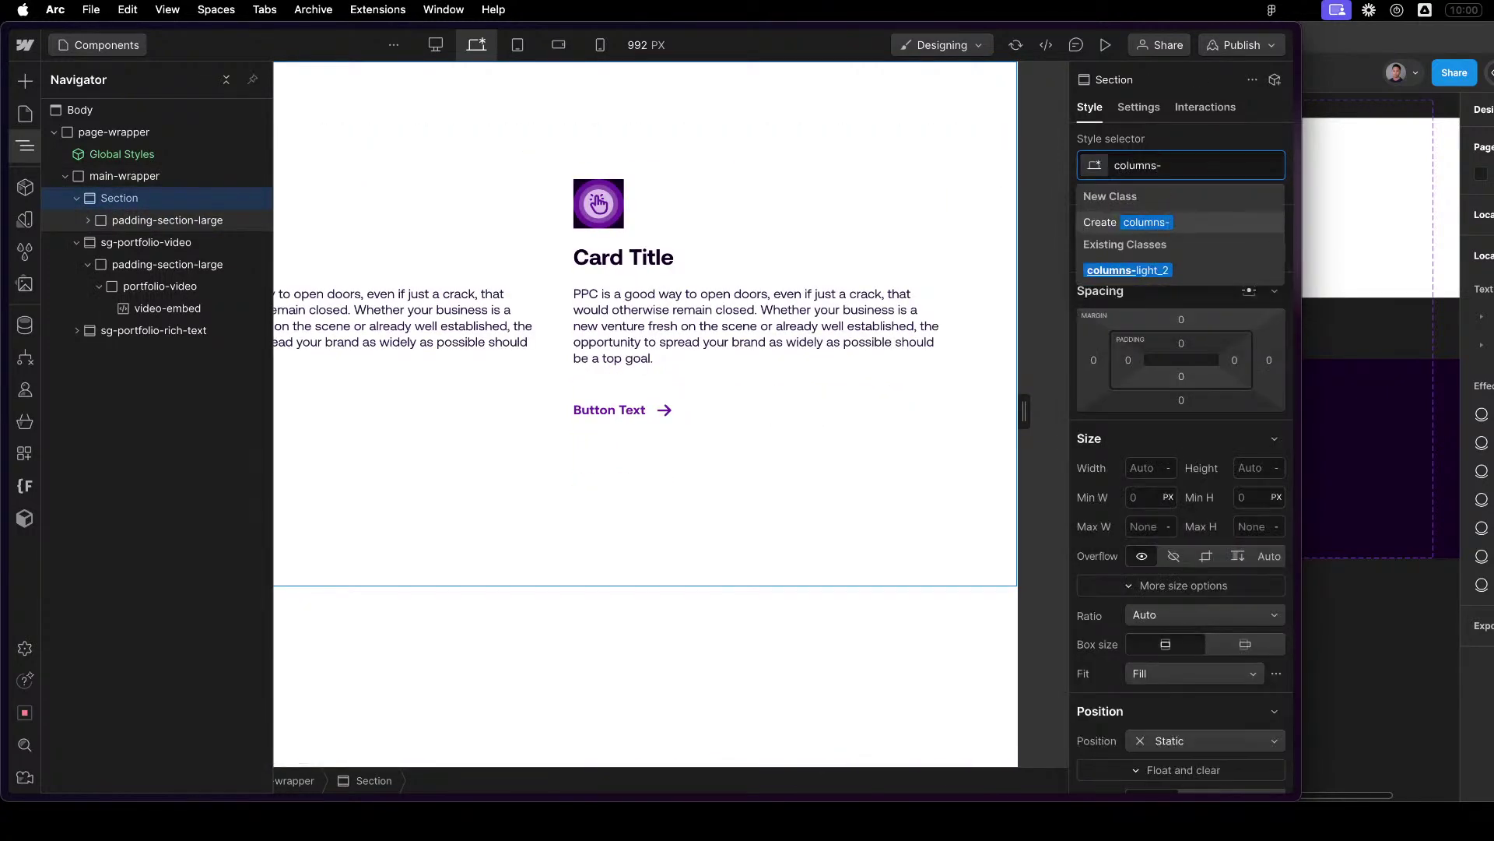
{"action": "left_click", "coordinate": [1128, 270]}
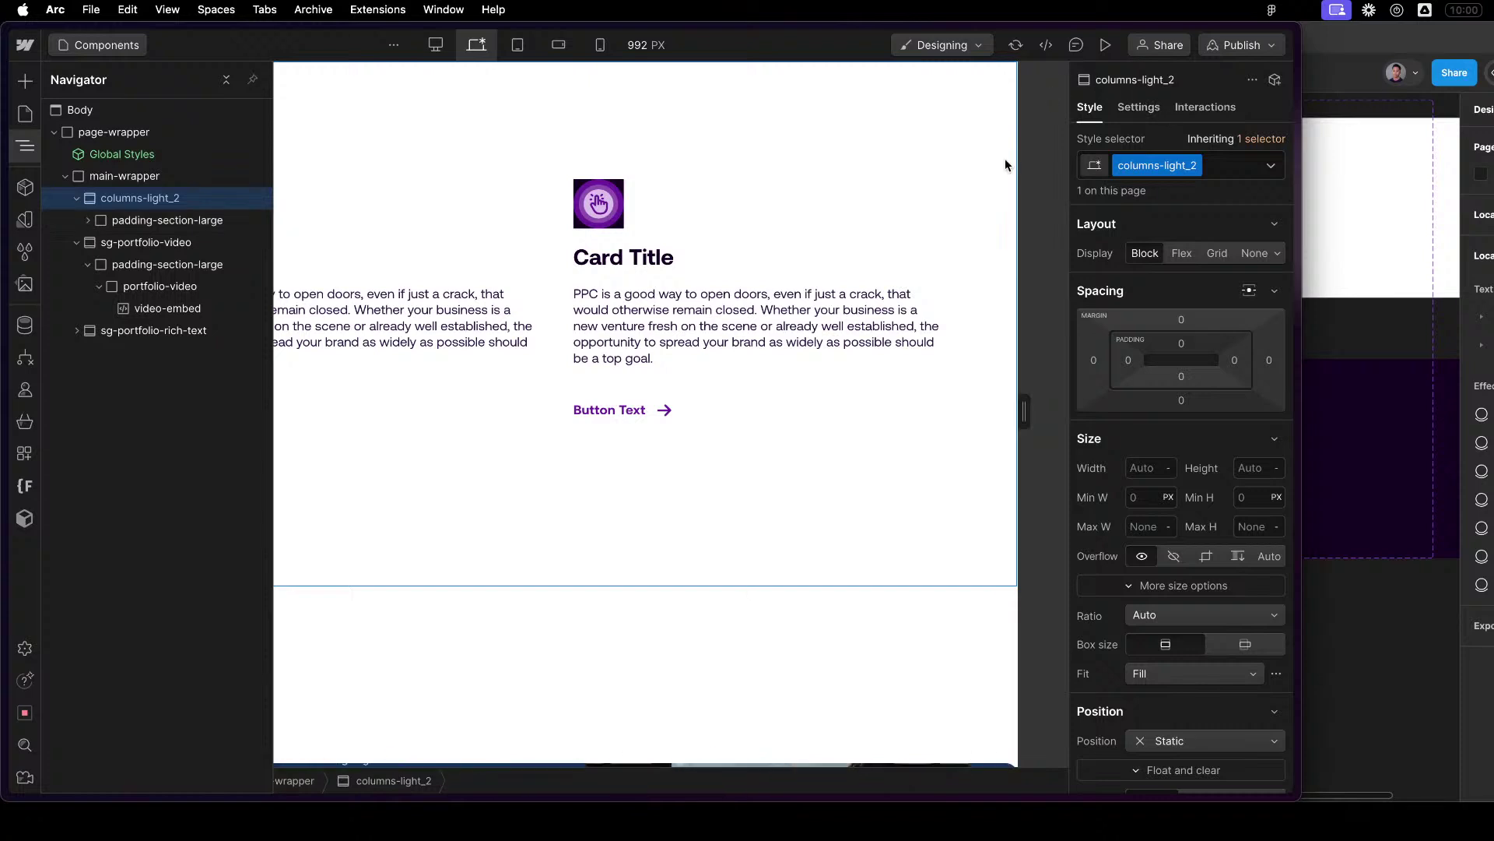
Create a component named Columns from the columns-light_2 section.
{"action": "right_click", "coordinate": [135, 203]}
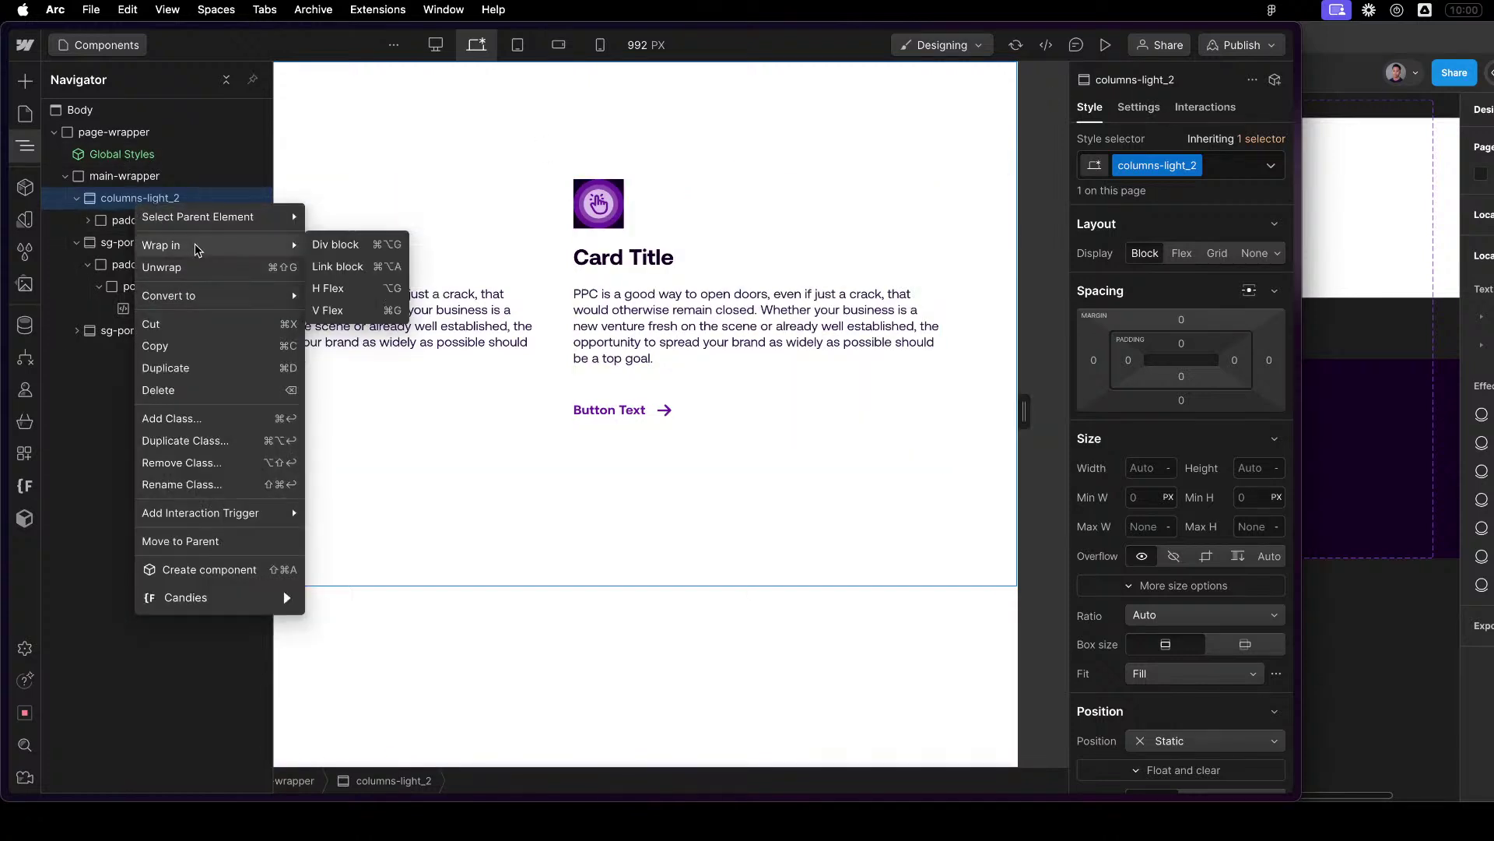
{"action": "mouse_move", "coordinate": [215, 225]}
{"action": "mouse_move", "coordinate": [189, 307]}
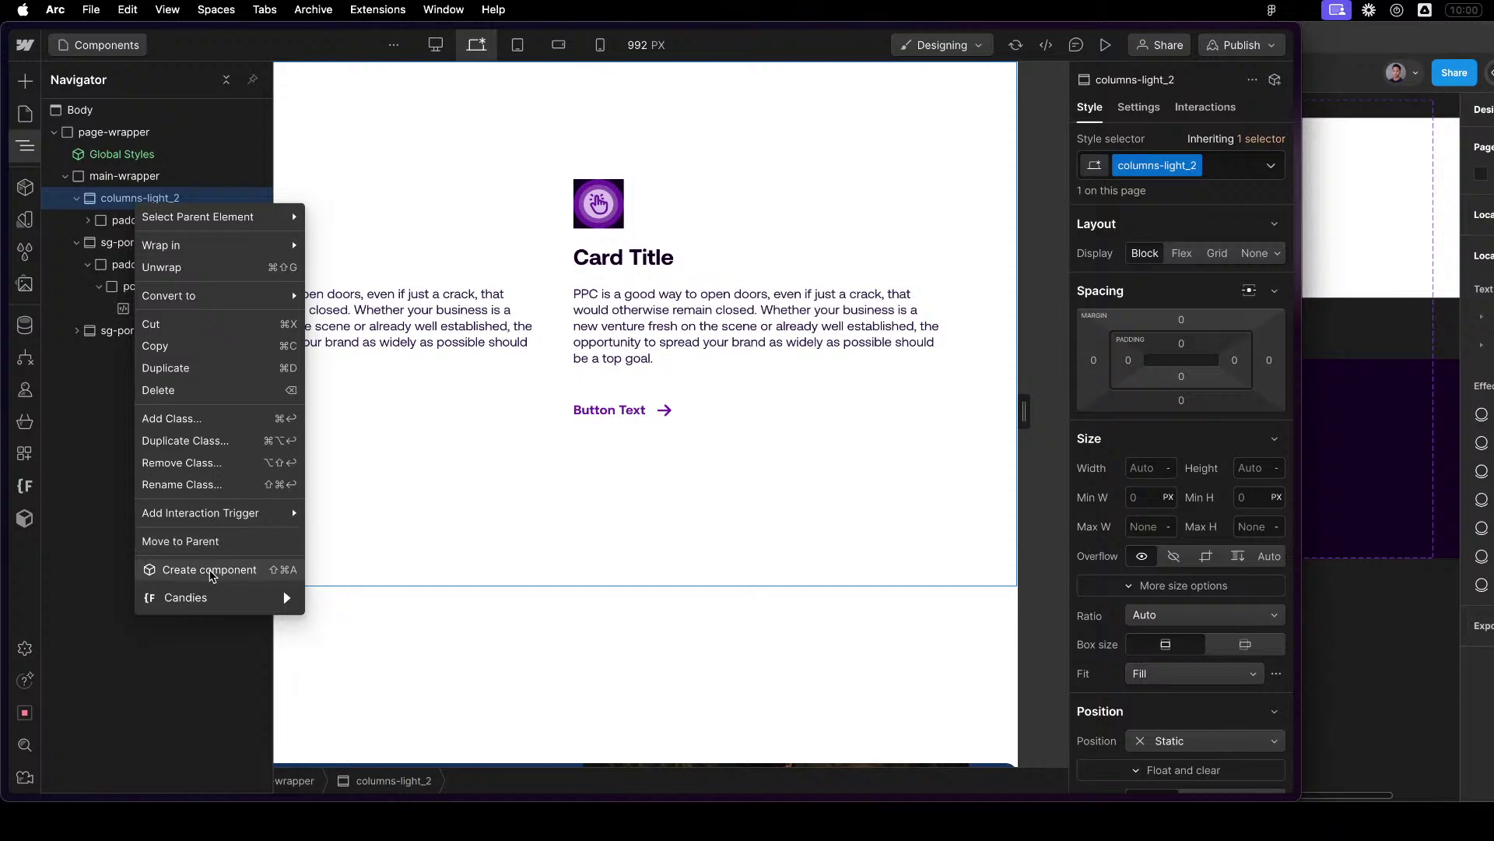
{"action": "left_click", "coordinate": [209, 571]}
{"action": "type", "text": "Columns"}
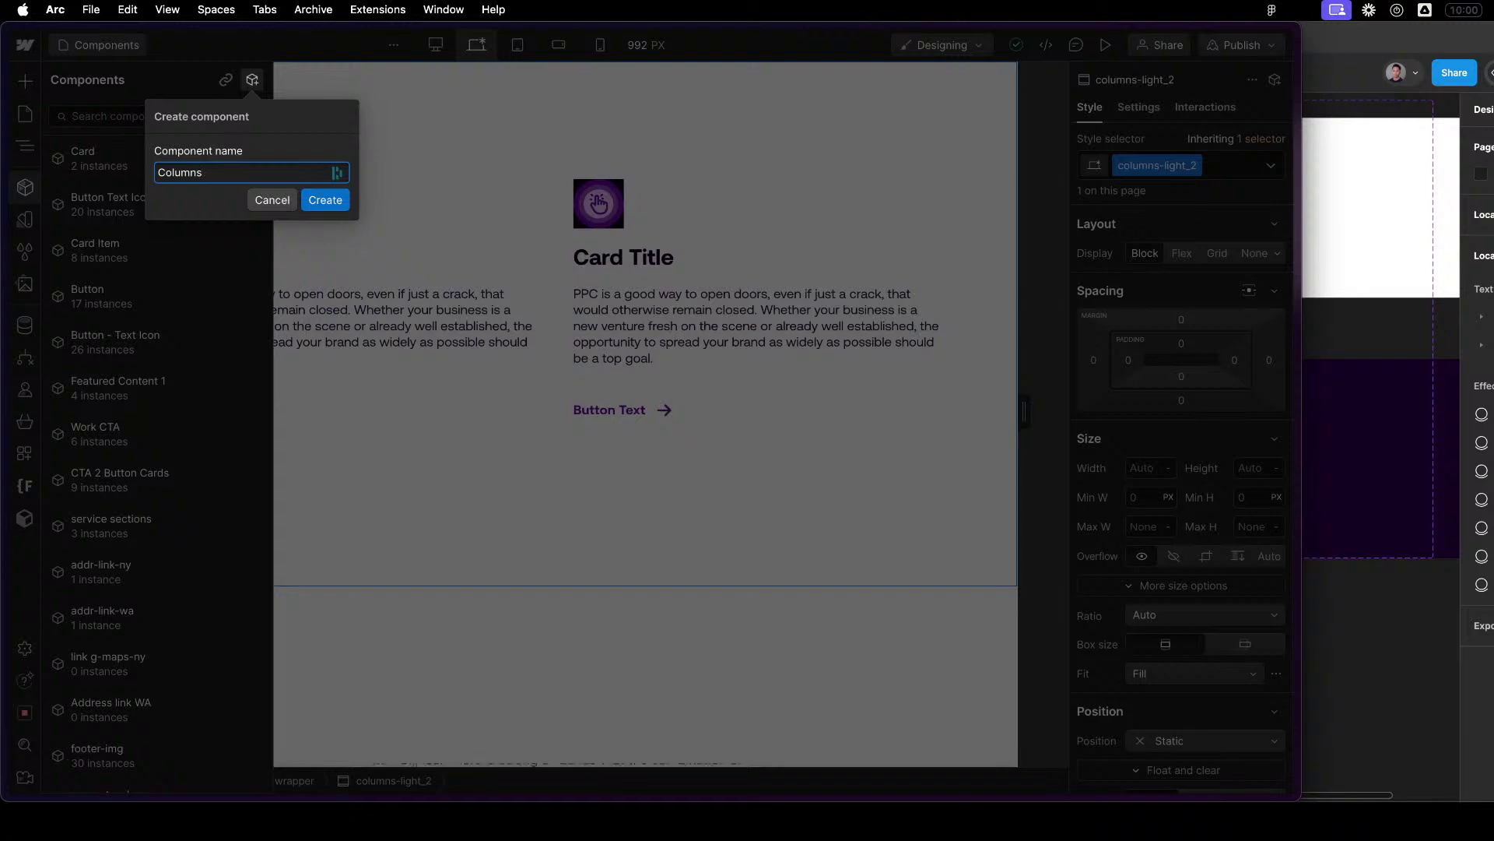
{"action": "key", "text": "BackSpace"}
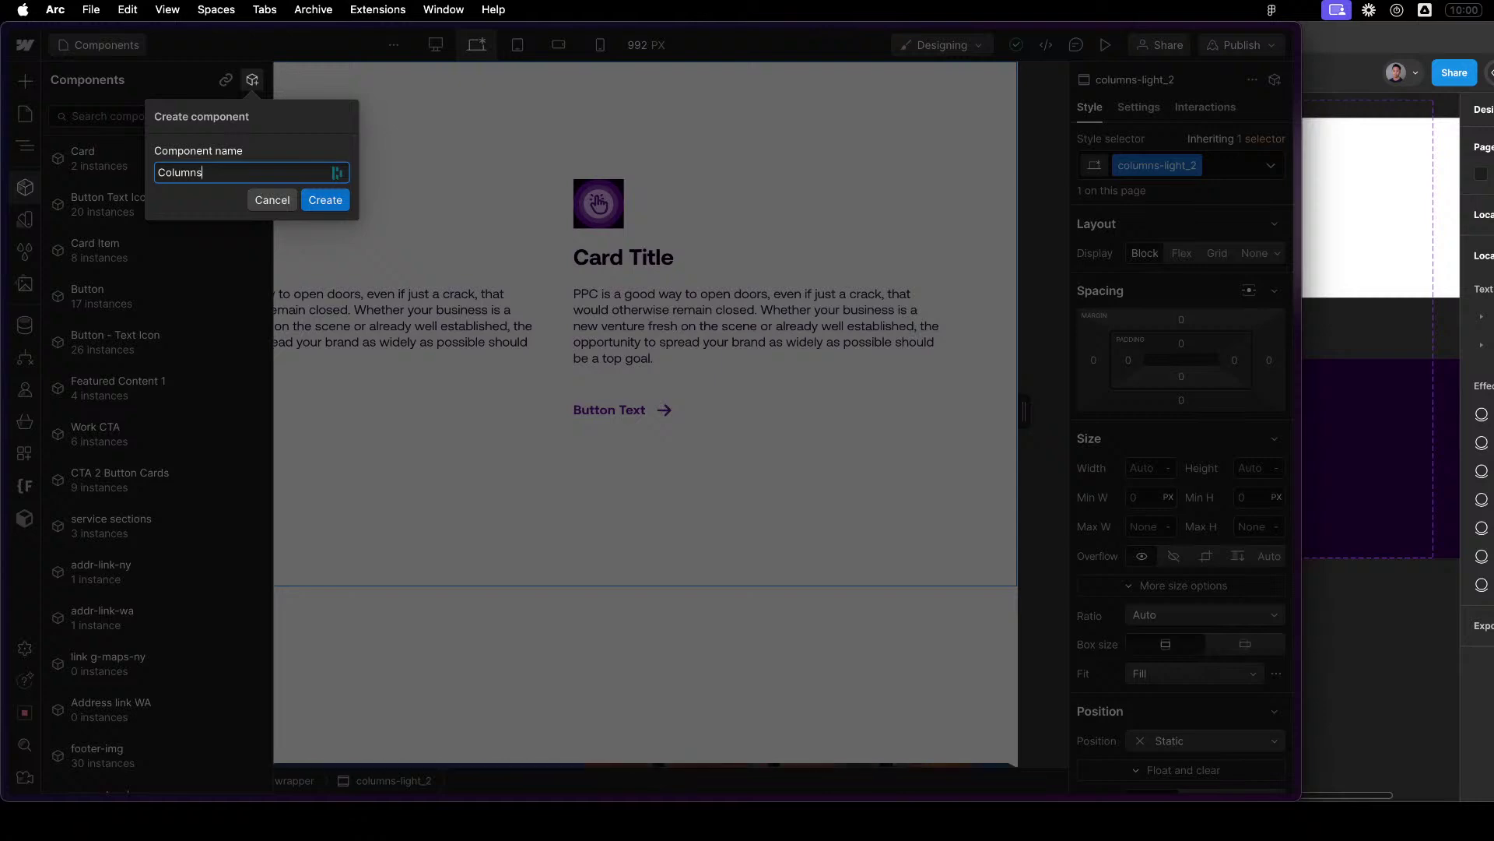
{"action": "key", "text": "Return"}
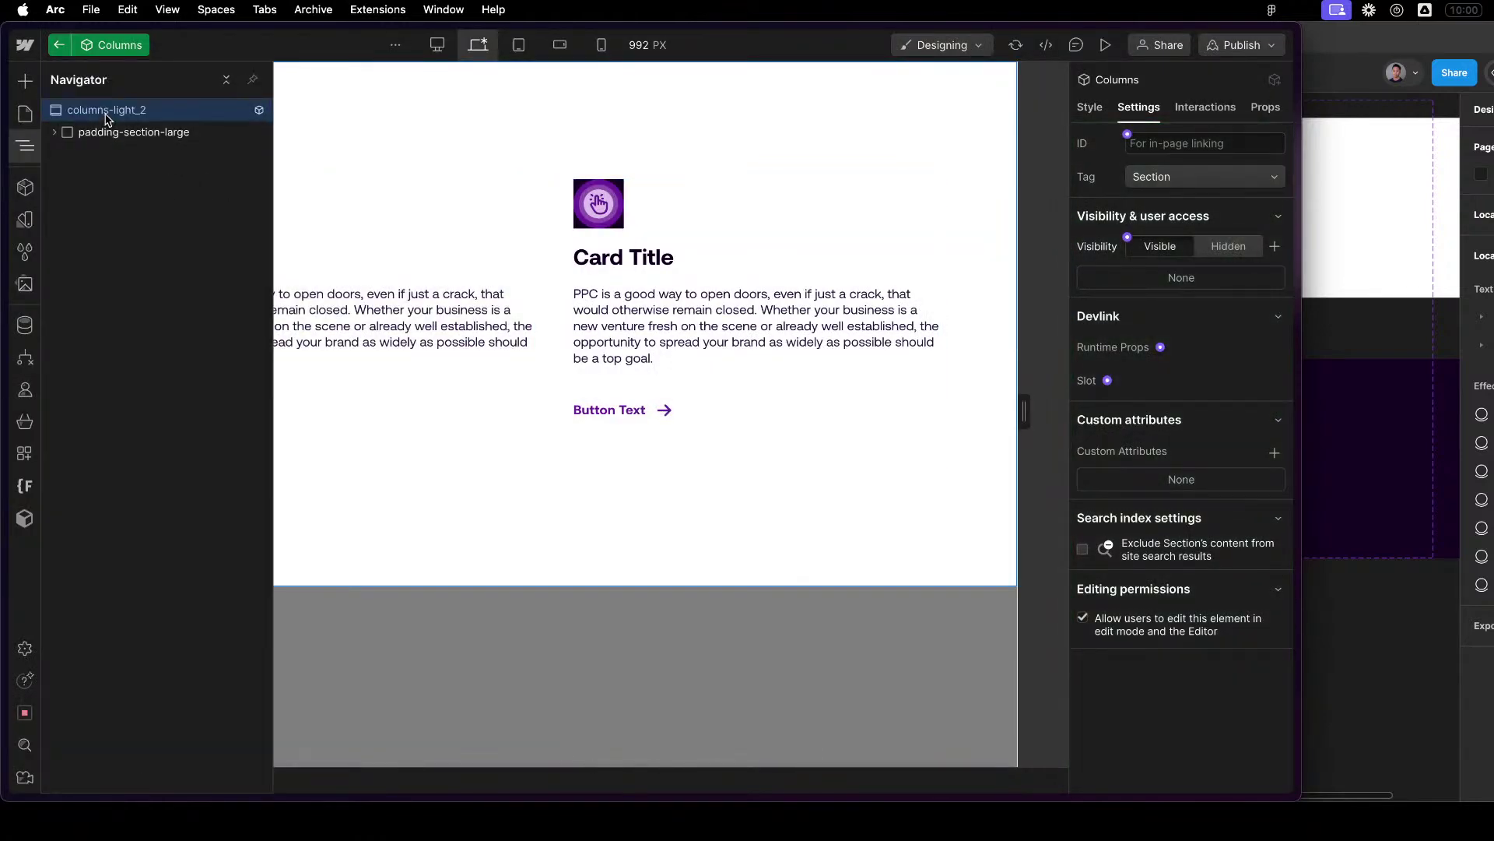
Replace the columns-light_2 class on the component's root section with a new class named section_columns.
{"action": "left_click", "coordinate": [1090, 107]}
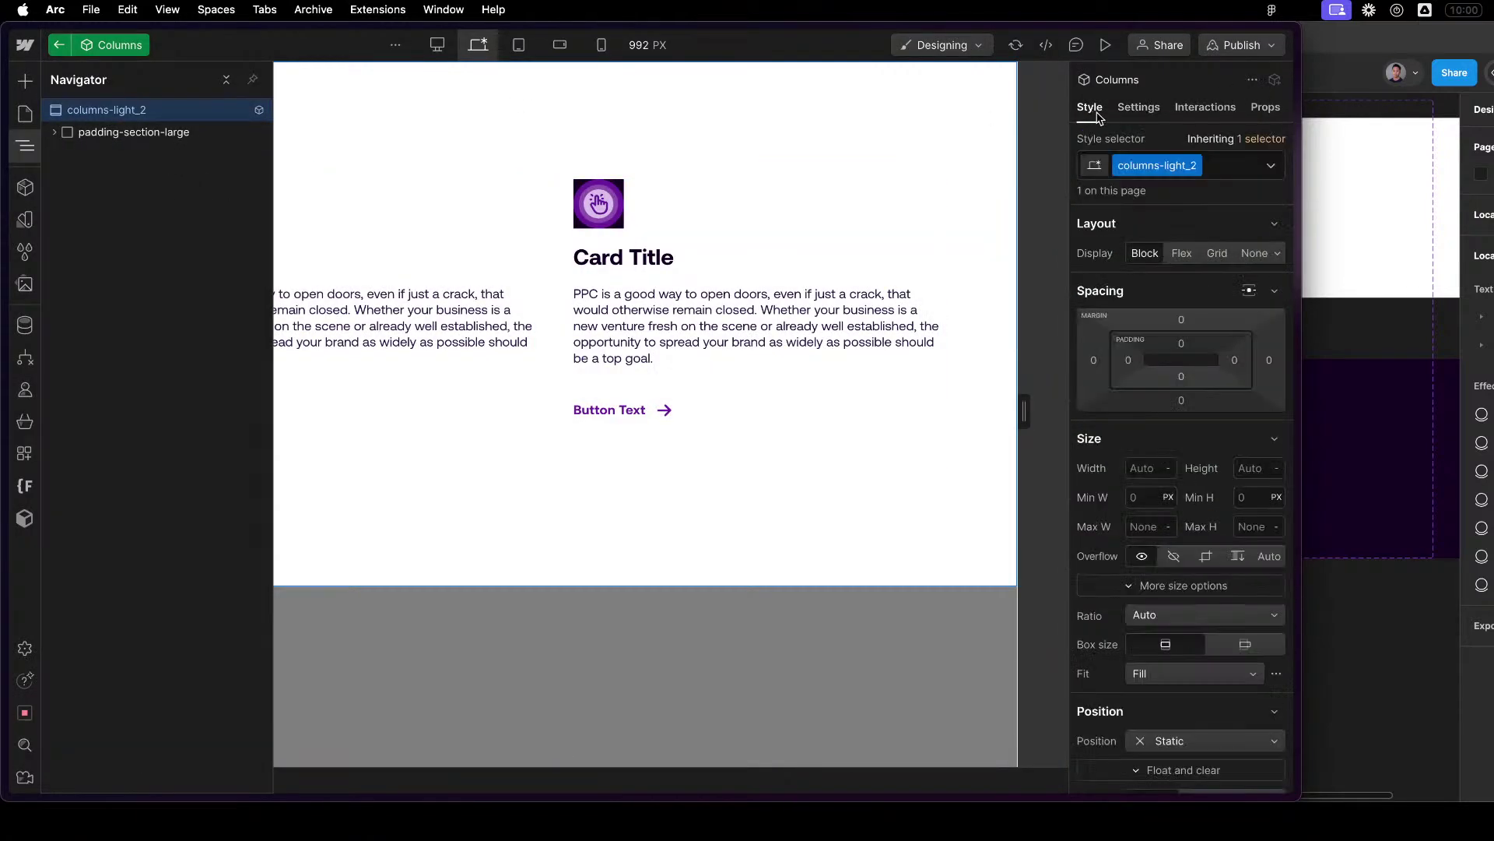
{"action": "left_click", "coordinate": [1246, 165]}
{"action": "key", "text": "BackSpace"}
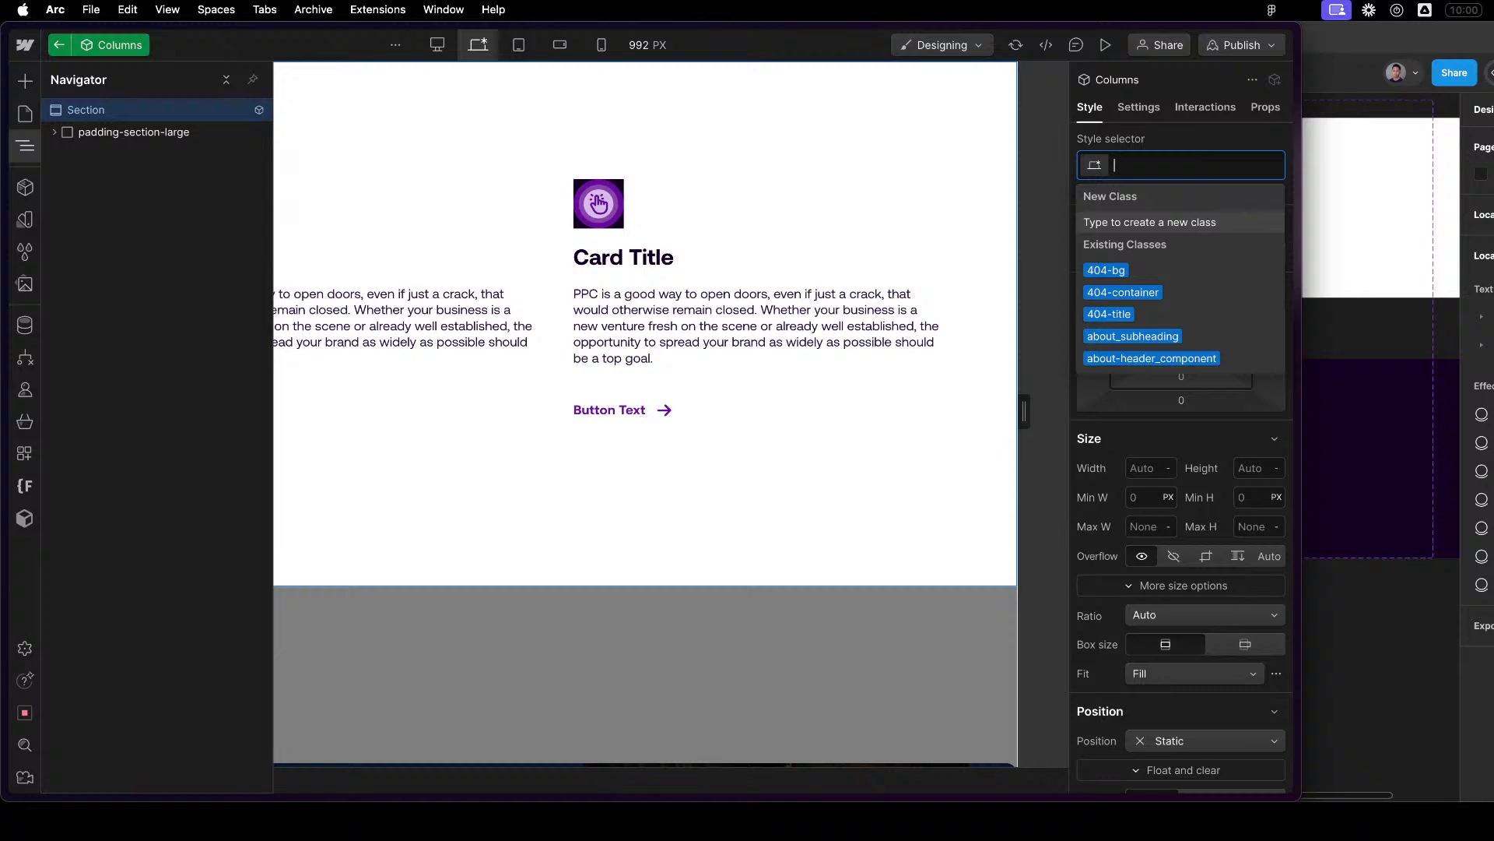
{"action": "type", "text": "section_columns"}
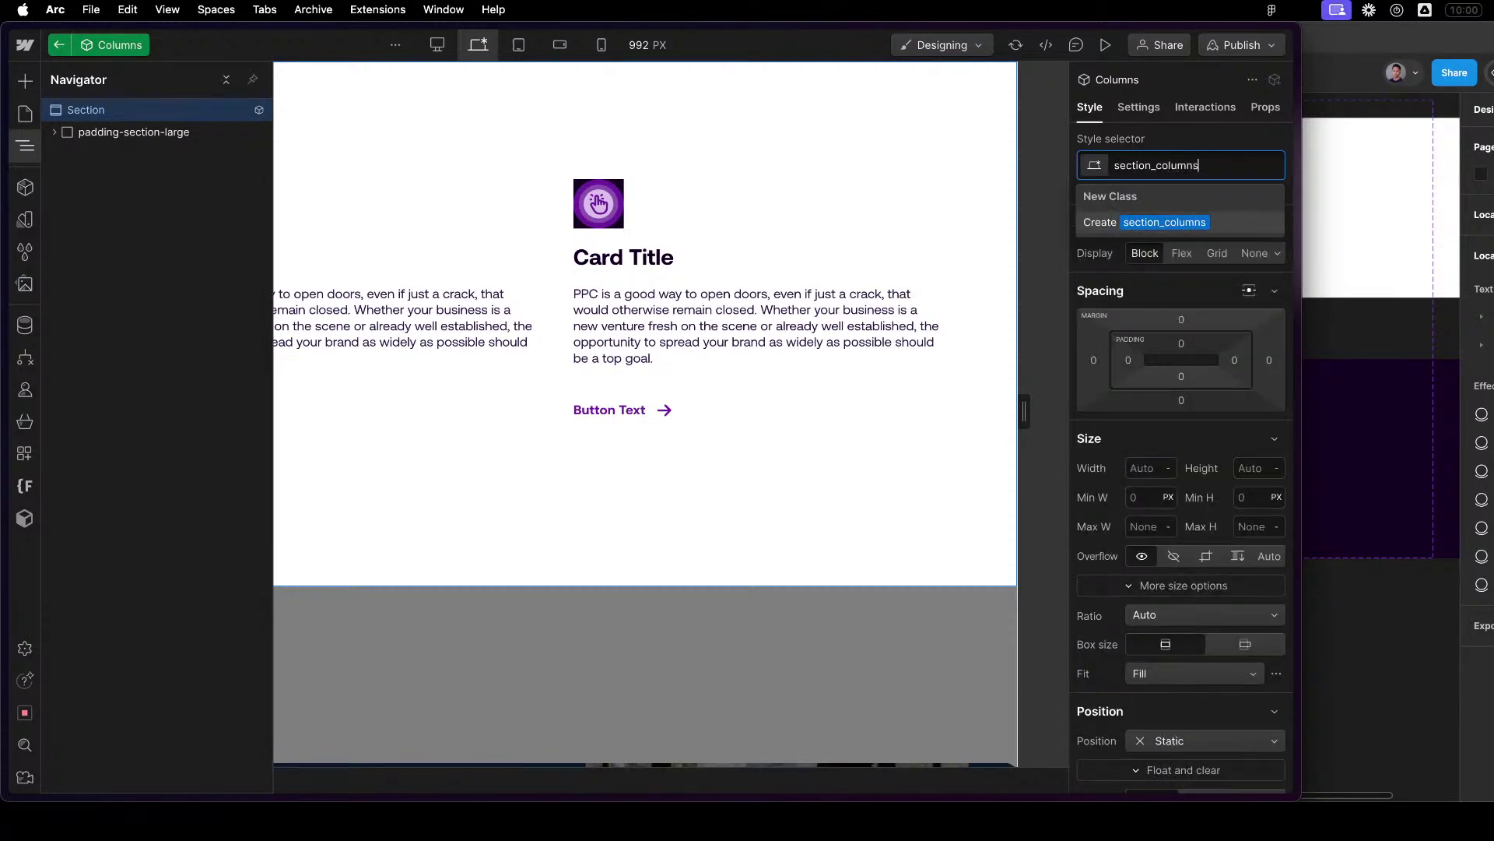
{"action": "key", "text": "Return"}
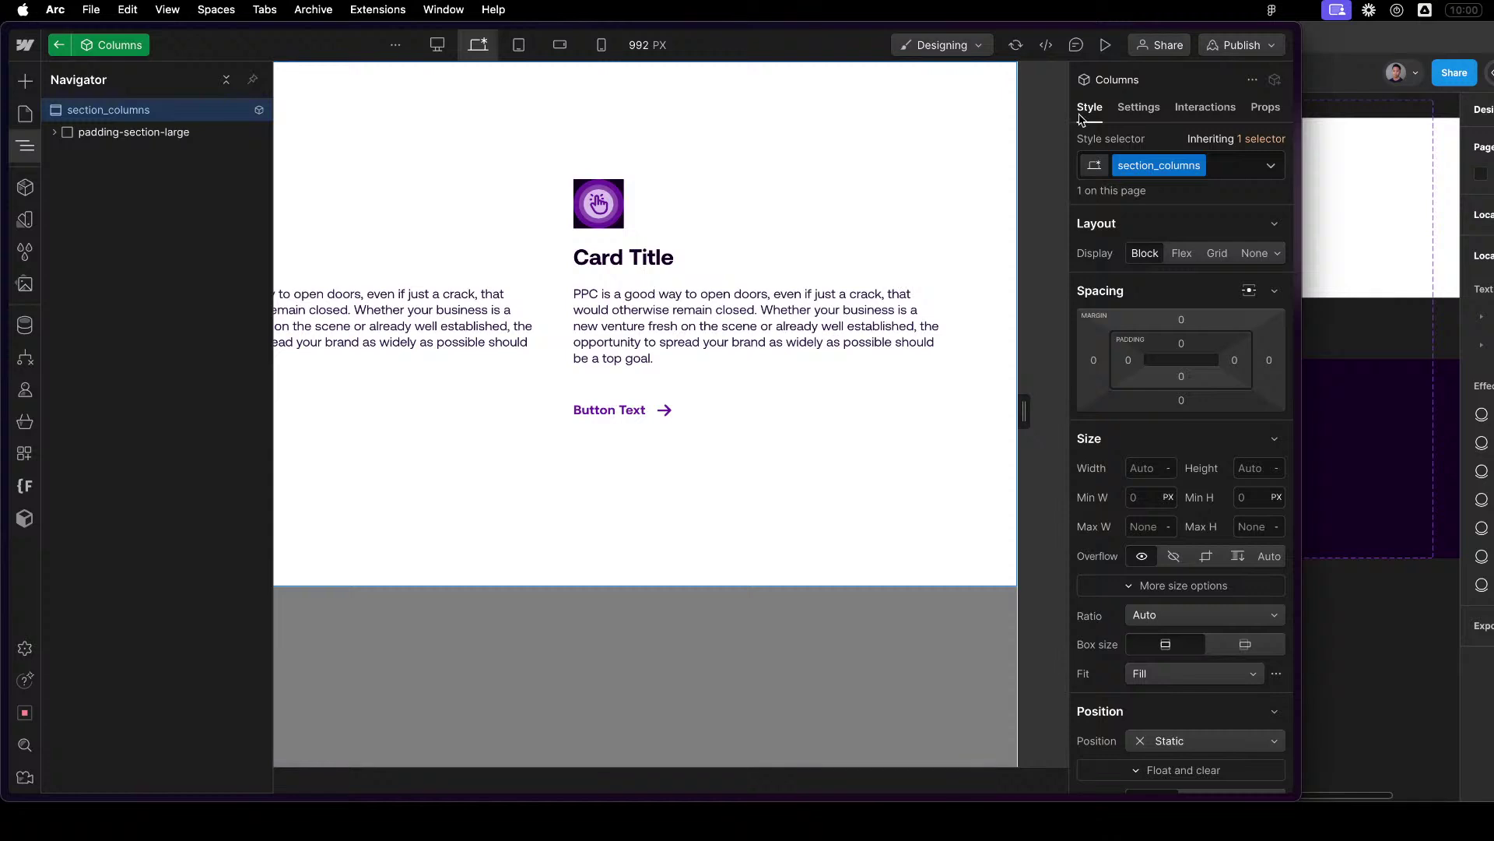
Add a Div Block inside container-large and nest the u-flex-layout block with its two cards in it.
{"action": "left_click", "coordinate": [148, 132]}
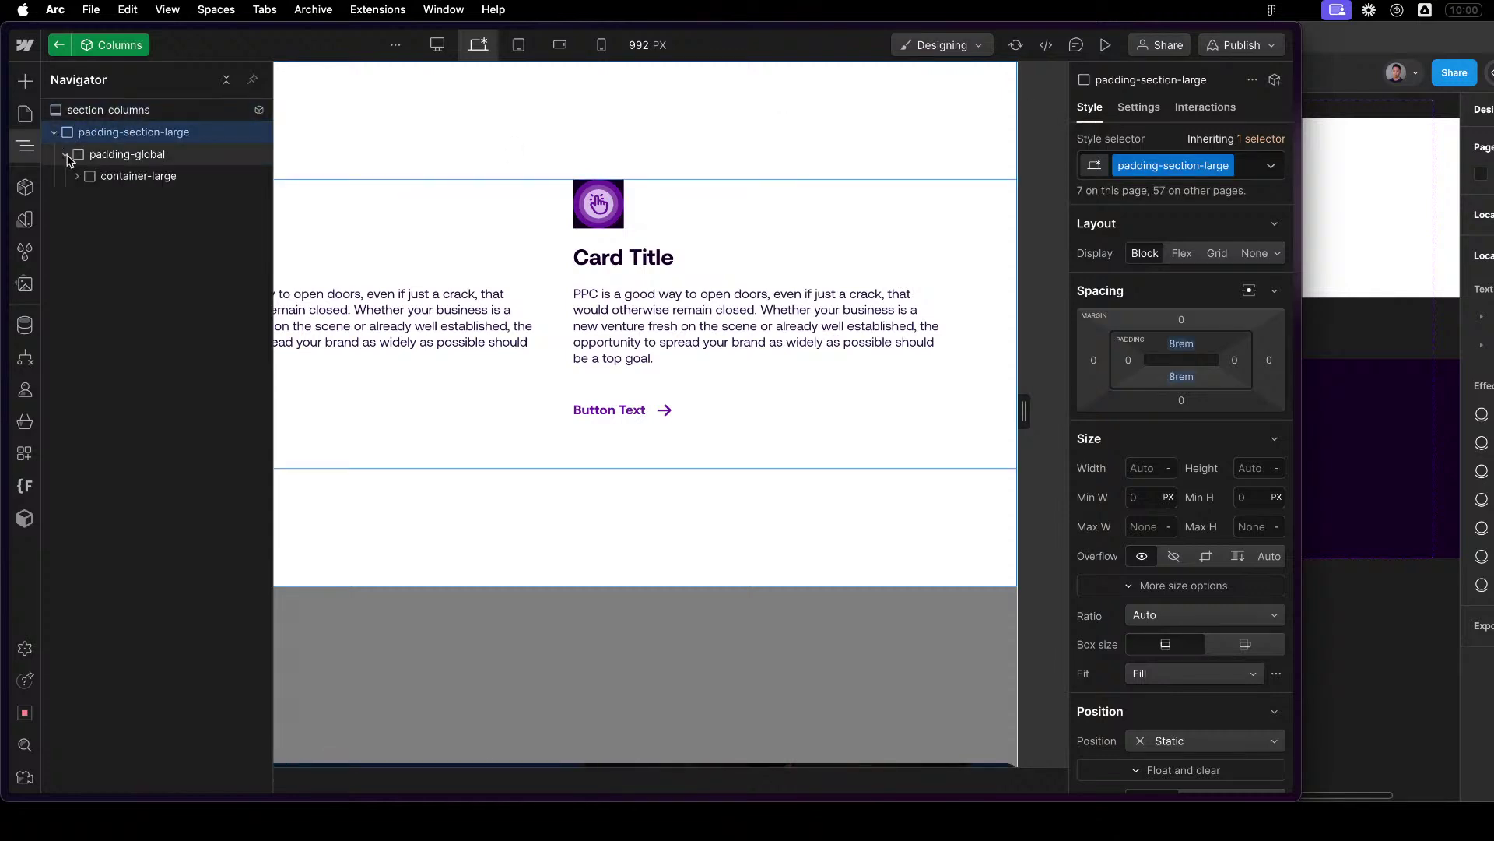
{"action": "left_click", "coordinate": [76, 175]}
{"action": "left_click", "coordinate": [93, 204]}
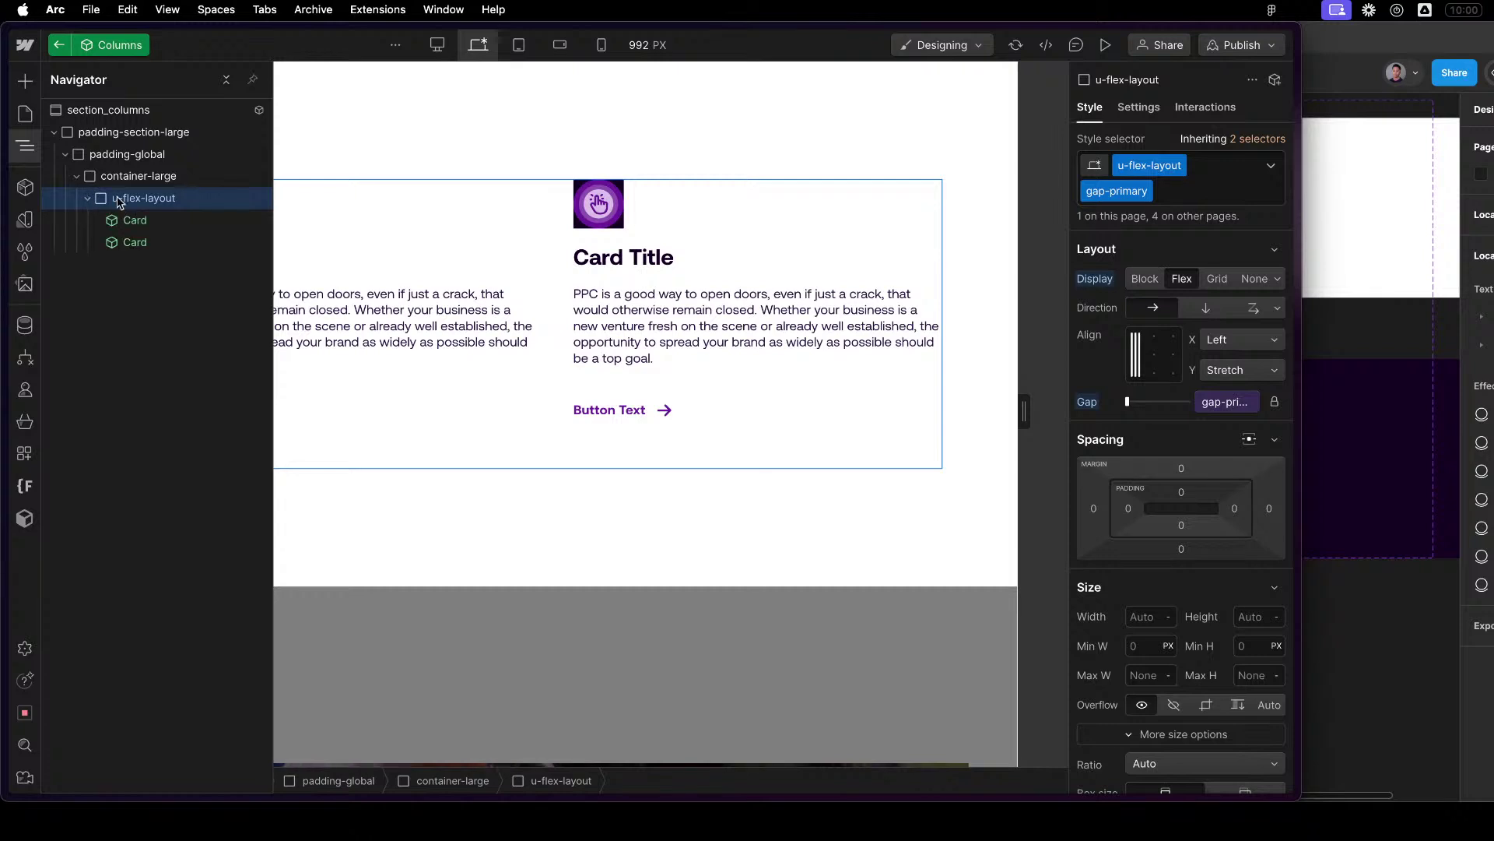
{"action": "left_click", "coordinate": [135, 221]}
{"action": "left_click", "coordinate": [134, 242]}
{"action": "left_click", "coordinate": [109, 201]}
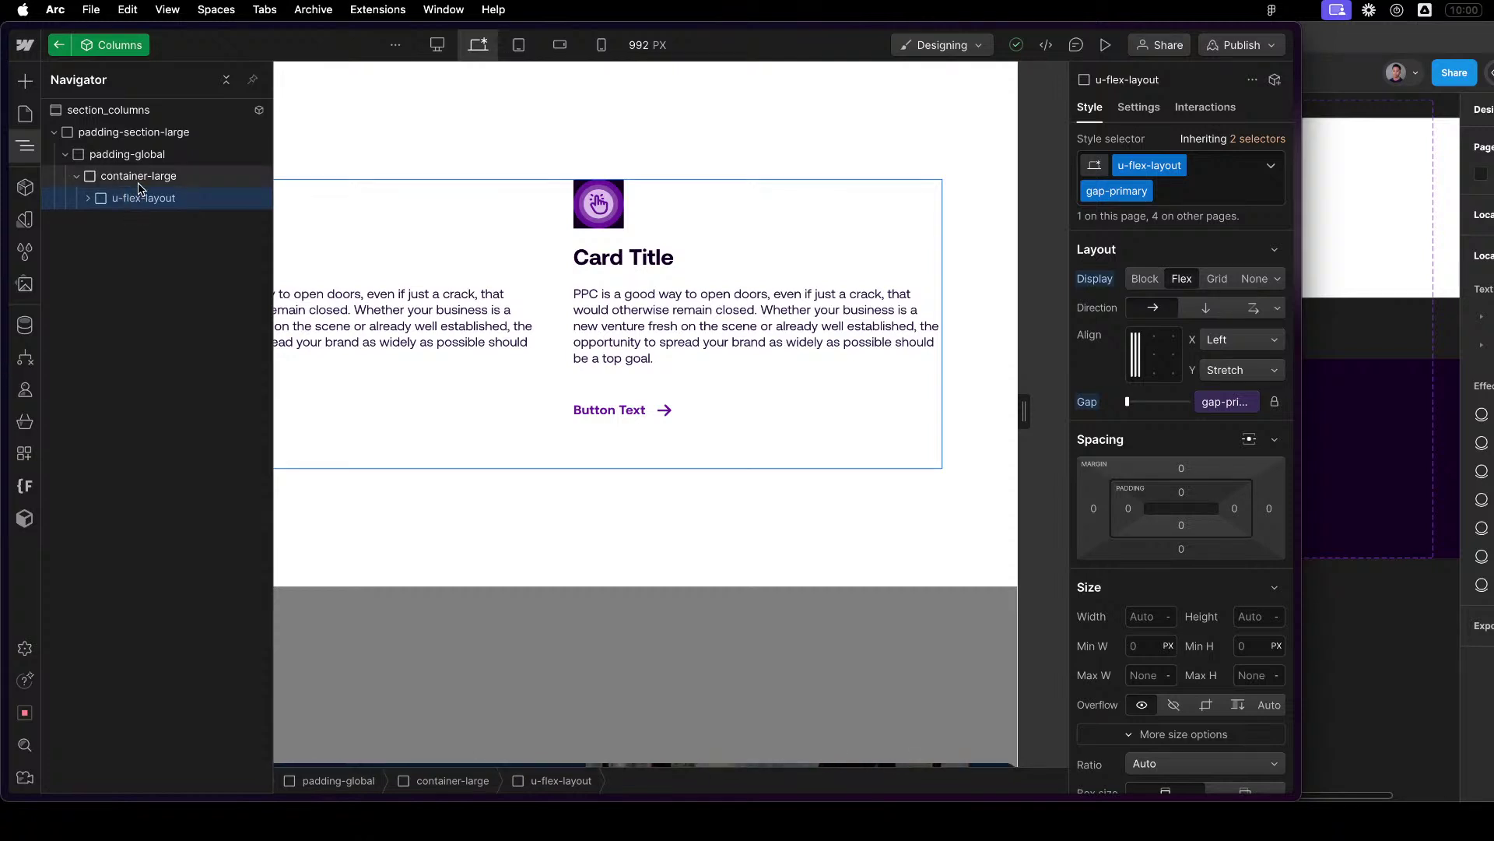
{"action": "key", "text": "super+e"}
{"action": "type", "text": "d"}
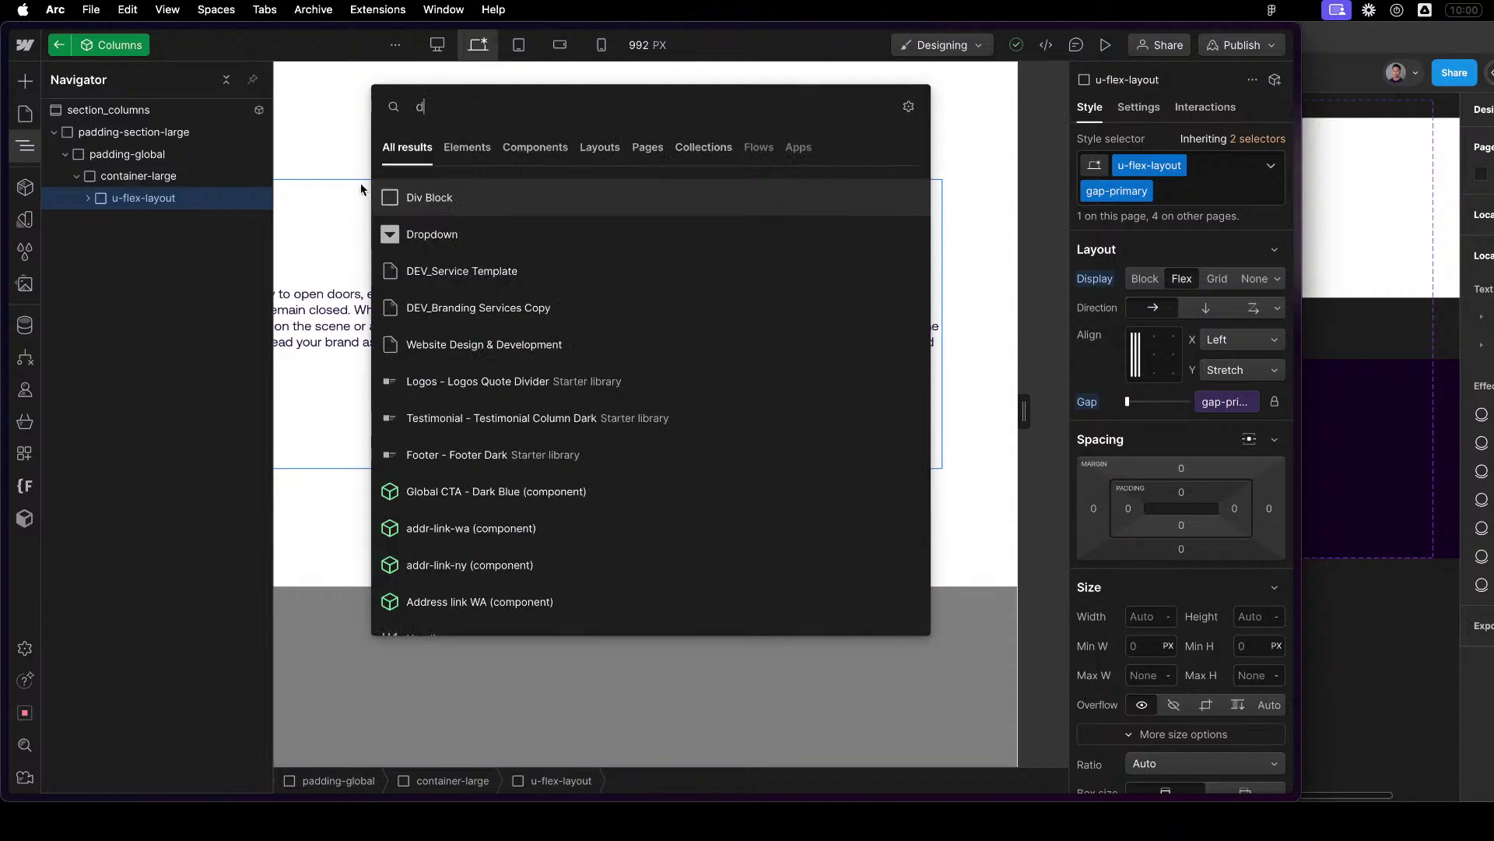
{"action": "key", "text": "Return"}
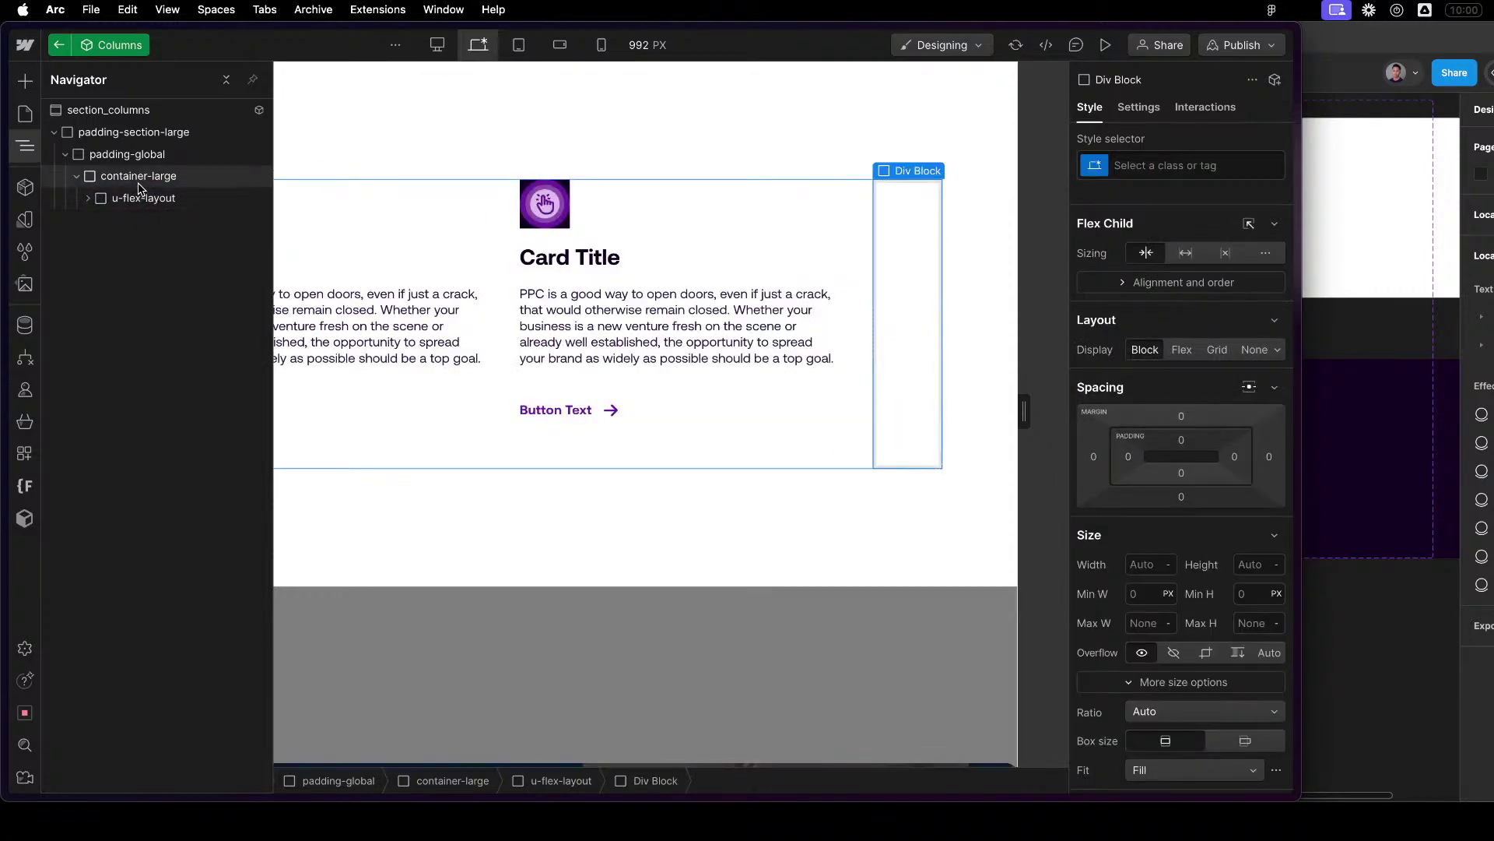
{"action": "left_click", "coordinate": [88, 198]}
{"action": "left_click_drag", "start_coordinate": [134, 264], "coordinate": [105, 228]}
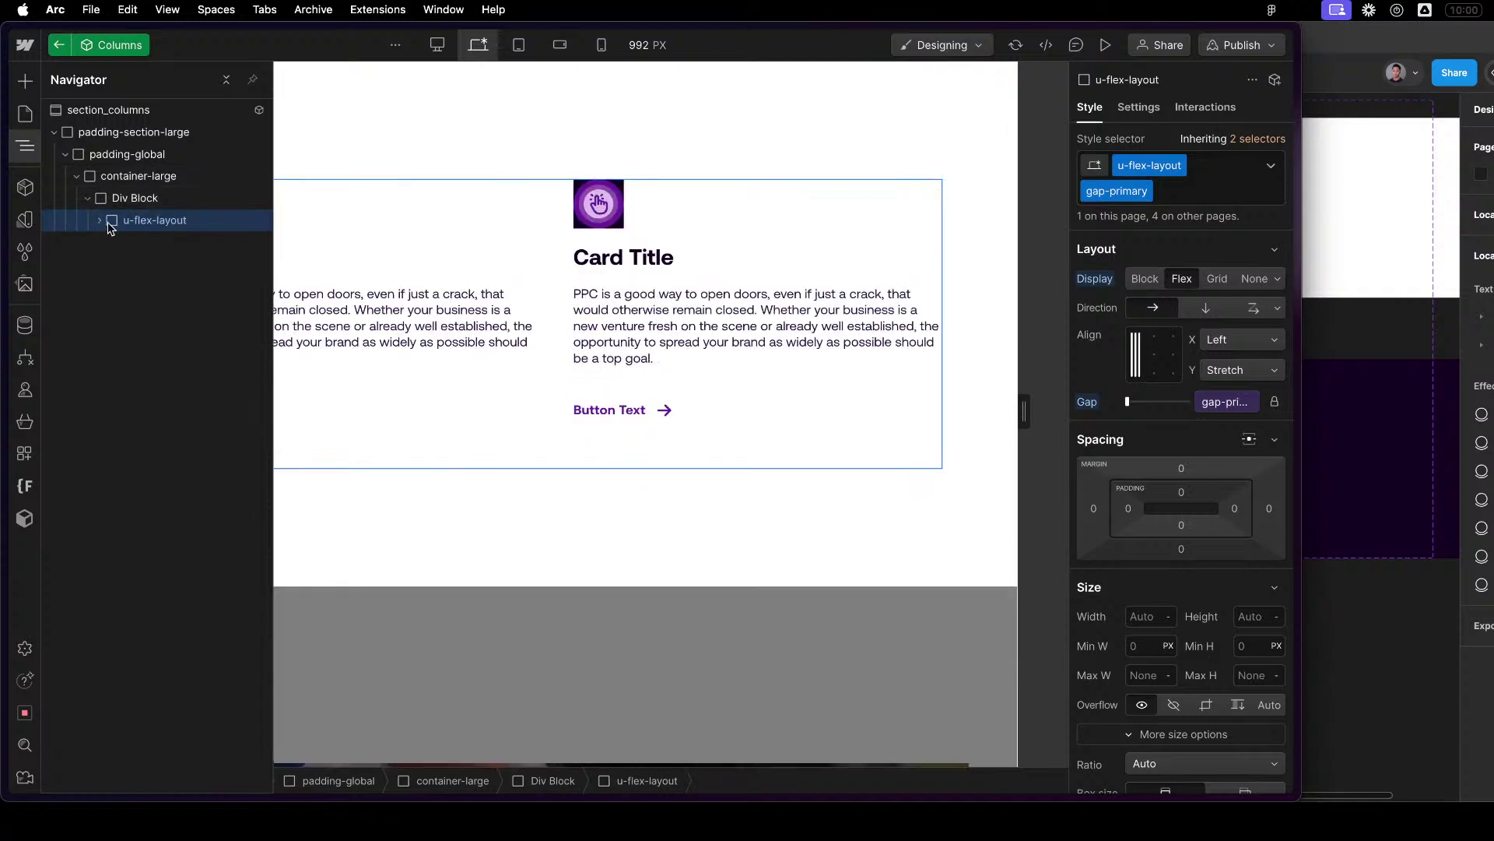
Check how the new Div Block wraps u-flex-layout and its two Card instances in the hierarchy.
{"action": "left_click", "coordinate": [98, 221]}
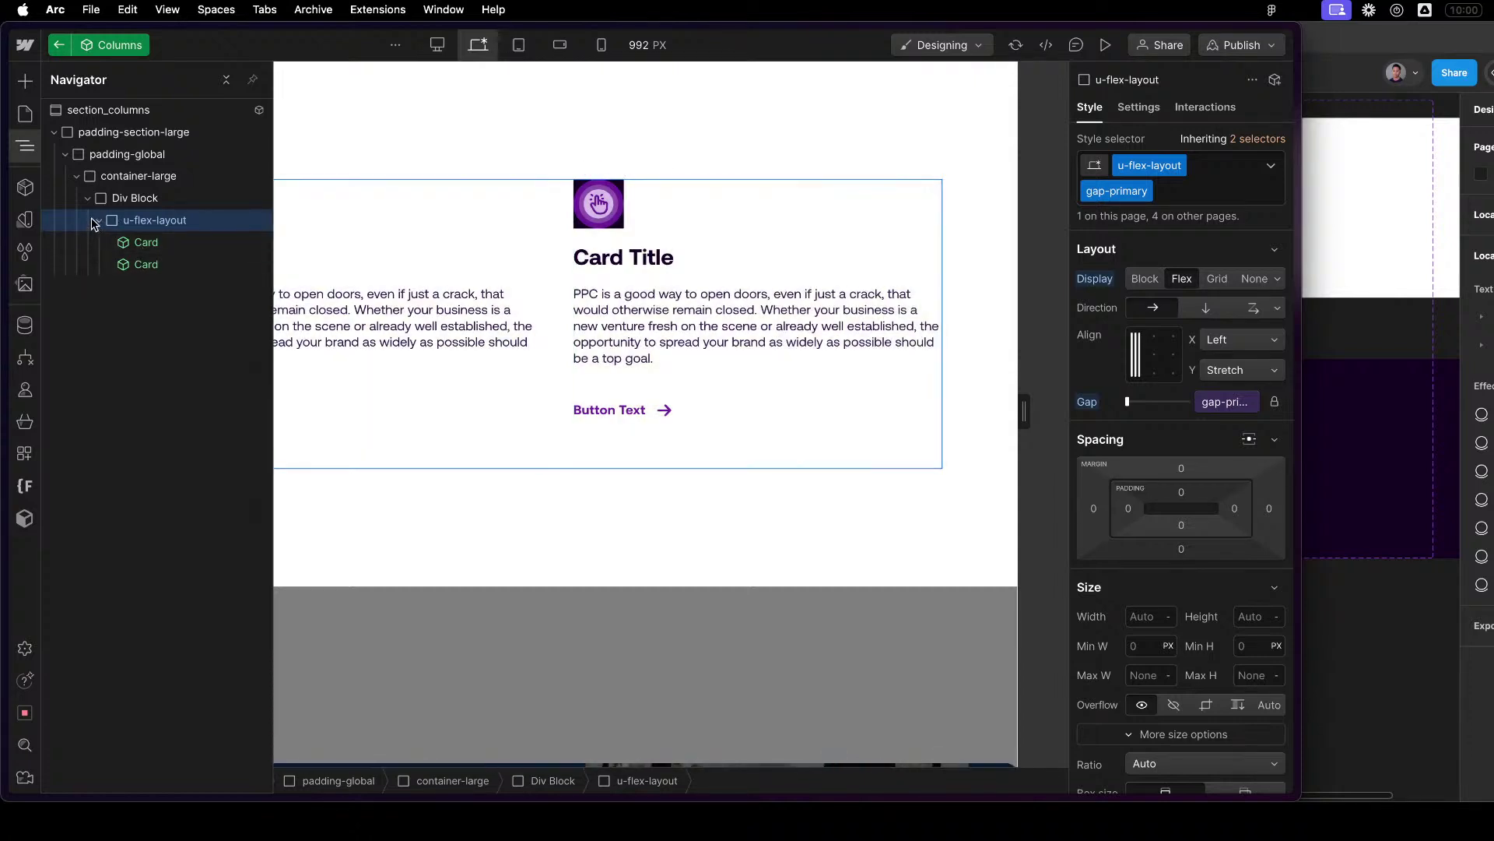
{"action": "left_click", "coordinate": [102, 222]}
{"action": "left_click", "coordinate": [88, 199]}
{"action": "left_click", "coordinate": [89, 200]}
{"action": "left_click", "coordinate": [99, 221]}
{"action": "left_click", "coordinate": [140, 242]}
{"action": "left_click", "coordinate": [126, 219]}
{"action": "left_click", "coordinate": [129, 199]}
{"action": "left_click", "coordinate": [102, 221]}
{"action": "left_click", "coordinate": [100, 221]}
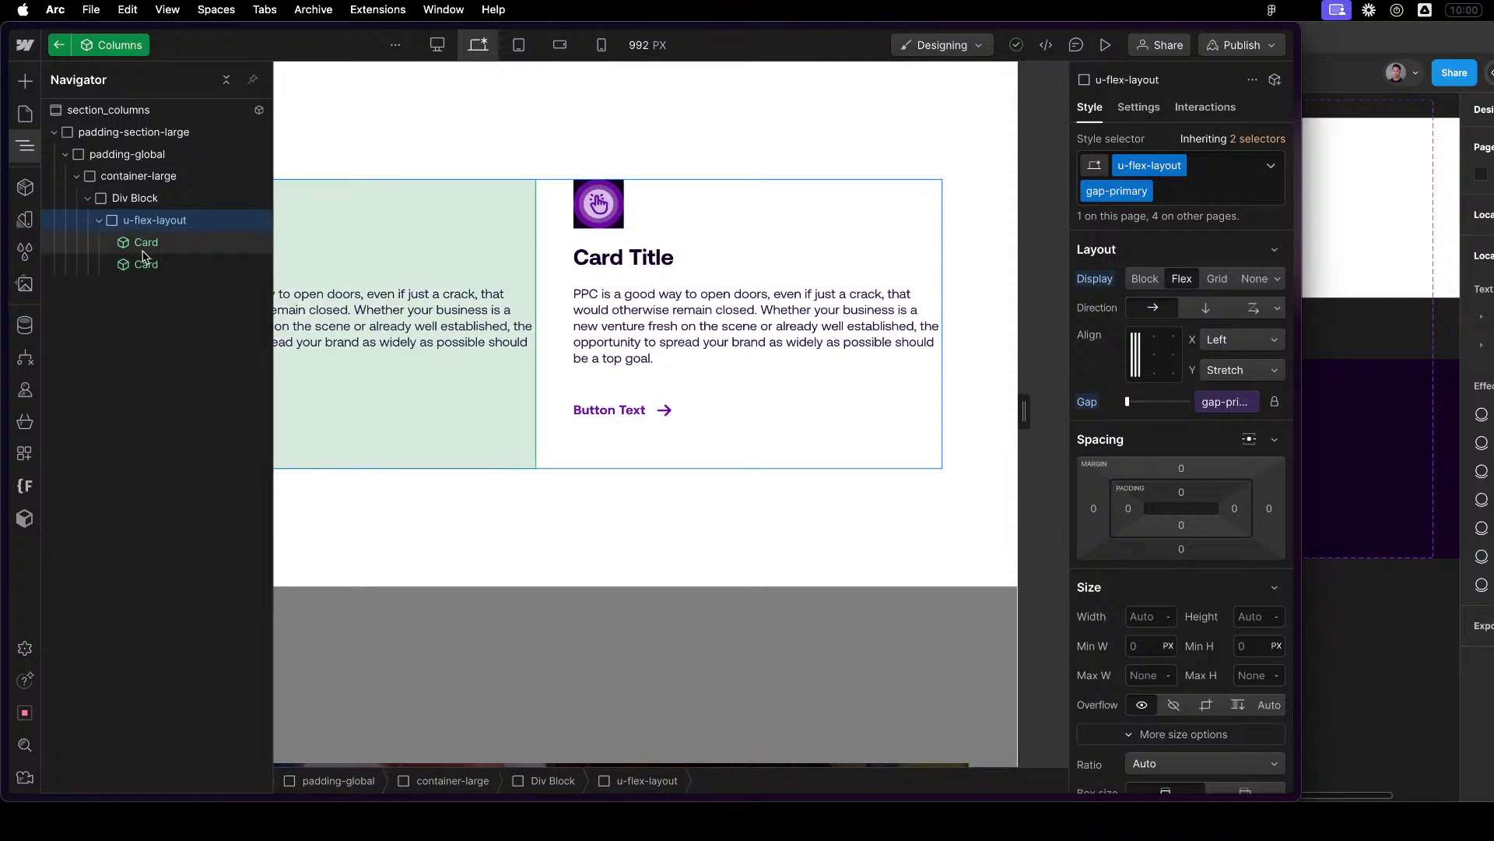
Give the Div Block that wraps u-flex-layout a new class named columns_2col.
{"action": "left_click", "coordinate": [96, 206]}
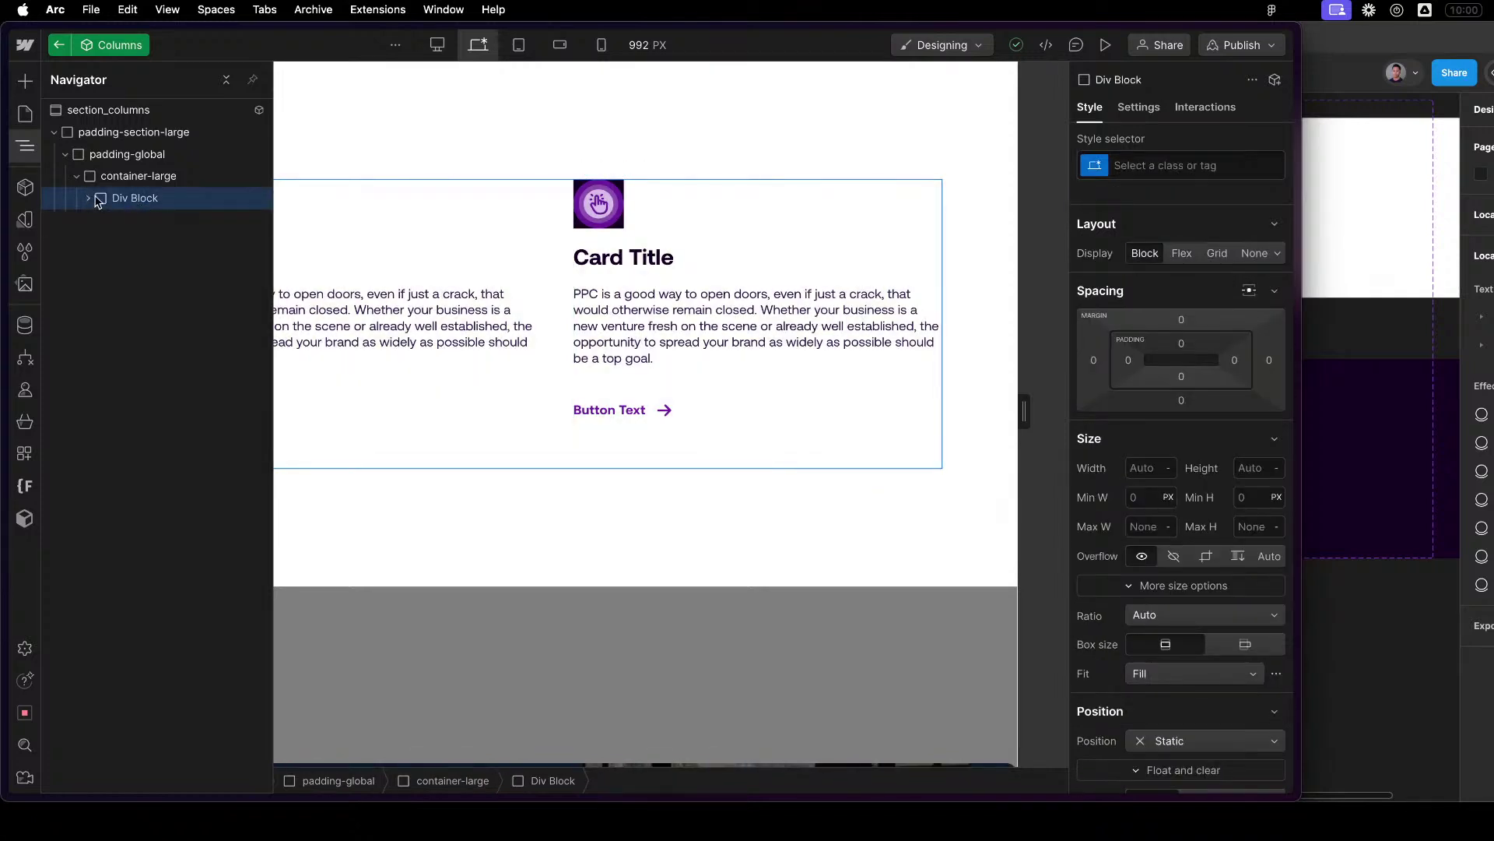
{"action": "left_click", "coordinate": [1194, 163]}
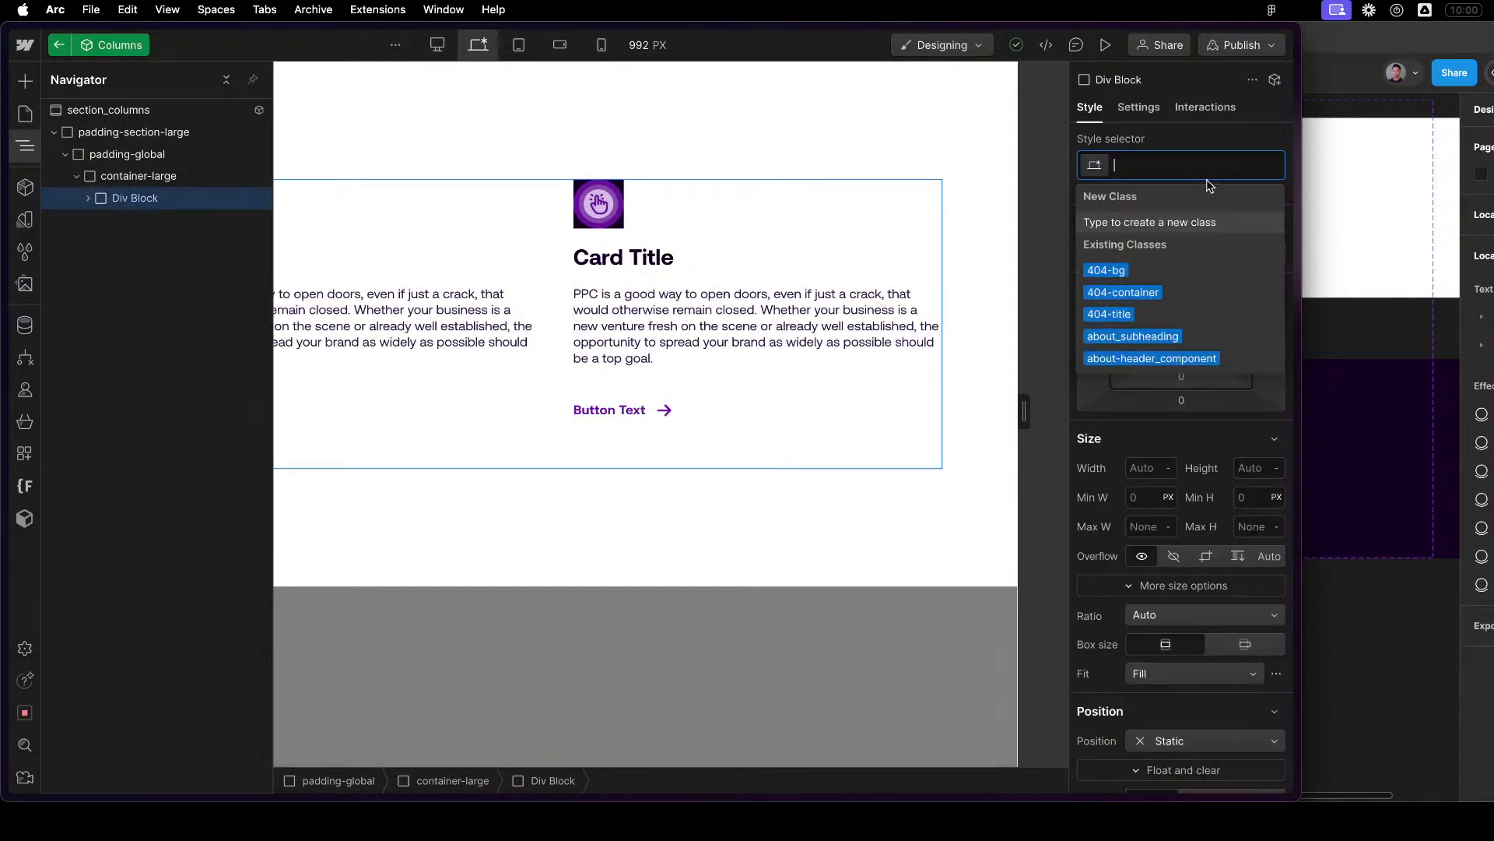
{"action": "type", "text": "2-co"}
{"action": "type", "text": "l"}
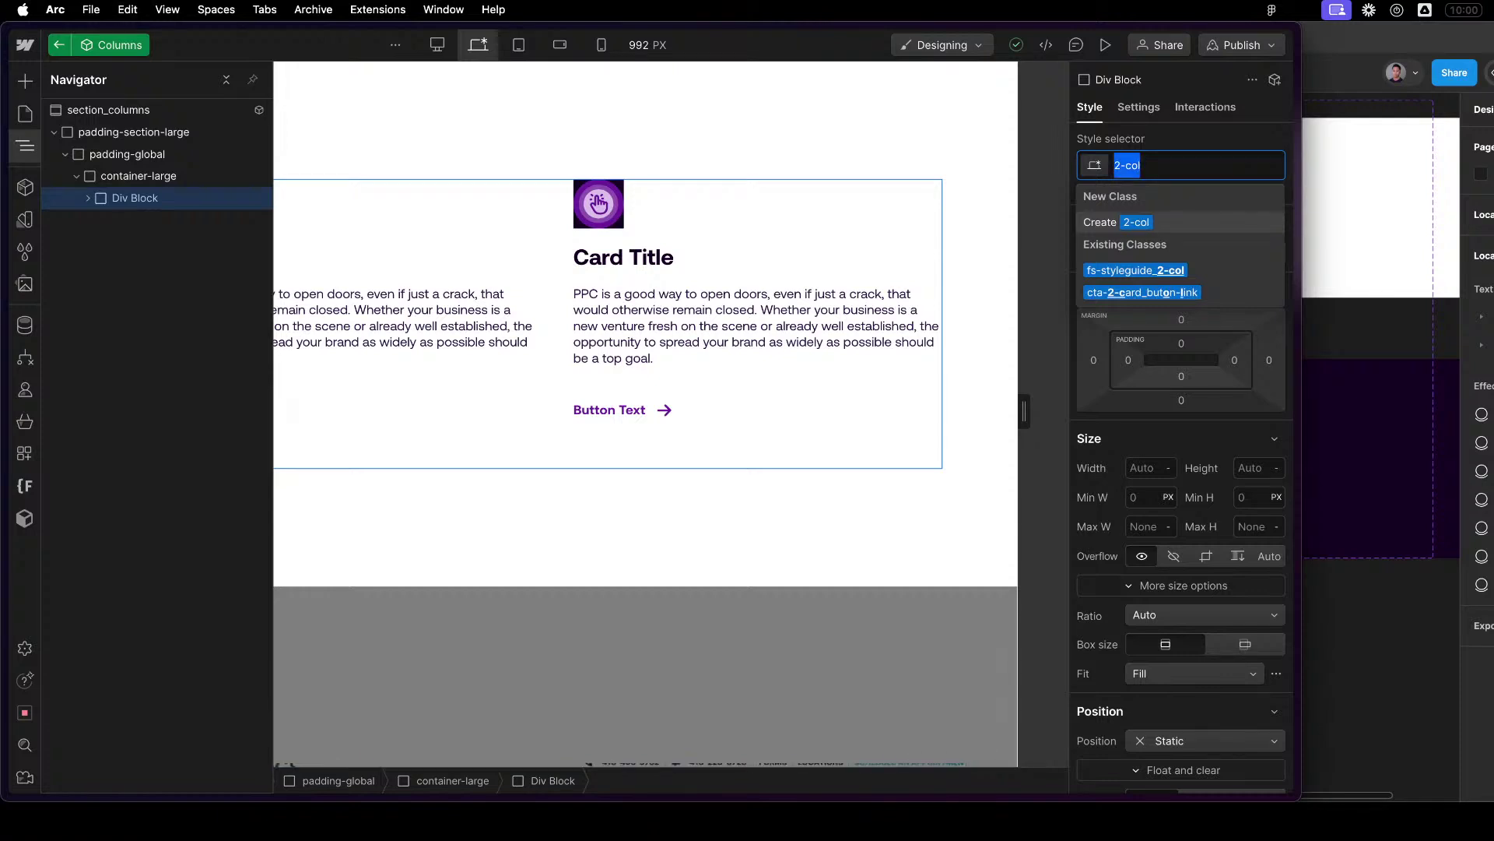
{"action": "key", "text": "BackSpace"}
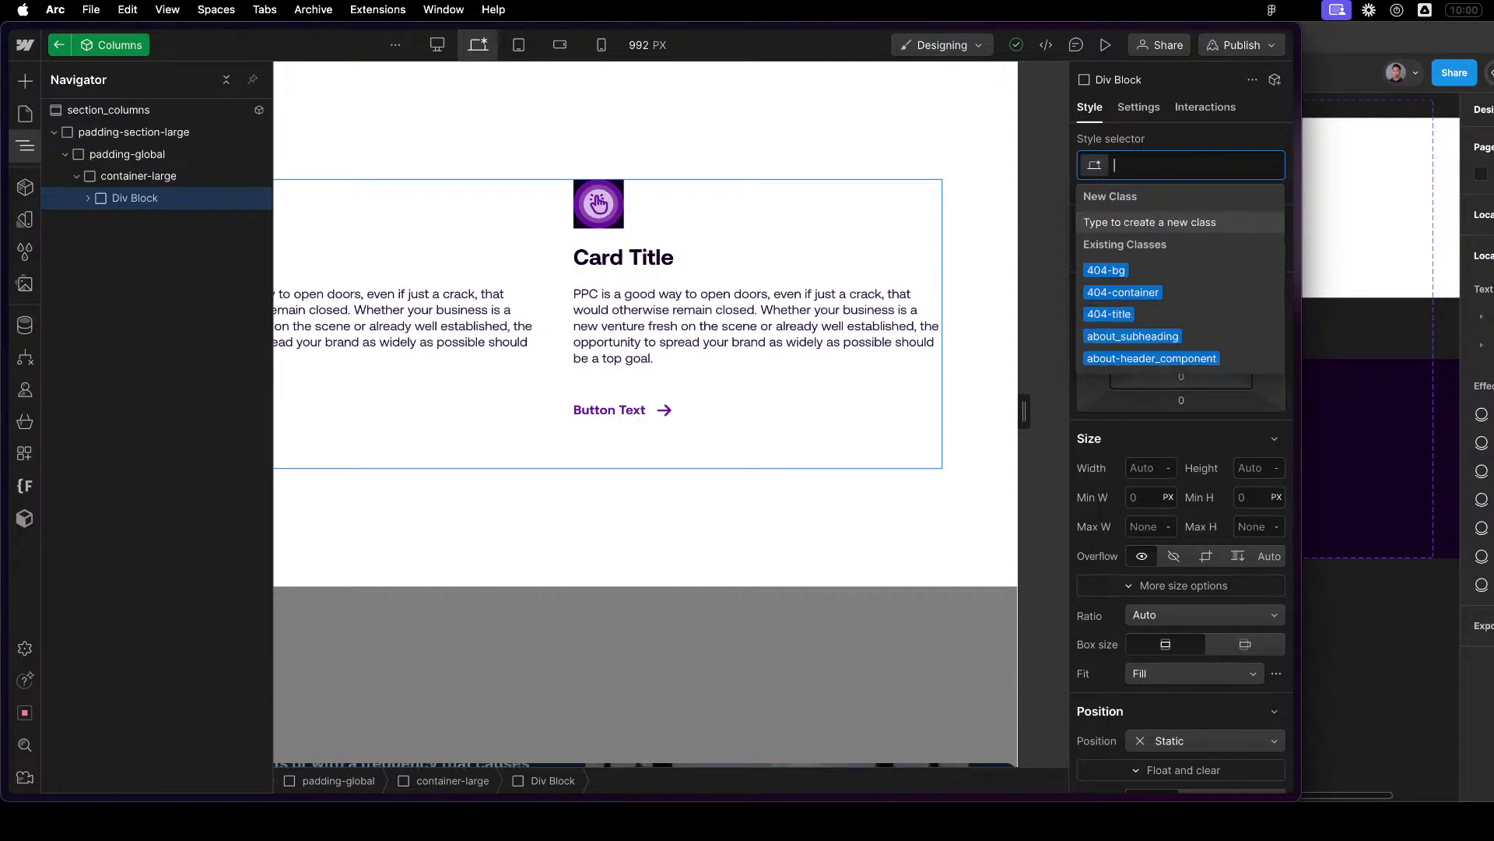
{"action": "type", "text": "2"}
{"action": "key", "text": "BackSpace"}
{"action": "type", "text": "columns="}
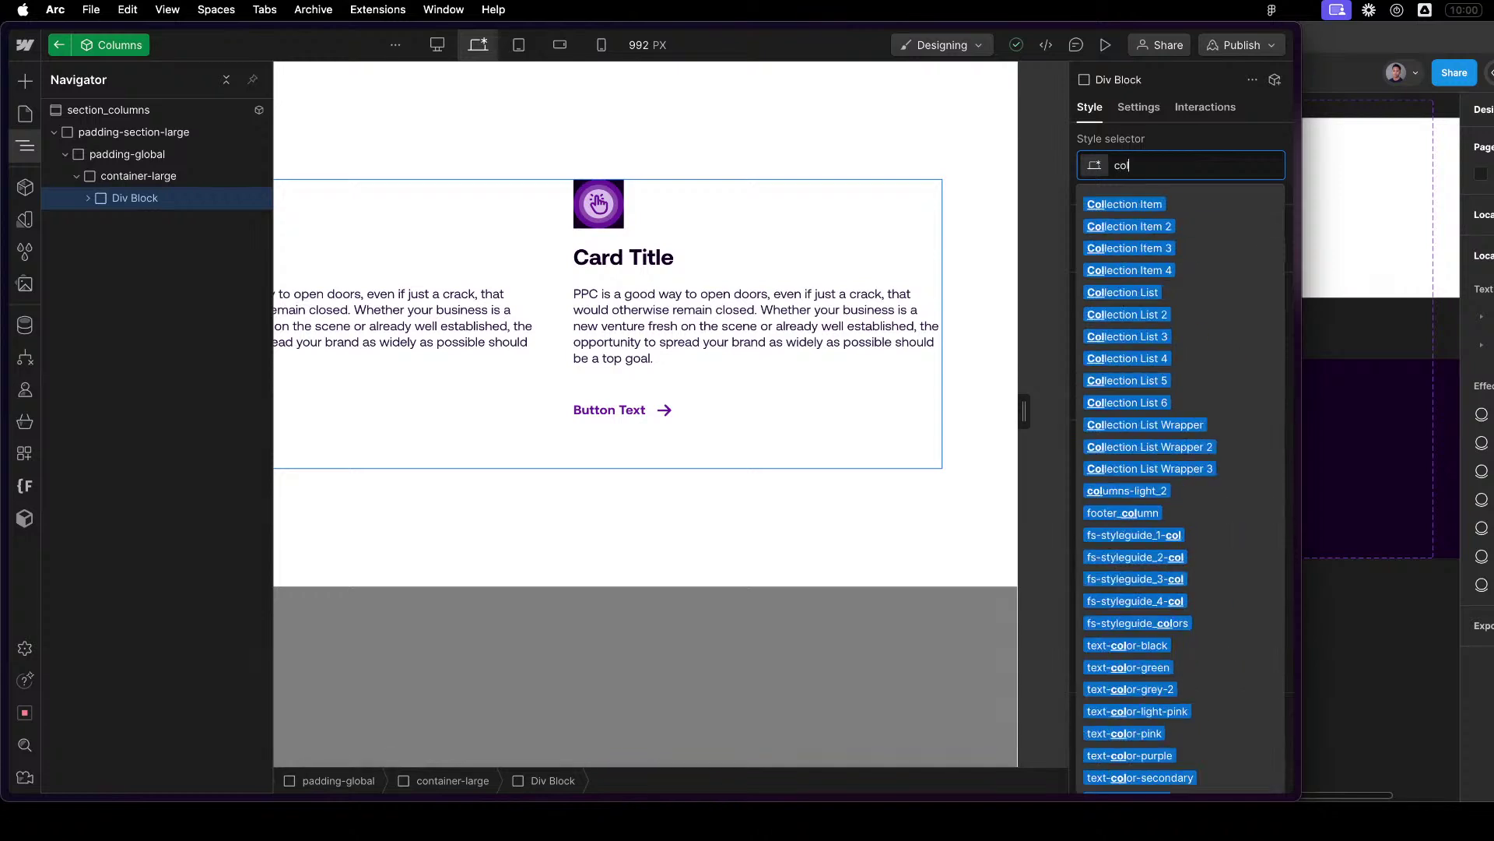
{"action": "type", "text": "2col"}
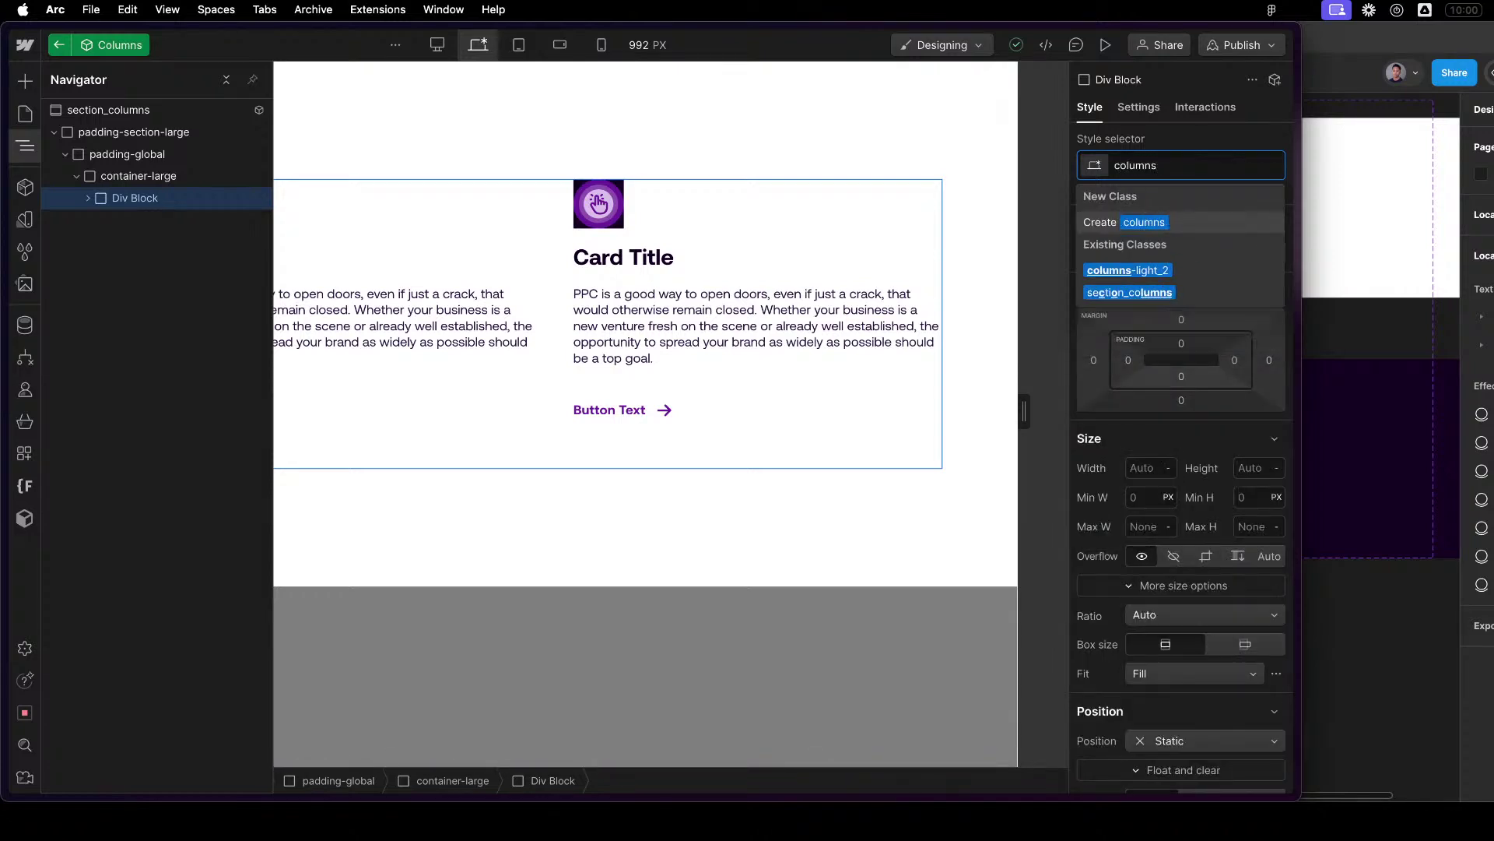
{"action": "key", "text": "Return"}
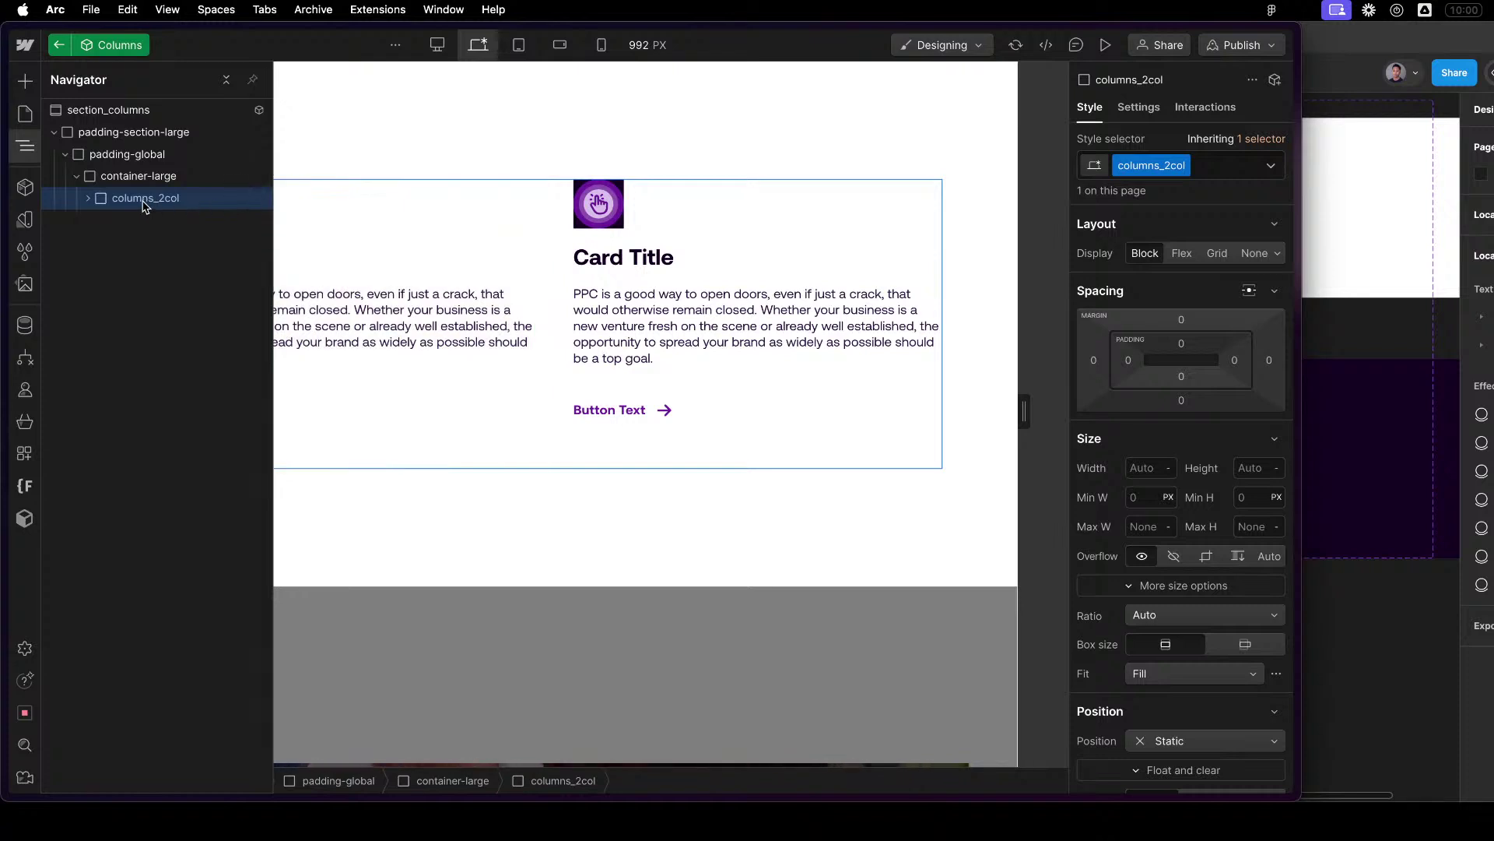
Duplicate the columns_2col block together with its nested u-flex-layout and cards inside container-large.
{"action": "left_click", "coordinate": [88, 199]}
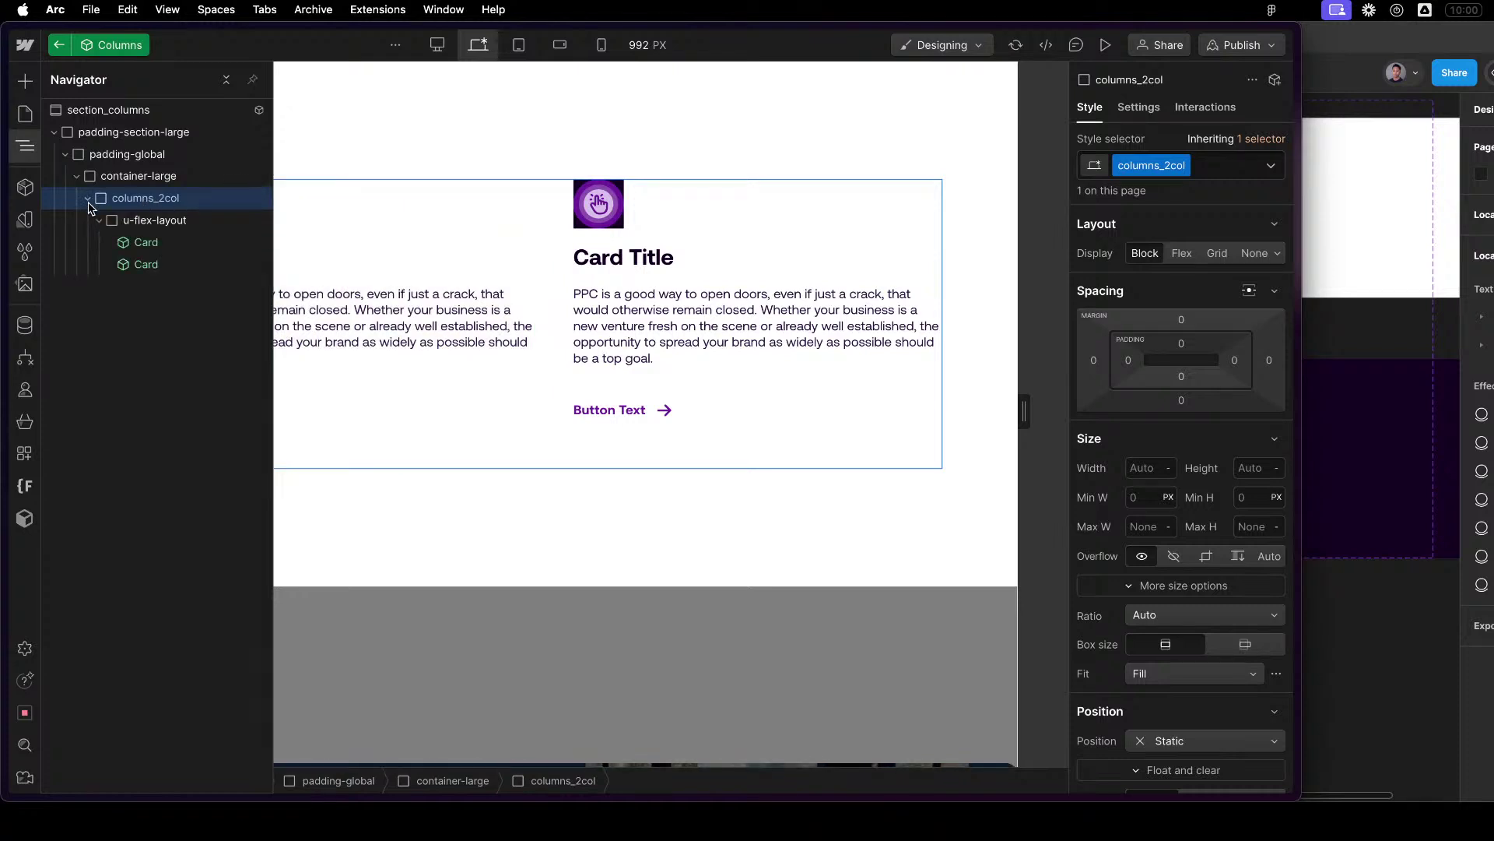
{"action": "left_click", "coordinate": [138, 223]}
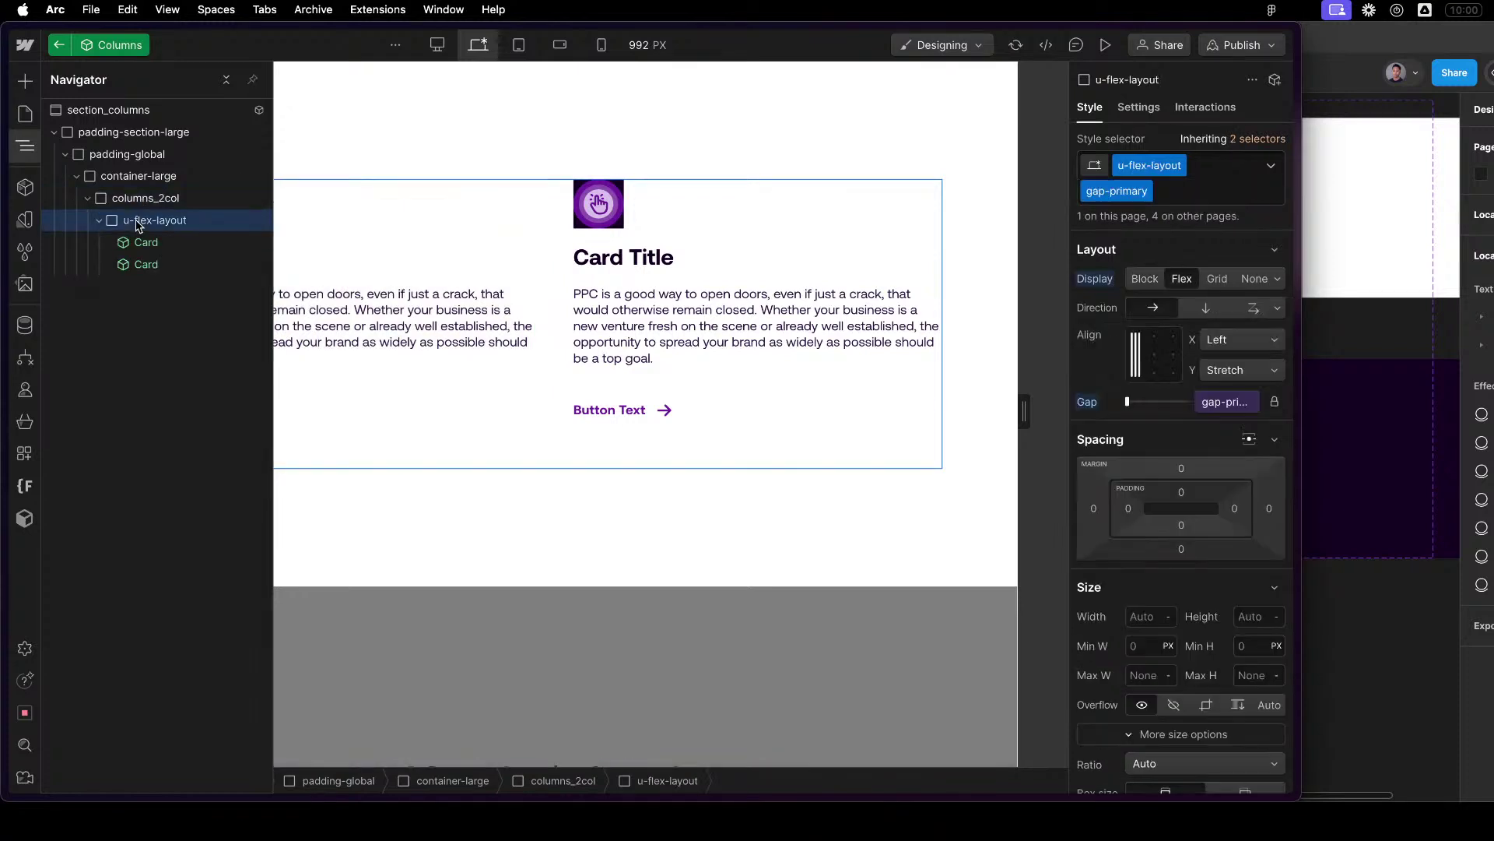
{"action": "left_click", "coordinate": [100, 221]}
{"action": "left_click", "coordinate": [88, 197]}
{"action": "left_click", "coordinate": [139, 200]}
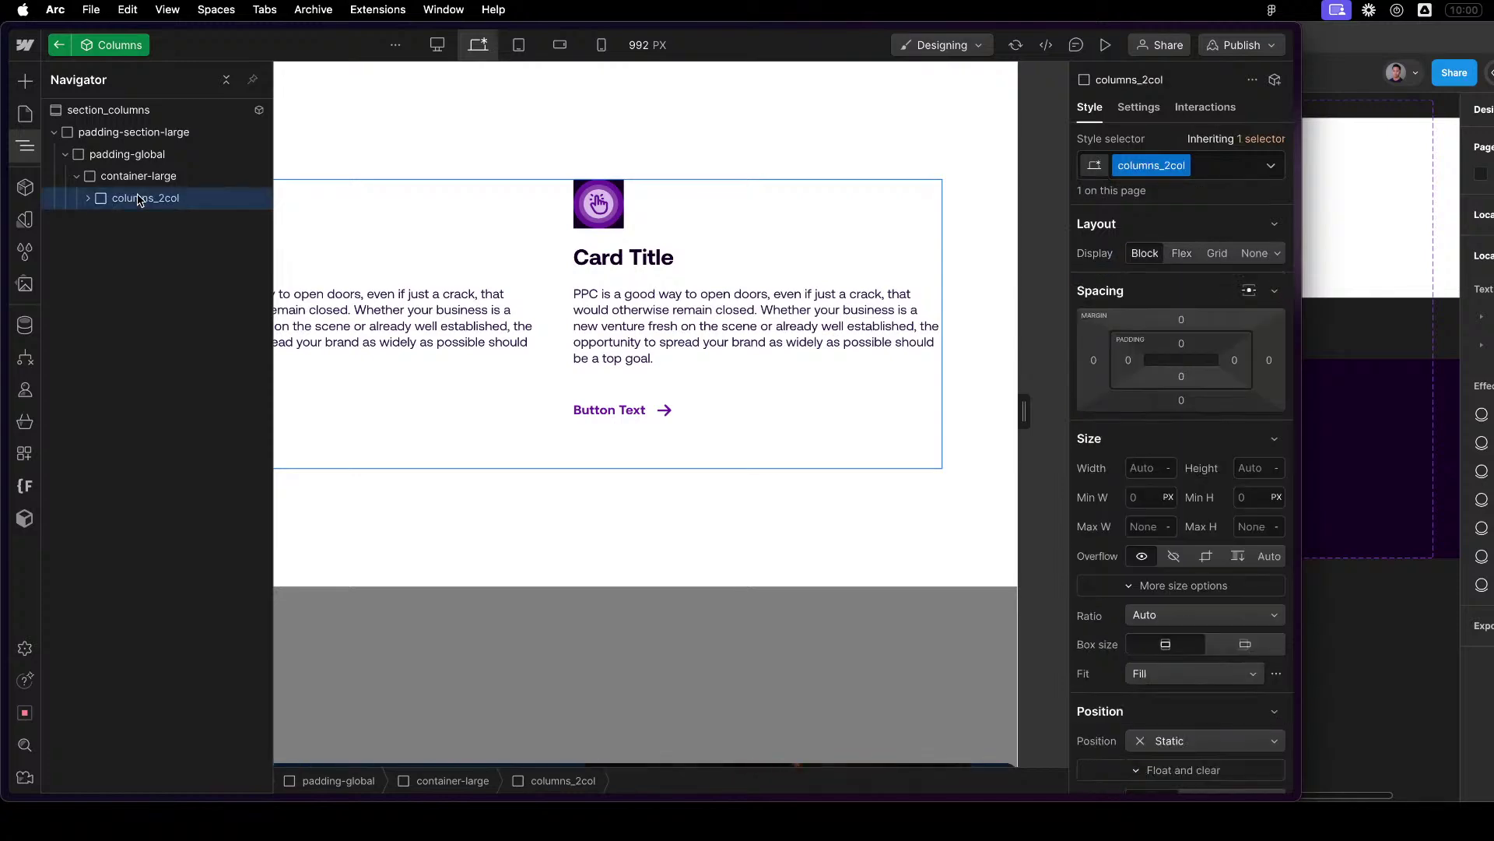
{"action": "key", "text": "super+d"}
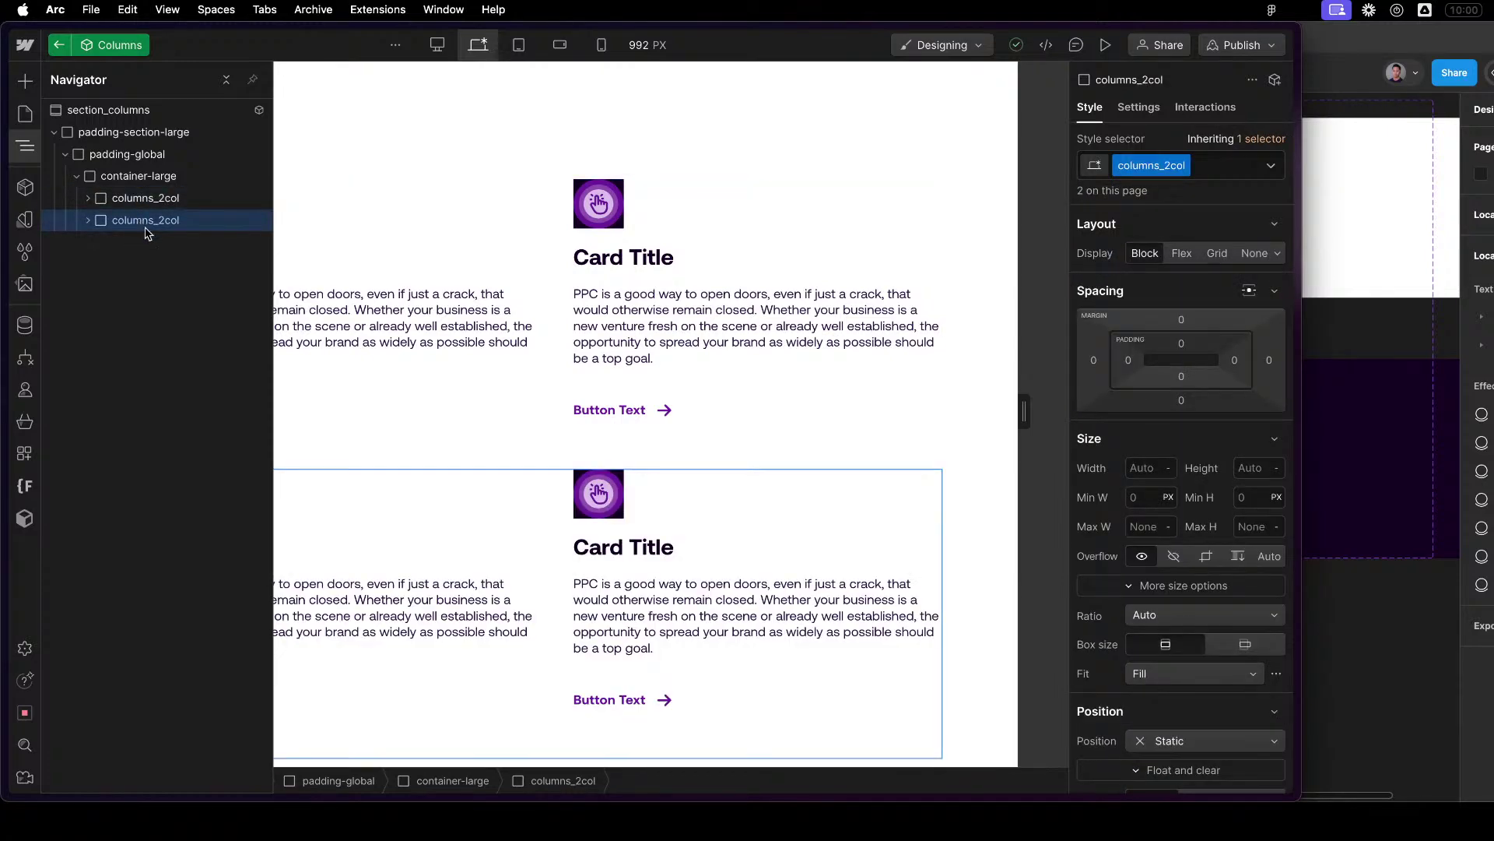
Copy a card in the duplicated columns_2col block and paste it there as a third card.
{"action": "left_click", "coordinate": [767, 543]}
{"action": "key", "text": "super+c"}
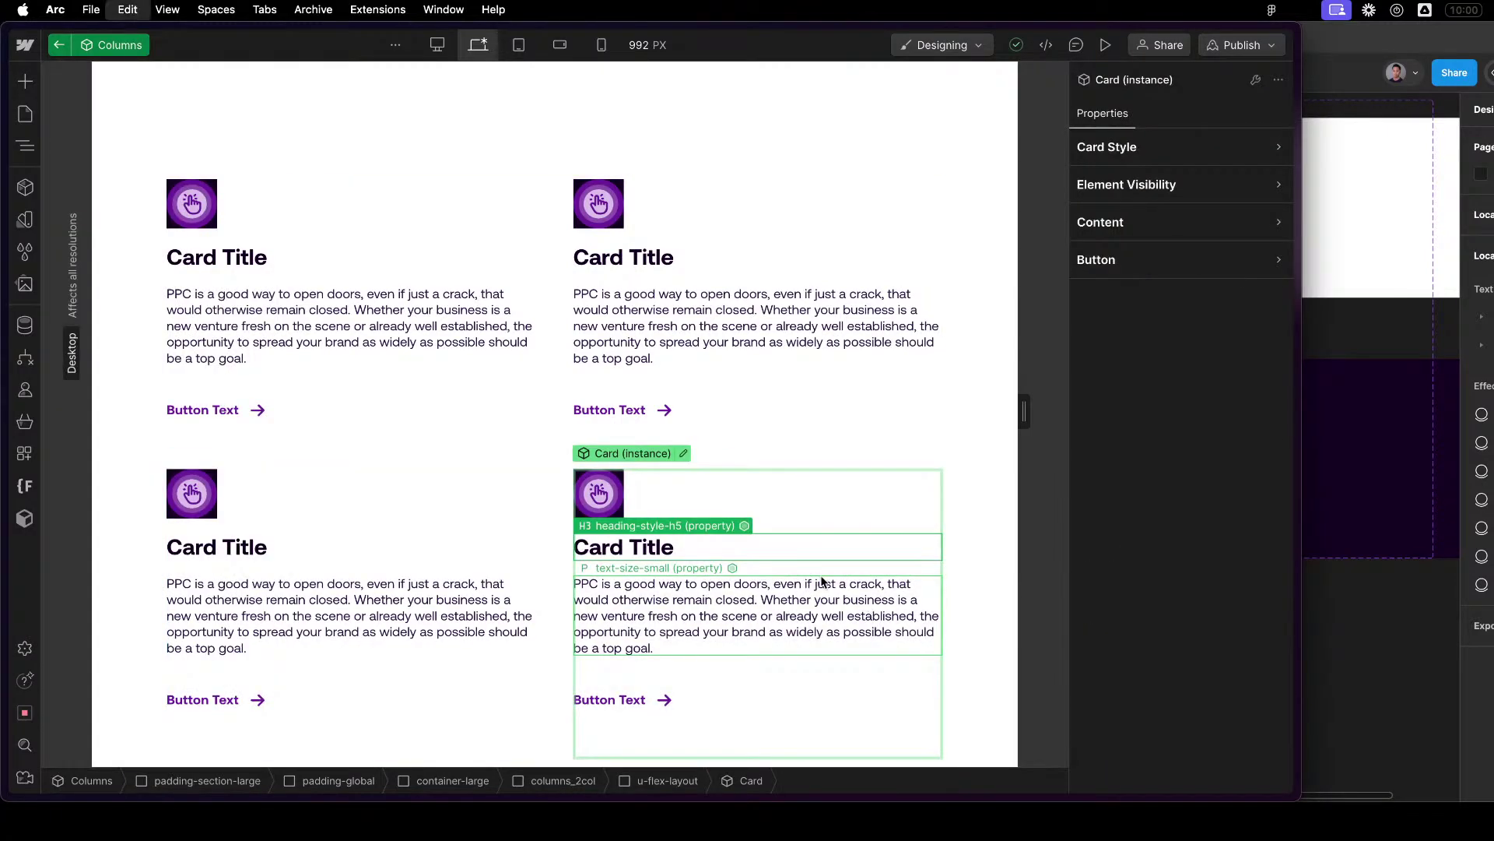
{"action": "key", "text": "super+v"}
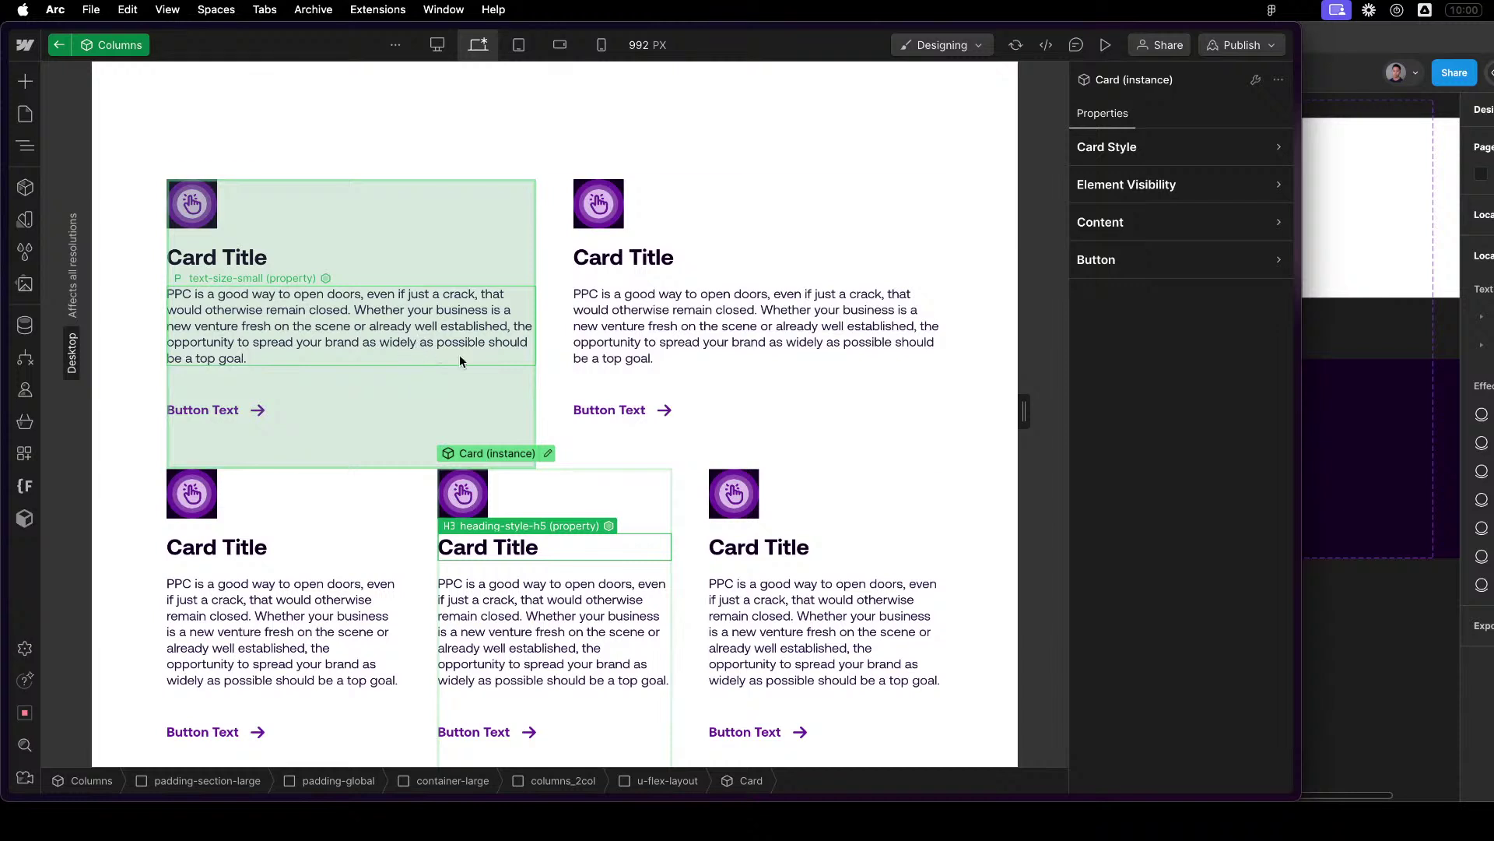
{"action": "left_click", "coordinate": [697, 577]}
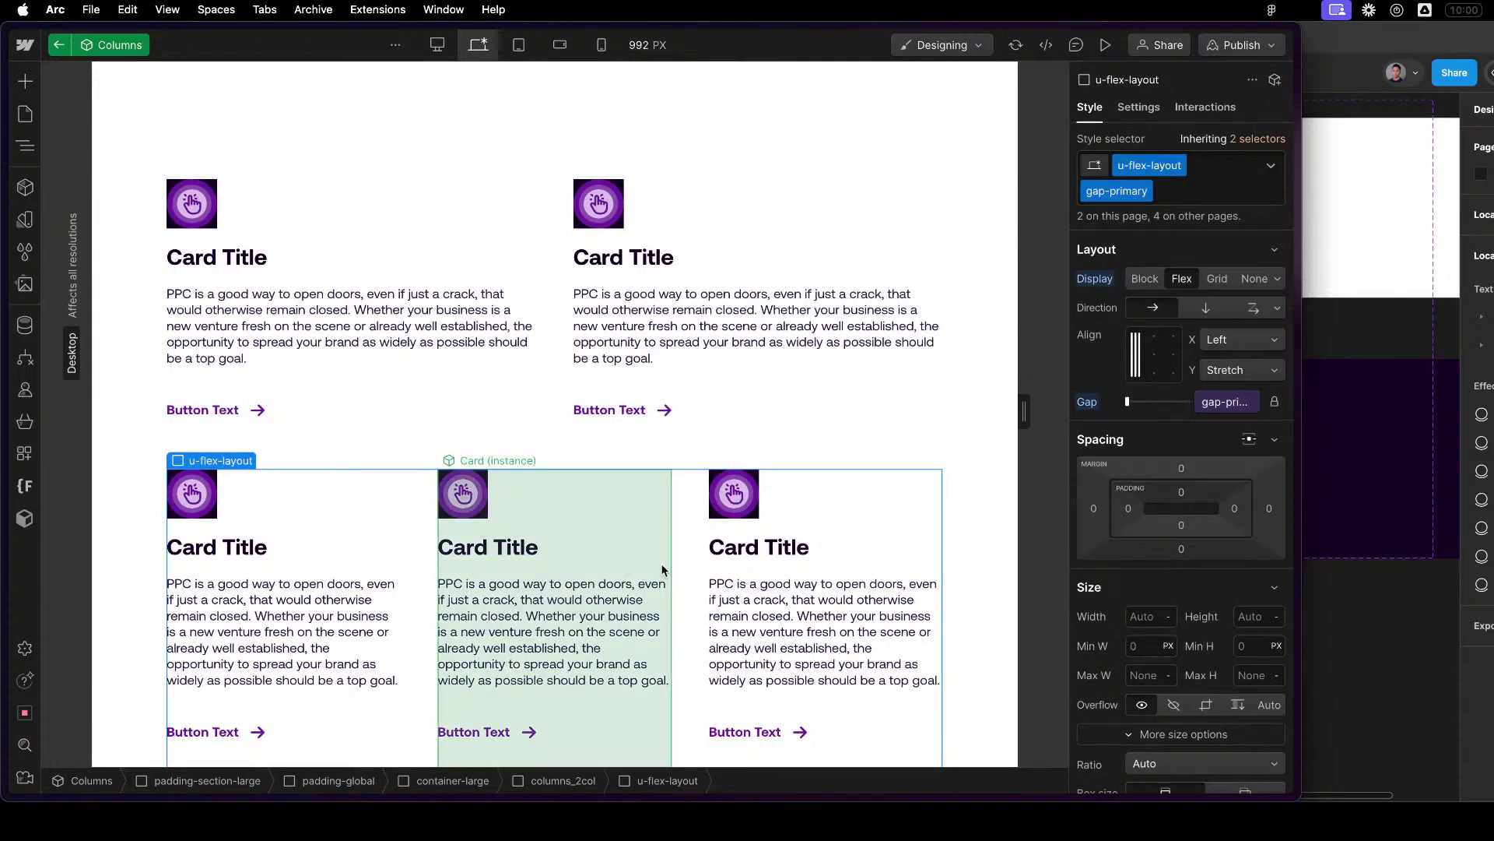
{"action": "left_click", "coordinate": [928, 575]}
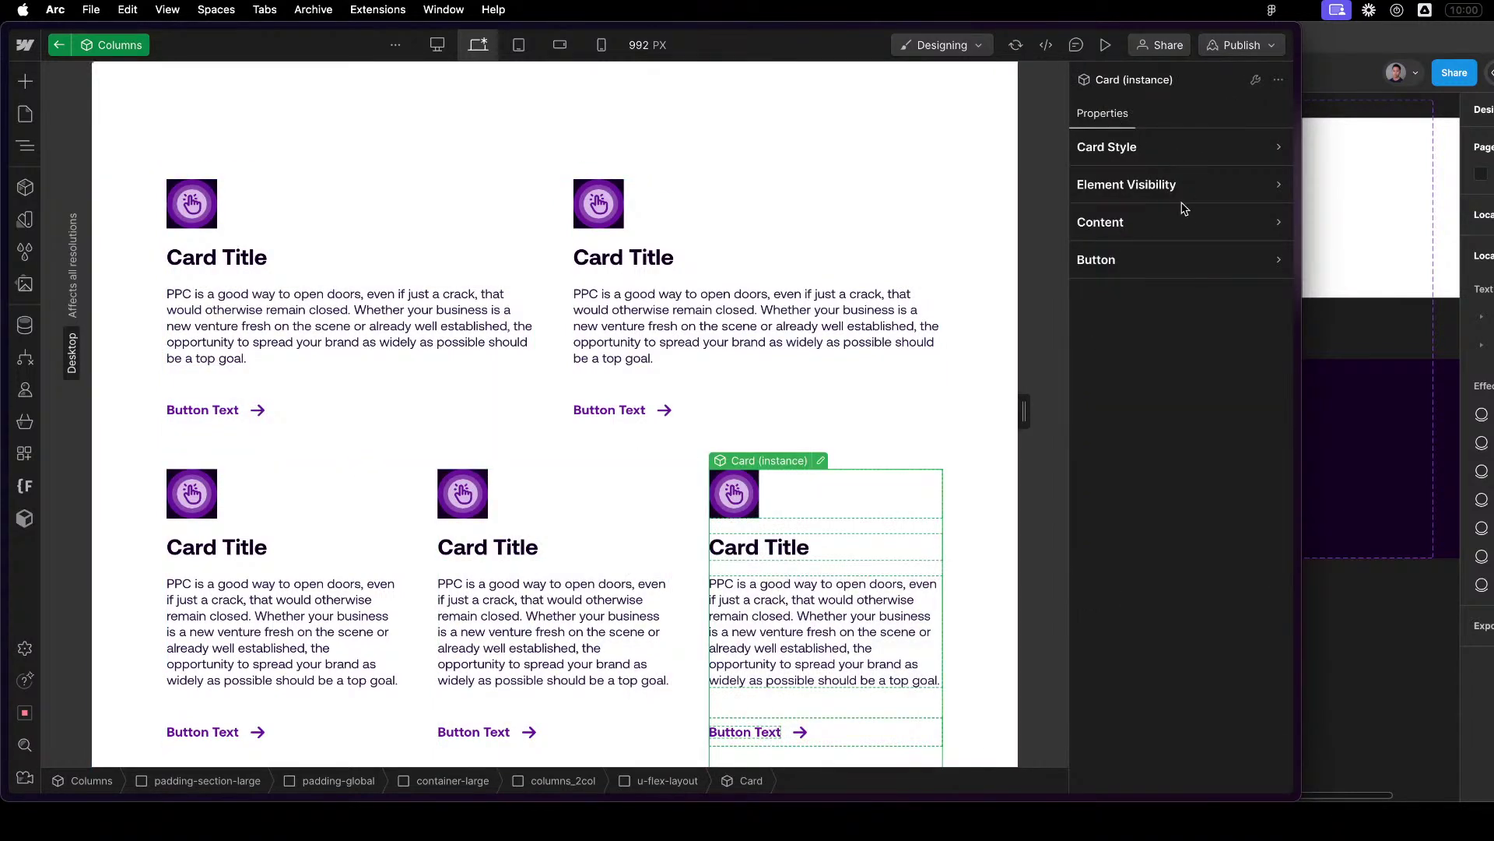
{"action": "left_click", "coordinate": [1176, 227]}
{"action": "left_click", "coordinate": [1132, 453]}
{"action": "type", "text": "3333"}
{"action": "key", "text": "super+z"}
{"action": "left_click", "coordinate": [690, 562]}
{"action": "key", "text": "z"}
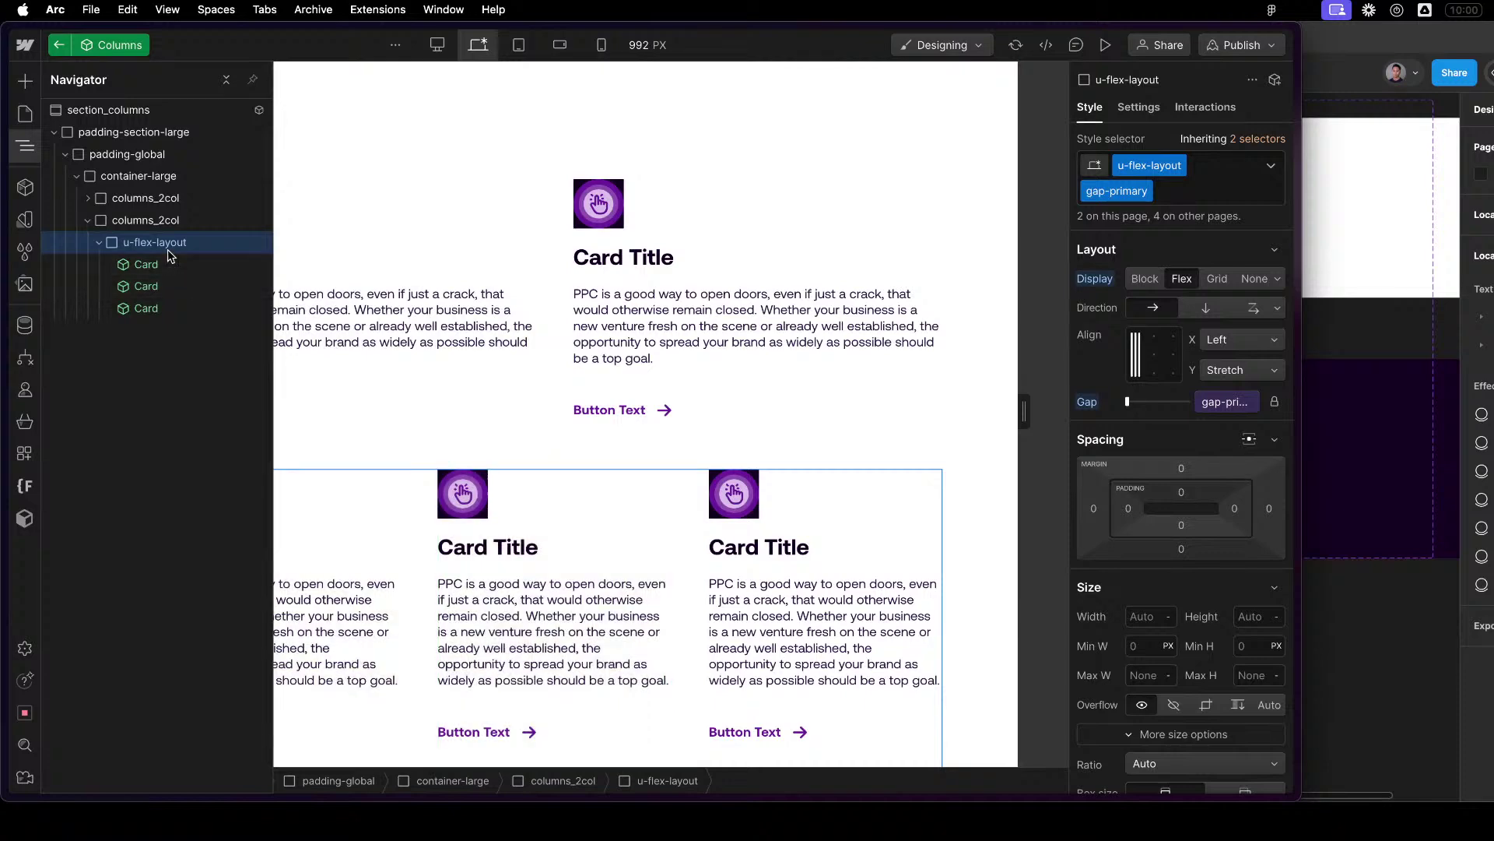
Replace the class on the duplicated three-card columns_2col block with a new class named columns_3col.
{"action": "left_click", "coordinate": [97, 243]}
{"action": "left_click", "coordinate": [87, 220]}
{"action": "left_click", "coordinate": [176, 218]}
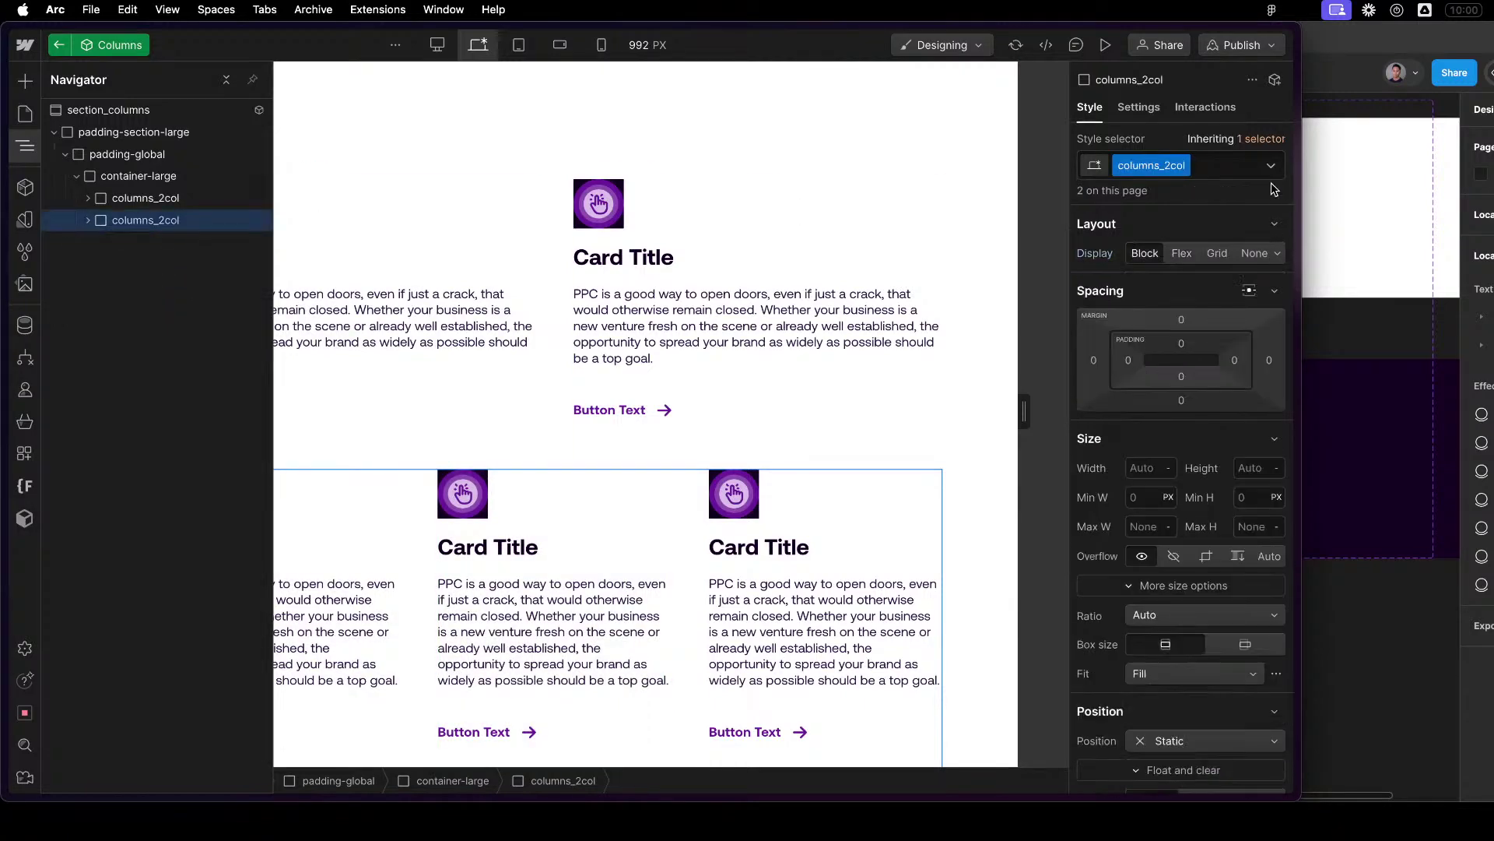
{"action": "left_click", "coordinate": [1238, 172]}
{"action": "key", "text": "BackSpace"}
{"action": "type", "text": "col"}
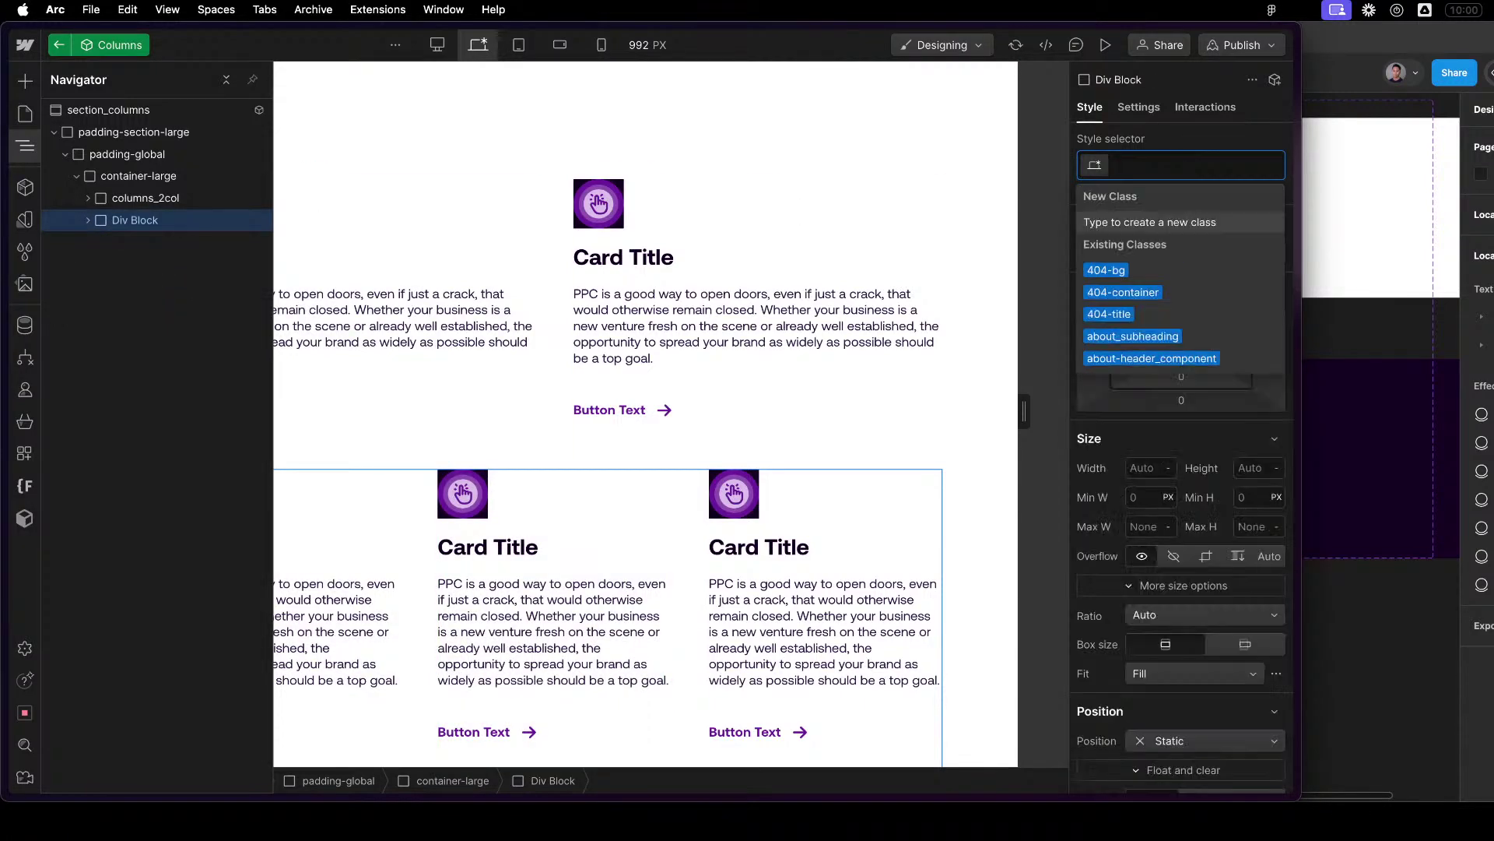
{"action": "type", "text": "umns"}
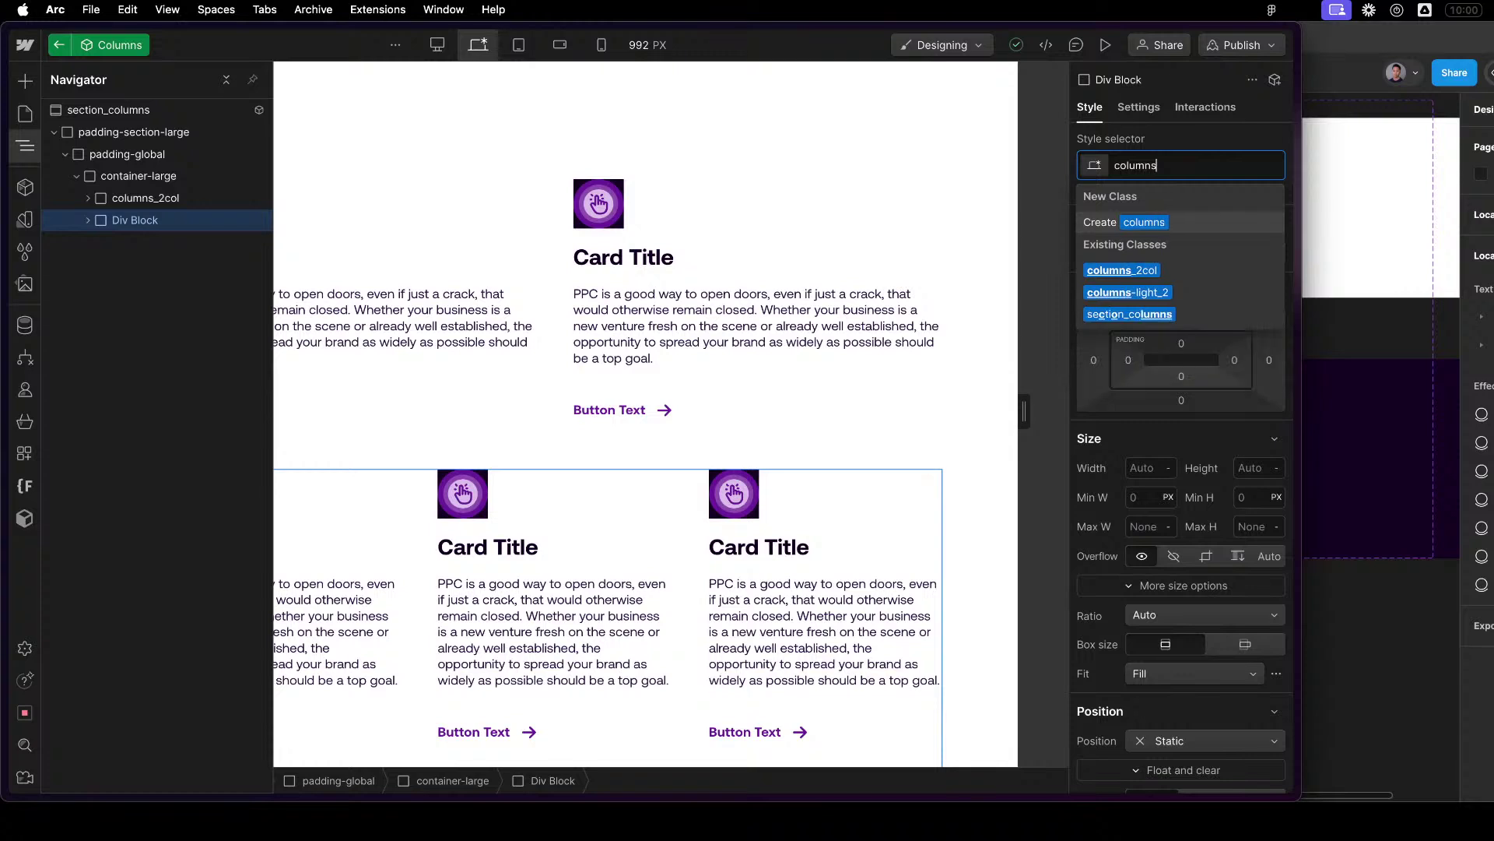
{"action": "type", "text": "_3col"}
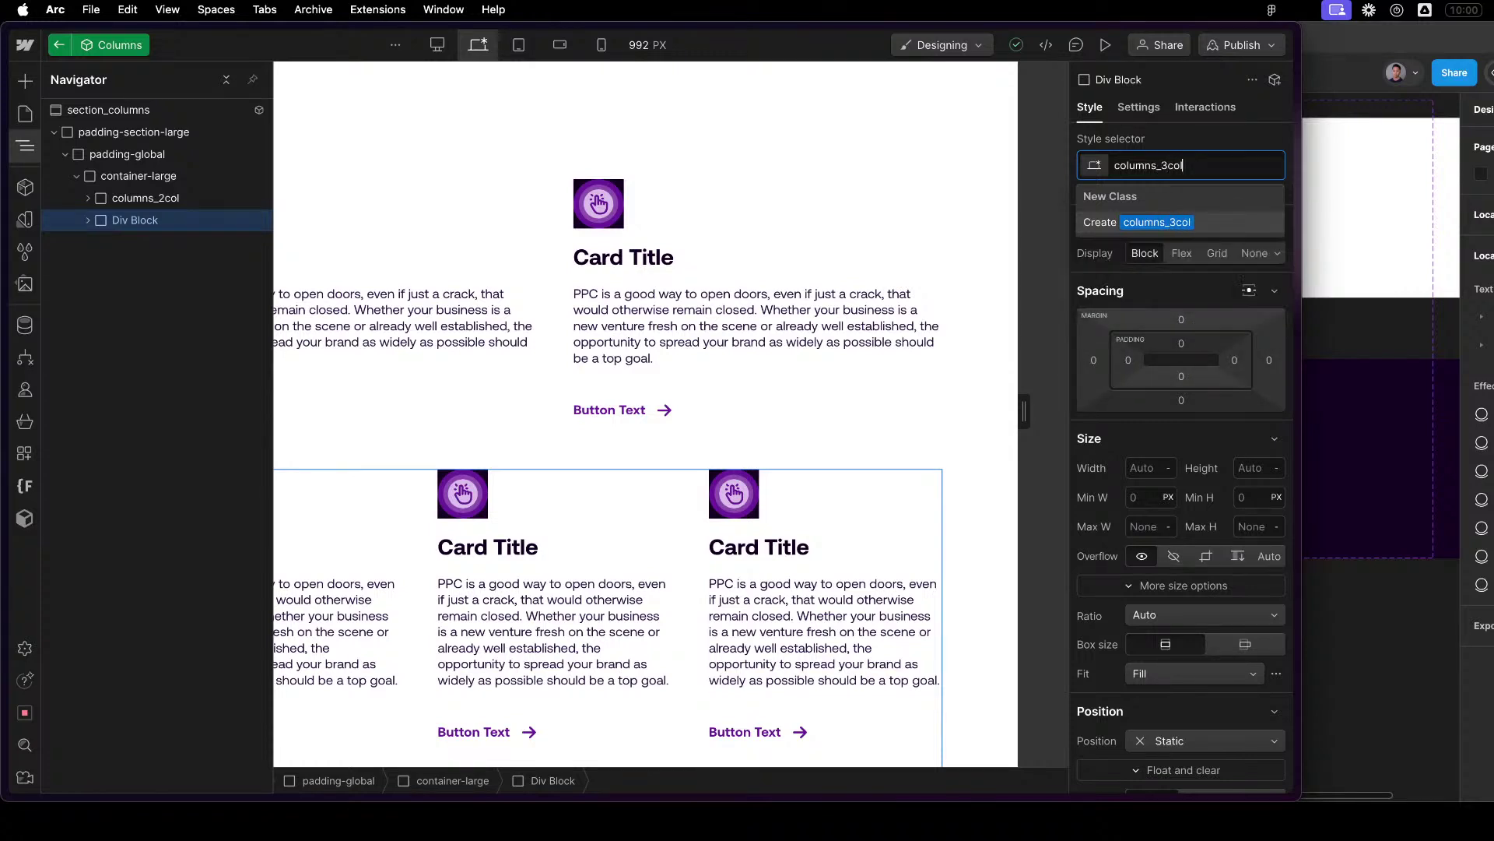
{"action": "key", "text": "Return"}
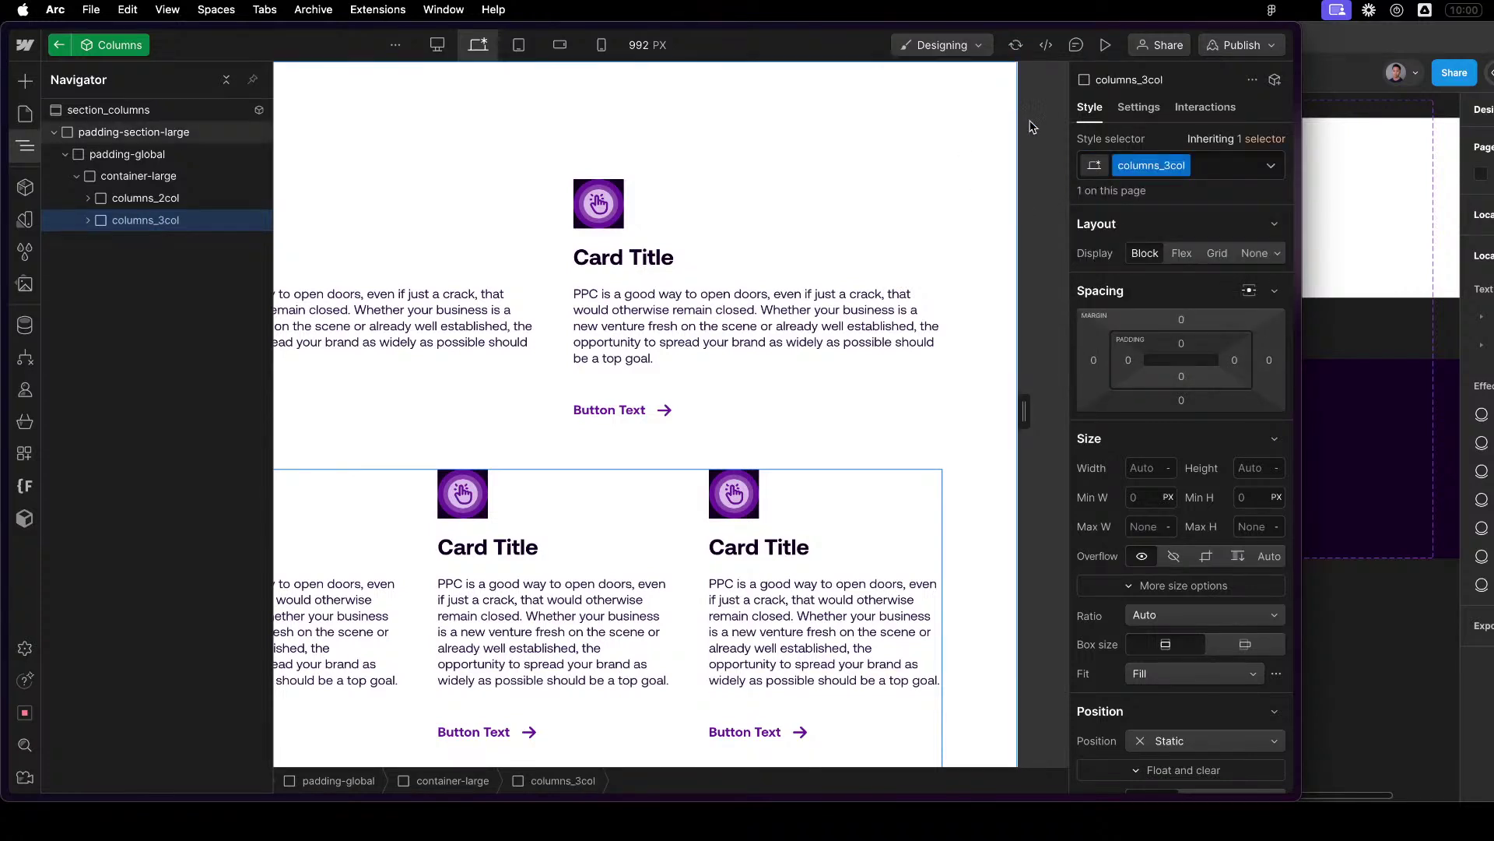
Duplicate the columns_3col block and give the copy a new class named columns_4col in place of the inherited one.
{"action": "key", "text": "super+d"}
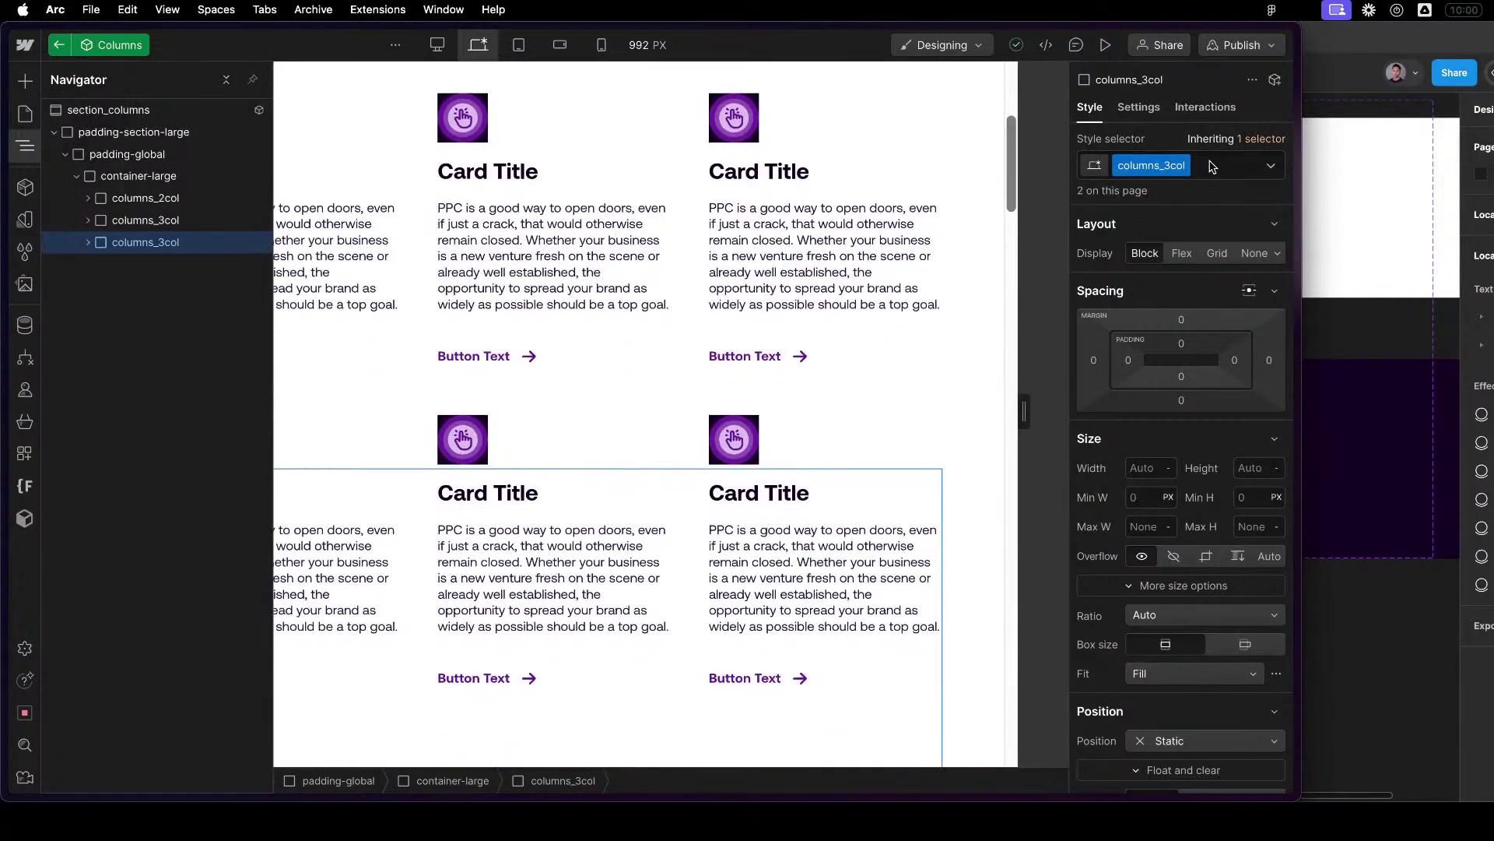
{"action": "left_click", "coordinate": [1208, 165]}
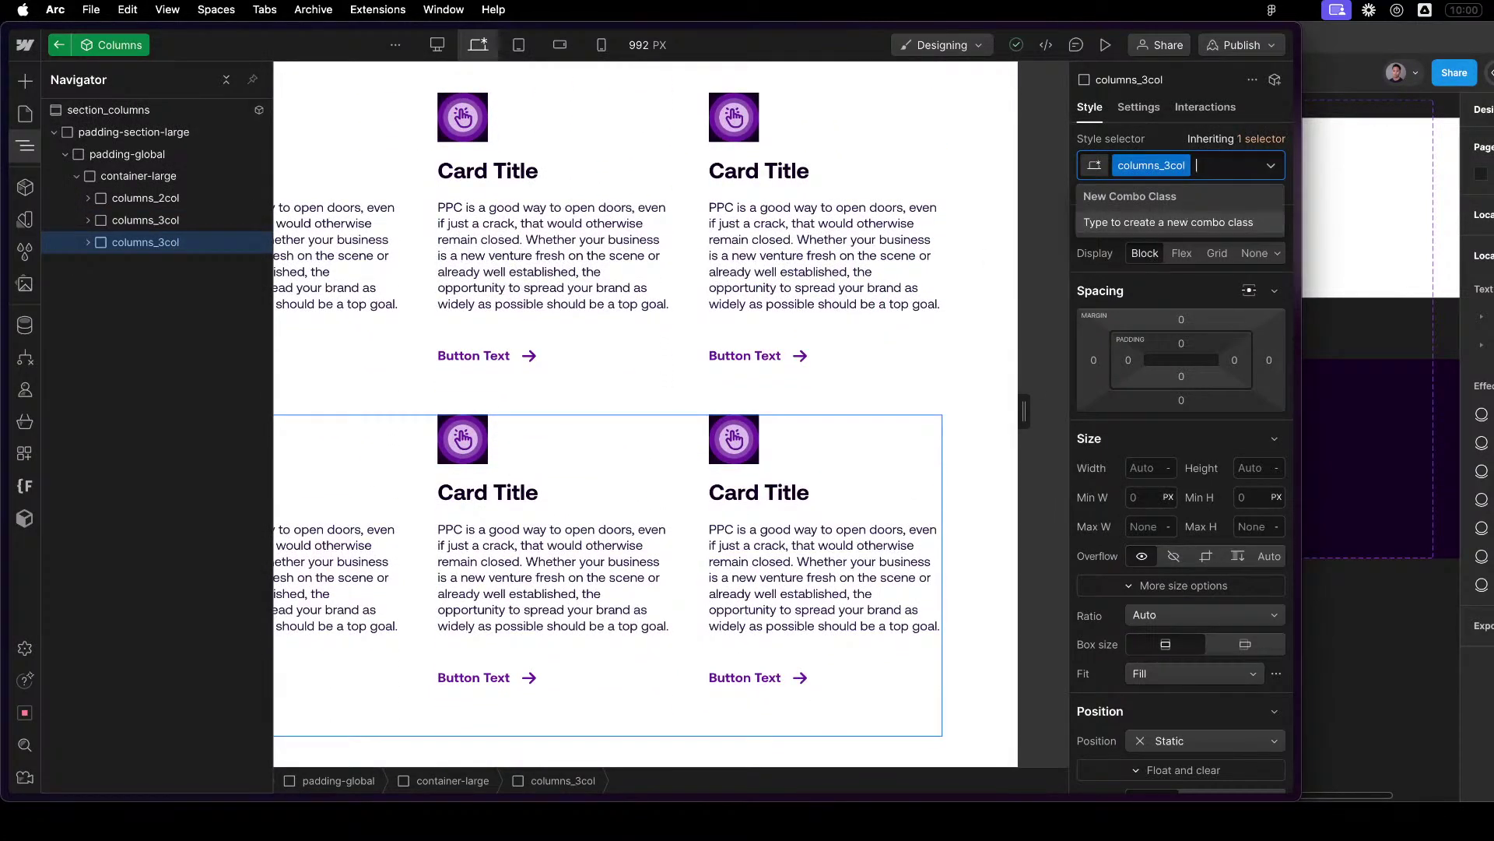
{"action": "key", "text": "BackSpace"}
{"action": "type", "text": "col"}
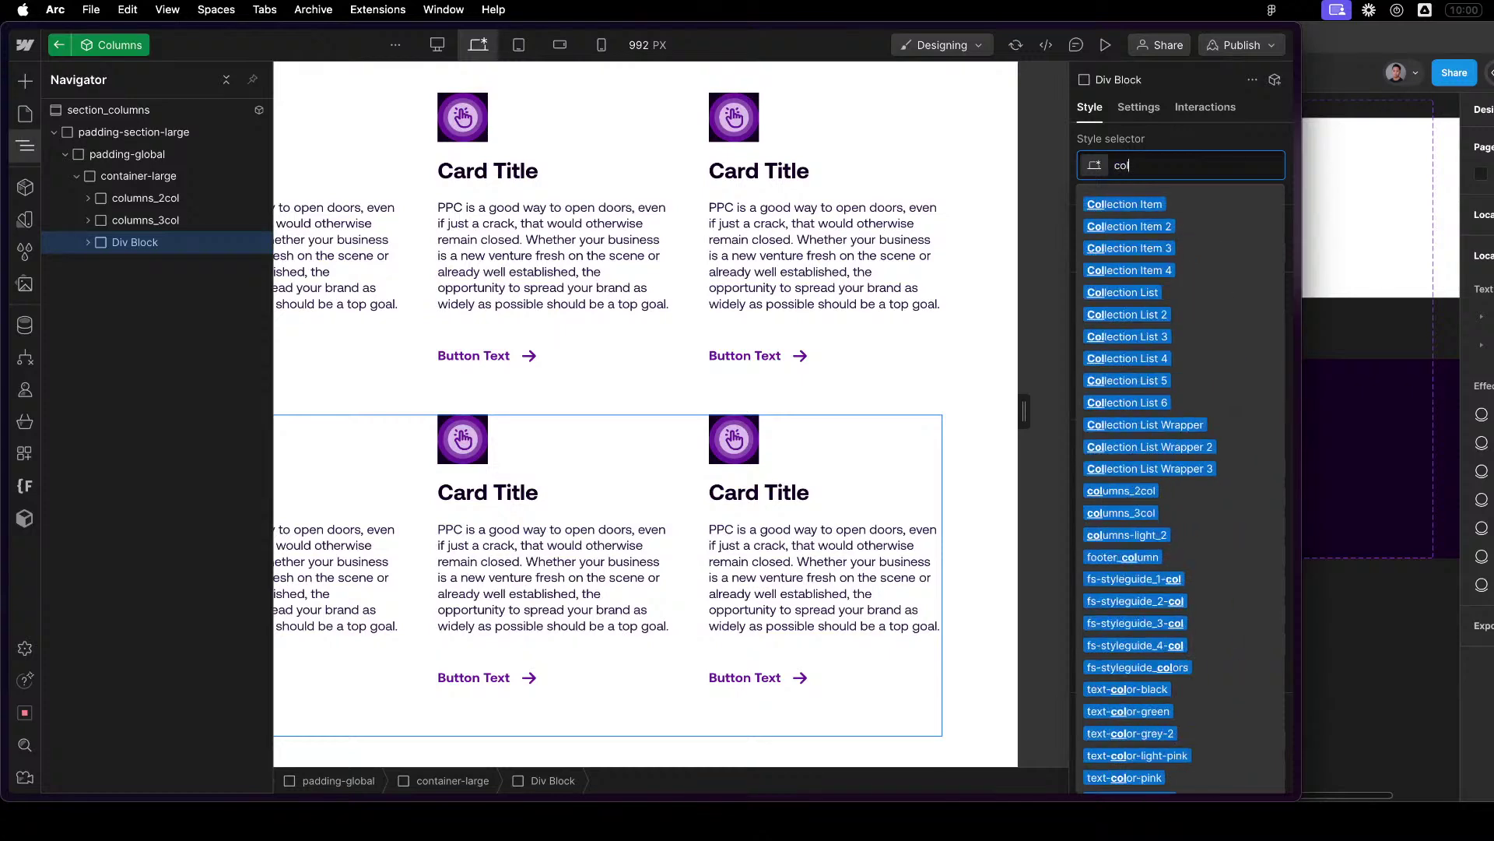
{"action": "type", "text": "umns_4col"}
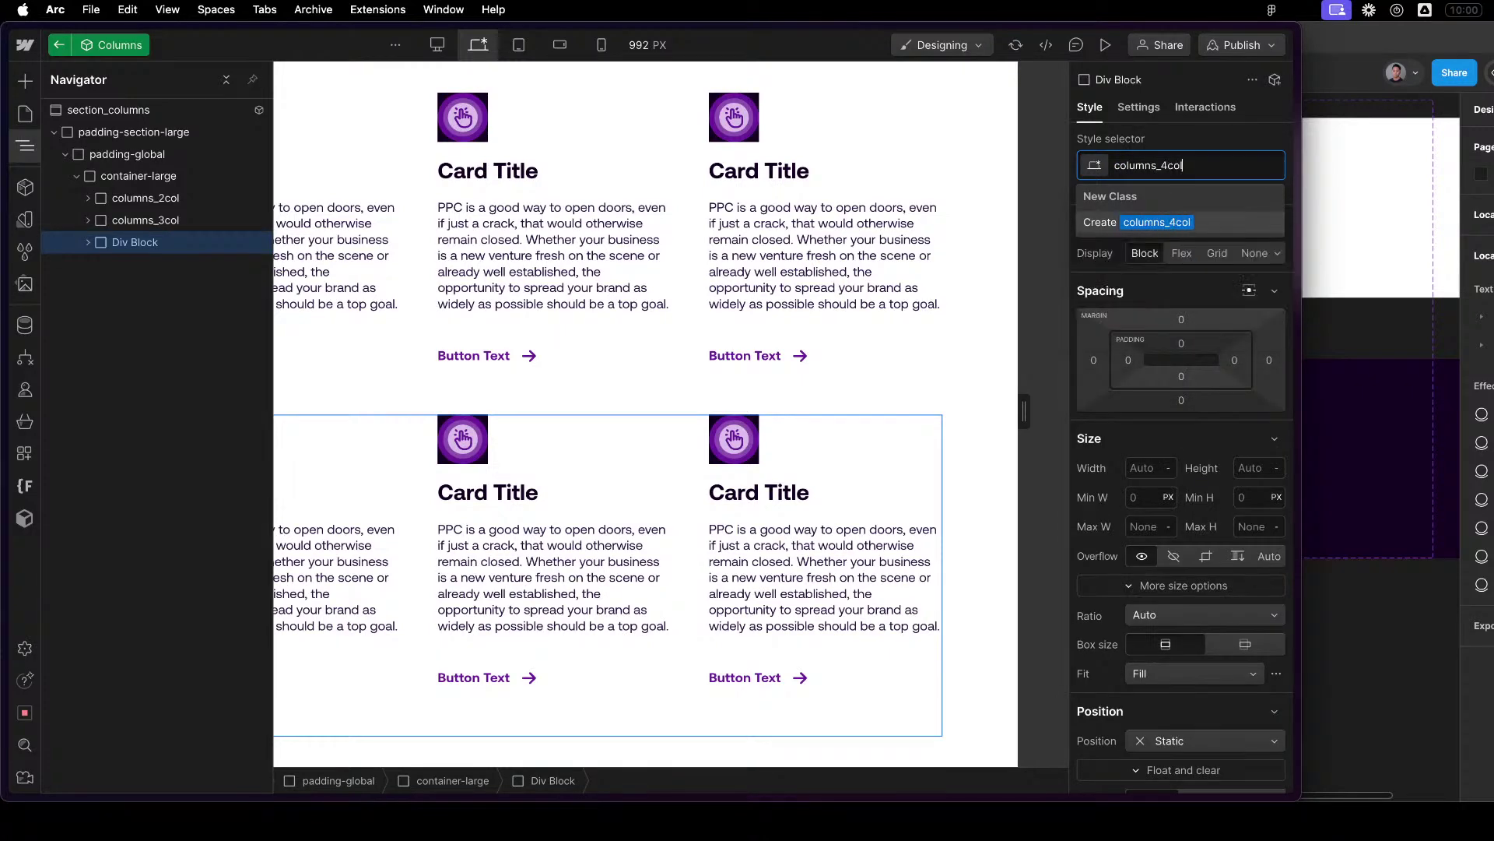
{"action": "key", "text": "Return"}
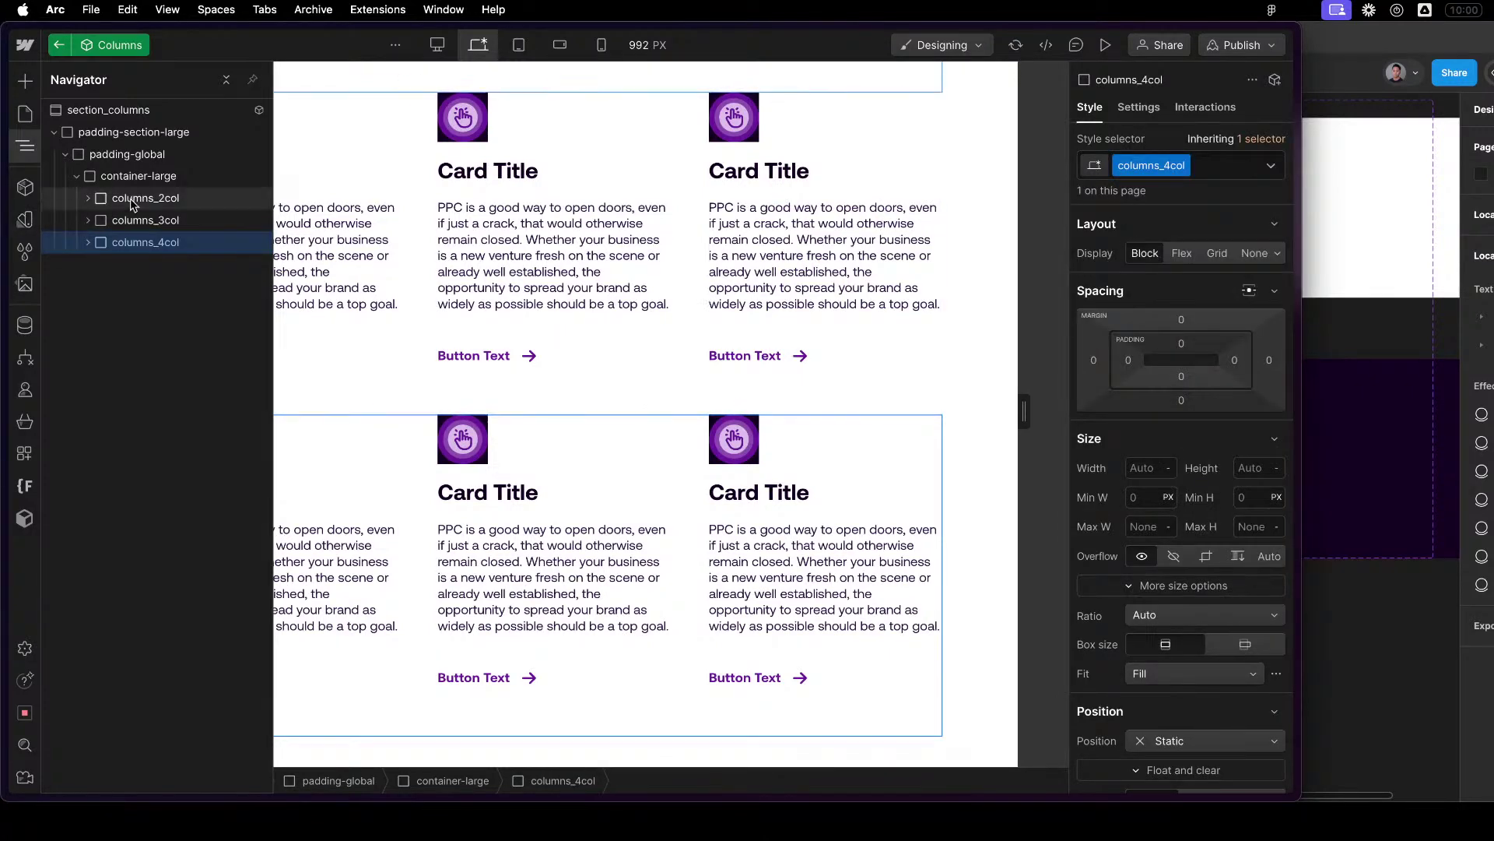
Duplicate the last card in the columns_4col block to add a fourth card to its row.
{"action": "left_click", "coordinate": [694, 453]}
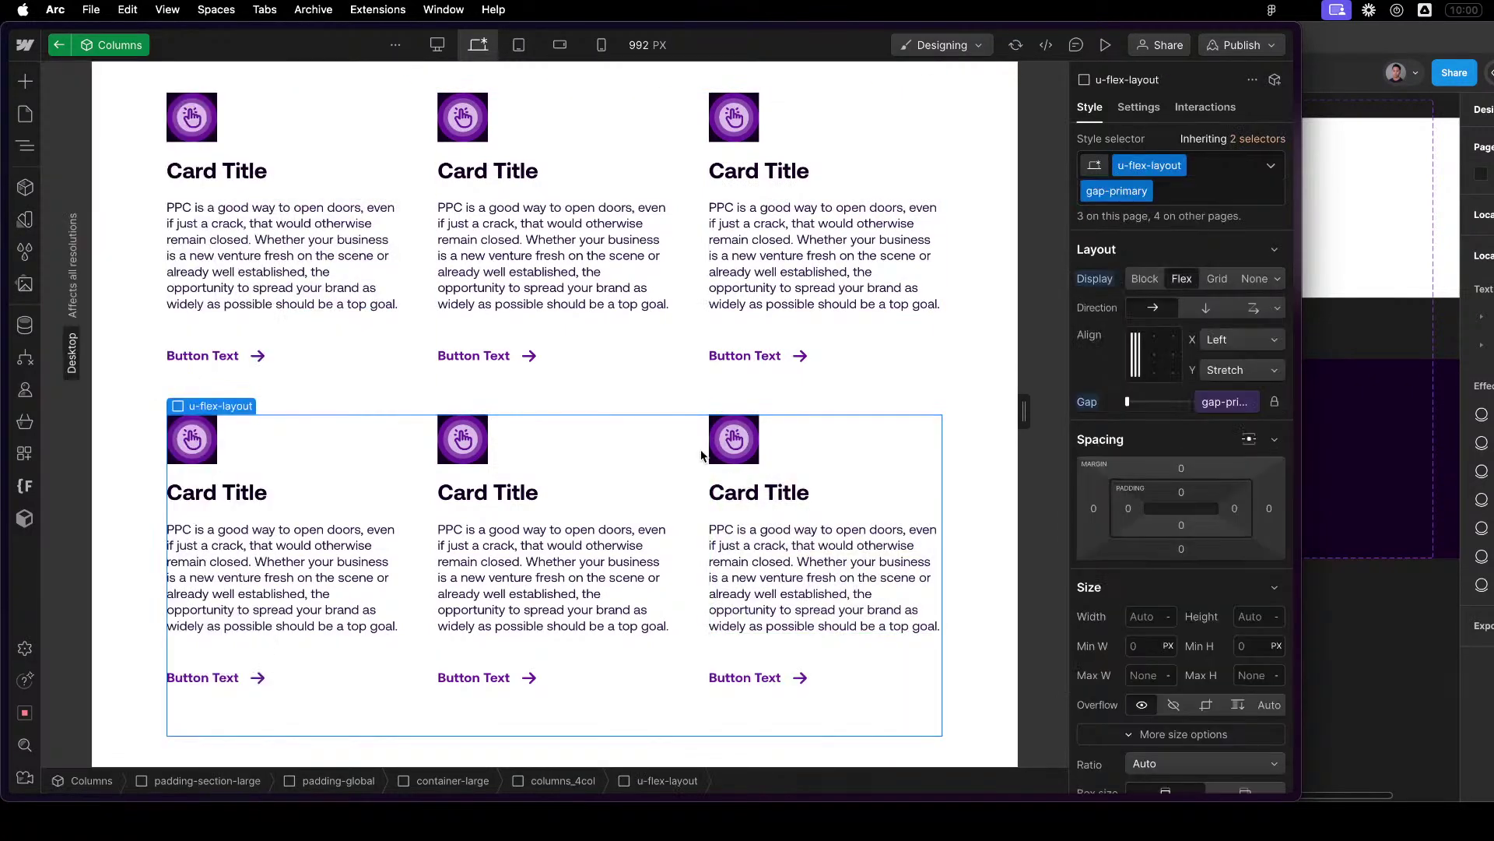
{"action": "left_click", "coordinate": [769, 522]}
{"action": "key", "text": "super+d"}
{"action": "left_click", "coordinate": [976, 511]}
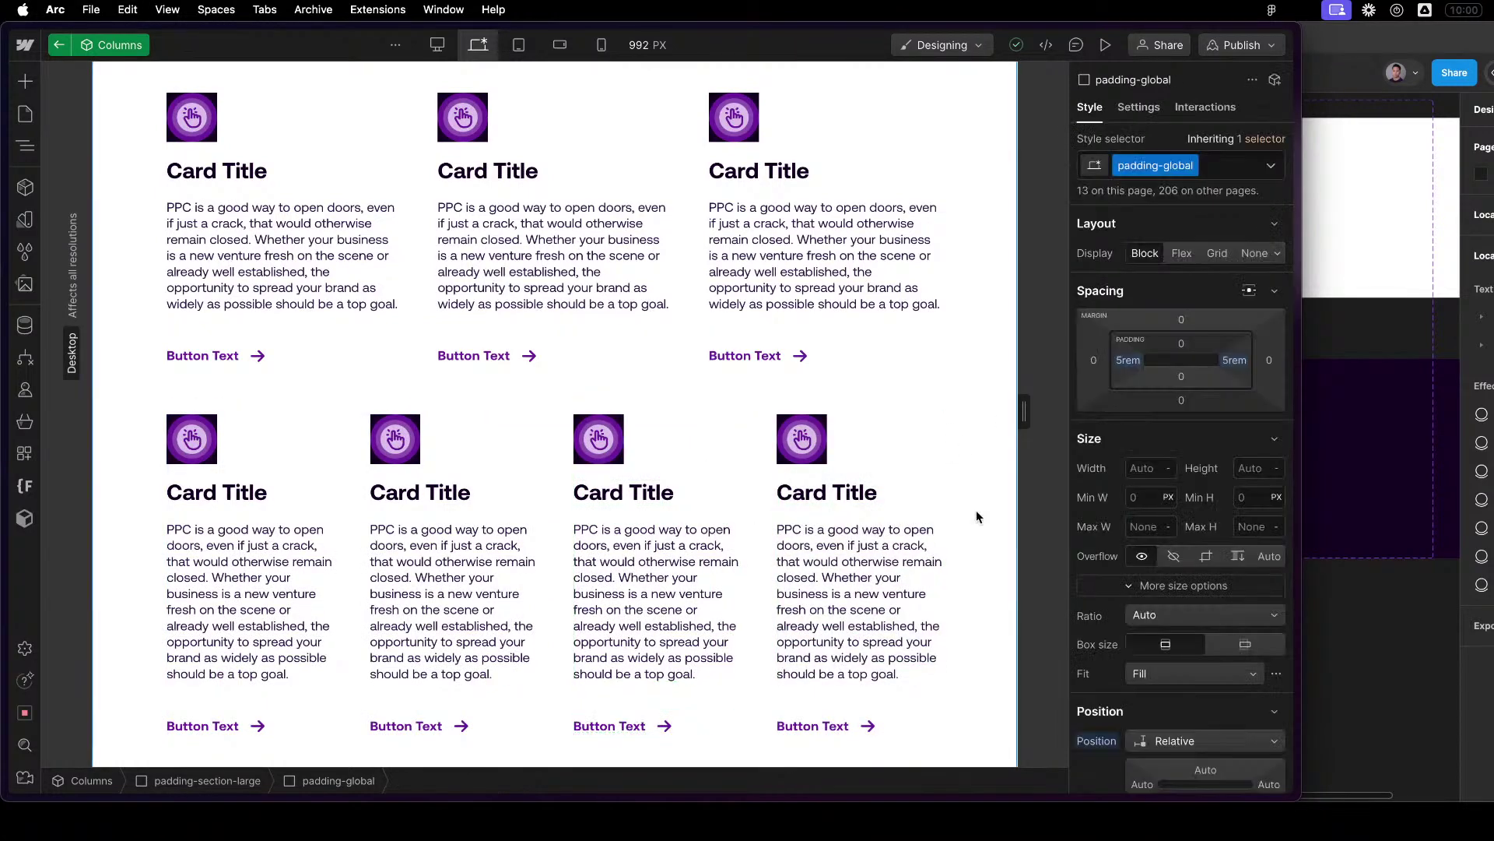
Review the stacked column layouts and collapse the columns_4col branch in the element hierarchy.
{"action": "scroll", "coordinate": [978, 510], "scroll_direction": "up", "scroll_amount": 3}
{"action": "scroll", "coordinate": [953, 490], "scroll_direction": "up", "scroll_amount": 1}
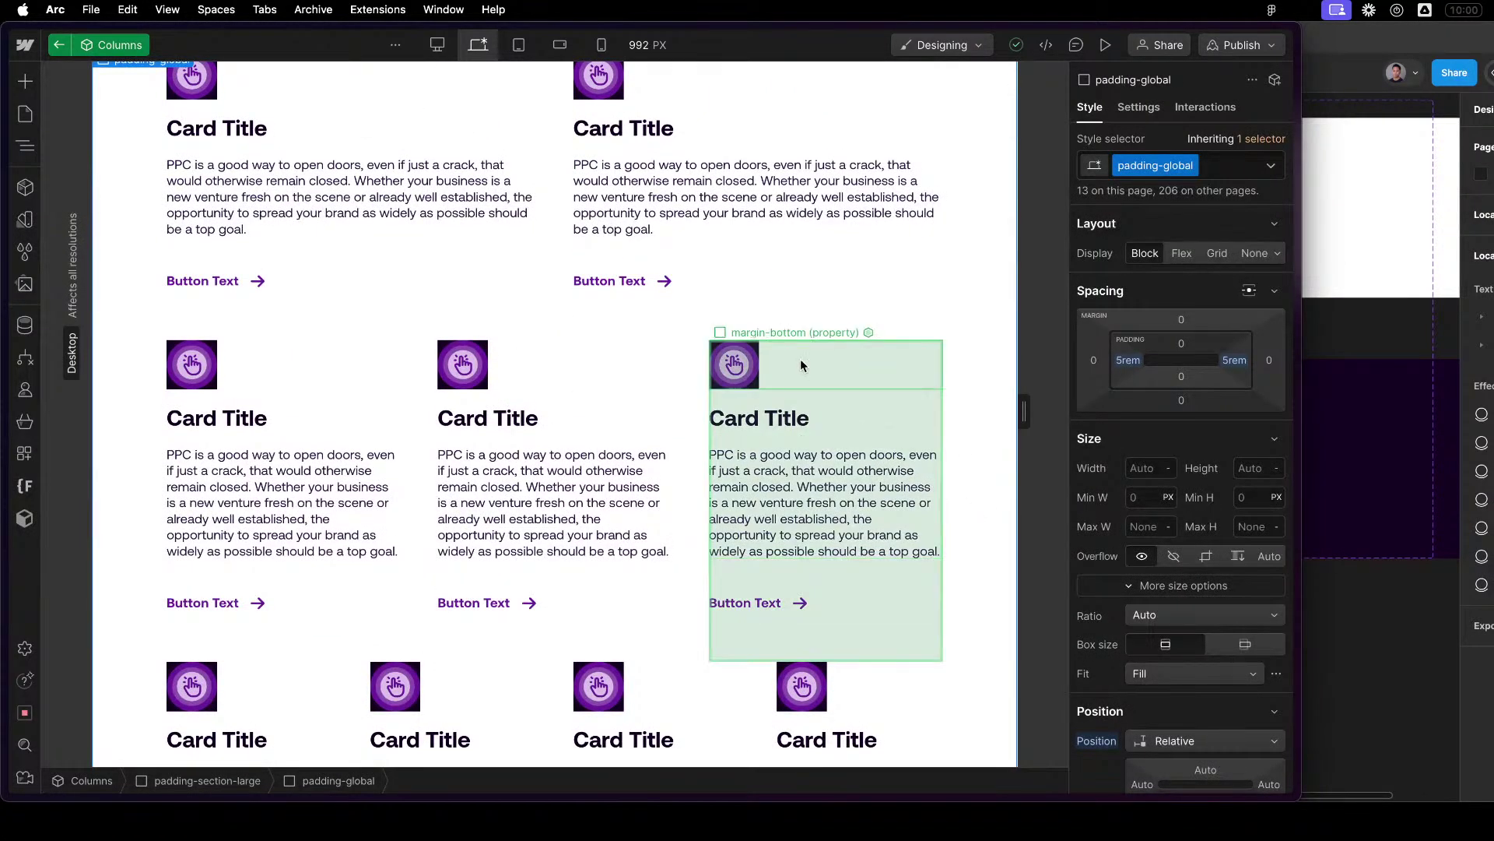
{"action": "scroll", "coordinate": [1000, 310], "scroll_direction": "up", "scroll_amount": 3}
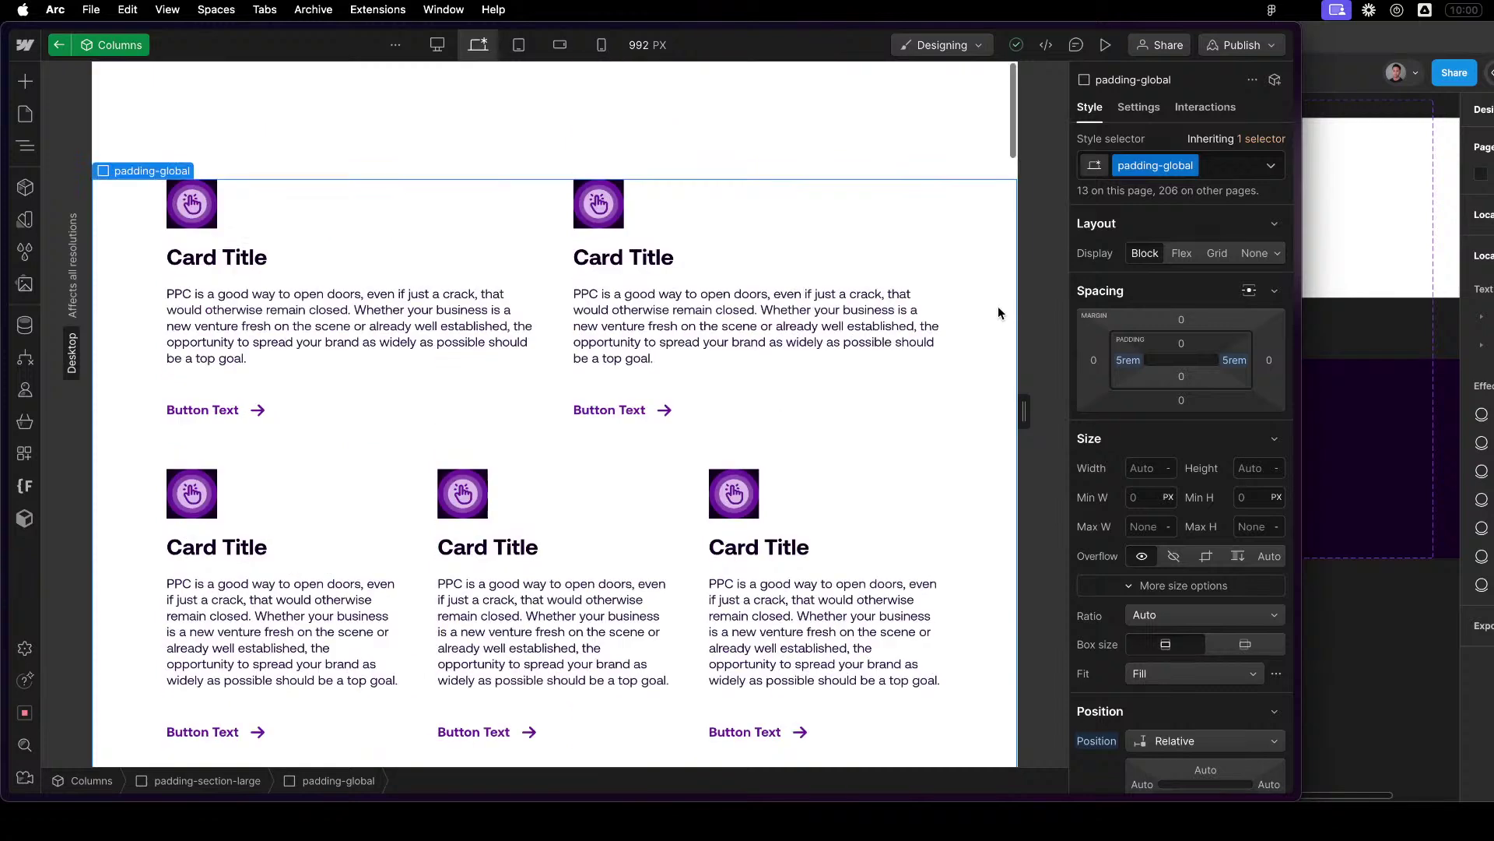
{"action": "key", "text": "z"}
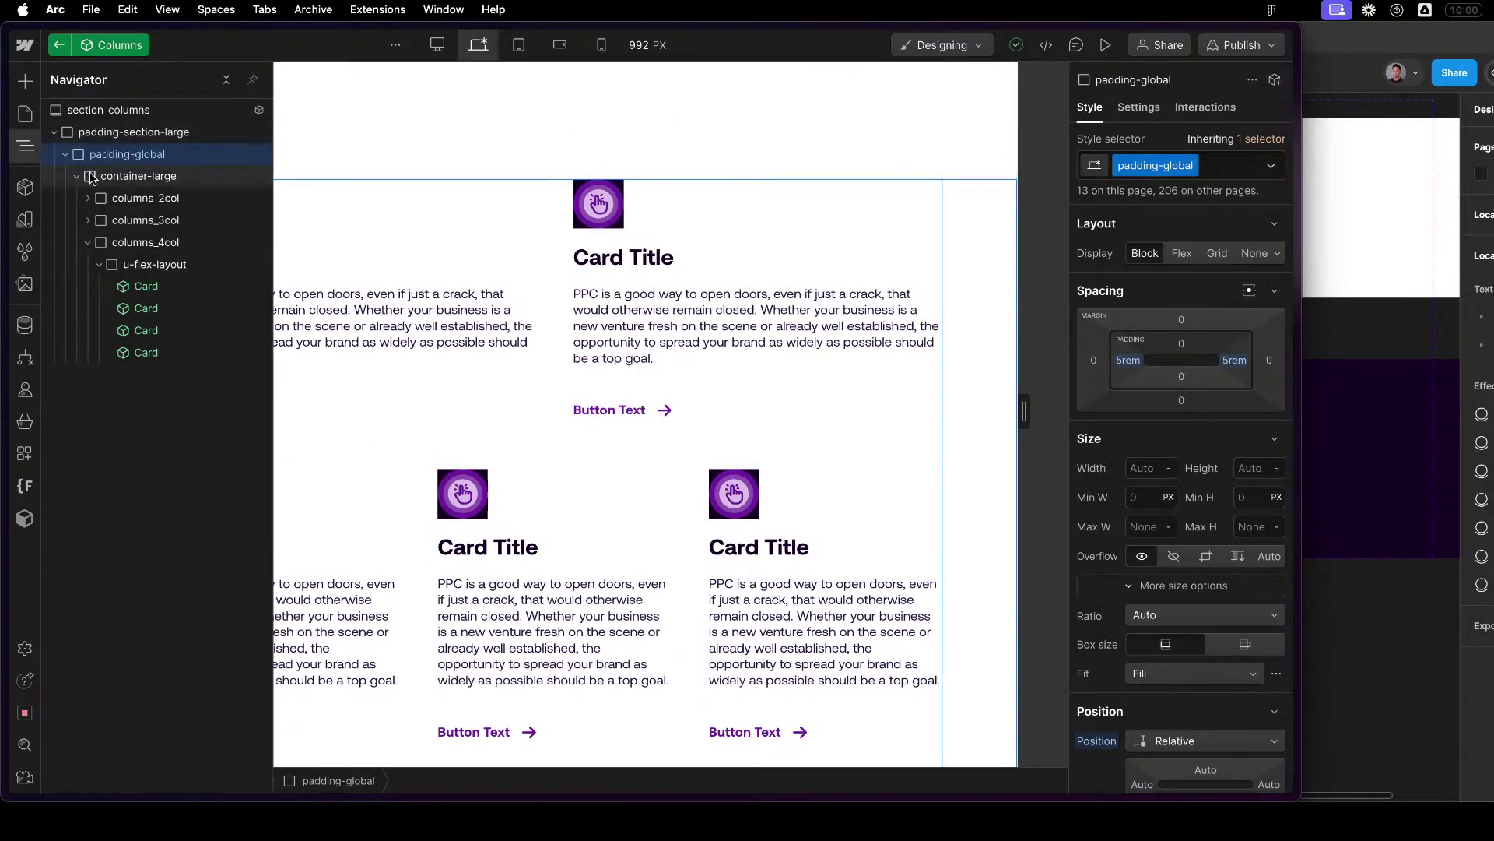
{"action": "left_click", "coordinate": [99, 264]}
{"action": "left_click", "coordinate": [88, 242]}
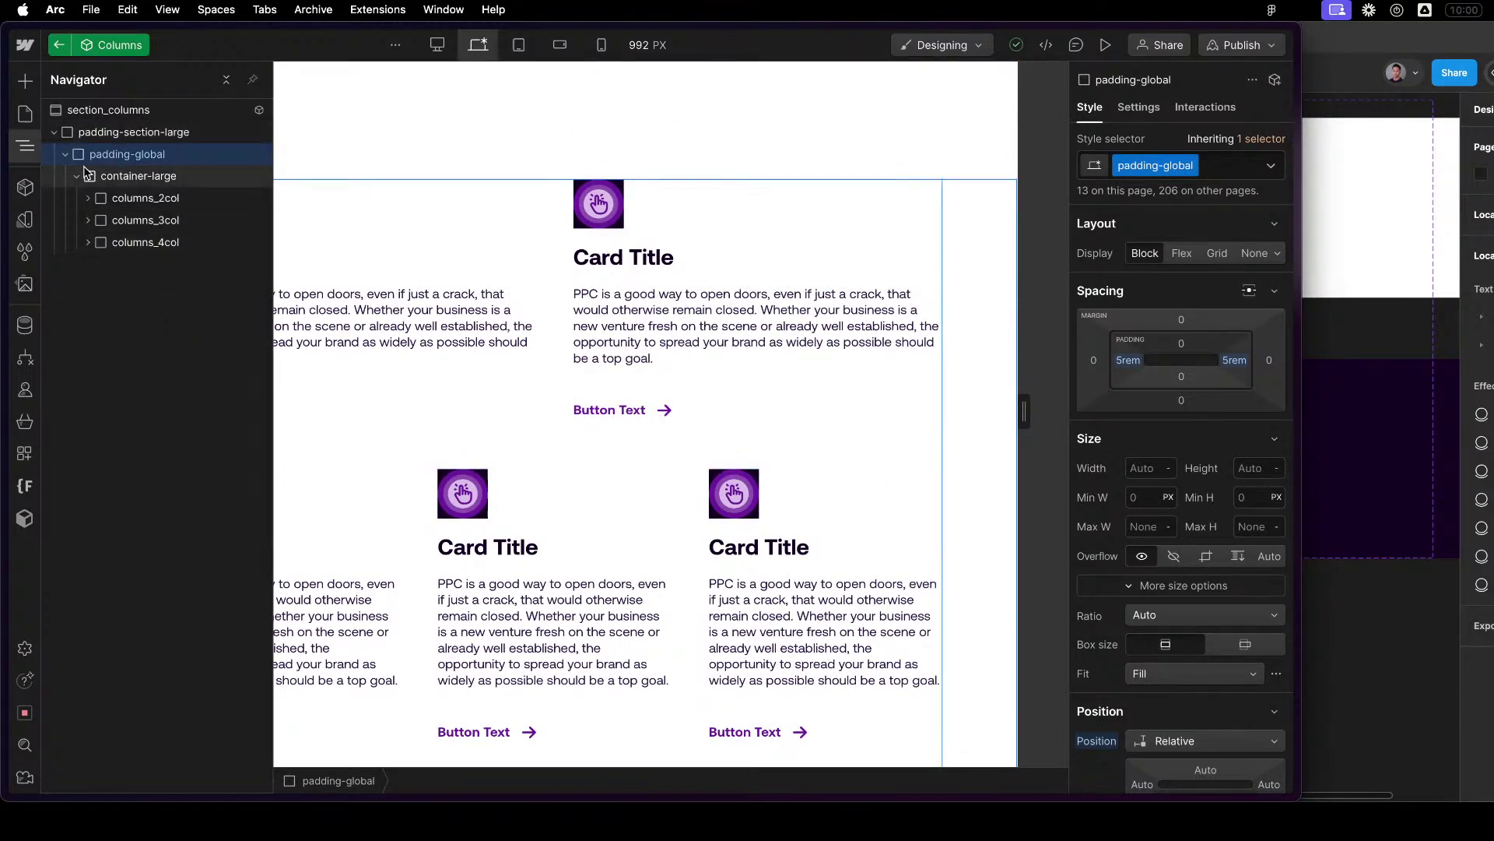
{"action": "left_click", "coordinate": [76, 177]}
{"action": "left_click", "coordinate": [124, 176]}
Create a component property named 2 and connect it to the visibility of the columns_2col block.
{"action": "left_click", "coordinate": [146, 198]}
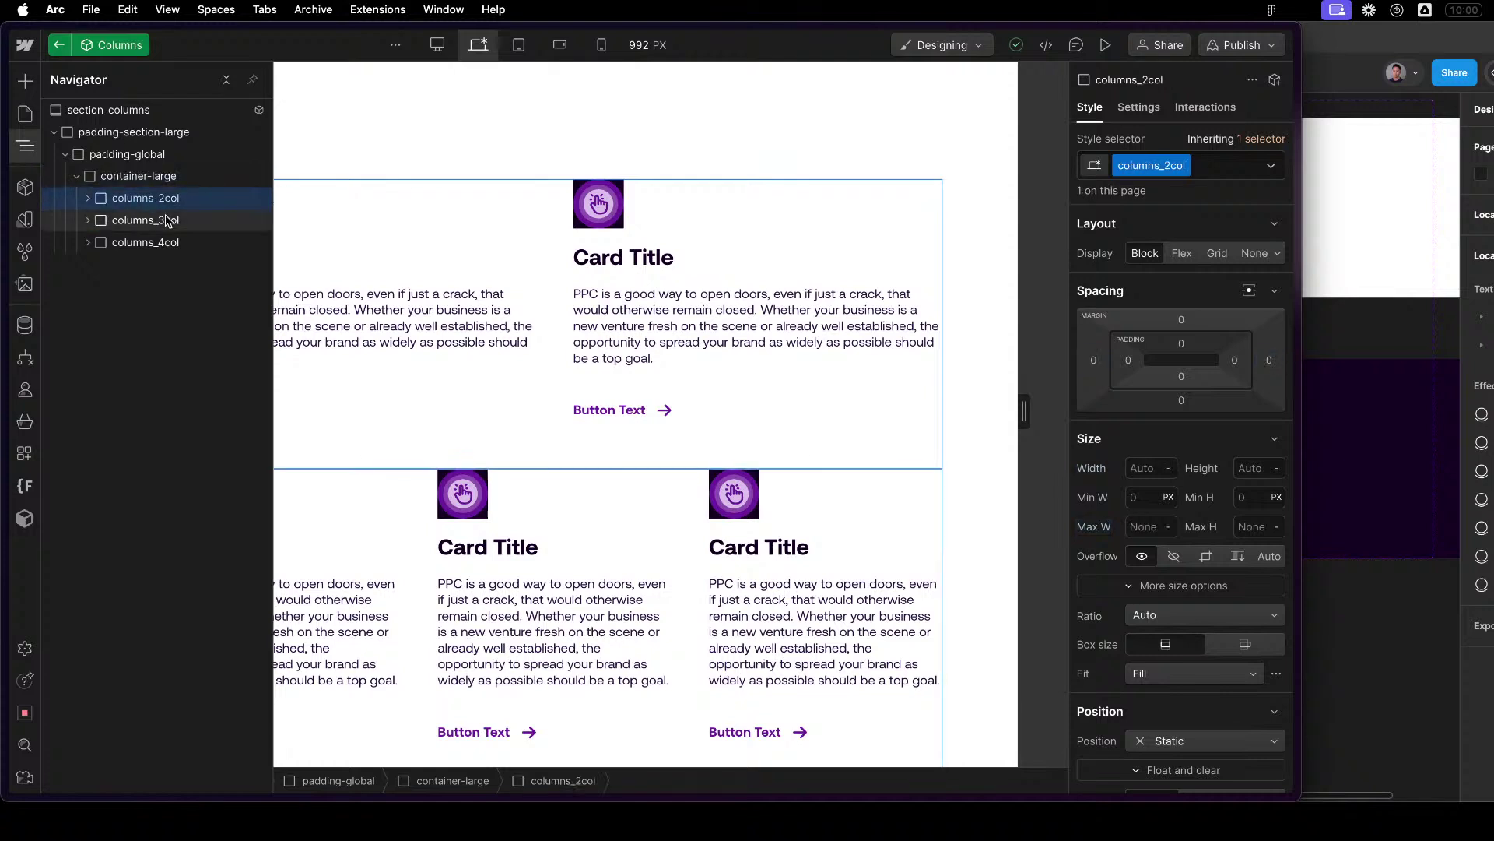
{"action": "left_click", "coordinate": [1137, 108]}
{"action": "left_click", "coordinate": [1127, 237]}
{"action": "left_click", "coordinate": [1132, 263]}
{"action": "triple_click", "coordinate": [1170, 285]}
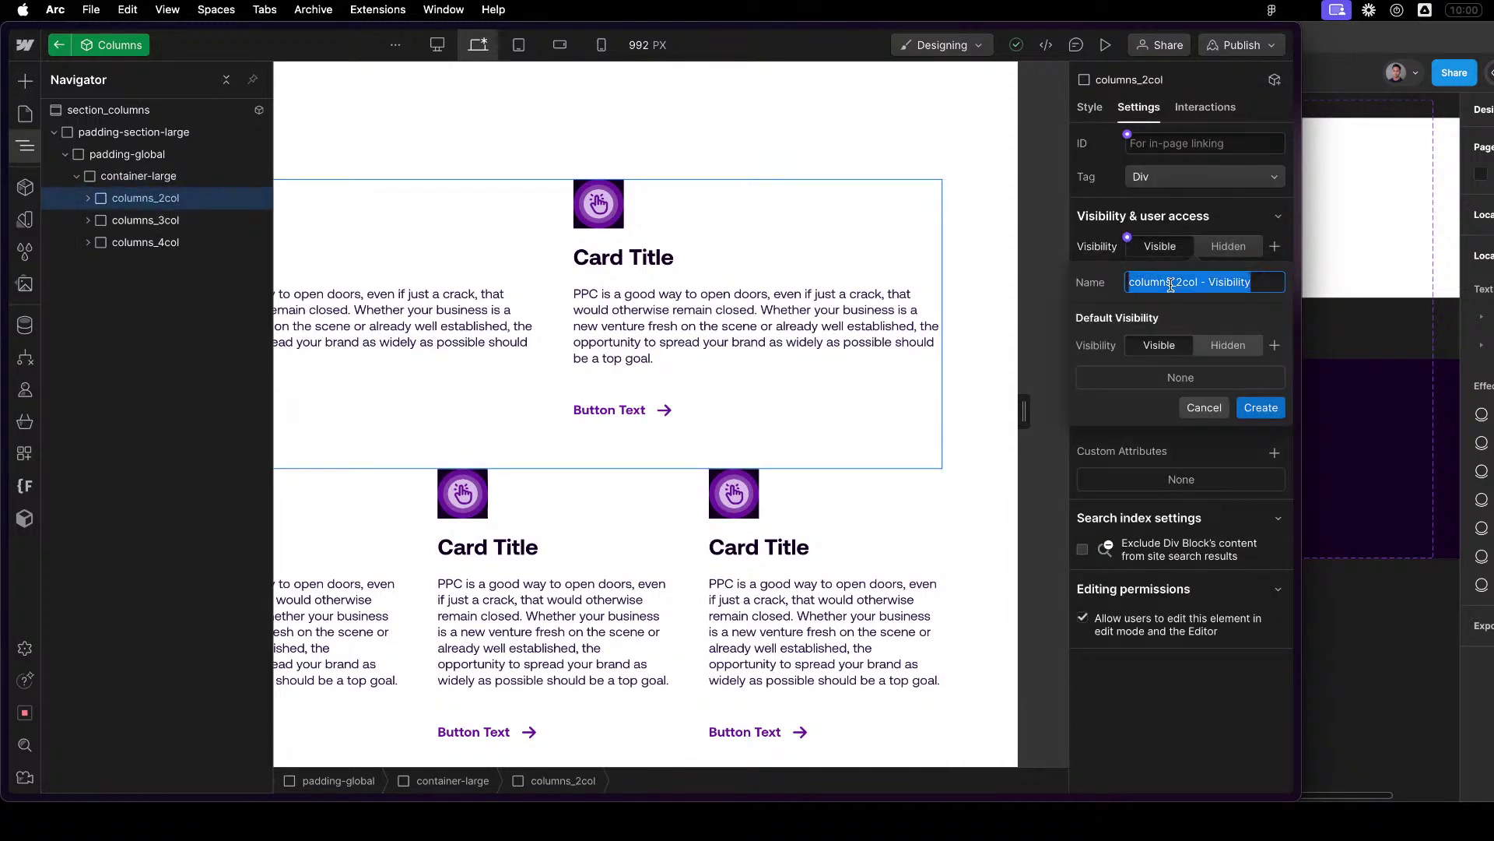
{"action": "type", "text": "2"}
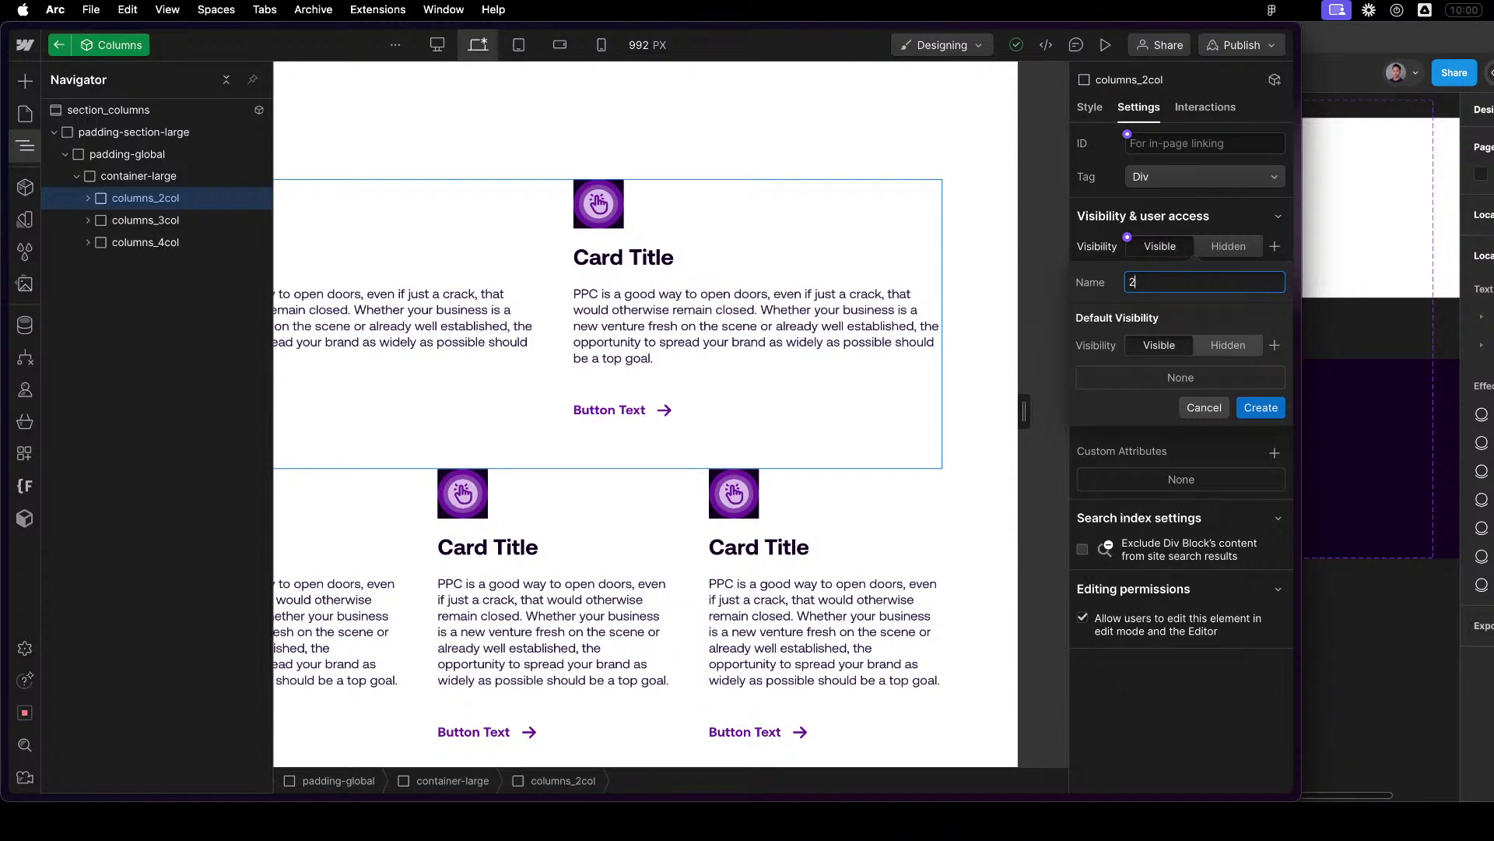
{"action": "left_click", "coordinate": [1265, 408]}
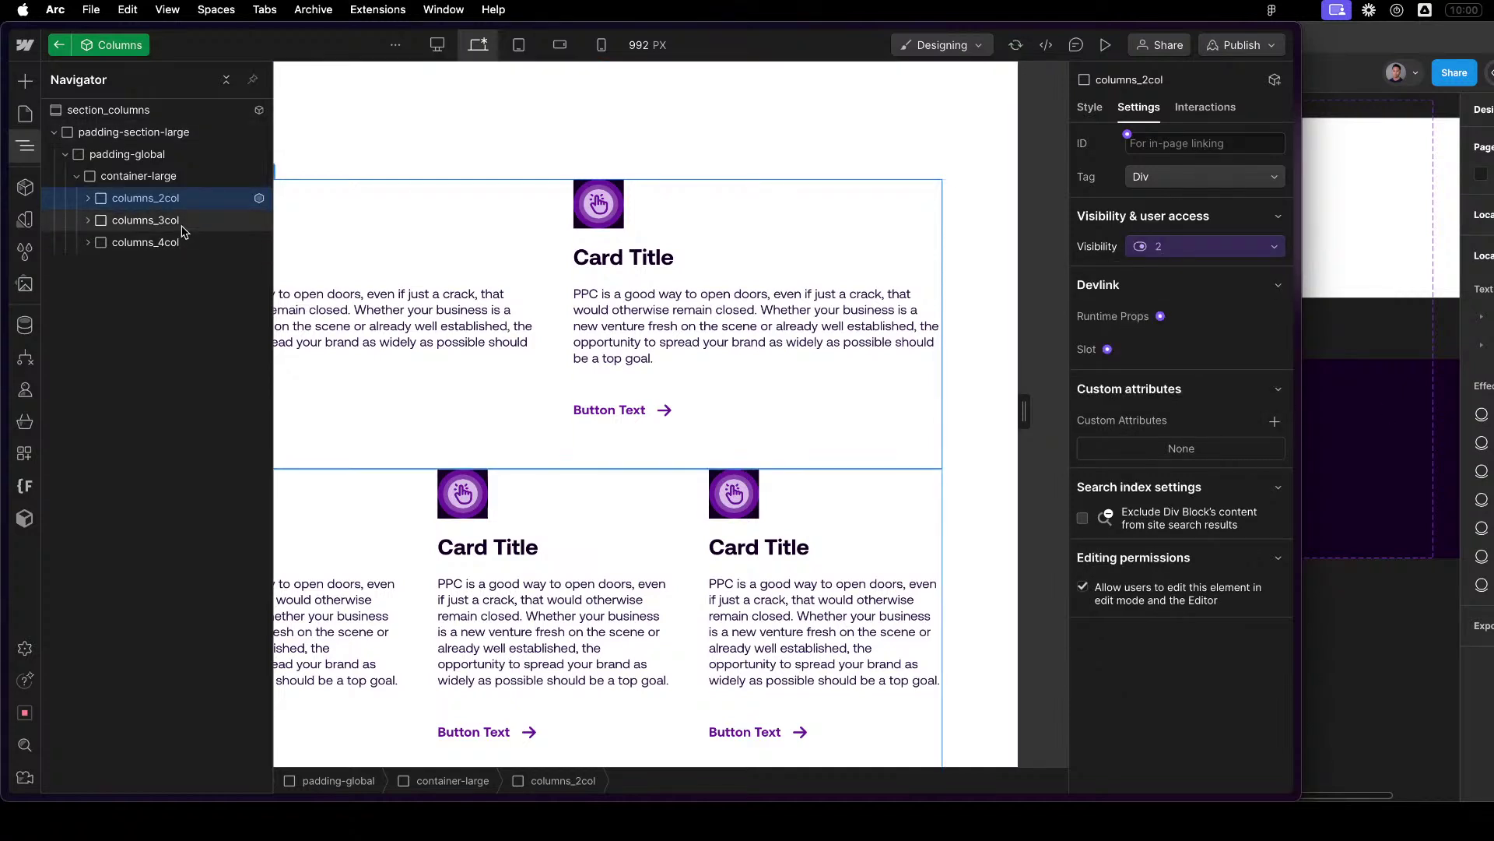
Create a component property named 3 and connect it to the visibility of the columns_3col block.
{"action": "left_click", "coordinate": [183, 220]}
{"action": "left_click", "coordinate": [1127, 237]}
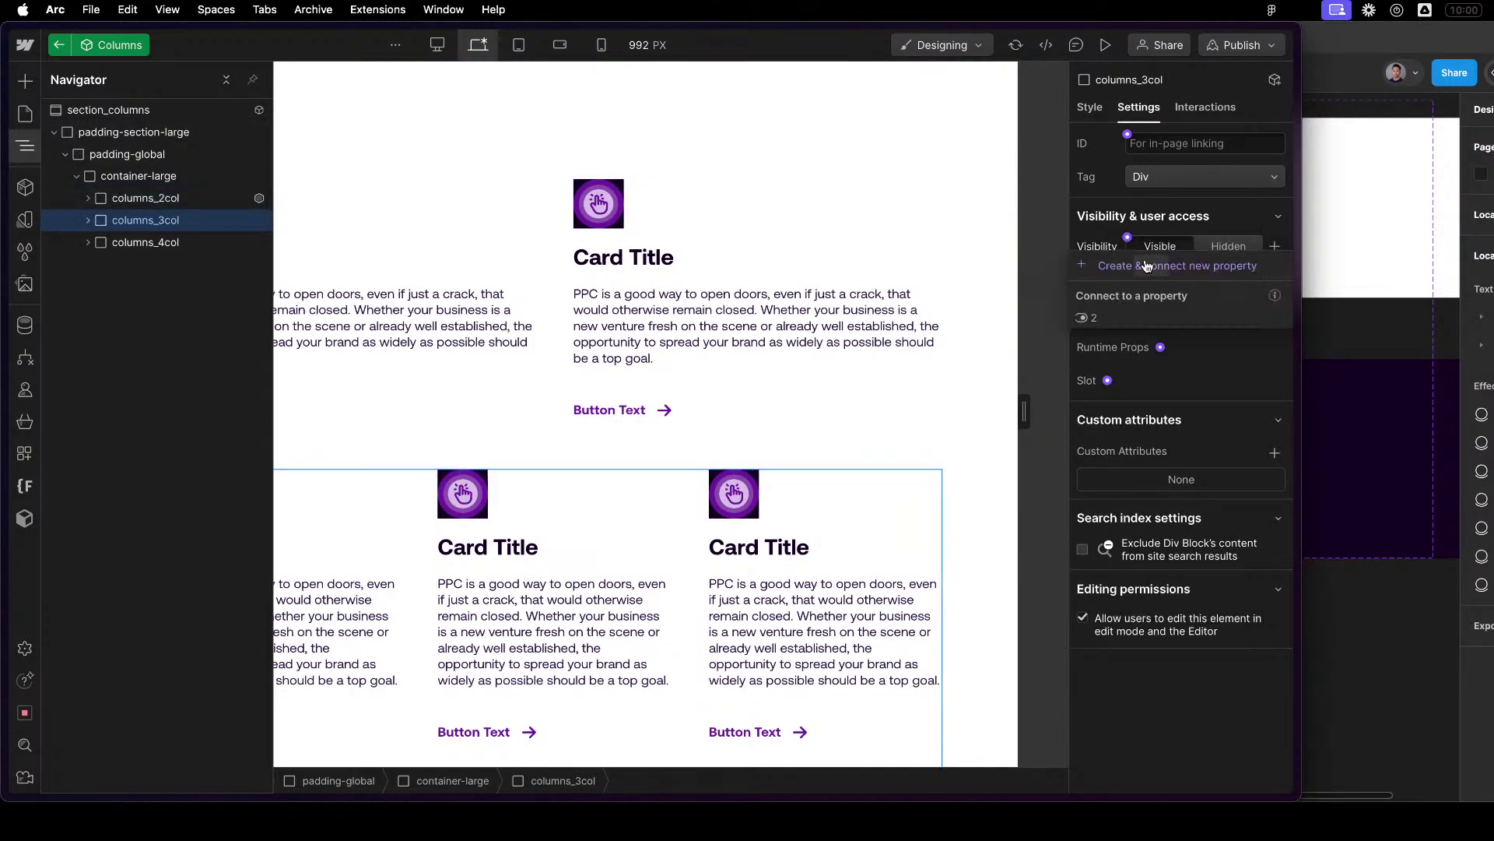
{"action": "left_click", "coordinate": [1154, 269]}
{"action": "triple_click", "coordinate": [1220, 290]}
{"action": "type", "text": "2"}
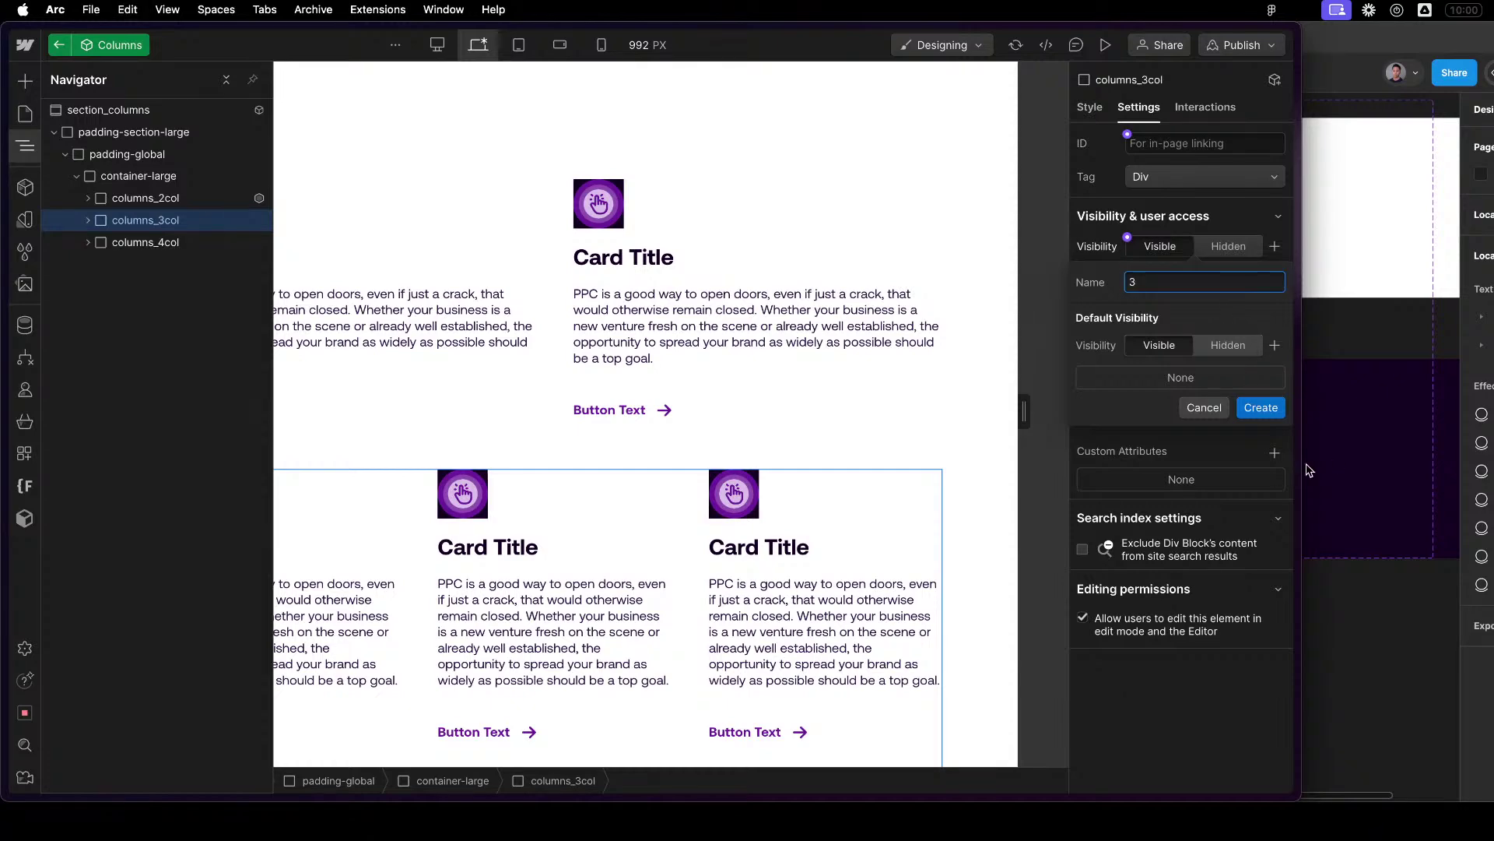
{"action": "left_click", "coordinate": [1284, 409]}
Create a component property named 4 and connect it to the visibility of the columns_4col block.
{"action": "left_click", "coordinate": [145, 242]}
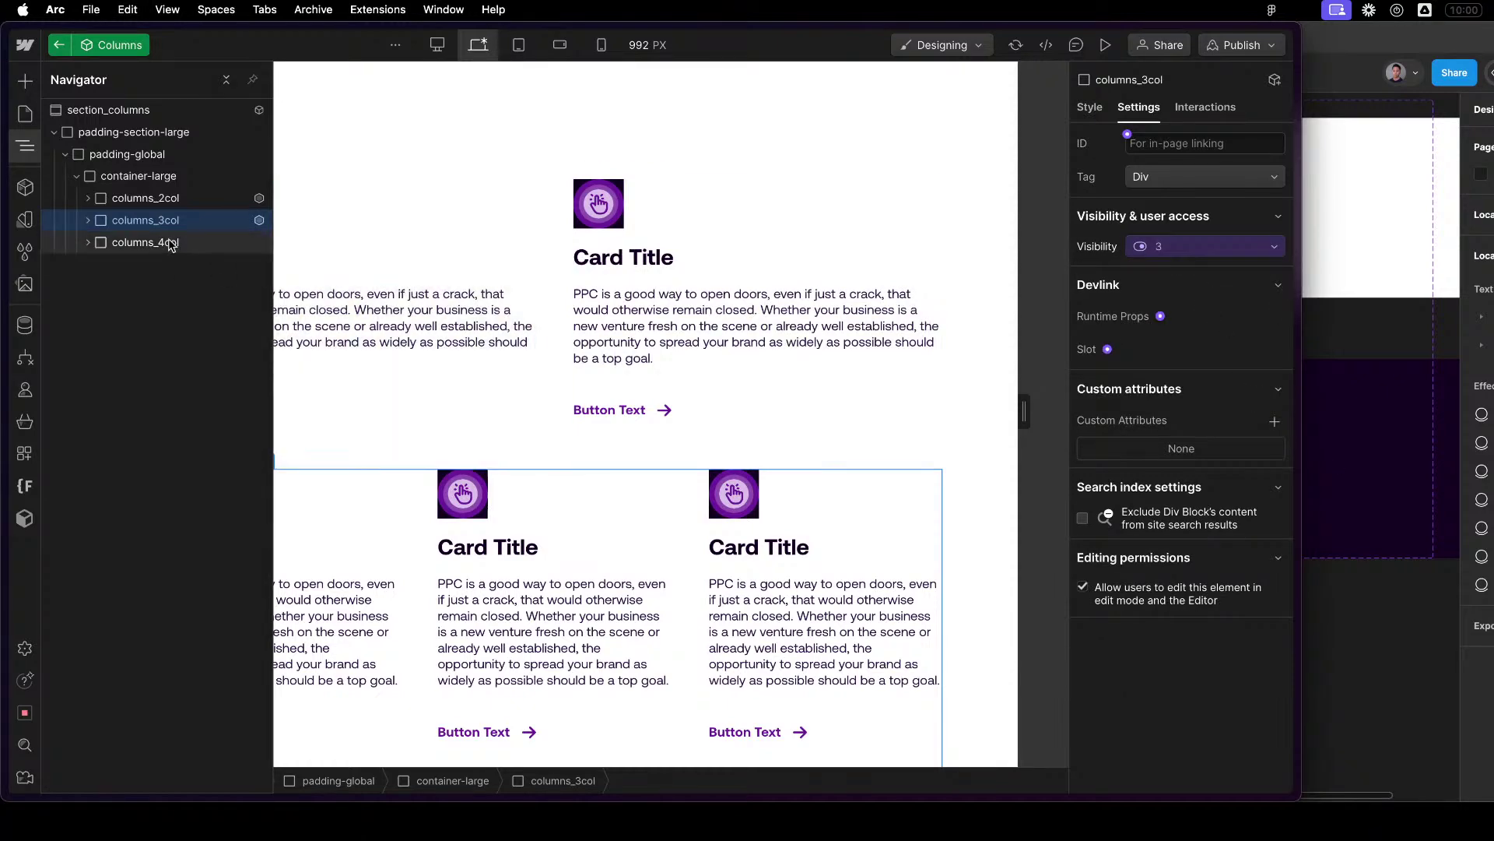
{"action": "left_click", "coordinate": [1127, 239]}
{"action": "left_click", "coordinate": [1168, 266]}
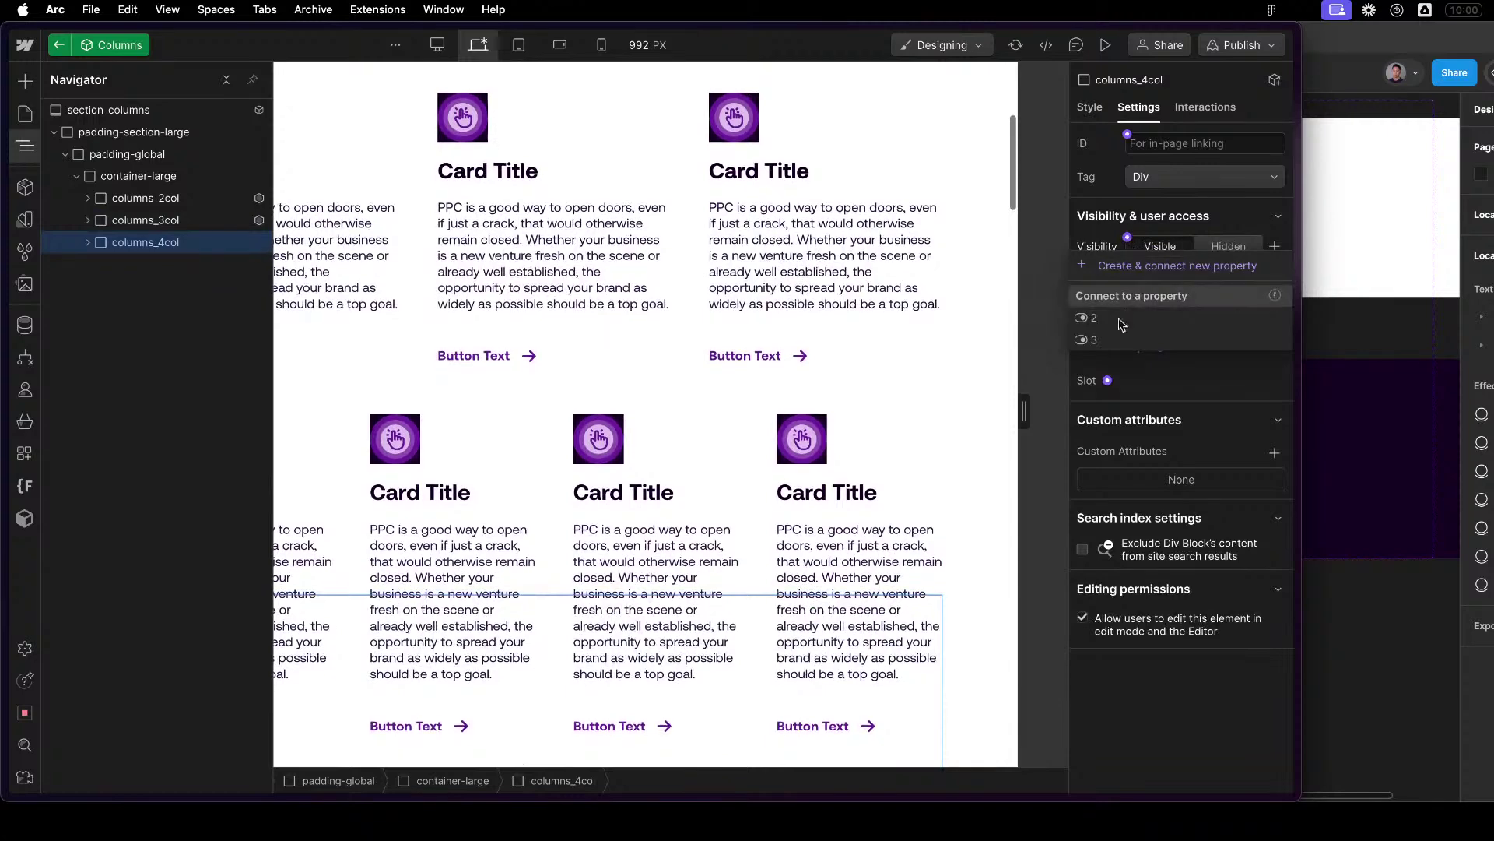
{"action": "triple_click", "coordinate": [1189, 288]}
{"action": "type", "text": "4"}
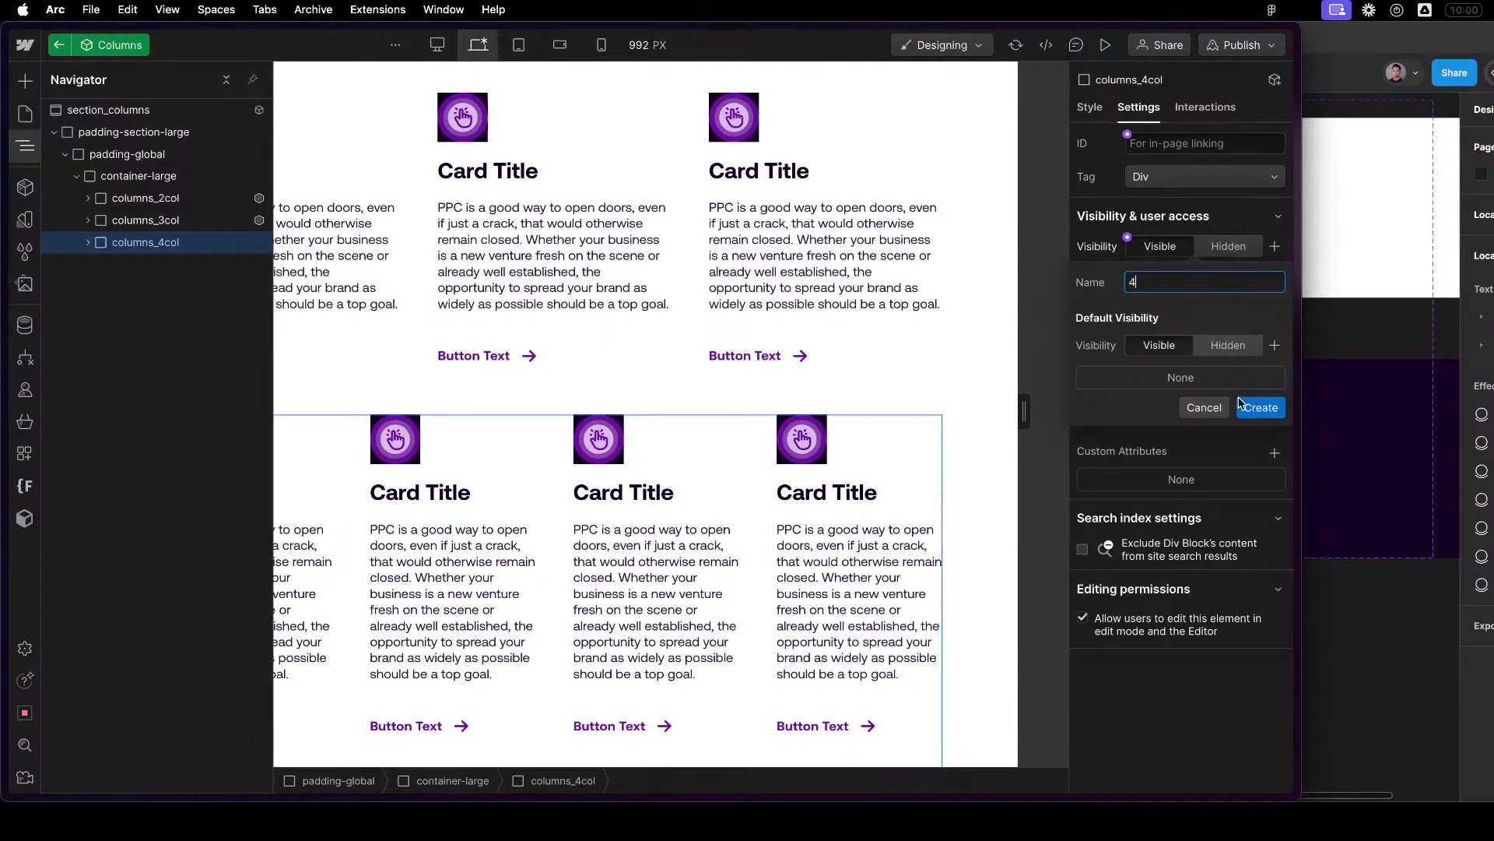
{"action": "left_click", "coordinate": [1261, 408]}
Set the default visibility of property 4 on the columns_4col block to Hidden.
{"action": "left_click", "coordinate": [140, 177]}
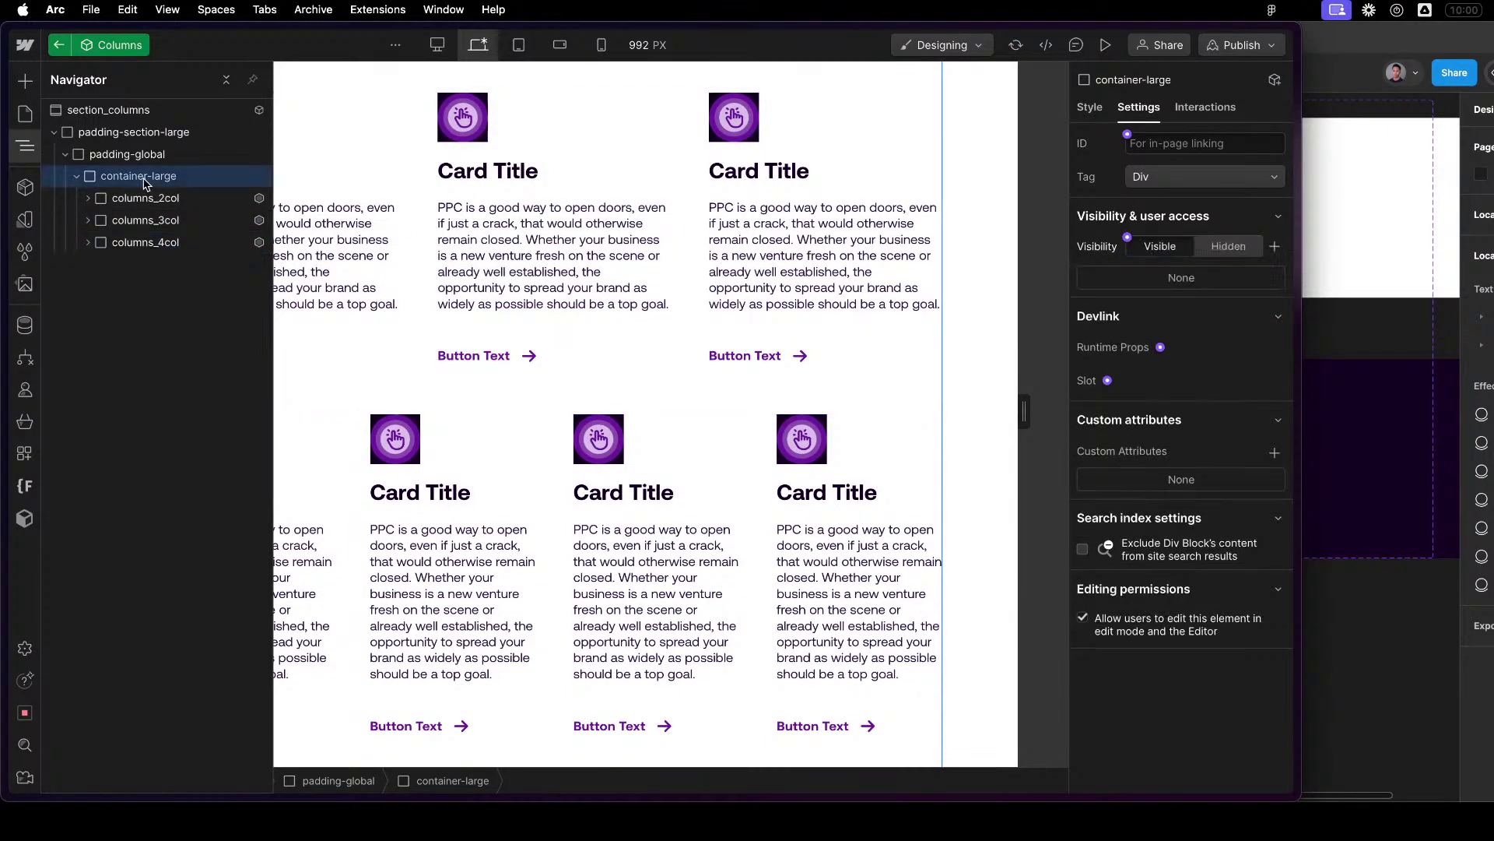
{"action": "left_click", "coordinate": [790, 502]}
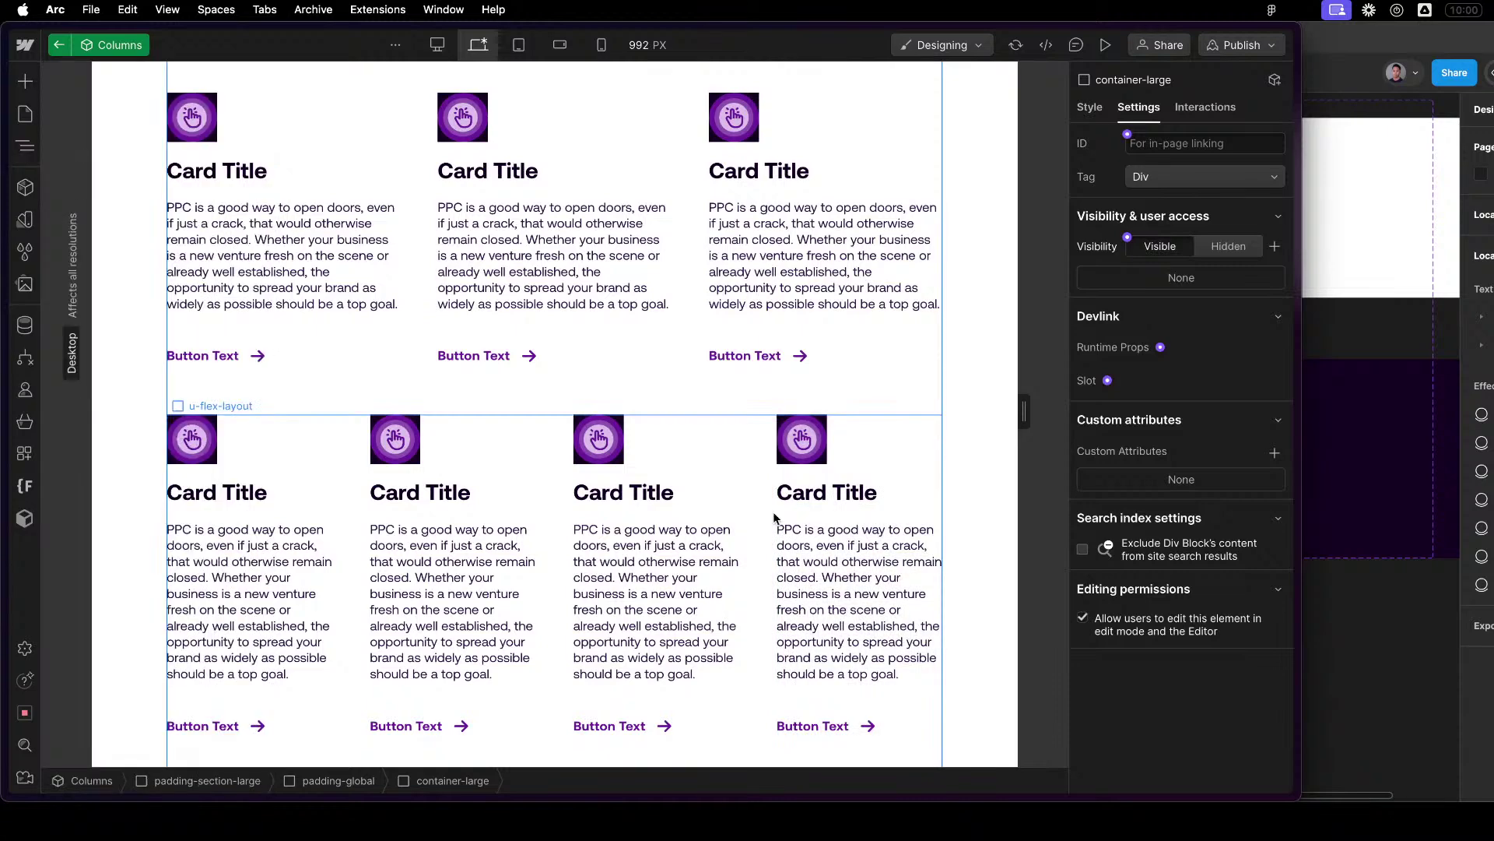
{"action": "scroll", "coordinate": [778, 506], "scroll_direction": "up", "scroll_amount": 2}
{"action": "key", "text": "z"}
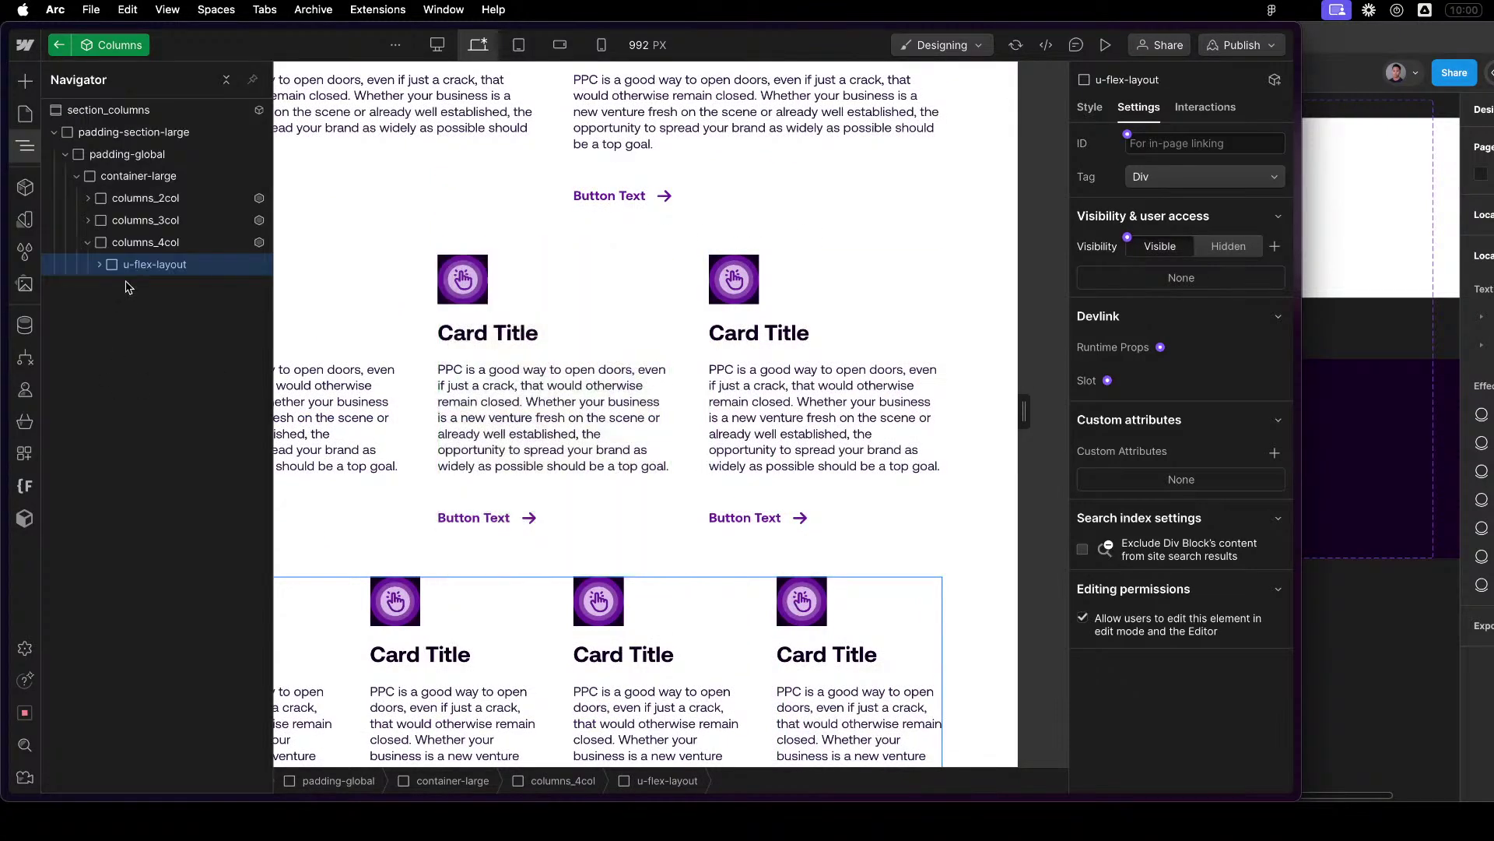
{"action": "left_click", "coordinate": [145, 242]}
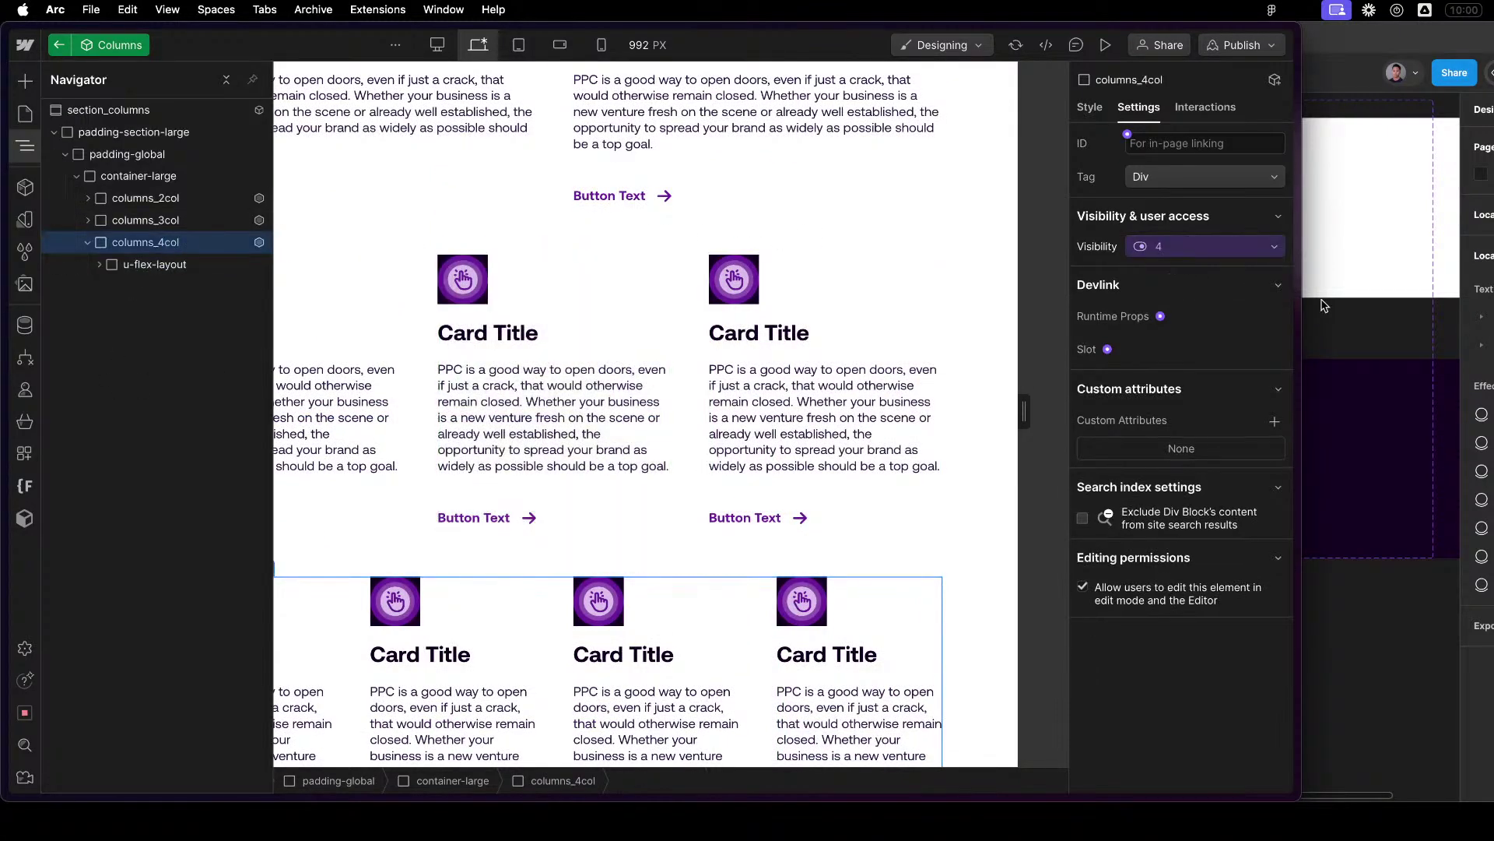
{"action": "left_click", "coordinate": [1237, 247]}
{"action": "left_click", "coordinate": [1154, 274]}
{"action": "left_click", "coordinate": [1228, 344]}
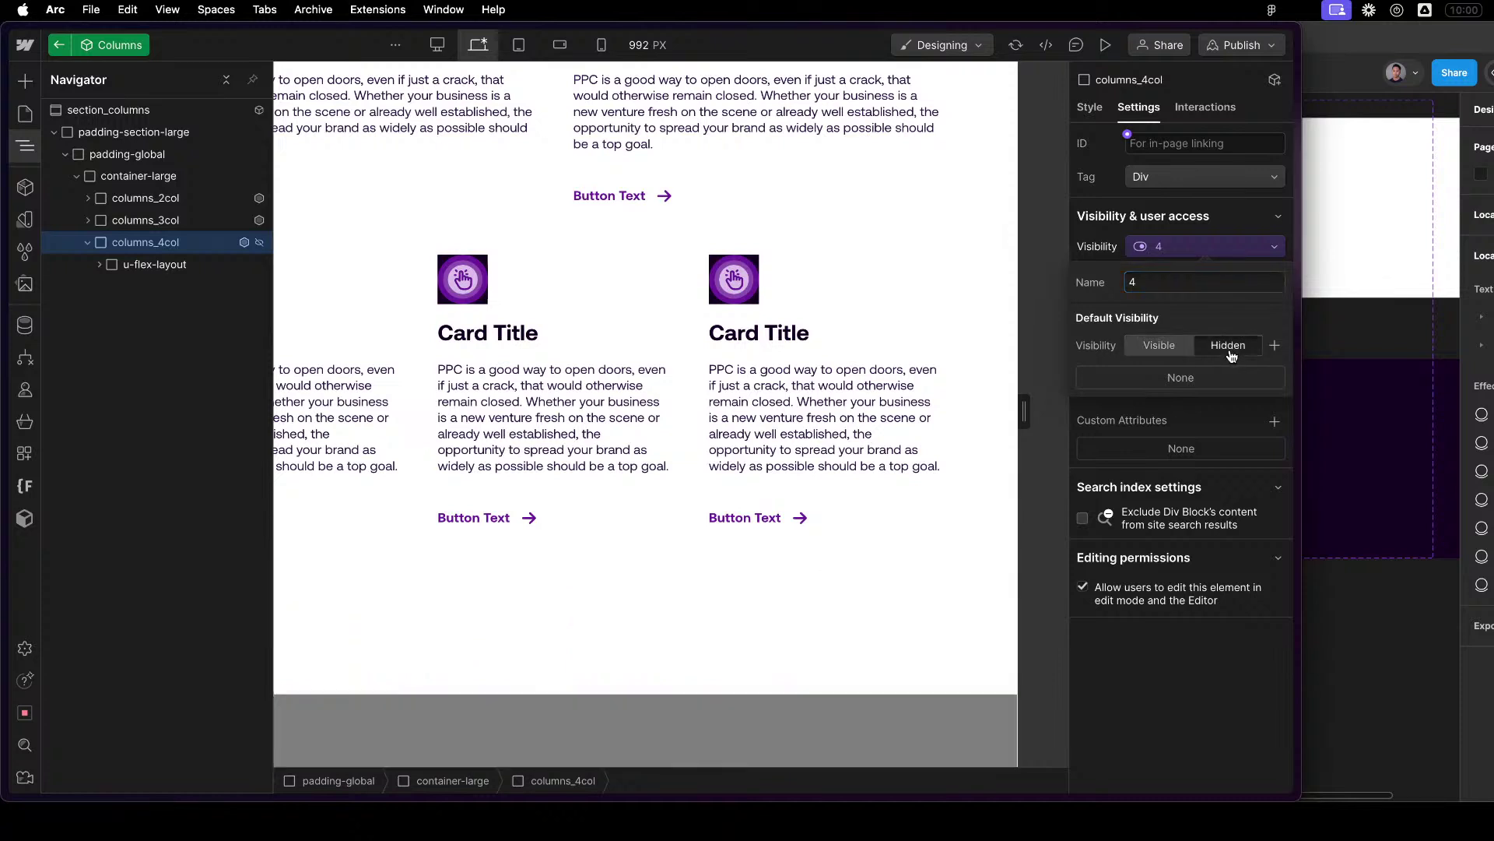
Set the default visibility of property 2 on the columns_2col block to Hidden and check the layout on the canvas.
{"action": "left_click", "coordinate": [158, 223]}
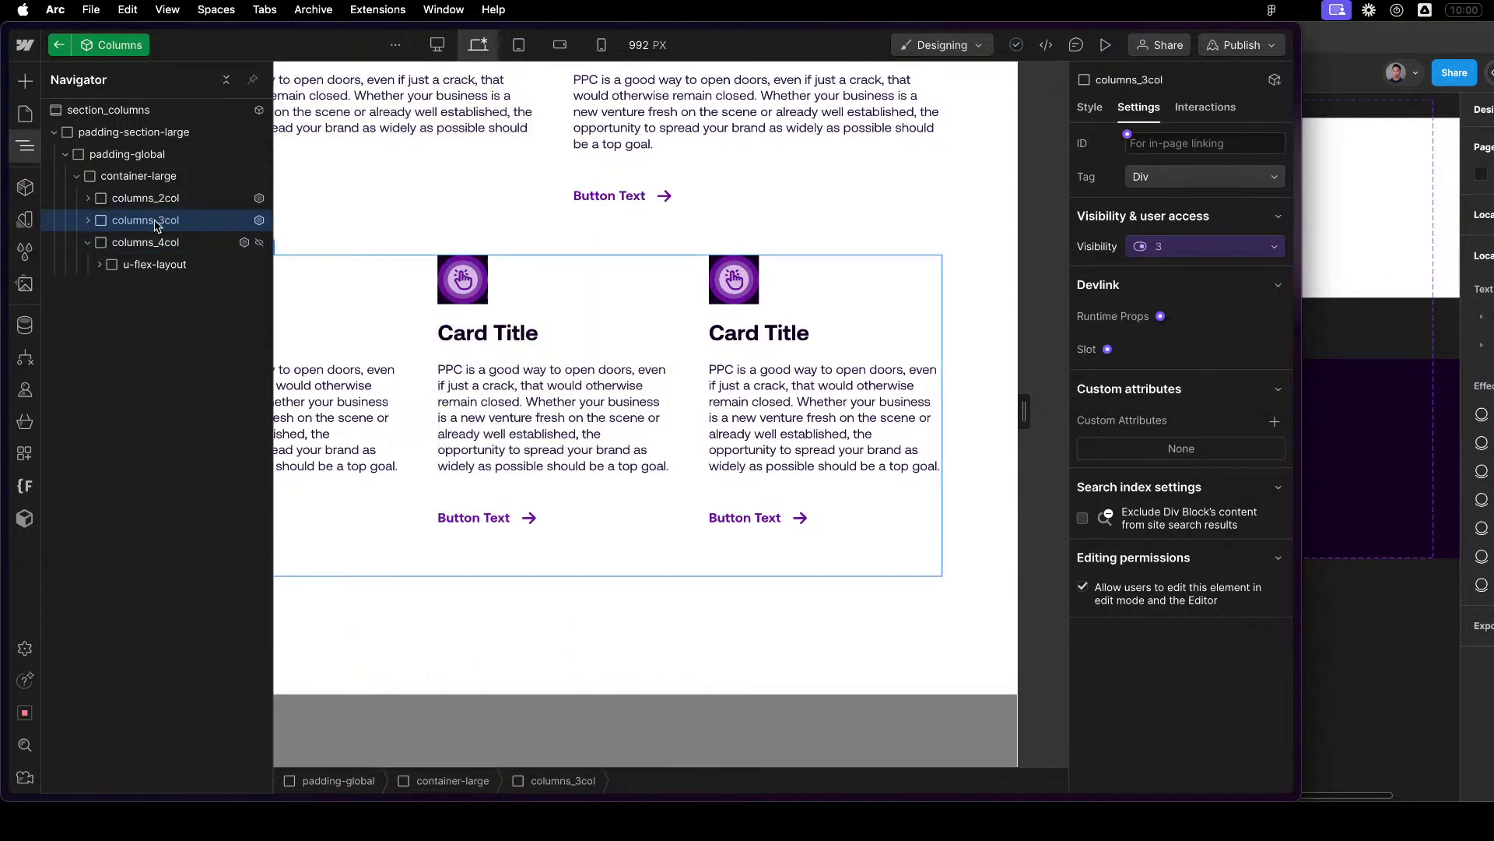
{"action": "left_click", "coordinate": [152, 199]}
{"action": "left_click", "coordinate": [1232, 253]}
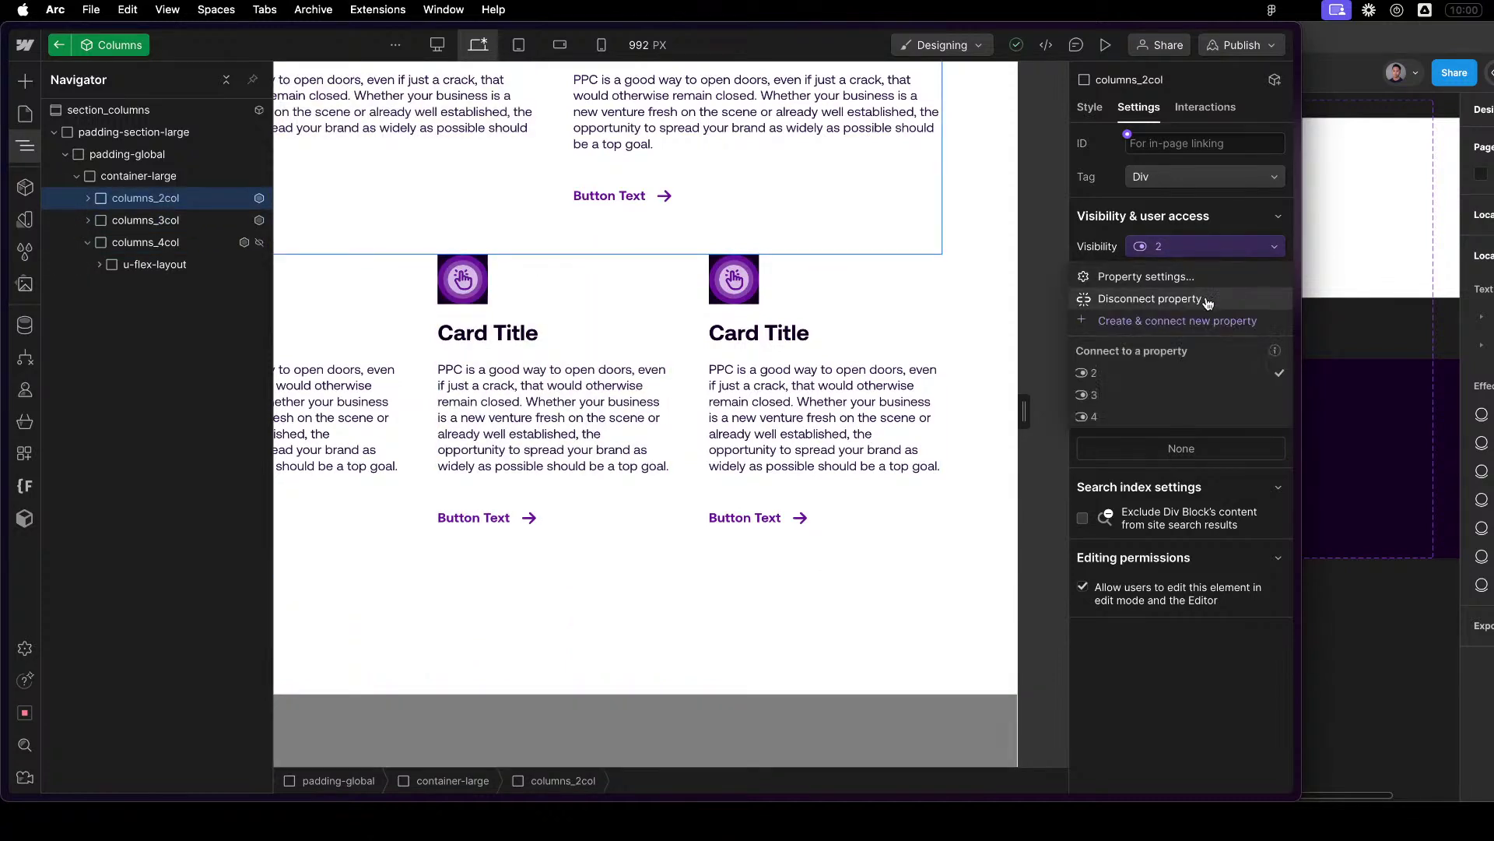
{"action": "left_click", "coordinate": [1196, 276]}
{"action": "left_click", "coordinate": [1215, 346]}
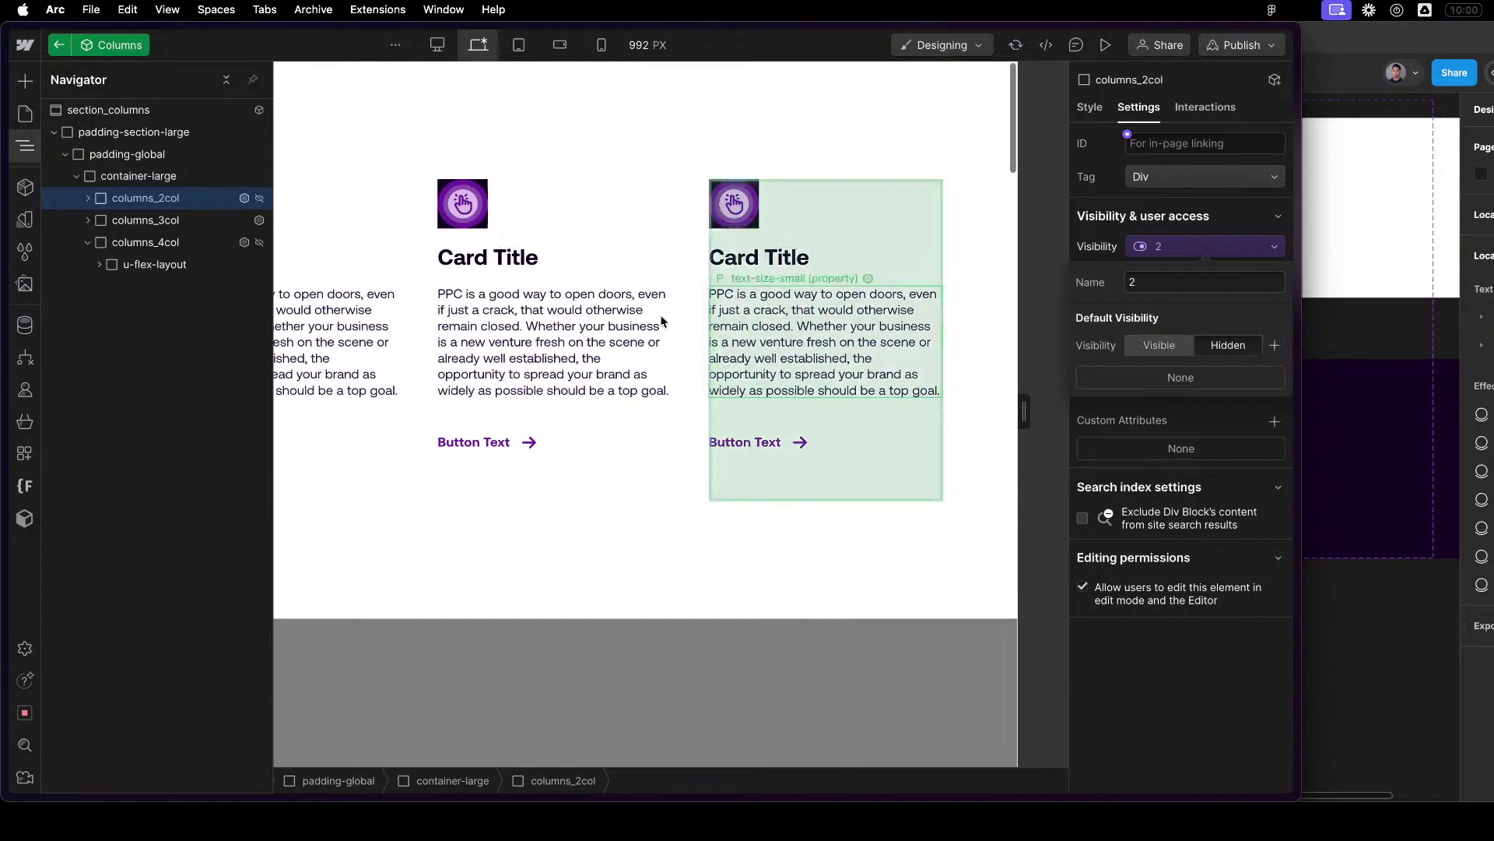
{"action": "left_click", "coordinate": [689, 168]}
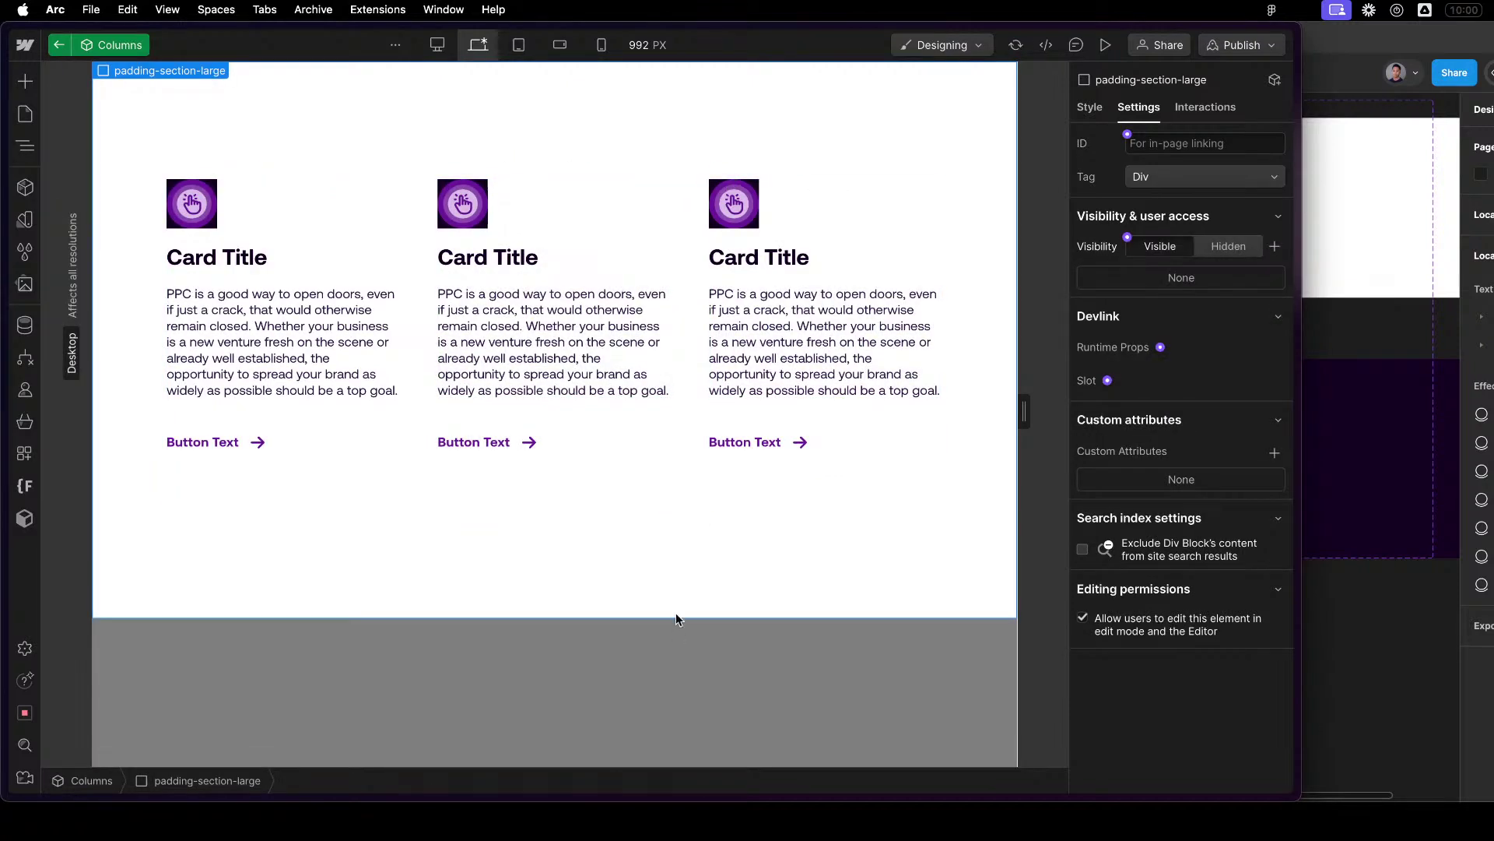
{"action": "left_click", "coordinate": [674, 399]}
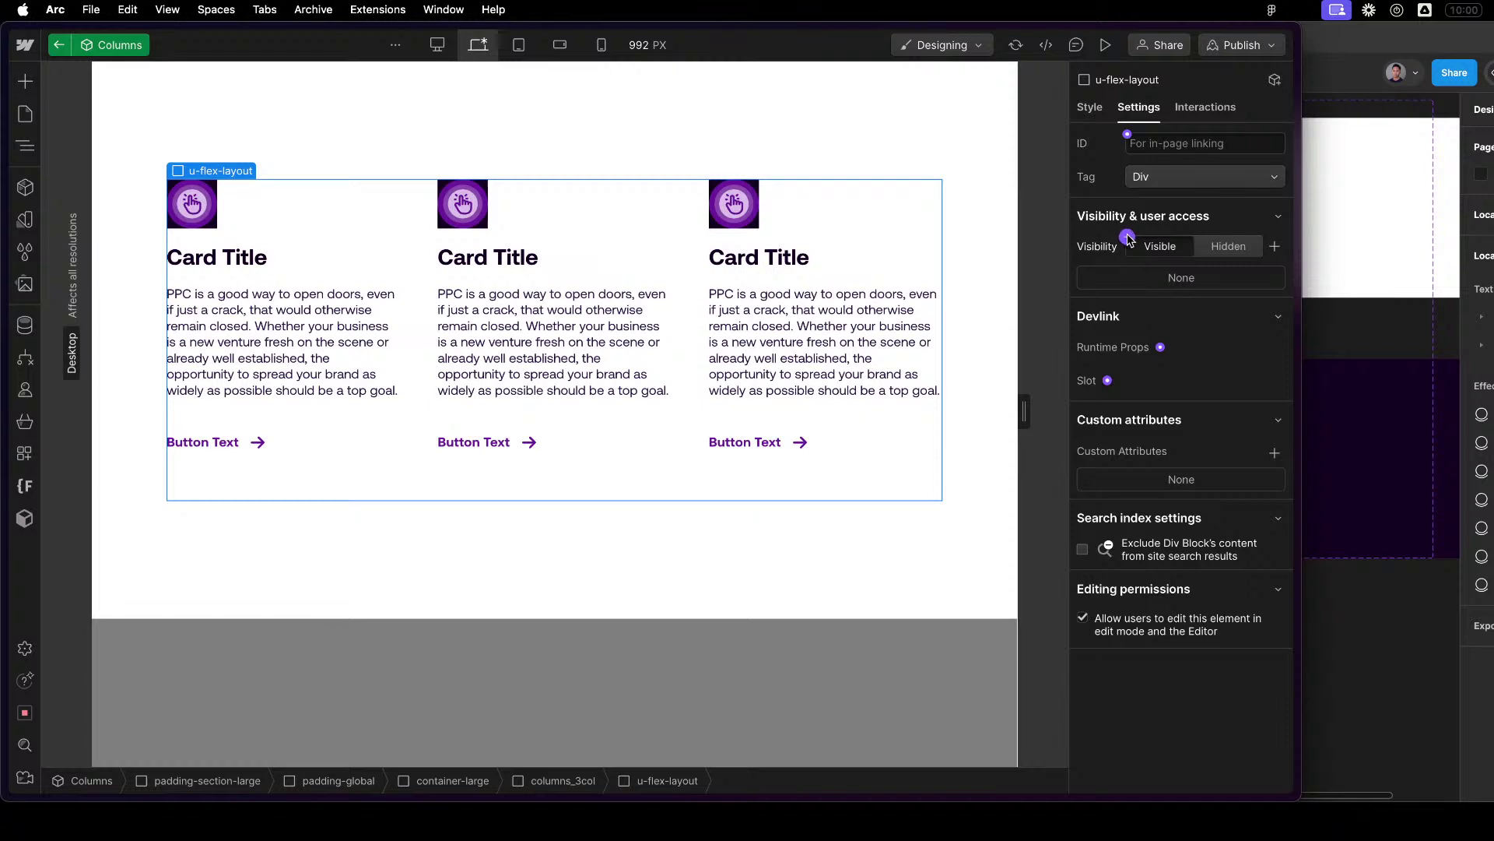
Examine the component's structure from padding-section-large down to the two-, three- and four-column blocks in container-large.
{"action": "left_click", "coordinate": [381, 126]}
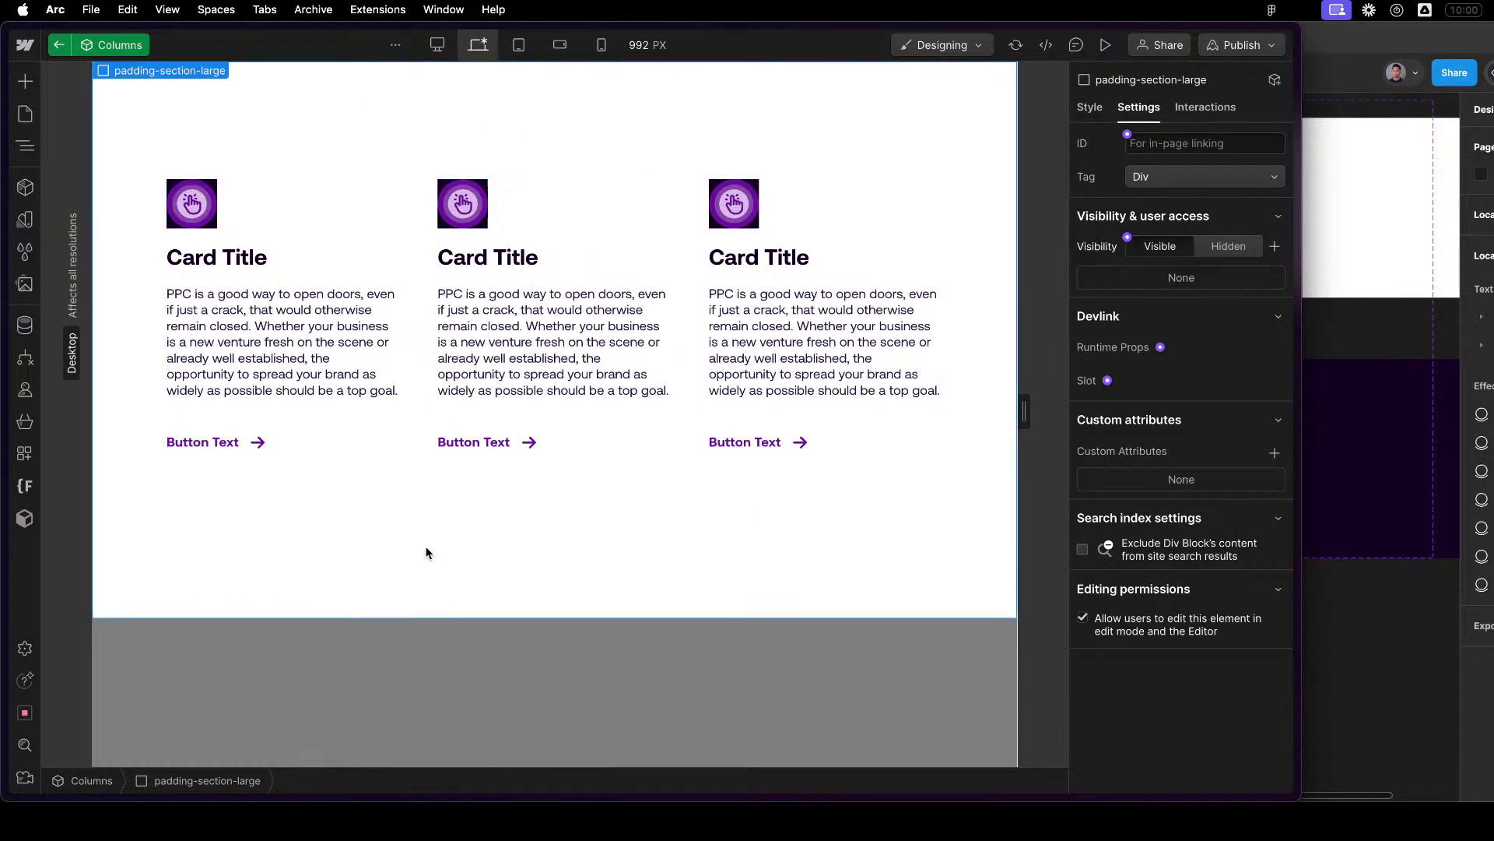
{"action": "key", "text": "z"}
{"action": "left_click", "coordinate": [78, 176]}
{"action": "left_click", "coordinate": [67, 154]}
{"action": "left_click", "coordinate": [54, 132]}
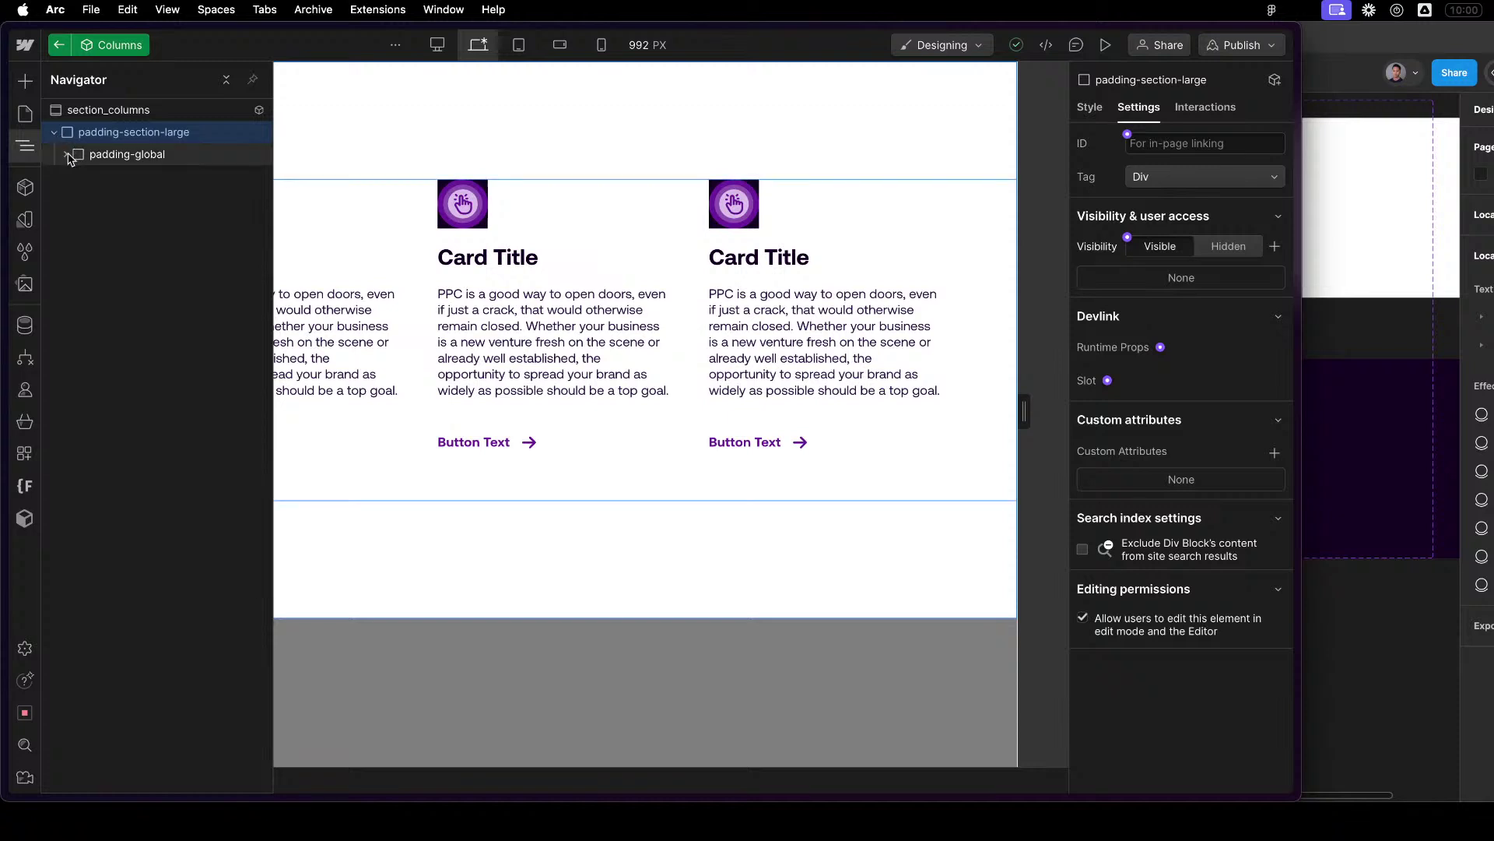
{"action": "left_click", "coordinate": [120, 162]}
{"action": "left_click", "coordinate": [77, 176]}
{"action": "left_click", "coordinate": [88, 220]}
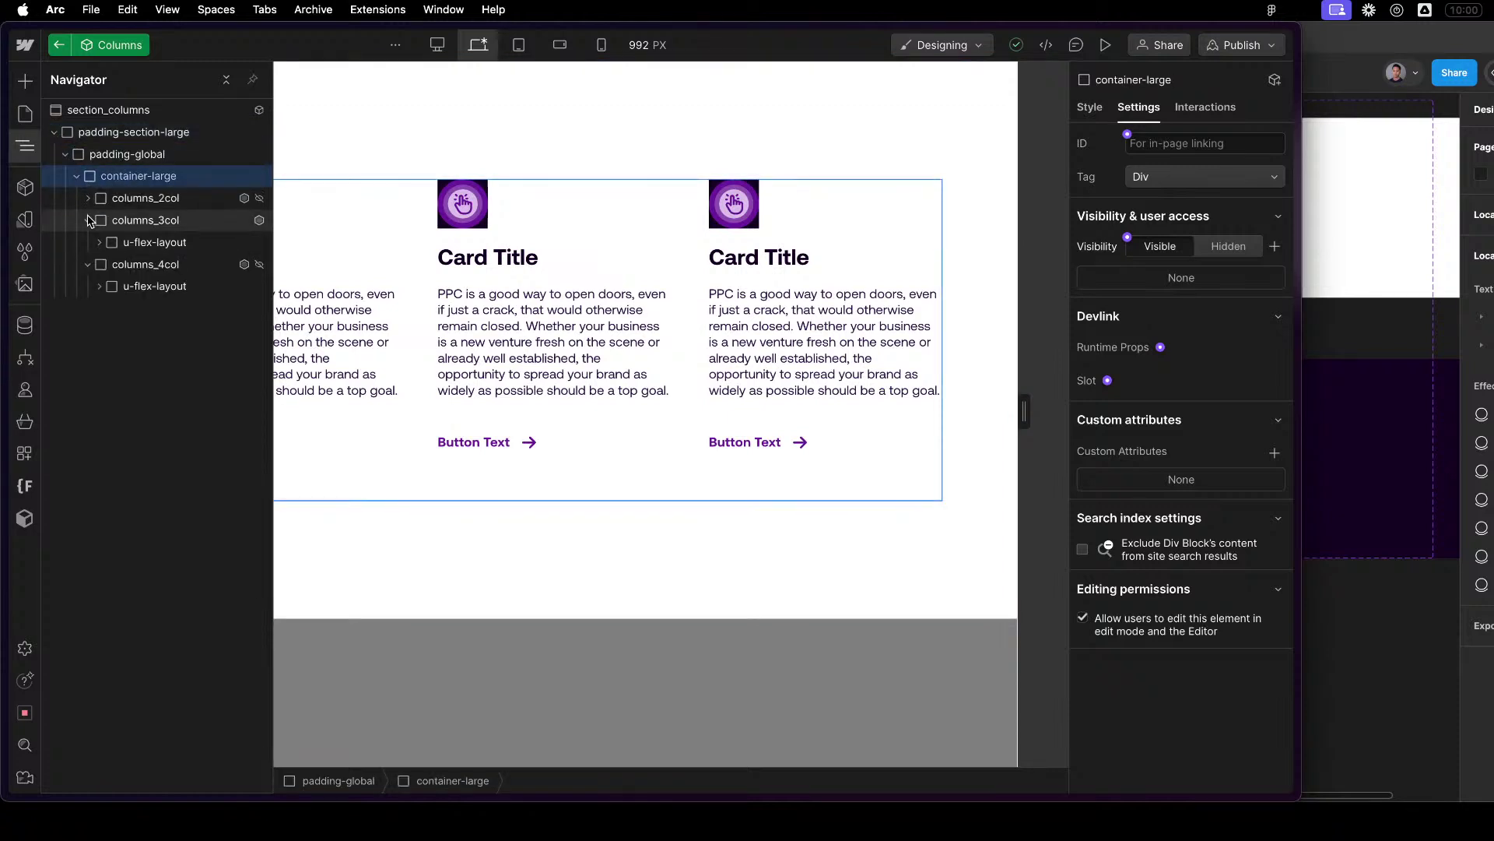
{"action": "left_click", "coordinate": [88, 242]}
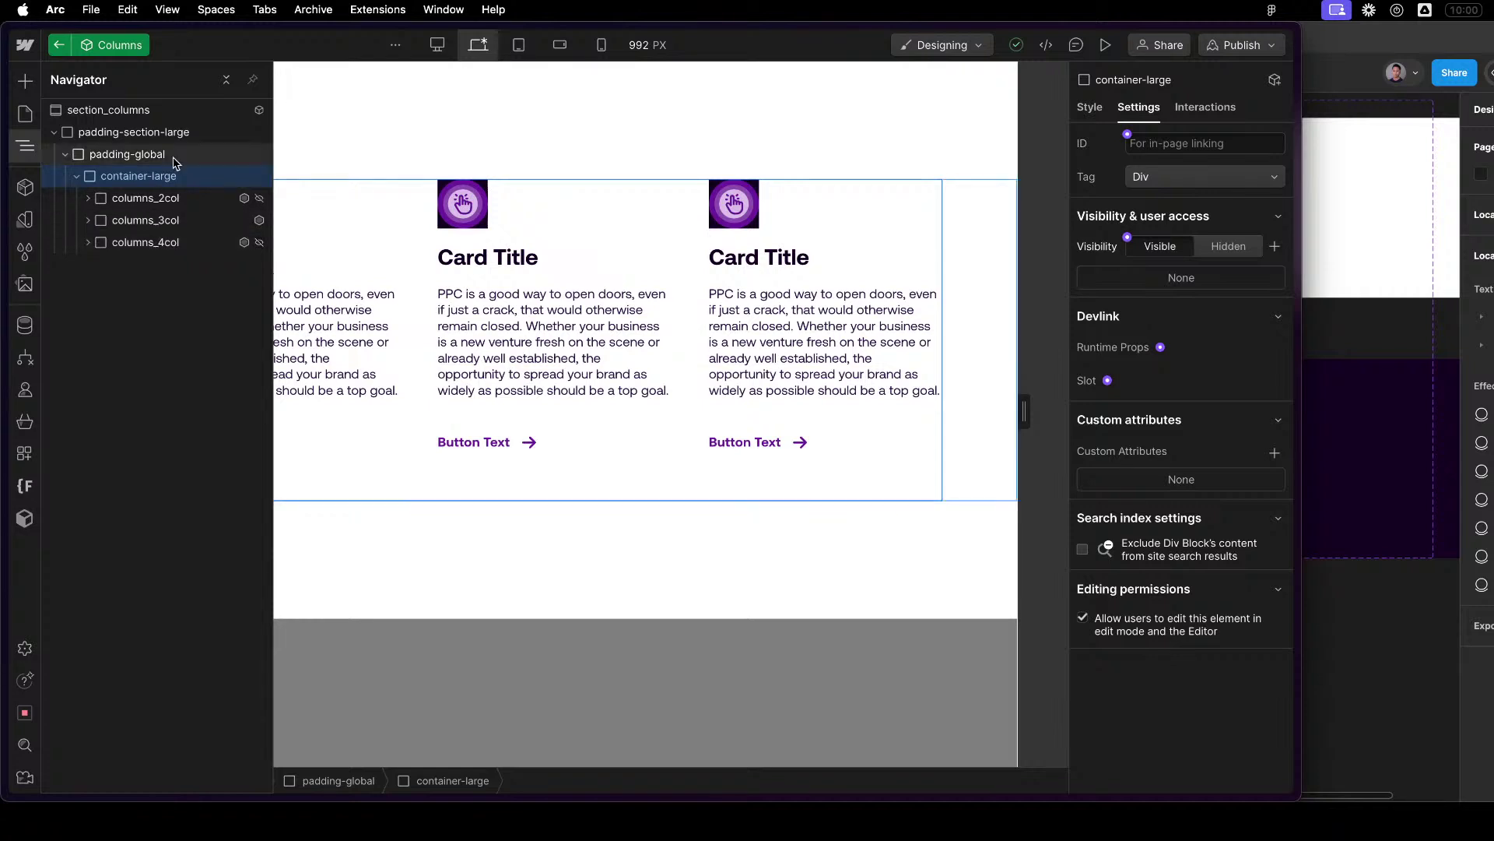
Inspect the style and settings of padding-section-large and collapse the structure beneath padding-global.
{"action": "left_click", "coordinate": [128, 132]}
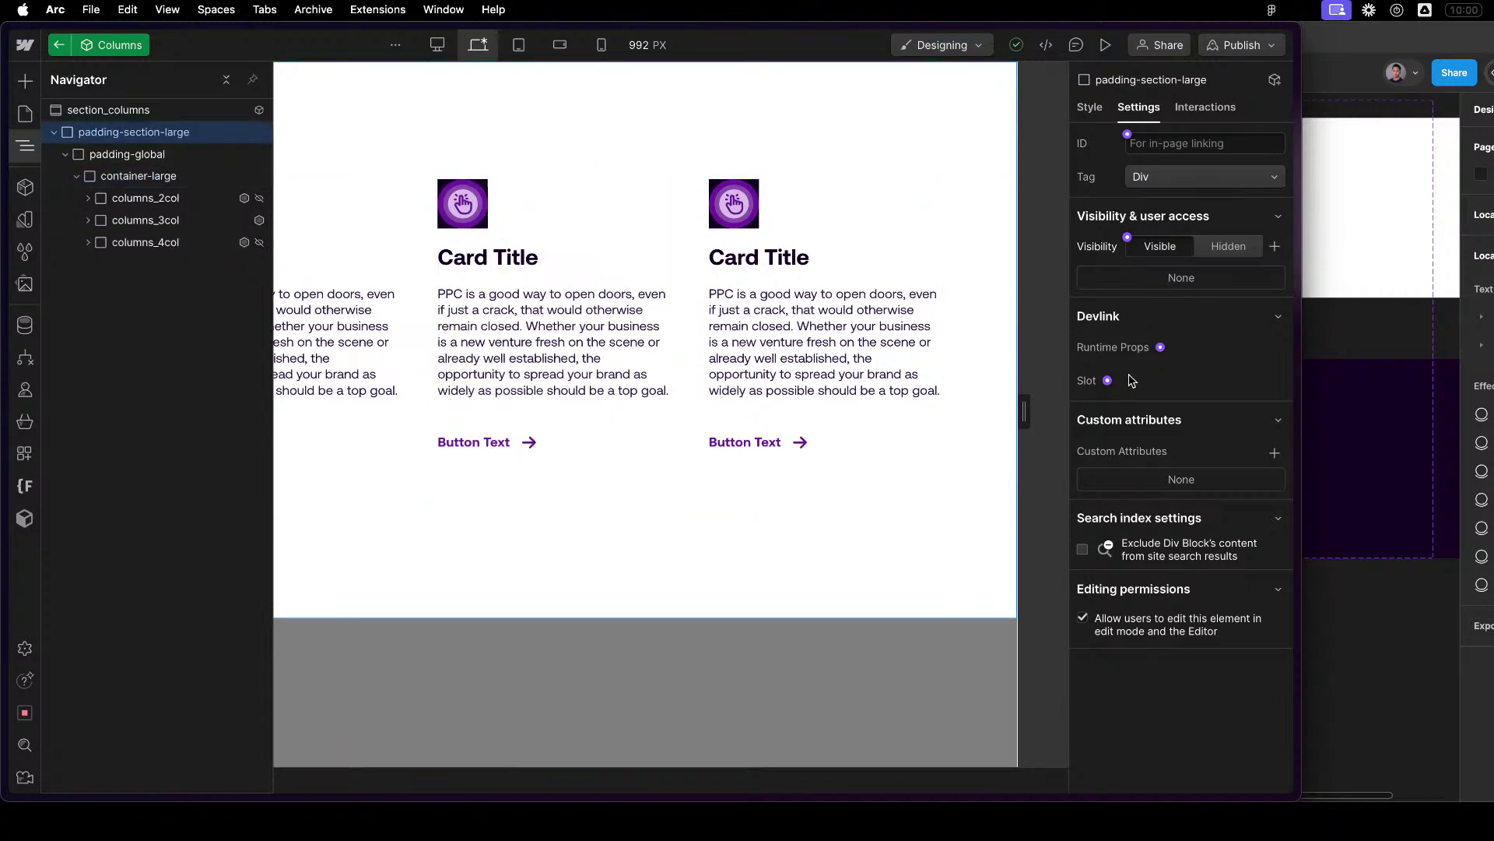
{"action": "left_click", "coordinate": [1093, 107]}
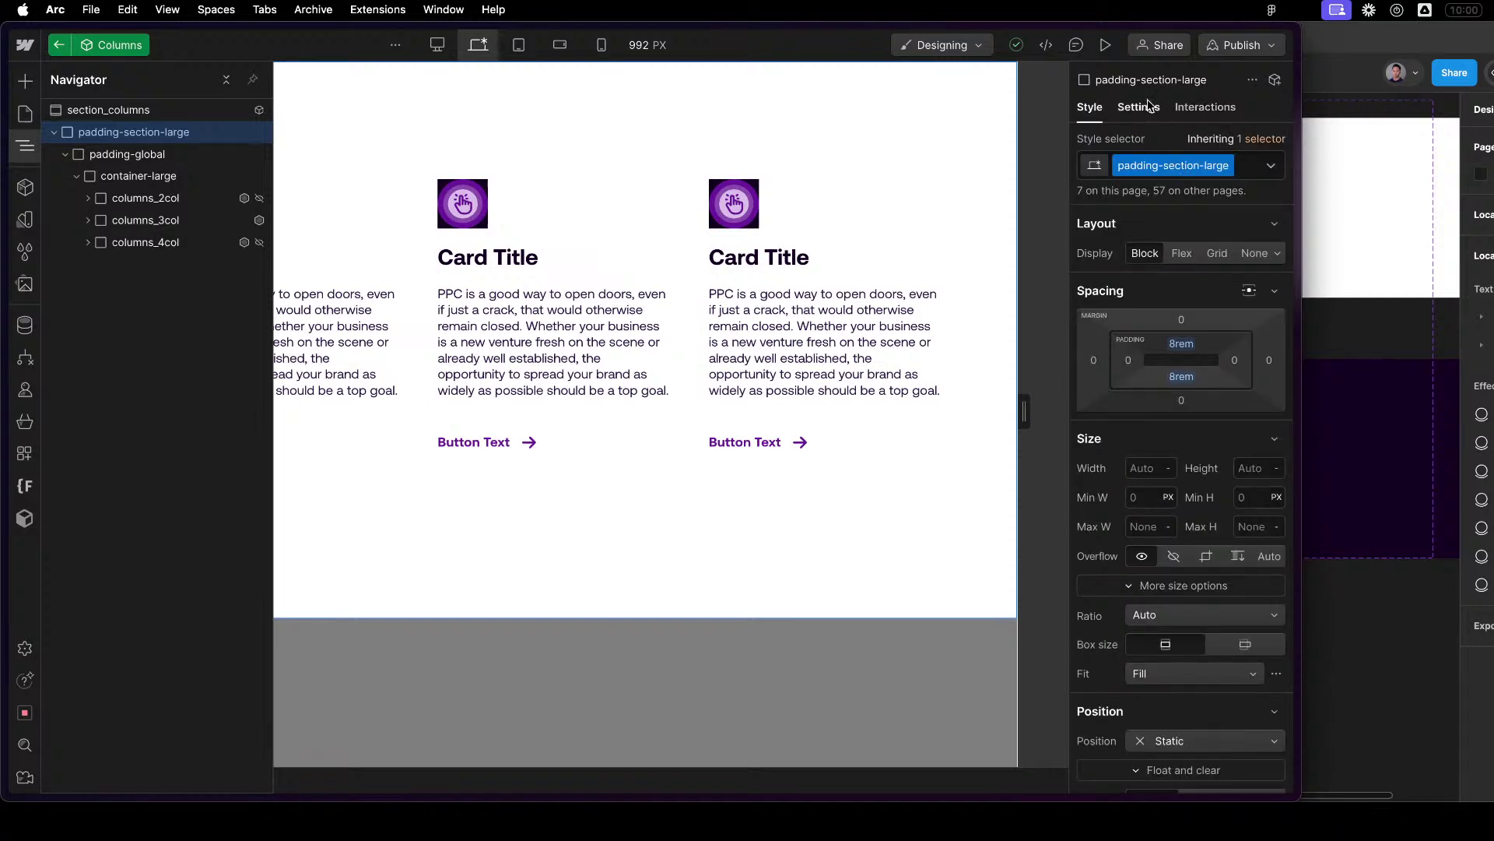
{"action": "left_click", "coordinate": [1140, 106]}
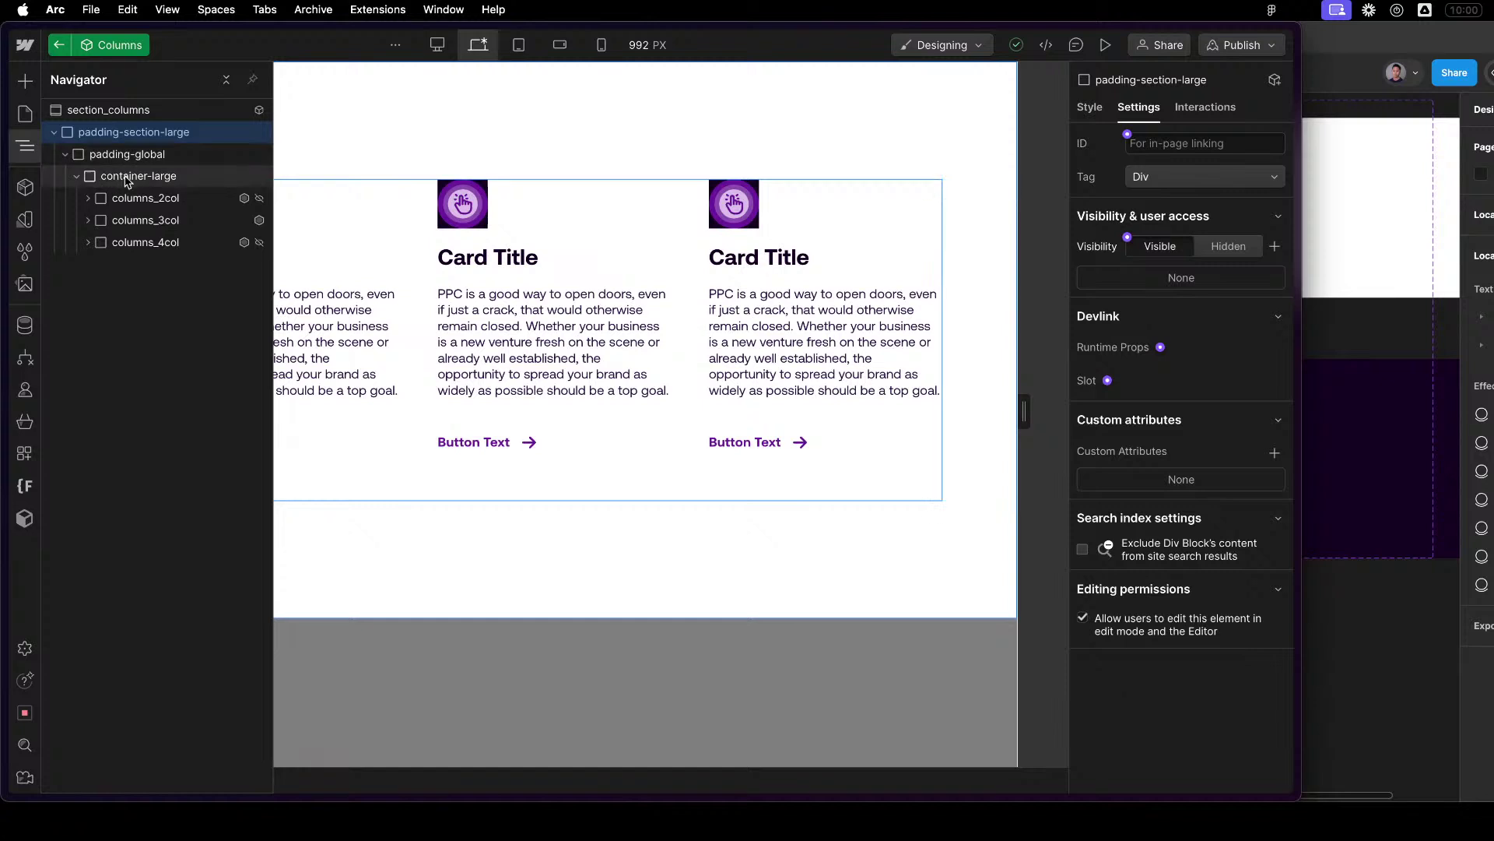
{"action": "left_click", "coordinate": [86, 182]}
{"action": "left_click", "coordinate": [79, 180]}
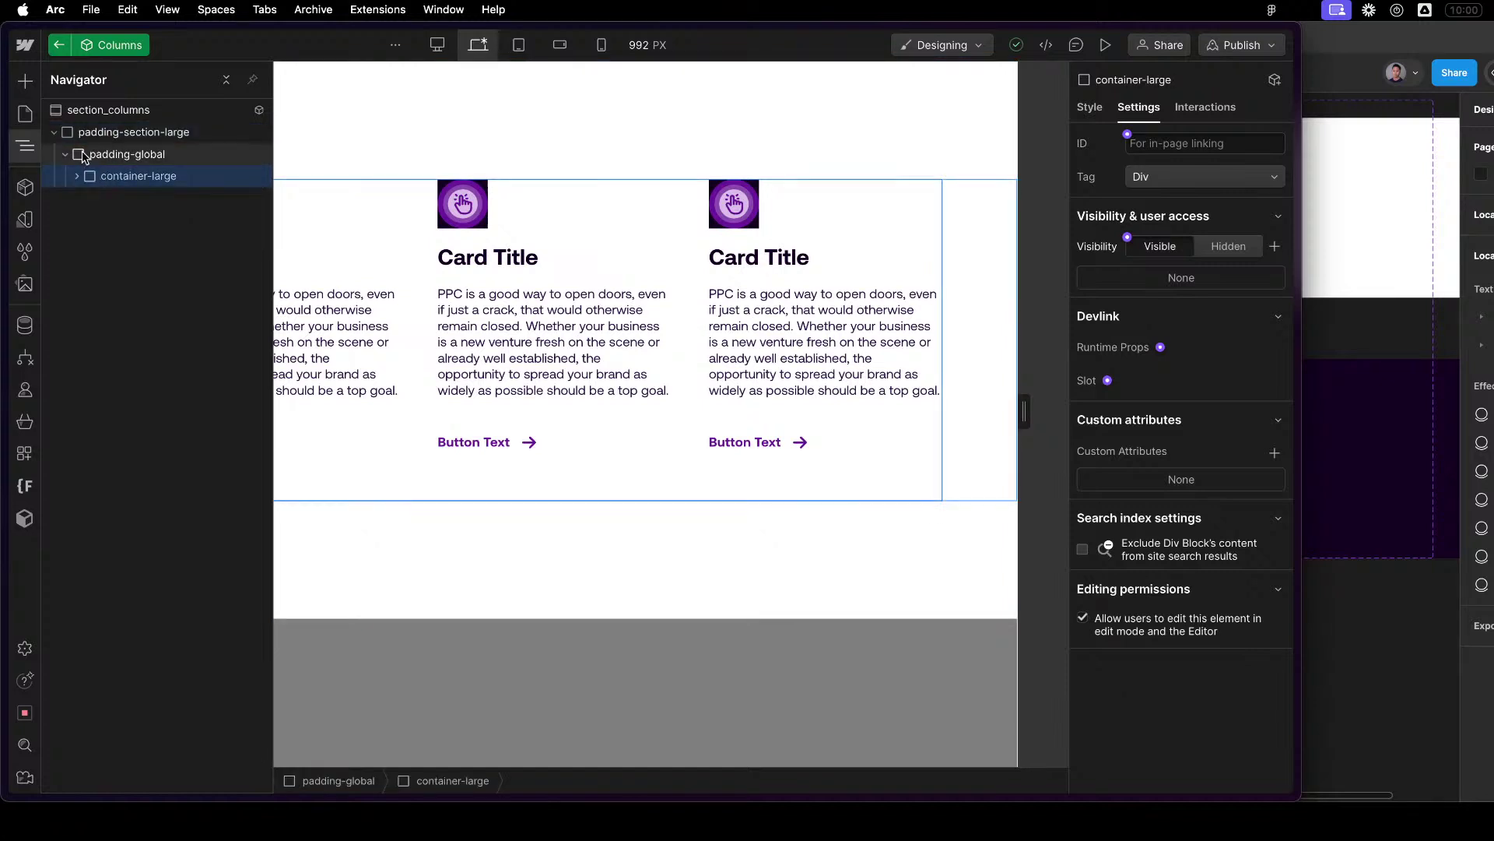
{"action": "left_click", "coordinate": [68, 156]}
{"action": "left_click", "coordinate": [109, 132]}
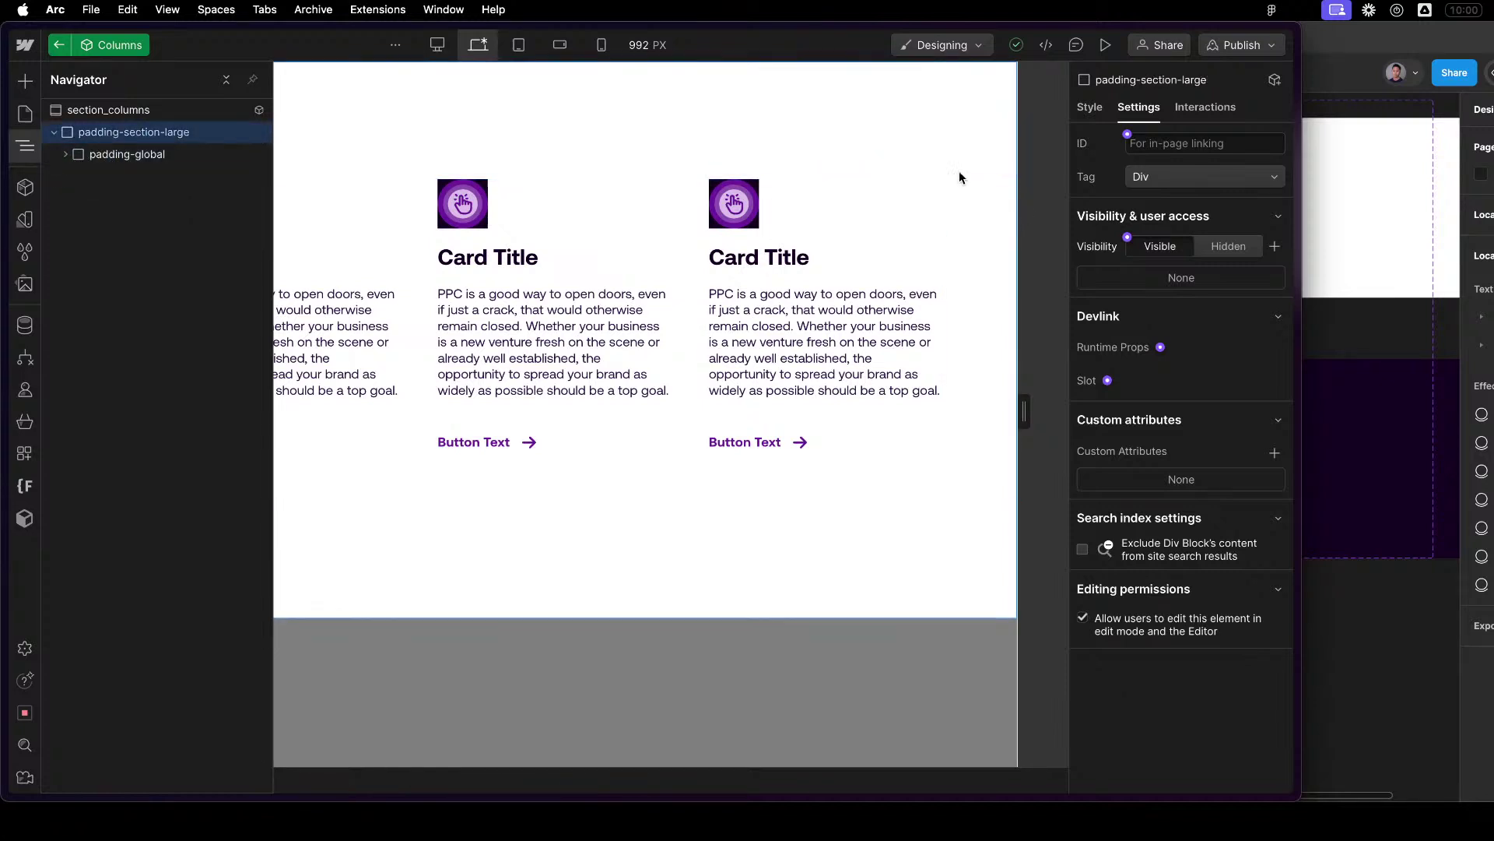
Replace the padding-section-large class on the wrapper around padding-global with a new class named c-section-padding.
{"action": "left_click", "coordinate": [1093, 109]}
{"action": "left_click", "coordinate": [1122, 145]}
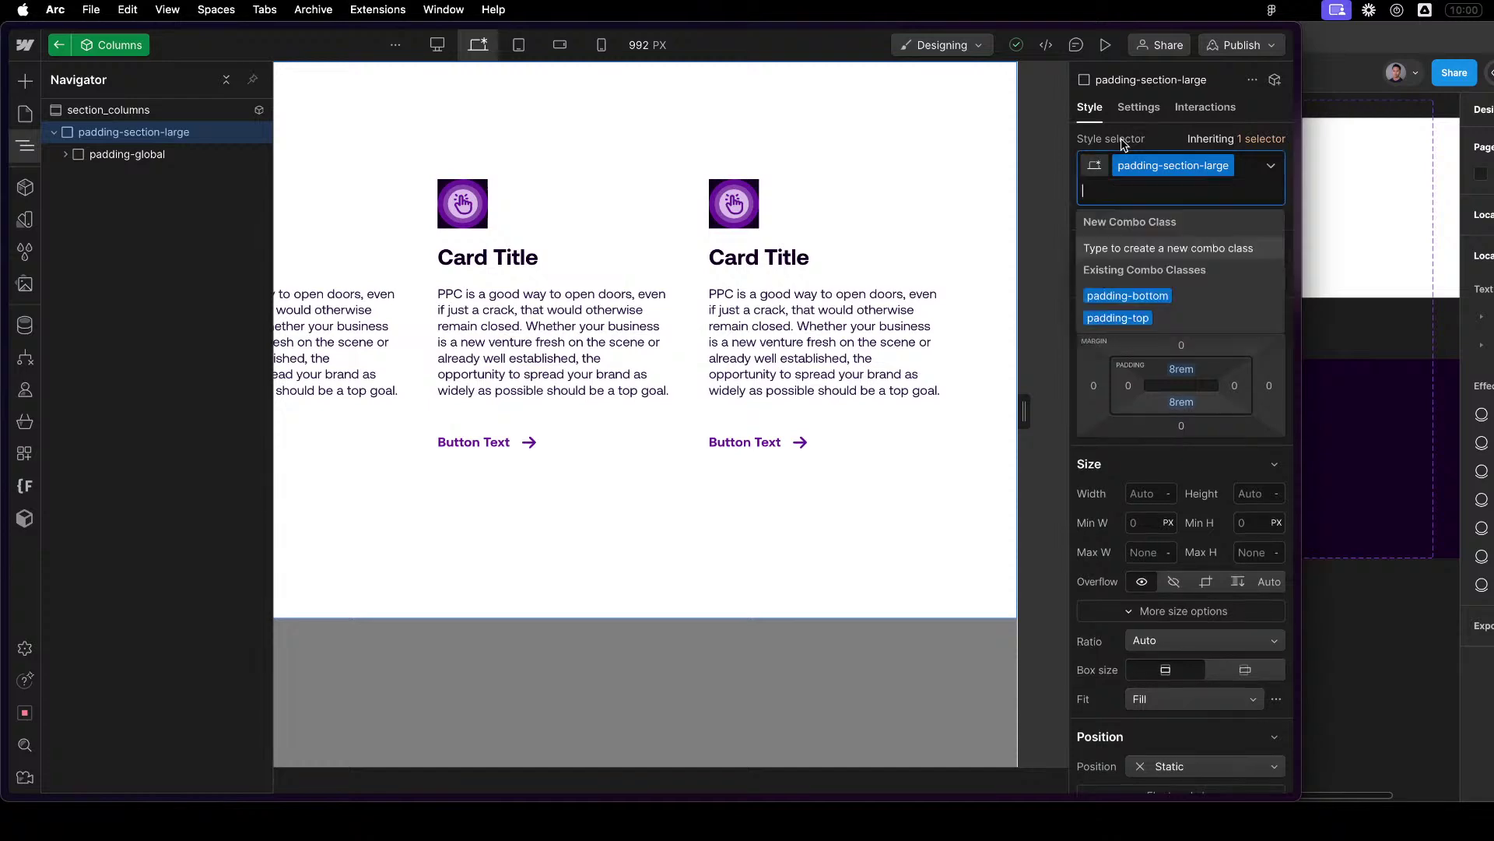
{"action": "key", "text": "BackSpace"}
{"action": "type", "text": "sectio"}
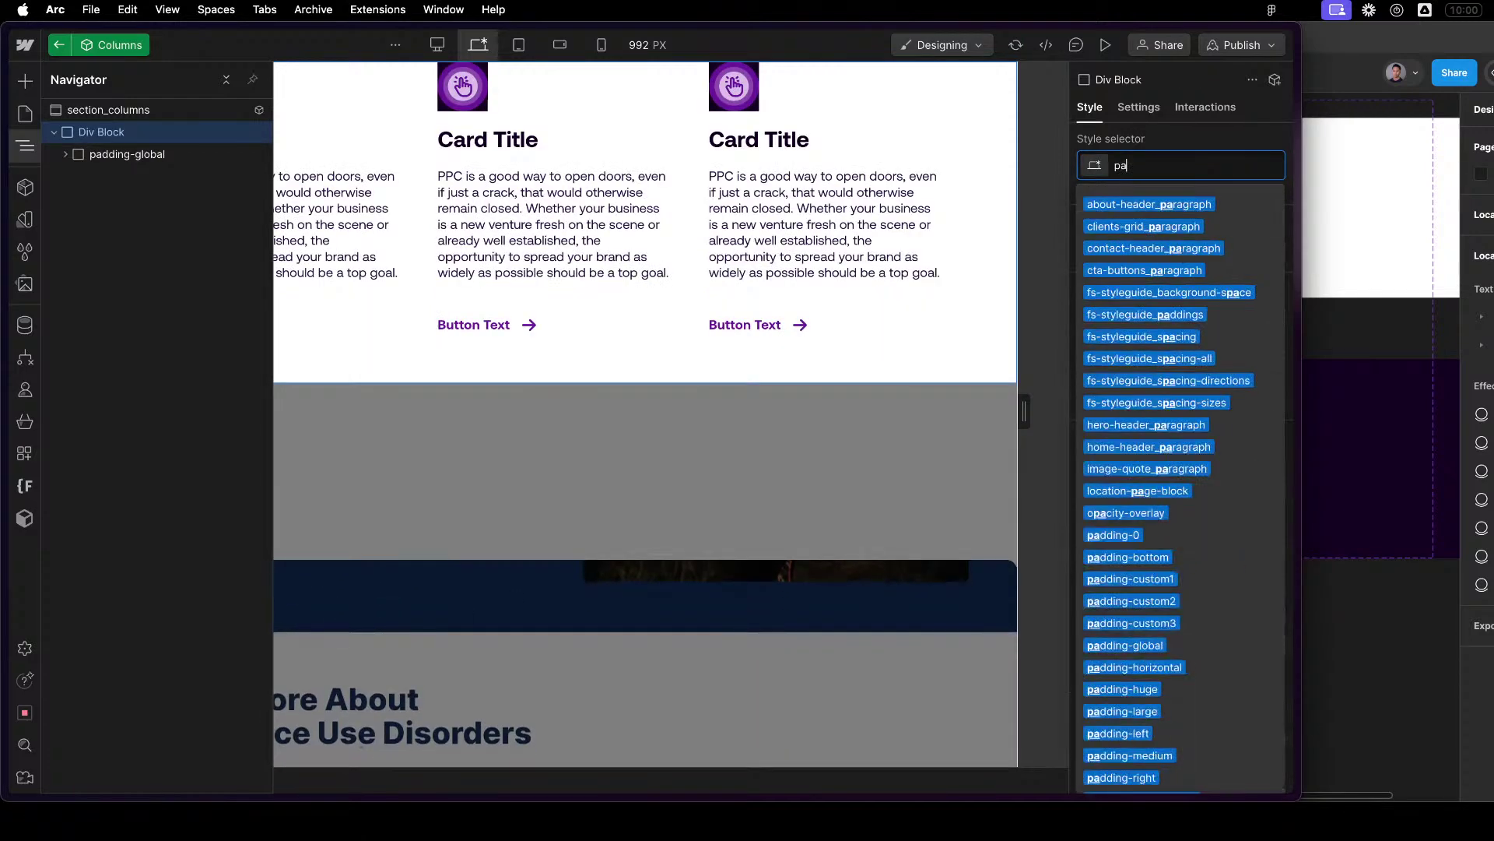
{"action": "key", "text": "super+a"}
{"action": "type", "text": "comp"}
{"action": "key", "text": "BackSpace"}
{"action": "key", "text": "BackSpace"}
{"action": "key", "text": "BackSpace"}
{"action": "type", "text": "-section"}
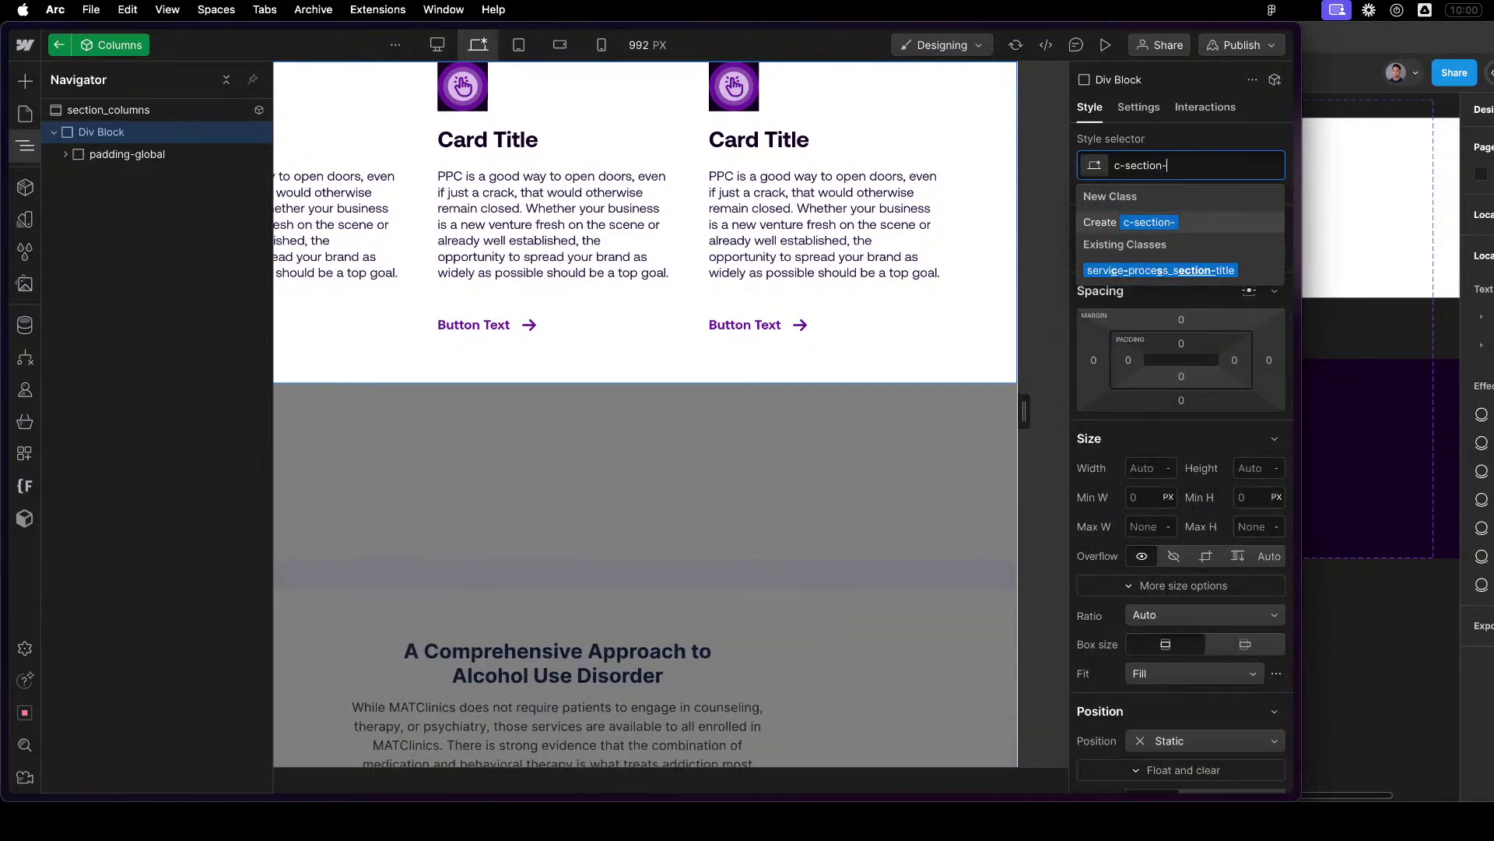
{"action": "type", "text": "-padding"}
{"action": "key", "text": "Return"}
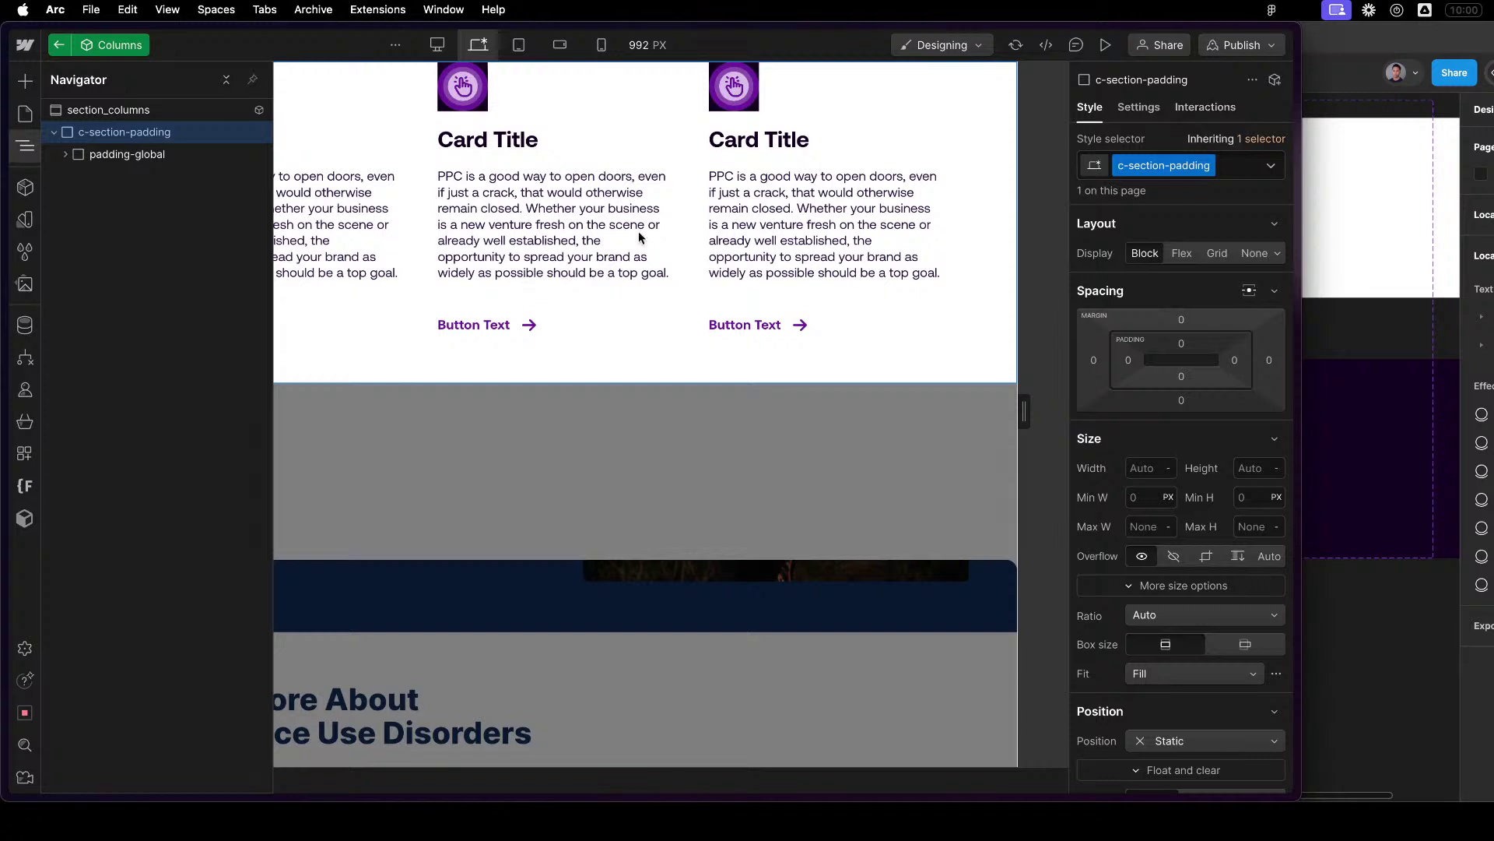
{"action": "left_click", "coordinate": [1141, 109]}
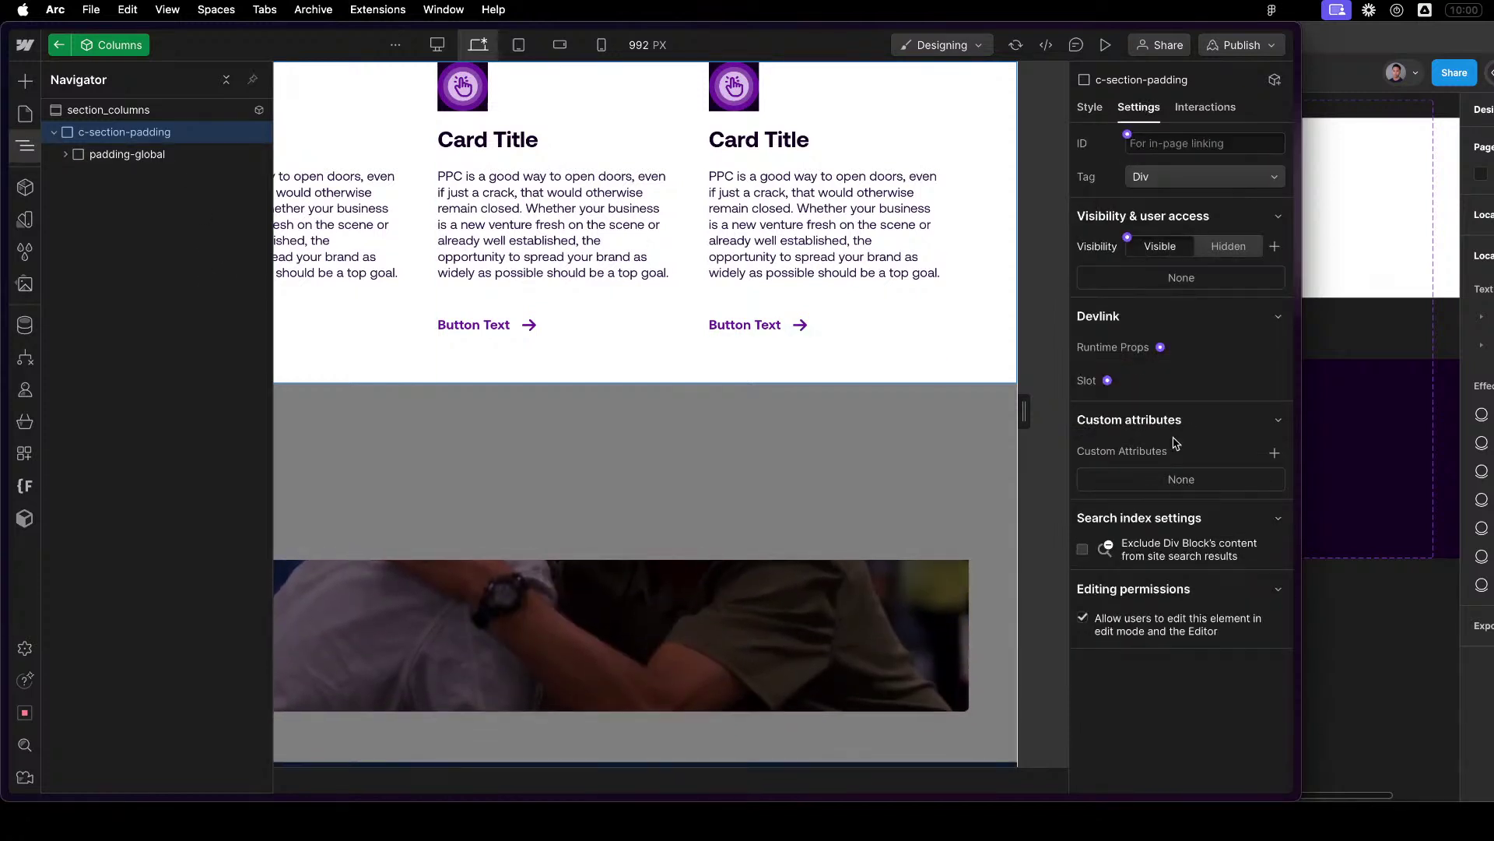
{"action": "left_click", "coordinate": [1274, 453]}
{"action": "left_click", "coordinate": [1239, 449]}
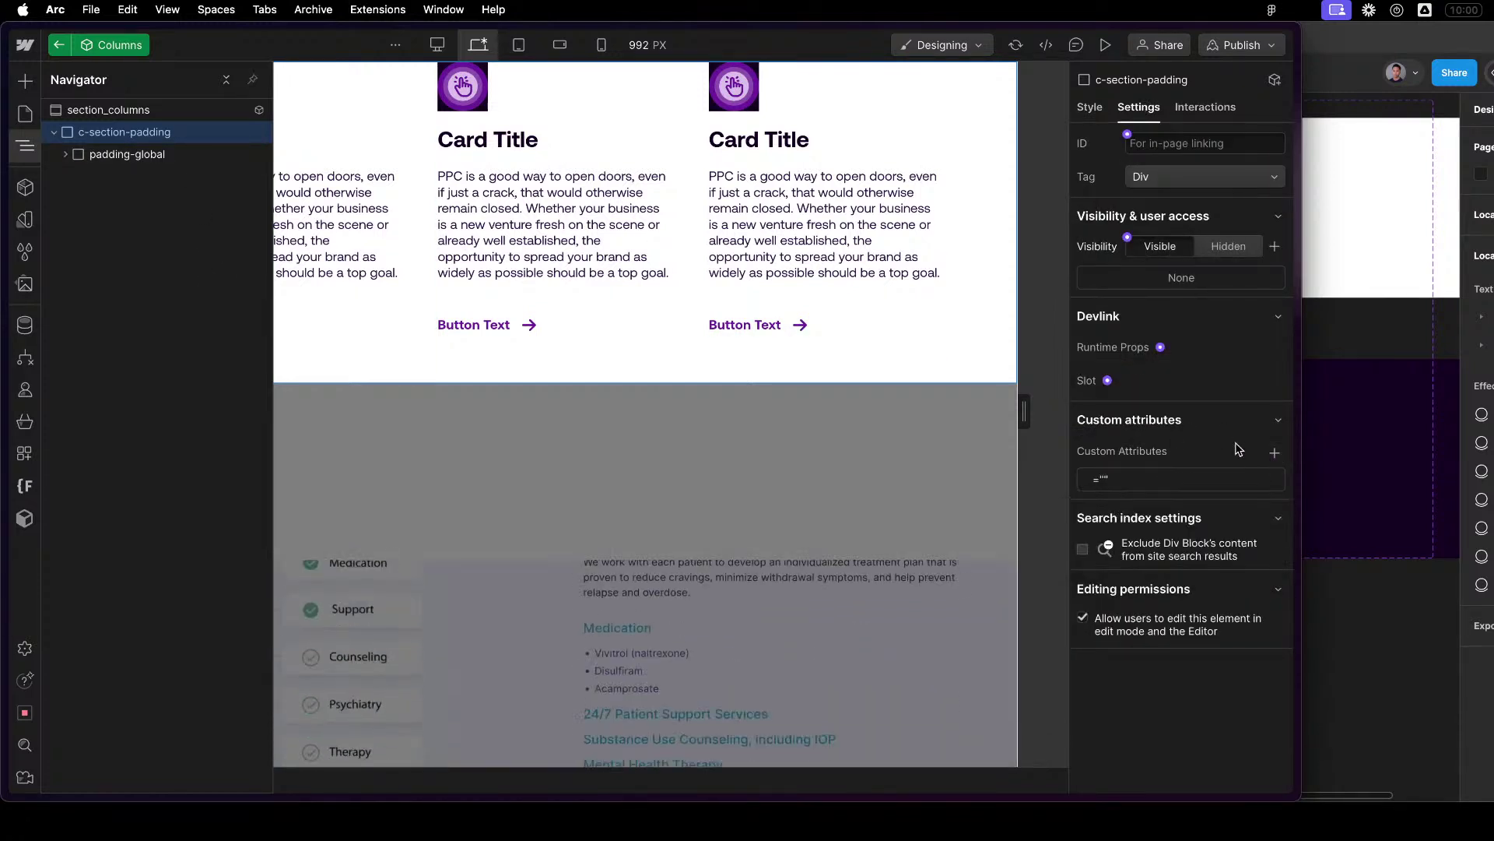
Convert the c-section-padding div block to a custom element.
{"action": "right_click", "coordinate": [102, 131]}
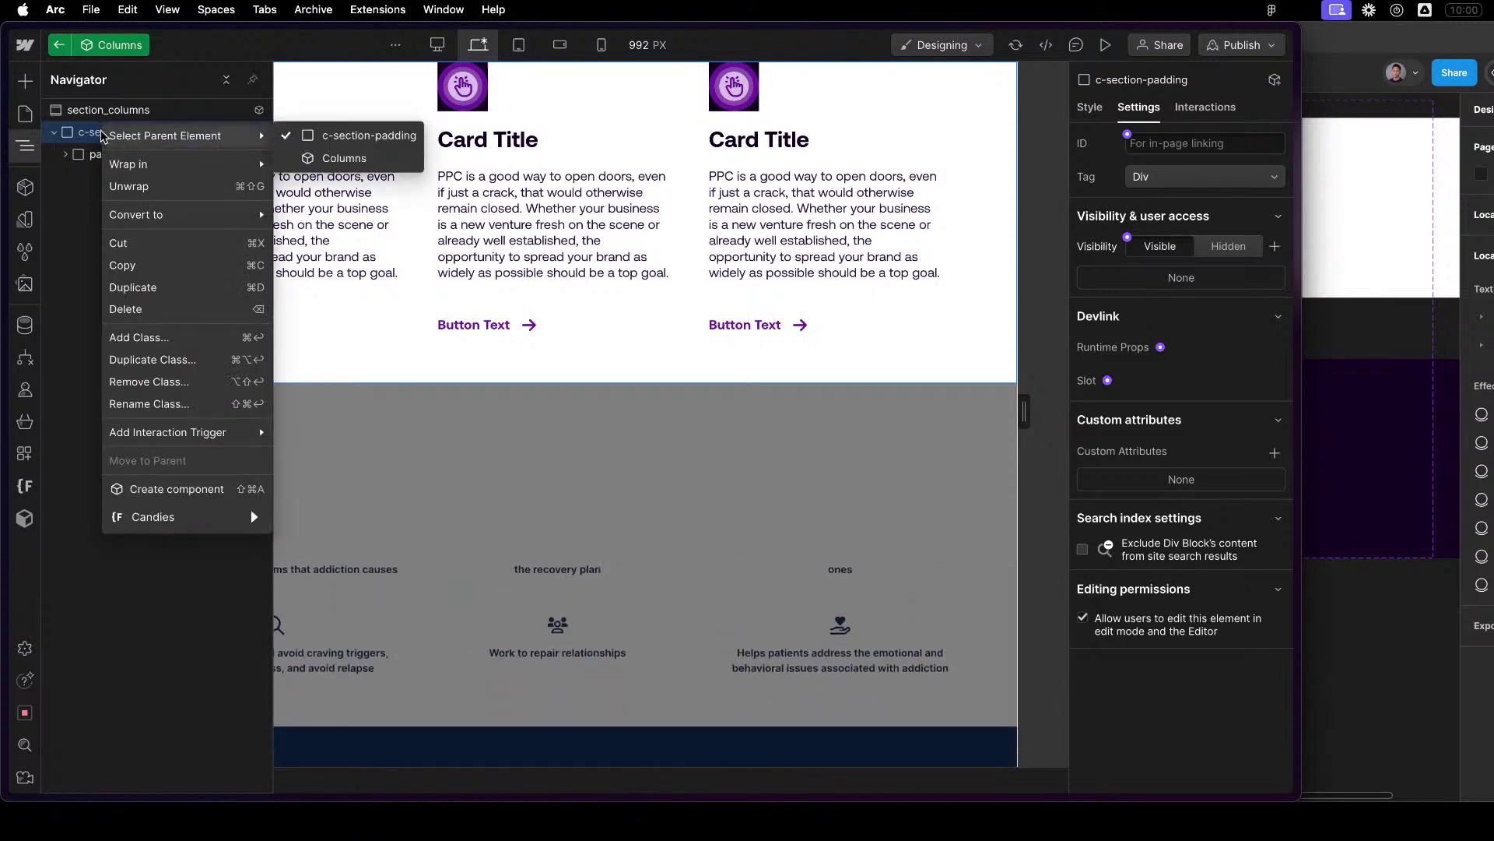
{"action": "mouse_move", "coordinate": [177, 214]}
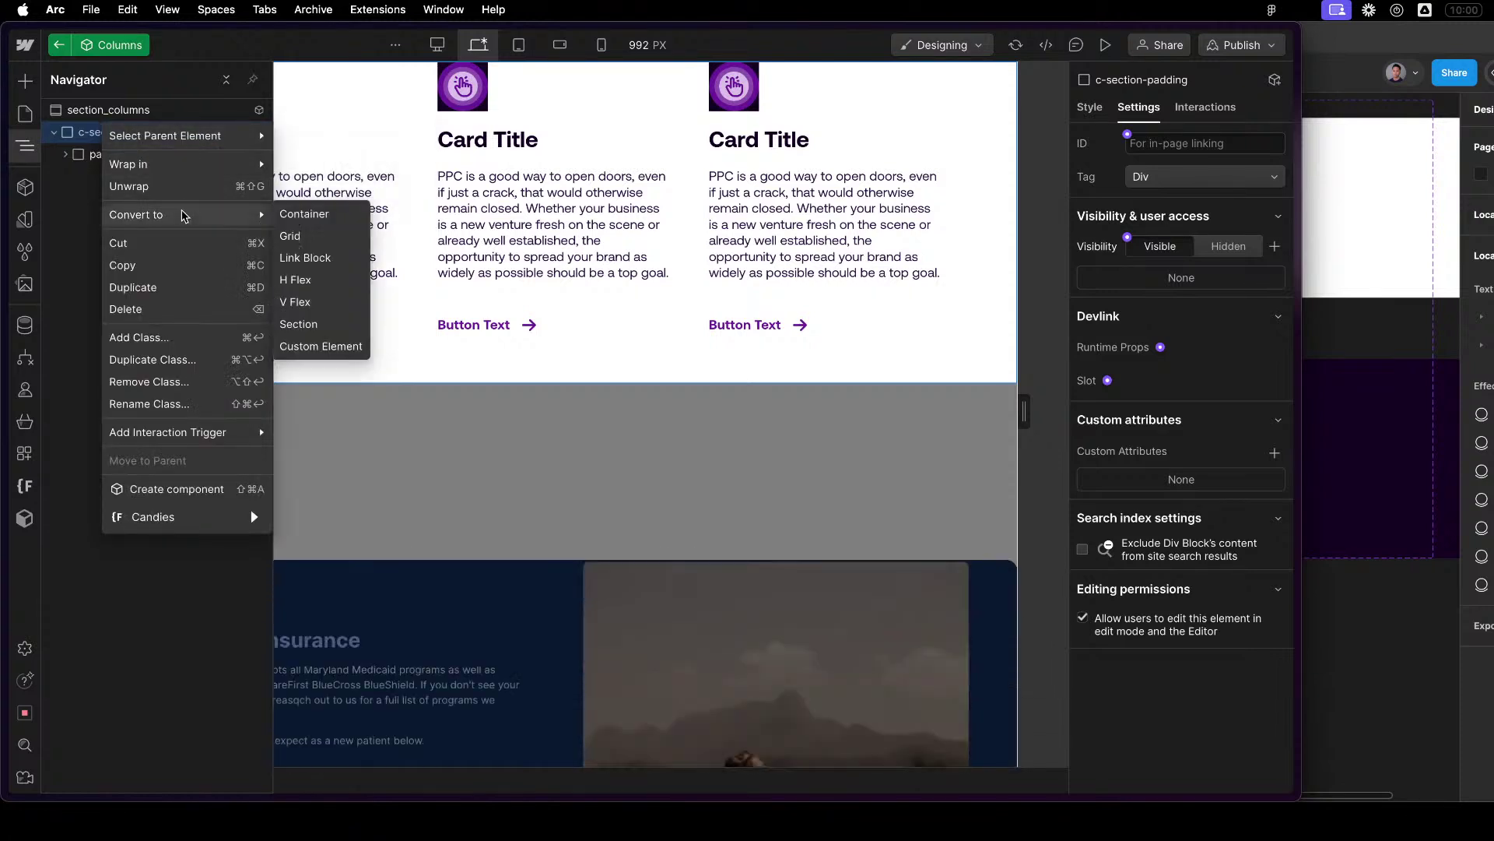
{"action": "left_click", "coordinate": [311, 346]}
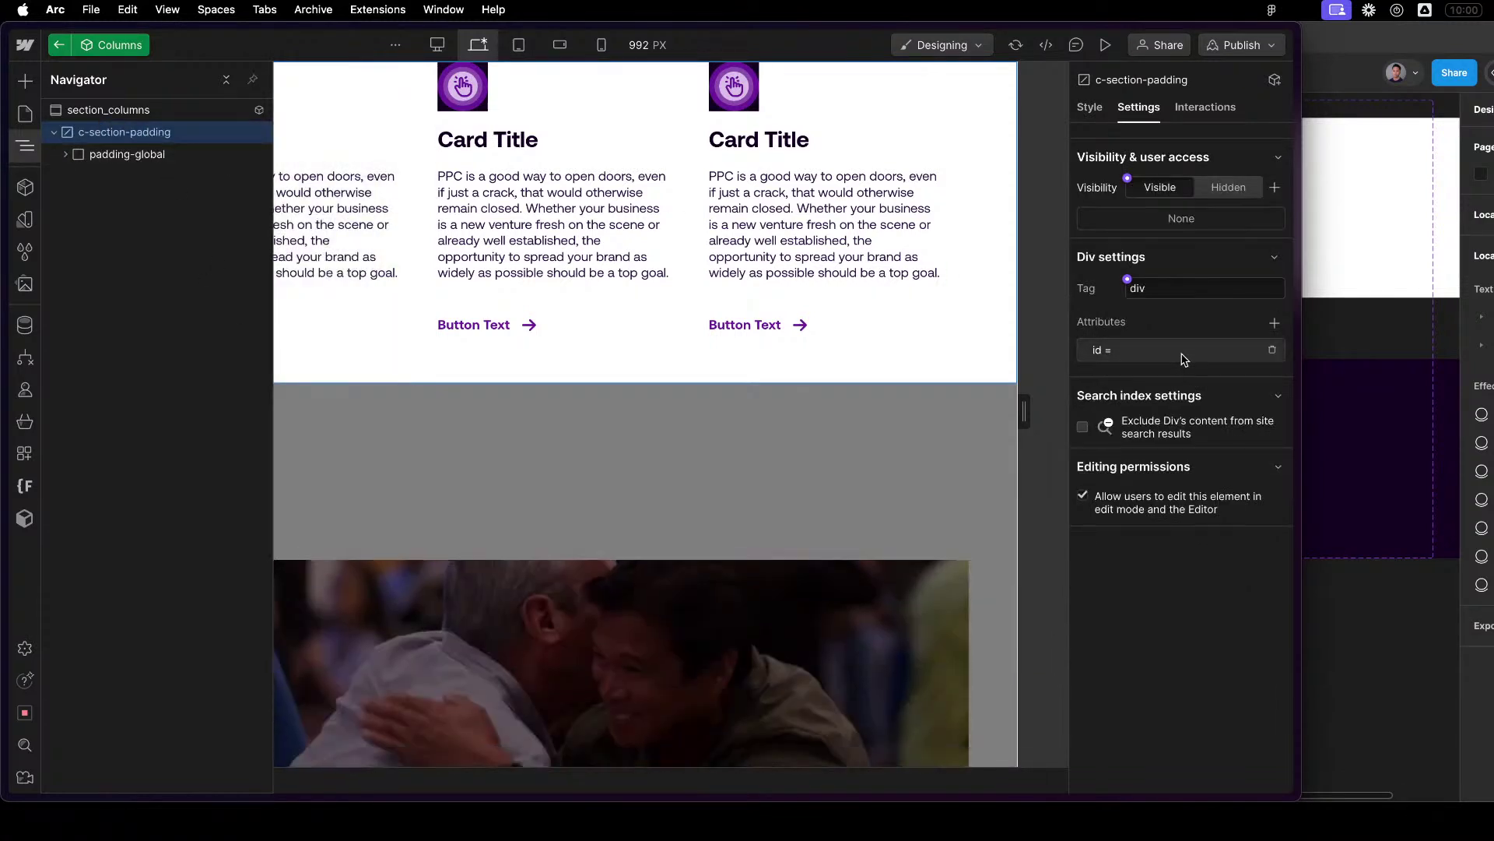
Try out a style attribute with the value padding: 8rem 0; in place of id on c-section-padding, and remove it.
{"action": "left_click", "coordinate": [1131, 355]}
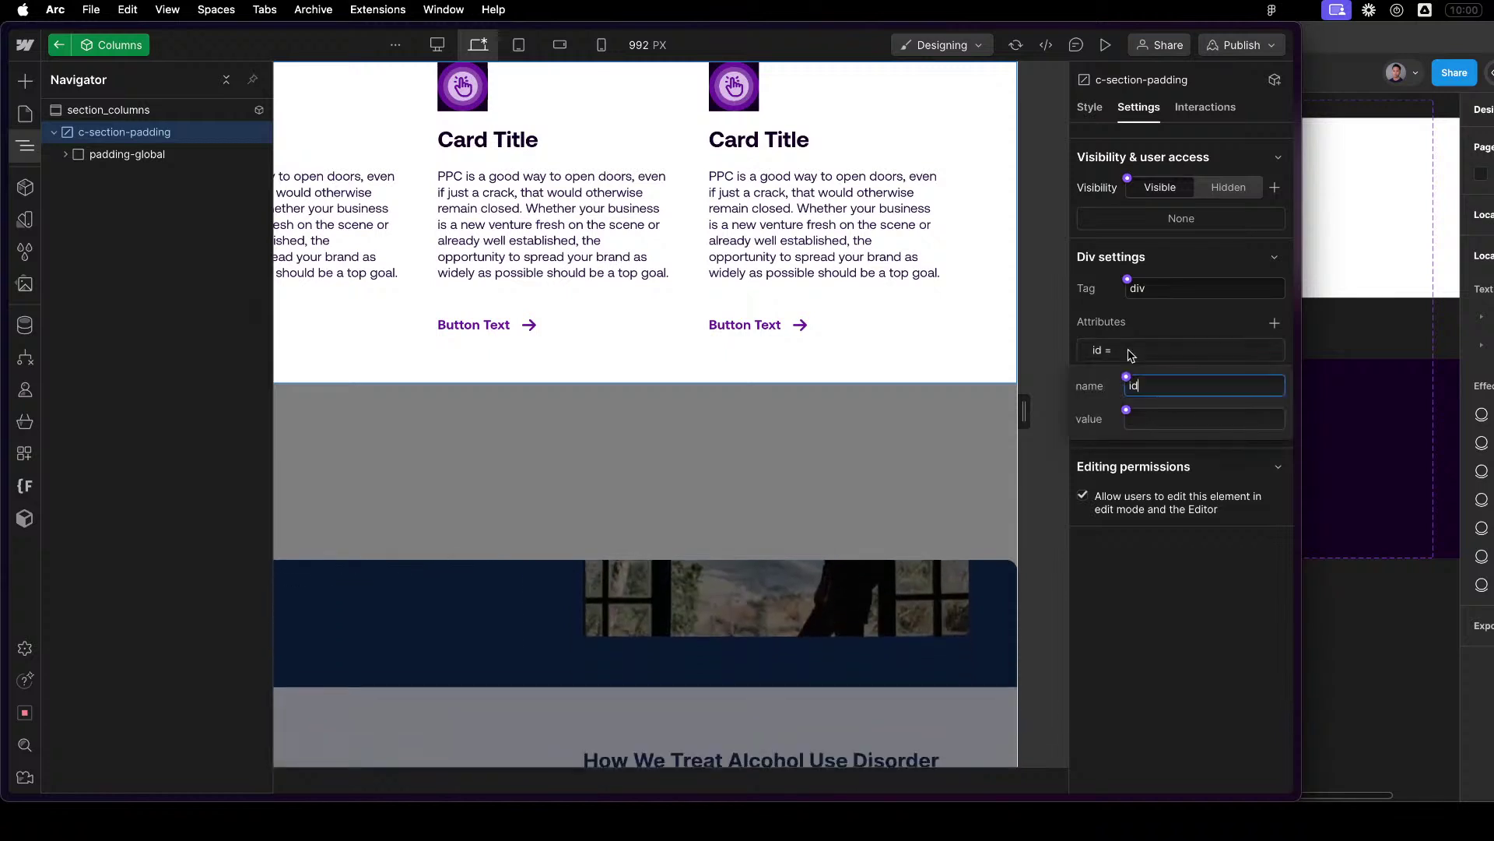
{"action": "key", "text": "BackSpace"}
{"action": "key", "text": "BackSpace"}
{"action": "type", "text": "st"}
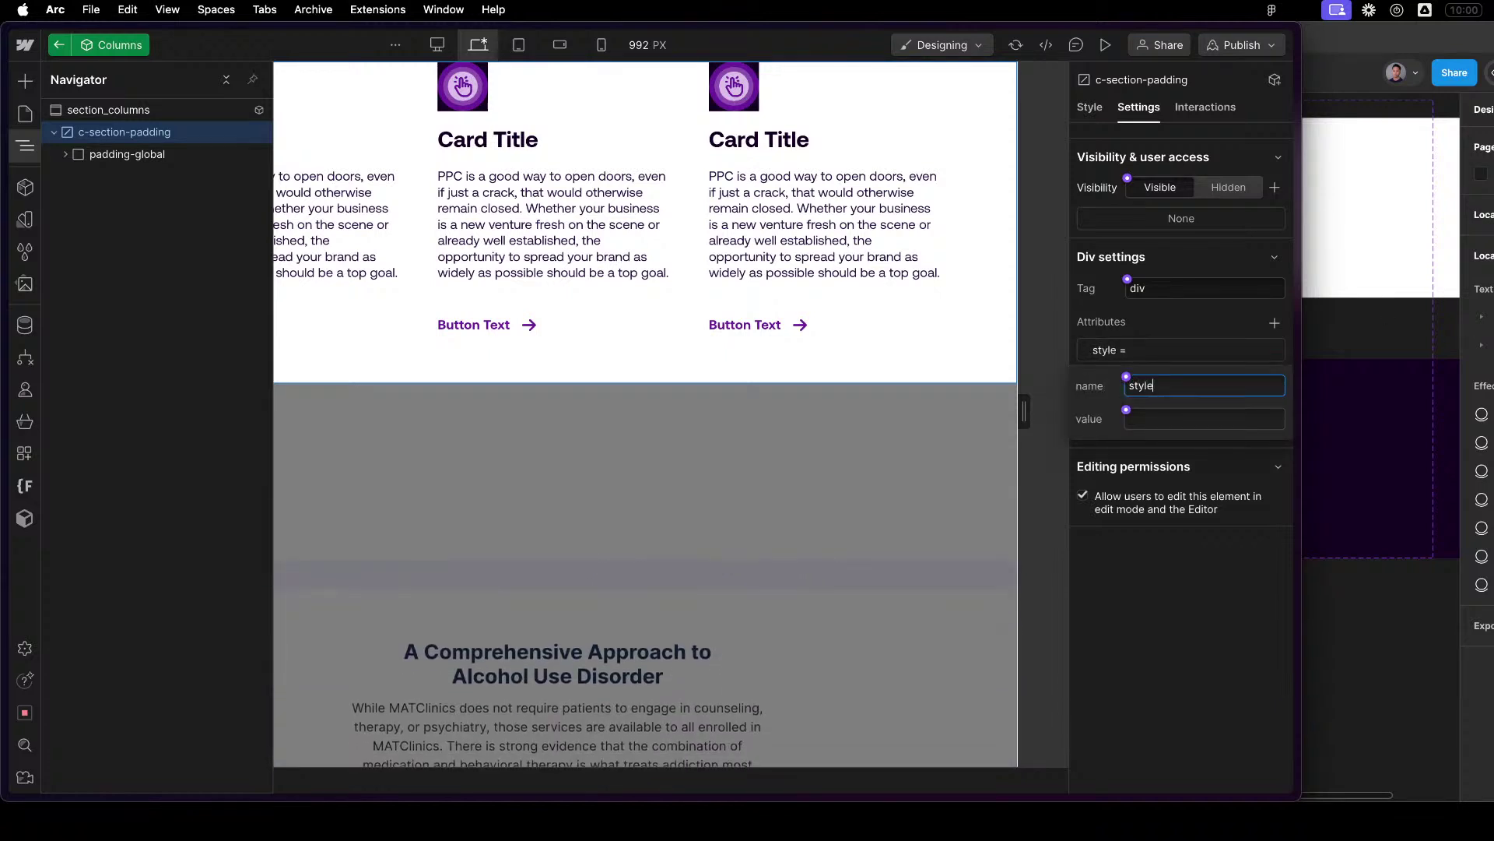
{"action": "type", "text": "yle"}
{"action": "left_click", "coordinate": [1171, 417]}
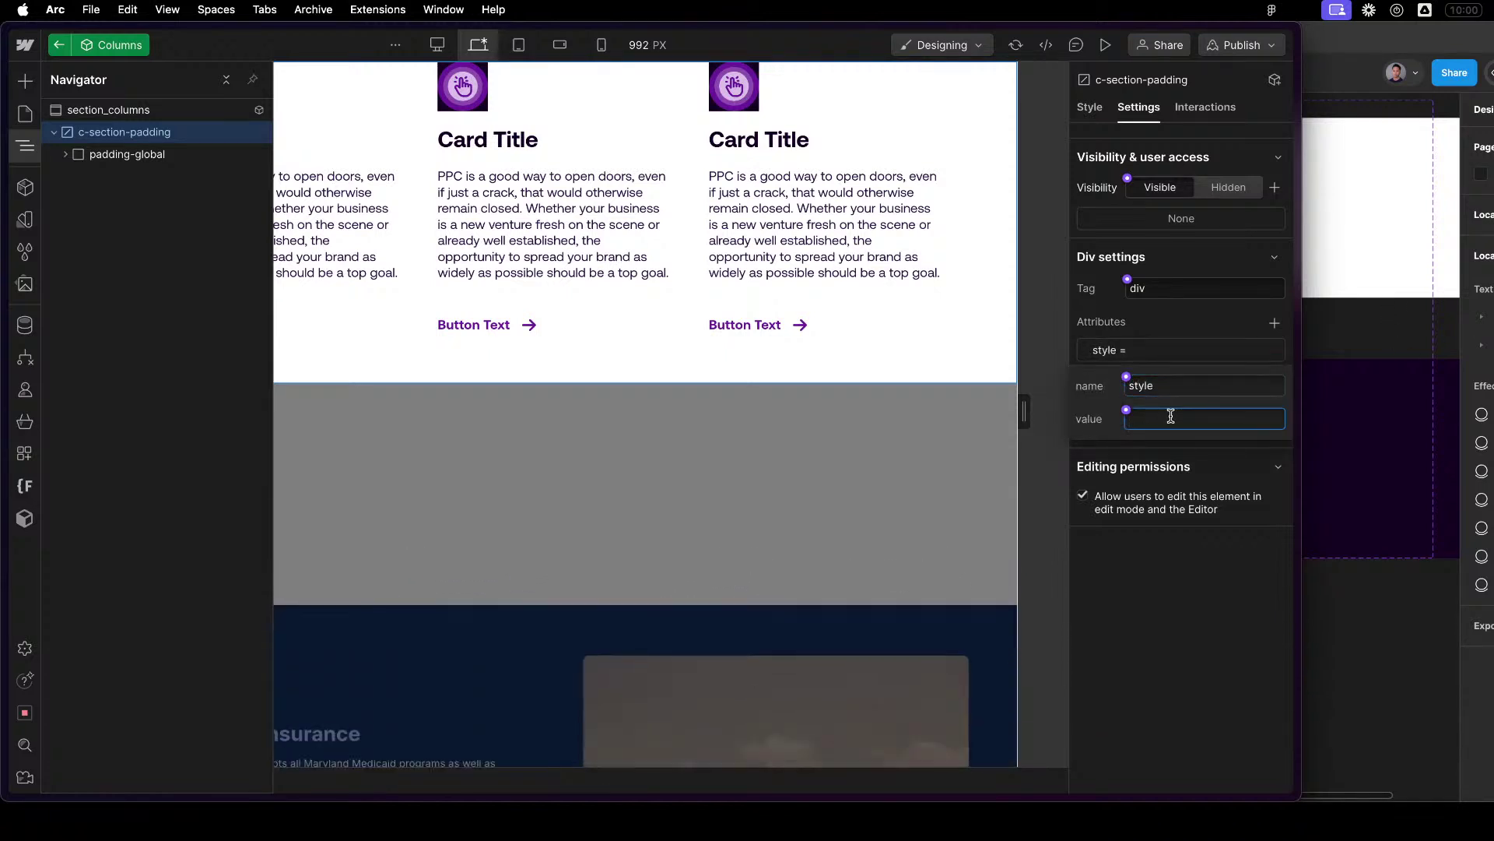
{"action": "type", "text": "padding"}
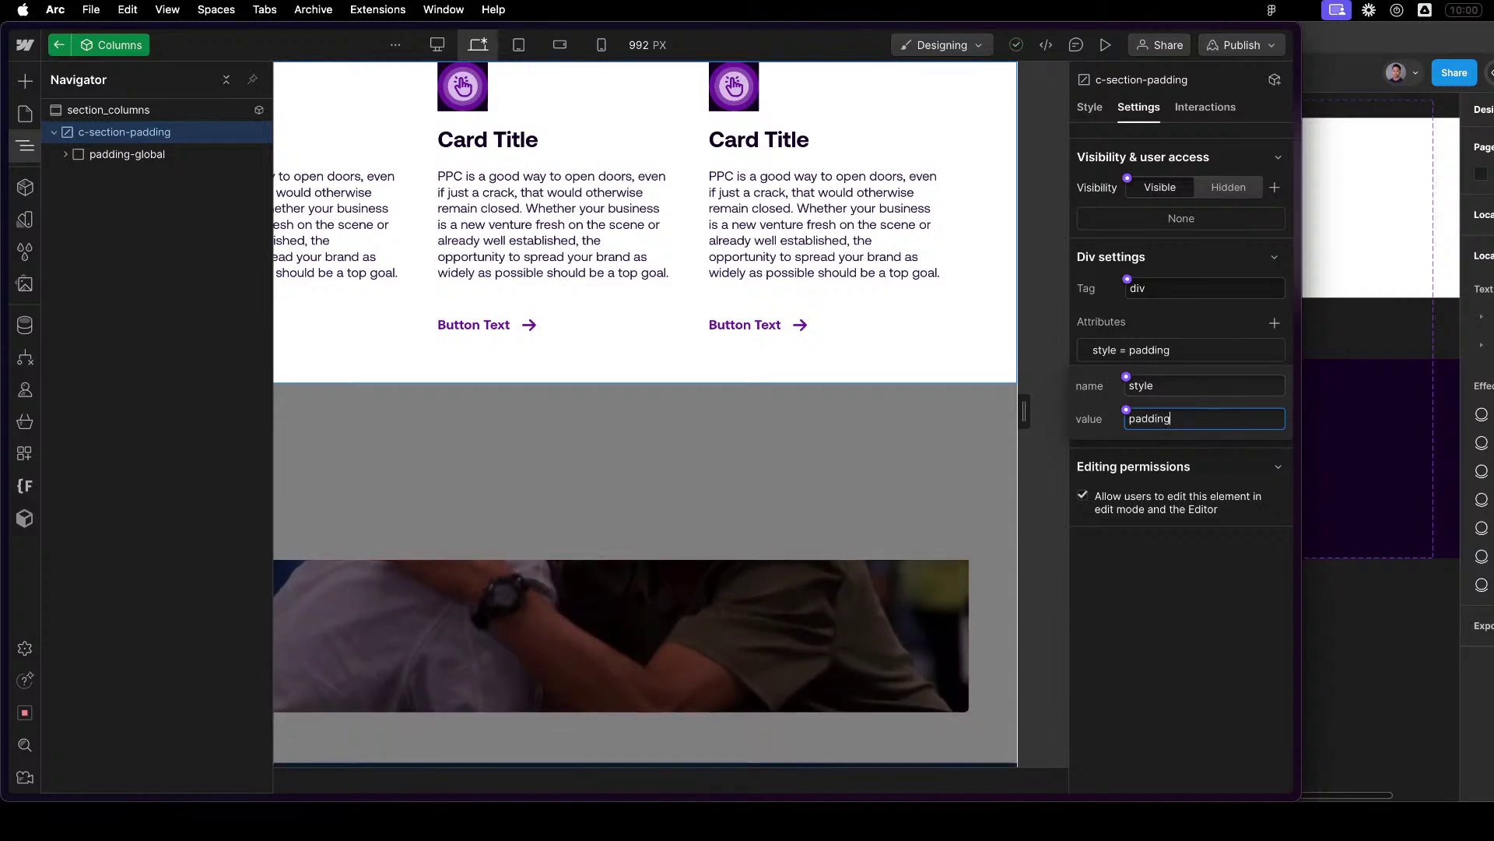
{"action": "type", "text": ": ;"}
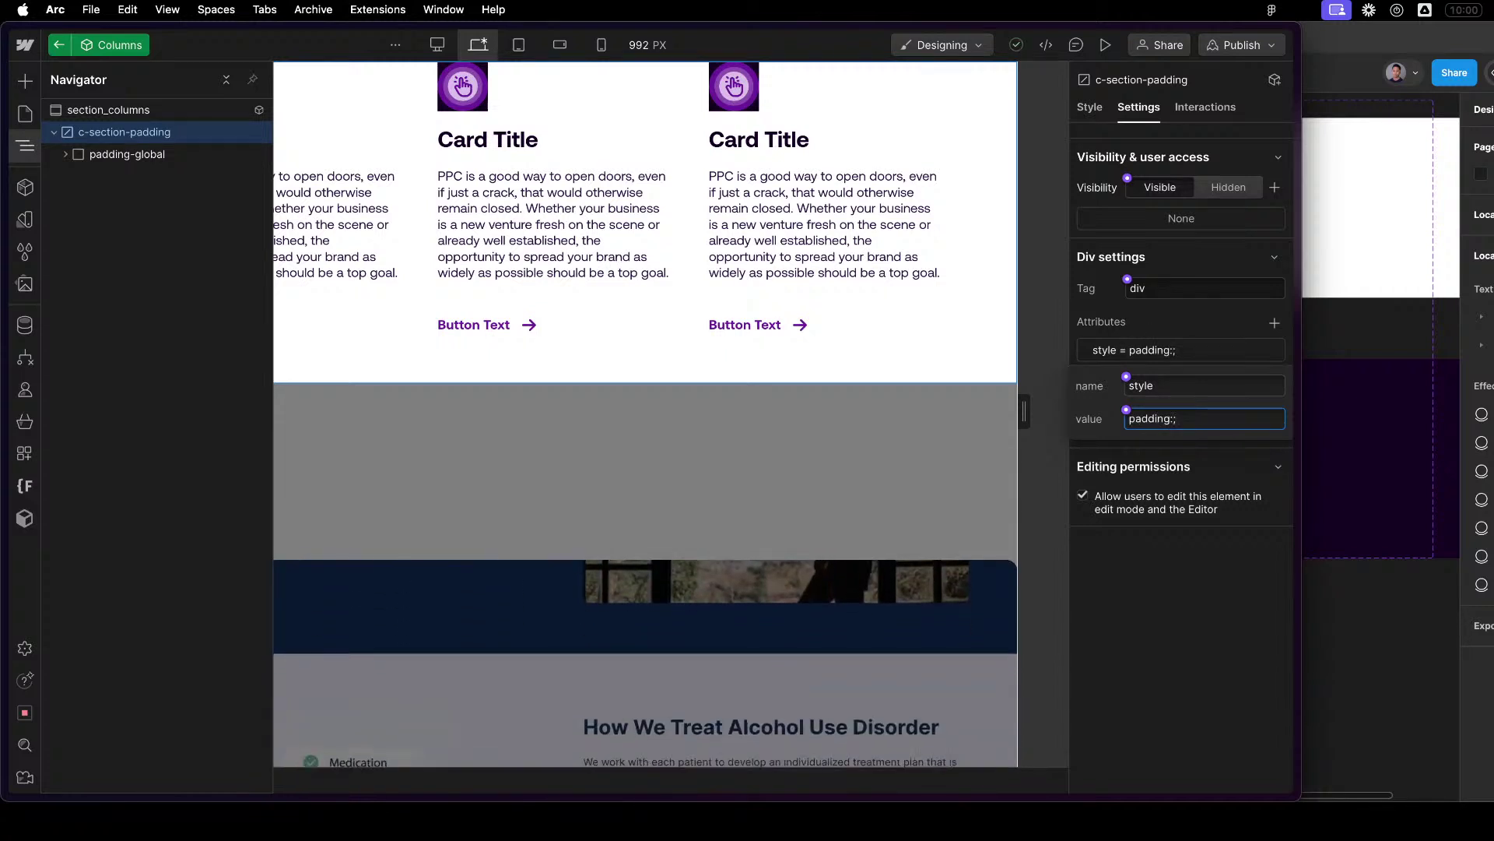
{"action": "key", "text": "Left"}
{"action": "type", "text": "8rem"}
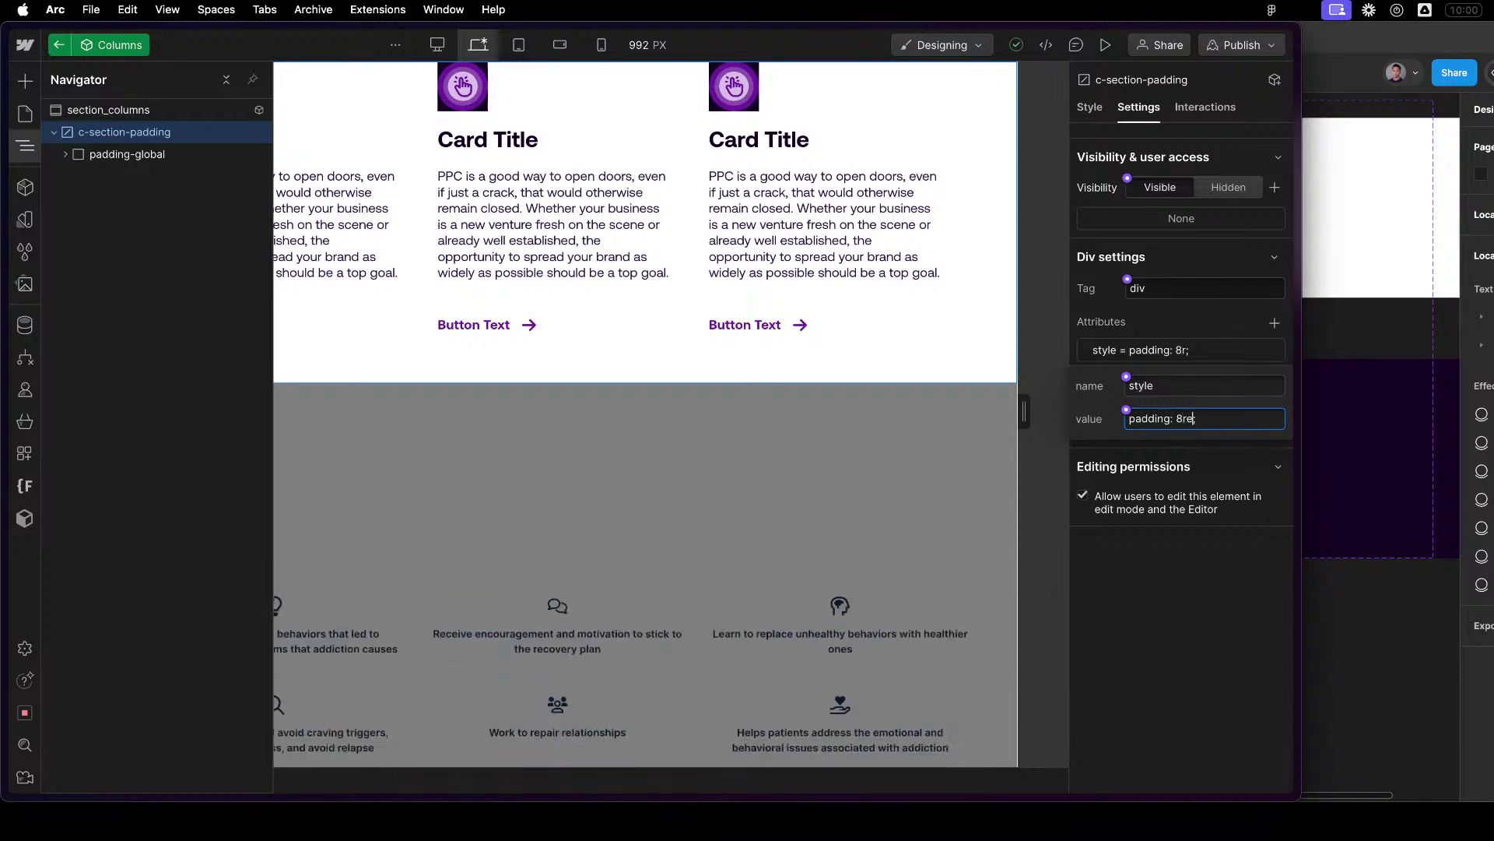
{"action": "type", "text": " 0;"}
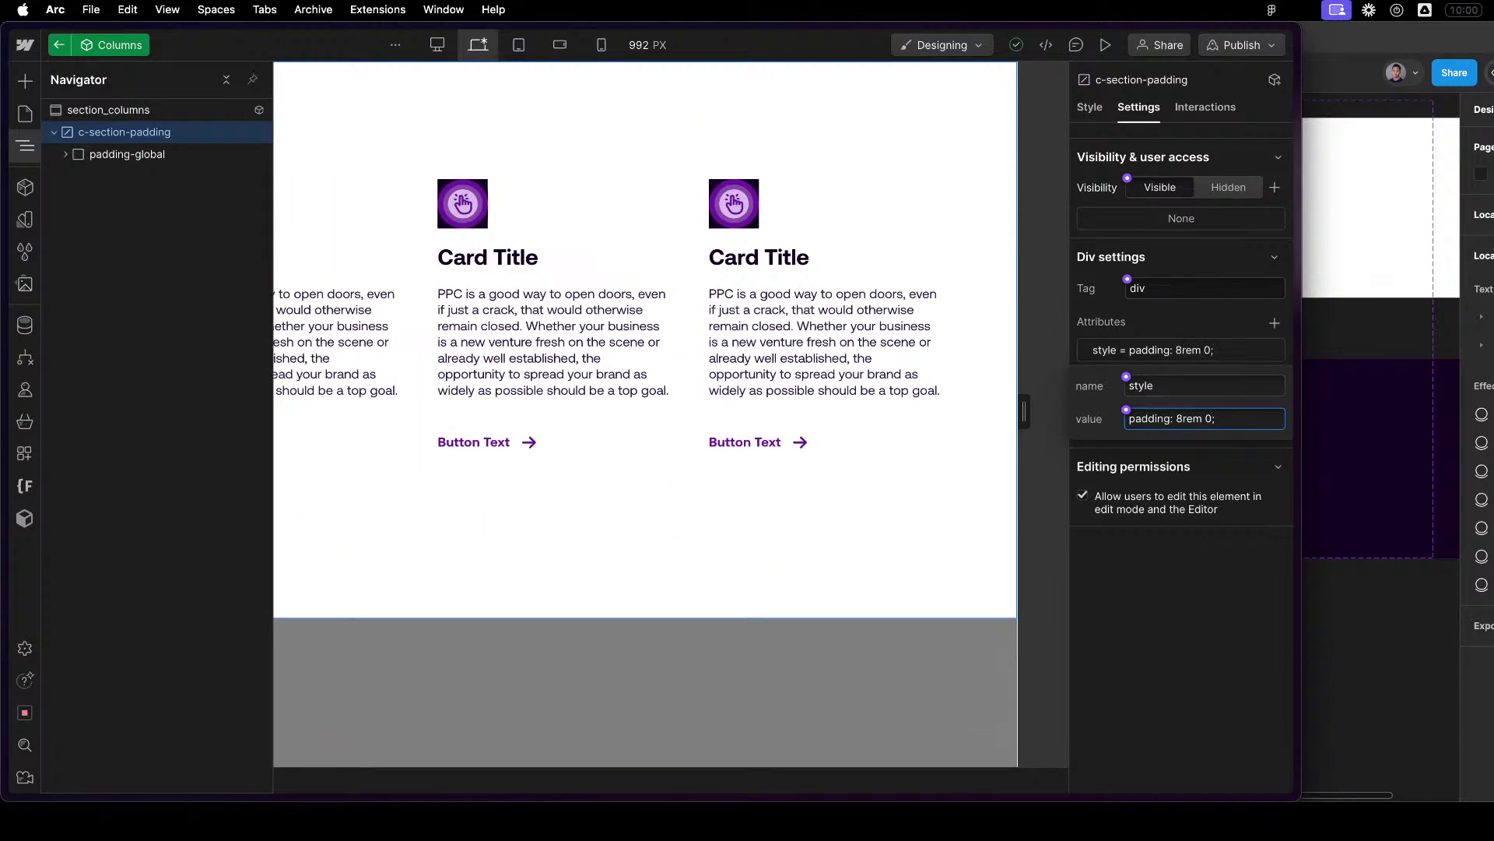
{"action": "left_click", "coordinate": [1203, 573]}
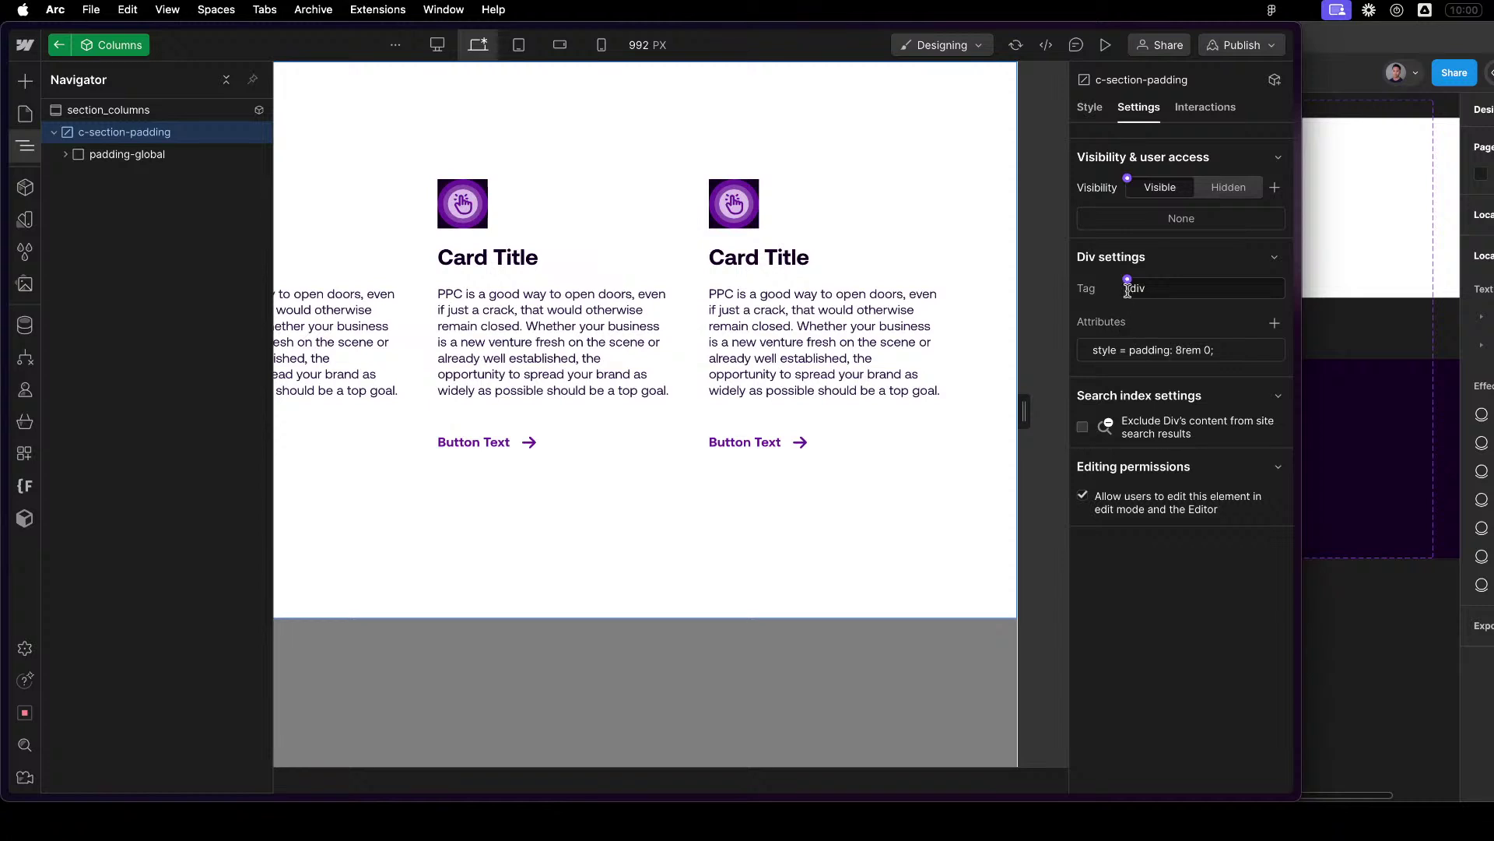
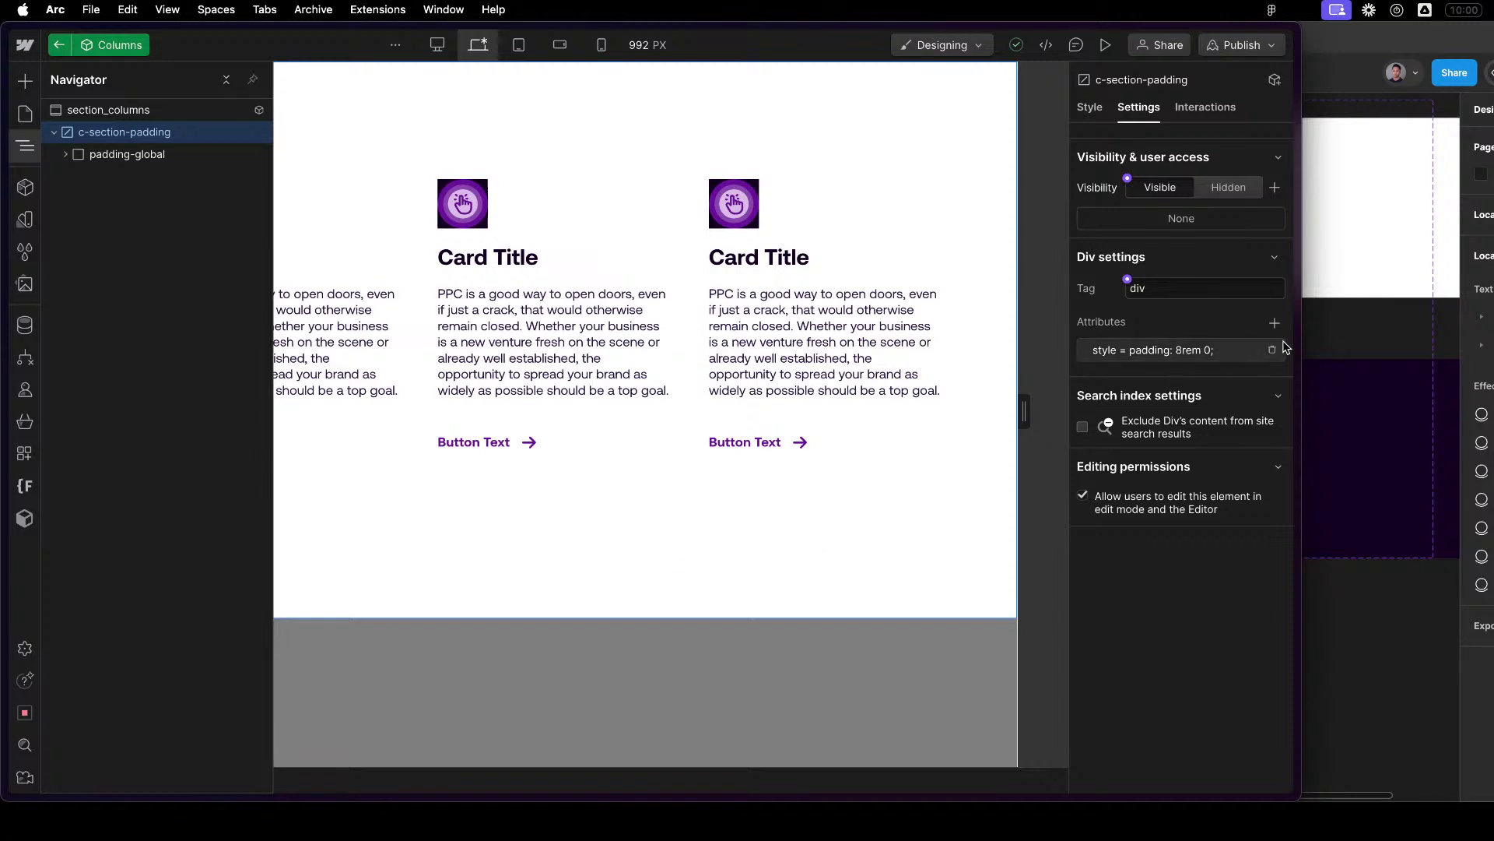
{"action": "left_click", "coordinate": [1273, 351]}
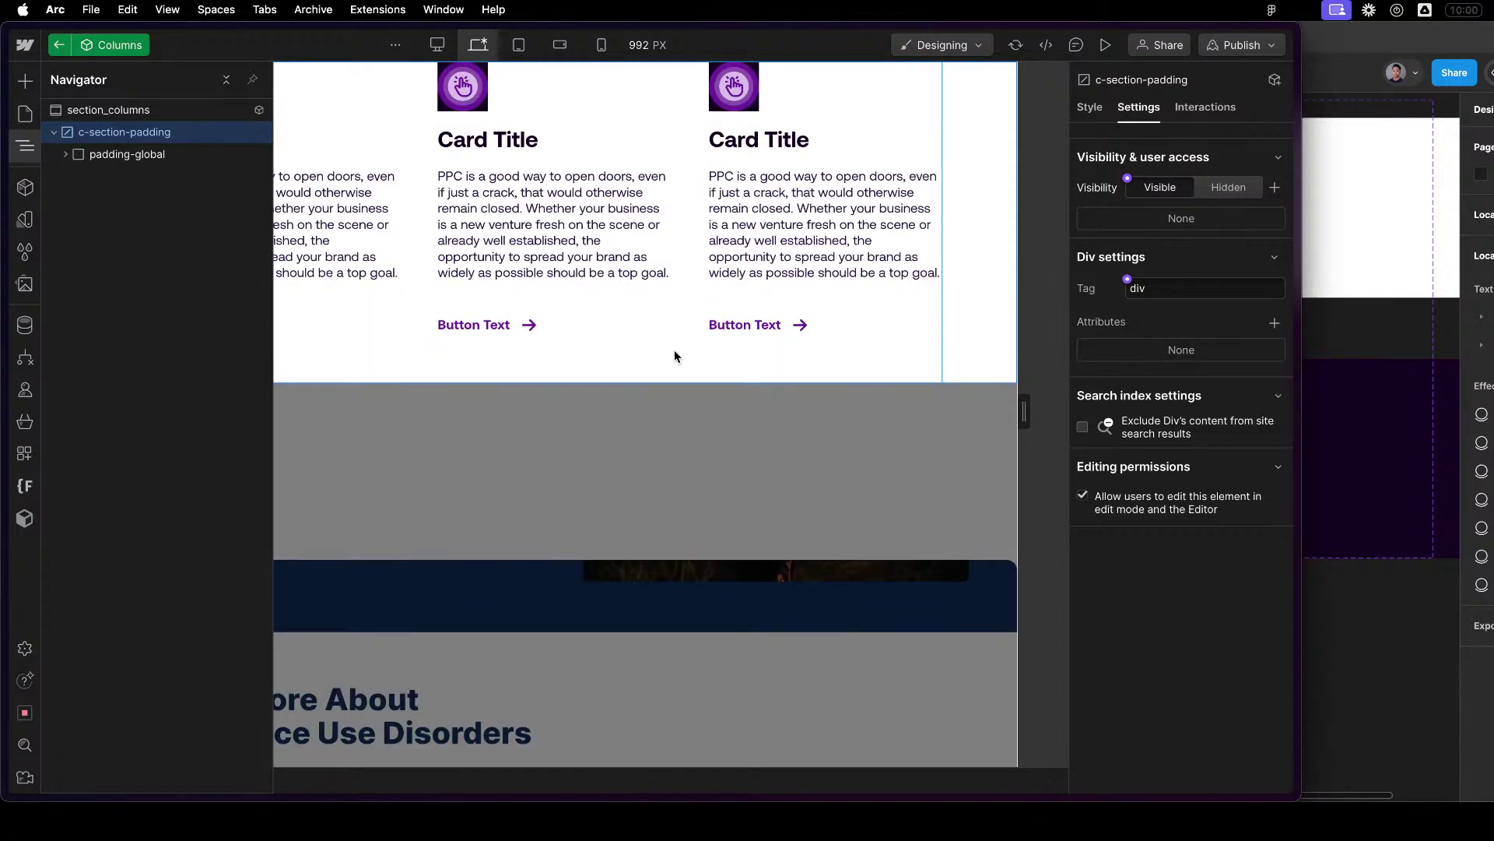
Move padding-global out of the c-section-padding wrapper and delete the empty wrapper.
{"action": "left_click", "coordinate": [101, 154]}
{"action": "left_click", "coordinate": [53, 132]}
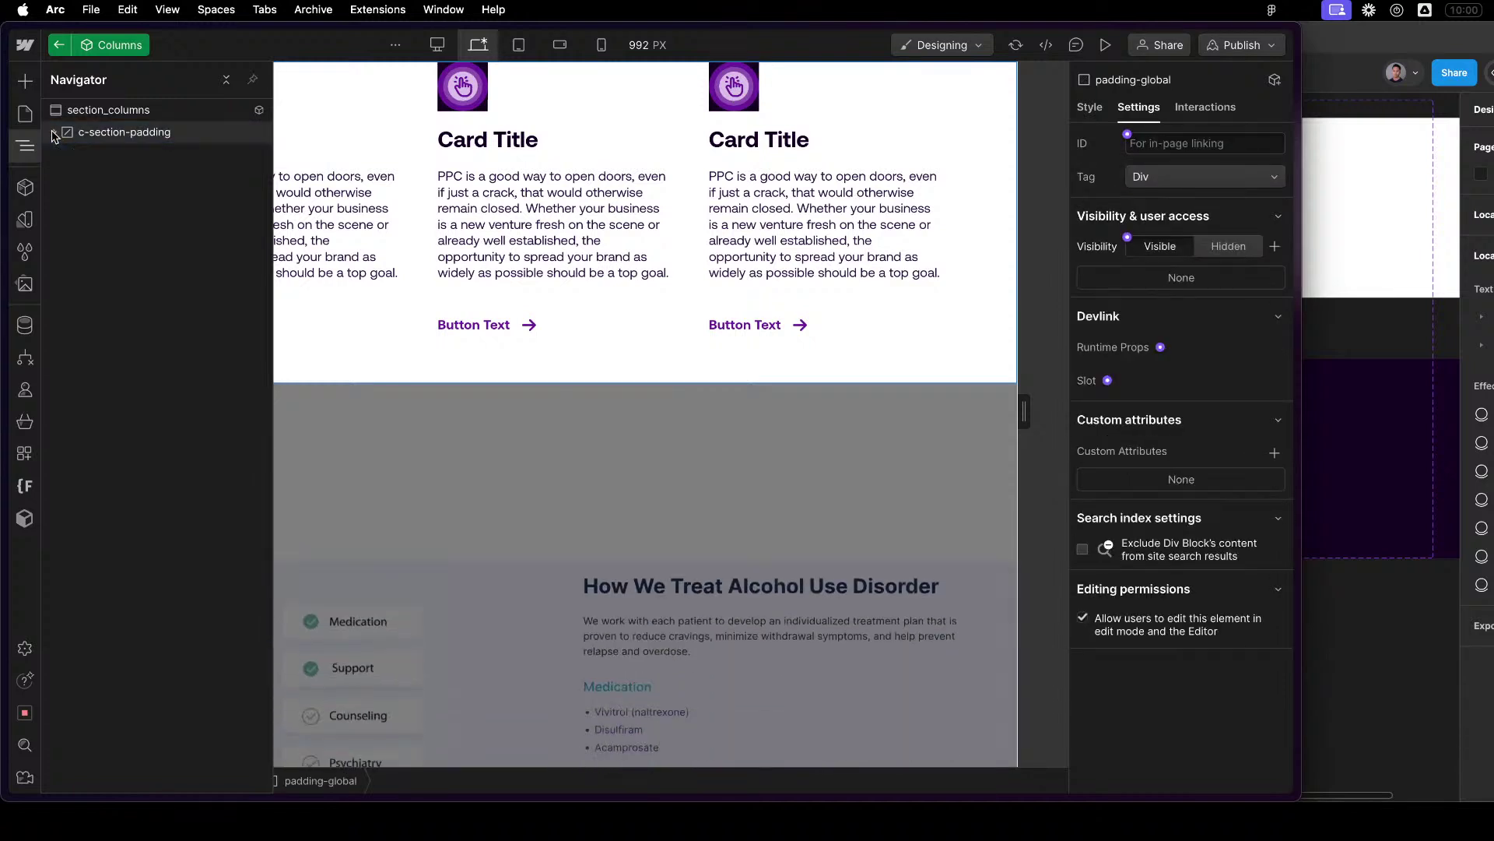
{"action": "left_click", "coordinate": [70, 132]}
{"action": "left_click", "coordinate": [54, 132]}
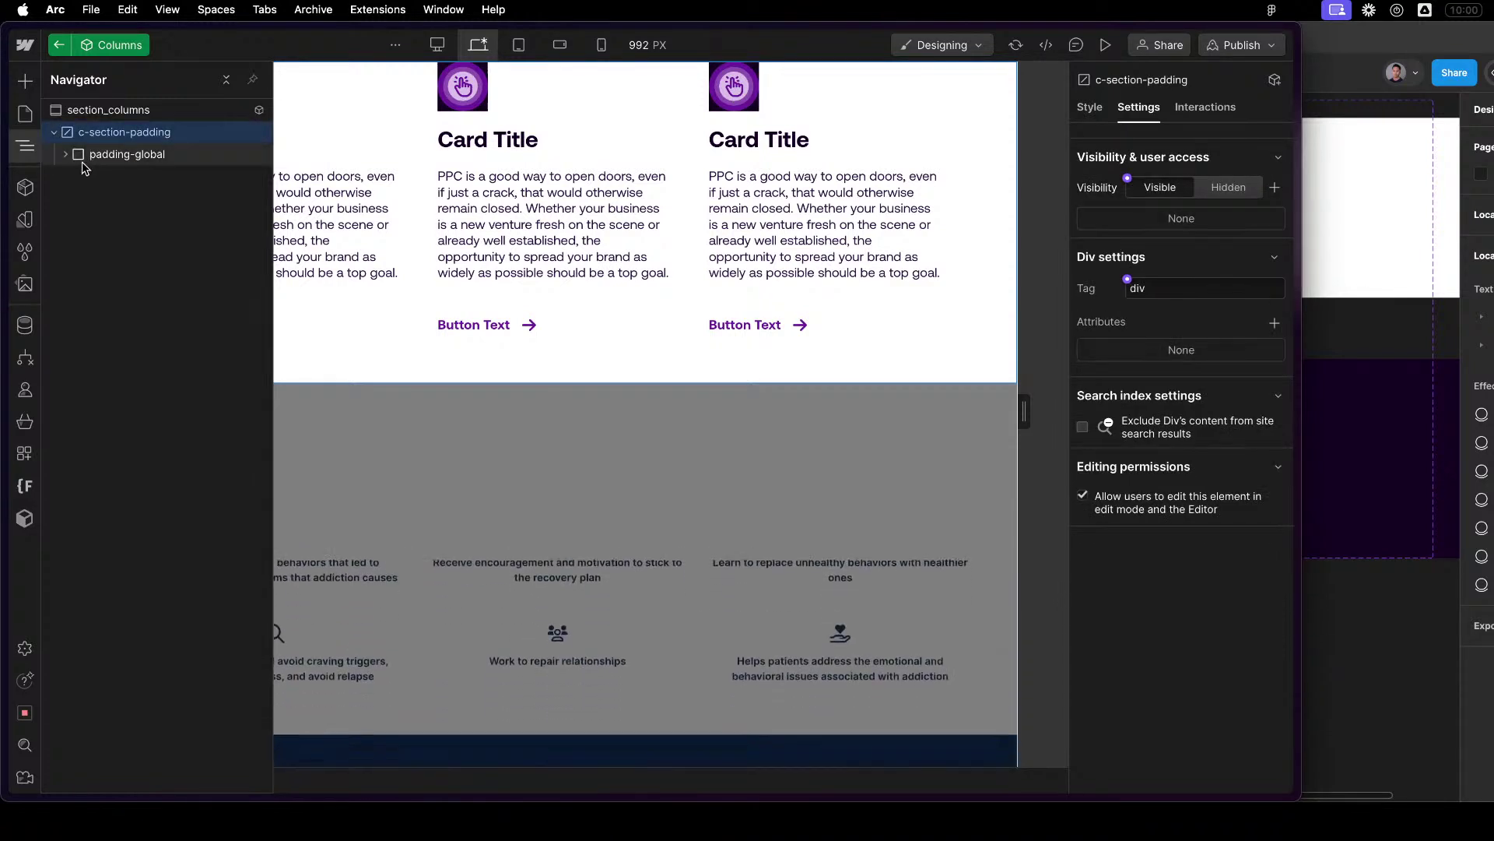
{"action": "left_click_drag", "start_coordinate": [109, 154], "coordinate": [93, 126]}
{"action": "left_click", "coordinate": [119, 156]}
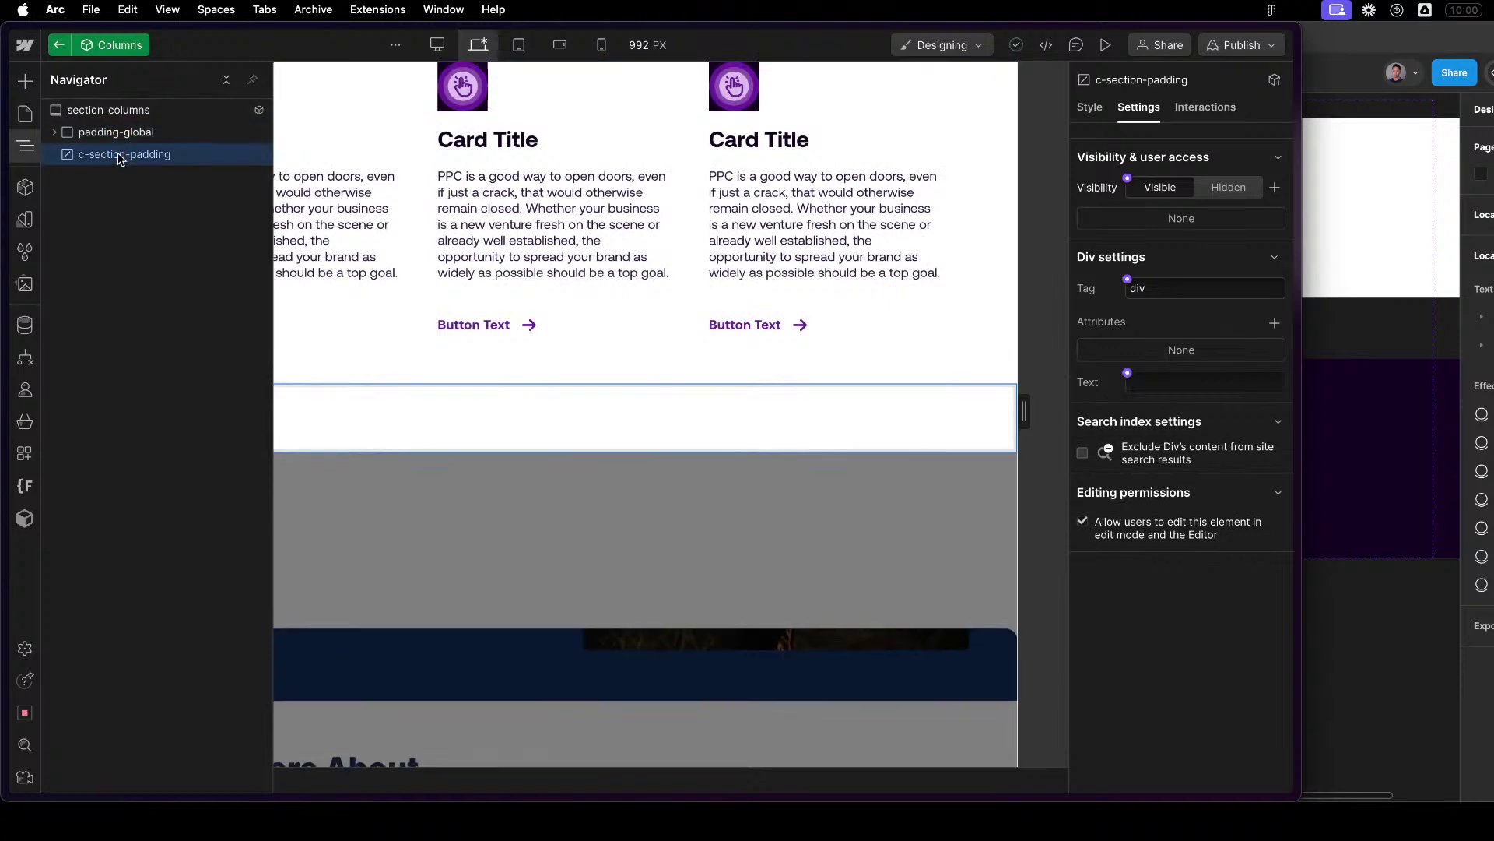
{"action": "key", "text": "Delete"}
Add two div blocks to section_columns, one above and one below padding-global.
{"action": "left_click", "coordinate": [128, 111]}
{"action": "key", "text": "super+e"}
{"action": "type", "text": "d"}
{"action": "left_click", "coordinate": [444, 199]}
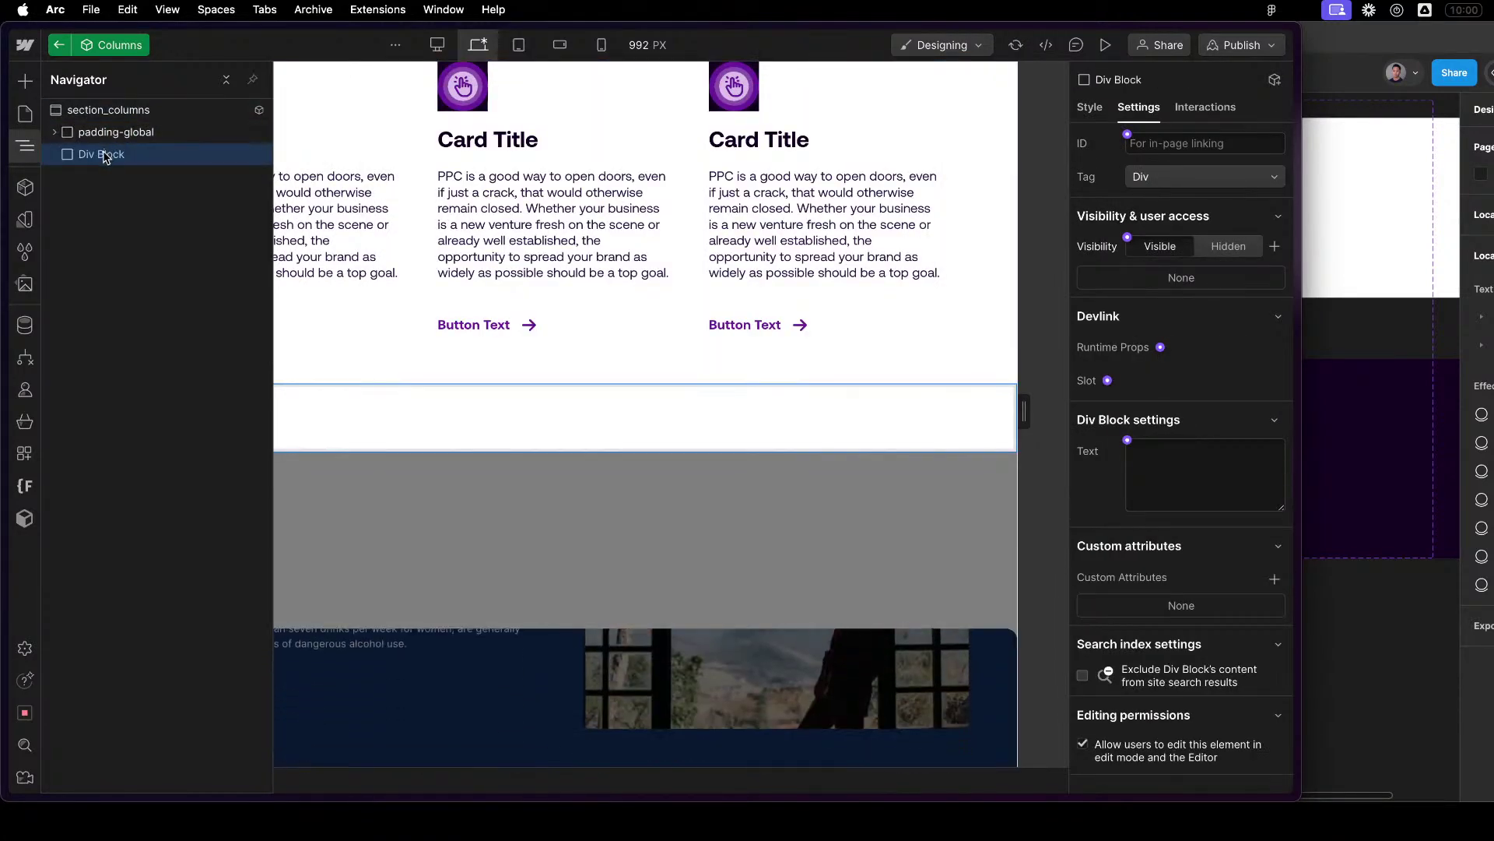
{"action": "left_click", "coordinate": [109, 111]}
{"action": "key", "text": "super+v"}
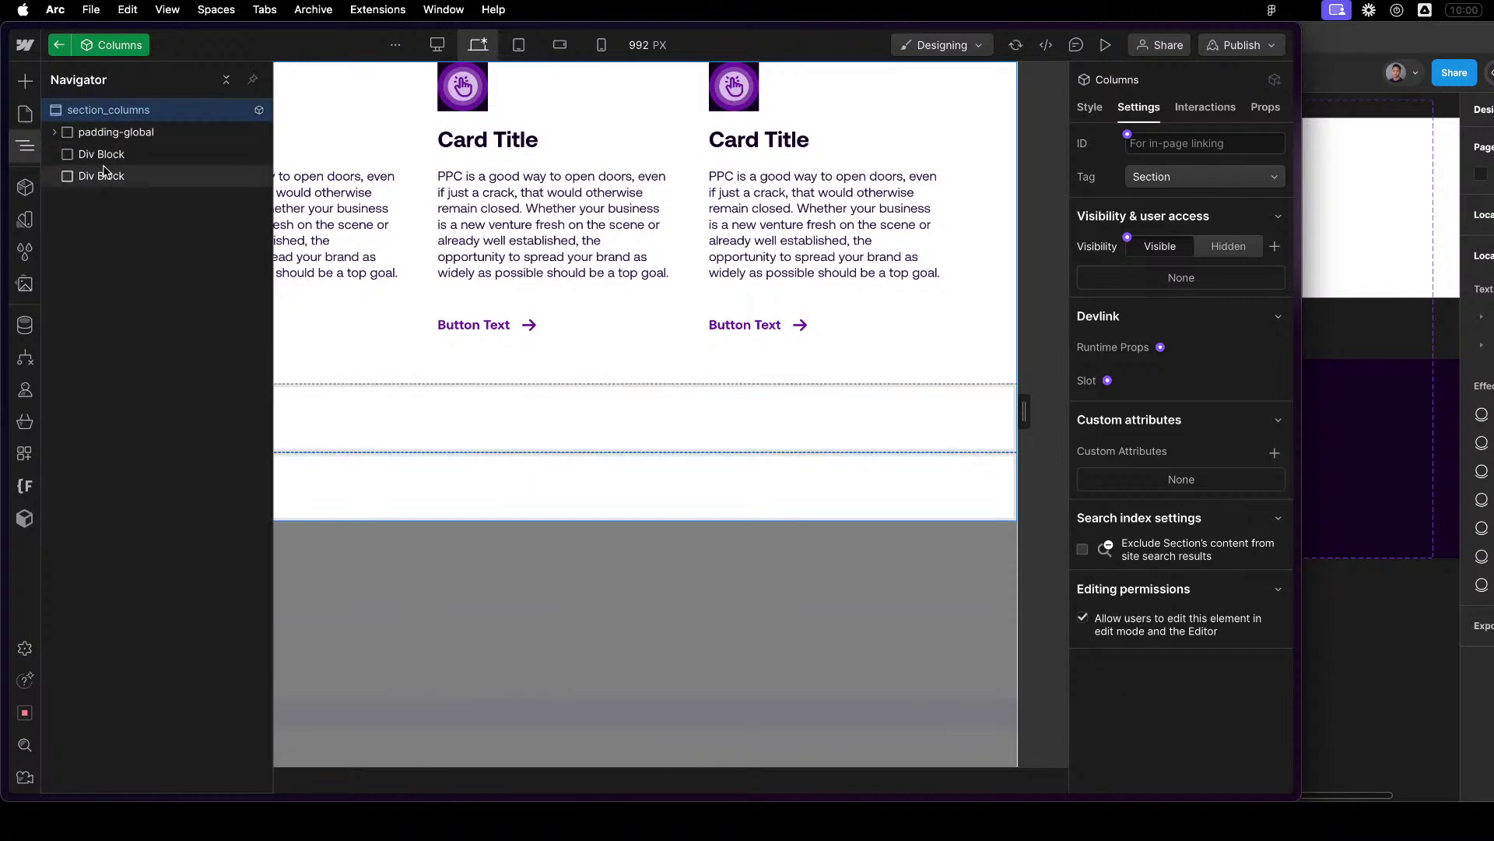
{"action": "left_click_drag", "start_coordinate": [112, 124], "coordinate": [117, 127]}
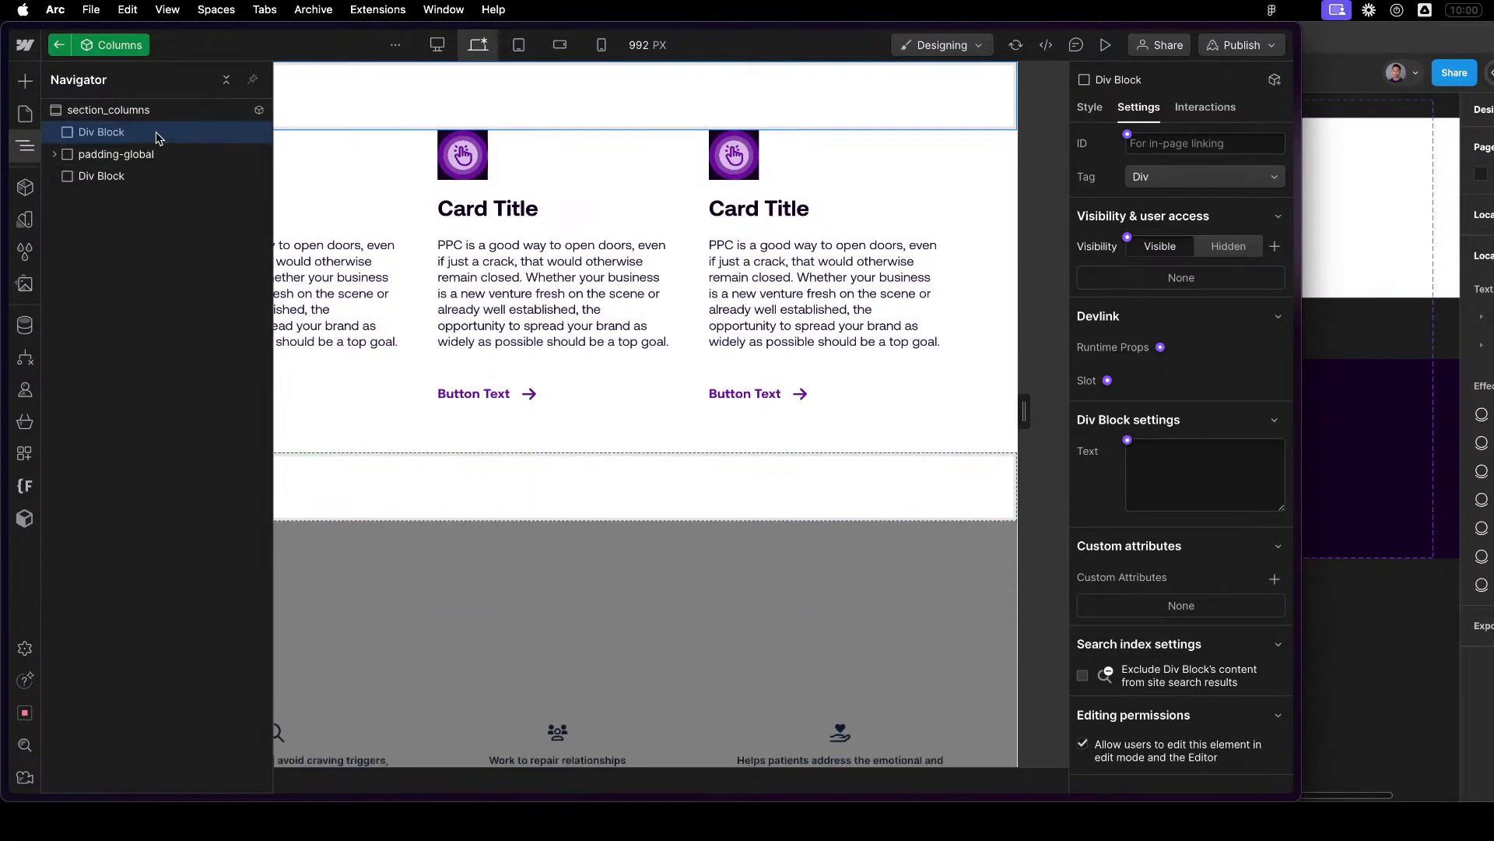
Search the existing style classes for spacer, spacing and padding-med for the div block above padding-global.
{"action": "left_click", "coordinate": [1090, 107]}
{"action": "left_click", "coordinate": [1174, 160]}
{"action": "type", "text": "spac"}
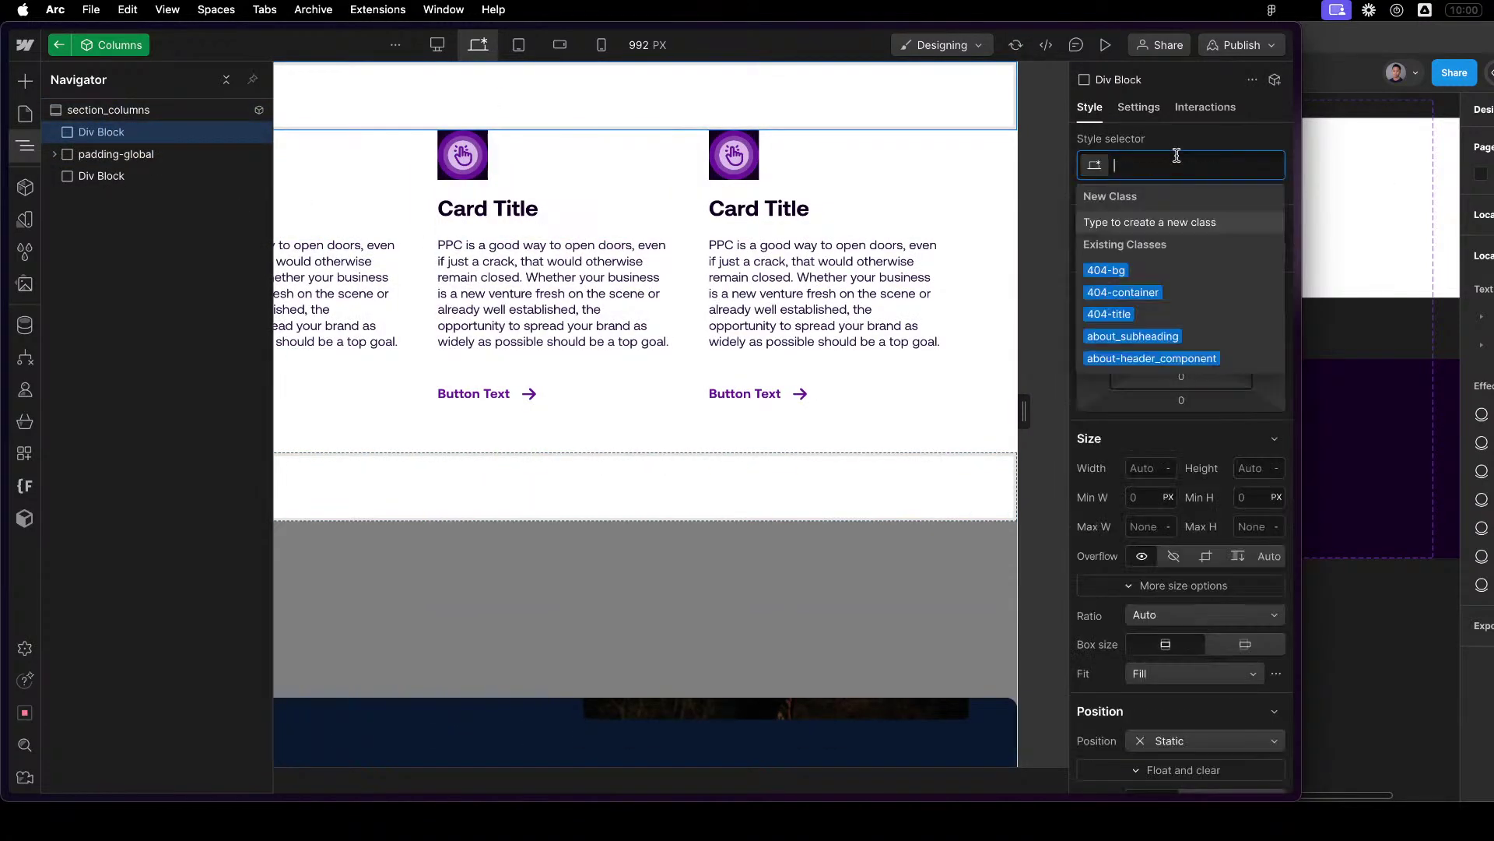
{"action": "type", "text": "er"}
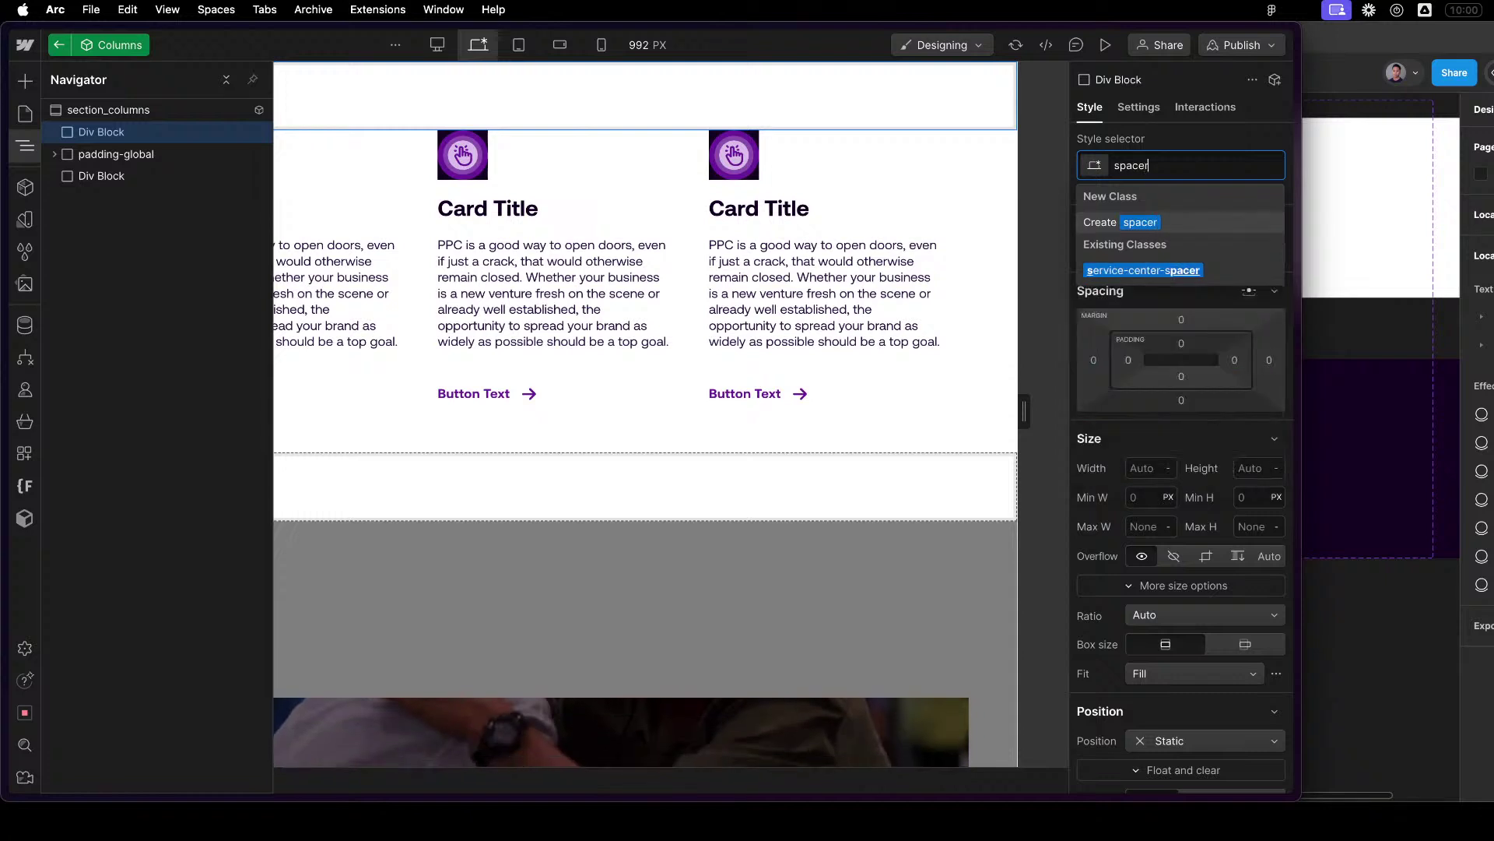
{"action": "key", "text": "BackSpace"}
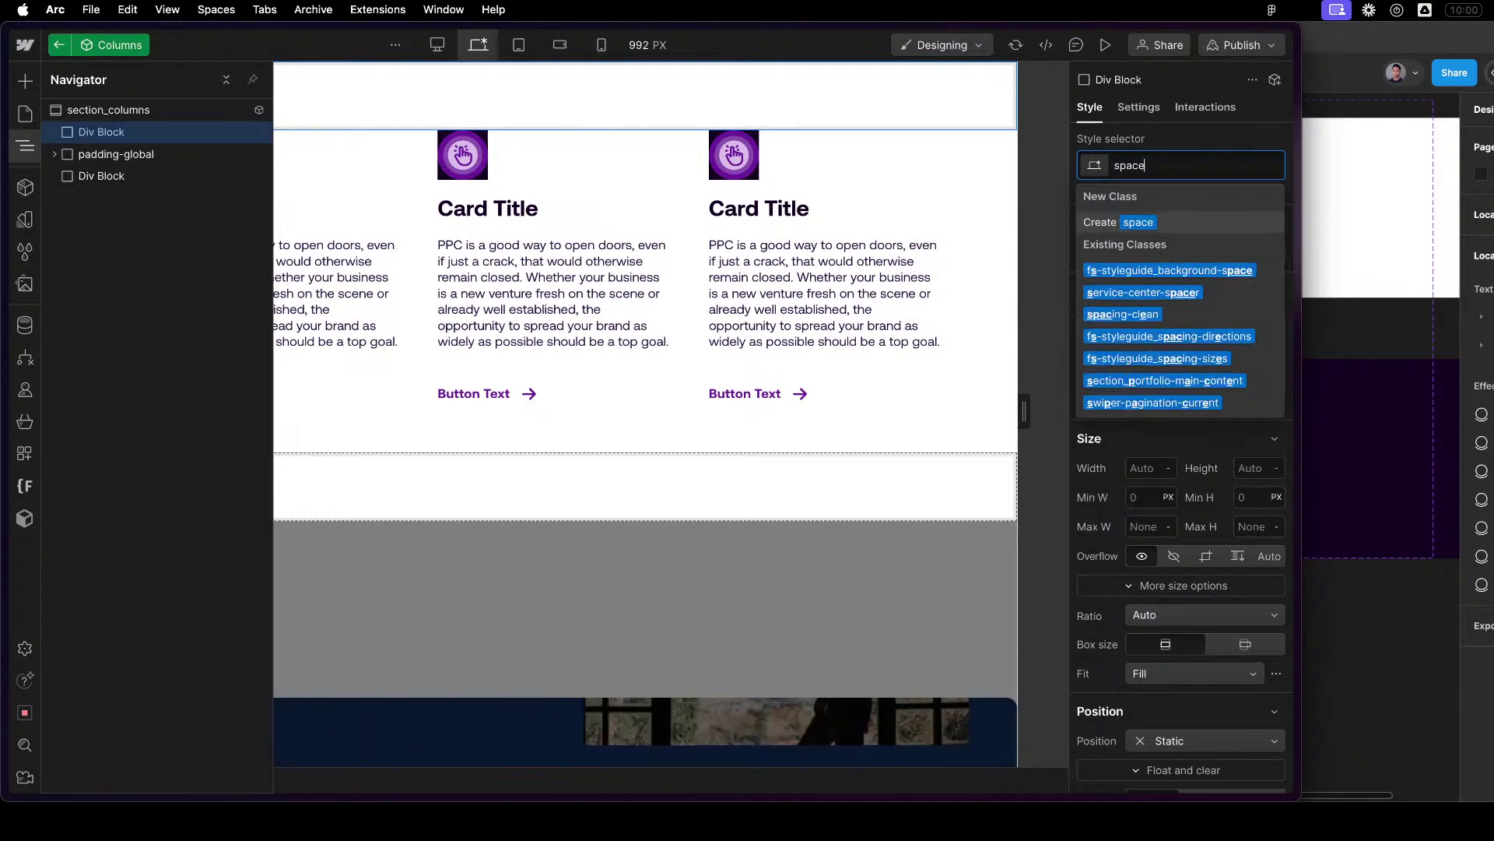
{"action": "key", "text": "BackSpace"}
{"action": "type", "text": "in"}
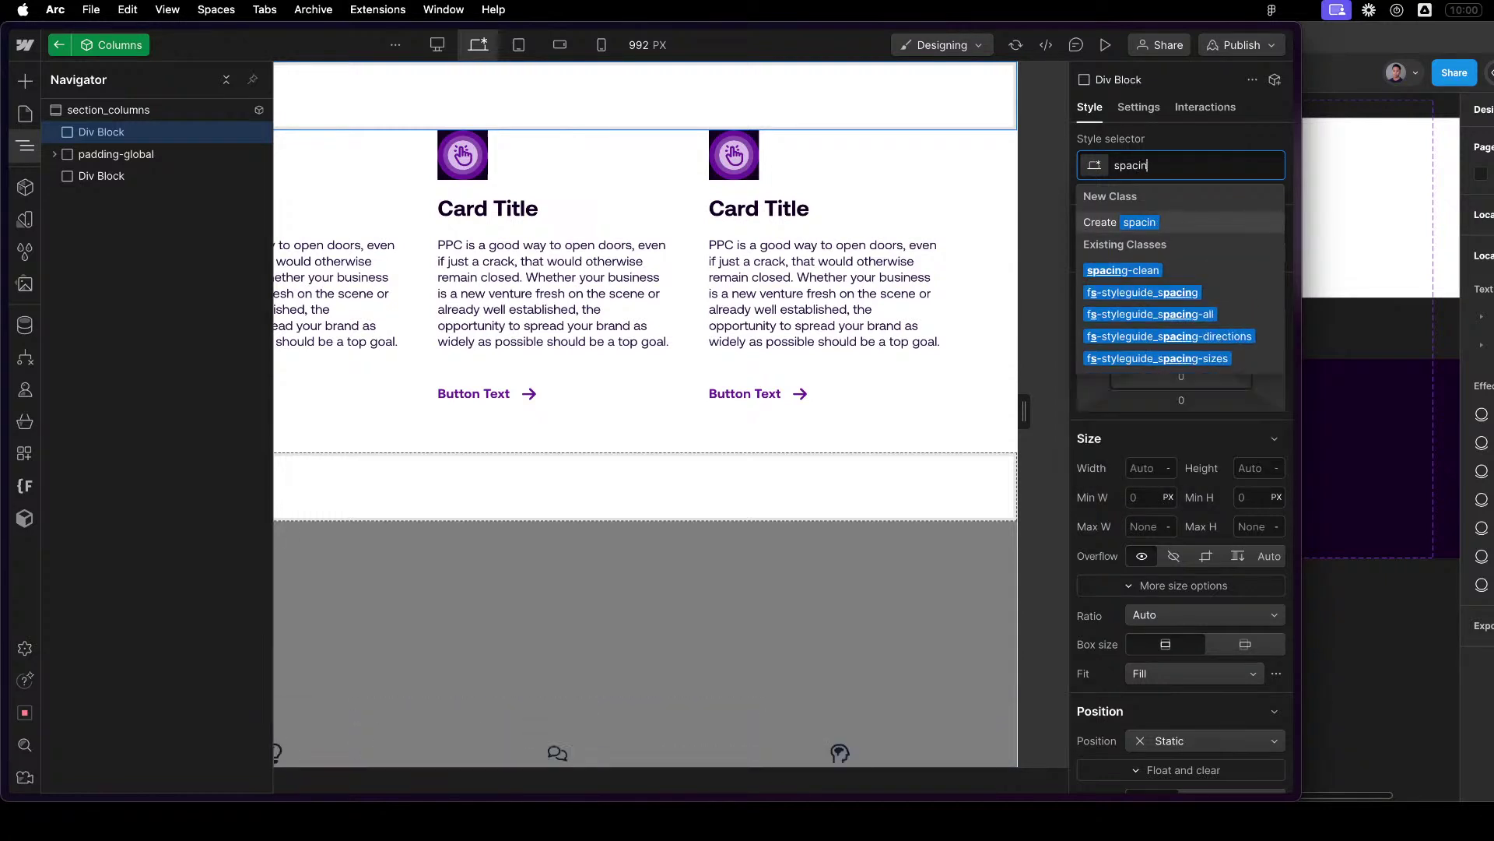
{"action": "type", "text": "g-padding-med"}
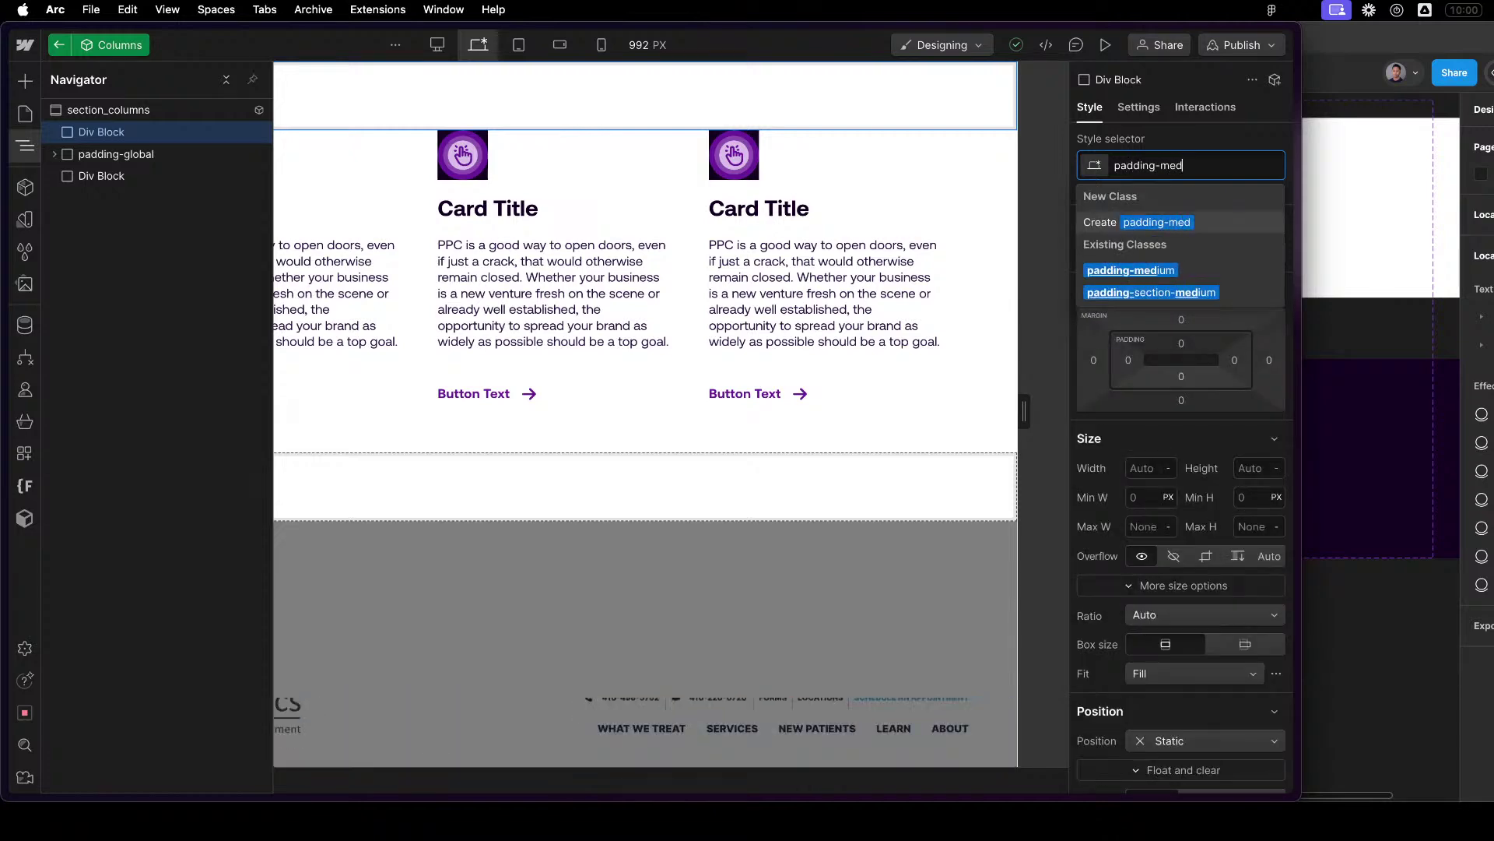
Apply the existing padding-large class to the div block above padding-global.
{"action": "key", "text": "super+a"}
{"action": "type", "text": "padding-section"}
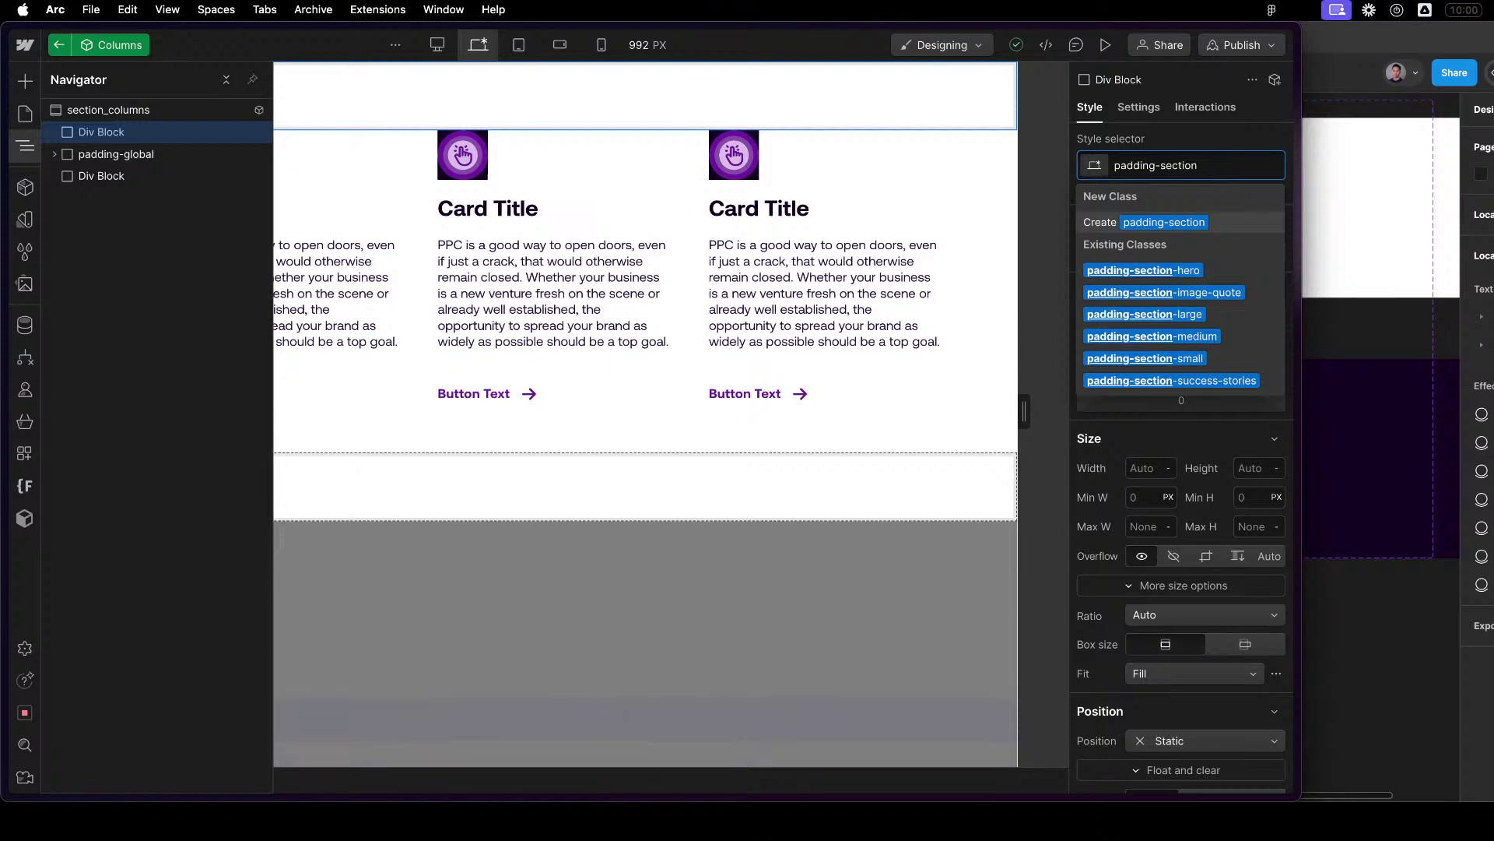
{"action": "key", "text": "BackSpace"}
{"action": "key", "text": "BackSpace"}
{"action": "key", "text": "BackSpace"}
{"action": "type", "text": "l"}
{"action": "key", "text": "BackSpace"}
{"action": "key", "text": "BackSpace"}
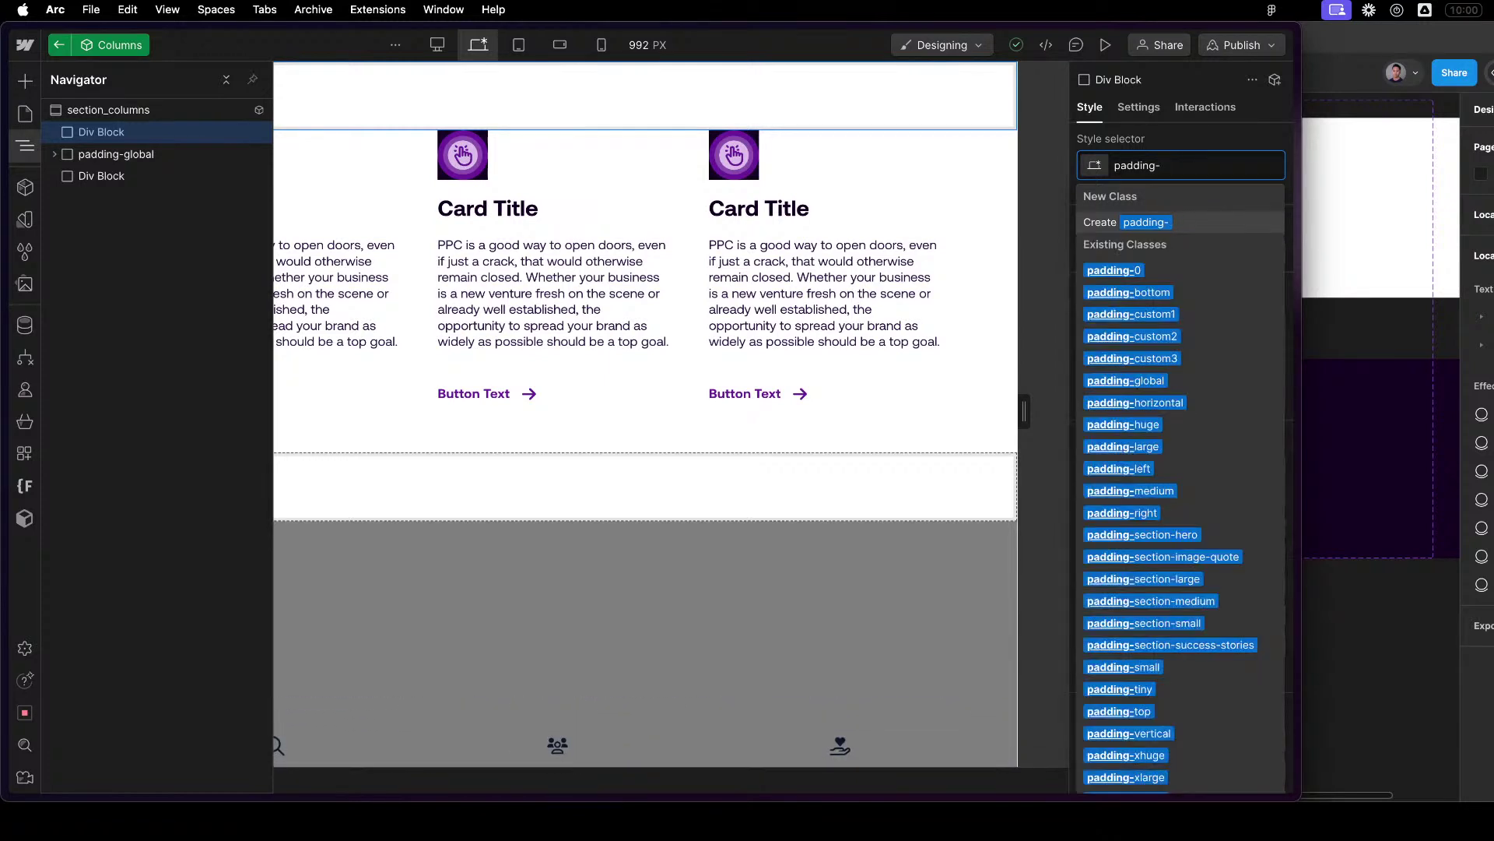
{"action": "type", "text": "large"}
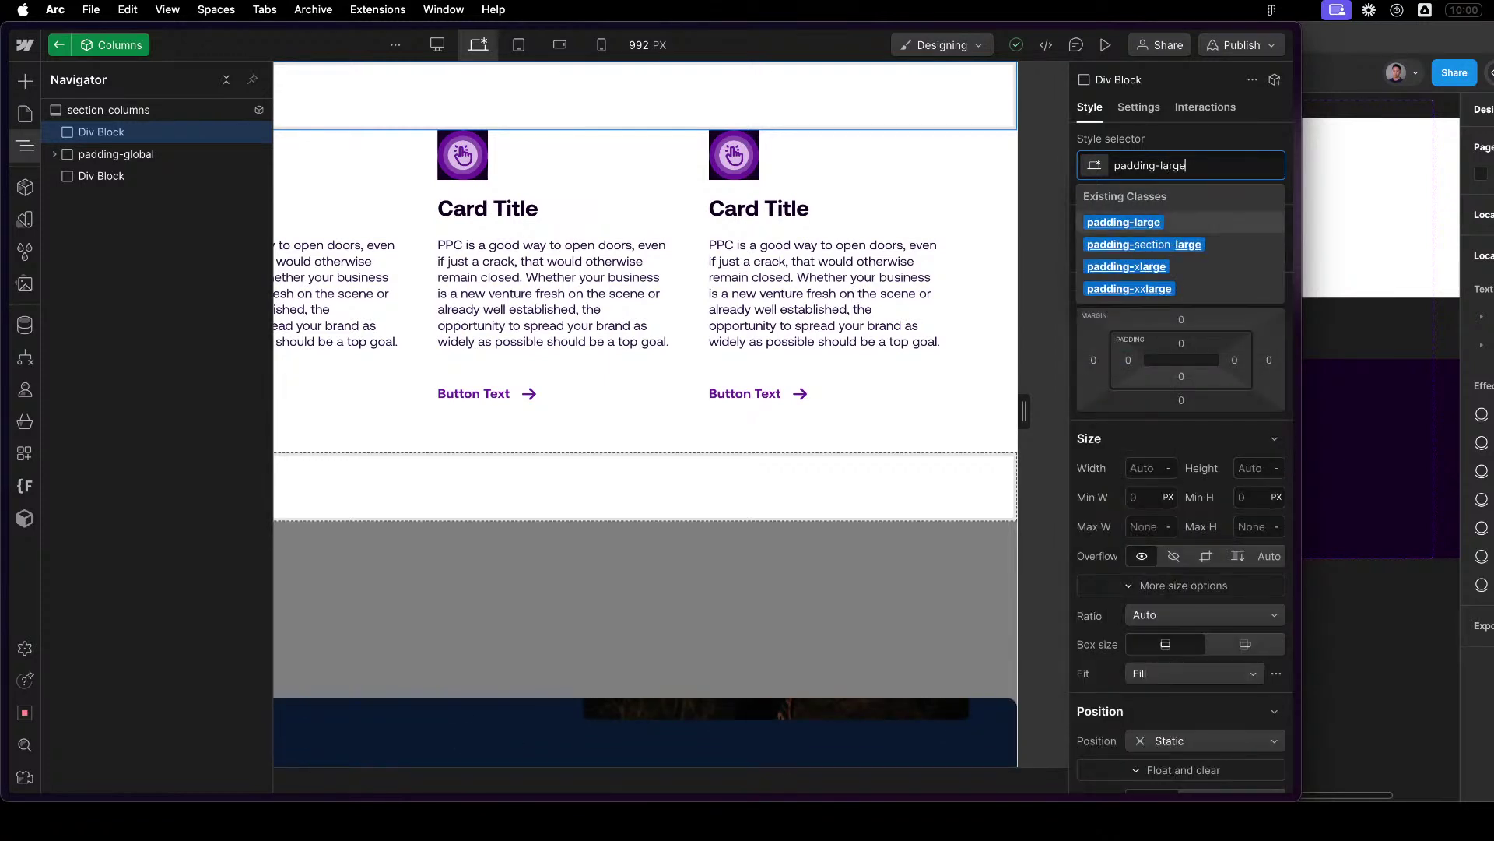
{"action": "key", "text": "Return"}
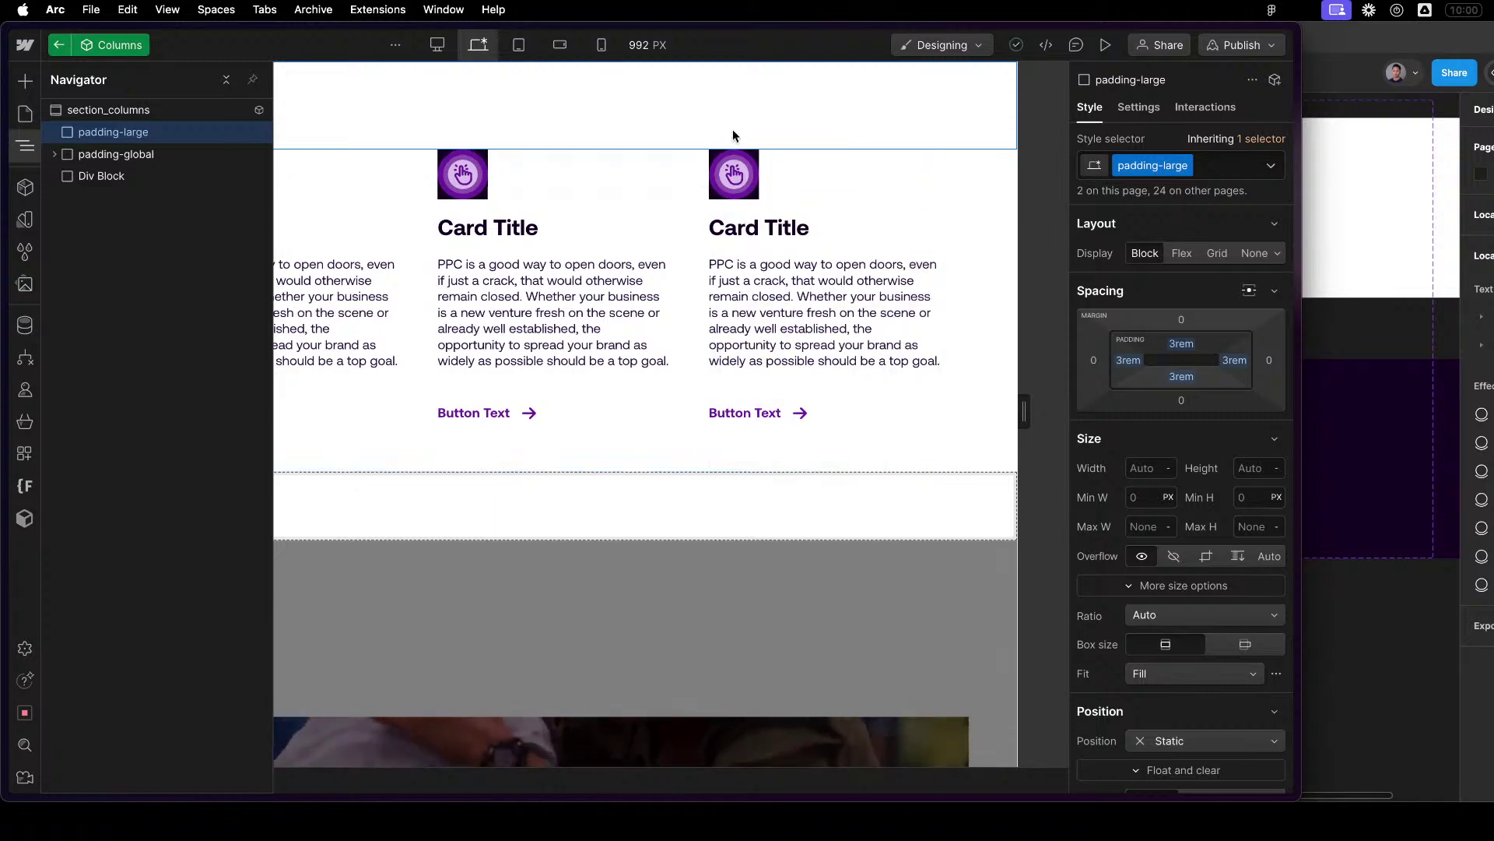
Switch to the PBJ Website Style Guide in Figma and open its PAGES page to view the page designs.
{"action": "key", "text": "super+Tab"}
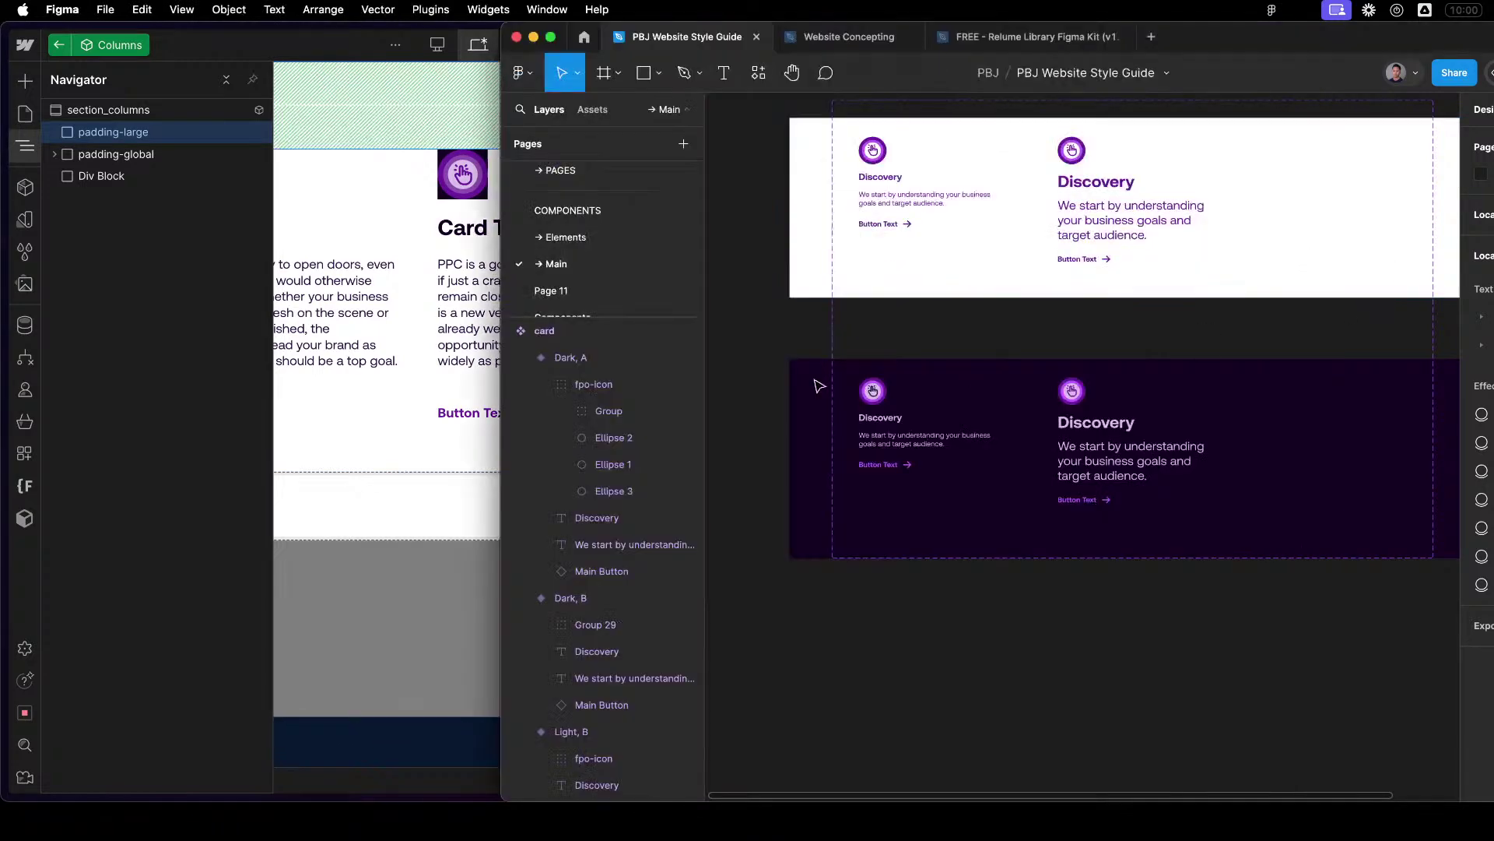
{"action": "scroll", "coordinate": [967, 377], "scroll_direction": "down", "scroll_amount": 3}
{"action": "left_click", "coordinate": [585, 238]}
{"action": "left_click", "coordinate": [589, 272]}
{"action": "scroll", "coordinate": [589, 298], "scroll_direction": "up", "scroll_amount": 3}
{"action": "left_click", "coordinate": [591, 234]}
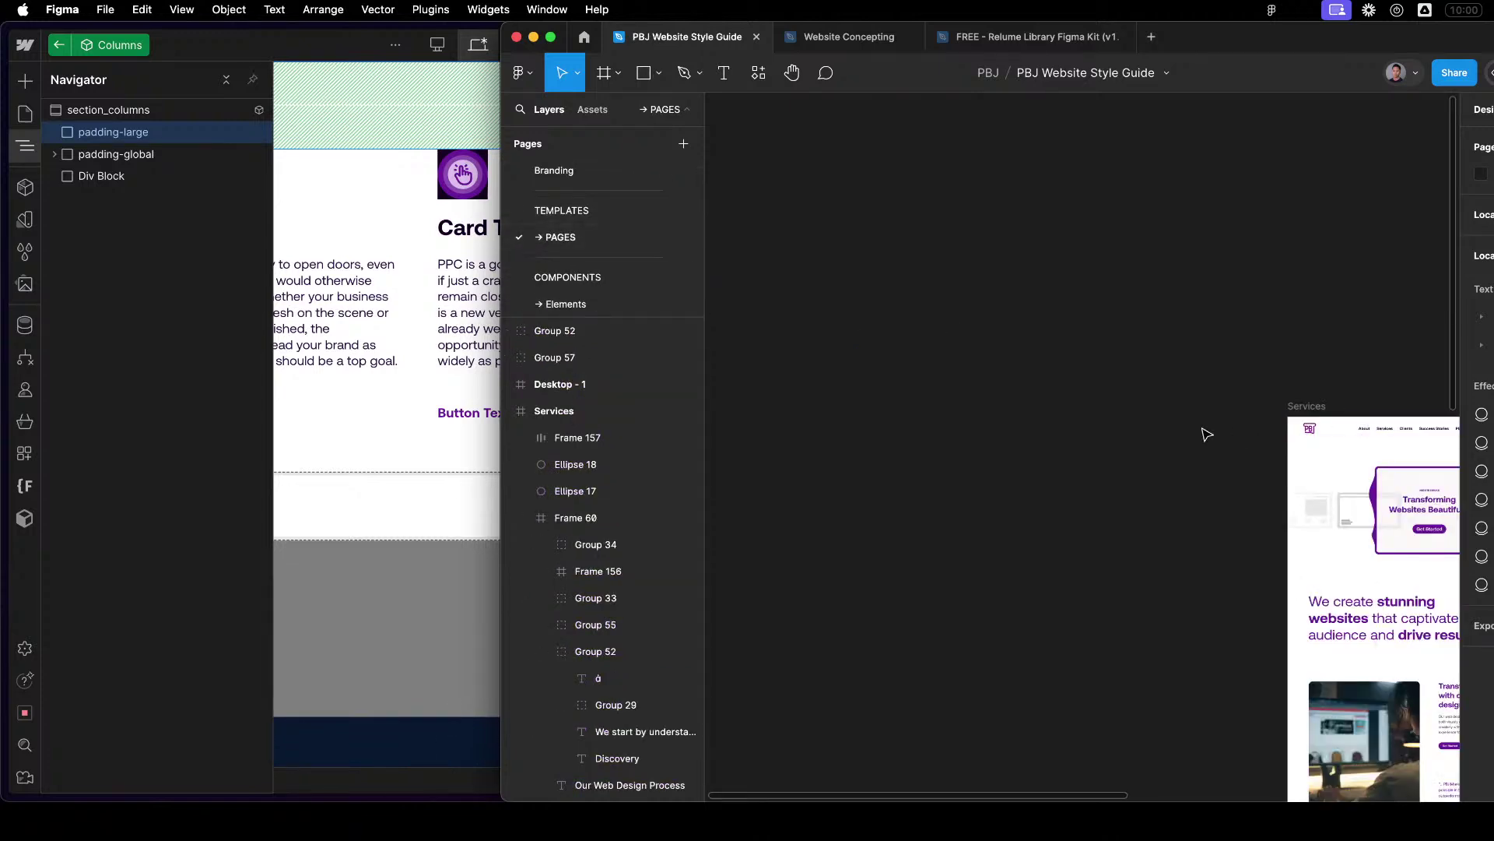
Enlarge the style guide's page list and open the Templates page.
{"action": "scroll", "coordinate": [579, 288], "scroll_direction": "down", "scroll_amount": 4}
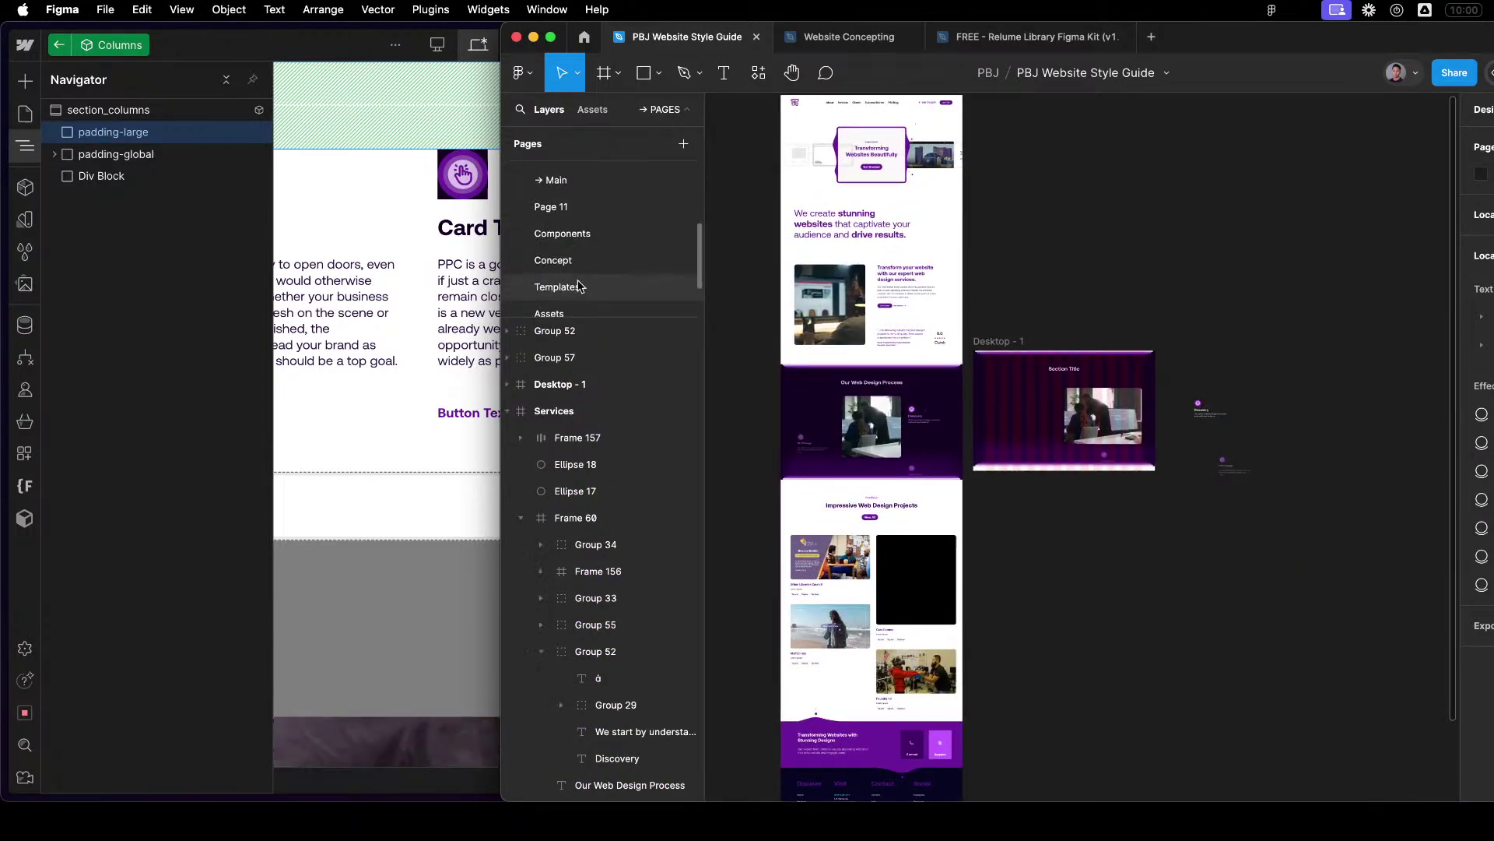
{"action": "scroll", "coordinate": [576, 233], "scroll_direction": "up", "scroll_amount": 1}
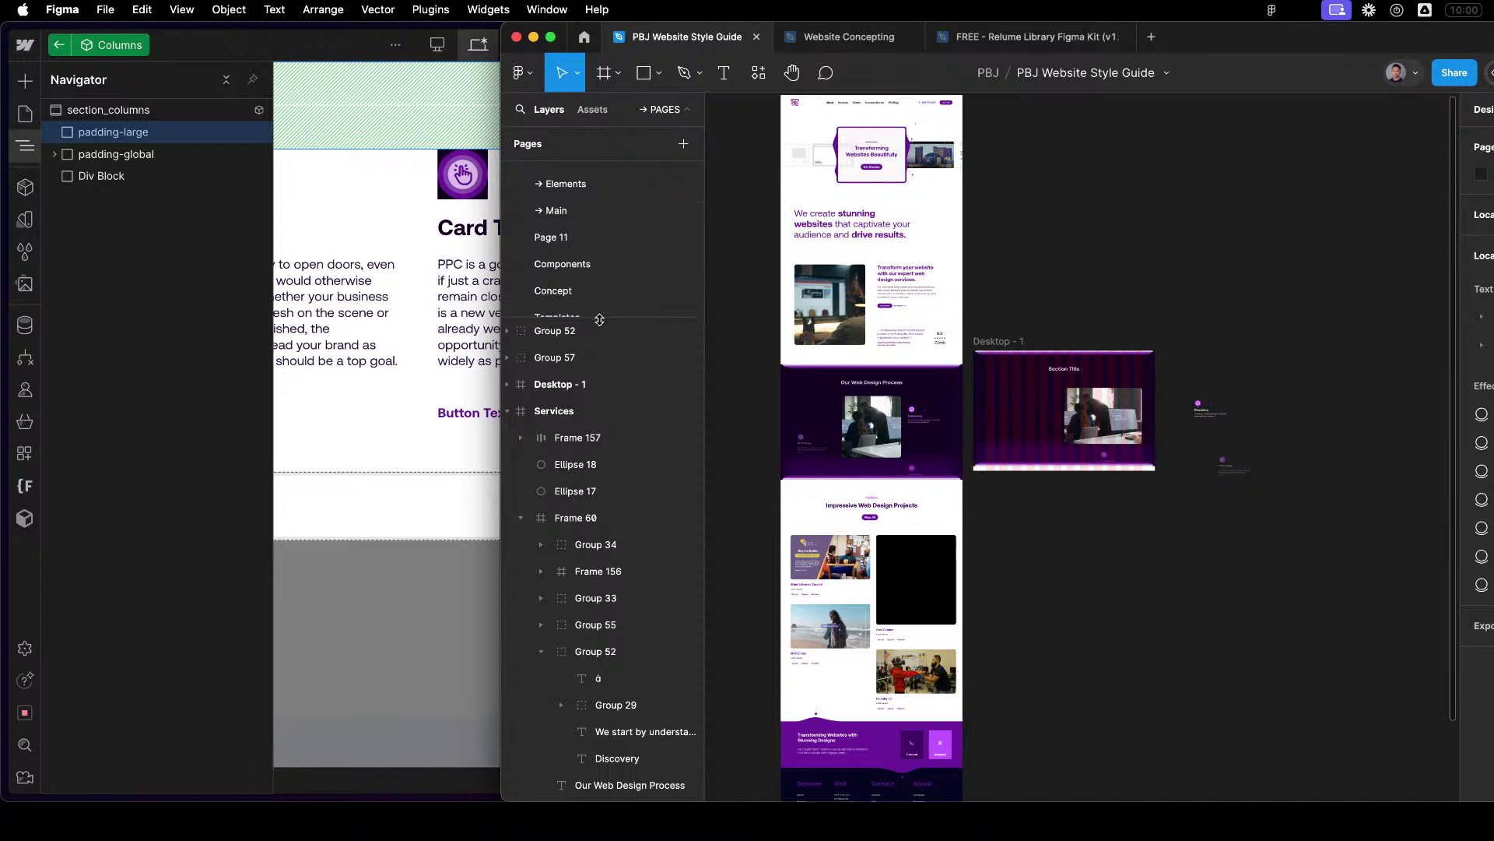
{"action": "left_click_drag", "start_coordinate": [599, 319], "coordinate": [599, 546]}
{"action": "left_click", "coordinate": [557, 438]}
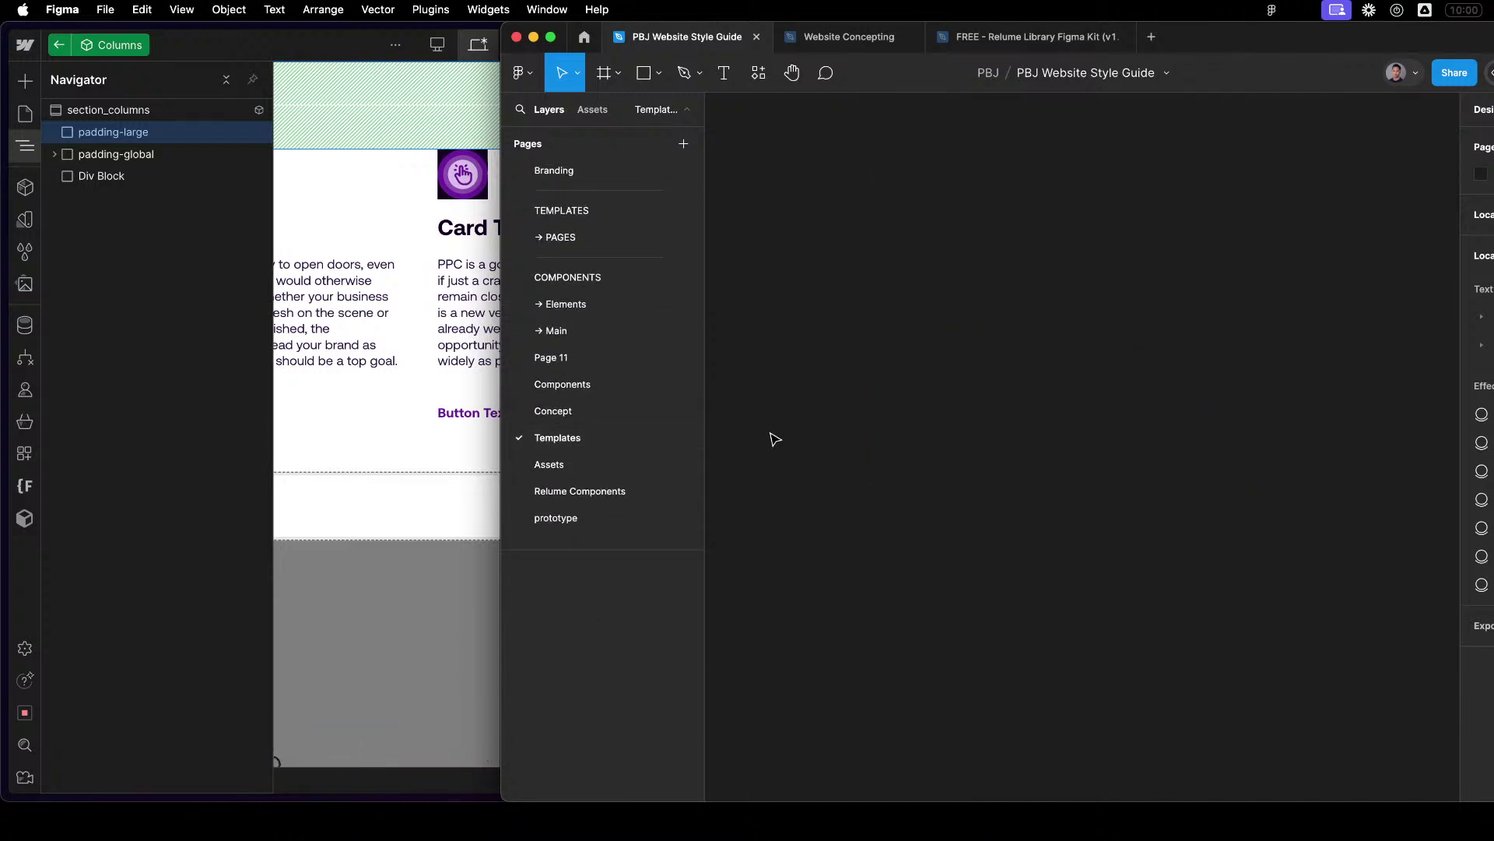
Delete Page 11 from the PBJ Website Style Guide file.
{"action": "left_click", "coordinate": [576, 384]}
{"action": "left_click", "coordinate": [580, 359]}
{"action": "right_click", "coordinate": [590, 361]}
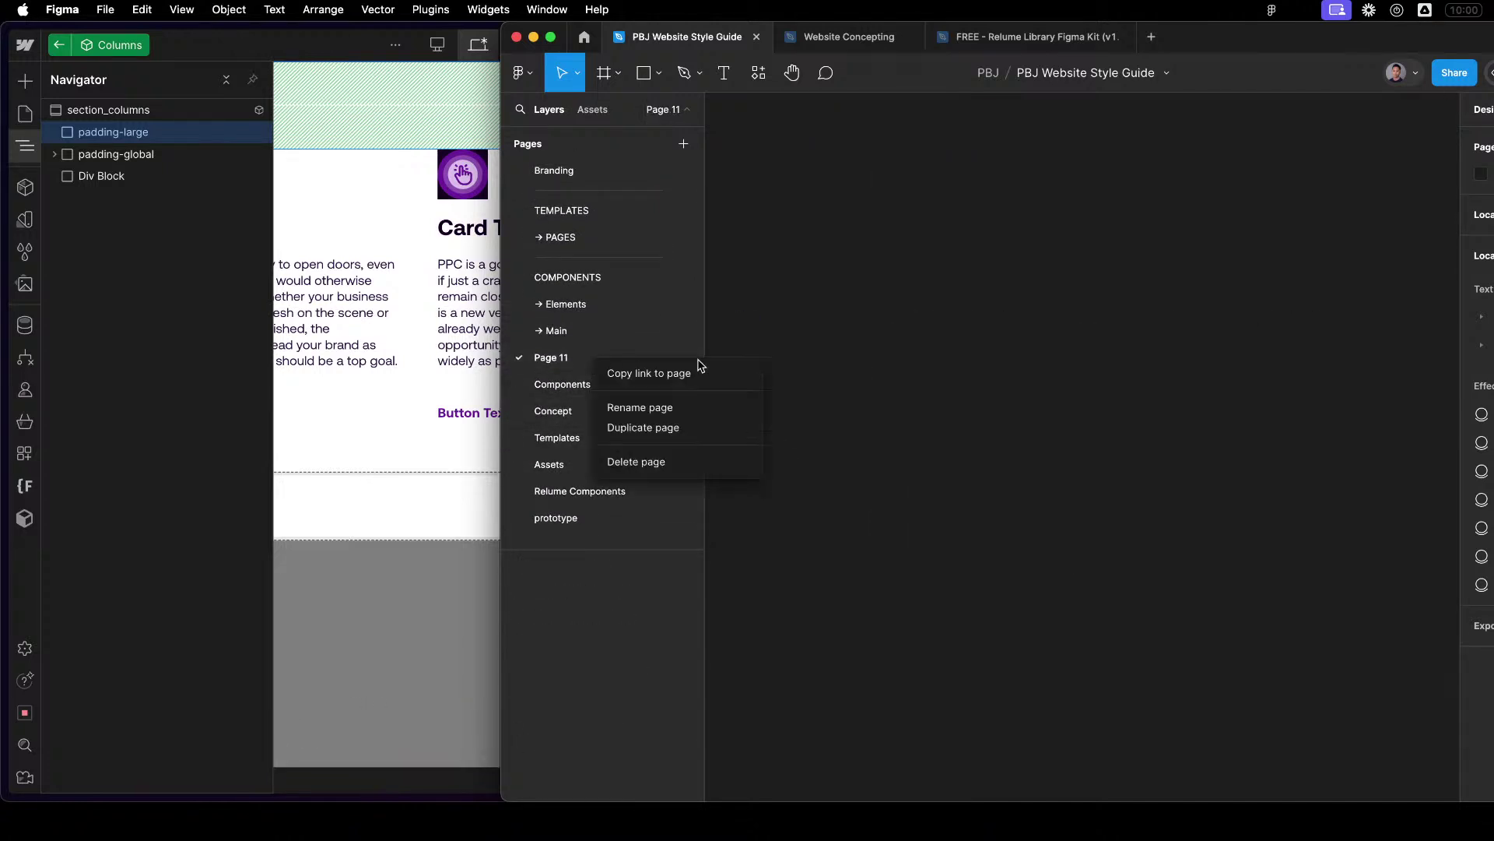
{"action": "left_click", "coordinate": [714, 462]}
Open the Concept page and look through its page designs to examine how the sections are laid out and spaced.
{"action": "left_click", "coordinate": [607, 385]}
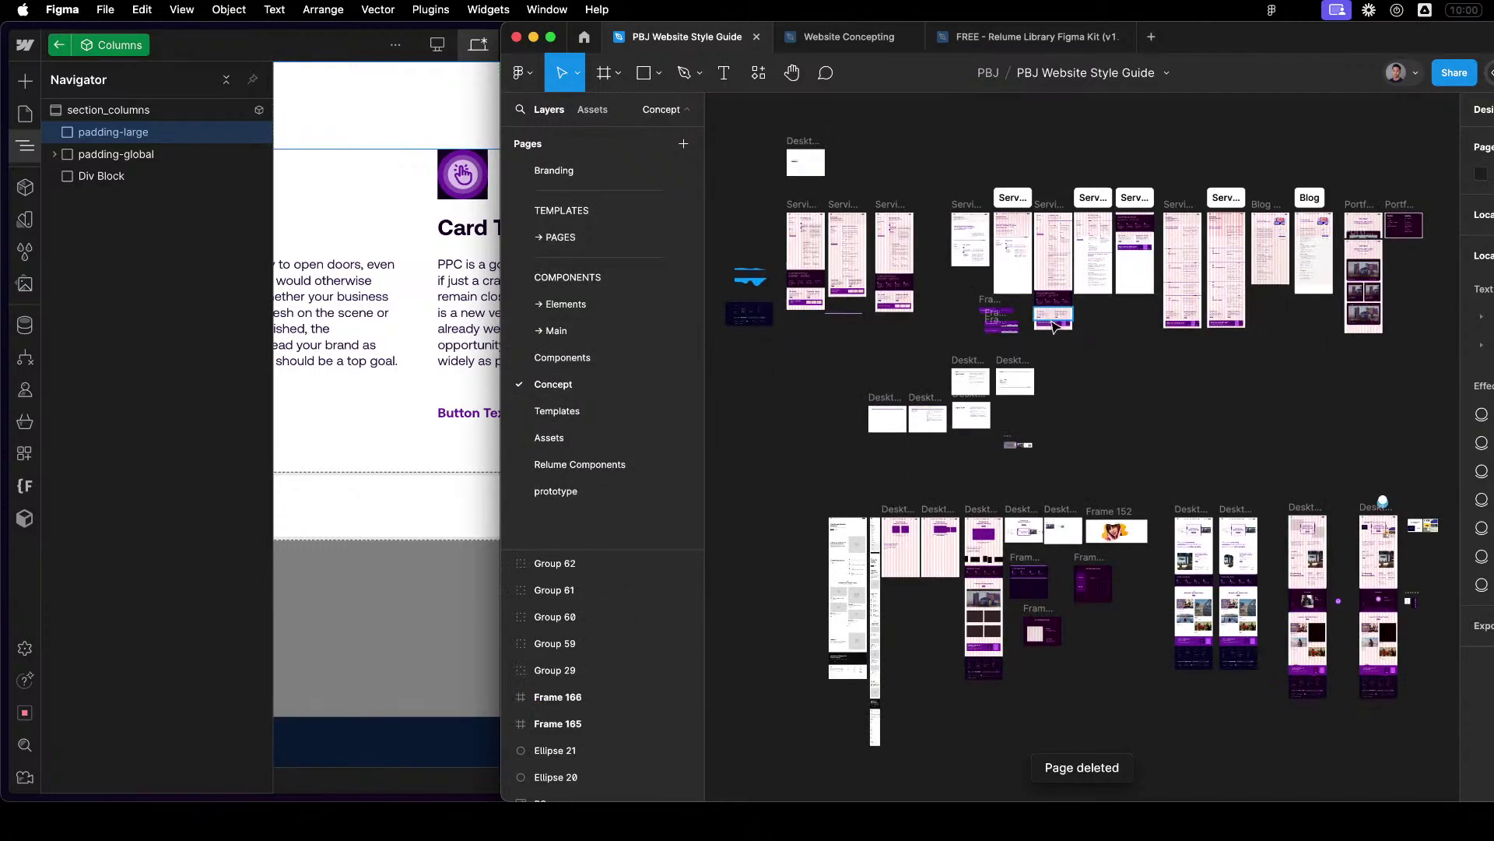
{"action": "scroll", "coordinate": [853, 226], "scroll_direction": "up", "scroll_amount": 5}
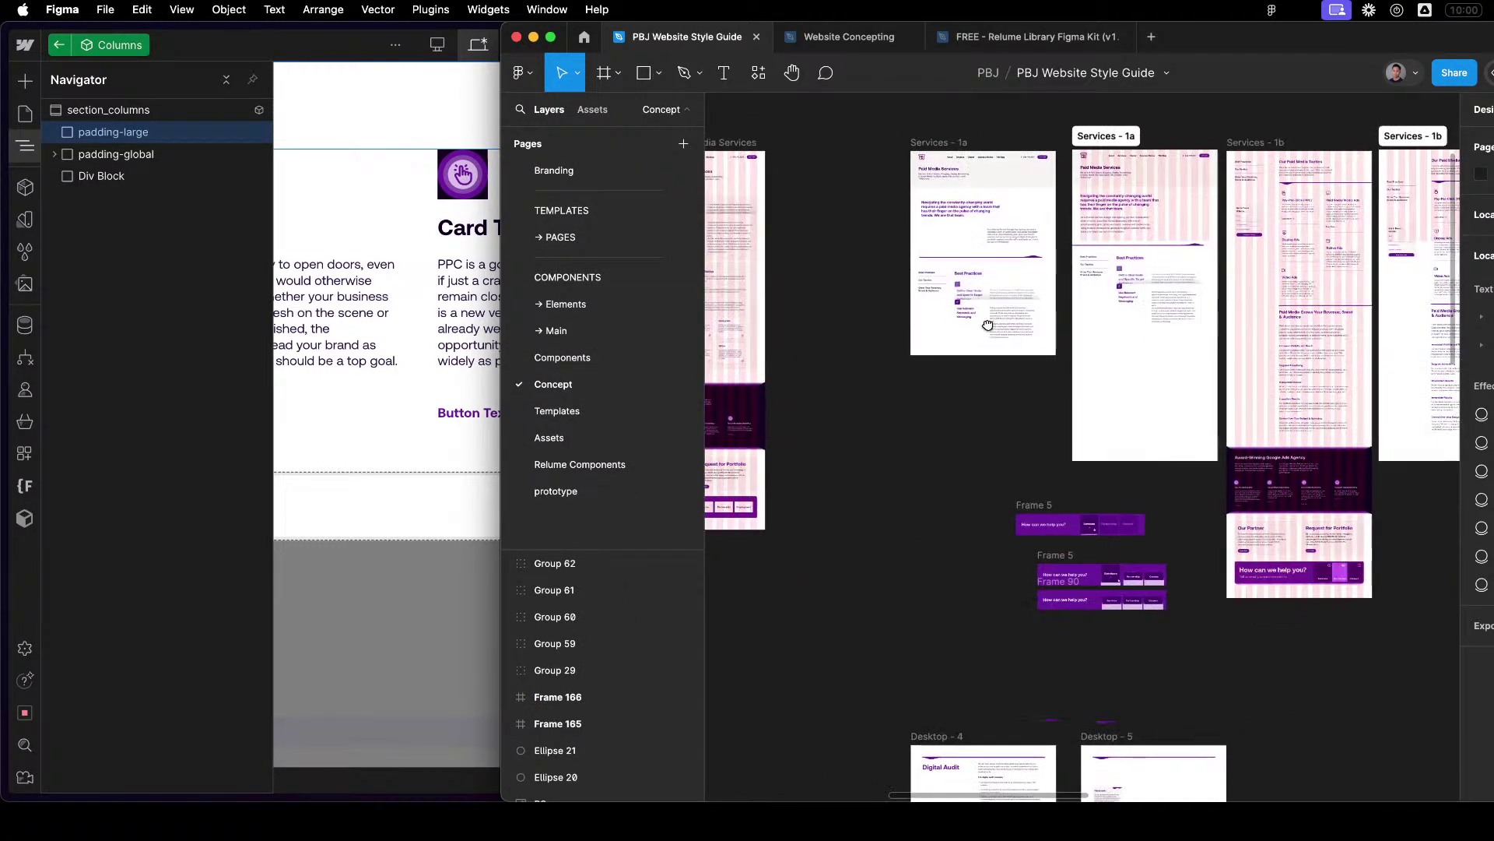
{"action": "scroll", "coordinate": [1063, 677], "scroll_direction": "down", "scroll_amount": 6}
{"action": "scroll", "coordinate": [806, 321], "scroll_direction": "up", "scroll_amount": 6}
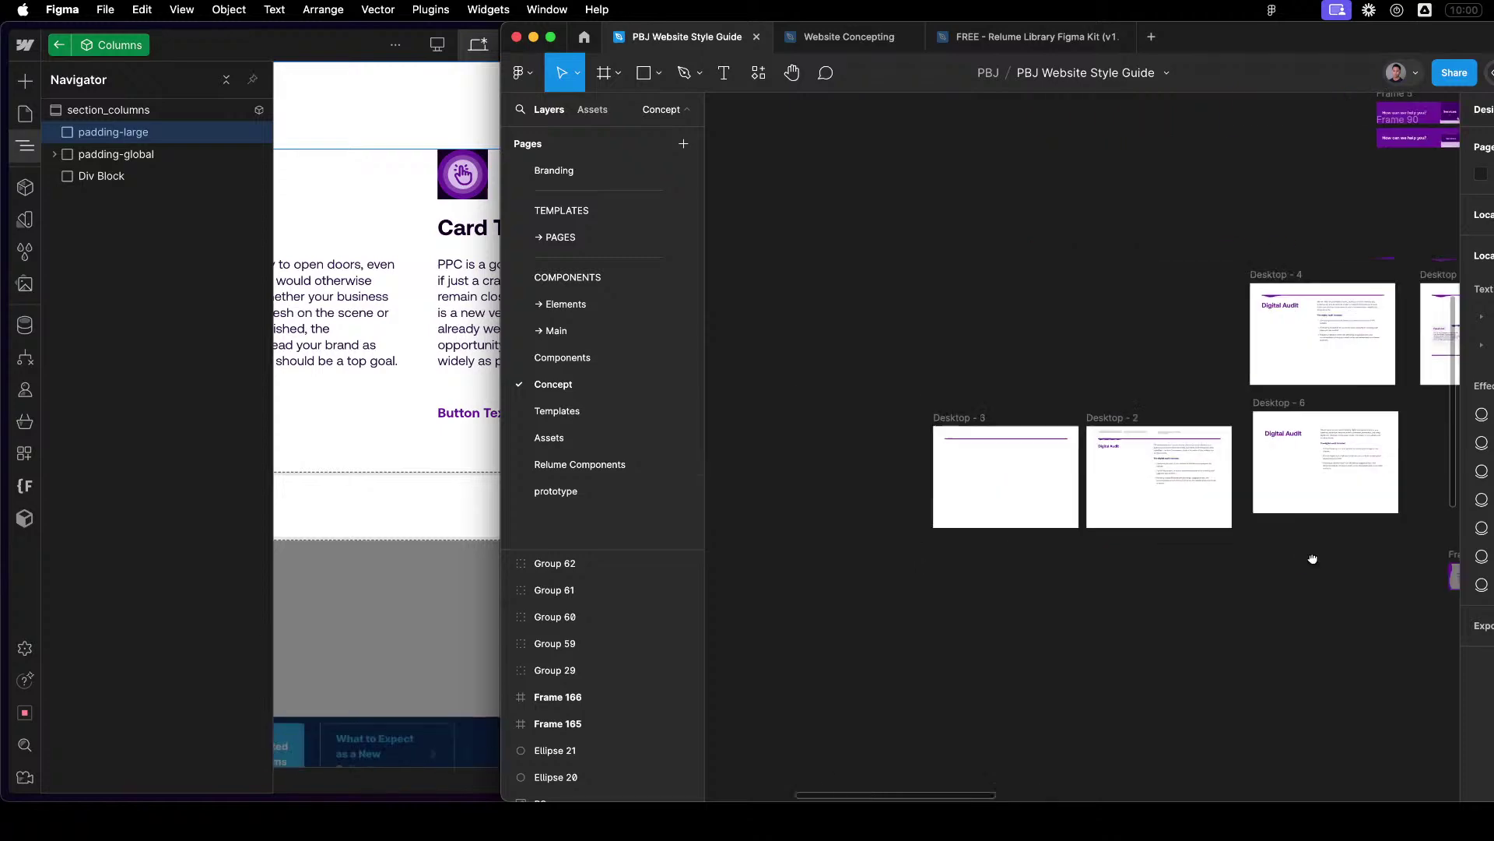
{"action": "scroll", "coordinate": [1236, 585], "scroll_direction": "right", "scroll_amount": 10}
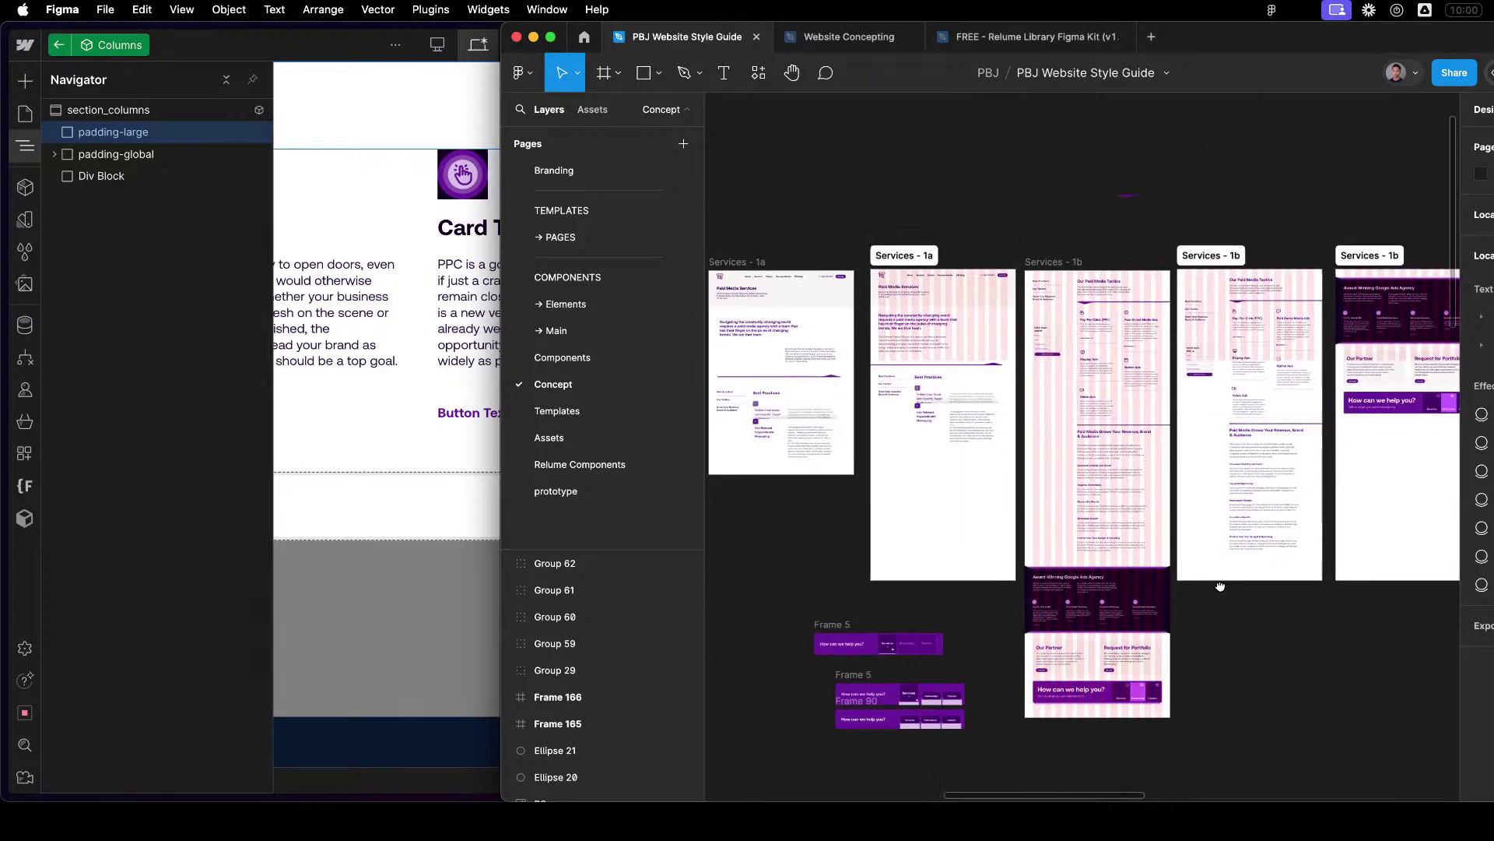
{"action": "scroll", "coordinate": [957, 331], "scroll_direction": "up", "scroll_amount": 2}
{"action": "scroll", "coordinate": [958, 332], "scroll_direction": "up", "scroll_amount": 5}
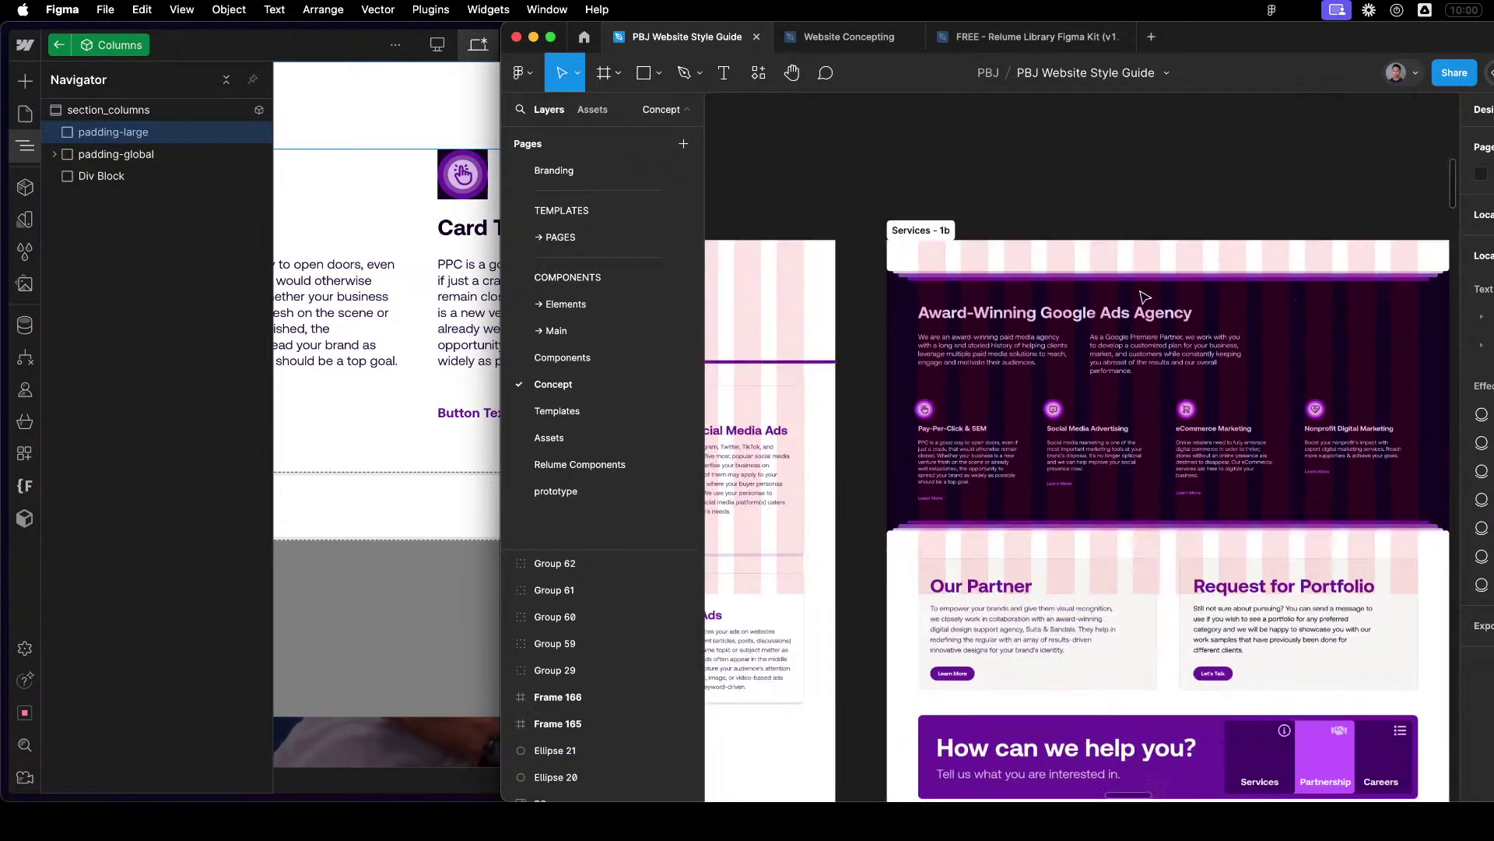
{"action": "scroll", "coordinate": [1125, 312], "scroll_direction": "down", "scroll_amount": 6}
{"action": "scroll", "coordinate": [892, 371], "scroll_direction": "up", "scroll_amount": 2}
{"action": "scroll", "coordinate": [1221, 637], "scroll_direction": "down", "scroll_amount": 8}
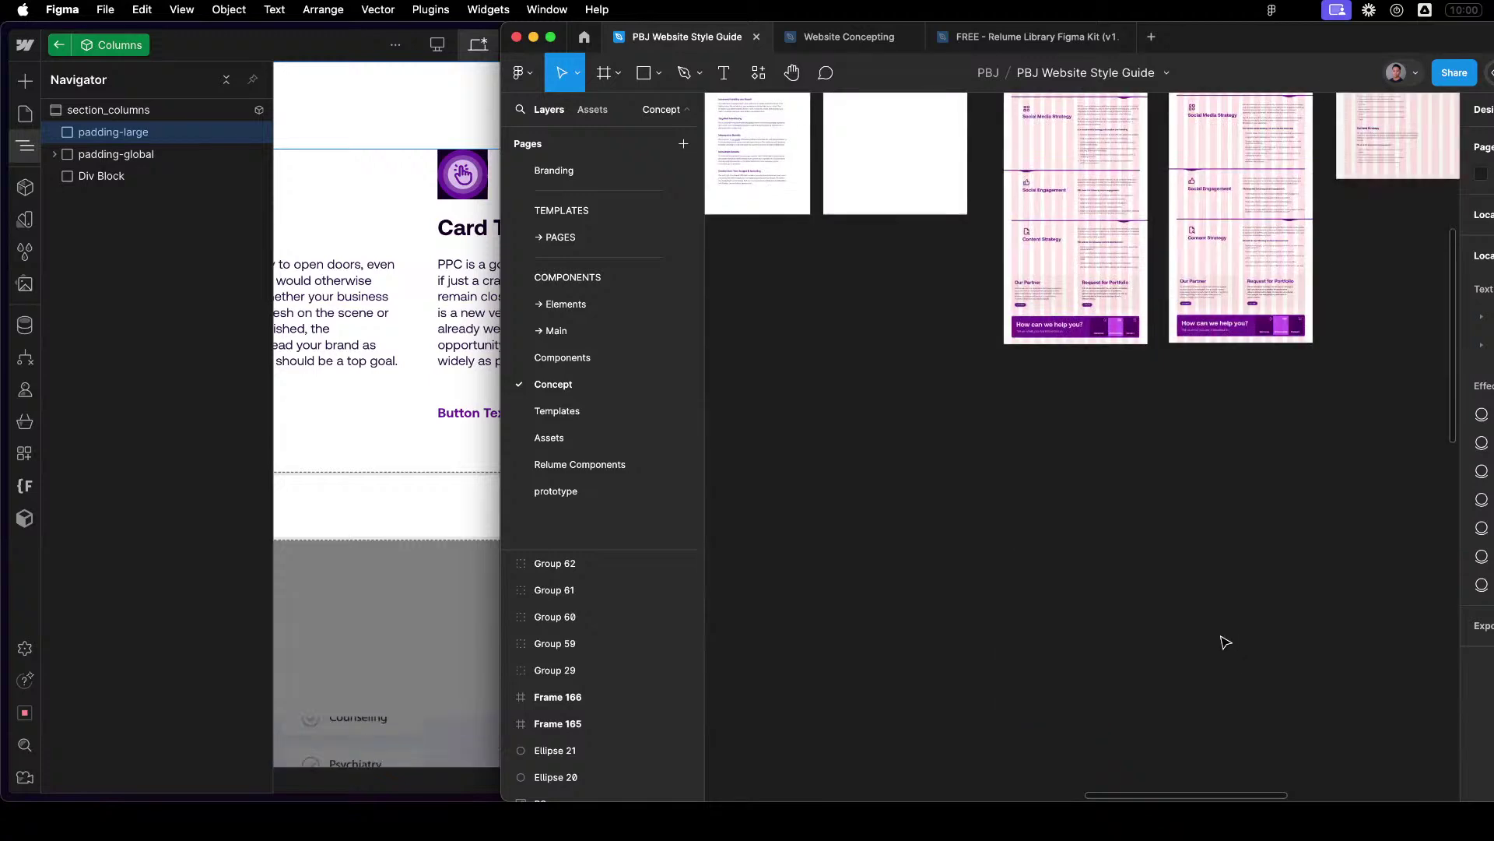
{"action": "scroll", "coordinate": [1235, 447], "scroll_direction": "down", "scroll_amount": 5}
{"action": "scroll", "coordinate": [1198, 532], "scroll_direction": "up", "scroll_amount": 10}
Inspect the first service heading beside "Our Branding Services Include:" in Dev Mode.
{"action": "left_click", "coordinate": [985, 319]}
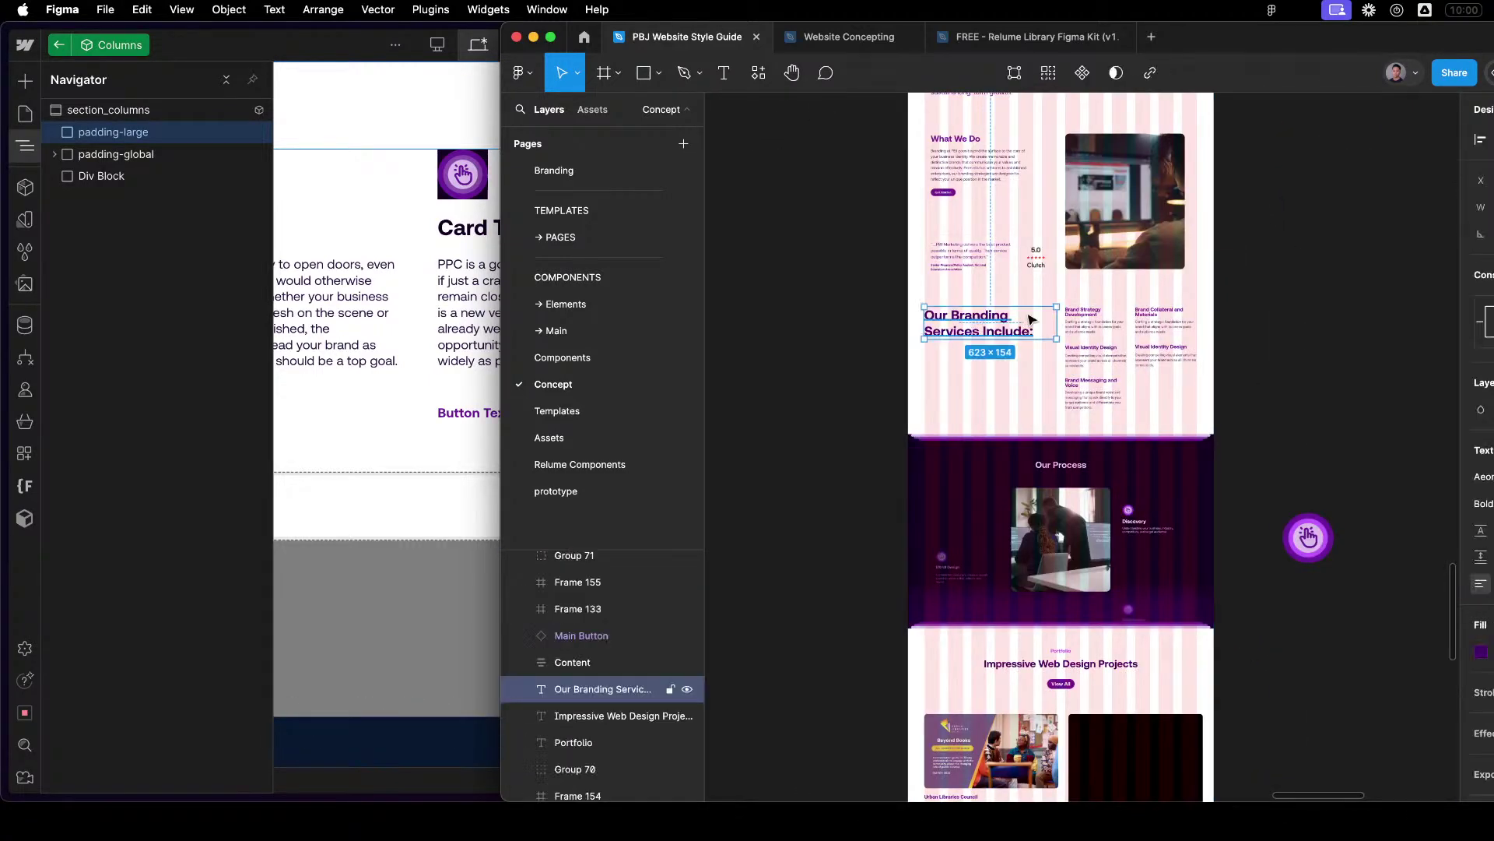
{"action": "left_click", "coordinate": [1112, 312]}
{"action": "key", "text": "Escape"}
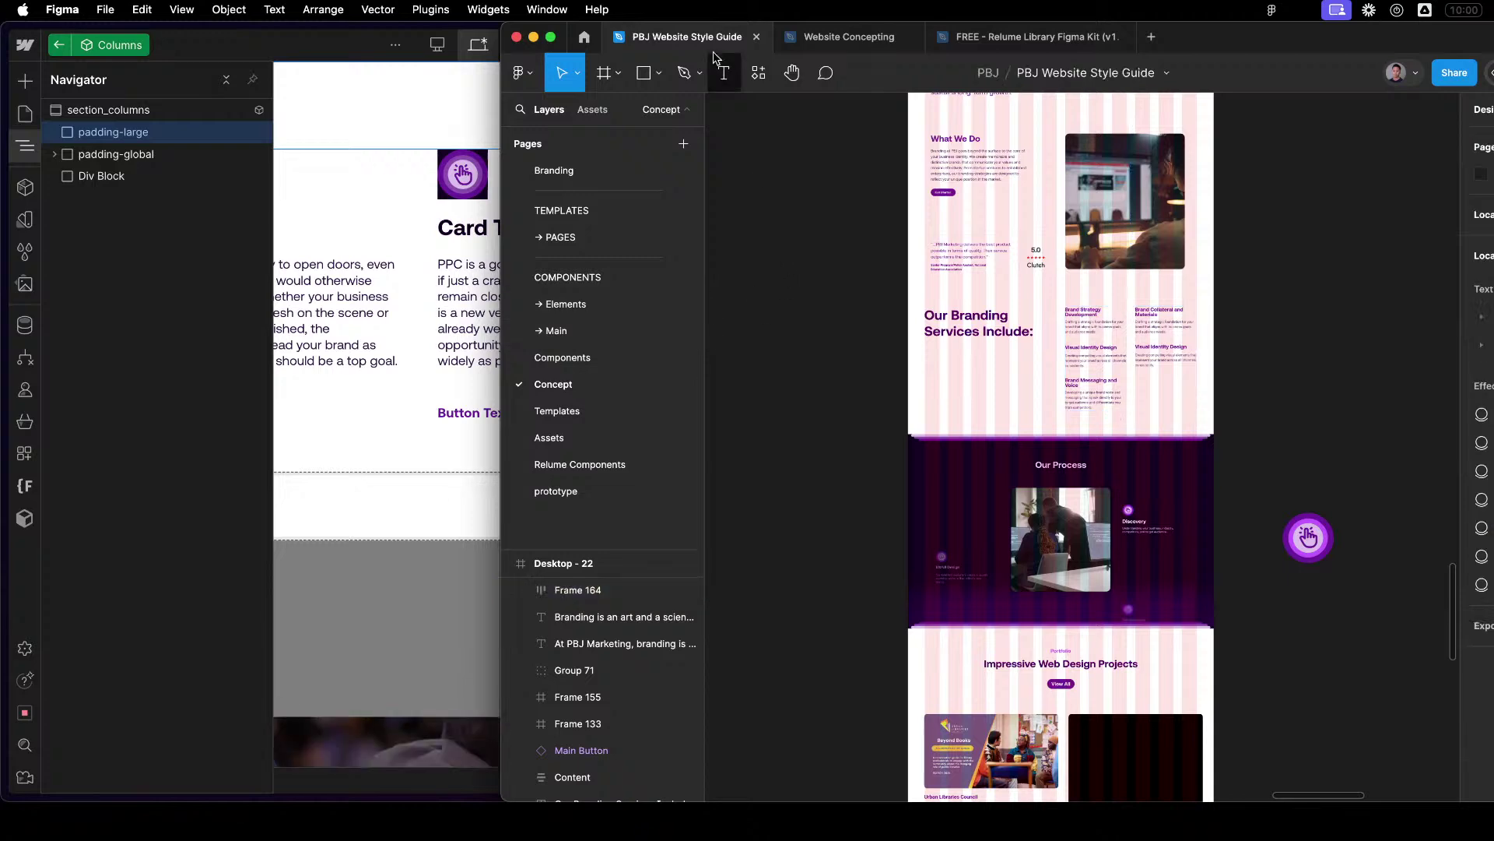
{"action": "key", "text": "shift+d"}
{"action": "left_click", "coordinate": [1094, 311]}
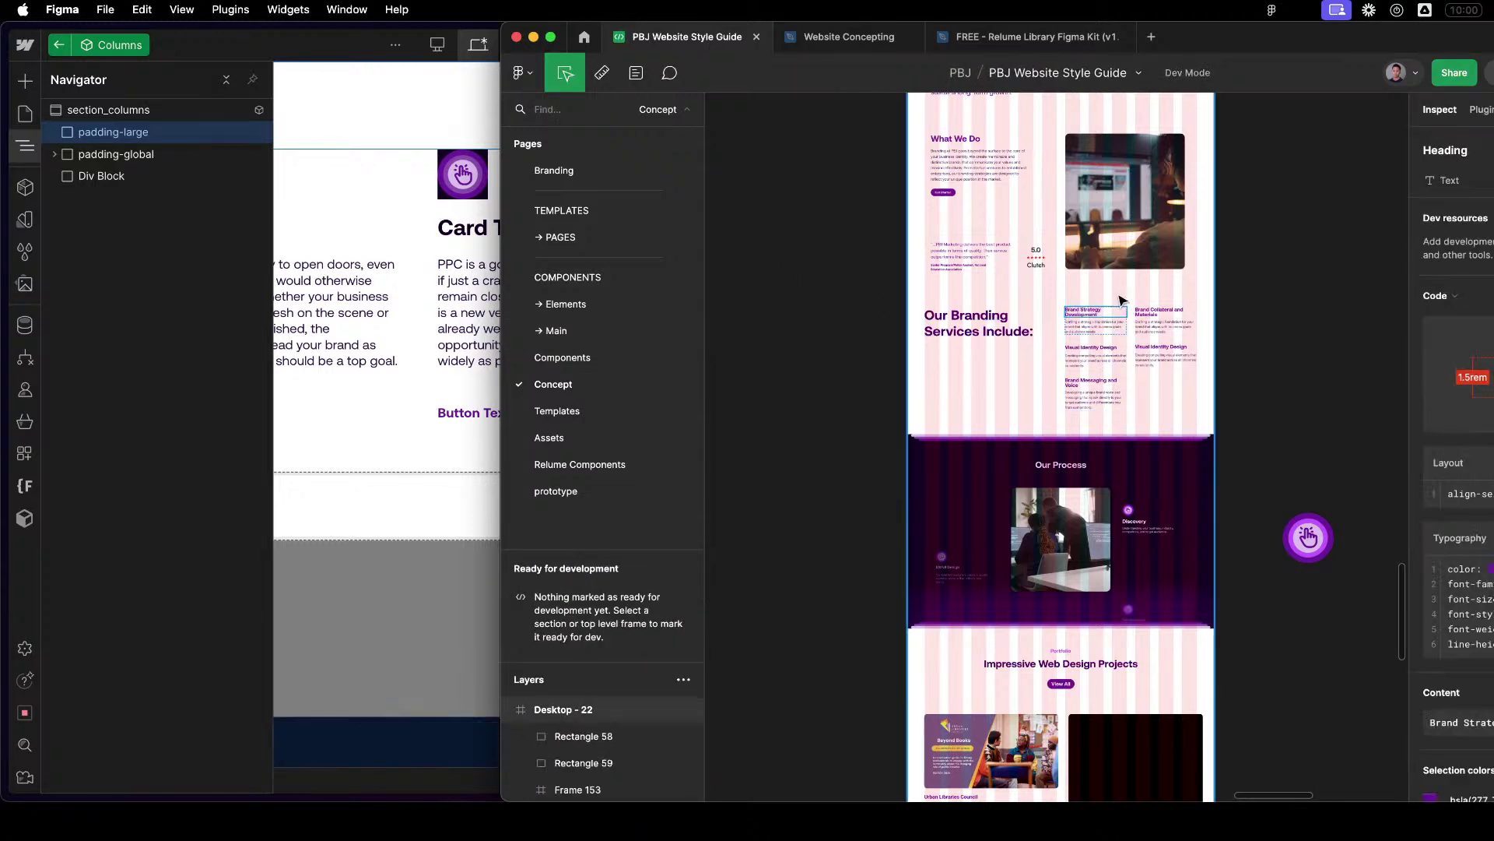
Switch to the Webflow designer and replace the top spacer's padding-large class with padding-section-large.
{"action": "left_click", "coordinate": [477, 96]}
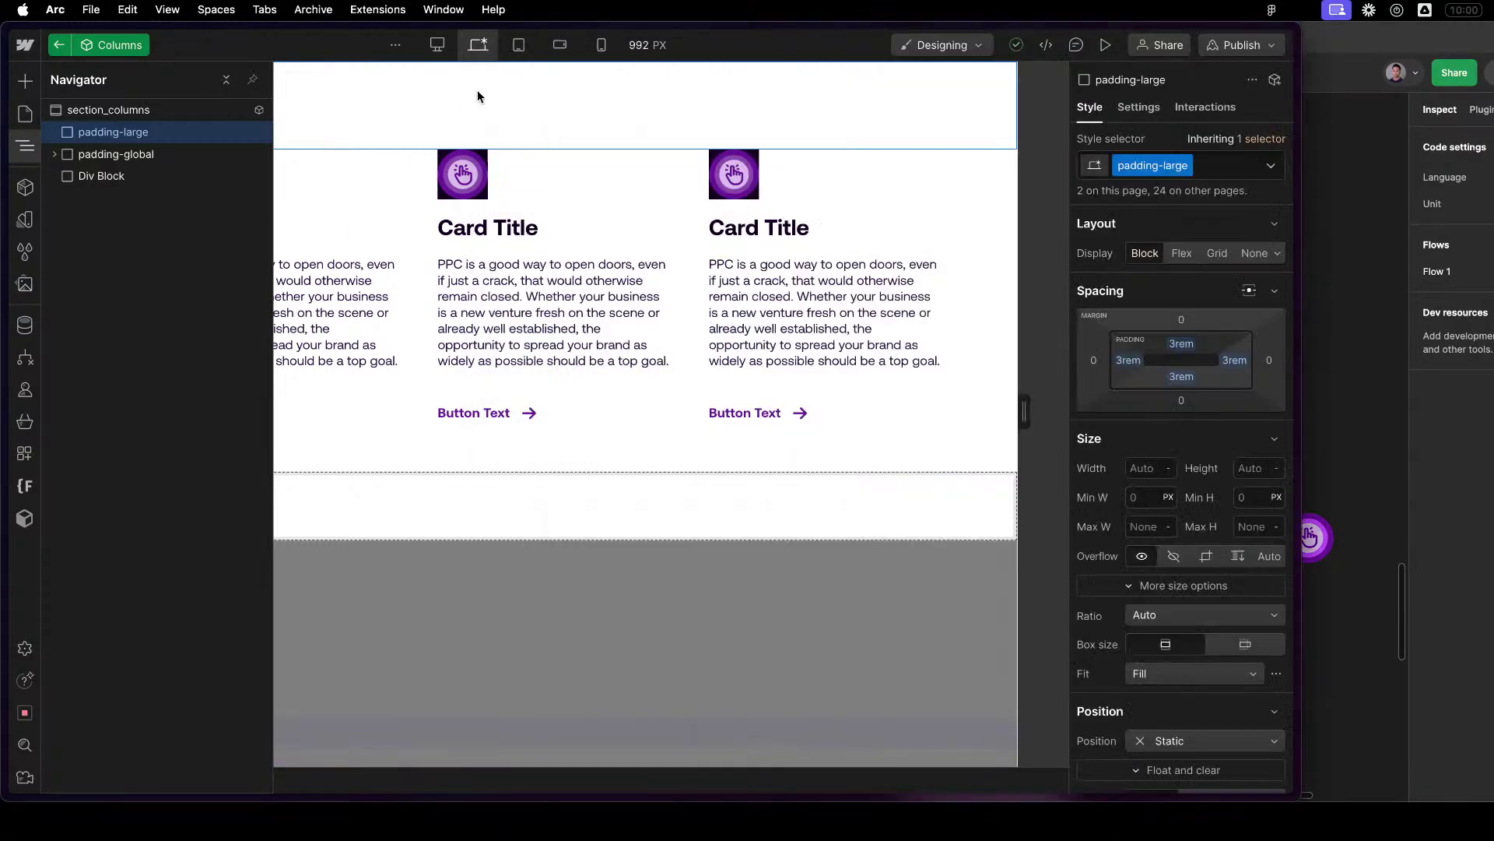
{"action": "key", "text": "z"}
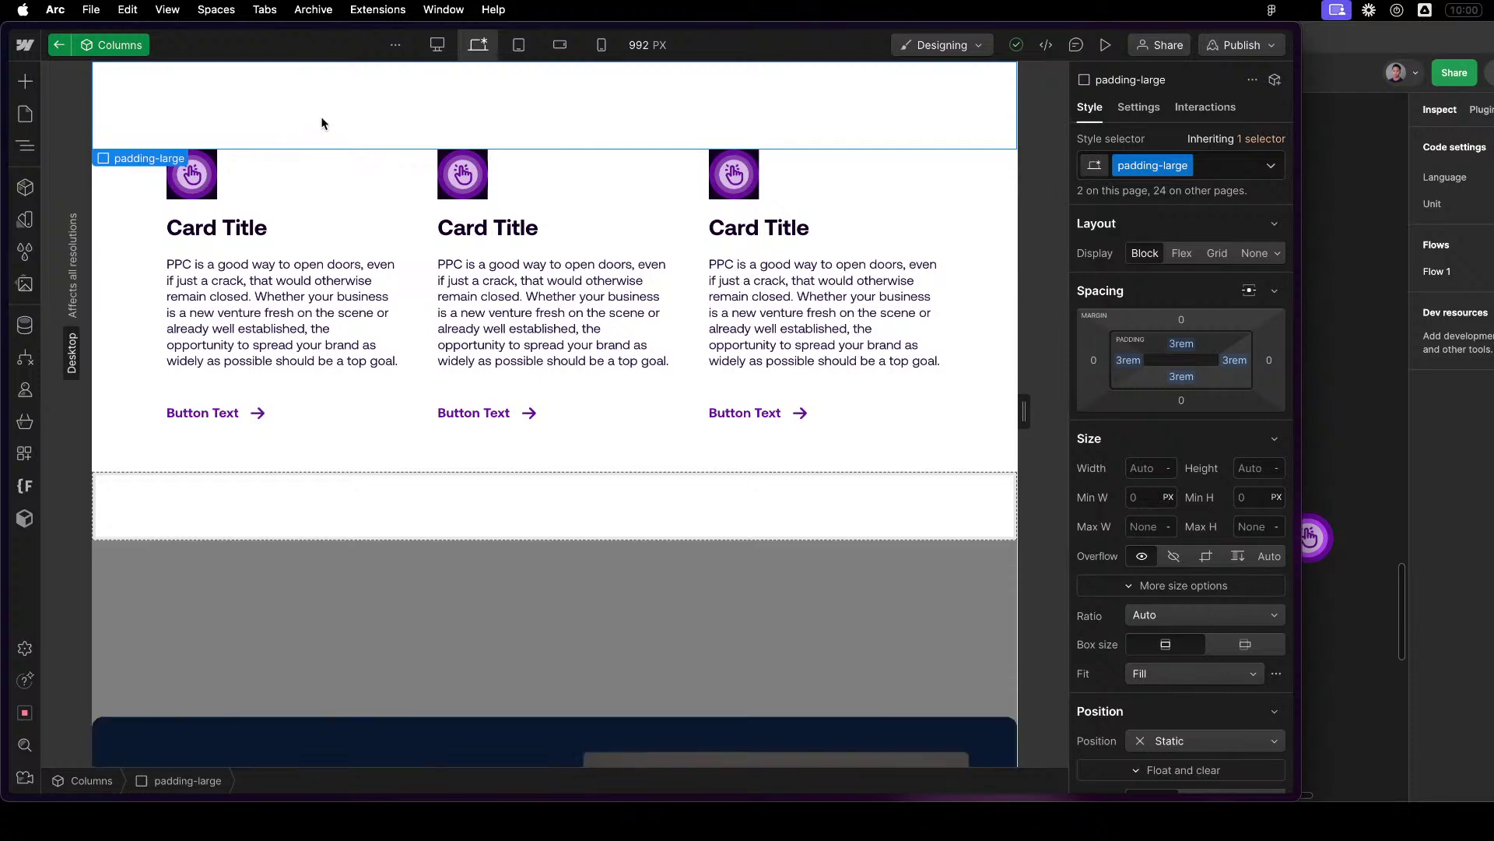
{"action": "key", "text": "z"}
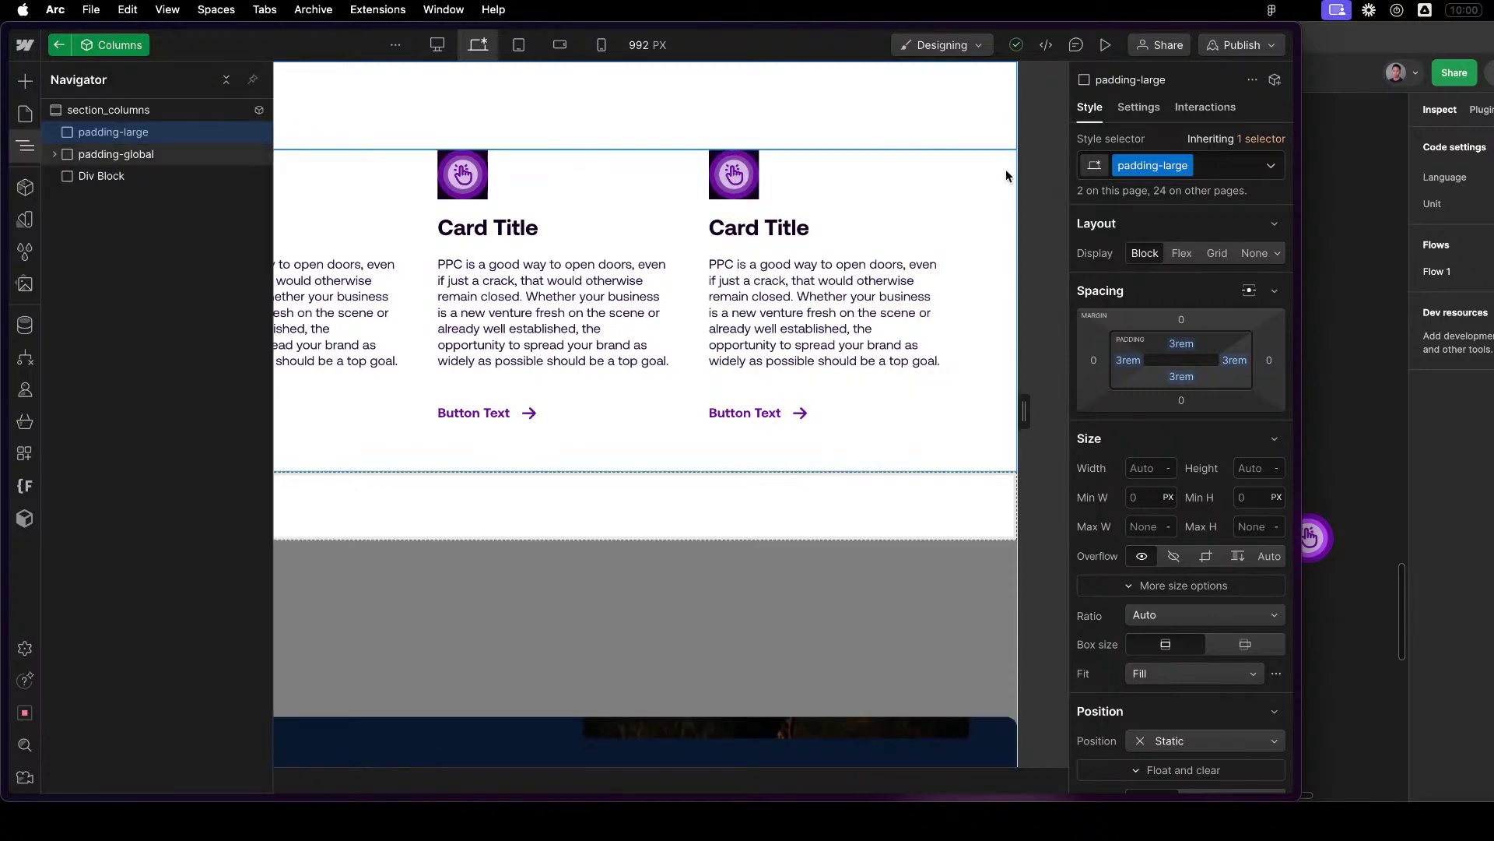
{"action": "left_click", "coordinate": [1229, 165]}
{"action": "key", "text": "BackSpace"}
{"action": "type", "text": "p"}
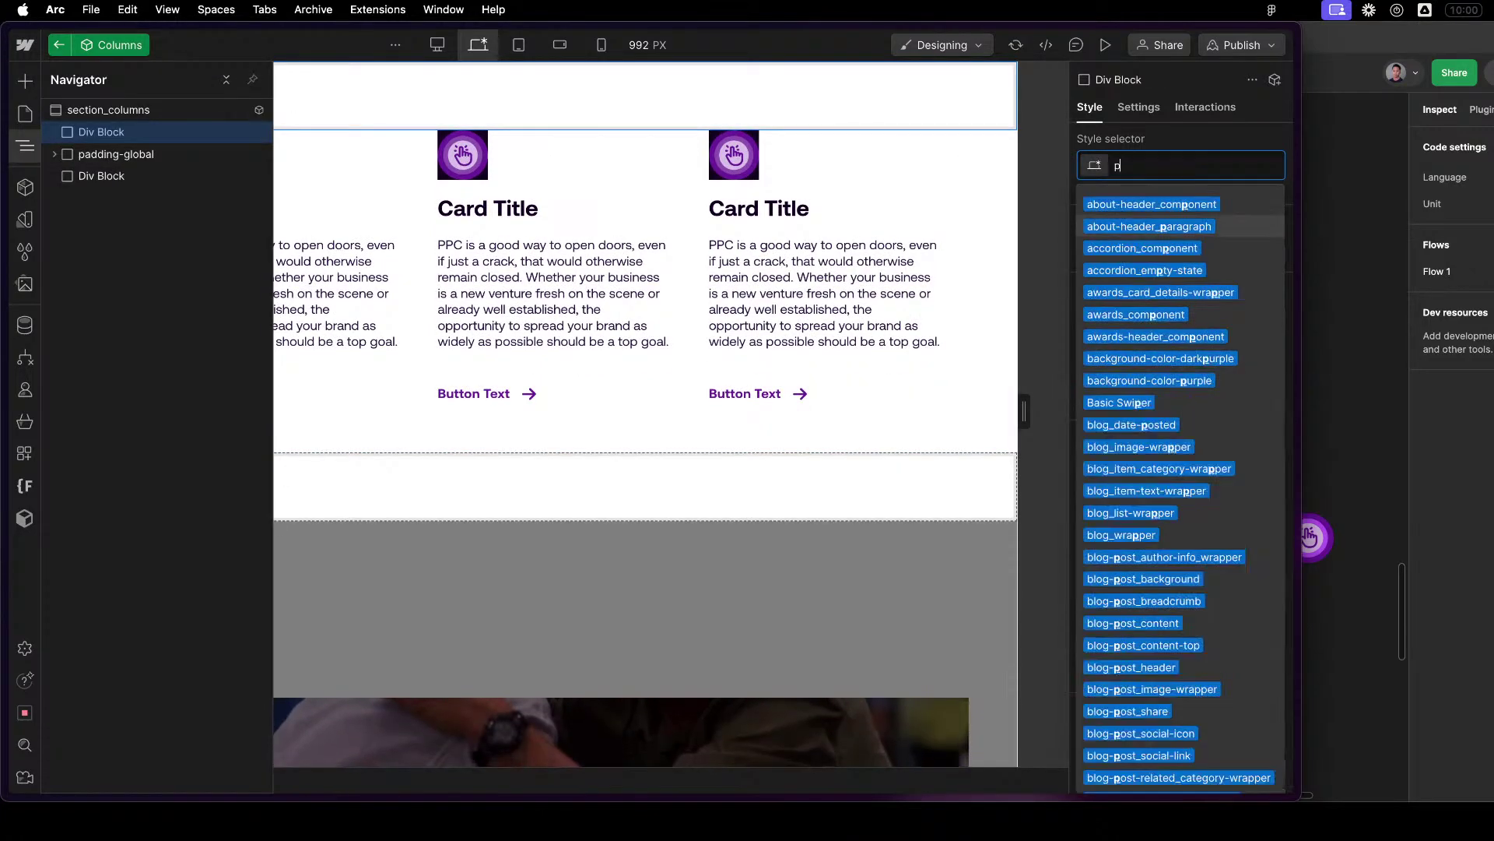
{"action": "type", "text": "adding-section"}
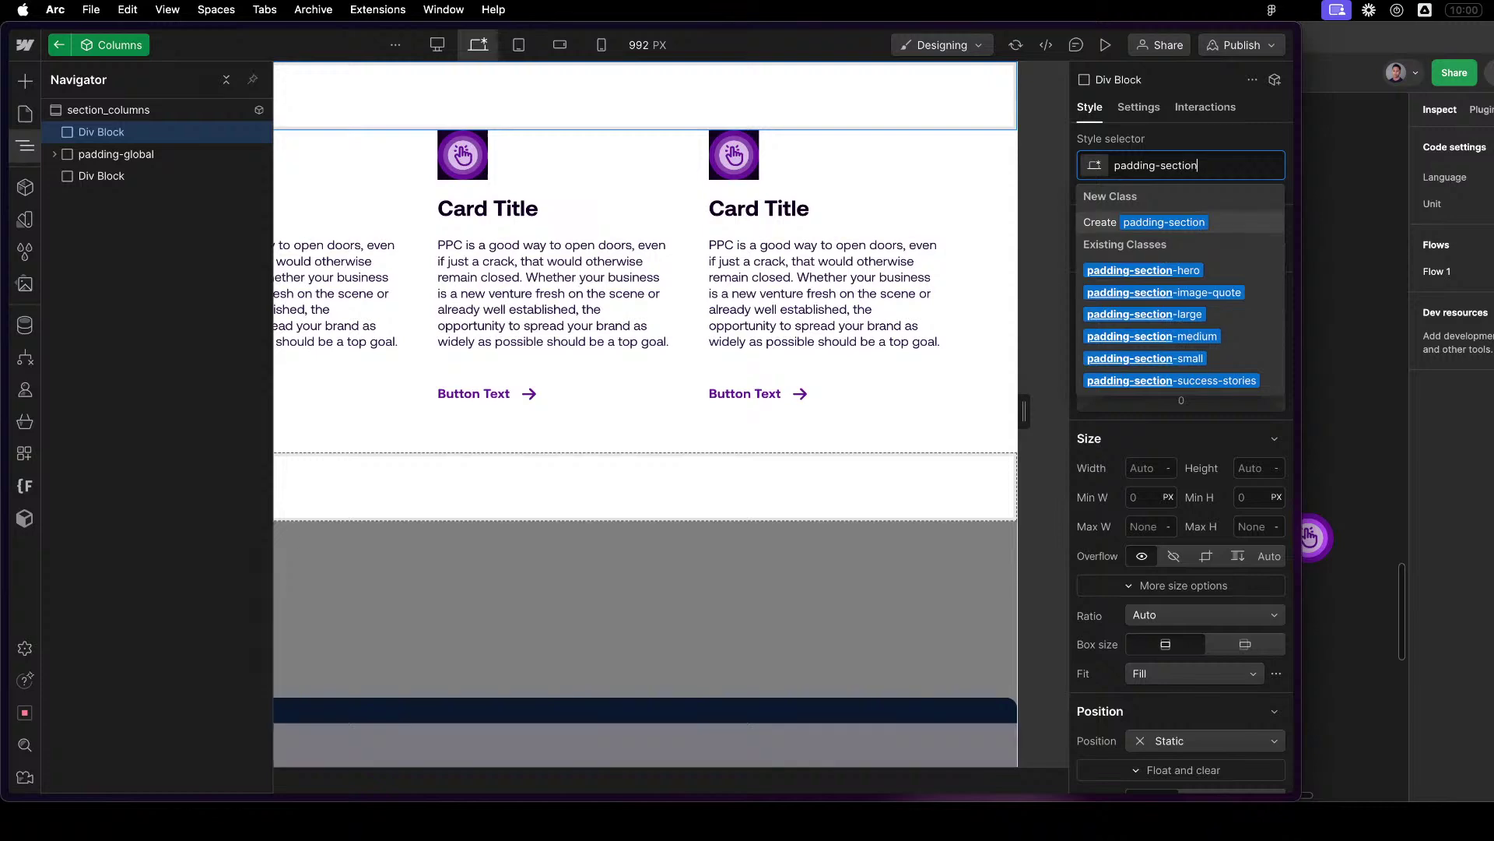
{"action": "left_click", "coordinate": [1224, 314]}
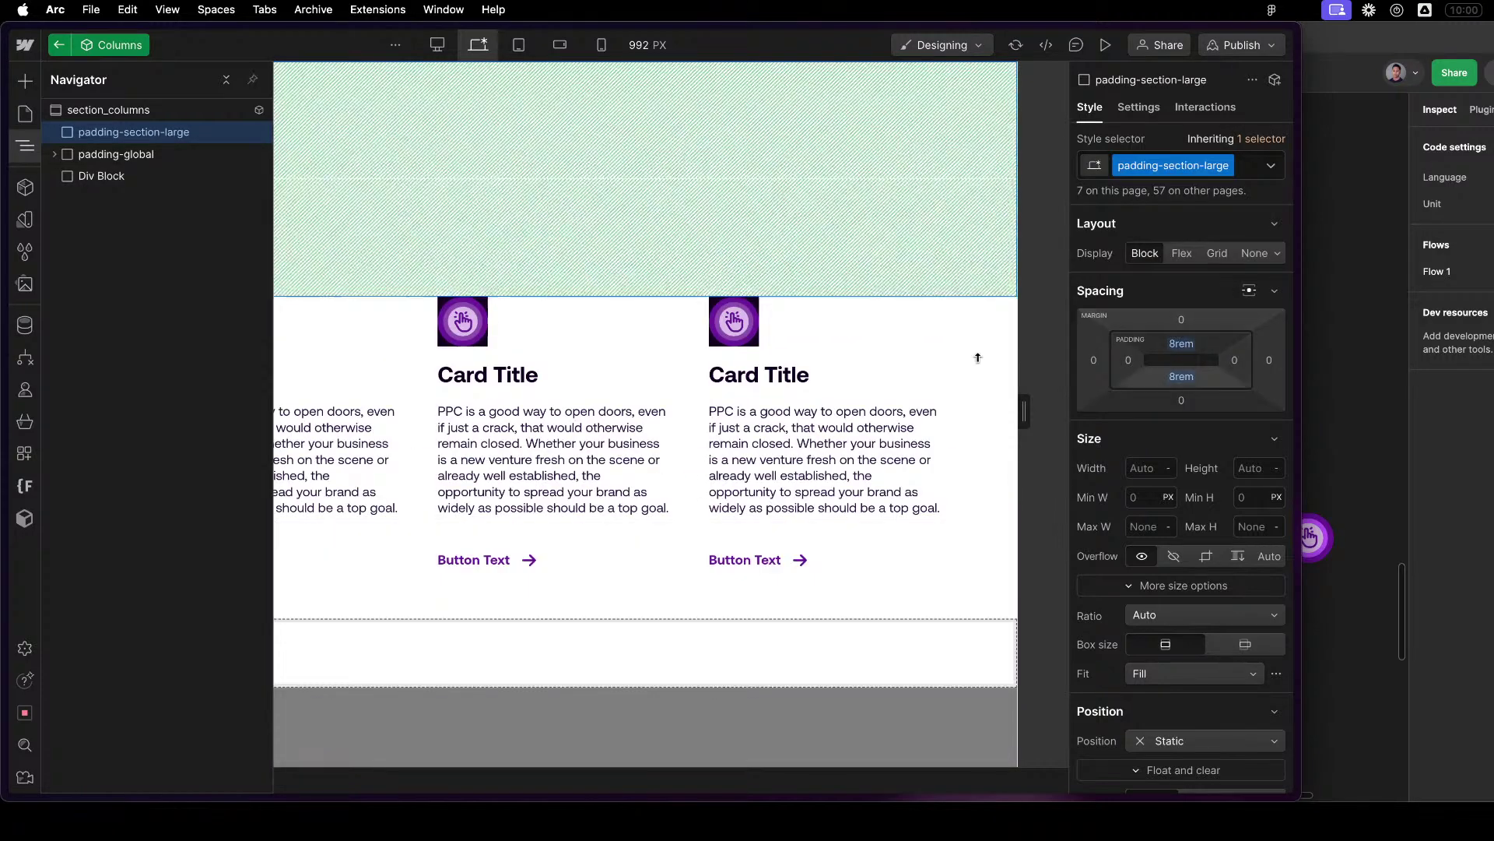
Replace the class on the top spacer block of the Columns component with padding-medium.
{"action": "left_click", "coordinate": [871, 189]}
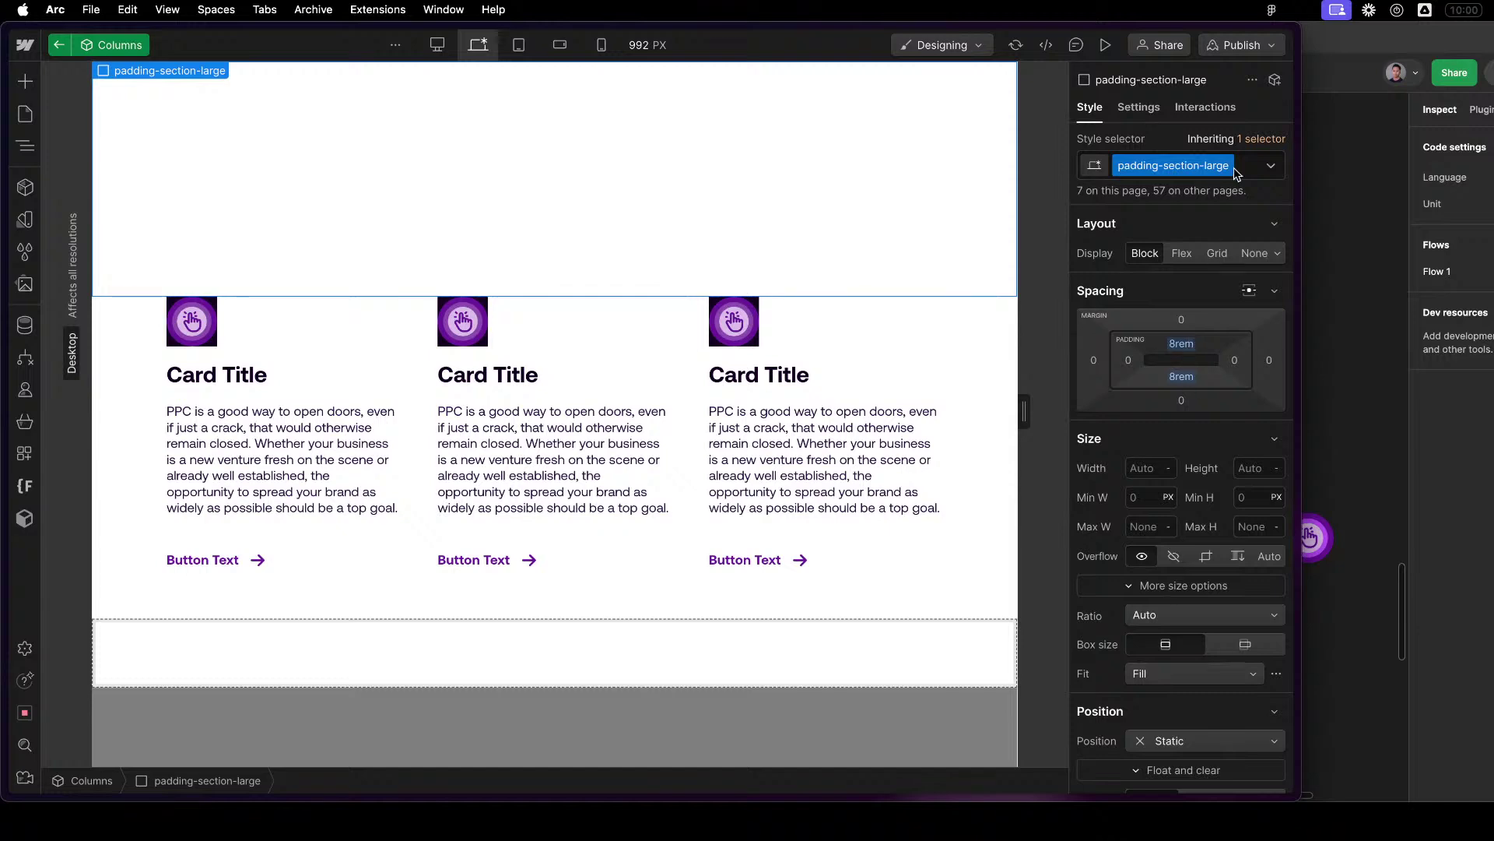
{"action": "left_click", "coordinate": [1224, 182]}
{"action": "key", "text": "BackSpace"}
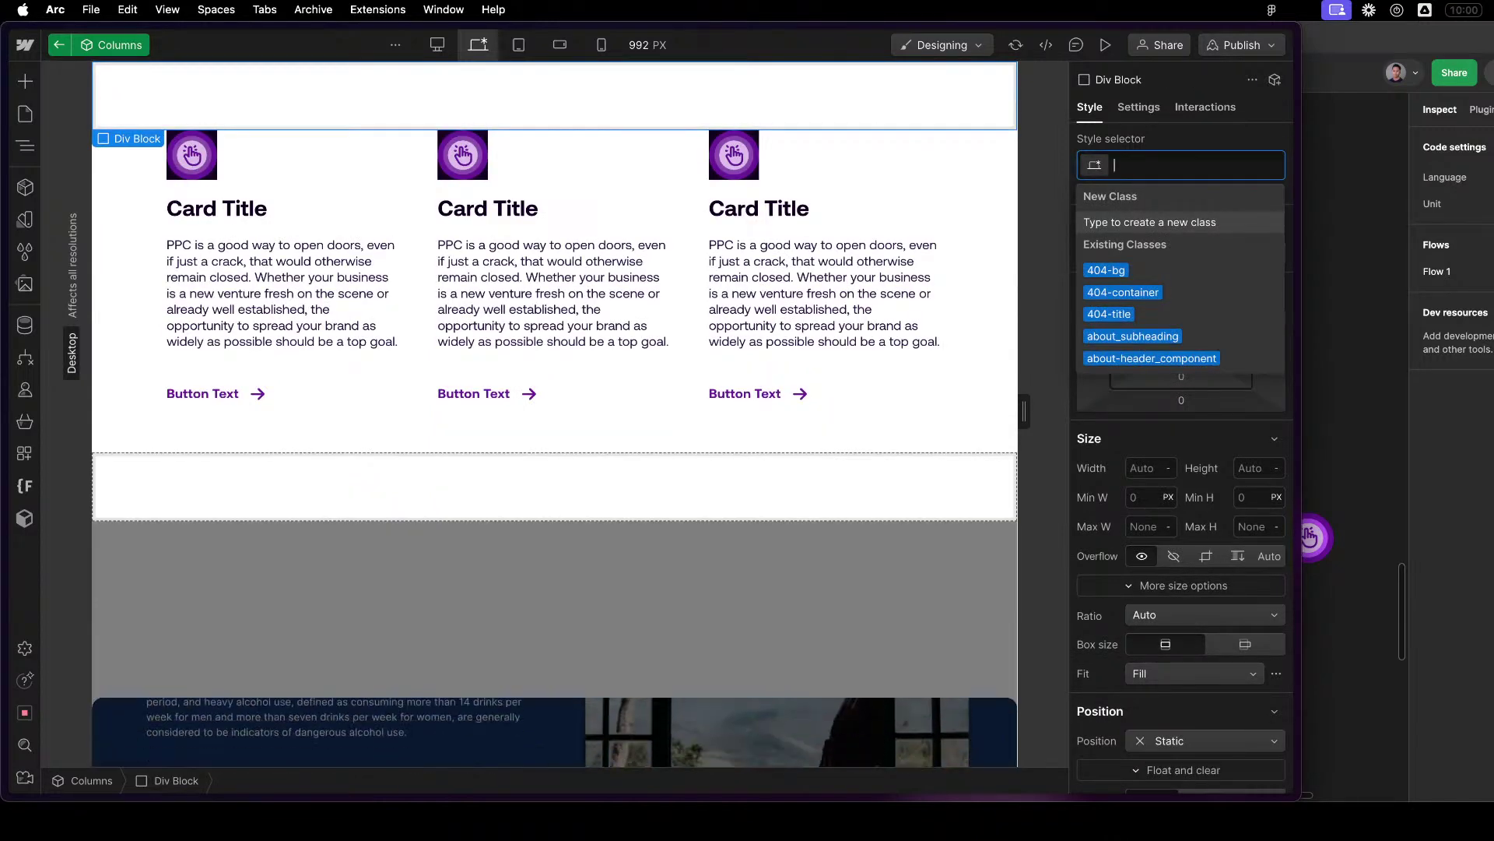
{"action": "type", "text": "padding-medium"}
{"action": "left_click", "coordinate": [1201, 296]}
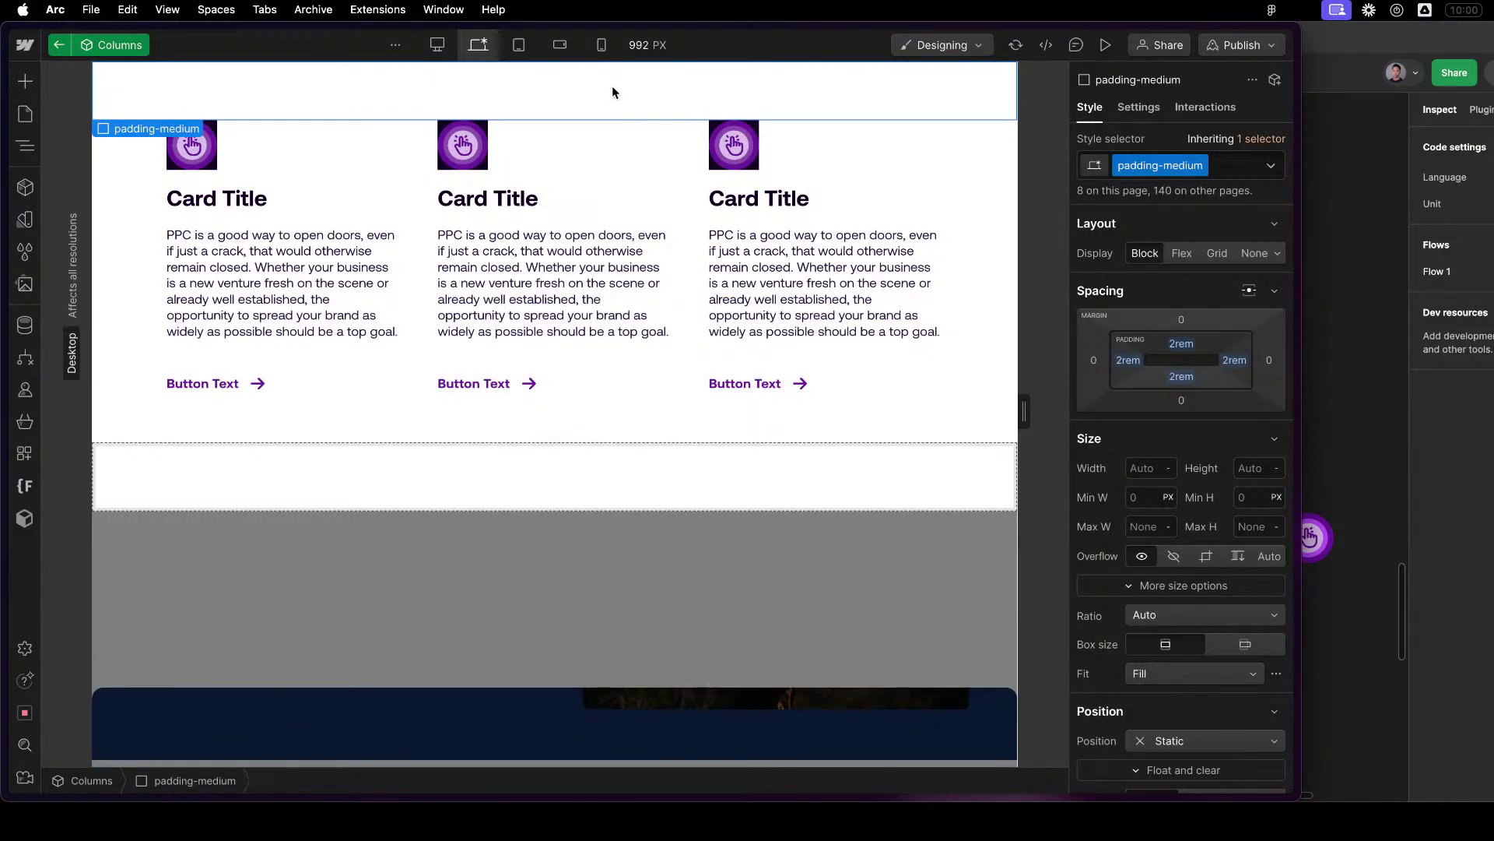
Assign the padding-medium class to the unstyled Div Block at the end of section_columns.
{"action": "key", "text": "z"}
{"action": "left_click", "coordinate": [160, 178]}
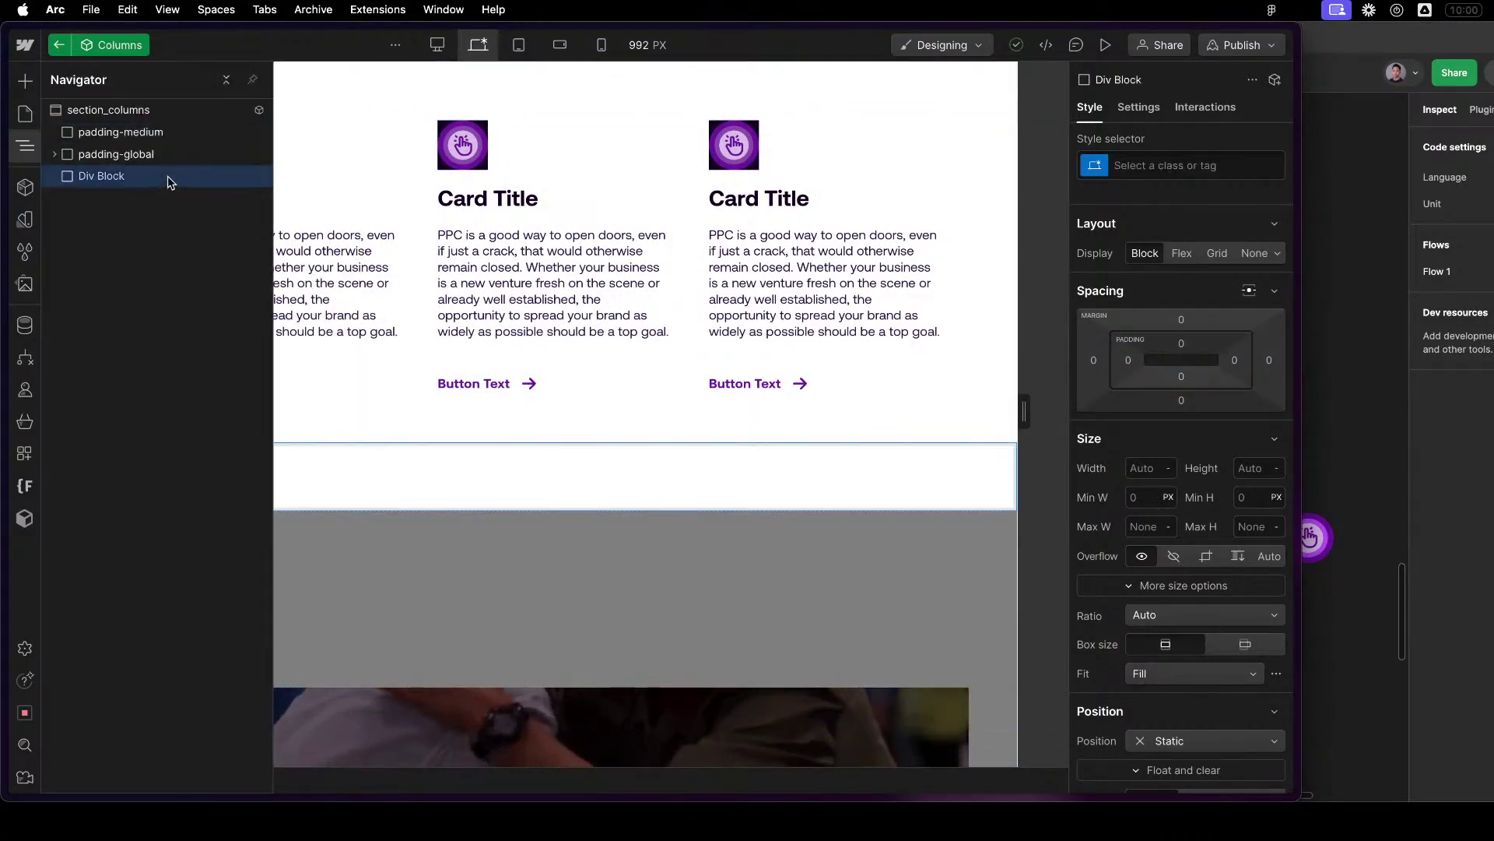
{"action": "left_click", "coordinate": [1224, 169]}
{"action": "type", "text": "p"}
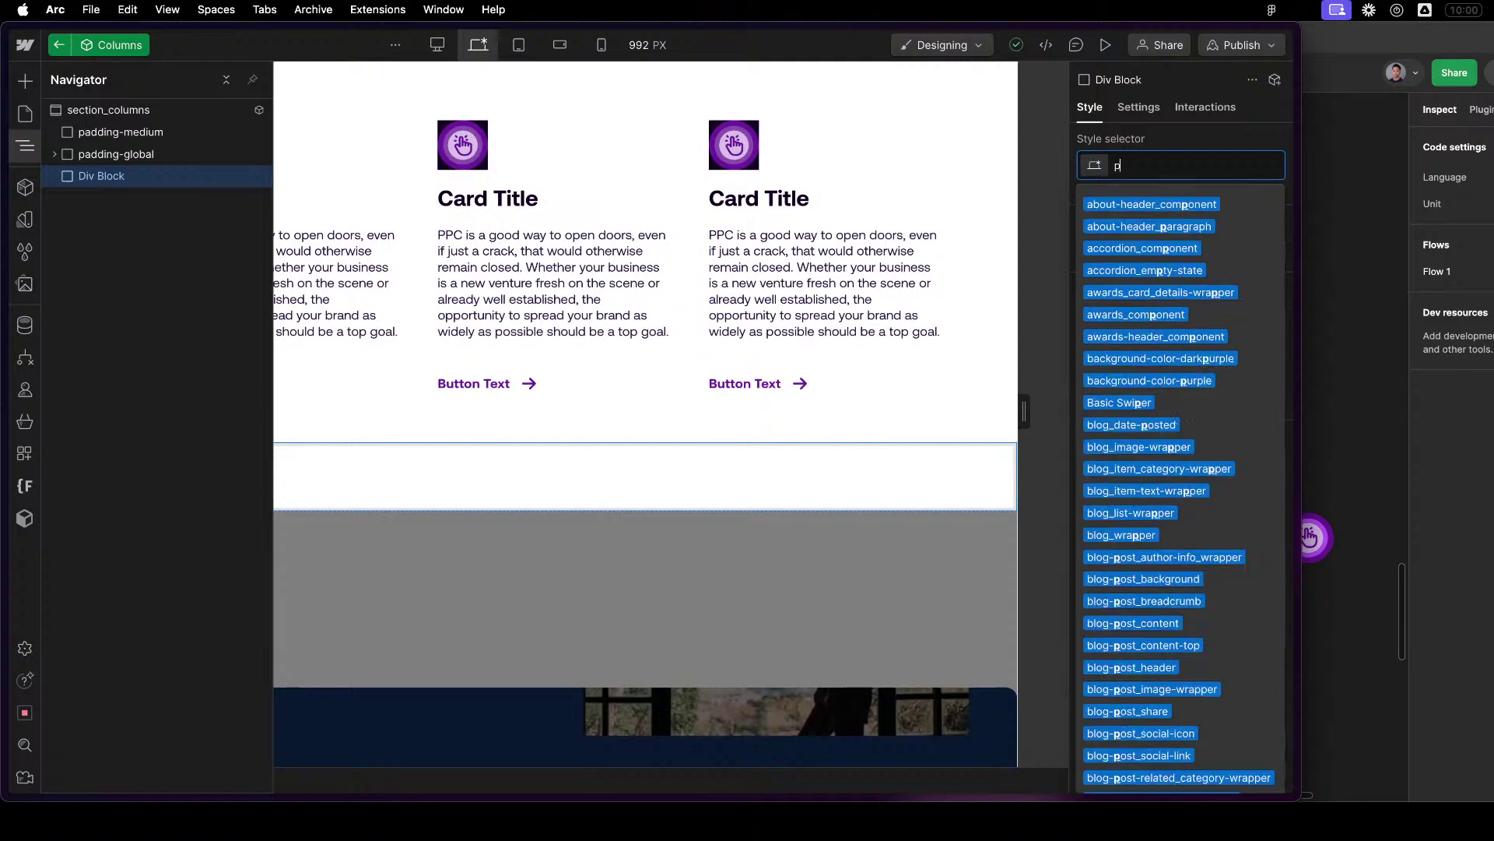
{"action": "type", "text": "adding-med"}
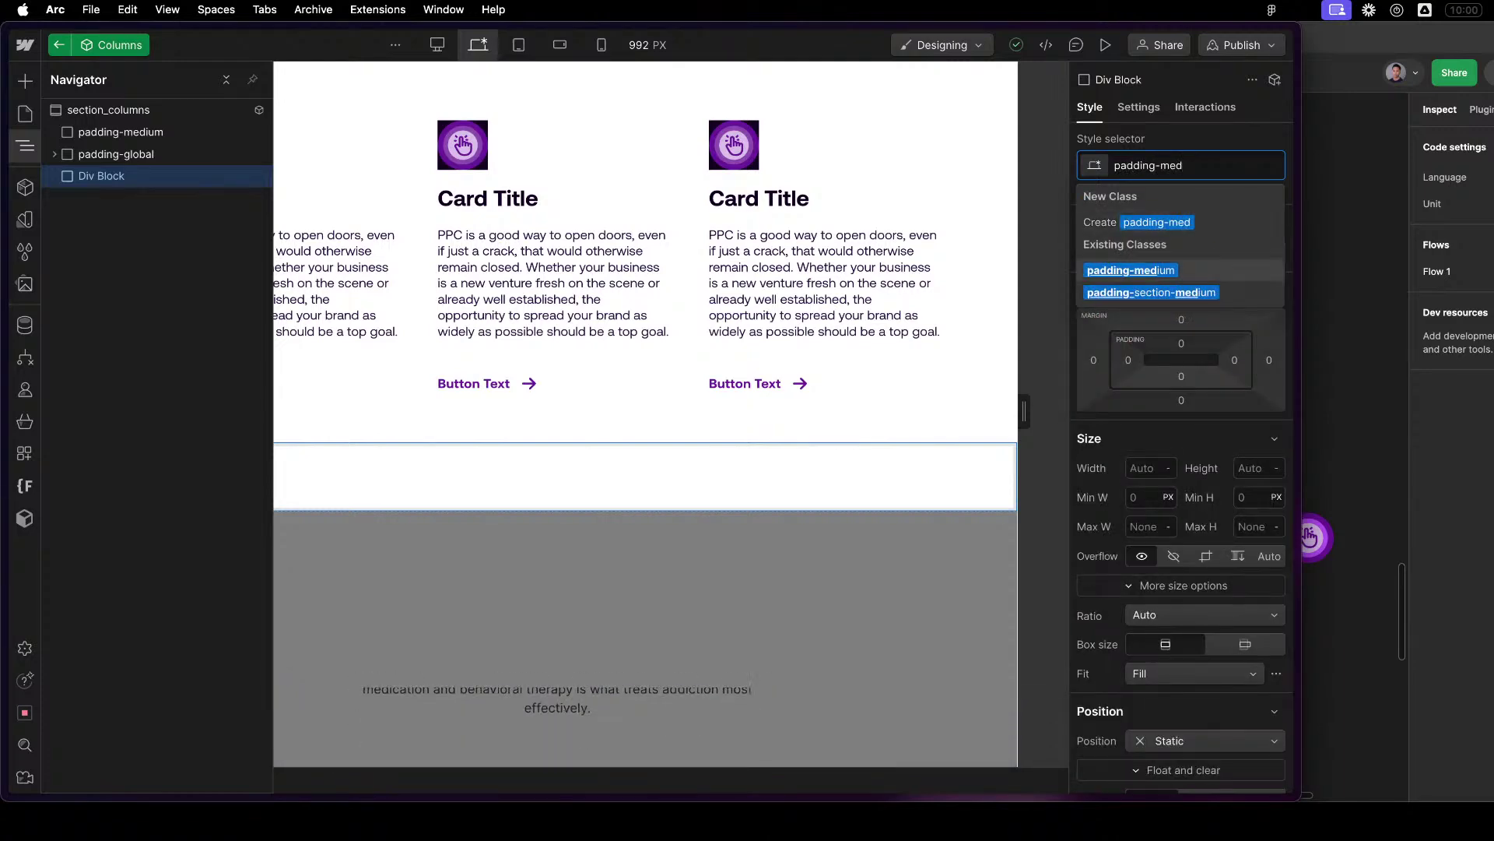
{"action": "key", "text": "Return"}
Leave the Columns component to check its instance on the page, and reopen the component for editing.
{"action": "left_click", "coordinate": [901, 585]}
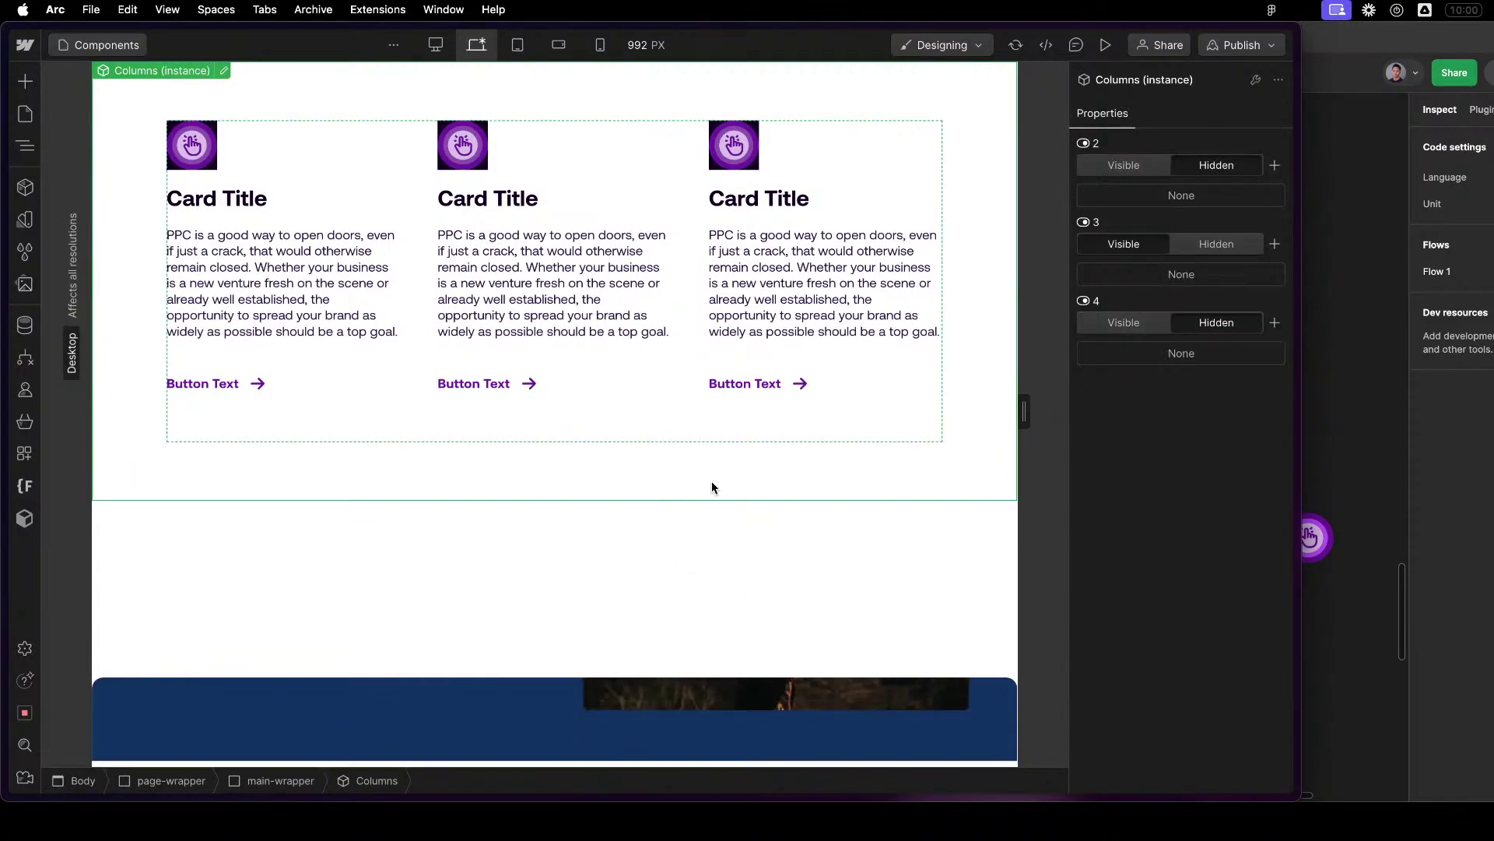
{"action": "key", "text": "z"}
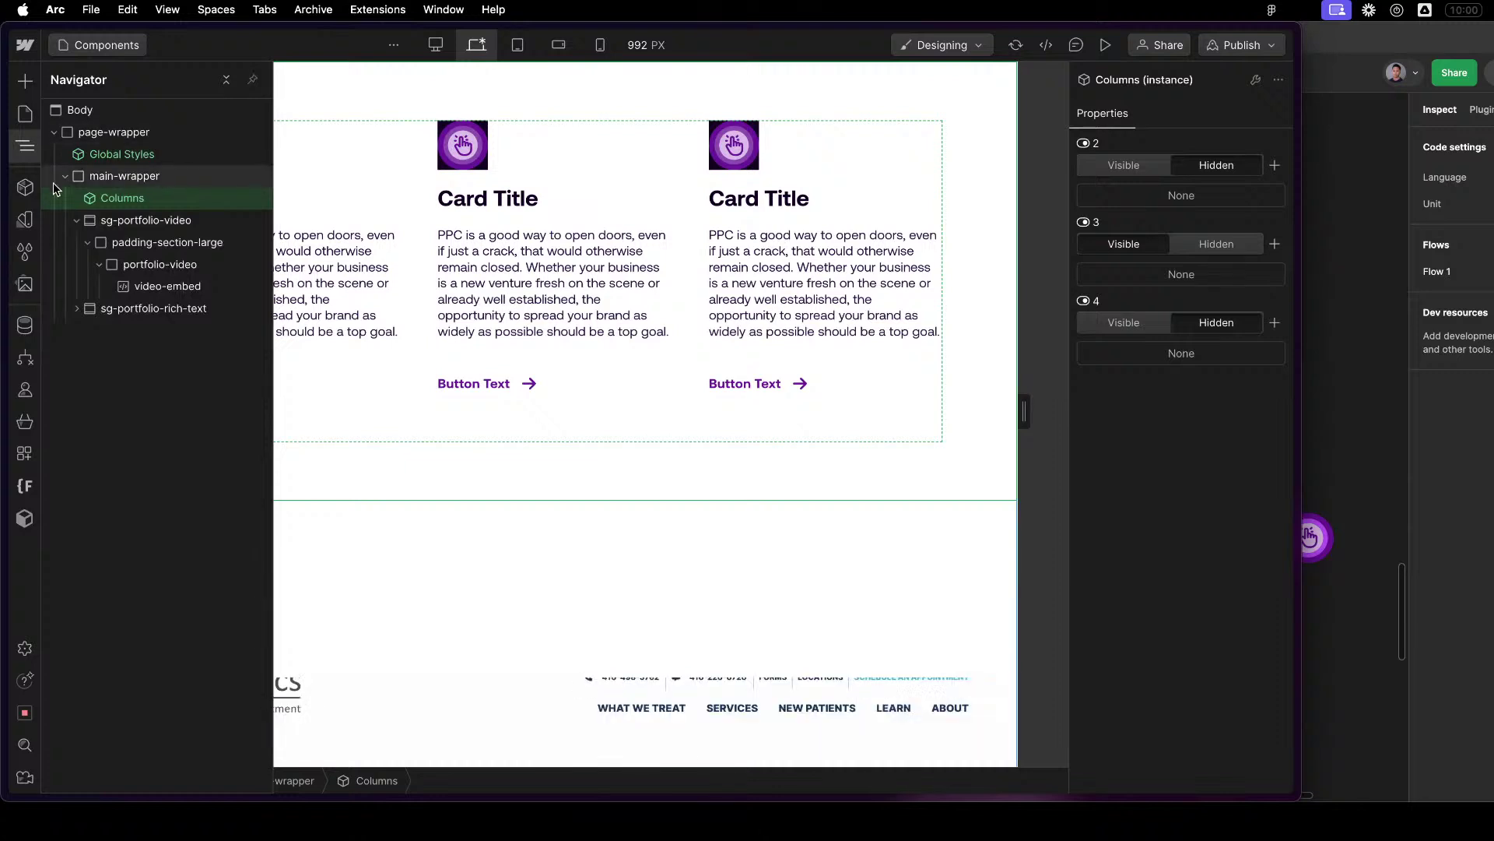
{"action": "left_click", "coordinate": [627, 111]}
{"action": "double_click", "coordinate": [627, 110]}
{"action": "left_click", "coordinate": [282, 87]}
{"action": "key", "text": "z"}
Connect the top padding-medium block's visibility to a new component property named "Padding - Top Small", visible by default.
{"action": "left_click", "coordinate": [93, 155]}
{"action": "left_click", "coordinate": [98, 133]}
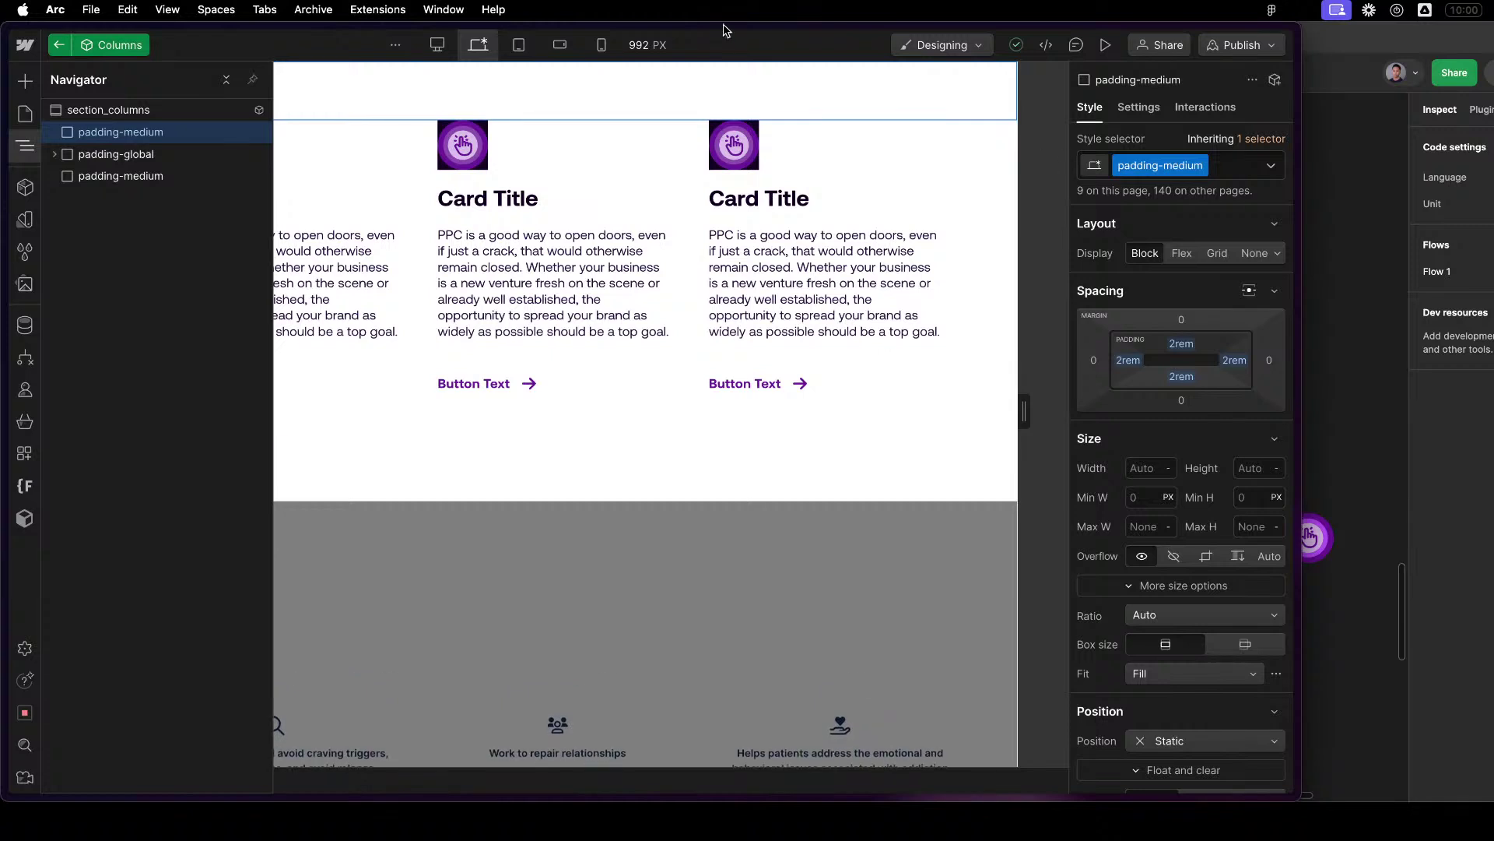
{"action": "left_click", "coordinate": [1140, 109]}
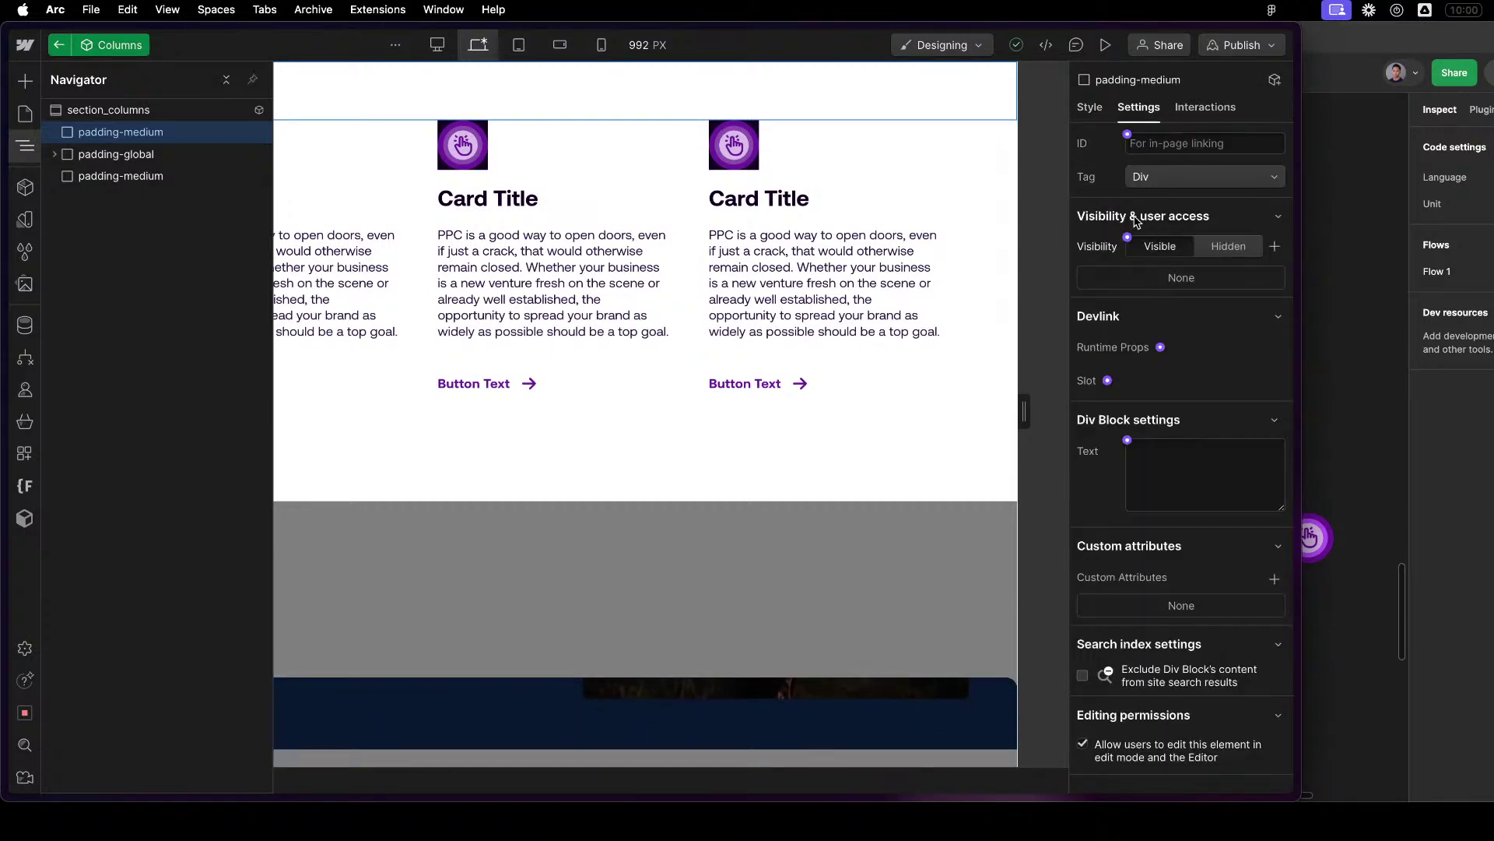
{"action": "left_click", "coordinate": [1127, 238]}
{"action": "left_click", "coordinate": [1138, 274]}
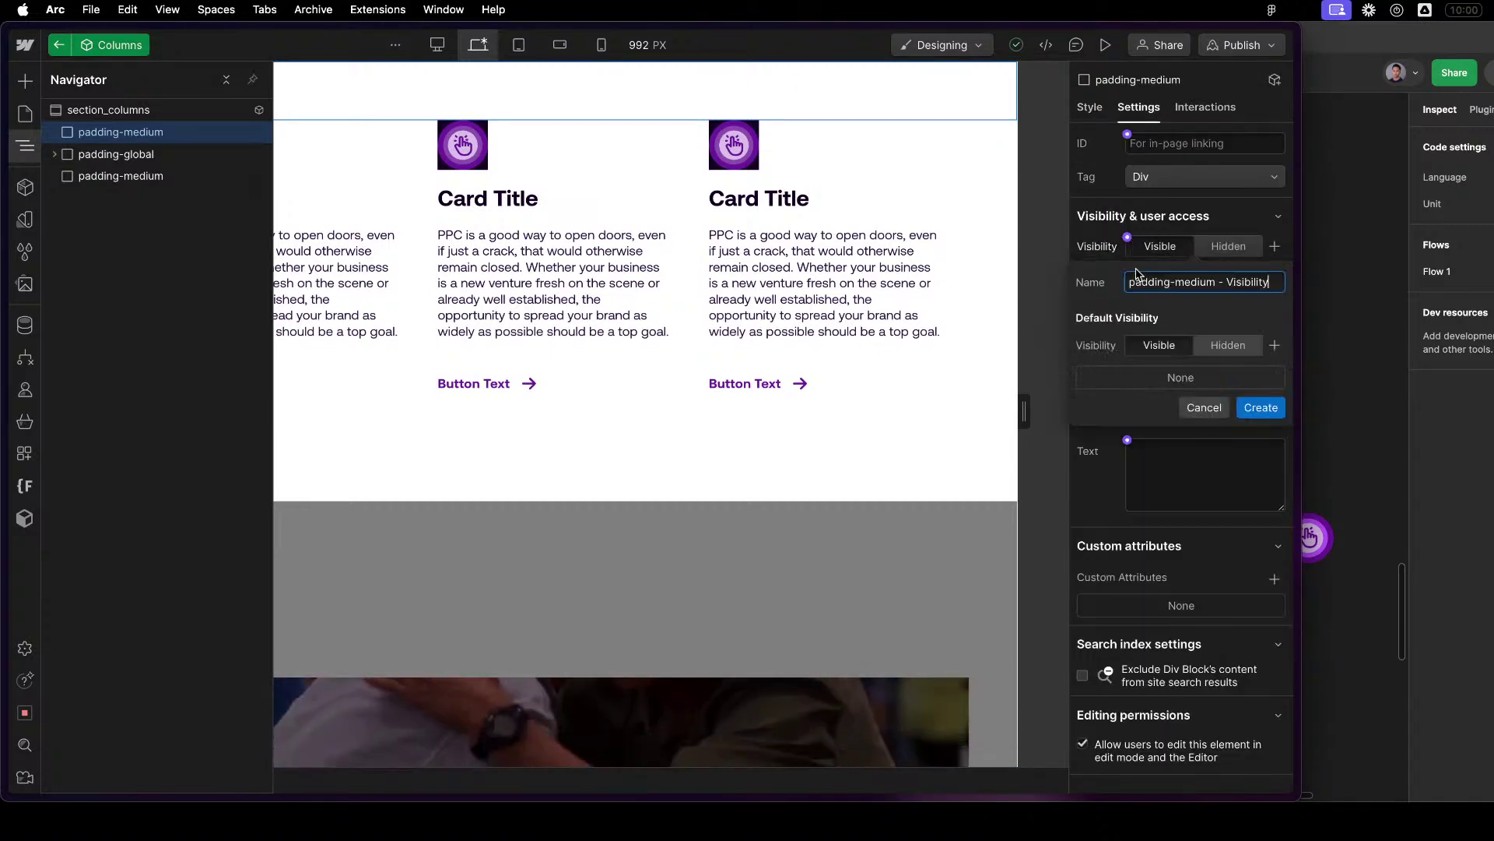
{"action": "triple_click", "coordinate": [1141, 273]}
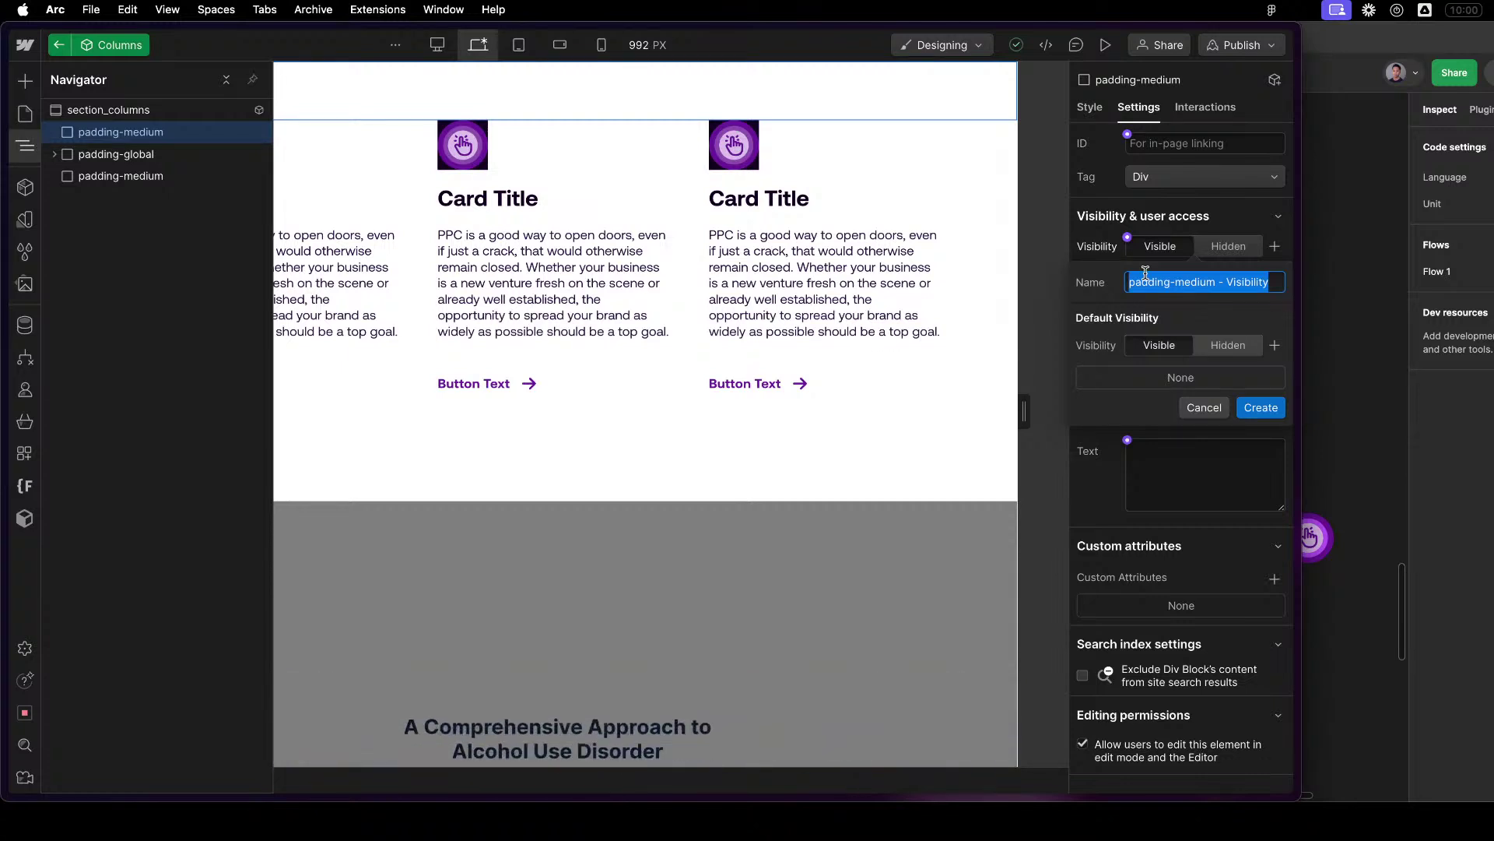
{"action": "type", "text": "Padding - Top Small"}
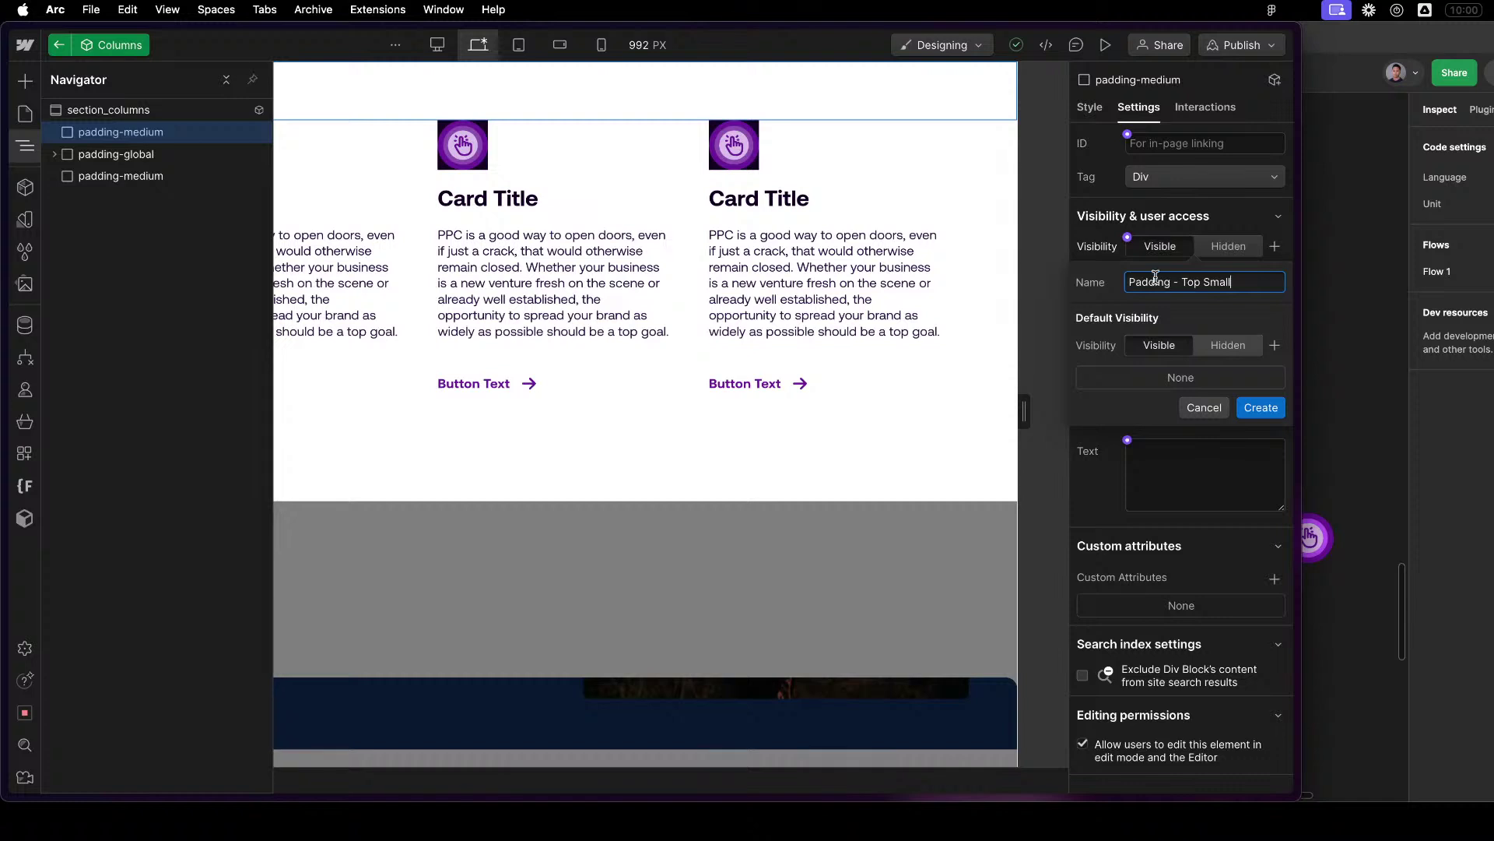
{"action": "left_click", "coordinate": [1264, 415]}
Connect the bottom padding-medium block's visibility to a new component property named "Padding Bottom - Small", visible by default.
{"action": "left_click", "coordinate": [165, 176]}
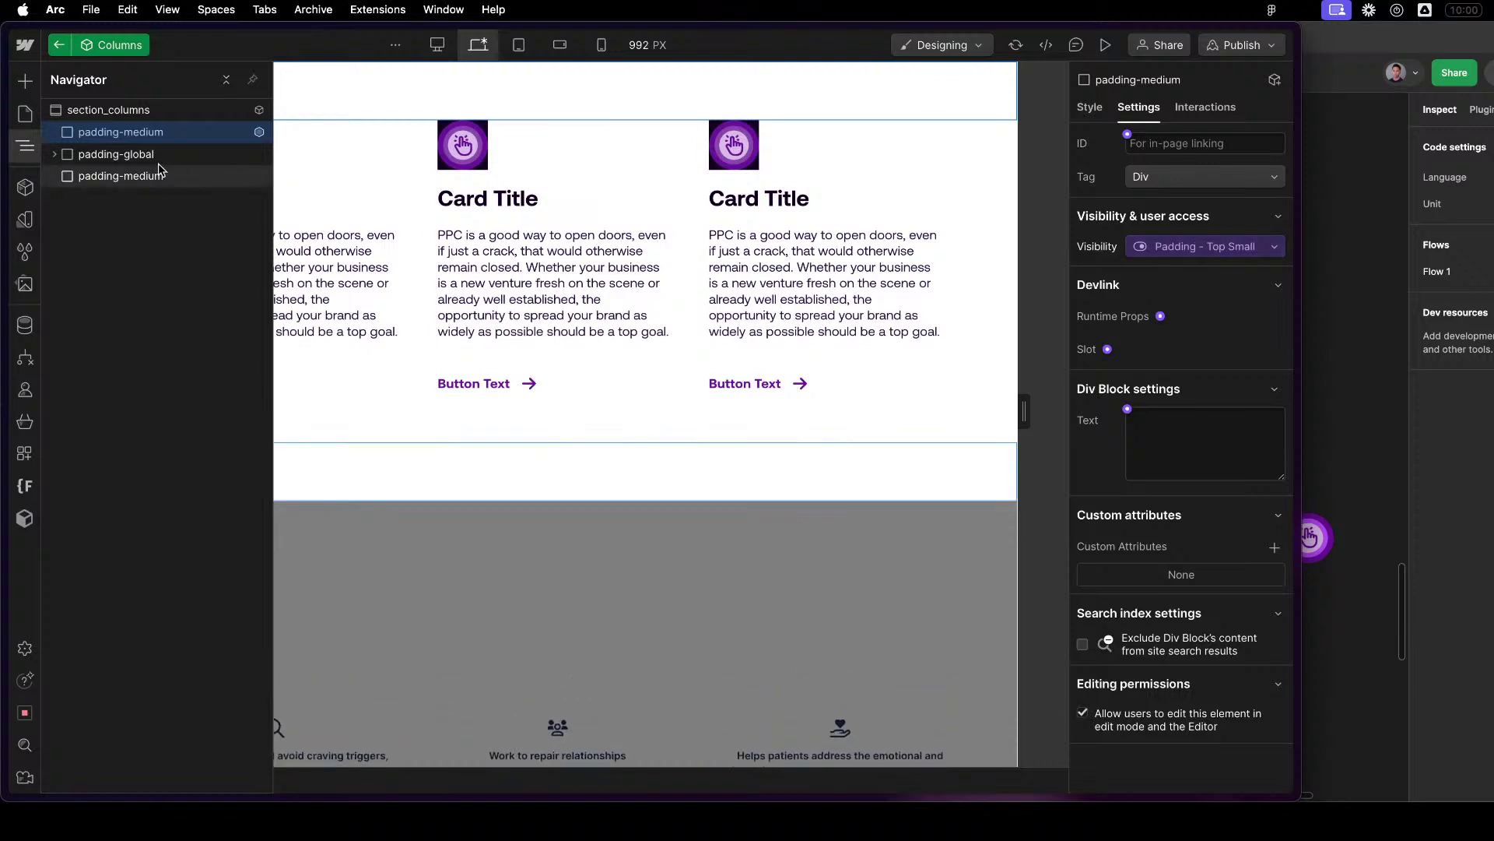
{"action": "left_click", "coordinate": [1128, 237]}
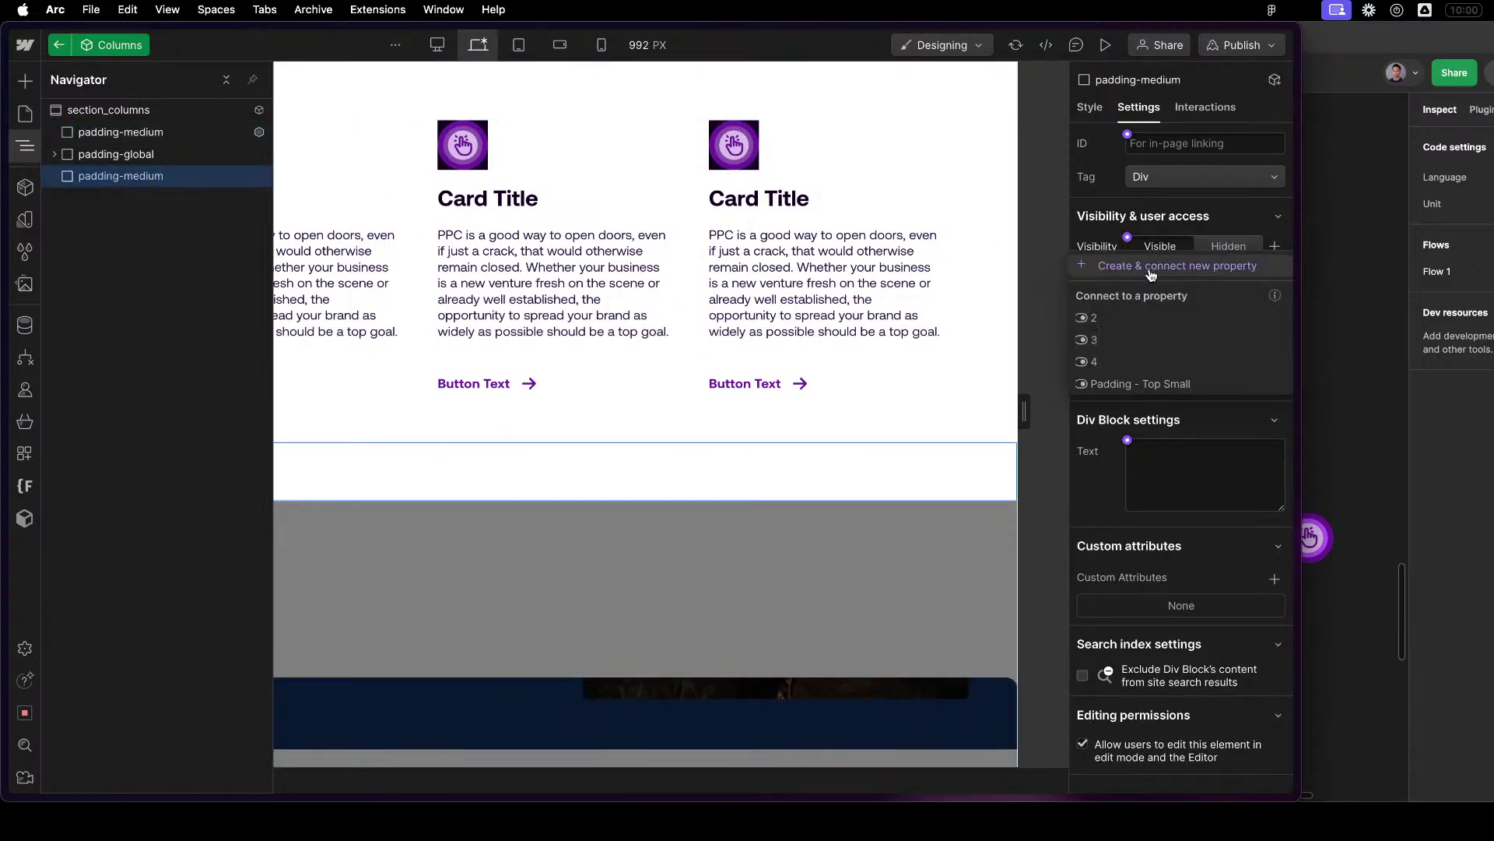
{"action": "left_click", "coordinate": [1182, 290]}
{"action": "key", "text": "super+a"}
{"action": "type", "text": "Pa"}
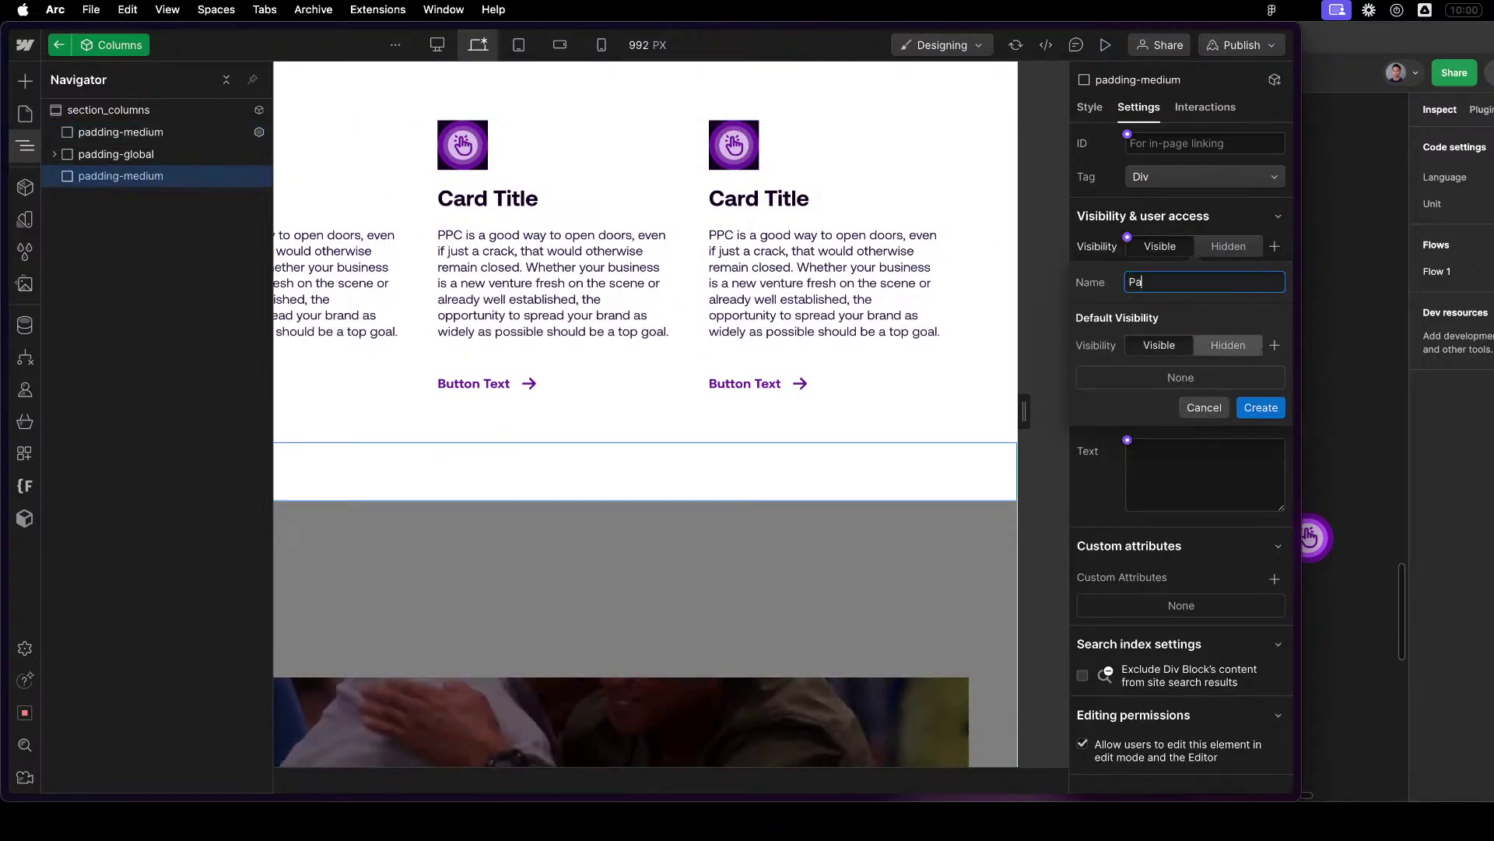
{"action": "type", "text": "dding Bottom - Small"}
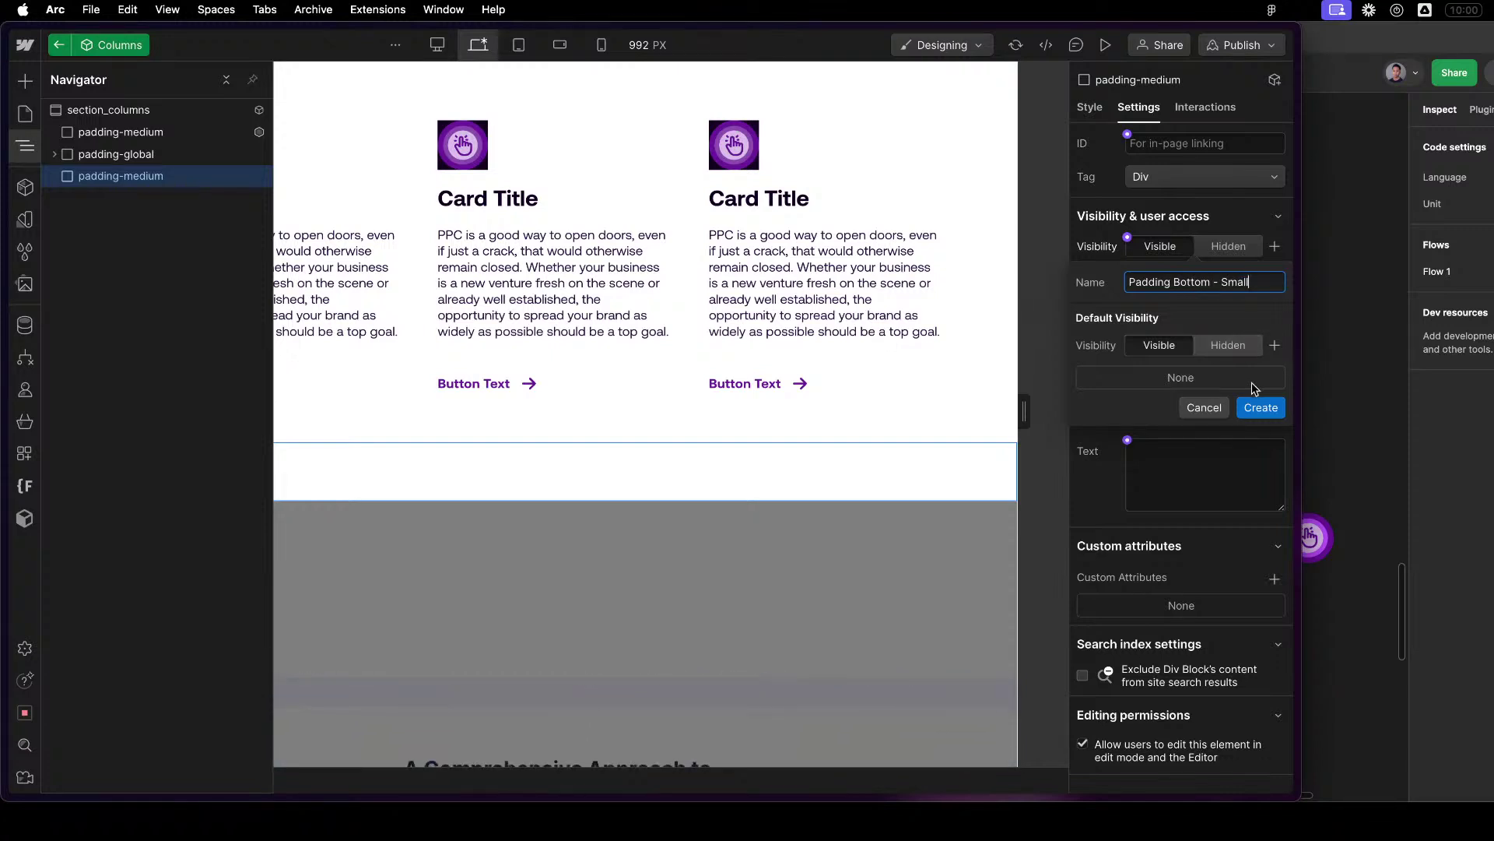
{"action": "left_click", "coordinate": [1258, 407]}
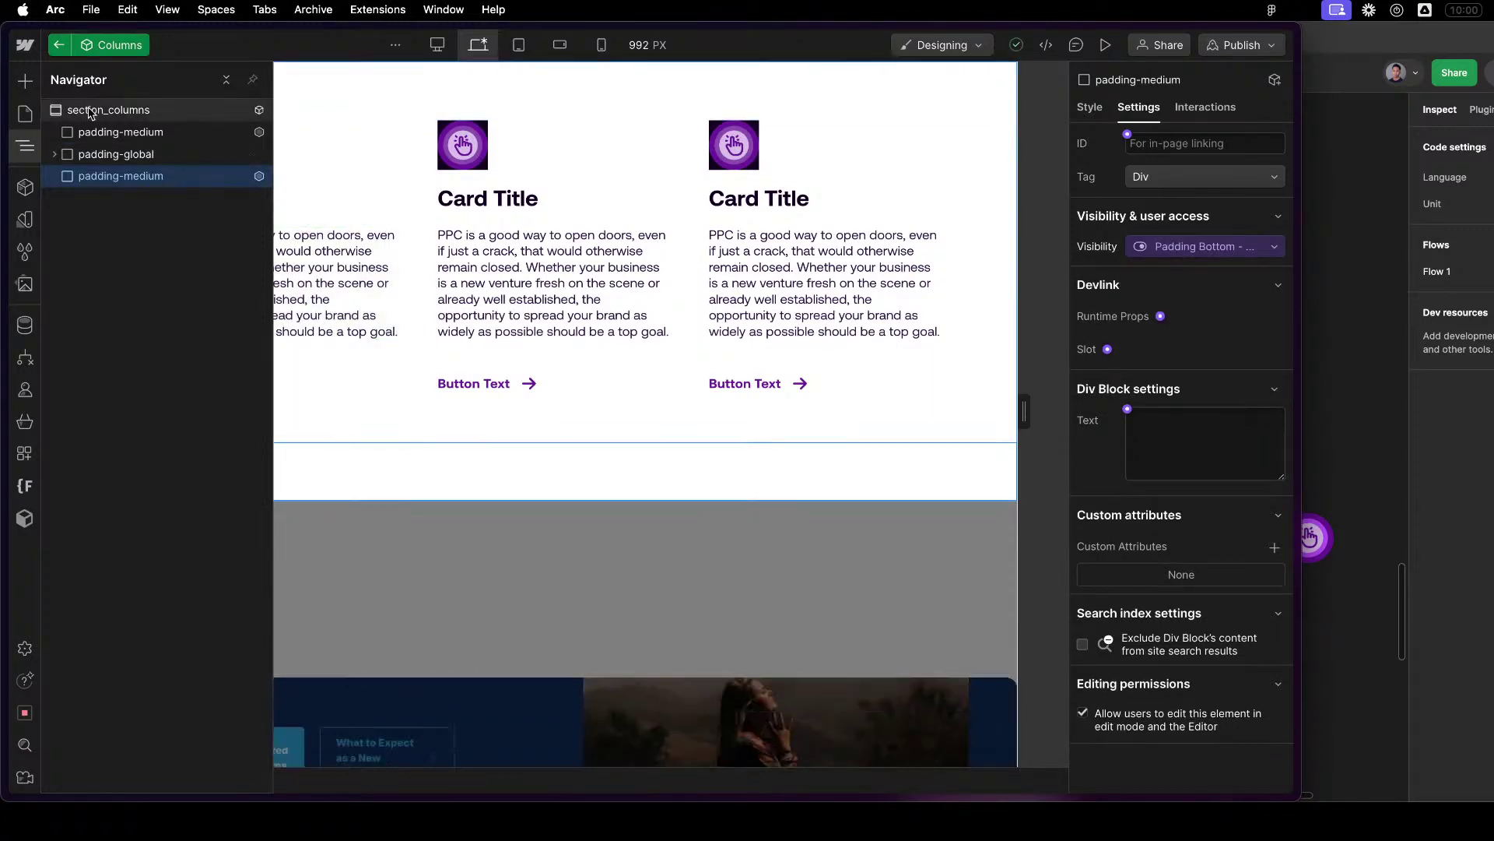
Duplicate the top padding-medium block inside section_columns by copying and pasting it.
{"action": "left_click", "coordinate": [101, 132]}
{"action": "key", "text": "super+c"}
{"action": "key", "text": "super+v"}
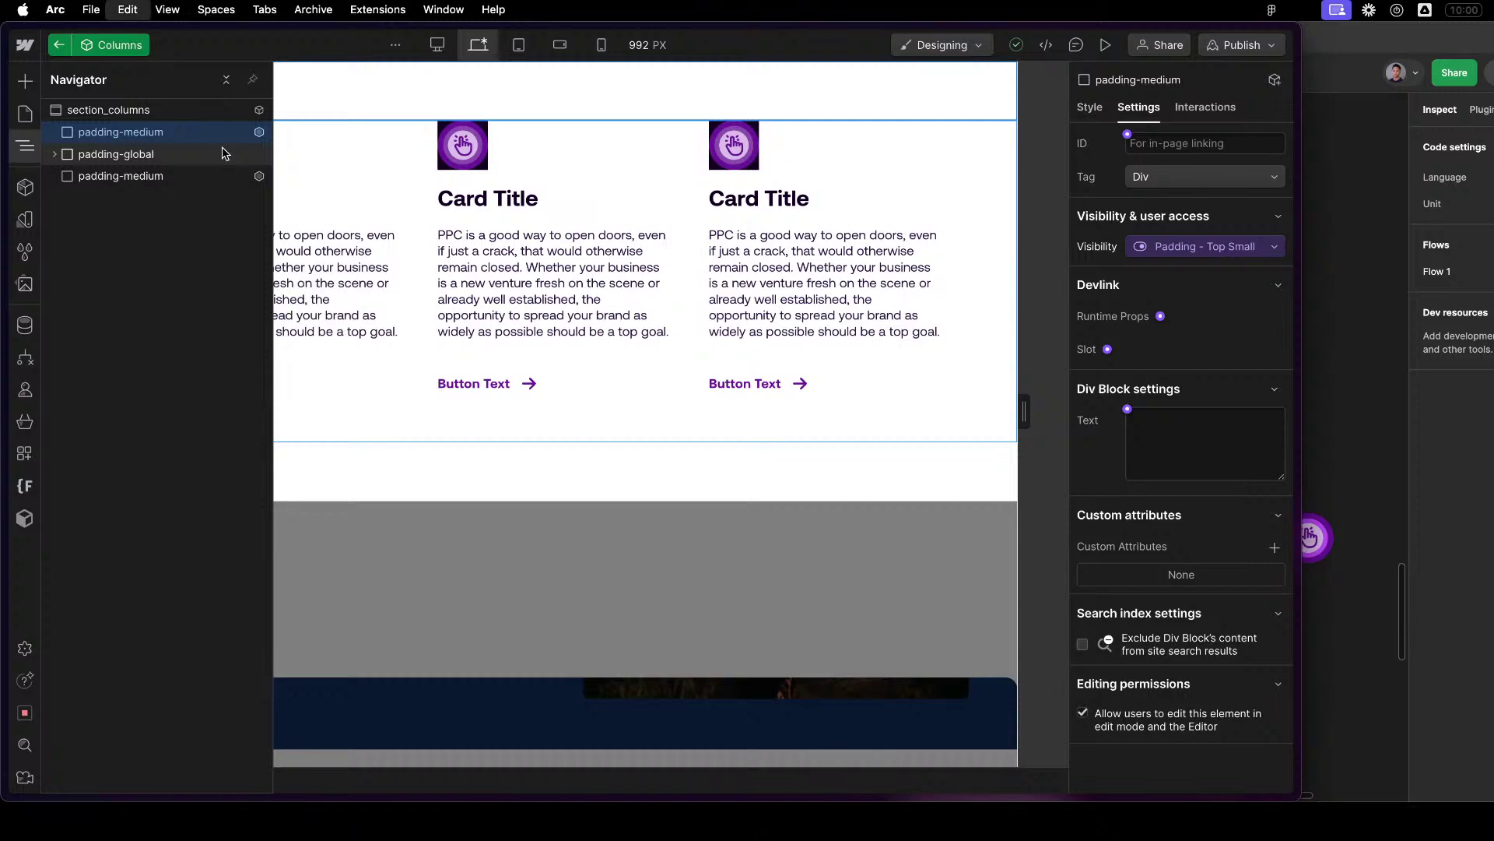
Remove the padding-medium class from the duplicated block just above padding-global.
{"action": "left_click", "coordinate": [158, 154]}
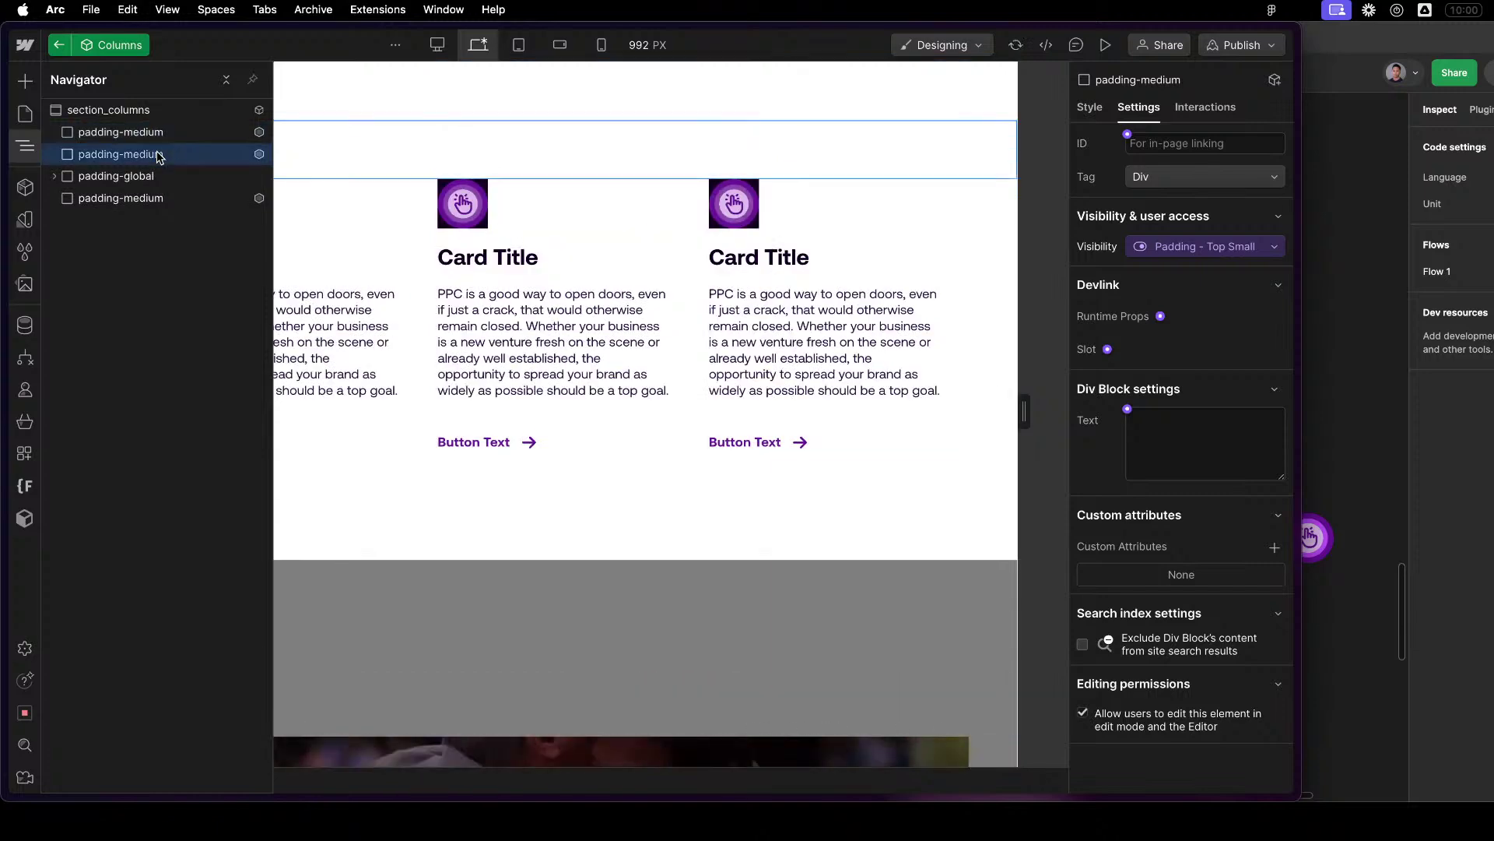
{"action": "left_click", "coordinate": [1091, 107]}
{"action": "left_click", "coordinate": [1253, 167]}
{"action": "key", "text": "BackSpace"}
{"action": "type", "text": "pa"}
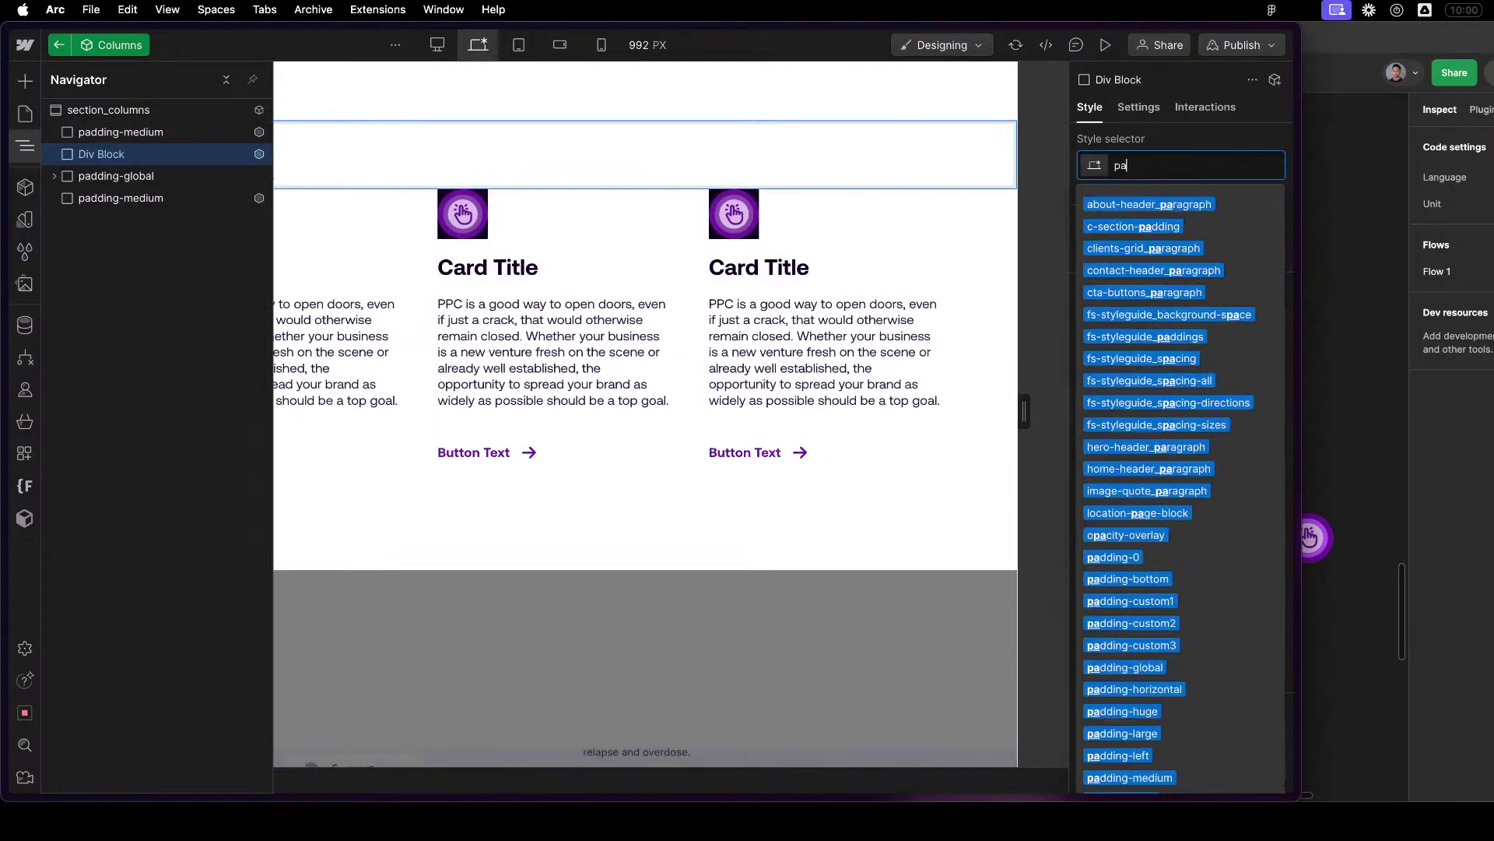
{"action": "type", "text": "dding-larg"}
{"action": "key", "text": "Down"}
{"action": "key", "text": "Down"}
{"action": "key", "text": "Return"}
{"action": "key", "text": "BackSpace"}
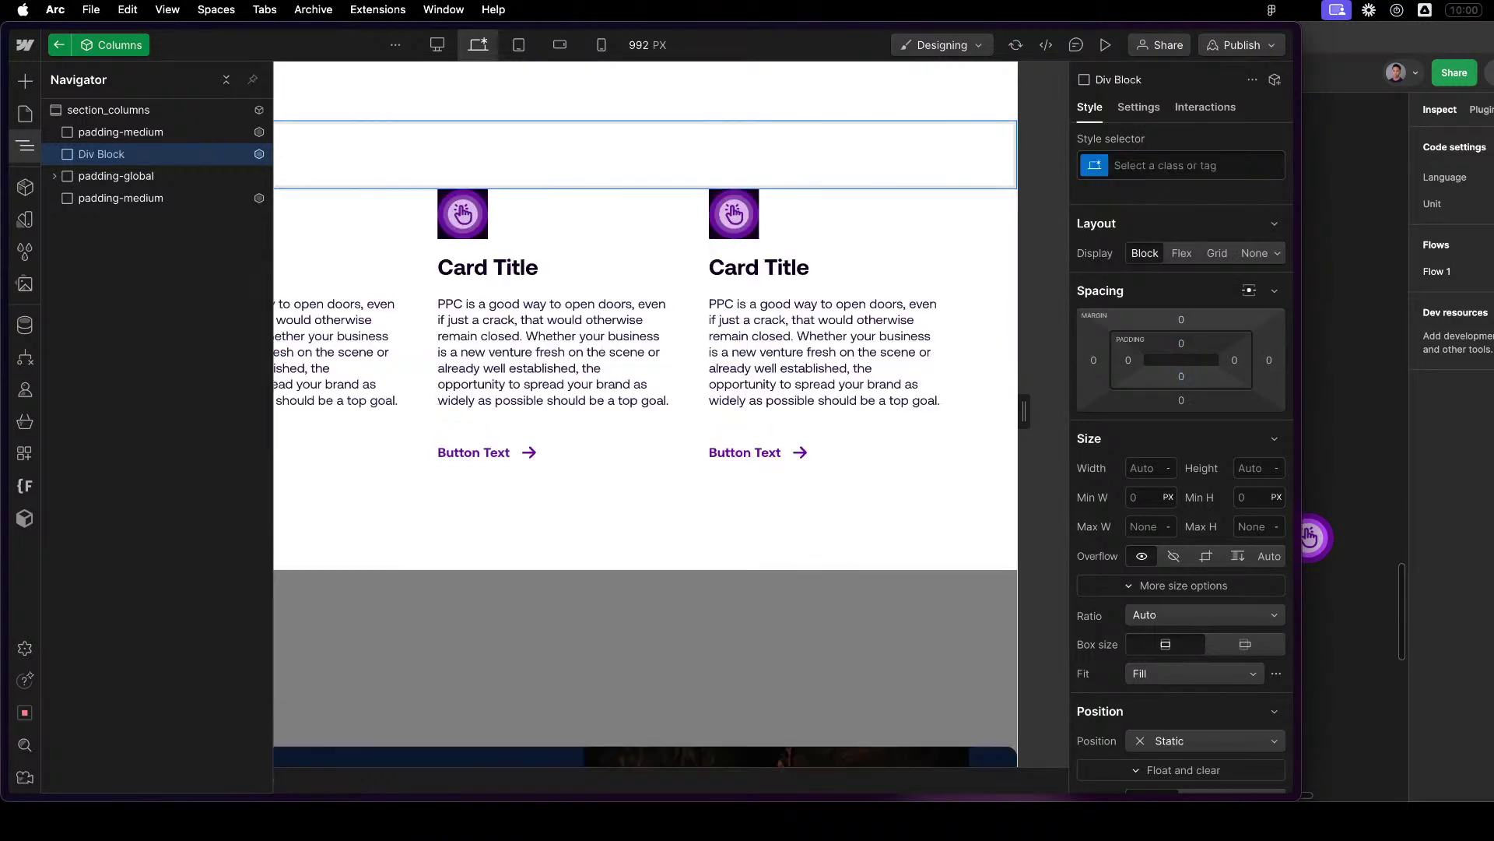
Apply the existing padding-xlarge class to the unstyled div block above padding-global.
{"action": "key", "text": "super+Return"}
{"action": "type", "text": "padding-x"}
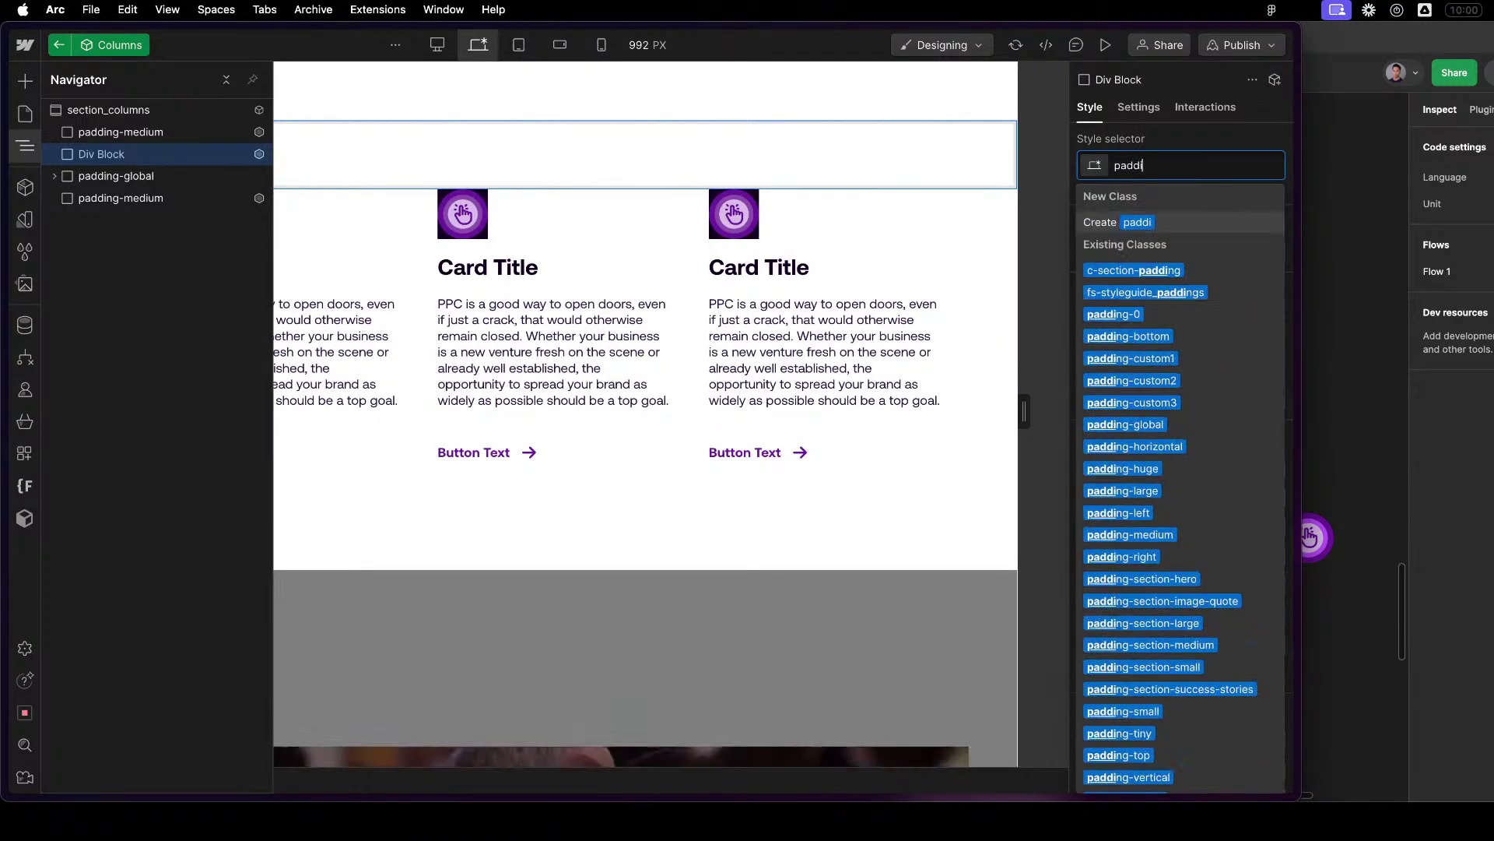
{"action": "key", "text": "Down"}
{"action": "key", "text": "Down"}
{"action": "key", "text": "Return"}
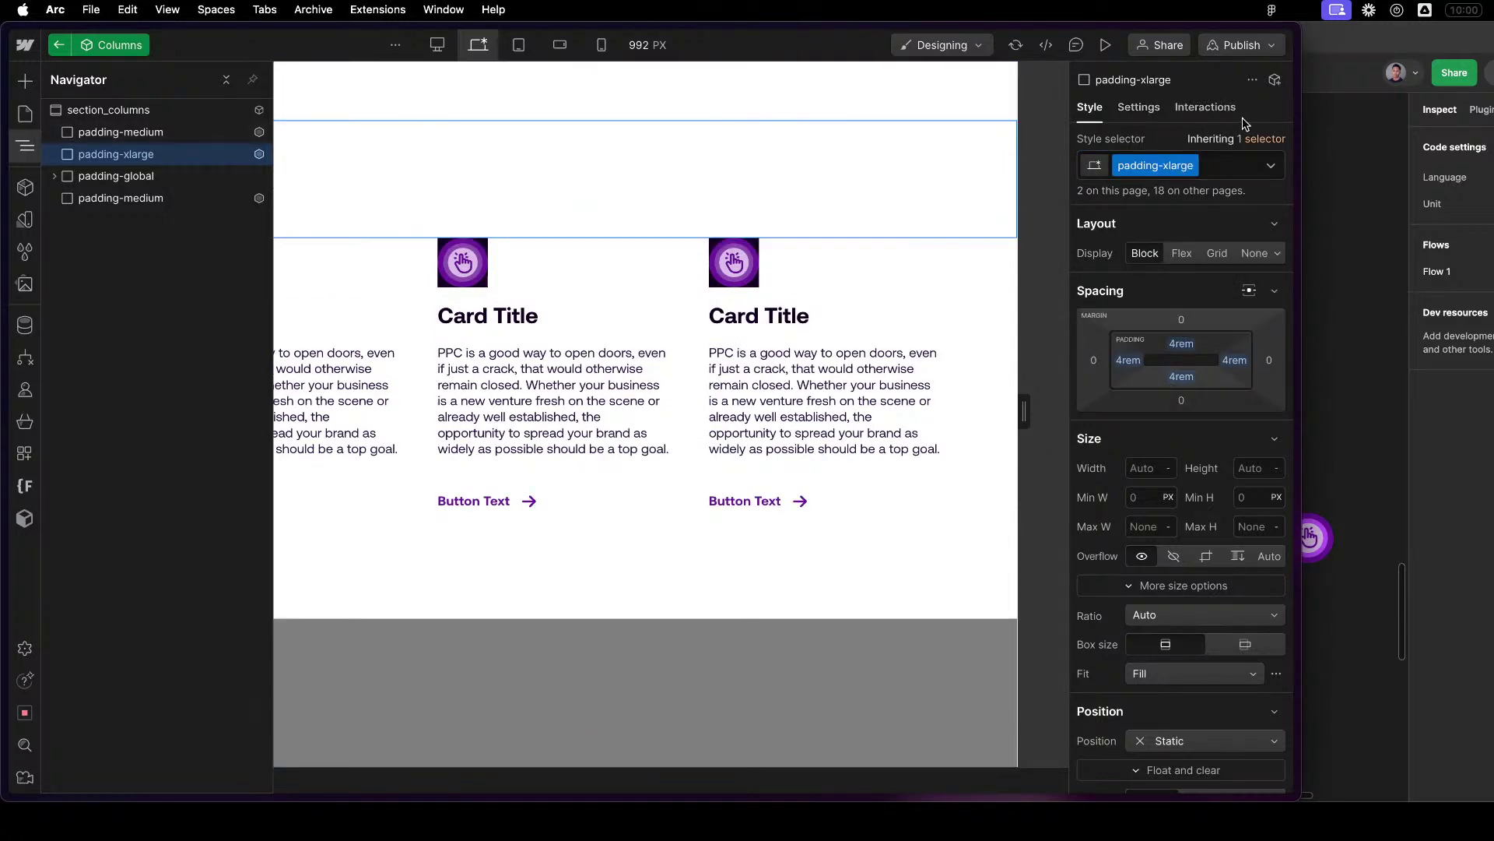
Disconnect the padding-xlarge block from "Padding - Top Small" and connect its visibility to a new property named "Padding Top - Large".
{"action": "left_click", "coordinate": [1218, 113]}
{"action": "left_click", "coordinate": [1141, 111]}
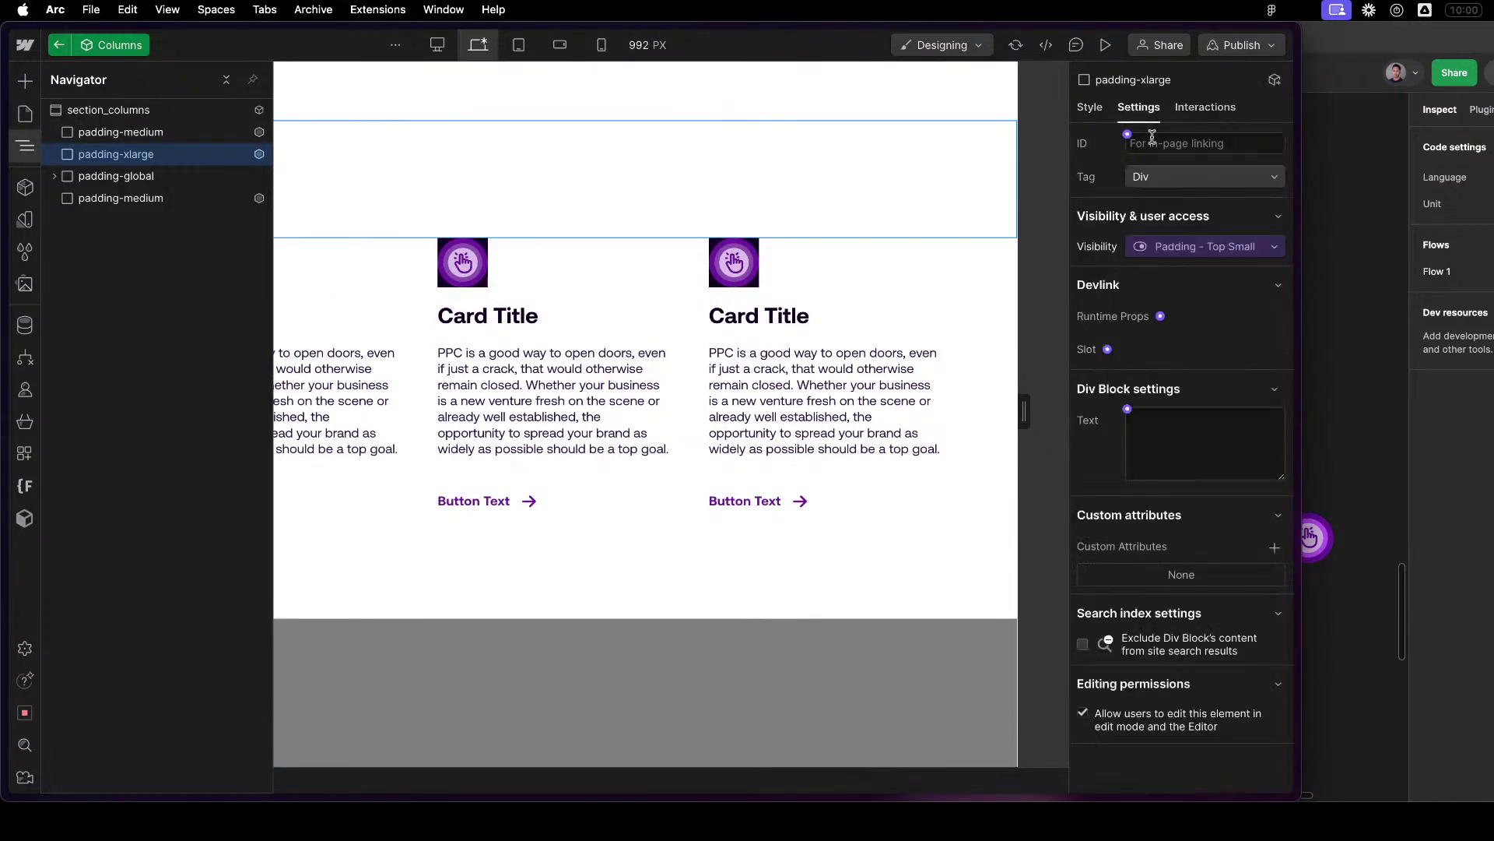
{"action": "left_click", "coordinate": [1196, 247]}
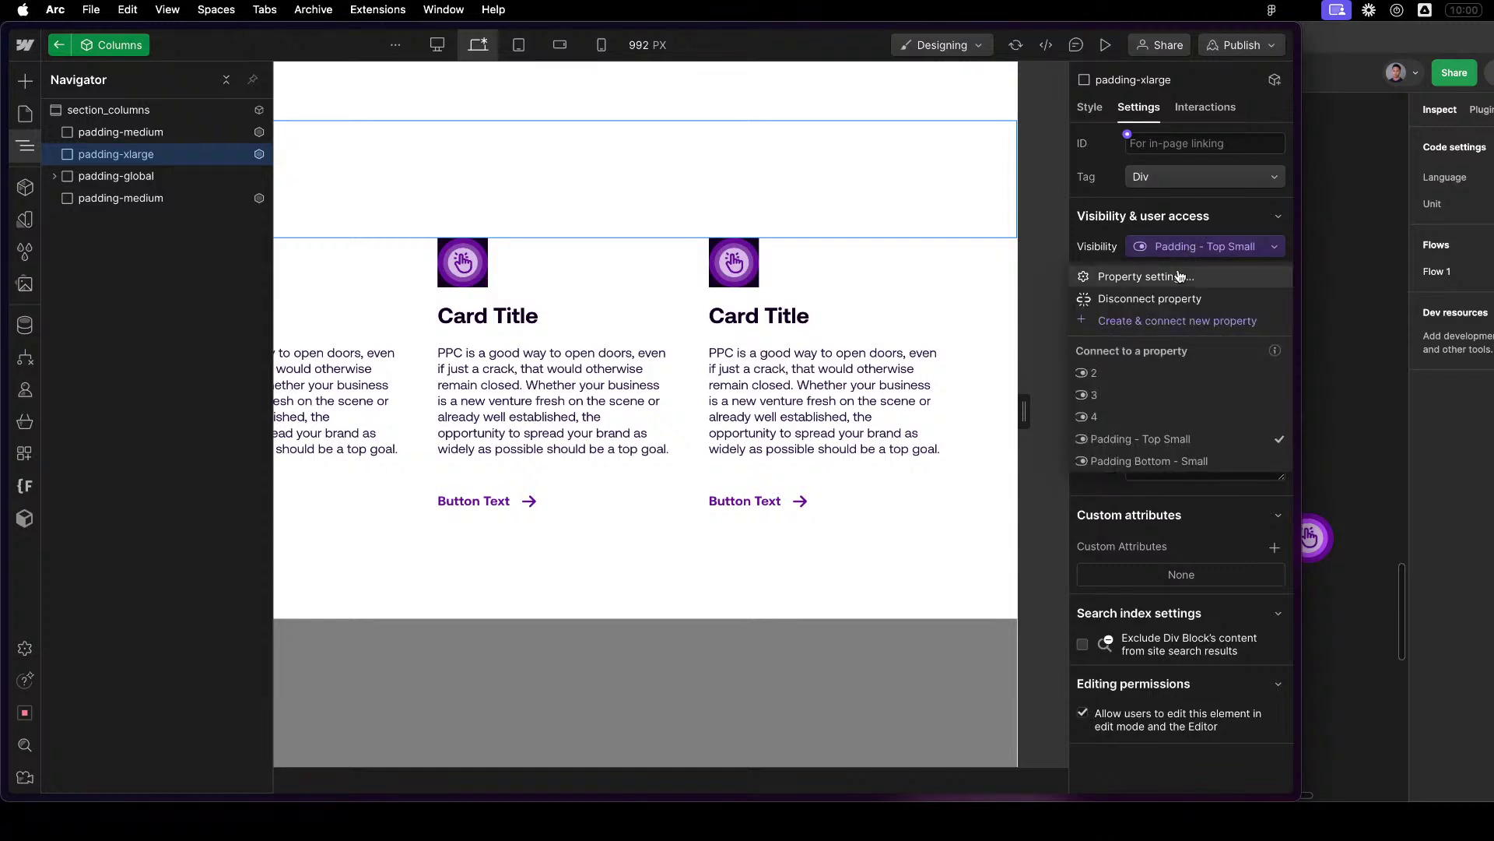
{"action": "left_click", "coordinate": [1174, 299]}
{"action": "left_click", "coordinate": [1129, 238]}
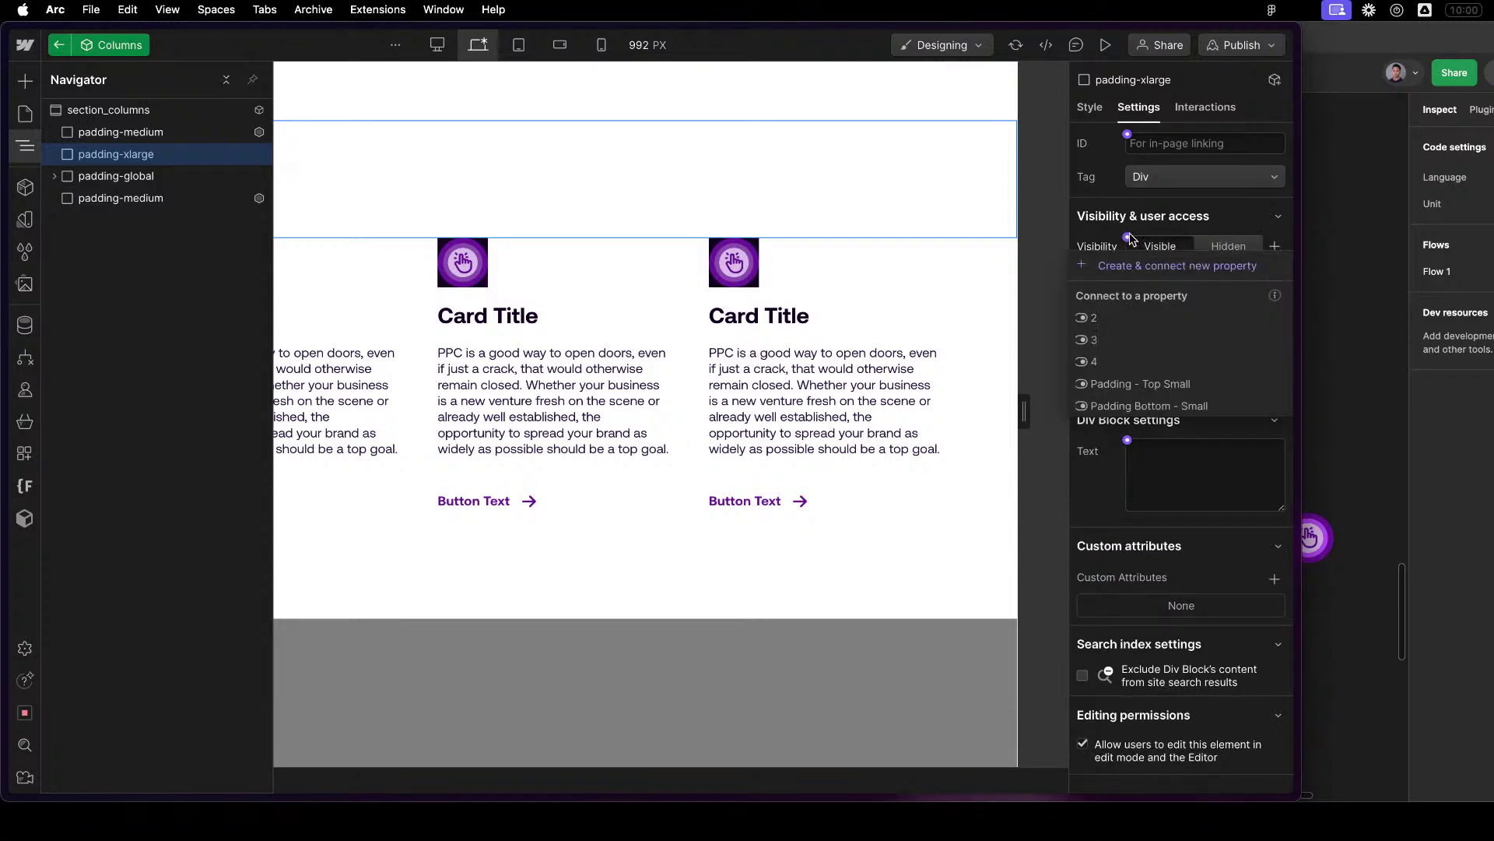
{"action": "left_click", "coordinate": [1145, 266]}
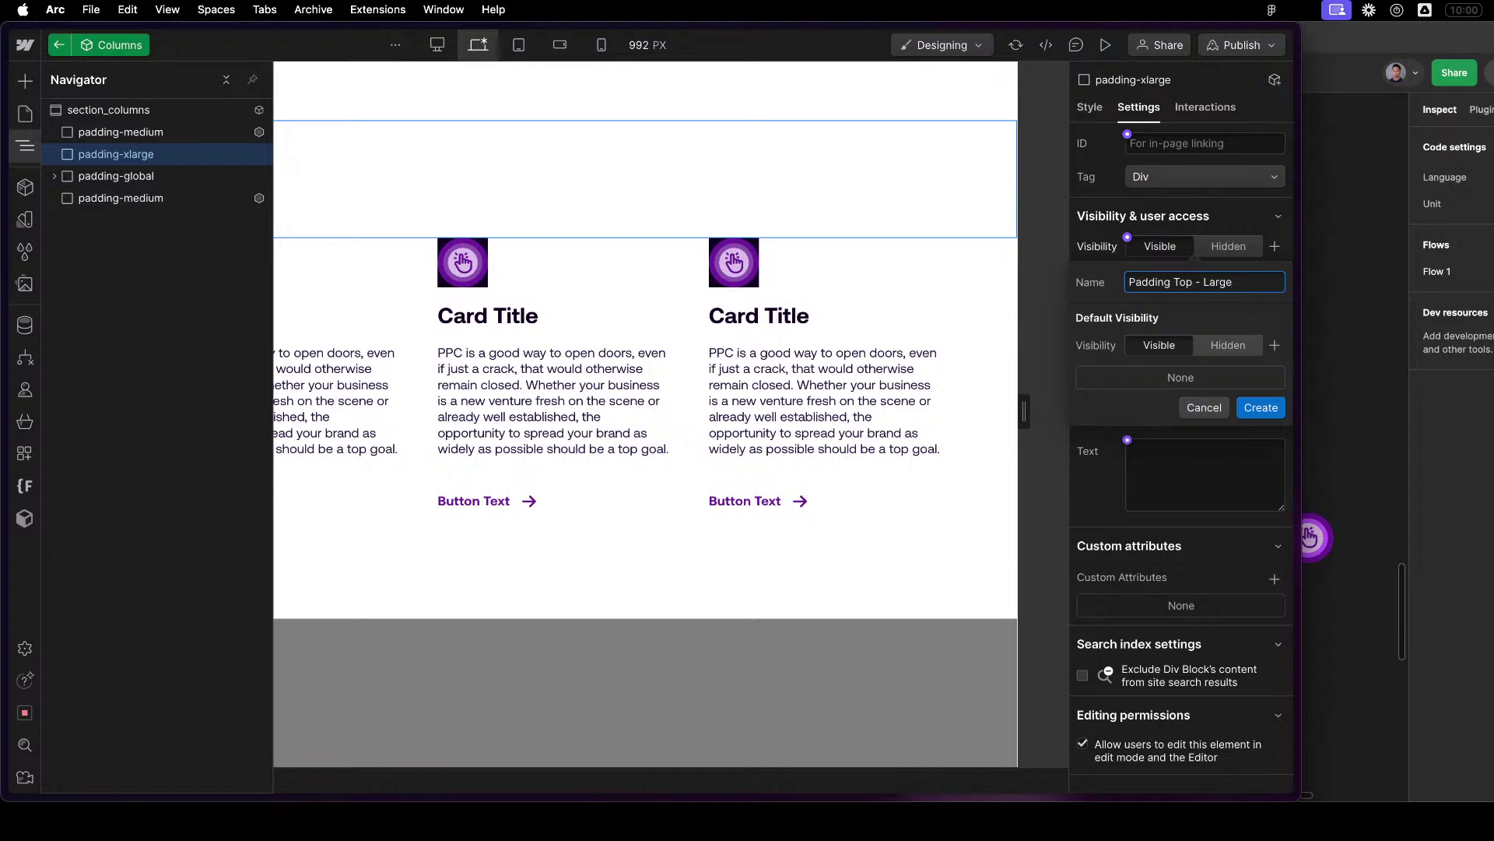
{"action": "left_click", "coordinate": [1261, 408]}
Set the default visibility of the "Padding Top - Large" property to Hidden.
{"action": "left_click", "coordinate": [1245, 246]}
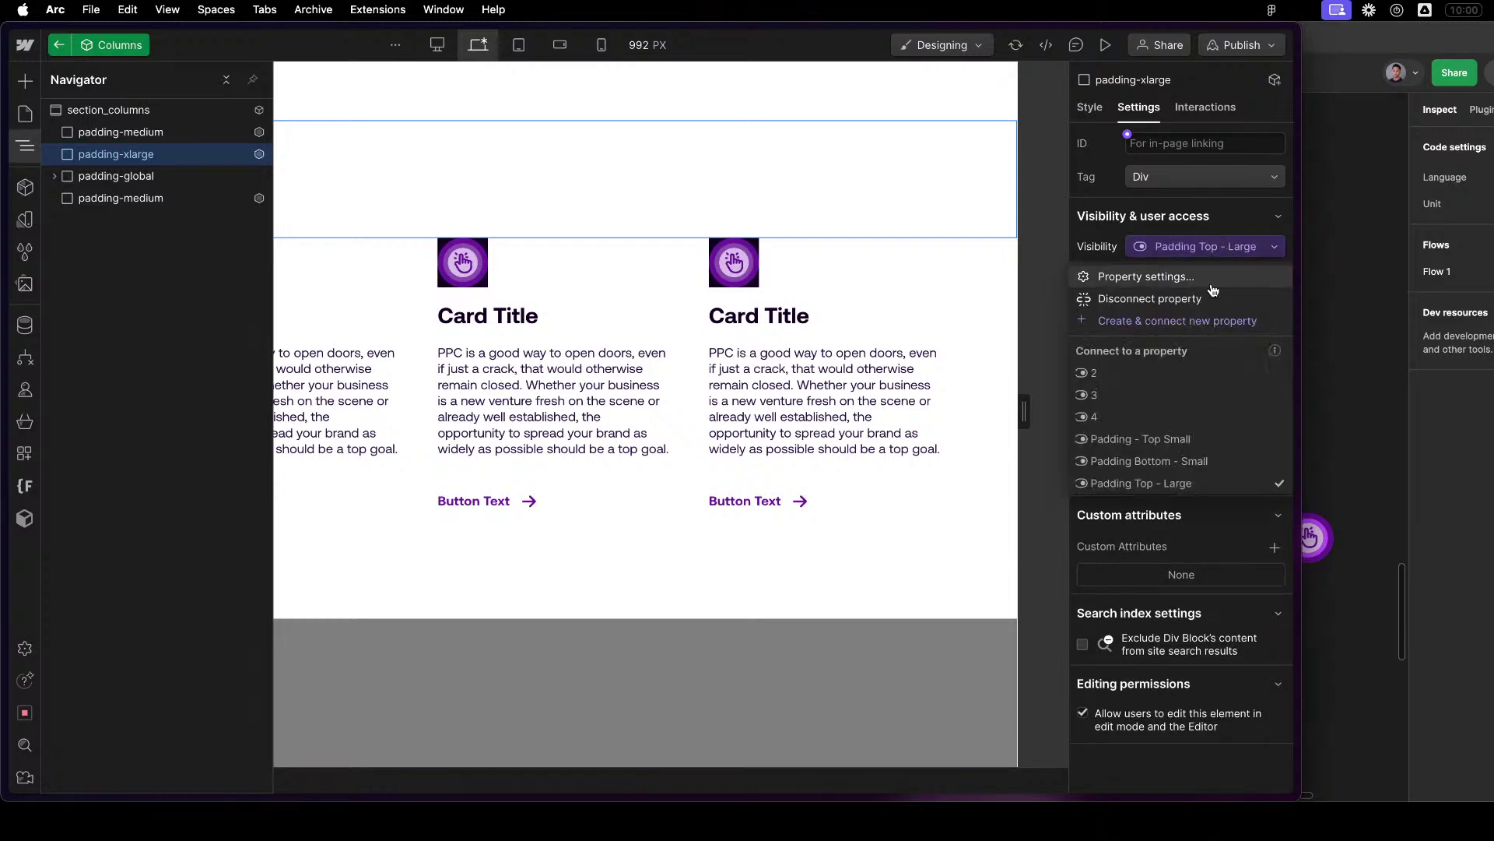
{"action": "left_click", "coordinate": [1186, 274]}
{"action": "left_click", "coordinate": [1230, 347]}
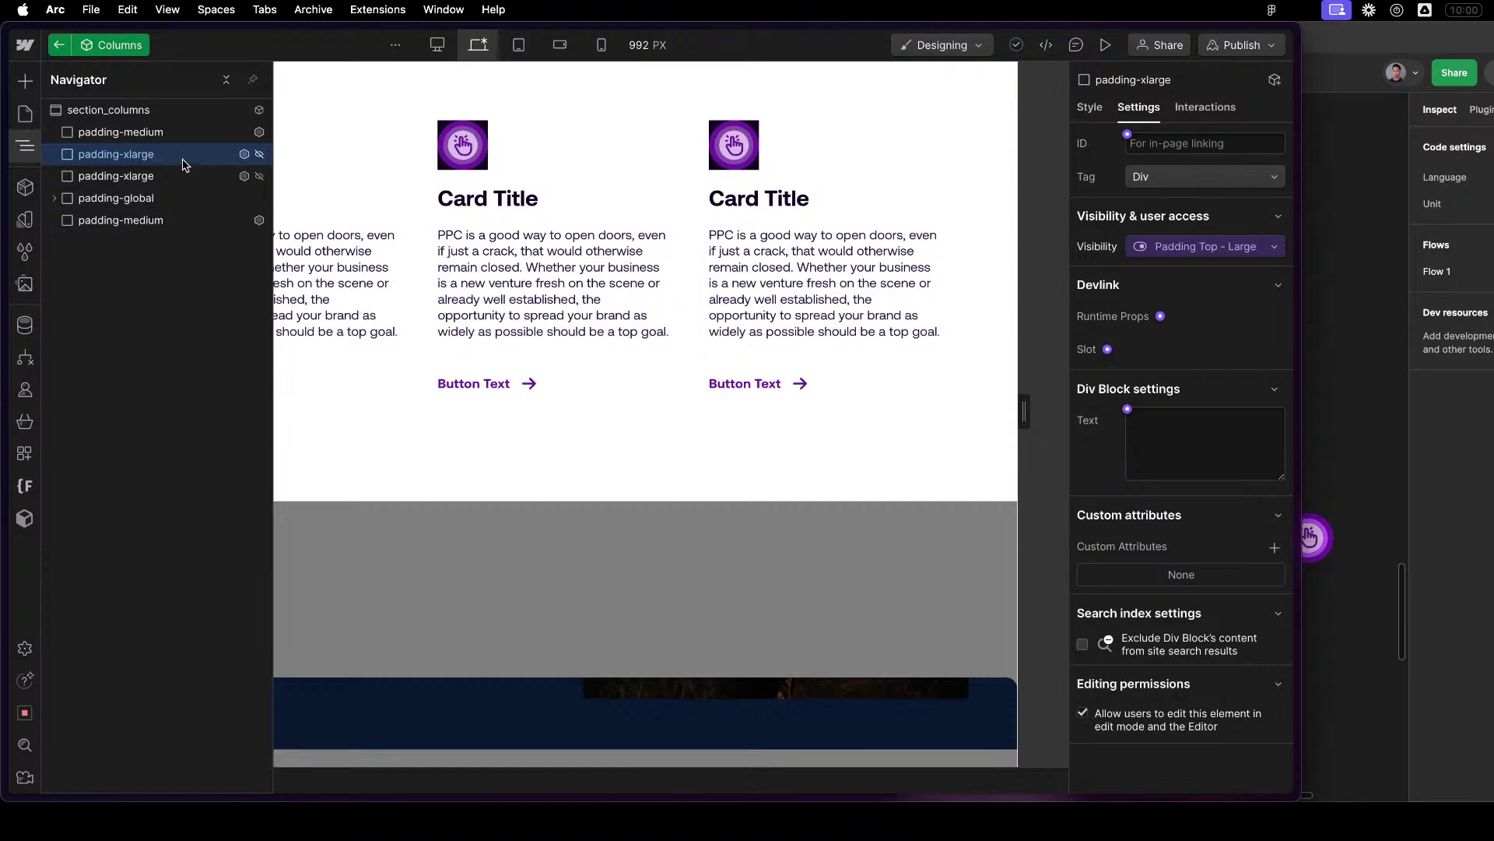
Place a copy of the padding-xlarge block just below padding-global and disconnect its visibility from "Padding Top - Large".
{"action": "left_click_drag", "start_coordinate": [171, 178], "coordinate": [233, 200]}
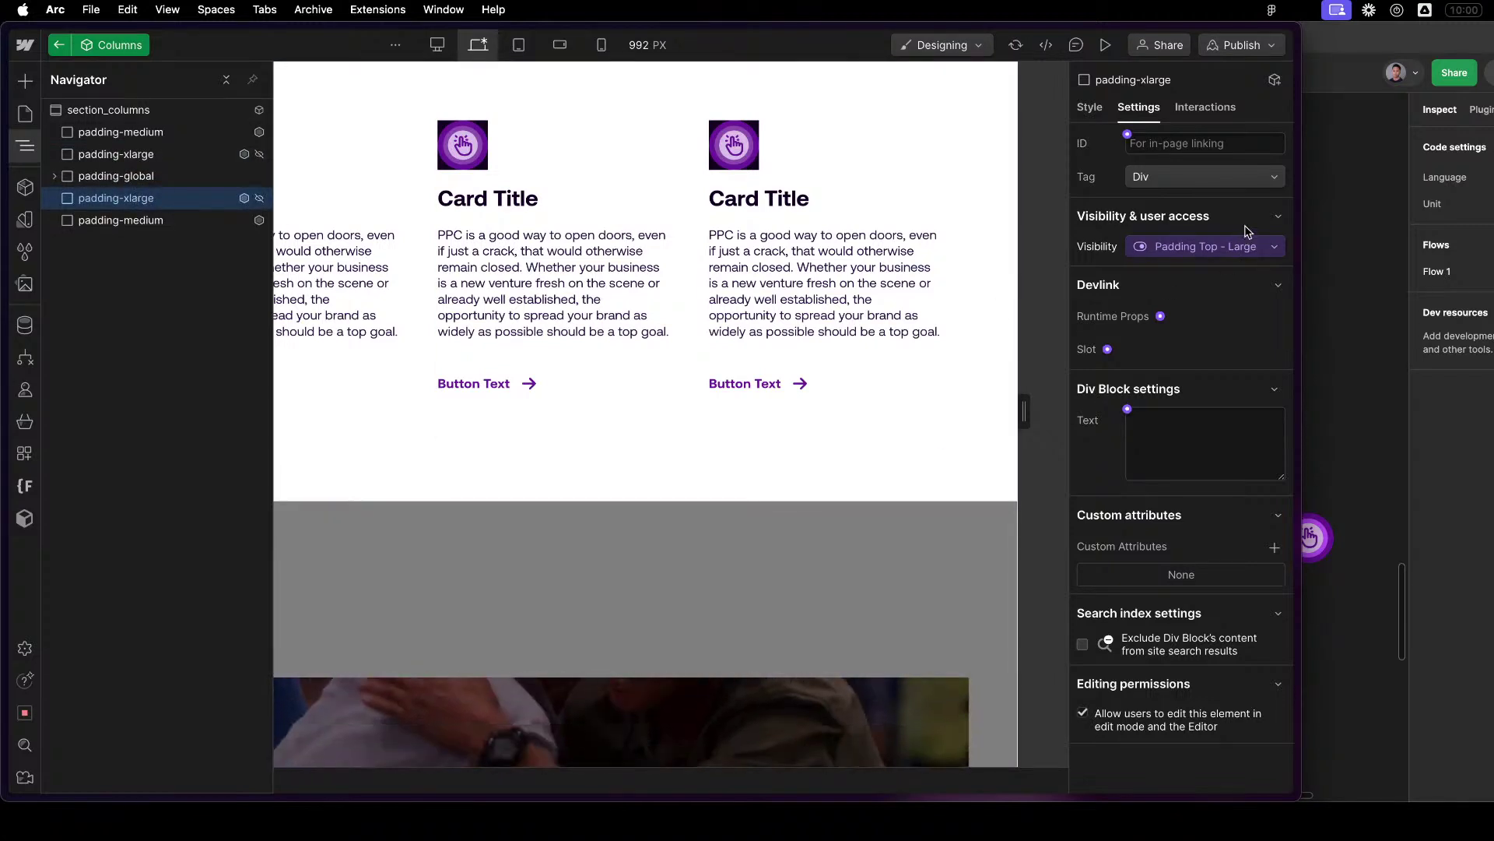
{"action": "left_click", "coordinate": [1164, 247]}
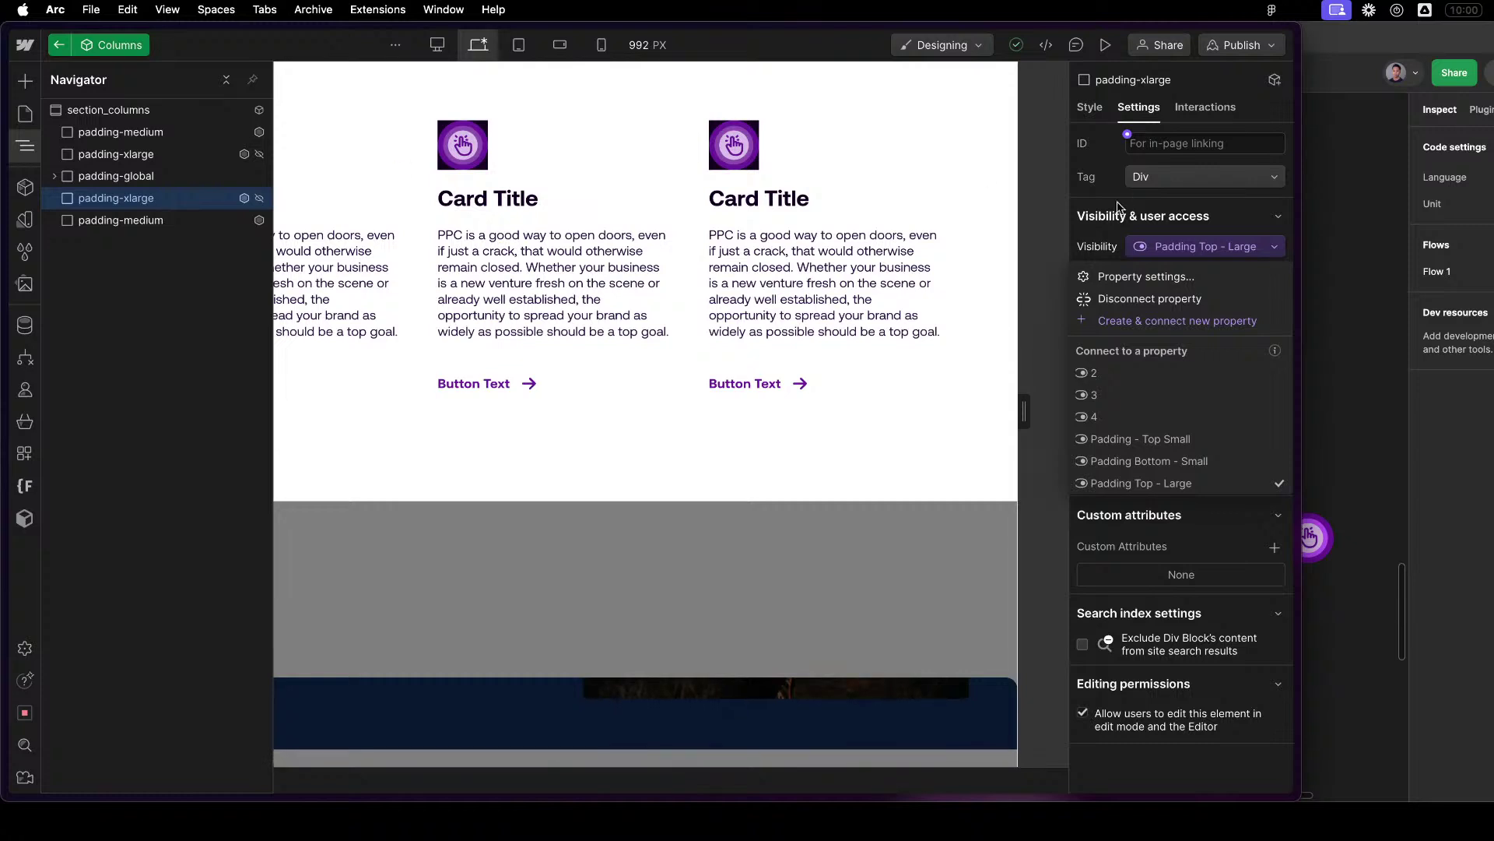
{"action": "left_click", "coordinate": [1151, 276]}
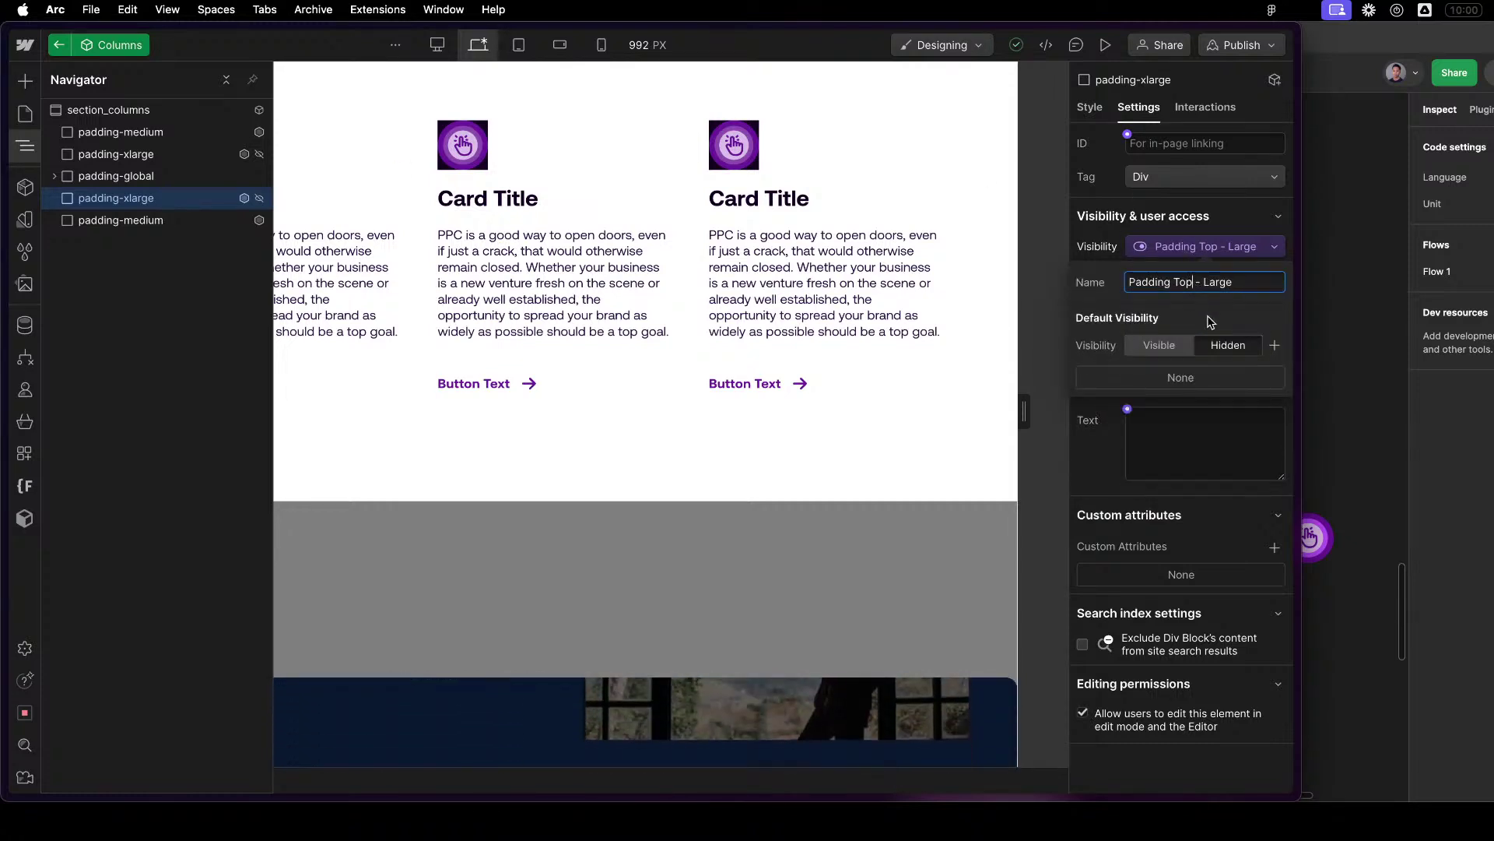
{"action": "left_click", "coordinate": [1269, 246]}
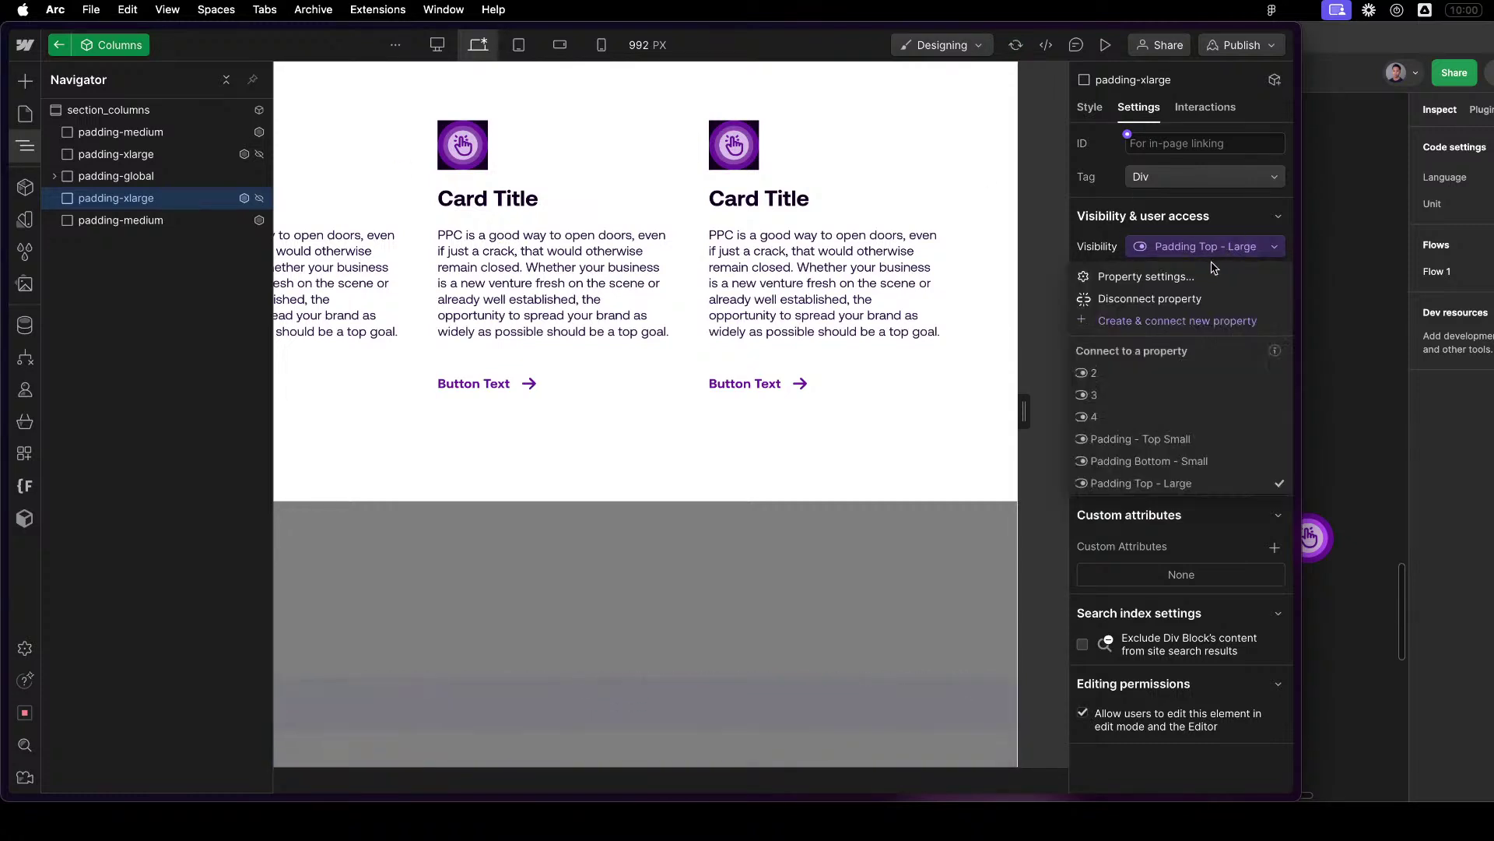
{"action": "left_click", "coordinate": [1181, 299]}
{"action": "left_click", "coordinate": [1159, 246]}
Connect the lower padding-xlarge block's visibility to a new property named "Padding Bottom - Large", hidden by default.
{"action": "left_click", "coordinate": [1127, 238]}
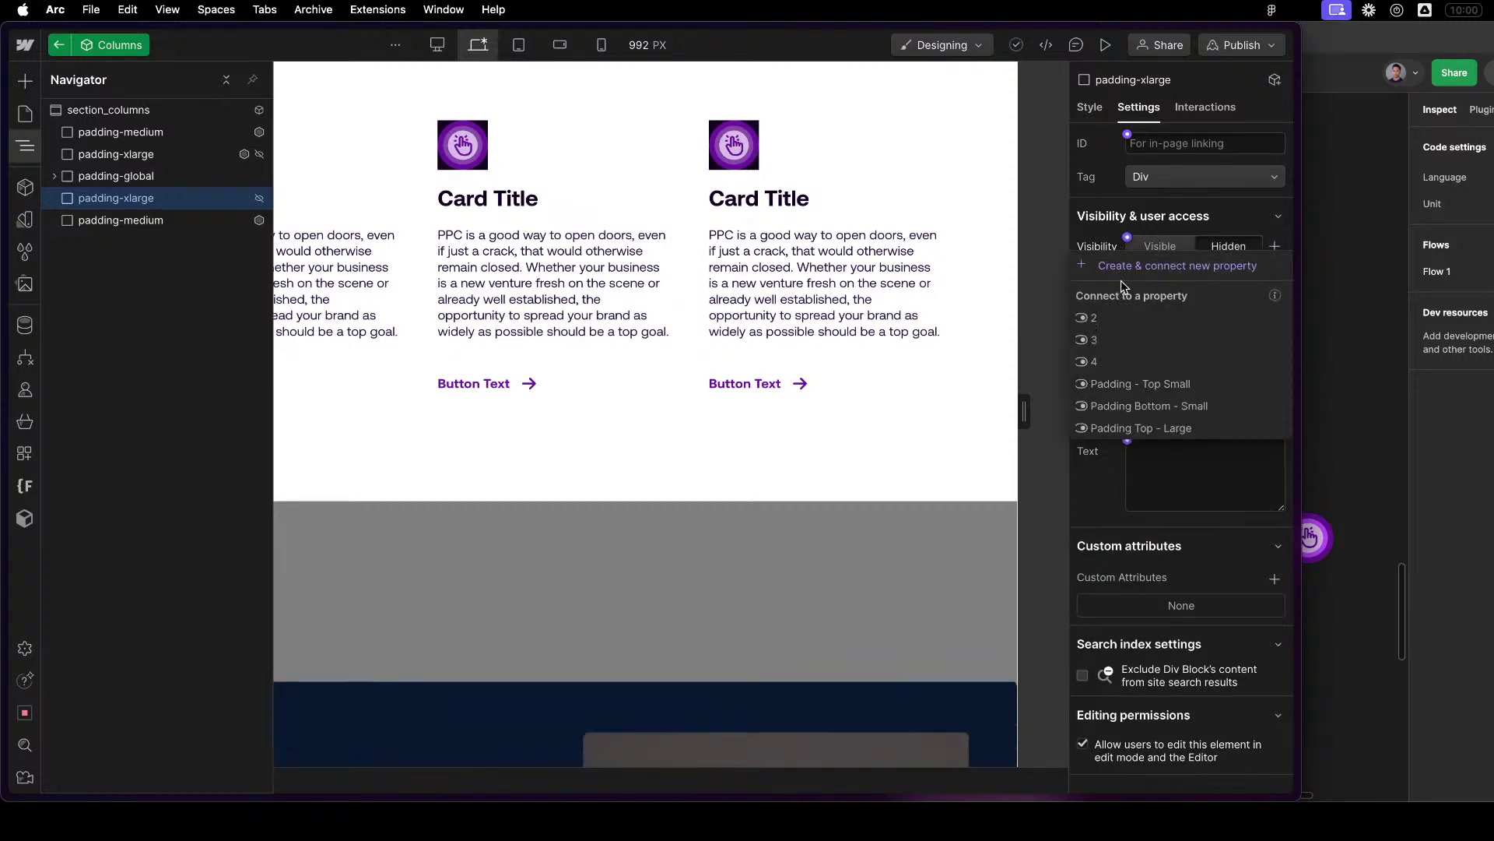
{"action": "left_click", "coordinate": [1133, 272]}
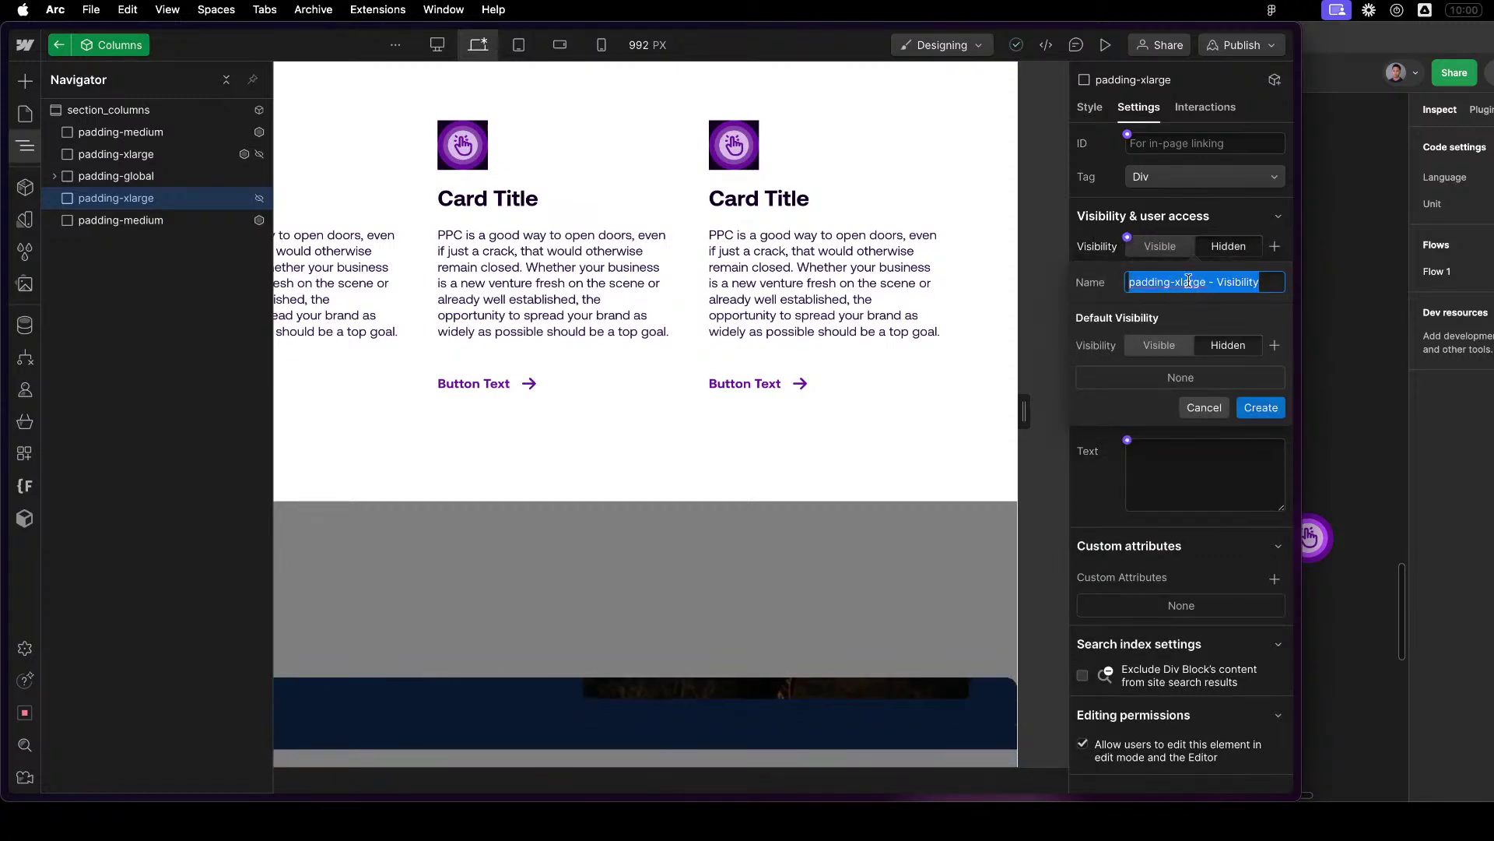
{"action": "type", "text": "Padding Bo"}
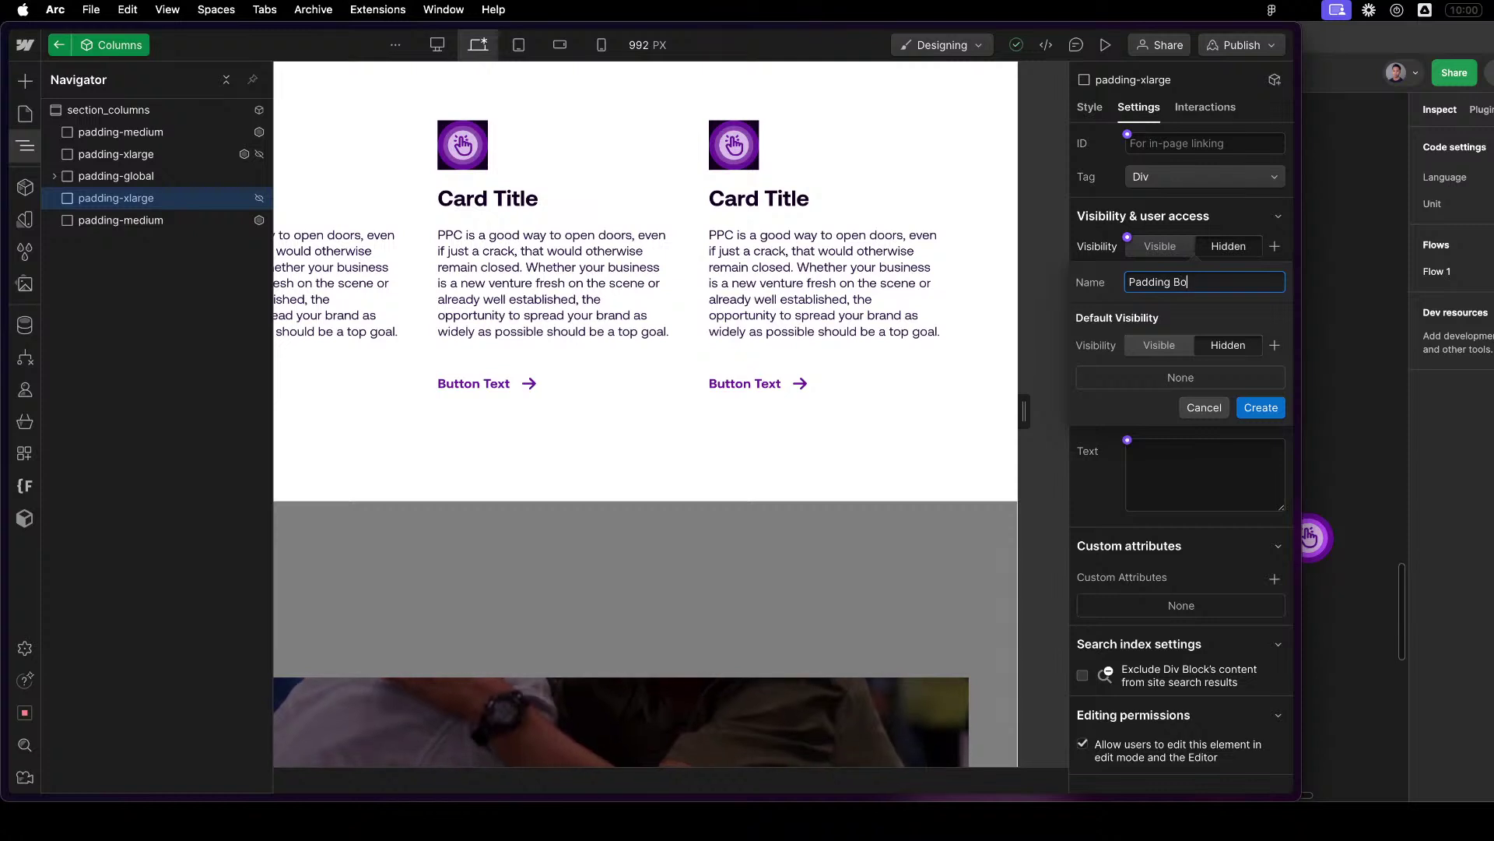
{"action": "type", "text": "ttom - Large"}
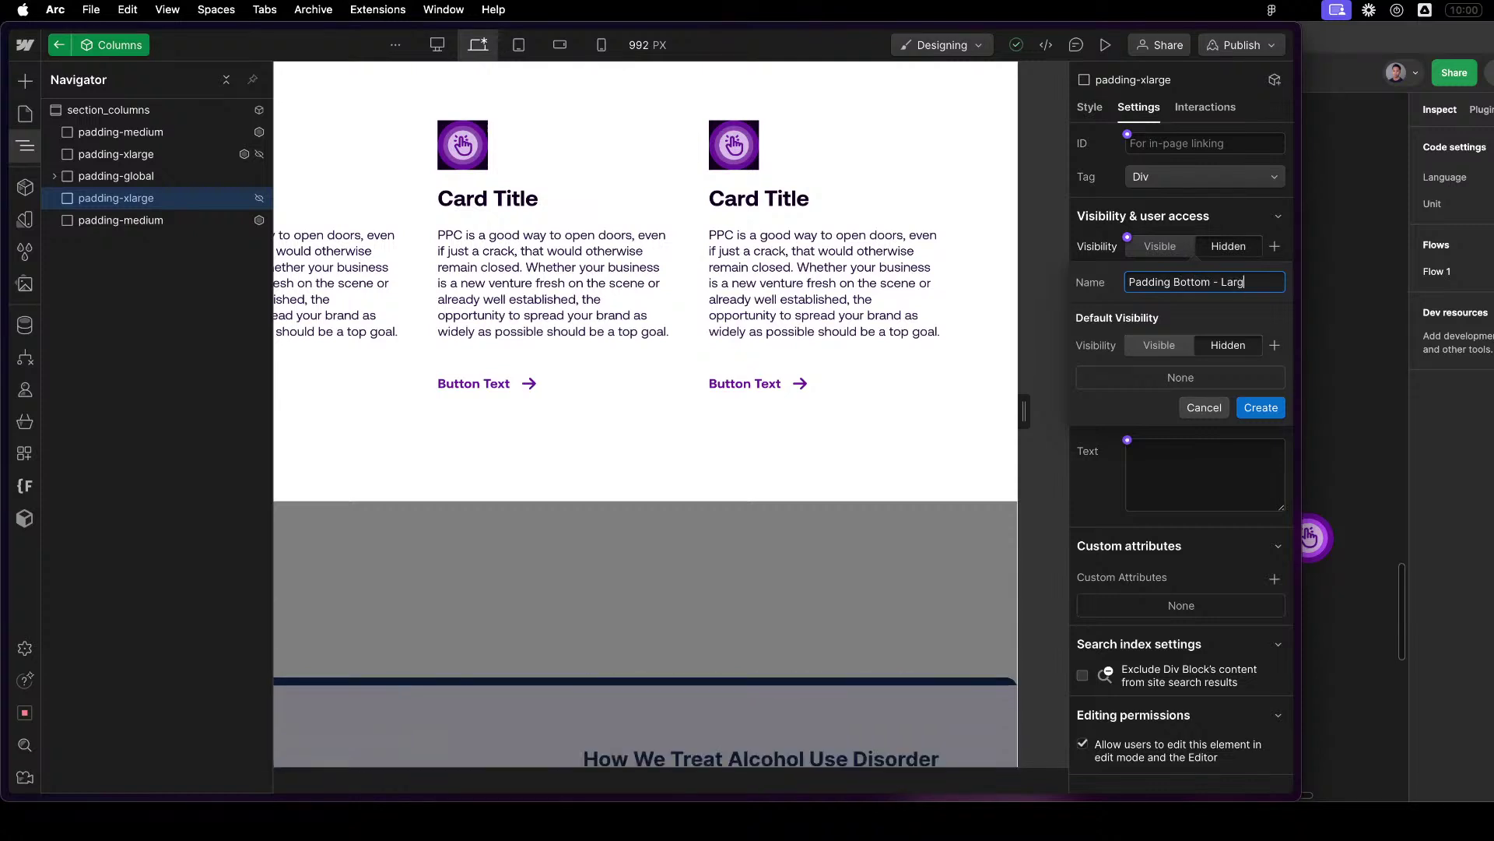
{"action": "left_click", "coordinate": [1260, 408]}
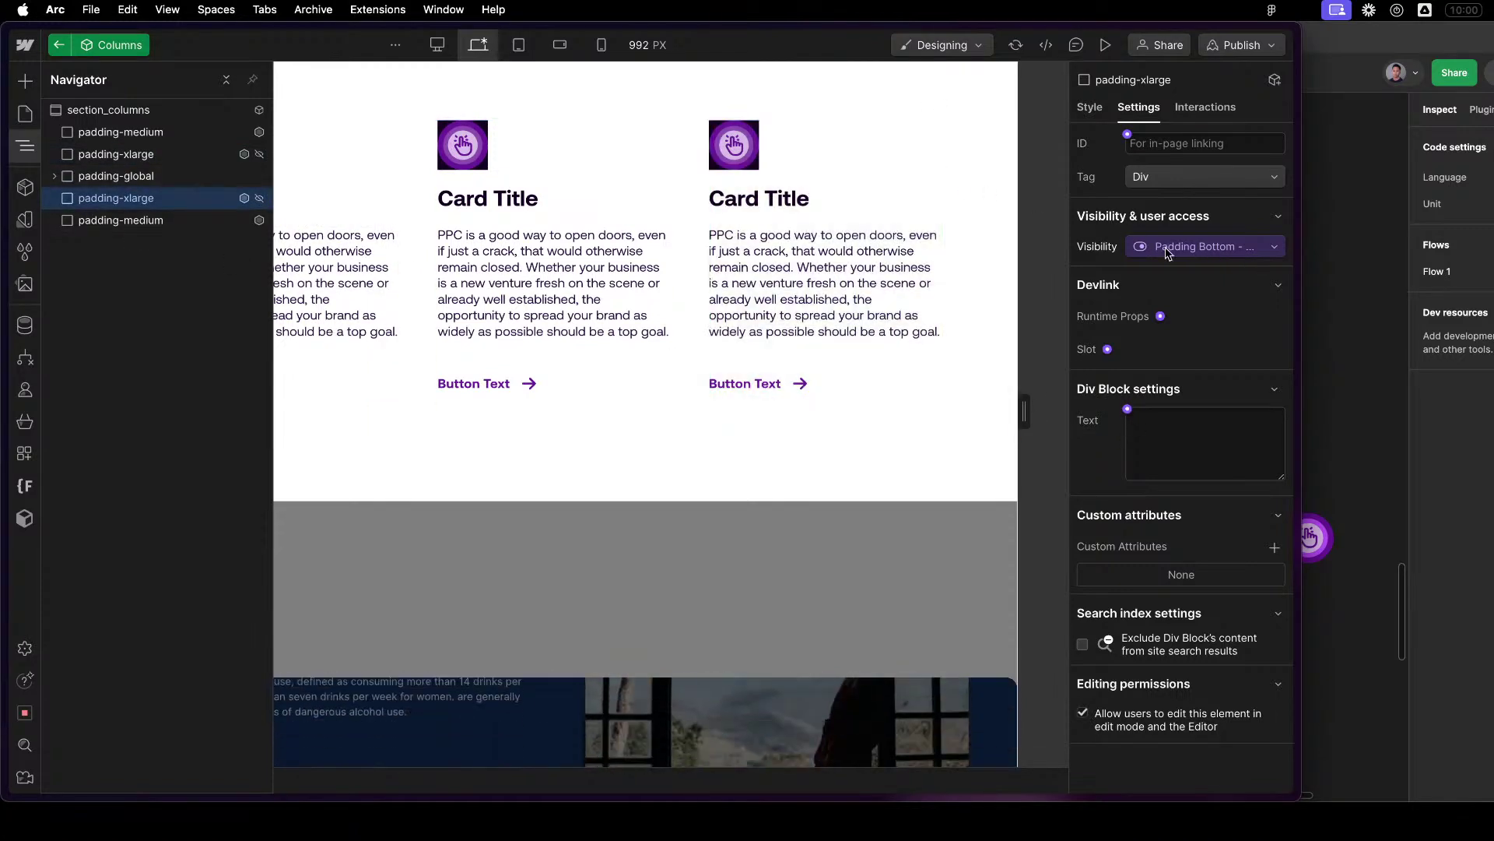
{"action": "left_click", "coordinate": [1202, 247]}
{"action": "left_click", "coordinate": [1190, 274]}
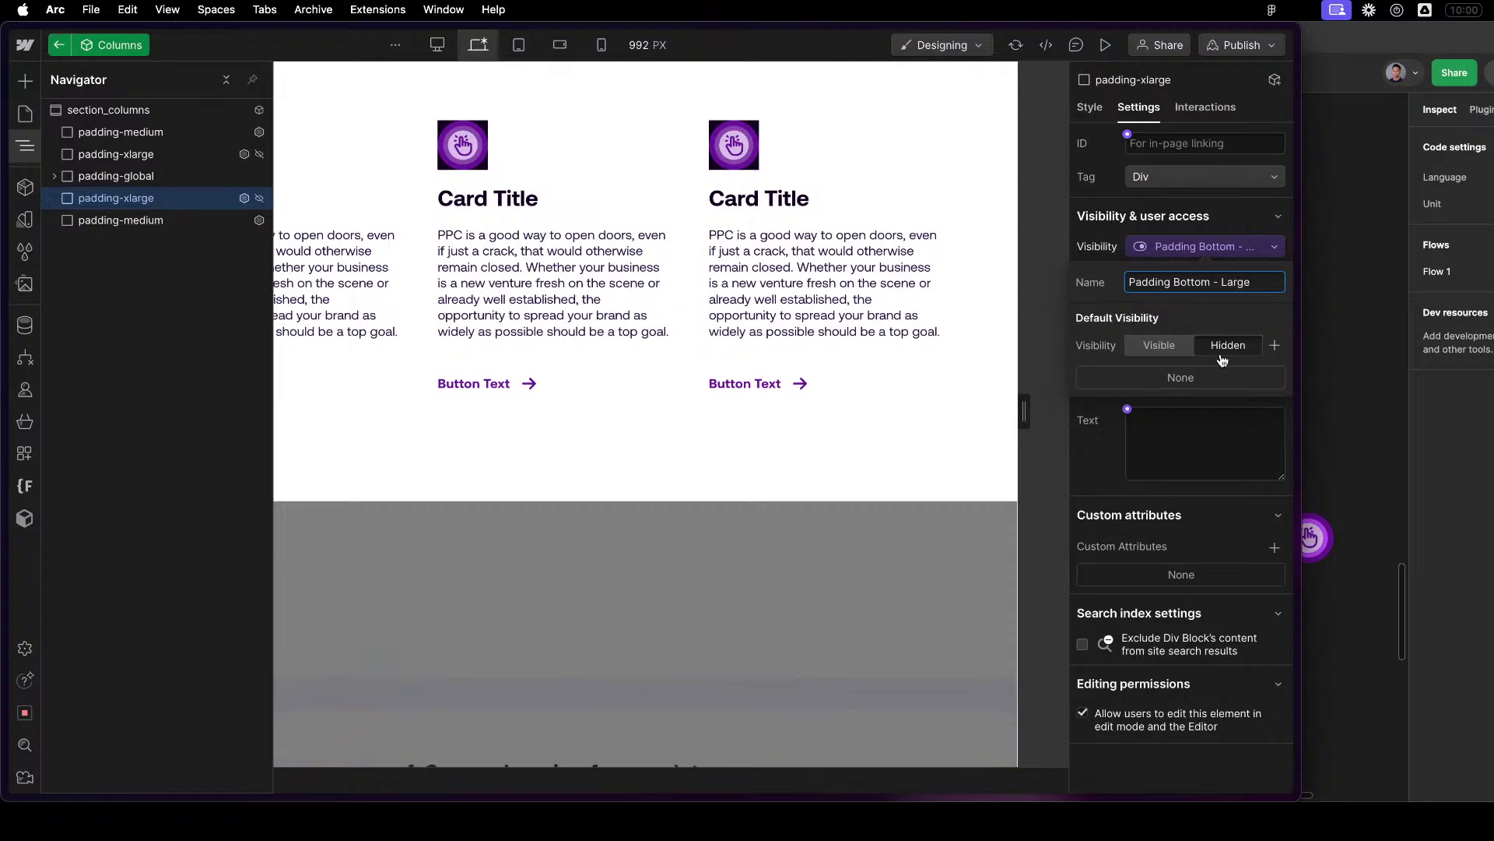
Check which visibility properties the bottom and top padding-medium blocks are connected to.
{"action": "left_click", "coordinate": [174, 220]}
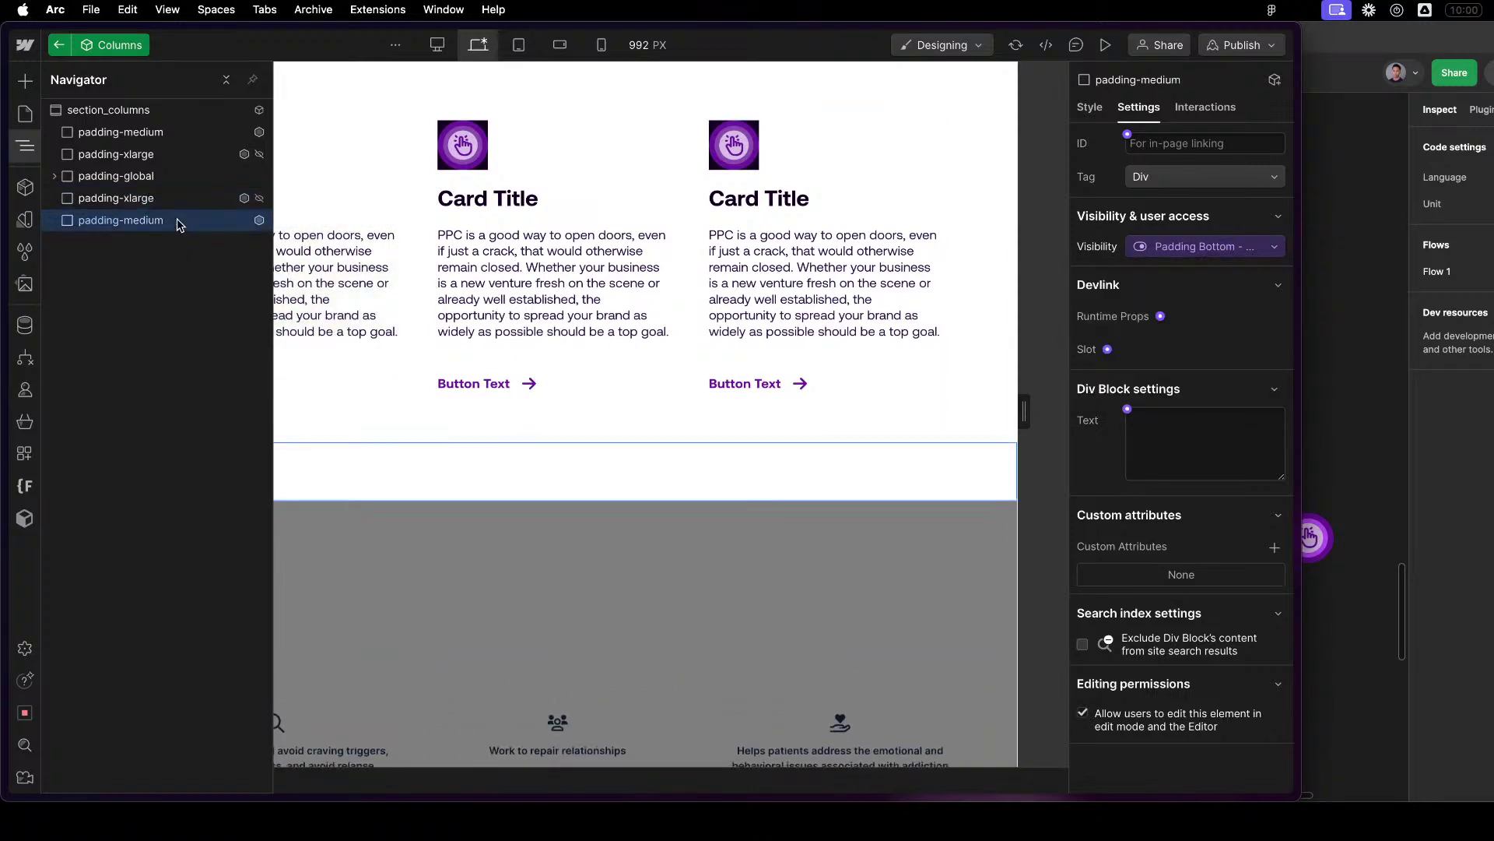
{"action": "left_click", "coordinate": [1275, 248]}
{"action": "left_click", "coordinate": [1274, 248]}
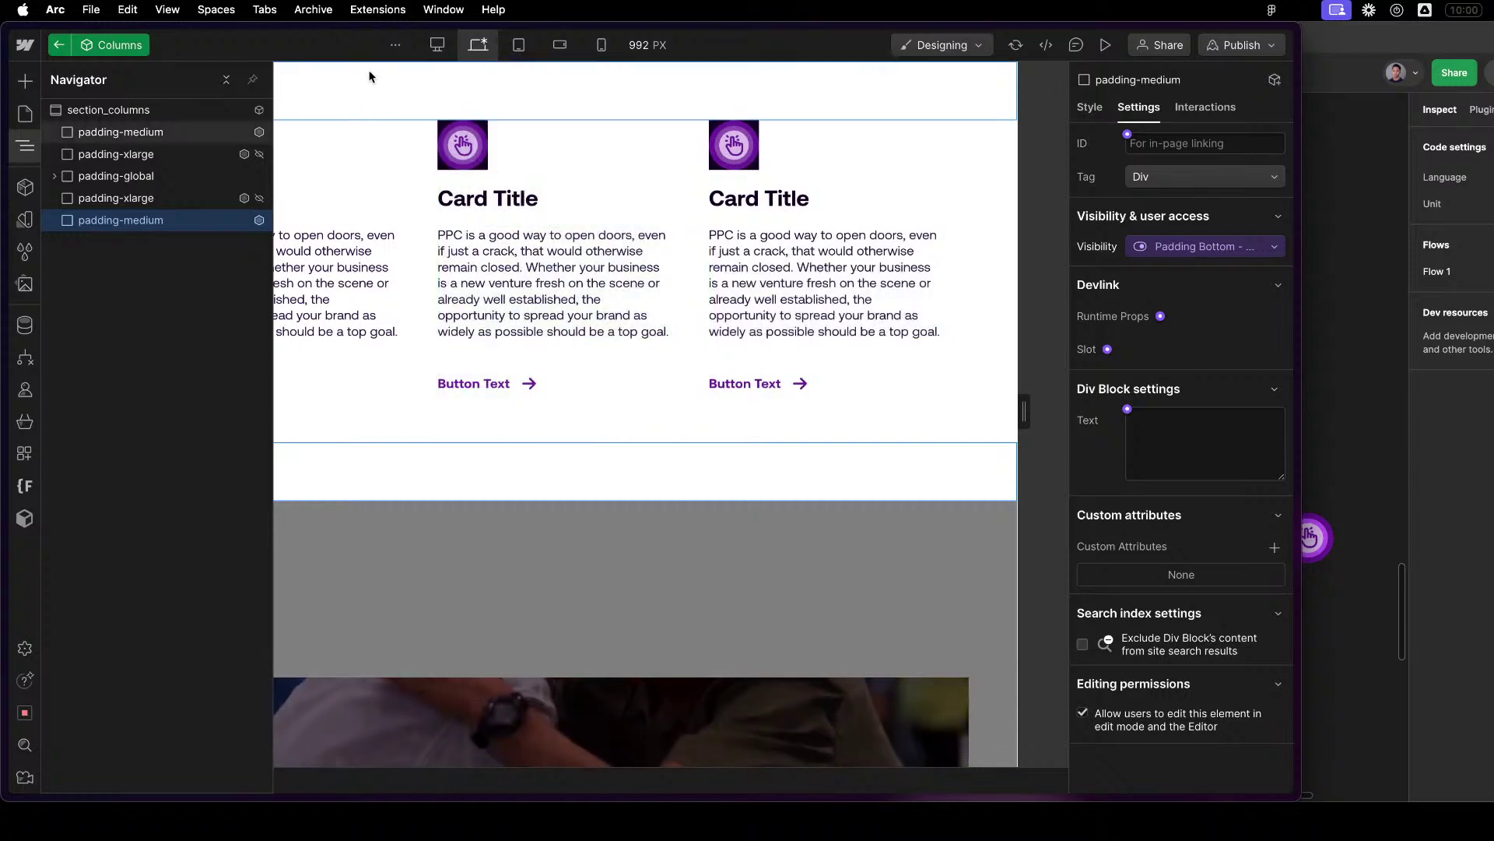
{"action": "left_click", "coordinate": [369, 76]}
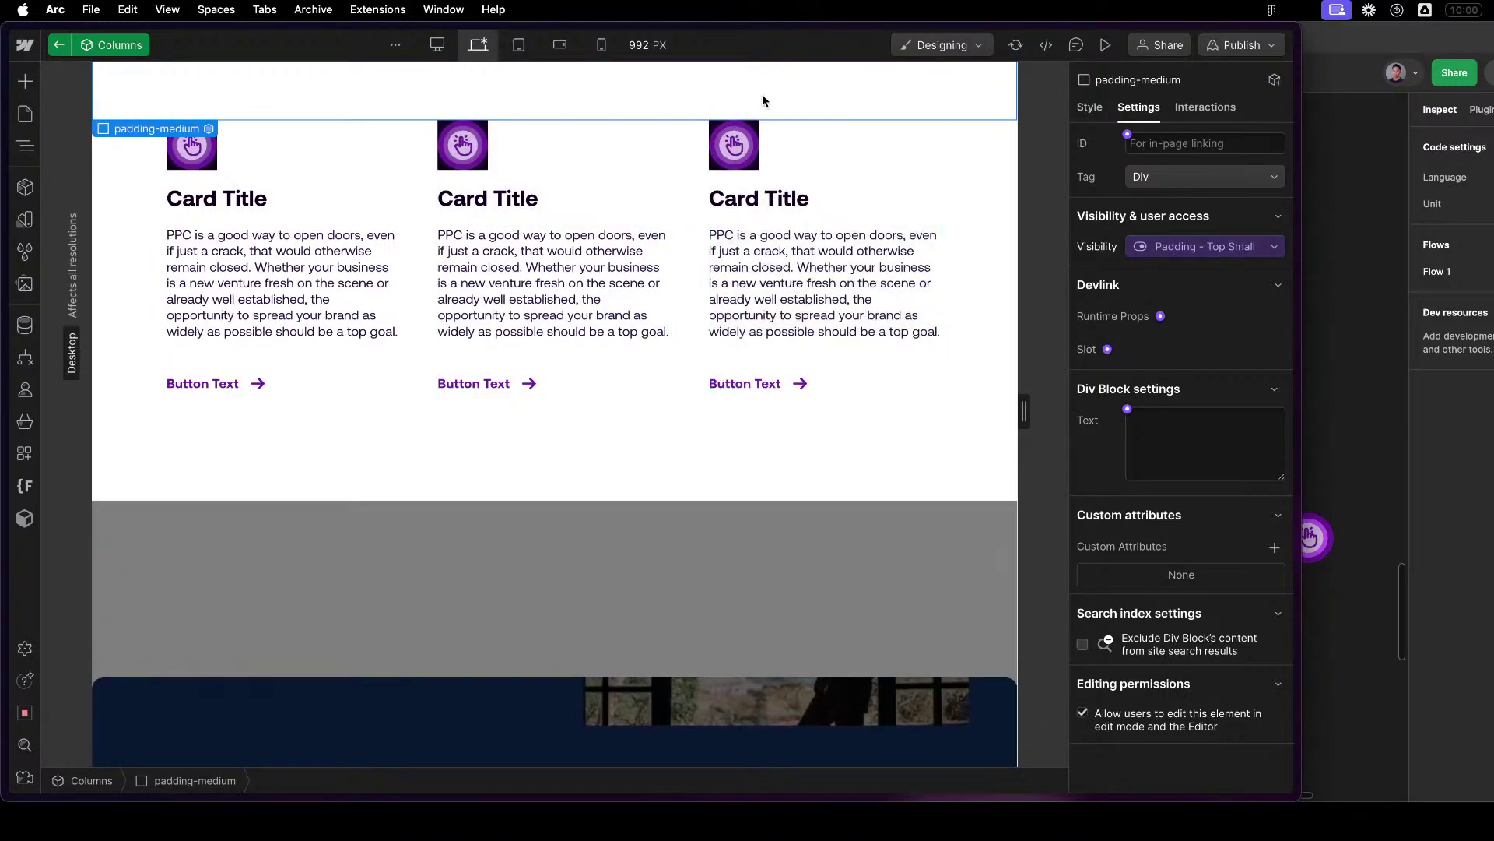
{"action": "left_click", "coordinate": [531, 484]}
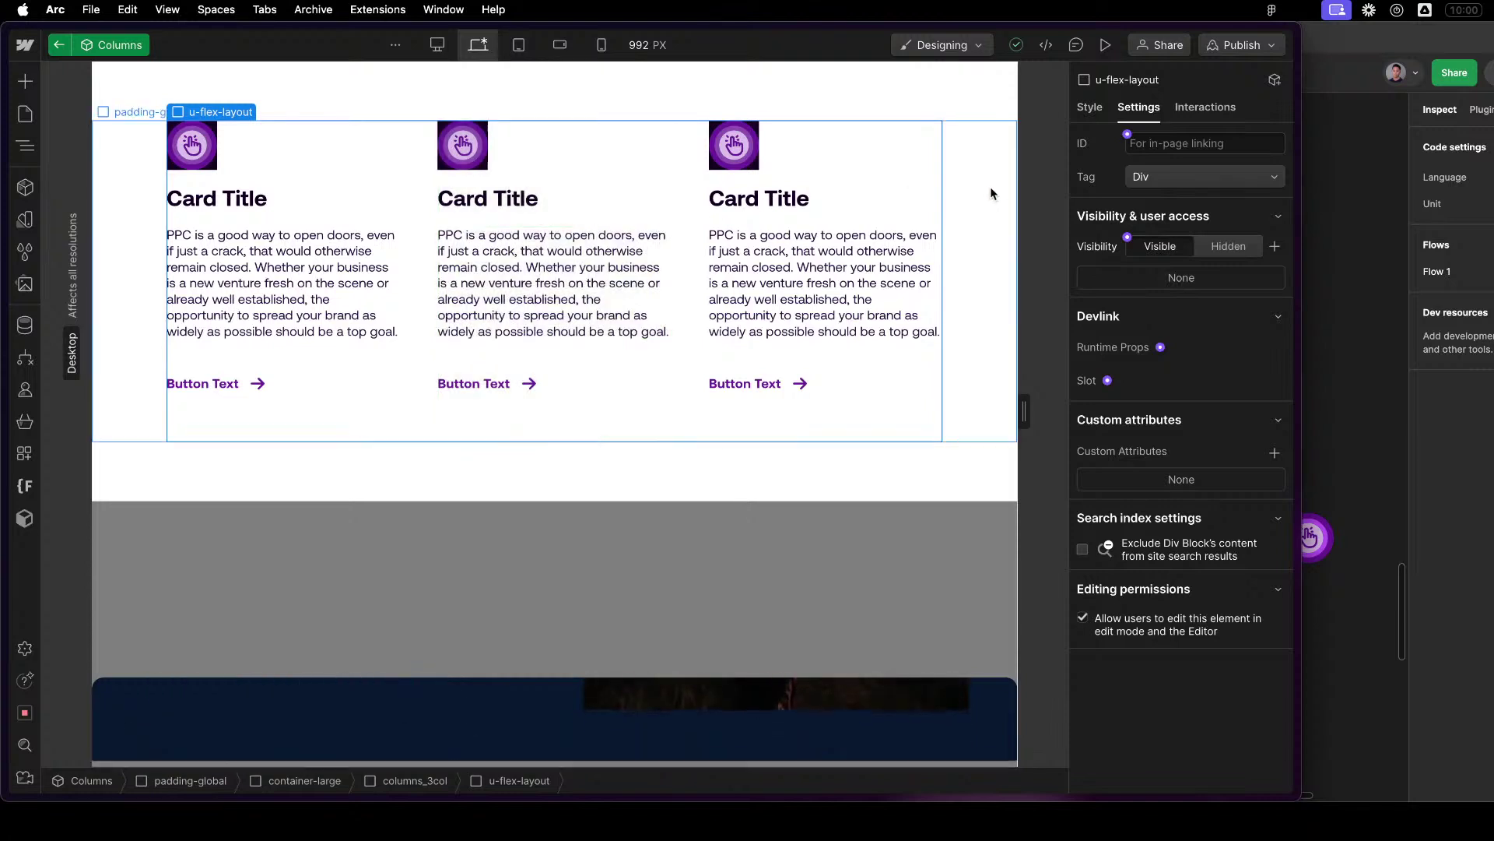
Assign the section_columns component's visibility property "2" to a new property group named "Column Count".
{"action": "left_click", "coordinate": [101, 64]}
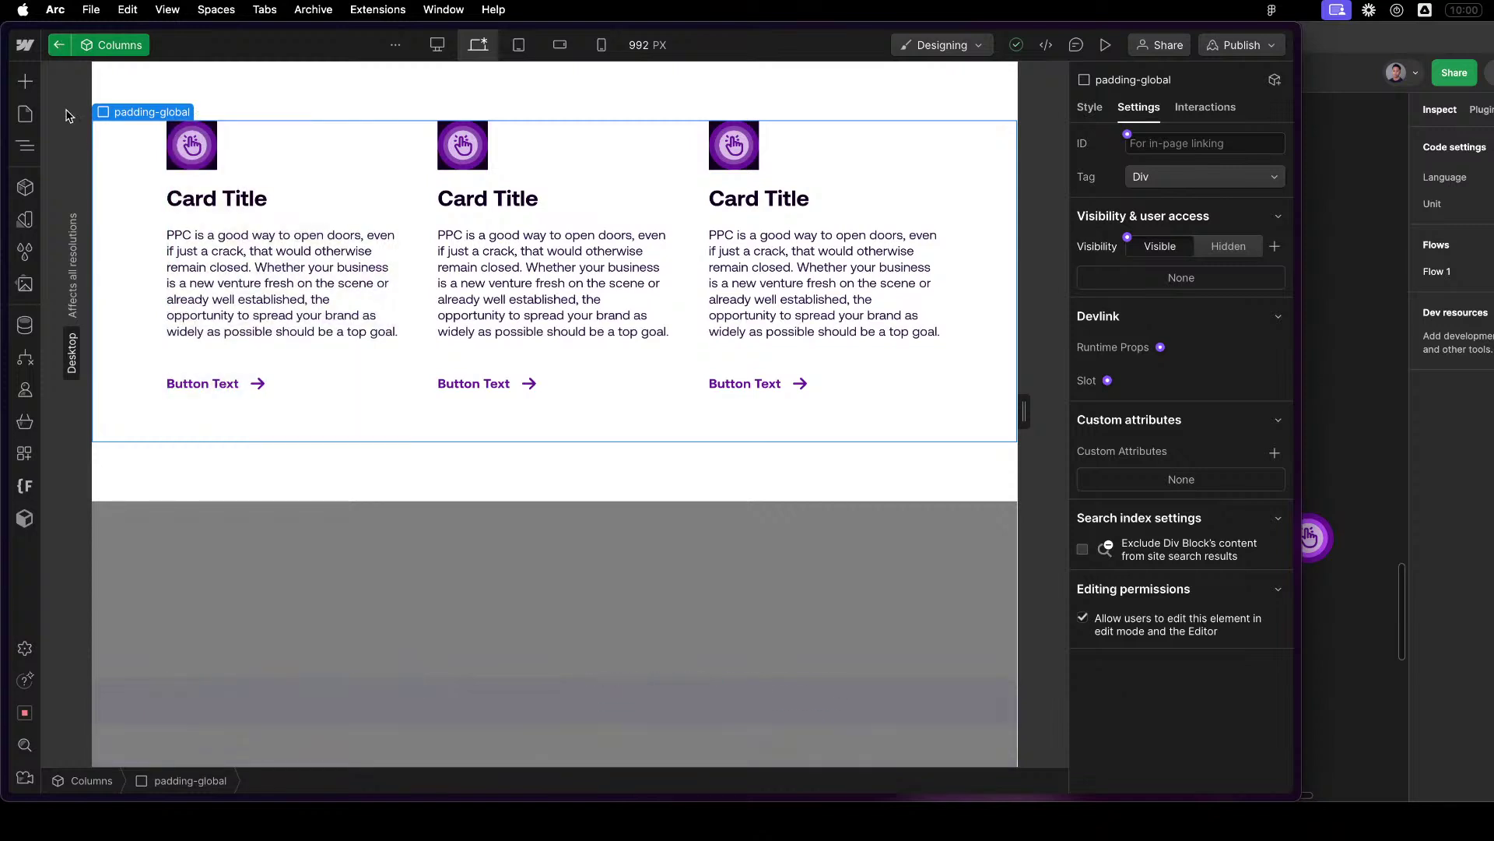
{"action": "left_click", "coordinate": [26, 147]}
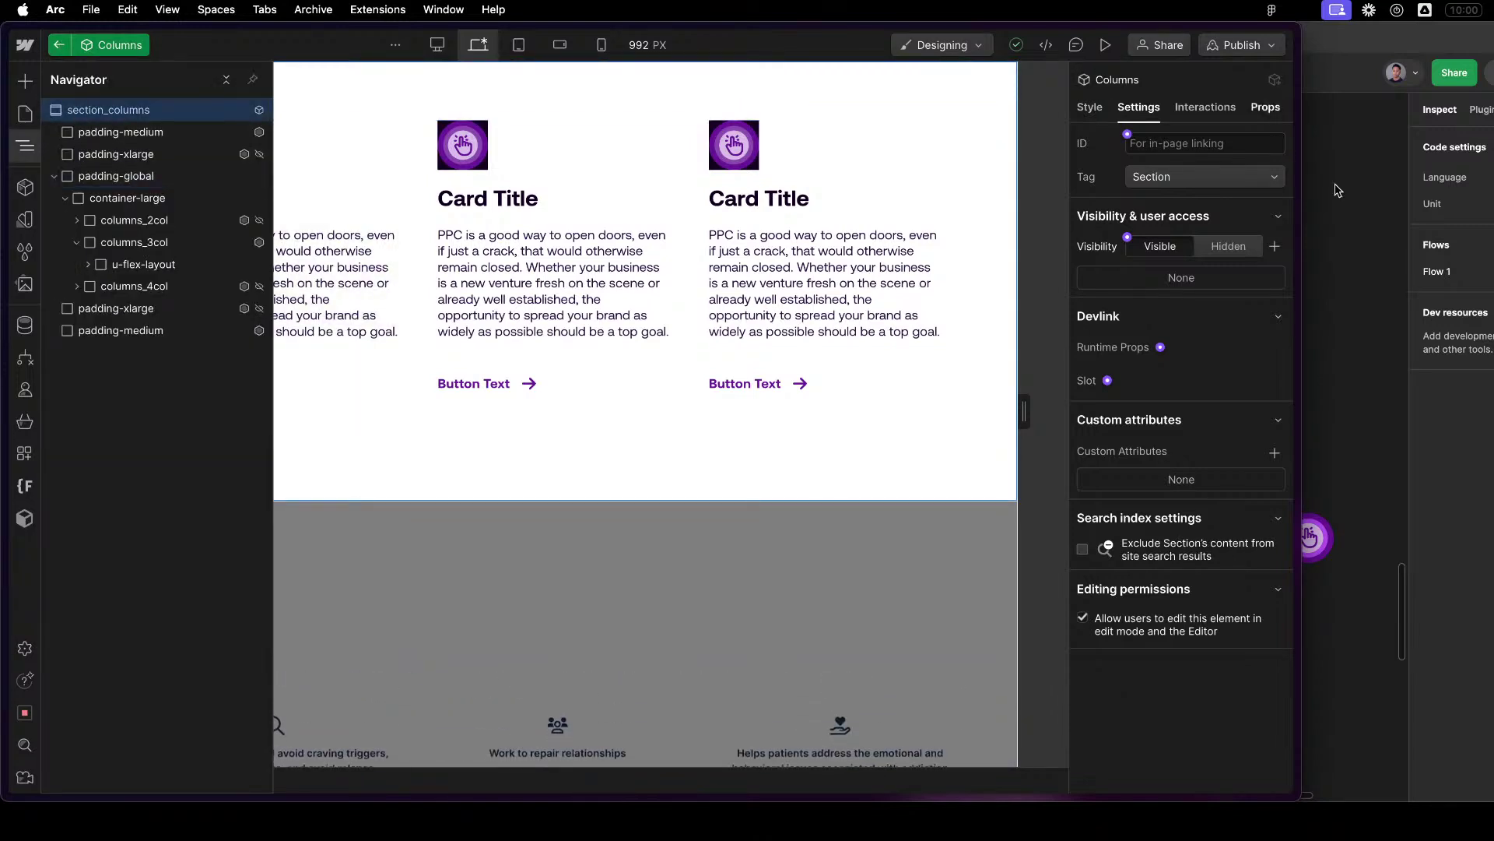
{"action": "left_click", "coordinate": [1266, 107]}
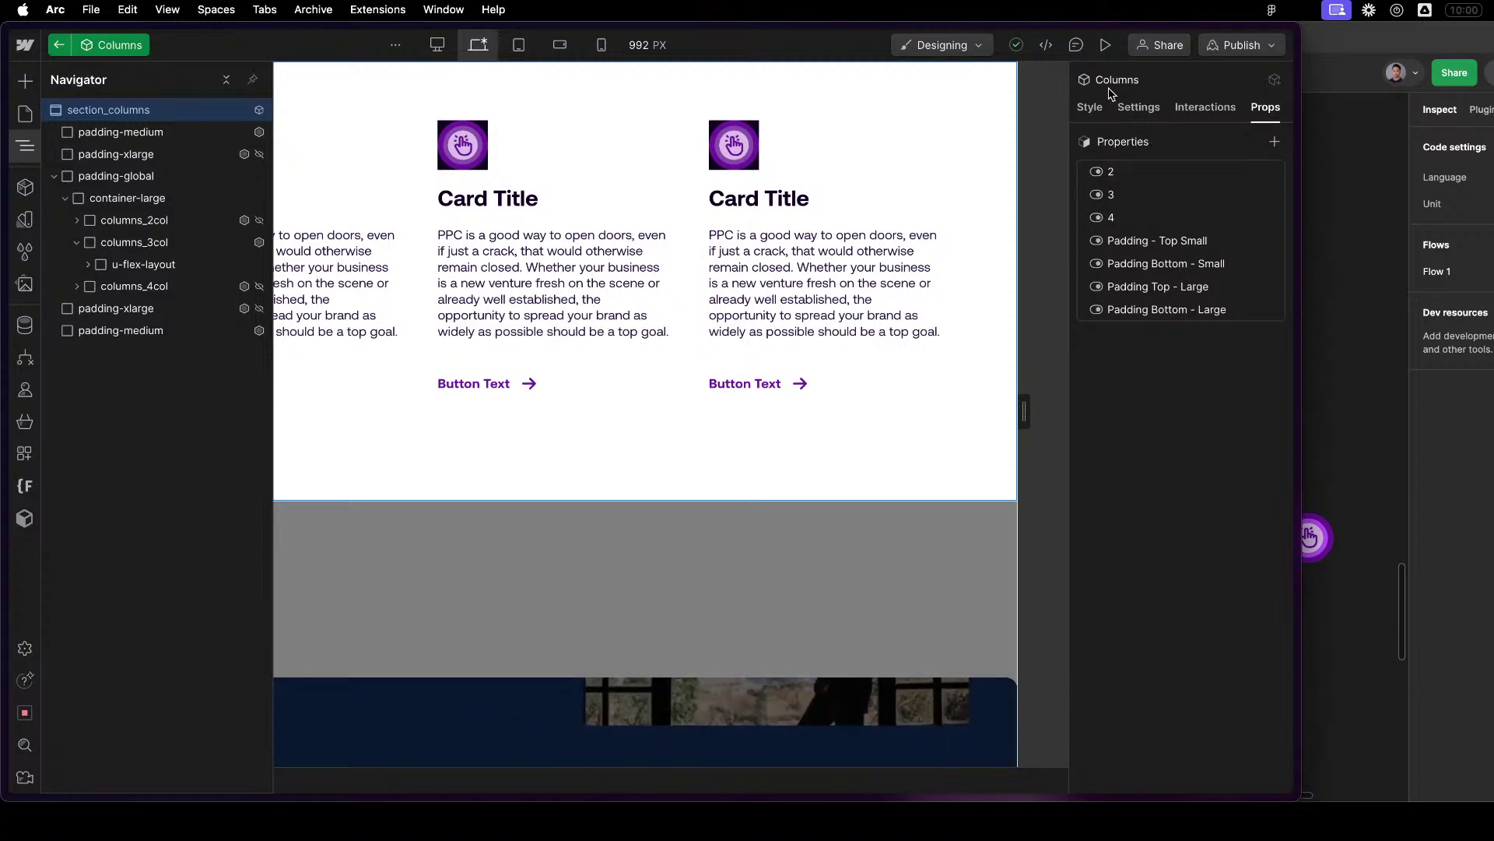
{"action": "left_click", "coordinate": [1172, 172]}
{"action": "left_click", "coordinate": [1156, 290]}
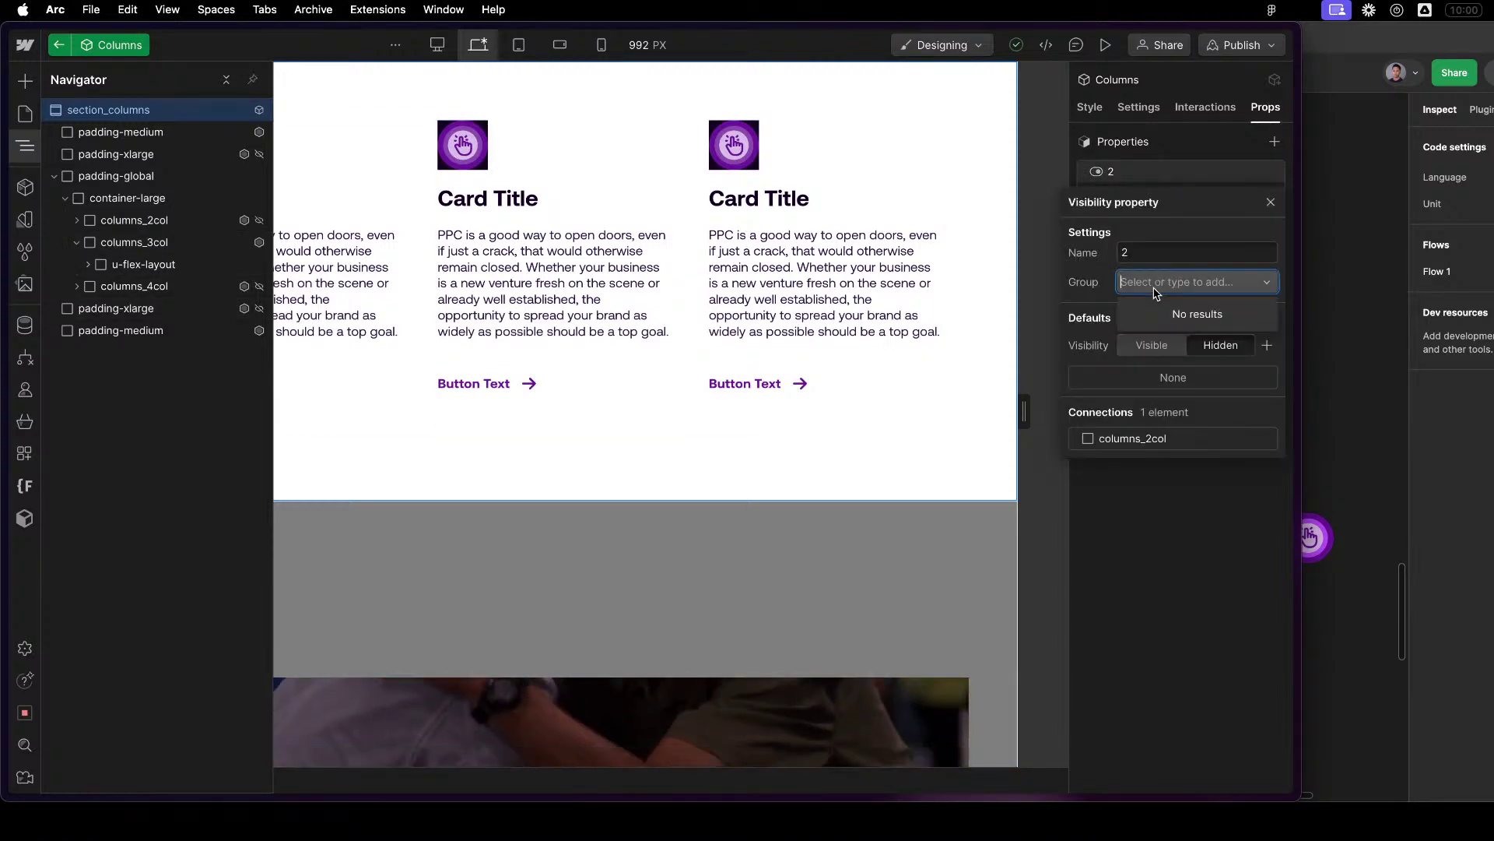
{"action": "type", "text": "Colu"}
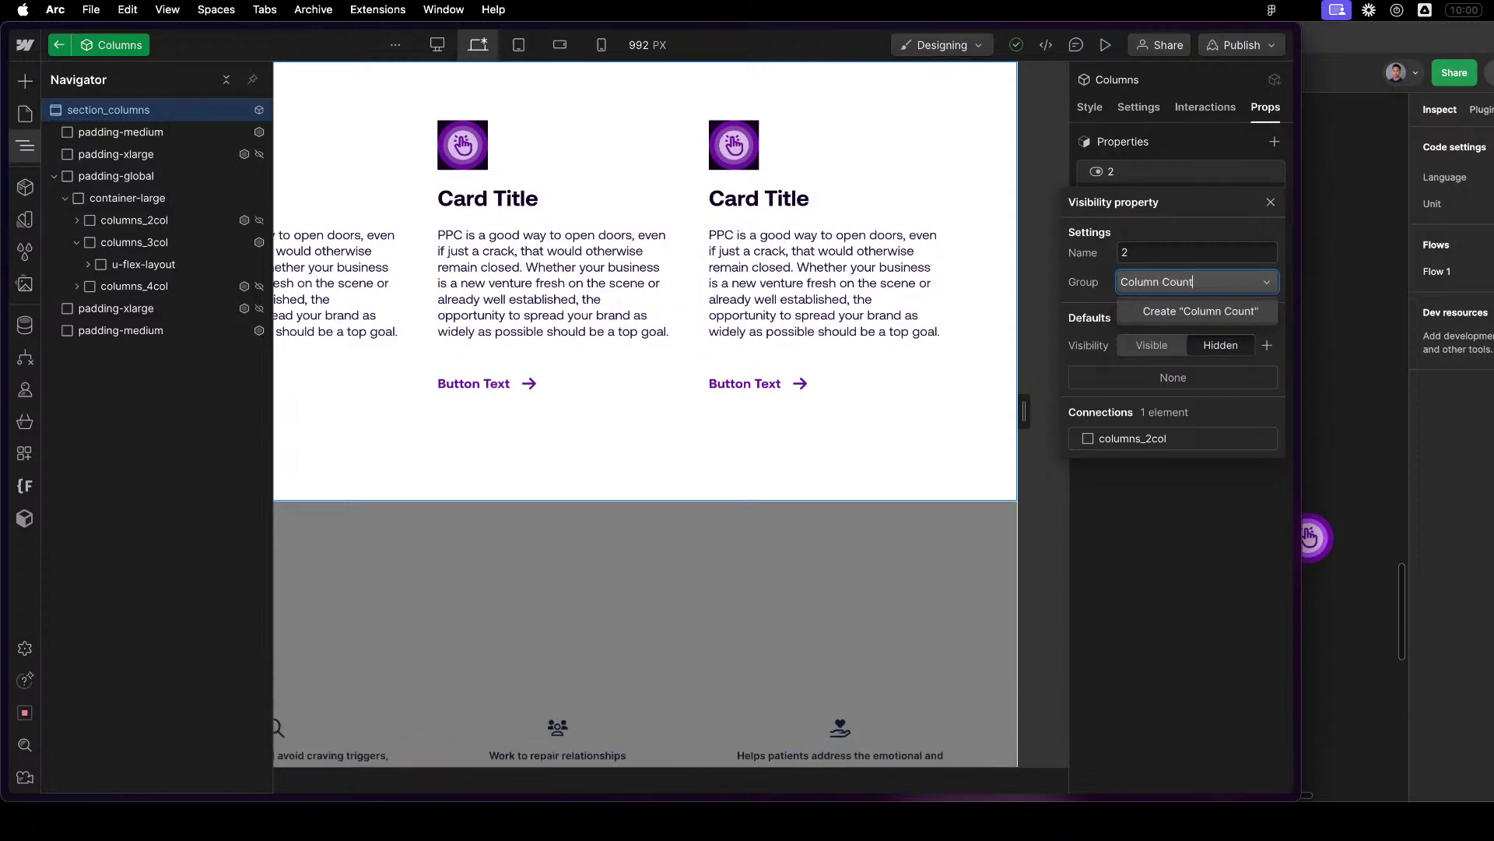
{"action": "type", "text": "mn Count"}
{"action": "left_click", "coordinate": [1200, 310]}
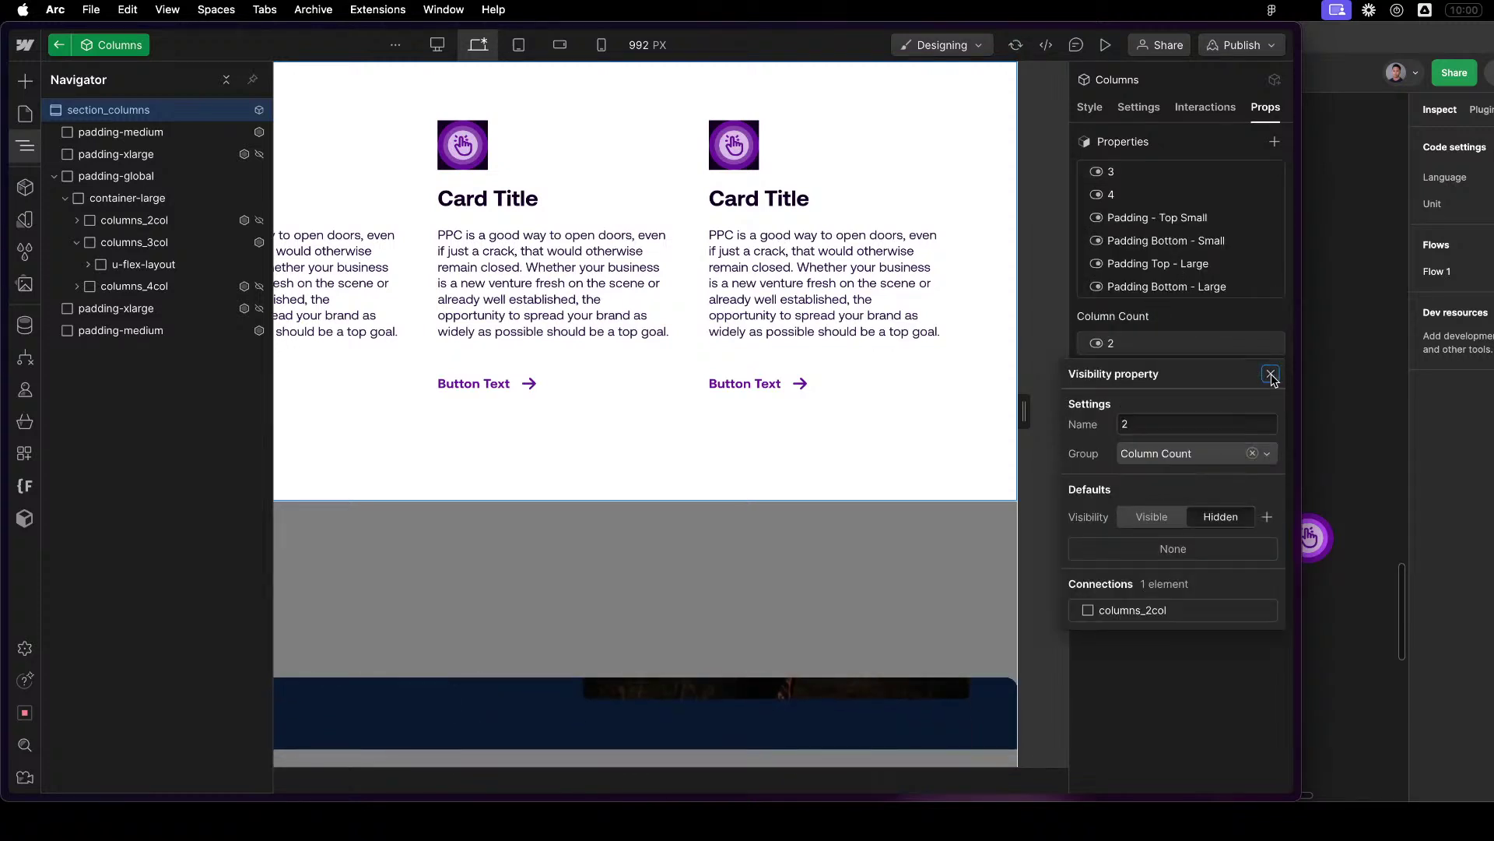
{"action": "left_click", "coordinate": [1271, 375]}
Add the visibility properties "3" and "4" to the "Column Count" group.
{"action": "left_click", "coordinate": [1176, 172]}
{"action": "left_click", "coordinate": [1190, 282]}
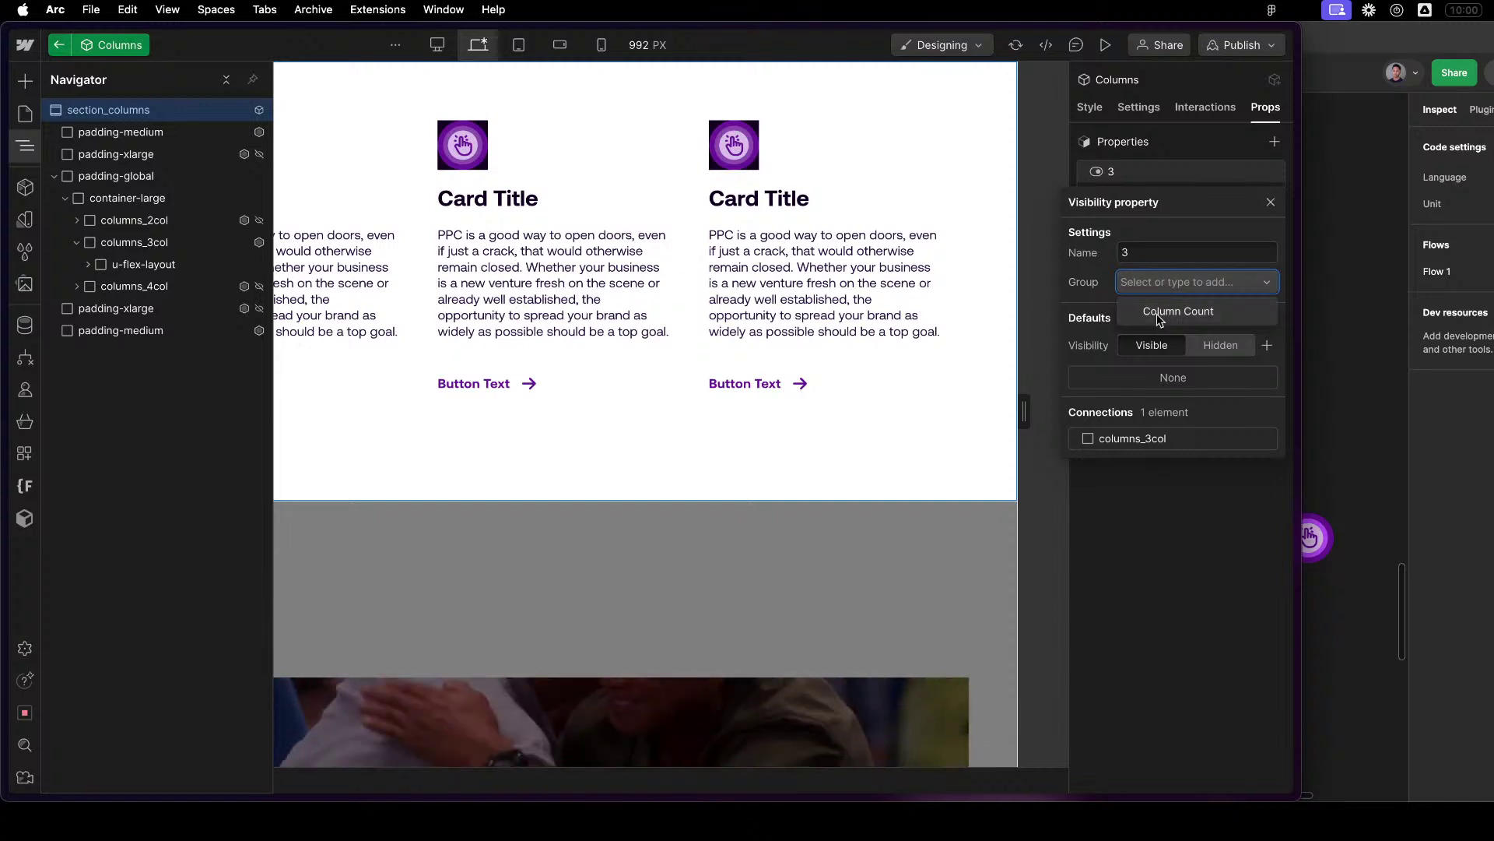
{"action": "left_click", "coordinate": [1160, 312]}
{"action": "left_click", "coordinate": [1171, 173]}
{"action": "left_click", "coordinate": [1183, 284]}
{"action": "left_click", "coordinate": [1160, 312]}
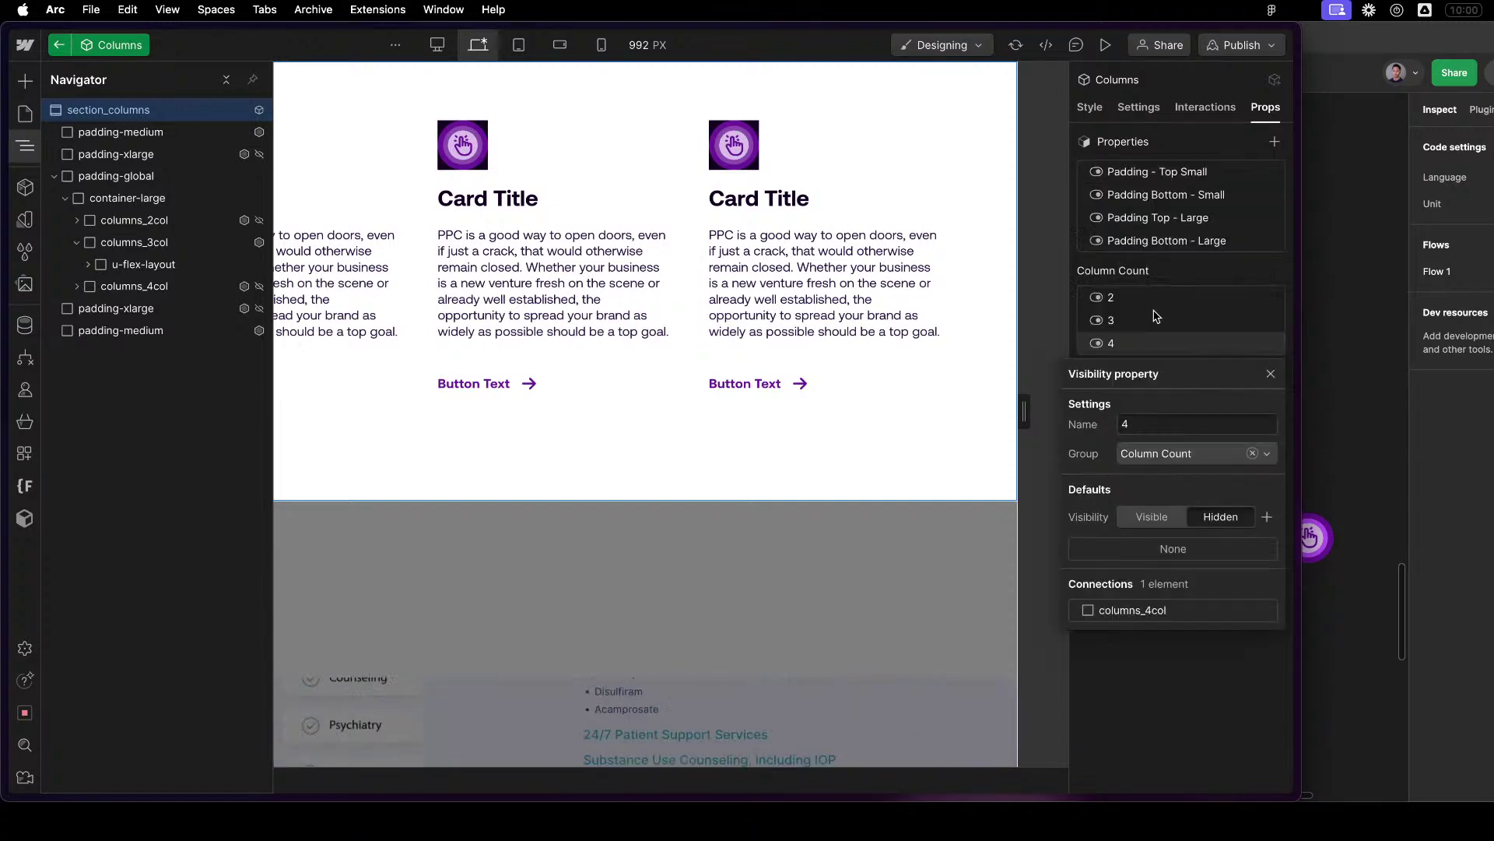
Assign the visibility property "Padding - Top Small" to a new property group named "Top Spacing".
{"action": "left_click", "coordinate": [1195, 173]}
{"action": "left_click", "coordinate": [1195, 173]}
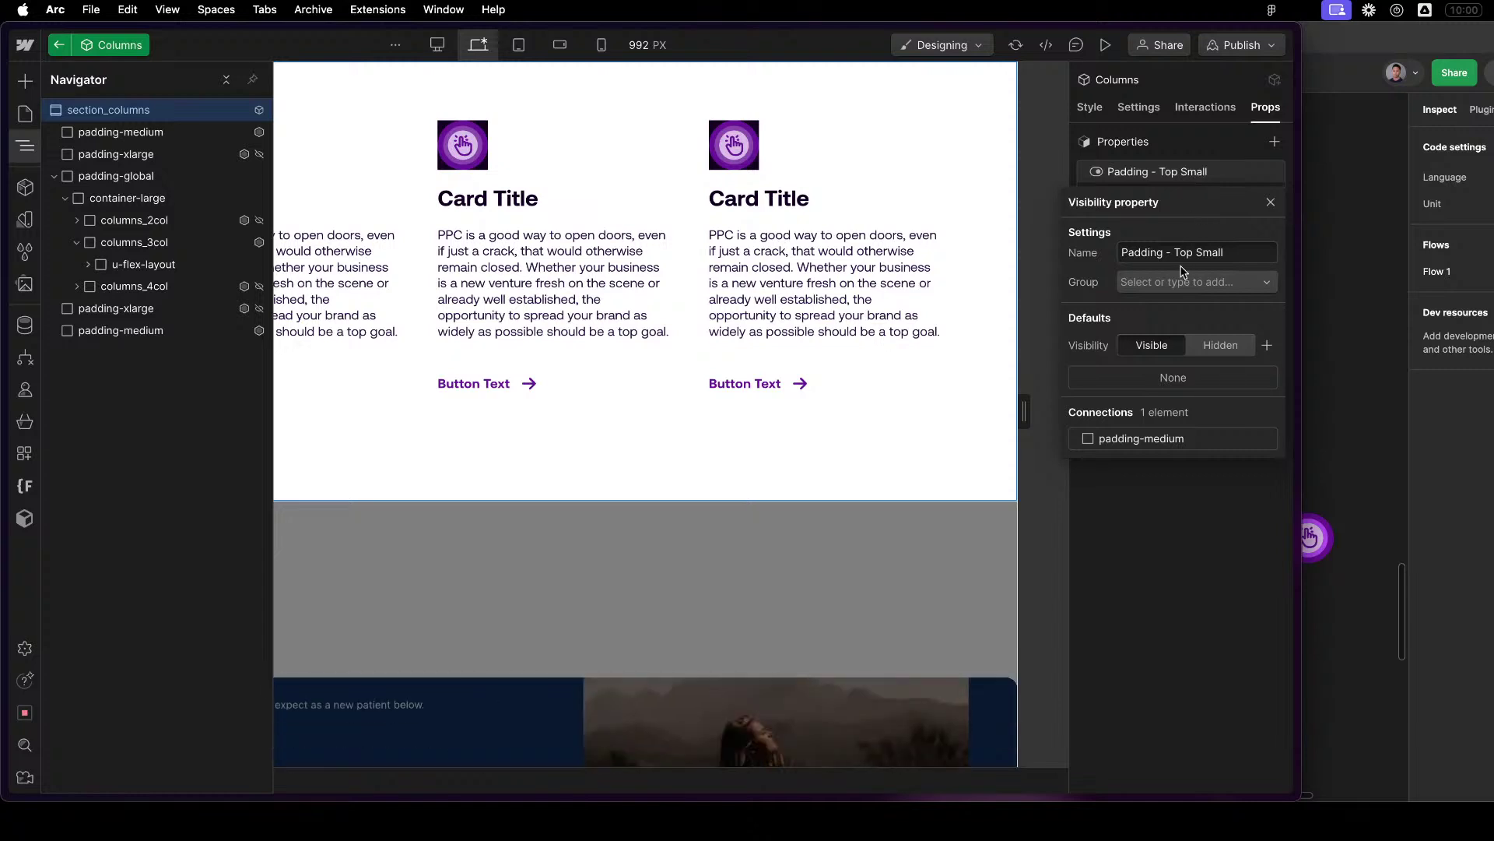
{"action": "left_click", "coordinate": [1185, 281]}
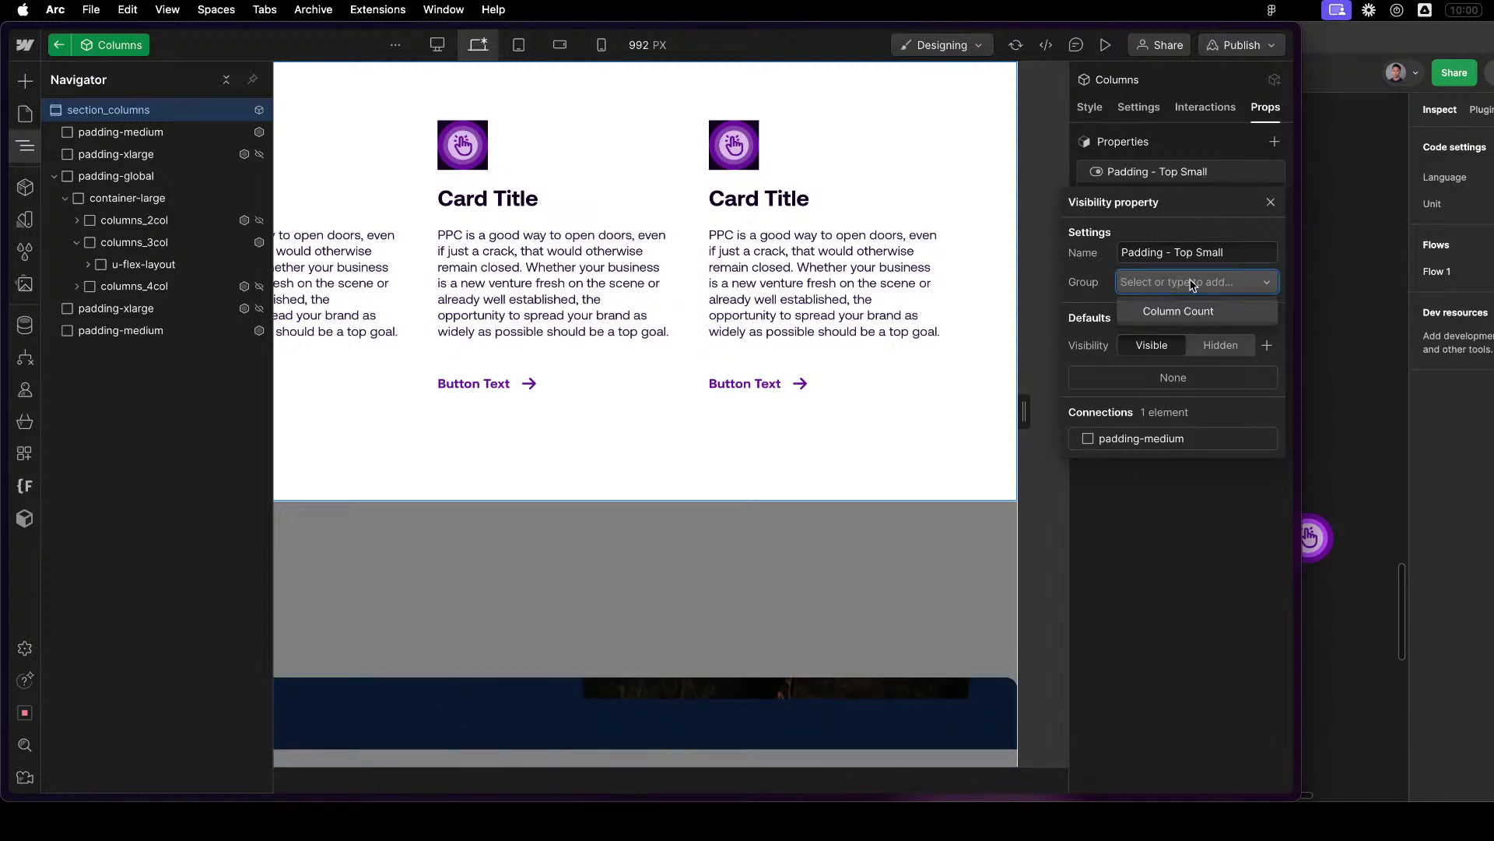
{"action": "type", "text": "Top Spaci"}
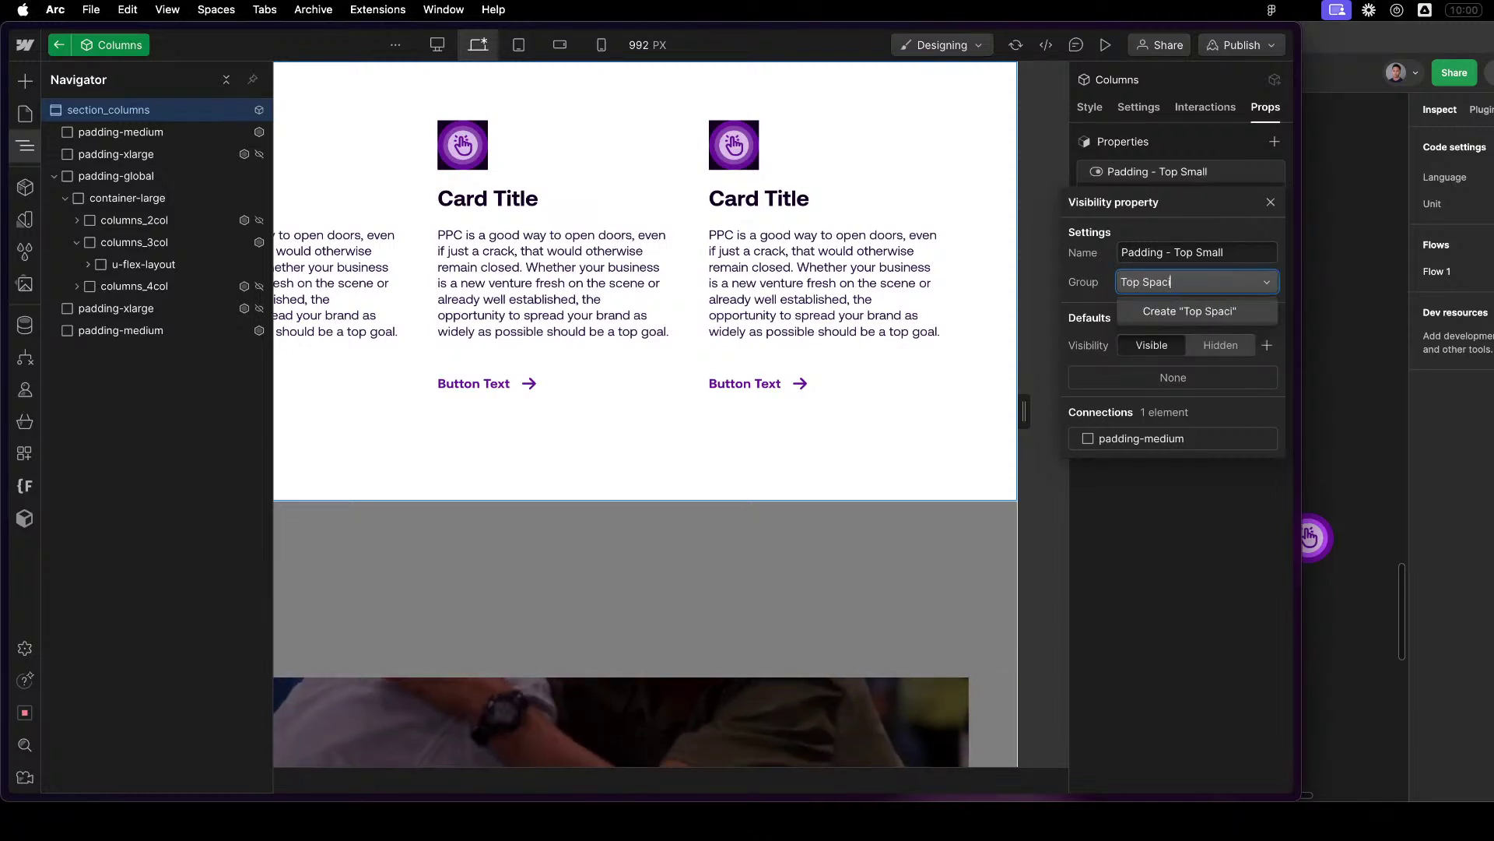
{"action": "type", "text": "ng"}
{"action": "key", "text": "Return"}
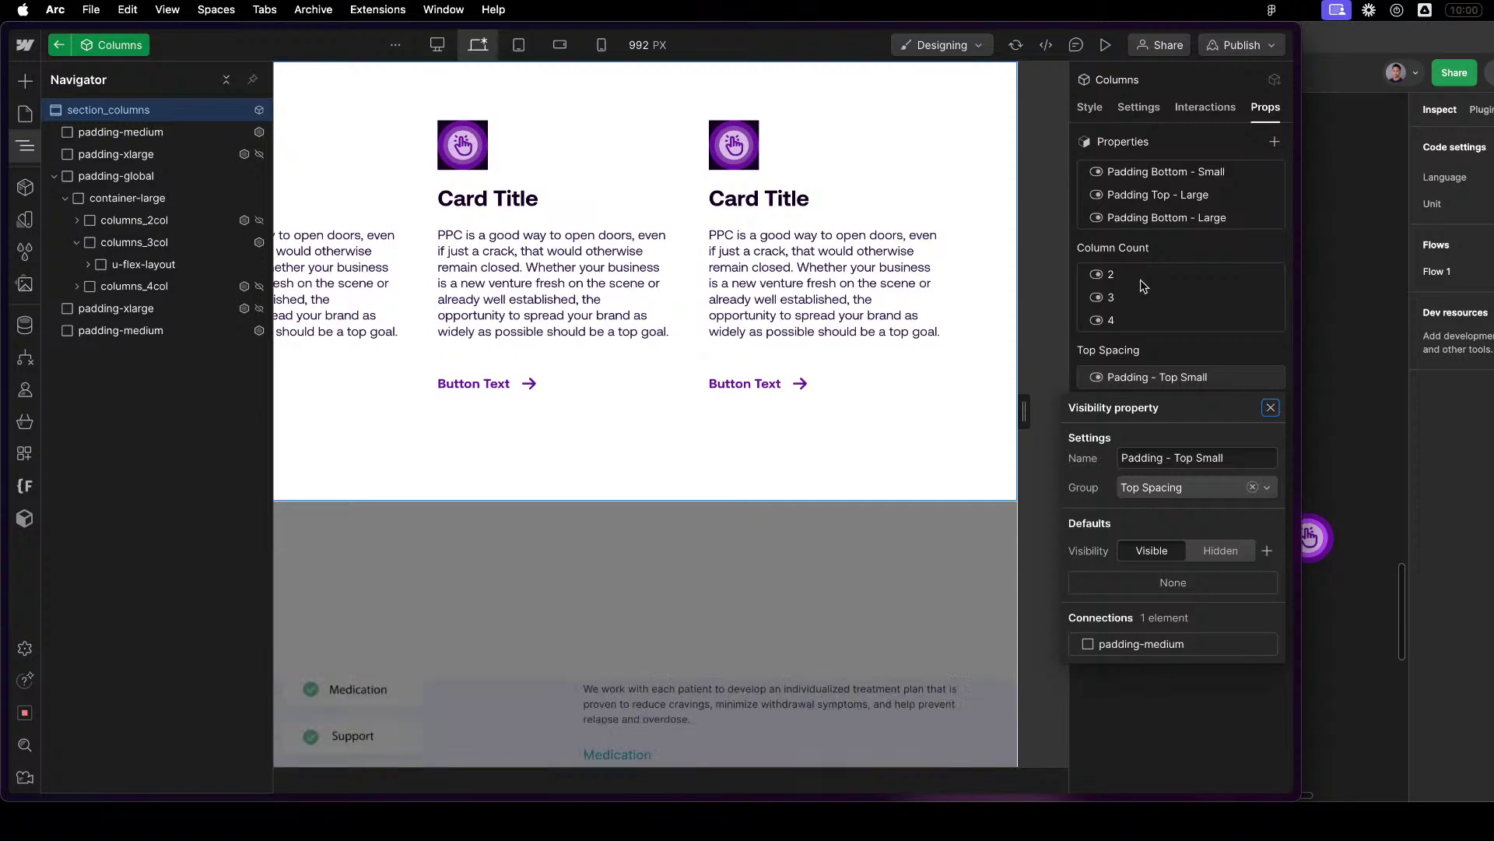
{"action": "left_click", "coordinate": [1270, 407]}
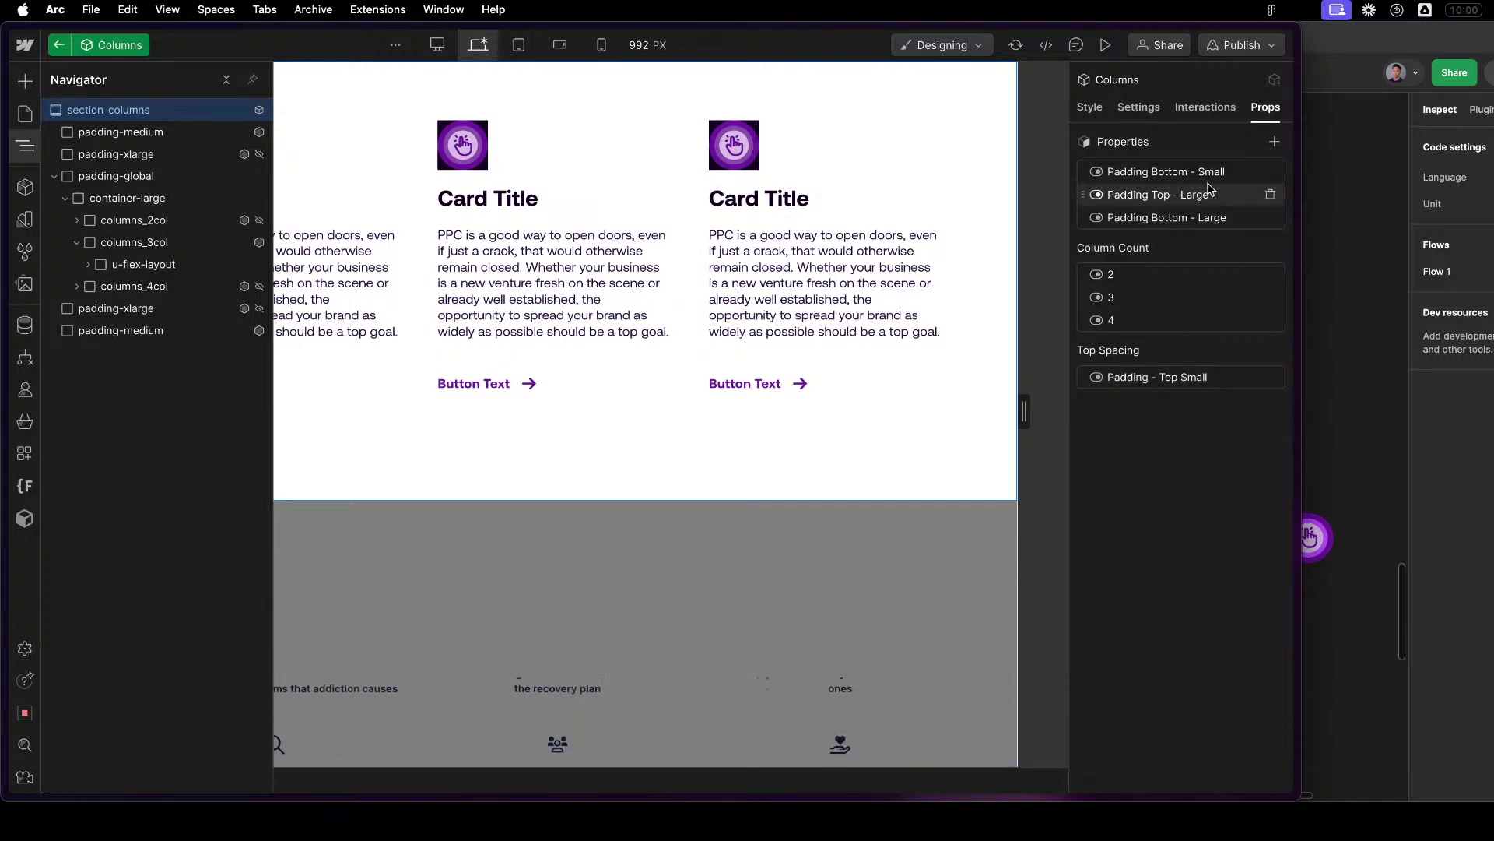
Add the visibility property "Padding Top - Large" to the "Top Spacing" group.
{"action": "left_click", "coordinate": [1125, 170]}
{"action": "left_click", "coordinate": [1211, 168]}
{"action": "left_click", "coordinate": [1199, 196]}
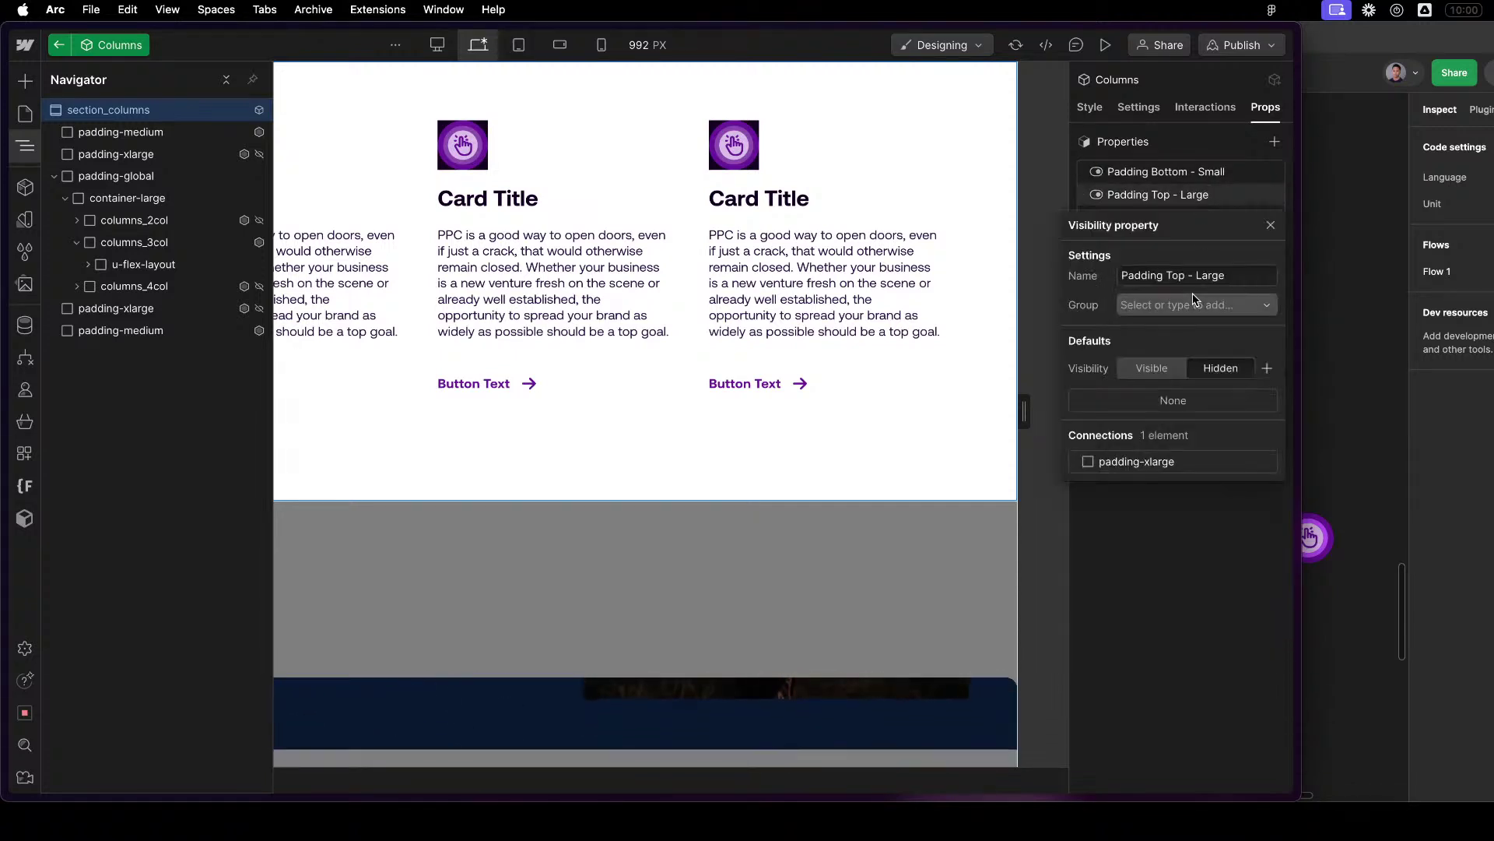
{"action": "left_click", "coordinate": [1191, 304]}
{"action": "left_click", "coordinate": [1175, 358]}
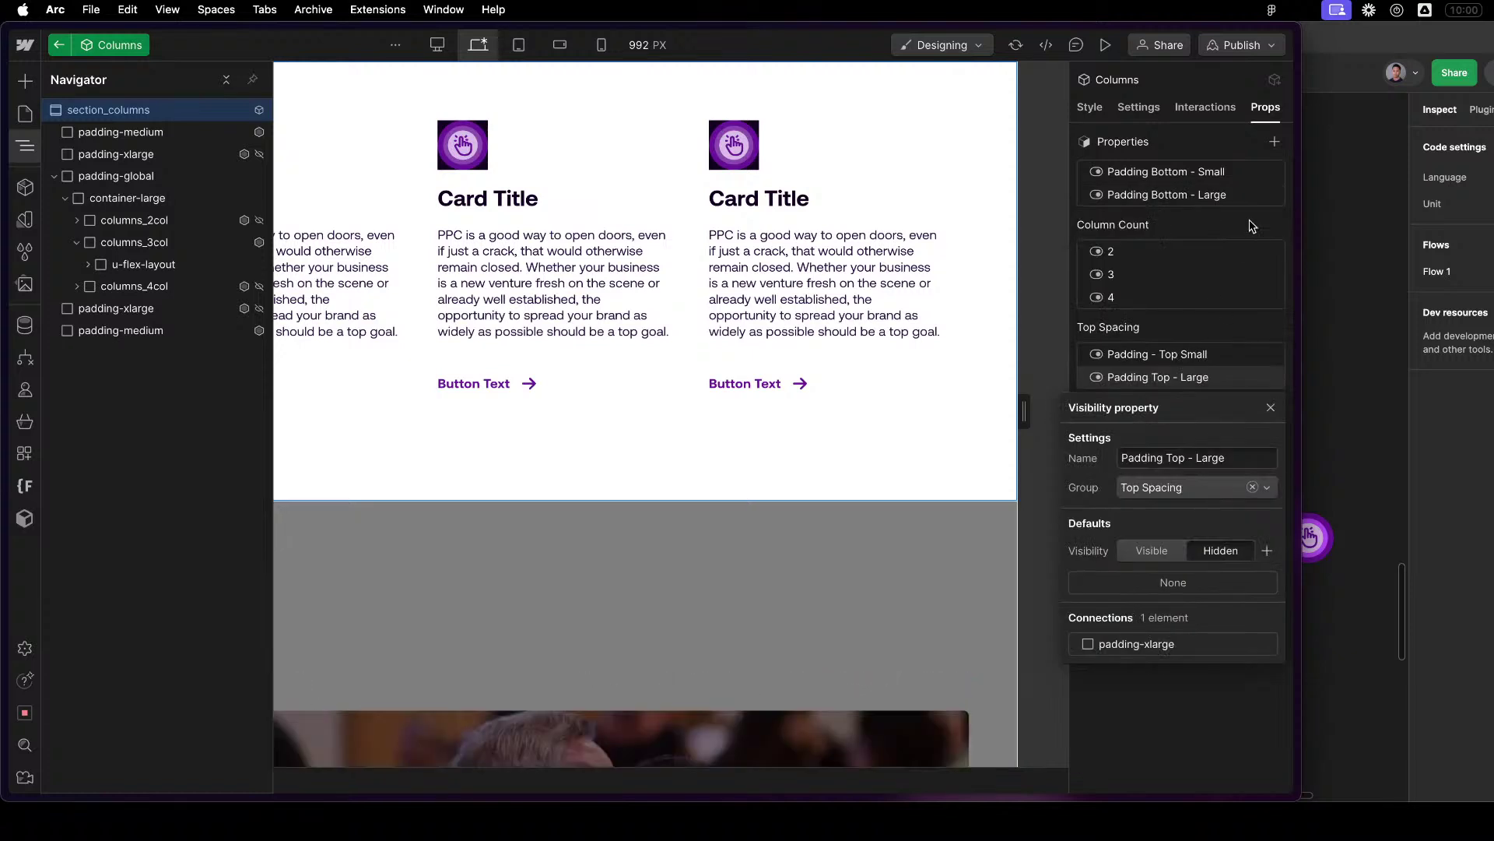
{"action": "left_click", "coordinate": [1191, 383]}
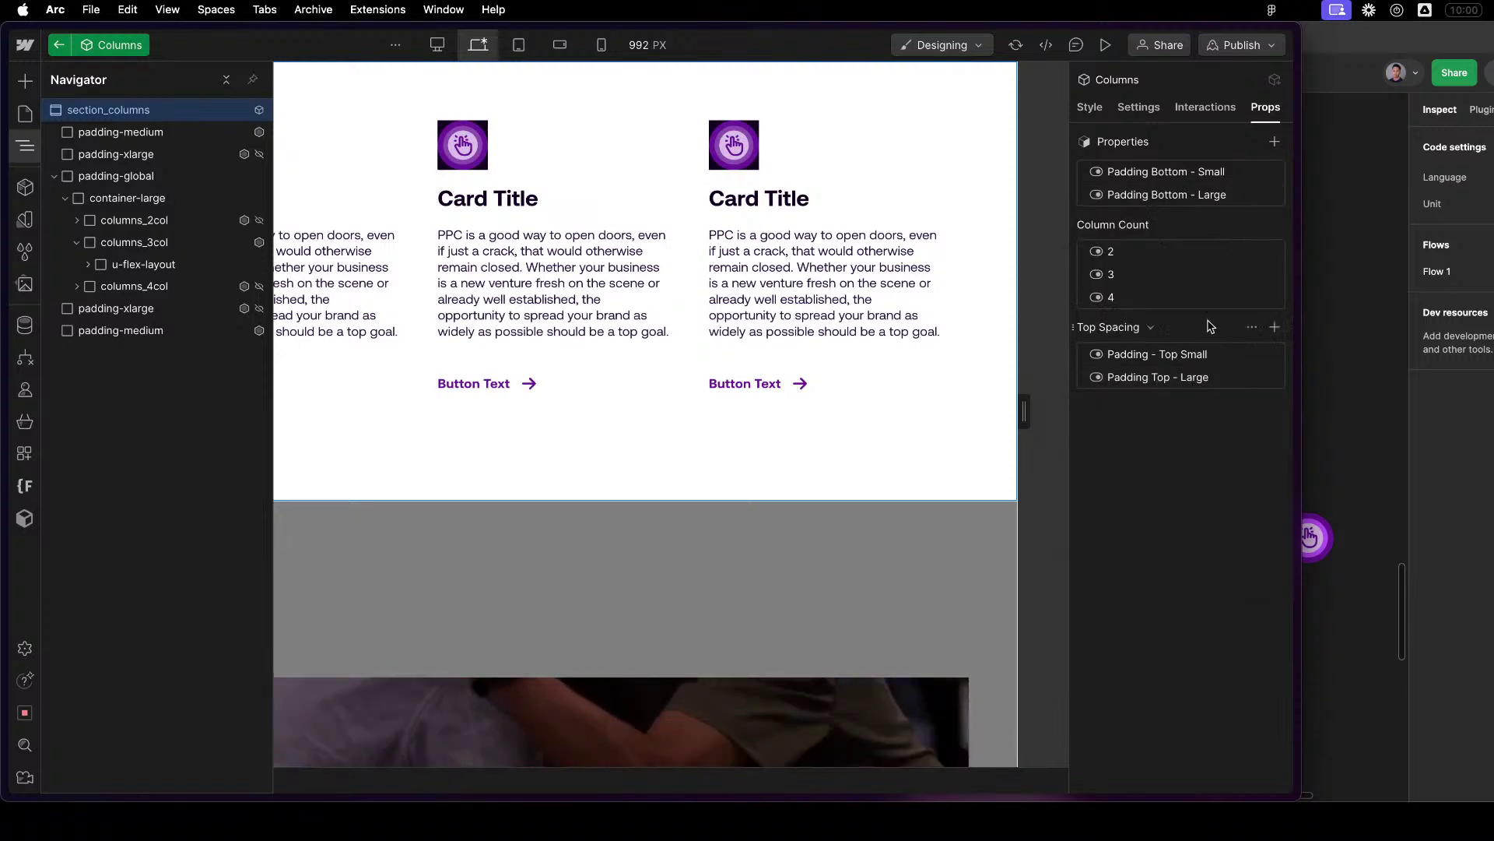
Assign the visibility property "Padding Bottom - Small" to a new property group named "Bottom Padding".
{"action": "left_click", "coordinate": [1196, 173]}
{"action": "left_click", "coordinate": [1167, 282]}
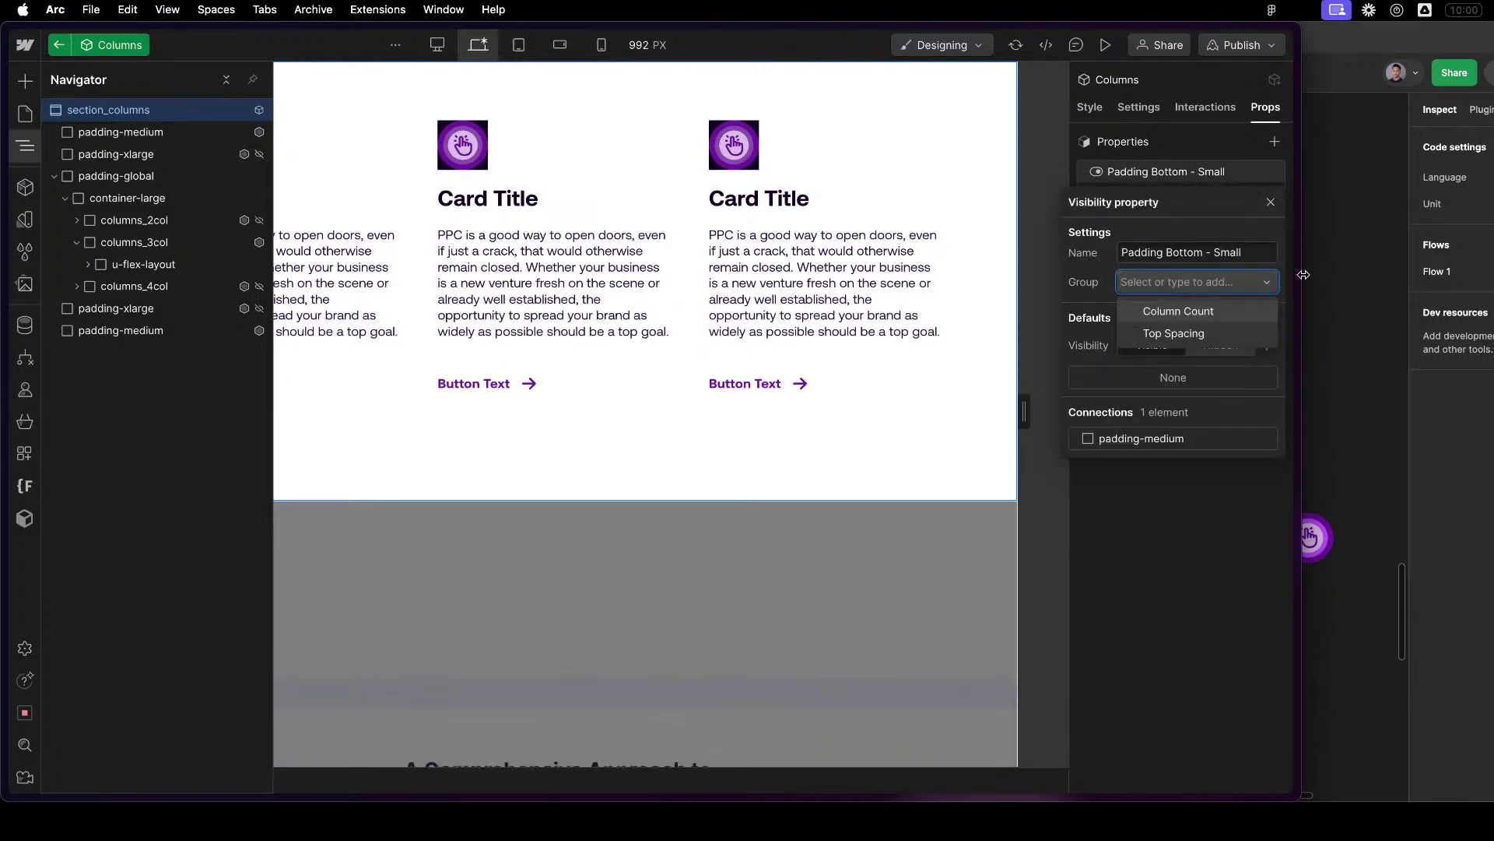
{"action": "type", "text": "Bottom Spacing"}
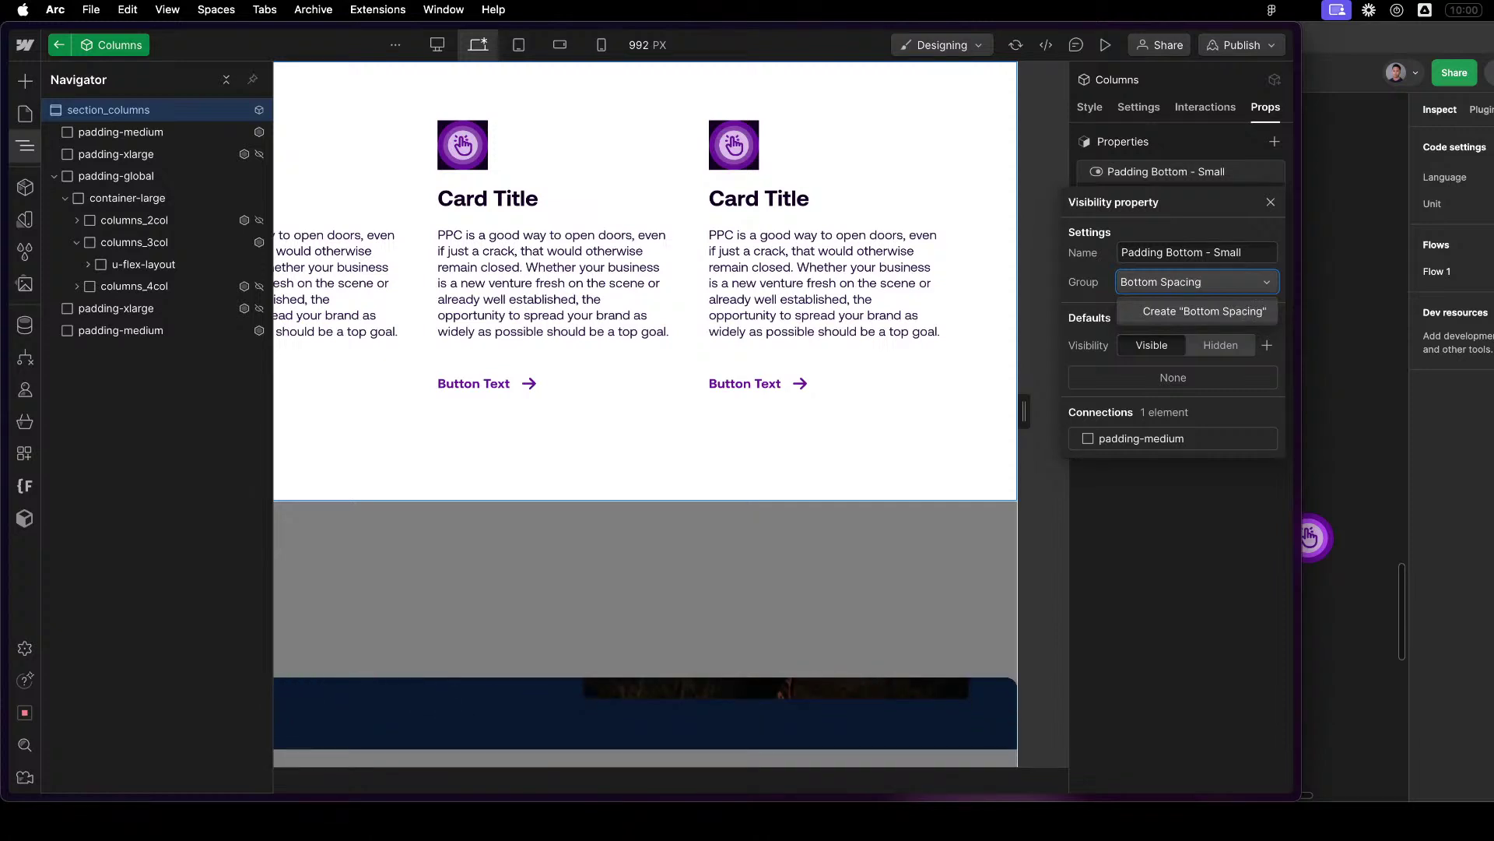
{"action": "type", "text": "Bottom Padding"}
{"action": "key", "text": "Return"}
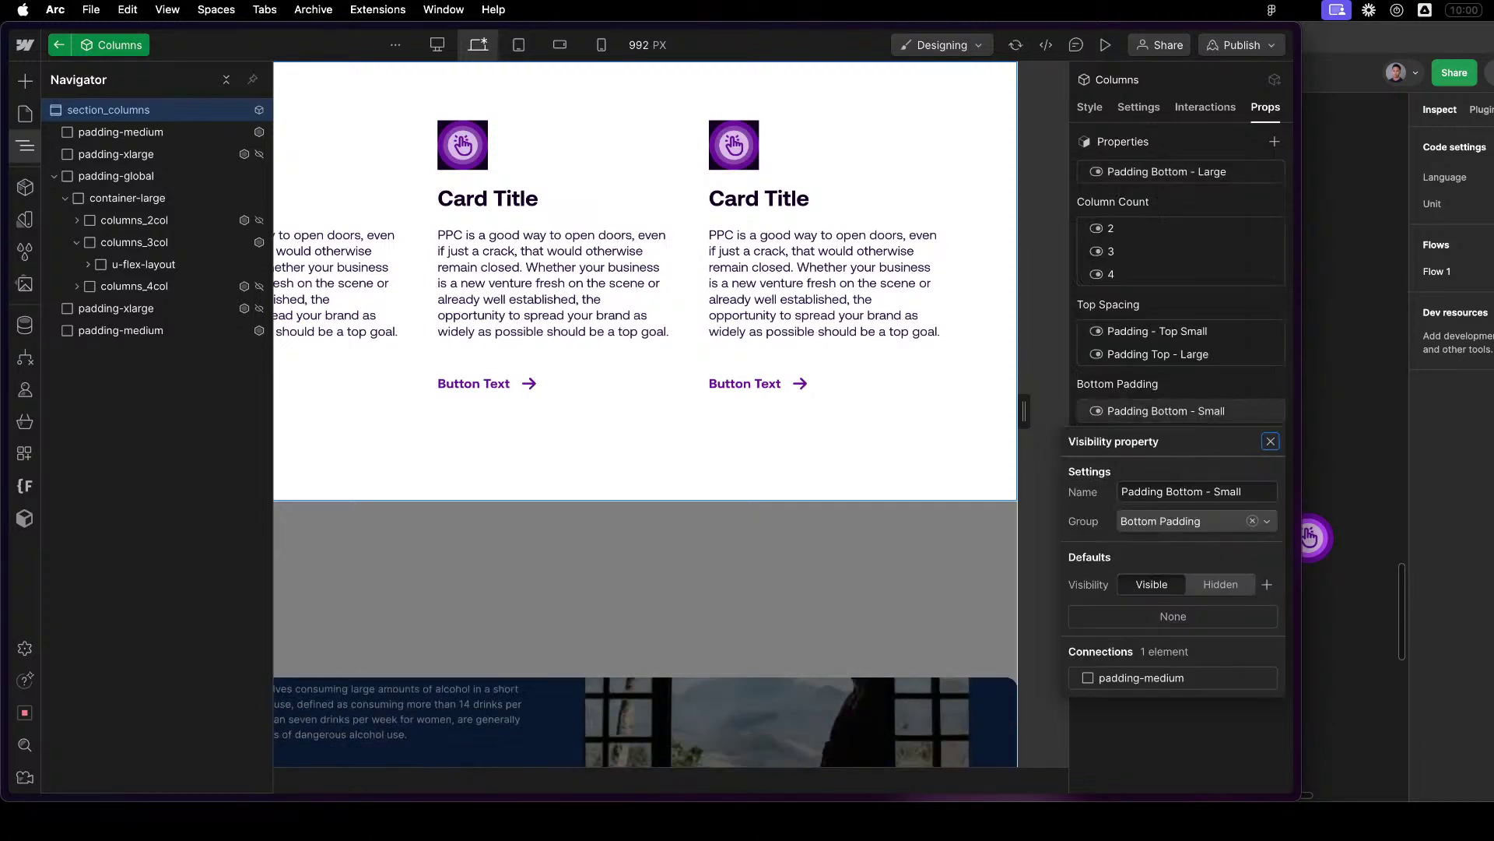
Rename the "Top Spacing" property group as "Top Padding".
{"action": "left_click", "coordinate": [1147, 306]}
{"action": "right_click", "coordinate": [1134, 304]}
{"action": "key", "text": "Escape"}
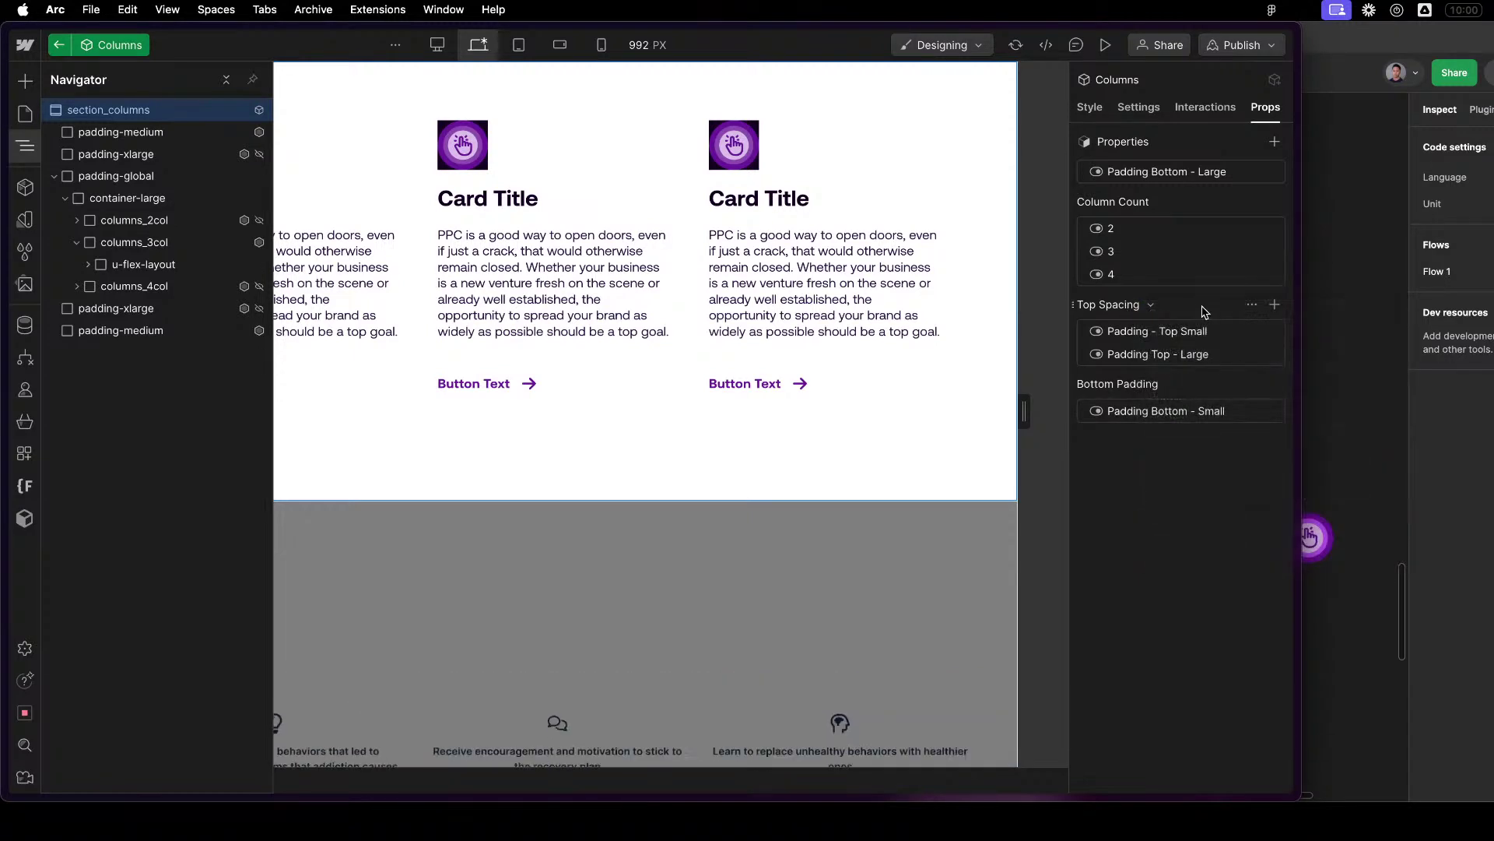
{"action": "left_click", "coordinate": [1251, 305]}
{"action": "left_click", "coordinate": [1231, 334]}
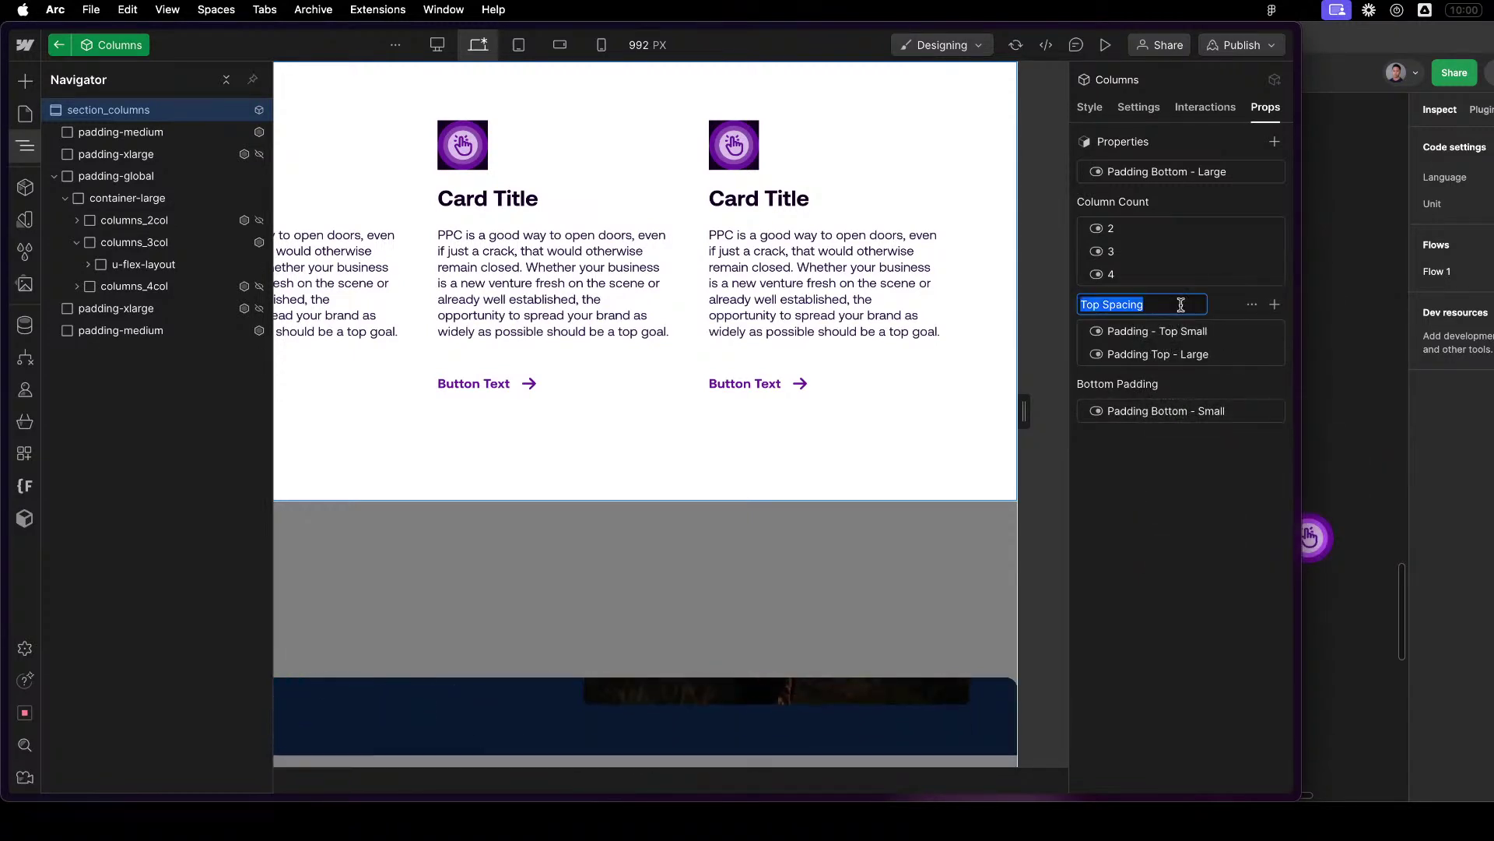
{"action": "type", "text": "Top Padding"}
{"action": "key", "text": "Return"}
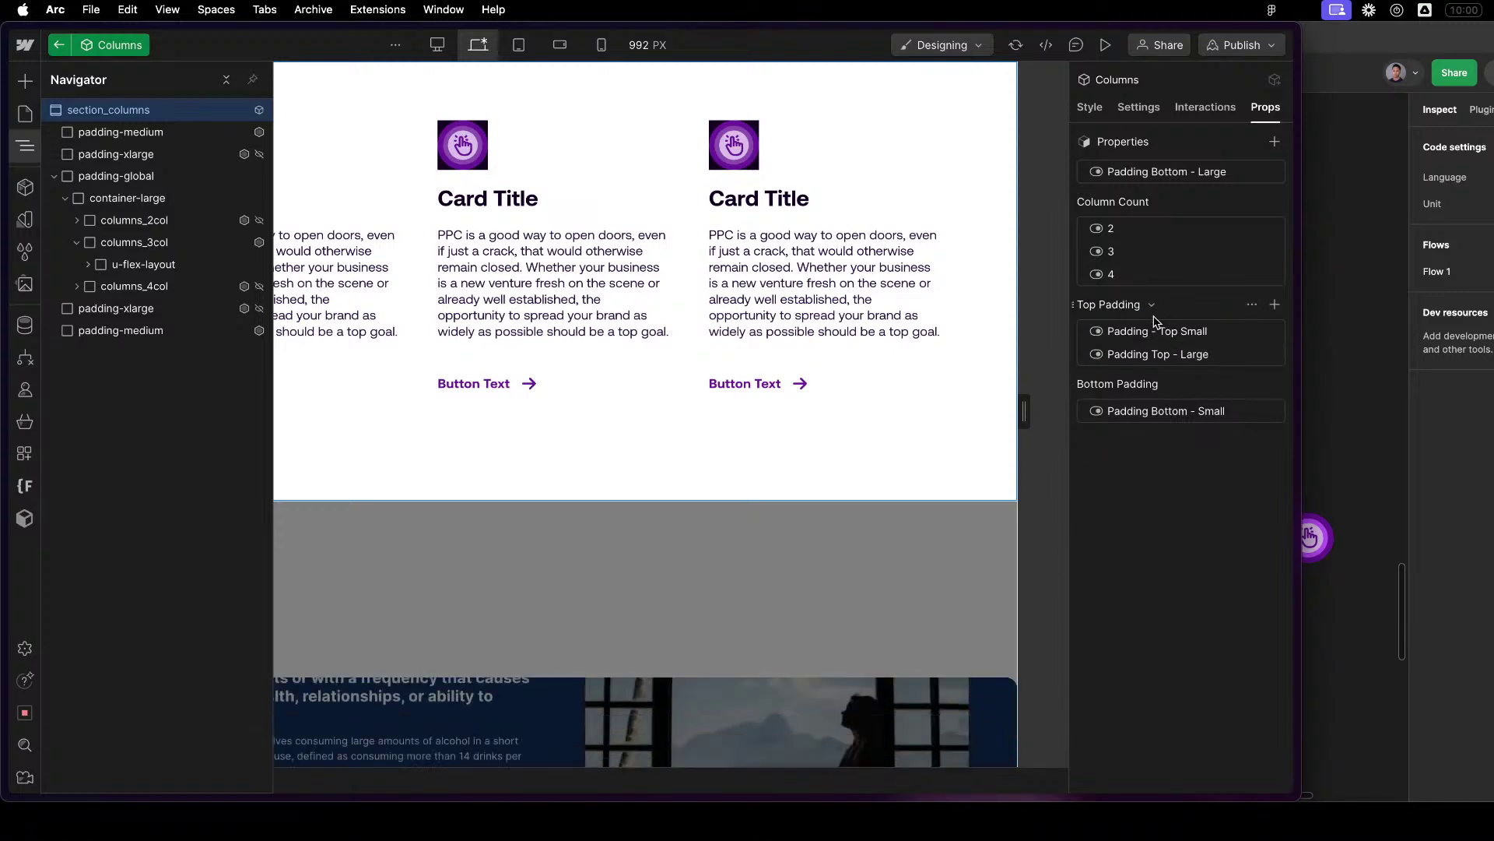
Add the visibility property "Padding Bottom - Large" to the "Bottom Padding" group.
{"action": "left_click", "coordinate": [1177, 172]}
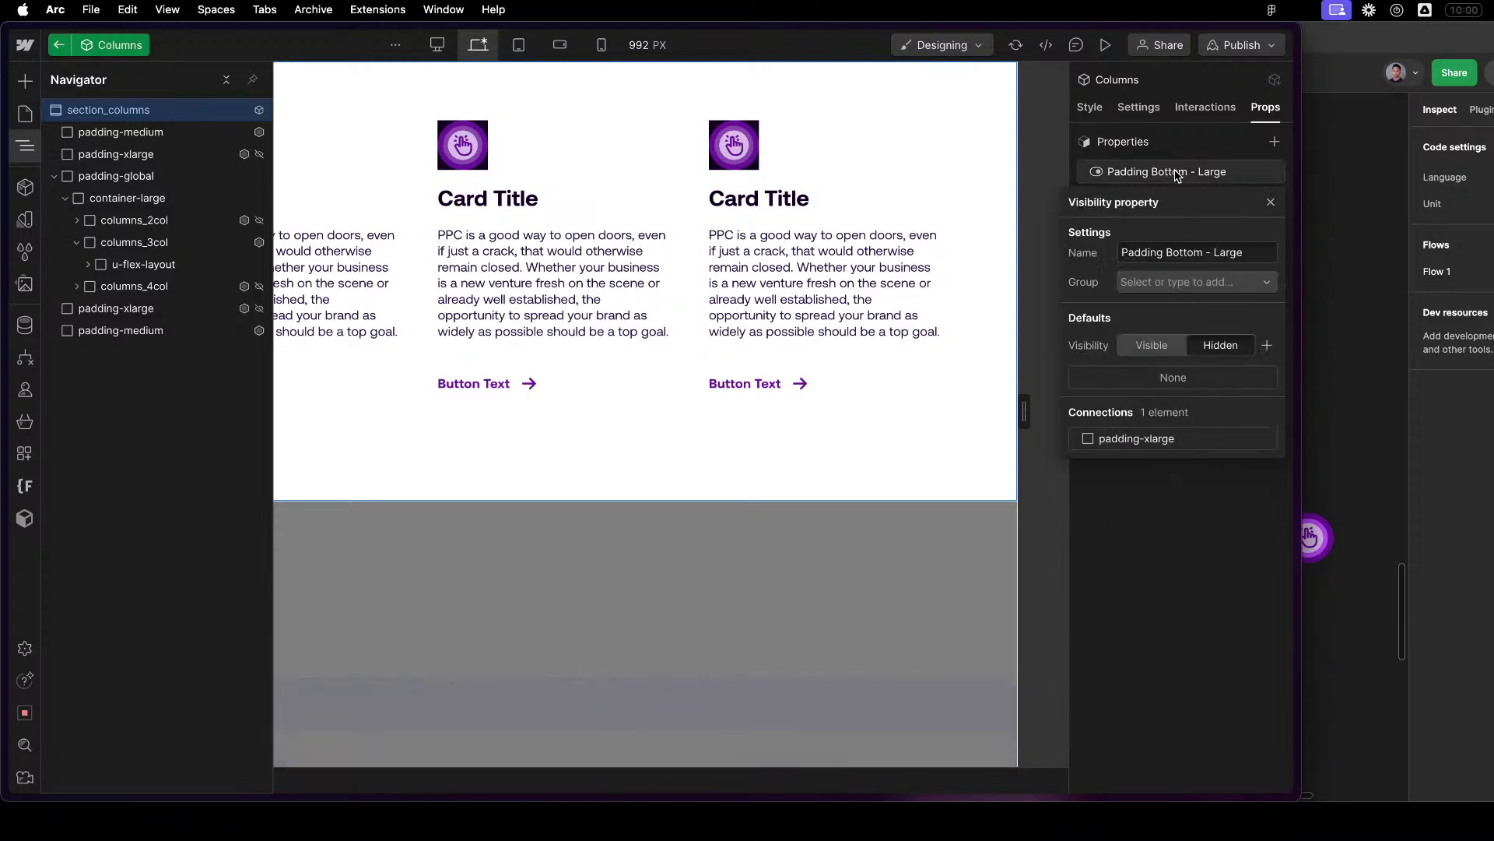
{"action": "left_click", "coordinate": [1169, 282]}
{"action": "left_click", "coordinate": [1180, 355]}
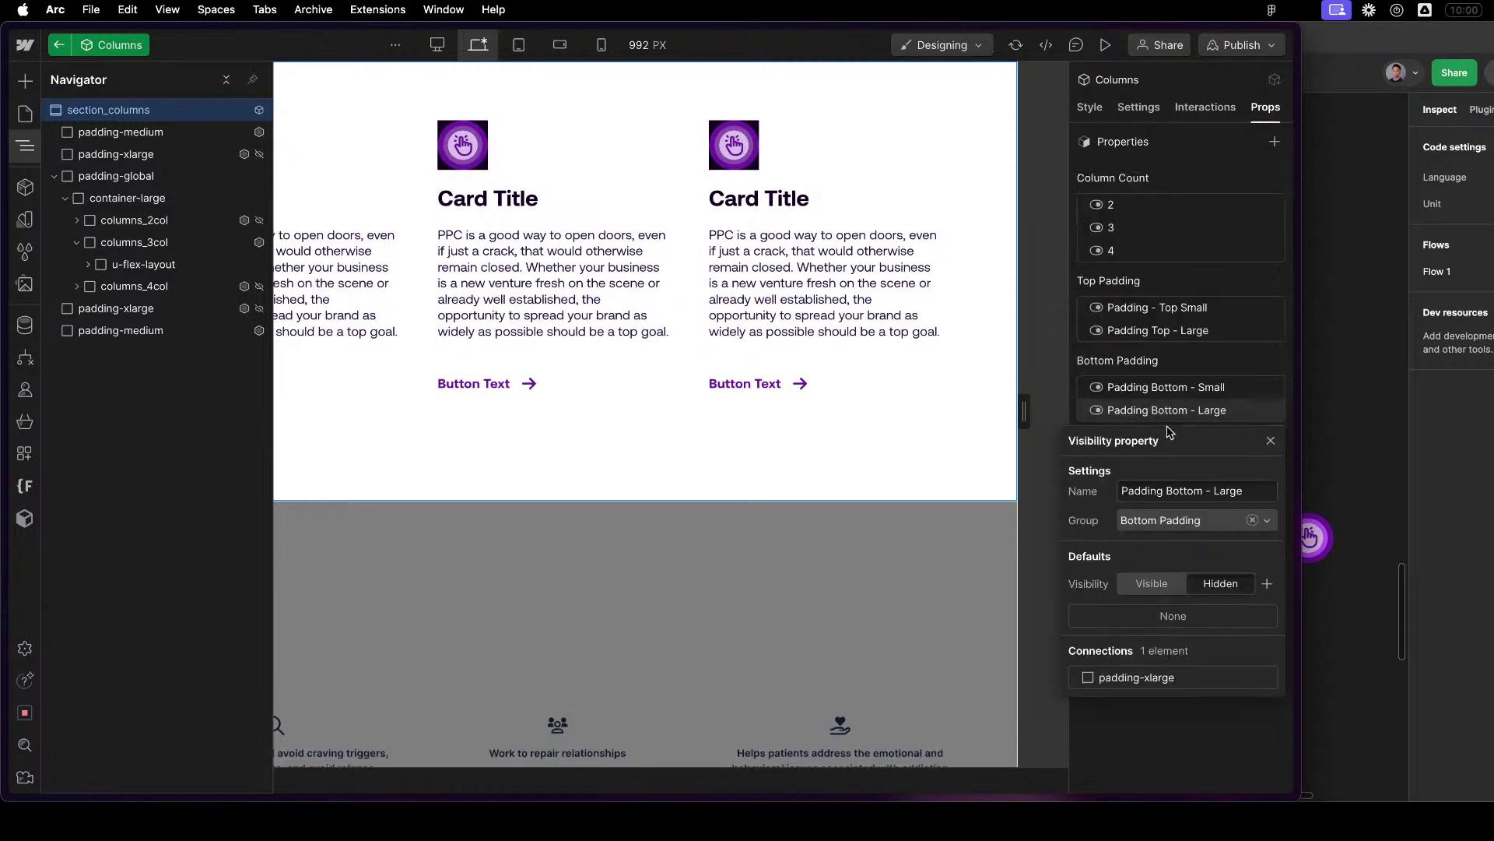
{"action": "key", "text": "Escape"}
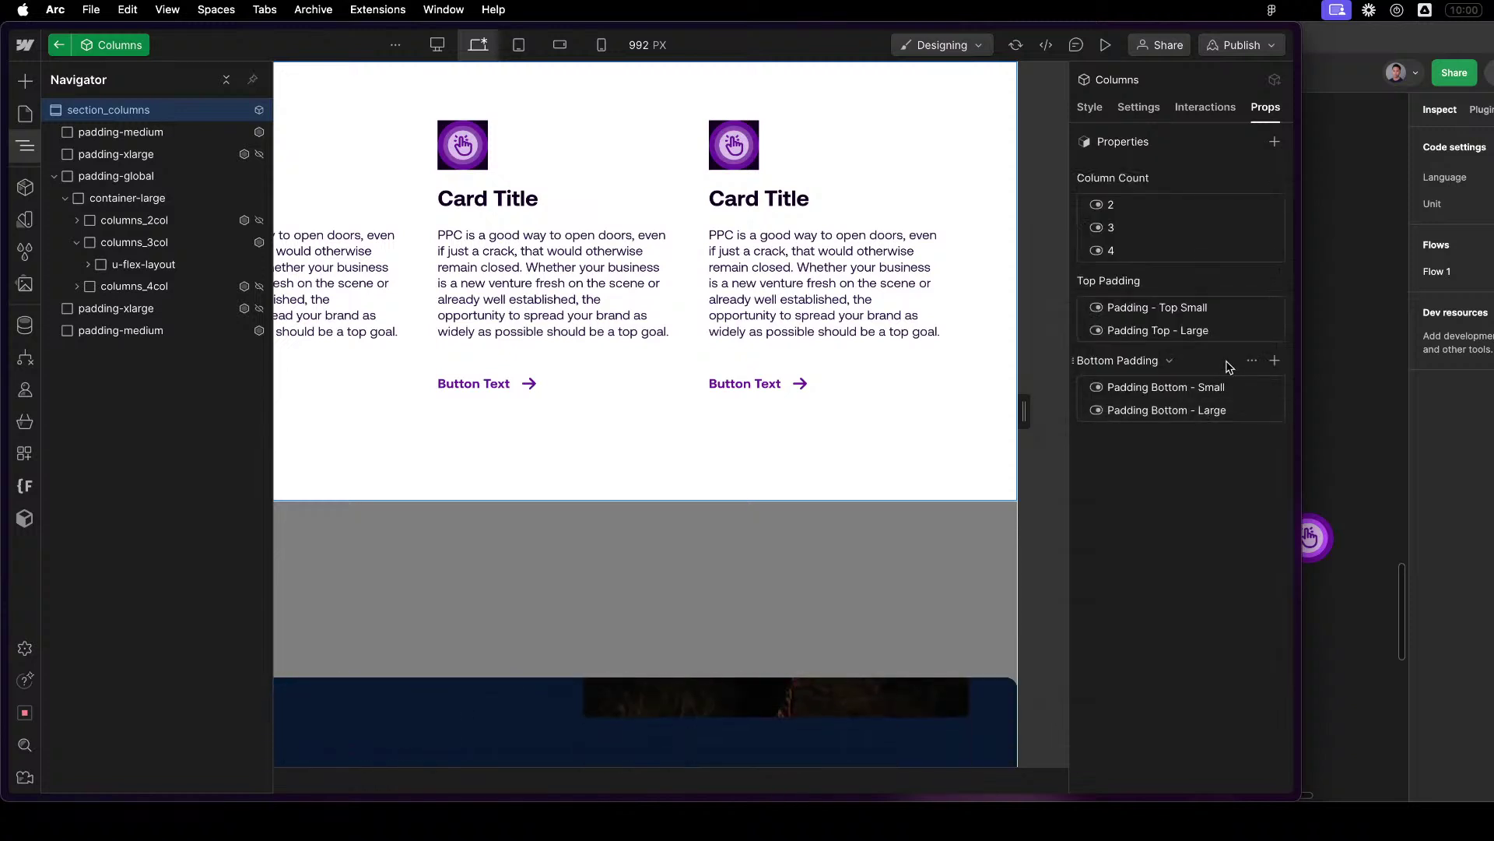
Shorten the names of the two visibility properties in the "Top Padding" group to "Small" and "Large".
{"action": "left_click", "coordinate": [1185, 308]}
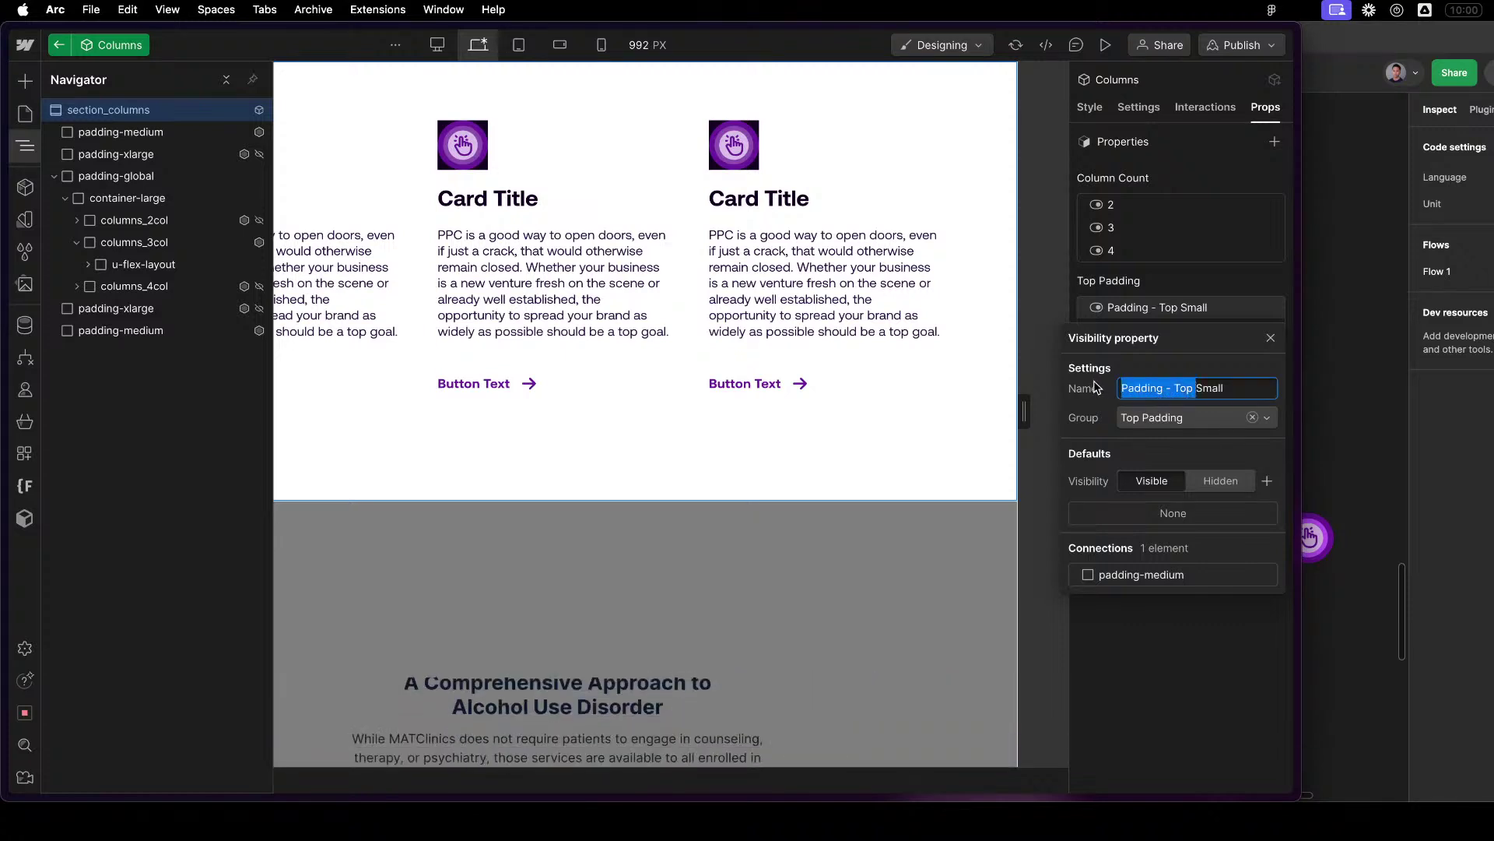
{"action": "key", "text": "BackSpace"}
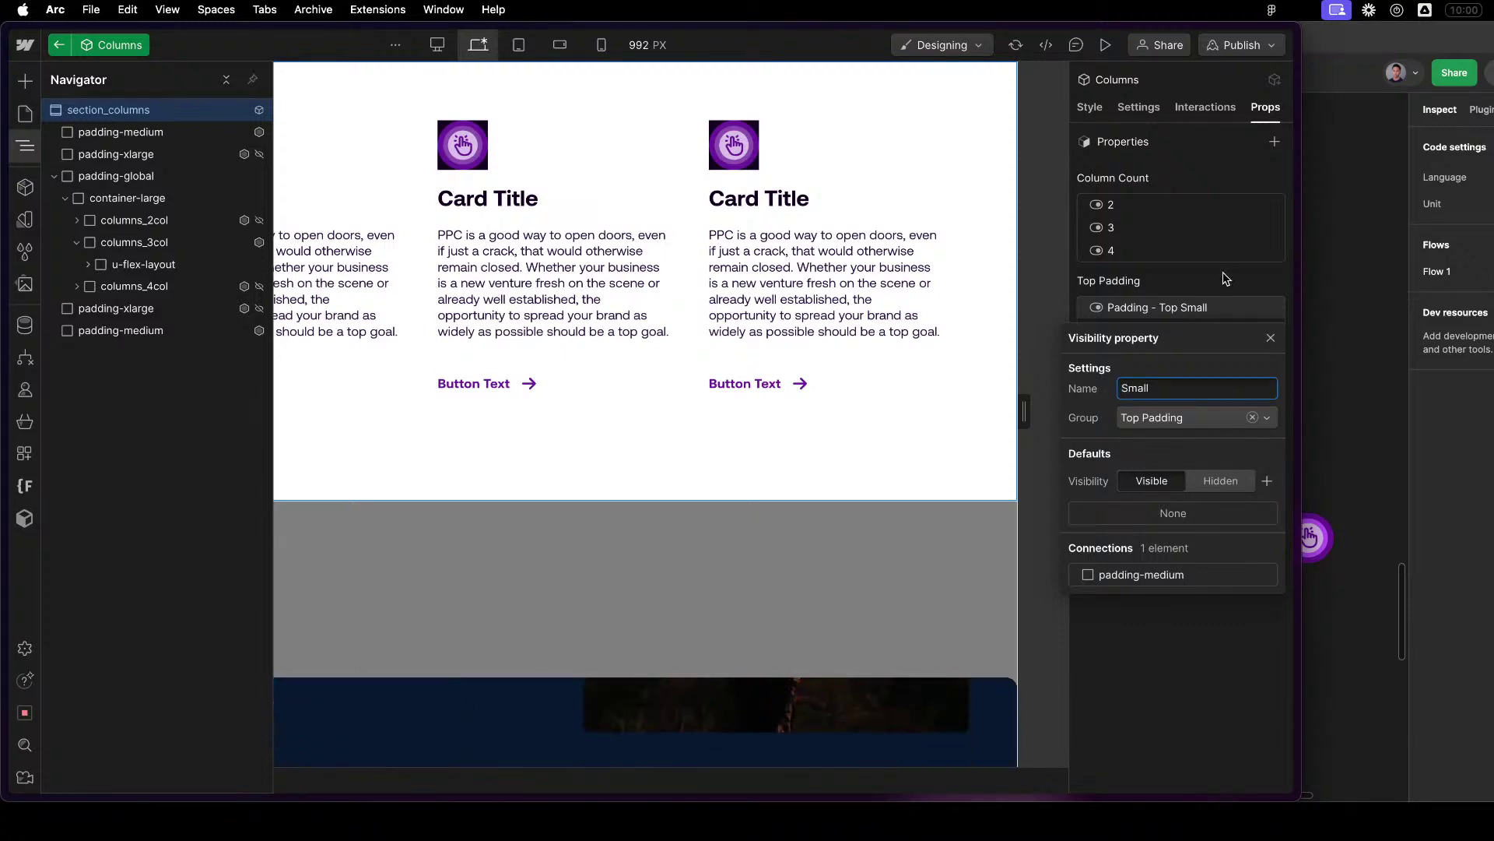
{"action": "left_click", "coordinate": [1271, 338]}
{"action": "left_click", "coordinate": [1208, 330]}
{"action": "left_click_drag", "start_coordinate": [1195, 411], "coordinate": [1134, 413]}
{"action": "left_click", "coordinate": [1211, 394]}
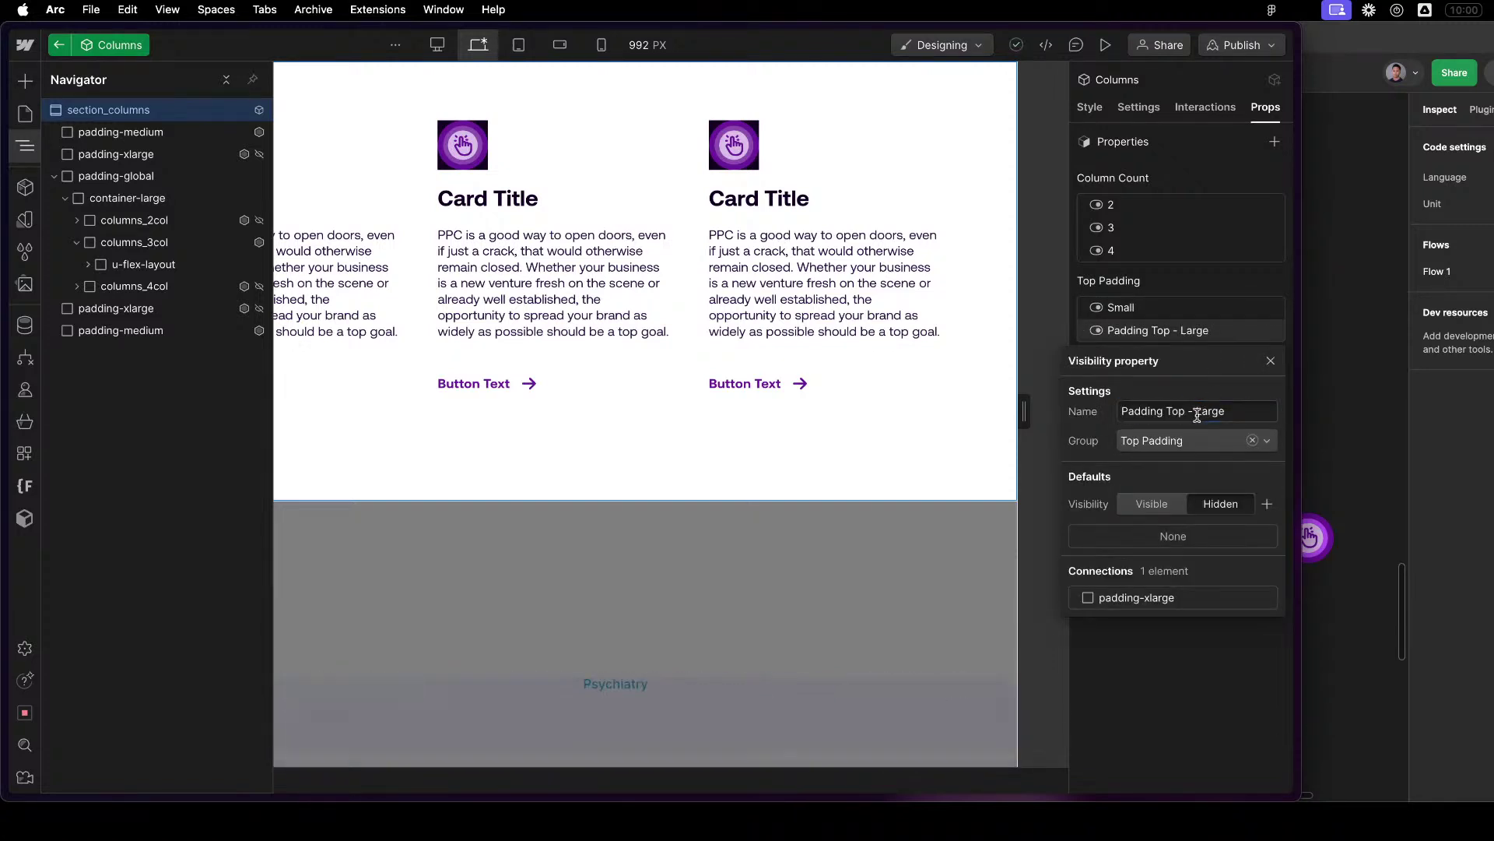
{"action": "key", "text": "Return"}
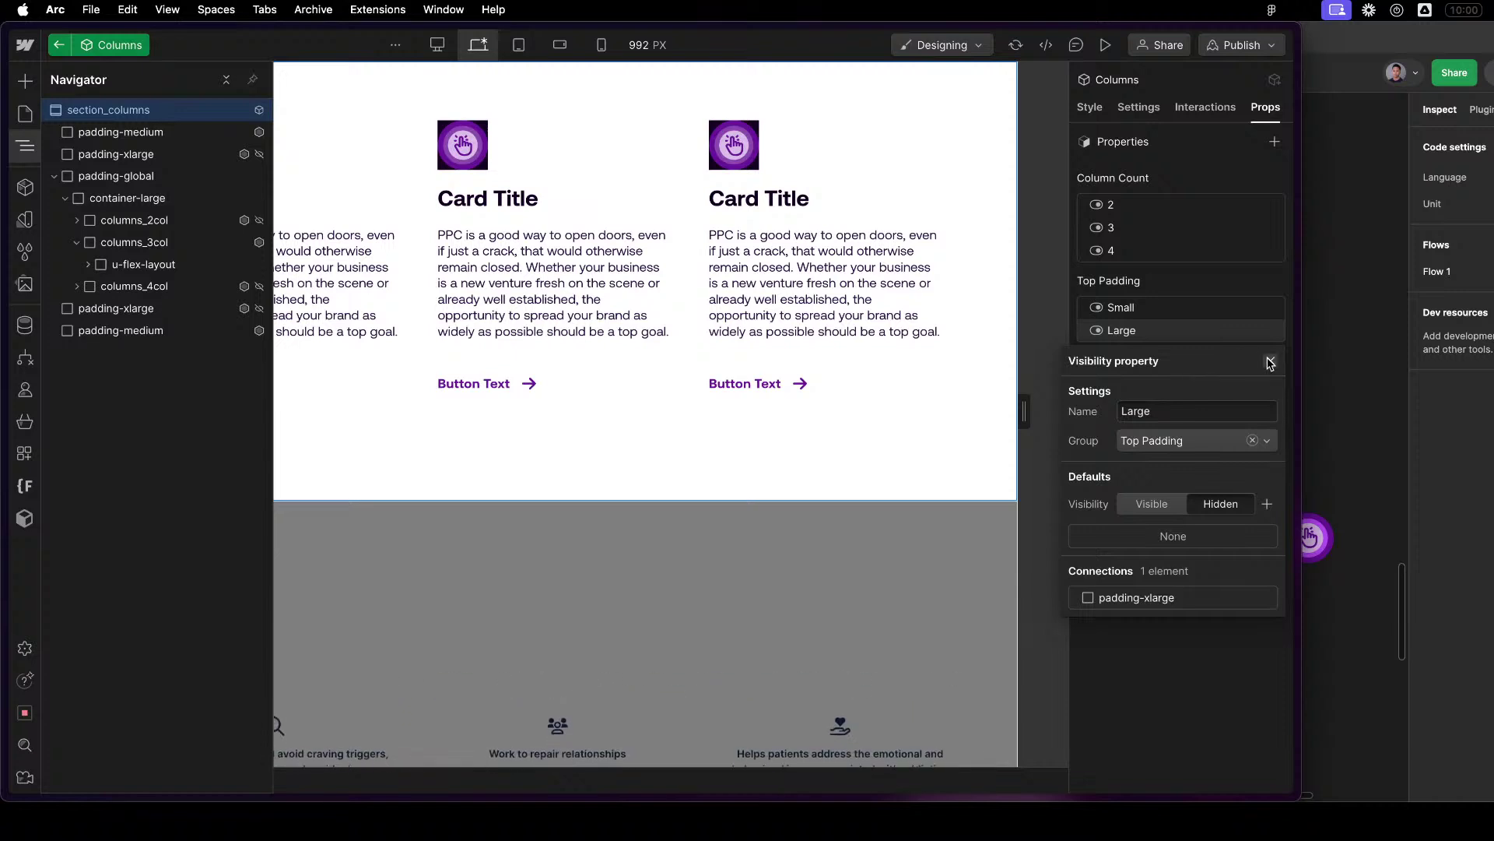
{"action": "left_click", "coordinate": [1039, 287]}
Rename the visibility property "Padding Bottom - Small" as "Bottom Small".
{"action": "left_click", "coordinate": [1135, 389]}
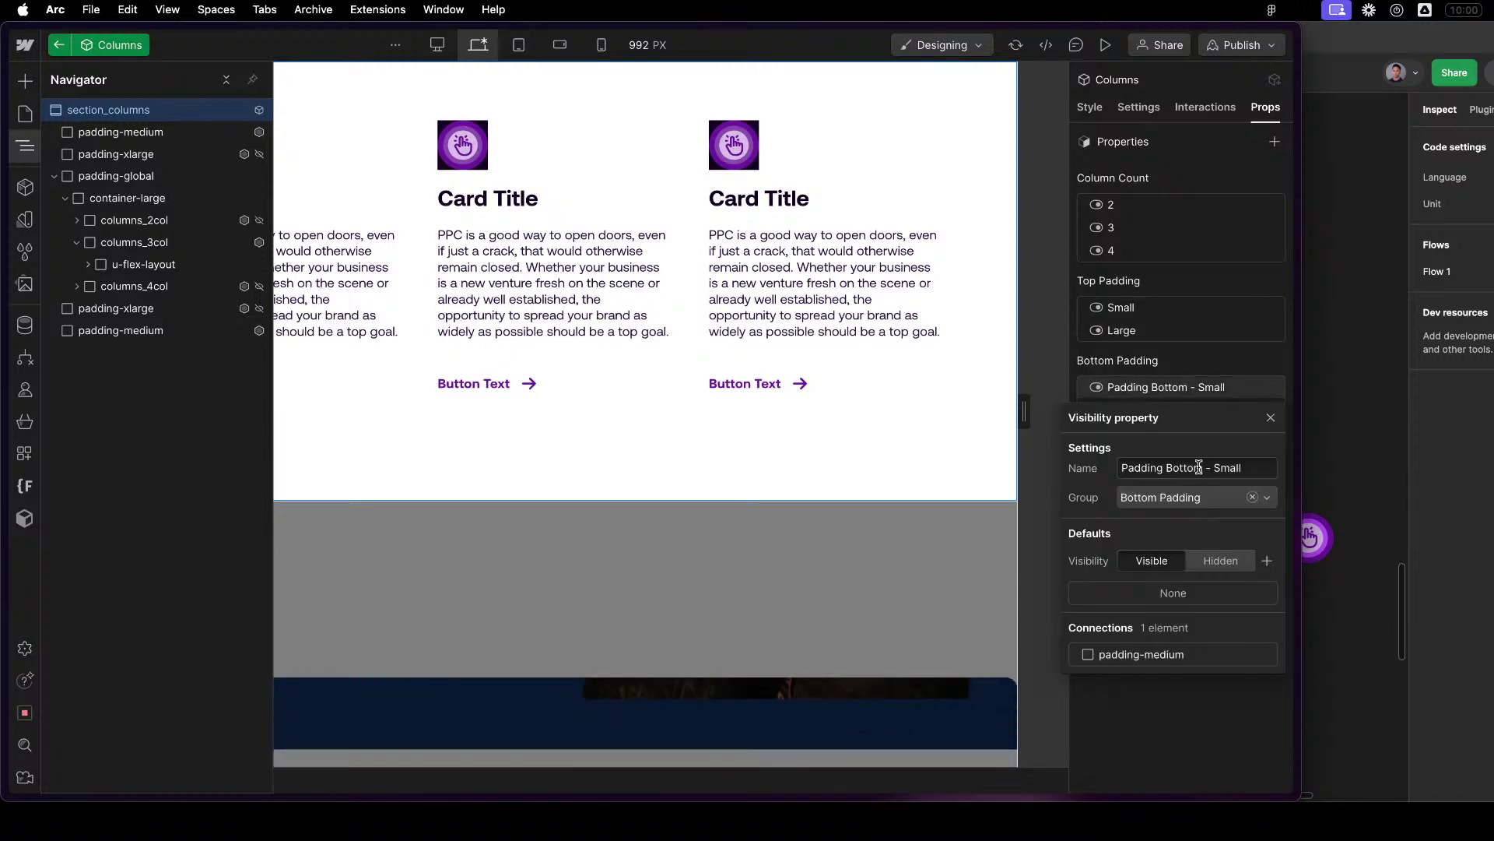
{"action": "left_click_drag", "start_coordinate": [1215, 468], "coordinate": [1121, 468]}
{"action": "key", "text": "BackSpace"}
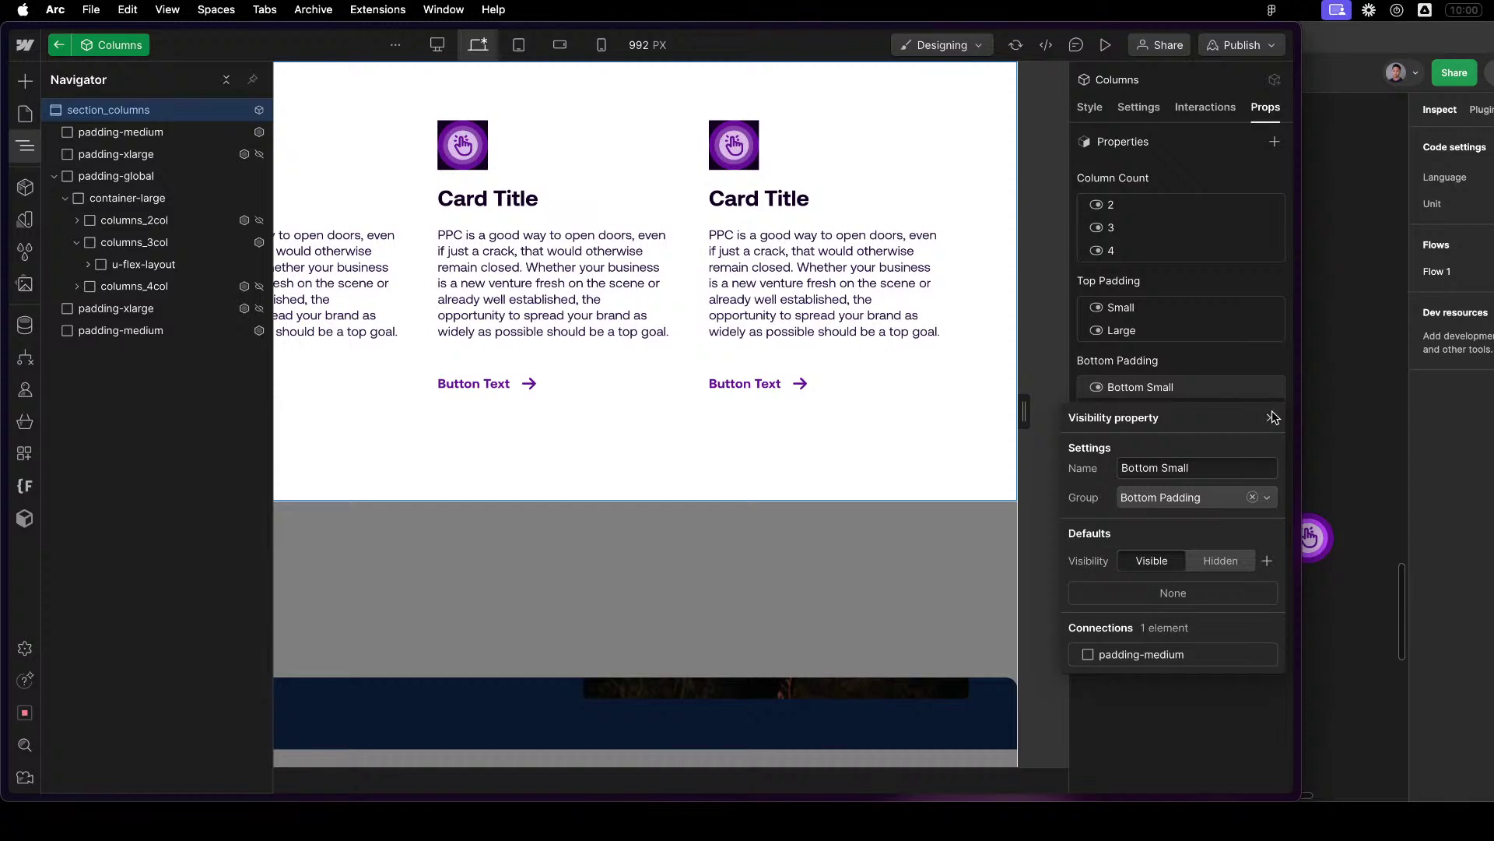
{"action": "left_click", "coordinate": [1273, 417]}
Rename the visibility property "Padding Bottom - Large" as "Bottom Large".
{"action": "left_click", "coordinate": [1202, 410]}
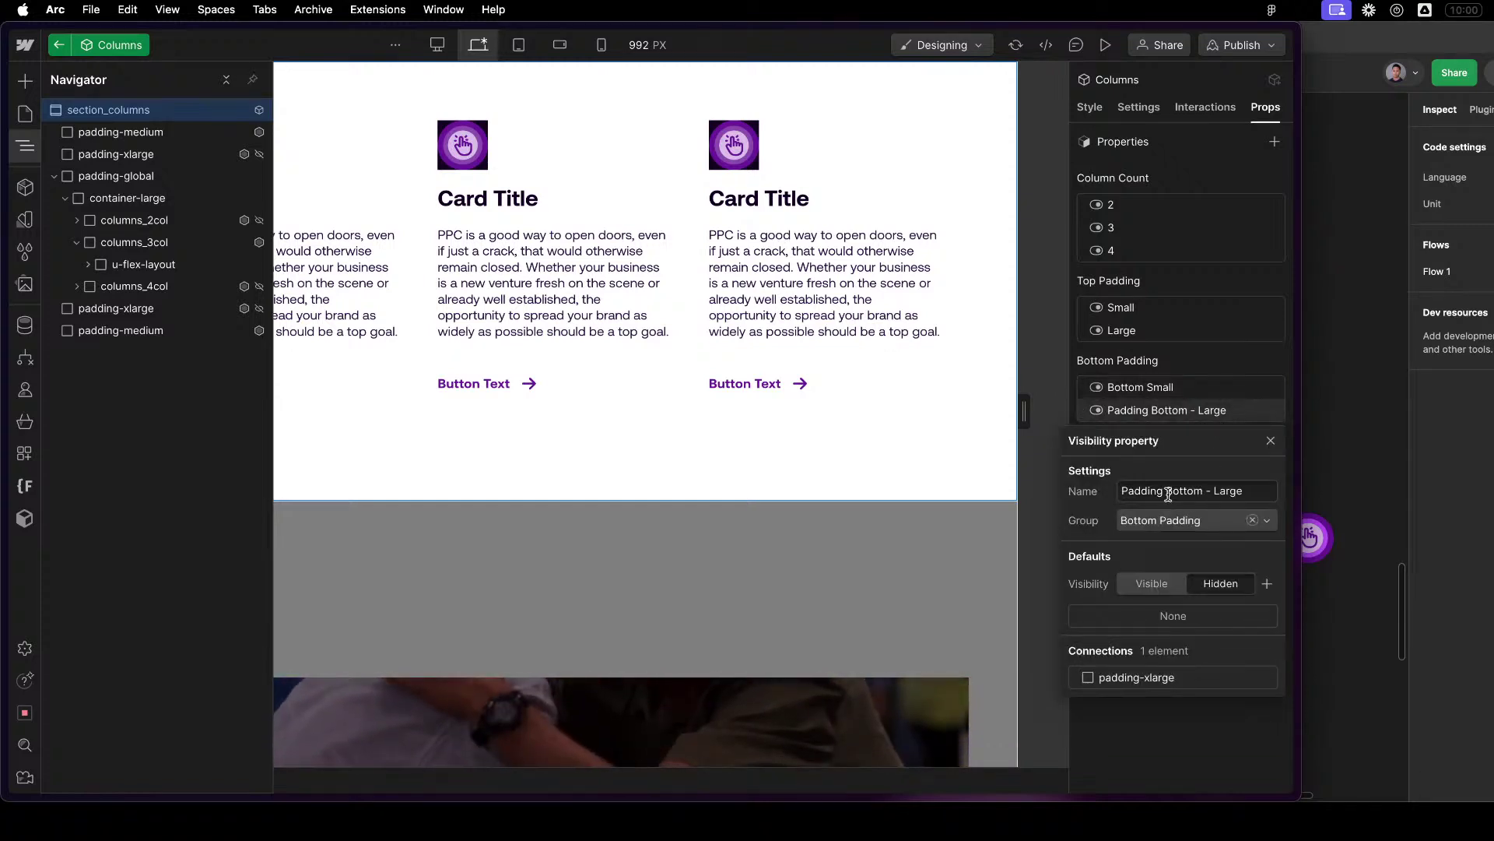
{"action": "left_click_drag", "start_coordinate": [1168, 495], "coordinate": [1109, 497]}
{"action": "key", "text": "BackSpace"}
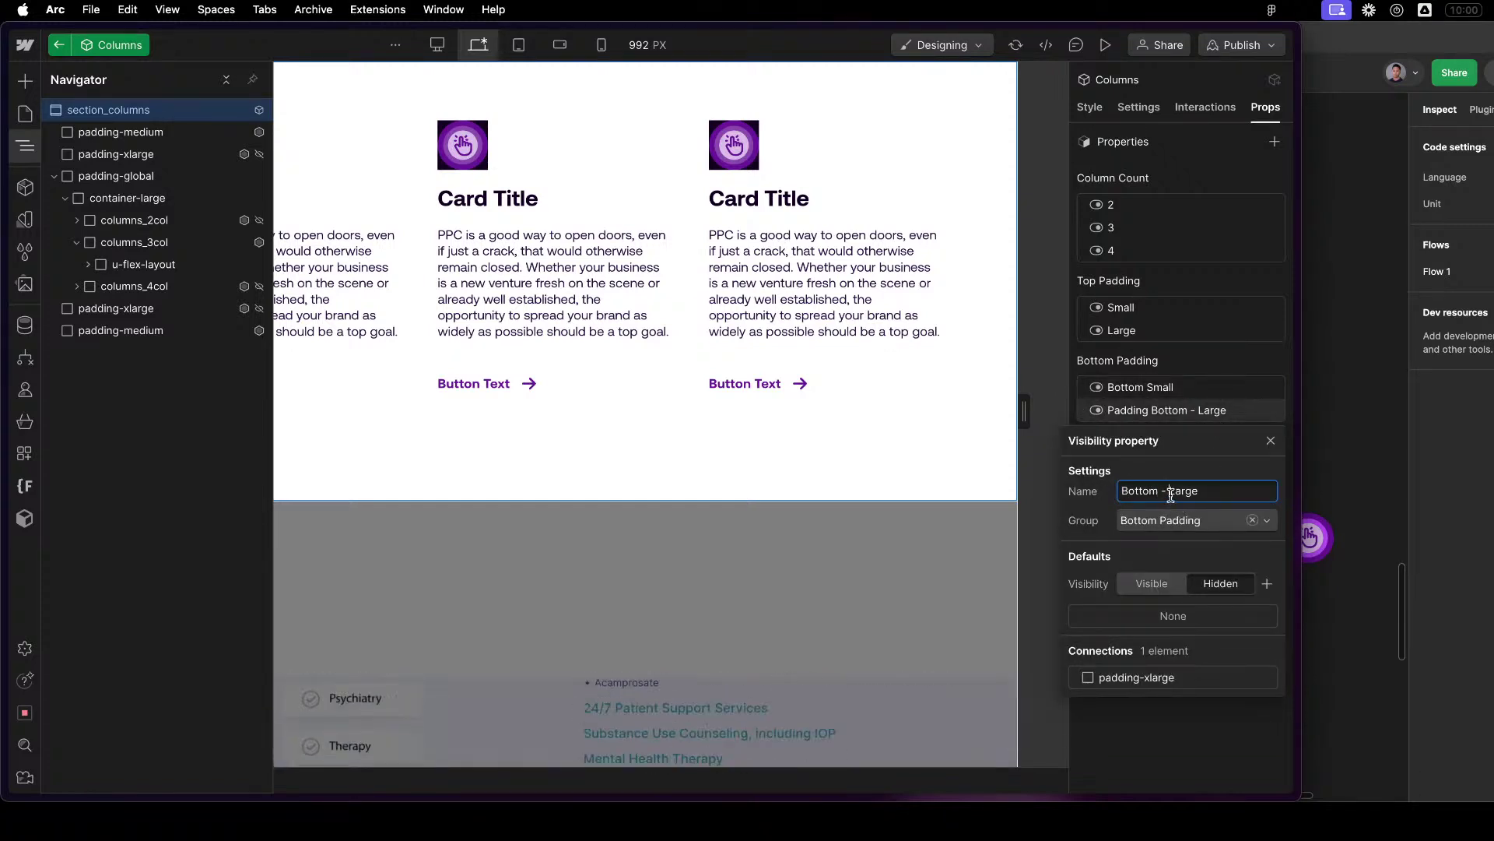
{"action": "left_click", "coordinate": [1170, 491]}
{"action": "key", "text": "BackSpace"}
{"action": "key", "text": "BackSpace"}
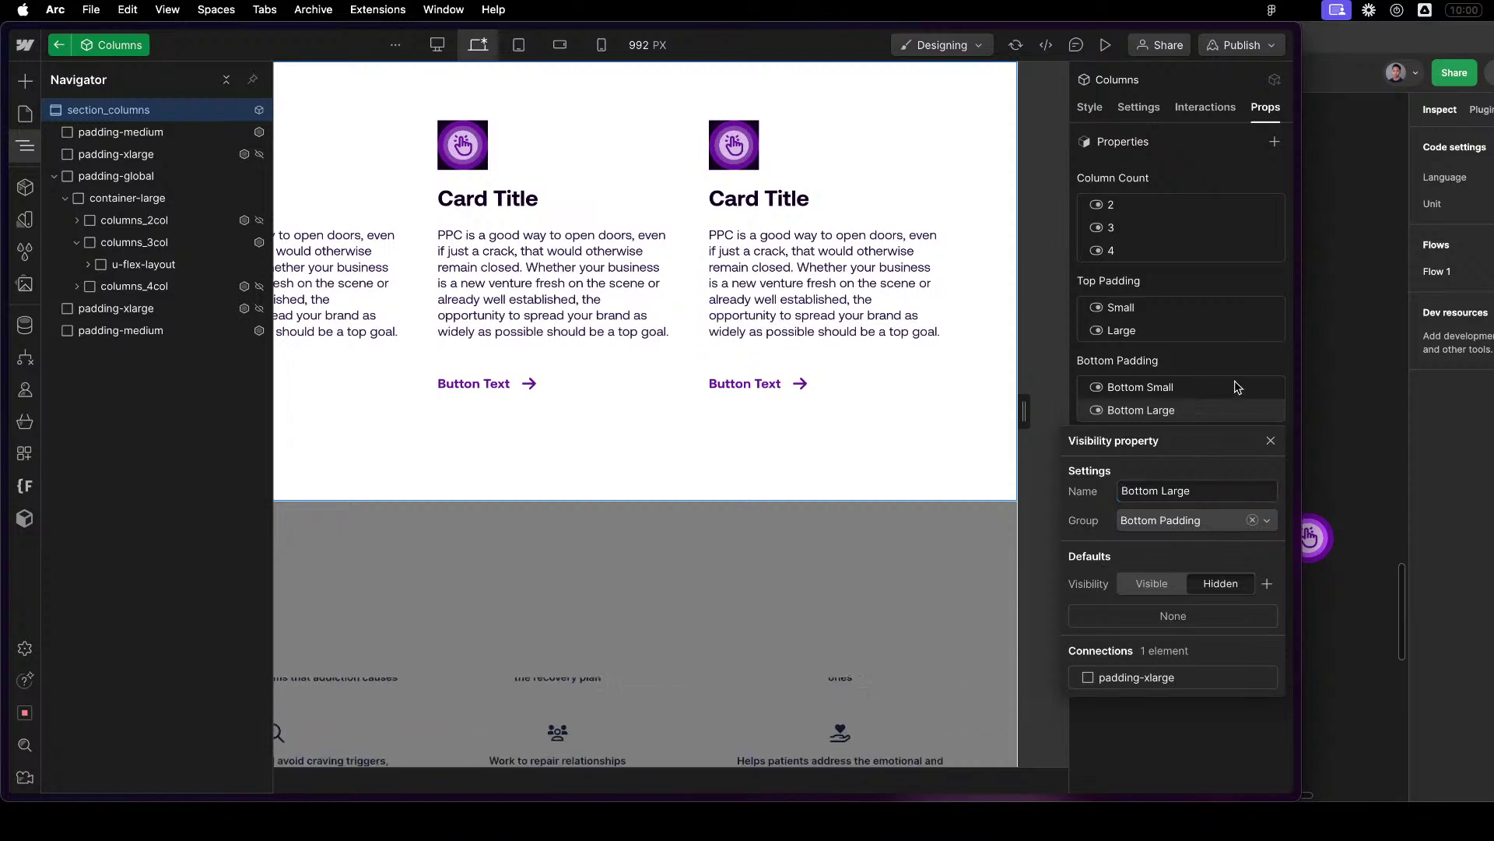
{"action": "key", "text": "Escape"}
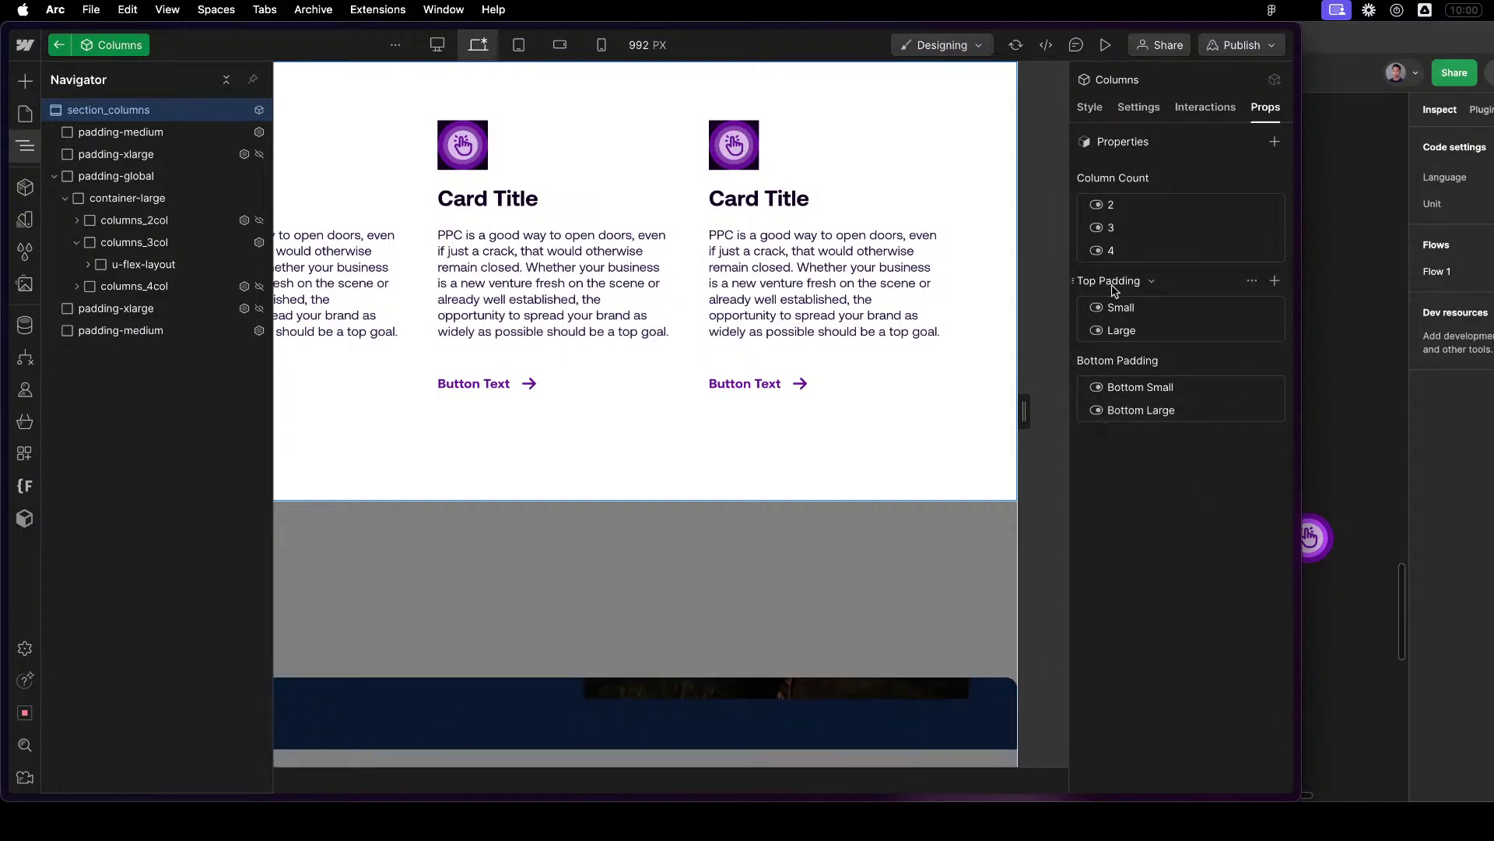
Rename the "Top Padding" group's "Small" and "Large" properties as "Top Small" and "Top Large".
{"action": "left_click", "coordinate": [1124, 307]}
{"action": "double_click", "coordinate": [1153, 381]}
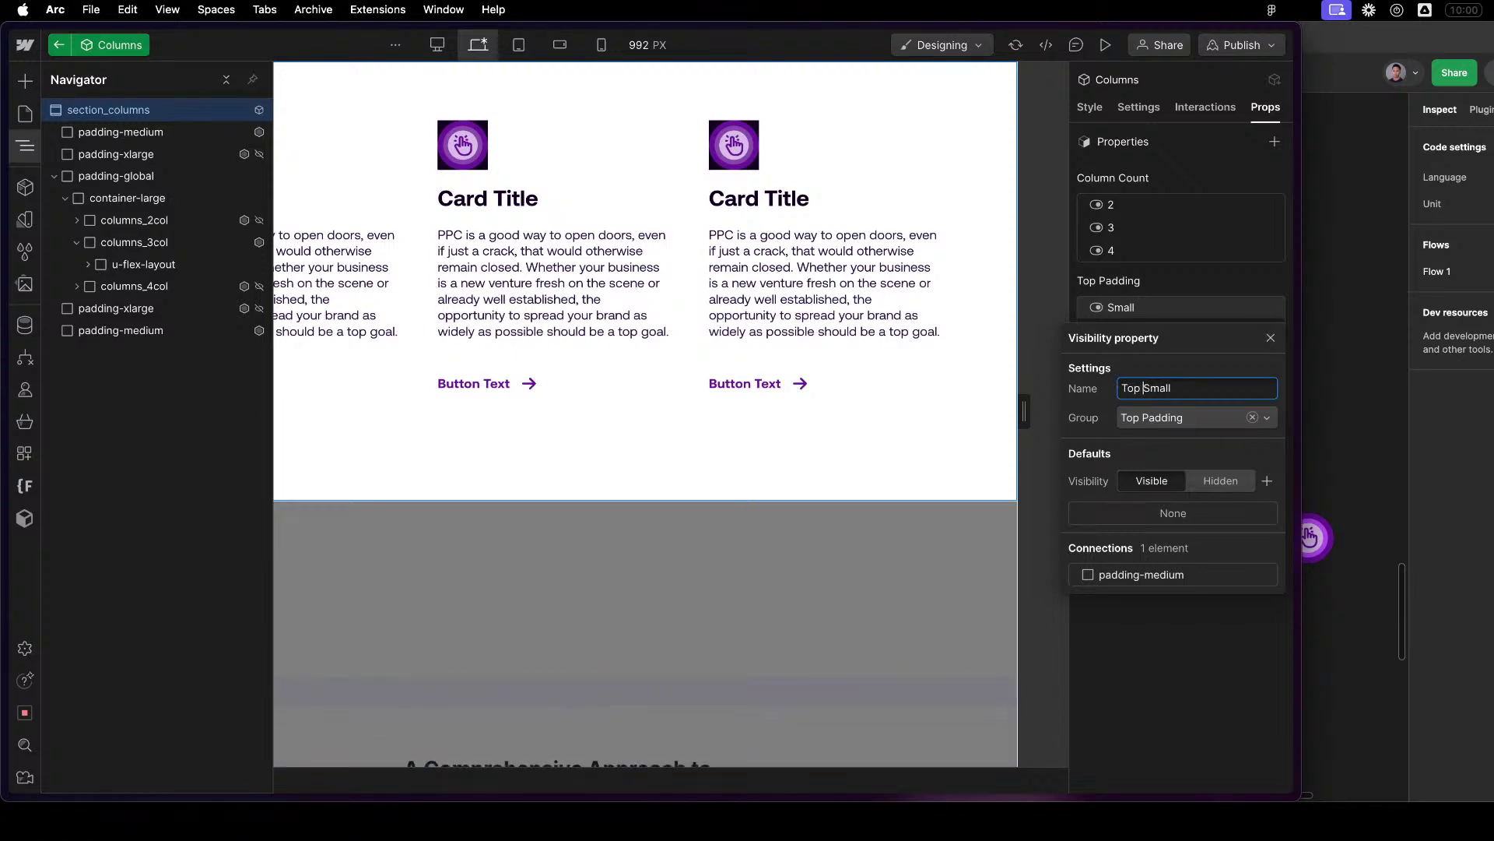
{"action": "key", "text": "Return"}
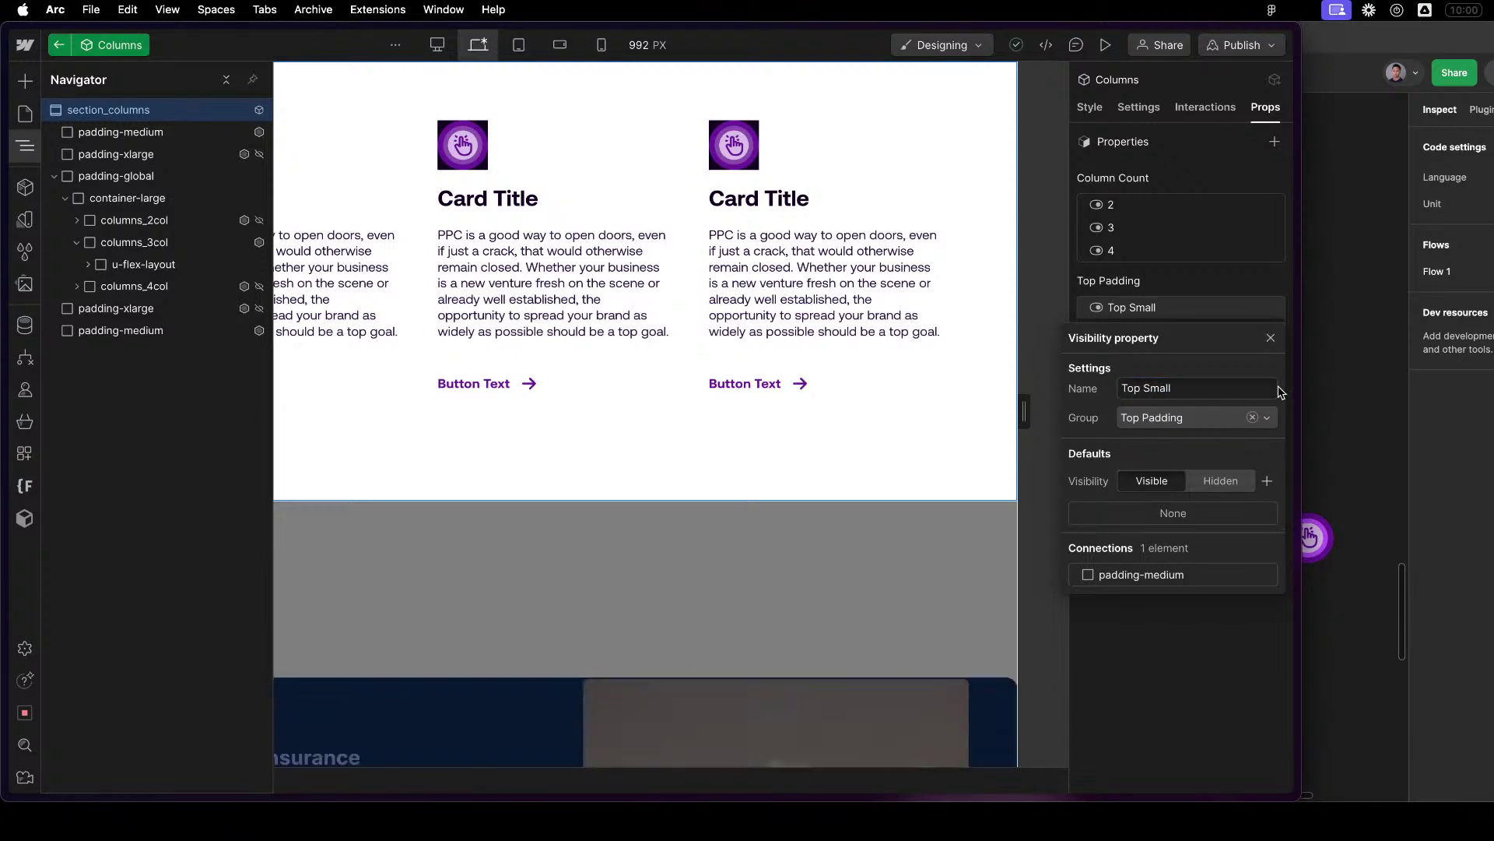
{"action": "left_click", "coordinate": [1271, 341]}
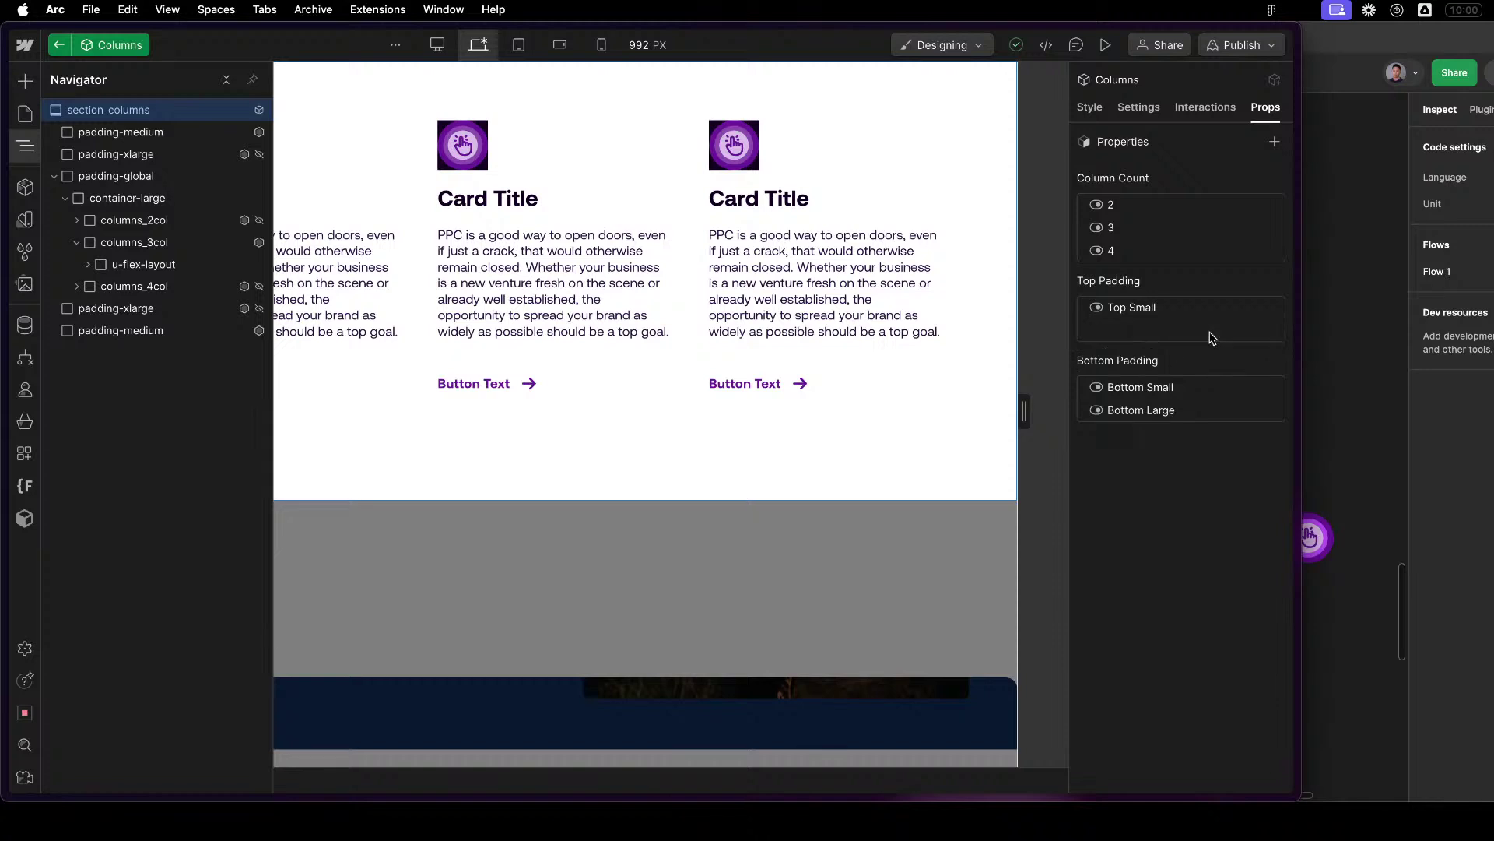
{"action": "left_click", "coordinate": [1211, 331]}
{"action": "left_click", "coordinate": [1125, 411]}
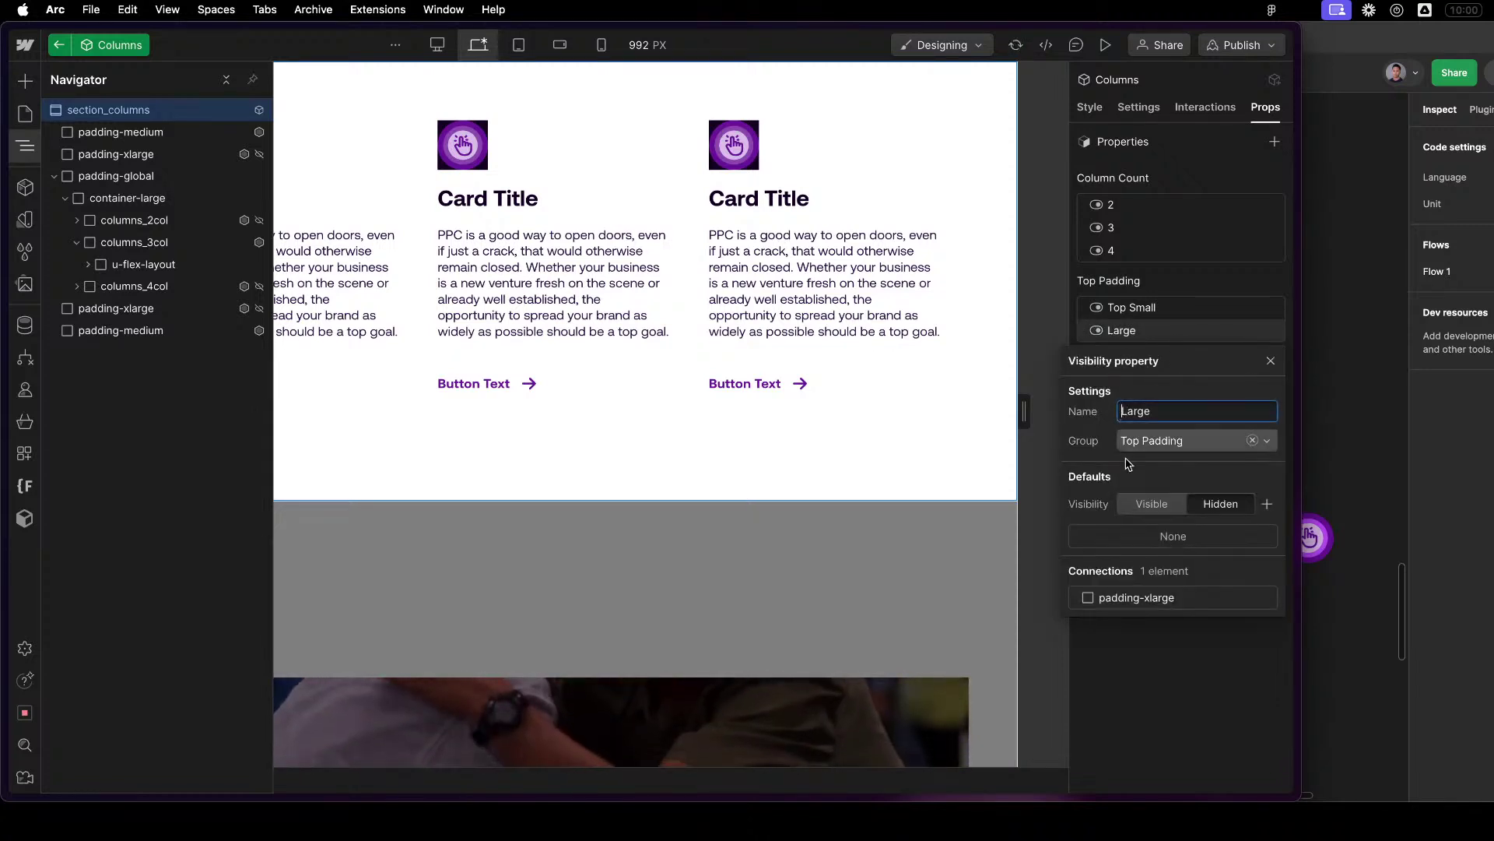
{"action": "type", "text": "Top"}
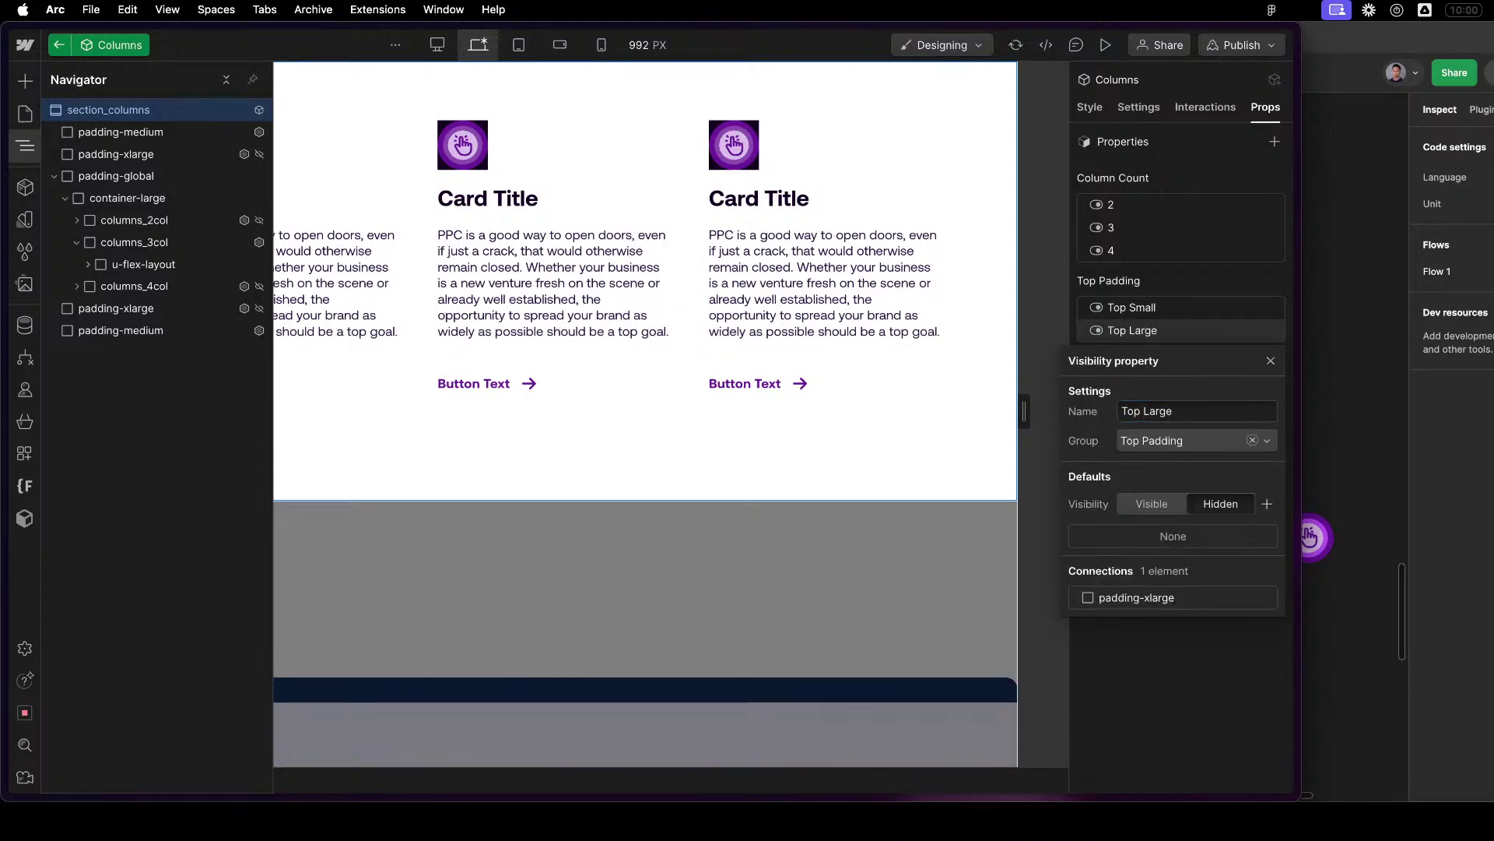
{"action": "left_click", "coordinate": [1135, 288]}
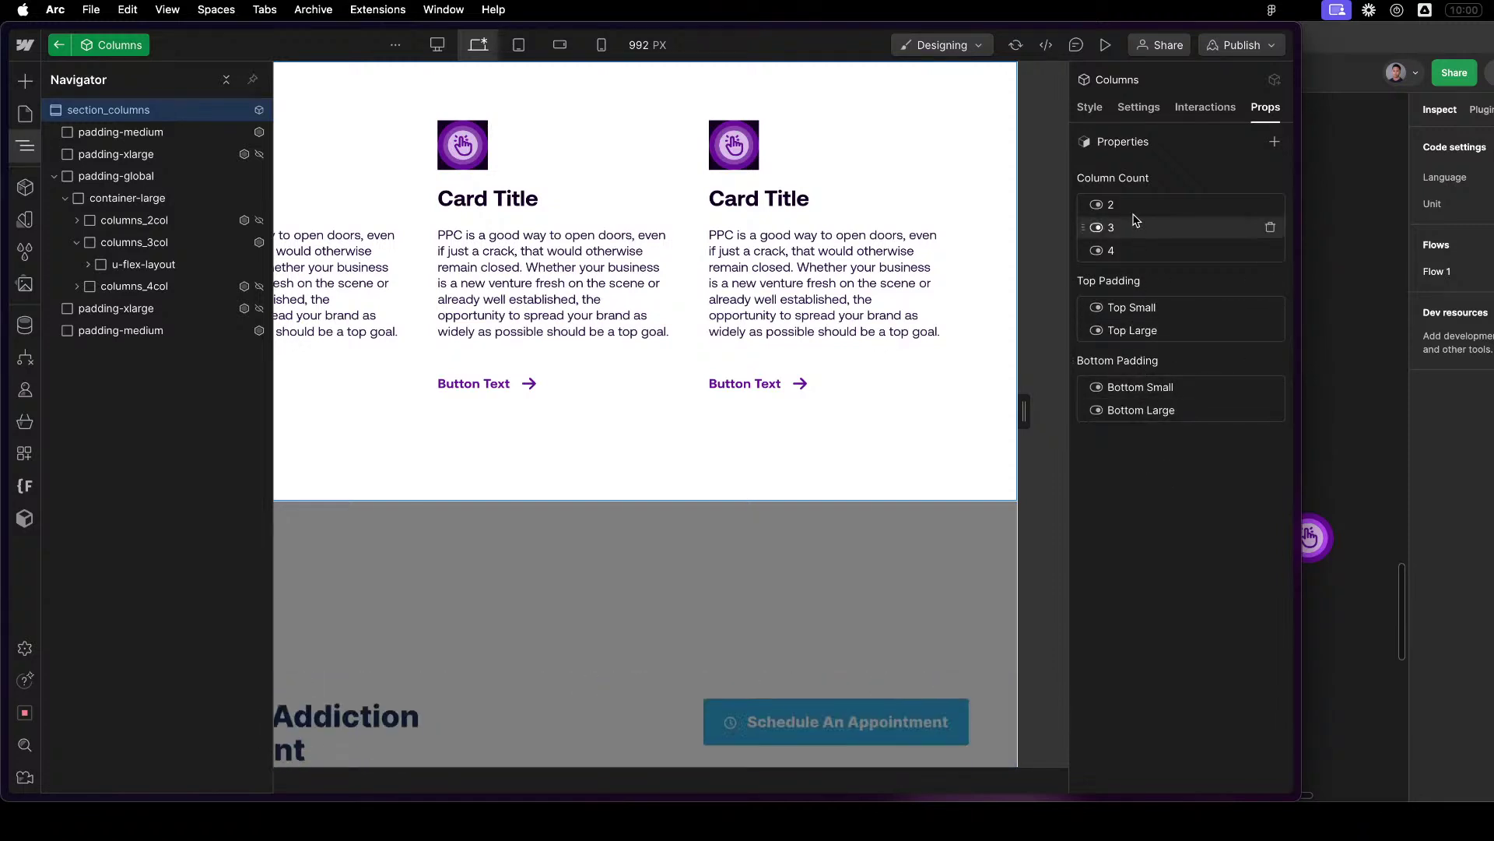
Leave the Columns component's editing mode and show the page's element structure in the Navigator.
{"action": "left_click", "coordinate": [430, 586]}
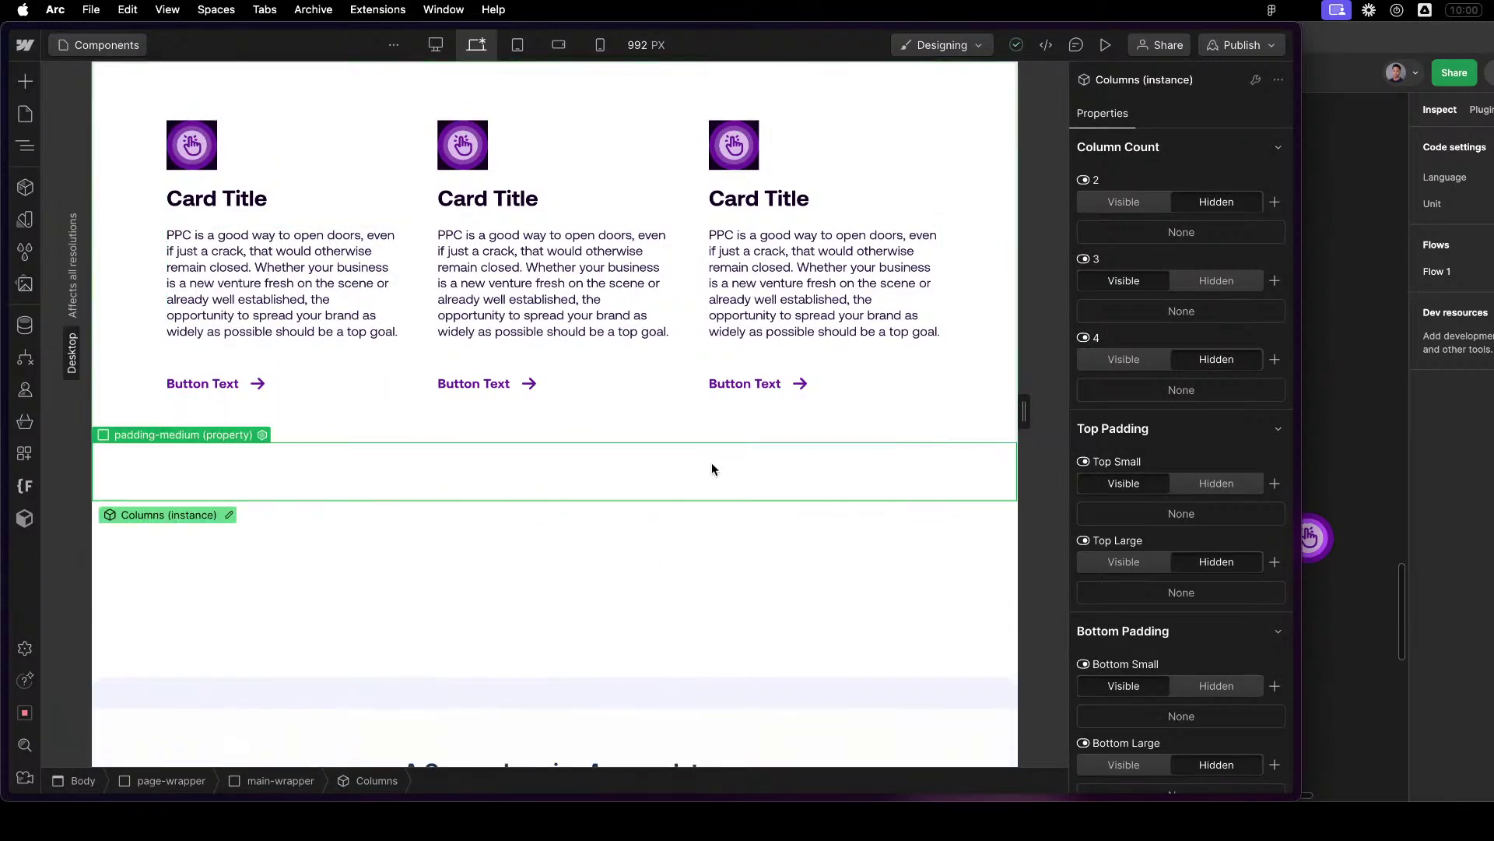
{"action": "key", "text": "z"}
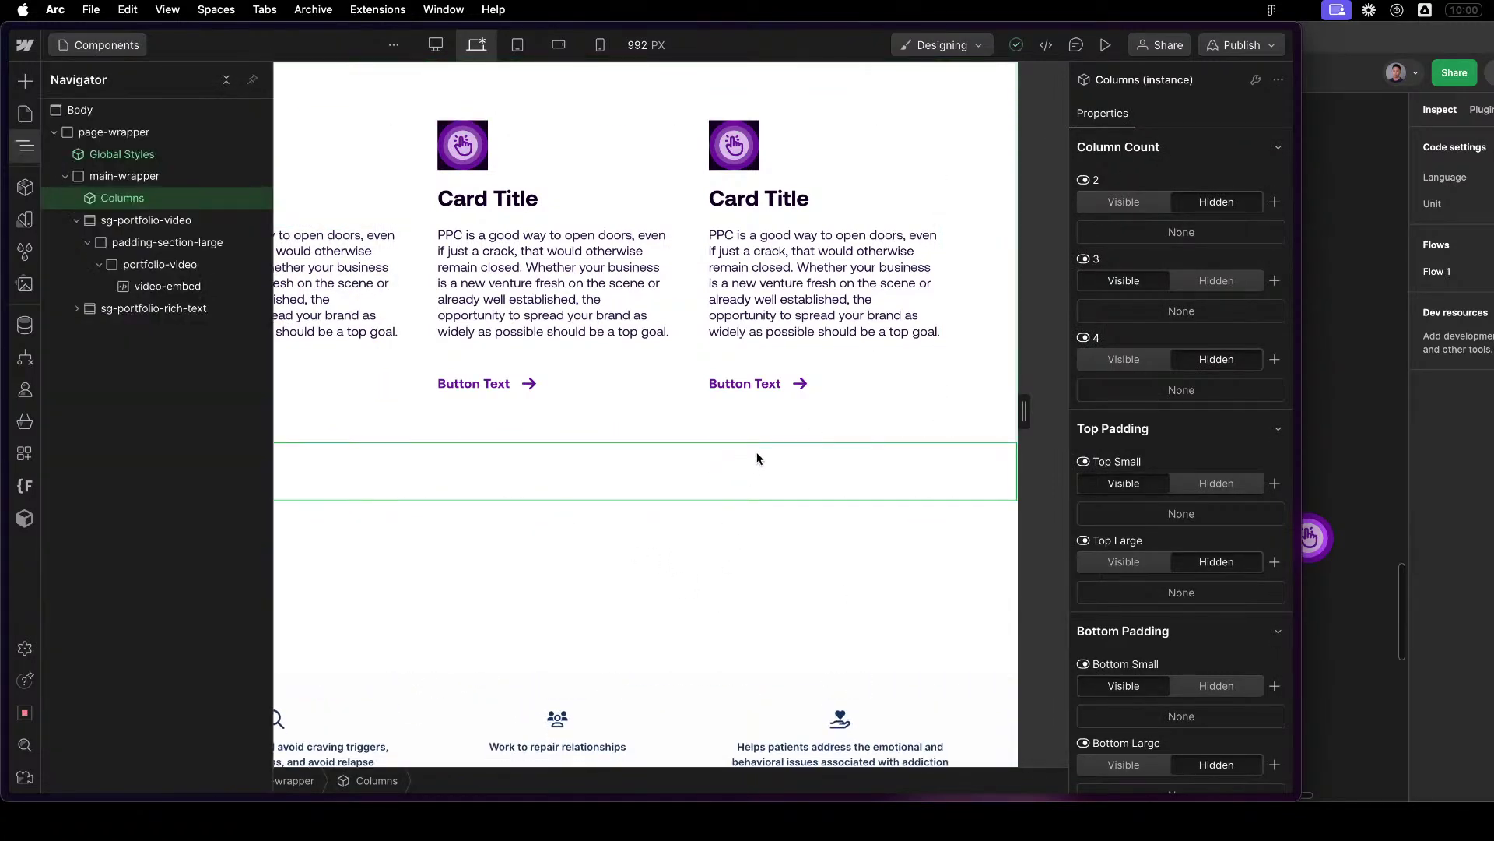
{"action": "left_click", "coordinate": [66, 178]}
{"action": "left_click", "coordinate": [133, 154]}
{"action": "left_click", "coordinate": [68, 178]}
{"action": "left_click", "coordinate": [122, 198]}
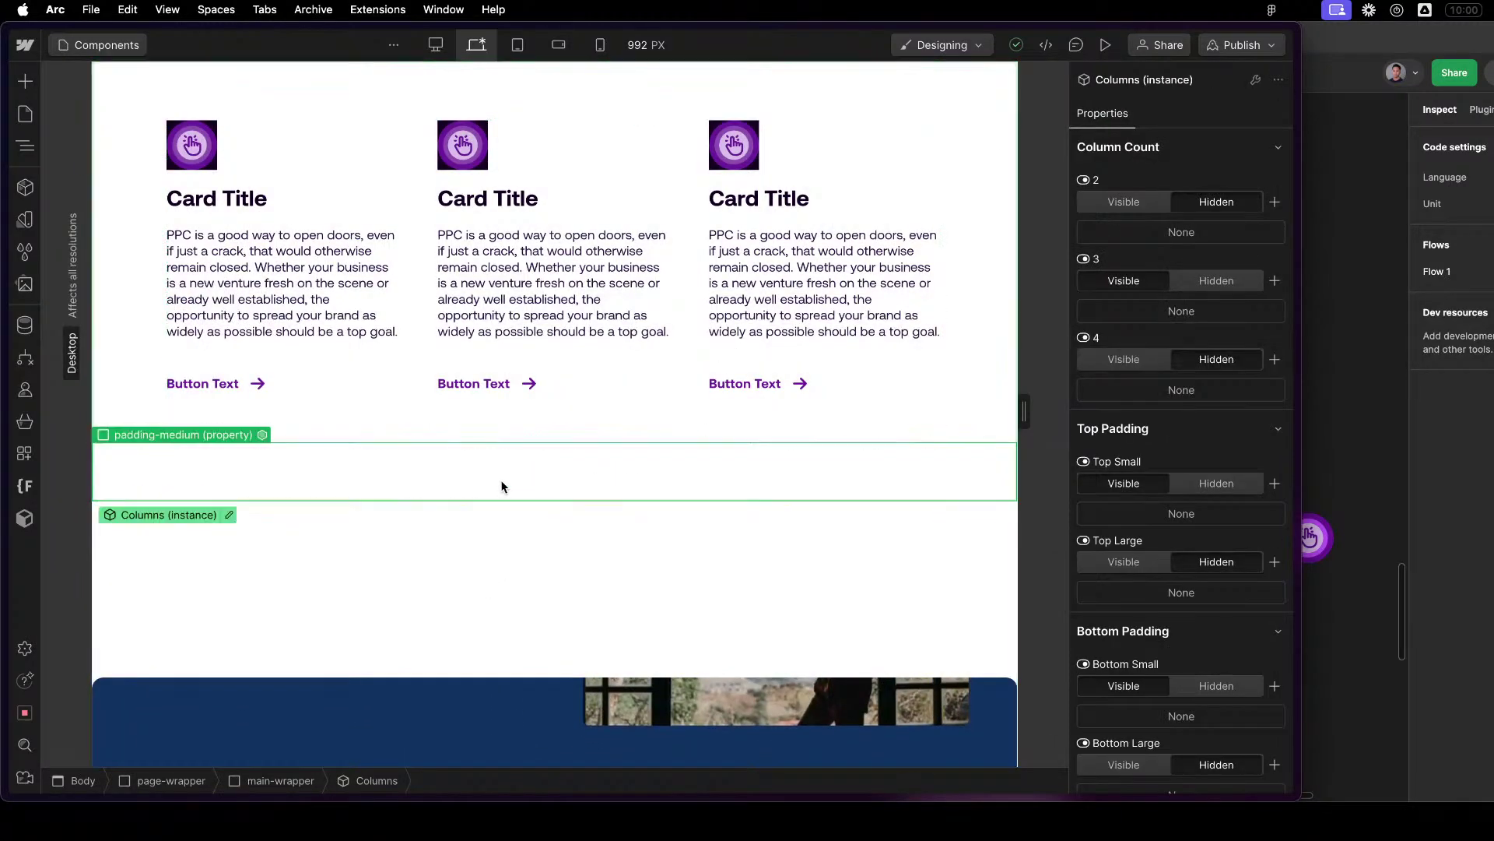
{"action": "key", "text": "z"}
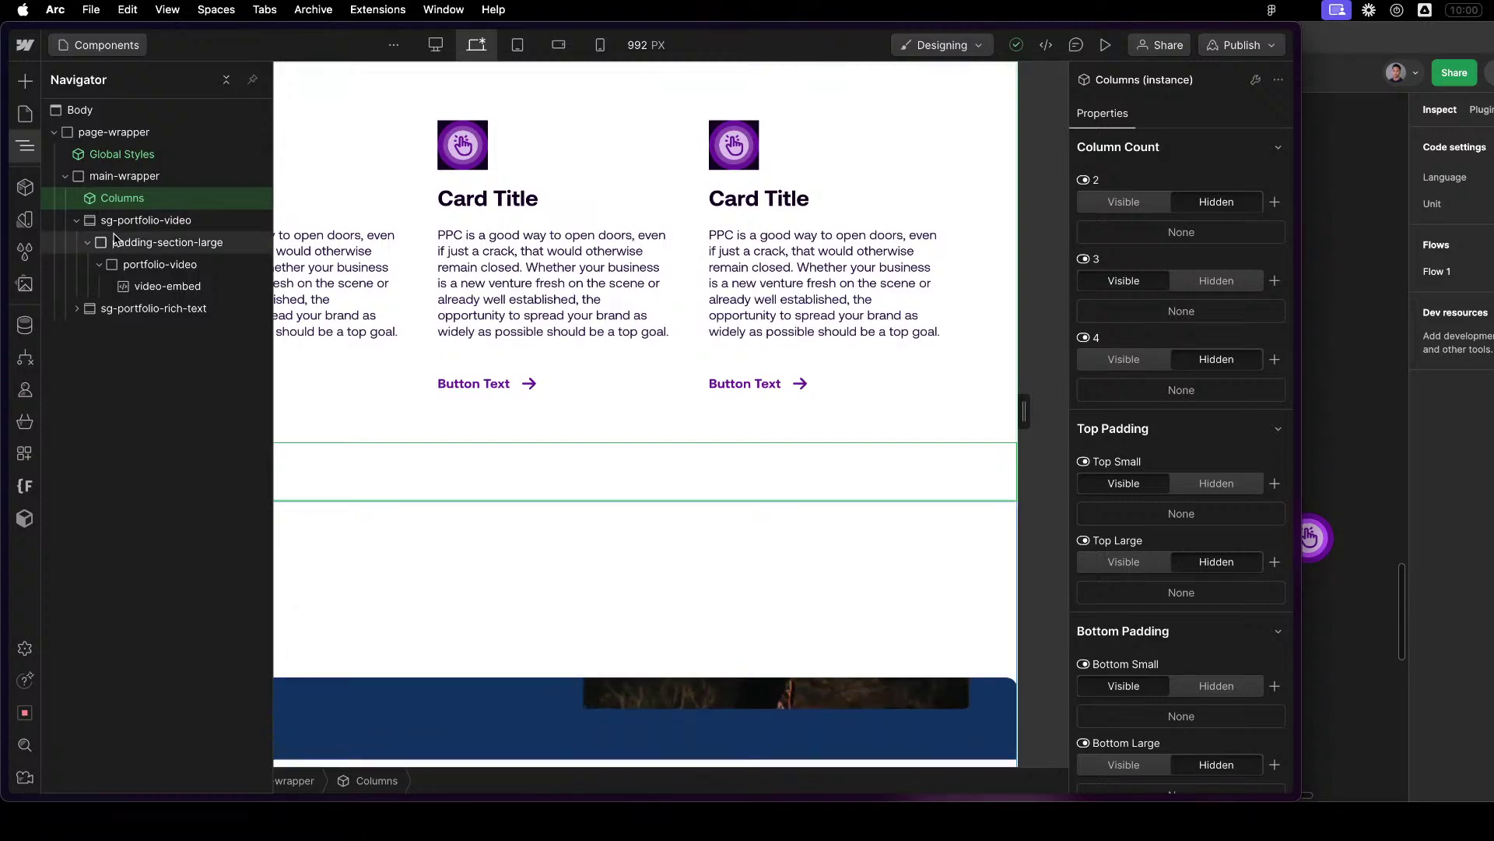
{"action": "key", "text": "Delete"}
{"action": "key", "text": "super+z"}
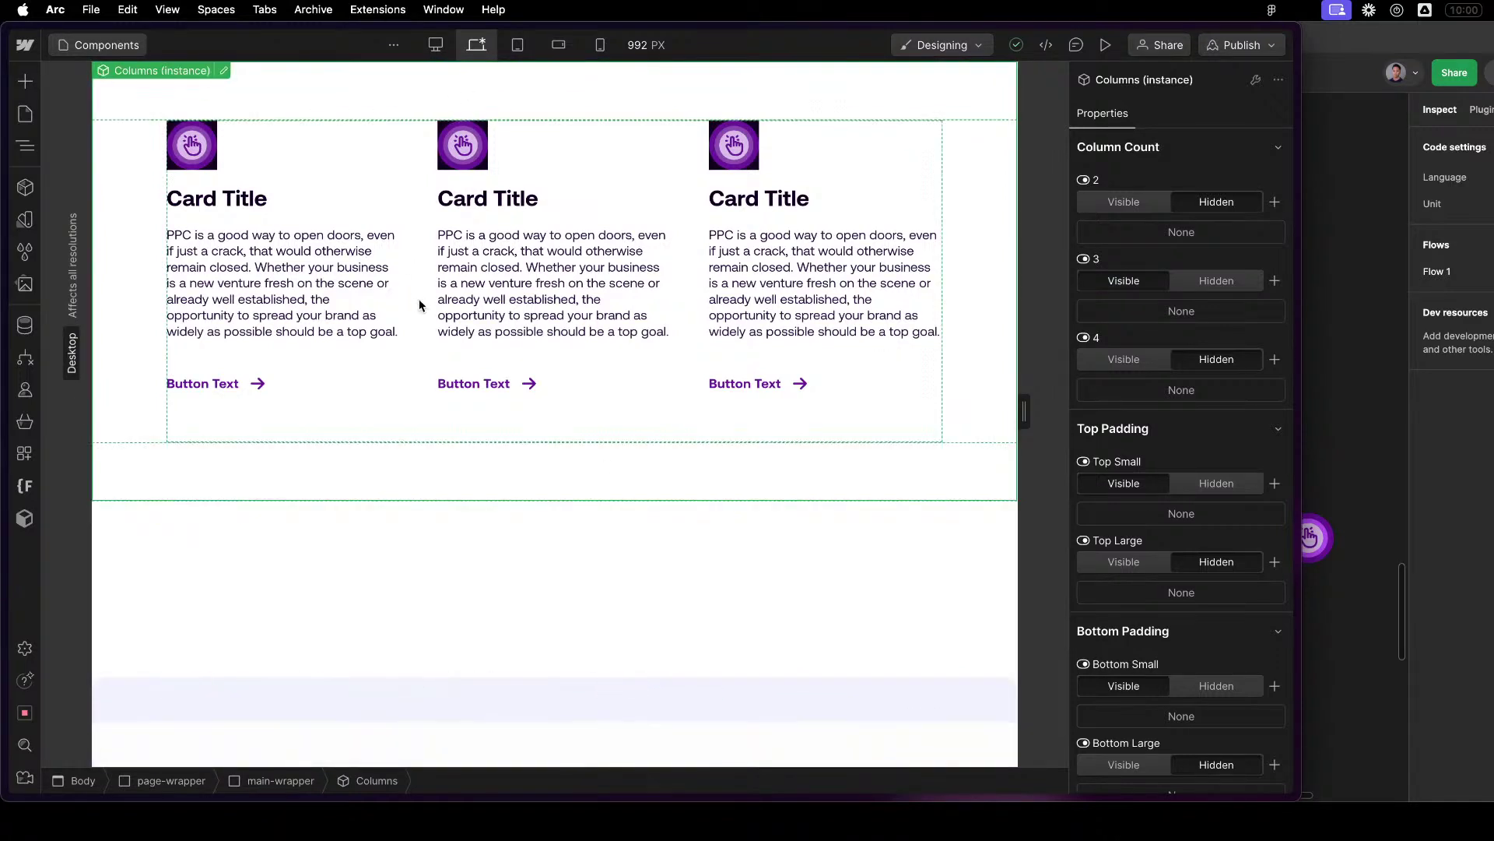
Insert a new Columns component instance directly inside page-wrapper, outside main-wrapper.
{"action": "left_click", "coordinate": [25, 145]}
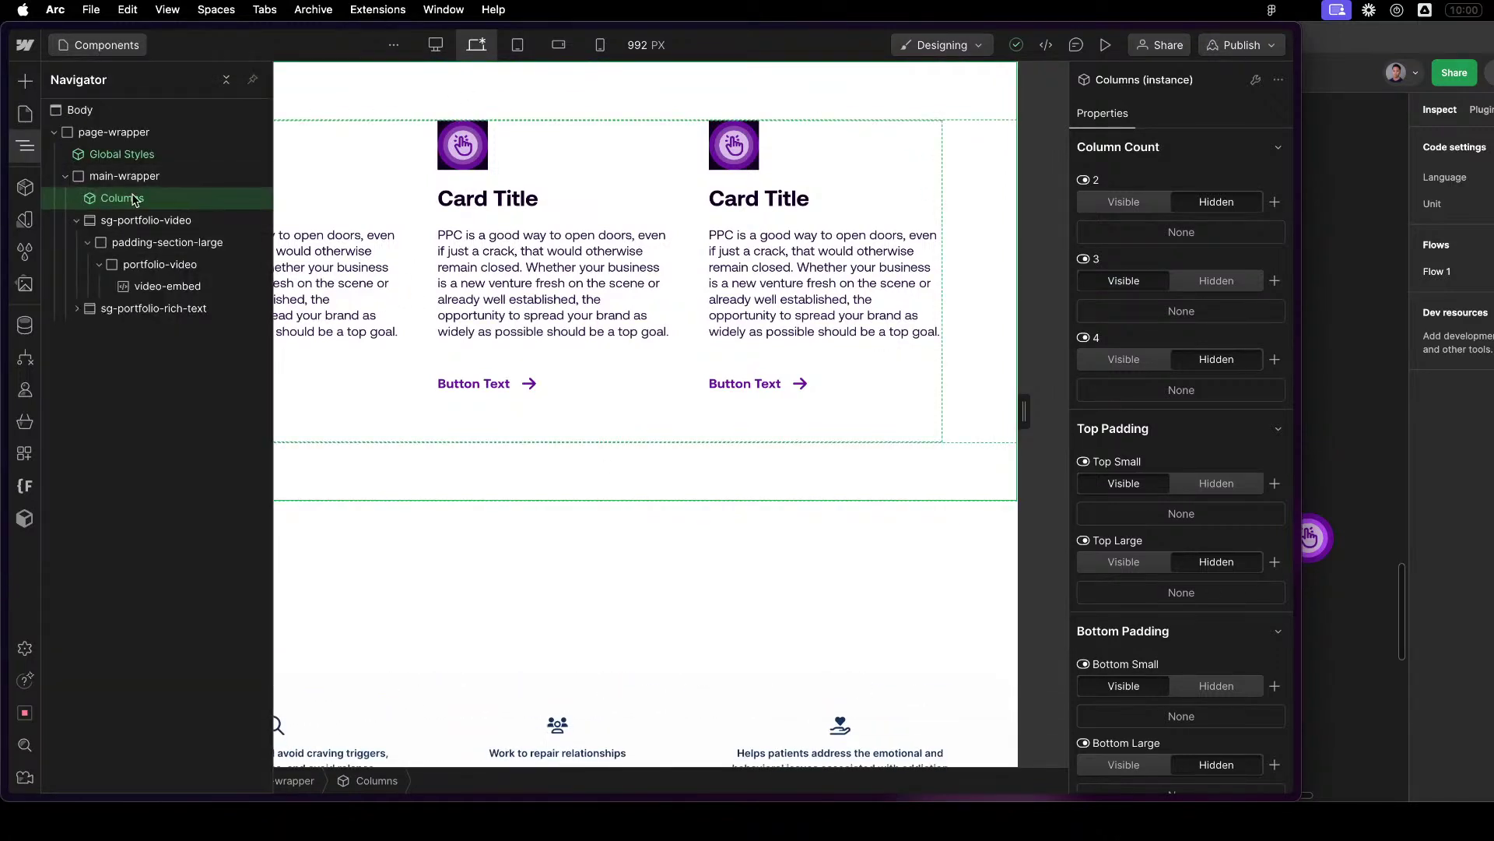
{"action": "left_click", "coordinate": [65, 177]}
{"action": "left_click", "coordinate": [107, 137]}
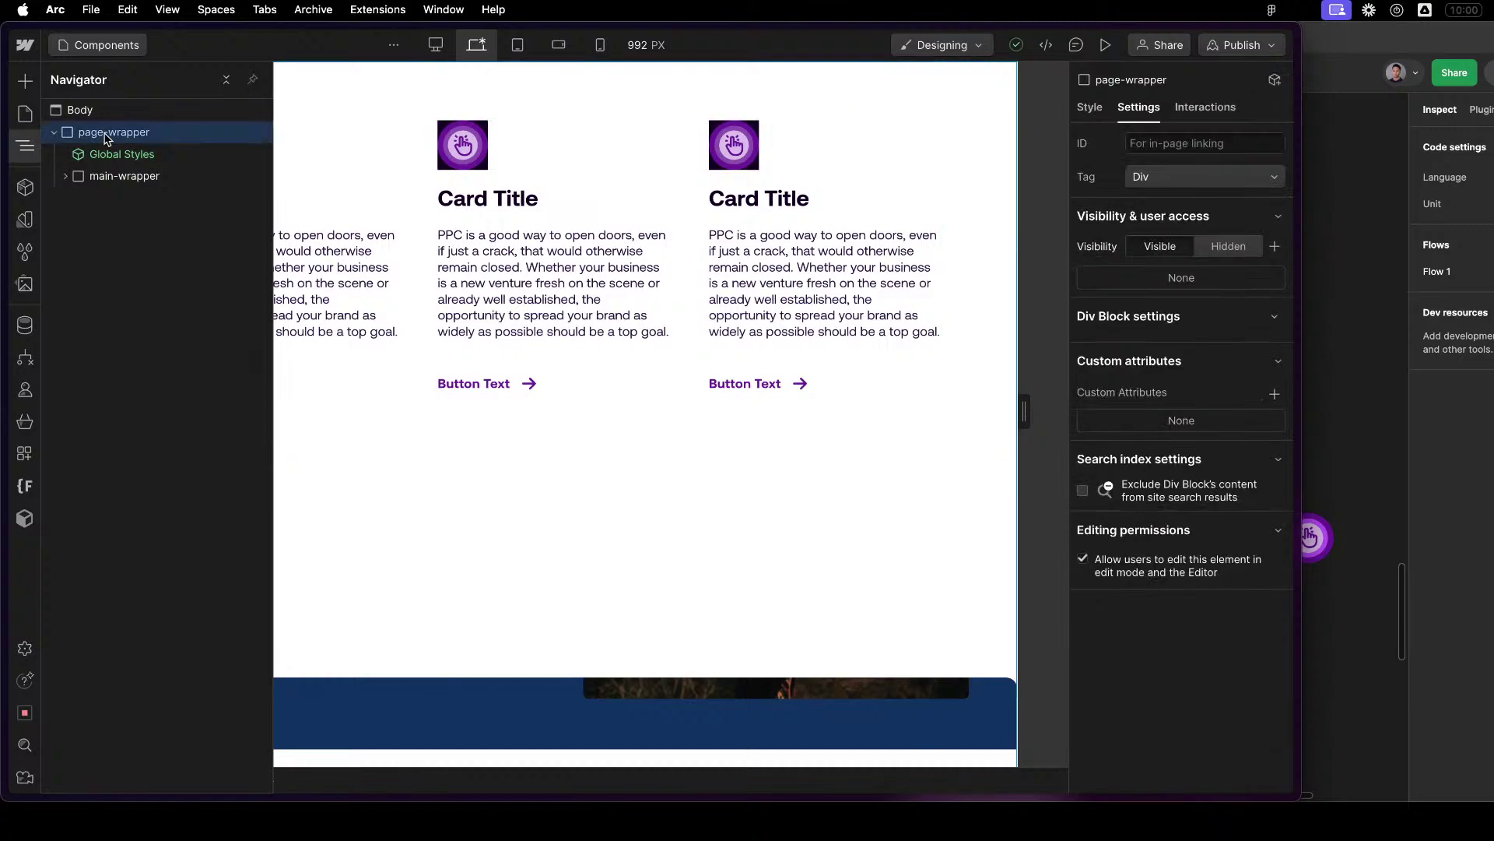
{"action": "key", "text": "shift+a"}
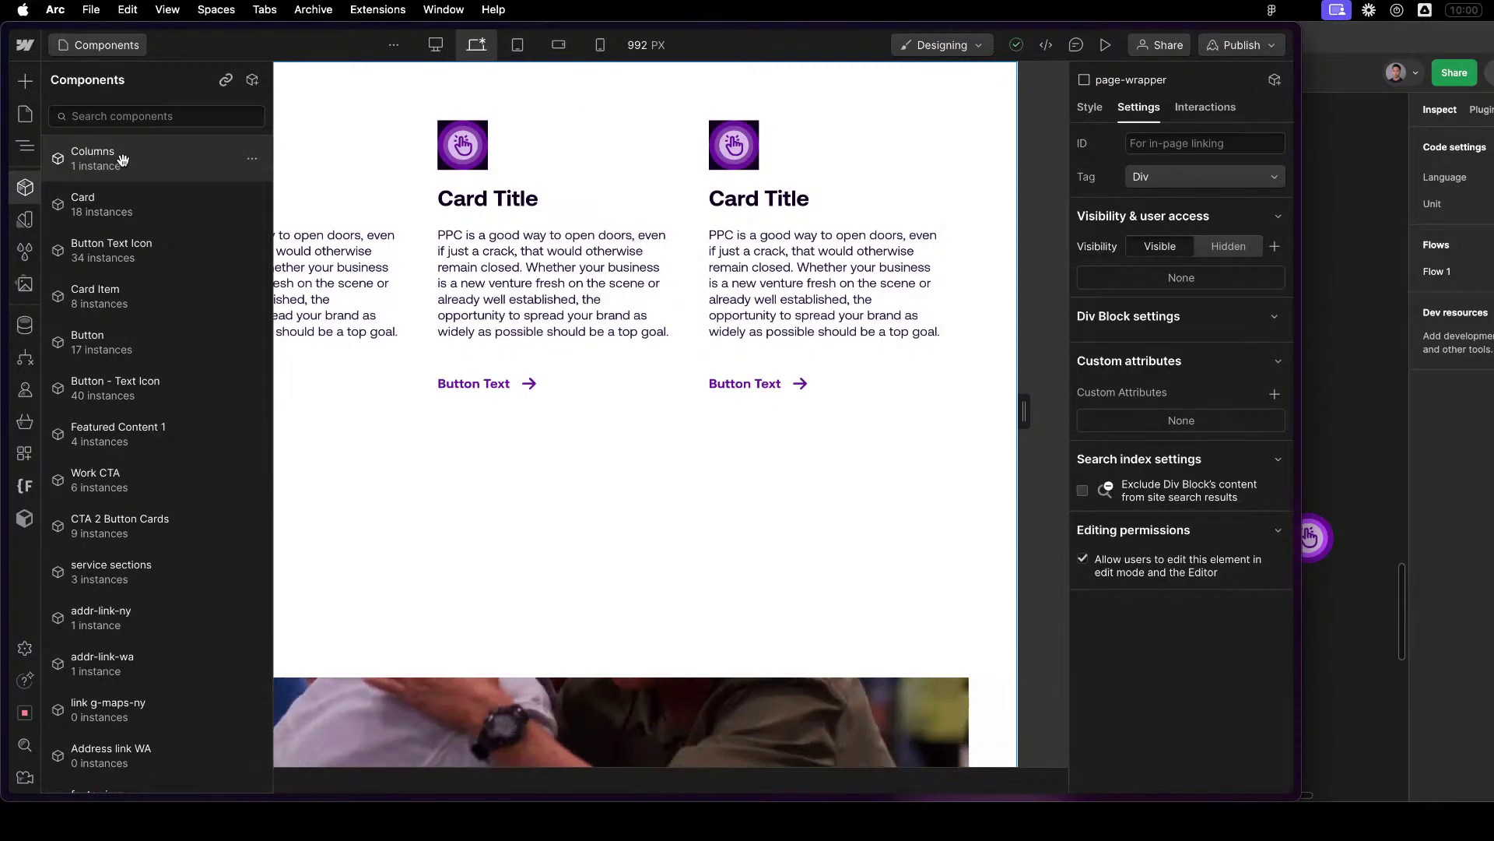
{"action": "left_click", "coordinate": [122, 160]}
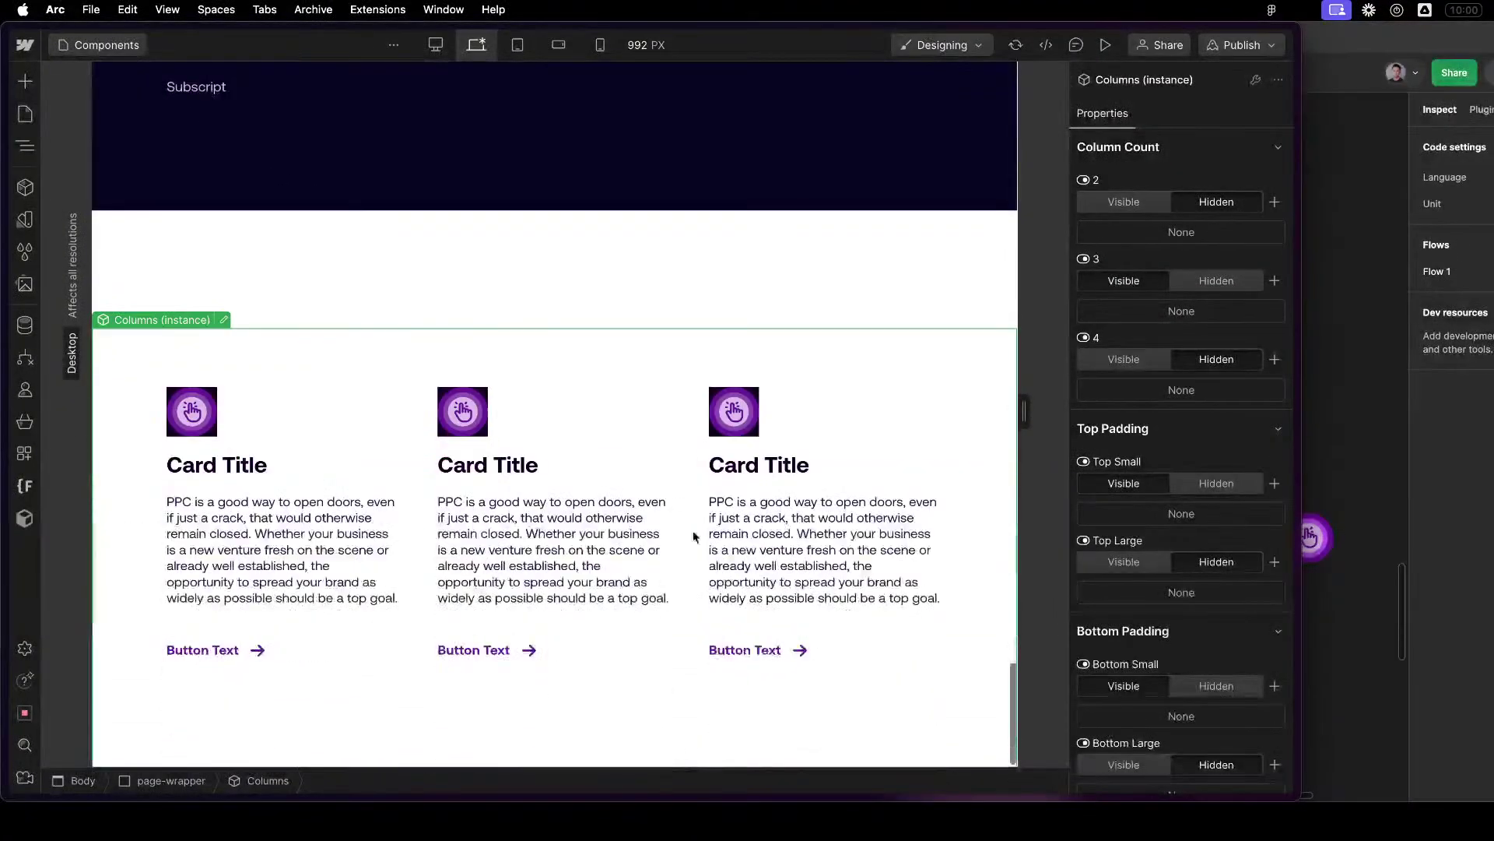
Switch the new Columns instance to two columns by hiding "3" and making "2" visible.
{"action": "left_click", "coordinate": [715, 250]}
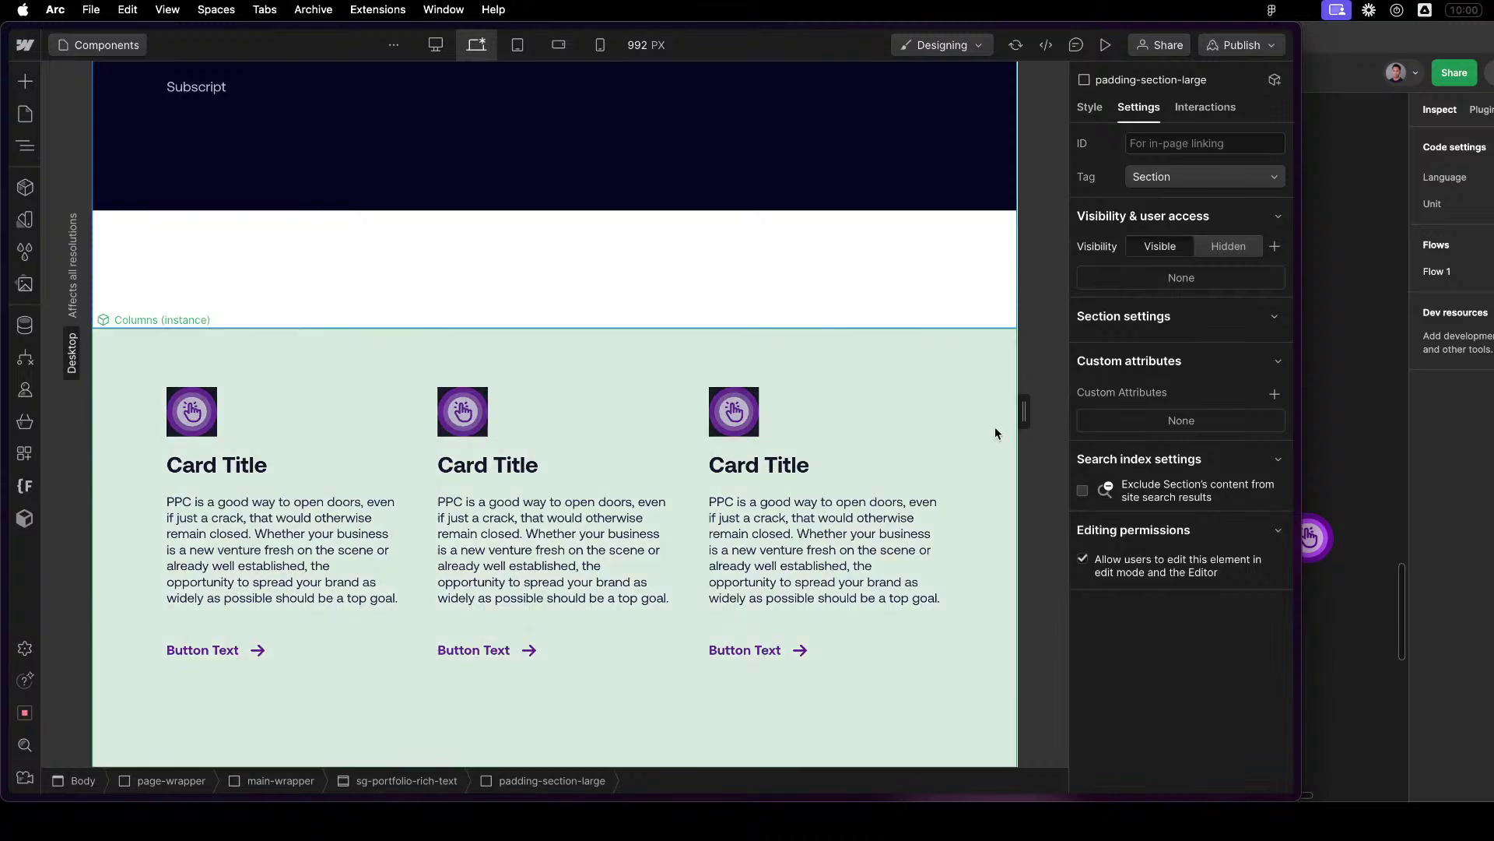
{"action": "left_click", "coordinate": [995, 412]}
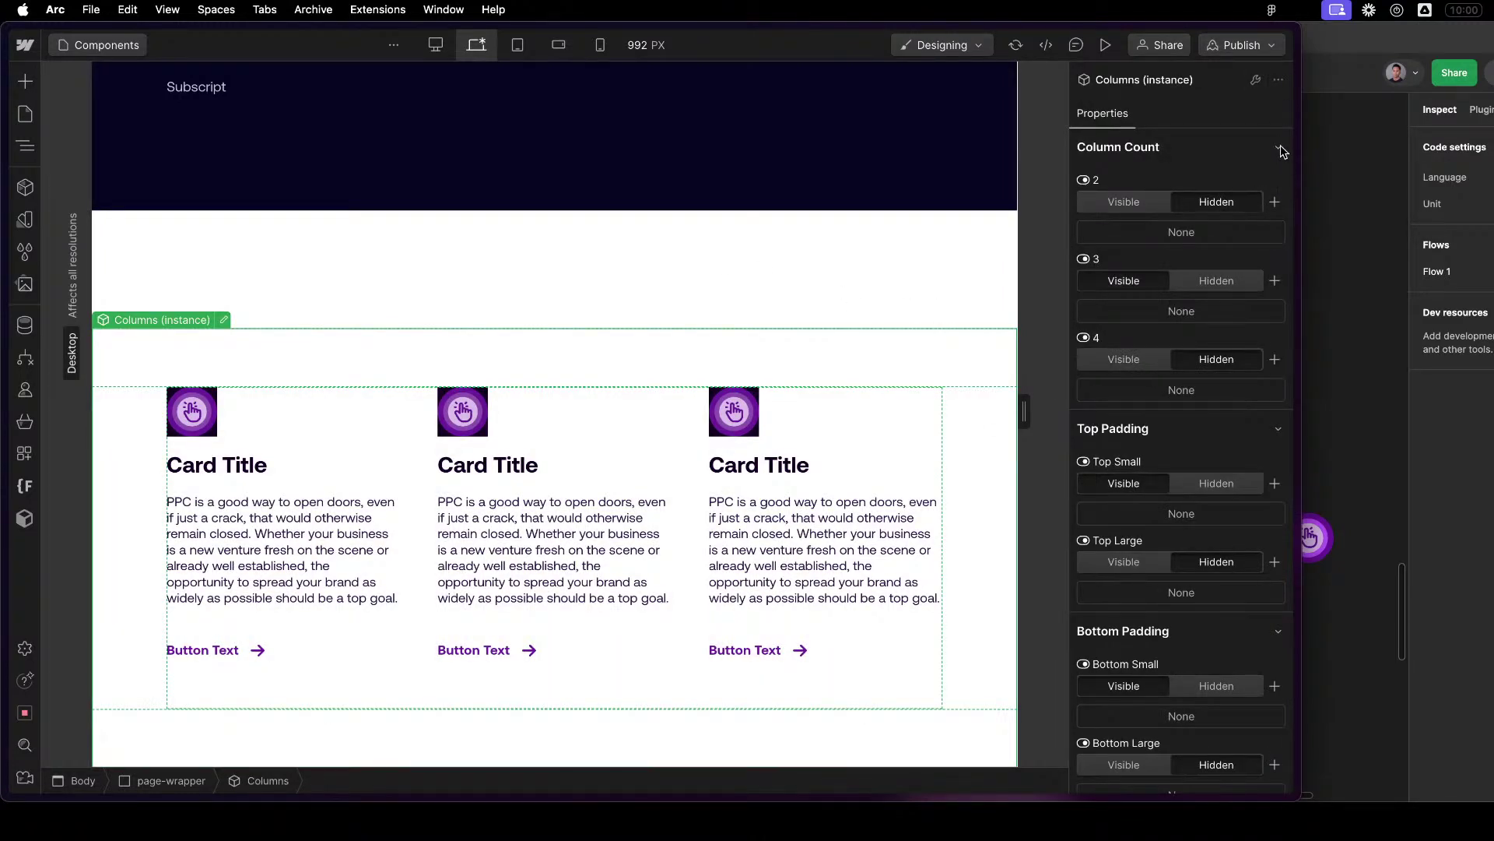
{"action": "left_click", "coordinate": [1229, 281]}
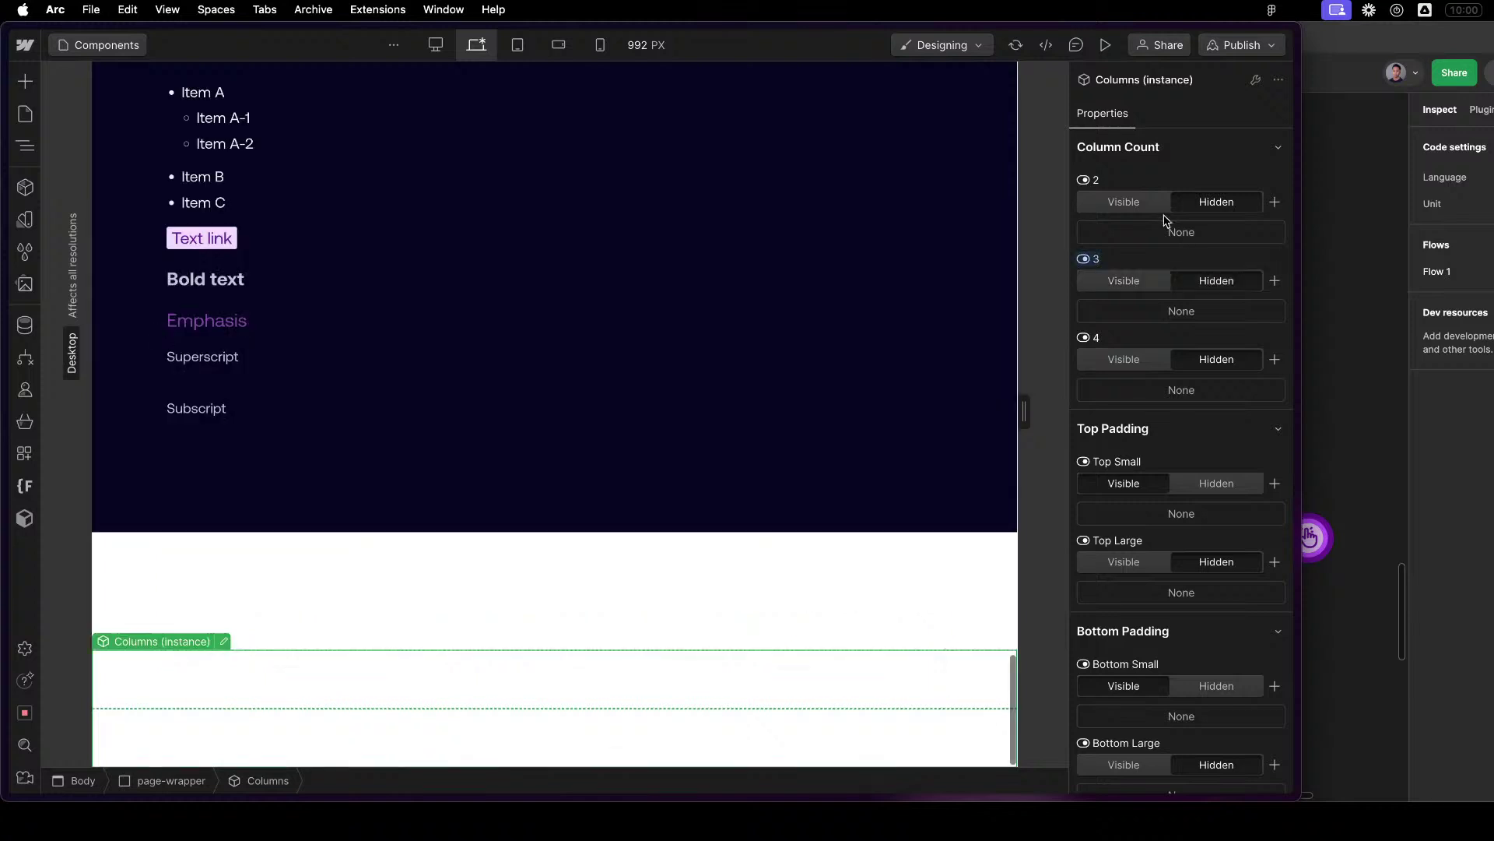
{"action": "left_click", "coordinate": [1144, 202]}
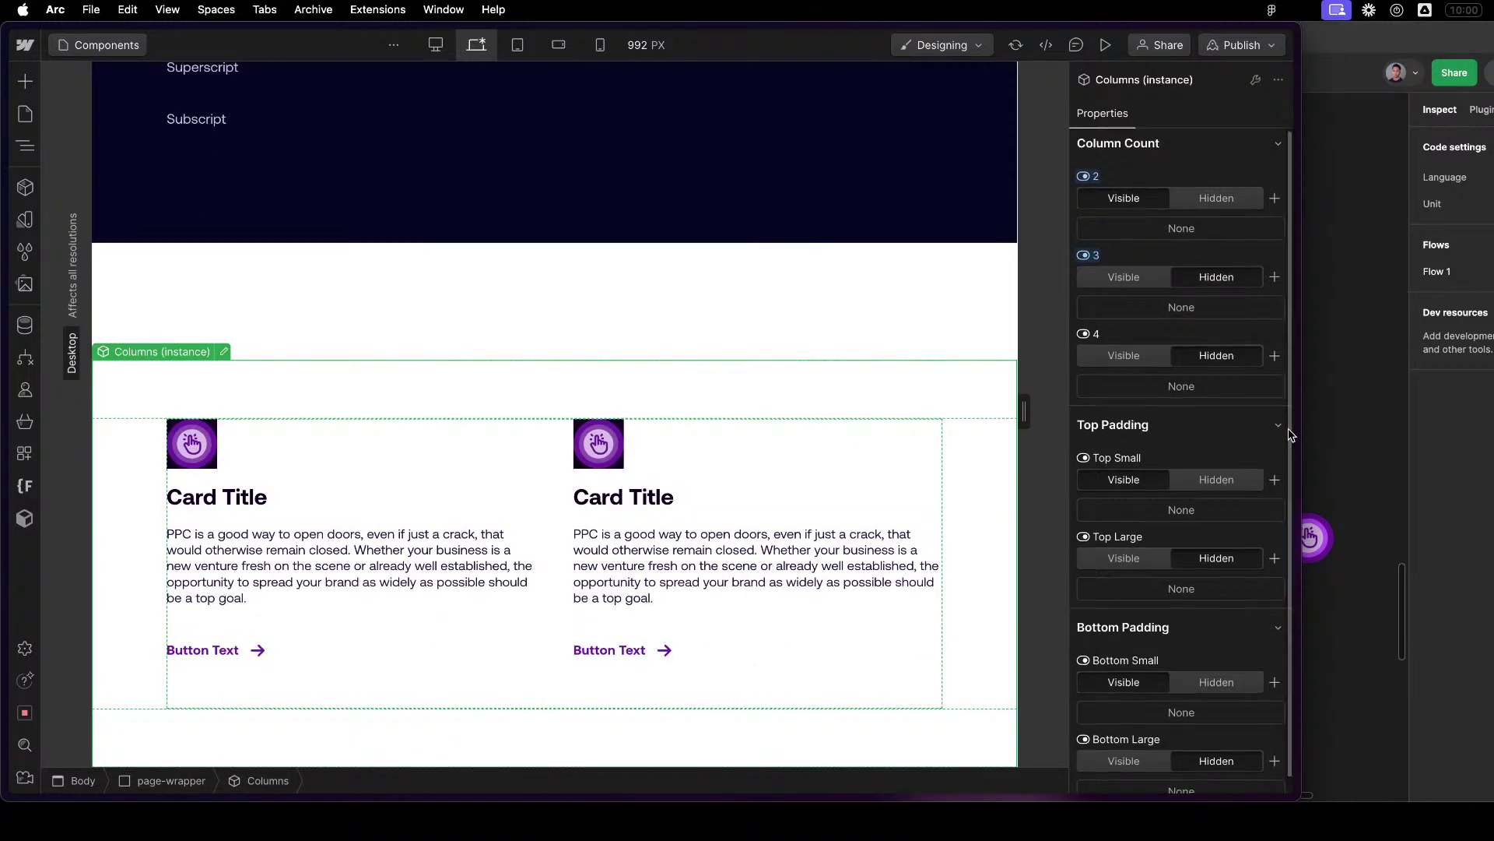
Hide the instance's Top Small and Bottom Small padding and make Bottom Large visible.
{"action": "scroll", "coordinate": [1203, 474], "scroll_direction": "down", "scroll_amount": 1}
{"action": "left_click", "coordinate": [1204, 464]}
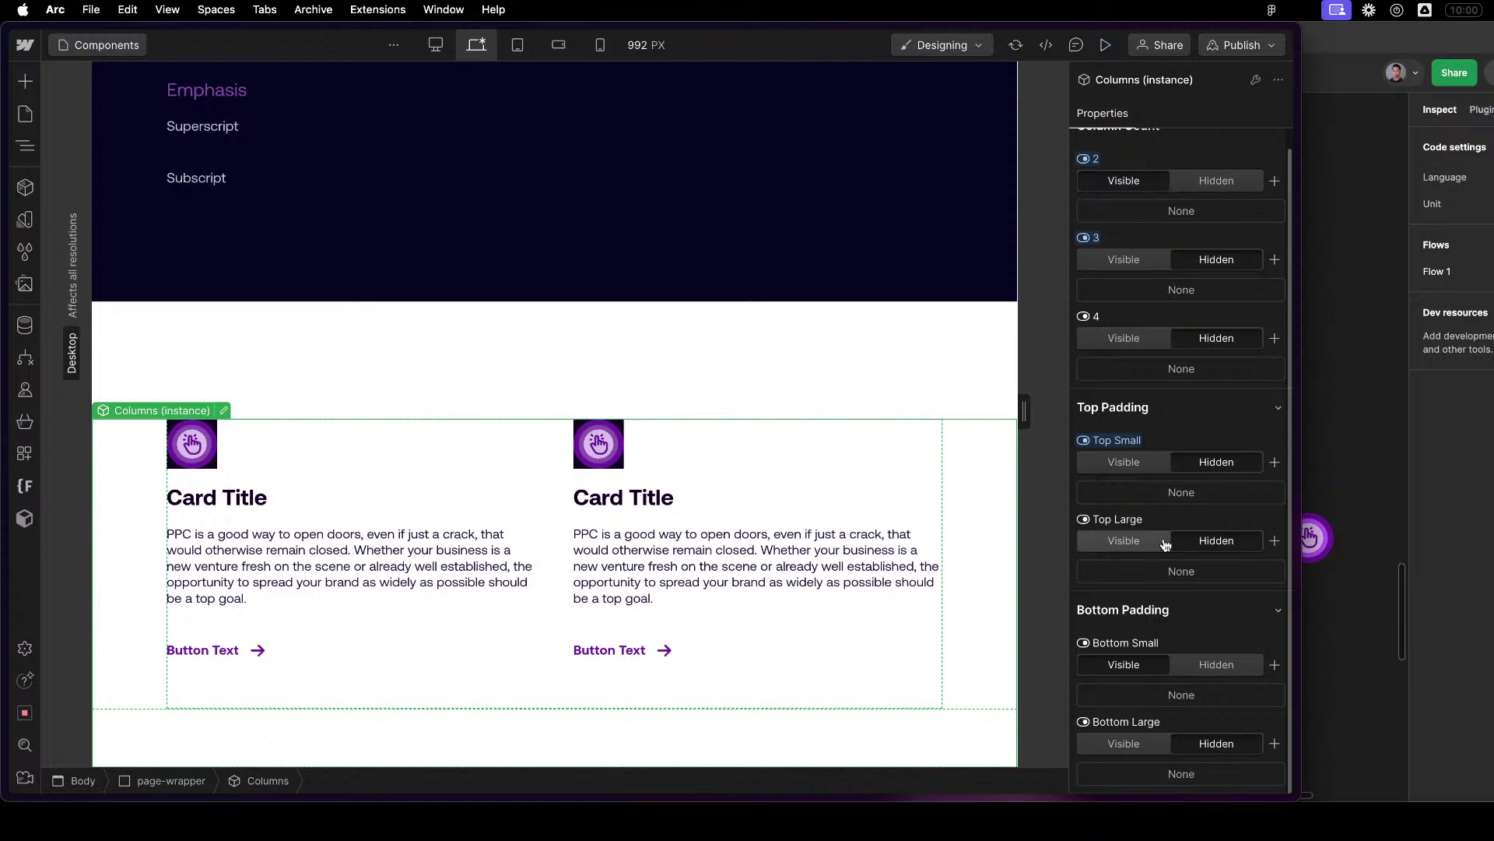
{"action": "left_click", "coordinate": [1205, 666]}
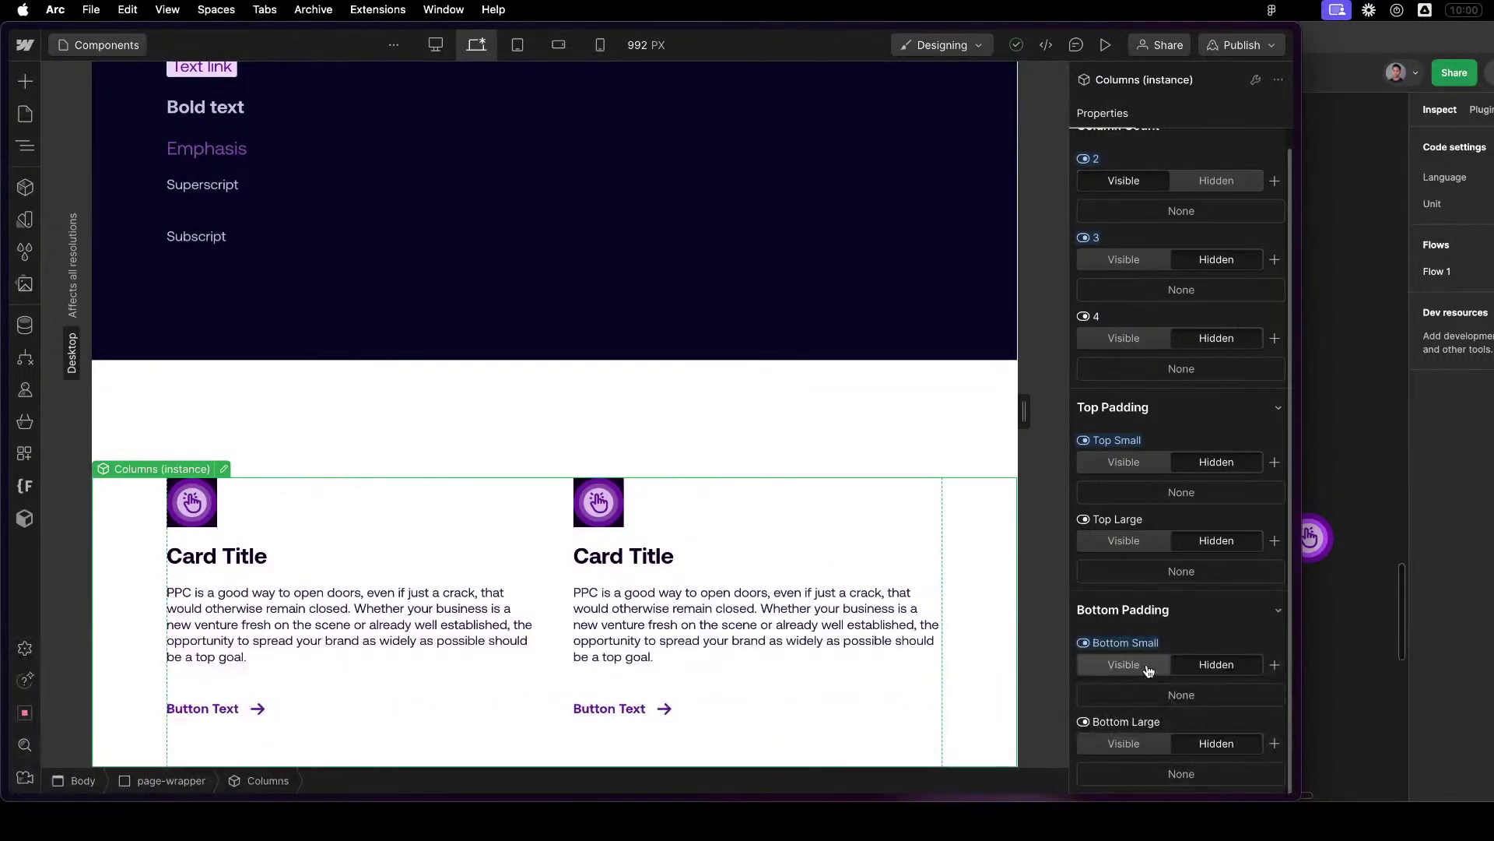
{"action": "left_click", "coordinate": [1123, 744]}
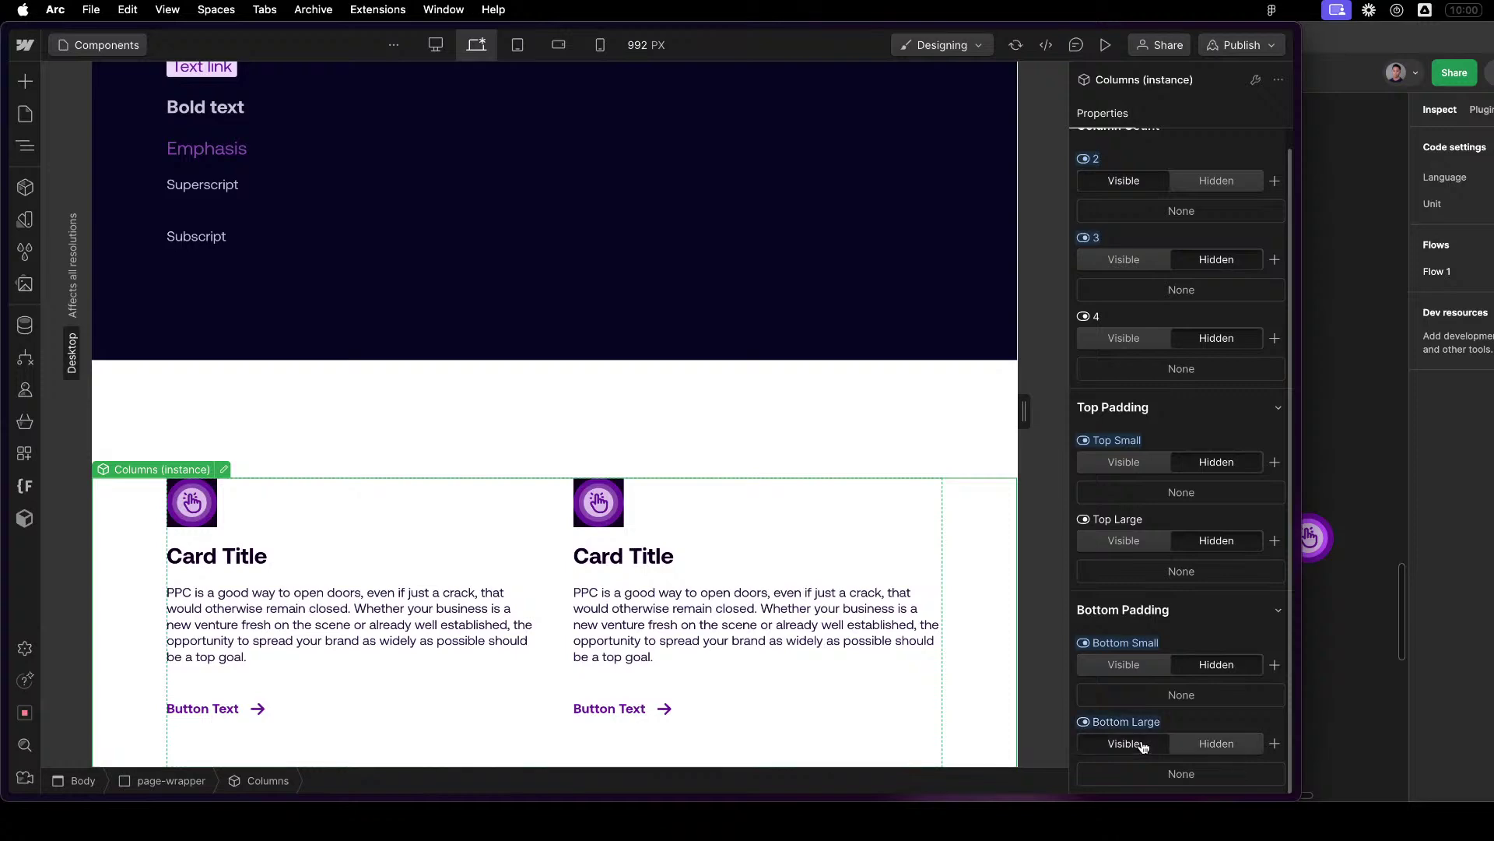
{"action": "scroll", "coordinate": [804, 400], "scroll_direction": "down", "scroll_amount": 3}
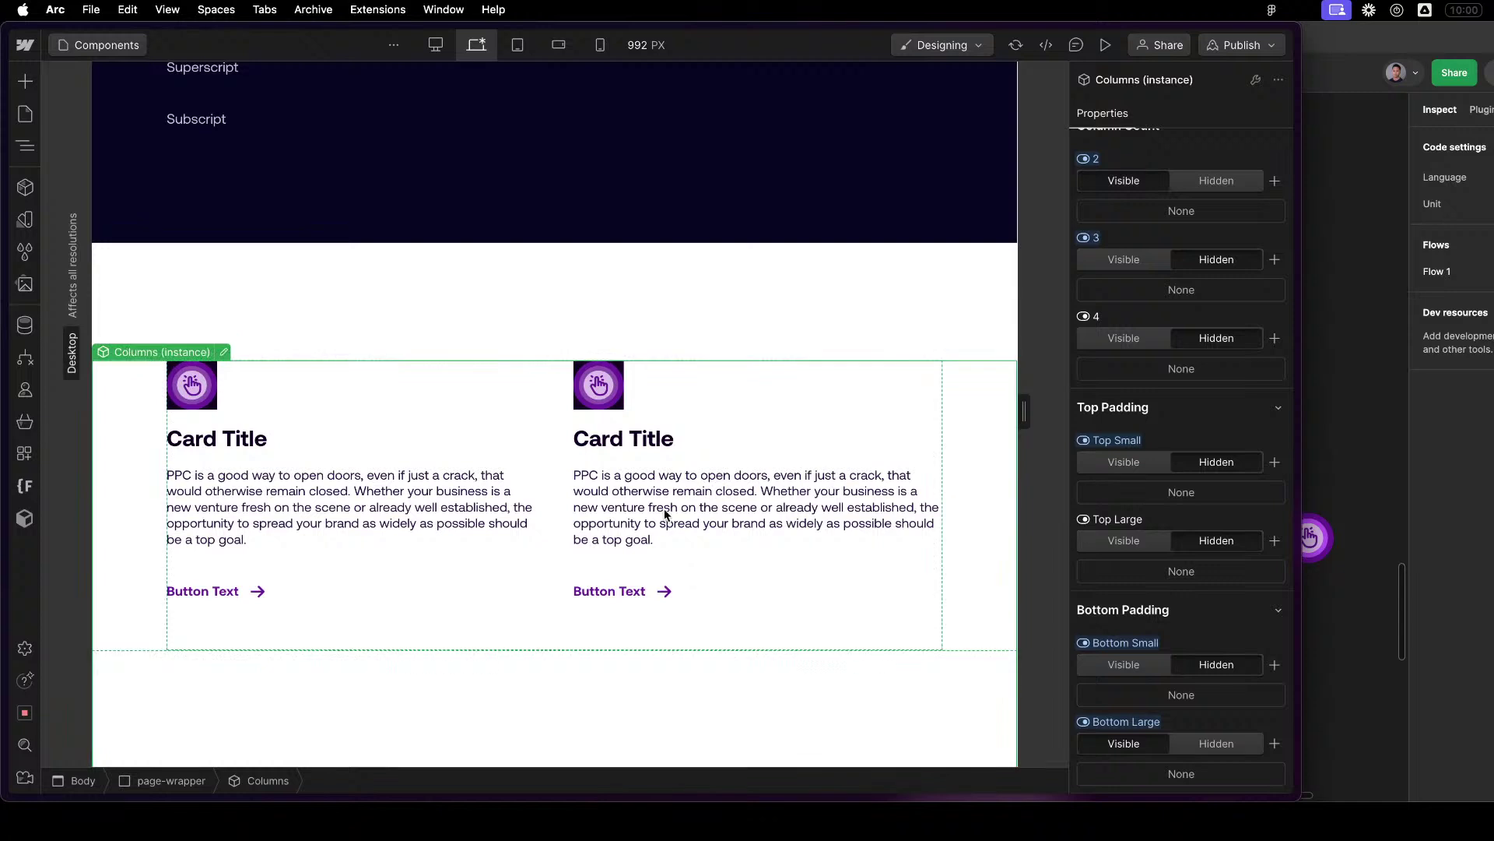
{"action": "scroll", "coordinate": [1226, 451], "scroll_direction": "up", "scroll_amount": 1}
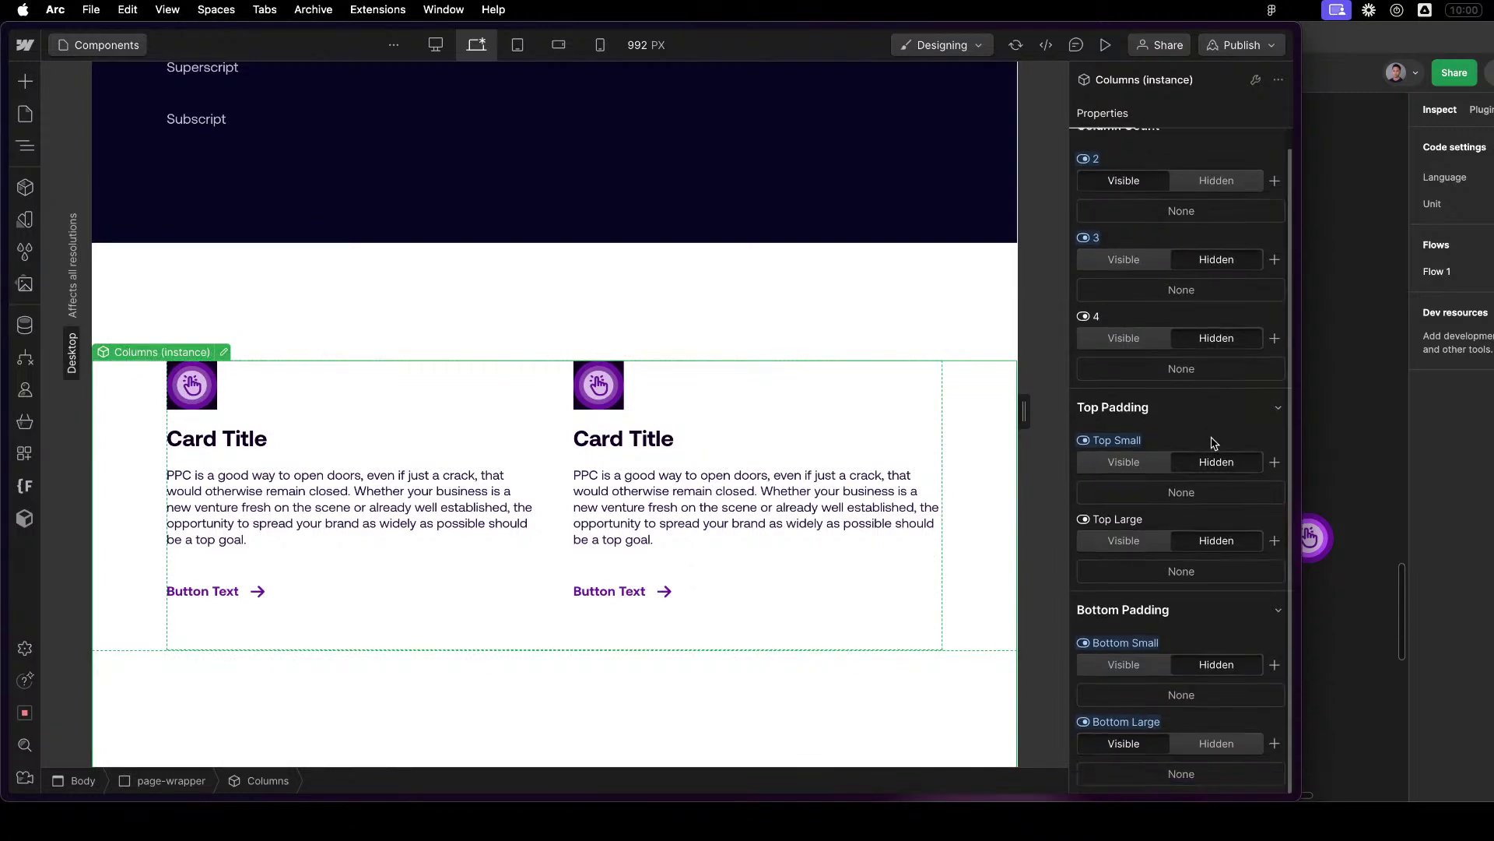
Collapse the Column Count, Top Padding and Bottom Padding property groups of the Columns instance.
{"action": "left_click", "coordinate": [1248, 145]}
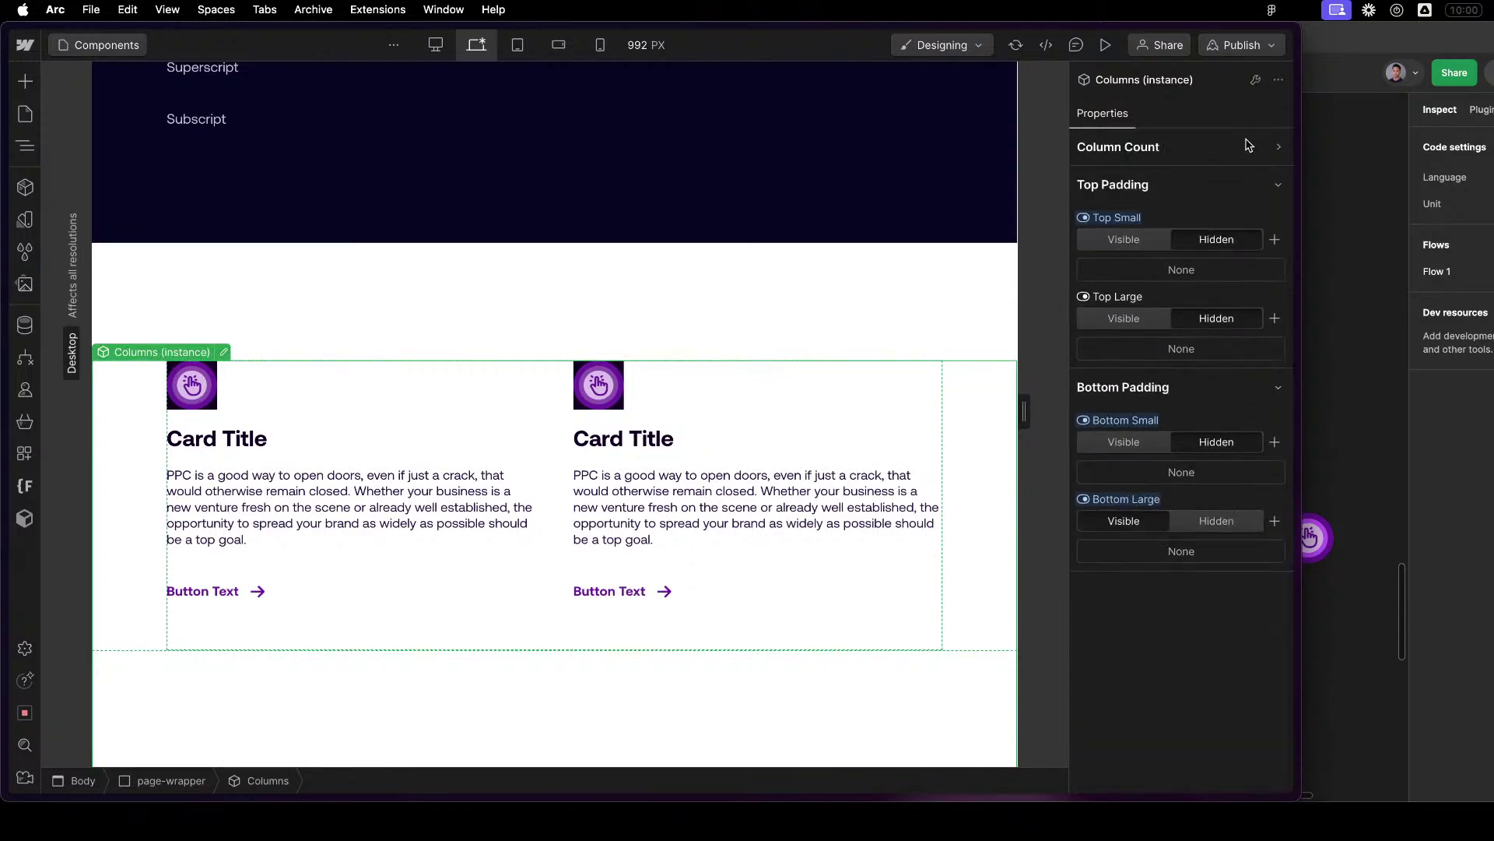
{"action": "left_click", "coordinate": [1266, 181]}
{"action": "left_click", "coordinate": [1241, 228]}
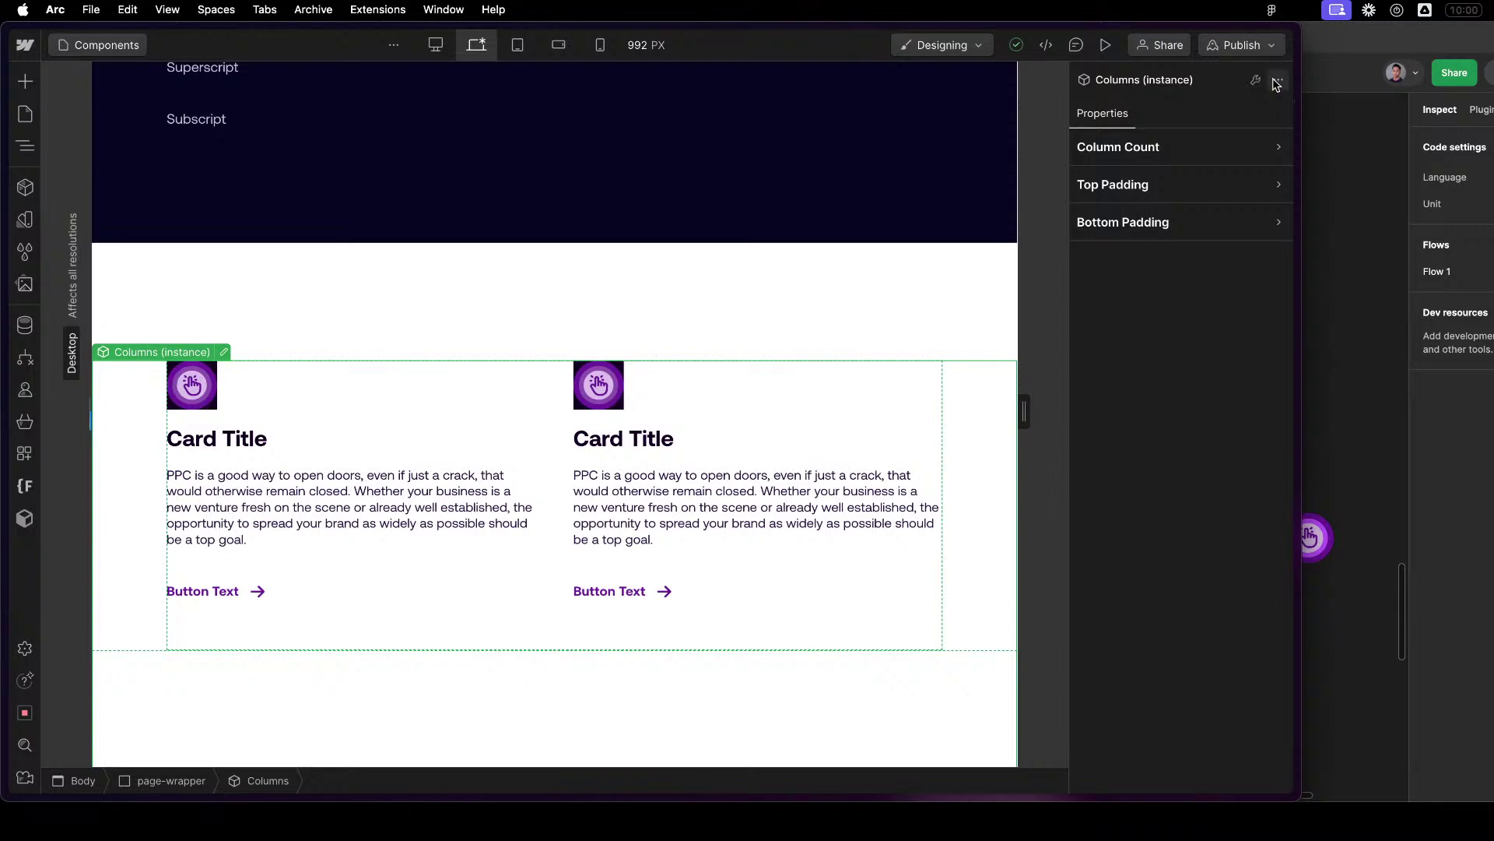
Inspect the first card's properties inside the Columns component and return to the Columns instance on the page.
{"action": "double_click", "coordinate": [210, 440]}
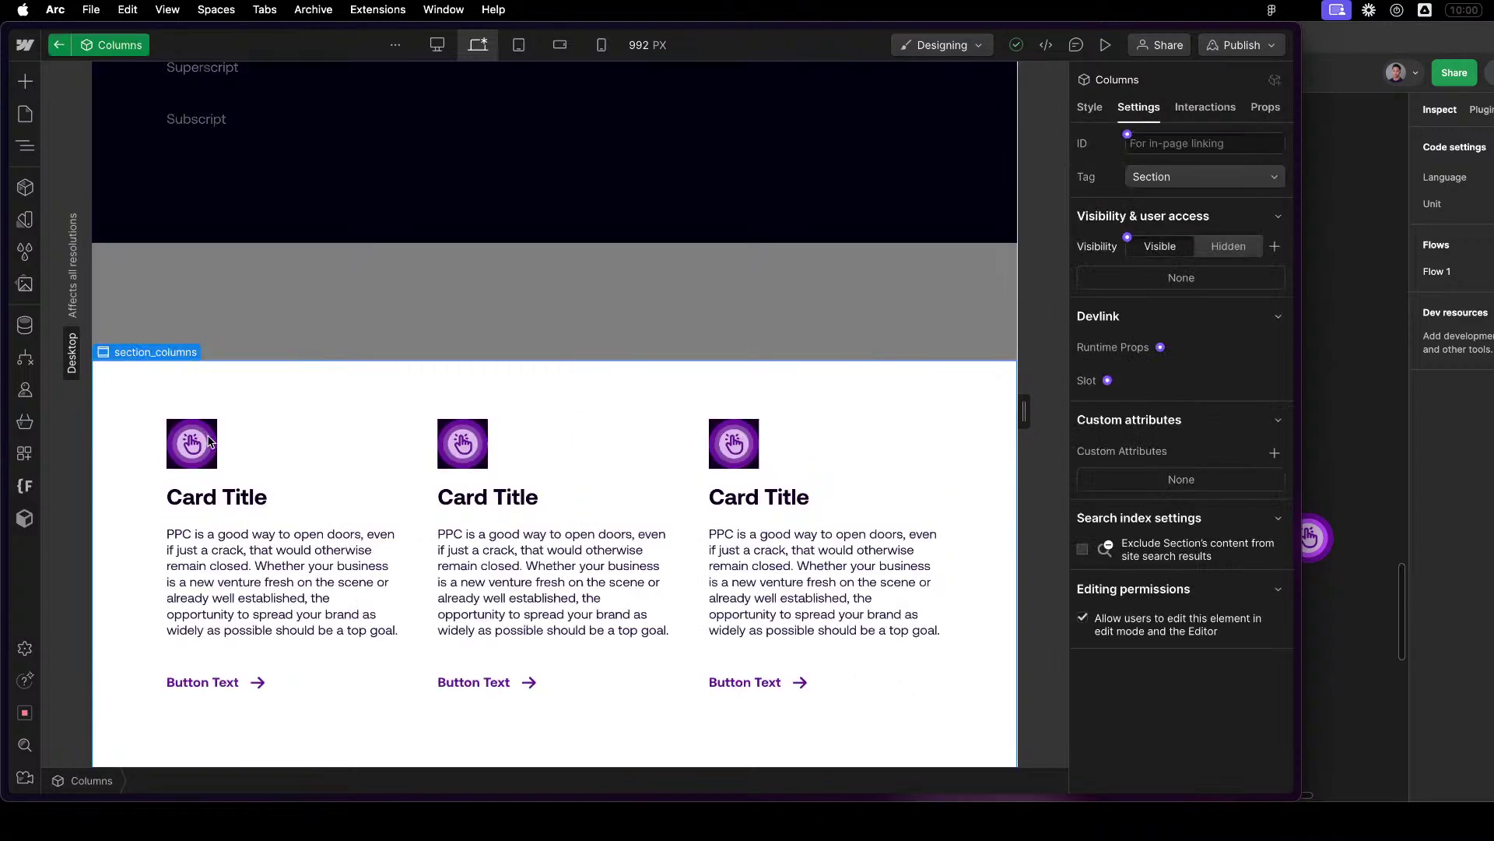
{"action": "left_click", "coordinate": [290, 430]}
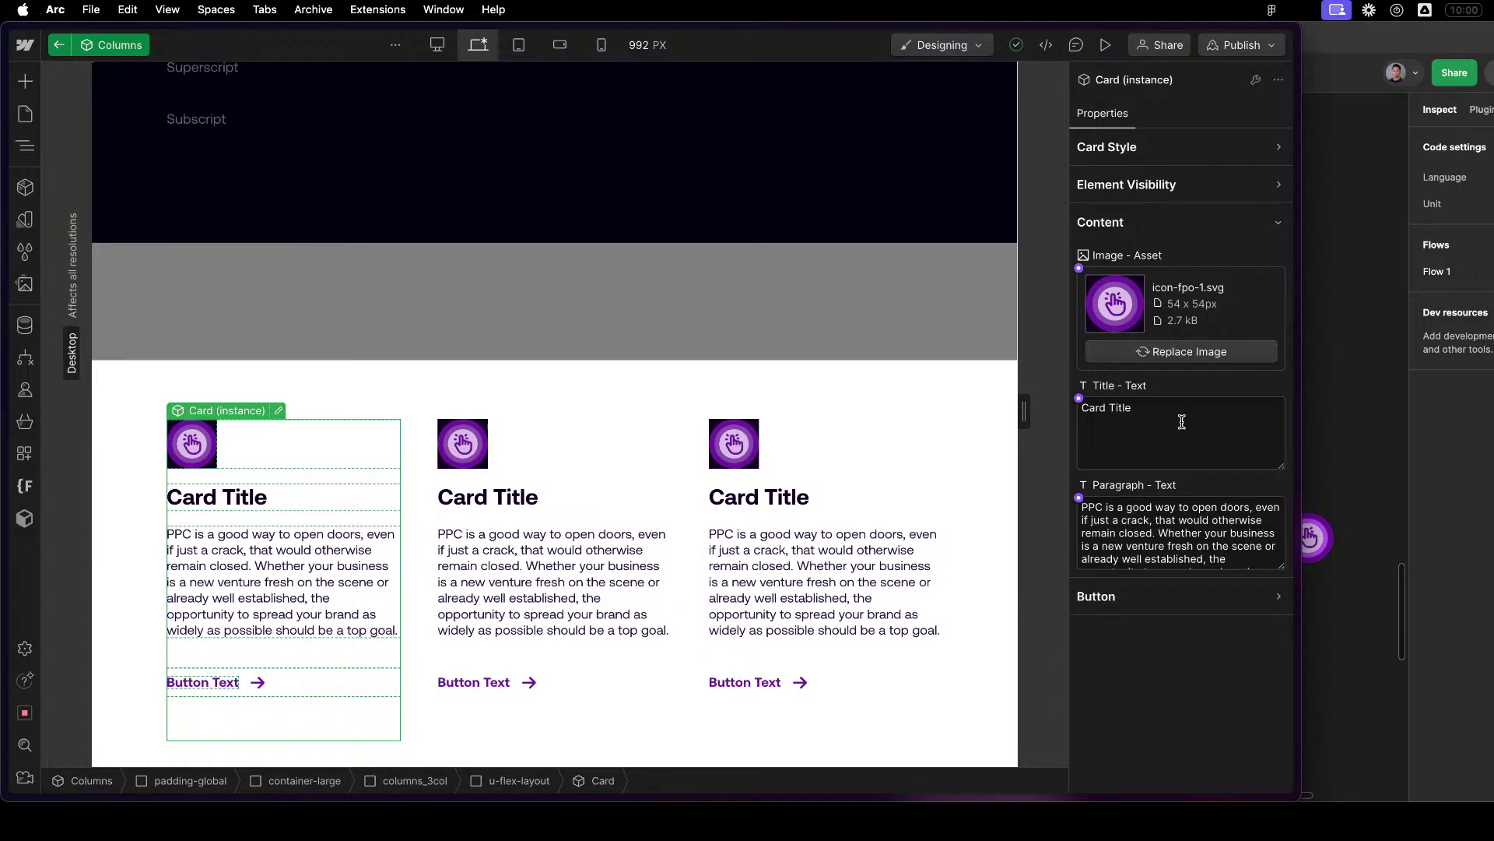
{"action": "left_click", "coordinate": [618, 353]}
{"action": "left_click", "coordinate": [615, 314]}
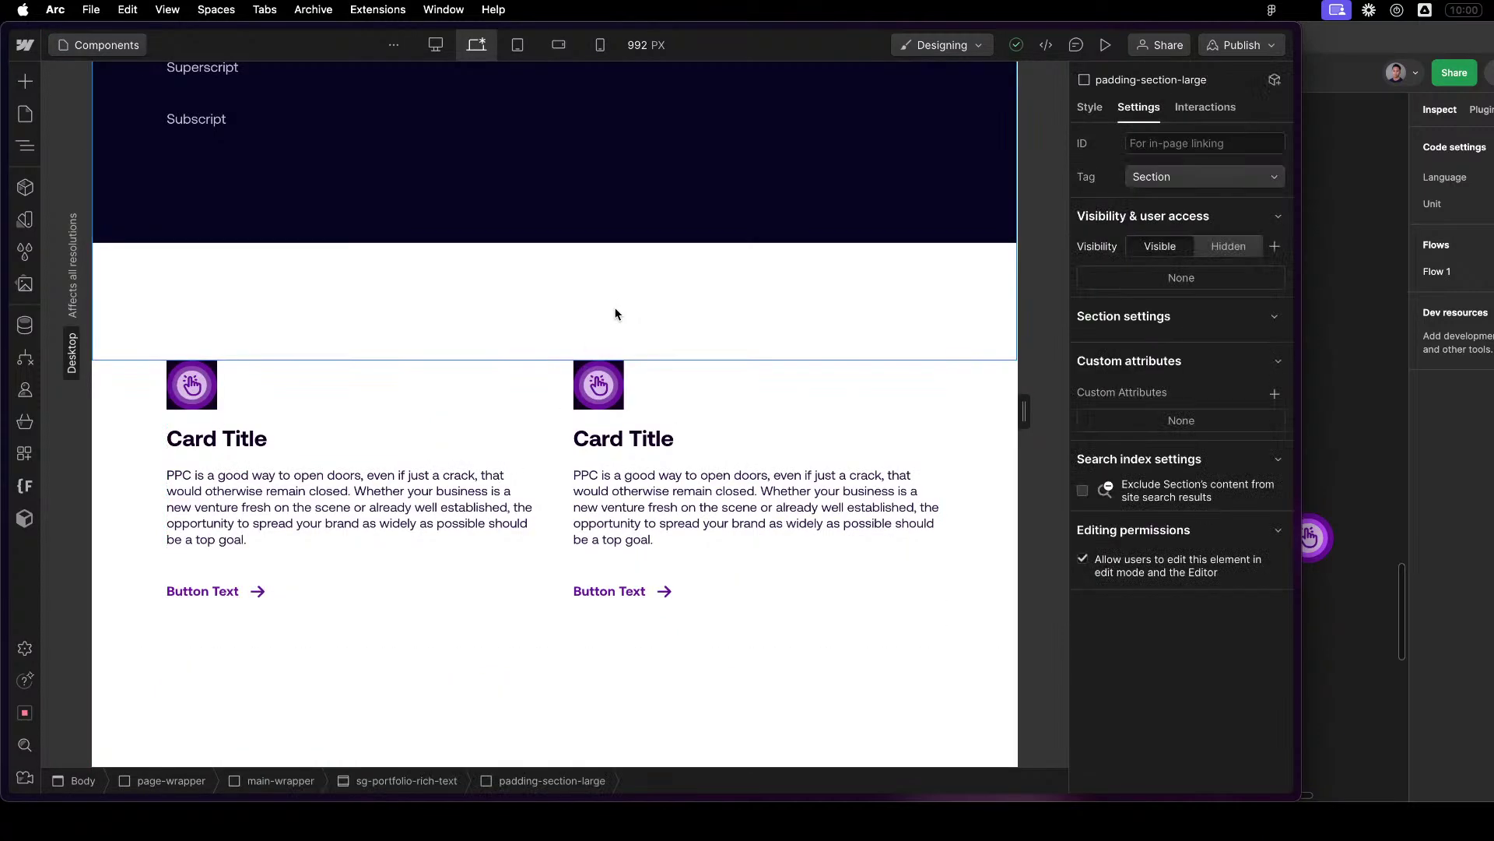
{"action": "left_click", "coordinate": [710, 397]}
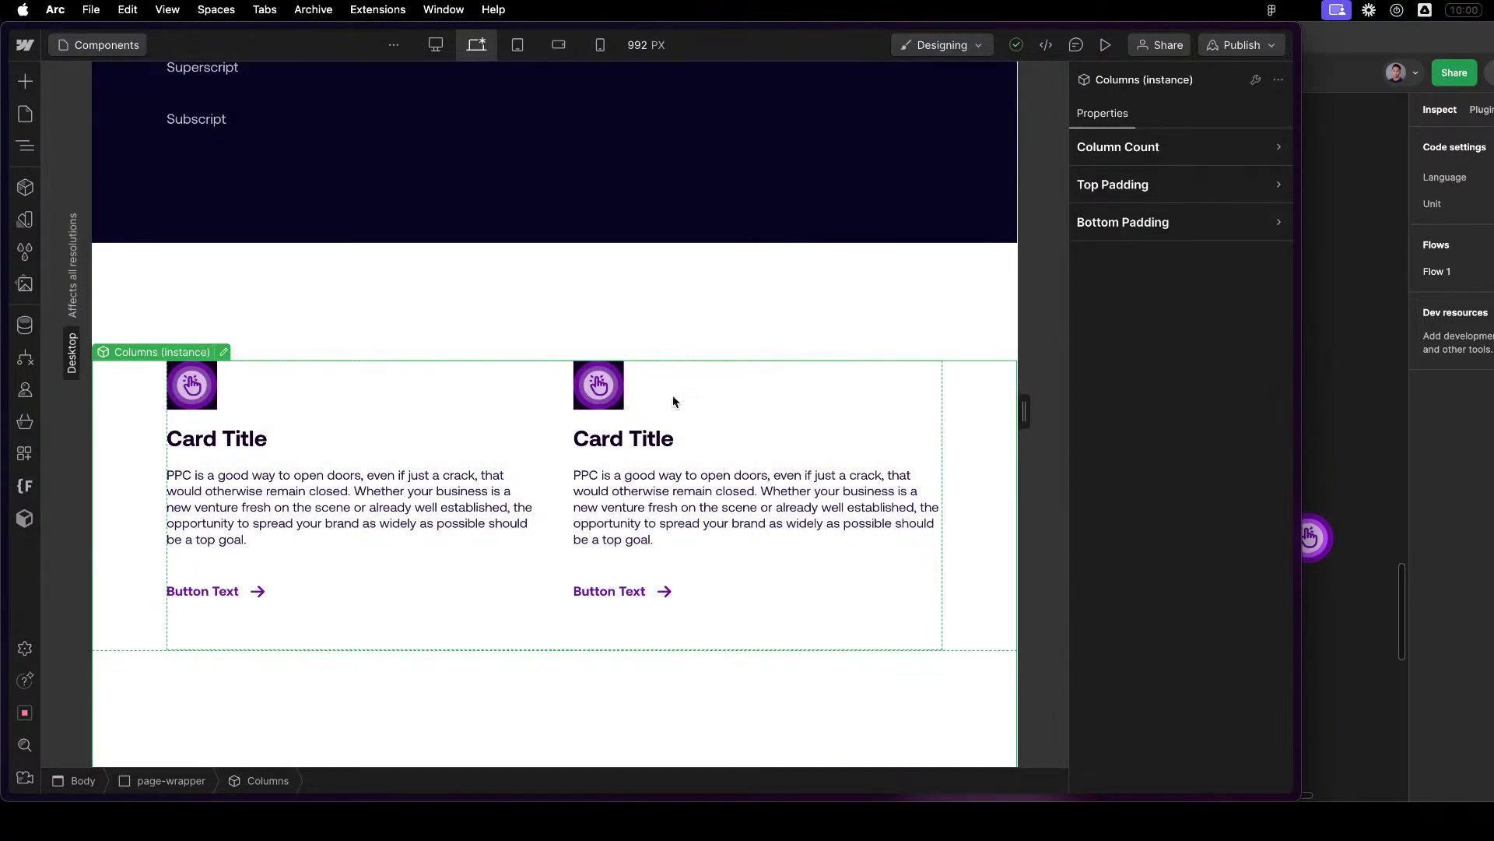
Open the Columns component for editing and show its element structure and property list.
{"action": "left_click", "coordinate": [224, 352]}
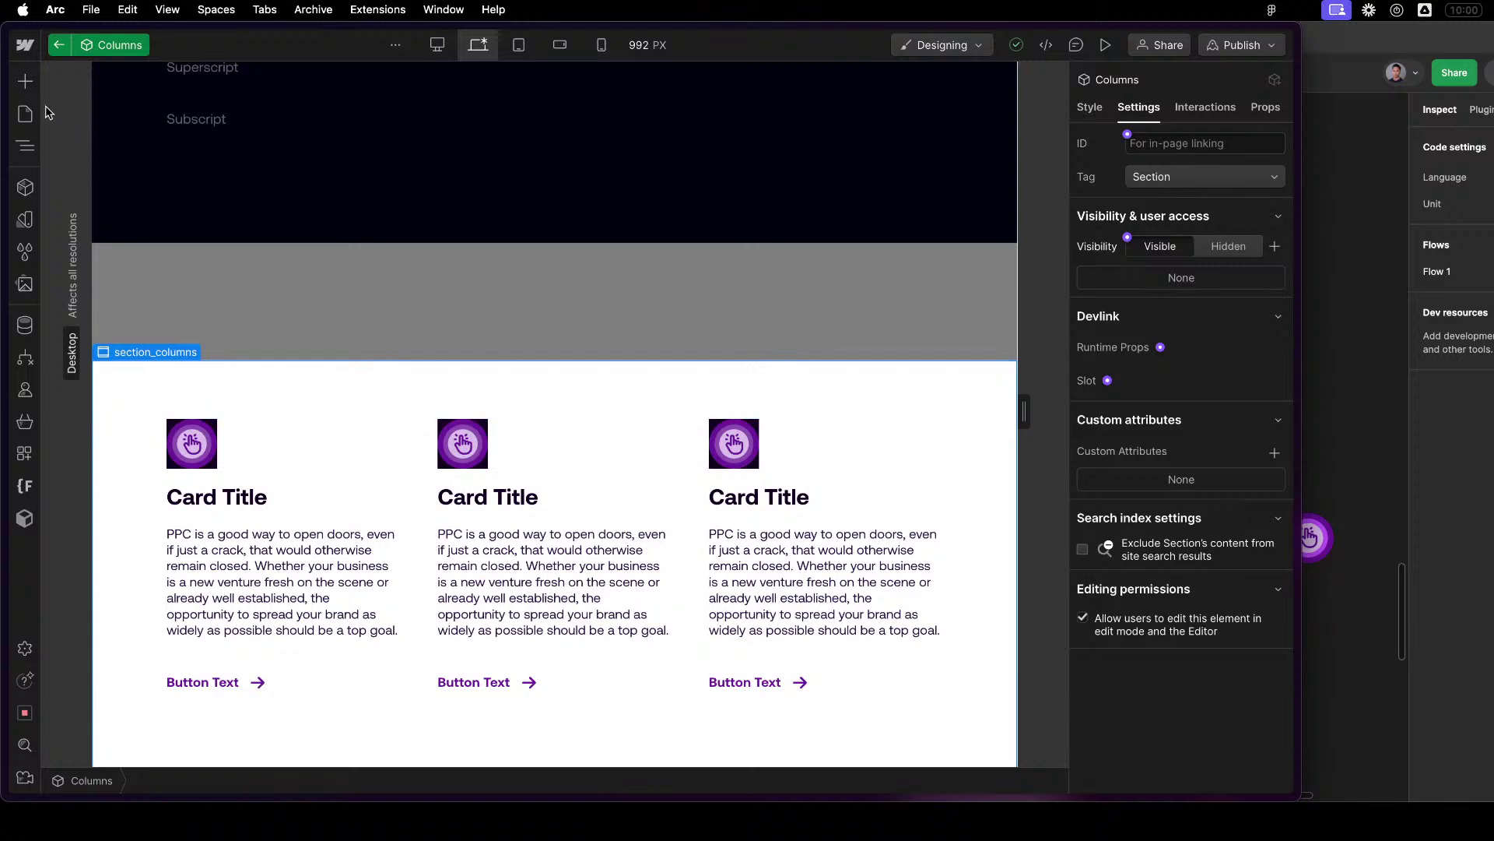
{"action": "left_click", "coordinate": [25, 113]}
{"action": "left_click", "coordinate": [25, 146]}
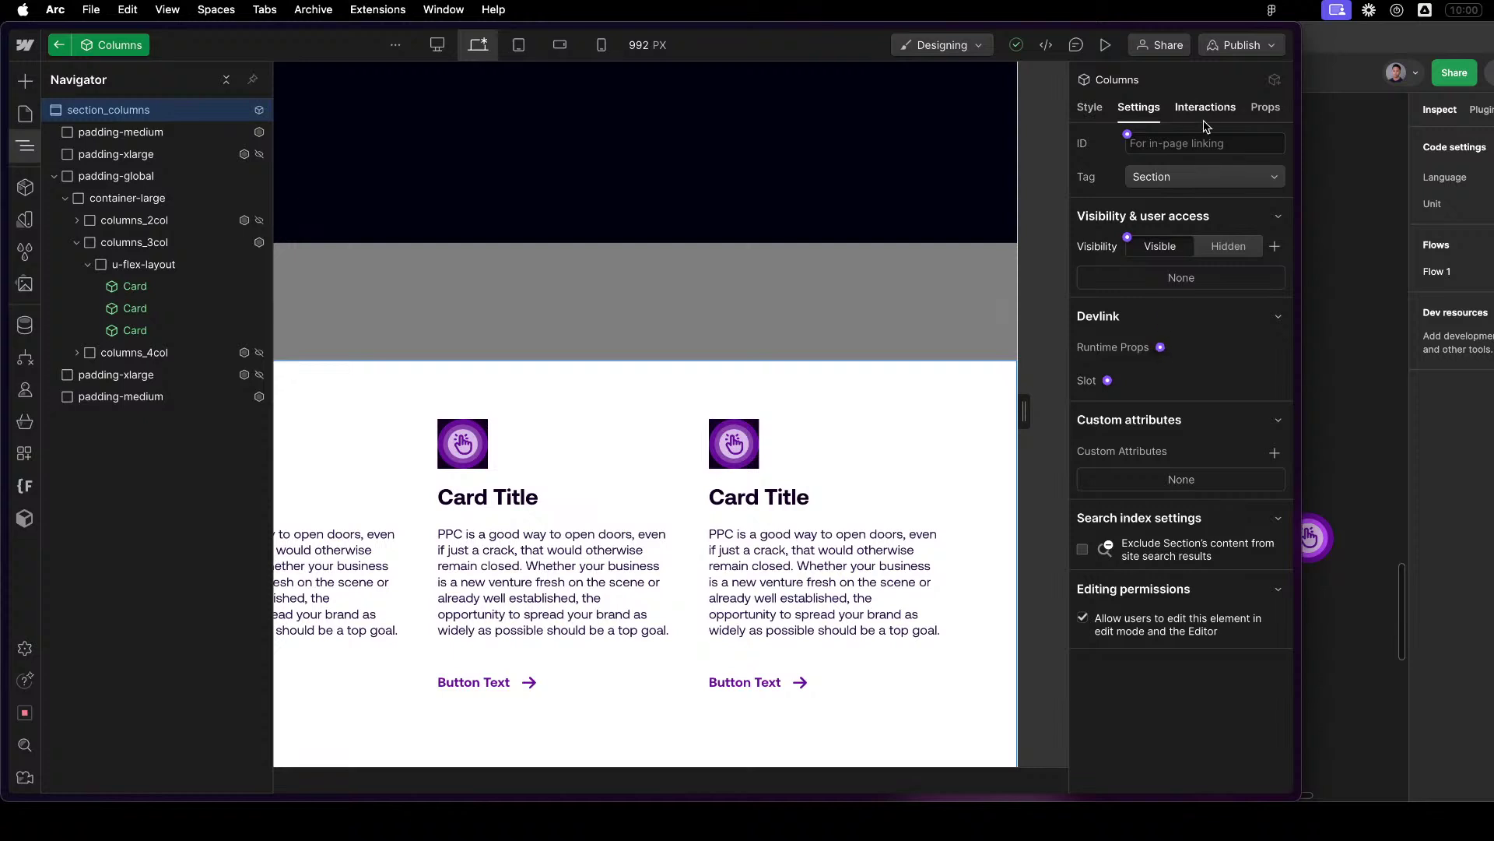
{"action": "left_click", "coordinate": [1267, 110]}
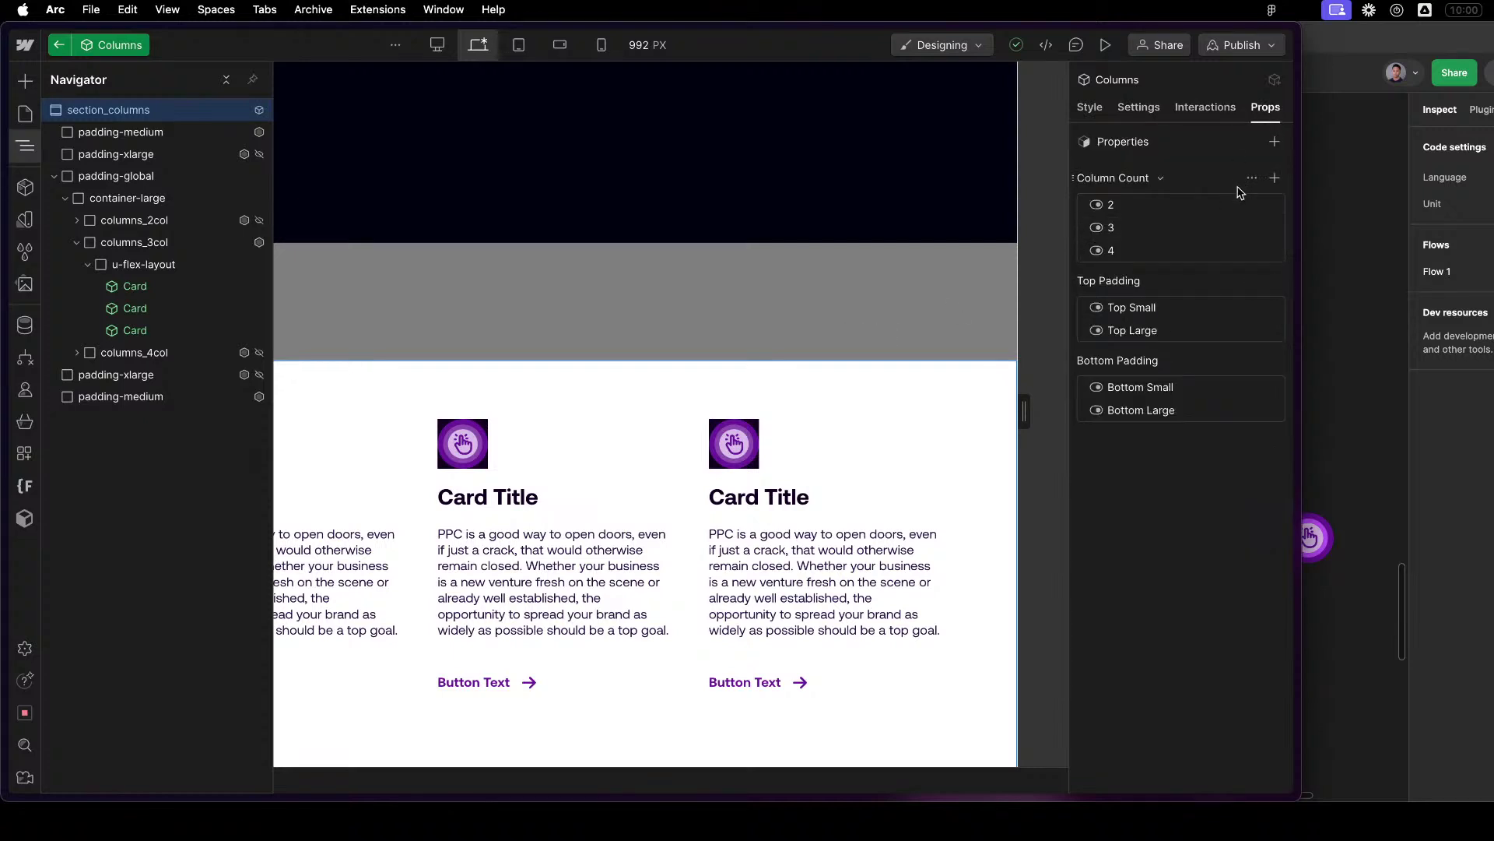
Examine the three Card instances inside columns_3col and collapse that block in the element structure.
{"action": "left_click", "coordinate": [166, 297]}
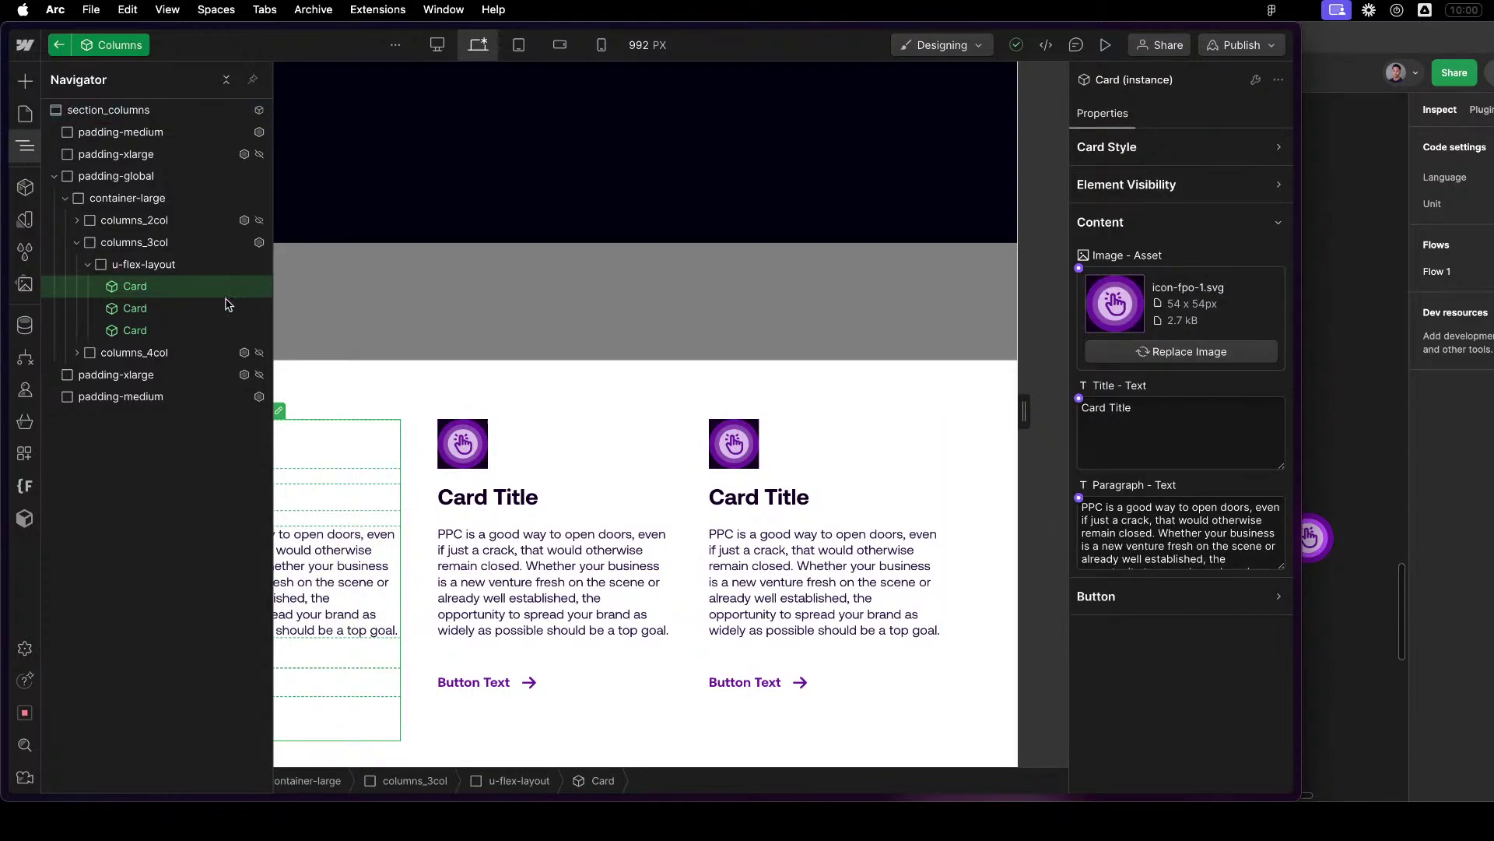
{"action": "left_click", "coordinate": [156, 308]}
{"action": "left_click", "coordinate": [152, 328]}
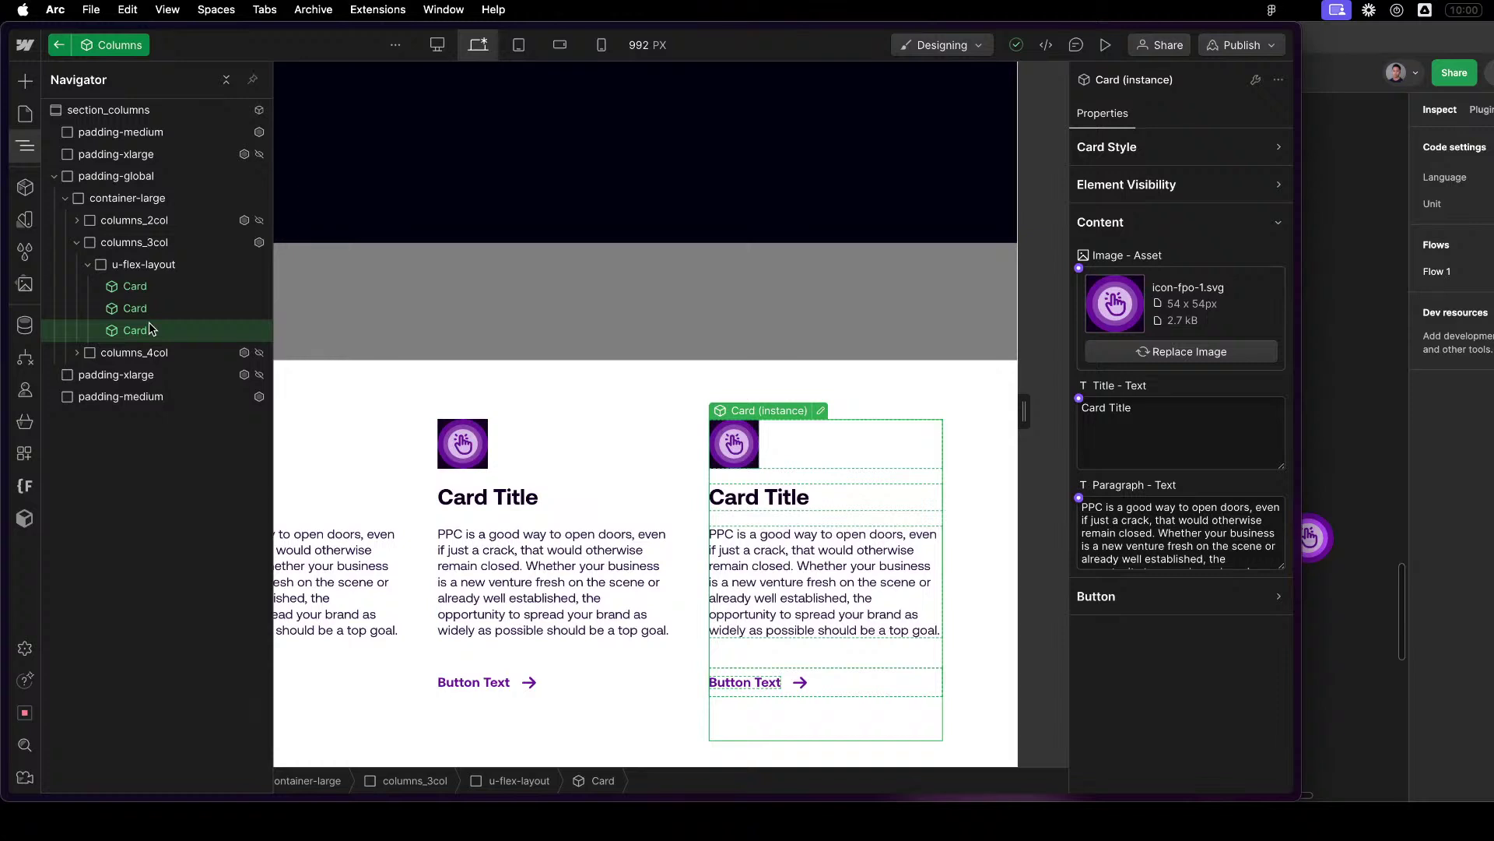
{"action": "left_click", "coordinate": [143, 266]}
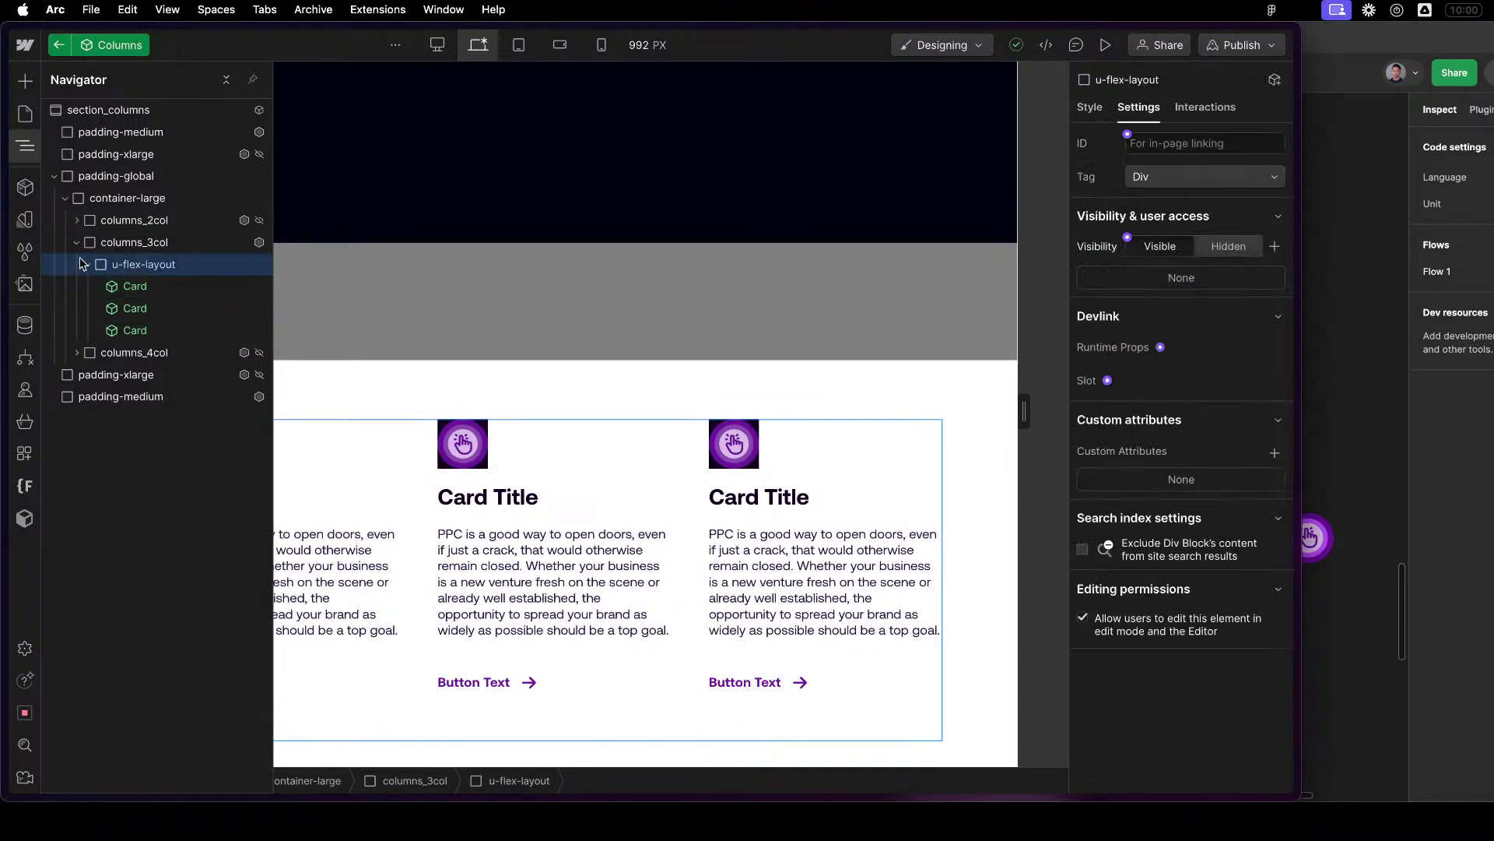
{"action": "left_click", "coordinate": [80, 266]}
{"action": "left_click", "coordinate": [77, 243]}
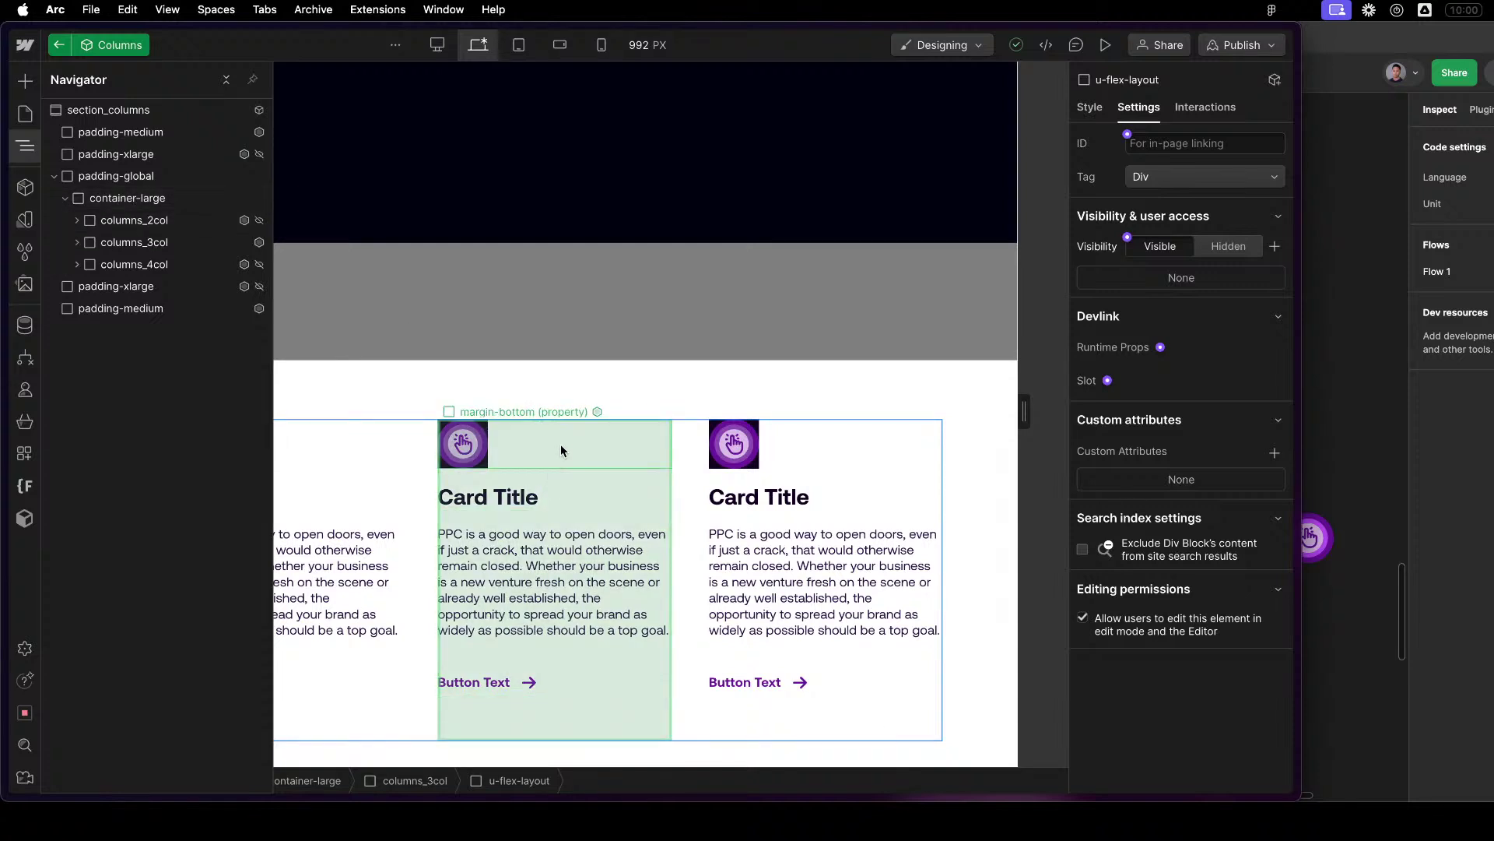
Add a div block inside container-large and move columns_3col and columns_4col into it.
{"action": "left_click", "coordinate": [159, 244]}
{"action": "left_click", "coordinate": [144, 220]}
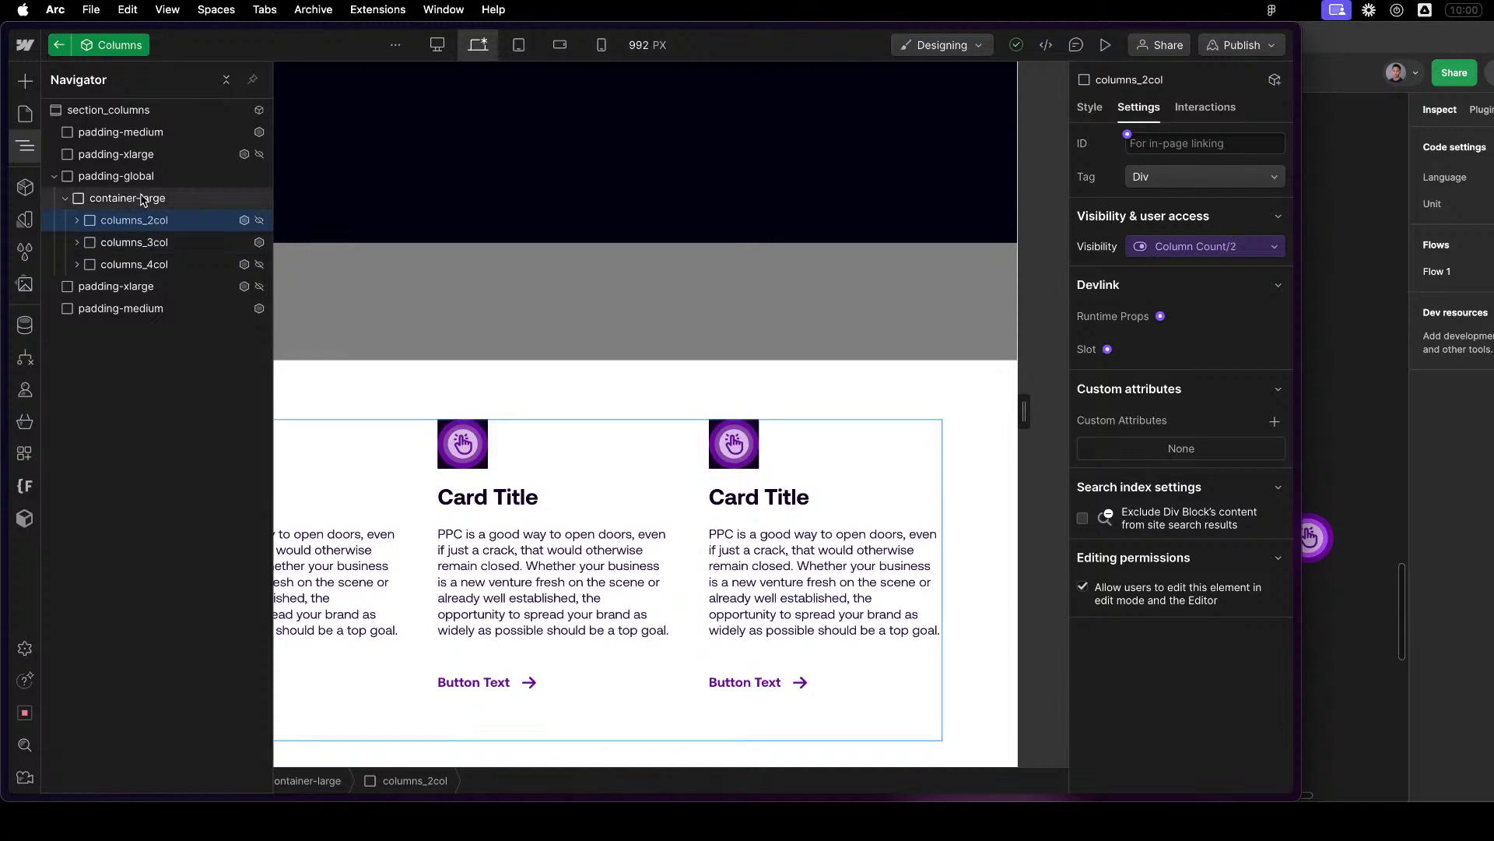
{"action": "left_click", "coordinate": [143, 200]}
{"action": "key", "text": "super+e"}
{"action": "type", "text": "d"}
{"action": "key", "text": "Return"}
{"action": "left_click_drag", "start_coordinate": [121, 279], "coordinate": [129, 244]}
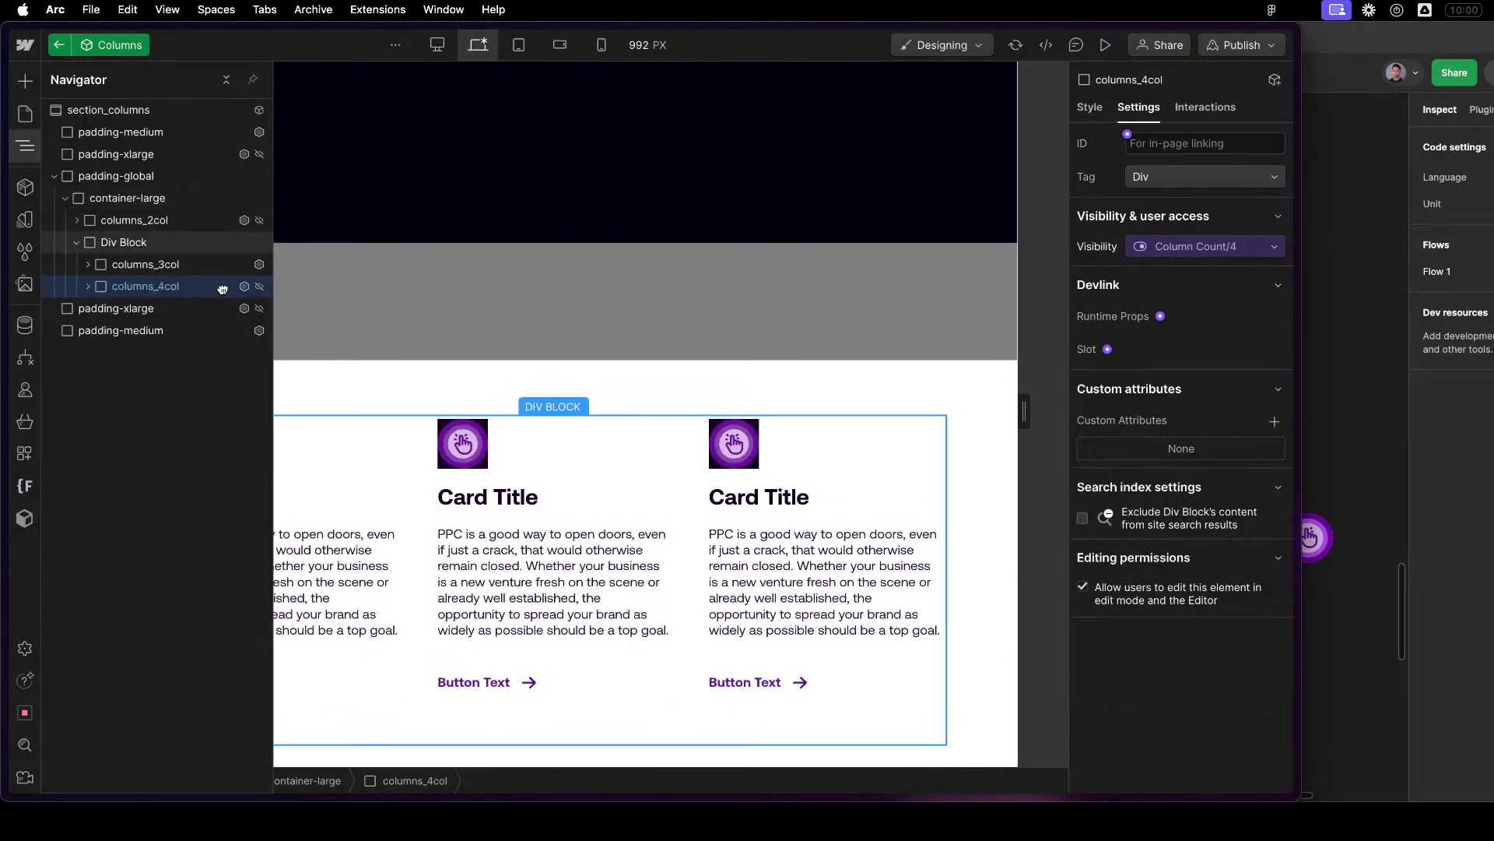
Cut the div block holding columns_3col and columns_4col from the component and paste it into the page's Body.
{"action": "left_click", "coordinate": [128, 244]}
{"action": "key", "text": "Delete"}
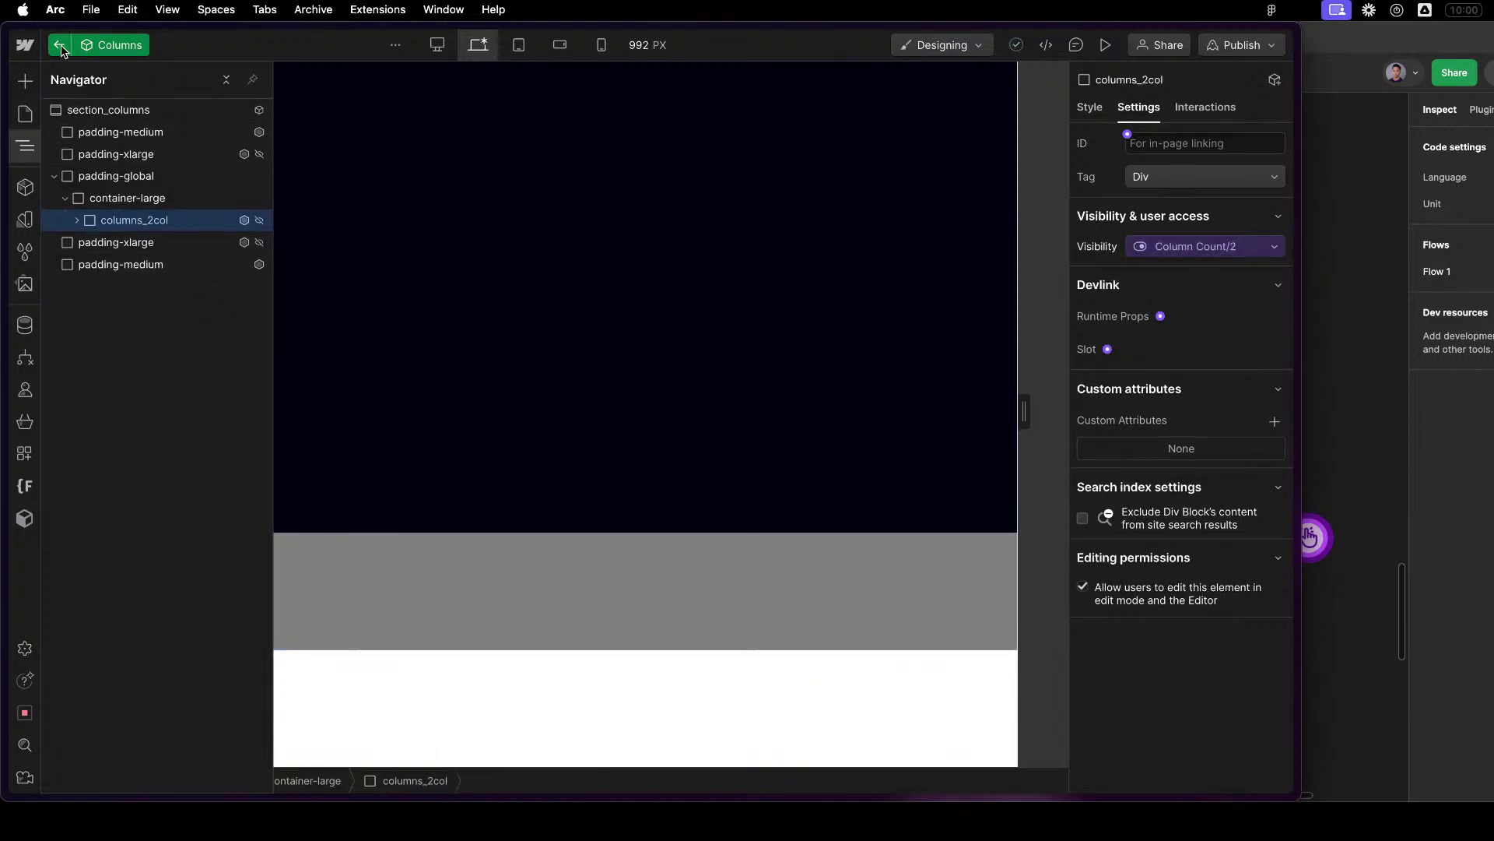
{"action": "left_click", "coordinate": [60, 46]}
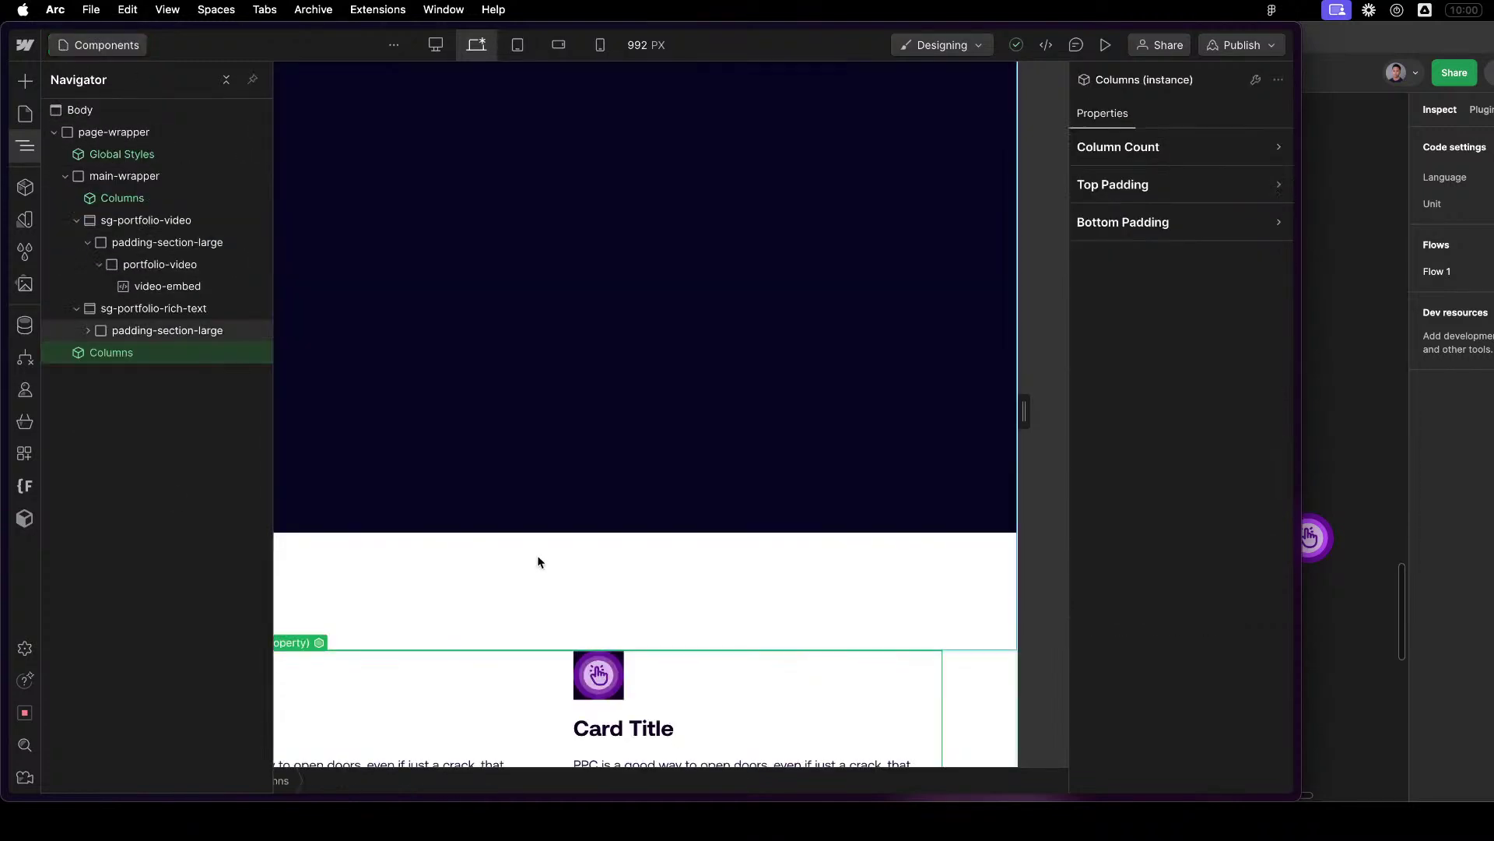
{"action": "left_click", "coordinate": [127, 110]}
{"action": "key", "text": "cmd+v"}
Open the Columns component for editing and examine the classes of section_columns and padding-medium and the Card instances inside columns_2col.
{"action": "double_click", "coordinate": [112, 353]}
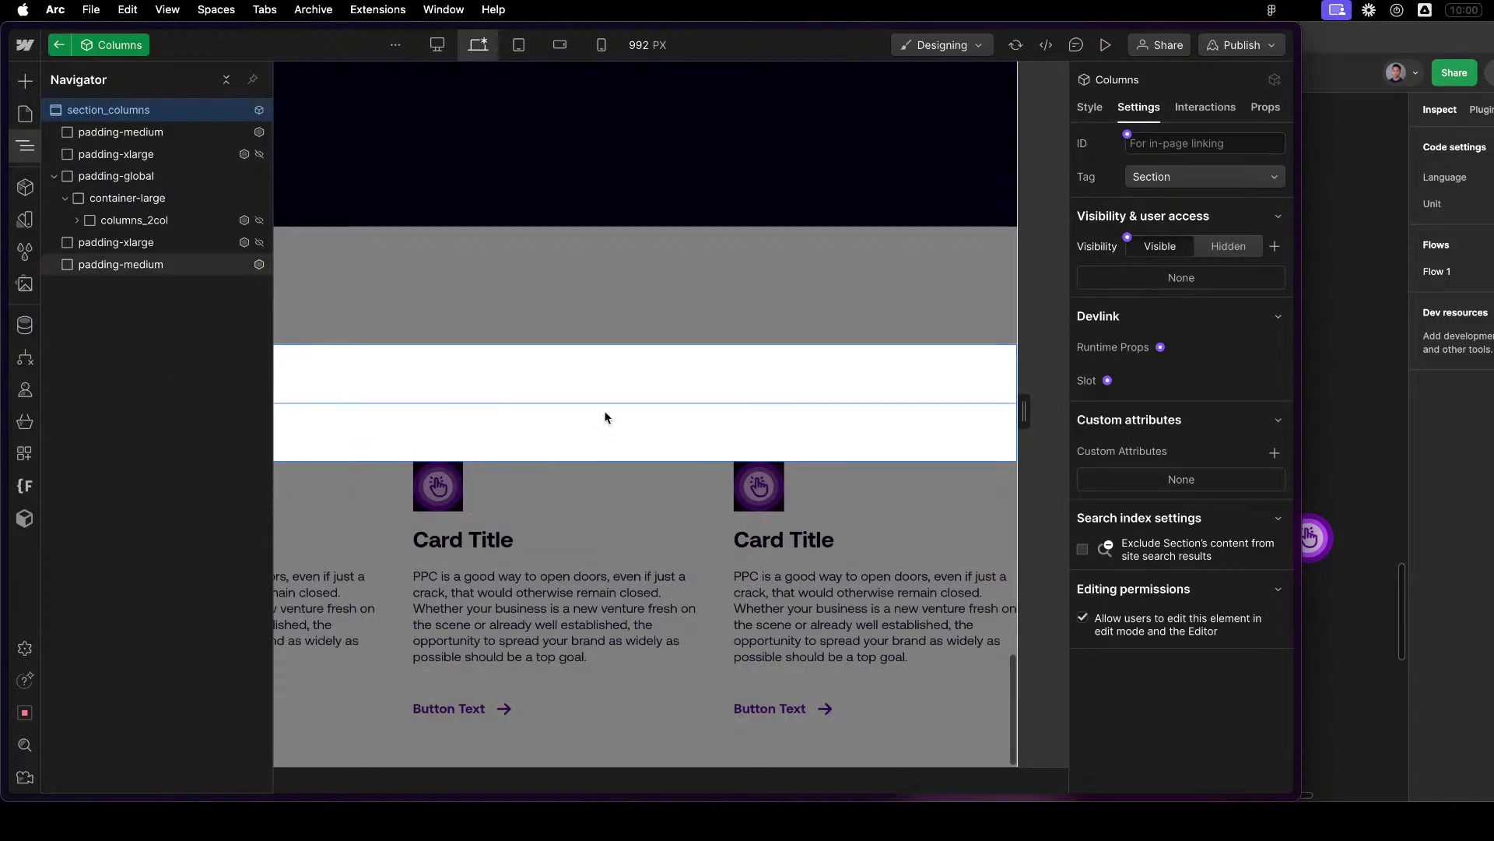
{"action": "left_click", "coordinate": [1090, 107]}
{"action": "double_click", "coordinate": [1150, 161]}
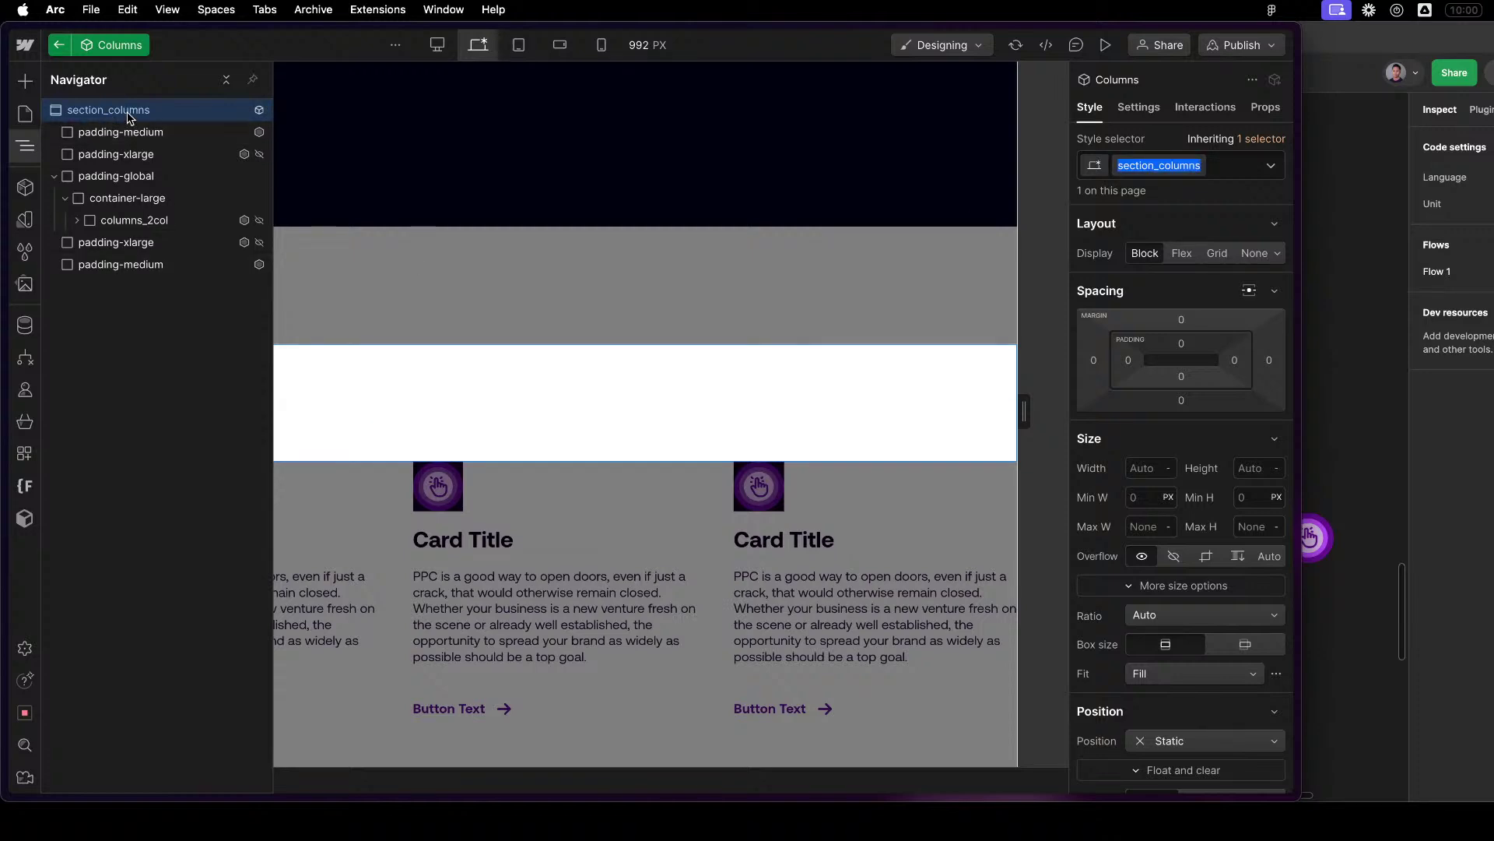
{"action": "left_click", "coordinate": [143, 264]}
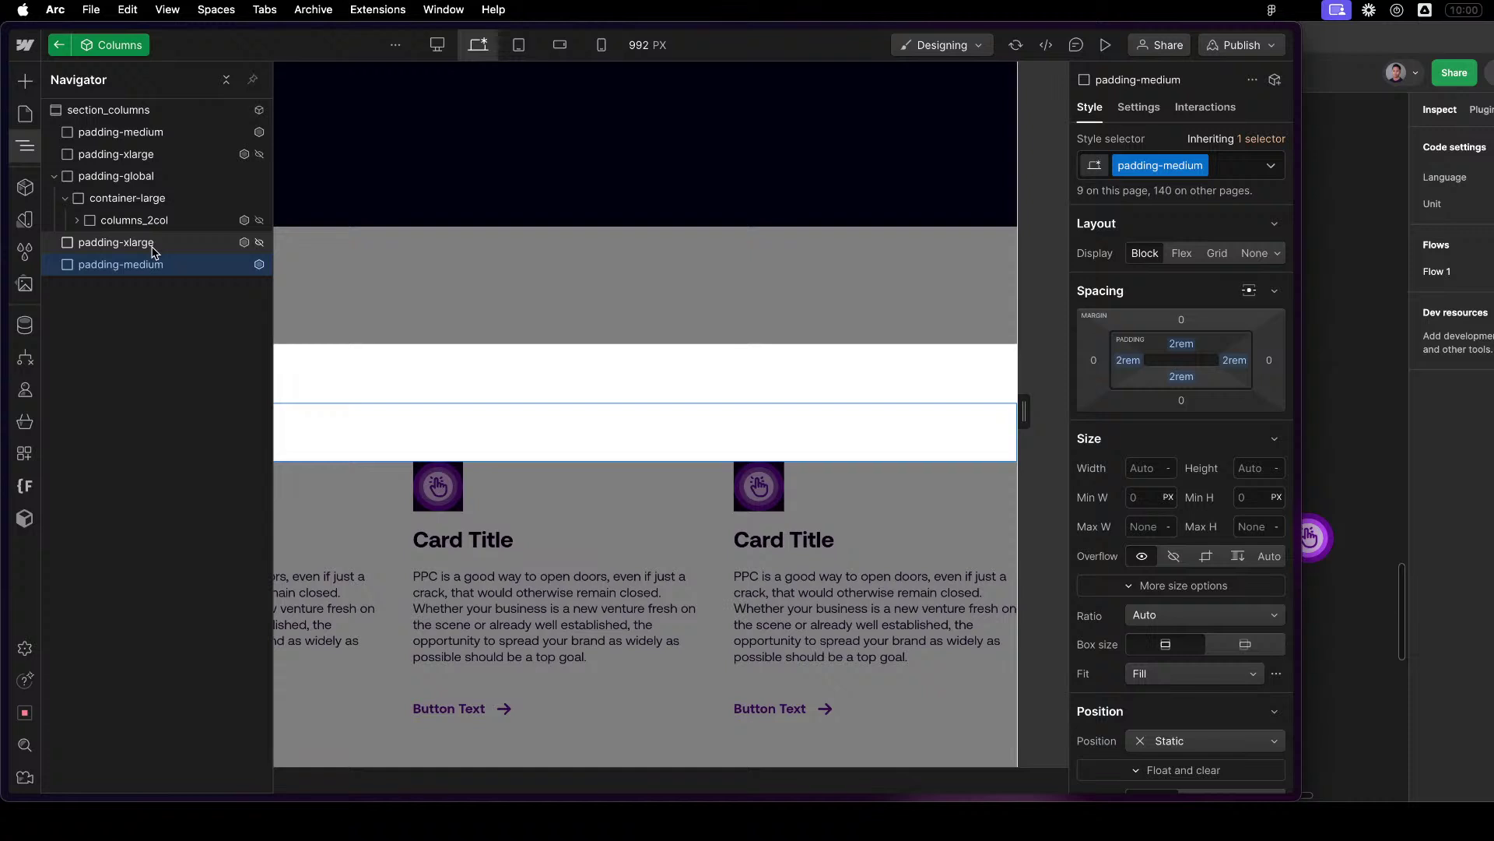
{"action": "left_click", "coordinate": [166, 222]}
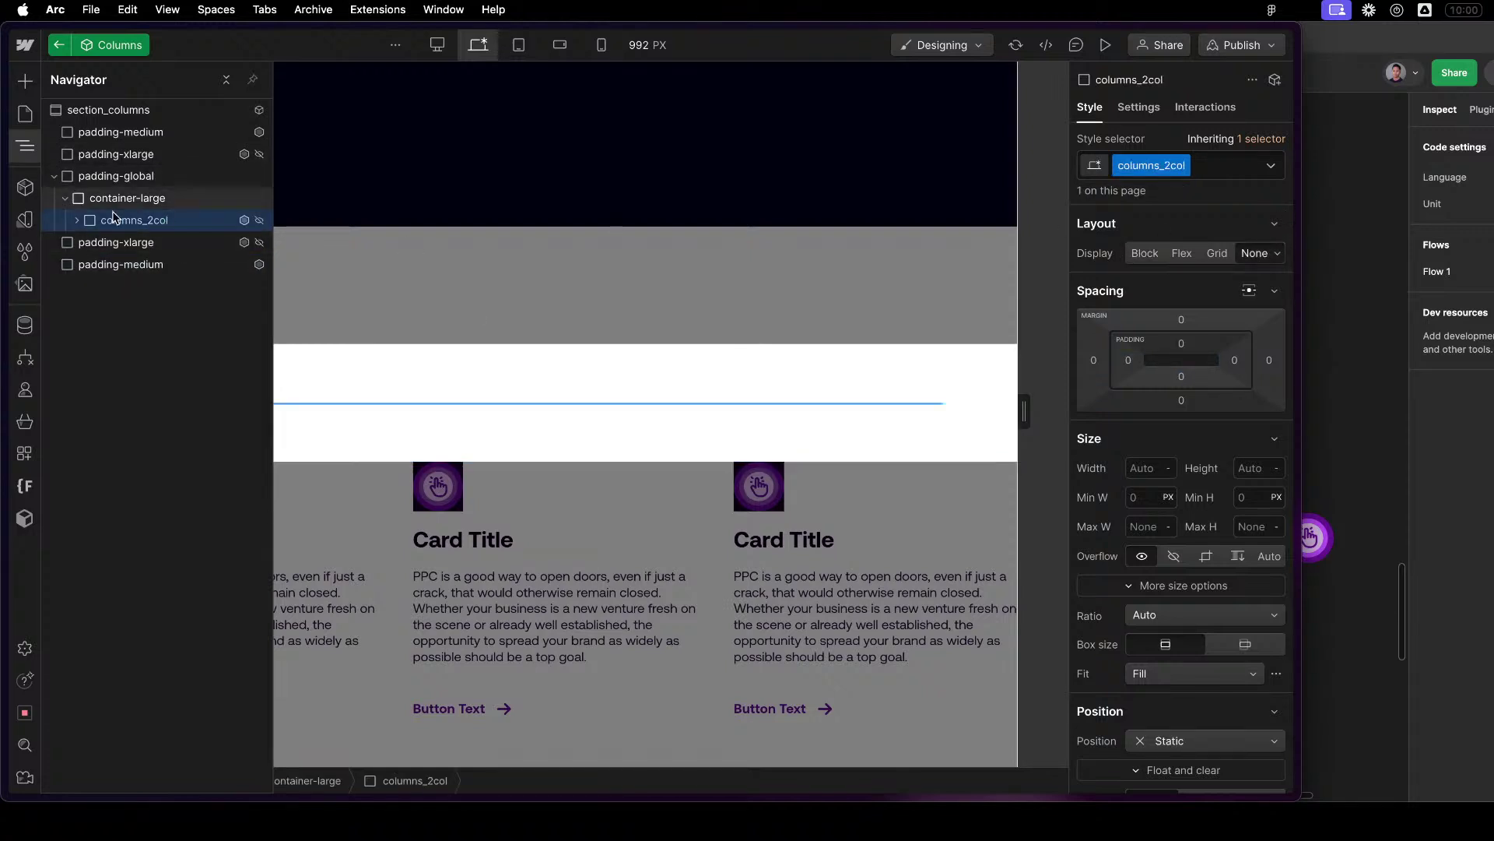
{"action": "left_click", "coordinate": [77, 220]}
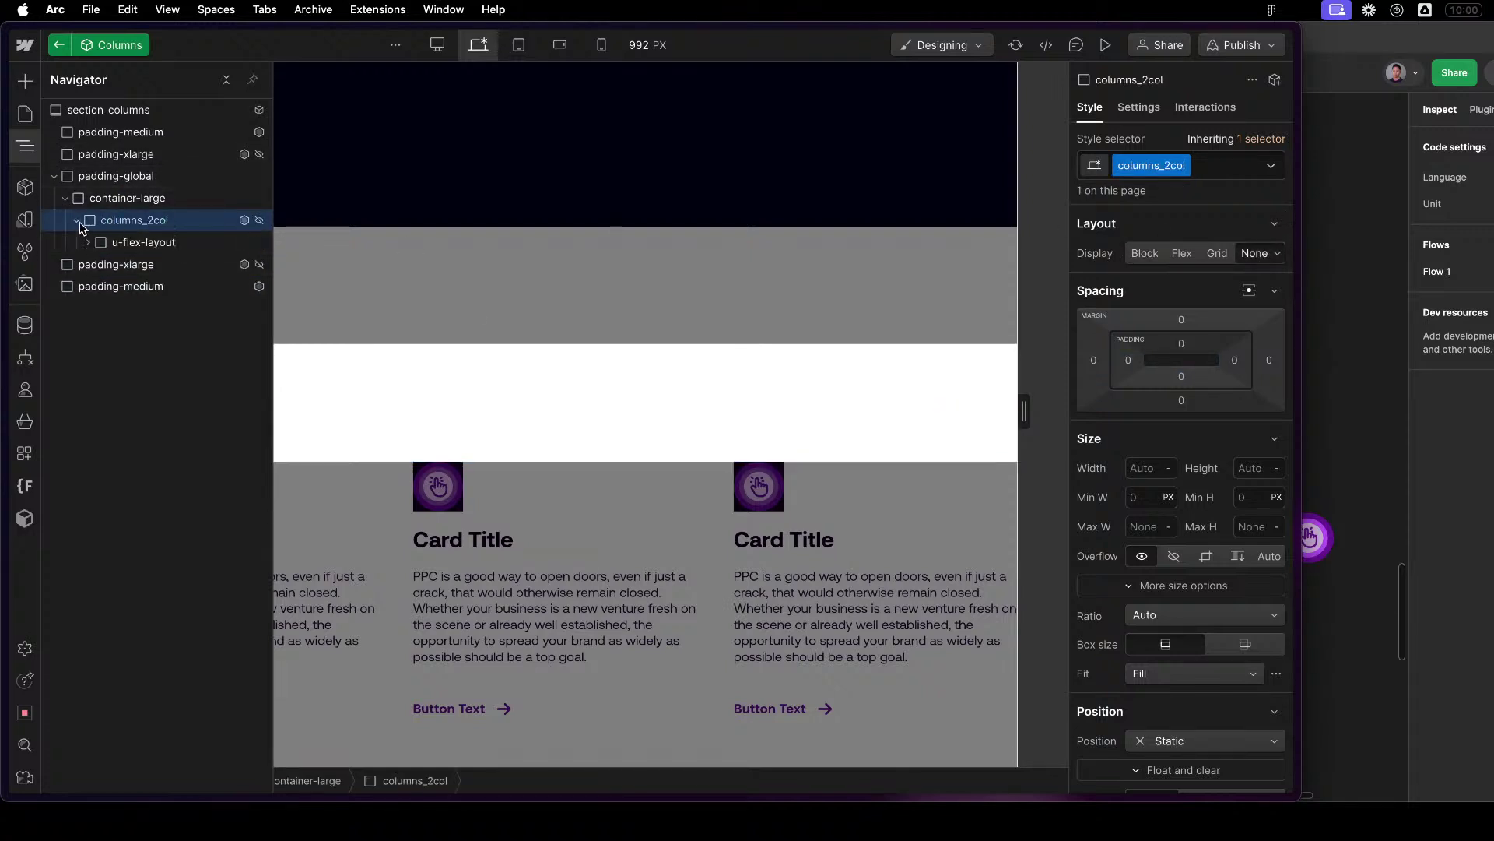
{"action": "left_click", "coordinate": [132, 247]}
{"action": "left_click", "coordinate": [129, 265]}
{"action": "left_click", "coordinate": [129, 287]}
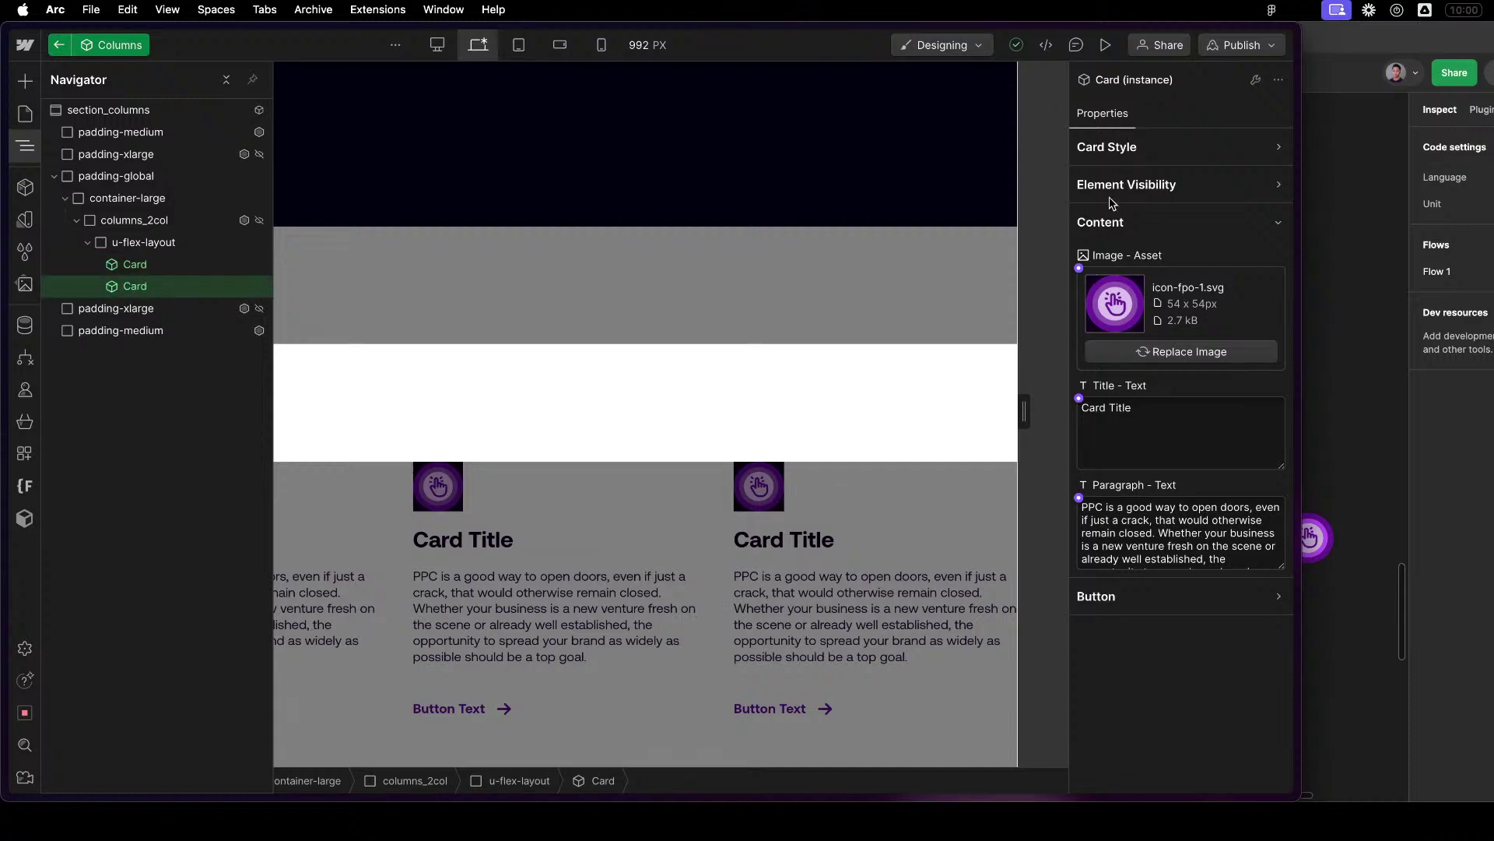
Review the second Card instance's Content, Card Style and Element Visibility properties and the property-connection option for its image.
{"action": "left_click", "coordinate": [1080, 267]}
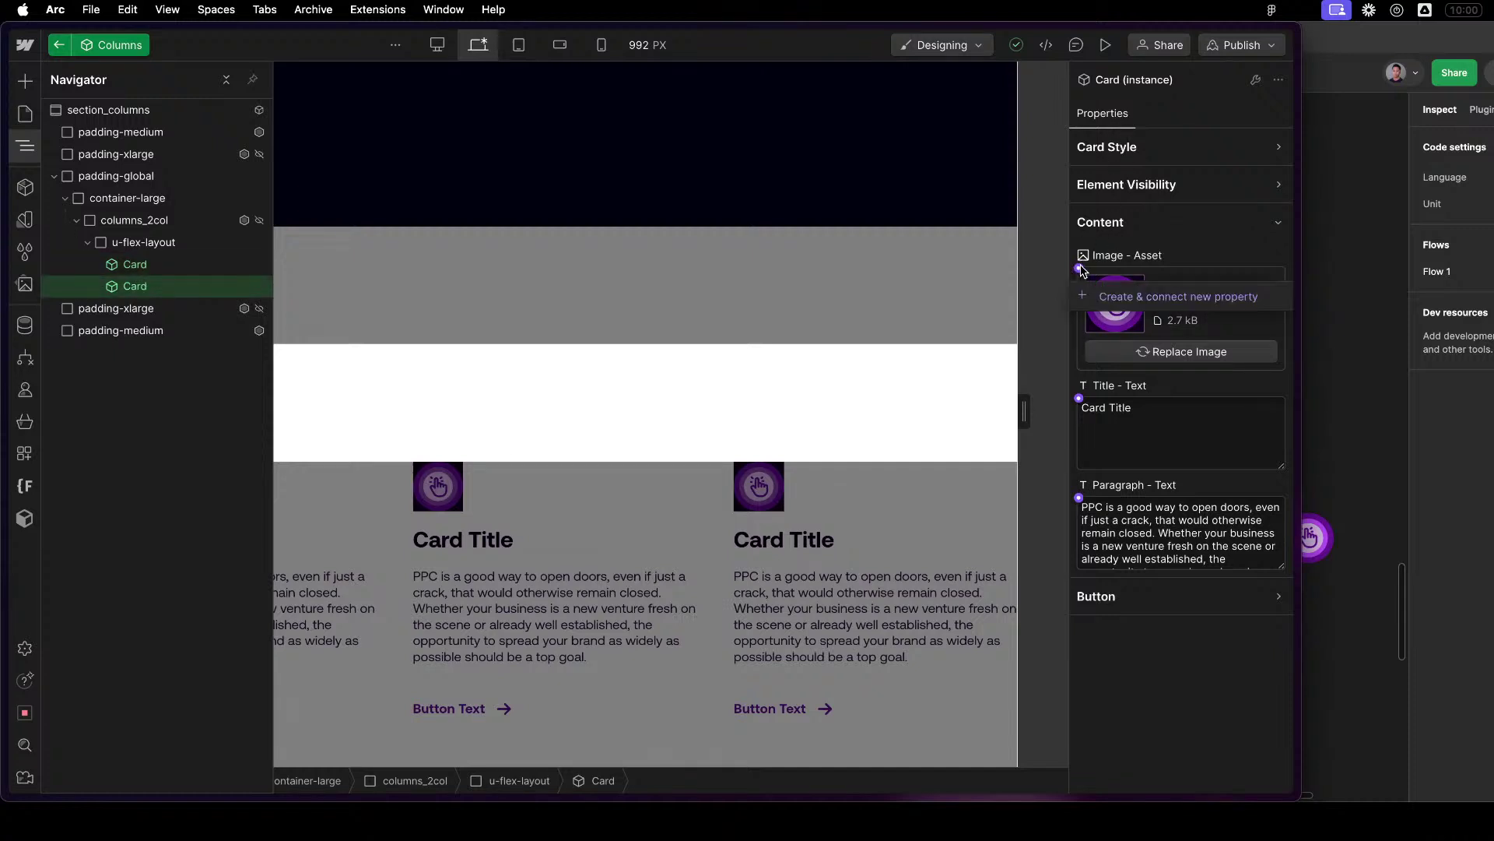
{"action": "left_click", "coordinate": [1165, 160]}
{"action": "left_click", "coordinate": [1155, 153]}
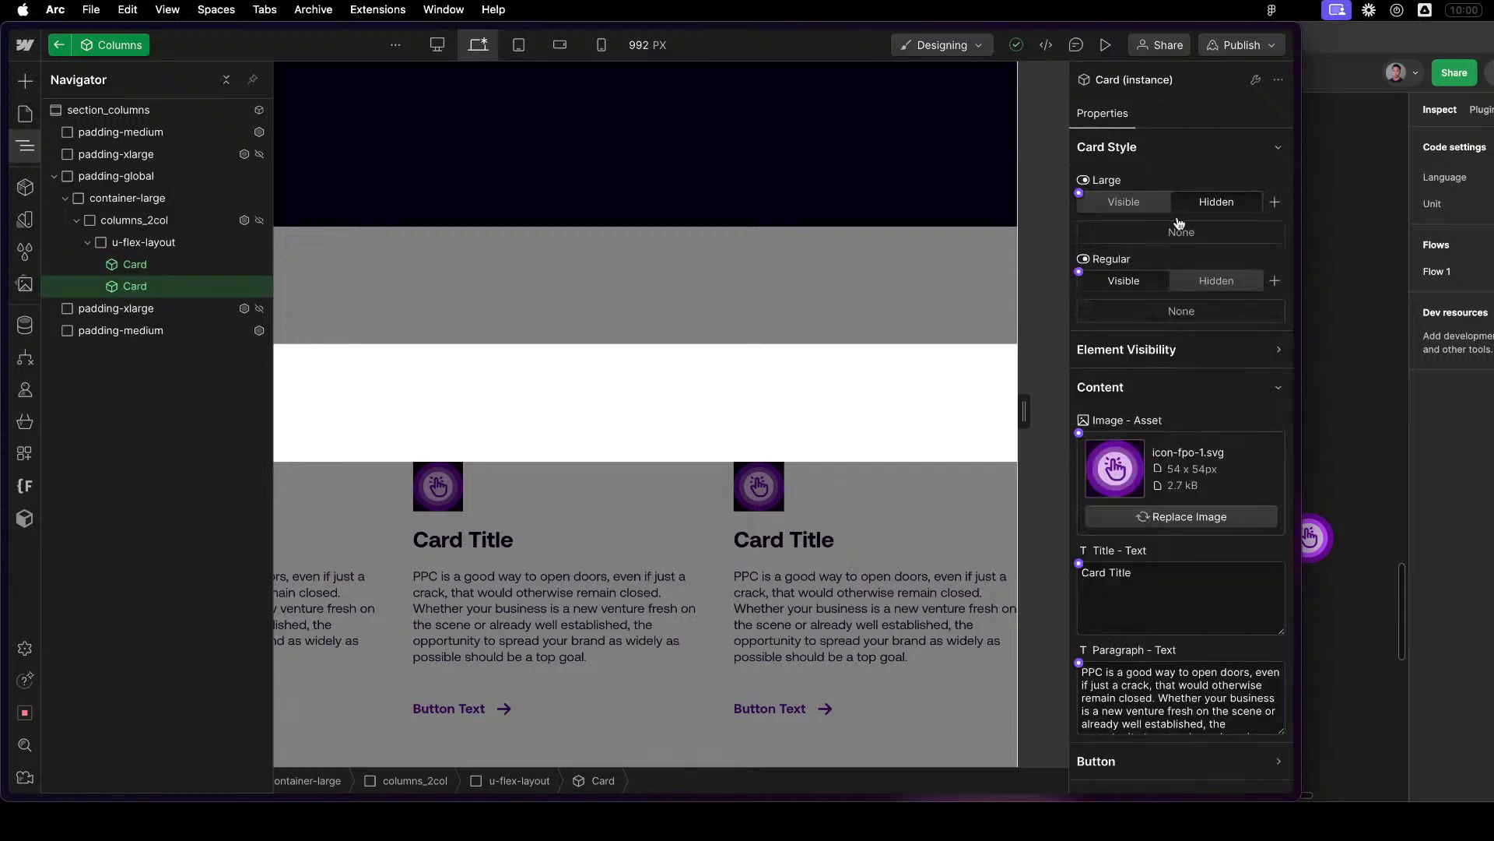
{"action": "left_click", "coordinate": [1173, 355]}
{"action": "scroll", "coordinate": [1161, 290], "scroll_direction": "down", "scroll_amount": 5}
{"action": "scroll", "coordinate": [1167, 269], "scroll_direction": "up", "scroll_amount": 5}
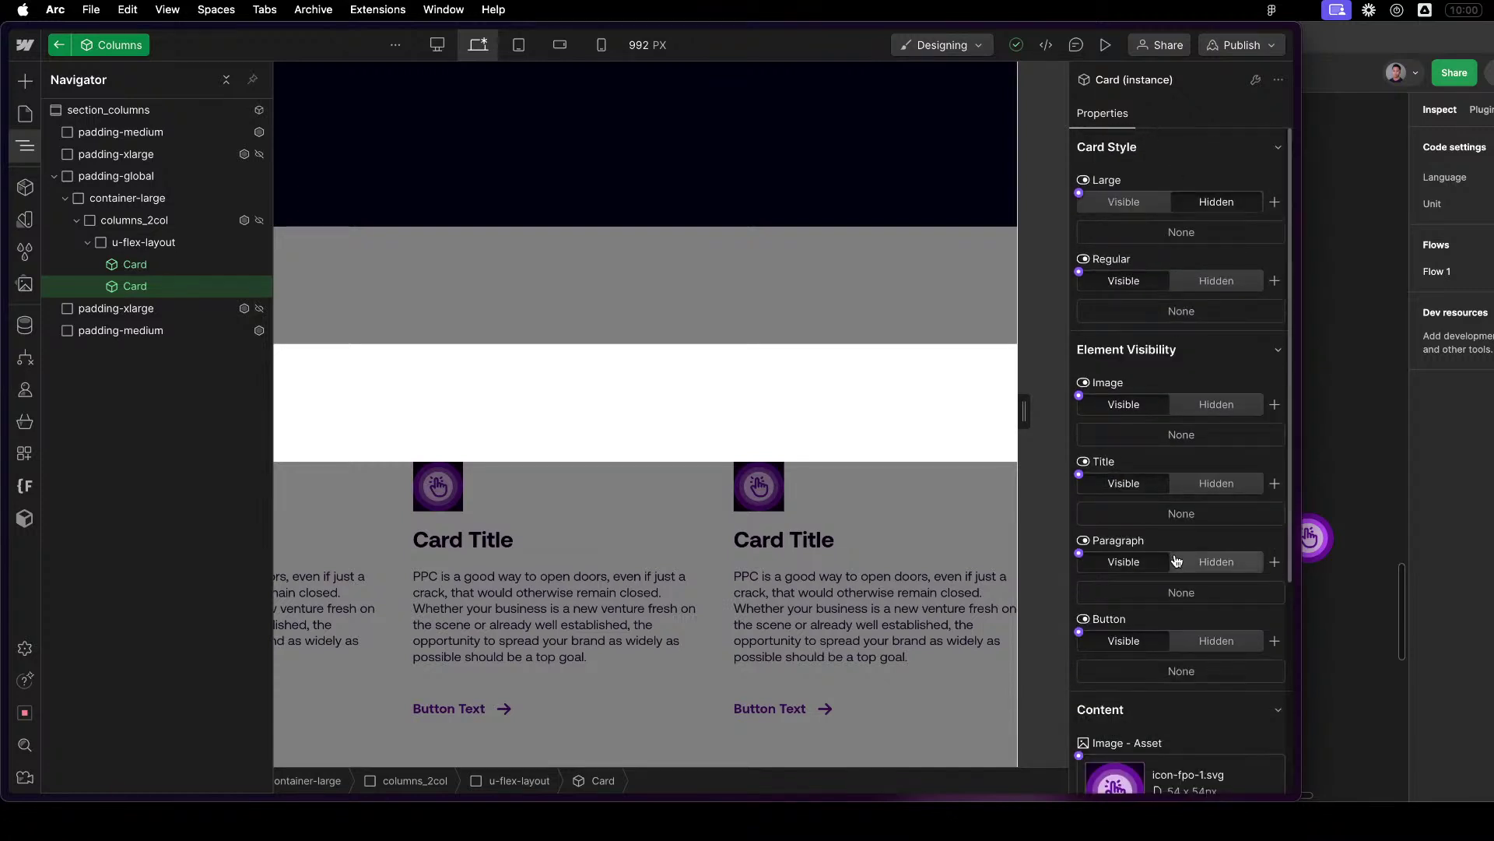
{"action": "left_click", "coordinate": [1220, 154]}
{"action": "left_click", "coordinate": [1202, 187]}
{"action": "left_click", "coordinate": [1187, 226]}
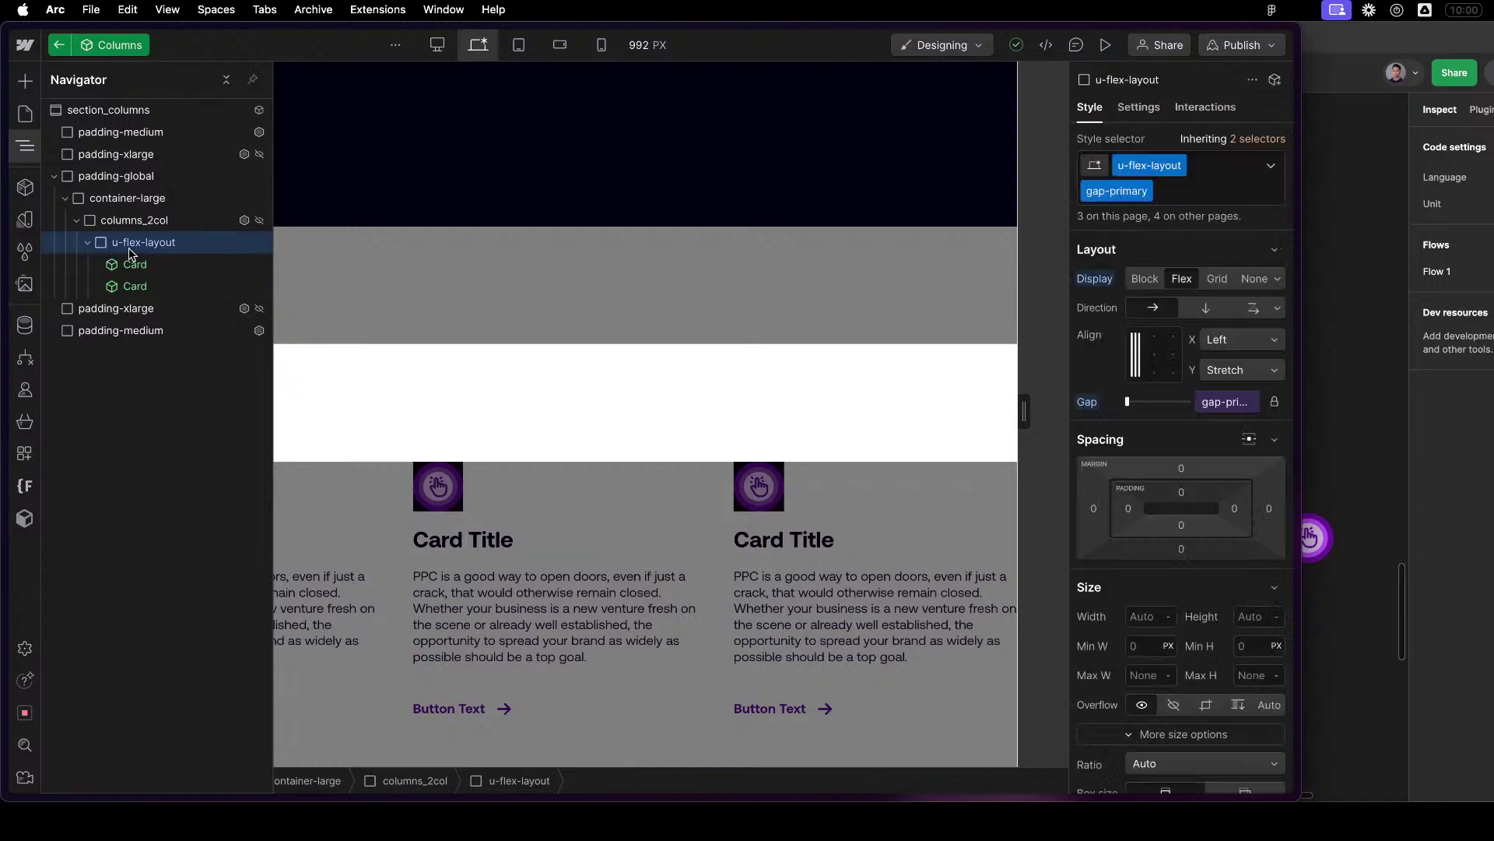
Leave the component and review the Column Count, Top Padding and Bottom Padding property groups of the Columns instance on the page.
{"action": "left_click", "coordinate": [580, 276]}
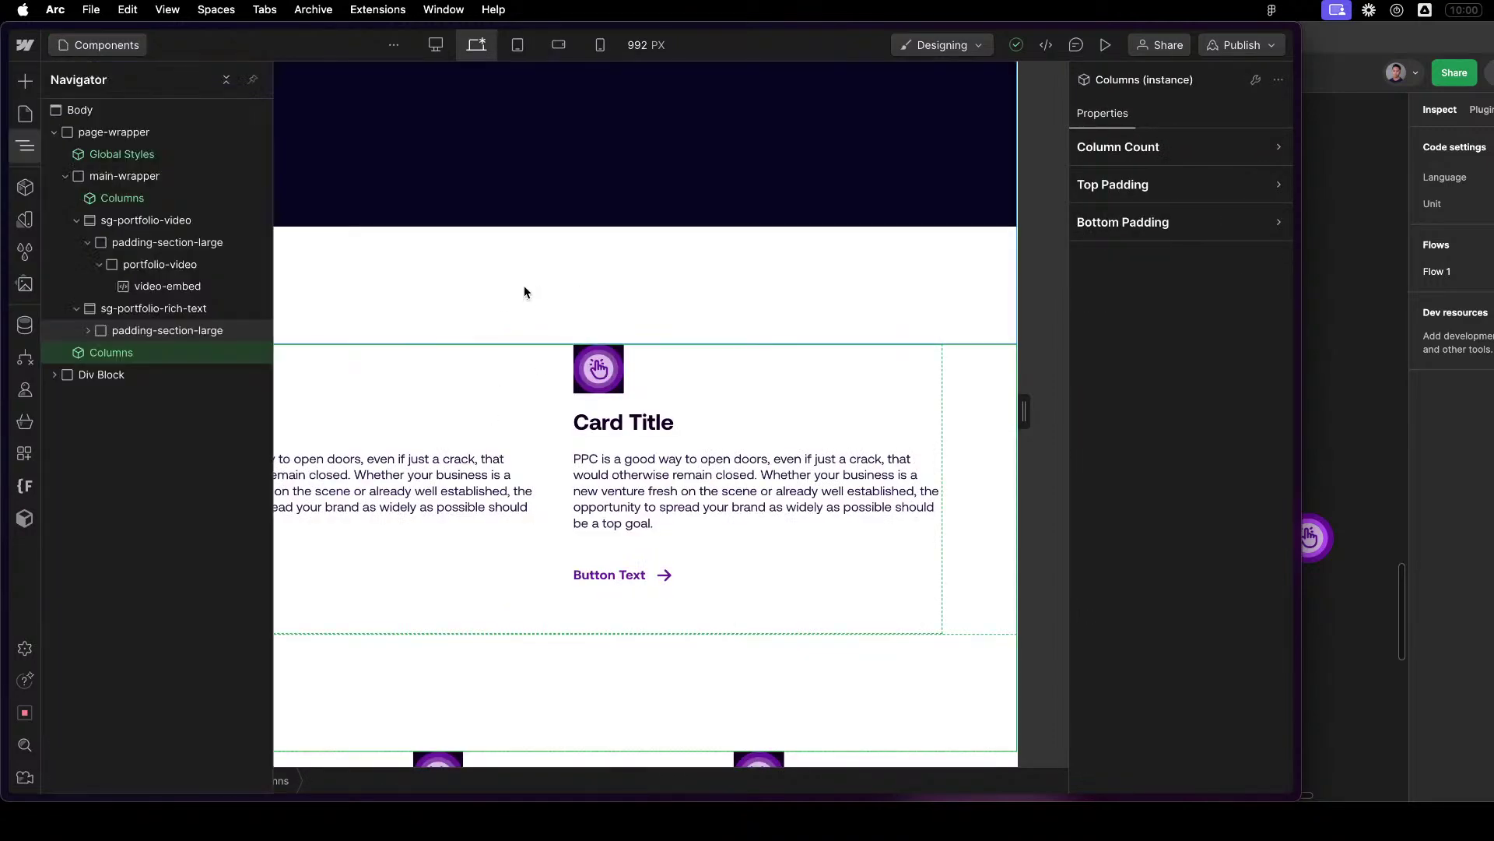
{"action": "left_click", "coordinate": [523, 291]}
{"action": "left_click", "coordinate": [533, 381]}
{"action": "scroll", "coordinate": [545, 379], "scroll_direction": "down", "scroll_amount": 4}
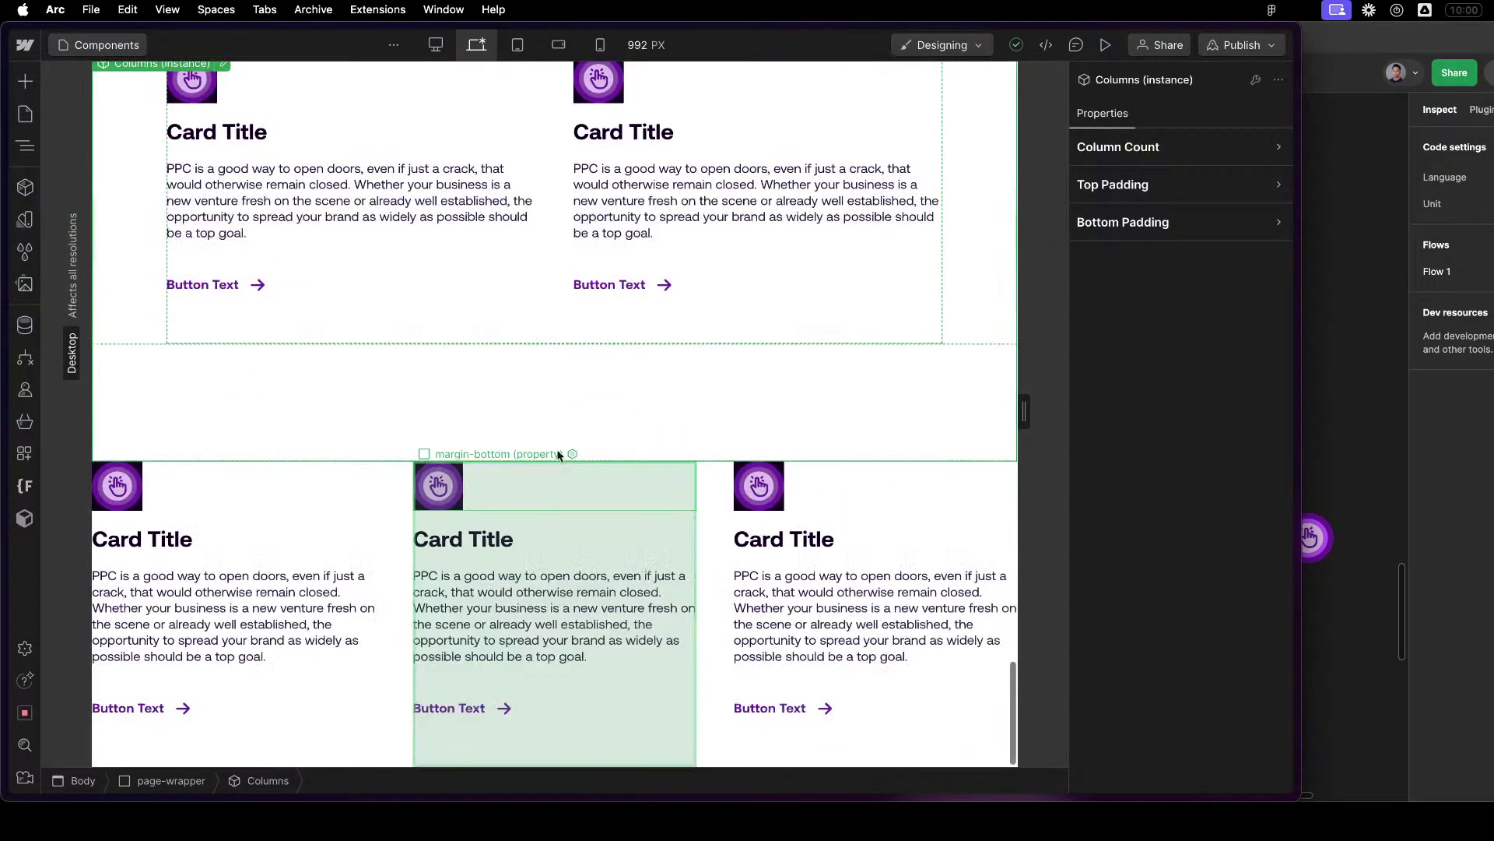
{"action": "left_click", "coordinate": [1237, 163]}
{"action": "left_click", "coordinate": [1238, 162]}
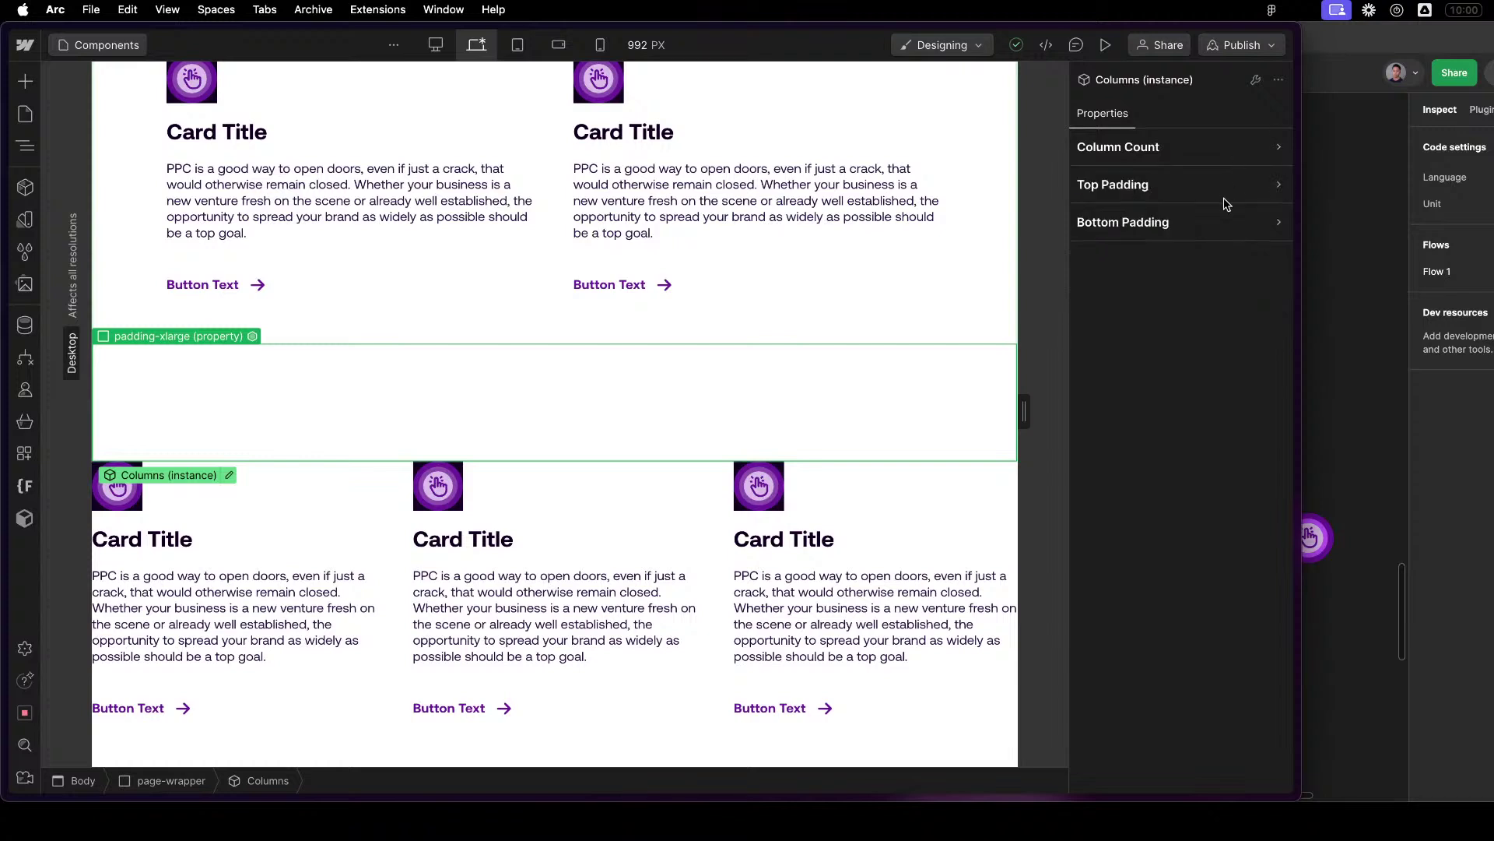
{"action": "left_click", "coordinate": [1226, 199]}
{"action": "left_click", "coordinate": [1218, 185]}
{"action": "left_click", "coordinate": [1201, 223]}
{"action": "left_click", "coordinate": [1203, 223]}
Try deleting part of the third three-column card's paragraph directly on the canvas, and undo the deletion.
{"action": "left_click", "coordinate": [781, 614]}
{"action": "double_click", "coordinate": [779, 608]}
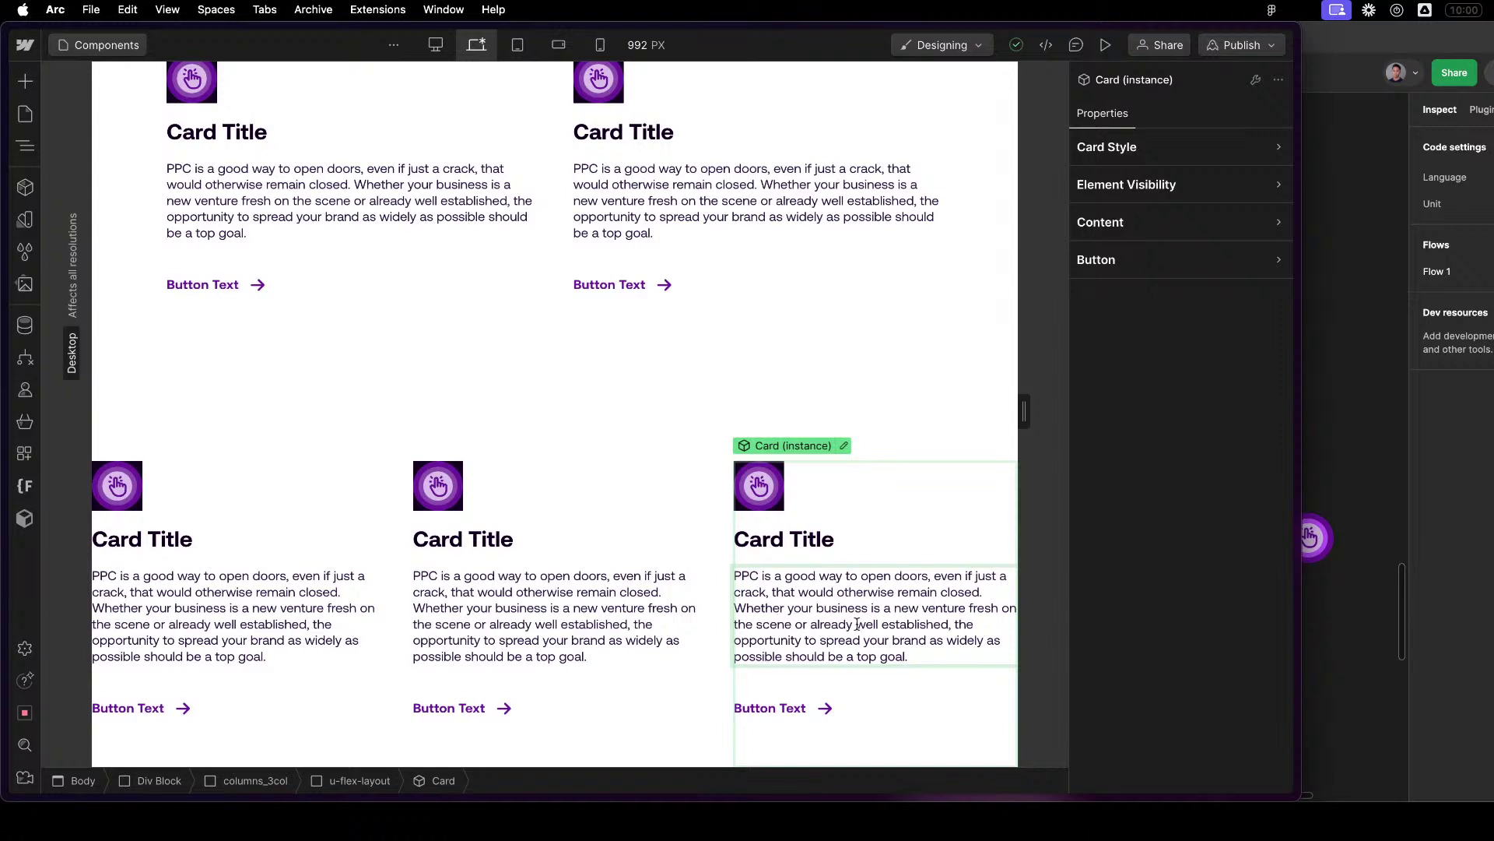
{"action": "left_click_drag", "start_coordinate": [857, 624], "coordinate": [774, 595]}
{"action": "key", "text": "BackSpace"}
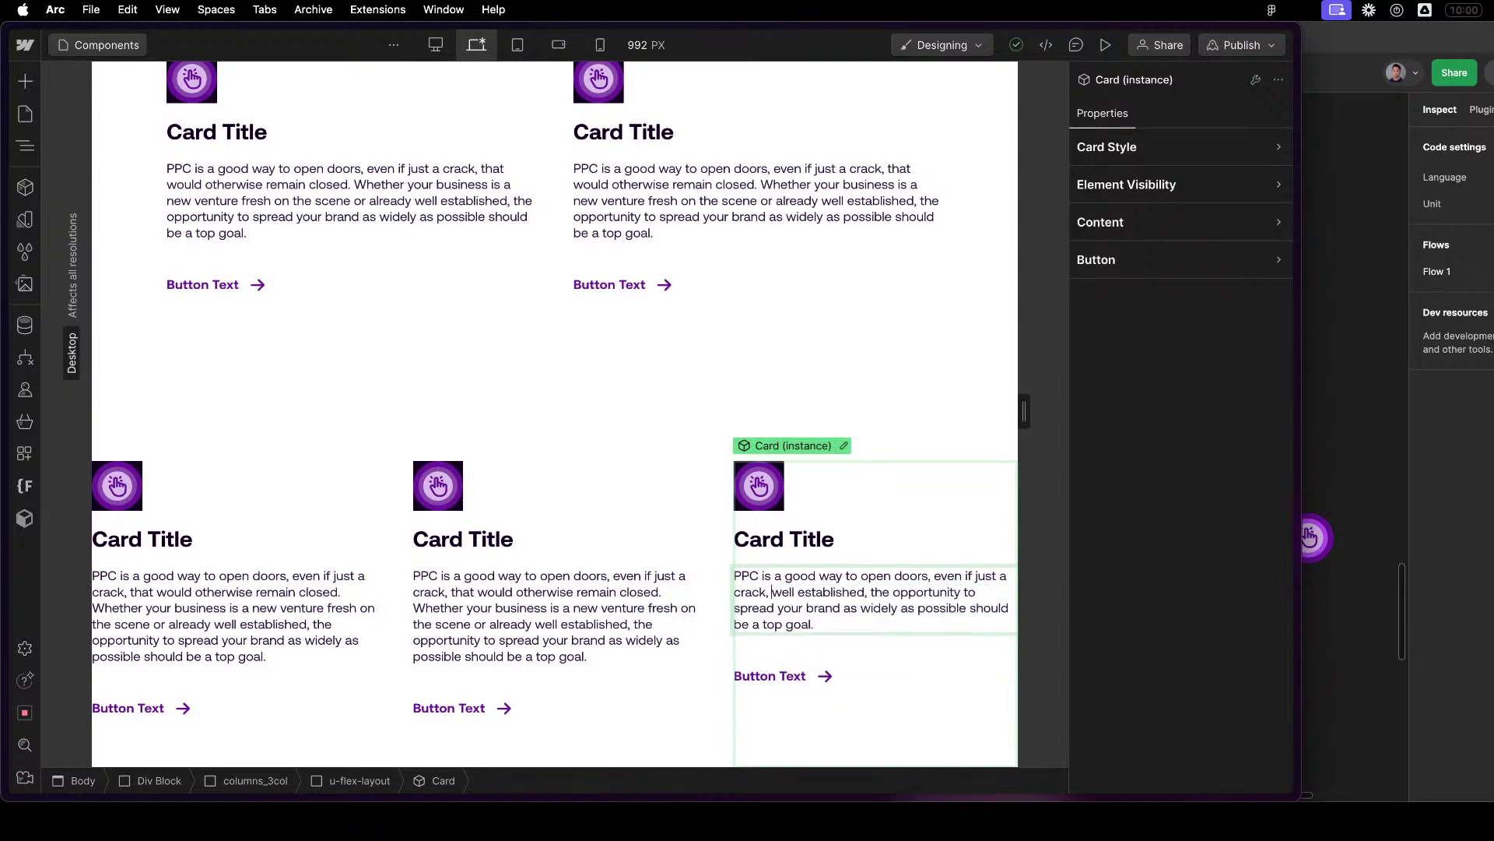
{"action": "key", "text": "cmd+z"}
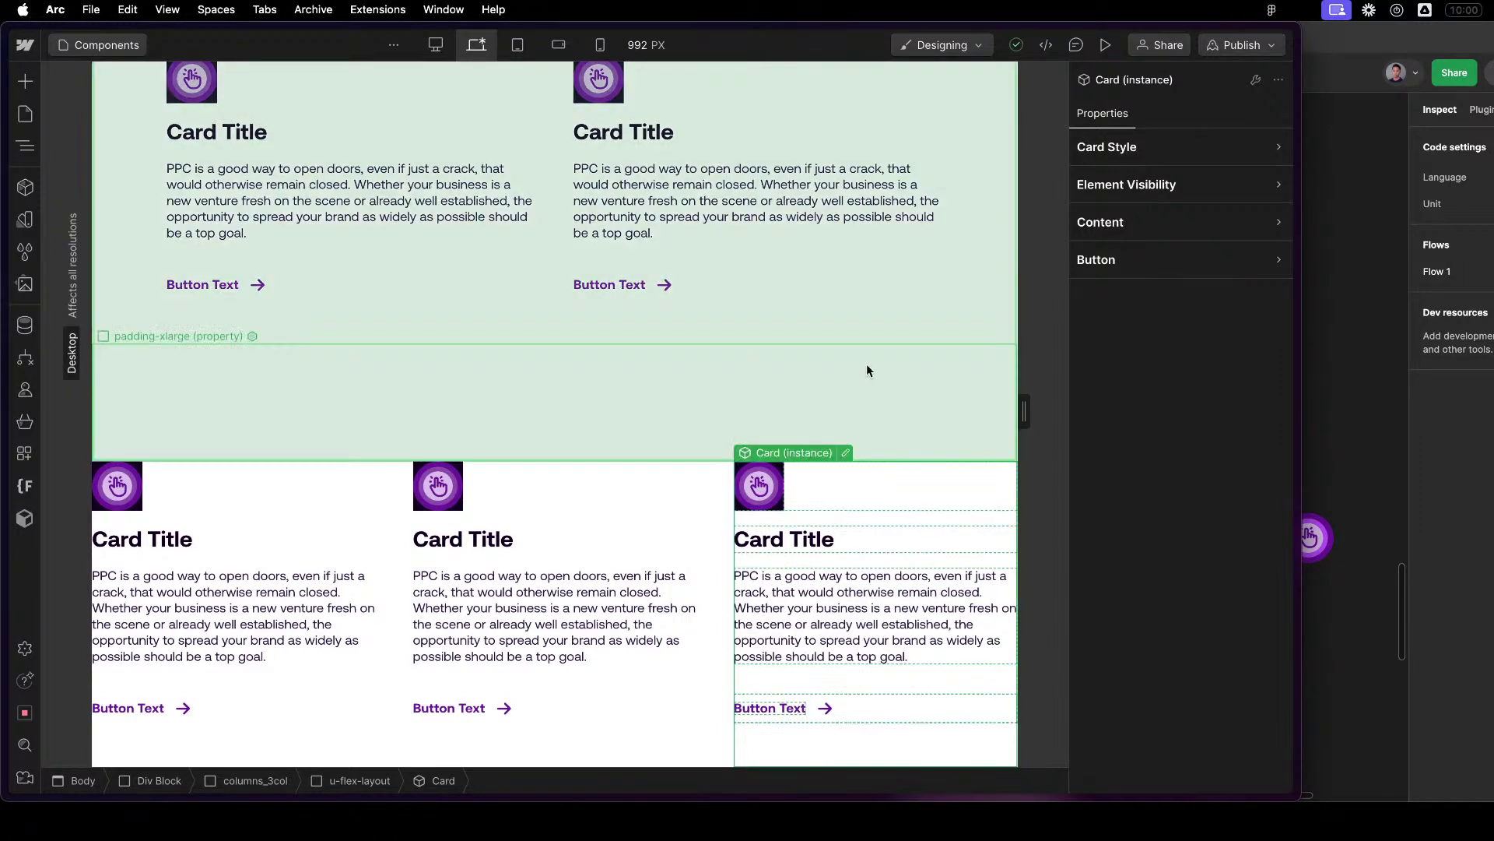
Try replacing the third three-column card's image from its image settings on the canvas, and undo the change.
{"action": "left_click", "coordinate": [874, 430]}
{"action": "left_click", "coordinate": [743, 556]}
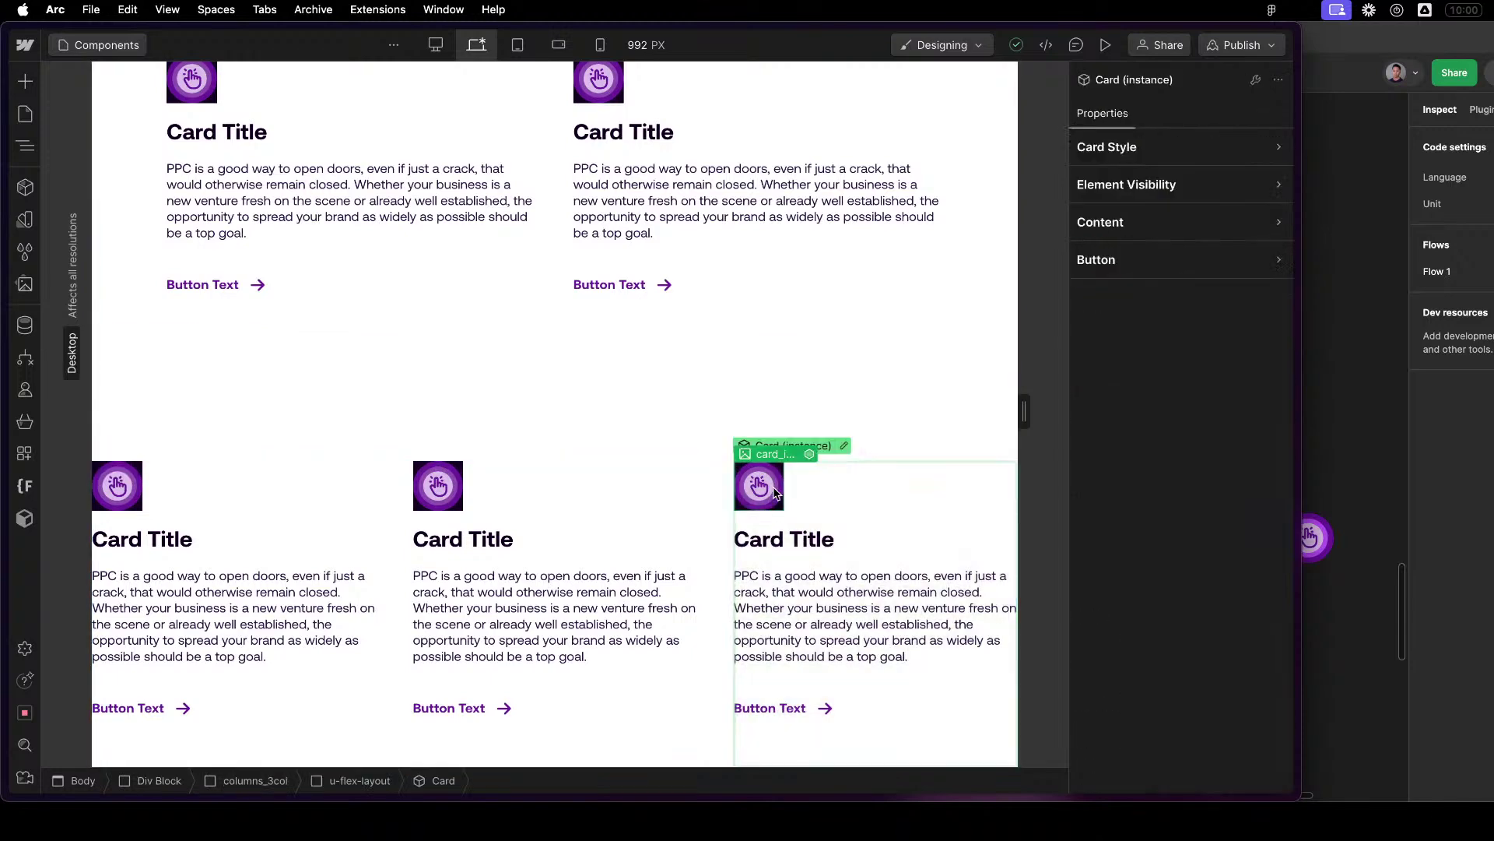
{"action": "double_click", "coordinate": [775, 492]}
{"action": "left_click", "coordinate": [808, 658]}
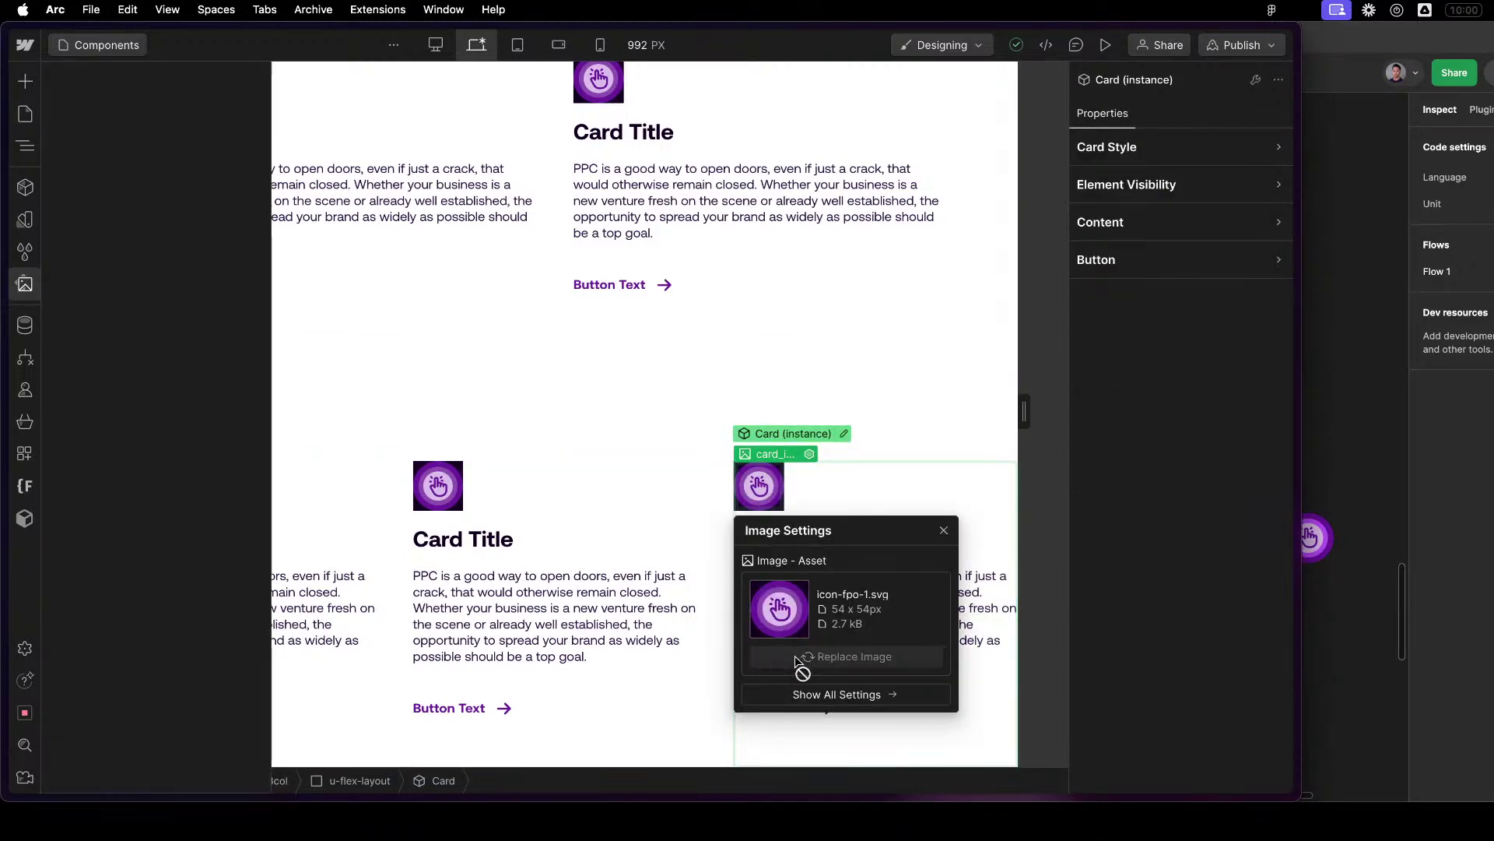
{"action": "left_click", "coordinate": [226, 420]}
{"action": "left_click", "coordinate": [179, 420]}
{"action": "key", "text": "cmd+z"}
{"action": "key", "text": "cmd+z"}
{"action": "left_click", "coordinate": [686, 330]}
{"action": "key", "text": "Escape"}
Check where the three-column u-flex-layout sits in the element structure under Div Block and columns_3col.
{"action": "left_click", "coordinate": [703, 564]}
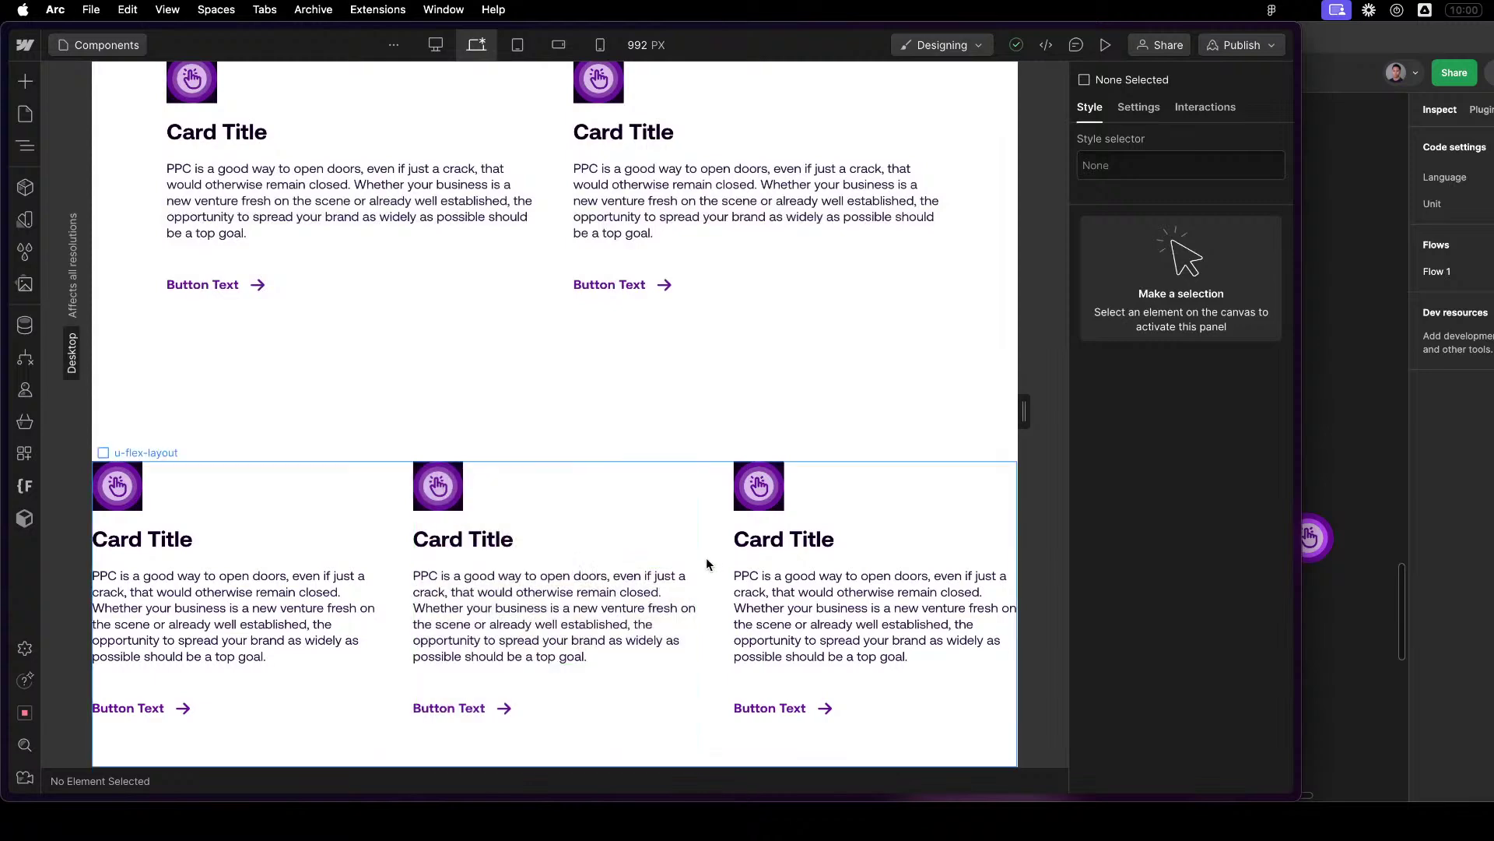
{"action": "key", "text": "z"}
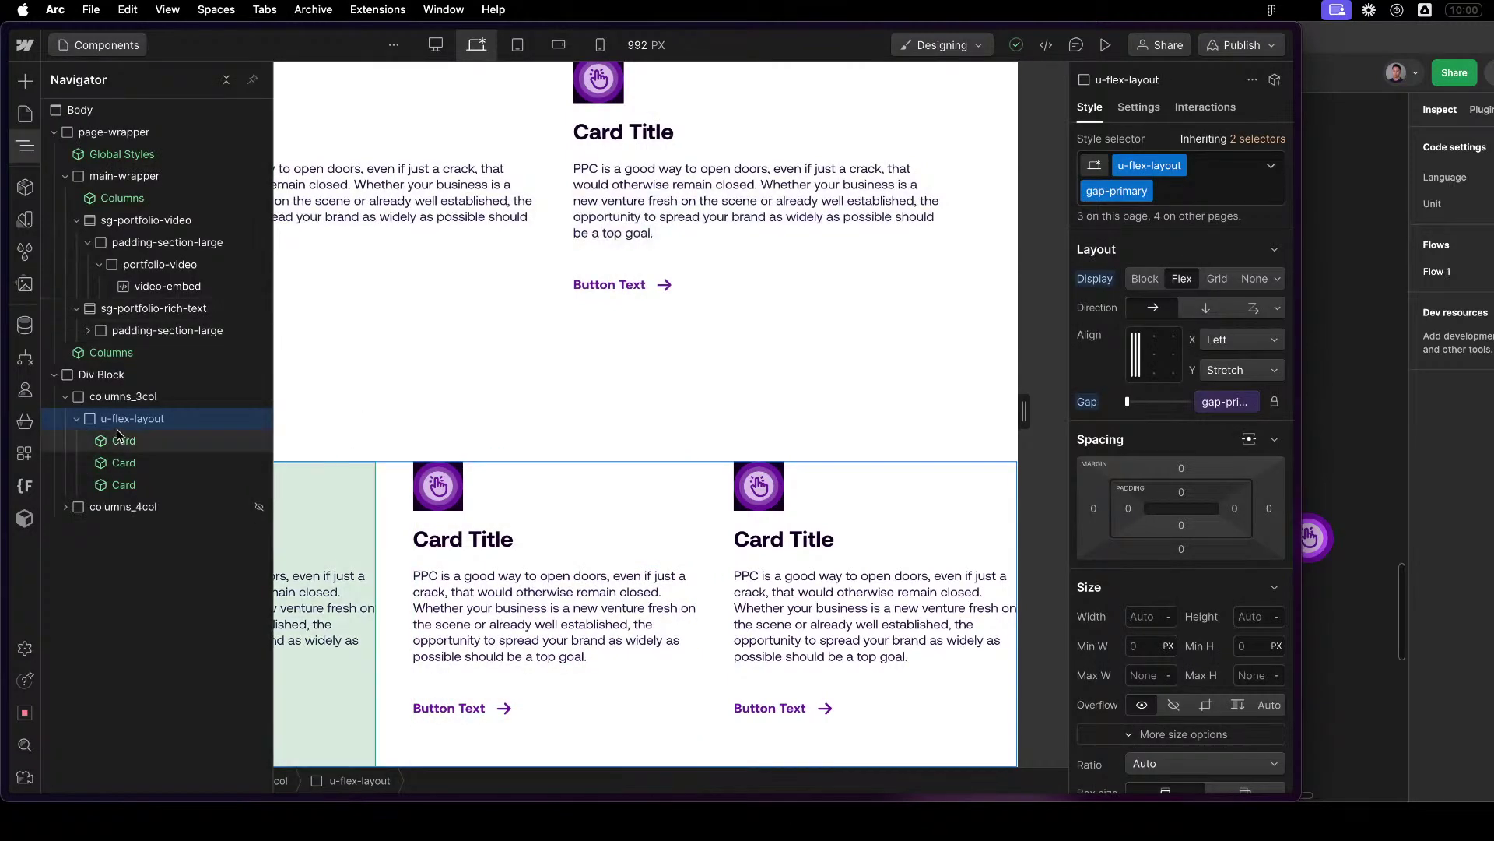
{"action": "left_click", "coordinate": [78, 397]}
{"action": "left_click", "coordinate": [65, 396]}
{"action": "left_click", "coordinate": [101, 375]}
{"action": "left_click", "coordinate": [54, 374]}
{"action": "left_click", "coordinate": [715, 554]}
{"action": "key", "text": "z"}
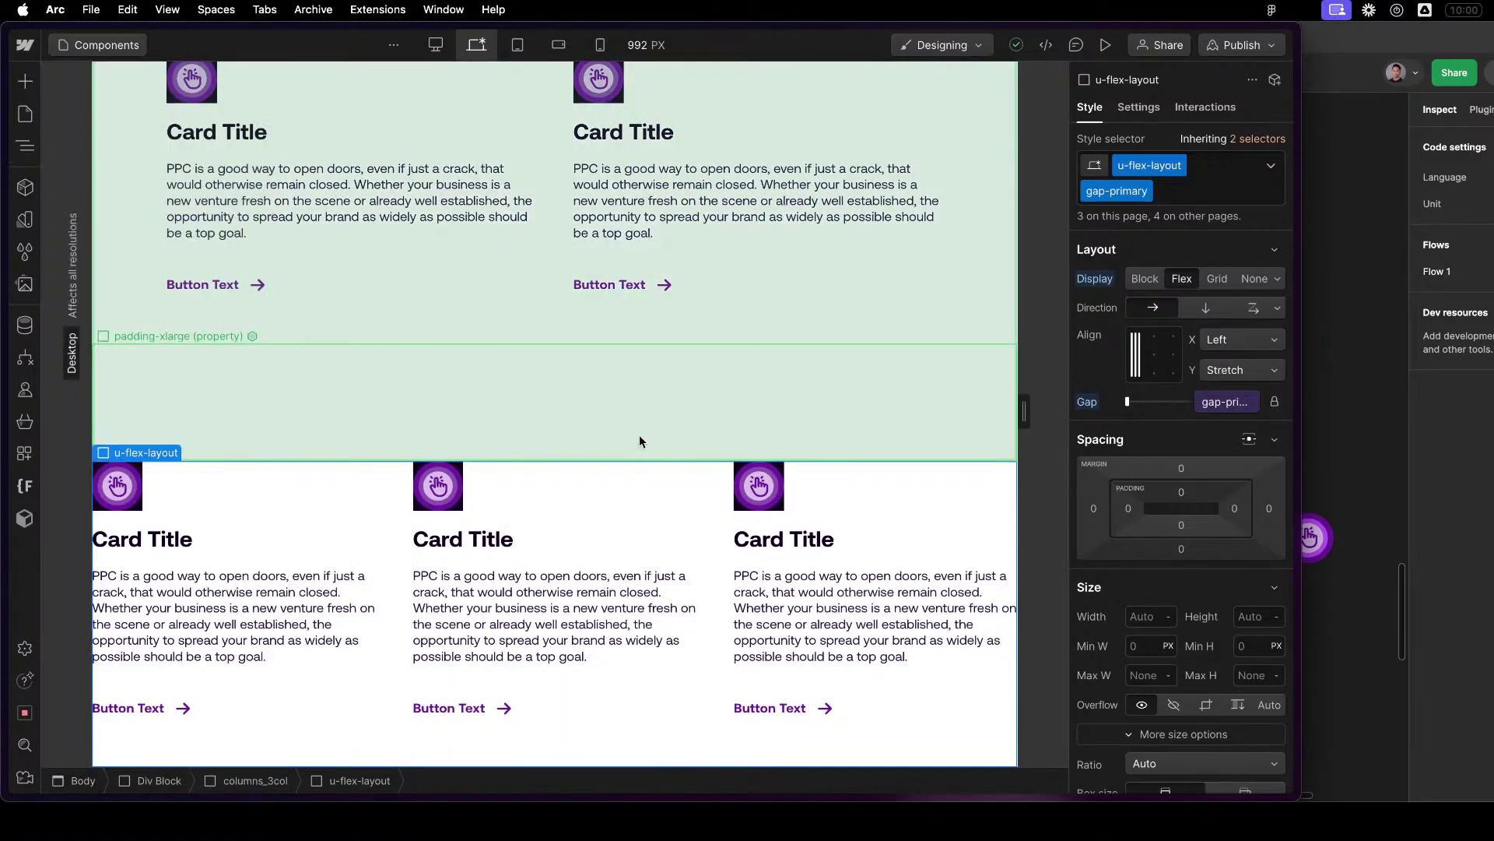
Compare how content can be selected inside the Columns instance and in the loose three-column card layout below it.
{"action": "left_click", "coordinate": [639, 434]}
{"action": "scroll", "coordinate": [644, 427], "scroll_direction": "up", "scroll_amount": 4}
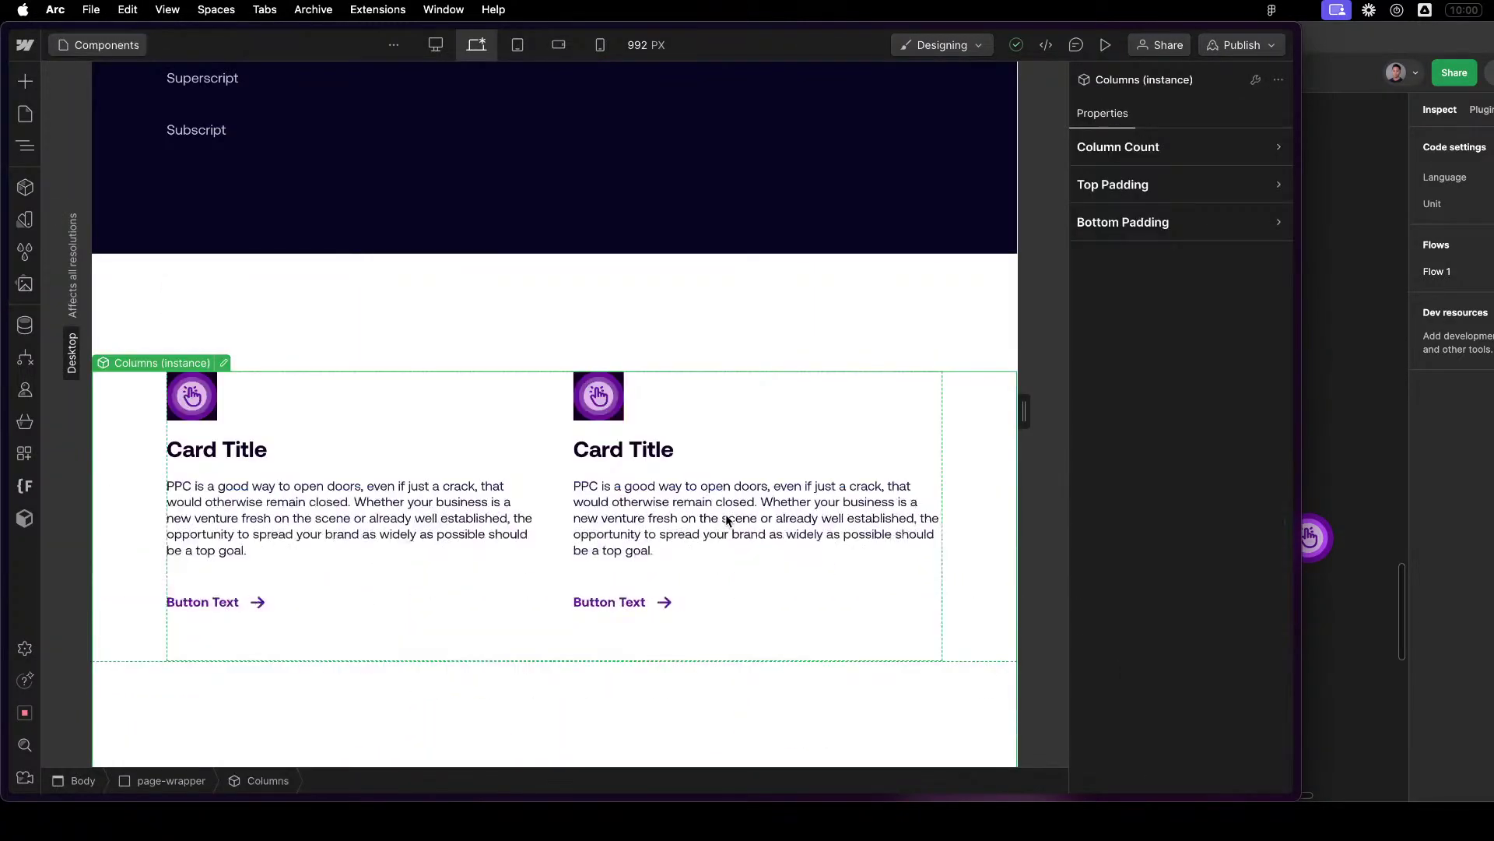
{"action": "double_click", "coordinate": [596, 507]}
{"action": "left_click", "coordinate": [609, 507]}
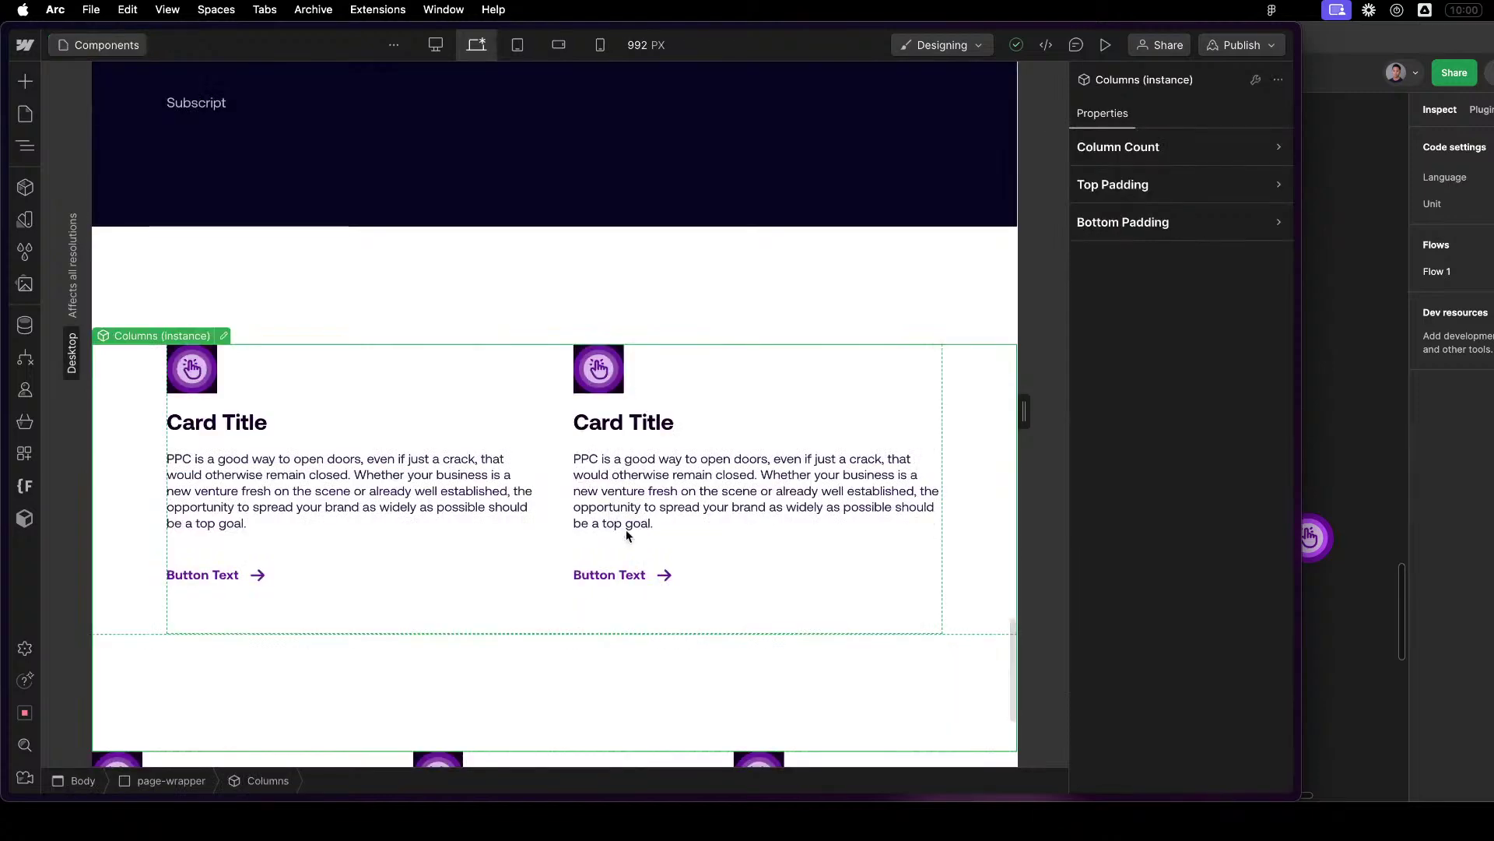
{"action": "scroll", "coordinate": [688, 550], "scroll_direction": "down", "scroll_amount": 4}
{"action": "left_click", "coordinate": [827, 618]}
{"action": "left_click", "coordinate": [669, 391]}
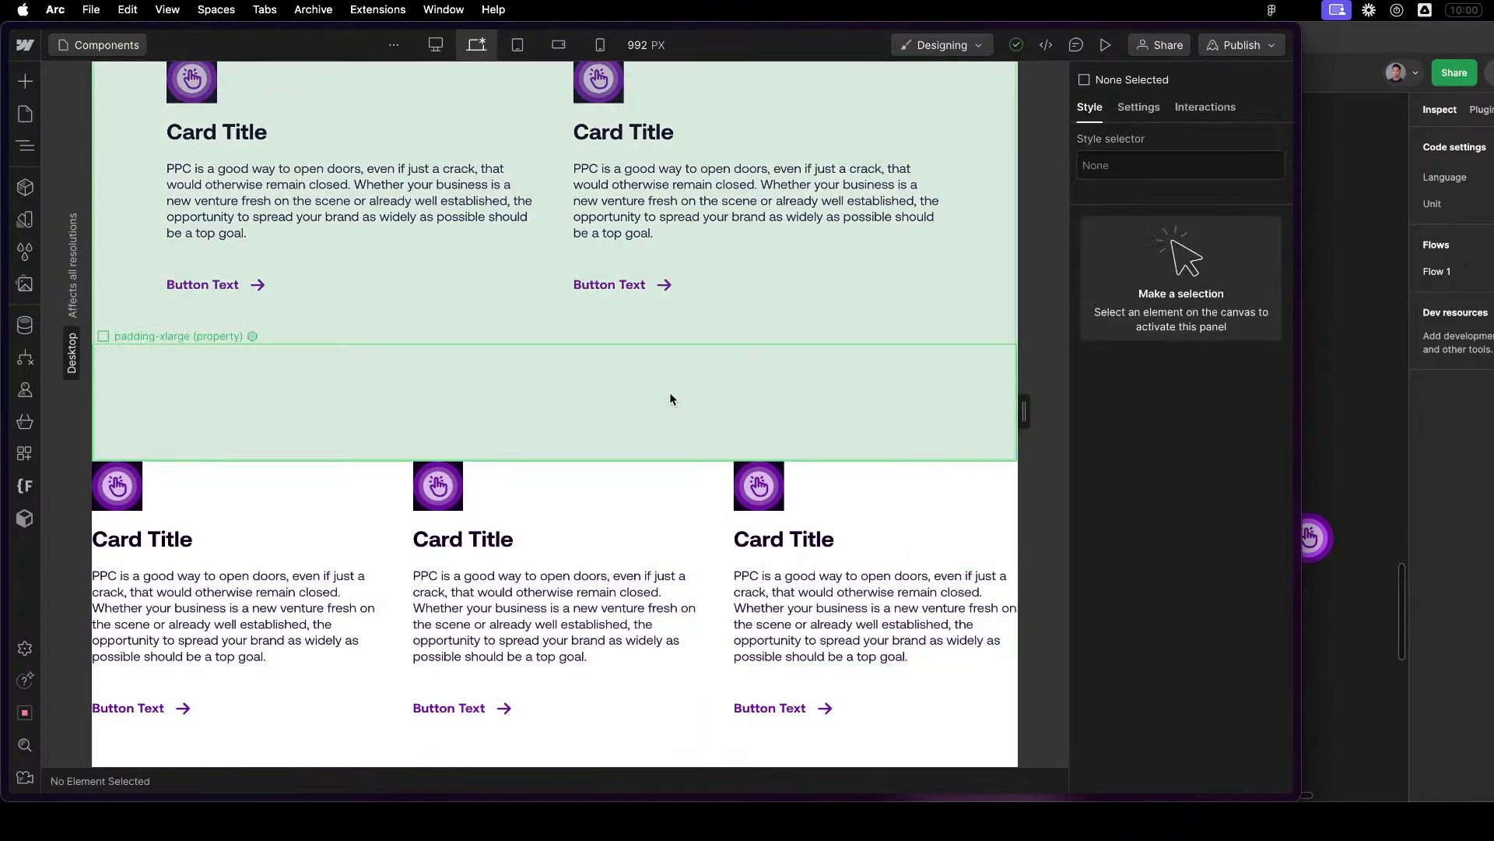
{"action": "left_click", "coordinate": [685, 611]}
{"action": "left_click", "coordinate": [722, 550]}
{"action": "scroll", "coordinate": [722, 548], "scroll_direction": "up", "scroll_amount": 7}
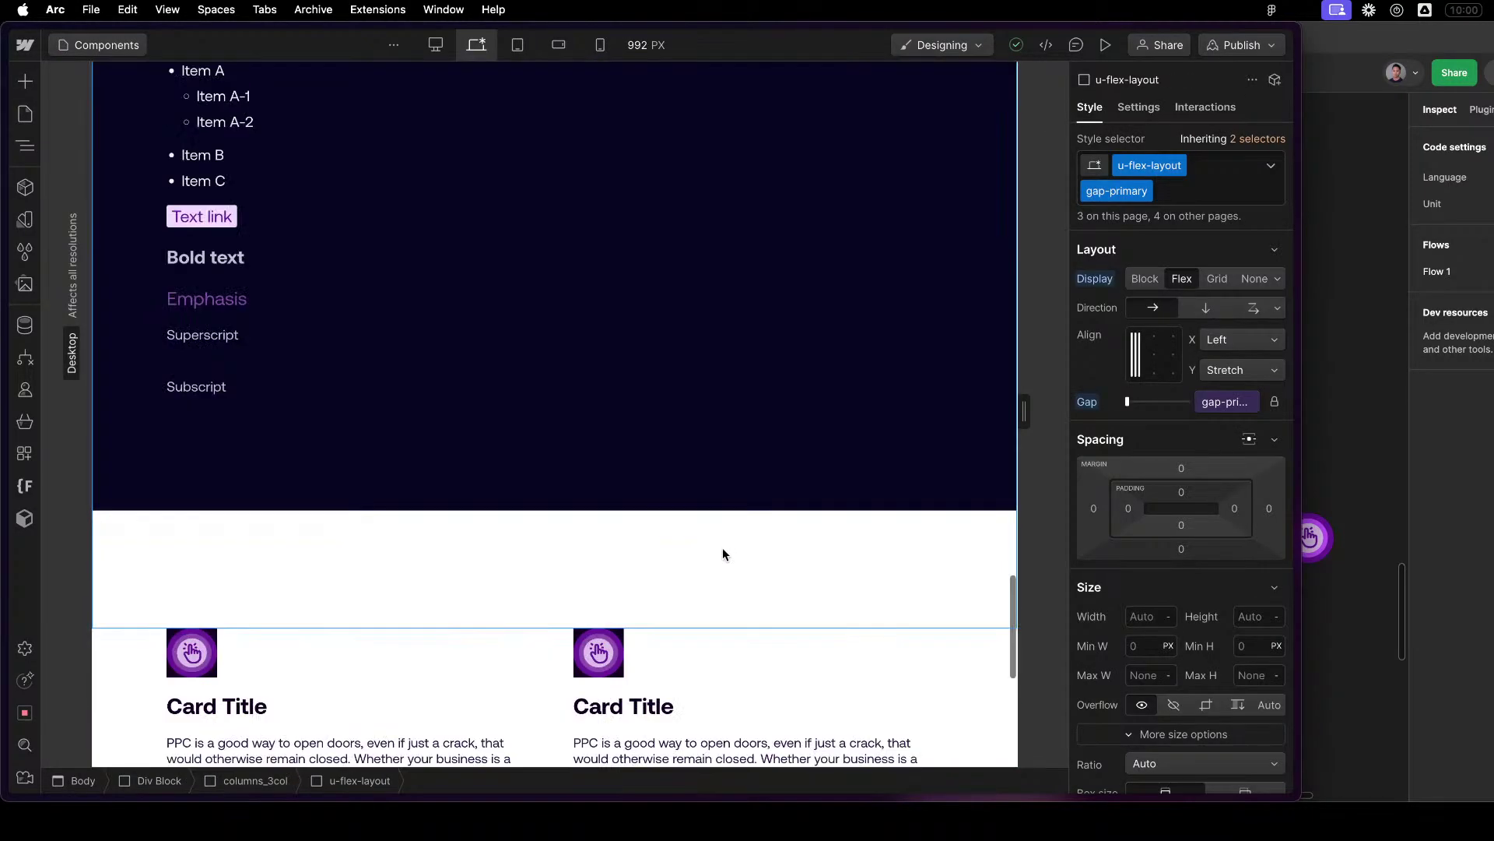
{"action": "scroll", "coordinate": [723, 550], "scroll_direction": "down", "scroll_amount": 4}
{"action": "left_click", "coordinate": [717, 547]}
{"action": "scroll", "coordinate": [591, 744], "scroll_direction": "down", "scroll_amount": 3}
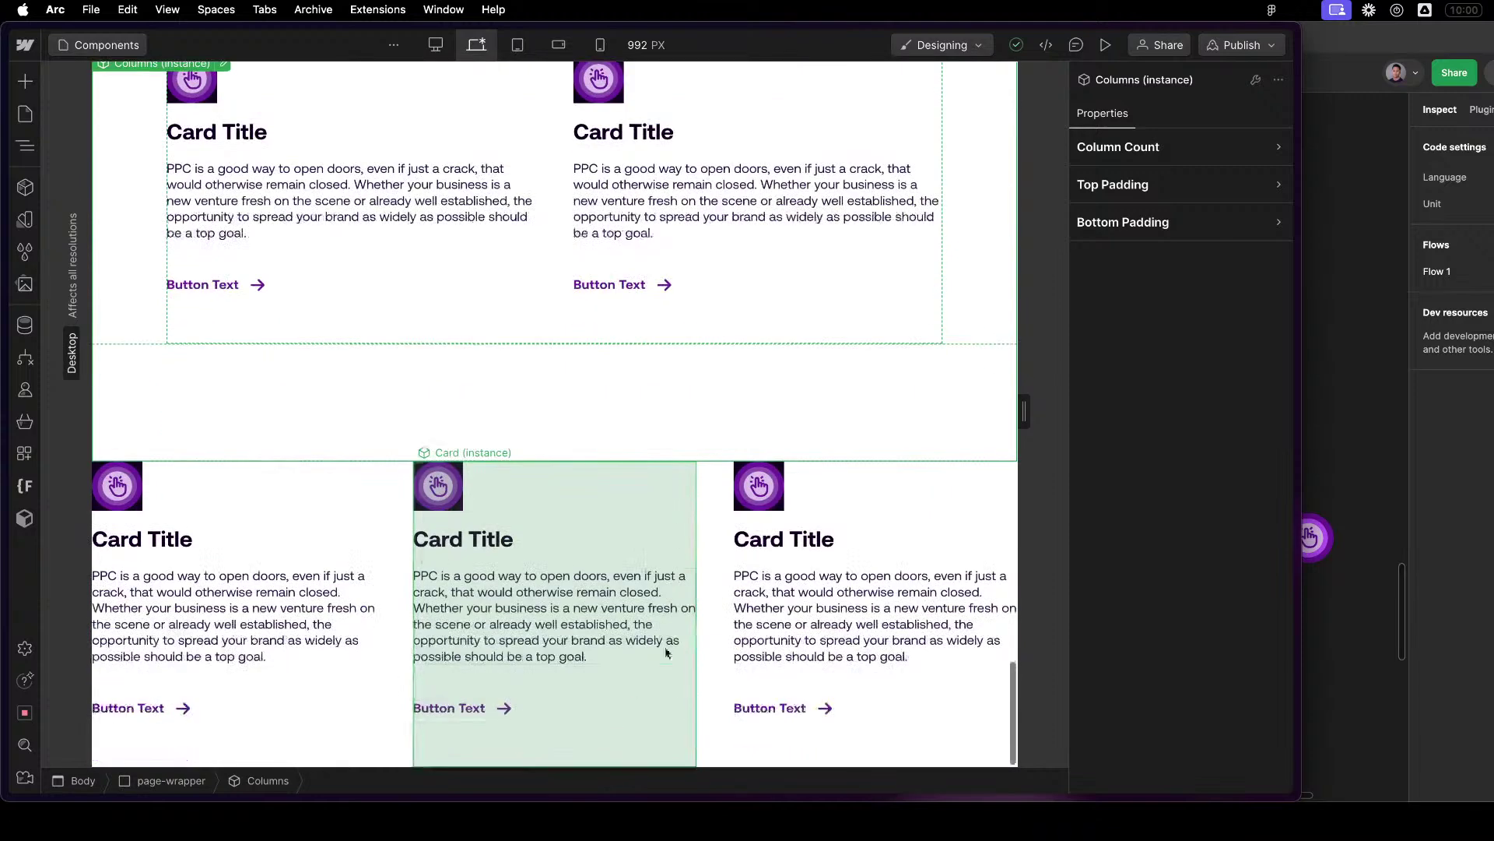
{"action": "left_click", "coordinate": [786, 574]}
{"action": "left_click", "coordinate": [527, 284]}
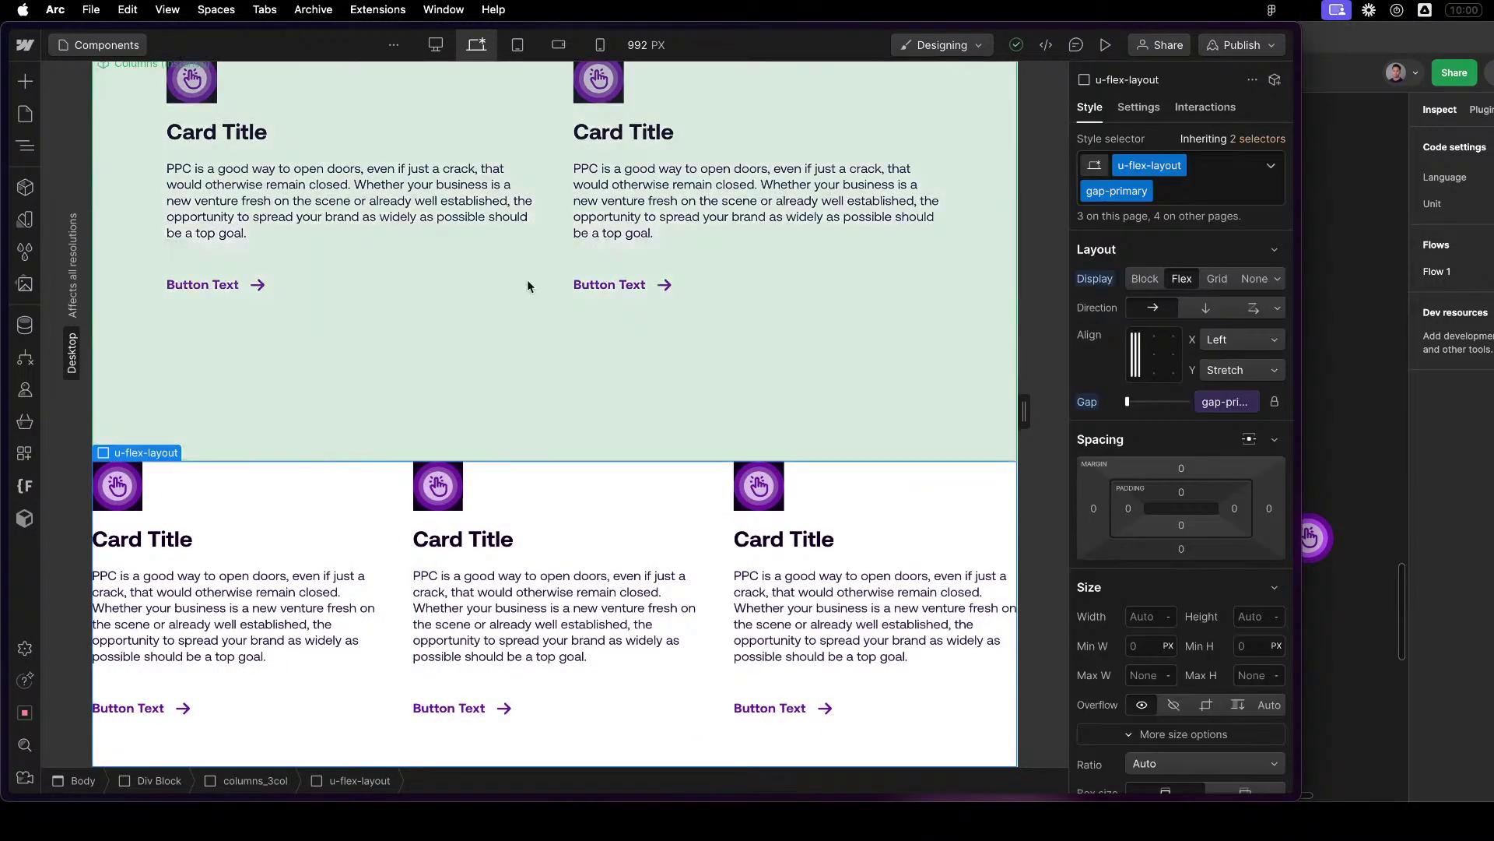
{"action": "scroll", "coordinate": [537, 291], "scroll_direction": "up", "scroll_amount": 2}
Examine the nested u-flex-layout and Card instances of columns_3col and columns_4col in Div Block, and collapse both blocks.
{"action": "key", "text": "z"}
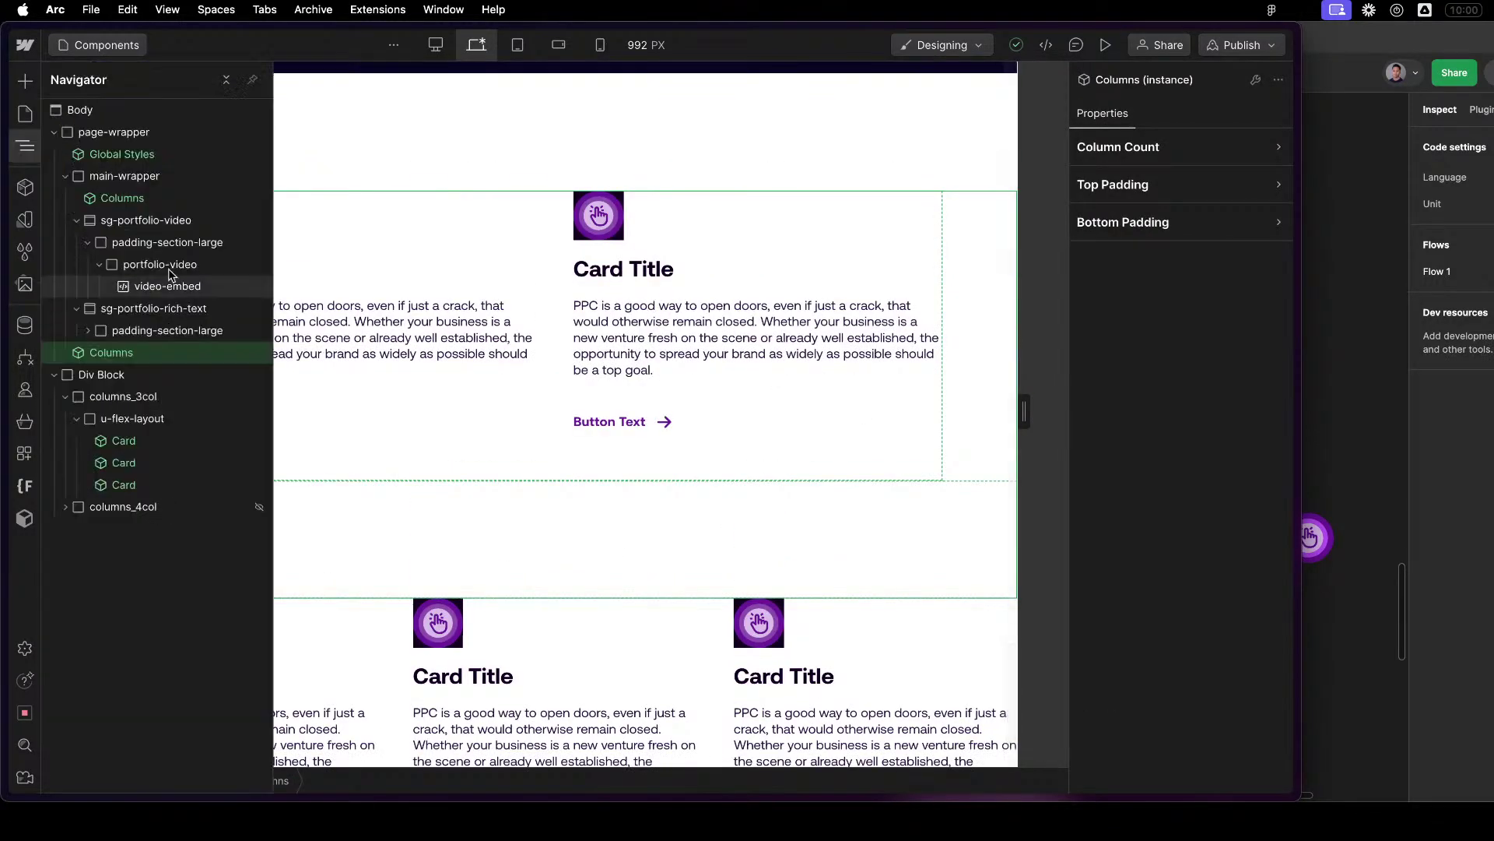
{"action": "left_click", "coordinate": [107, 425]}
{"action": "left_click", "coordinate": [76, 418]}
{"action": "left_click", "coordinate": [54, 374]}
{"action": "left_click", "coordinate": [53, 375]}
{"action": "left_click", "coordinate": [65, 397]}
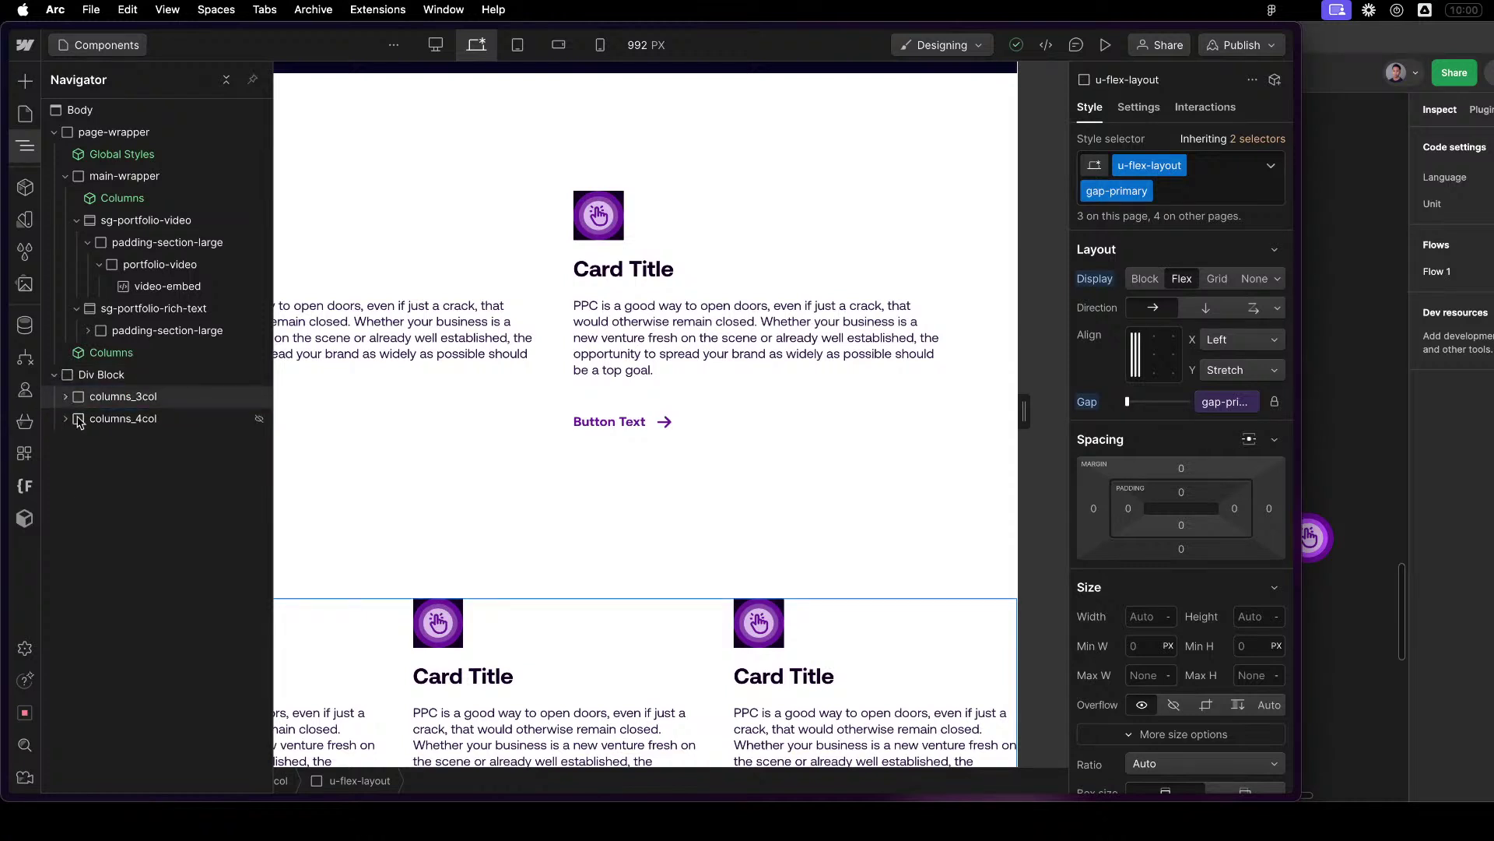
{"action": "left_click", "coordinate": [84, 420]}
{"action": "left_click", "coordinate": [80, 448]}
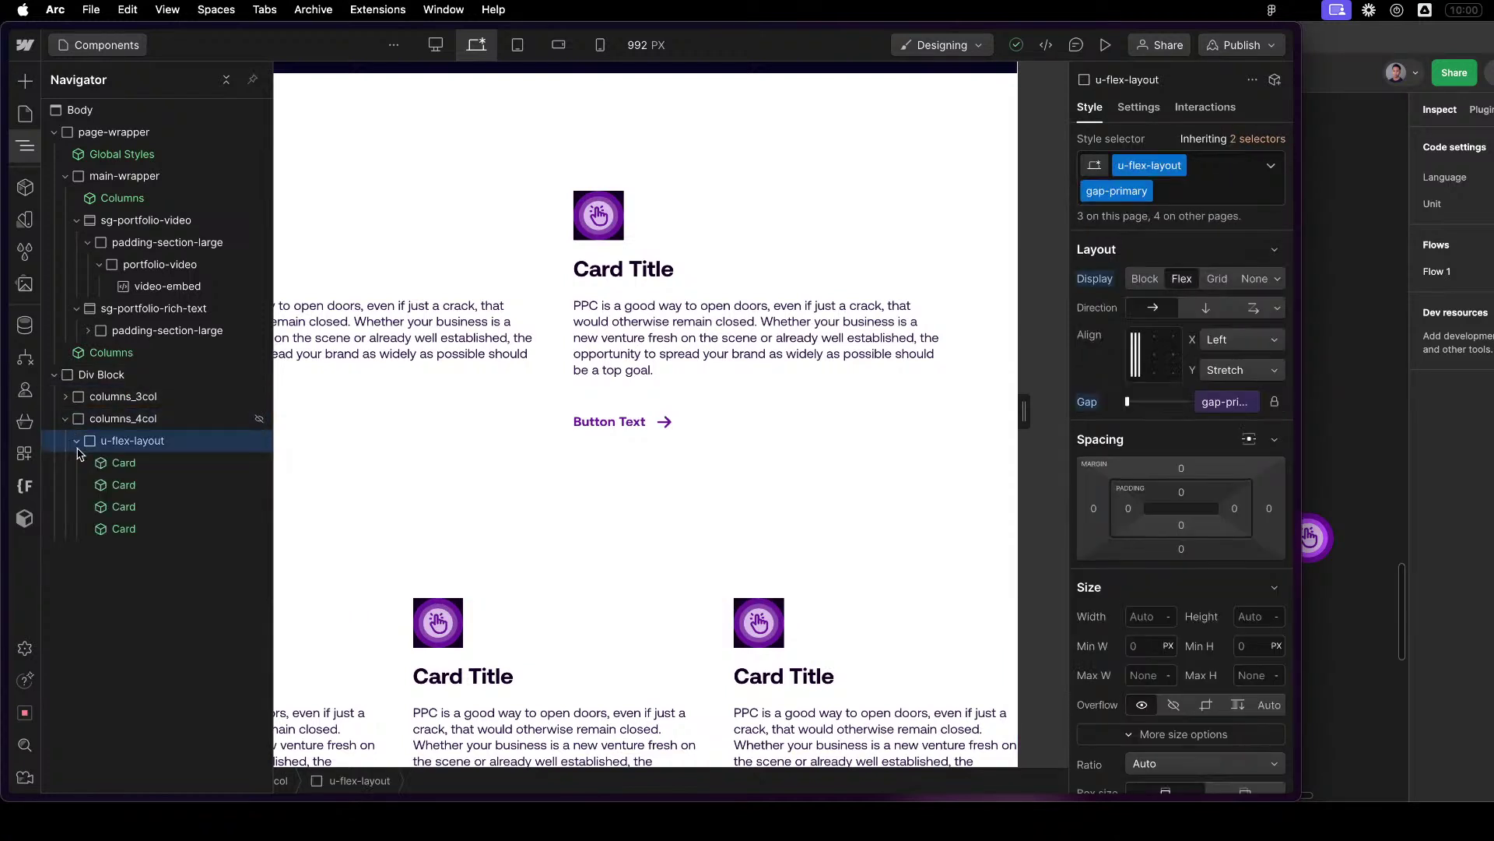
{"action": "left_click", "coordinate": [123, 462]}
{"action": "left_click", "coordinate": [125, 506]}
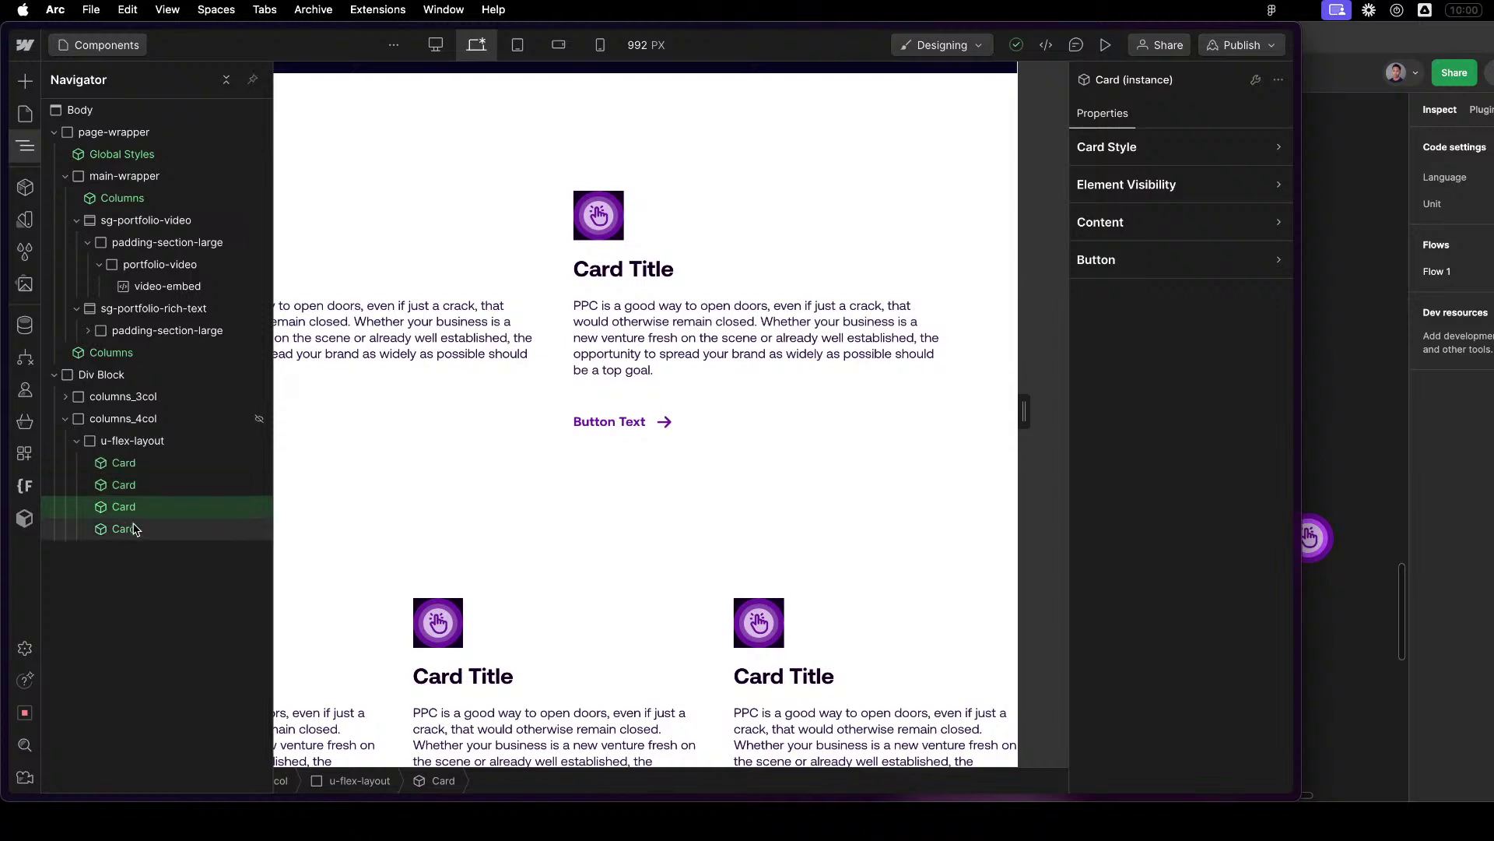
{"action": "left_click", "coordinate": [131, 441]}
{"action": "left_click", "coordinate": [113, 396]}
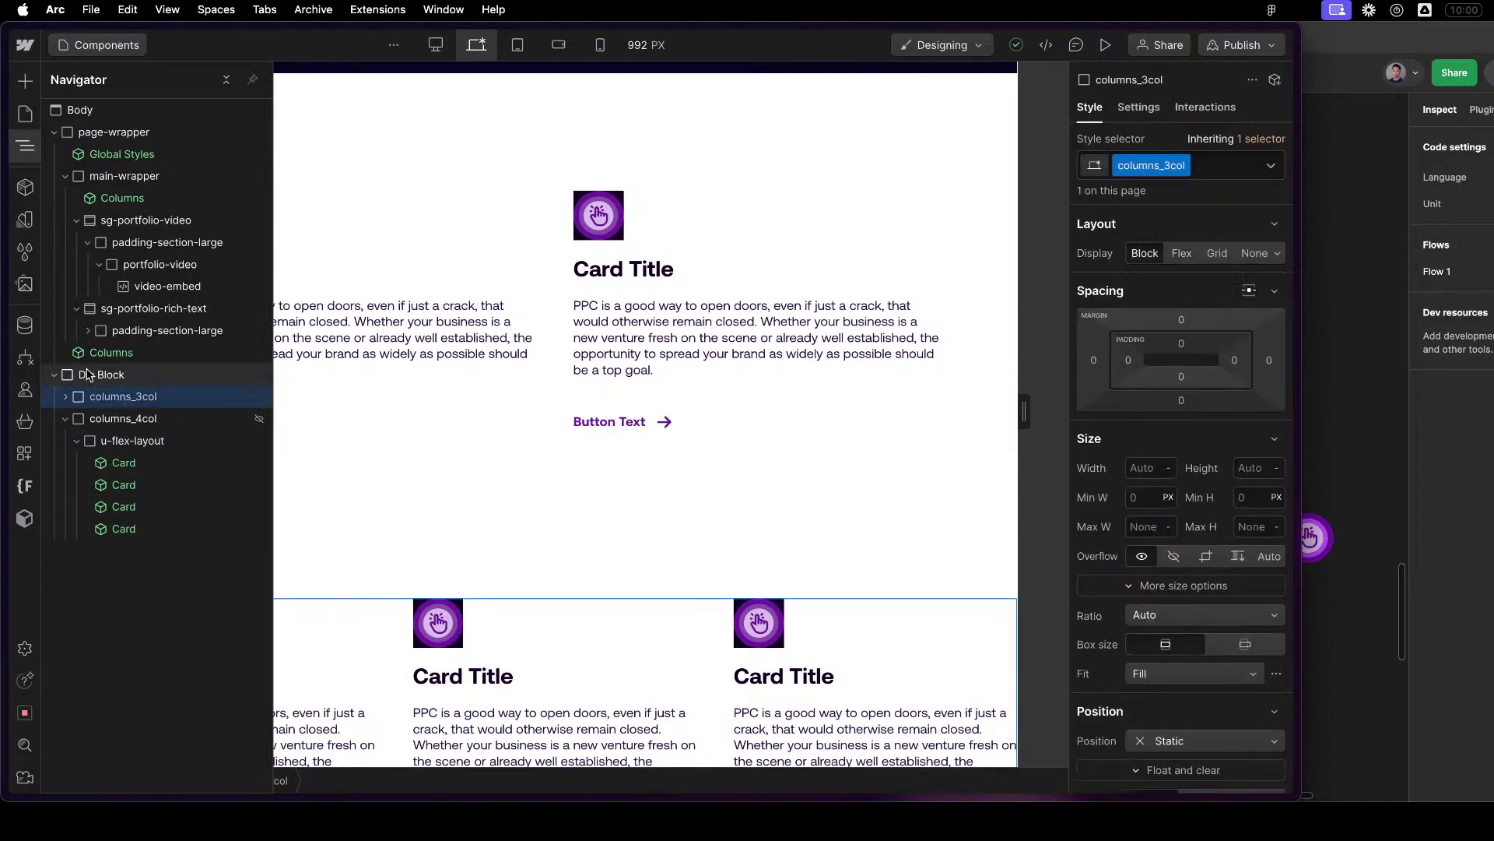
{"action": "left_click", "coordinate": [88, 374]}
{"action": "left_click", "coordinate": [65, 419]}
{"action": "left_click", "coordinate": [884, 419]}
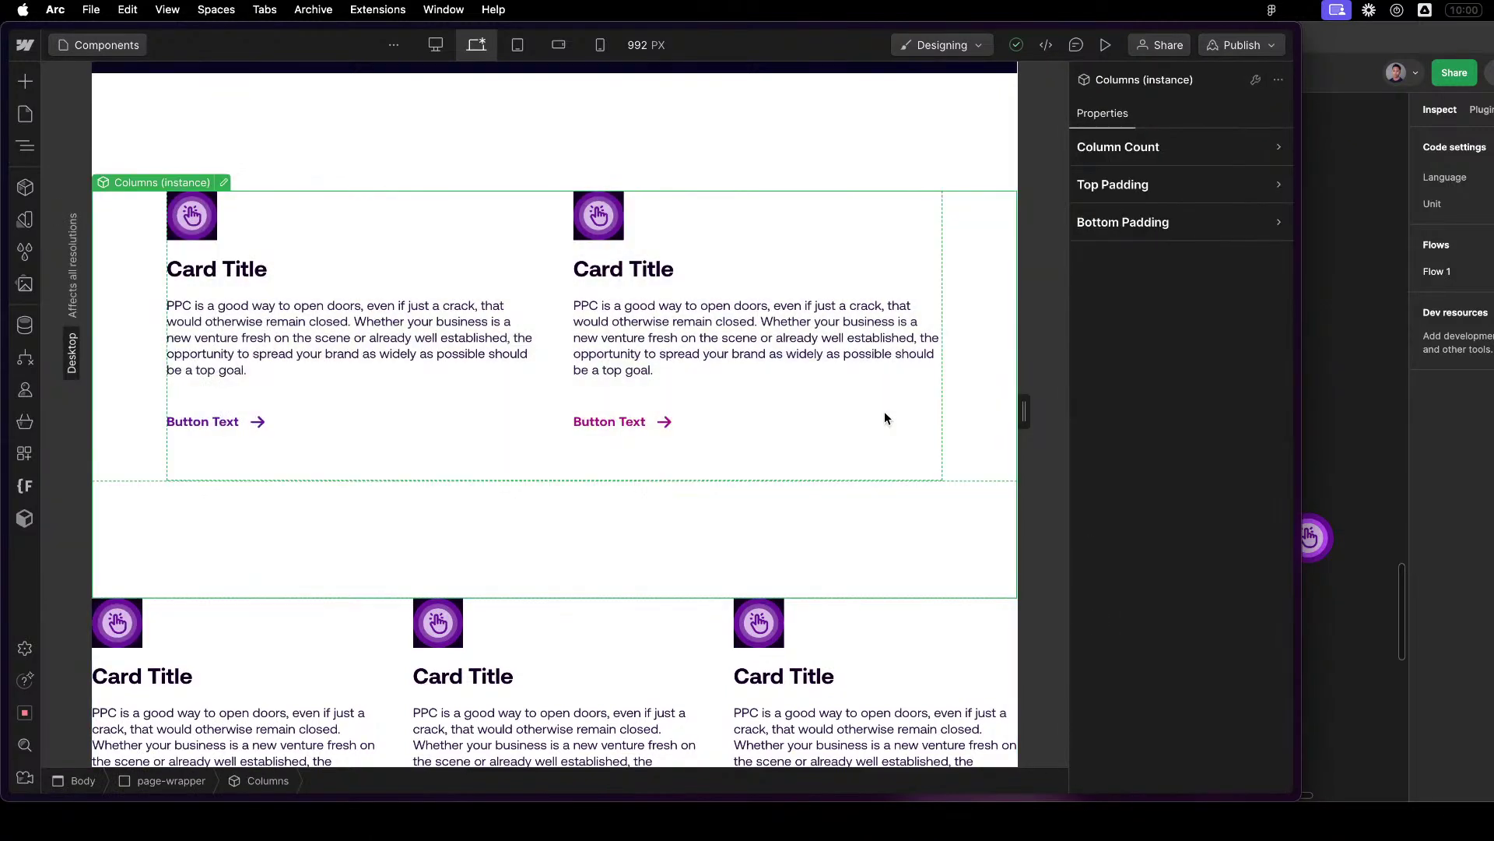
{"action": "scroll", "coordinate": [909, 521], "scroll_direction": "up", "scroll_amount": 10}
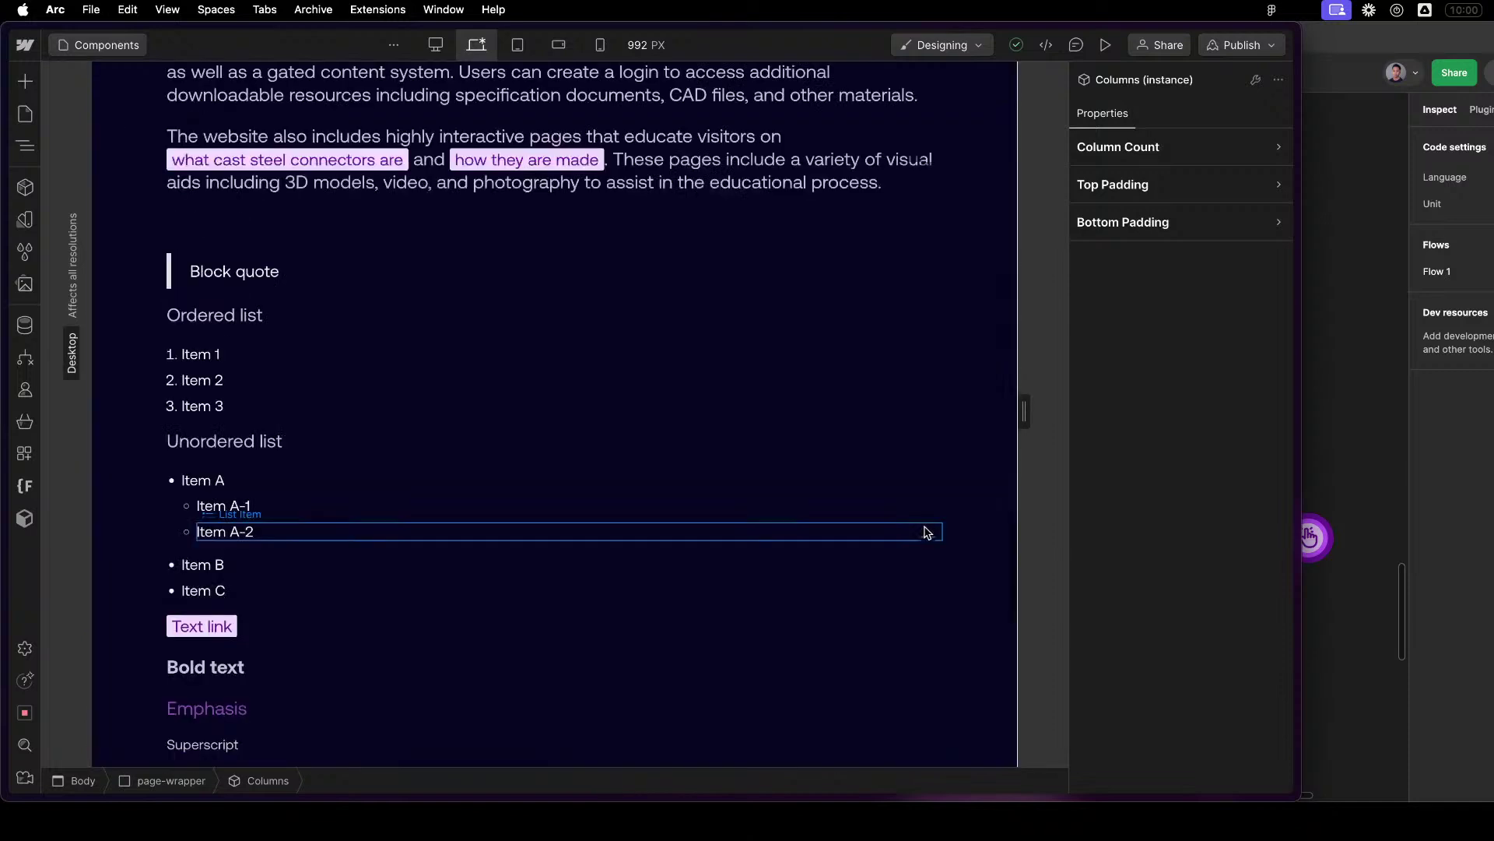
{"action": "scroll", "coordinate": [926, 533], "scroll_direction": "down", "scroll_amount": 10}
{"action": "key", "text": "z"}
{"action": "key", "text": "z"}
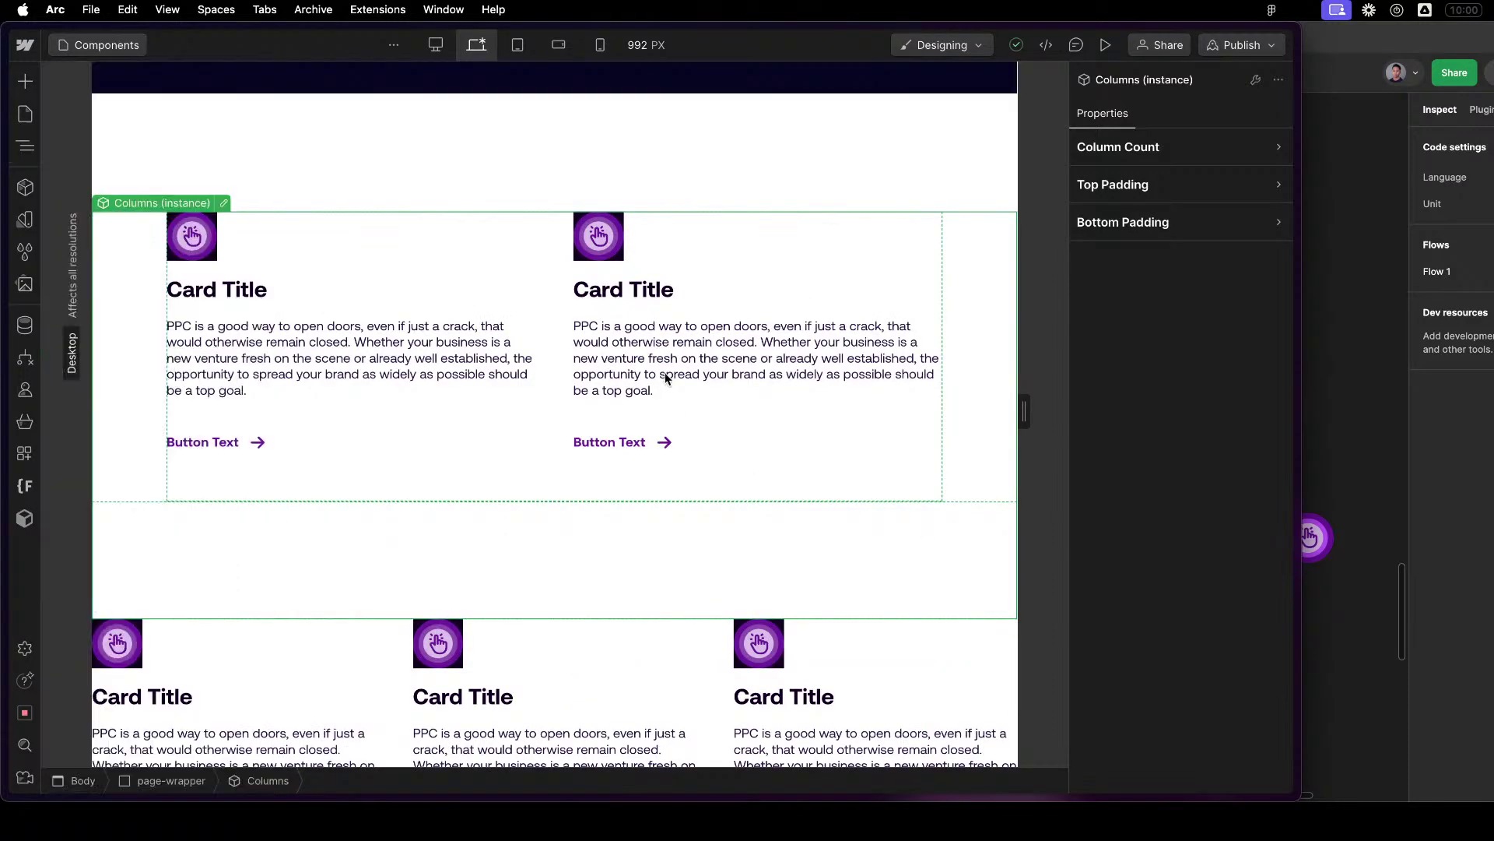
Open the two-column Columns component for editing and select its section_columns root in the element structure.
{"action": "double_click", "coordinate": [668, 382]}
{"action": "key", "text": "Escape"}
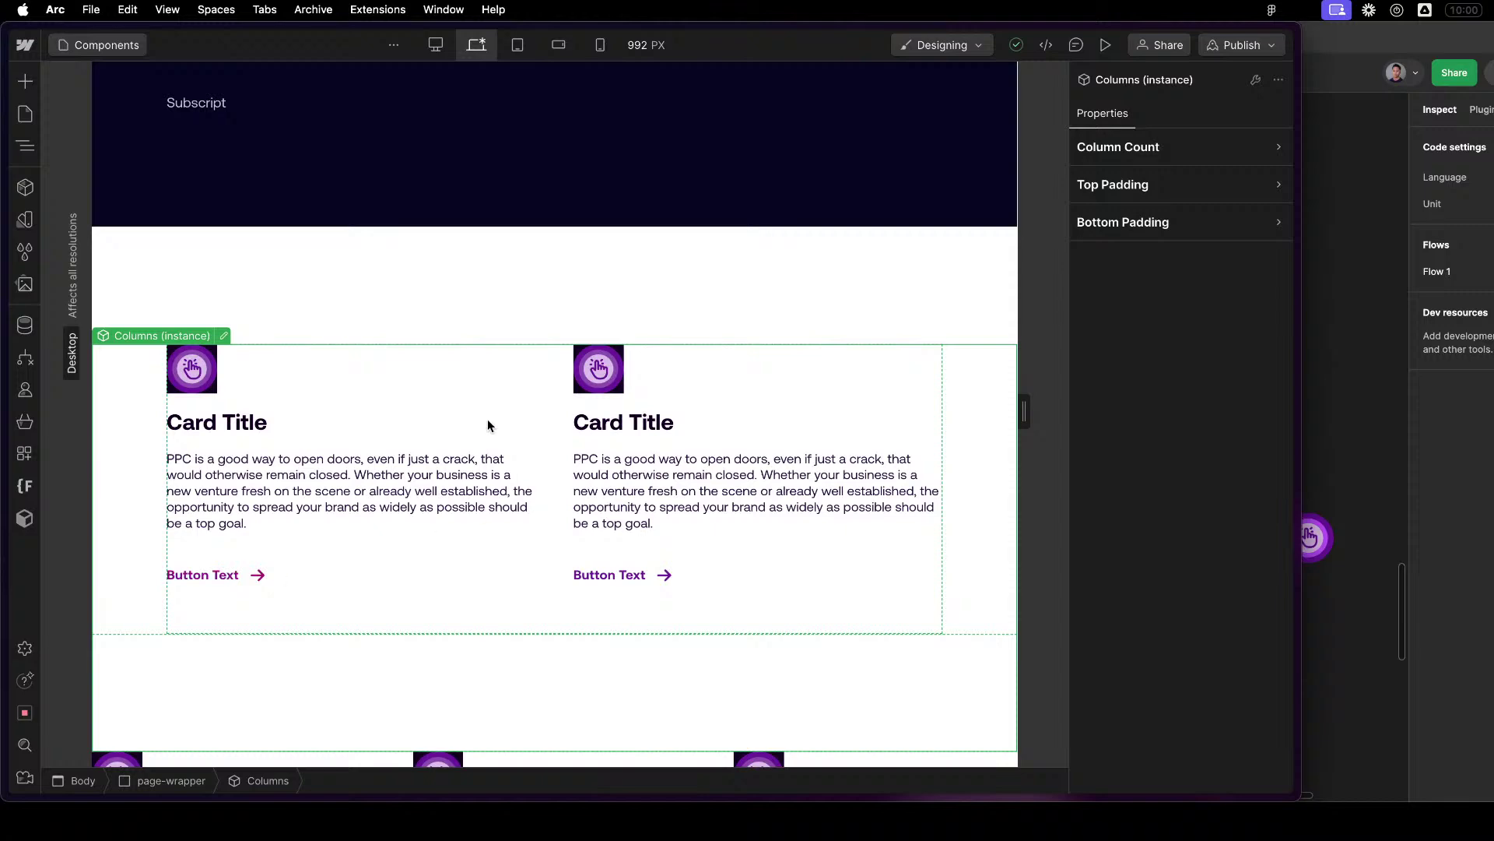
{"action": "double_click", "coordinate": [465, 417]}
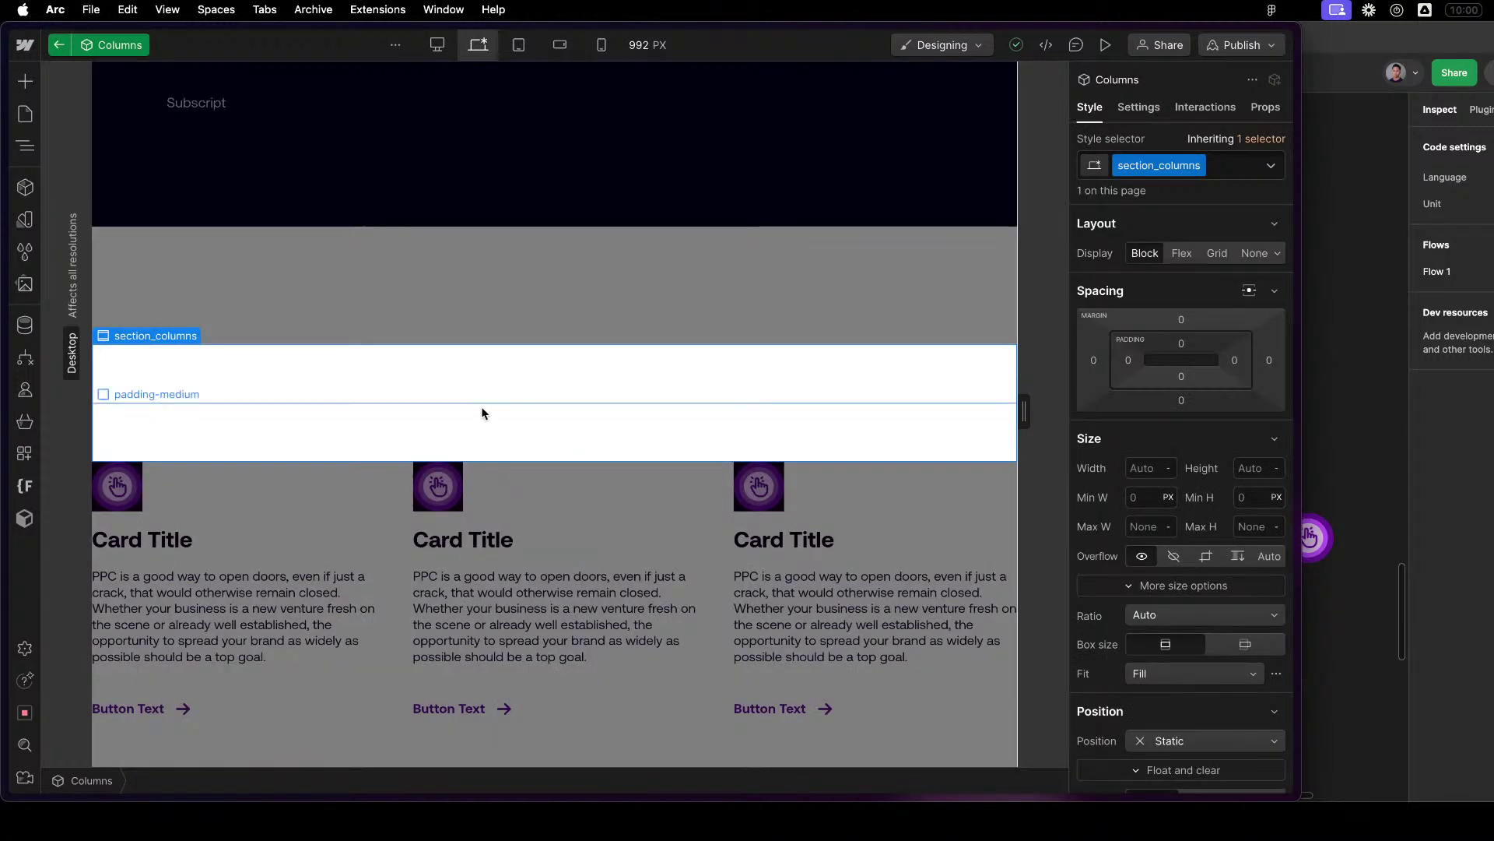
{"action": "scroll", "coordinate": [479, 409], "scroll_direction": "up", "scroll_amount": 3}
{"action": "scroll", "coordinate": [782, 444], "scroll_direction": "down", "scroll_amount": 15}
{"action": "scroll", "coordinate": [800, 467], "scroll_direction": "up", "scroll_amount": 3}
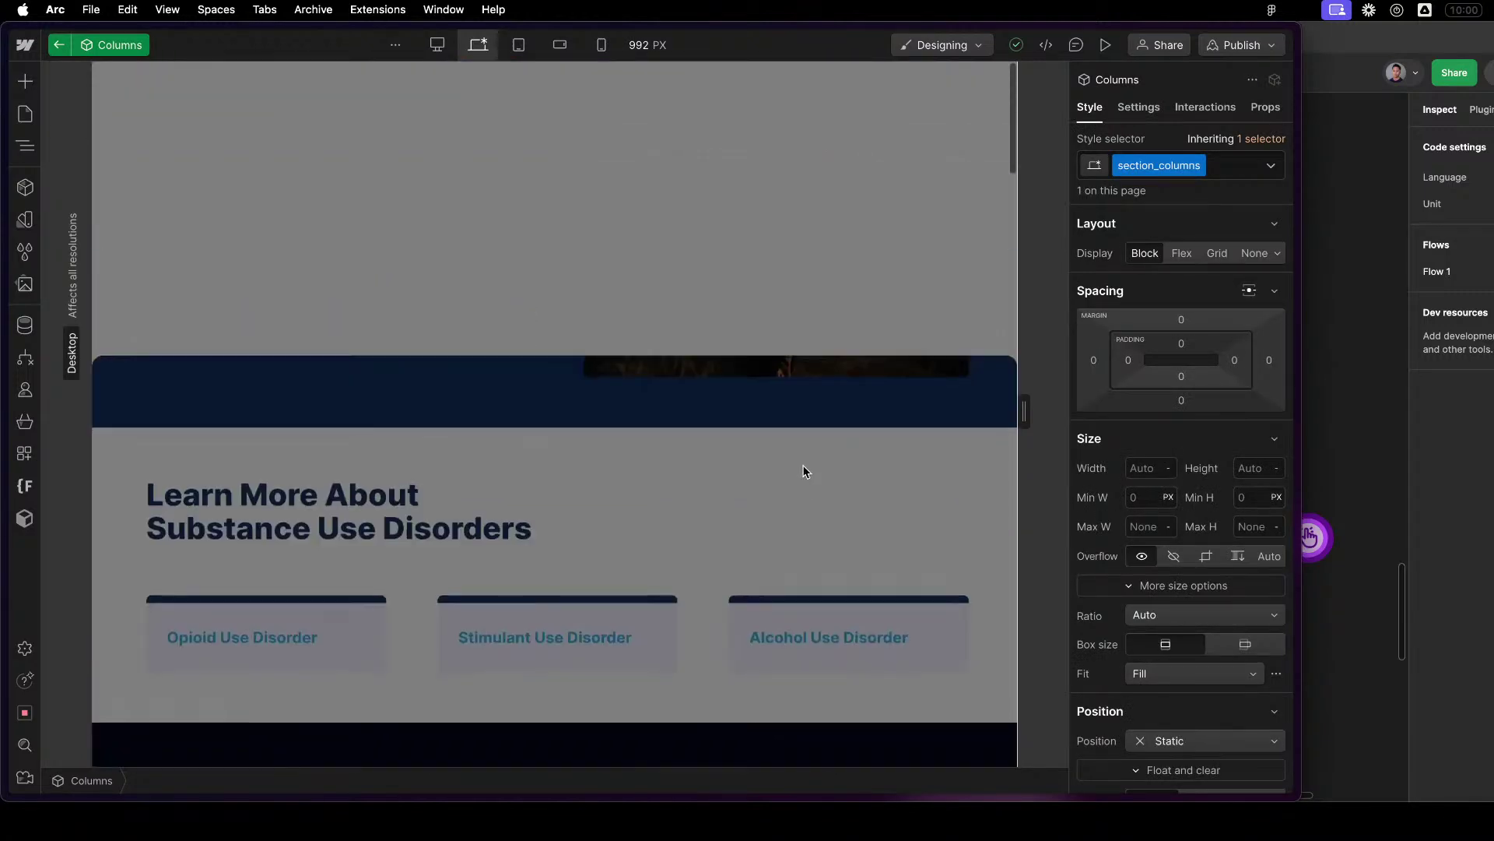
{"action": "scroll", "coordinate": [694, 366], "scroll_direction": "up", "scroll_amount": 10}
{"action": "key", "text": "z"}
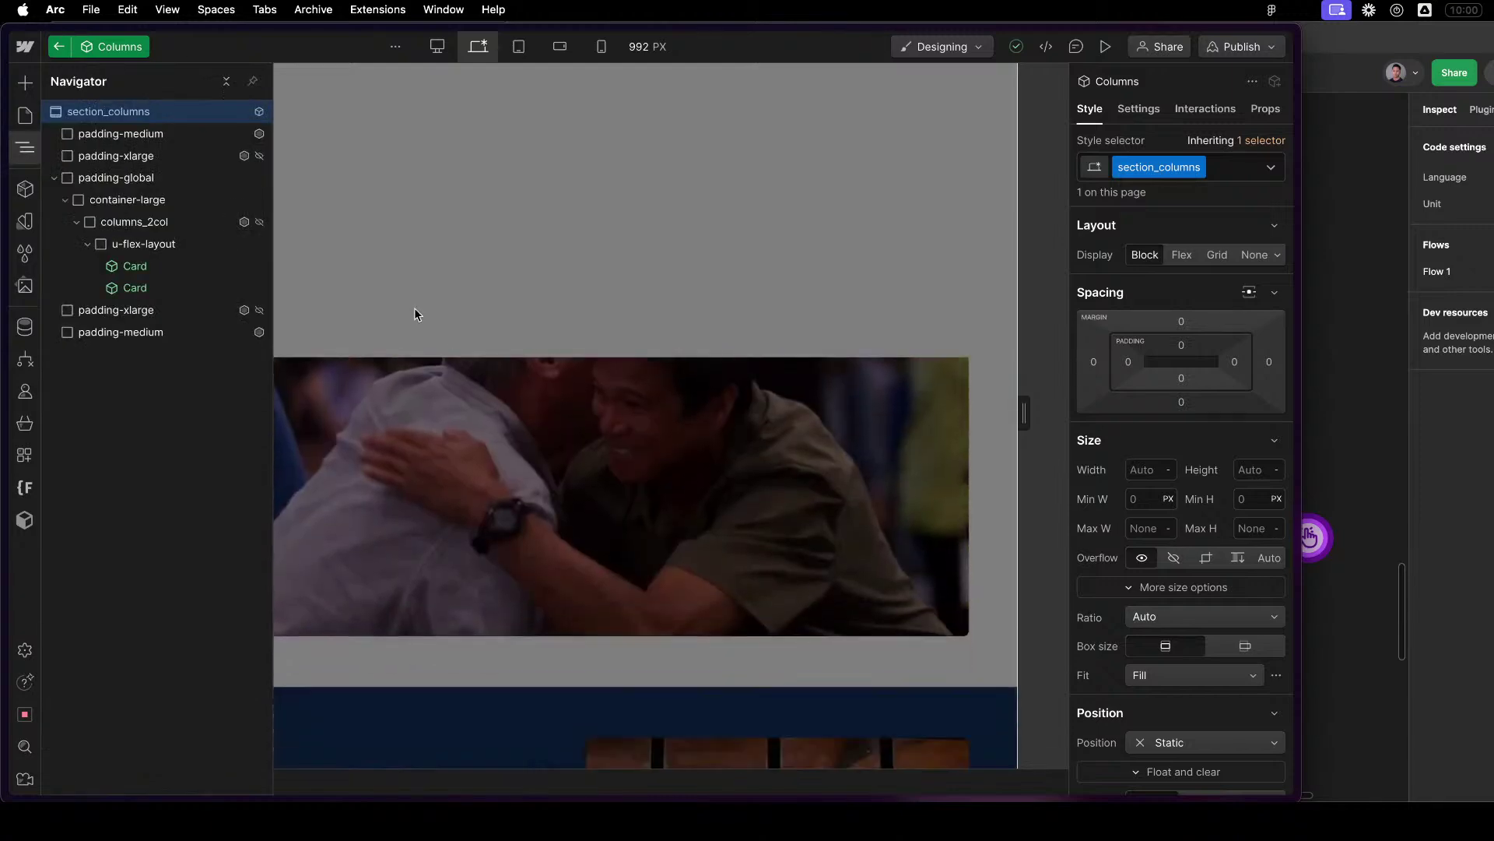
{"action": "left_click", "coordinate": [198, 133]}
{"action": "left_click", "coordinate": [194, 113]}
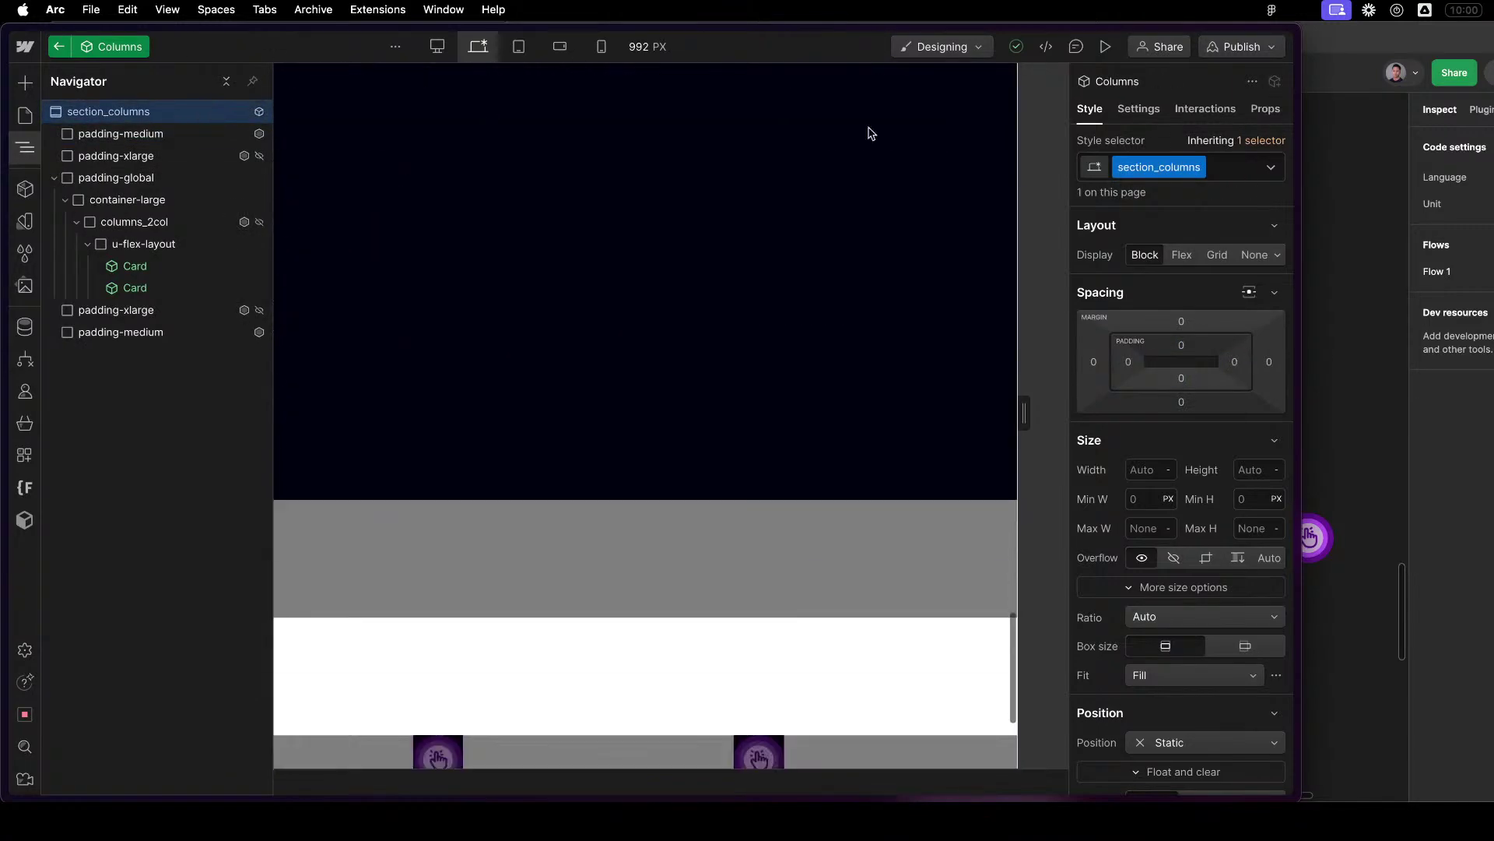
Rename the section_columns class on the component's root section as 2-columns.
{"action": "double_click", "coordinate": [1157, 166]}
{"action": "type", "text": "2 columns"}
{"action": "key", "text": "super+a"}
{"action": "type", "text": "2cols"}
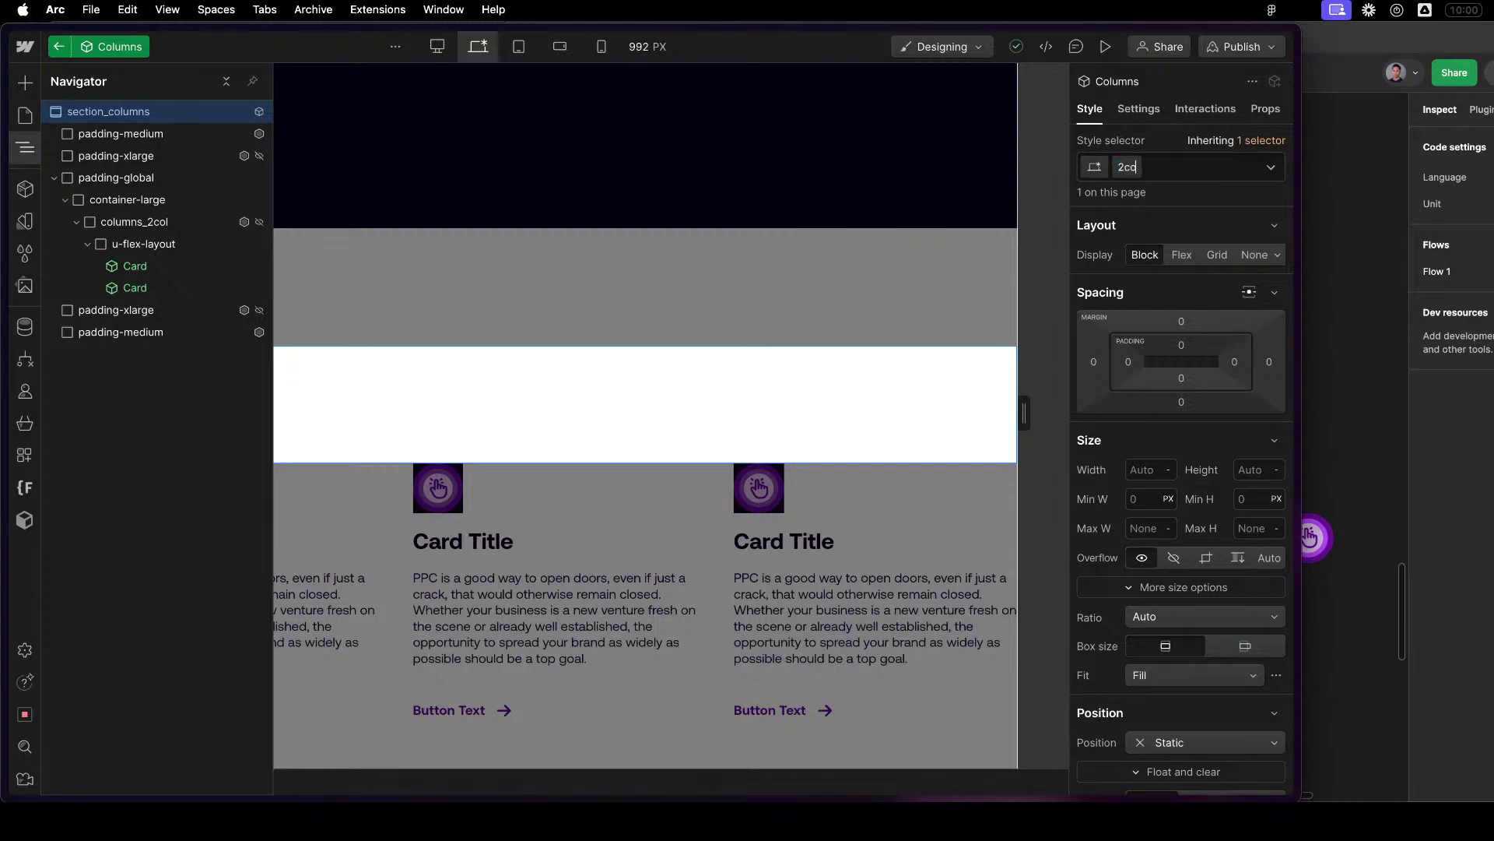
{"action": "key", "text": "BackSpace"}
{"action": "key", "text": "BackSpace"}
{"action": "key", "text": "BackSpace"}
{"action": "type", "text": "columns-2"}
{"action": "key", "text": "super+a"}
{"action": "type", "text": "2-column"}
{"action": "key", "text": "Return"}
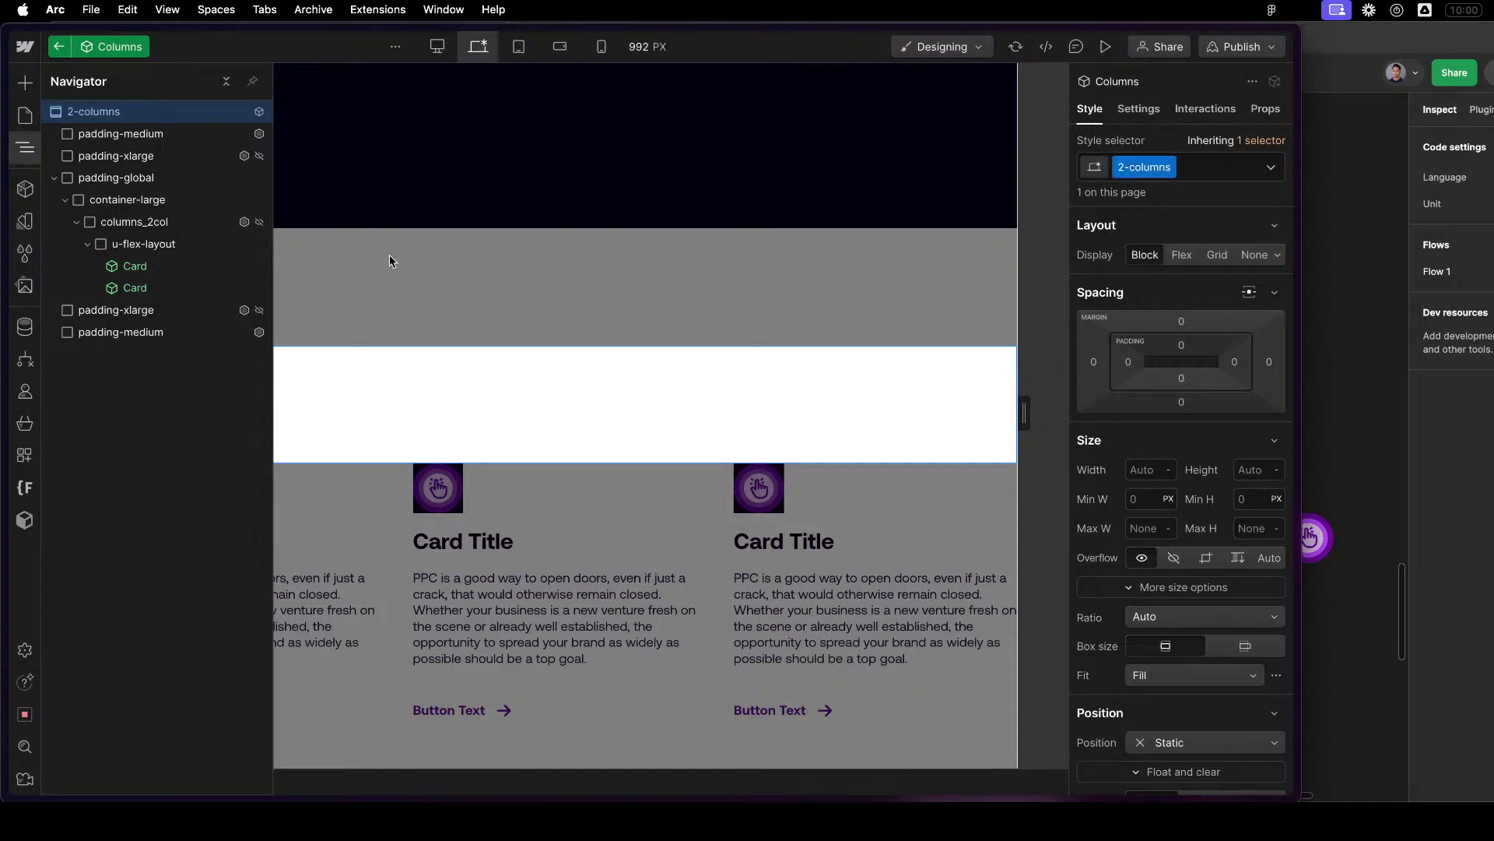
Move padding-global to the start of the 2-columns section and delete all padding-medium and padding-xlarge spacer blocks.
{"action": "left_click", "coordinate": [78, 178]}
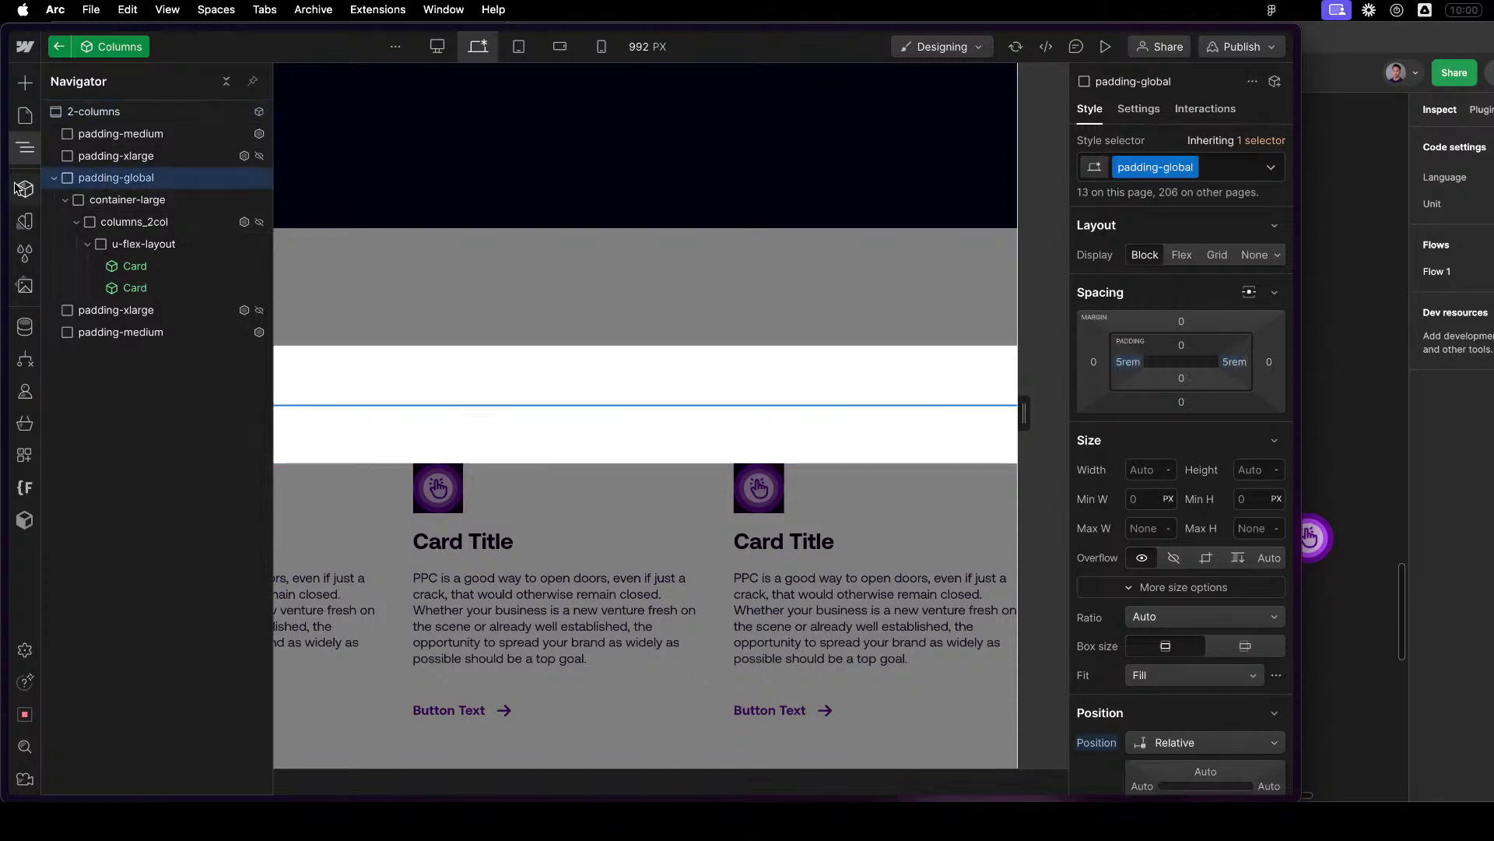
{"action": "left_click", "coordinate": [54, 178]}
{"action": "left_click_drag", "start_coordinate": [107, 165], "coordinate": [124, 134]}
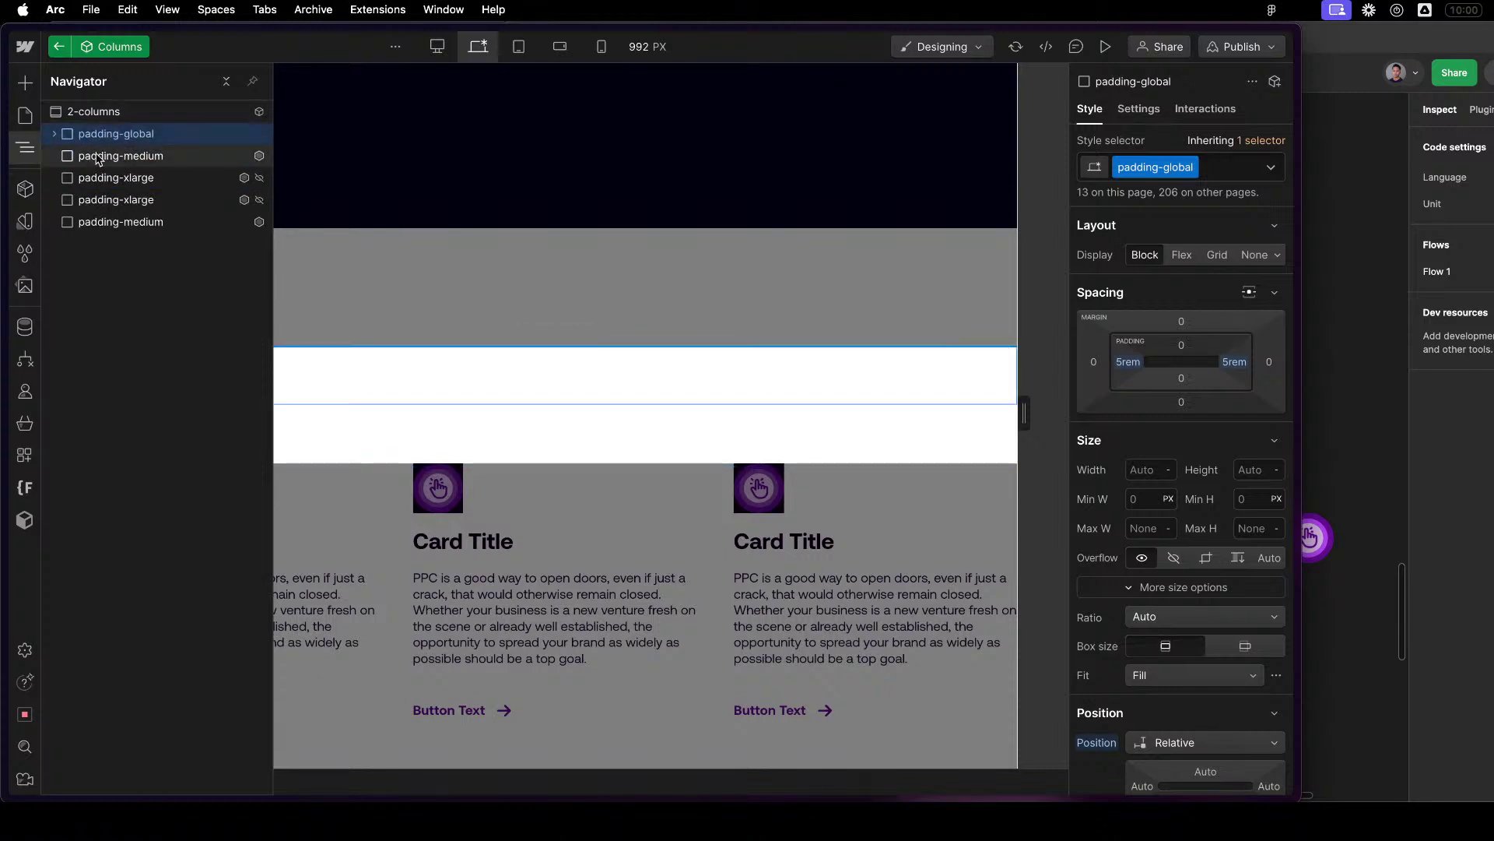
{"action": "left_click", "coordinate": [103, 156]}
{"action": "key", "text": "BackSpace"}
{"action": "key", "text": "BackSpace"}
{"action": "key", "text": "BackSpace"}
{"action": "key", "text": "BackSpace"}
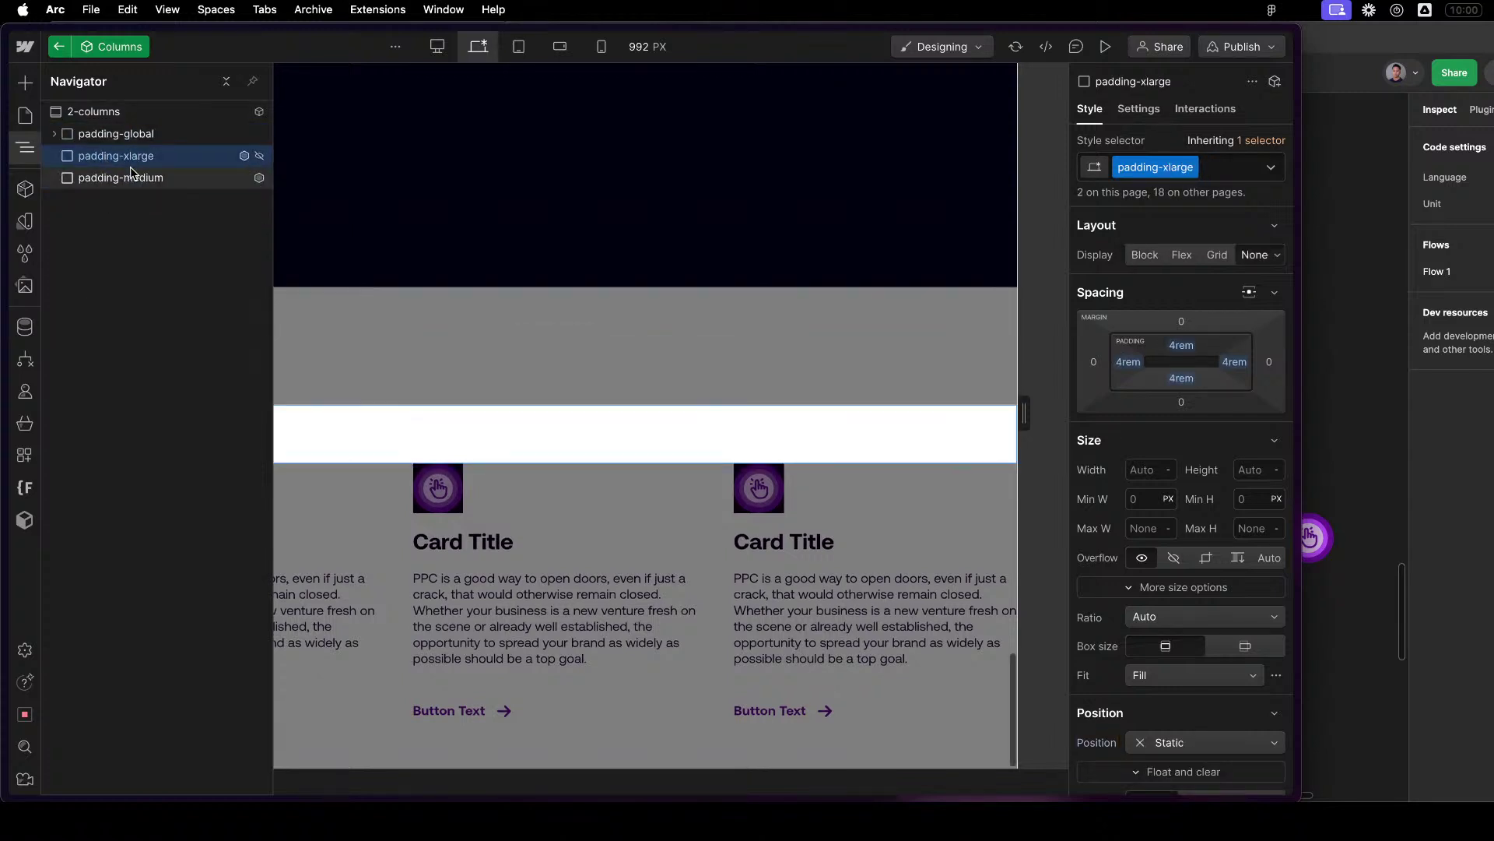
Examine the nesting inside 2-columns, from padding-global and container-large through columns_2col and u-flex-layout to the Card instances.
{"action": "left_click", "coordinate": [130, 117]}
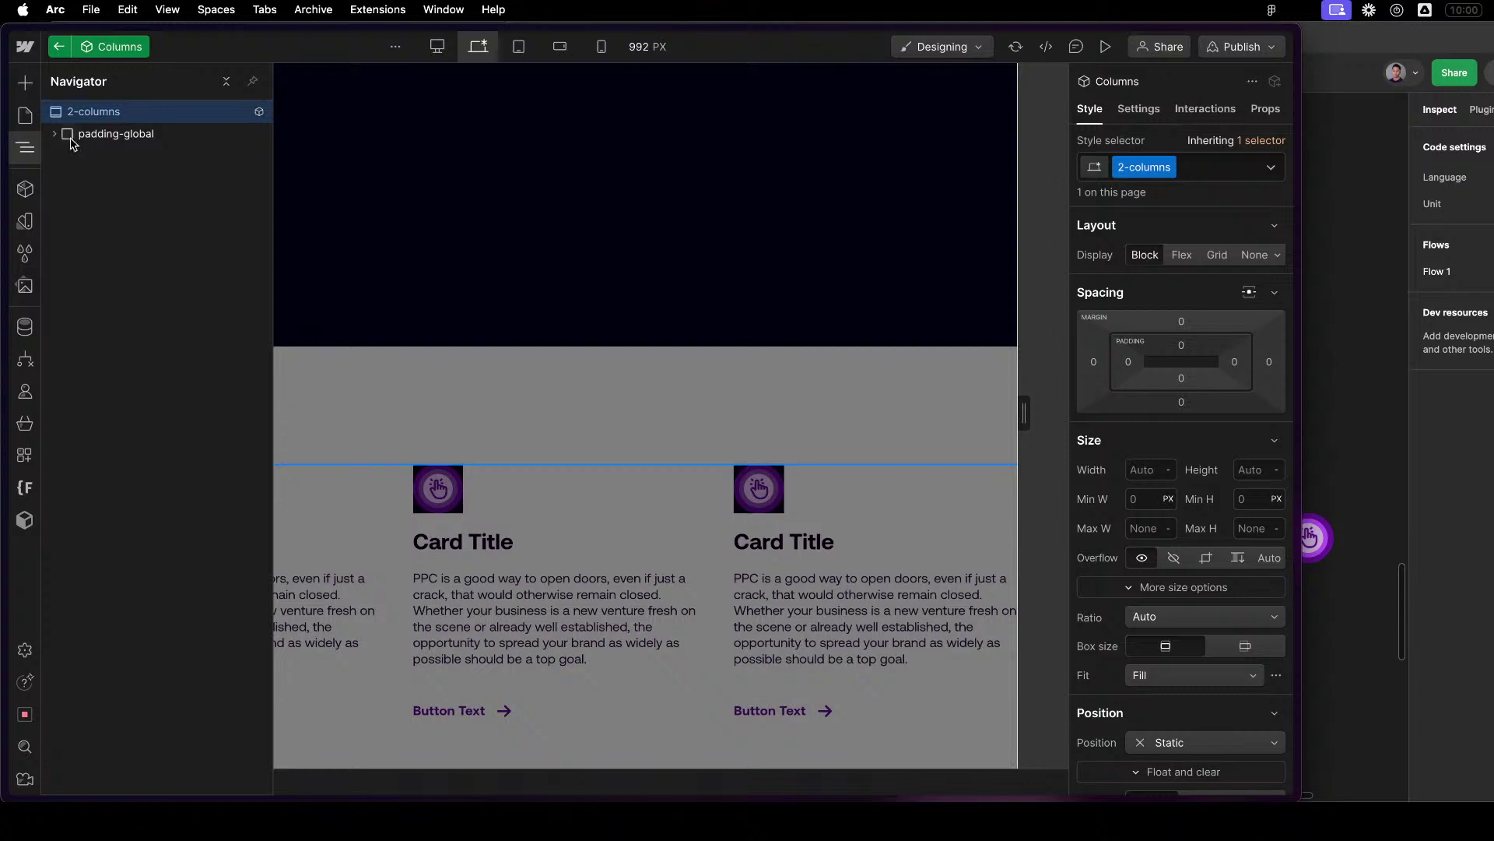
{"action": "left_click", "coordinate": [56, 136]}
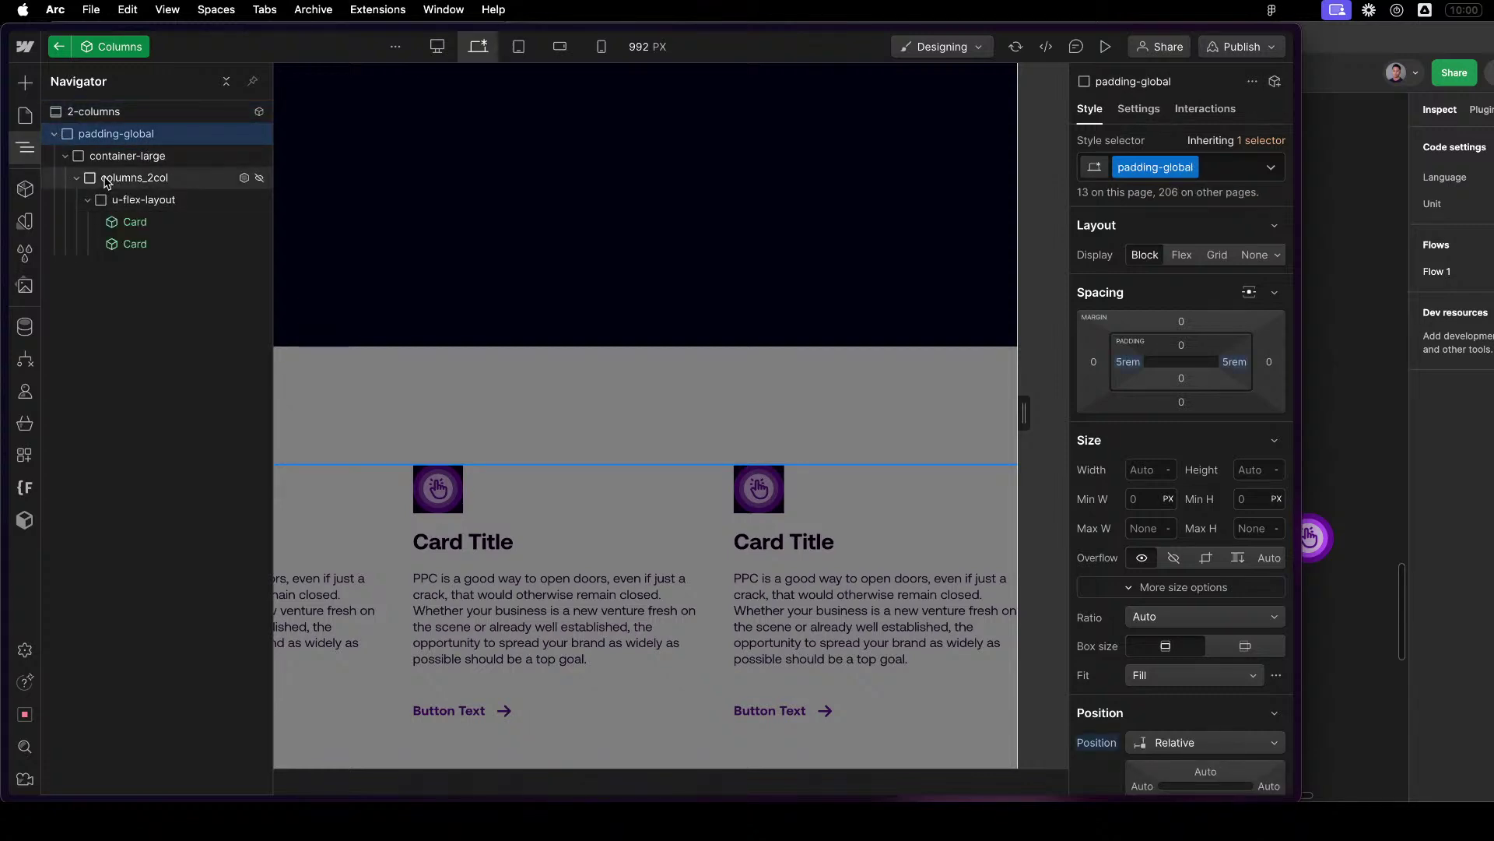
{"action": "left_click", "coordinate": [65, 155]}
{"action": "left_click", "coordinate": [98, 160]}
{"action": "left_click", "coordinate": [65, 155]}
{"action": "left_click", "coordinate": [77, 177]}
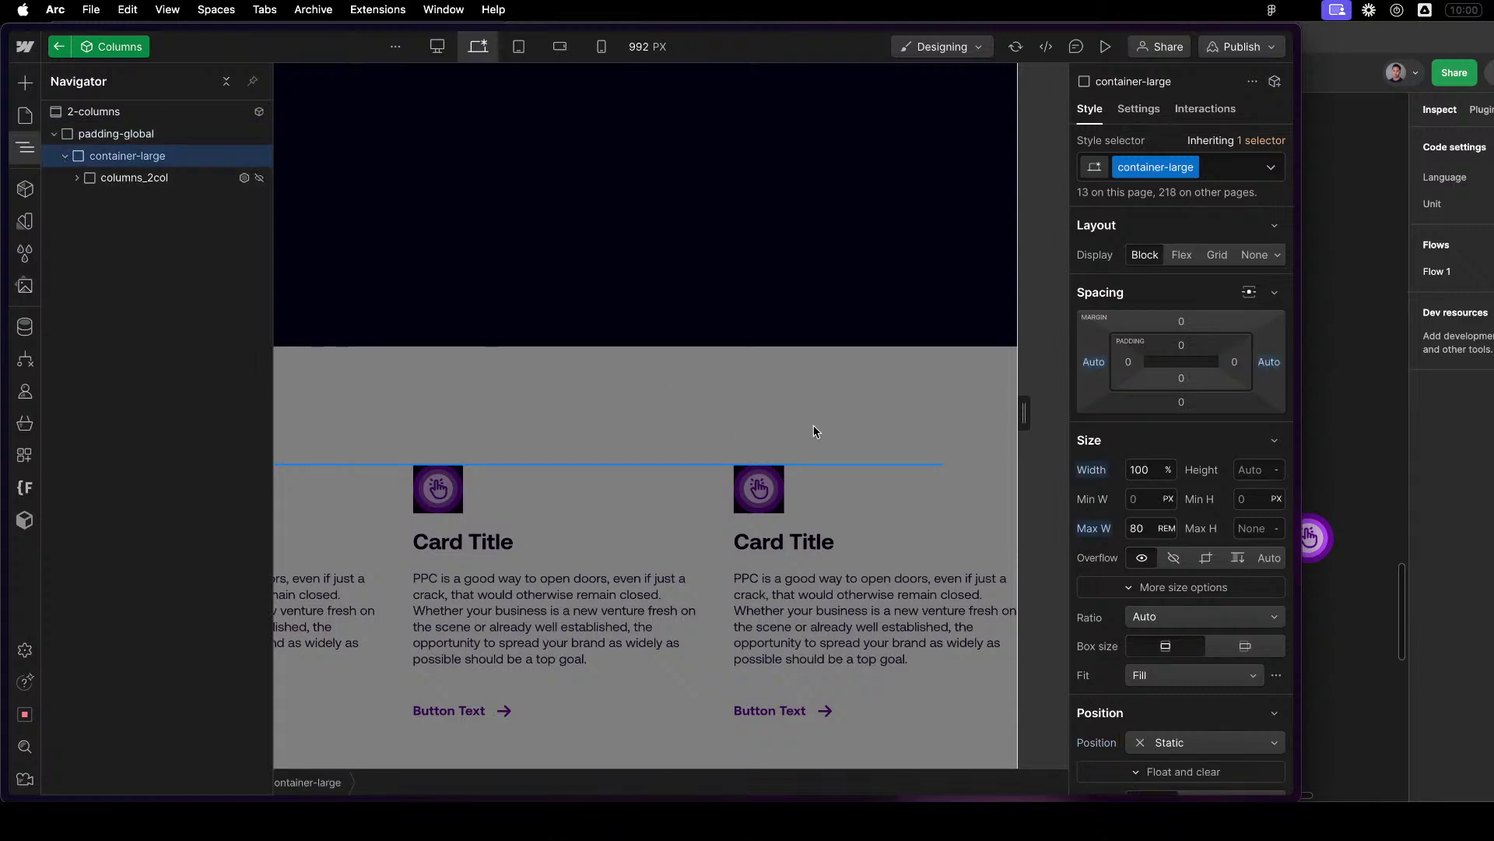
{"action": "left_click", "coordinate": [119, 178]}
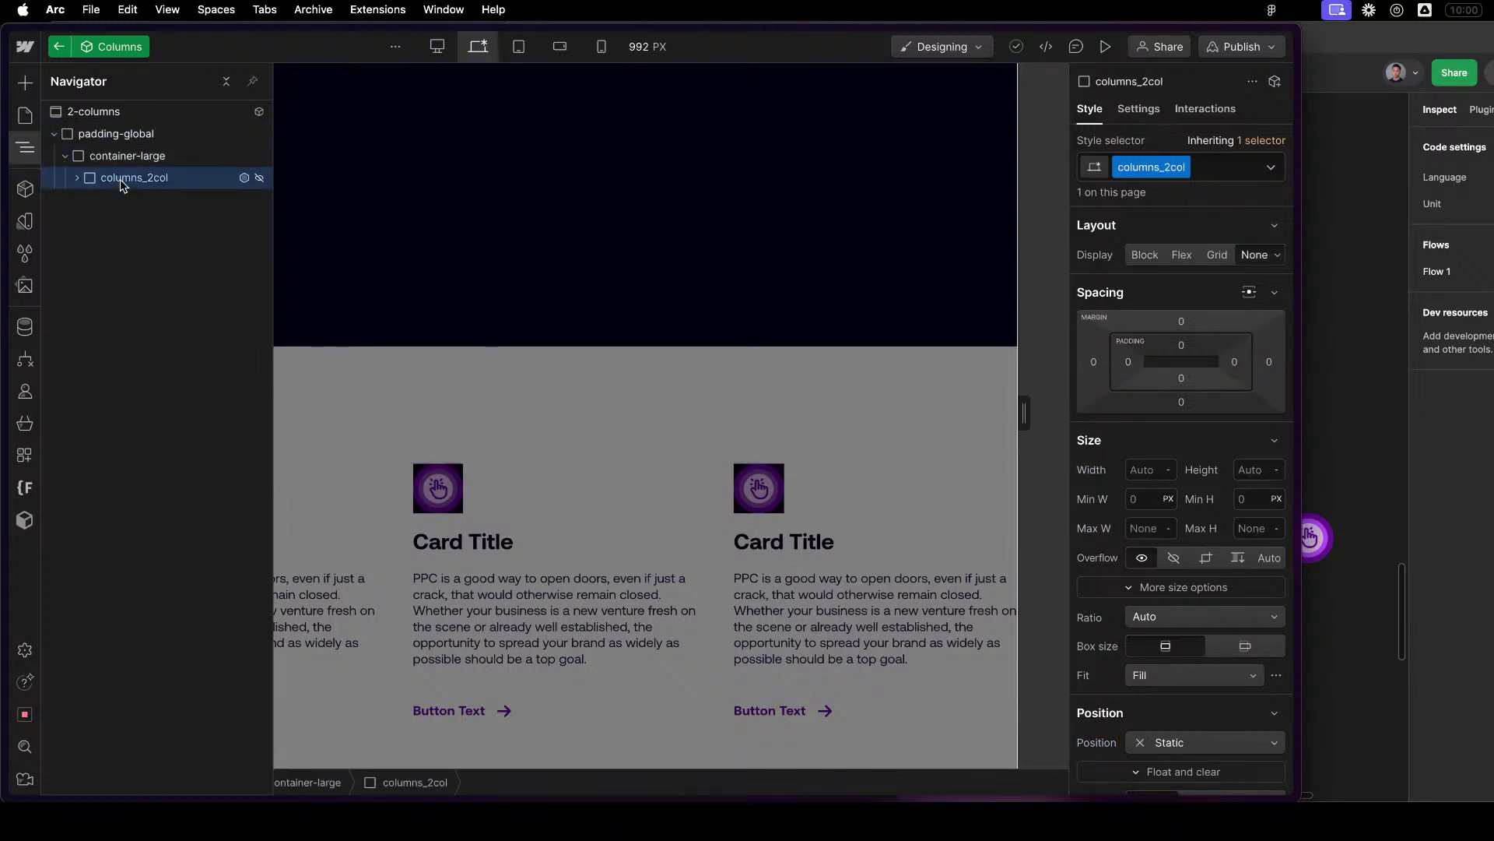
{"action": "left_click", "coordinate": [71, 184]}
{"action": "left_click", "coordinate": [144, 199]}
{"action": "left_click", "coordinate": [134, 222]}
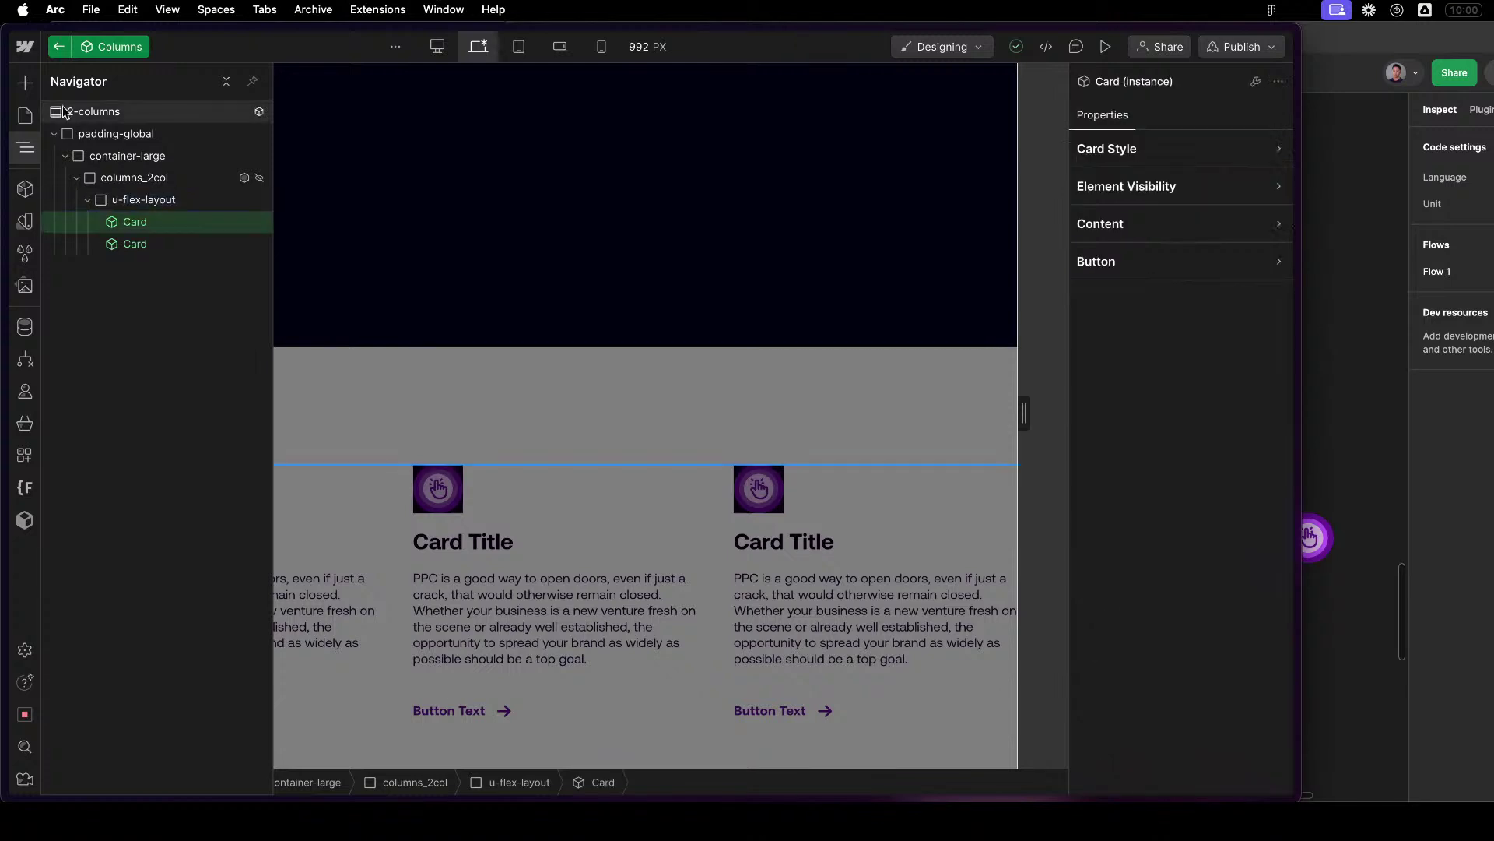
Delete all Column Count, Top Padding and Bottom Padding properties from the Columns component.
{"action": "left_click", "coordinate": [274, 281]}
{"action": "left_click", "coordinate": [1265, 109]}
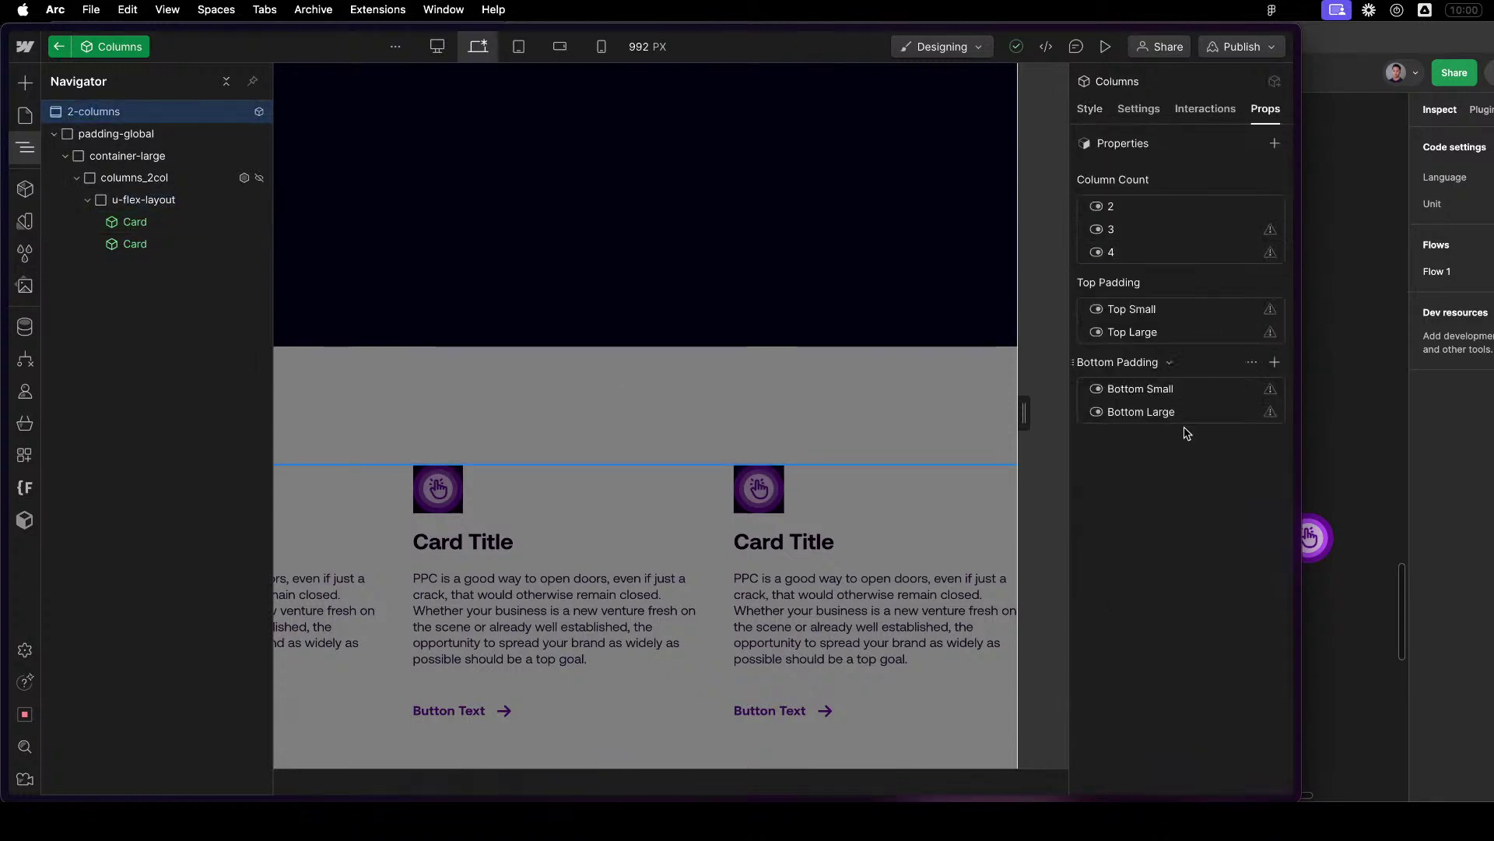
{"action": "left_click", "coordinate": [1274, 207]}
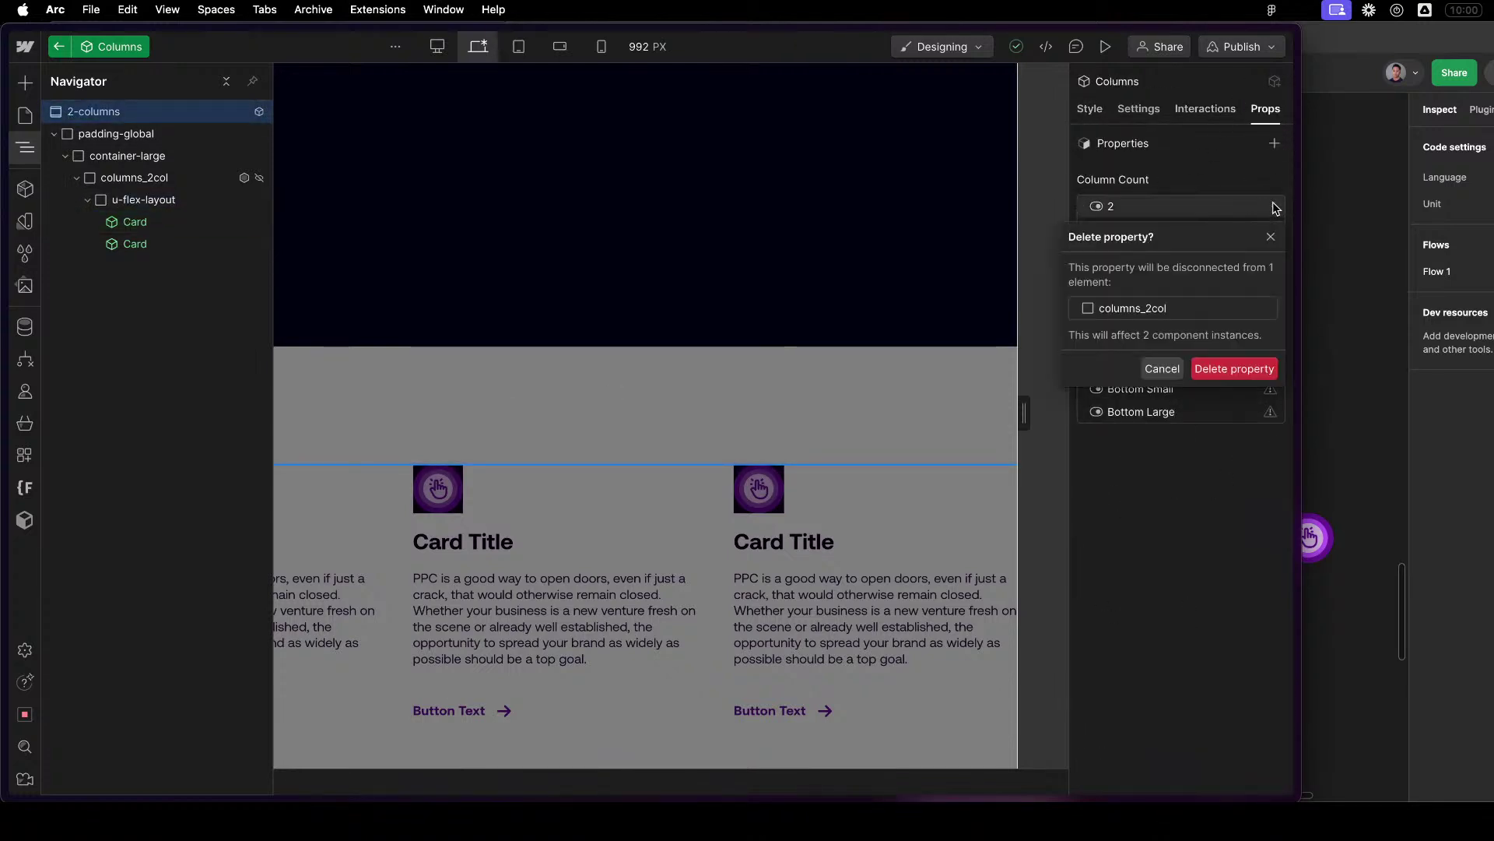
{"action": "left_click", "coordinate": [1270, 369]}
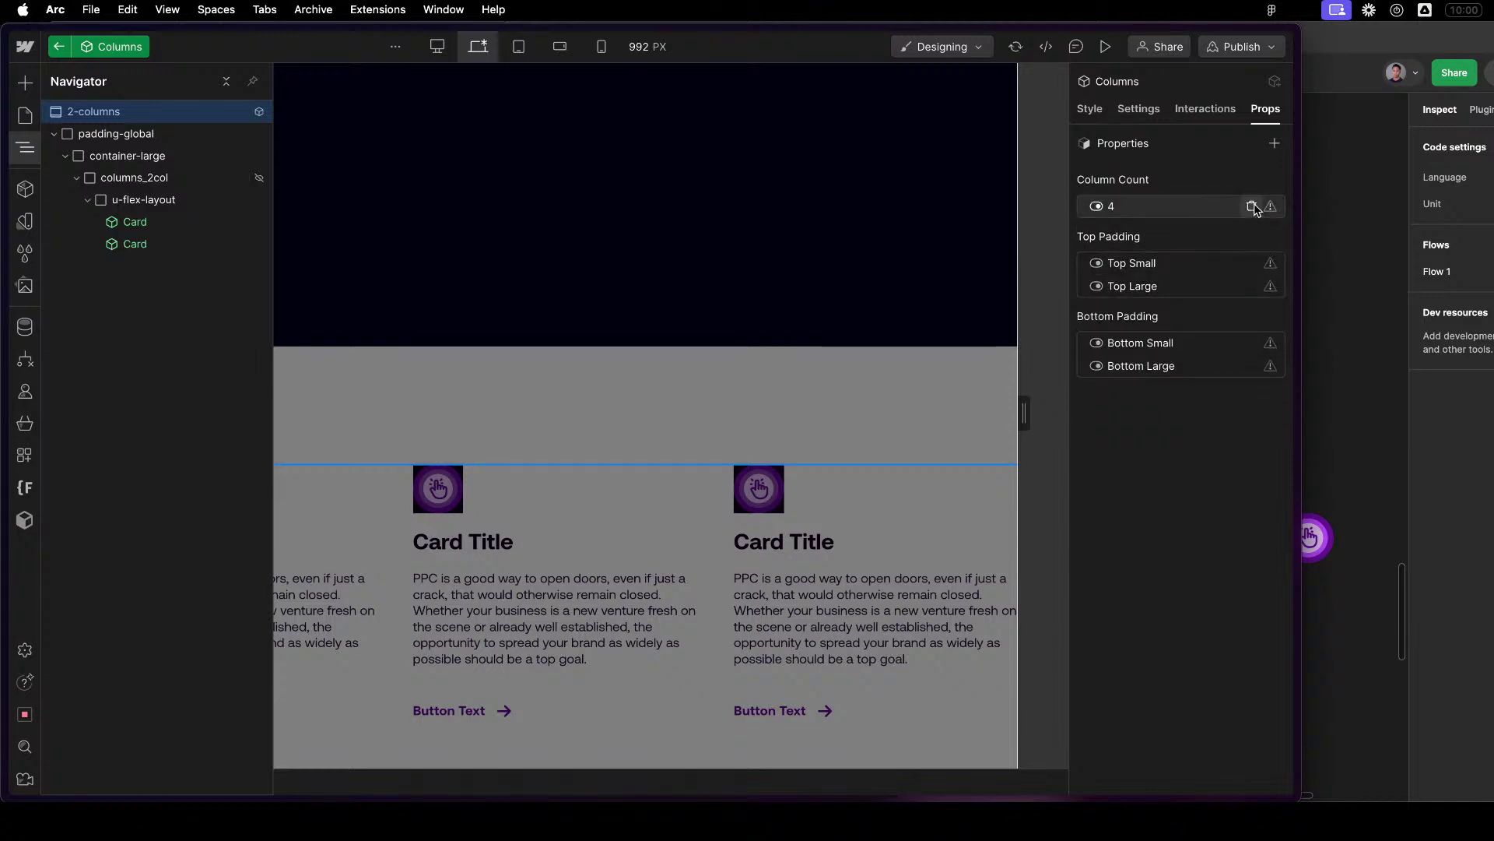
{"action": "left_click", "coordinate": [1254, 208]}
{"action": "left_click", "coordinate": [1256, 206]}
{"action": "left_click", "coordinate": [1256, 205]}
{"action": "left_click", "coordinate": [1256, 206]}
{"action": "left_click", "coordinate": [1256, 205]}
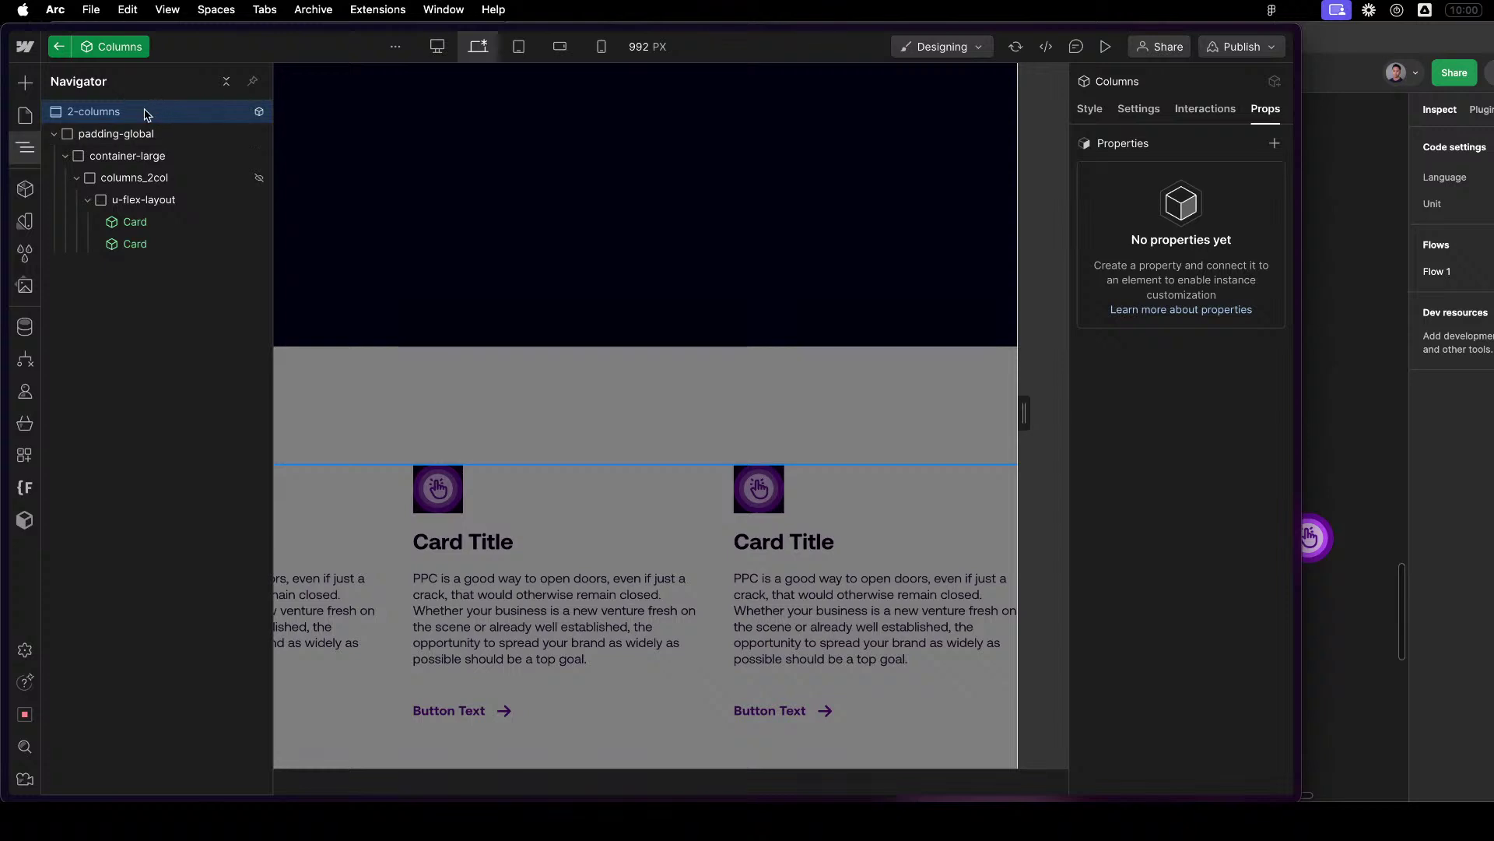
Leave the component and inspect the Card Style options and selectable elements of the loose three-column cards on the page.
{"action": "key", "text": "Escape"}
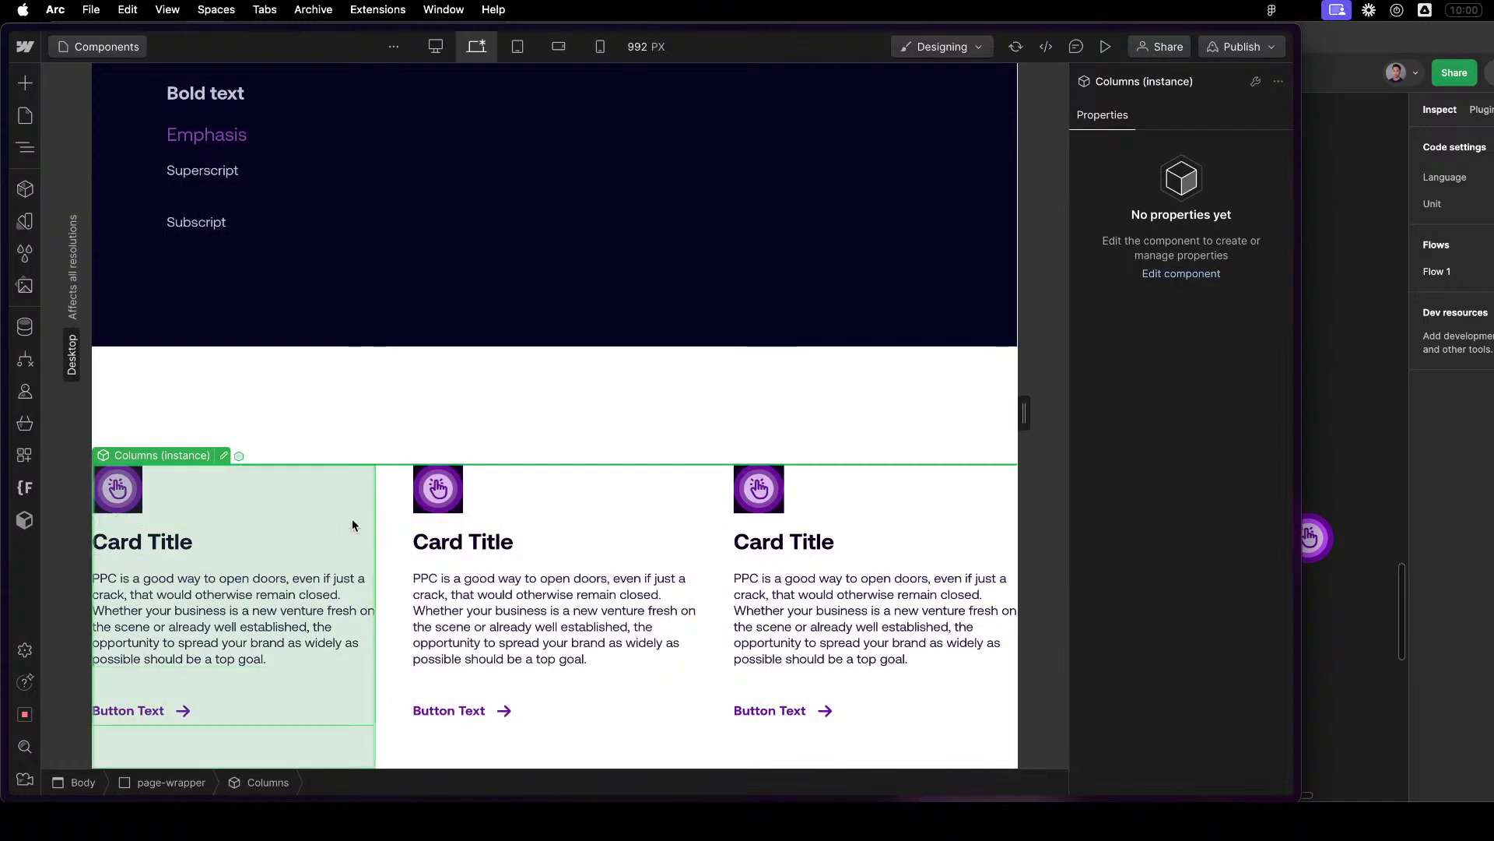
{"action": "left_click", "coordinate": [353, 520]}
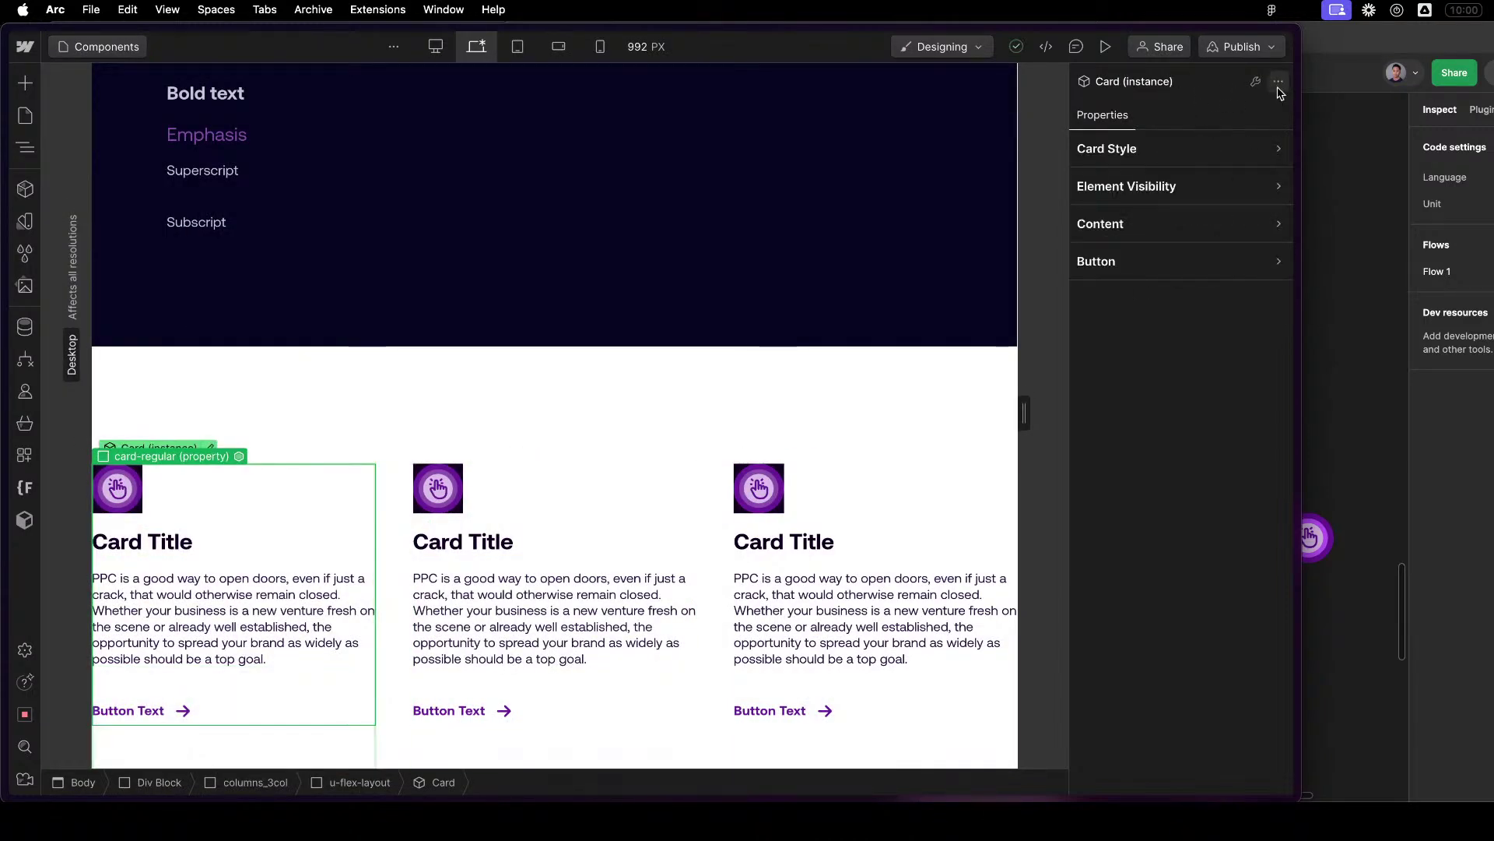
{"action": "left_click", "coordinate": [1237, 150]}
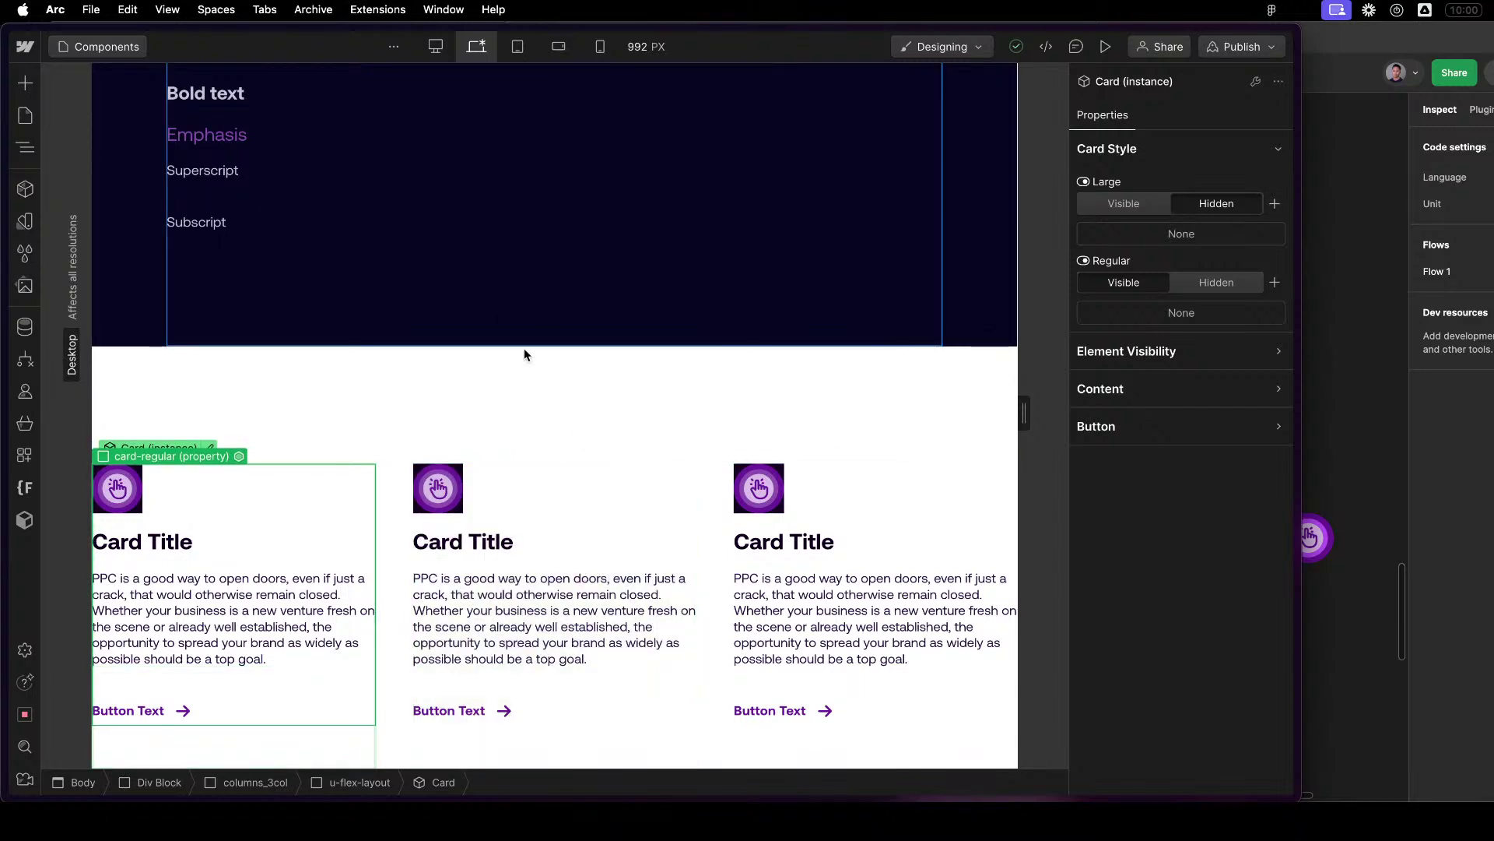
{"action": "left_click", "coordinate": [593, 548]}
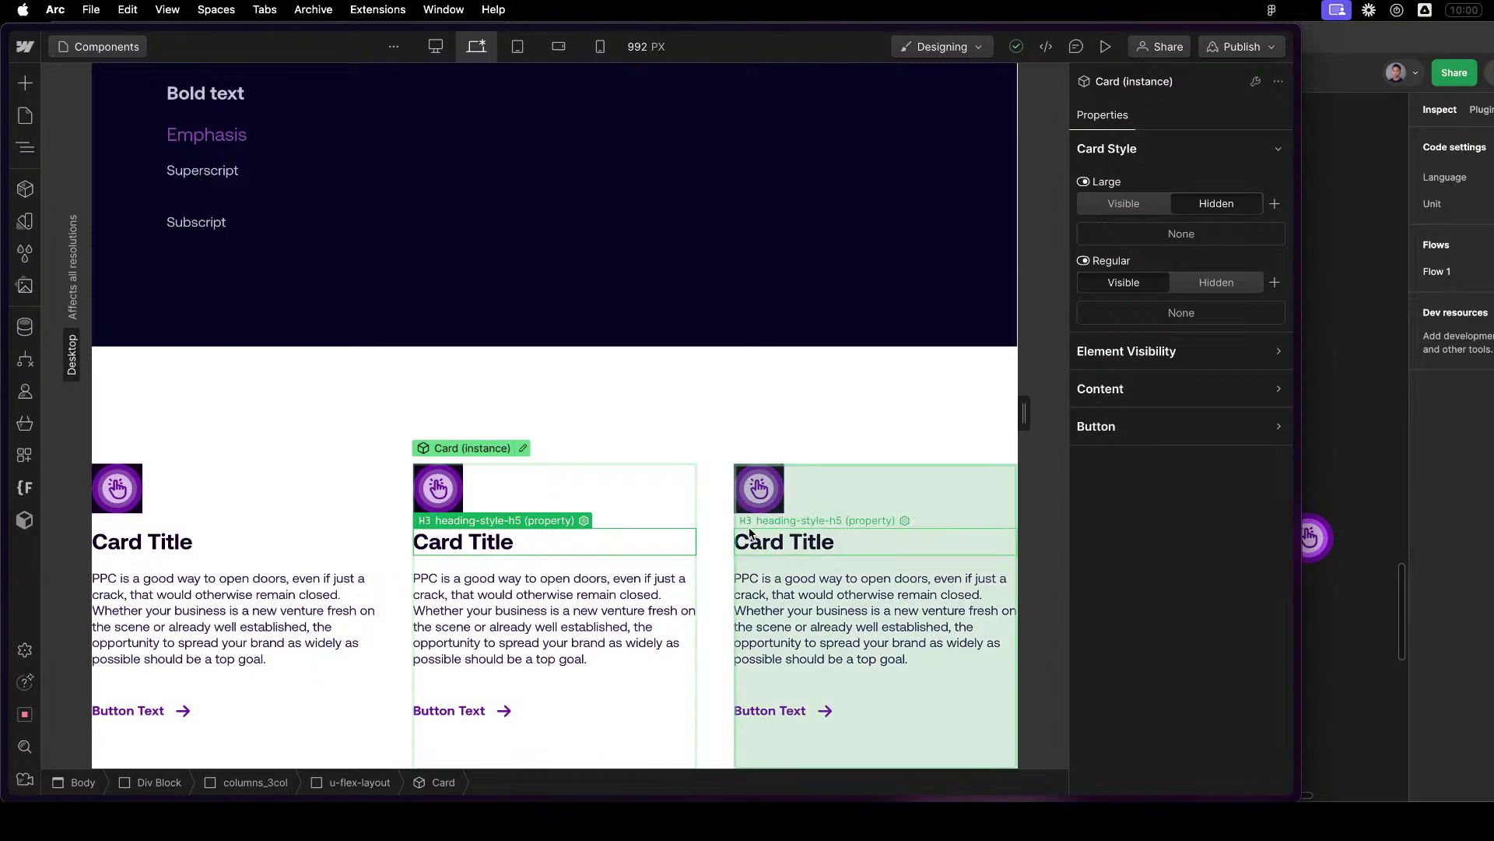
{"action": "left_click", "coordinate": [770, 544]}
{"action": "left_click", "coordinate": [715, 524]}
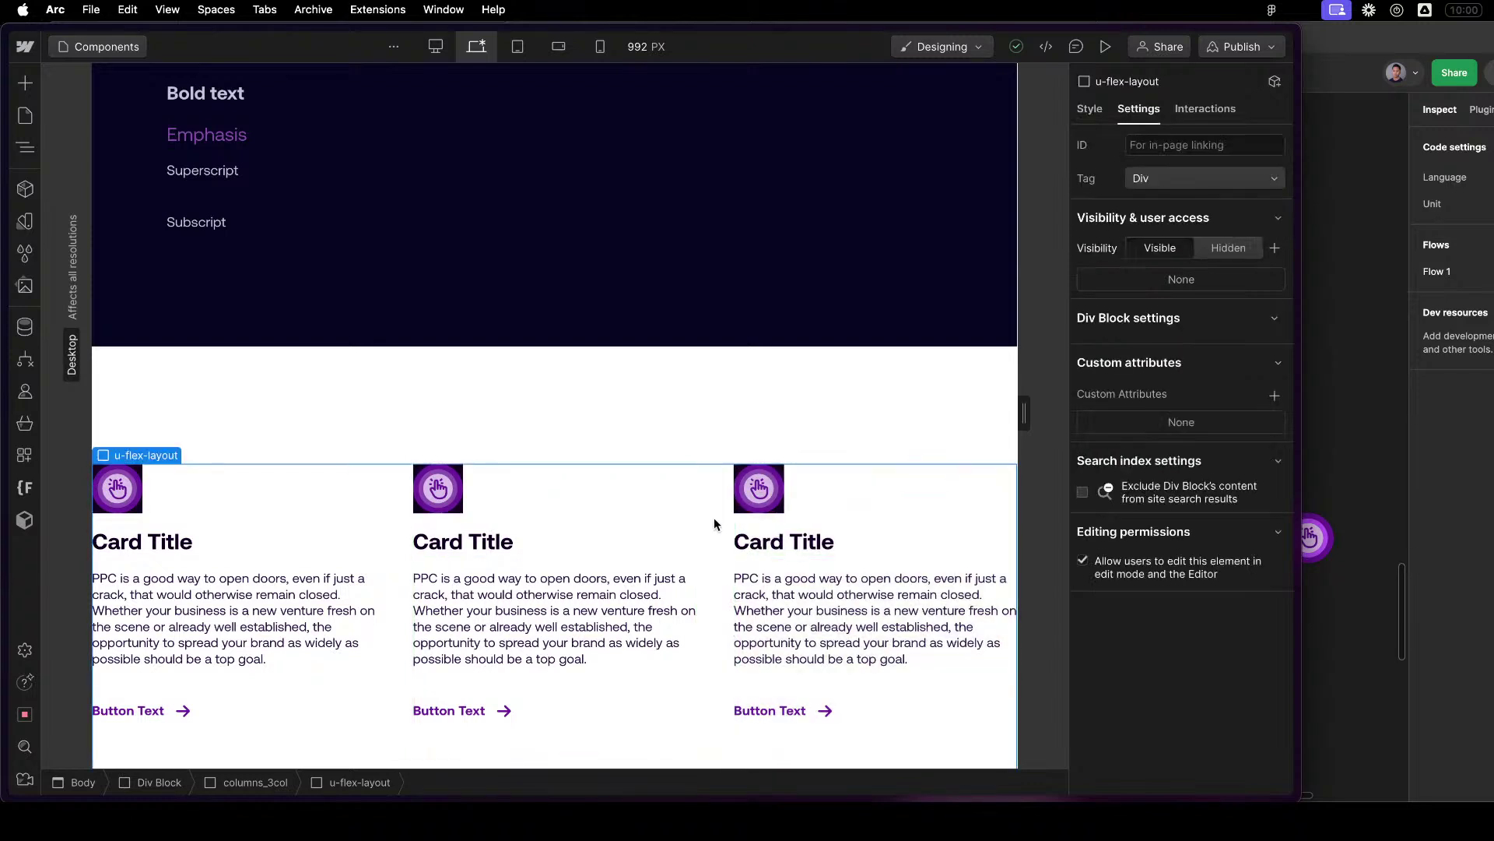
{"action": "left_click", "coordinate": [745, 385]}
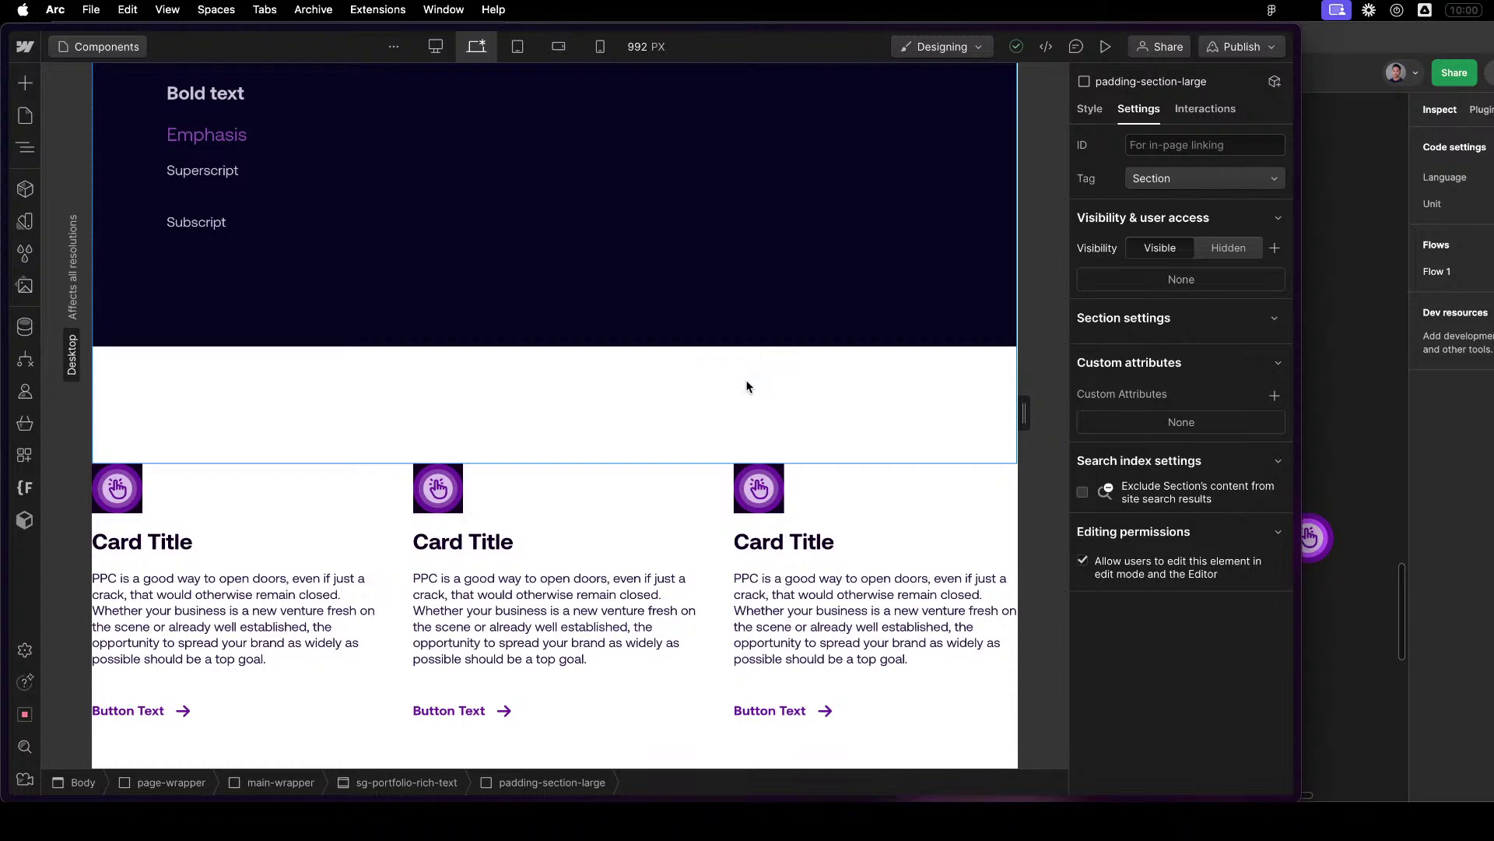
{"action": "left_click", "coordinate": [693, 487]}
{"action": "left_click", "coordinate": [698, 372]}
Reopen the Columns component from main-wrapper and set the visibility of columns_2col to Visible.
{"action": "key", "text": "z"}
{"action": "scroll", "coordinate": [696, 382], "scroll_direction": "up", "scroll_amount": 10}
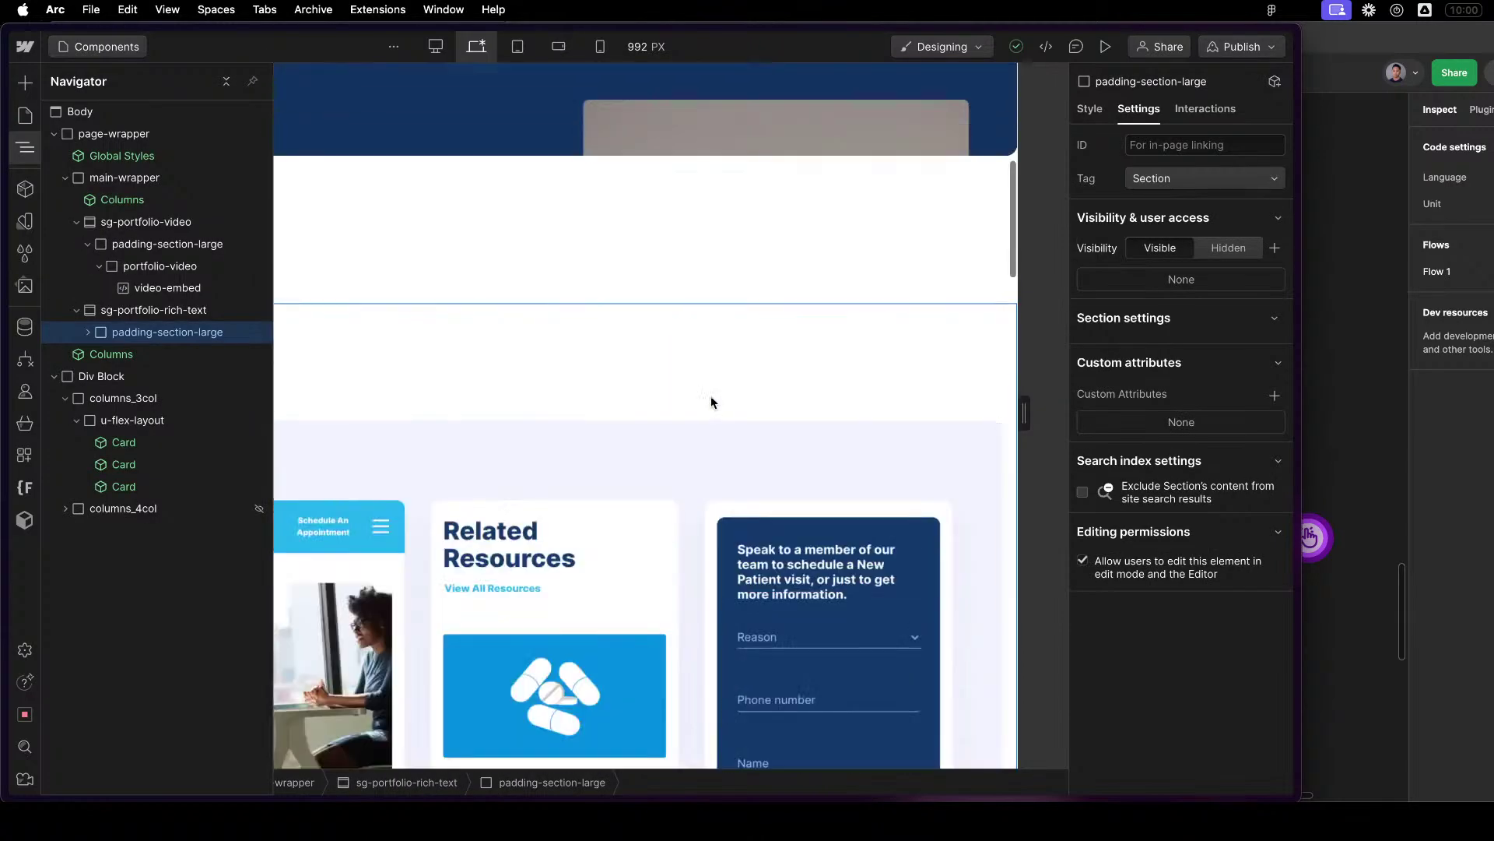
{"action": "scroll", "coordinate": [702, 134], "scroll_direction": "down", "scroll_amount": 8}
{"action": "left_click", "coordinate": [703, 134]}
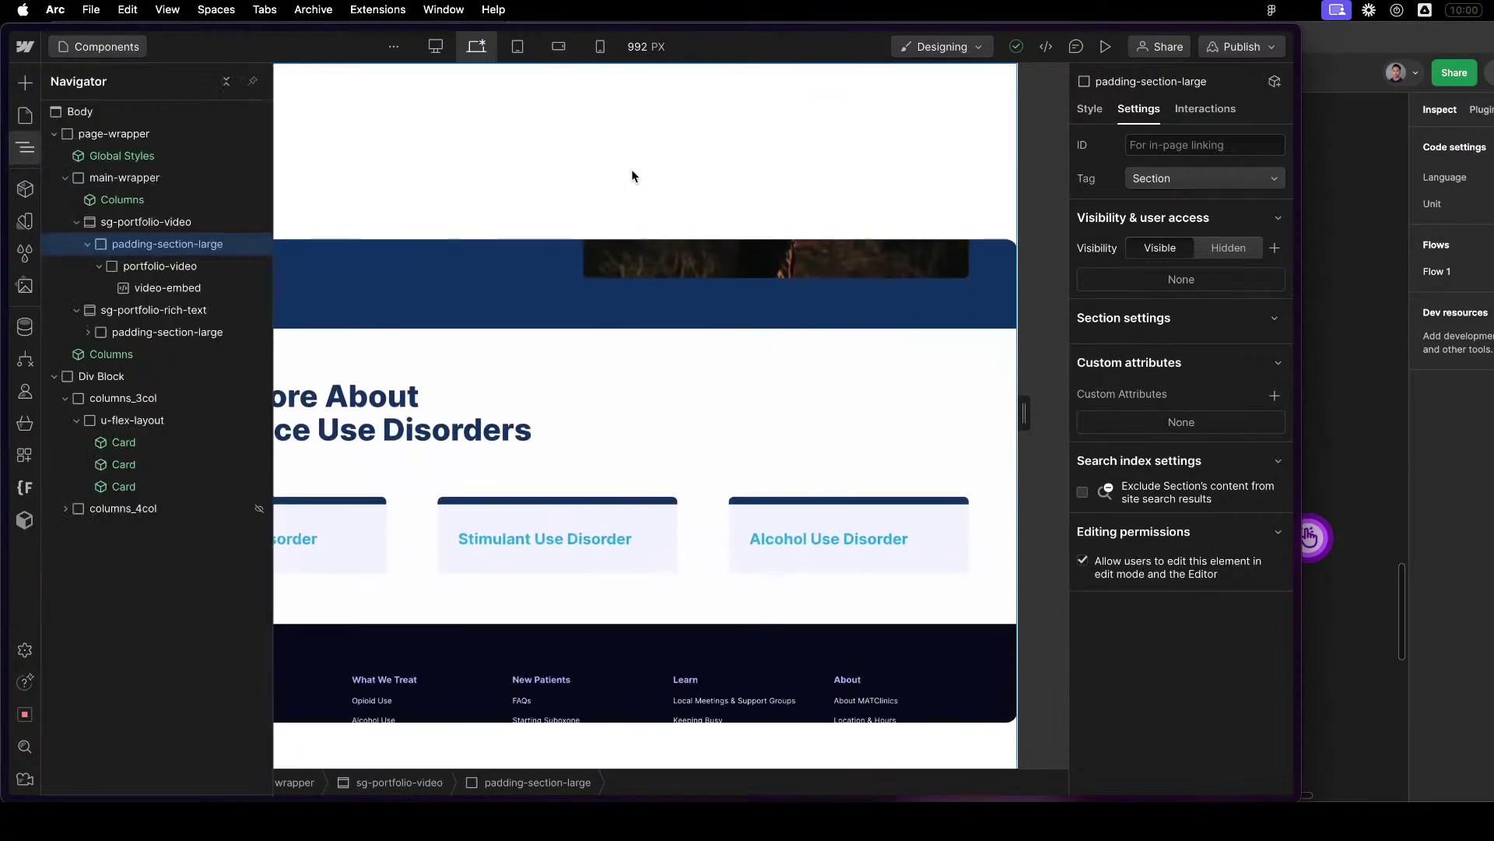
{"action": "left_click", "coordinate": [125, 200]}
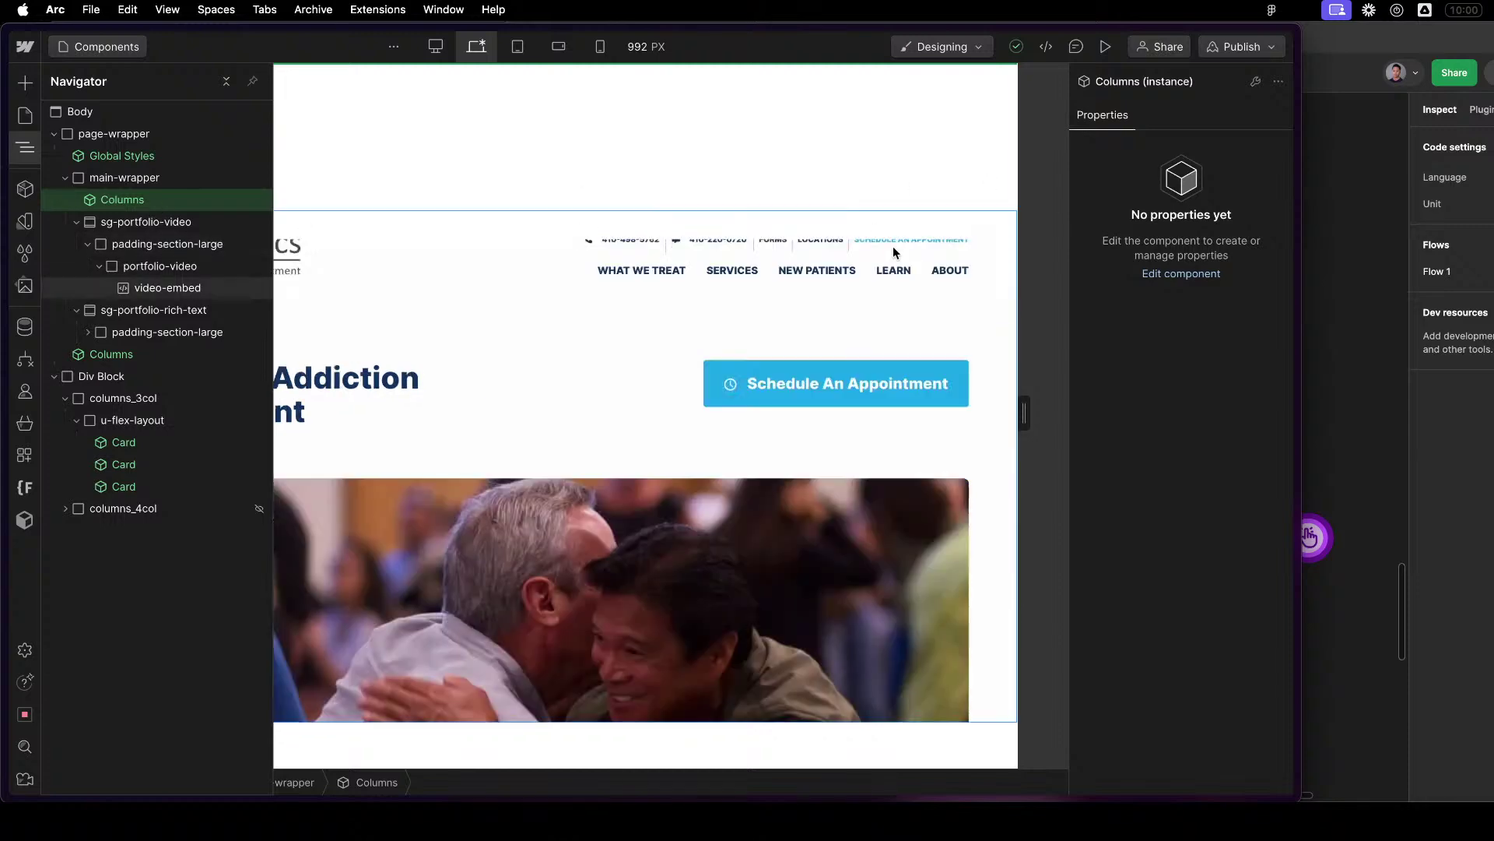
{"action": "double_click", "coordinate": [200, 202]}
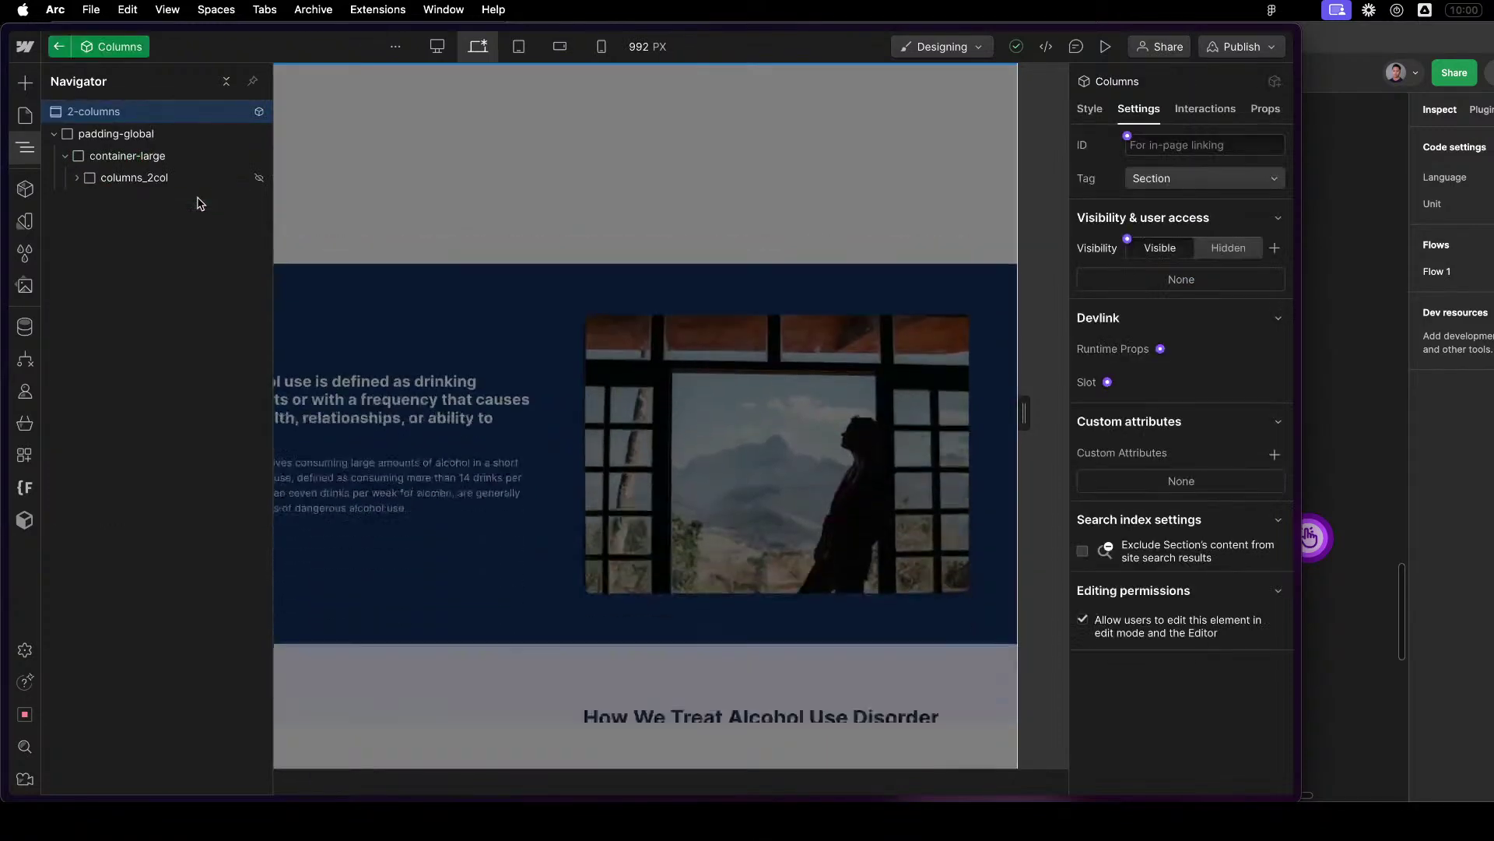
{"action": "left_click", "coordinate": [132, 176]}
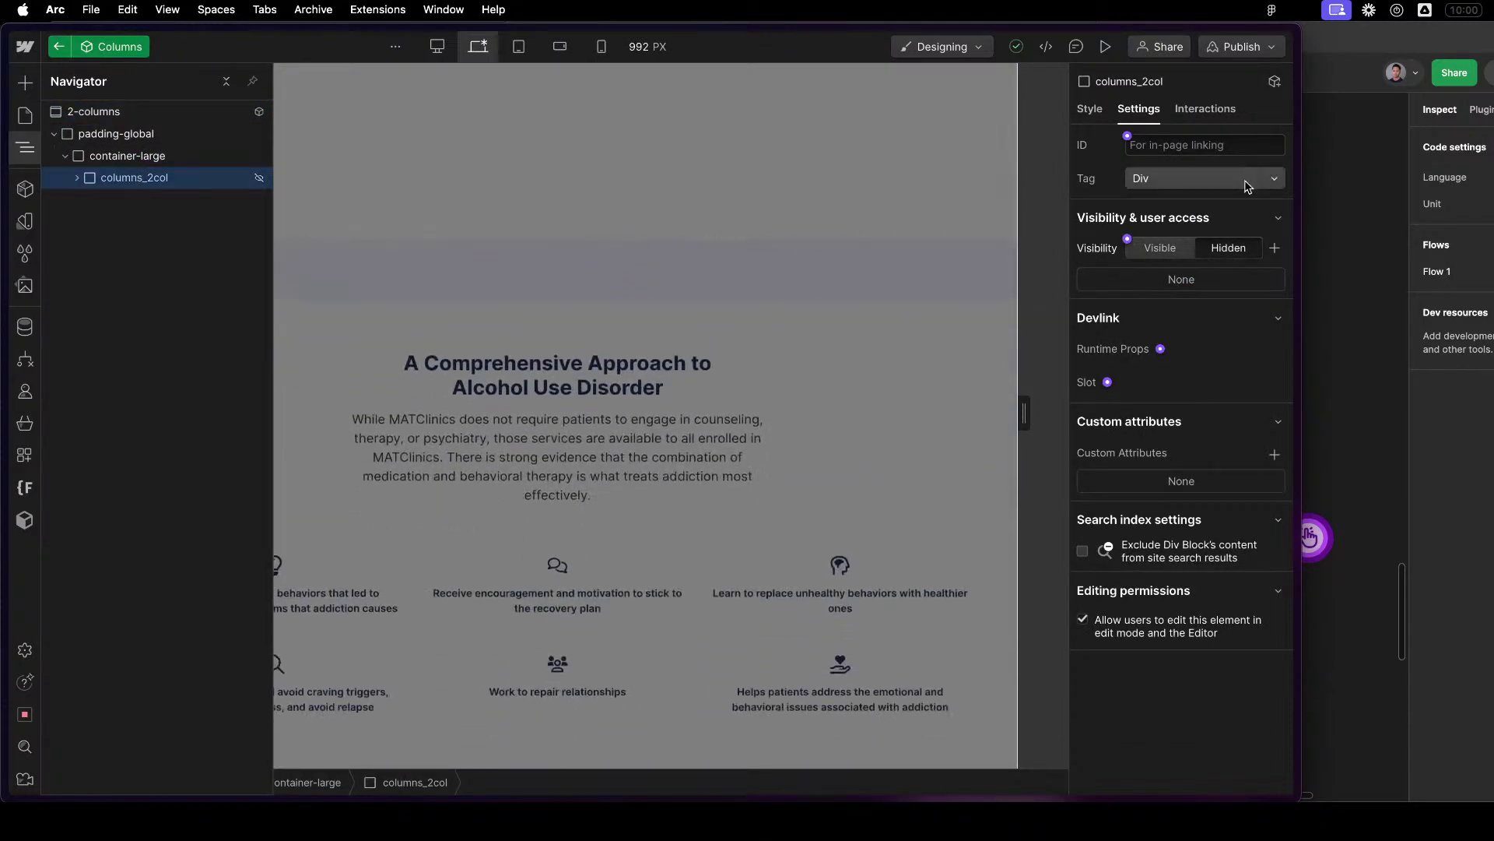
{"action": "left_click", "coordinate": [828, 347]}
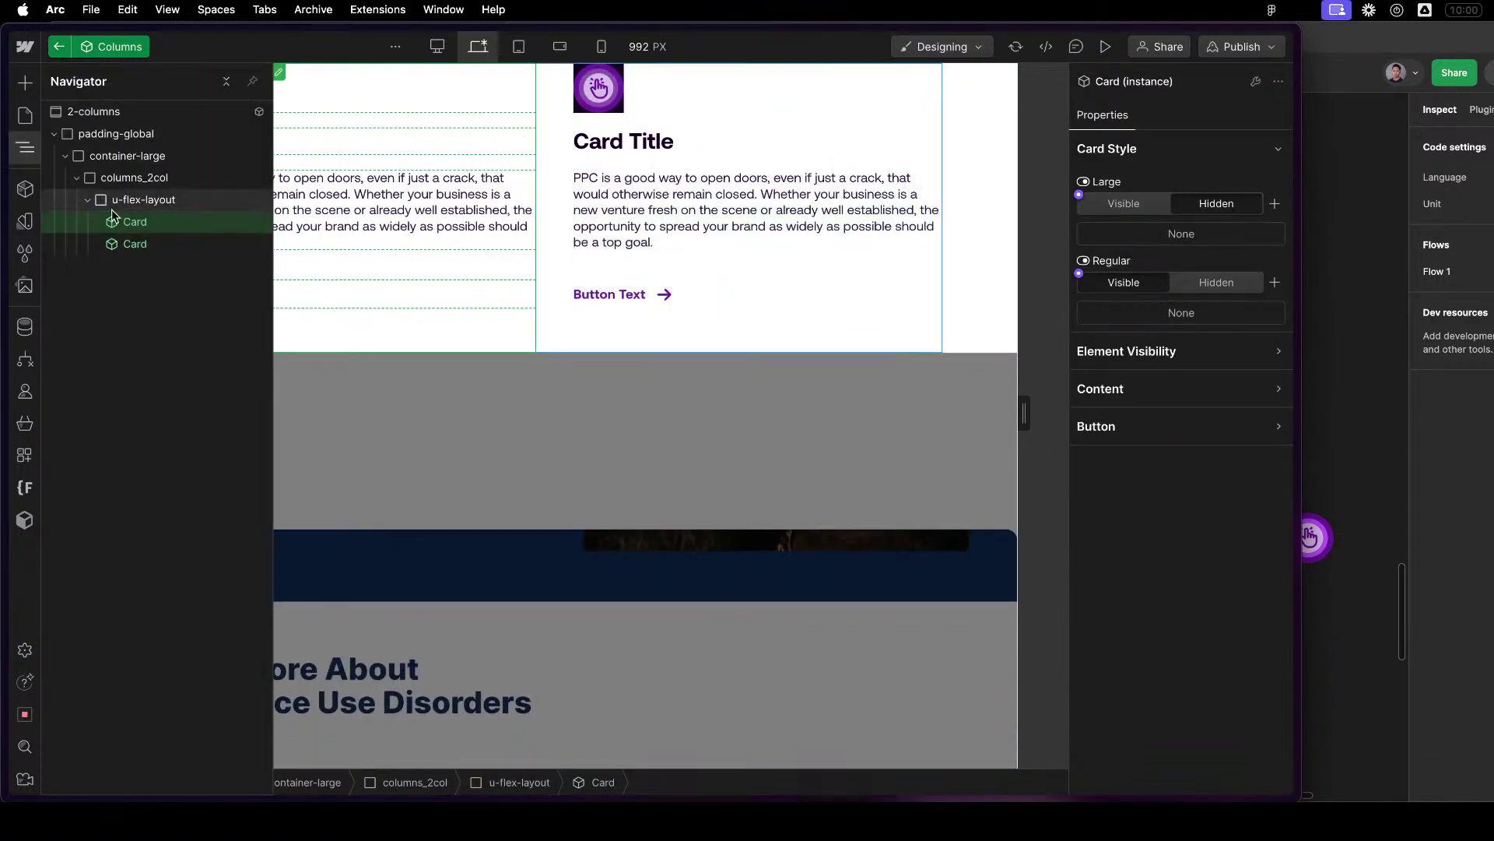
Connect the Large visibility of the first Card in u-flex-layout to a new component property named Large, hidden by default.
{"action": "left_click", "coordinate": [150, 148]}
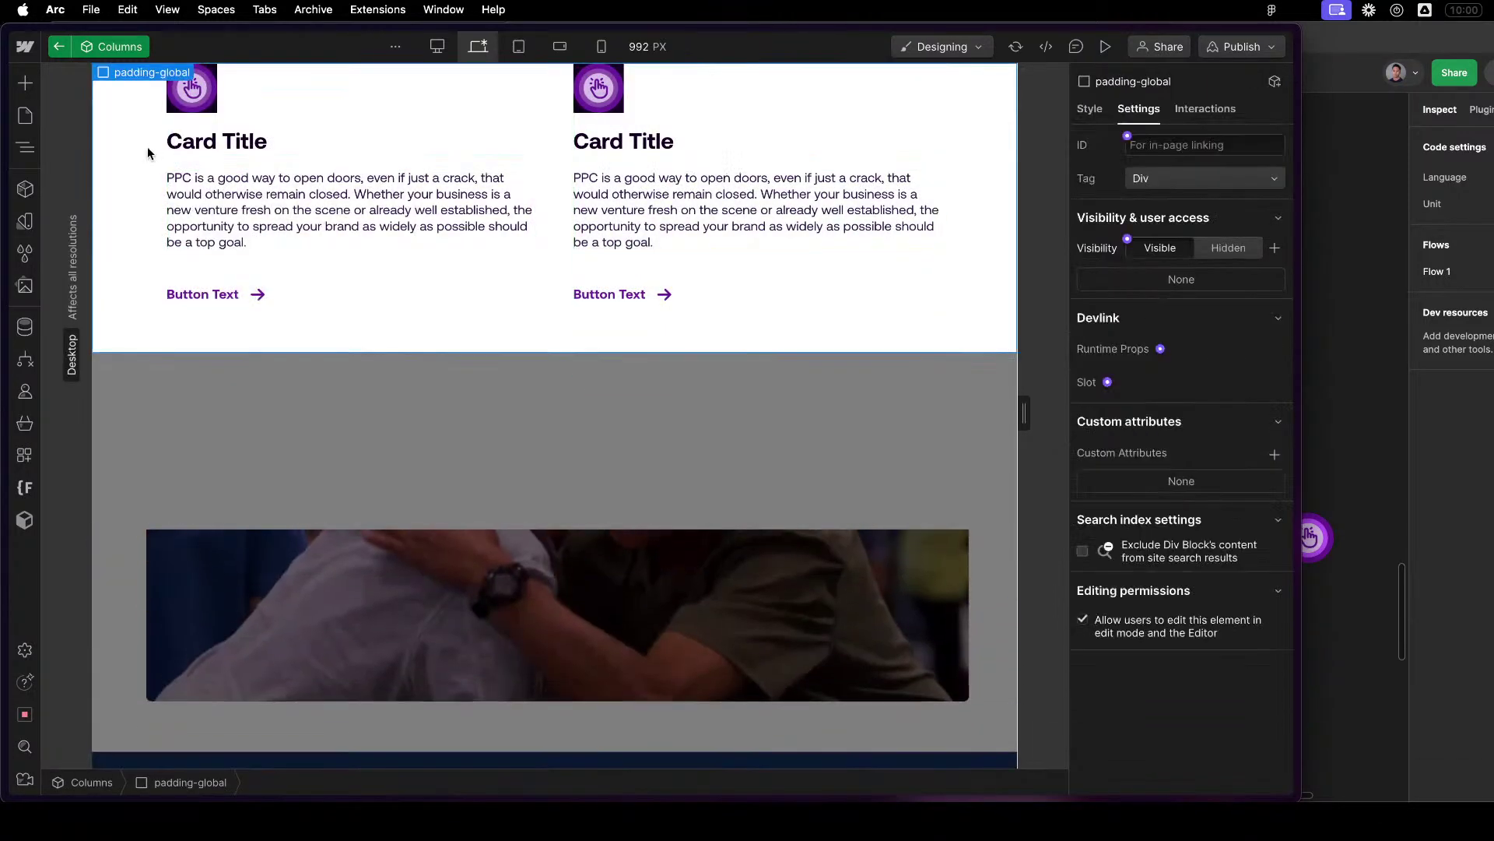
{"action": "left_click", "coordinate": [117, 111]}
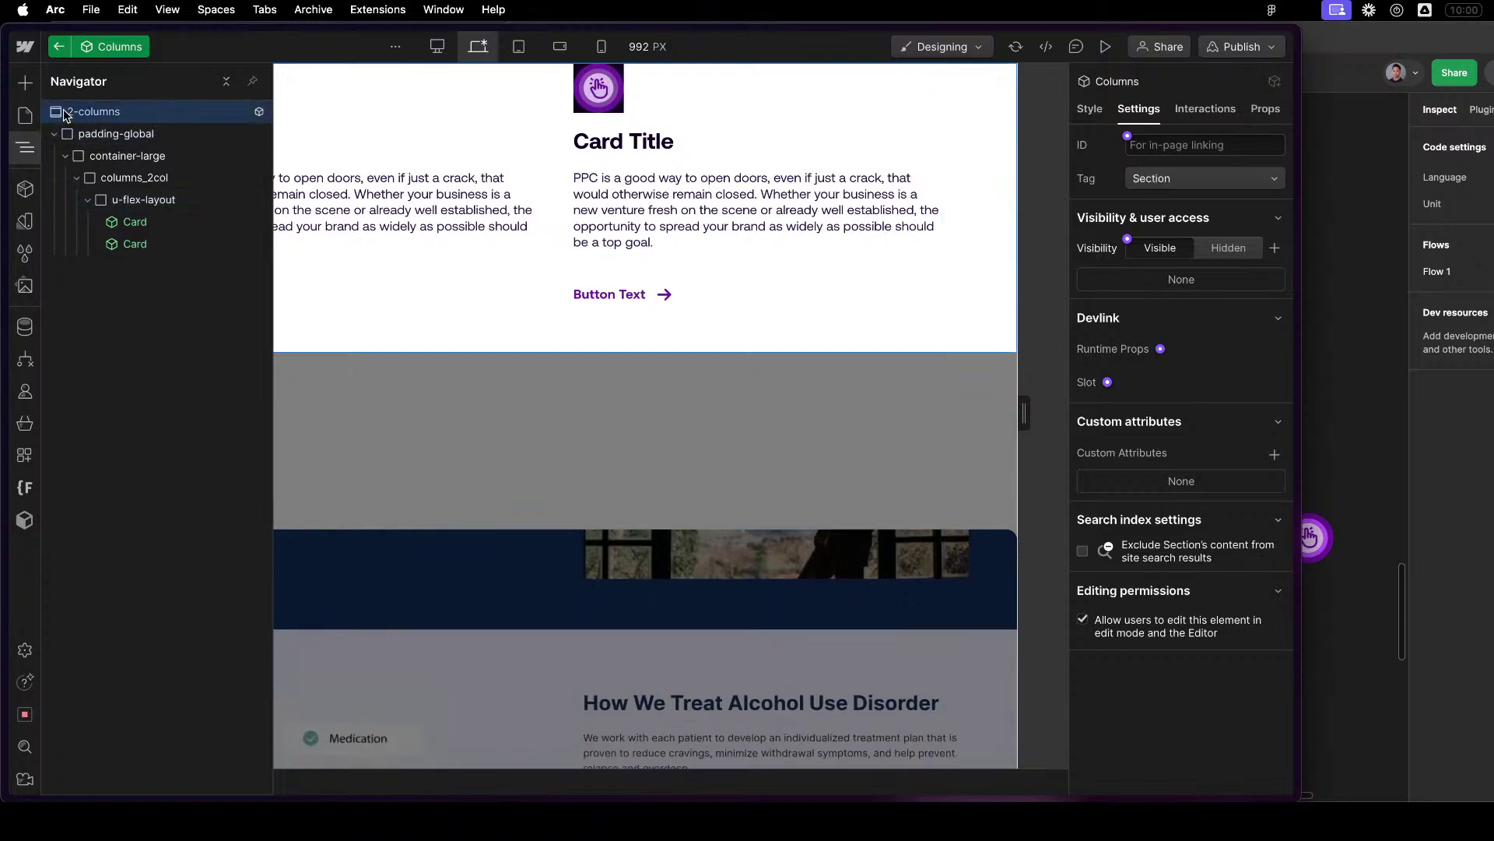
{"action": "left_click", "coordinate": [136, 223]}
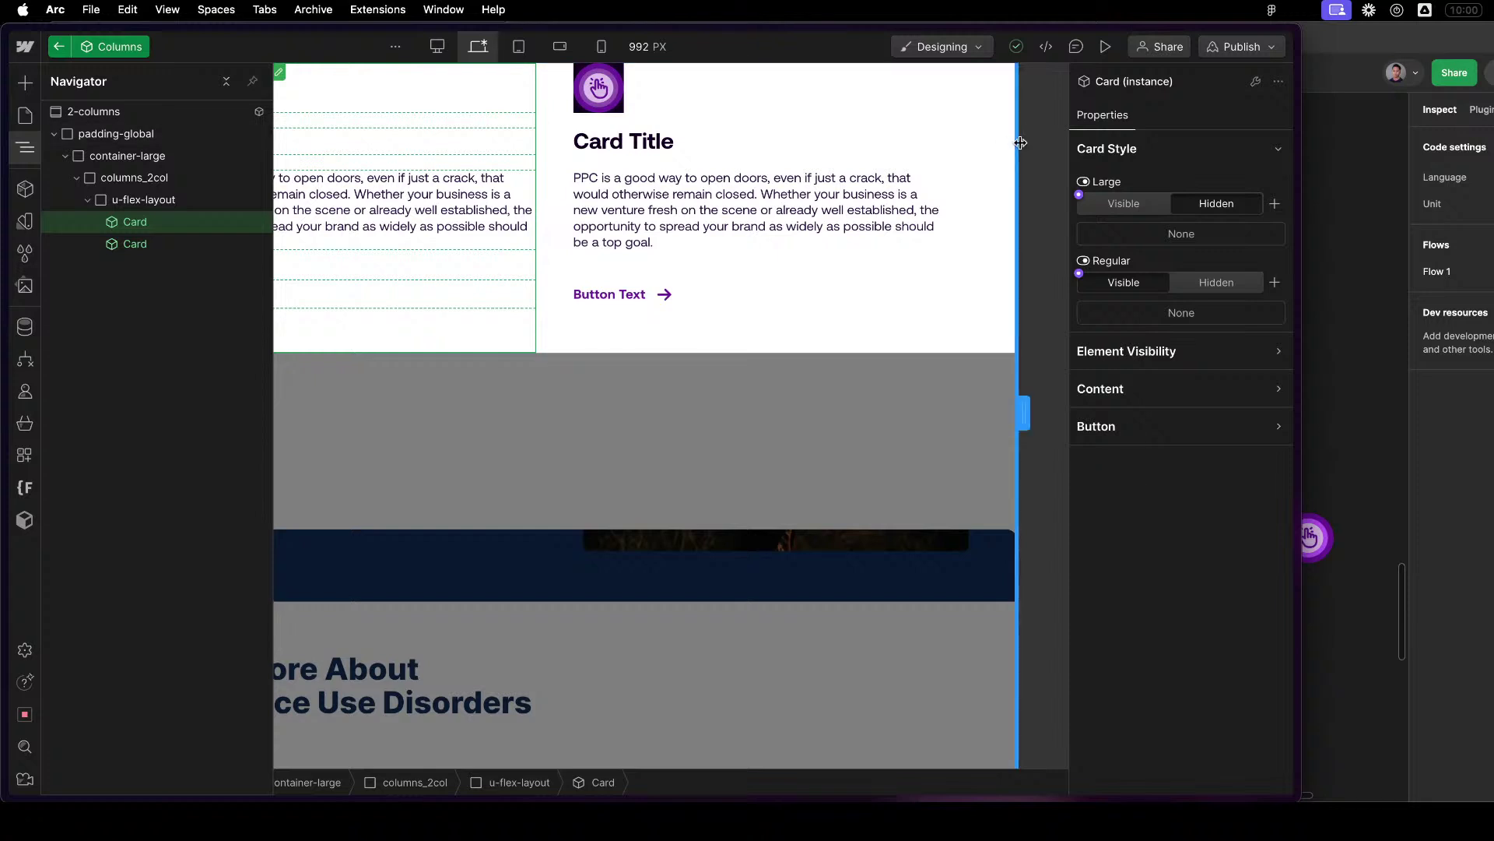
{"action": "left_click", "coordinate": [1079, 195]}
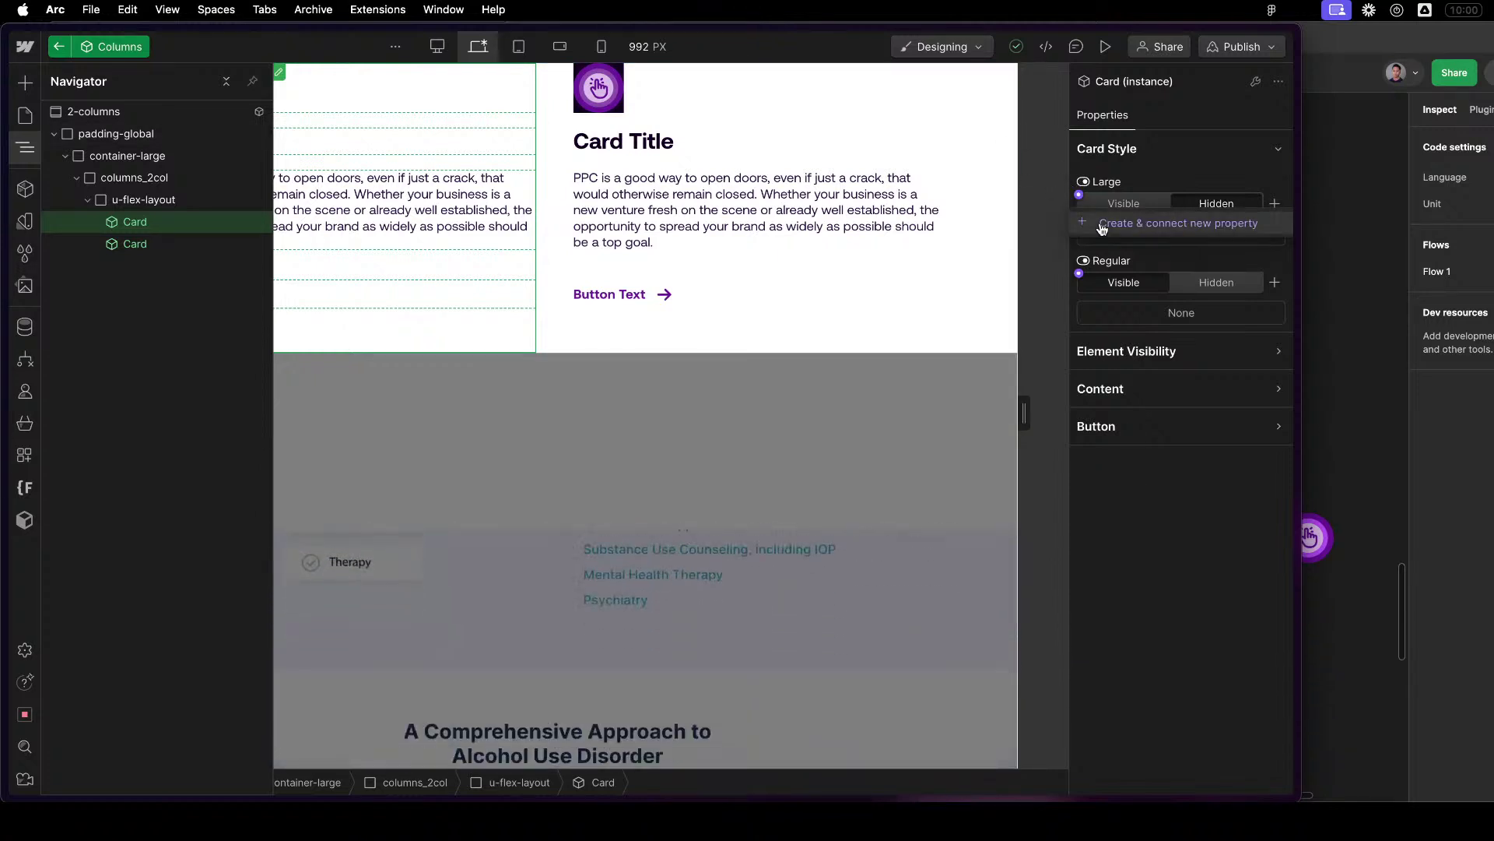
{"action": "left_click", "coordinate": [1102, 224]}
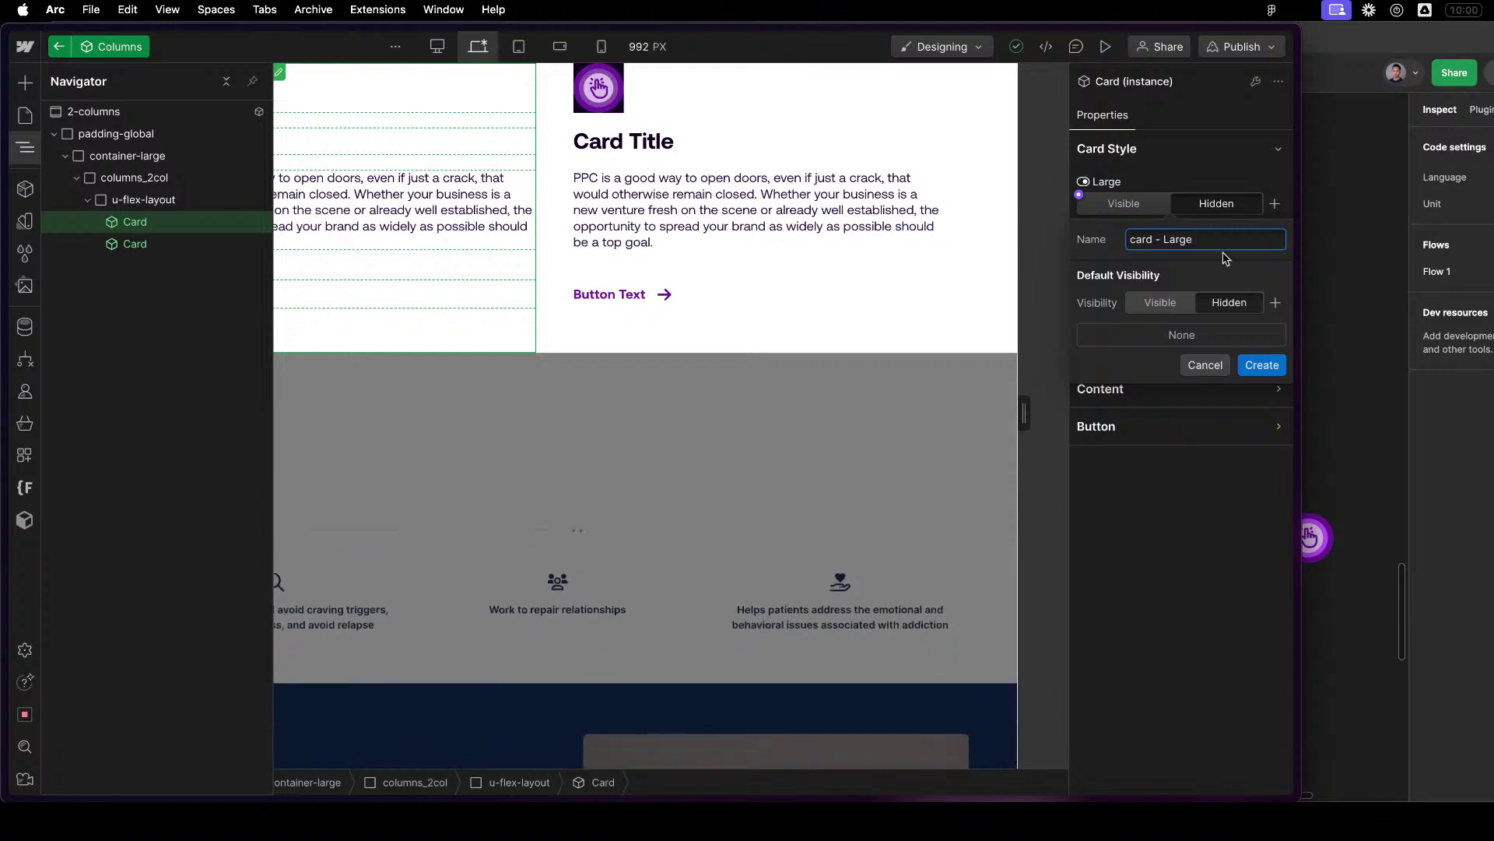
{"action": "key", "text": "super+a"}
{"action": "type", "text": "Larg"}
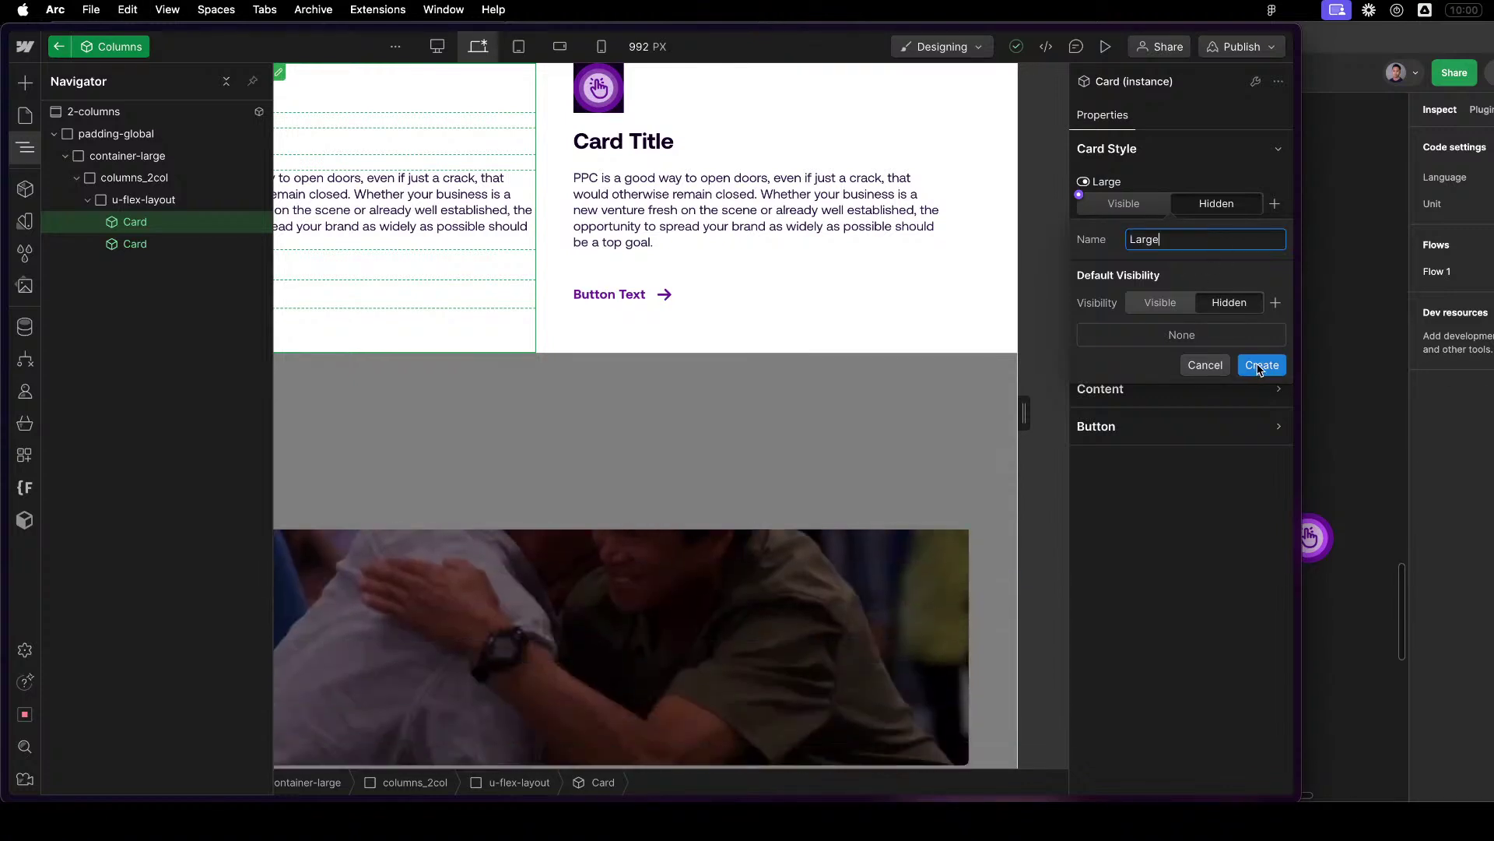
{"action": "key", "text": "super+a"}
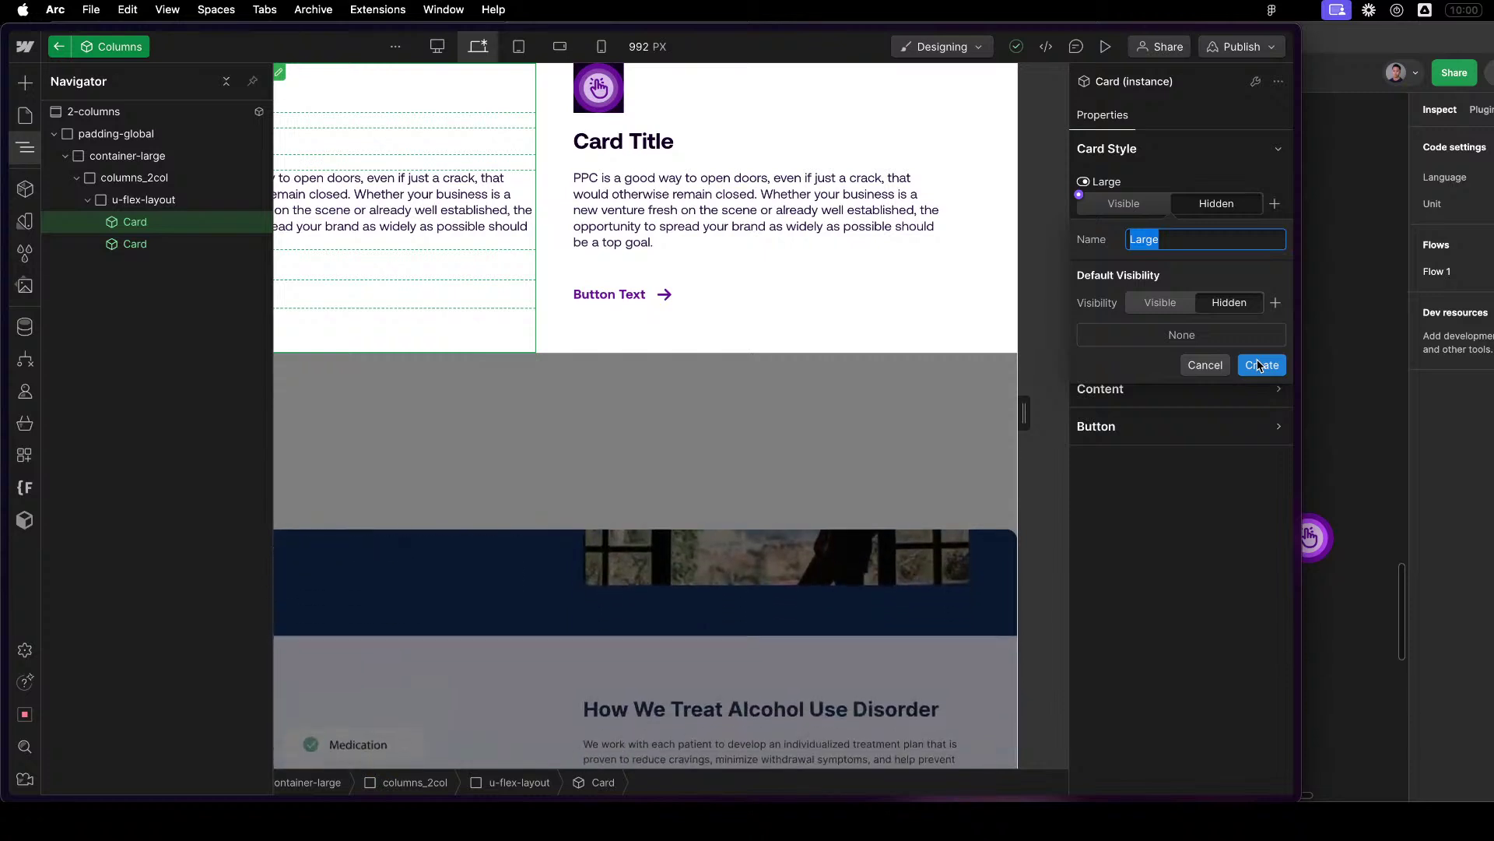
{"action": "left_click", "coordinate": [1262, 365]}
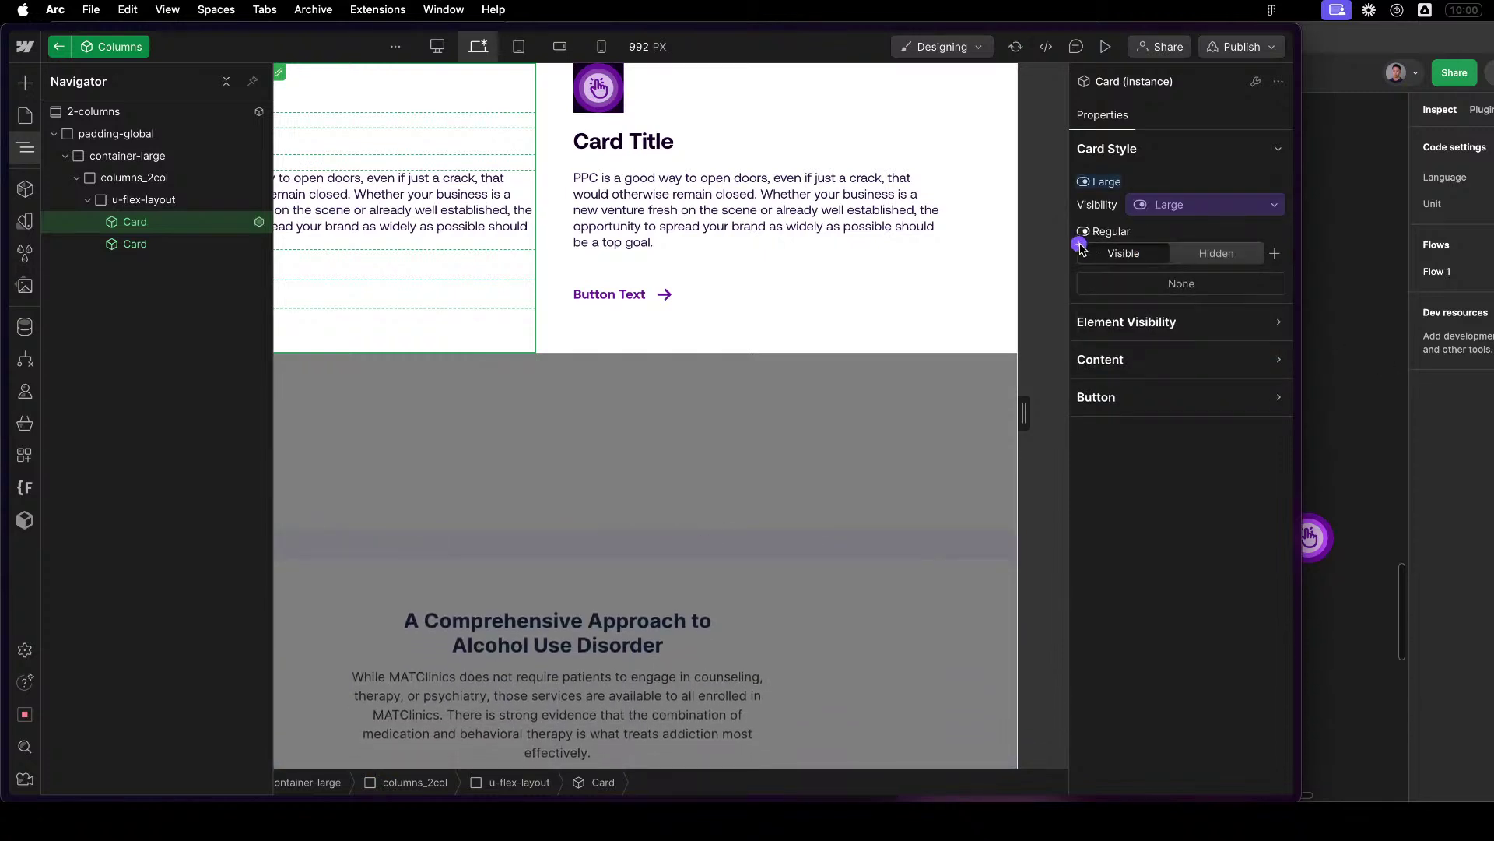
Connect the first Card's Regular style visibility to a new component property named Regular, visible by default.
{"action": "left_click", "coordinate": [1078, 243]}
{"action": "left_click", "coordinate": [1123, 269]}
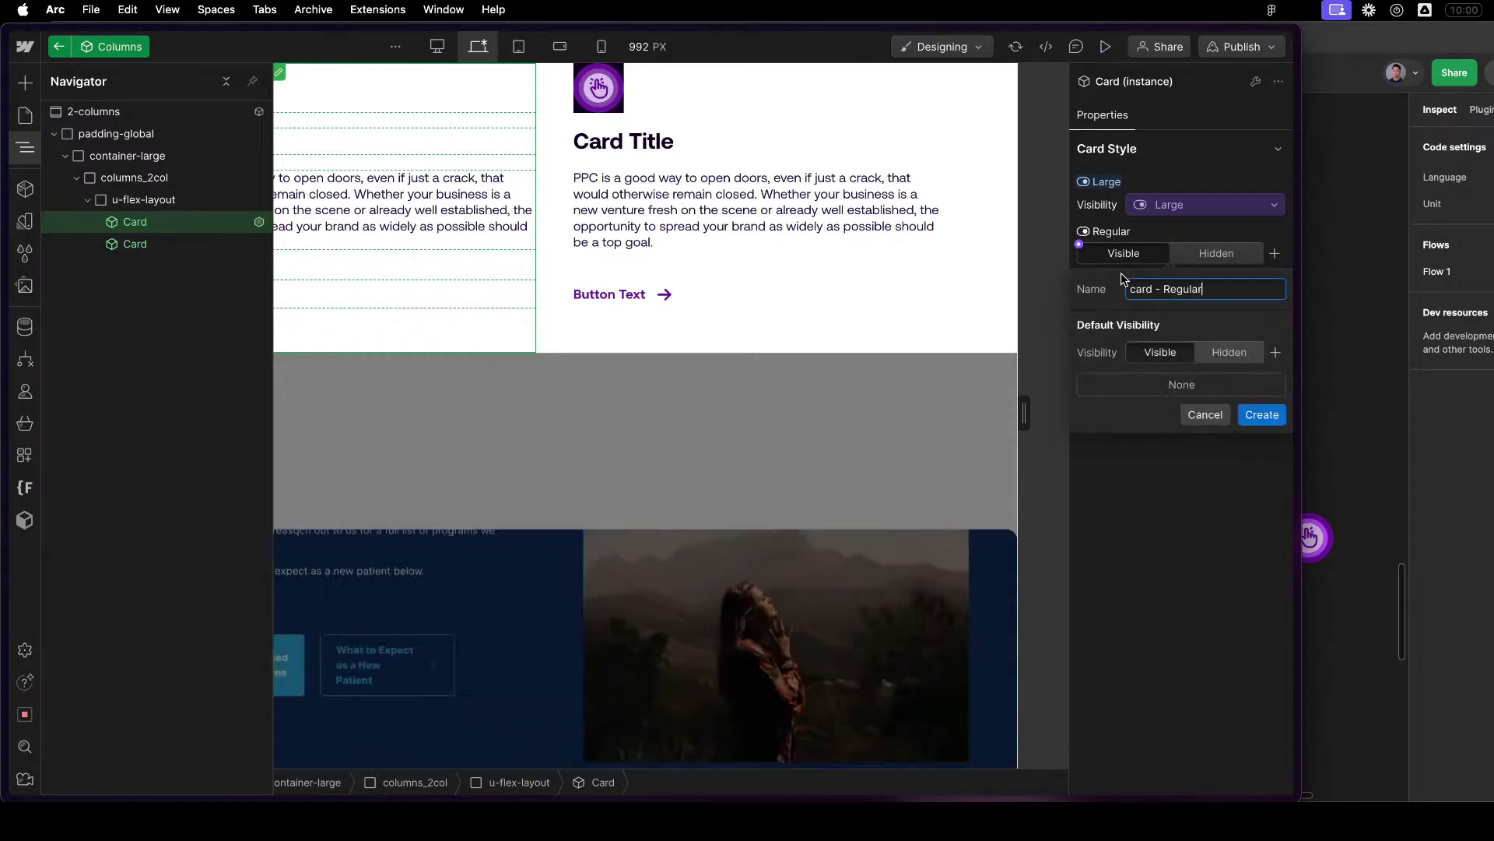
{"action": "key", "text": "super+a"}
{"action": "type", "text": "Regula"}
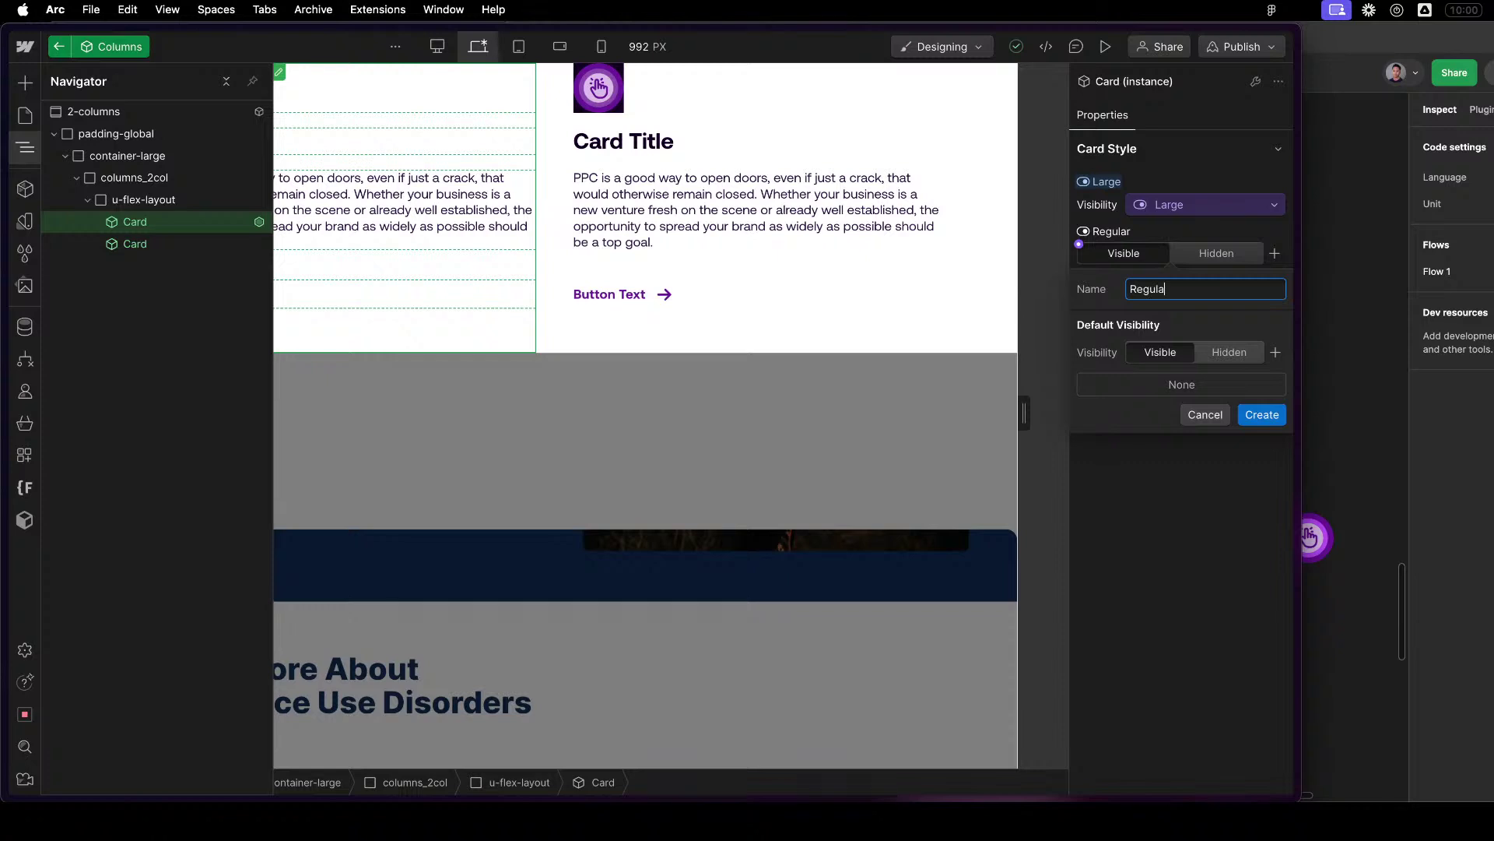
{"action": "type", "text": "r"}
{"action": "left_click", "coordinate": [1262, 414]}
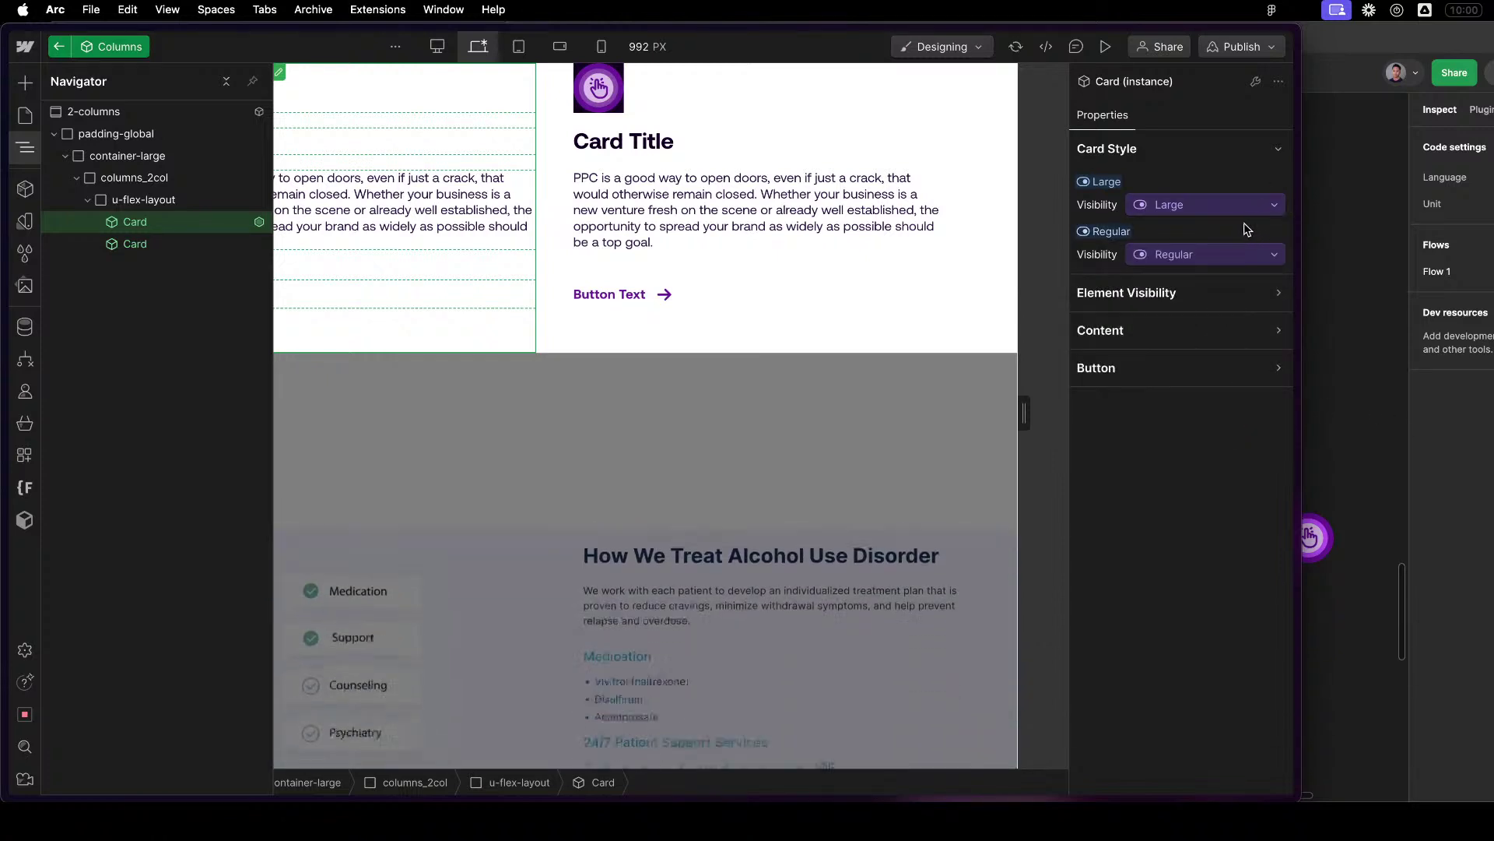
Connect the Image element's visibility on the first Card to a new property named Image Visibility, visible by default.
{"action": "left_click", "coordinate": [1218, 301]}
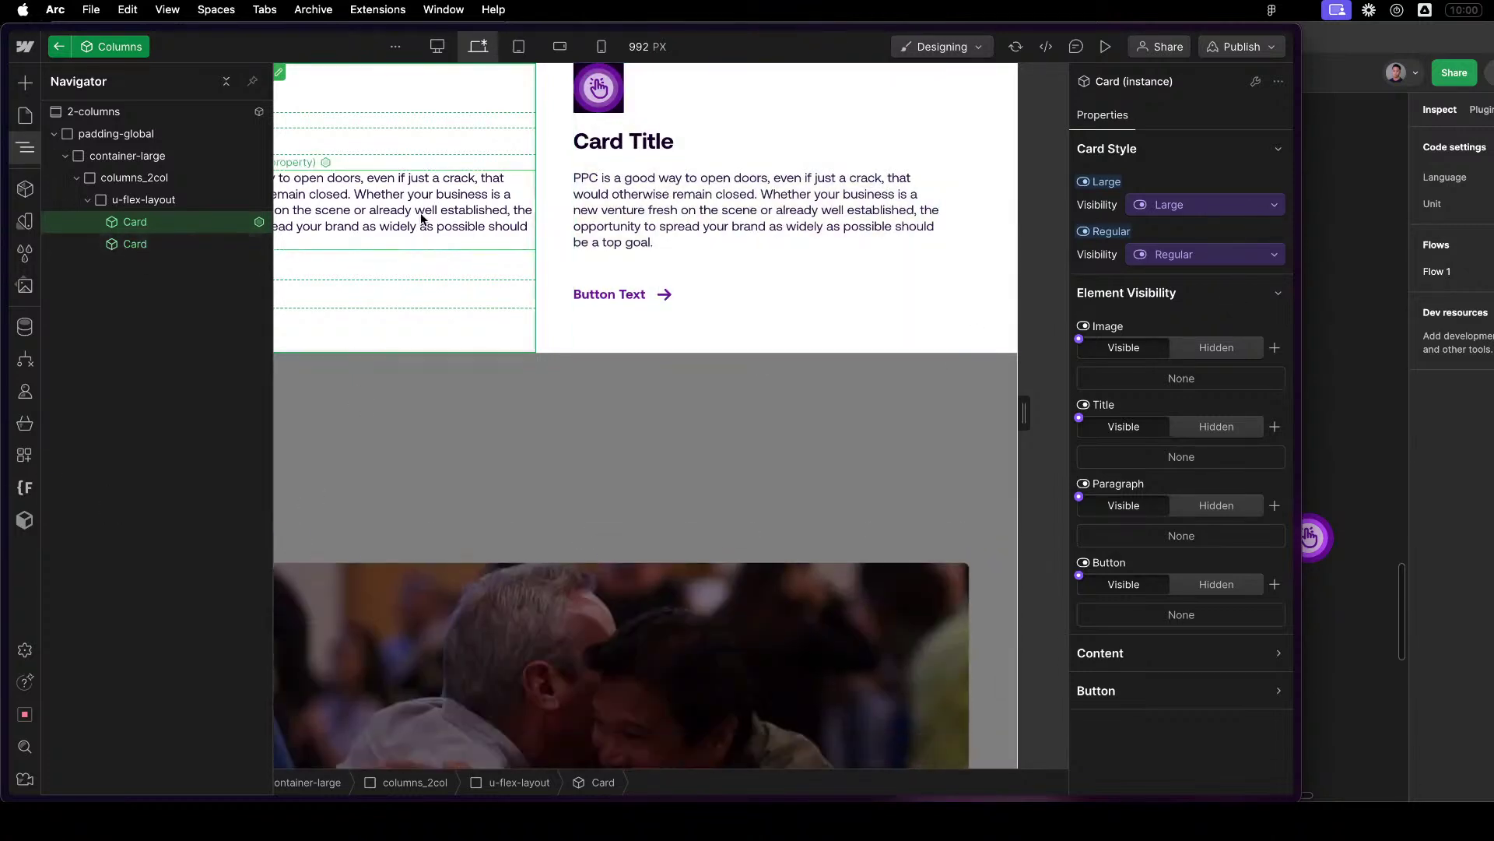
{"action": "left_click", "coordinate": [1079, 339]}
{"action": "left_click", "coordinate": [1118, 368]}
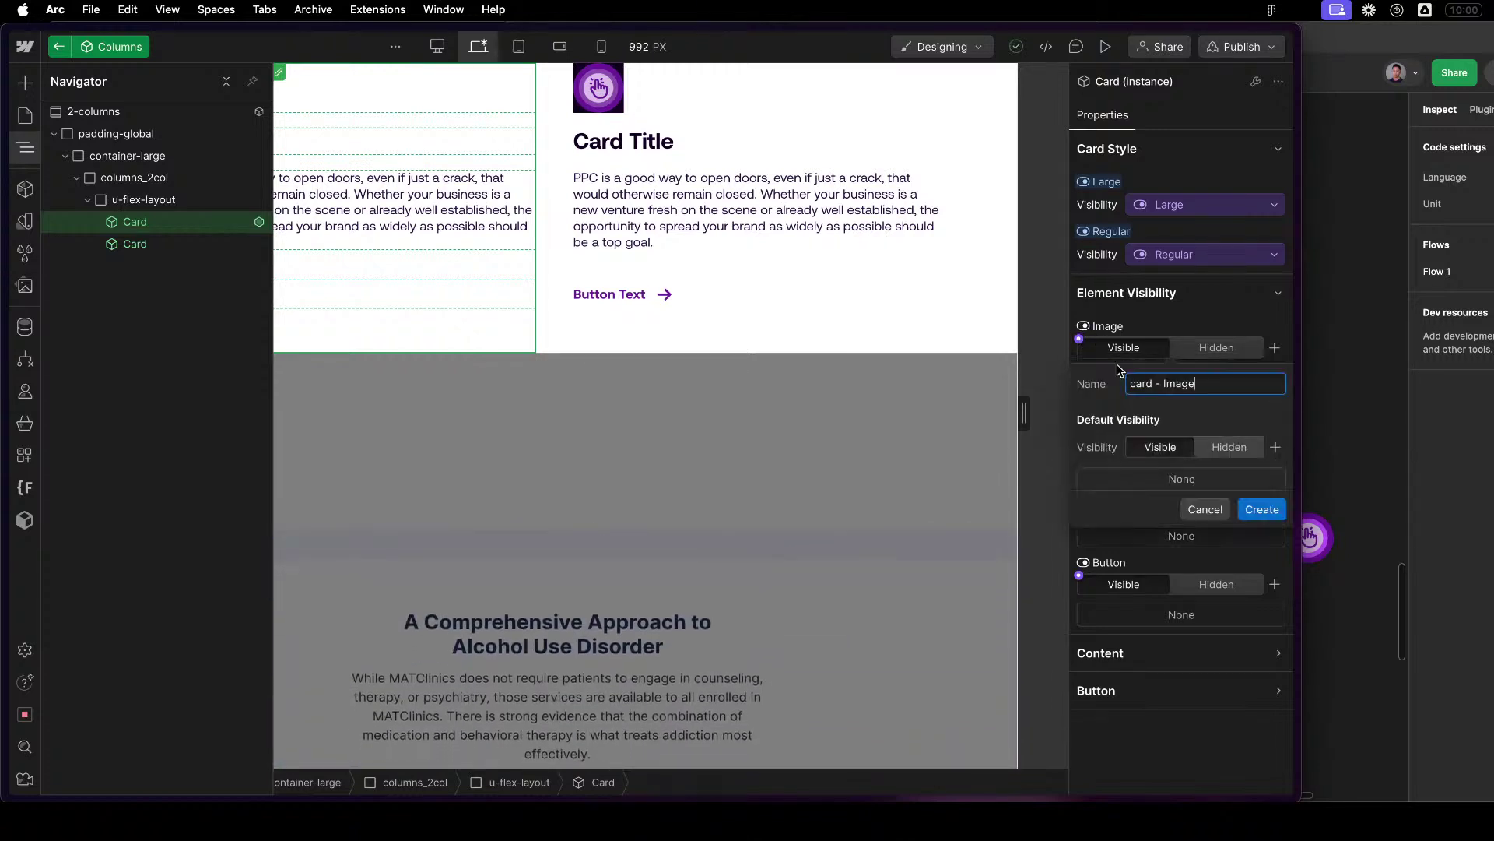
{"action": "type", "text": "Imag"}
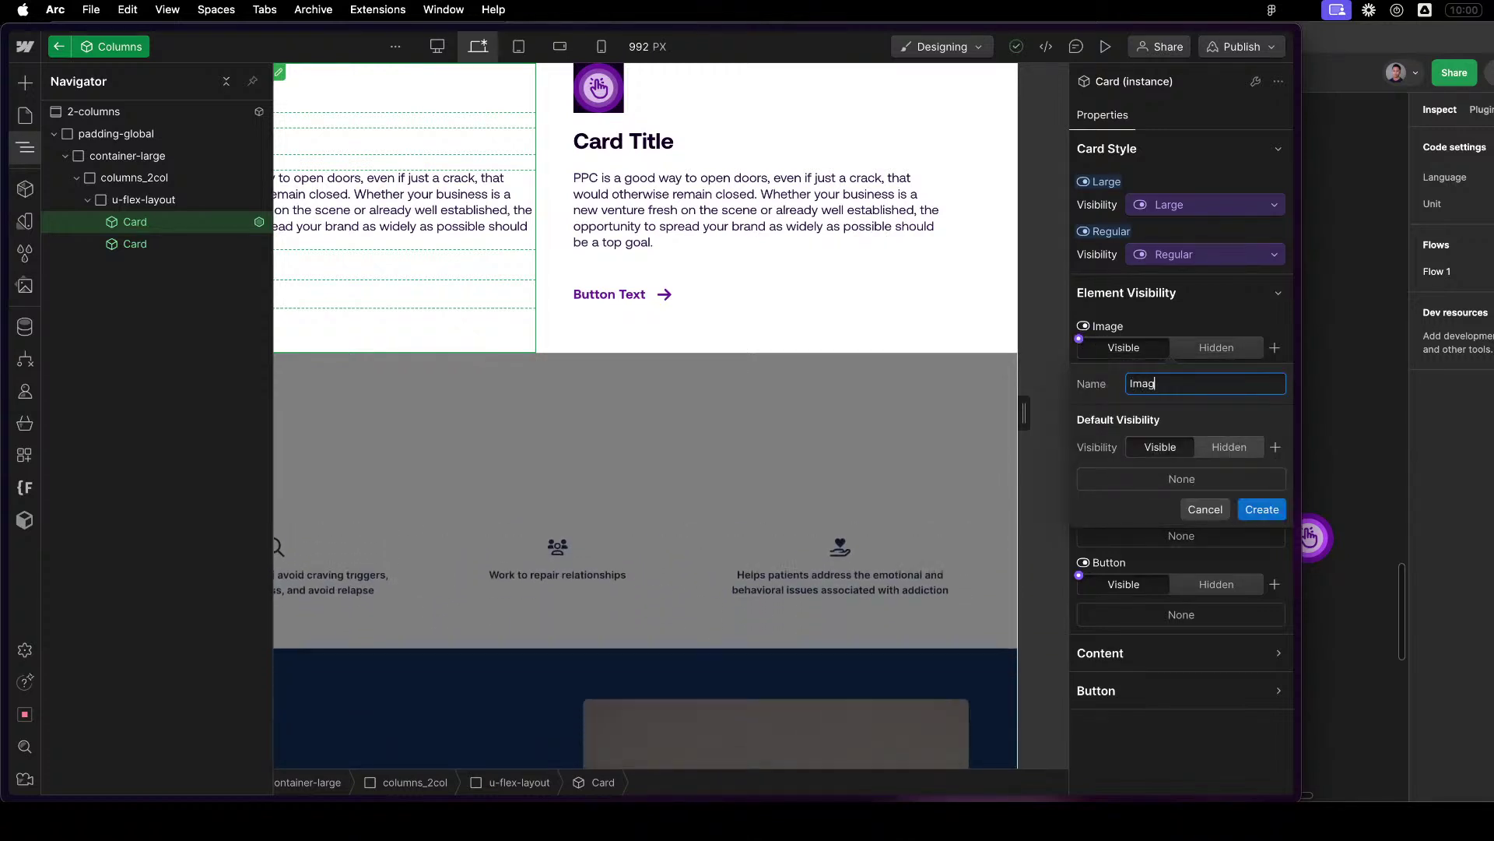
{"action": "type", "text": "e"}
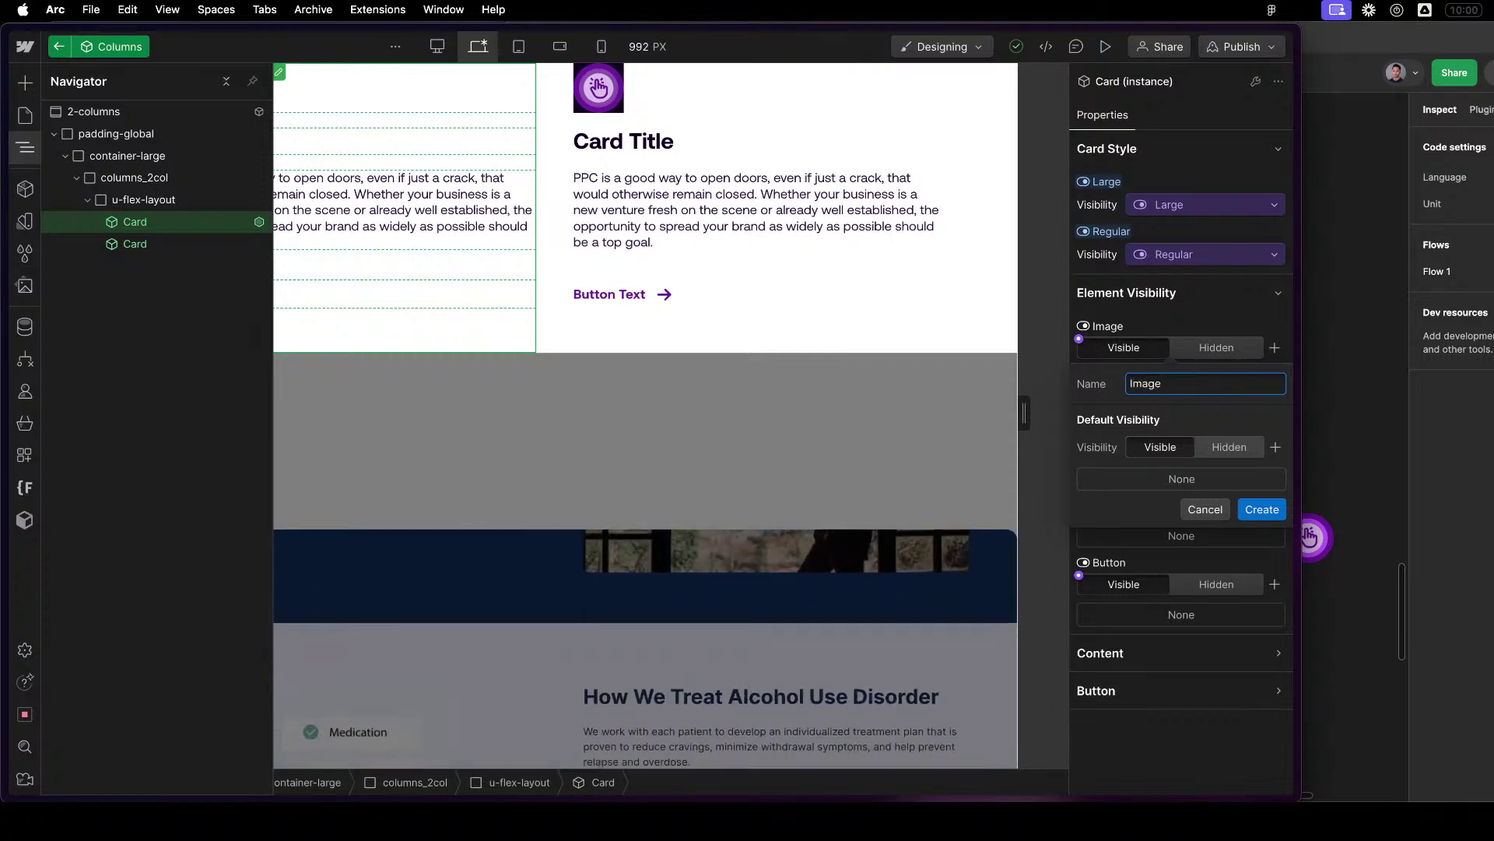
{"action": "type", "text": " Visibility"}
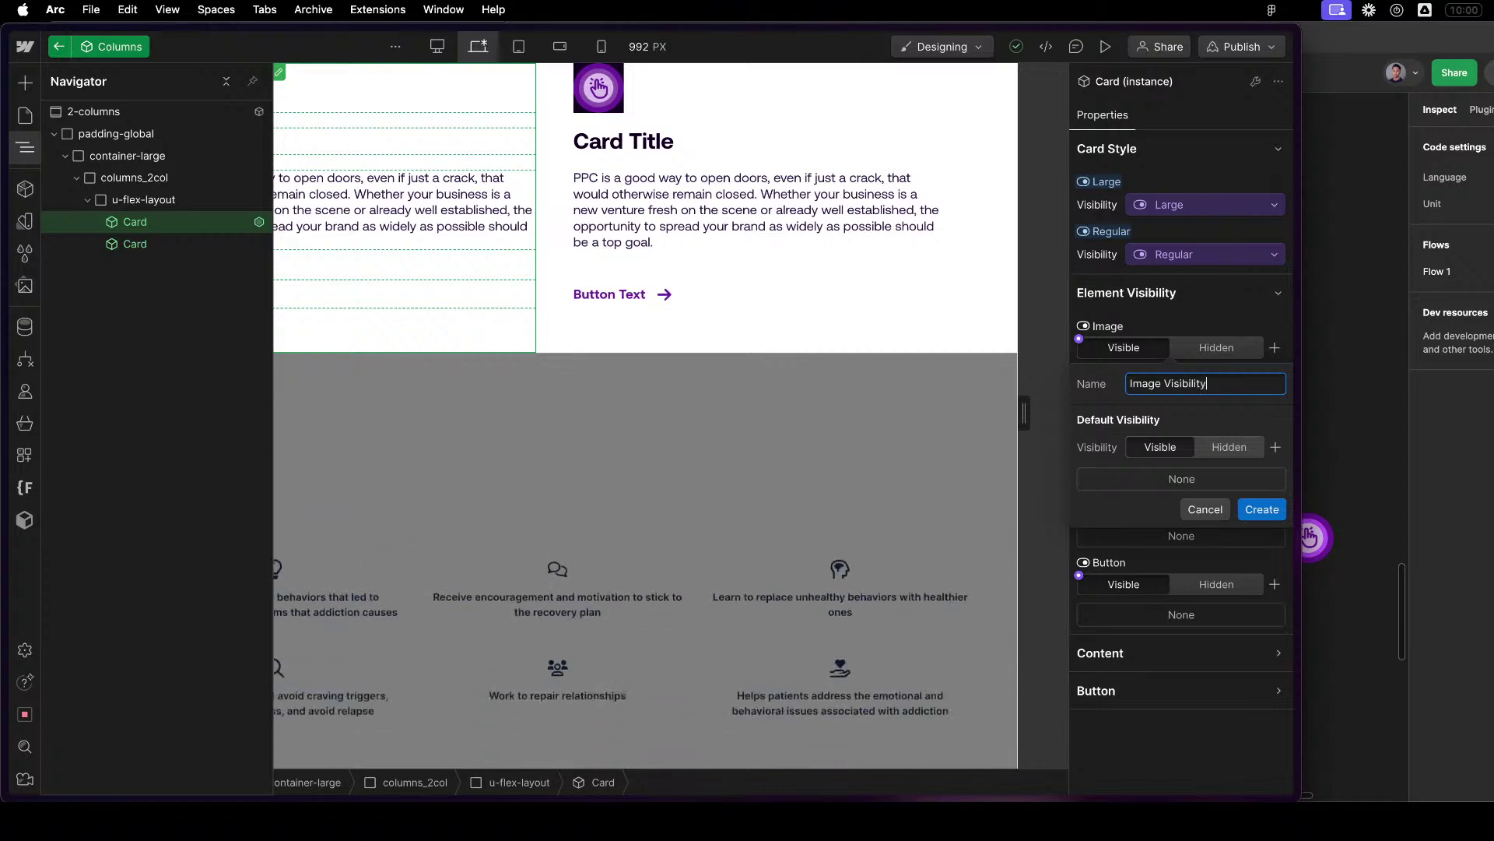
{"action": "key", "text": "super+c"}
{"action": "type", "text": "ma"}
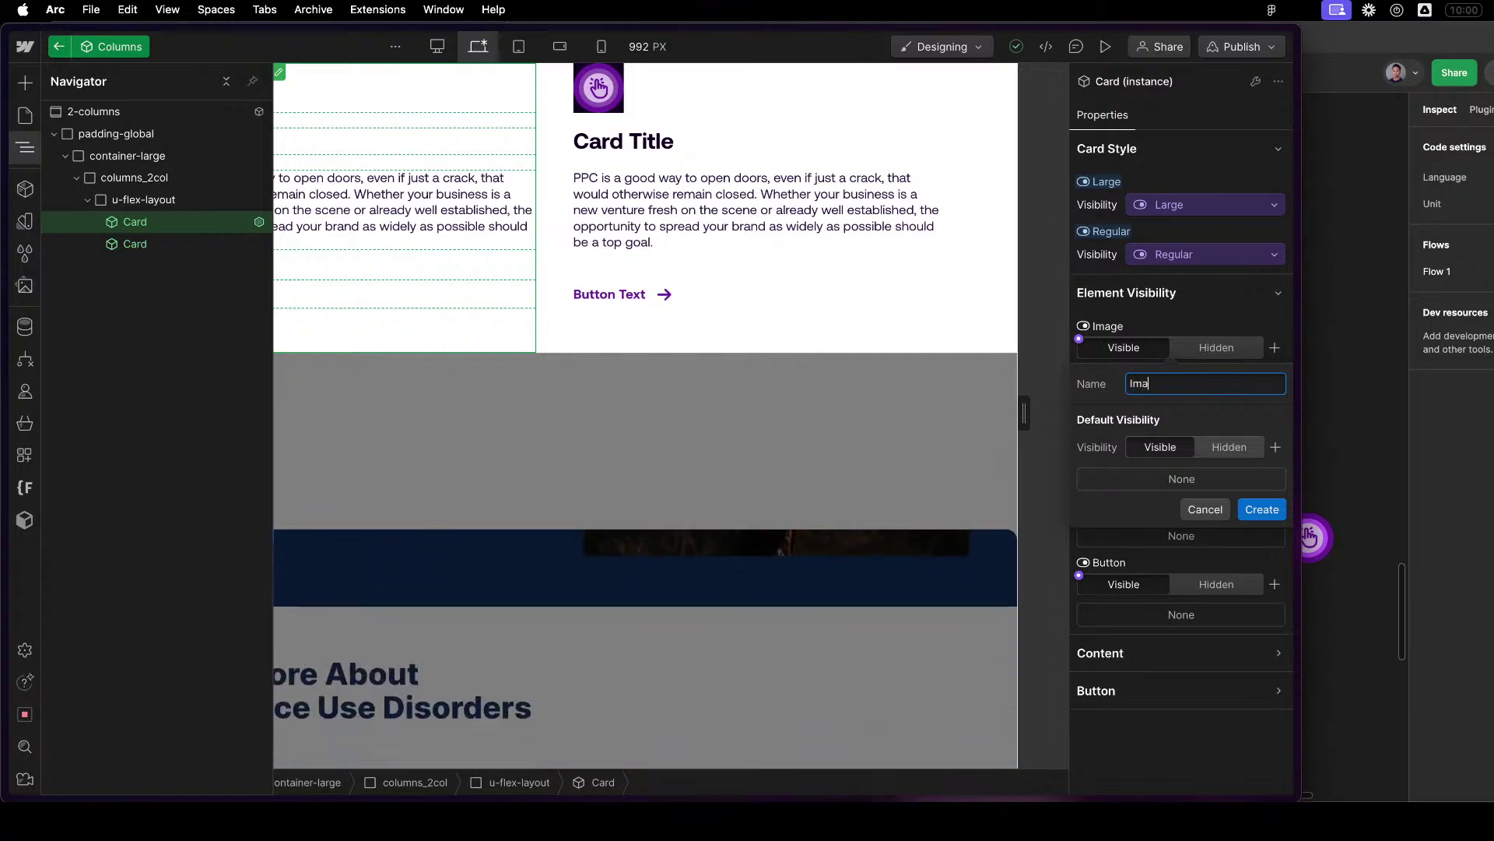
{"action": "type", "text": "ge"}
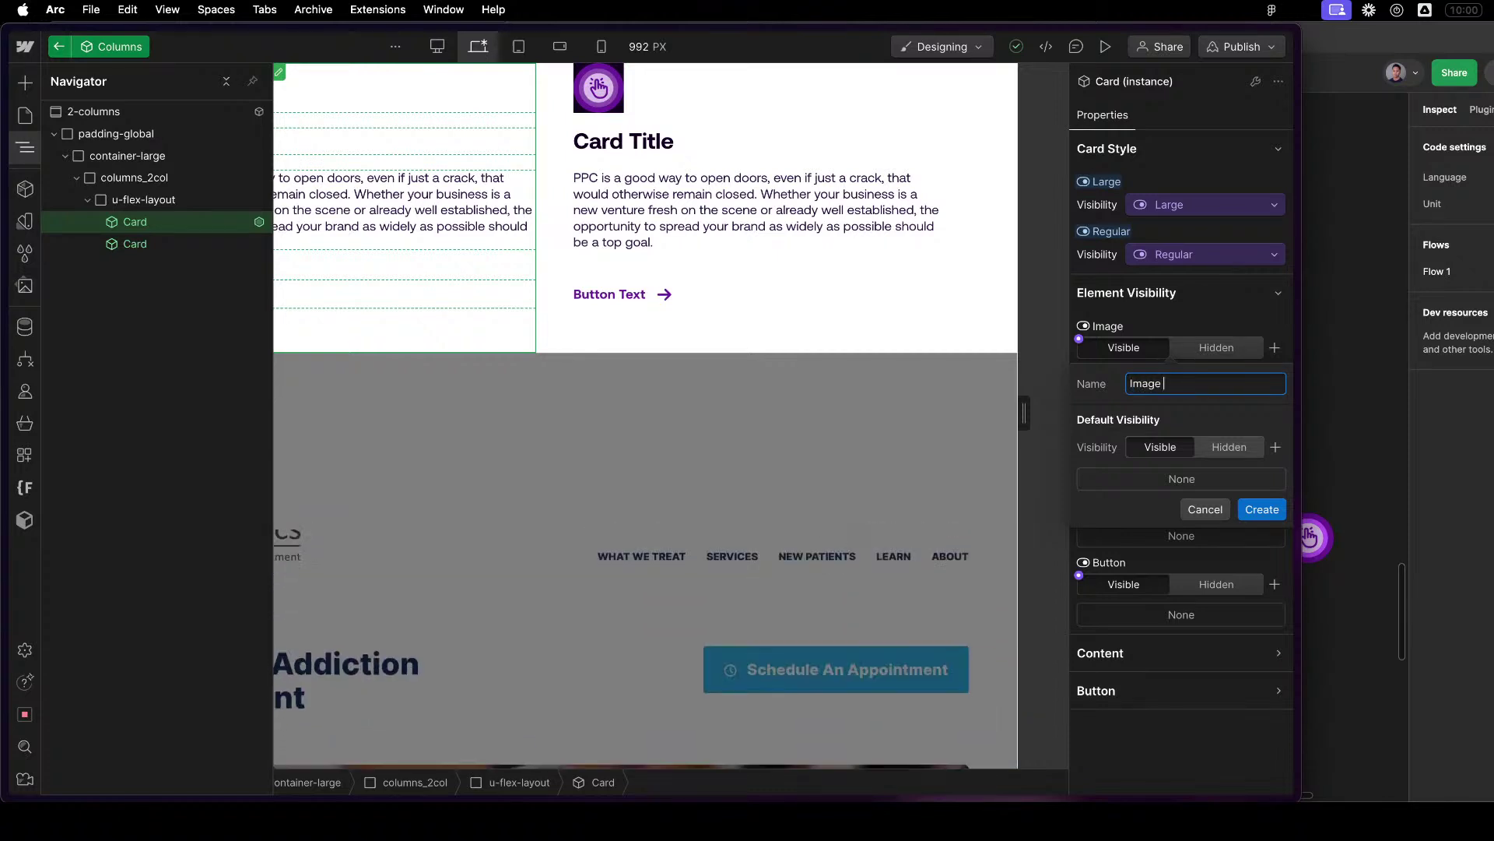
{"action": "type", "text": " Visibility"}
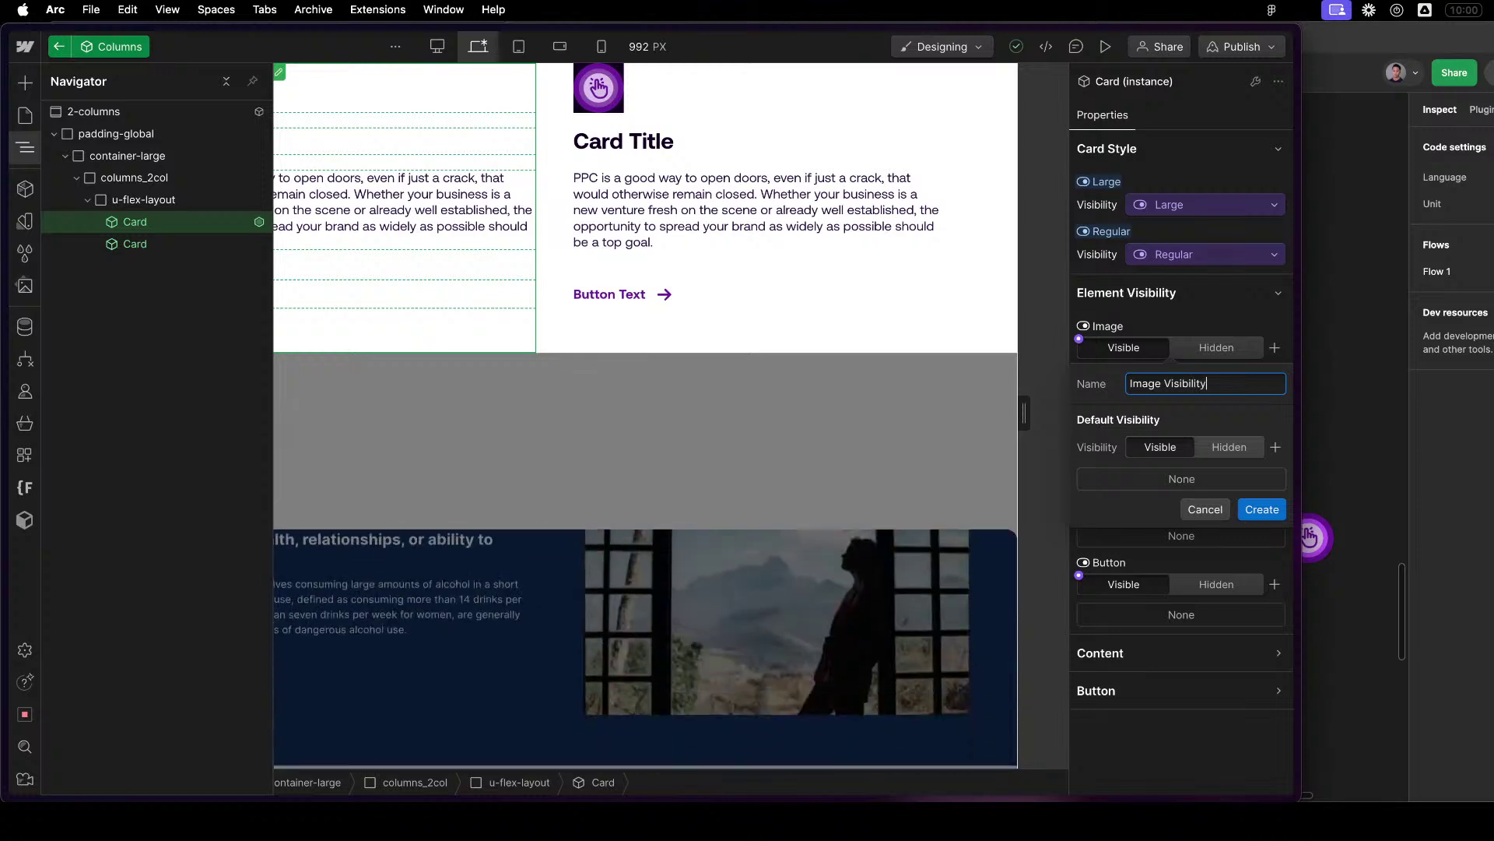
{"action": "left_click", "coordinate": [1262, 510]}
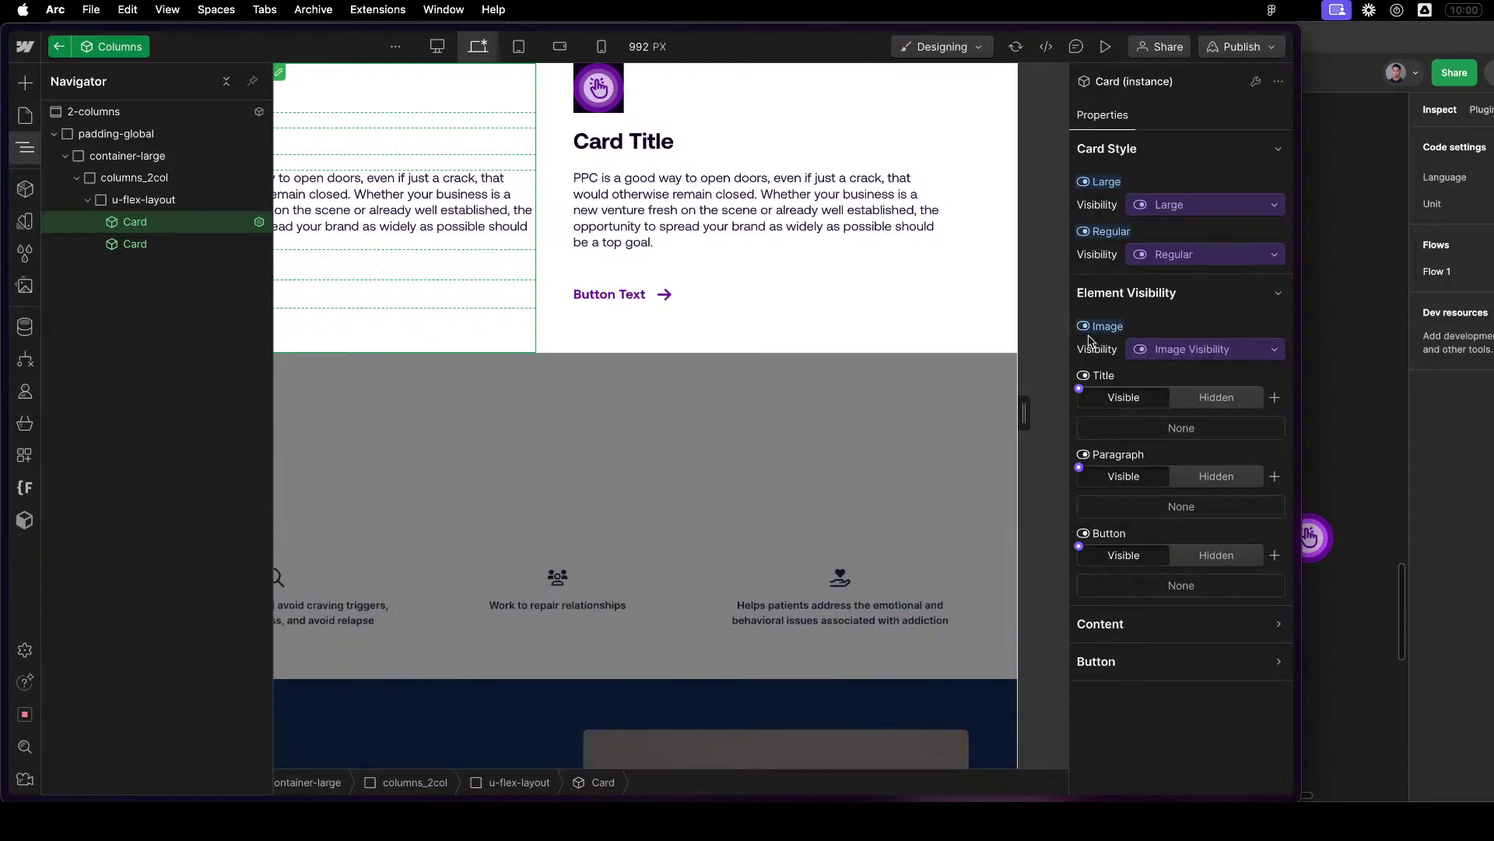
Connect the Title element's visibility on the first Card to a new property named Title Visibility, visible by default.
{"action": "left_click", "coordinate": [1080, 388]}
{"action": "left_click", "coordinate": [1107, 420]}
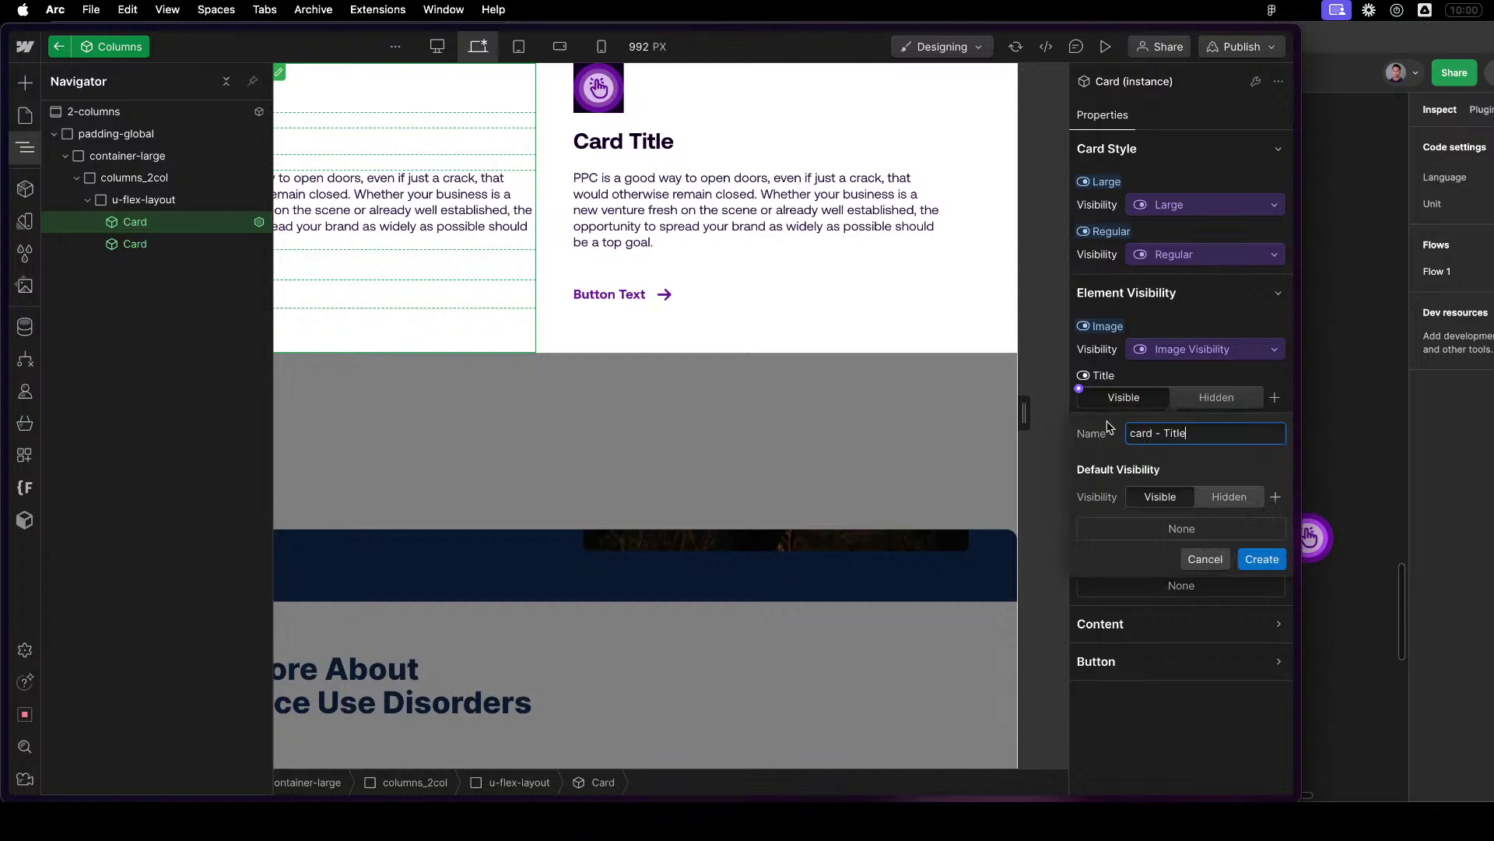
{"action": "key", "text": "super+a"}
{"action": "type", "text": "Ti"}
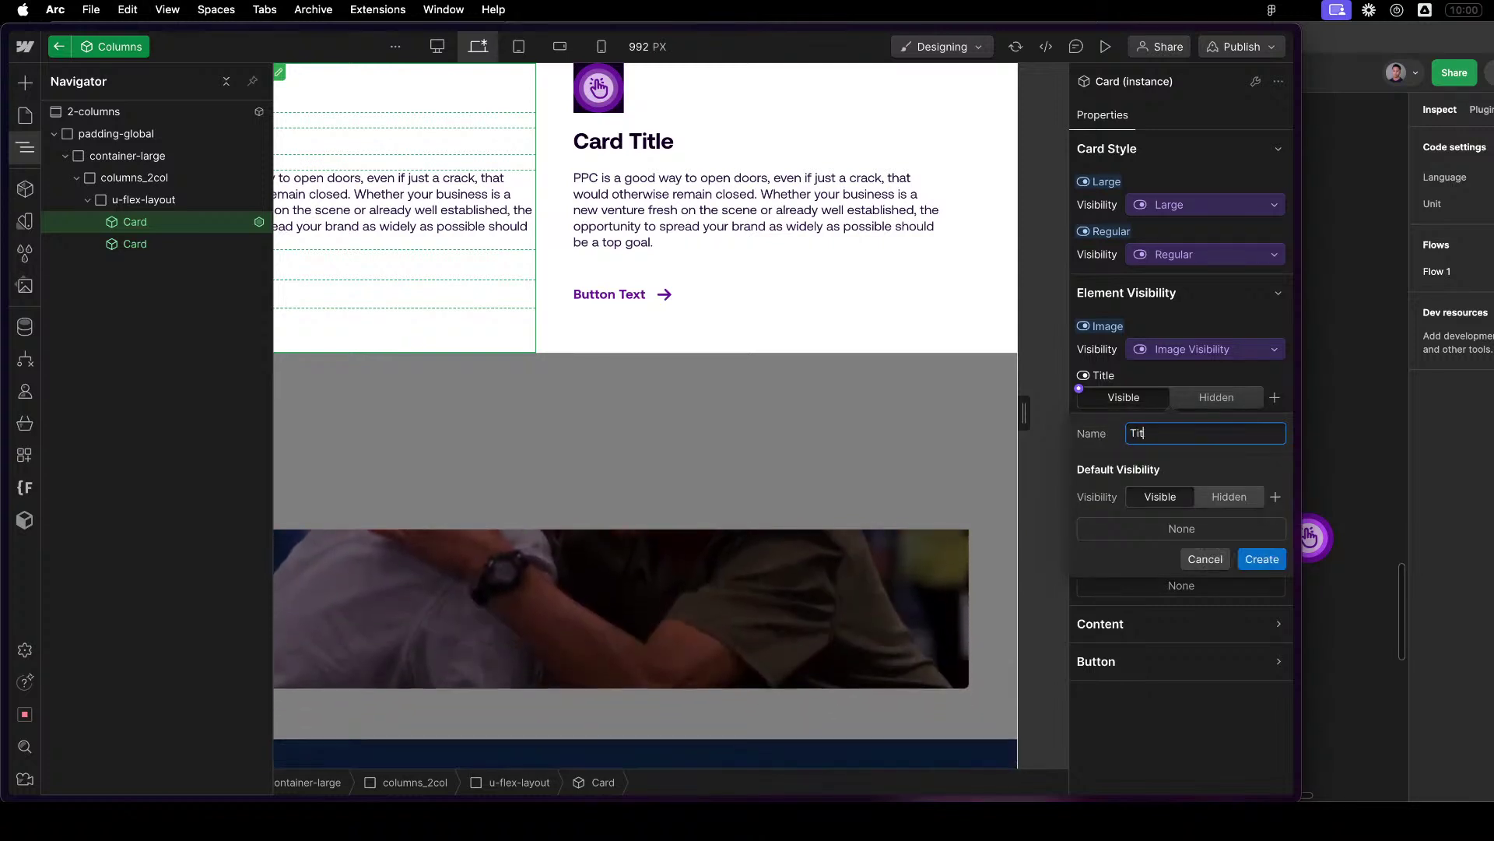
{"action": "type", "text": "tle Vi"}
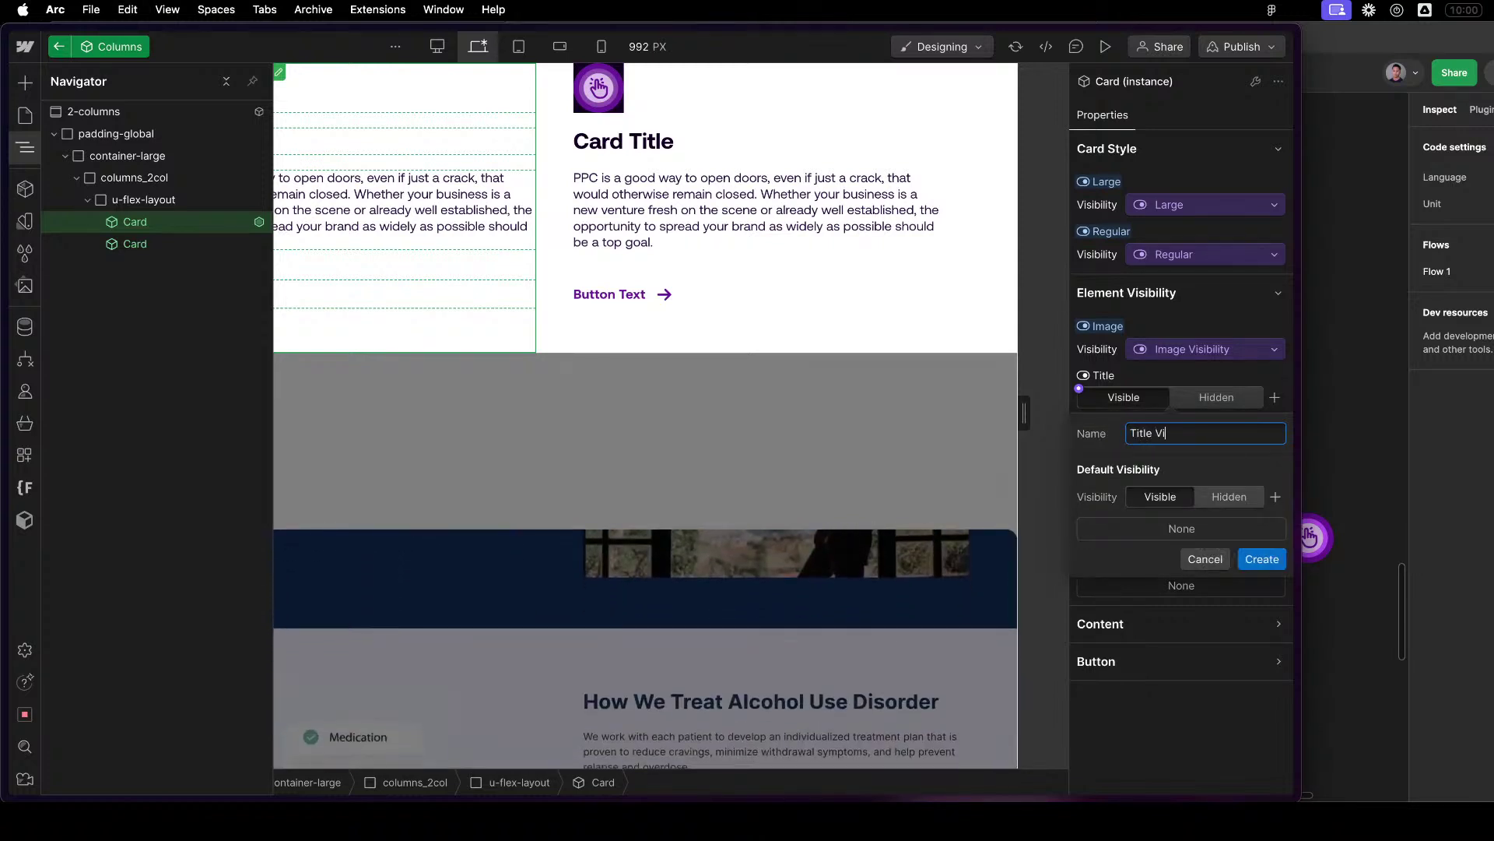
{"action": "type", "text": "sibl"}
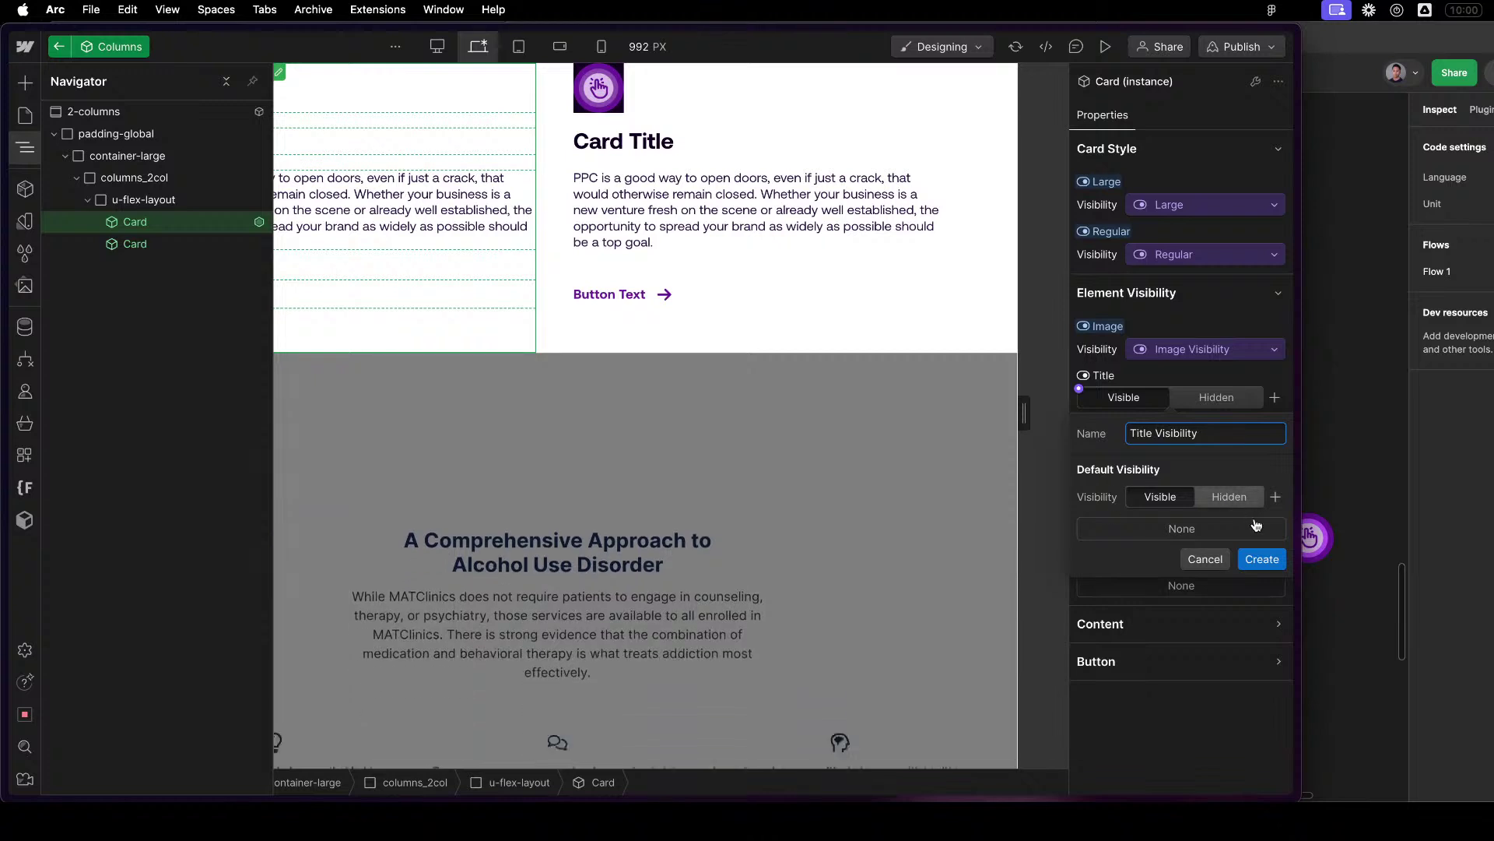
{"action": "left_click", "coordinate": [1251, 567]}
Connect the Paragraph element's visibility on the first Card to a new property named Paragraph Visibility, visible by default.
{"action": "left_click", "coordinate": [1128, 477]}
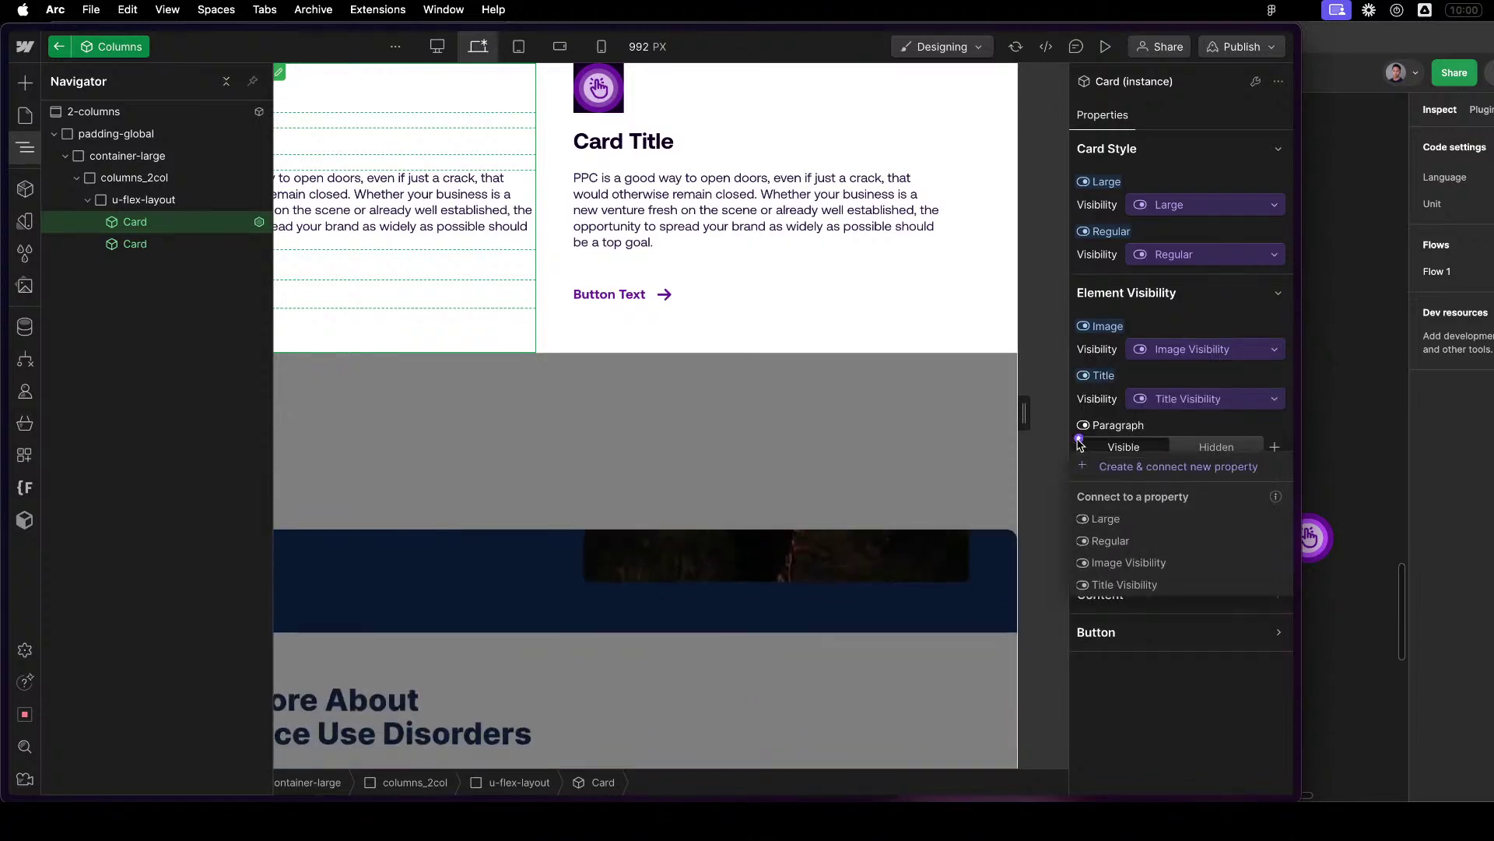
{"action": "left_click", "coordinate": [1129, 471]}
{"action": "type", "text": "P"}
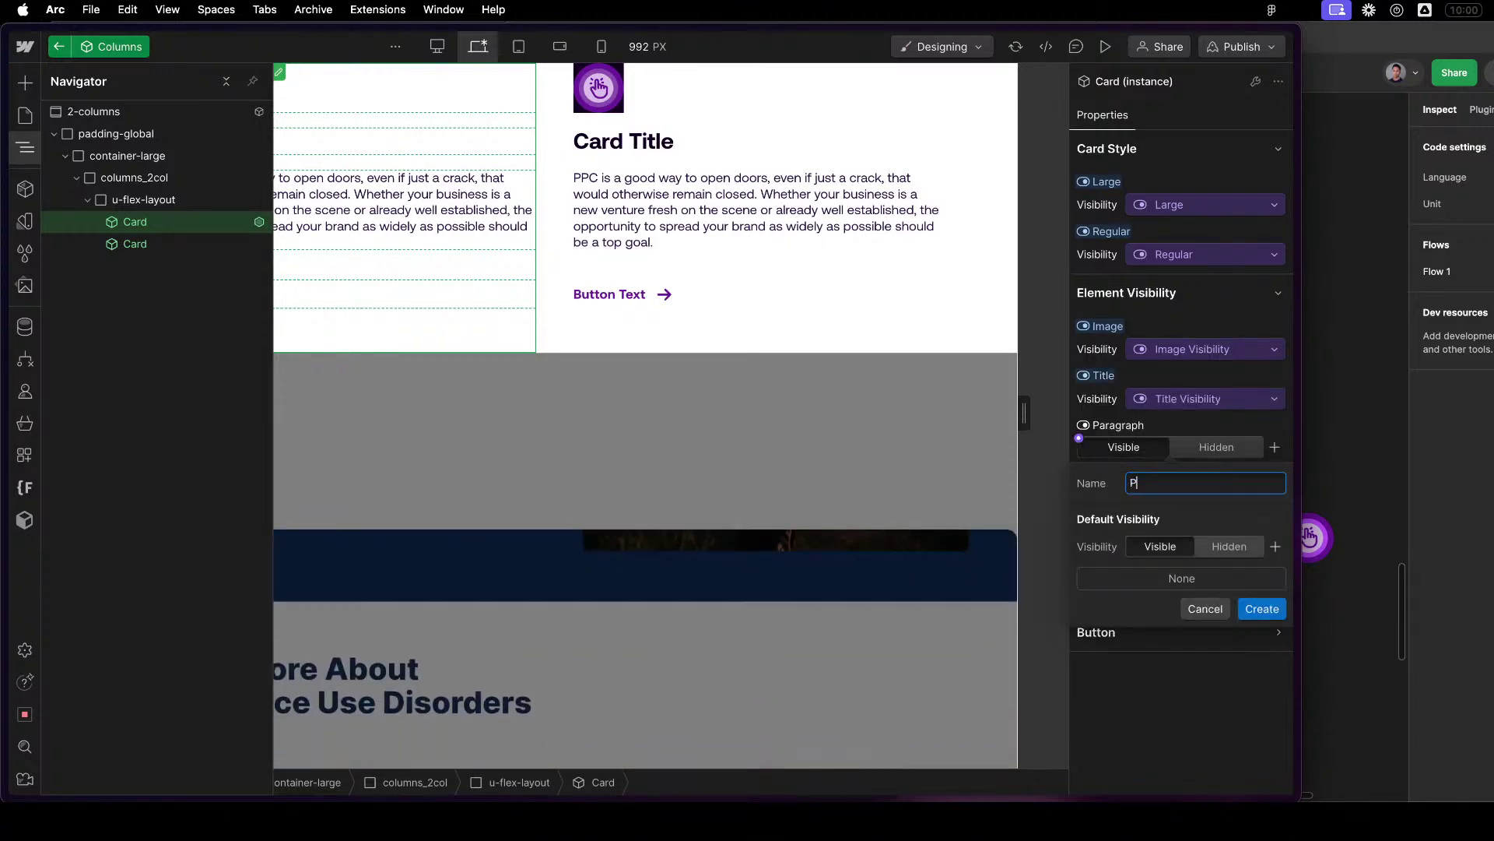
{"action": "type", "text": "aragra"}
{"action": "type", "text": "ph - Vi"}
{"action": "key", "text": "BackSpace"}
{"action": "key", "text": "BackSpace"}
{"action": "key", "text": "BackSpace"}
{"action": "key", "text": "BackSpace"}
{"action": "type", "text": "Visi"}
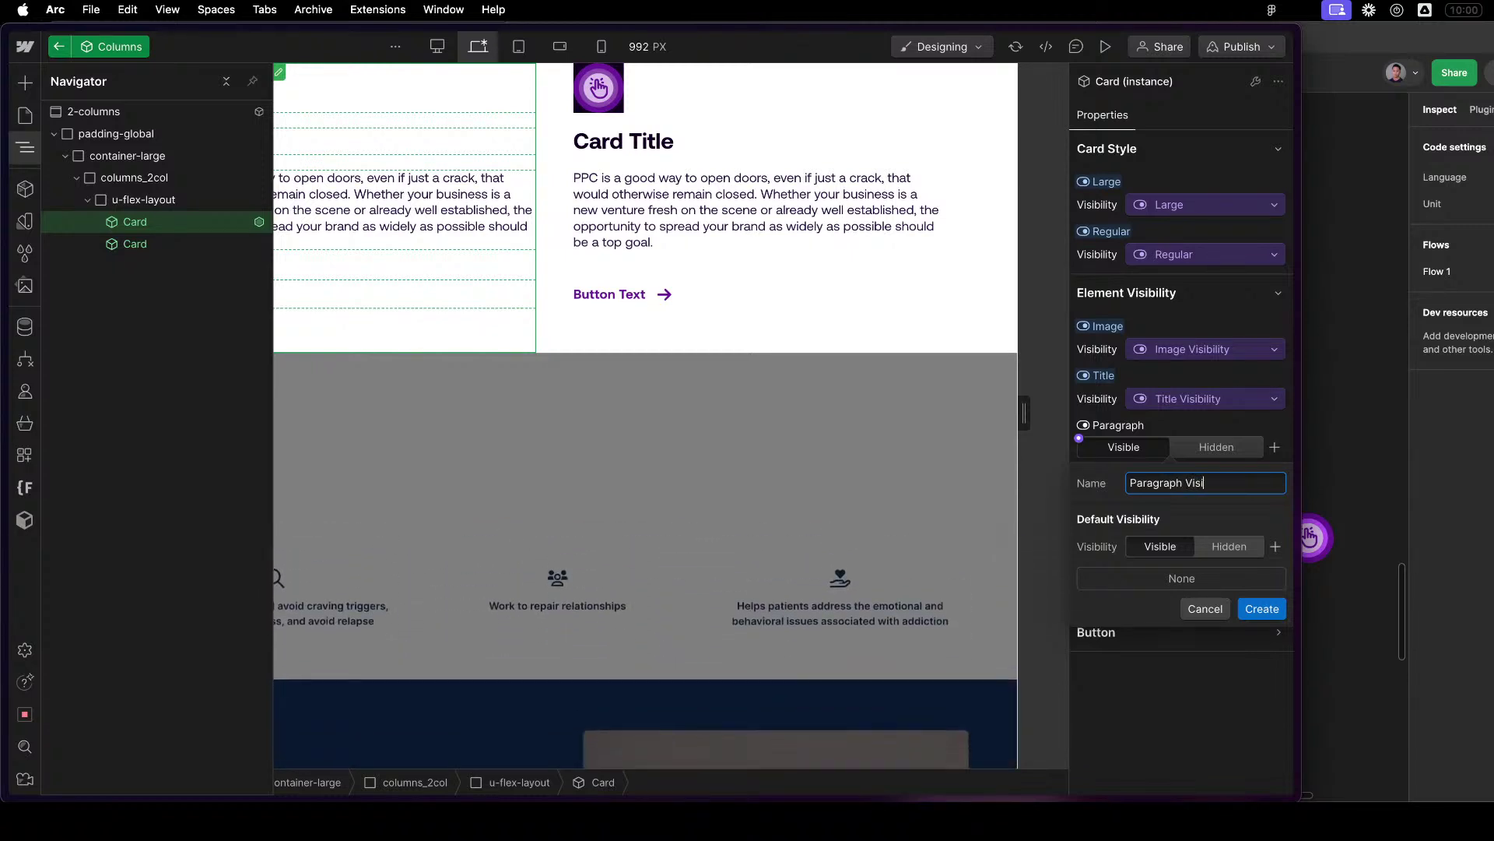
{"action": "type", "text": "bility"}
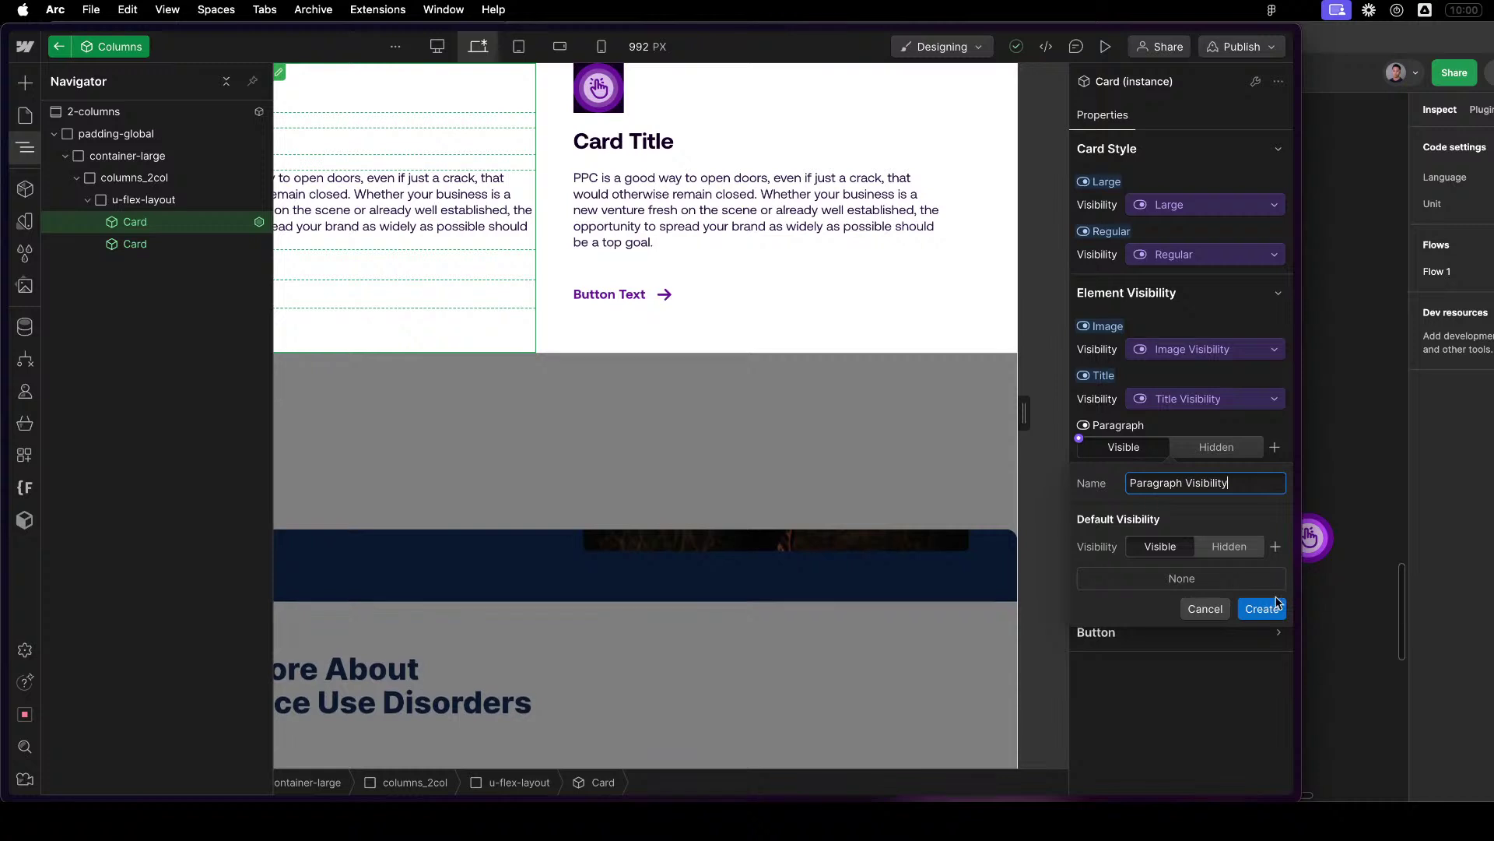
{"action": "left_click", "coordinate": [1262, 609]}
Connect the Button element's visibility on the first Card to a new property named Button Visibility, visible by default.
{"action": "left_click", "coordinate": [1274, 497]}
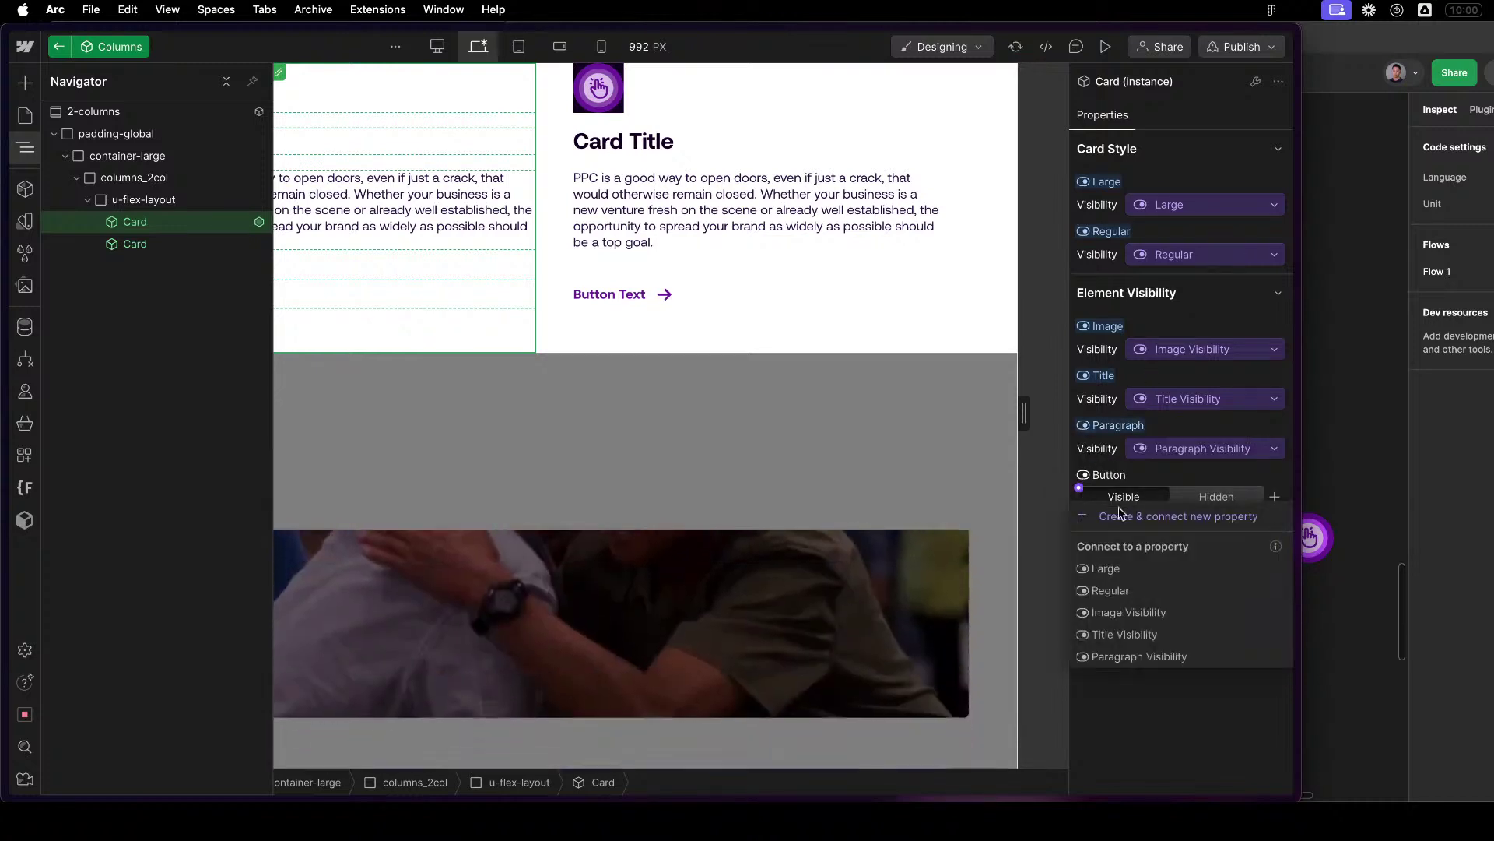
{"action": "left_click", "coordinate": [1183, 515]}
{"action": "triple_click", "coordinate": [1184, 531]}
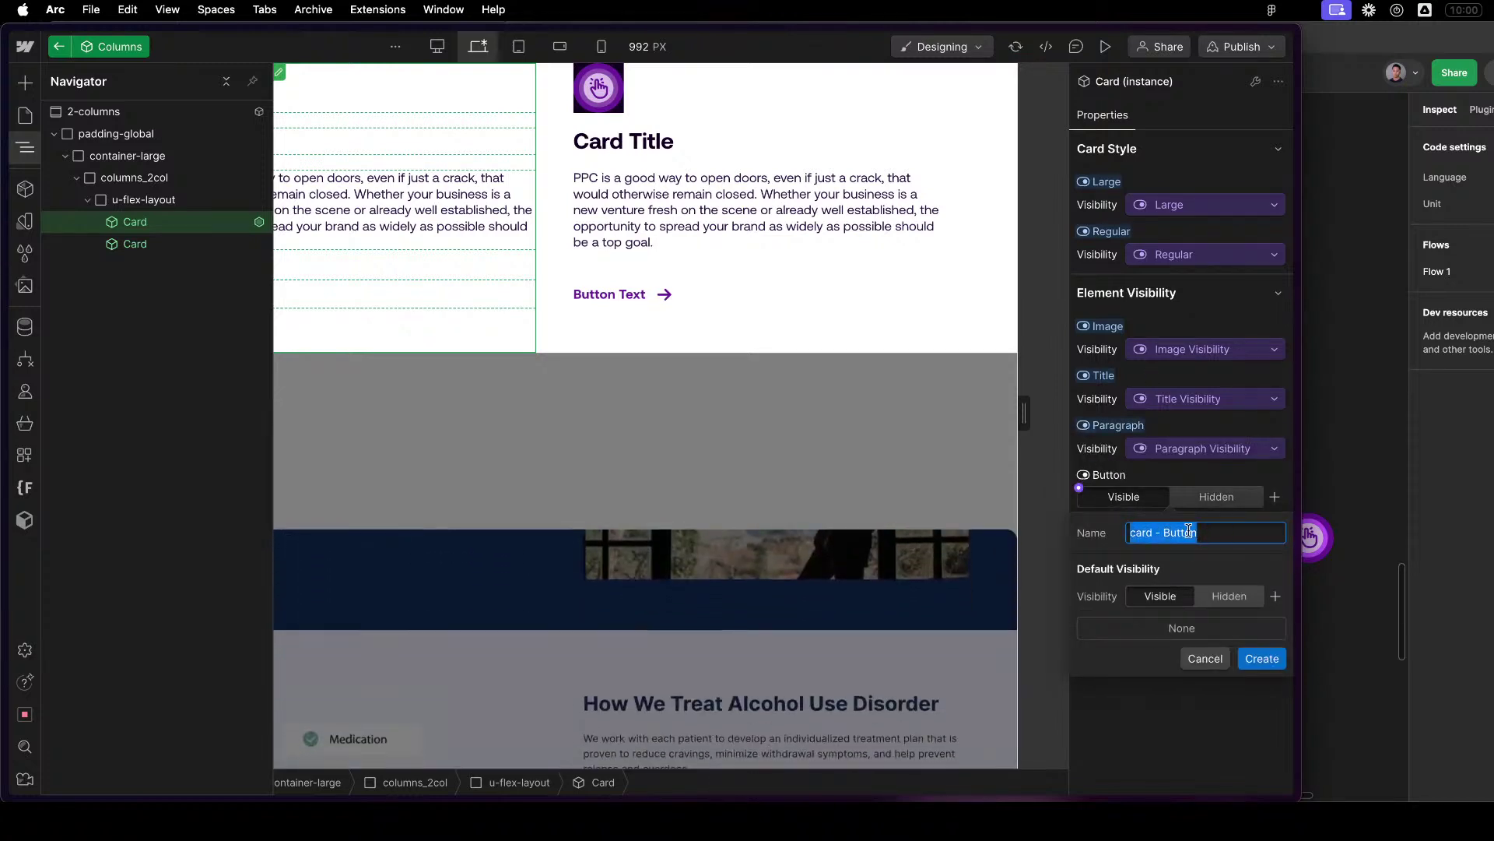
{"action": "type", "text": "Button"}
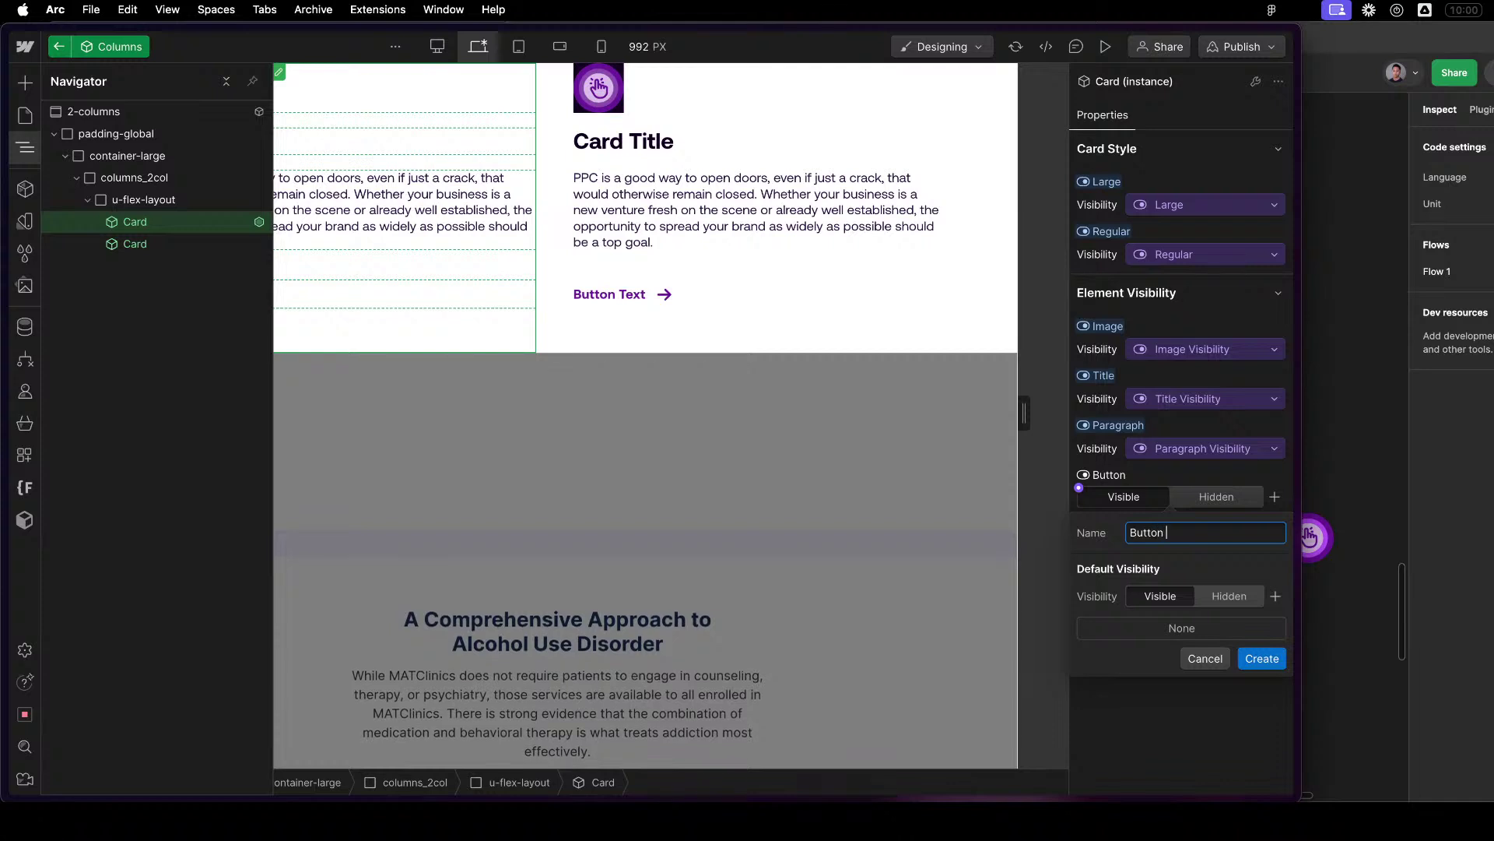
{"action": "type", "text": " 1 Vi"}
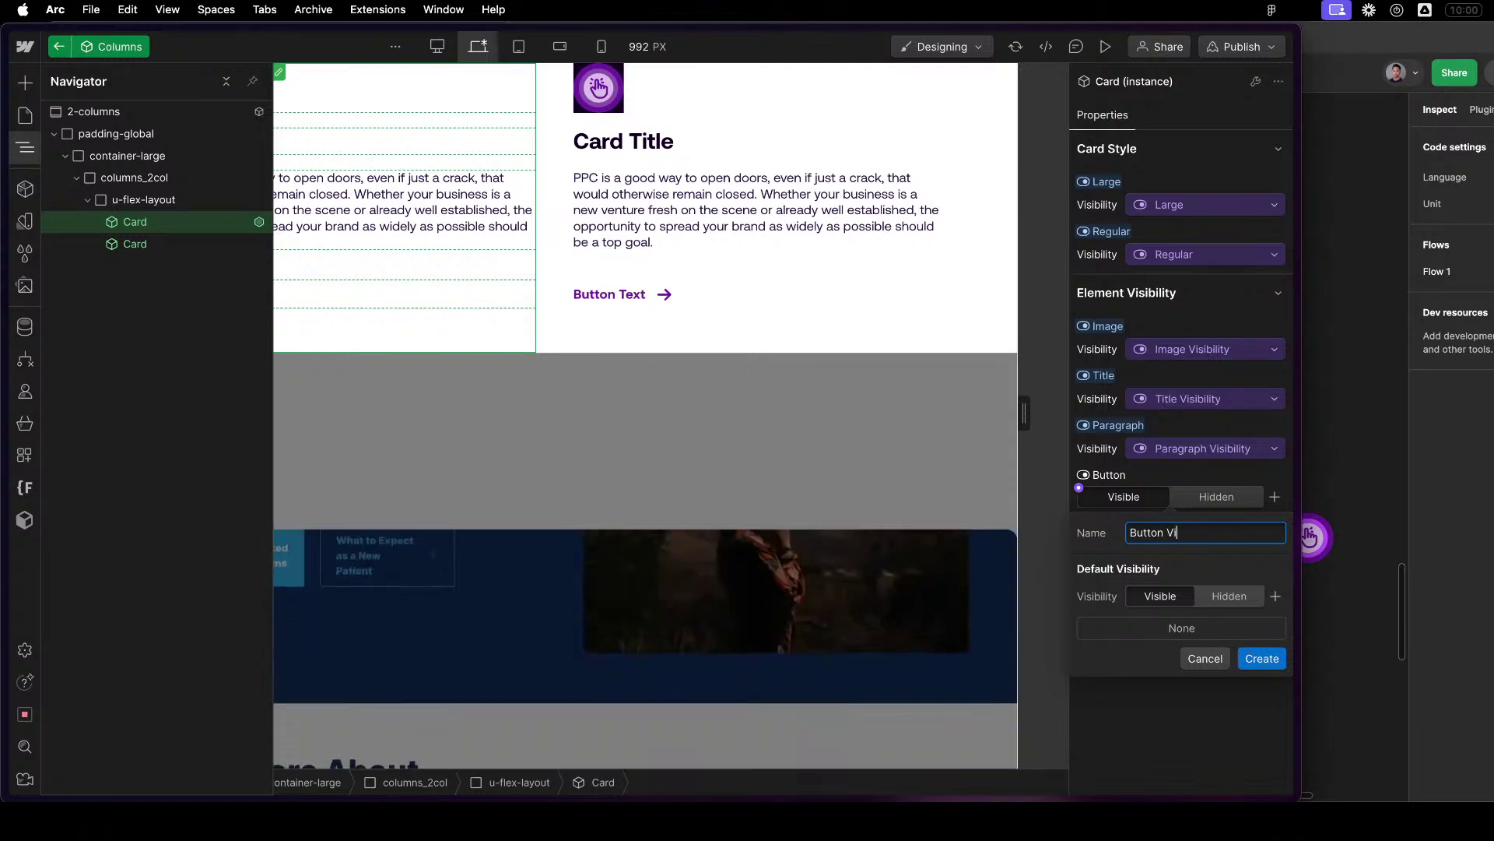
{"action": "type", "text": "sitilit"}
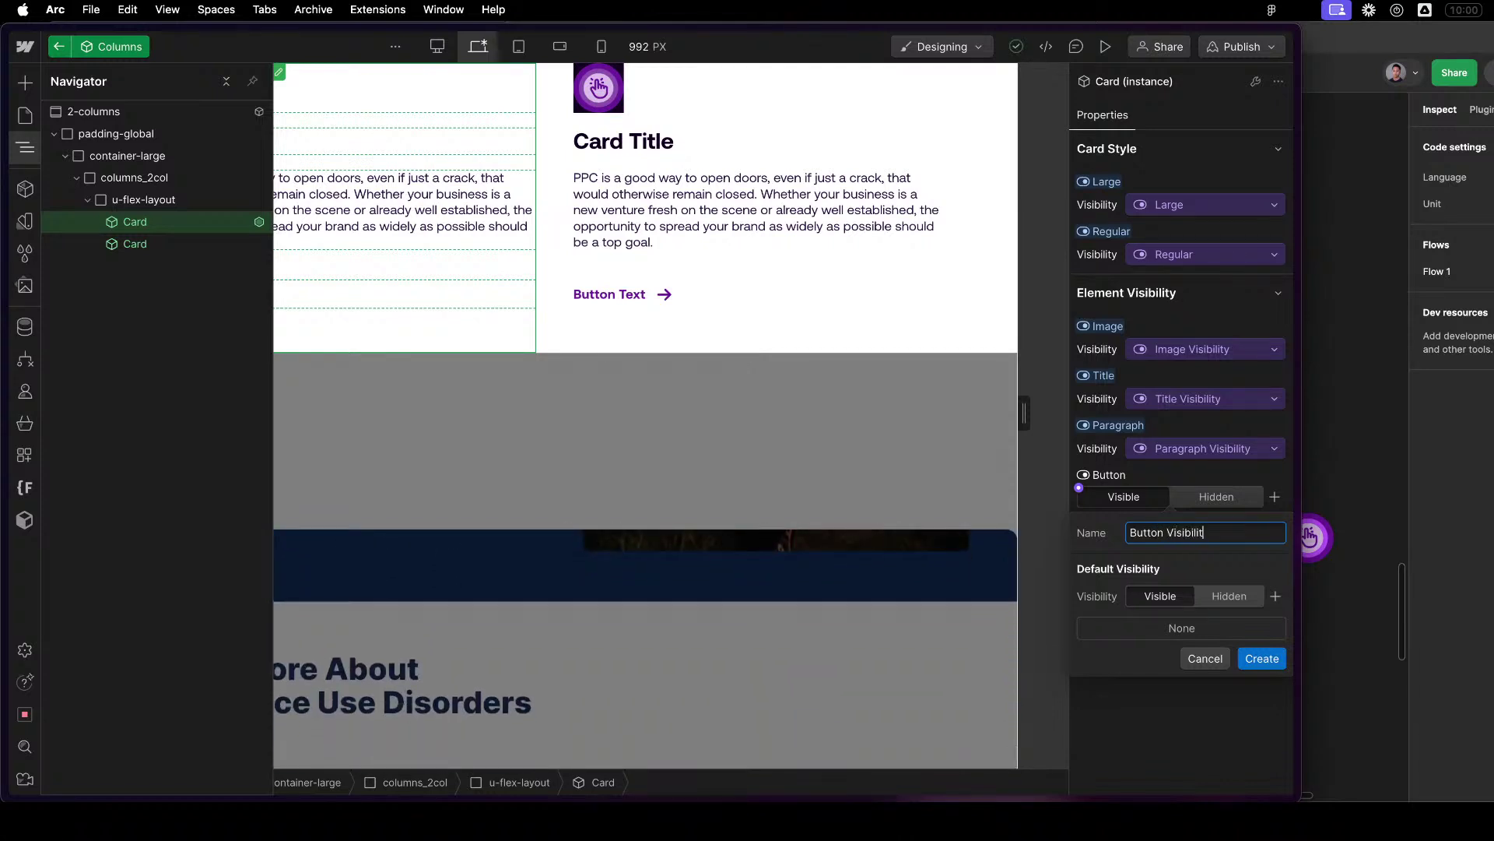
{"action": "type", "text": "y"}
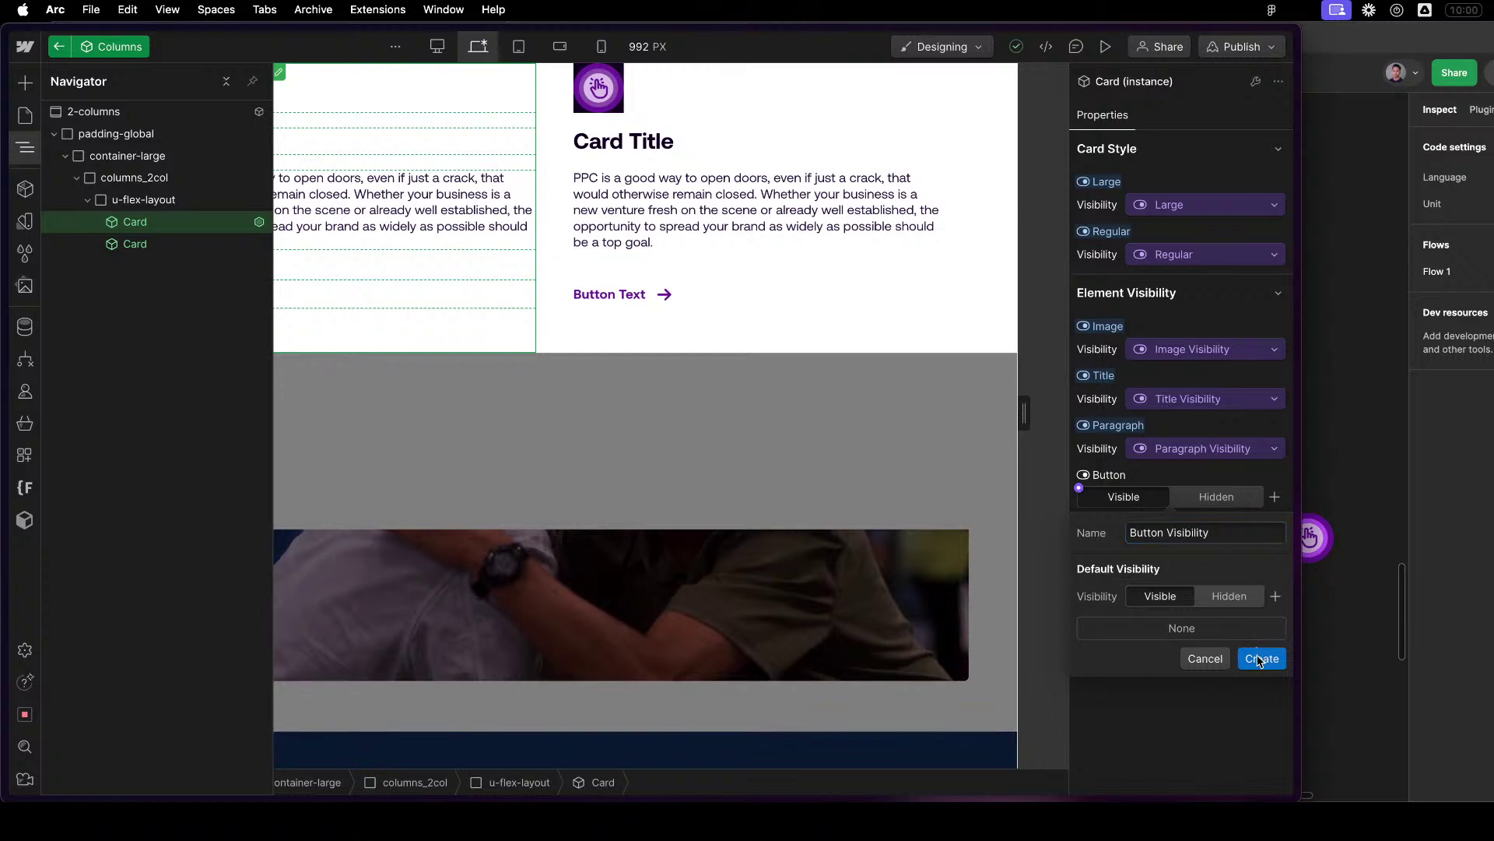
{"action": "left_click", "coordinate": [1262, 659]}
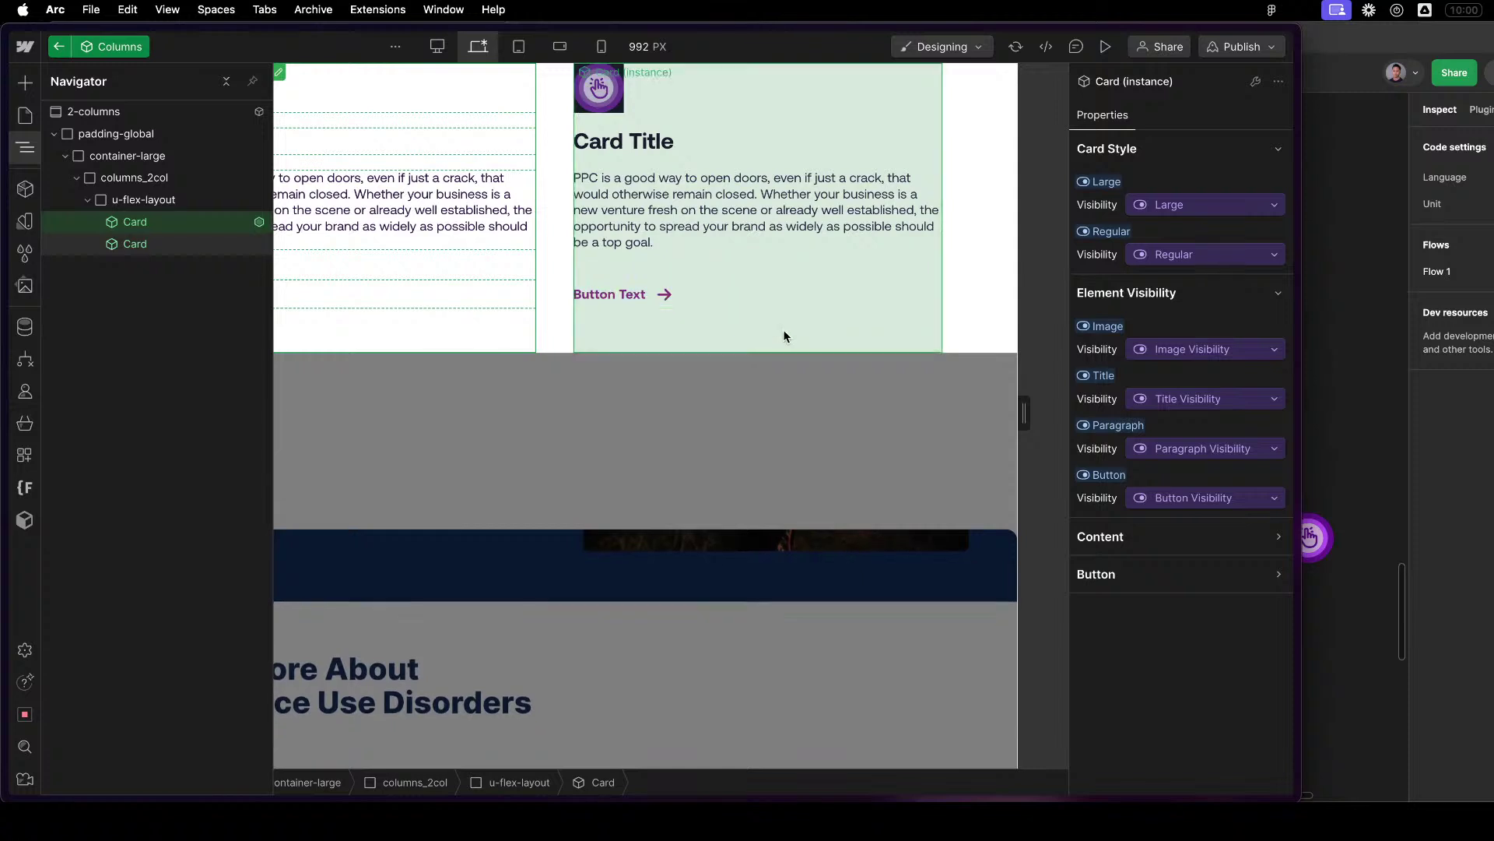
Connect the second Card's Large and Regular style visibility settings to the existing Large and Regular properties.
{"action": "left_click", "coordinate": [784, 336]}
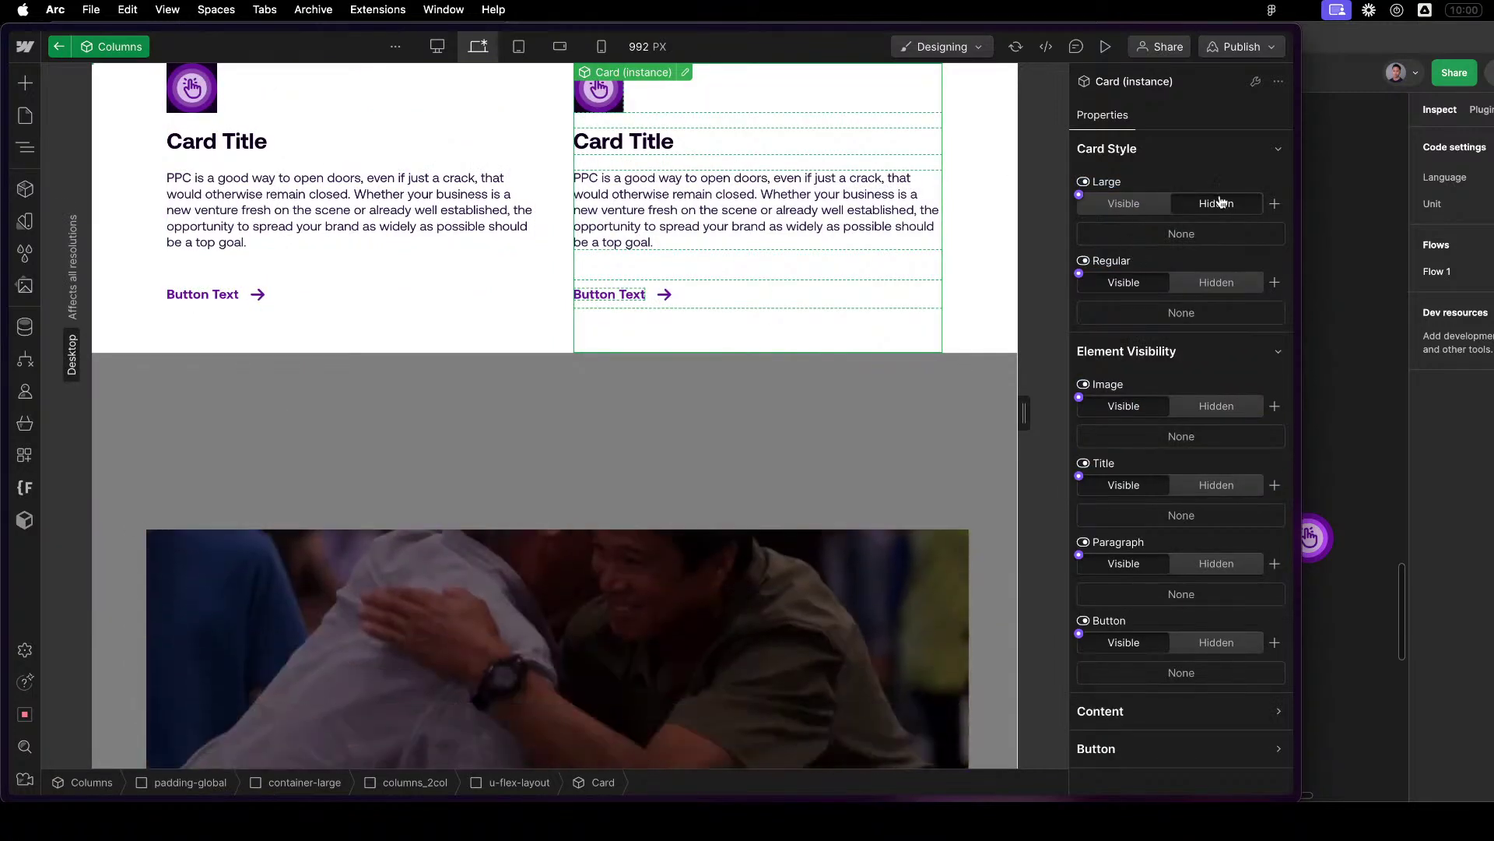
{"action": "left_click", "coordinate": [1079, 195]}
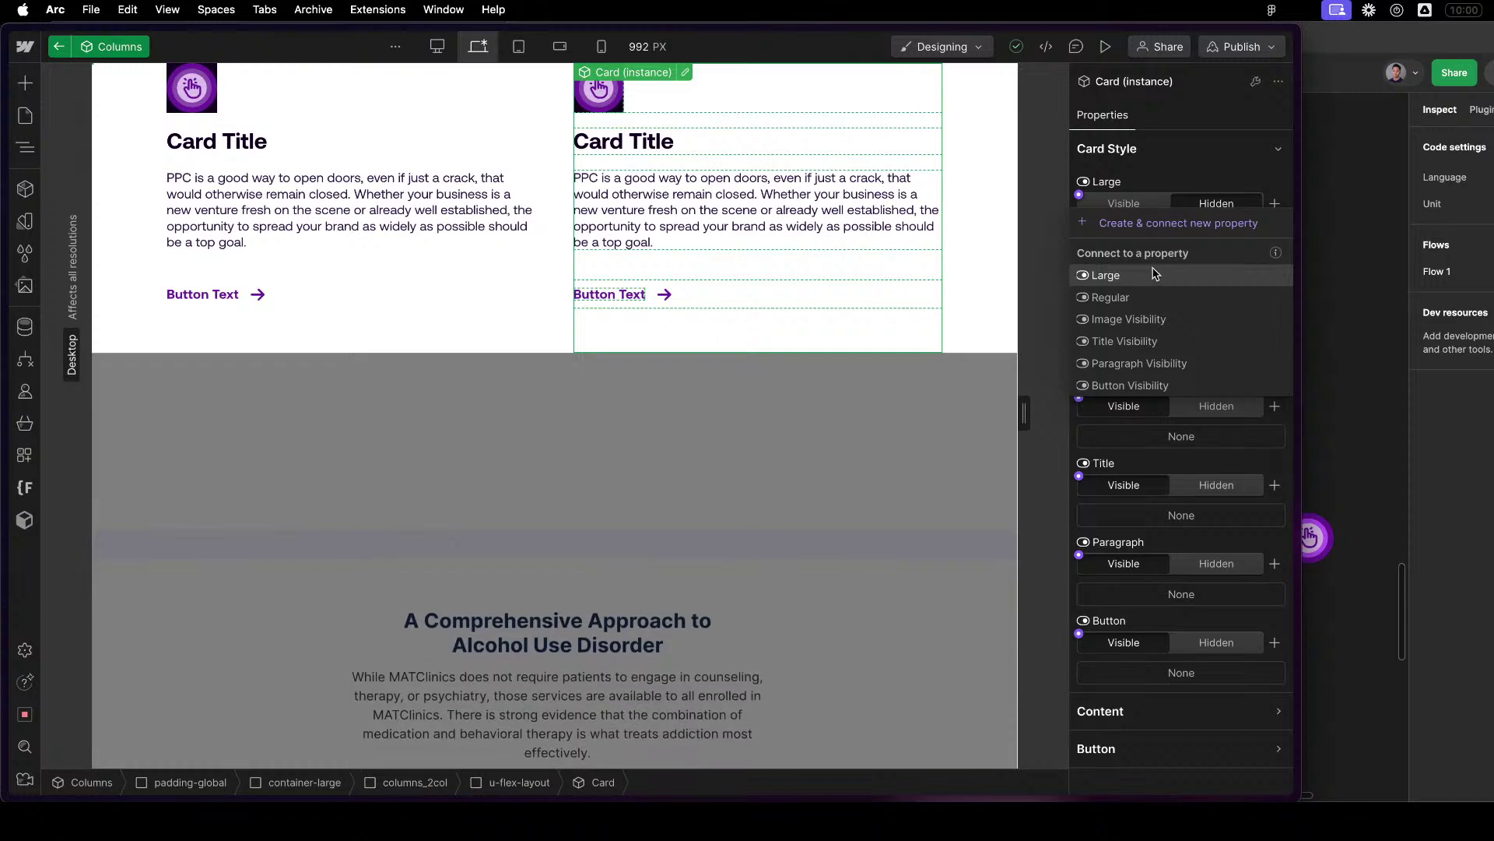
{"action": "left_click", "coordinate": [1157, 274]}
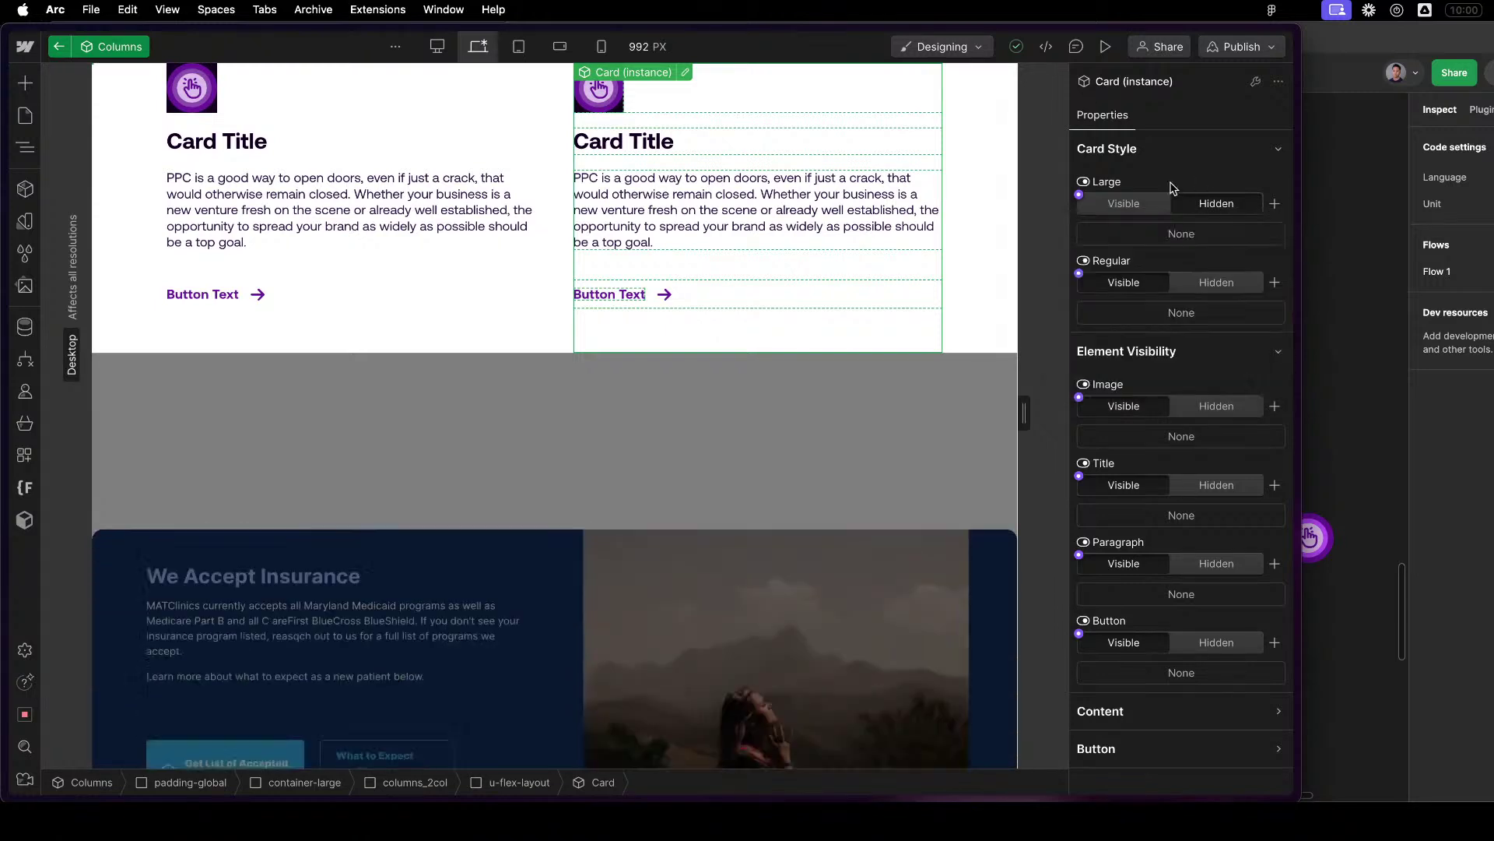
{"action": "left_click", "coordinate": [1079, 194]}
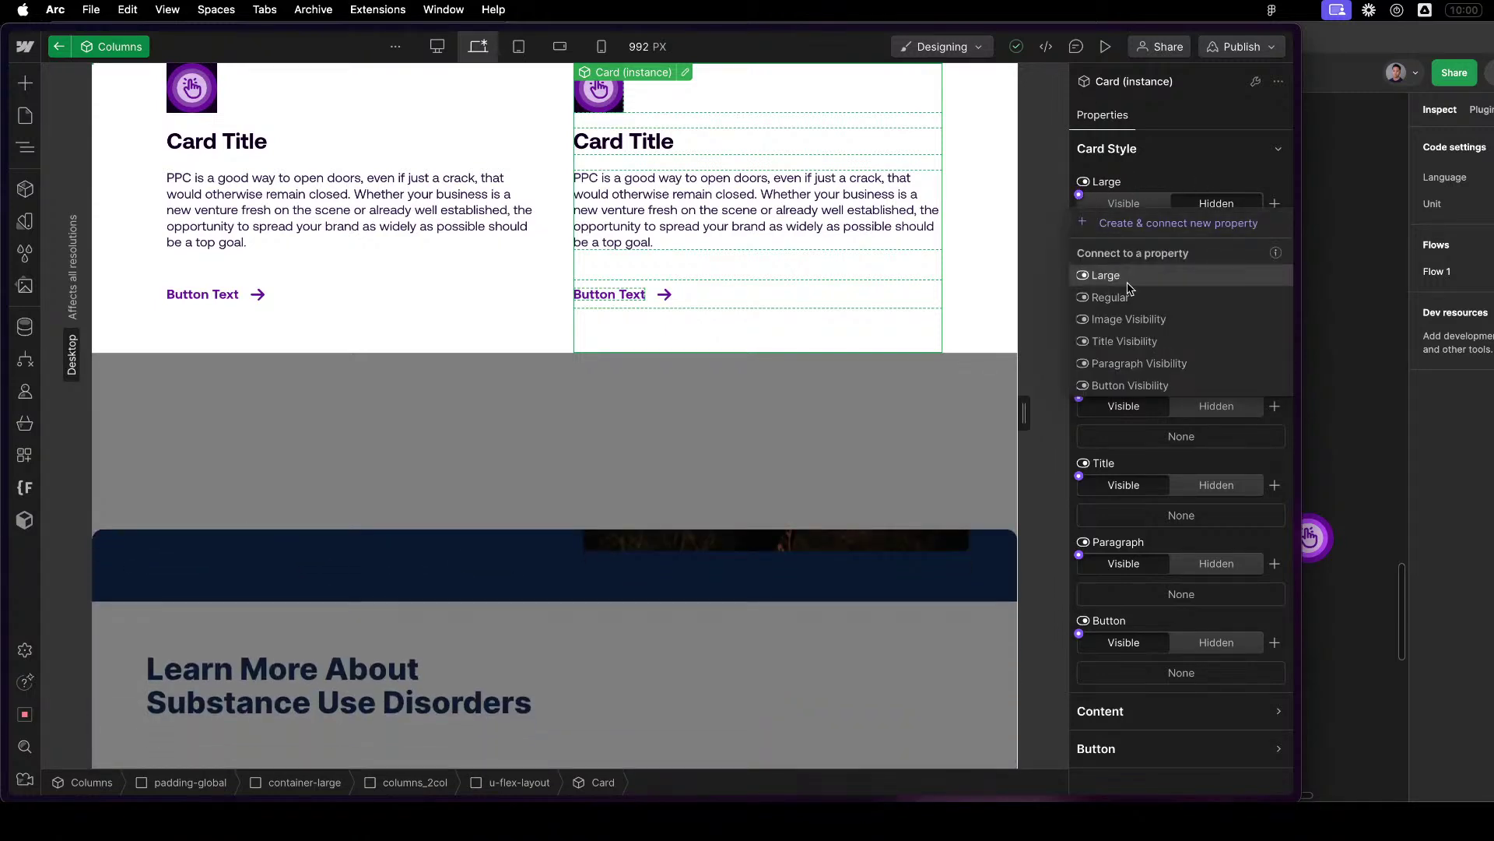
{"action": "left_click", "coordinate": [1097, 272]}
{"action": "left_click", "coordinate": [1079, 244]}
{"action": "left_click", "coordinate": [1093, 340]}
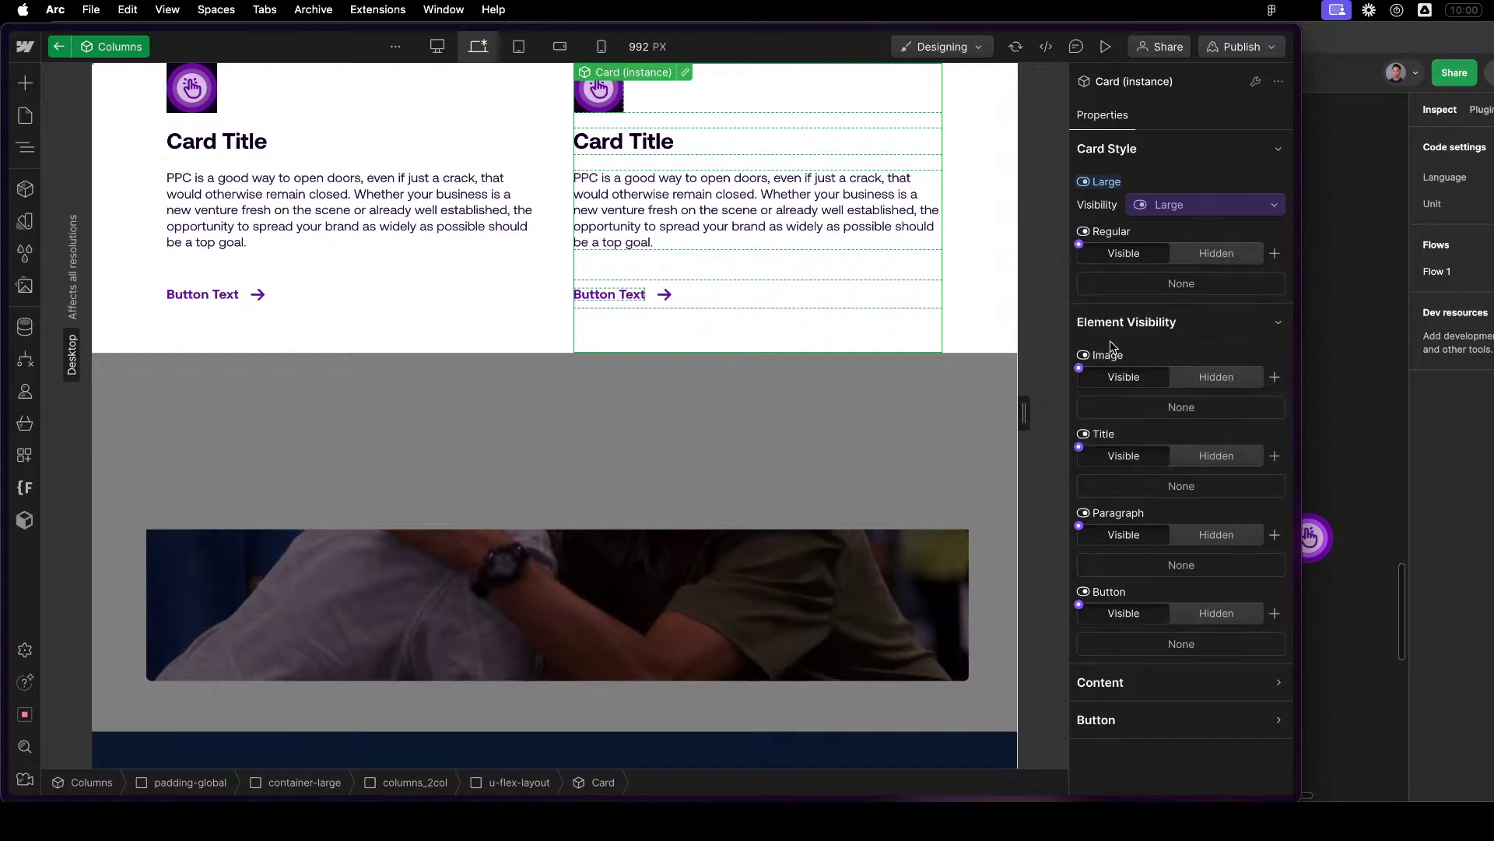
Connect the second Card's Image and Title visibility to the existing Image Visibility and Title Visibility properties.
{"action": "left_click", "coordinate": [1079, 338]}
{"action": "left_click", "coordinate": [1098, 457]}
{"action": "left_click", "coordinate": [1081, 389]}
{"action": "left_click", "coordinate": [1135, 532]}
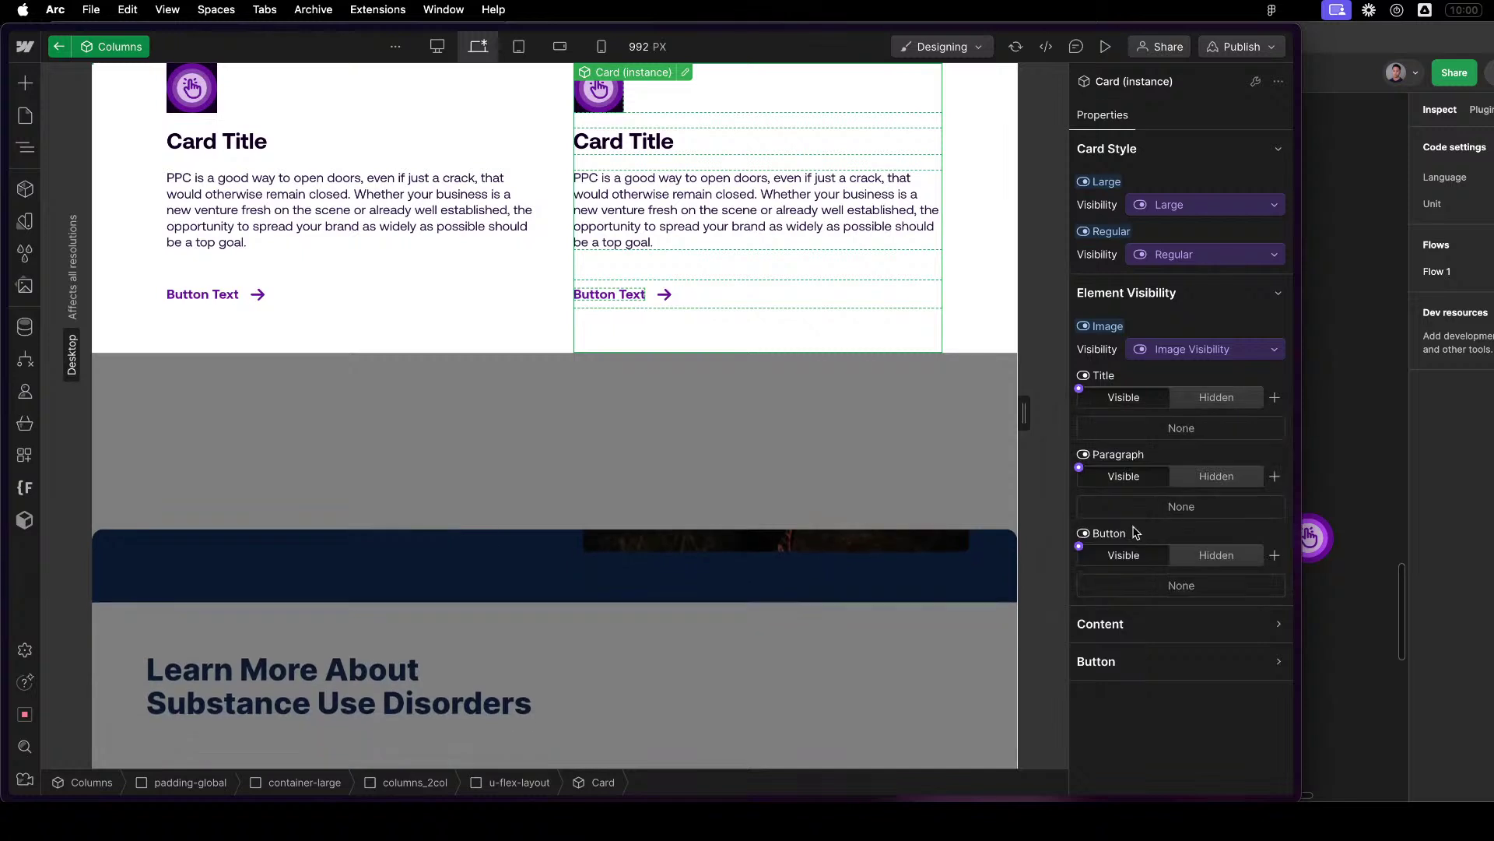
Connect the second Card's Paragraph and Button visibility to the existing Paragraph Visibility and Button Visibility properties.
{"action": "left_click", "coordinate": [1079, 438]}
{"action": "left_click", "coordinate": [1127, 607]}
{"action": "left_click", "coordinate": [1078, 488]}
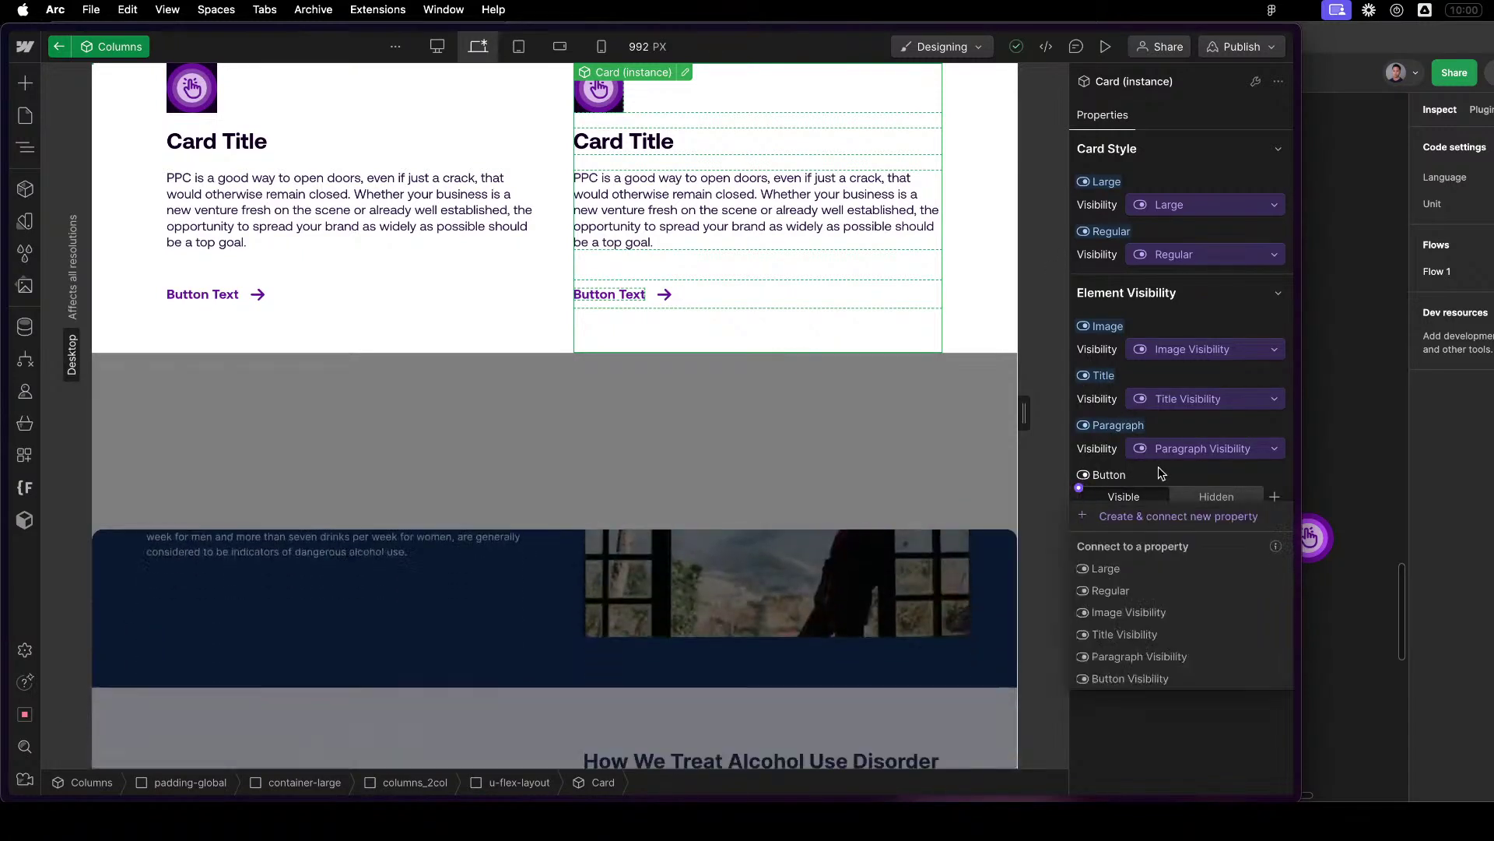
{"action": "left_click", "coordinate": [1130, 678]}
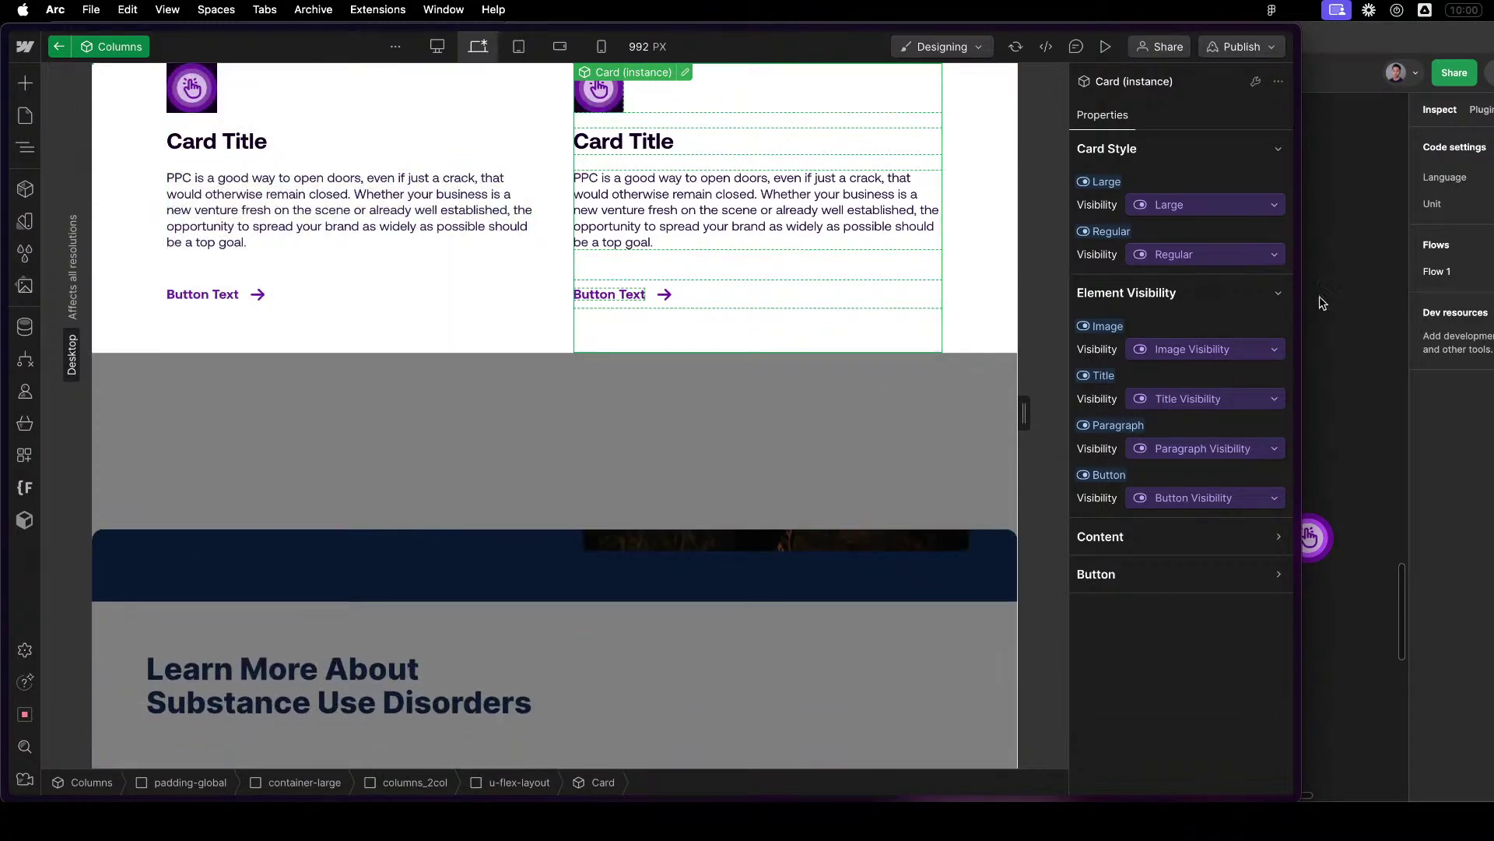
{"action": "left_click", "coordinate": [1279, 293]}
{"action": "left_click", "coordinate": [1278, 149]}
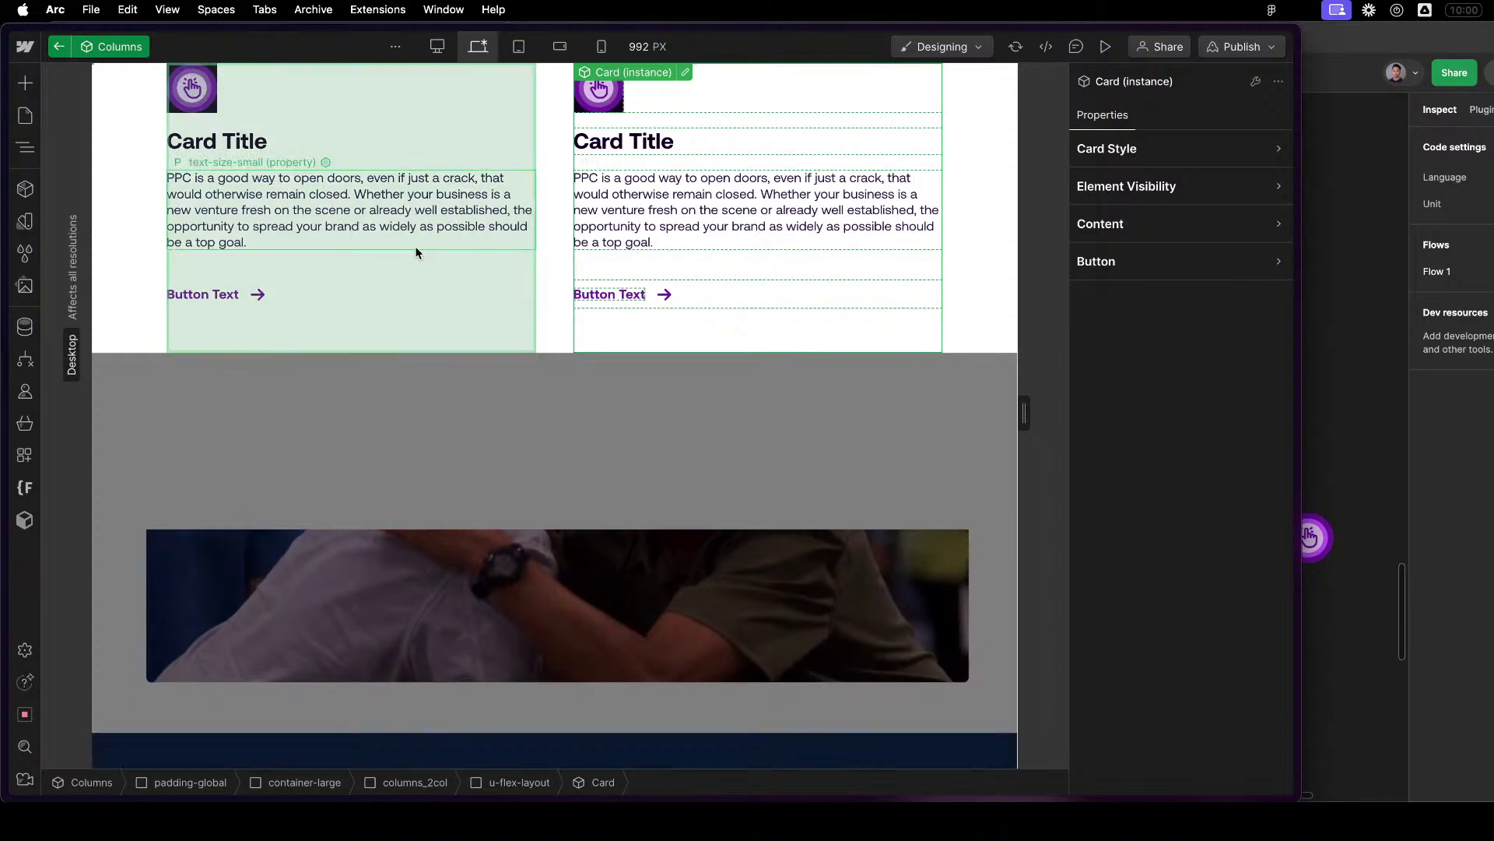
Connect the first Card's image asset to a new property named Image Asset, keeping icon-fpo-1.svg as the default image.
{"action": "left_click", "coordinate": [416, 272]}
{"action": "left_click", "coordinate": [1175, 227]}
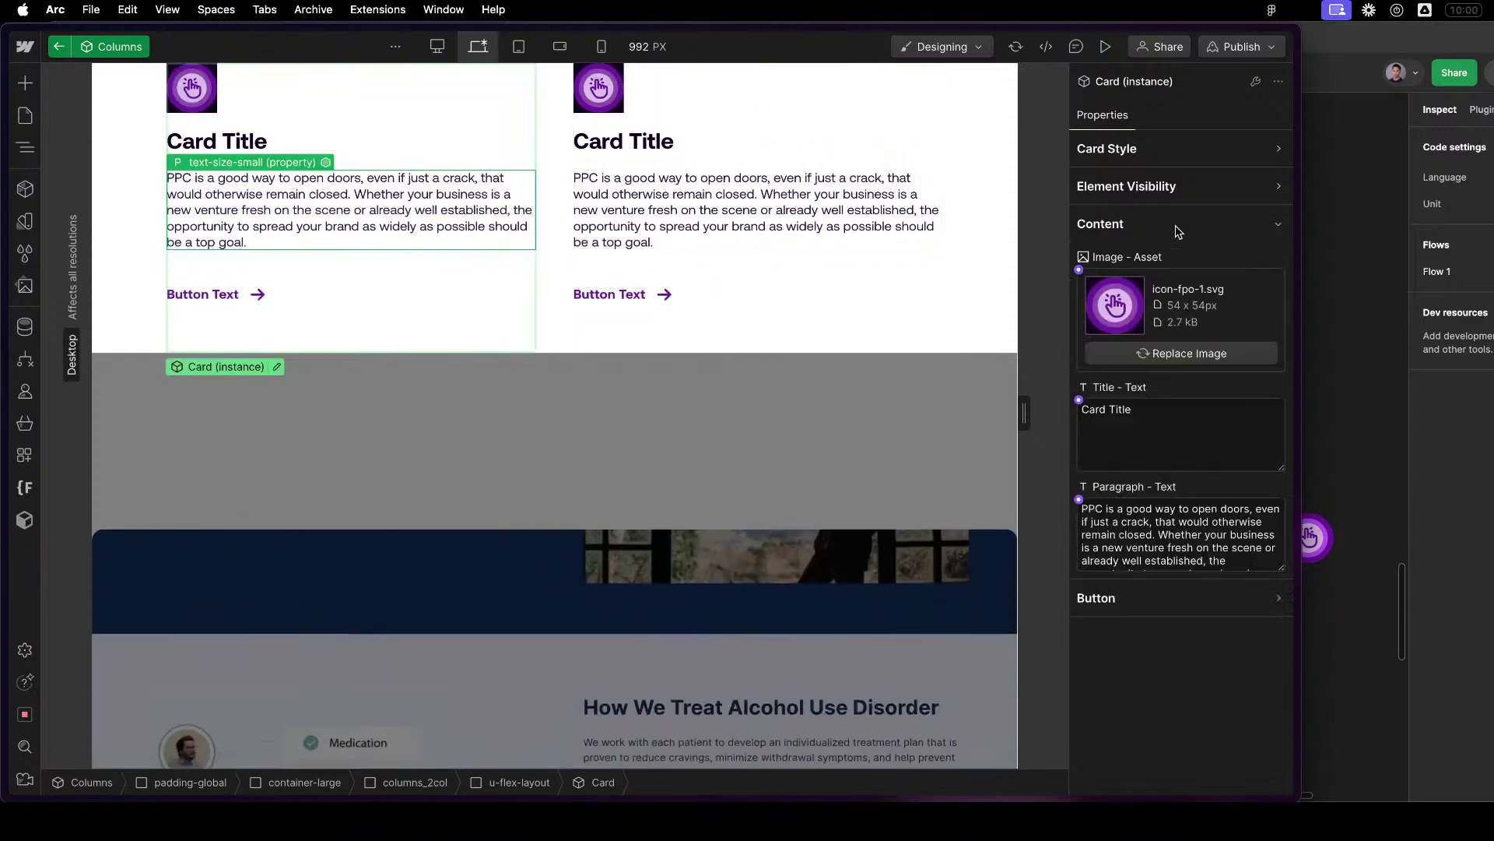
{"action": "left_click", "coordinate": [1079, 269]}
{"action": "left_click", "coordinate": [1116, 299]}
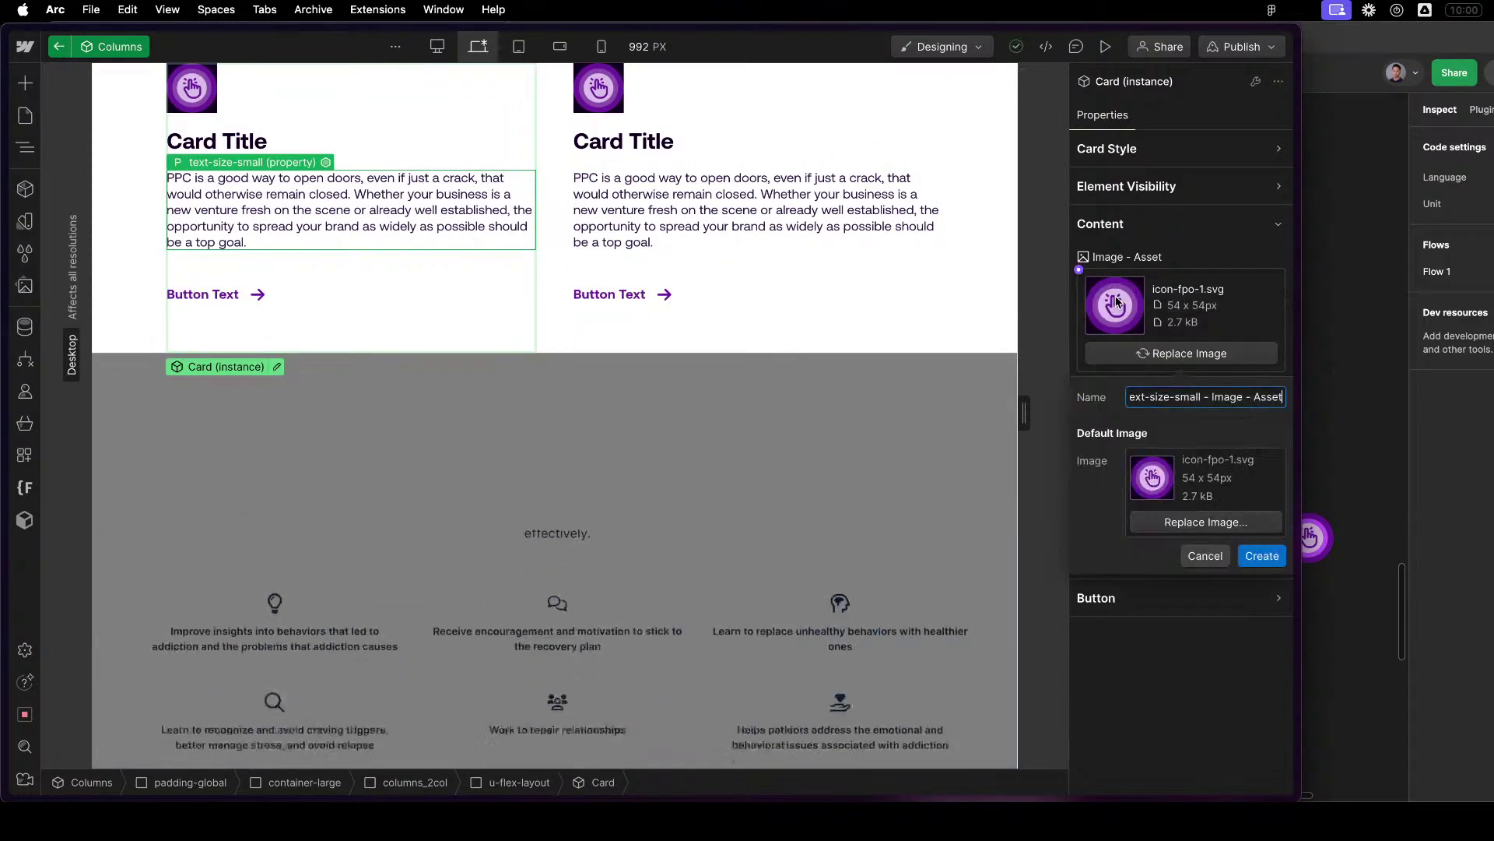
{"action": "key", "text": "ctrl+a"}
{"action": "type", "text": "Imag"}
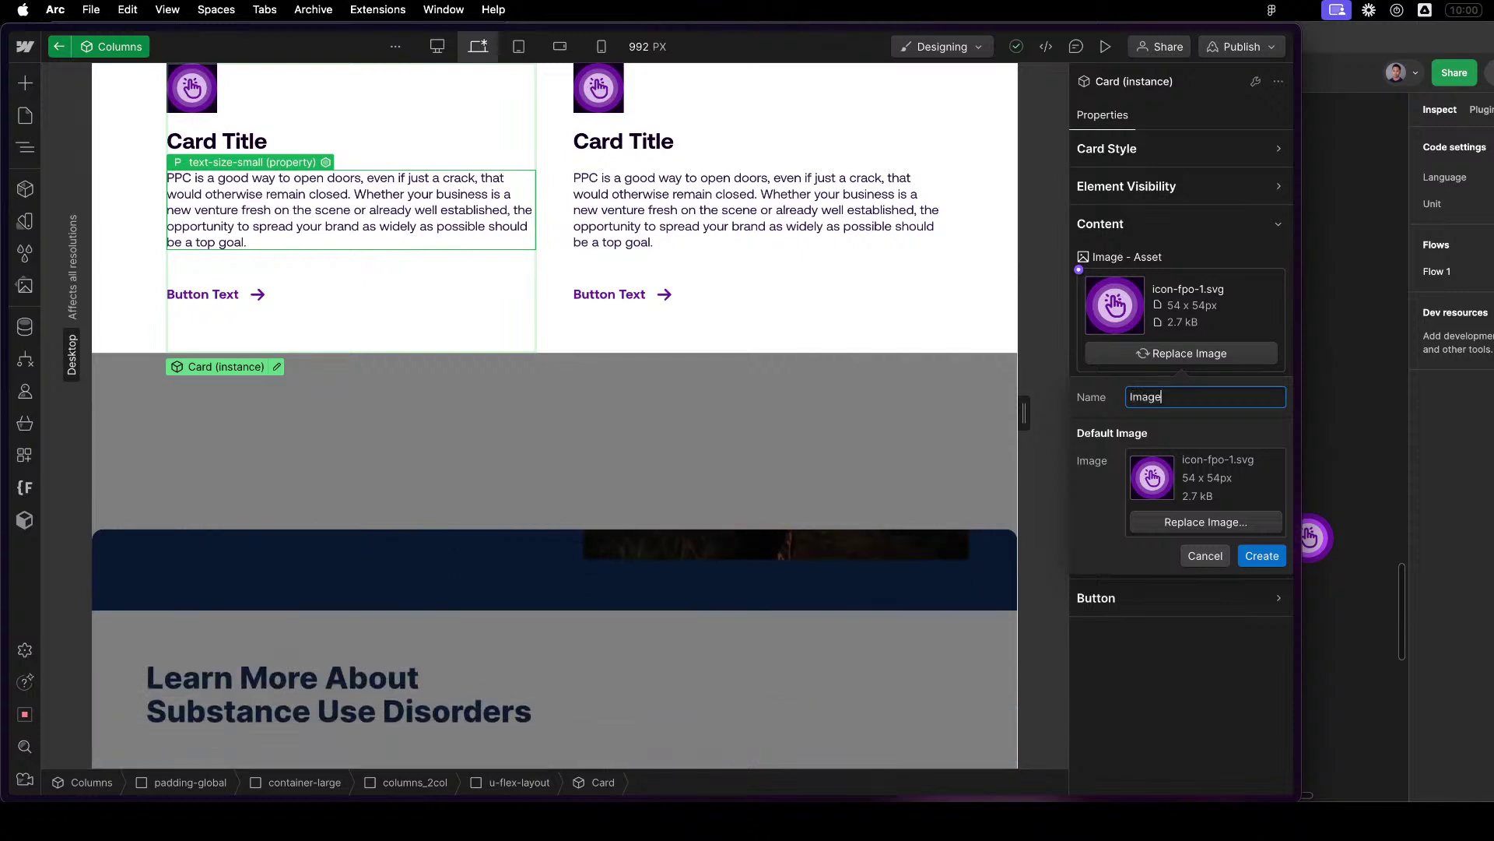
{"action": "type", "text": "e Asset"}
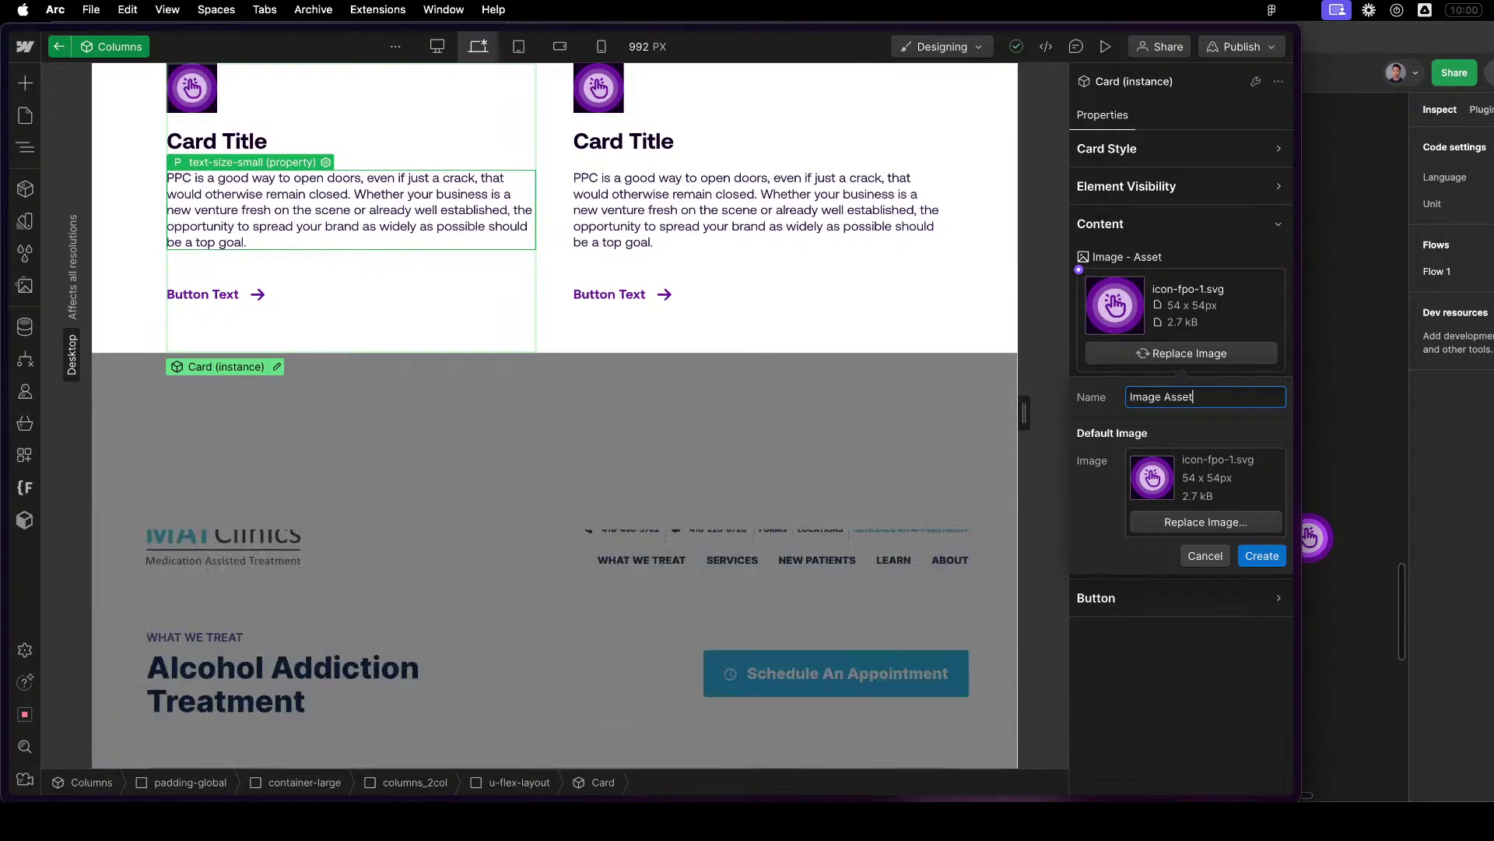
{"action": "left_click", "coordinate": [1261, 555]}
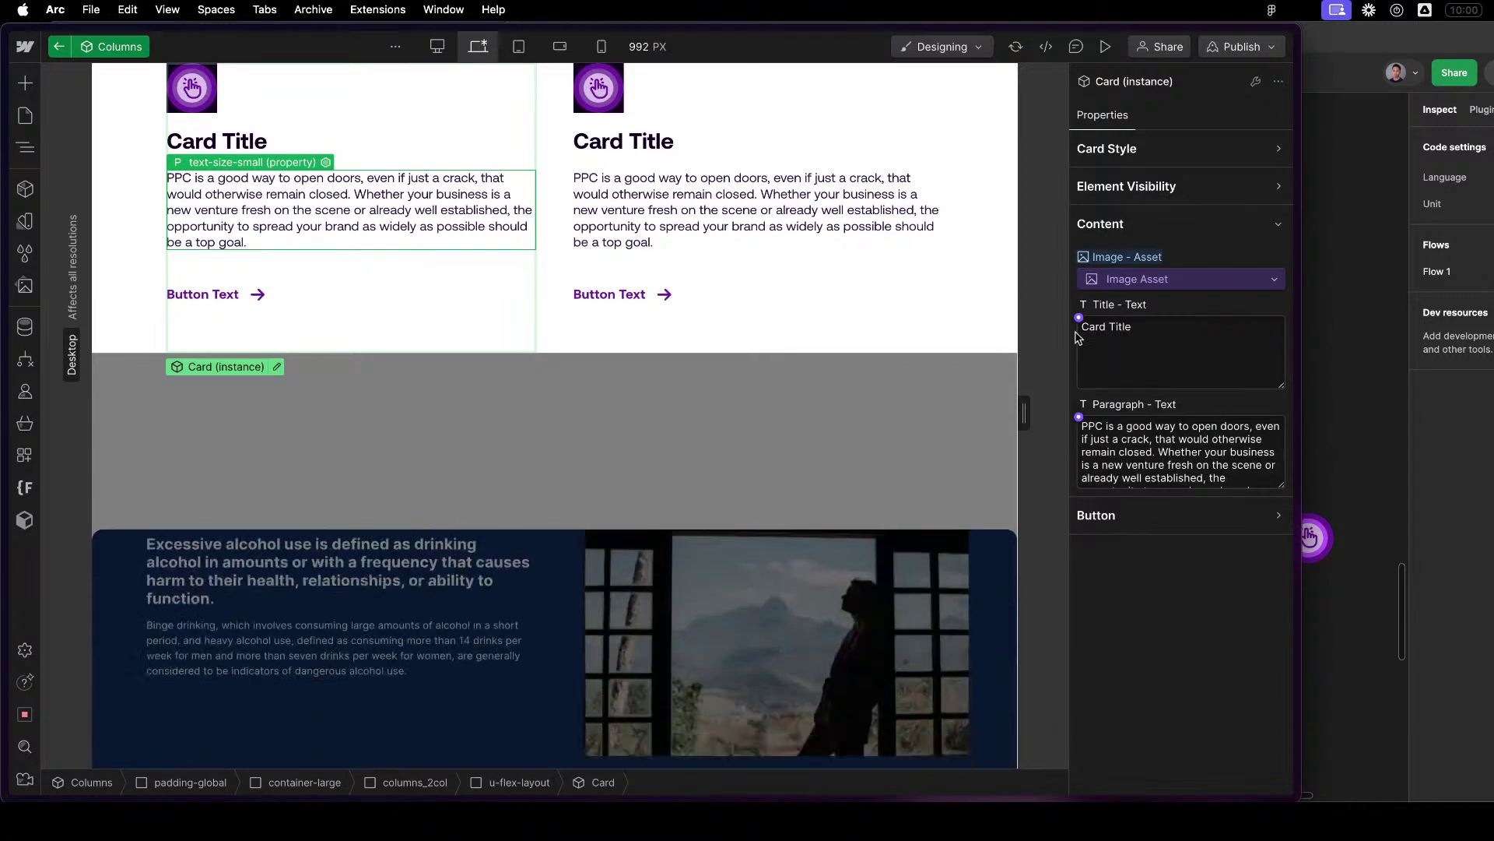
Connect the first Card's title text to a new multiline property named Column 1 Title.
{"action": "left_click", "coordinate": [1079, 317]}
{"action": "left_click", "coordinate": [1101, 347]}
{"action": "key", "text": "ctrl+a"}
{"action": "type", "text": "C"}
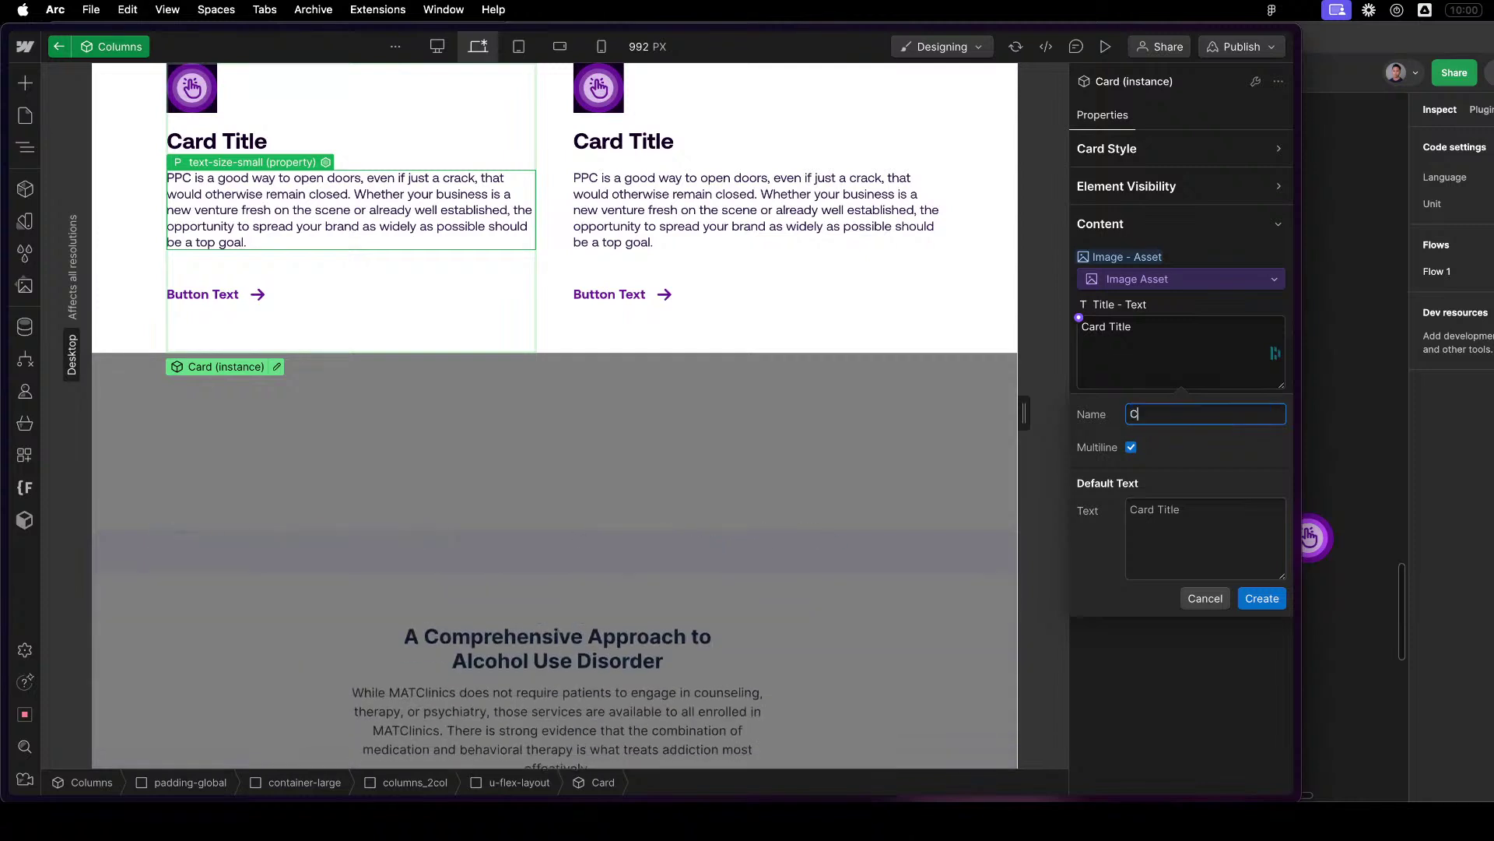
{"action": "type", "text": "ard 1"}
{"action": "key", "text": "ctrl+a"}
{"action": "type", "text": "Column 1"}
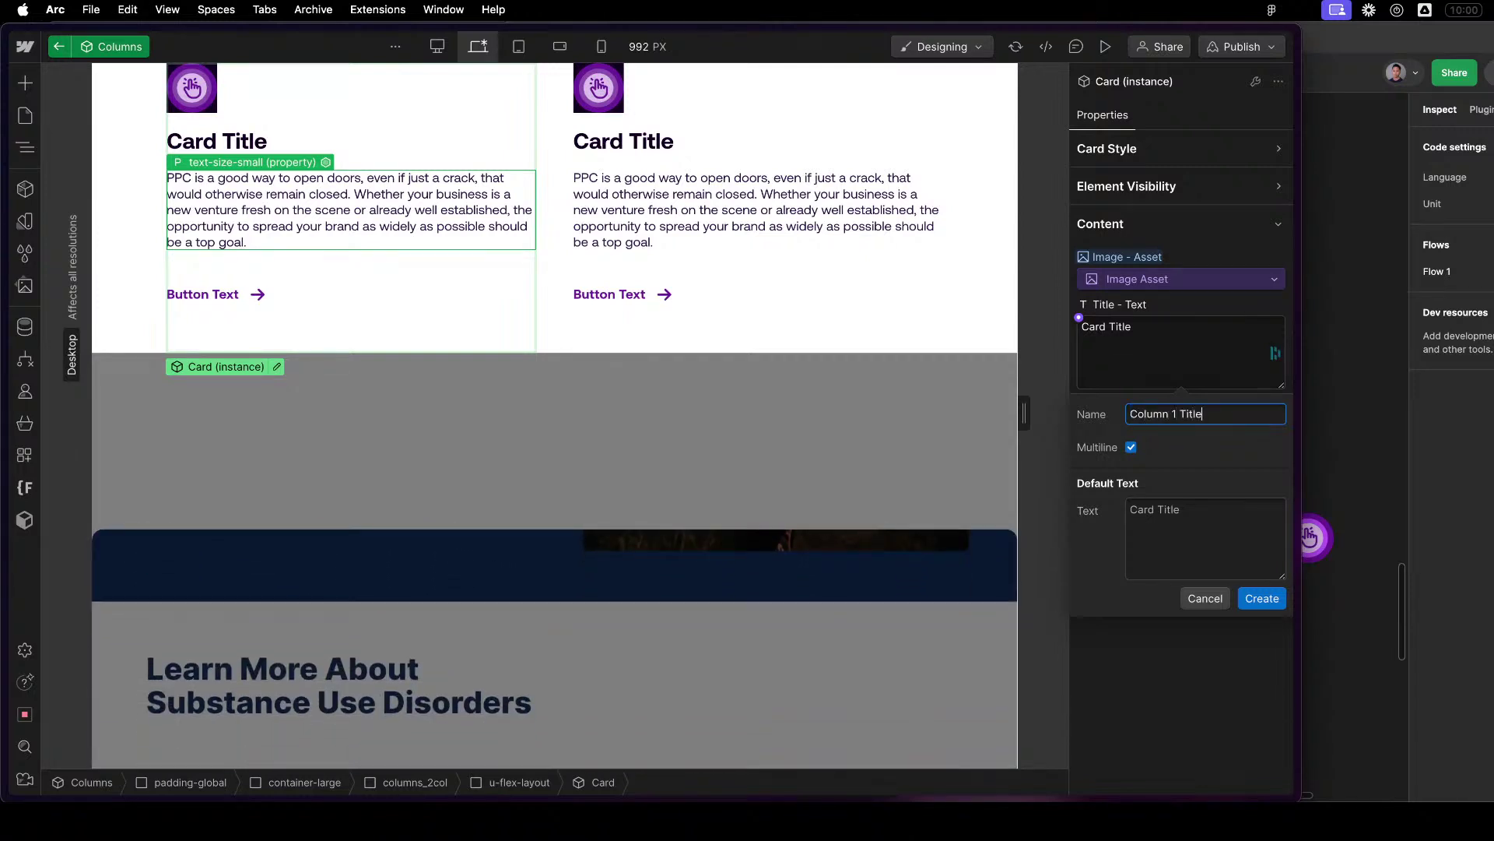
{"action": "left_click", "coordinate": [1261, 599]}
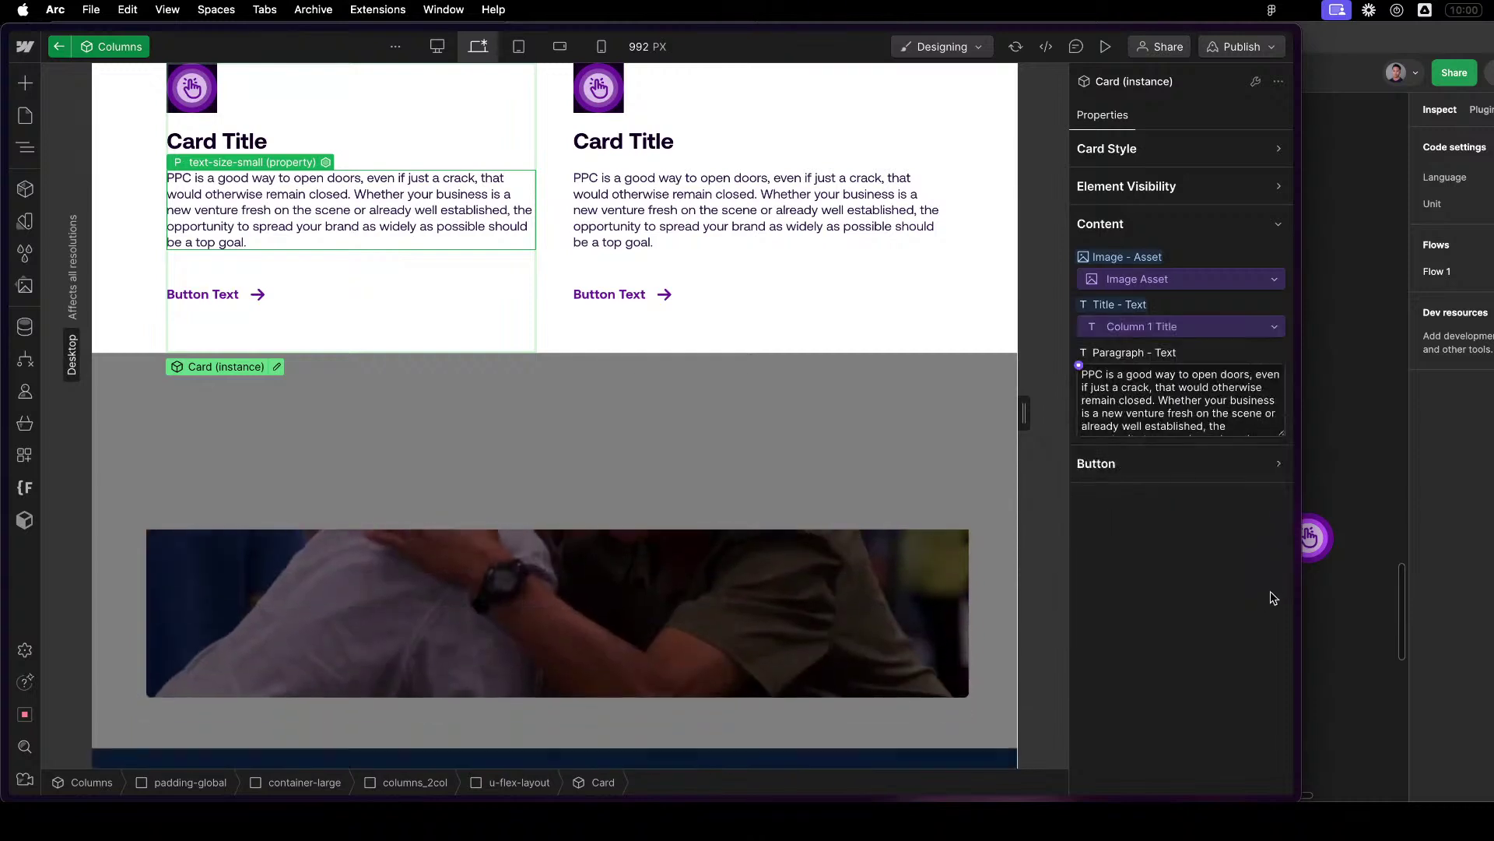
Connect the first Card's paragraph text to a new multiline property named Column 1 Text.
{"action": "left_click", "coordinate": [1079, 364]}
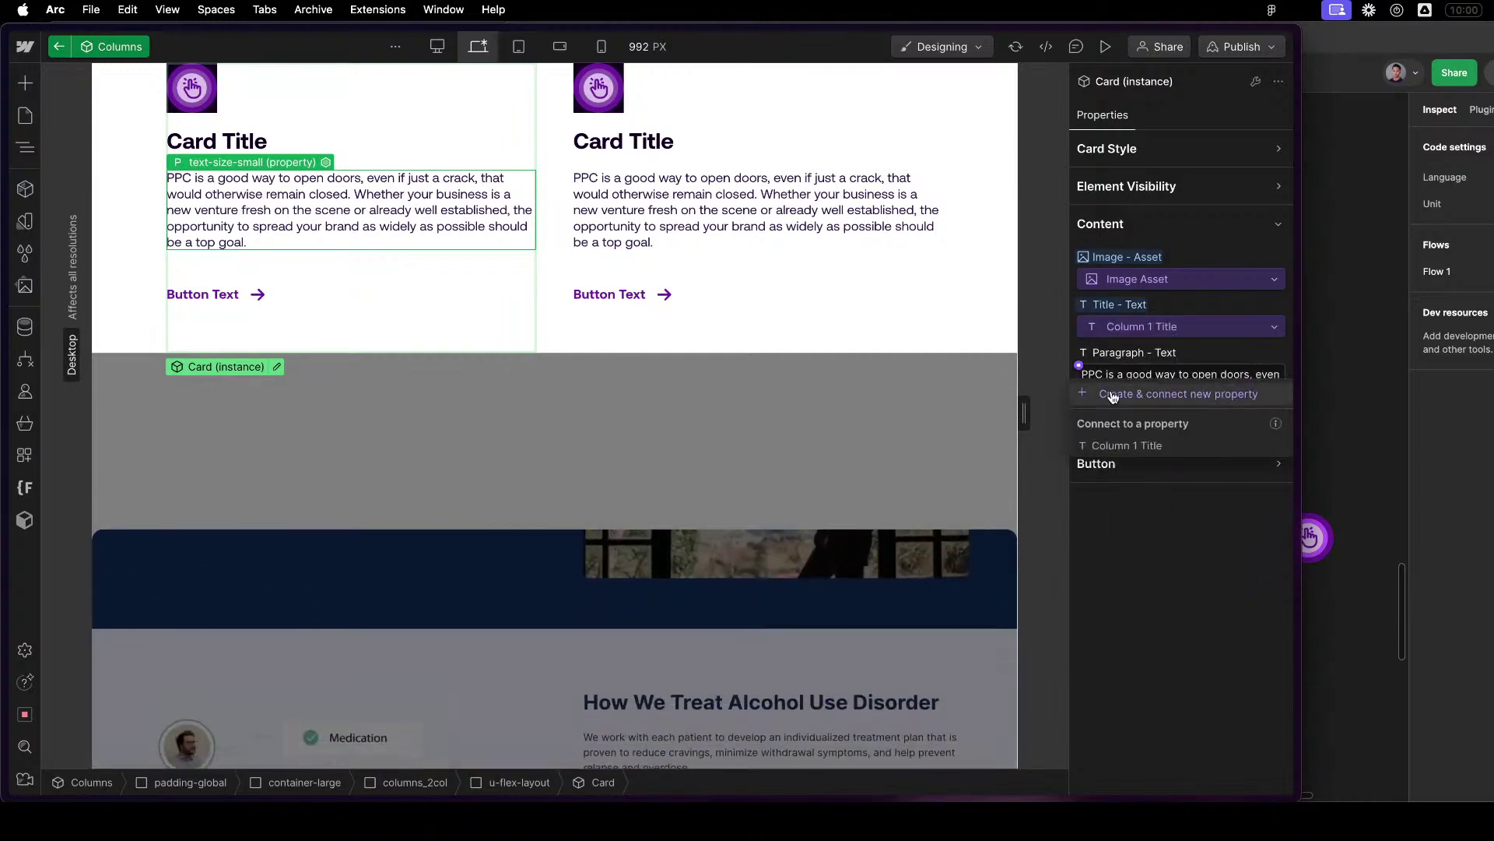
{"action": "left_click", "coordinate": [1152, 393]}
{"action": "type", "text": "Co"}
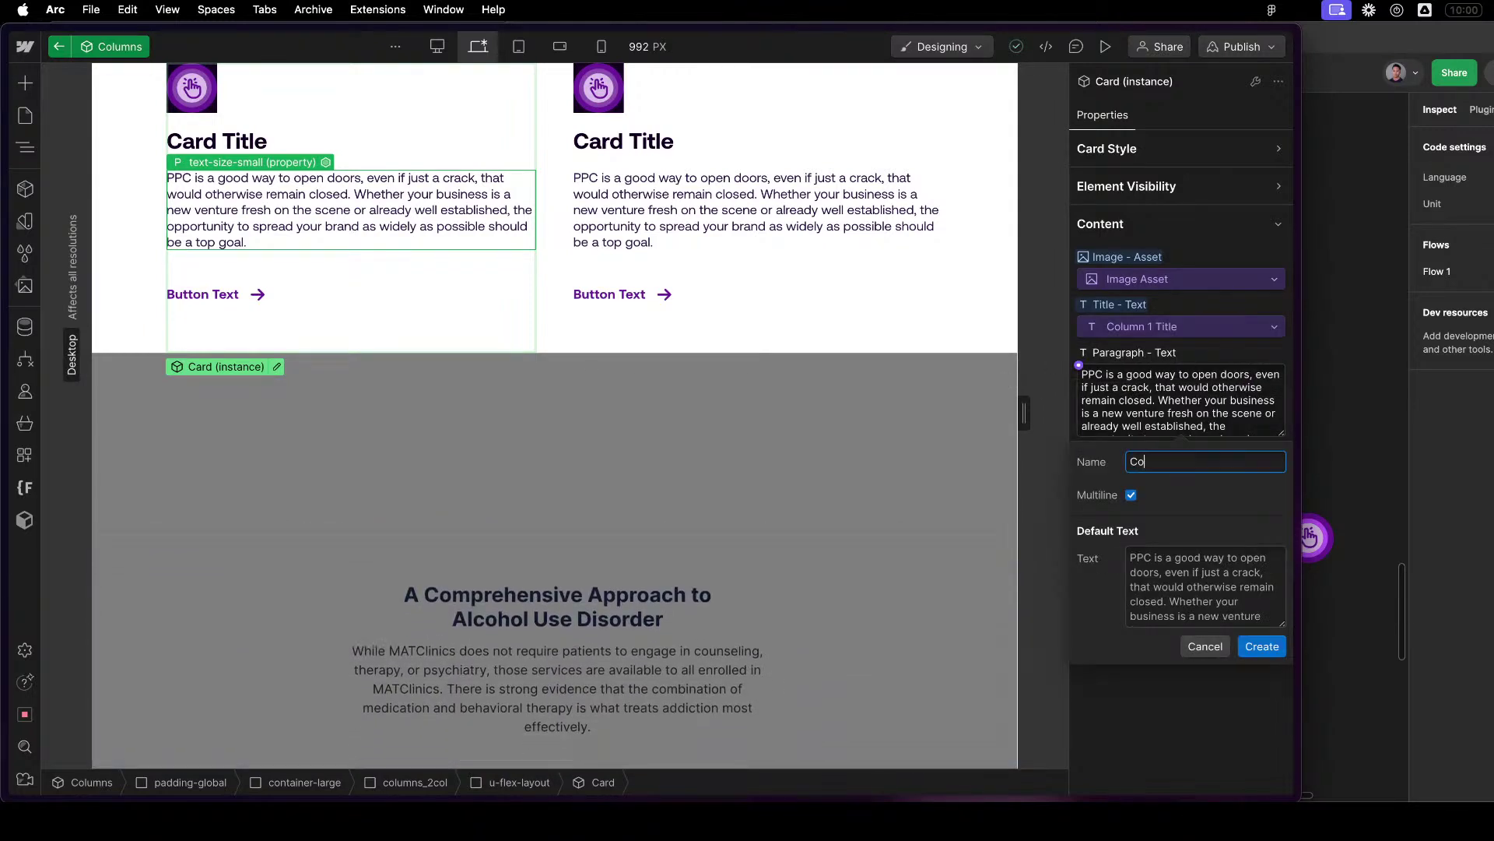
{"action": "type", "text": "lumn 1 Text"}
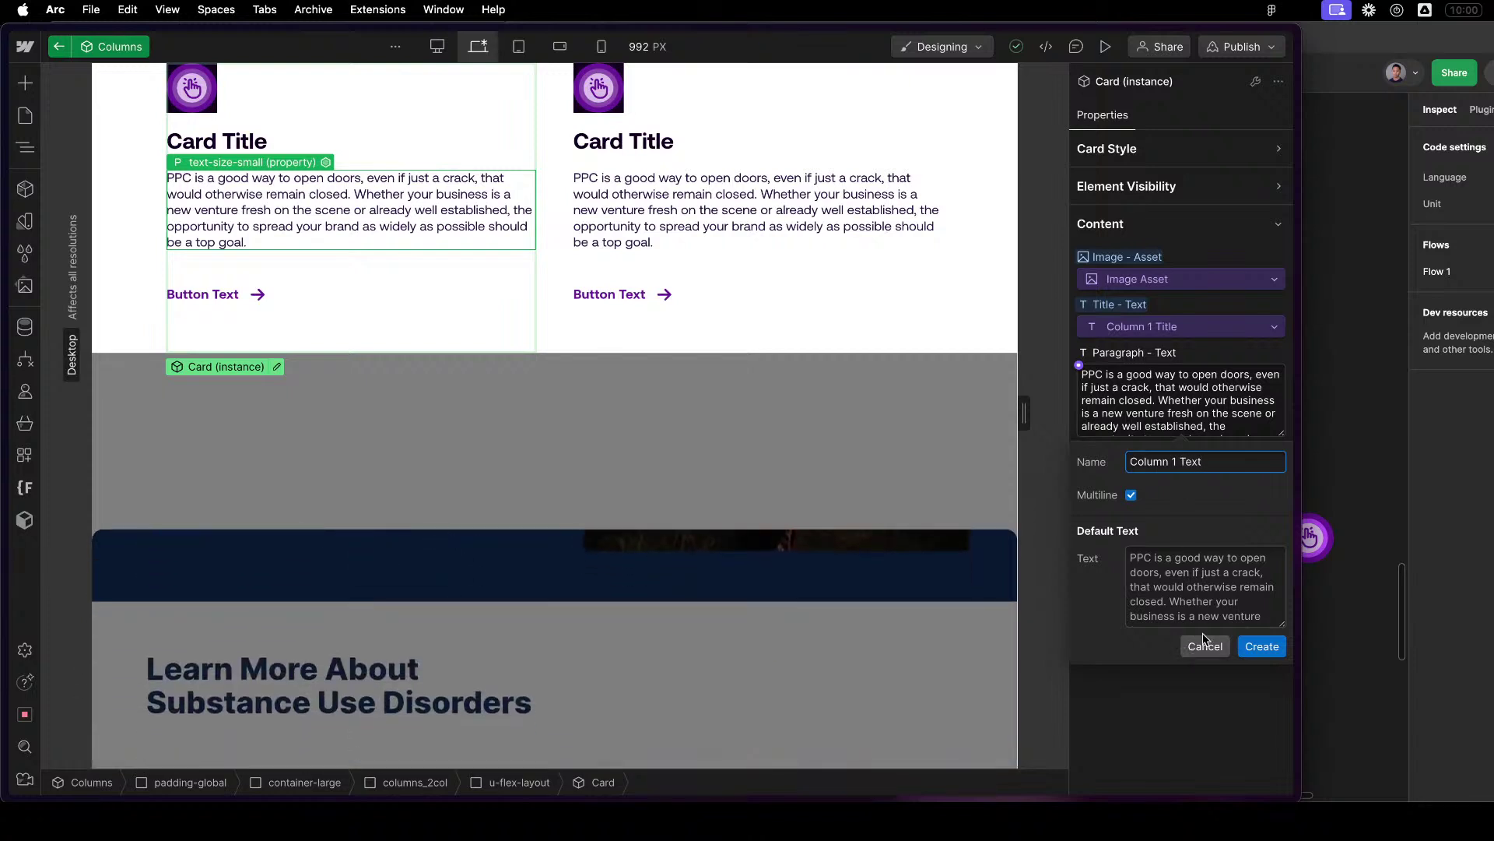
{"action": "left_click", "coordinate": [1264, 646]}
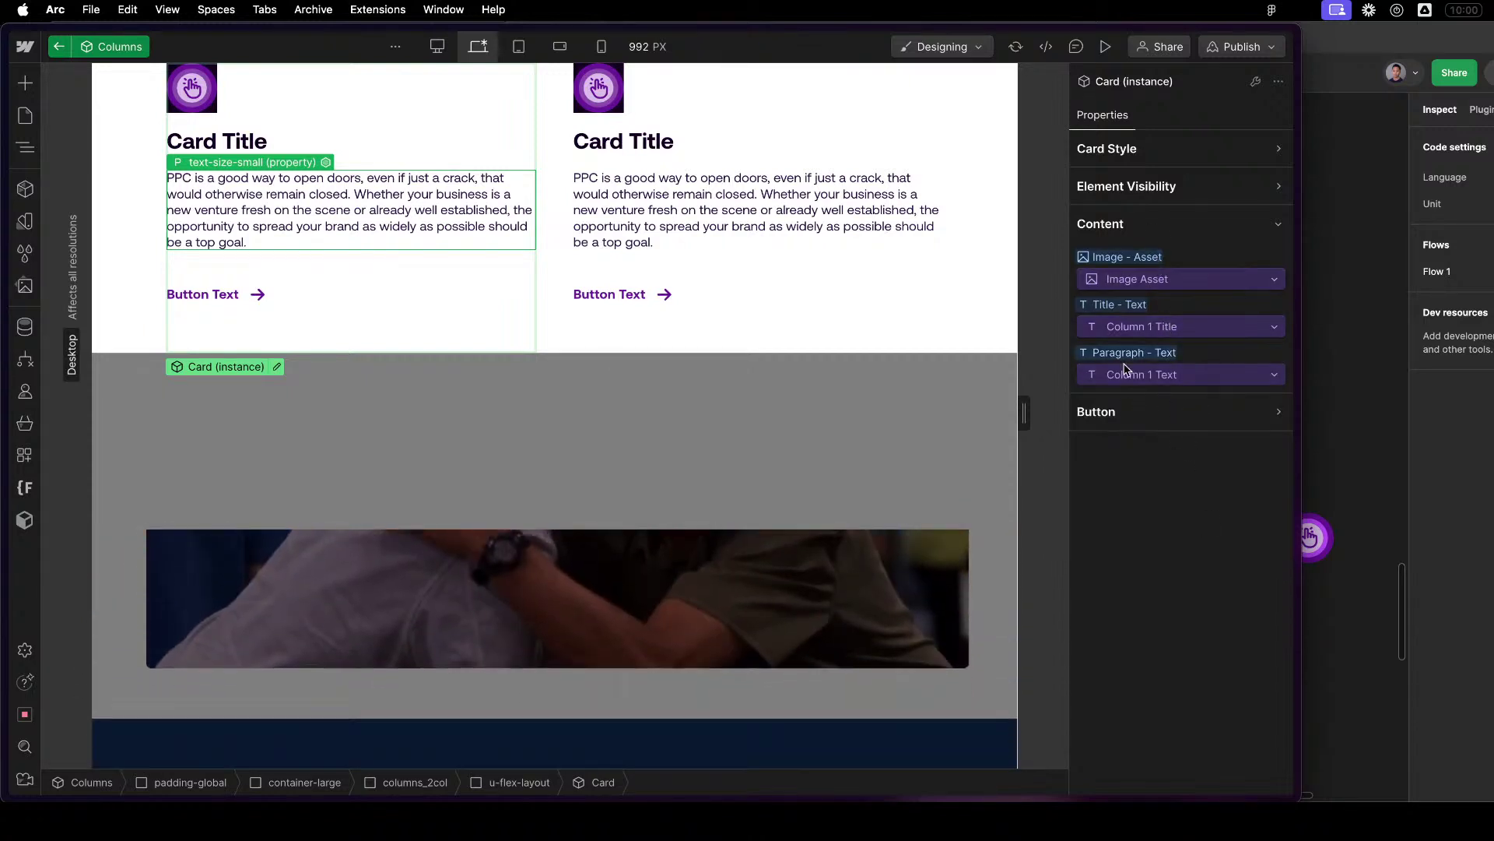
Connect the first Card's button text to a new multiline property named Column 1 Button.
{"action": "left_click", "coordinate": [1126, 411]}
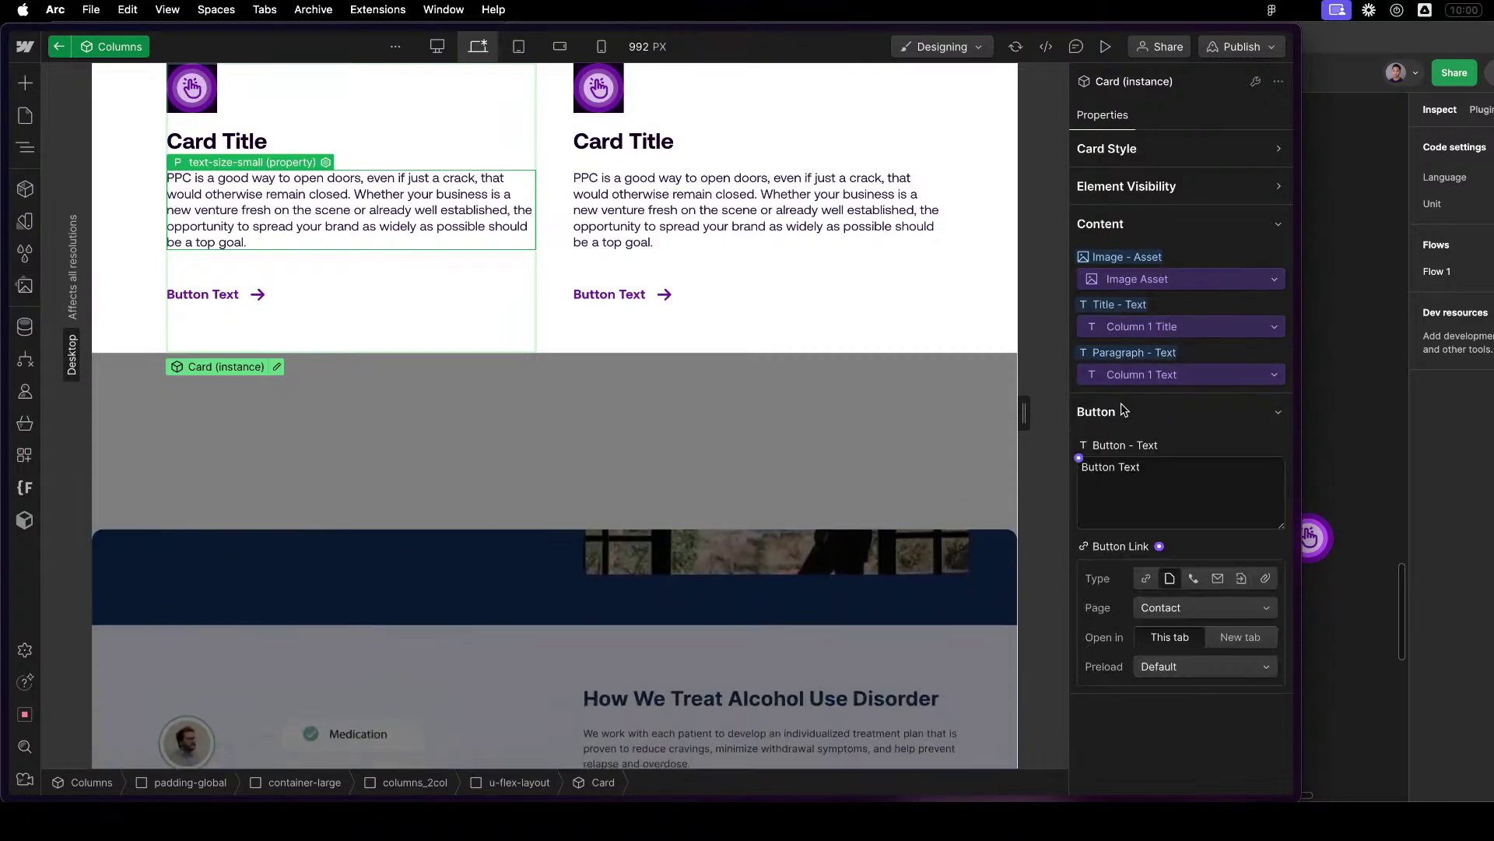
{"action": "left_click", "coordinate": [1079, 458]}
{"action": "left_click", "coordinate": [1104, 484]}
{"action": "type", "text": "Column 1 Bu"}
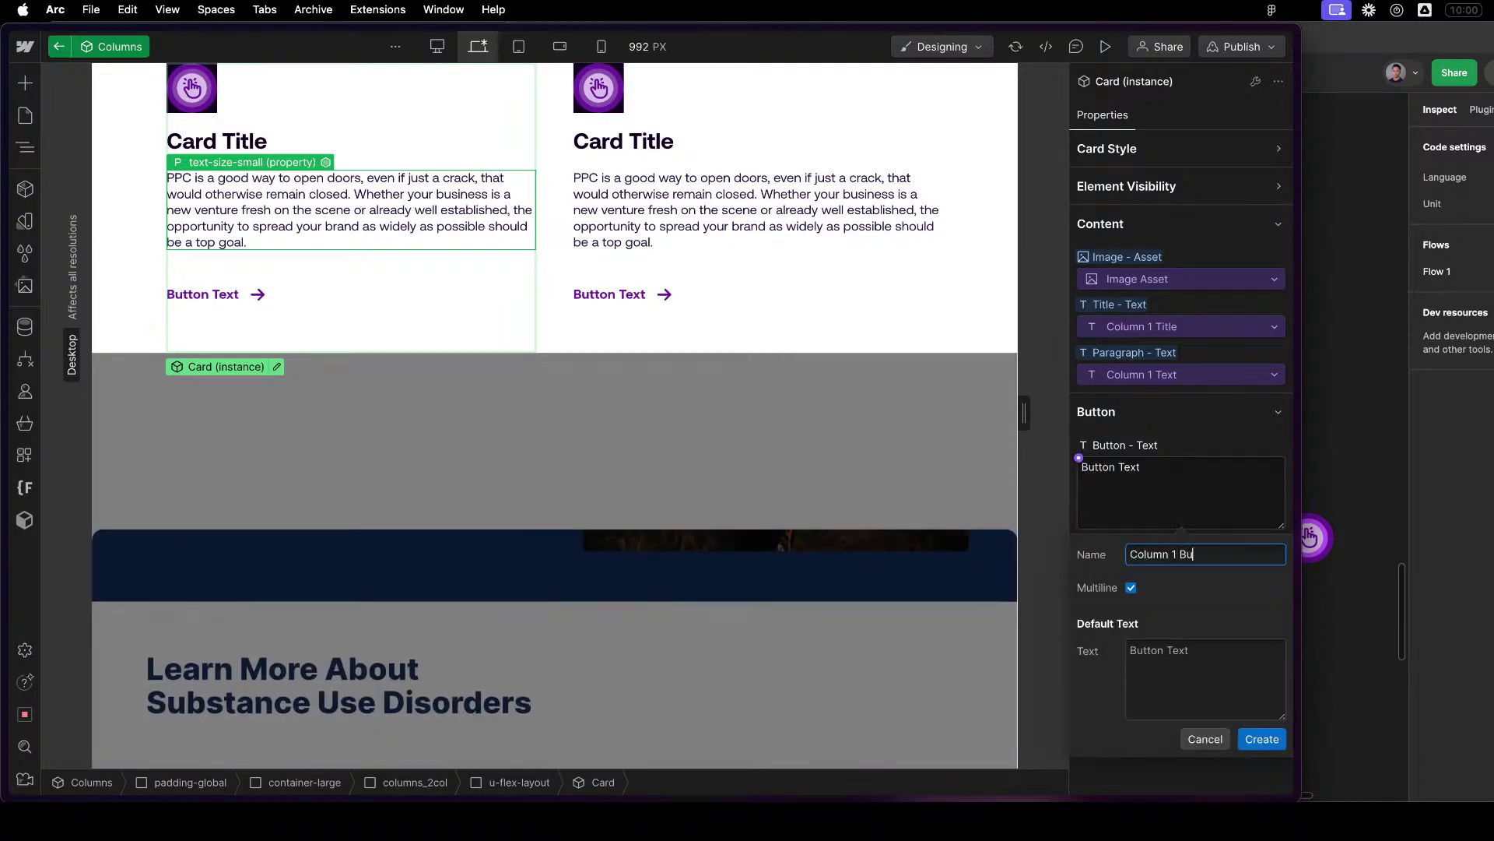
{"action": "type", "text": "tton"}
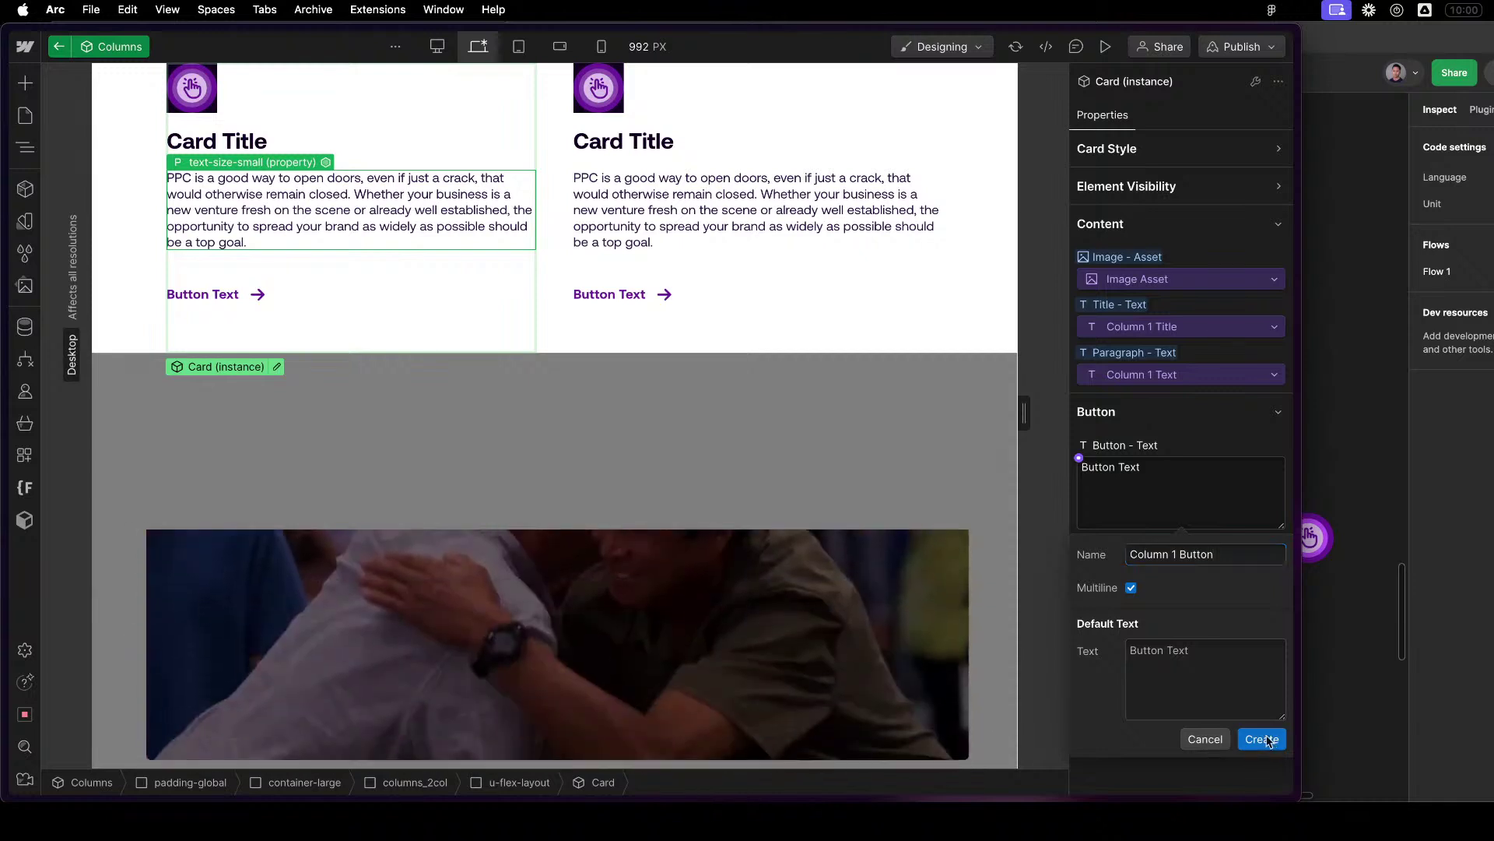
{"action": "left_click", "coordinate": [1262, 739]}
Connect the first Card's button link to a new property named Column 1 Link, with the Contact page as default.
{"action": "left_click", "coordinate": [1159, 495]}
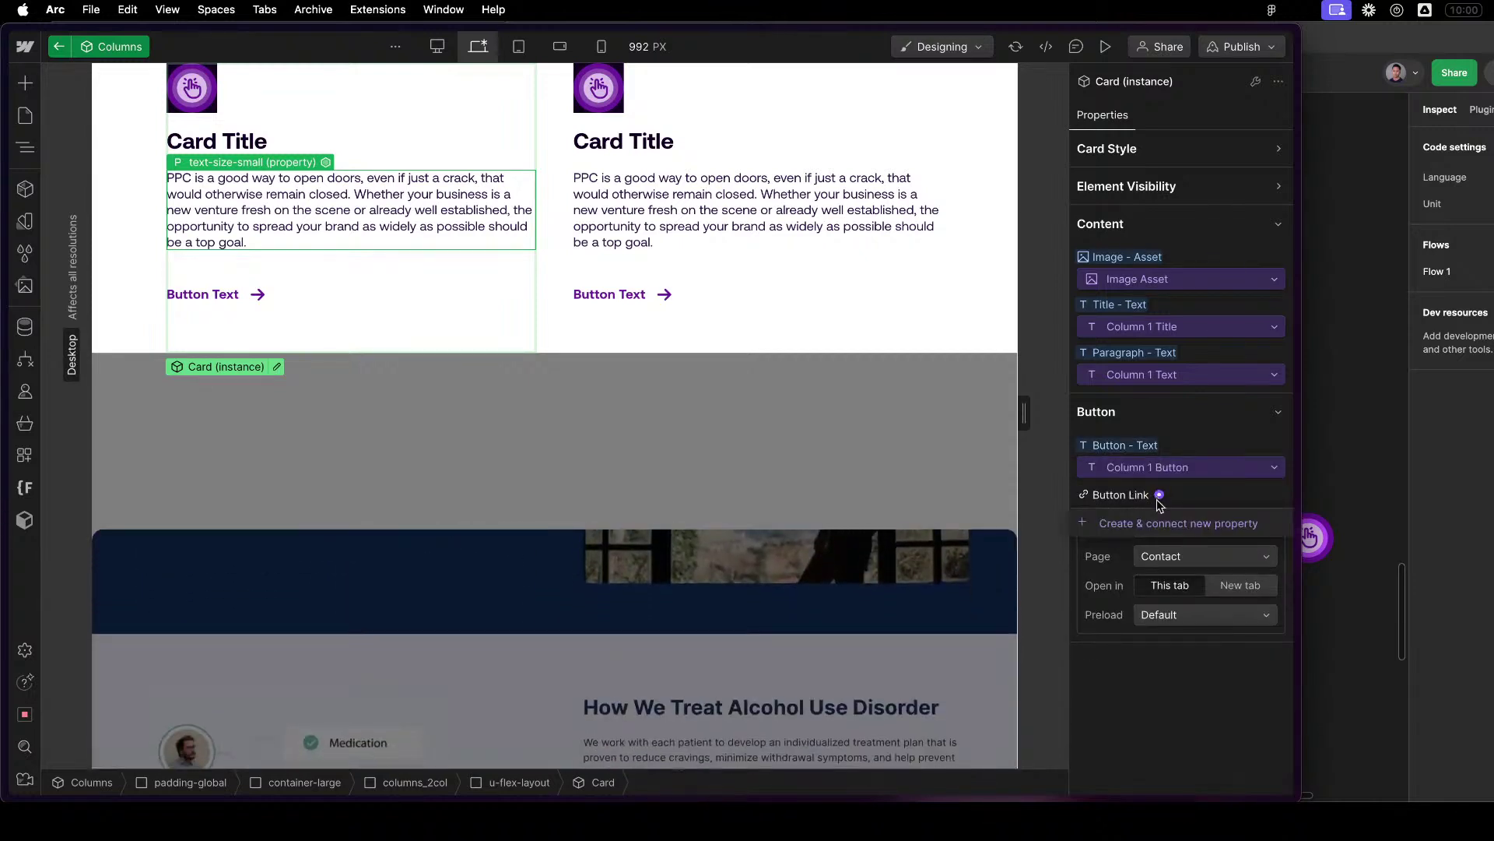
{"action": "left_click", "coordinate": [1163, 520]}
{"action": "type", "text": "Column 1 Link"}
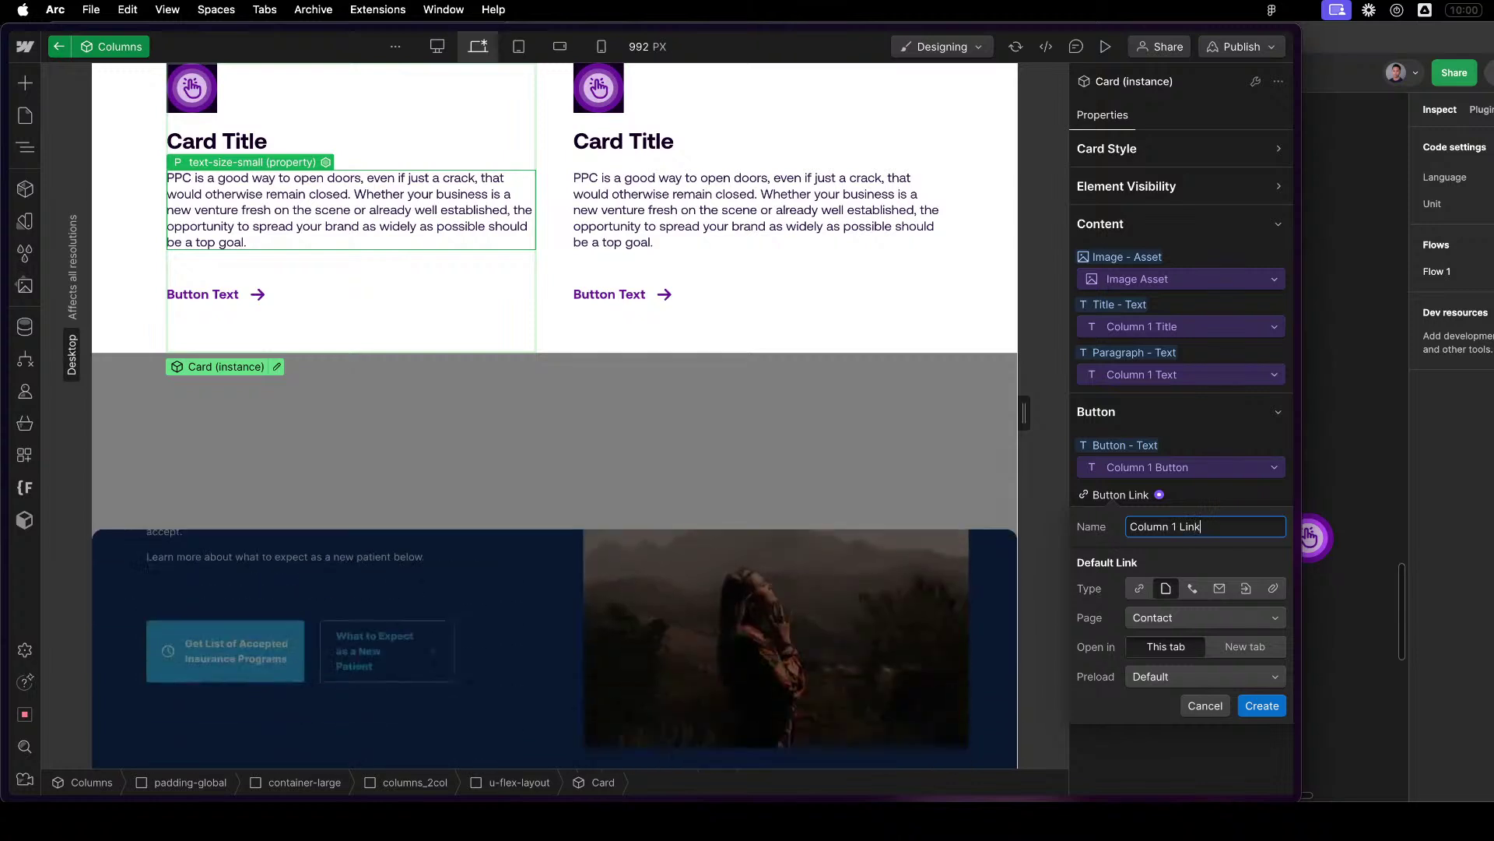
{"action": "left_click", "coordinate": [1263, 703]}
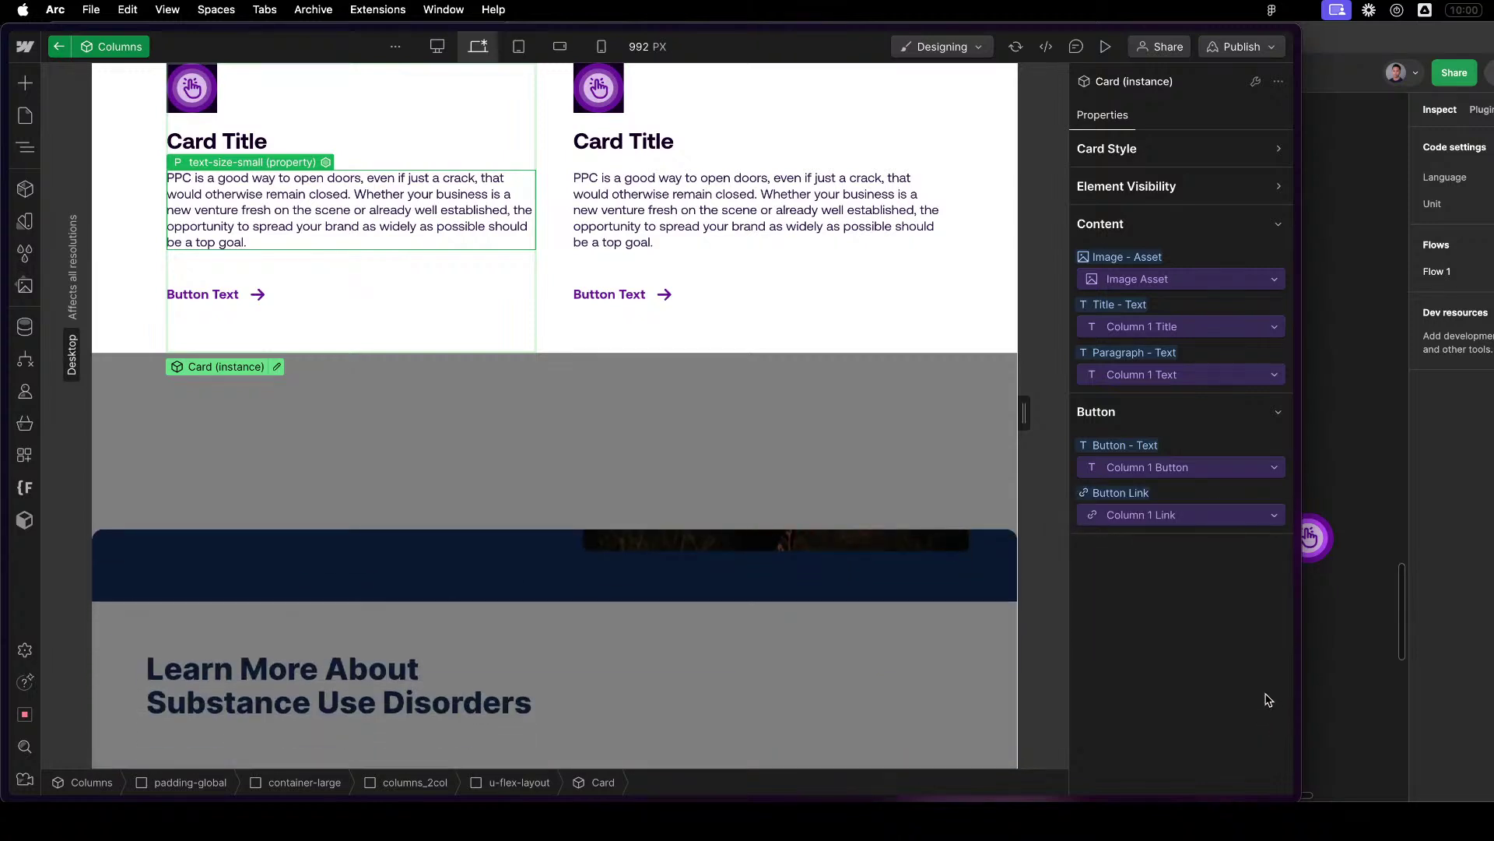
{"action": "left_click", "coordinate": [1208, 411]}
{"action": "left_click", "coordinate": [1212, 411]}
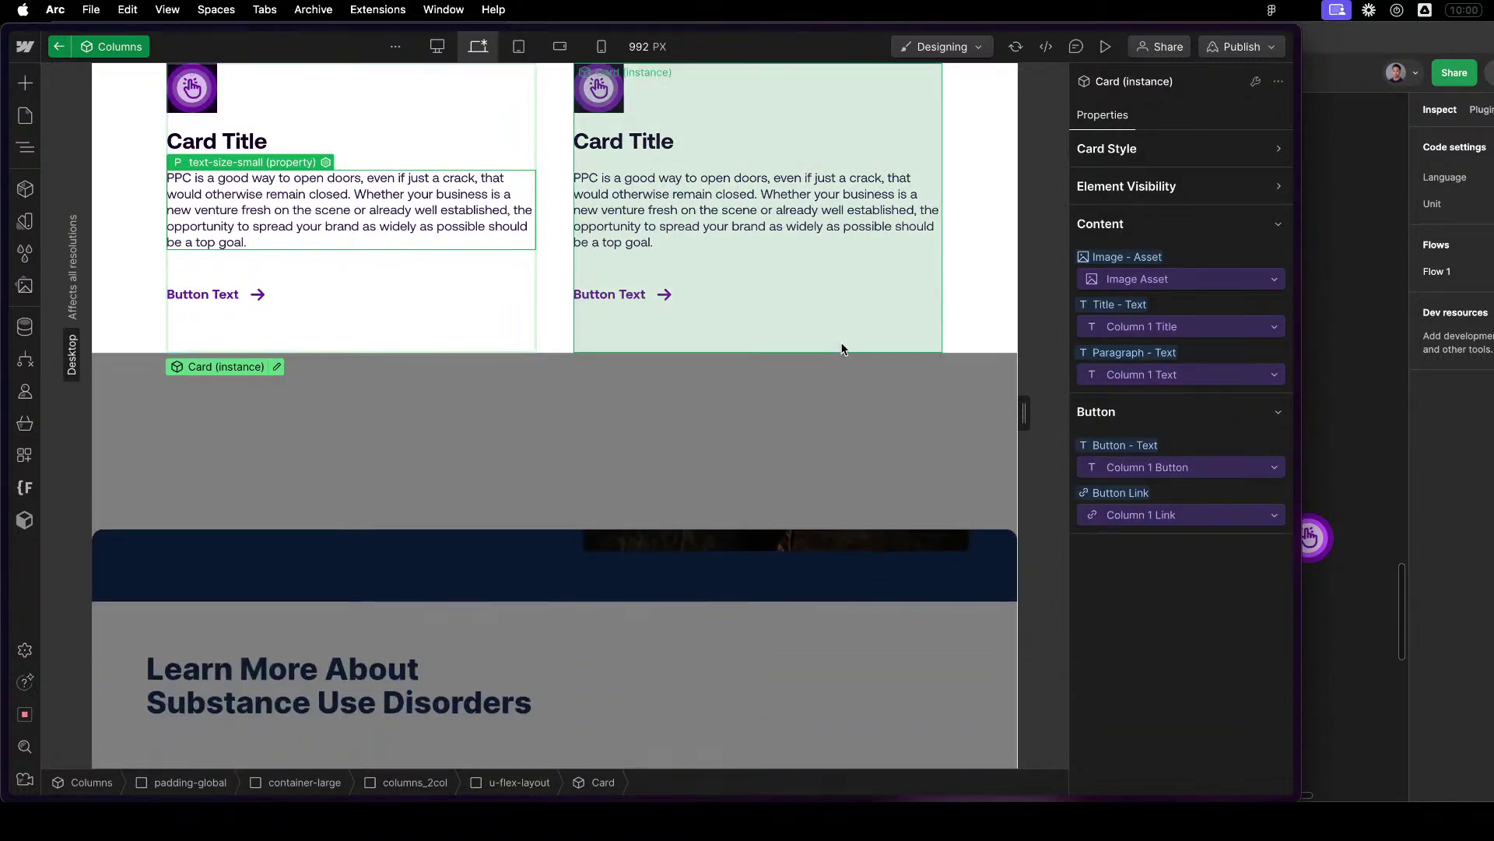
Connect the second Card's image asset to a new property named Column 2 Image, keeping icon-fpo-1.svg as the default image.
{"action": "left_click", "coordinate": [845, 347]}
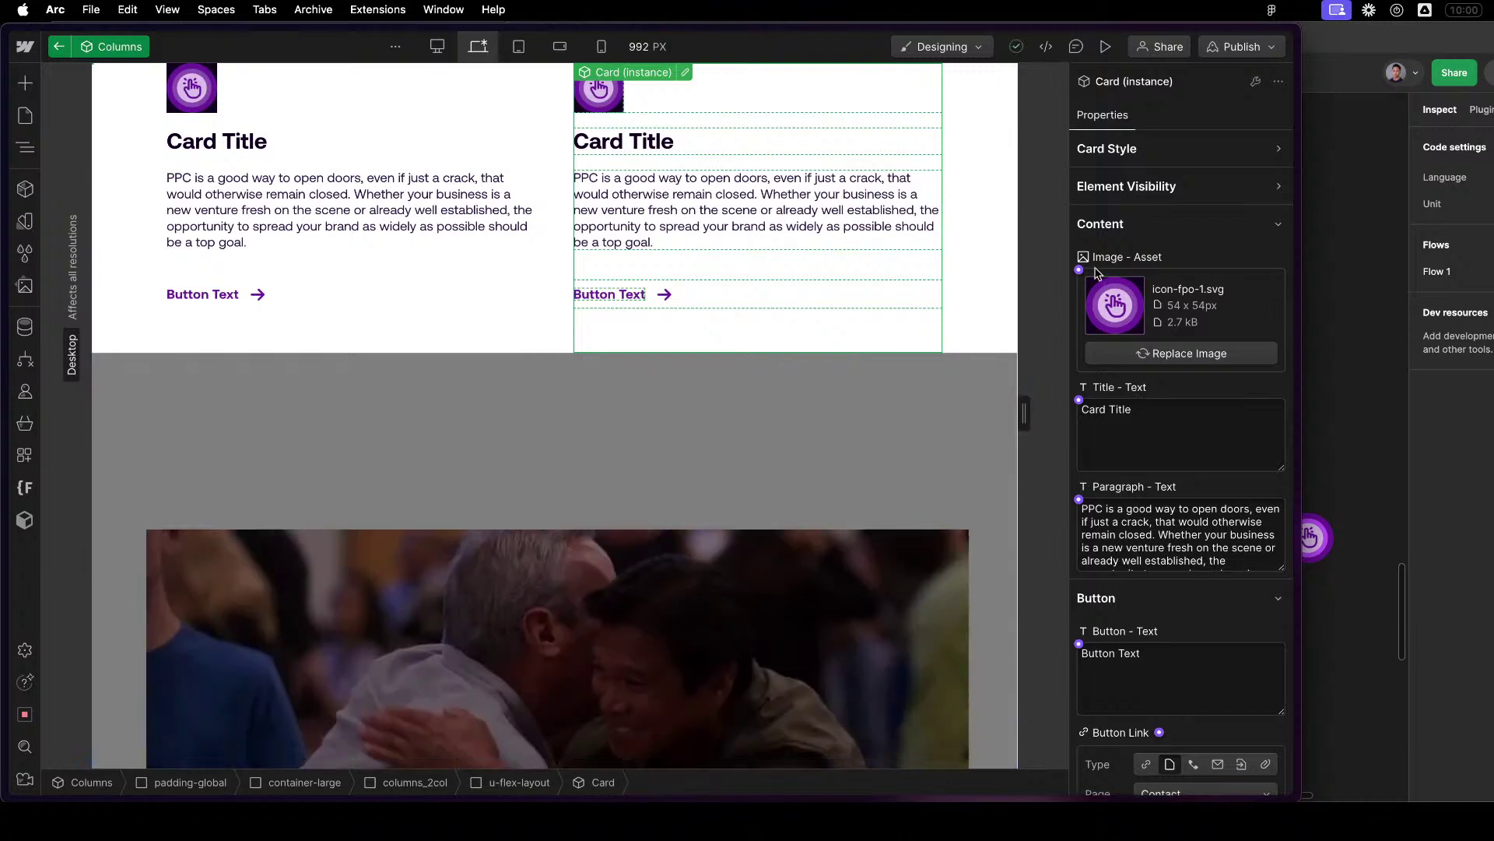
{"action": "left_click", "coordinate": [1079, 269]}
{"action": "left_click", "coordinate": [1121, 323]}
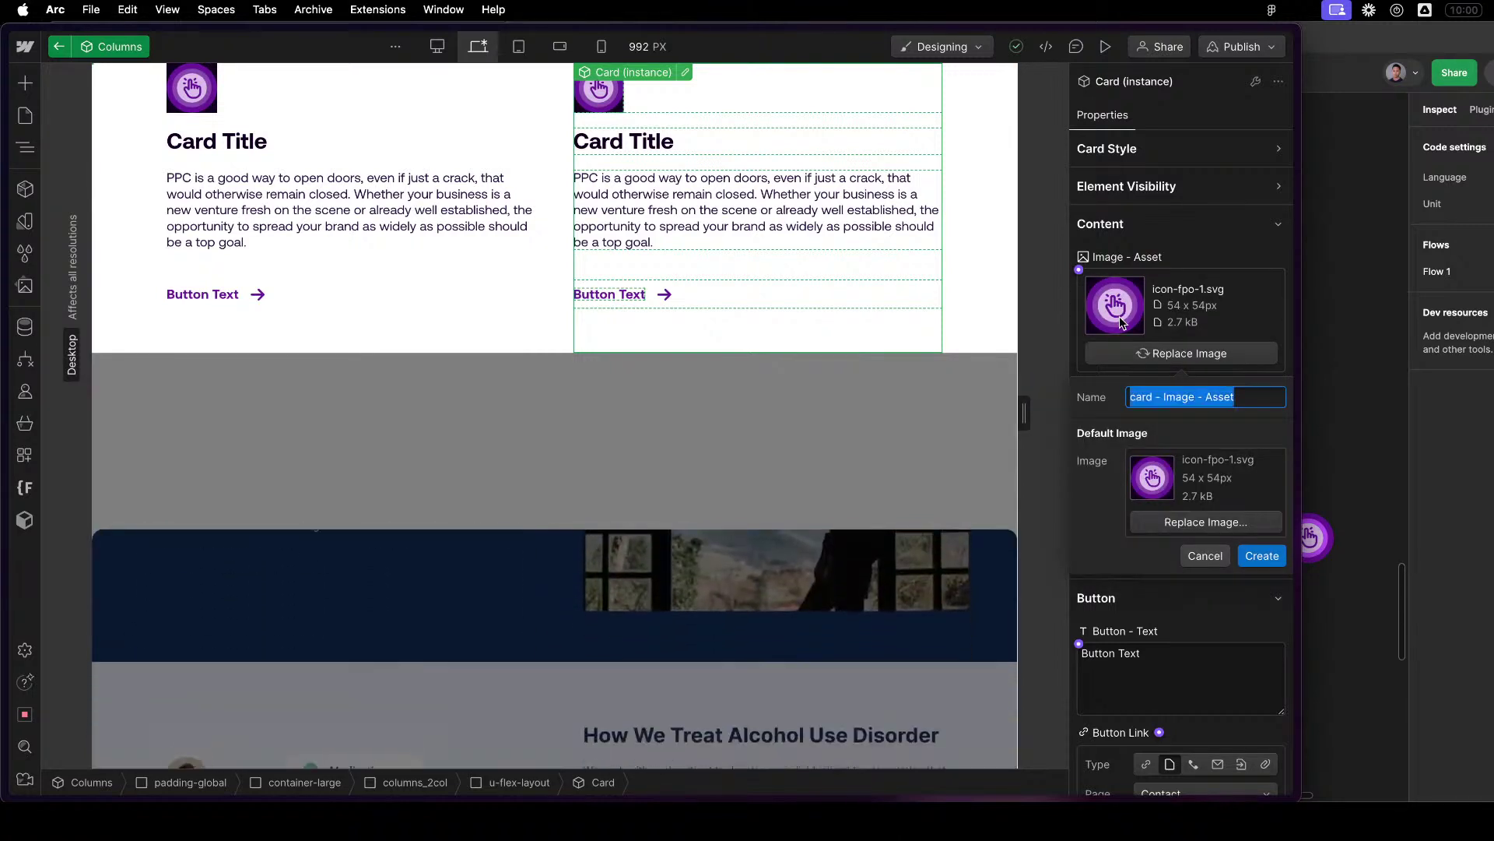
{"action": "type", "text": "2 - Image"}
{"action": "key", "text": "super+a"}
{"action": "type", "text": "Colum"}
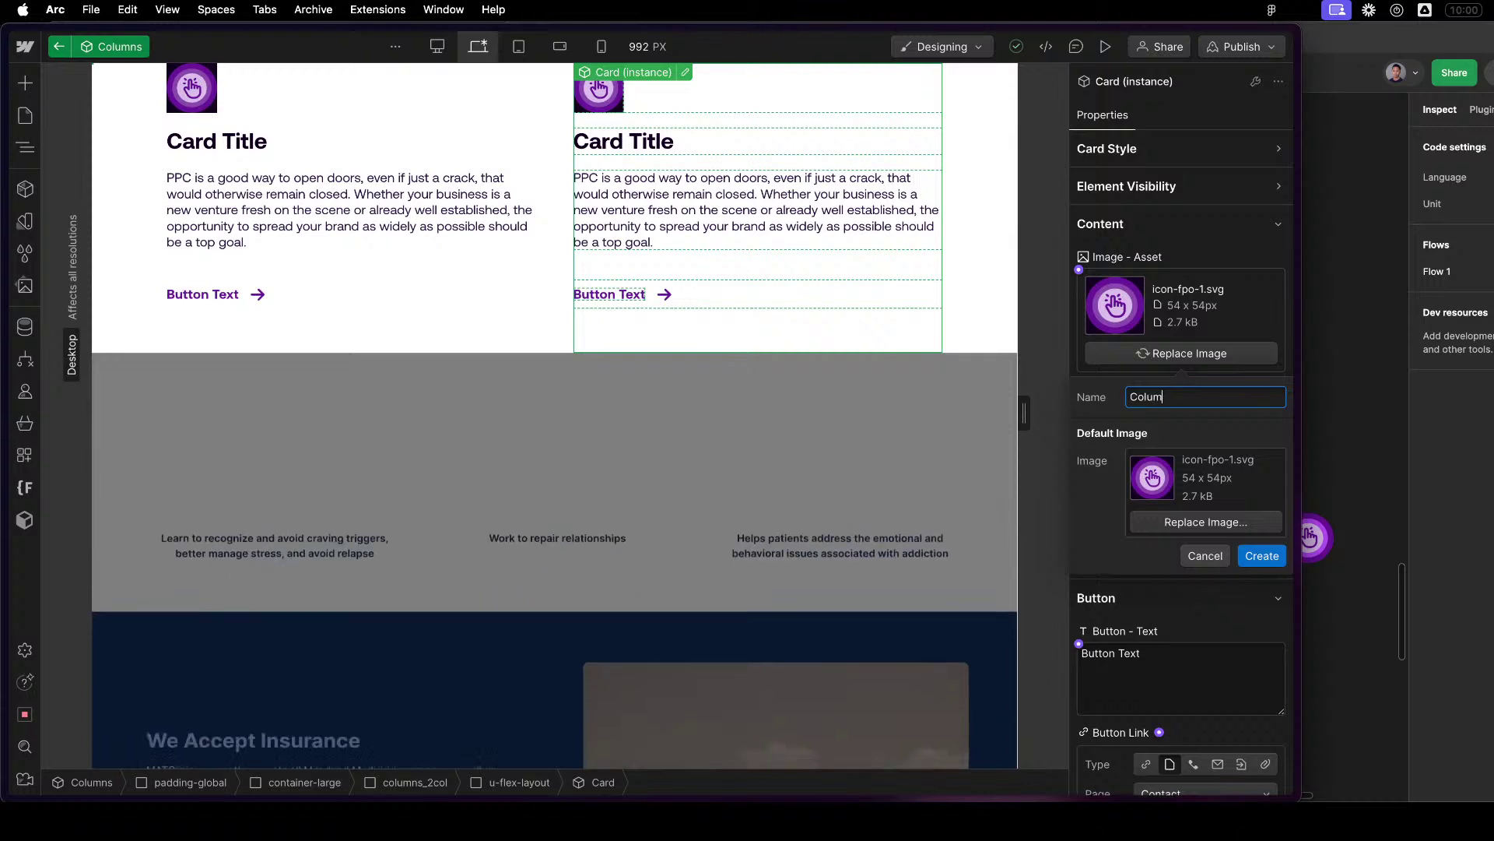
{"action": "type", "text": "n 2 Im"}
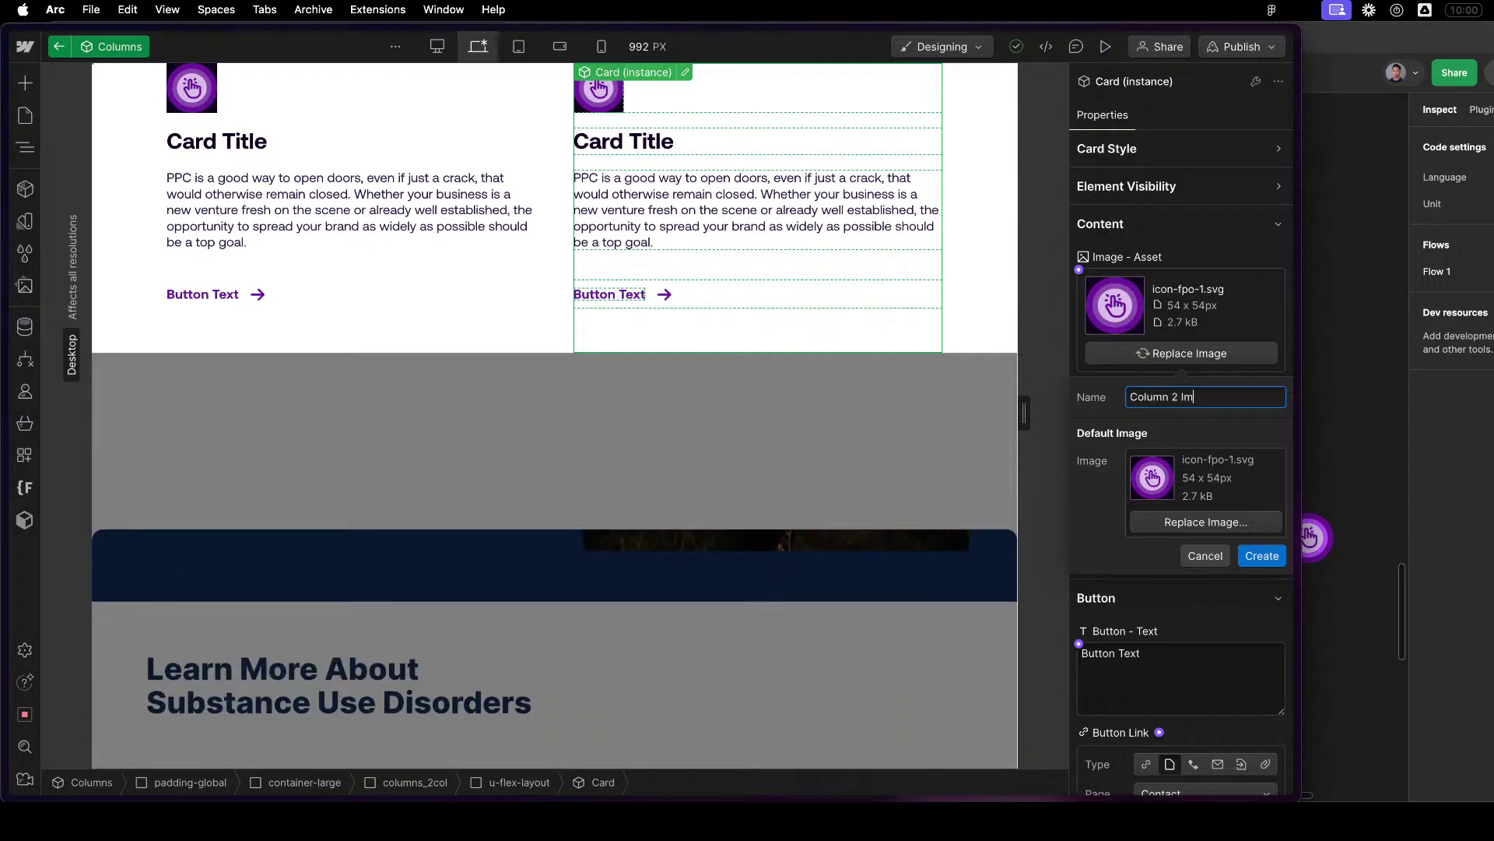
{"action": "type", "text": "age"}
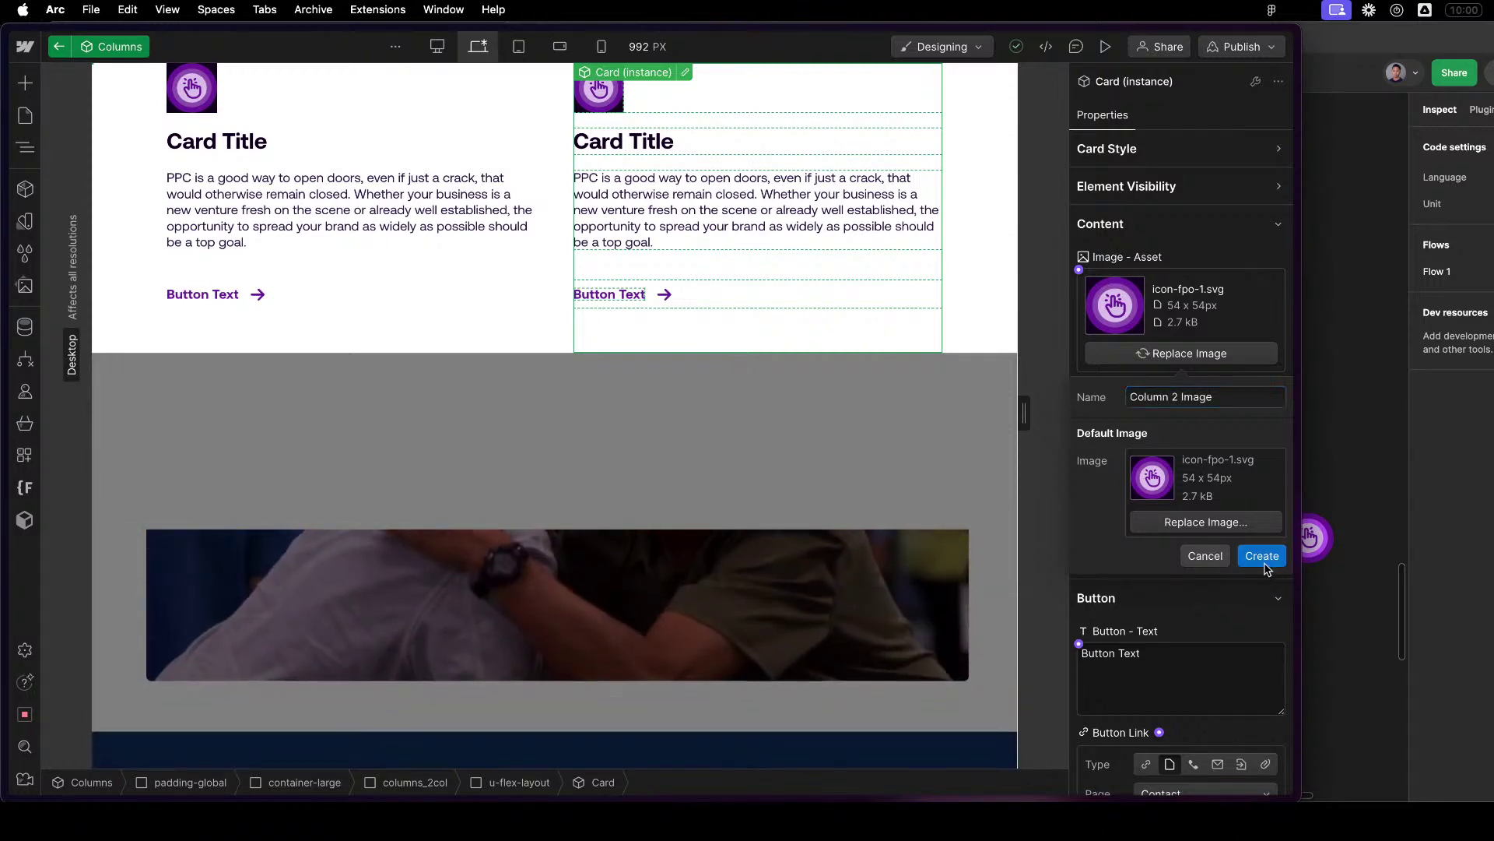
{"action": "left_click", "coordinate": [1262, 555]}
Connect the second Card's title text to a new multiline property named Column 2 Title.
{"action": "left_click", "coordinate": [1079, 318]}
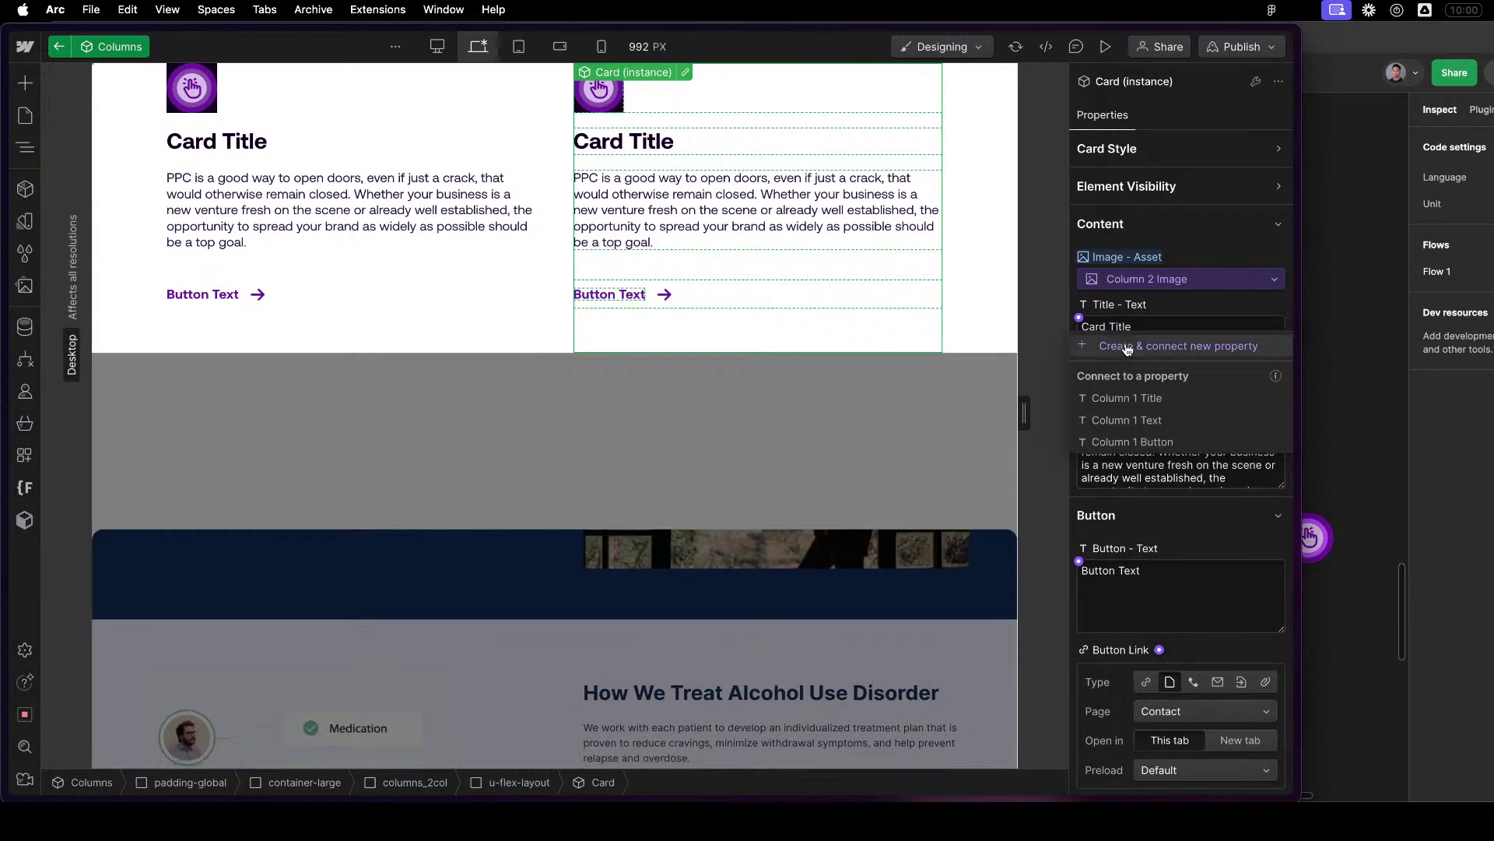
{"action": "left_click", "coordinate": [1144, 343]}
{"action": "type", "text": "Column 2 Title"}
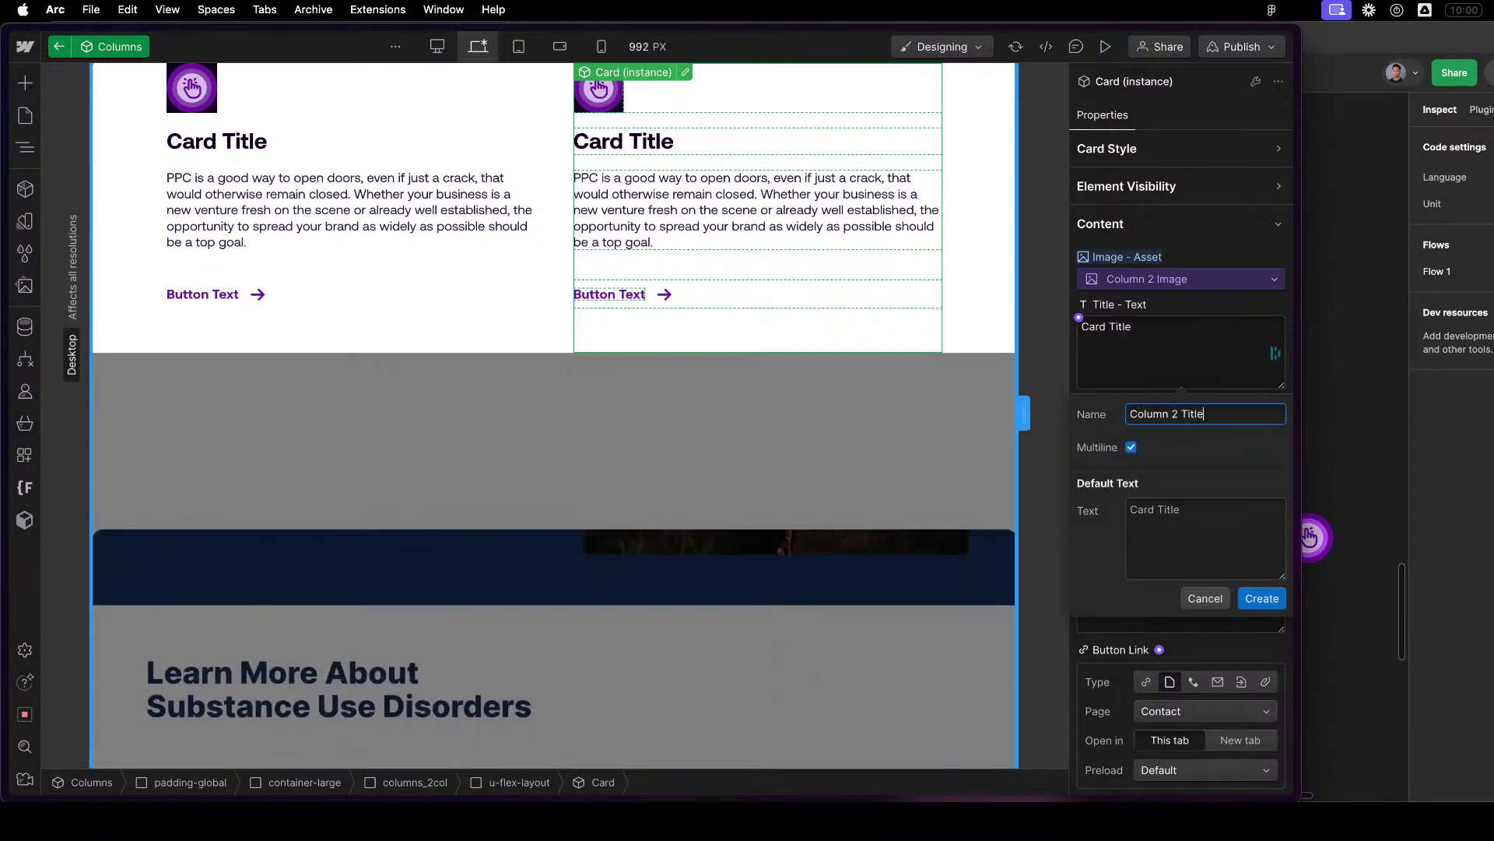
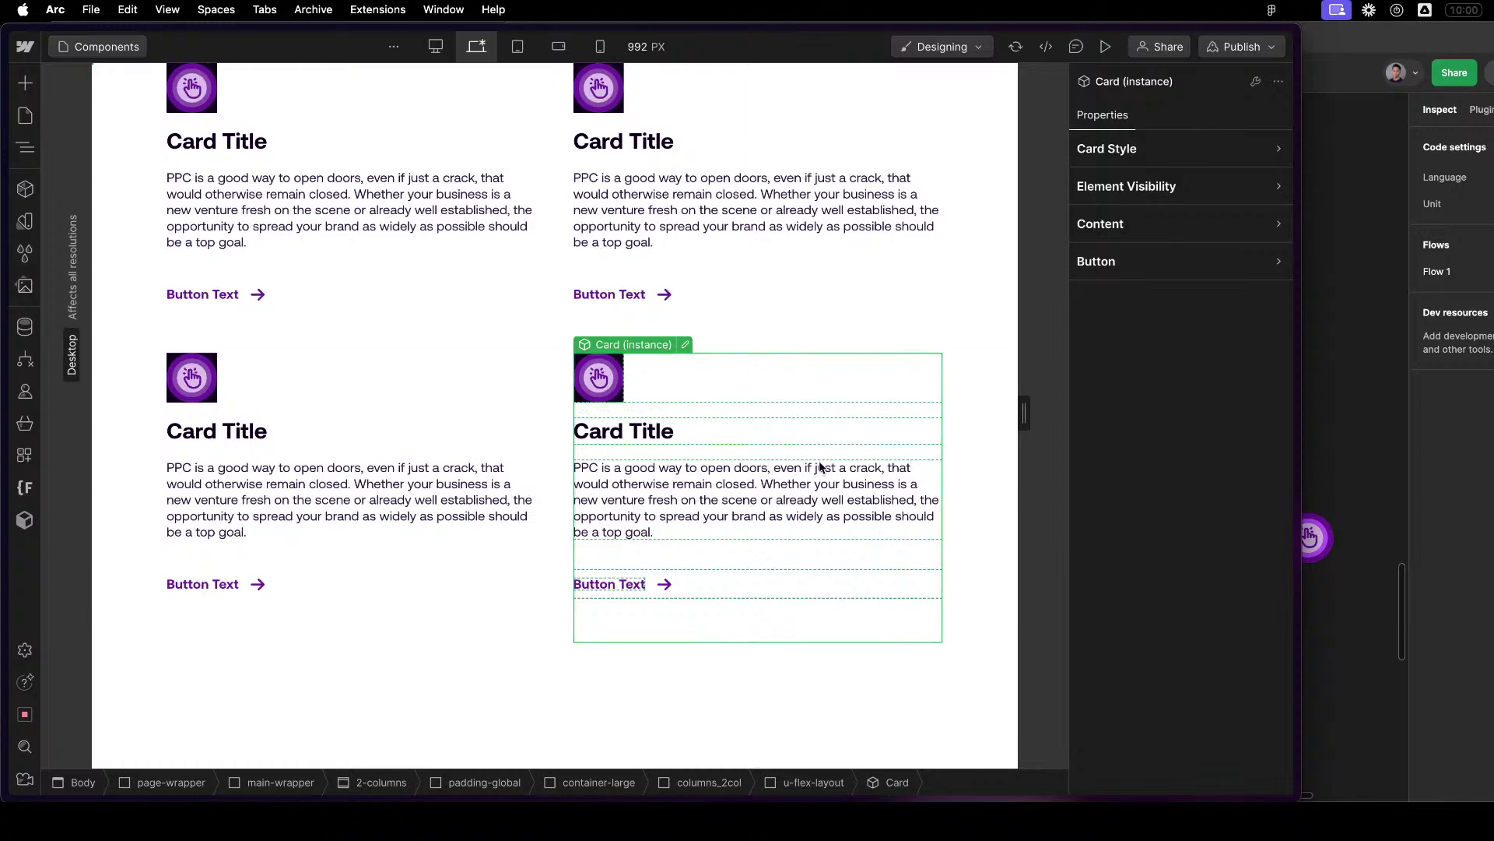
Duplicate a Card in the lower two-column section and replace that section's 2-columns class with 3-columns.
{"action": "key", "text": "super+d"}
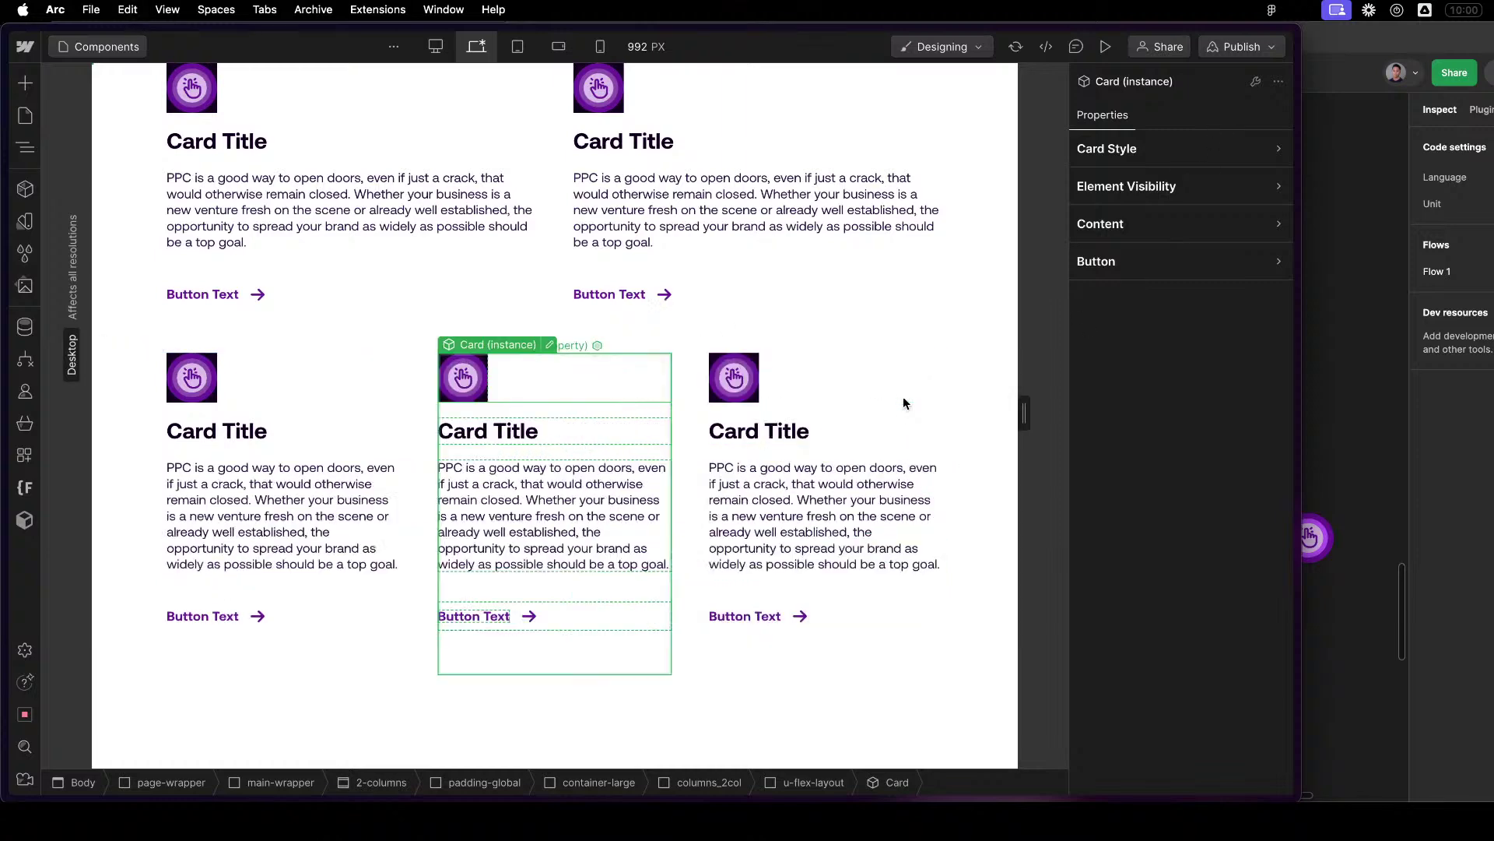
{"action": "left_click", "coordinate": [693, 409]}
{"action": "left_click", "coordinate": [125, 415]}
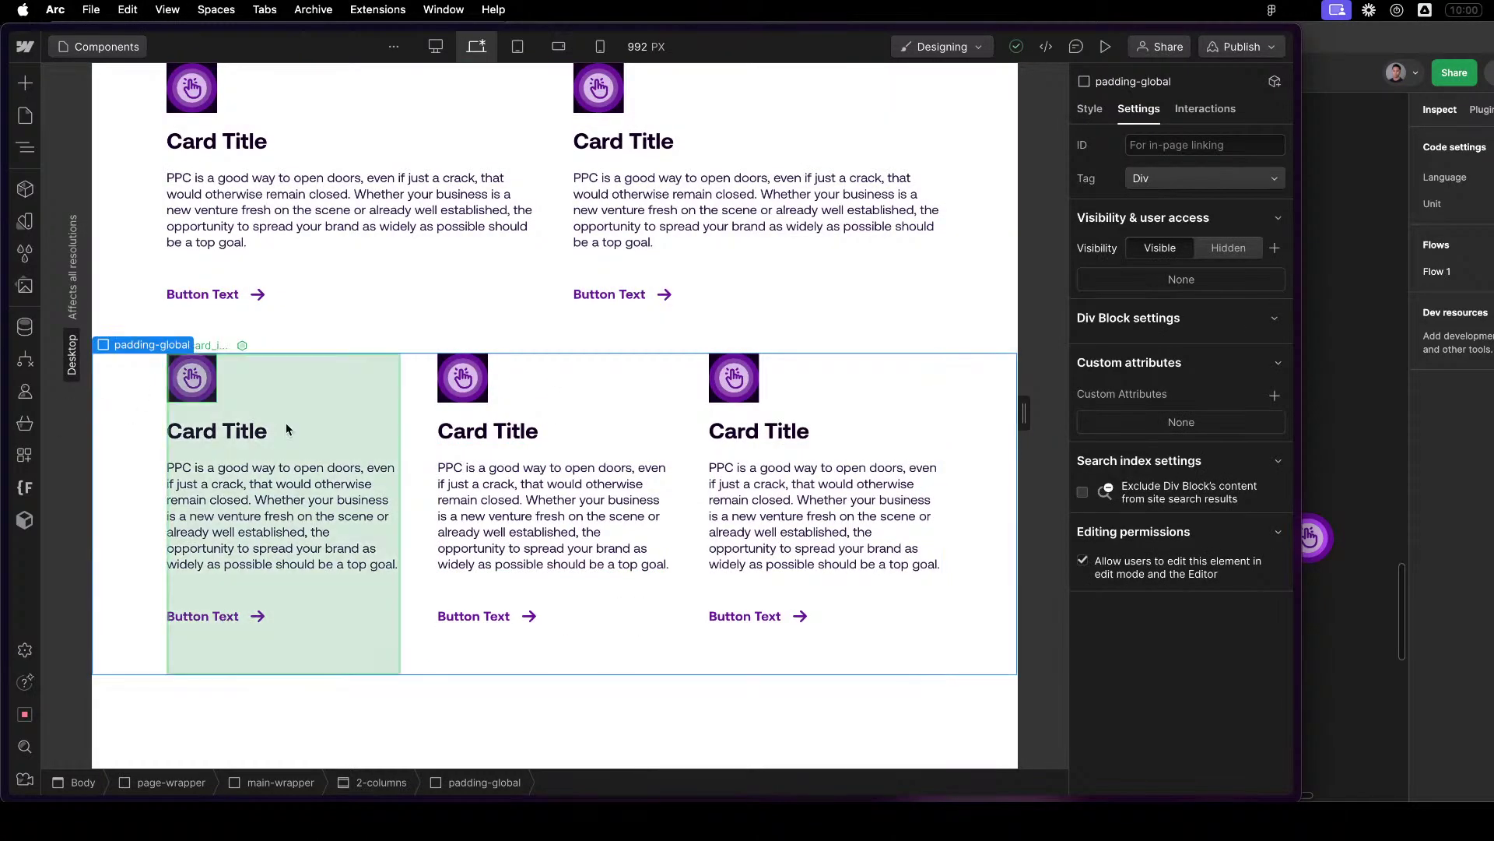
{"action": "key", "text": "z"}
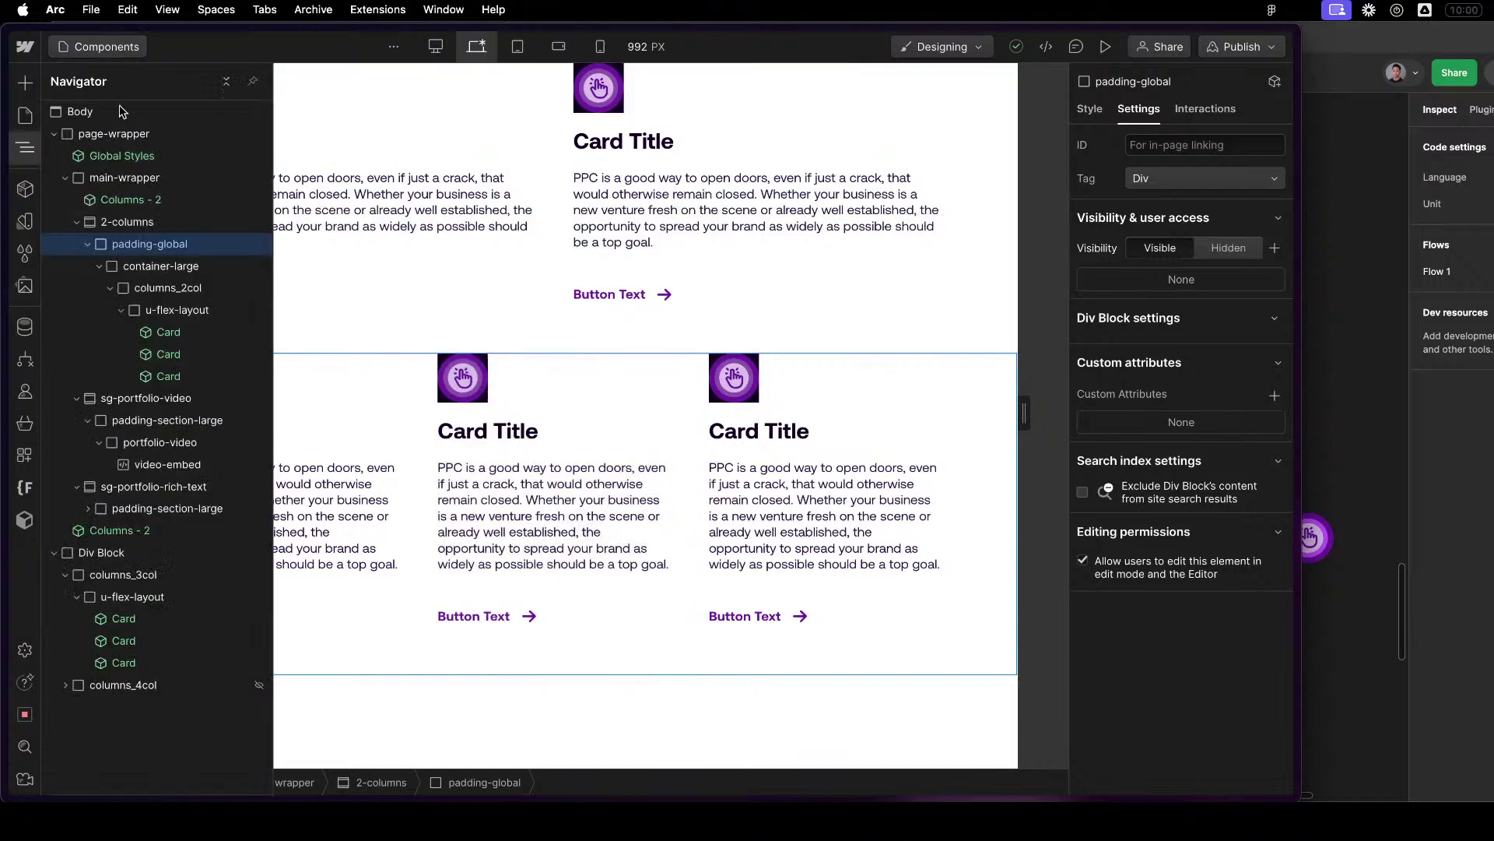
{"action": "left_click", "coordinate": [116, 134]}
{"action": "left_click", "coordinate": [130, 221]}
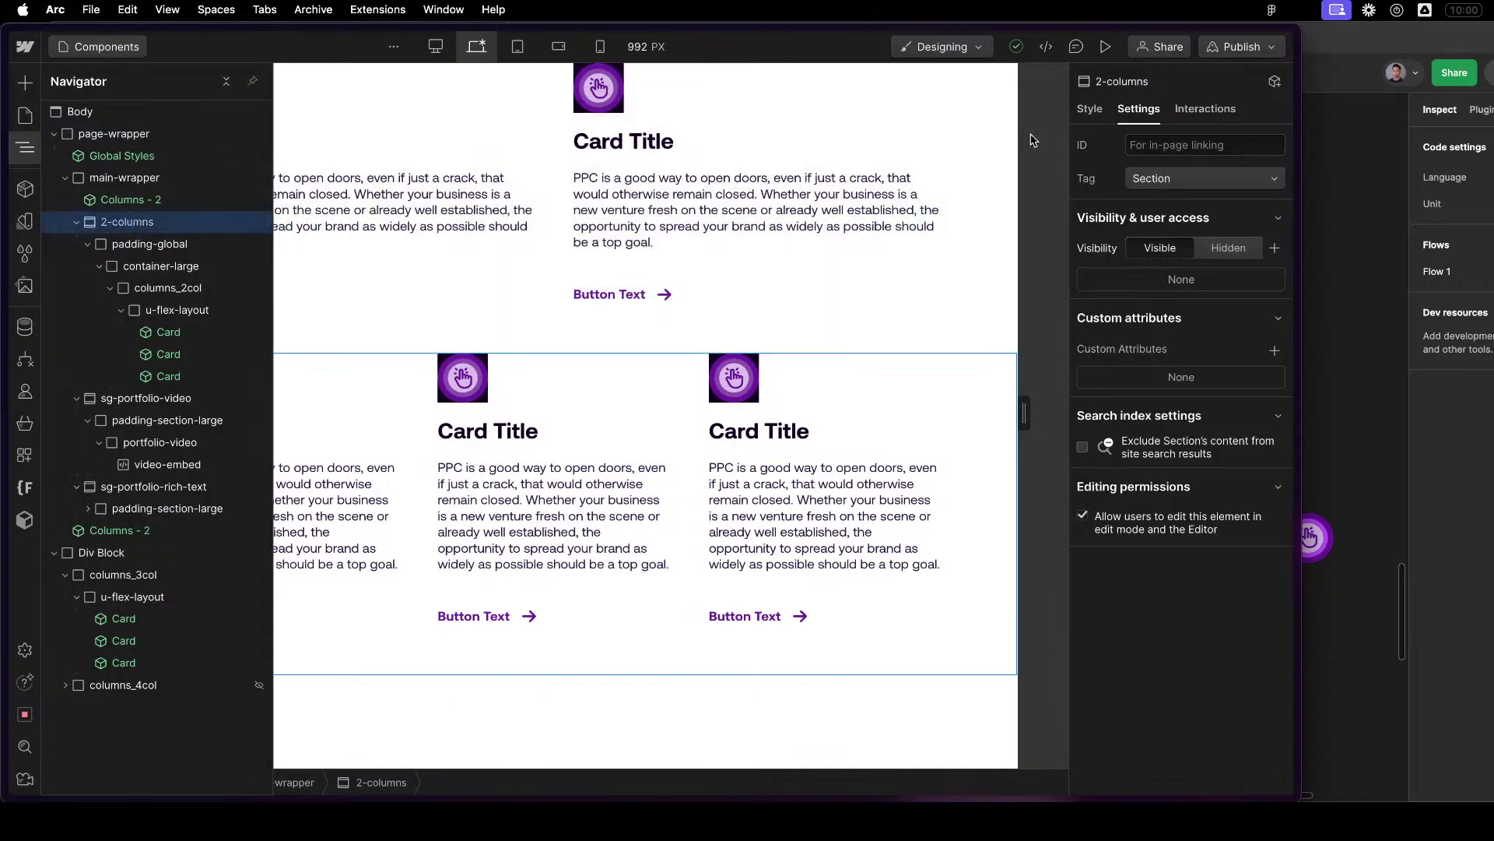
{"action": "left_click", "coordinate": [1092, 109]}
{"action": "left_click", "coordinate": [1214, 168]}
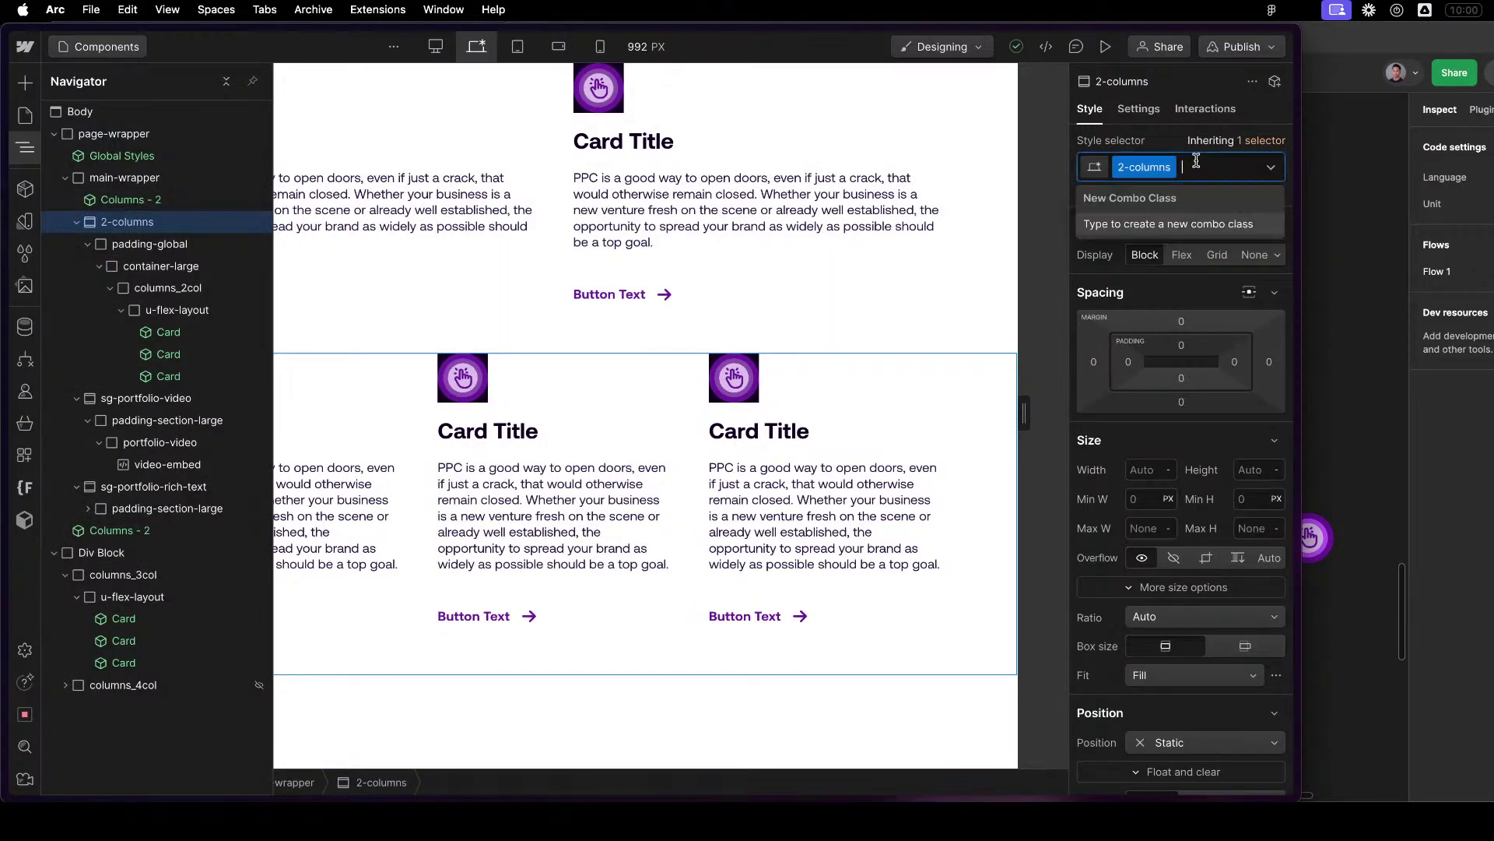
{"action": "key", "text": "BackSpace"}
{"action": "type", "text": "3-columns"}
{"action": "key", "text": "Return"}
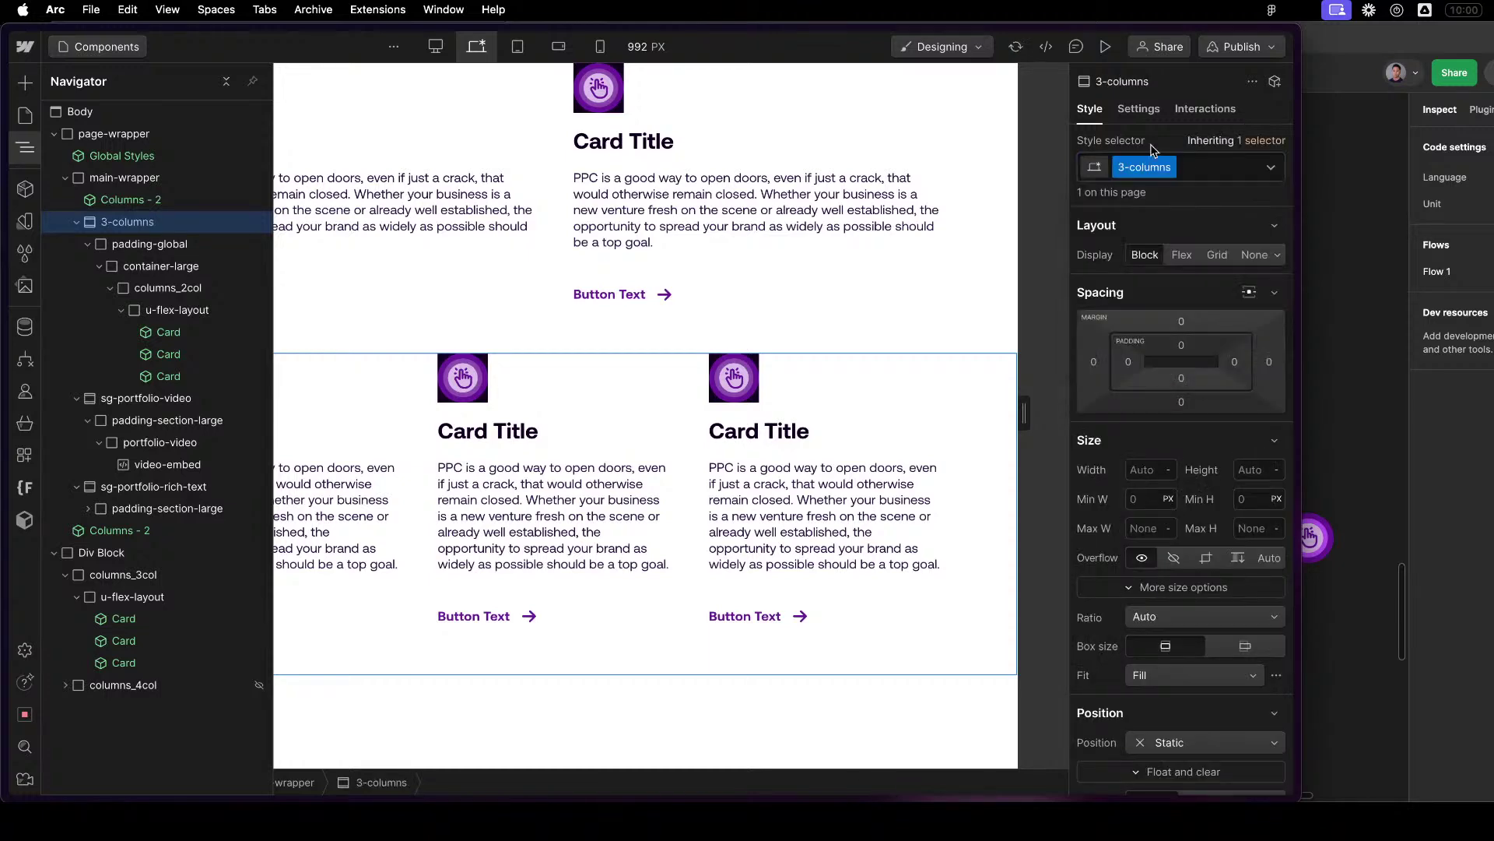
{"action": "left_click", "coordinate": [76, 222]}
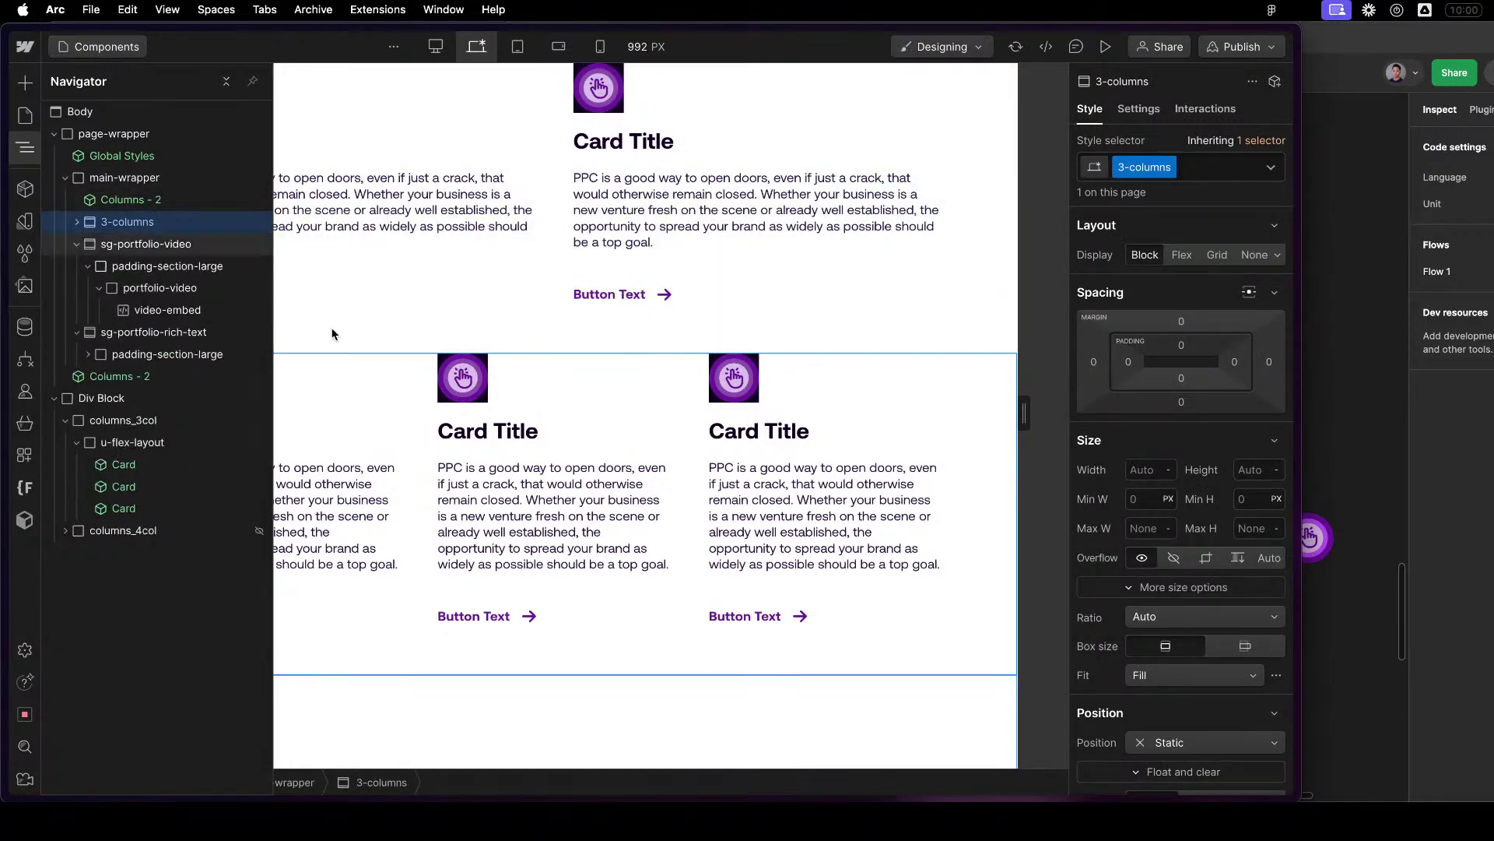
Try the Large style on the first Card of the three-column section and return it to Regular.
{"action": "left_click", "coordinate": [646, 451]}
{"action": "left_click", "coordinate": [424, 434]}
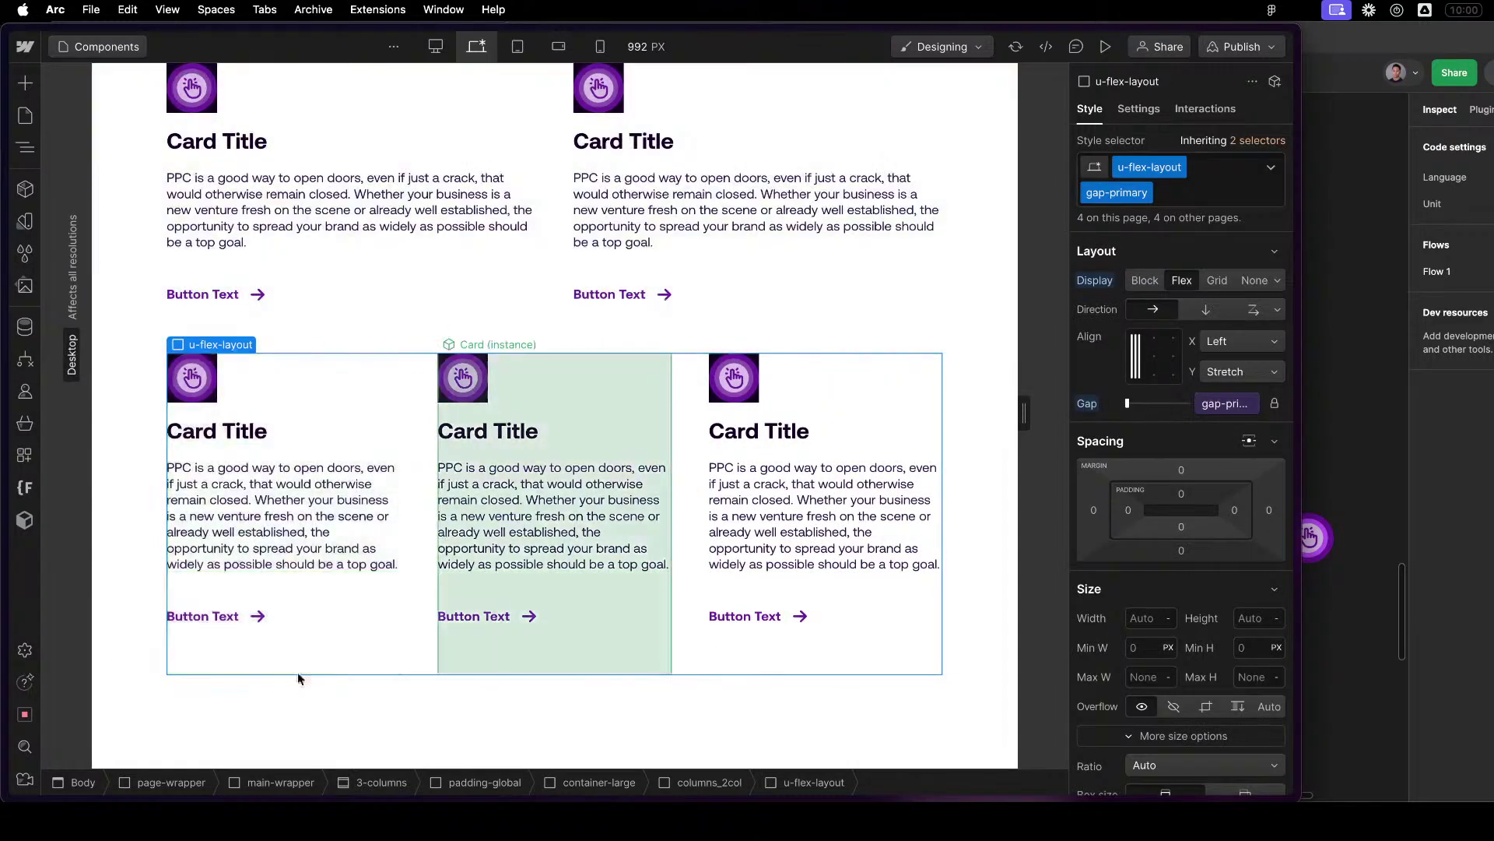
{"action": "left_click", "coordinate": [1203, 106]}
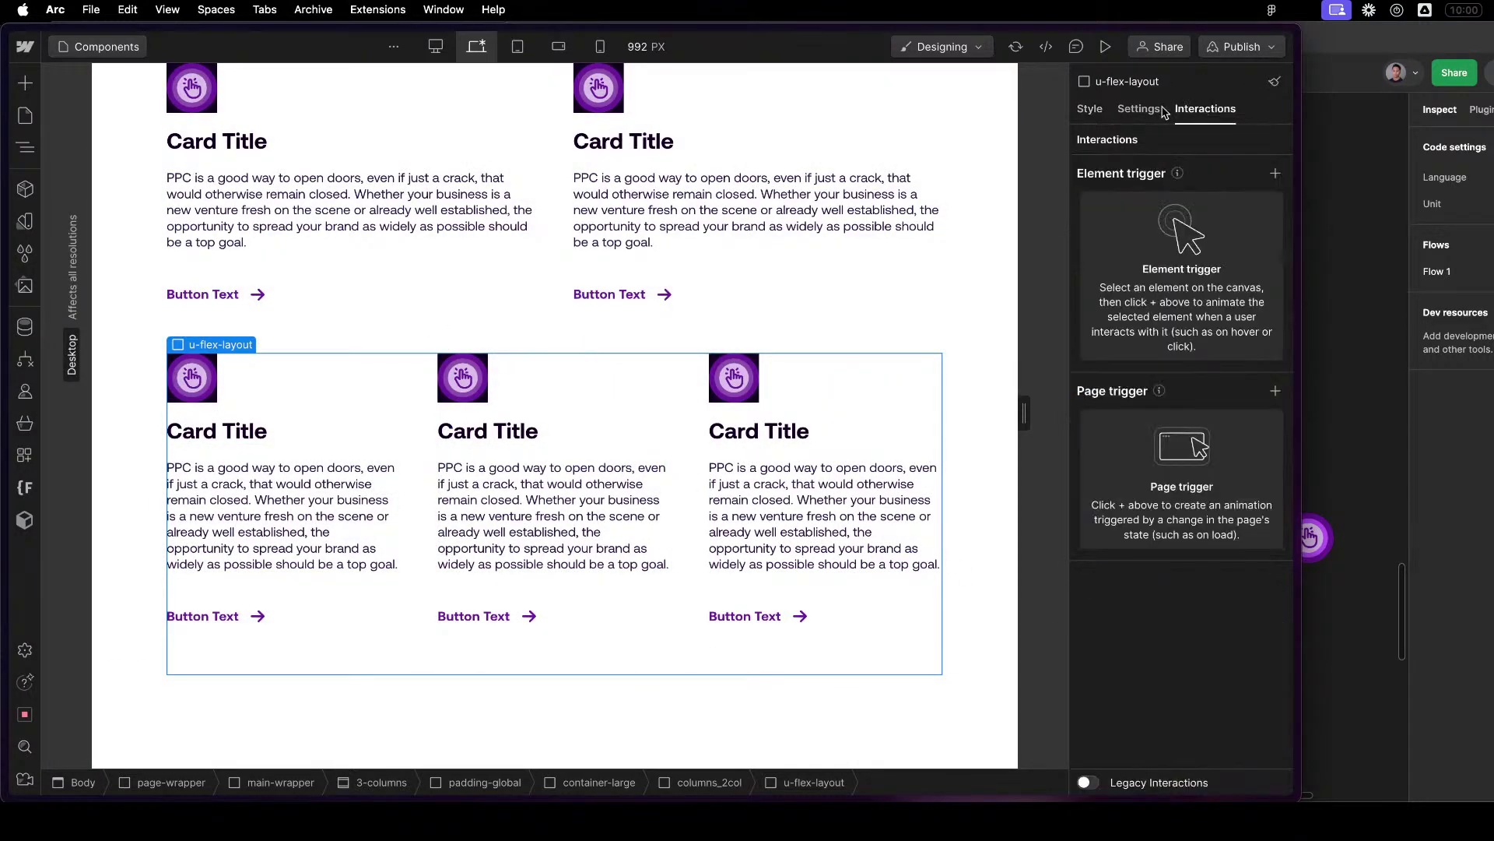
{"action": "left_click", "coordinate": [356, 410]}
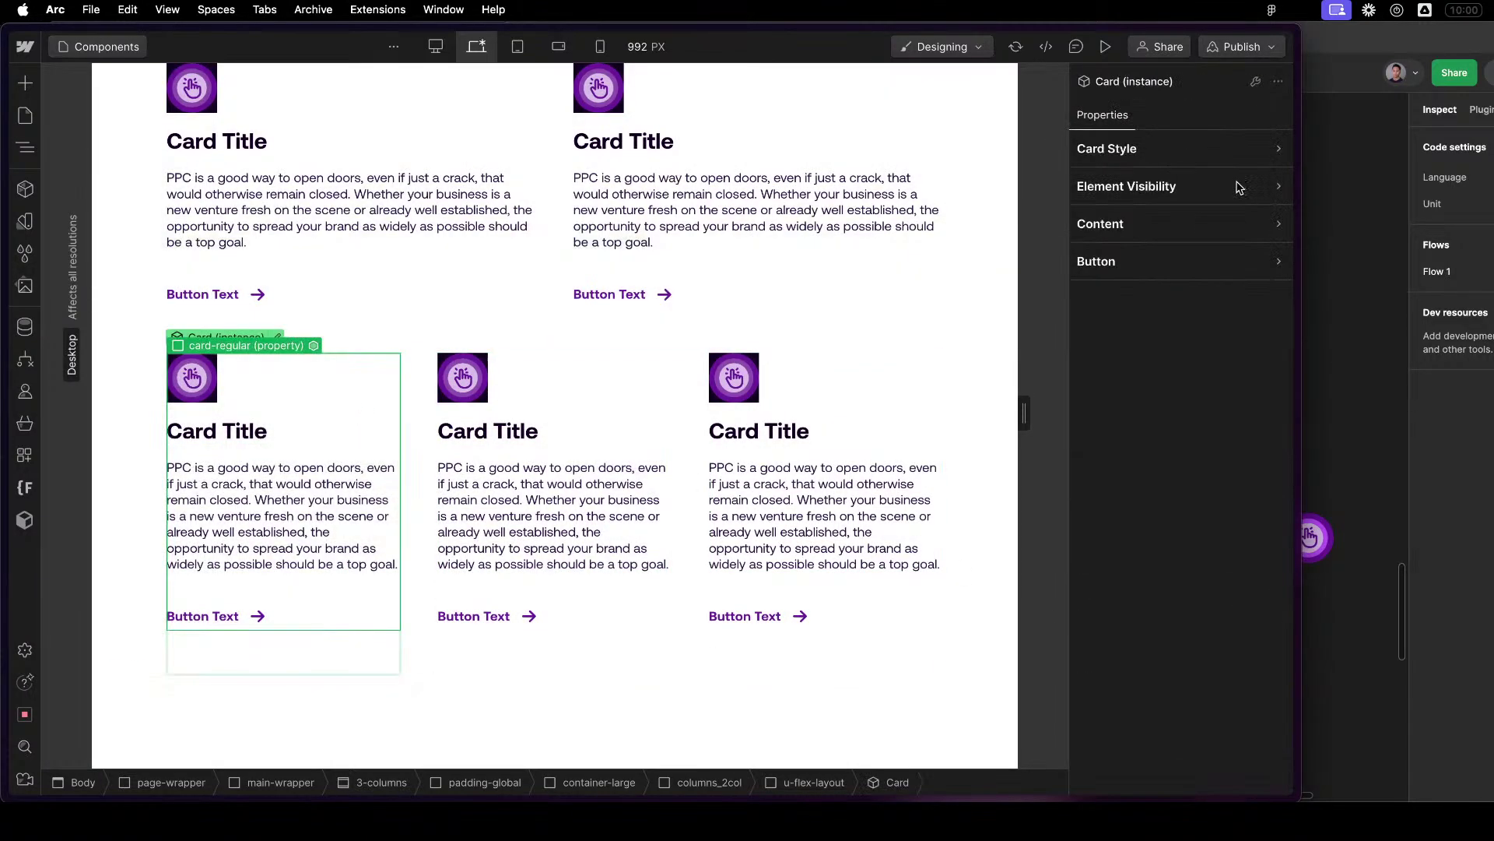
{"action": "left_click", "coordinate": [1152, 150]}
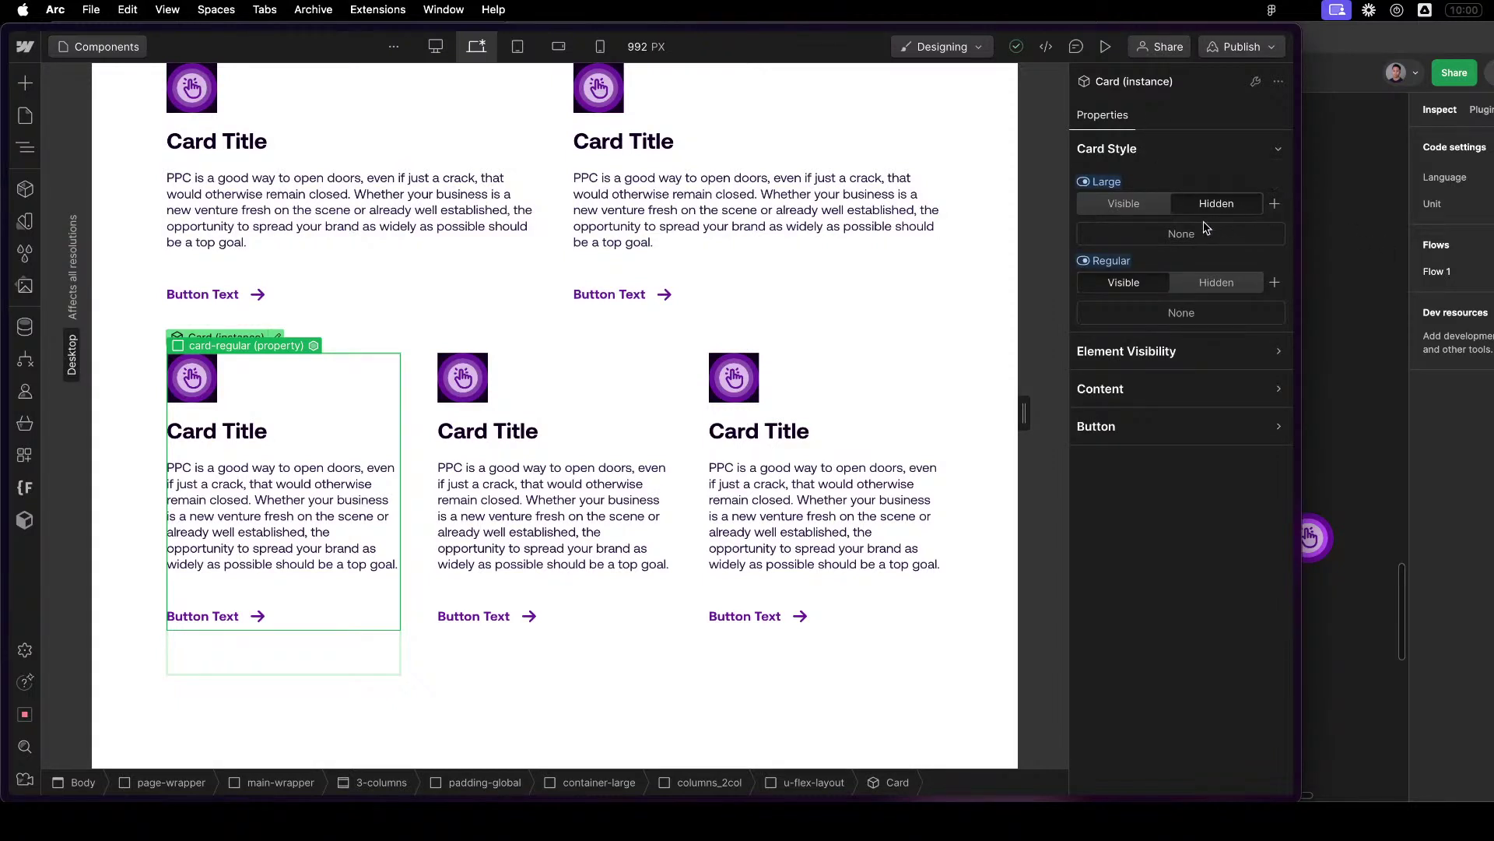
{"action": "left_click", "coordinate": [1191, 282]}
{"action": "left_click", "coordinate": [1156, 203]}
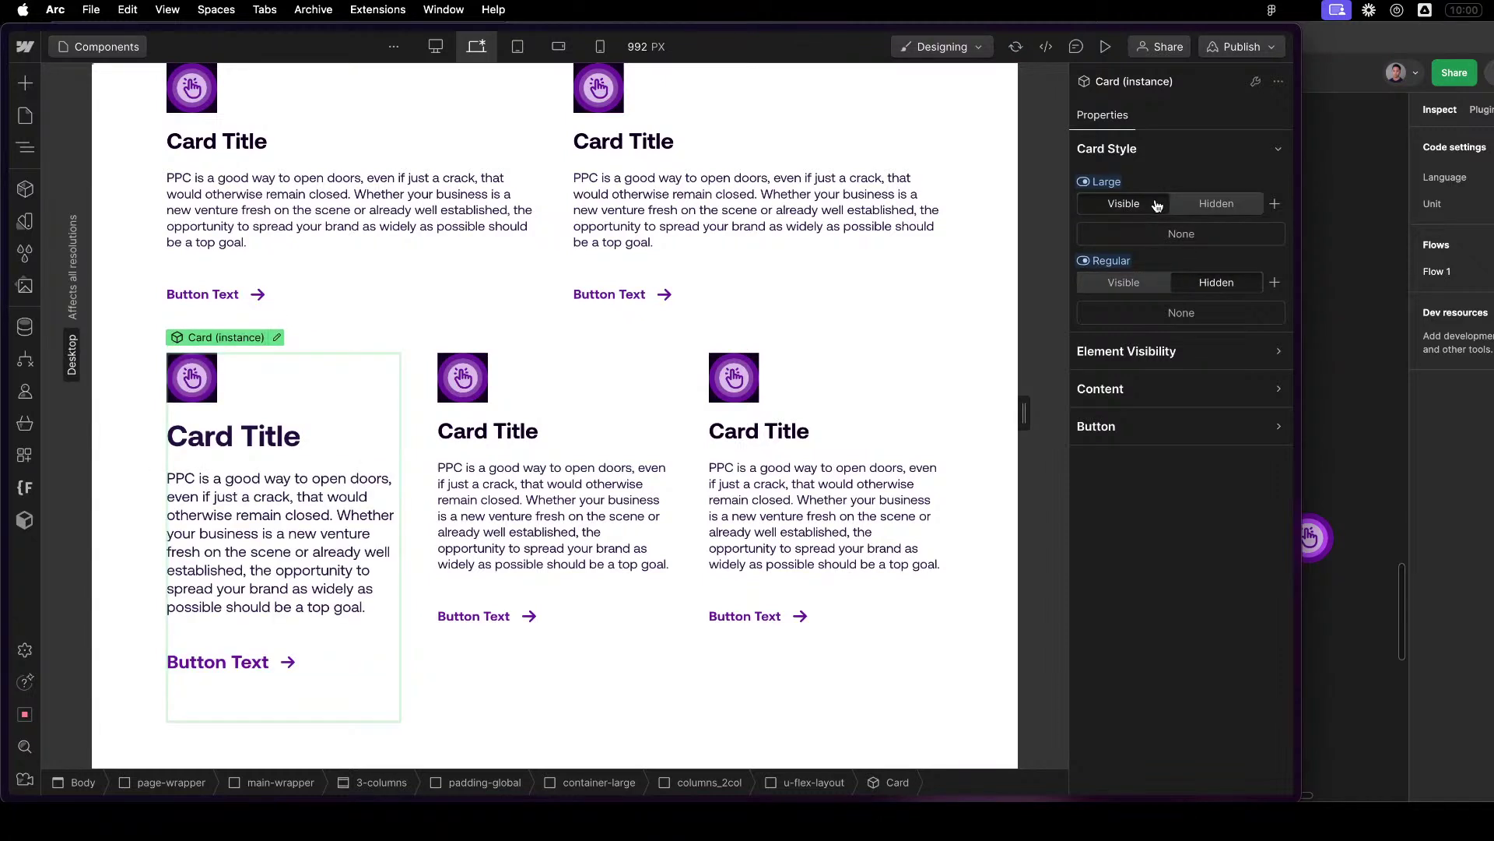
{"action": "left_click", "coordinate": [1229, 206]}
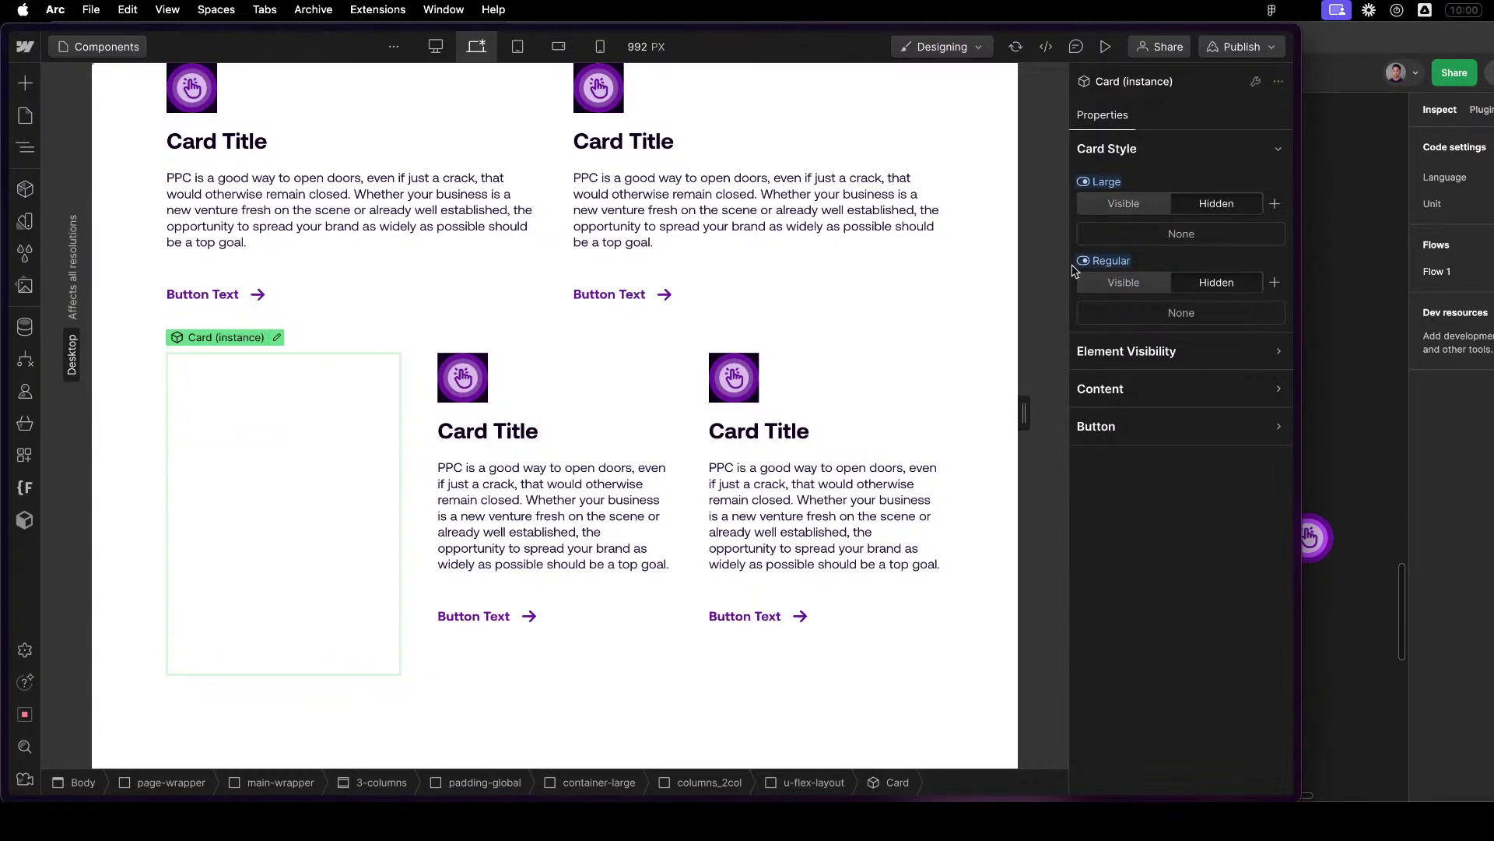
{"action": "left_click", "coordinate": [1125, 285]}
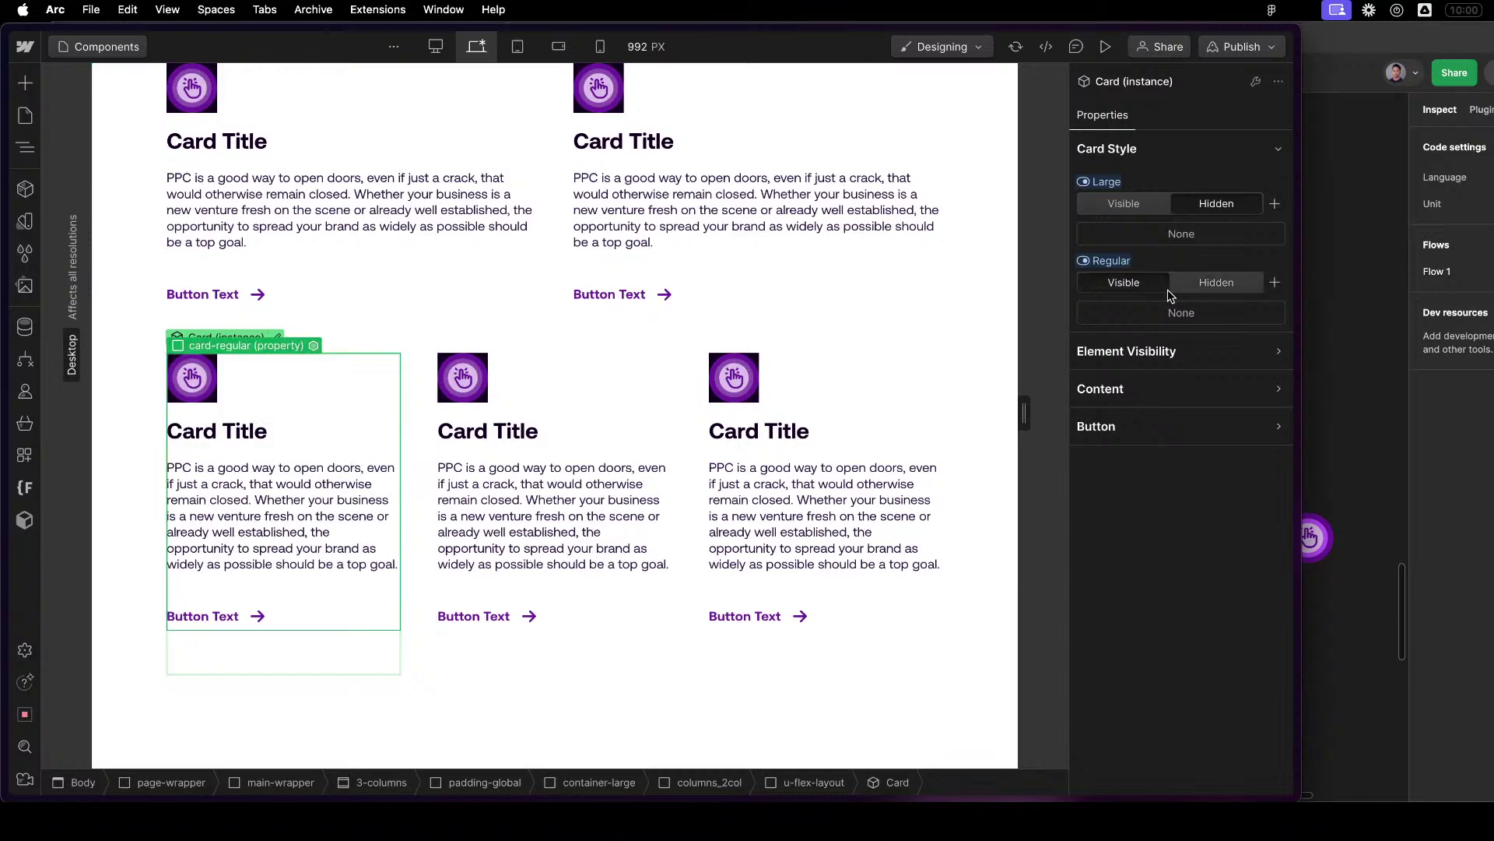
{"action": "left_click", "coordinate": [694, 439]}
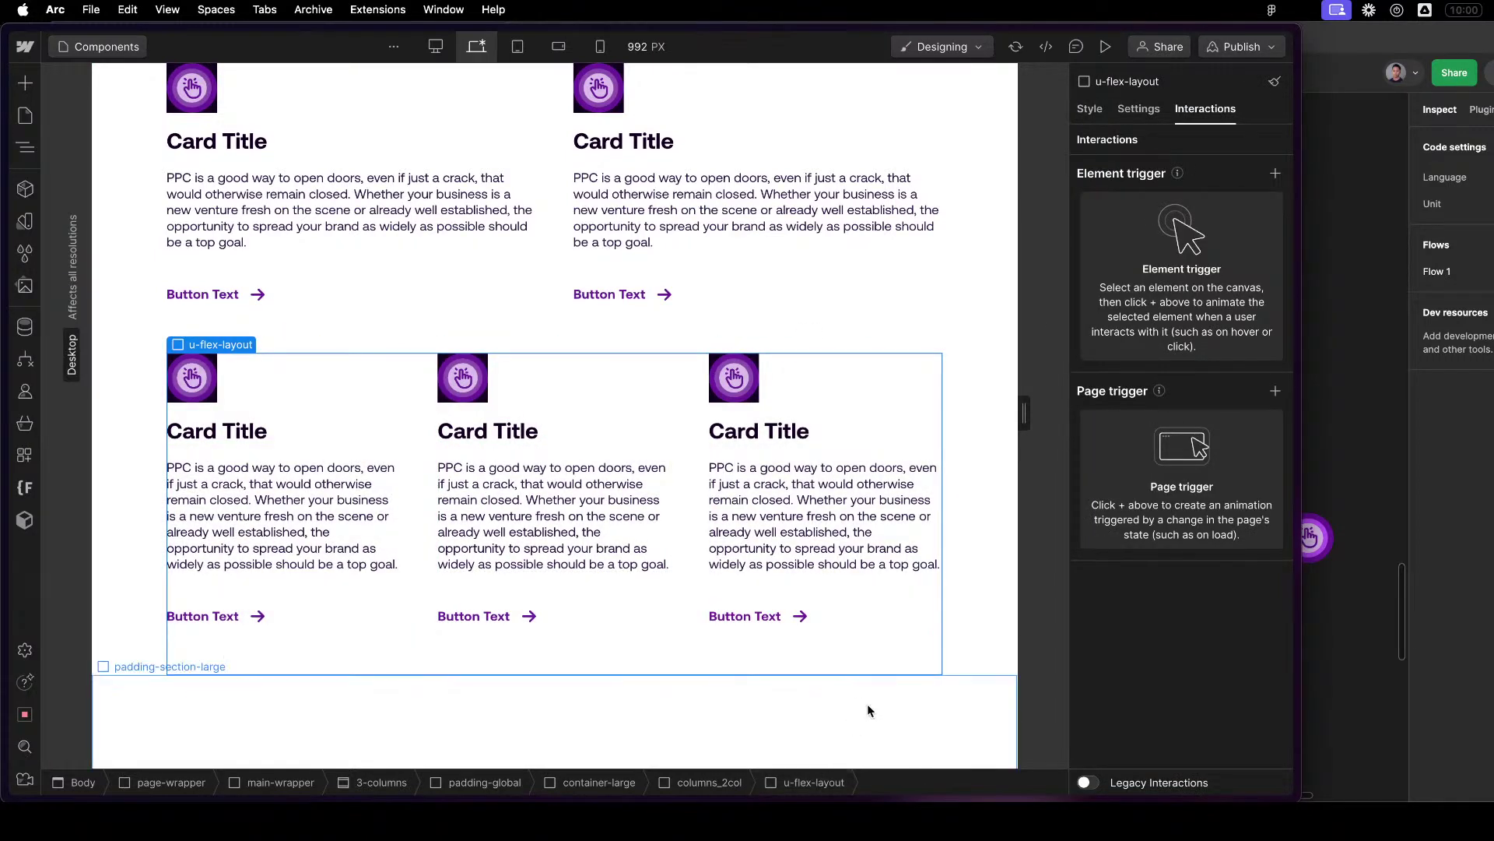
{"action": "scroll", "coordinate": [993, 681], "scroll_direction": "down", "scroll_amount": 1}
{"action": "scroll", "coordinate": [979, 670], "scroll_direction": "down", "scroll_amount": 10}
{"action": "scroll", "coordinate": [903, 679], "scroll_direction": "up", "scroll_amount": 10}
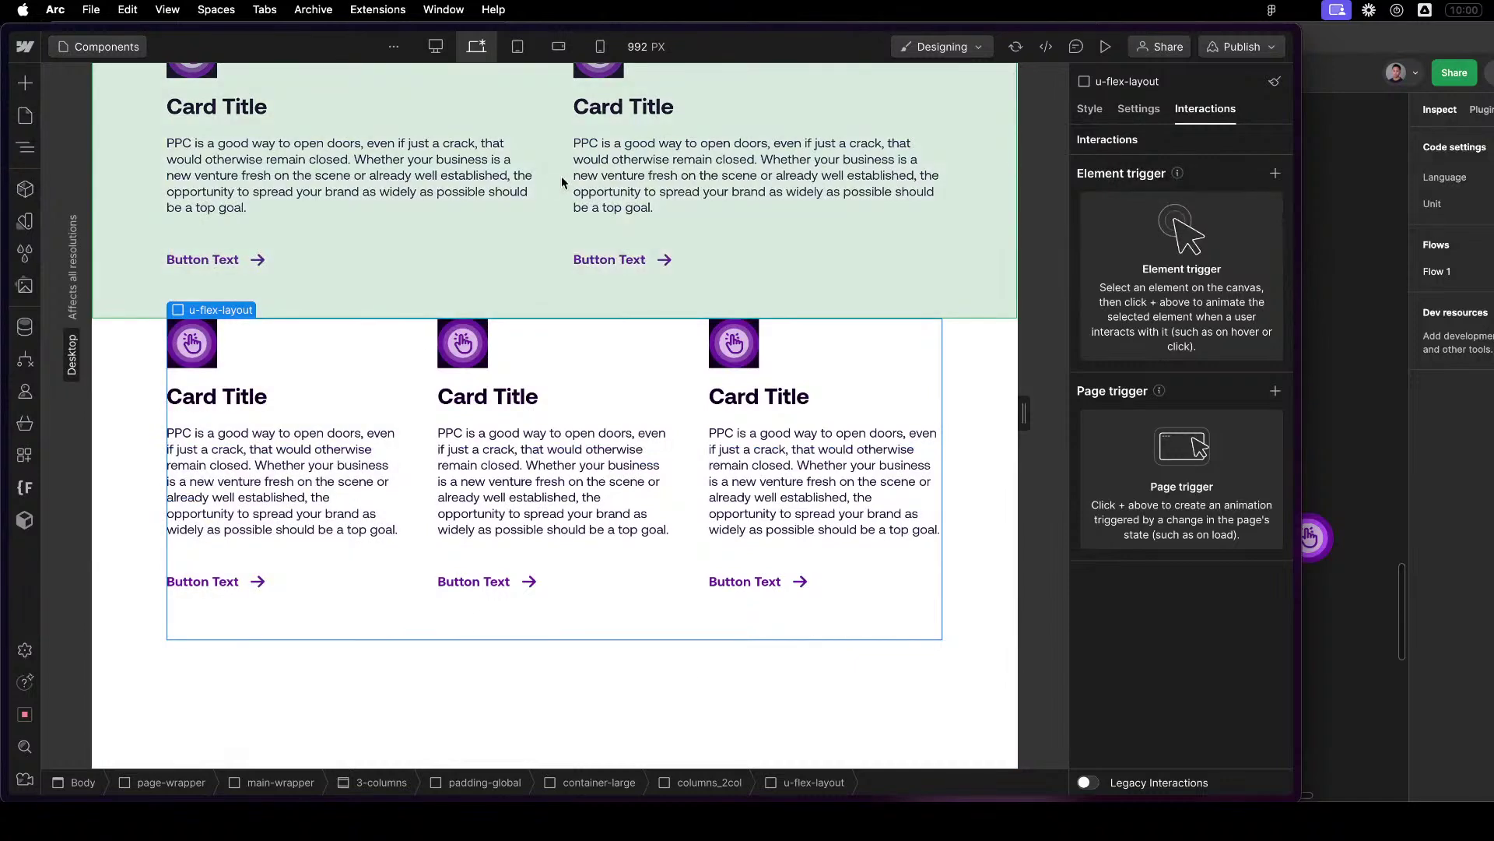
{"action": "scroll", "coordinate": [646, 345], "scroll_direction": "up", "scroll_amount": 1}
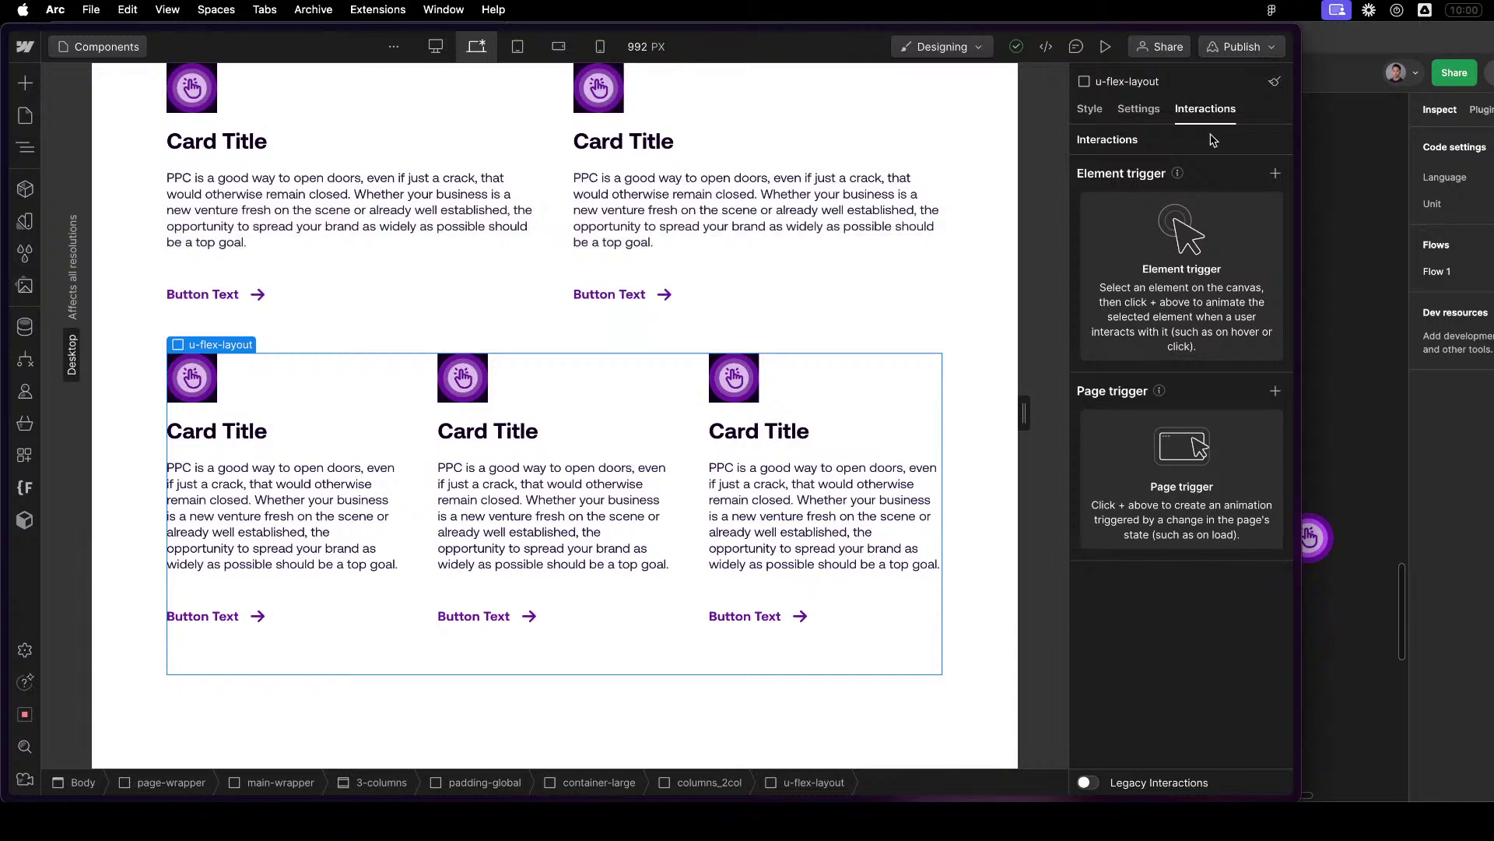
{"action": "left_click", "coordinate": [1141, 109]}
{"action": "left_click", "coordinate": [1093, 110]}
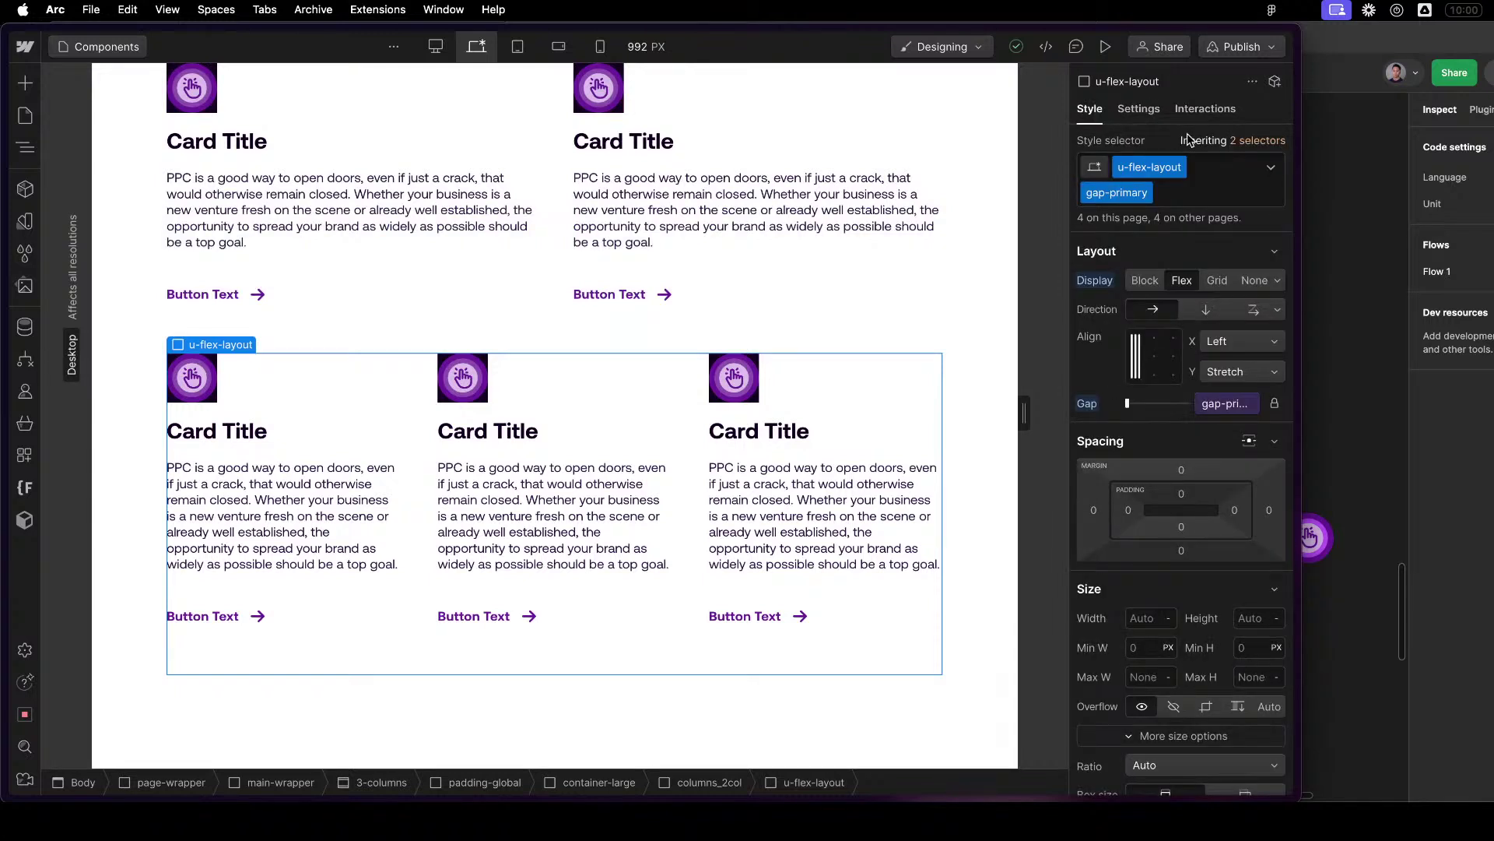
{"action": "left_click", "coordinate": [1206, 110]}
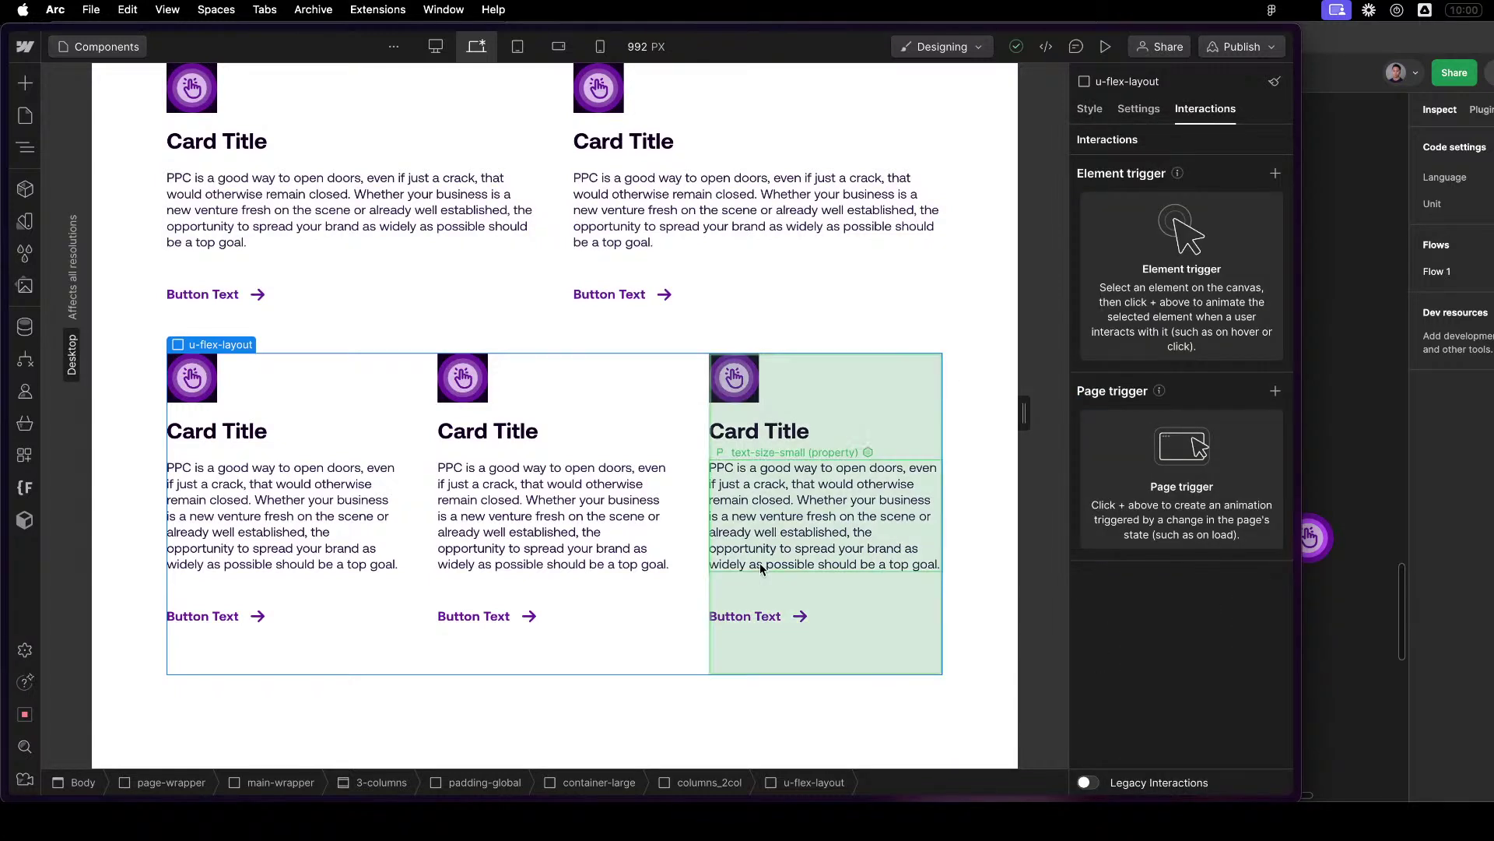
Examine the Style, Element Visibility, Column 1 and Column 2 property groups of the Columns - 2 instance.
{"action": "left_click", "coordinate": [830, 250]}
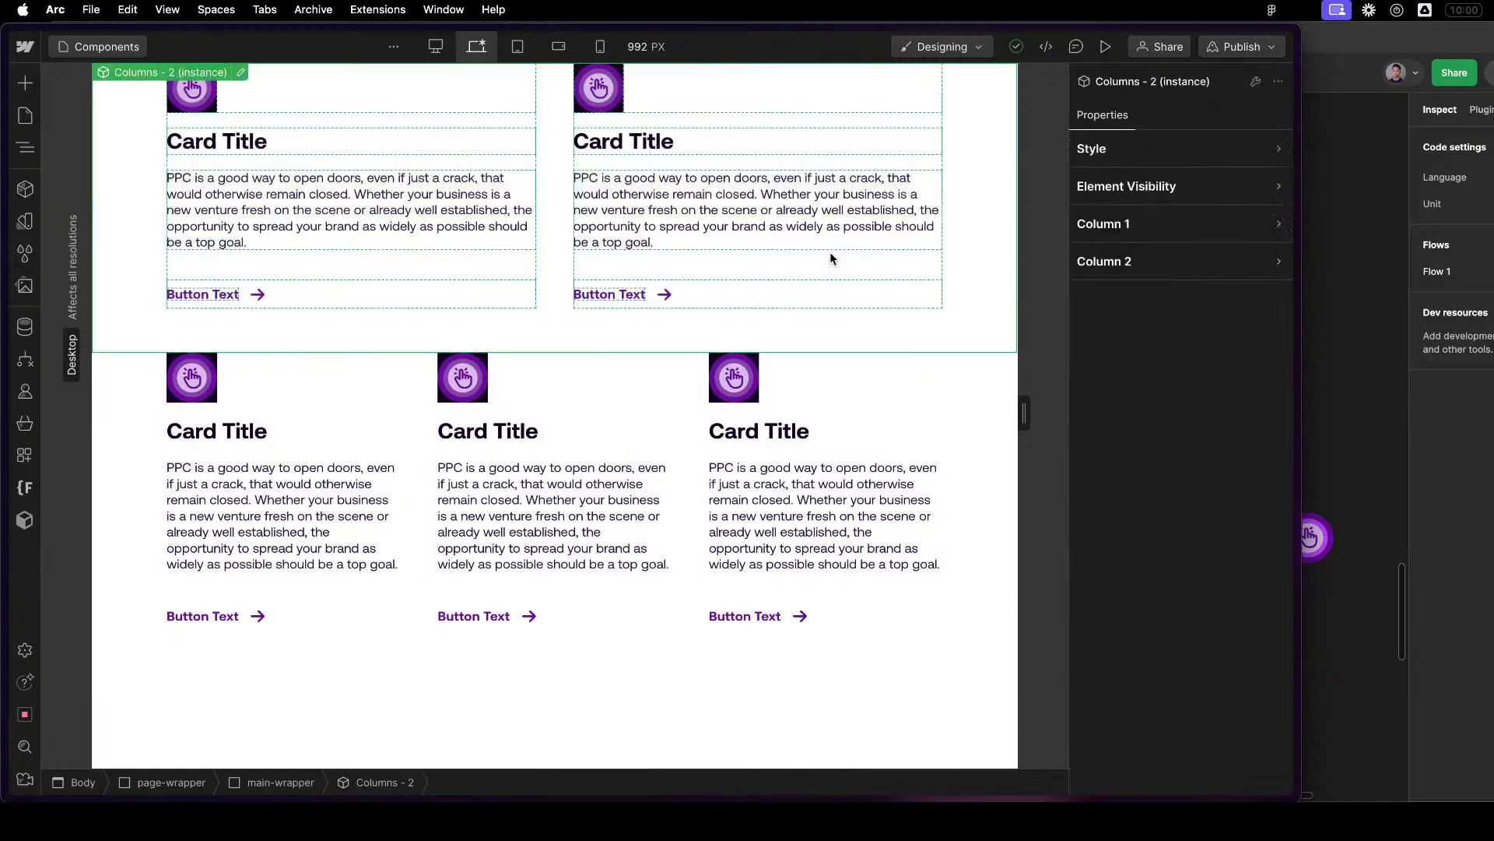
{"action": "left_click", "coordinate": [1134, 228]}
{"action": "left_click", "coordinate": [1134, 228]}
{"action": "left_click", "coordinate": [1132, 259]}
{"action": "left_click", "coordinate": [1132, 260]}
{"action": "left_click", "coordinate": [1133, 260]}
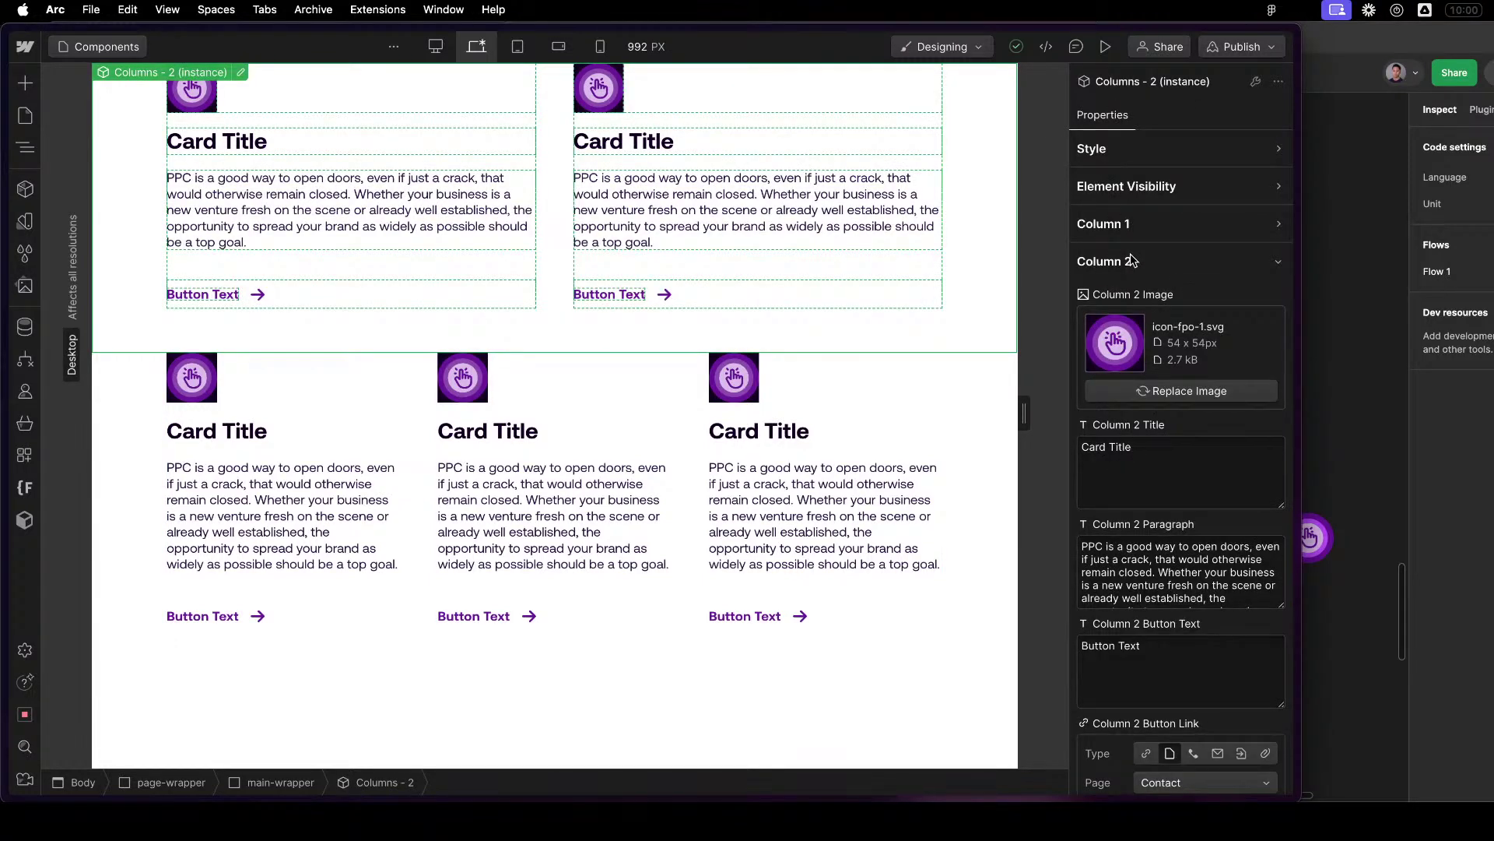
{"action": "left_click", "coordinate": [1132, 260]}
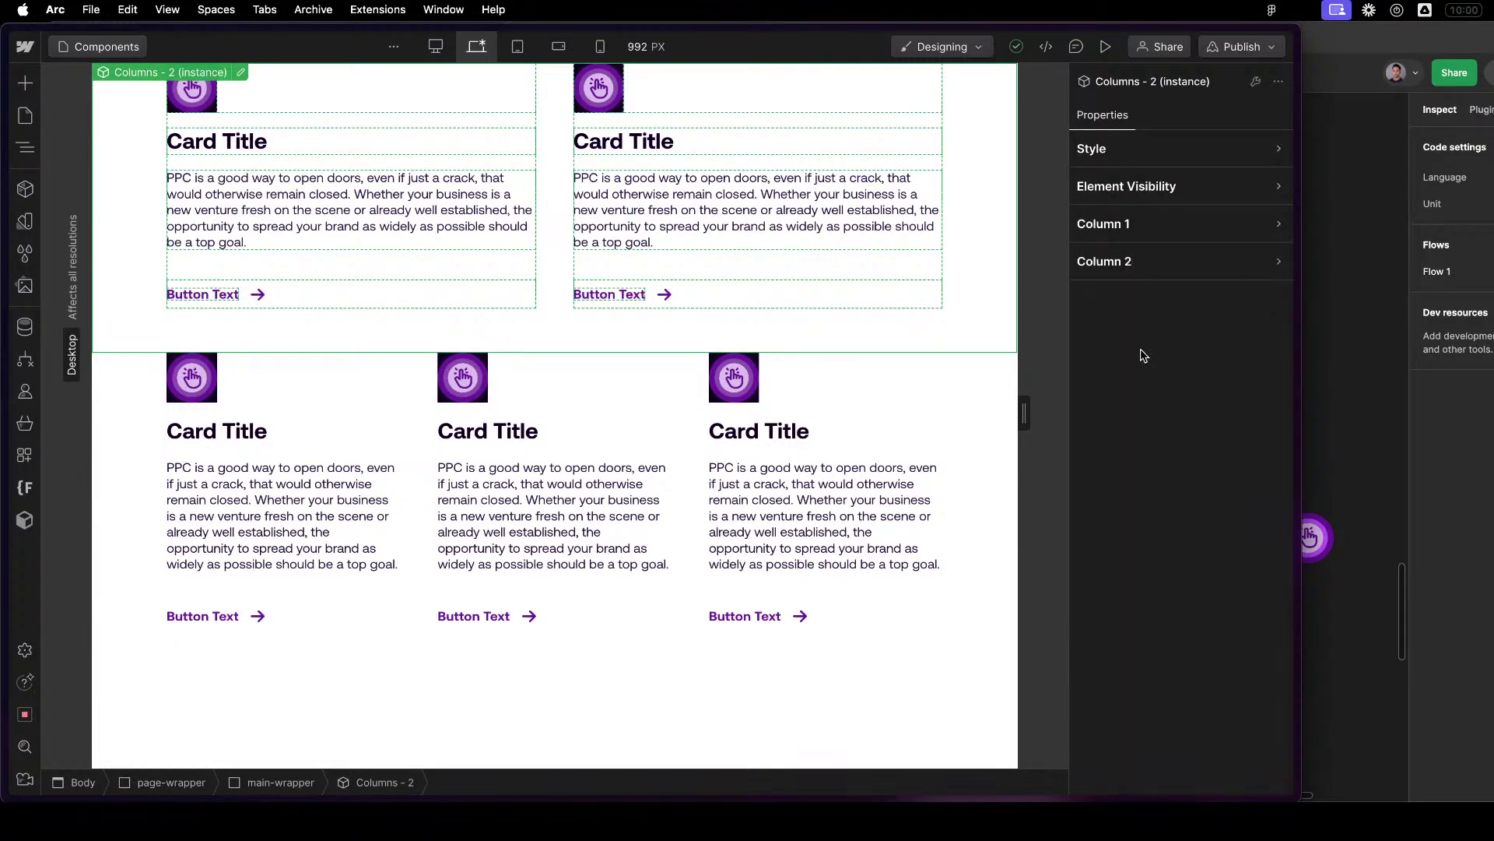
{"action": "left_click", "coordinate": [1151, 196]}
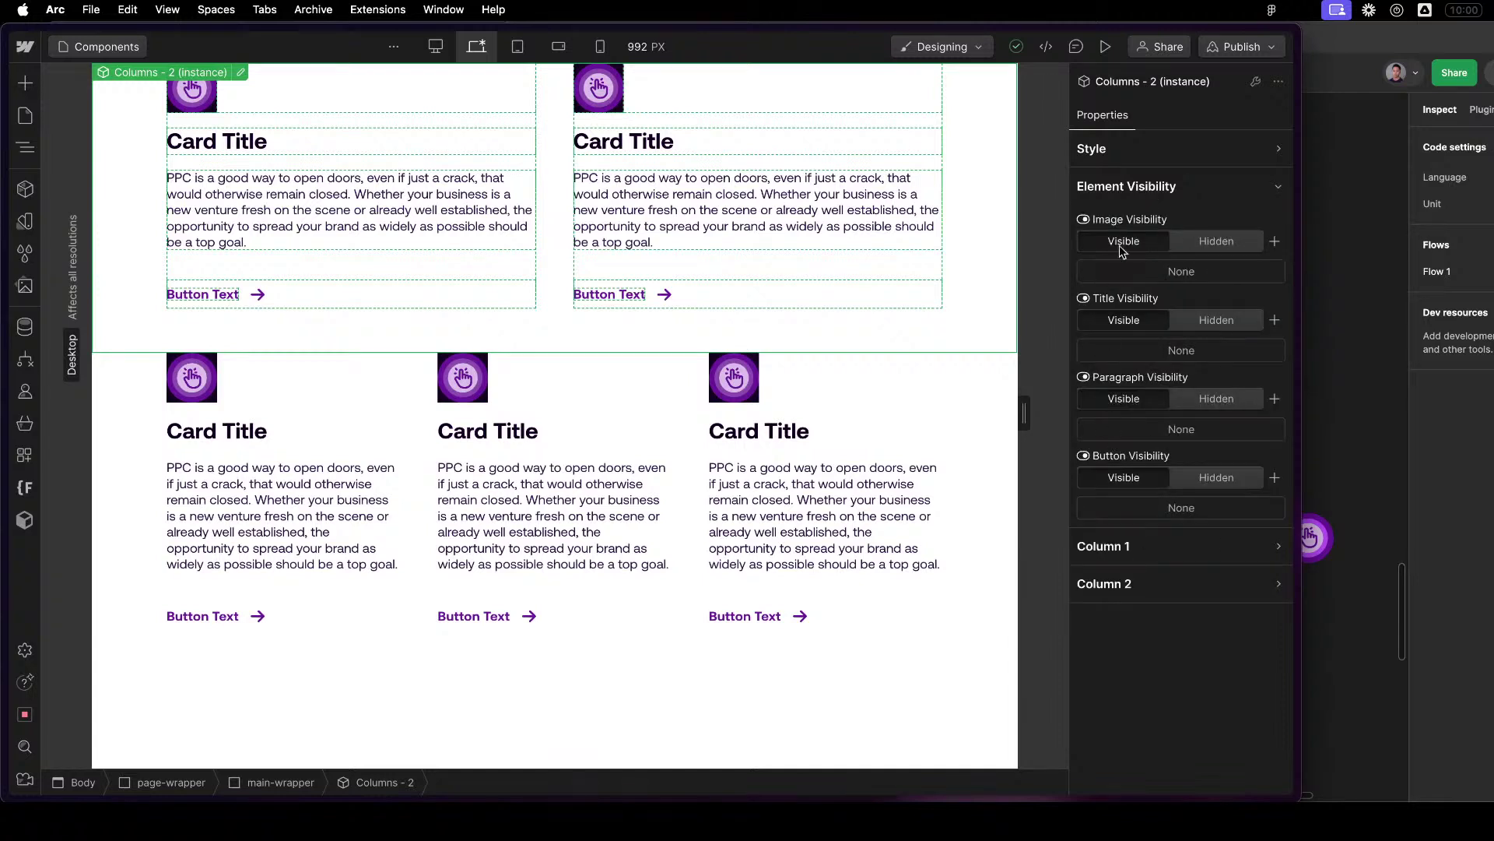
{"action": "left_click", "coordinate": [1131, 189]}
{"action": "left_click", "coordinate": [1126, 180]}
{"action": "left_click", "coordinate": [1127, 179]}
{"action": "left_click", "coordinate": [1128, 226]}
{"action": "left_click", "coordinate": [1130, 228]}
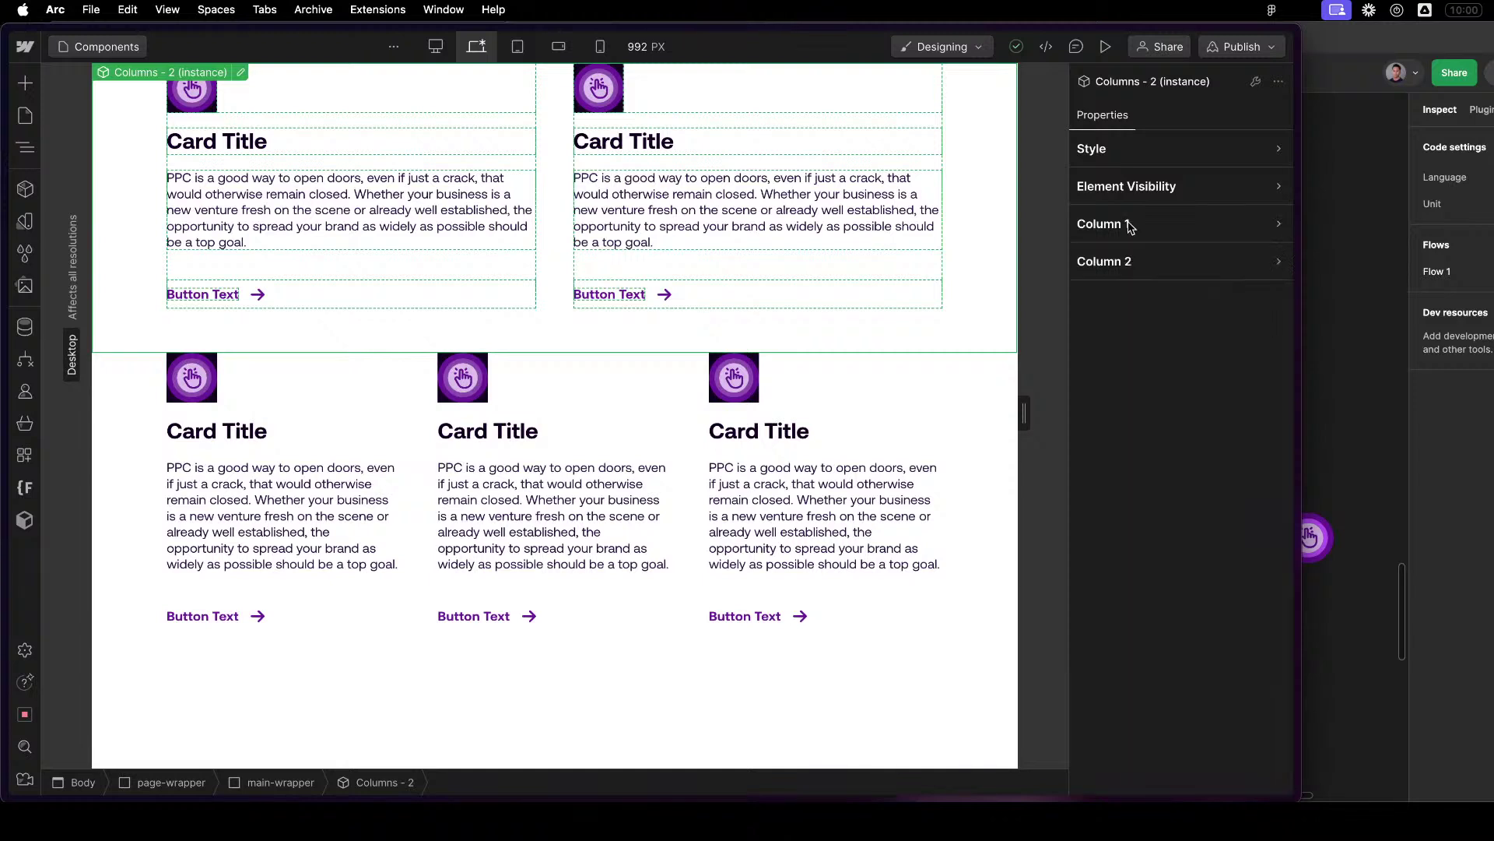
{"action": "left_click", "coordinate": [1130, 256]}
{"action": "left_click", "coordinate": [1123, 264]}
{"action": "left_click", "coordinate": [1137, 152]}
{"action": "left_click", "coordinate": [1137, 152]}
Delete the 3-columns section from the main wrapper.
{"action": "left_click", "coordinate": [966, 535]}
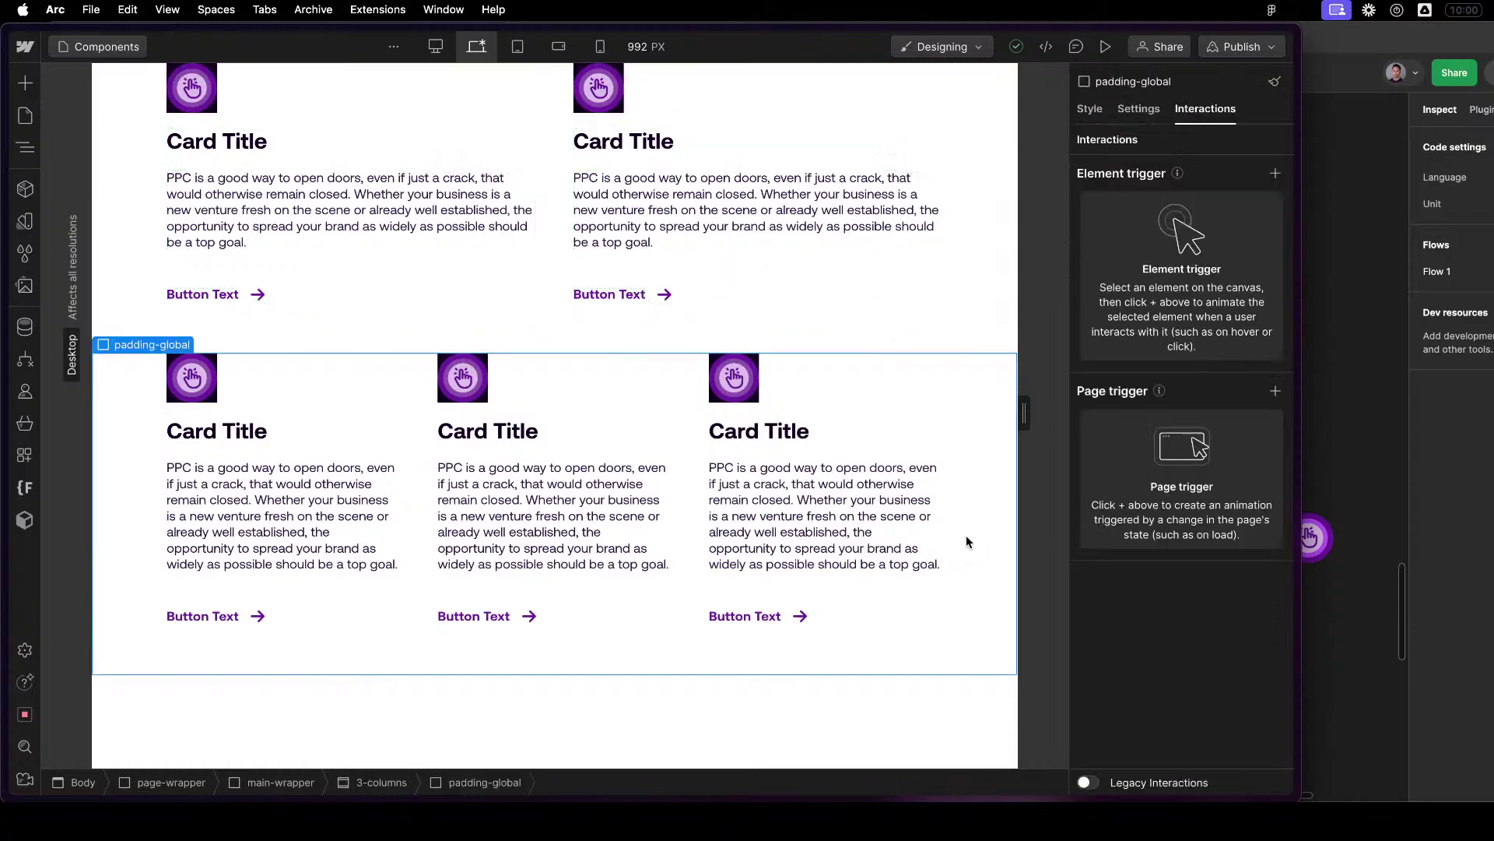
{"action": "left_click", "coordinate": [420, 437]}
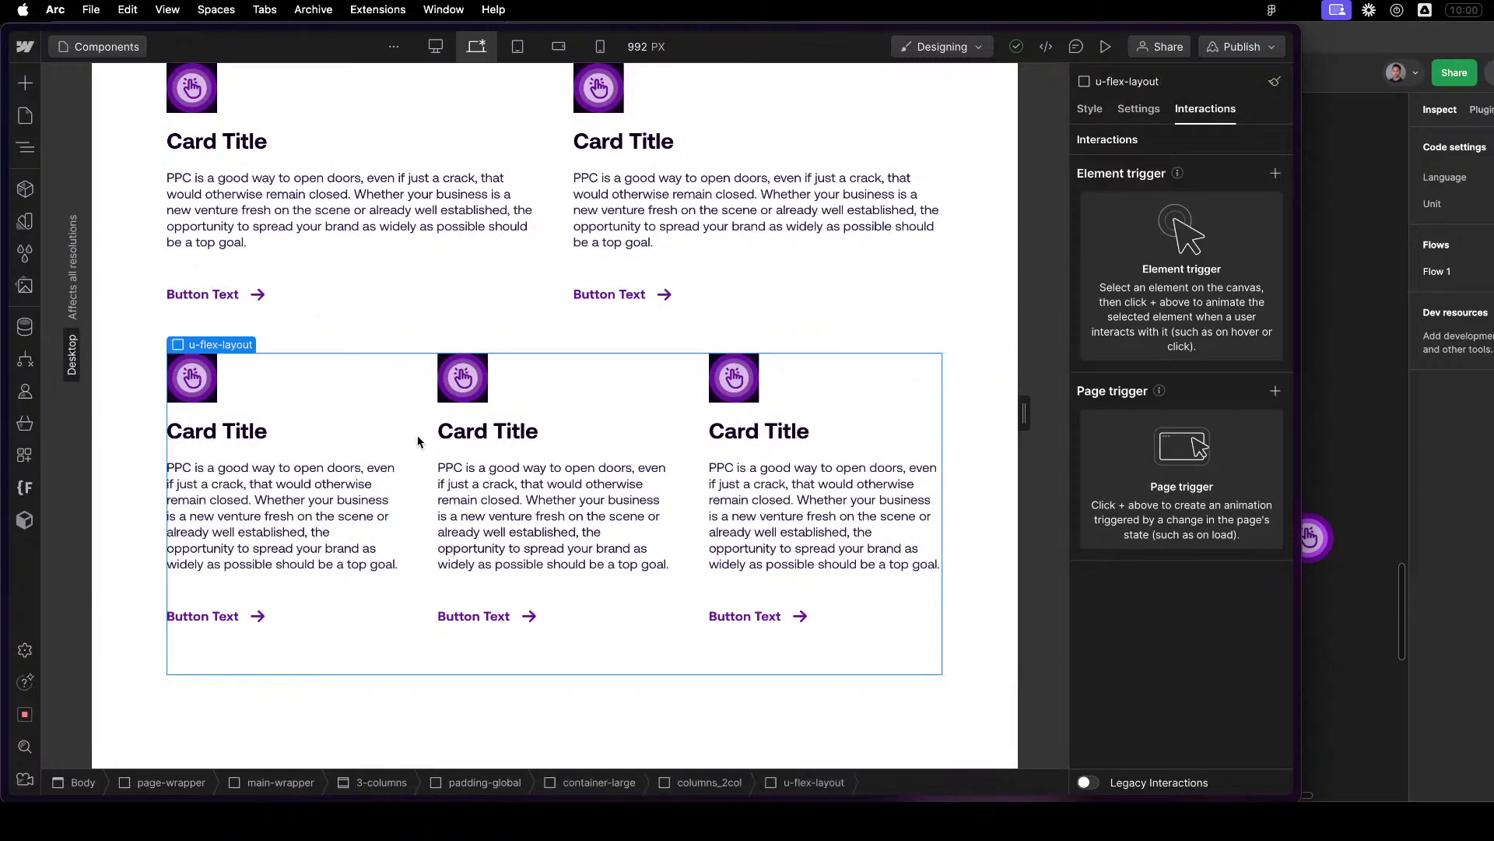
{"action": "key", "text": "z"}
{"action": "left_click", "coordinate": [77, 222]}
{"action": "left_click", "coordinate": [124, 222]}
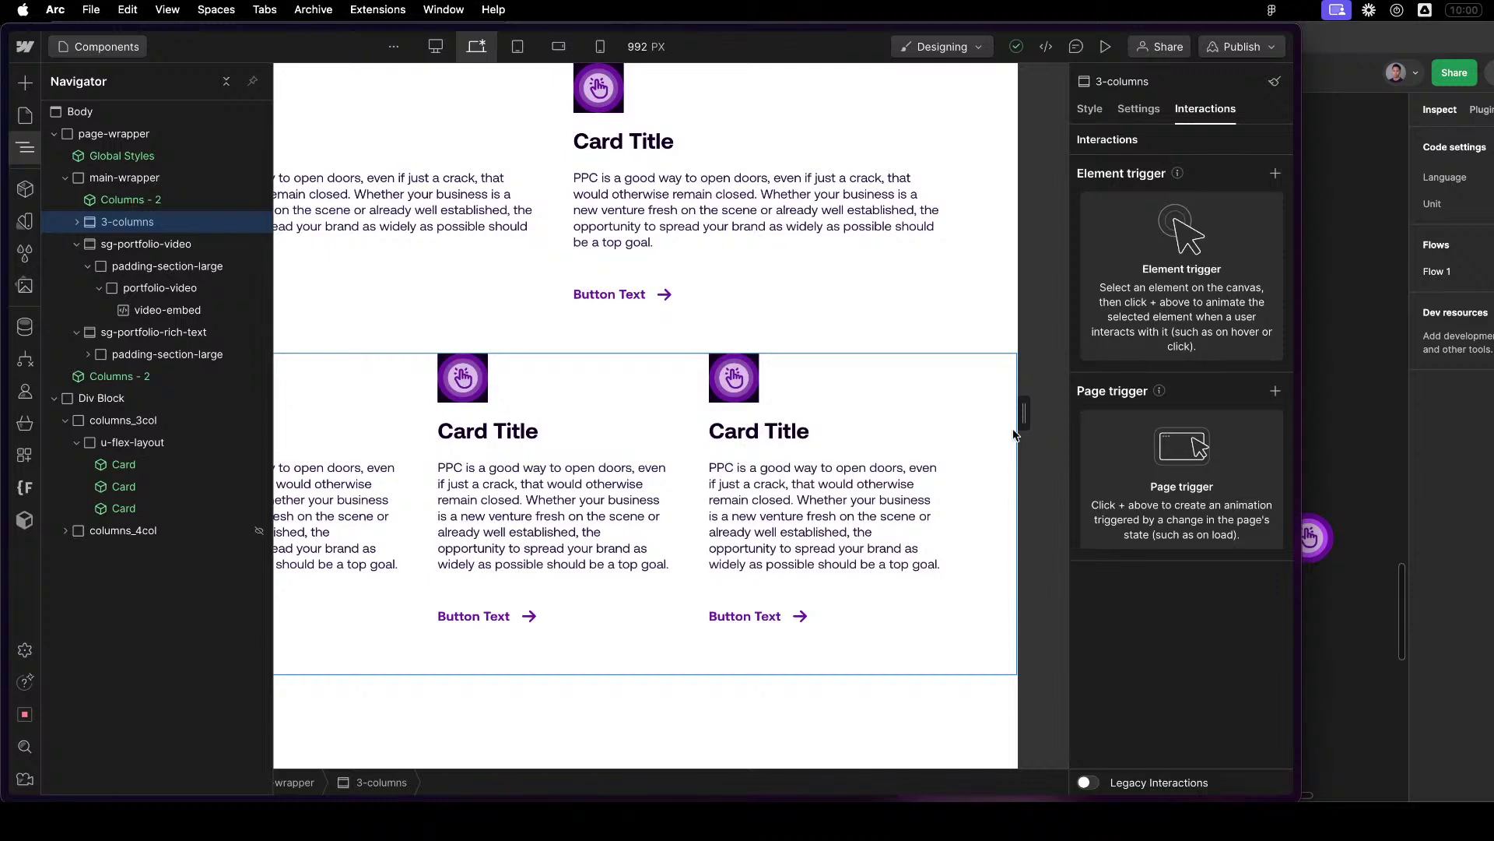
{"action": "key", "text": "Delete"}
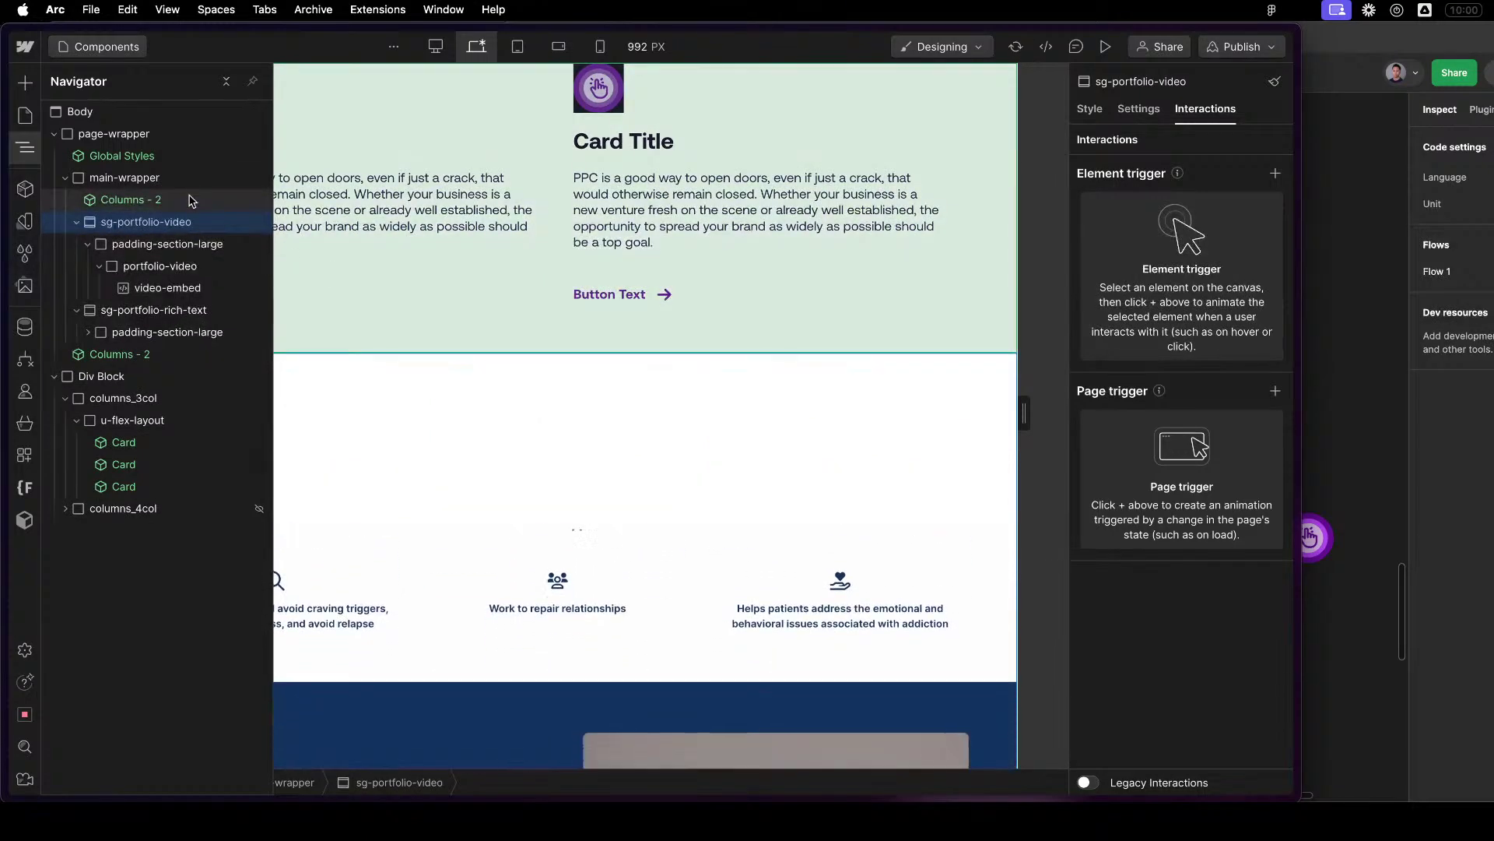
Open the Columns - 2 component for editing and replace its section's 2-columns class with c-columns.
{"action": "double_click", "coordinate": [189, 201]}
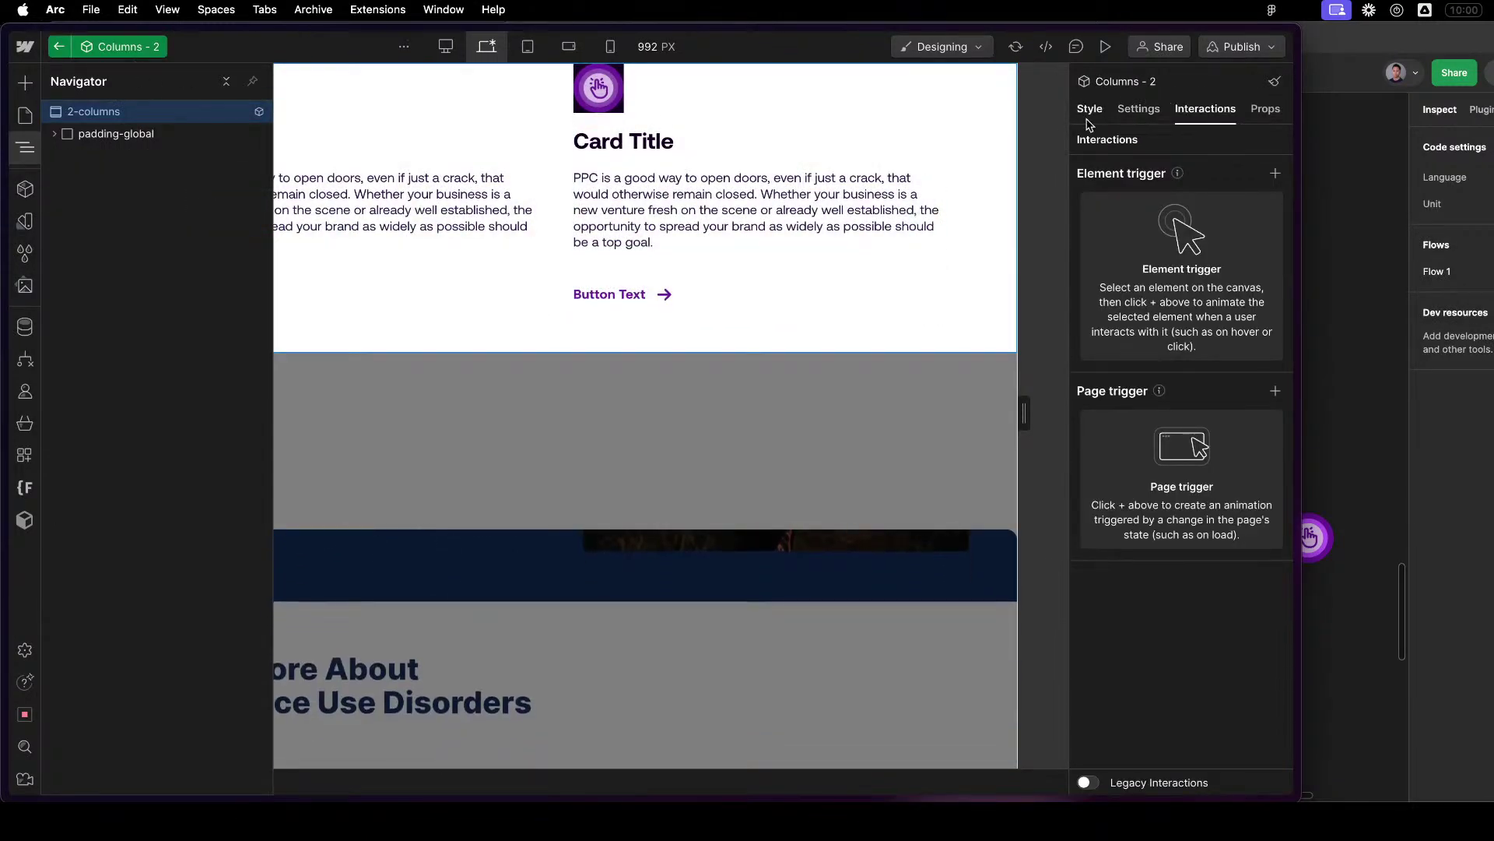
{"action": "left_click", "coordinate": [1090, 109]}
{"action": "left_click", "coordinate": [1197, 169]}
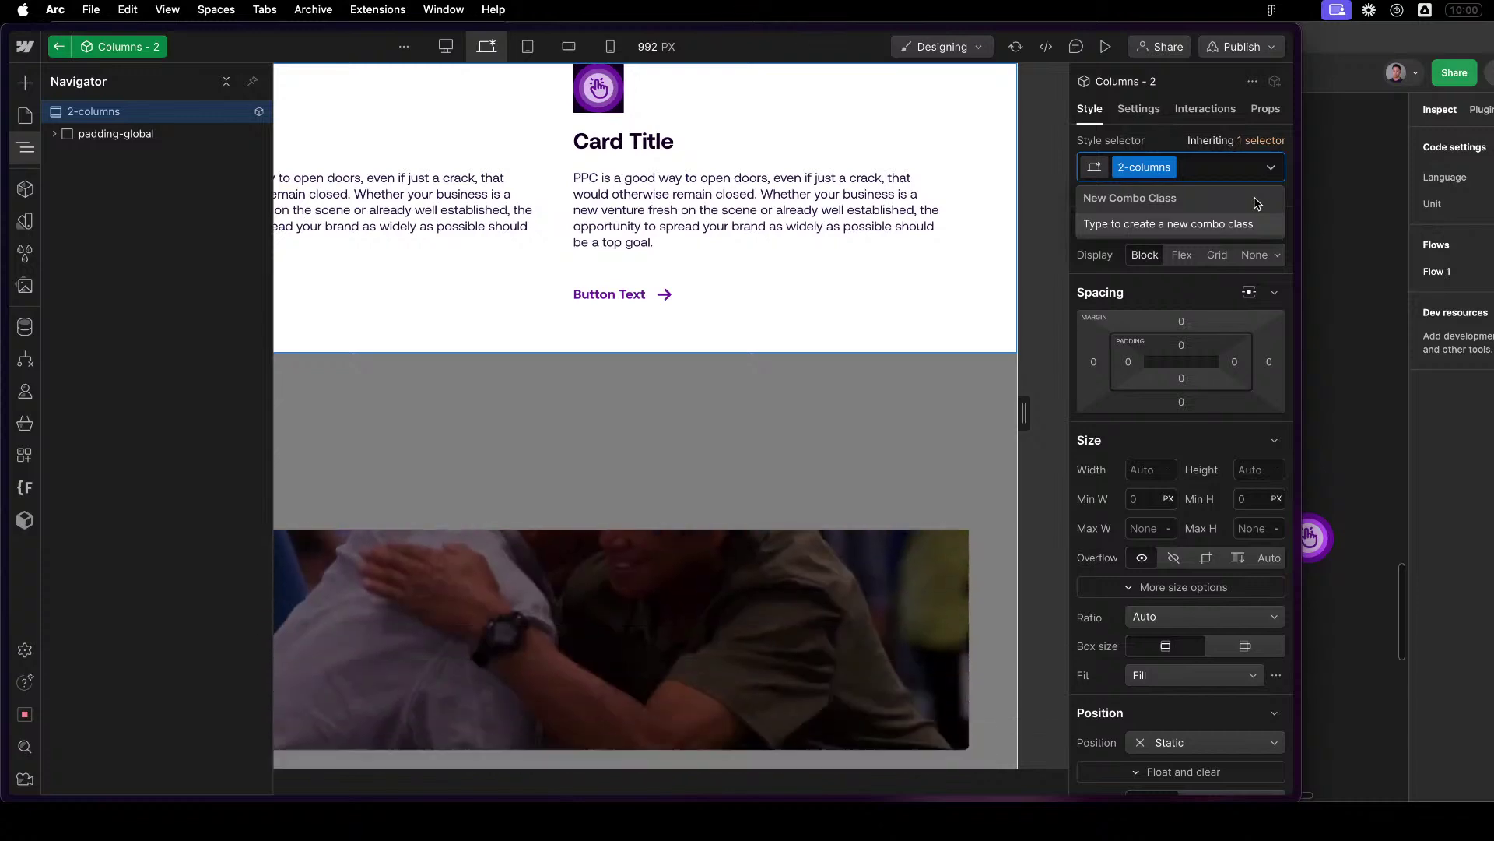
{"action": "key", "text": "BackSpace"}
{"action": "type", "text": "c-"}
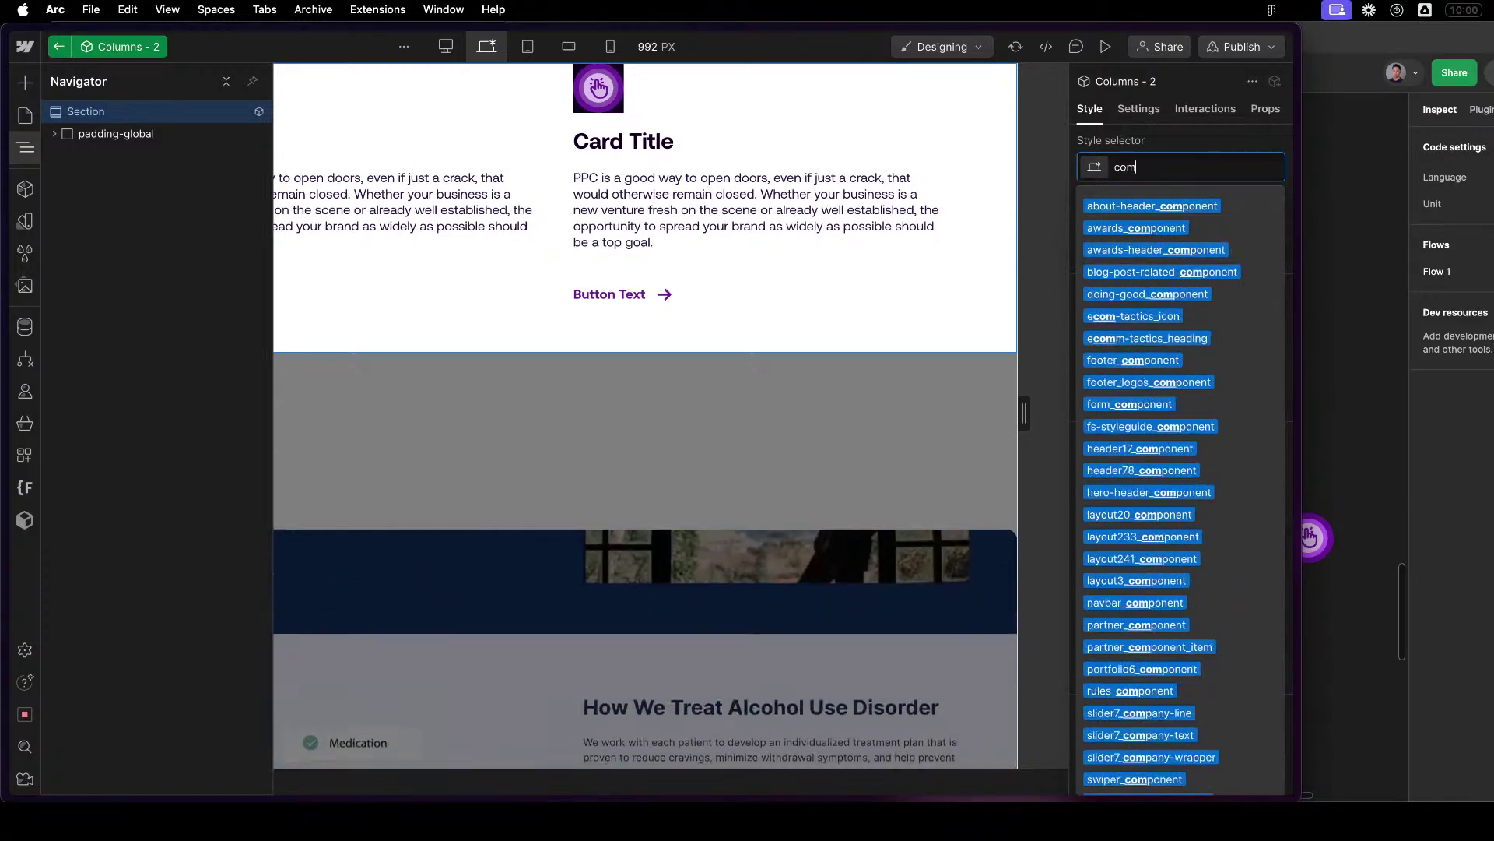
{"action": "type", "text": "co"}
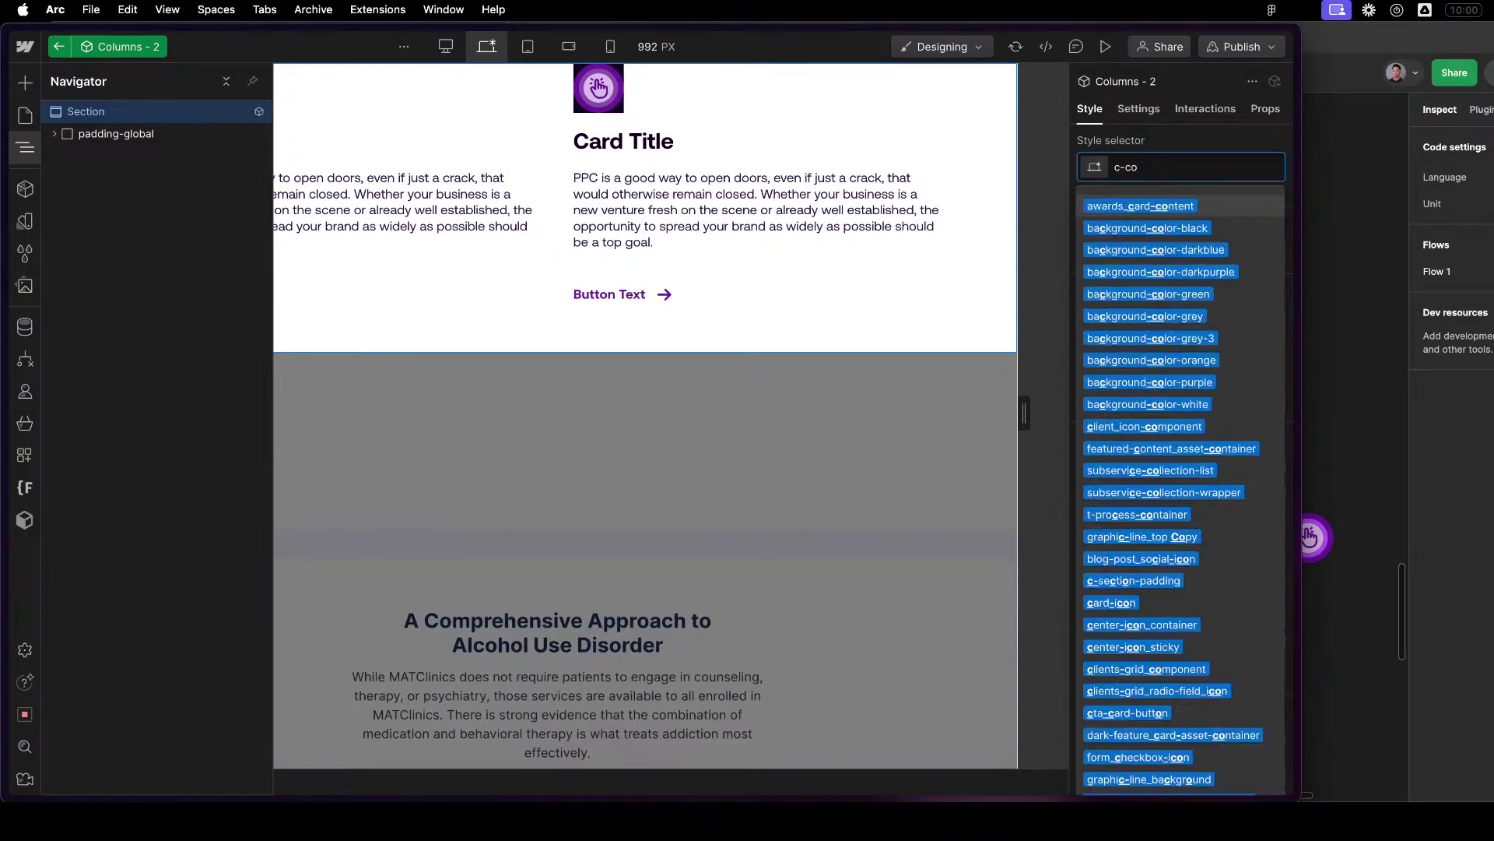
{"action": "type", "text": "lumns"}
{"action": "key", "text": "Return"}
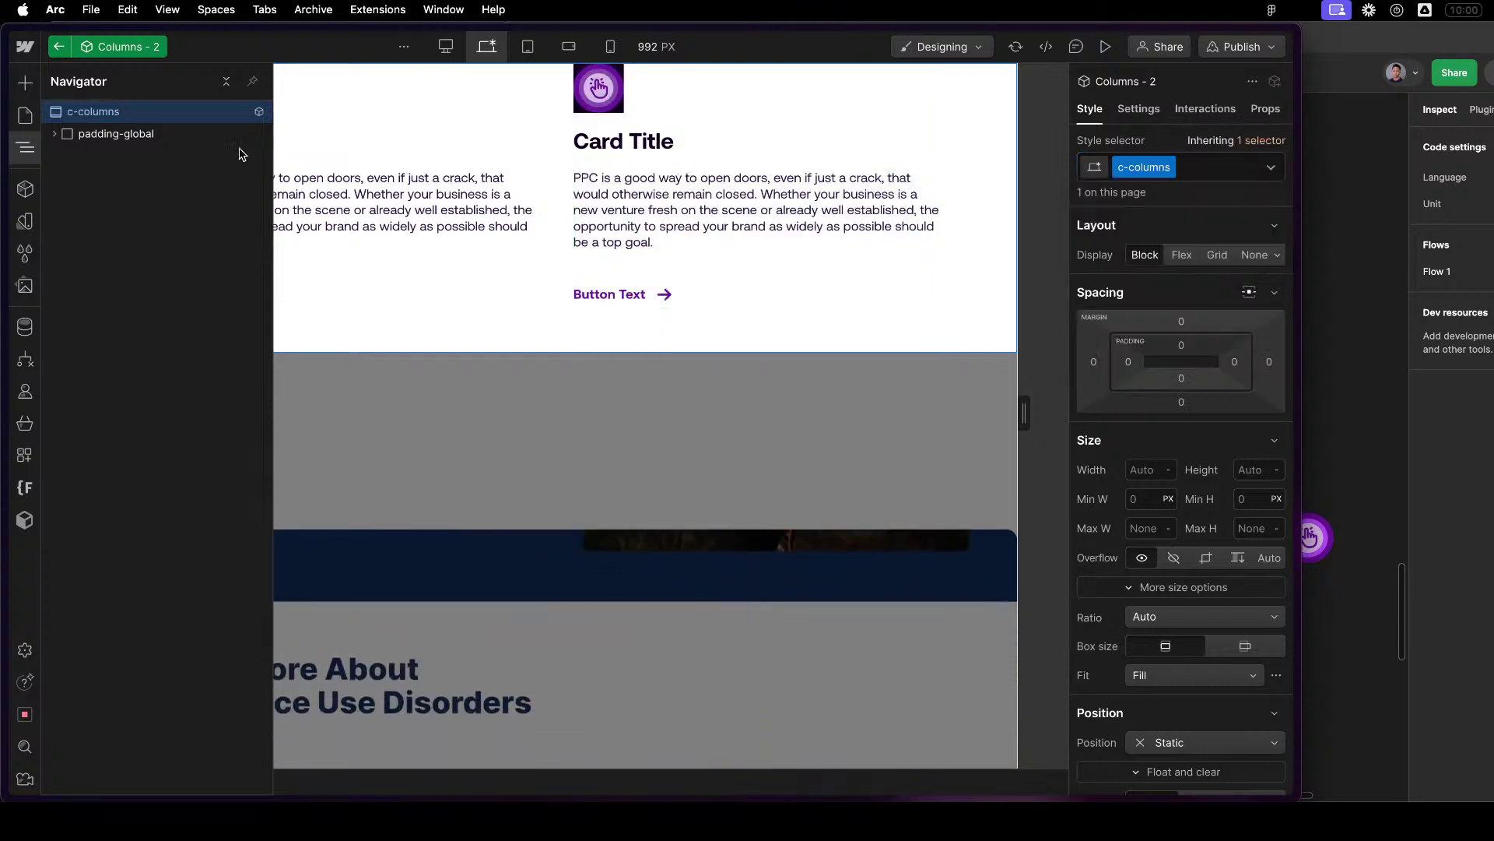
Expand the component's nested layers and duplicate the second Card twice inside u-flex-layout, making four cards.
{"action": "left_click", "coordinate": [54, 134], "text": "alt"}
{"action": "left_click", "coordinate": [131, 253]}
{"action": "key", "text": "super+d"}
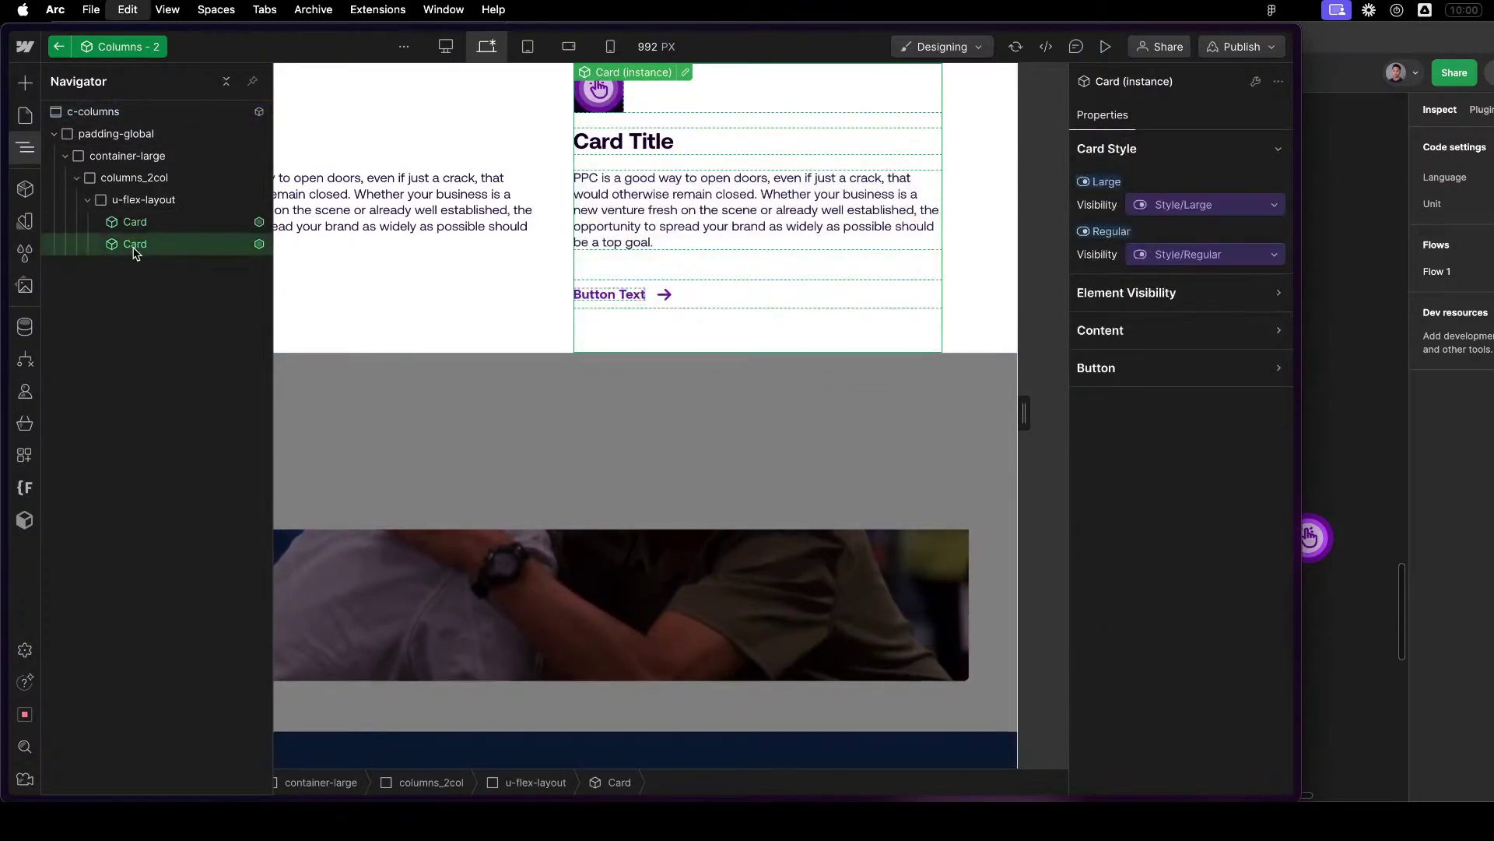
{"action": "key", "text": "super+d"}
{"action": "left_click", "coordinate": [768, 375]}
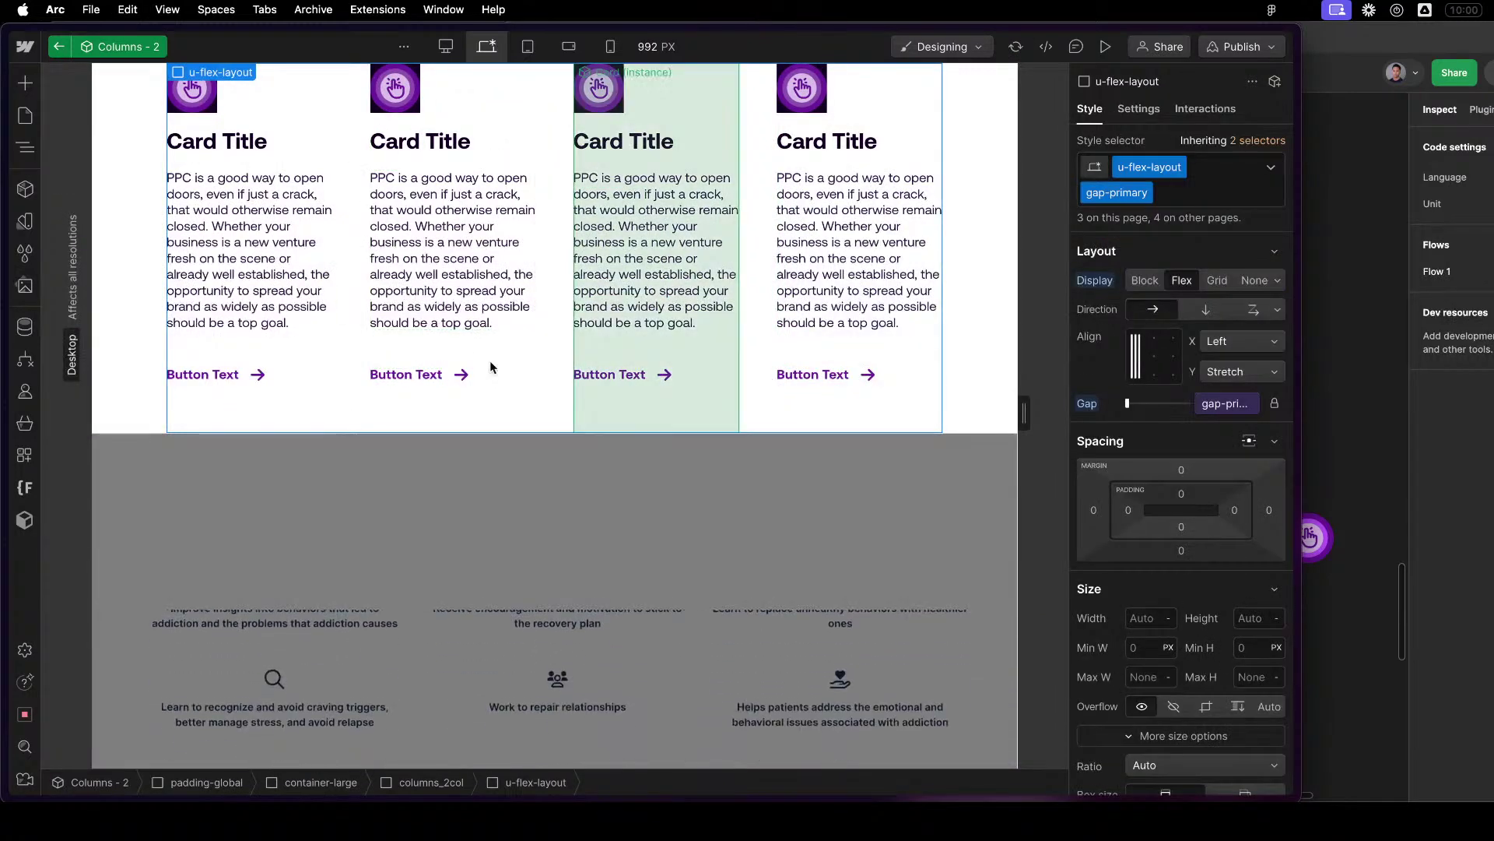
Reset the third Card's image to its default and link it to a new component property named Column 3 Image.
{"action": "left_click", "coordinate": [656, 249]}
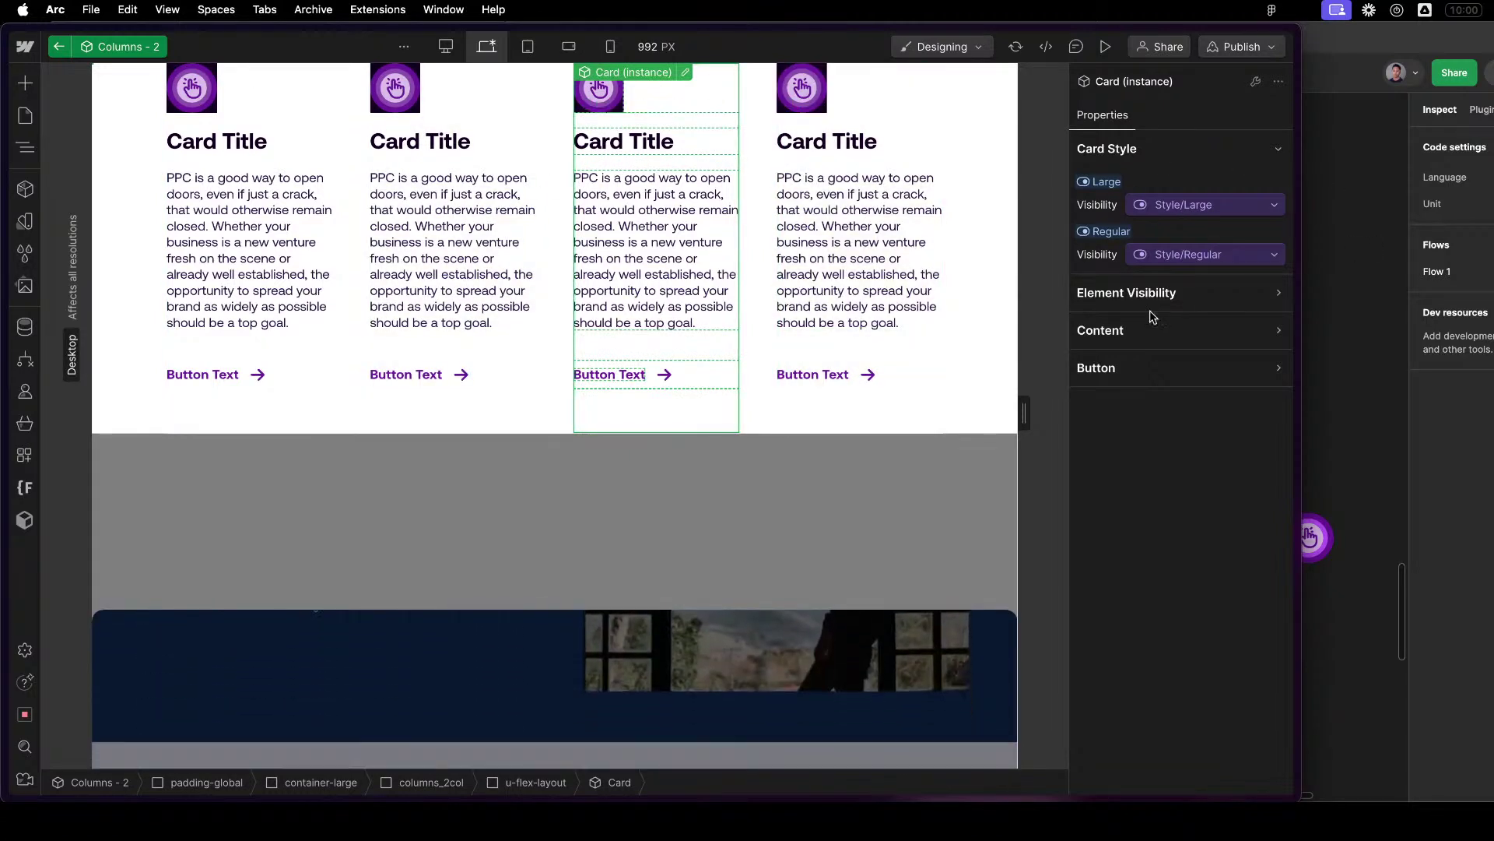
{"action": "left_click", "coordinate": [1162, 335]}
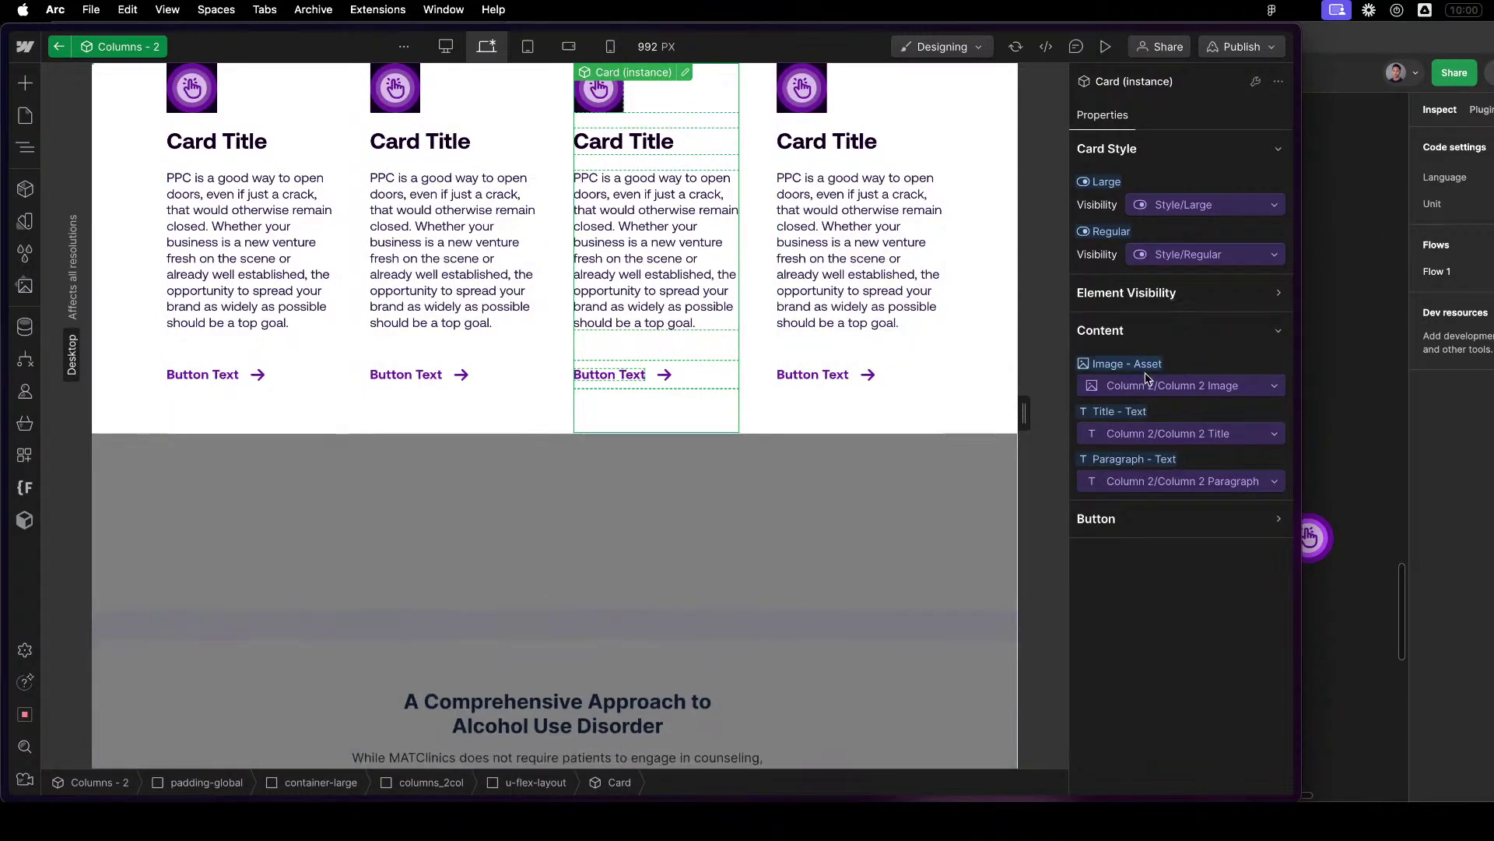
{"action": "left_click", "coordinate": [1144, 365]}
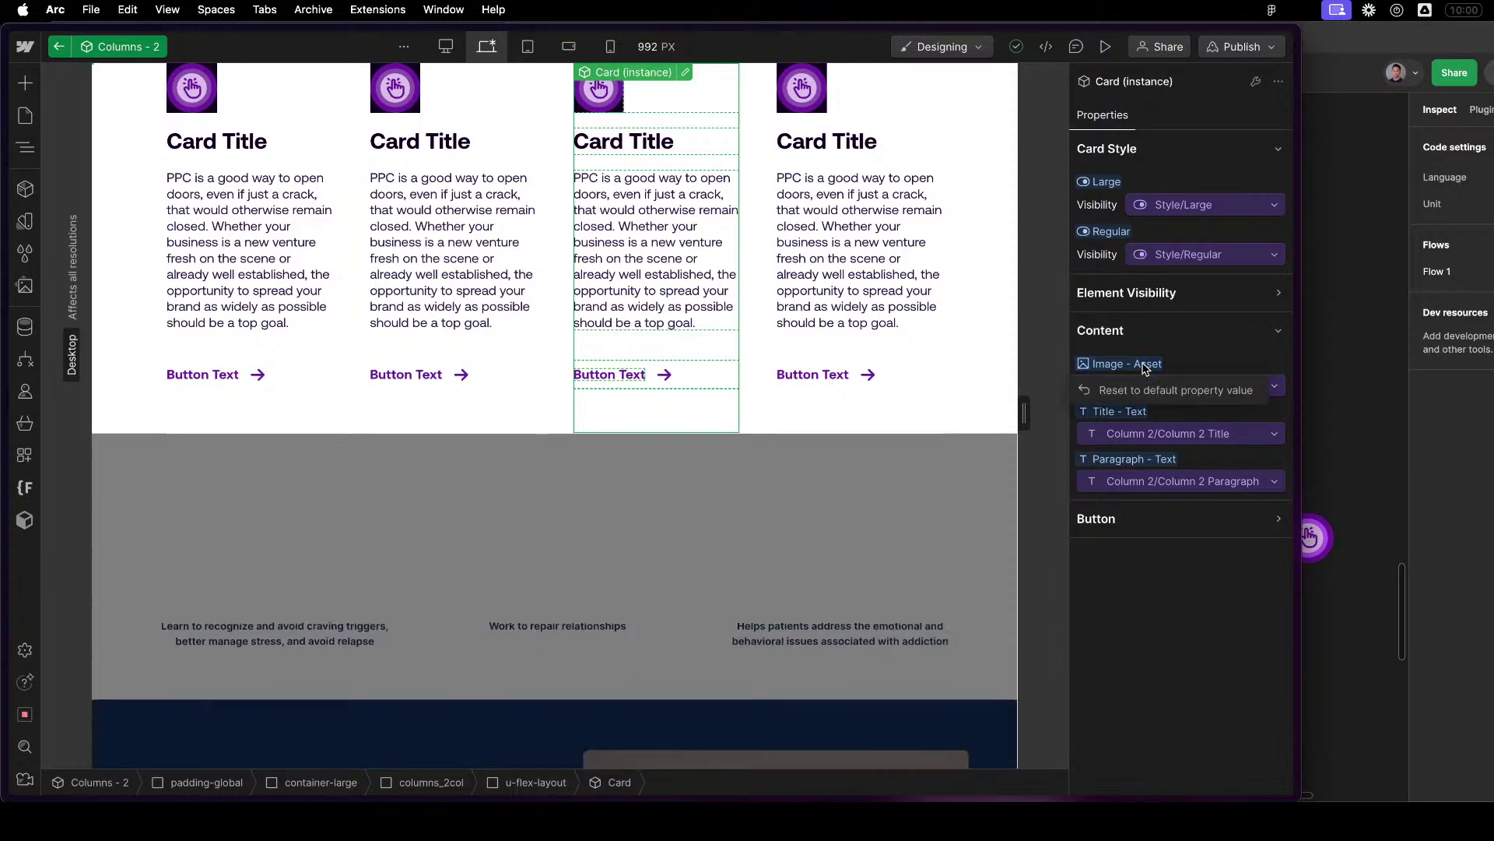
{"action": "left_click", "coordinate": [1141, 395]}
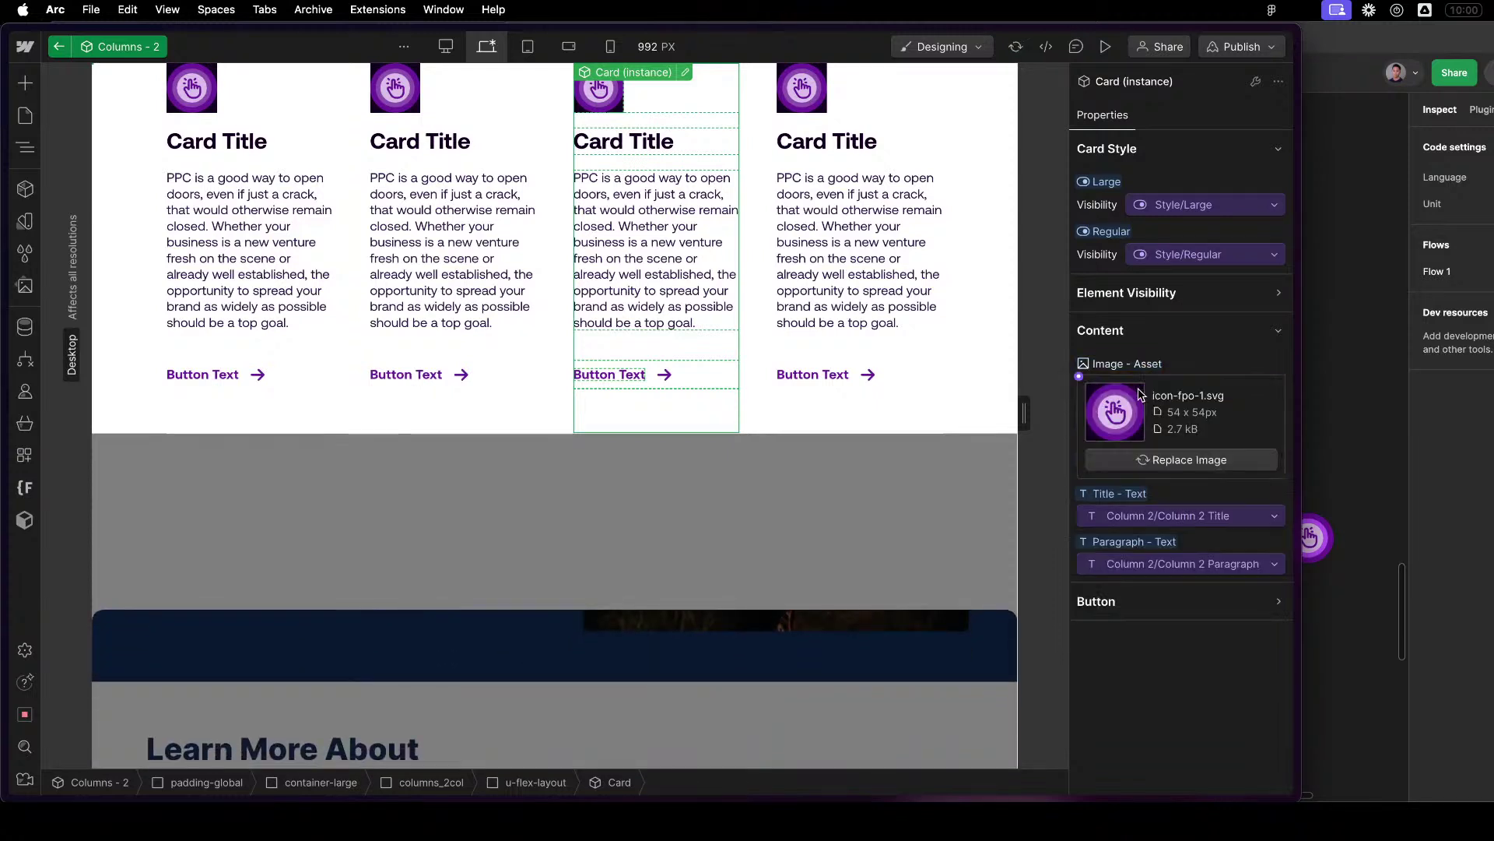
{"action": "left_click", "coordinate": [1078, 375]}
{"action": "left_click", "coordinate": [1097, 407]}
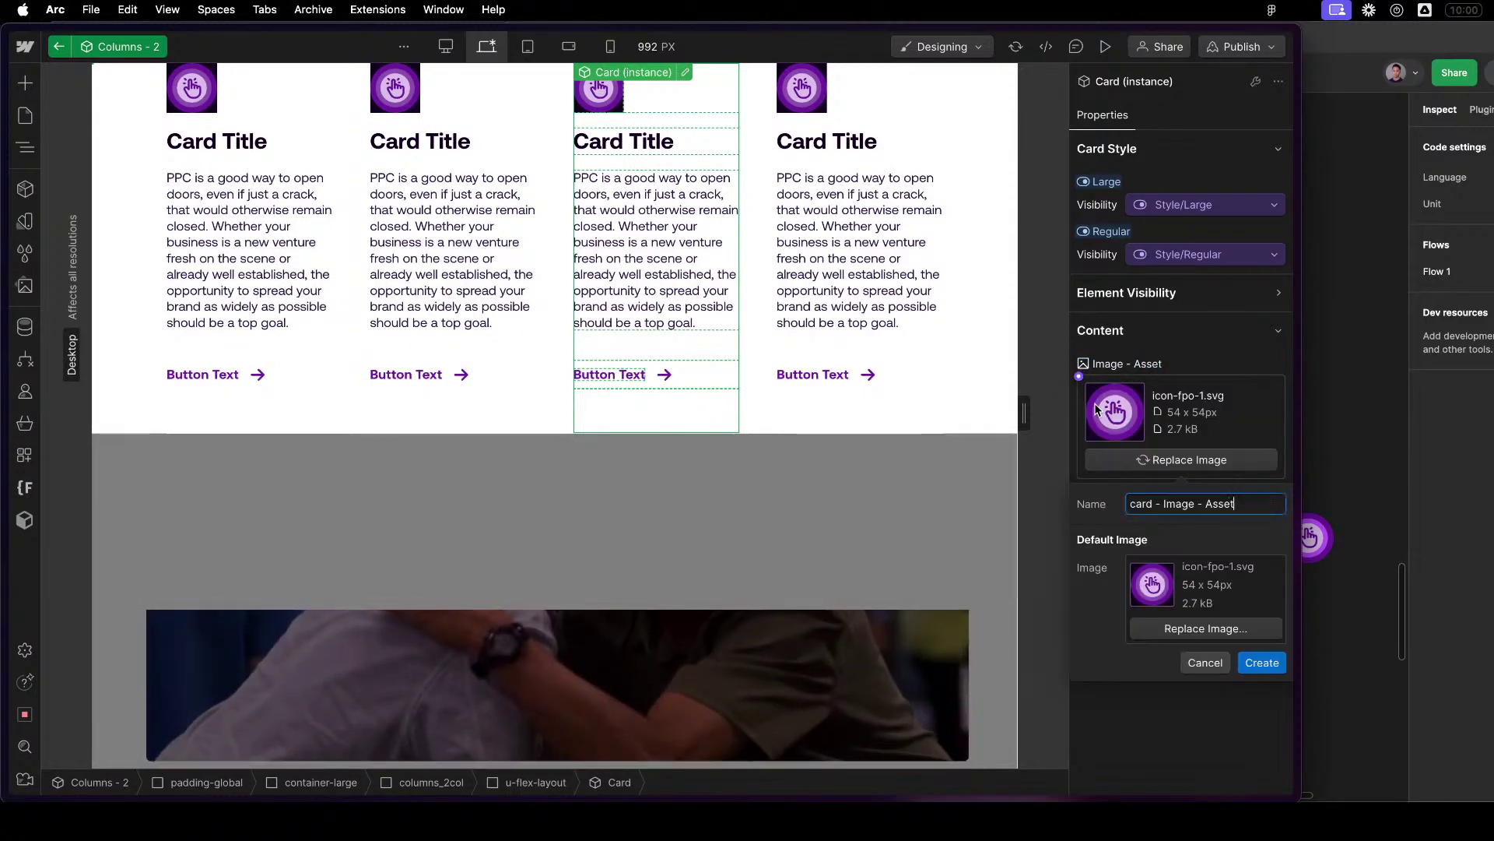
{"action": "key", "text": "super+a"}
{"action": "type", "text": "Column 3 Im"}
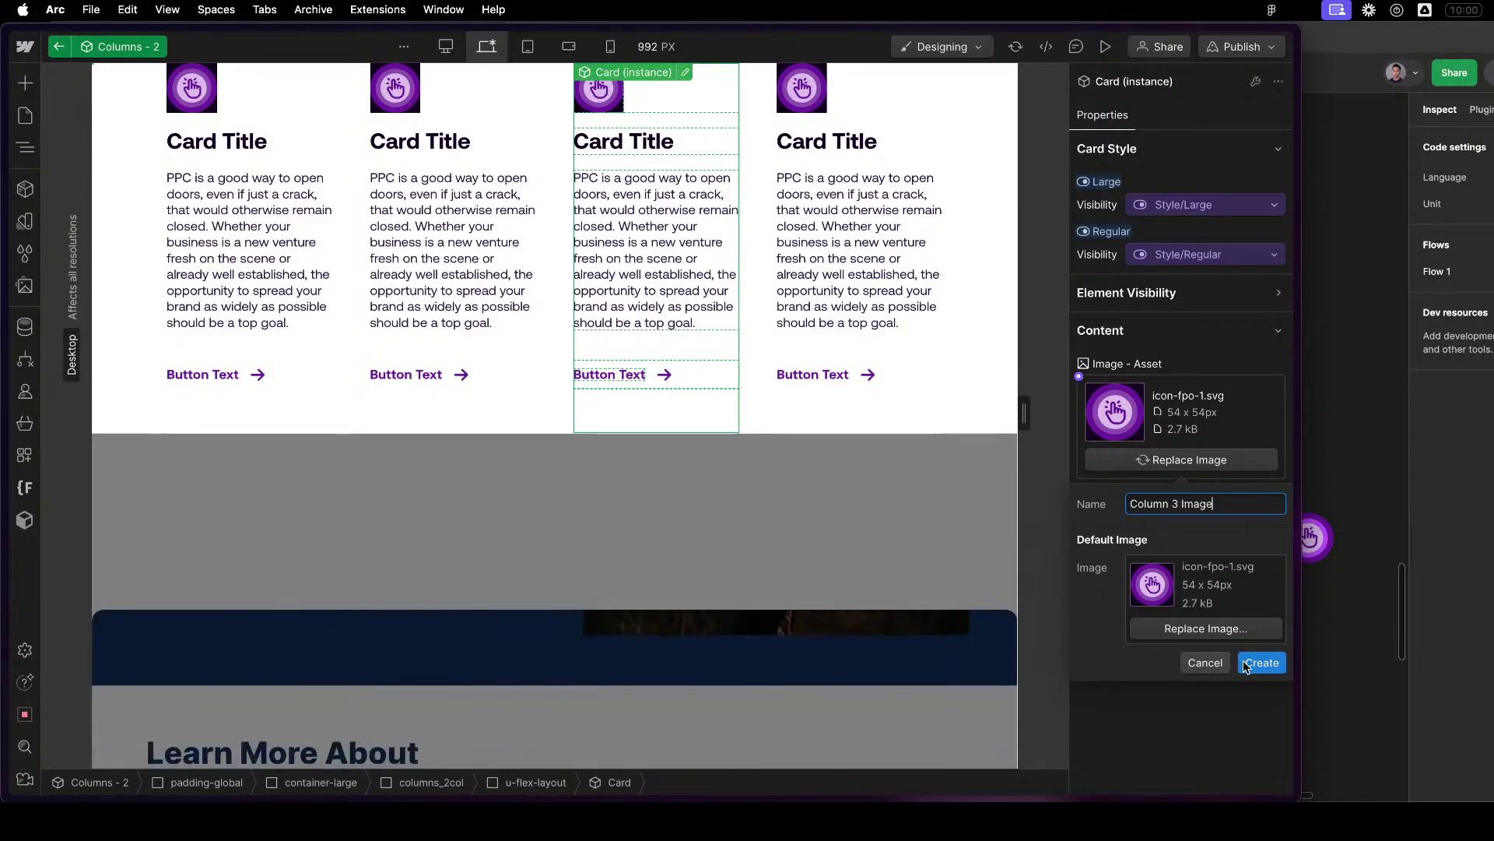
{"action": "left_click", "coordinate": [1261, 663]}
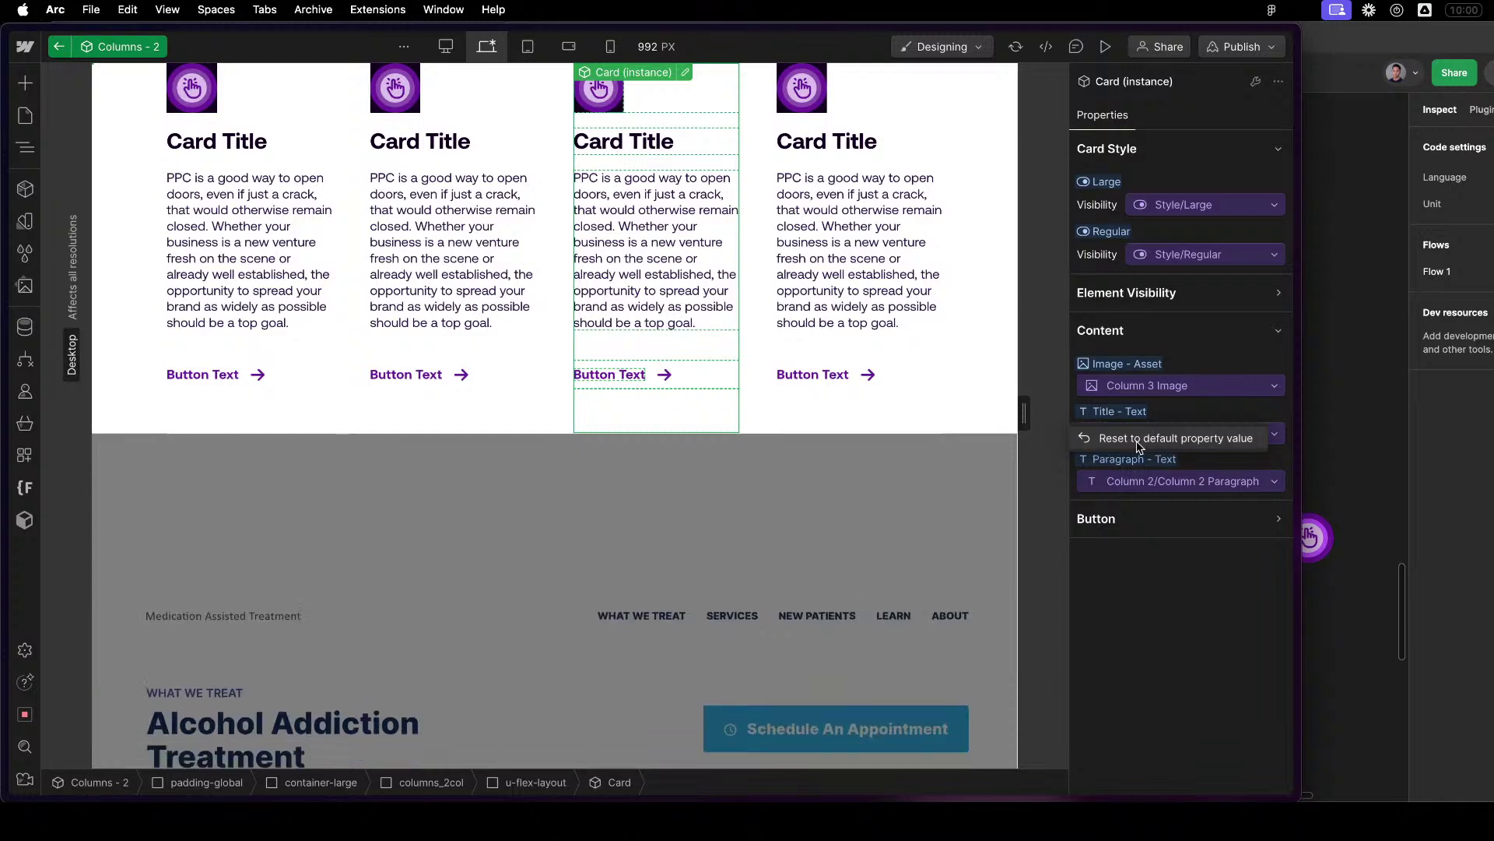
Reset the third Card's title text and link it to a new multiline property named Column 3 Title.
{"action": "left_click", "coordinate": [1138, 442]}
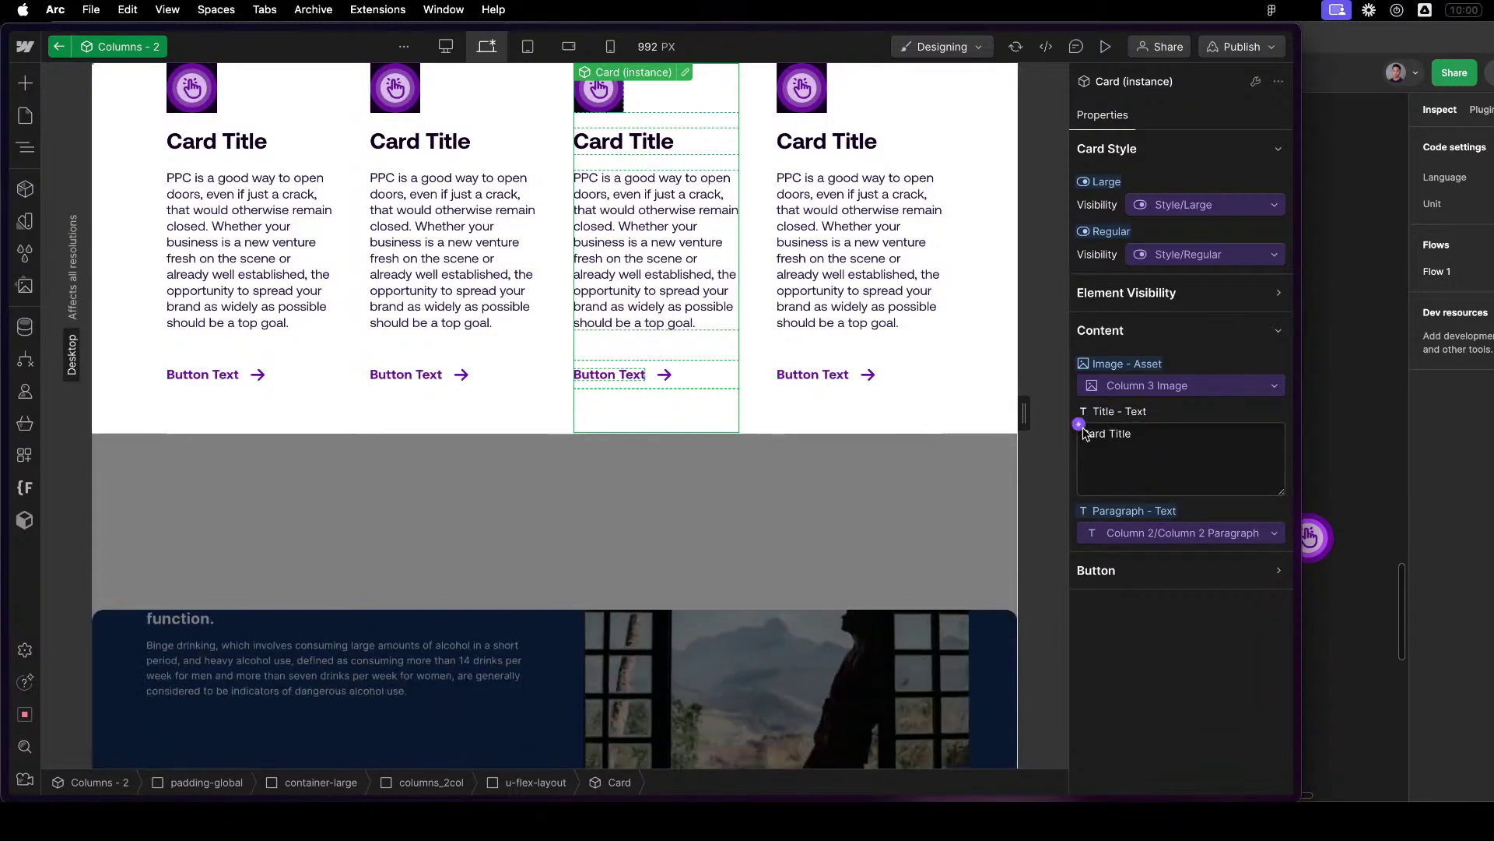
{"action": "left_click", "coordinate": [1079, 425]}
{"action": "left_click", "coordinate": [1116, 453]}
{"action": "type", "text": "Column 3 Title"}
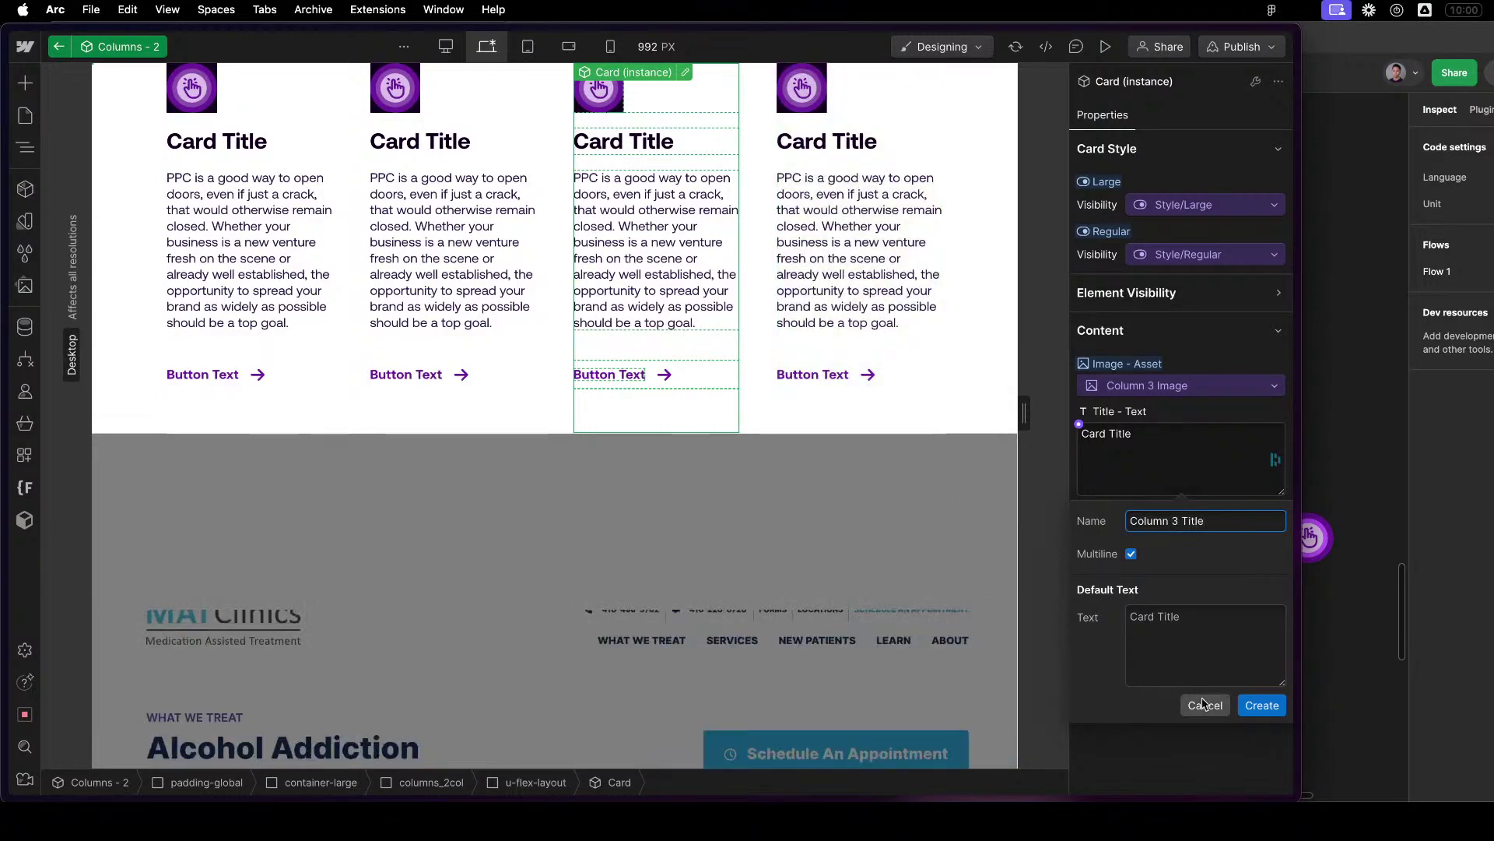
{"action": "left_click", "coordinate": [1262, 705]}
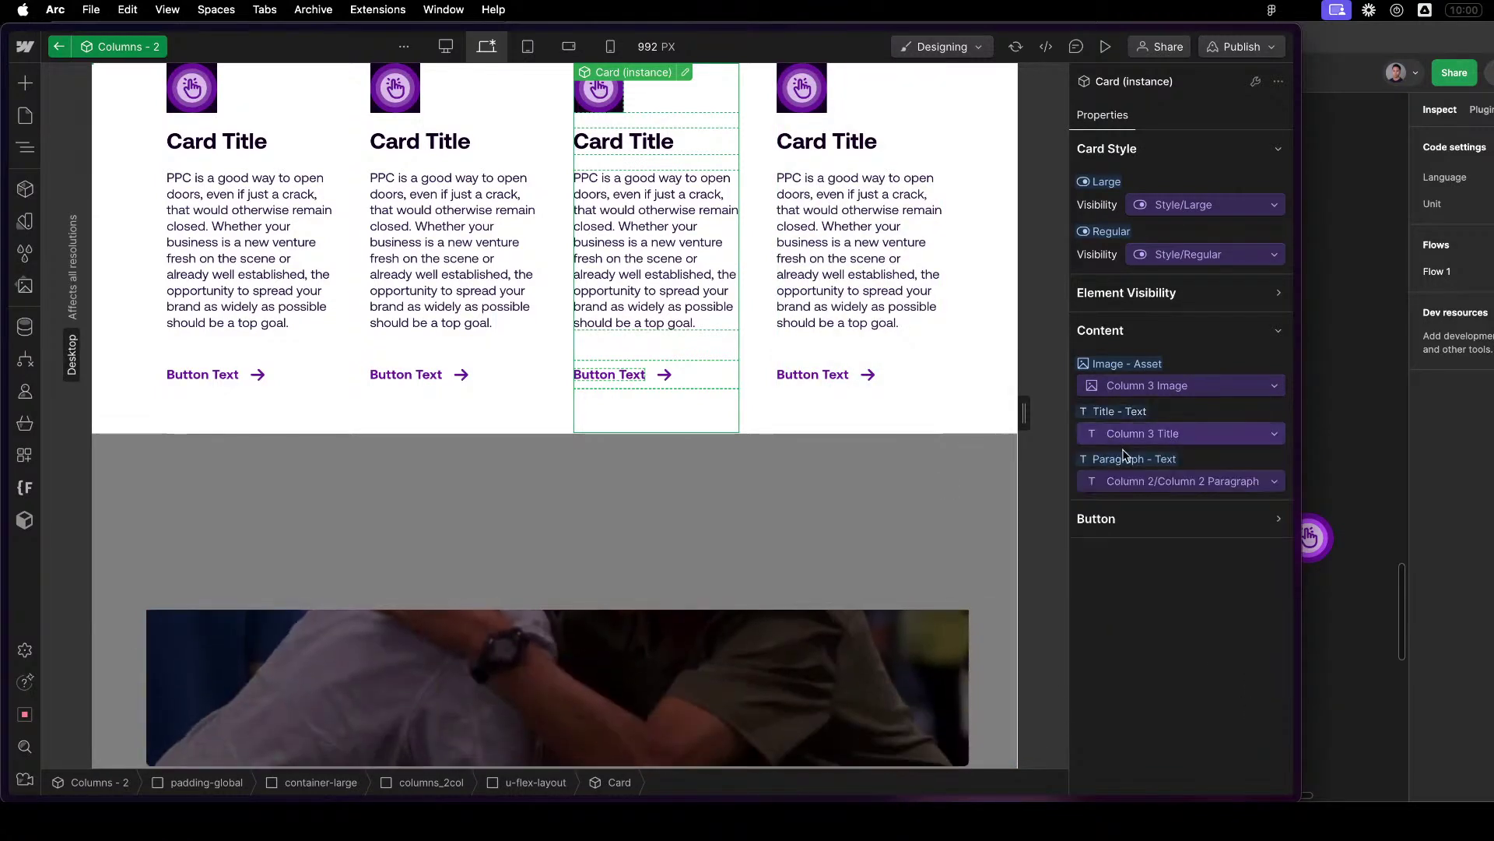
Reset the third Card's paragraph text and link it to a new multiline property named Column 3 Text.
{"action": "left_click", "coordinate": [1135, 484]}
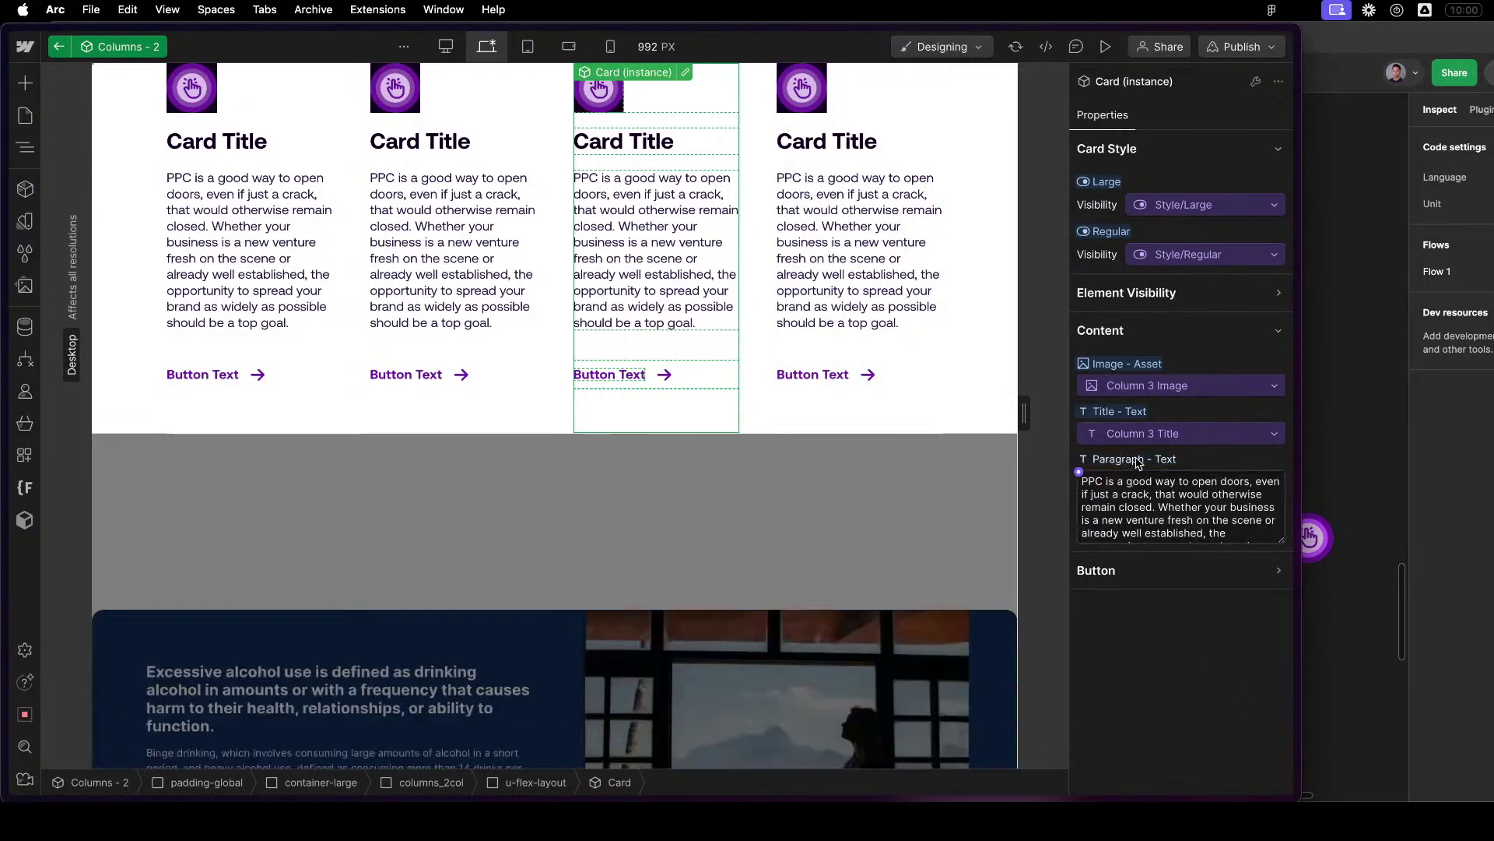
{"action": "left_click", "coordinate": [1078, 473]}
{"action": "left_click", "coordinate": [1121, 506]}
{"action": "key", "text": "super+a"}
{"action": "type", "text": "Column 3 Tex"}
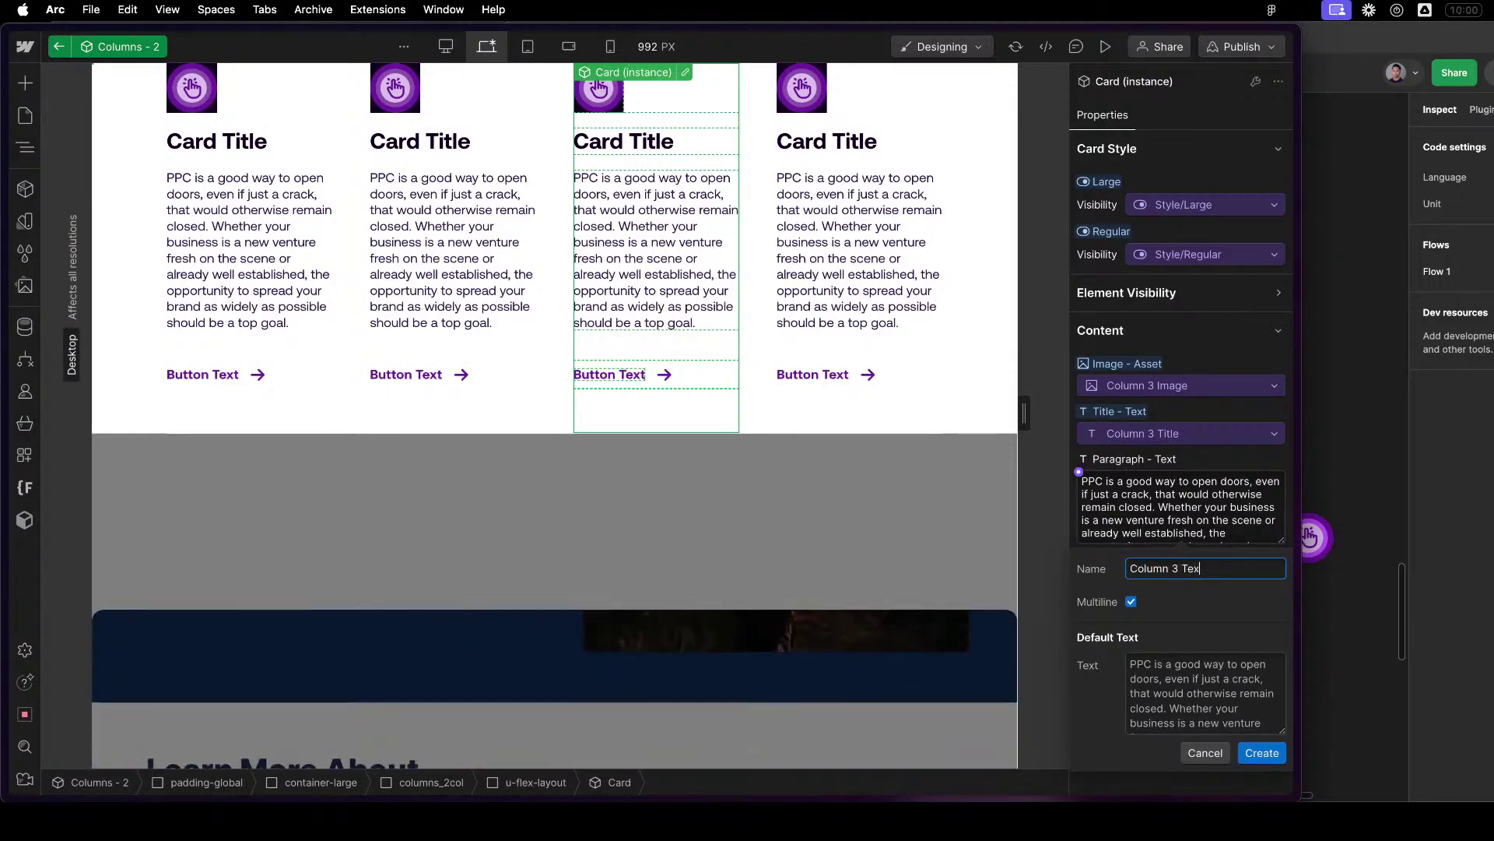
{"action": "type", "text": "t"}
{"action": "left_click", "coordinate": [1262, 753]}
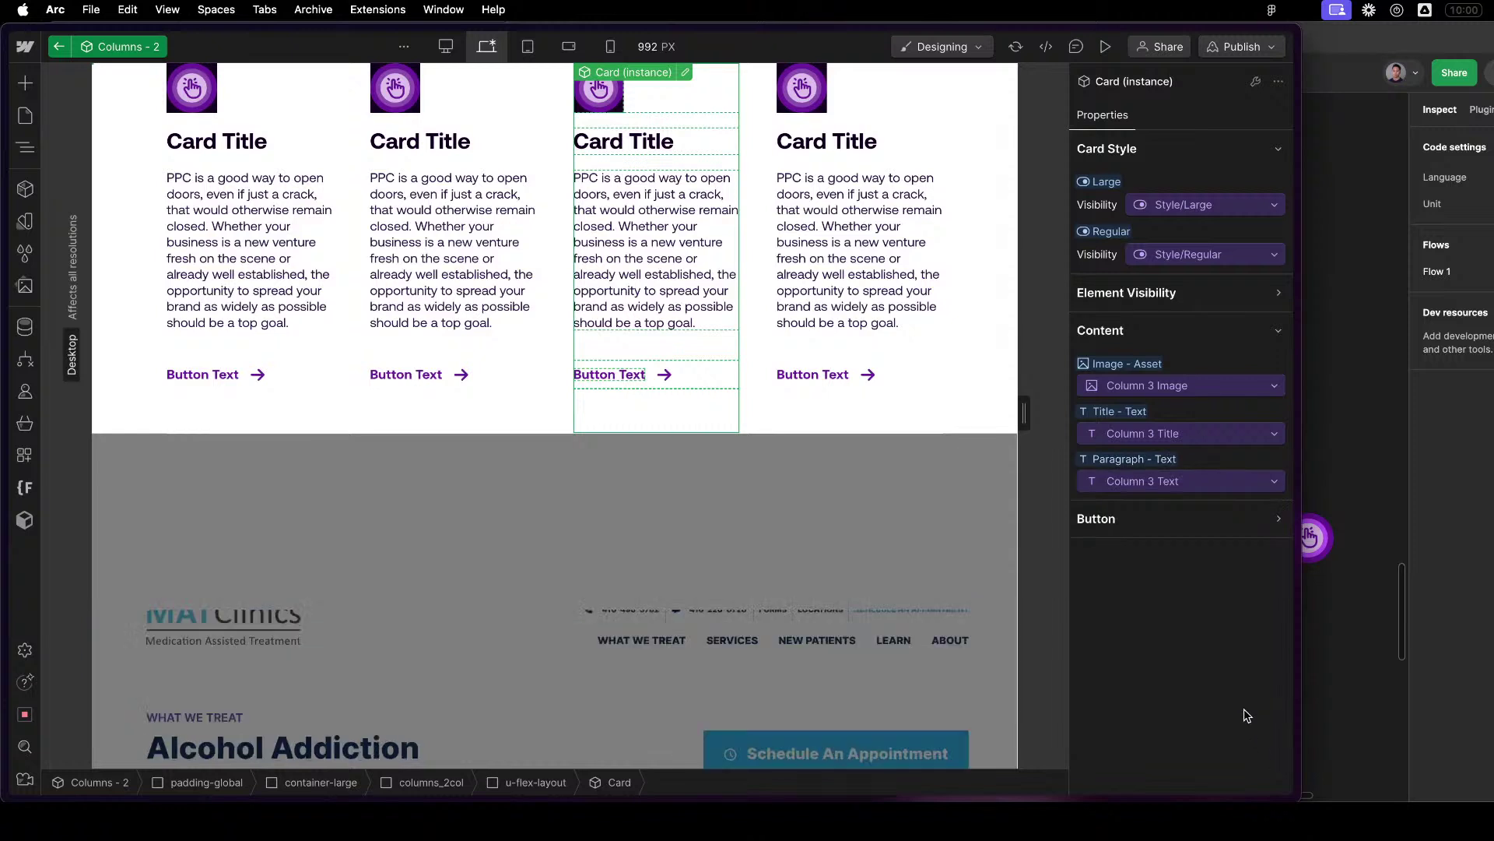
Reset the third Card's button text and set up a new linked multiline property named Column 3 Button Text.
{"action": "left_click", "coordinate": [1176, 538]}
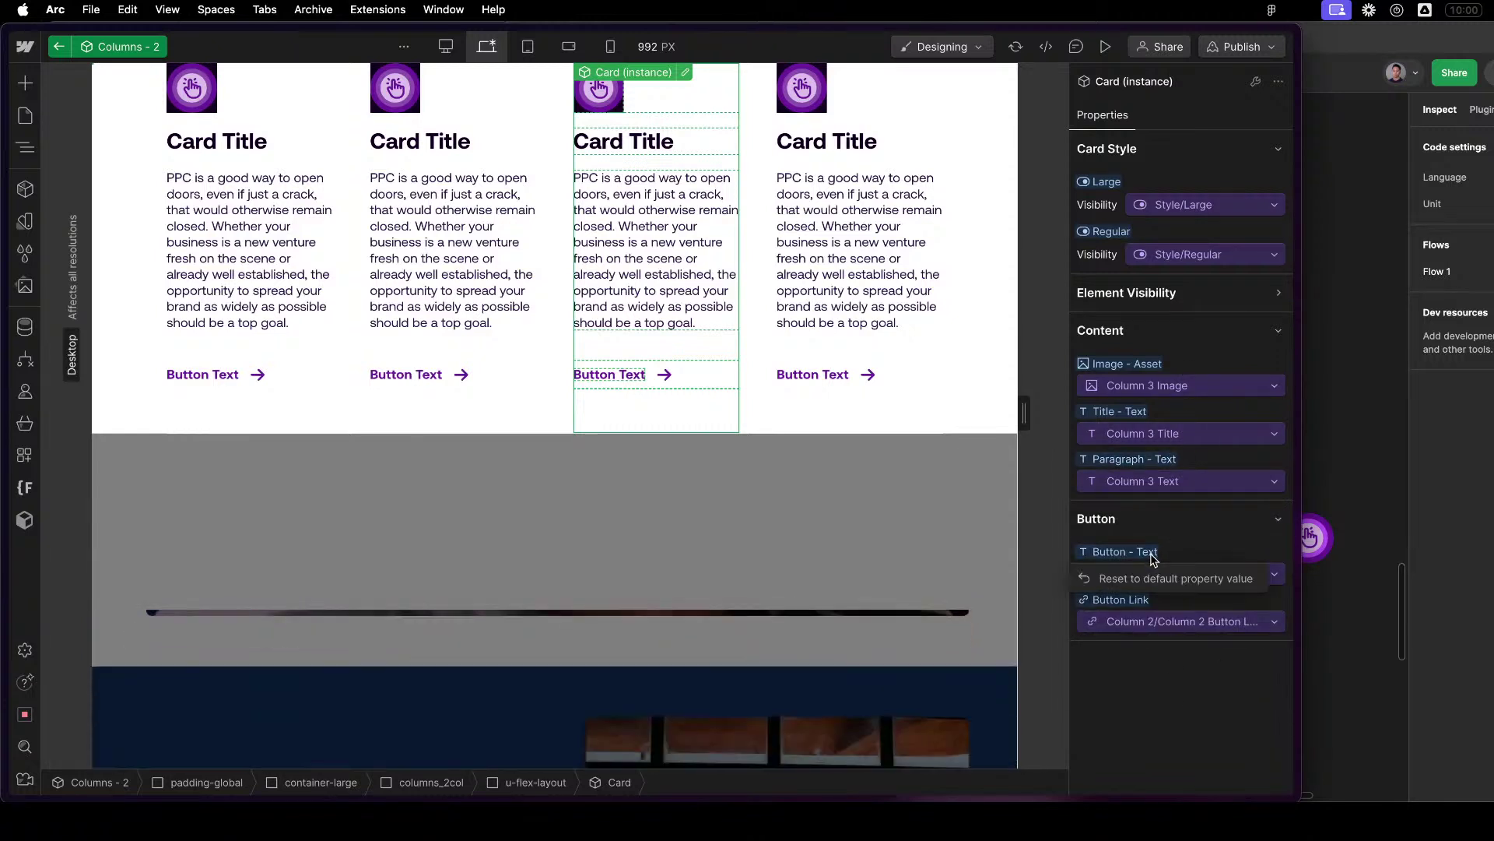
{"action": "left_click", "coordinate": [1138, 572]}
{"action": "left_click", "coordinate": [1137, 572]}
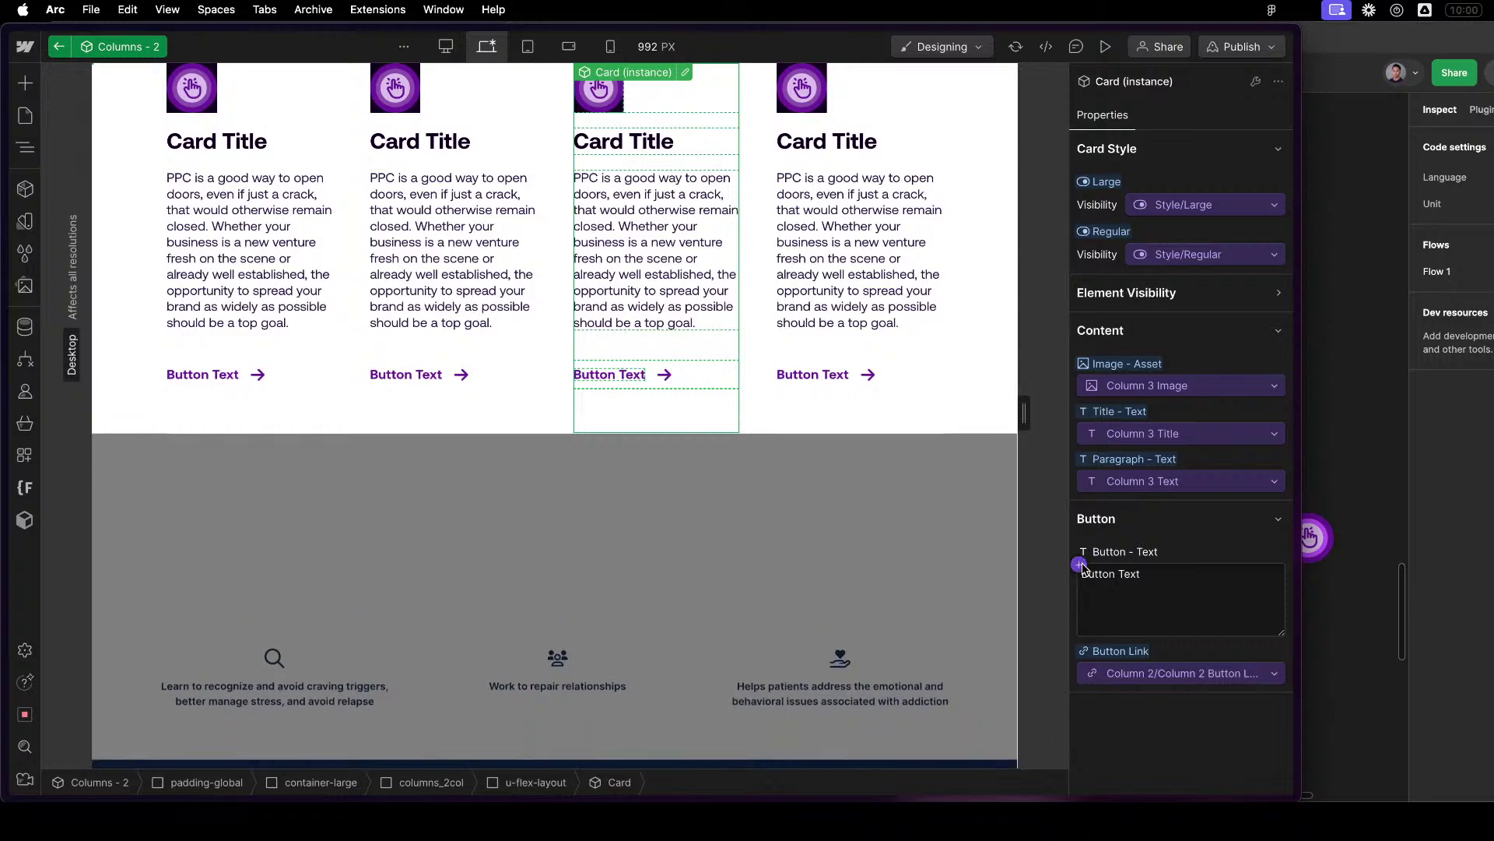
{"action": "left_click", "coordinate": [1078, 564]}
{"action": "left_click", "coordinate": [1135, 342]}
{"action": "triple_click", "coordinate": [1136, 352]}
{"action": "type", "text": "Column 3 "}
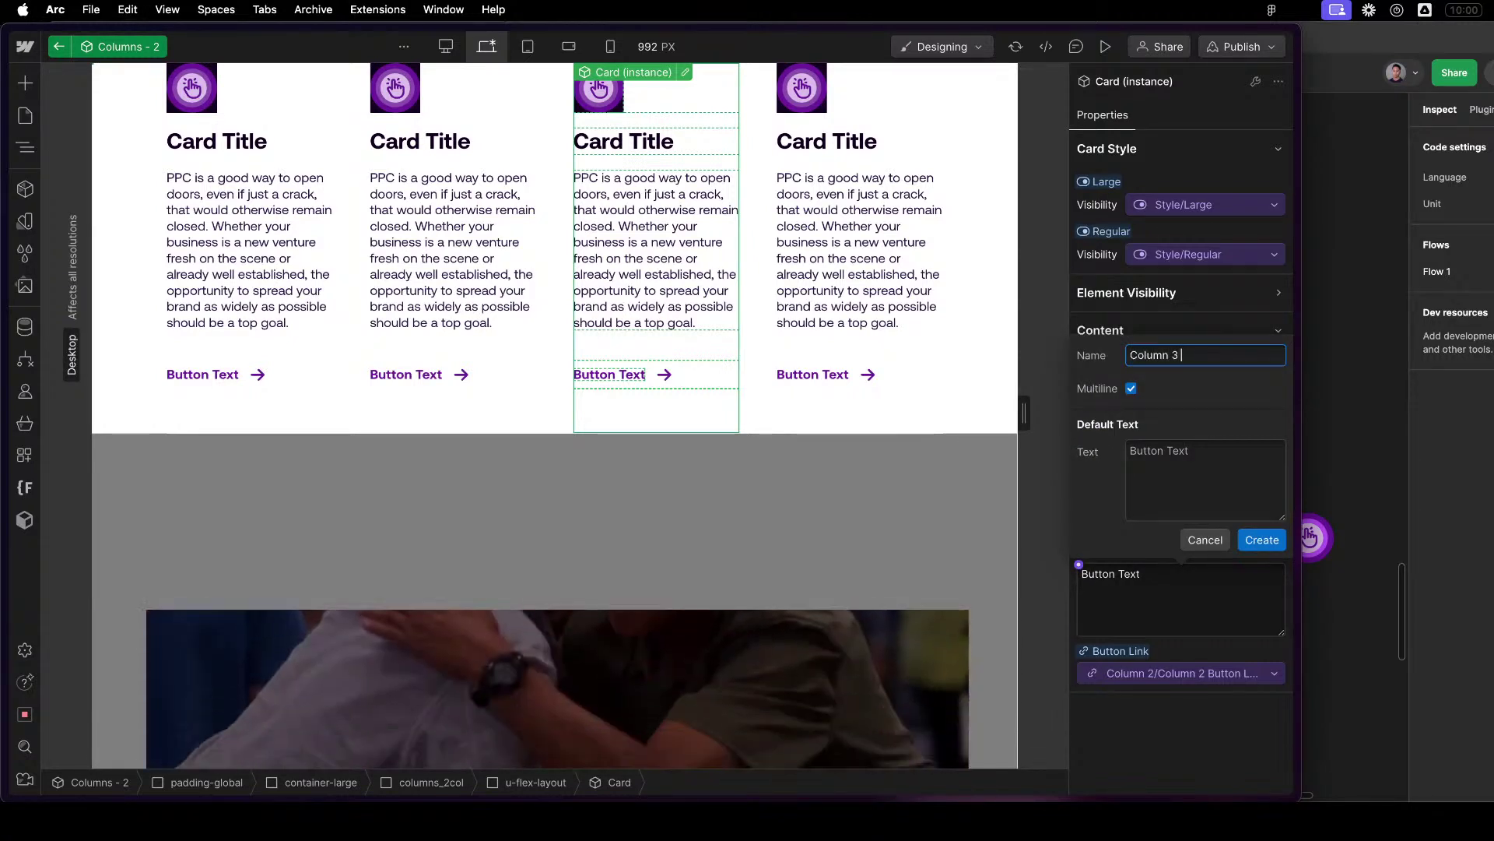
{"action": "type", "text": "Button Text"}
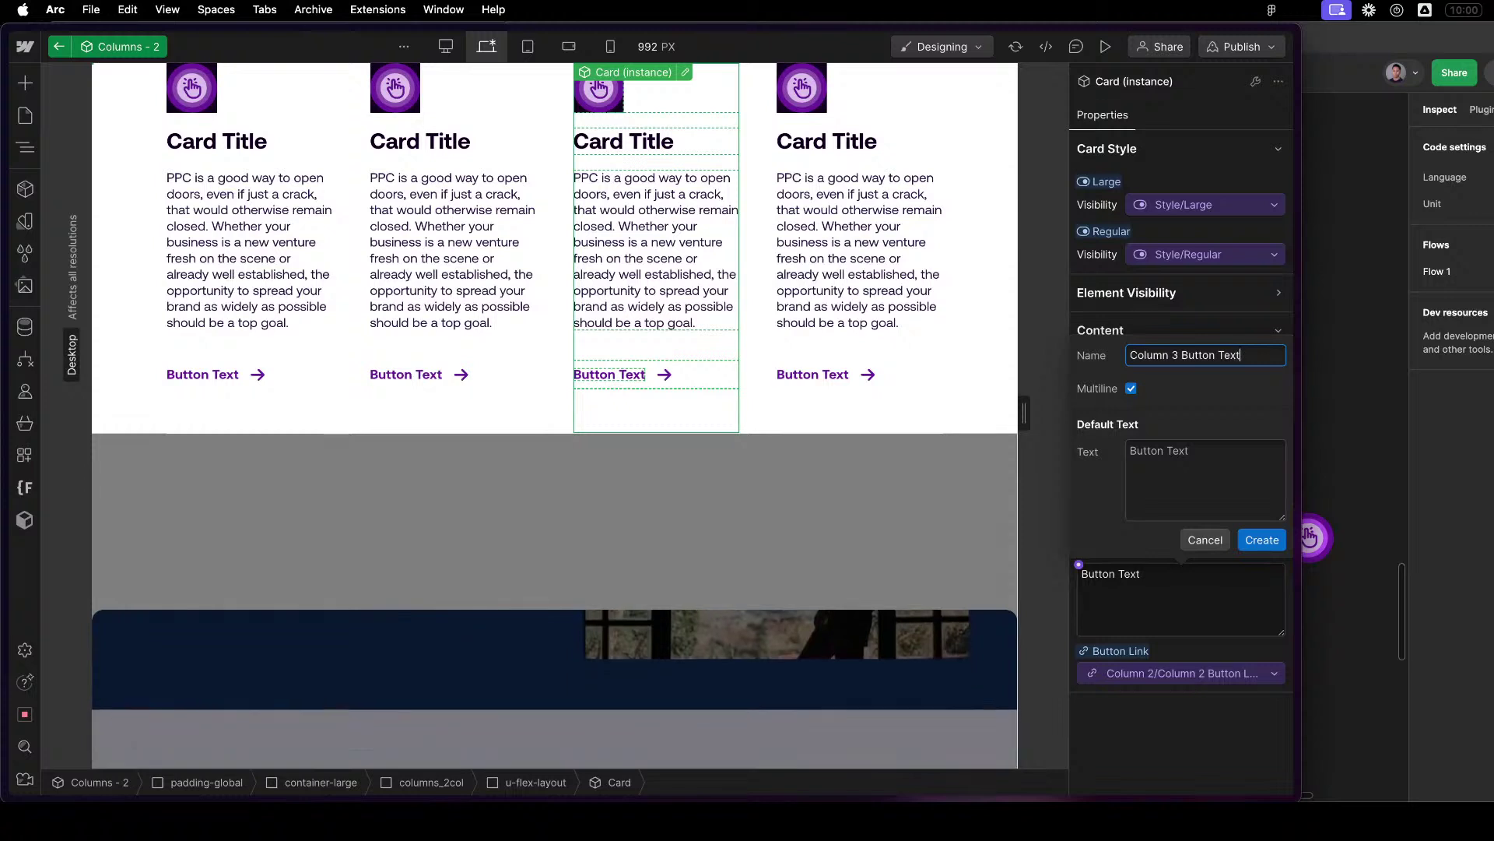
Create the Column 3 Button Text property and link the third card's Button Link to a new property named Column 3 Button Link.
{"action": "left_click", "coordinate": [1261, 539]}
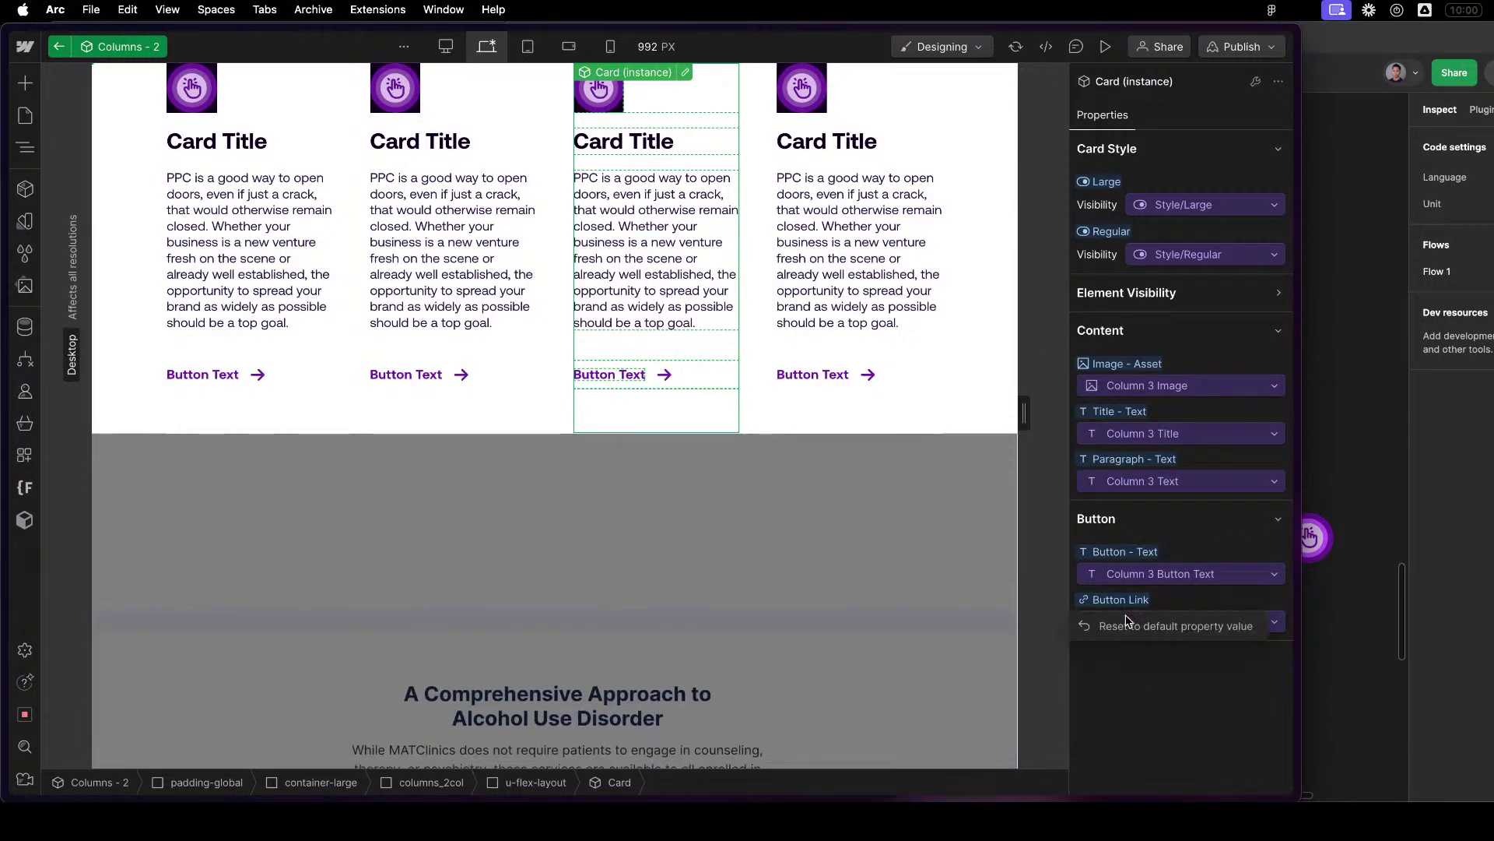
{"action": "left_click", "coordinate": [1158, 600]}
{"action": "left_click", "coordinate": [1167, 629]}
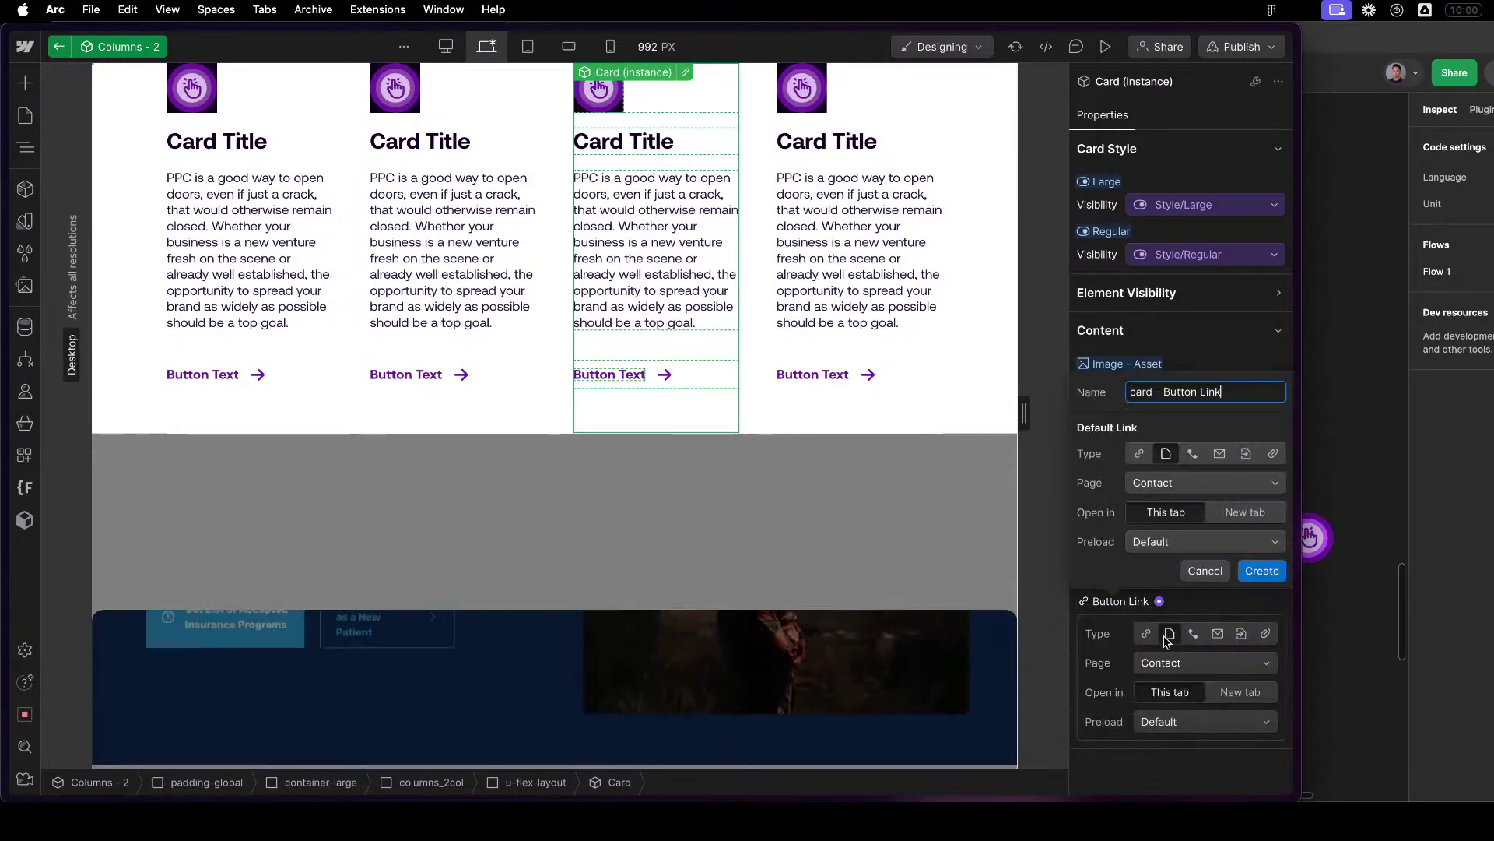
{"action": "type", "text": "Column 3"}
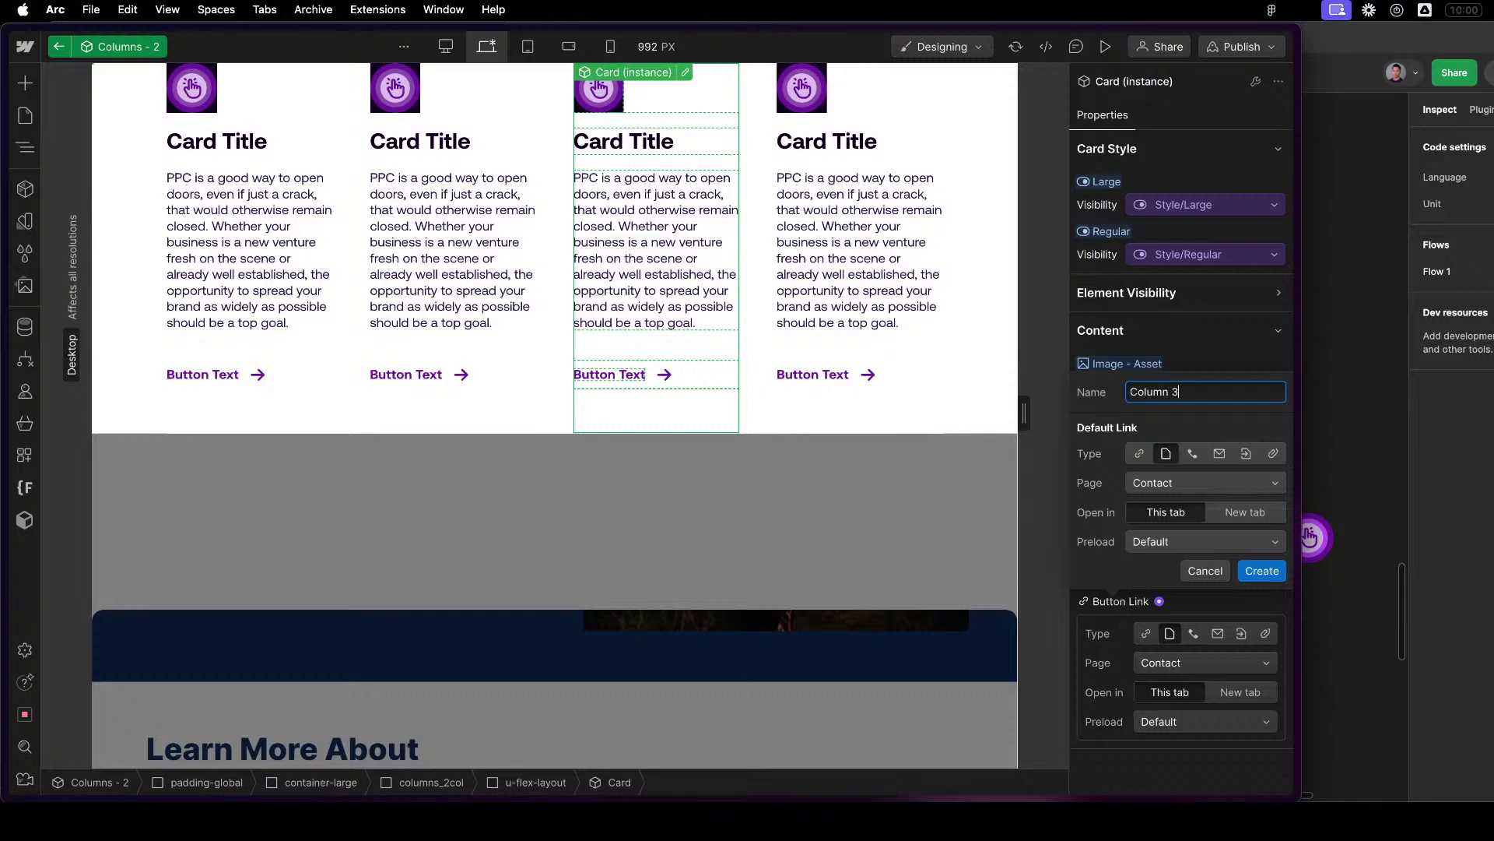
{"action": "type", "text": " Button "}
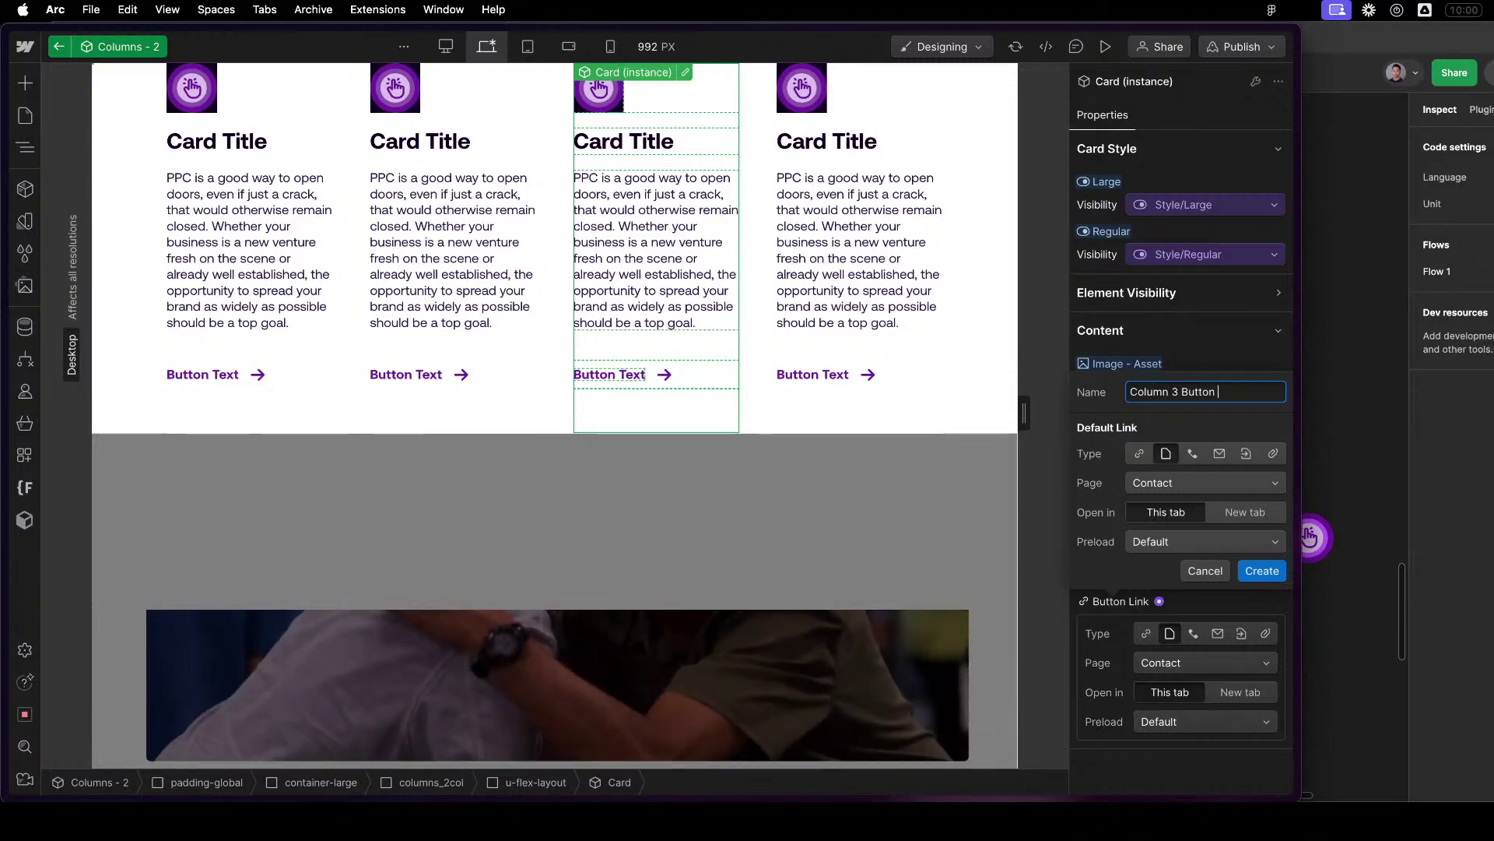
{"action": "type", "text": "Link"}
{"action": "key", "text": "Return"}
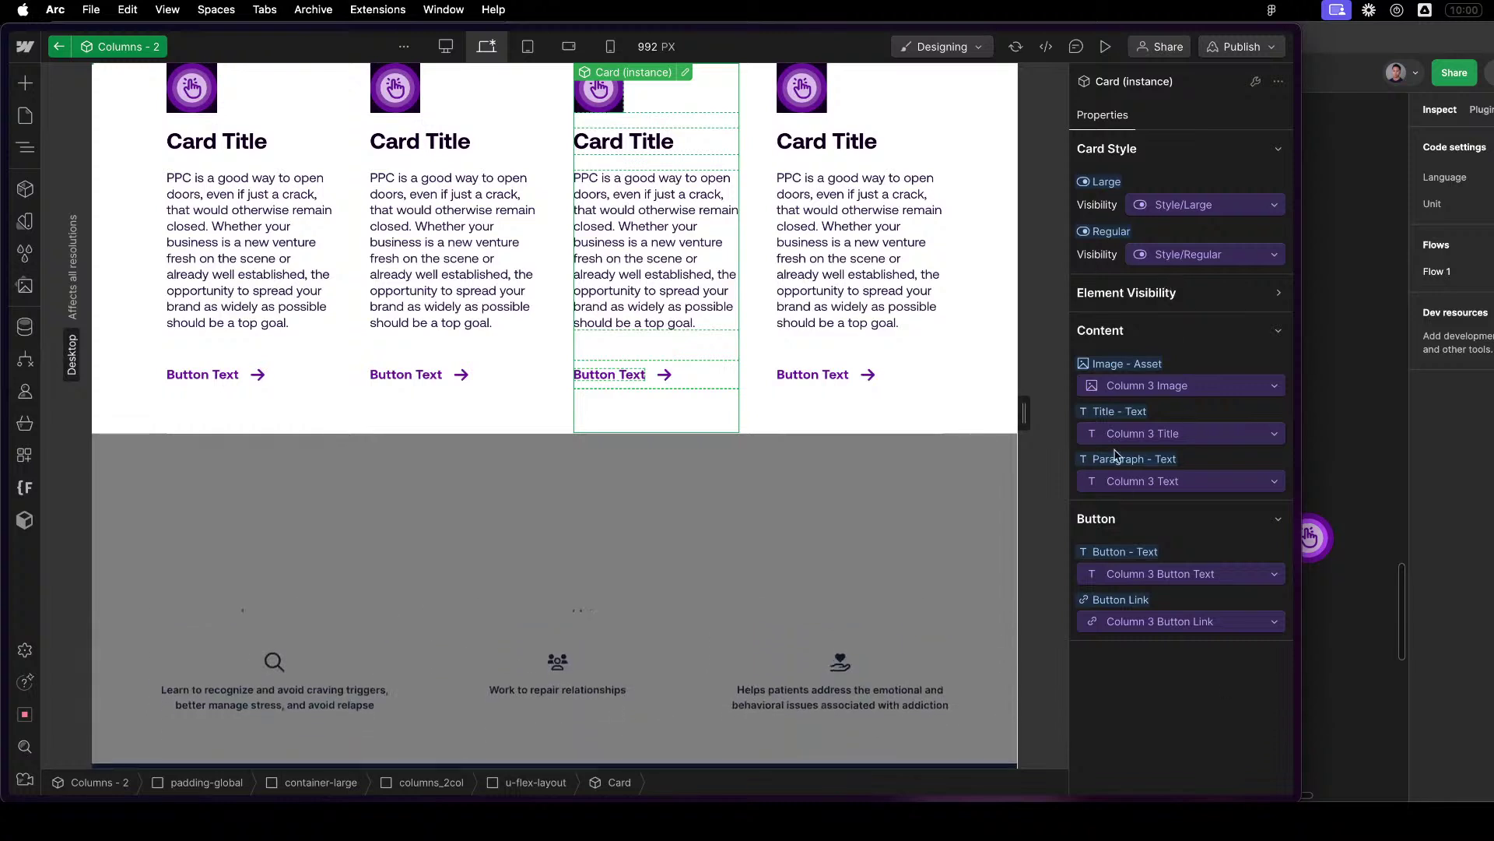
Reset the fourth card's image property and connect it to a new property named Column 4 - Image.
{"action": "left_click", "coordinate": [857, 167]}
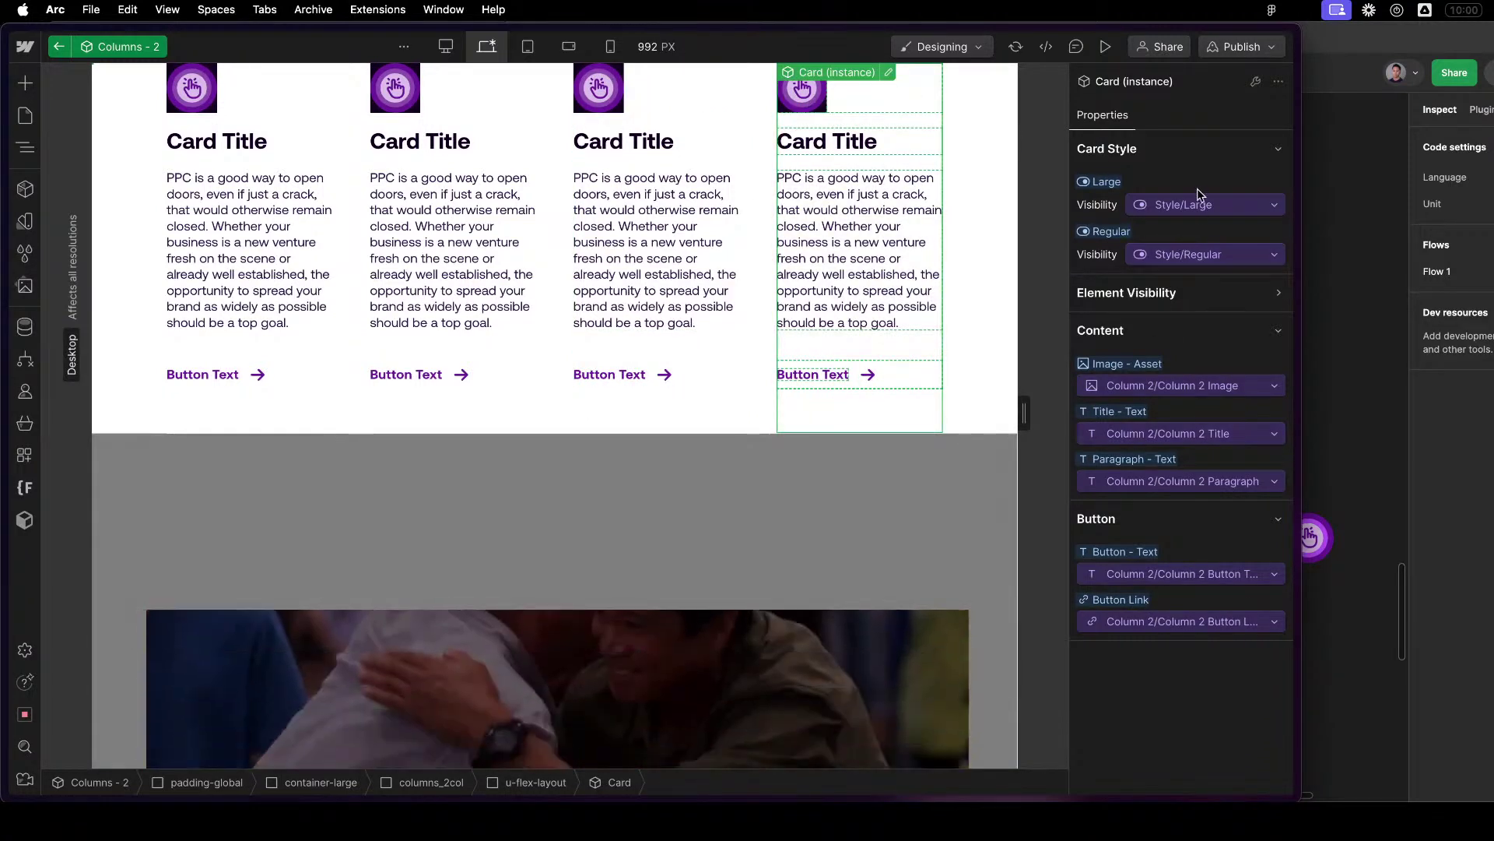
{"action": "left_click", "coordinate": [1152, 386]}
{"action": "left_click", "coordinate": [1145, 387]}
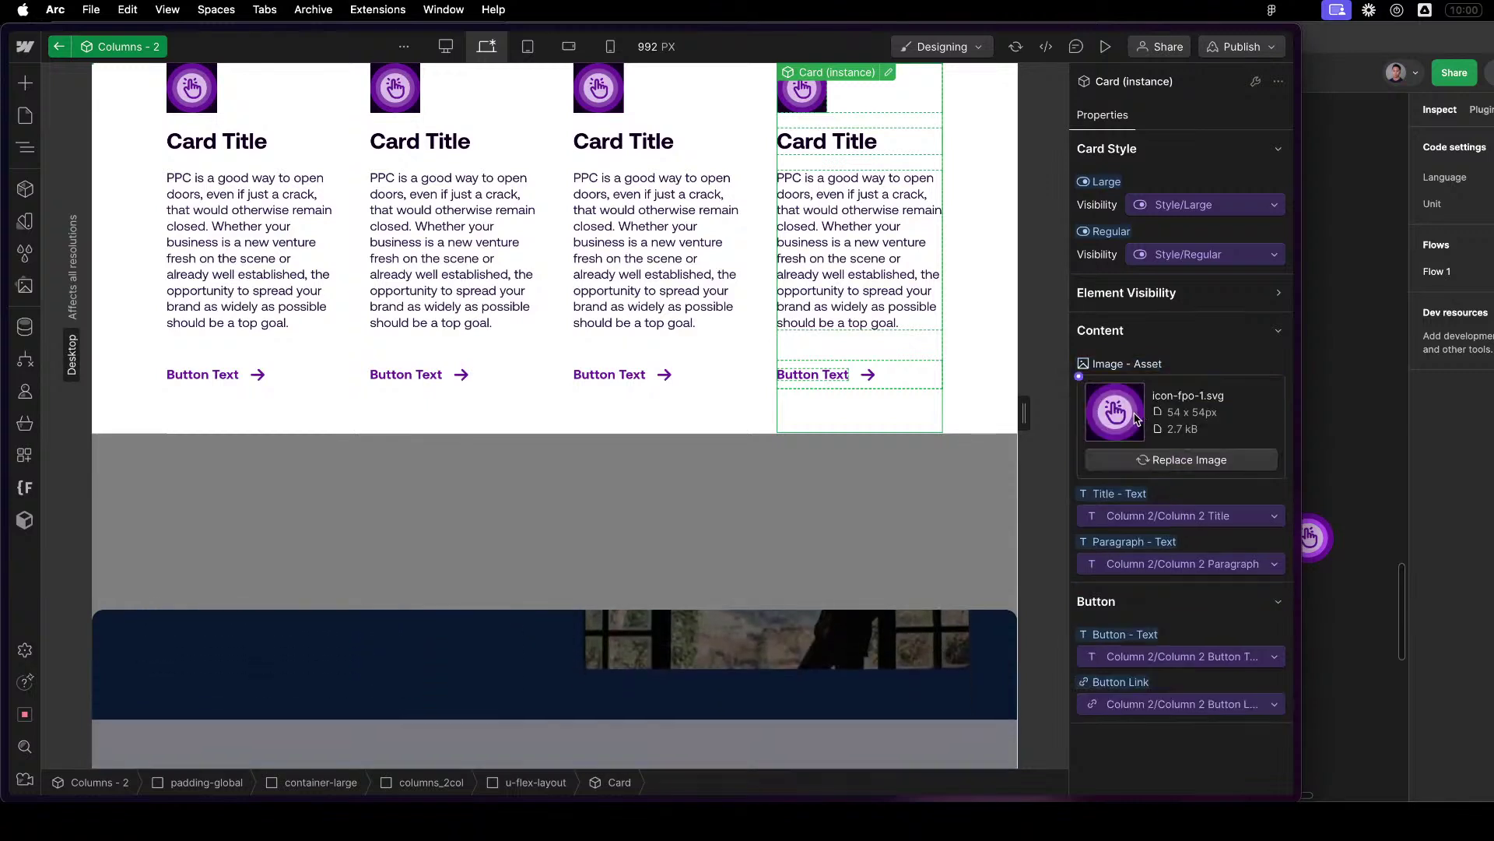
{"action": "left_click", "coordinate": [1111, 414]}
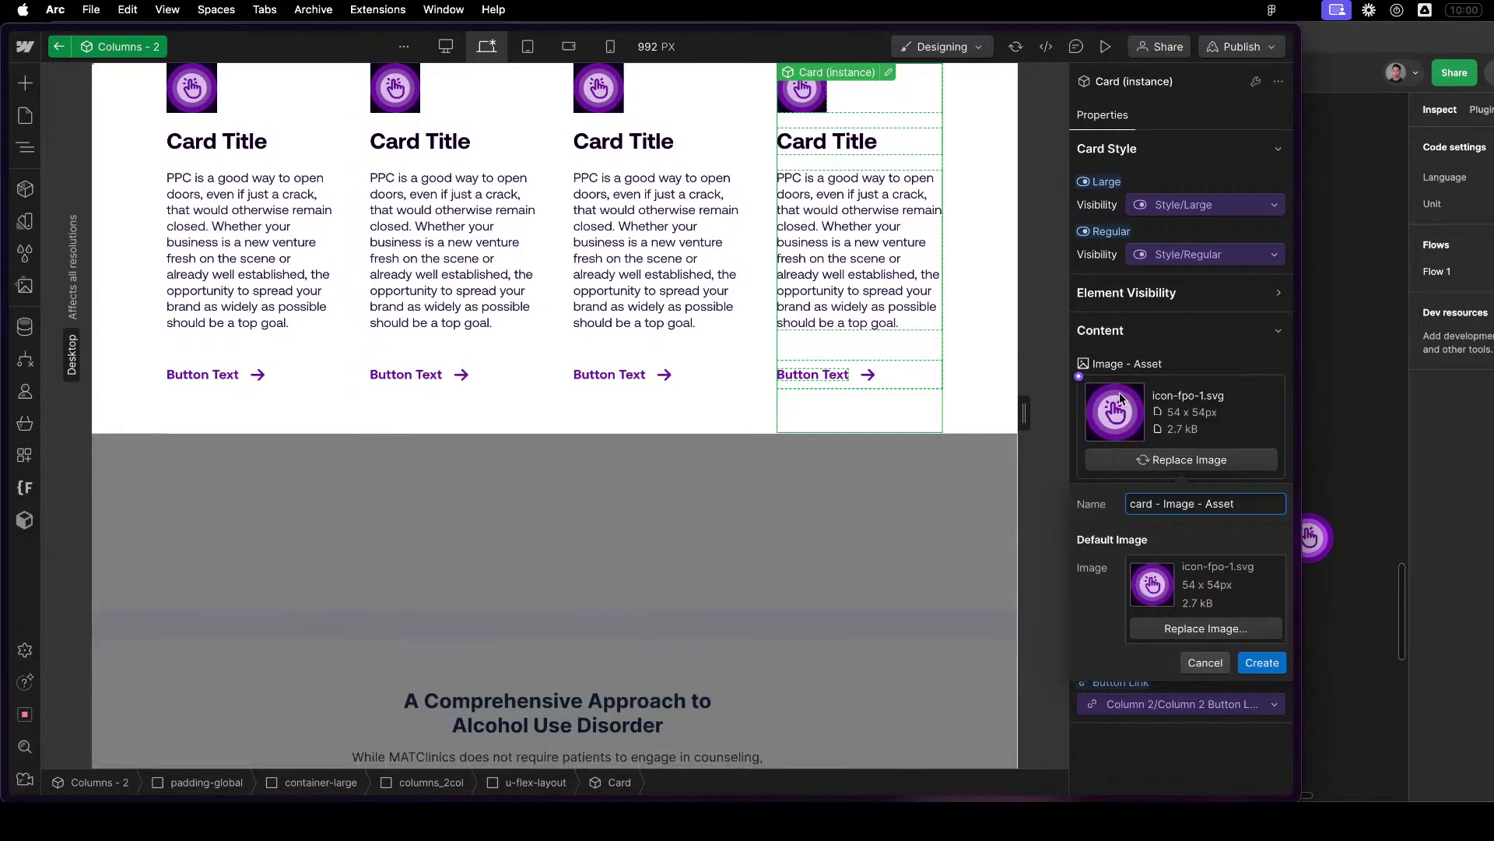
{"action": "left_click", "coordinate": [1078, 381]}
{"action": "left_click", "coordinate": [1078, 378]}
{"action": "left_click", "coordinate": [1103, 401]}
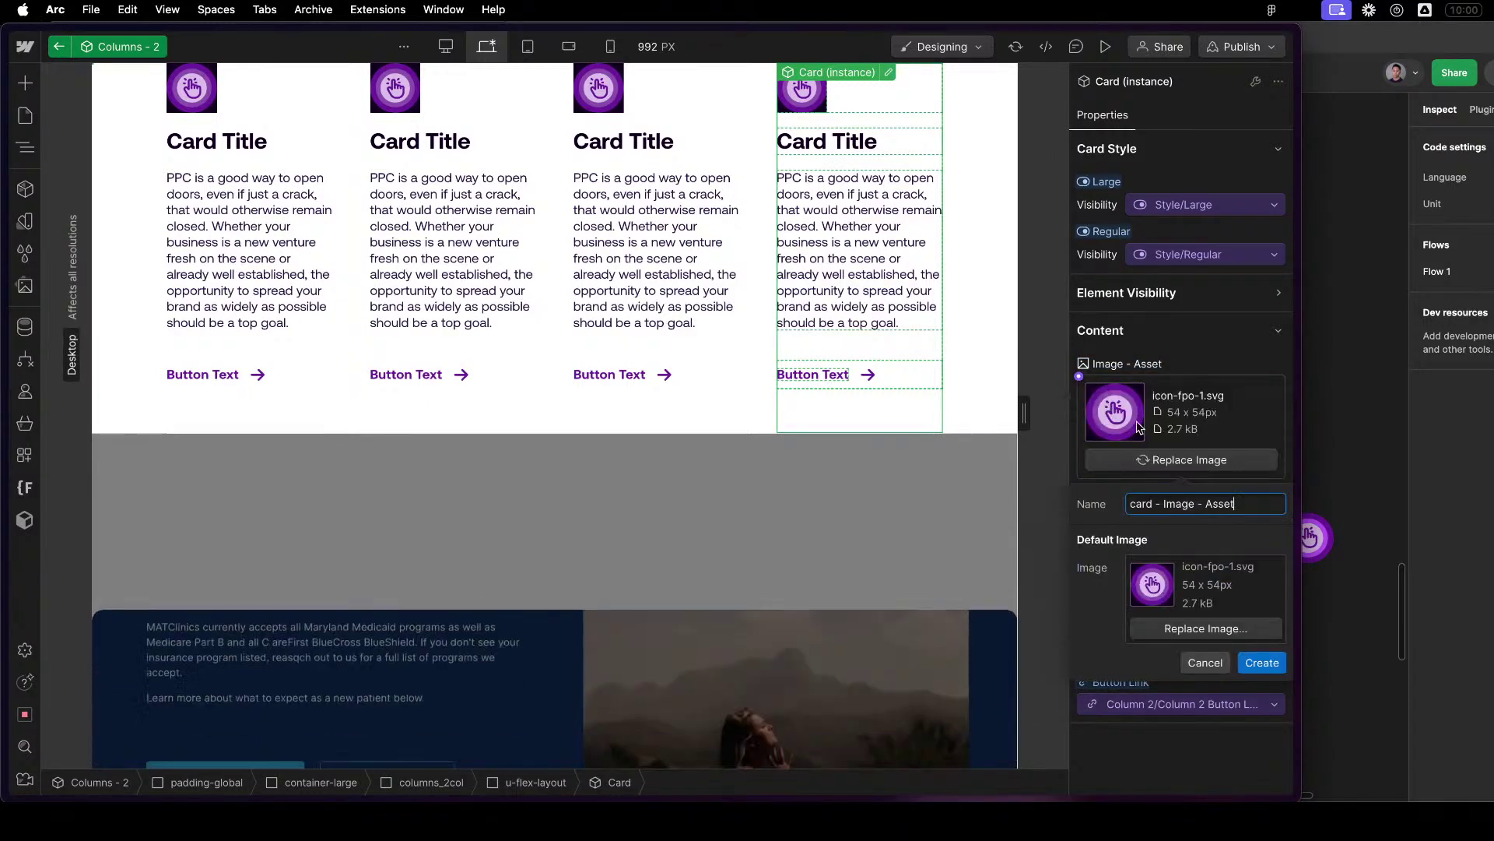
{"action": "key", "text": "super+a"}
{"action": "type", "text": "Column"}
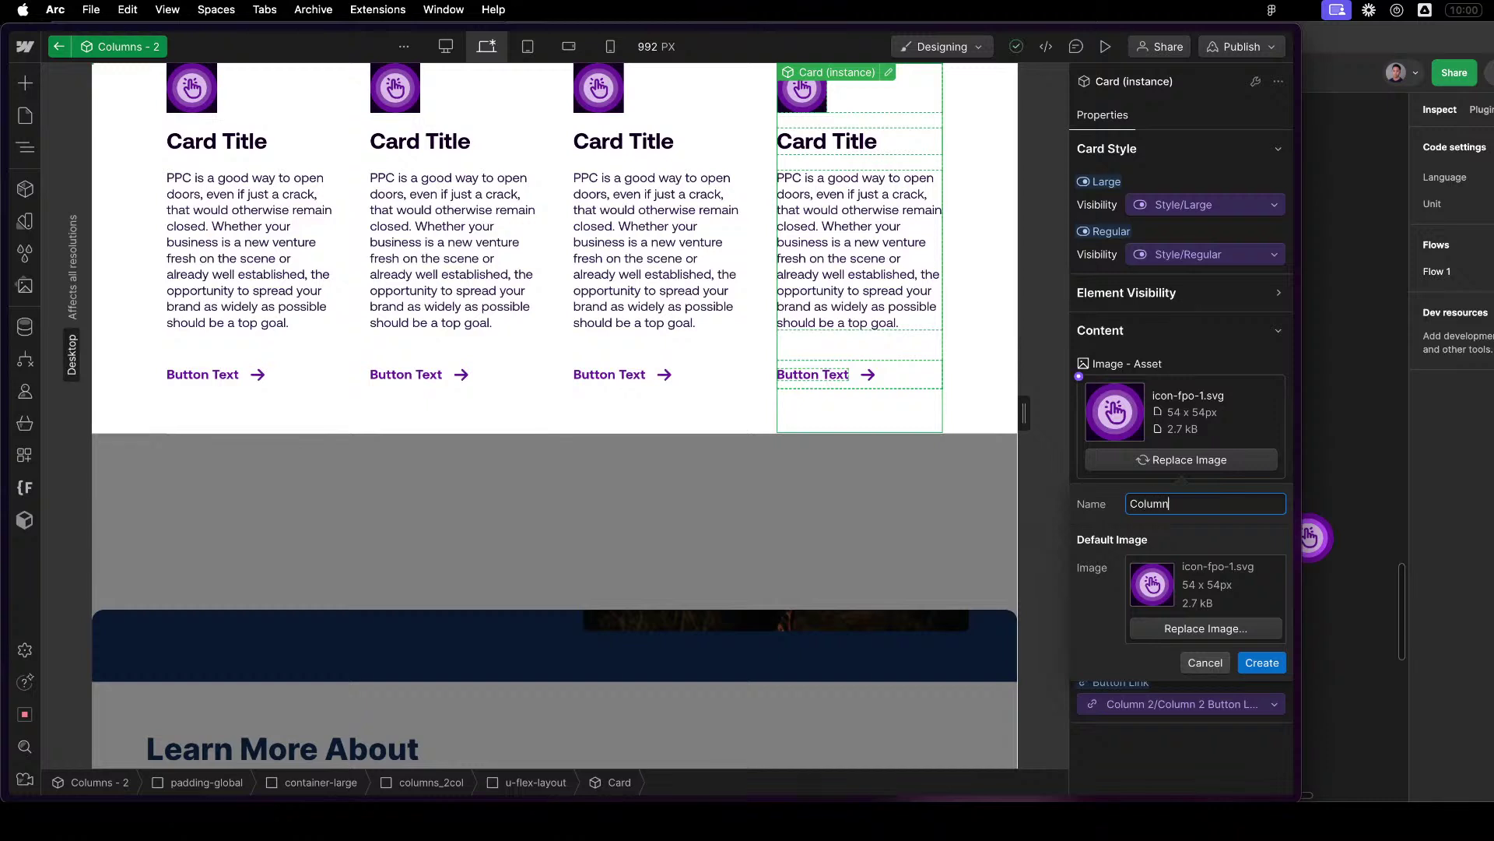
{"action": "type", "text": " 4 - "}
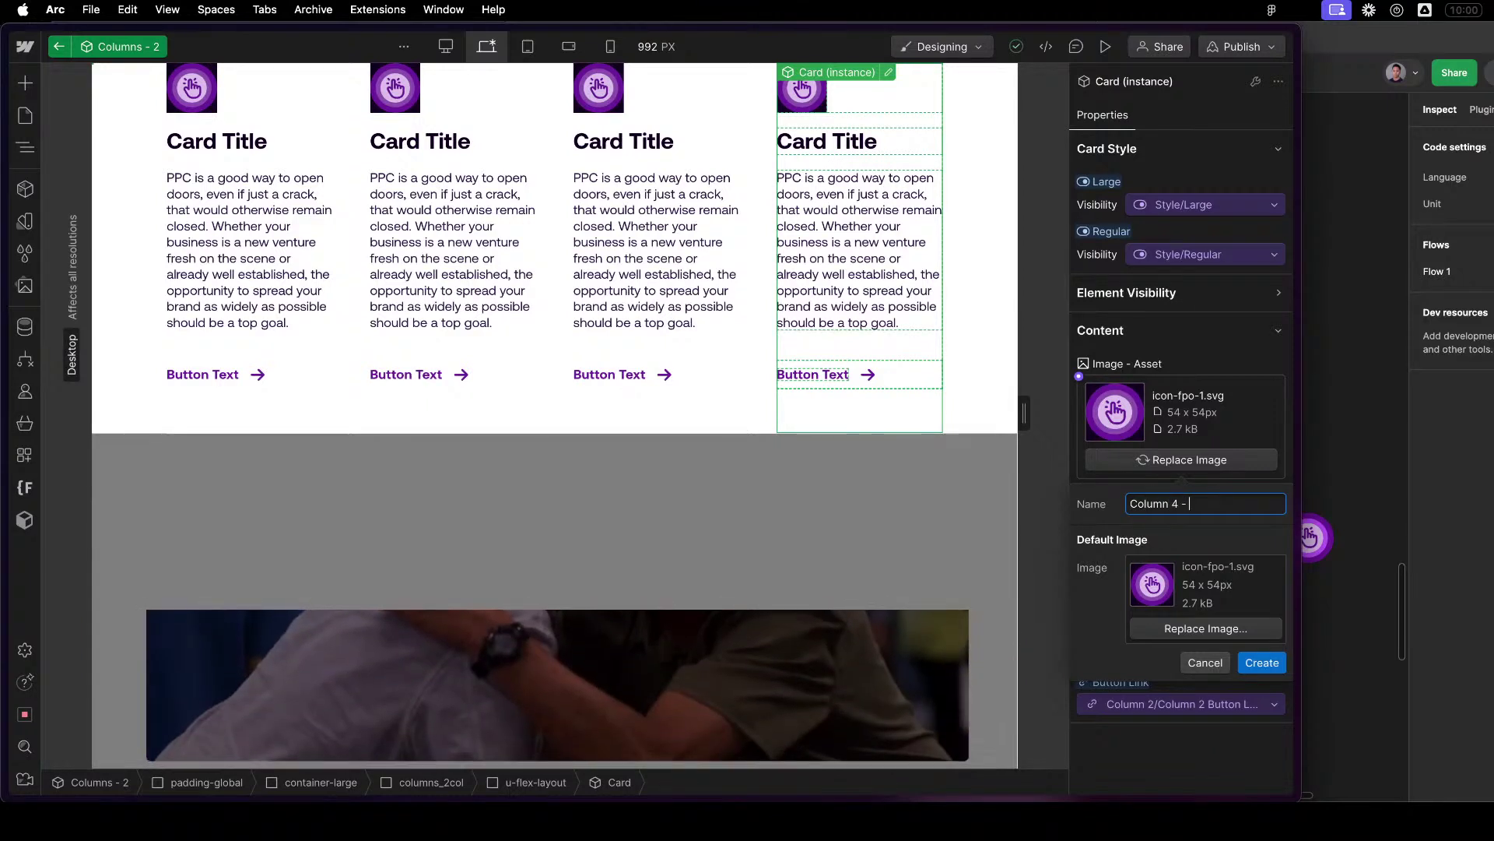
{"action": "type", "text": "Image"}
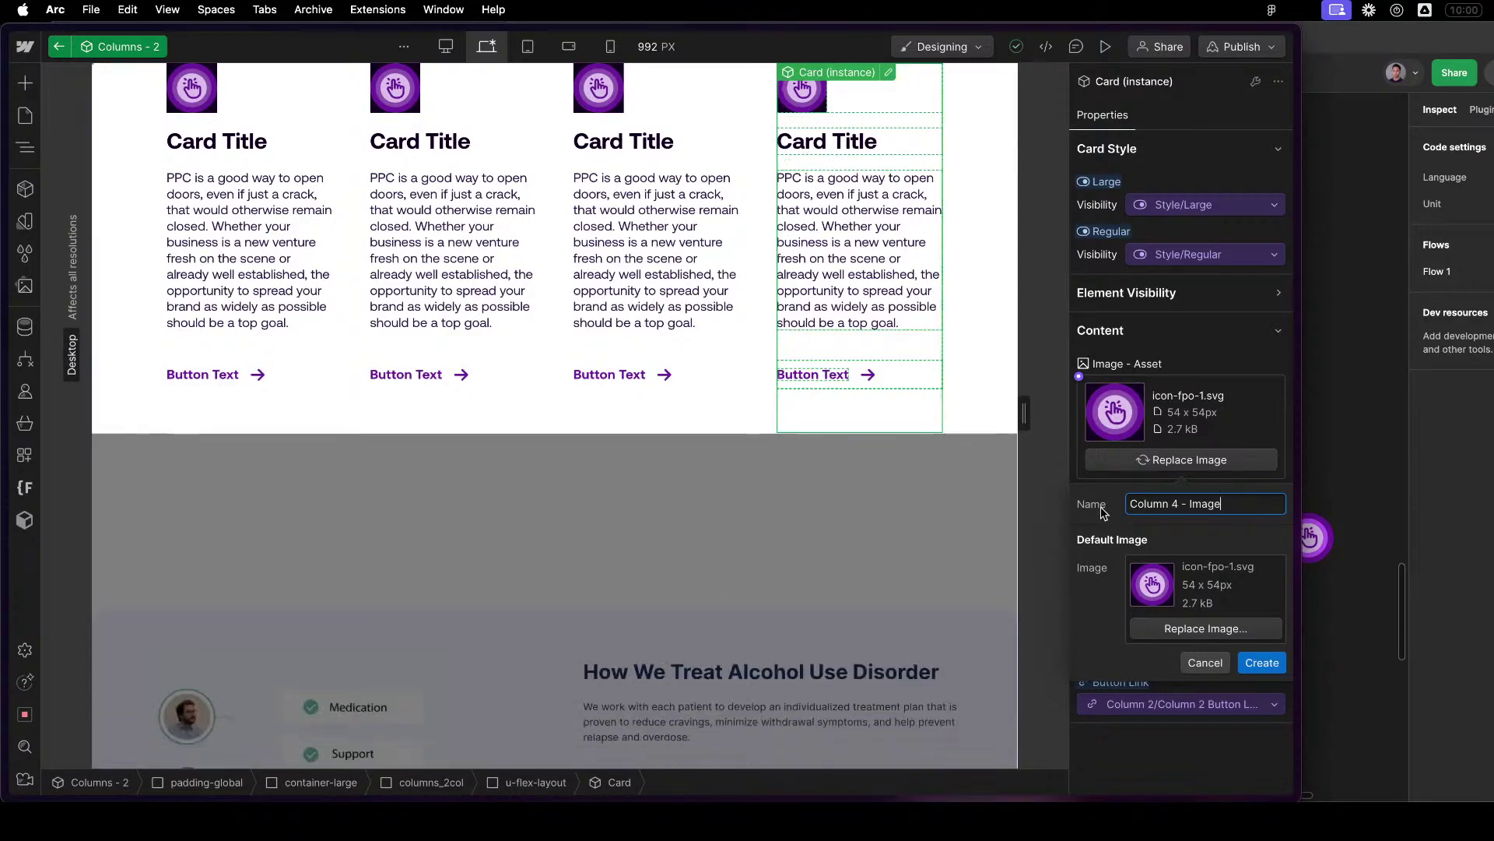
{"action": "left_click", "coordinate": [1262, 662]}
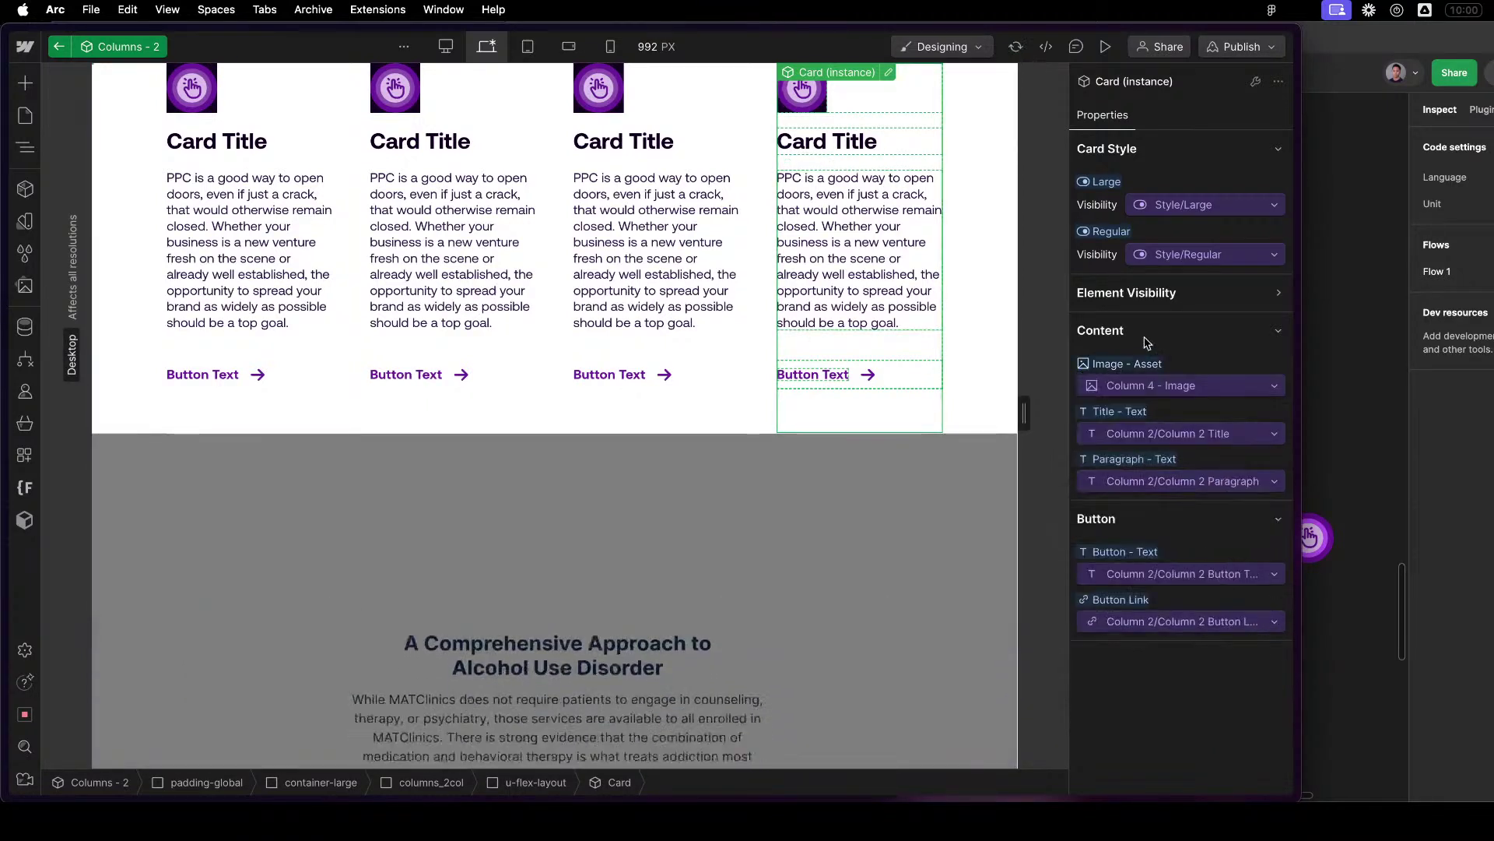
Connect the fourth card's title text to a new property named Column 4 Title.
{"action": "left_click", "coordinate": [1104, 412]}
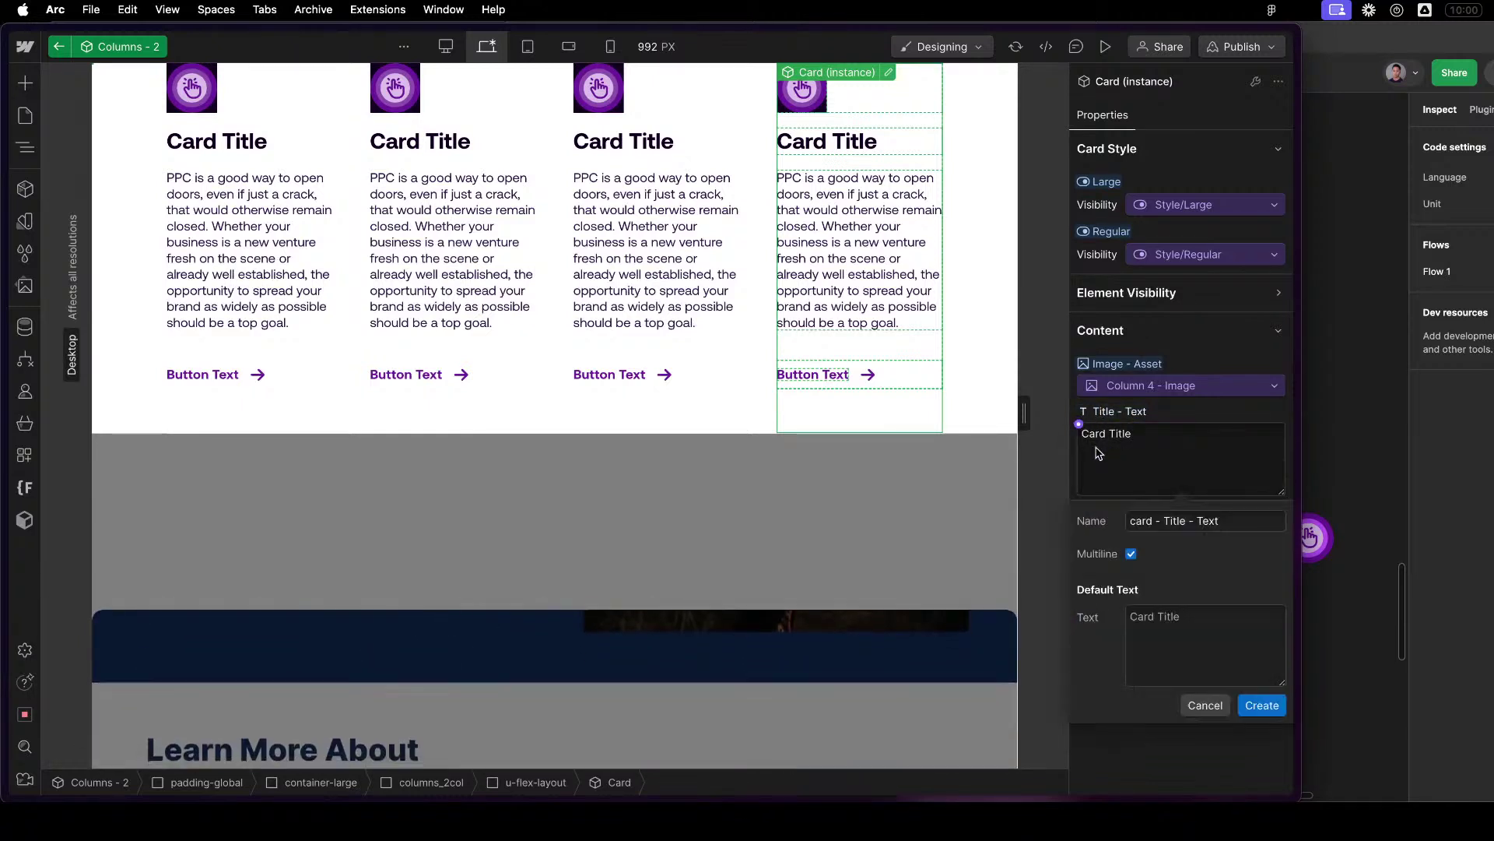
{"action": "type", "text": "Column"}
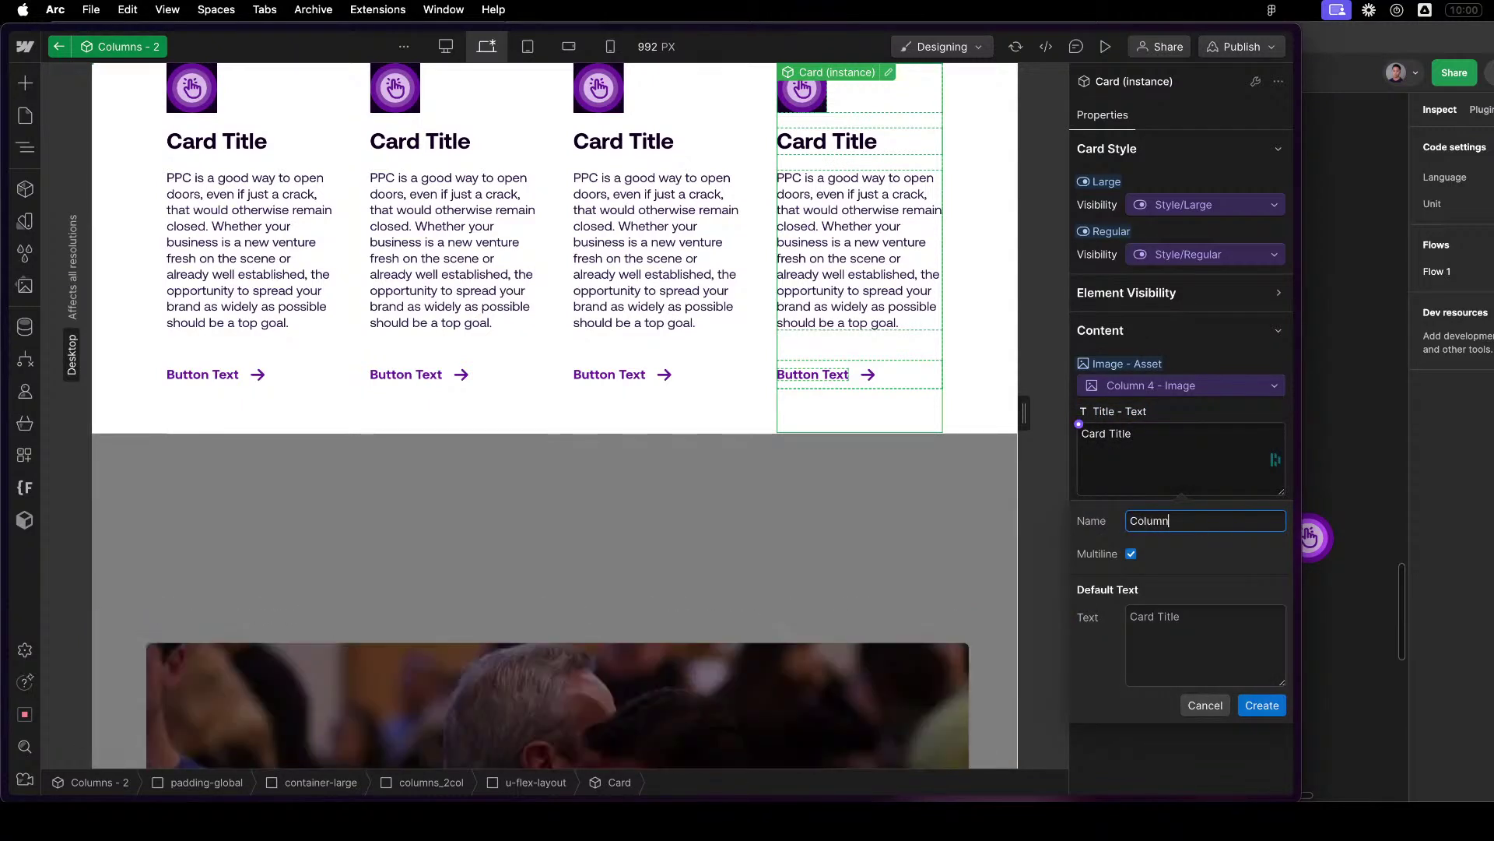
{"action": "type", "text": " 4 Title"}
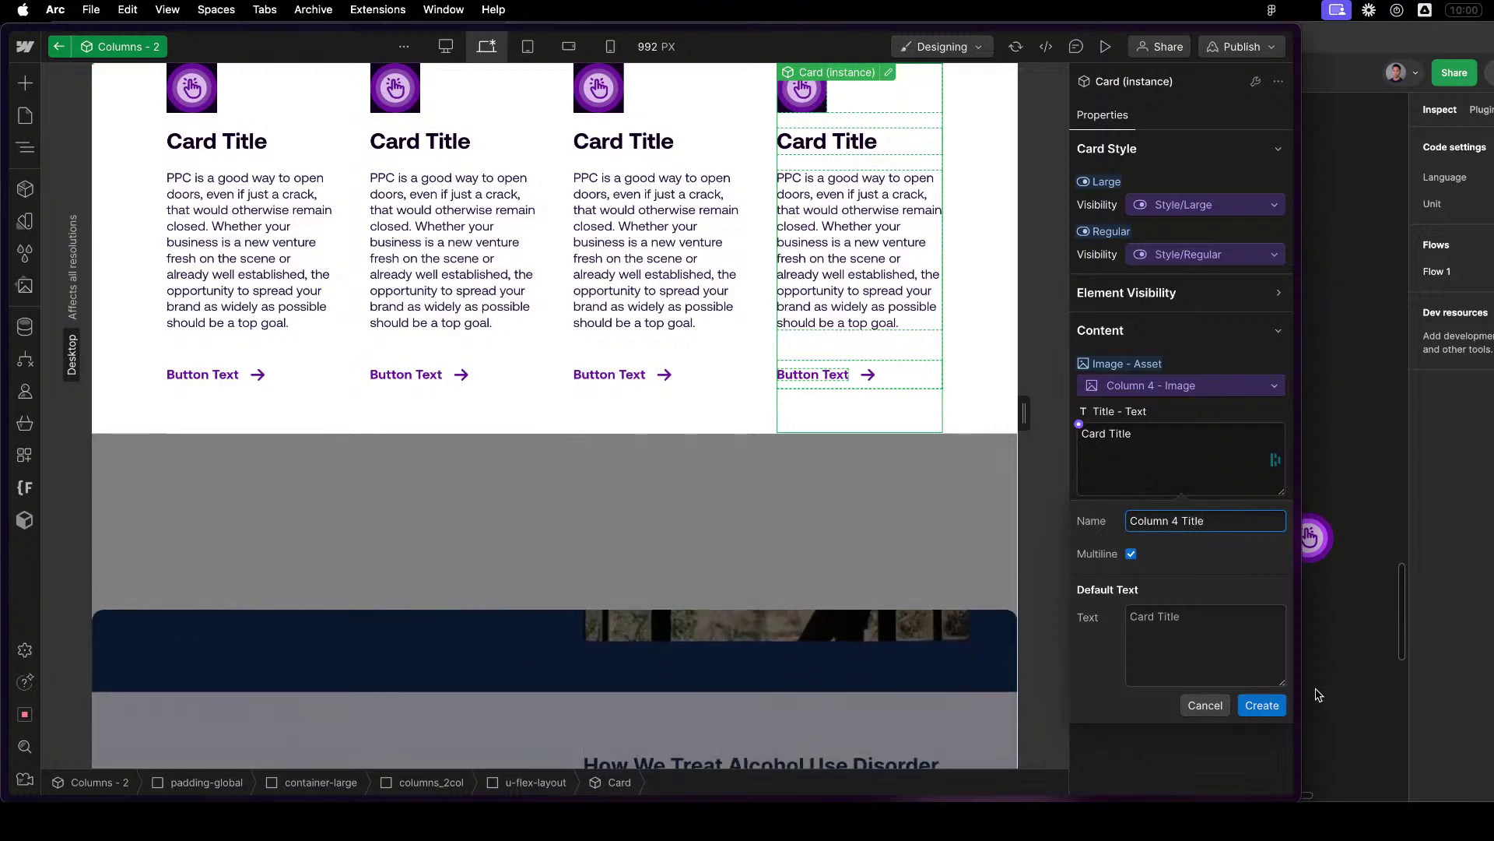
{"action": "left_click", "coordinate": [1262, 705]}
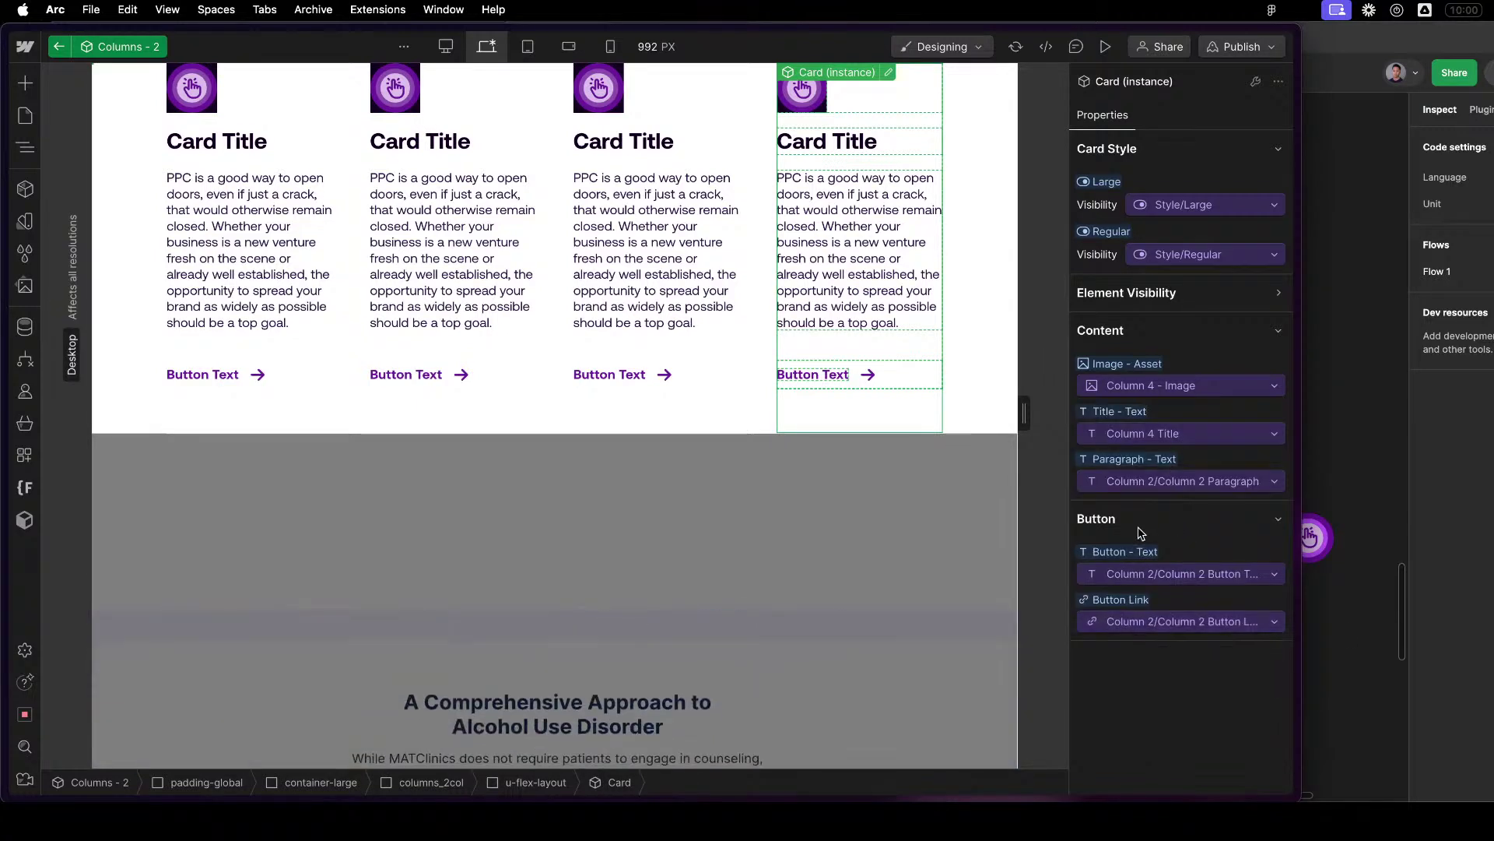
Reset the fourth card's paragraph text and connect it to a new property named Column 4 - Paragraph.
{"action": "left_click", "coordinate": [1149, 464]}
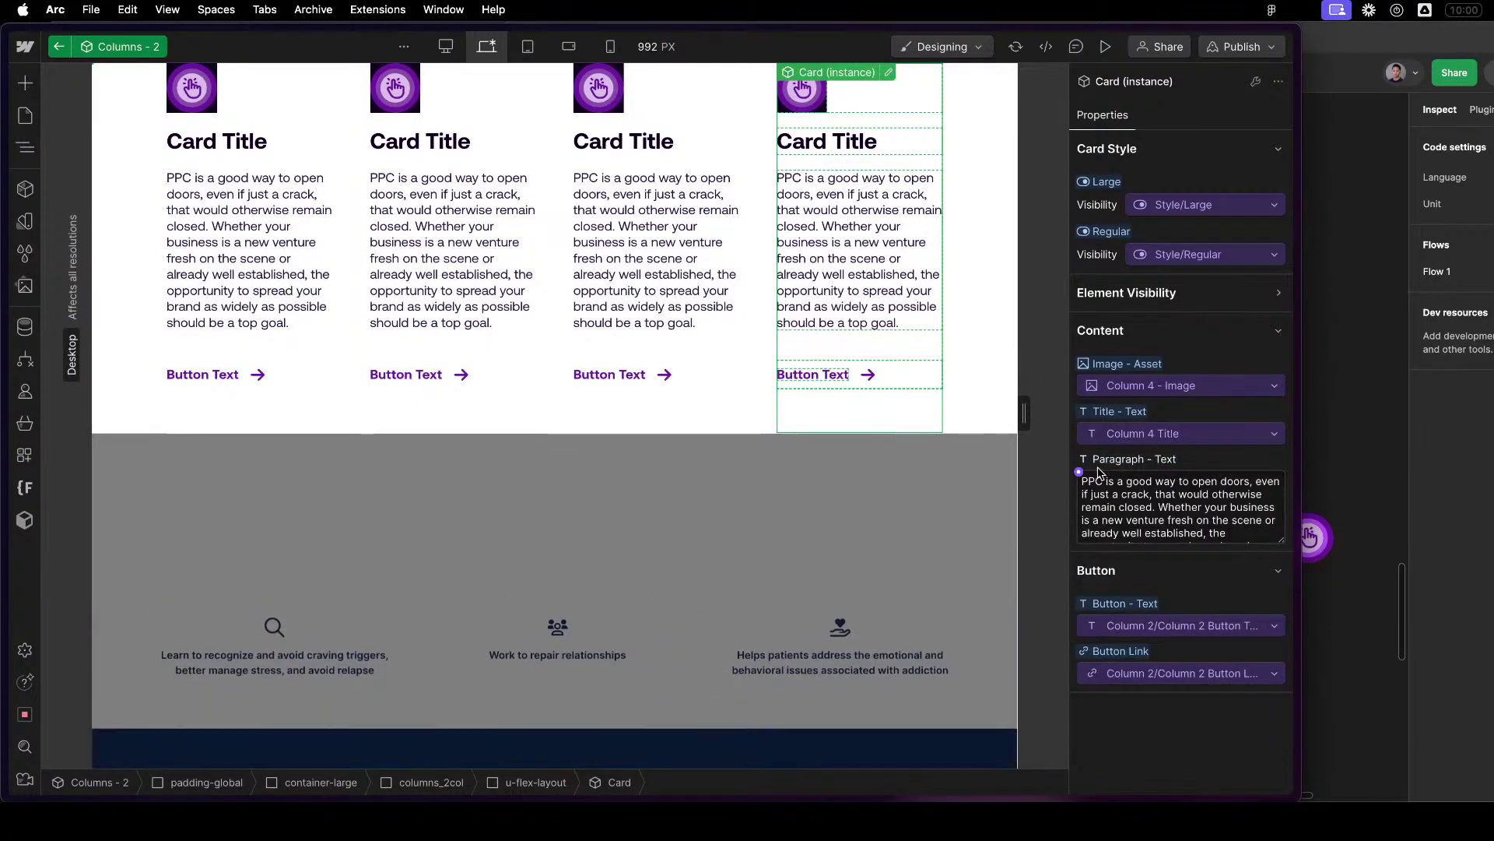
{"action": "left_click", "coordinate": [1079, 471]}
{"action": "left_click", "coordinate": [1098, 493]}
{"action": "type", "text": "Column 4 - Text"}
{"action": "key", "text": "super+a"}
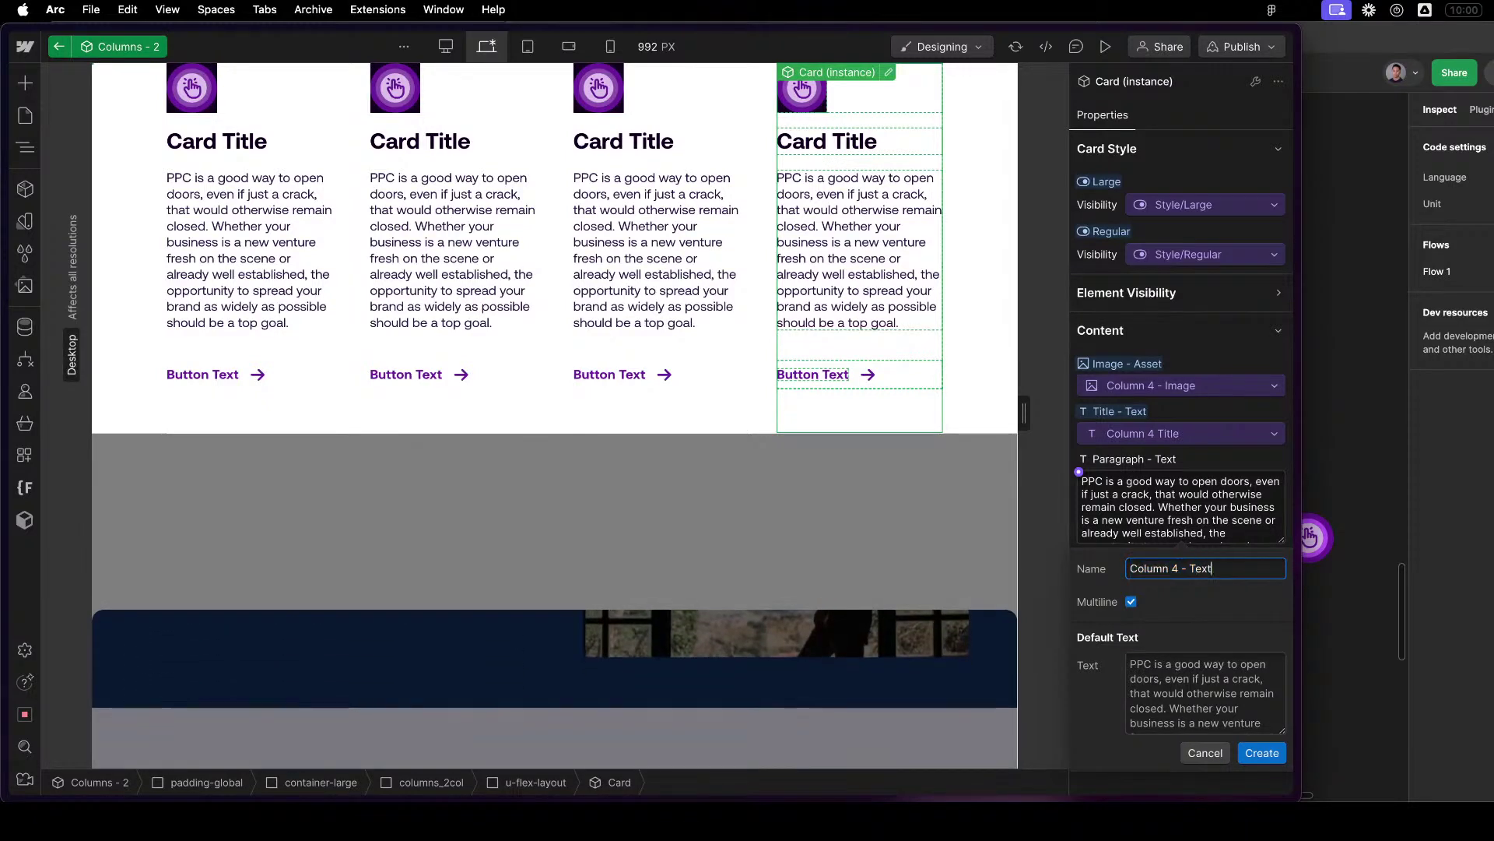
{"action": "key", "text": "BackSpace"}
{"action": "key", "text": "BackSpace"}
{"action": "type", "text": "Paragraph"}
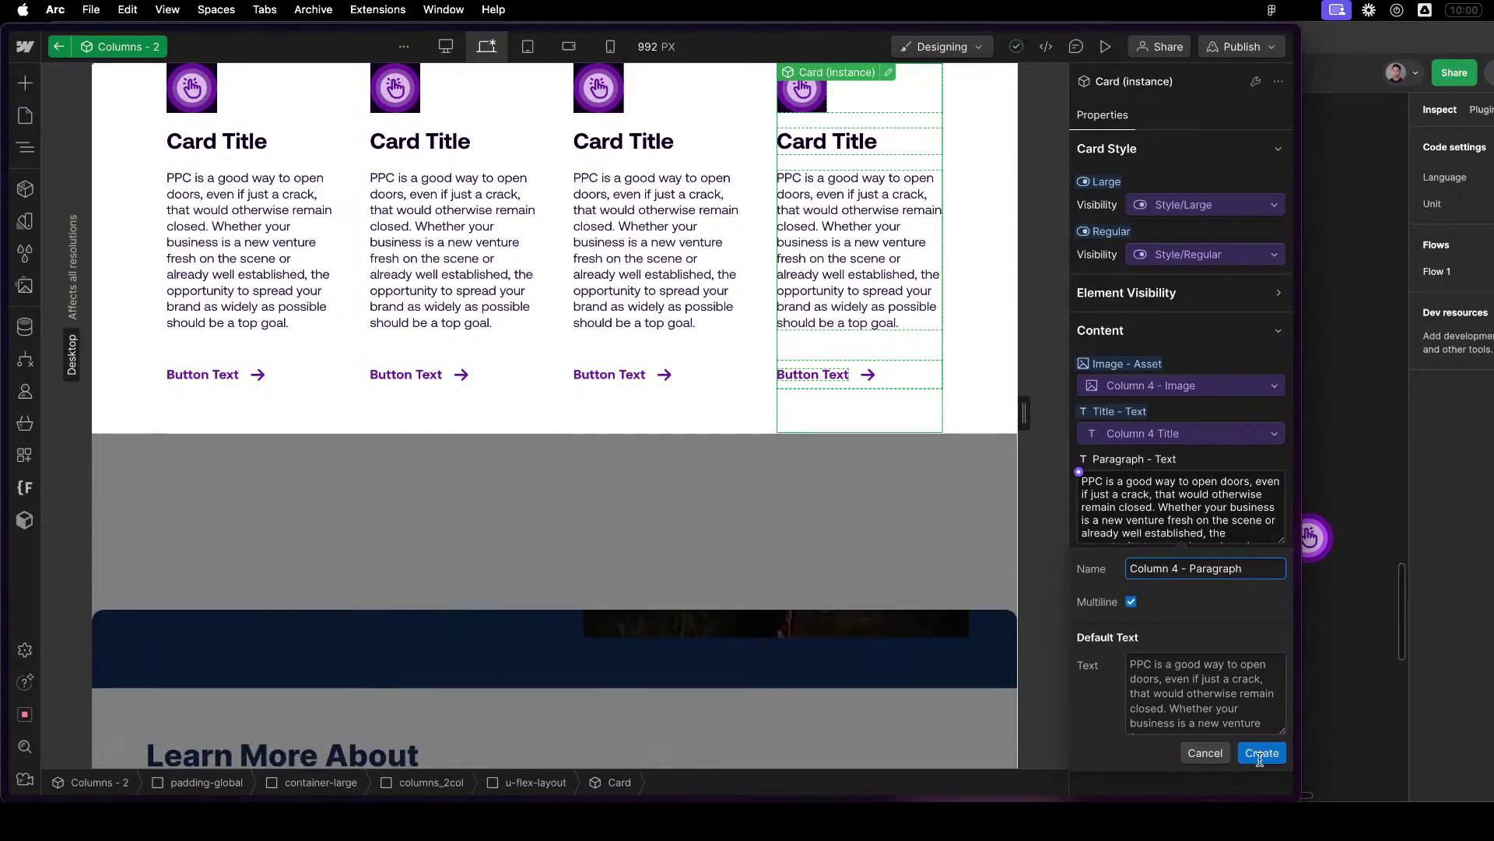
{"action": "left_click", "coordinate": [1263, 752]}
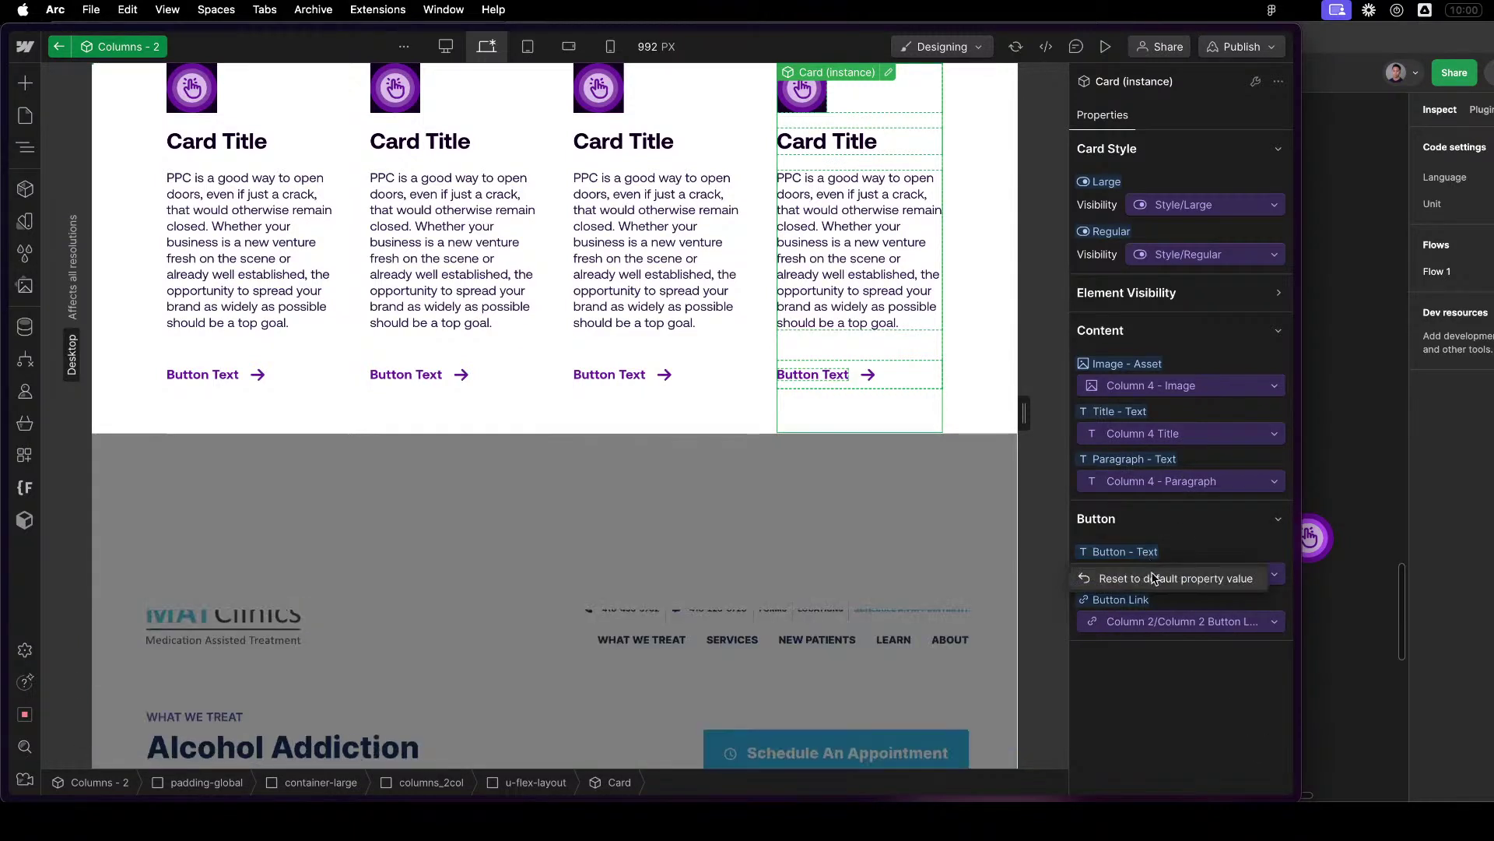
Reset the fourth card's button text and connect it to a new property named Column 4 Button Text.
{"action": "left_click", "coordinate": [1274, 573]}
{"action": "left_click", "coordinate": [1123, 551]}
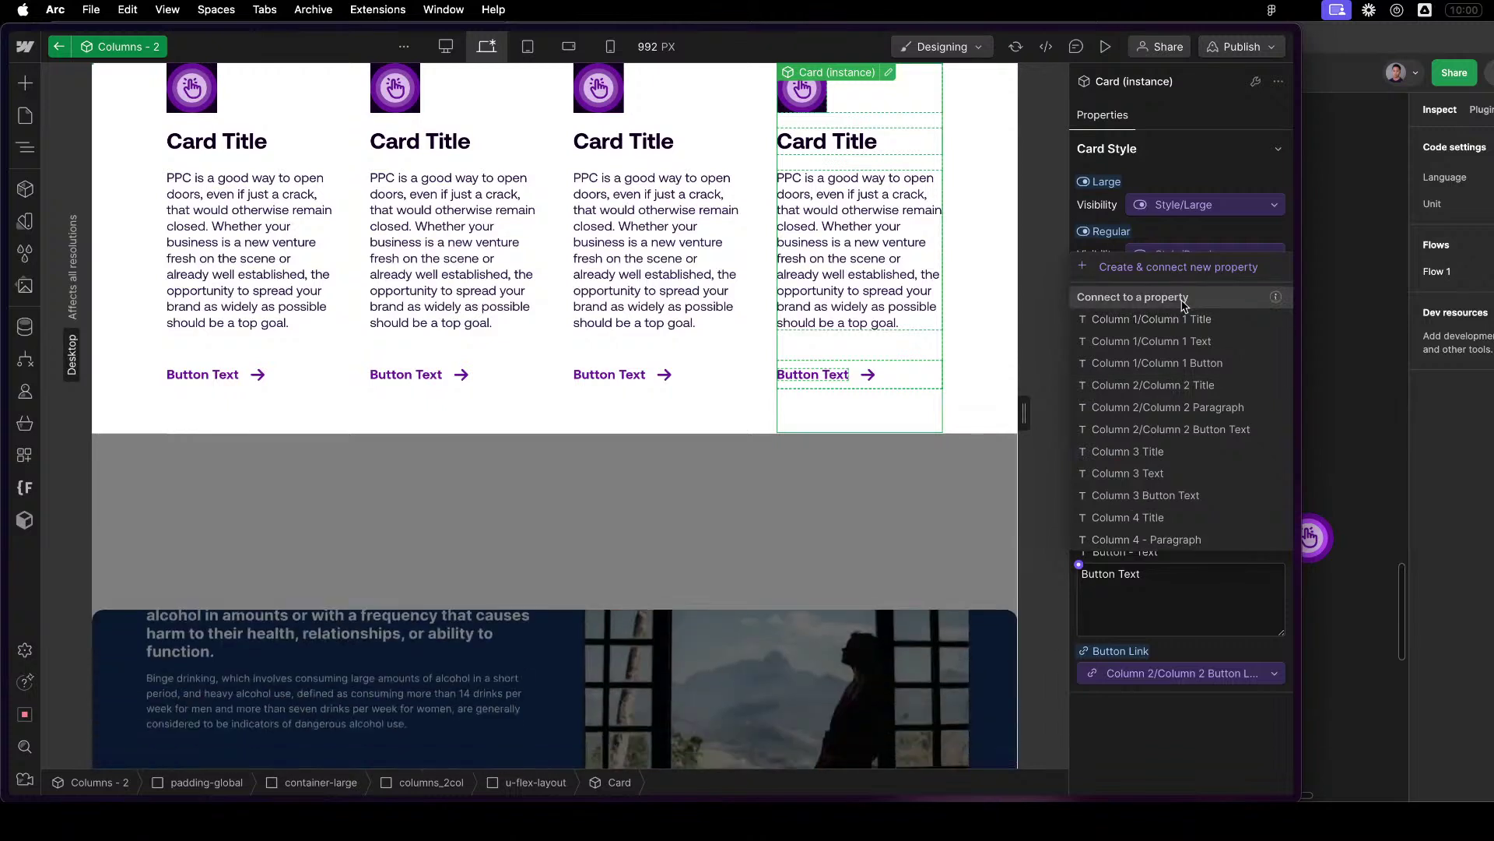
{"action": "left_click", "coordinate": [1178, 266]}
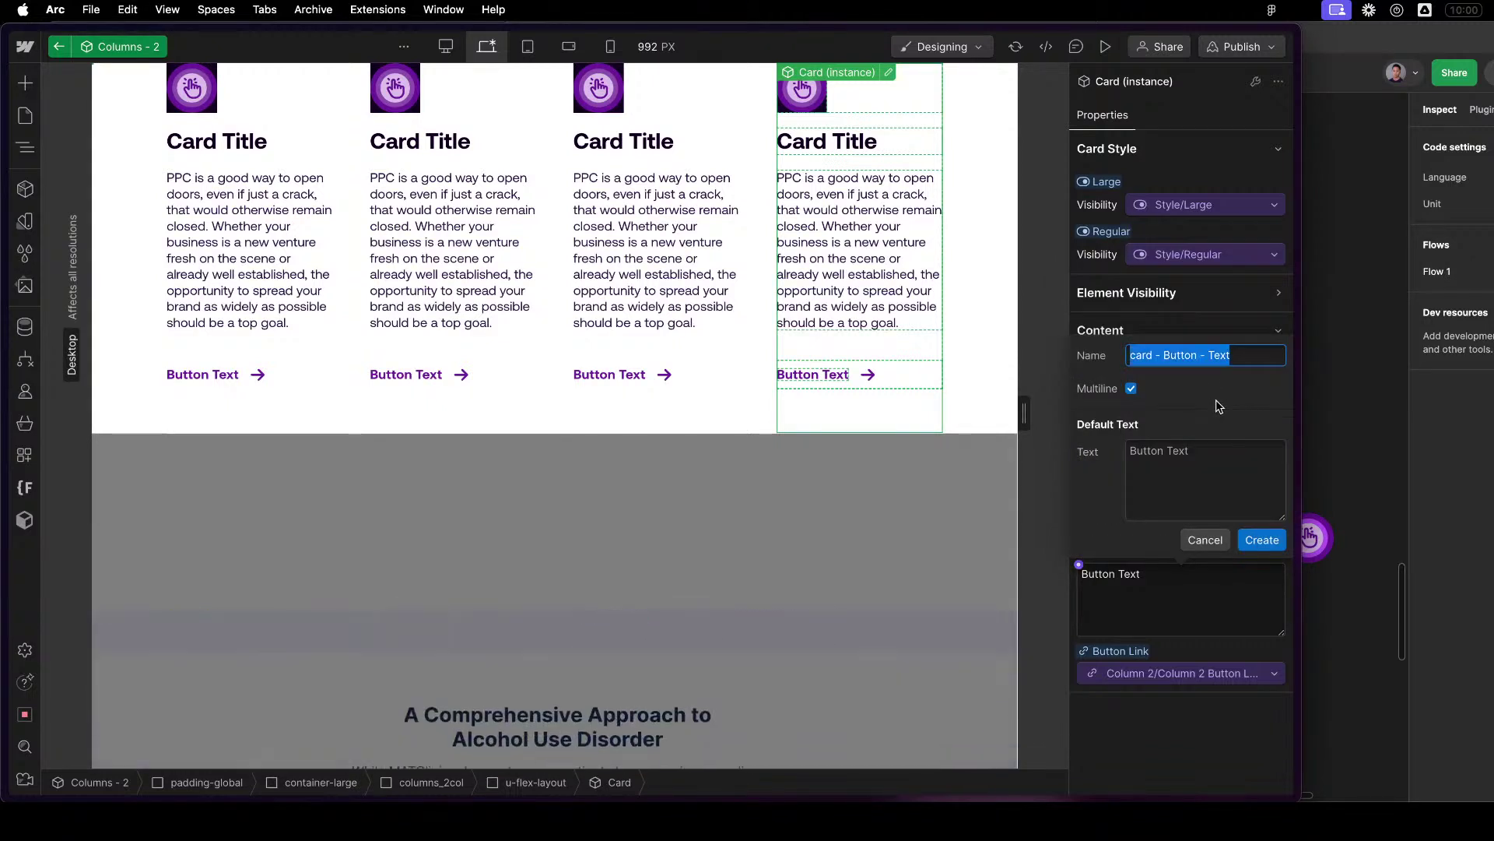
{"action": "type", "text": "Column 4 "}
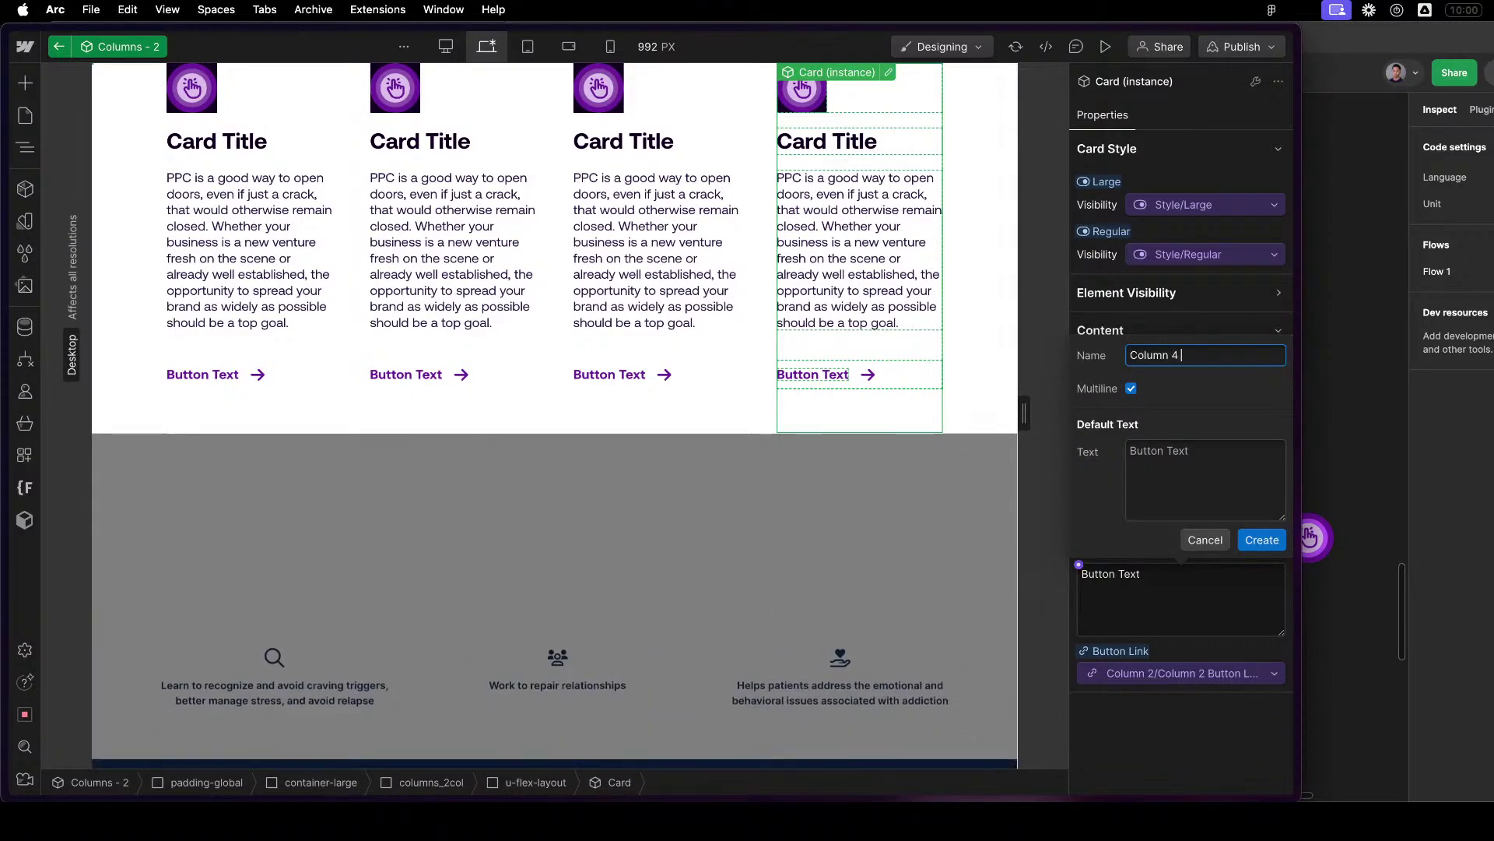
{"action": "type", "text": "Button Text"}
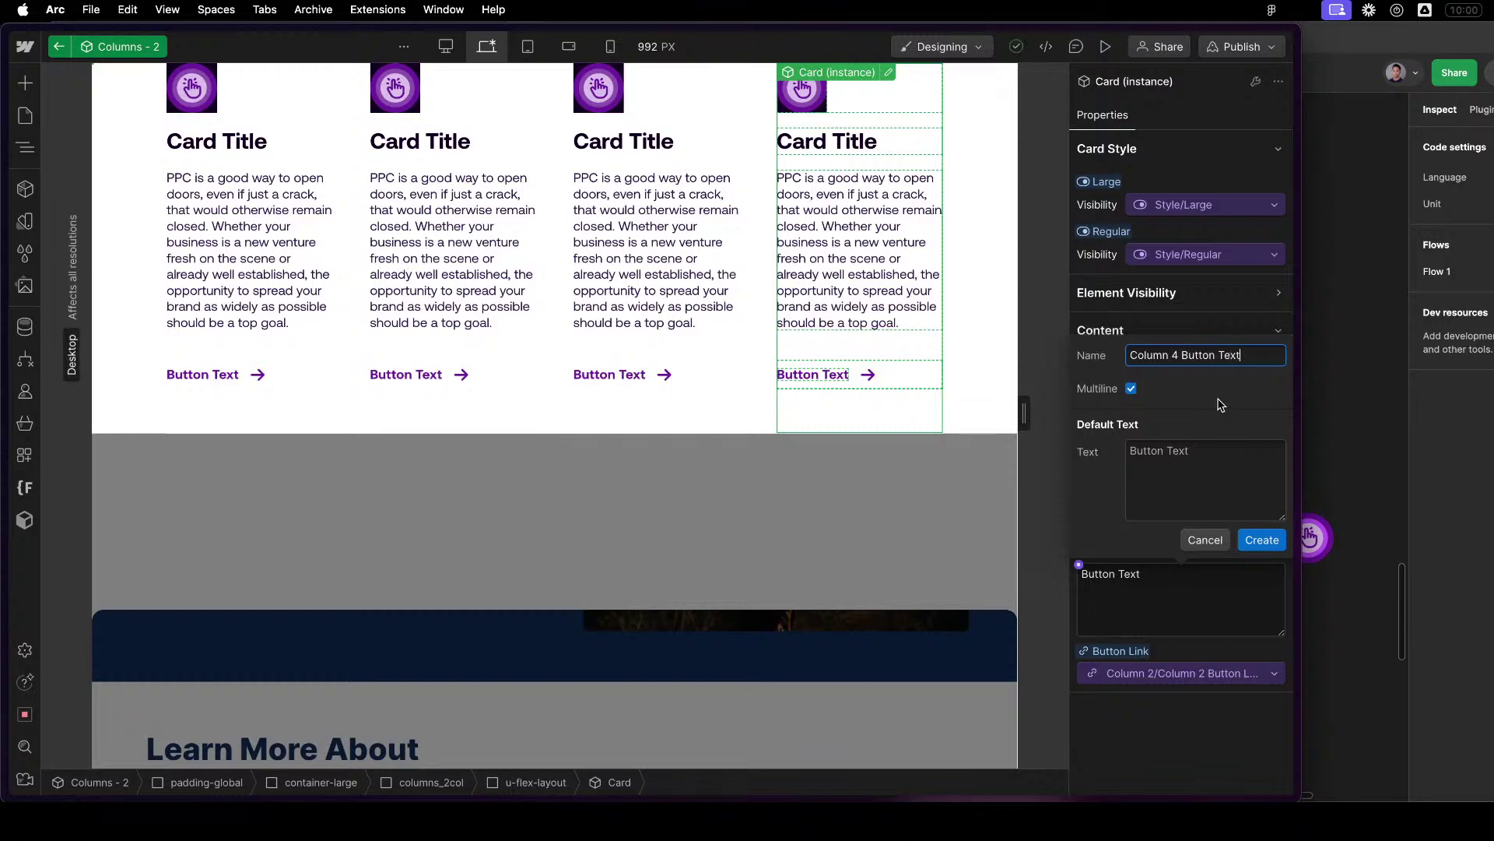
{"action": "left_click", "coordinate": [1262, 539]}
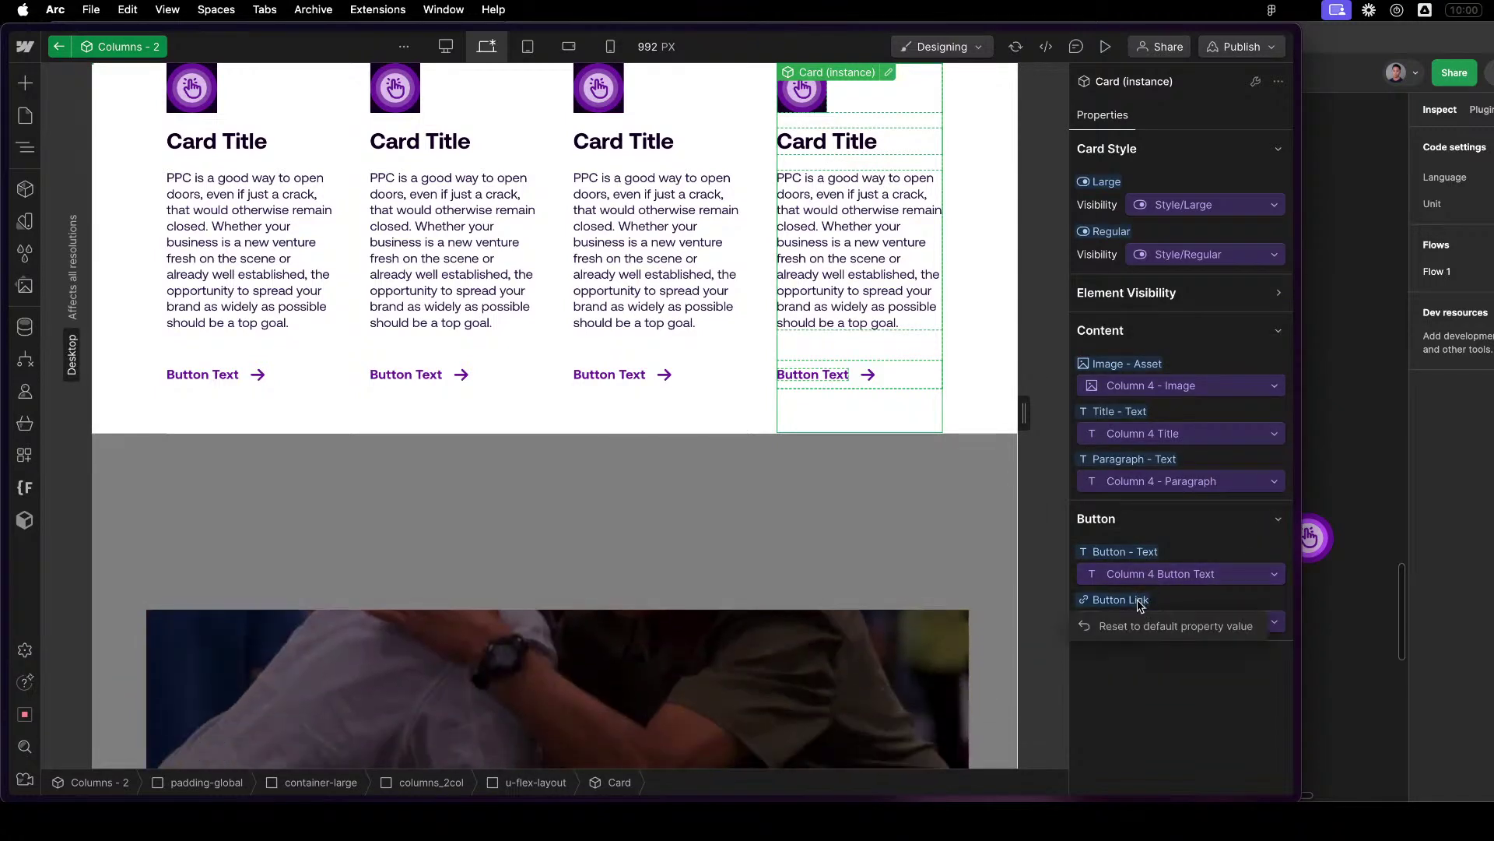
Reset the fourth card's button link and connect it to a new property named Column 4 - Button Link.
{"action": "left_click", "coordinate": [1157, 623]}
{"action": "left_click", "coordinate": [1159, 601]}
{"action": "left_click", "coordinate": [1161, 622]}
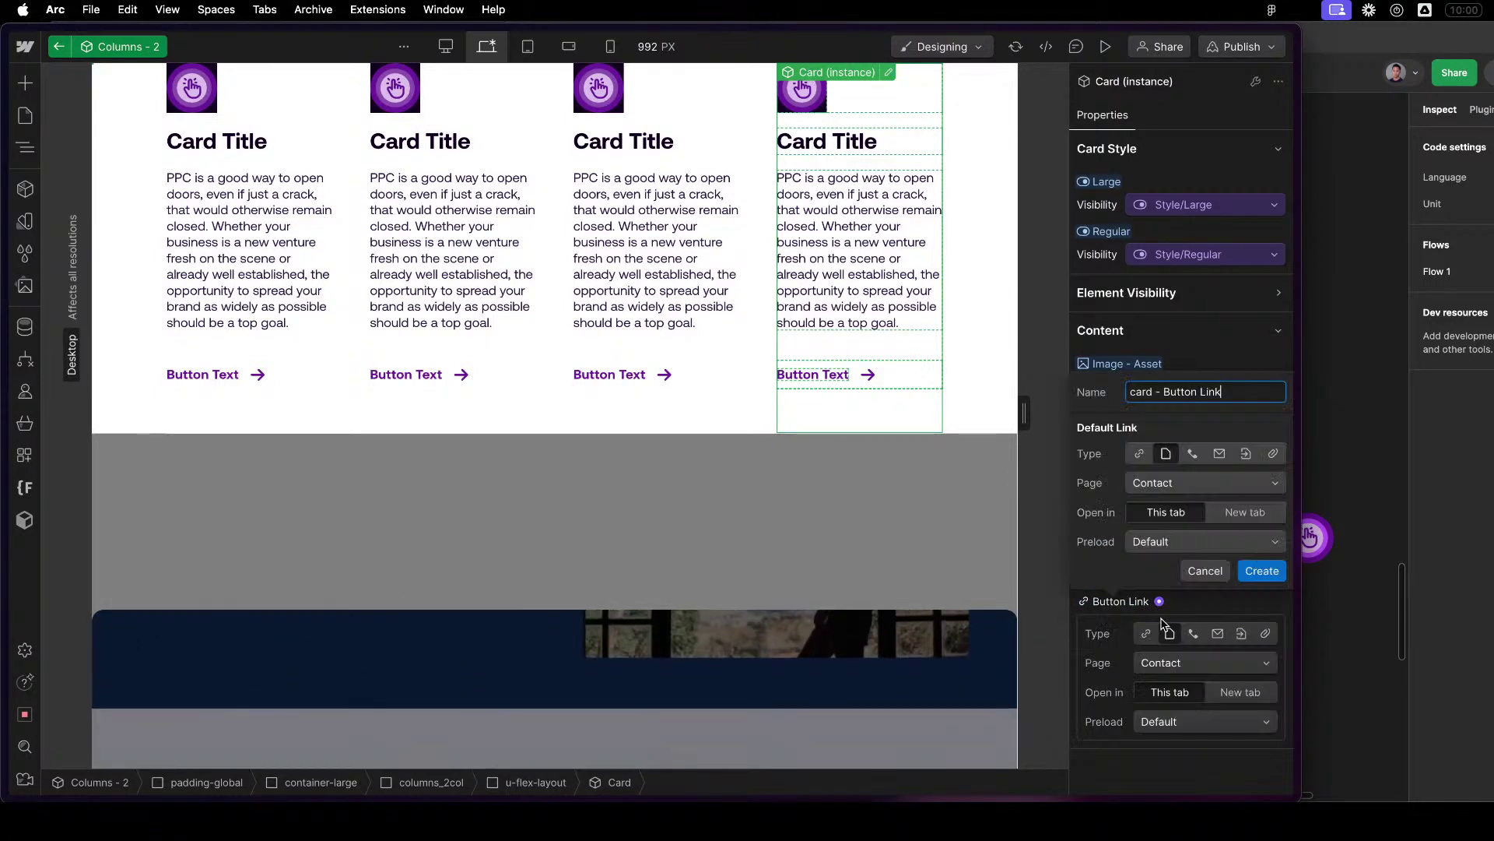
{"action": "type", "text": "Column 4 - Button "}
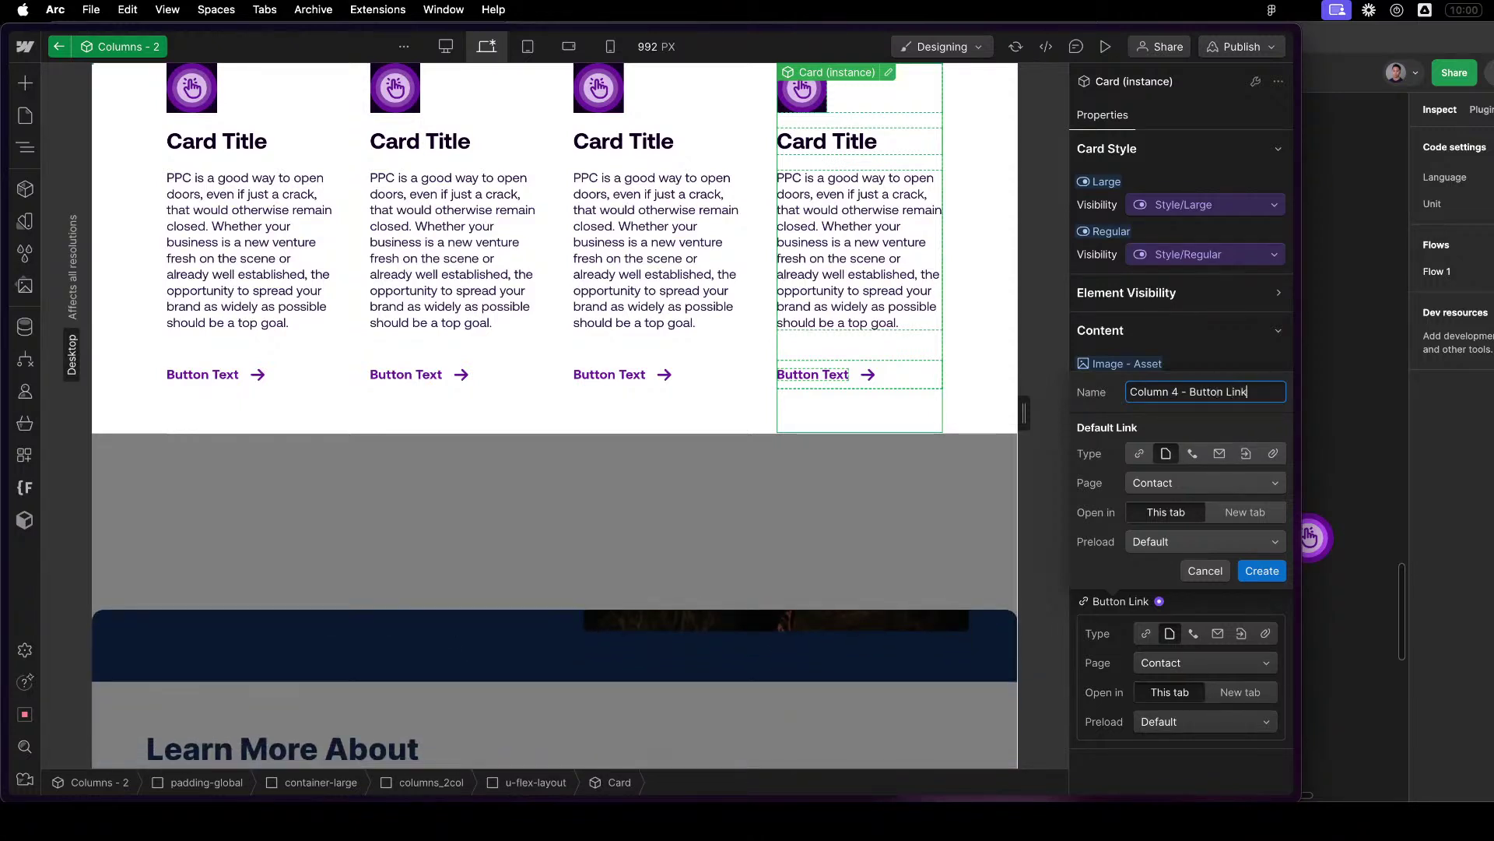
{"action": "type", "text": "Link"}
{"action": "key", "text": "Return"}
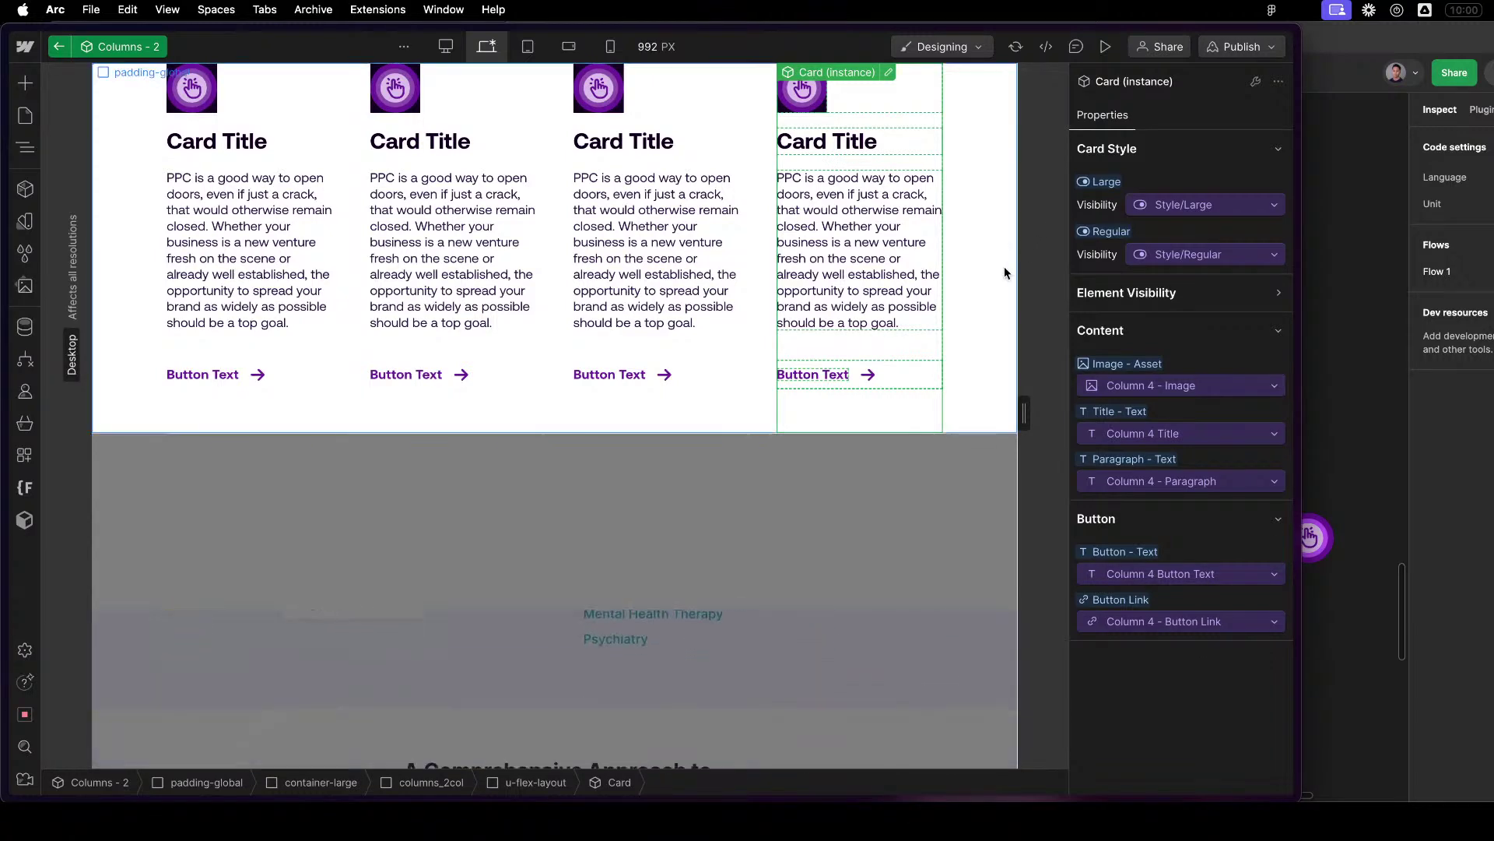
In the properties of the c-columns root element, assign Column 3 Image to a new group named Column 3.
{"action": "left_click", "coordinate": [762, 176]}
{"action": "left_click", "coordinate": [761, 184]}
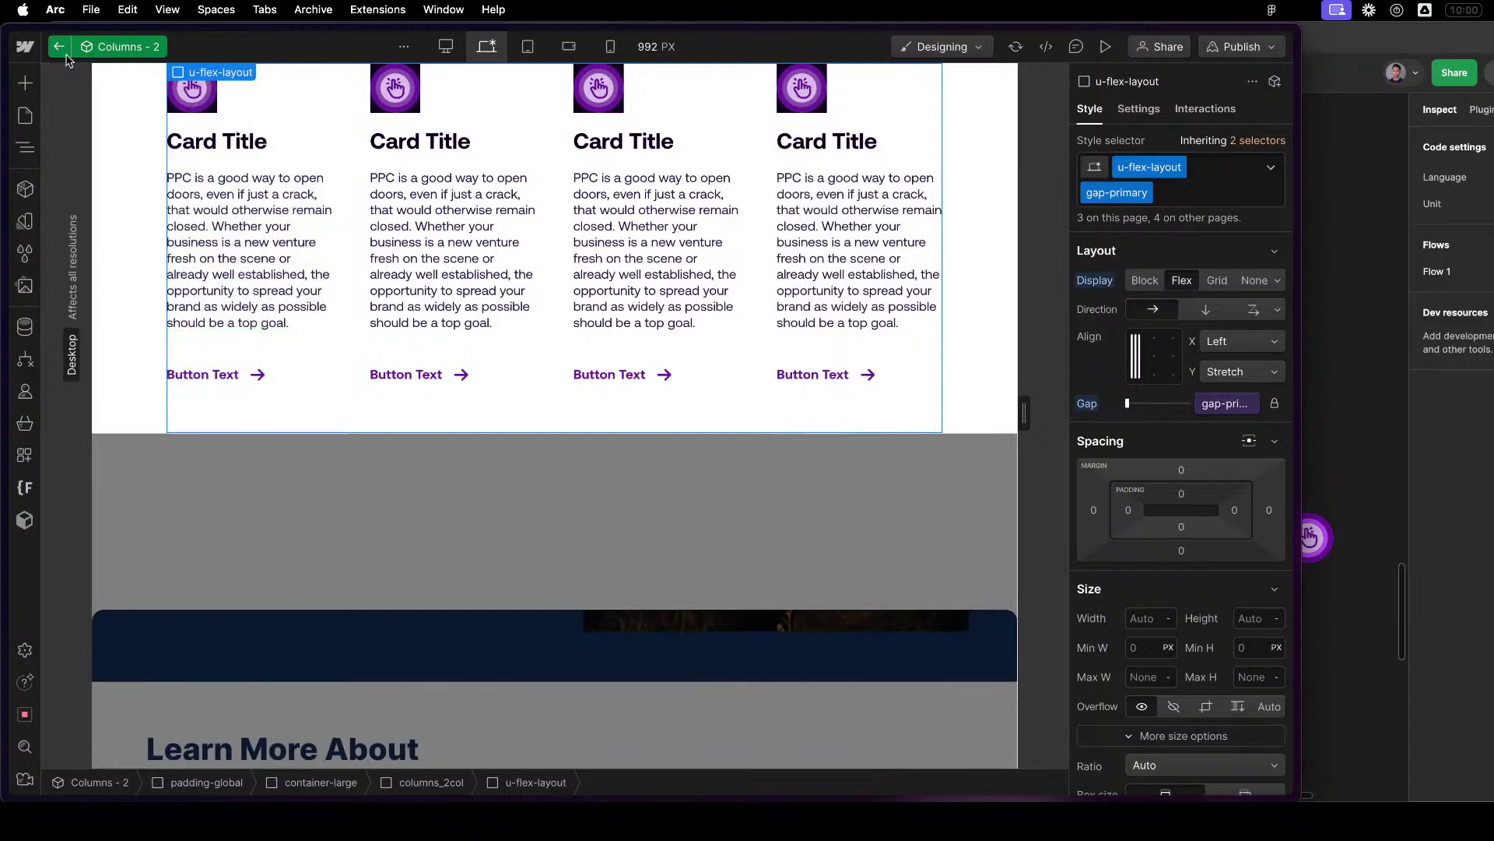
{"action": "left_click", "coordinate": [26, 147]}
{"action": "left_click", "coordinate": [94, 112]}
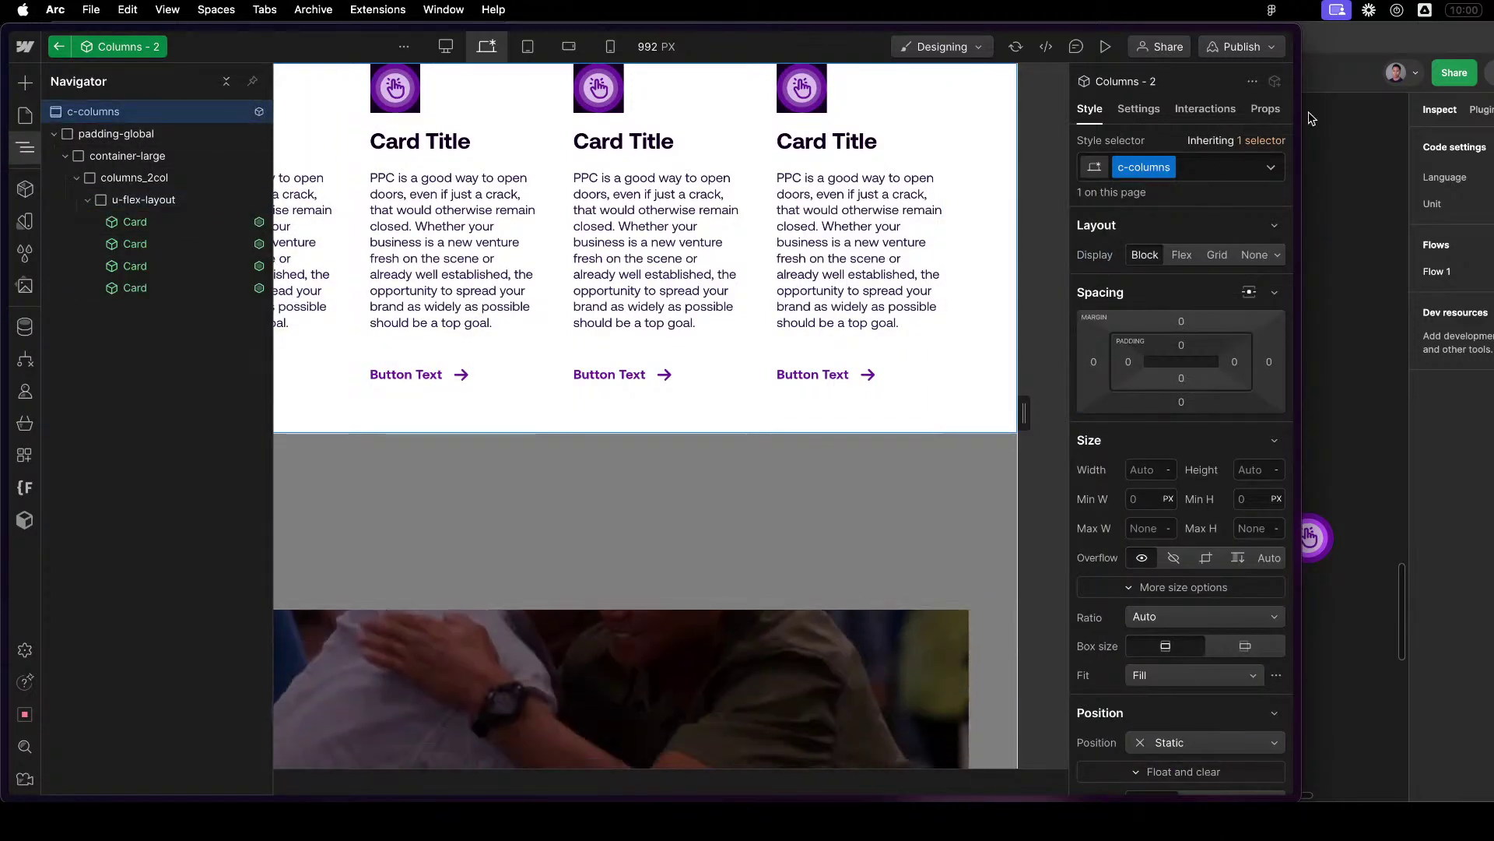
{"action": "left_click", "coordinate": [1266, 109]}
{"action": "left_click", "coordinate": [1113, 175]}
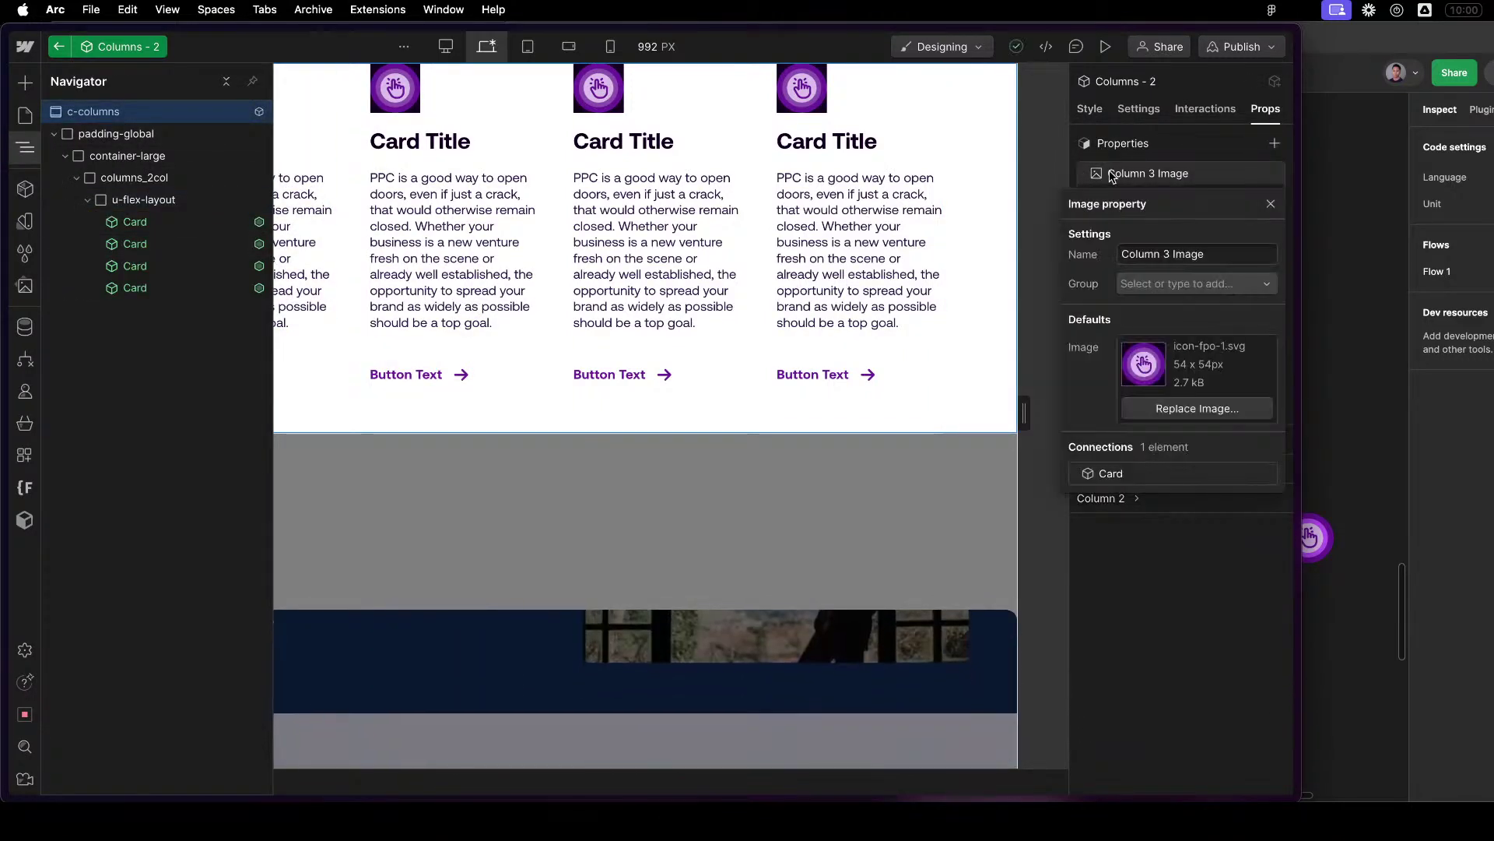
{"action": "left_click", "coordinate": [1157, 286]}
{"action": "type", "text": "C"}
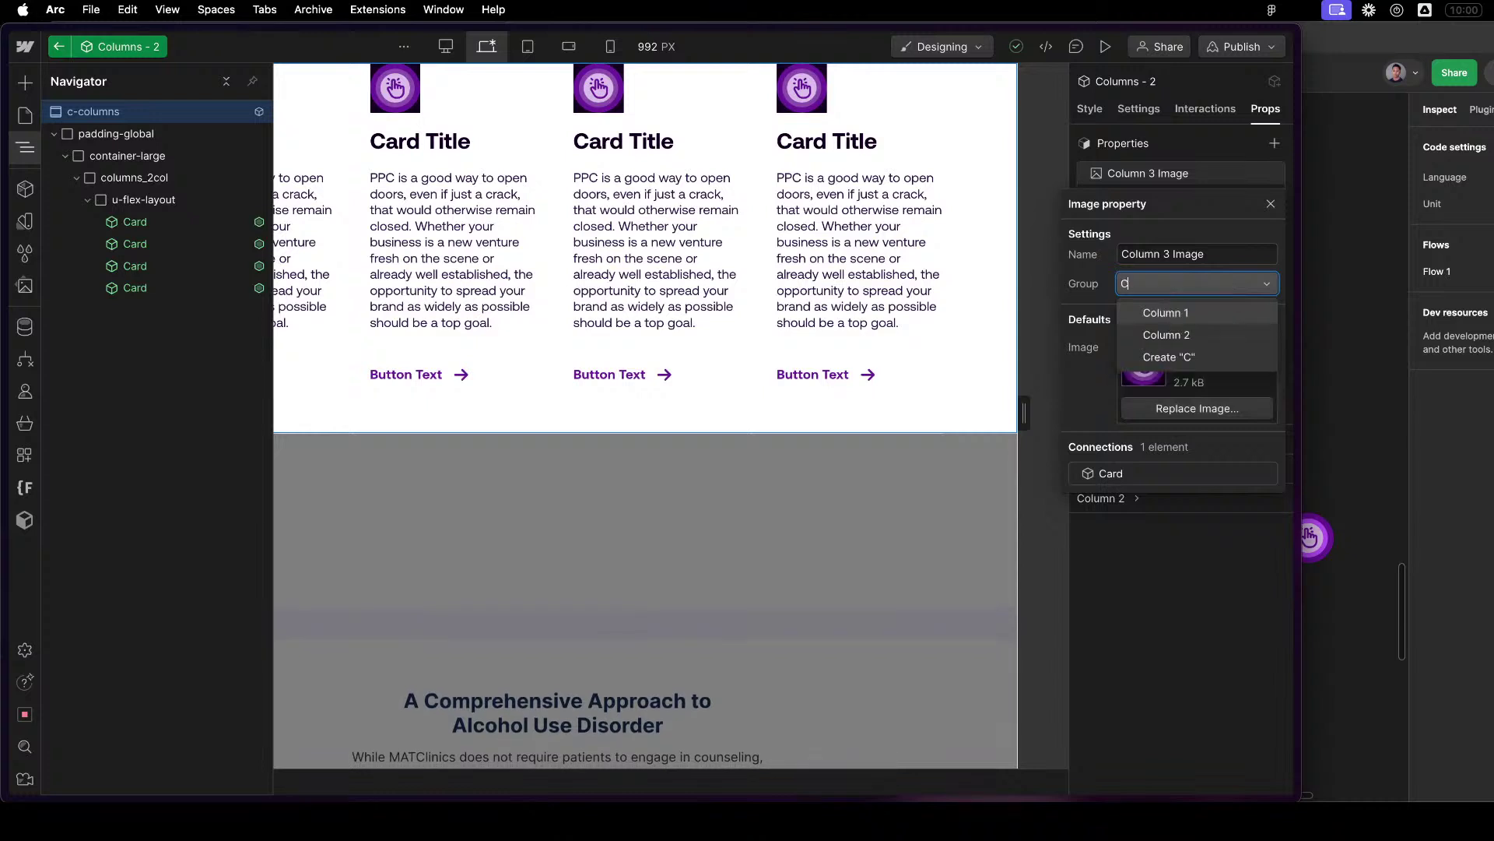
{"action": "type", "text": "olumn 3"}
{"action": "key", "text": "Return"}
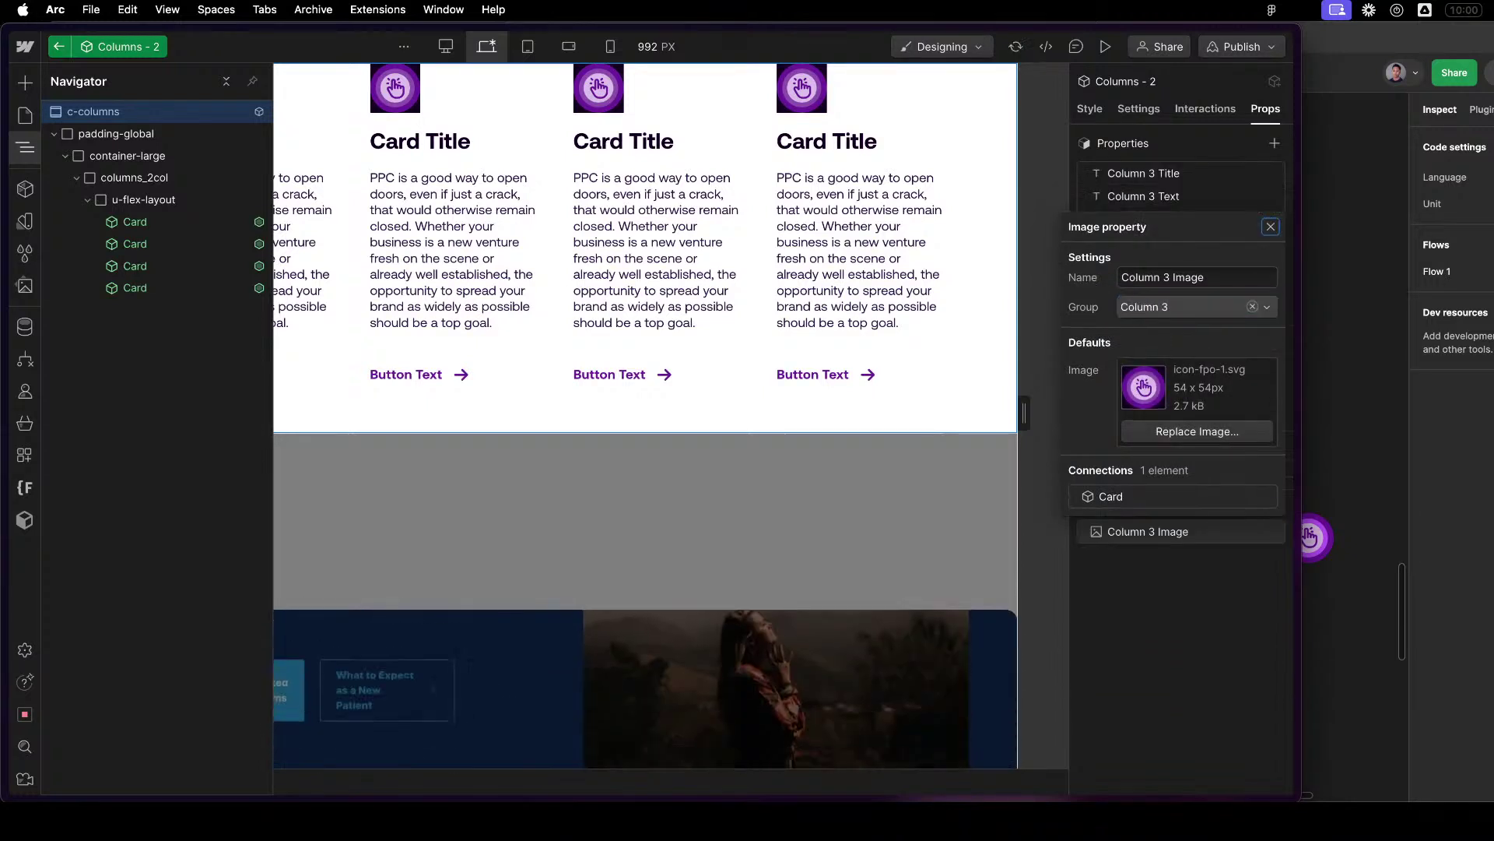
Assign the Column 3 Title property to the existing Column 3 group.
{"action": "left_click", "coordinate": [1210, 175]}
{"action": "left_click", "coordinate": [1189, 179]}
{"action": "left_click", "coordinate": [1180, 284]}
{"action": "key", "text": "Down"}
{"action": "key", "text": "Down"}
{"action": "key", "text": "Return"}
{"action": "left_click", "coordinate": [1161, 186]}
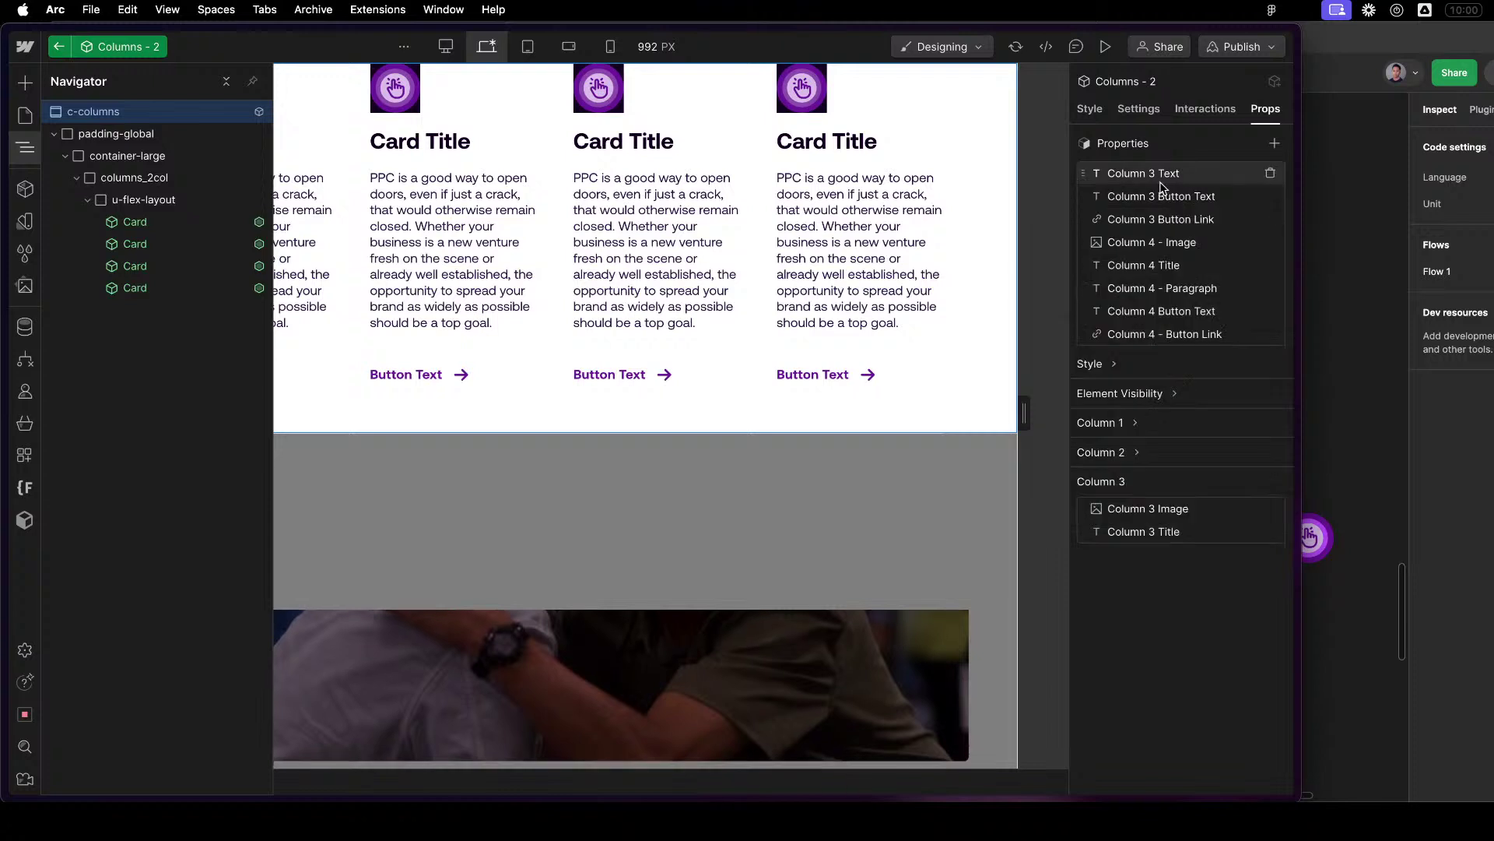
Assign the Column 3 Text property to the existing Column 3 group.
{"action": "left_click", "coordinate": [1170, 177]}
{"action": "left_click", "coordinate": [1180, 283]}
{"action": "key", "text": "Down"}
{"action": "key", "text": "Down"}
{"action": "key", "text": "Down"}
{"action": "key", "text": "Down"}
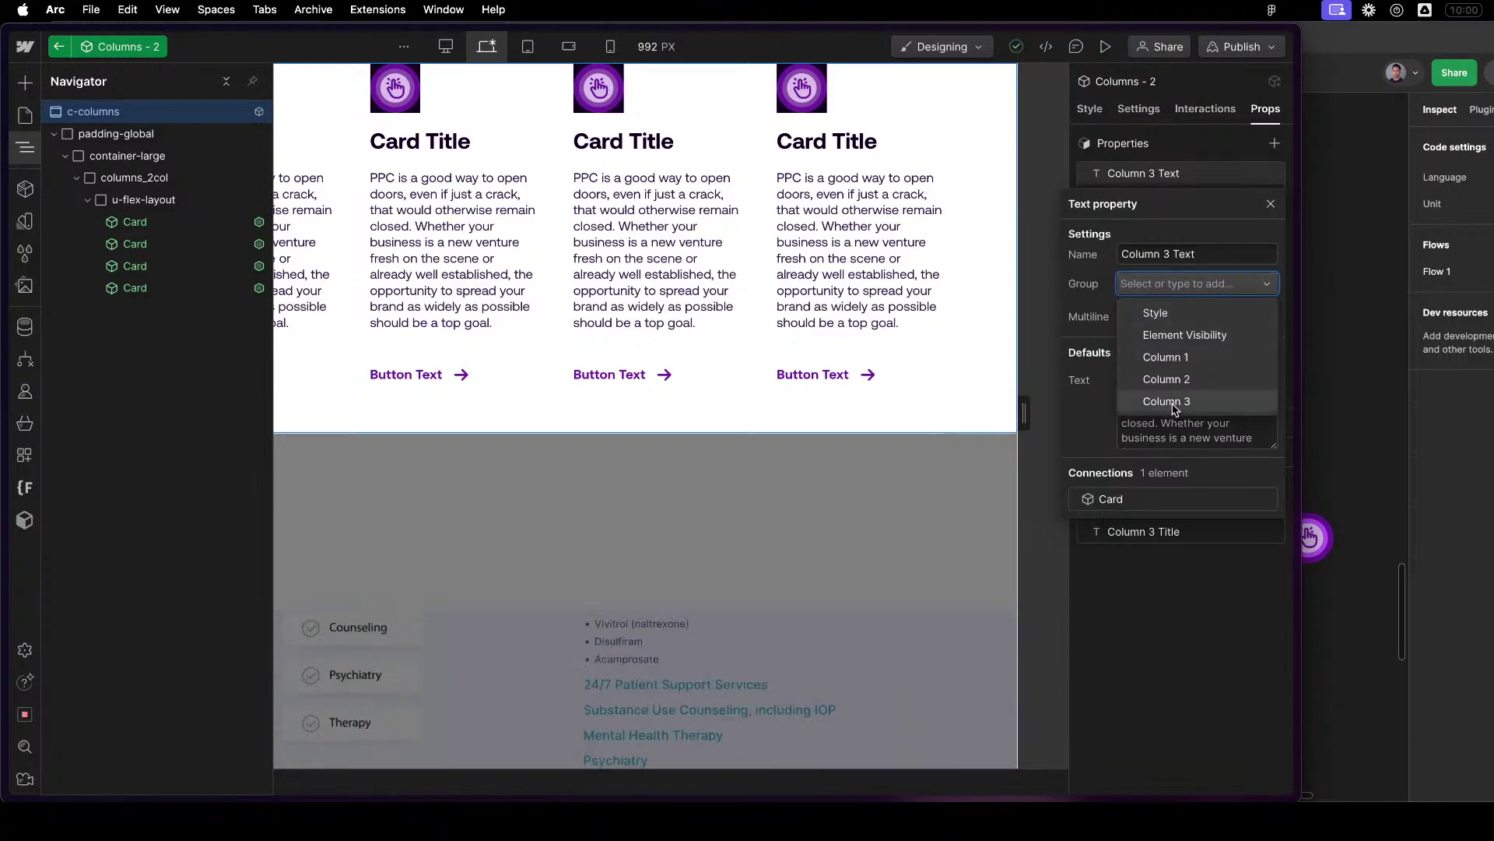
{"action": "key", "text": "Return"}
{"action": "left_click", "coordinate": [1172, 121]}
Assign the Column 3 Button Text property to the Column 3 group.
{"action": "left_click", "coordinate": [1182, 178]}
{"action": "left_click", "coordinate": [1174, 283]}
{"action": "key", "text": "Down"}
{"action": "key", "text": "Down"}
{"action": "key", "text": "Down"}
{"action": "key", "text": "Down"}
{"action": "key", "text": "Return"}
{"action": "left_click", "coordinate": [1173, 120]}
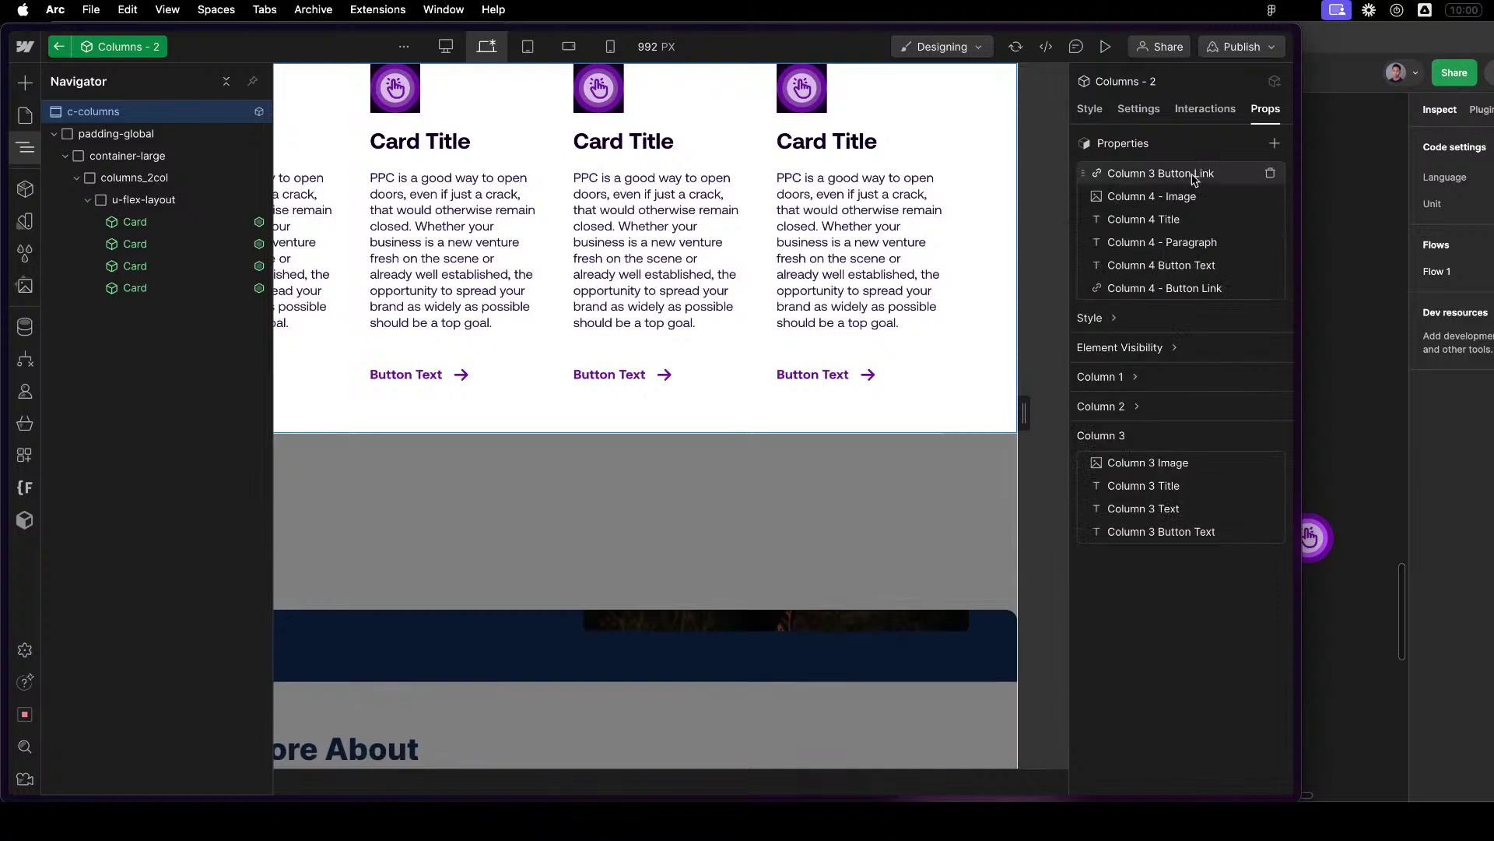
Assign the Column 3 Button Link property to the Column 3 group.
{"action": "left_click", "coordinate": [1191, 174]}
{"action": "left_click", "coordinate": [1180, 287]}
{"action": "key", "text": "Down"}
{"action": "key", "text": "Down"}
{"action": "key", "text": "Down"}
{"action": "key", "text": "Down"}
{"action": "key", "text": "Return"}
{"action": "left_click", "coordinate": [1167, 169]}
Assign the Column 4 - Image property to a new group named Column 4.
{"action": "left_click", "coordinate": [1167, 172]}
{"action": "left_click", "coordinate": [1146, 282]}
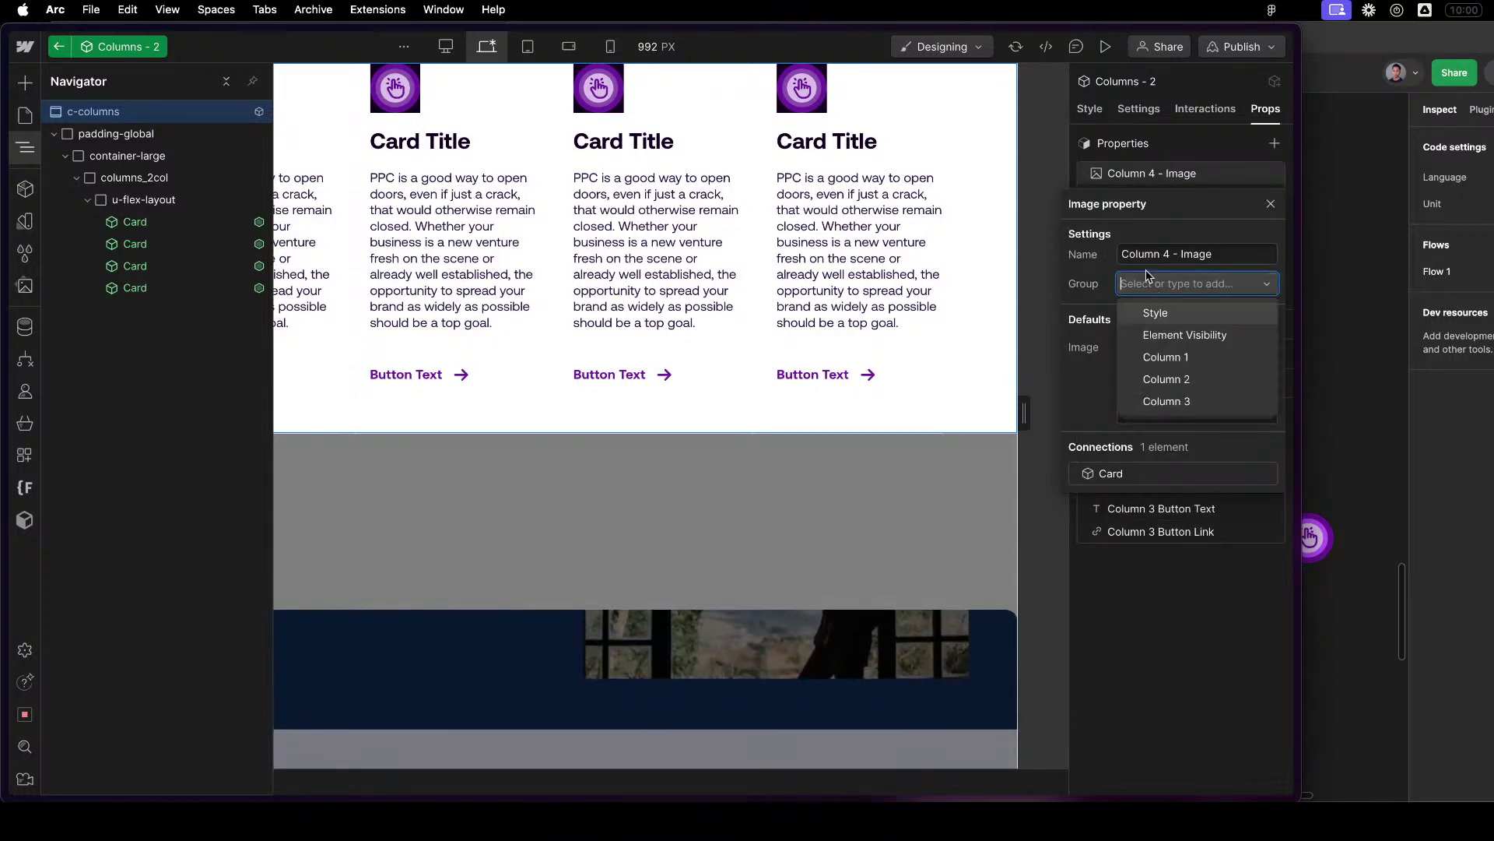
{"action": "type", "text": "Column 4 -"}
{"action": "key", "text": "Return"}
{"action": "left_click", "coordinate": [1177, 178]}
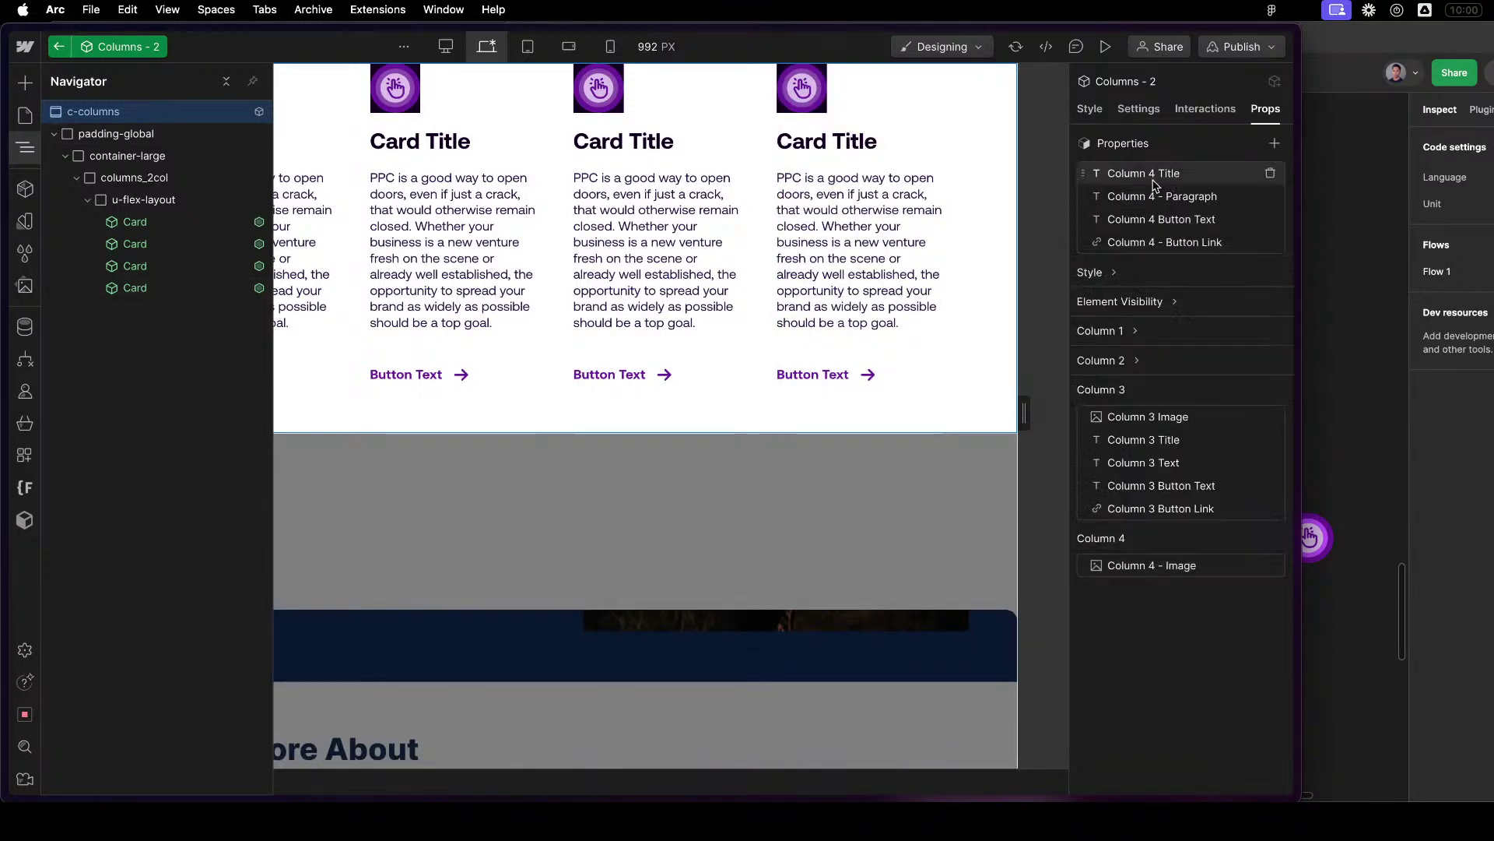
Assign the Column 4 Title property to the existing Column 4 group.
{"action": "left_click", "coordinate": [1177, 179]}
{"action": "left_click", "coordinate": [1195, 283]}
{"action": "left_click", "coordinate": [1182, 424]}
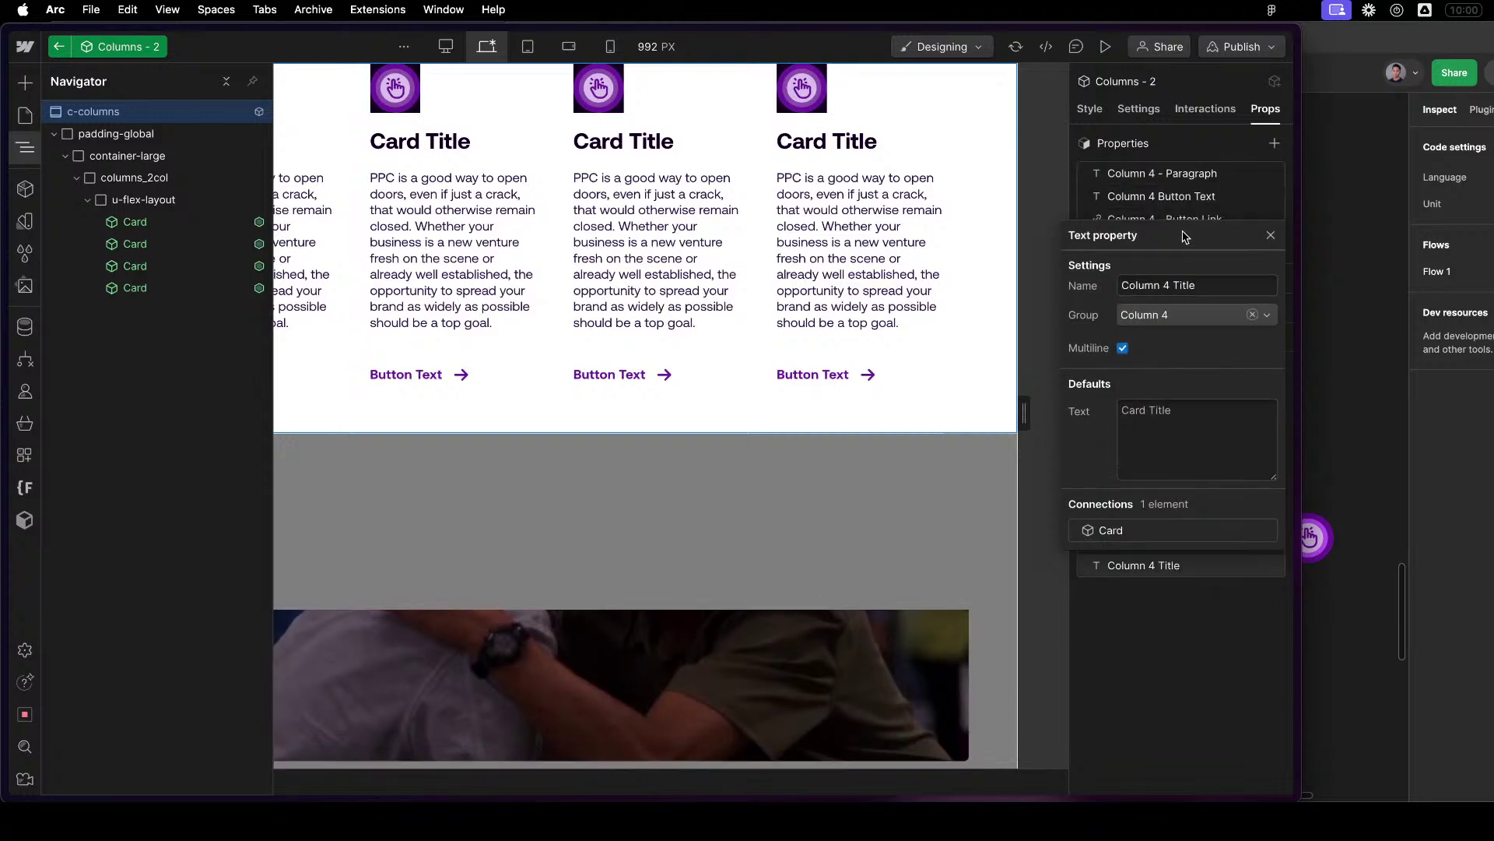
{"action": "left_click", "coordinate": [1165, 175]}
Assign the Column 4 - Paragraph property to the Column 4 group.
{"action": "left_click", "coordinate": [1165, 174]}
{"action": "left_click", "coordinate": [1173, 282]}
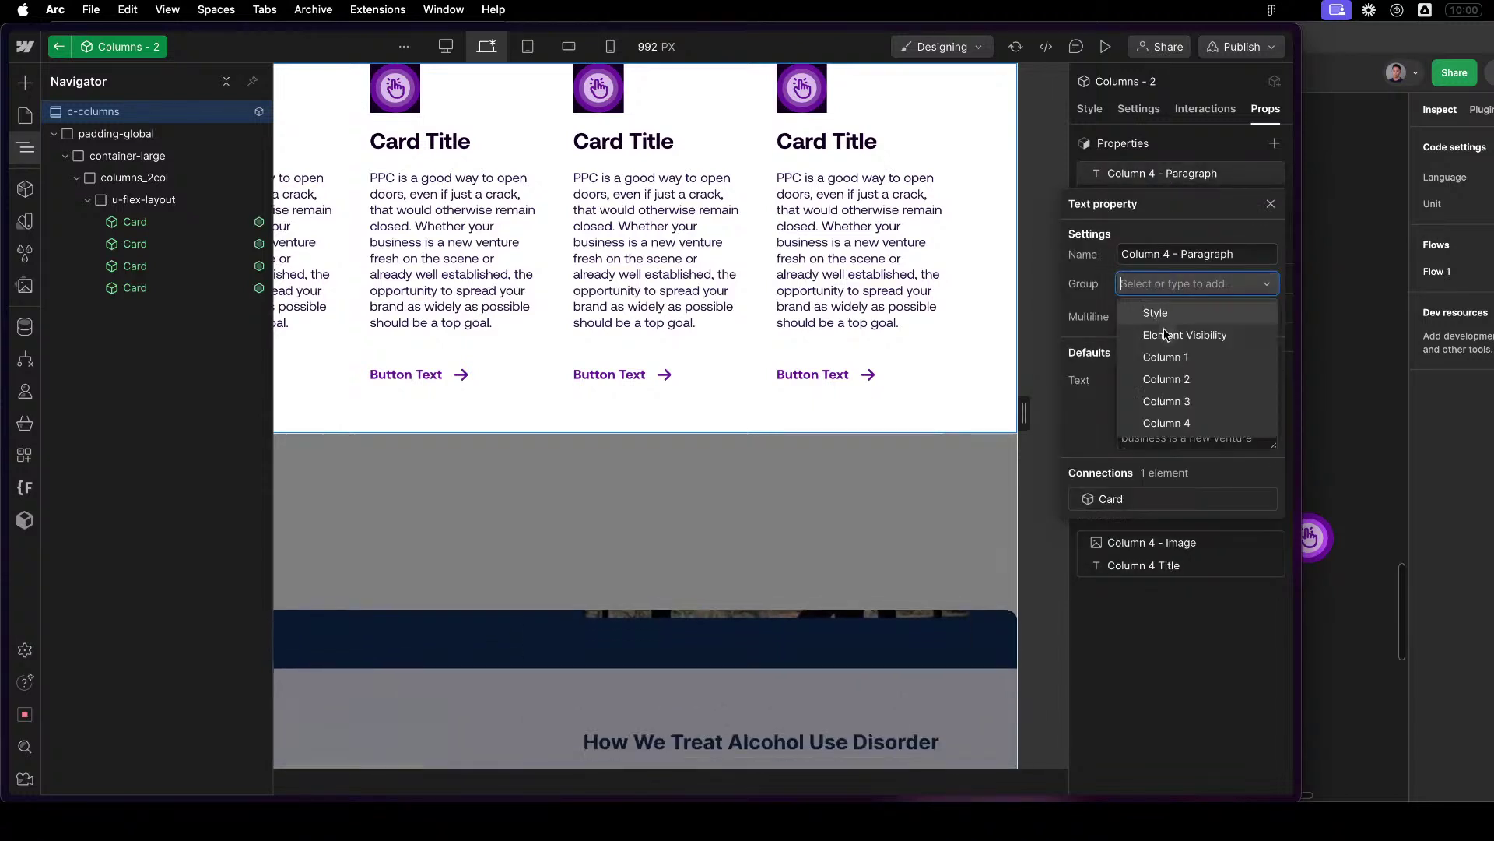
{"action": "left_click", "coordinate": [1182, 423]}
{"action": "left_click", "coordinate": [1180, 184]}
Assign the Column 4 Button Text property to the Column 4 group.
{"action": "left_click", "coordinate": [1181, 177]}
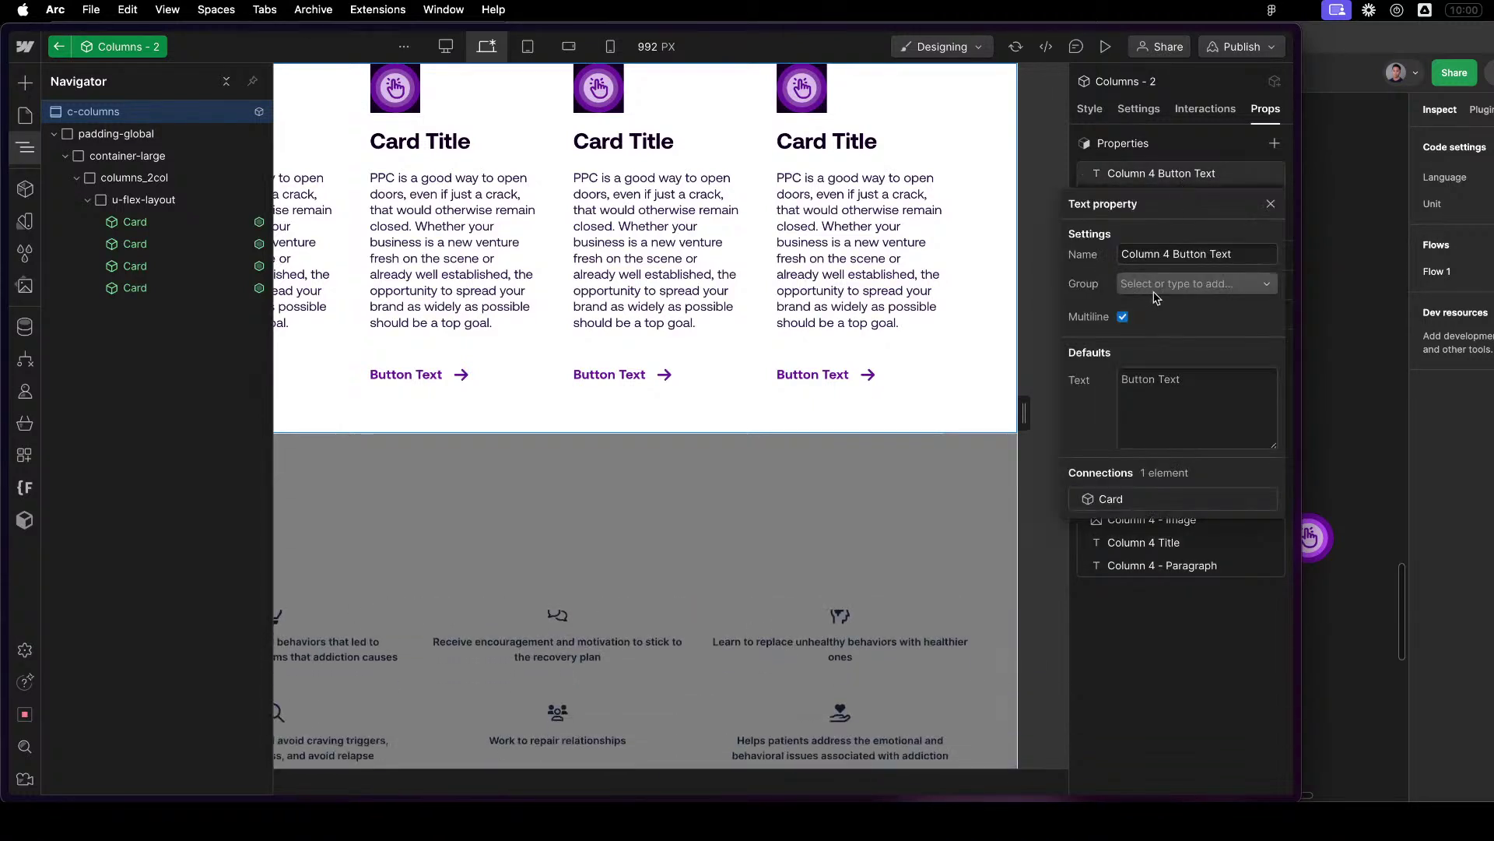
{"action": "left_click", "coordinate": [1173, 281]}
{"action": "left_click", "coordinate": [1182, 423]}
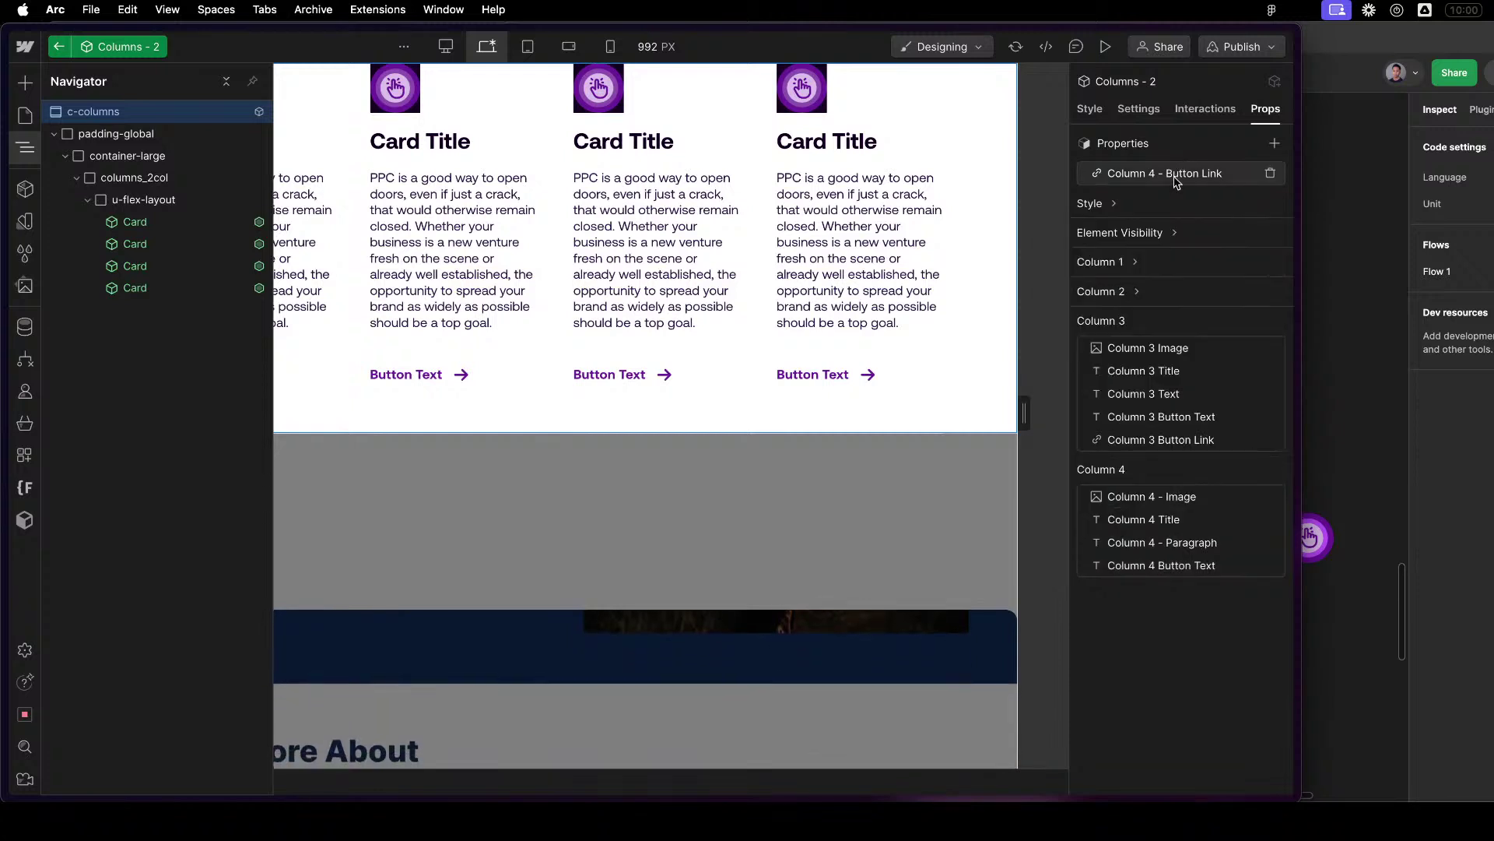
Assign the Column 4 - Button Link property to the Column 4 group.
{"action": "left_click", "coordinate": [1180, 173]}
{"action": "left_click", "coordinate": [1173, 283]}
{"action": "left_click", "coordinate": [1165, 427]}
{"action": "left_click", "coordinate": [1123, 184]}
Check the contents of the Style and Element Visibility groups and collapse the Column 3 and Column 4 groups.
{"action": "left_click", "coordinate": [1111, 181]}
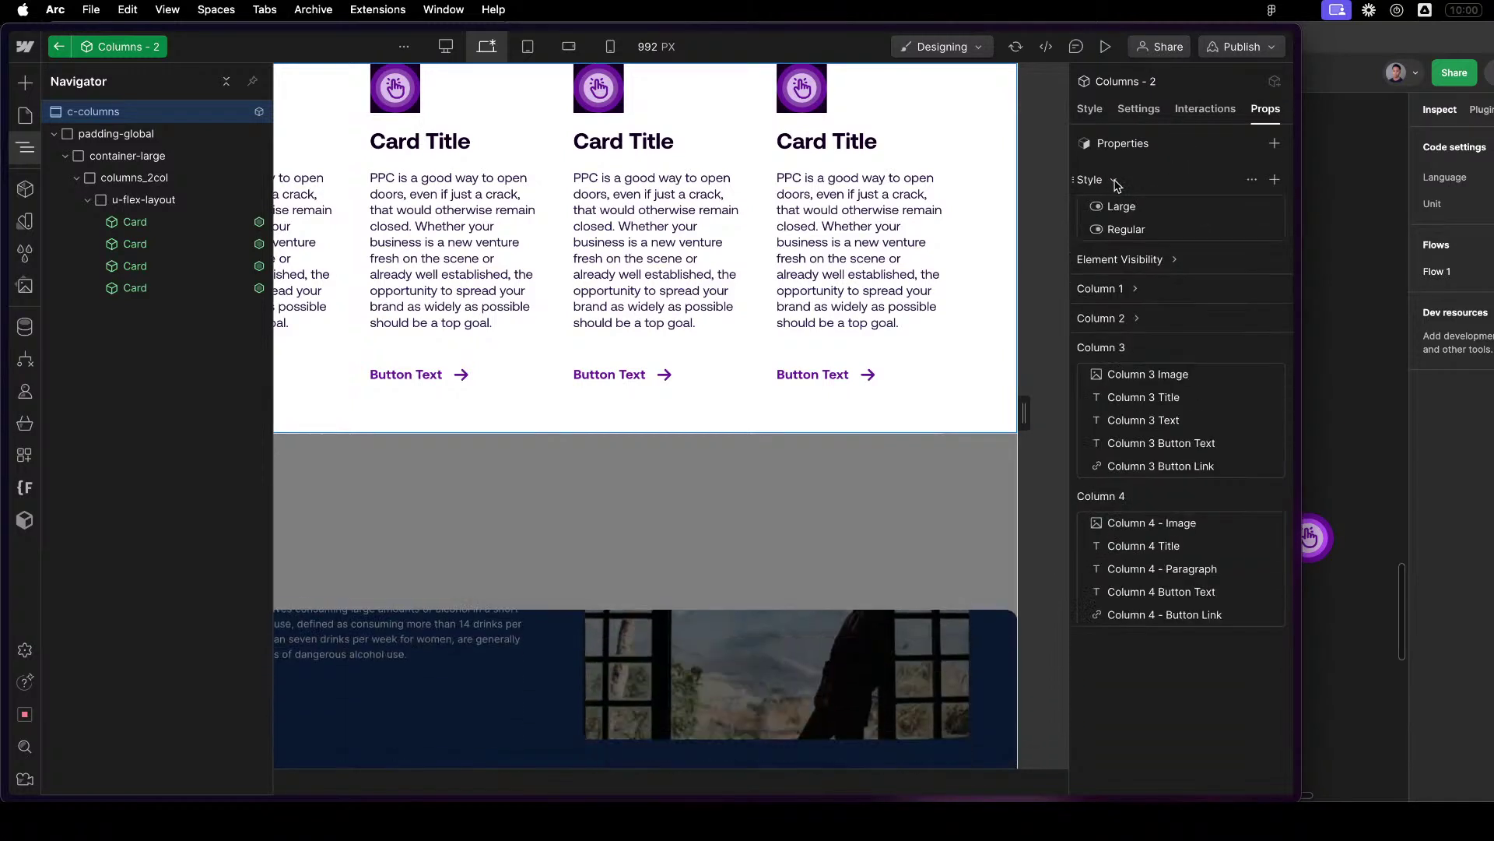
{"action": "left_click", "coordinate": [1118, 185]}
{"action": "left_click", "coordinate": [1130, 211]}
{"action": "left_click", "coordinate": [1131, 212]}
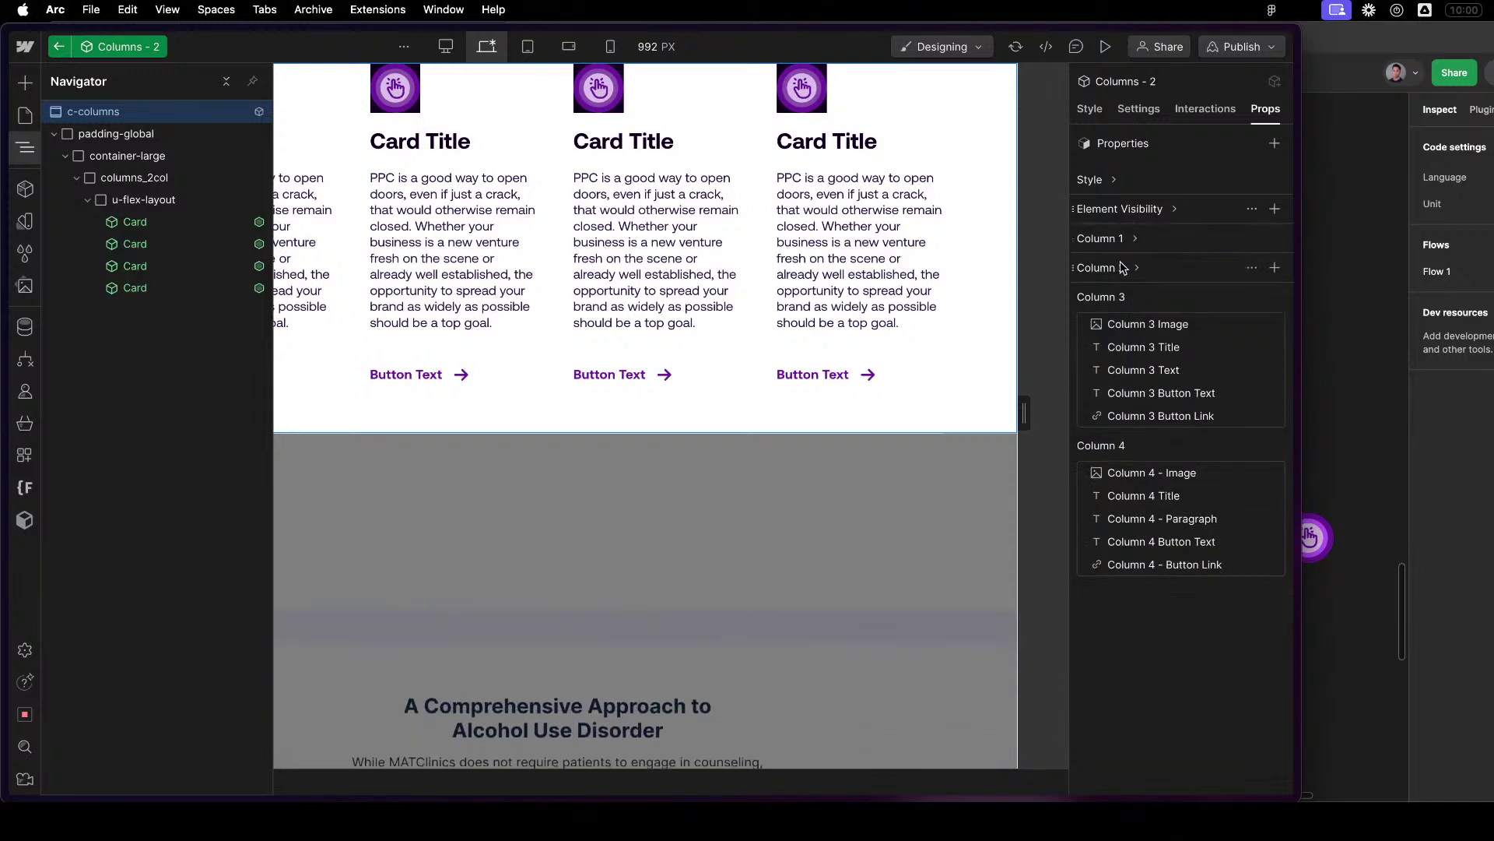
{"action": "left_click", "coordinate": [1122, 299]}
{"action": "left_click", "coordinate": [1120, 327]}
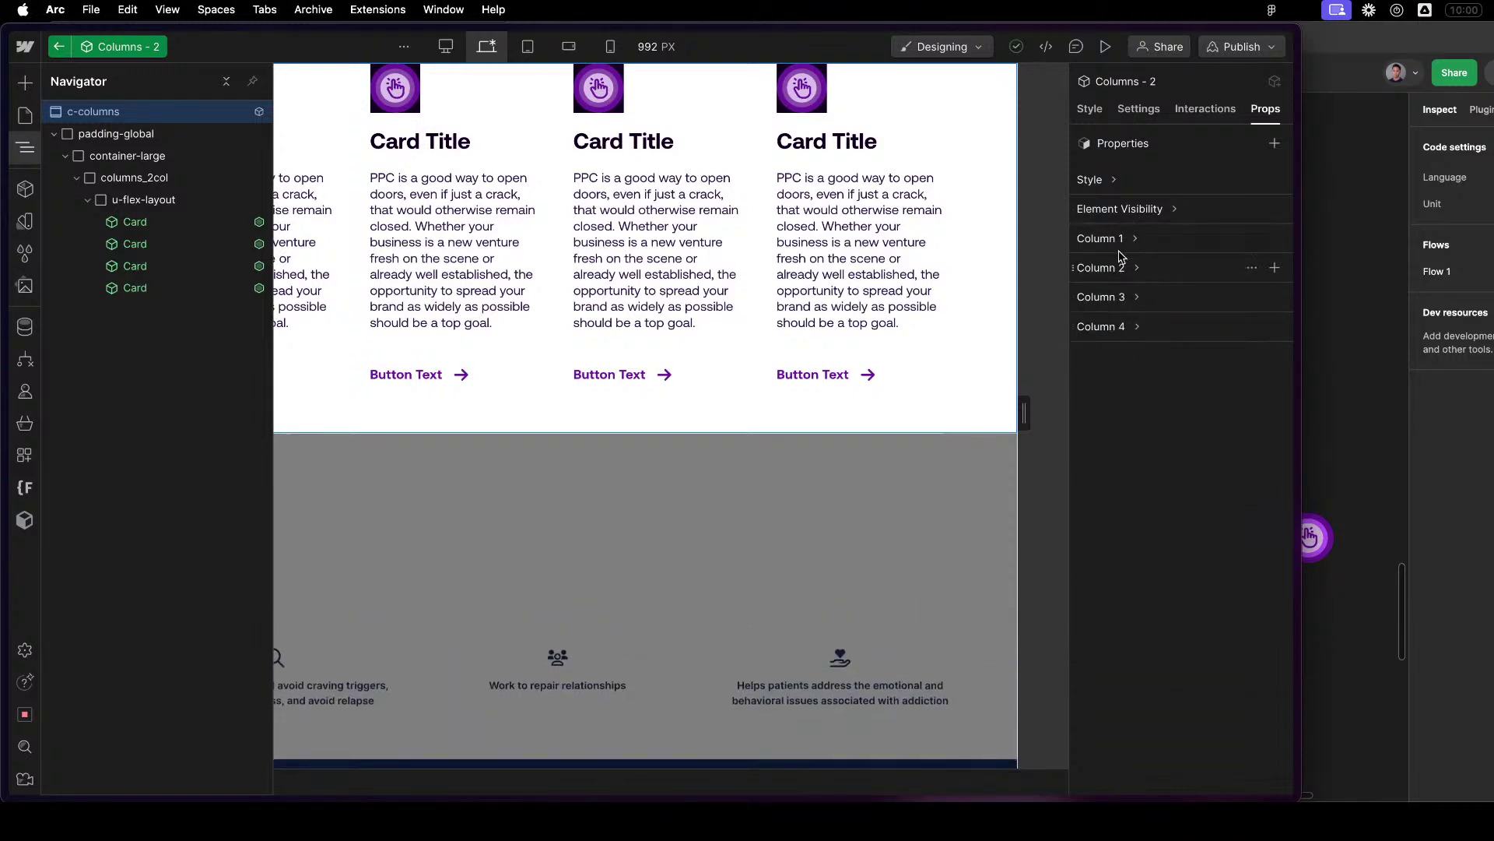
Review the Style and Element Visibility property groups of the component once more.
{"action": "left_click", "coordinate": [1112, 184]}
{"action": "left_click", "coordinate": [1112, 184]}
{"action": "left_click", "coordinate": [1116, 212]}
{"action": "left_click", "coordinate": [1118, 212]}
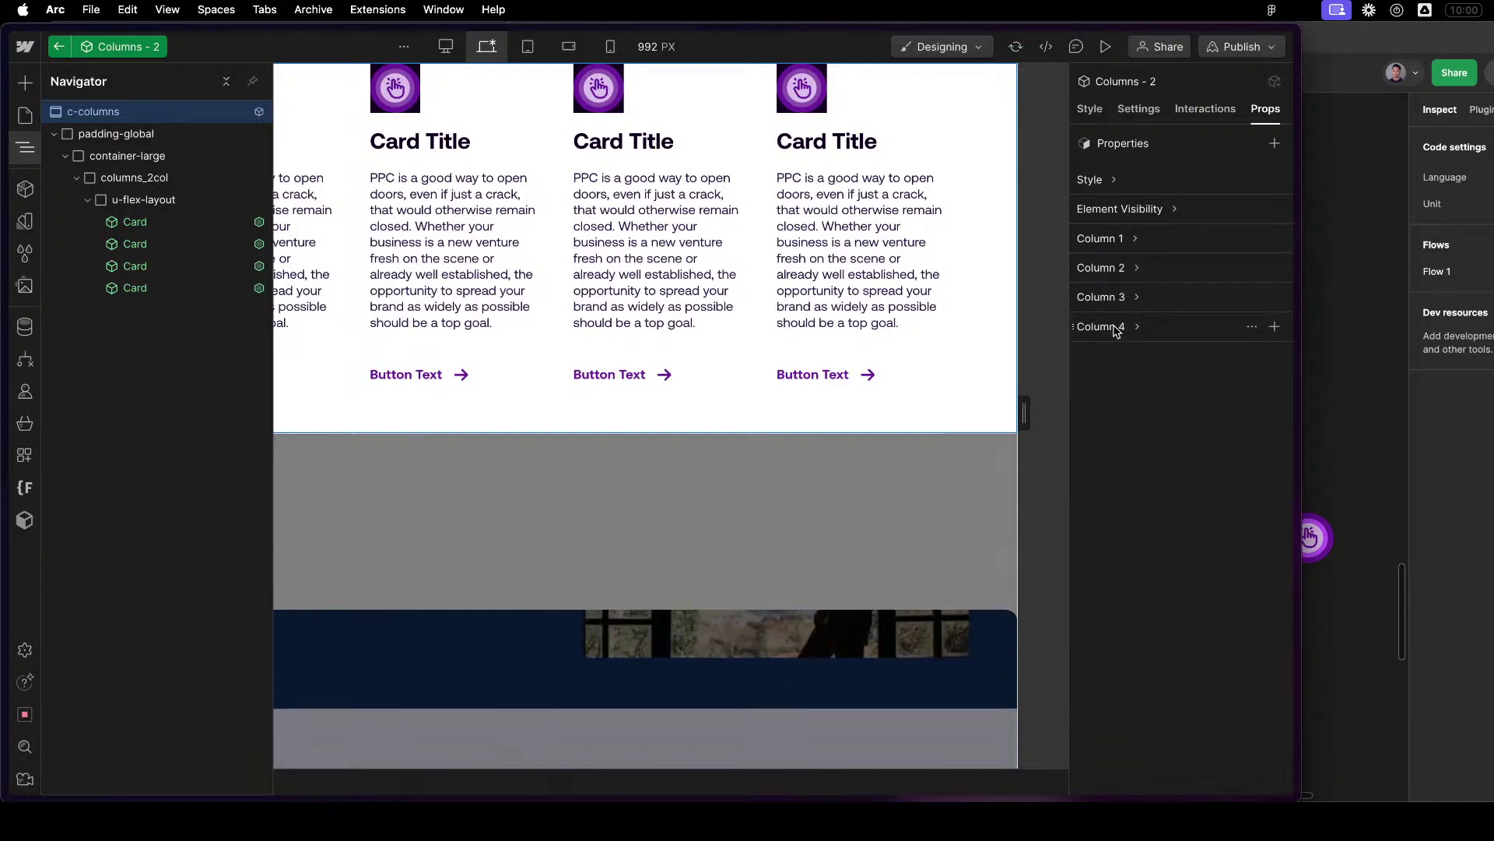
{"action": "left_click", "coordinate": [1126, 210]}
{"action": "left_click", "coordinate": [1127, 210]}
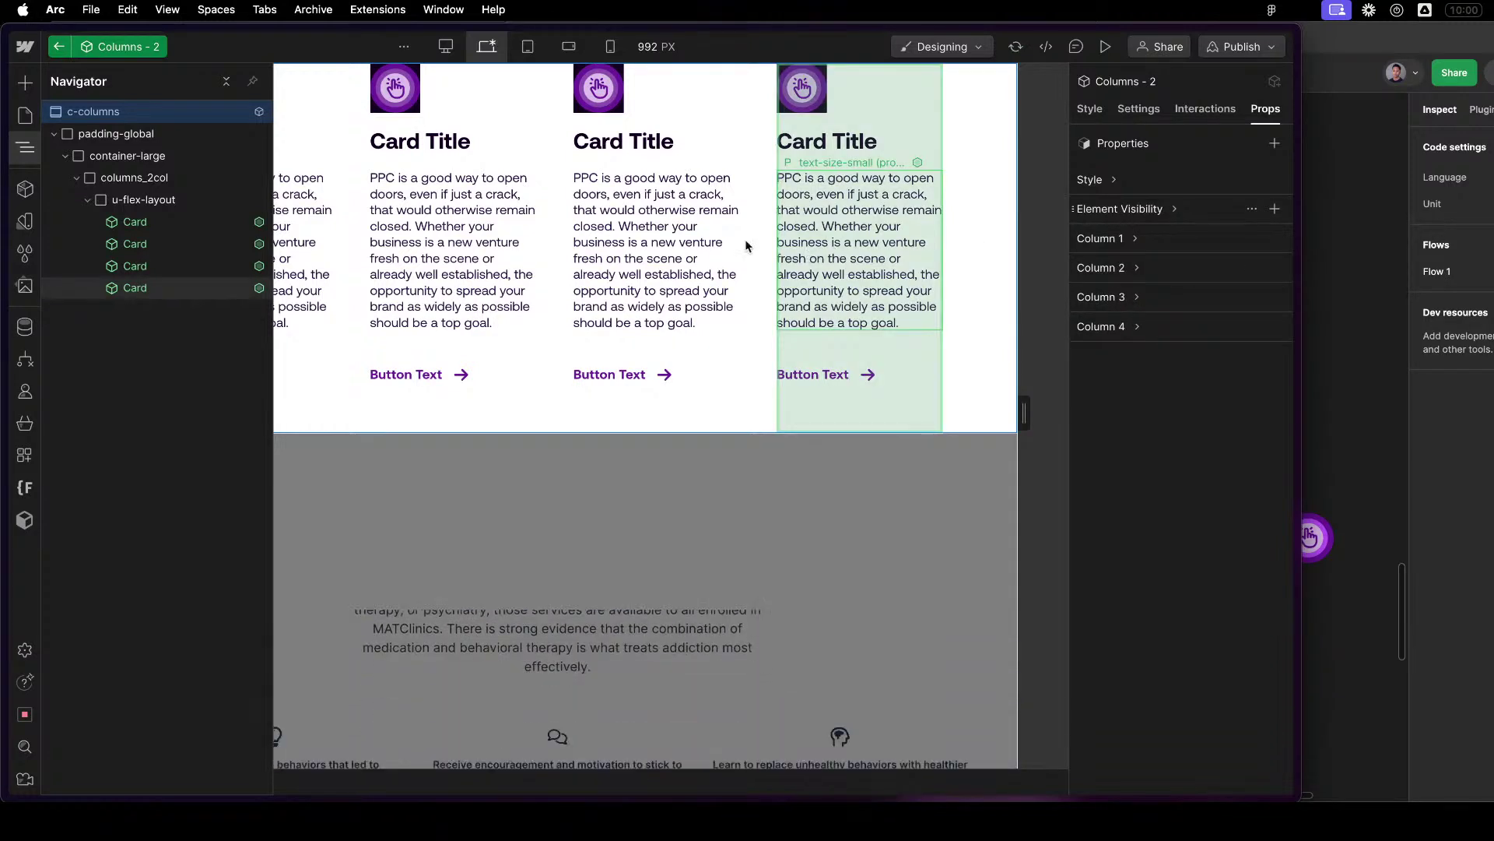
{"action": "left_click", "coordinate": [1187, 331]}
{"action": "left_click", "coordinate": [1127, 210]}
{"action": "left_click", "coordinate": [1129, 211]}
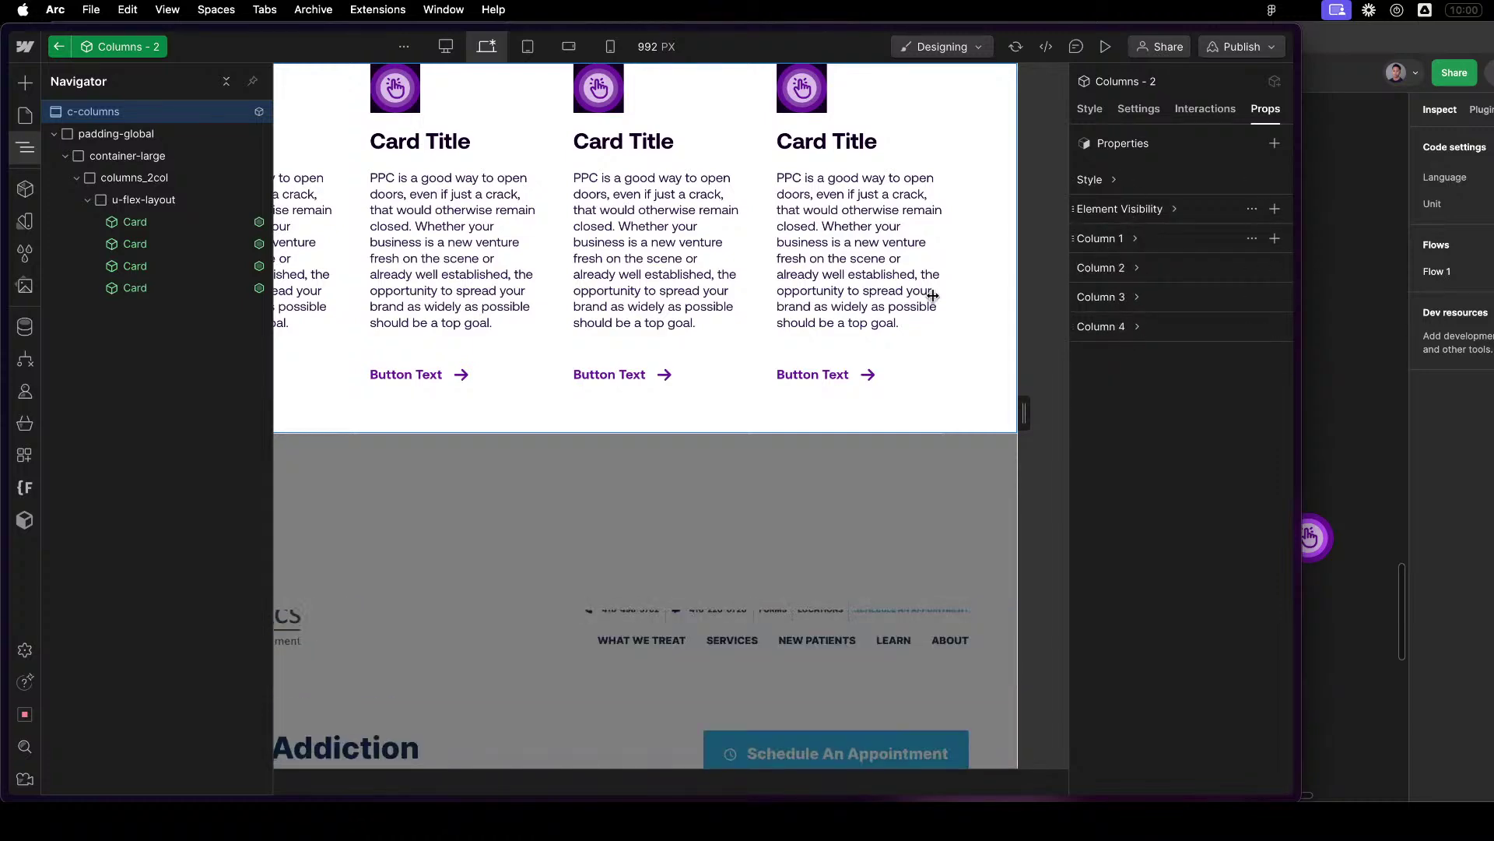
Examine the property connections of each of the four card instances, including the third card's element visibility settings.
{"action": "left_click", "coordinate": [754, 336]}
{"action": "double_click", "coordinate": [661, 296]}
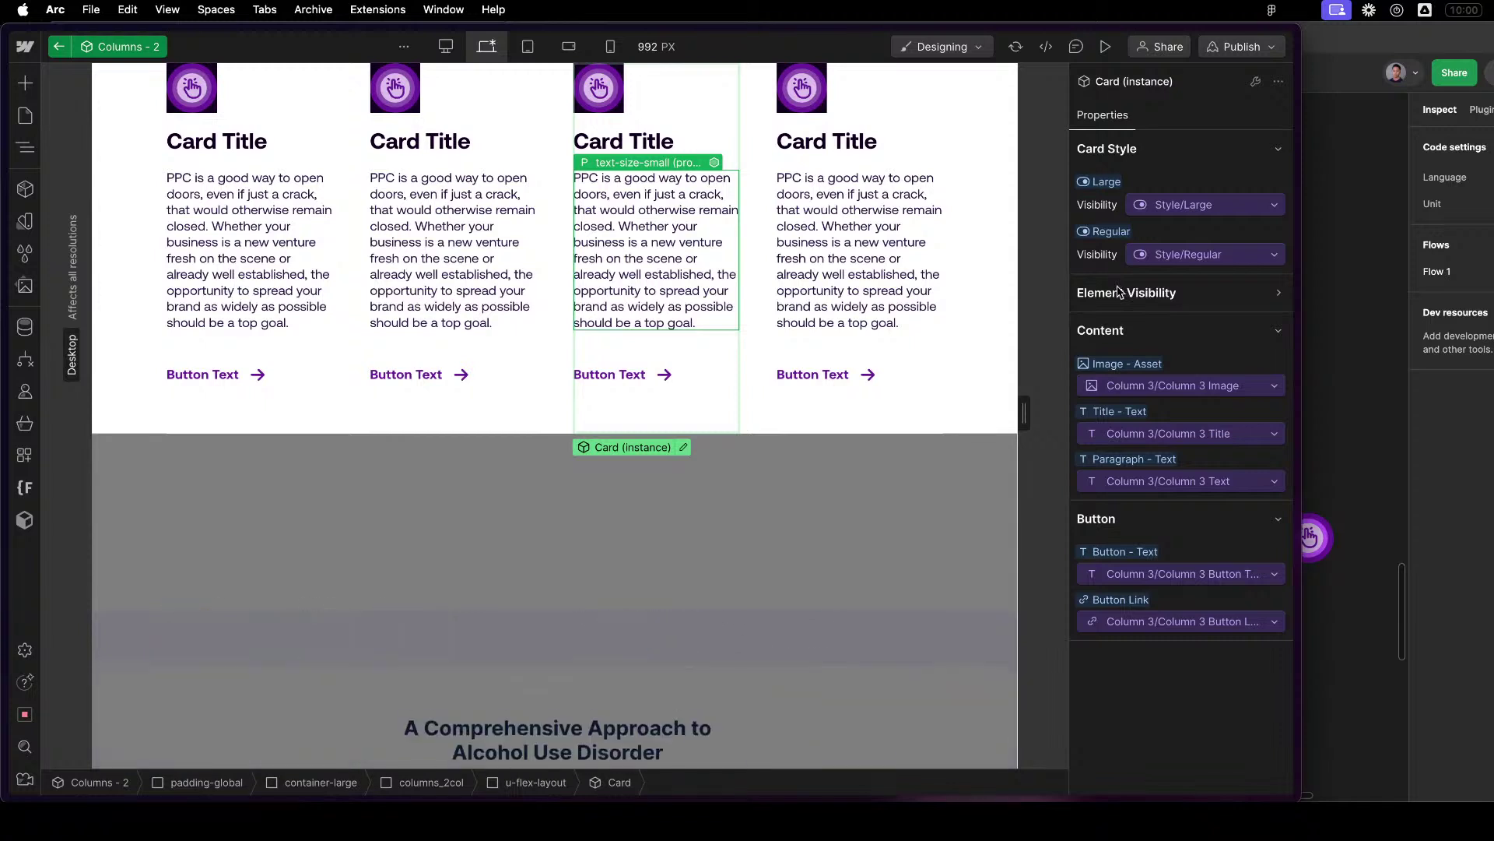
{"action": "left_click", "coordinate": [1215, 305]}
{"action": "left_click", "coordinate": [1224, 305]}
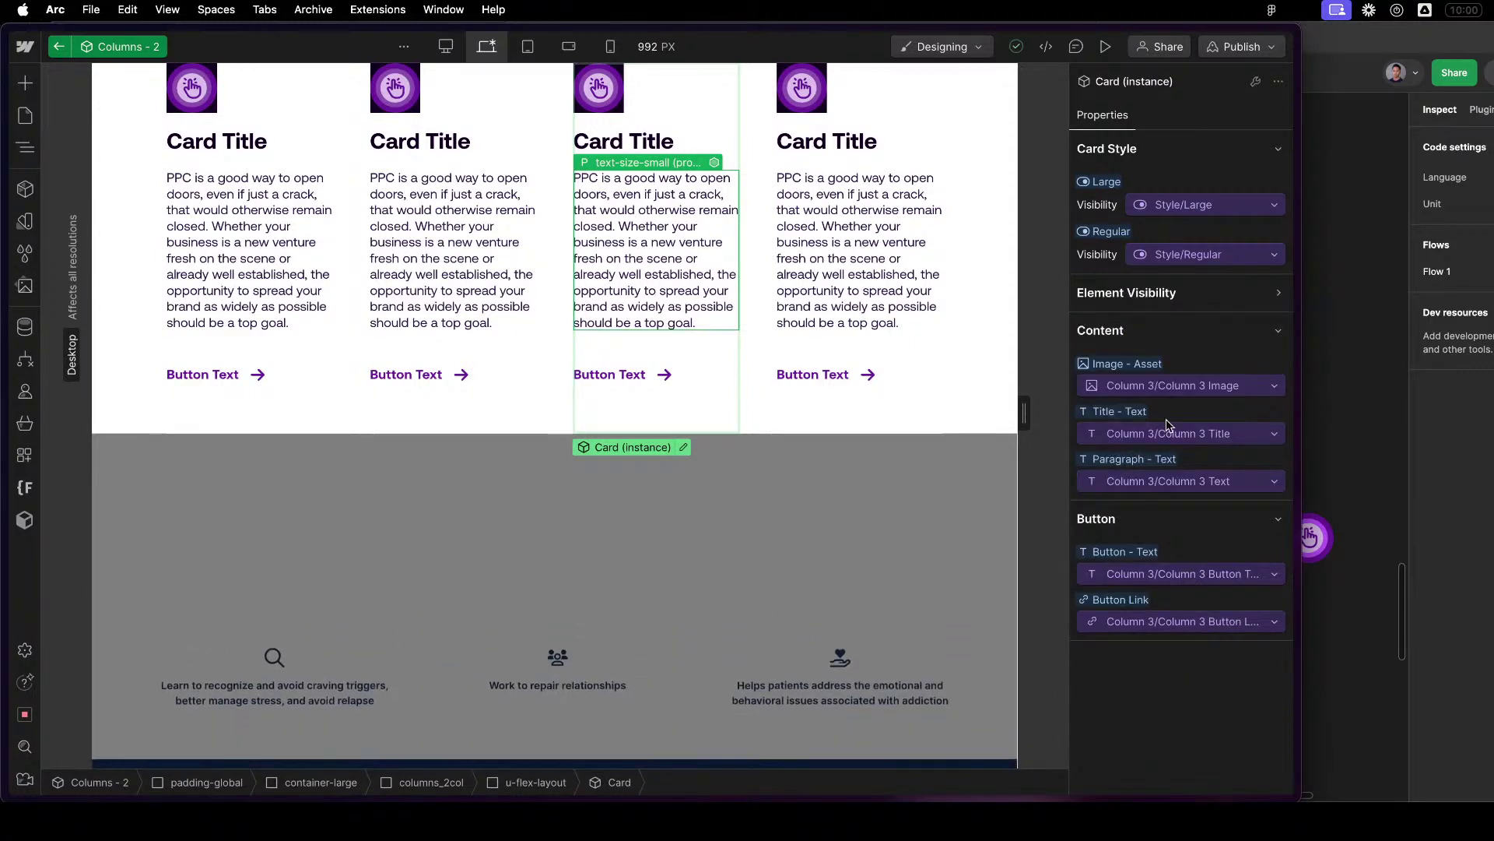
{"action": "left_click", "coordinate": [808, 151]}
{"action": "left_click", "coordinate": [436, 143]}
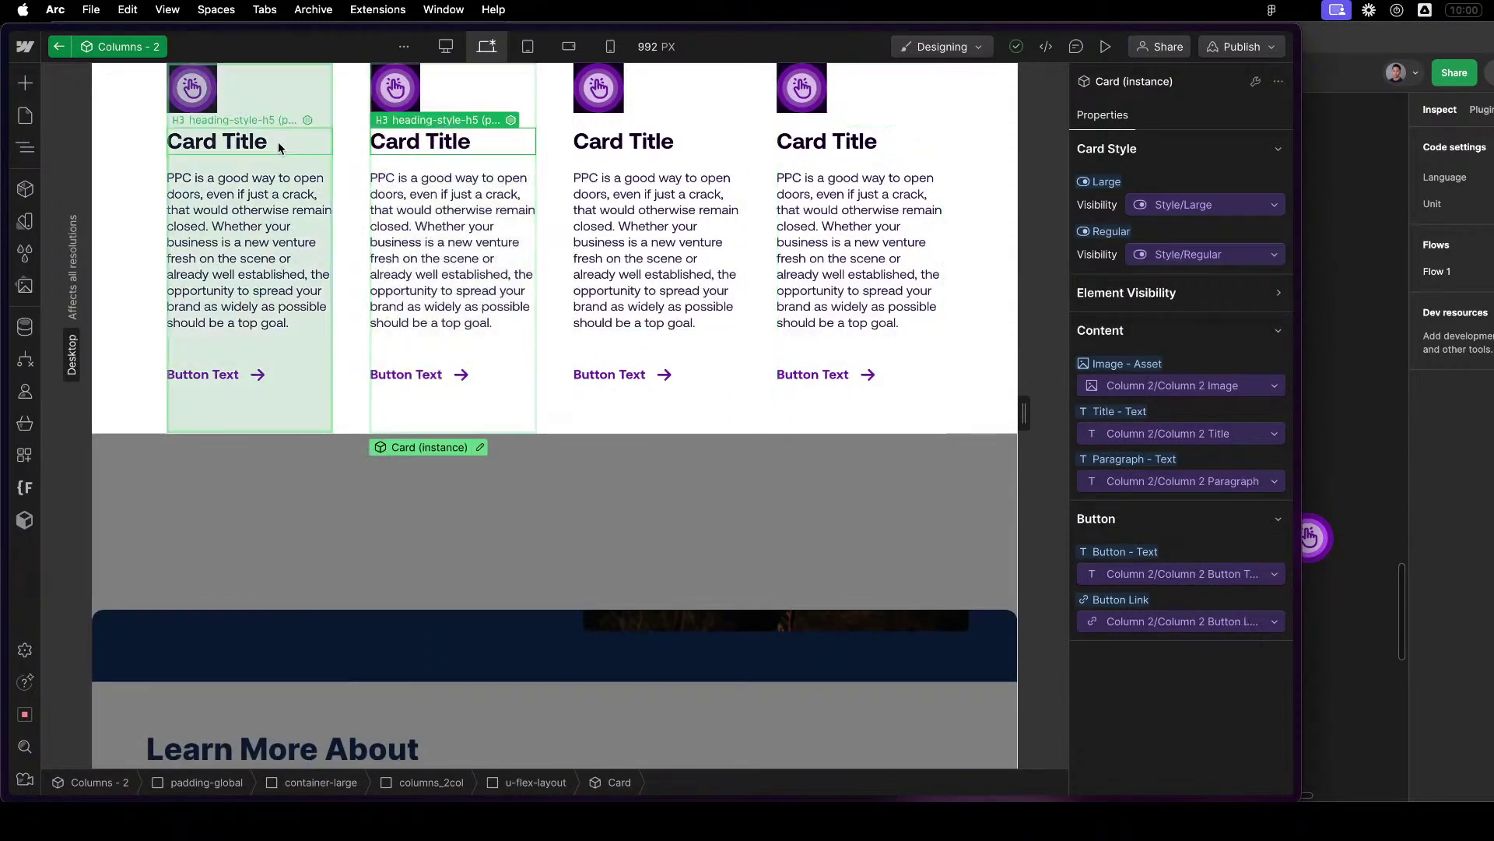
{"action": "key", "text": "z"}
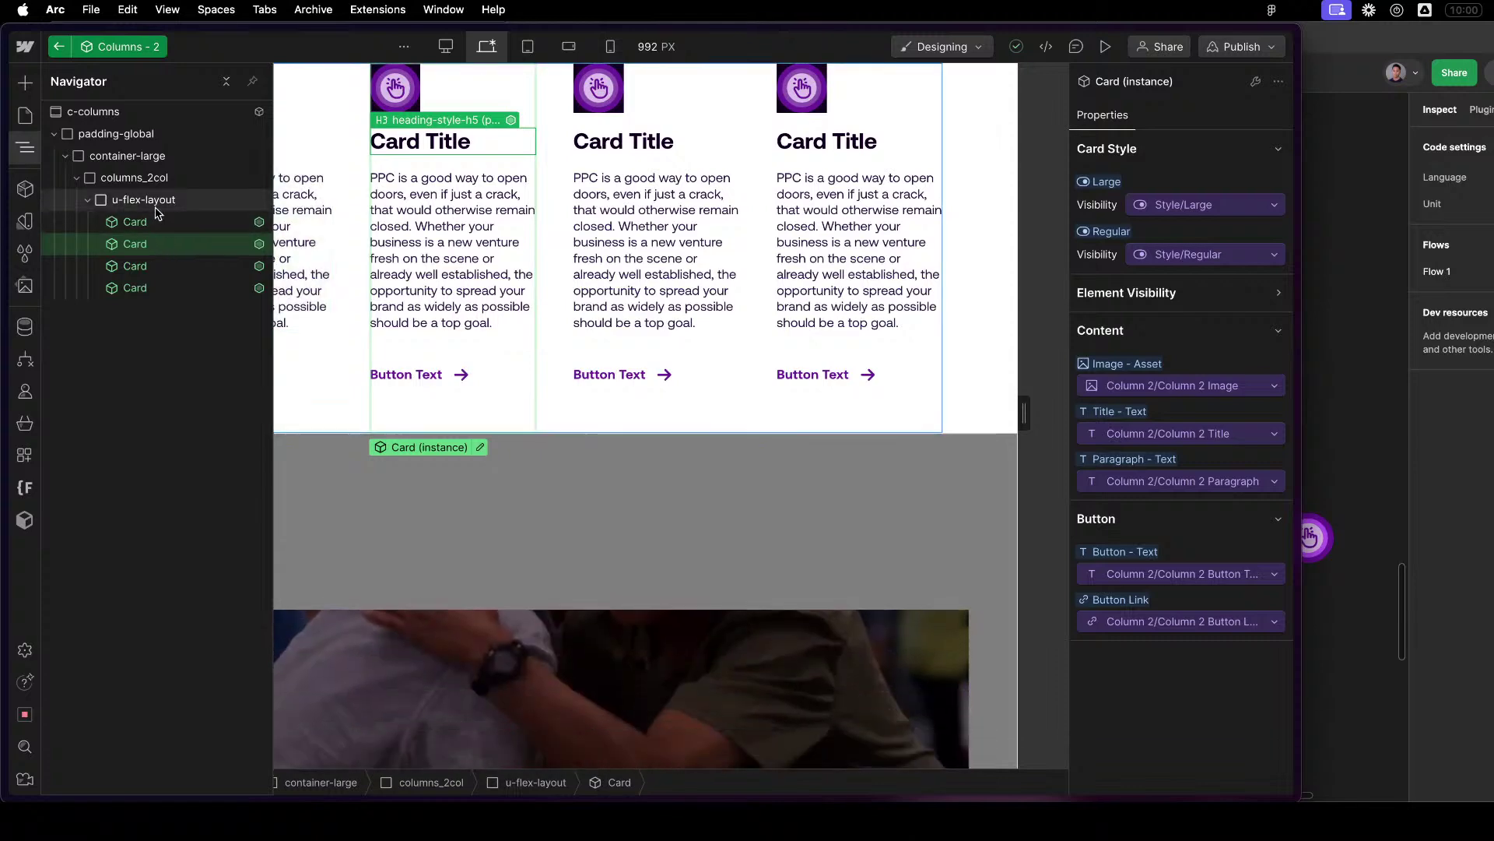
{"action": "left_click", "coordinate": [156, 203]}
{"action": "left_click", "coordinate": [159, 225]}
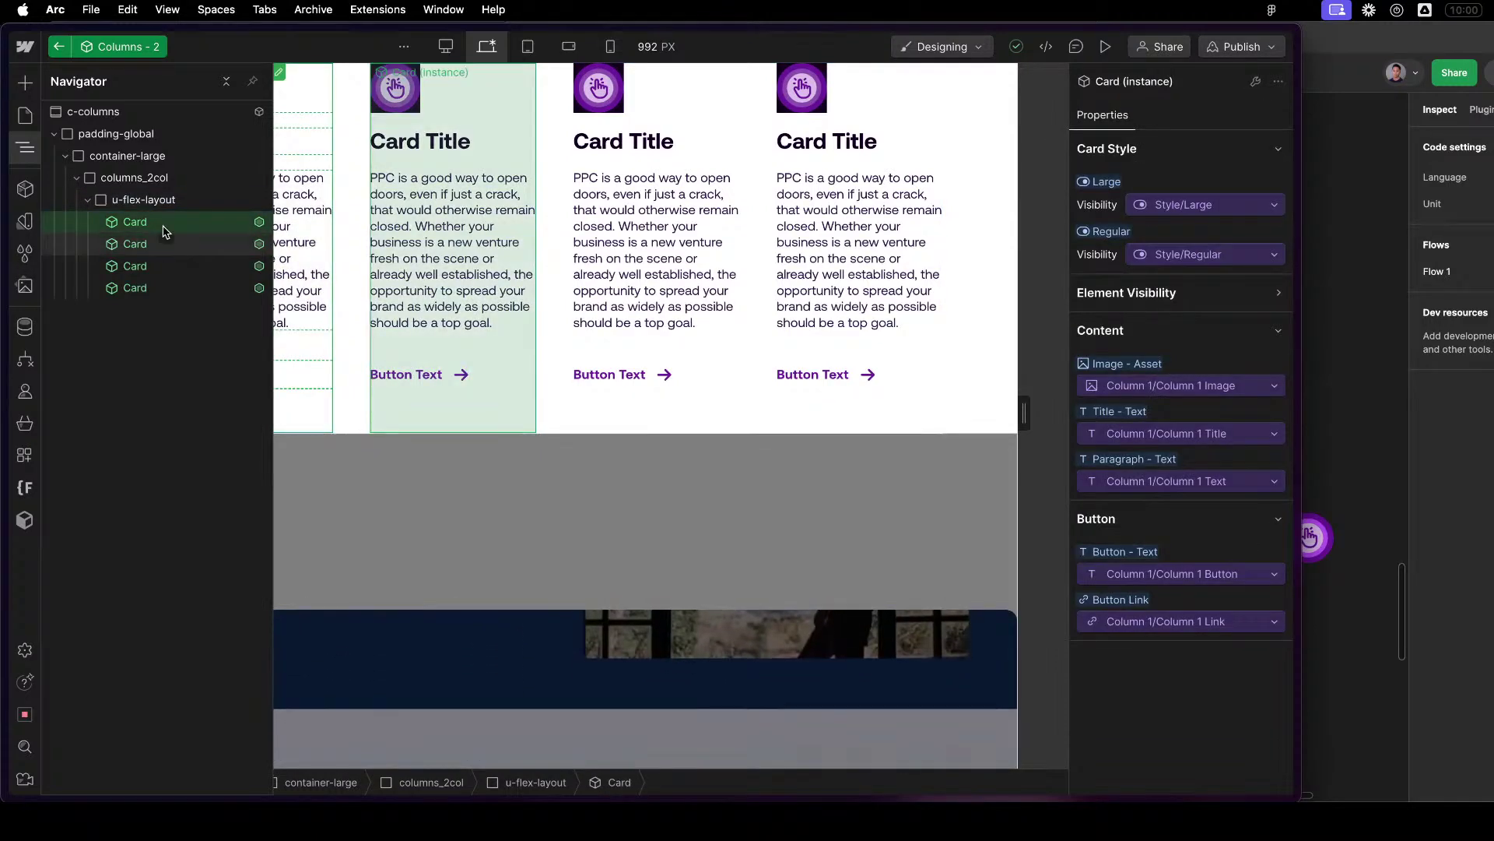
{"action": "left_click", "coordinate": [148, 244]}
{"action": "left_click", "coordinate": [154, 265]}
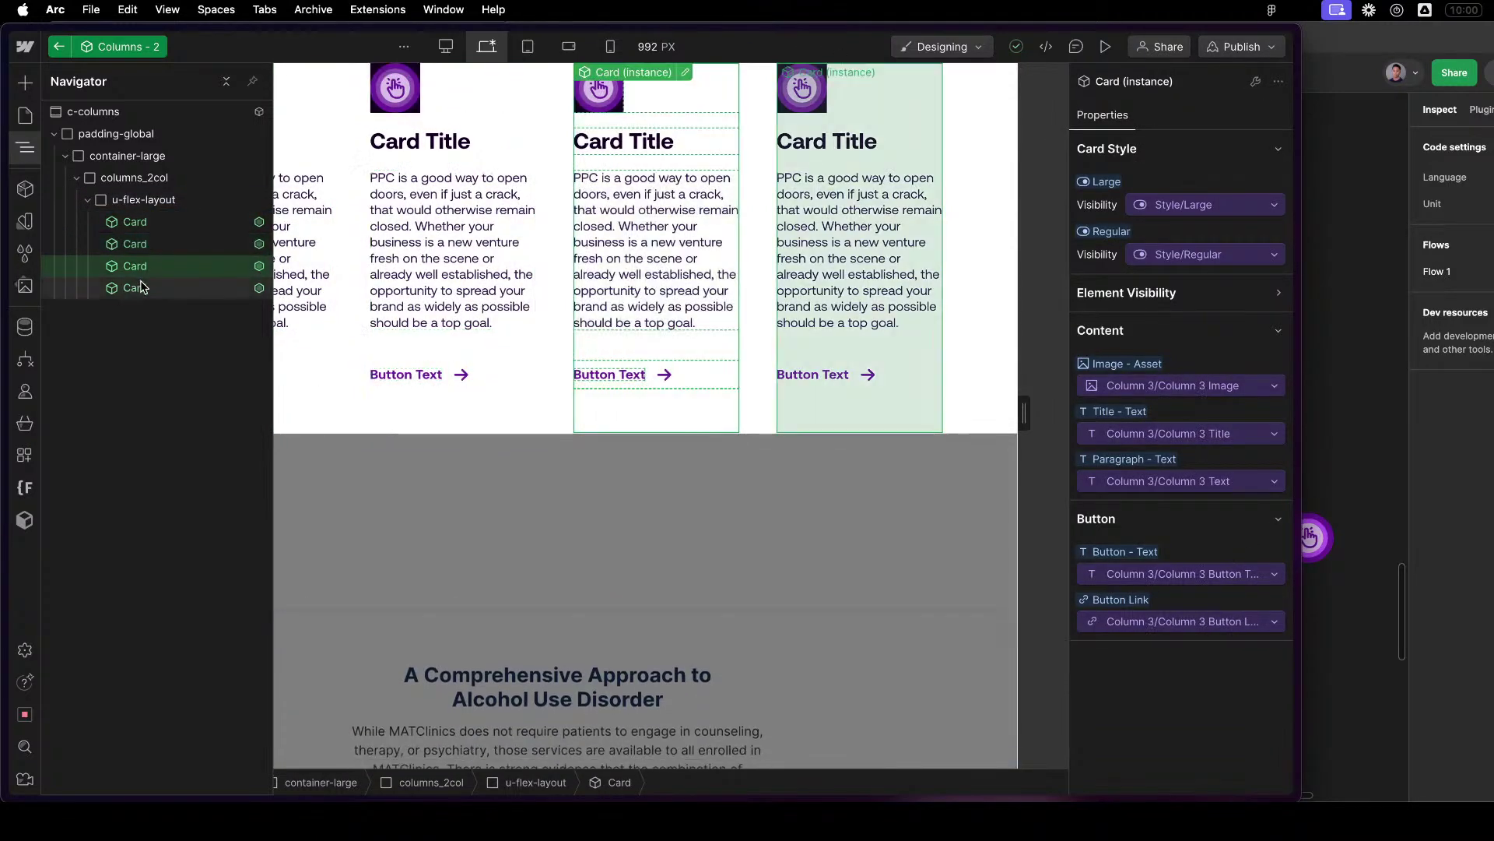
{"action": "left_click", "coordinate": [141, 287]}
{"action": "left_click", "coordinate": [150, 221]}
{"action": "right_click", "coordinate": [156, 224]}
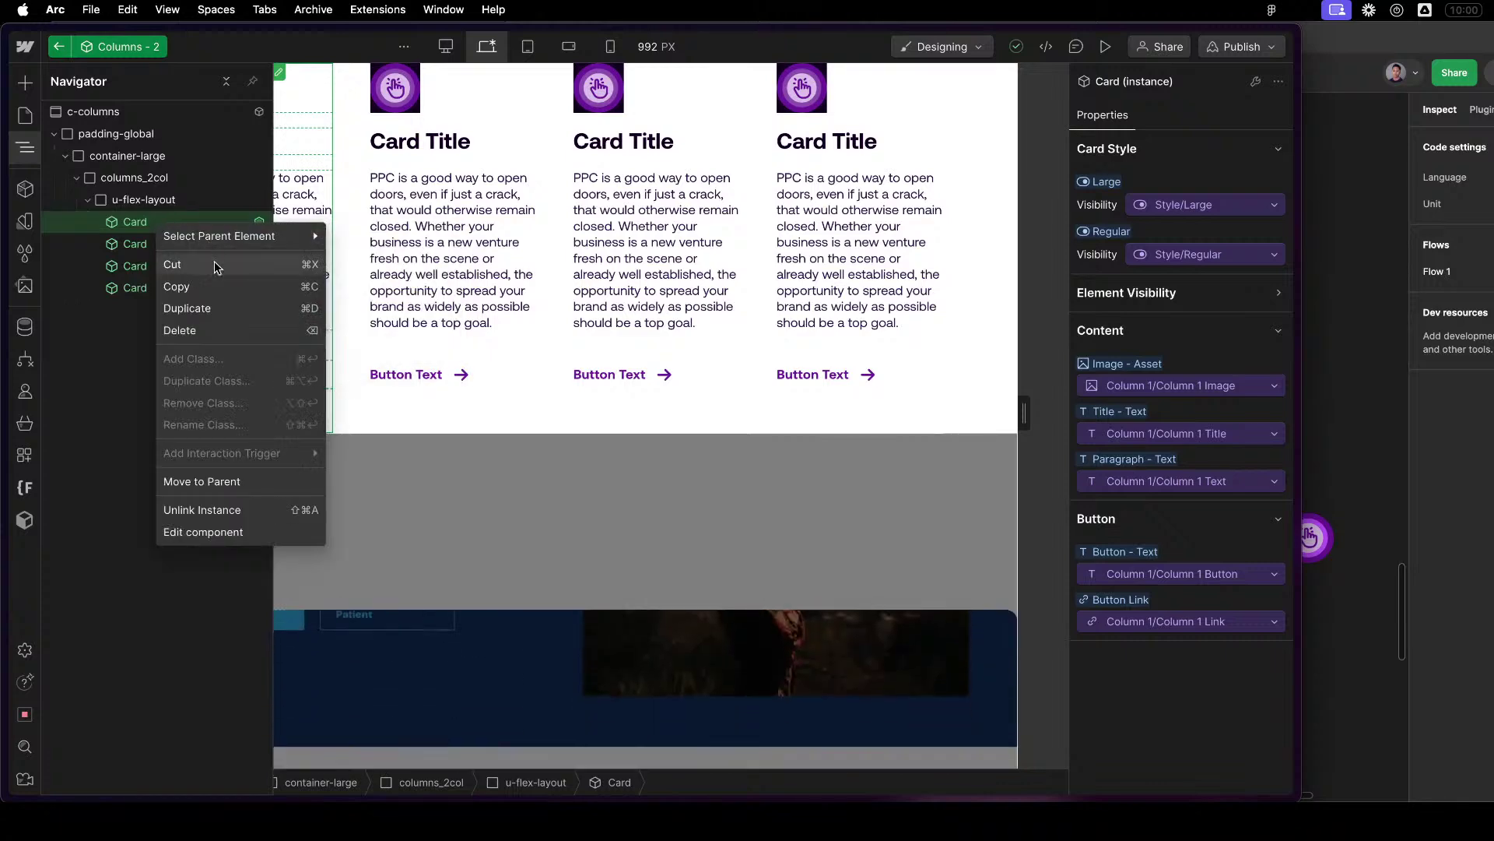
{"action": "key", "text": "Escape"}
Add a div block inside u-flex-layout and duplicate it three times to get one div block per card.
{"action": "left_click", "coordinate": [200, 204]}
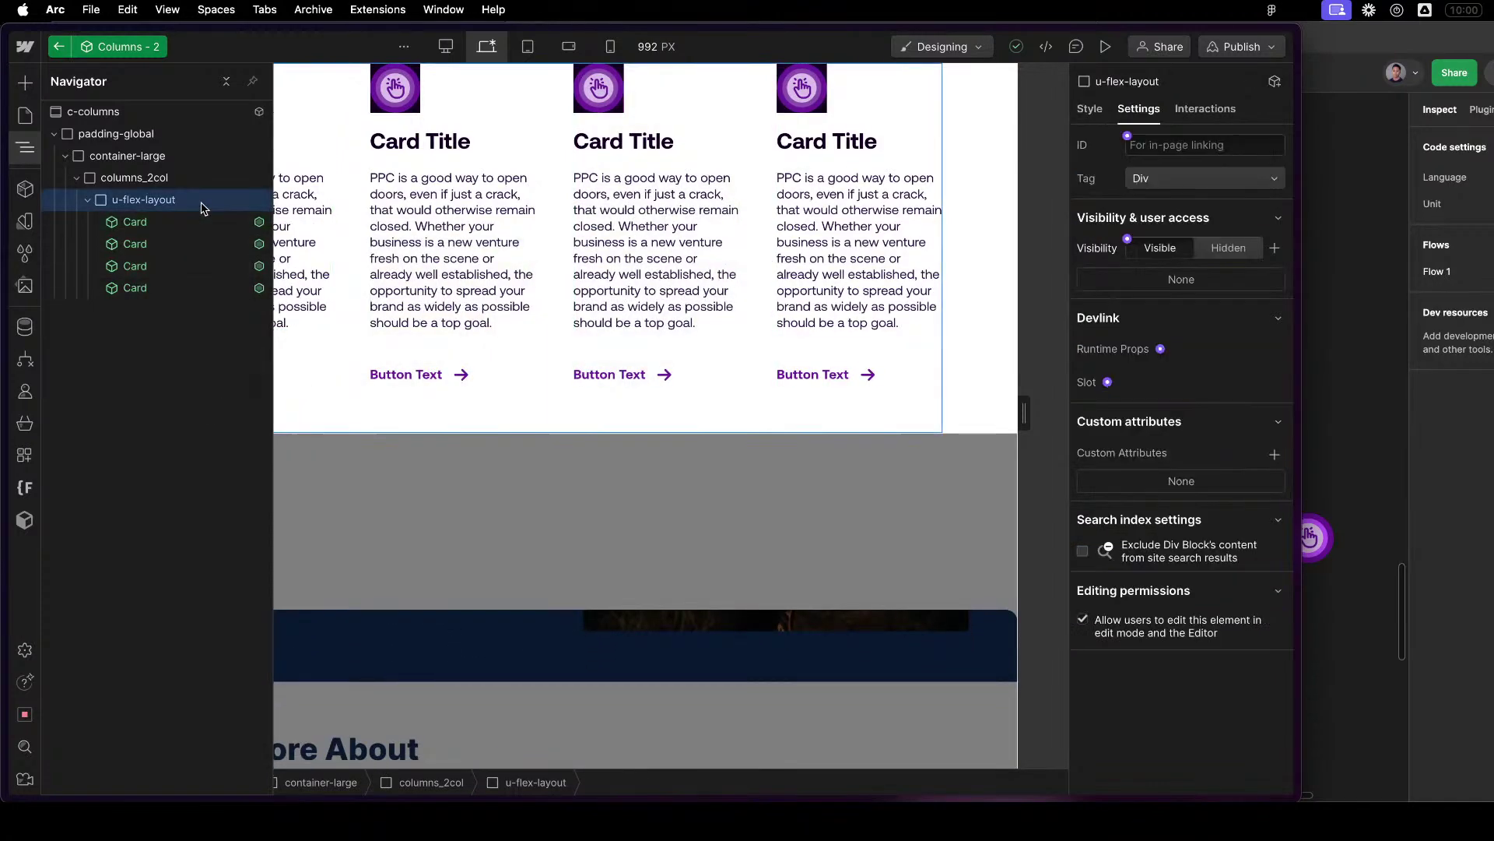
{"action": "key", "text": "super+e"}
{"action": "type", "text": "div"}
{"action": "key", "text": "Return"}
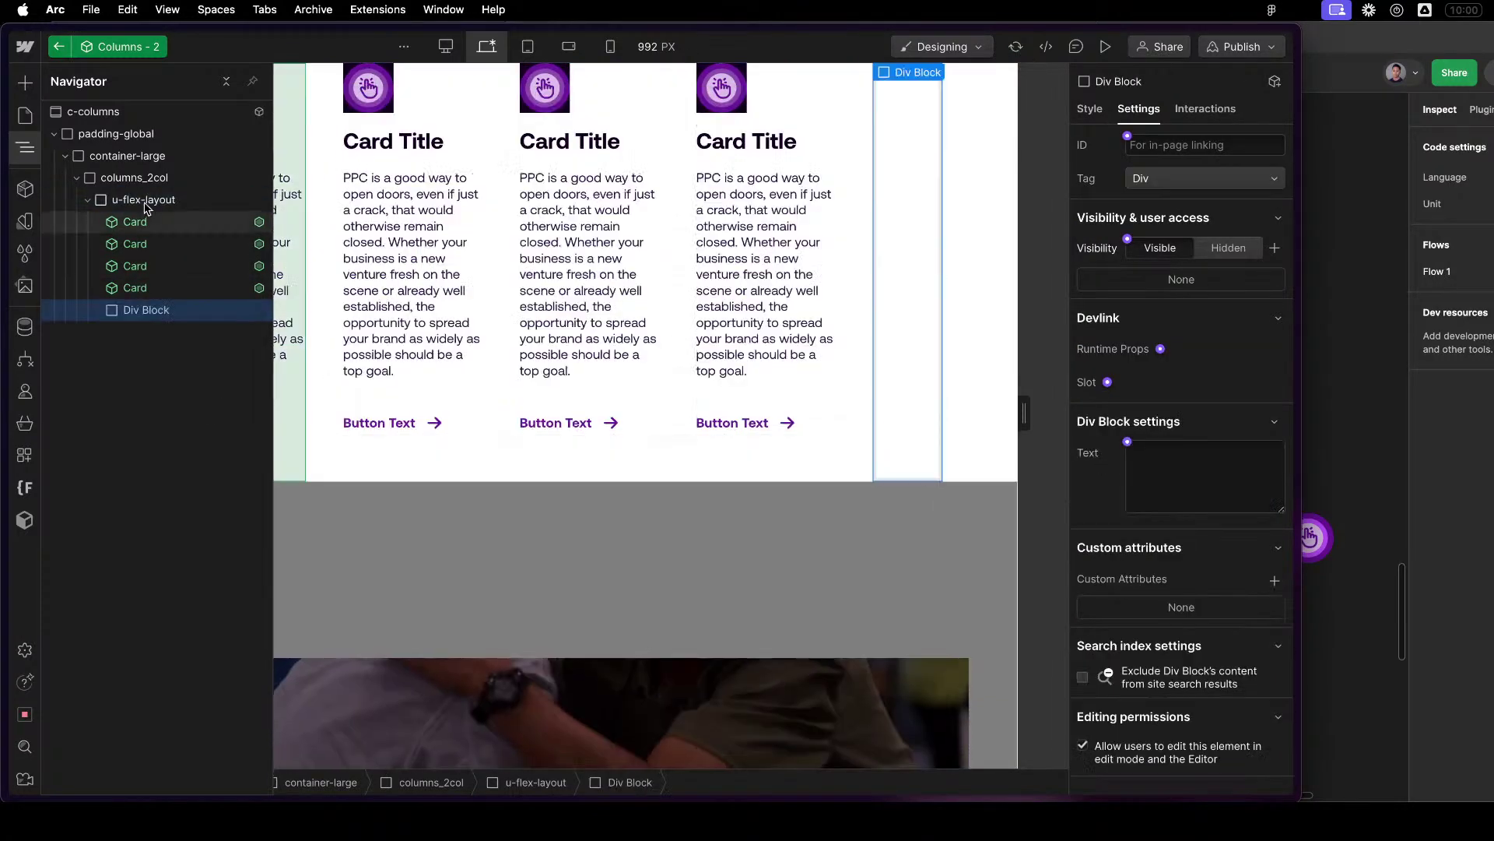
{"action": "key", "text": "super+d"}
{"action": "key", "text": "super+d"}
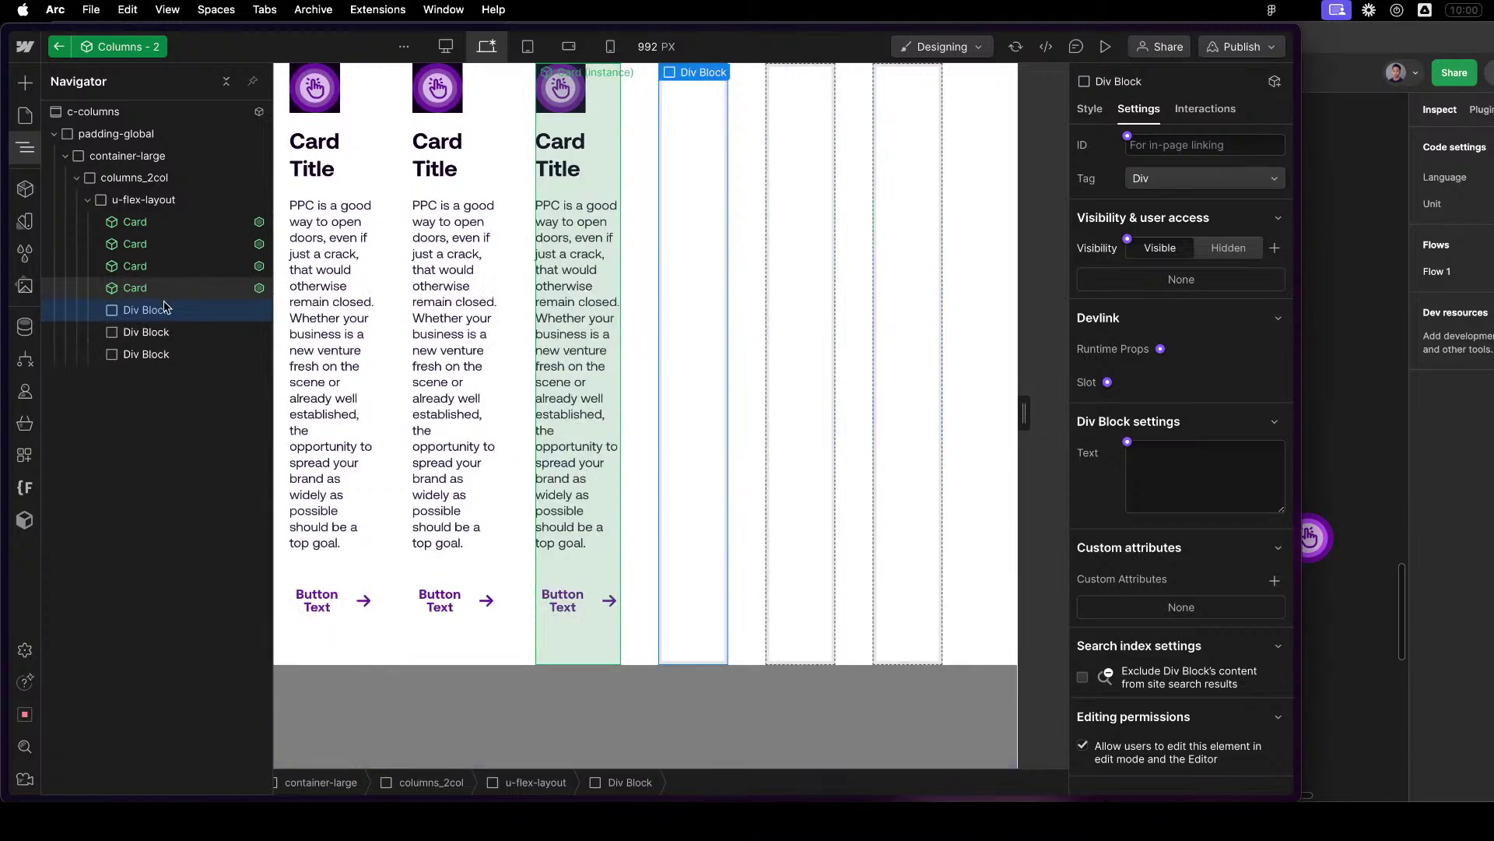
{"action": "key", "text": "super+d"}
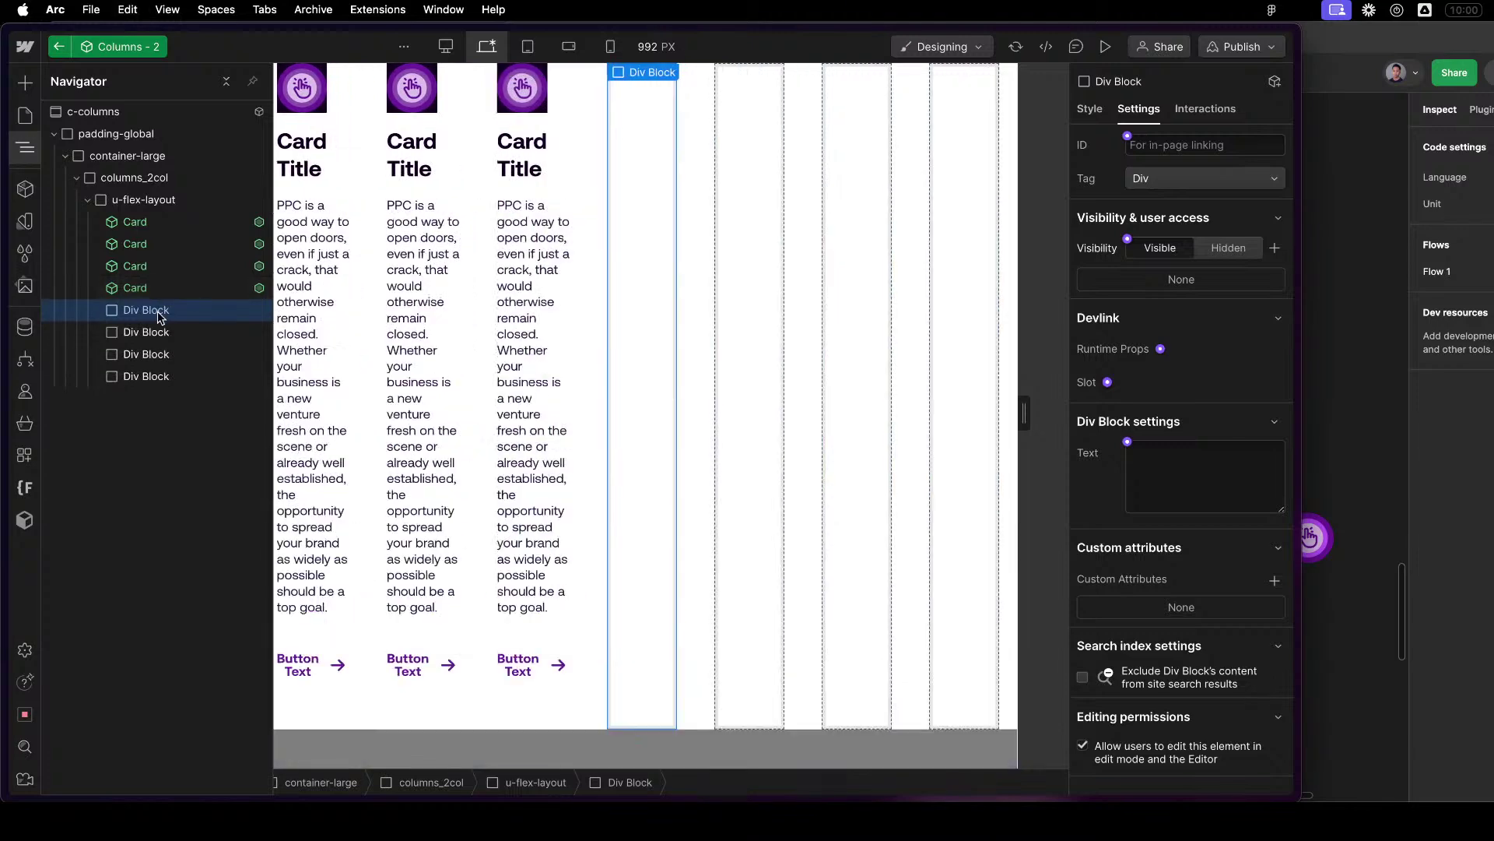
Nest each of the four cards in its own div block, keeping the wrapped cards in column order.
{"action": "left_click", "coordinate": [152, 376]}
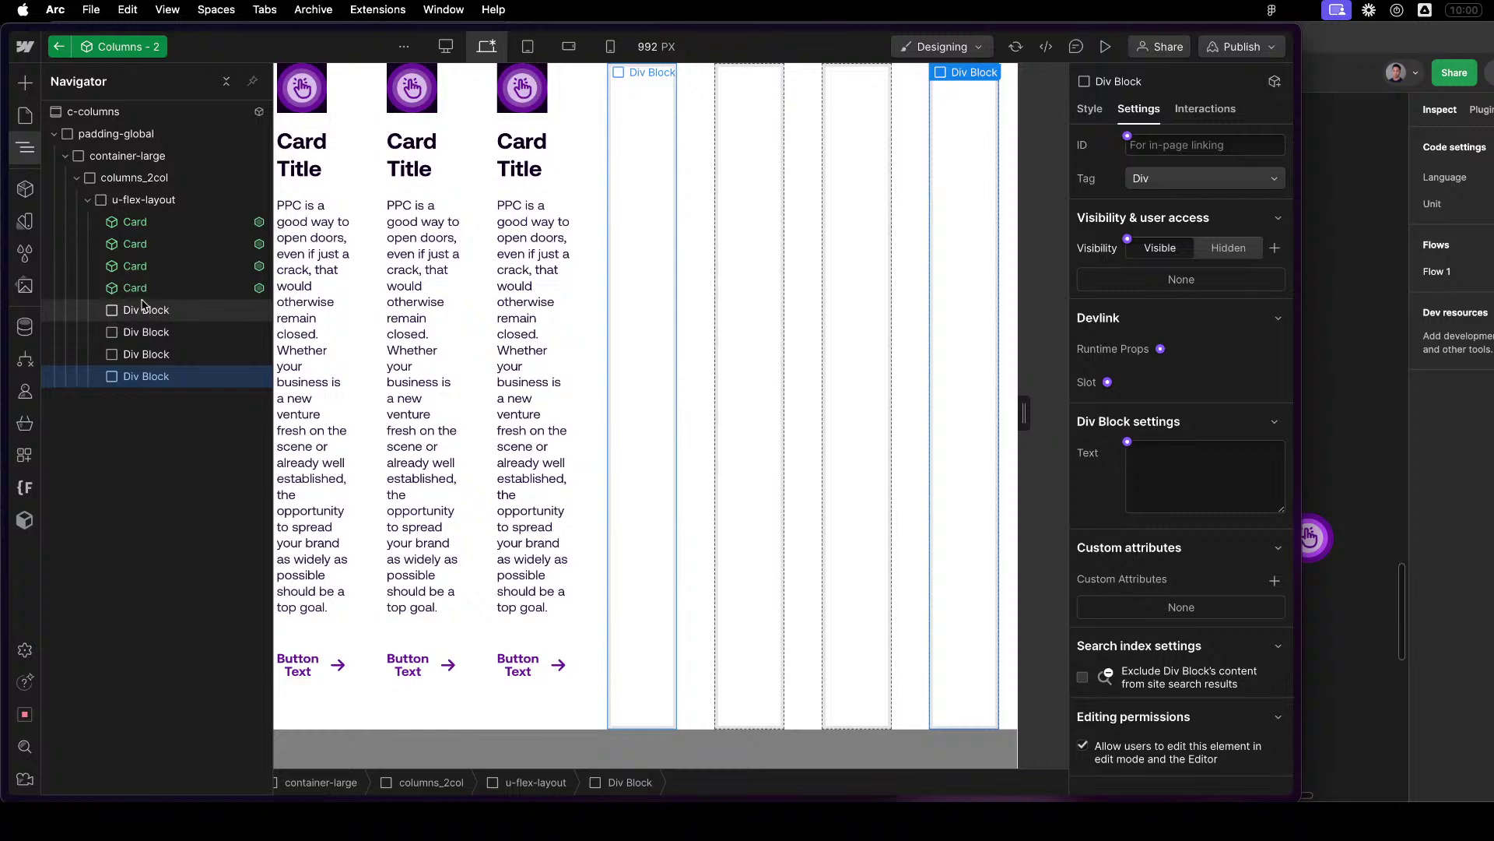
{"action": "left_click_drag", "start_coordinate": [131, 225], "coordinate": [146, 296]}
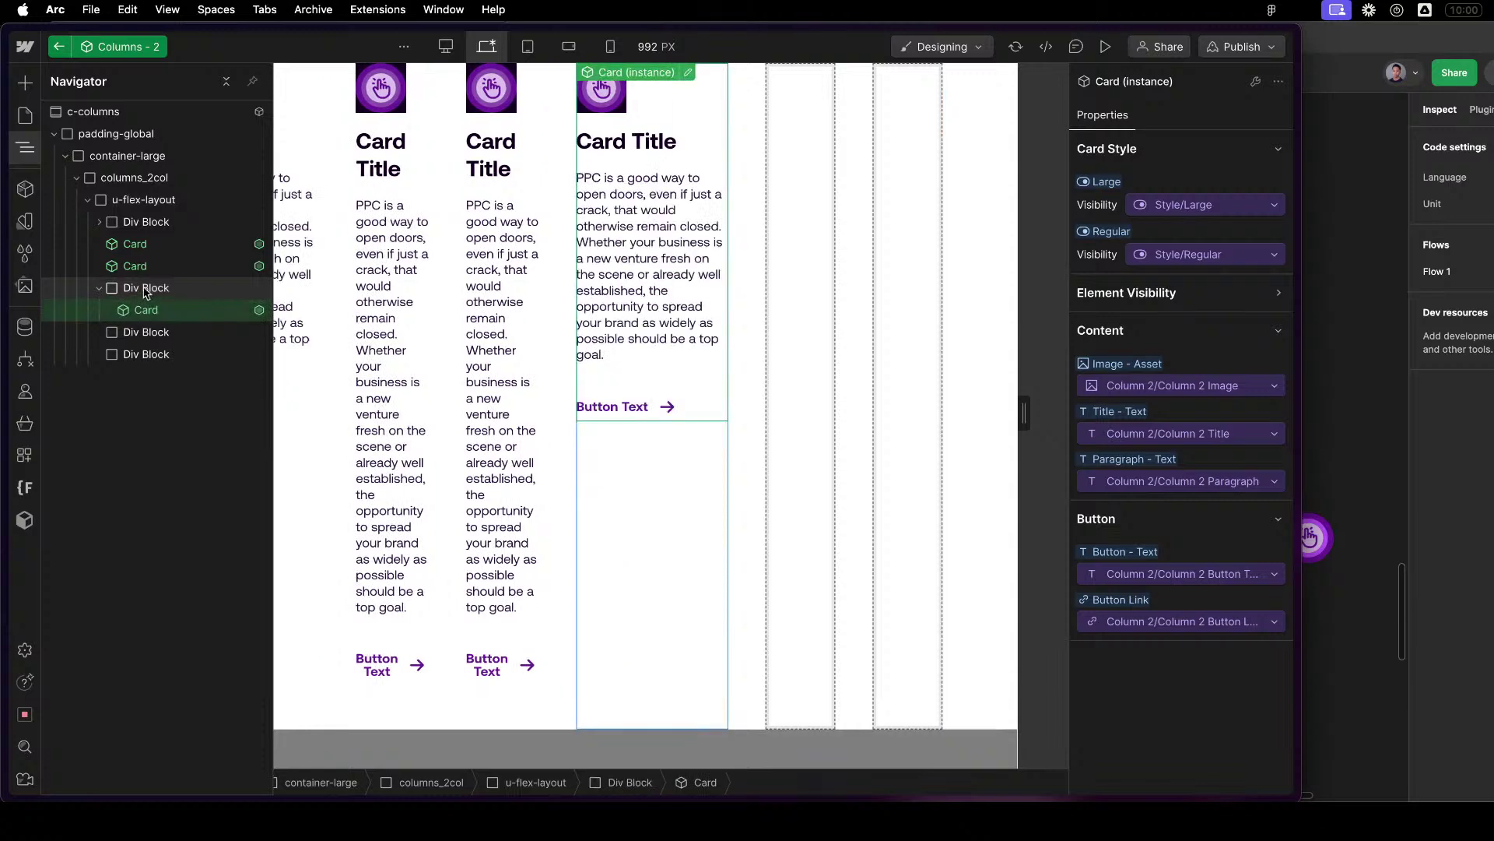
{"action": "left_click", "coordinate": [160, 242]}
{"action": "left_click_drag", "start_coordinate": [162, 236], "coordinate": [141, 294]}
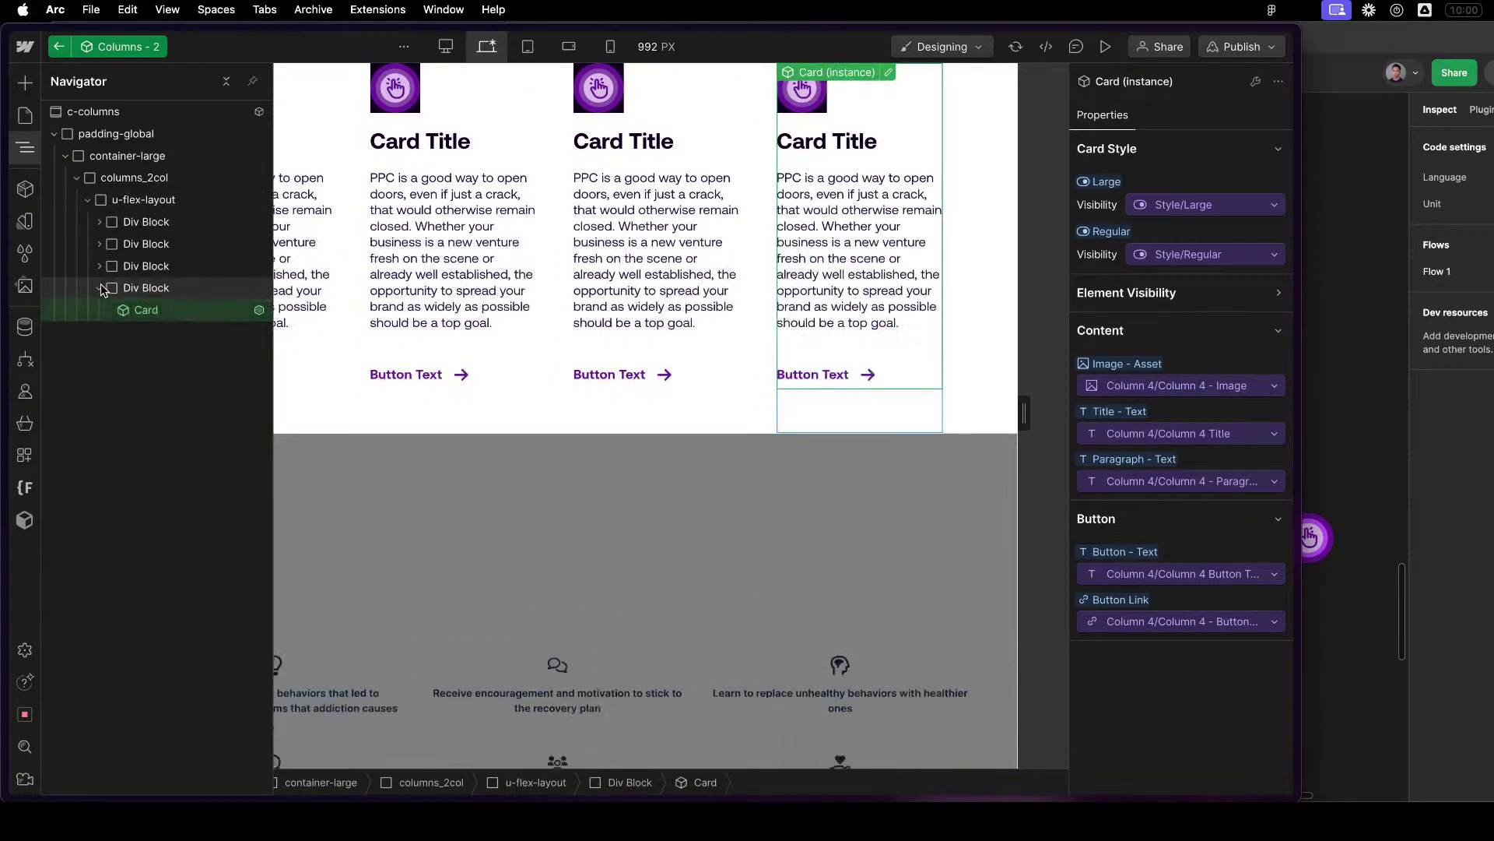
Apply the existing u-visibility-prop class to the first card's div block.
{"action": "left_click", "coordinate": [148, 223]}
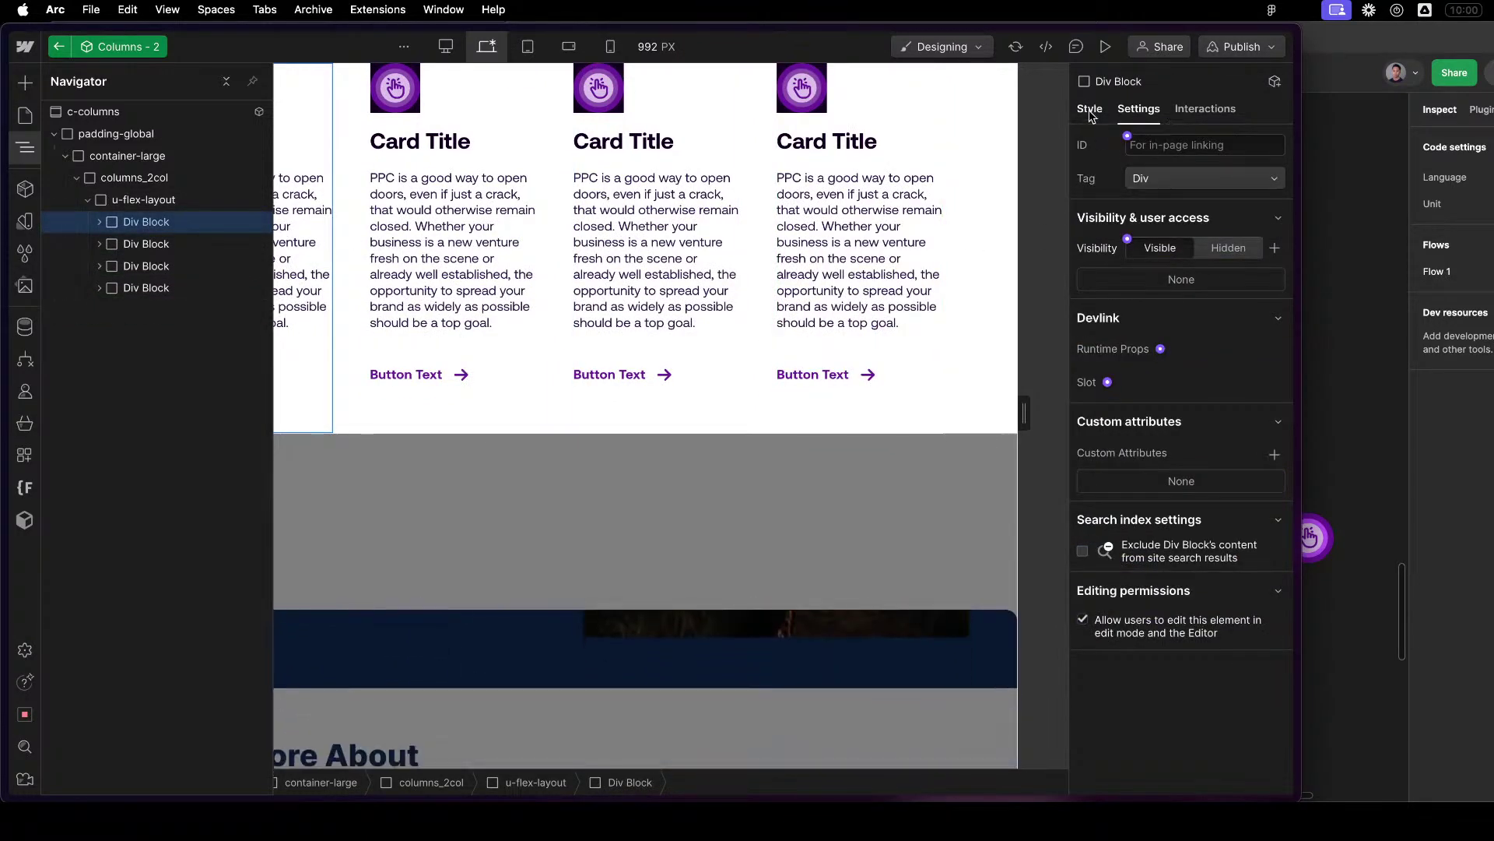
{"action": "left_click", "coordinate": [1090, 109]}
{"action": "left_click", "coordinate": [1160, 168]}
{"action": "type", "text": "u-vis"}
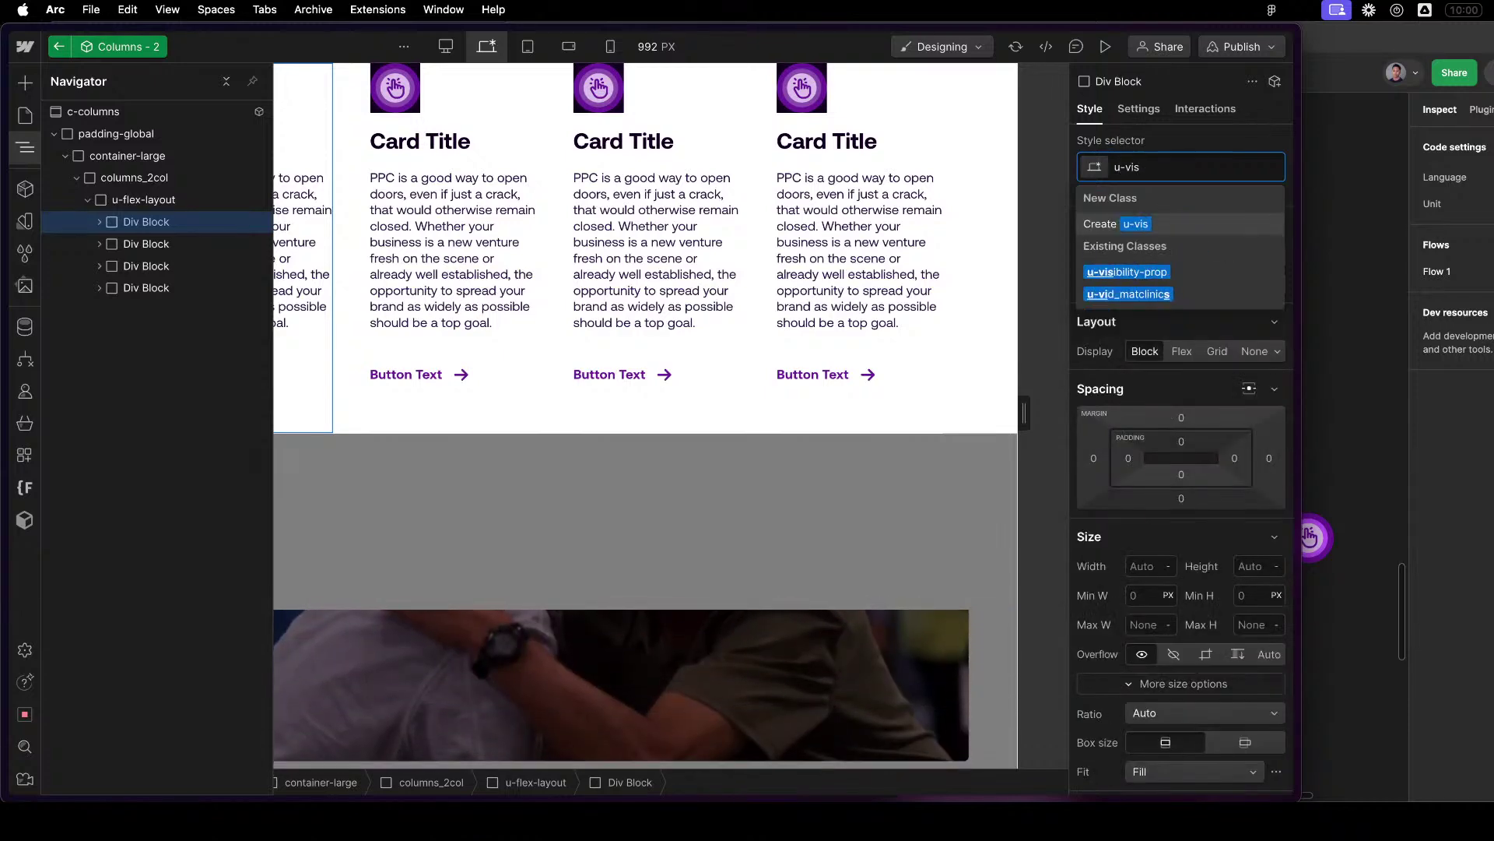
{"action": "left_click", "coordinate": [1127, 272]}
Apply the existing u-visibility-prop class to the second card's div block.
{"action": "left_click", "coordinate": [249, 244]}
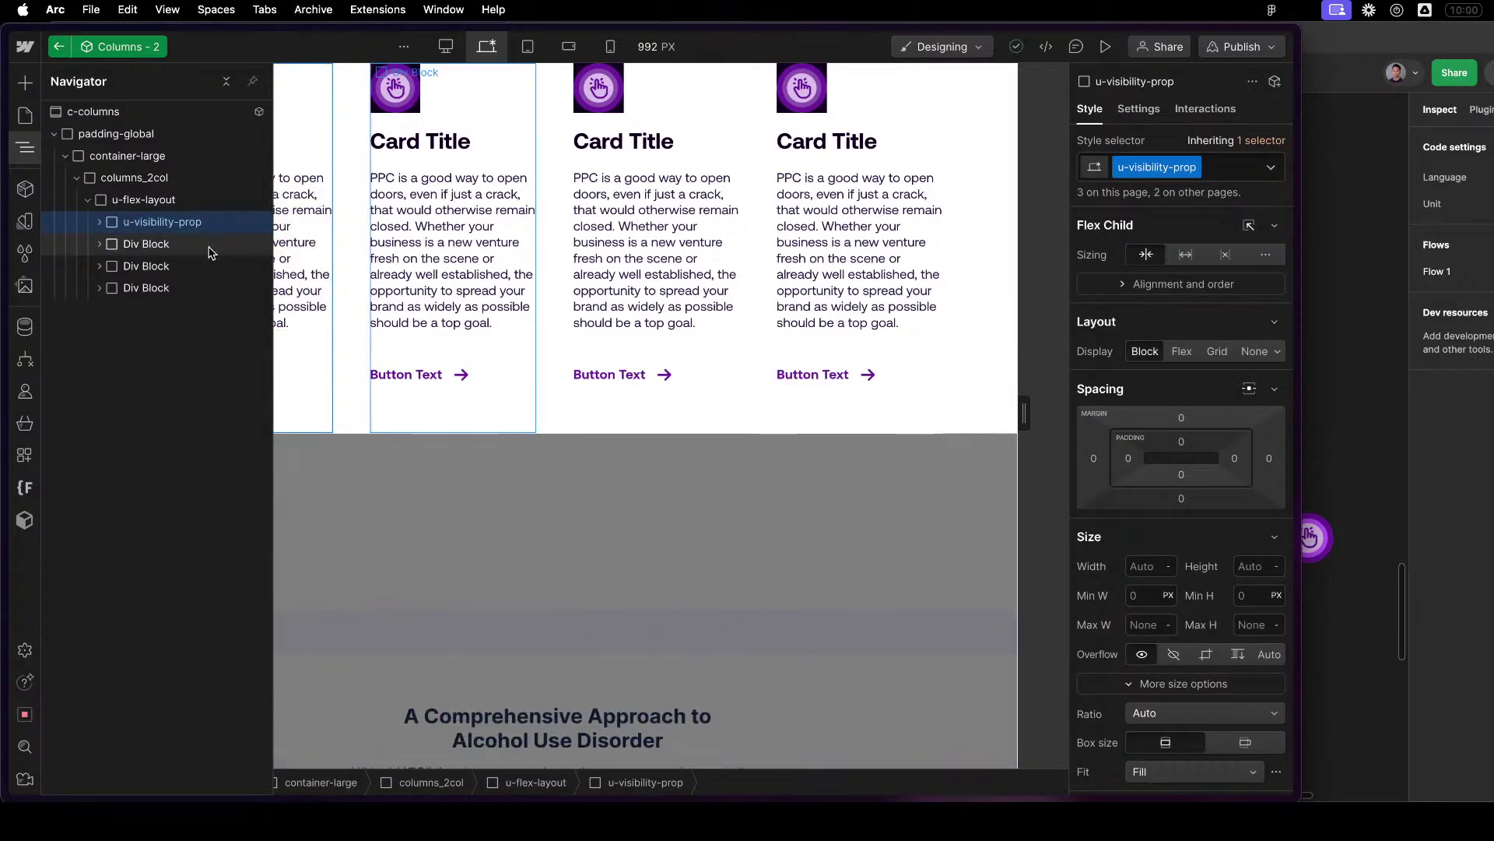
{"action": "left_click", "coordinate": [1183, 165]}
{"action": "type", "text": "u-visi"}
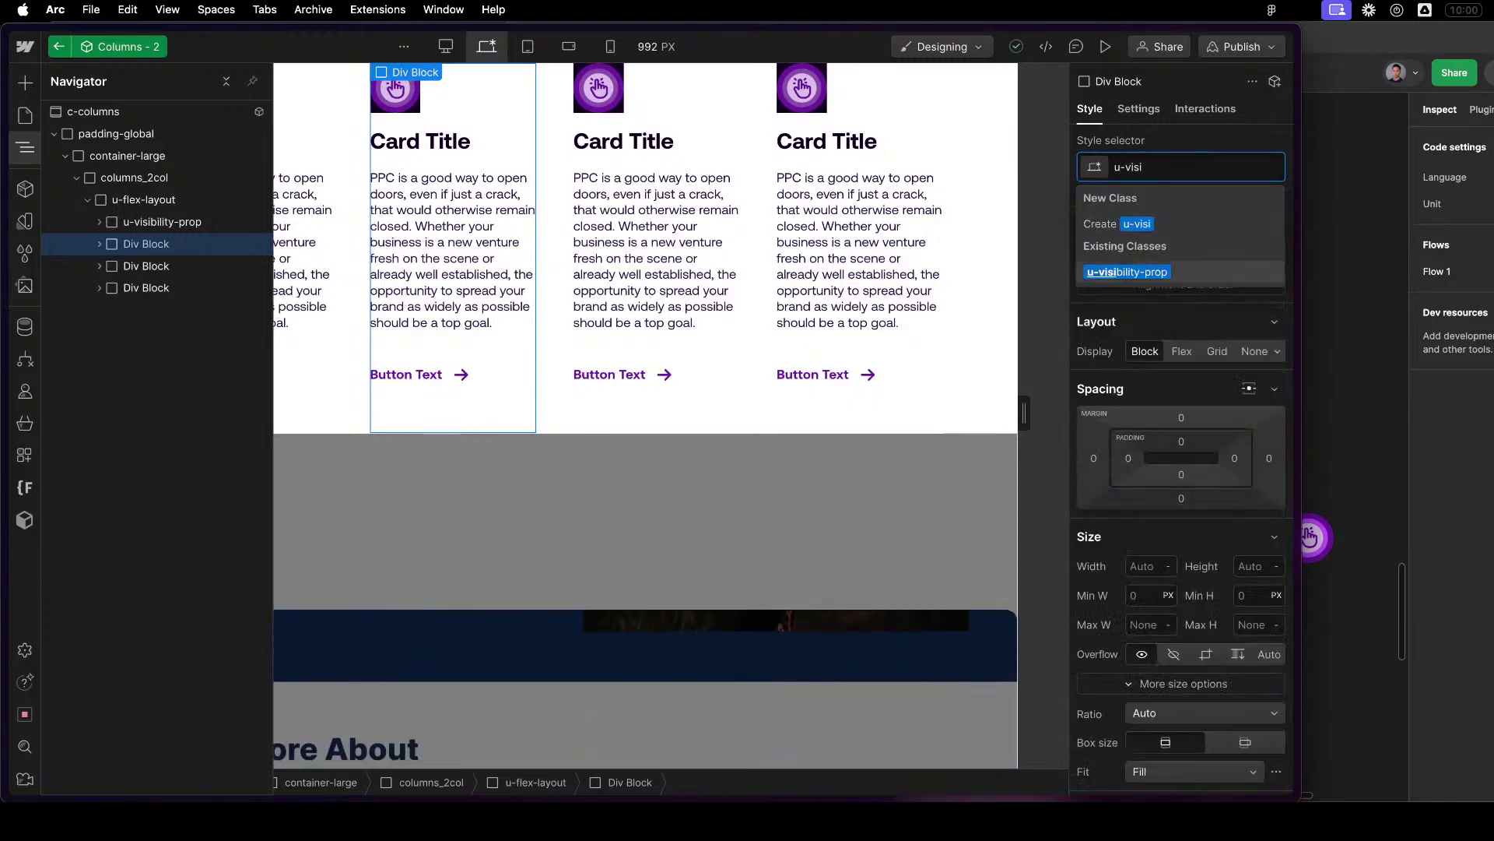
{"action": "key", "text": "Return"}
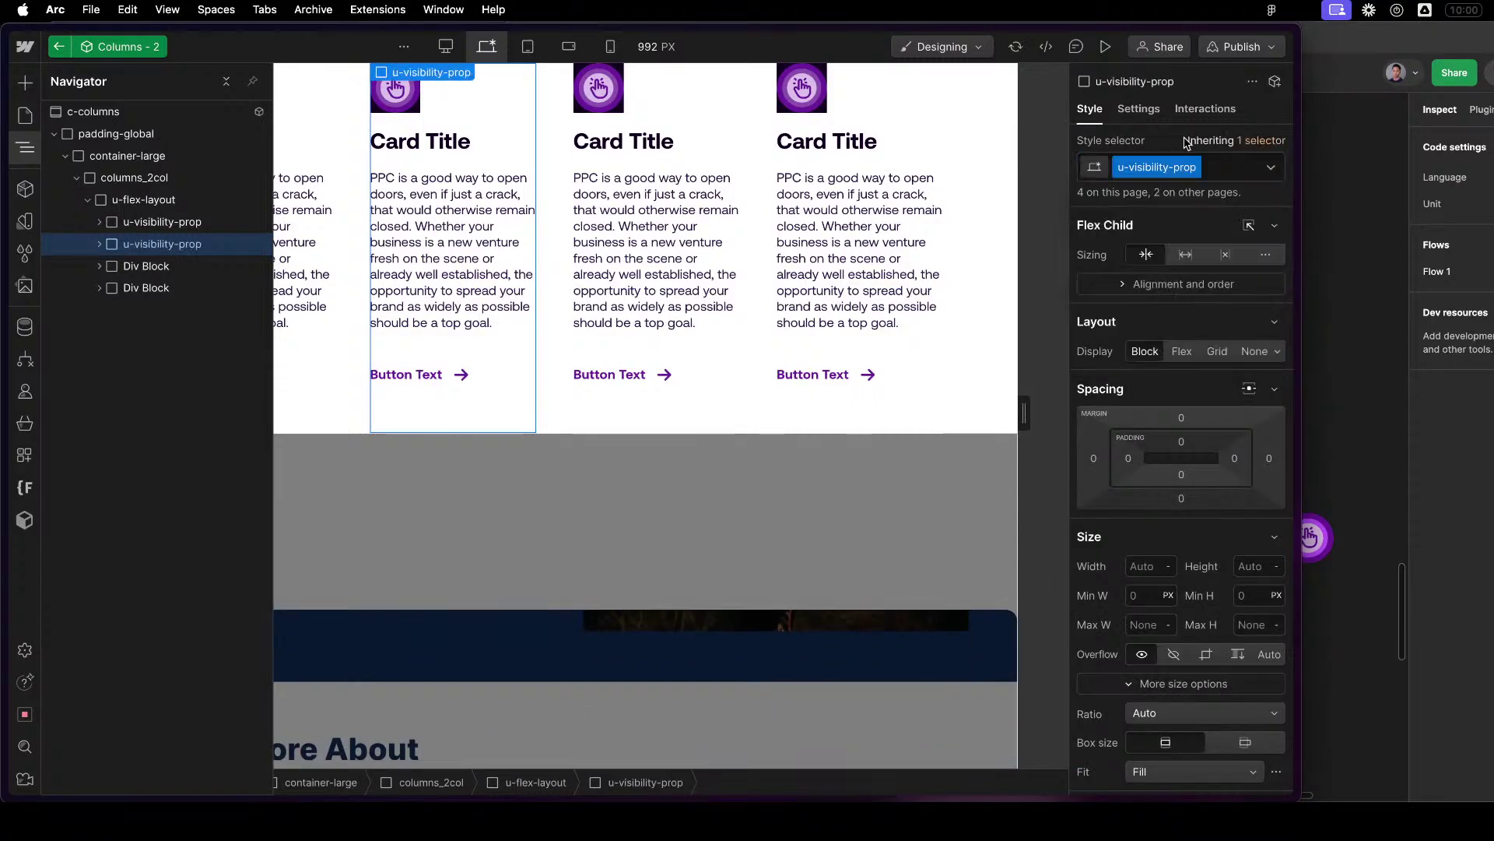
Apply the existing u-visibility-prop class to the third card's div block.
{"action": "left_click", "coordinate": [176, 268]}
{"action": "left_click", "coordinate": [1183, 166]}
{"action": "type", "text": "u-visi"}
{"action": "key", "text": "Return"}
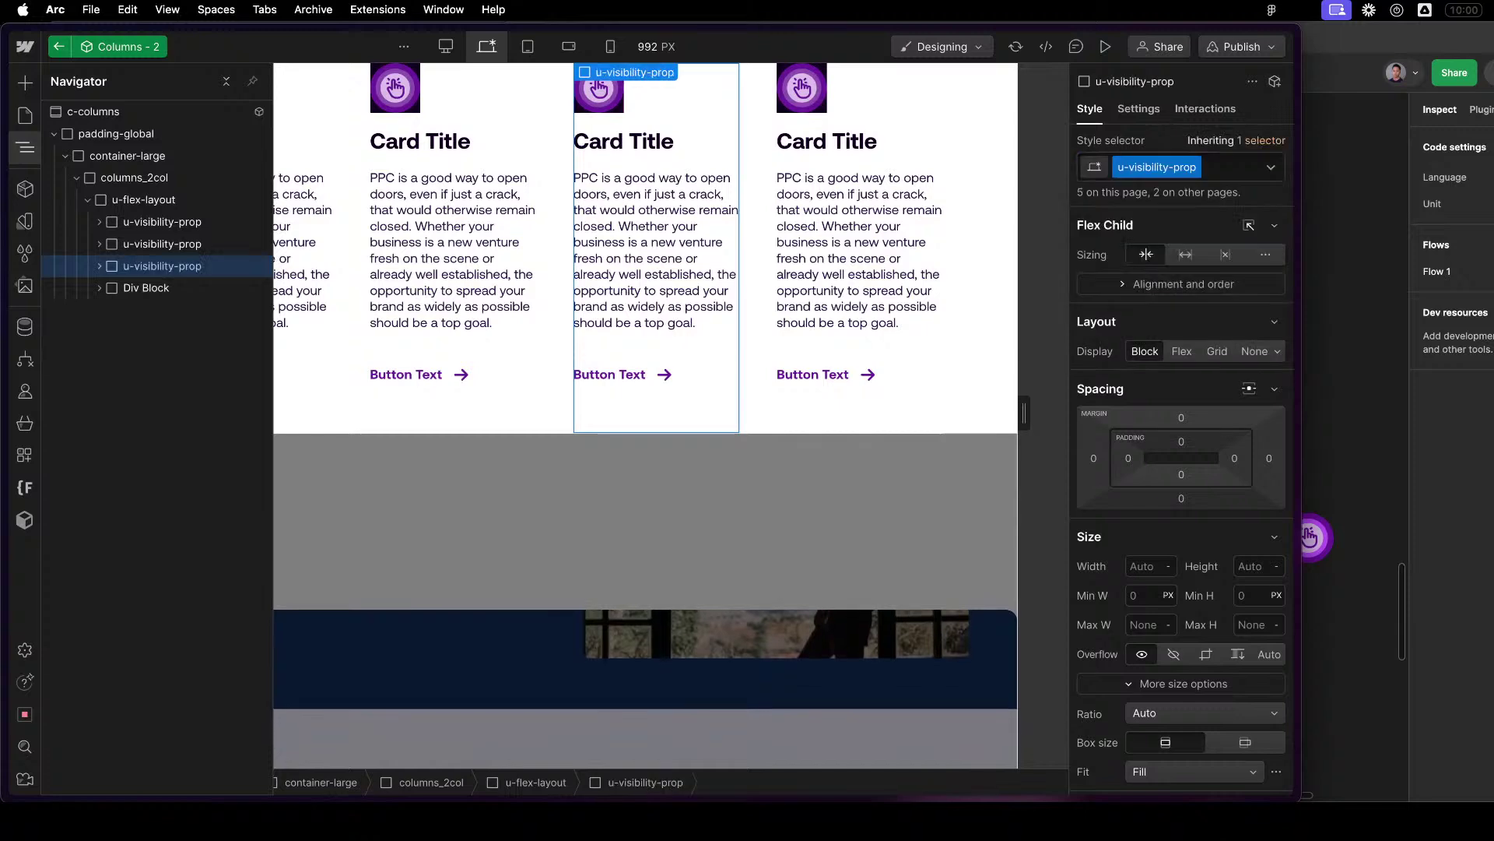
Apply the existing u-visibility-prop class to the fourth card's div block.
{"action": "left_click", "coordinate": [146, 287]}
{"action": "mouse_move", "coordinate": [4, 268]}
{"action": "key", "text": "super+Return"}
{"action": "type", "text": "u-vis"}
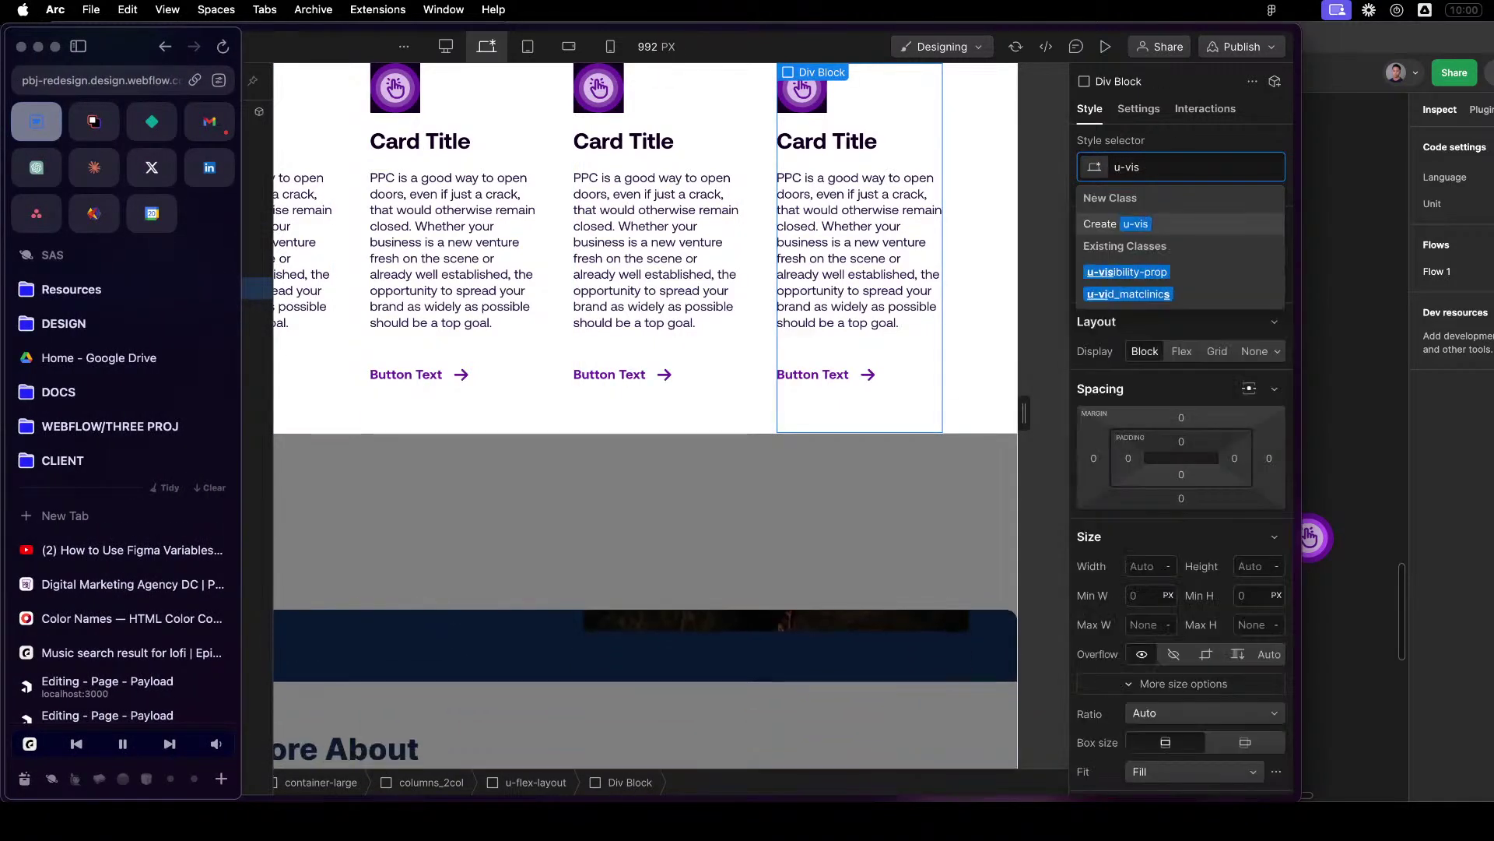
{"action": "key", "text": "Down"}
{"action": "key", "text": "Return"}
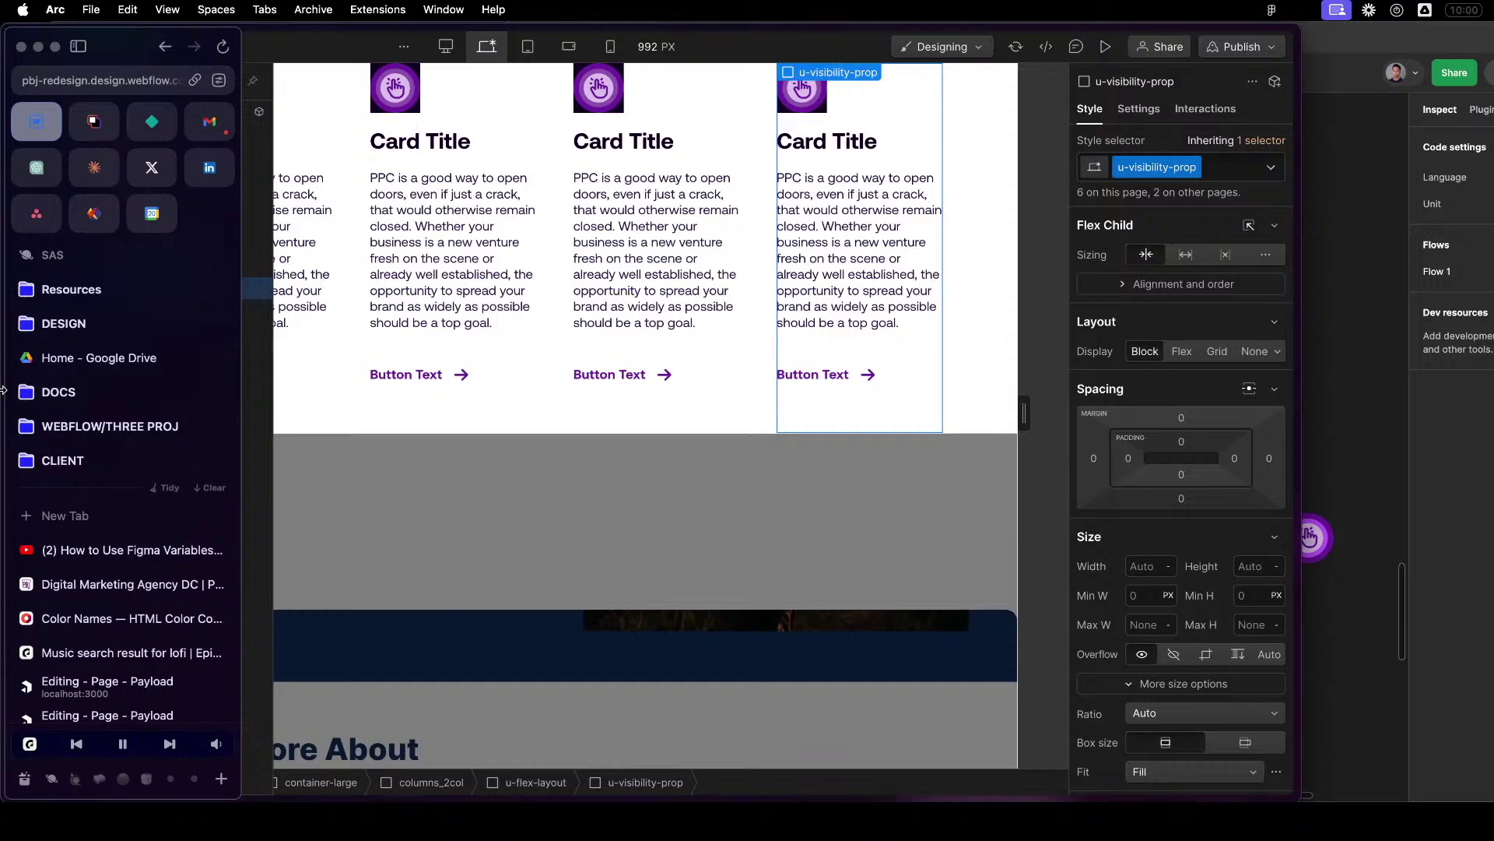
Create a property named Column 1 Visibility and connect it to the visibility setting of the first card's div block.
{"action": "left_click", "coordinate": [526, 315]}
{"action": "left_click", "coordinate": [348, 409]}
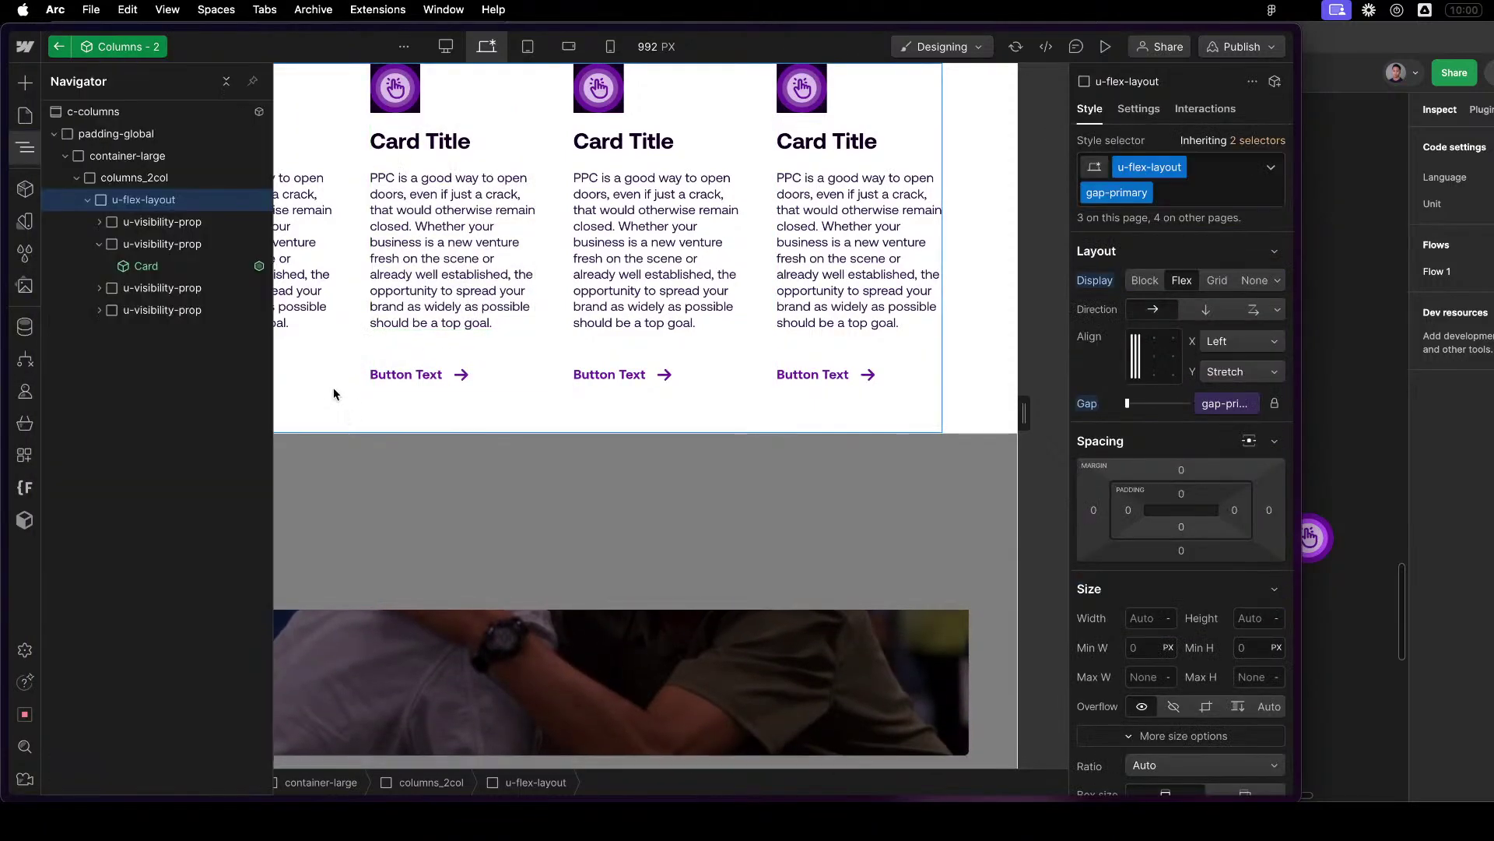
{"action": "left_click", "coordinate": [117, 244]}
{"action": "left_click", "coordinate": [99, 244]}
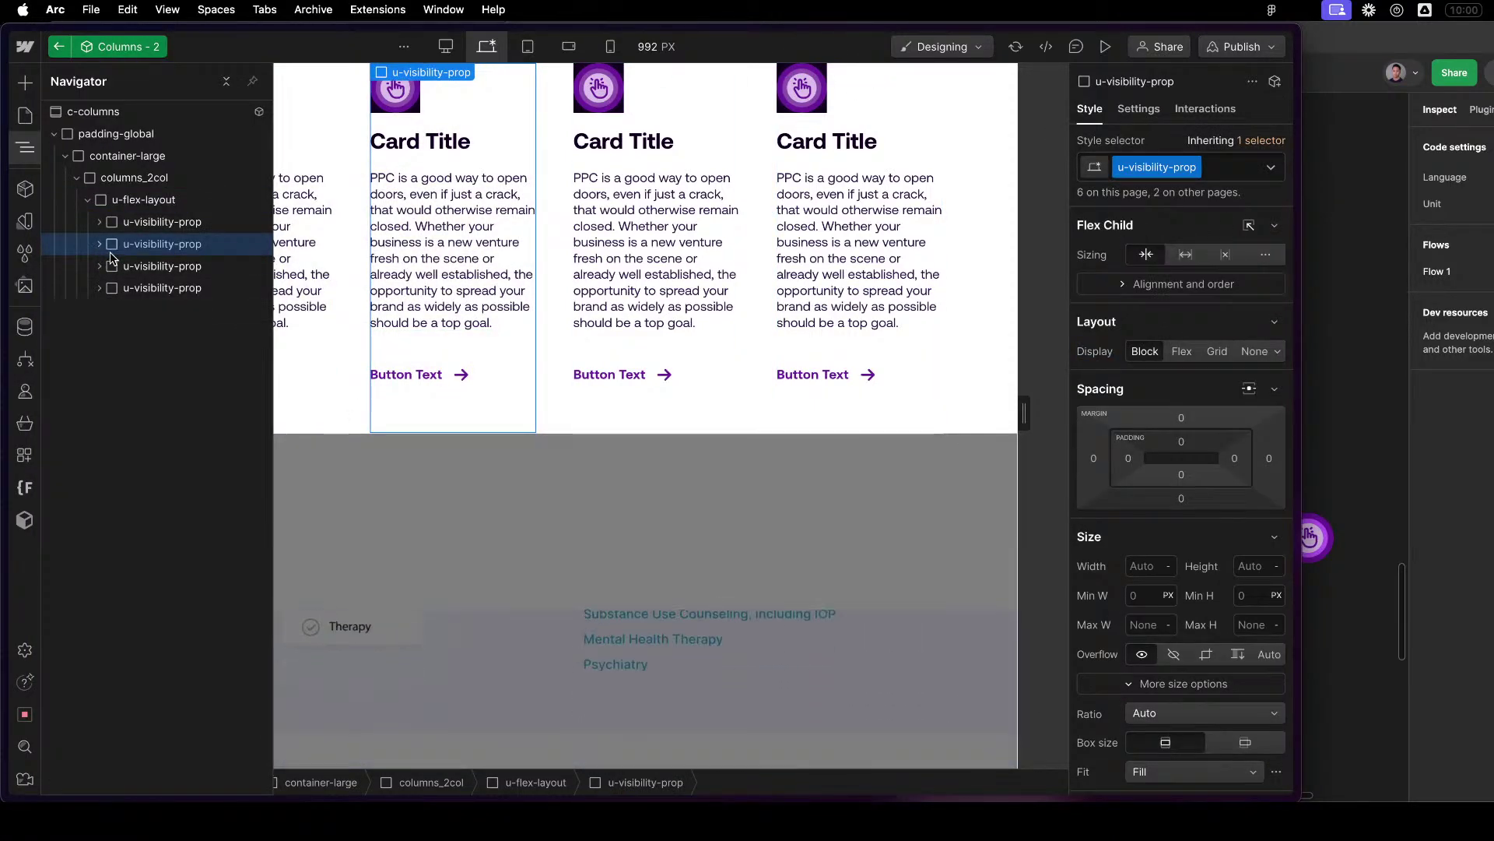
{"action": "left_click", "coordinate": [144, 223]}
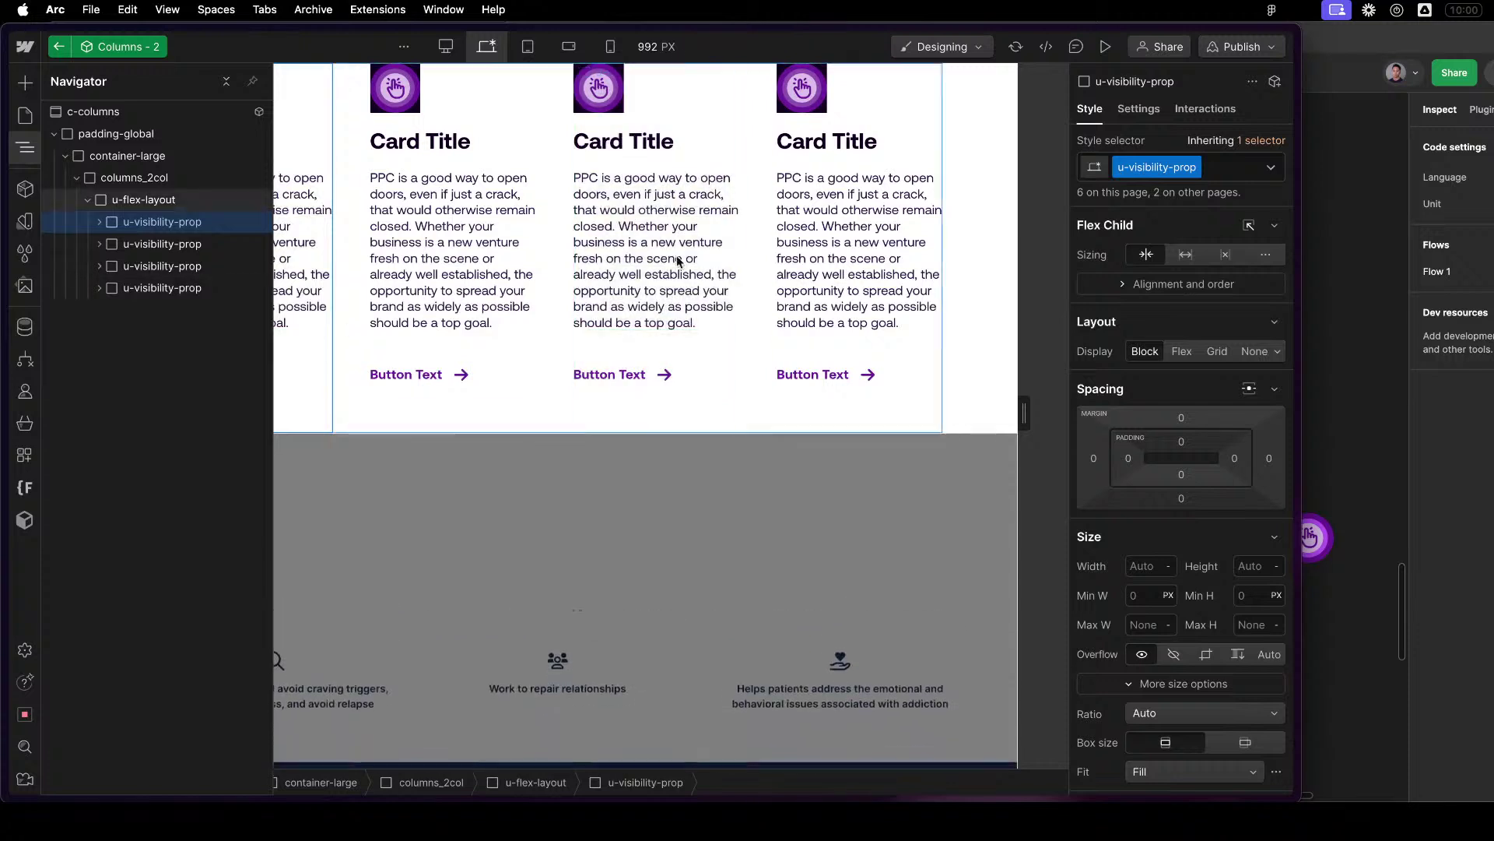
{"action": "left_click", "coordinate": [1160, 114]}
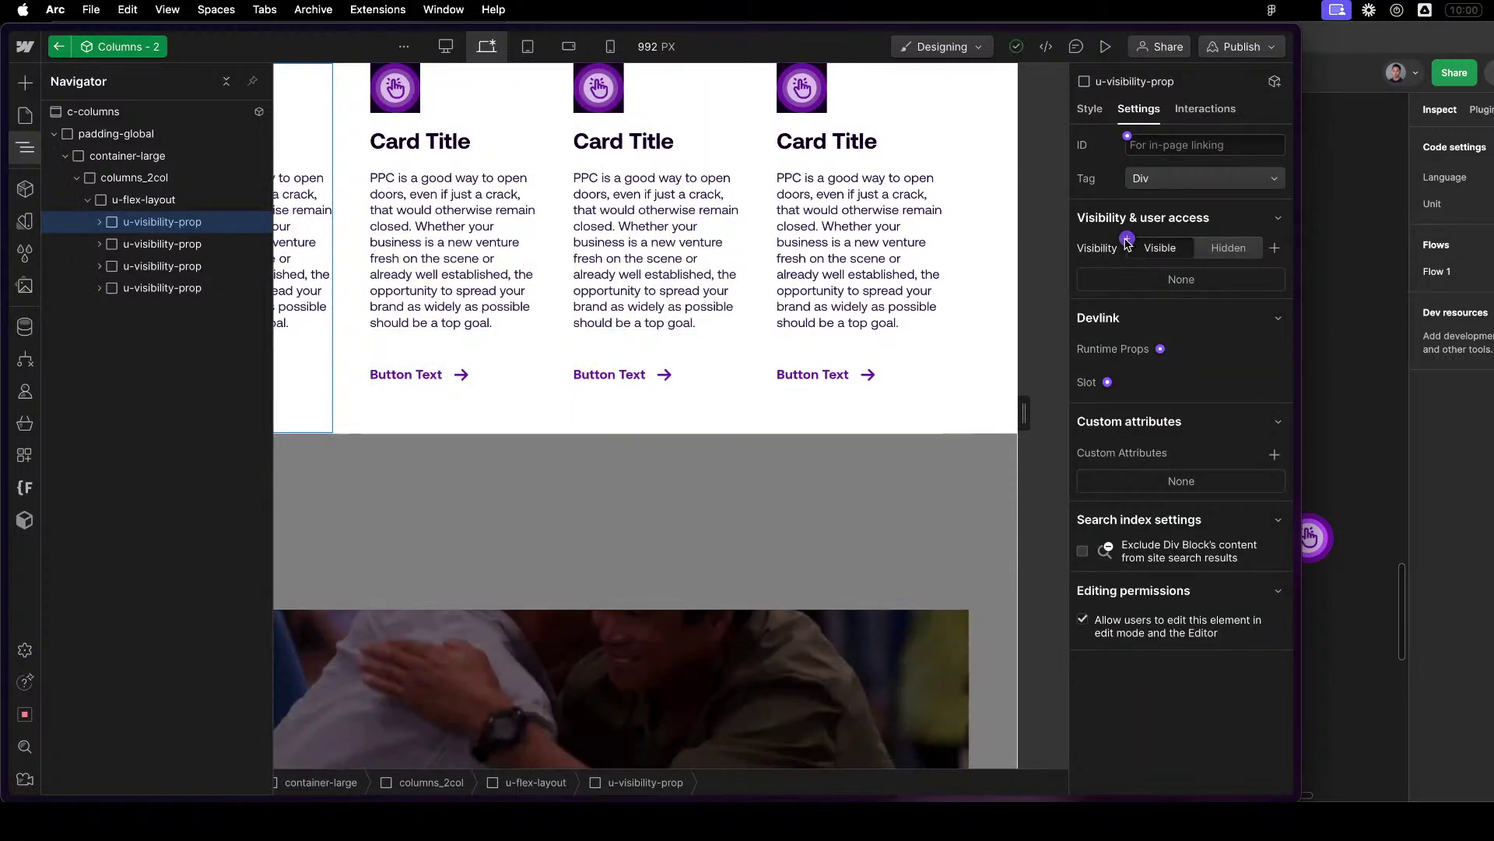
{"action": "left_click", "coordinate": [1126, 240]}
{"action": "left_click", "coordinate": [1179, 290]}
{"action": "type", "text": "Column 1 Visibility"}
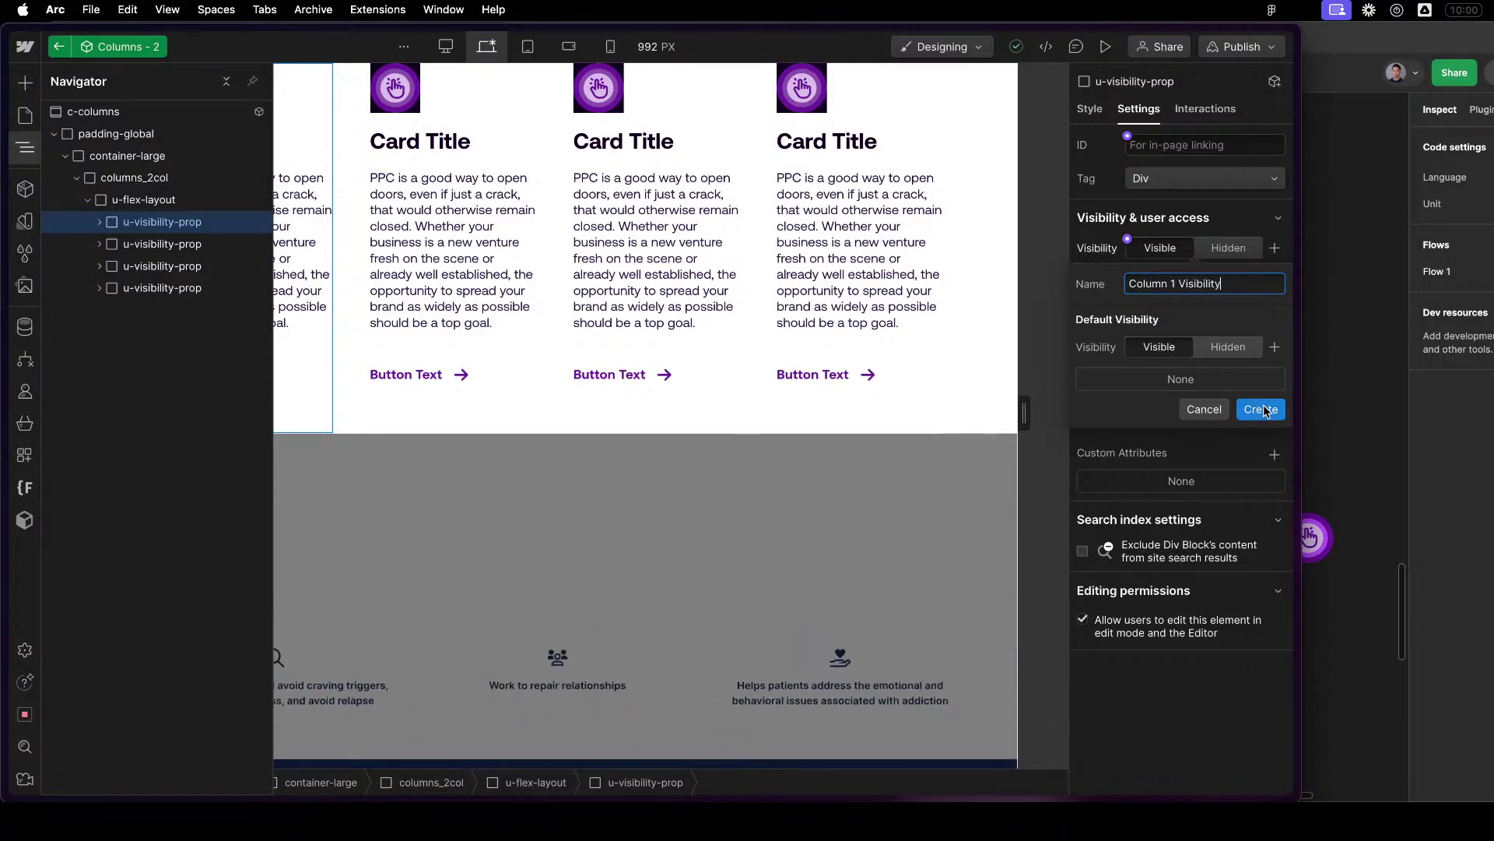
{"action": "left_click", "coordinate": [1262, 409]}
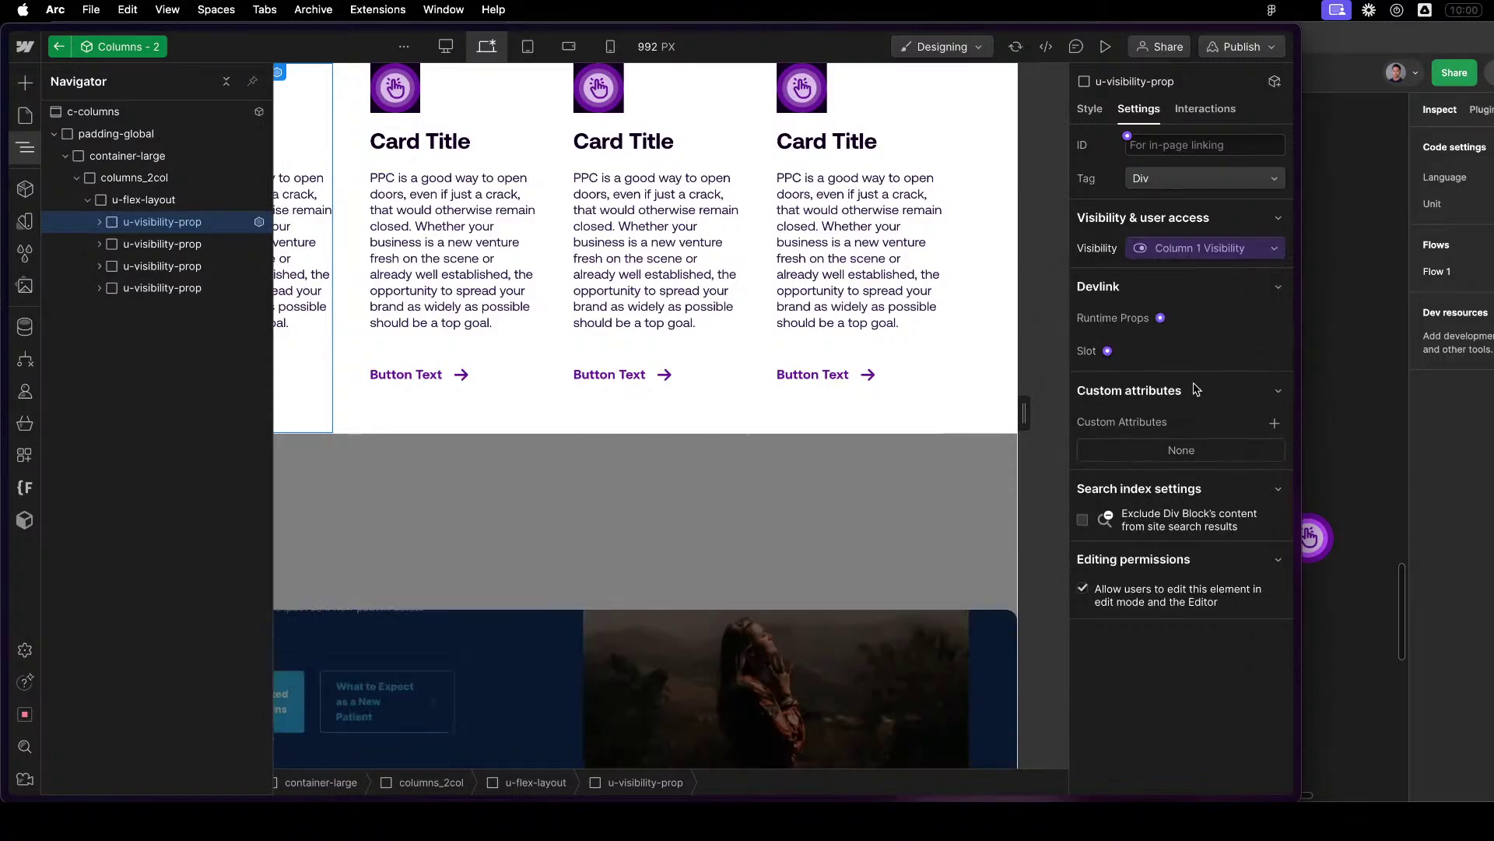
Create a property named Column 2 Visibility and connect it to the visibility setting of the second card's div block.
{"action": "left_click", "coordinate": [413, 199]}
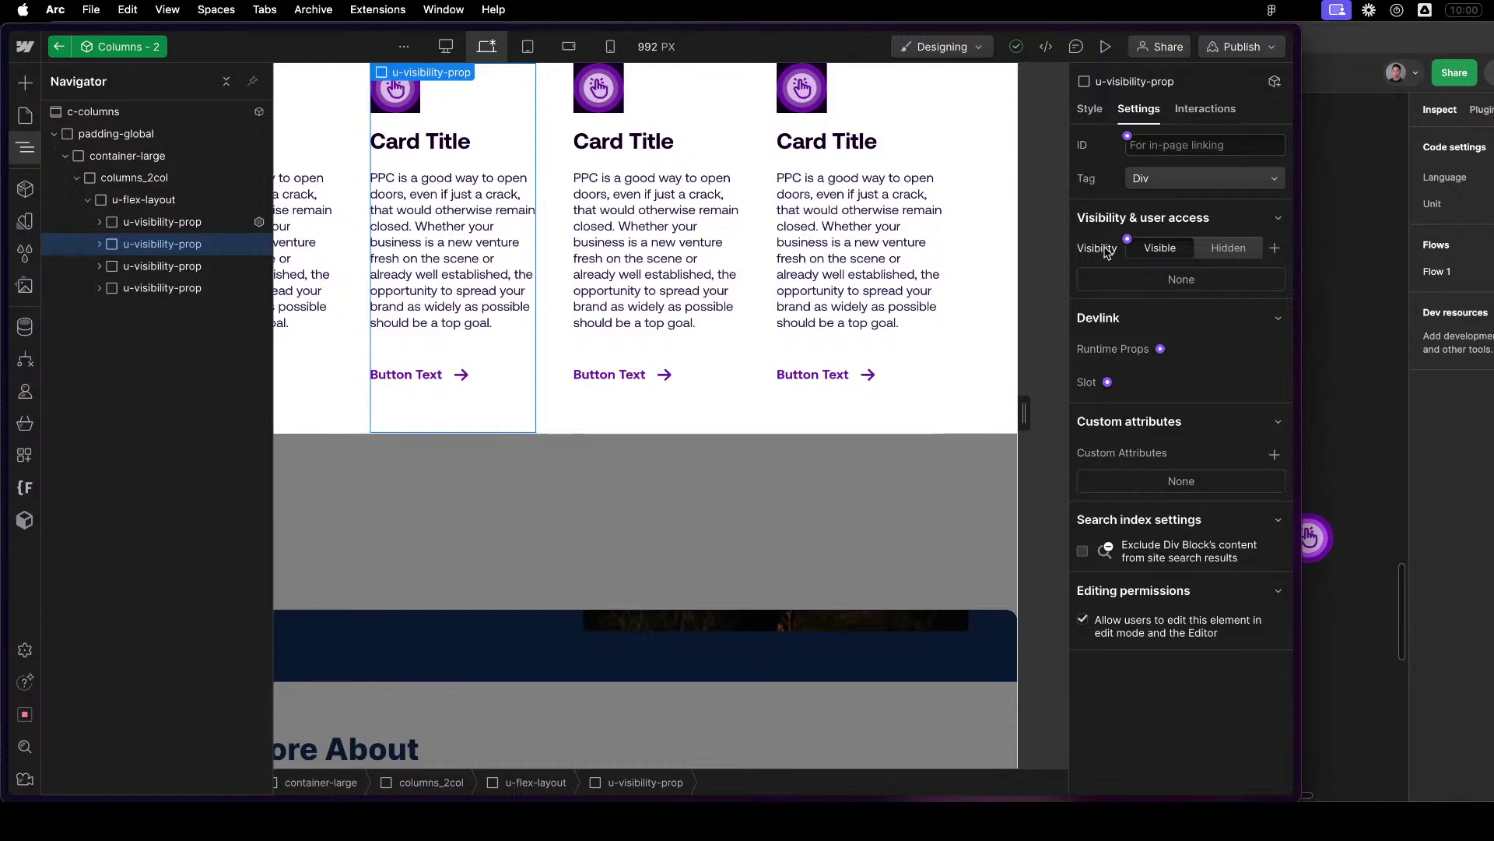
{"action": "left_click", "coordinate": [1127, 240]}
{"action": "left_click", "coordinate": [1136, 269]}
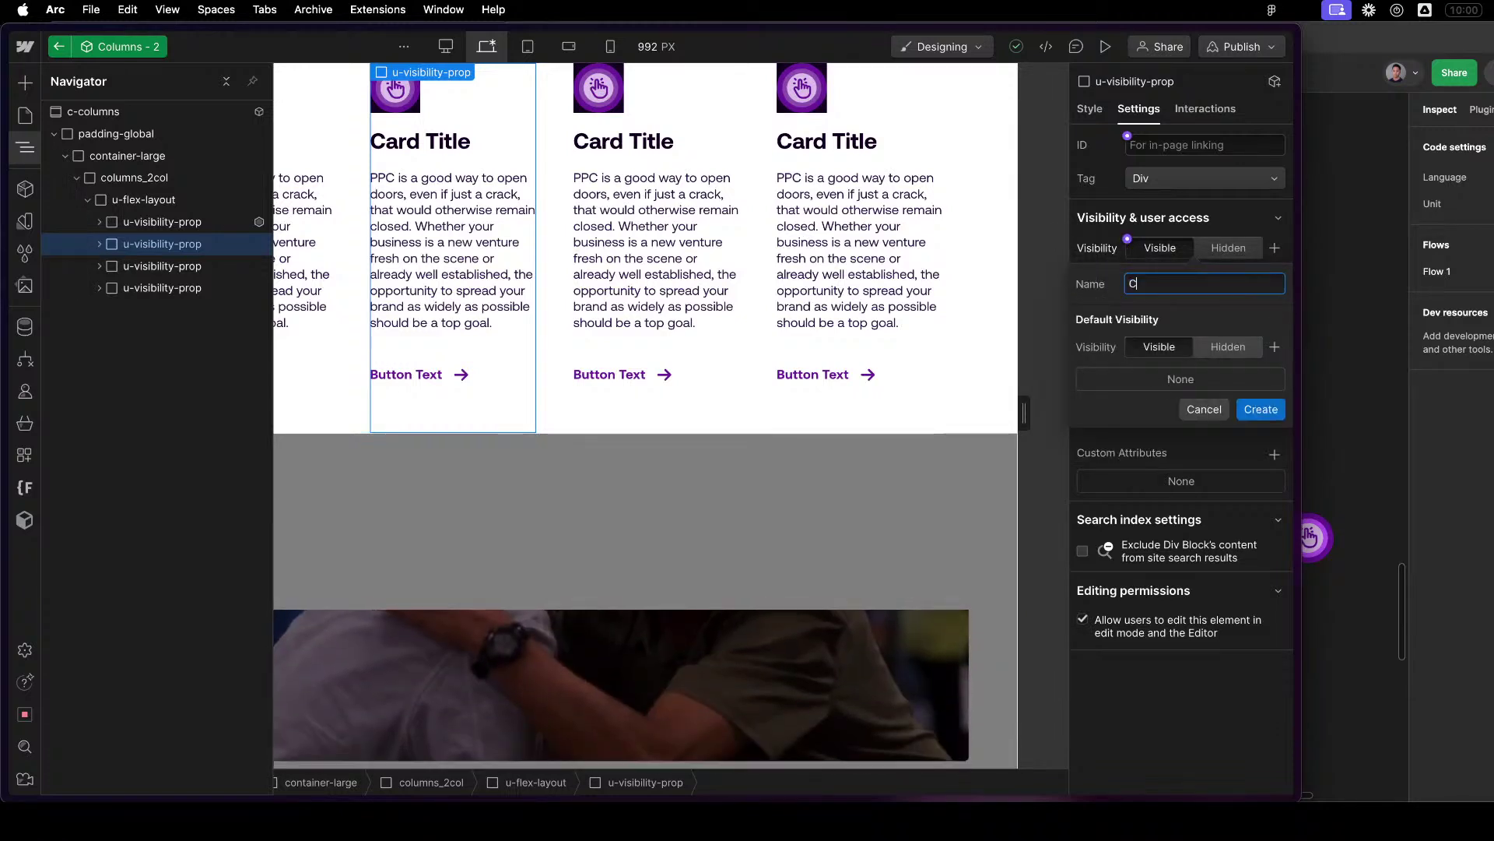
{"action": "type", "text": "Column 2 Visibility"}
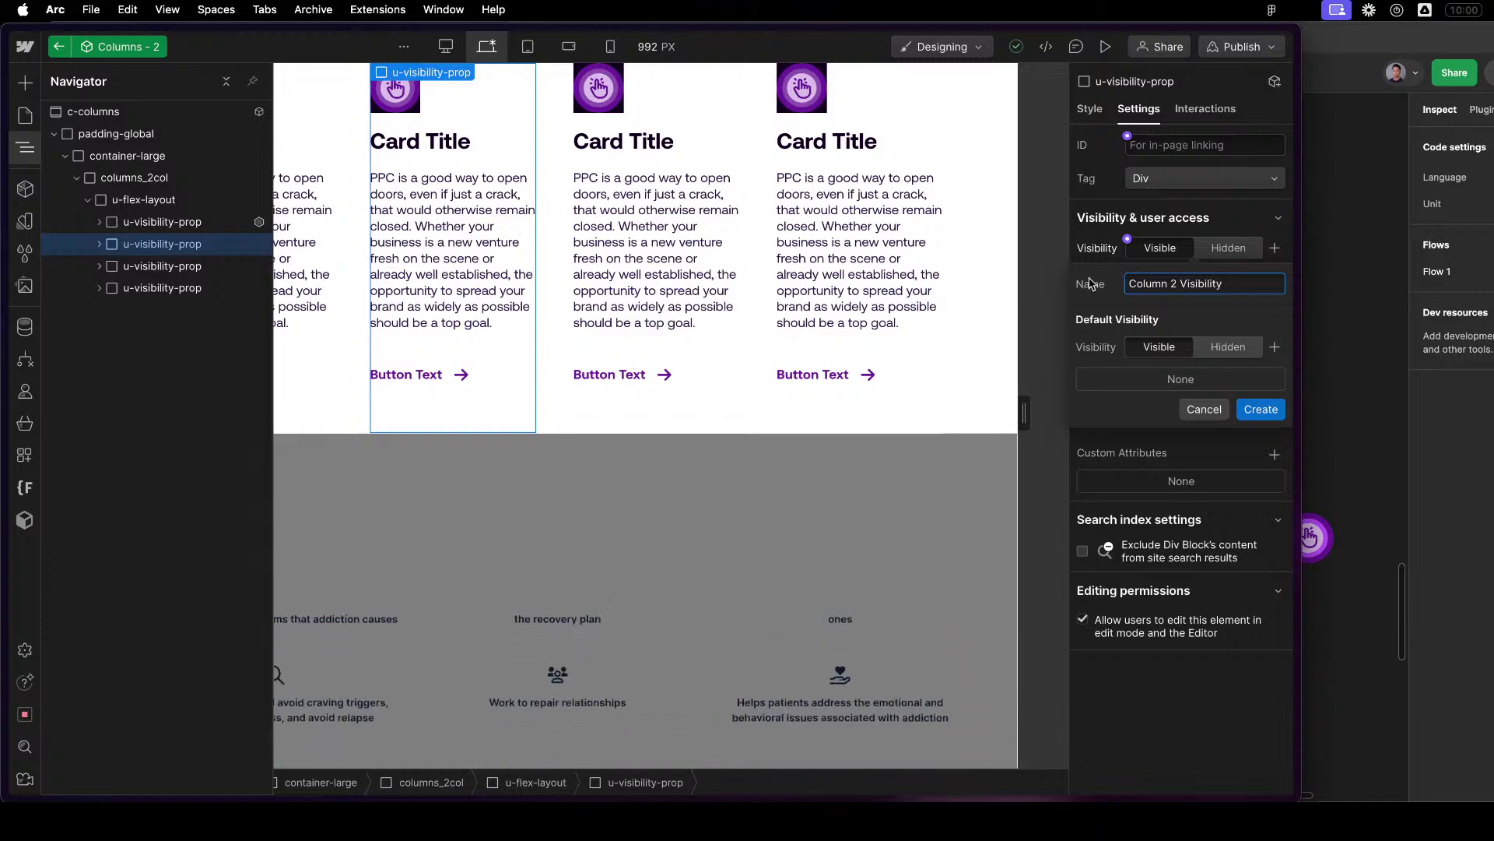
{"action": "left_click", "coordinate": [1265, 415]}
Create a property named Column 3 Visibility and connect it to the visibility setting of the third card's div block.
{"action": "left_click", "coordinate": [179, 266]}
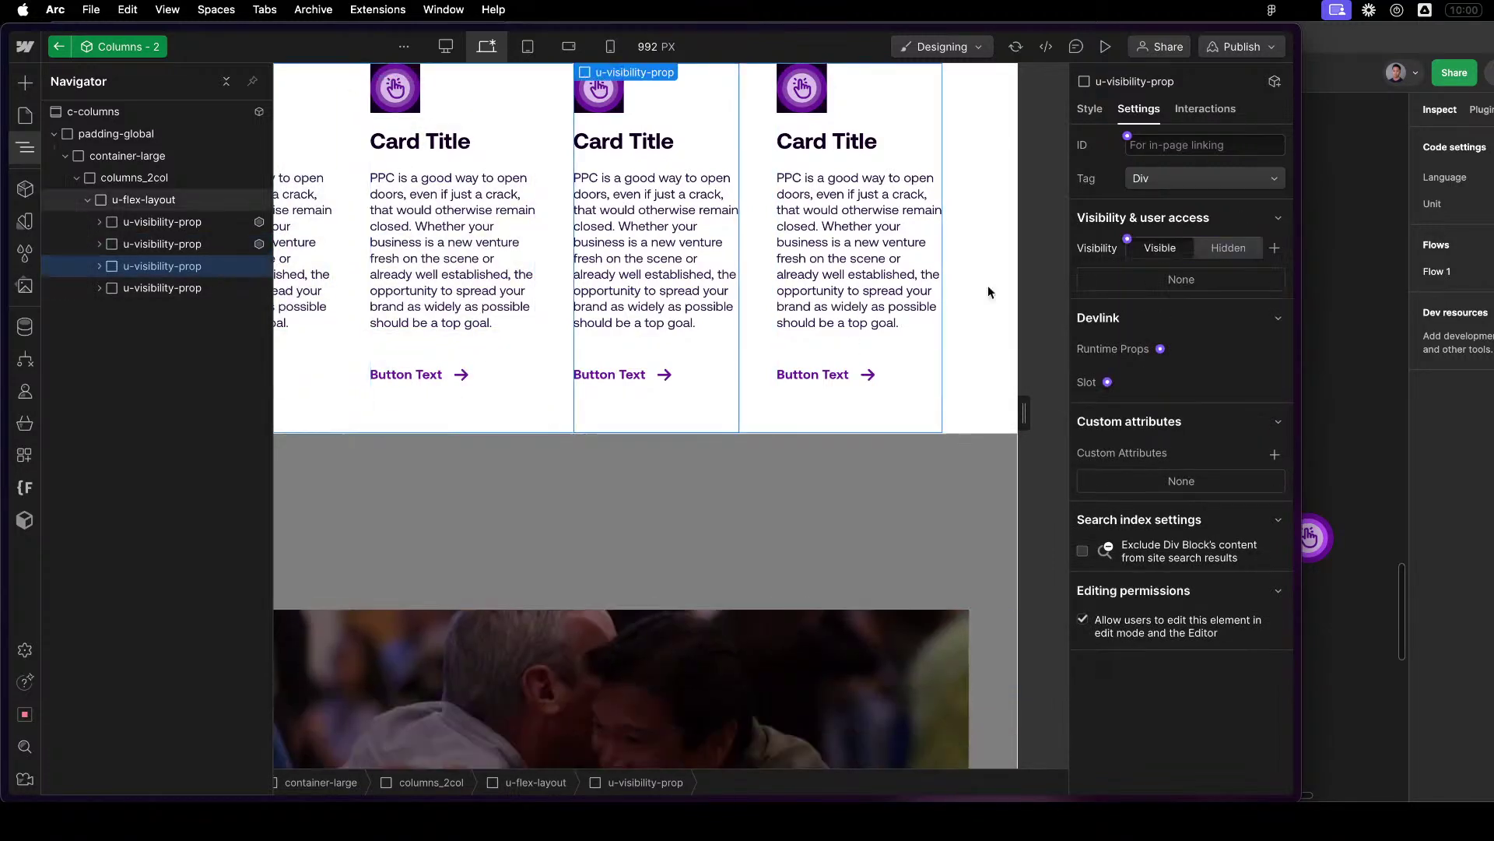
{"action": "left_click", "coordinate": [1128, 240]}
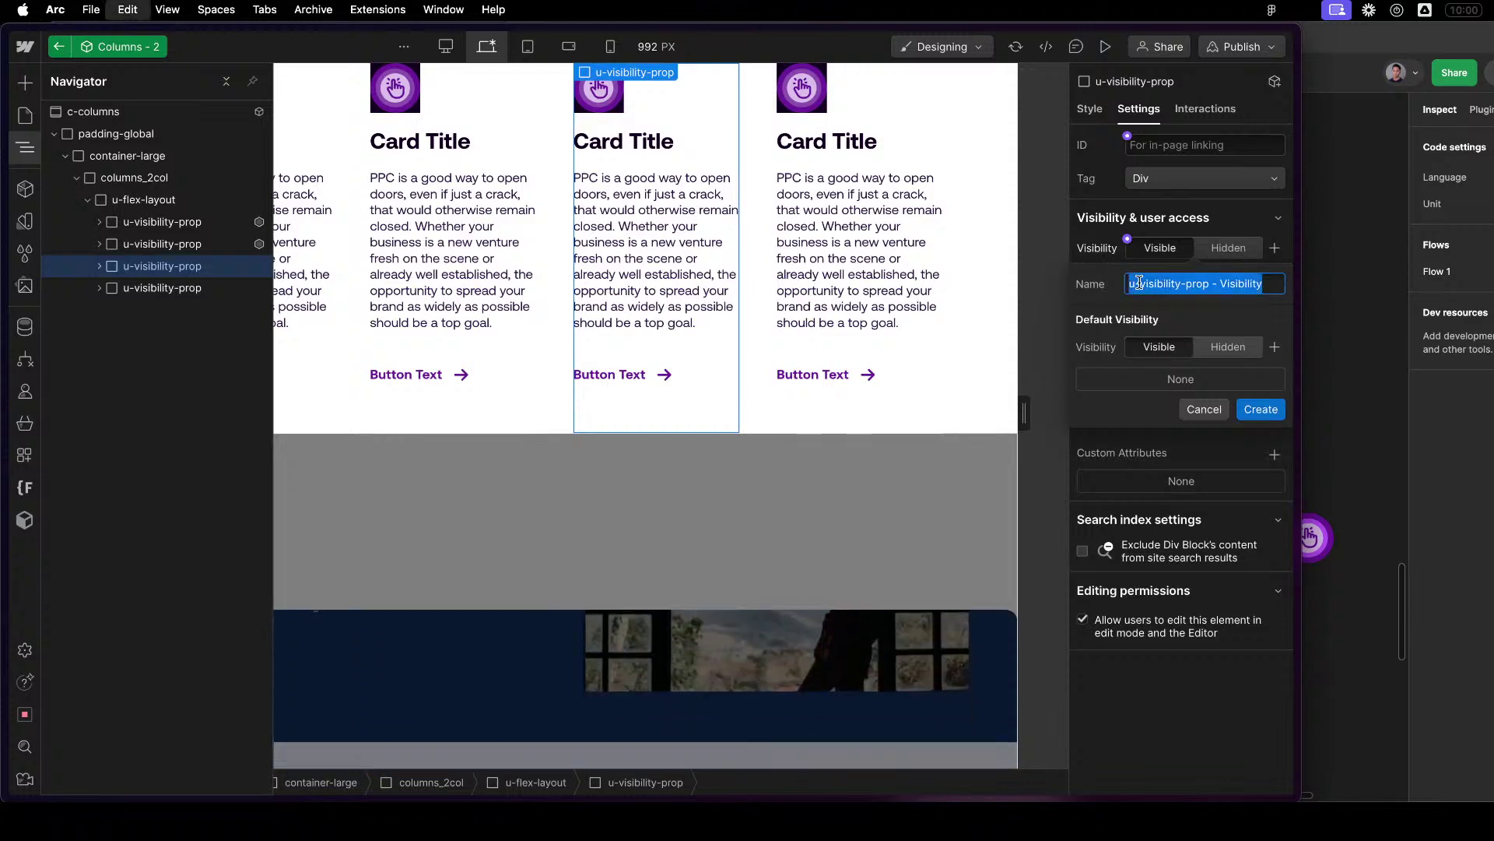
{"action": "type", "text": "Column"}
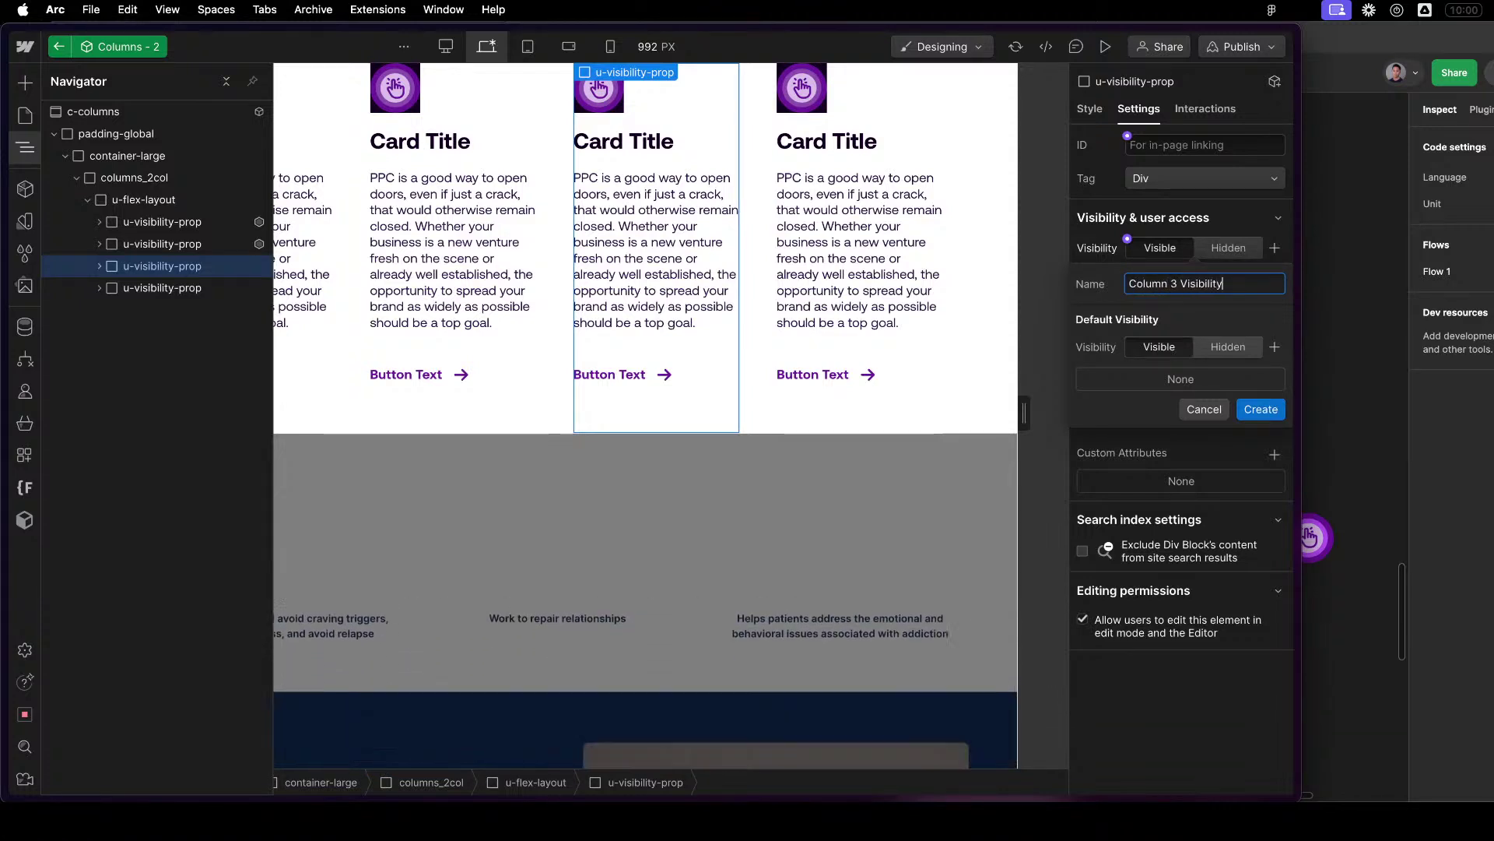
{"action": "type", "text": " 3 Visibility"}
{"action": "left_click", "coordinate": [1261, 409]}
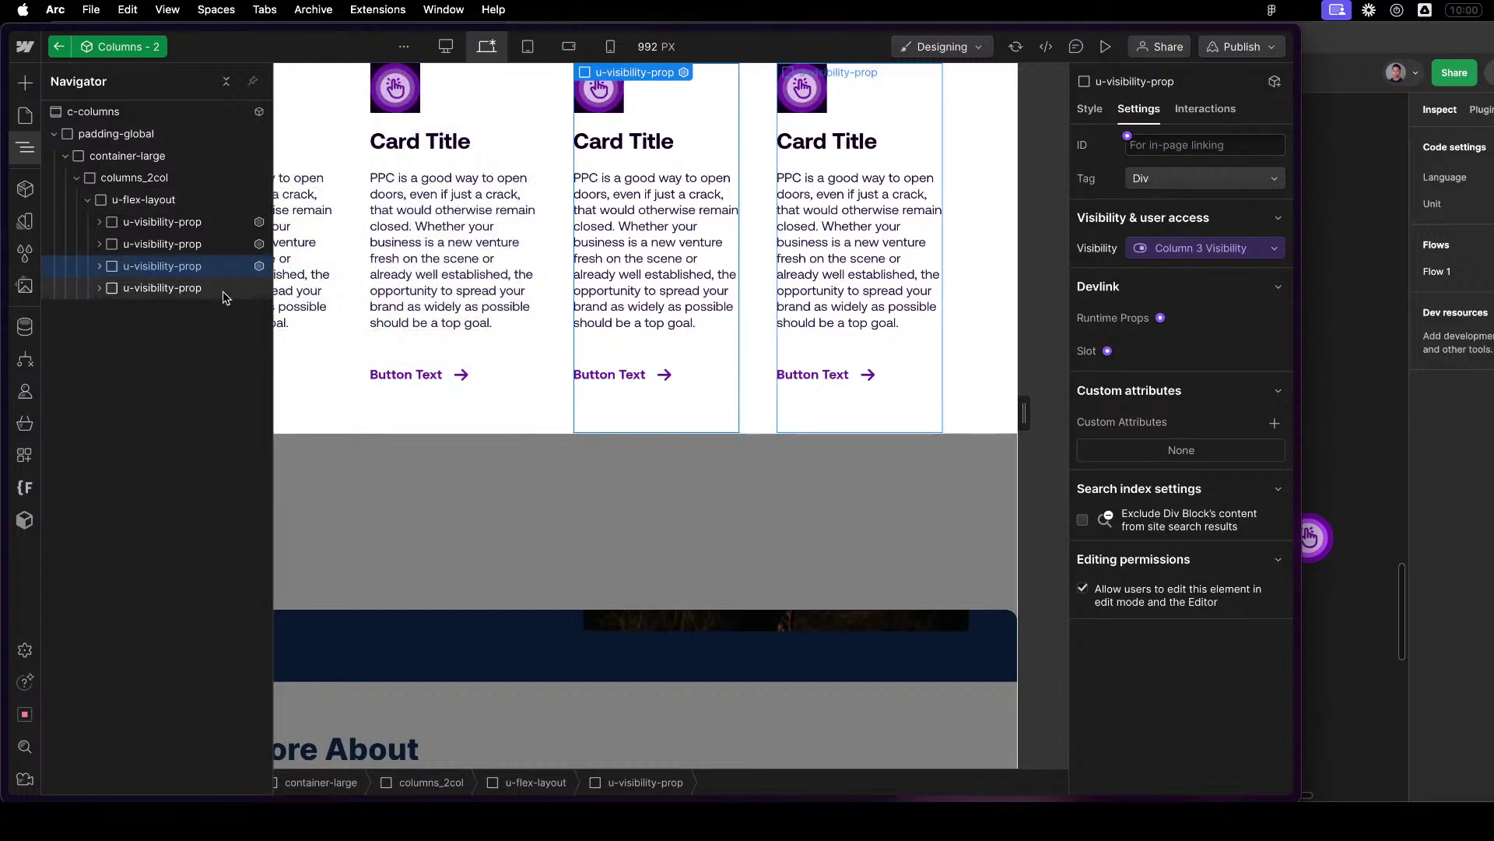
Try to create a property named Column 4 Visibility for the visibility setting of the fourth card's div block.
{"action": "left_click", "coordinate": [223, 294]}
{"action": "left_click", "coordinate": [1127, 240]}
{"action": "left_click", "coordinate": [1164, 276]}
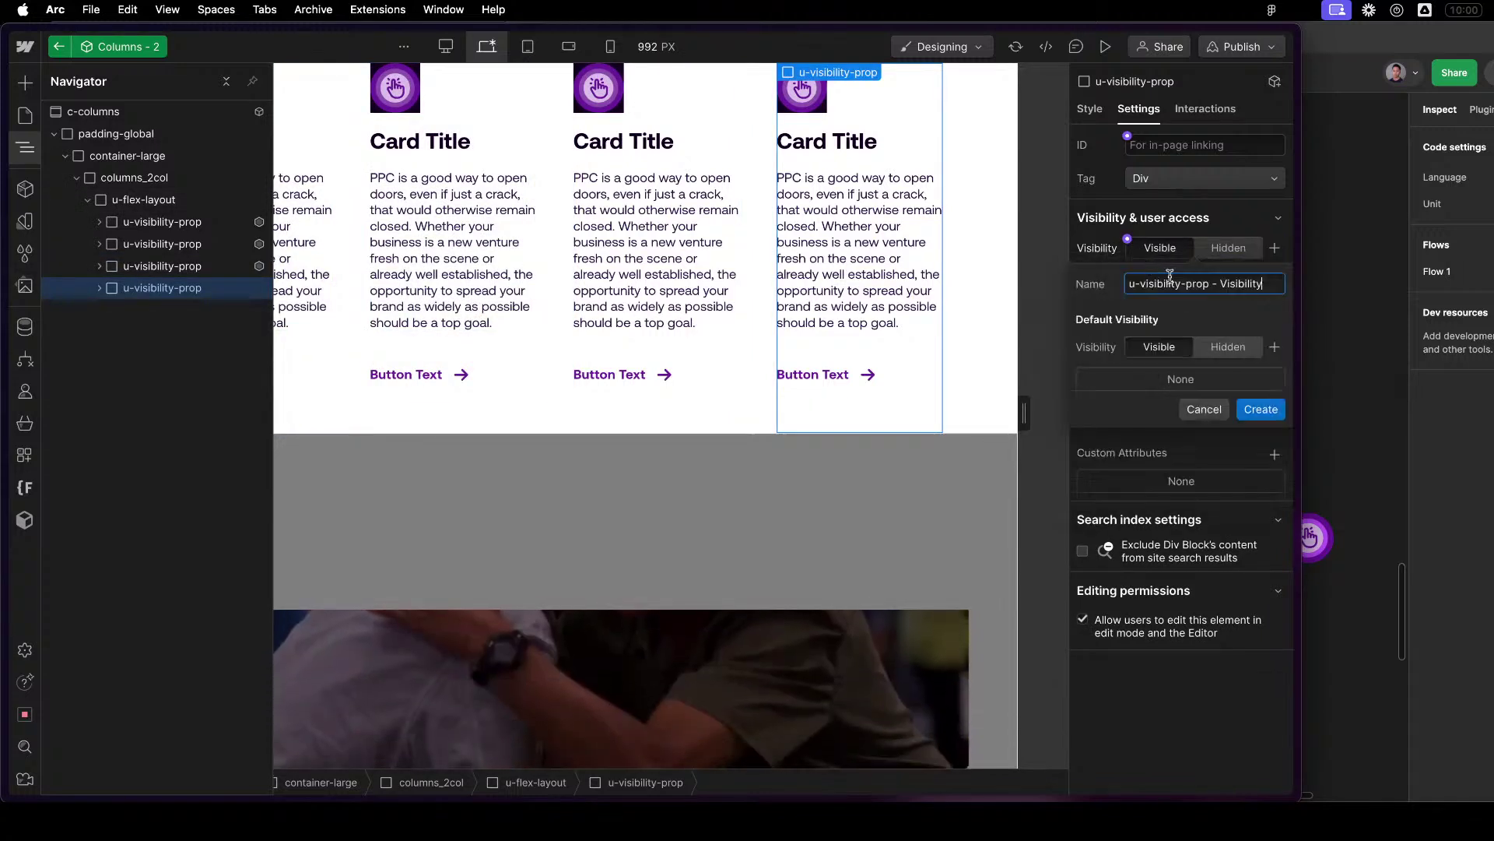
{"action": "key", "text": "super+a"}
{"action": "type", "text": "Colu"}
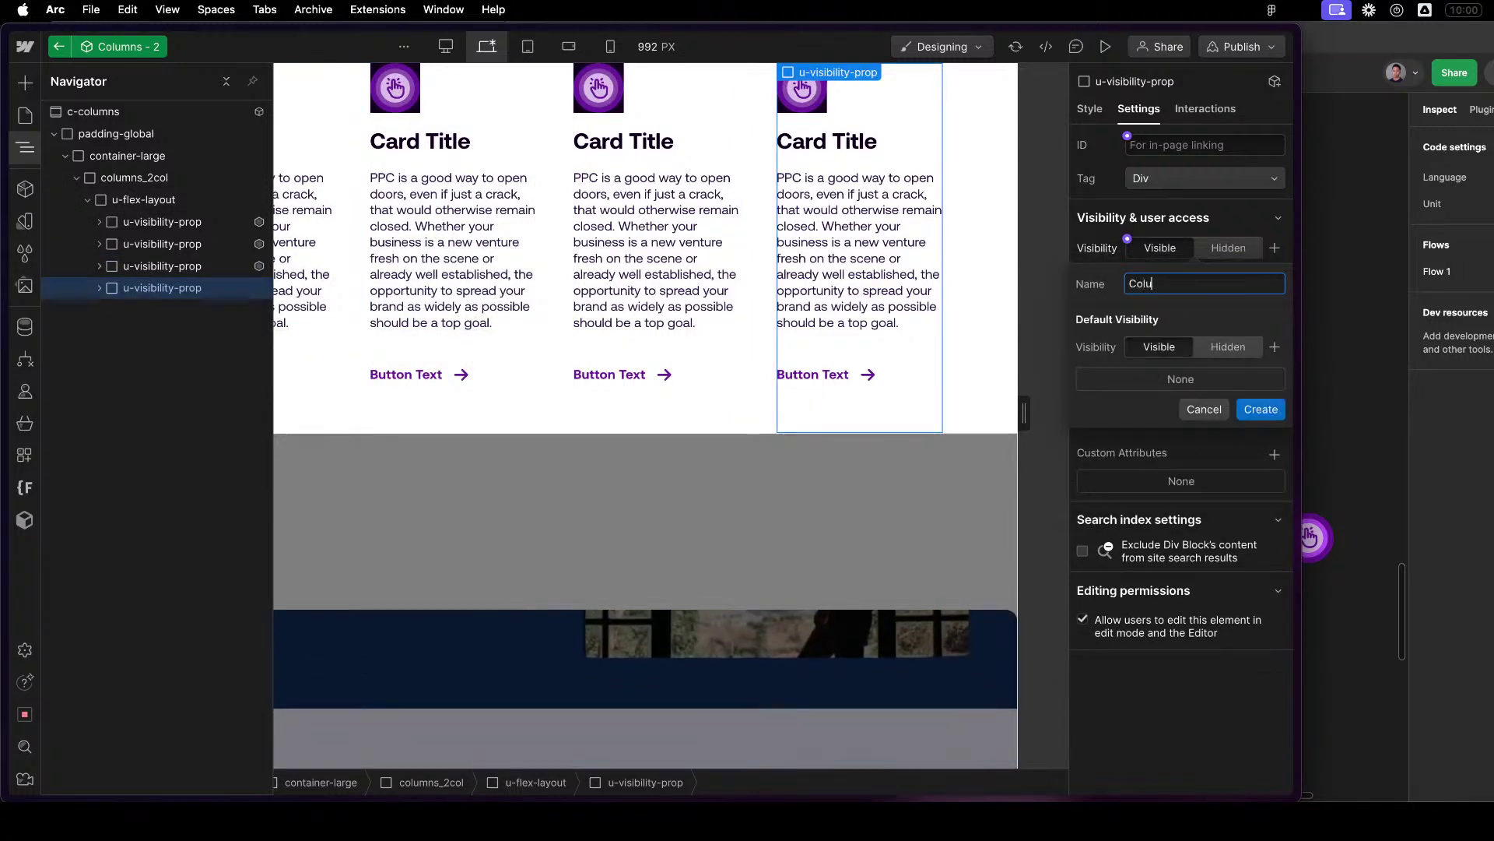
{"action": "type", "text": "mn 4 Visibility"}
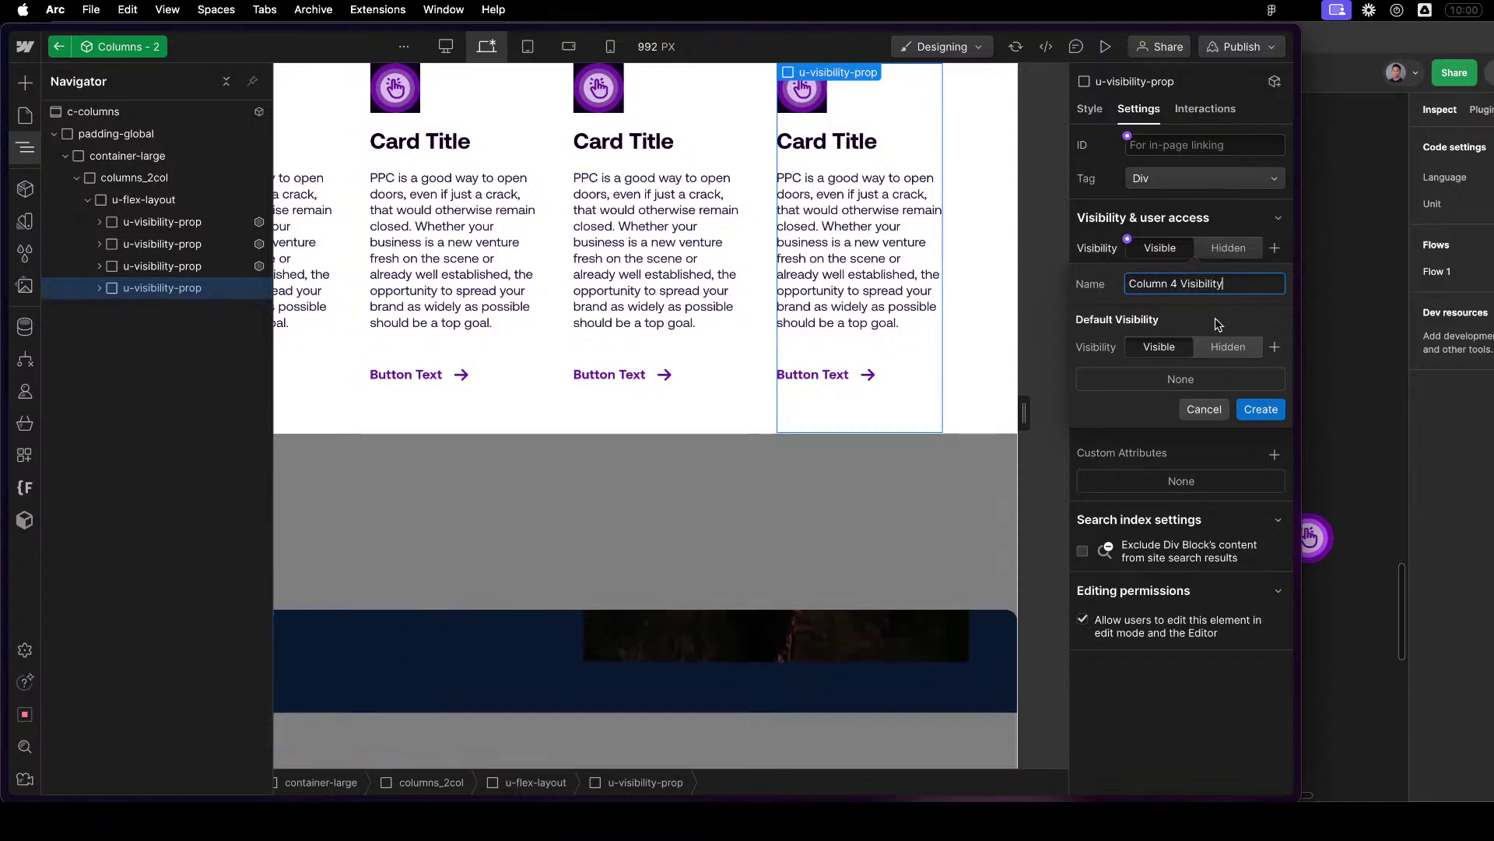
{"action": "left_click", "coordinate": [1261, 410]}
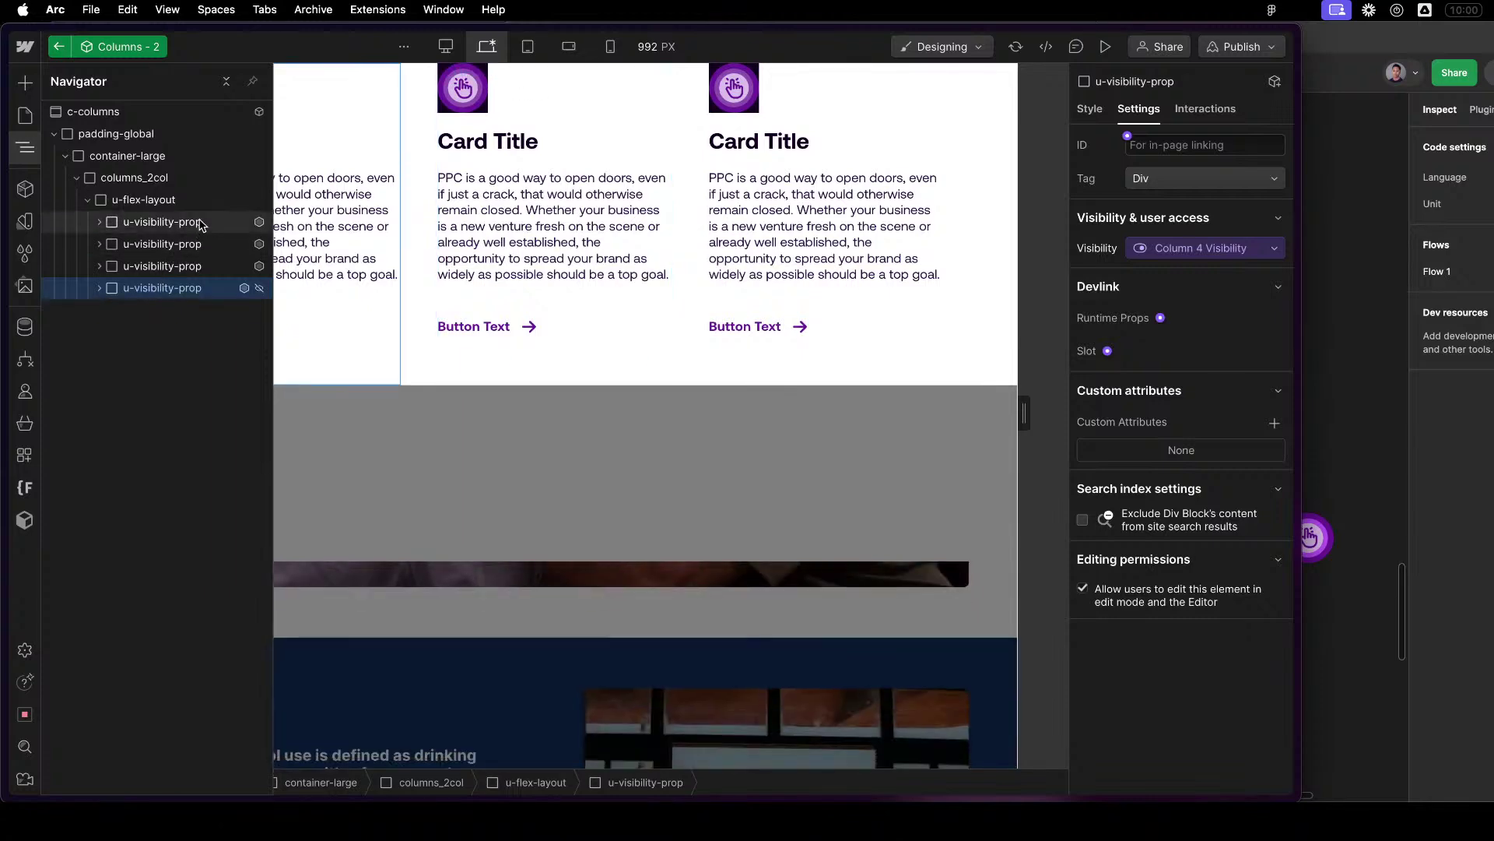
Exit the component and examine which column visibility properties the Columns - 2 instance on the page offers.
{"action": "left_click", "coordinate": [144, 199]}
{"action": "key", "text": "Escape"}
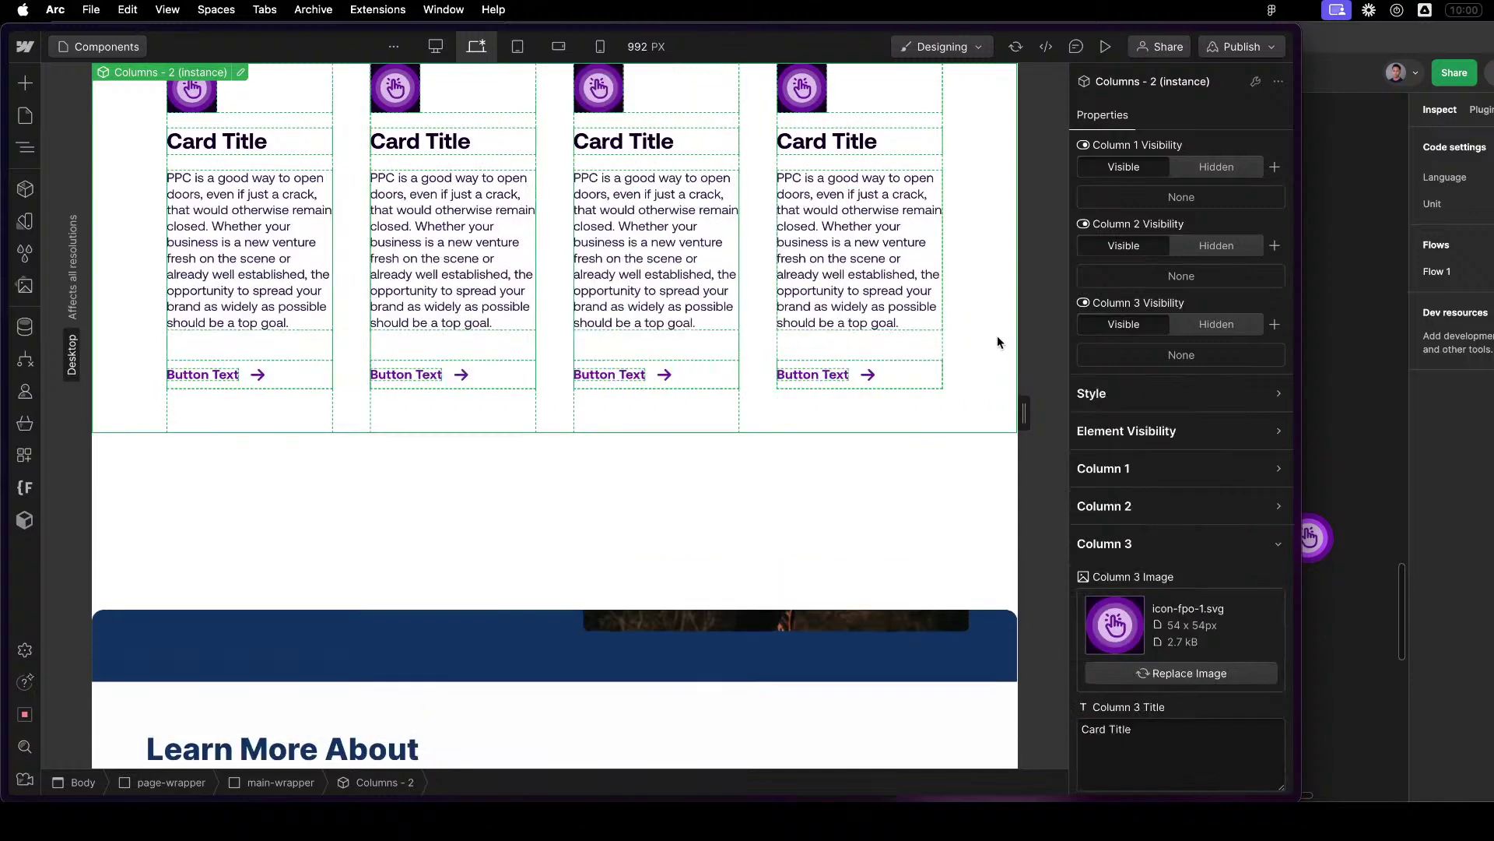
{"action": "key", "text": "z"}
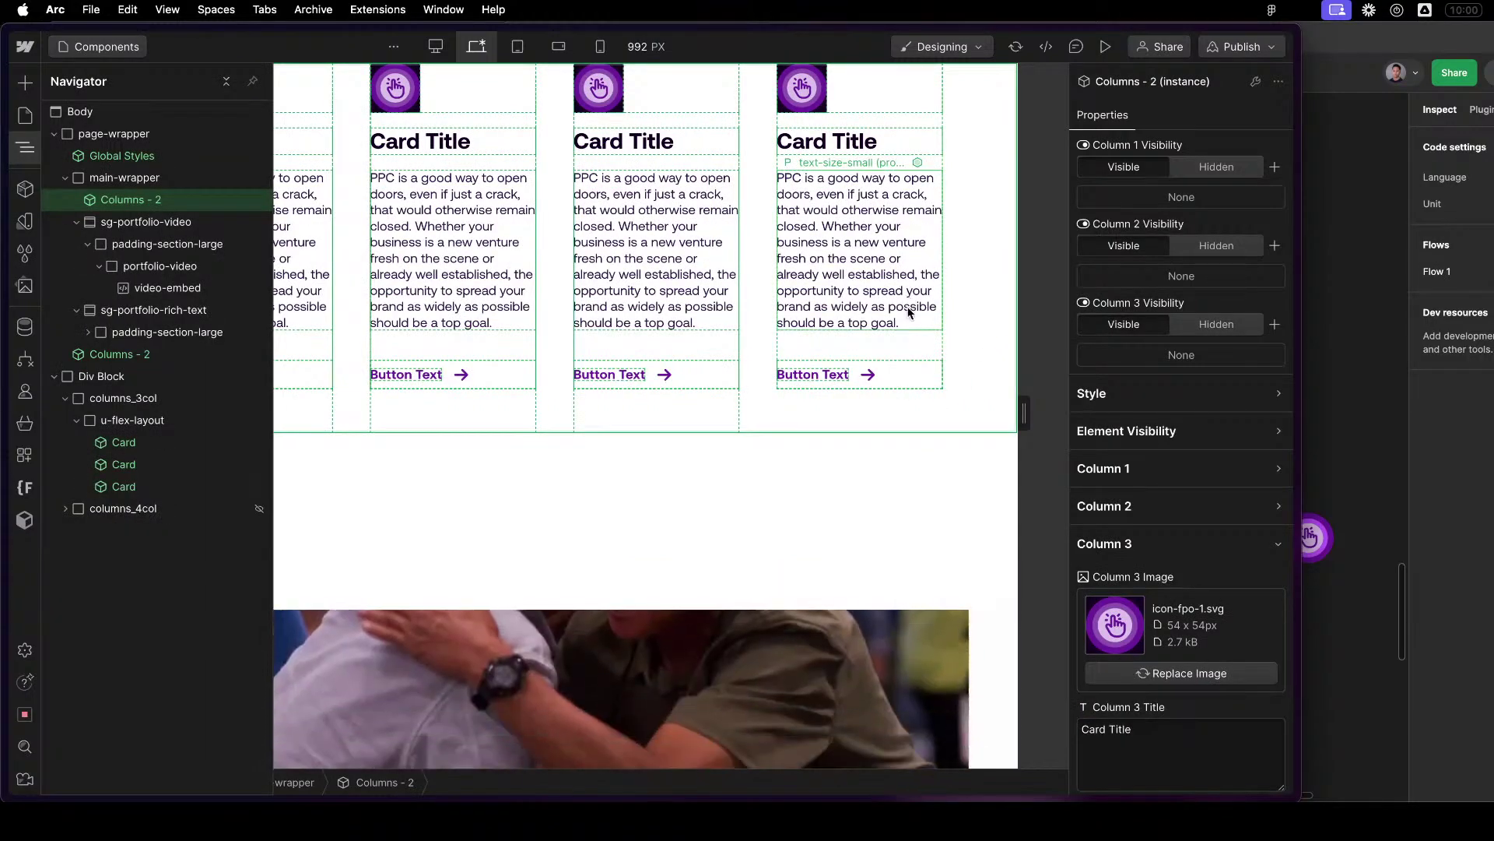
{"action": "left_click", "coordinate": [157, 480]}
{"action": "scroll", "coordinate": [791, 425], "scroll_direction": "down", "scroll_amount": 5}
{"action": "left_click", "coordinate": [768, 358]}
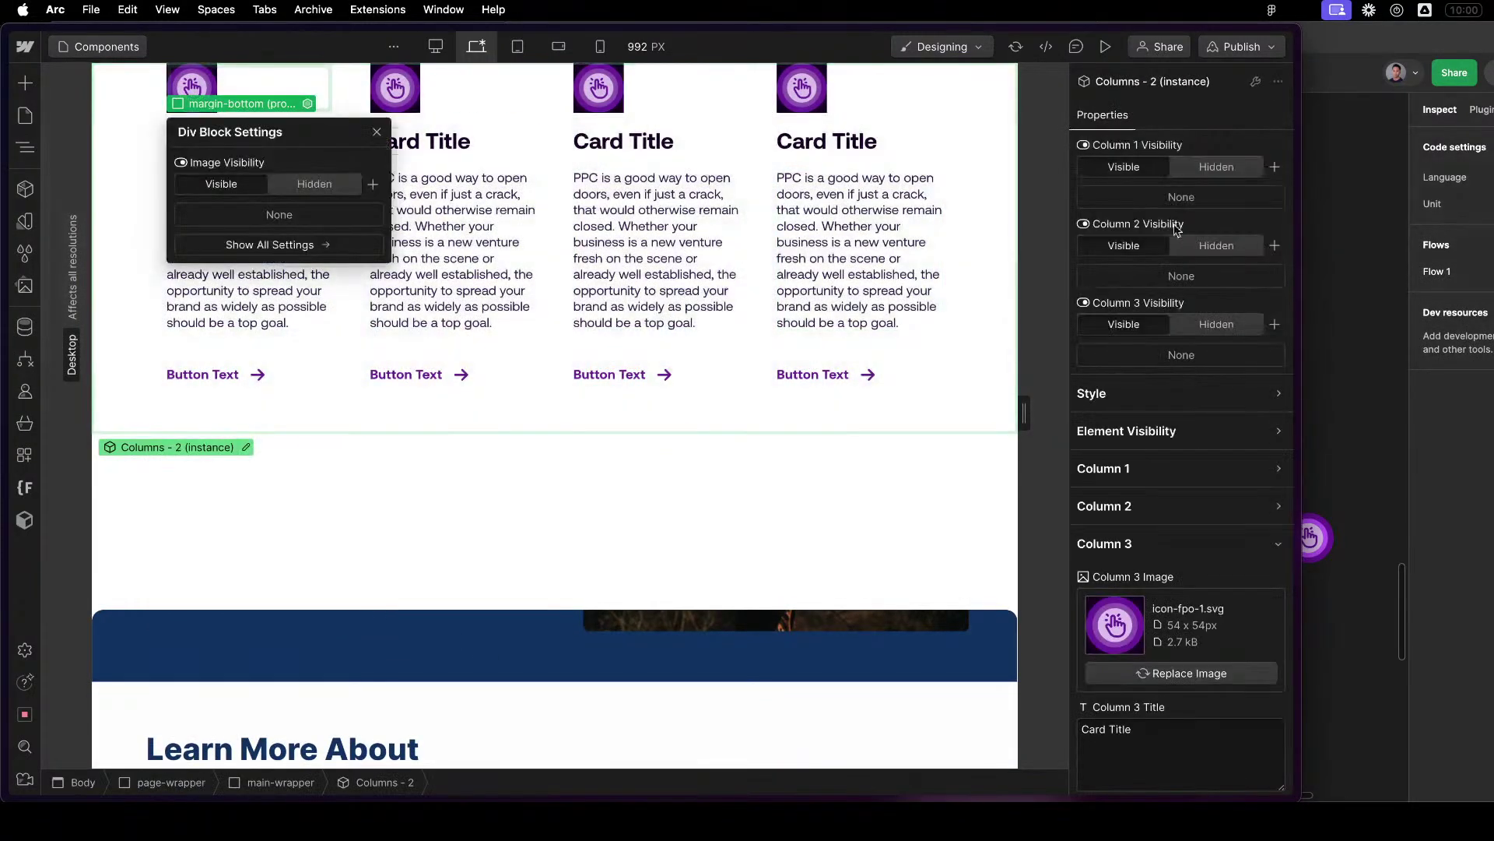
{"action": "key", "text": "z"}
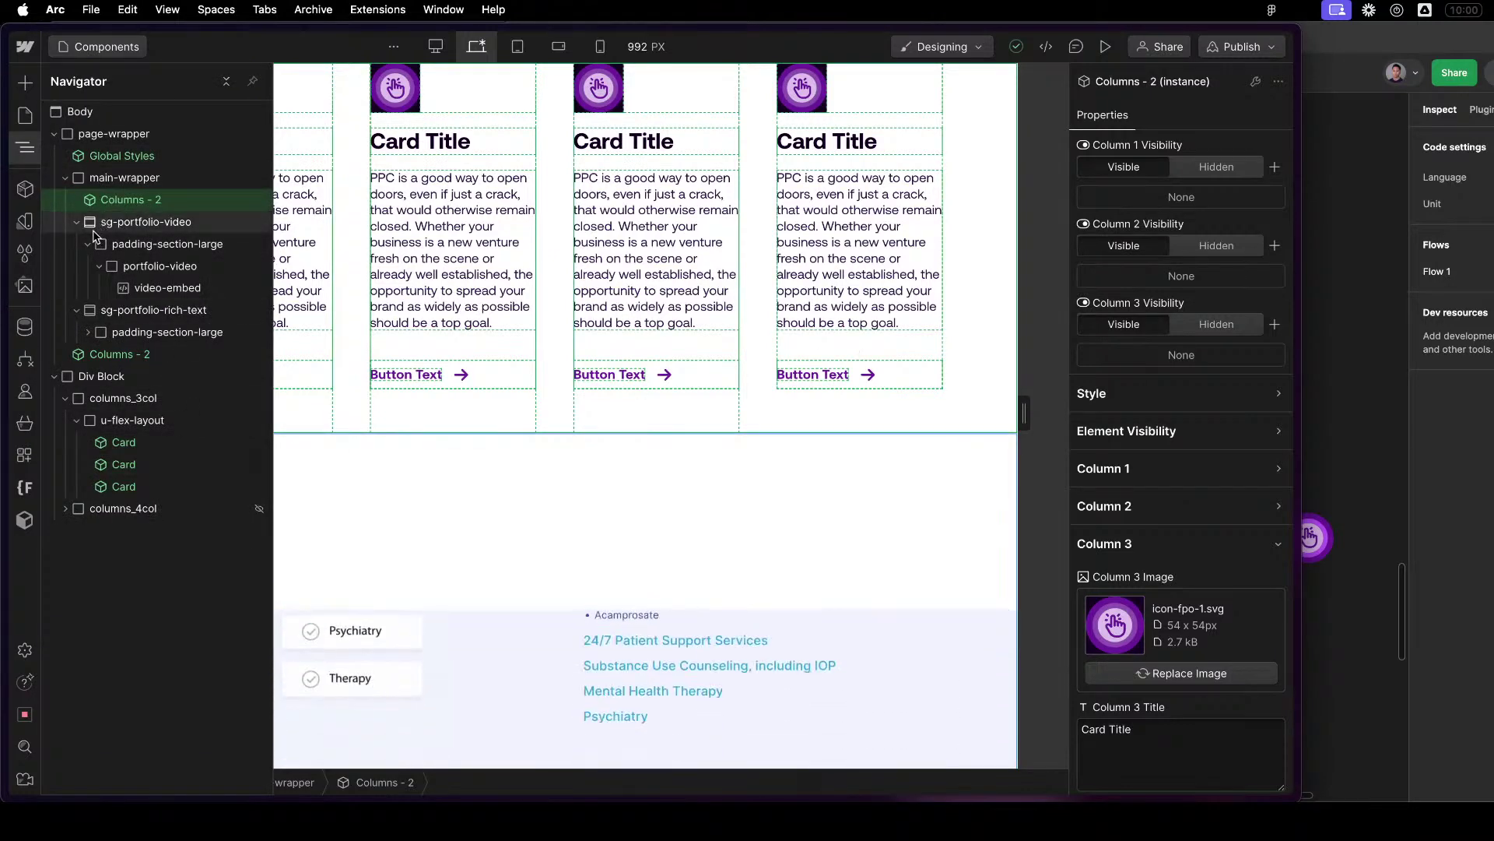
{"action": "key", "text": "z"}
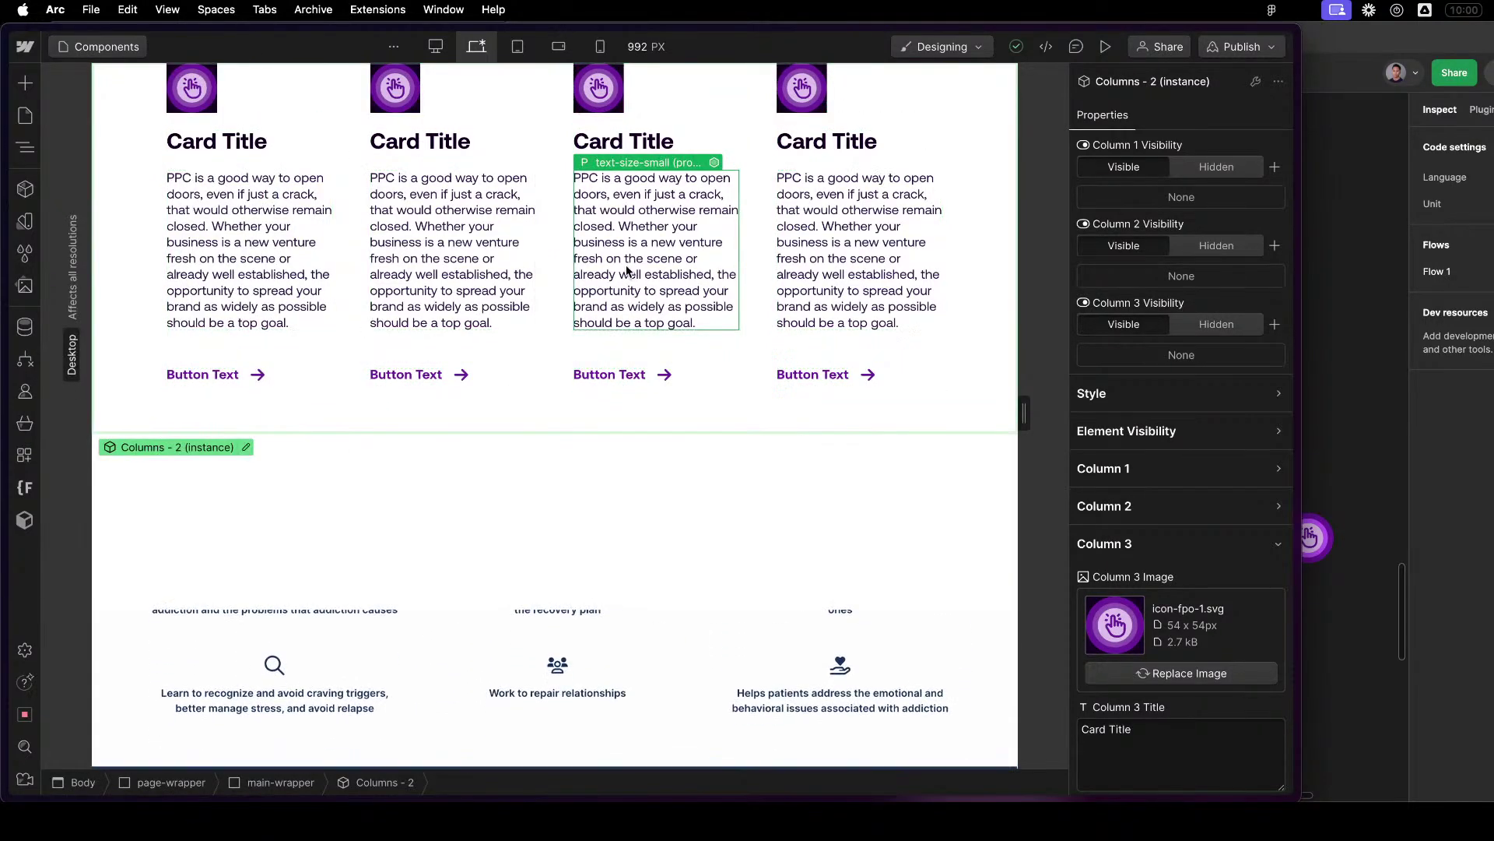
Reopen the Columns - 2 component and connect a new Column 4 Visibility property to the visibility of the fourth card's div block.
{"action": "key", "text": "z"}
{"action": "left_click", "coordinate": [179, 178]}
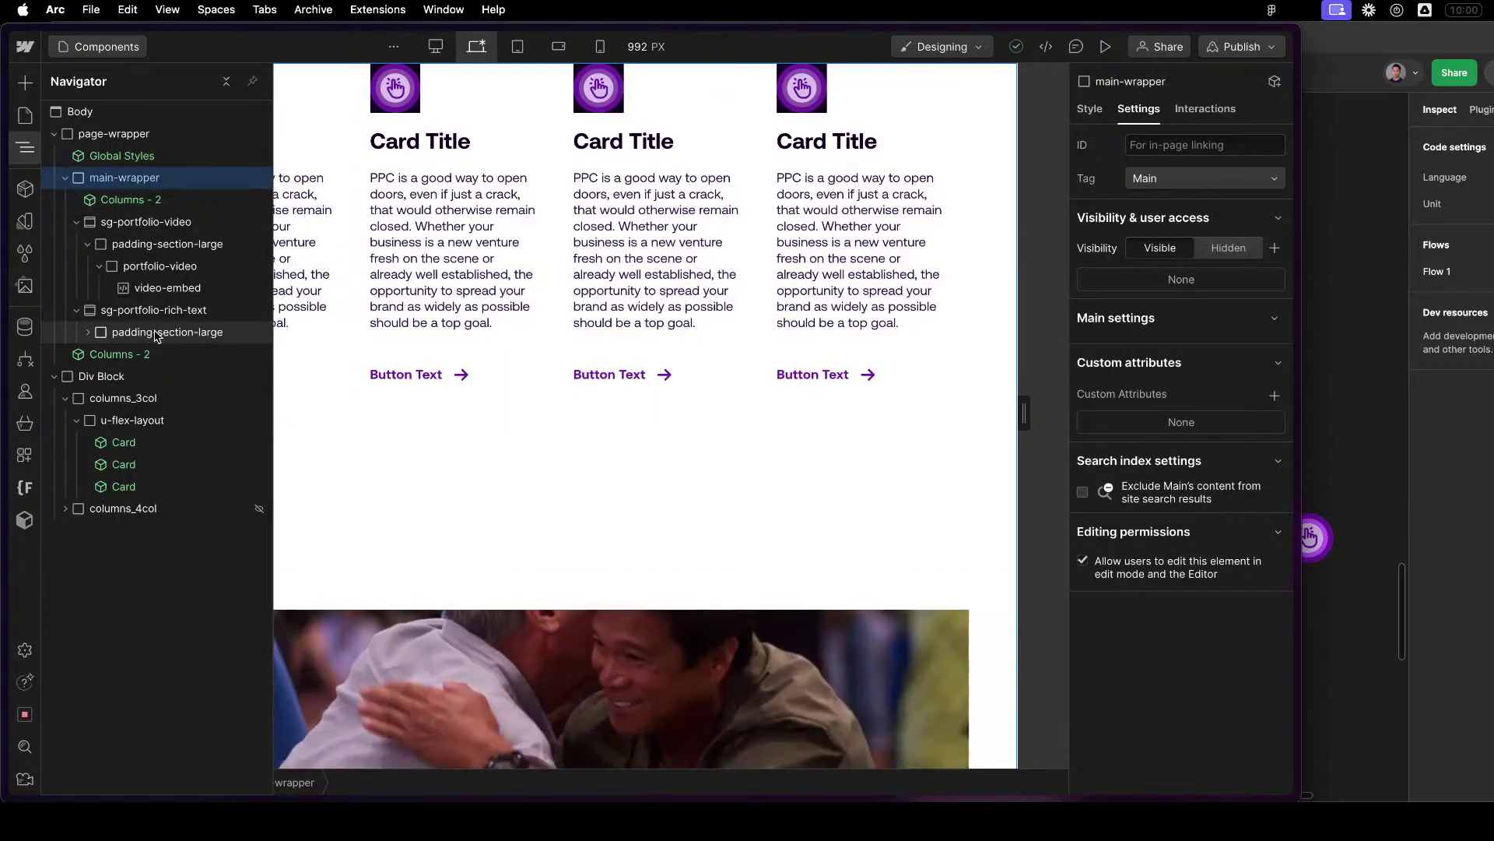
{"action": "double_click", "coordinate": [121, 201]}
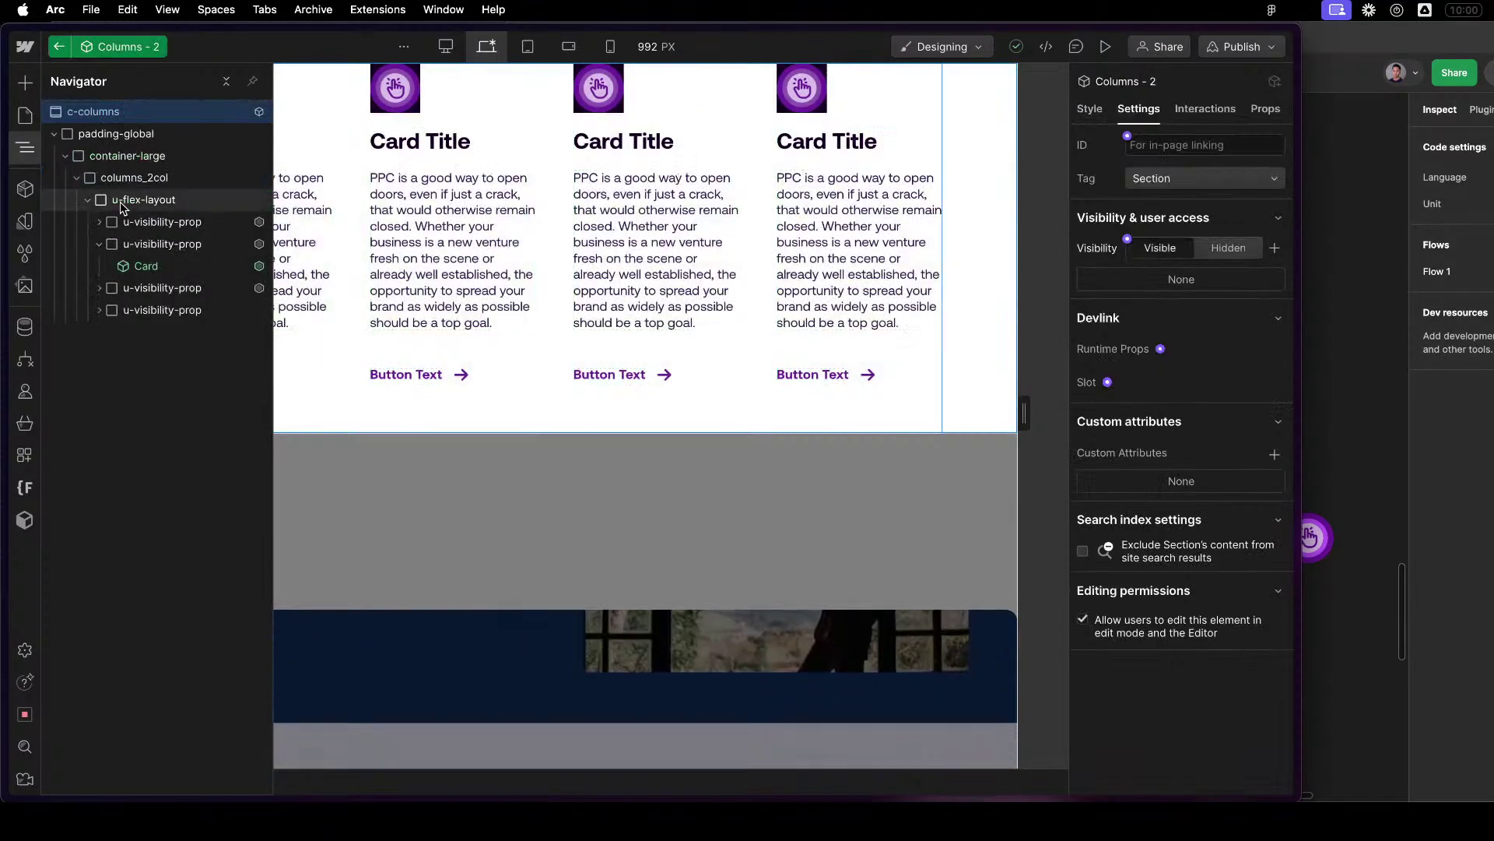
{"action": "left_click", "coordinate": [921, 273]}
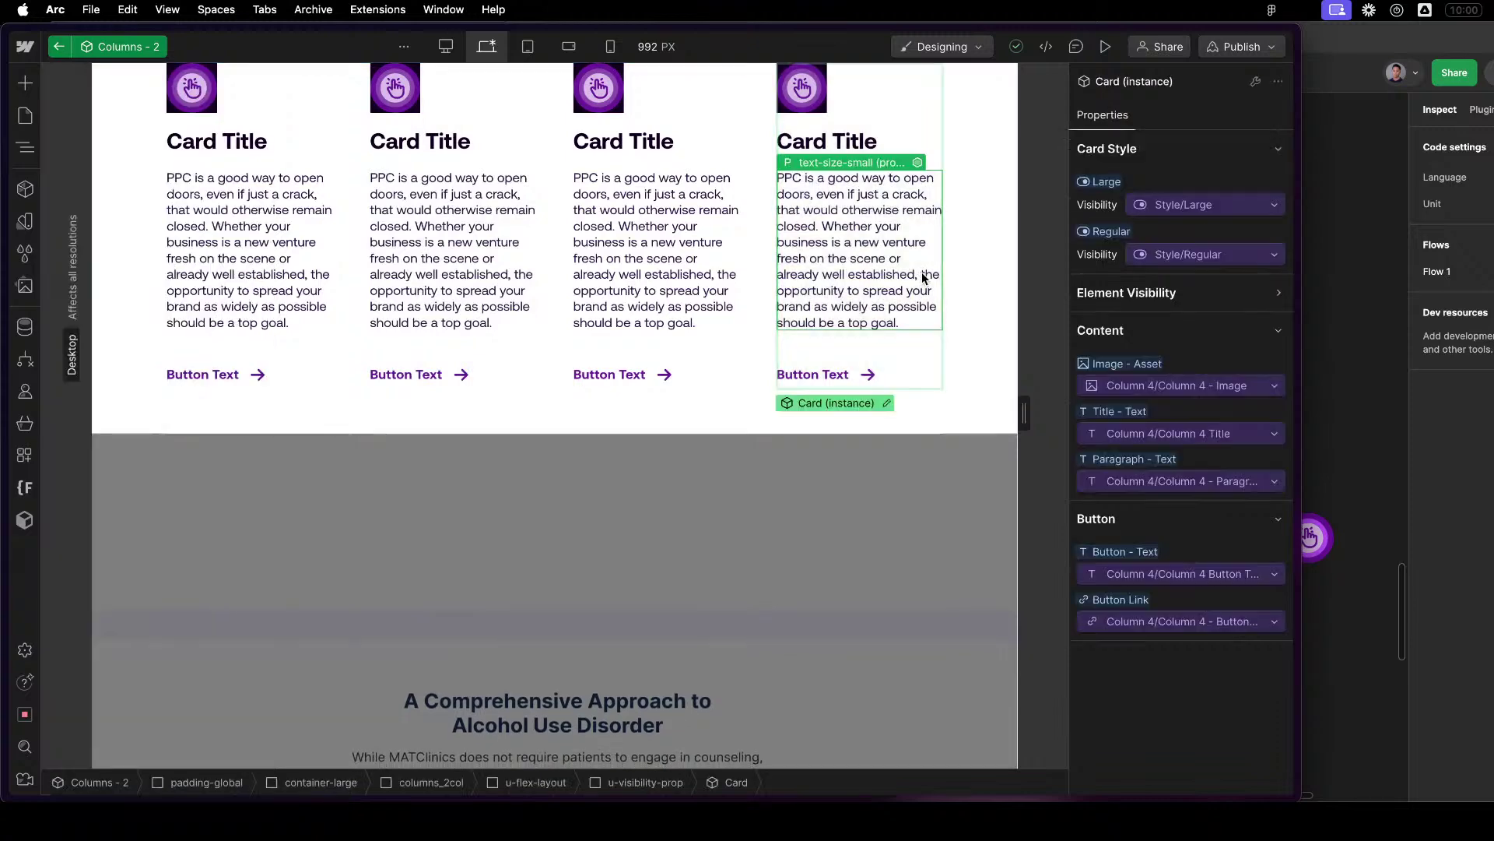
{"action": "left_click", "coordinate": [144, 310]}
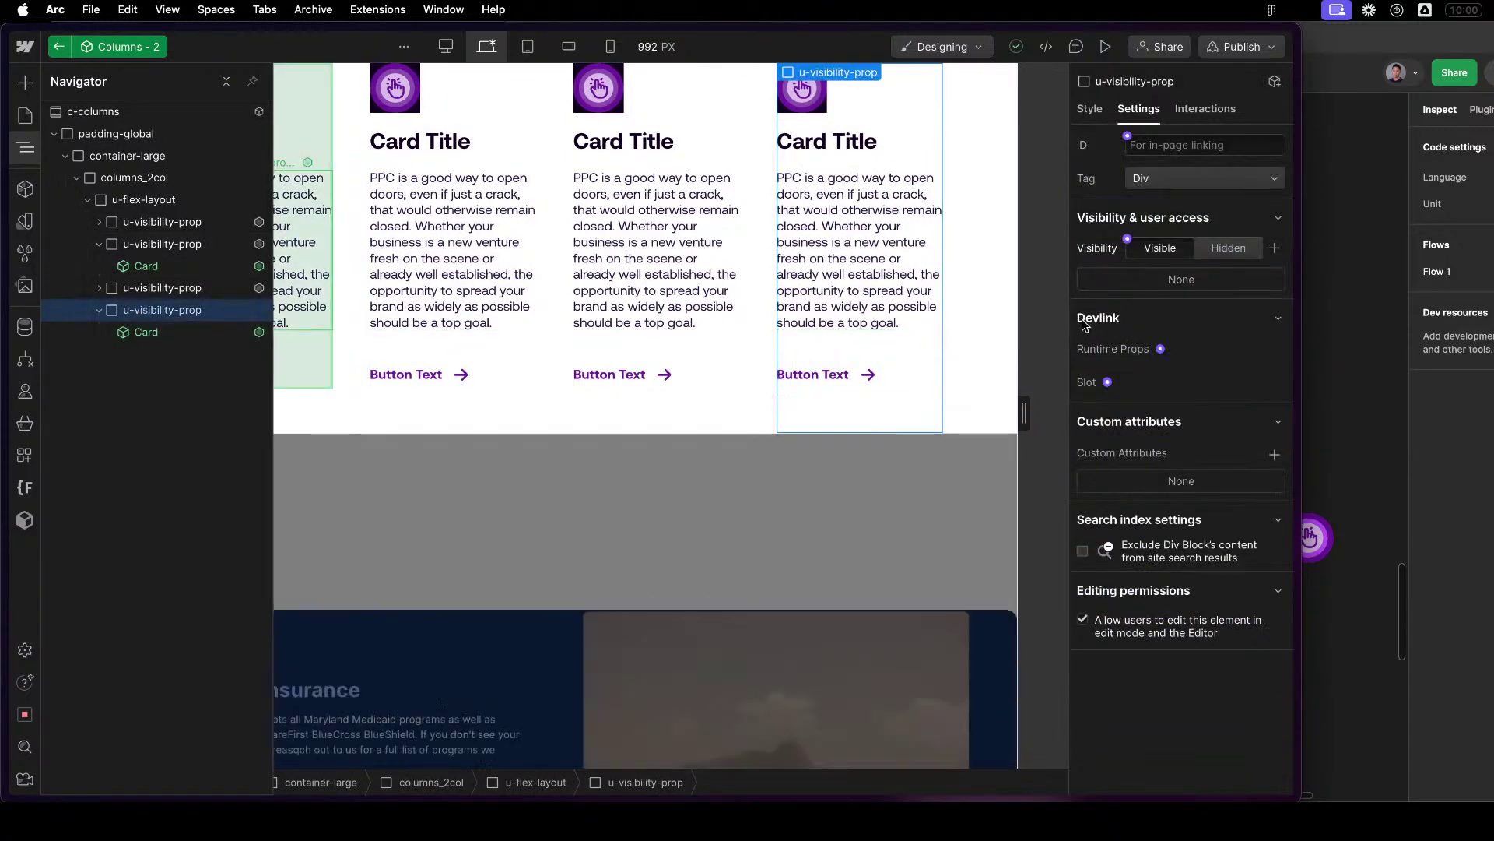
{"action": "left_click", "coordinate": [1128, 237]}
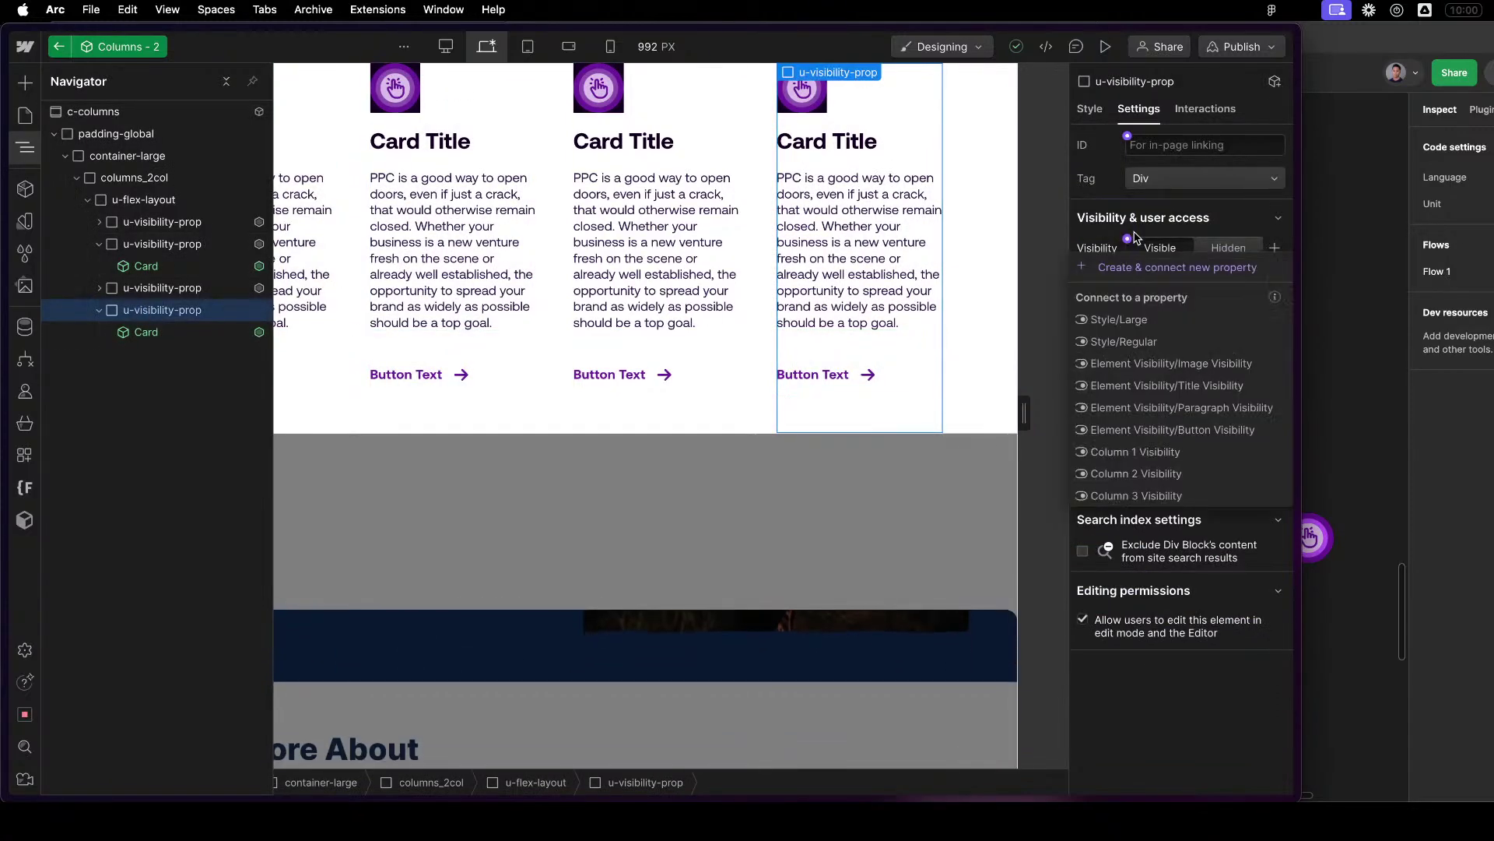
{"action": "left_click", "coordinate": [1160, 272]}
{"action": "type", "text": "Colu"}
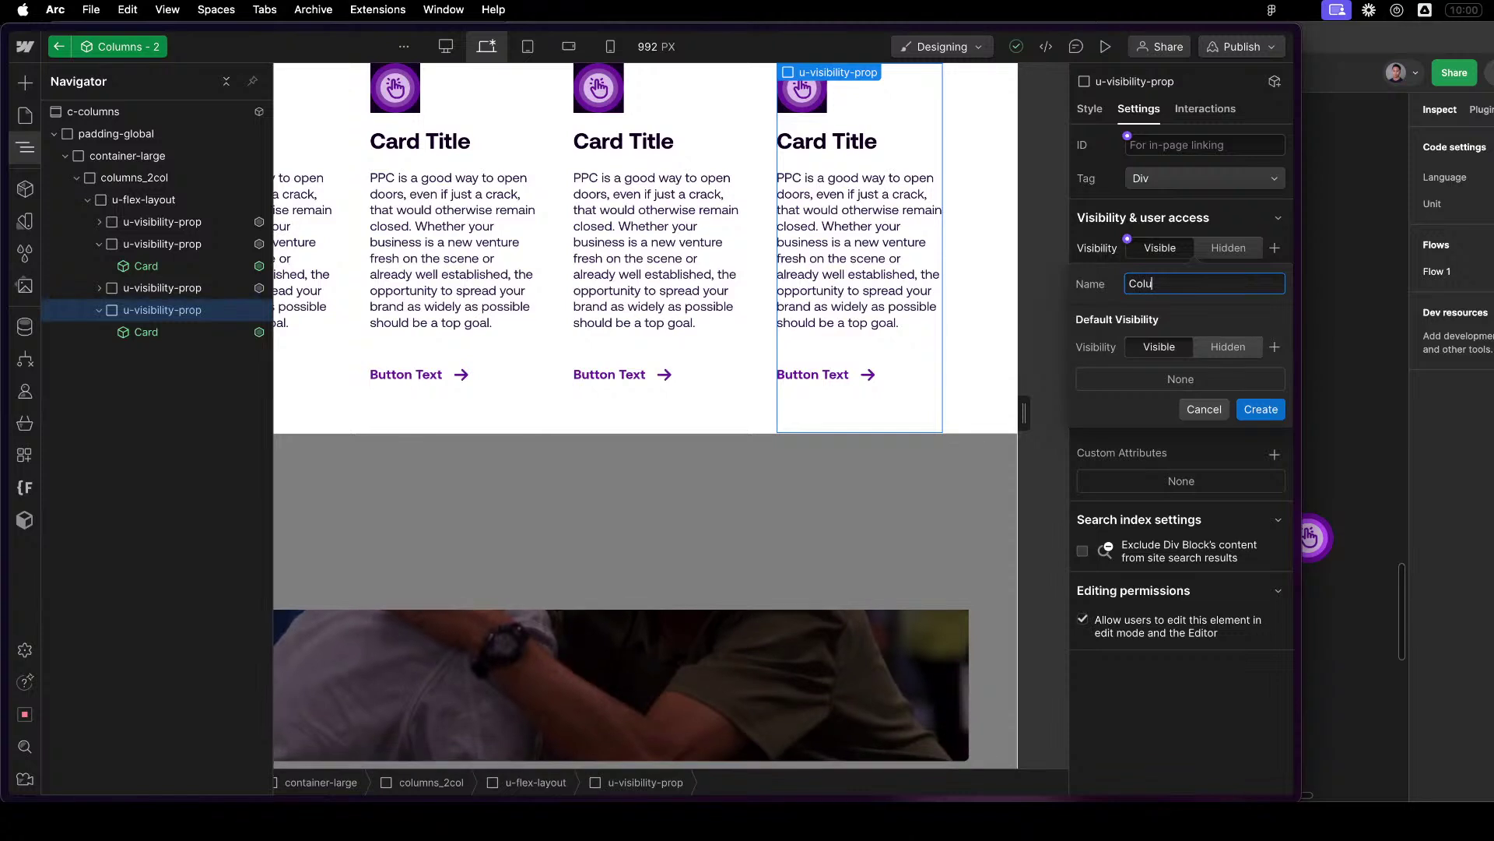
{"action": "type", "text": "mn 4 Visibility"}
{"action": "left_click", "coordinate": [1260, 409]}
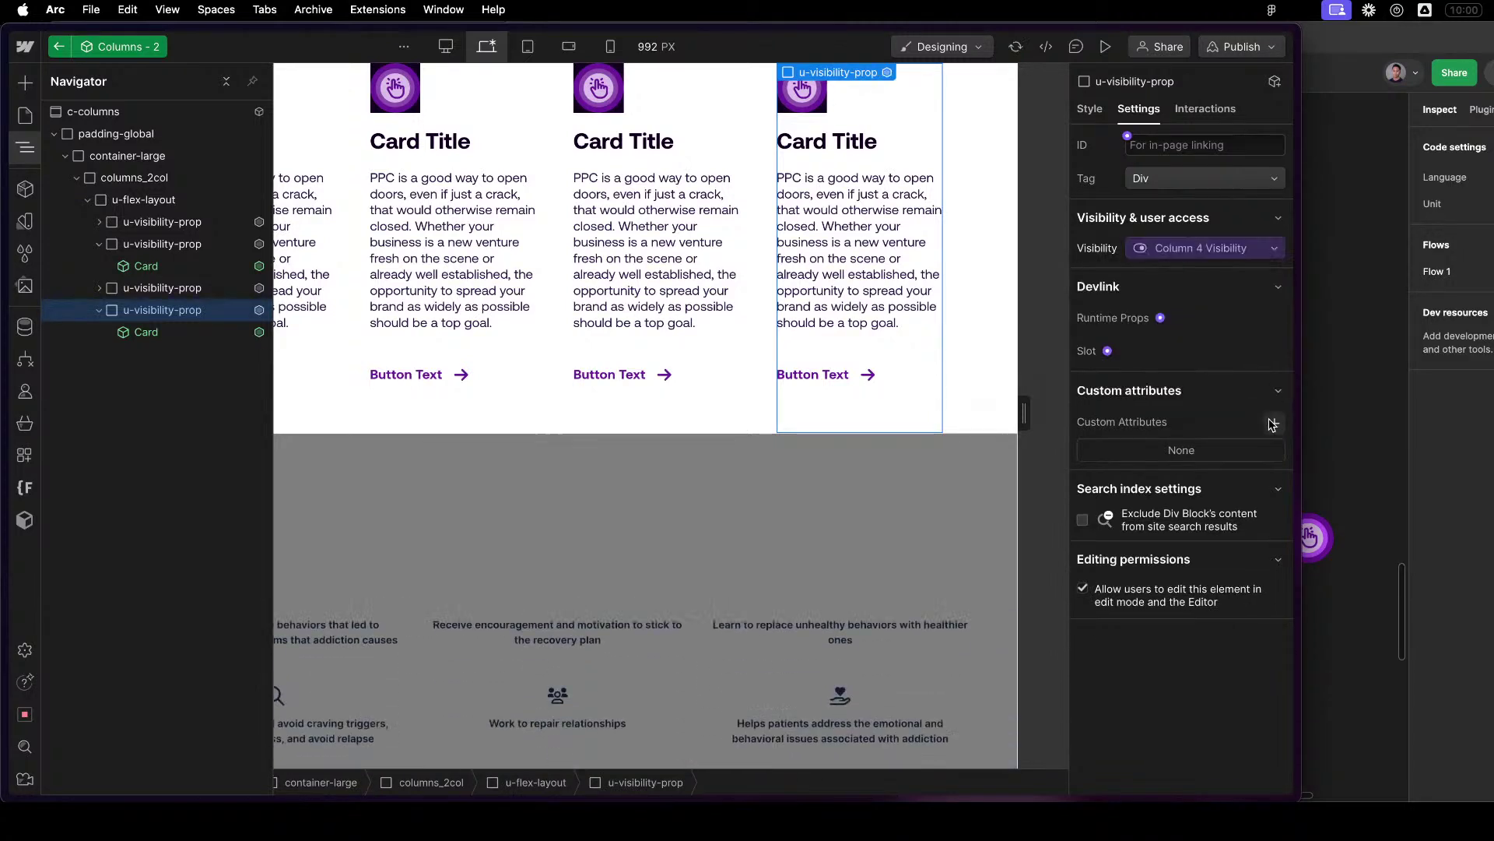
Open the Columns - 2 component's root properties and assign Column 1 Visibility to the Column 1 group.
{"action": "left_click", "coordinate": [978, 360]}
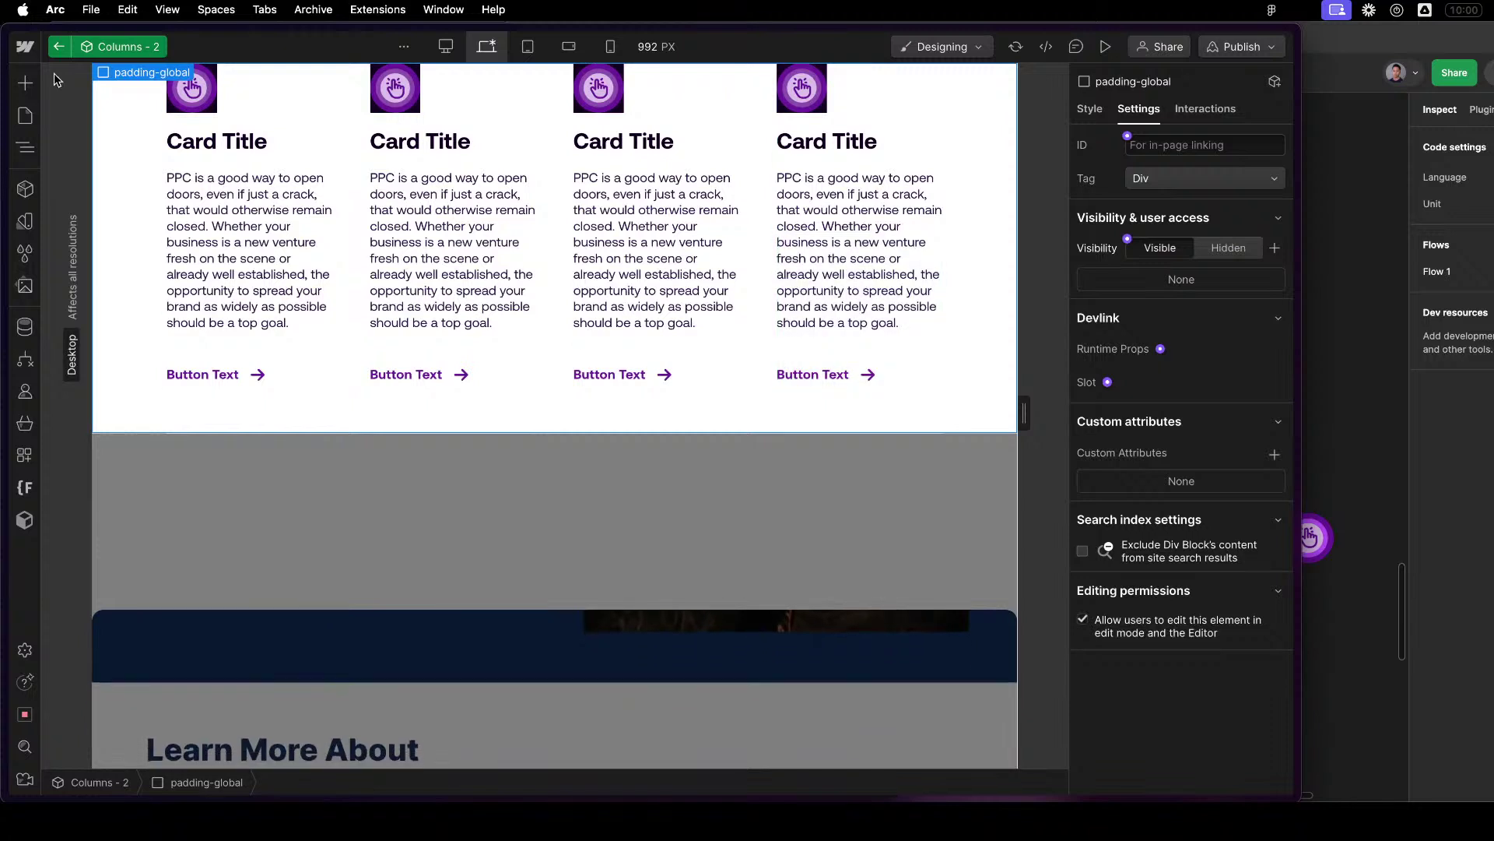
{"action": "key", "text": "z"}
{"action": "key", "text": "super+Up"}
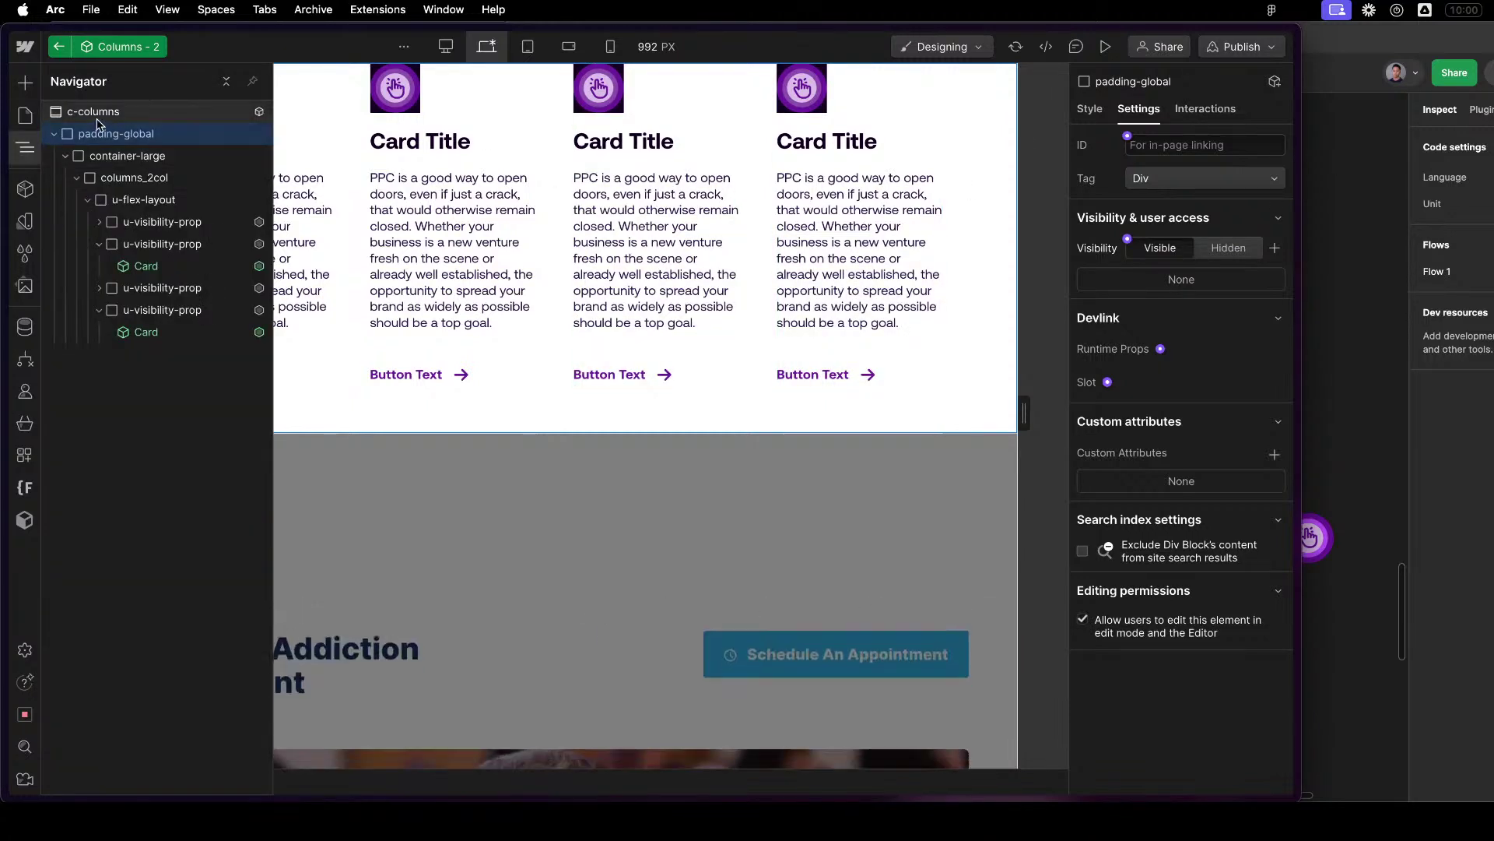
{"action": "left_click", "coordinate": [1264, 109]}
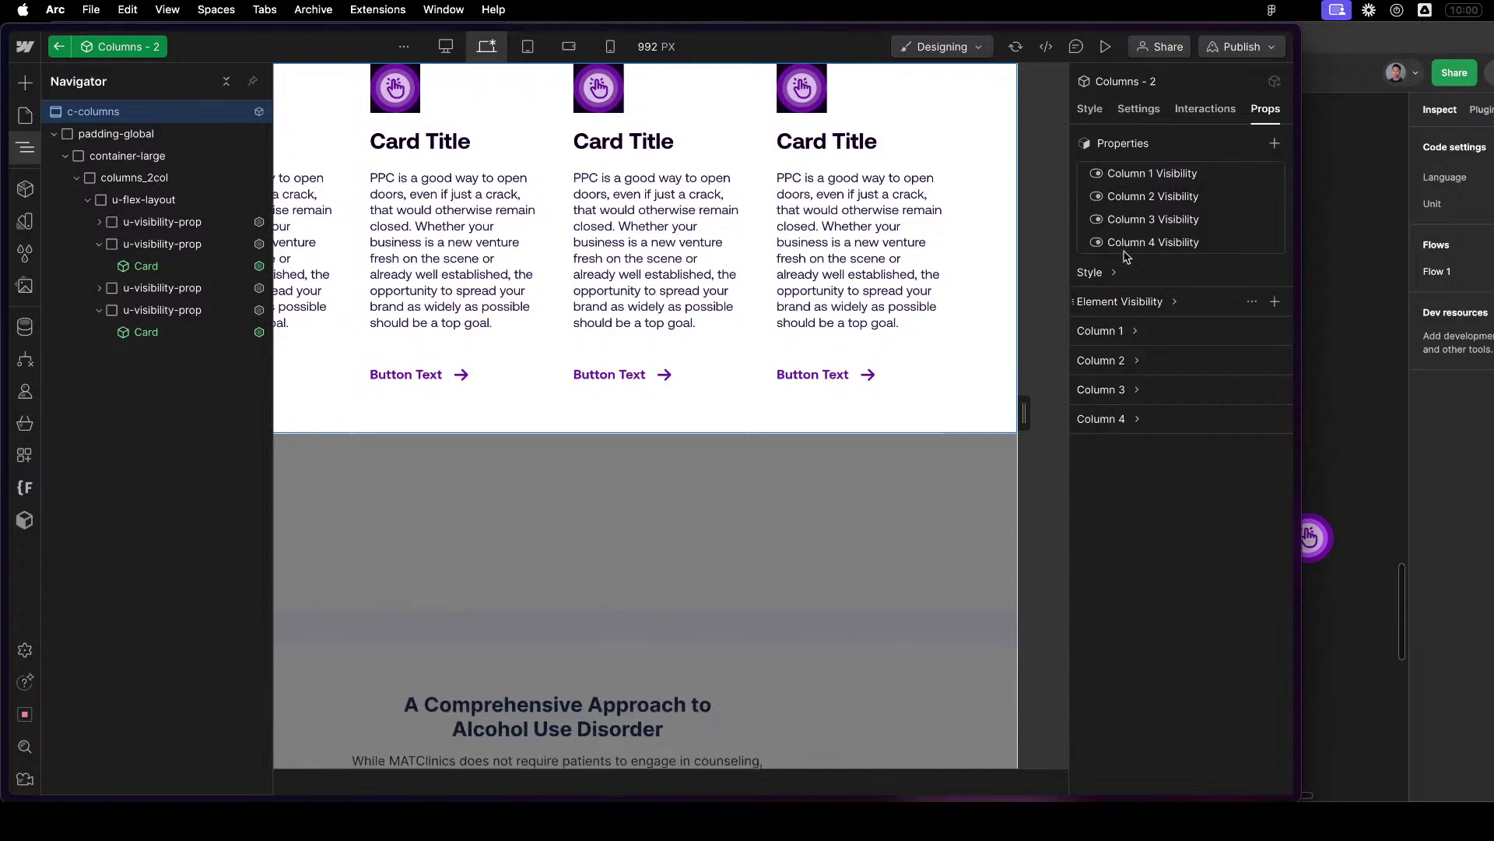
{"action": "left_click", "coordinate": [1274, 144]}
{"action": "left_click", "coordinate": [1160, 173]}
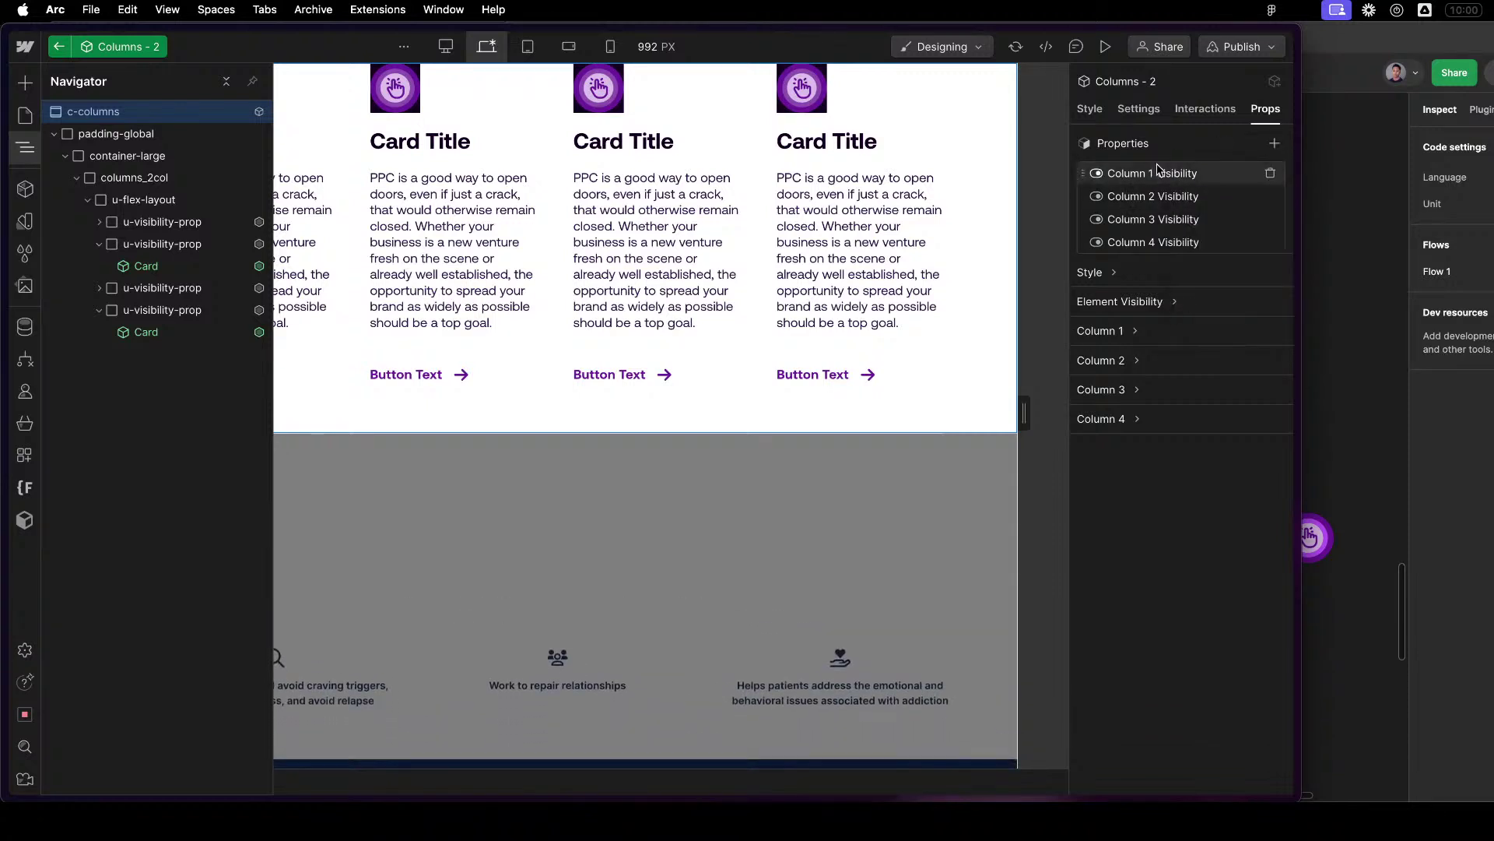
{"action": "left_click", "coordinate": [1159, 174]}
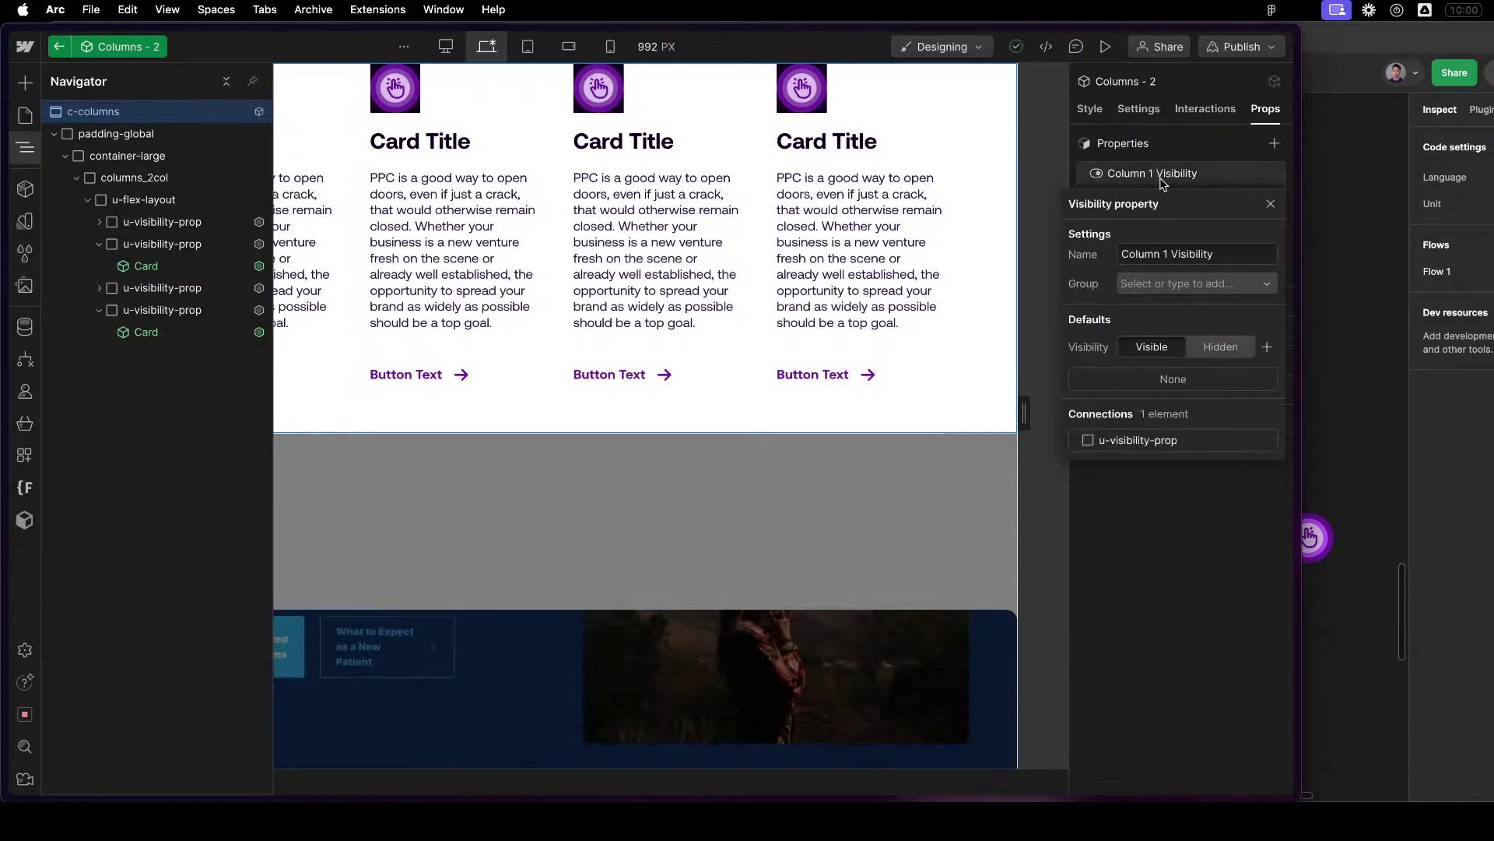
{"action": "left_click", "coordinate": [1199, 284]}
{"action": "left_click", "coordinate": [1183, 357]}
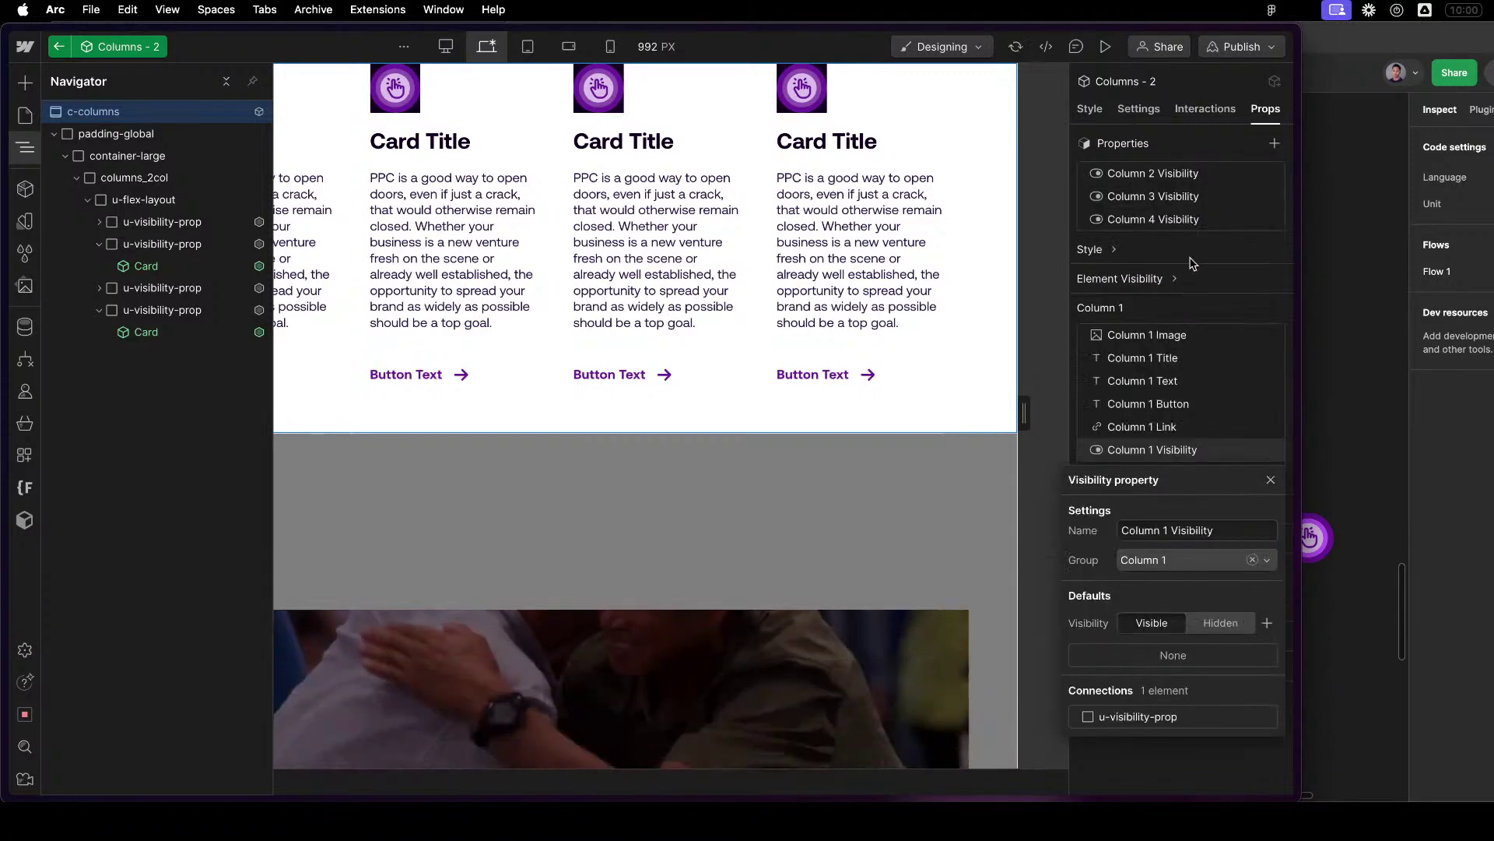
Assign the Column 2 Visibility property to the Column 2 group and close its settings.
{"action": "left_click", "coordinate": [1199, 175]}
{"action": "left_click", "coordinate": [1193, 177]}
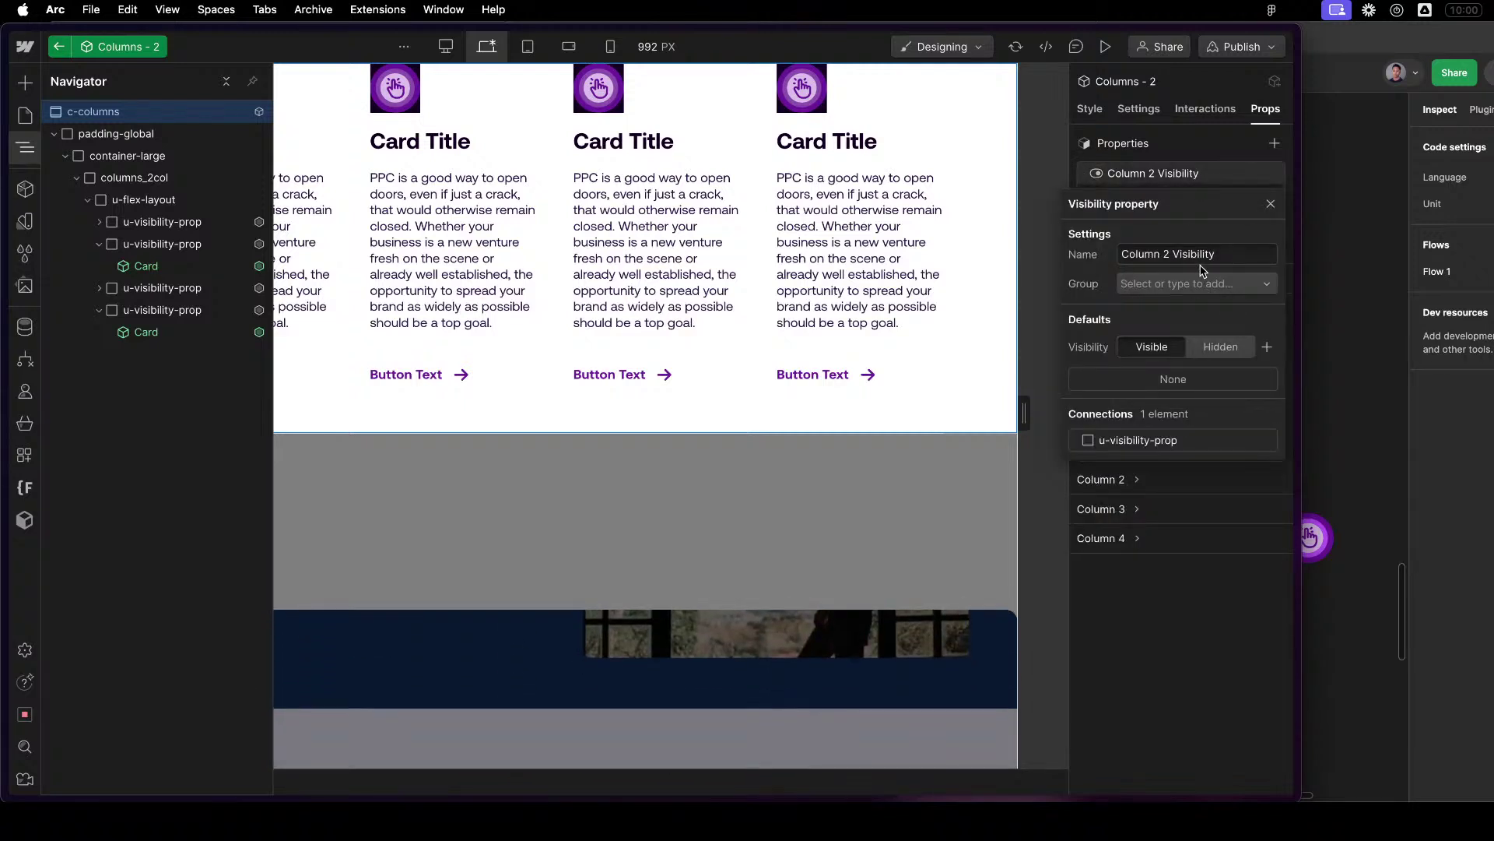
{"action": "left_click", "coordinate": [1198, 283]}
{"action": "left_click", "coordinate": [1187, 361]}
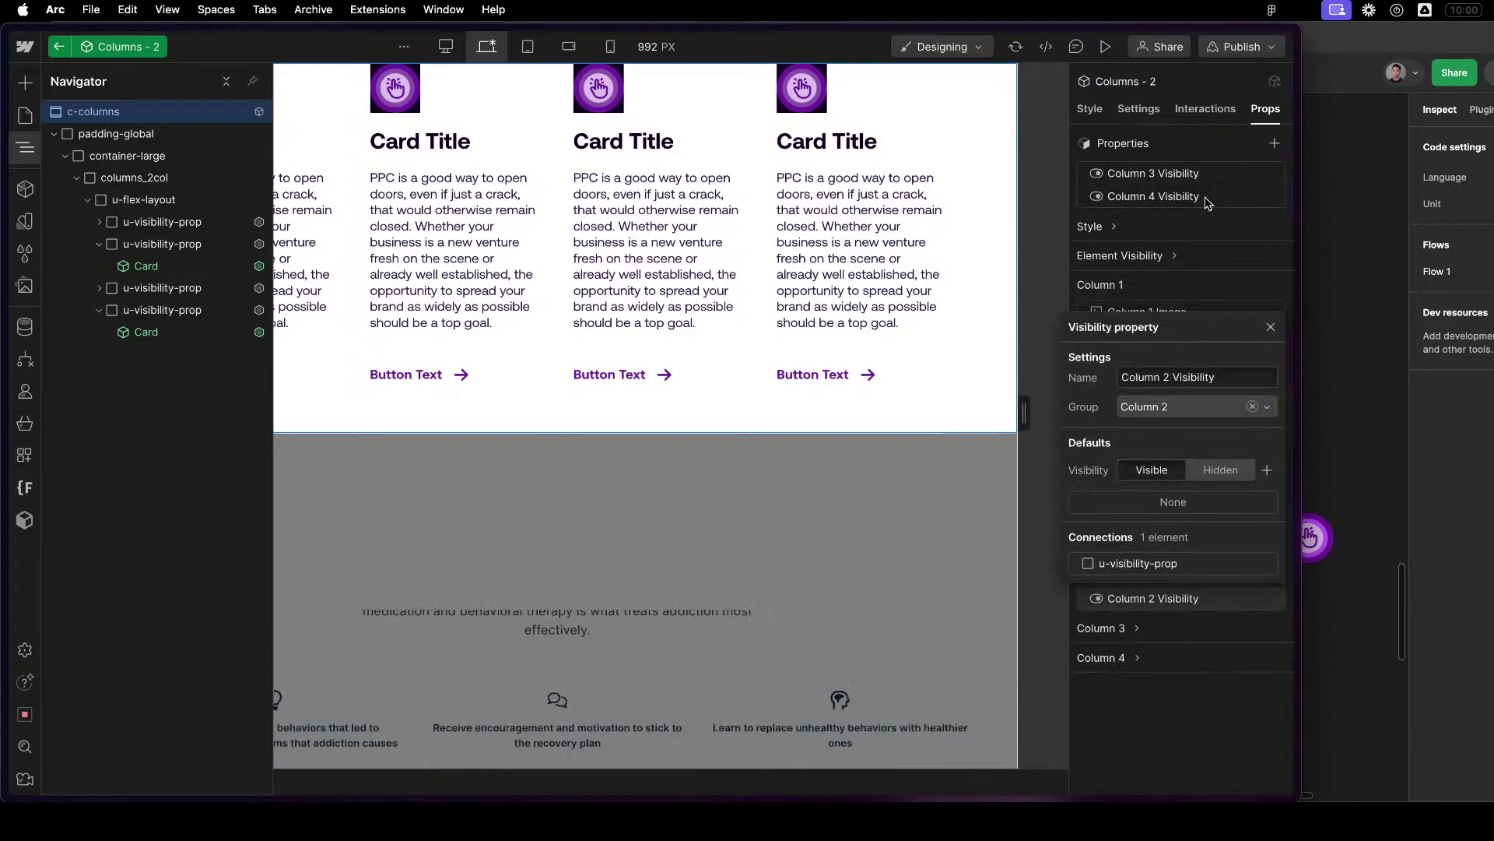
{"action": "key", "text": "Escape"}
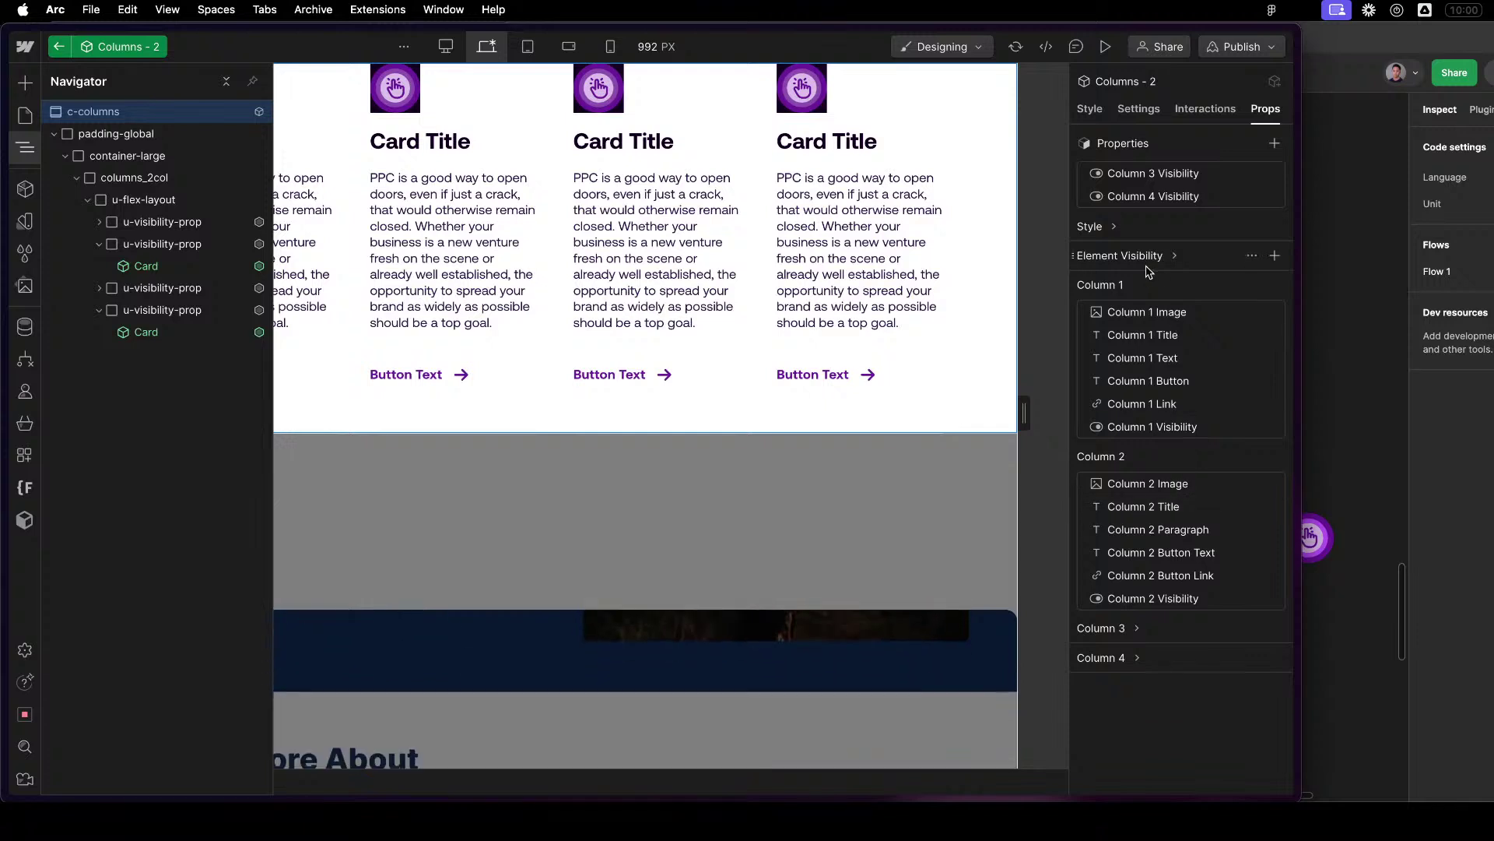
Collapse the expanded property groups and assign Column 3 Visibility to the Column 3 group.
{"action": "left_click", "coordinate": [1139, 257]}
{"action": "left_click", "coordinate": [1137, 257]}
{"action": "left_click", "coordinate": [1134, 254]}
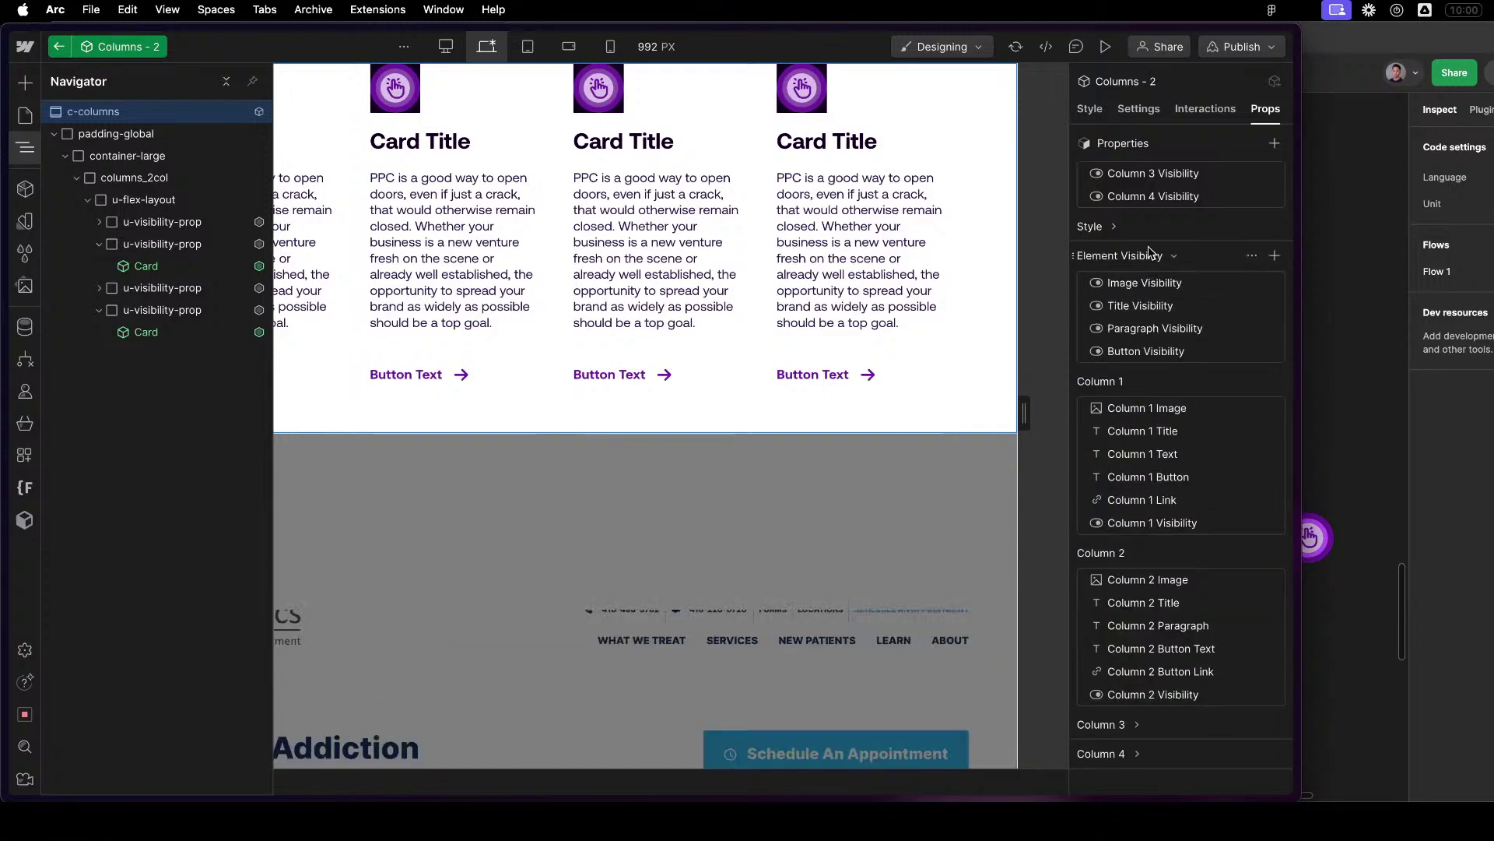
{"action": "left_click", "coordinate": [1132, 251]}
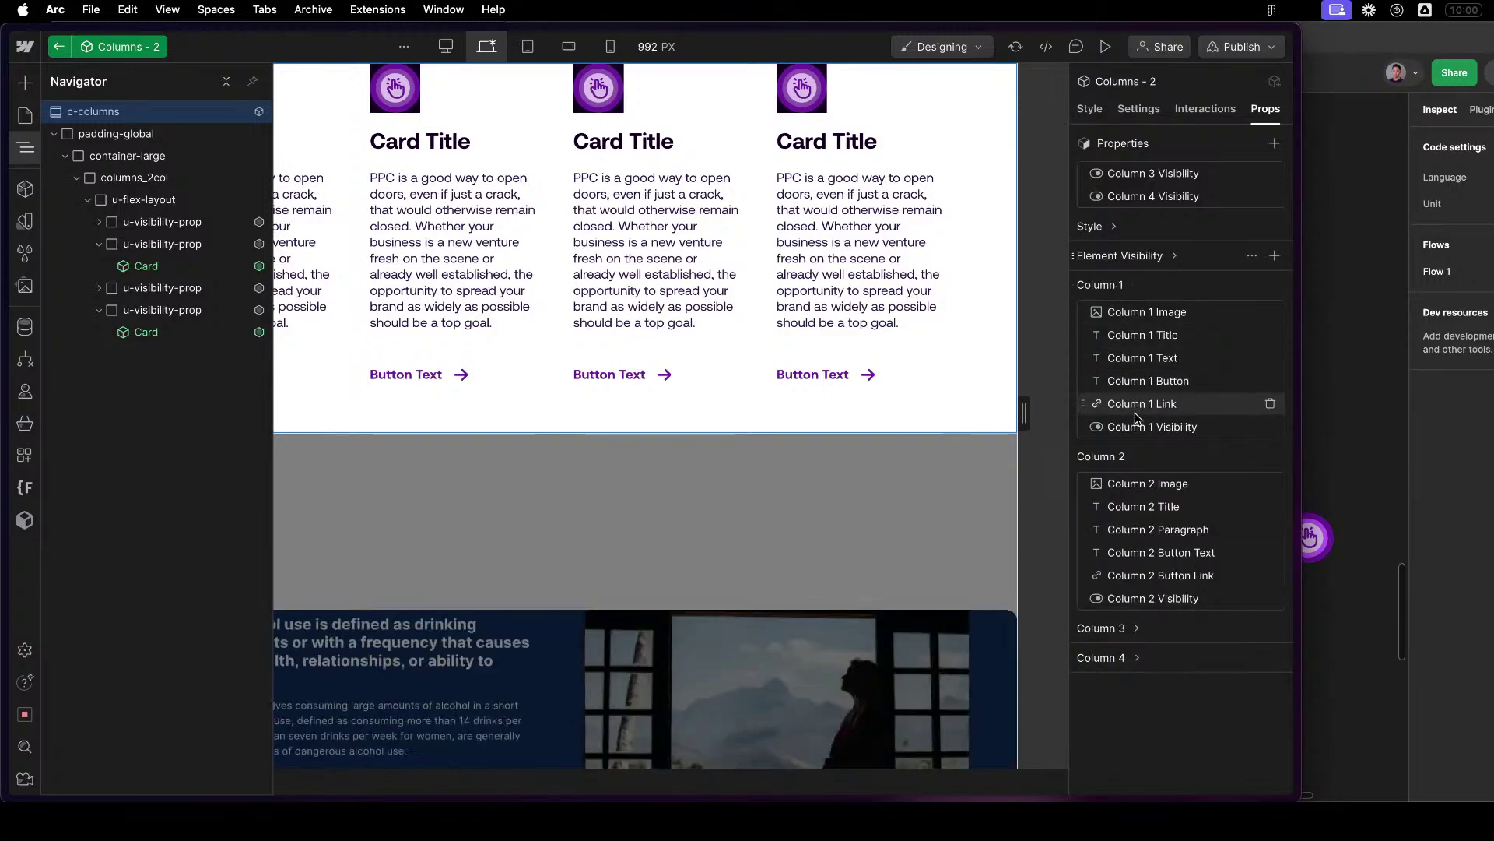
{"action": "left_click", "coordinate": [1115, 285]}
{"action": "left_click", "coordinate": [1118, 316]}
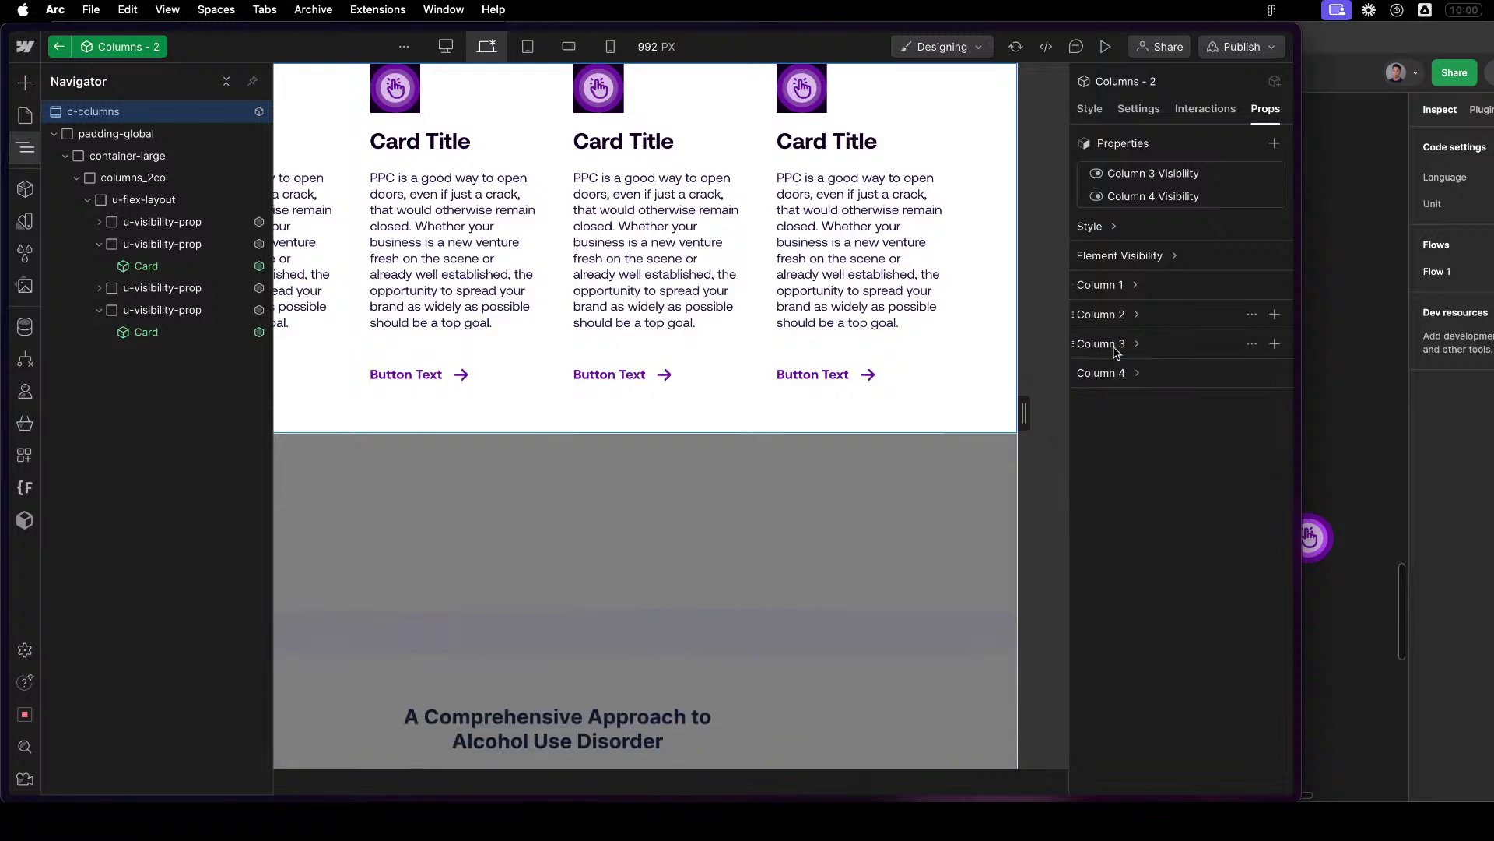
{"action": "left_click", "coordinate": [1167, 174]}
{"action": "left_click", "coordinate": [1182, 281]}
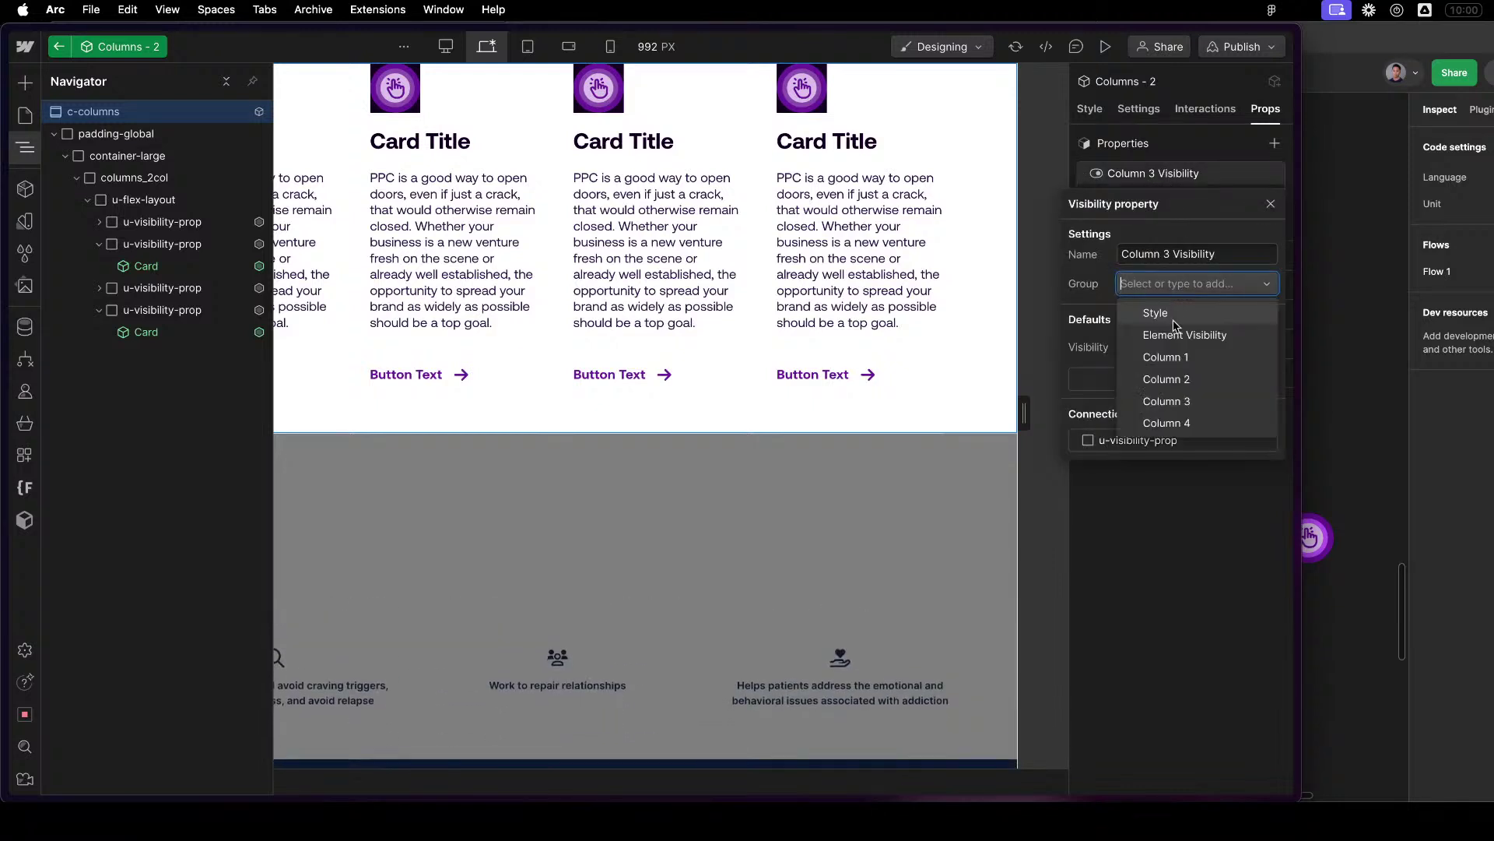
{"action": "left_click", "coordinate": [1167, 401]}
Assign the Column 4 Visibility property to the Column 4 group and close its settings.
{"action": "left_click", "coordinate": [1147, 172]}
{"action": "left_click", "coordinate": [1182, 283]}
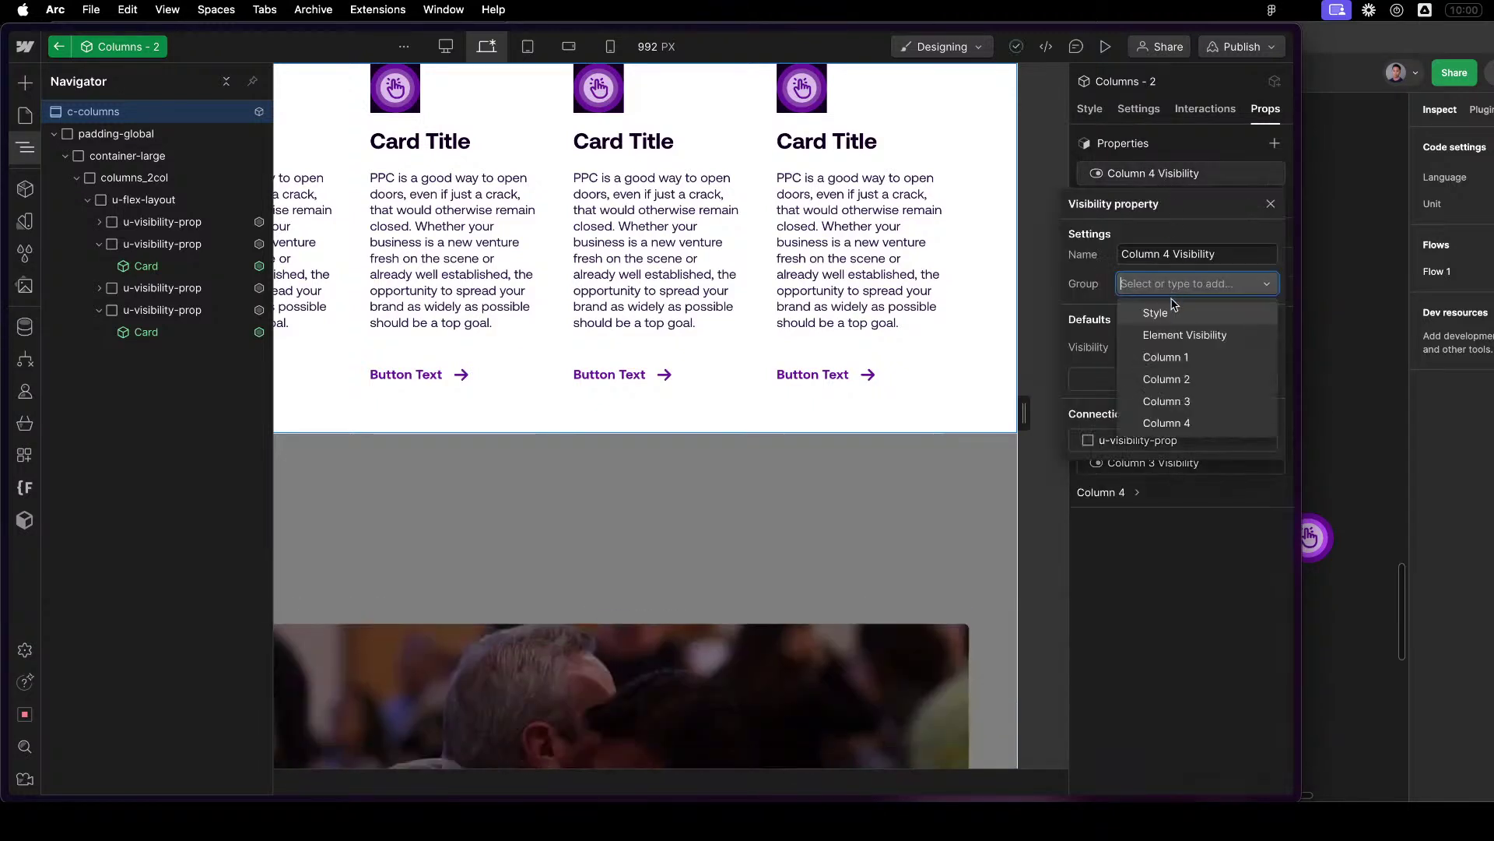
{"action": "left_click", "coordinate": [1167, 422]}
{"action": "left_click", "coordinate": [1271, 337]}
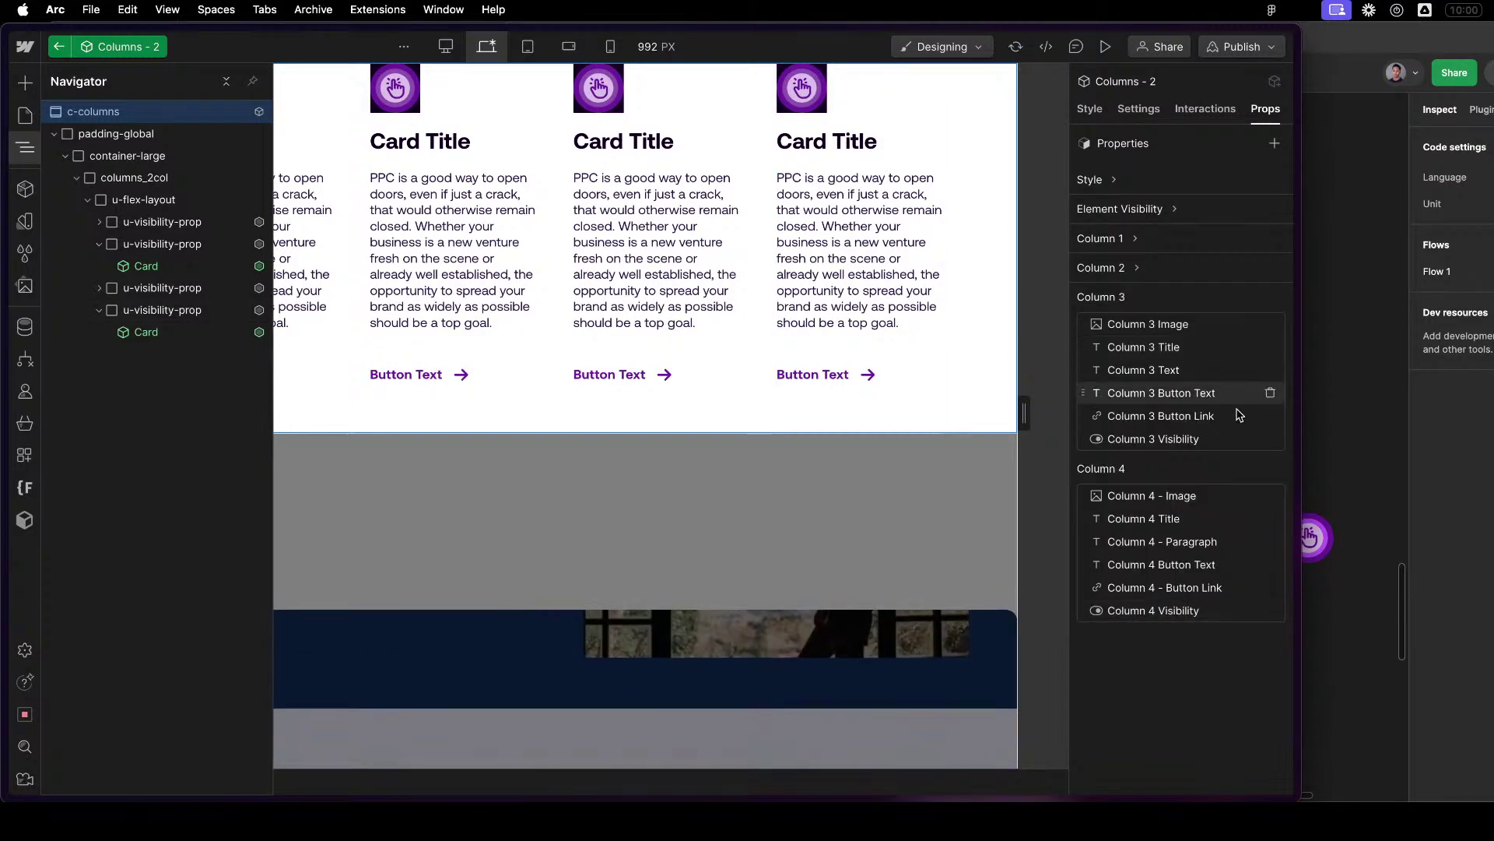
Move the Visibility property to the first place in each of the Column 1, 2, 3 and 4 groups.
{"action": "left_click_drag", "start_coordinate": [1102, 379], "coordinate": [1102, 321]}
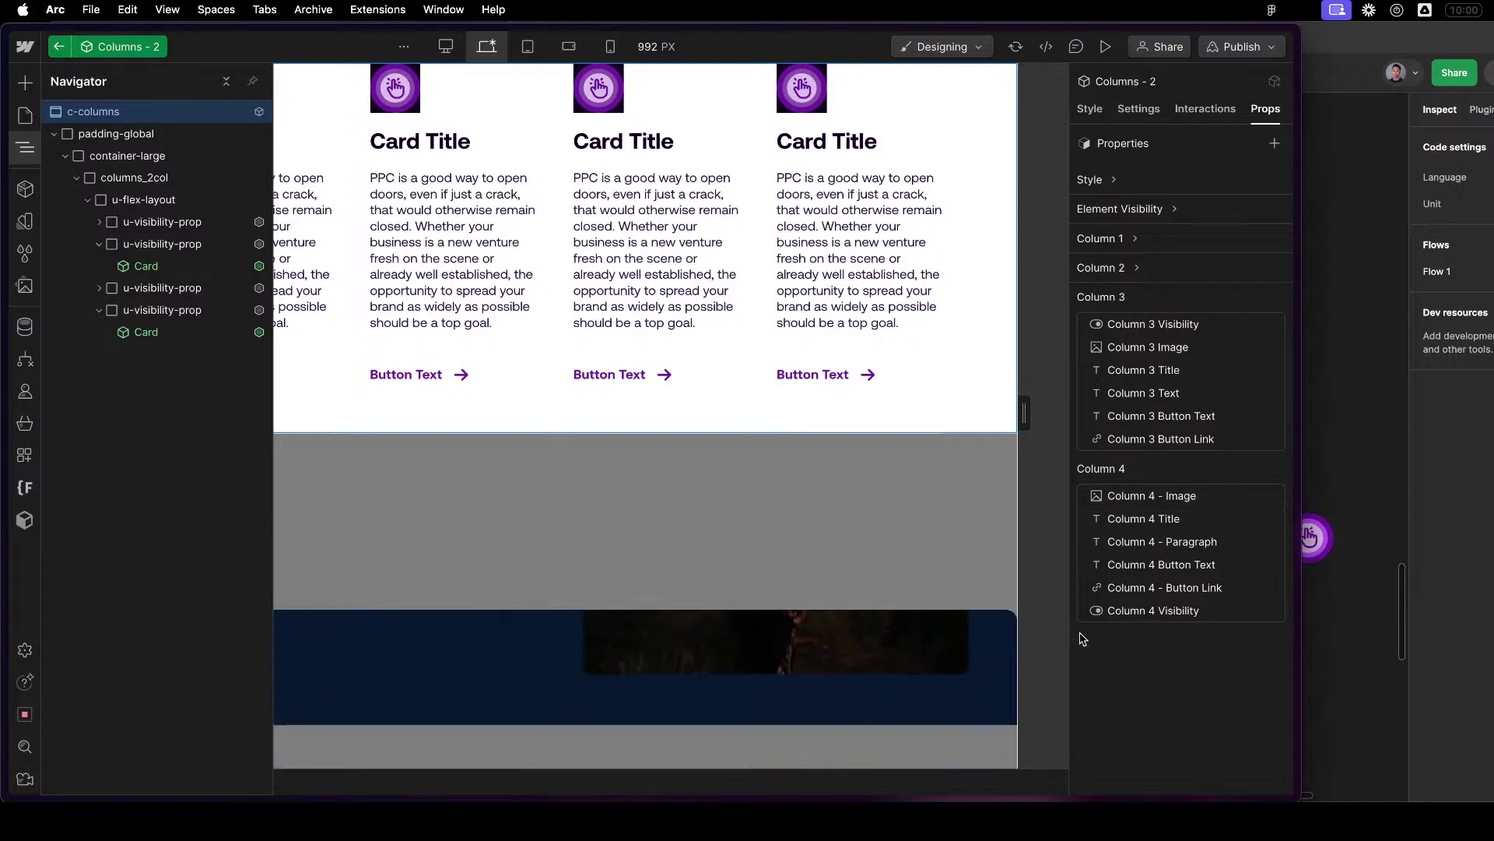
{"action": "left_click_drag", "start_coordinate": [1084, 610], "coordinate": [1098, 496]}
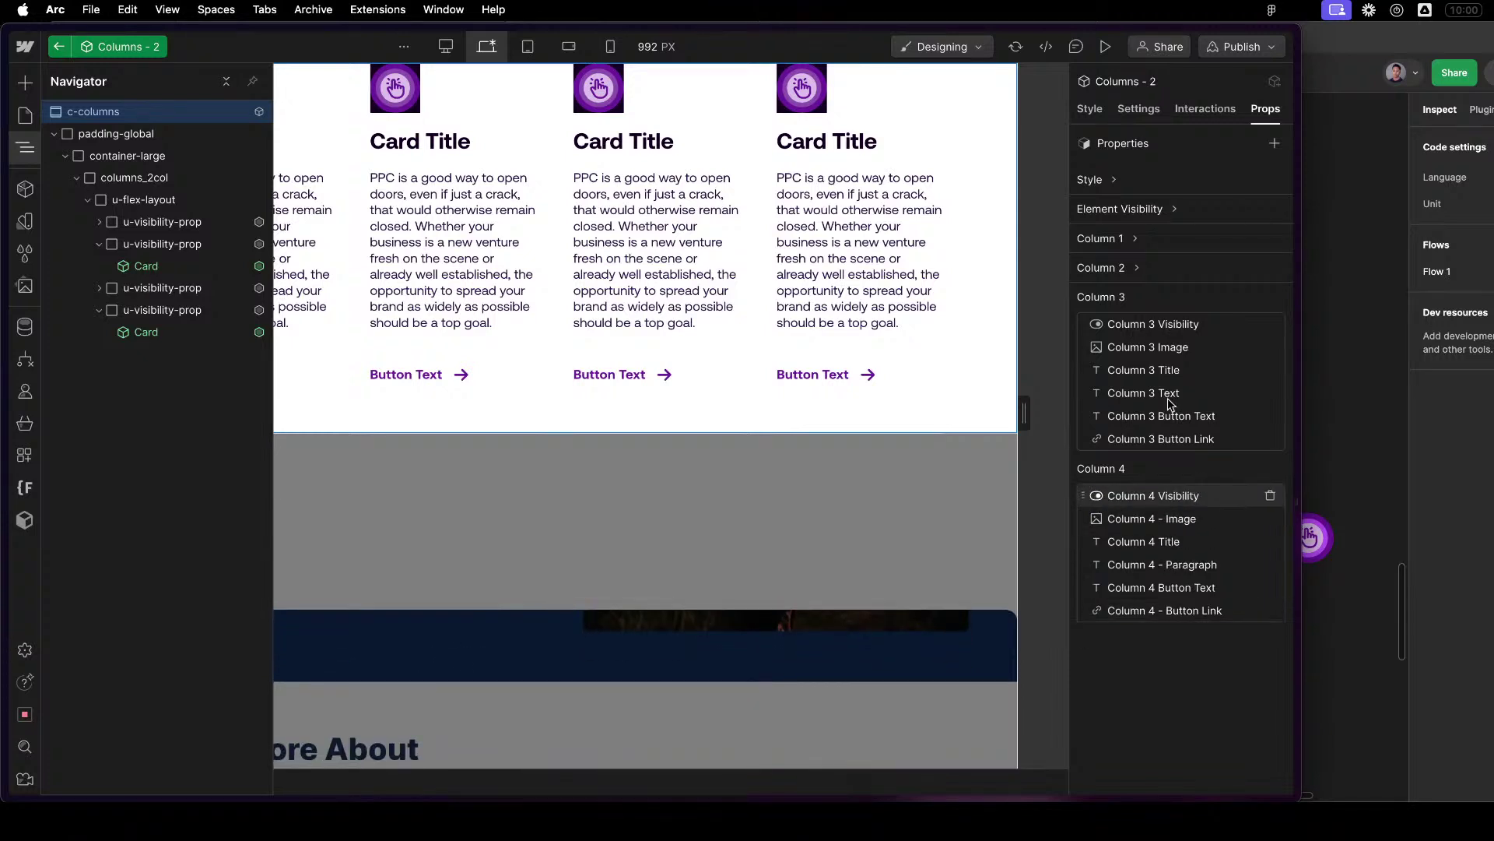
{"action": "left_click", "coordinate": [1113, 271]}
{"action": "left_click_drag", "start_coordinate": [1099, 406], "coordinate": [1098, 294]}
{"action": "left_click", "coordinate": [1102, 268]}
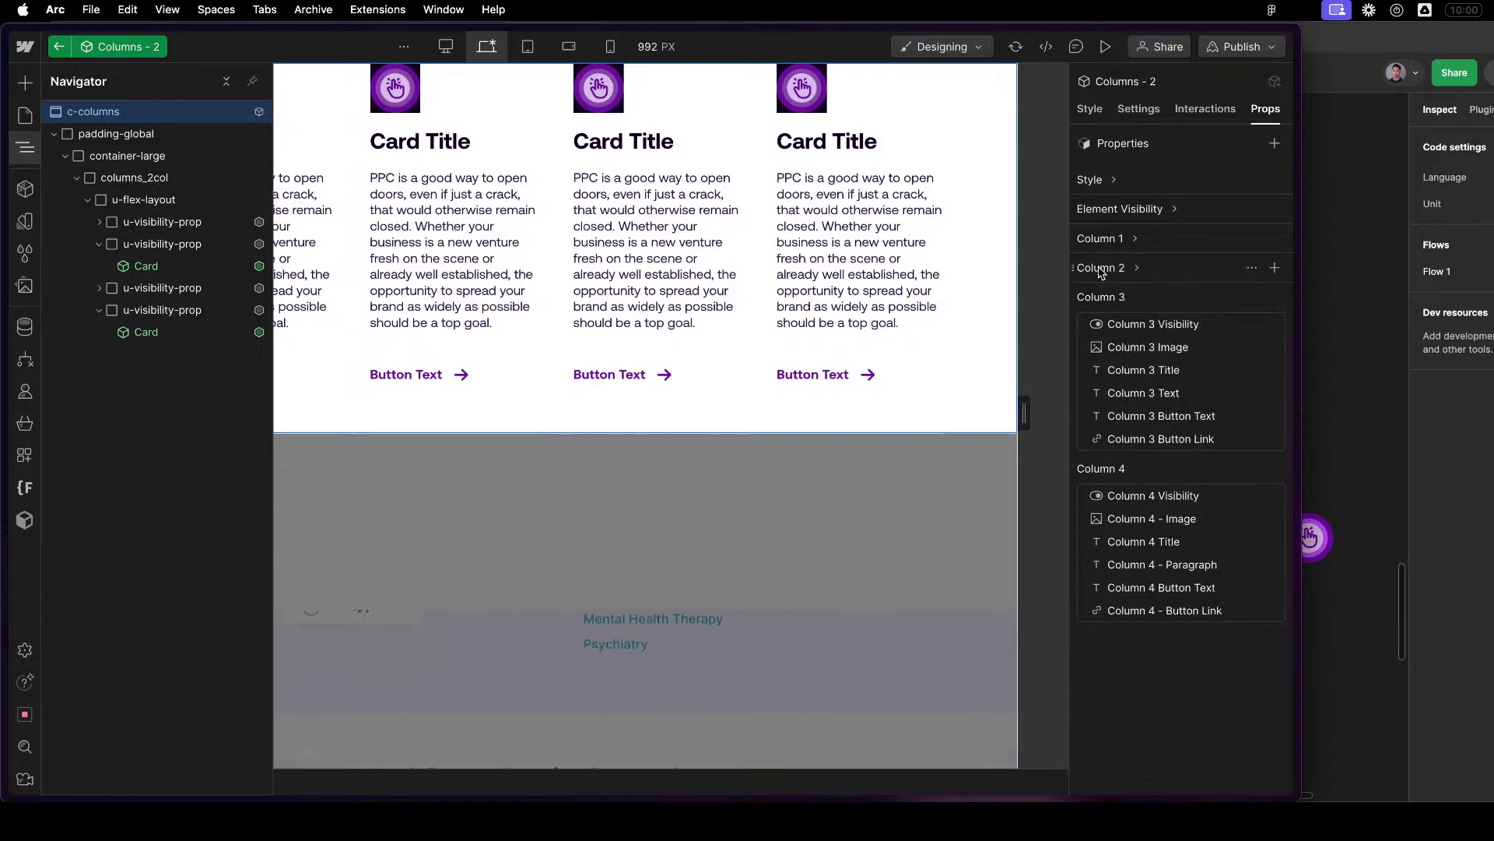
{"action": "left_click", "coordinate": [1109, 300]}
{"action": "left_click", "coordinate": [1109, 326]}
{"action": "left_click", "coordinate": [1109, 243]}
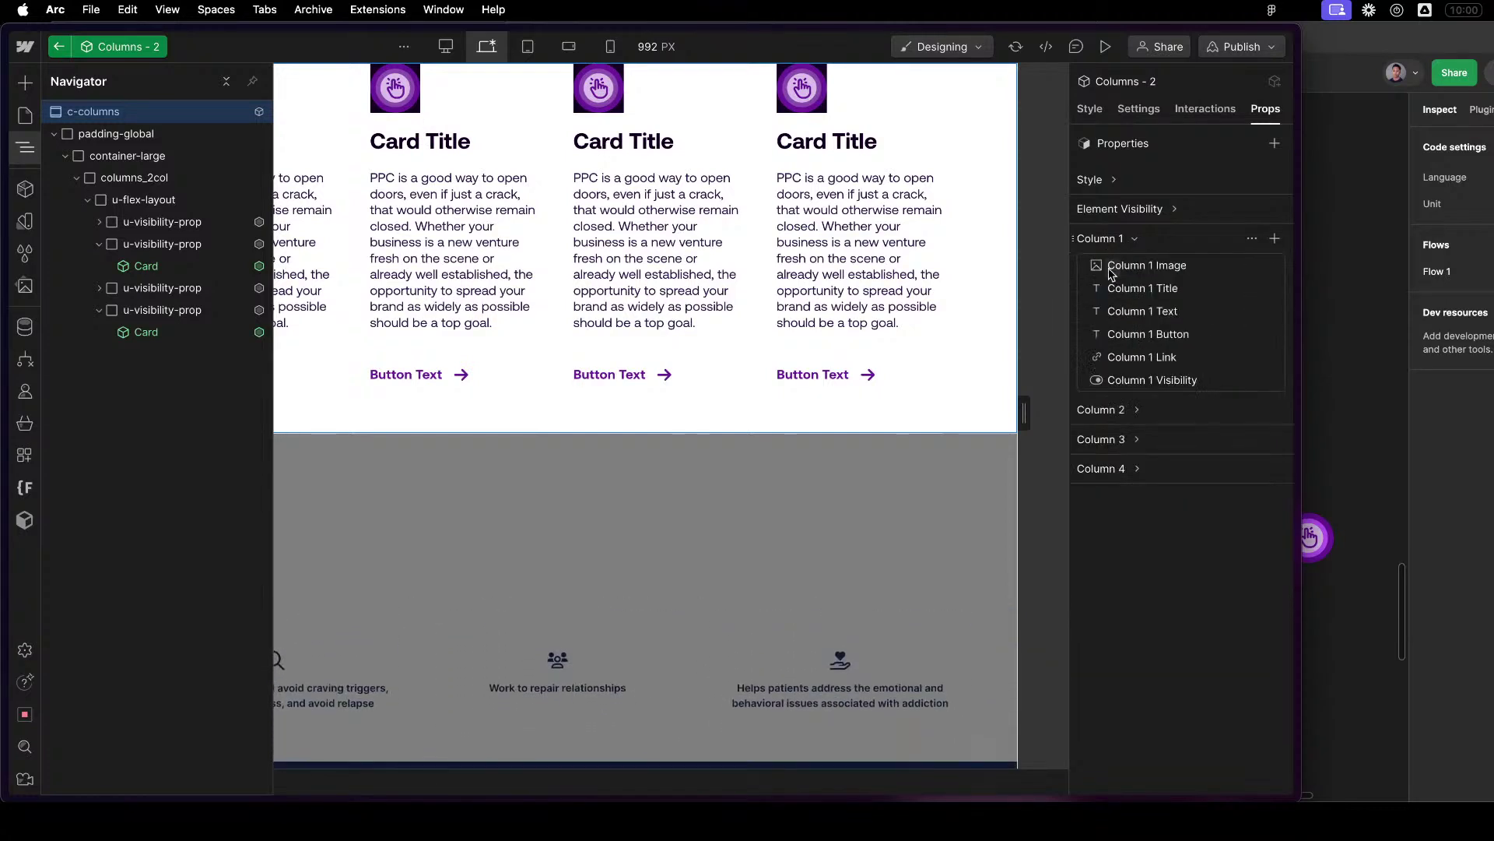
{"action": "left_click_drag", "start_coordinate": [1098, 379], "coordinate": [1093, 264]}
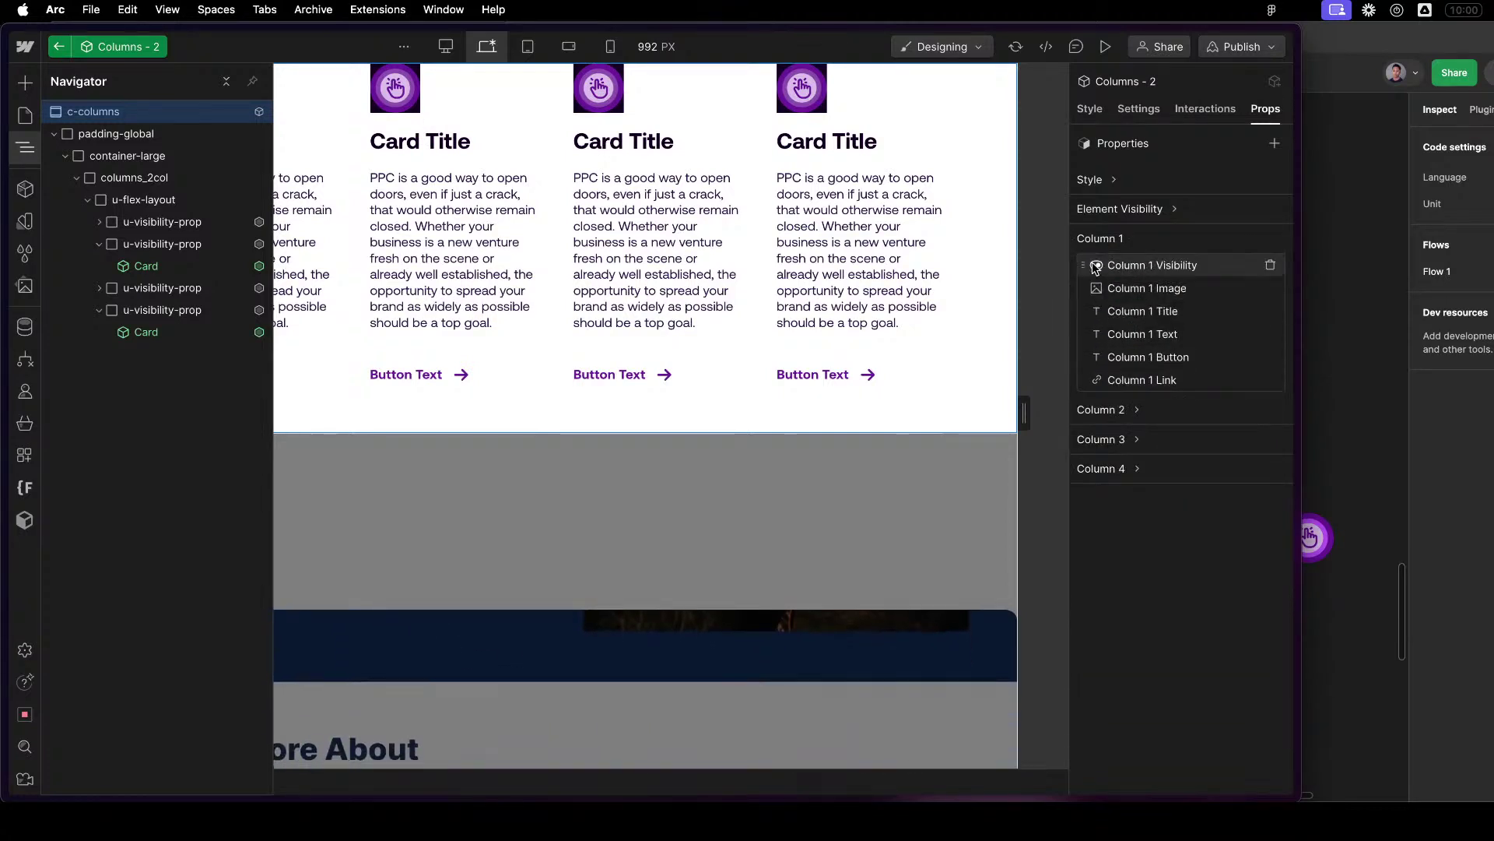
{"action": "left_click", "coordinate": [1109, 240]}
{"action": "left_click", "coordinate": [1144, 180]}
{"action": "left_click", "coordinate": [1144, 182]}
{"action": "left_click", "coordinate": [1146, 210]}
{"action": "left_click", "coordinate": [1150, 209]}
{"action": "left_click", "coordinate": [1152, 238]}
{"action": "left_click", "coordinate": [1151, 241]}
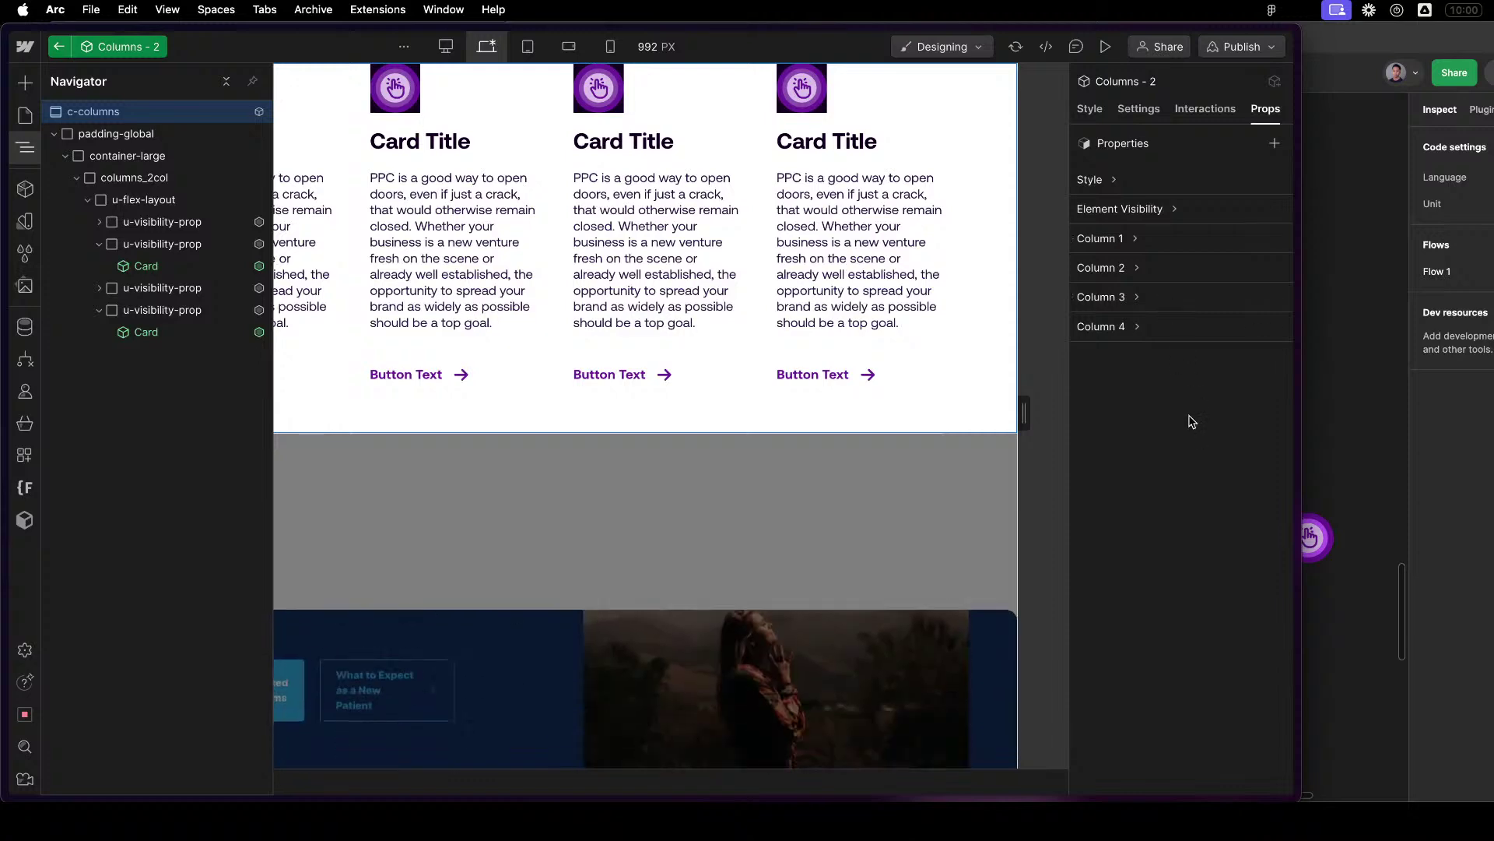
{"action": "left_click", "coordinate": [1251, 238]}
{"action": "left_click", "coordinate": [1208, 389]}
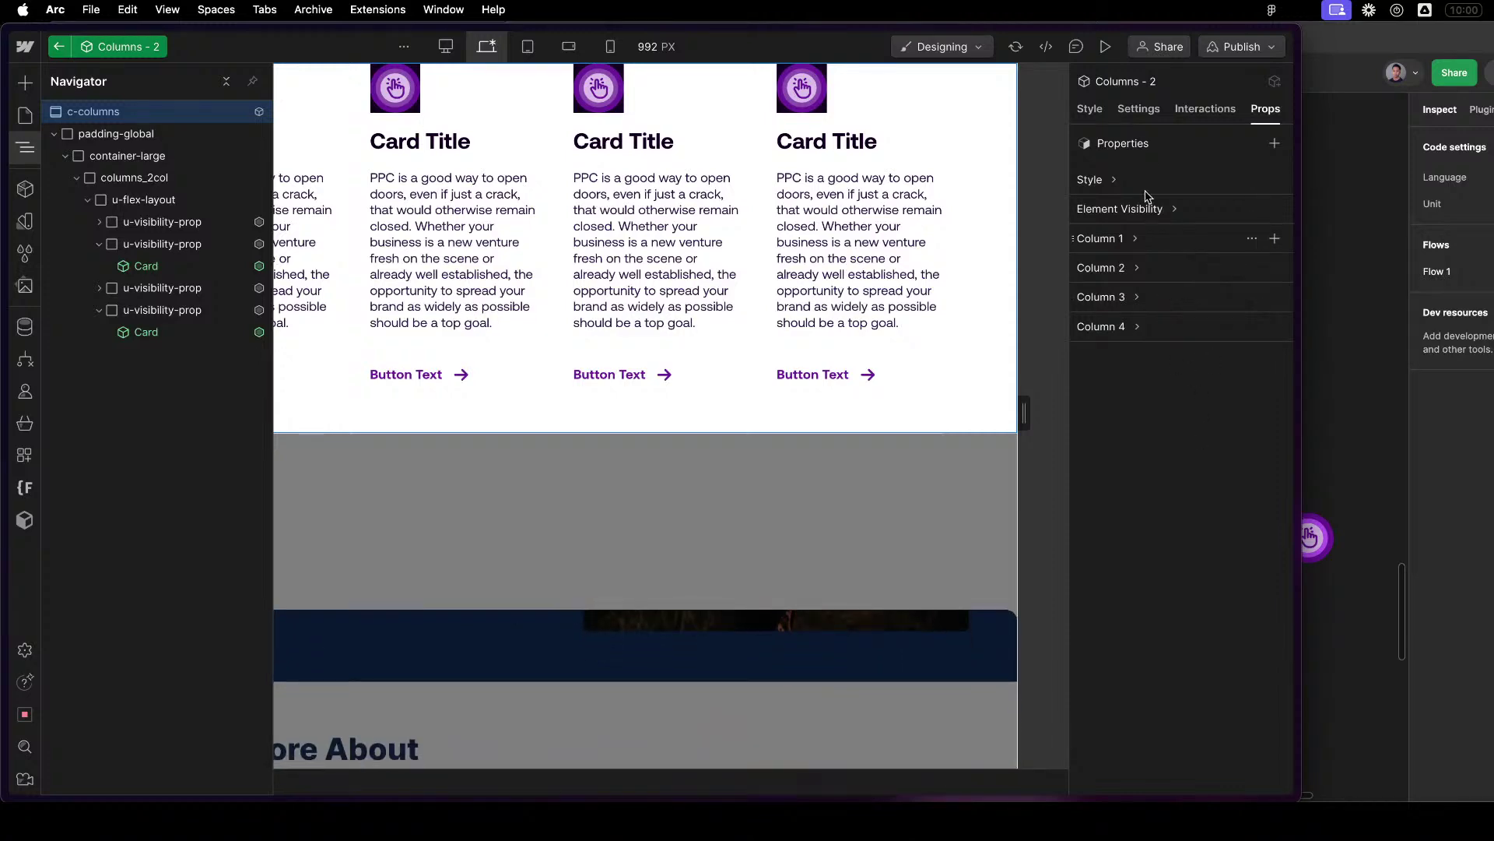
Exit to the page and rename the Columns - 2 component as Columns.
{"action": "left_click", "coordinate": [60, 50]}
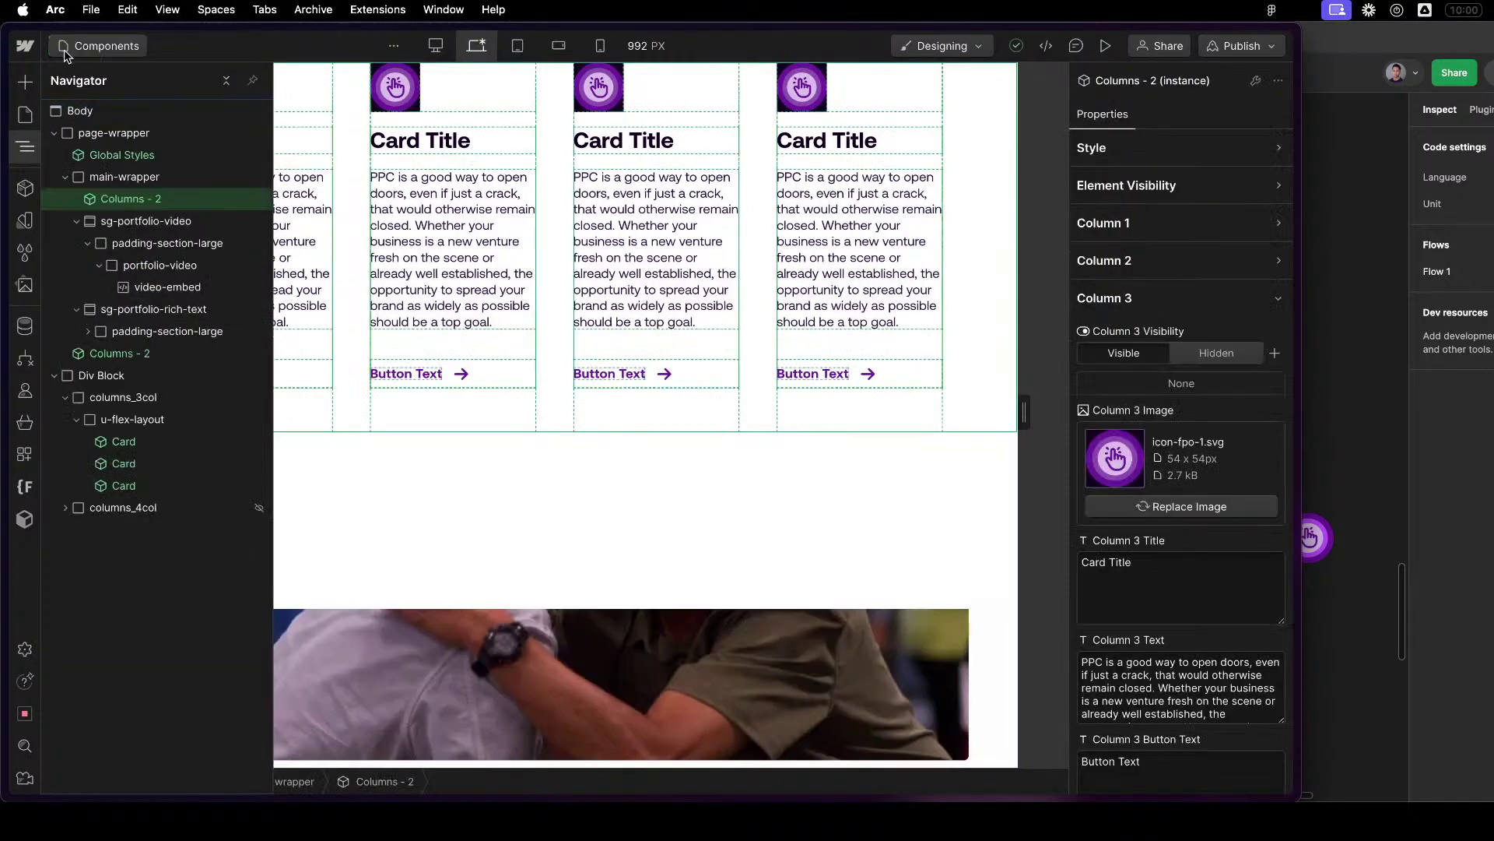
{"action": "left_click", "coordinate": [24, 195]}
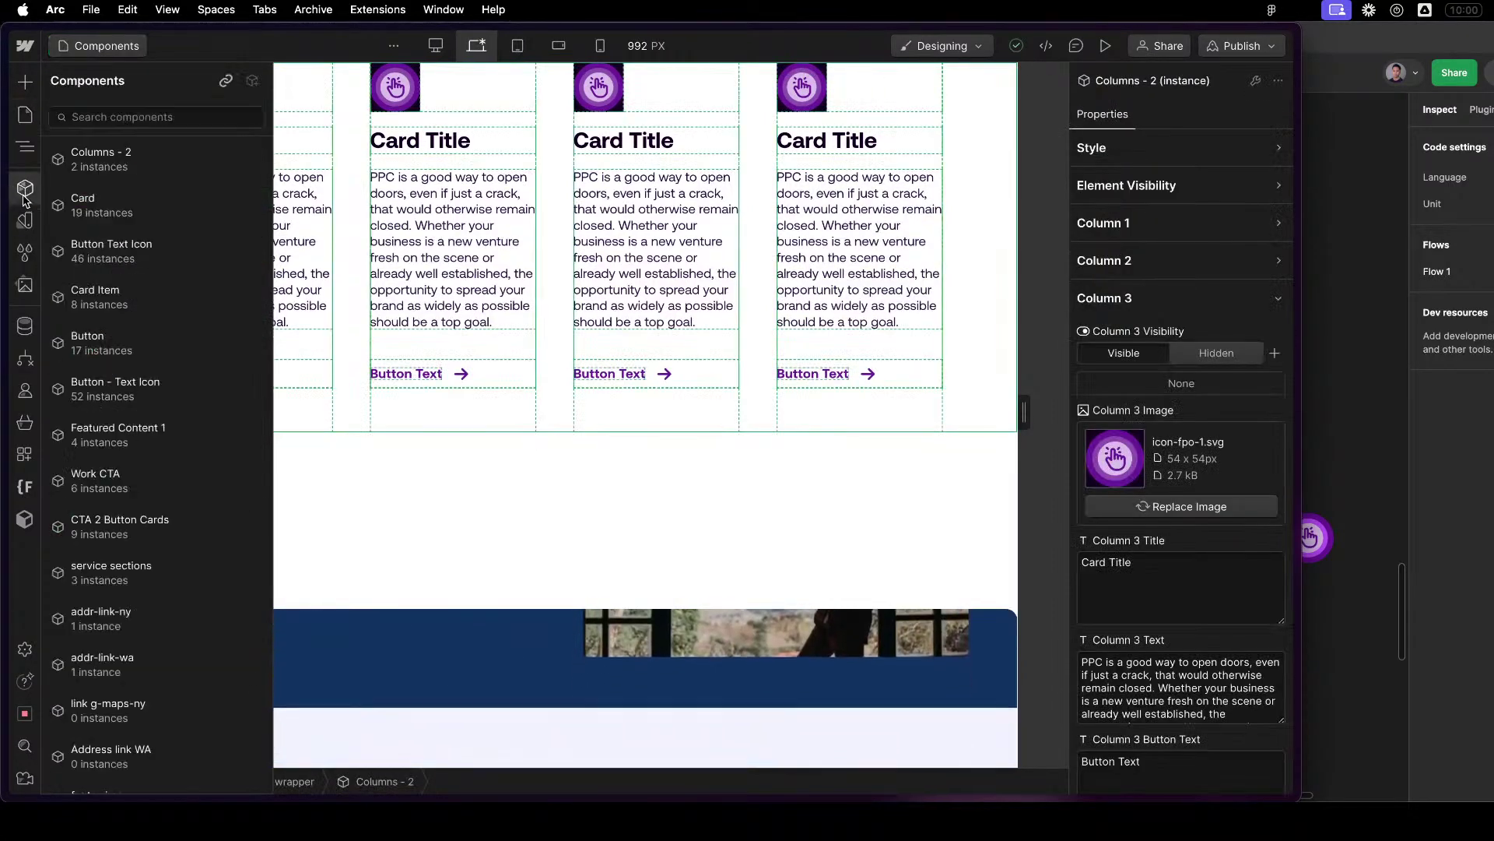
{"action": "left_click", "coordinate": [190, 160]}
{"action": "left_click", "coordinate": [238, 191]}
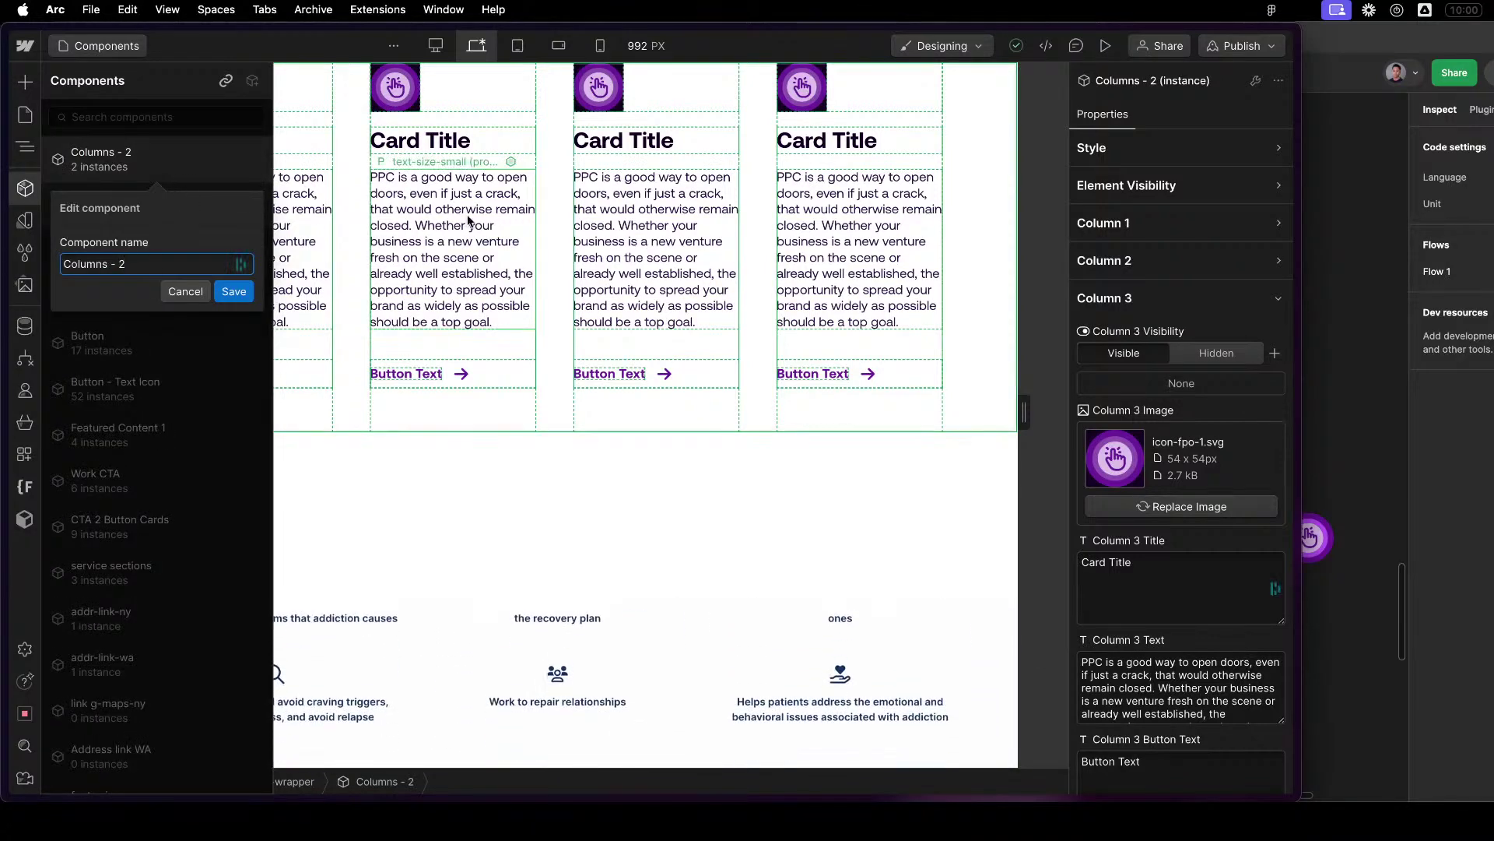
{"action": "key", "text": "BackSpace"}
{"action": "key", "text": "BackSpace"}
{"action": "key", "text": "BackSpace"}
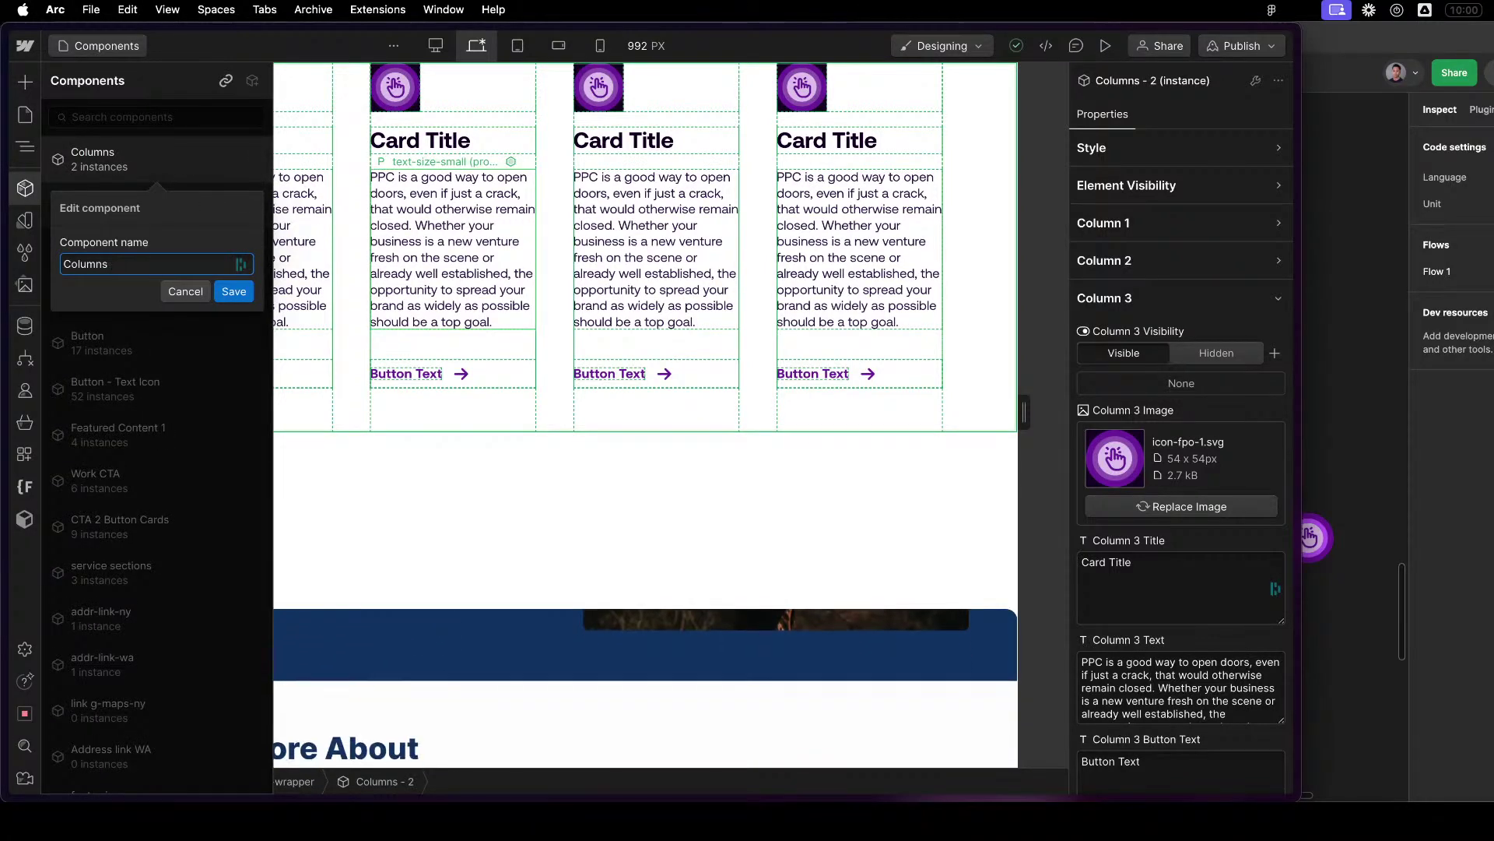
{"action": "left_click", "coordinate": [234, 291]}
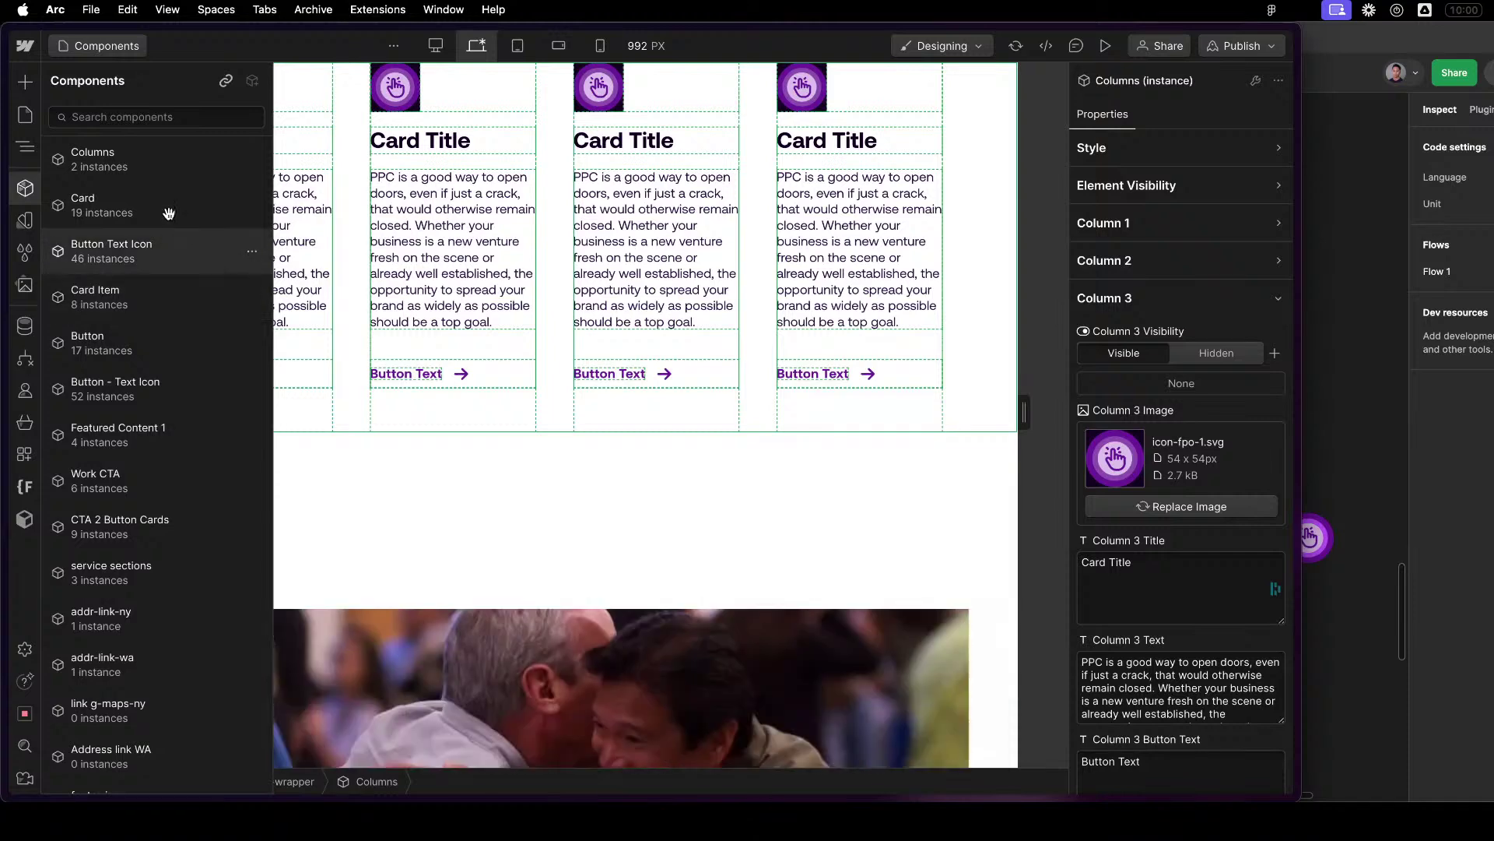
Delete the leftover Div Block holding columns_3col and columns_4col from the end of the page.
{"action": "left_click", "coordinate": [828, 535]}
{"action": "scroll", "coordinate": [623, 467], "scroll_direction": "down", "scroll_amount": 15}
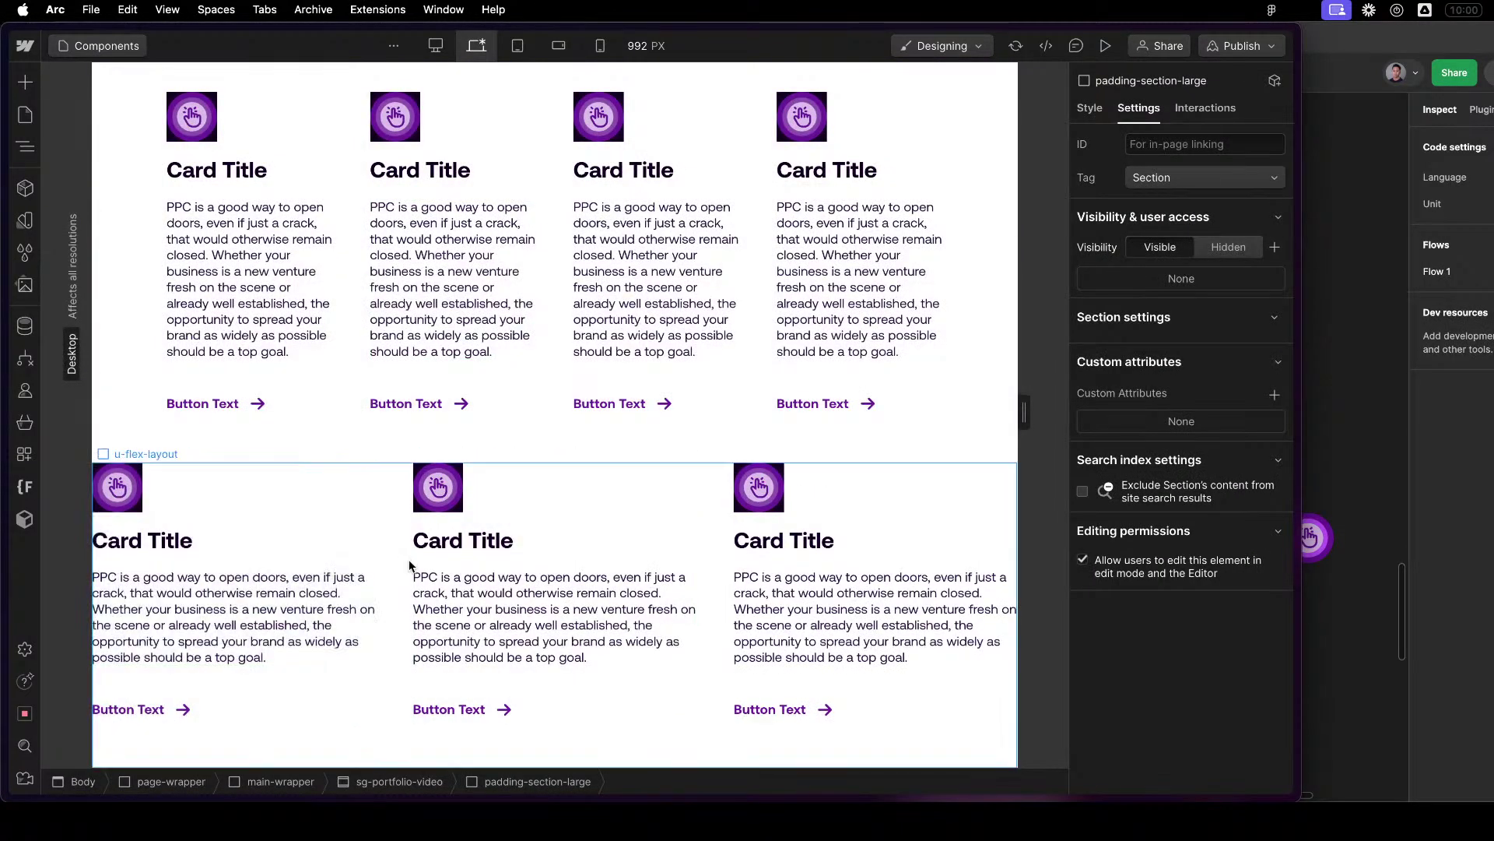
{"action": "left_click", "coordinate": [406, 566]}
{"action": "key", "text": "z"}
{"action": "left_click", "coordinate": [128, 376]}
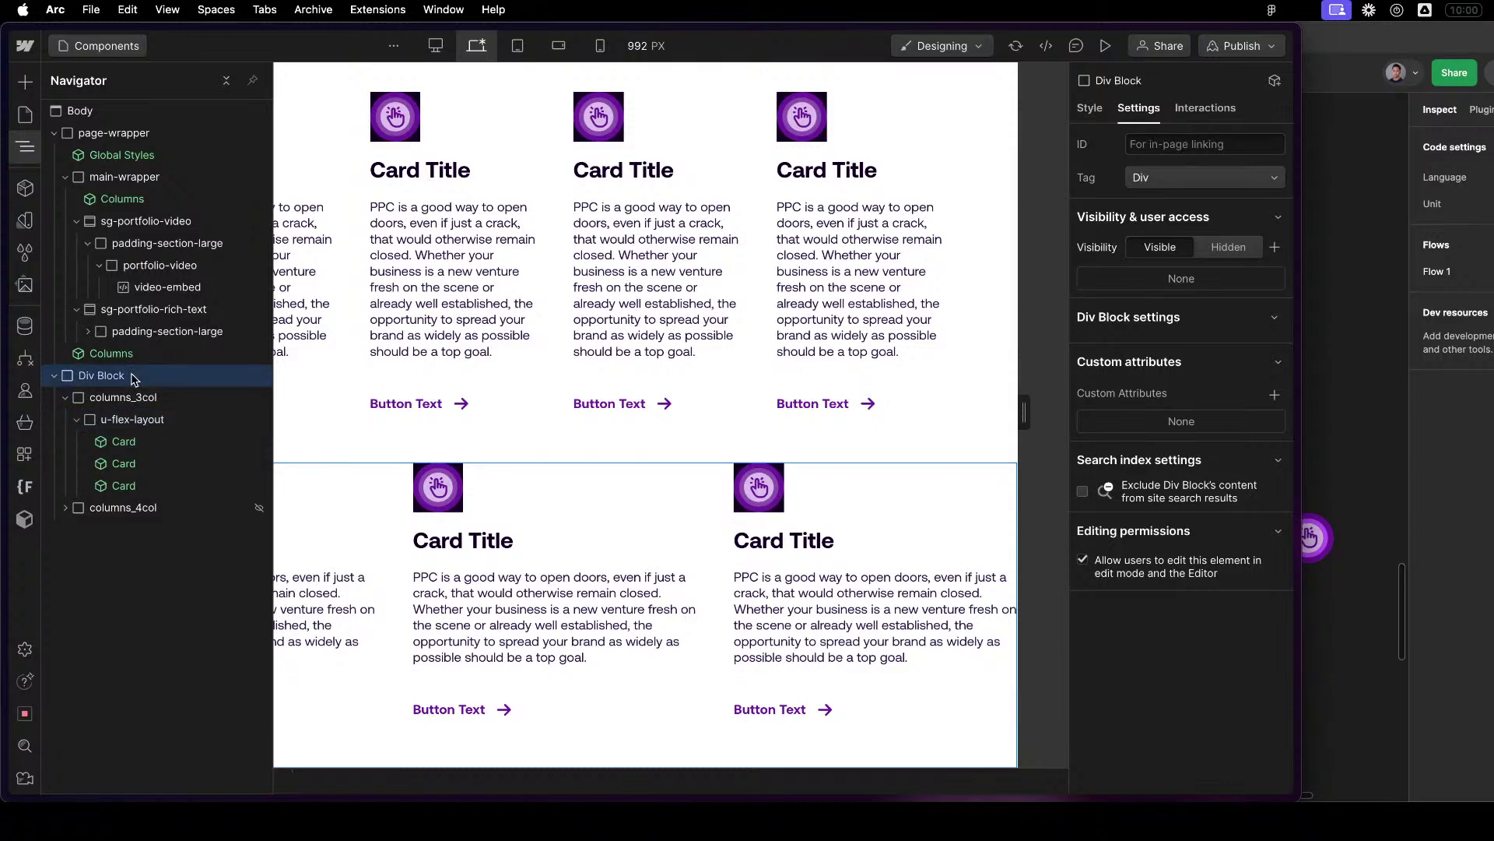
{"action": "key", "text": "Delete"}
Test hiding Column 4 on the Columns instance at the page's end, and reset Column 4 Visibility to its default property value.
{"action": "left_click", "coordinate": [777, 353]}
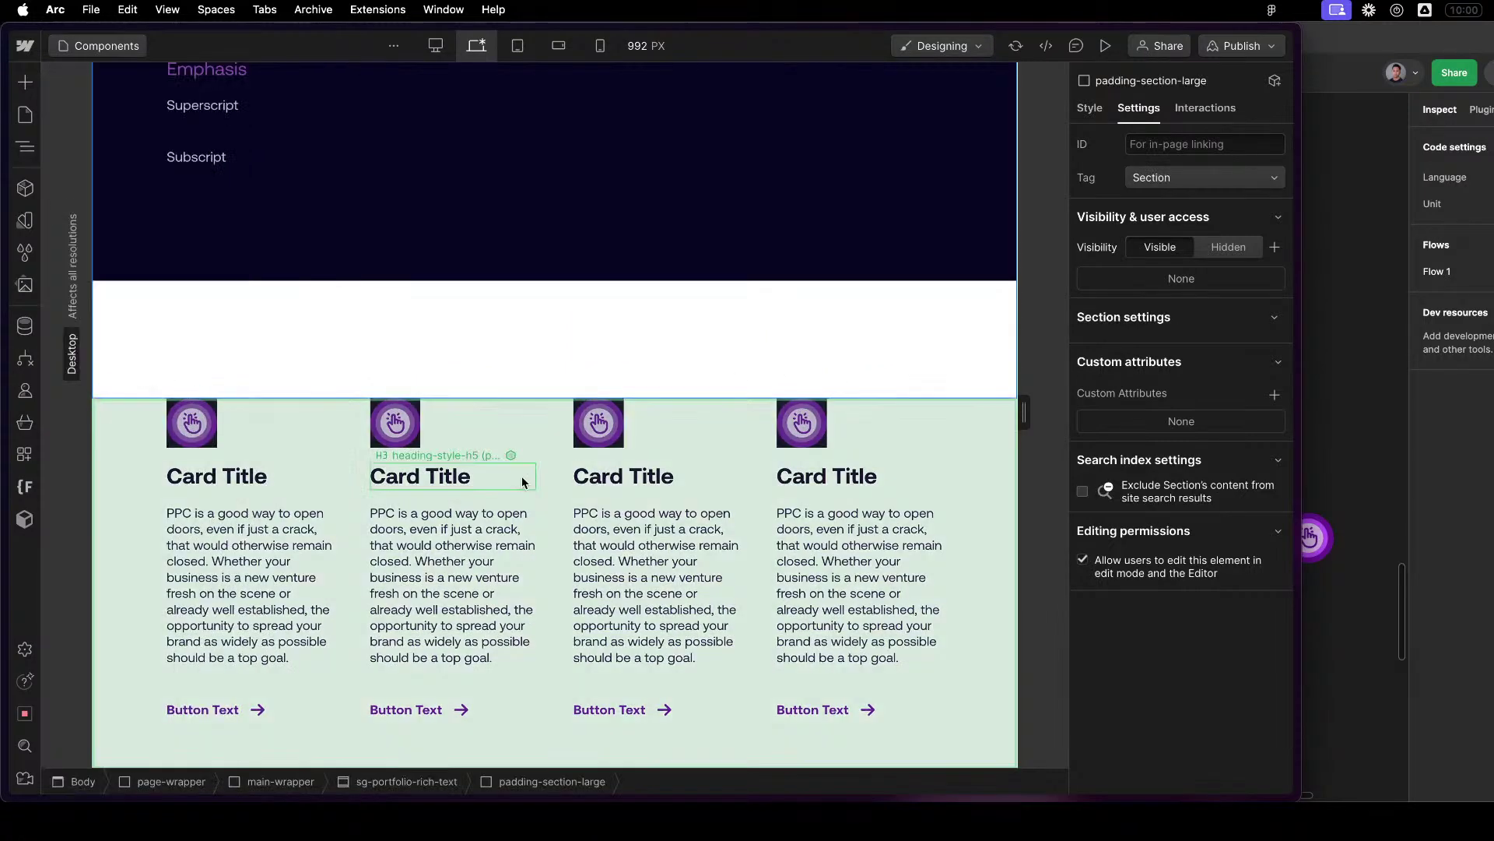
{"action": "left_click", "coordinate": [316, 506]}
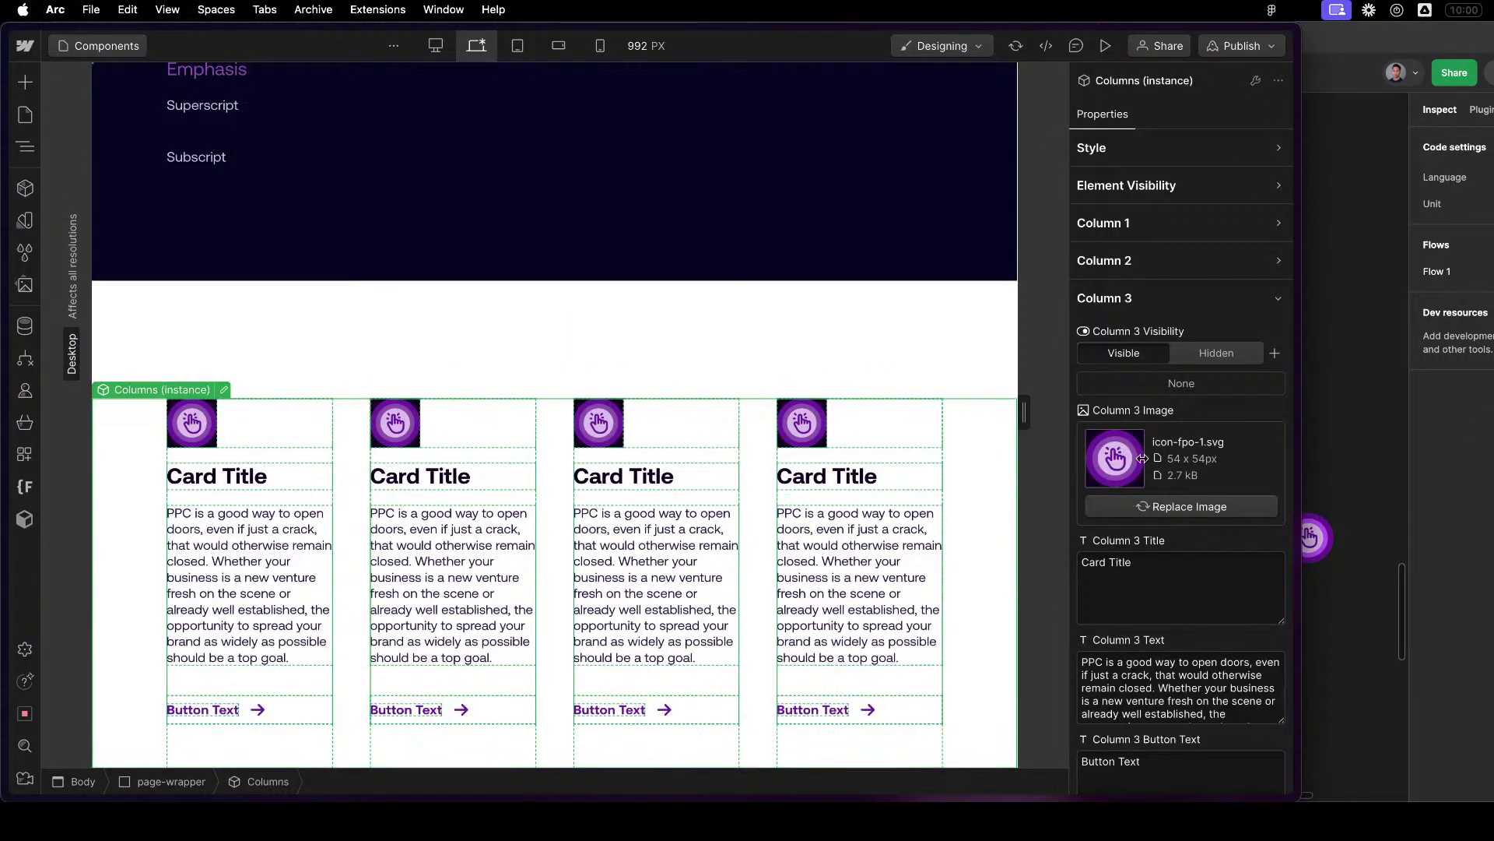
{"action": "left_click", "coordinate": [1162, 307]}
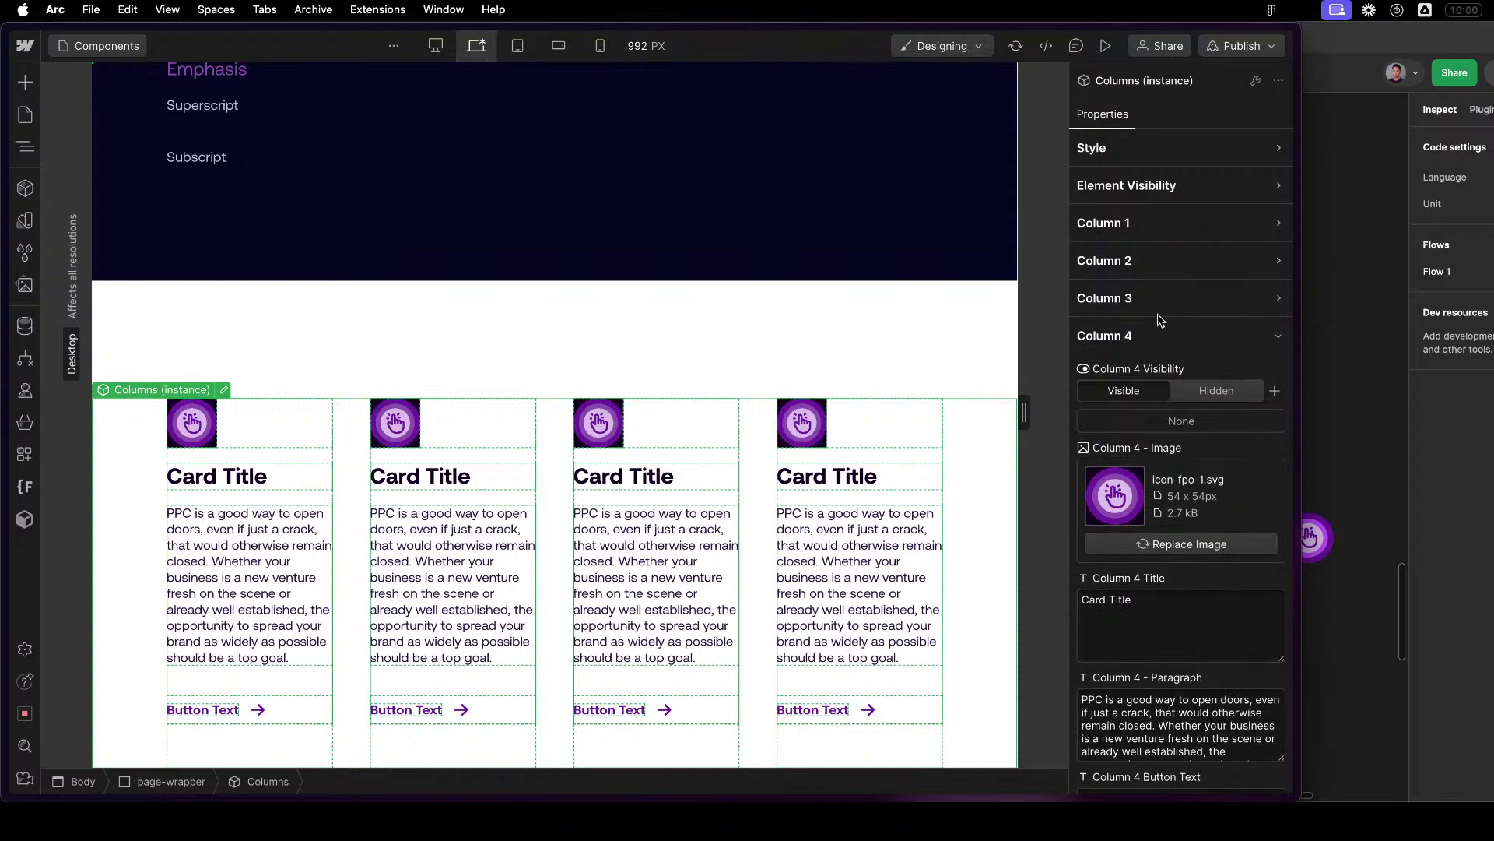
{"action": "left_click", "coordinate": [1158, 342]}
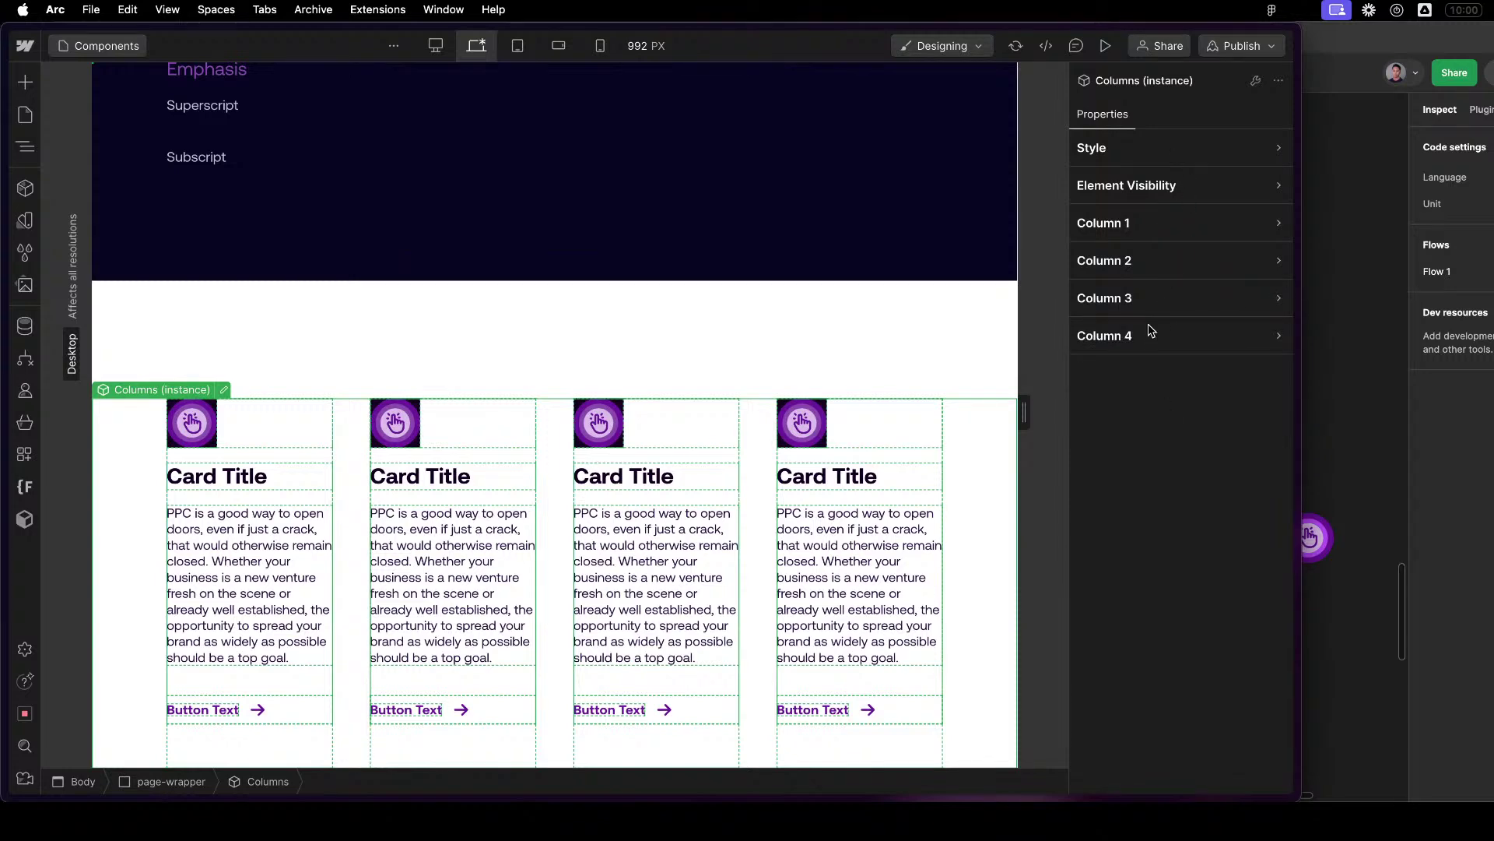
{"action": "left_click", "coordinate": [1151, 330]}
{"action": "left_click", "coordinate": [1213, 390]}
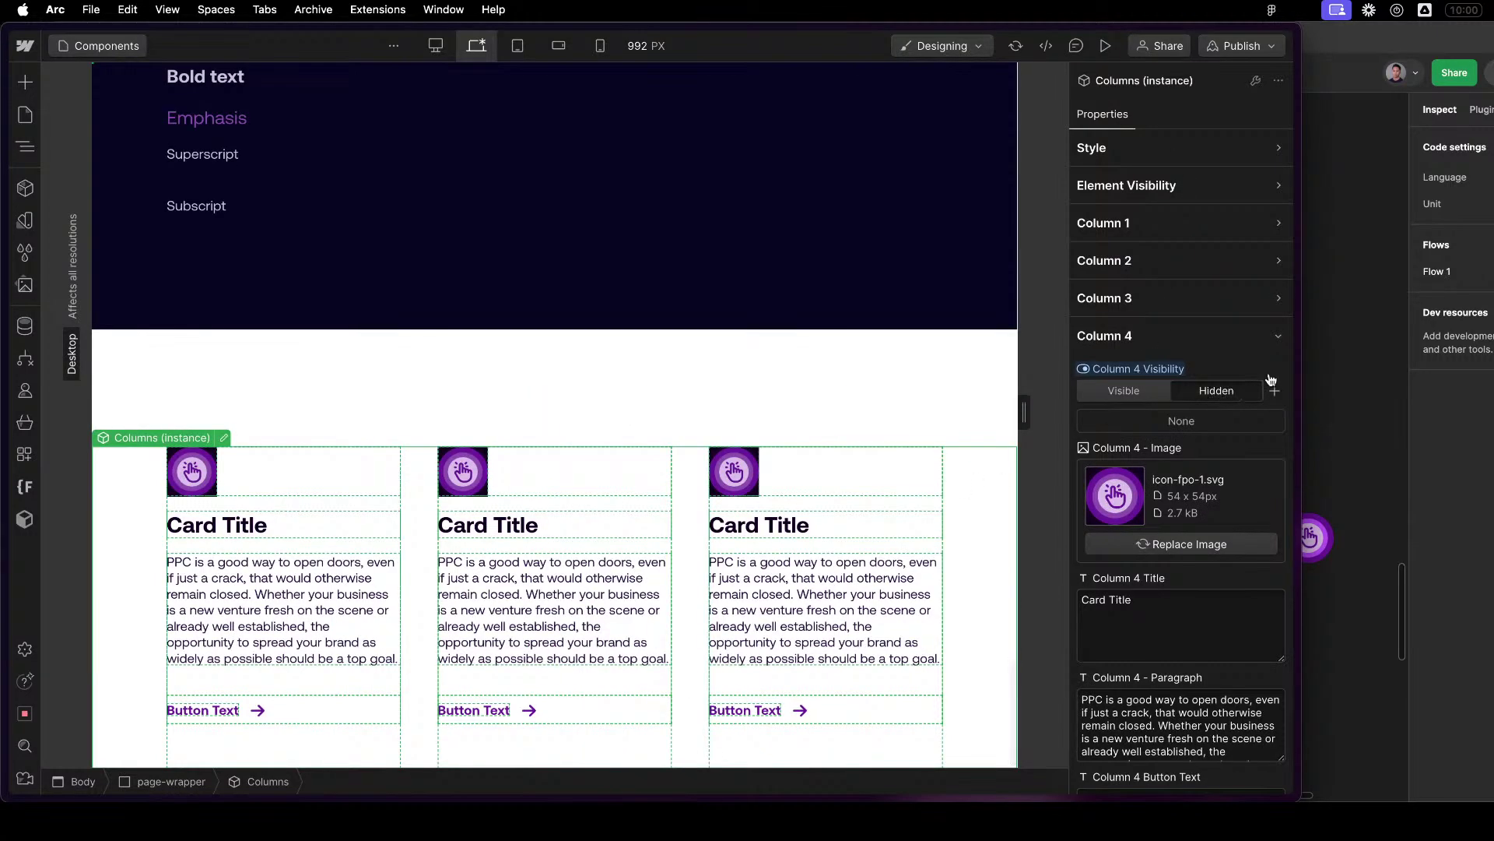
{"action": "left_click", "coordinate": [1144, 370]}
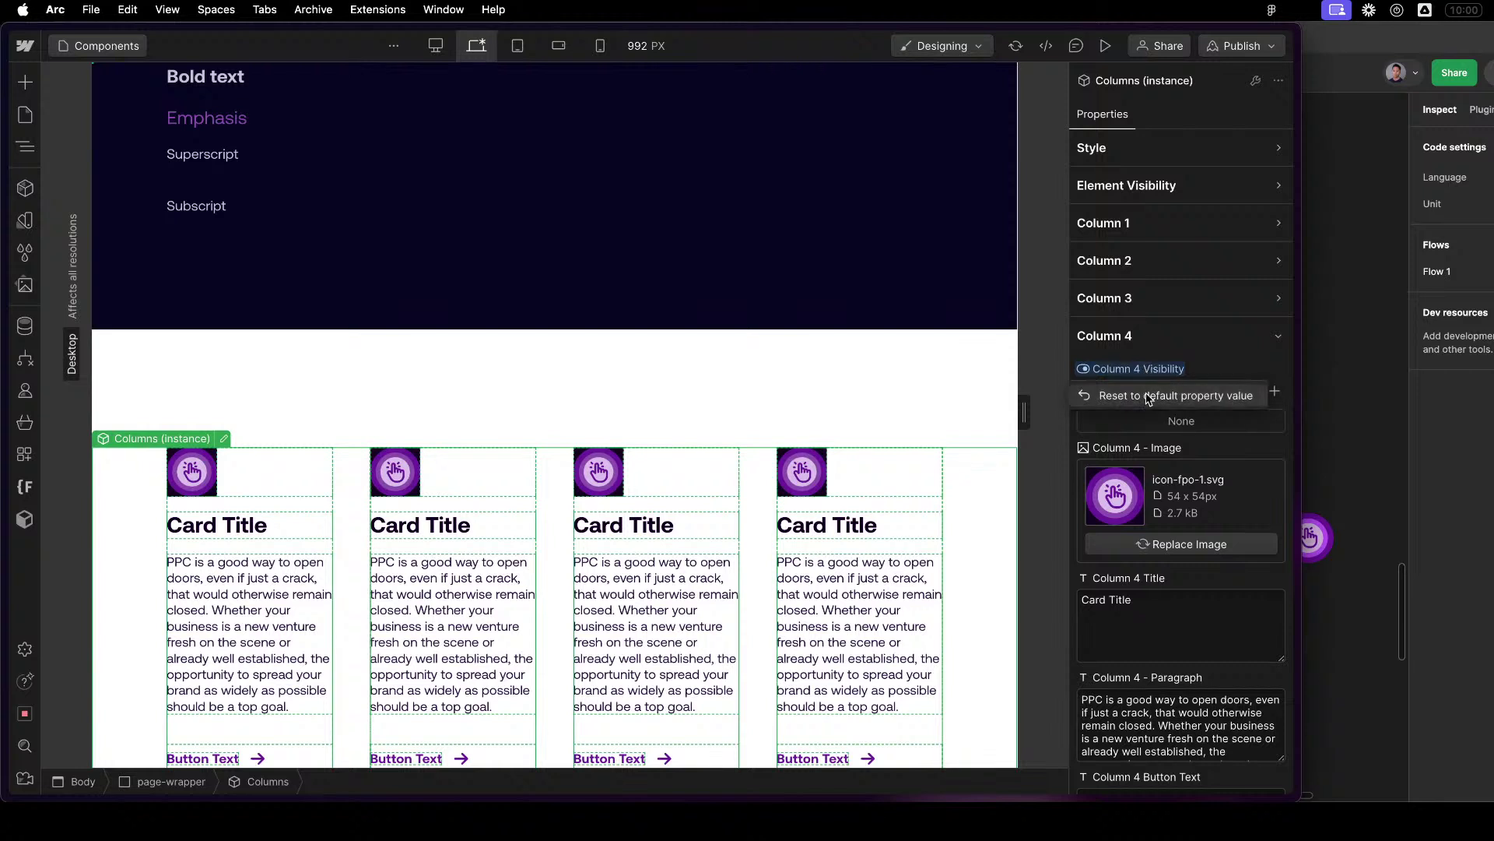
Examine the page's section order and both Columns instances, collapsing sg-portfolio-video and sg-portfolio-rich-text in the element tree.
{"action": "left_click", "coordinate": [1152, 338]}
{"action": "mouse_move", "coordinate": [1068, 771]}
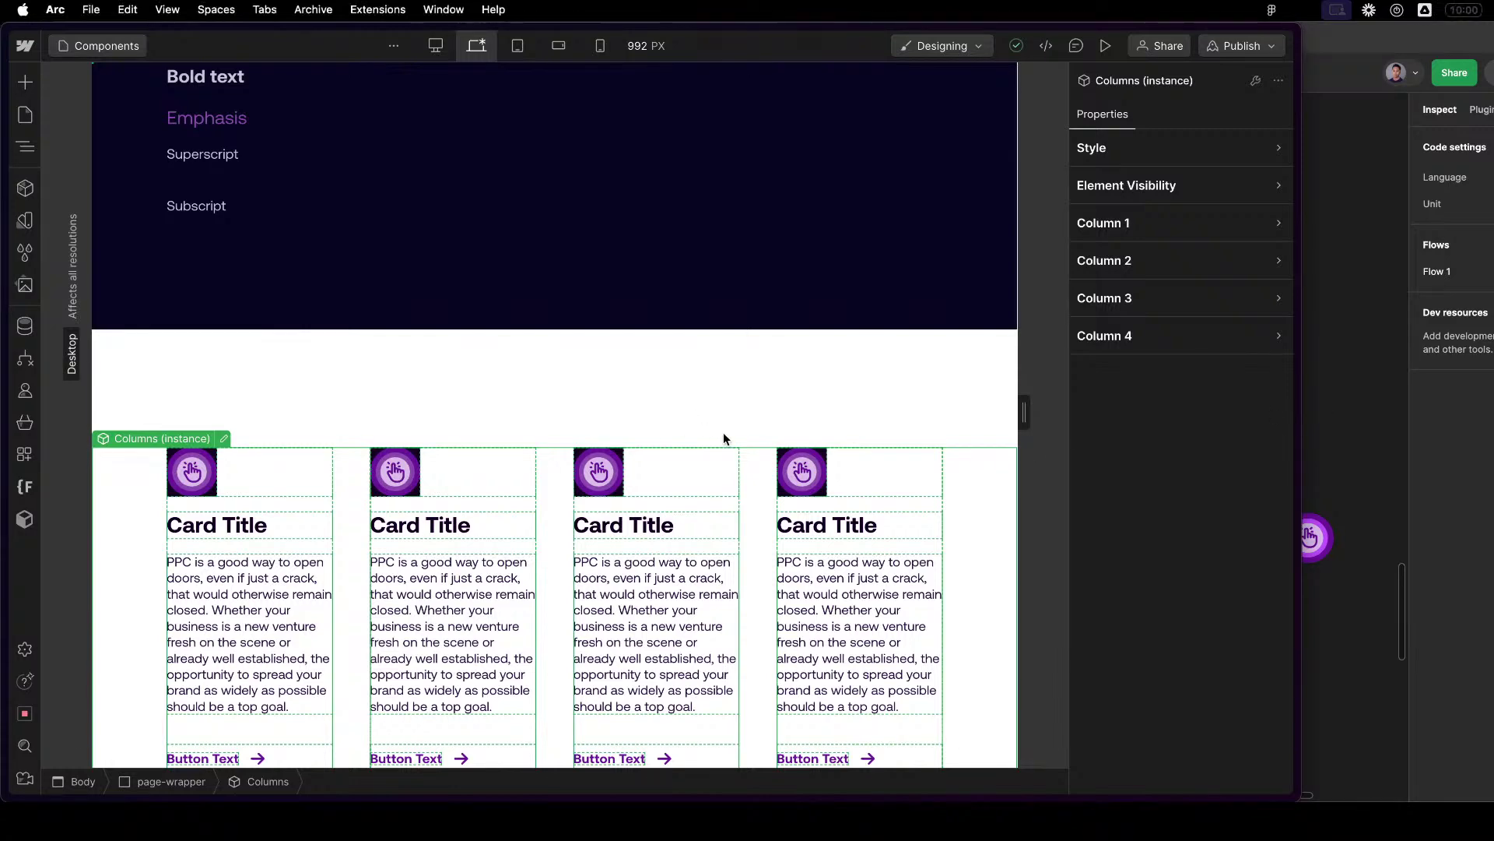
{"action": "scroll", "coordinate": [717, 433], "scroll_direction": "down", "scroll_amount": 2}
{"action": "scroll", "coordinate": [393, 327], "scroll_direction": "up", "scroll_amount": 10}
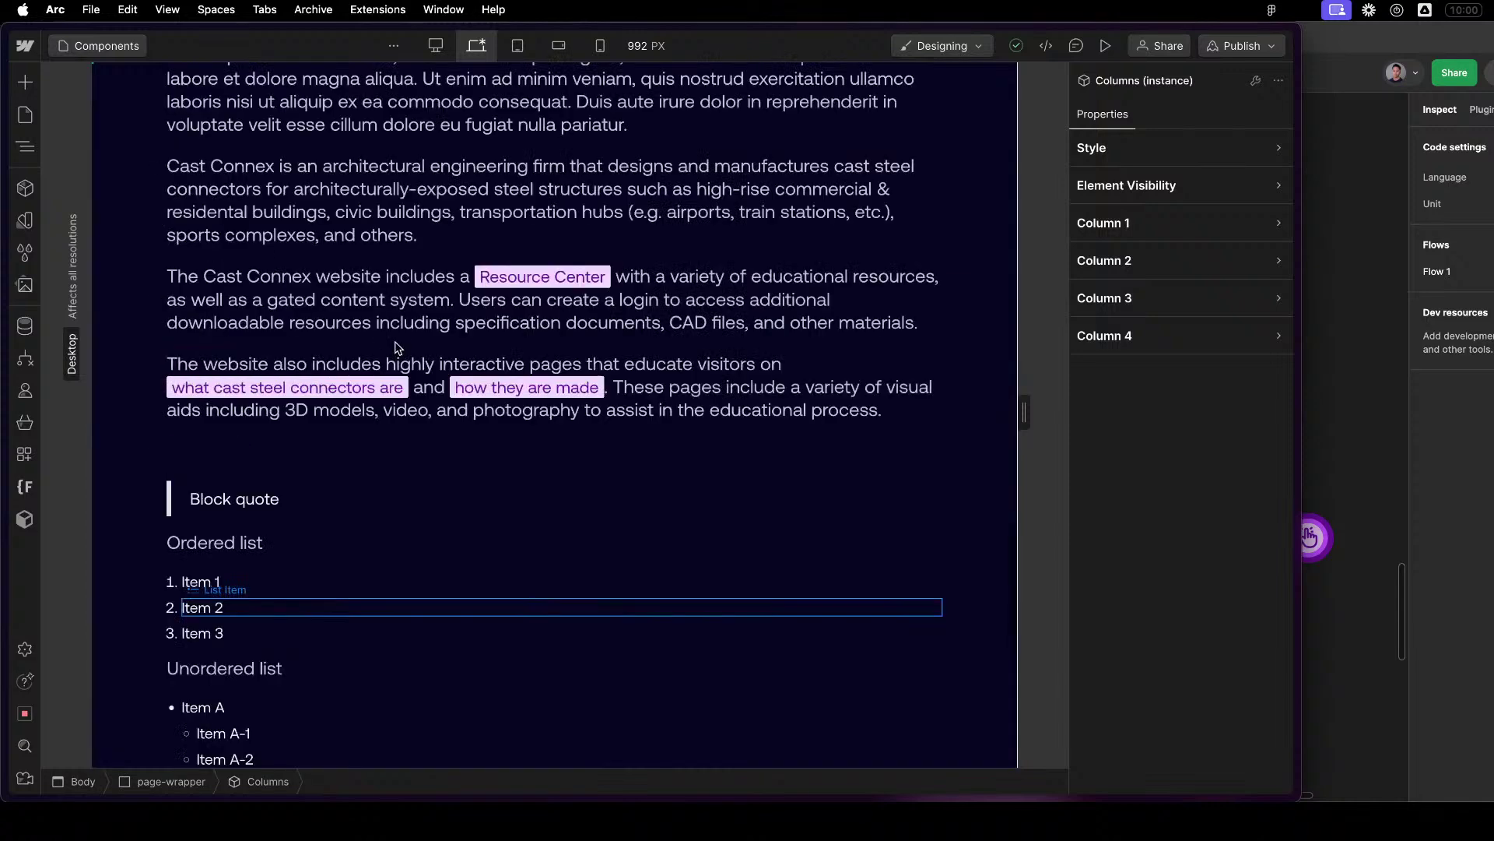
{"action": "scroll", "coordinate": [600, 412], "scroll_direction": "down", "scroll_amount": 8}
{"action": "scroll", "coordinate": [607, 435], "scroll_direction": "down", "scroll_amount": 5}
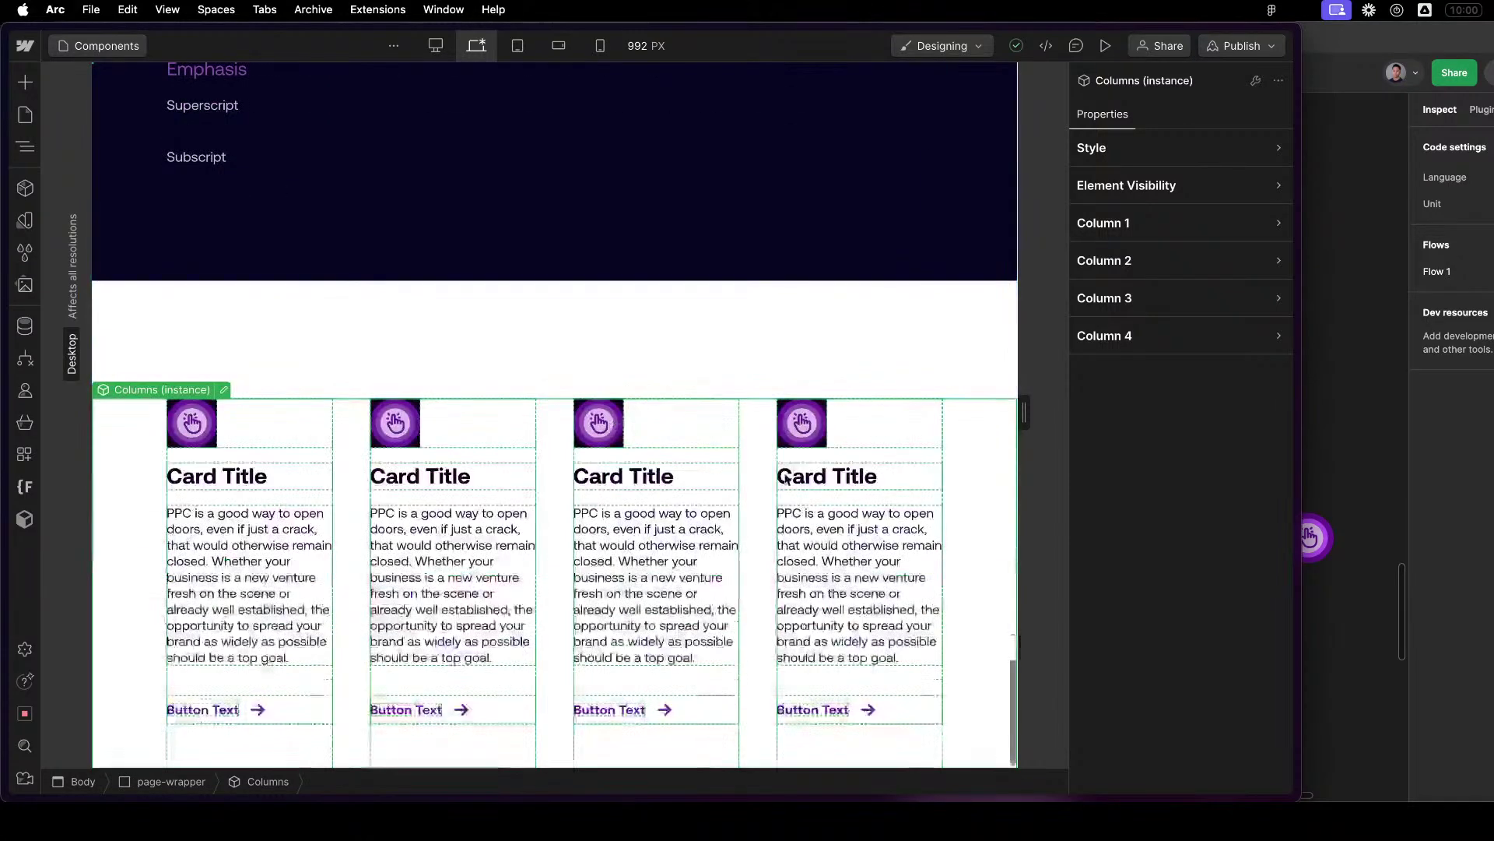
{"action": "key", "text": "z"}
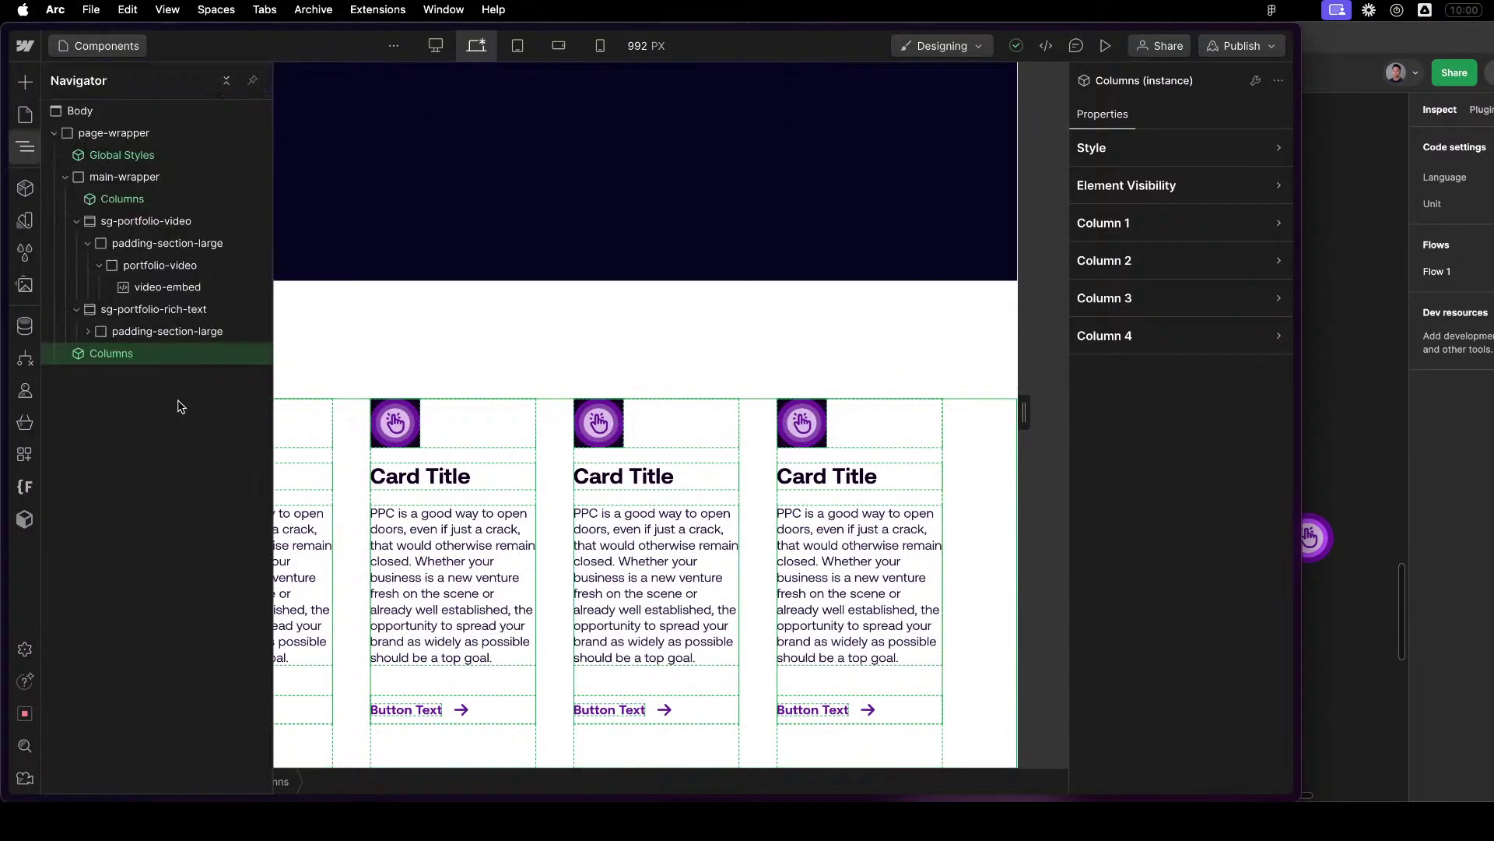
{"action": "left_click", "coordinate": [77, 309]}
{"action": "left_click", "coordinate": [76, 221]}
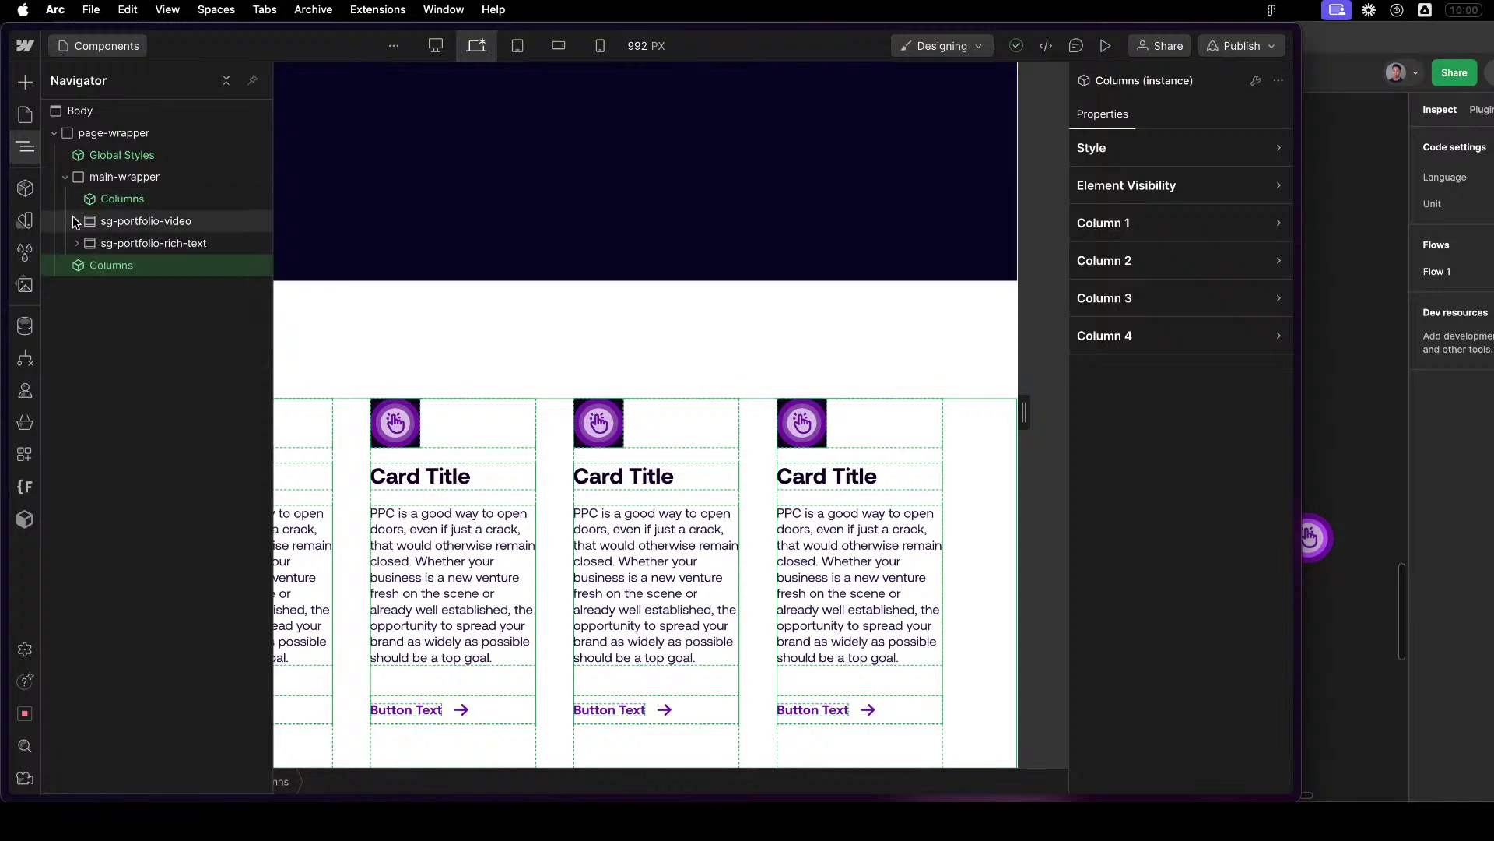
{"action": "left_click", "coordinate": [825, 367]}
{"action": "left_click", "coordinate": [979, 437]}
{"action": "scroll", "coordinate": [989, 448], "scroll_direction": "up", "scroll_amount": 5}
{"action": "scroll", "coordinate": [990, 420], "scroll_direction": "down", "scroll_amount": 5}
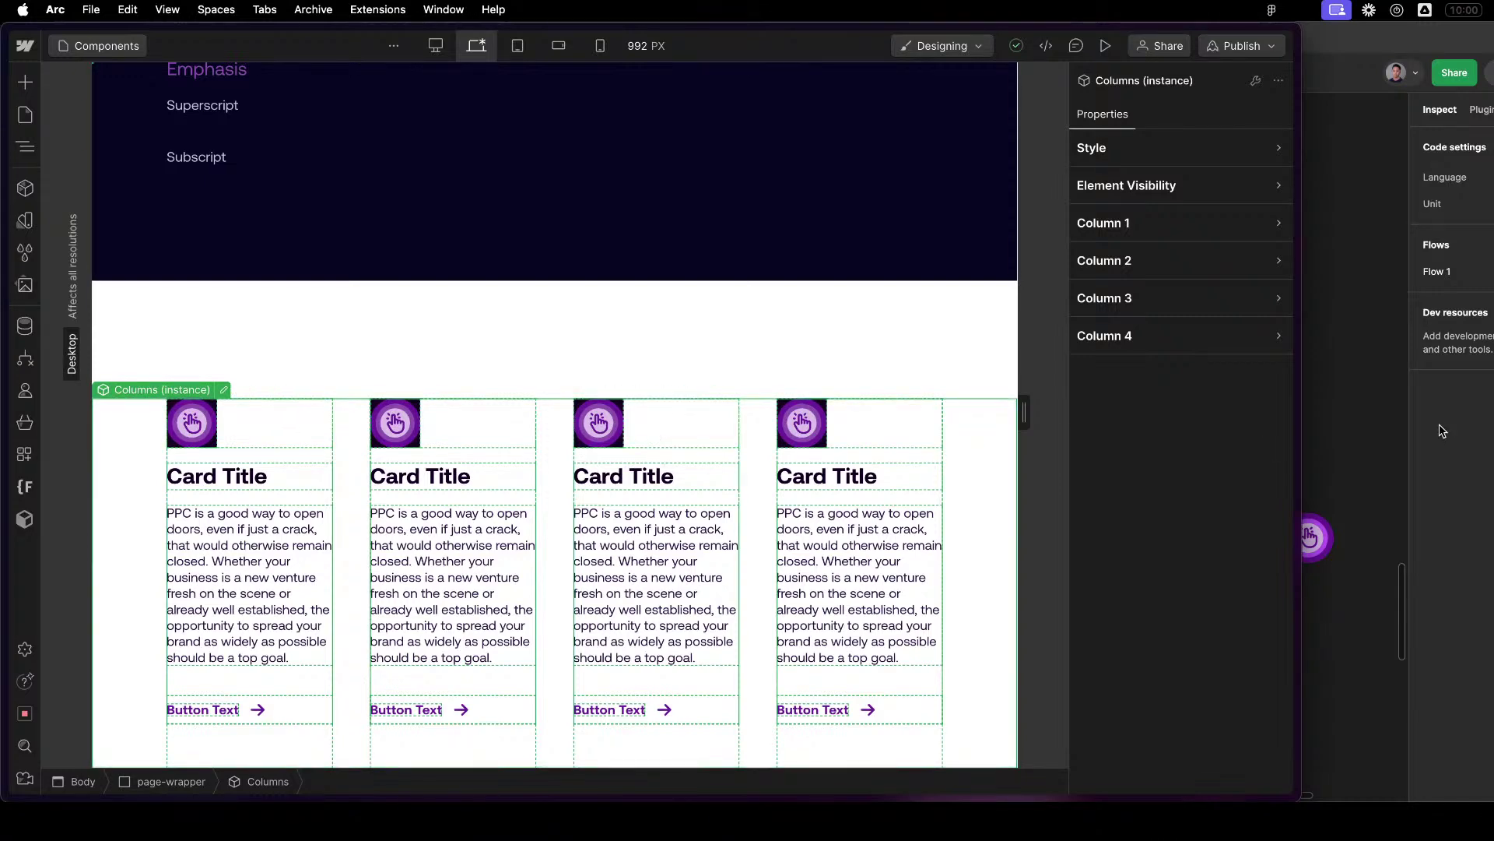
{"action": "scroll", "coordinate": [477, 502], "scroll_direction": "up", "scroll_amount": 10}
{"action": "scroll", "coordinate": [477, 502], "scroll_direction": "down", "scroll_amount": 10}
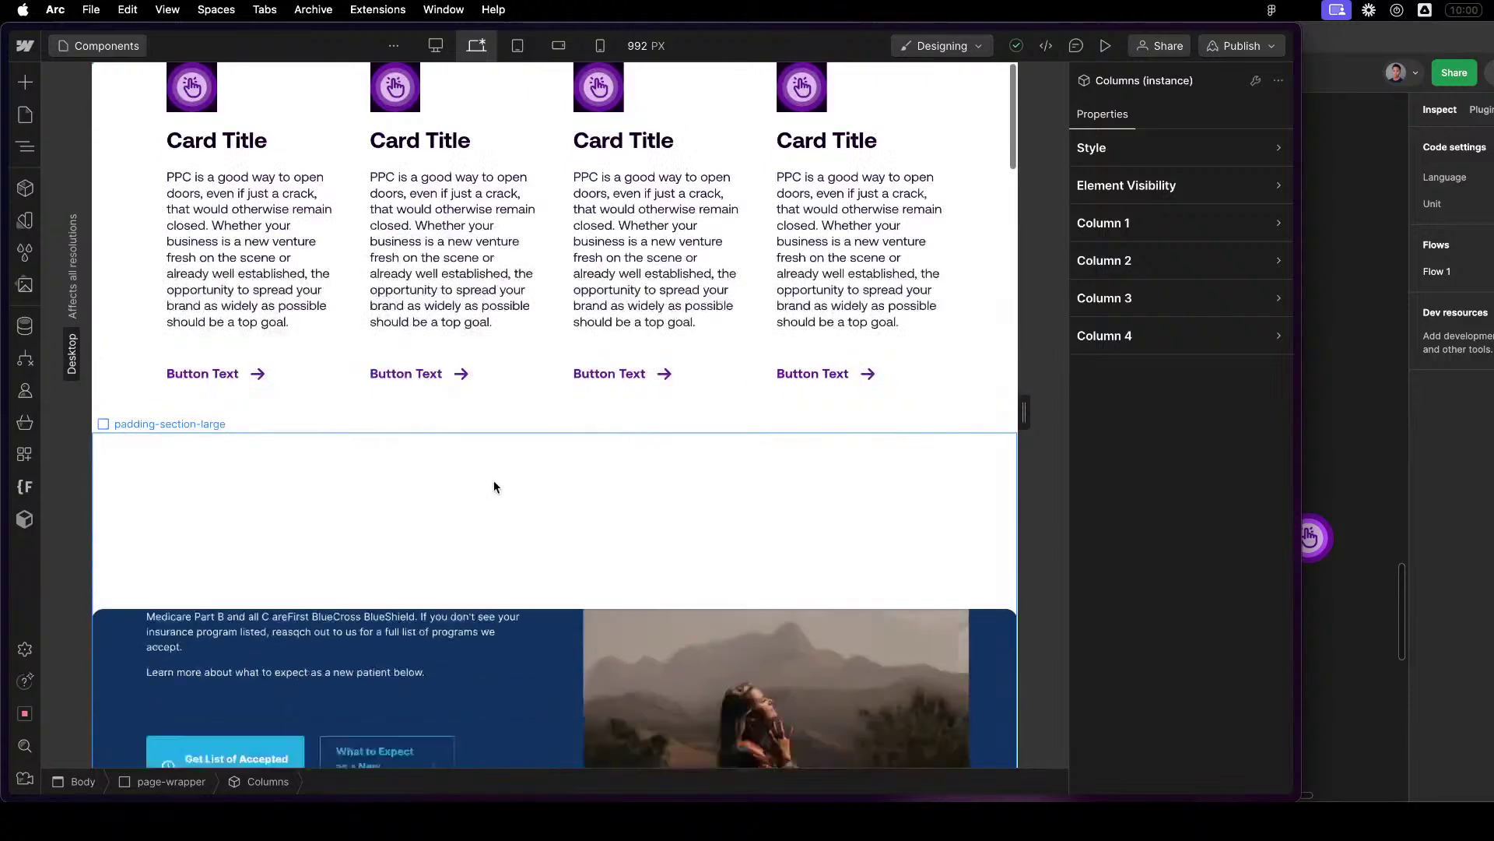
Inside the Columns component, add four Div Blocks to c-columns, two before and two after padding-global.
{"action": "double_click", "coordinate": [132, 113]}
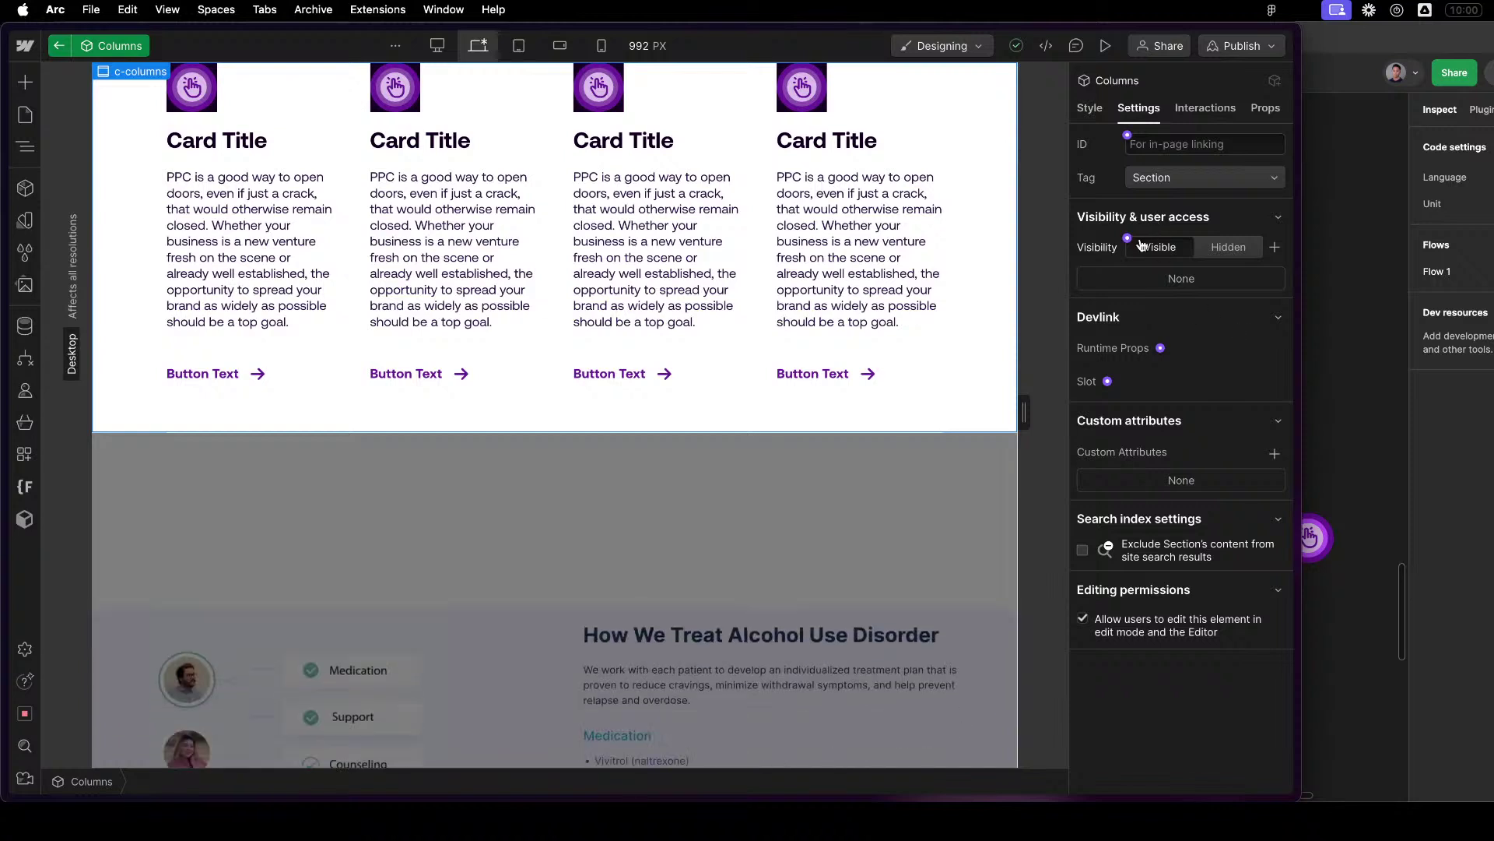
{"action": "key", "text": "z"}
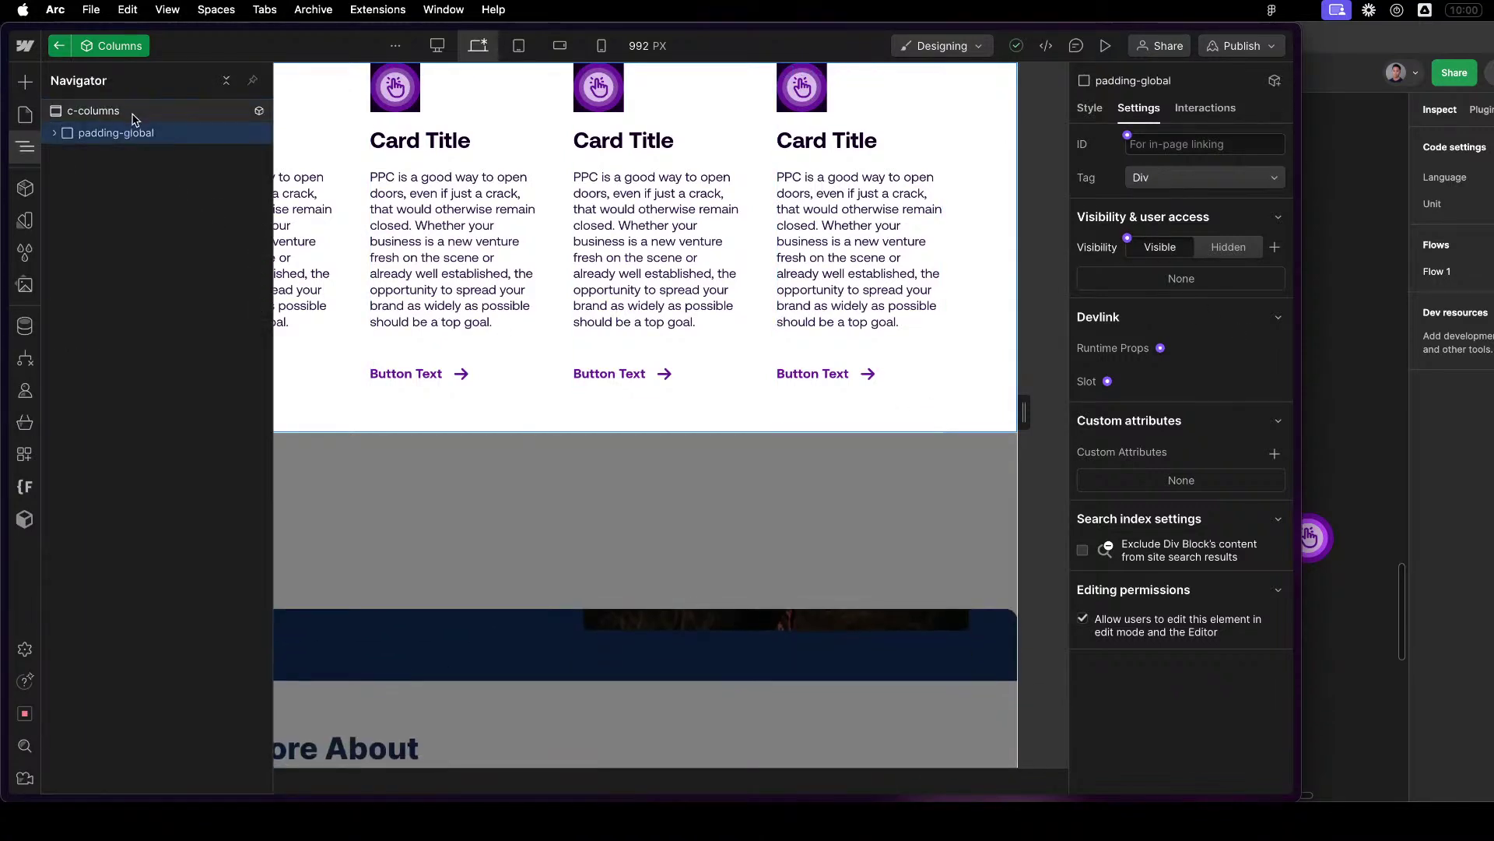
{"action": "key", "text": "super+k"}
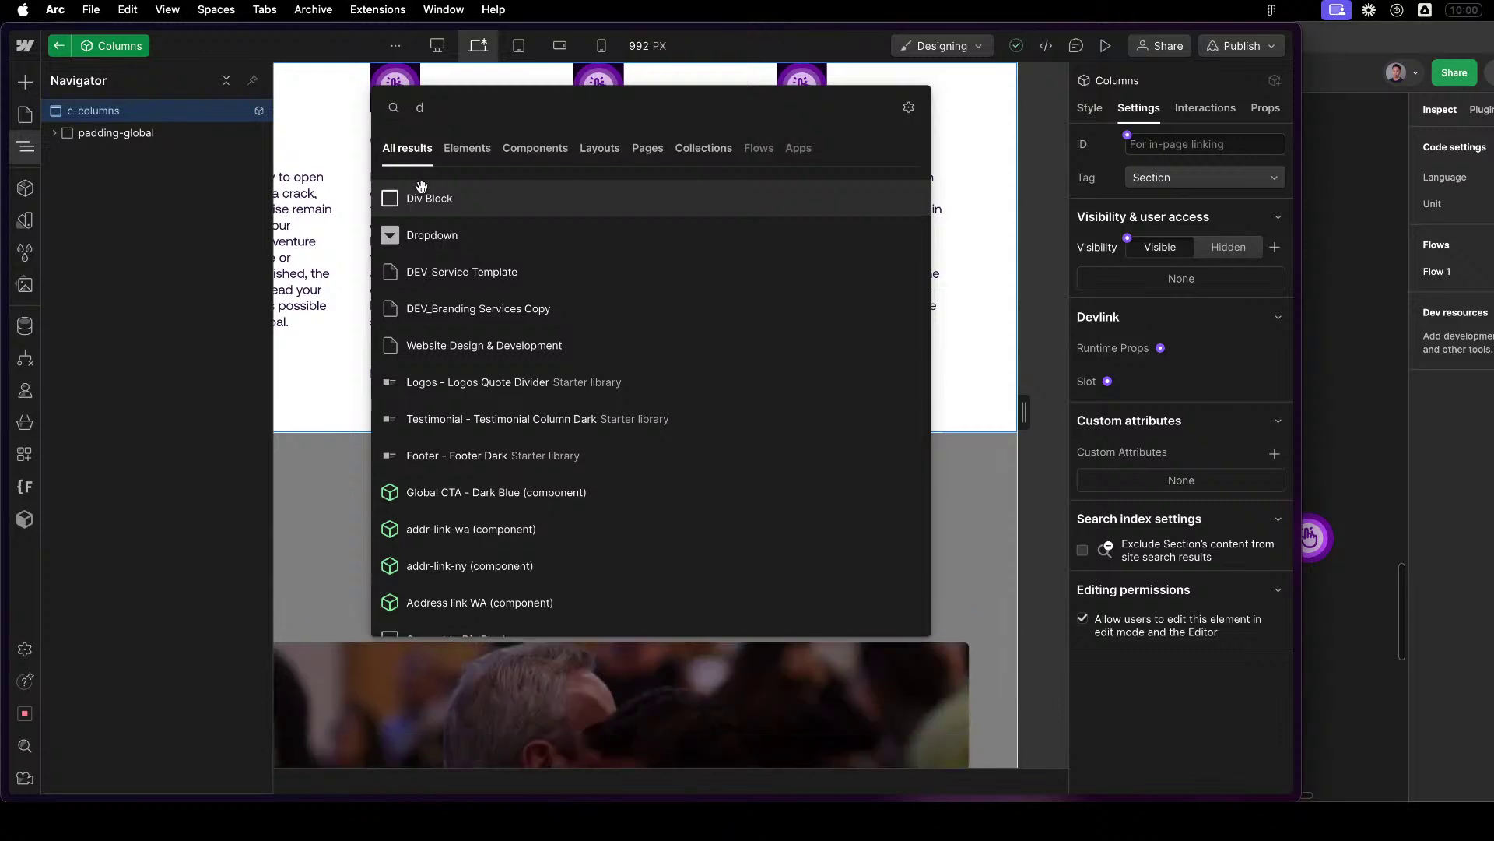
{"action": "key", "text": "Return"}
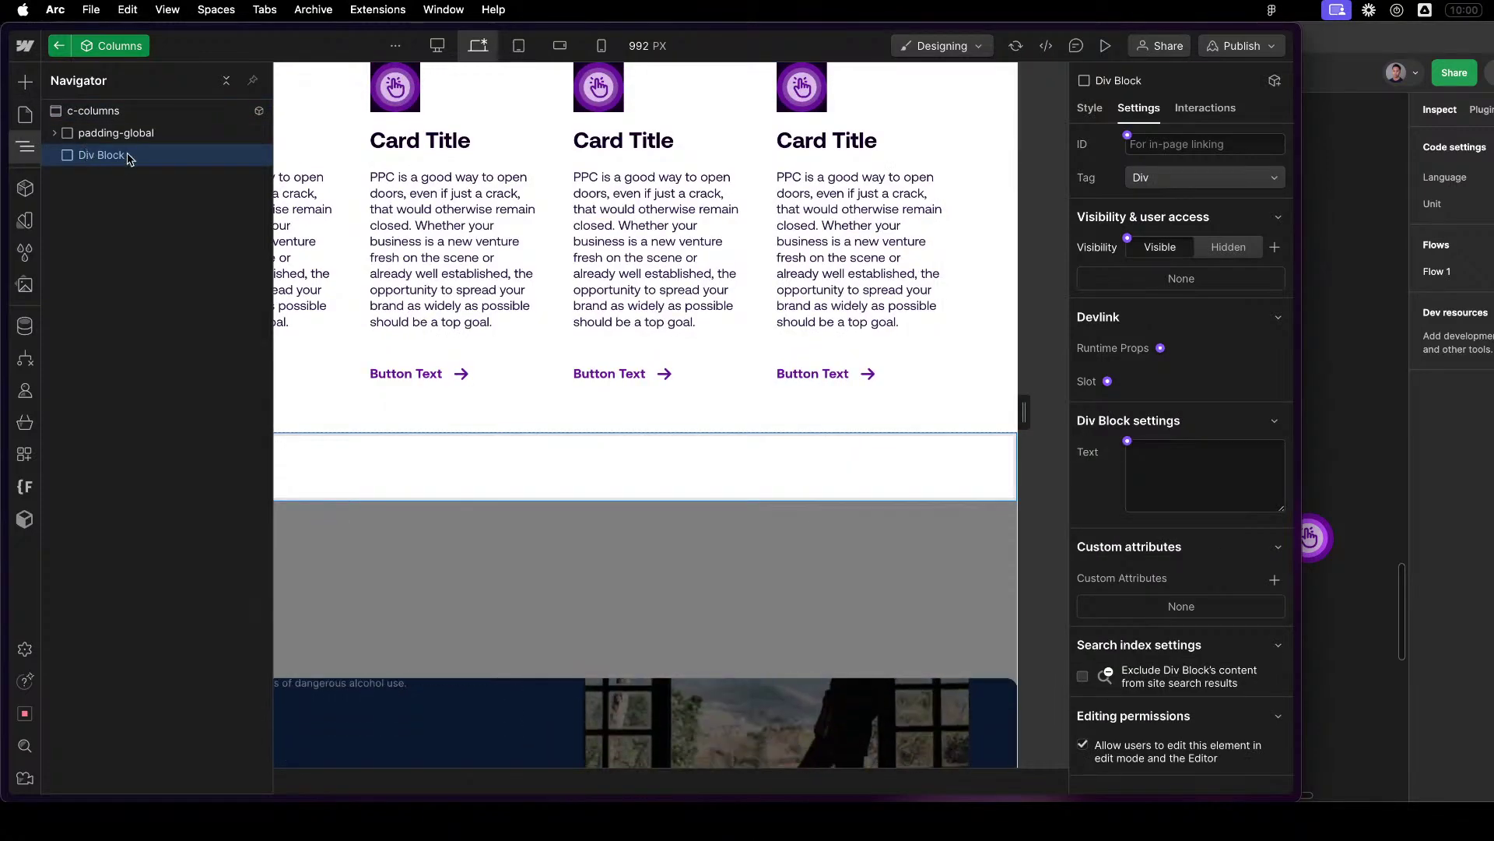
{"action": "key", "text": "super+d"}
{"action": "key", "text": "super+d"}
{"action": "key", "text": "super+d"}
{"action": "mouse_move", "coordinate": [82, 160]}
{"action": "left_mouse_down"}
{"action": "mouse_move", "coordinate": [99, 129]}
{"action": "mouse_move", "coordinate": [98, 152]}
{"action": "left_mouse_up"}
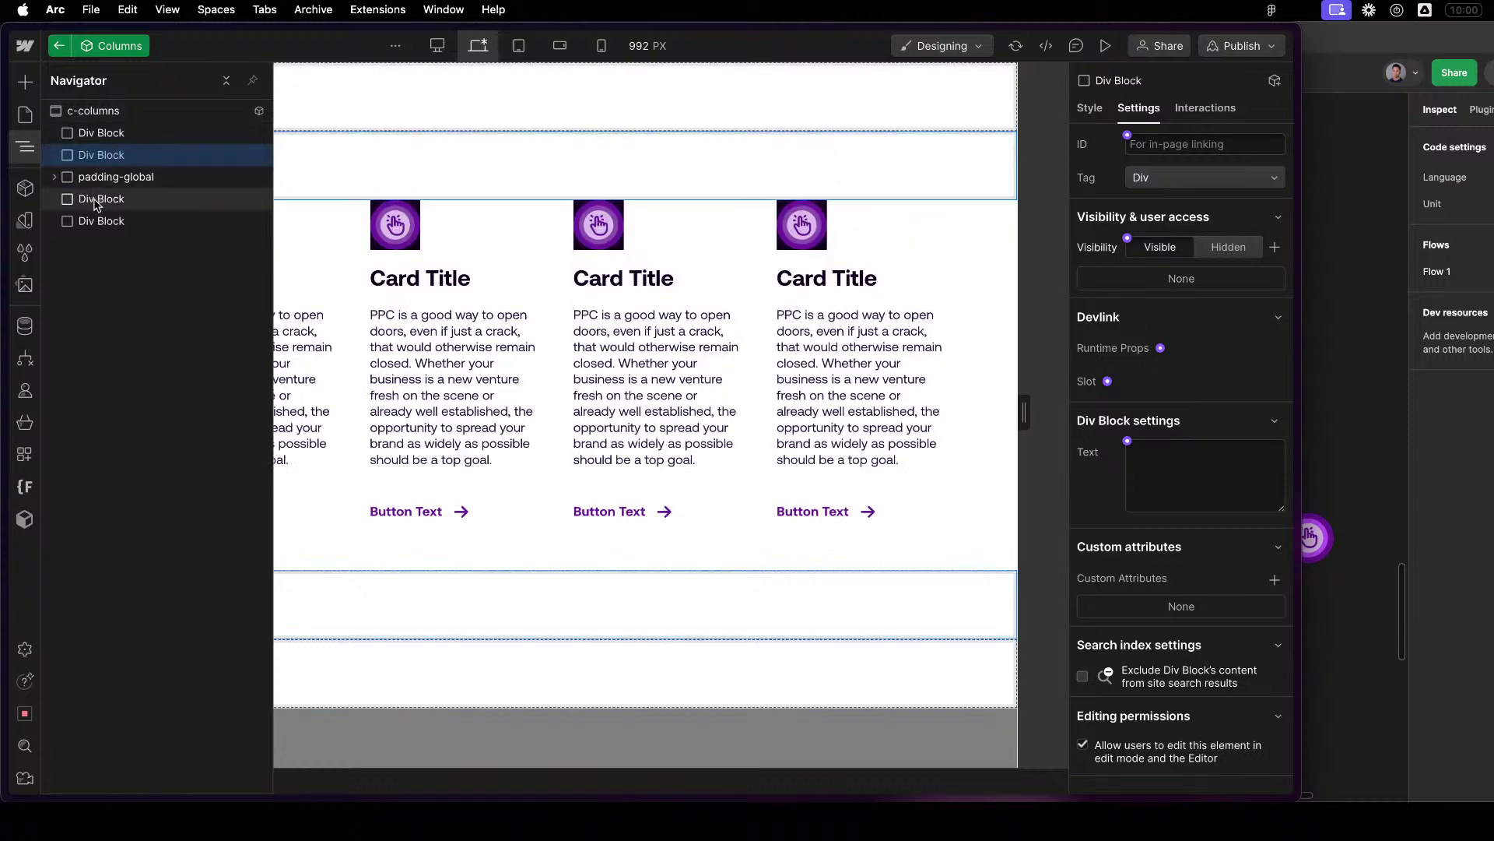
Apply the existing padding-medium class to the first Div Block in c-columns.
{"action": "left_click", "coordinate": [102, 133]}
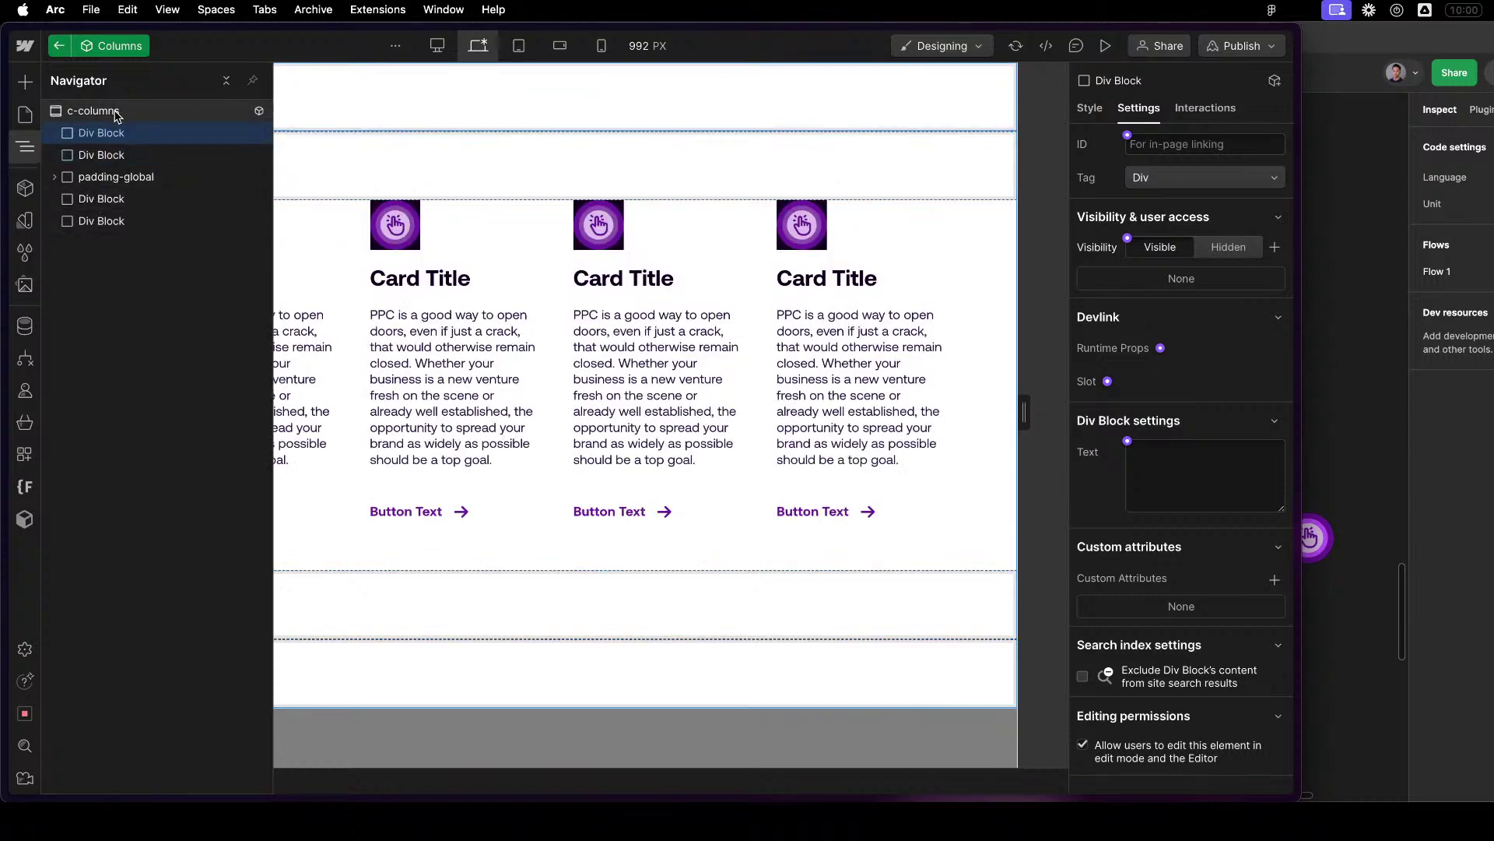
{"action": "left_click", "coordinate": [126, 336]}
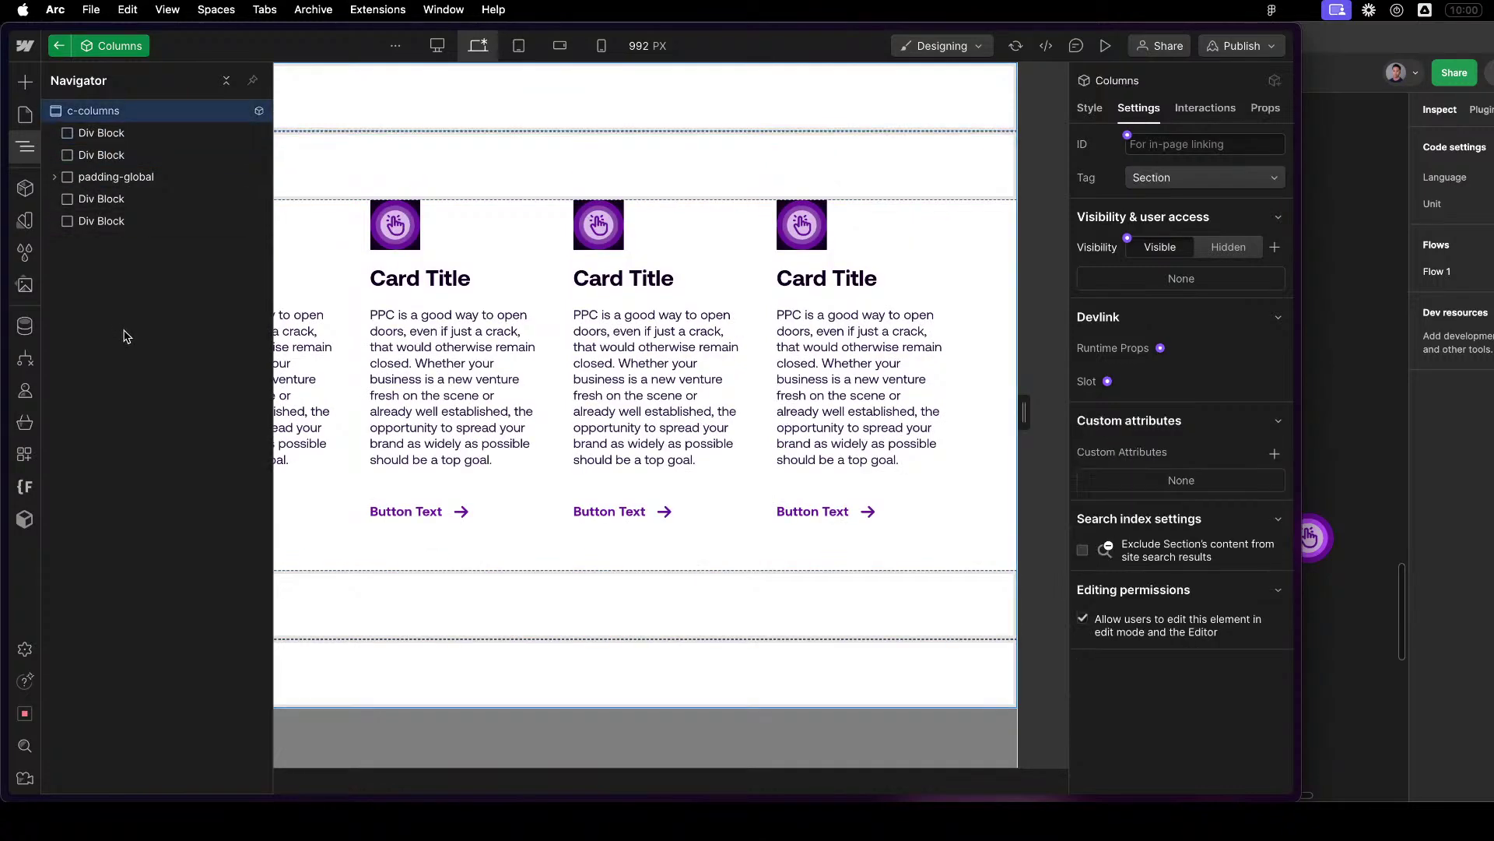
{"action": "left_click", "coordinate": [194, 133]}
{"action": "key", "text": "super+Return"}
{"action": "type", "text": "padding-med"}
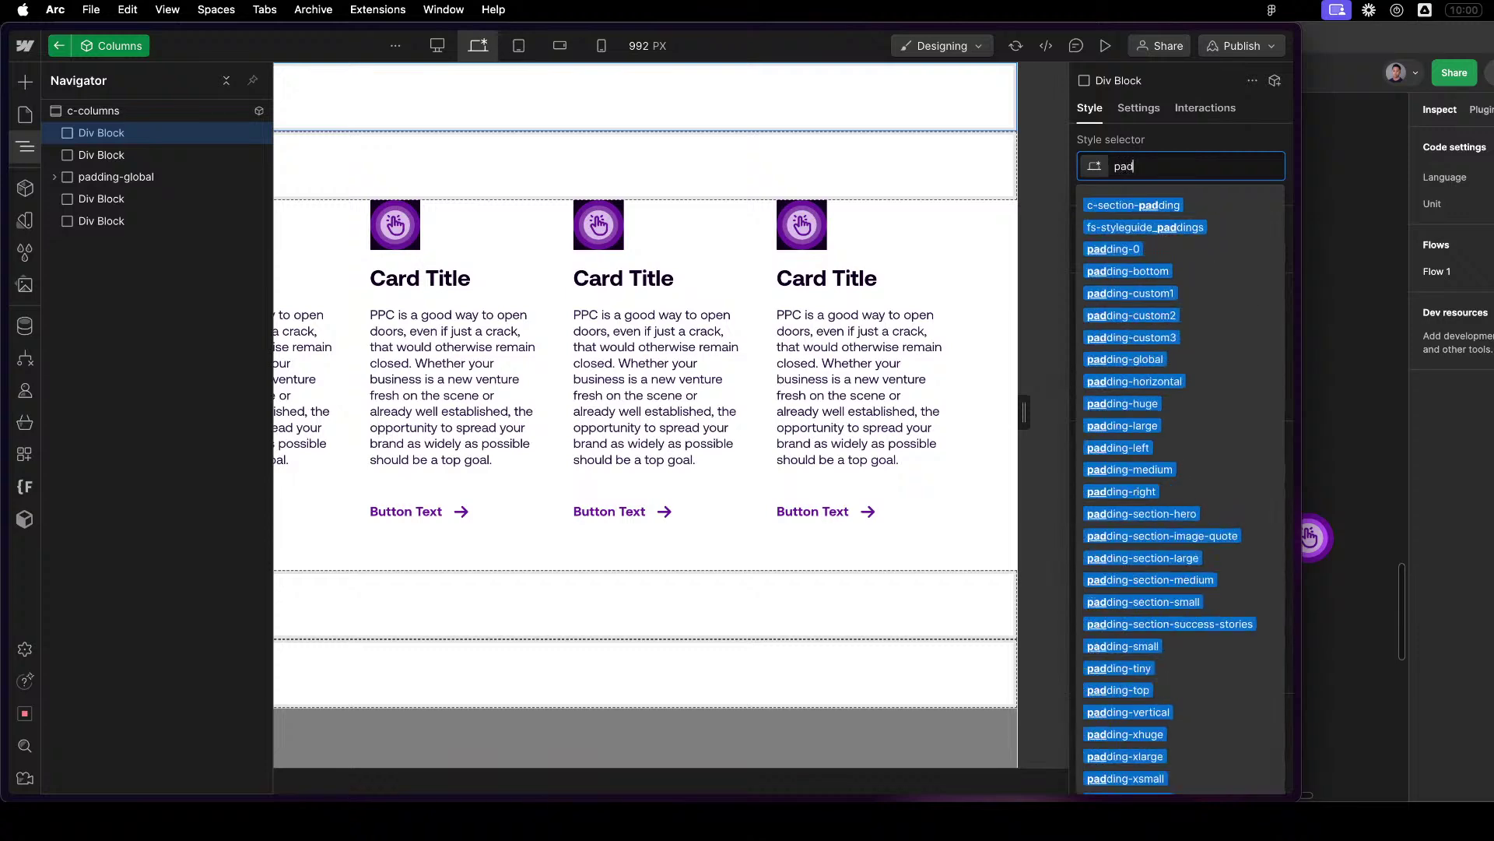
{"action": "key", "text": "Down"}
{"action": "key", "text": "Return"}
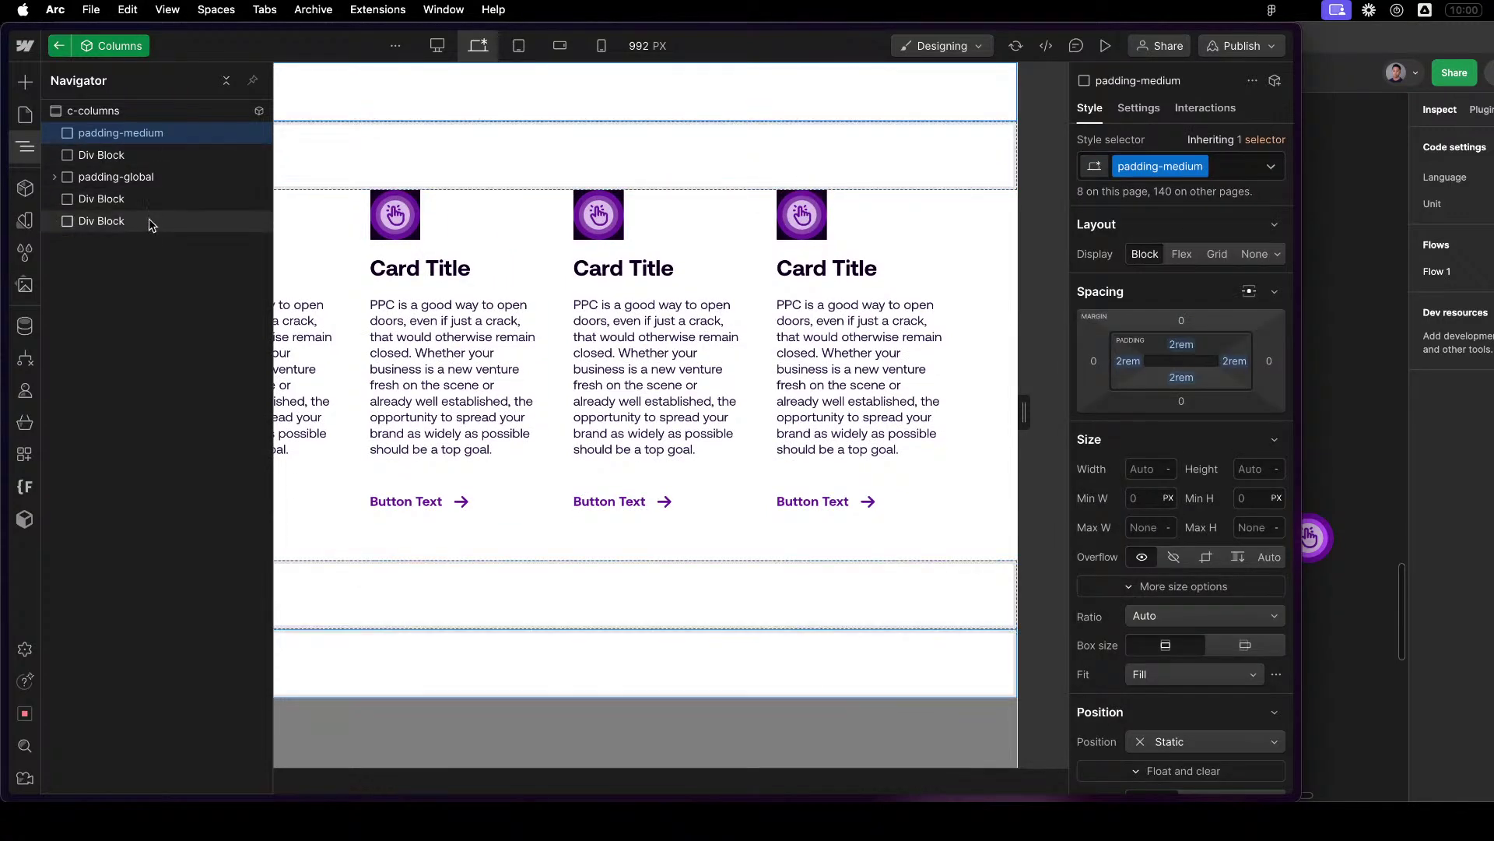
Apply the existing padding-medium class to the last Div Block in c-columns.
{"action": "left_click", "coordinate": [173, 227]}
{"action": "left_click", "coordinate": [1134, 164]}
{"action": "type", "text": "p"}
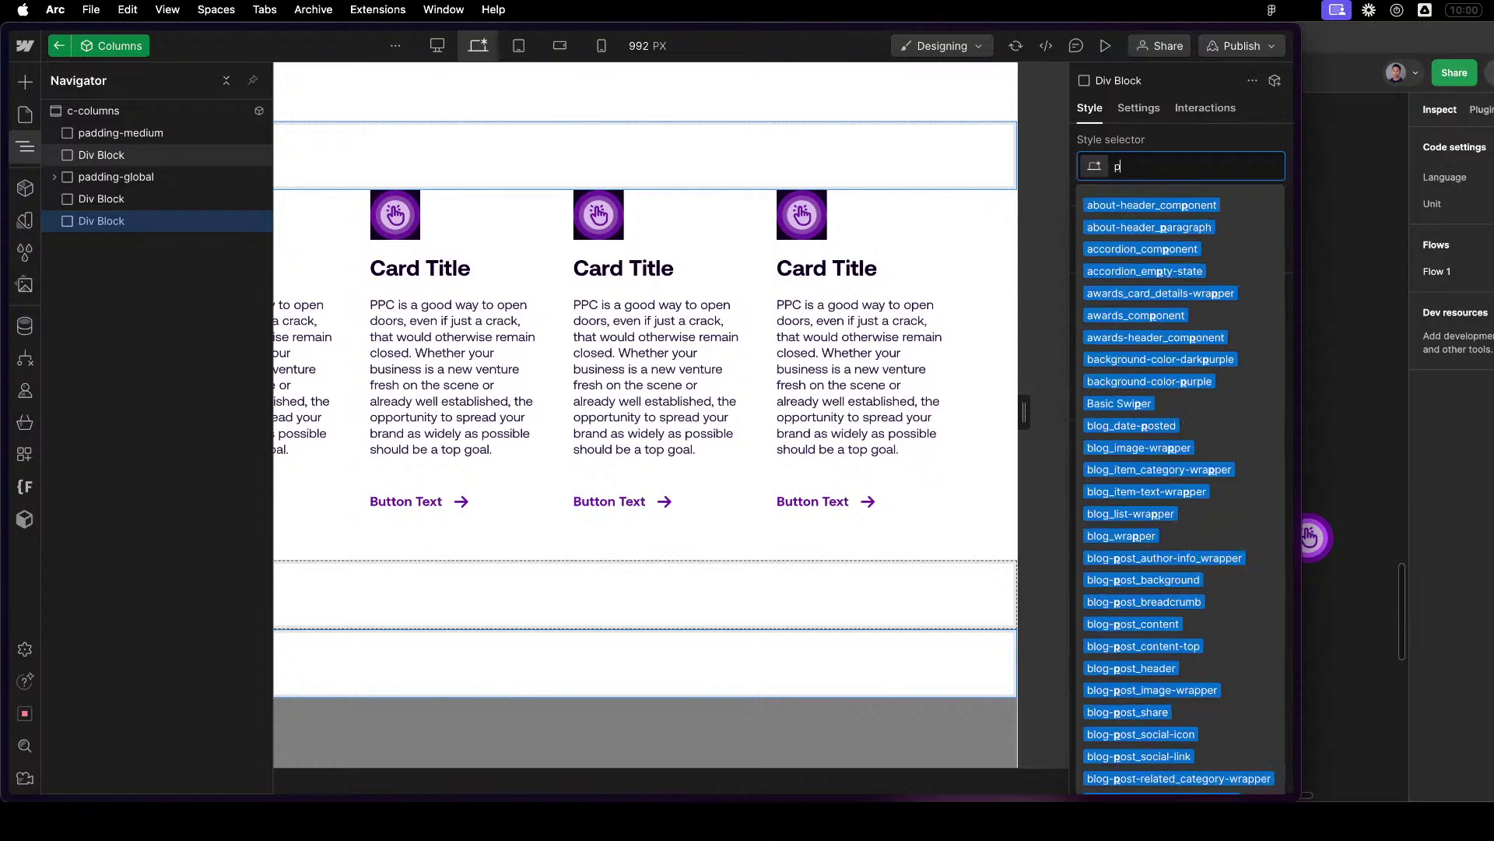
{"action": "type", "text": "adding-medi"}
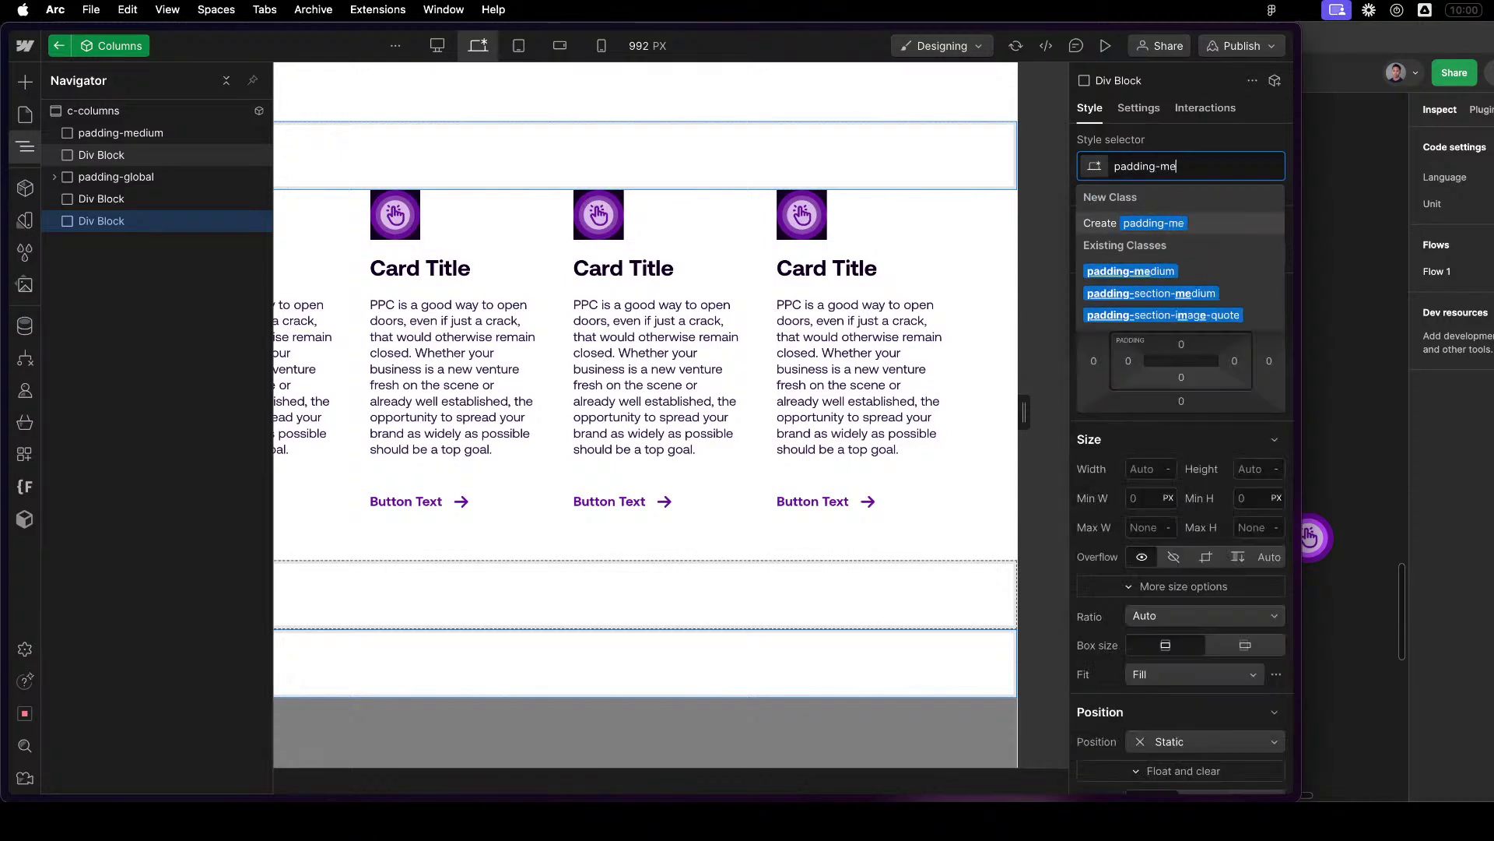
{"action": "key", "text": "Return"}
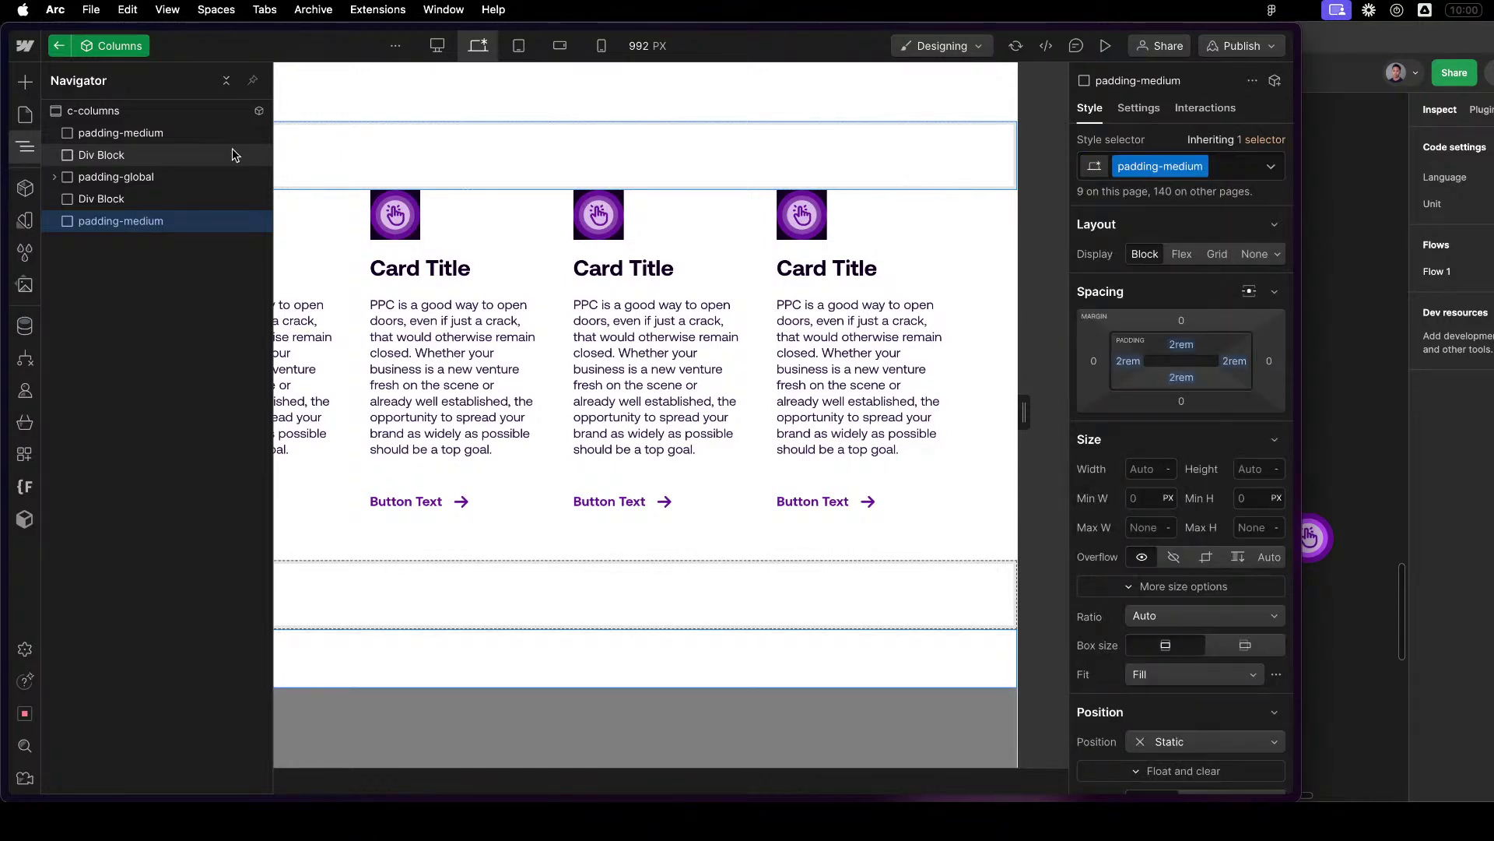
Try the padding-large class and then the padding-xhuge class on the Div Block just above padding-global.
{"action": "left_click", "coordinate": [204, 133]}
{"action": "left_click", "coordinate": [200, 154]}
{"action": "left_click", "coordinate": [1133, 166]}
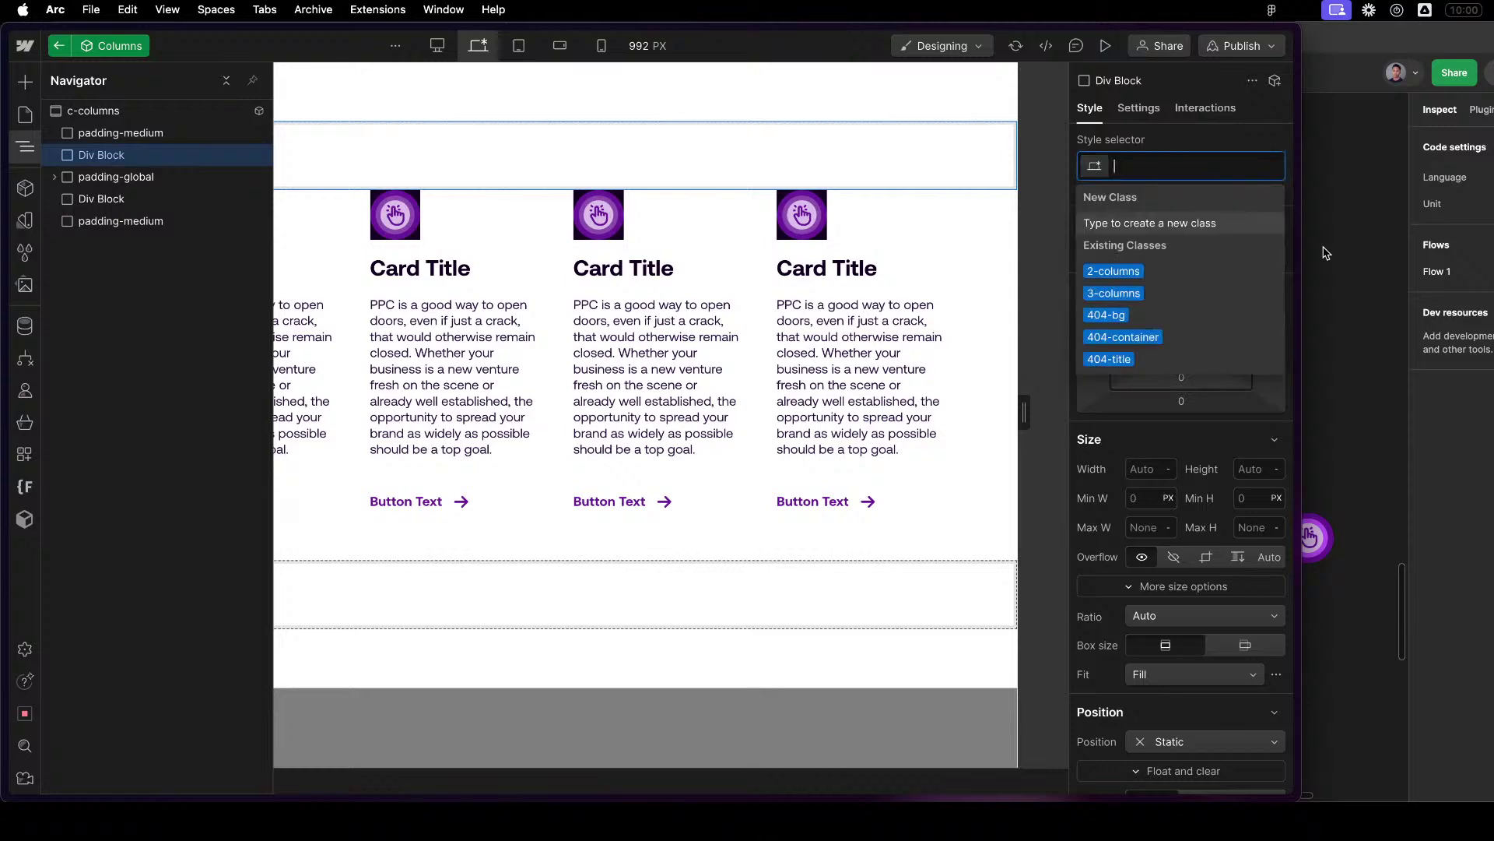
{"action": "type", "text": "padding-la"}
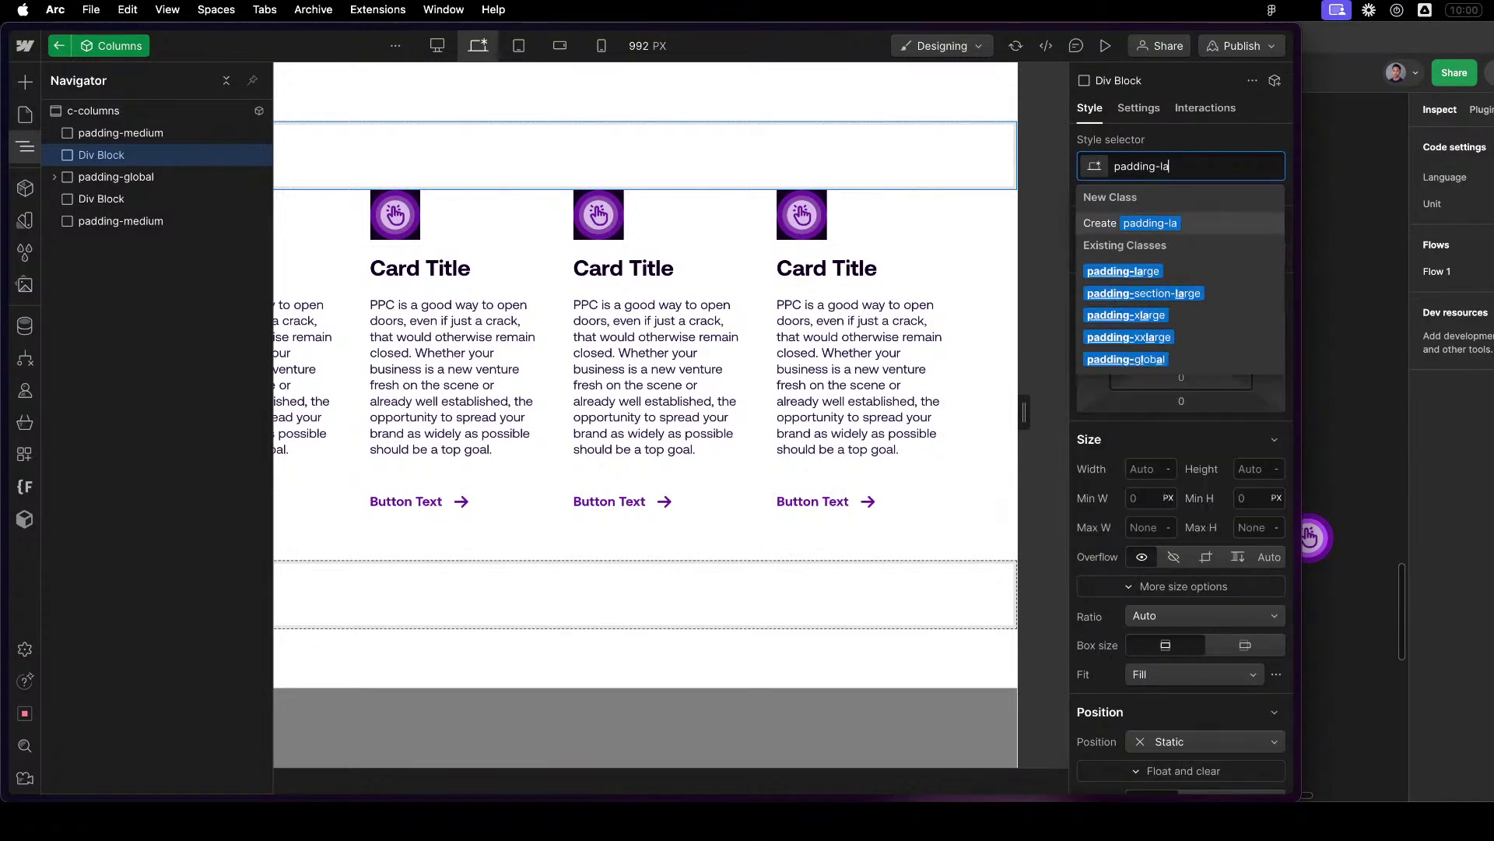
{"action": "type", "text": "rge"}
{"action": "key", "text": "Return"}
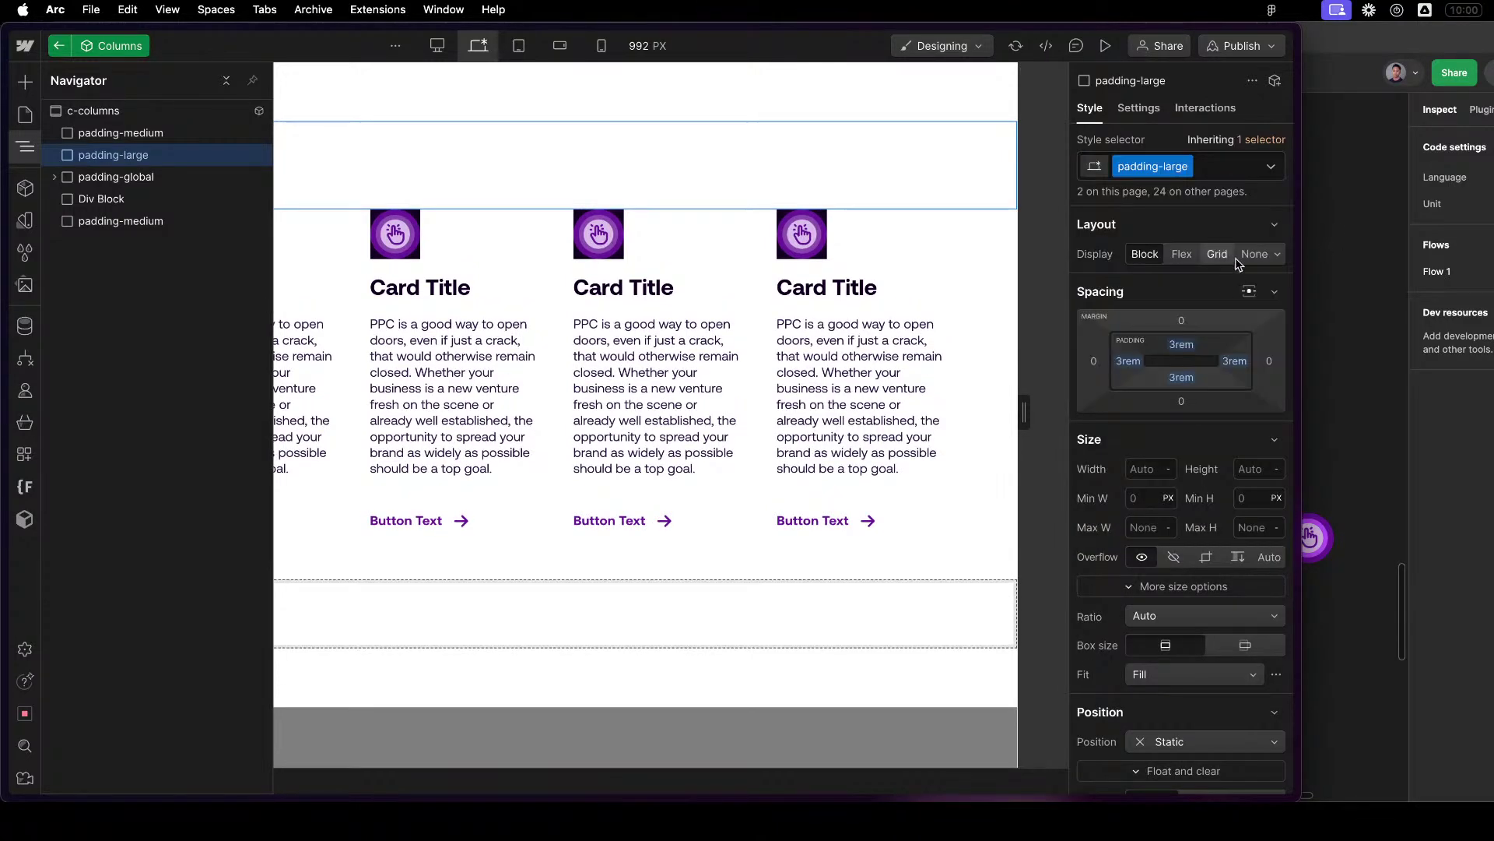
{"action": "left_click", "coordinate": [1230, 166]}
{"action": "key", "text": "BackSpace"}
{"action": "type", "text": "padding-x"}
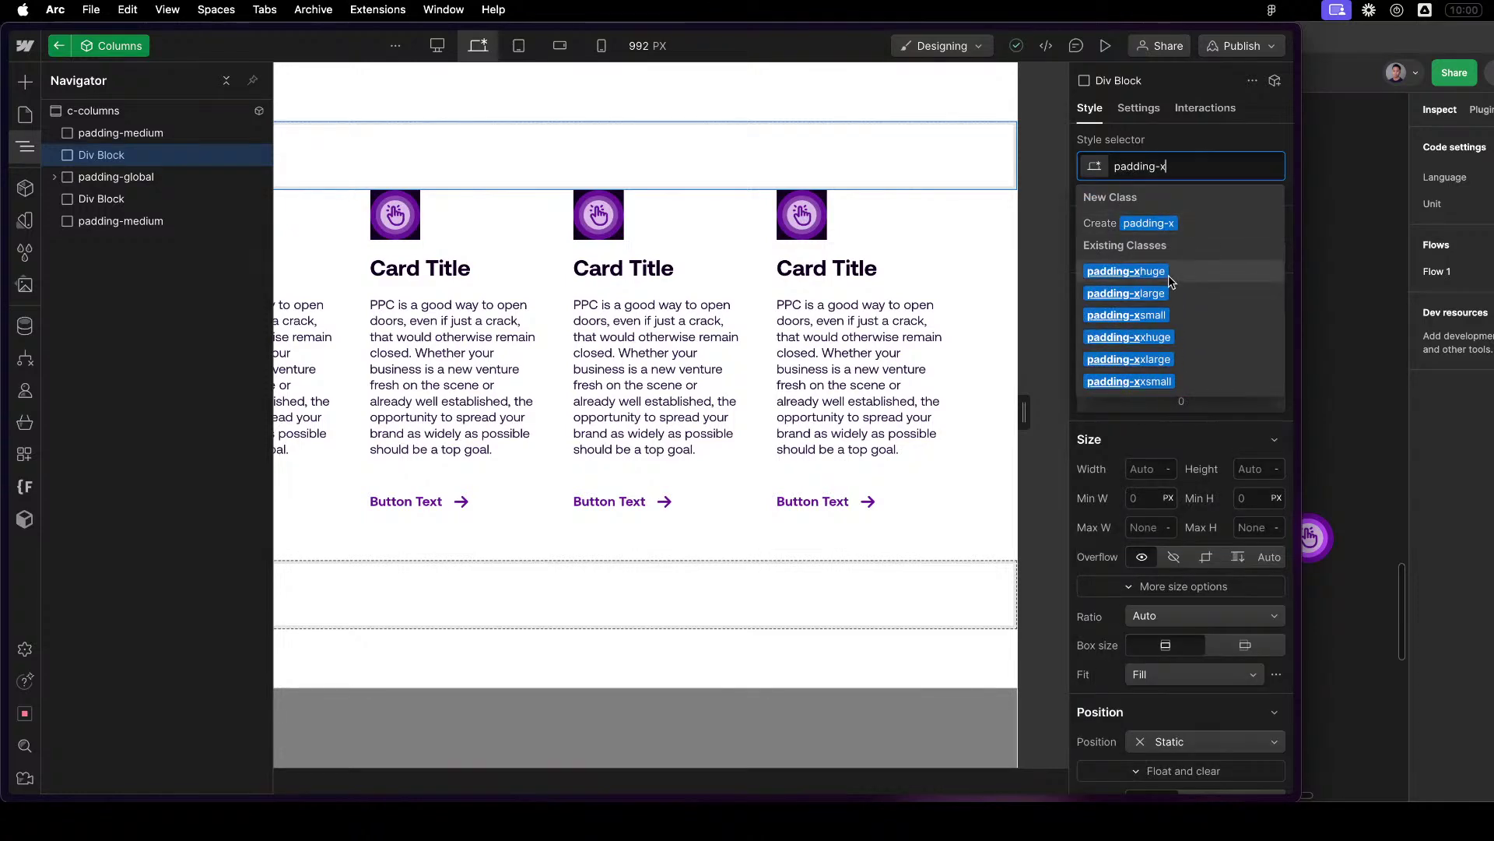
{"action": "left_click", "coordinate": [1171, 273]}
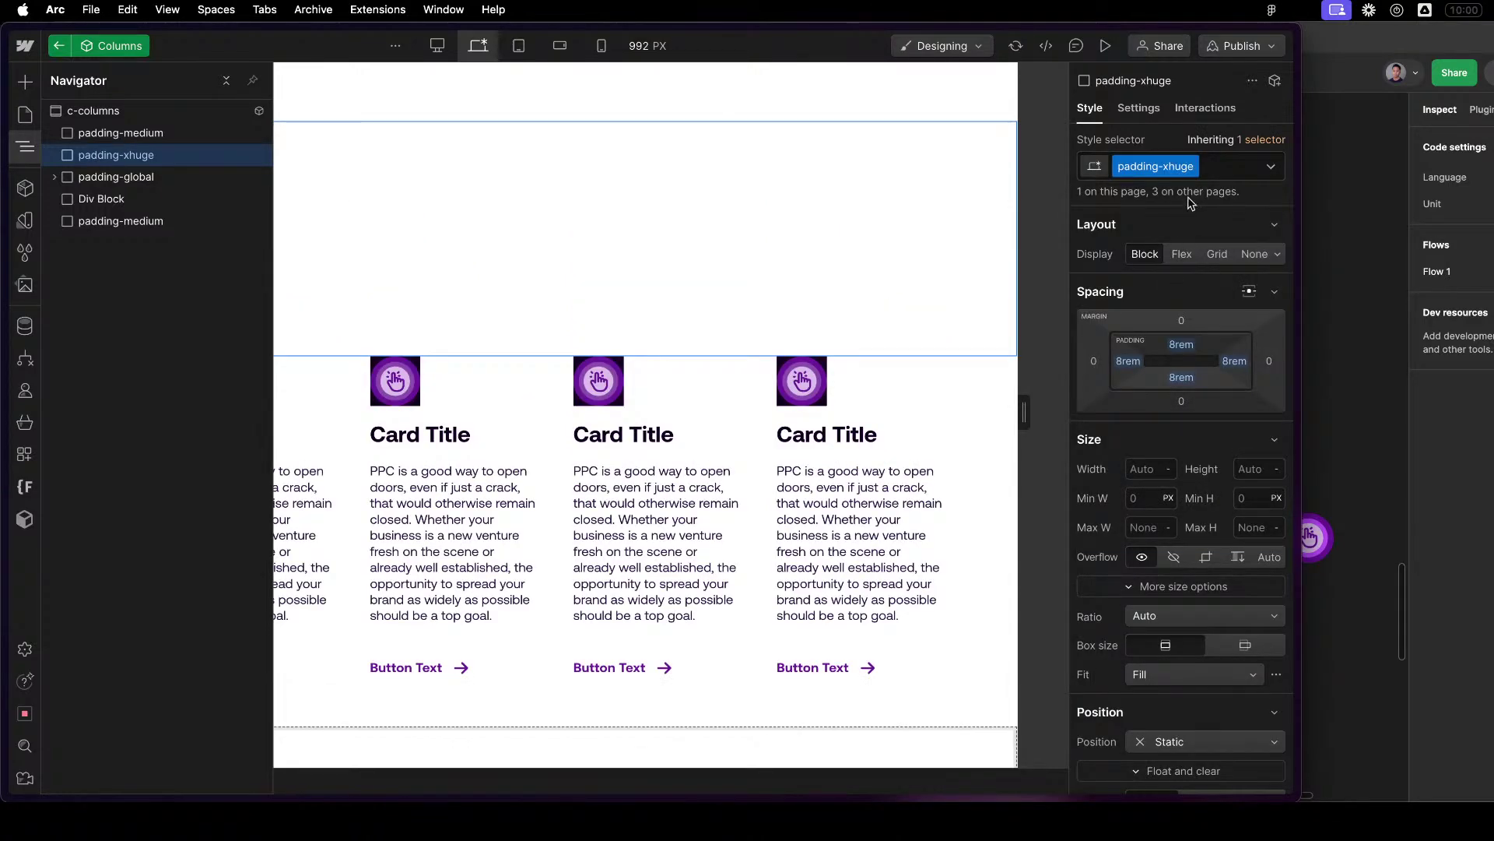
Replace the class of the block just above padding-global with padding-xlarge.
{"action": "left_click", "coordinate": [1229, 165]}
{"action": "key", "text": "BackSpace"}
{"action": "type", "text": "padding-xc"}
{"action": "key", "text": "BackSpace"}
{"action": "key", "text": "BackSpace"}
{"action": "key", "text": "BackSpace"}
{"action": "key", "text": "BackSpace"}
{"action": "key", "text": "BackSpace"}
{"action": "key", "text": "BackSpace"}
{"action": "key", "text": "BackSpace"}
{"action": "key", "text": "BackSpace"}
{"action": "key", "text": "BackSpace"}
{"action": "key", "text": "BackSpace"}
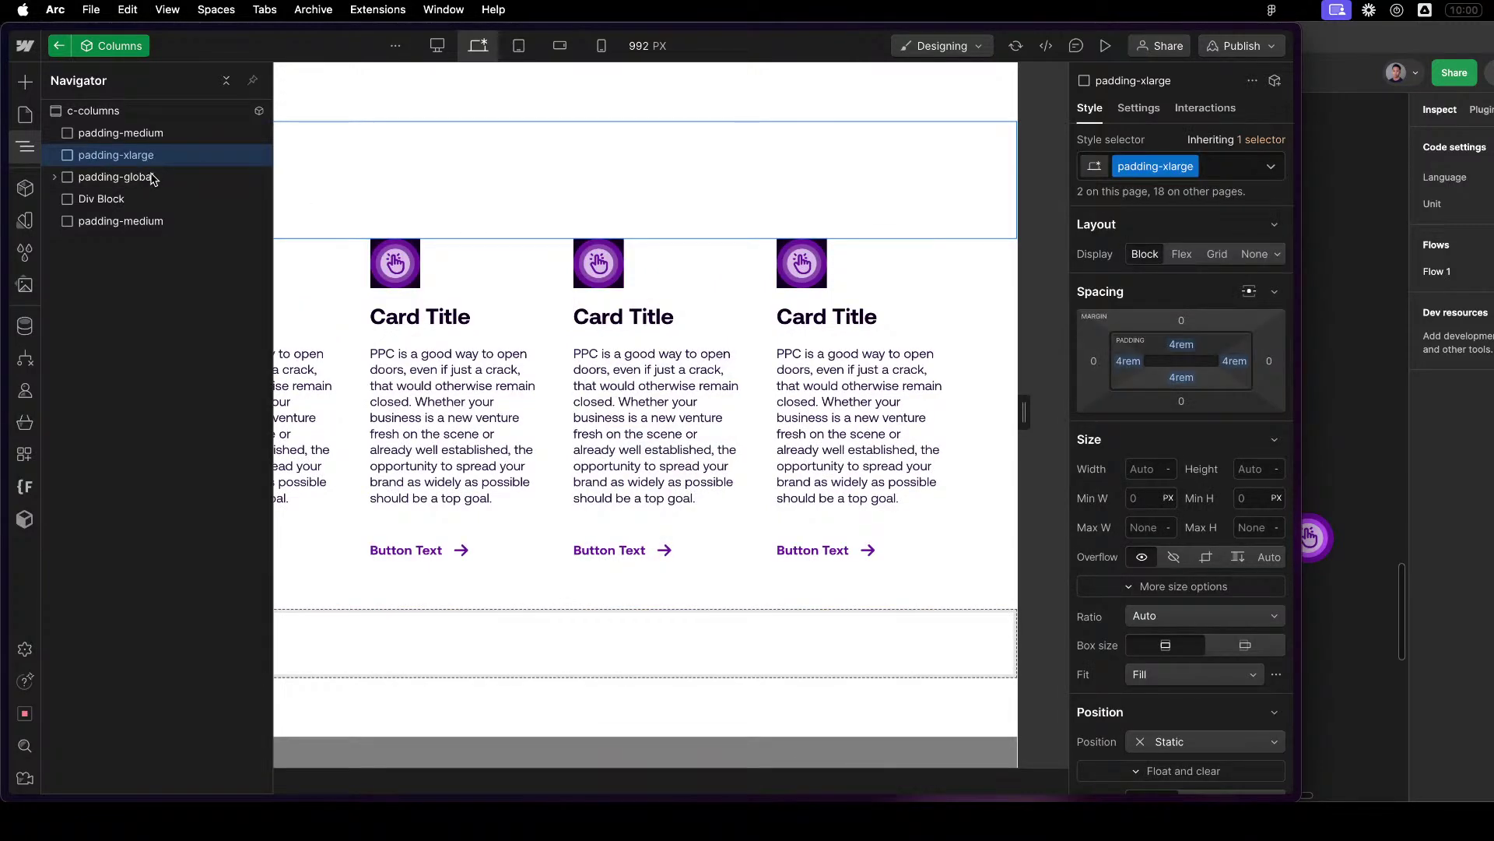
Place a copy of the padding-xlarge block directly after padding-global and delete the remaining unclassed Div Block.
{"action": "left_click", "coordinate": [170, 177]}
{"action": "key", "text": "ctrl+v"}
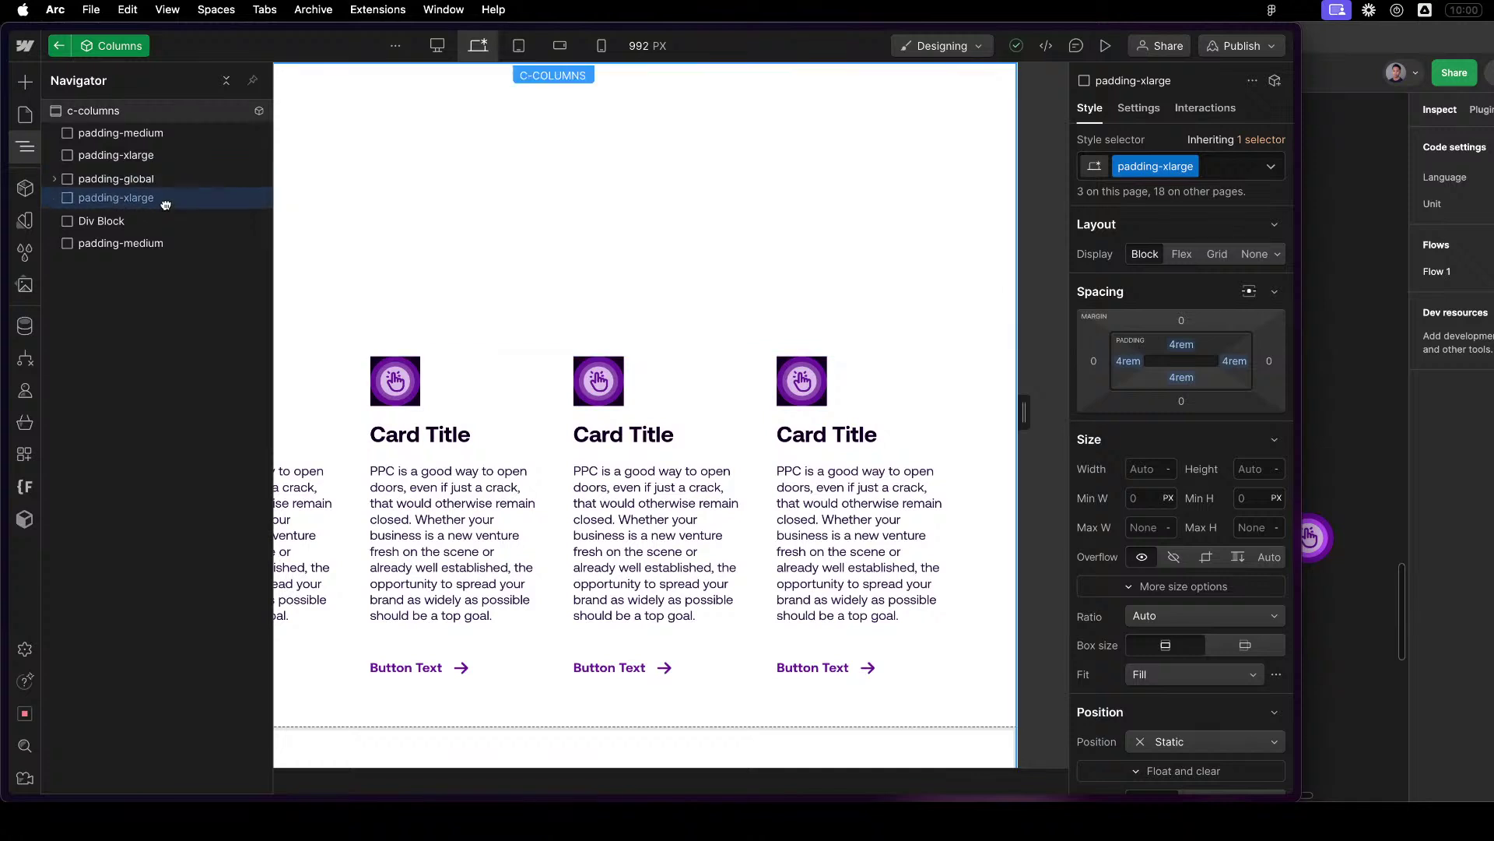
{"action": "left_click", "coordinate": [130, 223]}
{"action": "key", "text": "Delete"}
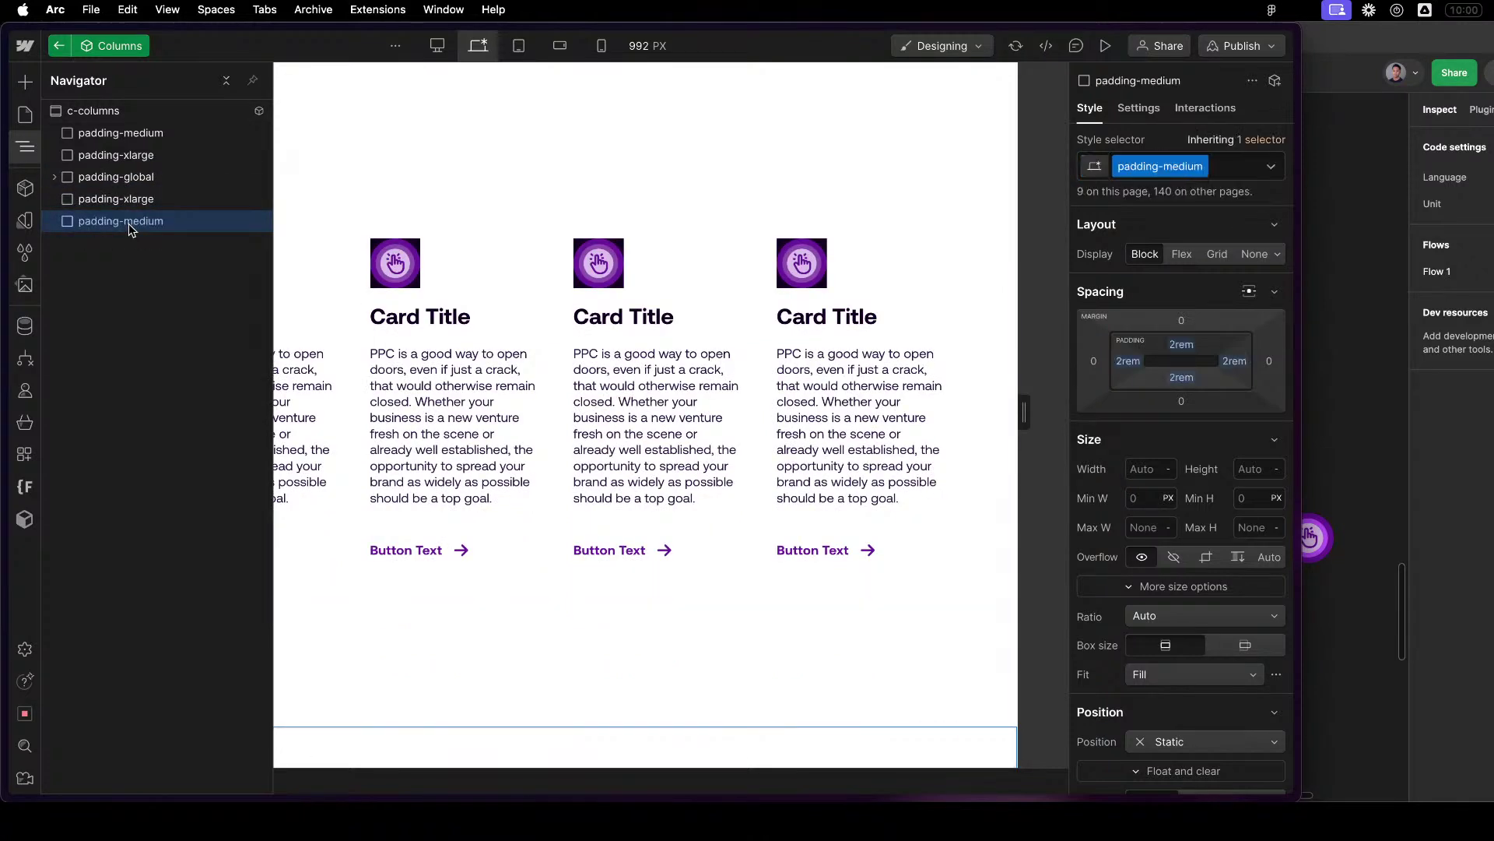
Add a new Div Block to c-columns between the two padding-xlarge blocks and nest padding-global inside it.
{"action": "left_click", "coordinate": [84, 179]}
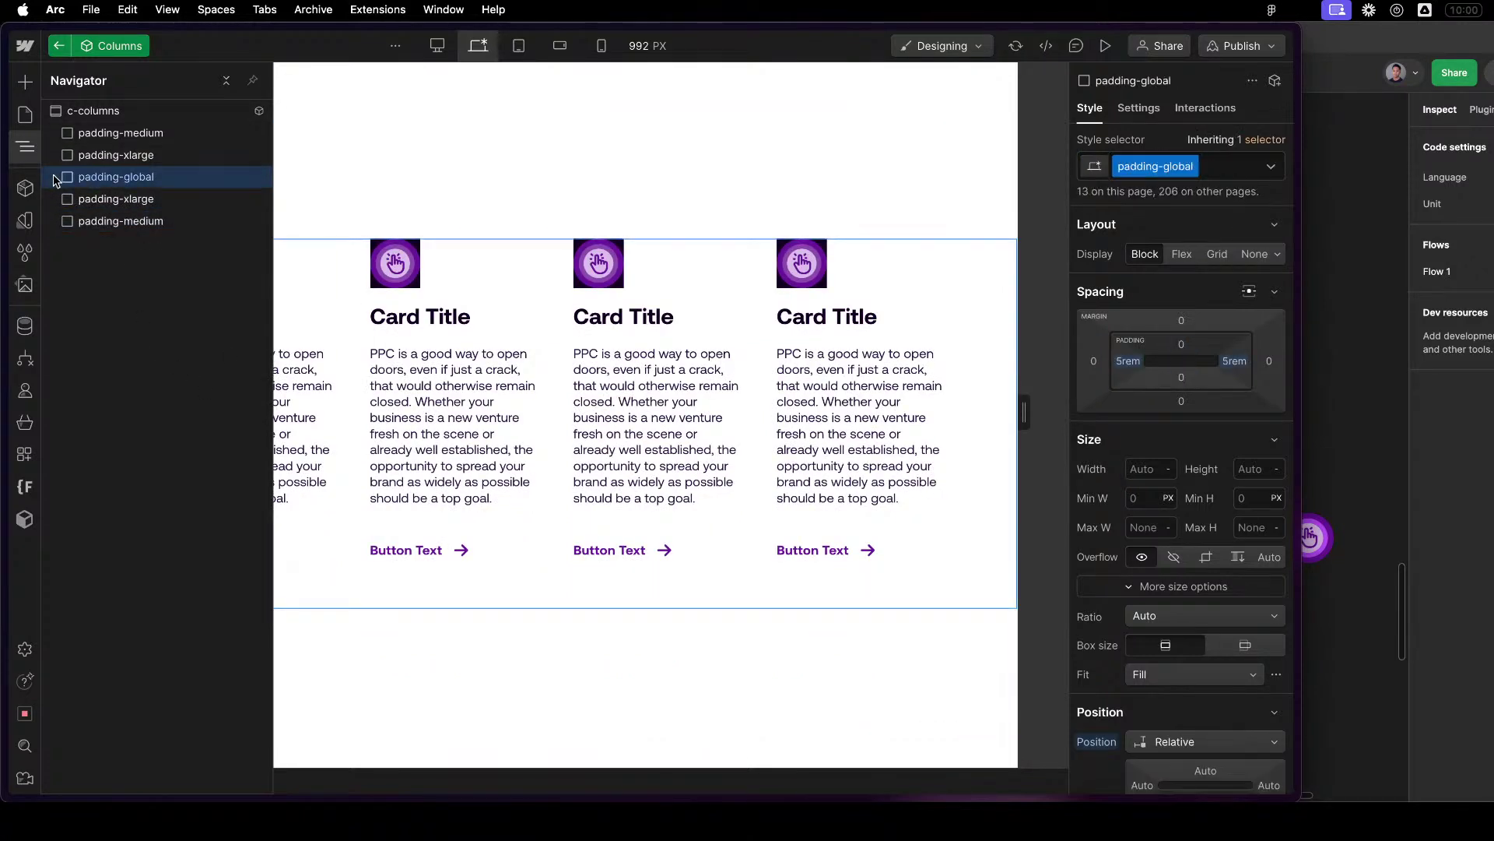
{"action": "left_click", "coordinate": [54, 177]}
{"action": "left_click", "coordinate": [55, 177]}
{"action": "left_click", "coordinate": [93, 111]}
{"action": "key", "text": "super+k"}
{"action": "type", "text": "d"}
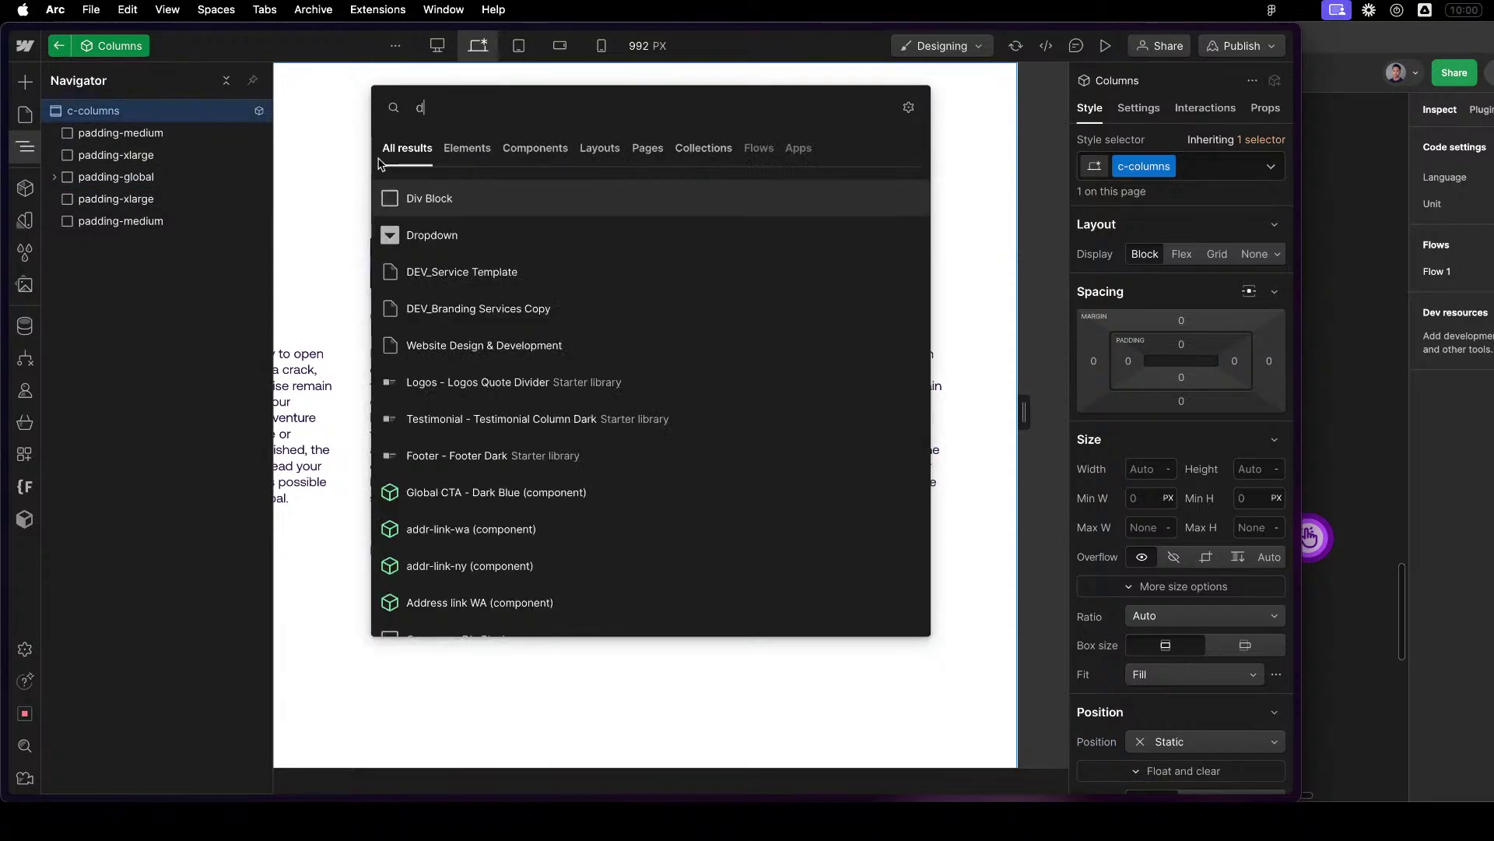
{"action": "left_click", "coordinate": [398, 186]}
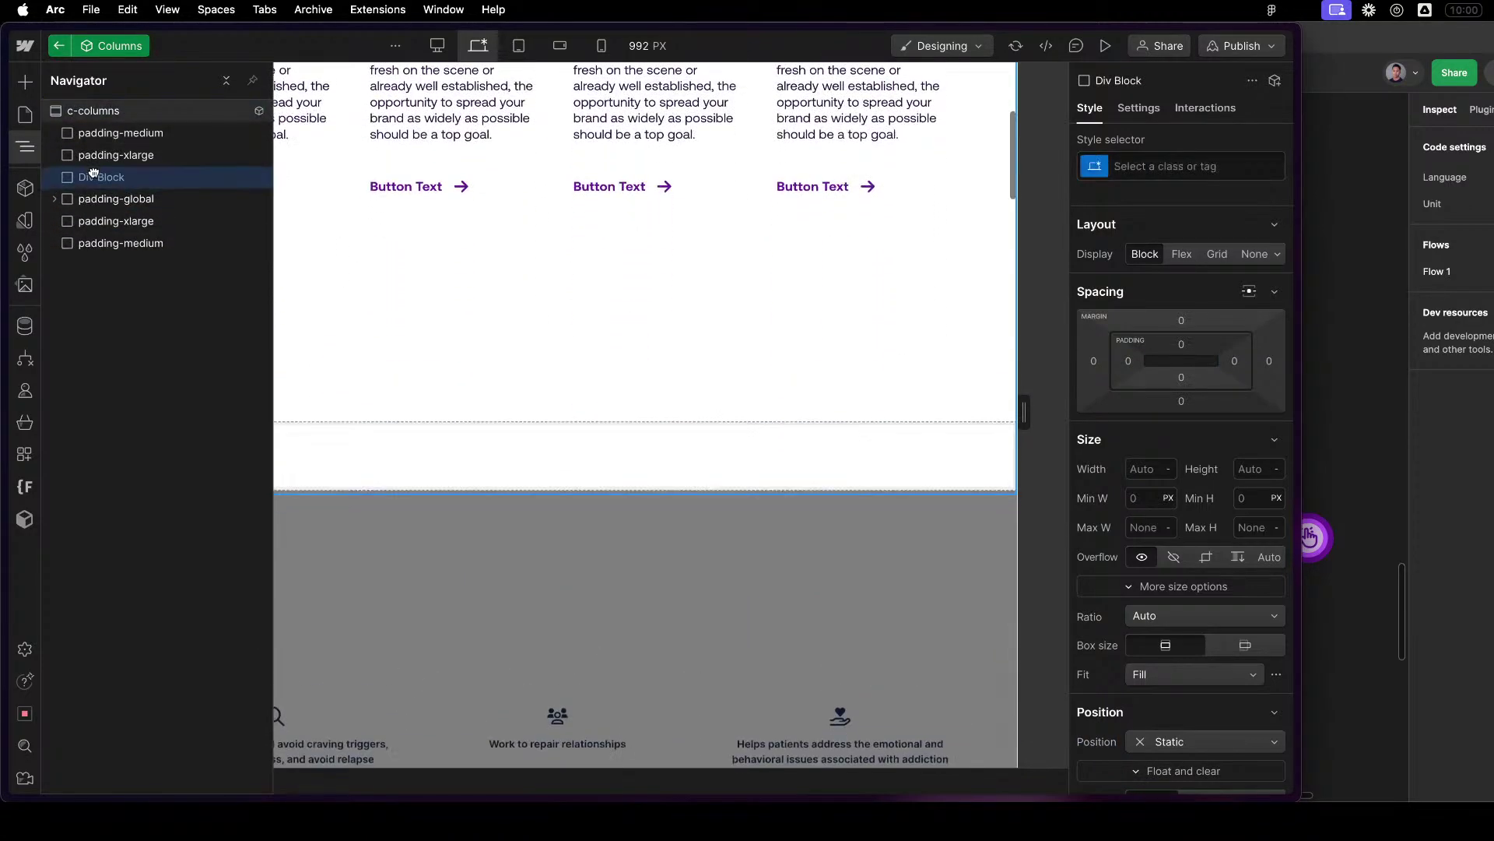
{"action": "left_click_drag", "start_coordinate": [90, 199], "coordinate": [100, 177]}
{"action": "left_click", "coordinate": [100, 179]}
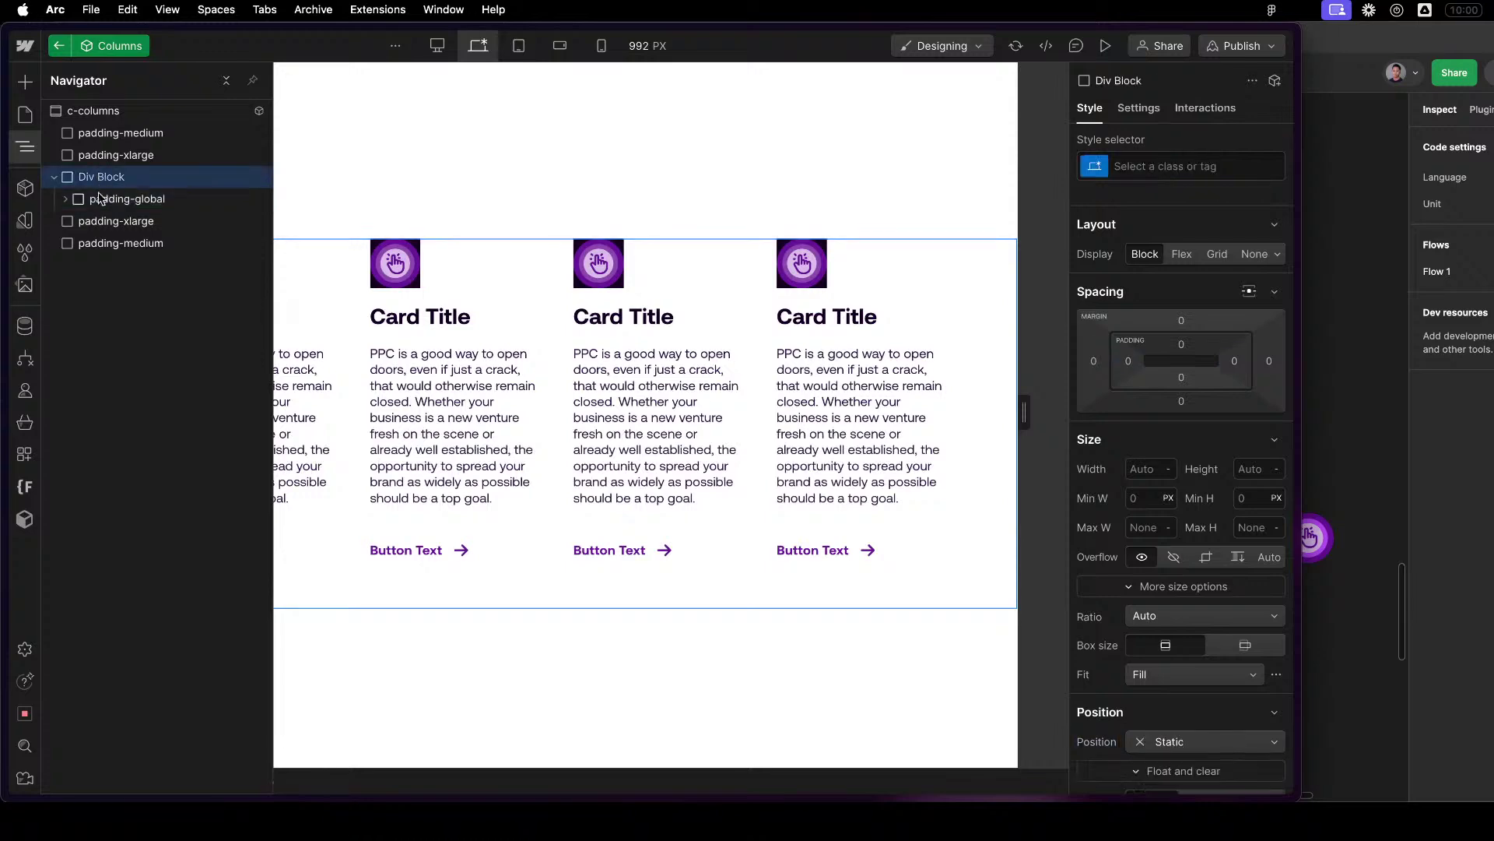
Create the class component-main on the Div Block wrapping padding-global, and collapse that block in the element tree.
{"action": "key", "text": "super+Return"}
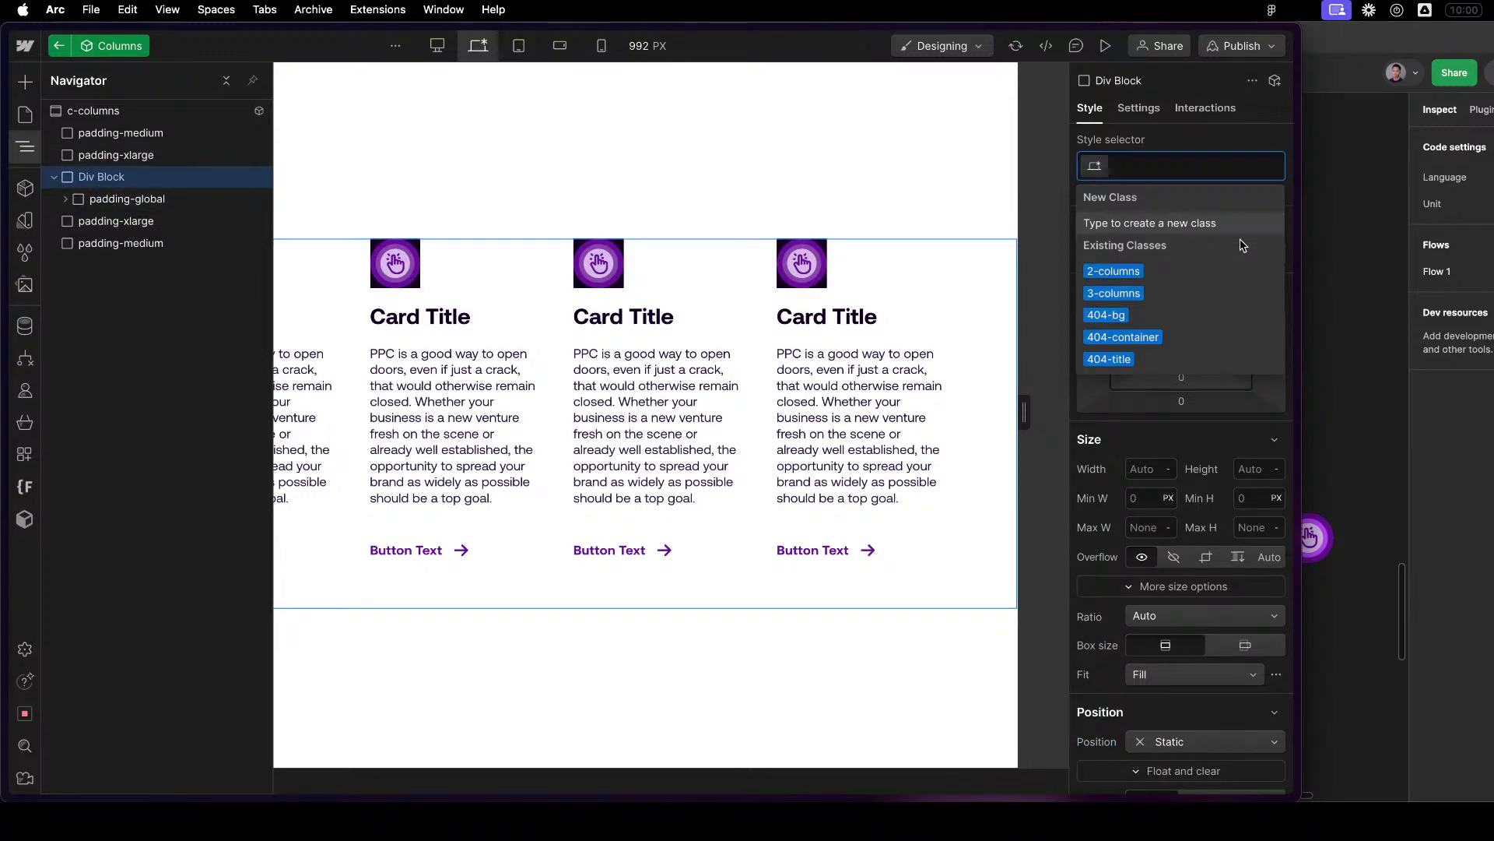
{"action": "type", "text": "component-main"}
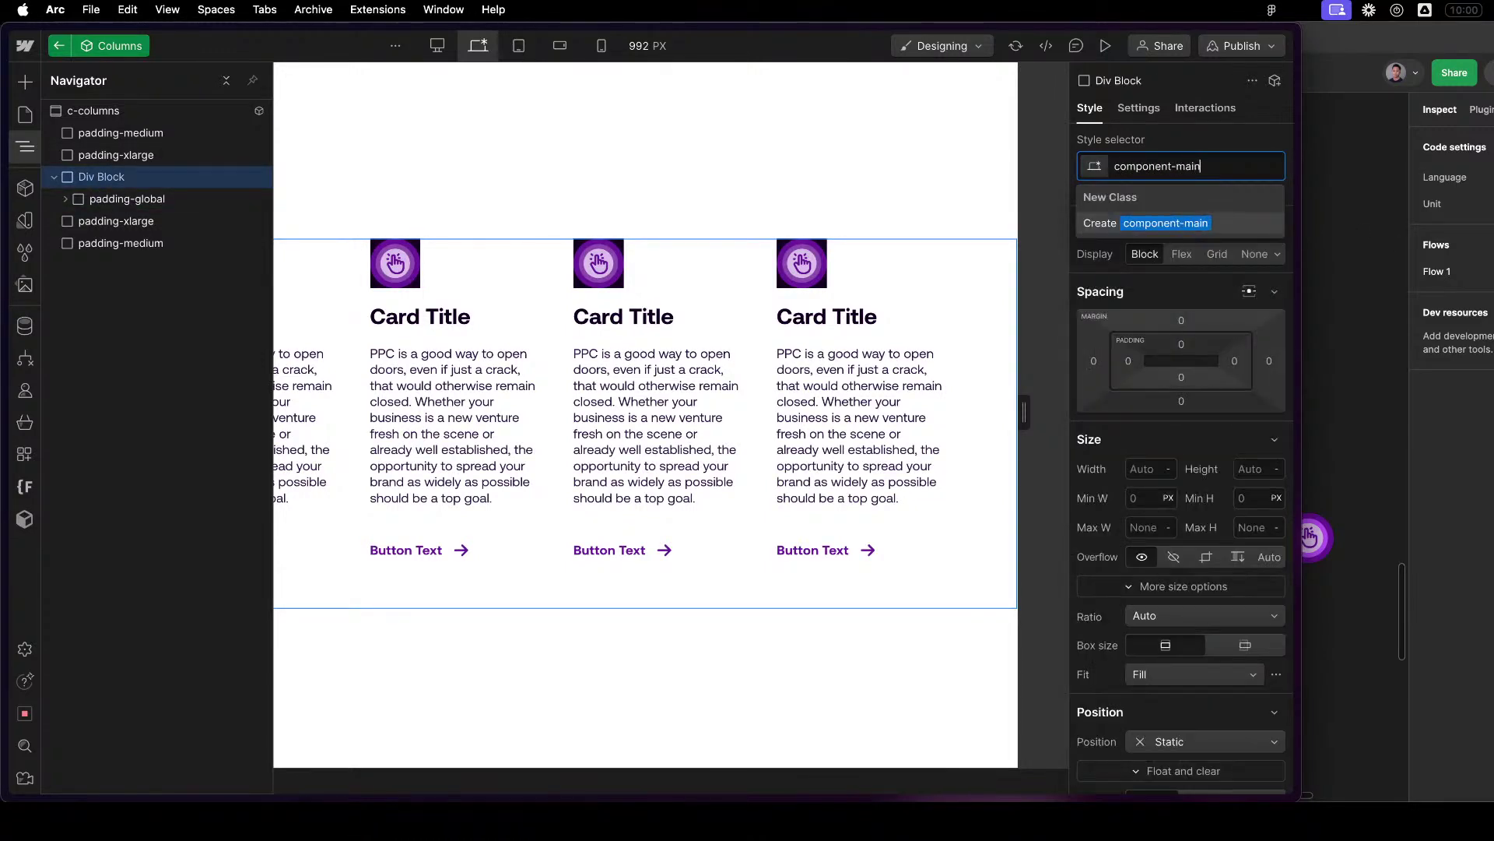
{"action": "key", "text": "Return"}
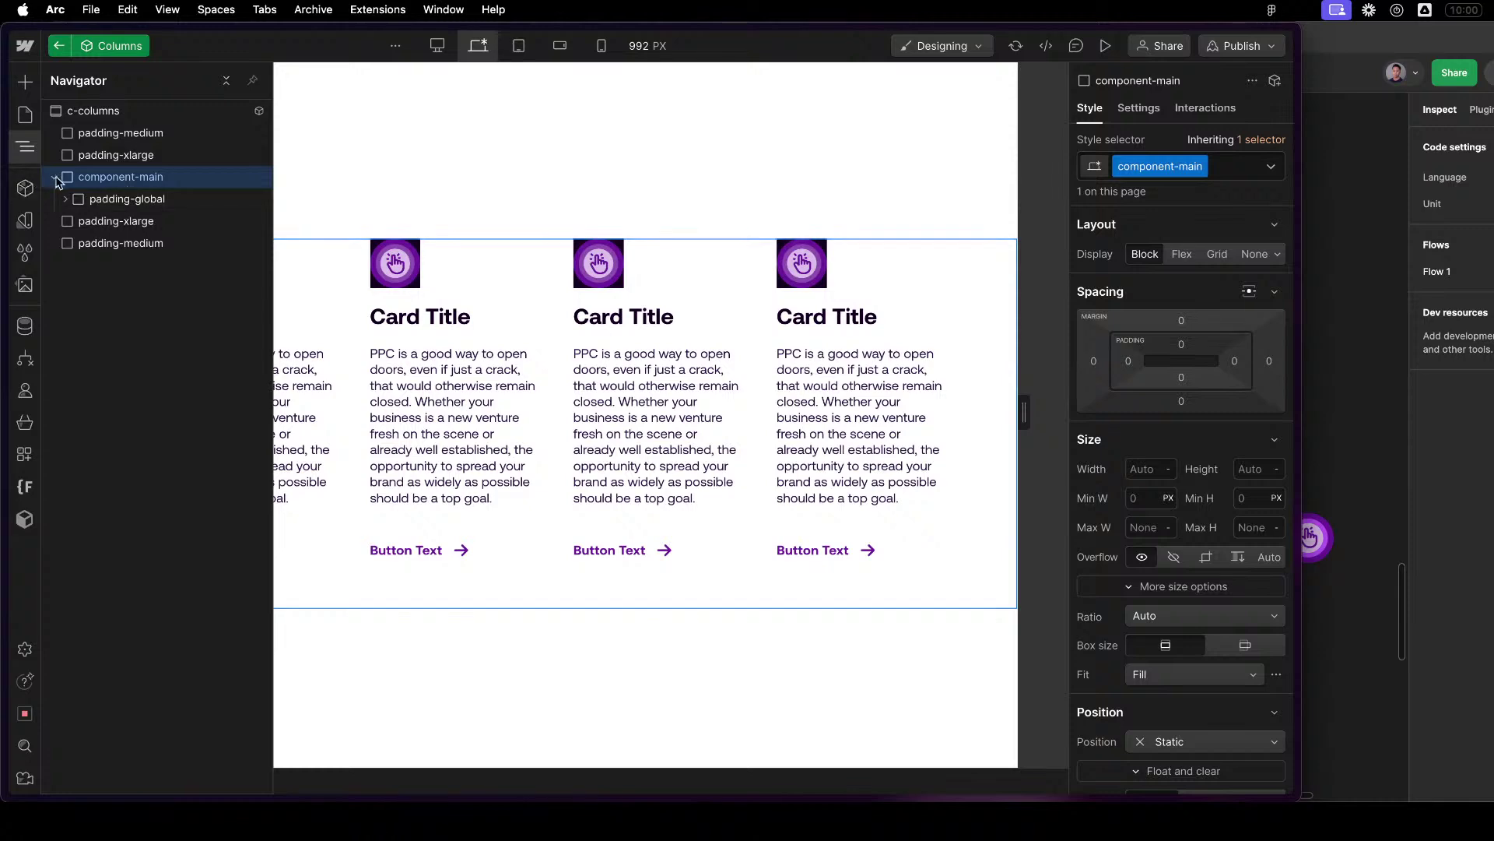
{"action": "left_click", "coordinate": [55, 178]}
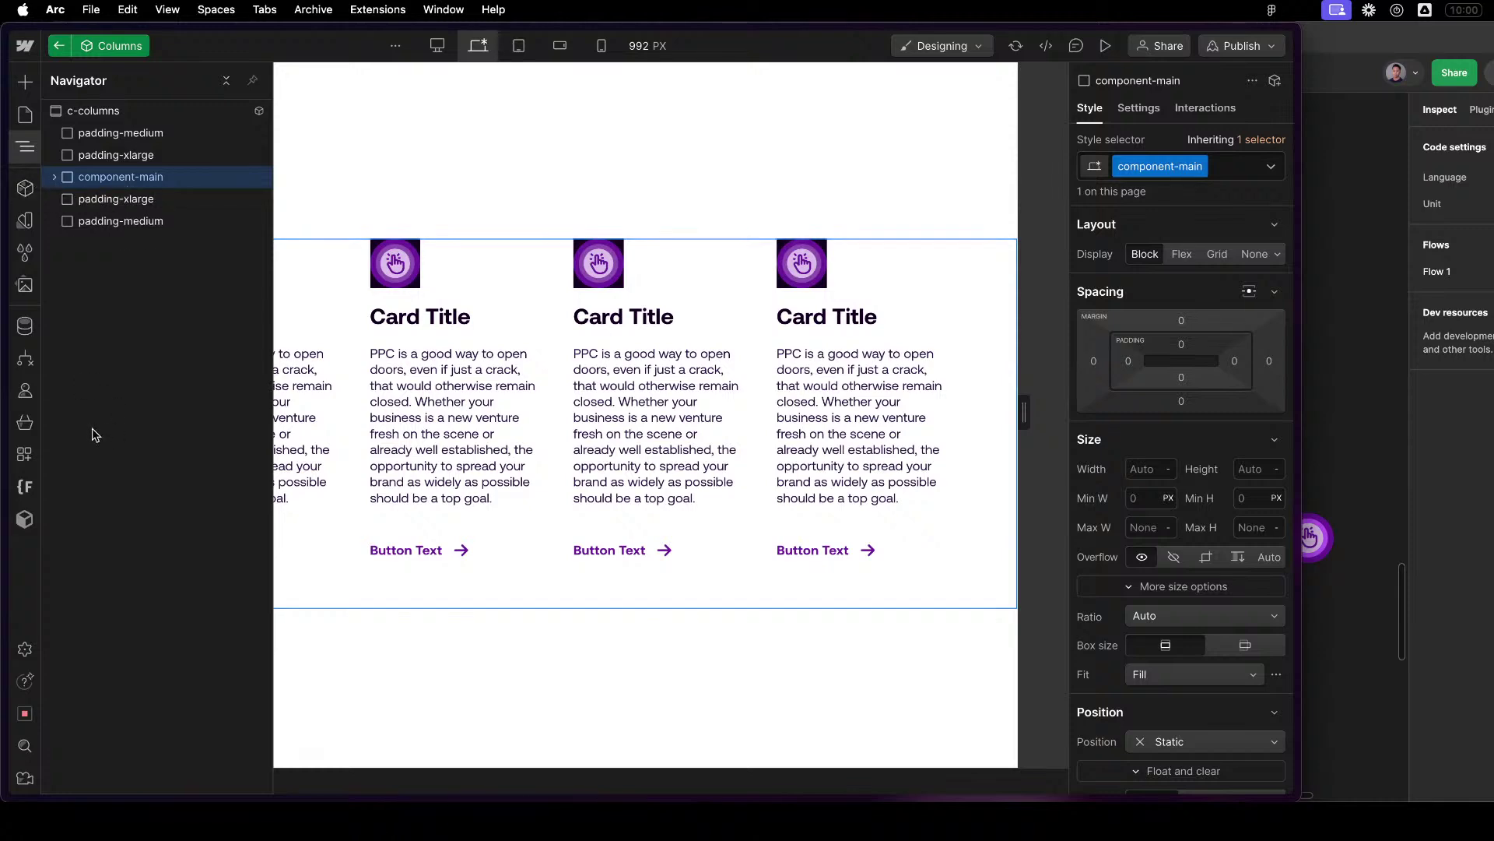
Add a Div Block at the start of c-columns and nest the upper padding-medium and padding-xlarge blocks inside it.
{"action": "left_click", "coordinate": [124, 111]}
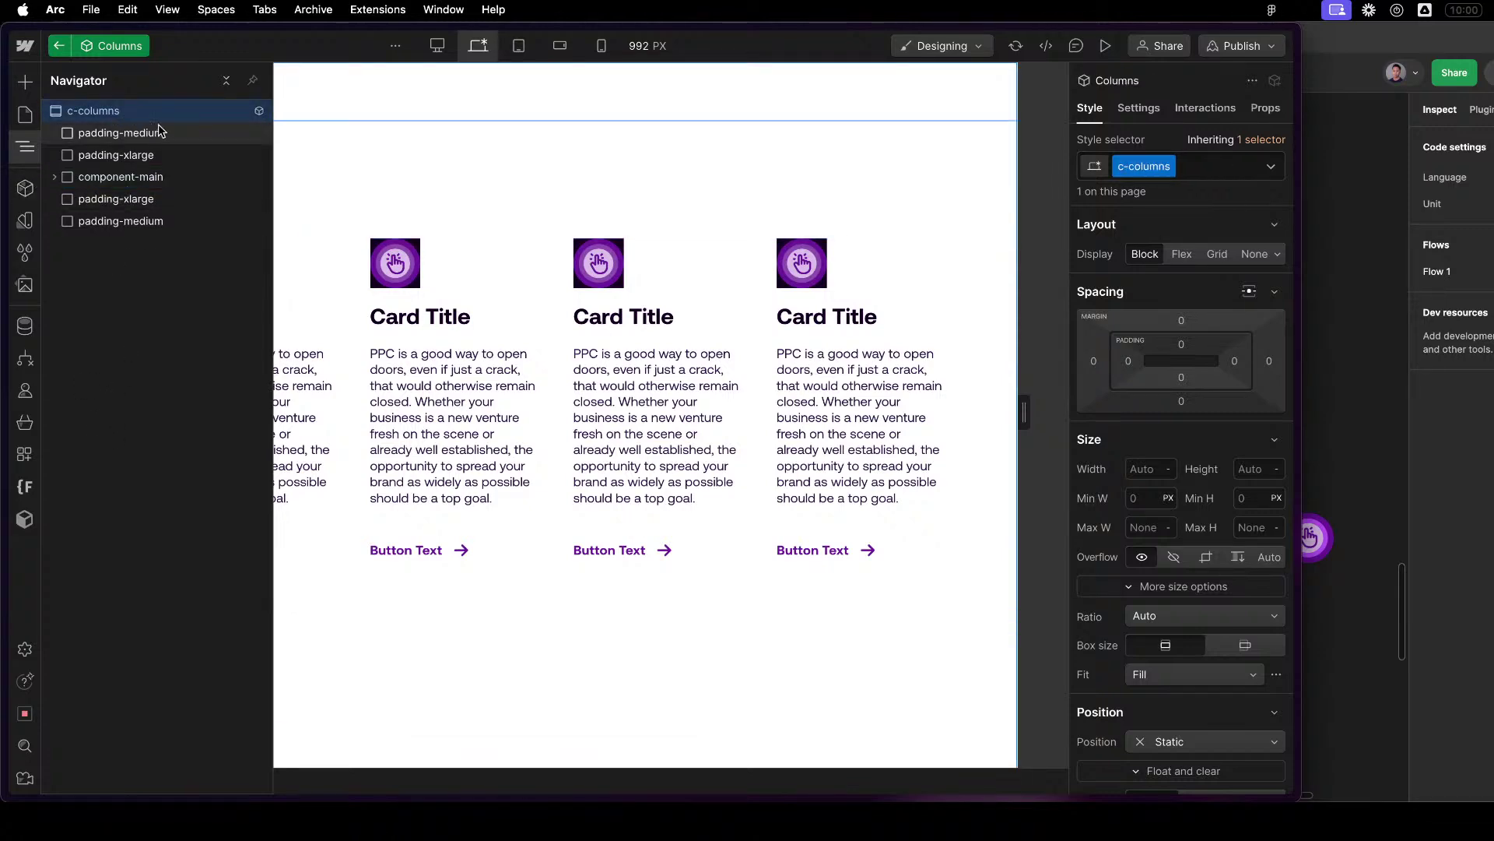
{"action": "key", "text": "super+e"}
{"action": "type", "text": "d"}
{"action": "left_click", "coordinate": [418, 196]}
{"action": "left_click_drag", "start_coordinate": [101, 241], "coordinate": [156, 176]}
{"action": "left_click", "coordinate": [106, 155]}
{"action": "left_click", "coordinate": [165, 178]}
Create the class component-spacer on the Div Block wrapping the upper padding blocks.
{"action": "left_click", "coordinate": [102, 133]}
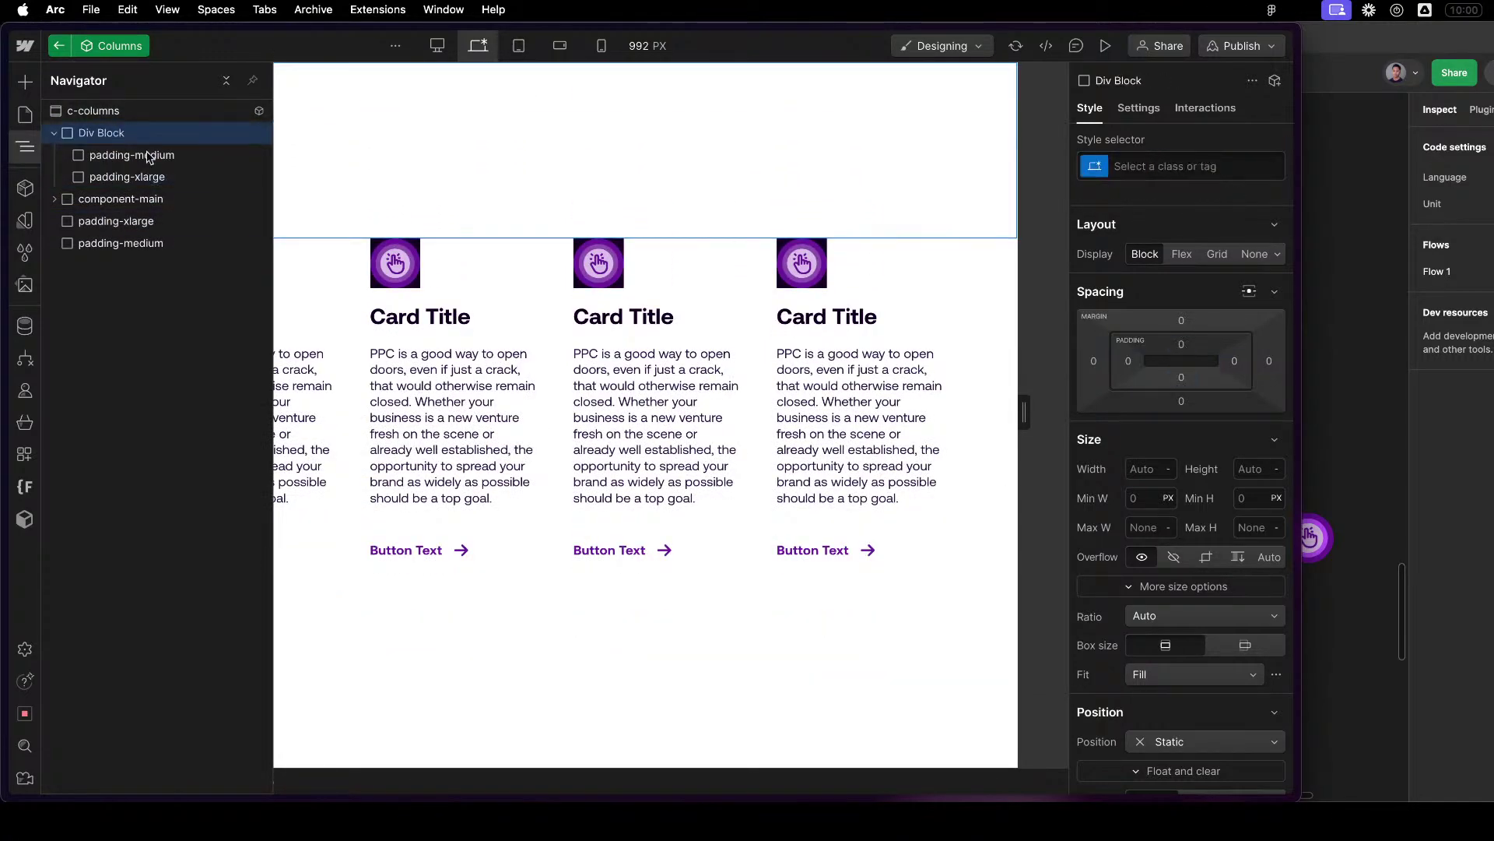
{"action": "key", "text": "super+Return"}
{"action": "type", "text": "component-spacer"}
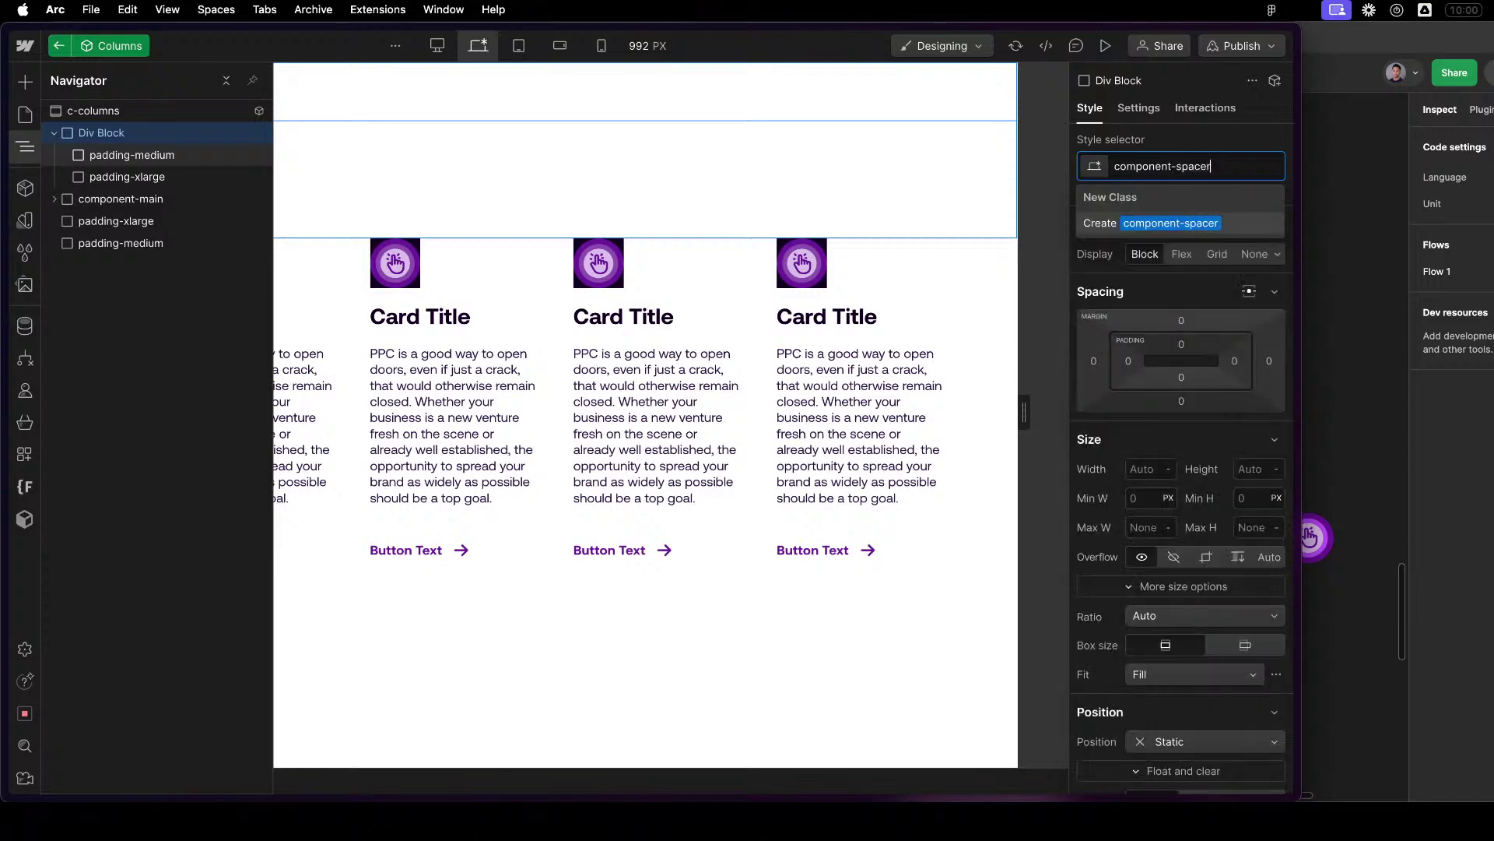
{"action": "key", "text": "Return"}
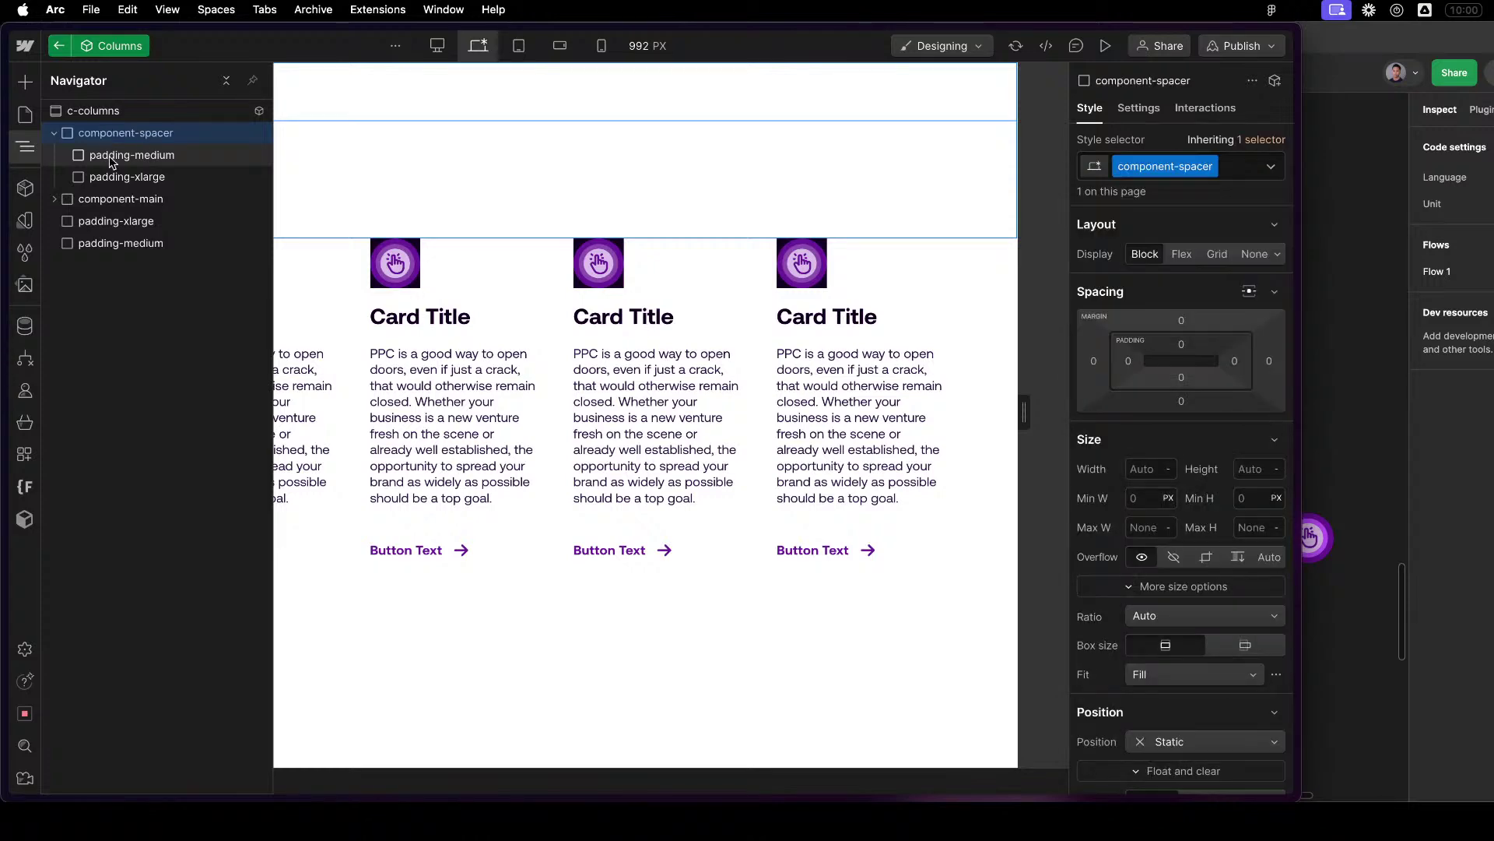
Collapse component-spacer and delete the loose padding-xlarge and padding-medium blocks below component-main.
{"action": "left_click", "coordinate": [106, 134]}
{"action": "key", "text": "super+e"}
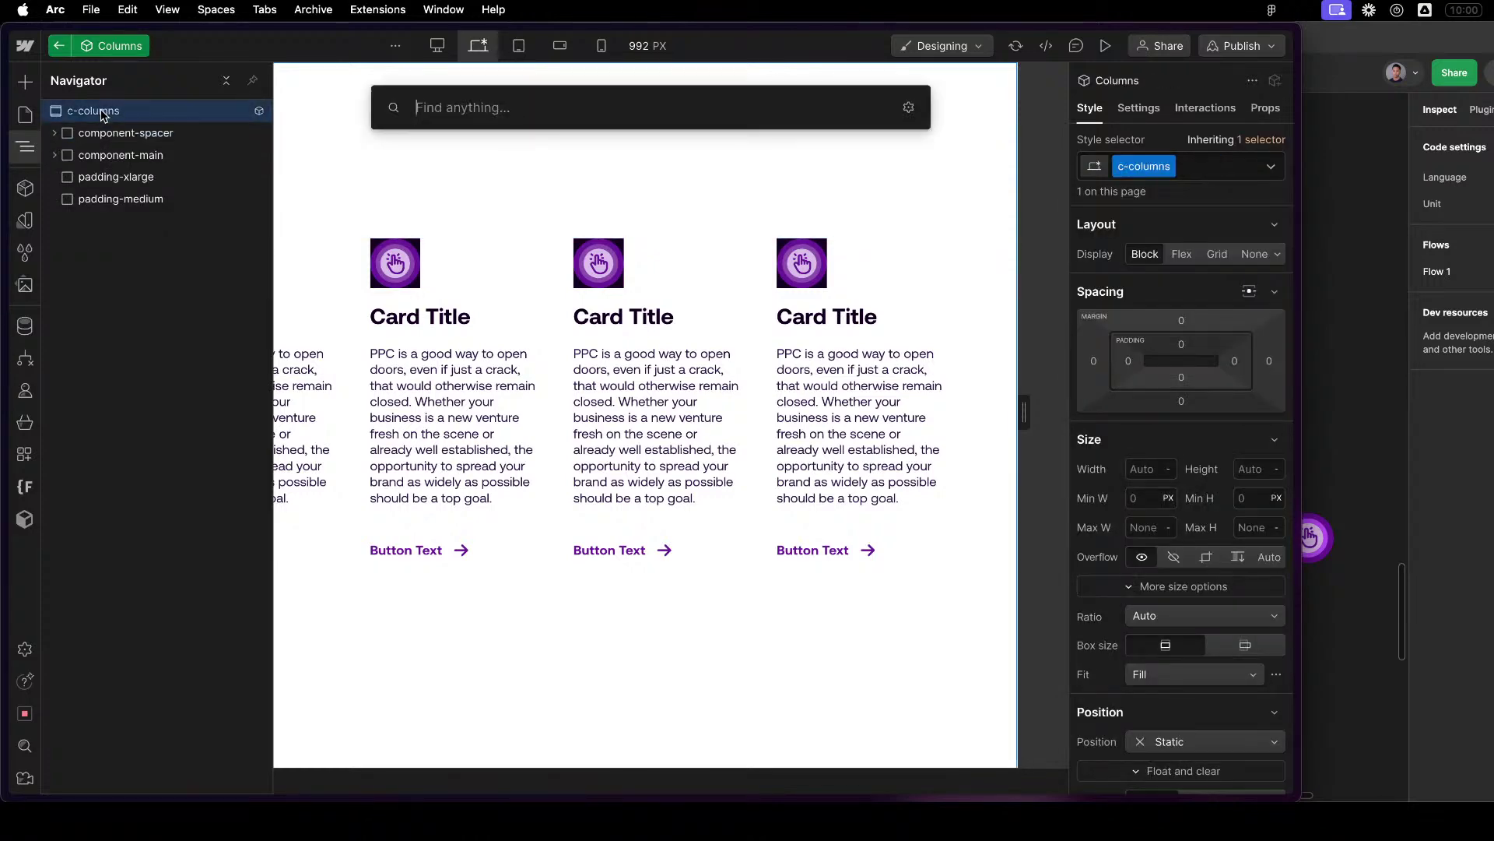
{"action": "key", "text": "Escape"}
{"action": "left_click", "coordinate": [109, 113]}
{"action": "left_click", "coordinate": [115, 179]}
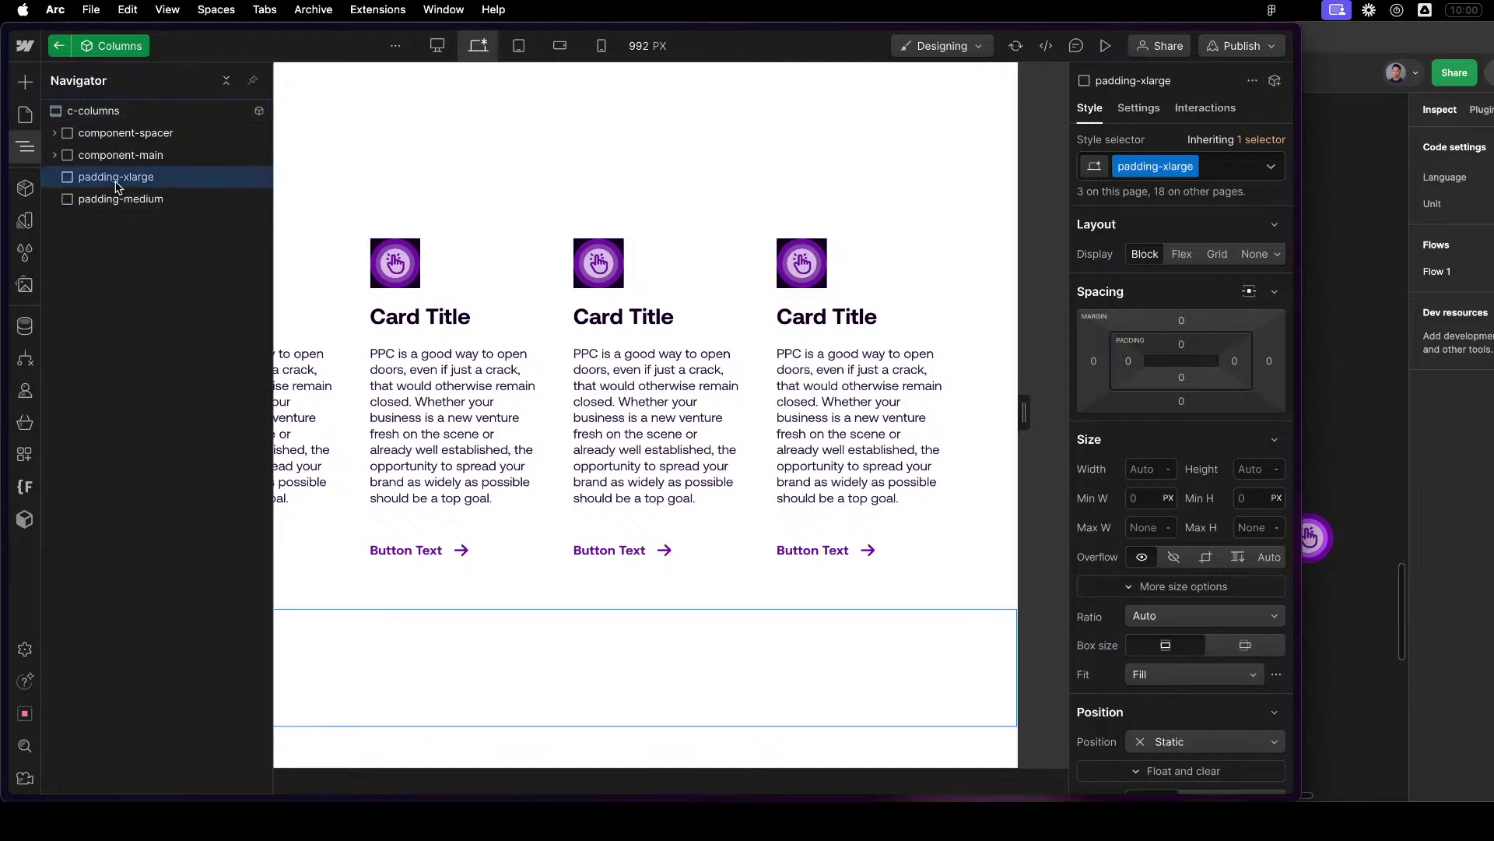
{"action": "key", "text": "Delete"}
{"action": "key", "text": "Delete"}
Duplicate component-spacer and place the copy directly after component-main in c-columns.
{"action": "left_click", "coordinate": [115, 132]}
{"action": "key", "text": "cmd+d"}
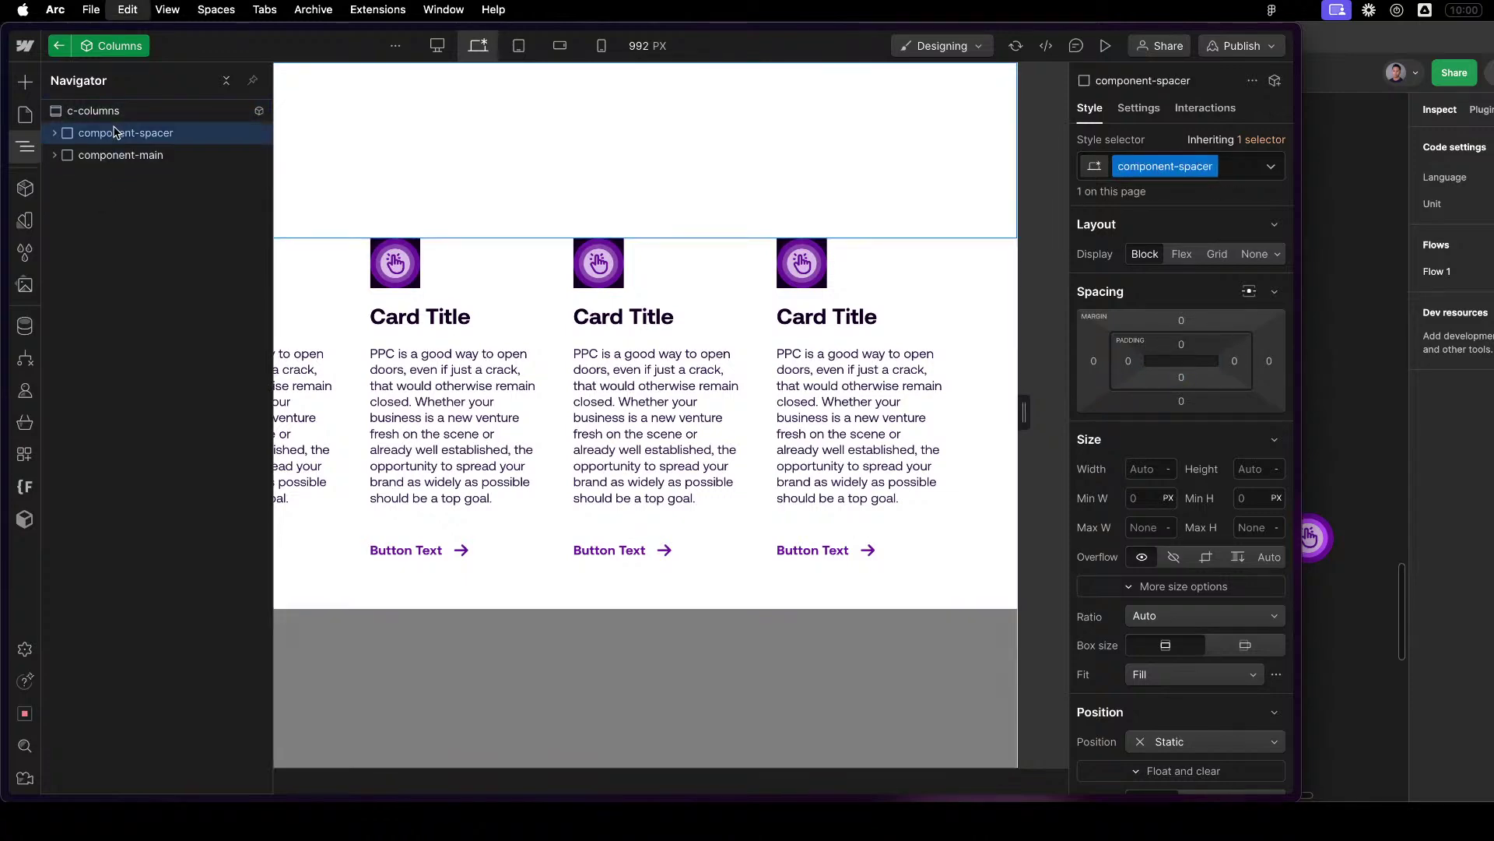
{"action": "left_click_drag", "start_coordinate": [114, 133], "coordinate": [115, 199]}
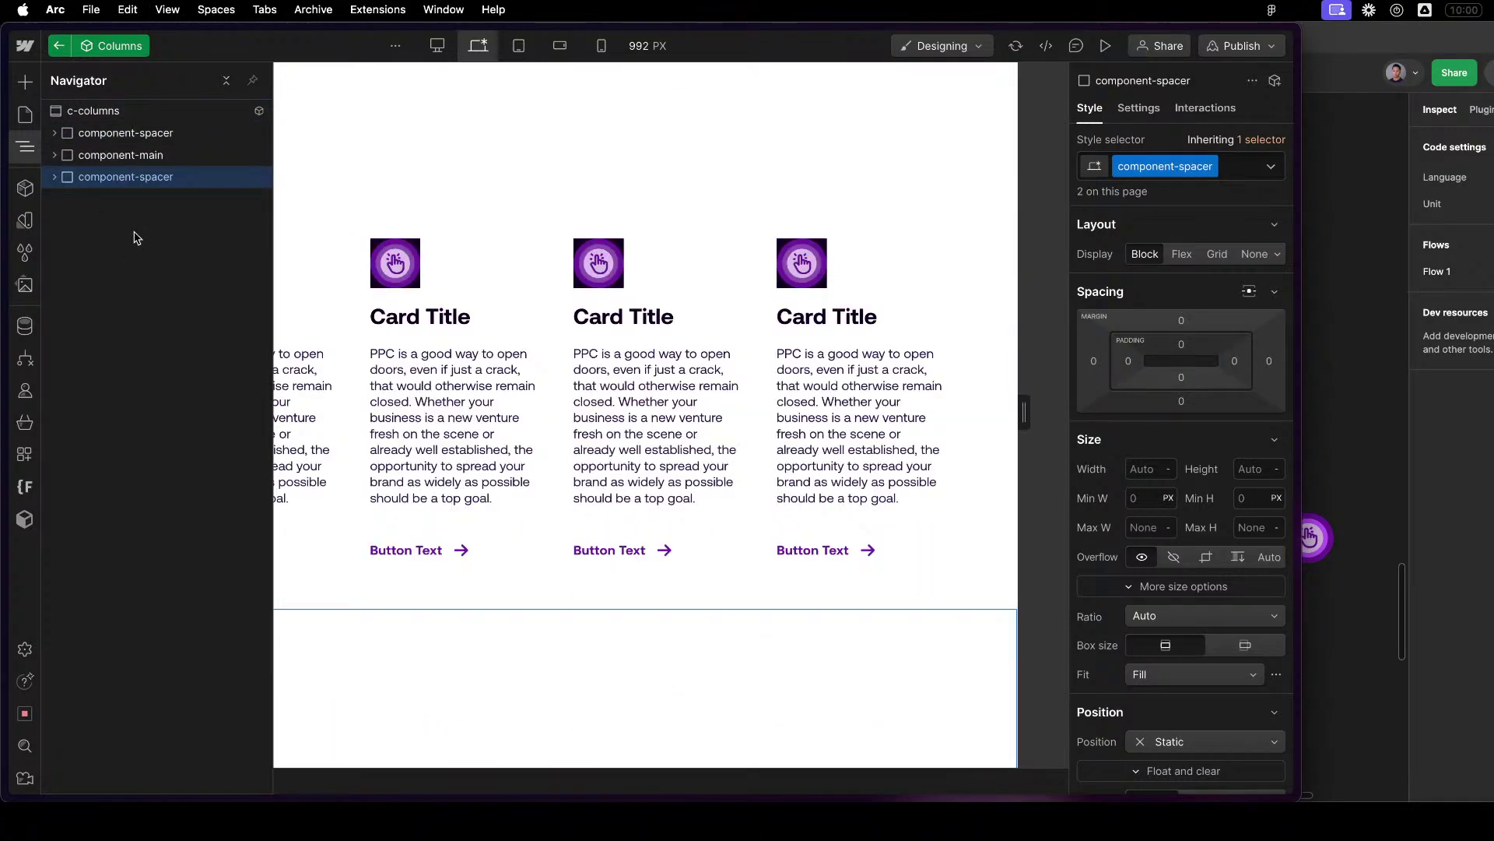
{"action": "left_click", "coordinate": [142, 116]}
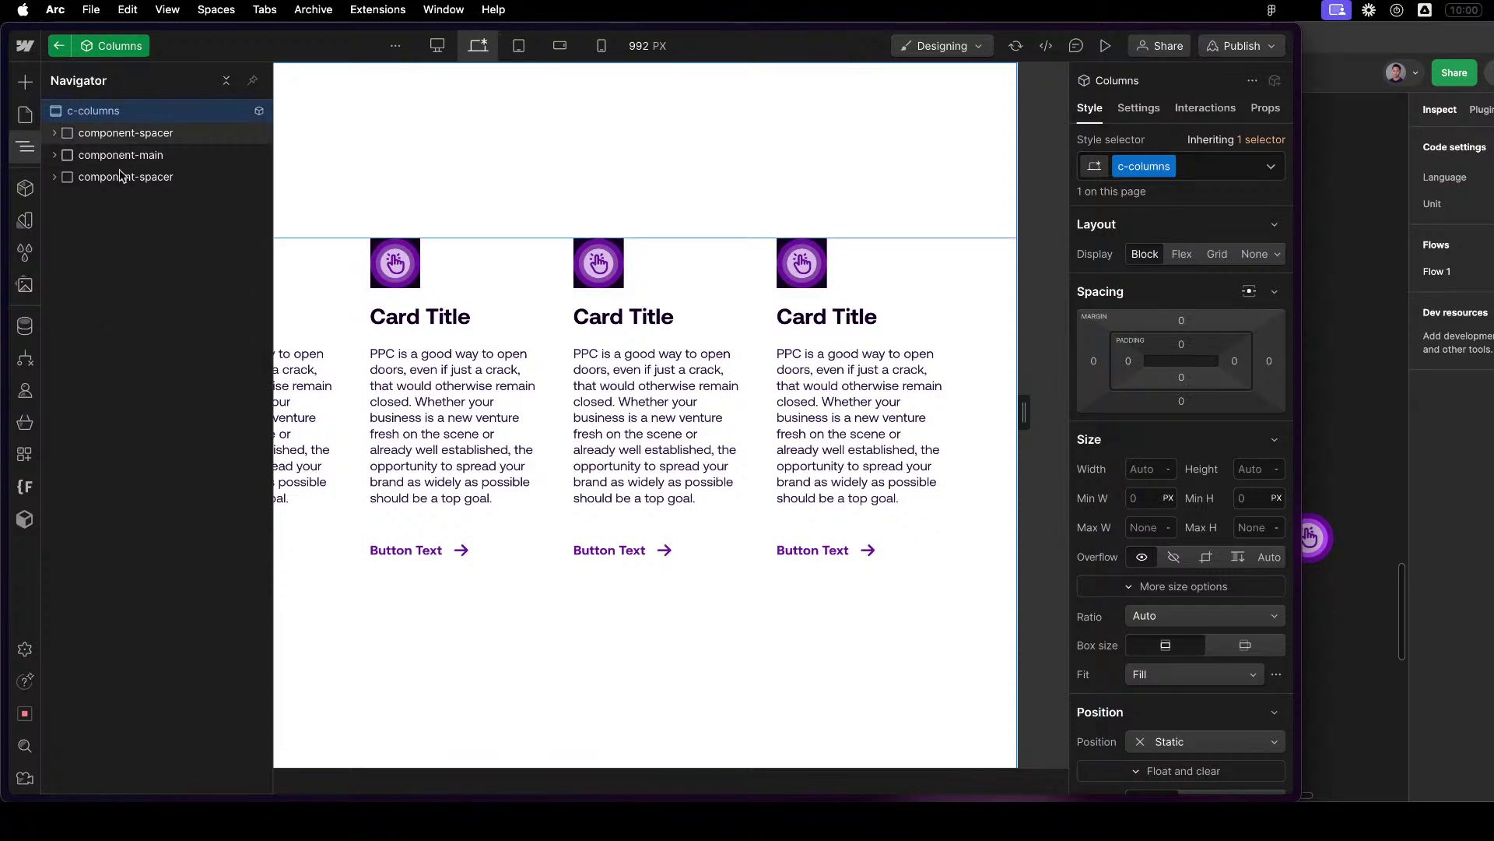
Connect the visibility of padding-xlarge in the upper component-spacer to a new property named Top Large.
{"action": "left_click", "coordinate": [55, 134]}
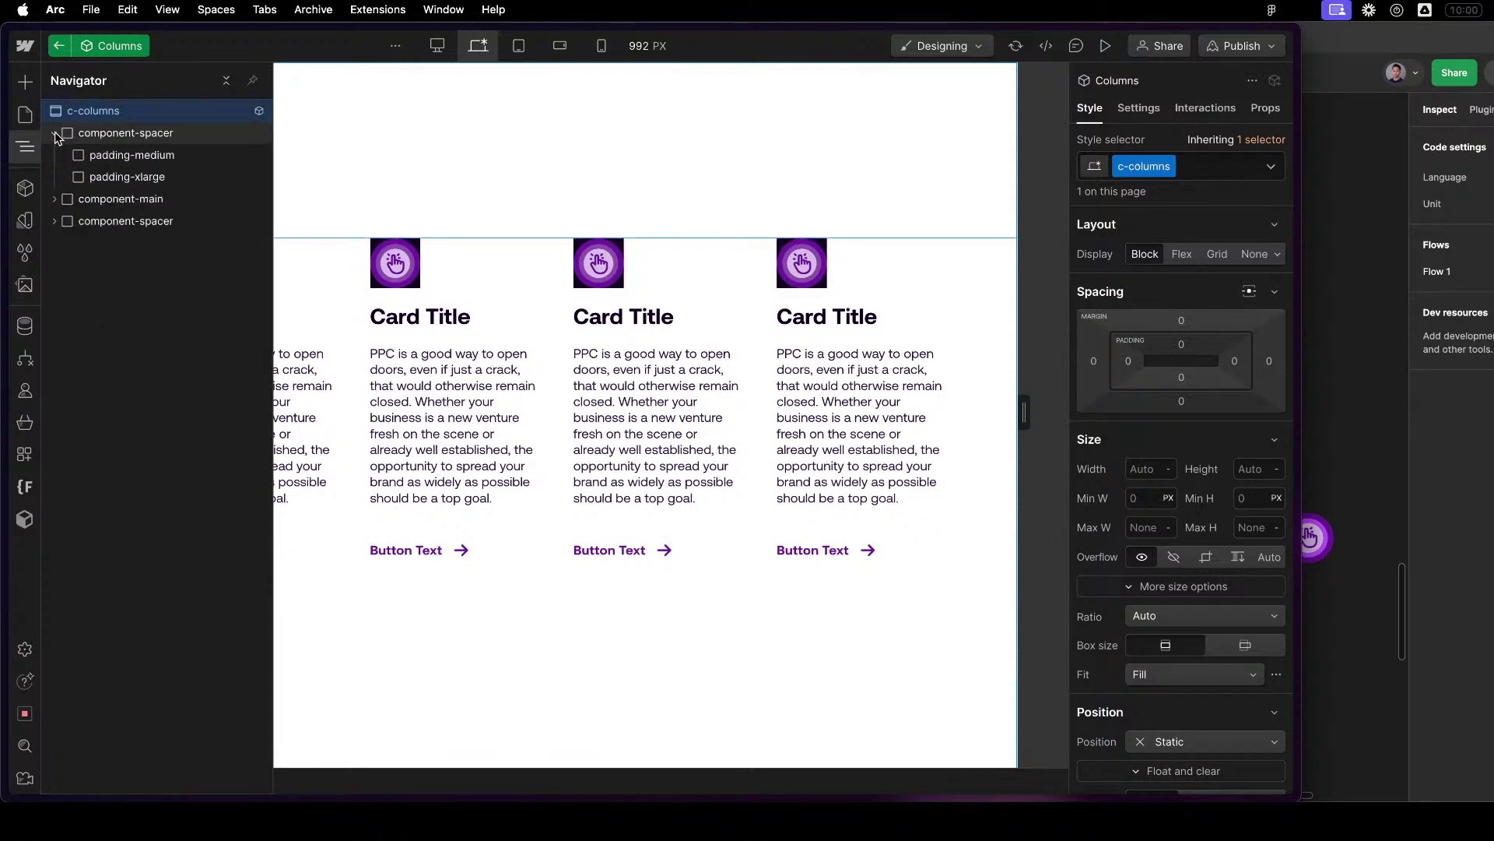
{"action": "left_click", "coordinate": [56, 135]}
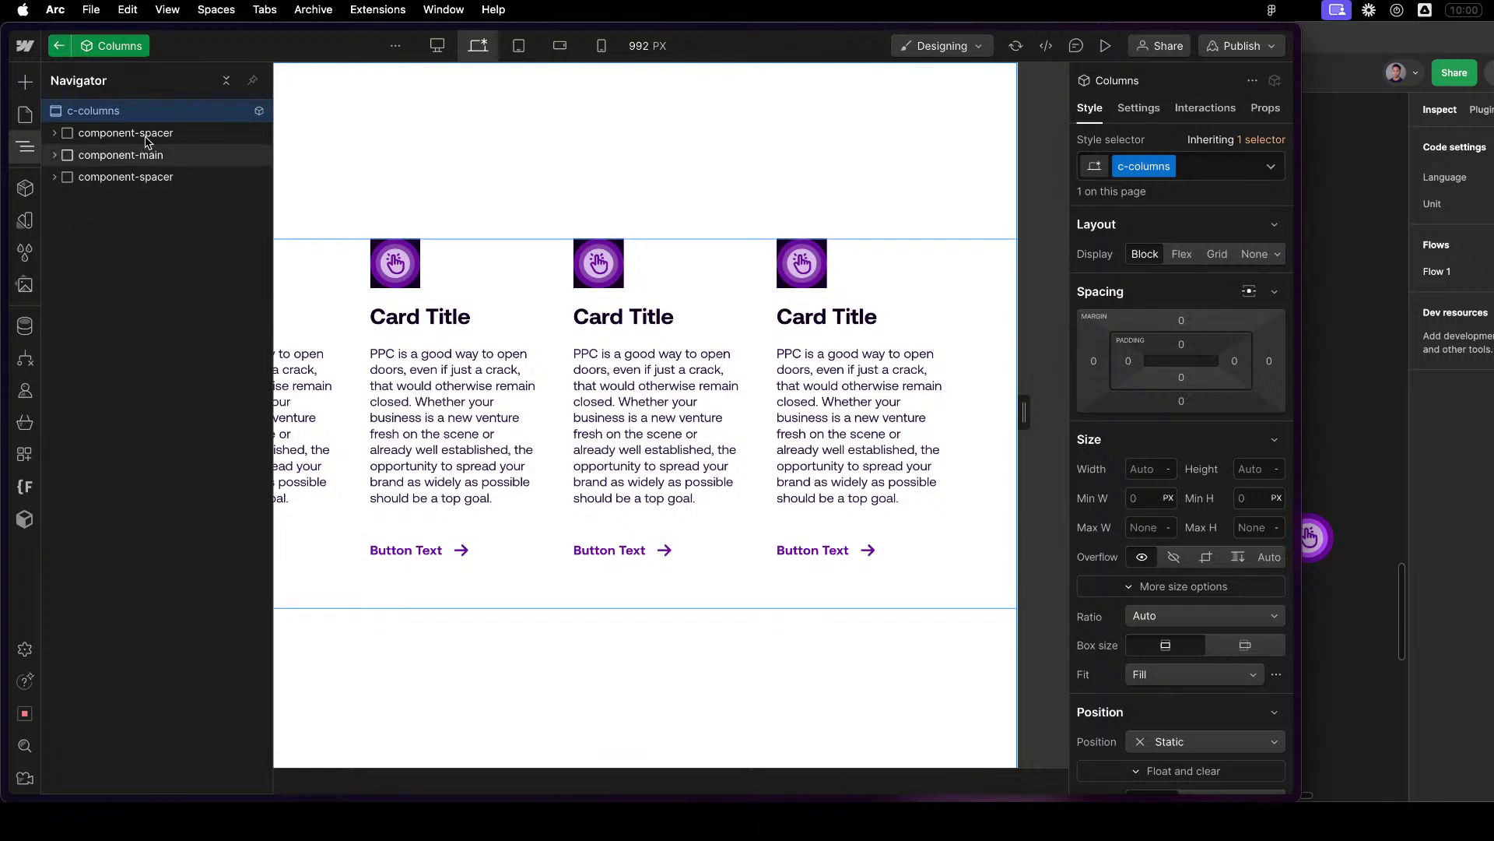
{"action": "left_click", "coordinate": [59, 141]}
{"action": "left_click", "coordinate": [55, 137]}
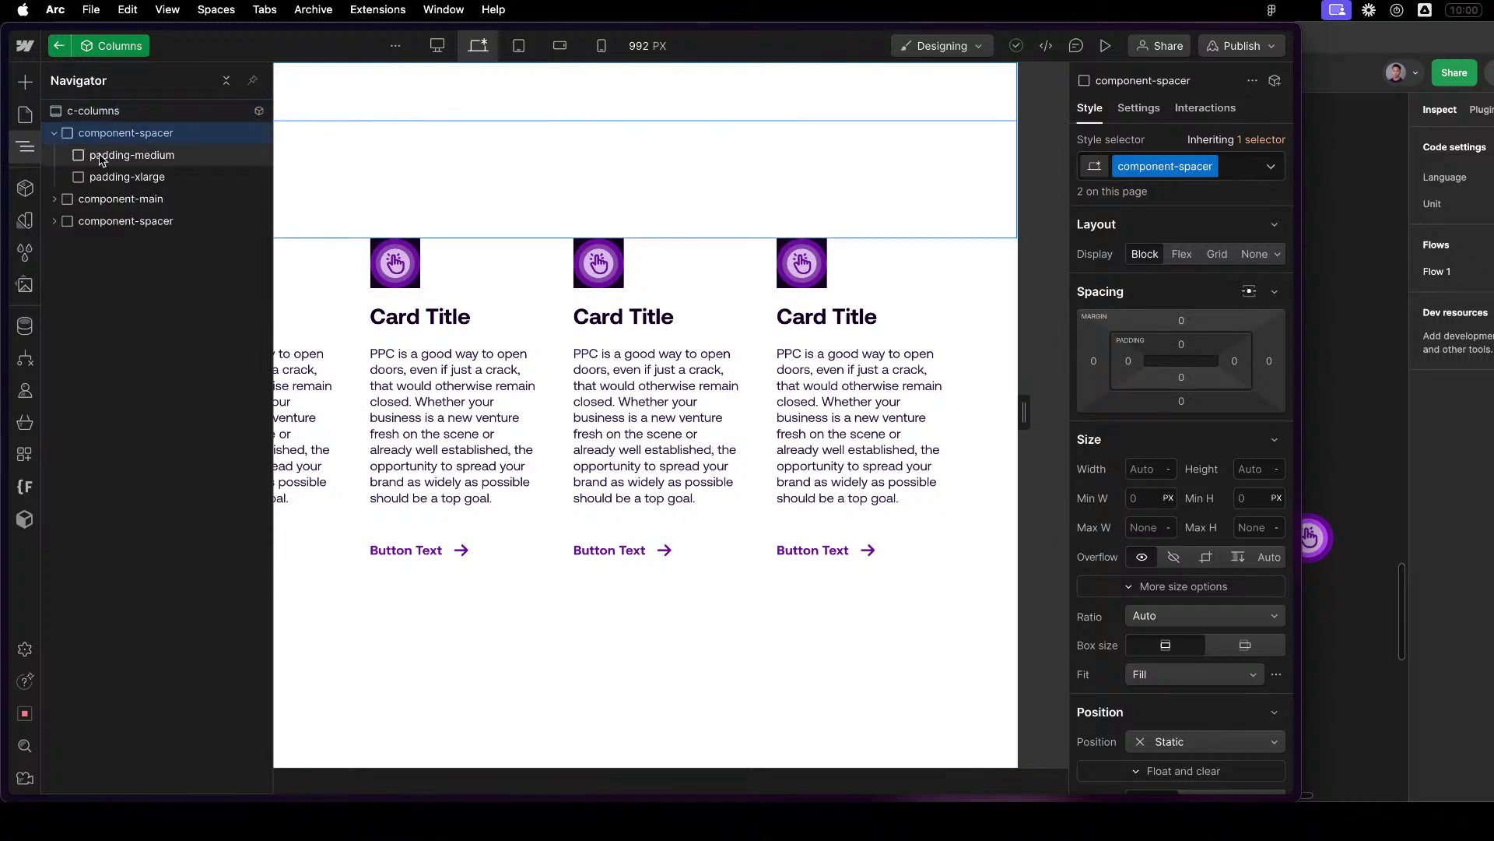
{"action": "left_click", "coordinate": [105, 177]}
{"action": "left_click", "coordinate": [1139, 108]}
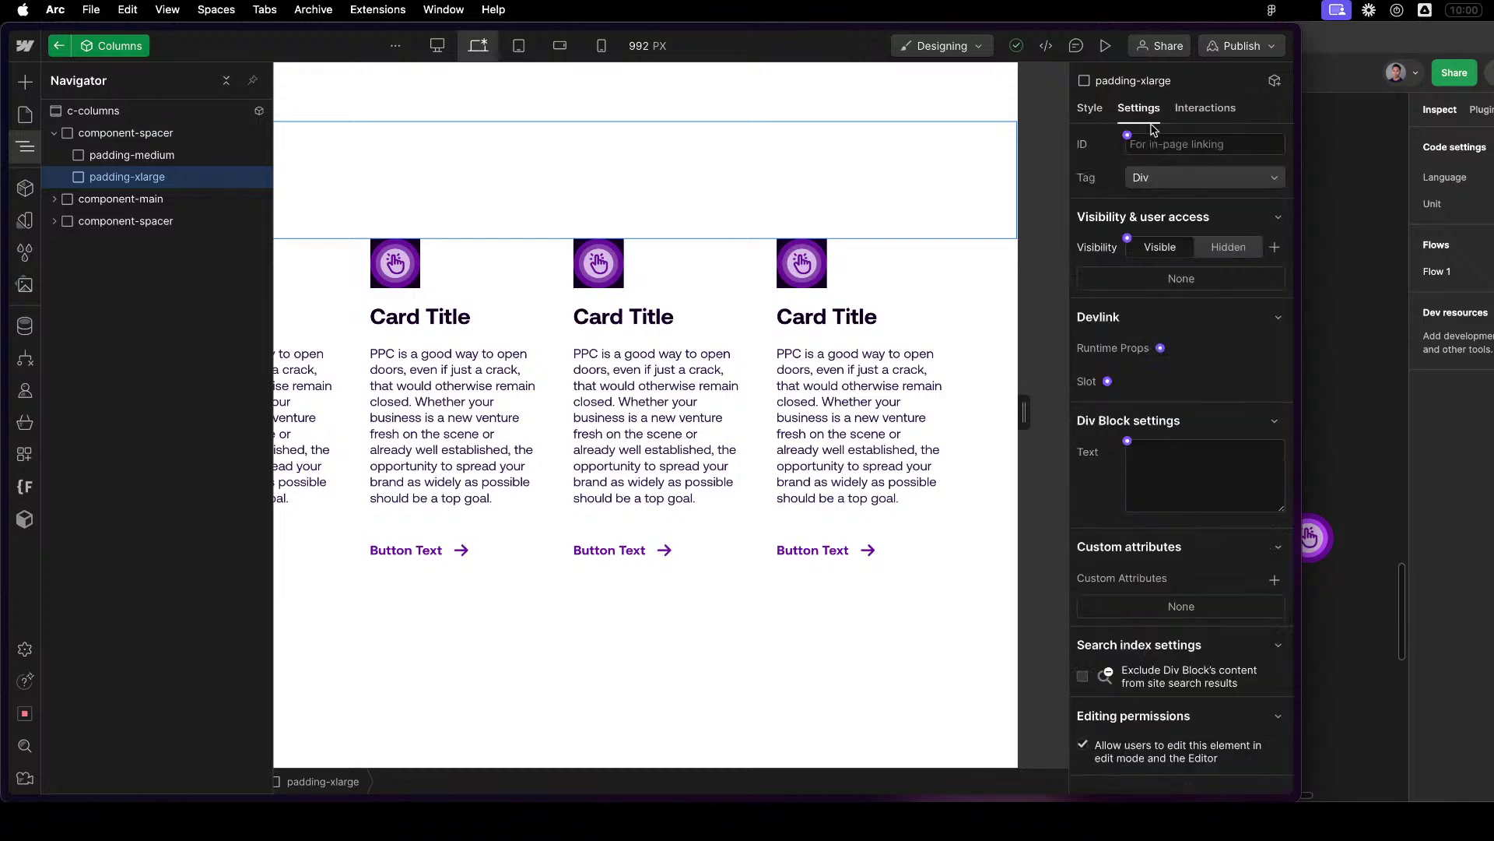
{"action": "left_click", "coordinate": [1128, 240]}
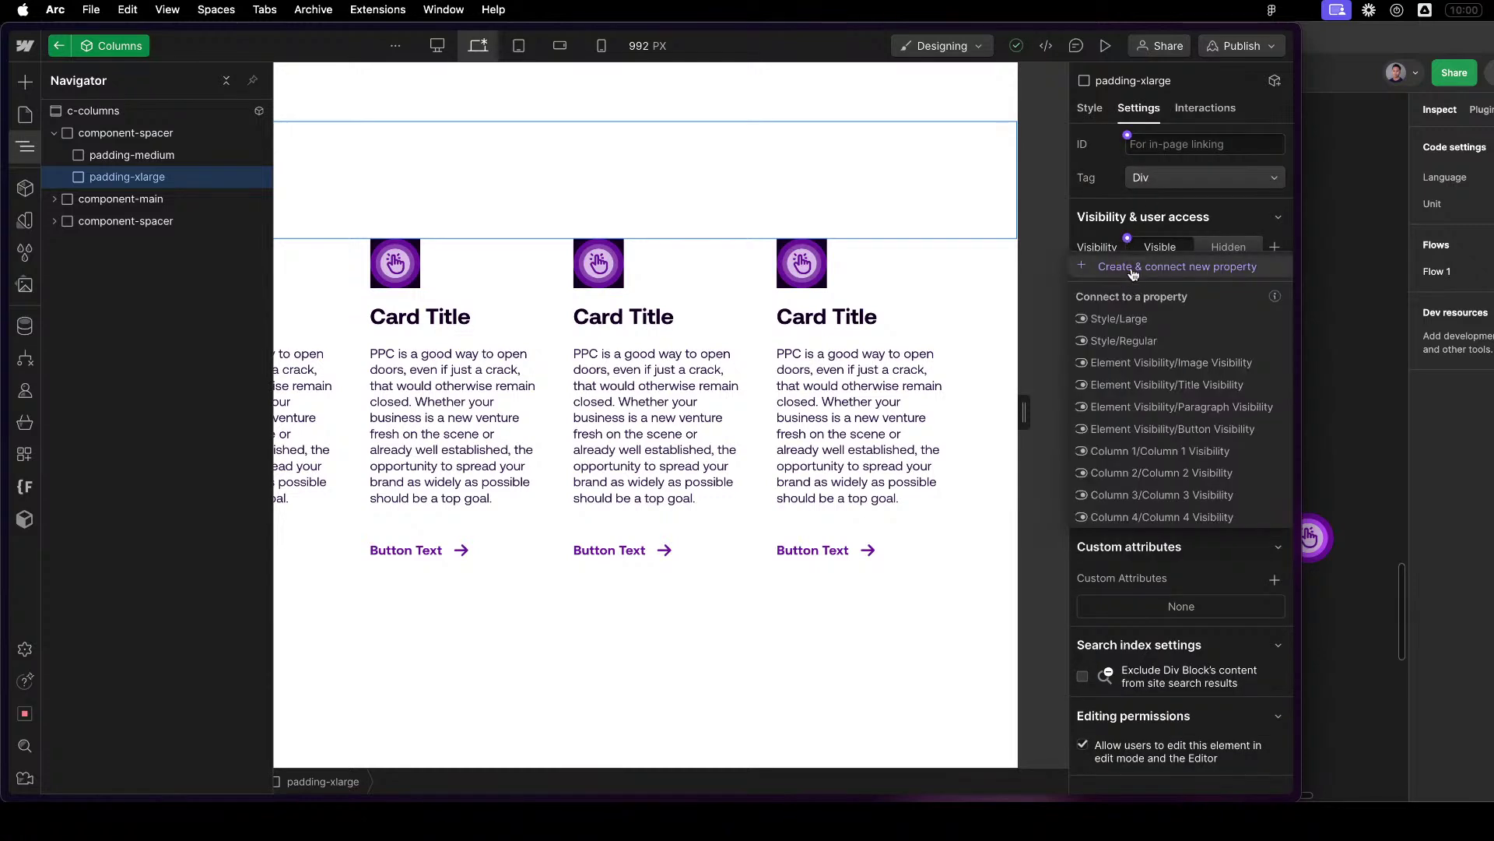
{"action": "left_click", "coordinate": [1134, 265]}
{"action": "key", "text": "super+a"}
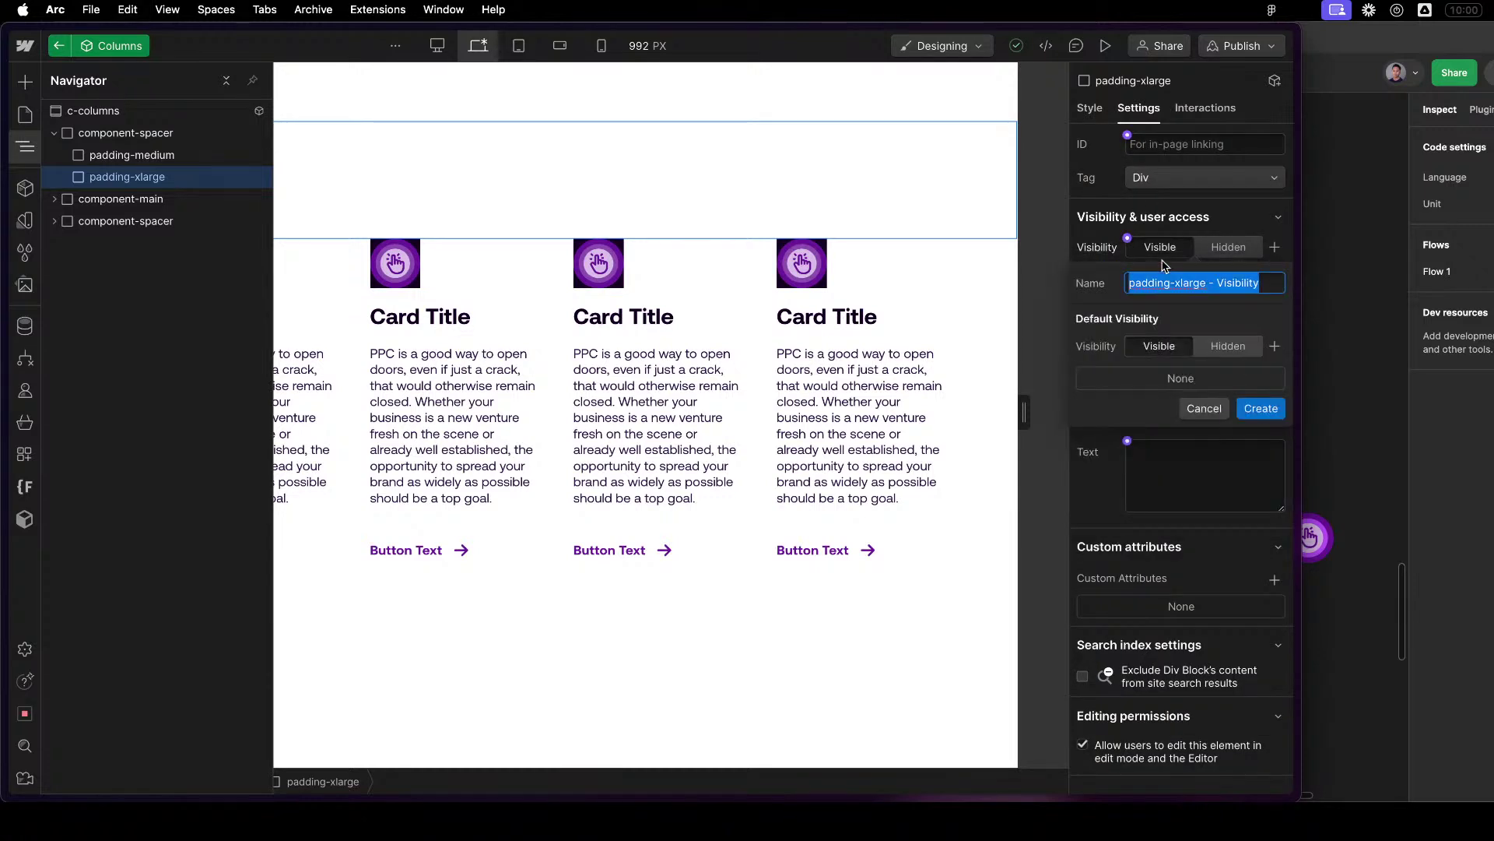
{"action": "type", "text": "P"}
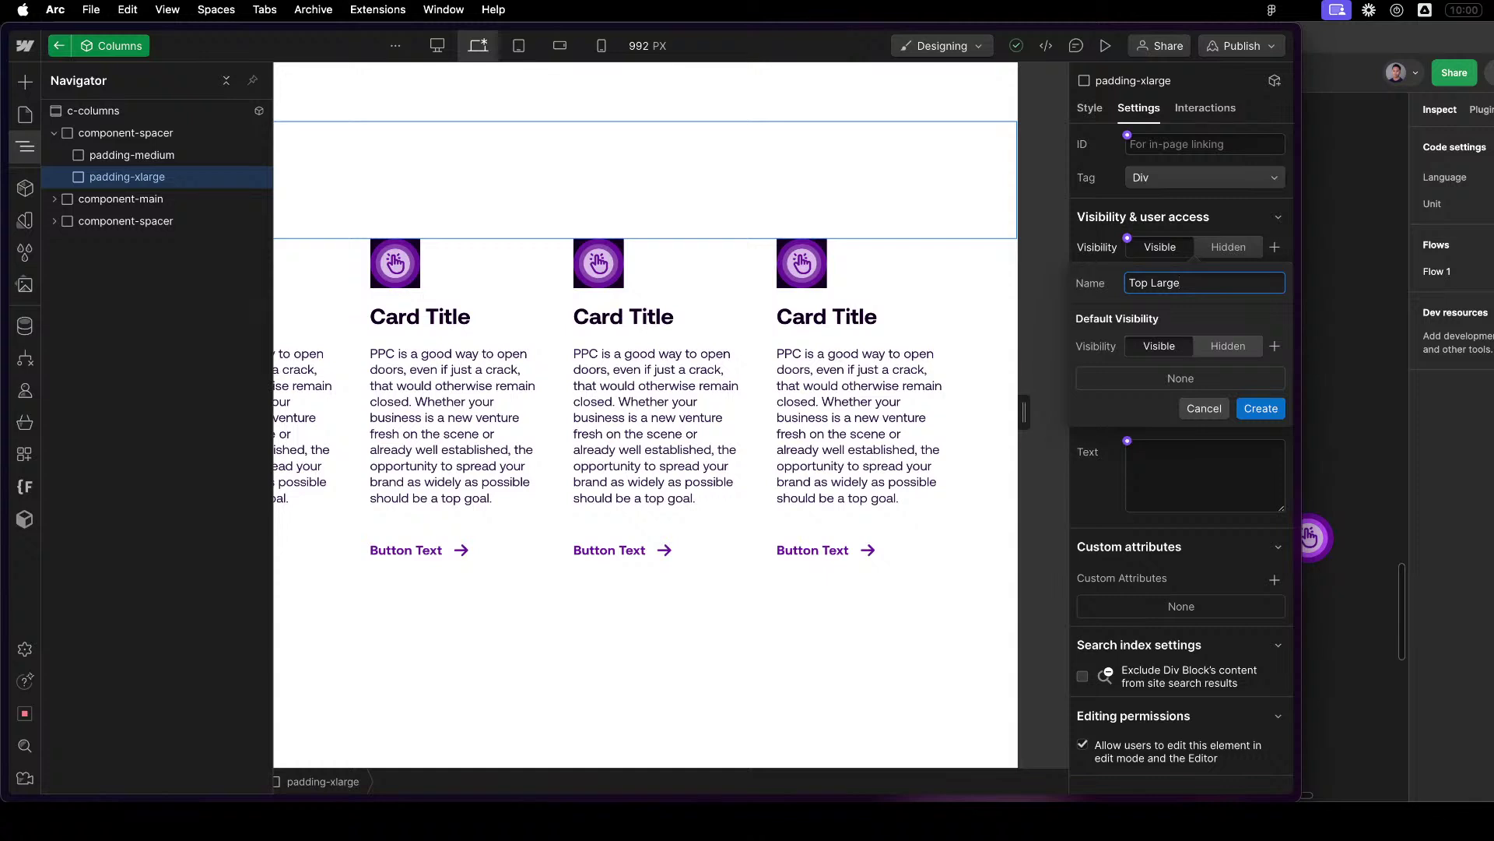
{"action": "key", "text": "Return"}
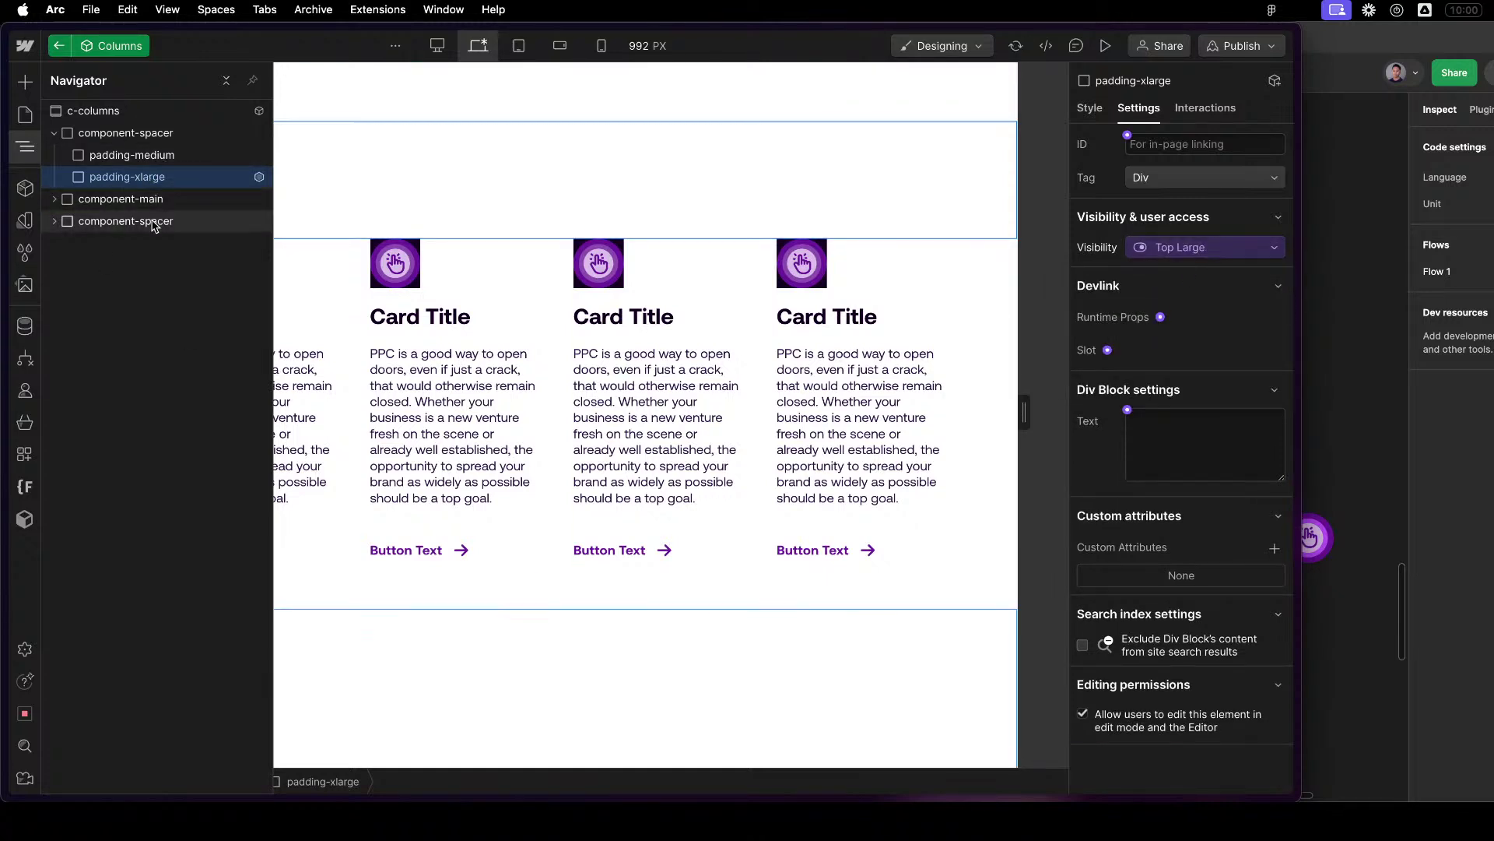
Connect the visibility of padding-xlarge in the lower component-spacer to a new property named Bottom Large.
{"action": "left_click", "coordinate": [54, 221]}
{"action": "left_click", "coordinate": [129, 265]}
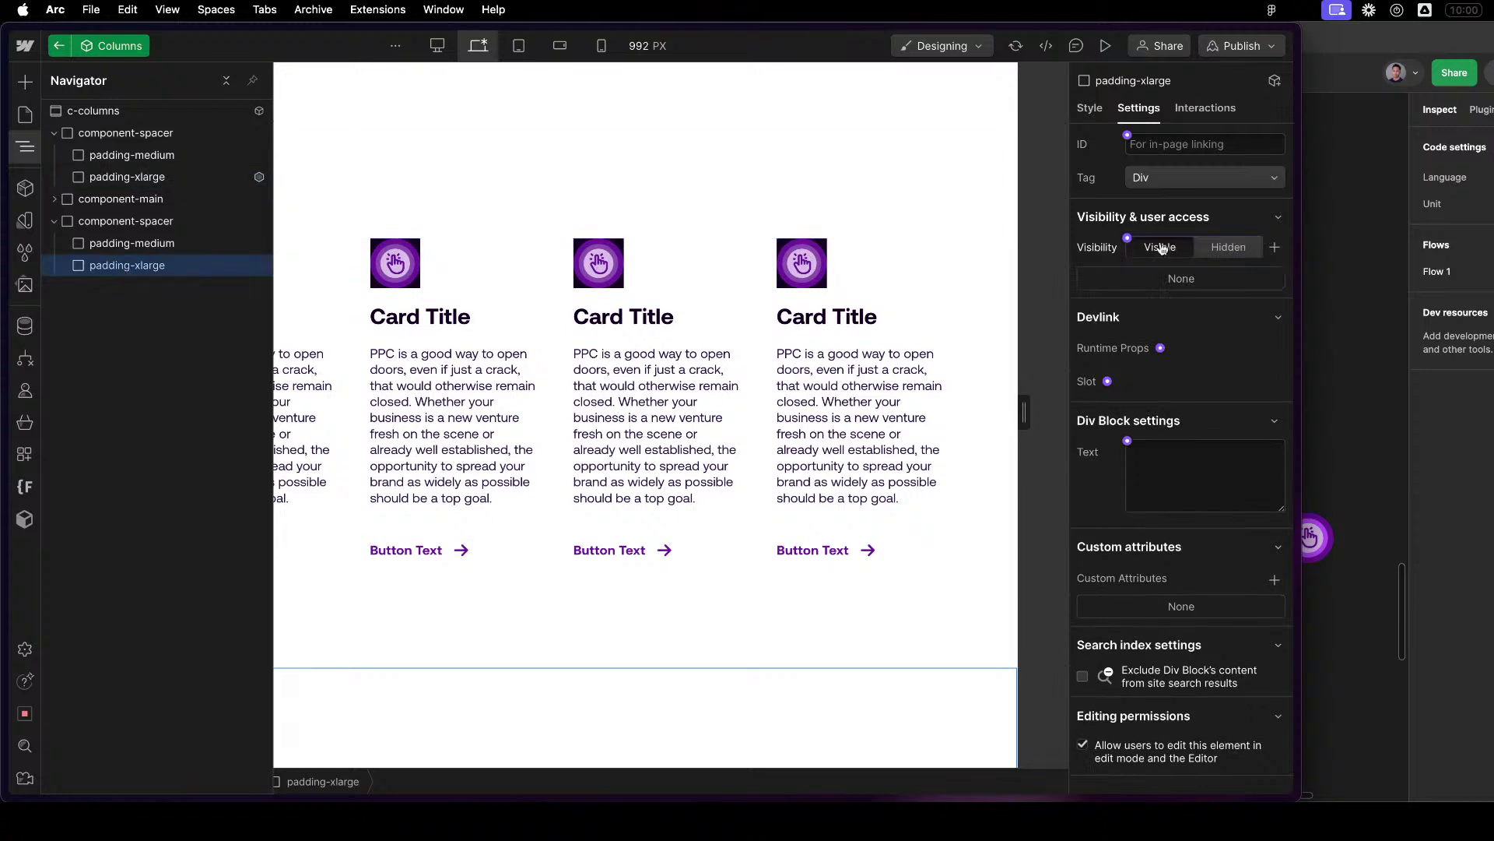
{"action": "left_click", "coordinate": [1125, 238]}
{"action": "left_click", "coordinate": [1139, 274]}
{"action": "key", "text": "super+a"}
{"action": "type", "text": "B"}
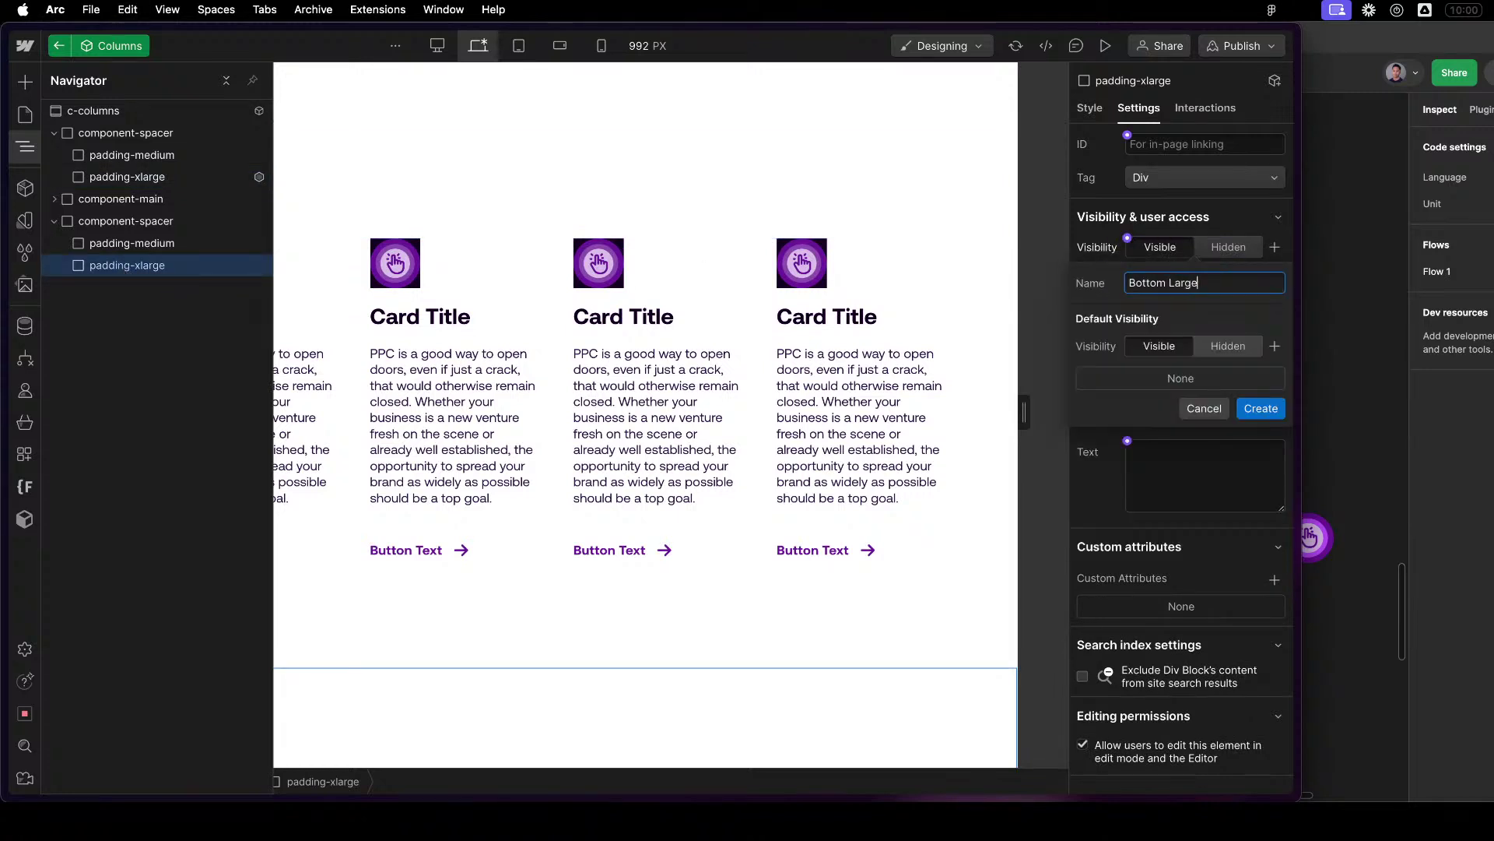
{"action": "left_click", "coordinate": [1248, 409]}
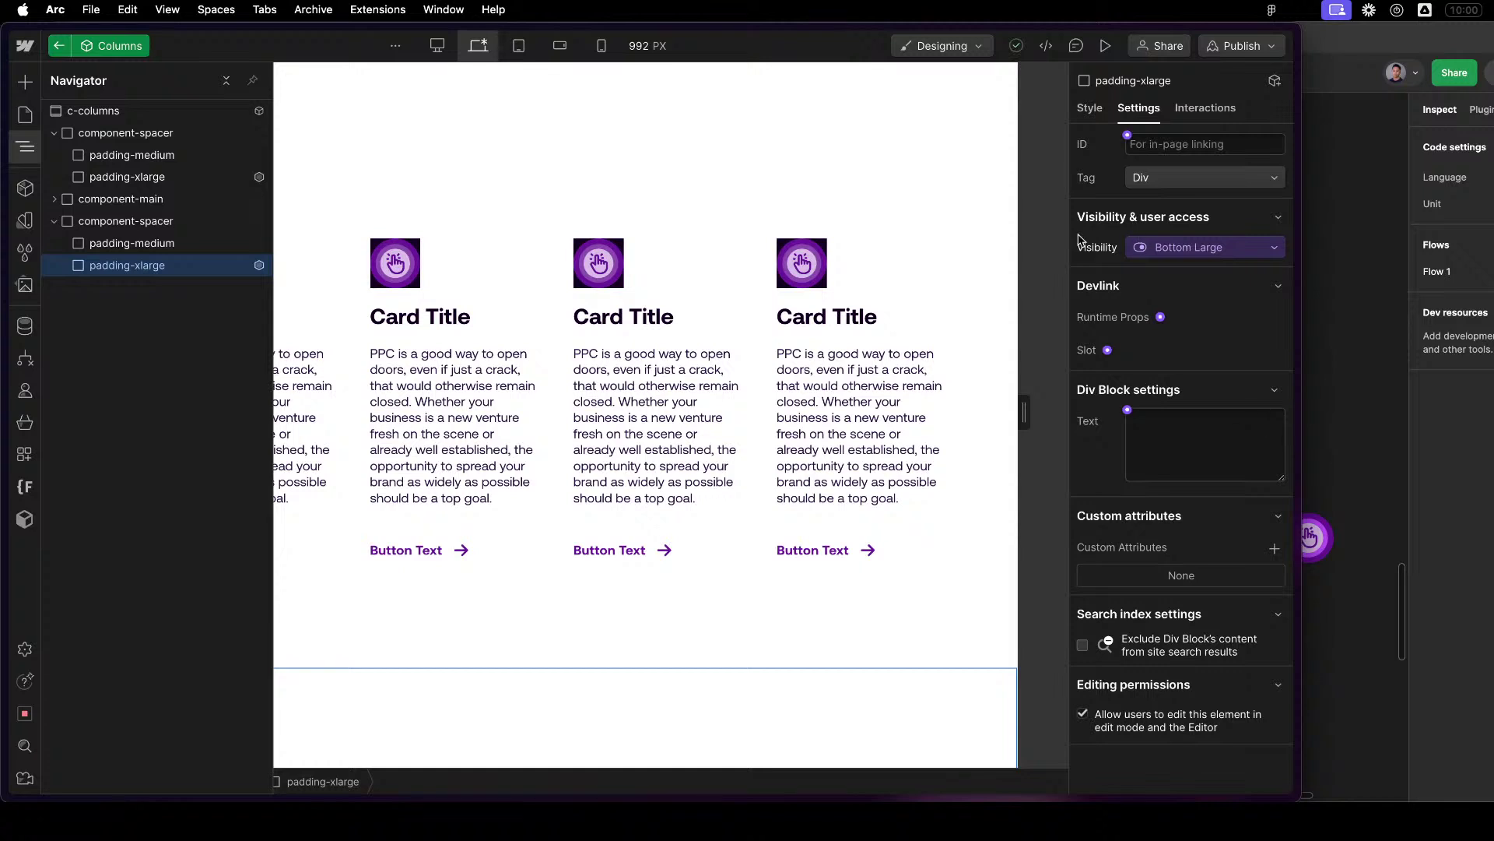
Connect the visibility of padding-medium in the lower component-spacer to a new property named Bottom.
{"action": "left_click", "coordinate": [121, 244]}
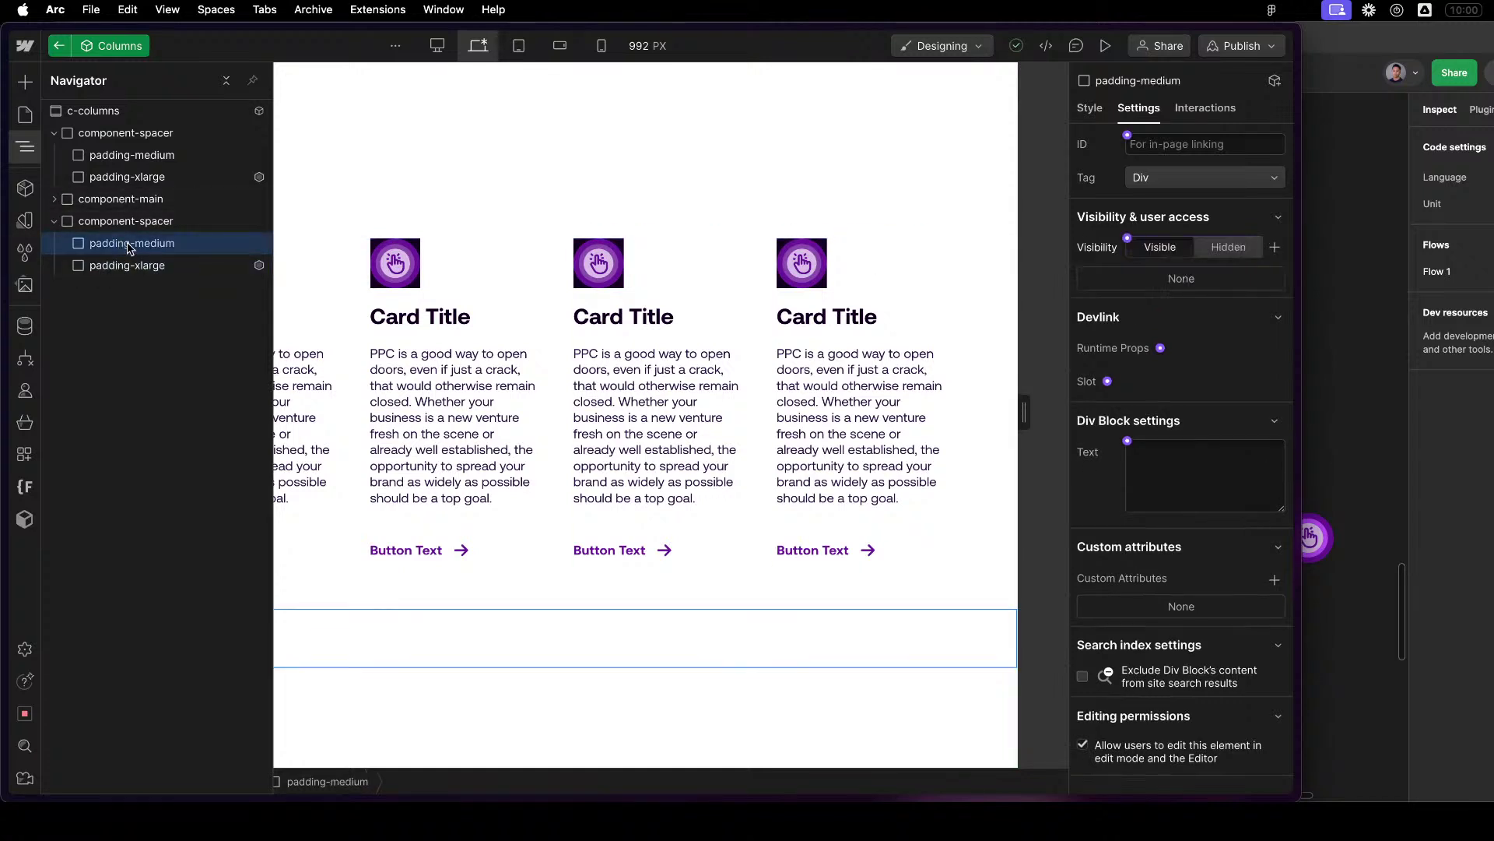
{"action": "left_click", "coordinate": [1128, 238]}
{"action": "left_click", "coordinate": [1145, 276]}
{"action": "key", "text": "super+a"}
{"action": "type", "text": "B"}
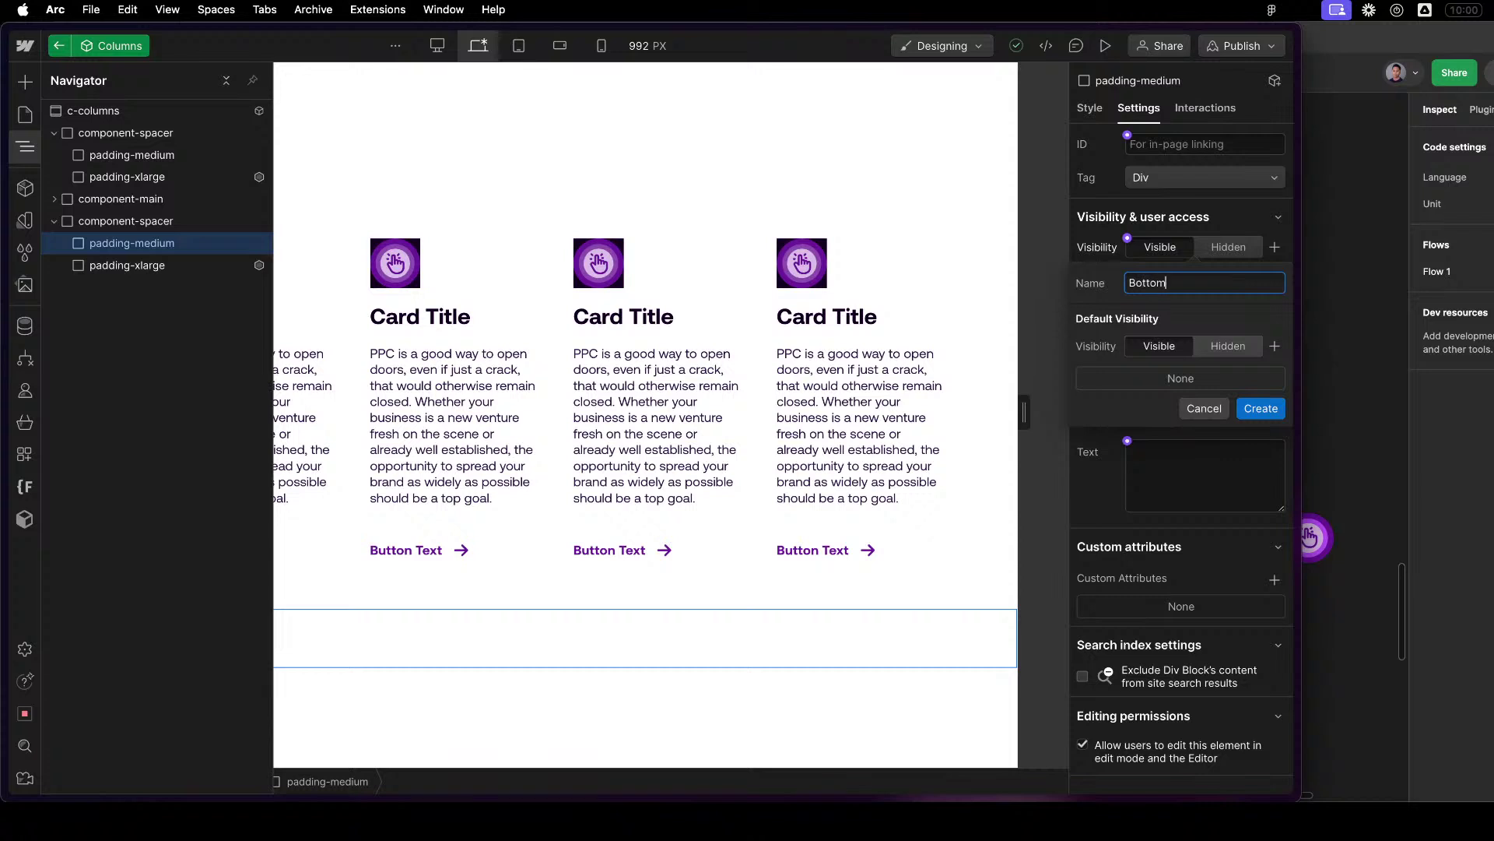
{"action": "left_click", "coordinate": [1261, 408]}
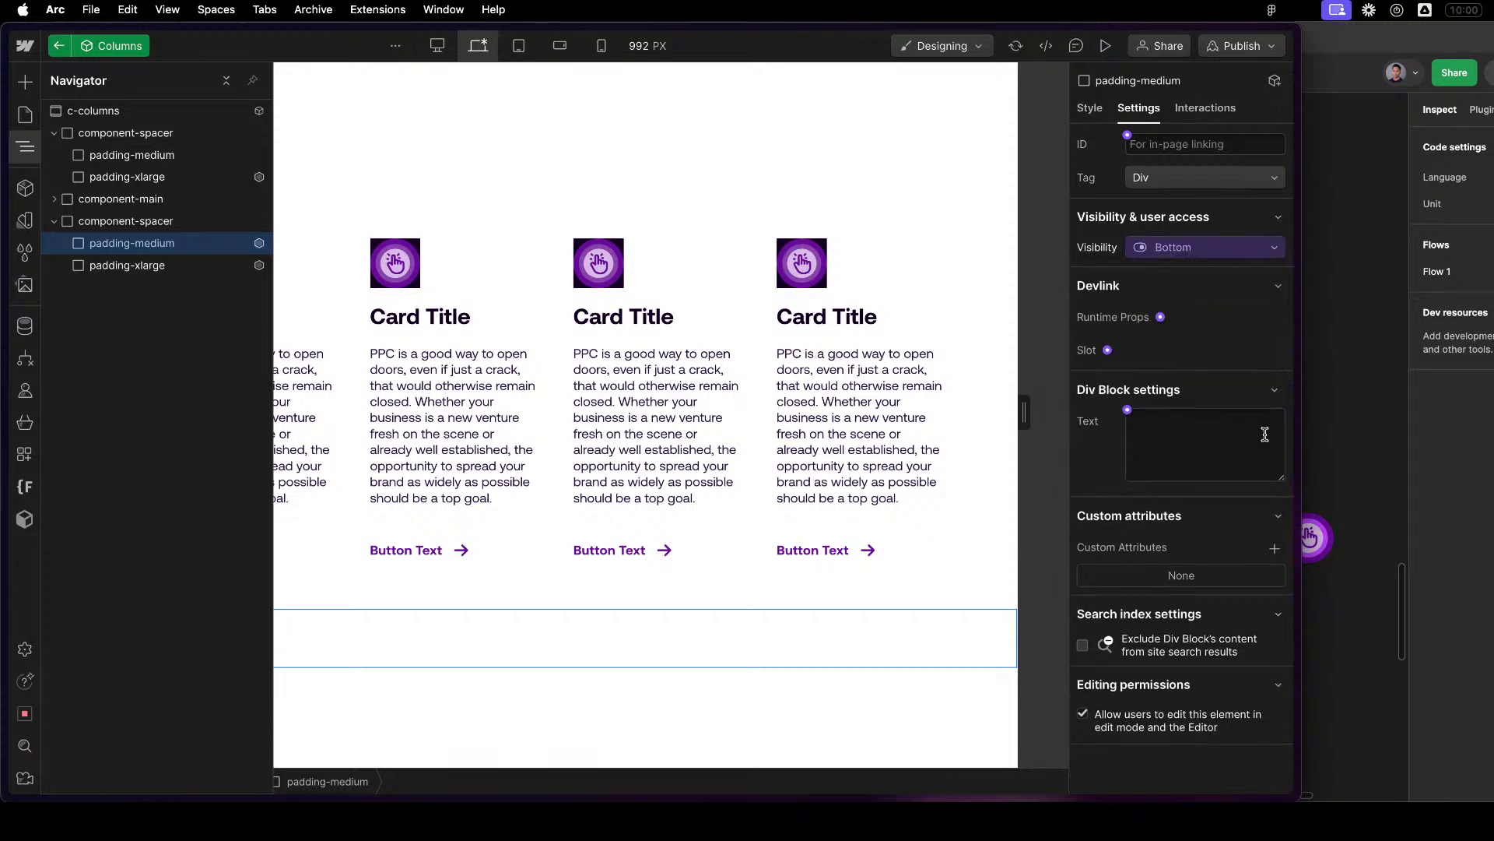
Connect the visibility of padding-medium in the upper component-spacer to a new property named Top.
{"action": "left_click", "coordinate": [170, 157]}
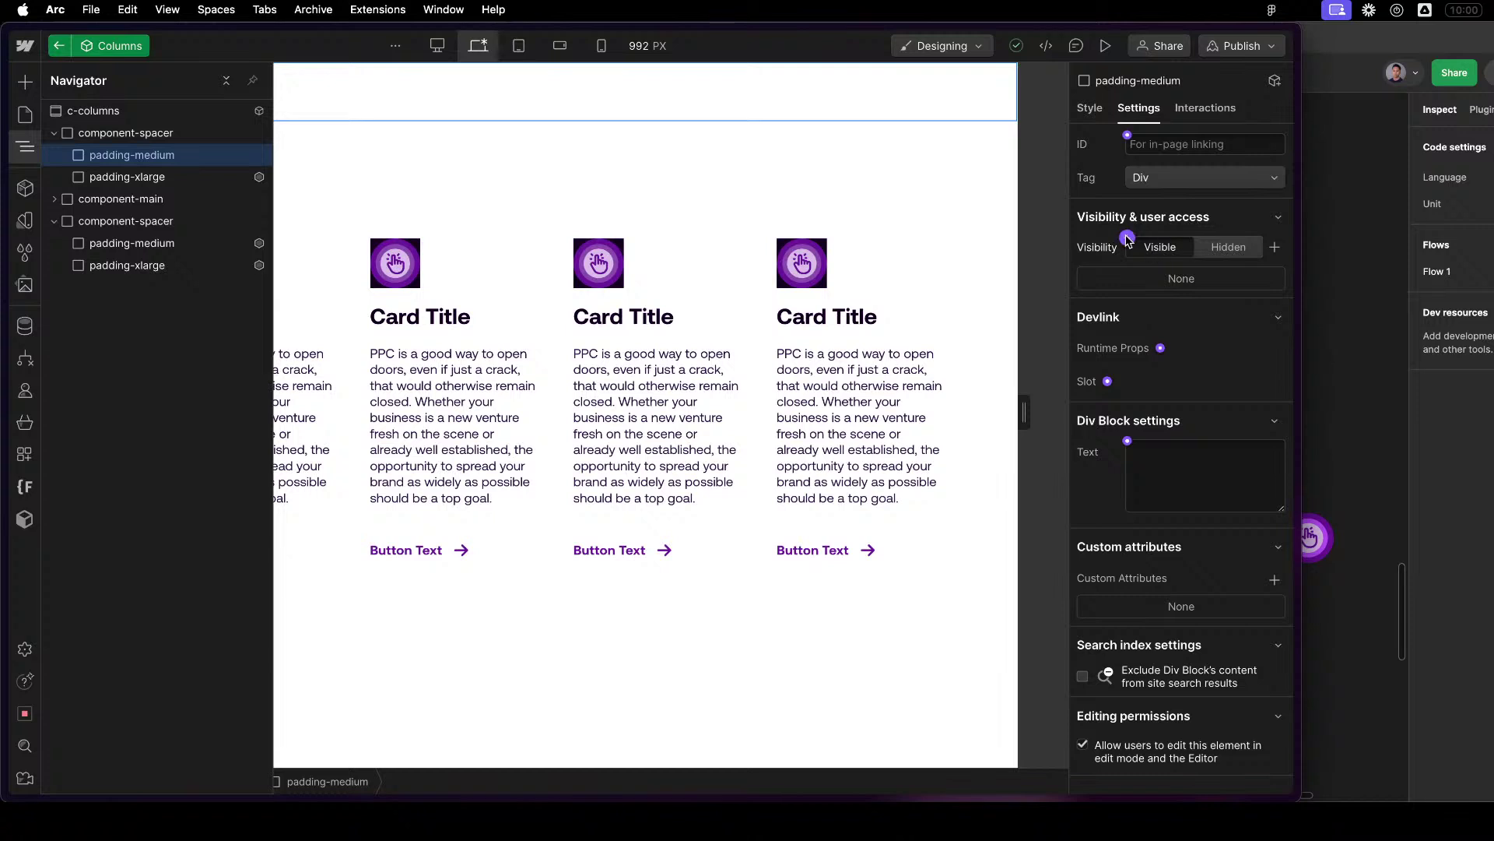
{"action": "left_click", "coordinate": [1129, 239]}
{"action": "left_click", "coordinate": [1167, 270]}
{"action": "triple_click", "coordinate": [1175, 284]}
{"action": "type", "text": "Top"}
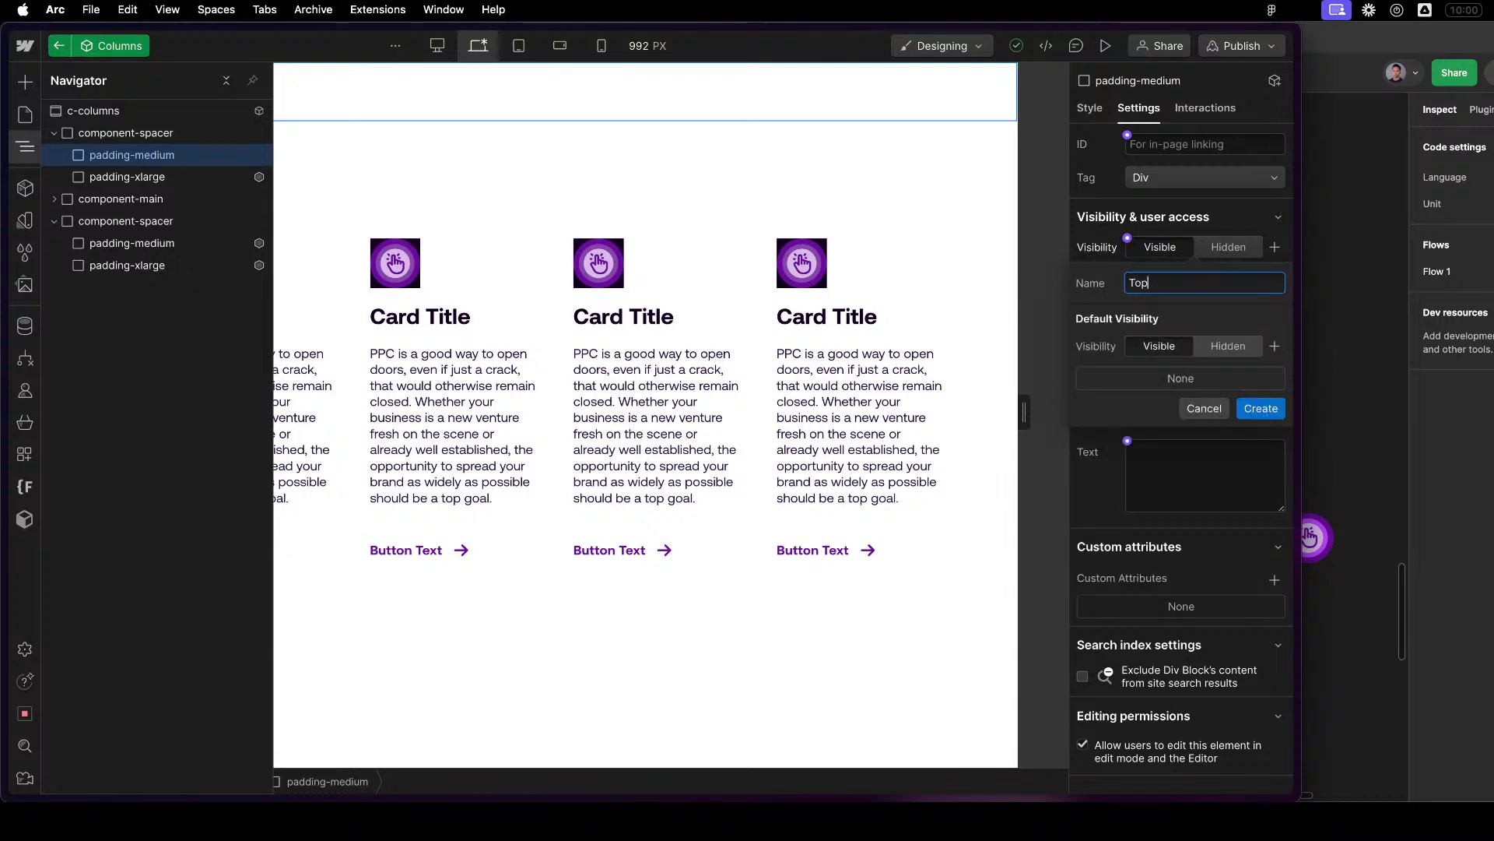
{"action": "left_click", "coordinate": [1260, 409]}
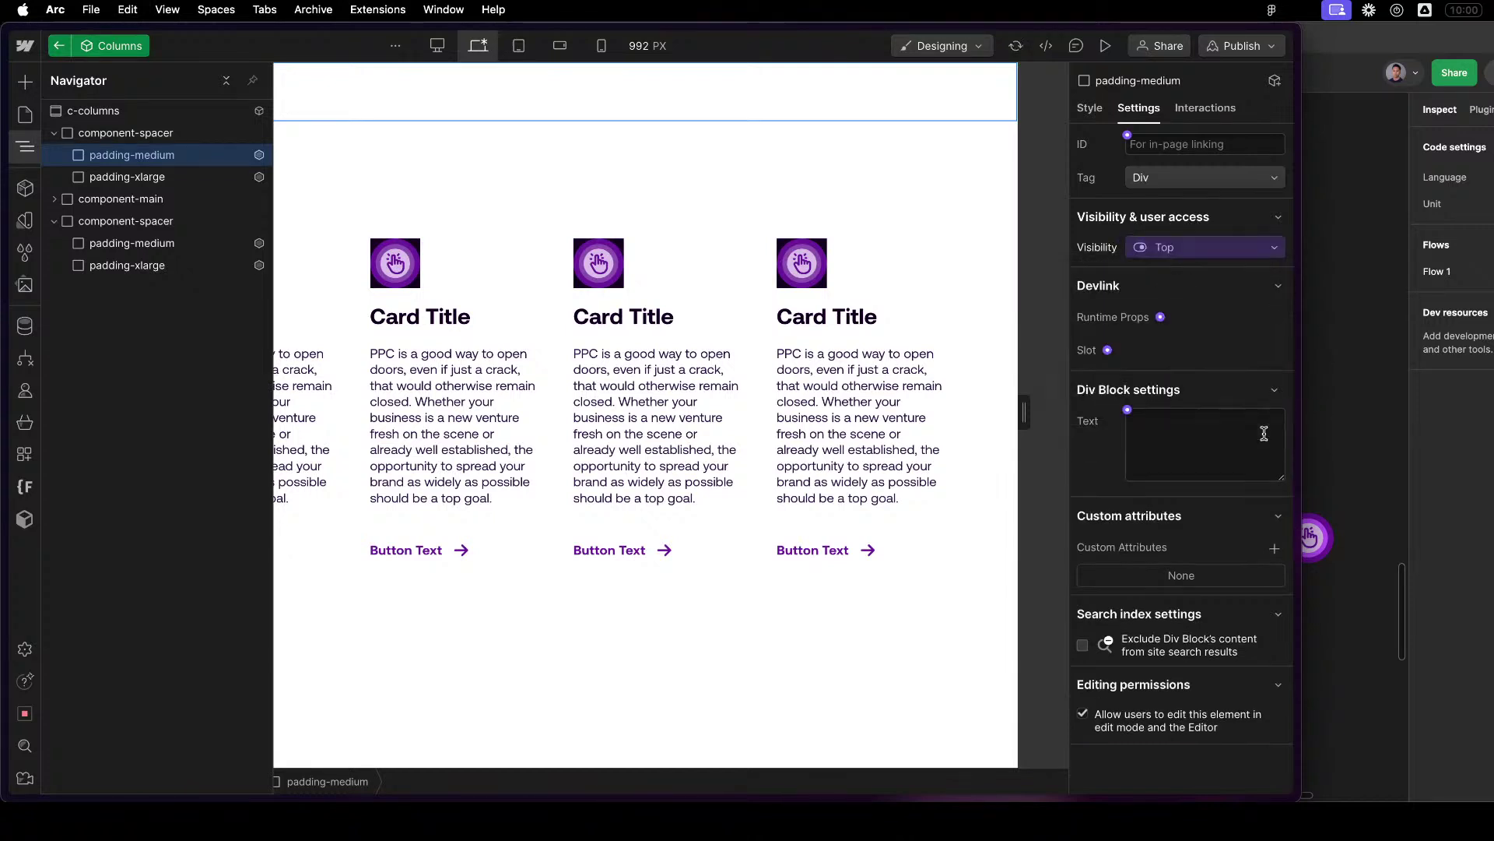
Place padding-xlarge above padding-medium in the lower component-spacer and set the Bottom Large property's default visibility to Hidden.
{"action": "left_click_drag", "start_coordinate": [152, 248], "coordinate": [156, 265]}
{"action": "left_click", "coordinate": [129, 243]}
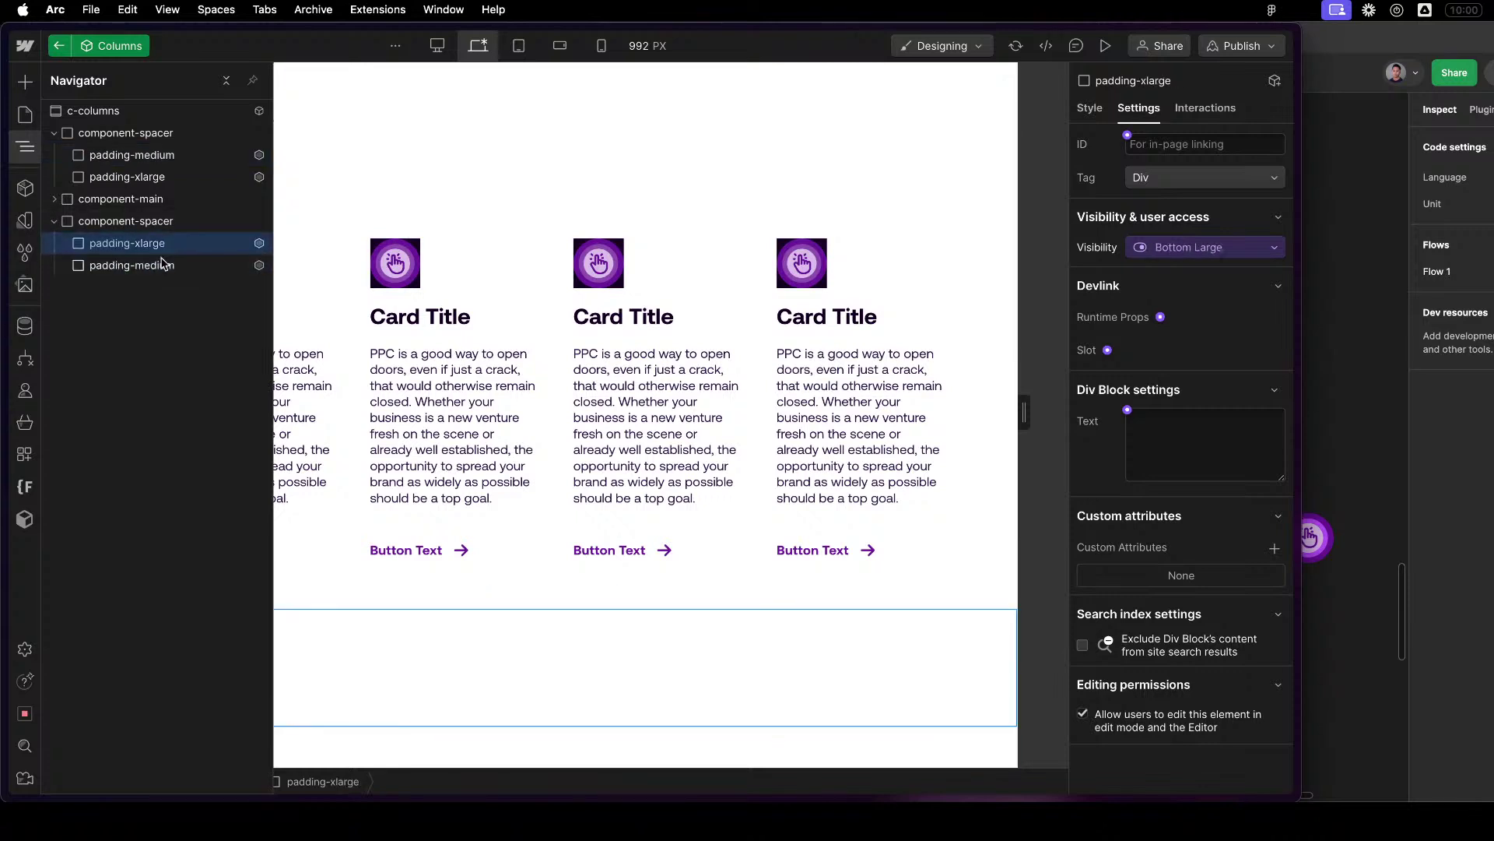
{"action": "left_click", "coordinate": [1208, 249]}
{"action": "left_click", "coordinate": [1216, 282]}
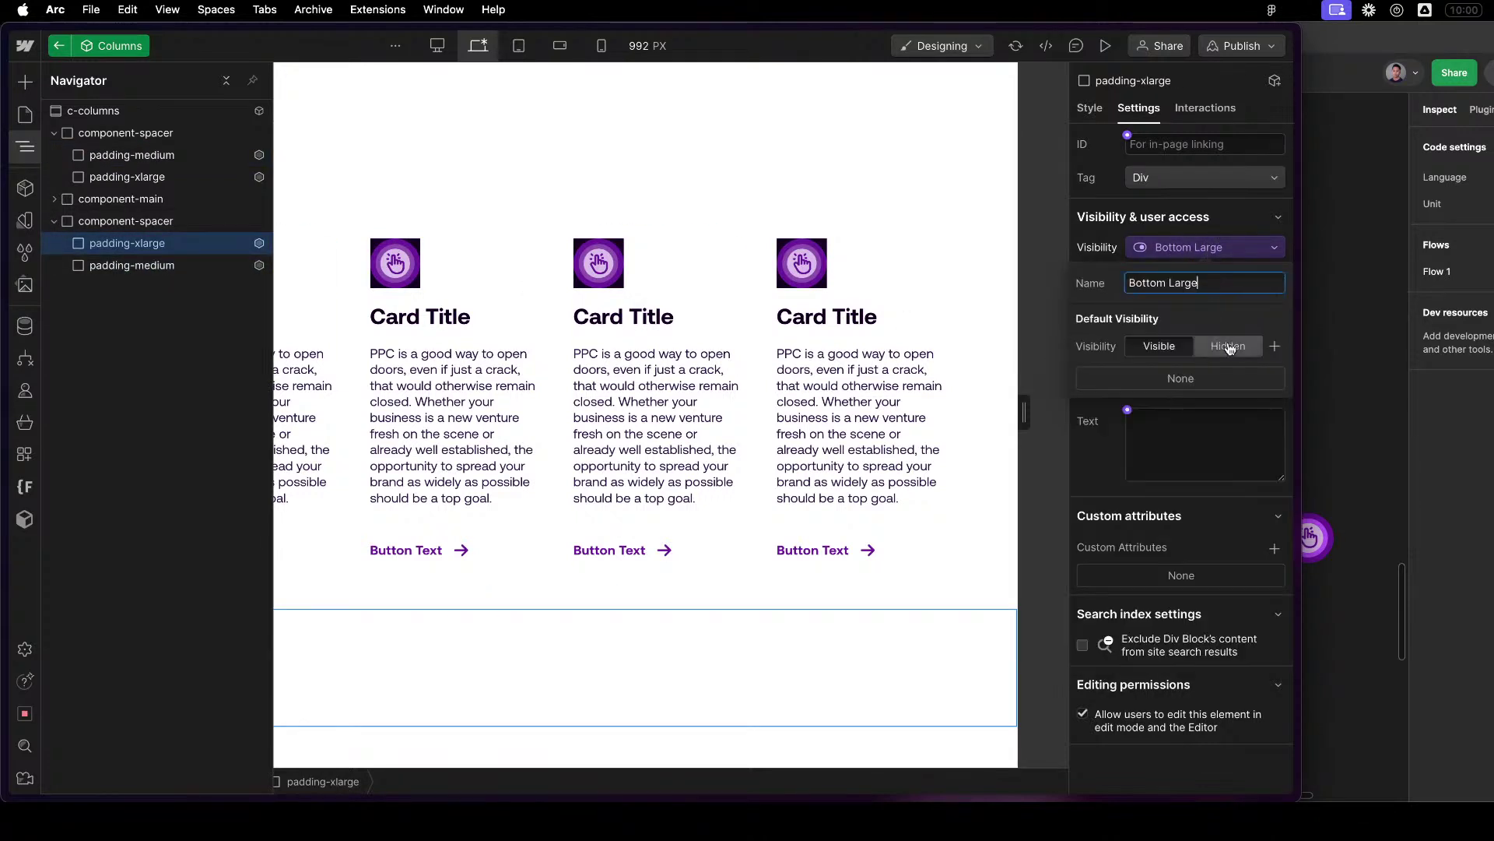
{"action": "left_click", "coordinate": [1237, 355]}
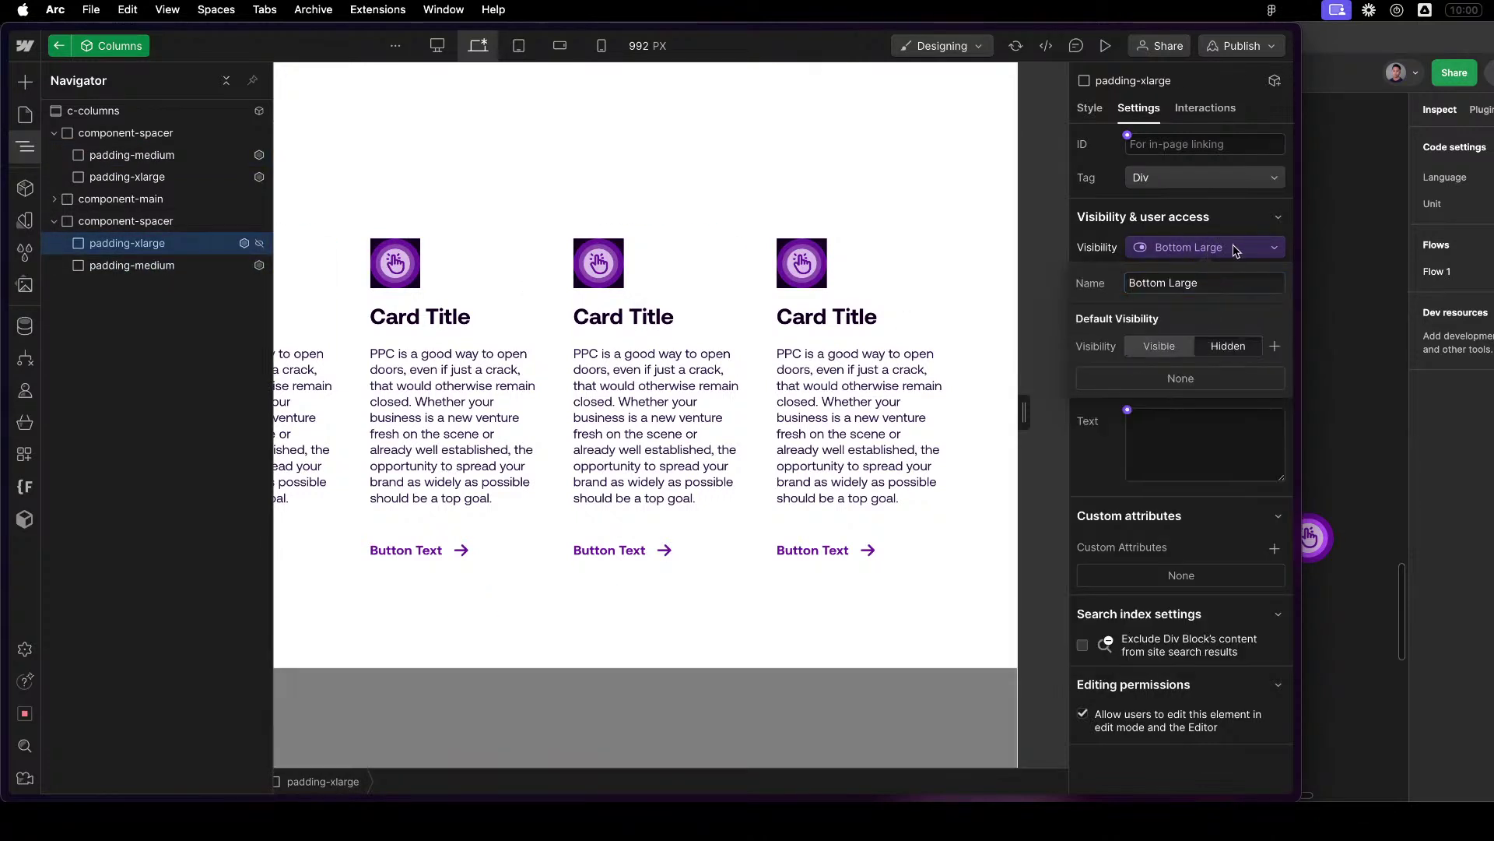
Set the default visibility of the Top Large property on the upper component-spacer's padding-xlarge to Hidden.
{"action": "left_click", "coordinate": [168, 179]}
{"action": "left_click", "coordinate": [1188, 249]}
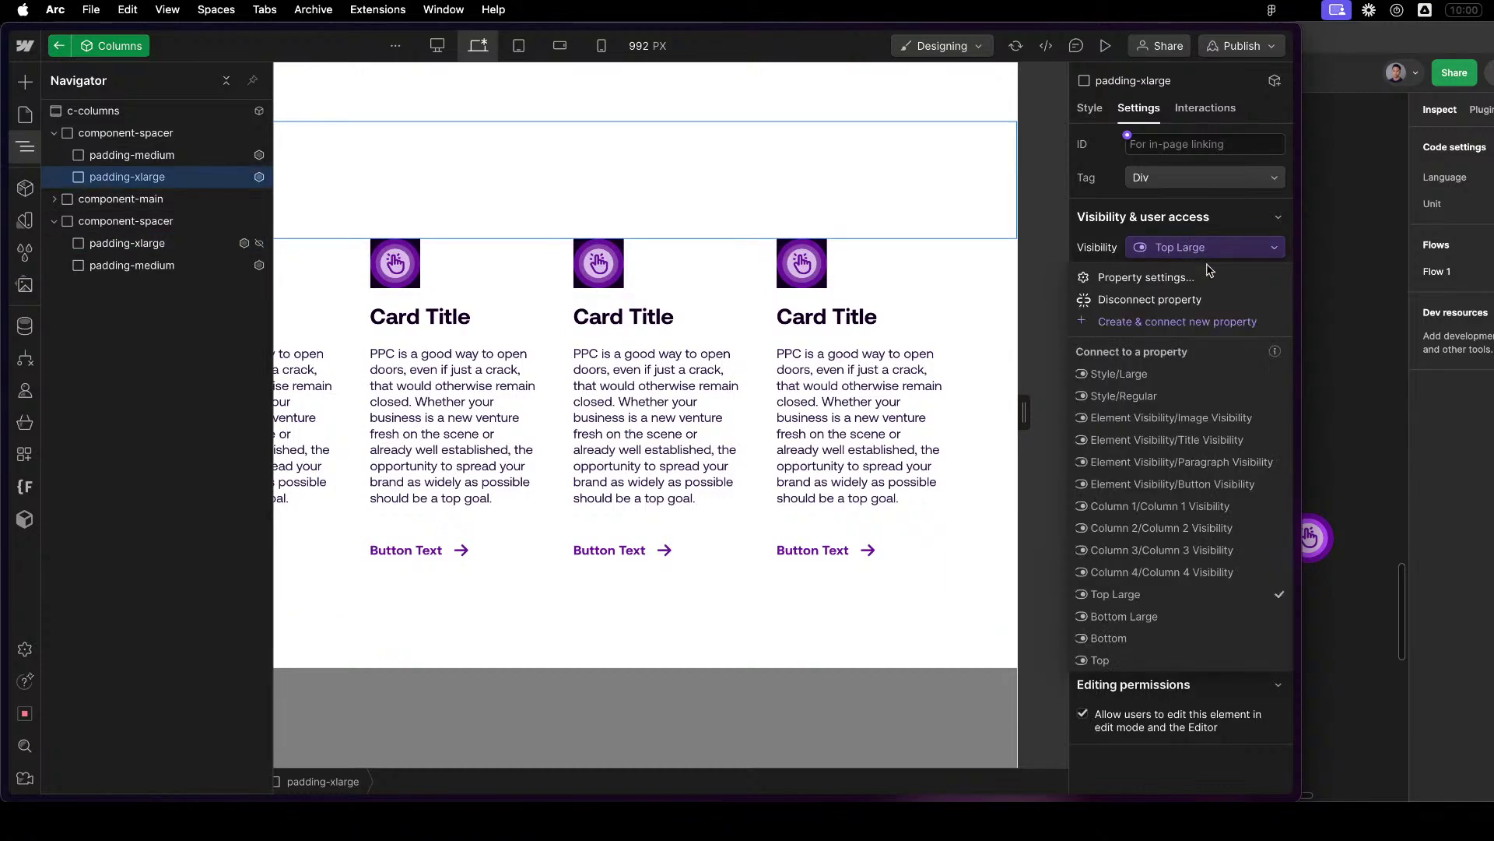
{"action": "left_click", "coordinate": [1212, 280]}
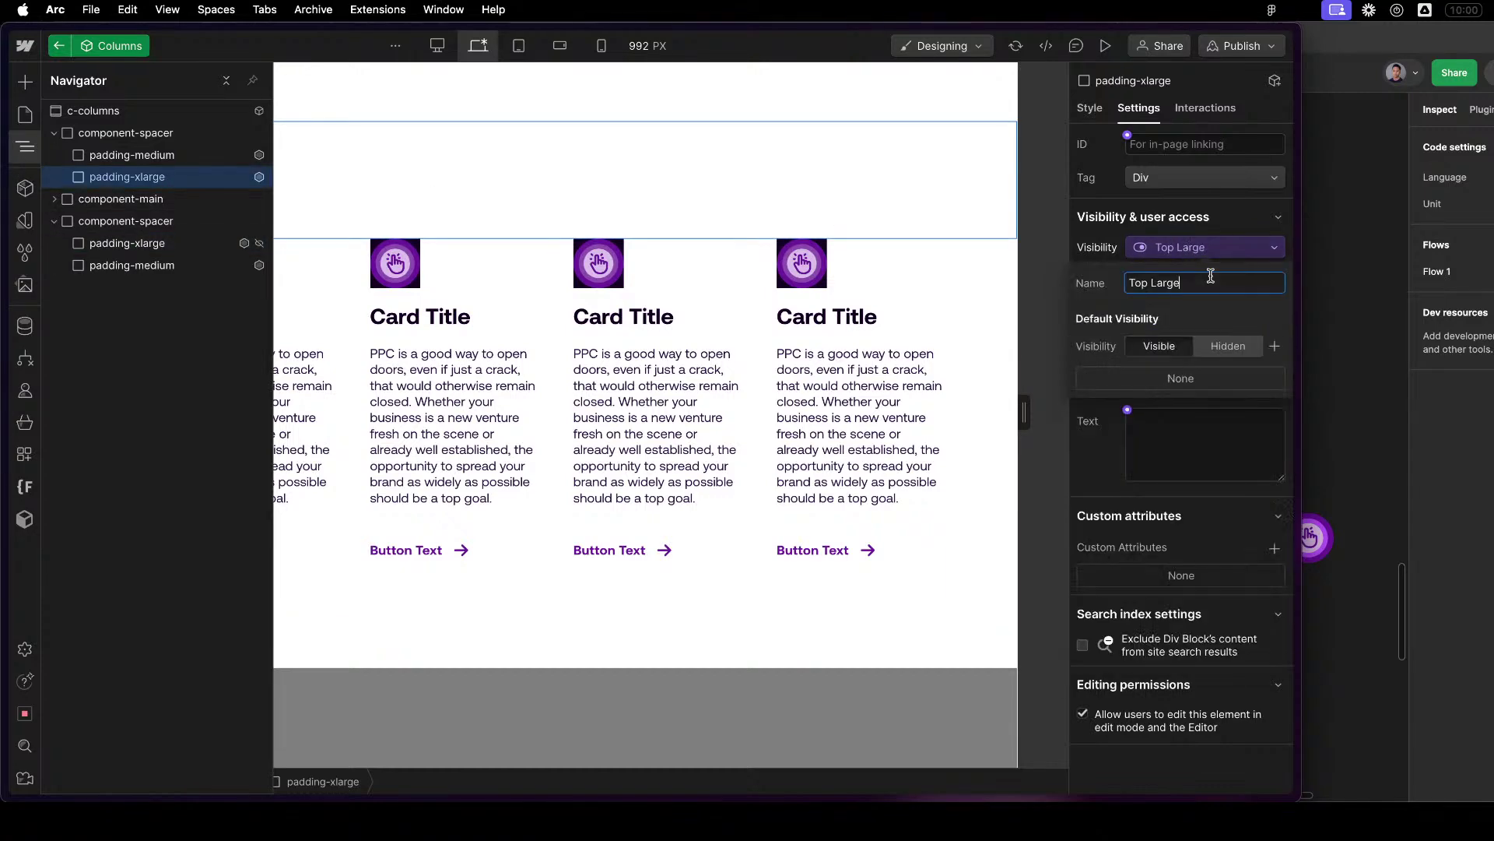
{"action": "left_click", "coordinate": [1227, 345]}
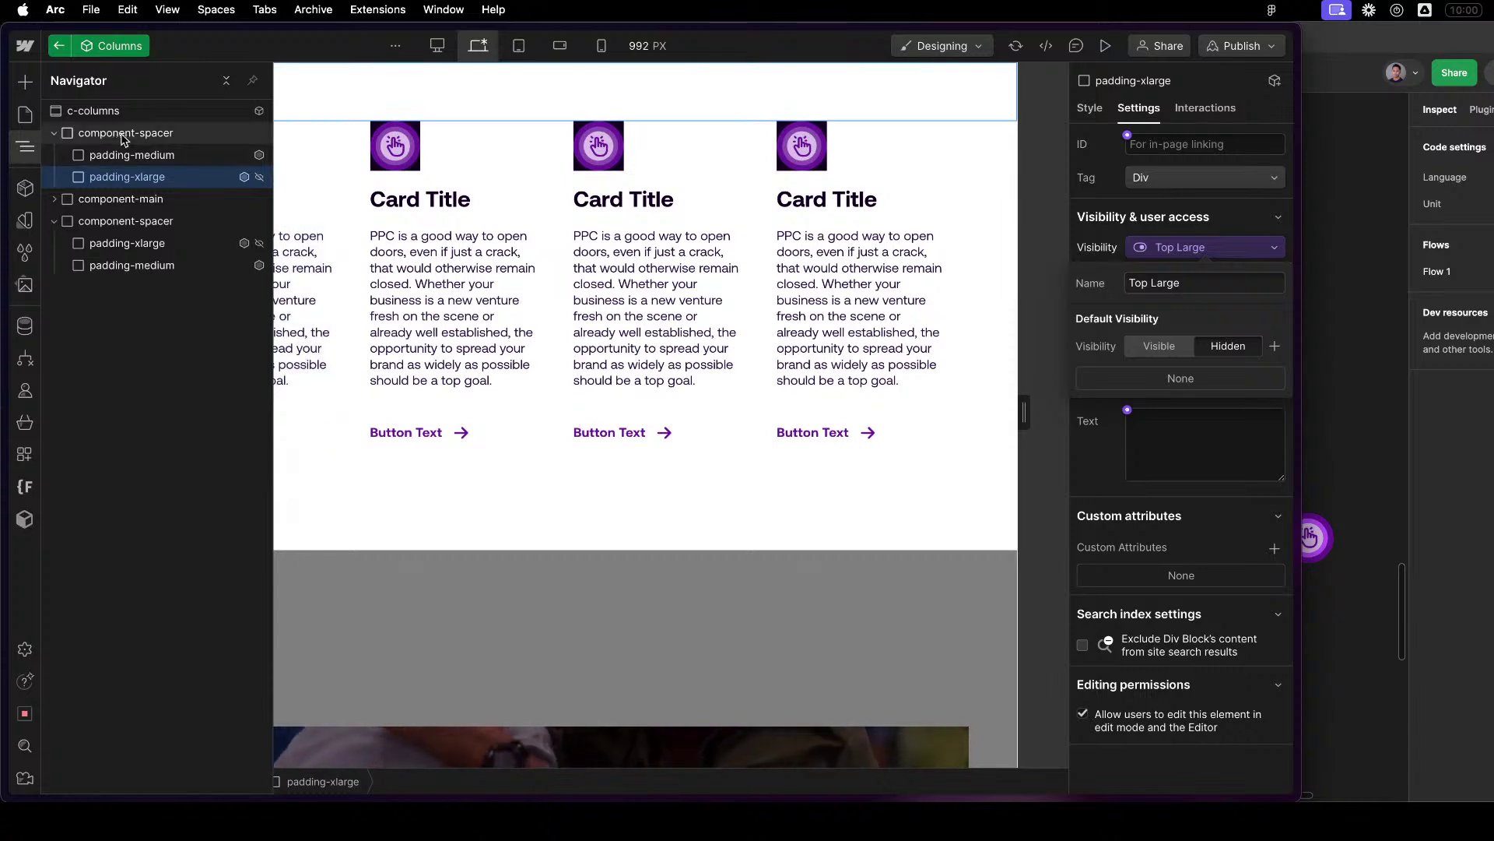
Check the bottom and top padding-medium blocks on the canvas and collapse the component-spacer blocks in the element tree.
{"action": "left_click", "coordinate": [804, 110]}
{"action": "left_click", "coordinate": [904, 501]}
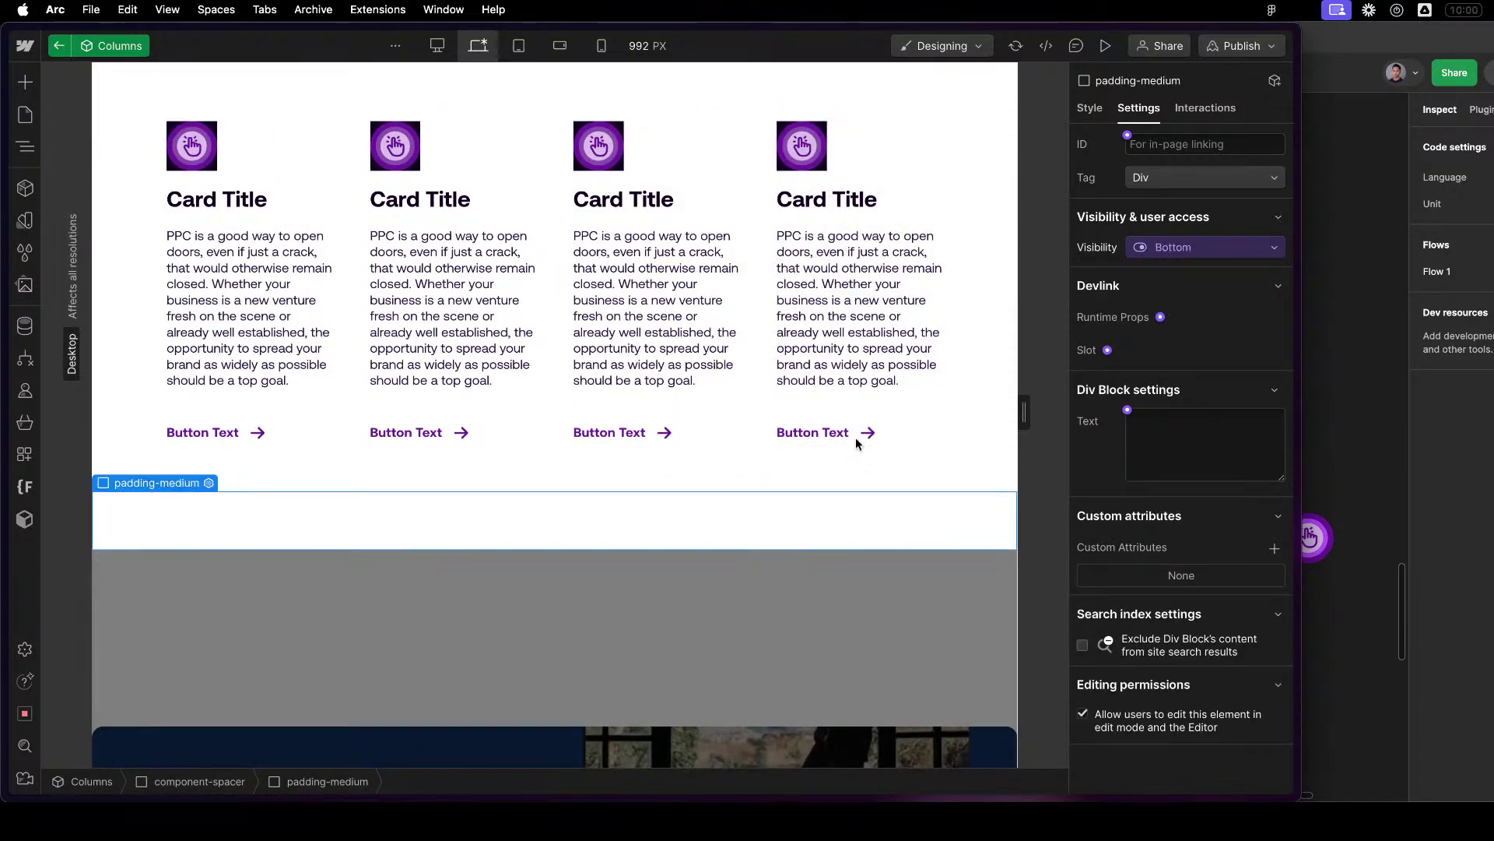
{"action": "left_click", "coordinate": [551, 107]}
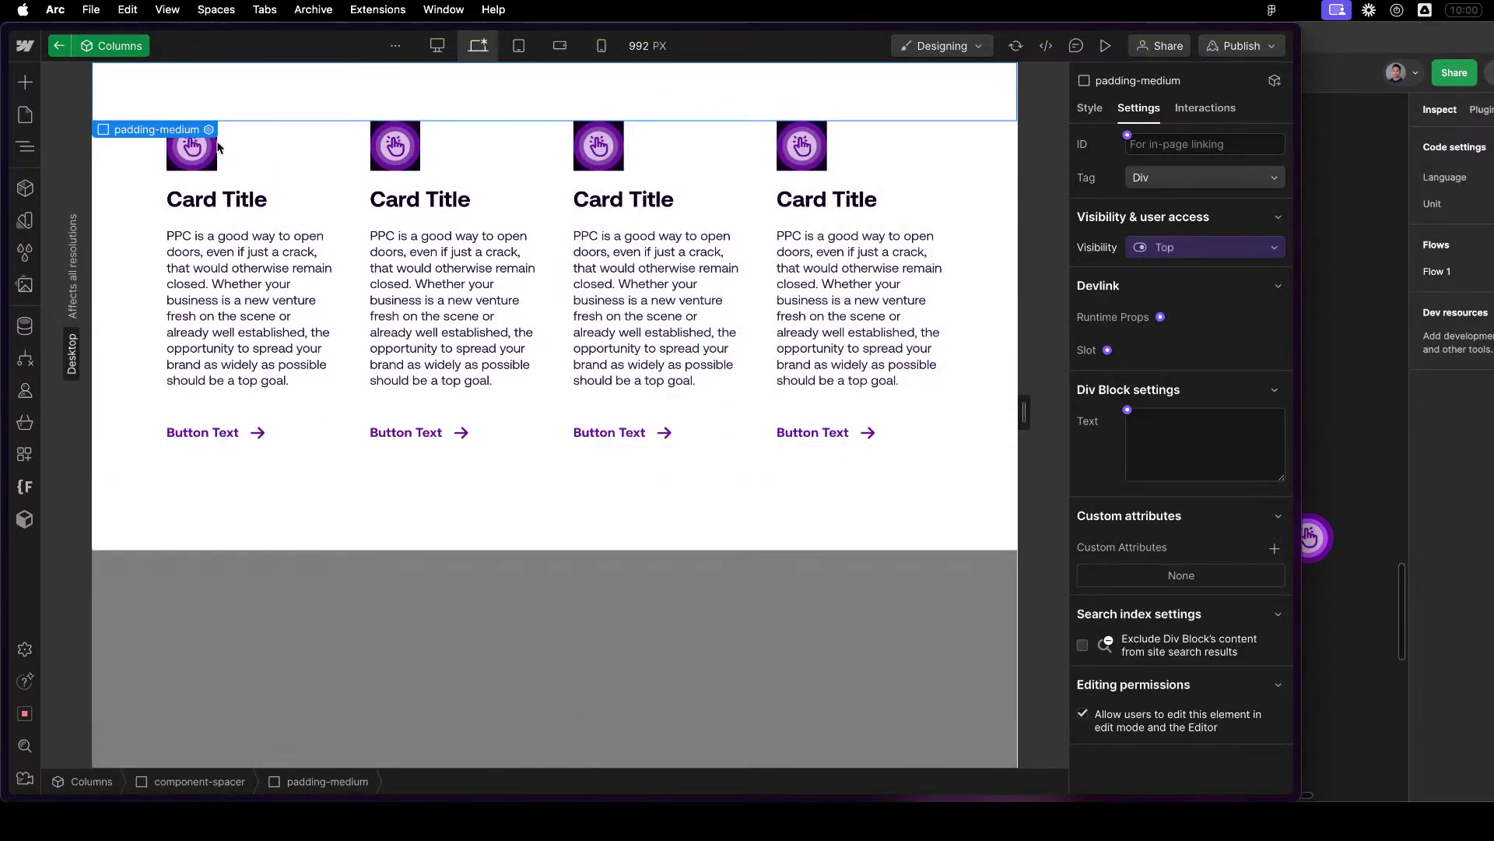
{"action": "key", "text": "z"}
{"action": "left_click", "coordinate": [124, 132]}
{"action": "left_click", "coordinate": [53, 132]}
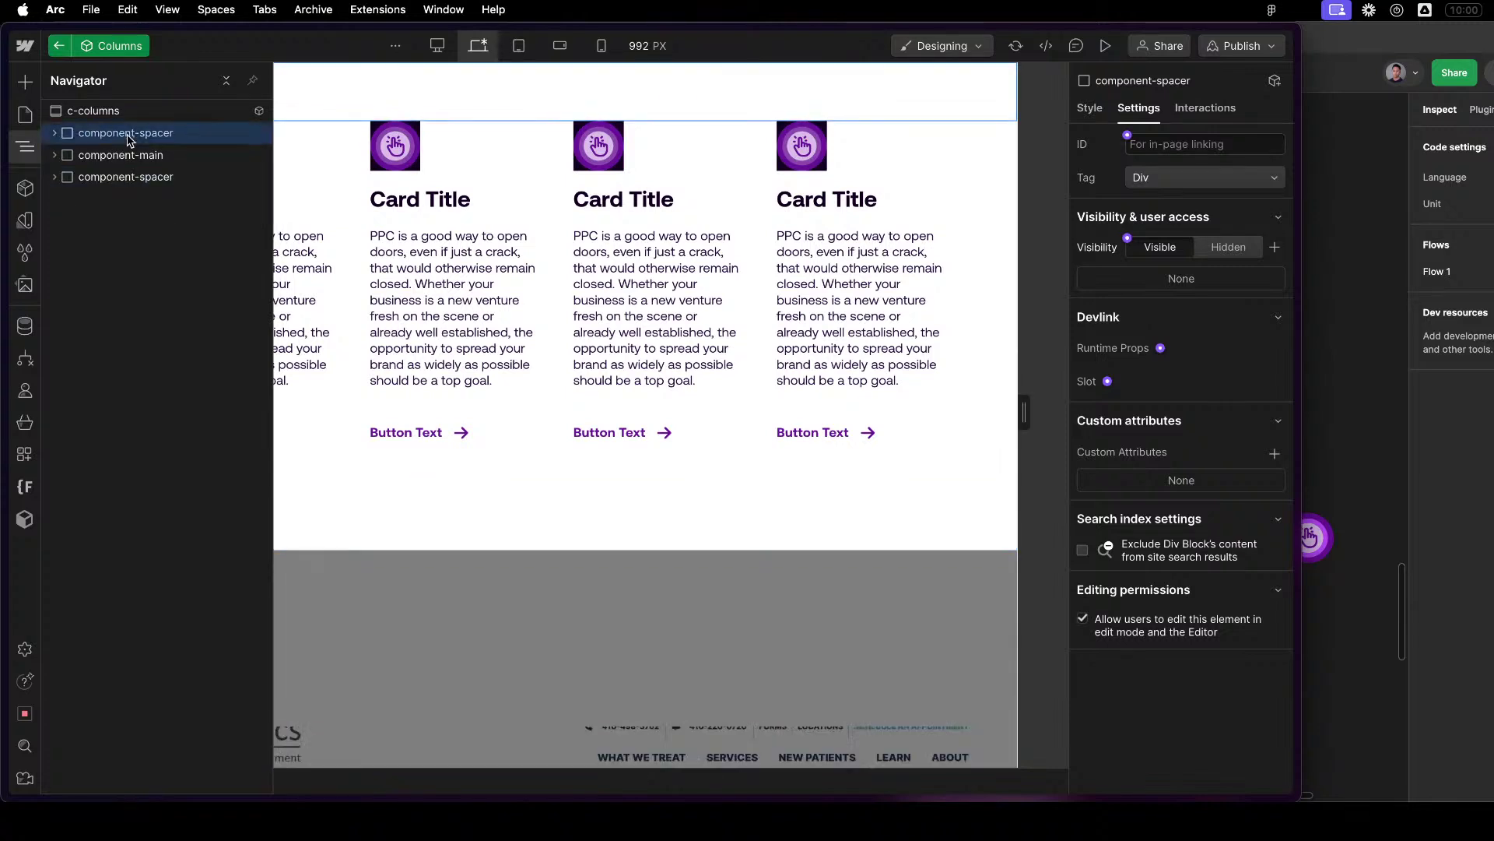
Connect the visibility of the upper component-spacer to a new property named 0 Top Padding.
{"action": "left_click", "coordinate": [1128, 239]}
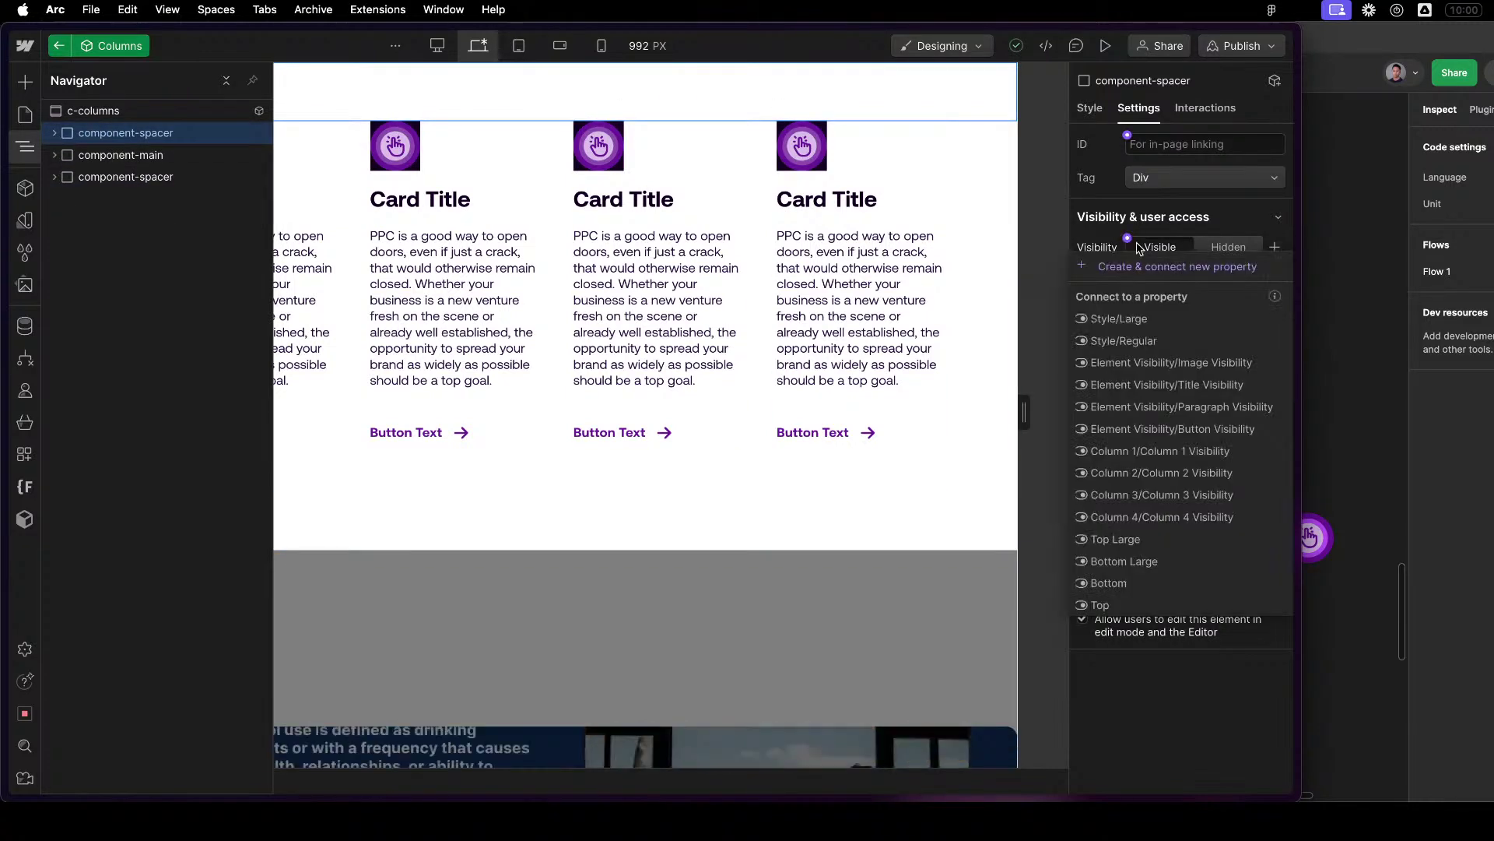
{"action": "left_click", "coordinate": [1153, 267]}
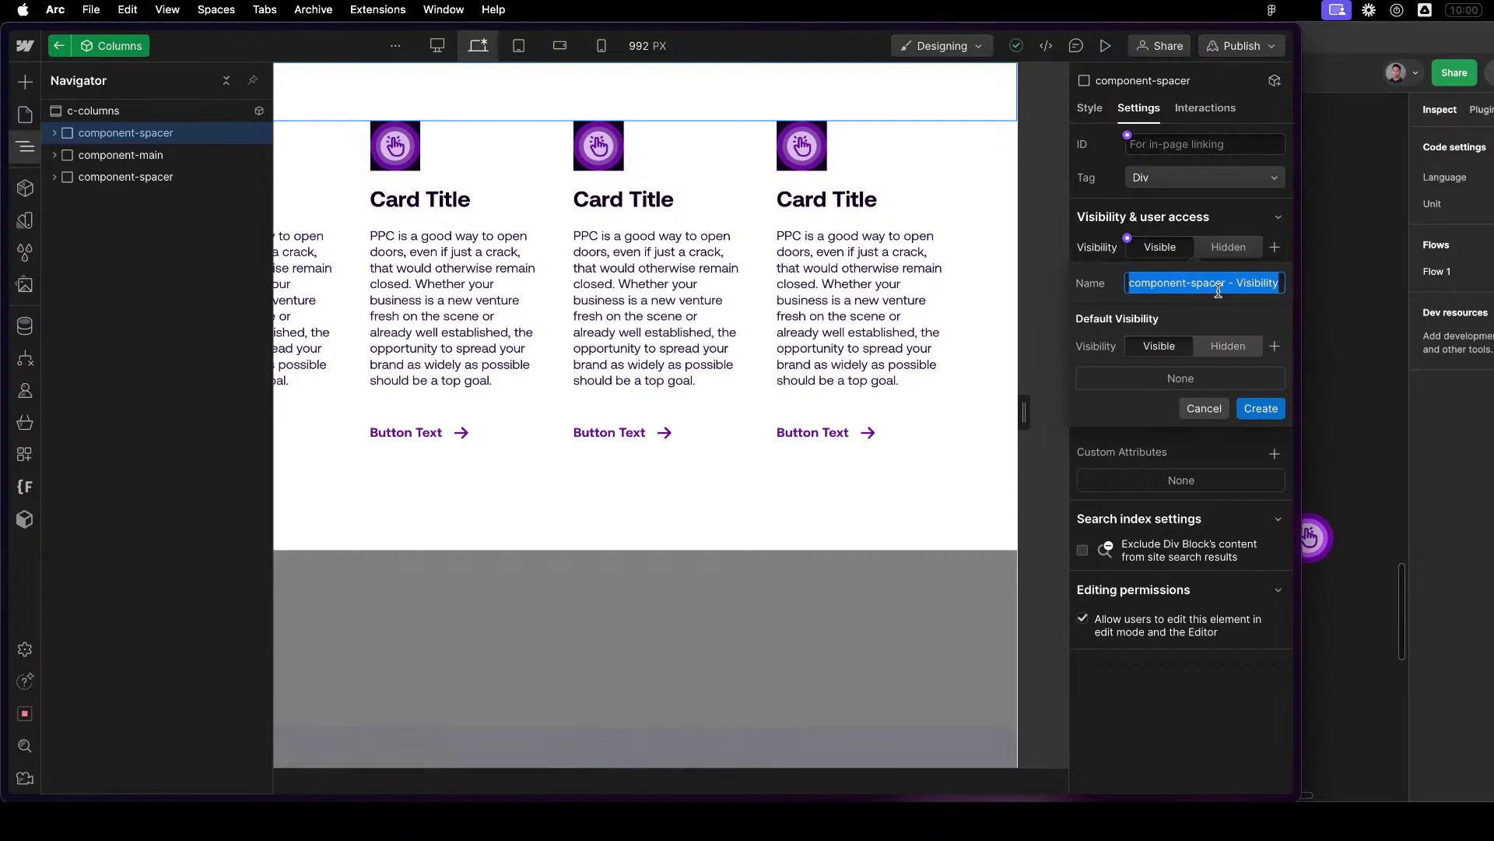
{"action": "type", "text": "No to"}
{"action": "key", "text": "BackSpace"}
{"action": "key", "text": "BackSpace"}
{"action": "key", "text": "BackSpace"}
{"action": "type", "text": "To"}
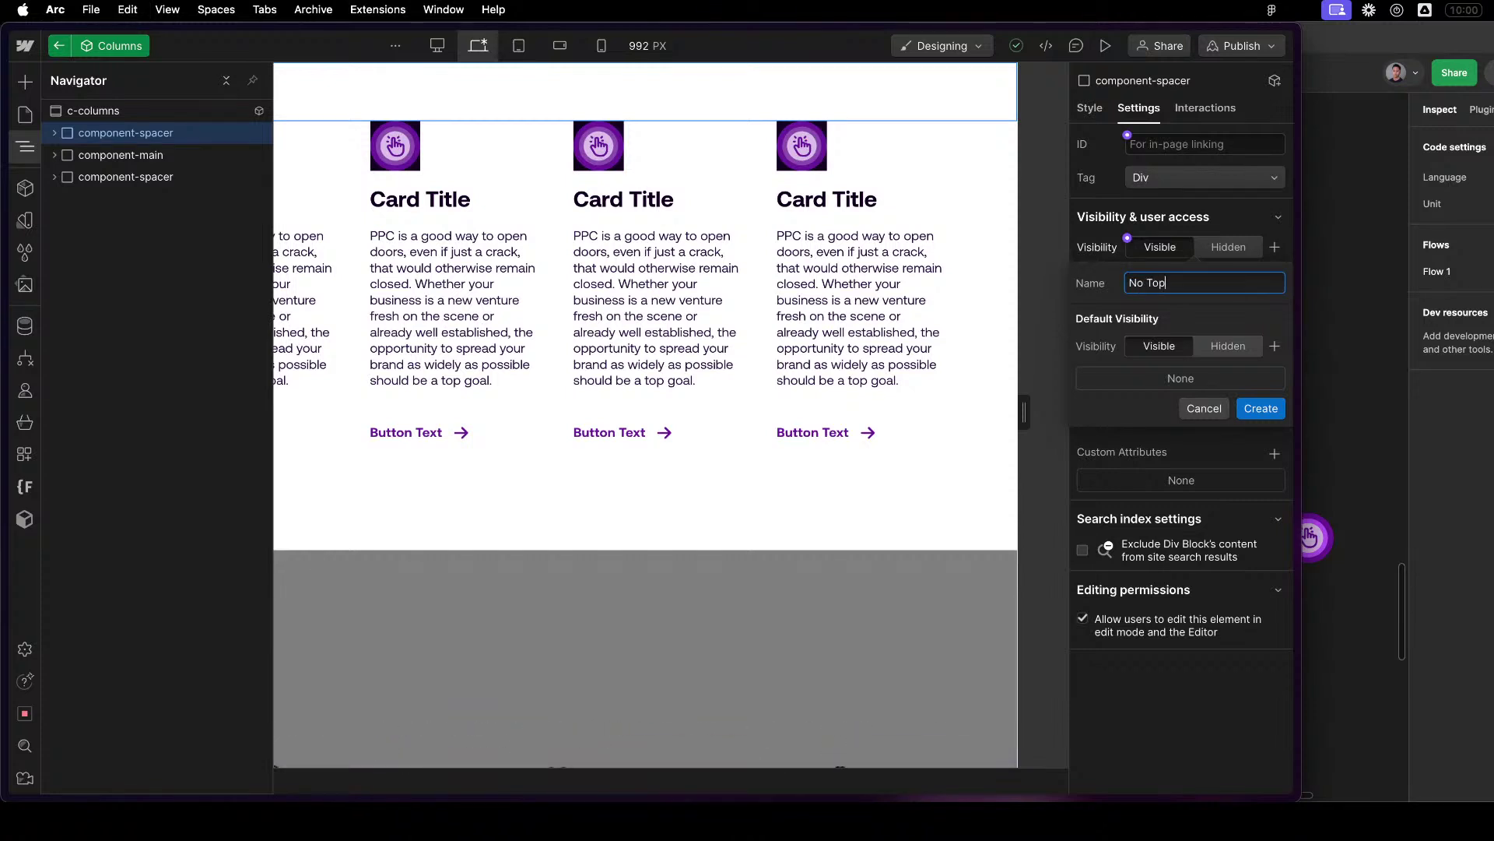
{"action": "type", "text": "p"}
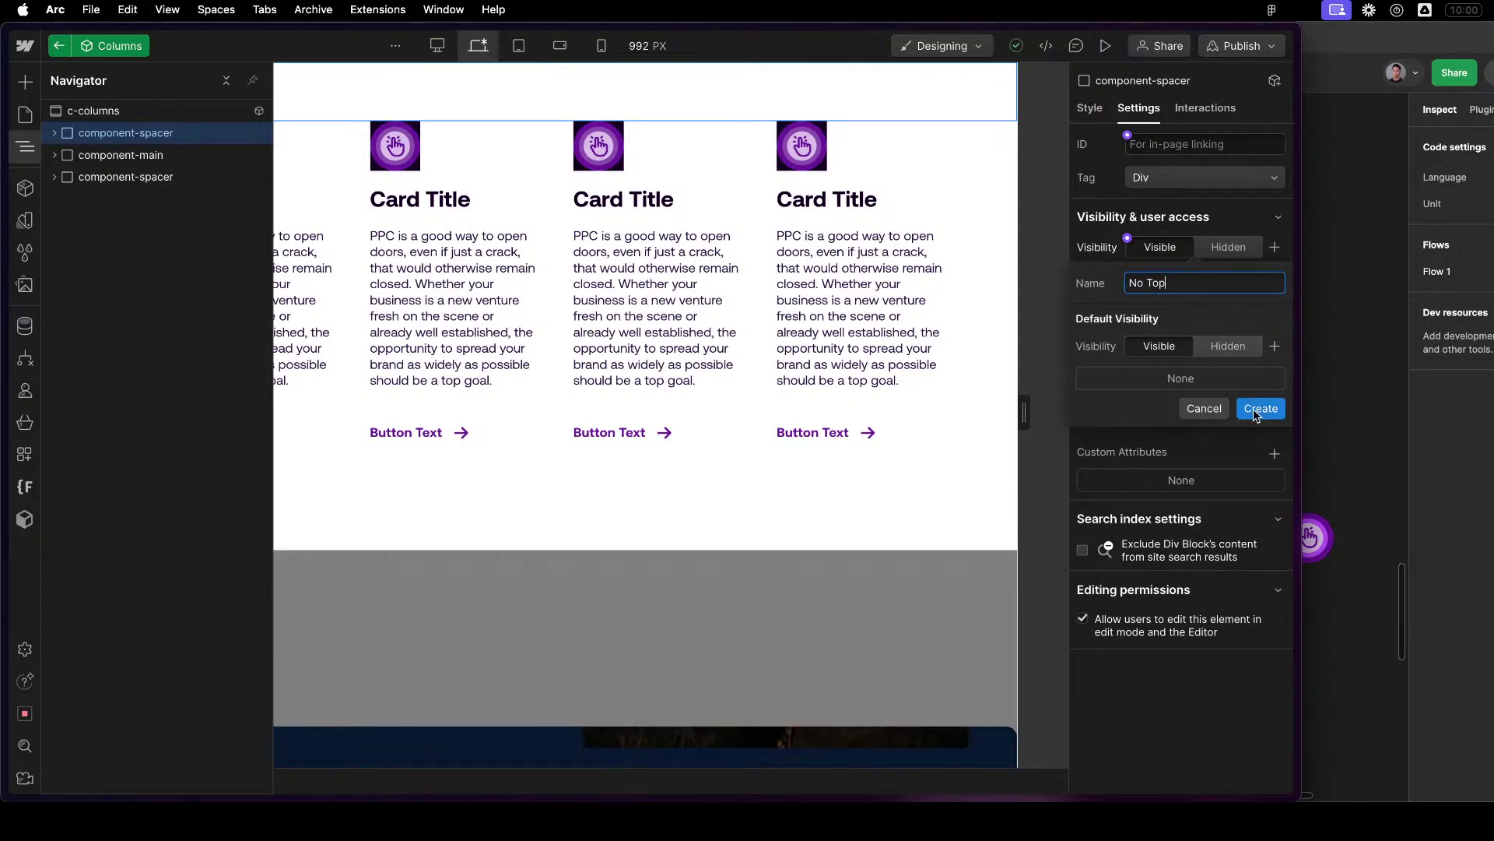
{"action": "type", "text": " Space"}
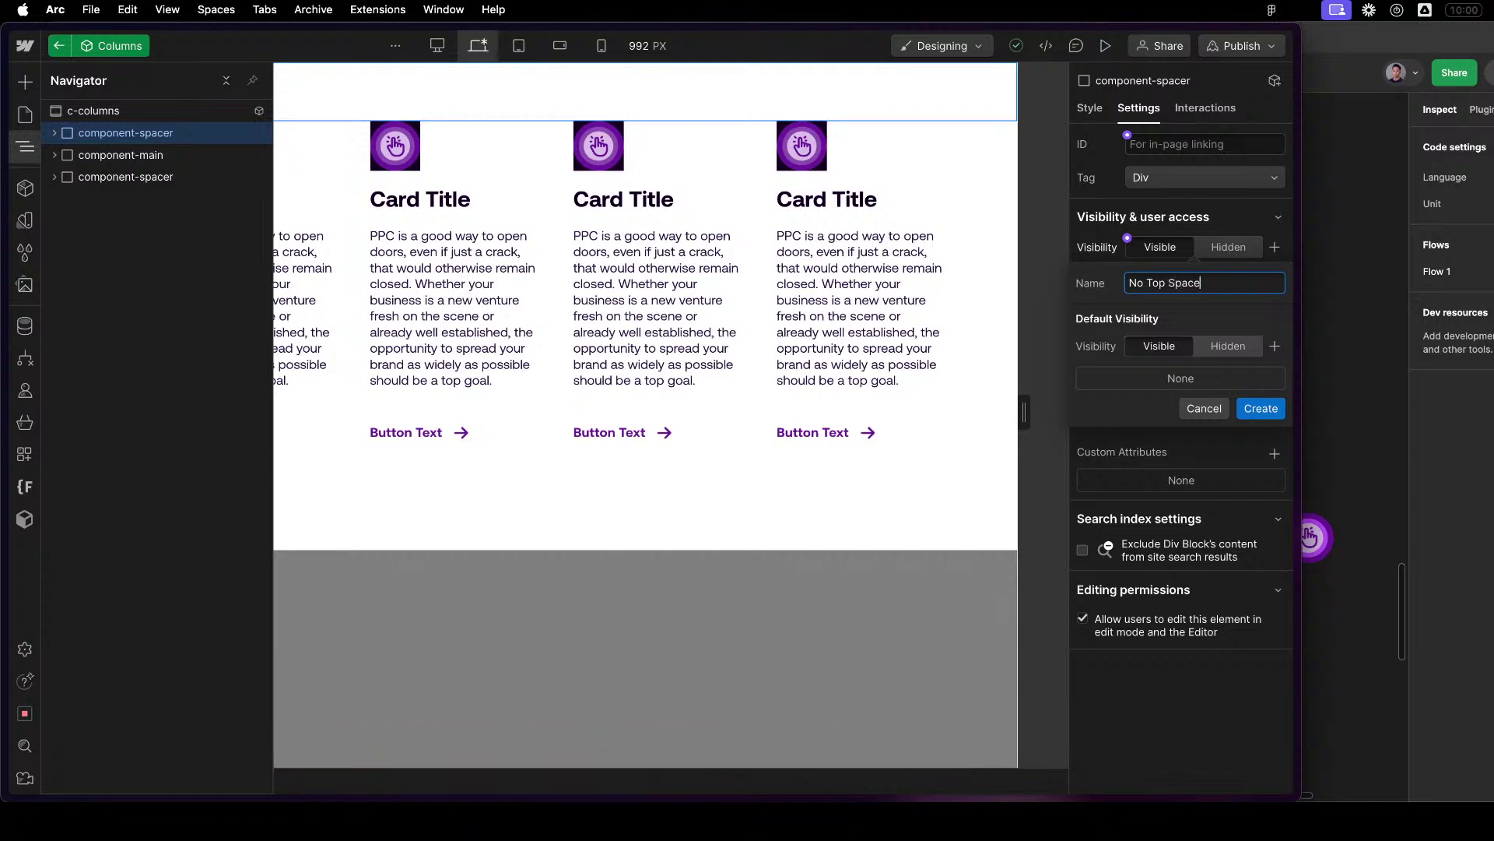
{"action": "key", "text": "BackSpace"}
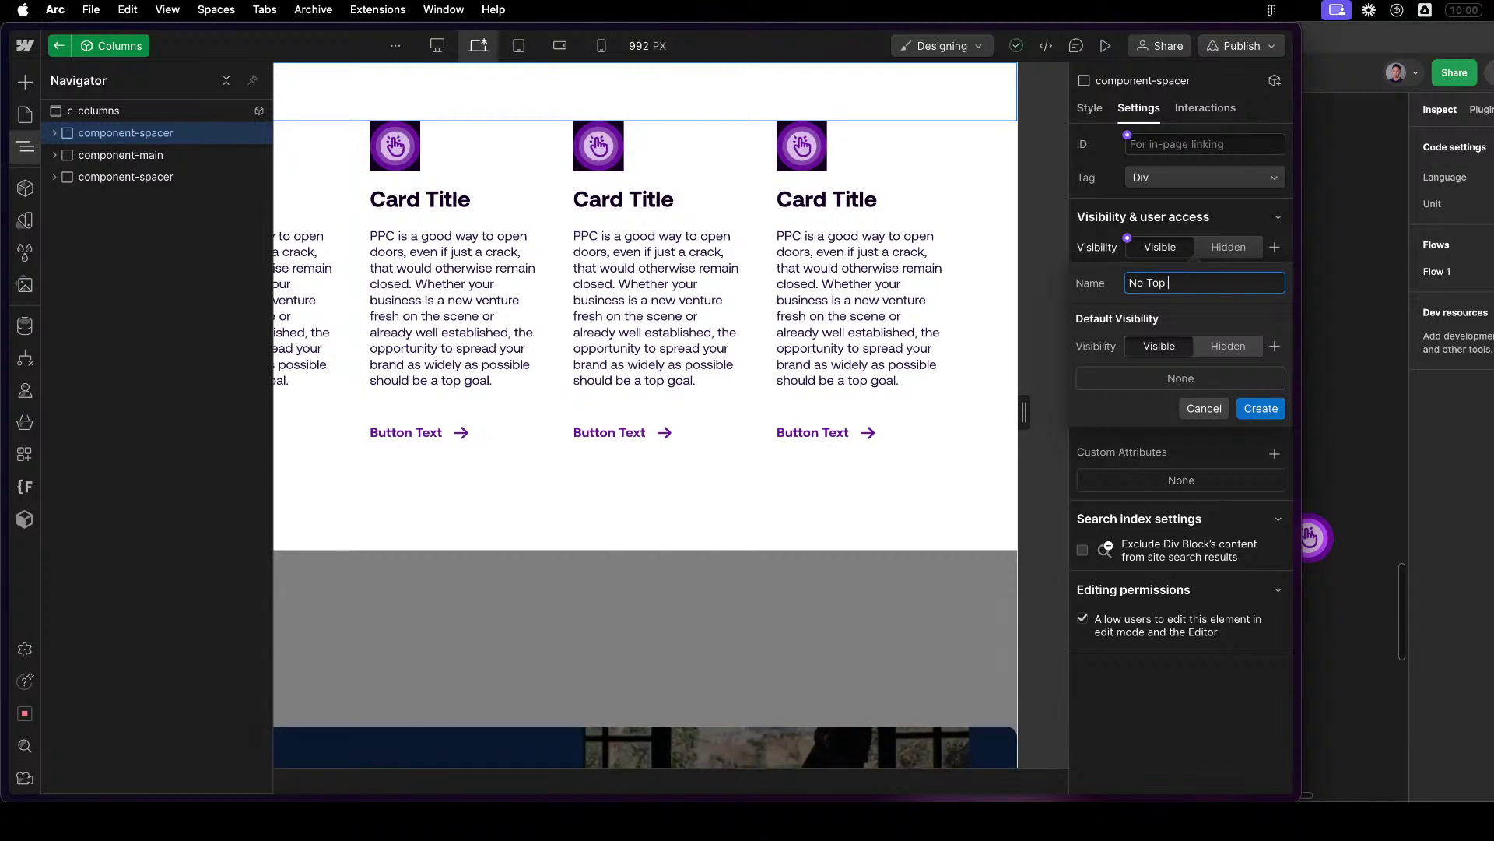
{"action": "type", "text": "po"}
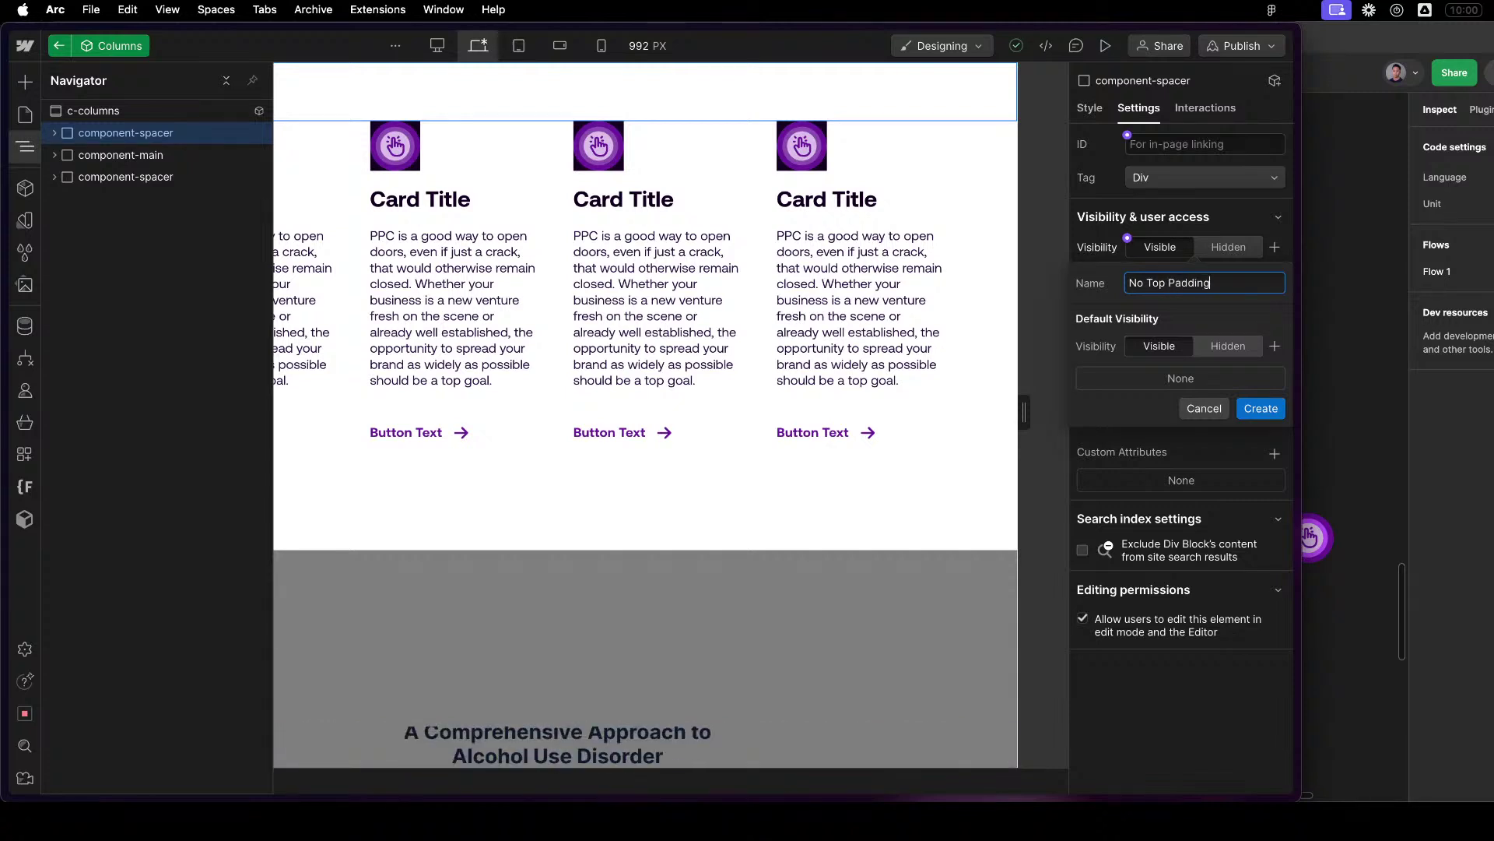
{"action": "double_click", "coordinate": [1138, 285]}
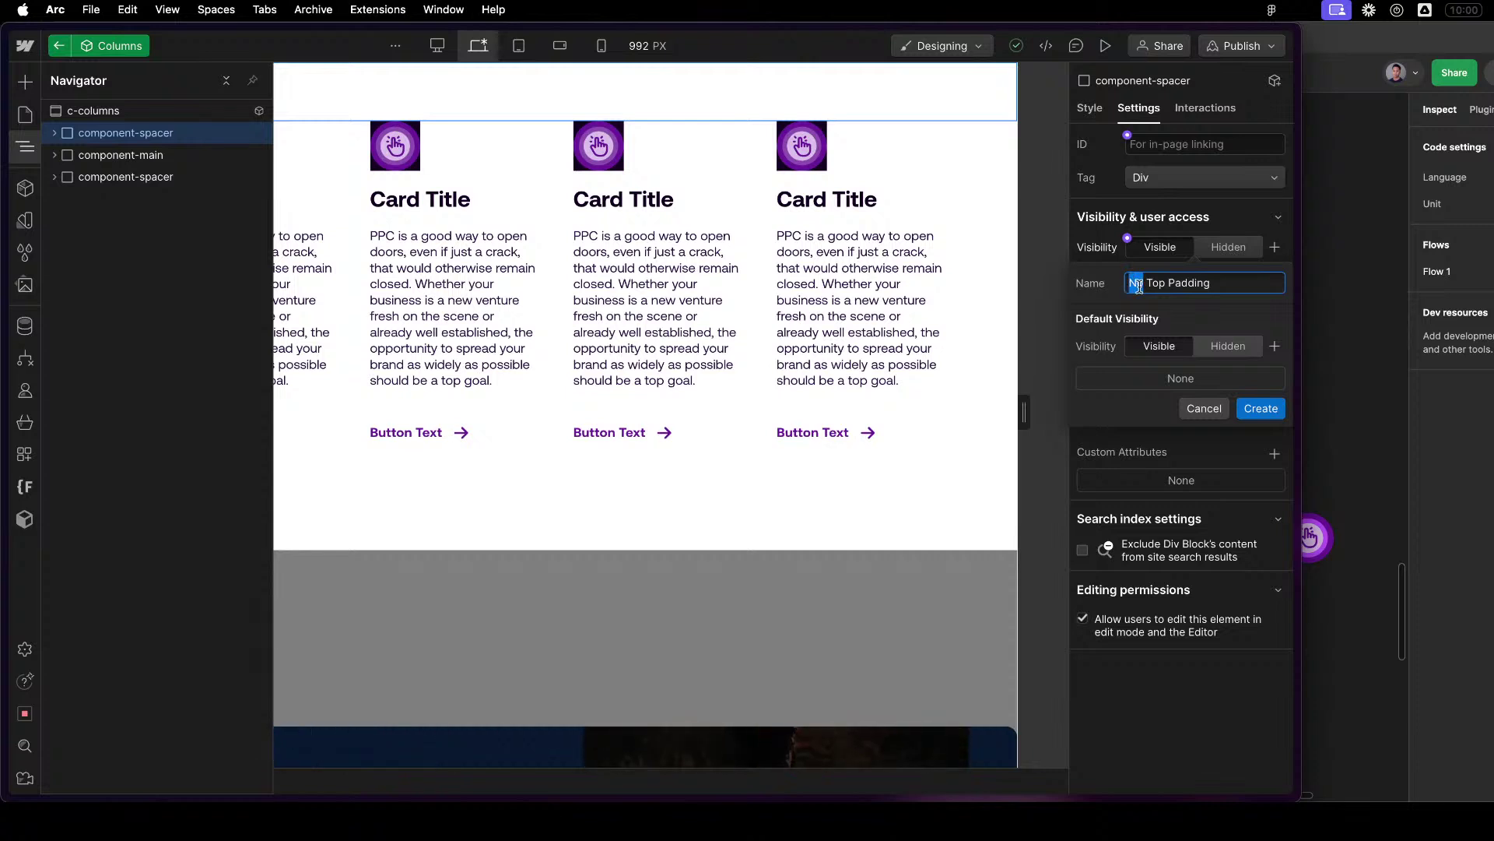
{"action": "left_click", "coordinate": [1271, 402]}
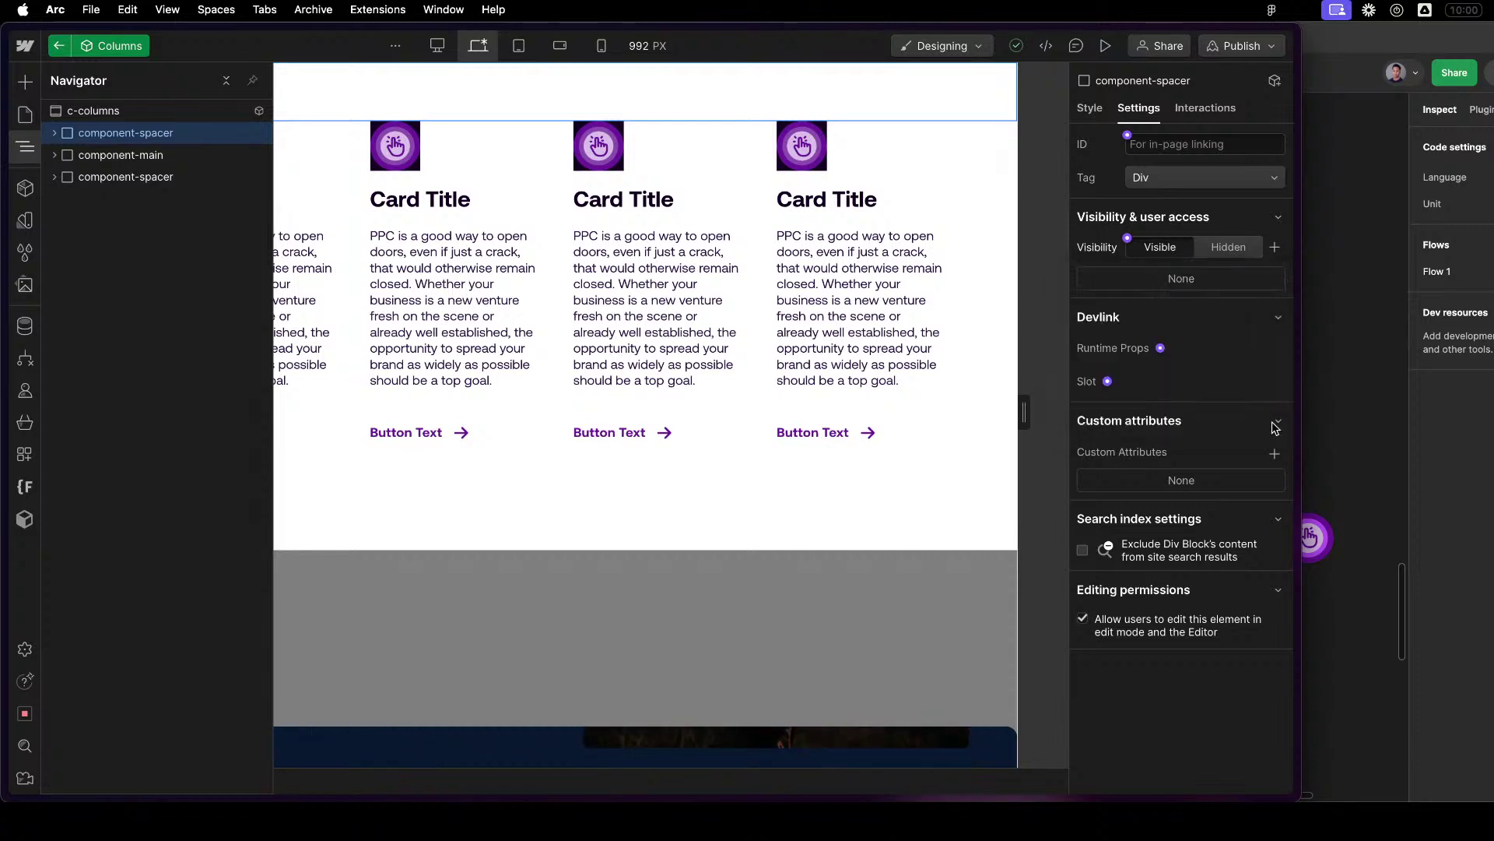
Connect the visibility of the lower component-spacer to a new property named Bottom Padding.
{"action": "left_click", "coordinate": [156, 177]}
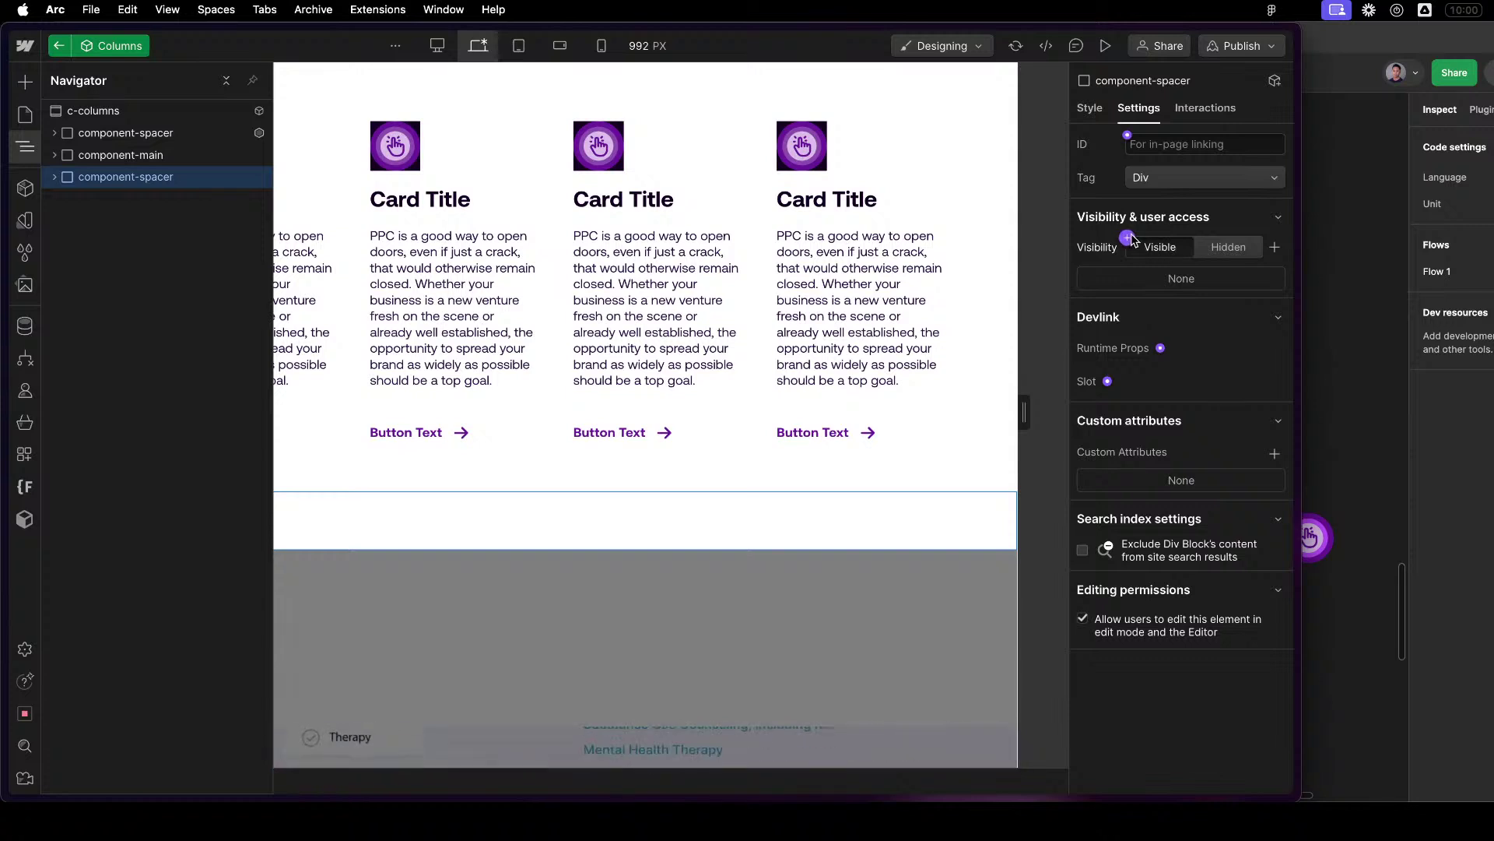
{"action": "left_click", "coordinate": [1126, 238]}
{"action": "left_click", "coordinate": [1167, 266]}
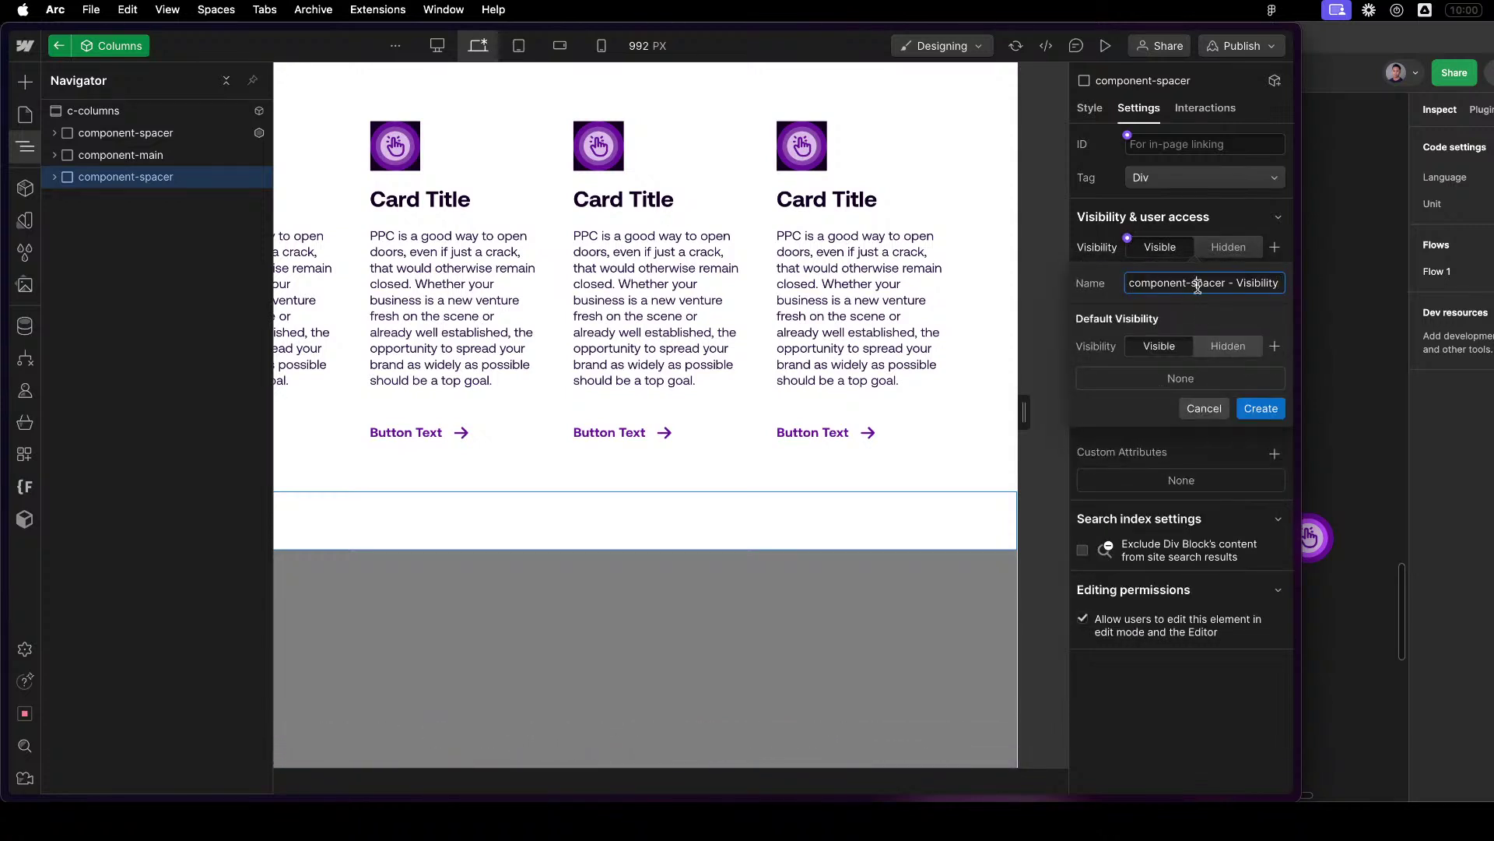
{"action": "key", "text": "super+a"}
{"action": "type", "text": "B"}
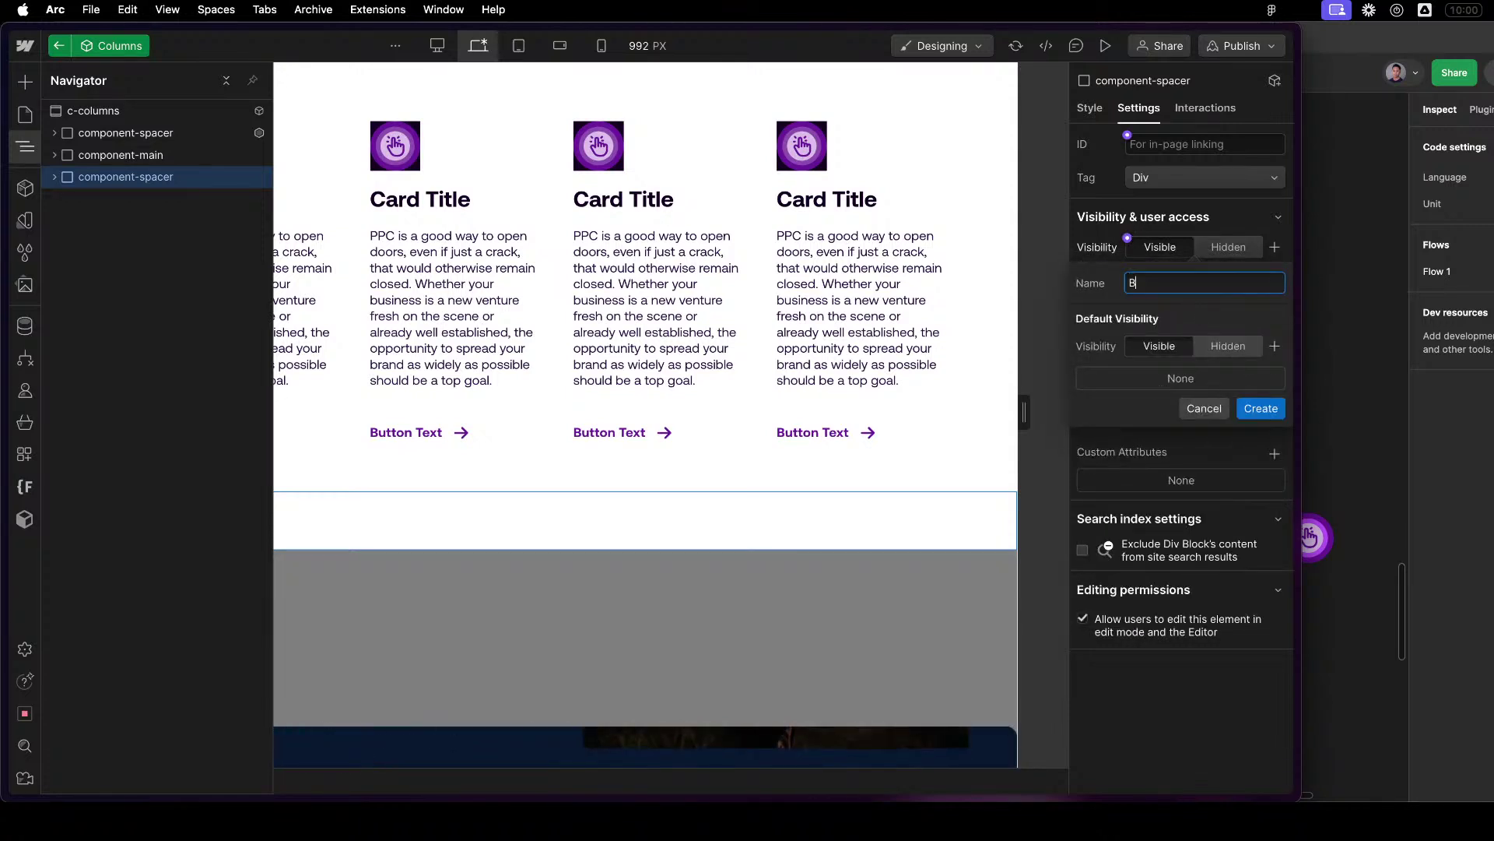
{"action": "type", "text": "ottom Padding"}
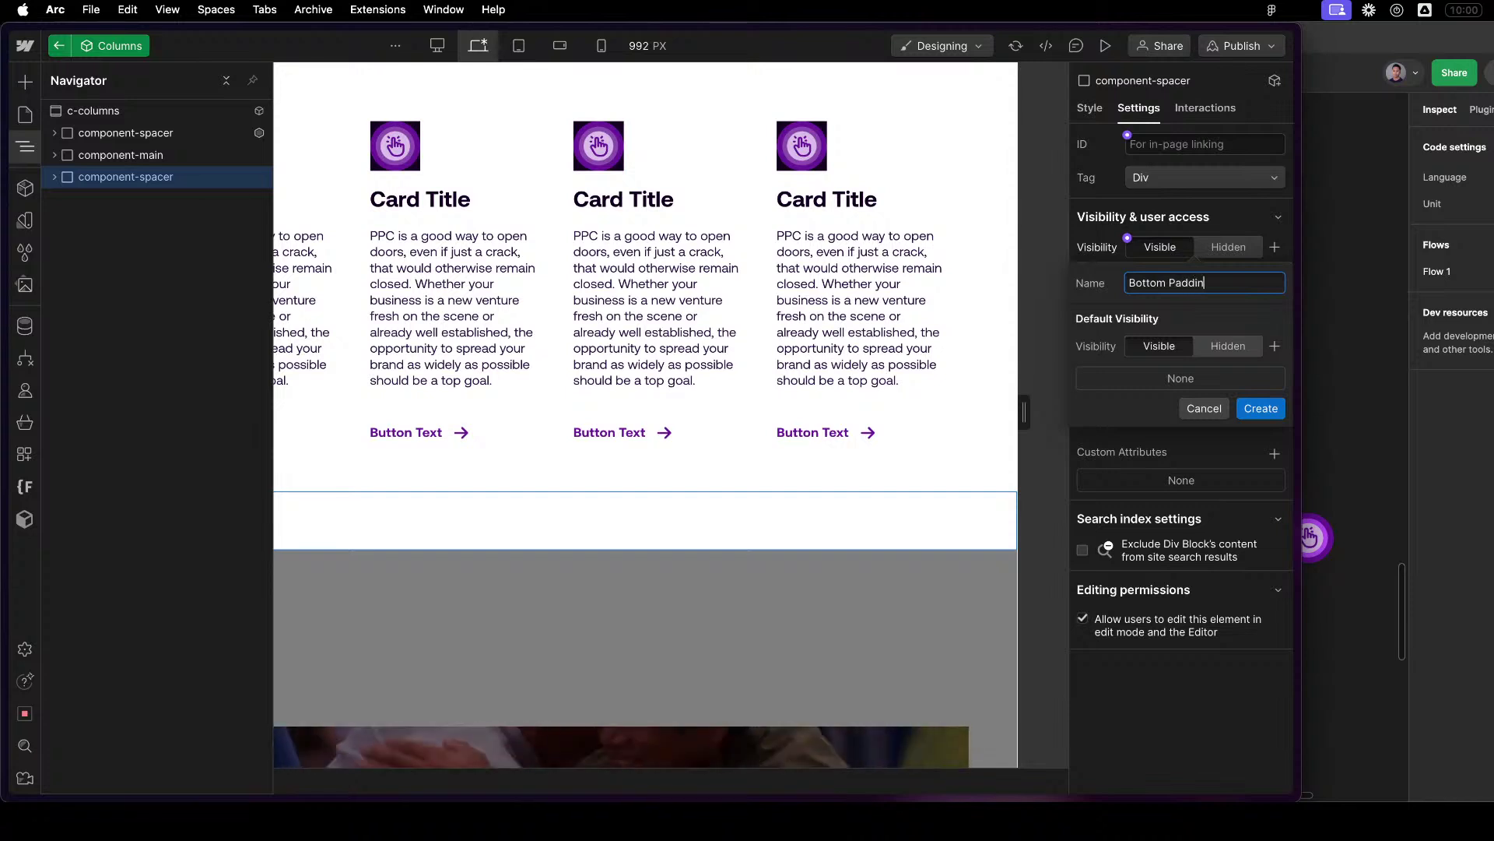
{"action": "left_click", "coordinate": [1261, 407]}
Rename the upper component-spacer's visibility property to Top Padding and check the lower component-spacer's property.
{"action": "left_click", "coordinate": [152, 133]}
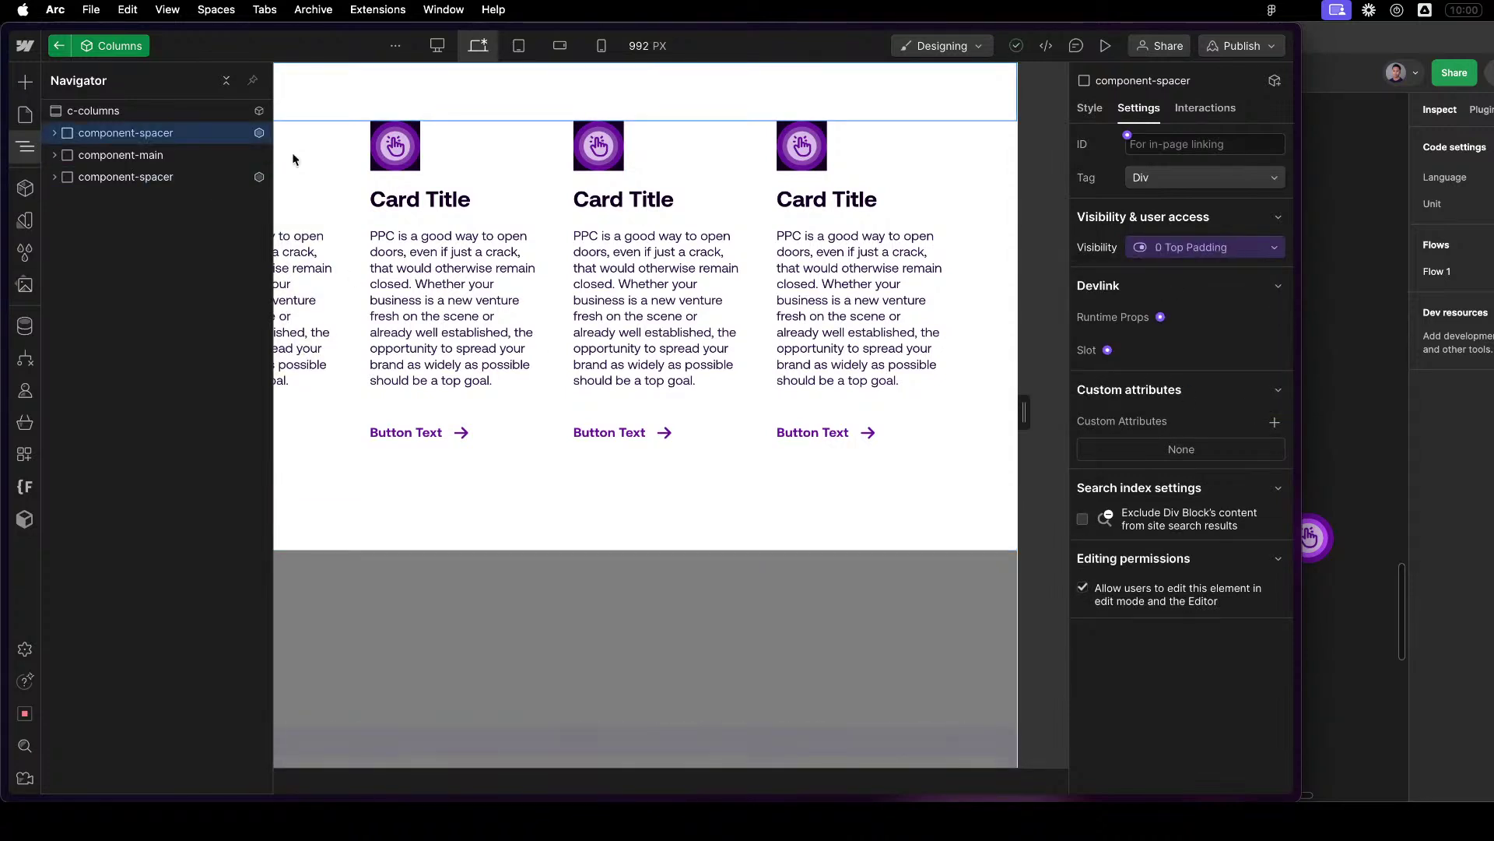
{"action": "left_click", "coordinate": [1191, 247]}
{"action": "left_click", "coordinate": [1219, 284]}
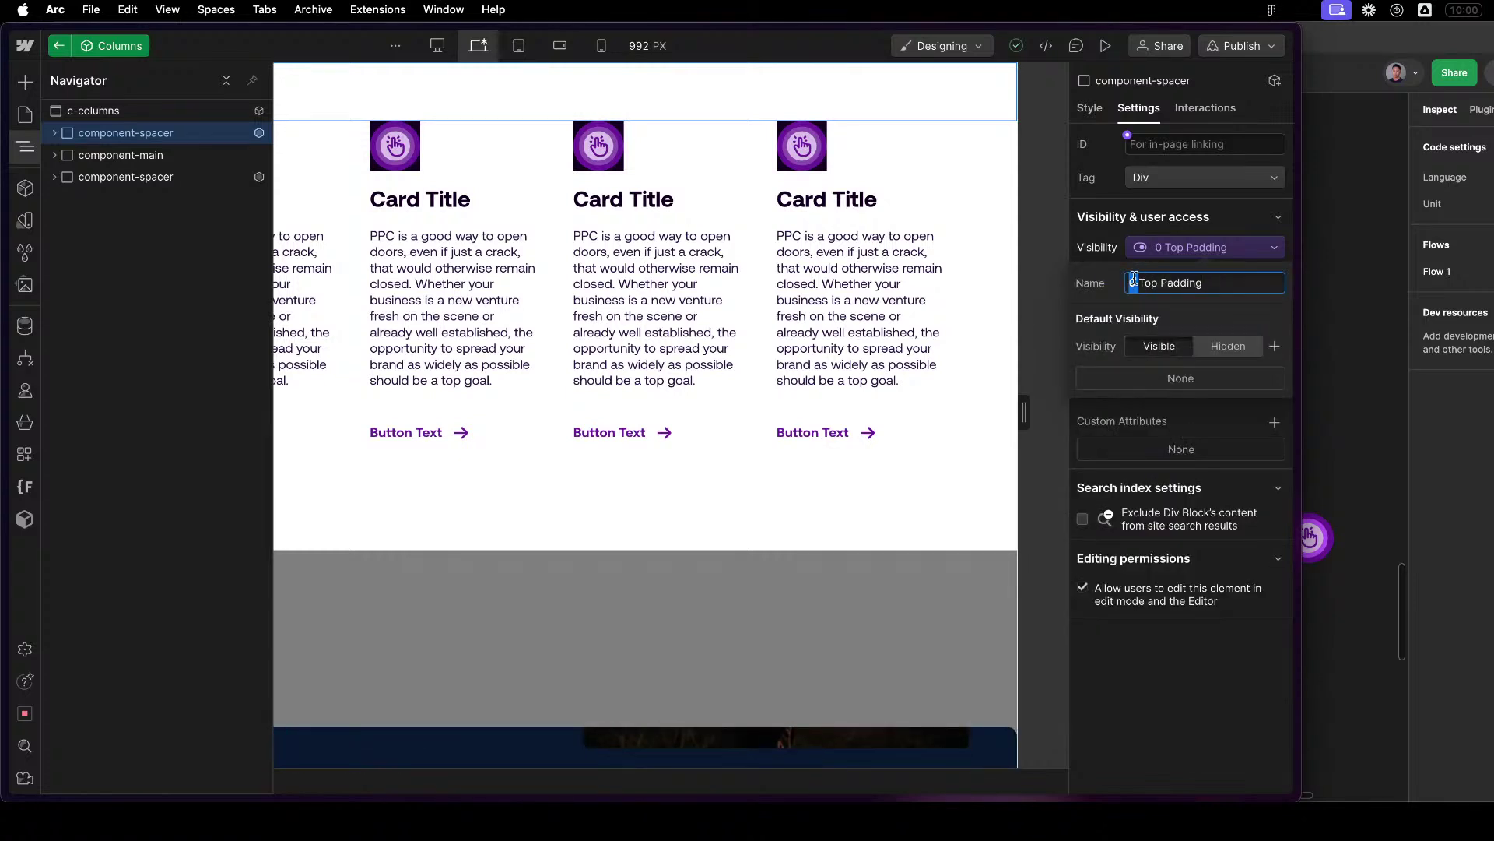
{"action": "key", "text": "BackSpace"}
{"action": "left_click", "coordinate": [1117, 251]}
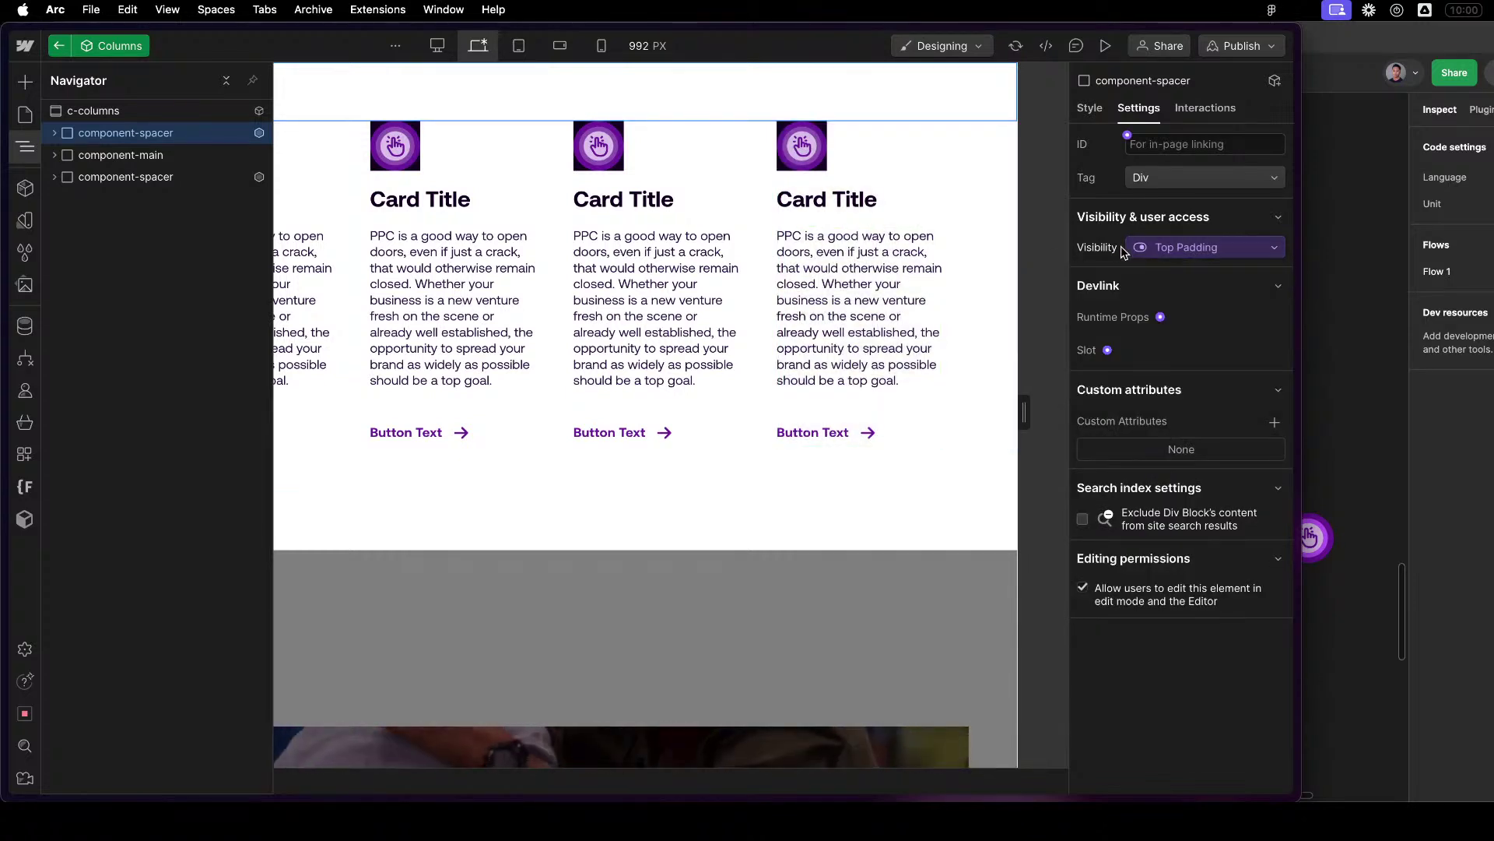
{"action": "left_click", "coordinate": [117, 176]}
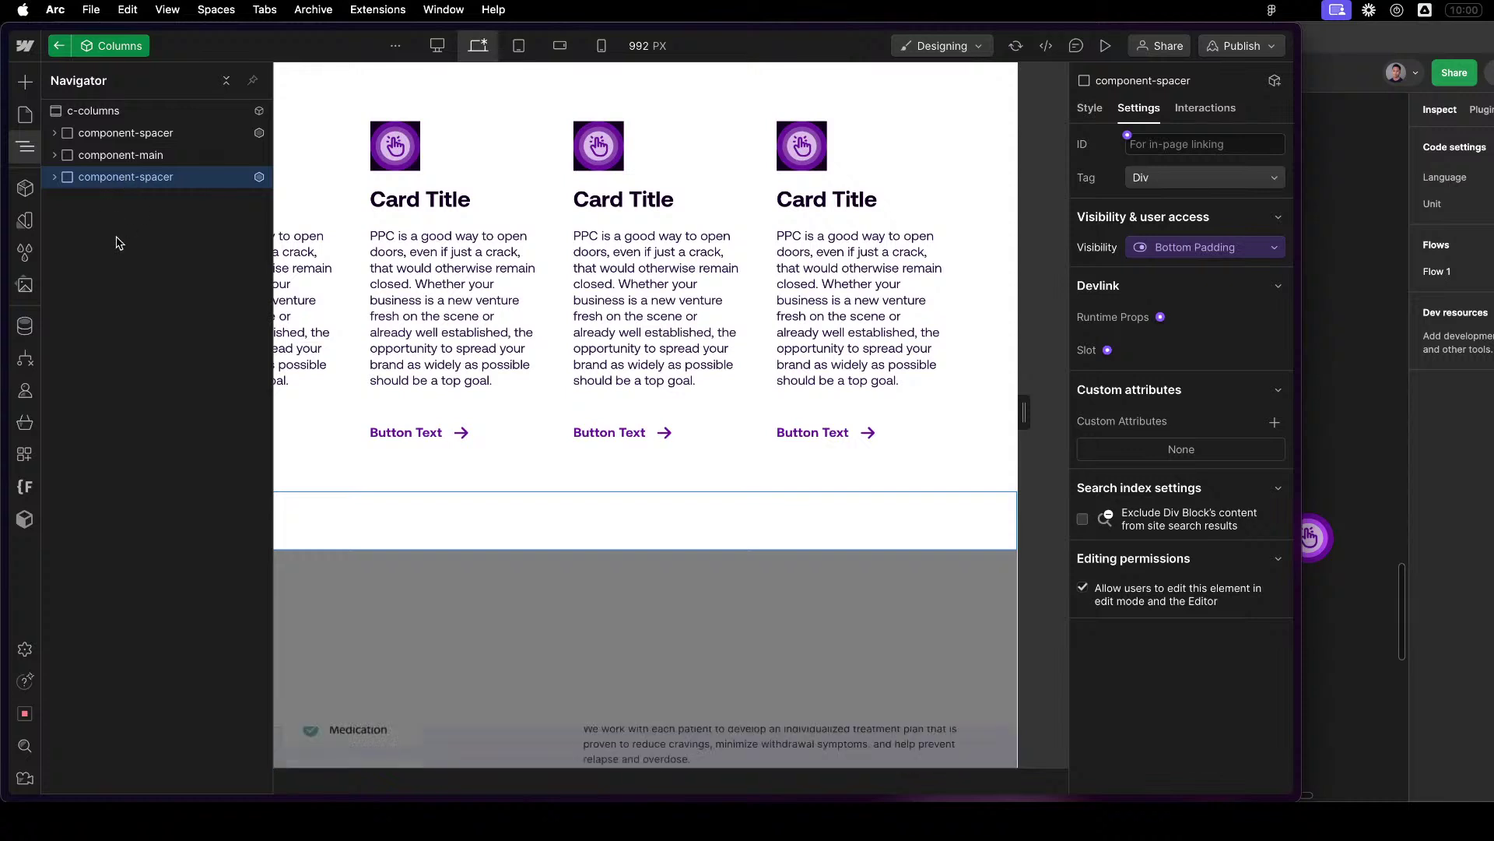
Assign the Top Large property of the c-columns component to a new group named Section Spacer.
{"action": "left_click", "coordinate": [125, 112]}
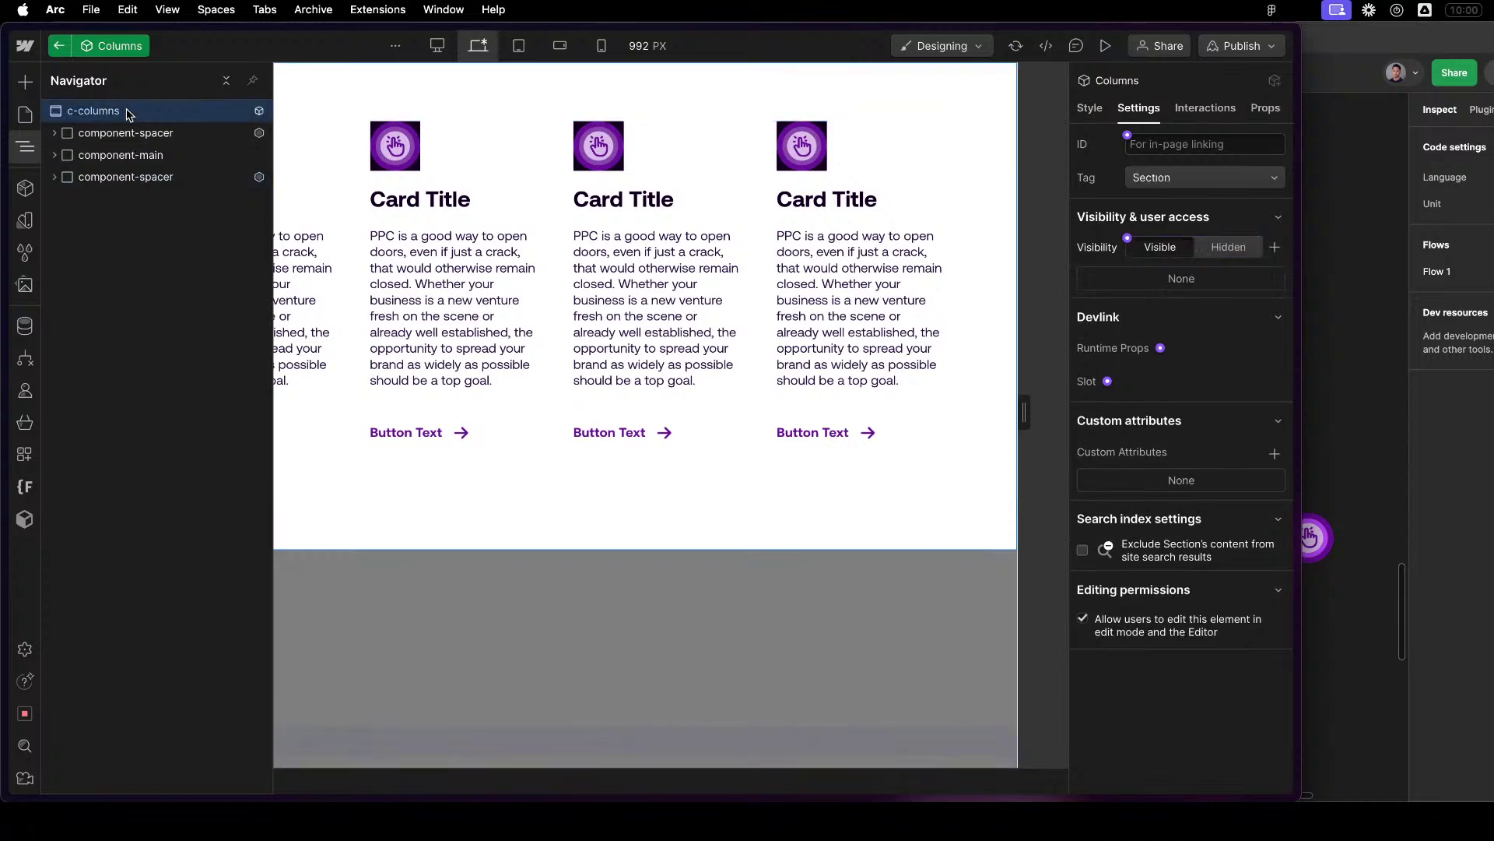
{"action": "left_click", "coordinate": [1266, 111]}
{"action": "left_click", "coordinate": [1196, 179]}
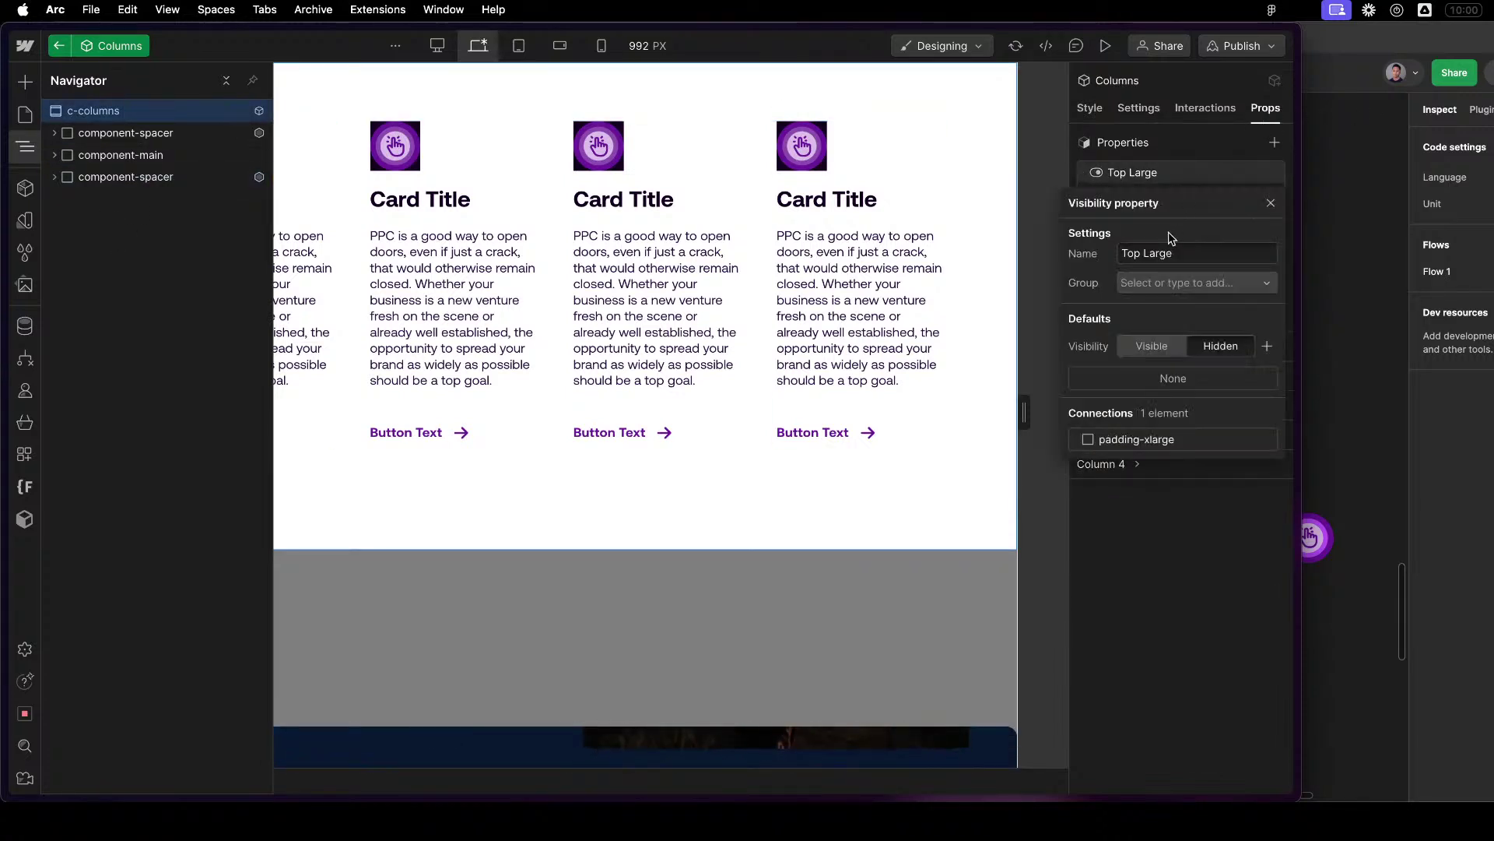
{"action": "left_click", "coordinate": [1168, 284]}
{"action": "type", "text": "Spaced"}
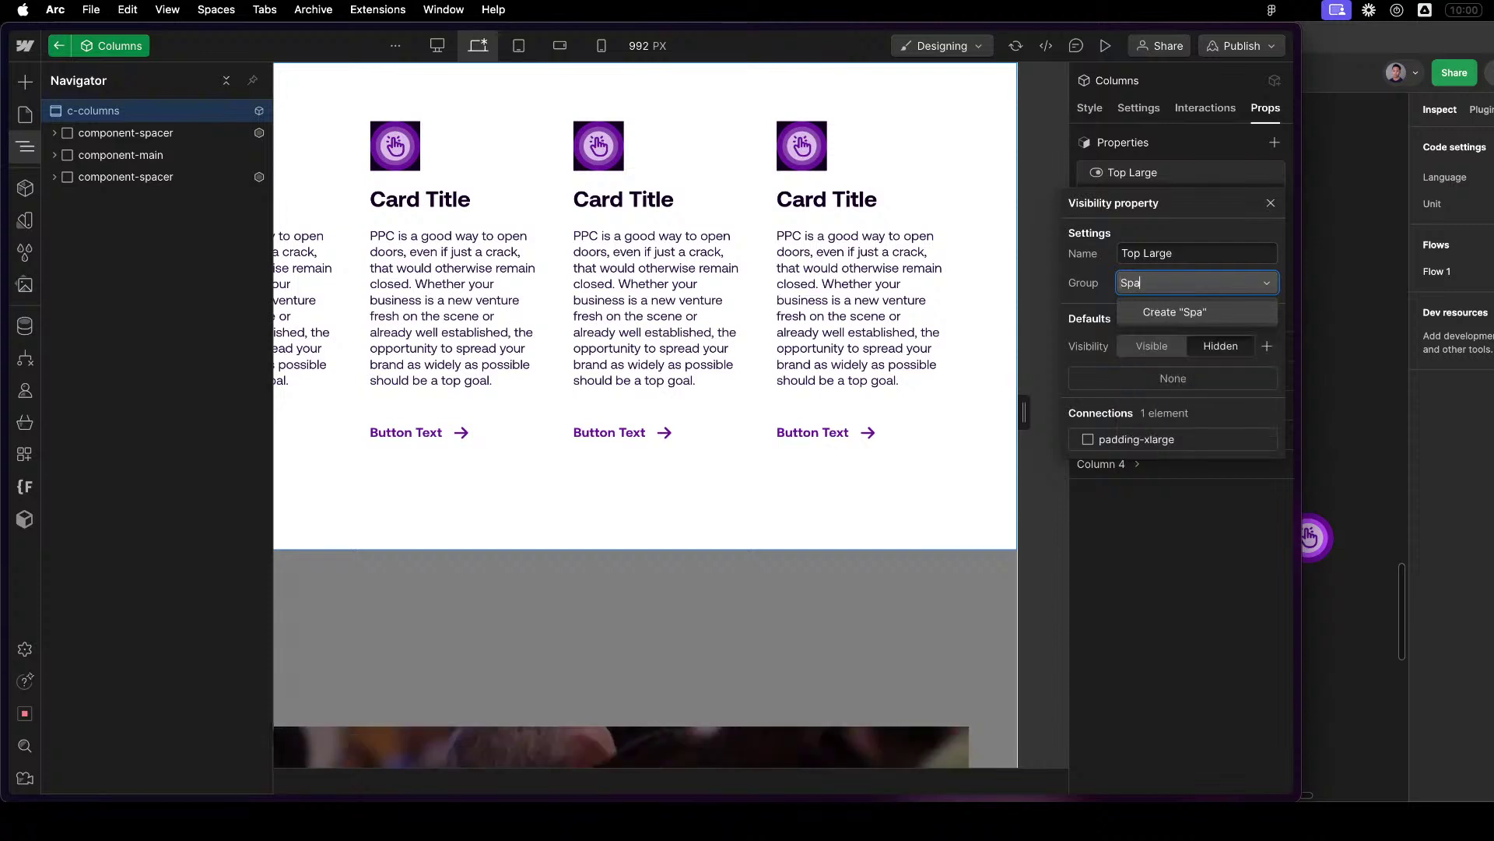
{"action": "key", "text": "super+a"}
{"action": "type", "text": "Sec"}
{"action": "key", "text": "BackSpace"}
{"action": "key", "text": "BackSpace"}
{"action": "type", "text": "pac"}
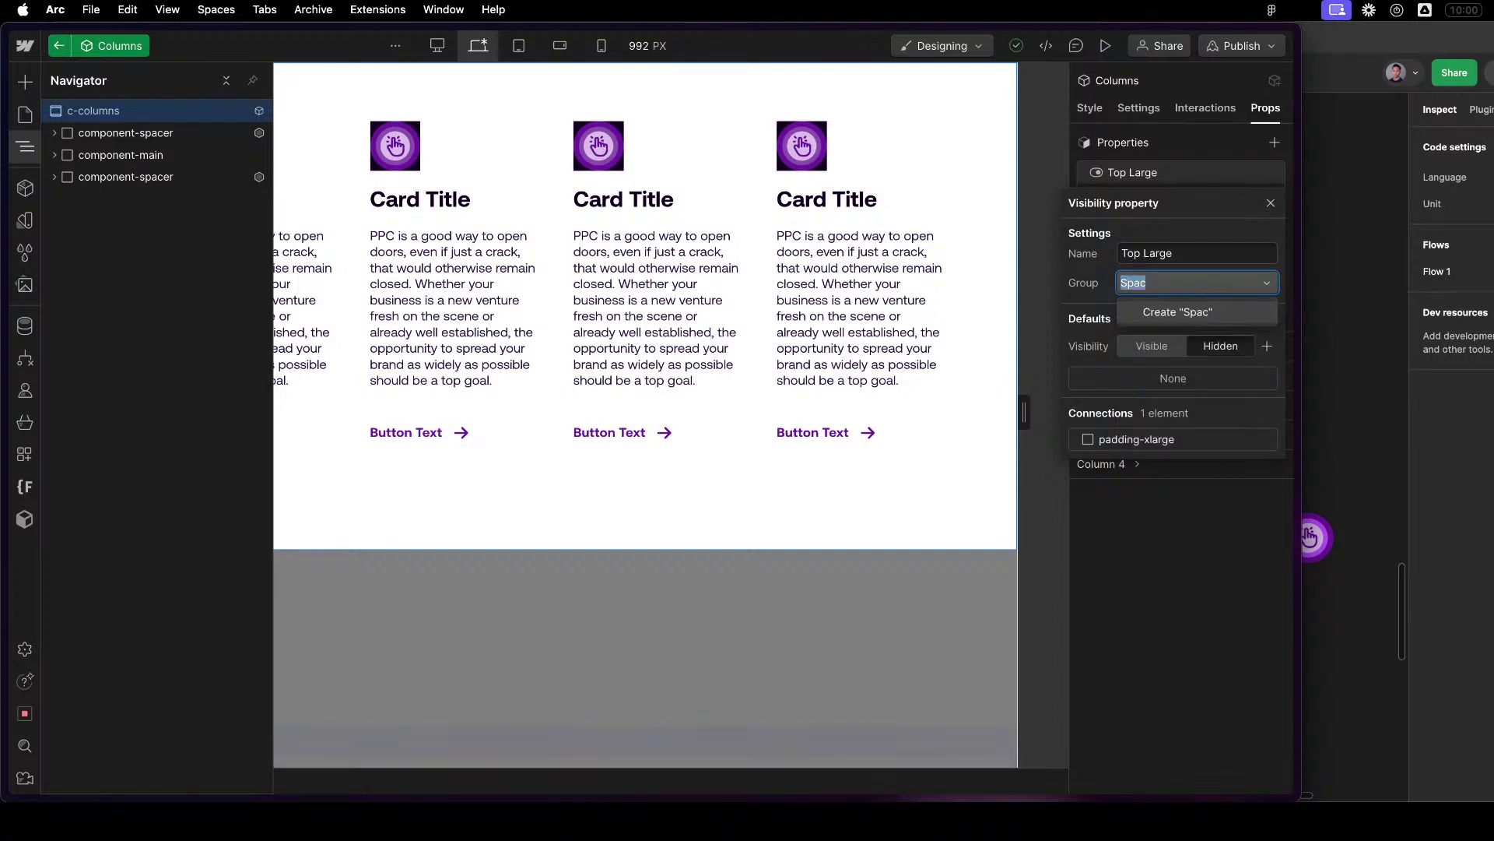
{"action": "type", "text": "tion"}
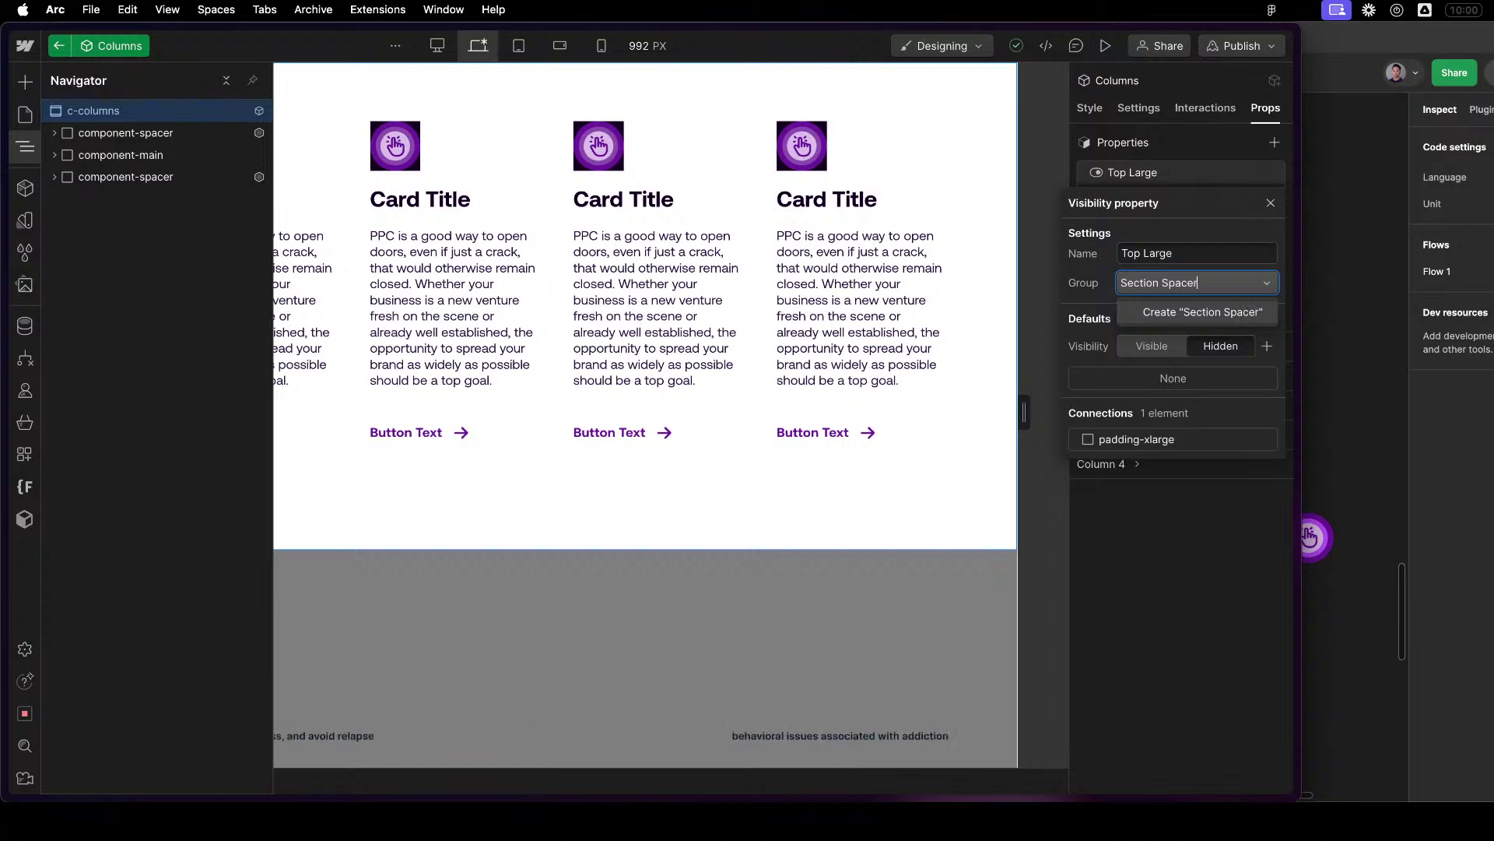
{"action": "key", "text": "Return"}
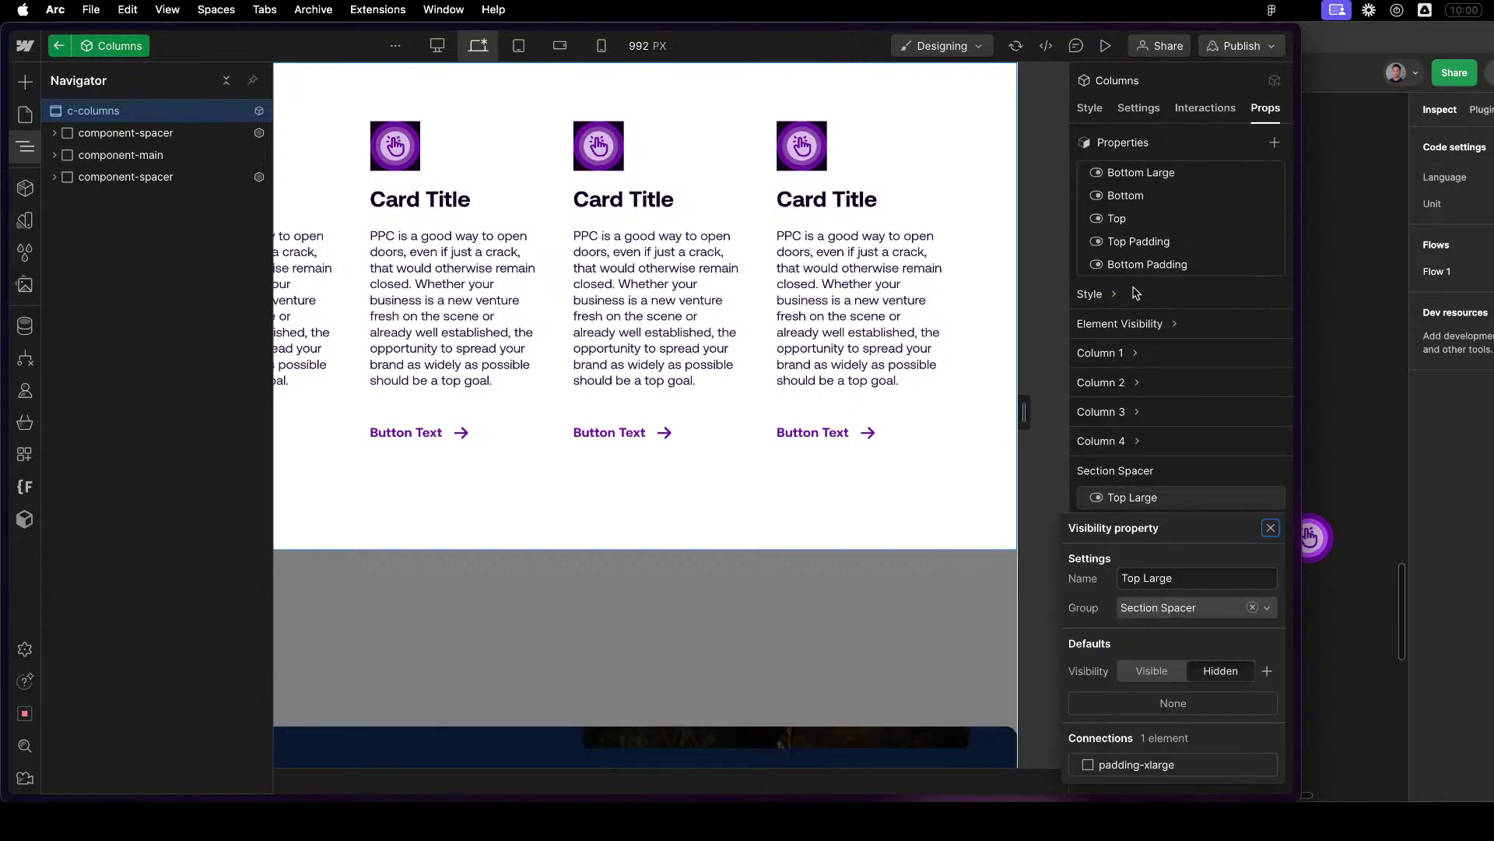
Assign the Bottom Large property to the Section Spacer group.
{"action": "left_click", "coordinate": [1140, 159]}
{"action": "left_click", "coordinate": [1171, 173]}
{"action": "left_click", "coordinate": [1180, 176]}
{"action": "left_click", "coordinate": [1179, 173]}
{"action": "left_click", "coordinate": [1191, 282]}
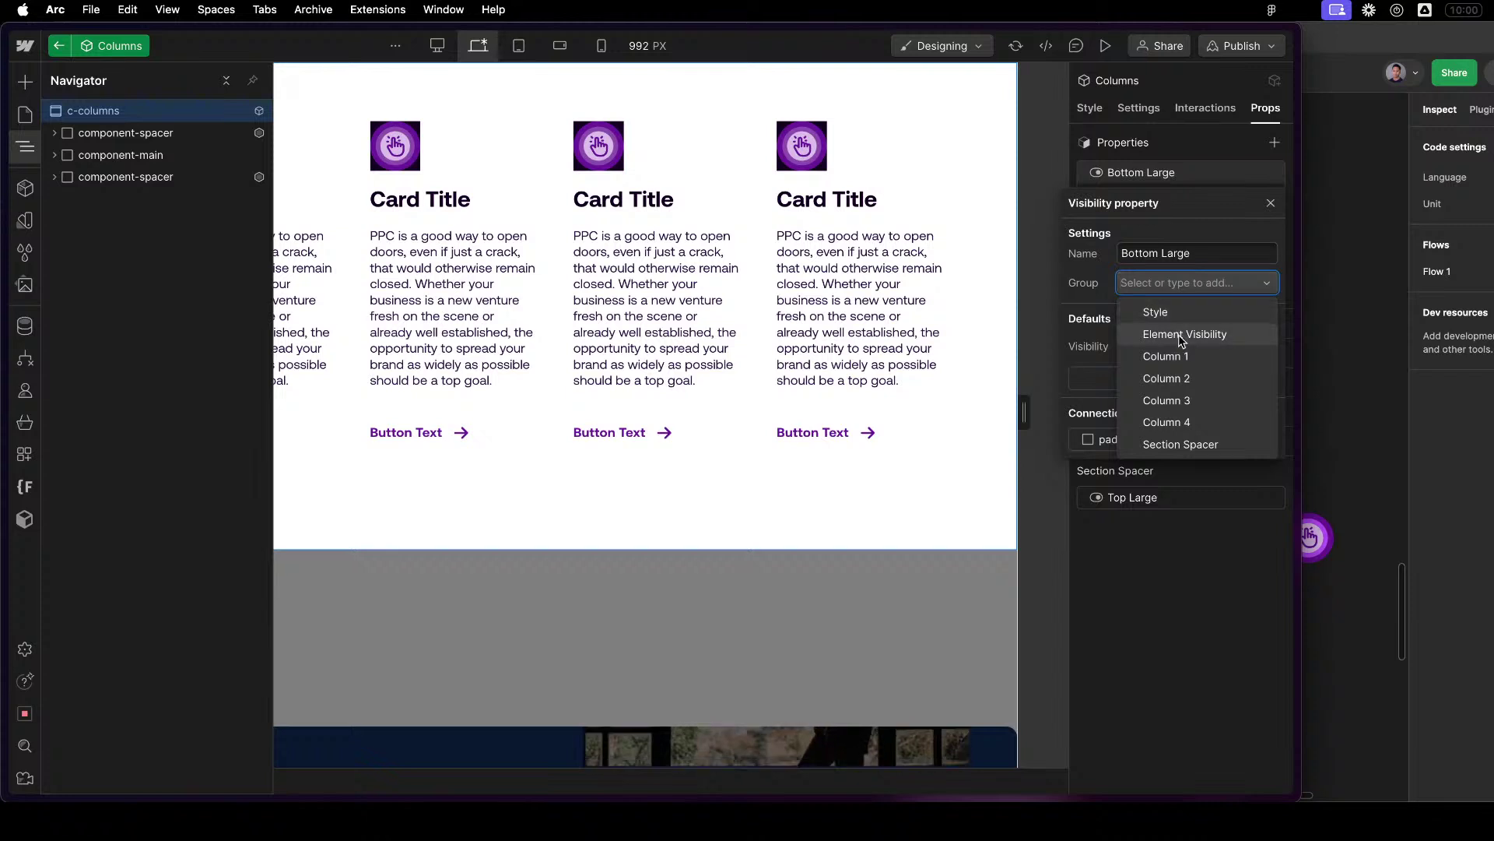
{"action": "left_click", "coordinate": [1176, 445]}
{"action": "left_click", "coordinate": [1181, 185]}
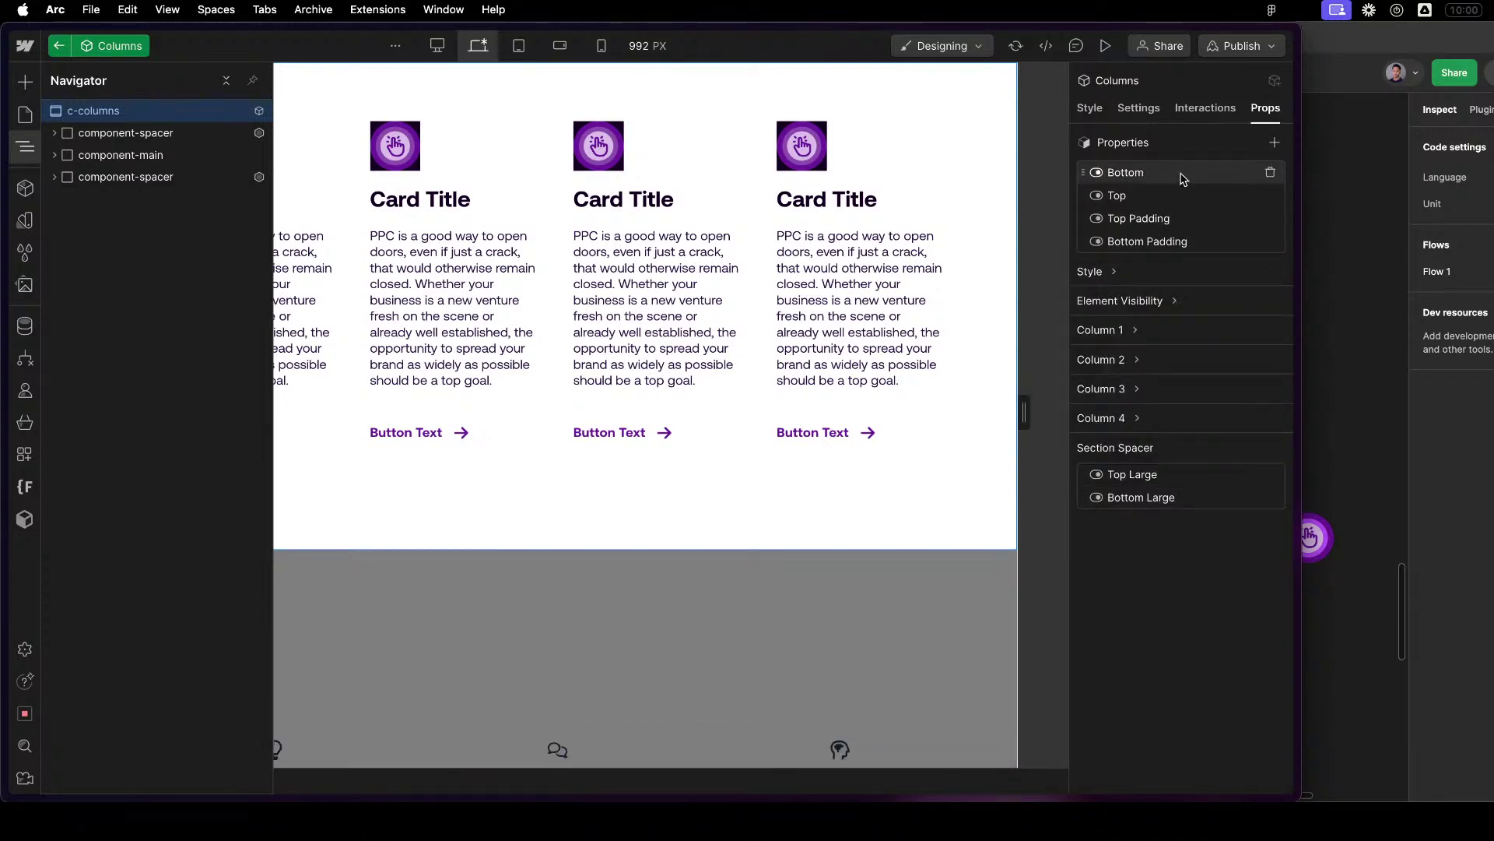
Assign the Bottom and Top visibility properties to the Section Spacer group.
{"action": "left_click", "coordinate": [1175, 172]}
{"action": "left_click", "coordinate": [1191, 283]}
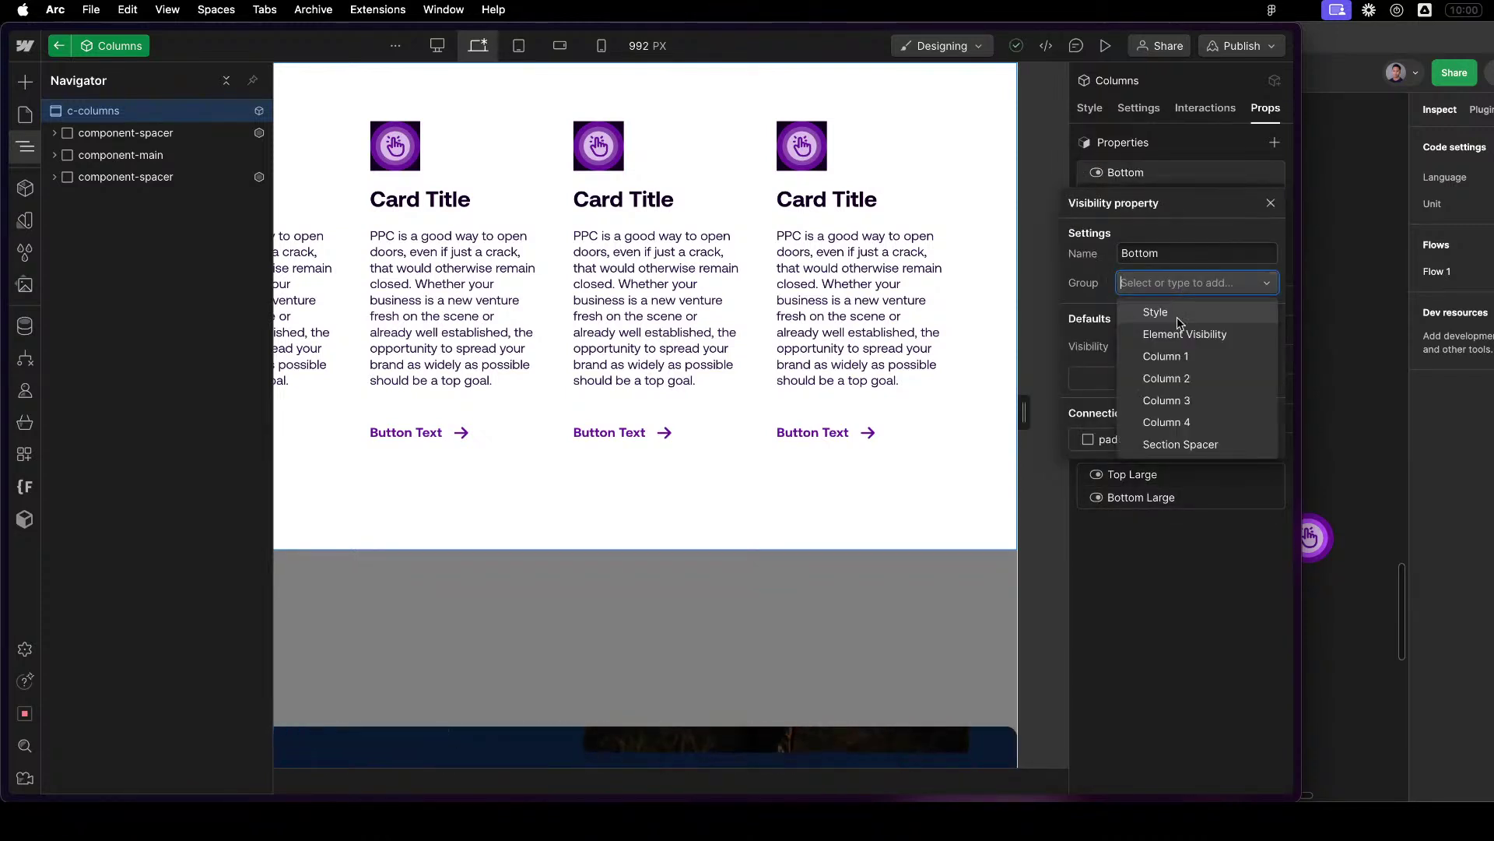
{"action": "left_click", "coordinate": [1168, 445]}
{"action": "left_click", "coordinate": [1140, 187]}
{"action": "left_click", "coordinate": [1136, 175]}
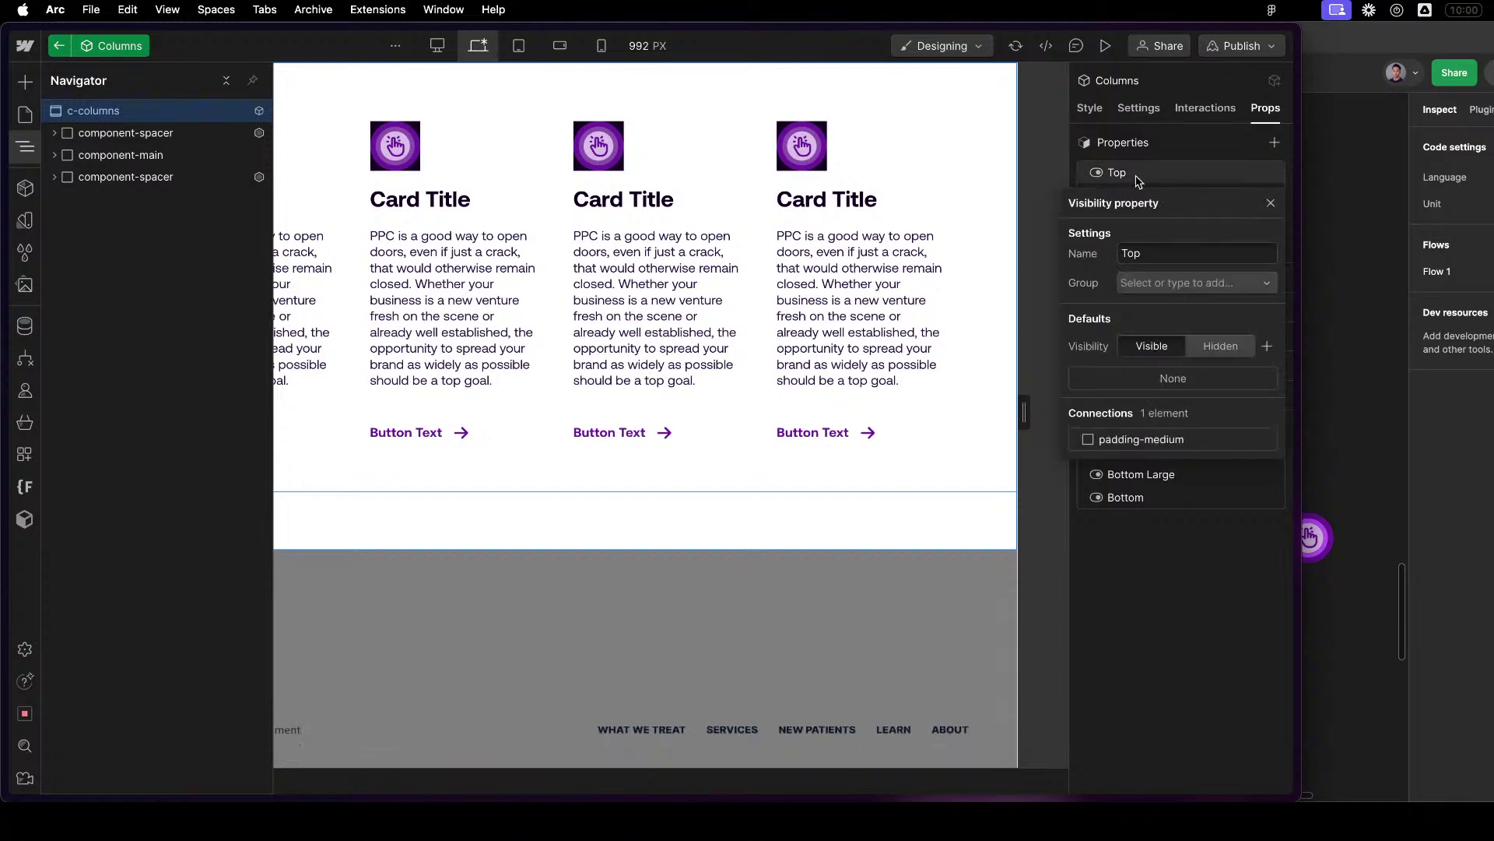
{"action": "left_click", "coordinate": [1191, 283]}
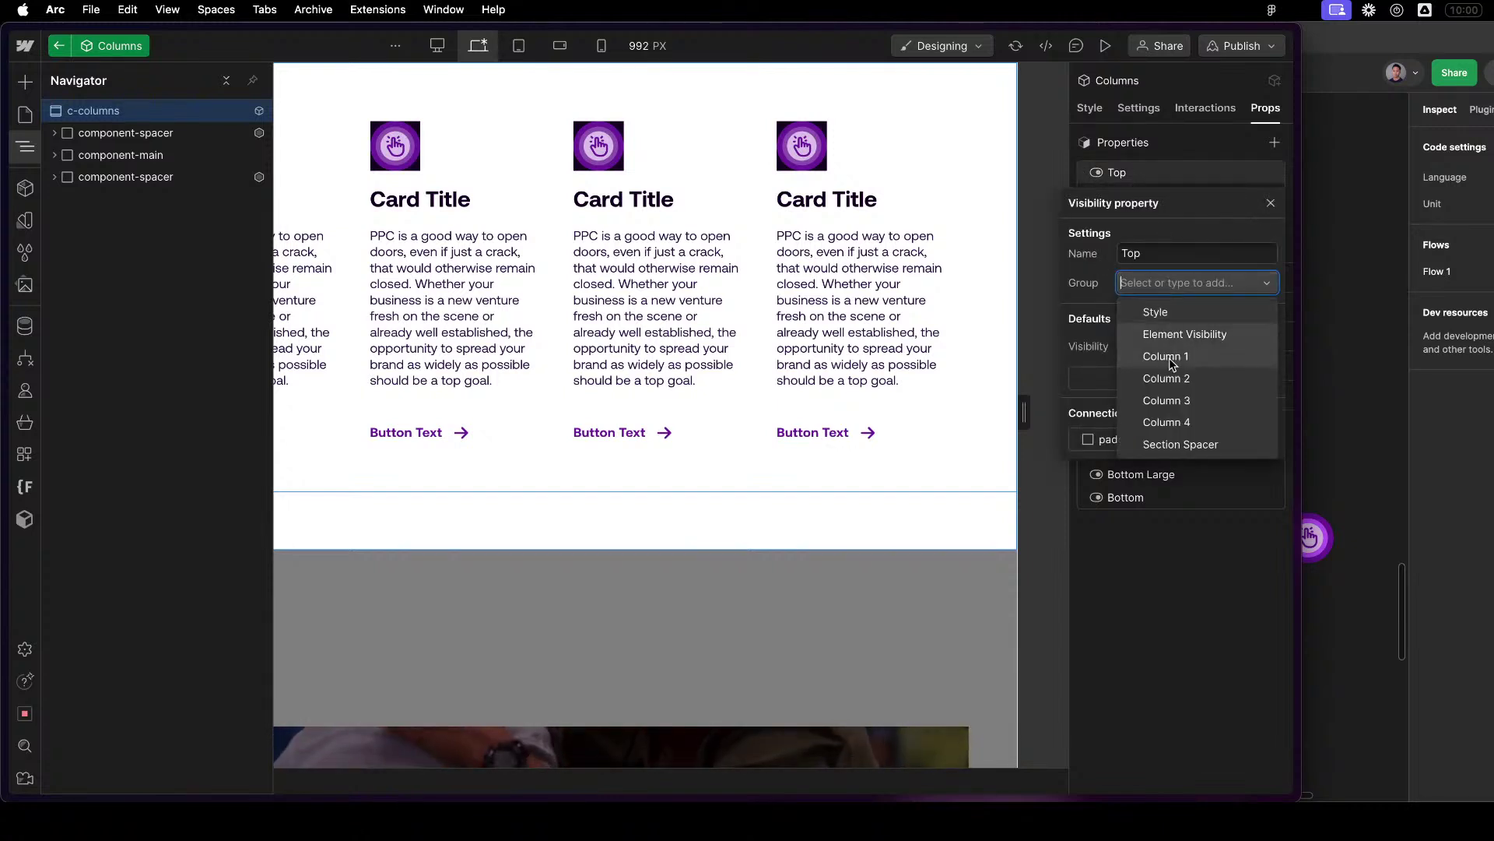
{"action": "left_click", "coordinate": [1167, 444]}
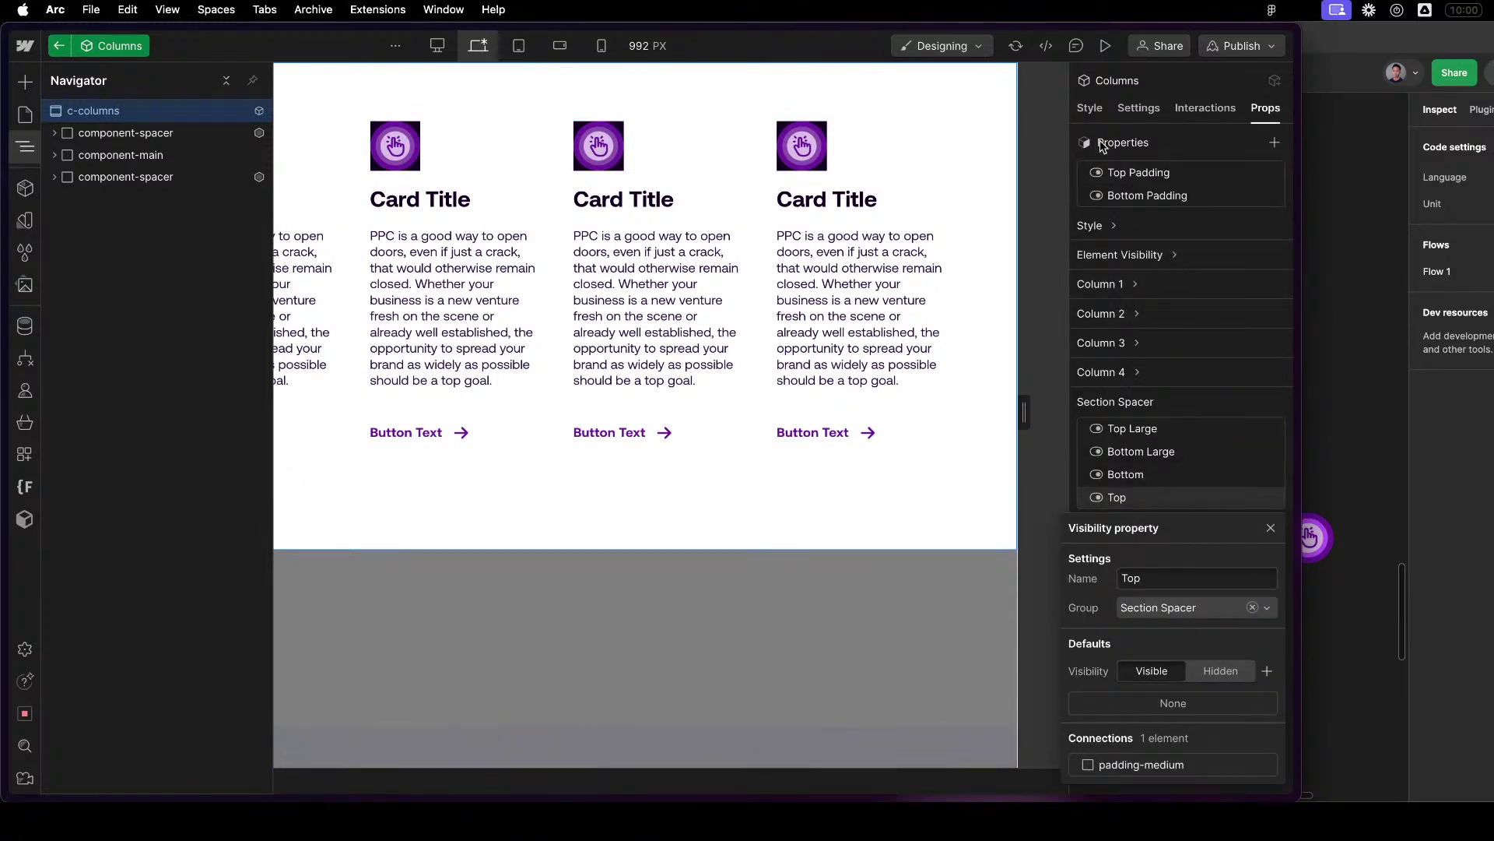
{"action": "left_click", "coordinate": [1114, 178]}
Assign the Top Padding and Bottom Padding properties to the Section Spacer group and leave the group expanded.
{"action": "left_click", "coordinate": [1139, 177]}
{"action": "left_click", "coordinate": [1191, 282]}
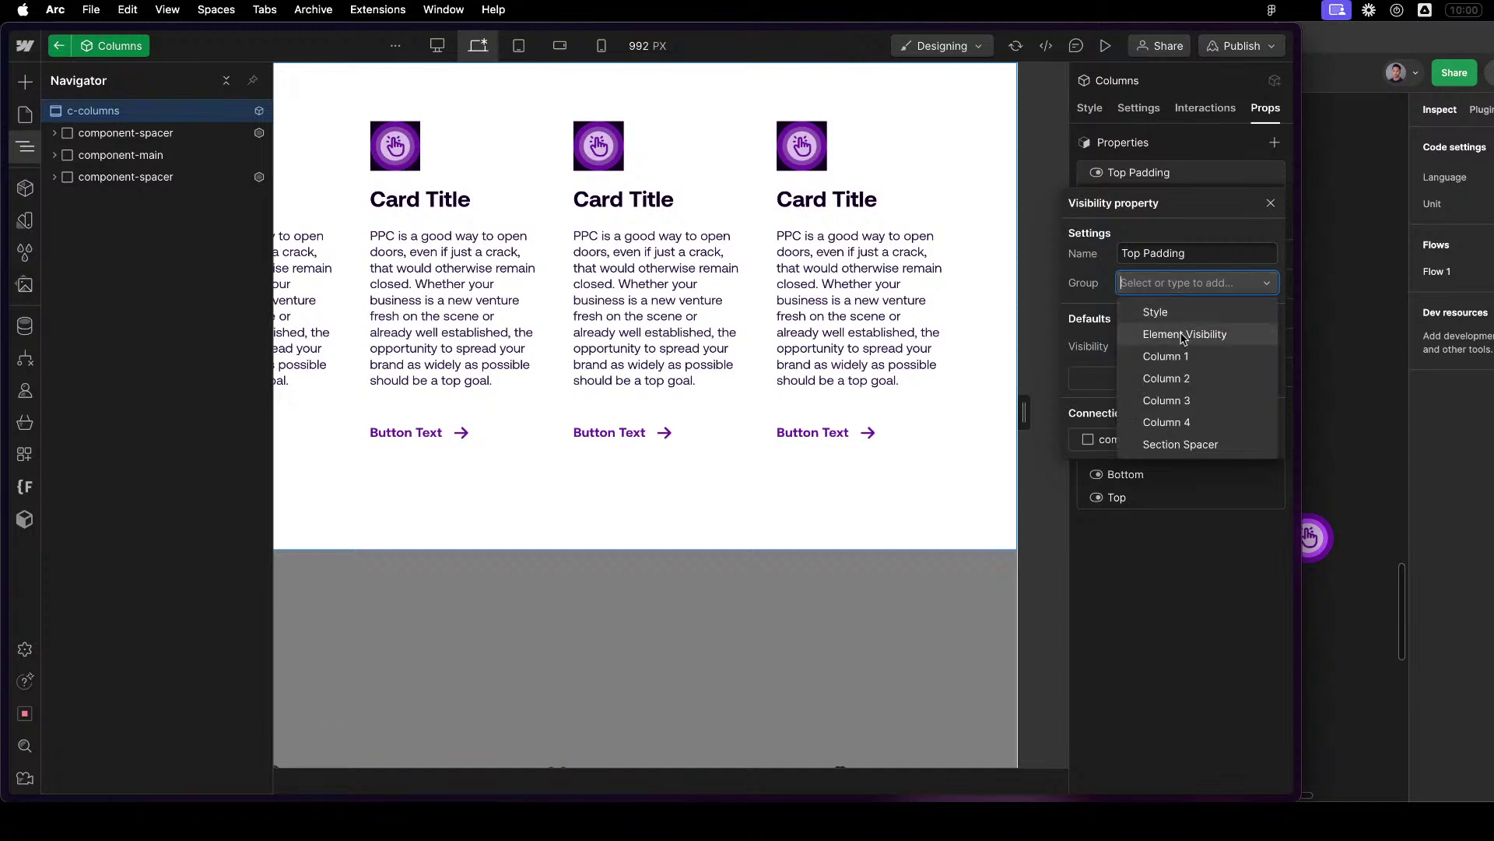
{"action": "left_click", "coordinate": [1171, 443]}
{"action": "left_click", "coordinate": [1171, 173]}
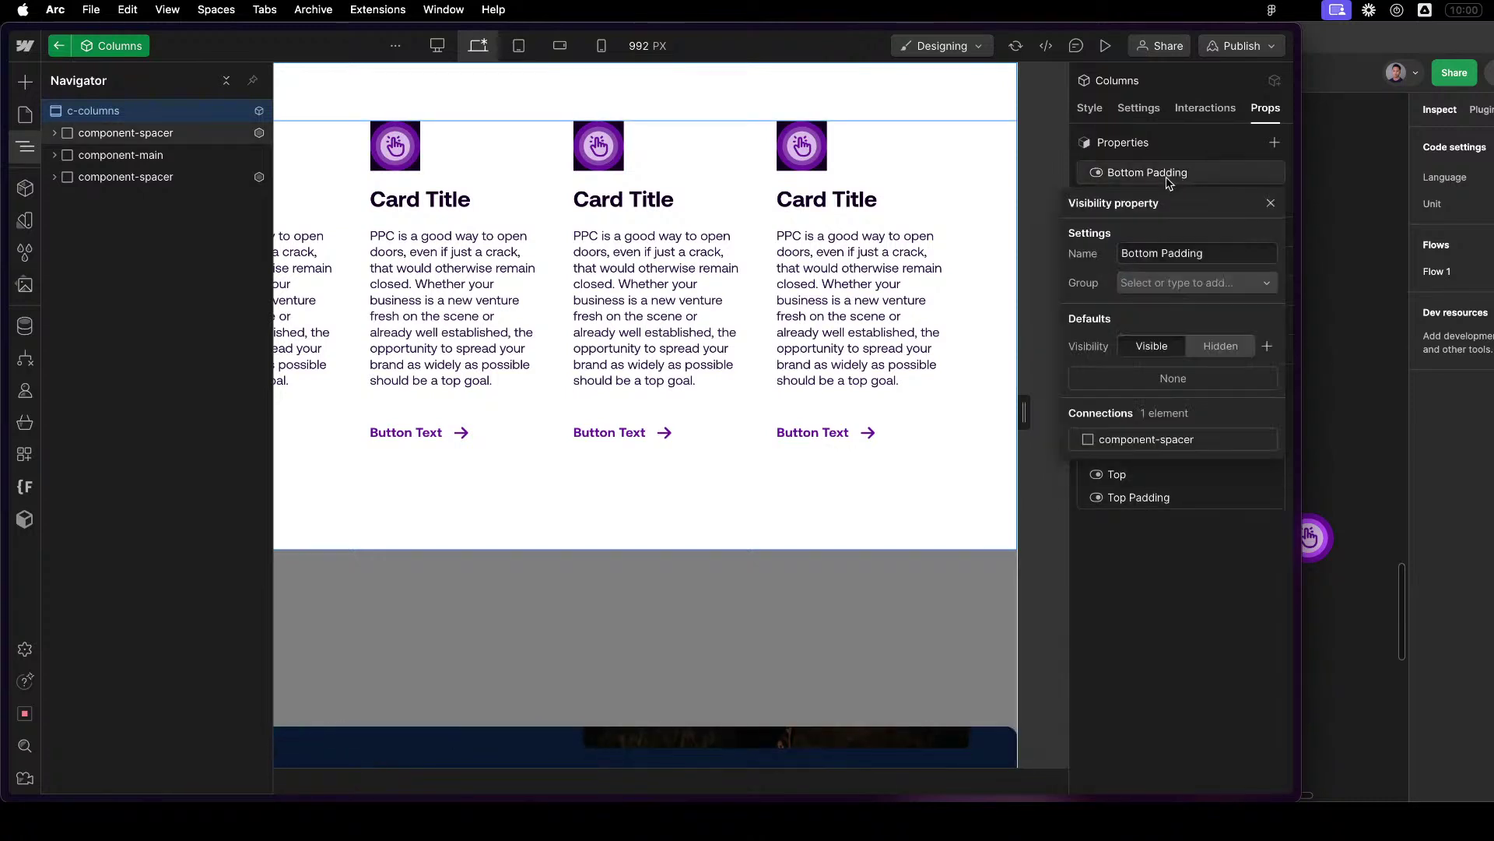
{"action": "left_click", "coordinate": [1180, 285]}
{"action": "left_click", "coordinate": [1183, 447]}
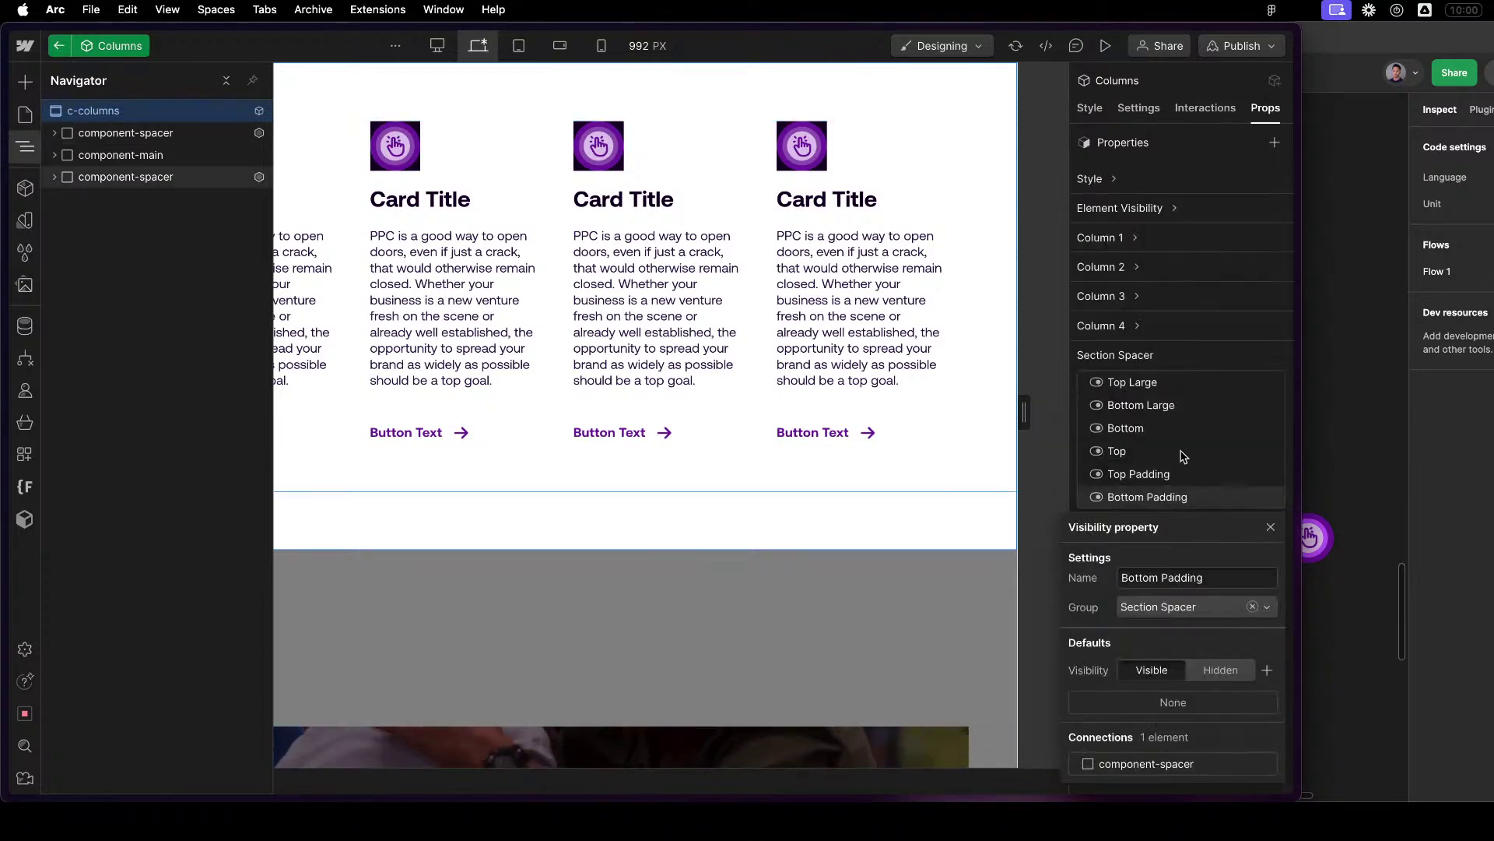
{"action": "left_click", "coordinate": [1157, 358]}
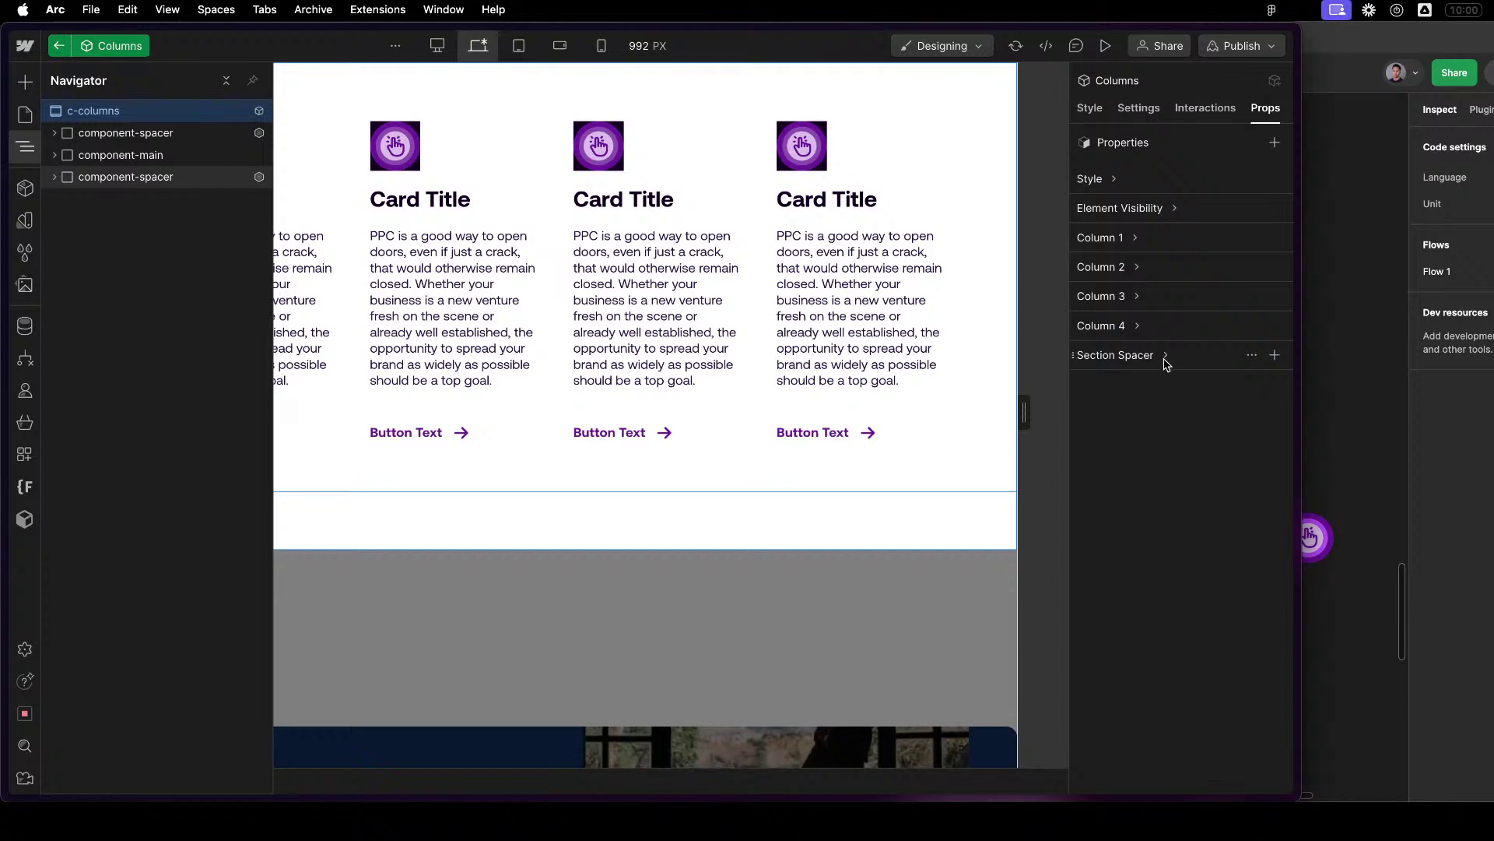
{"action": "left_click", "coordinate": [1166, 357]}
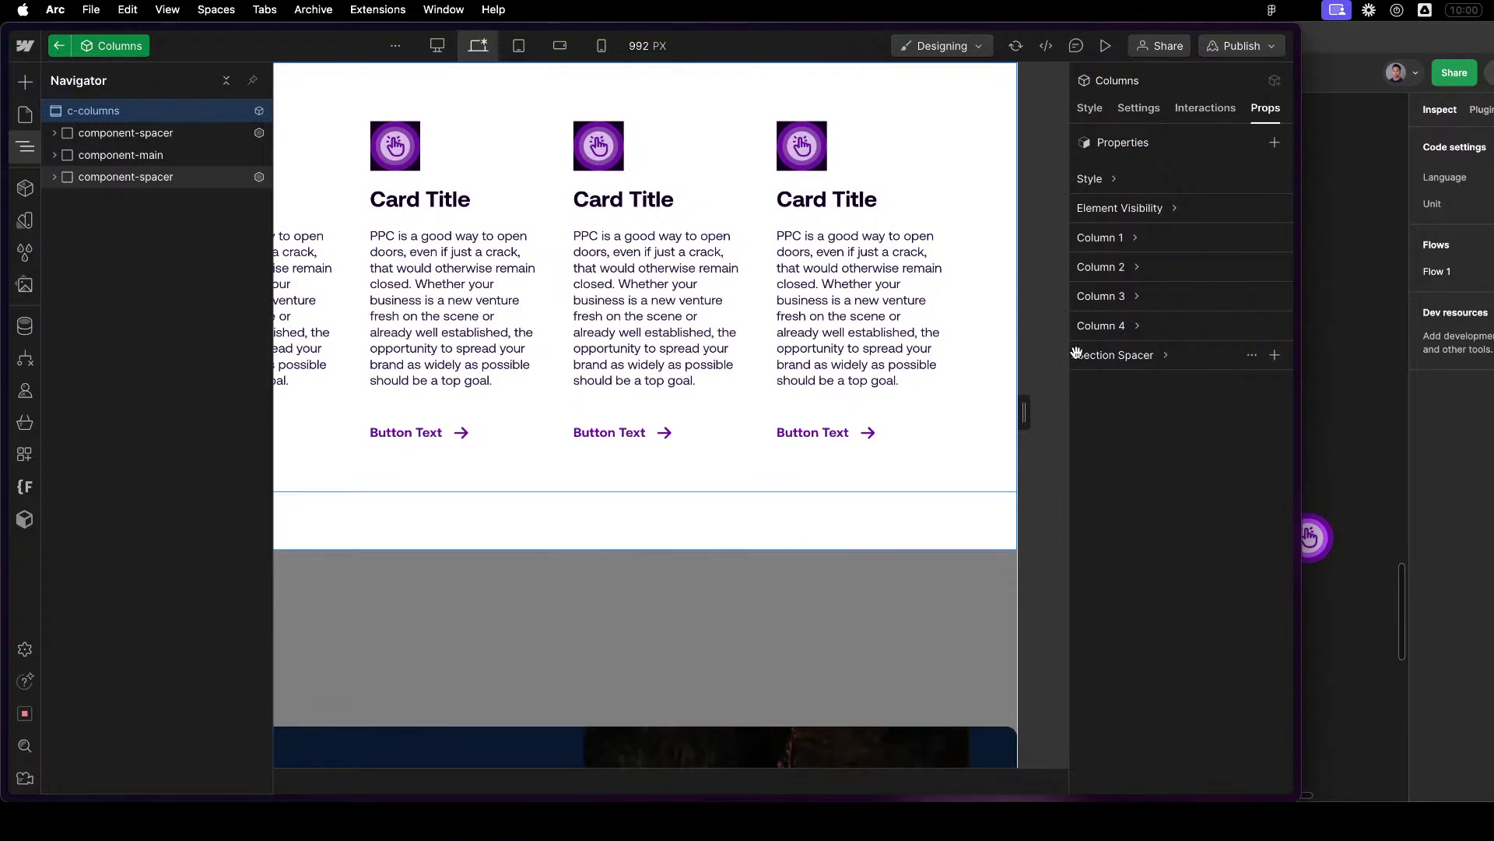
{"action": "left_click", "coordinate": [1113, 357]}
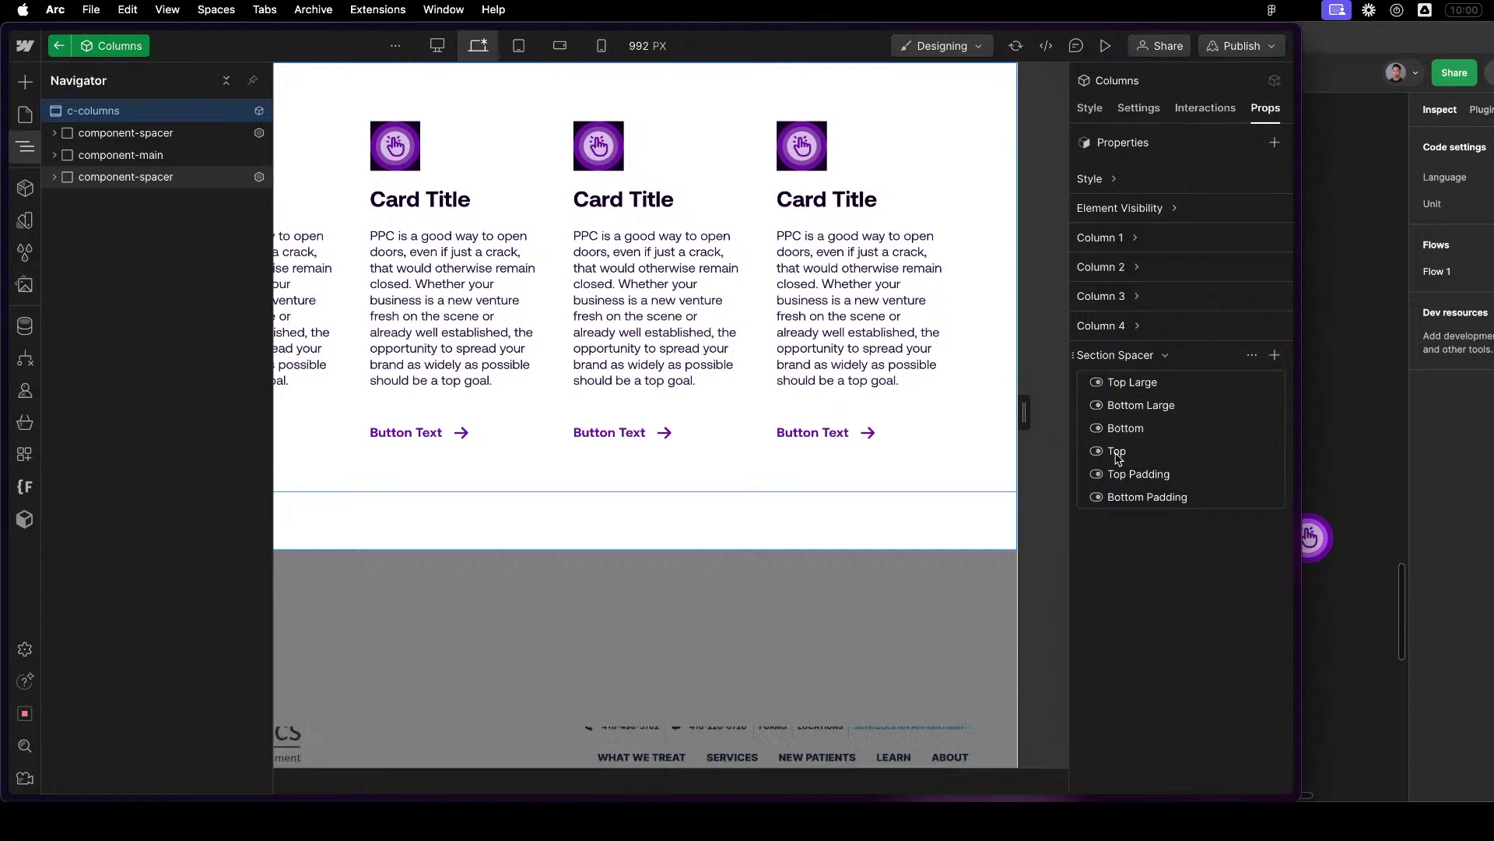
Reorder the Section Spacer group's properties to Top Padding, Bottom Padding, Top Large, Bottom Large, Top, Bottom.
{"action": "mouse_move", "coordinate": [1141, 389]}
{"action": "left_mouse_down"}
{"action": "mouse_move", "coordinate": [1135, 354]}
{"action": "mouse_move", "coordinate": [1136, 385]}
{"action": "left_mouse_up"}
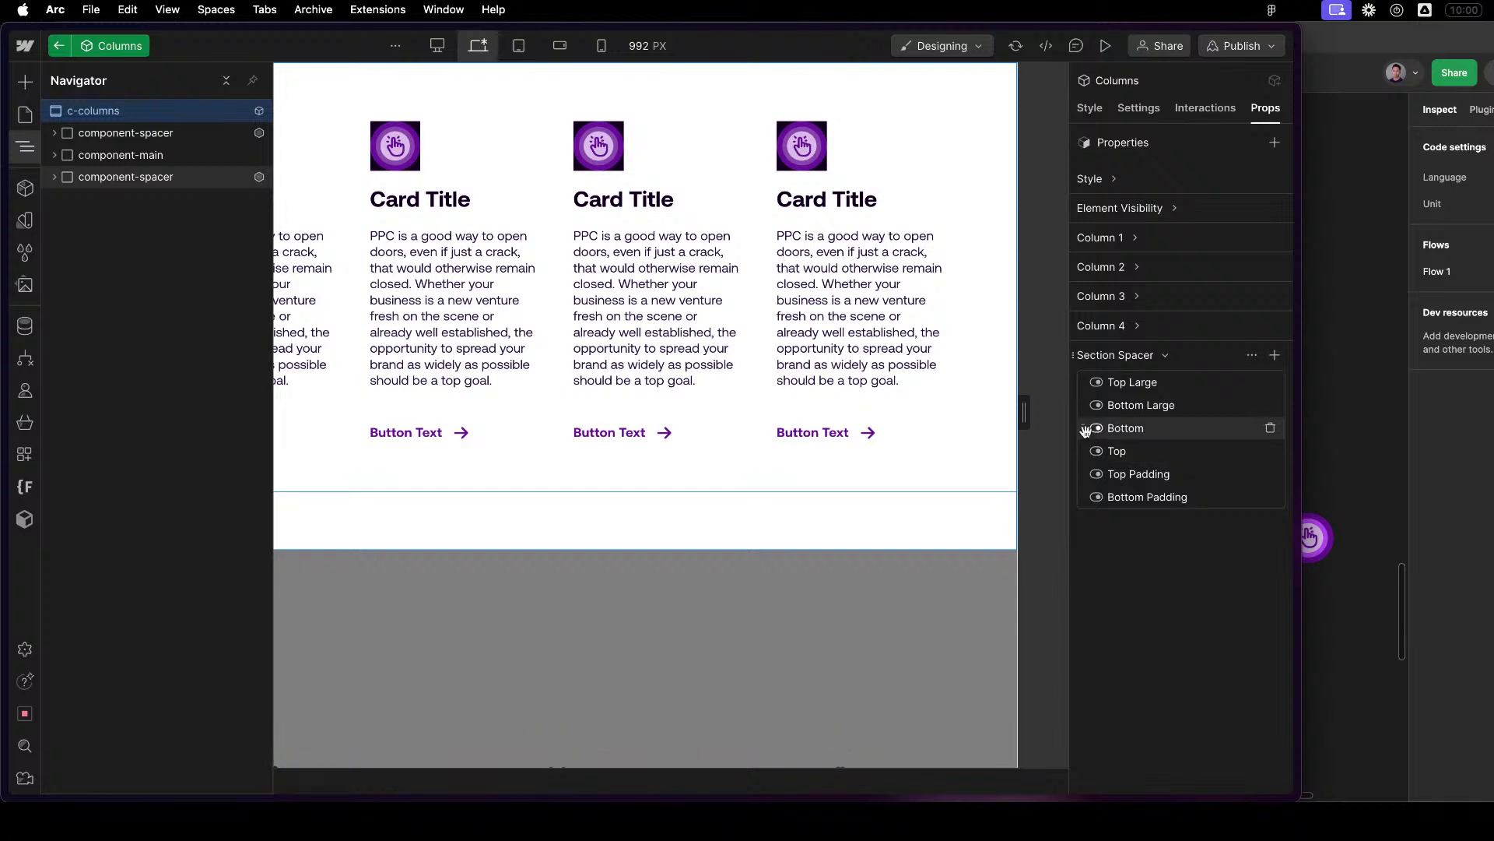
{"action": "left_click_drag", "start_coordinate": [1085, 451], "coordinate": [1094, 381]}
{"action": "left_click_drag", "start_coordinate": [1093, 449], "coordinate": [1095, 403]}
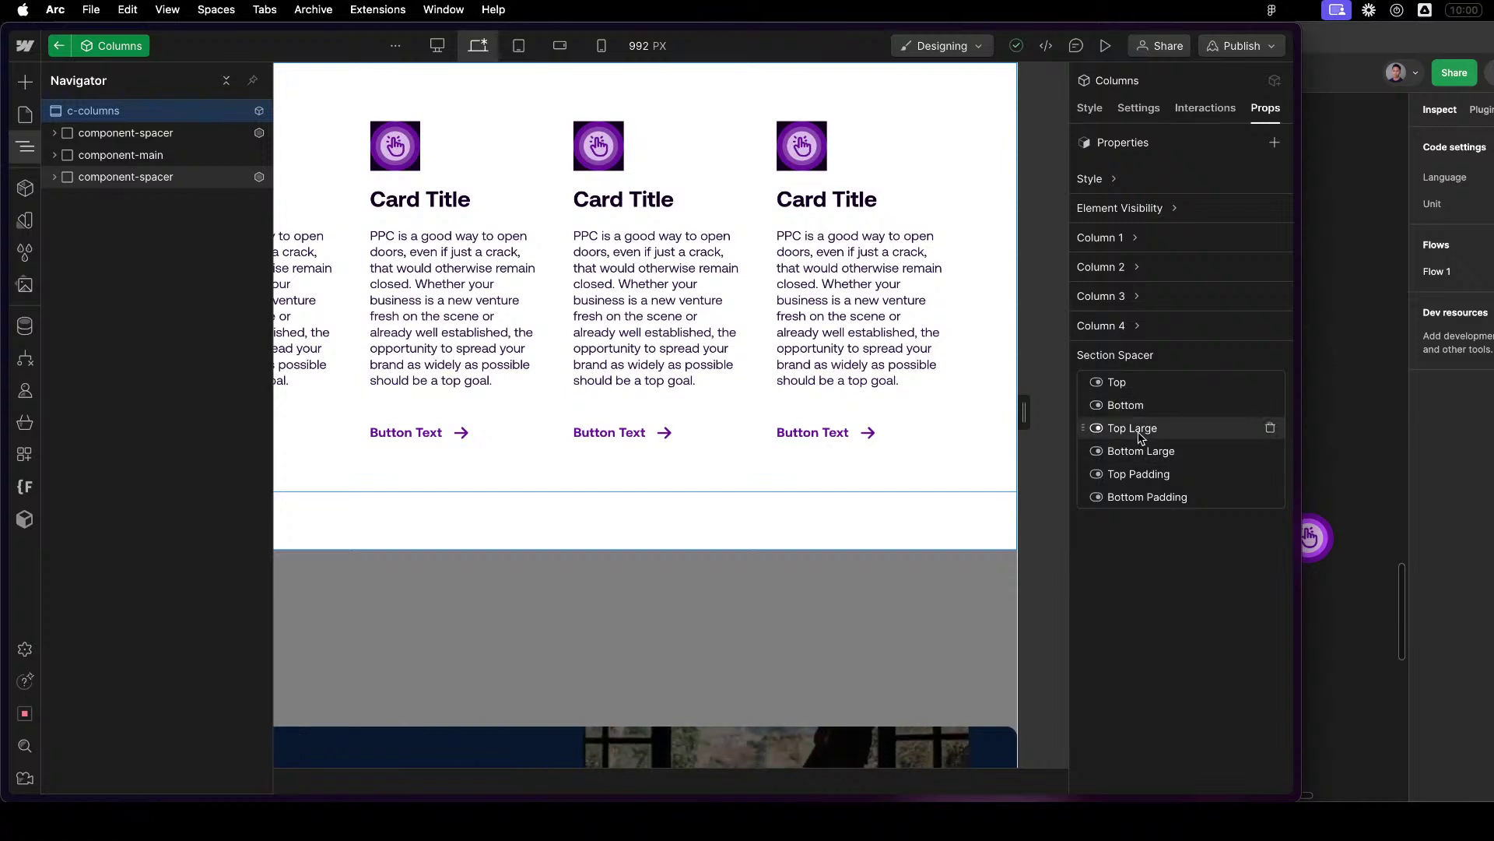
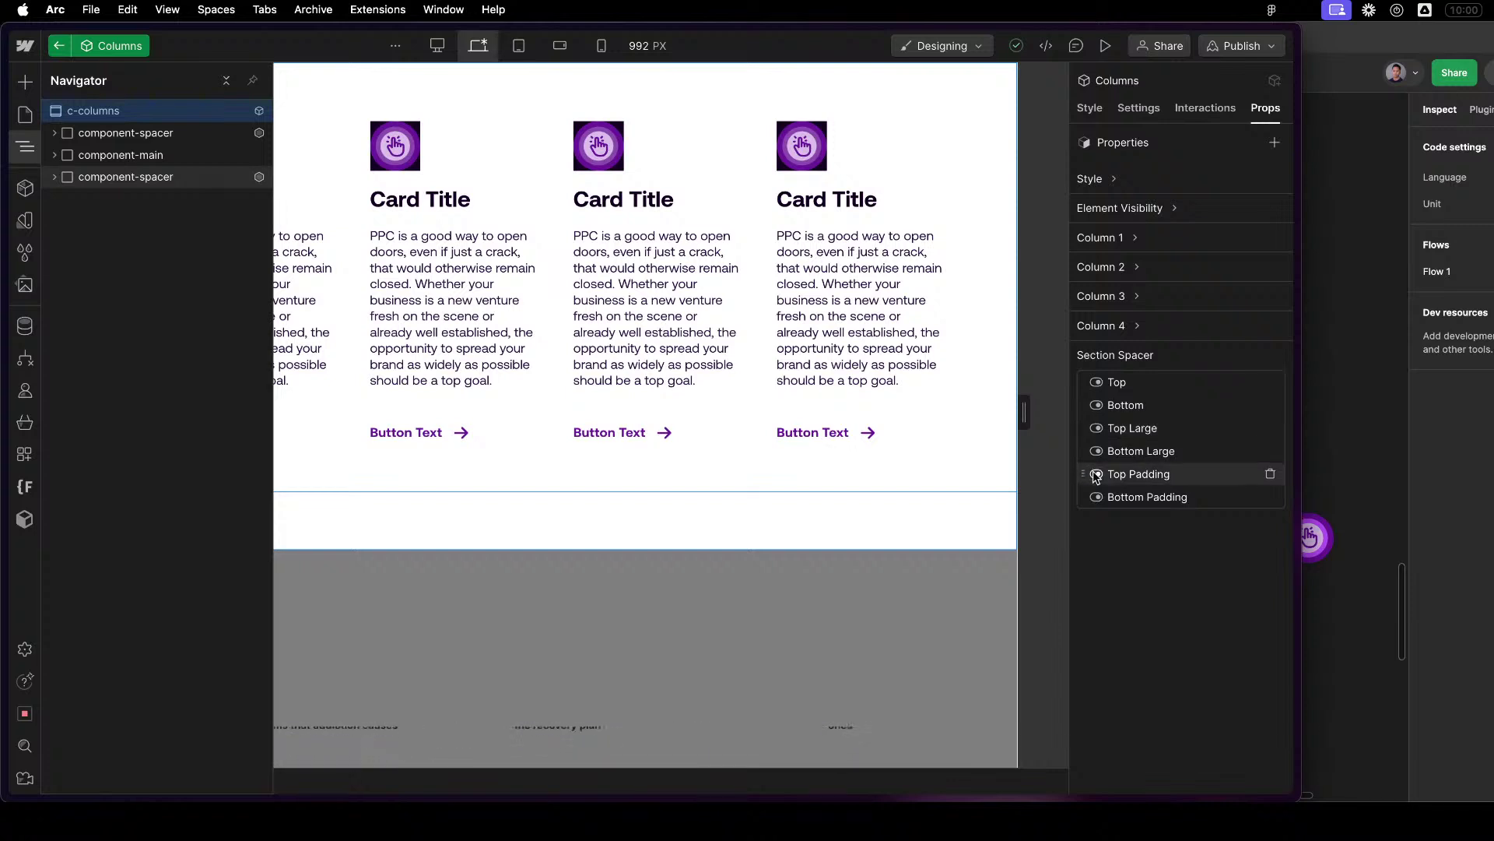
{"action": "left_click_drag", "start_coordinate": [1084, 468], "coordinate": [1111, 395]}
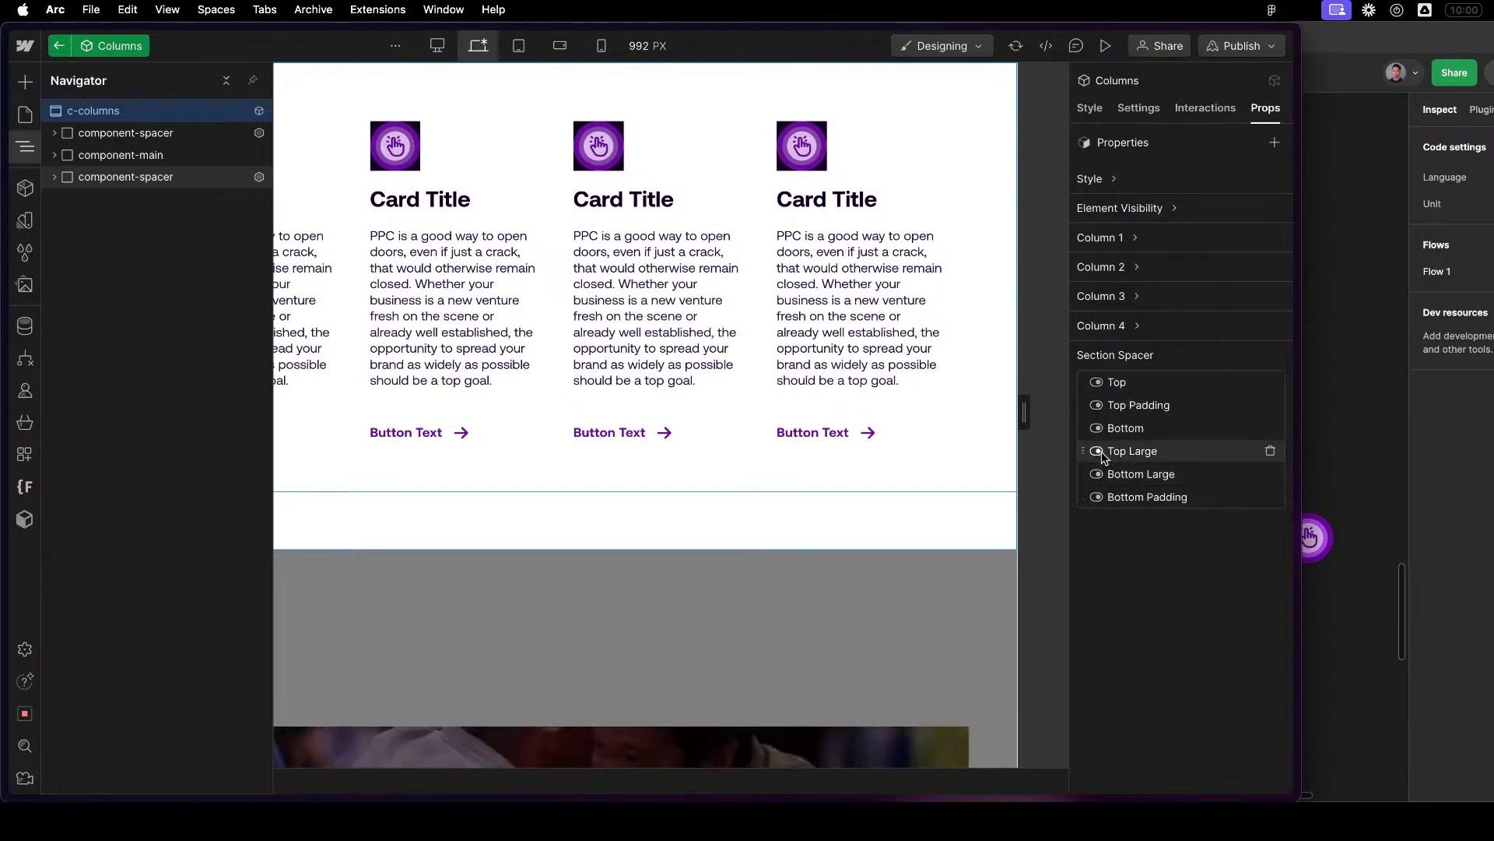
{"action": "mouse_move", "coordinate": [1086, 496]}
{"action": "left_mouse_down"}
{"action": "mouse_move", "coordinate": [1098, 424]}
{"action": "mouse_move", "coordinate": [1087, 498]}
{"action": "left_mouse_up"}
{"action": "left_click_drag", "start_coordinate": [1082, 383], "coordinate": [1093, 473]}
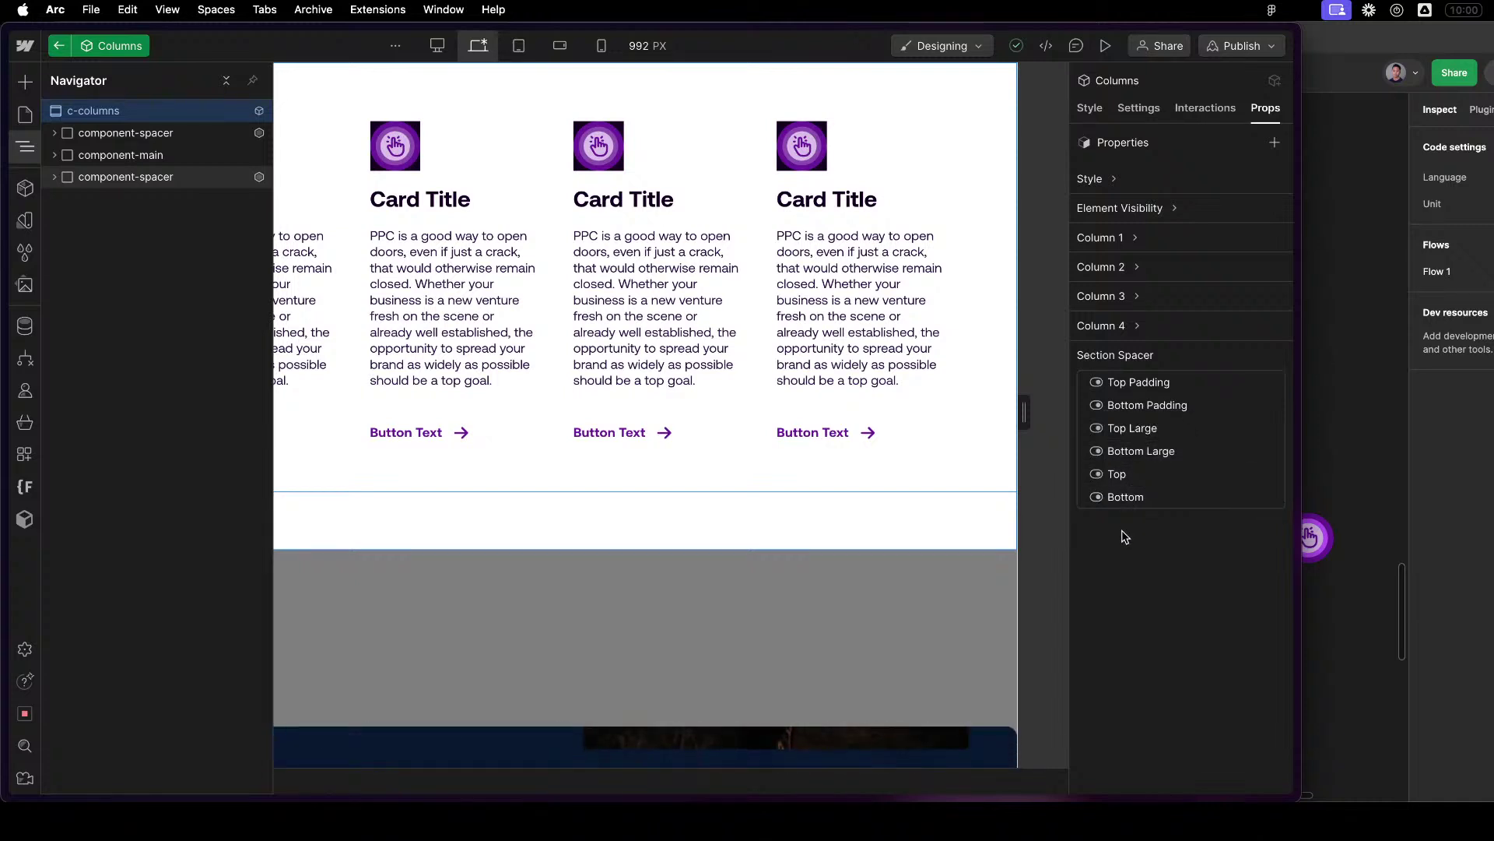
Place the Top property first in the Section Spacer group and the Bottom property directly below Bottom Padding.
{"action": "left_click_drag", "start_coordinate": [1085, 470], "coordinate": [1092, 380]}
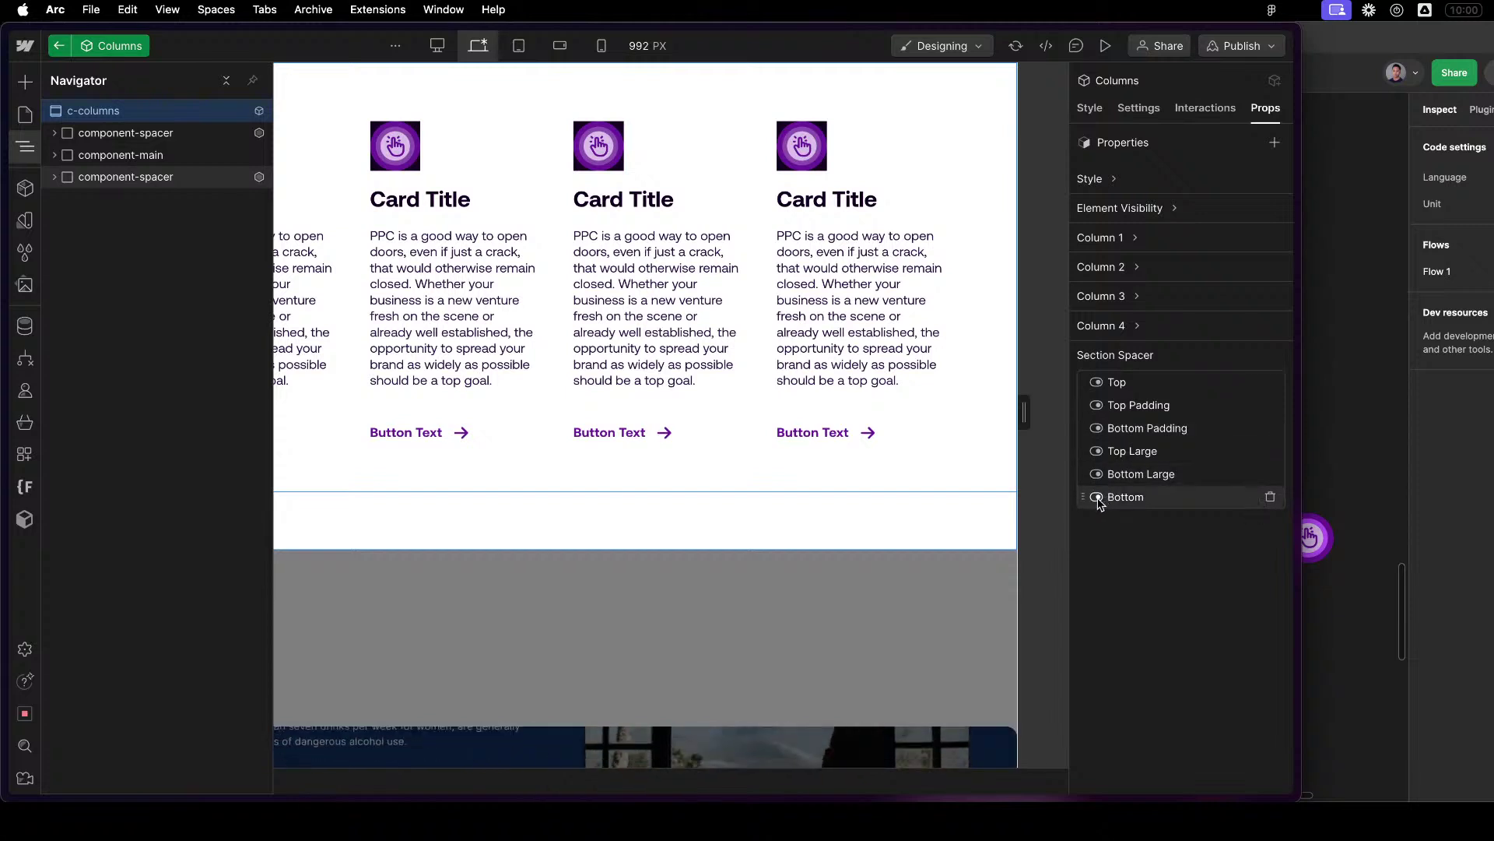
{"action": "left_click_drag", "start_coordinate": [1085, 497], "coordinate": [1091, 452]}
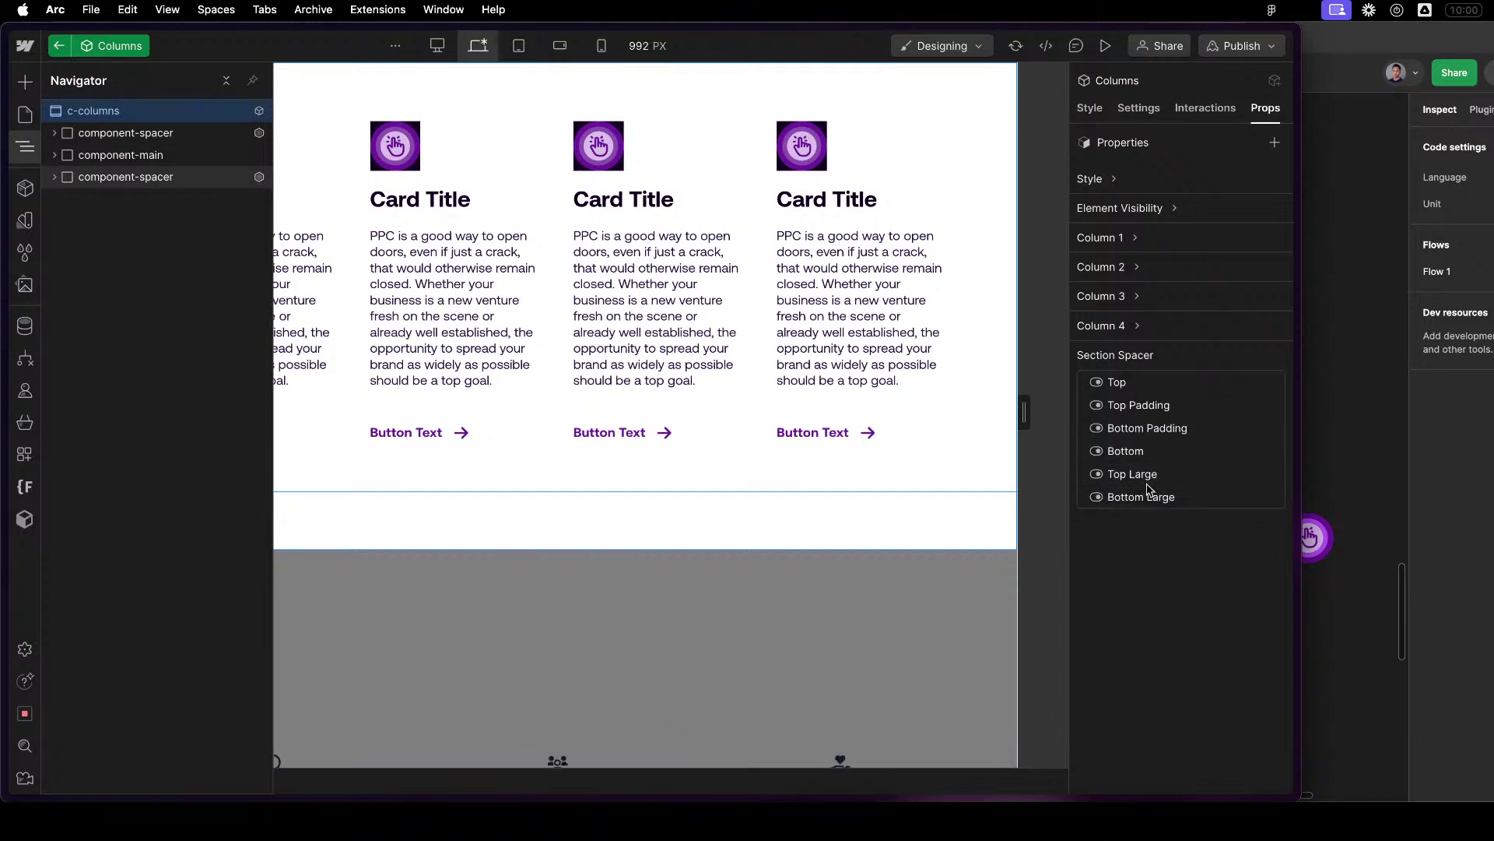
Rename the Top visibility property in the Section Spacer group as Top Spacer.
{"action": "left_click", "coordinate": [1100, 382]}
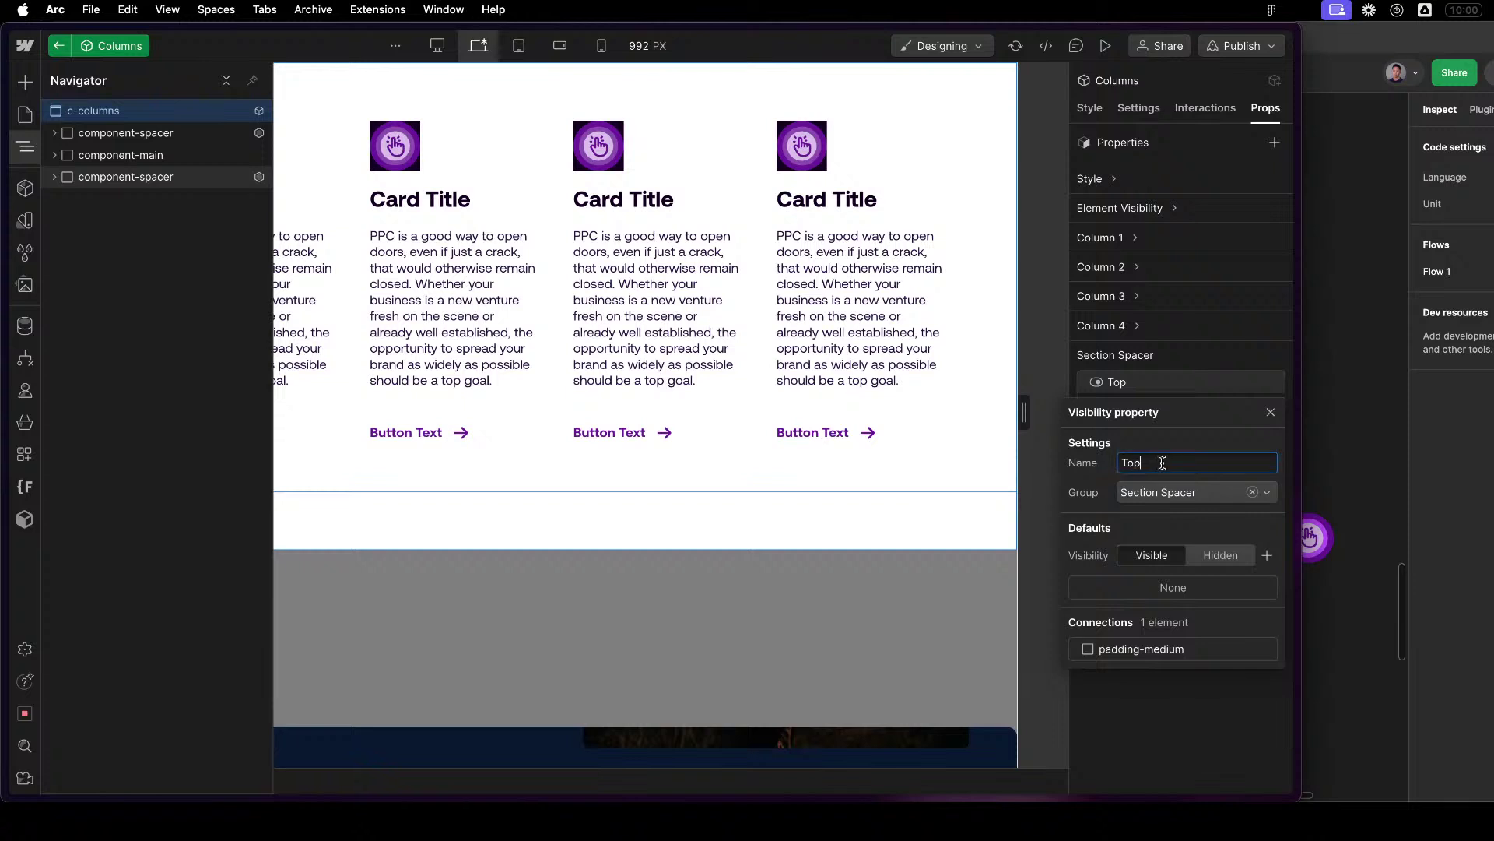
{"action": "key", "text": "Left"}
{"action": "type", "text": "Show"}
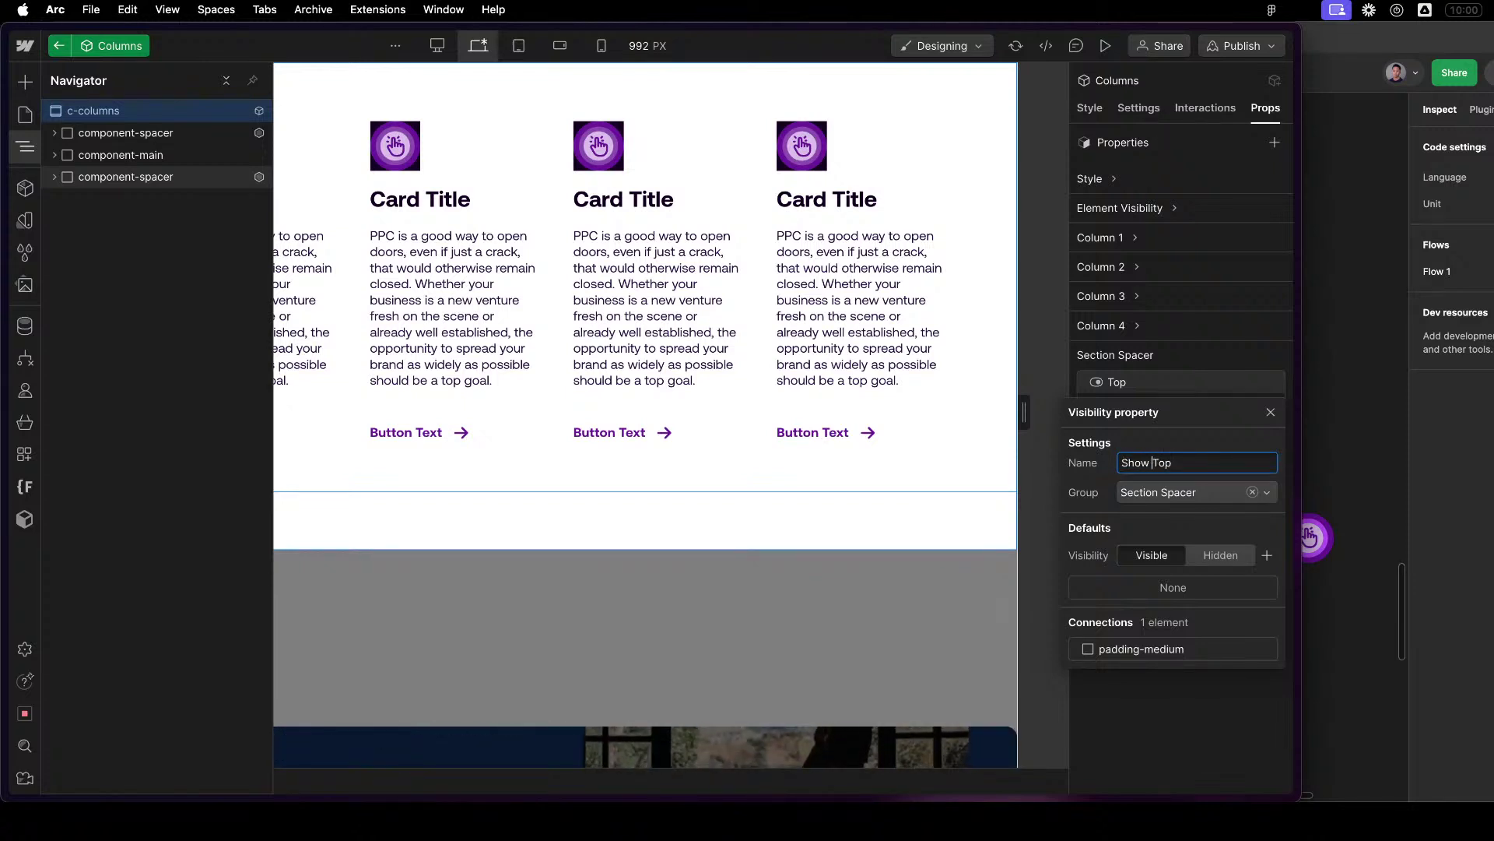
{"action": "key", "text": "BackSpace"}
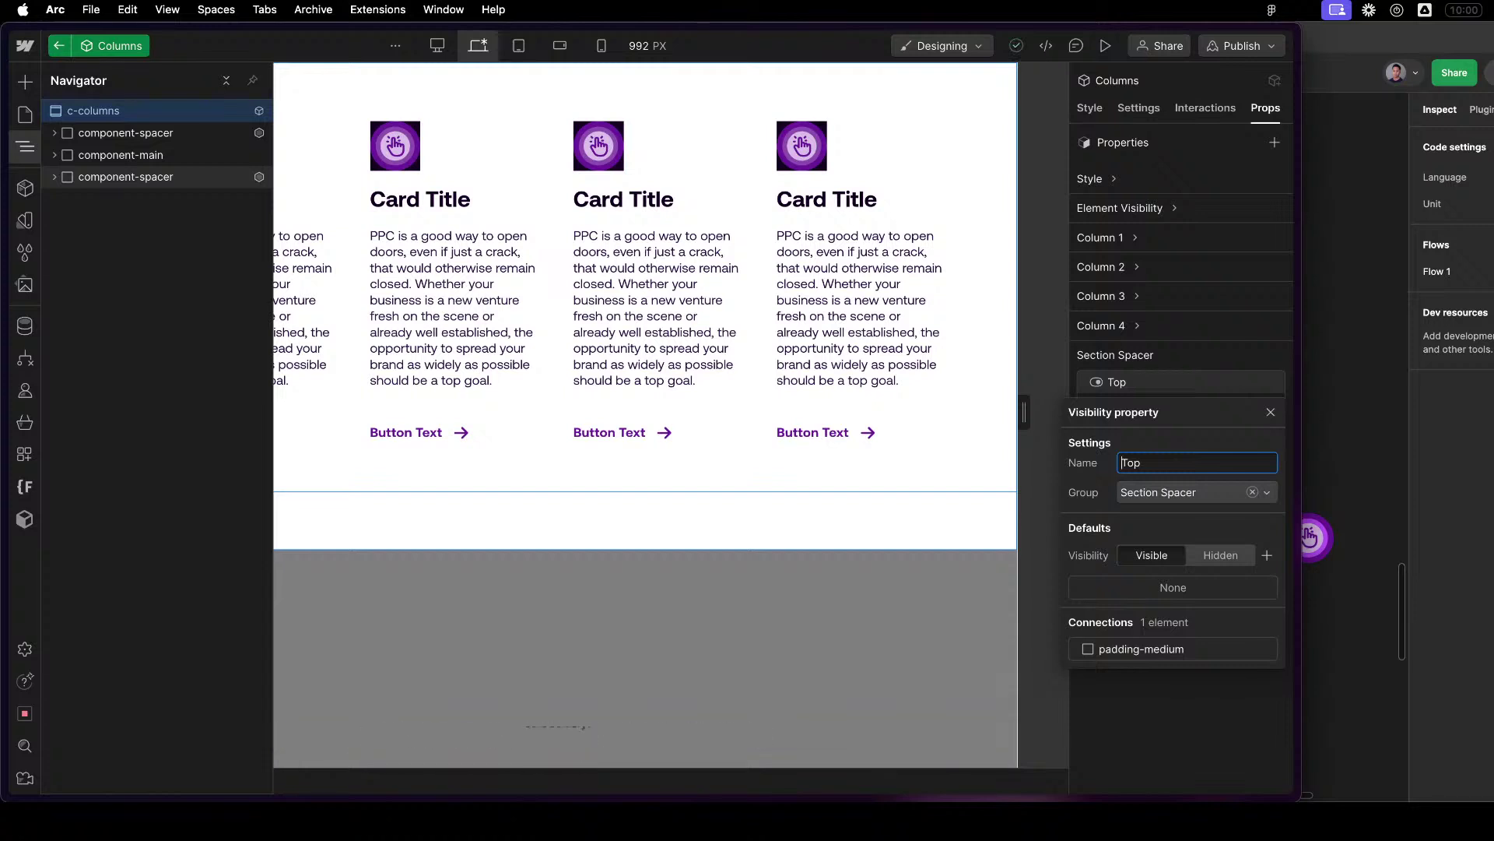
{"action": "type", "text": "Active"}
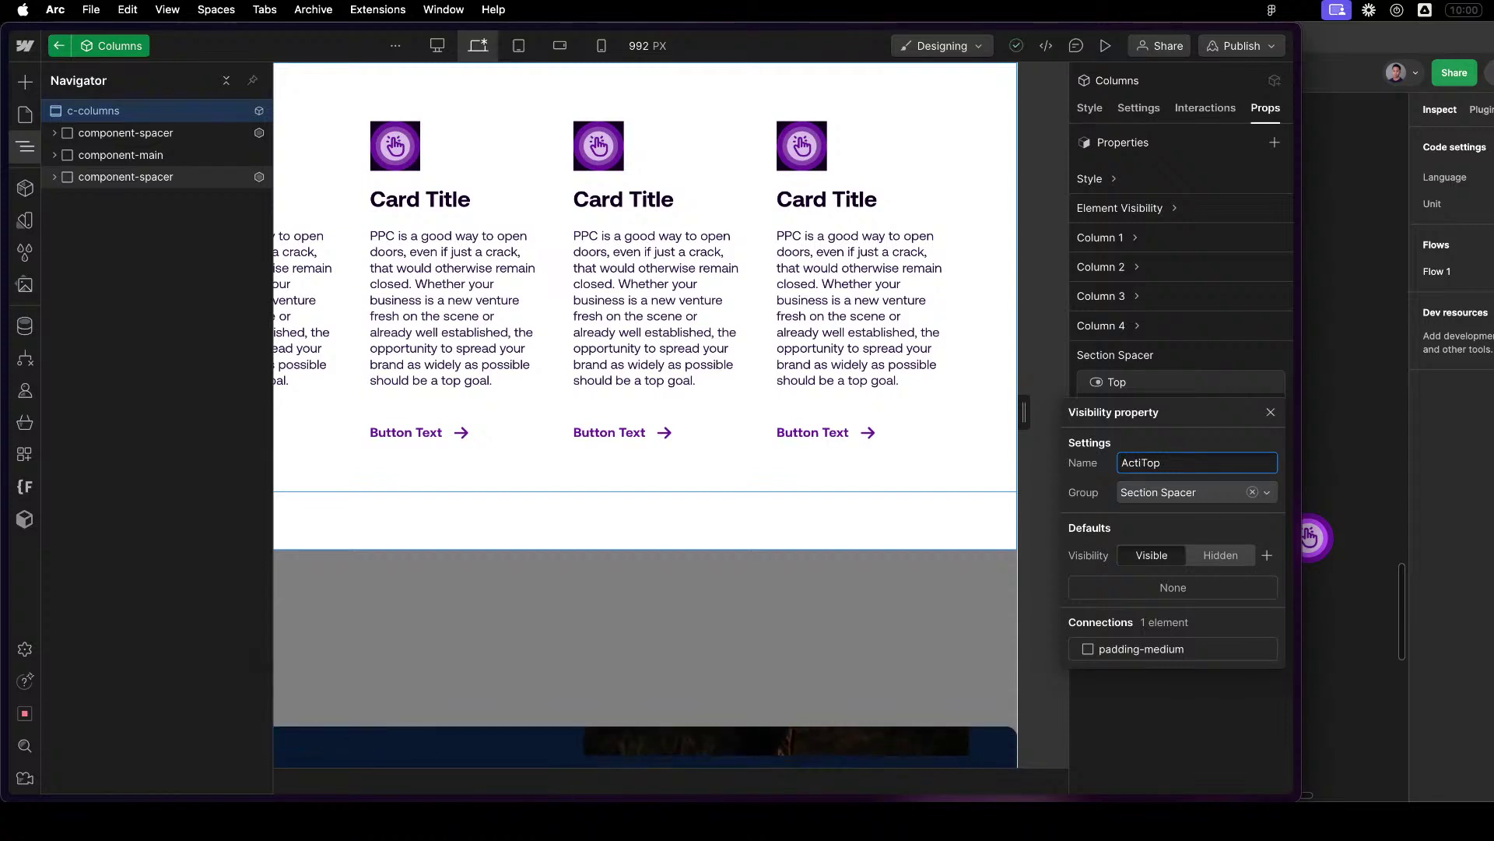
{"action": "left_click", "coordinate": [1144, 463]}
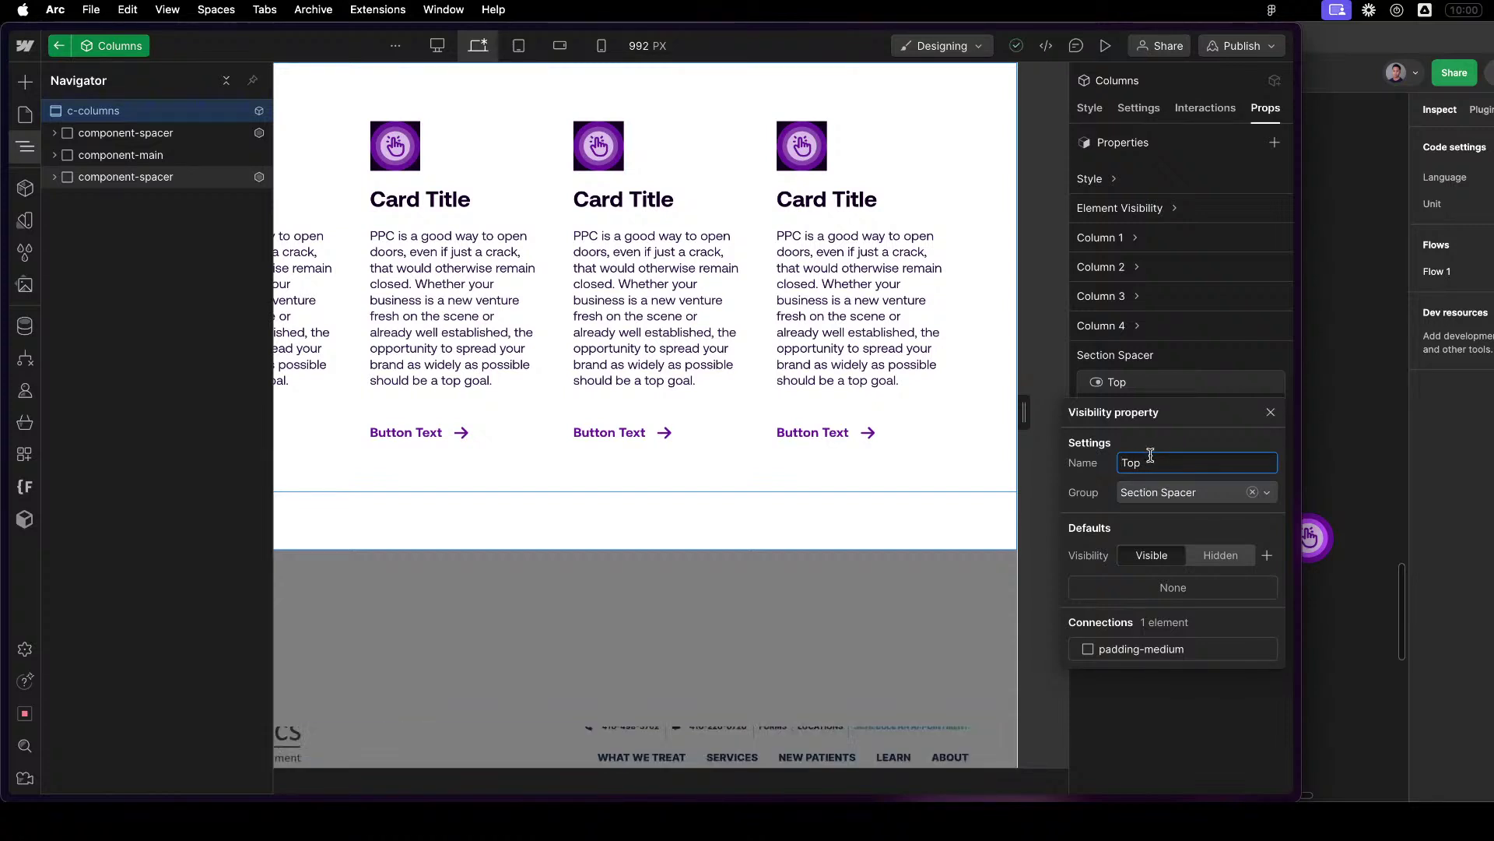
{"action": "type", "text": "Spacer"}
{"action": "key", "text": "Return"}
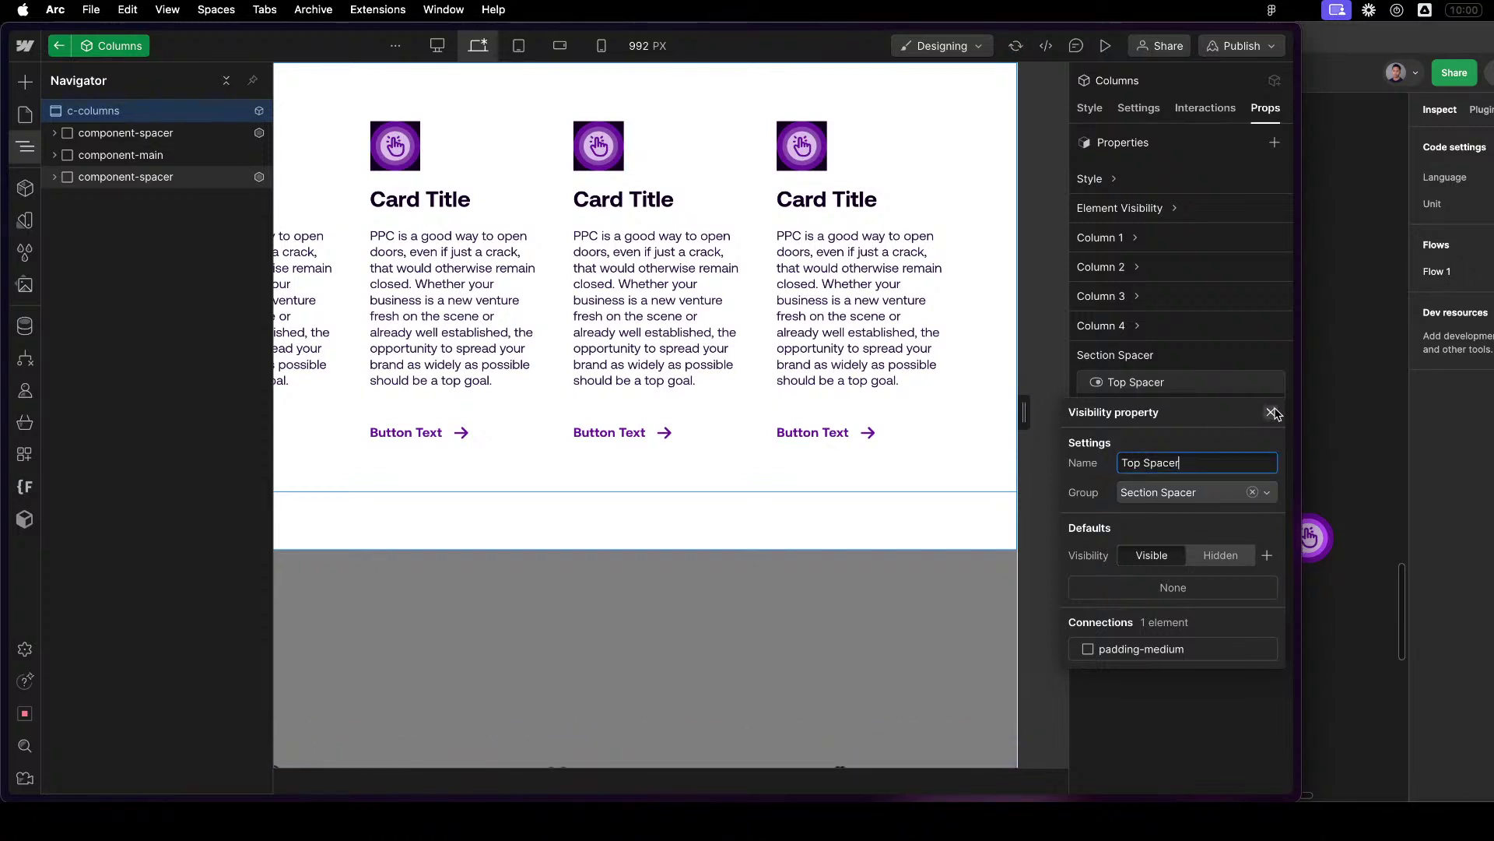
{"action": "left_click", "coordinate": [1272, 412]}
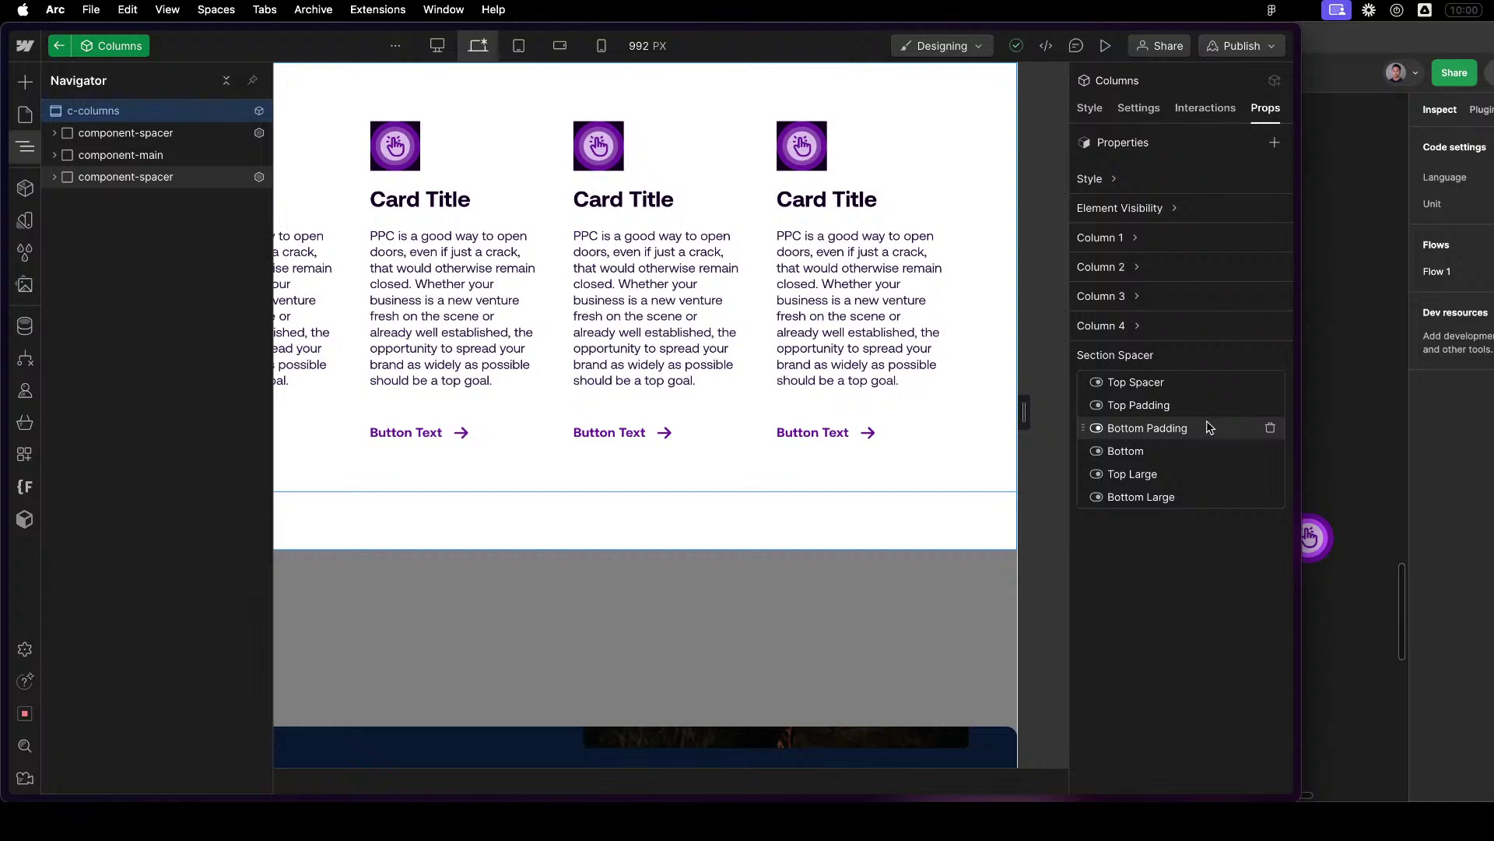
Rename the Bottom visibility property in the Section Spacer group as Bottom Spacer.
{"action": "left_click", "coordinate": [1167, 451]}
{"action": "type", "text": "Spacer"}
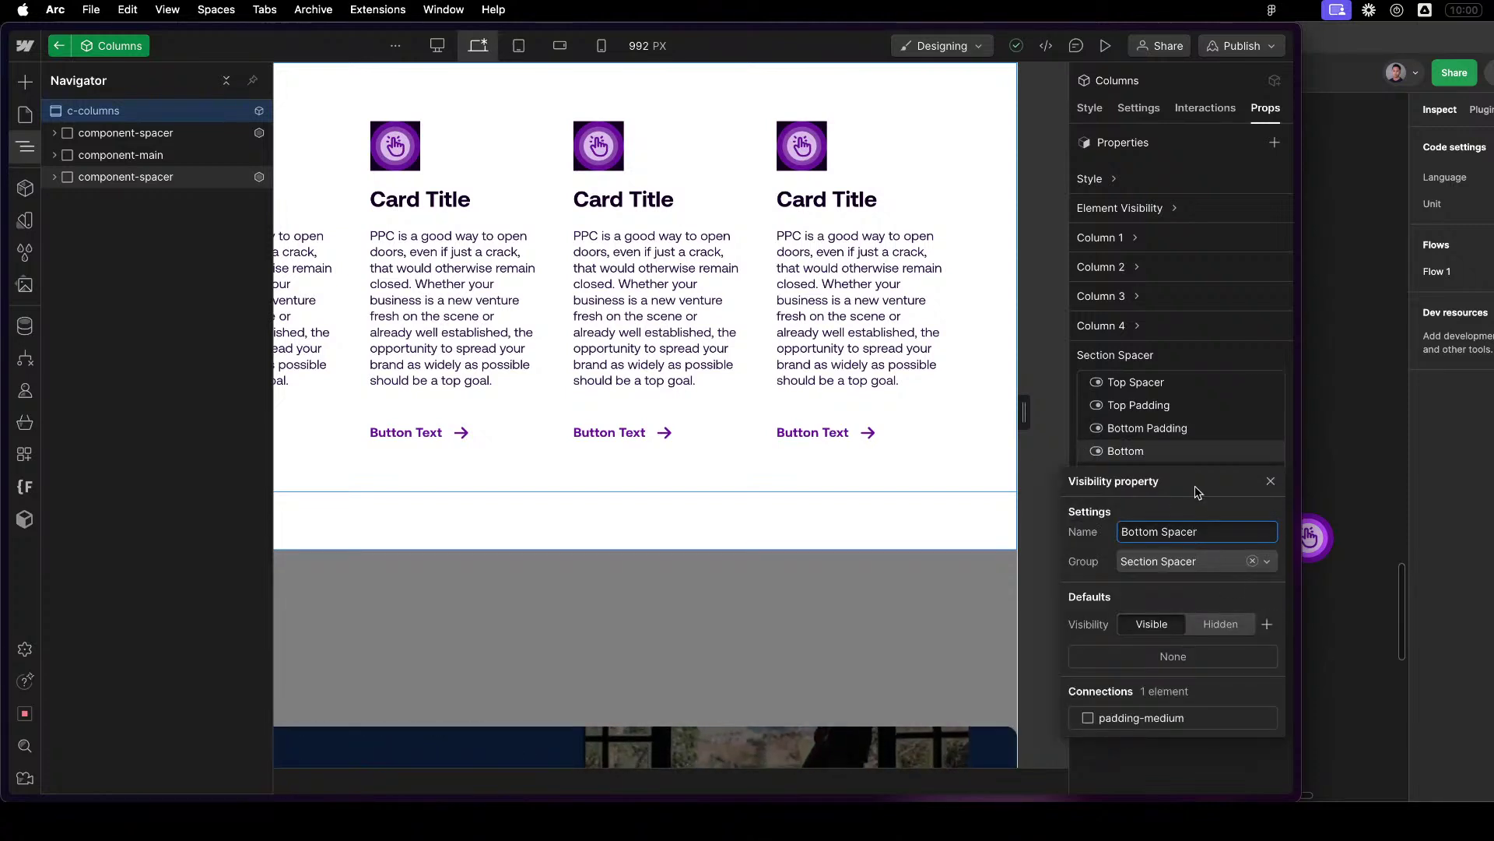
{"action": "left_click", "coordinate": [1198, 487]}
{"action": "left_click", "coordinate": [1271, 481]}
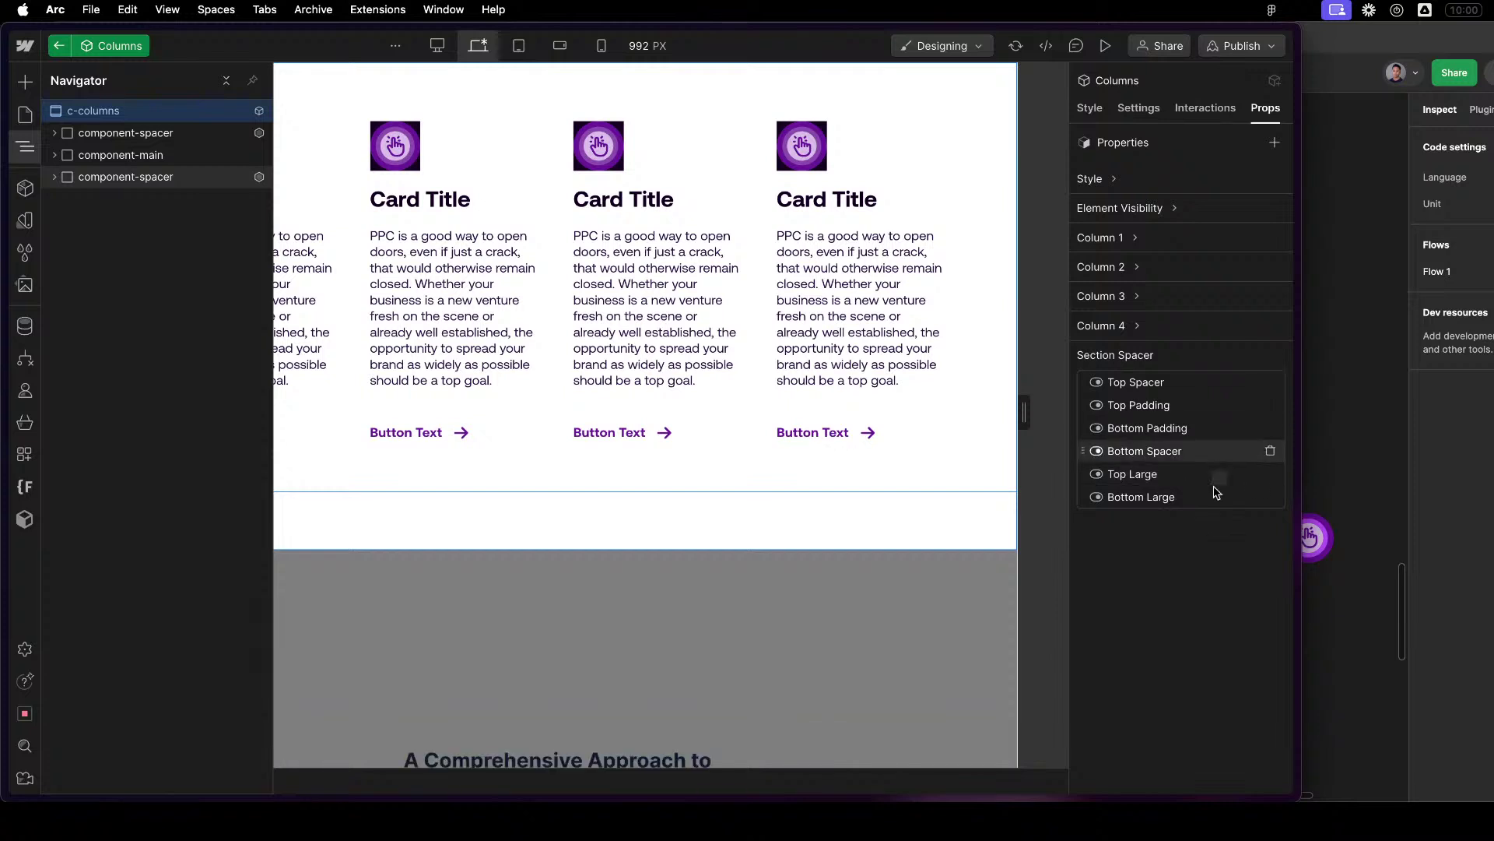
Move Top Spacer and Bottom Spacer to the end of the Section Spacer group and rename Top Spacer as Top Visibility.
{"action": "left_click_drag", "start_coordinate": [1083, 450], "coordinate": [1086, 502]}
{"action": "left_click_drag", "start_coordinate": [1087, 383], "coordinate": [1184, 486]}
{"action": "left_click", "coordinate": [1182, 483]}
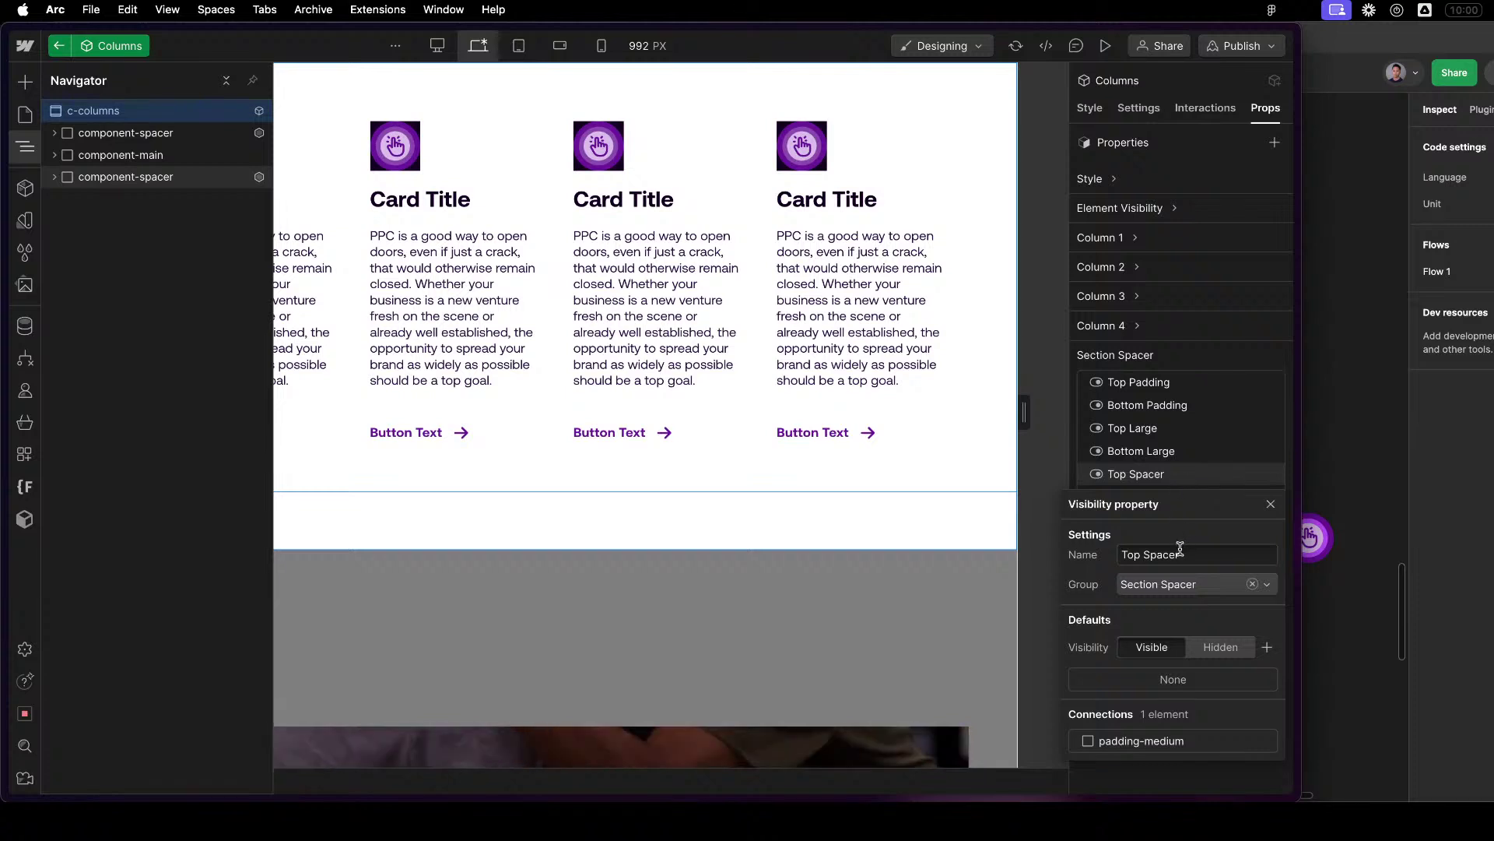
{"action": "key", "text": "BackSpace"}
{"action": "key", "text": "BackSpace"}
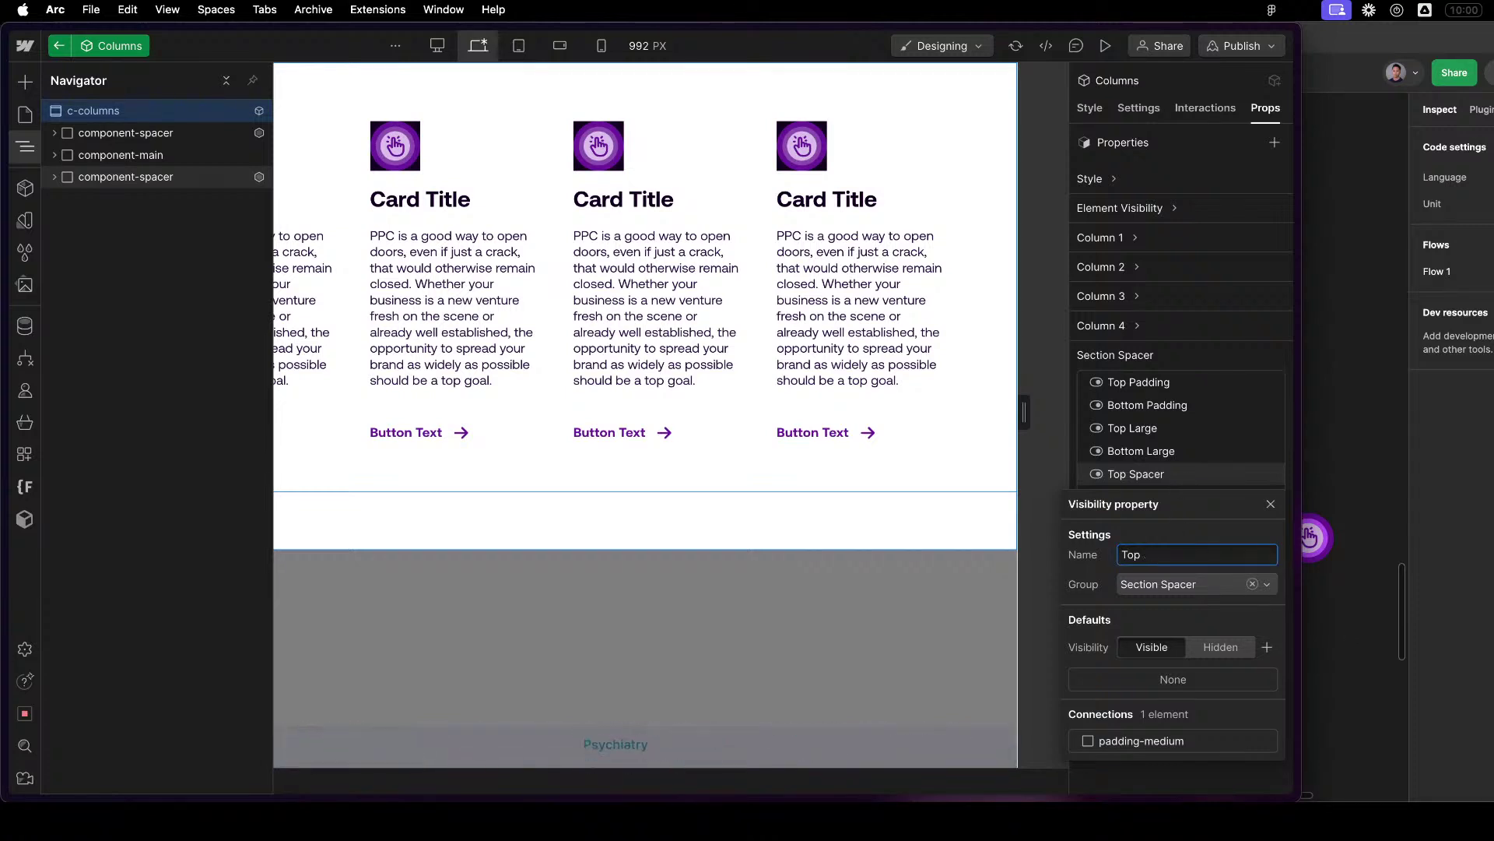
{"action": "type", "text": "Visibl"}
{"action": "left_click", "coordinate": [1271, 503]}
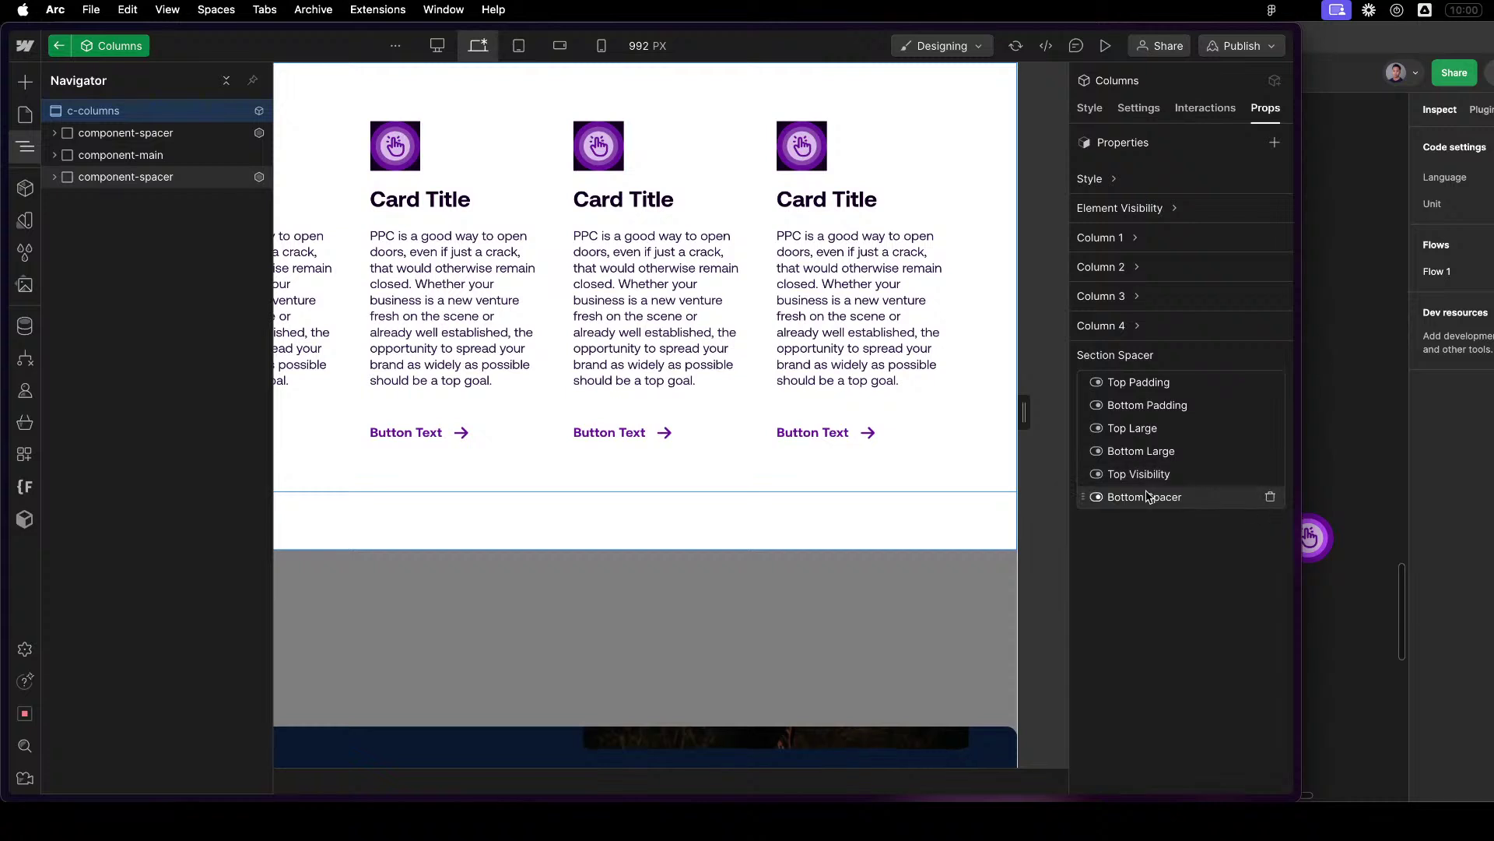
Rename the Bottom Spacer property as Bottom Visibility.
{"action": "left_click", "coordinate": [1151, 496]}
{"action": "double_click", "coordinate": [1198, 575]}
{"action": "type", "text": "Visibilit"}
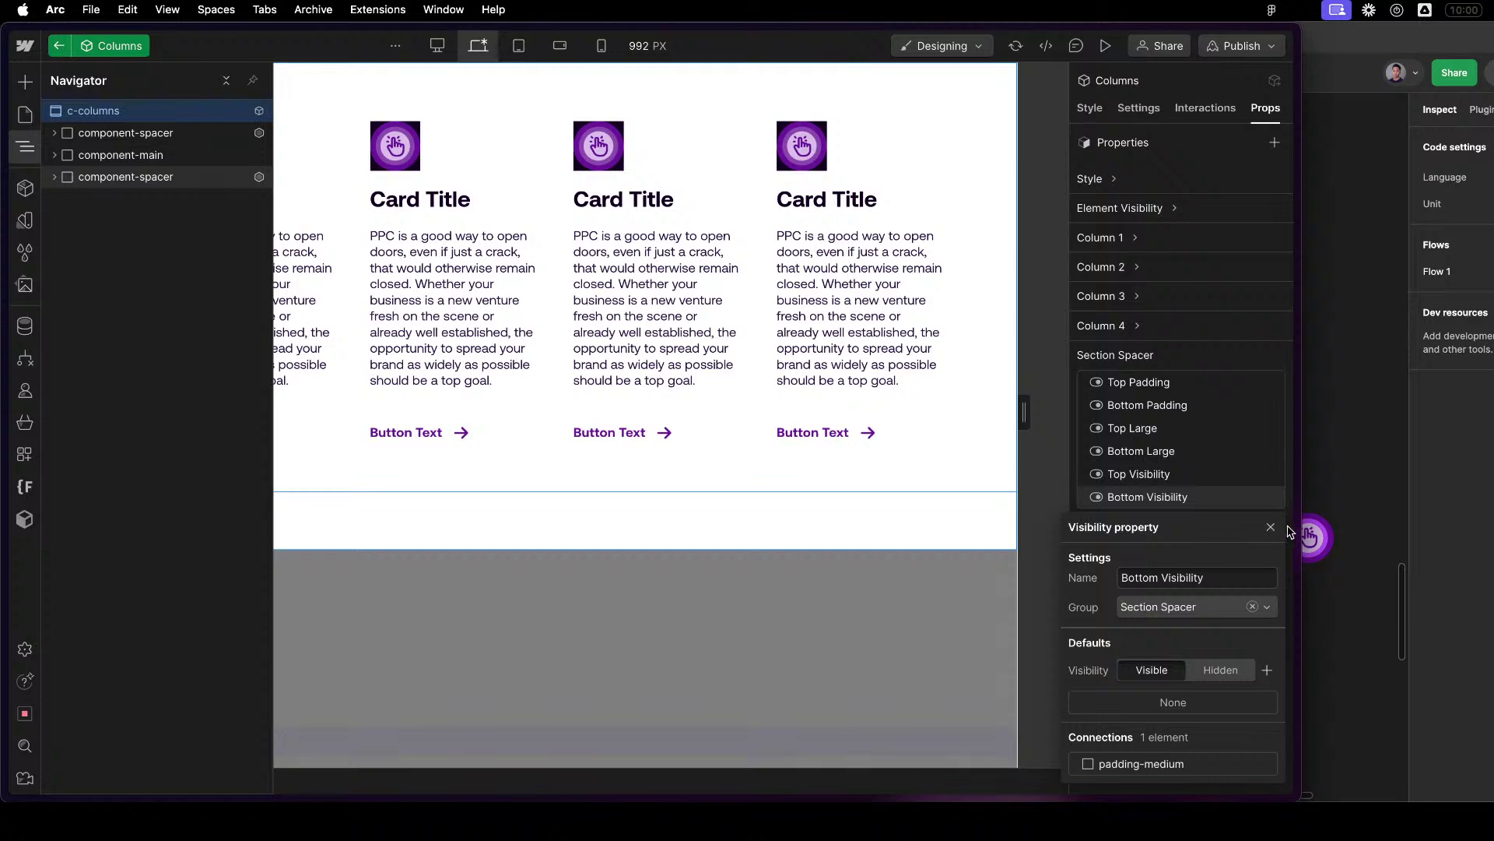
{"action": "type", "text": "y"}
{"action": "left_click", "coordinate": [1271, 527]}
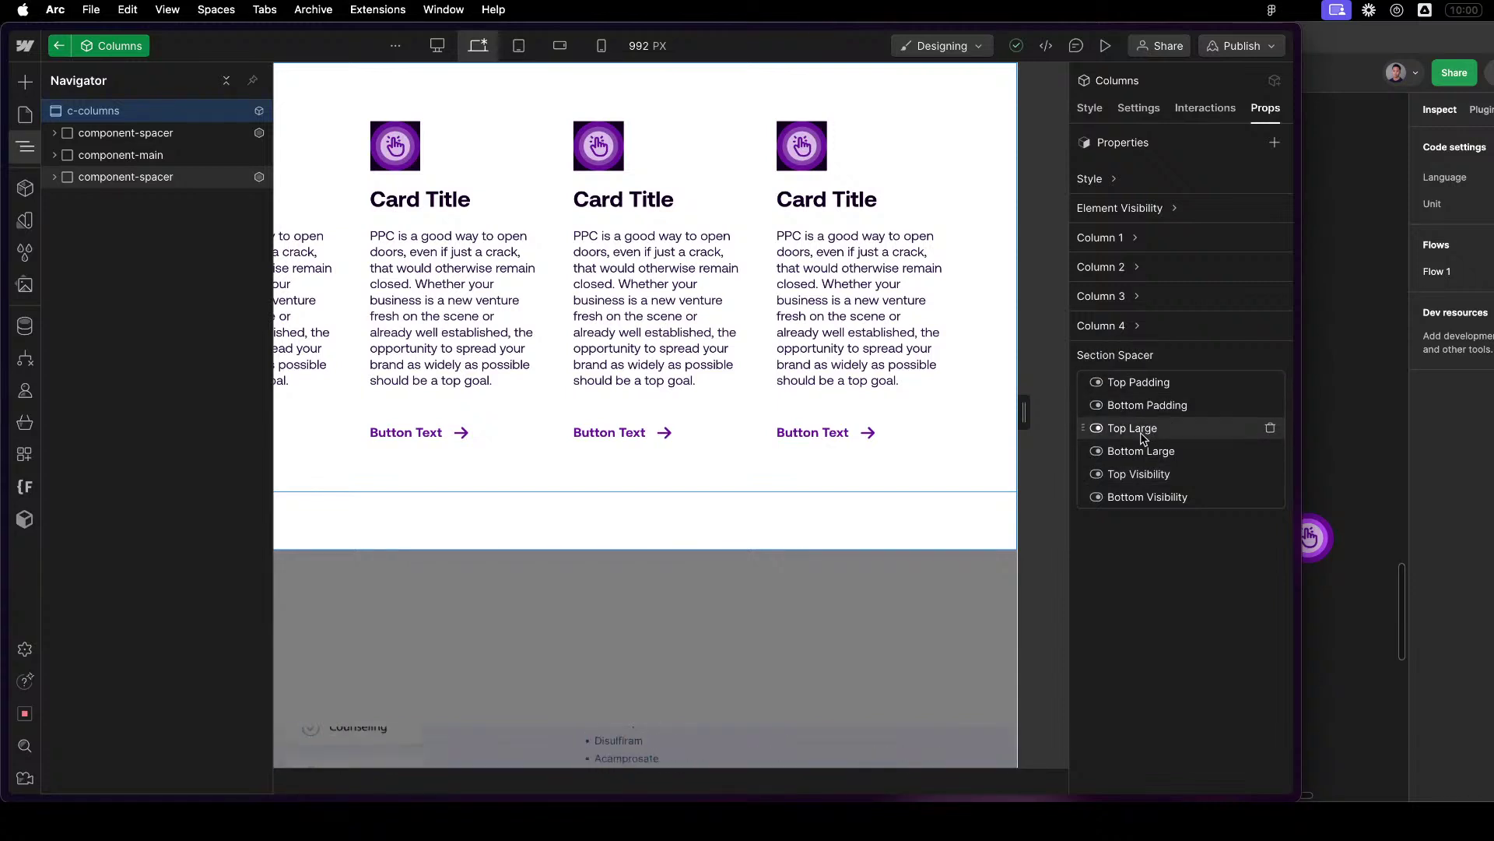
Move the Top Large property directly below Top Padding and rename Top Padding as Top.
{"action": "mouse_move", "coordinate": [1080, 431]}
{"action": "left_mouse_down"}
{"action": "mouse_move", "coordinate": [1062, 396]}
{"action": "mouse_move", "coordinate": [1081, 405]}
{"action": "left_mouse_up"}
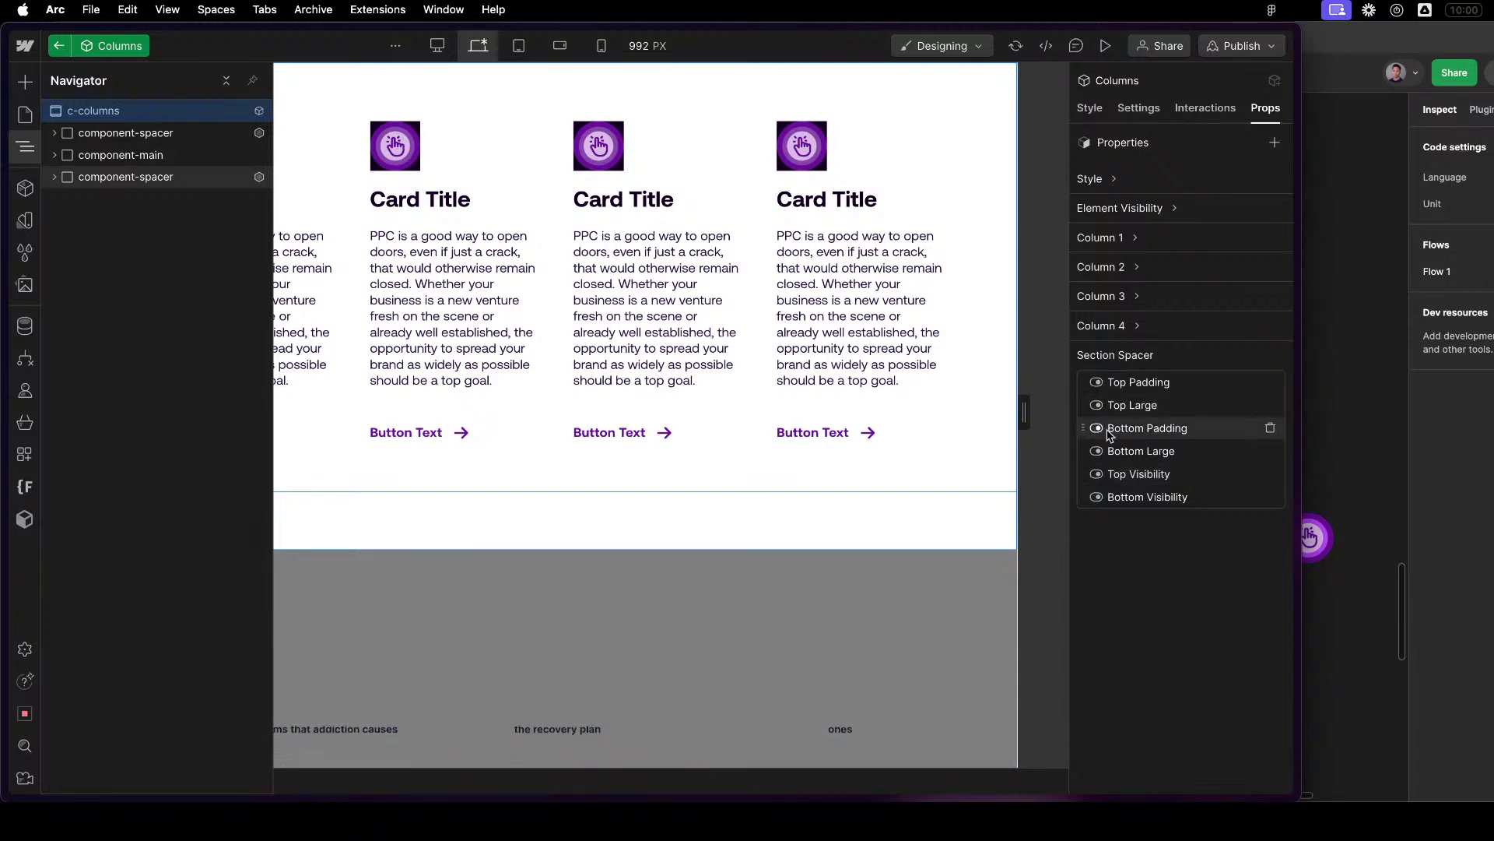
{"action": "left_click", "coordinate": [1144, 383]}
{"action": "left_click_drag", "start_coordinate": [1142, 462], "coordinate": [1216, 465]}
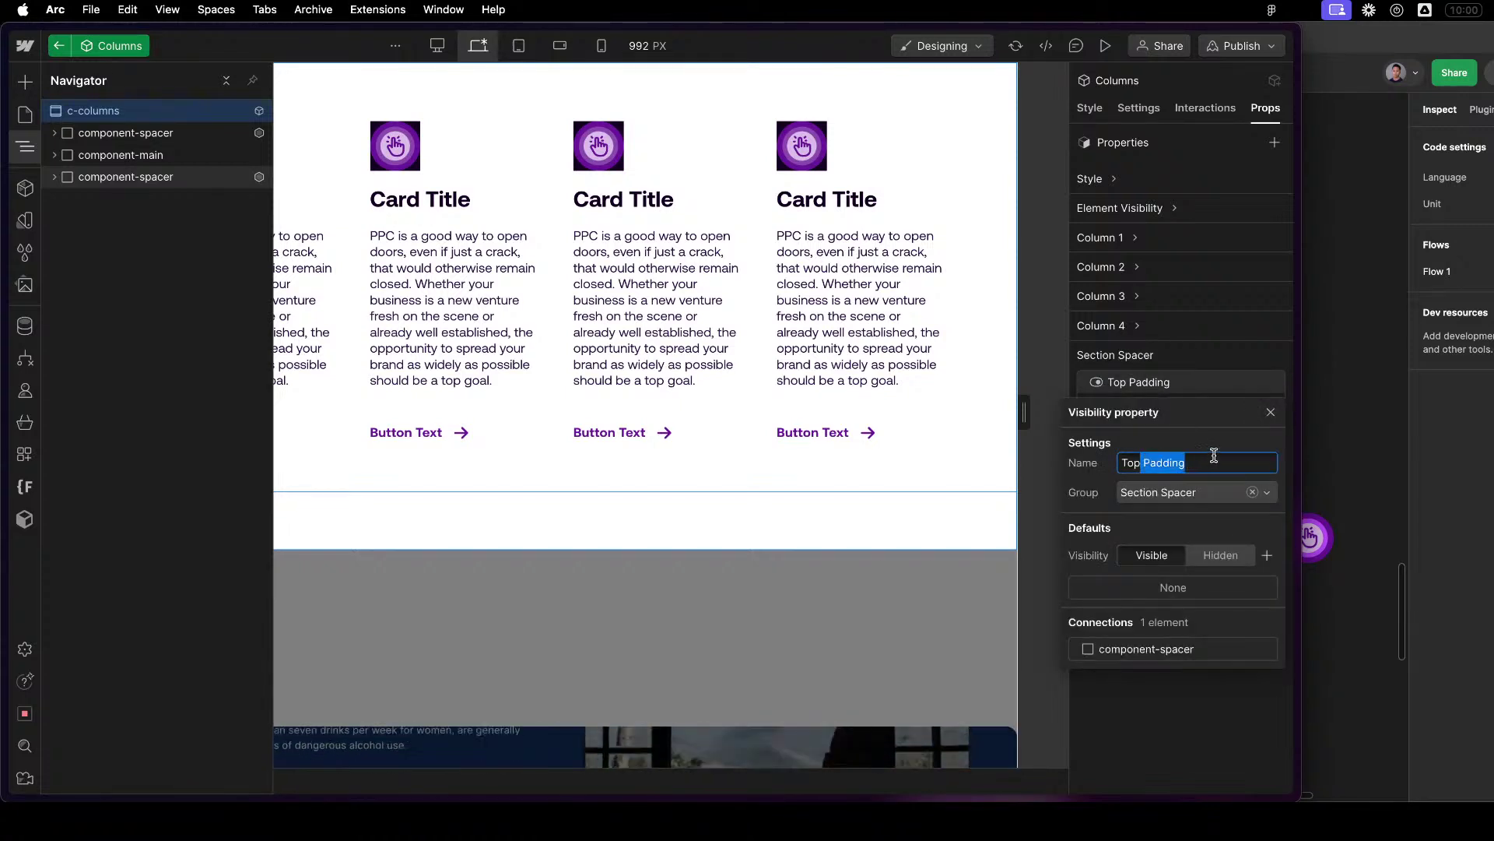
{"action": "left_click", "coordinate": [1182, 384]}
{"action": "left_click", "coordinate": [1142, 405]}
{"action": "left_click", "coordinate": [1140, 400]}
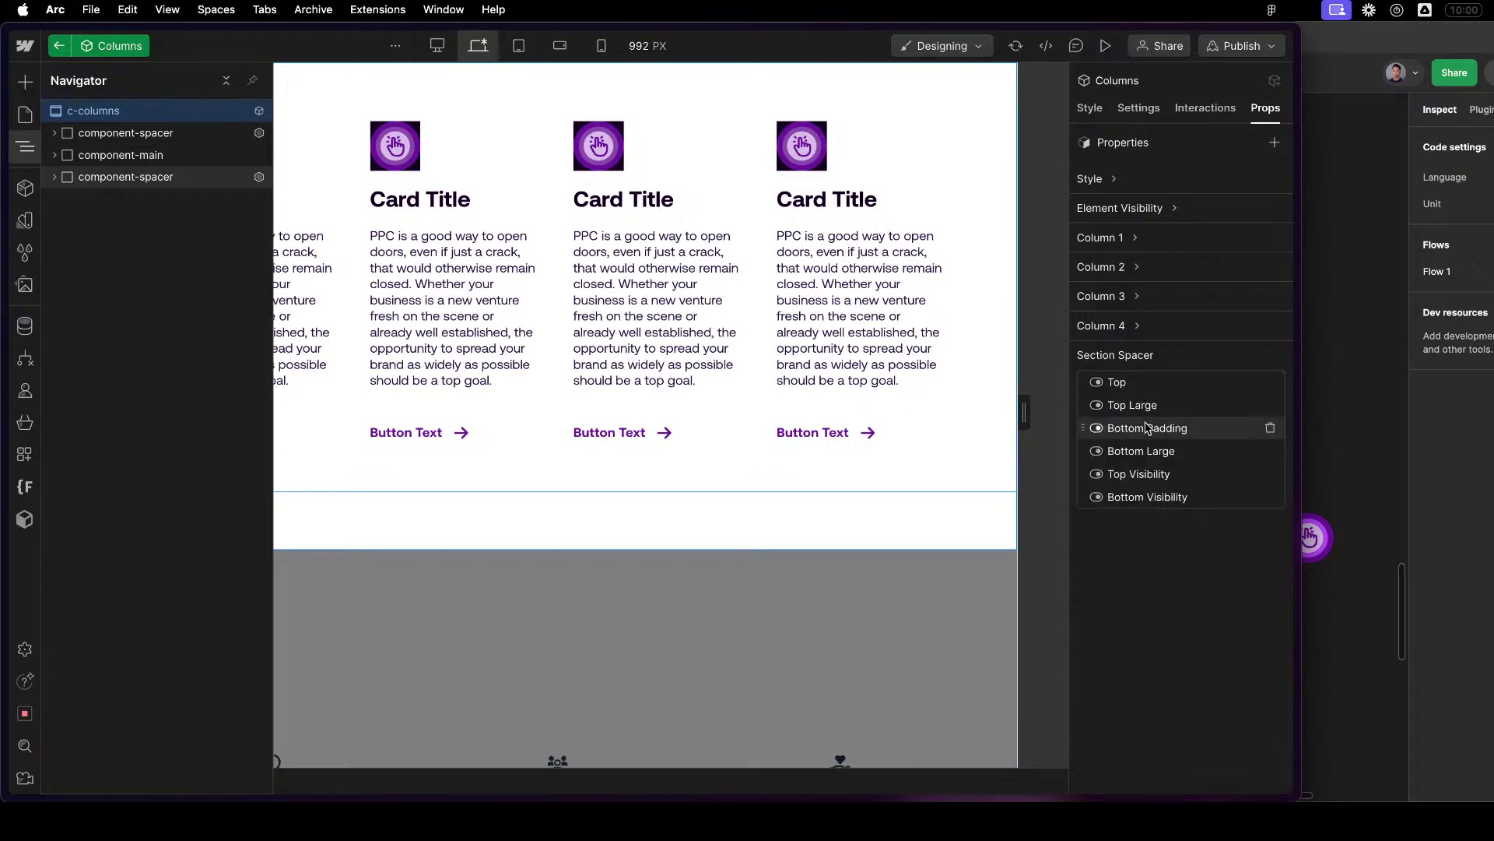
Rename the Bottom Padding property as Bottom.
{"action": "left_click", "coordinate": [1148, 427]}
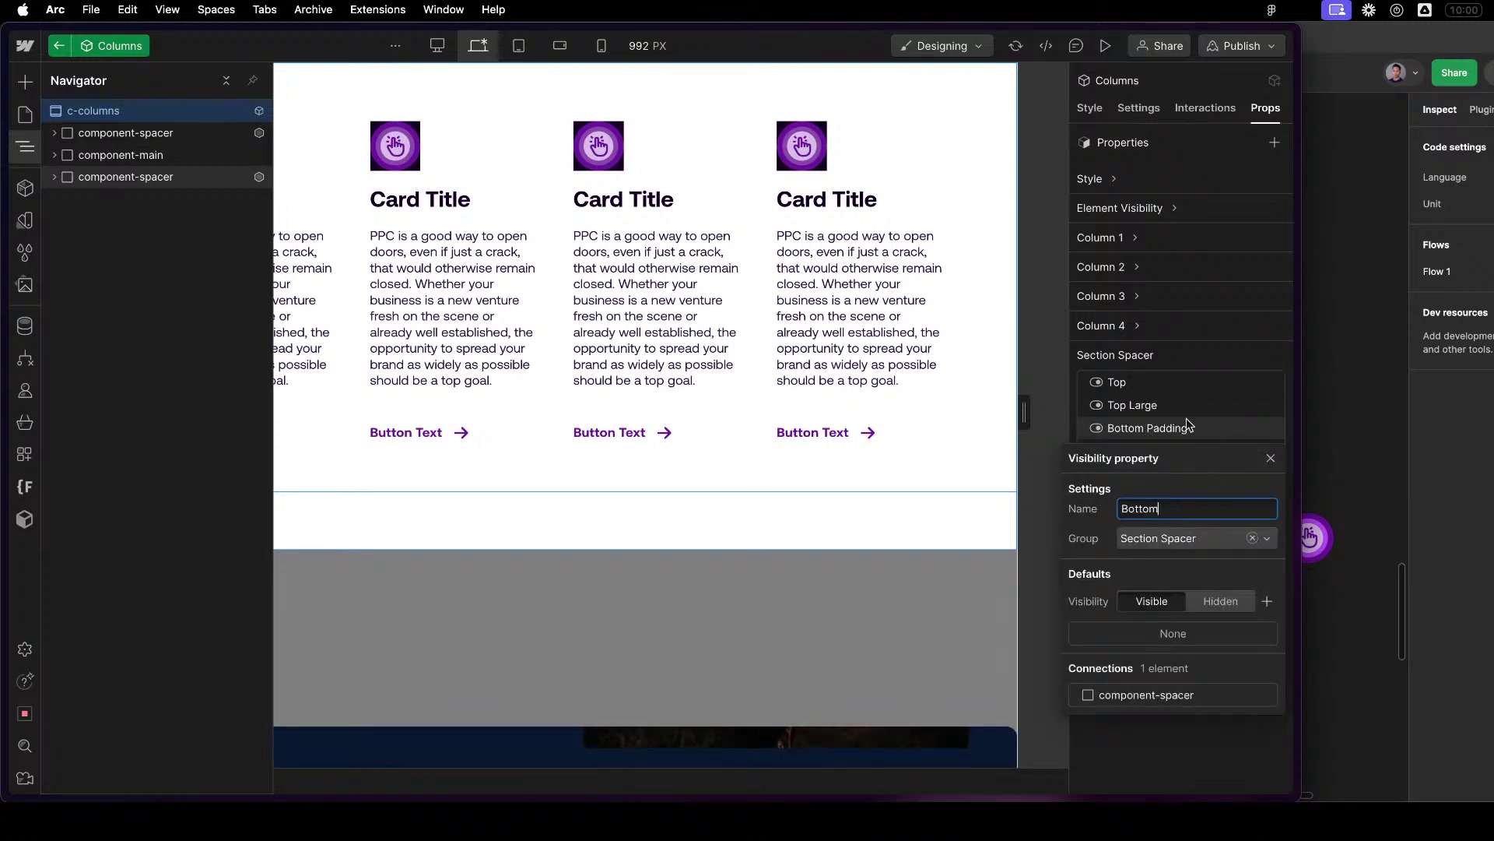
{"action": "key", "text": "Return"}
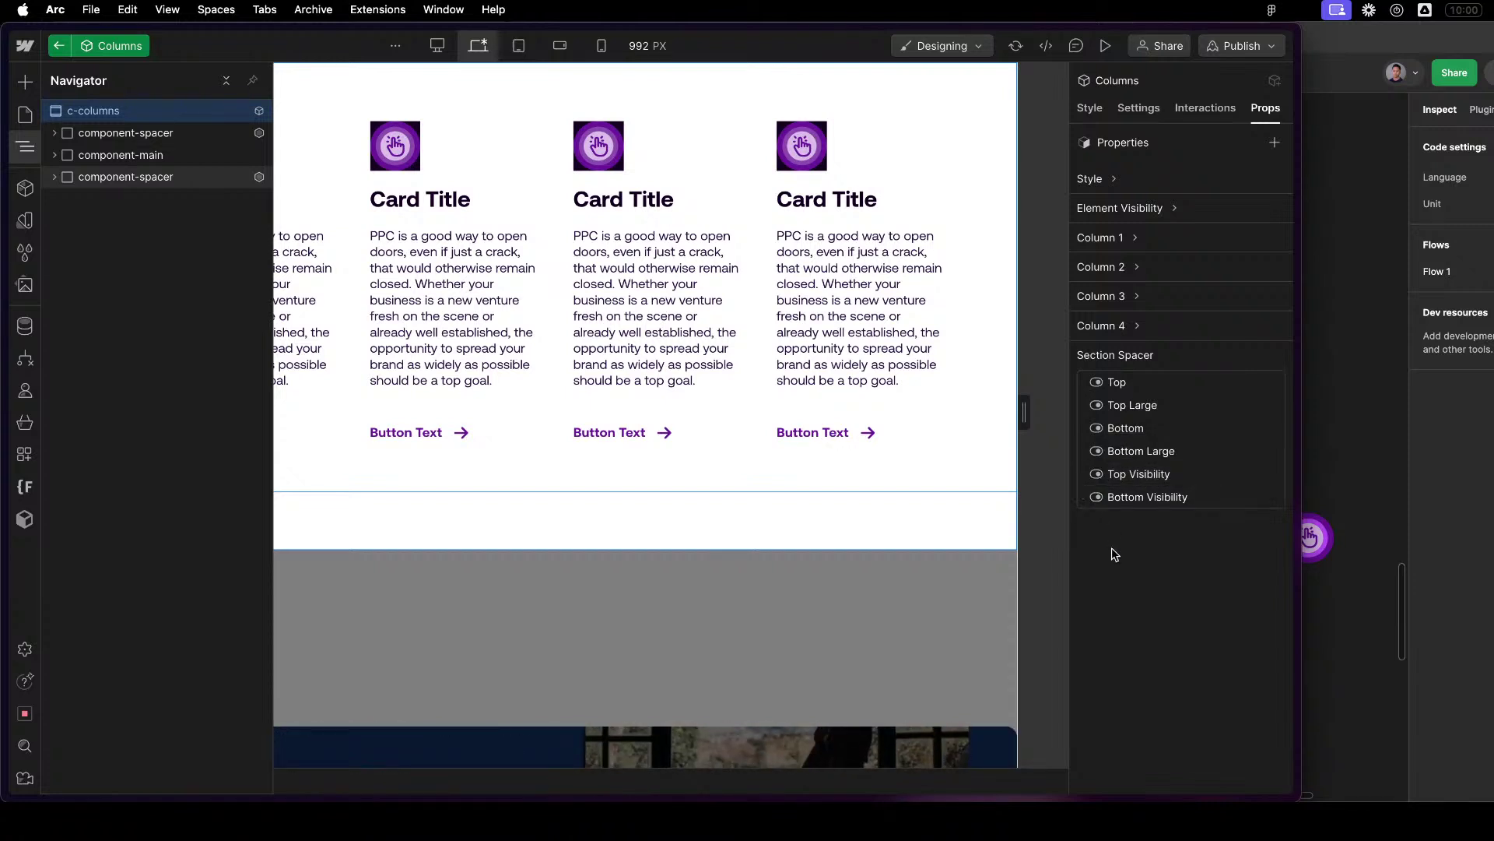
Examine the style and settings of the padding-global block inside the Columns component.
{"action": "left_click", "coordinate": [1090, 108]}
{"action": "left_click", "coordinate": [978, 186]}
{"action": "scroll", "coordinate": [670, 467], "scroll_direction": "down", "scroll_amount": 10}
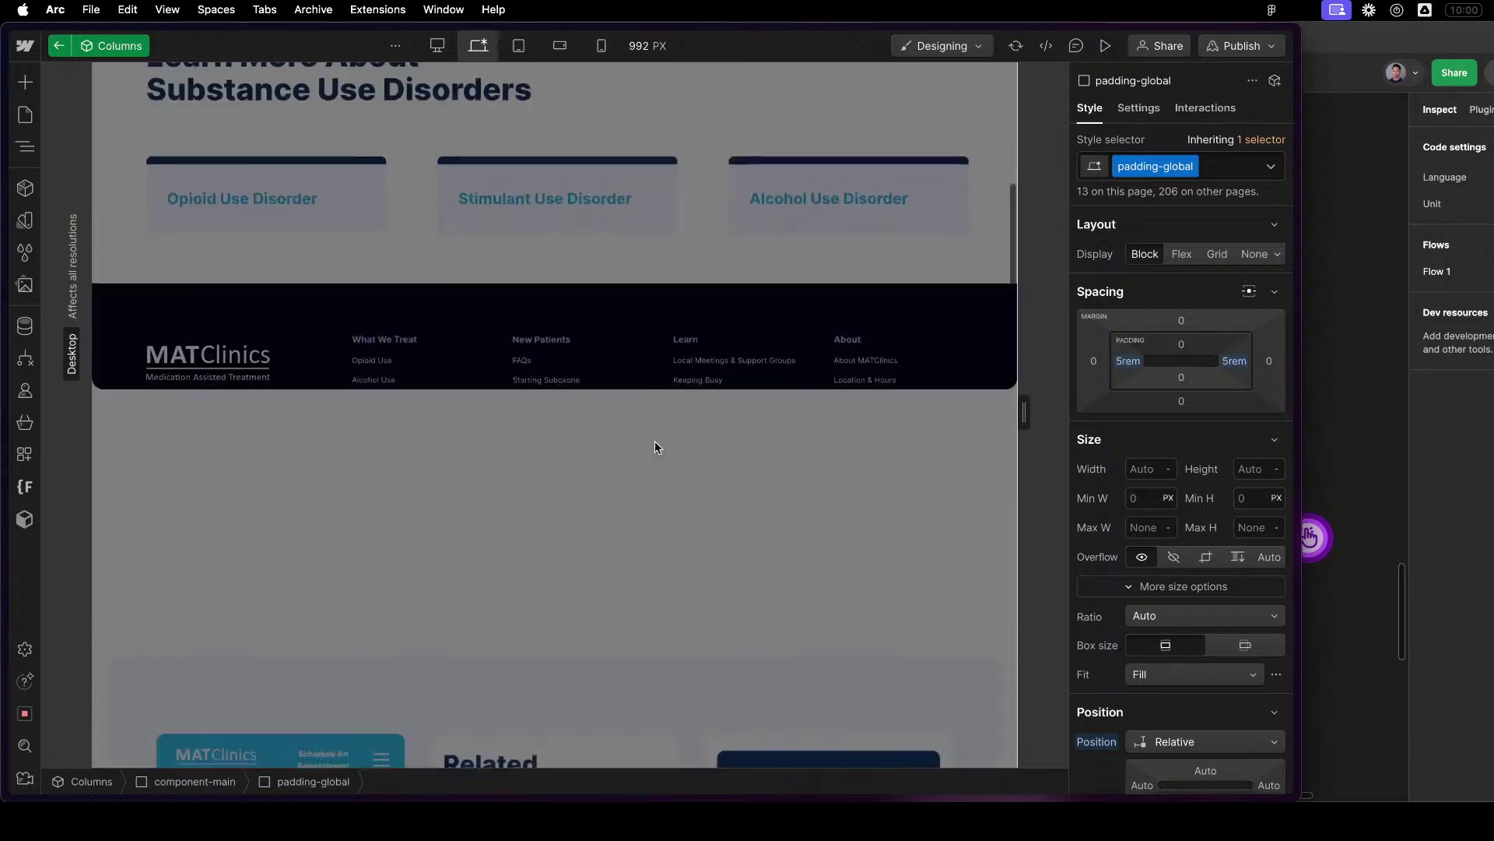
{"action": "scroll", "coordinate": [641, 427], "scroll_direction": "up", "scroll_amount": 15}
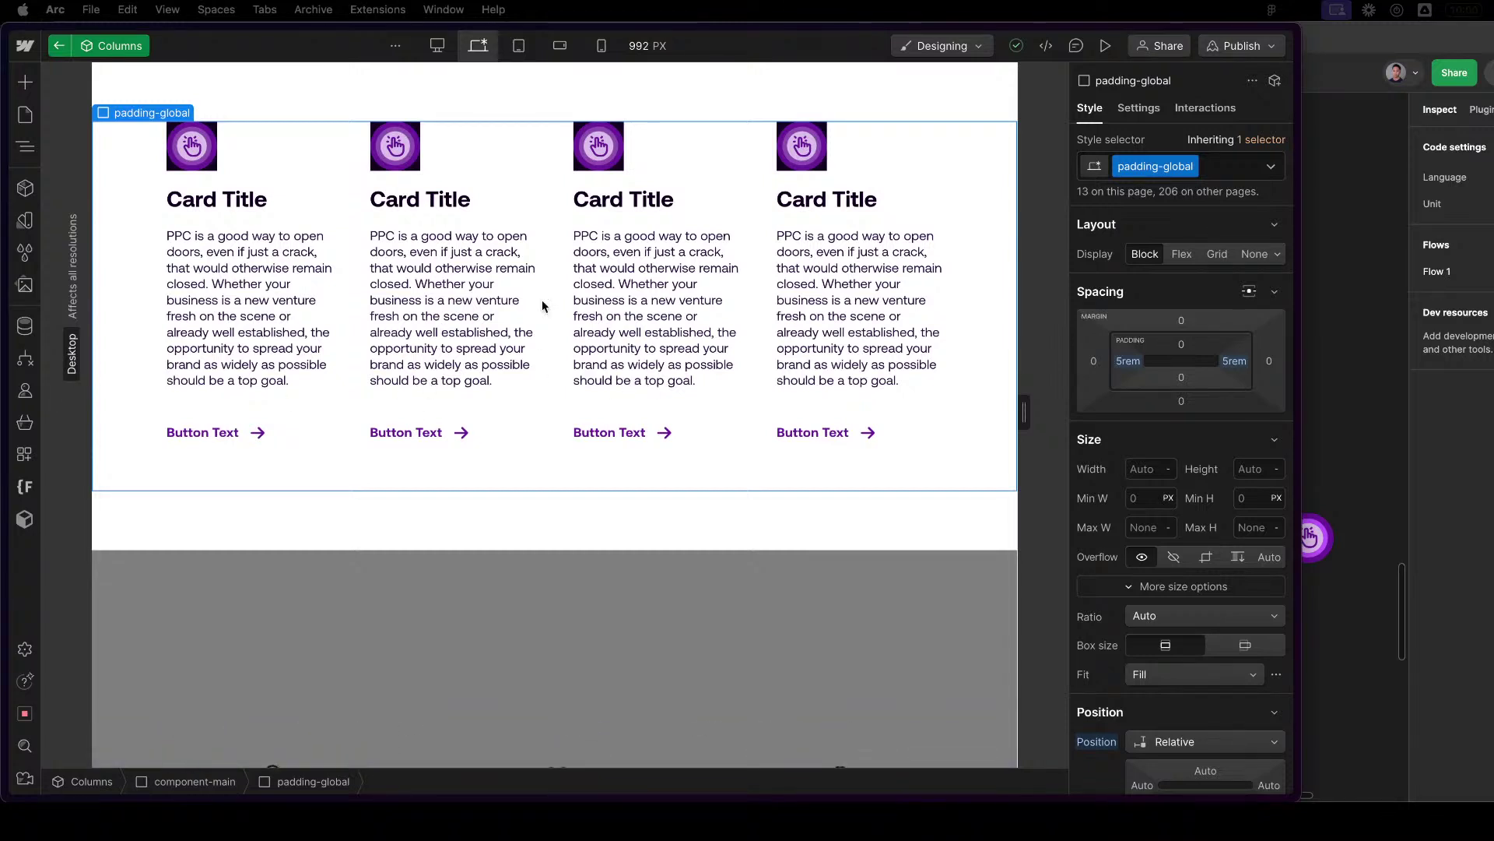
{"action": "left_click", "coordinate": [1184, 110]}
{"action": "left_click", "coordinate": [1139, 108]}
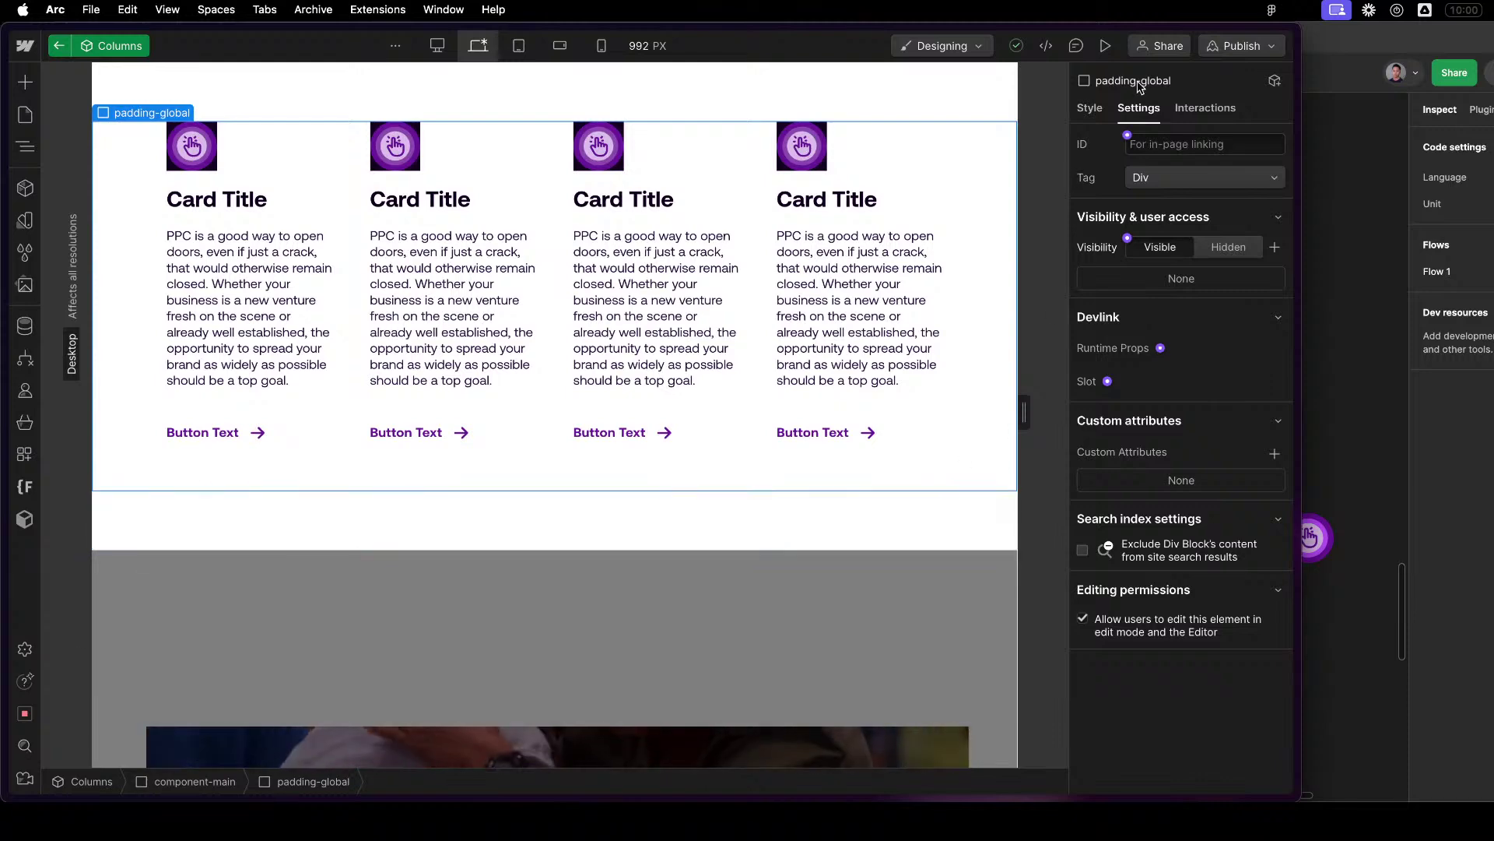
{"action": "left_click", "coordinate": [1090, 110]}
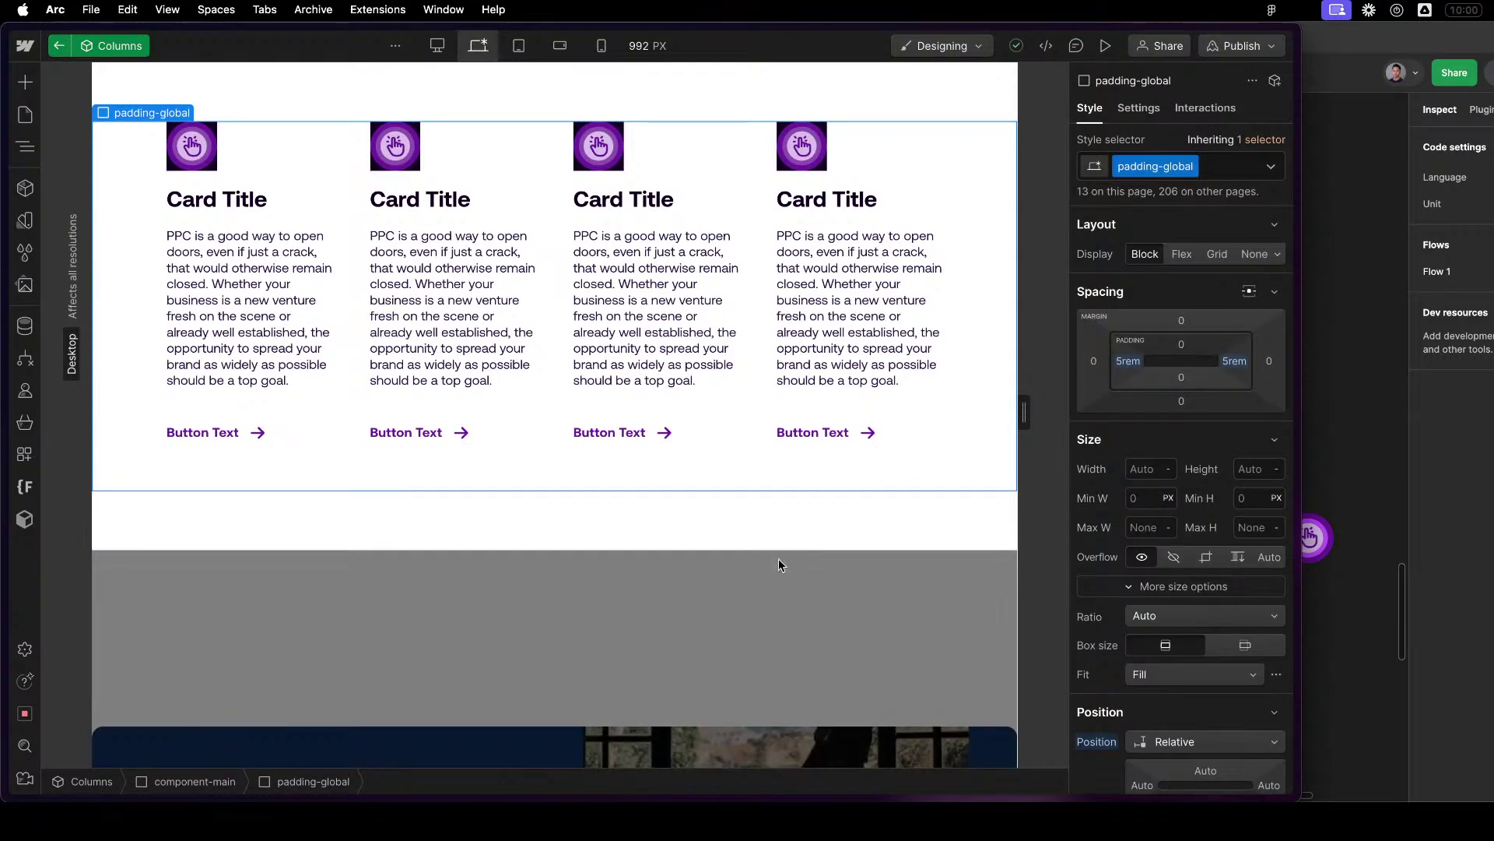
Exit component editing, select the Columns instance on the page and collapse all of its property groups.
{"action": "left_click", "coordinate": [811, 575]}
{"action": "left_click", "coordinate": [330, 367]}
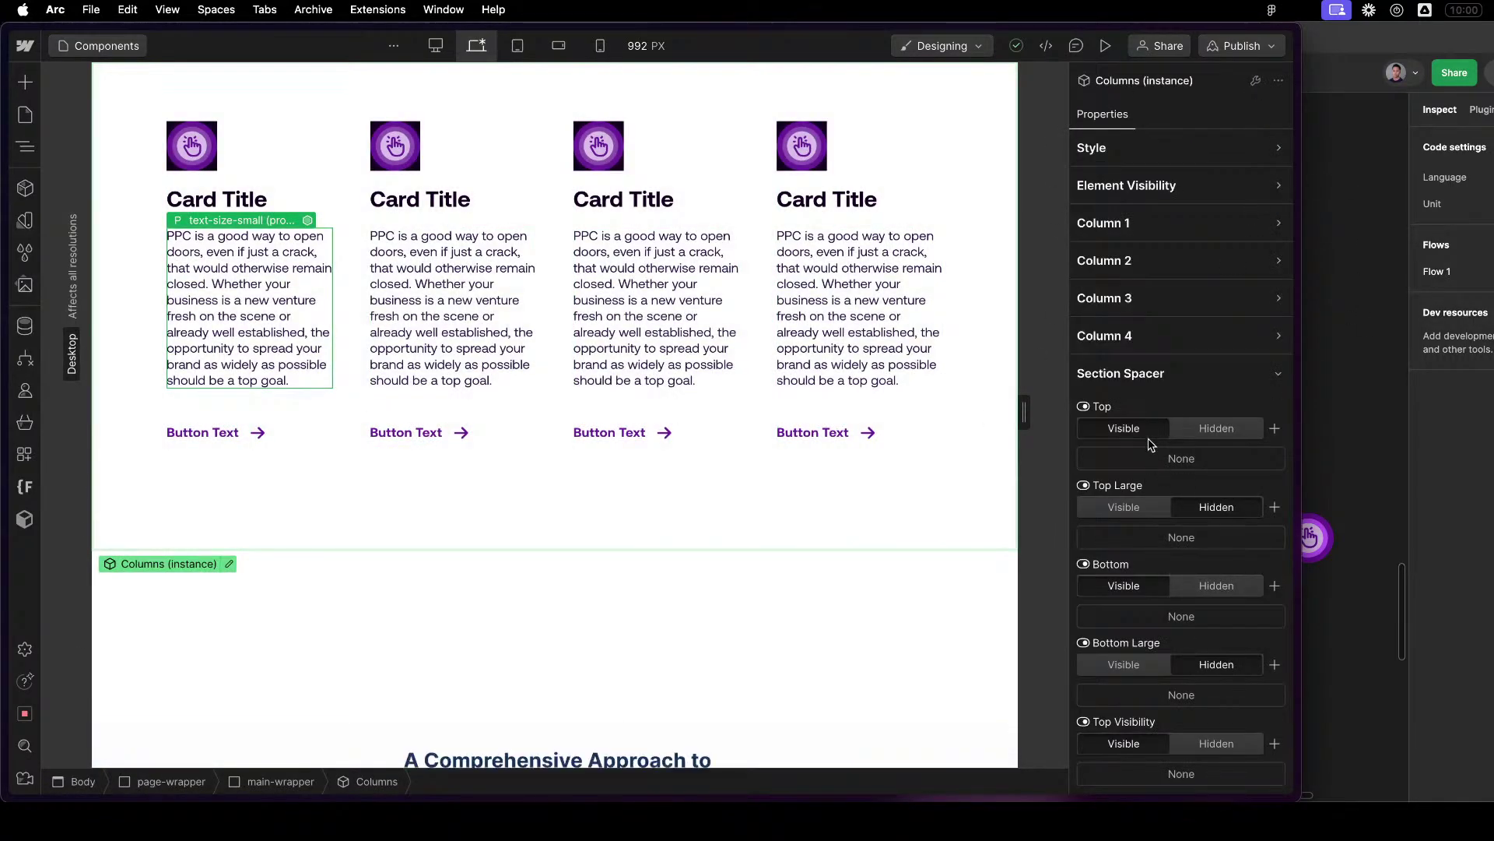
{"action": "left_click", "coordinate": [1172, 375]}
{"action": "left_click", "coordinate": [1242, 156]}
{"action": "left_click", "coordinate": [1244, 158]}
{"action": "left_click", "coordinate": [1253, 217]}
{"action": "left_click", "coordinate": [1253, 194]}
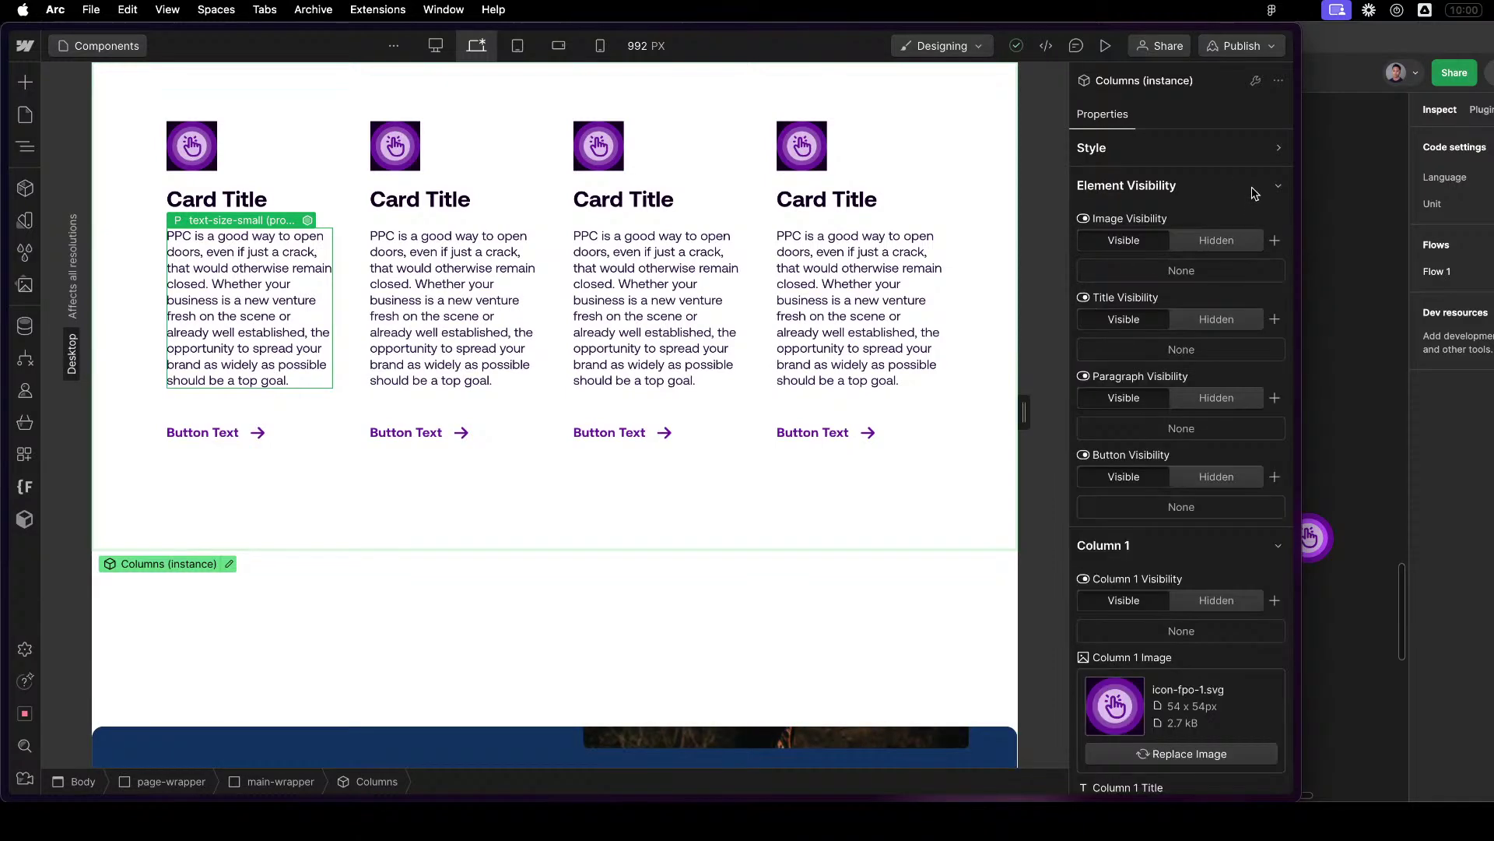
{"action": "left_click", "coordinate": [1254, 193]}
{"action": "left_click", "coordinate": [1248, 223]}
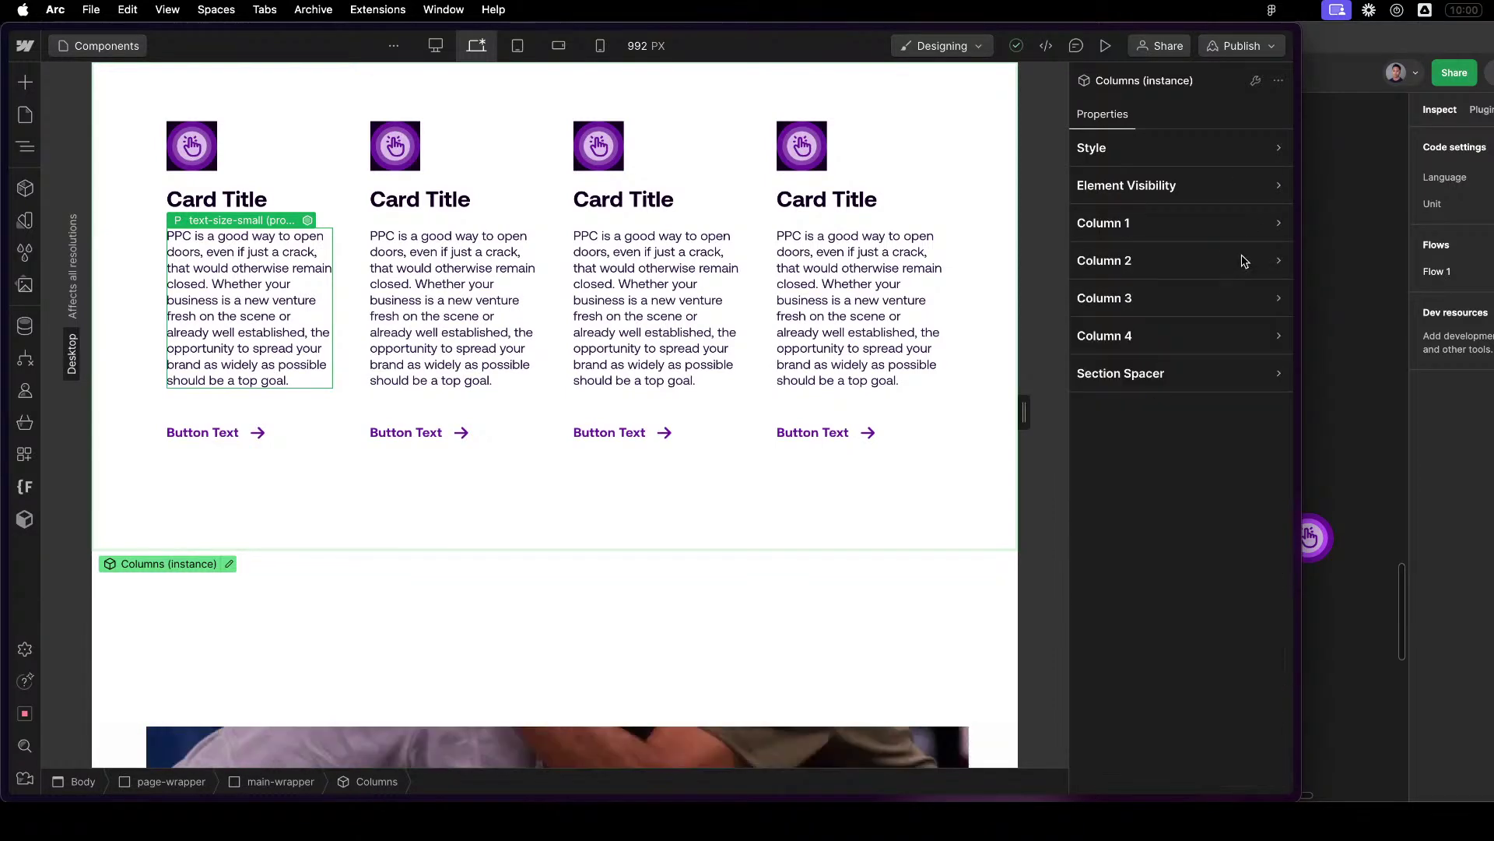
{"action": "left_click", "coordinate": [1243, 262]}
{"action": "left_click", "coordinate": [1243, 261]}
{"action": "left_click", "coordinate": [1219, 340]}
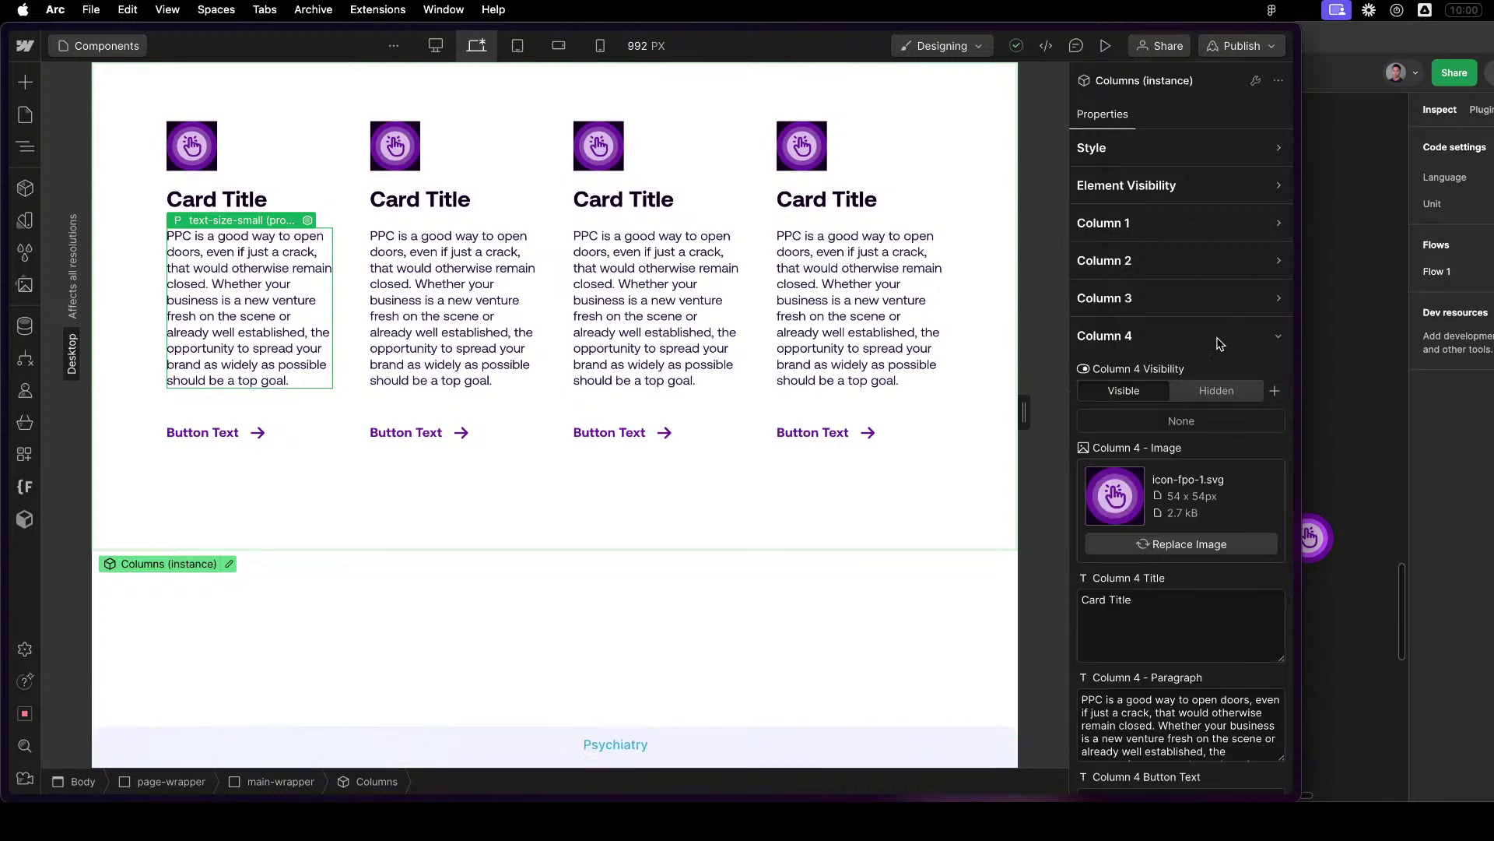
{"action": "left_click", "coordinate": [1220, 340]}
{"action": "left_click", "coordinate": [1212, 376]}
{"action": "left_click", "coordinate": [1211, 381]}
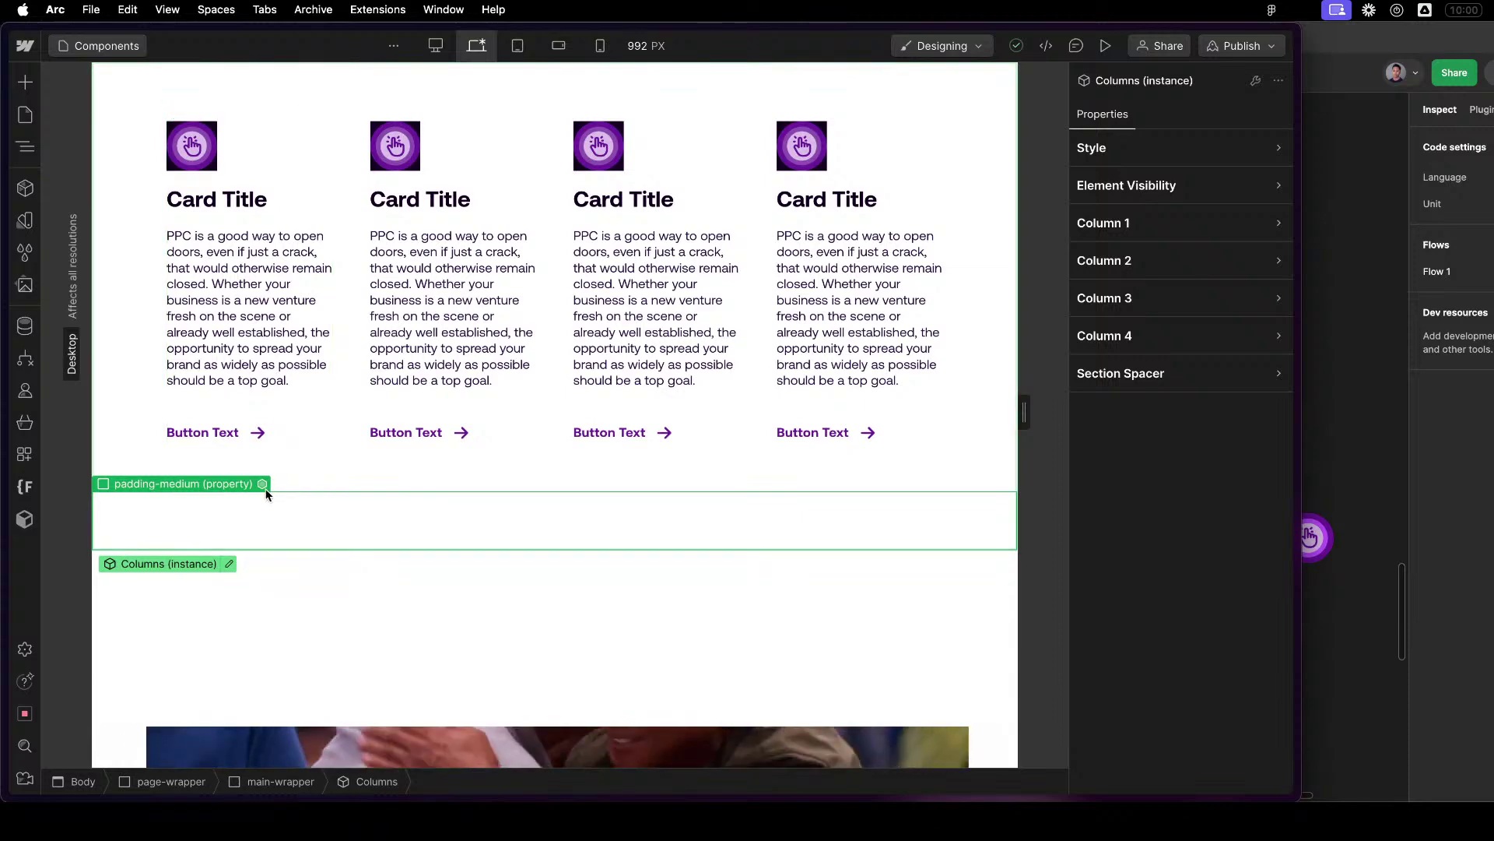
Select the Columns instance at the end of the page and expand its Section Spacer properties.
{"action": "key", "text": "z"}
{"action": "left_click", "coordinate": [77, 243]}
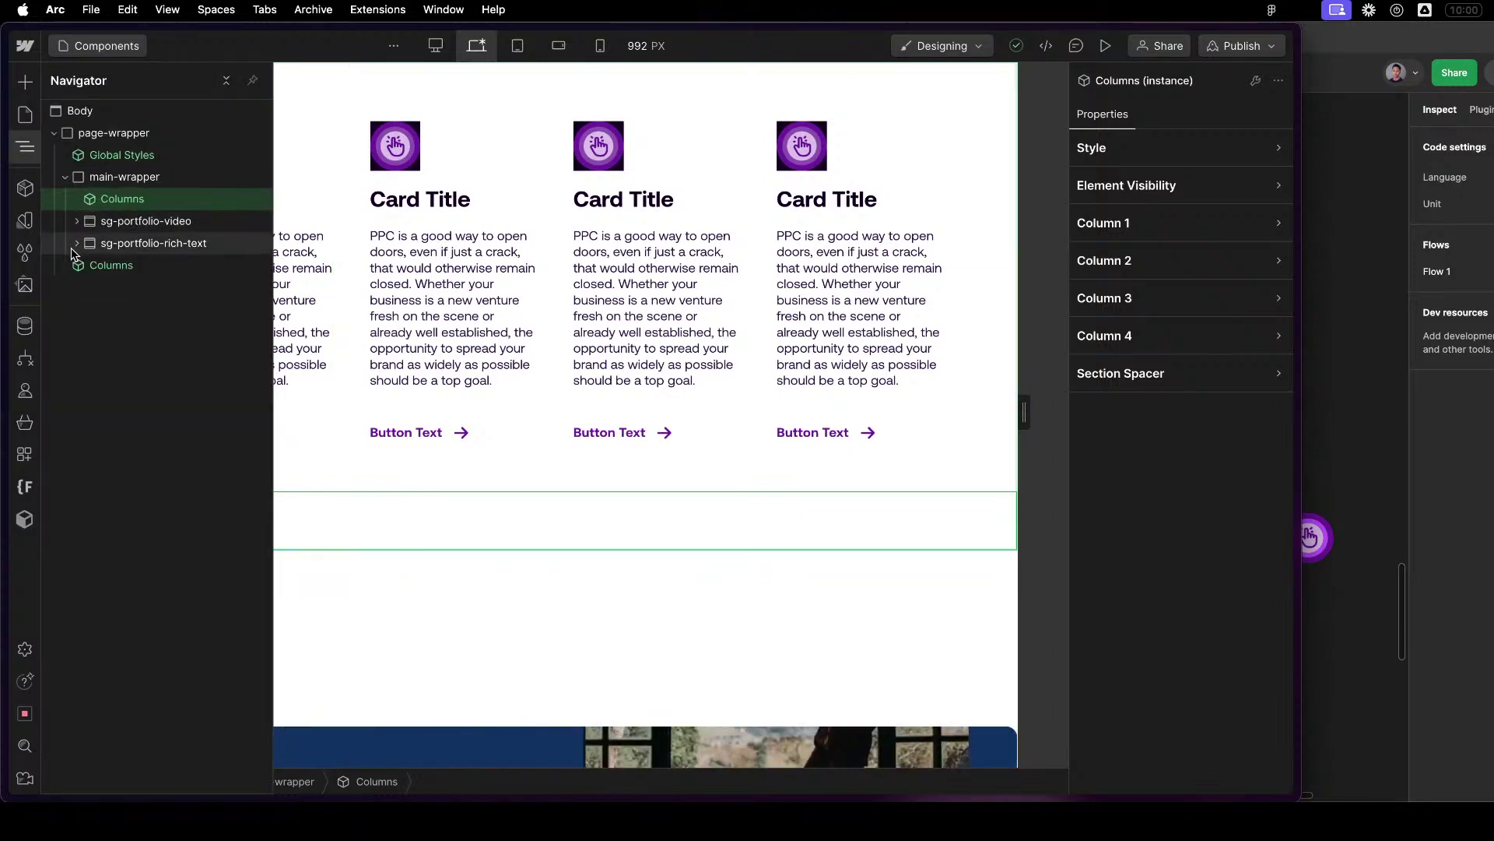
{"action": "left_click", "coordinate": [85, 265]}
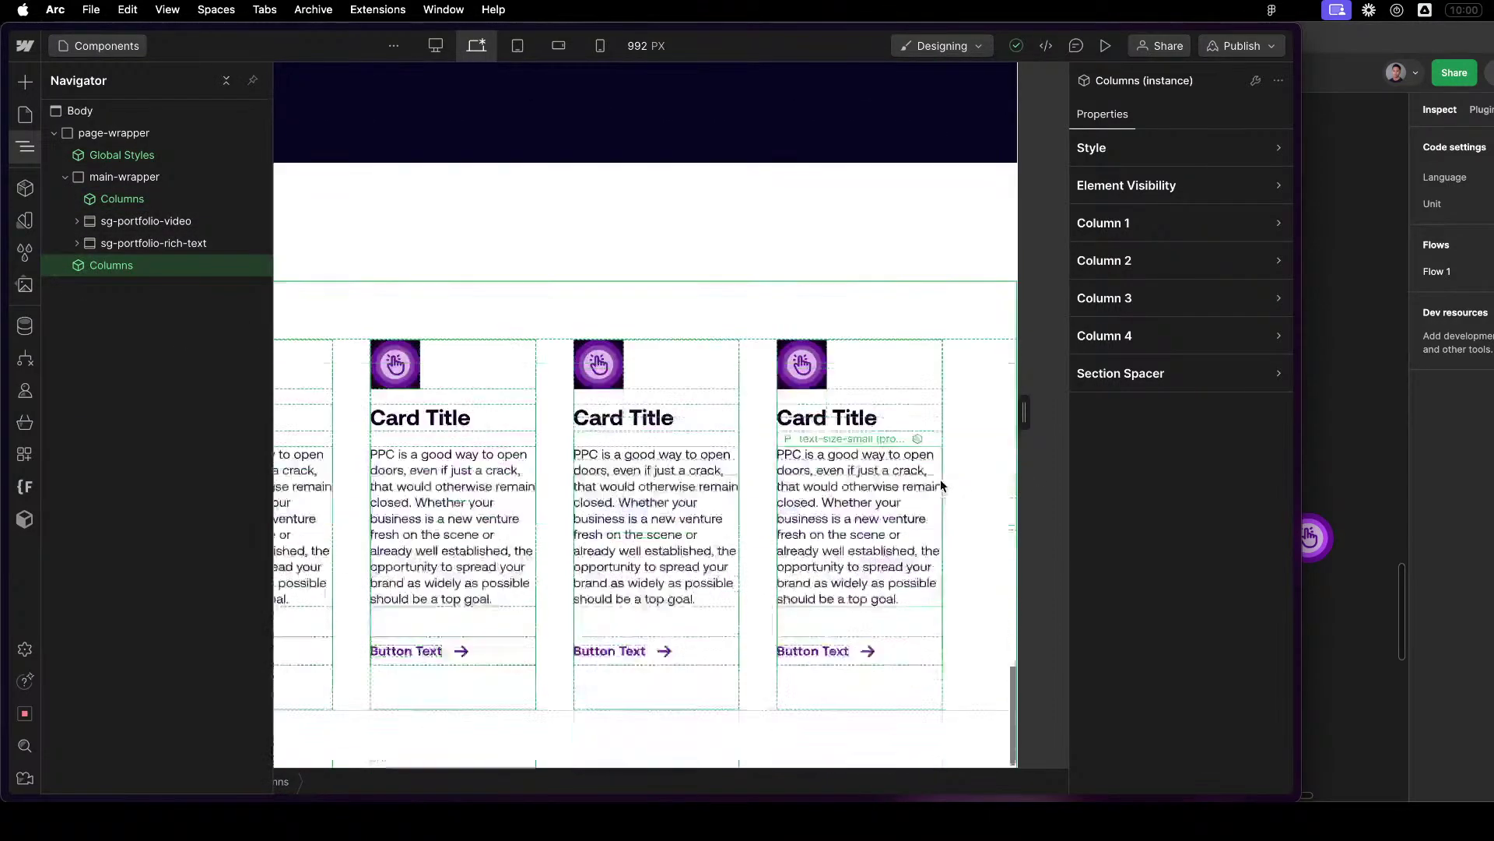
{"action": "left_click", "coordinate": [801, 205]}
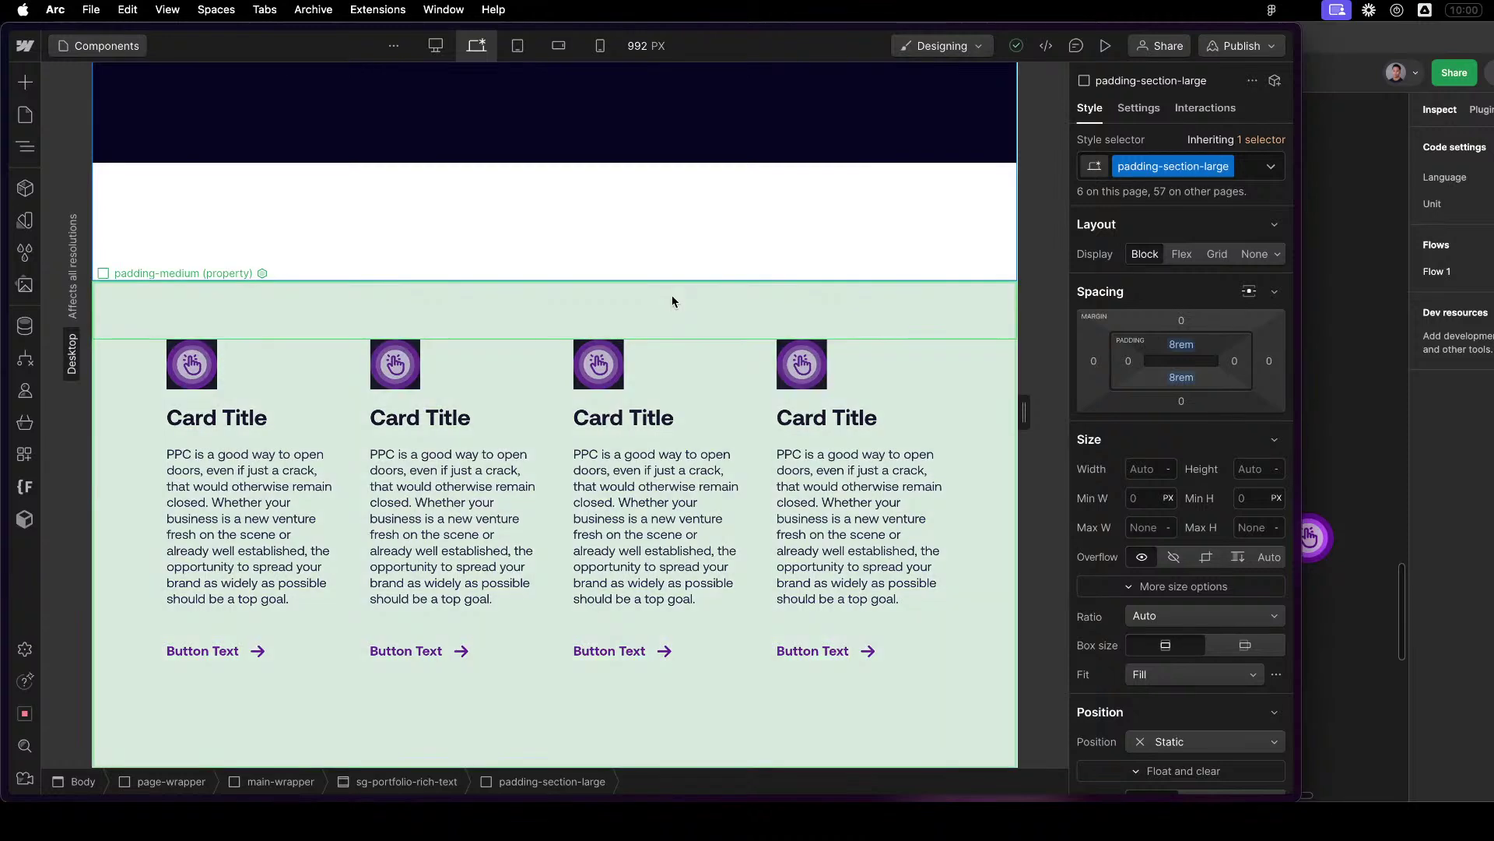
{"action": "left_click", "coordinate": [668, 299]}
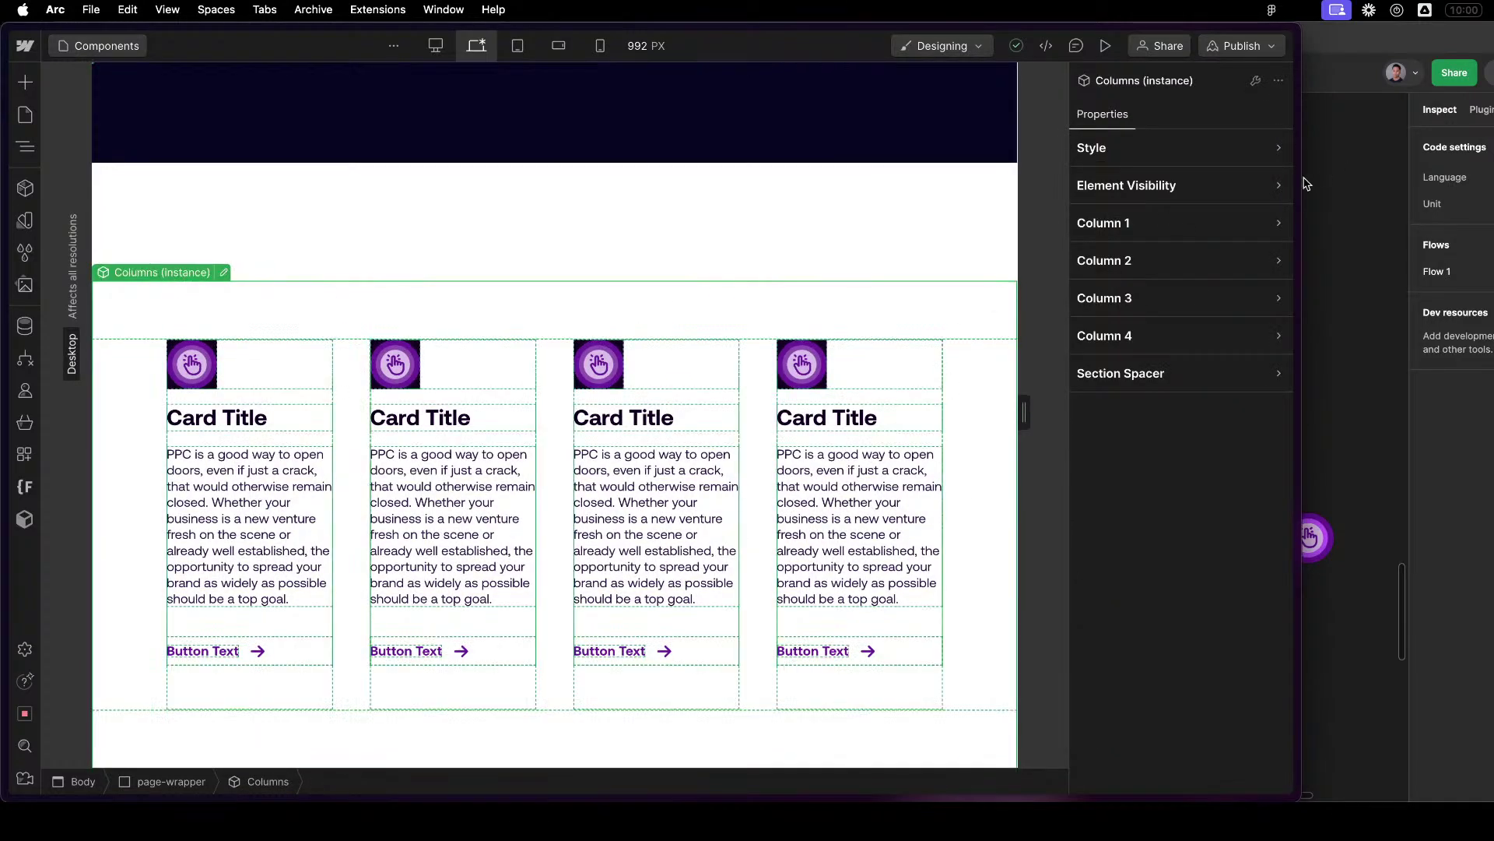
{"action": "left_click", "coordinate": [1176, 378]}
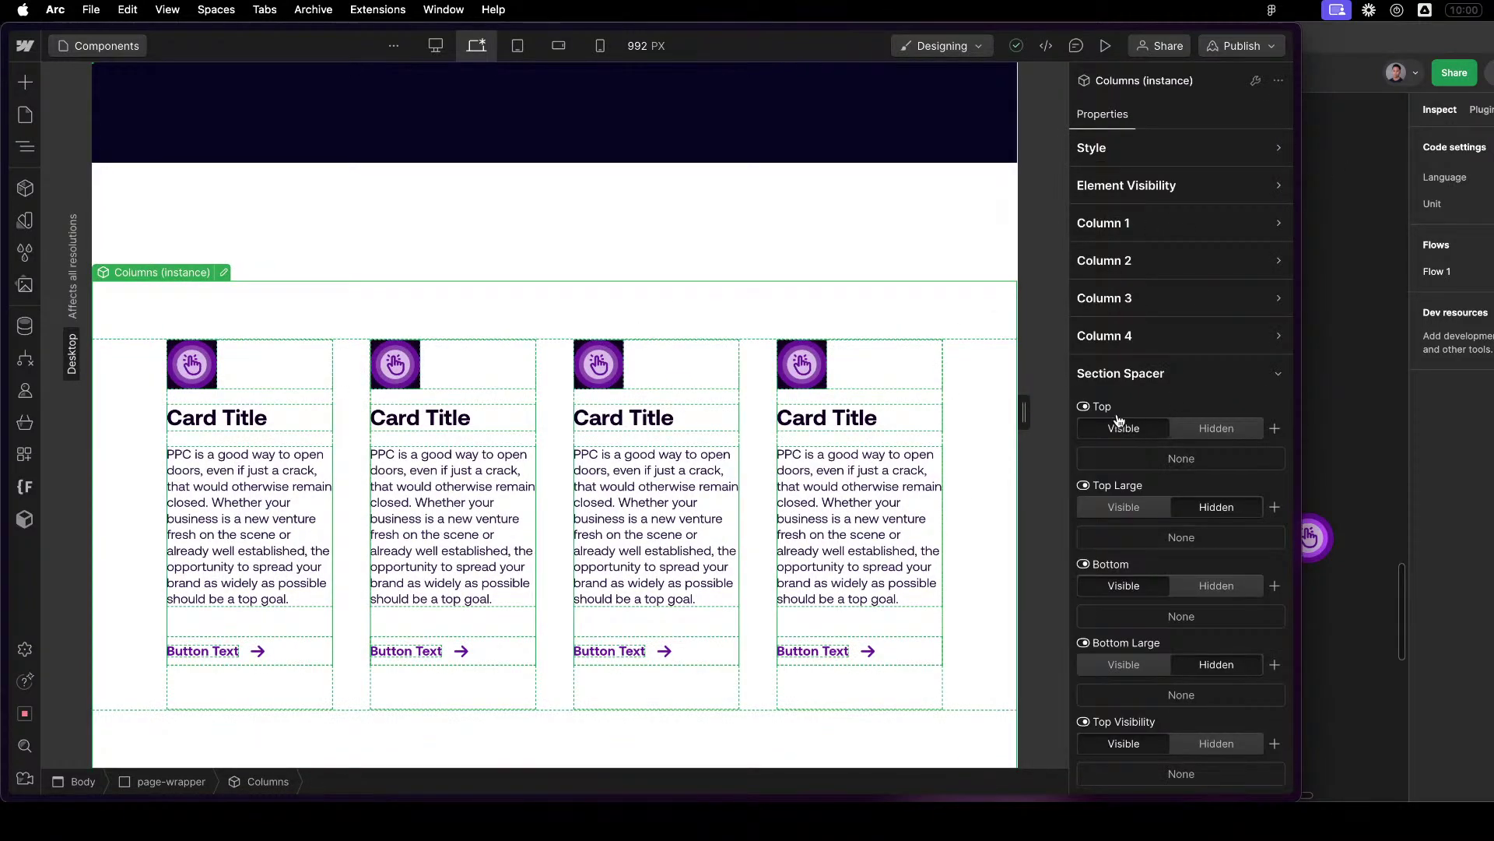
Set the Top spacer property of the instance to Hidden, check the remaining spacer properties and set Top back to Visible.
{"action": "left_click", "coordinate": [1218, 437]}
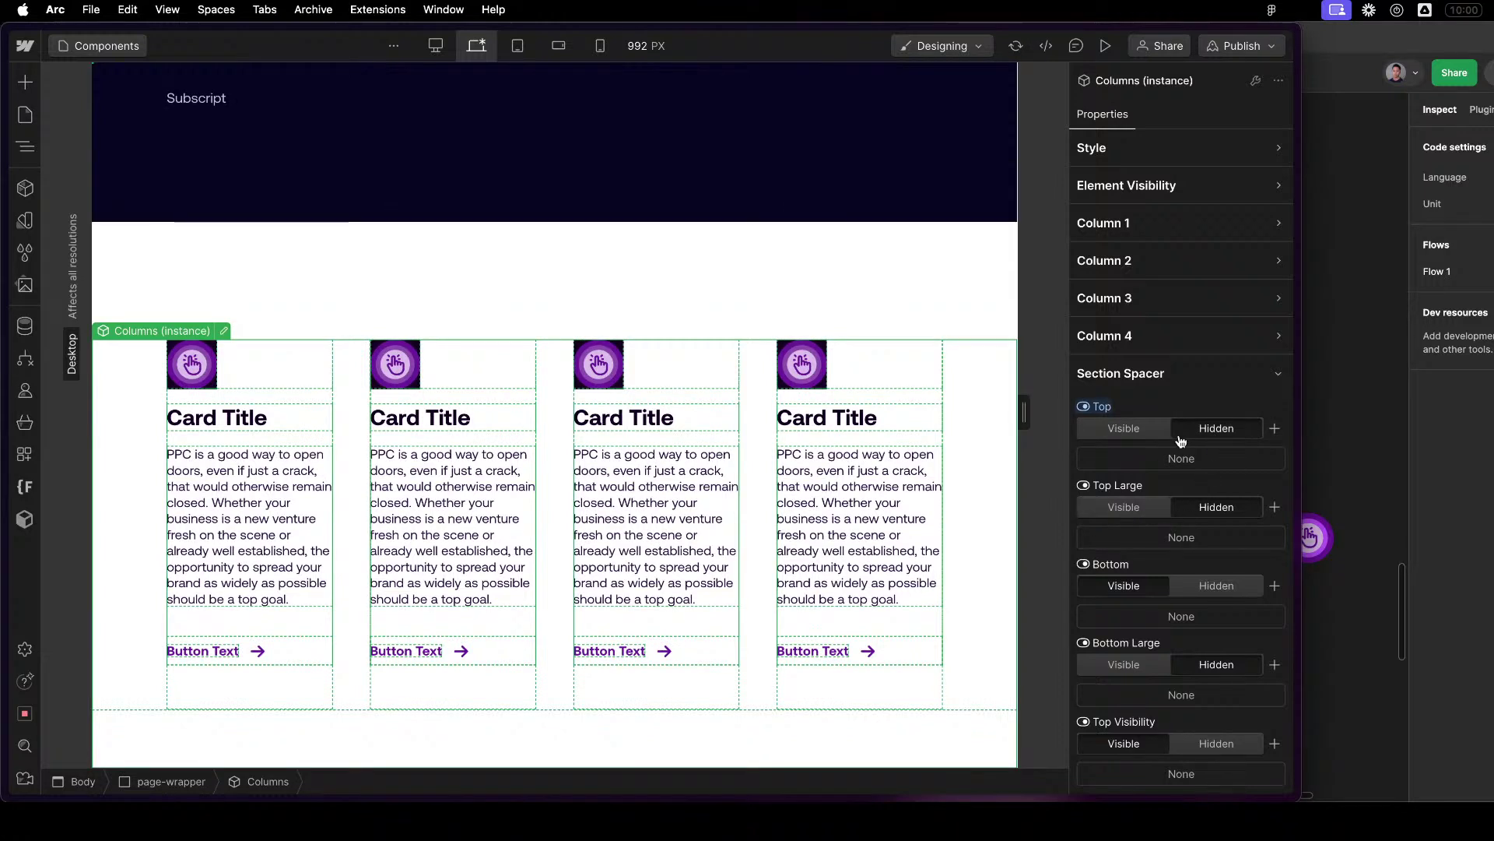
{"action": "scroll", "coordinate": [1208, 580], "scroll_direction": "down", "scroll_amount": 2}
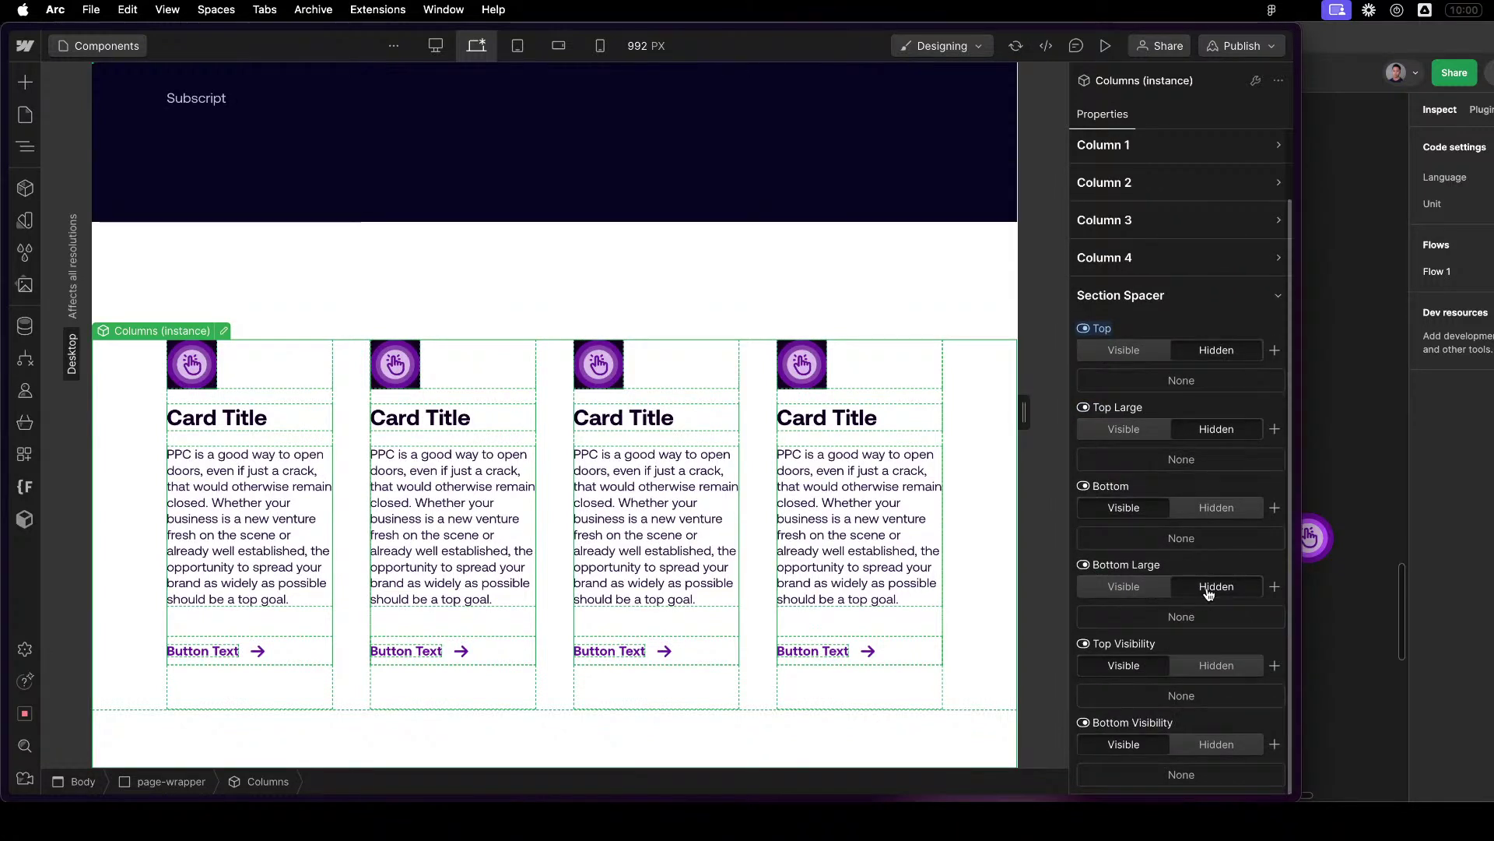
{"action": "scroll", "coordinate": [1168, 750], "scroll_direction": "up", "scroll_amount": 2}
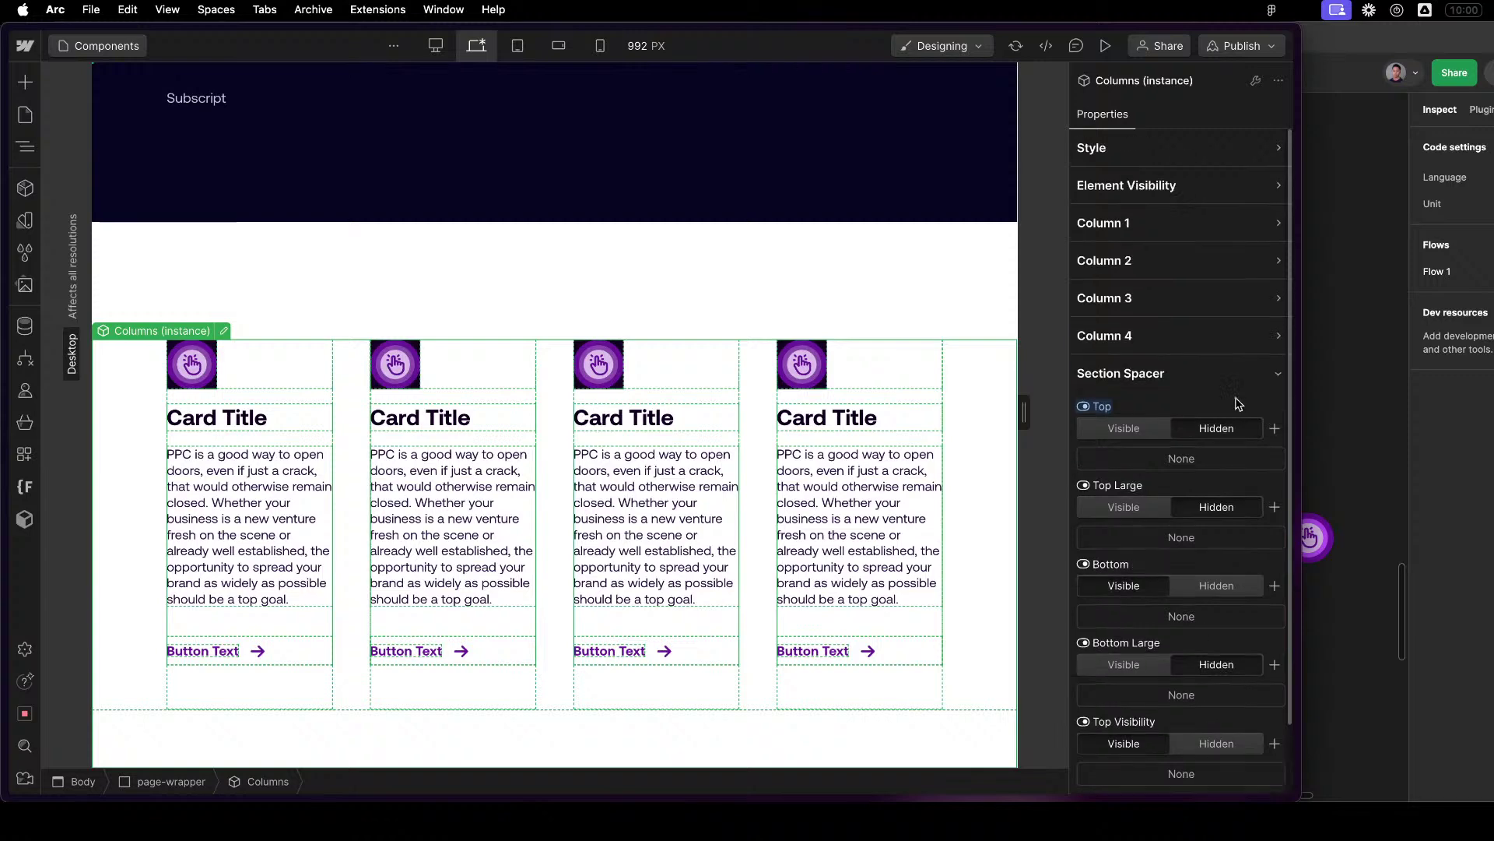
{"action": "left_click", "coordinate": [1161, 429]}
Set Top Visibility and Bottom Visibility to Hidden on the instance and inspect the spacing above the columns.
{"action": "scroll", "coordinate": [1191, 486], "scroll_direction": "down", "scroll_amount": 2}
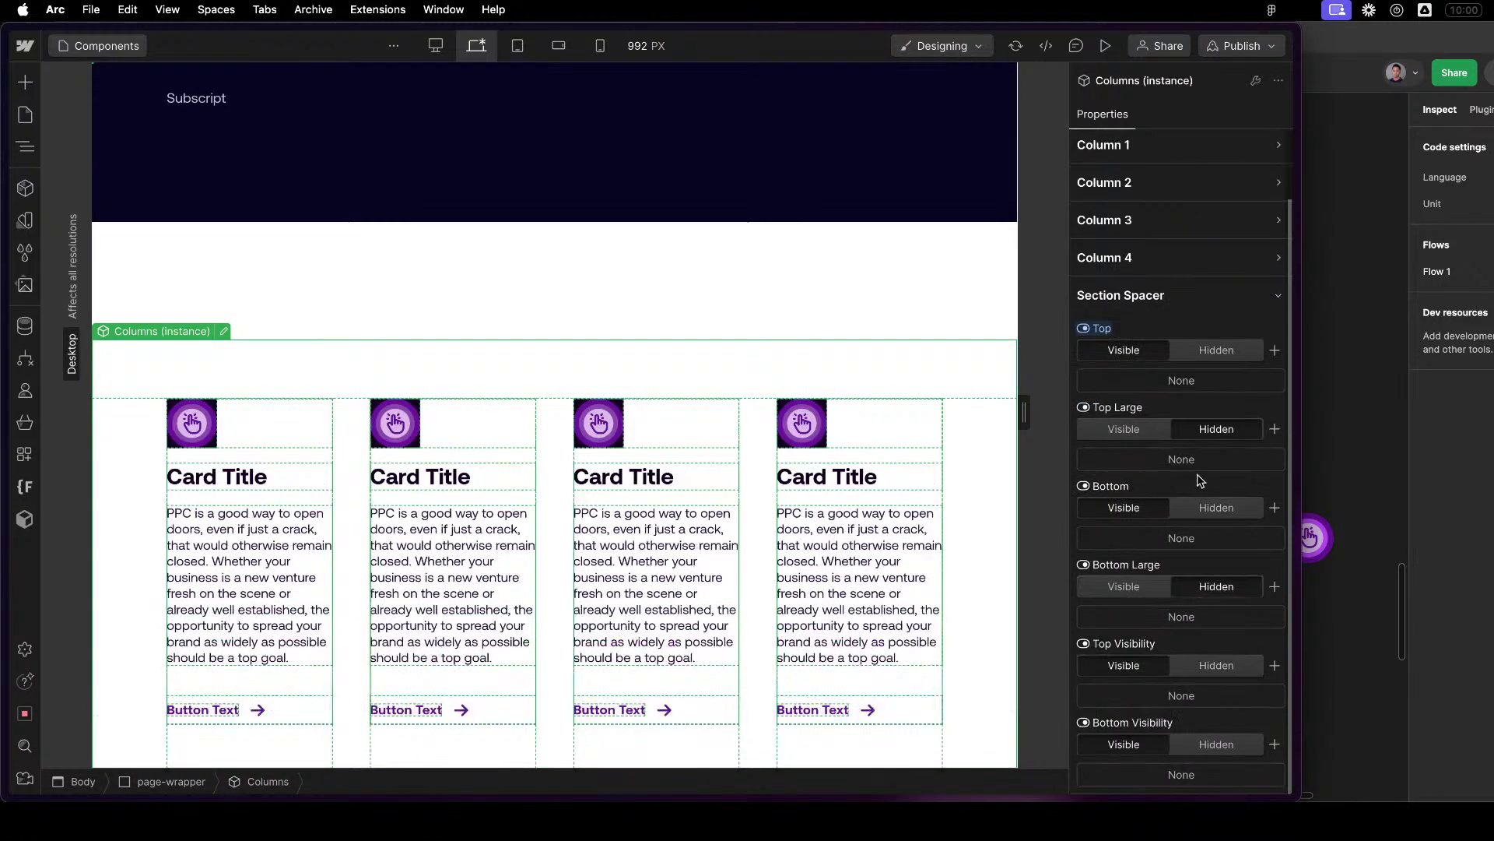
{"action": "left_click", "coordinate": [1227, 667]}
{"action": "left_click", "coordinate": [1230, 744]}
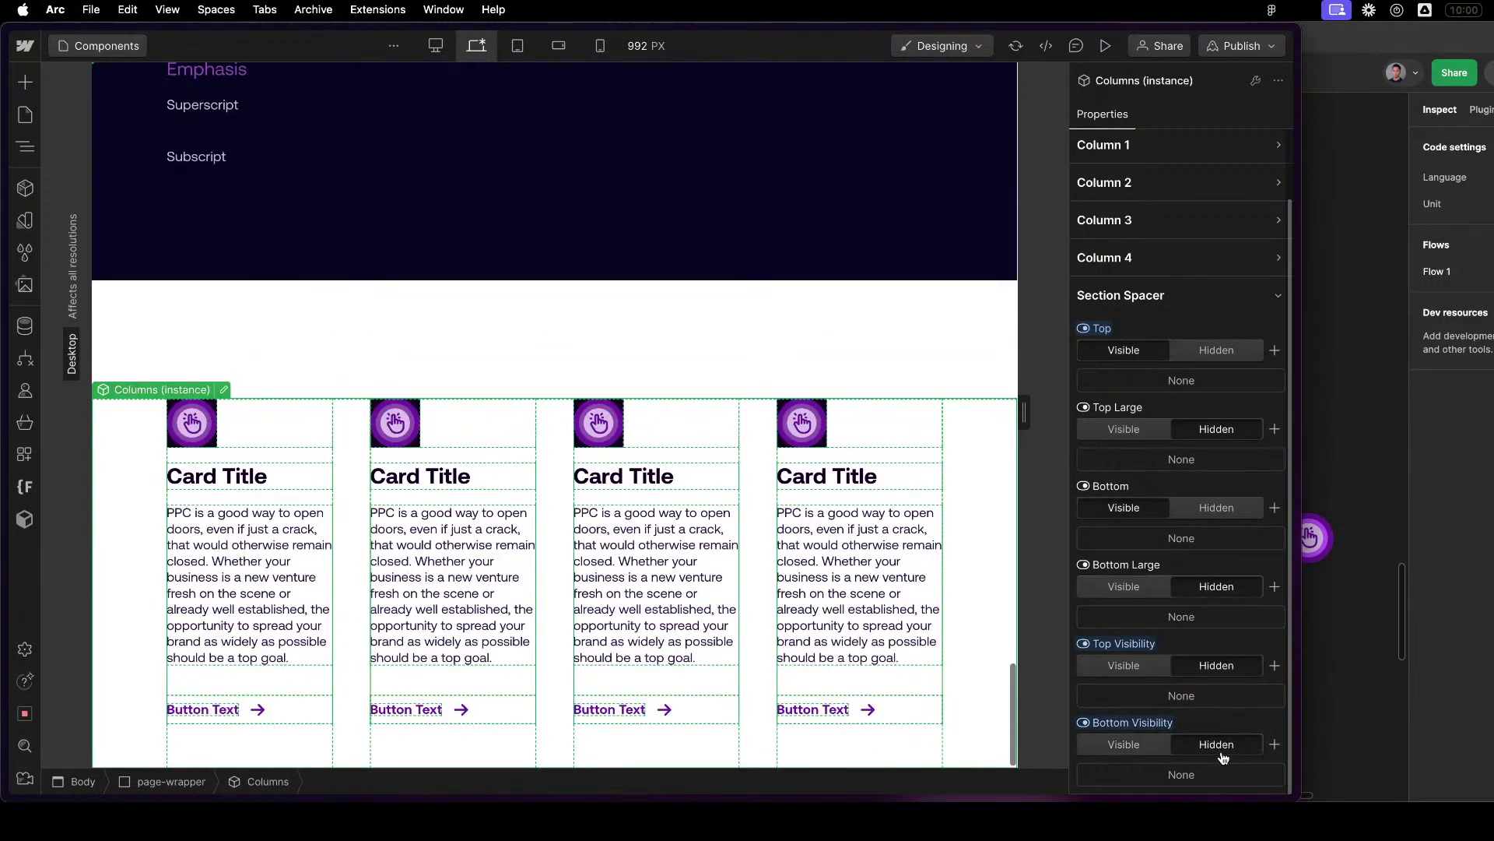
{"action": "double_click", "coordinate": [651, 356]}
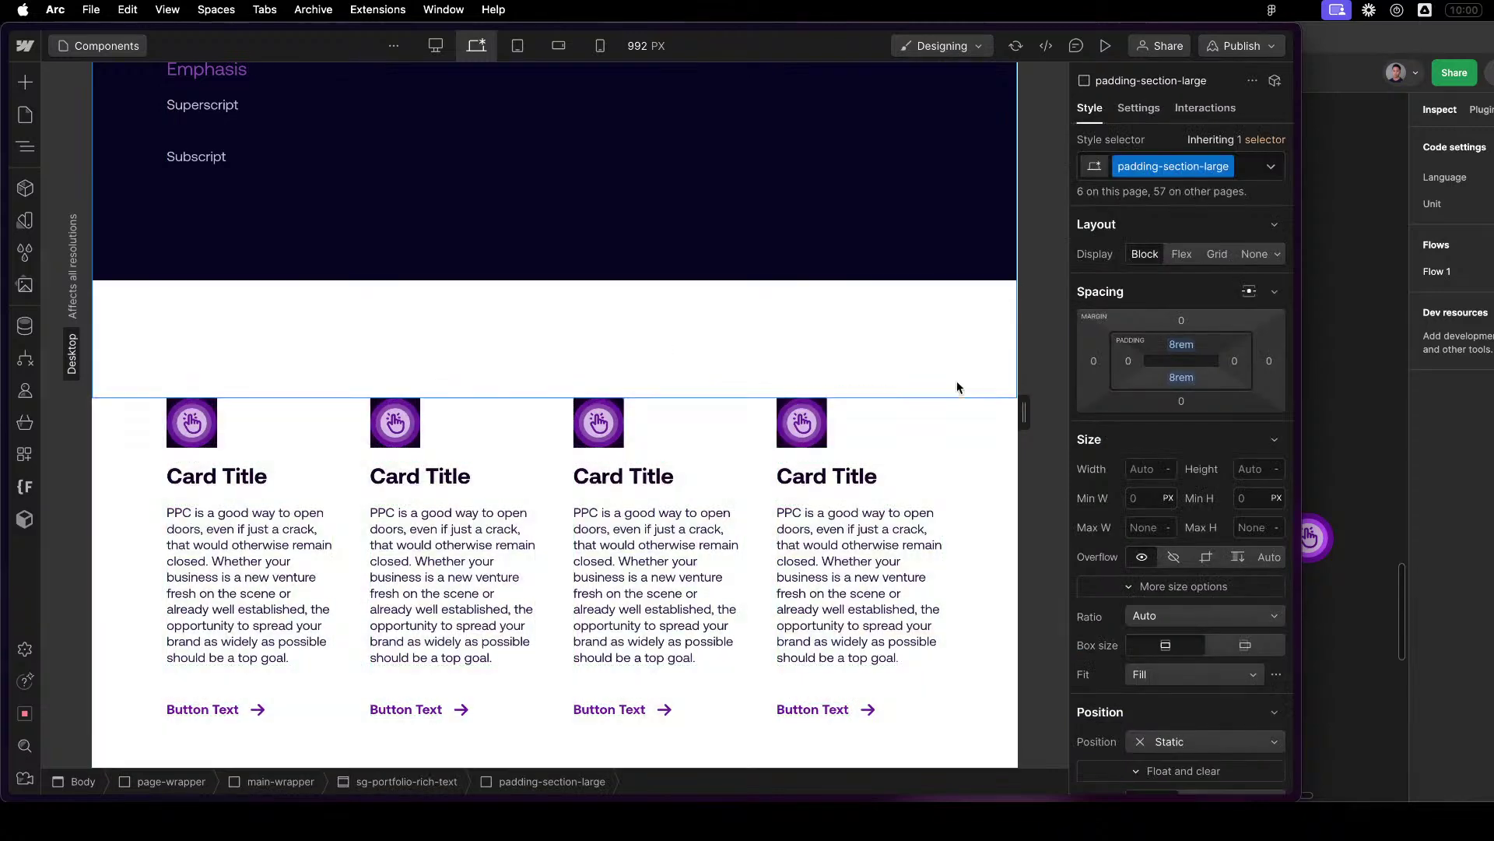
{"action": "left_click", "coordinate": [947, 670]}
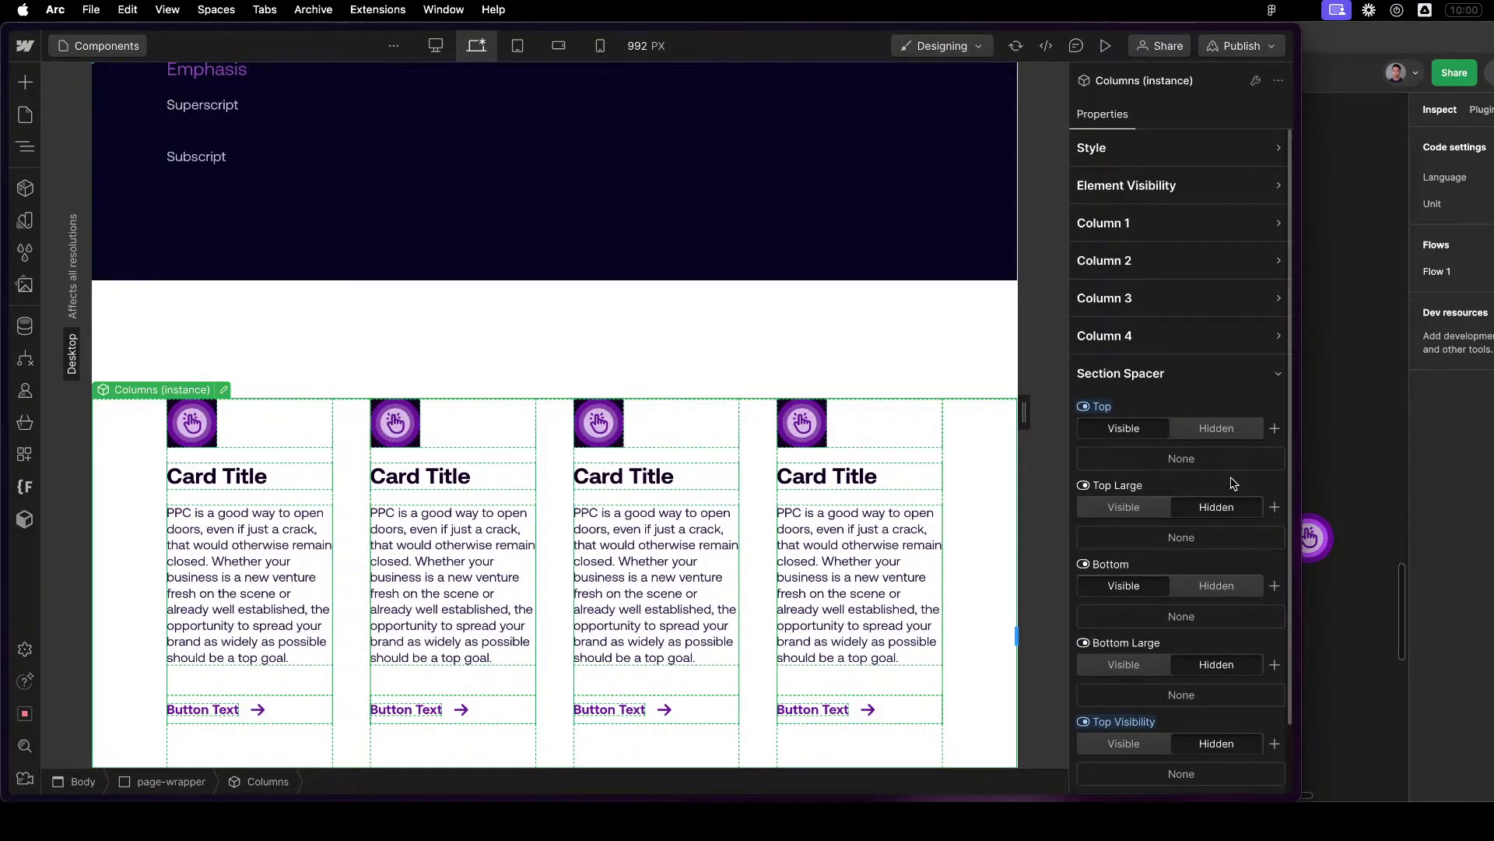
Set Top Visibility to Visible and the Top and Bottom spacer properties to Hidden on the same Columns instance.
{"action": "scroll", "coordinate": [1183, 669], "scroll_direction": "down", "scroll_amount": 2}
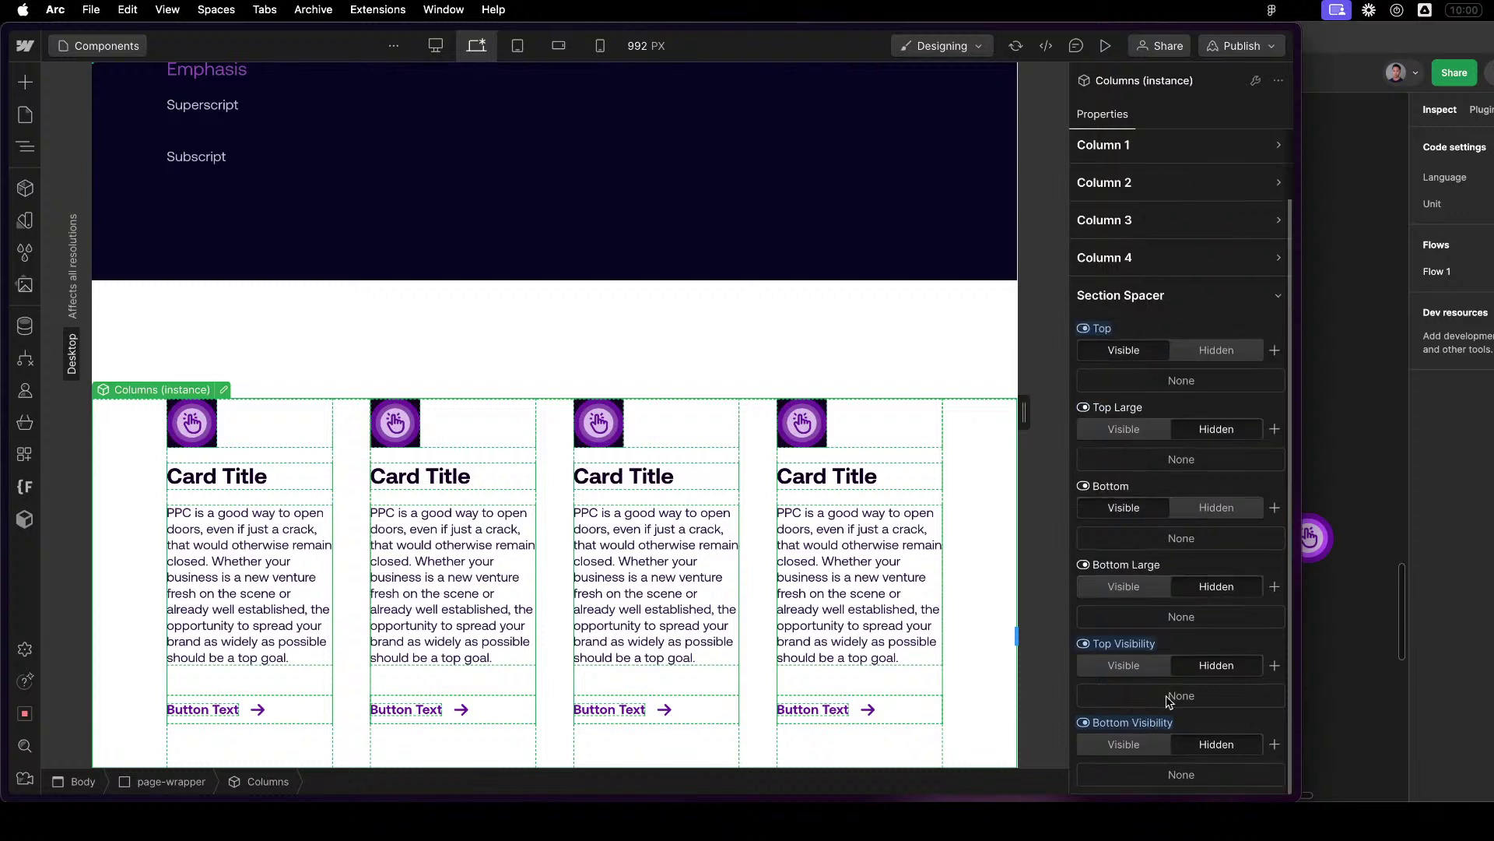
{"action": "left_click", "coordinate": [1123, 665]}
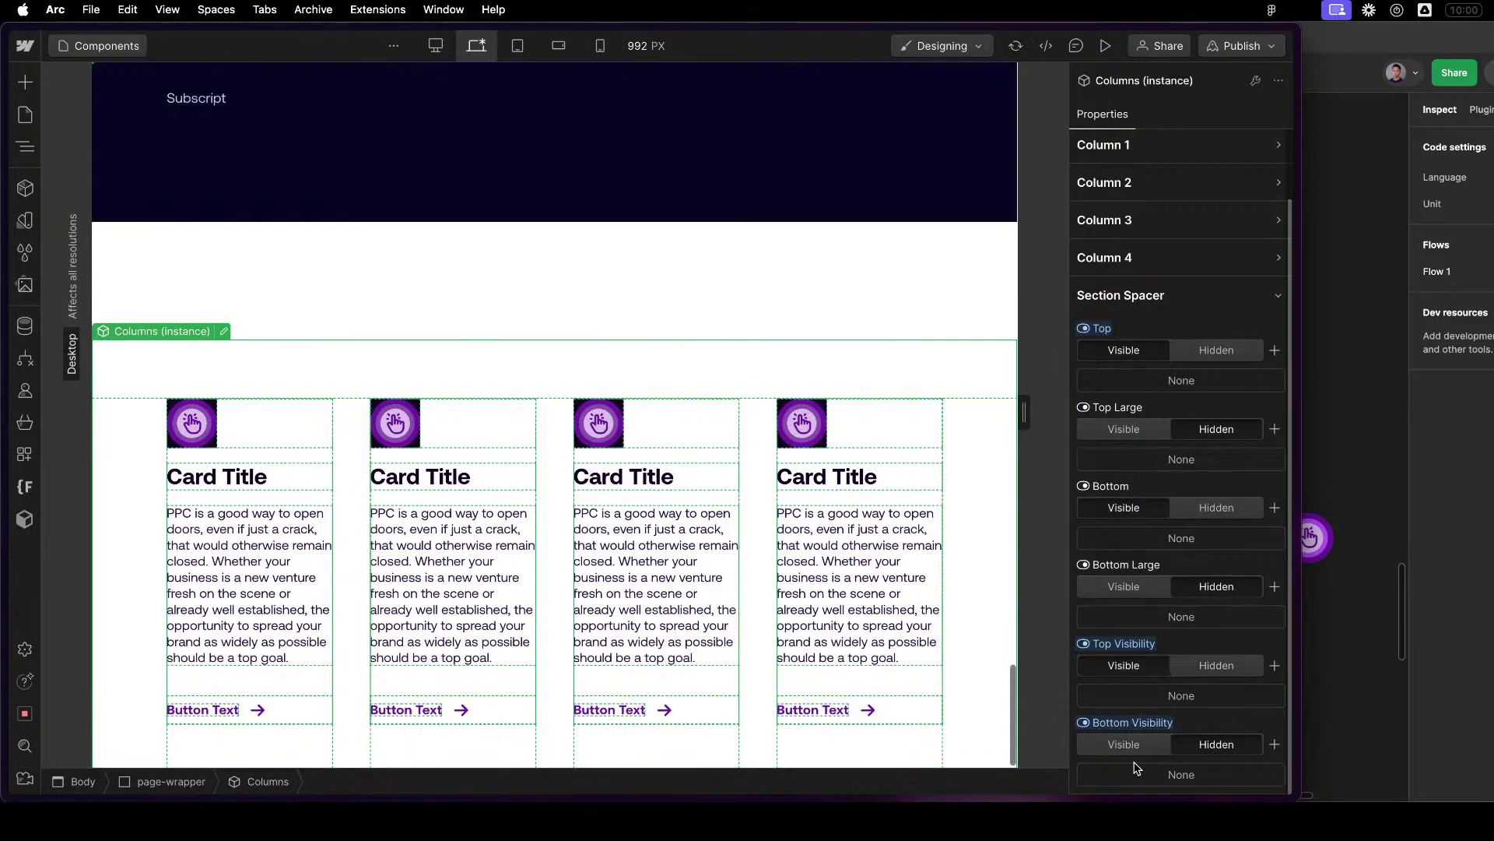
{"action": "scroll", "coordinate": [1136, 724], "scroll_direction": "up", "scroll_amount": 2}
{"action": "left_click", "coordinate": [1244, 428]}
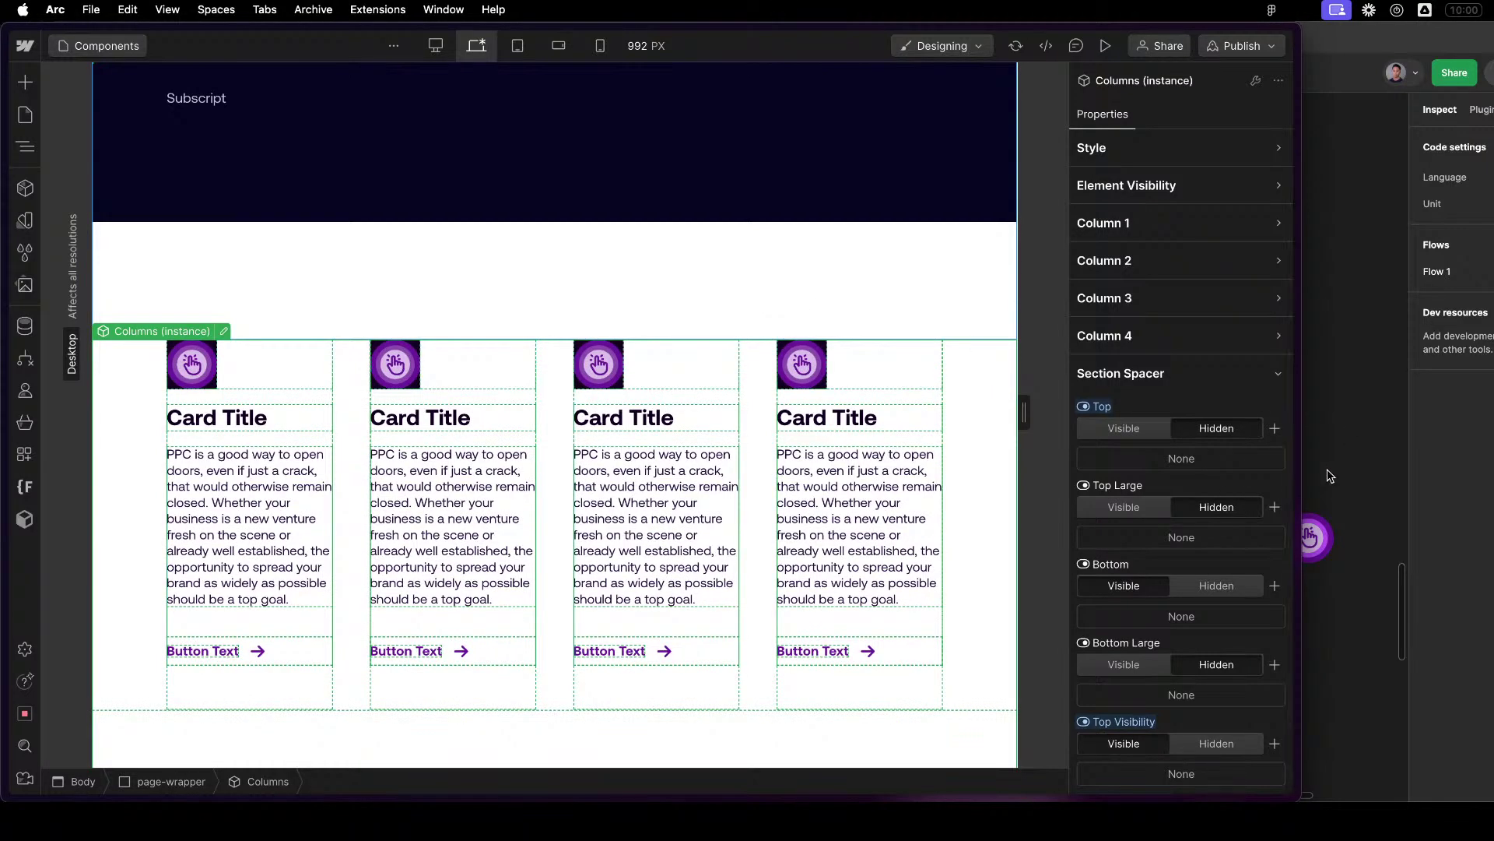
{"action": "left_click", "coordinate": [1234, 593]}
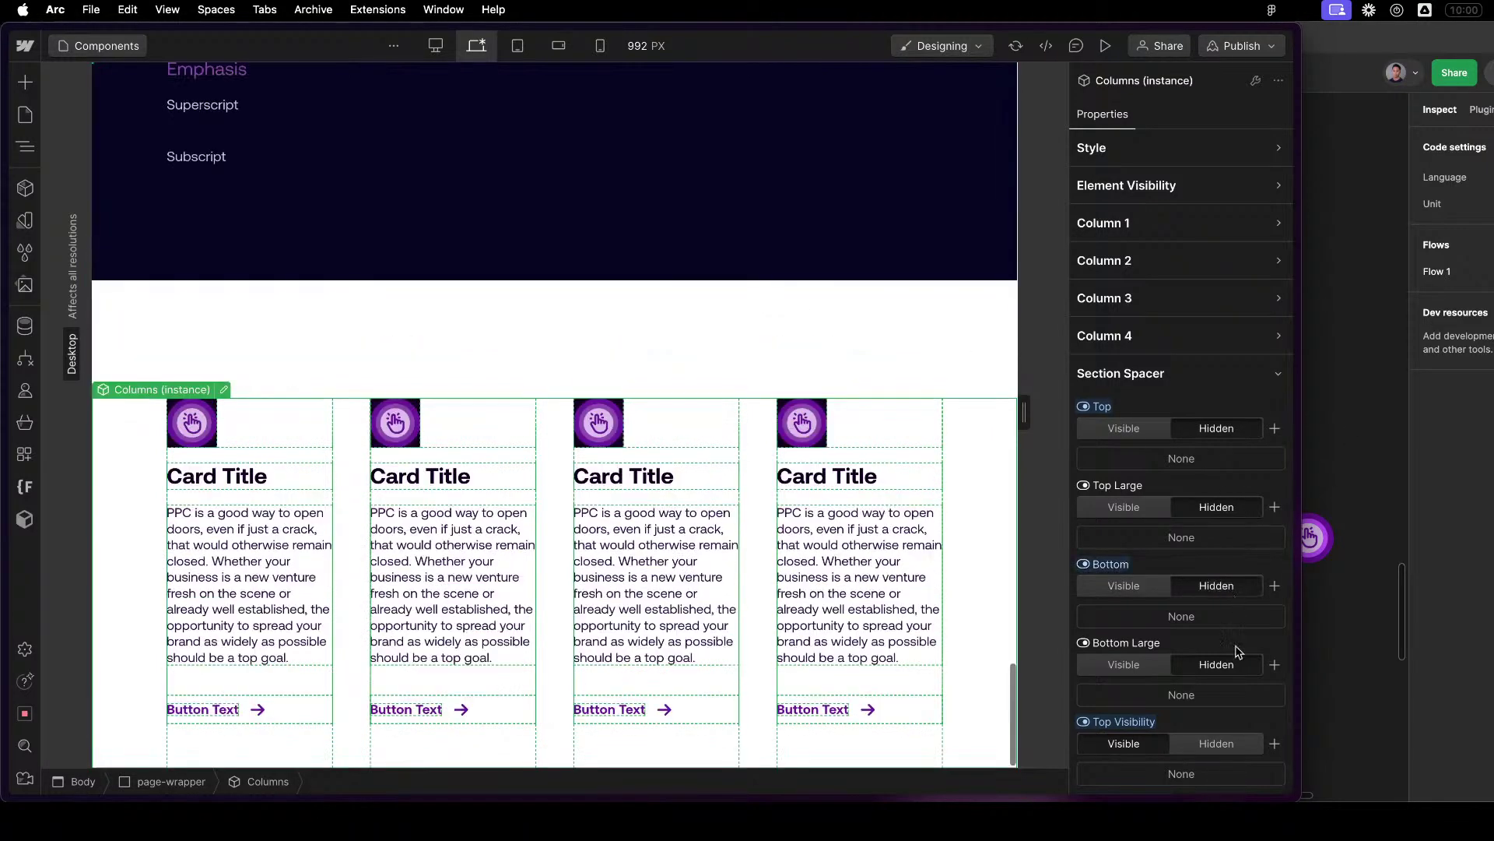
Open the Columns component for editing and disconnect the upper component-spacer's visibility from the Section Spacer/Top property.
{"action": "double_click", "coordinate": [996, 455]}
{"action": "left_click", "coordinate": [247, 372]}
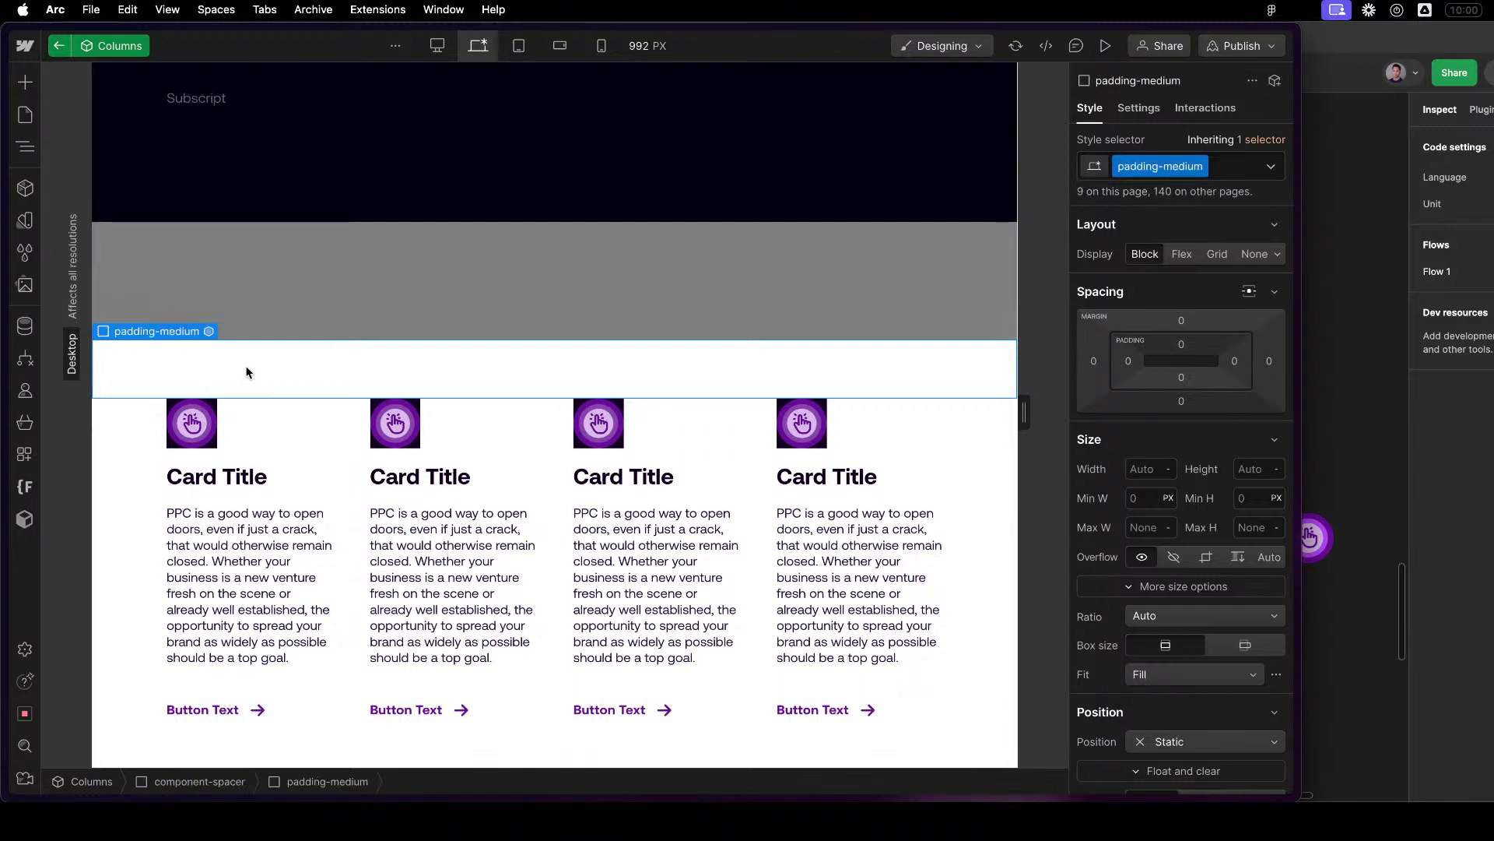
{"action": "left_click", "coordinate": [26, 147]}
{"action": "left_click", "coordinate": [129, 133]}
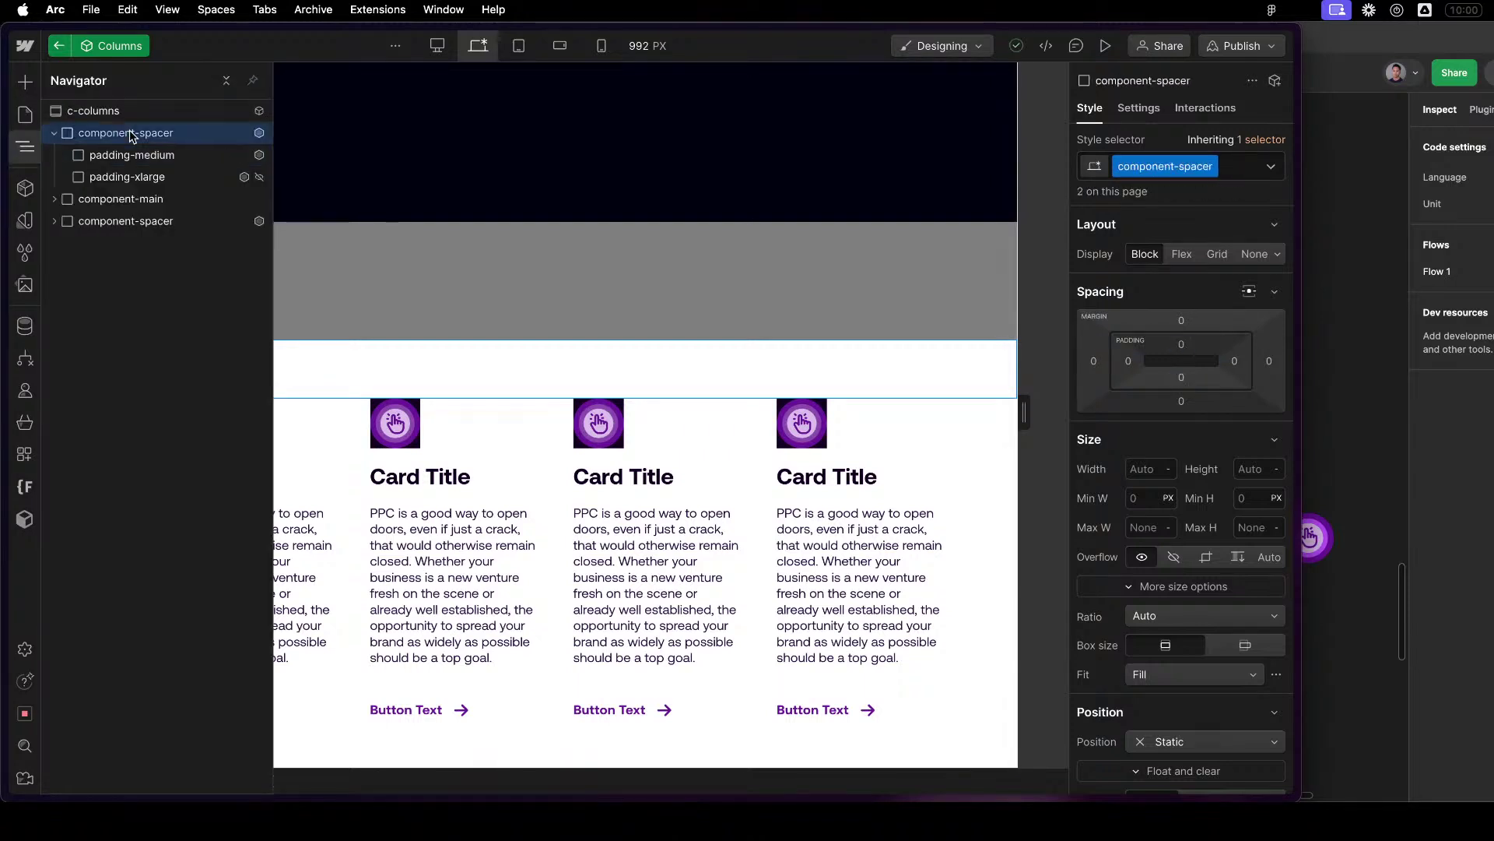
{"action": "left_click", "coordinate": [54, 133]}
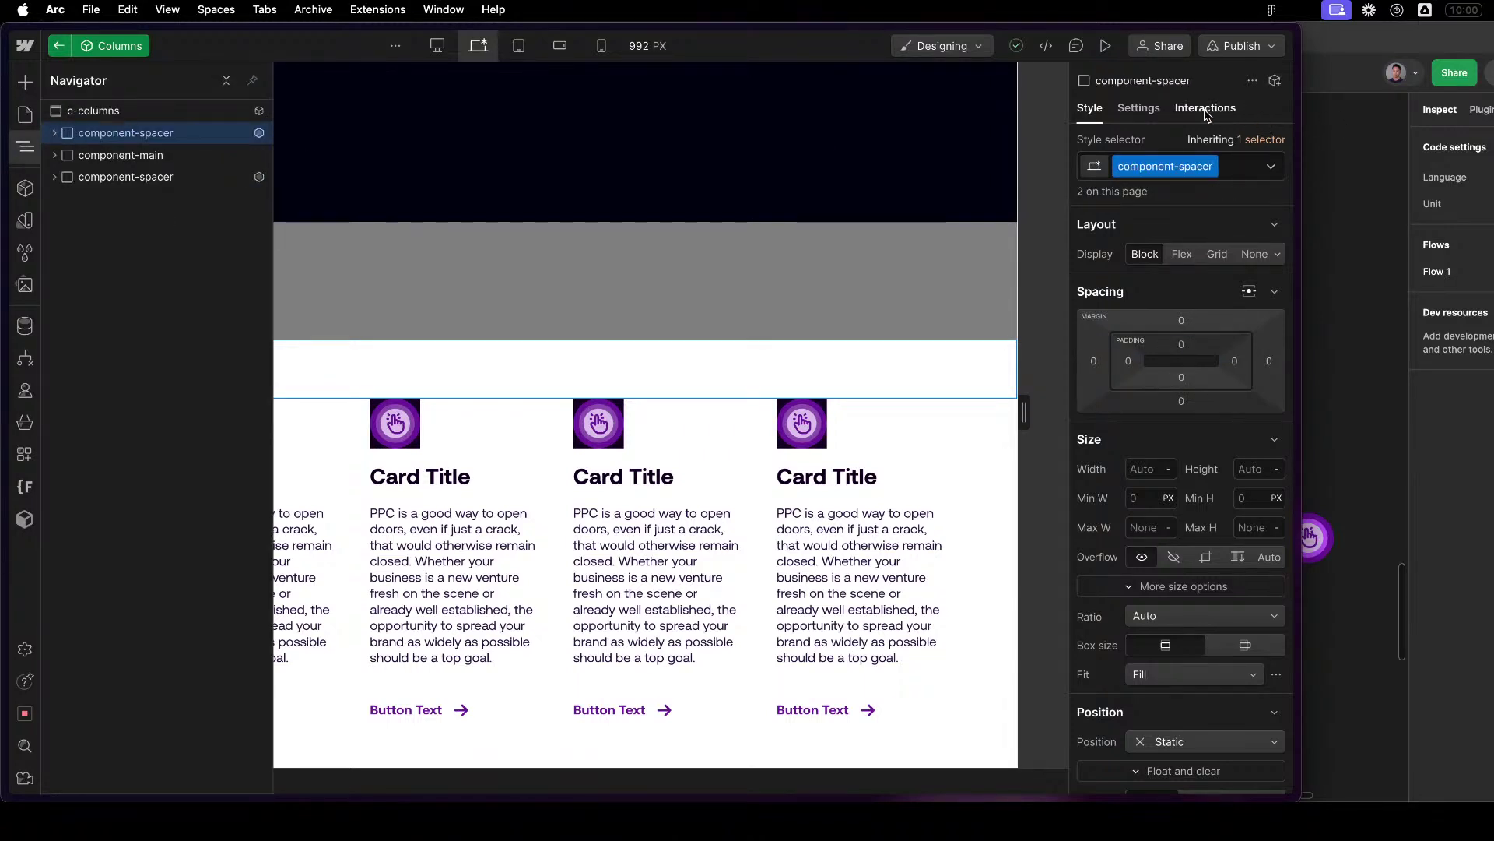
{"action": "left_click", "coordinate": [1151, 115]}
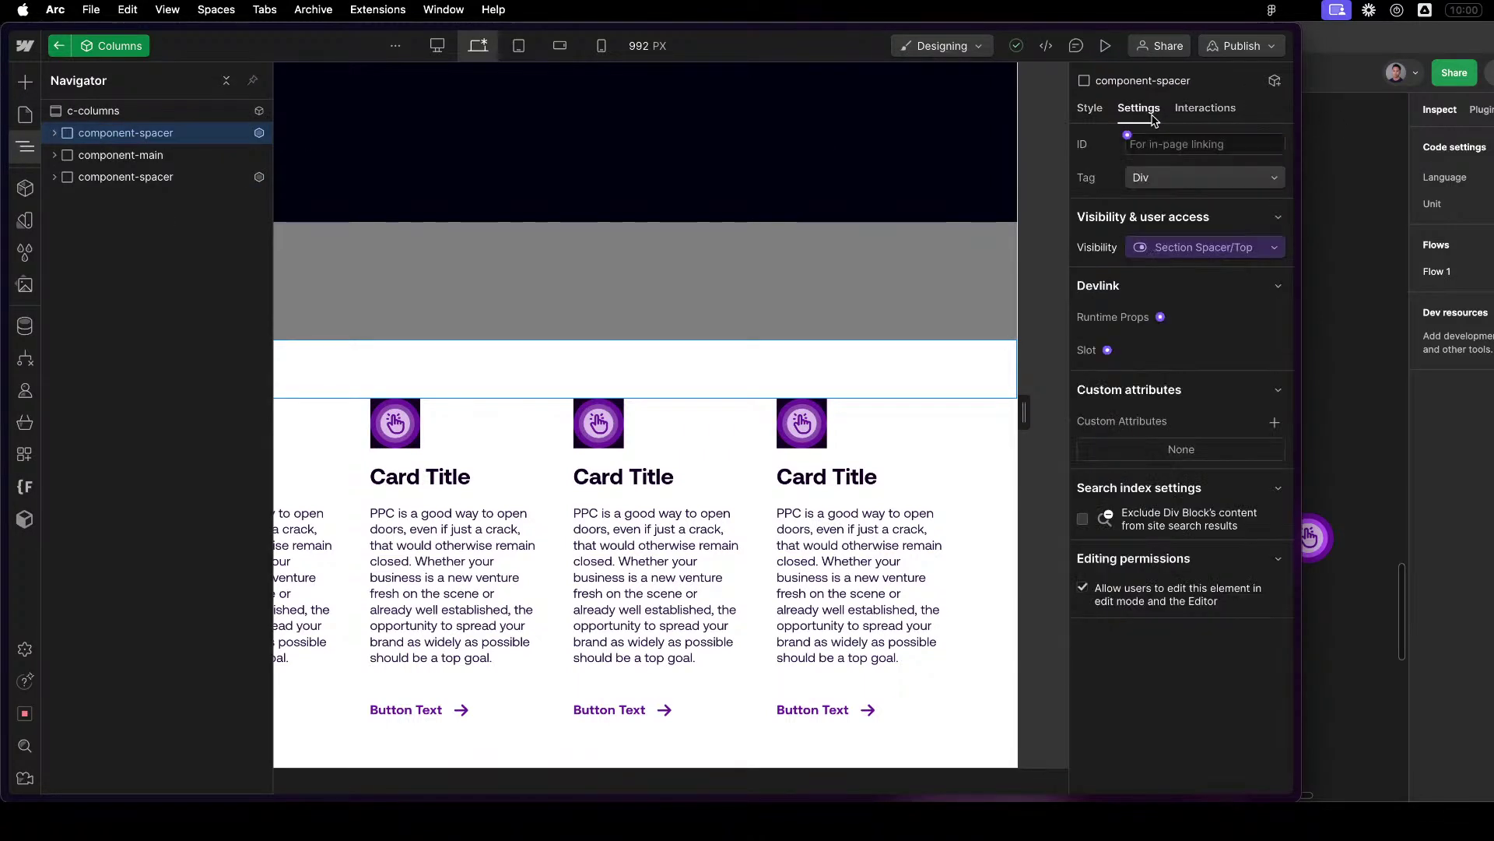
{"action": "left_click", "coordinate": [1187, 252]}
{"action": "left_click", "coordinate": [1192, 299]}
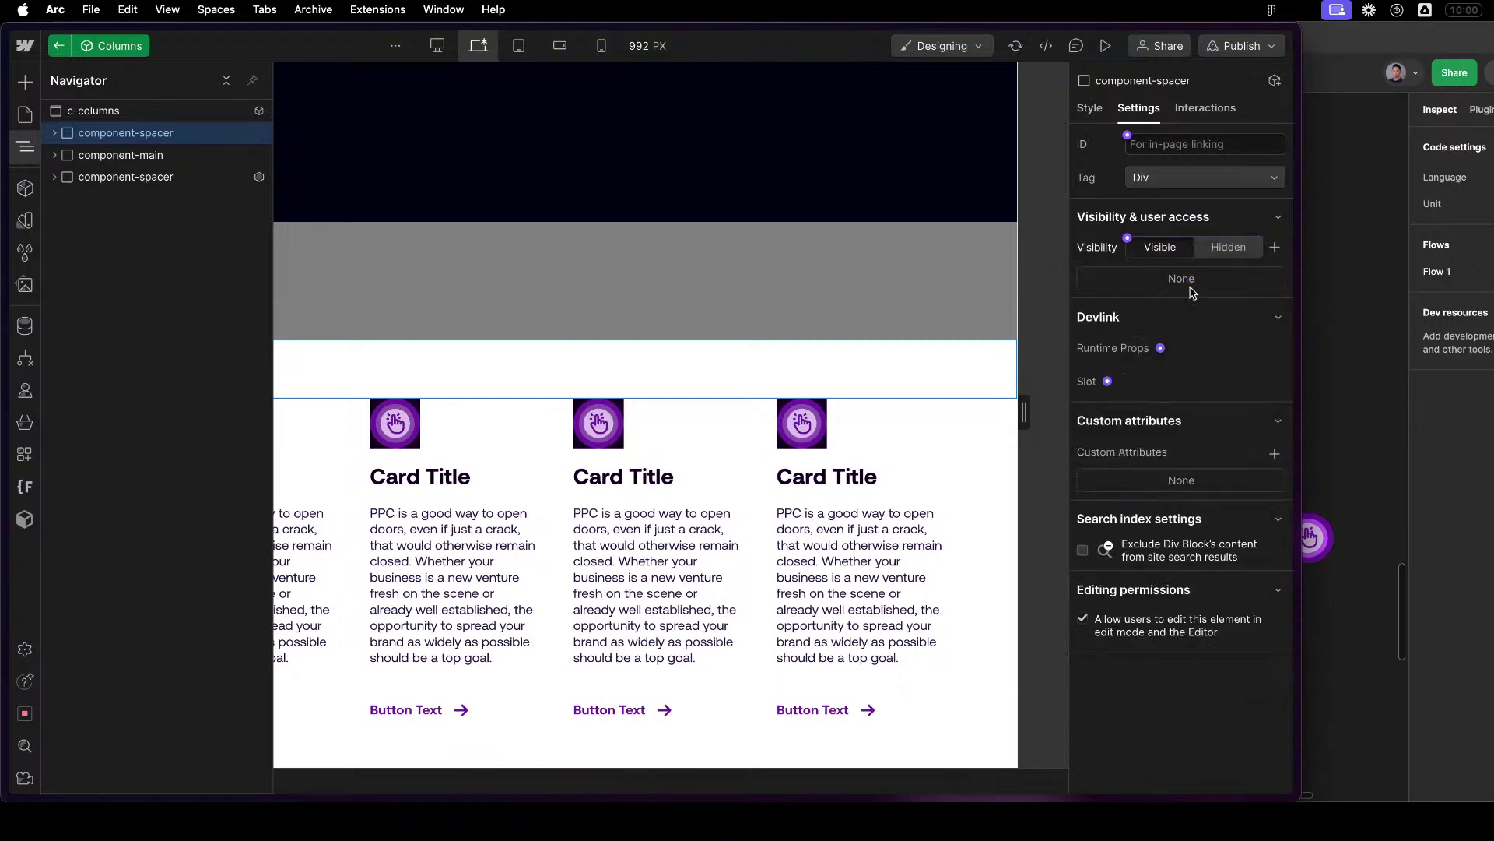
Disconnect the lower component-spacer's visibility from its Section Spacer/Bottom property.
{"action": "left_click", "coordinate": [152, 177]}
{"action": "left_click", "coordinate": [1169, 247]}
{"action": "left_click", "coordinate": [1149, 301]}
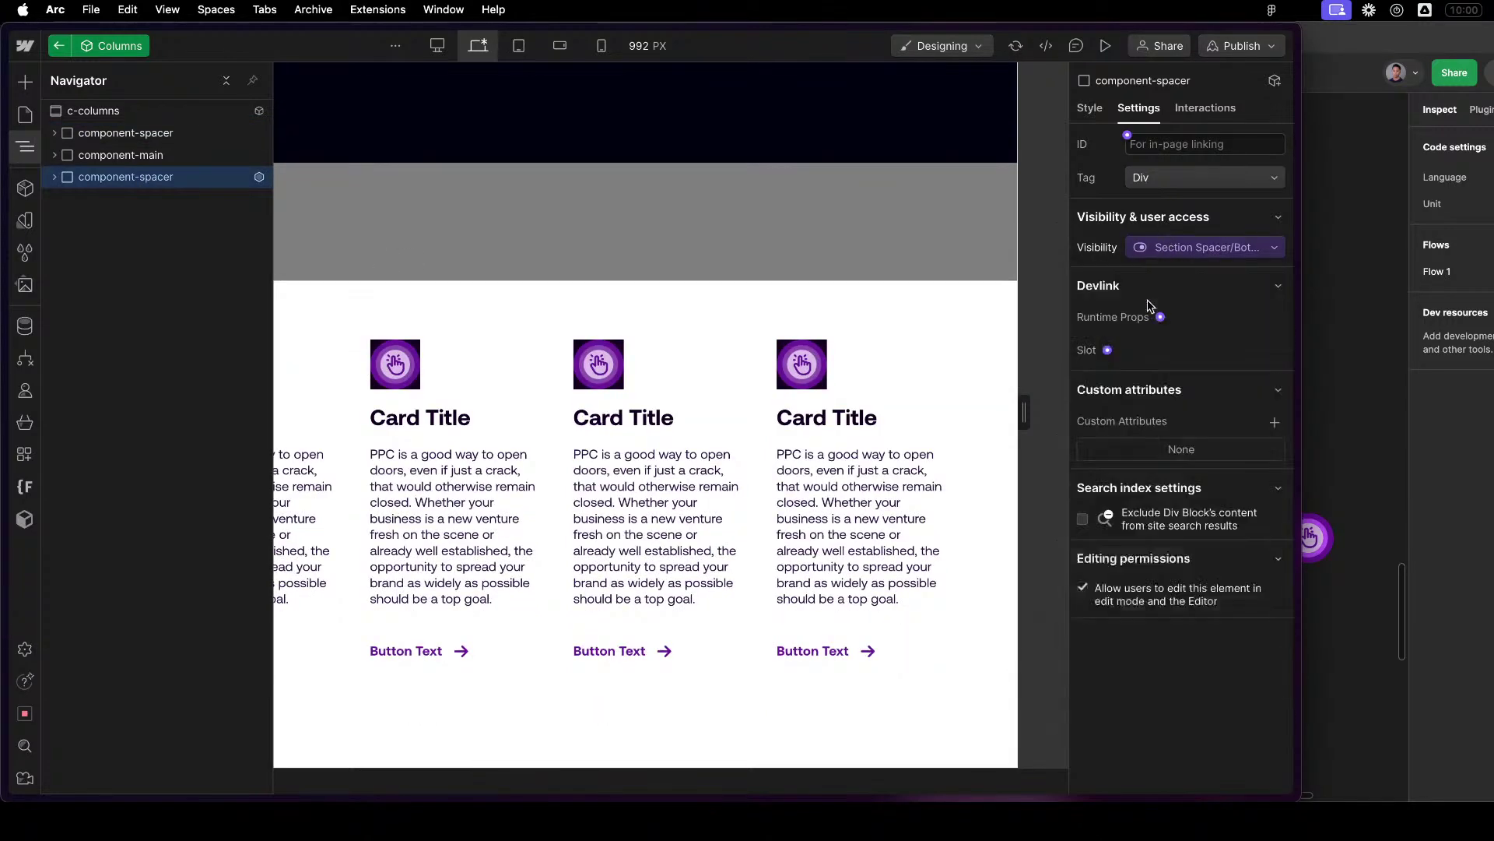
Delete the unused Top and Bottom properties from the Section Spacer group of the Columns component.
{"action": "left_click", "coordinate": [171, 117]}
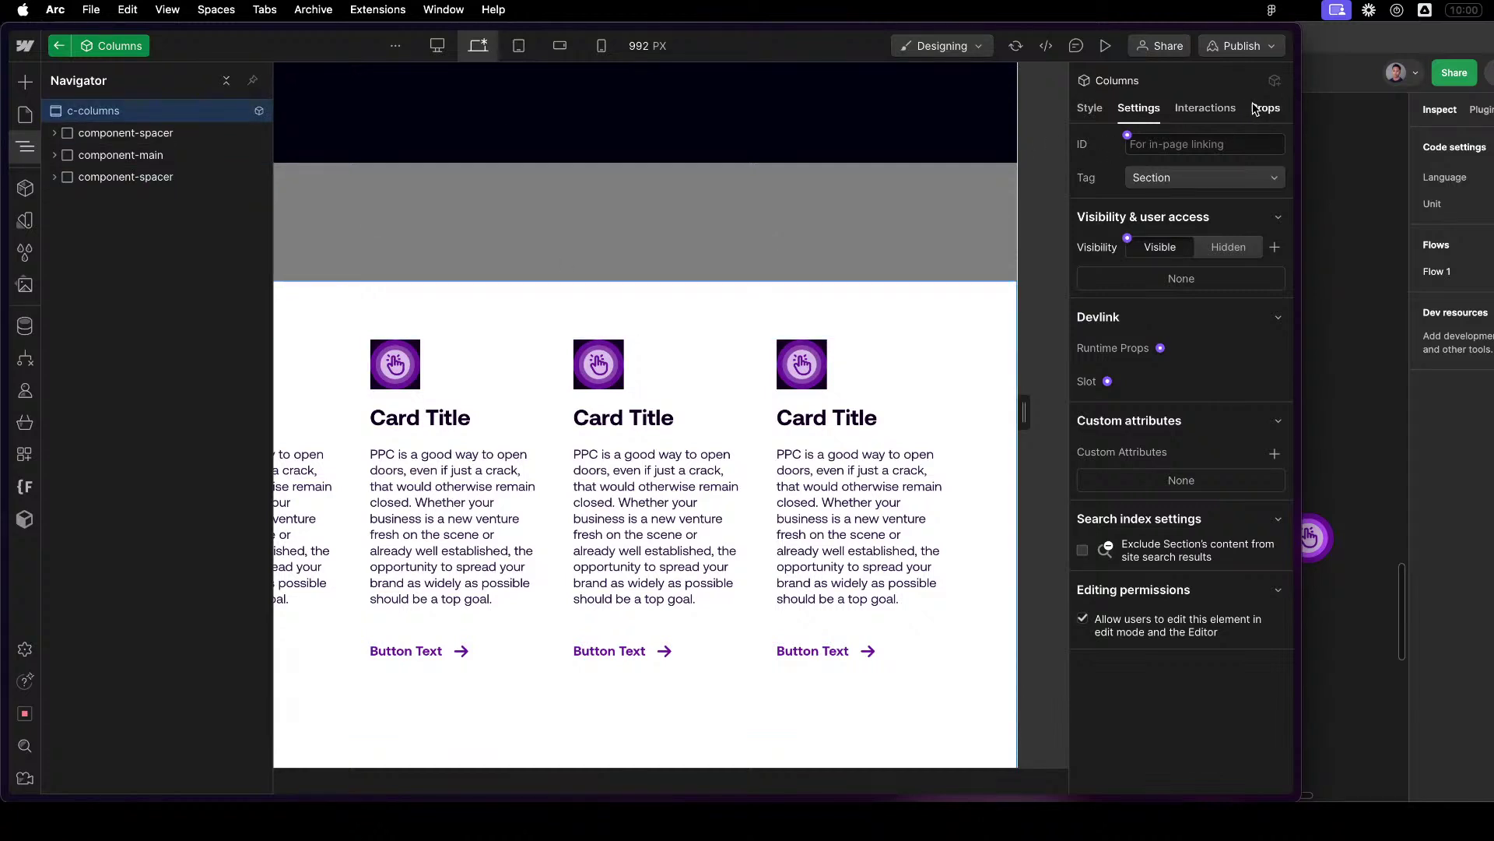
{"action": "left_click", "coordinate": [1263, 113]}
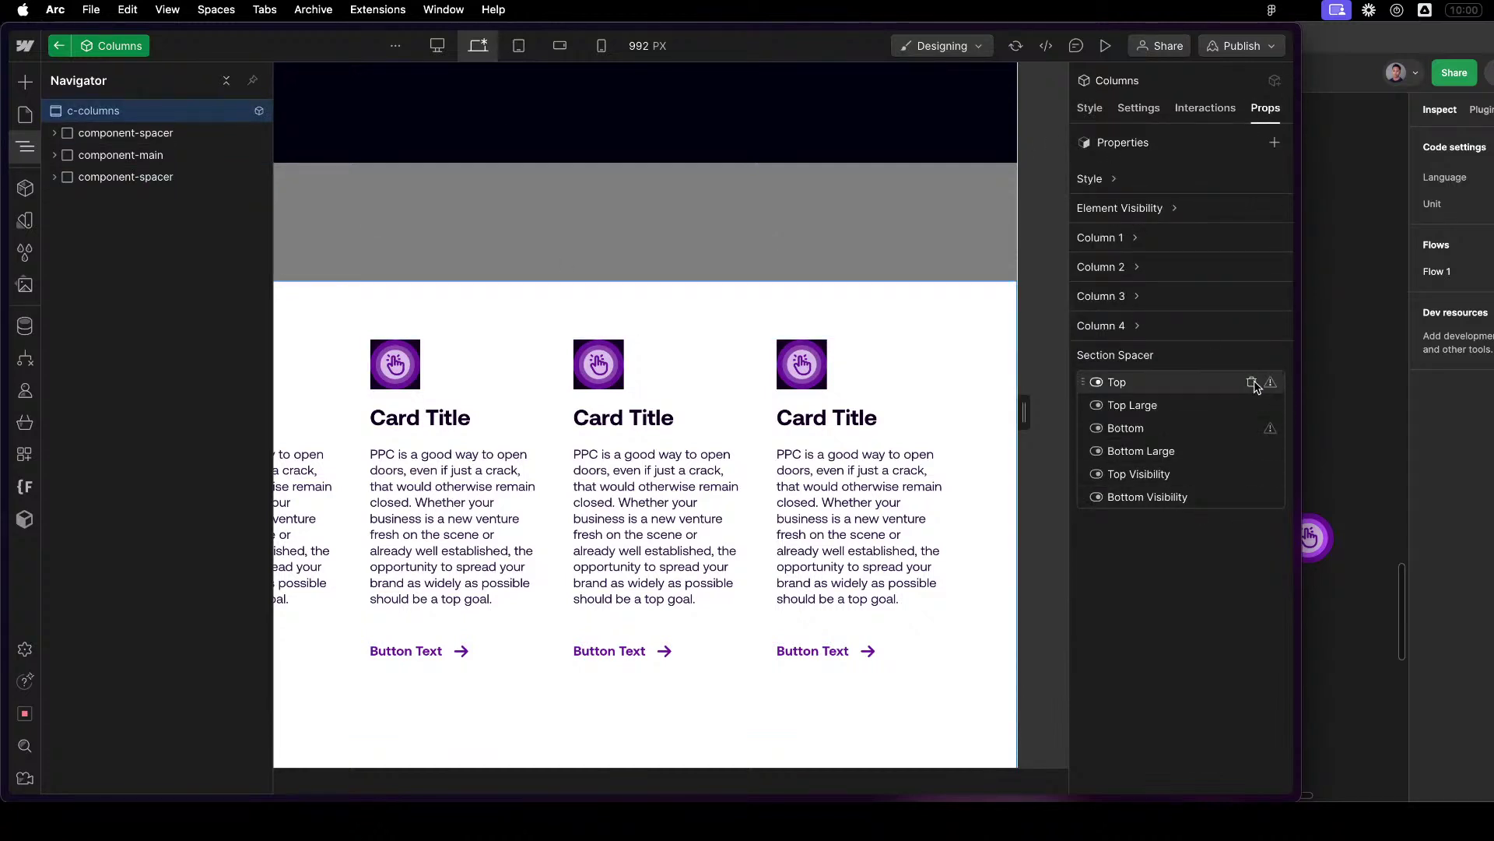
{"action": "left_click", "coordinate": [1251, 383]}
{"action": "left_click", "coordinate": [1253, 407]}
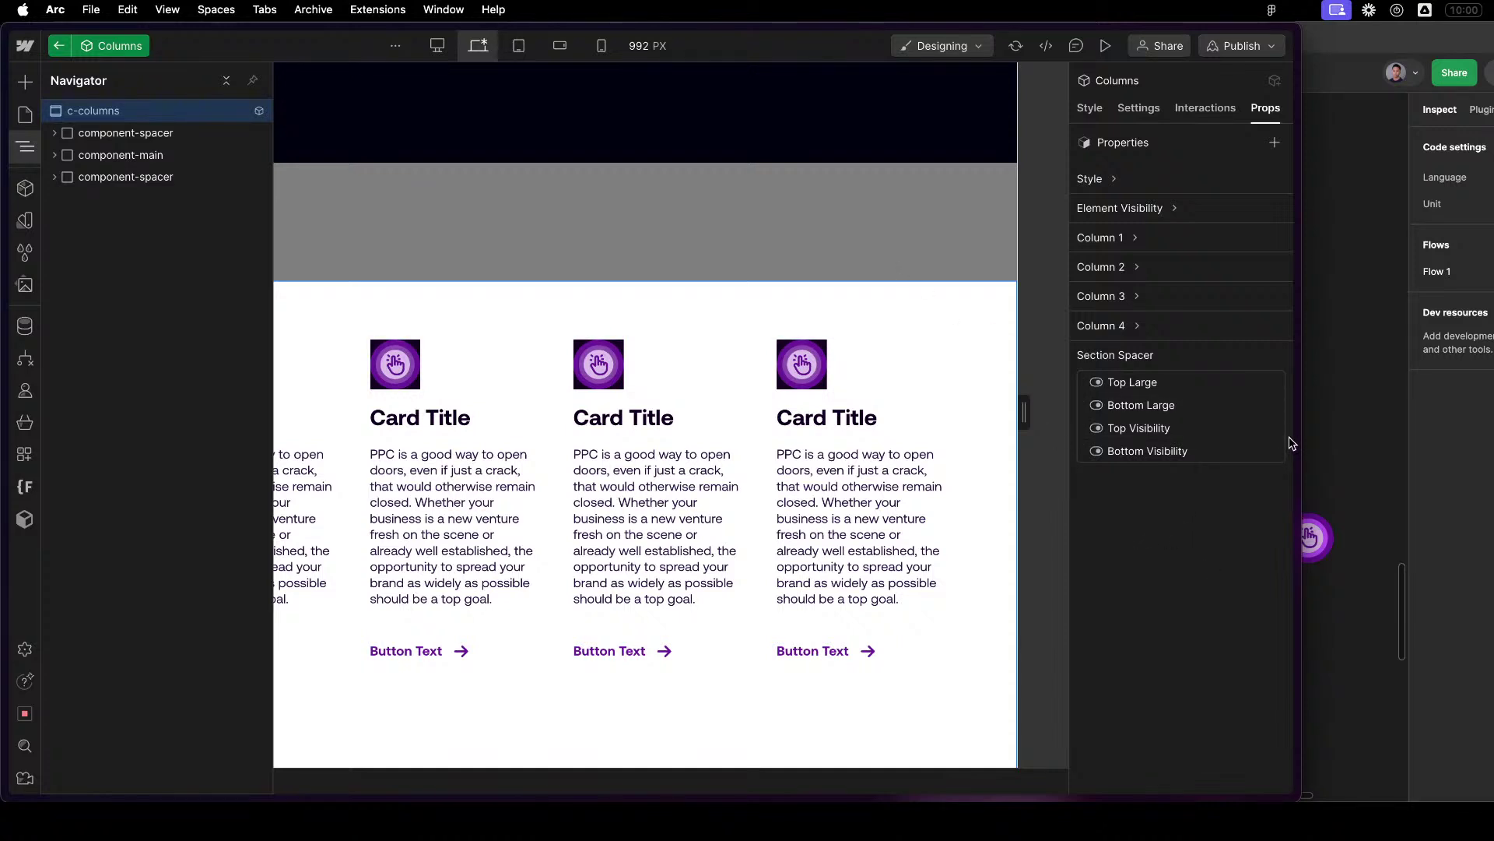
Examine which visibility property padding-xlarge in the upper component-spacer uses, and check the visibility setting of its parent.
{"action": "left_click", "coordinate": [54, 133]}
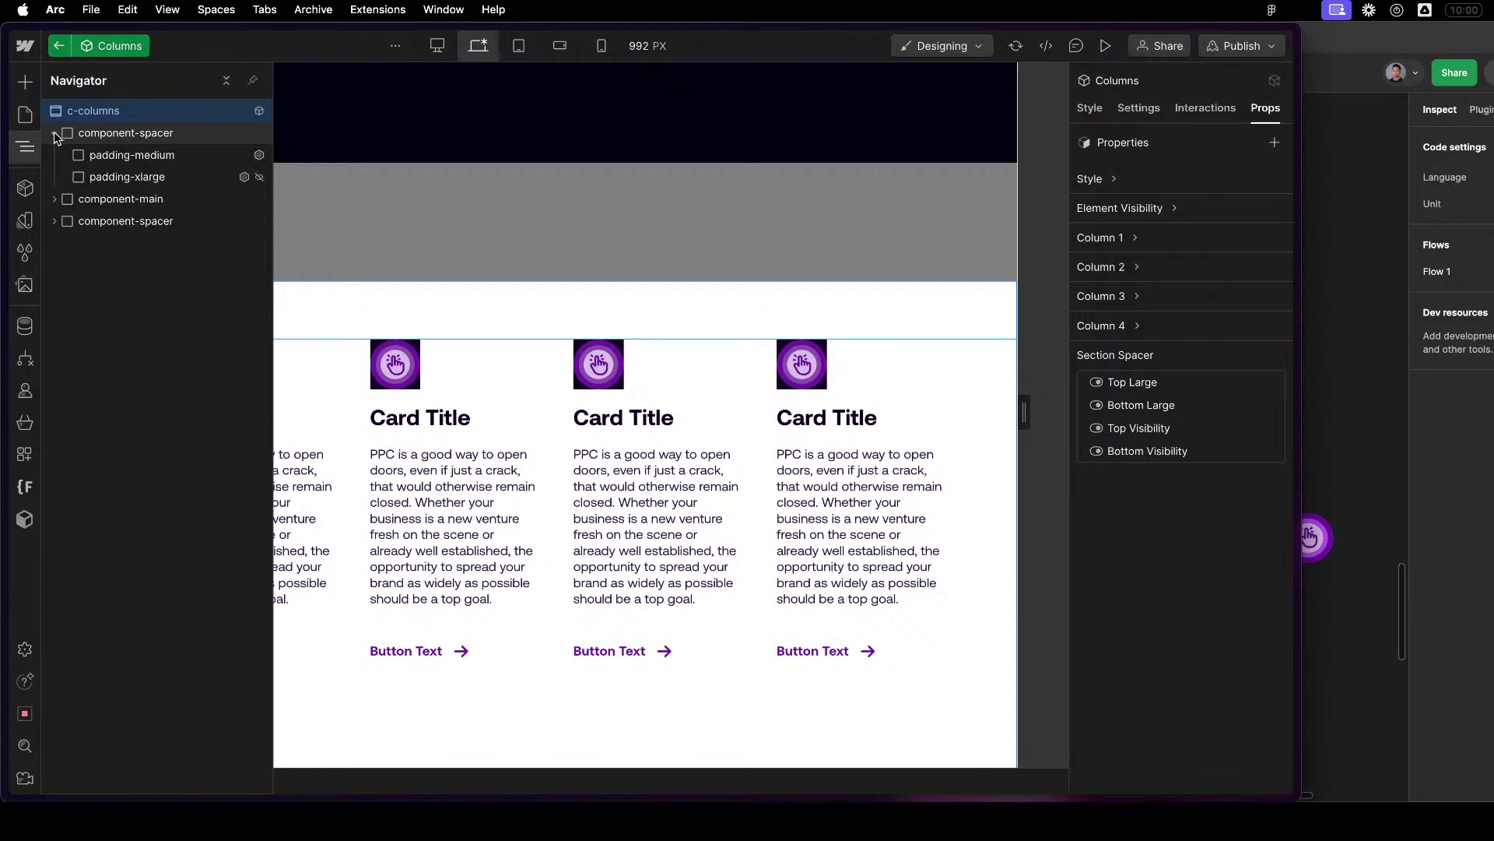
{"action": "left_click", "coordinate": [113, 177]}
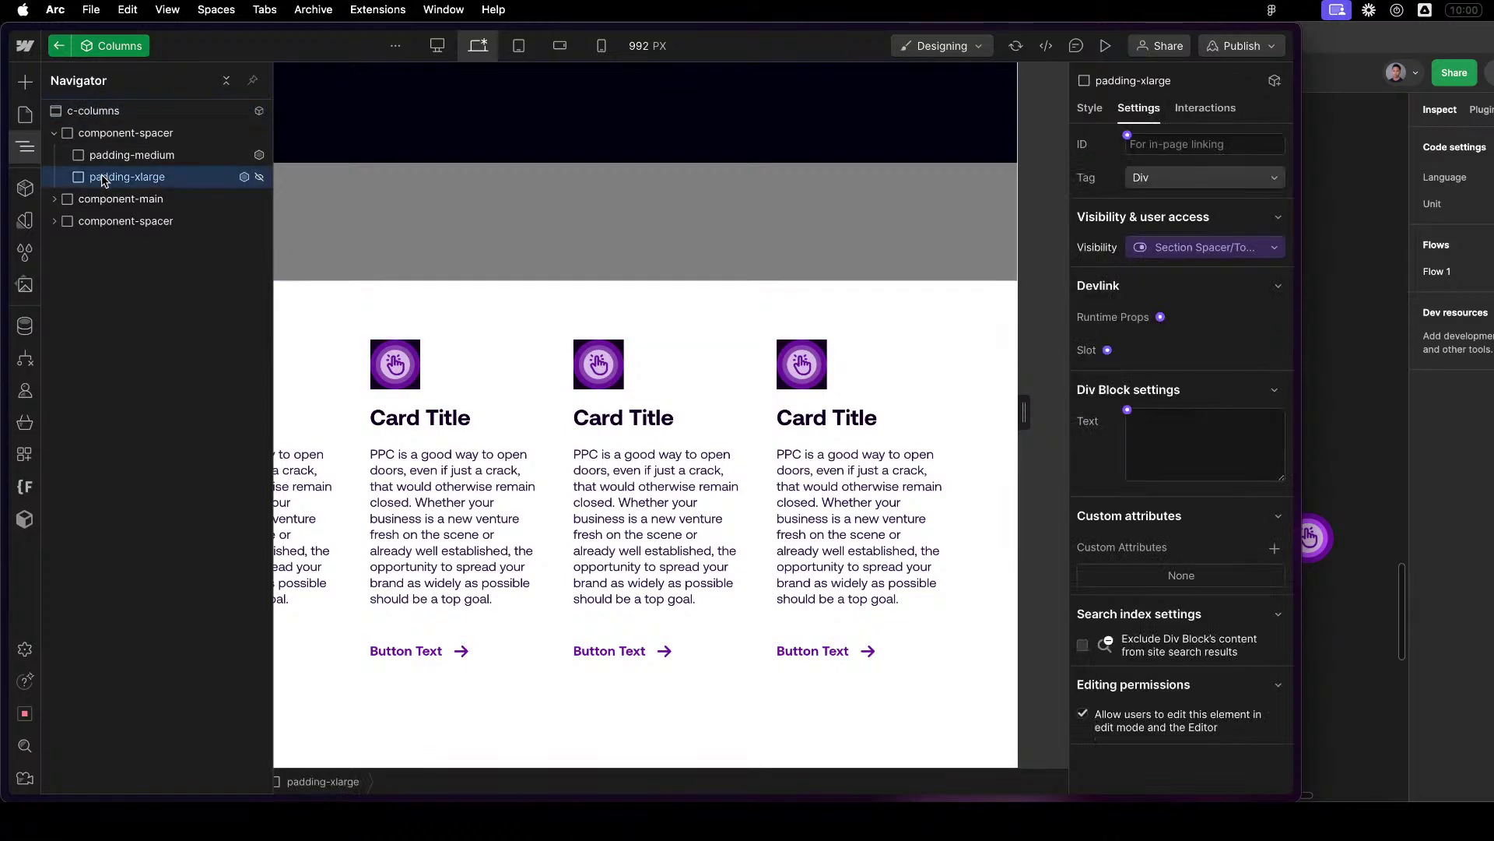
{"action": "left_click", "coordinate": [1244, 251]}
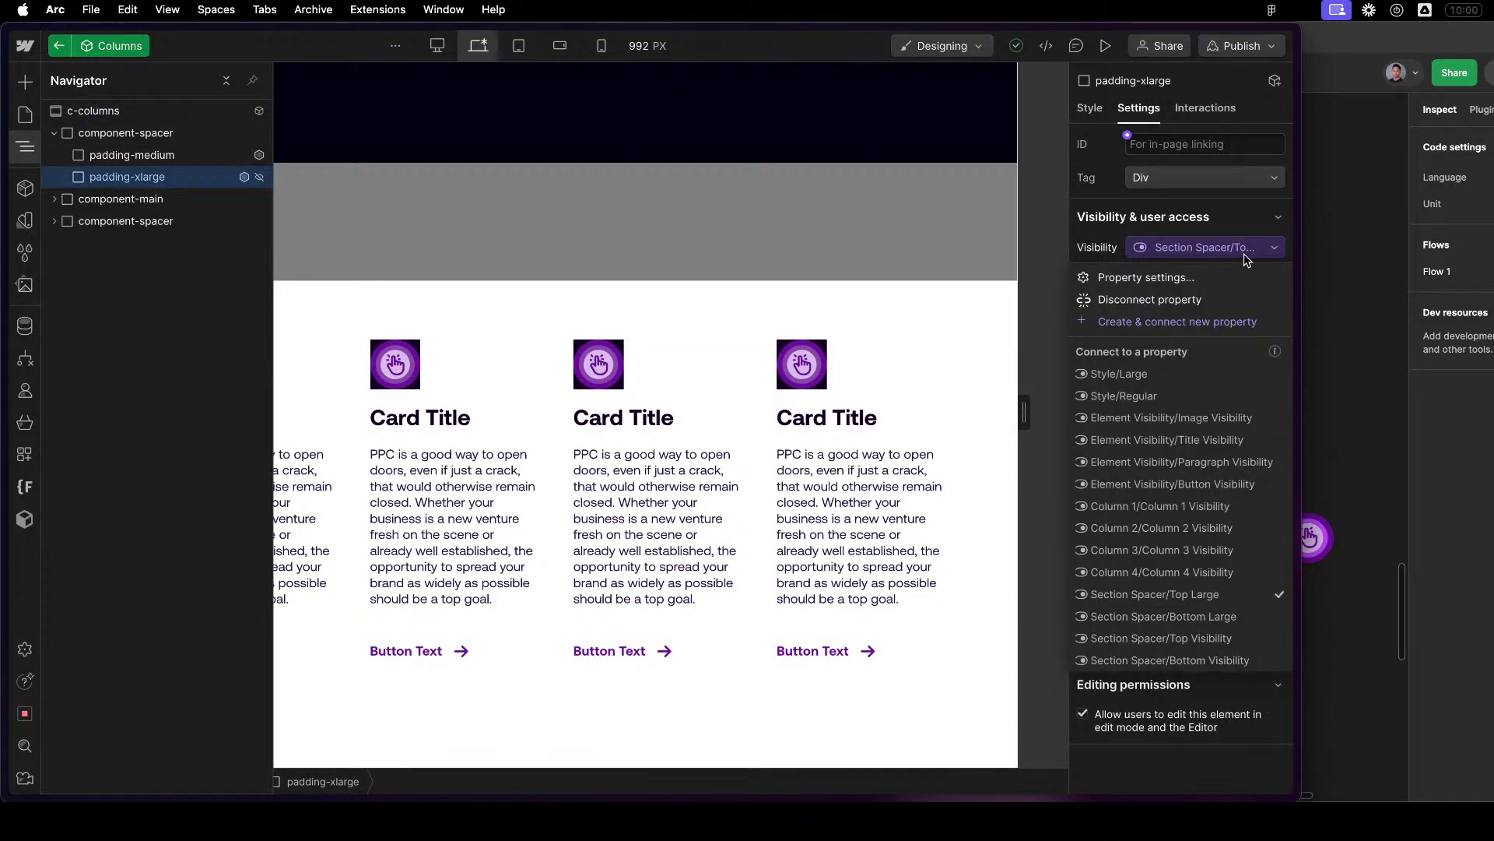
{"action": "left_click", "coordinate": [1246, 250]}
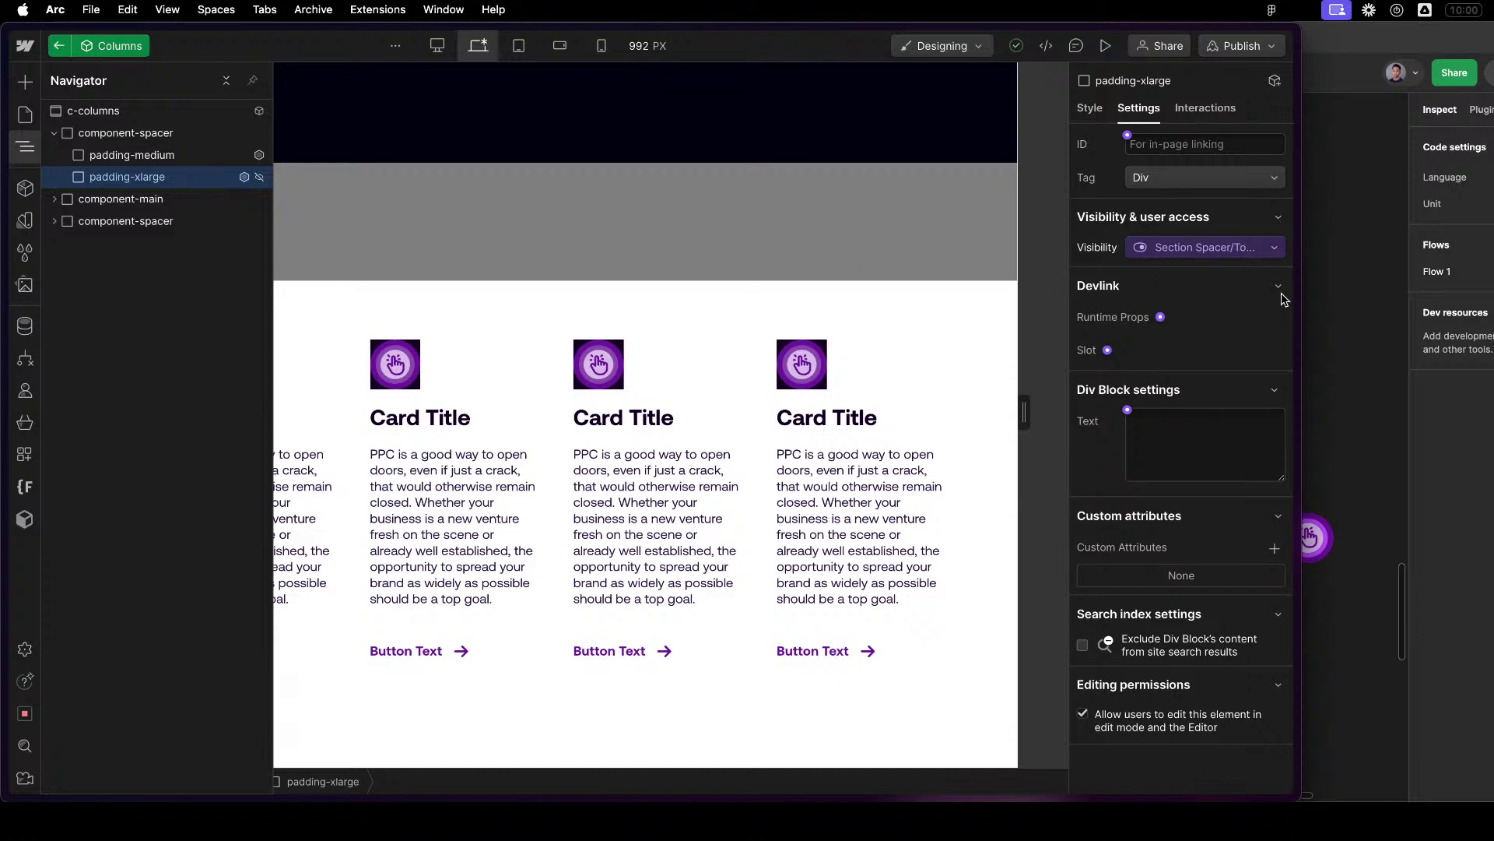
{"action": "left_click", "coordinate": [1253, 249]}
{"action": "left_click", "coordinate": [1219, 285]}
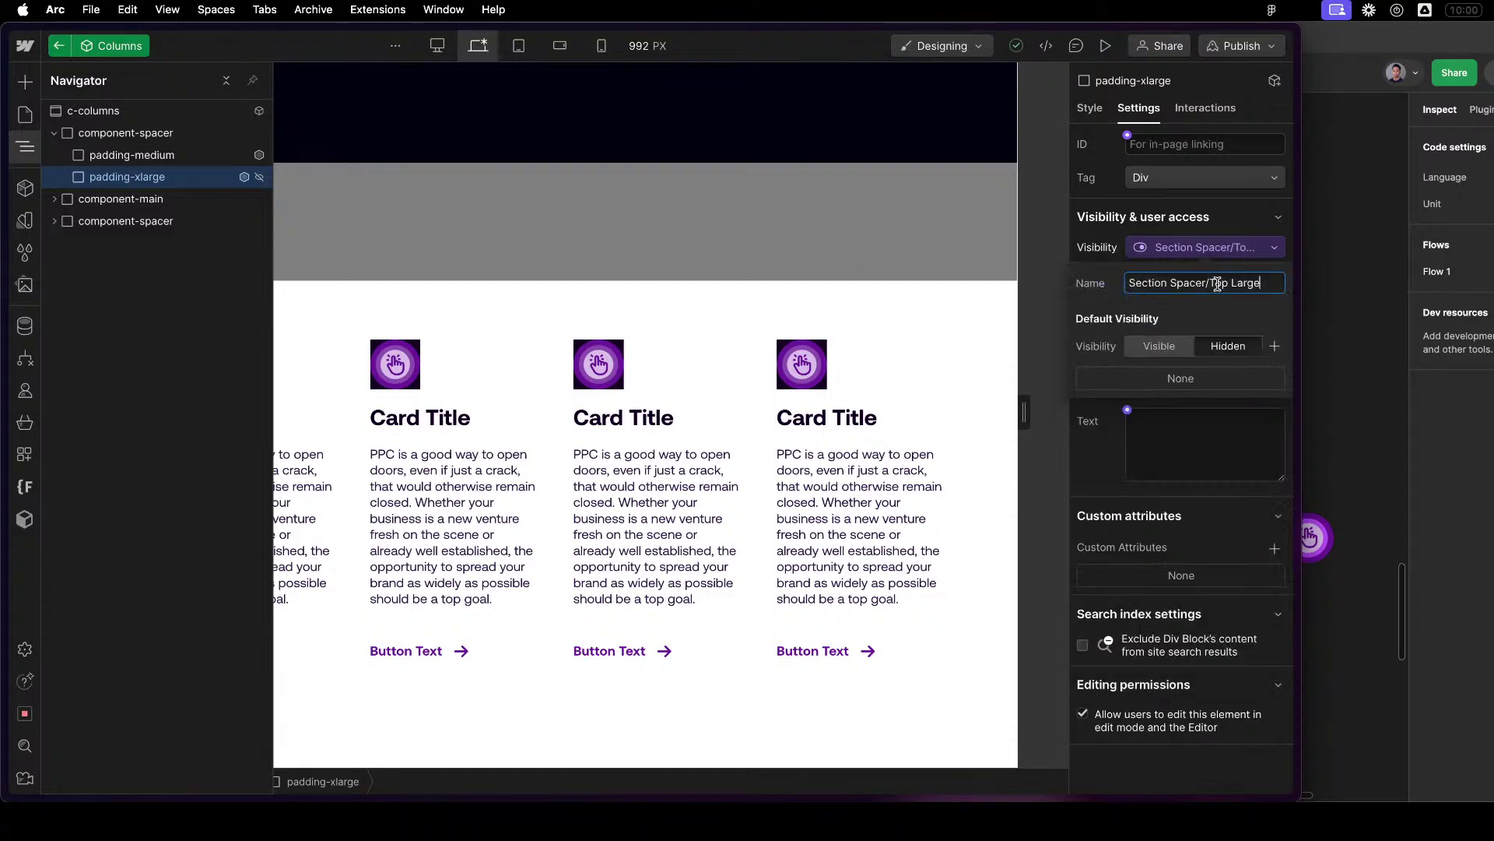
{"action": "left_click", "coordinate": [1221, 252]}
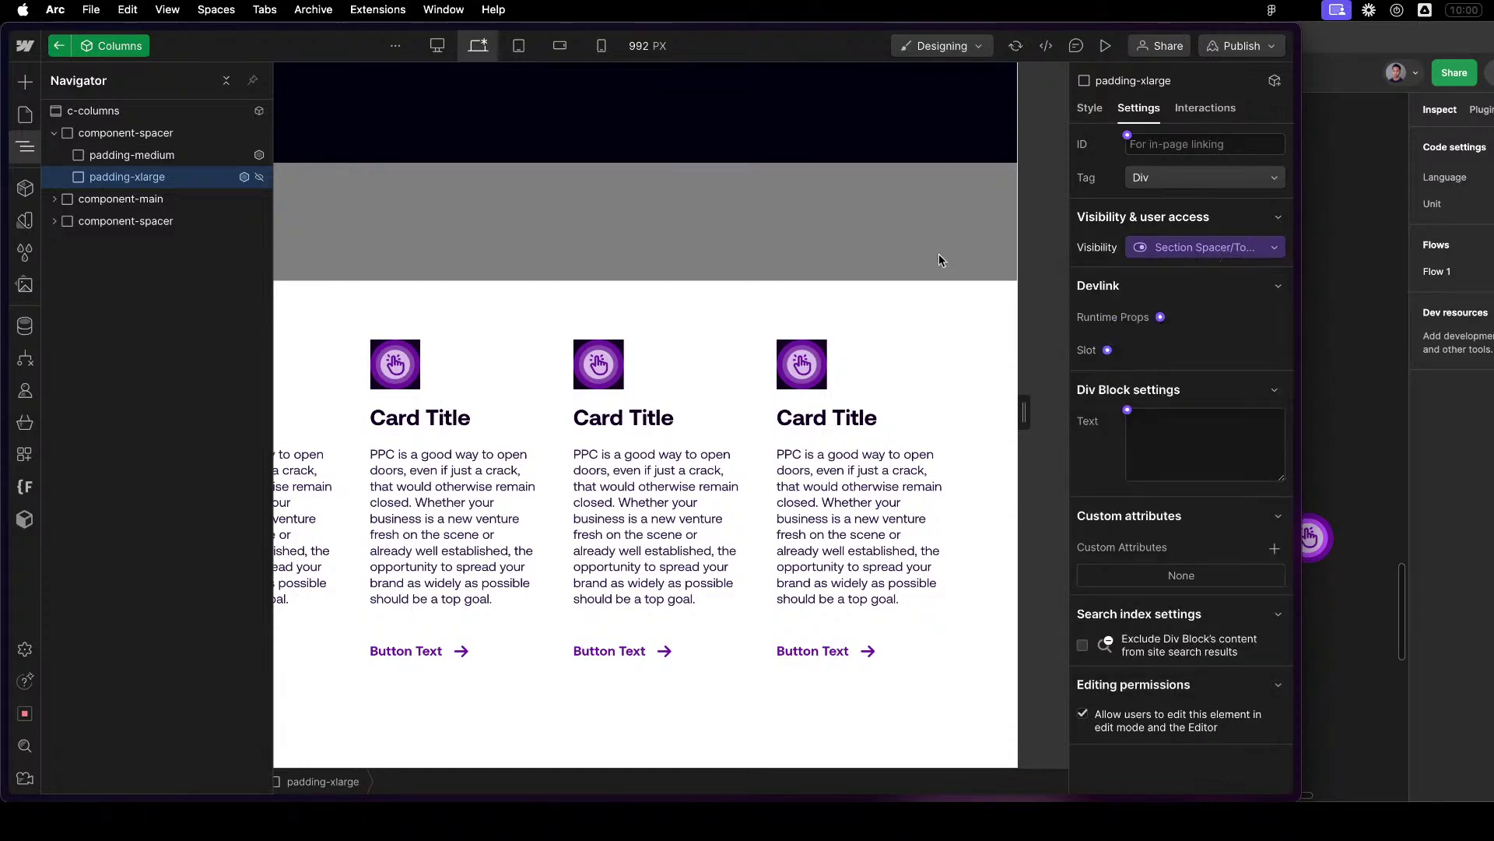
{"action": "left_click", "coordinate": [140, 133]}
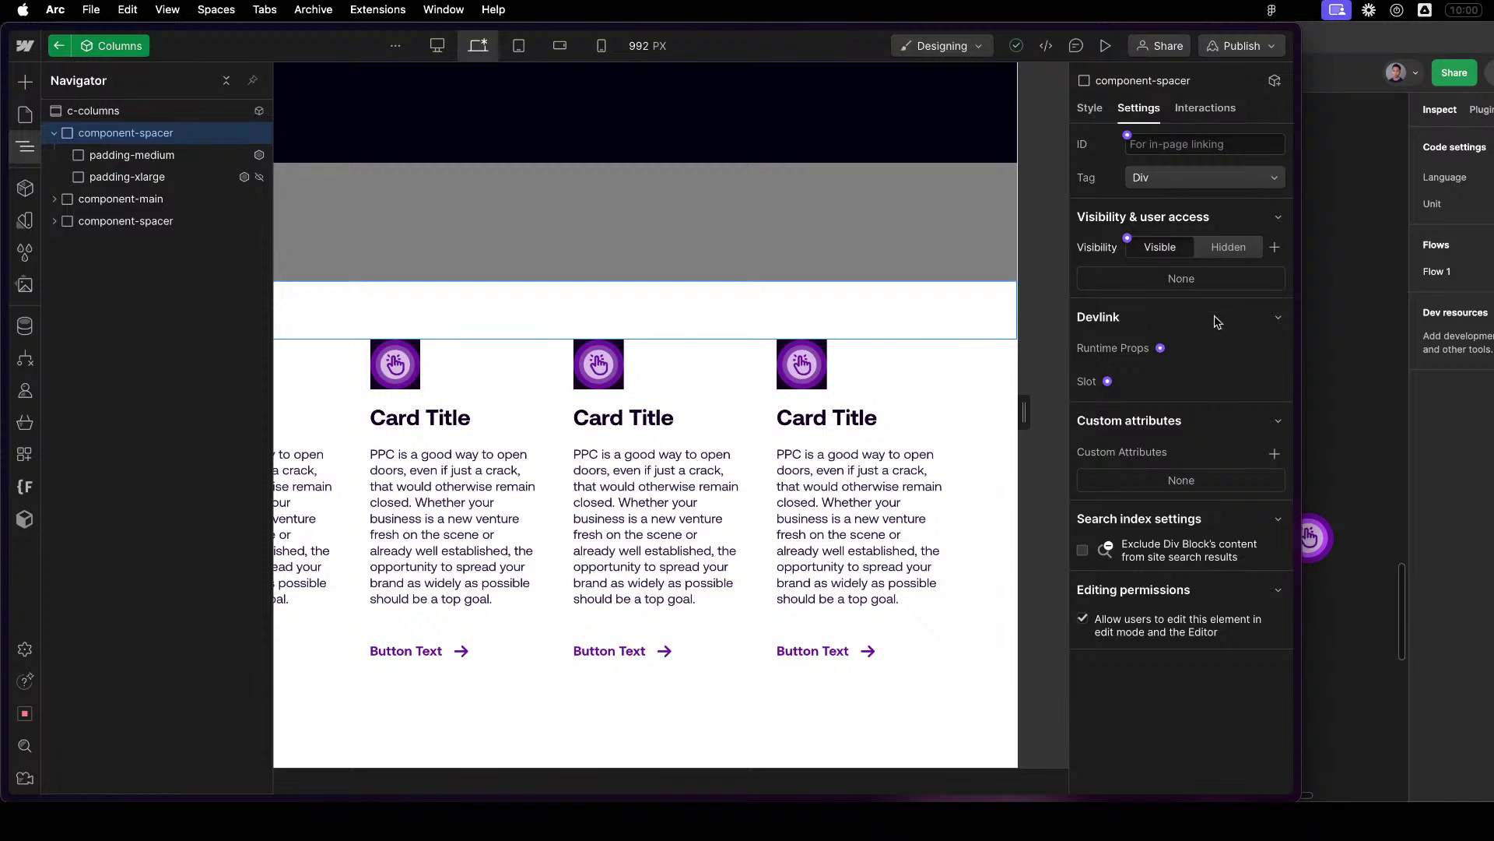
Exit component editing and reset Top Visibility and Bottom Visibility on the Columns instance to their defaults.
{"action": "left_click", "coordinate": [193, 113]}
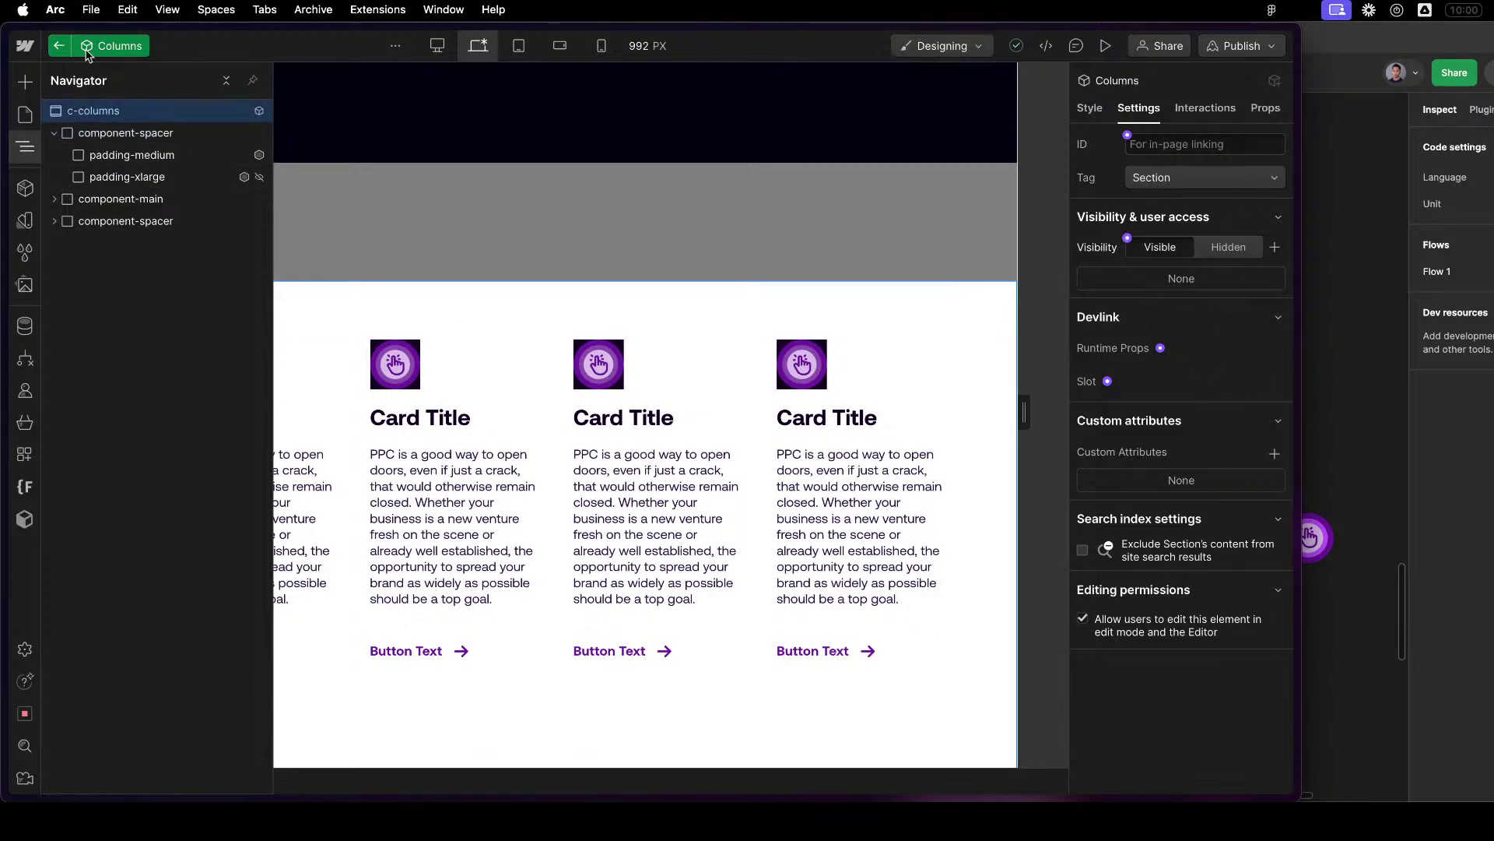
{"action": "left_click", "coordinate": [58, 45]}
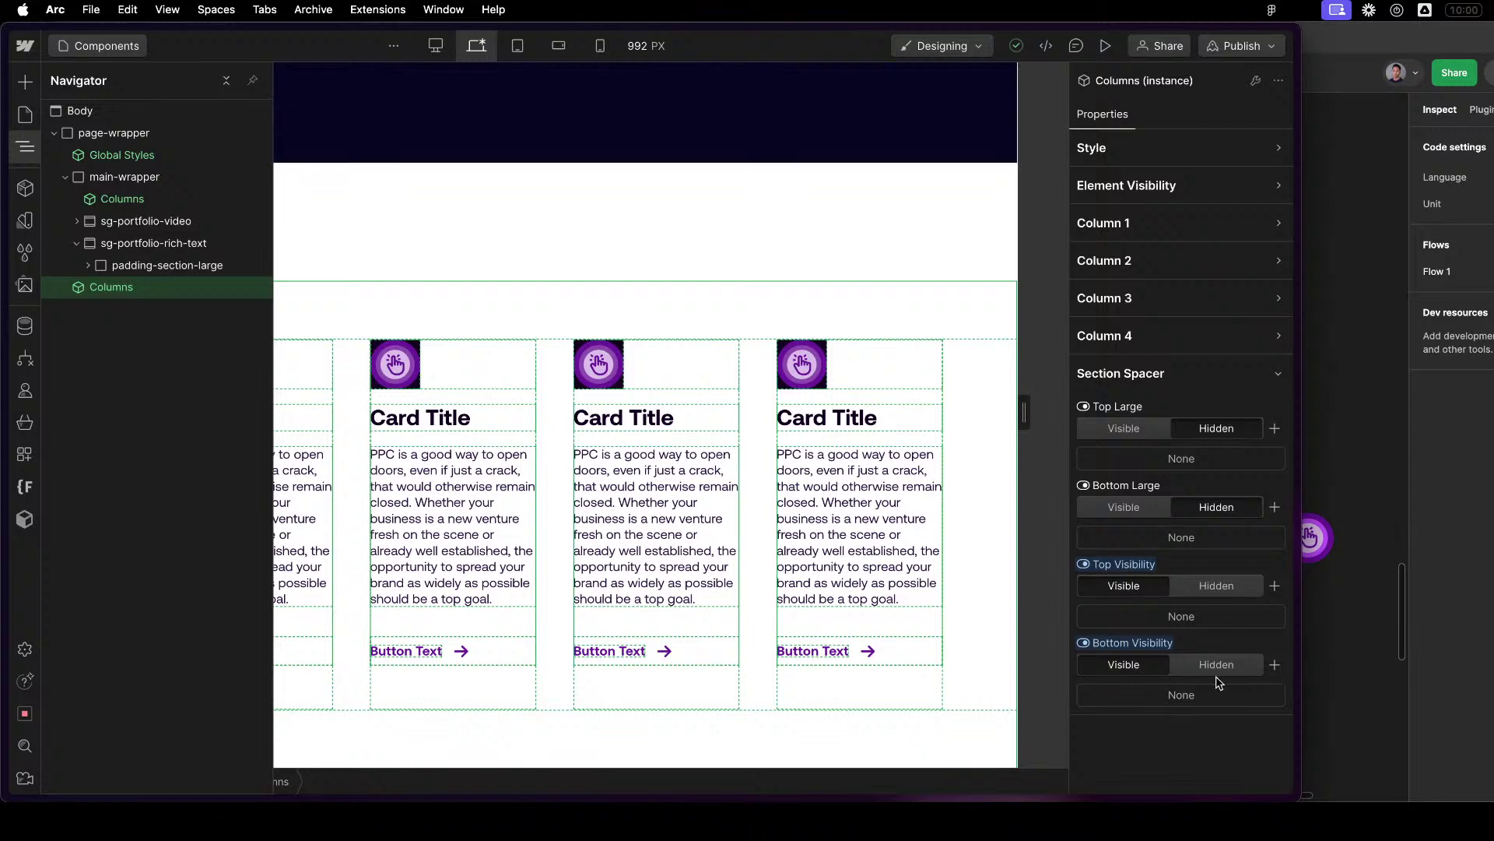
{"action": "right_click", "coordinate": [1107, 564]}
{"action": "left_click", "coordinate": [1144, 585]}
{"action": "right_click", "coordinate": [1121, 643]}
{"action": "left_click", "coordinate": [1121, 665]}
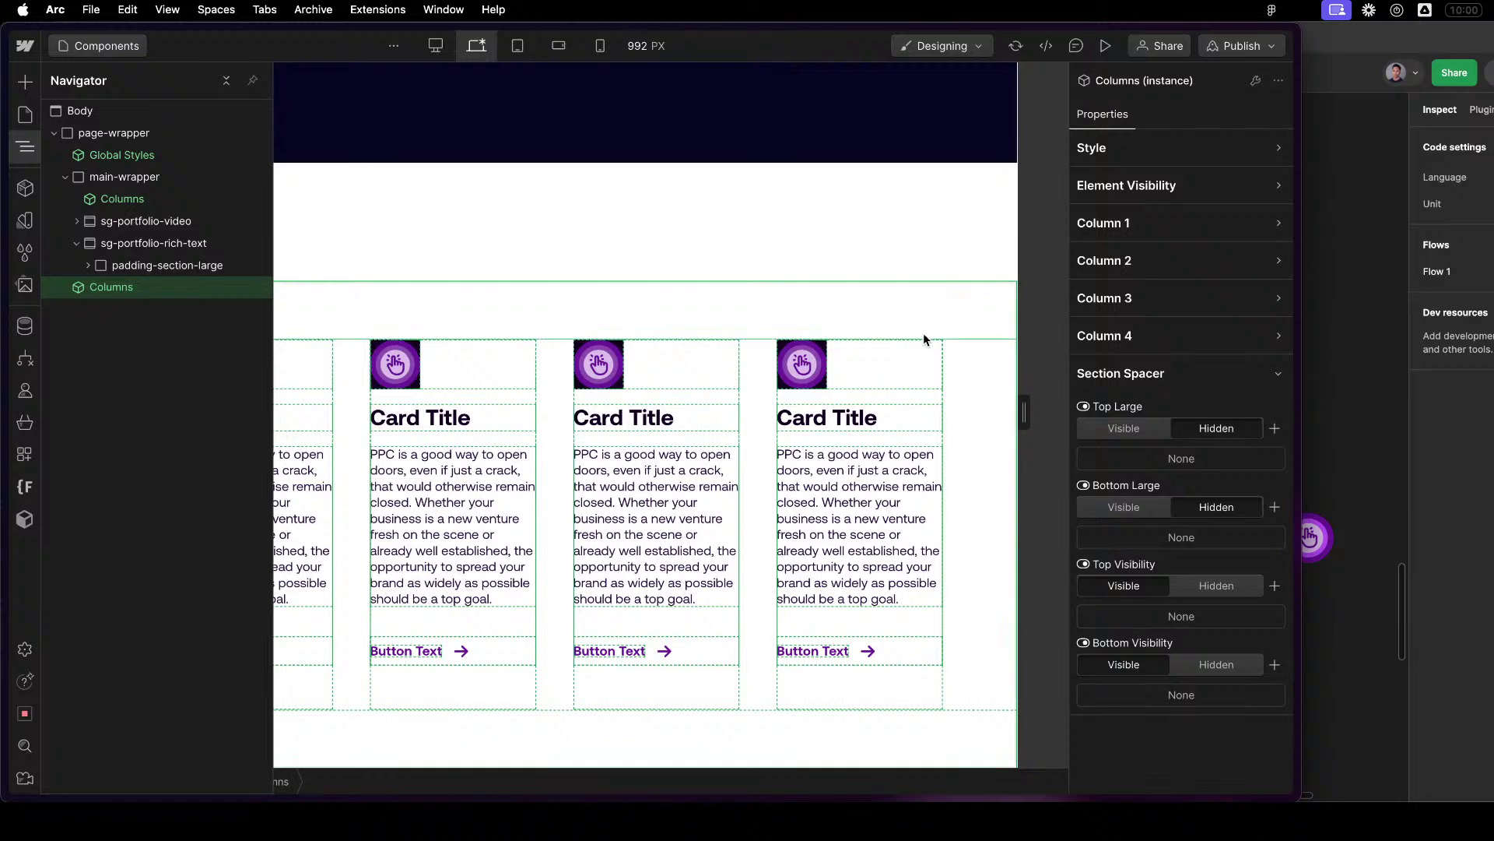
Open the lower Columns component for editing and rename the upper padding-medium's visibility property to Section Spacer/Top.
{"action": "double_click", "coordinate": [111, 290]}
{"action": "left_click", "coordinate": [93, 133]}
{"action": "left_click", "coordinate": [107, 157]}
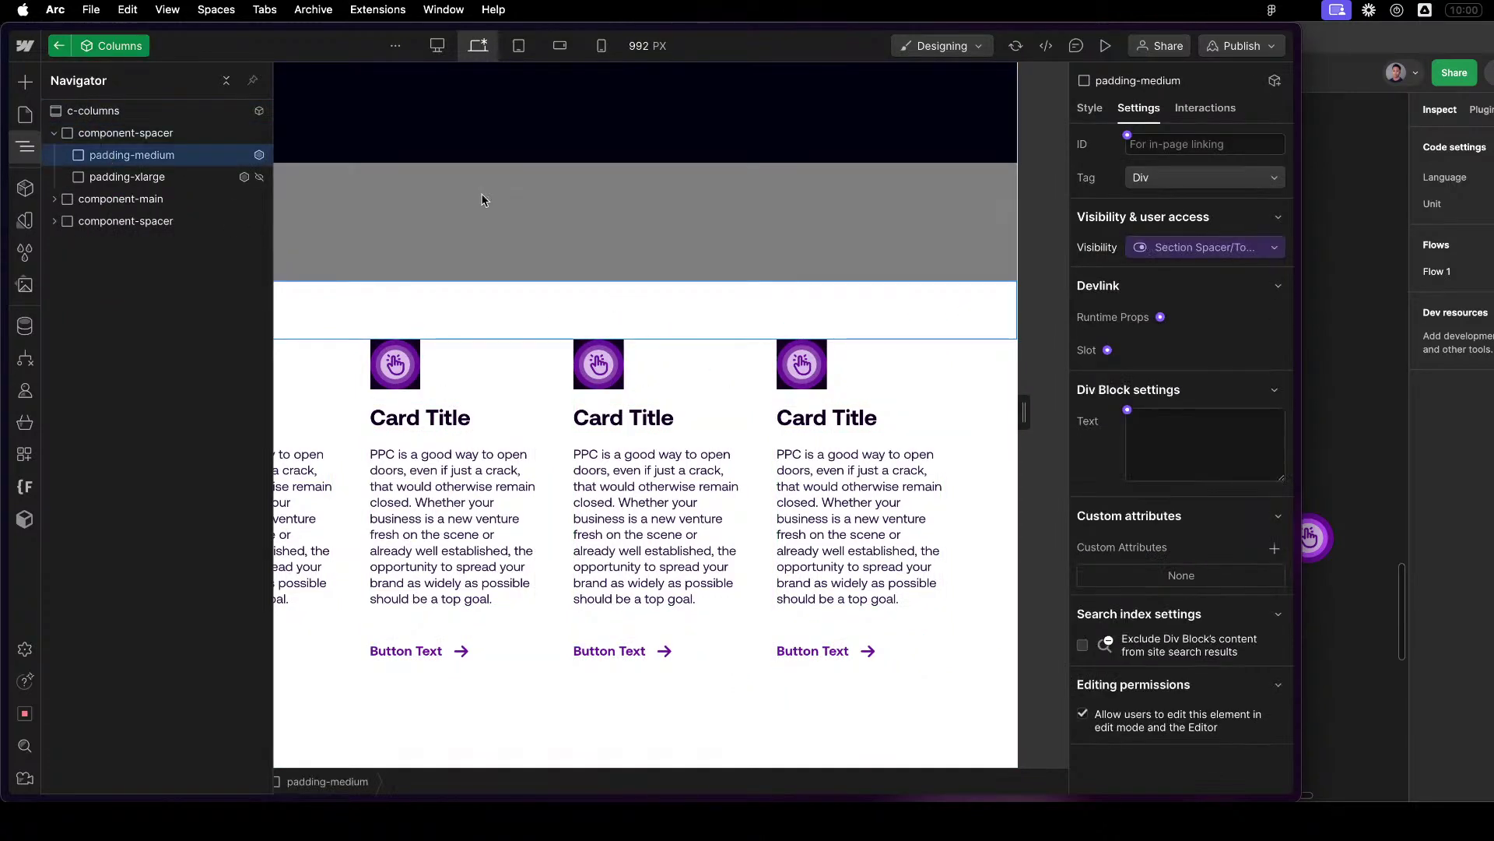
{"action": "left_click", "coordinate": [1170, 248]}
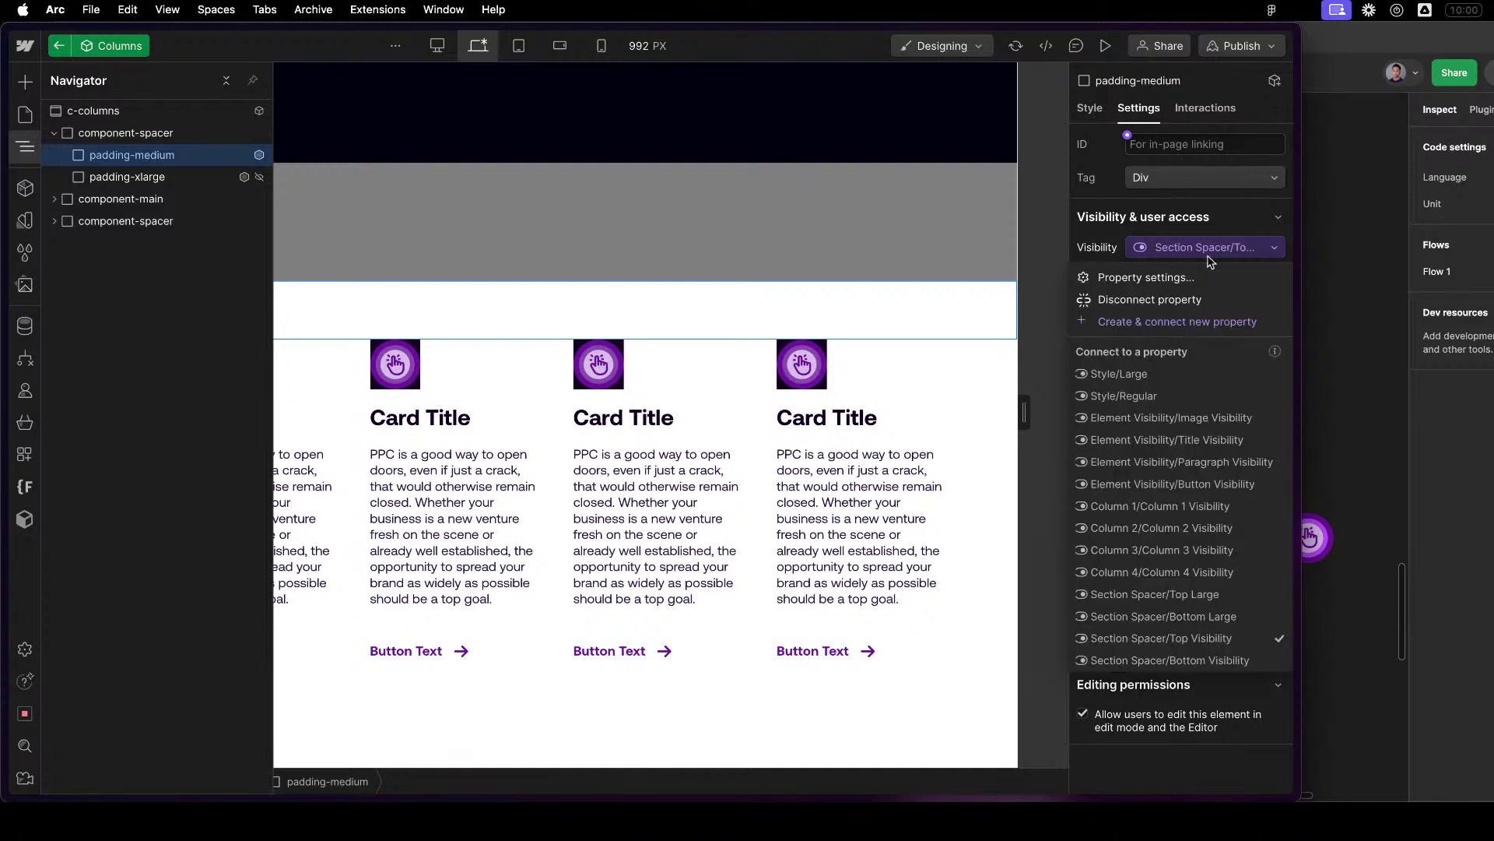
{"action": "left_click", "coordinate": [1229, 272]}
{"action": "left_click", "coordinate": [1231, 280]}
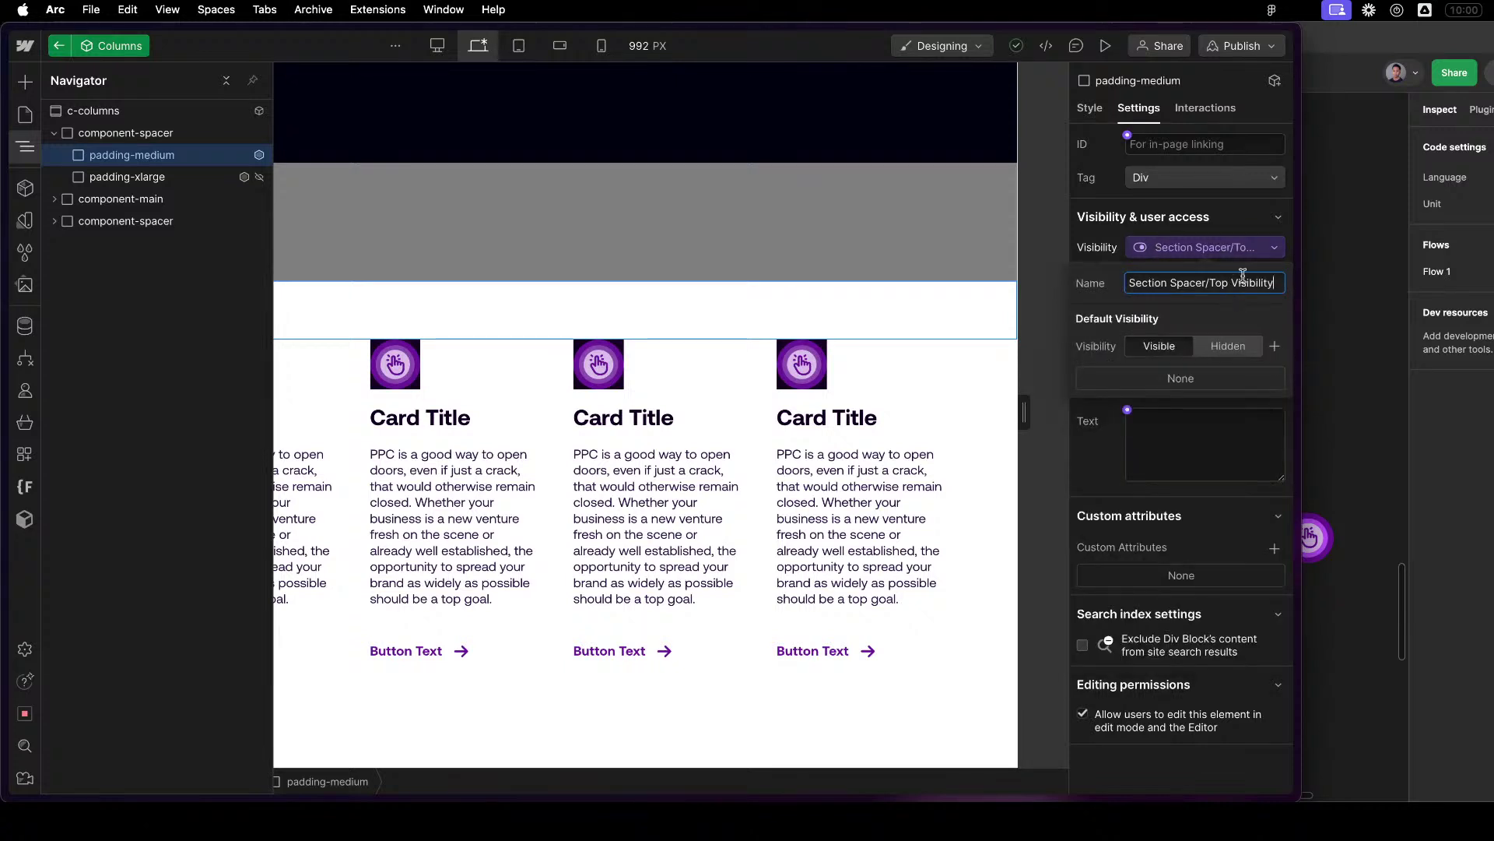
{"action": "double_click", "coordinate": [1246, 283]}
{"action": "key", "text": "BackSpace"}
{"action": "left_click", "coordinate": [1227, 246]}
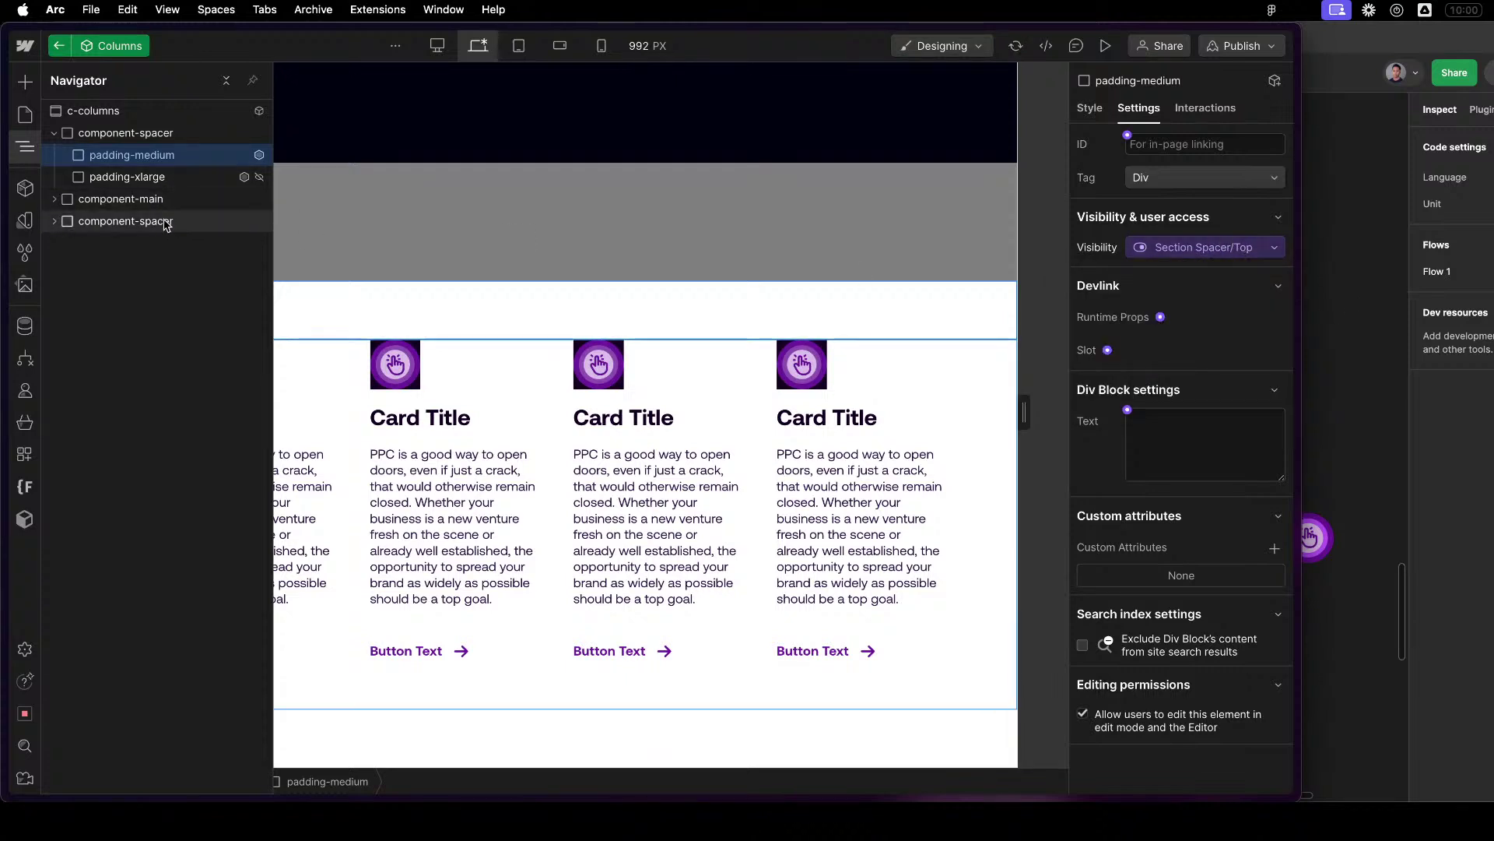
Rename the visibility property of padding-medium in the lower component-spacer to Section Spacer/Bottom.
{"action": "left_click", "coordinate": [54, 222]}
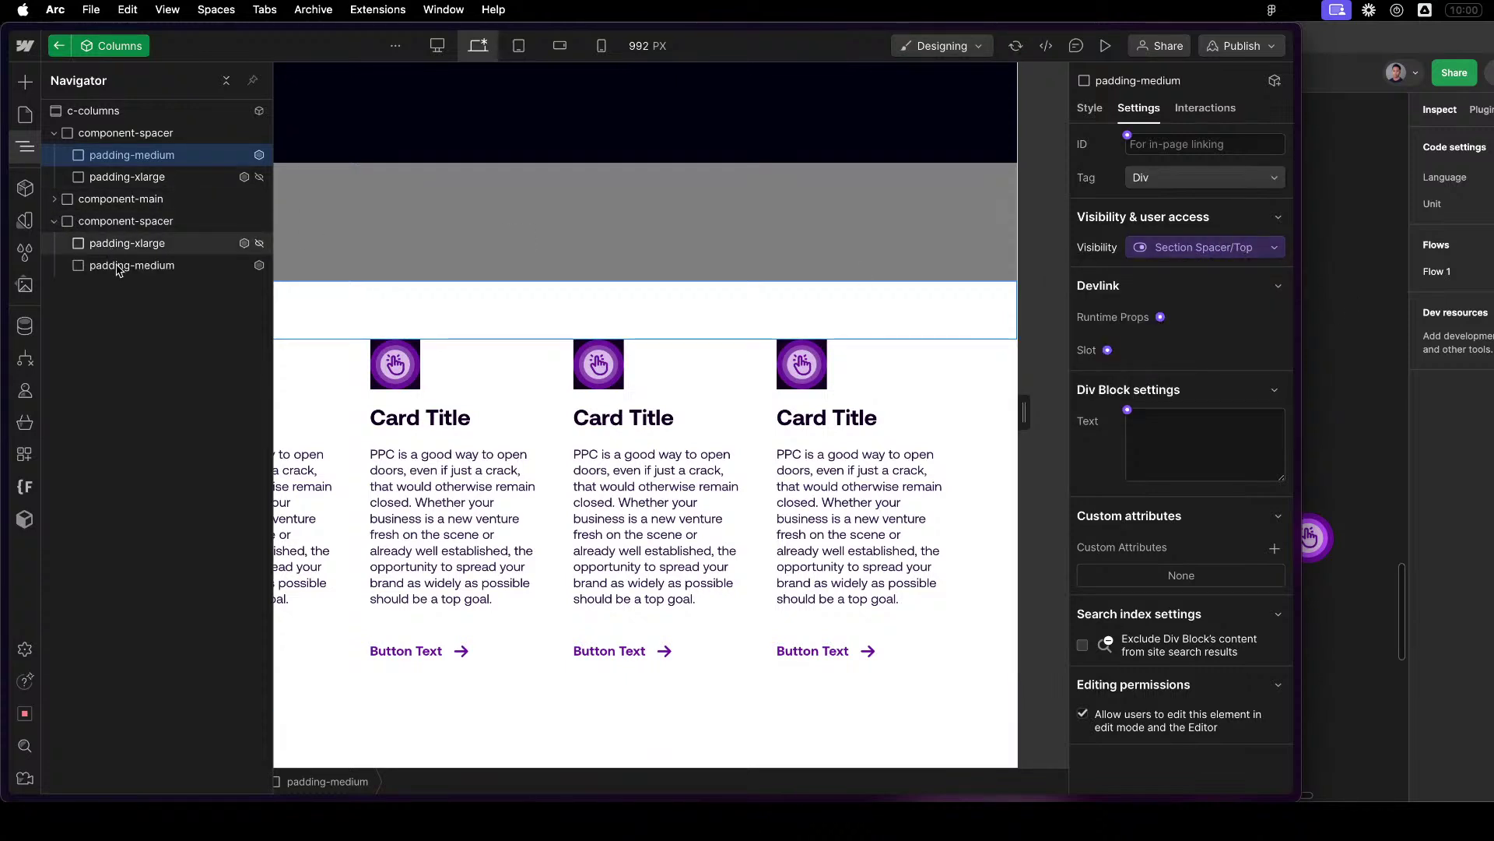
{"action": "left_click", "coordinate": [117, 266]}
{"action": "left_click", "coordinate": [1227, 247]}
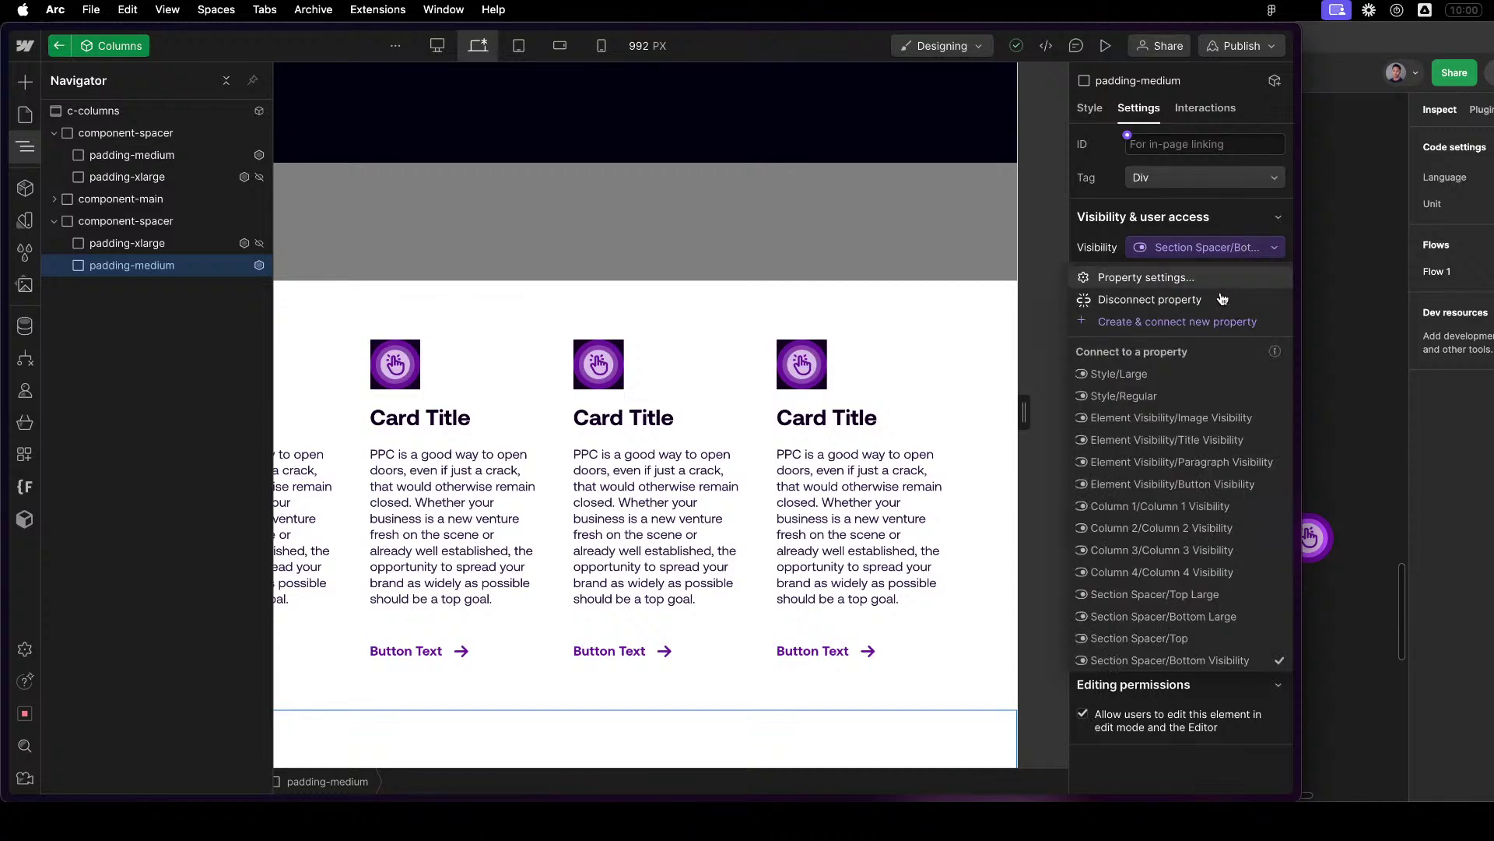
{"action": "left_click", "coordinate": [1208, 279]}
{"action": "left_click_drag", "start_coordinate": [1232, 281], "coordinate": [1429, 290]}
{"action": "key", "text": "BackSpace"}
{"action": "key", "text": "Return"}
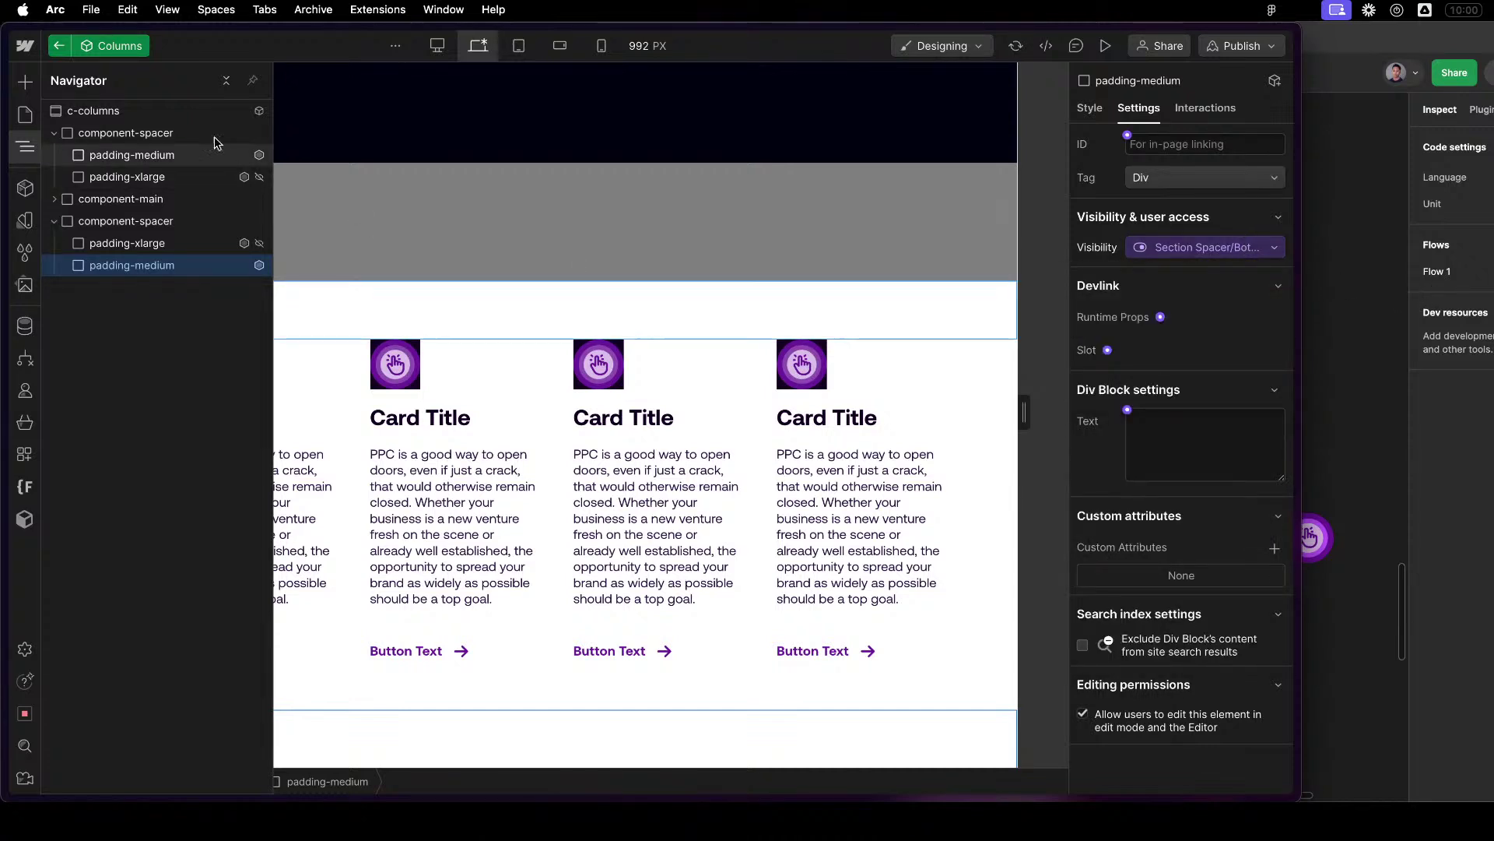
Reorder the component's Section Spacer properties as Top, Top Large, Bottom, Bottom Large, and exit component editing.
{"action": "left_click", "coordinate": [85, 111]}
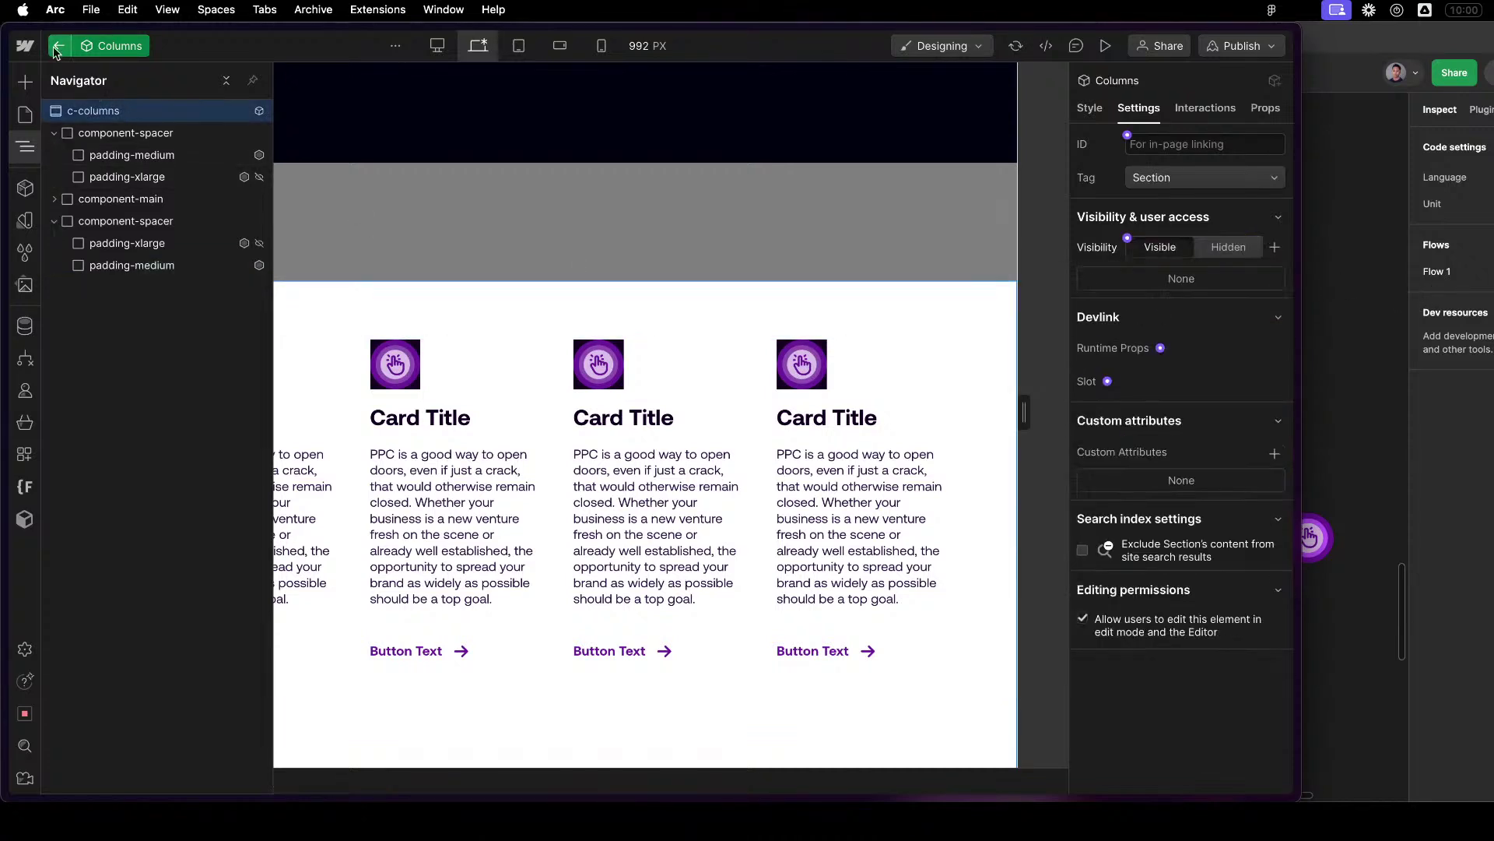
{"action": "left_click", "coordinate": [1268, 110]}
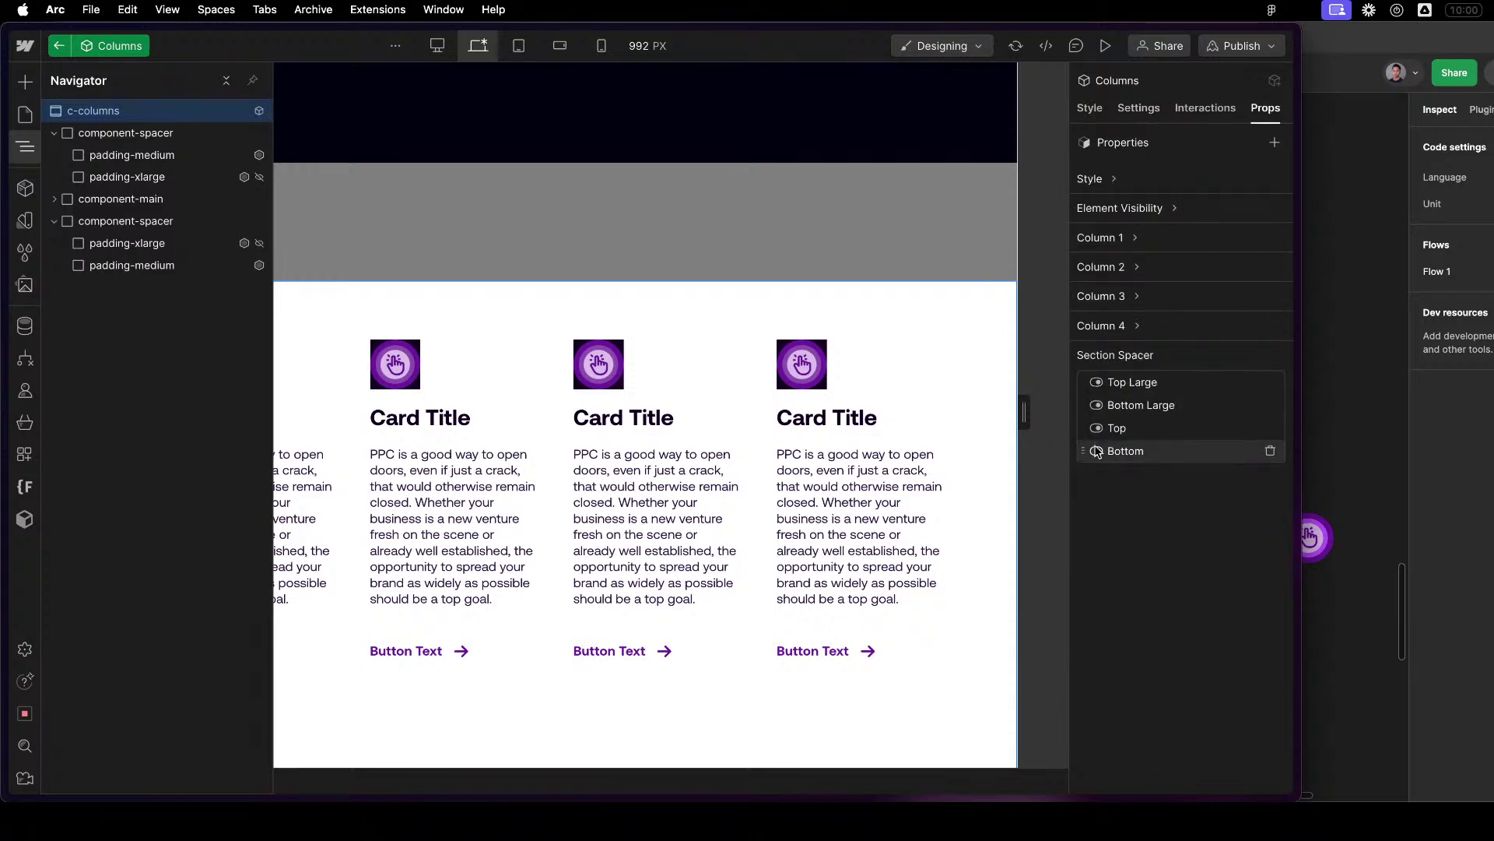
{"action": "left_click_drag", "start_coordinate": [1097, 427], "coordinate": [1096, 383]}
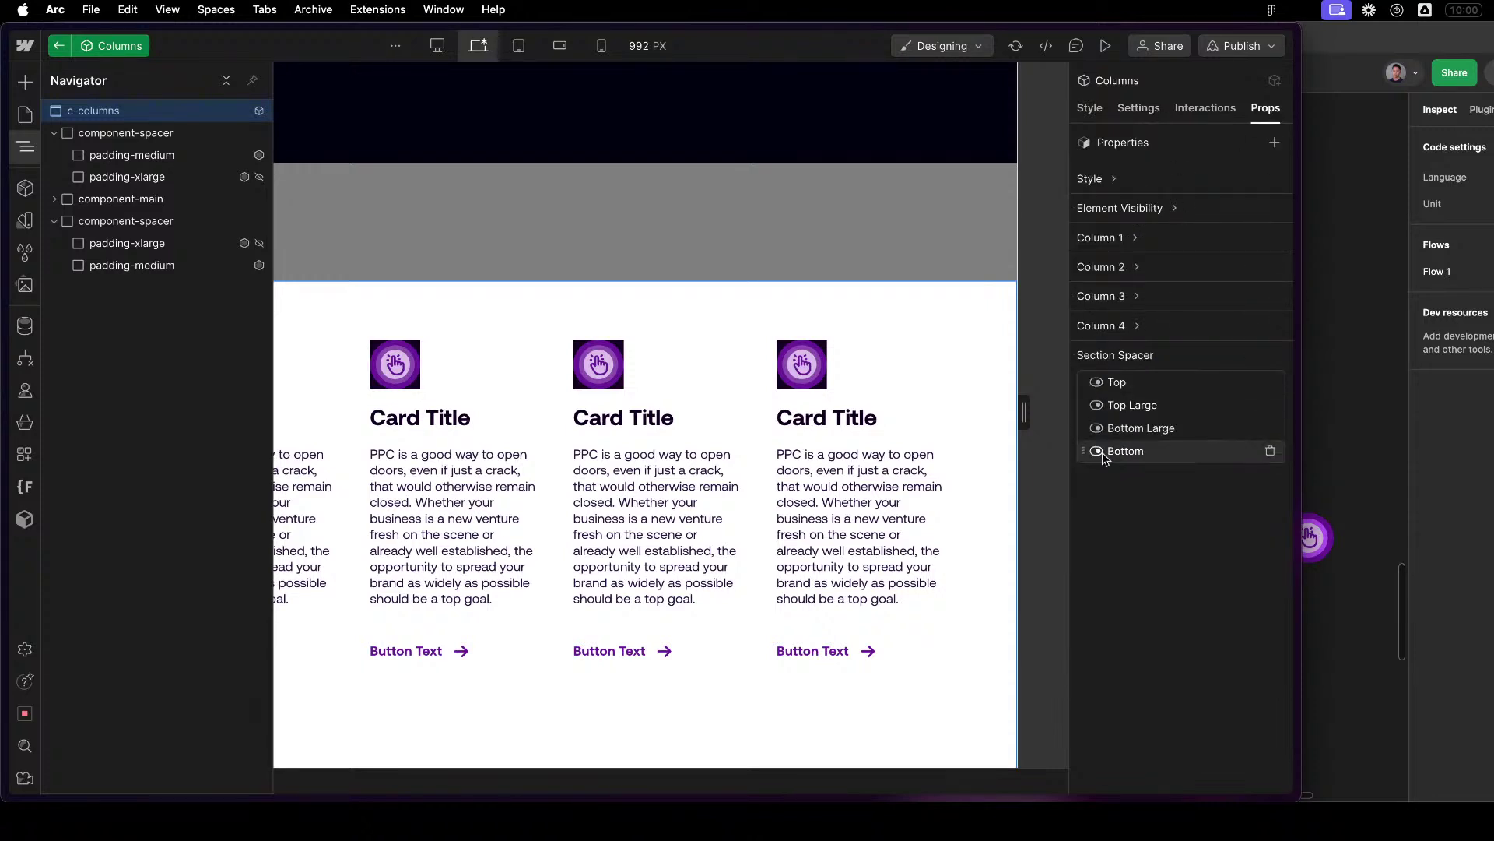
{"action": "left_click_drag", "start_coordinate": [1091, 451], "coordinate": [1092, 426]}
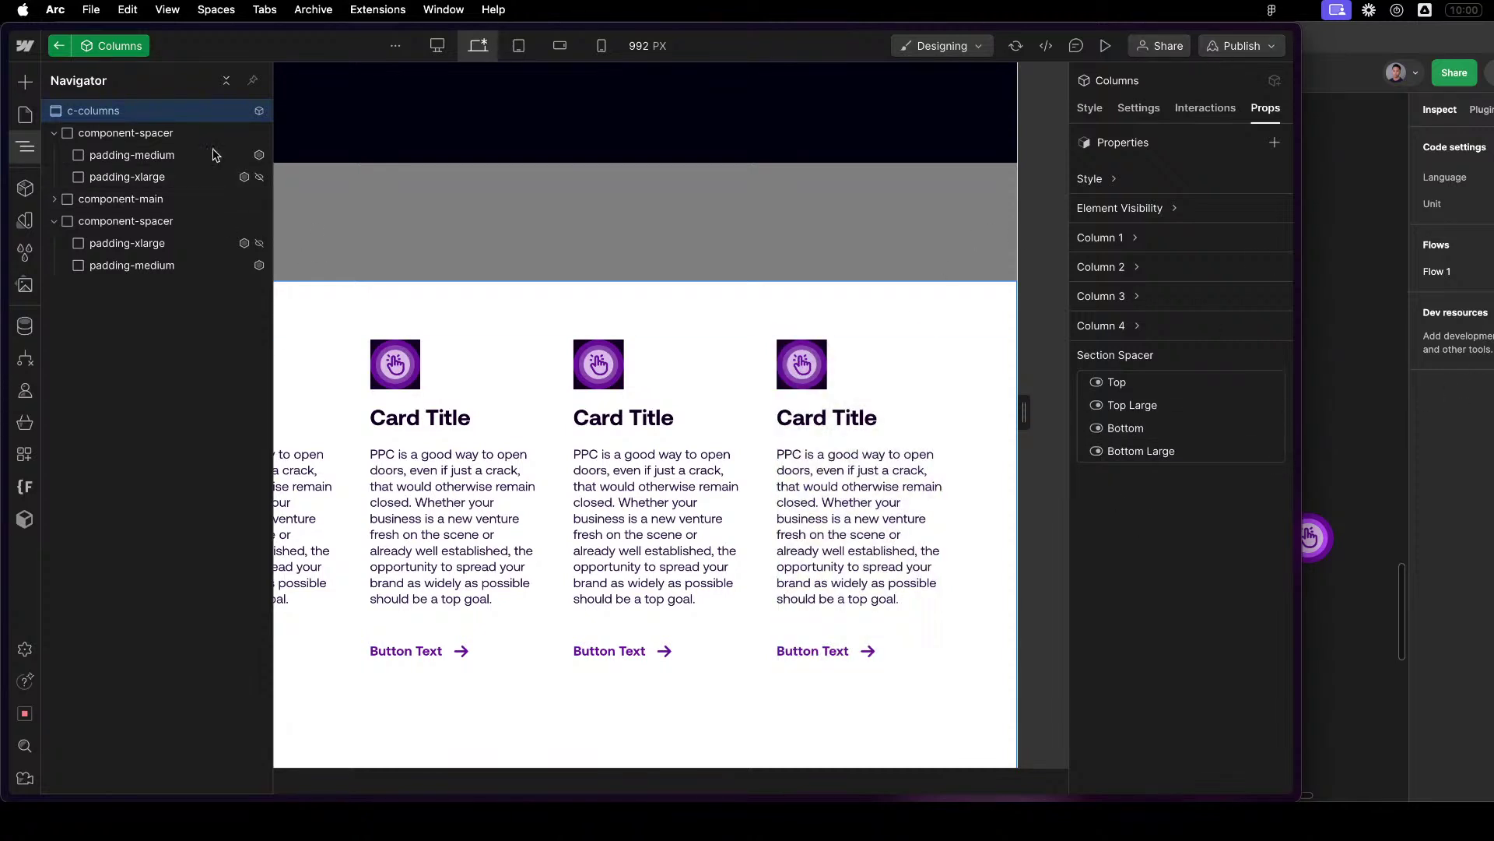
{"action": "left_click", "coordinate": [59, 49]}
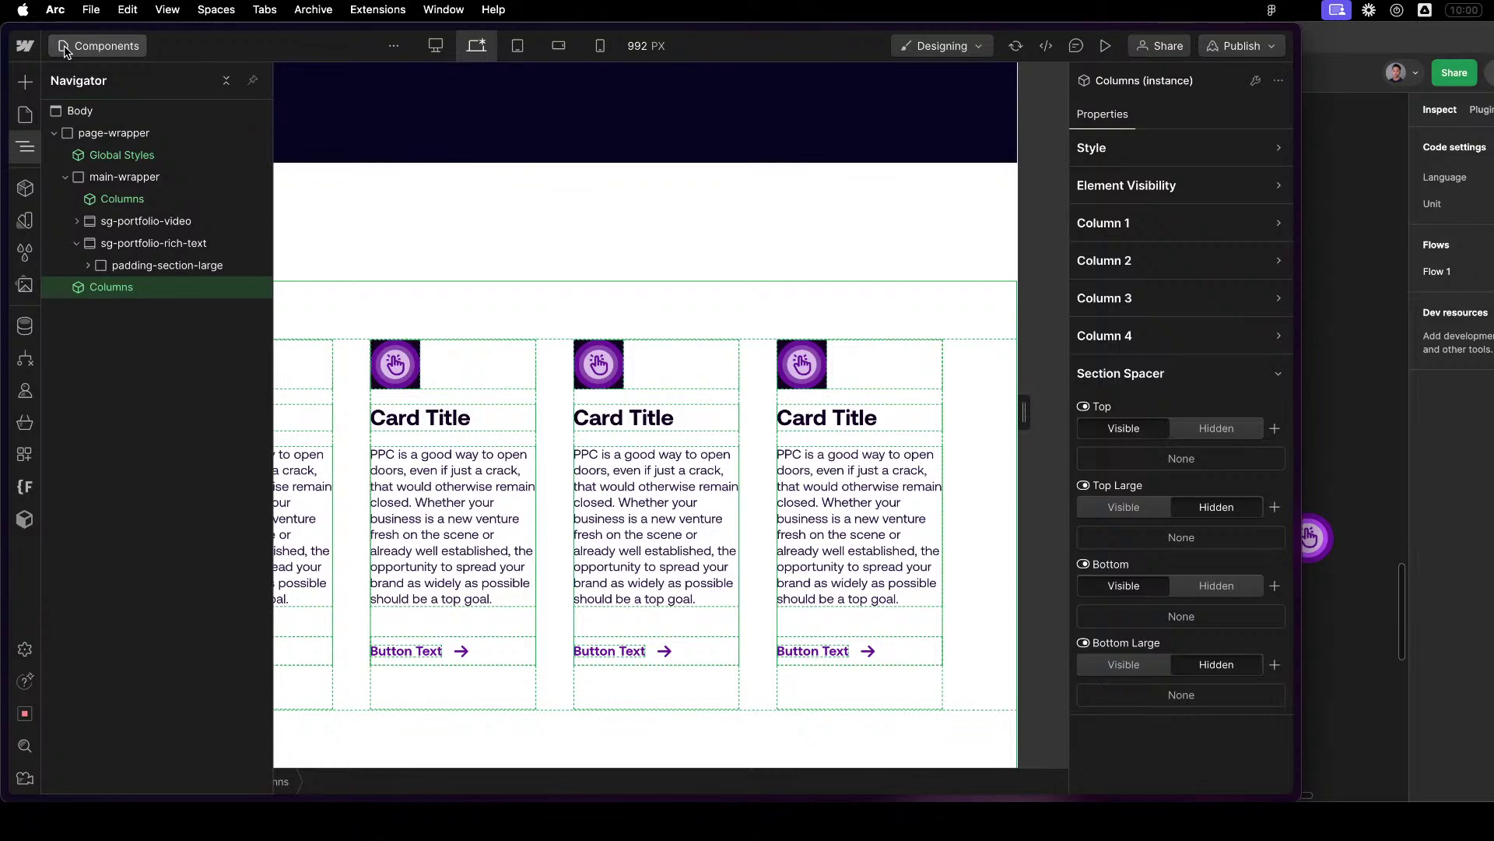
Test Top Large on the Columns instance by setting it to Visible and back to Hidden.
{"action": "left_click", "coordinate": [810, 324]}
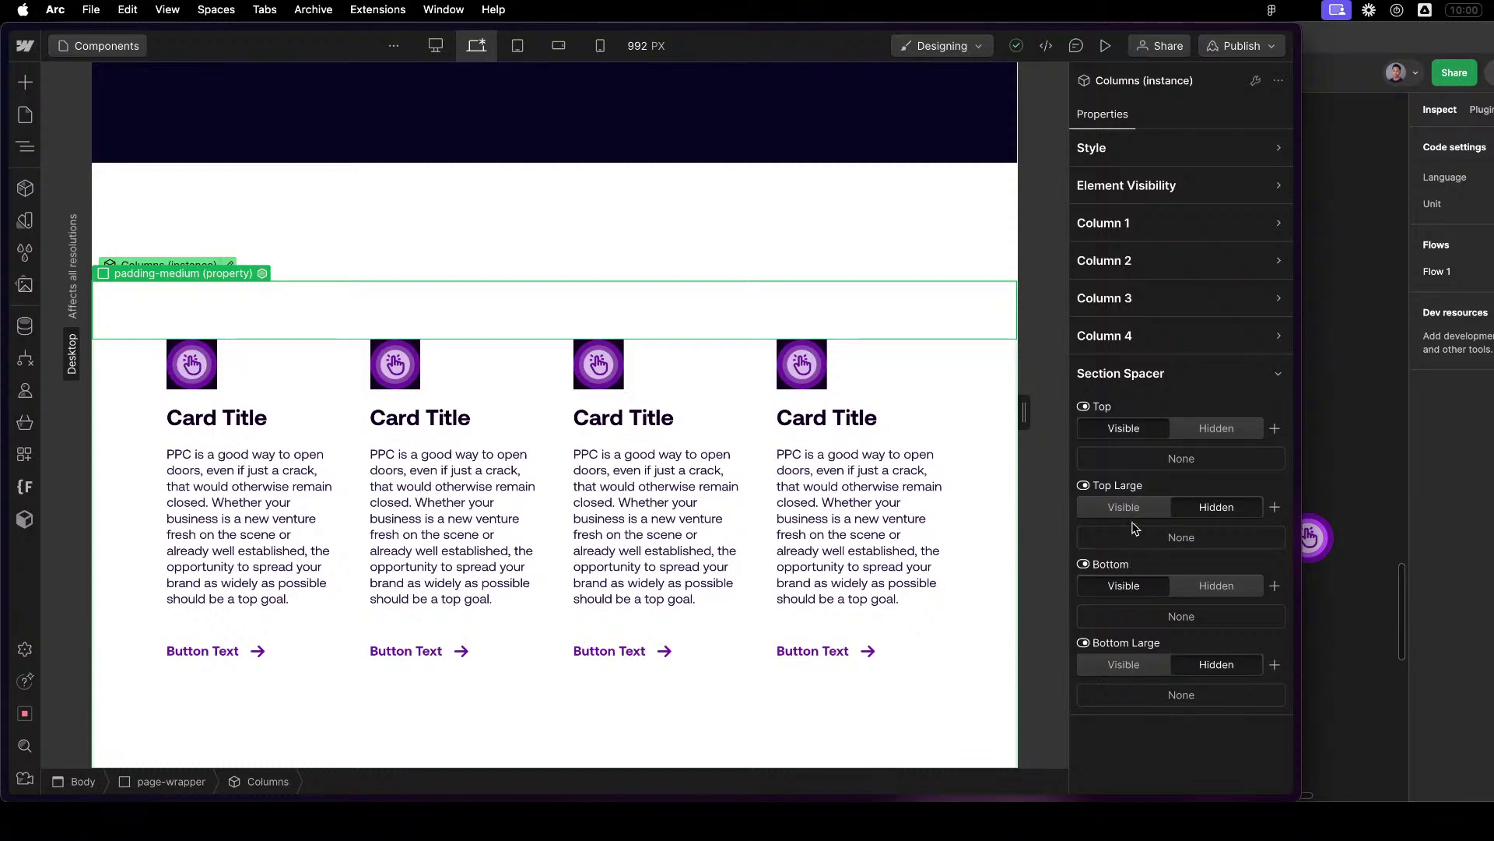
{"action": "left_click", "coordinate": [1128, 512]}
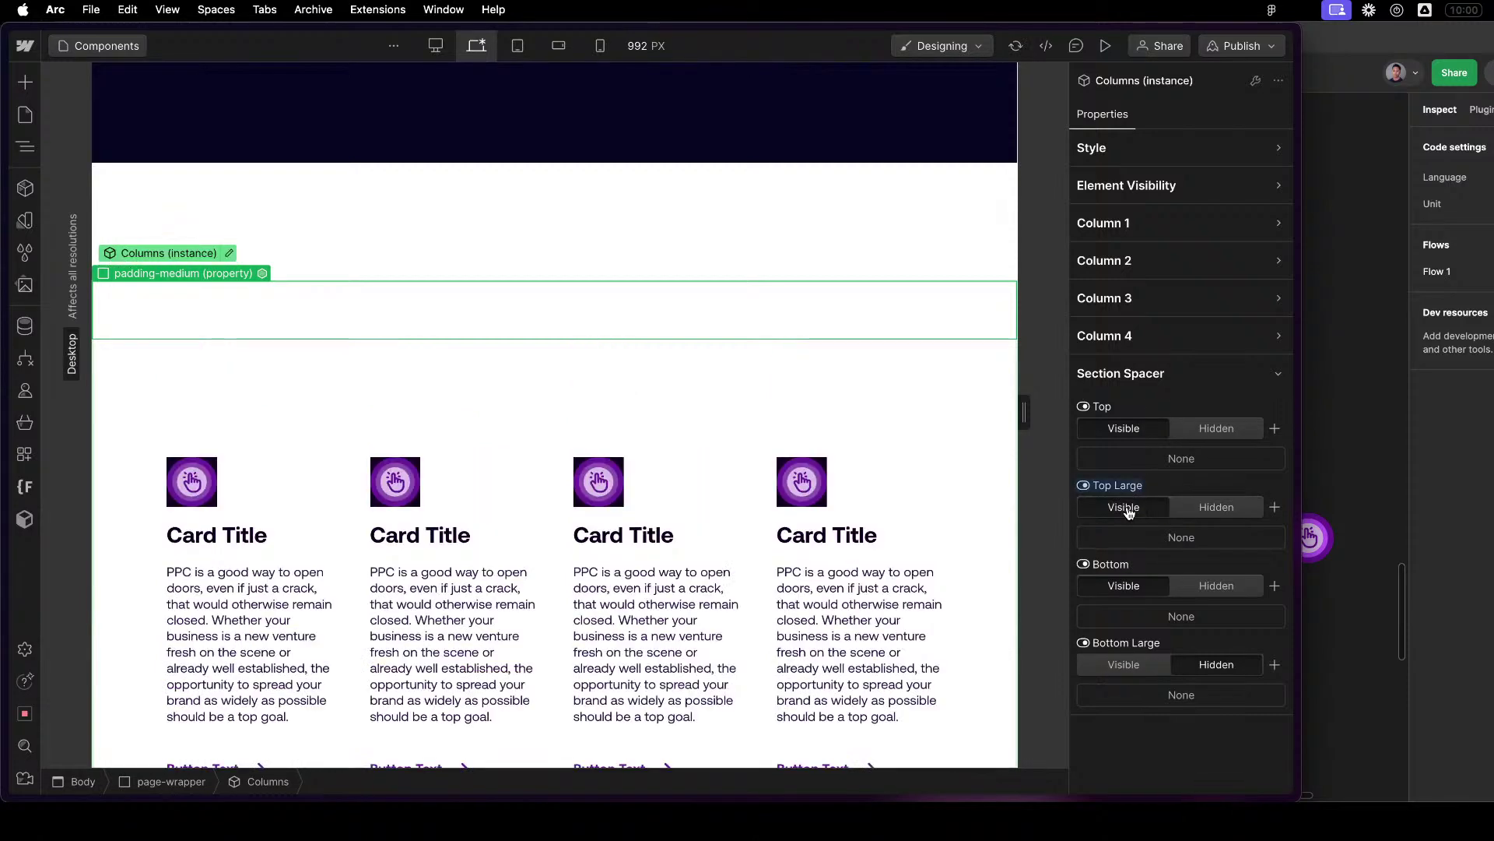
{"action": "left_click", "coordinate": [1213, 511]}
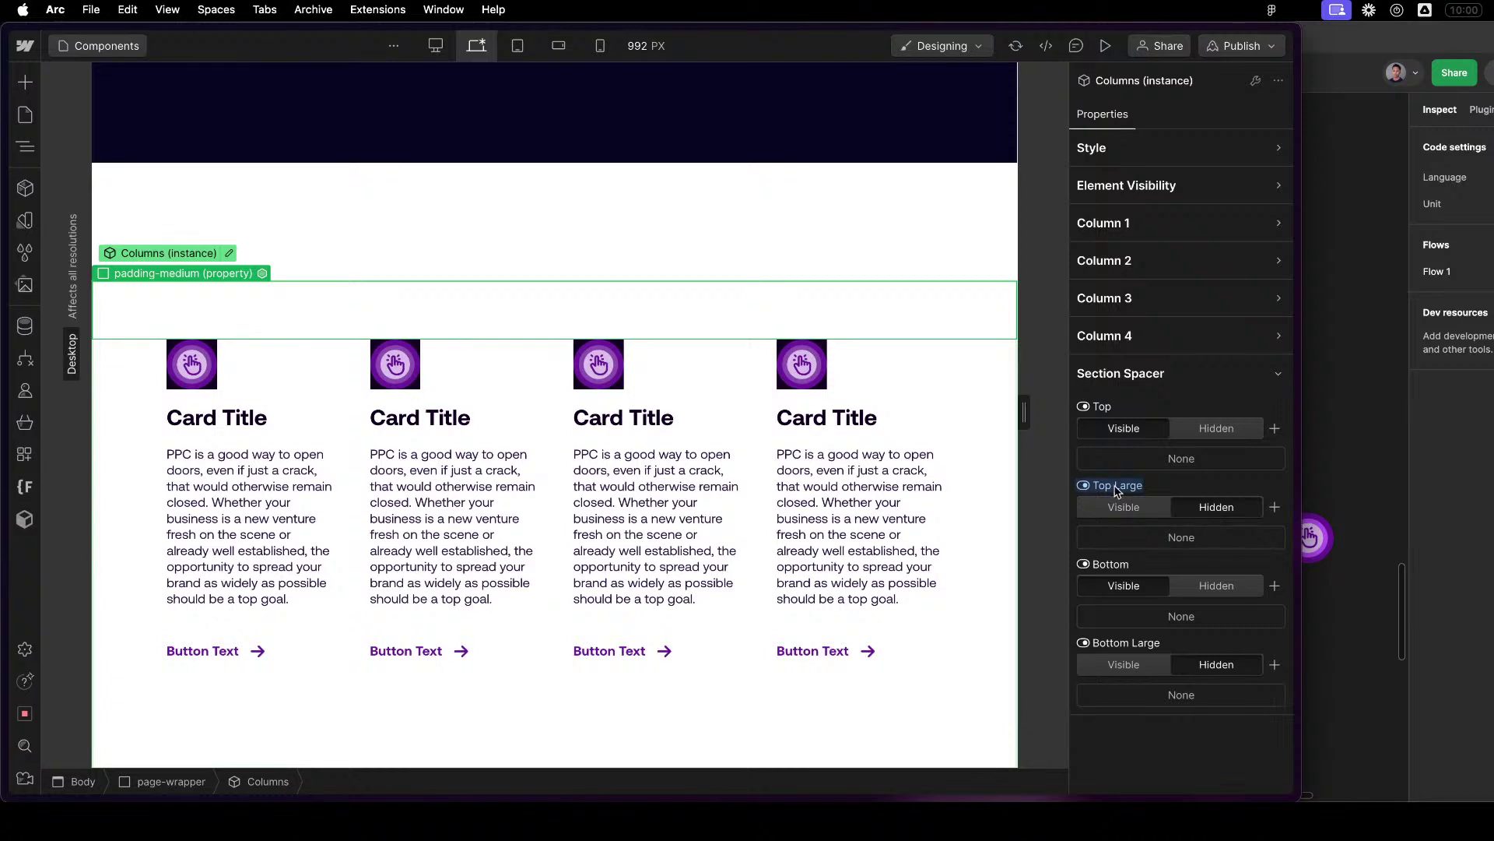